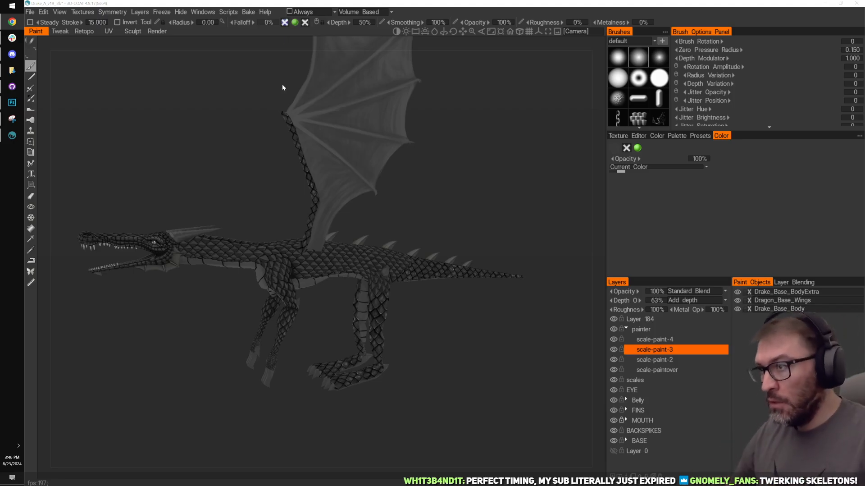
Step: Make scale-paint-4 in the painter group the active paint layer
{"action": "left_click", "coordinate": [431, 144]}
{"action": "left_click_drag", "start_coordinate": [431, 145], "coordinate": [464, 281], "text": "shift"}
{"action": "right_click_drag", "start_coordinate": [464, 281], "coordinate": [347, 387]}
{"action": "middle_click_drag", "start_coordinate": [347, 386], "coordinate": [367, 318]}
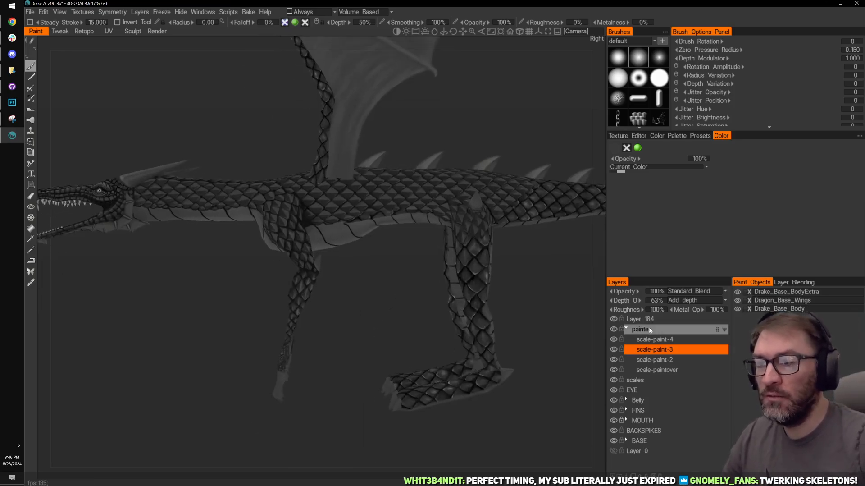
{"action": "left_click", "coordinate": [655, 339]}
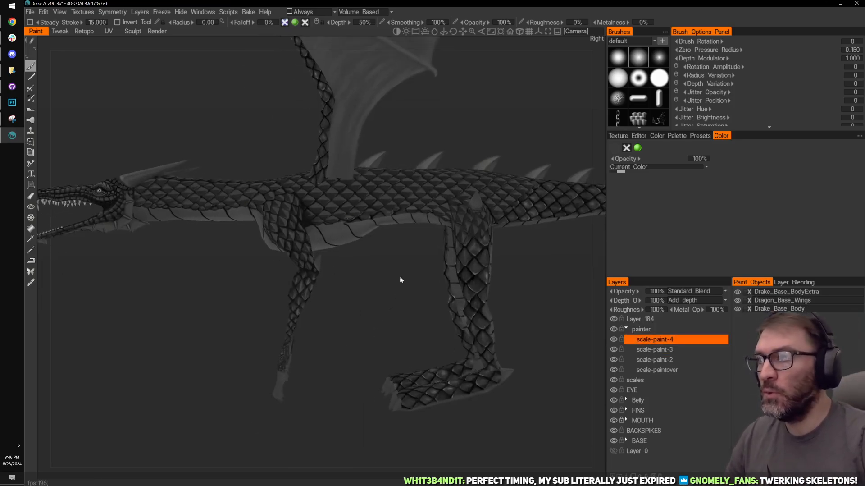
Step: Hide the Drake_Base_BodyExtra and Dragon_Base_Wings paint objects so only the dragon's body remains
{"action": "left_click_drag", "start_coordinate": [401, 280], "coordinate": [424, 321]}
{"action": "middle_click_drag", "start_coordinate": [424, 321], "coordinate": [331, 301]}
{"action": "left_click_drag", "start_coordinate": [450, 294], "coordinate": [474, 293]}
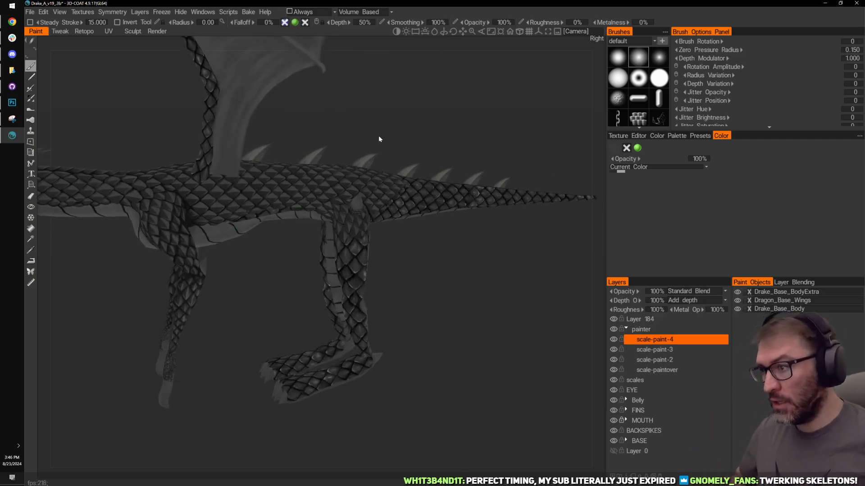
{"action": "left_click_drag", "start_coordinate": [296, 276], "coordinate": [311, 248]}
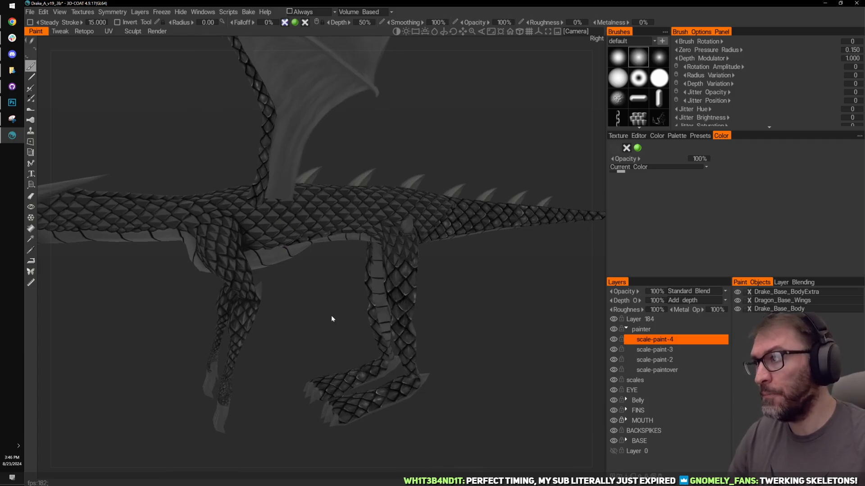
{"action": "mouse_move", "coordinate": [332, 319]}
{"action": "left_mouse_down"}
{"action": "mouse_move", "coordinate": [296, 315]}
{"action": "mouse_move", "coordinate": [429, 312]}
{"action": "mouse_move", "coordinate": [388, 379]}
{"action": "mouse_move", "coordinate": [424, 282]}
{"action": "mouse_move", "coordinate": [446, 271]}
{"action": "mouse_move", "coordinate": [551, 353]}
{"action": "mouse_move", "coordinate": [449, 324]}
{"action": "left_mouse_up"}
{"action": "left_click", "coordinate": [738, 301]}
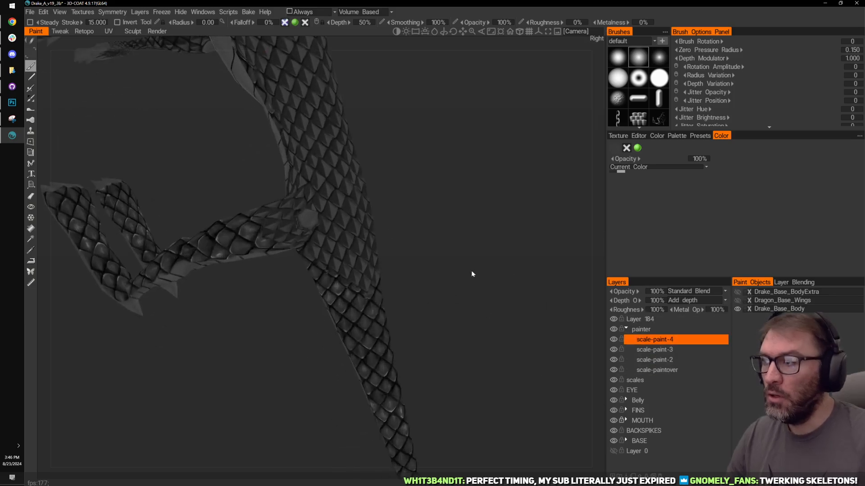
{"action": "left_click_drag", "start_coordinate": [472, 273], "coordinate": [499, 324]}
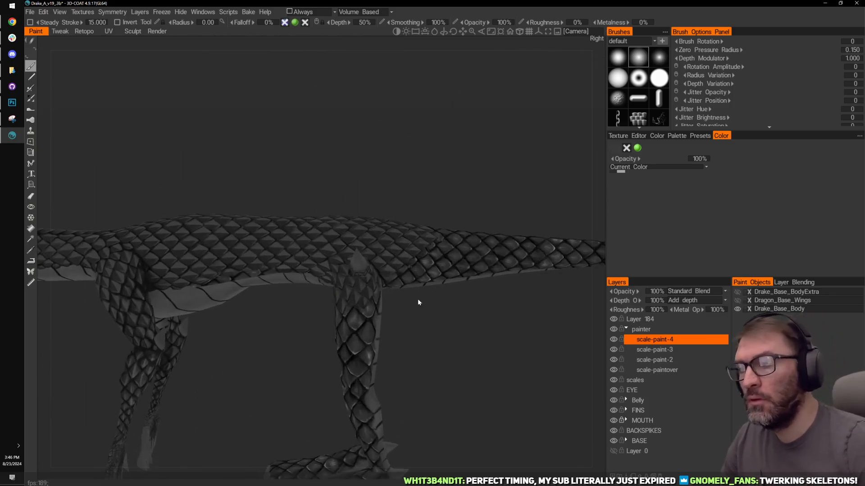
{"action": "left_click_drag", "start_coordinate": [103, 137], "coordinate": [437, 192]}
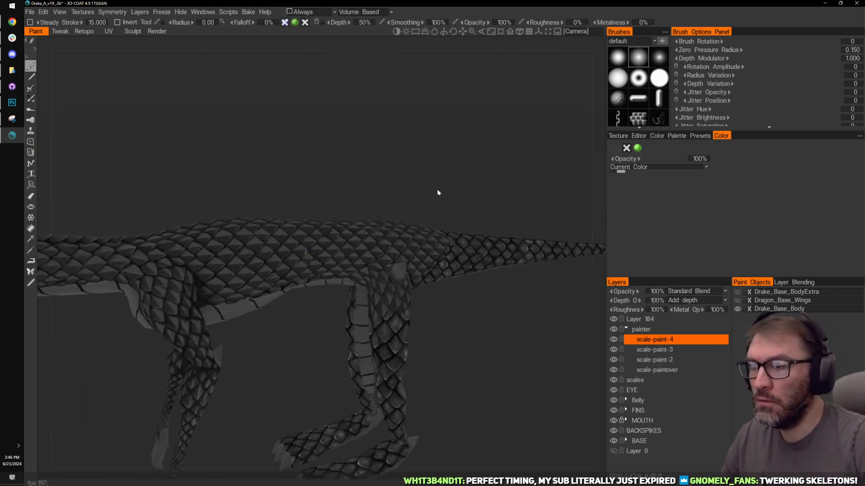
Step: Hide the scale-paint-3, scale-paint-2, scale-paintover and scales layers to isolate the scales on scale-paint-4
{"action": "left_click", "coordinate": [613, 349]}
{"action": "left_click", "coordinate": [613, 359]}
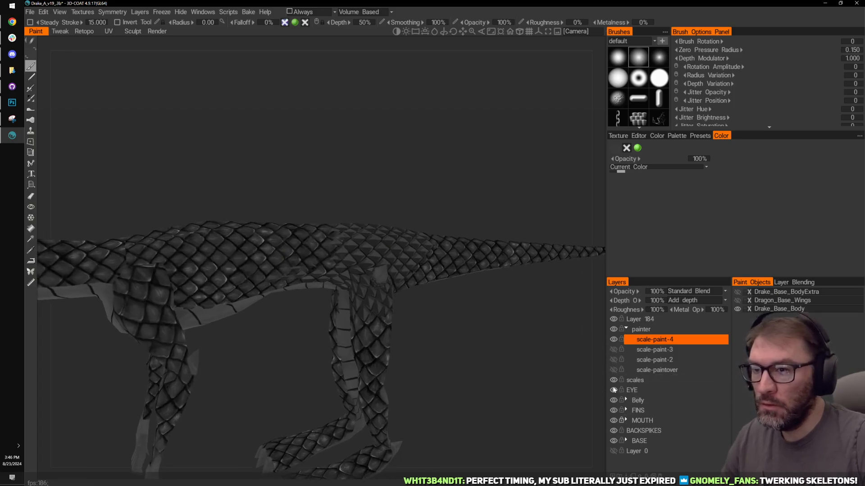
{"action": "left_click", "coordinate": [613, 380]}
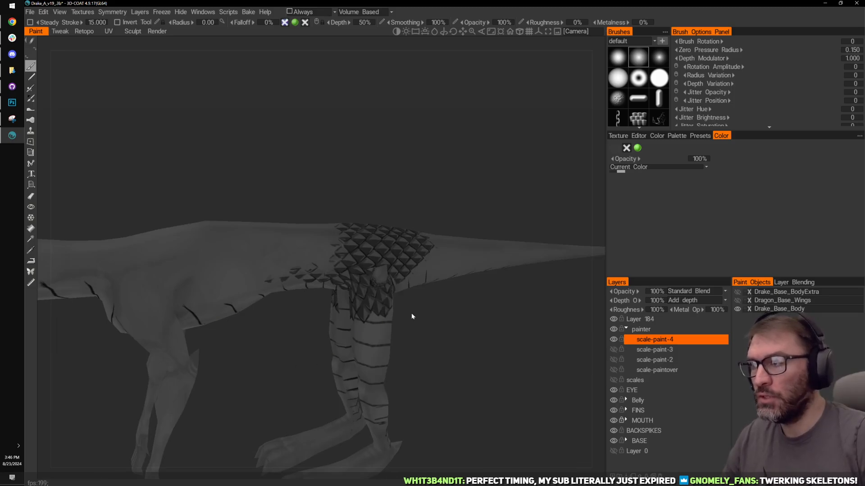
Step: Examine the painted scales around the hip spike where the hind leg joins the body, from several angles
{"action": "scroll", "coordinate": [437, 321], "scroll_direction": "up", "scroll_amount": 3}
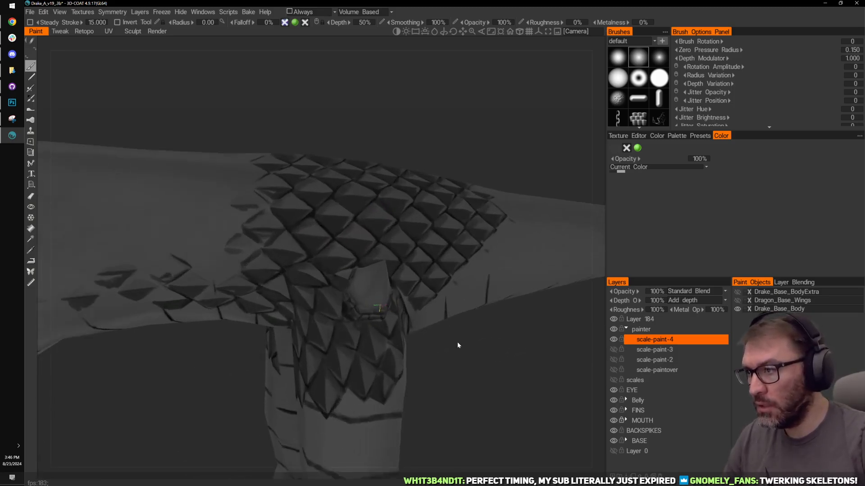
{"action": "scroll", "coordinate": [457, 344], "scroll_direction": "up", "scroll_amount": 1}
{"action": "middle_click_drag", "start_coordinate": [488, 378], "coordinate": [464, 331]}
{"action": "middle_click_drag", "start_coordinate": [464, 361], "coordinate": [481, 372]}
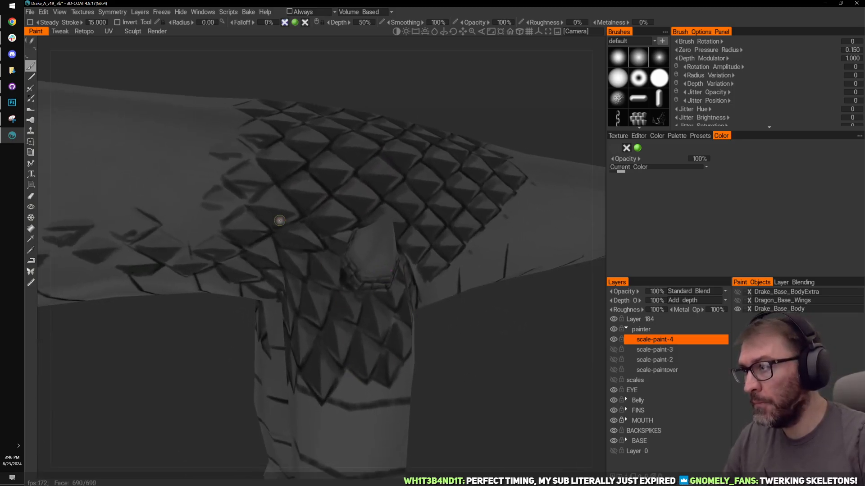
{"action": "left_click_drag", "start_coordinate": [444, 398], "coordinate": [521, 270], "text": "alt"}
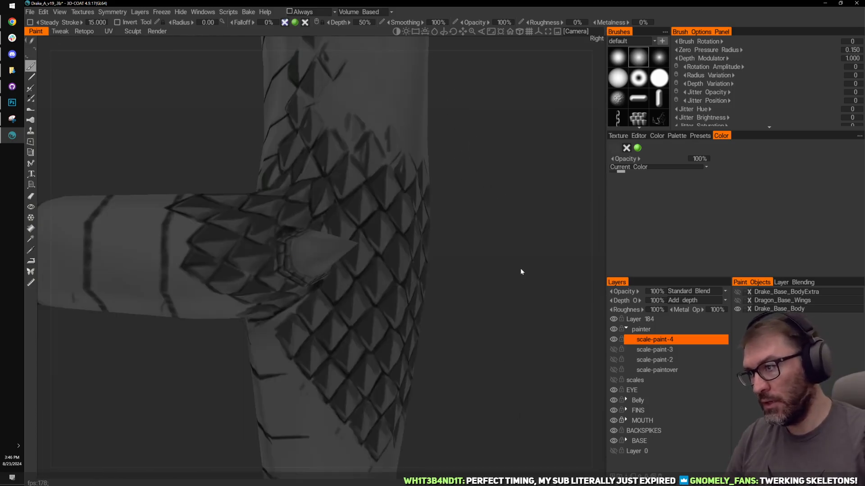
{"action": "mouse_move", "coordinate": [521, 271]}
{"action": "right_mouse_down", "text": "alt"}
{"action": "mouse_move", "coordinate": [538, 241]}
{"action": "mouse_move", "coordinate": [523, 271]}
{"action": "right_mouse_up", "text": "alt"}
{"action": "right_click_drag", "start_coordinate": [181, 359], "coordinate": [177, 364], "text": "alt"}
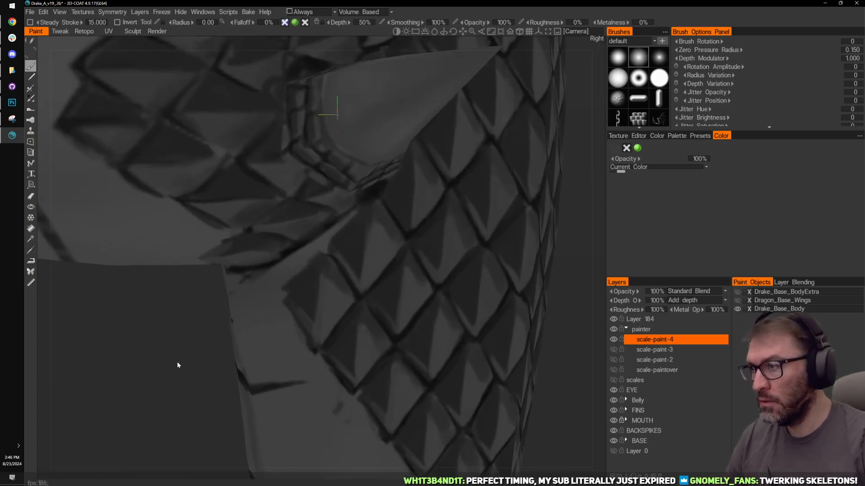
{"action": "mouse_move", "coordinate": [174, 360]}
{"action": "left_mouse_down", "text": "alt"}
{"action": "mouse_move", "coordinate": [220, 360]}
{"action": "mouse_move", "coordinate": [178, 361]}
{"action": "left_mouse_up", "text": "alt"}
{"action": "right_click_drag", "start_coordinate": [516, 236], "coordinate": [496, 265], "text": "alt"}
{"action": "middle_click_drag", "start_coordinate": [543, 207], "coordinate": [574, 204], "text": "alt"}
Step: Reduce the paint brush radius to less than the width of a single scale
{"action": "key", "text": "v"}
{"action": "left_click_drag", "start_coordinate": [208, 382], "coordinate": [198, 383]}
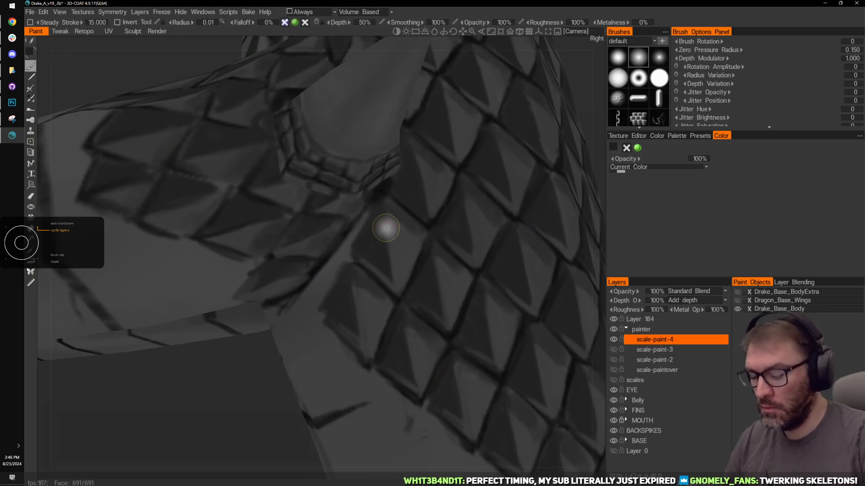
{"action": "key", "text": "bracketleft"}
{"action": "key", "text": "bracketleft"}
{"action": "key", "text": "bracketleft"}
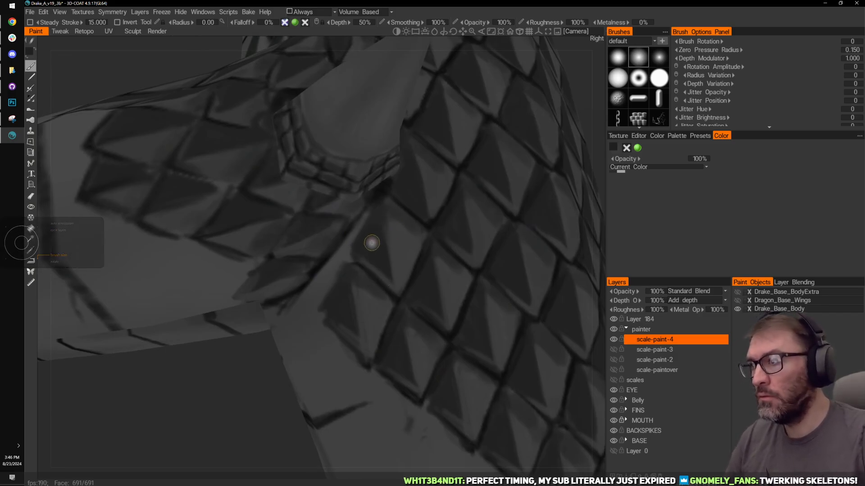
Step: Send the texture layers to Photoshop for editing and make scale-paint-4 the active layer there
{"action": "left_click_drag", "start_coordinate": [181, 435], "coordinate": [211, 398]}
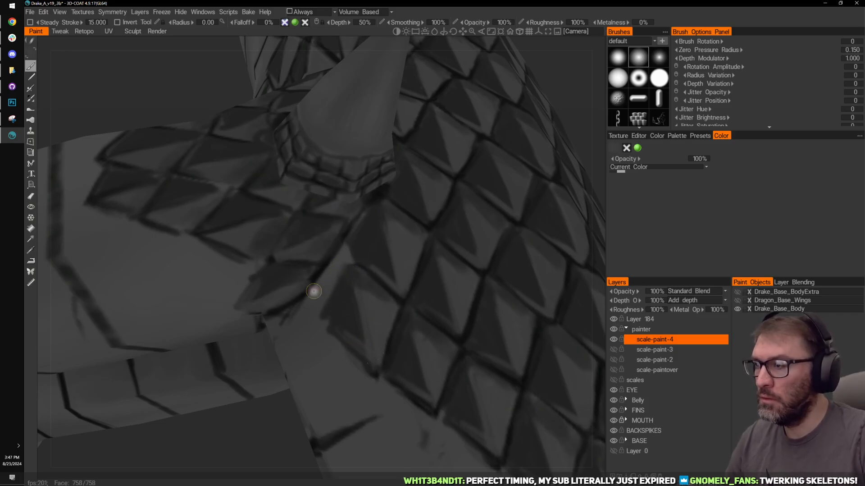
{"action": "mouse_move", "coordinate": [283, 428]}
{"action": "left_mouse_down"}
{"action": "mouse_move", "coordinate": [294, 469]}
{"action": "mouse_move", "coordinate": [284, 440]}
{"action": "mouse_move", "coordinate": [332, 485]}
{"action": "mouse_move", "coordinate": [347, 444]}
{"action": "mouse_move", "coordinate": [338, 401]}
{"action": "left_mouse_up"}
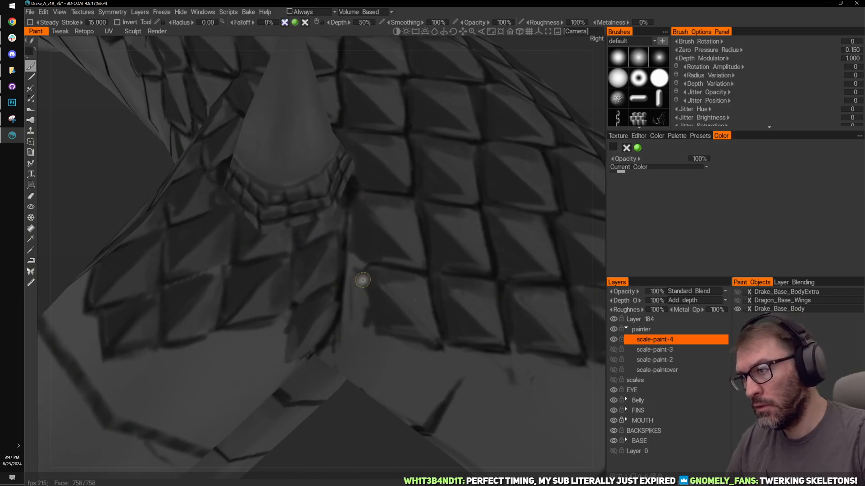
{"action": "left_click_drag", "start_coordinate": [364, 435], "coordinate": [328, 442]}
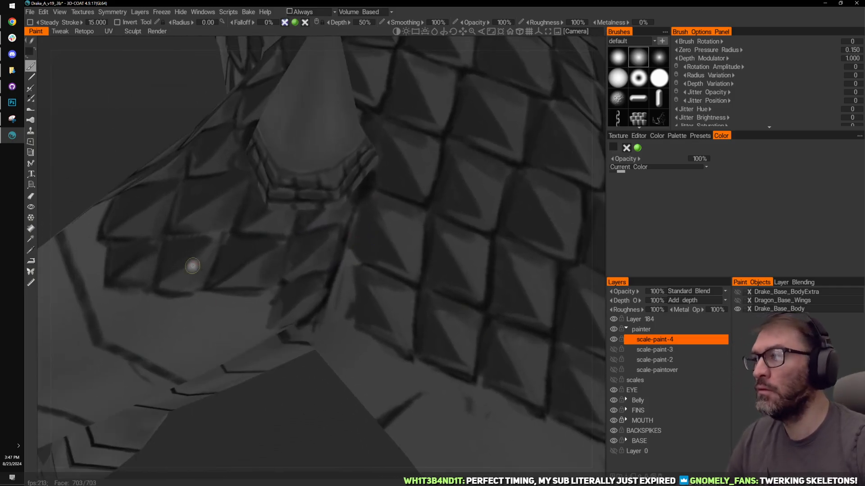
{"action": "left_click", "coordinate": [42, 12]}
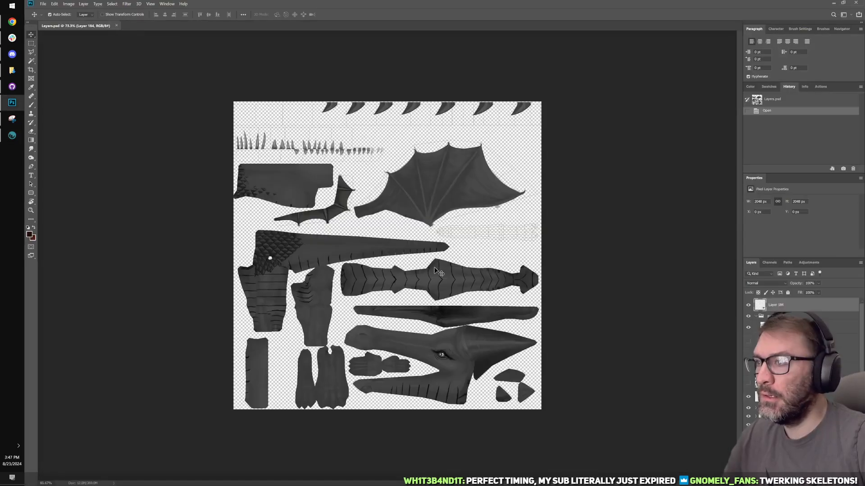
{"action": "scroll", "coordinate": [390, 282], "scroll_direction": "up", "scroll_amount": 10, "text": "alt"}
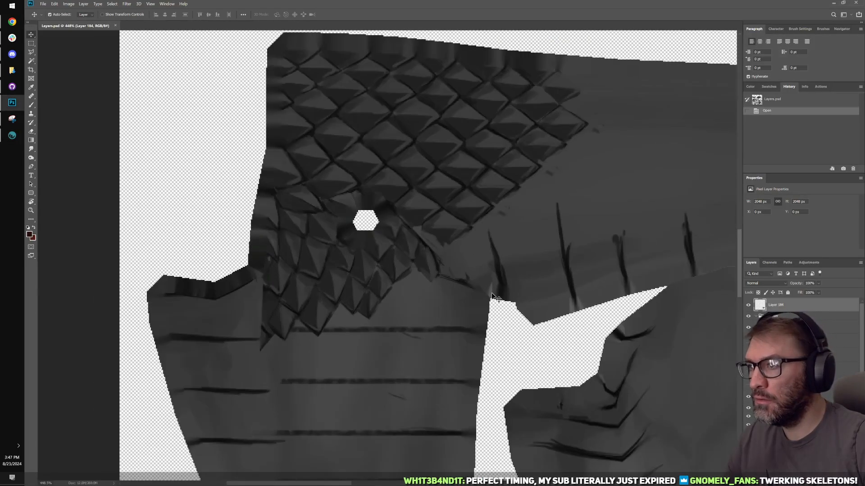
{"action": "scroll", "coordinate": [495, 295], "scroll_direction": "up", "scroll_amount": 4, "text": "alt"}
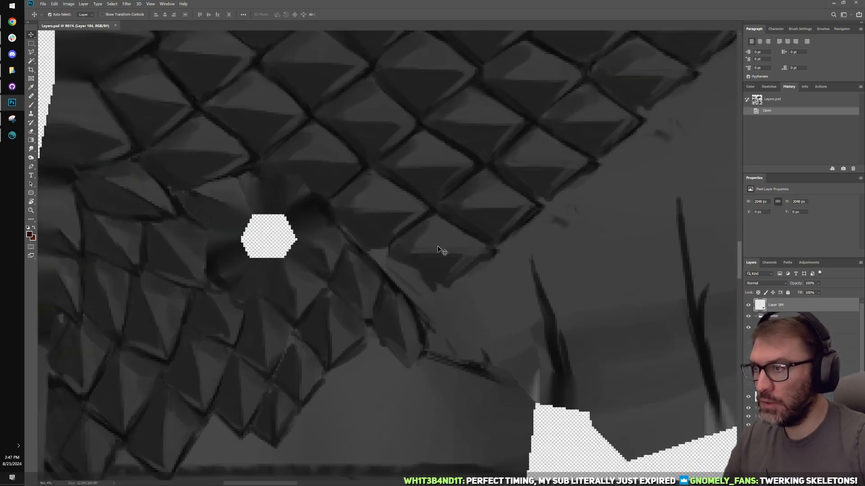
{"action": "left_click", "coordinate": [459, 252]}
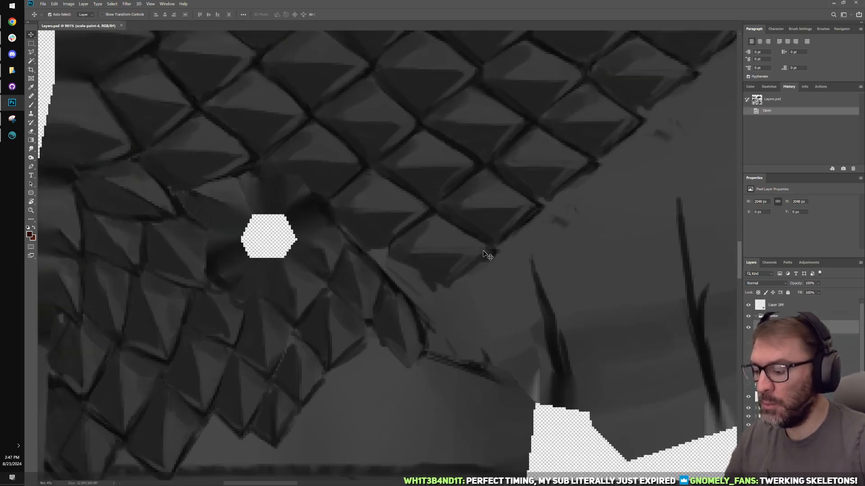
Step: Copy a rectangular block of the finished body scales and paste it in place as a new layer
{"action": "scroll", "coordinate": [486, 266], "scroll_direction": "up", "scroll_amount": 3}
{"action": "key", "text": "m"}
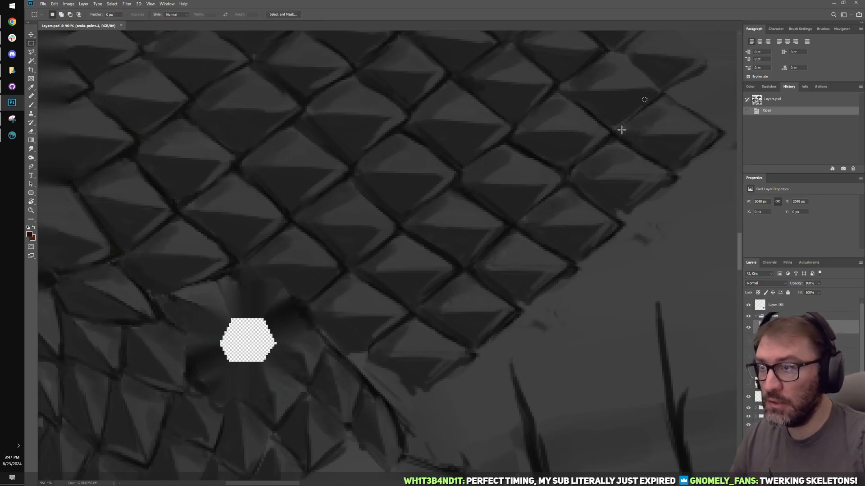
{"action": "left_click_drag", "start_coordinate": [647, 97], "coordinate": [379, 307]}
{"action": "key", "text": "ctrl+c"}
{"action": "key", "text": "ctrl+shift+v"}
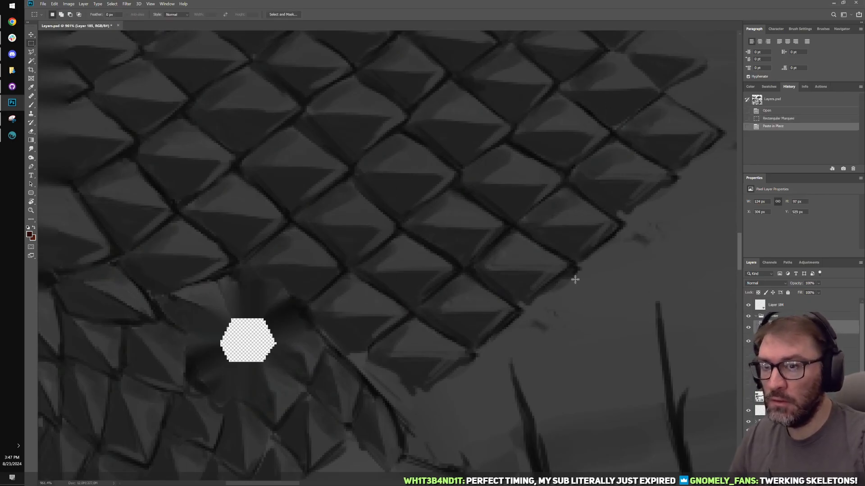
Step: Move the copied scales down beside the hexagonal hole and place their layer beneath scale-paint-4
{"action": "key", "text": "ctrl+t"}
{"action": "left_click_drag", "start_coordinate": [552, 201], "coordinate": [449, 353]}
{"action": "left_click_drag", "start_coordinate": [473, 245], "coordinate": [510, 183]}
{"action": "left_click", "coordinate": [336, 14]}
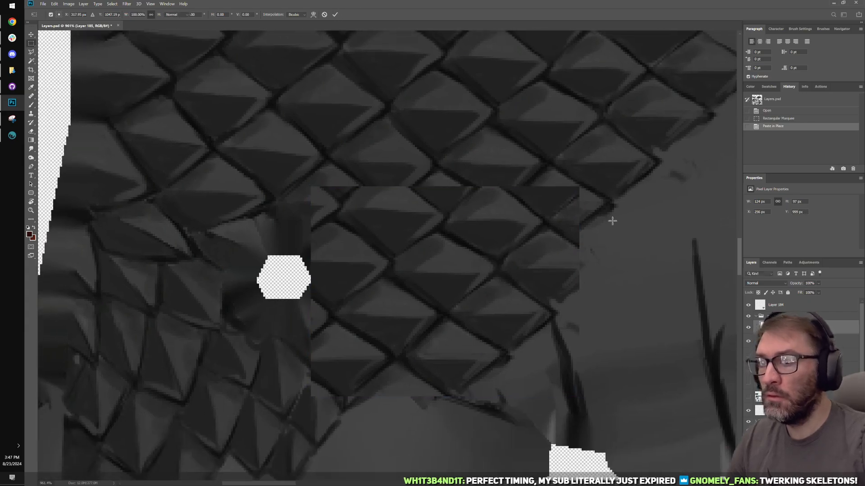
{"action": "key", "text": "ctrl+bracketleft"}
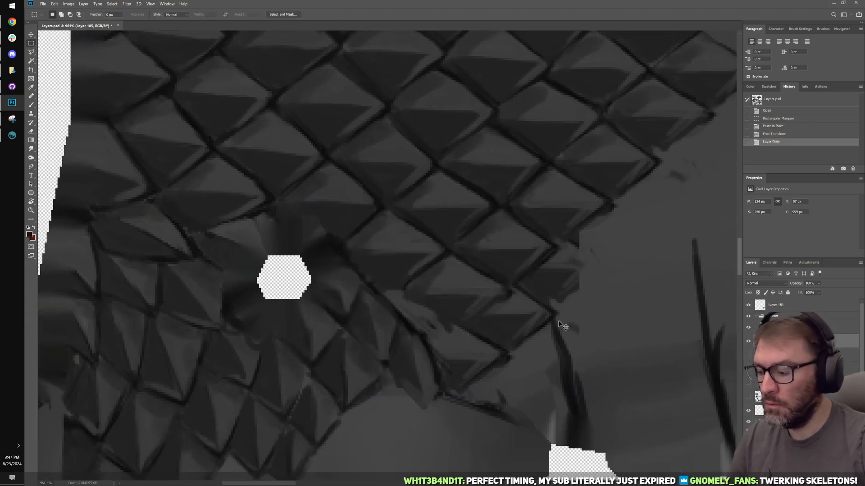
Step: Shift the copied scales toward the hexagonal hole so they extend the existing rows at the leg seam
{"action": "key", "text": "ctrl+t"}
{"action": "left_click_drag", "start_coordinate": [535, 311], "coordinate": [444, 318]}
{"action": "key", "text": "Return"}
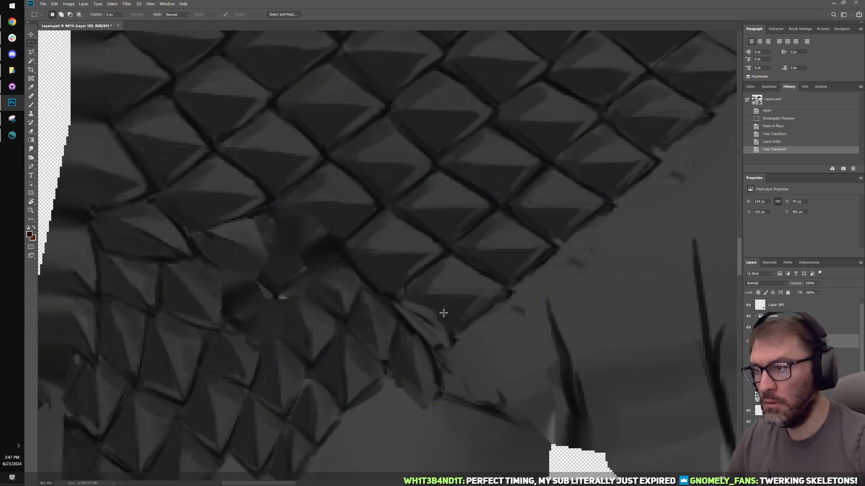
Step: Erase the rough edges and stray marks on scale-paint-4 around the lowest body scale at the leg seam
{"action": "left_click", "coordinate": [786, 327]}
{"action": "key", "text": "e"}
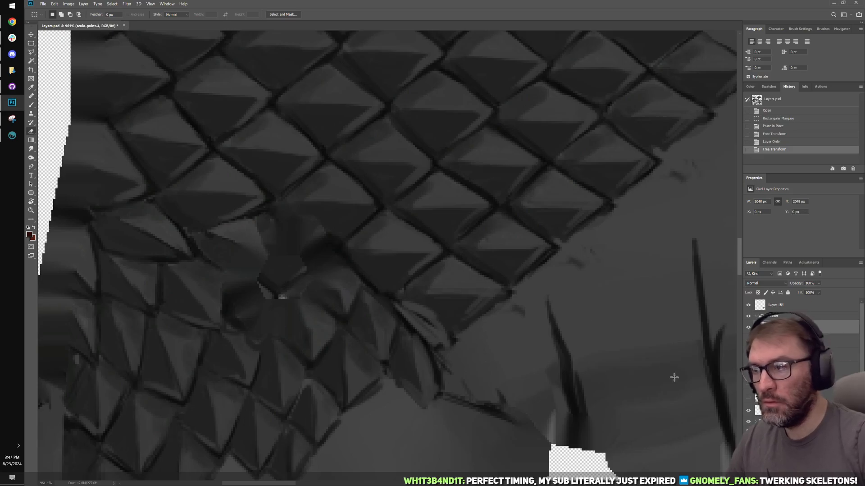
{"action": "key", "text": "bracketleft"}
{"action": "key", "text": "bracketleft"}
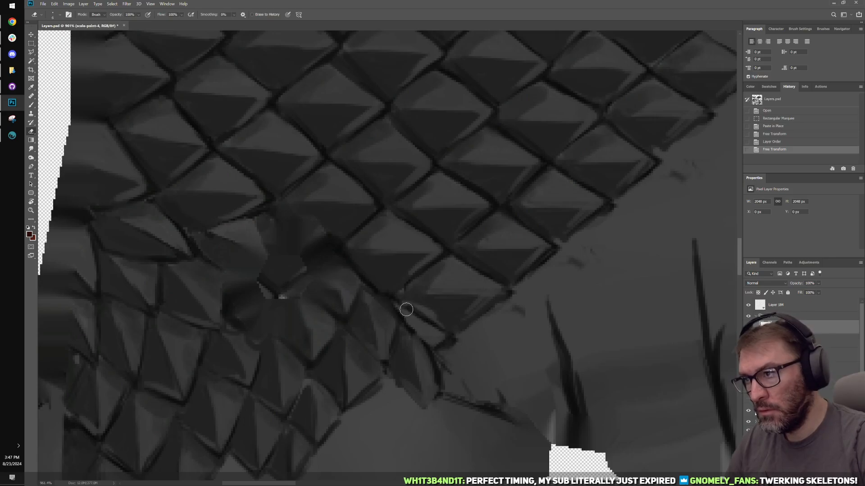
{"action": "mouse_move", "coordinate": [402, 307]}
{"action": "left_mouse_down"}
{"action": "mouse_move", "coordinate": [466, 349]}
{"action": "mouse_move", "coordinate": [460, 345]}
{"action": "mouse_move", "coordinate": [509, 336]}
{"action": "left_mouse_up"}
{"action": "key", "text": "bracketright"}
{"action": "left_click_drag", "start_coordinate": [574, 282], "coordinate": [500, 331]}
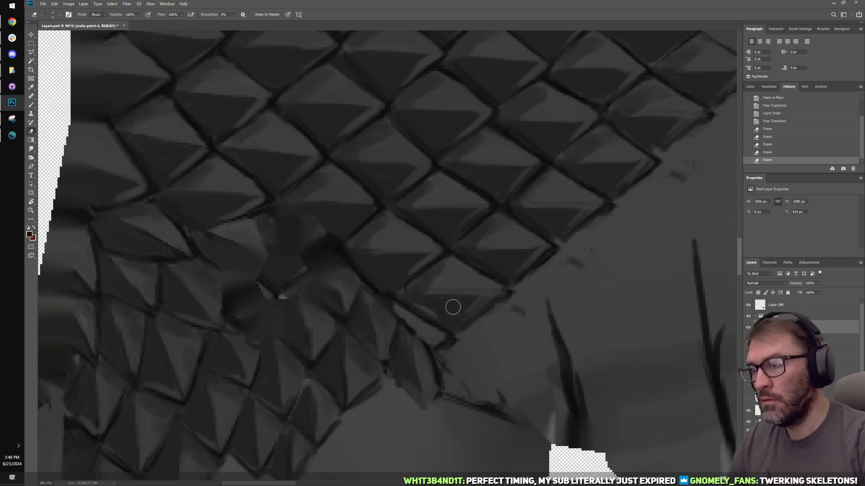
Step: Brush over the dark face of the lowest body scale and the light strip along its lower edge
{"action": "key", "text": "b"}
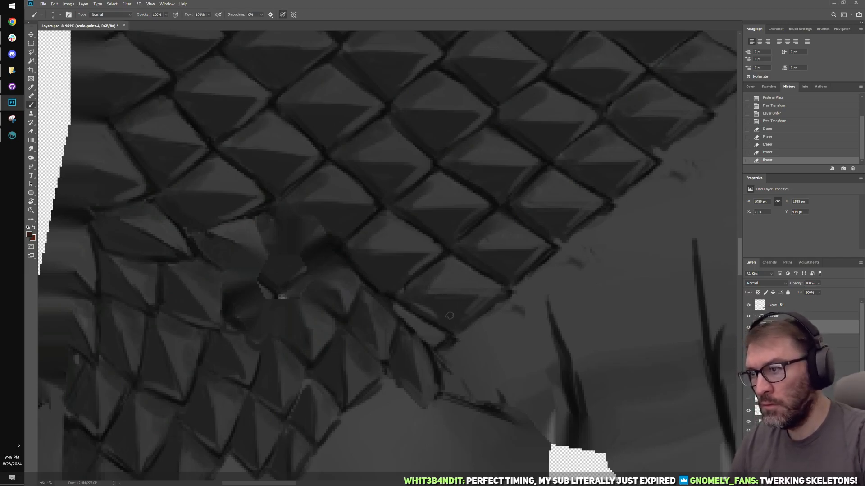
{"action": "left_click", "coordinate": [440, 317]}
{"action": "left_click", "coordinate": [459, 307]}
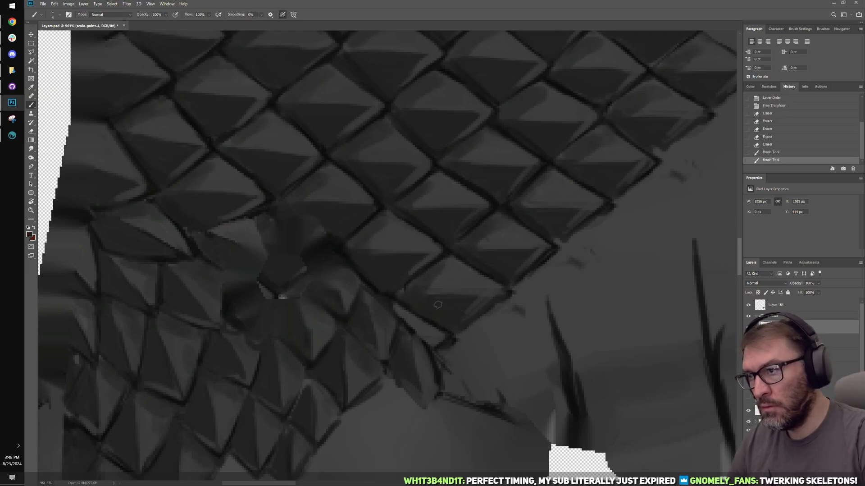
{"action": "left_click", "coordinate": [457, 309]}
{"action": "left_click_drag", "start_coordinate": [391, 307], "coordinate": [441, 346]}
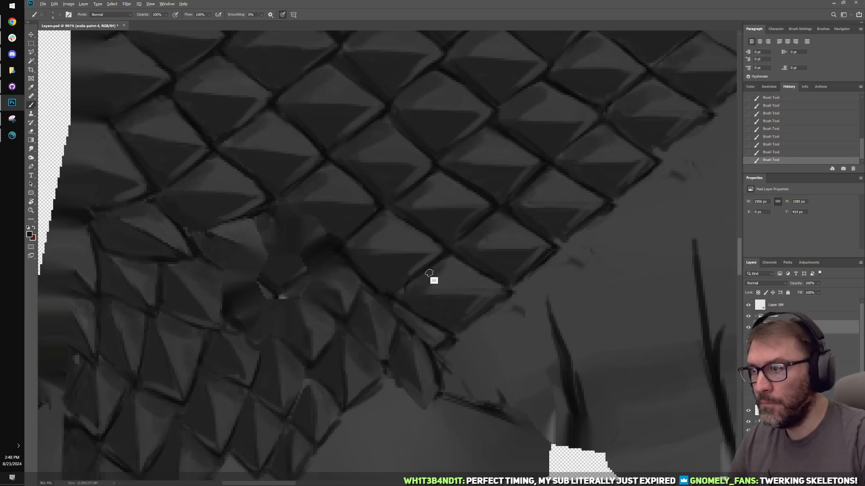
Step: Undo the last brush stroke, sample the dark outline colour and repaint the lowest body scale's upper edge
{"action": "key", "text": "ctrl+z"}
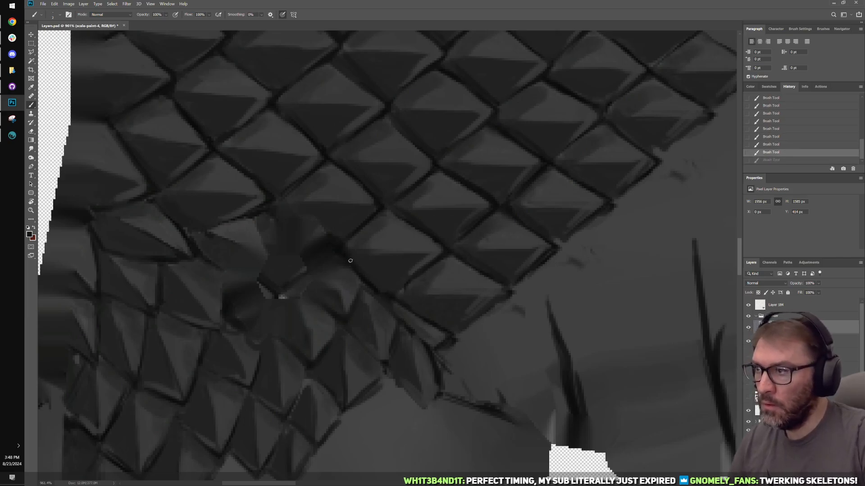
{"action": "left_click", "coordinate": [337, 246], "text": "alt"}
{"action": "left_click_drag", "start_coordinate": [406, 286], "coordinate": [426, 273]}
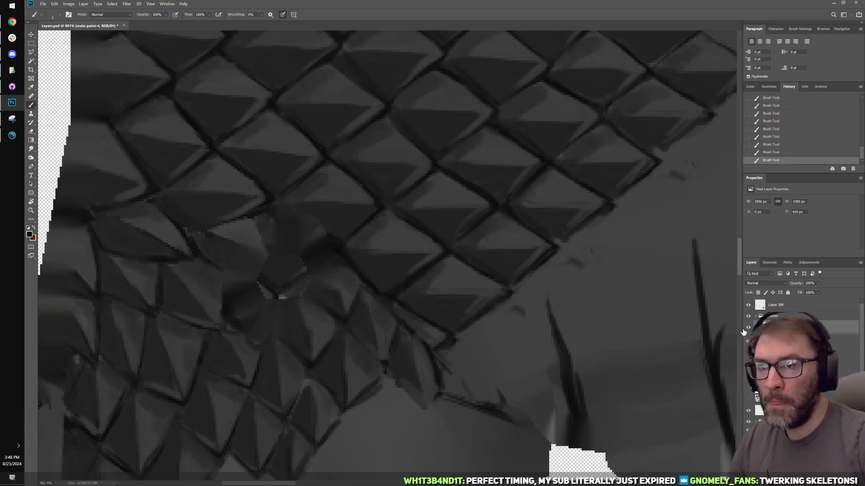
Step: Save the texture with the copied scales merged and check the leg seam on the model in 3D-Coat
{"action": "key", "text": "ctrl+s"}
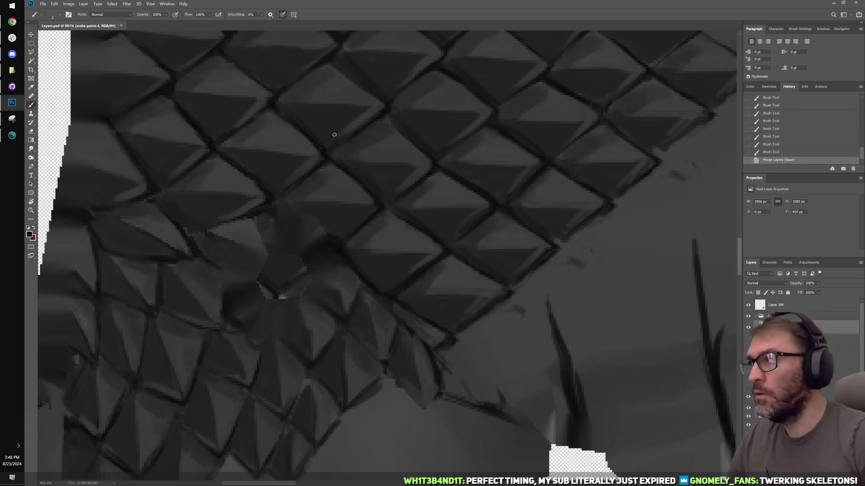
{"action": "left_click", "coordinate": [13, 135]}
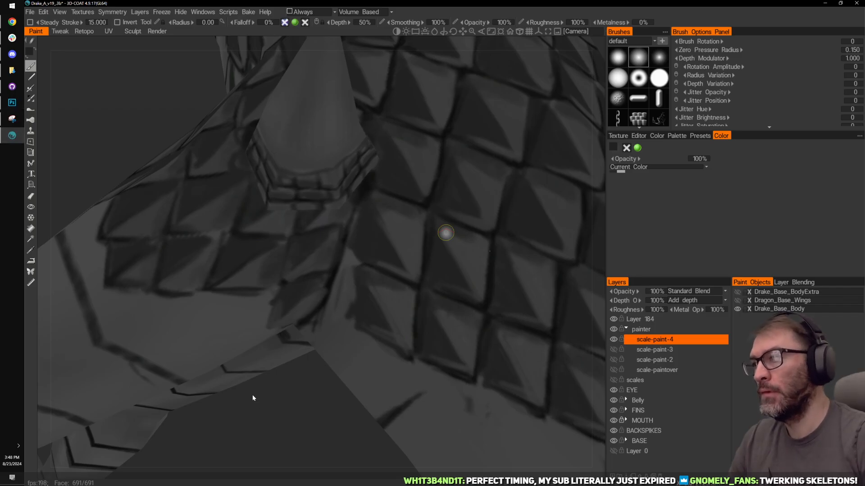
{"action": "mouse_move", "coordinate": [313, 423]}
{"action": "right_mouse_down"}
{"action": "mouse_move", "coordinate": [312, 391]}
{"action": "mouse_move", "coordinate": [336, 392]}
{"action": "right_mouse_up"}
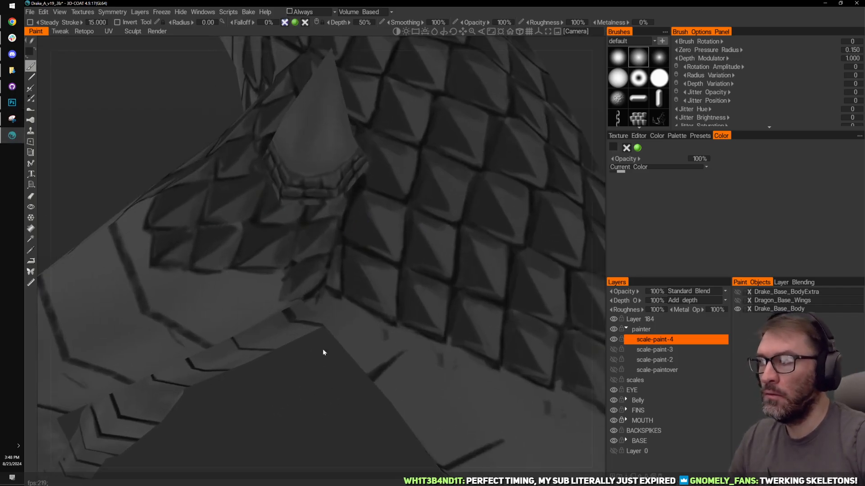
Step: Return to Photoshop, undo the layer merge and hide scale-paint-4 to isolate the copied scales
{"action": "left_click", "coordinate": [12, 103]}
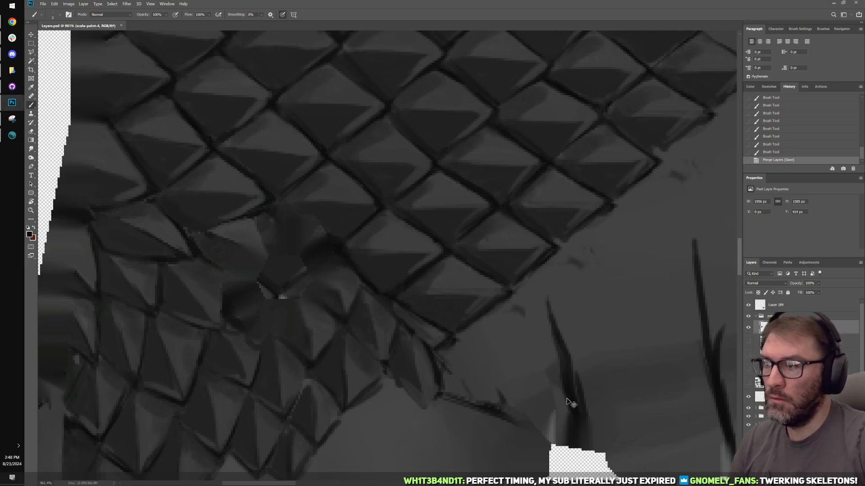
{"action": "key", "text": "ctrl+z"}
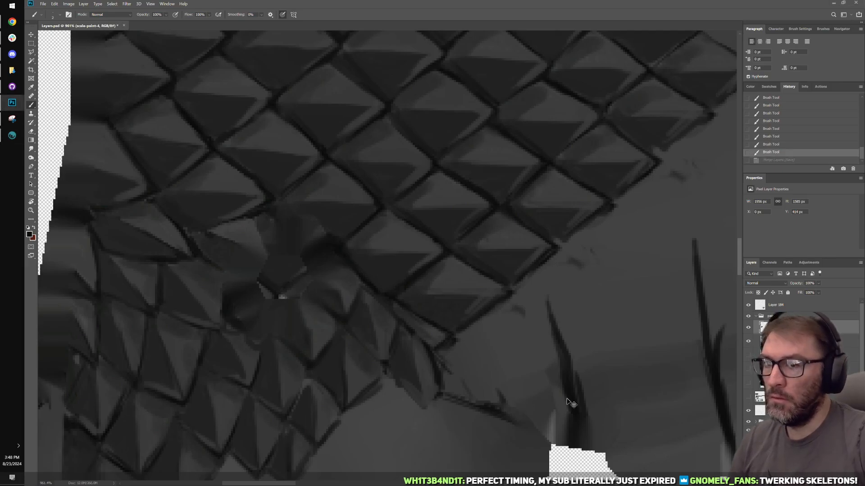
{"action": "left_click", "coordinate": [747, 330]}
Step: Erase the surplus scales along the outer edges of the patch on the copied-scales layer
{"action": "key", "text": "e"}
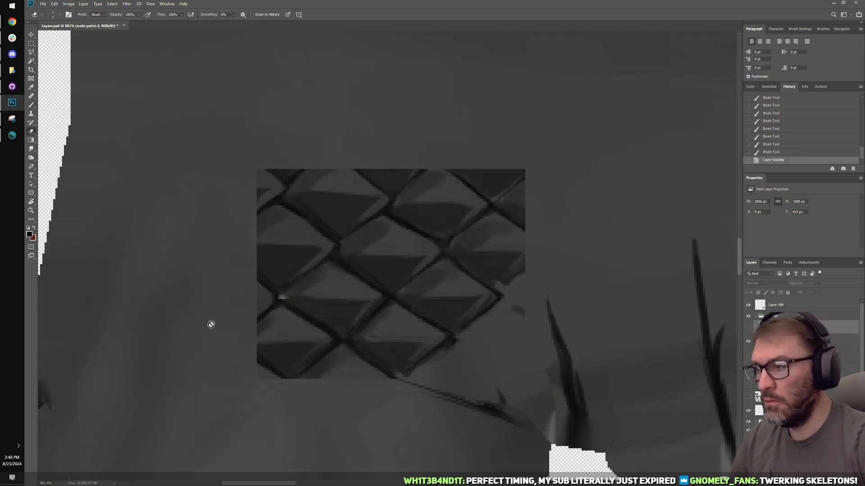
{"action": "left_click", "coordinate": [784, 341]}
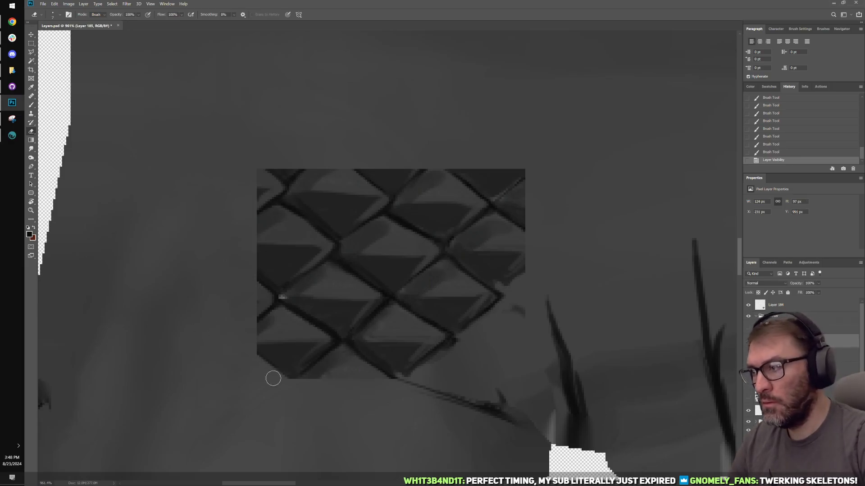
{"action": "mouse_move", "coordinate": [361, 419]}
{"action": "left_mouse_down"}
{"action": "mouse_move", "coordinate": [278, 334]}
{"action": "mouse_move", "coordinate": [383, 404]}
{"action": "mouse_move", "coordinate": [246, 286]}
{"action": "mouse_move", "coordinate": [203, 191]}
{"action": "mouse_move", "coordinate": [253, 186]}
{"action": "mouse_move", "coordinate": [354, 150]}
{"action": "mouse_move", "coordinate": [277, 218]}
{"action": "mouse_move", "coordinate": [271, 266]}
{"action": "mouse_move", "coordinate": [405, 154]}
{"action": "mouse_move", "coordinate": [261, 328]}
{"action": "mouse_move", "coordinate": [292, 277]}
{"action": "left_mouse_up"}
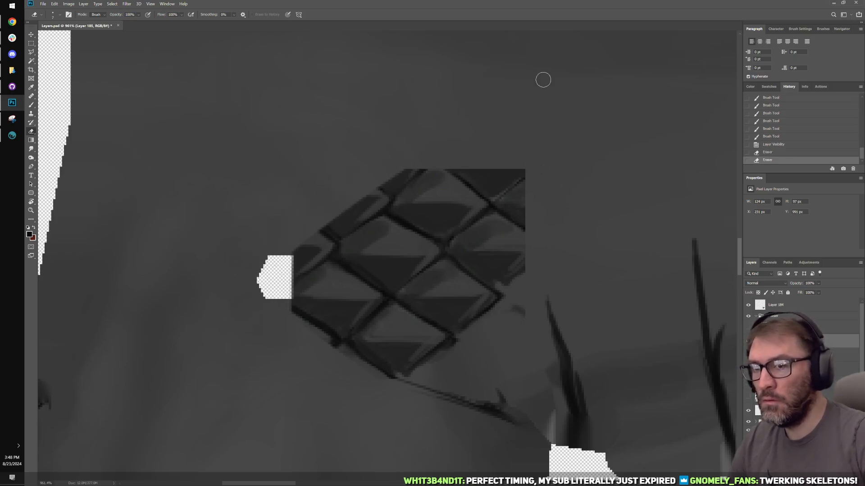
Step: Show scale-paint-4 again and compare the leg seam with and without the copied scales
{"action": "left_click", "coordinate": [749, 328]}
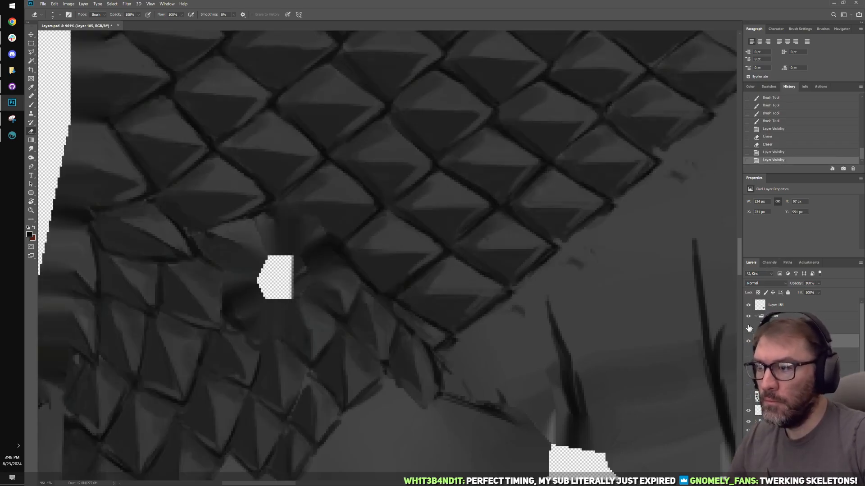
{"action": "left_click", "coordinate": [749, 327]}
{"action": "left_click", "coordinate": [749, 328]}
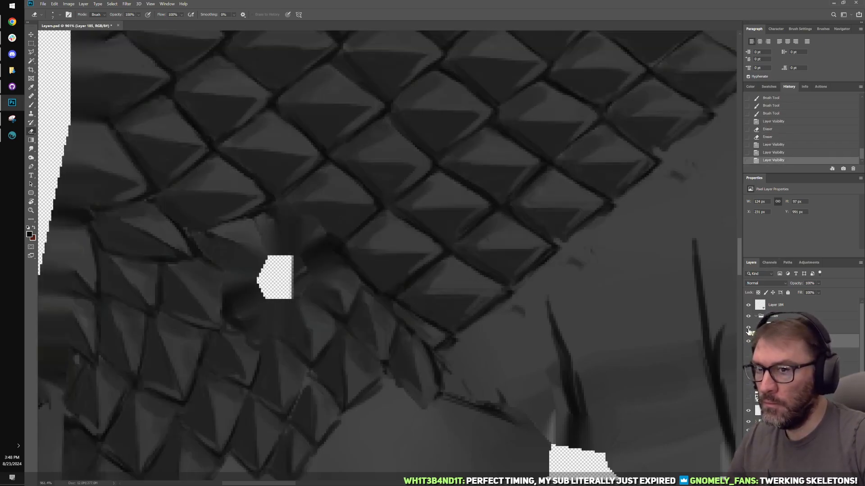
{"action": "left_click", "coordinate": [748, 341]}
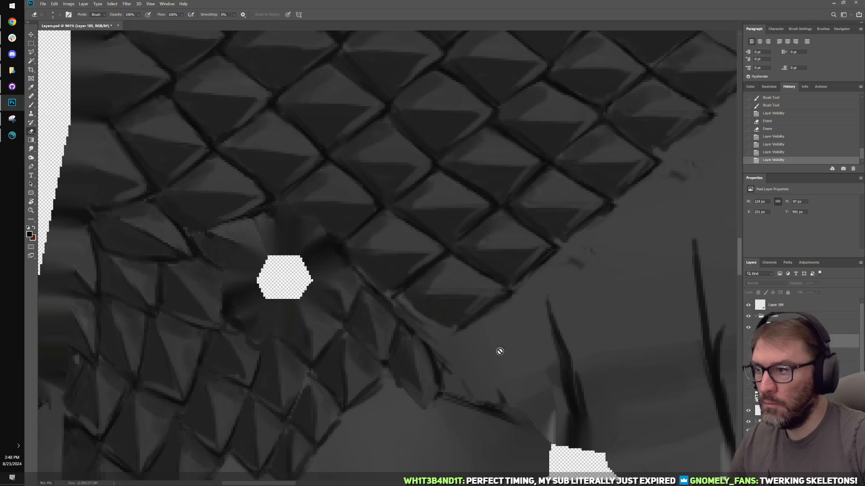
{"action": "left_click", "coordinate": [748, 344]}
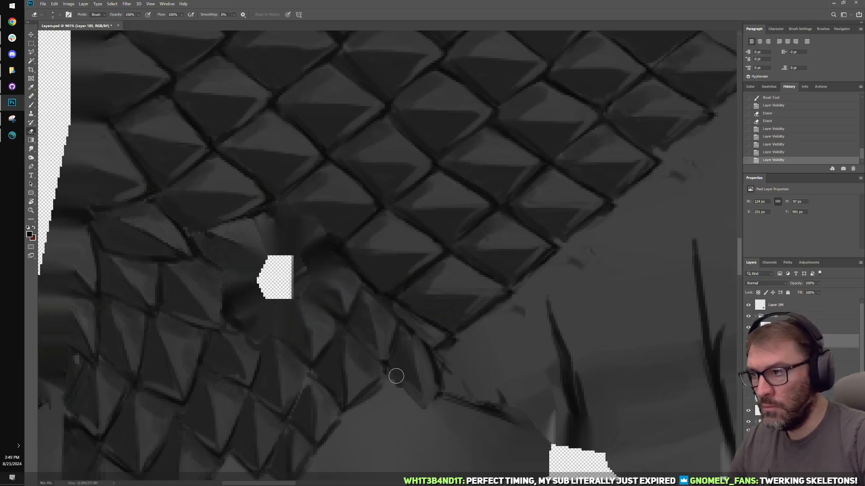
Step: Erase once more beside the diagonal scale edge on the copied-scales layer and merge it with scale-paint-4
{"action": "left_click", "coordinate": [585, 301]}
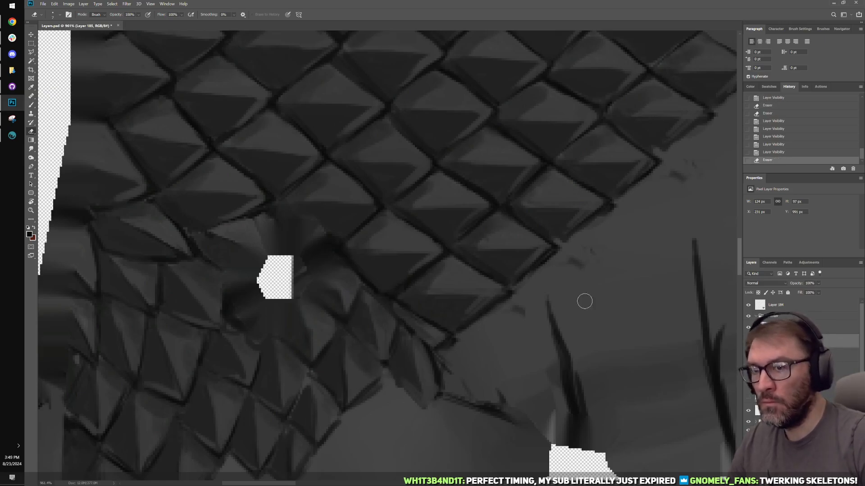
{"action": "left_click", "coordinate": [749, 343]}
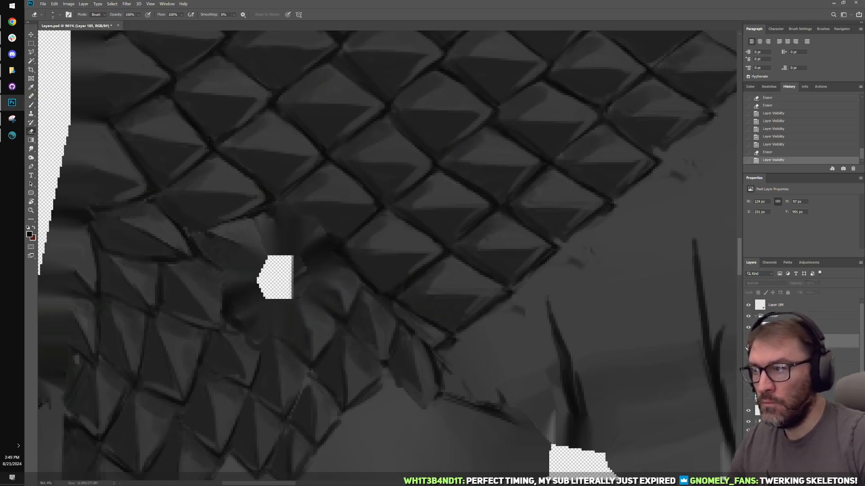
{"action": "left_click", "coordinate": [746, 347]}
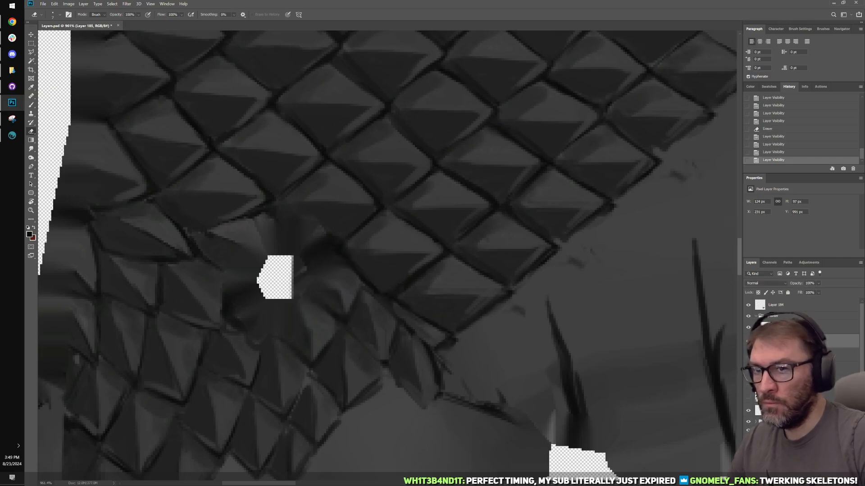
{"action": "key", "text": "ctrl+e"}
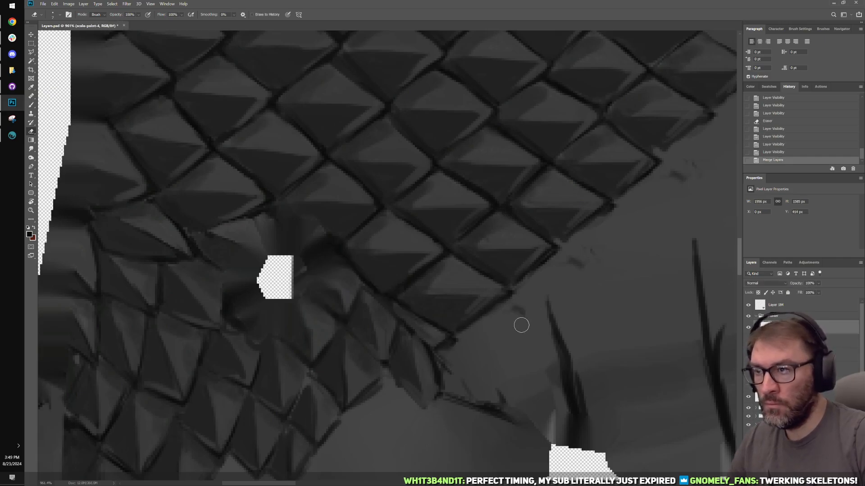
Step: Erase the stray dark marks beside the diagonal lower edge of the body scales on scale-paint-4 and save the file
{"action": "left_click_drag", "start_coordinate": [514, 323], "coordinate": [414, 394]}
{"action": "left_click", "coordinate": [480, 340]}
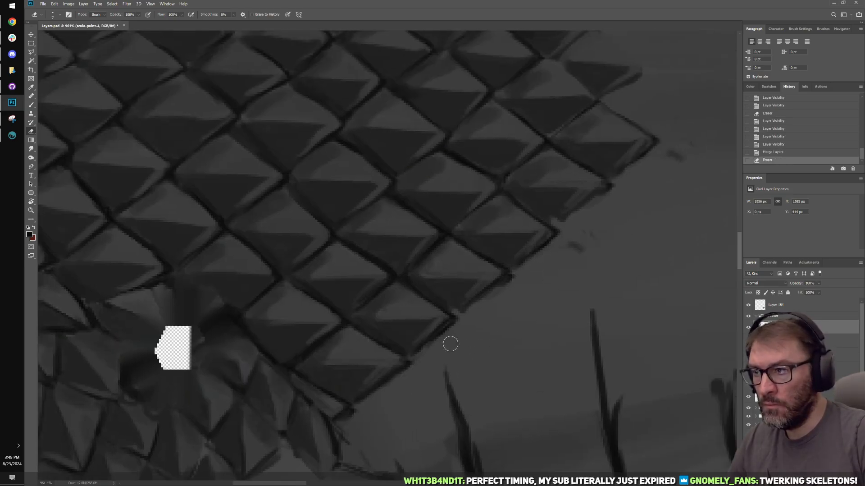
{"action": "left_click", "coordinate": [451, 343]}
{"action": "mouse_move", "coordinate": [588, 259]}
{"action": "left_mouse_down"}
{"action": "mouse_move", "coordinate": [485, 335]}
{"action": "mouse_move", "coordinate": [587, 214]}
{"action": "left_mouse_up"}
{"action": "left_click", "coordinate": [567, 176]}
{"action": "left_click_drag", "start_coordinate": [525, 213], "coordinate": [517, 233]}
{"action": "left_click_drag", "start_coordinate": [434, 298], "coordinate": [407, 324]}
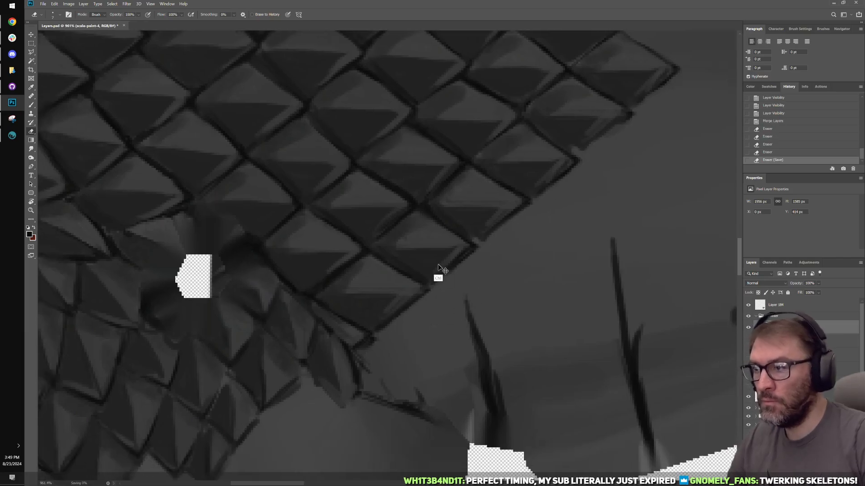
Step: Switch to 3D-Coat and examine the painted scales at the leg seam, on the whole hindquarters and on top of the tail
{"action": "key", "text": "alt+Tab"}
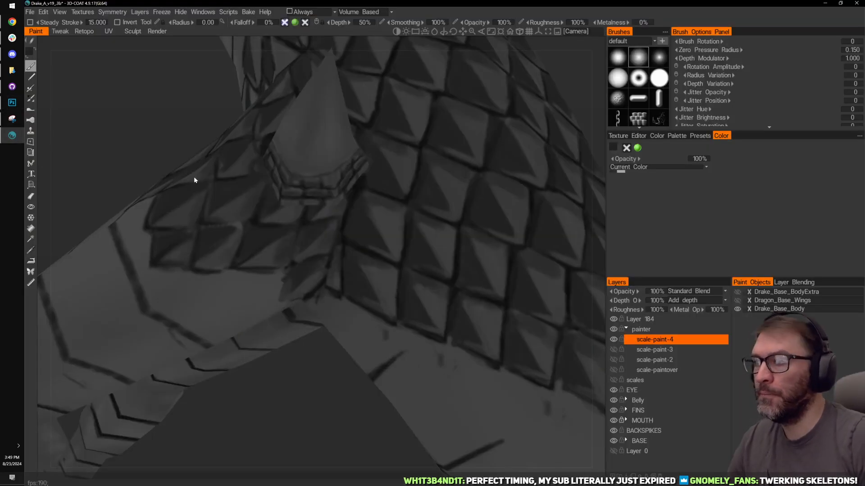
{"action": "right_click_drag", "start_coordinate": [313, 404], "coordinate": [325, 367]}
{"action": "mouse_move", "coordinate": [325, 366]}
{"action": "left_mouse_down"}
{"action": "mouse_move", "coordinate": [267, 412]}
{"action": "mouse_move", "coordinate": [415, 274]}
{"action": "mouse_move", "coordinate": [442, 323]}
{"action": "mouse_move", "coordinate": [398, 338]}
{"action": "mouse_move", "coordinate": [469, 329]}
{"action": "mouse_move", "coordinate": [529, 370]}
{"action": "mouse_move", "coordinate": [486, 342]}
{"action": "mouse_move", "coordinate": [493, 282]}
{"action": "mouse_move", "coordinate": [473, 320]}
{"action": "mouse_move", "coordinate": [444, 313]}
{"action": "left_mouse_up"}
{"action": "key", "text": "e"}
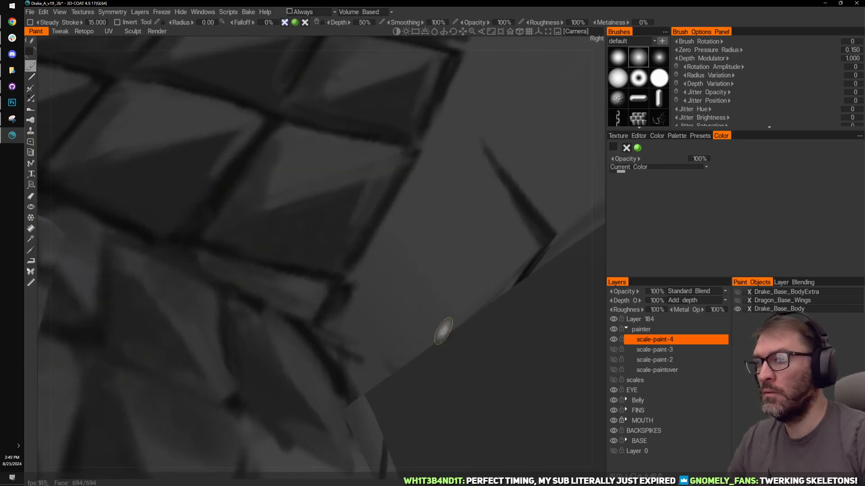
{"action": "right_click_drag", "start_coordinate": [366, 293], "coordinate": [353, 295]}
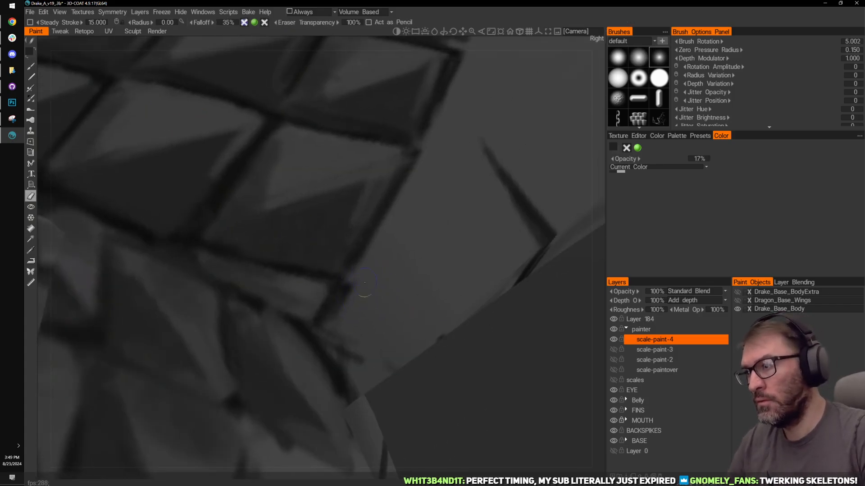
{"action": "scroll", "coordinate": [449, 216], "scroll_direction": "down", "scroll_amount": 10}
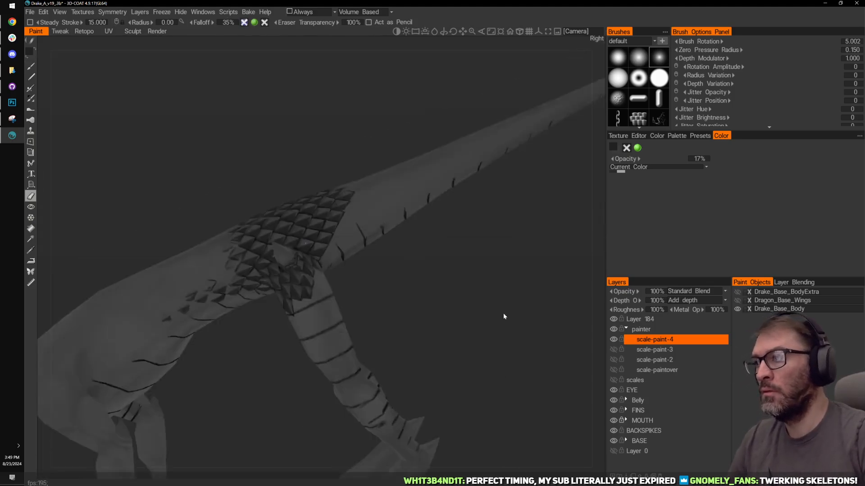
{"action": "left_click_drag", "start_coordinate": [504, 314], "coordinate": [457, 330]}
{"action": "left_click_drag", "start_coordinate": [408, 268], "coordinate": [486, 263]}
{"action": "left_click_drag", "start_coordinate": [455, 209], "coordinate": [556, 288]}
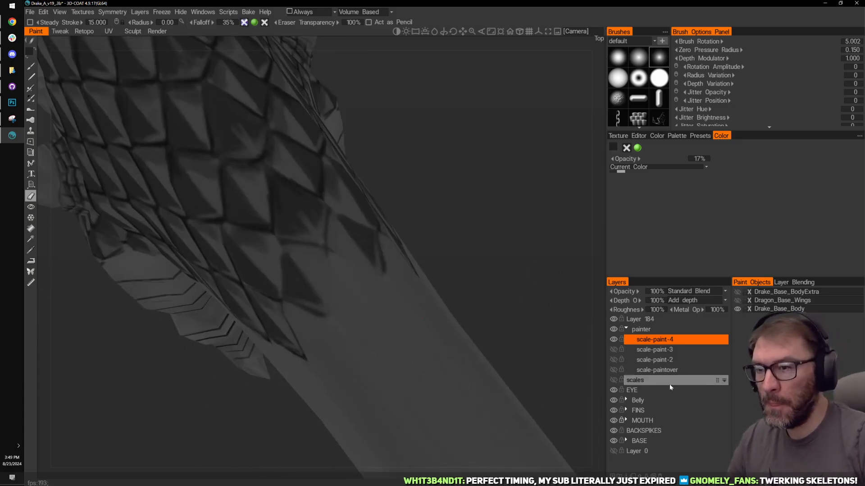
Step: Show the scales layer, sample the dark outline colour and paint the lower edges of the last painted scale on the tail's ridge
{"action": "left_click", "coordinate": [613, 380]}
{"action": "mouse_move", "coordinate": [502, 213]}
{"action": "left_mouse_down"}
{"action": "mouse_move", "coordinate": [506, 243]}
{"action": "mouse_move", "coordinate": [517, 248]}
{"action": "mouse_move", "coordinate": [477, 283]}
{"action": "mouse_move", "coordinate": [407, 305]}
{"action": "left_mouse_up"}
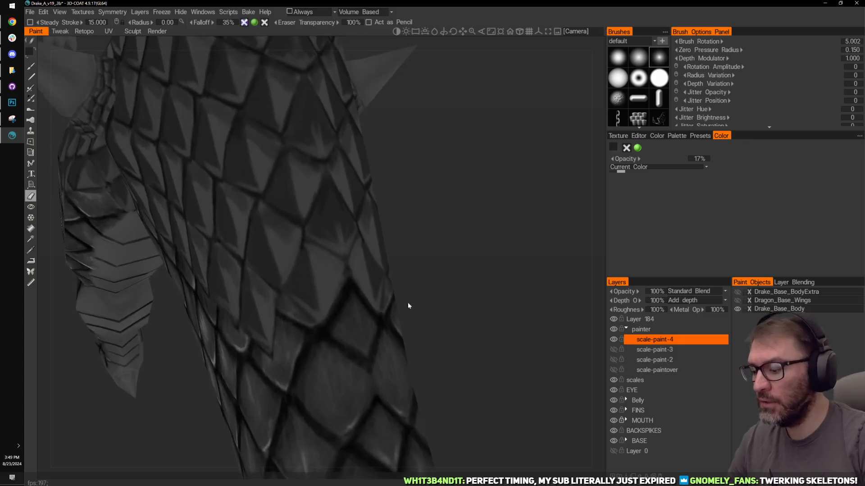
{"action": "key", "text": "1"}
{"action": "mouse_move", "coordinate": [501, 224]}
{"action": "left_mouse_down"}
{"action": "mouse_move", "coordinate": [507, 202]}
{"action": "mouse_move", "coordinate": [522, 216]}
{"action": "mouse_move", "coordinate": [462, 244]}
{"action": "left_mouse_up"}
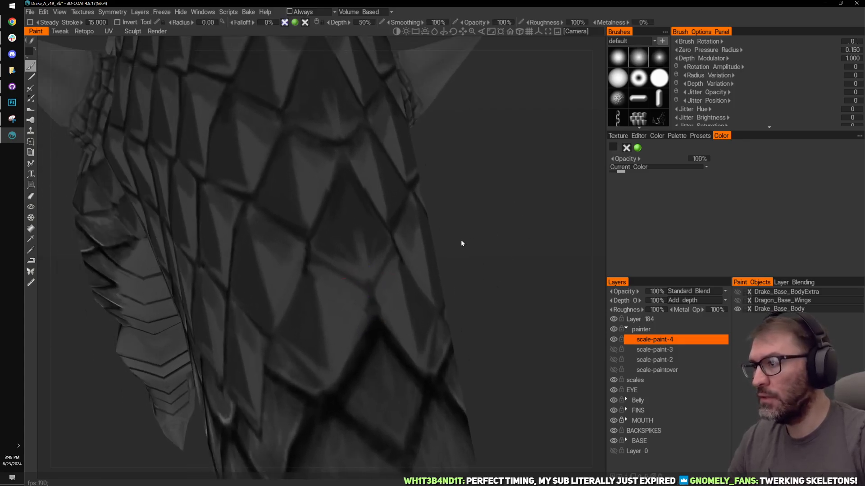
{"action": "mouse_move", "coordinate": [328, 323]}
{"action": "left_mouse_down"}
{"action": "mouse_move", "coordinate": [547, 248]}
{"action": "mouse_move", "coordinate": [537, 270]}
{"action": "mouse_move", "coordinate": [539, 250]}
{"action": "mouse_move", "coordinate": [524, 267]}
{"action": "mouse_move", "coordinate": [492, 255]}
{"action": "mouse_move", "coordinate": [471, 203]}
{"action": "mouse_move", "coordinate": [567, 212]}
{"action": "left_mouse_up"}
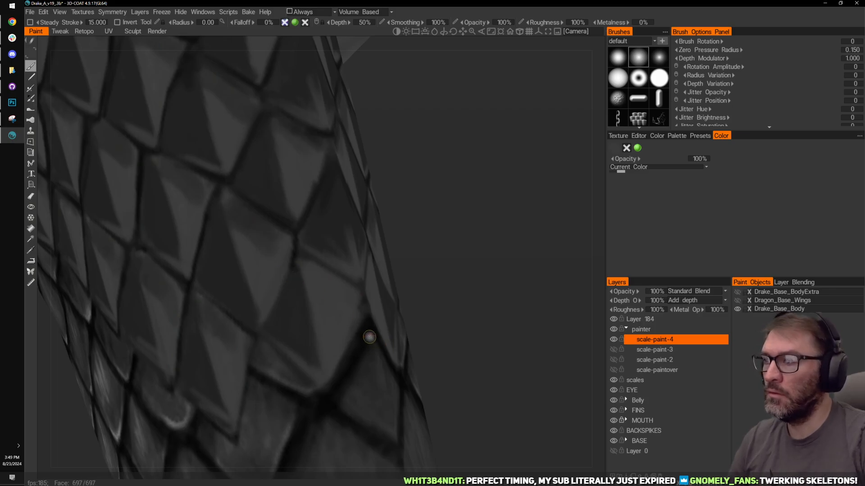
{"action": "key", "text": "v"}
{"action": "mouse_move", "coordinate": [405, 298]}
{"action": "left_mouse_down"}
{"action": "mouse_move", "coordinate": [431, 282]}
{"action": "mouse_move", "coordinate": [482, 278]}
{"action": "mouse_move", "coordinate": [495, 237]}
{"action": "left_mouse_up"}
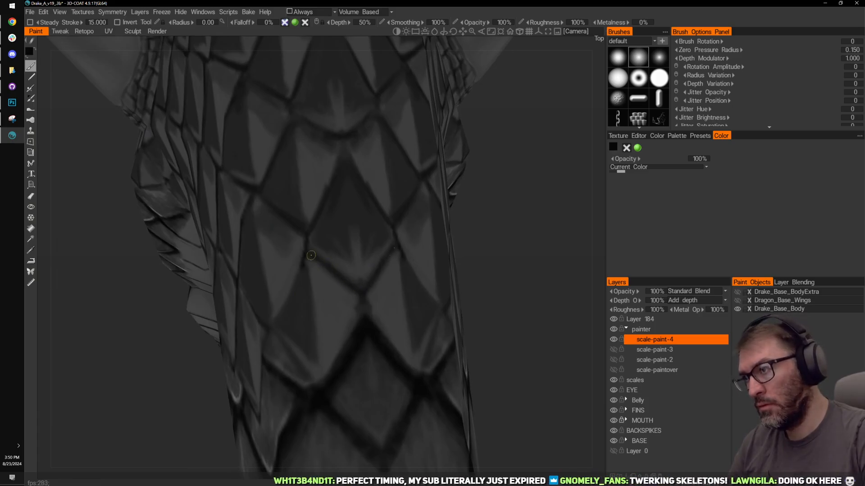
Step: Sample a lighter grey and soften the short dark joint between the ridge scale's lower tip and the scale beneath it
{"action": "right_click_drag", "start_coordinate": [538, 288], "coordinate": [538, 266]}
{"action": "left_click_drag", "start_coordinate": [537, 266], "coordinate": [548, 277]}
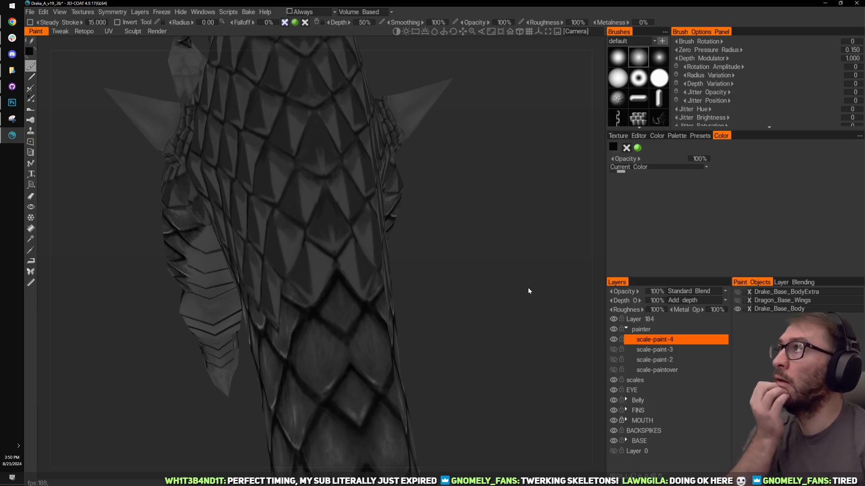
{"action": "left_click_drag", "start_coordinate": [531, 209], "coordinate": [536, 199]}
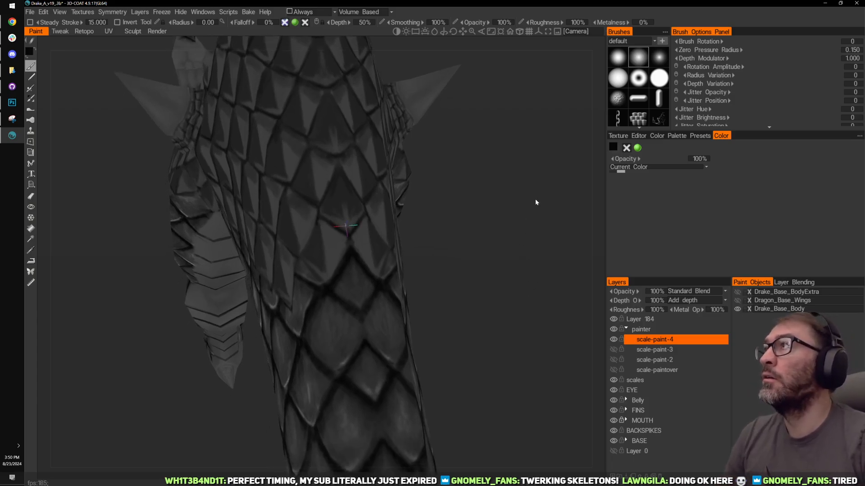
{"action": "right_click_drag", "start_coordinate": [536, 199], "coordinate": [552, 202]}
{"action": "left_click_drag", "start_coordinate": [581, 223], "coordinate": [567, 229]}
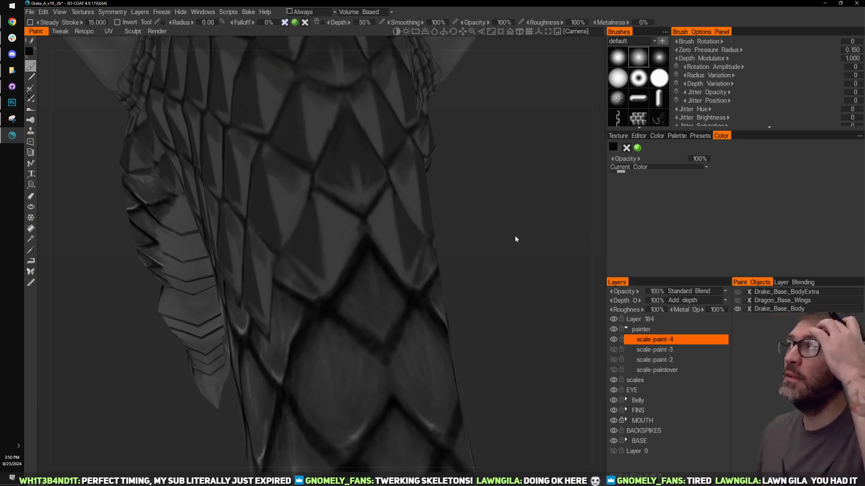
{"action": "mouse_move", "coordinate": [461, 210]}
{"action": "left_mouse_down"}
{"action": "mouse_move", "coordinate": [498, 199]}
{"action": "mouse_move", "coordinate": [490, 262]}
{"action": "mouse_move", "coordinate": [523, 213]}
{"action": "mouse_move", "coordinate": [541, 242]}
{"action": "mouse_move", "coordinate": [543, 232]}
{"action": "left_mouse_up"}
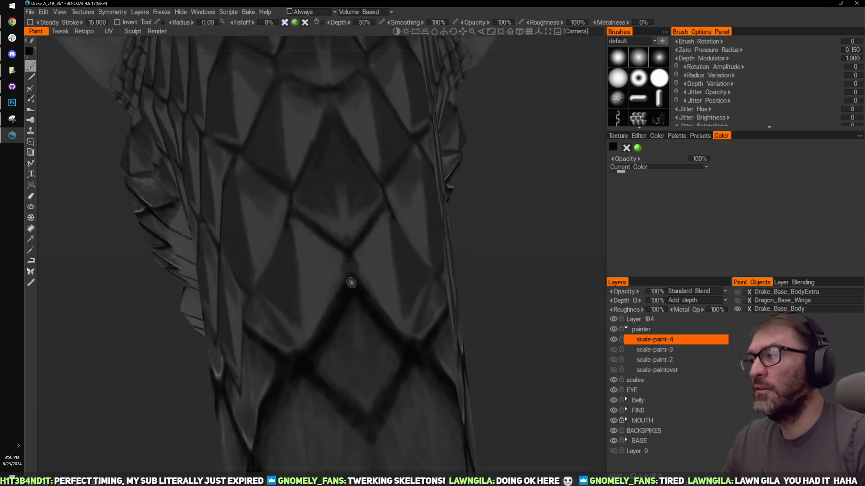
{"action": "right_click_drag", "start_coordinate": [351, 282], "coordinate": [445, 249], "text": "alt"}
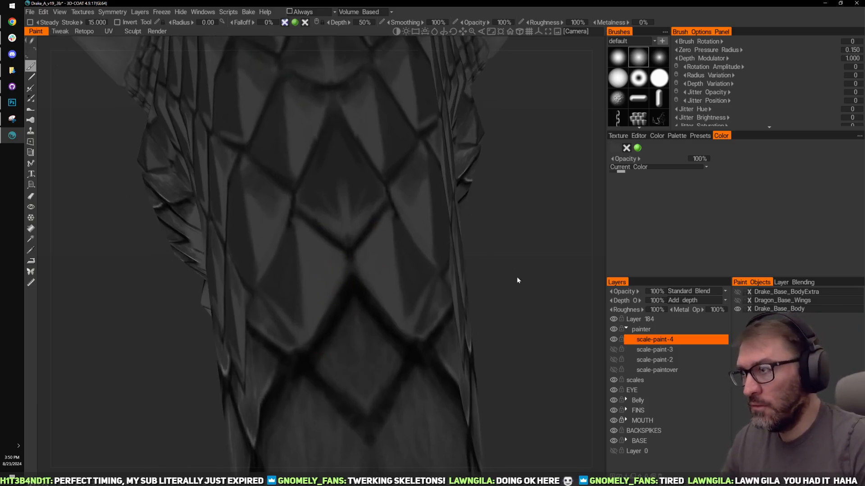
{"action": "mouse_move", "coordinate": [517, 277]}
{"action": "left_mouse_down"}
{"action": "mouse_move", "coordinate": [531, 254]}
{"action": "mouse_move", "coordinate": [541, 256]}
{"action": "mouse_move", "coordinate": [519, 221]}
{"action": "mouse_move", "coordinate": [567, 234]}
{"action": "mouse_move", "coordinate": [455, 361]}
{"action": "mouse_move", "coordinate": [473, 273]}
{"action": "left_mouse_up"}
Step: Sample the dark outline colour and thicken the outline of the scale beside the last painted ridge scale
{"action": "key", "text": "v"}
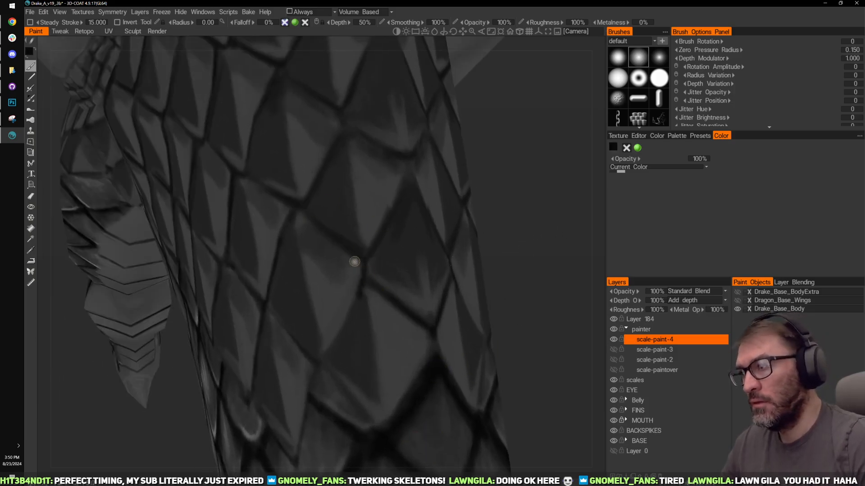
{"action": "middle_click_drag", "start_coordinate": [575, 204], "coordinate": [561, 220]}
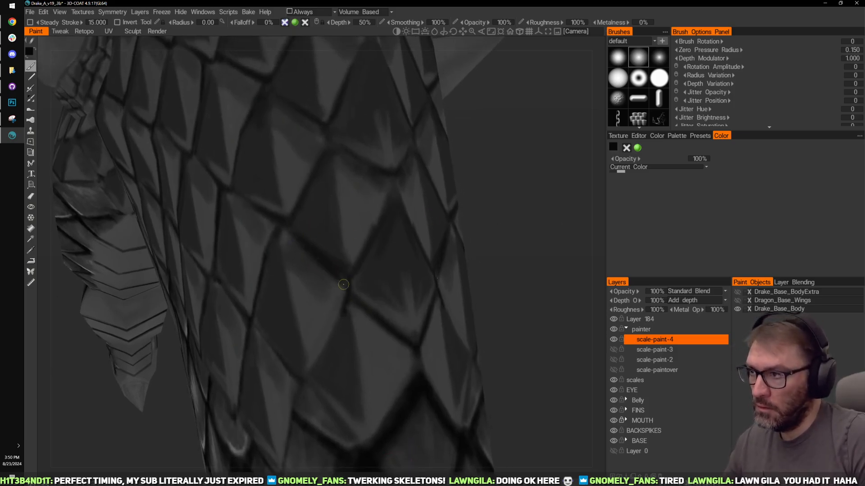
{"action": "left_click_drag", "start_coordinate": [343, 284], "coordinate": [334, 270], "text": "alt"}
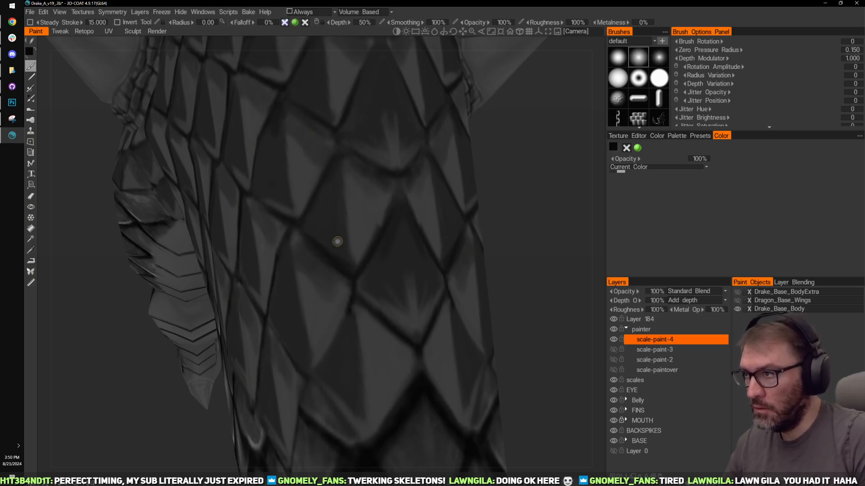
Step: Sample a grey beside the ridge scale and repaint the shared edge between the neighbouring scale and the one beneath it
{"action": "left_click_drag", "start_coordinate": [518, 243], "coordinate": [554, 239]}
{"action": "key", "text": "v"}
{"action": "left_click_drag", "start_coordinate": [334, 262], "coordinate": [333, 277]}
{"action": "left_click_drag", "start_coordinate": [305, 247], "coordinate": [336, 278]}
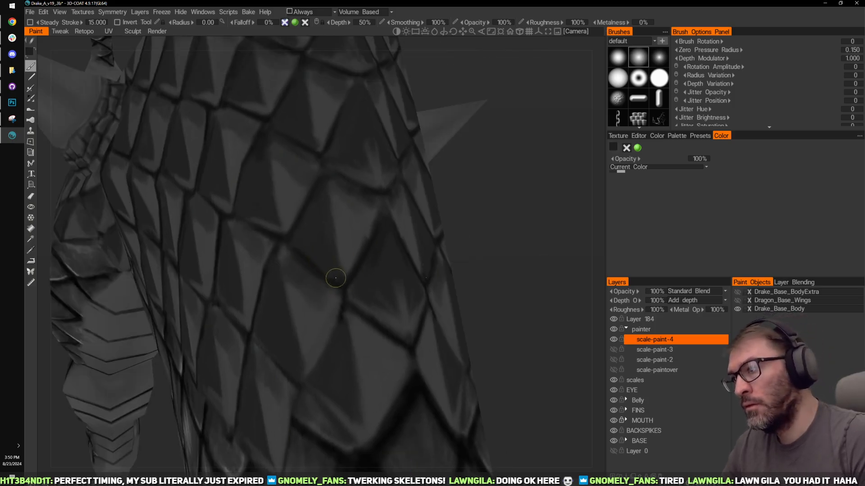
{"action": "left_click_drag", "start_coordinate": [518, 258], "coordinate": [502, 243]}
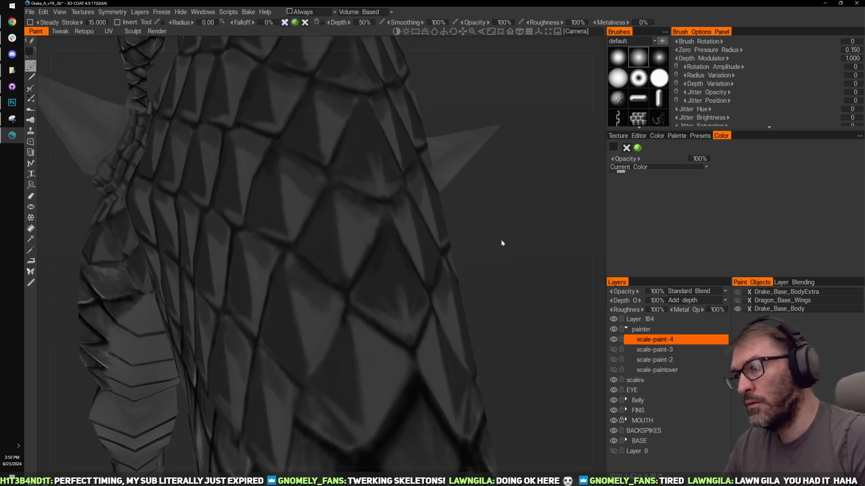
Step: Sample nearby greys and smooth the shading on the upper part of the scale beneath that edge
{"action": "key", "text": "v"}
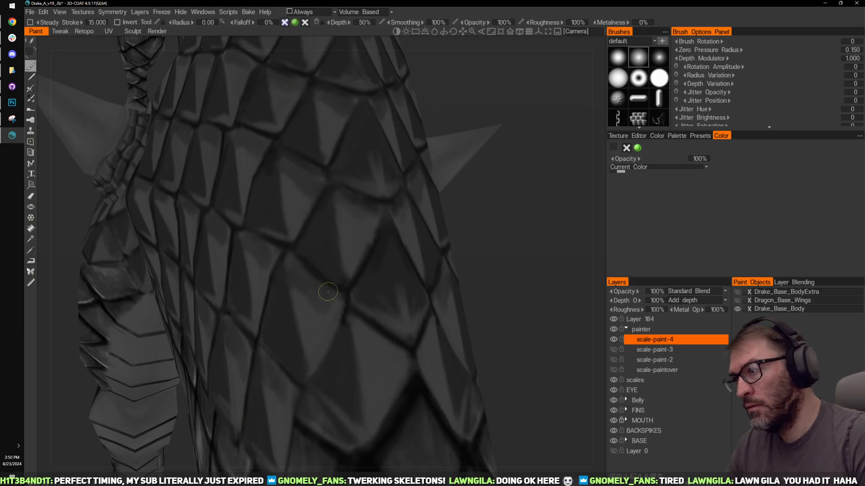
{"action": "key", "text": "v"}
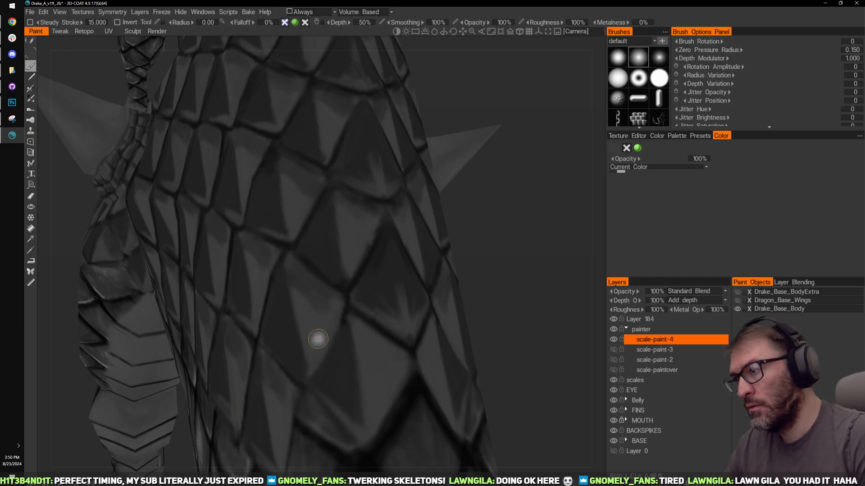
{"action": "key", "text": "v"}
{"action": "left_click_drag", "start_coordinate": [321, 308], "coordinate": [331, 307]}
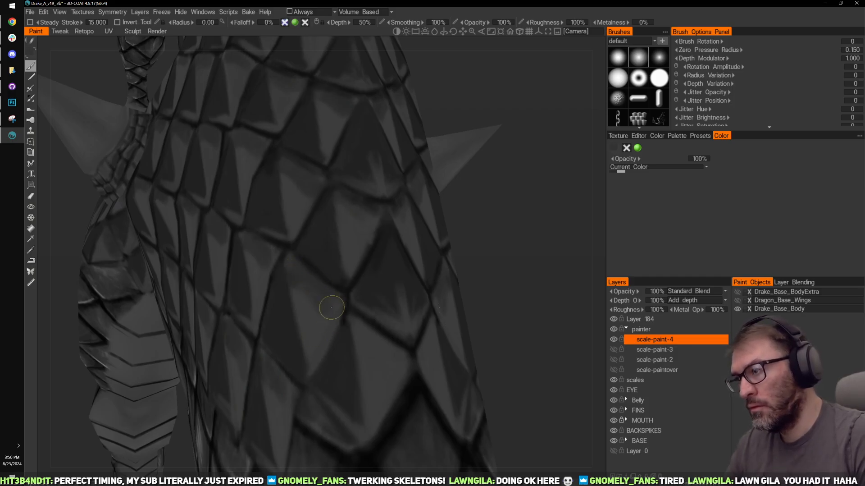
{"action": "left_click", "coordinate": [328, 305]}
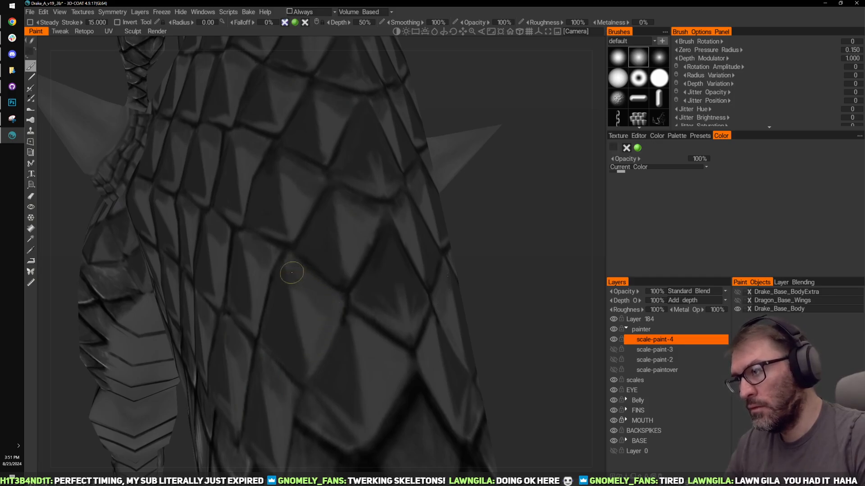
{"action": "key", "text": "v"}
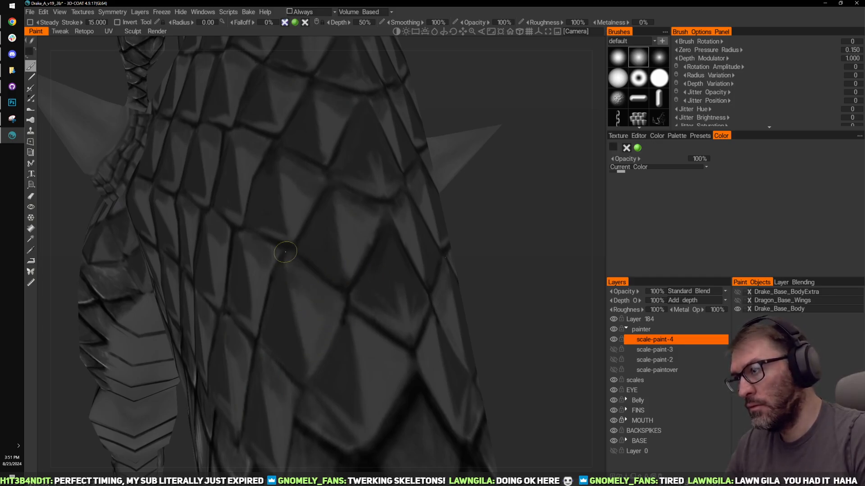
Step: Send the texture layers to Photoshop and update the open Layers.psd from its changed disk copy
{"action": "mouse_move", "coordinate": [508, 271]}
{"action": "left_mouse_down"}
{"action": "mouse_move", "coordinate": [503, 258]}
{"action": "mouse_move", "coordinate": [541, 191]}
{"action": "mouse_move", "coordinate": [507, 164]}
{"action": "mouse_move", "coordinate": [475, 195]}
{"action": "mouse_move", "coordinate": [471, 162]}
{"action": "mouse_move", "coordinate": [485, 164]}
{"action": "mouse_move", "coordinate": [430, 243]}
{"action": "mouse_move", "coordinate": [513, 183]}
{"action": "mouse_move", "coordinate": [525, 188]}
{"action": "left_mouse_up"}
{"action": "mouse_move", "coordinate": [525, 188]}
{"action": "right_mouse_down"}
{"action": "mouse_move", "coordinate": [523, 207]}
{"action": "mouse_move", "coordinate": [513, 199]}
{"action": "right_mouse_up"}
{"action": "left_click_drag", "start_coordinate": [582, 196], "coordinate": [564, 204]}
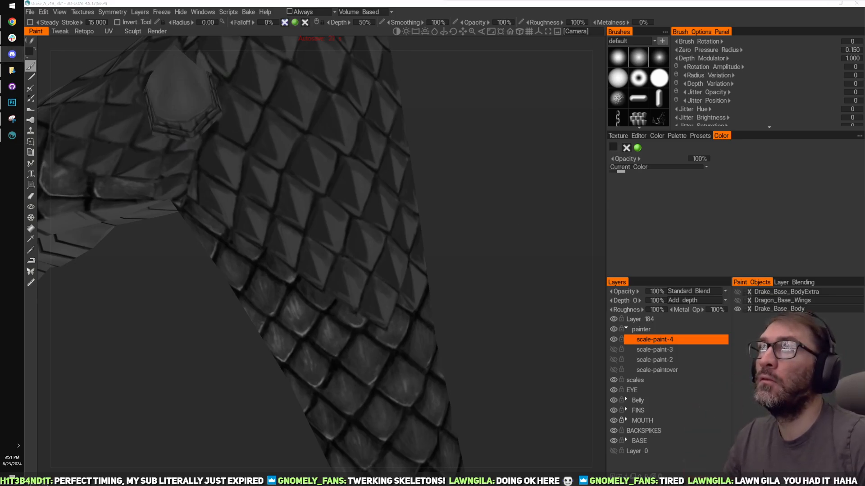
{"action": "left_click", "coordinate": [544, 98]}
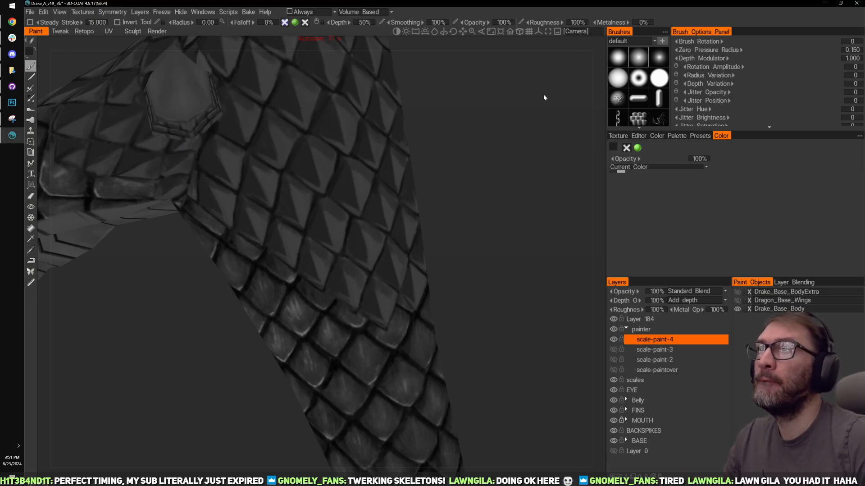
{"action": "left_click_drag", "start_coordinate": [500, 225], "coordinate": [483, 237]}
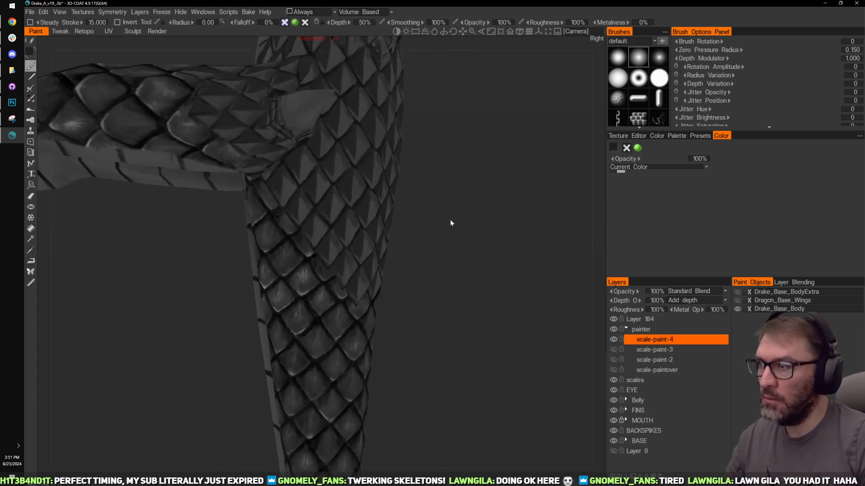
{"action": "left_click", "coordinate": [30, 12]}
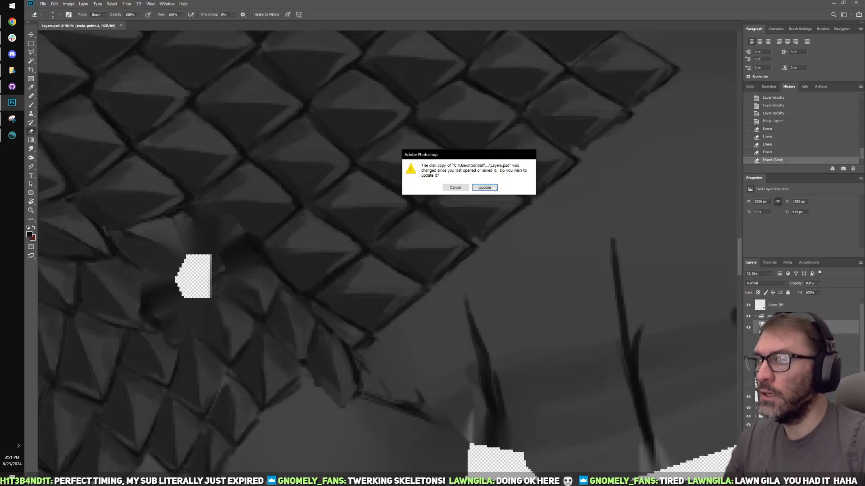
{"action": "left_click", "coordinate": [492, 187]}
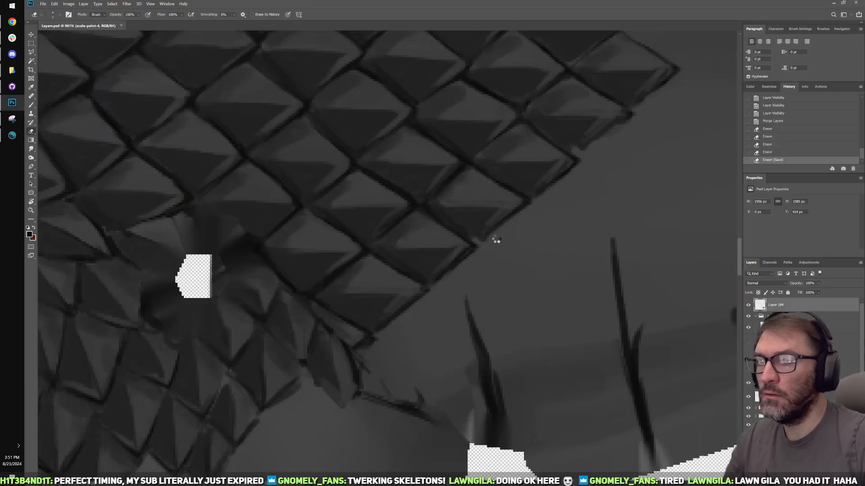
Step: Select the scale-paint-4 layer and hide the base scales layer beneath the painted tail scales
{"action": "scroll", "coordinate": [496, 239], "scroll_direction": "down", "scroll_amount": 4, "text": "alt"}
{"action": "left_click_drag", "start_coordinate": [493, 226], "coordinate": [408, 296]}
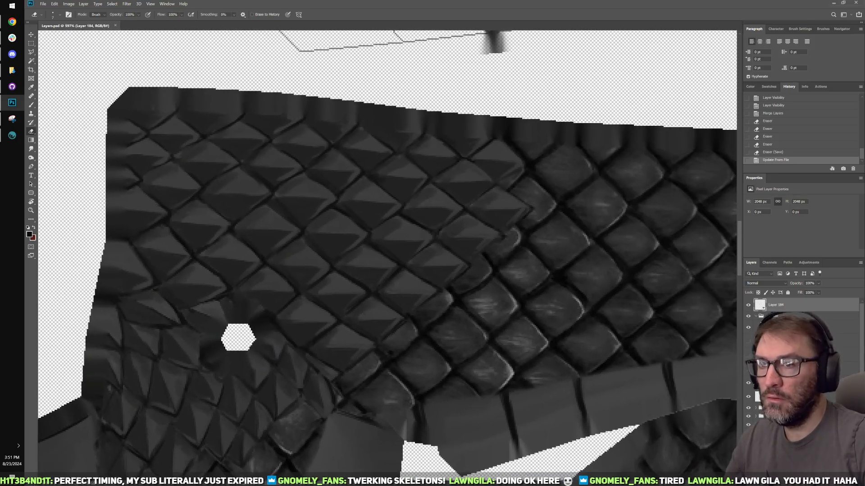
{"action": "left_click", "coordinate": [784, 327]}
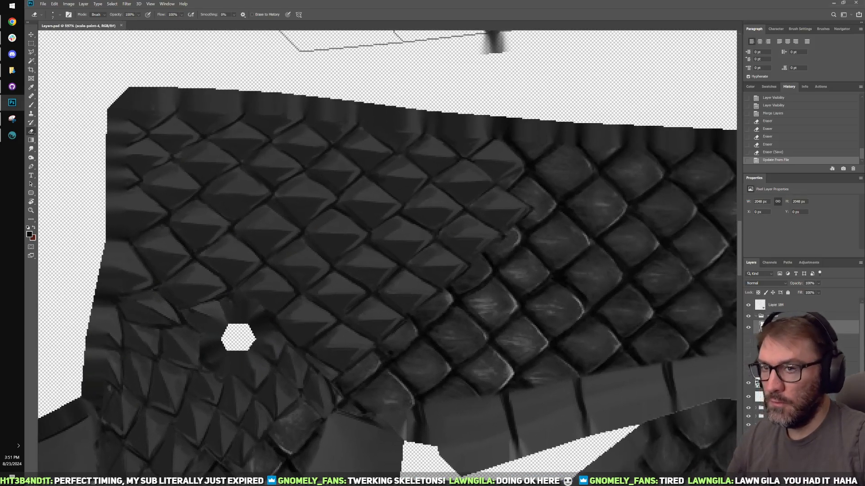
{"action": "left_click", "coordinate": [749, 385]}
Step: Select a rectangular area over the outer end of the painted tail scales and paste a copy in place on a new layer
{"action": "key", "text": "v"}
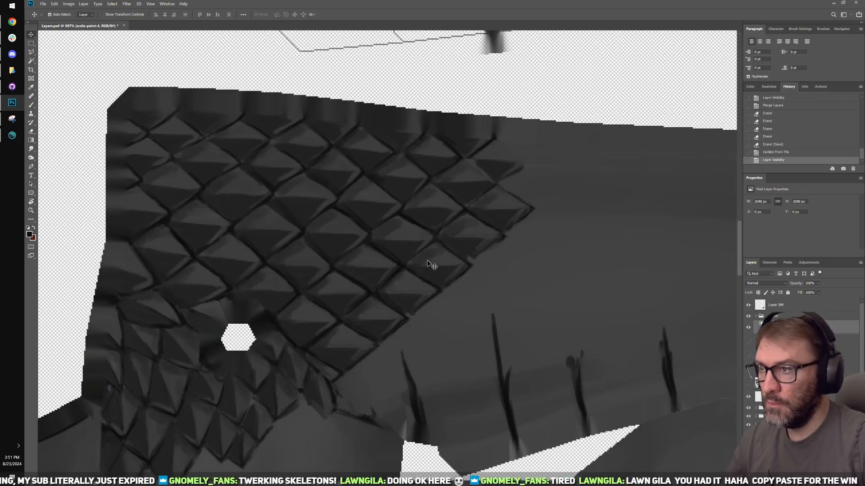
{"action": "key", "text": "m"}
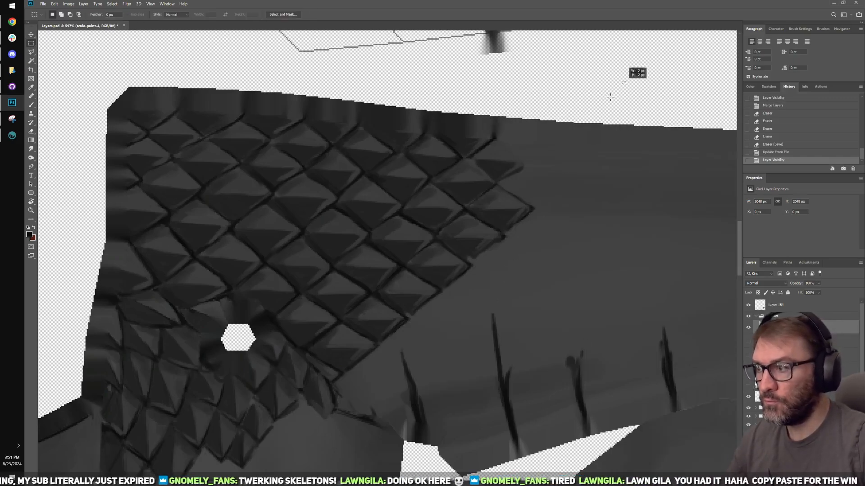
{"action": "left_click_drag", "start_coordinate": [626, 82], "coordinate": [279, 331]}
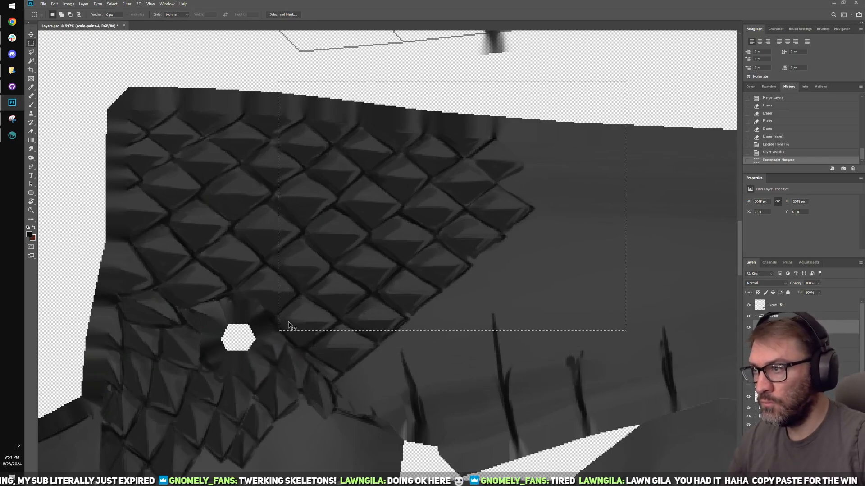
{"action": "key", "text": "ctrl+c"}
{"action": "key", "text": "ctrl+shift+v"}
Step: Move the pasted scale patch outward along the tail with Free Transform and send it behind the painted scales layer
{"action": "key", "text": "v"}
{"action": "key", "text": "ctrl+t"}
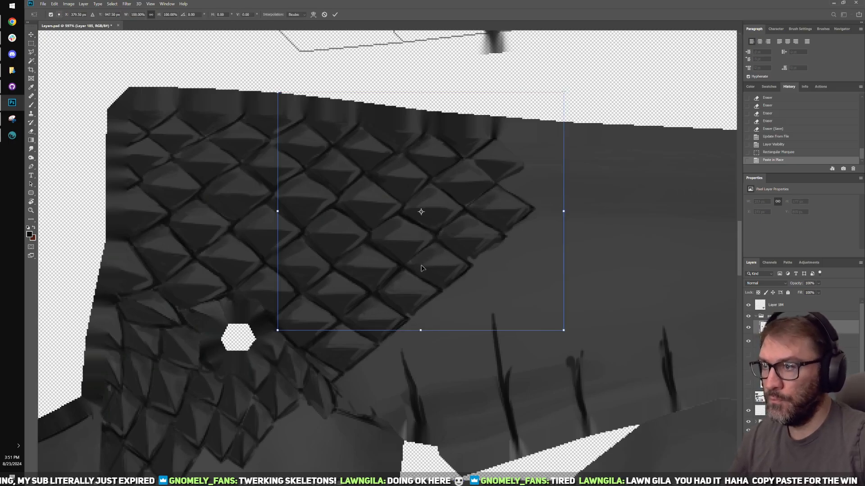
{"action": "left_click_drag", "start_coordinate": [439, 261], "coordinate": [475, 217]}
{"action": "left_click", "coordinate": [335, 14]}
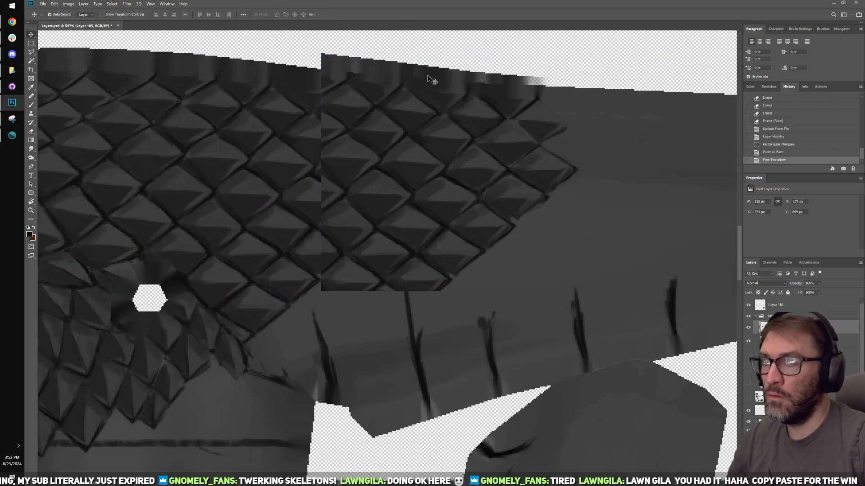
{"action": "key", "text": "ctrl+bracketleft"}
Step: Duplicate the scale patch toward the tail's lower edge, send the copy one layer back and align it with the scale pattern
{"action": "left_click_drag", "start_coordinate": [475, 193], "coordinate": [418, 342]}
{"action": "scroll", "coordinate": [425, 279], "scroll_direction": "down", "scroll_amount": 1}
{"action": "scroll", "coordinate": [479, 294], "scroll_direction": "down", "scroll_amount": 2}
{"action": "key", "text": "ctrl+bracketleft"}
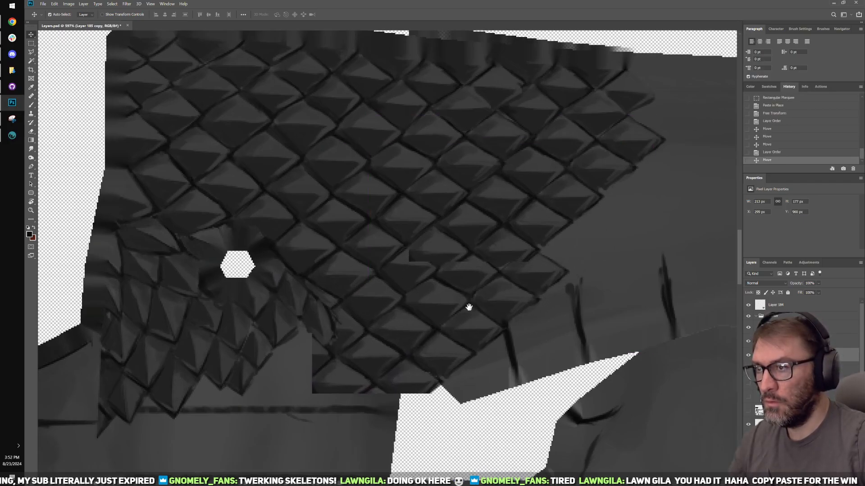
{"action": "scroll", "coordinate": [512, 233], "scroll_direction": "up", "scroll_amount": 2}
{"action": "left_click_drag", "start_coordinate": [521, 231], "coordinate": [525, 224]}
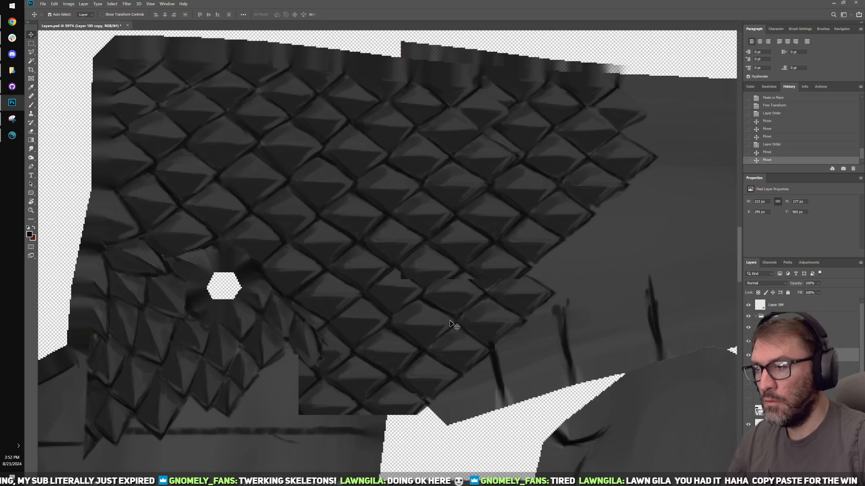
Step: Erase the first patch's overlapping lower border where it meets the copy, undoing the last eraser stroke near its outer scales
{"action": "key", "text": "e"}
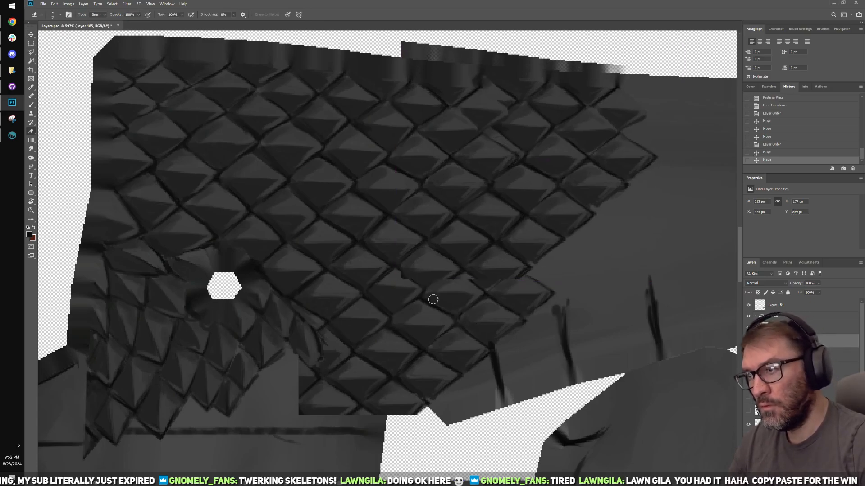
{"action": "left_click", "coordinate": [396, 280]}
{"action": "left_click", "coordinate": [464, 293]}
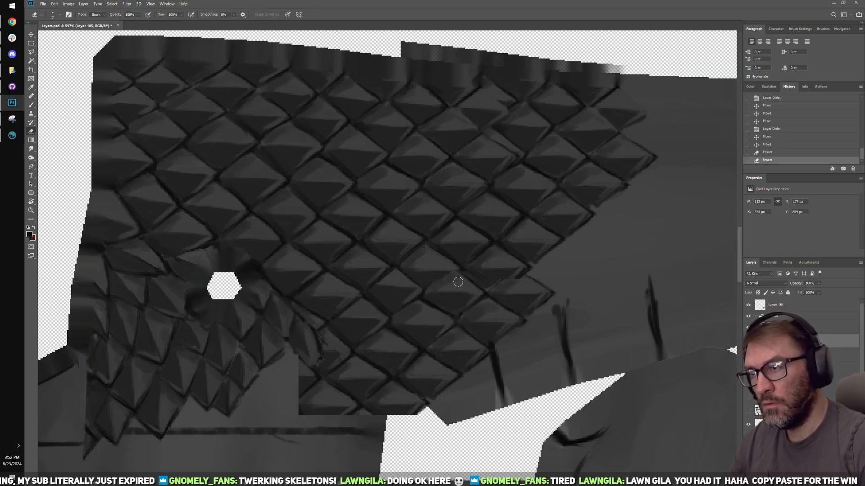
{"action": "left_click", "coordinate": [458, 281]}
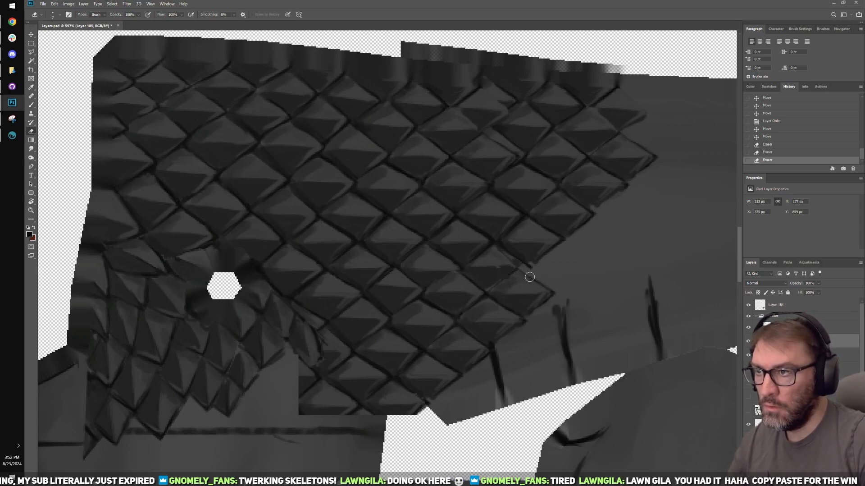
{"action": "left_click", "coordinate": [514, 265]}
{"action": "key", "text": "ctrl+z"}
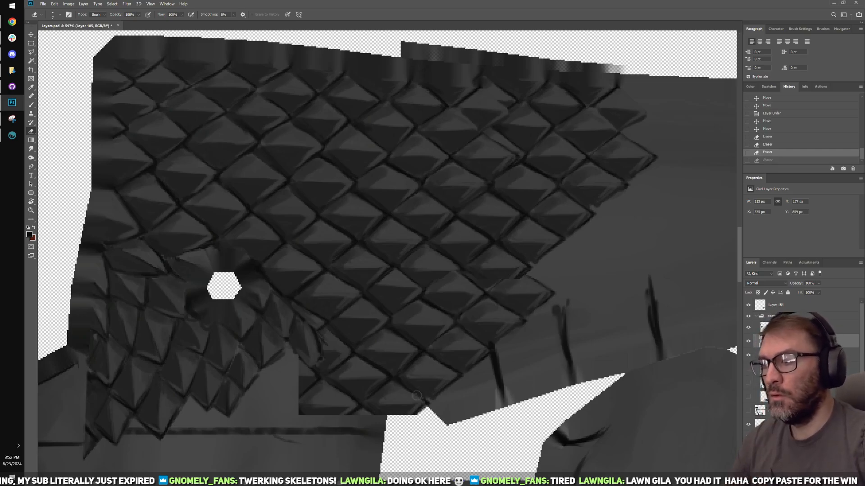
Step: Select the lower patch copy and erase its excess lower-left corner with a much larger eraser
{"action": "key", "text": "v"}
{"action": "left_click", "coordinate": [341, 387], "text": "ctrl"}
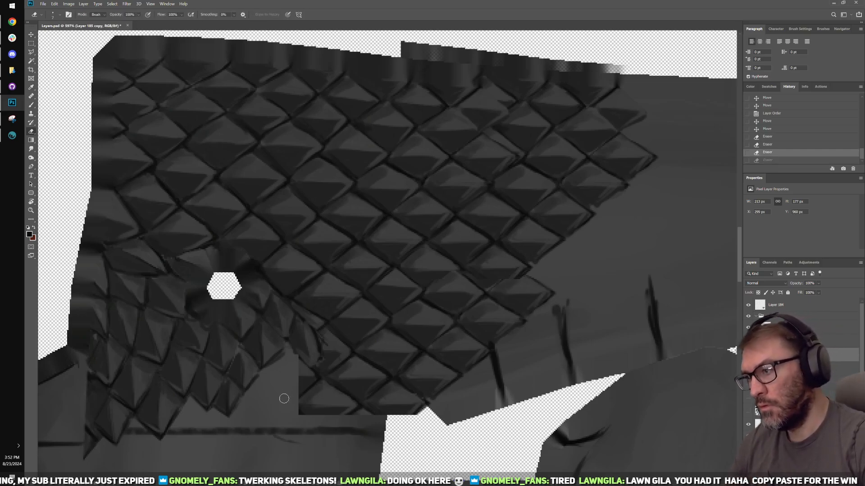
{"action": "key", "text": "bracketright"}
{"action": "key", "text": "bracketright"}
{"action": "key", "text": "bracketright"}
{"action": "key", "text": "bracketright"}
{"action": "key", "text": "bracketright"}
{"action": "key", "text": "bracketright"}
{"action": "key", "text": "bracketright"}
{"action": "key", "text": "bracketright"}
{"action": "key", "text": "bracketright"}
{"action": "mouse_move", "coordinate": [278, 394]}
{"action": "left_mouse_down"}
{"action": "mouse_move", "coordinate": [325, 413]}
{"action": "mouse_move", "coordinate": [350, 406]}
{"action": "left_mouse_up"}
Step: Trim the lower patch's remaining excess along the scale outlines at the tail's lower edge with a slightly smaller eraser
{"action": "key", "text": "bracketleft"}
{"action": "key", "text": "bracketleft"}
{"action": "key", "text": "bracketleft"}
{"action": "mouse_move", "coordinate": [294, 358]}
{"action": "left_mouse_down"}
{"action": "mouse_move", "coordinate": [383, 412]}
{"action": "mouse_move", "coordinate": [361, 392]}
{"action": "left_mouse_up"}
{"action": "left_click_drag", "start_coordinate": [397, 417], "coordinate": [309, 361]}
{"action": "key", "text": "ctrl+z"}
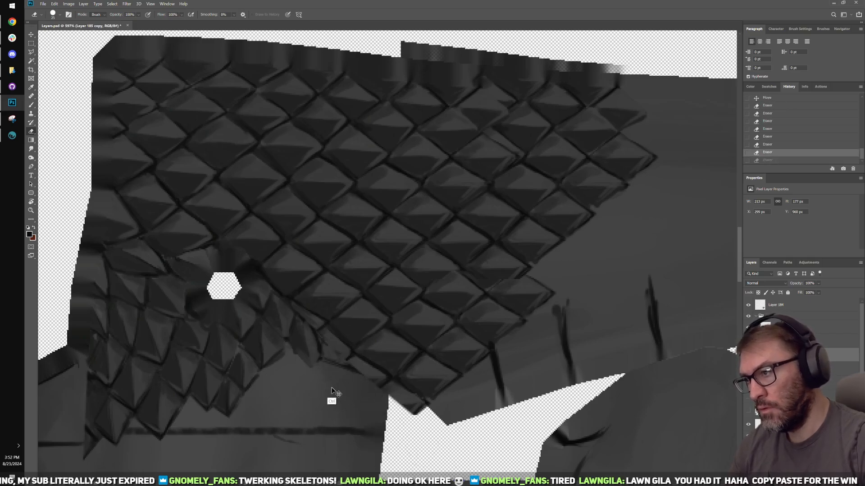
{"action": "key", "text": "ctrl+z"}
{"action": "key", "text": "ctrl+shift+z"}
{"action": "key", "text": "ctrl+shift+z"}
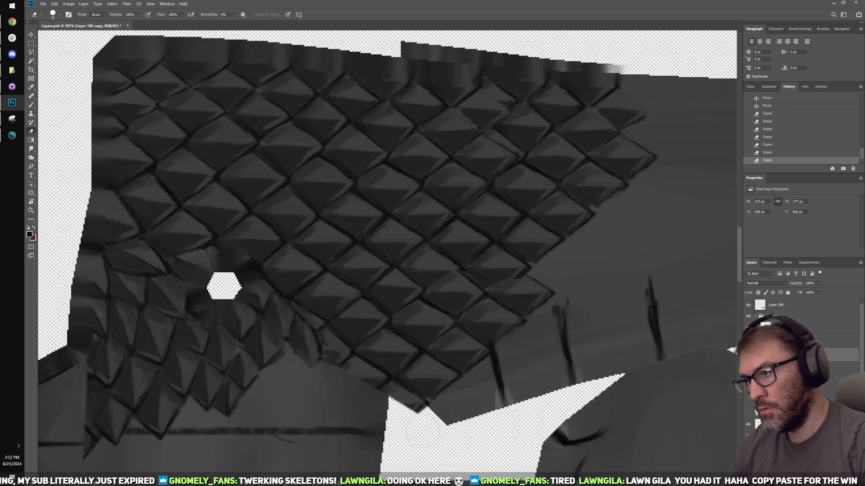
{"action": "left_click_drag", "start_coordinate": [423, 420], "coordinate": [338, 386]}
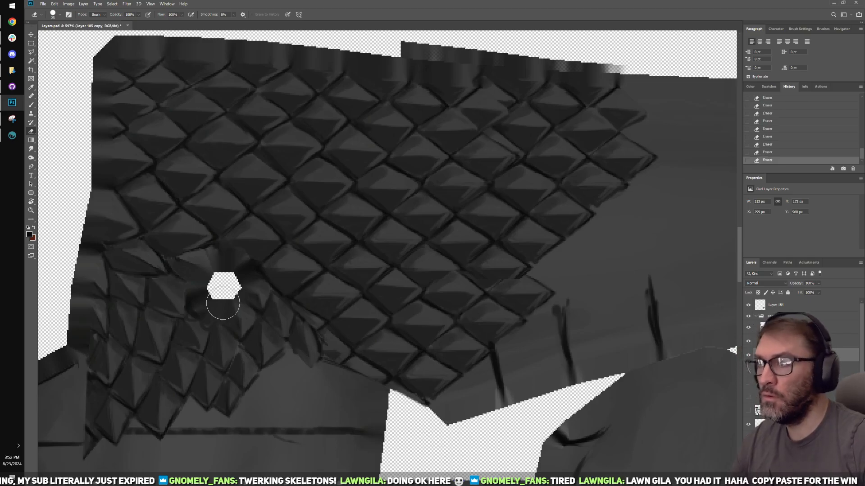
Step: Select both scale patch layers and merge them into one
{"action": "scroll", "coordinate": [340, 292], "scroll_direction": "down", "scroll_amount": 3, "text": "alt"}
{"action": "key", "text": "v"}
{"action": "left_click_drag", "start_coordinate": [458, 316], "coordinate": [399, 338]}
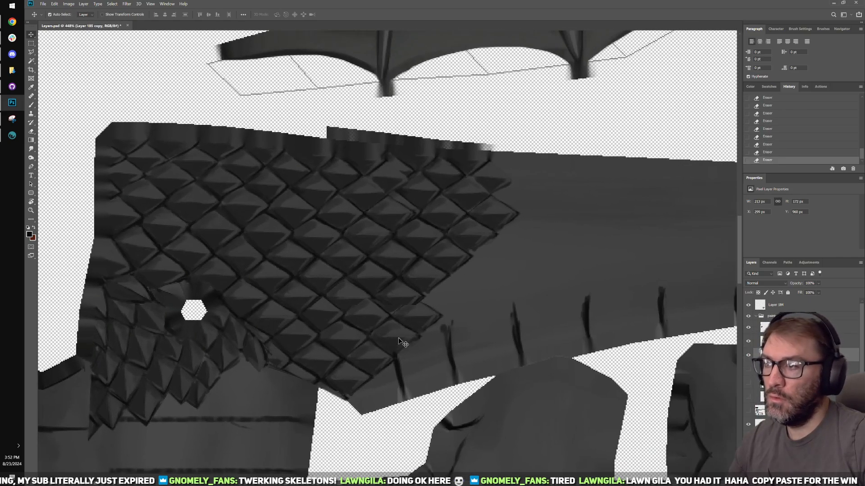
{"action": "left_click", "coordinate": [473, 255], "text": "shift"}
{"action": "key", "text": "ctrl+r"}
{"action": "key", "text": "ctrl+r"}
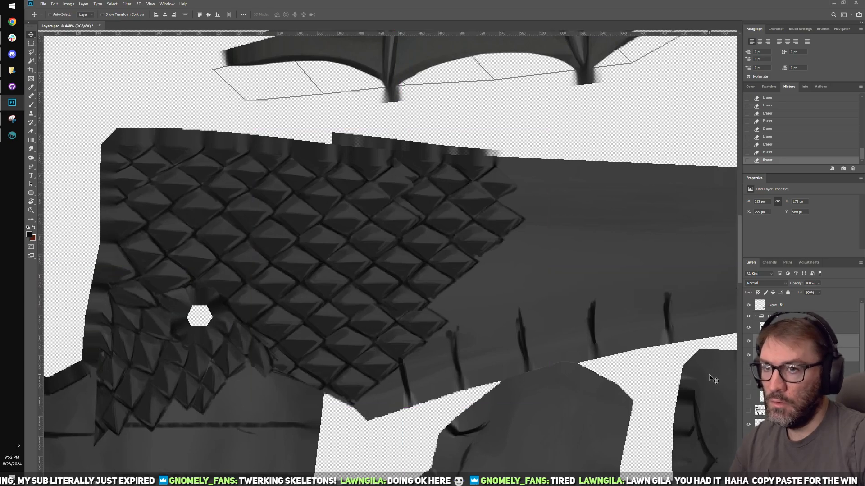
{"action": "key", "text": "ctrl+e"}
Step: Duplicate the merged scale patch farther along the tail, send the copy one layer back and align it with the existing scales
{"action": "left_click_drag", "start_coordinate": [454, 268], "coordinate": [664, 268]}
{"action": "left_click_drag", "start_coordinate": [682, 309], "coordinate": [632, 305]}
{"action": "key", "text": "ctrl+["}
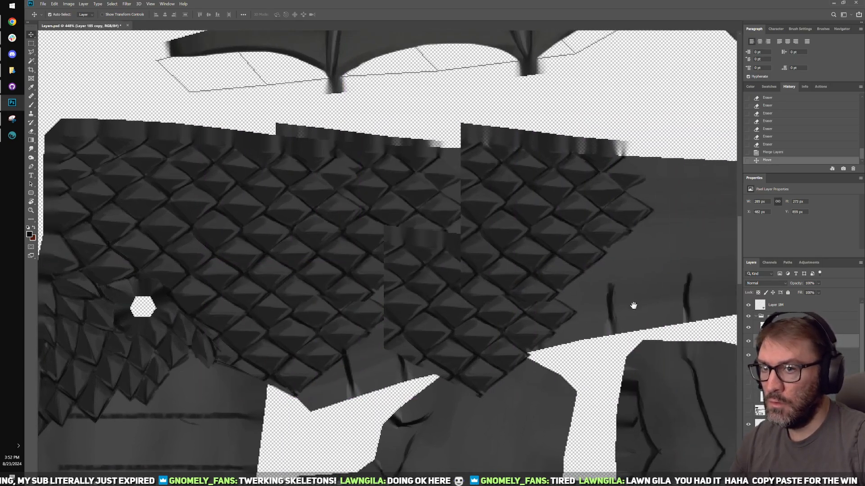
{"action": "left_click_drag", "start_coordinate": [518, 248], "coordinate": [409, 265]}
Step: Add a second duplicate of the merged patch farther along the tail, placed behind and aligned, and activate the Eraser
{"action": "left_click_drag", "start_coordinate": [478, 244], "coordinate": [567, 266], "text": "alt"}
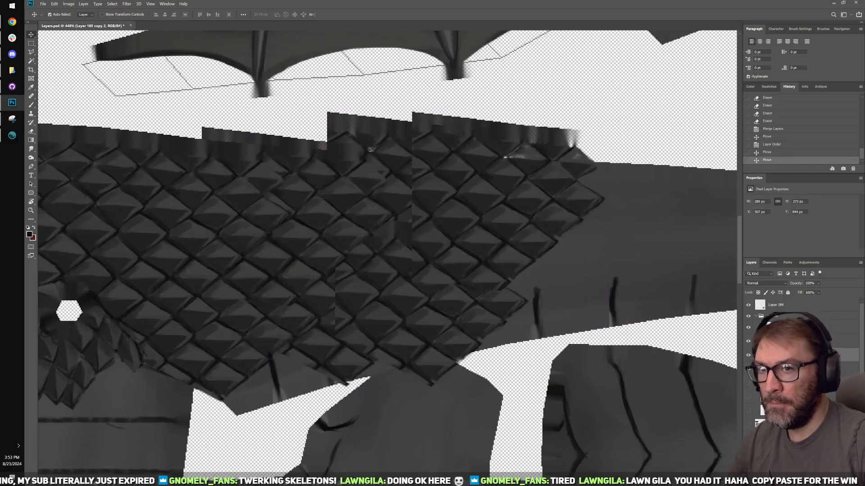
{"action": "key", "text": "ctrl+["}
{"action": "left_click_drag", "start_coordinate": [487, 261], "coordinate": [510, 257]}
{"action": "scroll", "coordinate": [526, 256], "scroll_direction": "down", "scroll_amount": 5, "text": "alt"}
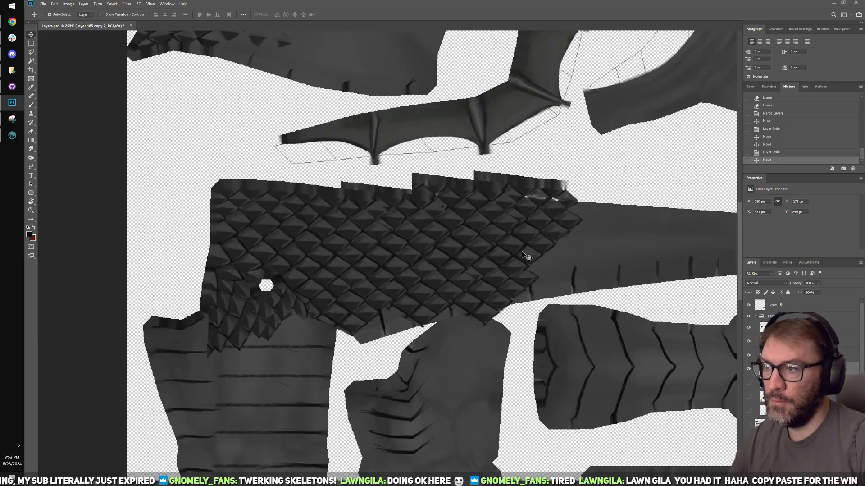
{"action": "scroll", "coordinate": [441, 362], "scroll_direction": "up", "scroll_amount": 3, "text": "alt"}
{"action": "key", "text": "e"}
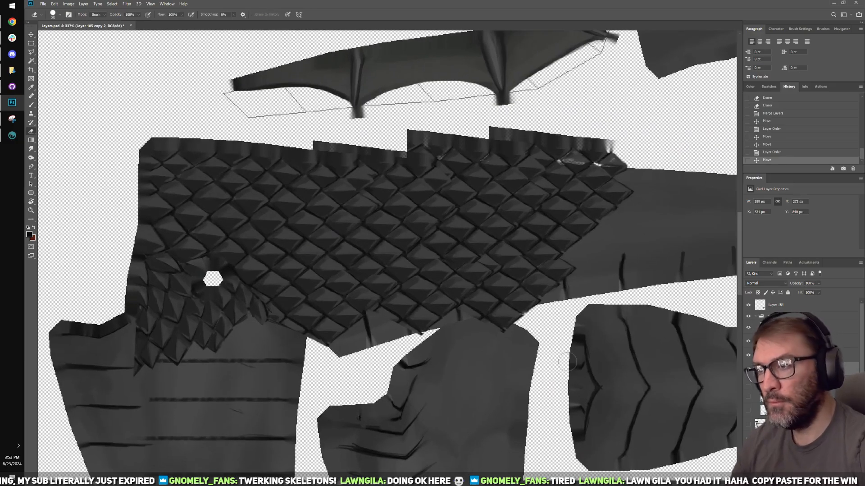
Step: Erase the overhanging parts of both duplicated scale patches along the tail's lower edge, following the scale outlines
{"action": "left_click_drag", "start_coordinate": [554, 340], "coordinate": [500, 343]}
{"action": "left_click_drag", "start_coordinate": [547, 333], "coordinate": [488, 330]}
{"action": "left_click_drag", "start_coordinate": [541, 318], "coordinate": [482, 323]}
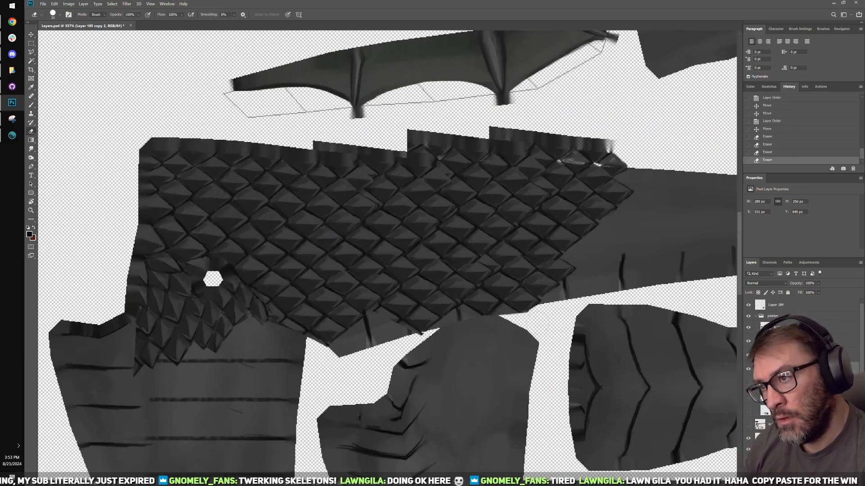
{"action": "left_click_drag", "start_coordinate": [536, 309], "coordinate": [475, 320]}
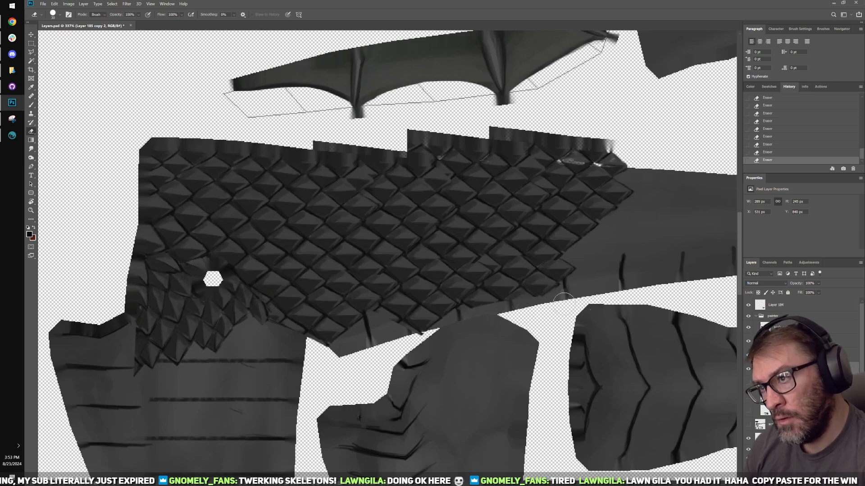
{"action": "key", "text": "v"}
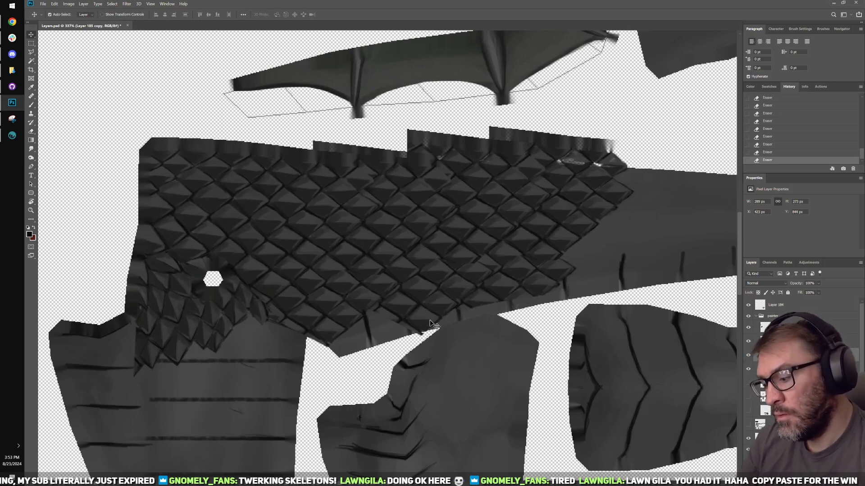
{"action": "key", "text": "e"}
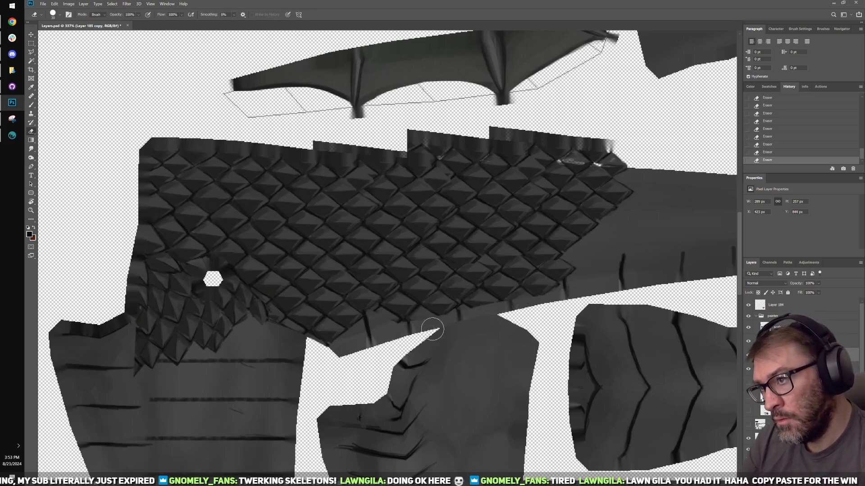
{"action": "scroll", "coordinate": [538, 309], "scroll_direction": "down", "scroll_amount": 2, "text": "alt"}
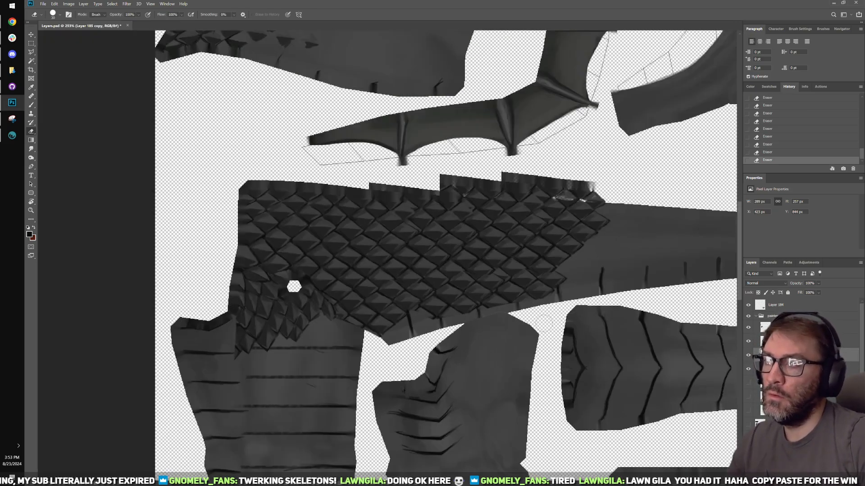
Step: Switch to 3D-Coat and merge Layer 185 and its two copies into a single layer
{"action": "left_click", "coordinate": [12, 135]}
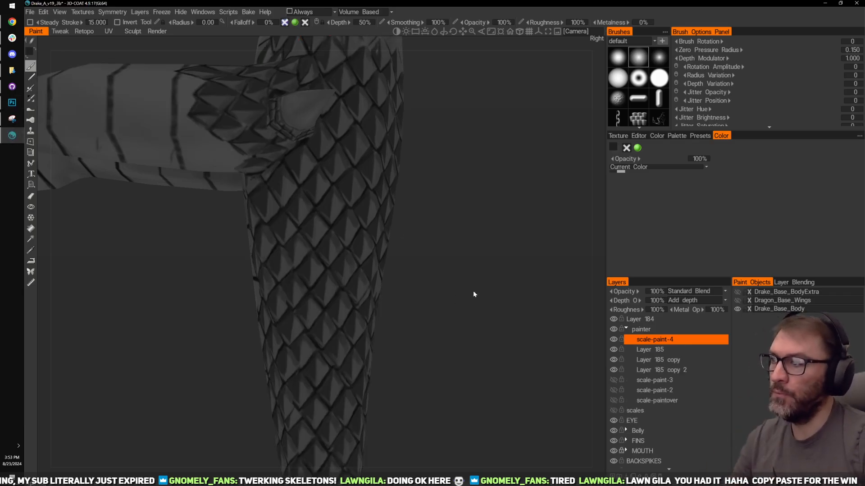
{"action": "left_click_drag", "start_coordinate": [473, 291], "coordinate": [437, 343]}
{"action": "right_click_drag", "start_coordinate": [447, 369], "coordinate": [422, 289]}
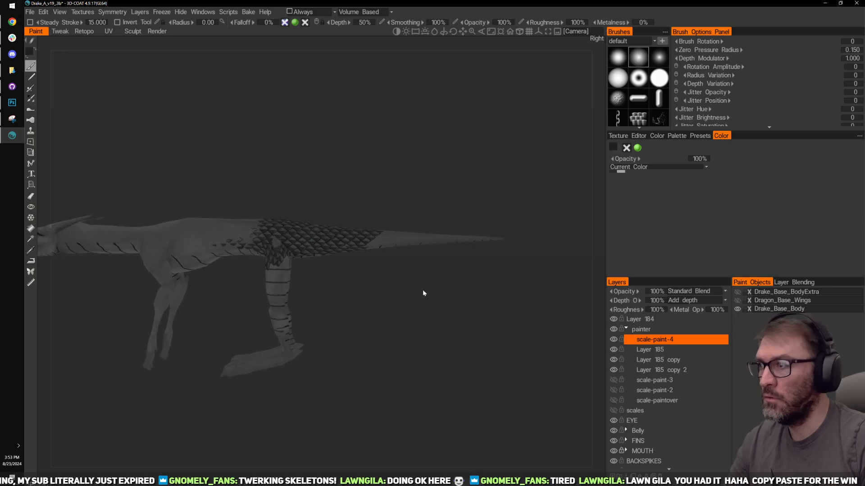
{"action": "middle_click_drag", "start_coordinate": [422, 290], "coordinate": [467, 299]}
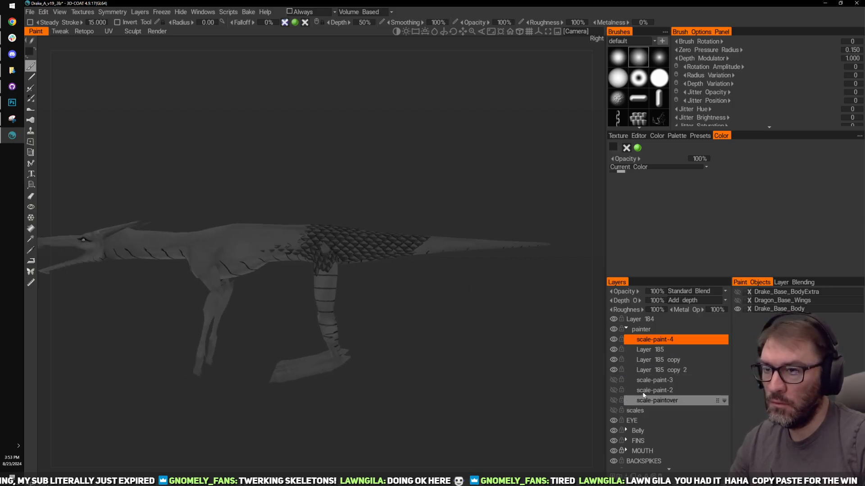
{"action": "left_click", "coordinate": [650, 350]}
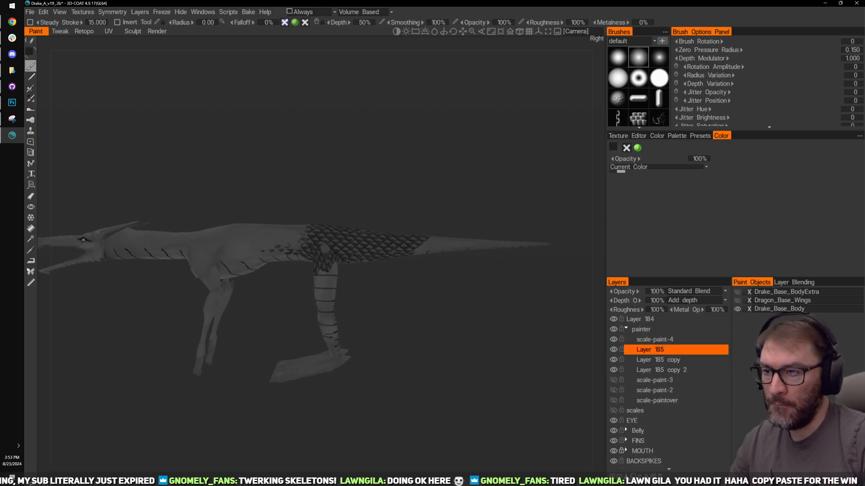
{"action": "left_click", "coordinate": [627, 477]}
{"action": "left_click", "coordinate": [627, 477]}
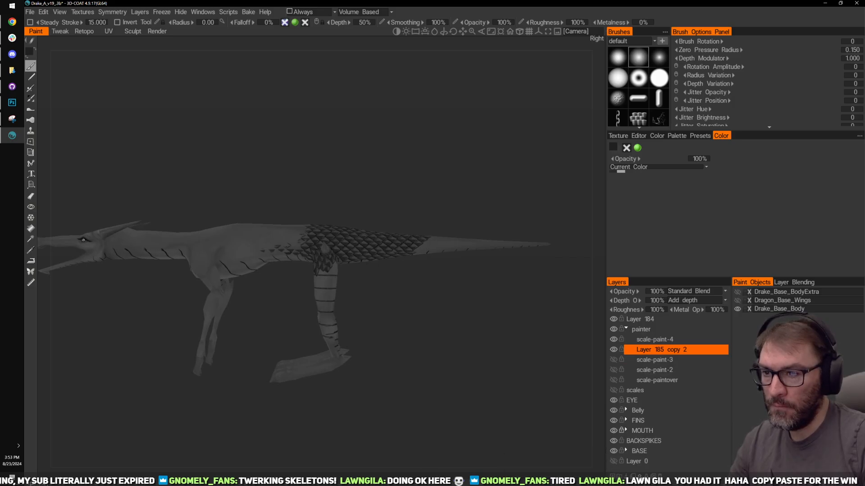
{"action": "left_click", "coordinate": [639, 476]}
{"action": "left_click", "coordinate": [646, 476]}
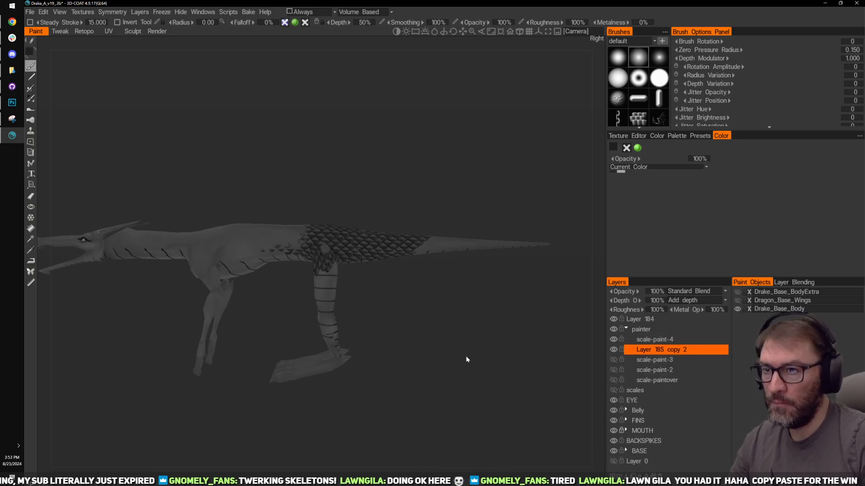
Step: Rename the merged scale layer to scale-paint-5, reusing the name copied from scale-paint-4
{"action": "mouse_move", "coordinate": [466, 355]}
{"action": "right_mouse_down"}
{"action": "mouse_move", "coordinate": [474, 366]}
{"action": "mouse_move", "coordinate": [493, 365]}
{"action": "right_mouse_up"}
{"action": "middle_click_drag", "start_coordinate": [494, 365], "coordinate": [464, 374]}
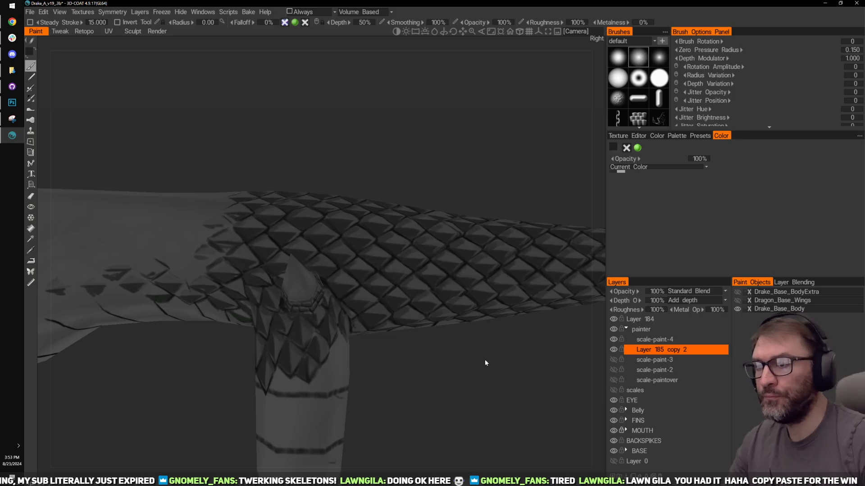
{"action": "double_click", "coordinate": [651, 350]}
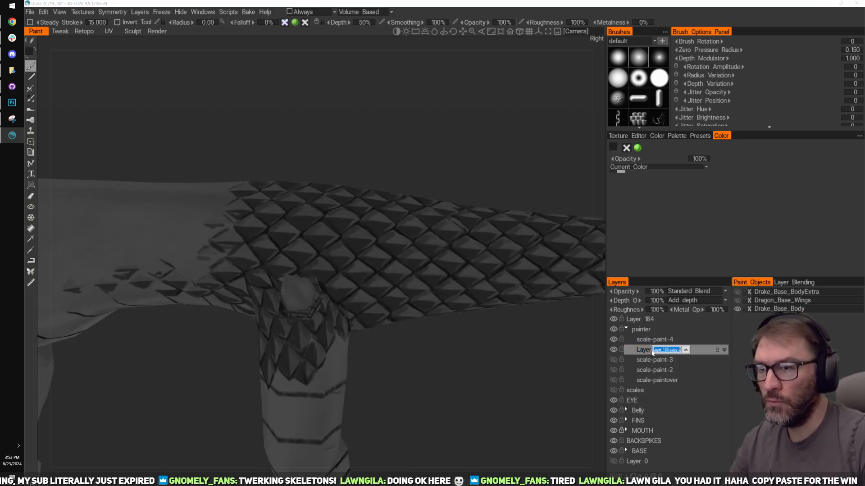
{"action": "double_click", "coordinate": [657, 339]}
{"action": "key", "text": "ctrl+c"}
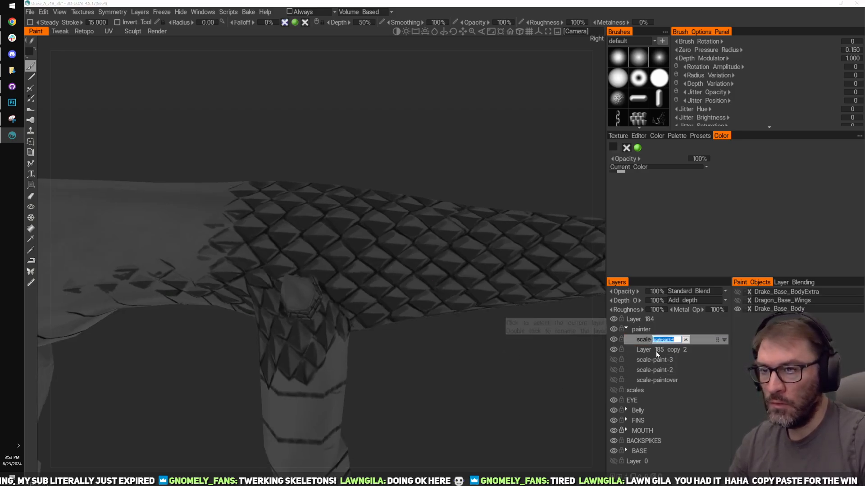
{"action": "left_click", "coordinate": [656, 351]}
{"action": "double_click", "coordinate": [658, 352]}
{"action": "key", "text": "ctrl+v"}
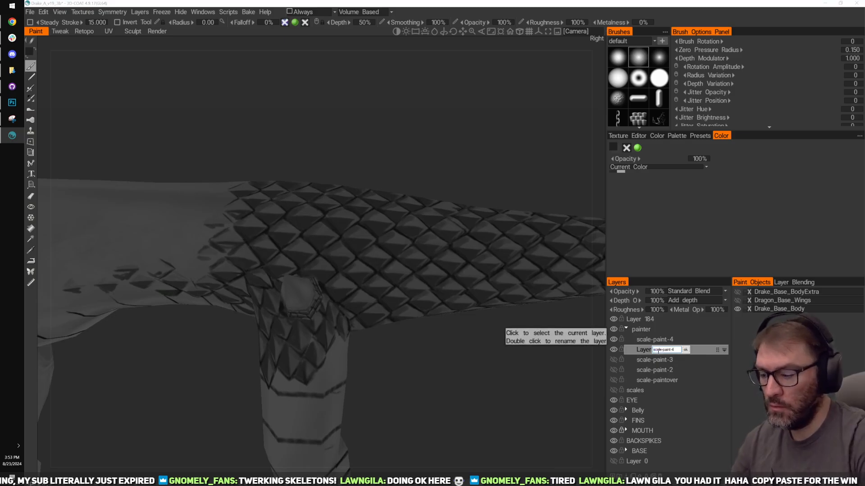
{"action": "key", "text": "BackSpace"}
{"action": "type", "text": "5"}
{"action": "key", "text": "Return"}
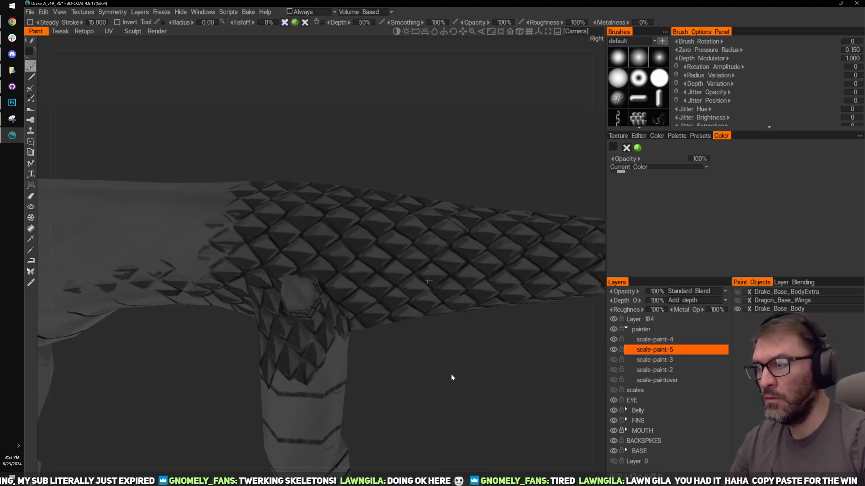
Step: Inspect the tail's scales from the side and top, toggling the visibility of scale-paint-5 to compare the coverage
{"action": "middle_click_drag", "start_coordinate": [450, 374], "coordinate": [457, 366]}
{"action": "right_click_drag", "start_coordinate": [457, 366], "coordinate": [461, 417]}
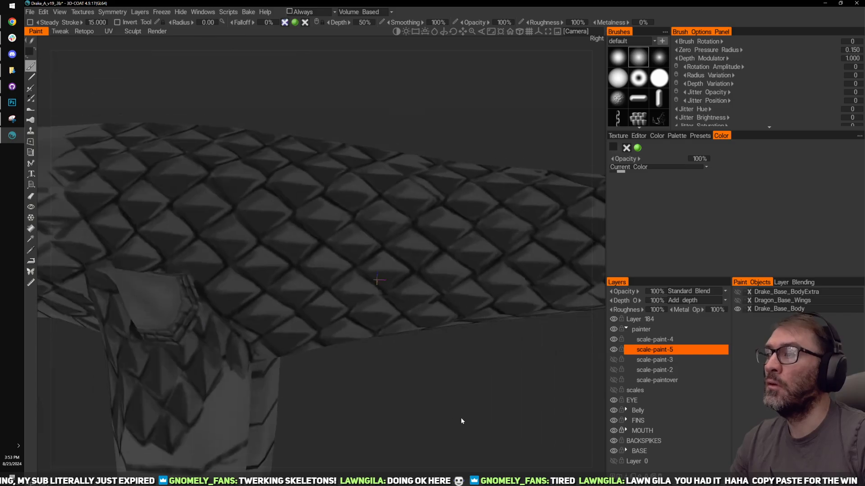
{"action": "middle_click_drag", "start_coordinate": [461, 418], "coordinate": [414, 338]}
{"action": "left_click_drag", "start_coordinate": [414, 337], "coordinate": [464, 365]}
{"action": "right_click_drag", "start_coordinate": [463, 365], "coordinate": [469, 379]}
{"action": "left_click_drag", "start_coordinate": [469, 378], "coordinate": [452, 378]}
{"action": "right_click_drag", "start_coordinate": [452, 378], "coordinate": [429, 330]}
{"action": "left_click_drag", "start_coordinate": [487, 109], "coordinate": [412, 312]}
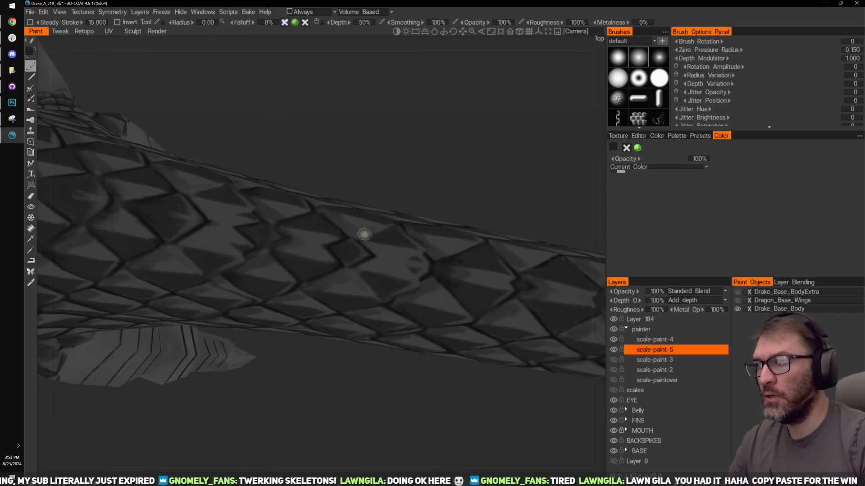
{"action": "left_click_drag", "start_coordinate": [365, 234], "coordinate": [494, 252]}
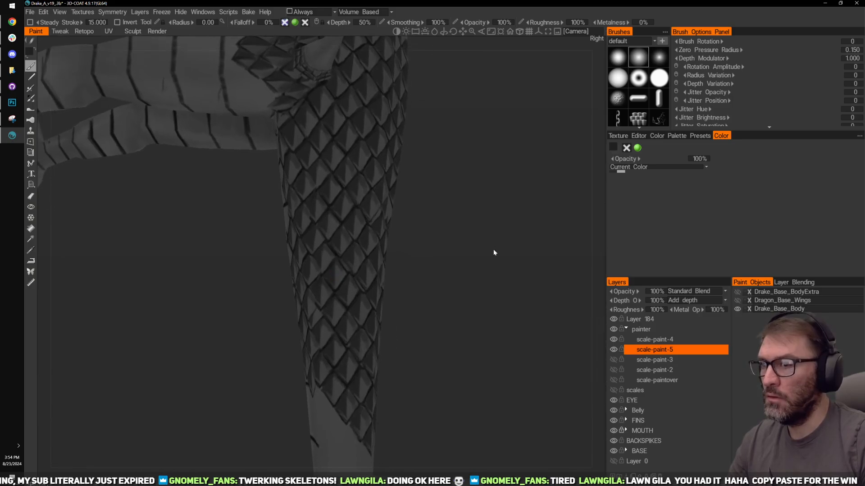
{"action": "left_click", "coordinate": [612, 350]}
{"action": "left_click", "coordinate": [613, 349]}
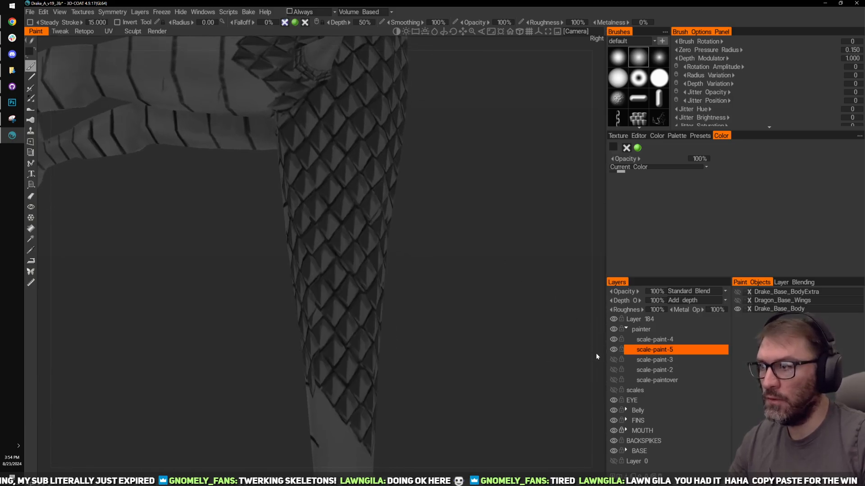
{"action": "mouse_move", "coordinate": [541, 343]}
{"action": "left_mouse_down"}
{"action": "mouse_move", "coordinate": [507, 334]}
{"action": "mouse_move", "coordinate": [498, 316]}
{"action": "mouse_move", "coordinate": [526, 299]}
{"action": "mouse_move", "coordinate": [472, 252]}
{"action": "mouse_move", "coordinate": [493, 218]}
{"action": "mouse_move", "coordinate": [440, 161]}
{"action": "left_mouse_up"}
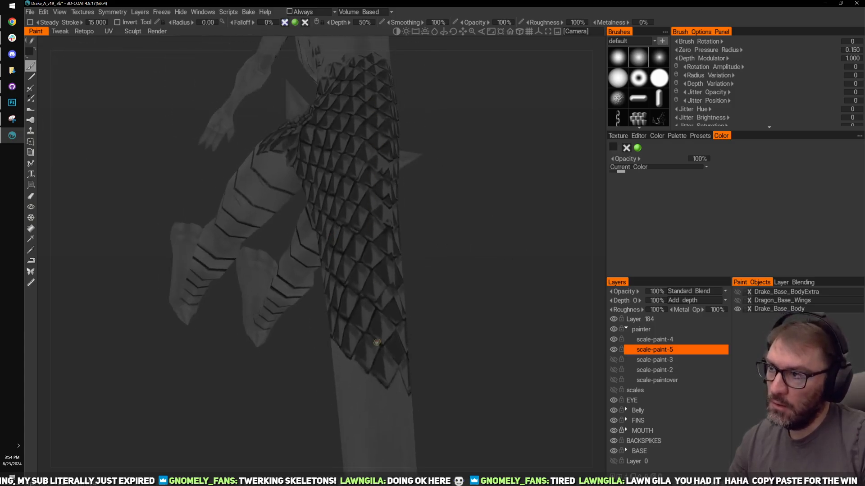
Step: Add a new layer above Layer 184 and choose a bright red paint colour from the palette's colour wheel
{"action": "left_click", "coordinate": [644, 318]}
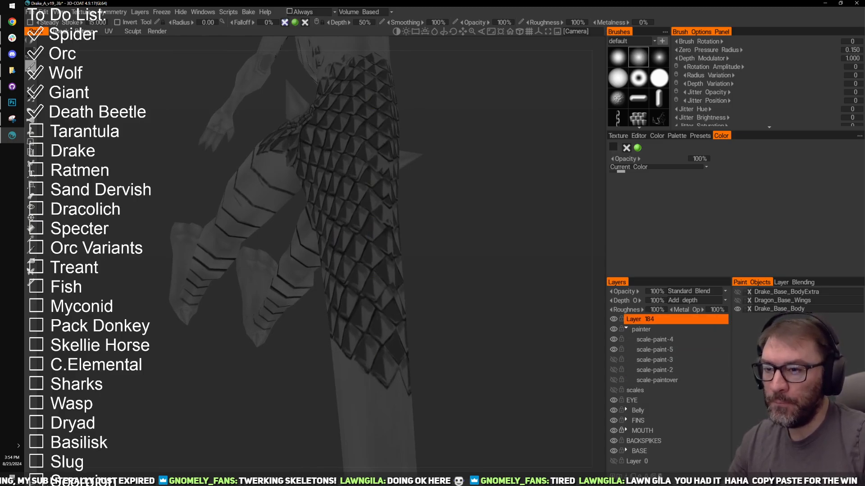
{"action": "left_click", "coordinate": [613, 476]}
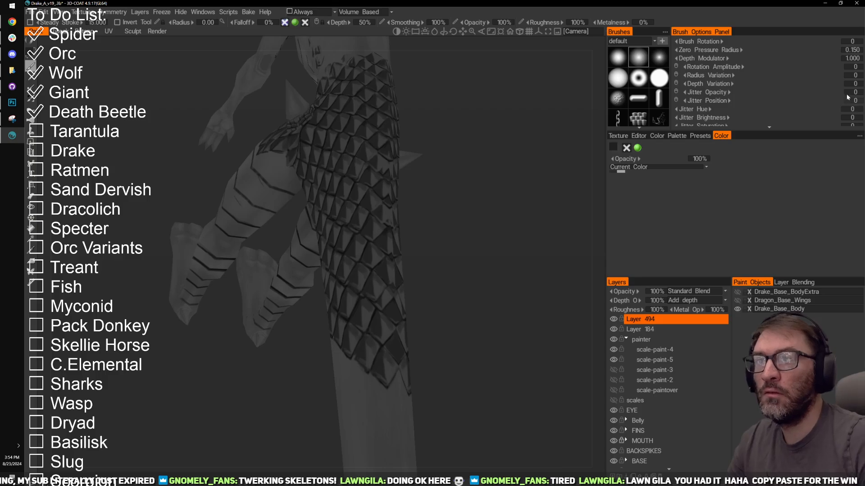
{"action": "left_click", "coordinate": [678, 136]}
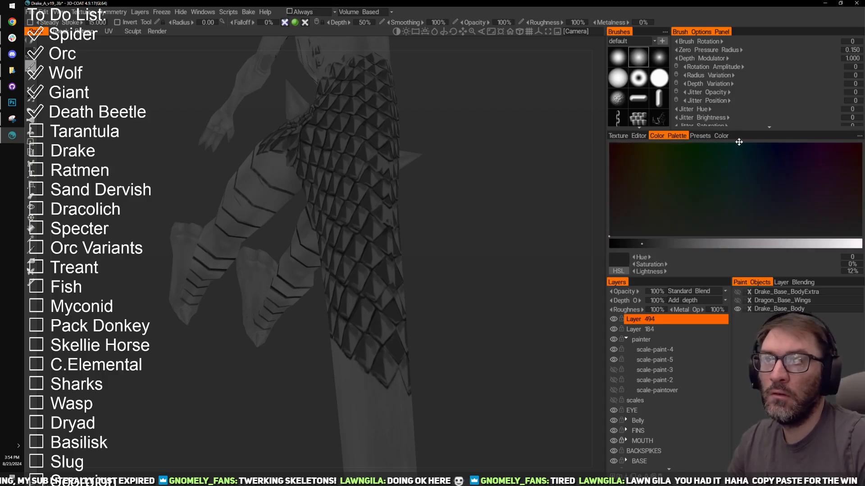
{"action": "left_click", "coordinate": [860, 136]}
{"action": "left_click", "coordinate": [849, 118]}
{"action": "left_click_drag", "start_coordinate": [723, 195], "coordinate": [775, 196]}
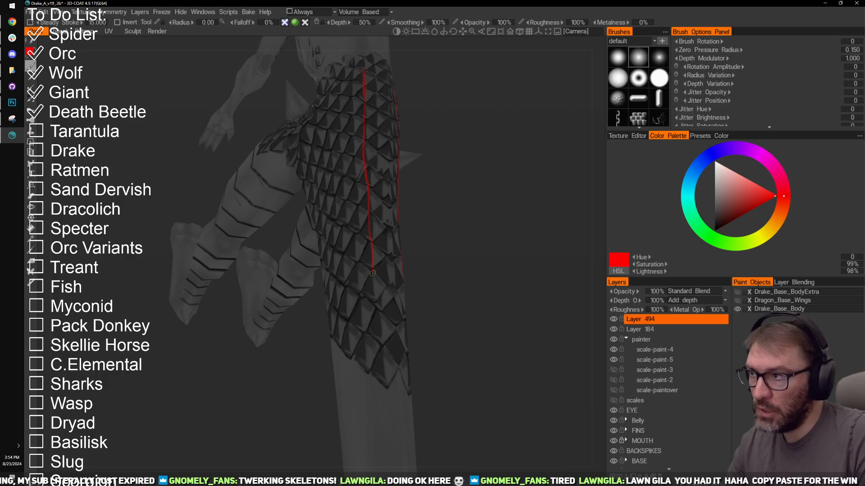
Step: Sketch red guide lines over the scale rows and along the top of the tail, and delete that guide layer
{"action": "left_click_drag", "start_coordinate": [444, 317], "coordinate": [487, 226]}
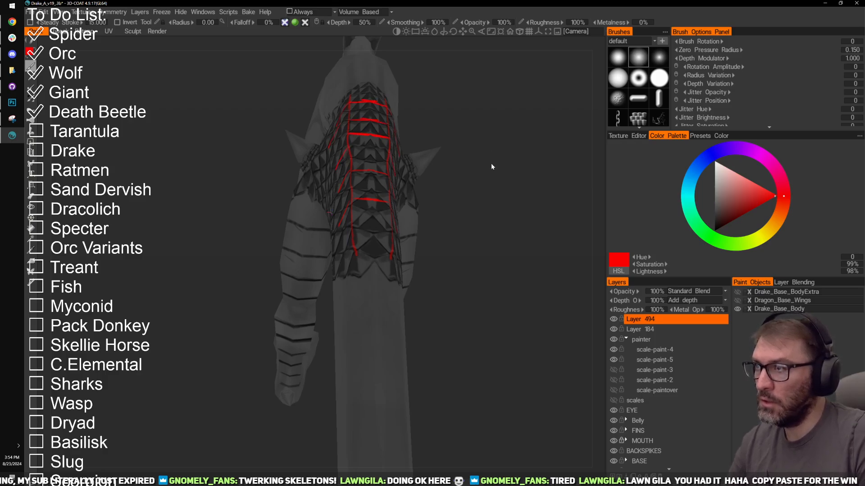
{"action": "left_click_drag", "start_coordinate": [492, 166], "coordinate": [457, 227]}
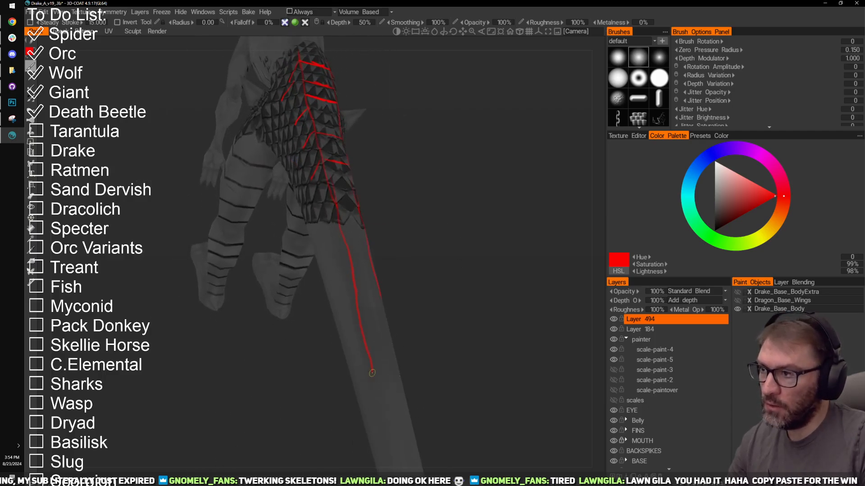
{"action": "left_click_drag", "start_coordinate": [447, 352], "coordinate": [390, 271]}
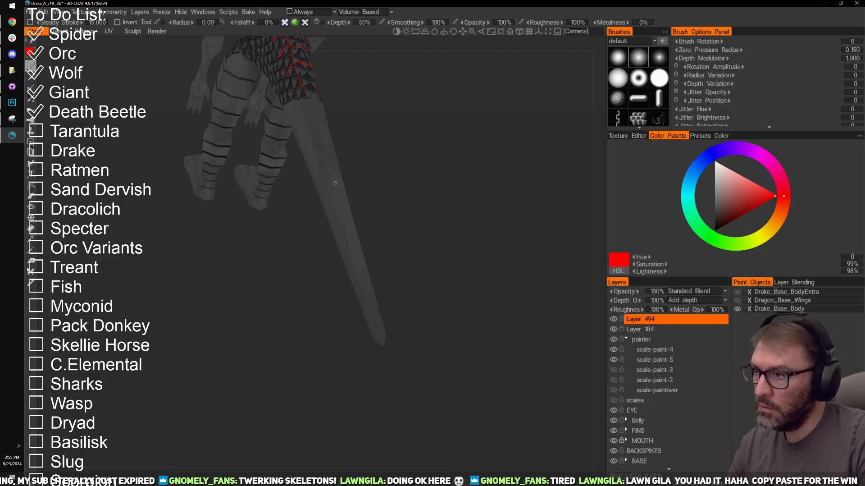
{"action": "left_click_drag", "start_coordinate": [356, 184], "coordinate": [467, 173]}
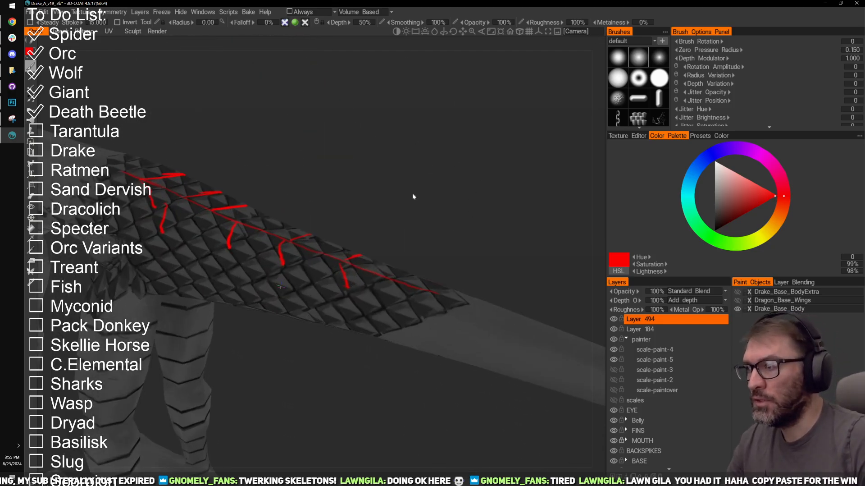
{"action": "left_click_drag", "start_coordinate": [413, 194], "coordinate": [415, 141]}
{"action": "left_click_drag", "start_coordinate": [483, 129], "coordinate": [513, 135]}
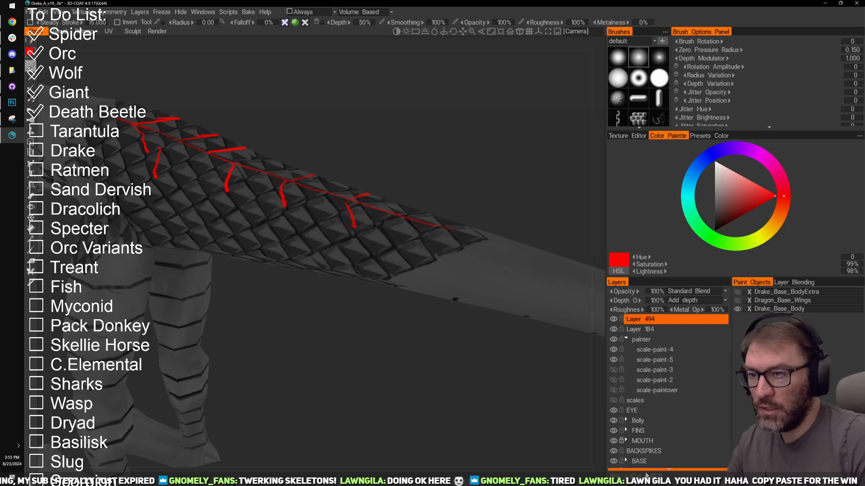
{"action": "left_click", "coordinate": [659, 475]}
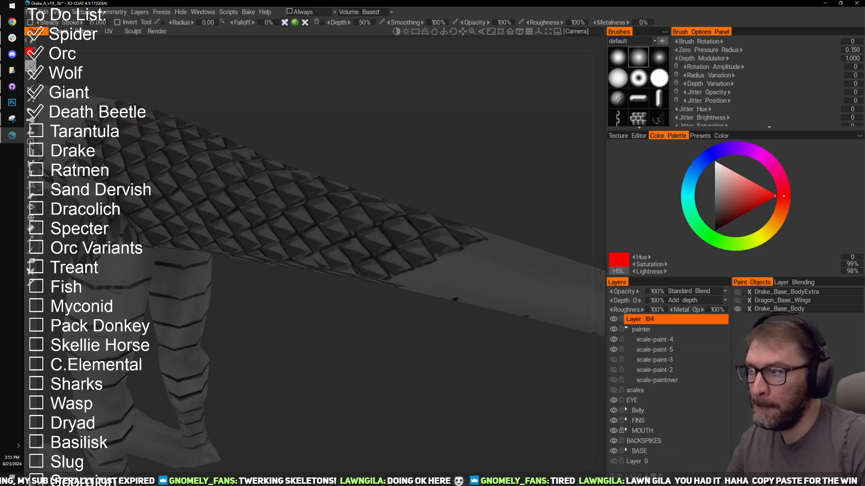
Step: Select scale-paint-5 and sample a dark grey with 23% lightness from the scales on top of the tail
{"action": "left_click", "coordinate": [671, 351]}
{"action": "left_click", "coordinate": [671, 350]}
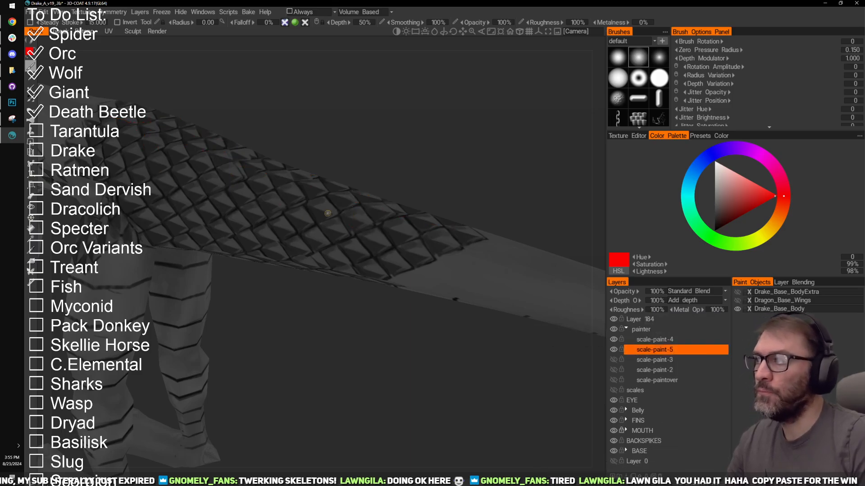
{"action": "left_click_drag", "start_coordinate": [478, 193], "coordinate": [422, 149]}
{"action": "scroll", "coordinate": [473, 126], "scroll_direction": "up", "scroll_amount": 8}
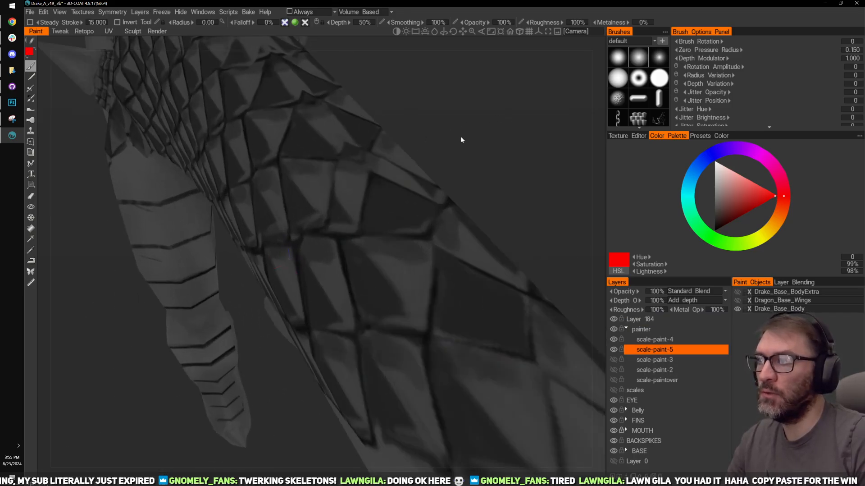
{"action": "left_click_drag", "start_coordinate": [459, 178], "coordinate": [570, 300]}
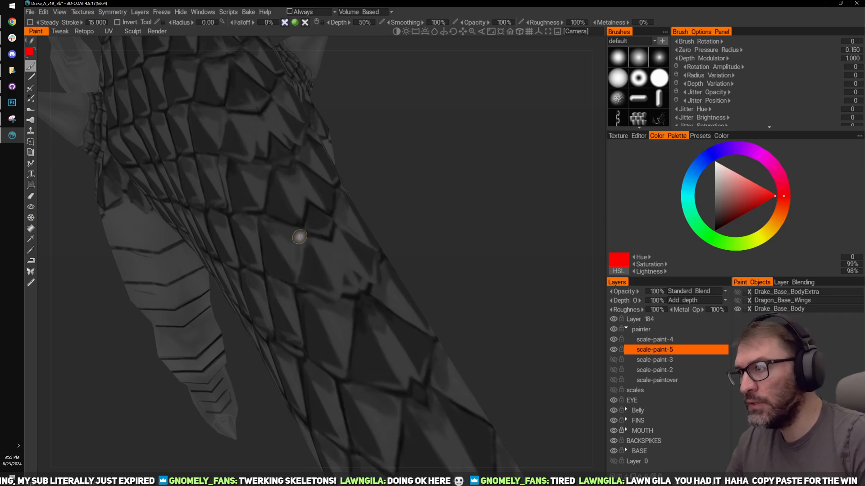
{"action": "key", "text": "v"}
{"action": "left_click_drag", "start_coordinate": [432, 198], "coordinate": [455, 167]}
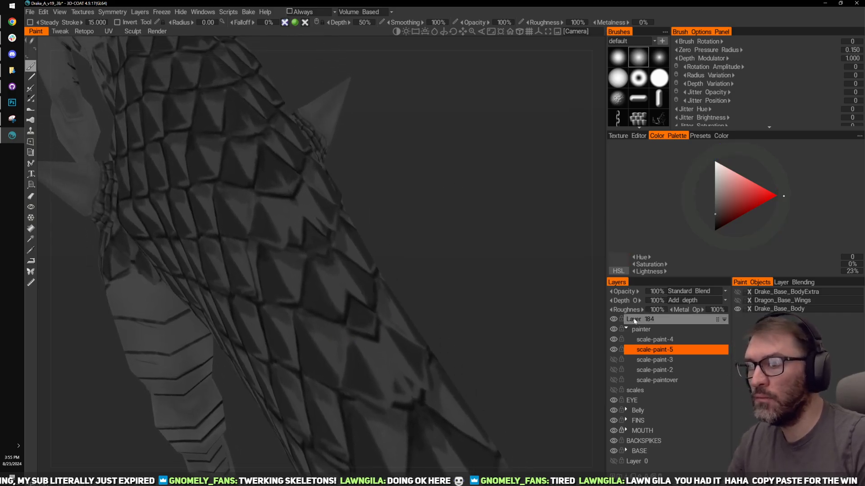
Step: Compare the scale coverage on top of the tail by toggling the visibility of scale-paint-4 and scale-paint-5
{"action": "left_click", "coordinate": [614, 349]}
{"action": "left_click", "coordinate": [614, 339]}
{"action": "left_click_drag", "start_coordinate": [523, 297], "coordinate": [456, 172]}
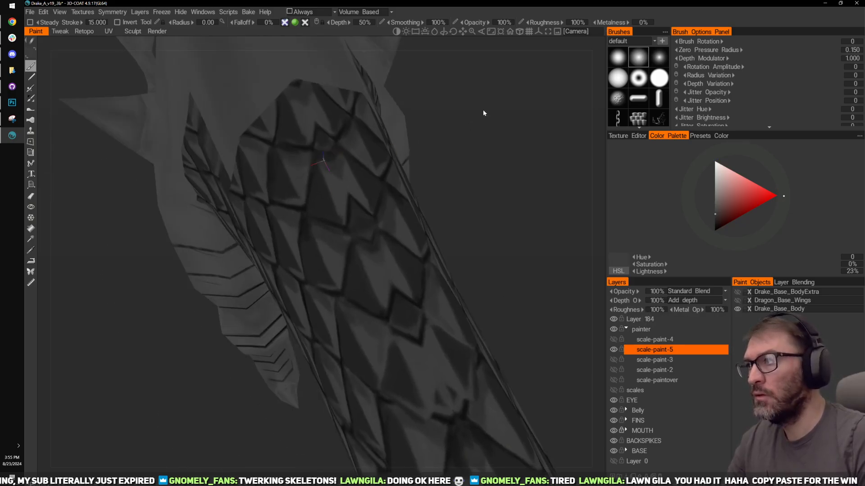
{"action": "left_click_drag", "start_coordinate": [484, 112], "coordinate": [536, 184]}
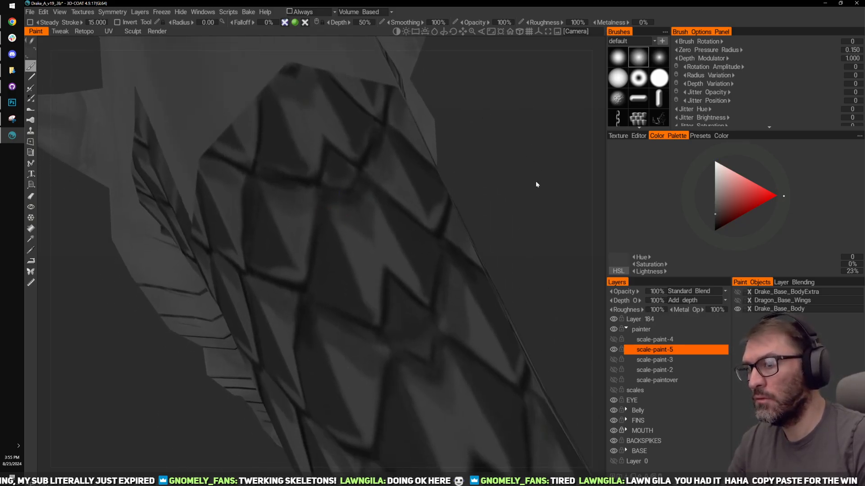
{"action": "left_click", "coordinate": [614, 339]}
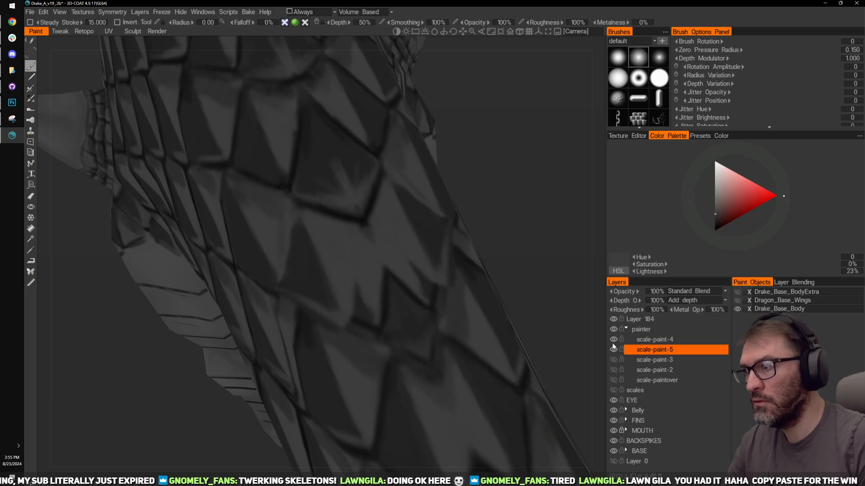
{"action": "left_click", "coordinate": [614, 349]}
{"action": "left_click_drag", "start_coordinate": [543, 259], "coordinate": [528, 261]}
{"action": "mouse_move", "coordinate": [492, 222]}
{"action": "left_mouse_down"}
{"action": "mouse_move", "coordinate": [493, 252]}
{"action": "mouse_move", "coordinate": [576, 282]}
{"action": "left_mouse_up"}
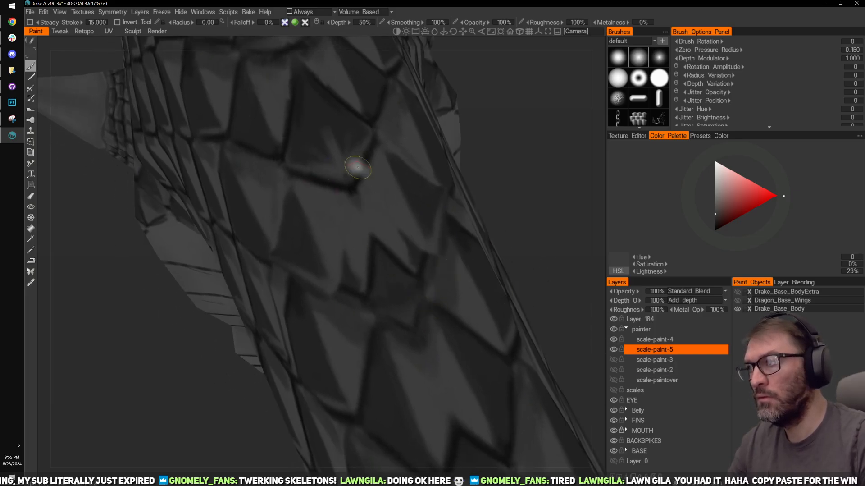
Step: Sample a dark grey with 12% lightness and paint over the broken highlights in the diamond scale on top of the tail
{"action": "key", "text": "v"}
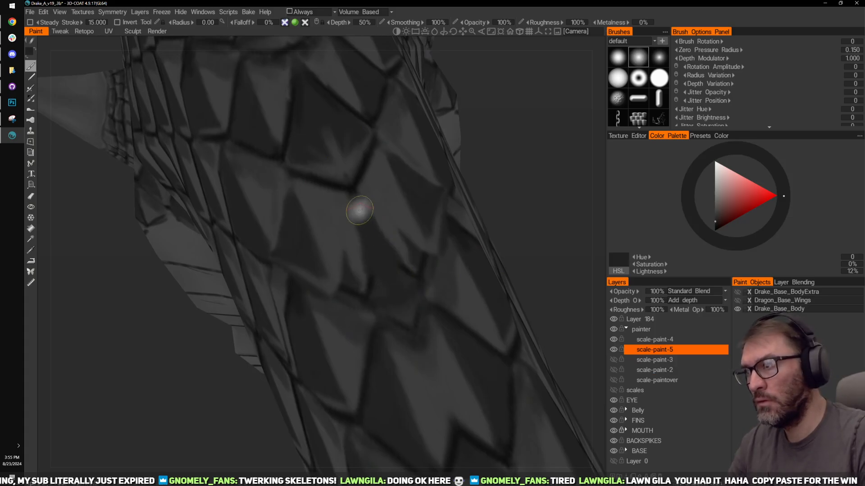
{"action": "left_click_drag", "start_coordinate": [359, 209], "coordinate": [354, 198]}
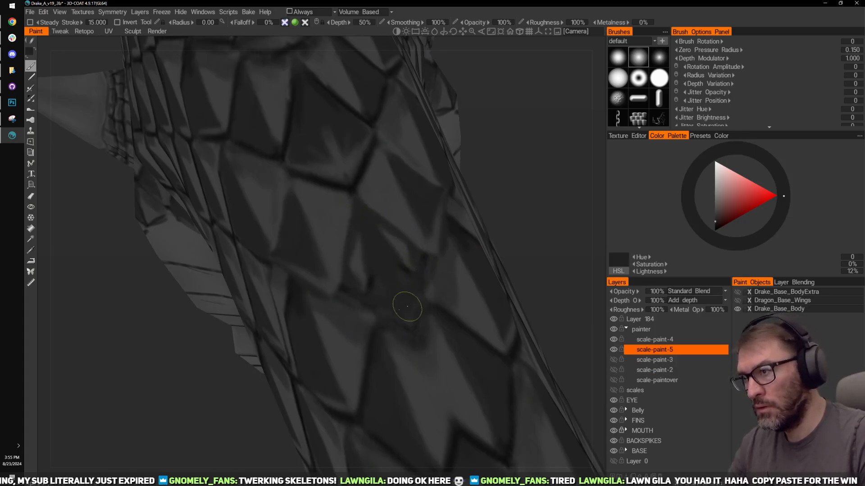
{"action": "mouse_move", "coordinate": [379, 265]}
{"action": "left_mouse_down"}
{"action": "mouse_move", "coordinate": [367, 243]}
{"action": "mouse_move", "coordinate": [400, 243]}
{"action": "left_mouse_up"}
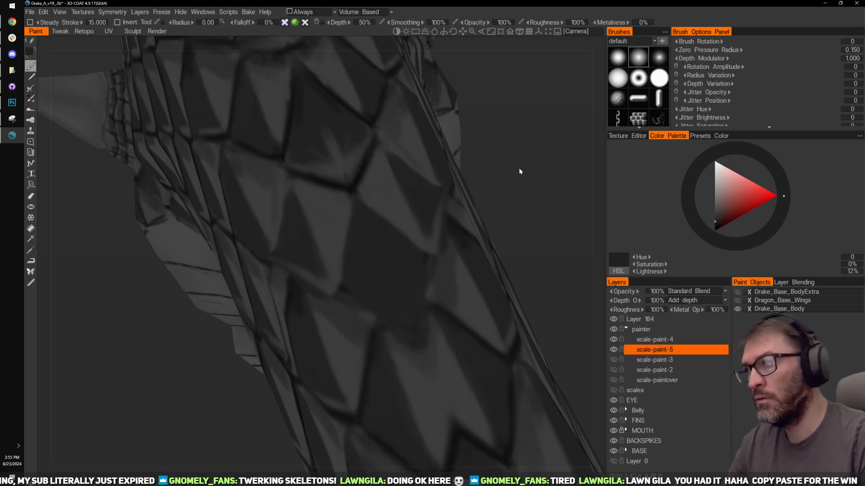
{"action": "left_click_drag", "start_coordinate": [519, 170], "coordinate": [504, 179]}
Step: Sample a near-black with 7% lightness and outline the lower edges of the repainted diamond scale
{"action": "key", "text": "v"}
{"action": "key", "text": "v"}
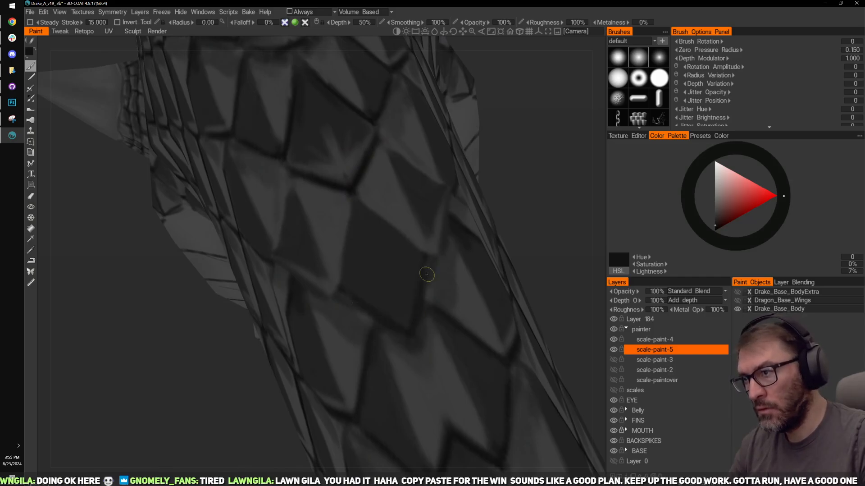
{"action": "left_click_drag", "start_coordinate": [431, 253], "coordinate": [397, 248], "text": "alt"}
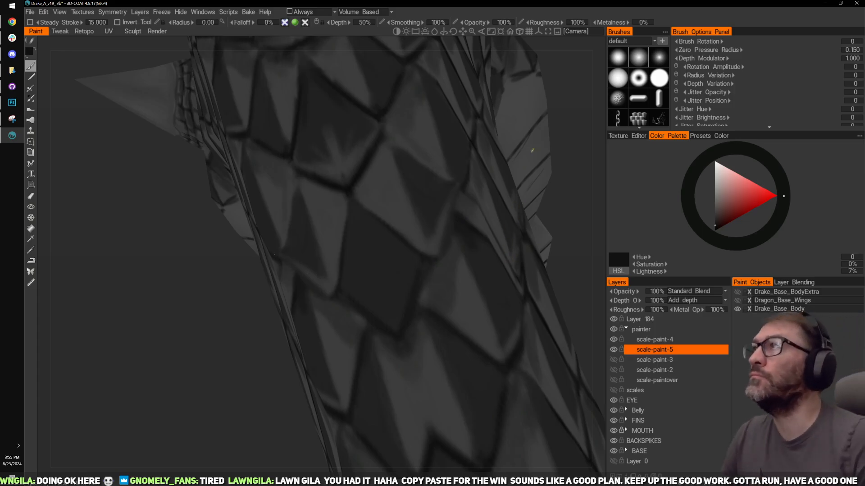
{"action": "left_click_drag", "start_coordinate": [569, 216], "coordinate": [537, 186]}
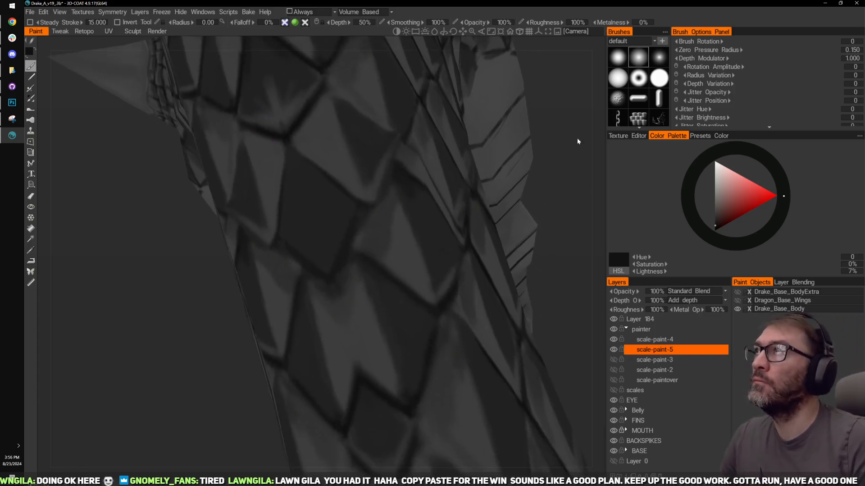
{"action": "left_click_drag", "start_coordinate": [578, 141], "coordinate": [581, 139]}
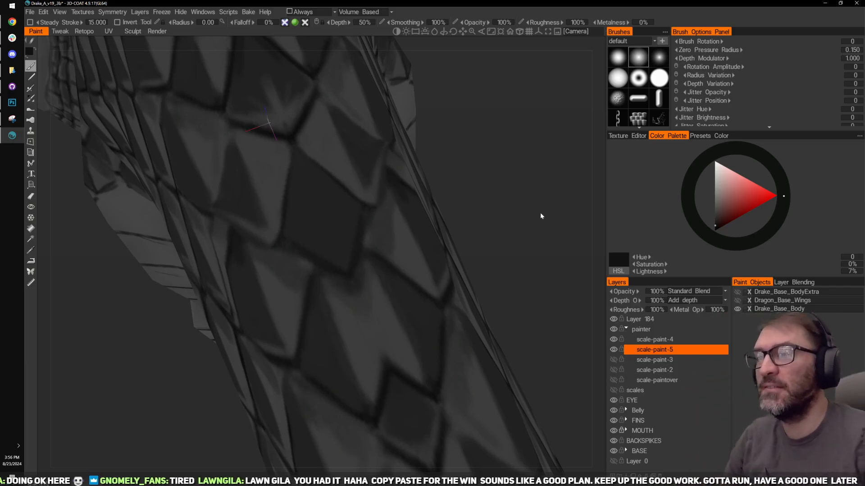
Step: Sample a grey with 21% lightness and paint soft highlights toward the lower tip of the dark diamond scale
{"action": "scroll", "coordinate": [498, 198], "scroll_direction": "down", "scroll_amount": 5}
{"action": "scroll", "coordinate": [480, 191], "scroll_direction": "up", "scroll_amount": 3}
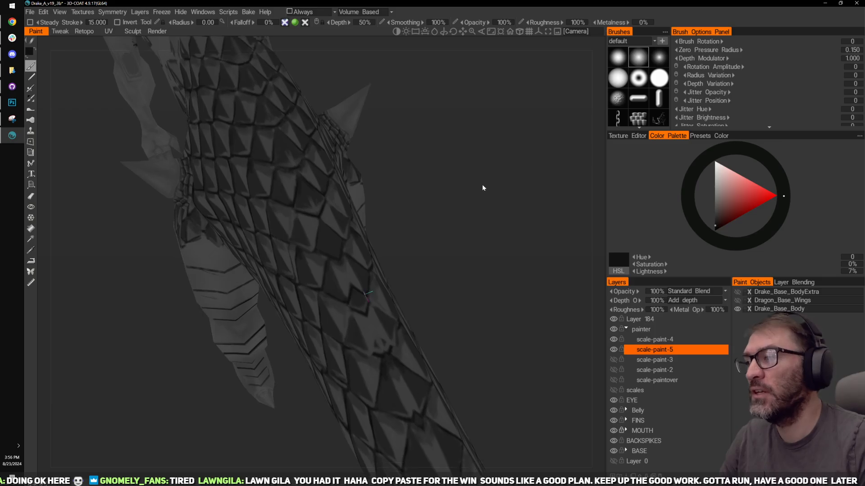
{"action": "scroll", "coordinate": [483, 185], "scroll_direction": "up", "scroll_amount": 2}
{"action": "mouse_move", "coordinate": [483, 185]}
{"action": "left_mouse_down"}
{"action": "mouse_move", "coordinate": [498, 173]}
{"action": "mouse_move", "coordinate": [490, 222]}
{"action": "left_mouse_up"}
{"action": "mouse_move", "coordinate": [489, 222]}
{"action": "right_mouse_down"}
{"action": "mouse_move", "coordinate": [466, 177]}
{"action": "mouse_move", "coordinate": [449, 176]}
{"action": "right_mouse_up"}
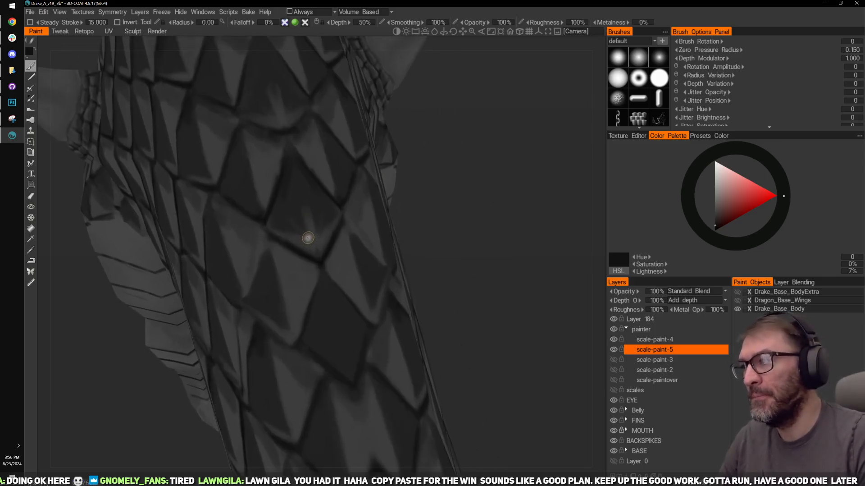
{"action": "scroll", "coordinate": [452, 257], "scroll_direction": "down", "scroll_amount": 3}
{"action": "scroll", "coordinate": [320, 347], "scroll_direction": "up", "scroll_amount": 3}
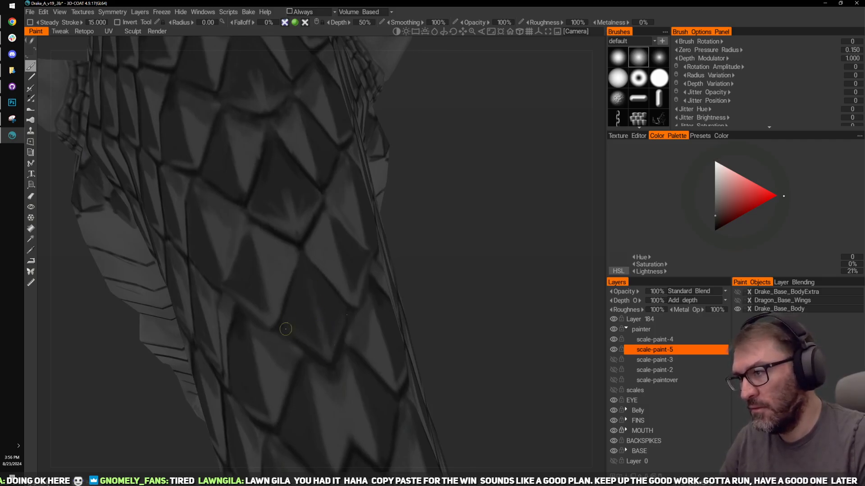
{"action": "scroll", "coordinate": [319, 327], "scroll_direction": "down", "scroll_amount": 3}
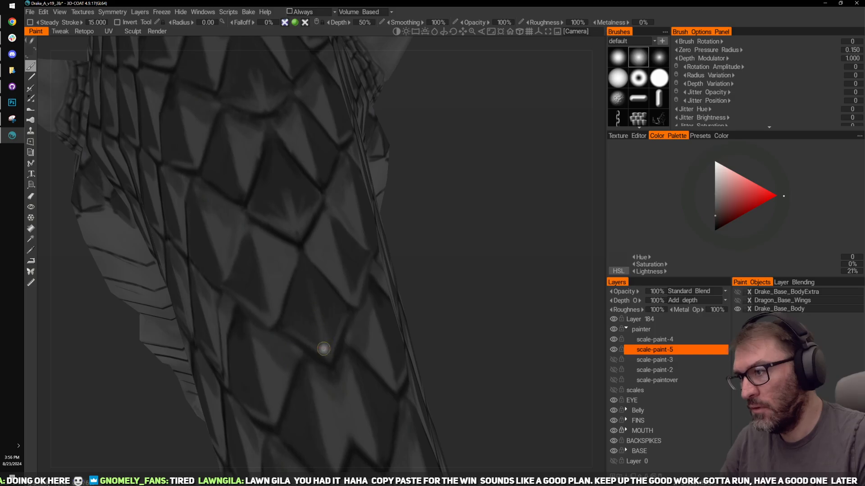
{"action": "mouse_move", "coordinate": [456, 283]}
{"action": "left_mouse_down"}
{"action": "mouse_move", "coordinate": [452, 229]}
{"action": "mouse_move", "coordinate": [471, 185]}
{"action": "mouse_move", "coordinate": [502, 195]}
{"action": "mouse_move", "coordinate": [417, 193]}
{"action": "mouse_move", "coordinate": [479, 176]}
{"action": "mouse_move", "coordinate": [509, 207]}
{"action": "mouse_move", "coordinate": [289, 216]}
{"action": "left_mouse_up"}
{"action": "scroll", "coordinate": [452, 229], "scroll_direction": "up", "scroll_amount": 3}
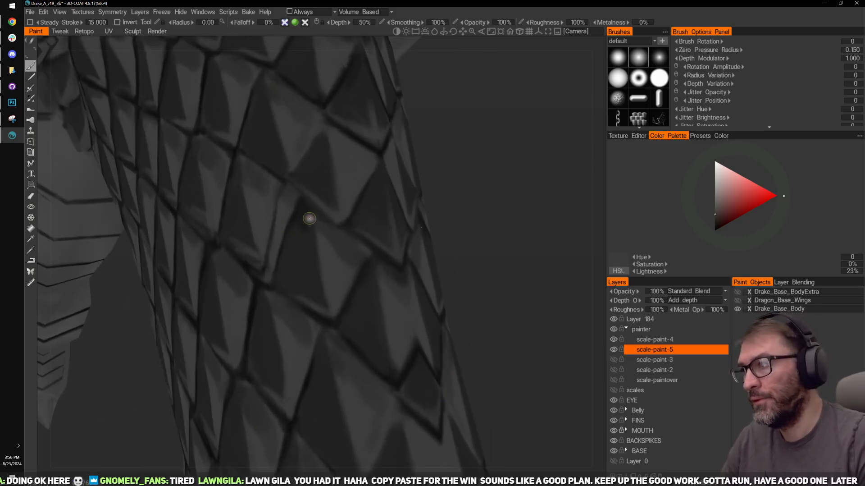
Step: Paint light edges with the 23% lightness grey along the scales beside the tail's top seam
{"action": "scroll", "coordinate": [505, 187], "scroll_direction": "up", "scroll_amount": 3}
{"action": "left_click_drag", "start_coordinate": [504, 186], "coordinate": [442, 212]}
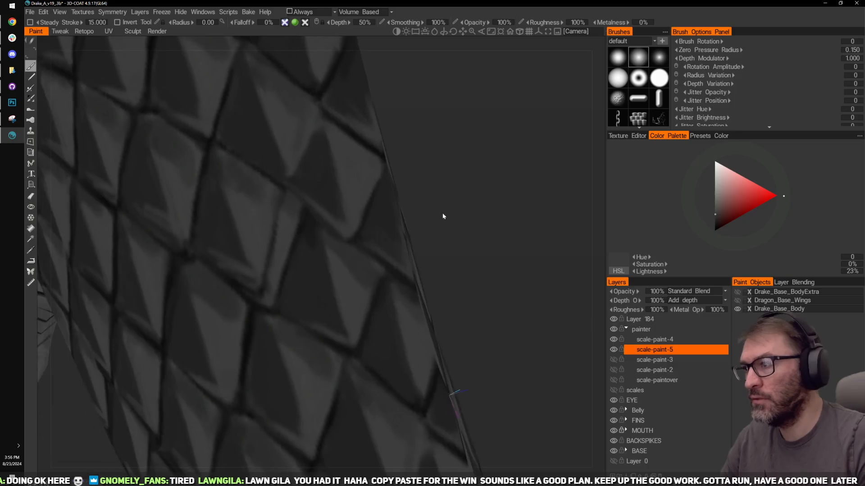
{"action": "left_click_drag", "start_coordinate": [303, 224], "coordinate": [349, 345]}
{"action": "left_click_drag", "start_coordinate": [451, 253], "coordinate": [428, 248]}
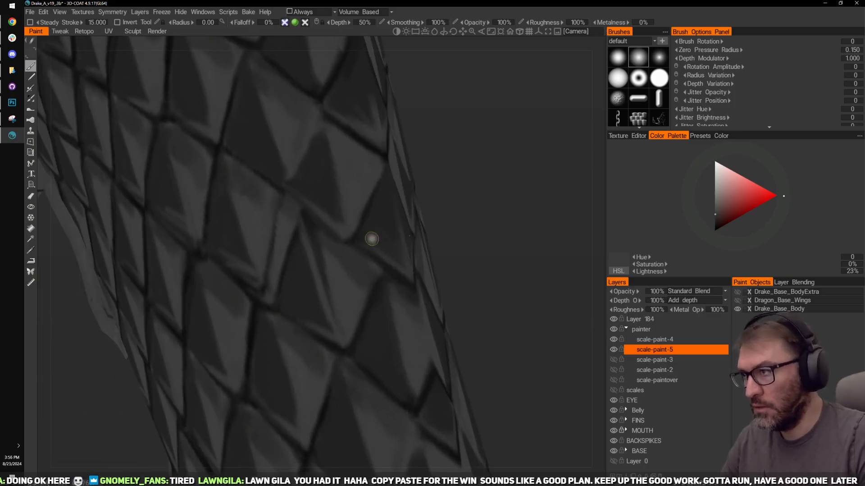
{"action": "left_click_drag", "start_coordinate": [309, 222], "coordinate": [341, 250]}
Step: Inspect the tail's scale rows from the side, toggling the visibility of scale-paint-4 to compare the overlap
{"action": "scroll", "coordinate": [480, 211], "scroll_direction": "down", "scroll_amount": 5}
{"action": "scroll", "coordinate": [475, 212], "scroll_direction": "up", "scroll_amount": 5}
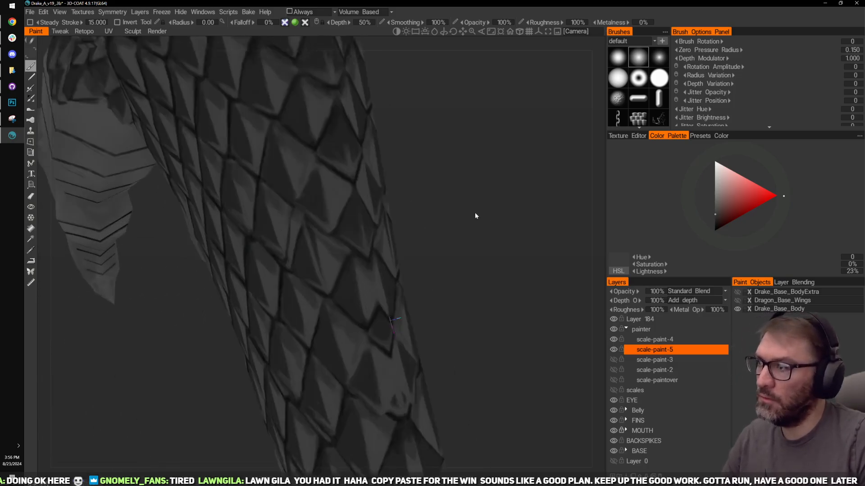
{"action": "left_click_drag", "start_coordinate": [475, 212], "coordinate": [438, 131]}
{"action": "scroll", "coordinate": [452, 120], "scroll_direction": "up", "scroll_amount": 3}
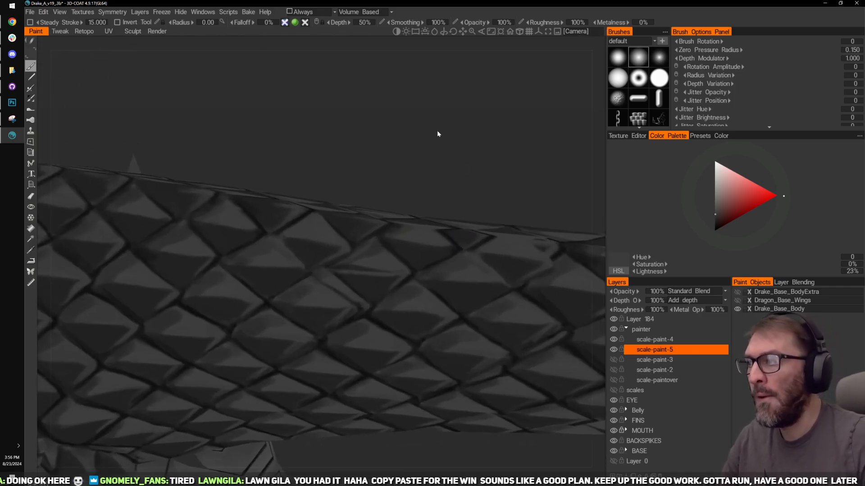
{"action": "left_click", "coordinate": [613, 339]}
{"action": "left_click", "coordinate": [613, 339]}
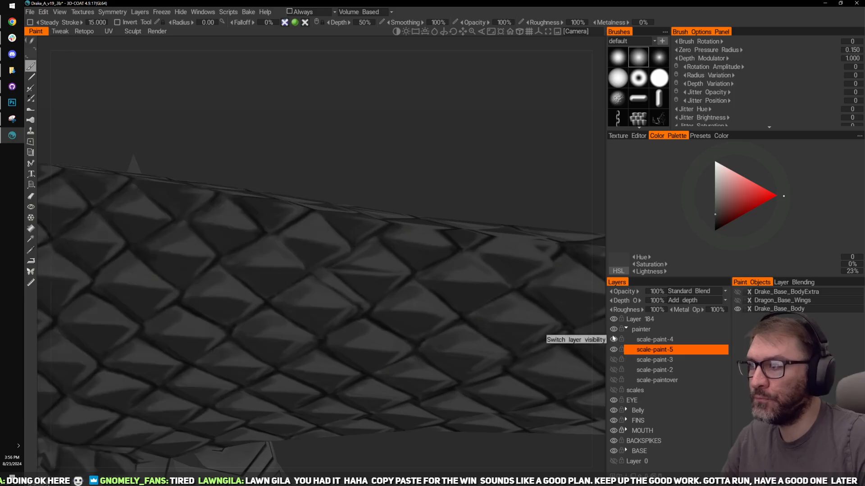
{"action": "left_click", "coordinate": [614, 339]}
{"action": "left_click", "coordinate": [613, 338]}
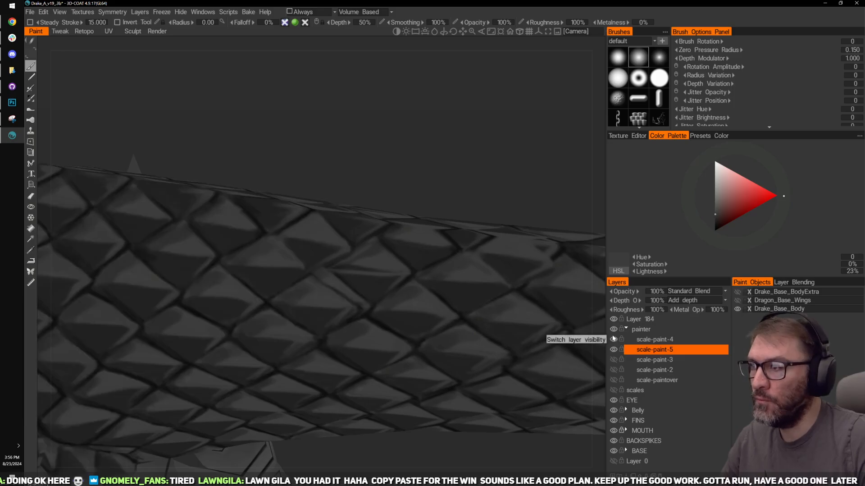
Step: Send the paint layers to Photoshop, update Layers.psd from disk, and ready the Move tool at the tail scales
{"action": "left_click", "coordinate": [44, 12]}
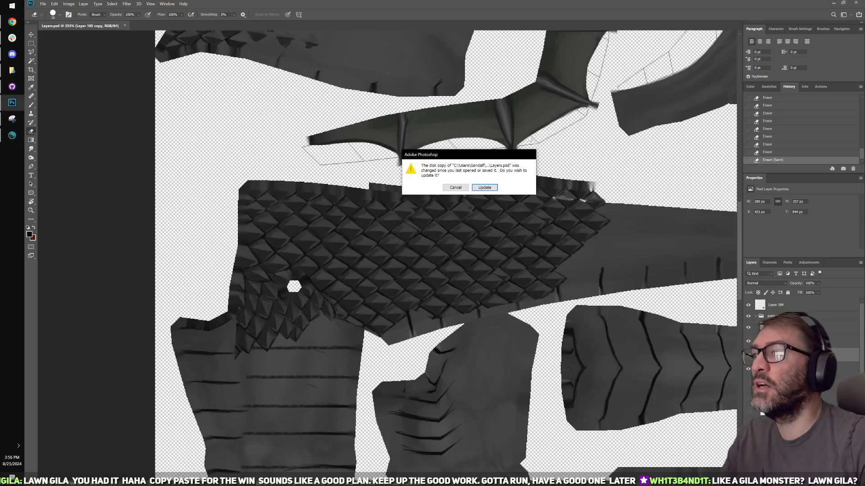
{"action": "left_click", "coordinate": [485, 187]}
{"action": "scroll", "coordinate": [492, 255], "scroll_direction": "up", "scroll_amount": 3, "text": "alt"}
{"action": "key", "text": "v"}
{"action": "scroll", "coordinate": [518, 244], "scroll_direction": "up", "scroll_amount": 1, "text": "alt"}
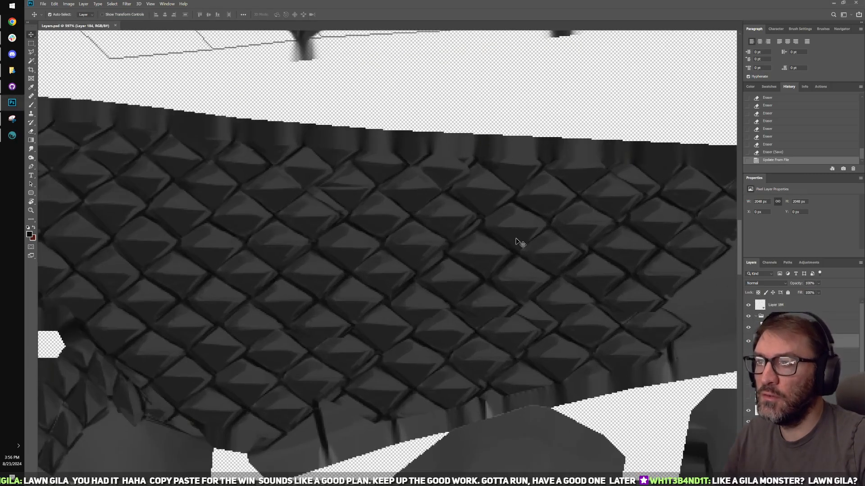
Step: Nudge the scale-paint-5 layer to an offset of X 1 px and Y 2 px to align the scale rows
{"action": "key", "text": "Right"}
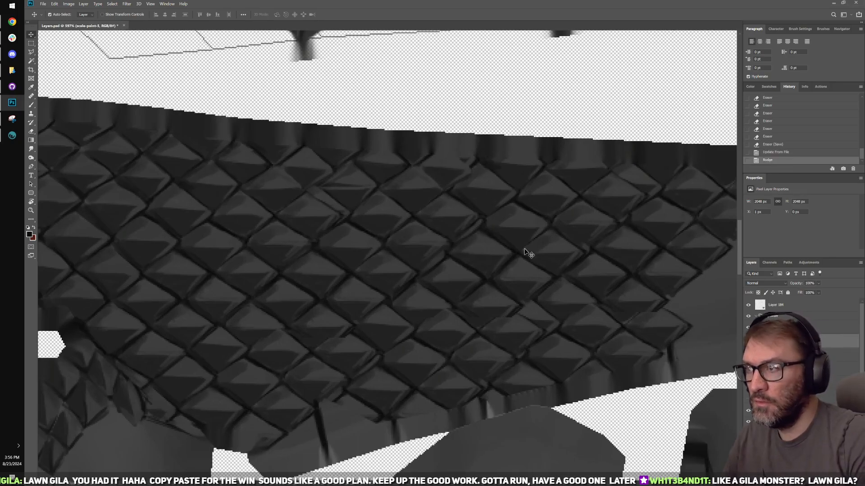
{"action": "key", "text": "Left"}
{"action": "key", "text": "Left"}
{"action": "key", "text": "Left"}
{"action": "key", "text": "Left"}
{"action": "key", "text": "Down"}
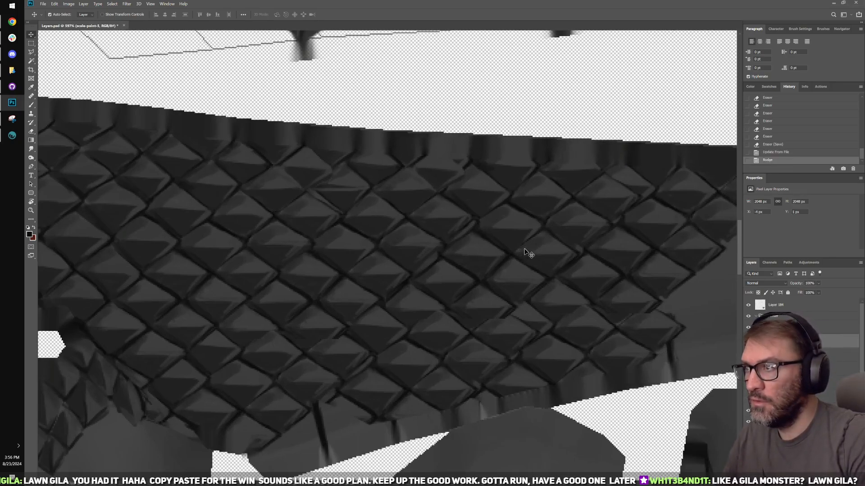
{"action": "key", "text": "Right"}
{"action": "key", "text": "Right"}
{"action": "key", "text": "Right"}
{"action": "key", "text": "Right"}
{"action": "key", "text": "Right"}
{"action": "key", "text": "Right"}
{"action": "key", "text": "Right"}
{"action": "key", "text": "Right"}
{"action": "key", "text": "Right"}
{"action": "key", "text": "Right"}
{"action": "key", "text": "Right"}
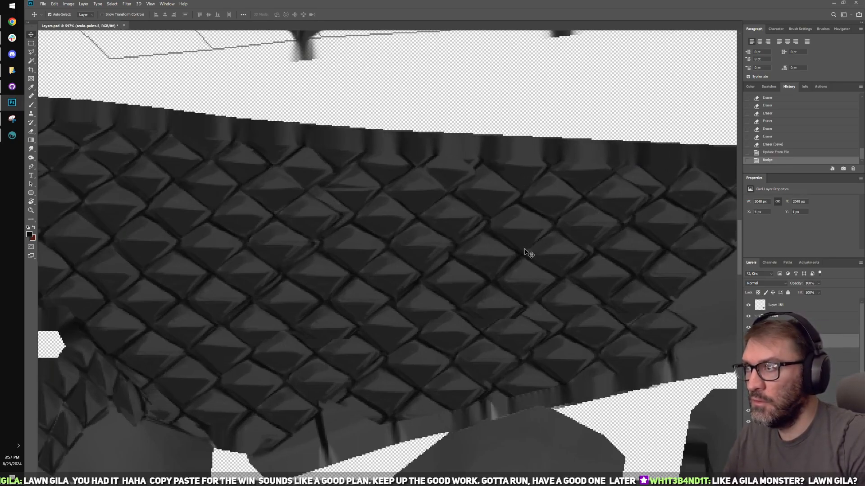
{"action": "key", "text": "Left"}
{"action": "key", "text": "Left"}
{"action": "key", "text": "Left"}
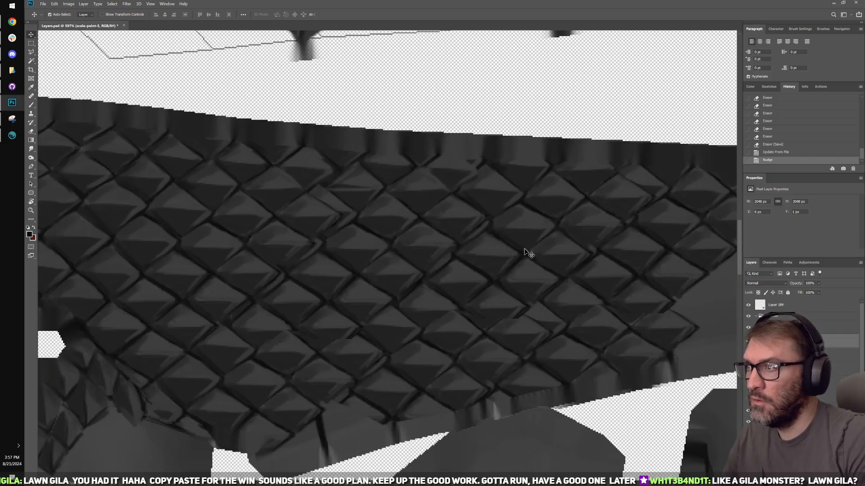
{"action": "key", "text": "Left"}
{"action": "key", "text": "Left"}
{"action": "key", "text": "Left"}
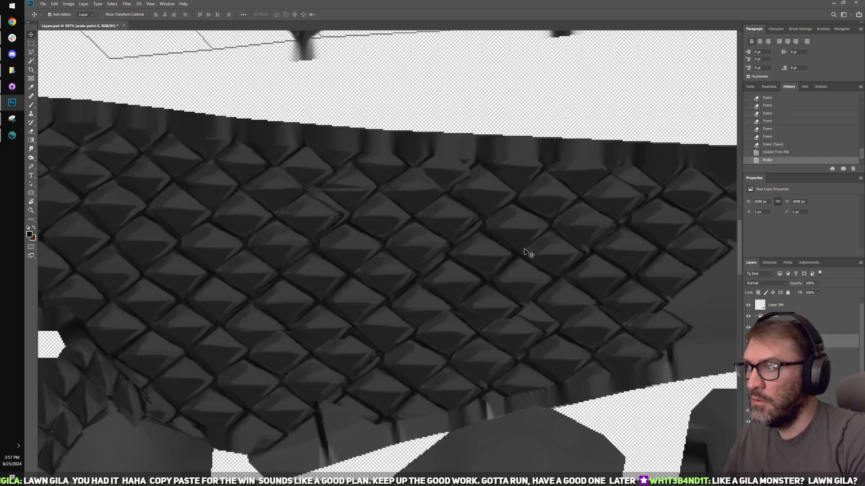
{"action": "key", "text": "Down"}
Step: Brush dark grey over the stray light edge between two overlapping scales near the tail's upper texture border
{"action": "scroll", "coordinate": [525, 251], "scroll_direction": "up", "scroll_amount": 4, "text": "alt"}
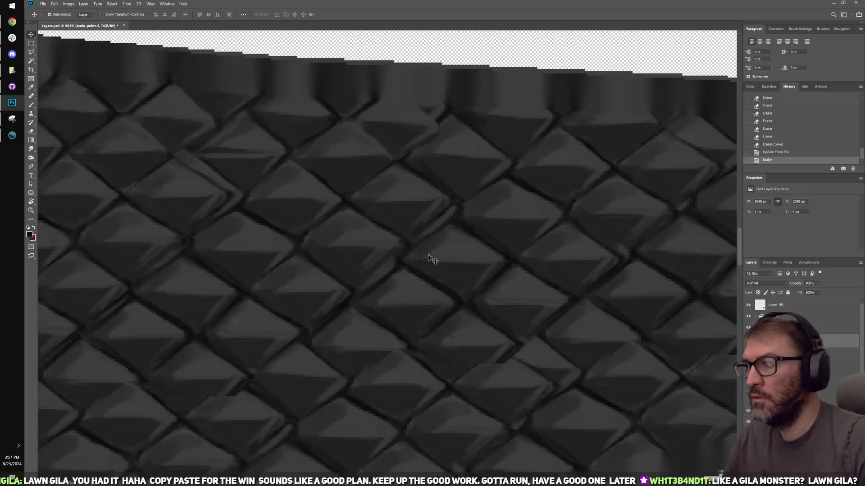
{"action": "key", "text": "b"}
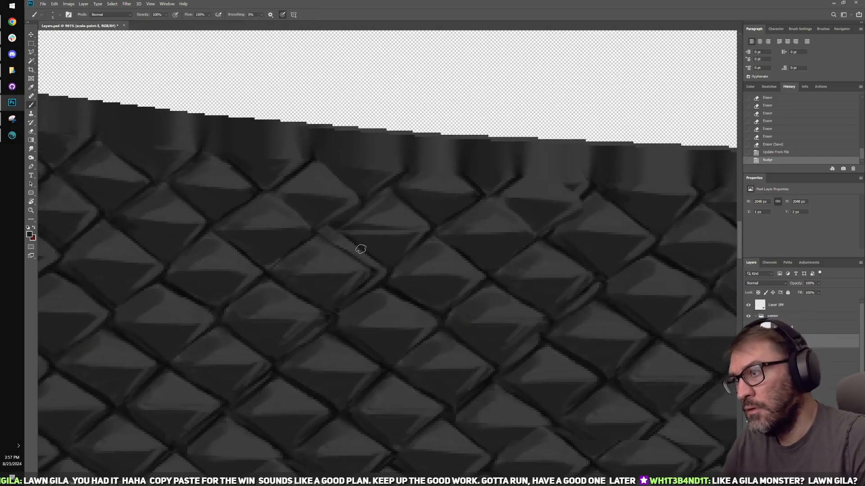
{"action": "left_click_drag", "start_coordinate": [364, 252], "coordinate": [368, 252]}
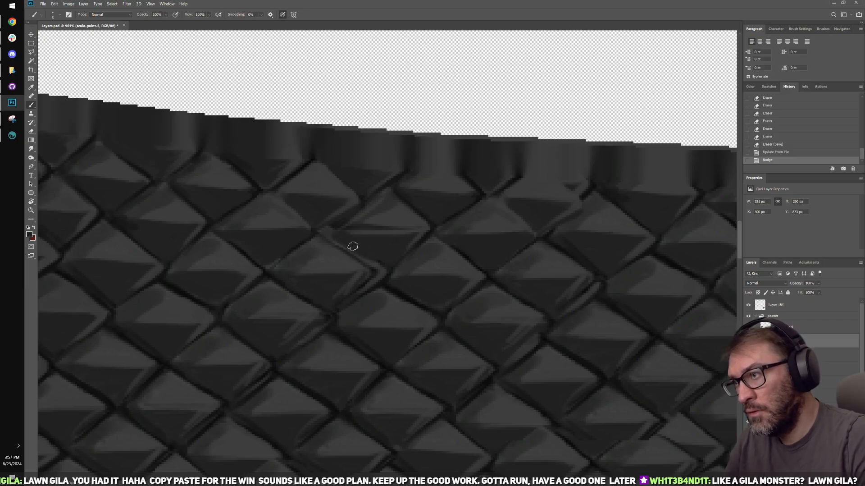
{"action": "left_click_drag", "start_coordinate": [340, 218], "coordinate": [333, 231]}
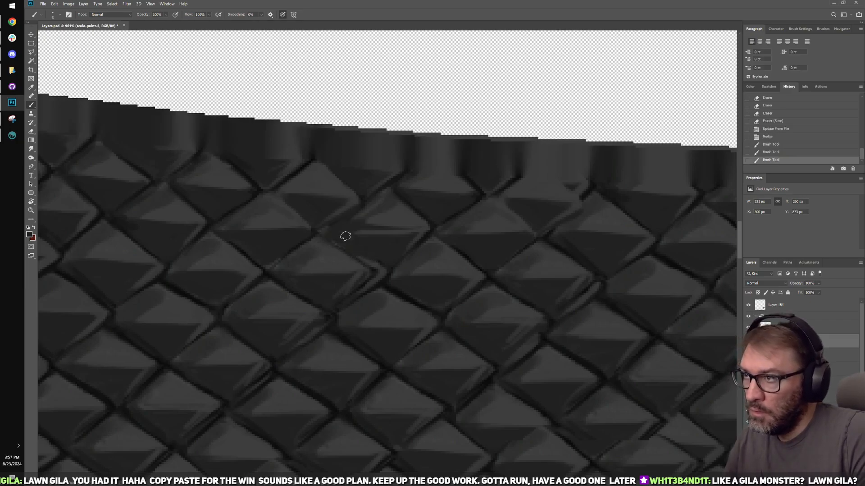
{"action": "mouse_move", "coordinate": [384, 257]}
{"action": "left_mouse_down"}
{"action": "mouse_move", "coordinate": [400, 226]}
{"action": "mouse_move", "coordinate": [372, 212]}
{"action": "mouse_move", "coordinate": [368, 225]}
{"action": "mouse_move", "coordinate": [368, 216]}
{"action": "mouse_move", "coordinate": [388, 220]}
{"action": "mouse_move", "coordinate": [395, 234]}
{"action": "left_mouse_up"}
Step: Paint sampled dark grey over the mismatched scale and its stray light edges near the tail's upper texture border on scale-paint-5
{"action": "left_click", "coordinate": [393, 216], "text": "alt"}
{"action": "left_click", "coordinate": [394, 185], "text": "alt"}
{"action": "left_click_drag", "start_coordinate": [363, 203], "coordinate": [397, 230]}
{"action": "left_click", "coordinate": [380, 272]}
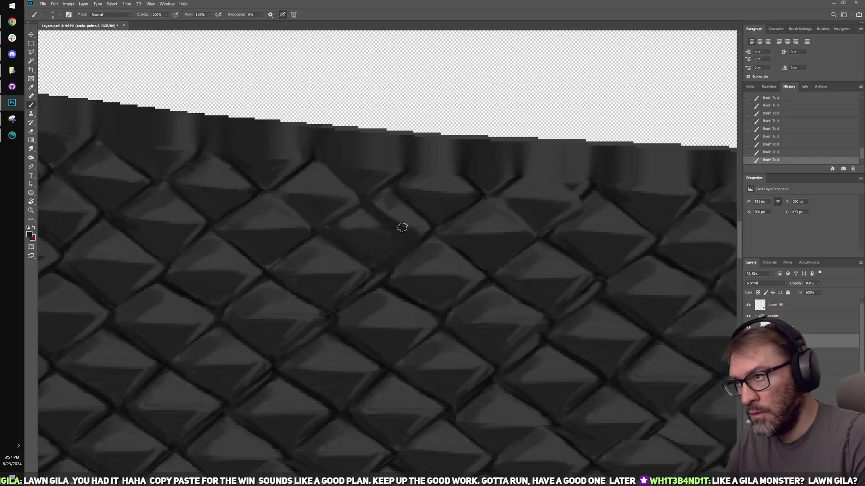
{"action": "left_click_drag", "start_coordinate": [378, 207], "coordinate": [408, 227]}
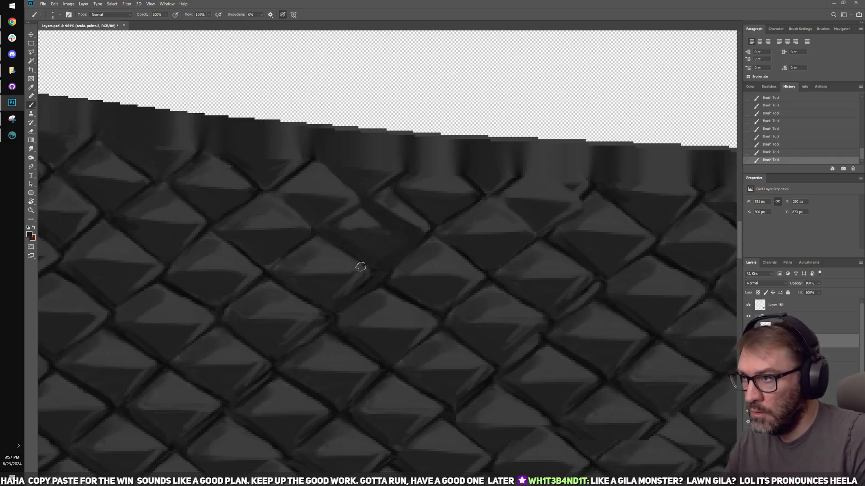
Step: Fill out the lower edge of the scale beneath the patch with sampled greys, using the scale-paint-4 layer
{"action": "left_click", "coordinate": [324, 292], "text": "alt"}
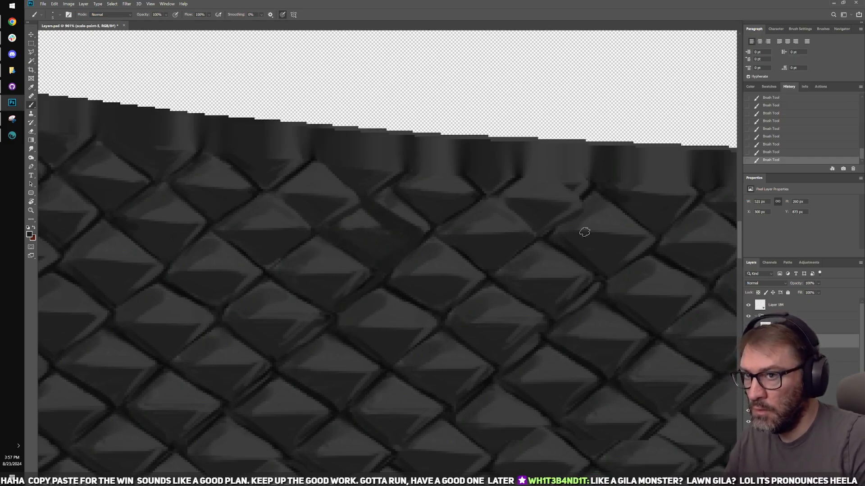
{"action": "left_click", "coordinate": [788, 327]}
{"action": "left_click", "coordinate": [362, 284]}
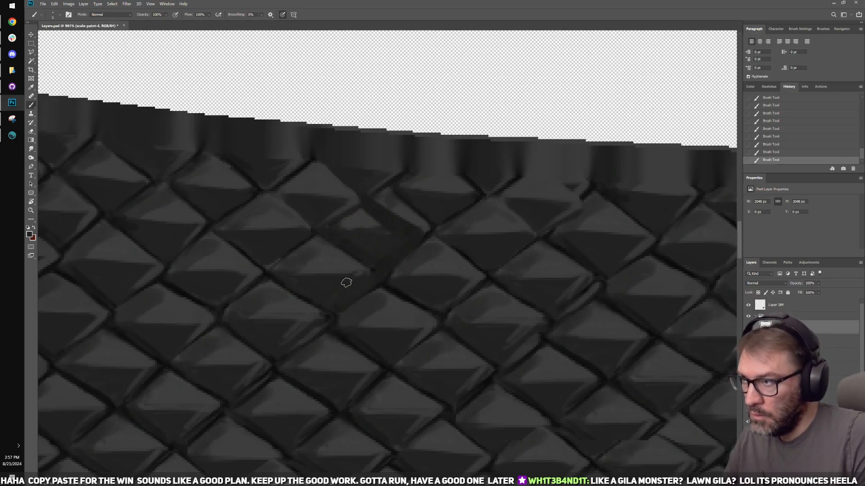
{"action": "left_click", "coordinate": [336, 261], "text": "alt"}
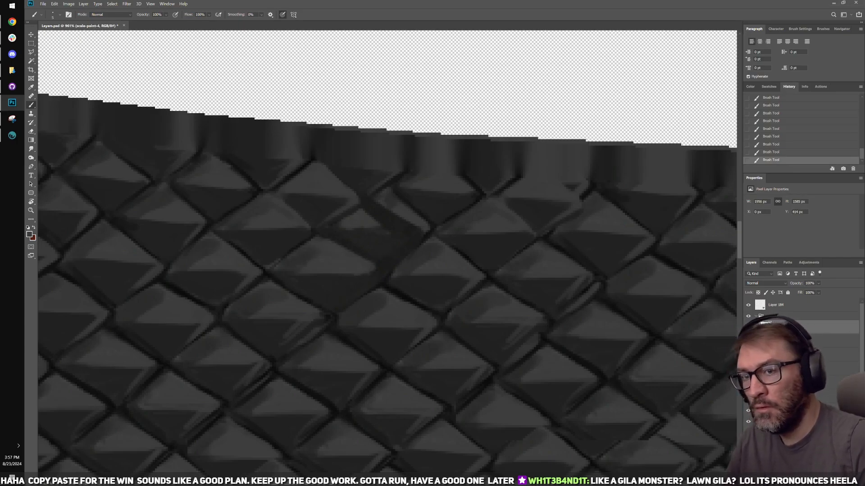
Step: On scale-paint-5, repaint the patched scale with a light upper facet, dark lower facet and dark outlines
{"action": "left_click", "coordinate": [789, 341]}
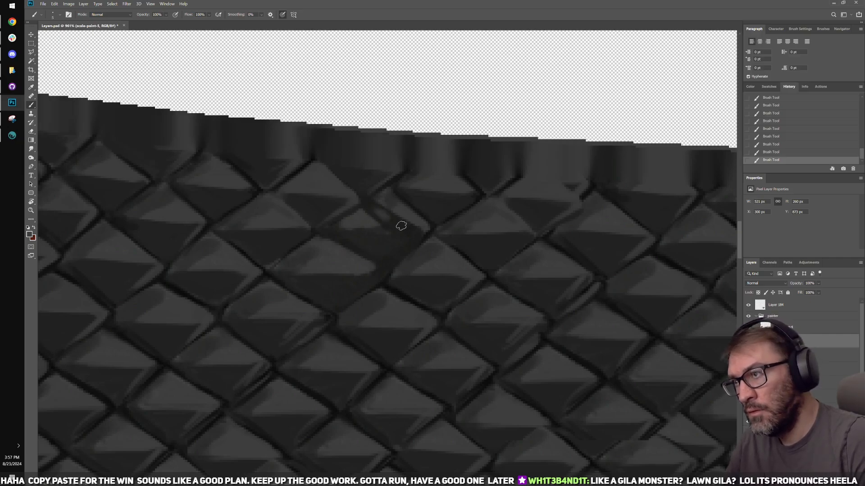
{"action": "left_click_drag", "start_coordinate": [401, 225], "coordinate": [373, 225]}
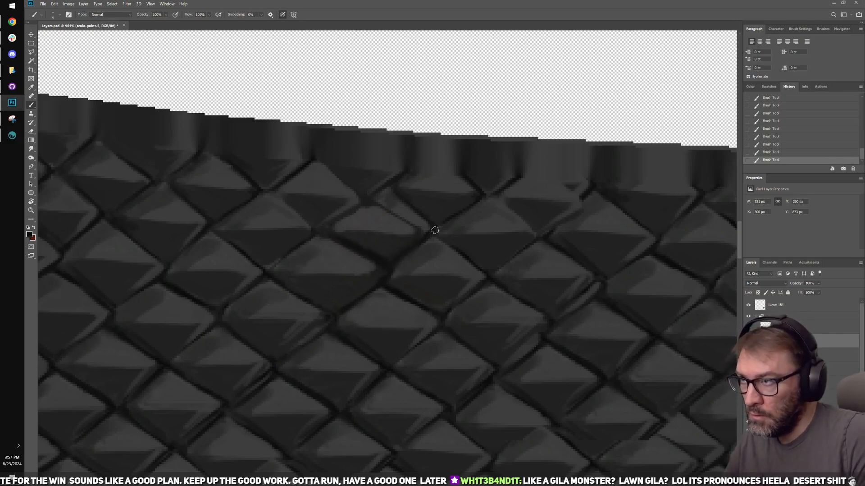
{"action": "mouse_move", "coordinate": [379, 202]}
{"action": "left_mouse_down"}
{"action": "mouse_move", "coordinate": [434, 228]}
{"action": "mouse_move", "coordinate": [383, 208]}
{"action": "left_mouse_up"}
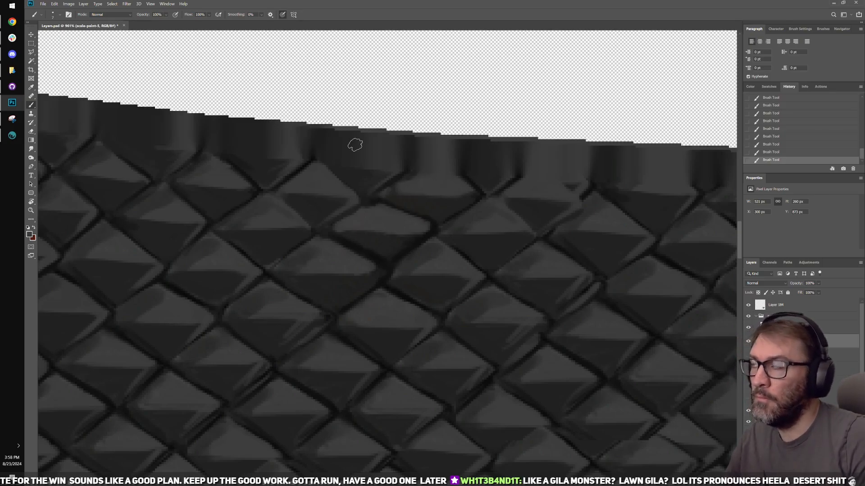
Step: Switch to 3D-Coat and examine the repainted scales along the top of the tail
{"action": "left_click", "coordinate": [12, 135]}
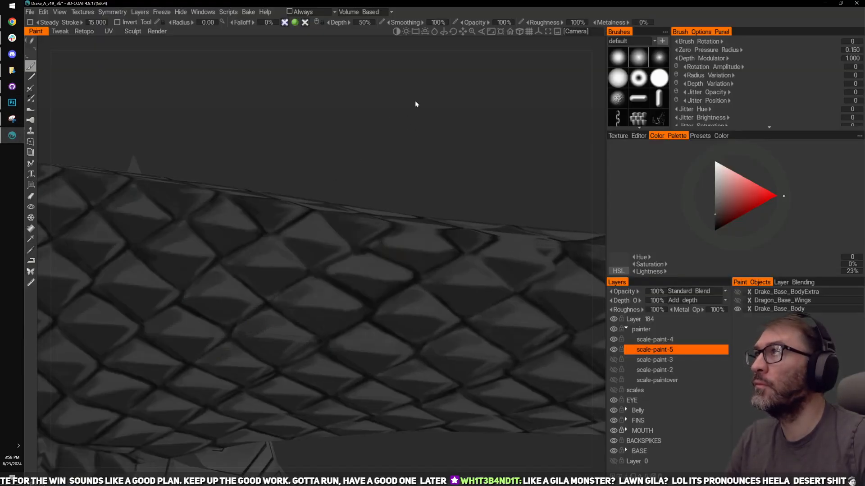
{"action": "left_click_drag", "start_coordinate": [388, 127], "coordinate": [415, 129]}
{"action": "left_click_drag", "start_coordinate": [428, 170], "coordinate": [592, 310]}
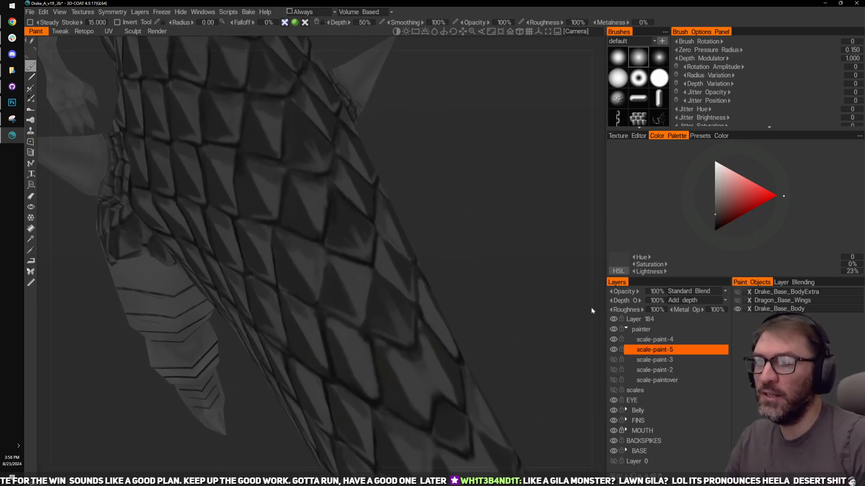
Step: Retouch the facets and edges of the patched scale beside the top seam with sampled greys on scale-paint-5
{"action": "left_click", "coordinate": [629, 348]}
{"action": "mouse_move", "coordinate": [547, 364]}
{"action": "left_mouse_down"}
{"action": "mouse_move", "coordinate": [472, 234]}
{"action": "mouse_move", "coordinate": [506, 234]}
{"action": "mouse_move", "coordinate": [506, 265]}
{"action": "mouse_move", "coordinate": [490, 257]}
{"action": "mouse_move", "coordinate": [505, 256]}
{"action": "mouse_move", "coordinate": [495, 244]}
{"action": "mouse_move", "coordinate": [512, 306]}
{"action": "mouse_move", "coordinate": [485, 224]}
{"action": "mouse_move", "coordinate": [497, 260]}
{"action": "mouse_move", "coordinate": [479, 265]}
{"action": "mouse_move", "coordinate": [474, 237]}
{"action": "mouse_move", "coordinate": [523, 222]}
{"action": "mouse_move", "coordinate": [516, 251]}
{"action": "mouse_move", "coordinate": [459, 224]}
{"action": "mouse_move", "coordinate": [488, 238]}
{"action": "left_mouse_up"}
{"action": "scroll", "coordinate": [525, 302], "scroll_direction": "up", "scroll_amount": 6}
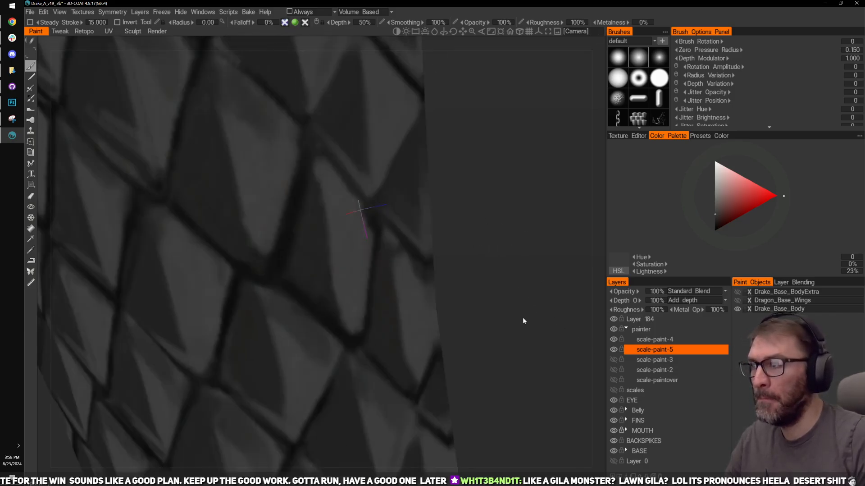
{"action": "key", "text": "v"}
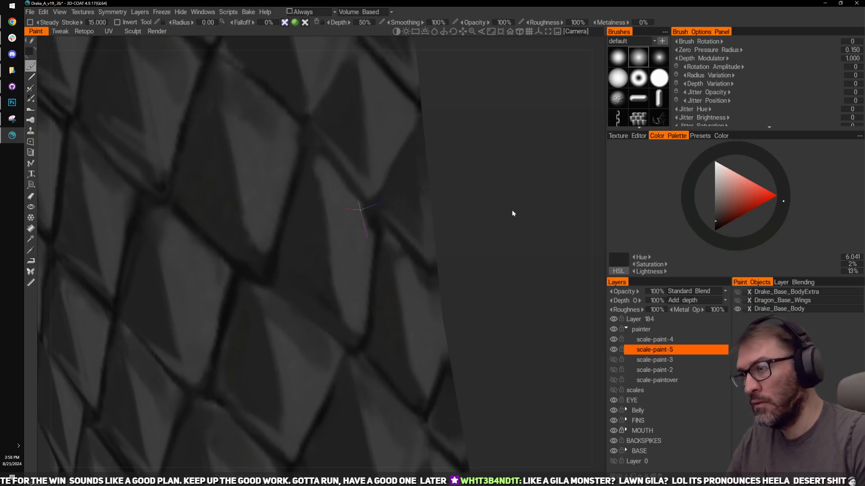
{"action": "mouse_move", "coordinate": [512, 212]}
{"action": "left_mouse_down"}
{"action": "mouse_move", "coordinate": [397, 238]}
{"action": "mouse_move", "coordinate": [325, 217]}
{"action": "left_mouse_up"}
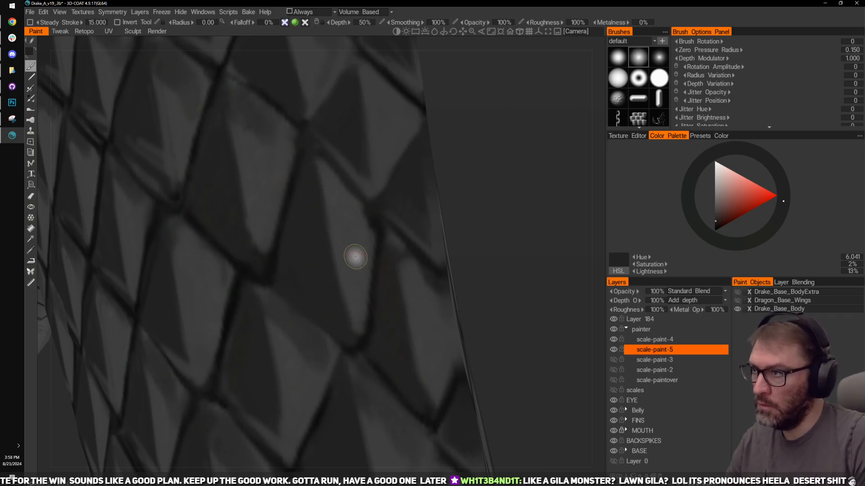
{"action": "key", "text": "v"}
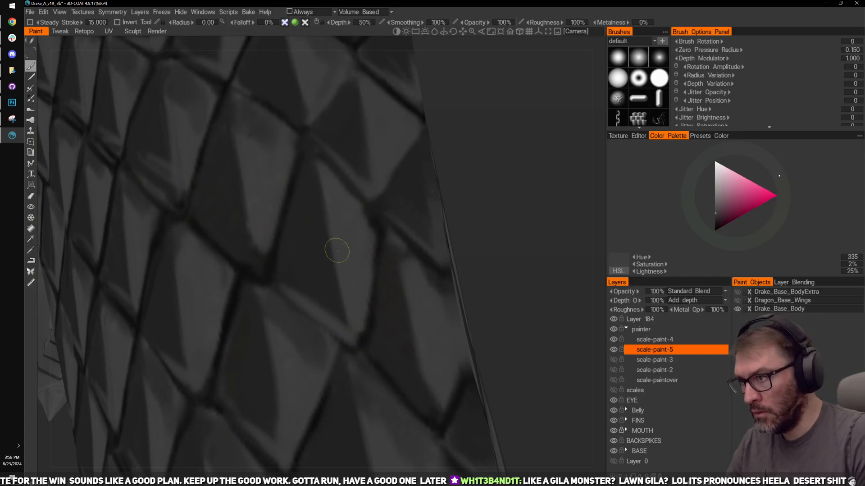
Step: Sample the near-black outline colour and darken the gaps around the patched scale at the top seam
{"action": "scroll", "coordinate": [512, 196], "scroll_direction": "down", "scroll_amount": 6}
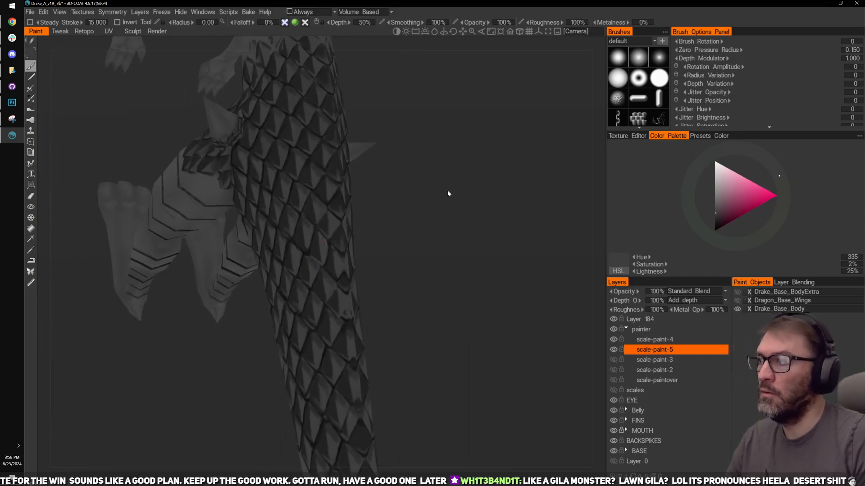
{"action": "scroll", "coordinate": [462, 196], "scroll_direction": "up", "scroll_amount": 5}
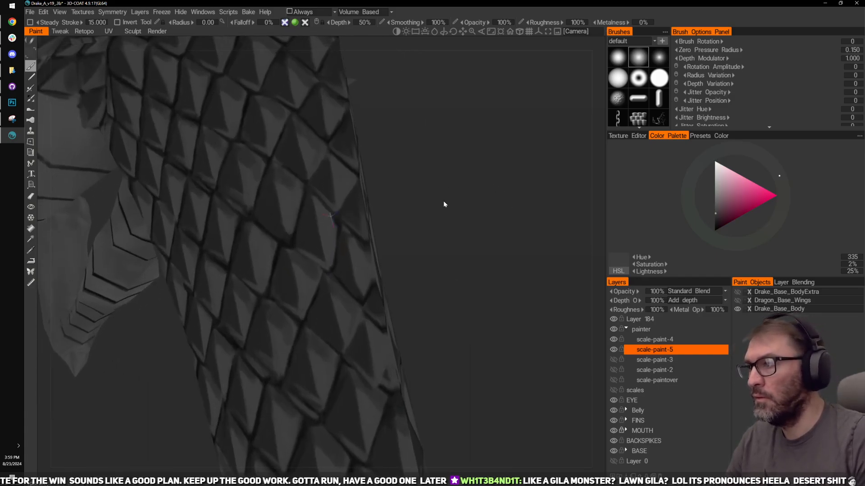
{"action": "scroll", "coordinate": [425, 197], "scroll_direction": "up", "scroll_amount": 2}
{"action": "key", "text": "v"}
{"action": "scroll", "coordinate": [321, 284], "scroll_direction": "up", "scroll_amount": 2}
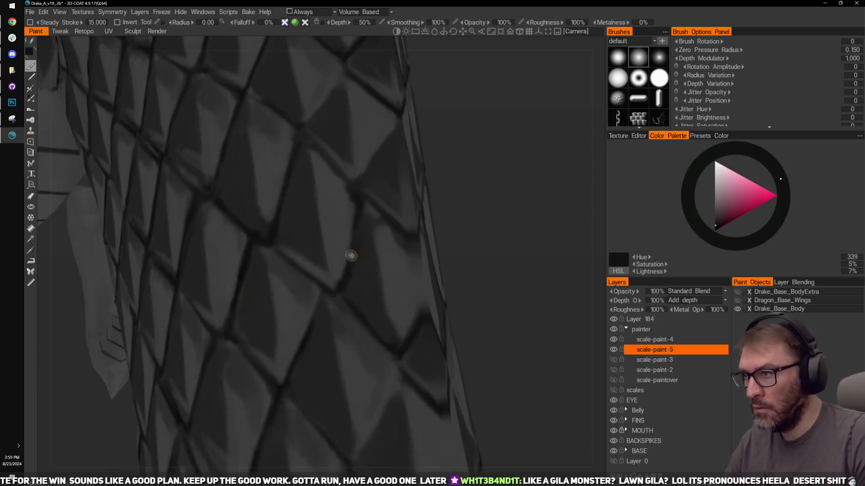
{"action": "mouse_move", "coordinate": [380, 232]}
{"action": "middle_mouse_down"}
{"action": "mouse_move", "coordinate": [494, 194]}
{"action": "mouse_move", "coordinate": [392, 241]}
{"action": "middle_mouse_up"}
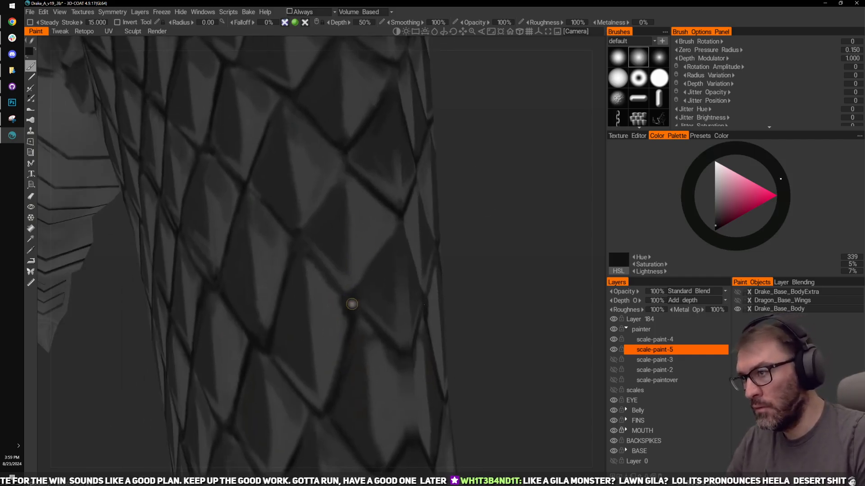
Step: On scale-paint-4, clean up the dark outlines joining the centre scales along the top seam
{"action": "middle_click_drag", "start_coordinate": [428, 277], "coordinate": [517, 237]}
{"action": "left_click", "coordinate": [654, 339]}
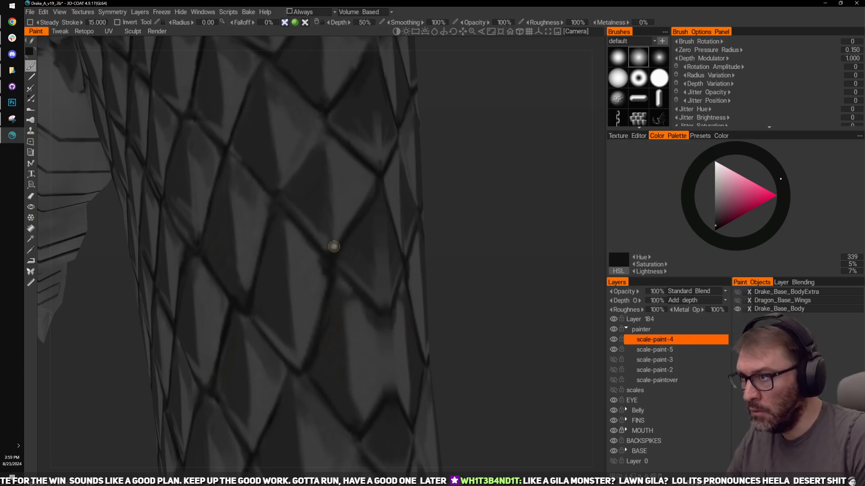
{"action": "middle_click_drag", "start_coordinate": [329, 251], "coordinate": [332, 302]}
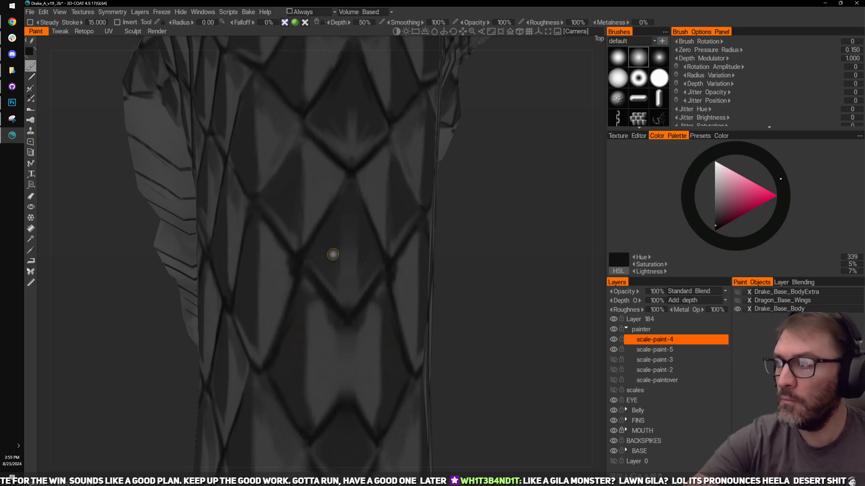
{"action": "left_click_drag", "start_coordinate": [501, 208], "coordinate": [530, 222]}
{"action": "key", "text": "v"}
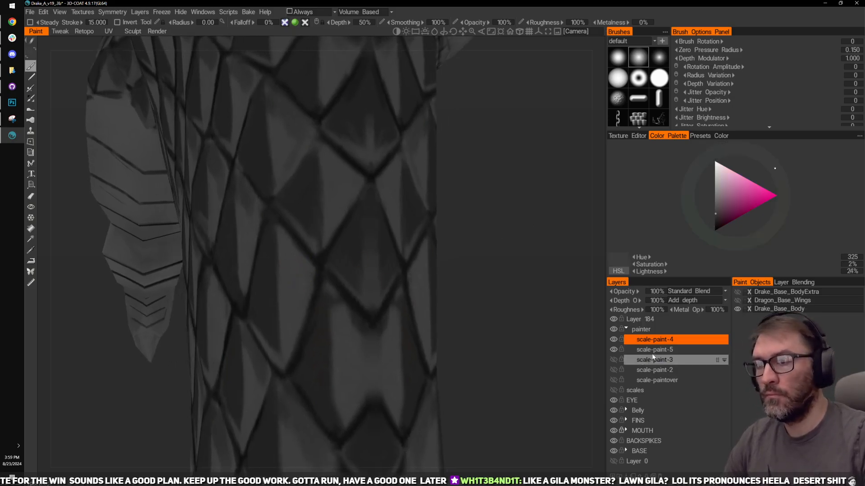
Step: On scale-paint-5, erase the scales overlapping the underside plates near the tail base with a 0.013 radius eraser
{"action": "left_click", "coordinate": [688, 350]}
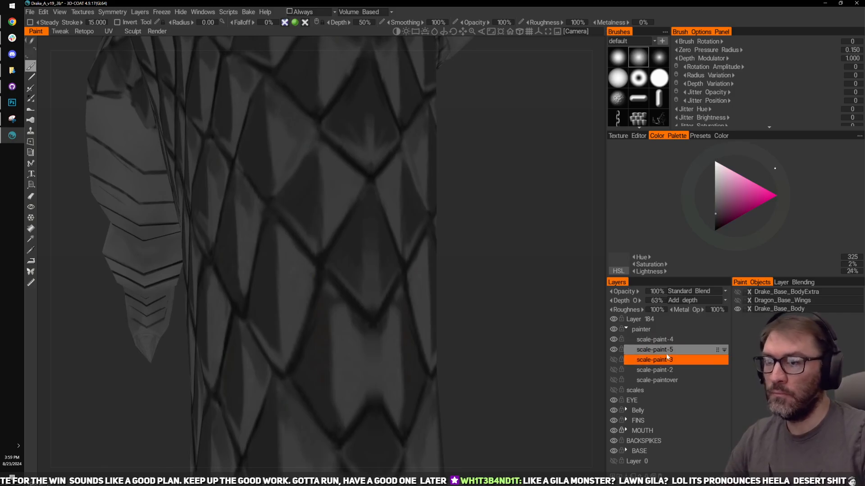
{"action": "right_click_drag", "start_coordinate": [565, 301], "coordinate": [508, 262]}
{"action": "left_click_drag", "start_coordinate": [508, 262], "coordinate": [464, 197]}
{"action": "scroll", "coordinate": [463, 198], "scroll_direction": "up", "scroll_amount": 10}
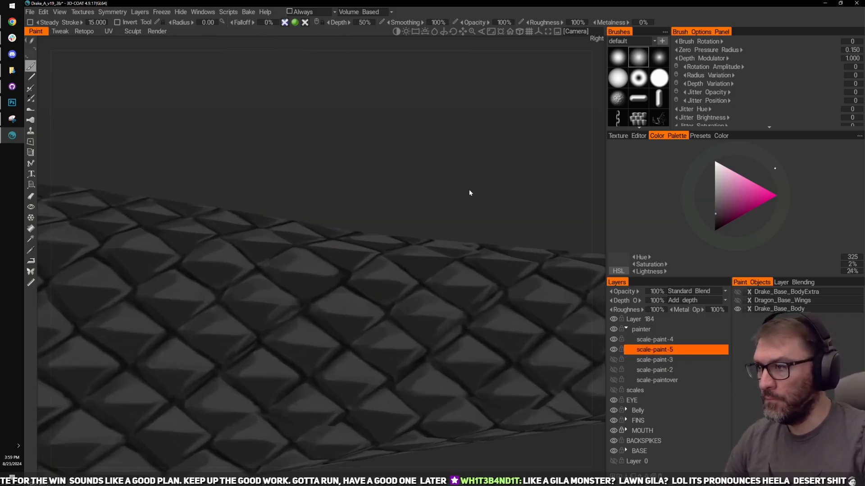
{"action": "scroll", "coordinate": [468, 188], "scroll_direction": "up", "scroll_amount": 2}
{"action": "left_click_drag", "start_coordinate": [472, 182], "coordinate": [472, 136]}
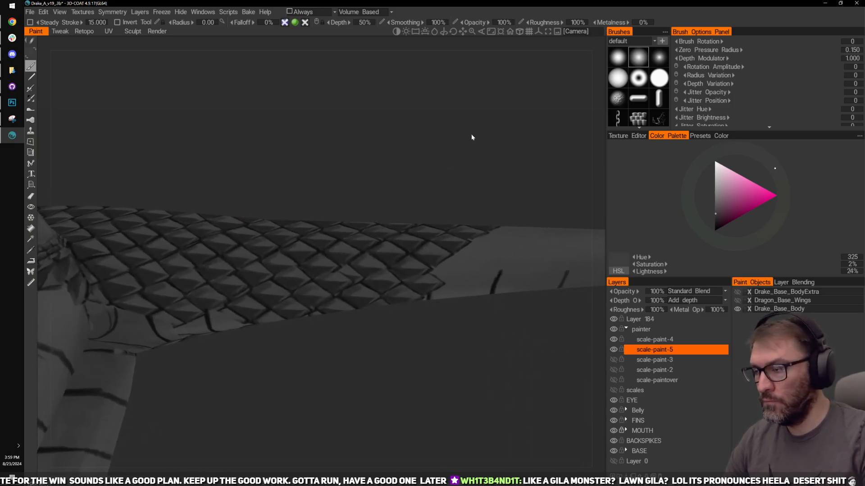
{"action": "mouse_move", "coordinate": [469, 345]}
{"action": "left_mouse_down"}
{"action": "mouse_move", "coordinate": [424, 336]}
{"action": "mouse_move", "coordinate": [449, 350]}
{"action": "mouse_move", "coordinate": [396, 337]}
{"action": "left_mouse_up"}
{"action": "key", "text": "e"}
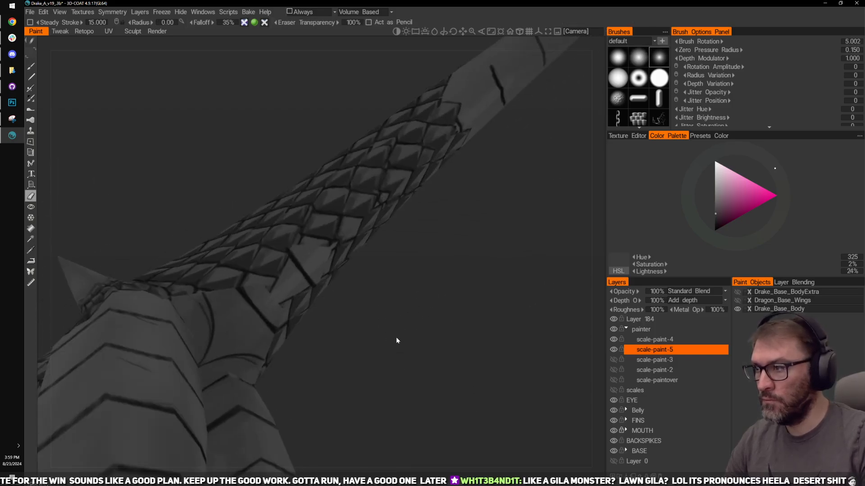
{"action": "key", "text": "]"}
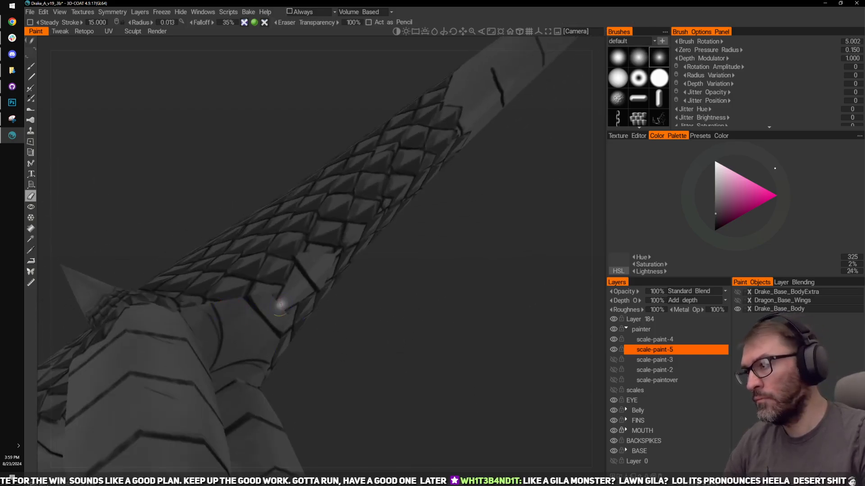
{"action": "mouse_move", "coordinate": [334, 307]}
{"action": "left_mouse_down"}
{"action": "mouse_move", "coordinate": [342, 329]}
{"action": "mouse_move", "coordinate": [352, 313]}
{"action": "left_mouse_up"}
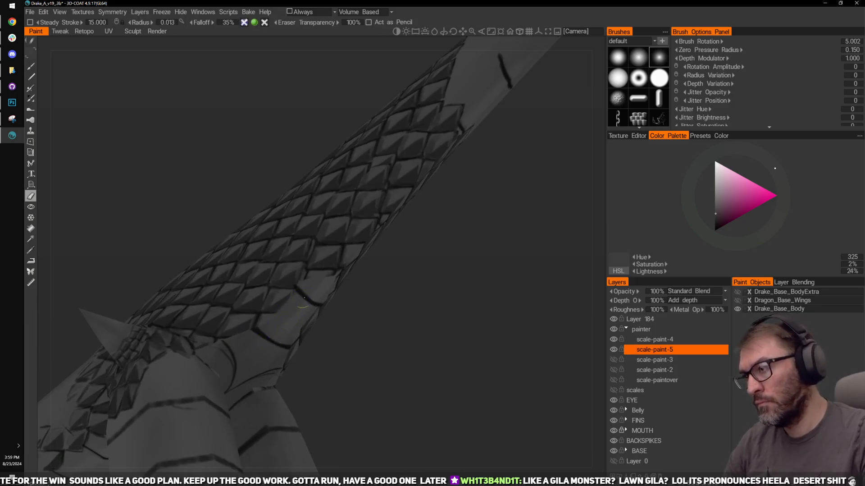
Step: Erase the scale tips covering the centre of the belly plates along the tail's underside
{"action": "mouse_move", "coordinate": [473, 244]}
{"action": "left_mouse_down"}
{"action": "mouse_move", "coordinate": [402, 225]}
{"action": "mouse_move", "coordinate": [442, 243]}
{"action": "mouse_move", "coordinate": [314, 368]}
{"action": "mouse_move", "coordinate": [315, 167]}
{"action": "left_mouse_up"}
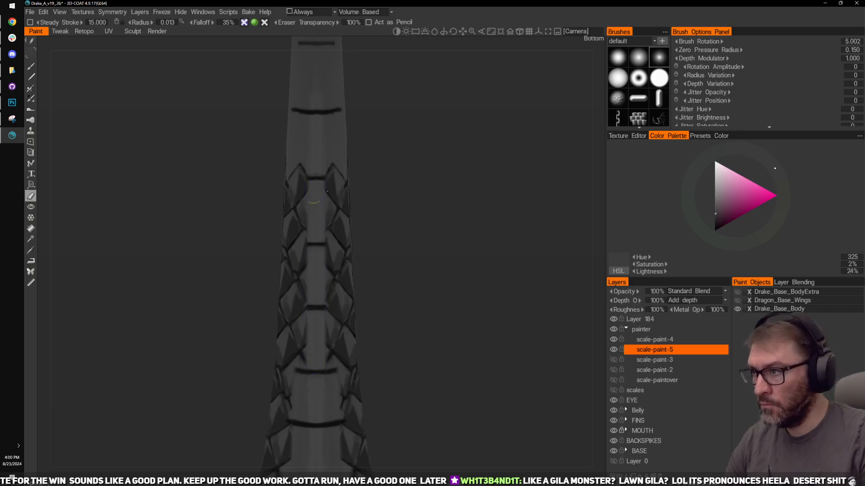
{"action": "mouse_move", "coordinate": [416, 291]}
{"action": "middle_mouse_down"}
{"action": "mouse_move", "coordinate": [417, 274]}
{"action": "mouse_move", "coordinate": [465, 252]}
{"action": "middle_mouse_up"}
{"action": "mouse_move", "coordinate": [471, 263]}
{"action": "left_mouse_down"}
{"action": "mouse_move", "coordinate": [504, 253]}
{"action": "mouse_move", "coordinate": [504, 204]}
{"action": "mouse_move", "coordinate": [477, 217]}
{"action": "mouse_move", "coordinate": [504, 215]}
{"action": "mouse_move", "coordinate": [491, 248]}
{"action": "mouse_move", "coordinate": [476, 248]}
{"action": "left_mouse_up"}
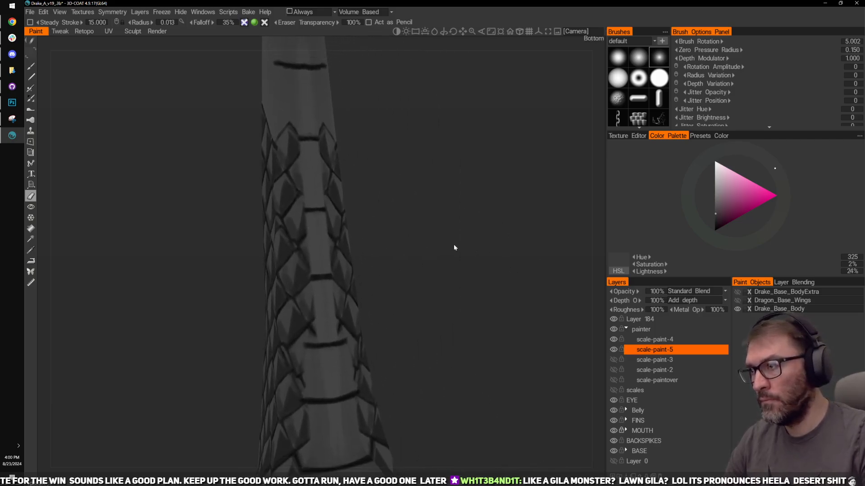
{"action": "middle_click_drag", "start_coordinate": [453, 246], "coordinate": [496, 242]}
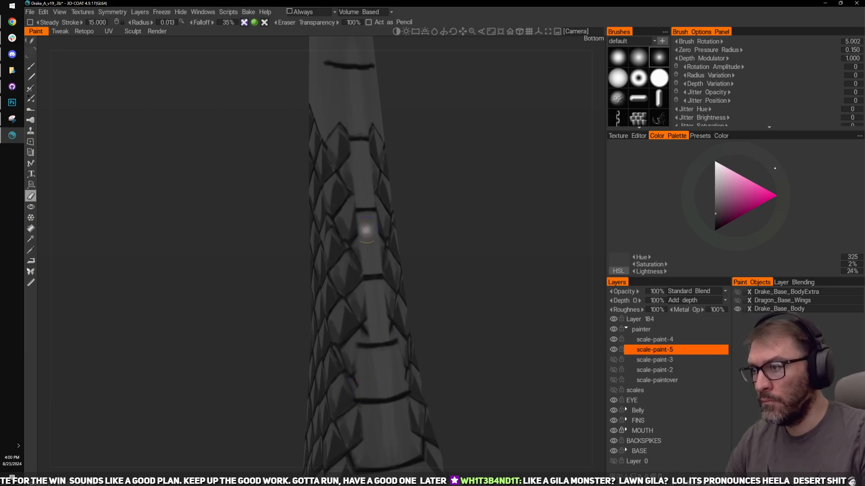
{"action": "key", "text": "ctrl+z"}
{"action": "key", "text": "ctrl+z"}
{"action": "key", "text": "ctrl+z"}
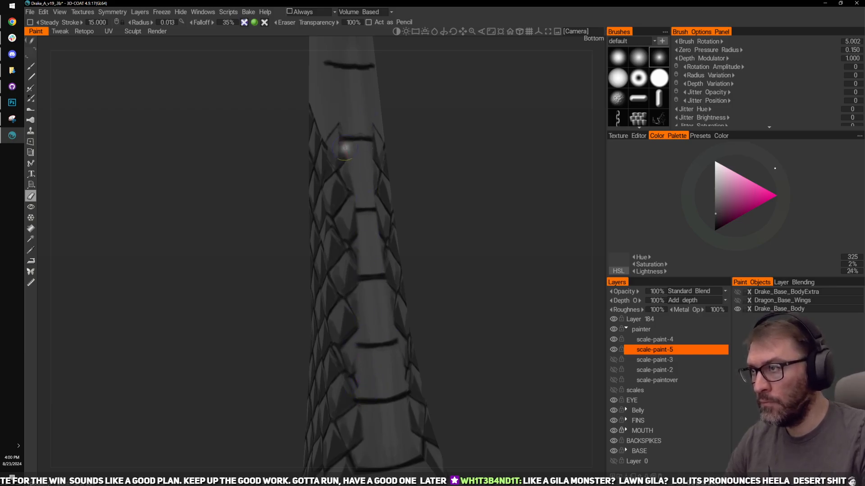
Step: Widen the erased strip on the tail's underside to uncover the full width of the belly plates
{"action": "left_click_drag", "start_coordinate": [342, 145], "coordinate": [341, 284]}
{"action": "key", "text": "ctrl+z"}
{"action": "key", "text": "ctrl+z"}
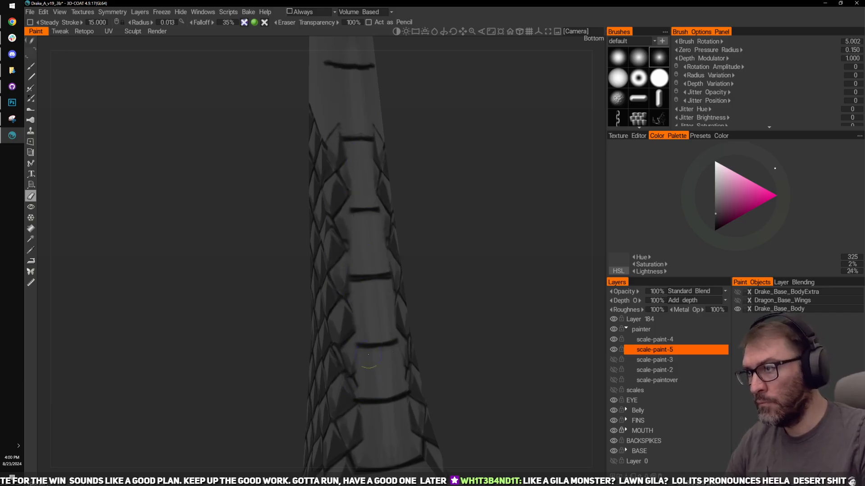
{"action": "left_click_drag", "start_coordinate": [352, 173], "coordinate": [355, 267]}
{"action": "left_click_drag", "start_coordinate": [346, 146], "coordinate": [345, 252]}
{"action": "left_click_drag", "start_coordinate": [349, 283], "coordinate": [357, 338]}
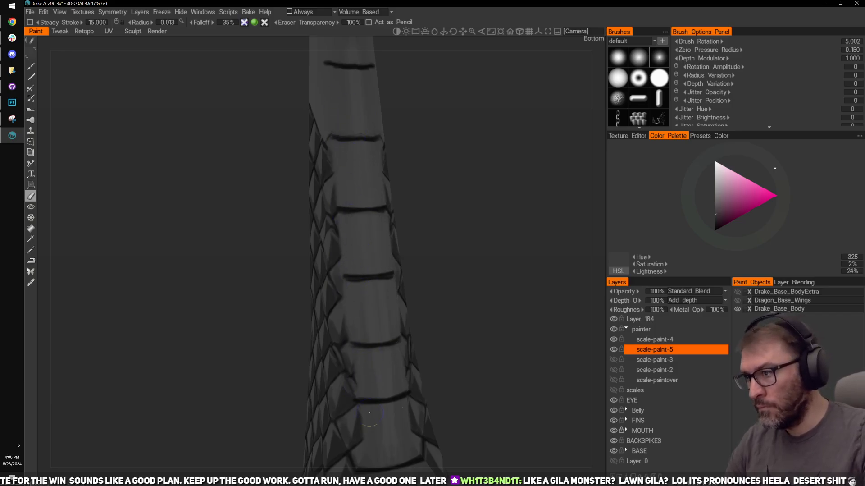
Step: Continue erasing scale overlap from the belly plates down toward the hind legs
{"action": "middle_click_drag", "start_coordinate": [369, 293], "coordinate": [383, 185]}
{"action": "left_click_drag", "start_coordinate": [378, 311], "coordinate": [374, 380]}
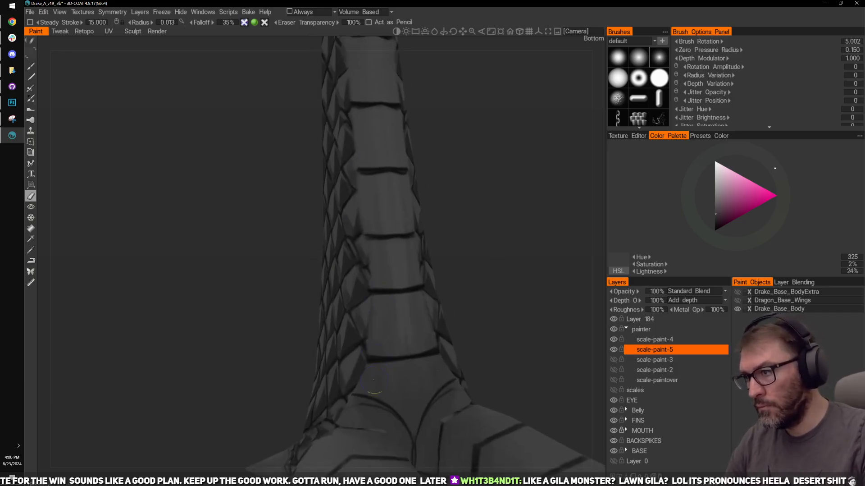
{"action": "middle_click_drag", "start_coordinate": [392, 268], "coordinate": [410, 360]}
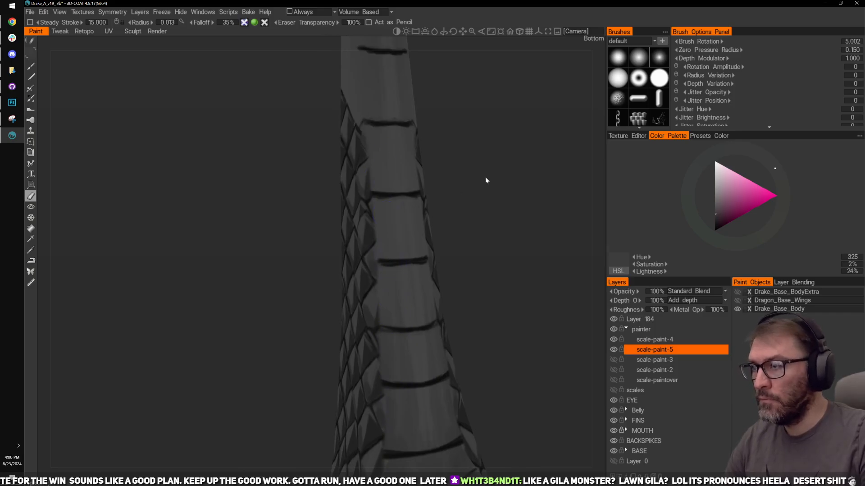
Step: Erase the leftover scale overlap from the first belly plates behind the hind leg with a 0.01 radius eraser
{"action": "mouse_move", "coordinate": [469, 261]}
{"action": "left_mouse_down"}
{"action": "mouse_move", "coordinate": [524, 305]}
{"action": "mouse_move", "coordinate": [500, 270]}
{"action": "mouse_move", "coordinate": [522, 323]}
{"action": "mouse_move", "coordinate": [496, 289]}
{"action": "mouse_move", "coordinate": [479, 332]}
{"action": "mouse_move", "coordinate": [442, 325]}
{"action": "mouse_move", "coordinate": [472, 352]}
{"action": "mouse_move", "coordinate": [434, 354]}
{"action": "mouse_move", "coordinate": [454, 377]}
{"action": "mouse_move", "coordinate": [431, 366]}
{"action": "left_mouse_up"}
{"action": "key", "text": "bracketleft"}
{"action": "mouse_move", "coordinate": [326, 272]}
{"action": "left_mouse_down"}
{"action": "mouse_move", "coordinate": [313, 272]}
{"action": "mouse_move", "coordinate": [380, 279]}
{"action": "left_mouse_up"}
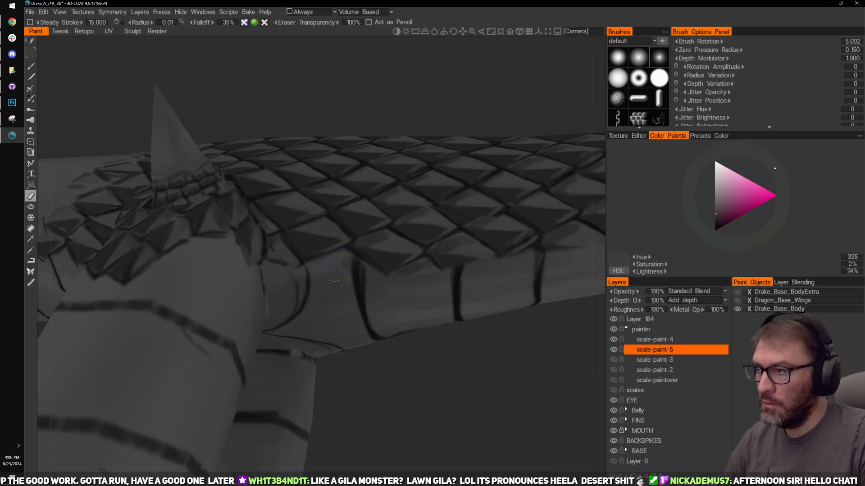
{"action": "scroll", "coordinate": [423, 382], "scroll_direction": "down", "scroll_amount": 1}
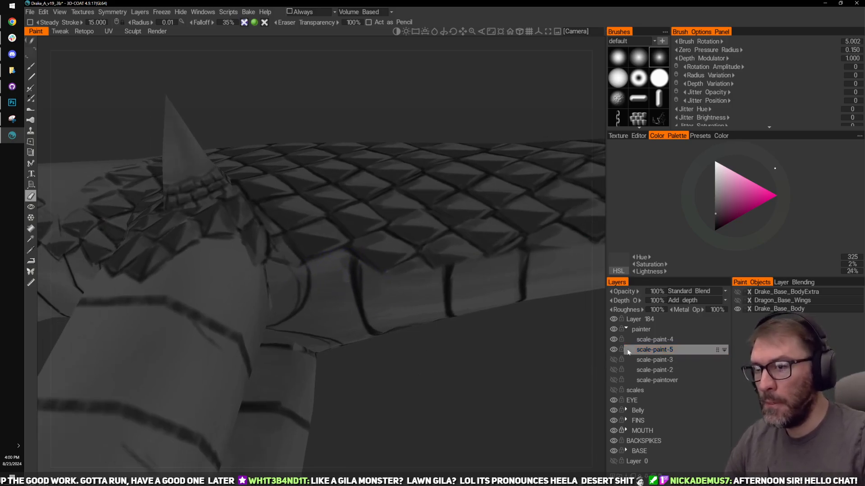
Step: Hide scale-paint-4 and scale-paint-5, and toggle Layer 184 and the Belly group to find the plate outlines
{"action": "left_click", "coordinate": [635, 340]}
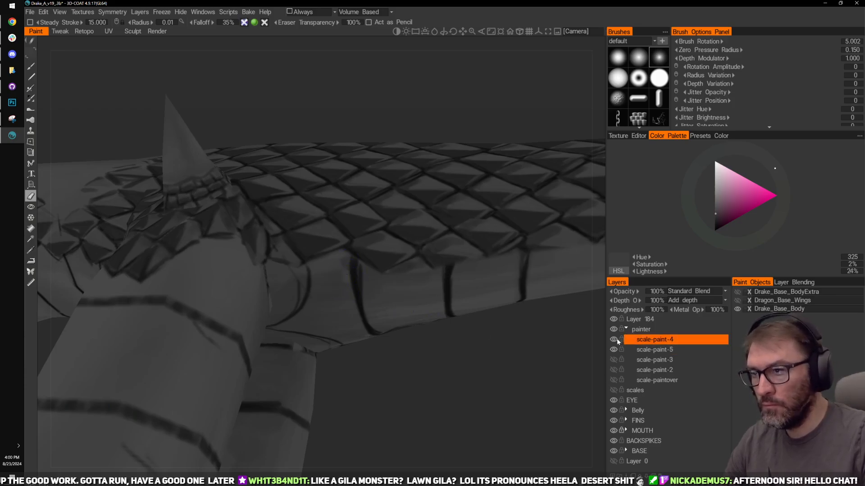
{"action": "left_click", "coordinate": [614, 340]}
{"action": "left_click", "coordinate": [614, 349]}
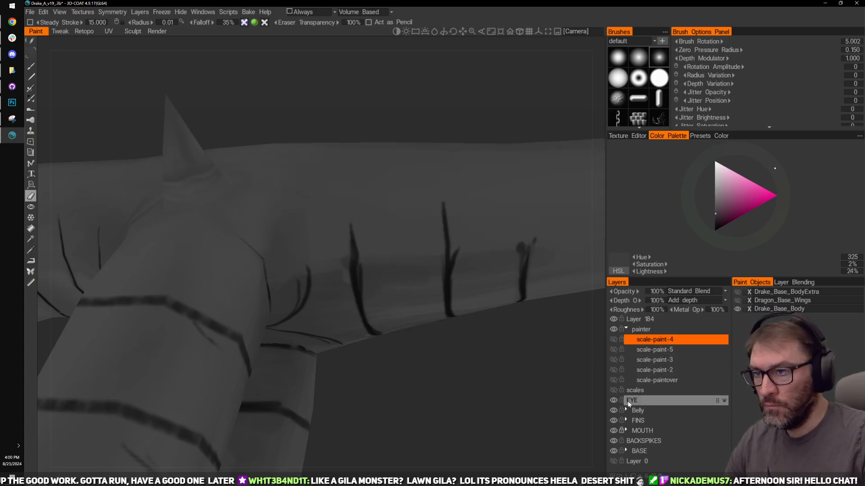
{"action": "left_click", "coordinate": [613, 319]}
{"action": "left_click", "coordinate": [614, 320]}
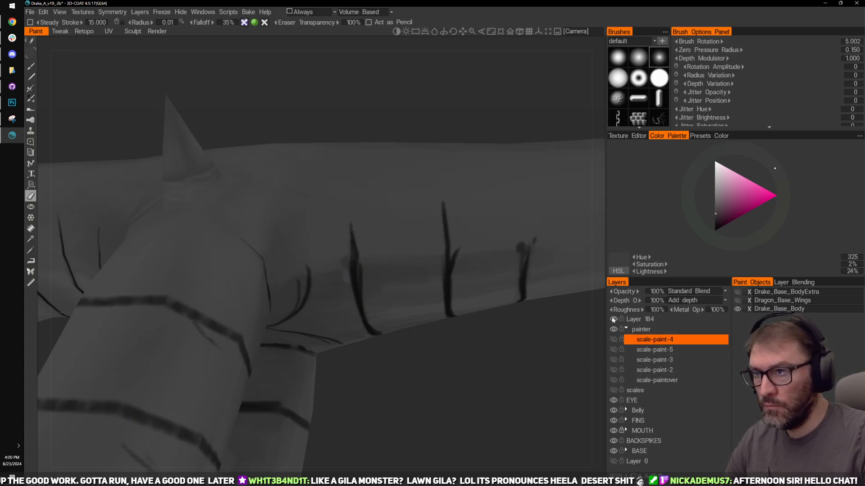
{"action": "left_click", "coordinate": [614, 410]}
{"action": "left_click", "coordinate": [614, 410]}
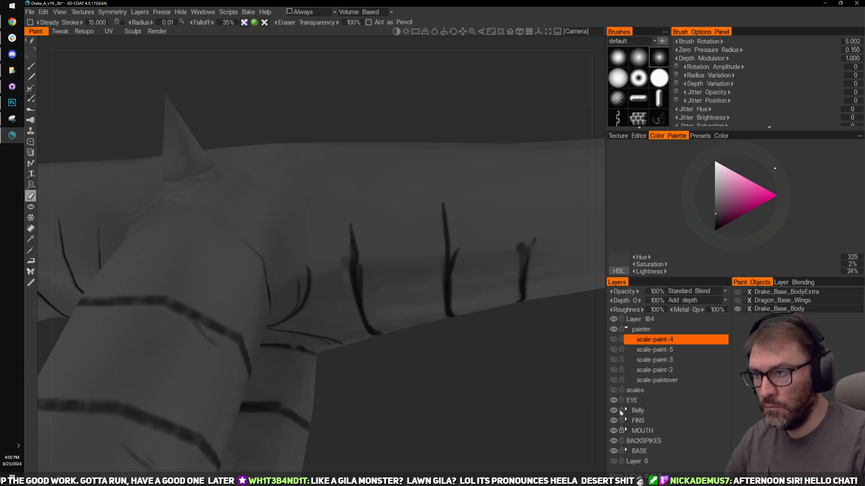
Step: On the Belly group's plate-lines layer, erase the doubled strokes beside the plate outlines behind the hind leg
{"action": "left_click", "coordinate": [626, 410]}
{"action": "left_click", "coordinate": [615, 421]}
{"action": "left_click", "coordinate": [614, 420]}
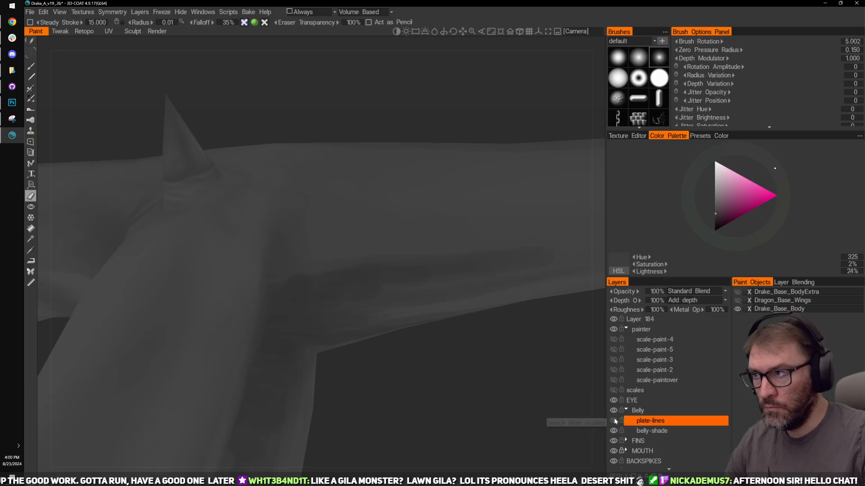
{"action": "left_click", "coordinate": [614, 420]}
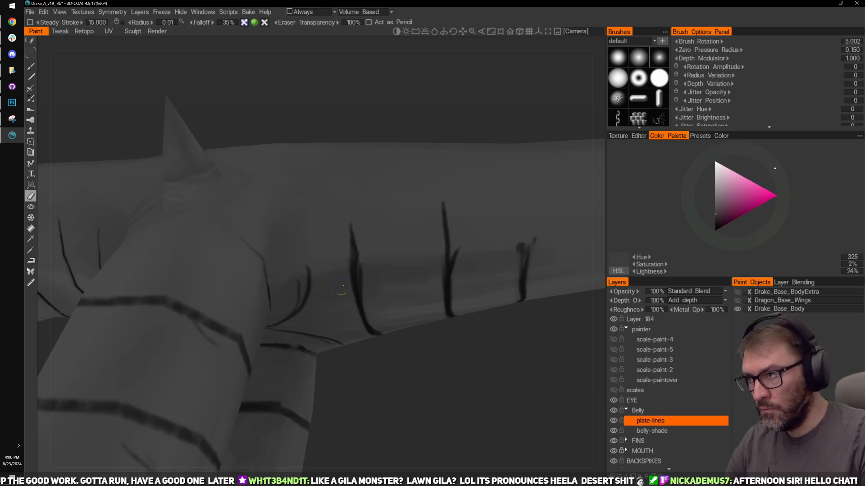
{"action": "left_click_drag", "start_coordinate": [363, 257], "coordinate": [377, 324]}
{"action": "middle_click_drag", "start_coordinate": [444, 358], "coordinate": [382, 332]}
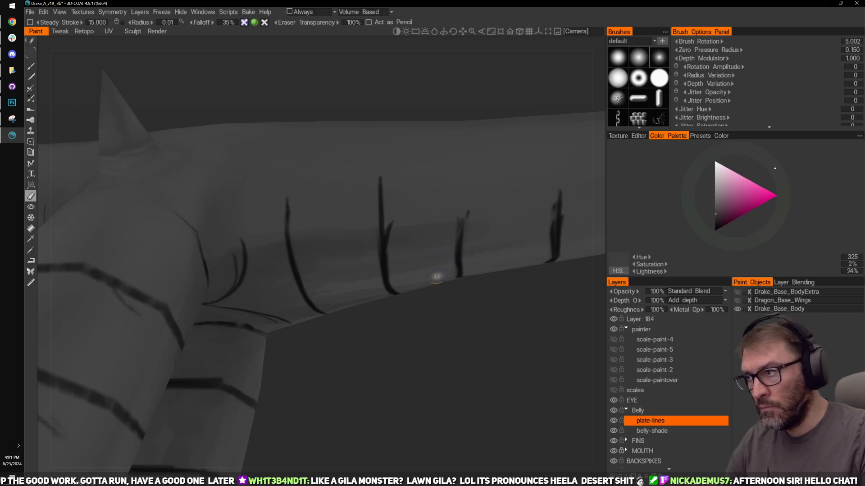
{"action": "middle_click_drag", "start_coordinate": [321, 333], "coordinate": [416, 327]}
{"action": "left_click_drag", "start_coordinate": [416, 328], "coordinate": [388, 330]}
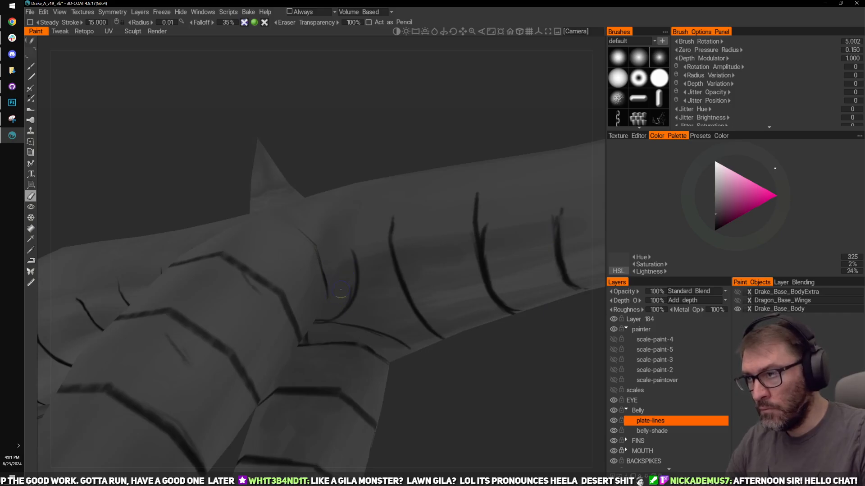
{"action": "left_click_drag", "start_coordinate": [417, 383], "coordinate": [505, 381]}
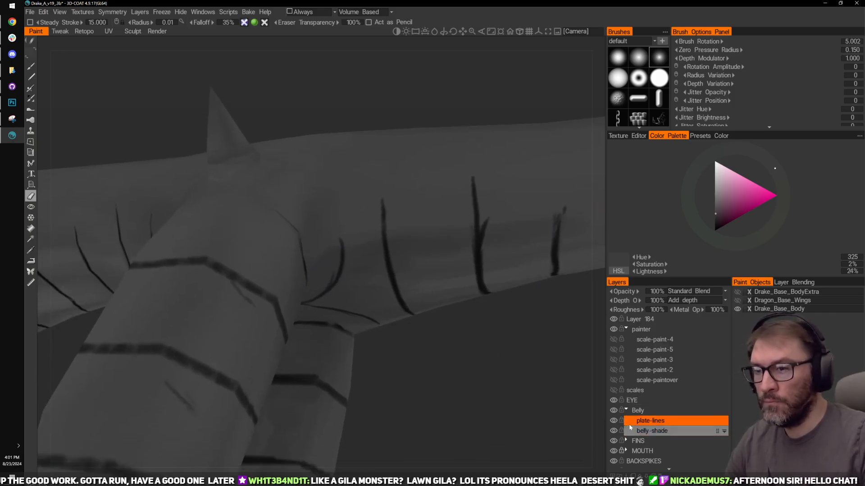
Step: Collapse the Belly group and show scale-paint-4 and scale-paint-5 again
{"action": "left_click", "coordinate": [626, 410]}
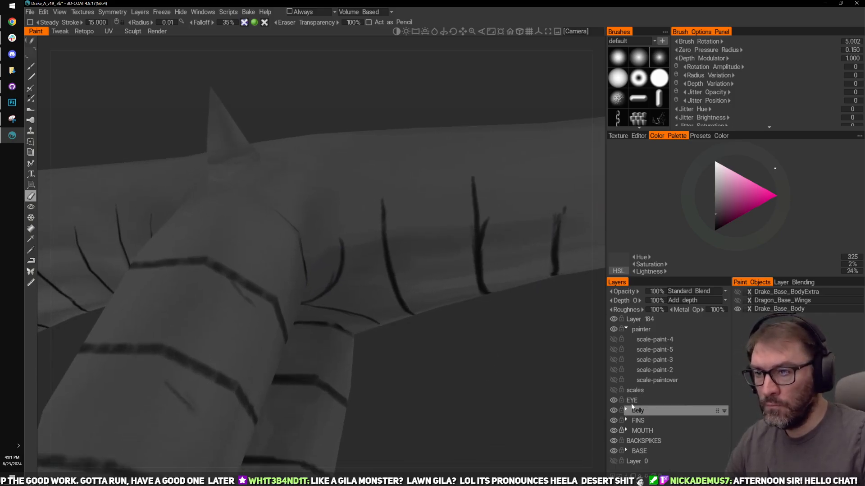
{"action": "left_click", "coordinate": [614, 339]}
{"action": "left_click", "coordinate": [613, 349]}
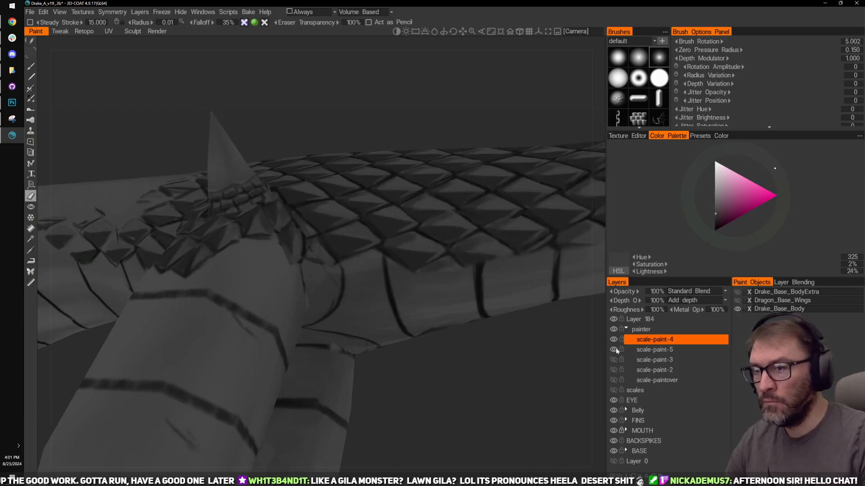
{"action": "left_click", "coordinate": [614, 349]}
{"action": "left_click", "coordinate": [613, 349]}
Step: On scale-paint-5, erase the stray scale remnants between the hind leg and the first tail belly plate
{"action": "right_click_drag", "start_coordinate": [577, 366], "coordinate": [516, 442]}
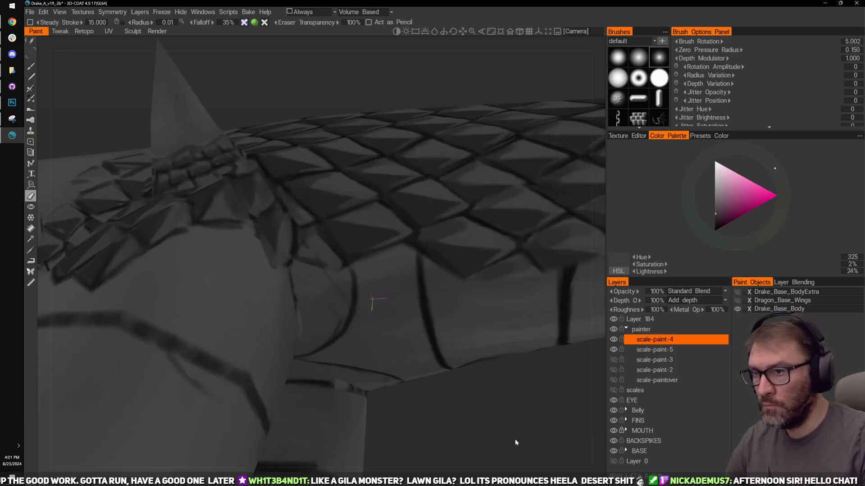
{"action": "mouse_move", "coordinate": [517, 442]}
{"action": "left_mouse_down"}
{"action": "mouse_move", "coordinate": [541, 423]}
{"action": "mouse_move", "coordinate": [490, 405]}
{"action": "left_mouse_up"}
{"action": "left_click", "coordinate": [663, 350]}
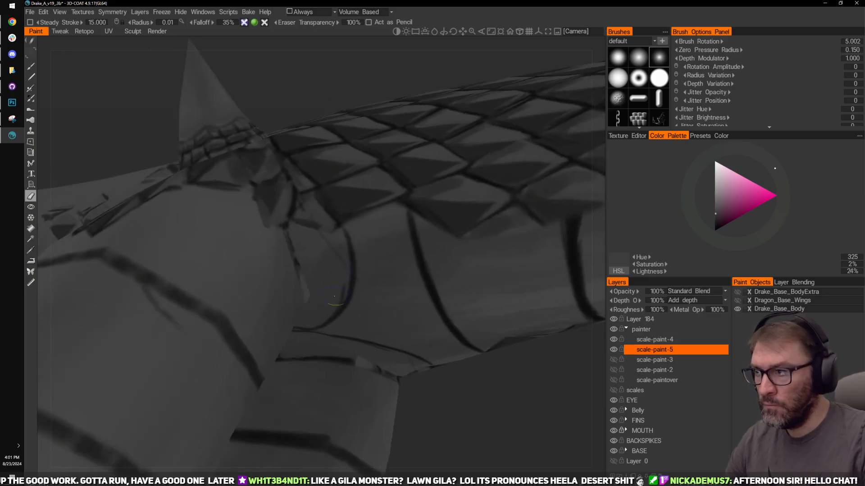
{"action": "left_click_drag", "start_coordinate": [389, 354], "coordinate": [408, 384]}
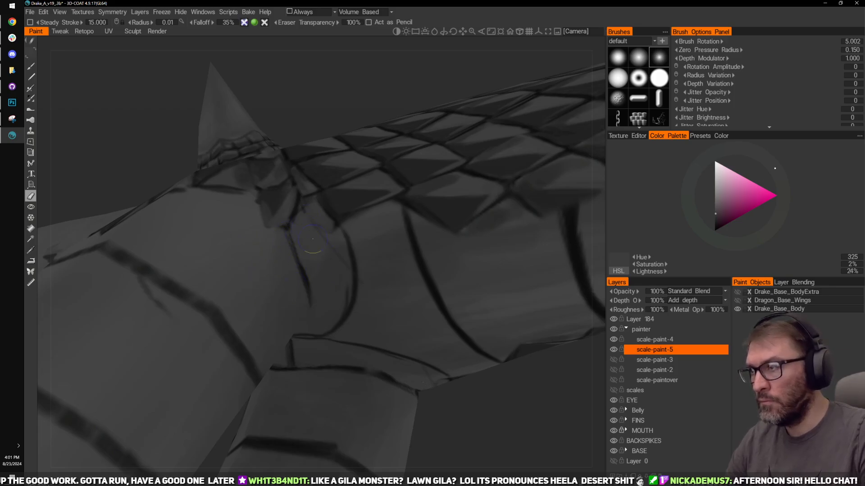
{"action": "left_click_drag", "start_coordinate": [450, 388], "coordinate": [535, 341]}
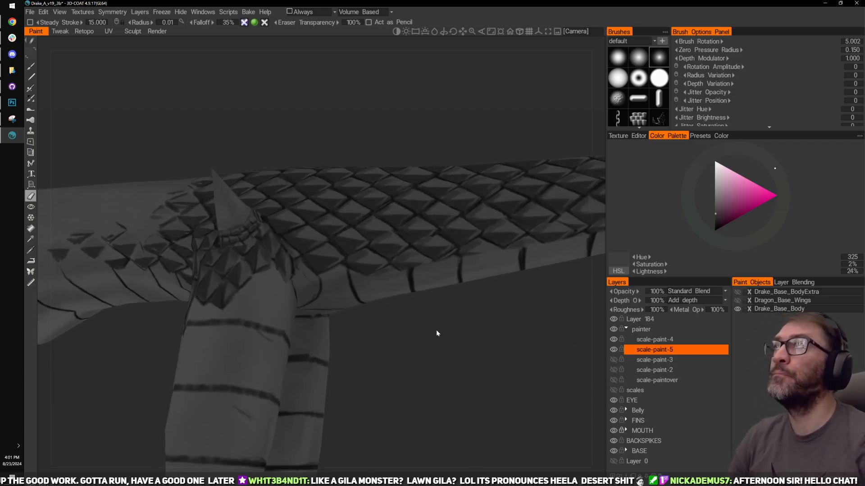
Step: Temporarily show the scales layer to compare the old body and leg scales with the new tail scales
{"action": "left_click_drag", "start_coordinate": [436, 334], "coordinate": [450, 334]}
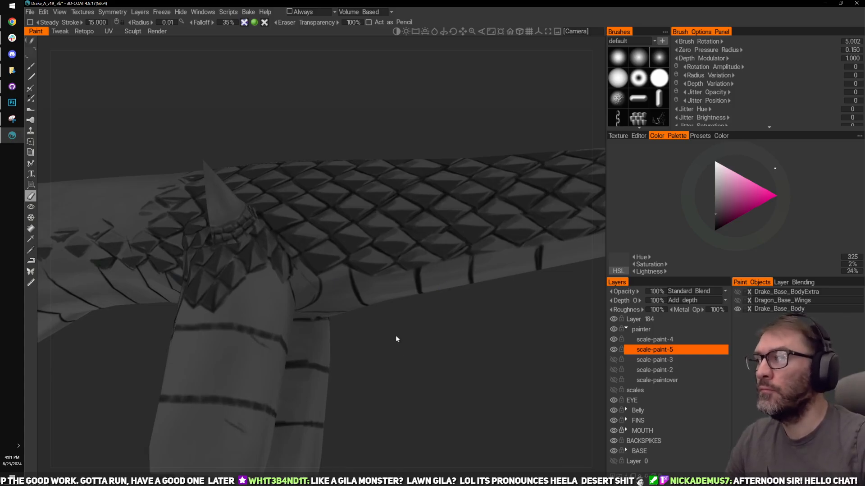
{"action": "left_click", "coordinate": [612, 390]}
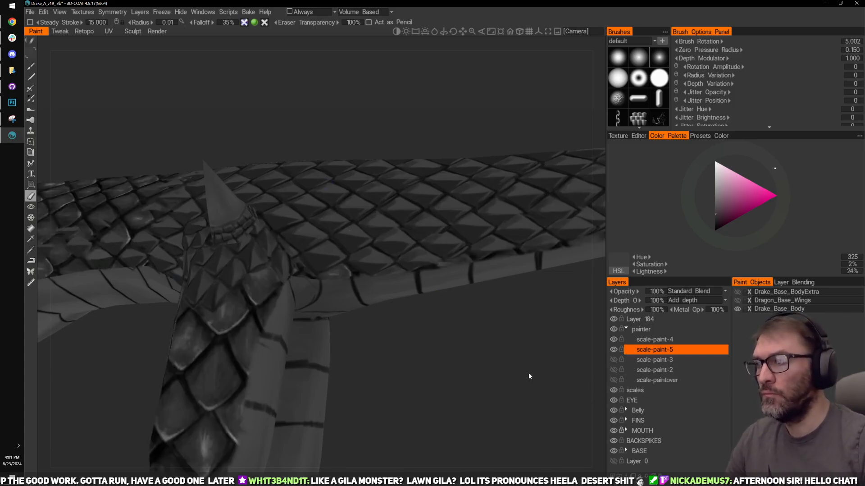
{"action": "middle_click_drag", "start_coordinate": [455, 331], "coordinate": [429, 343]}
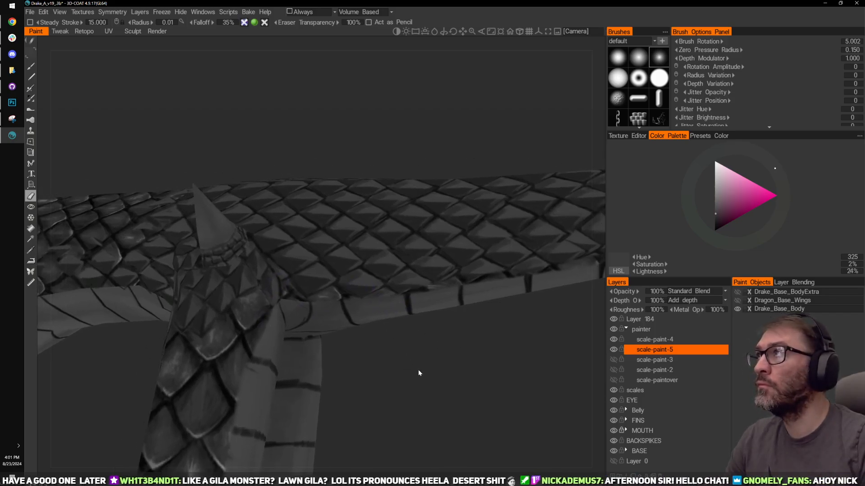
{"action": "middle_click_drag", "start_coordinate": [418, 373], "coordinate": [567, 376]}
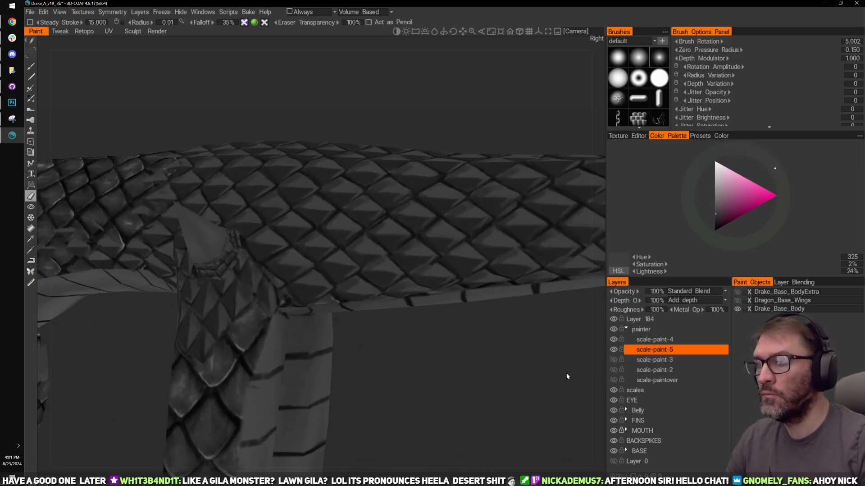
{"action": "right_click_drag", "start_coordinate": [567, 374], "coordinate": [485, 310]}
{"action": "left_click_drag", "start_coordinate": [485, 310], "coordinate": [457, 387]}
{"action": "left_click_drag", "start_coordinate": [453, 344], "coordinate": [496, 339]}
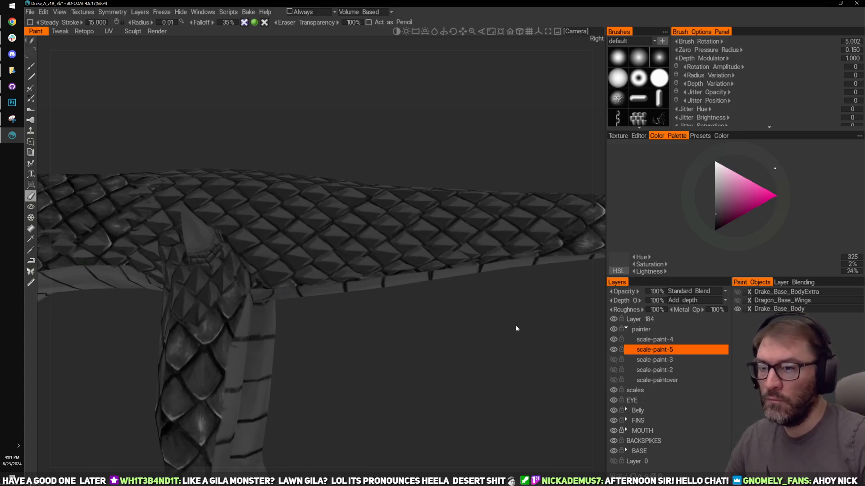
{"action": "left_click", "coordinate": [614, 391]}
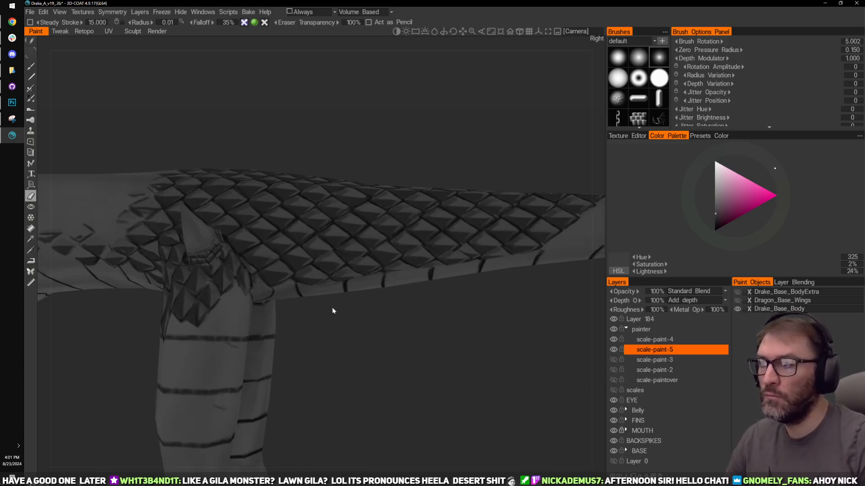
Step: Check the scale-paint-4 scales along the tail, and merge that layer into scale-paint-5
{"action": "left_click_drag", "start_coordinate": [332, 307], "coordinate": [403, 207]}
{"action": "left_click_drag", "start_coordinate": [464, 341], "coordinate": [515, 96]}
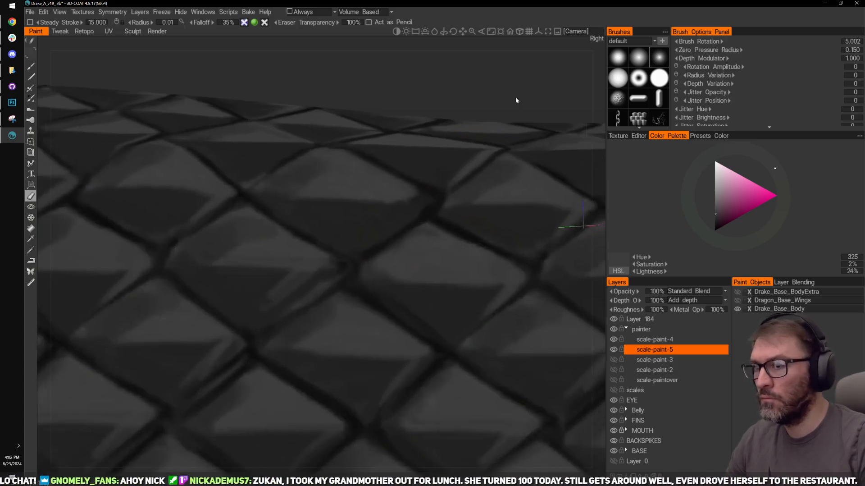
{"action": "scroll", "coordinate": [515, 96], "scroll_direction": "down", "scroll_amount": 5}
{"action": "left_click", "coordinate": [613, 339]}
{"action": "left_click", "coordinate": [612, 339]}
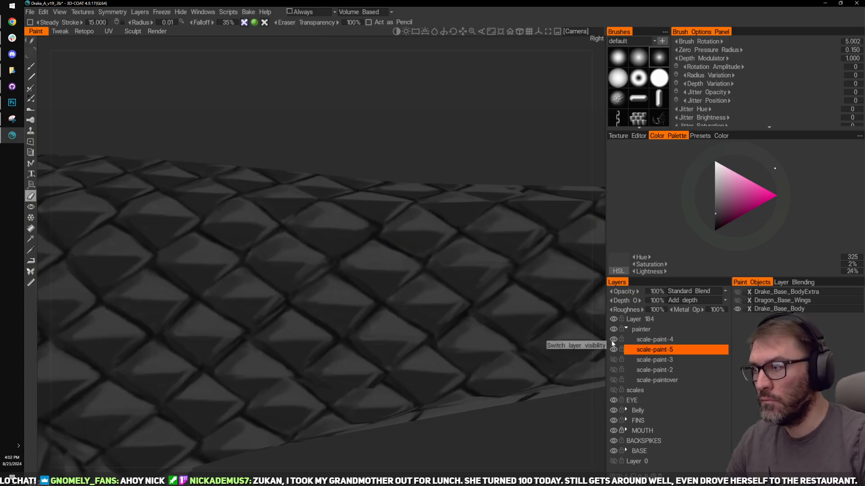
{"action": "left_click", "coordinate": [653, 341]}
{"action": "mouse_move", "coordinate": [569, 369]}
{"action": "left_mouse_down"}
{"action": "mouse_move", "coordinate": [400, 409]}
{"action": "mouse_move", "coordinate": [585, 273]}
{"action": "mouse_move", "coordinate": [510, 358]}
{"action": "mouse_move", "coordinate": [557, 323]}
{"action": "mouse_move", "coordinate": [379, 323]}
{"action": "mouse_move", "coordinate": [332, 256]}
{"action": "mouse_move", "coordinate": [530, 319]}
{"action": "mouse_move", "coordinate": [560, 253]}
{"action": "mouse_move", "coordinate": [518, 273]}
{"action": "mouse_move", "coordinate": [554, 278]}
{"action": "left_mouse_up"}
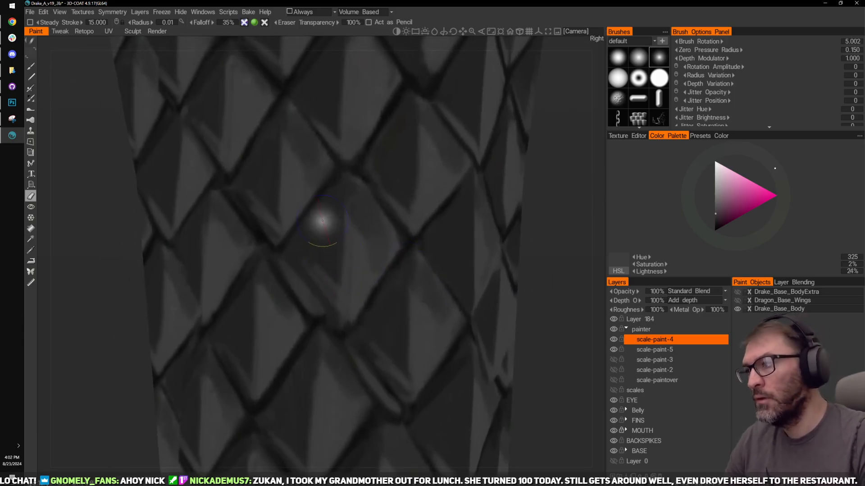
{"action": "right_click_drag", "start_coordinate": [568, 319], "coordinate": [546, 355]}
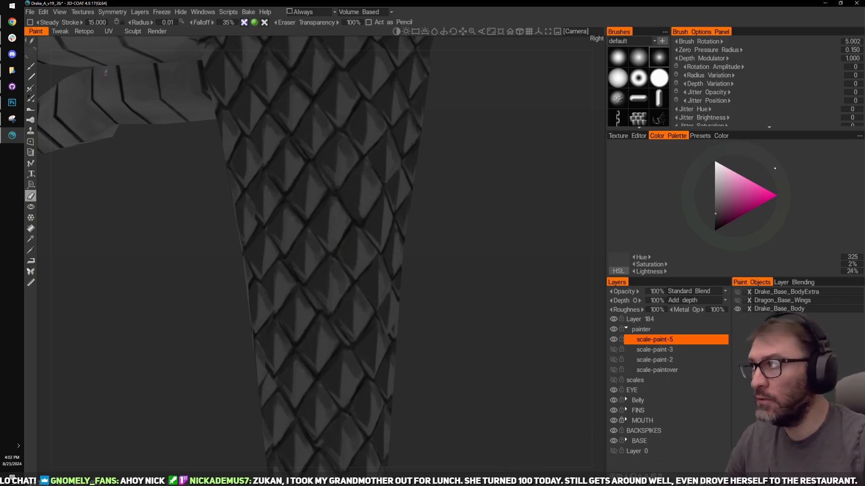
Step: Save the project as a new file in the Drake folder, changing the version number in its name to 20
{"action": "left_click", "coordinate": [41, 11]}
{"action": "left_click", "coordinate": [40, 10]}
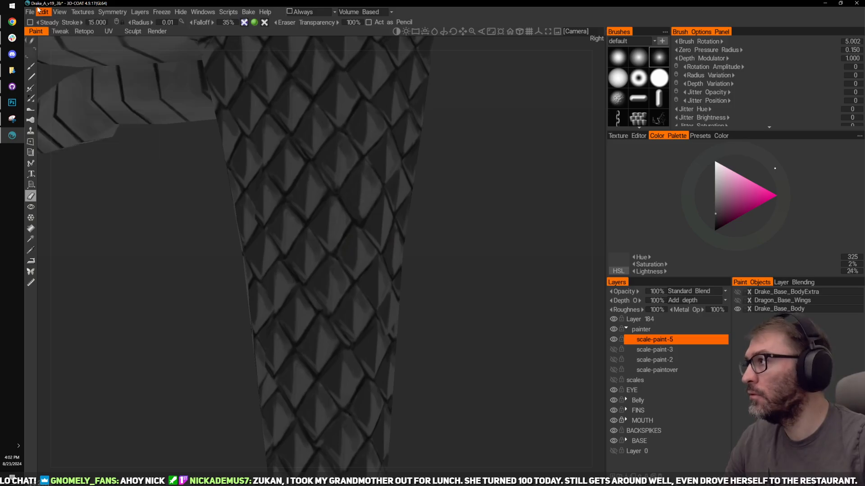
{"action": "mouse_move", "coordinate": [32, 11]}
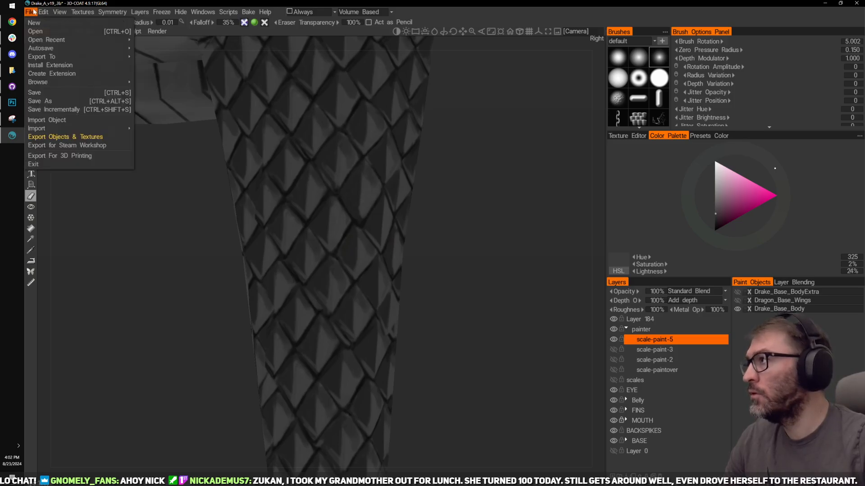
{"action": "left_click", "coordinate": [41, 99]}
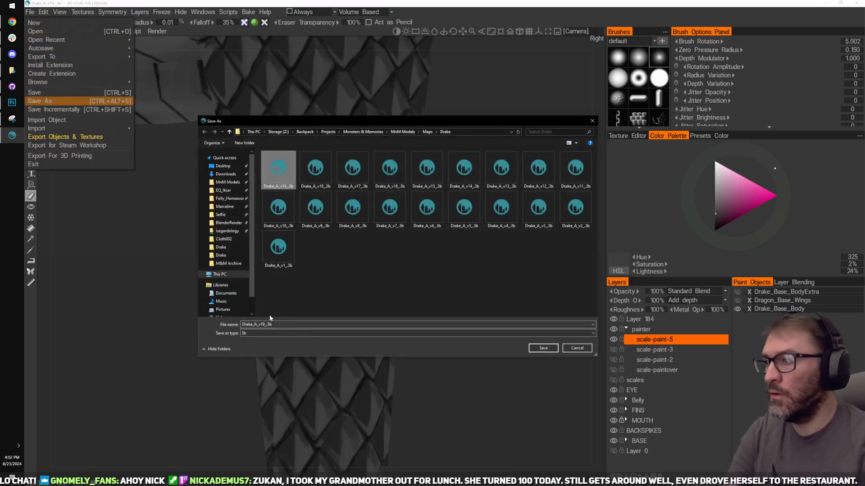
{"action": "left_click", "coordinate": [263, 324]}
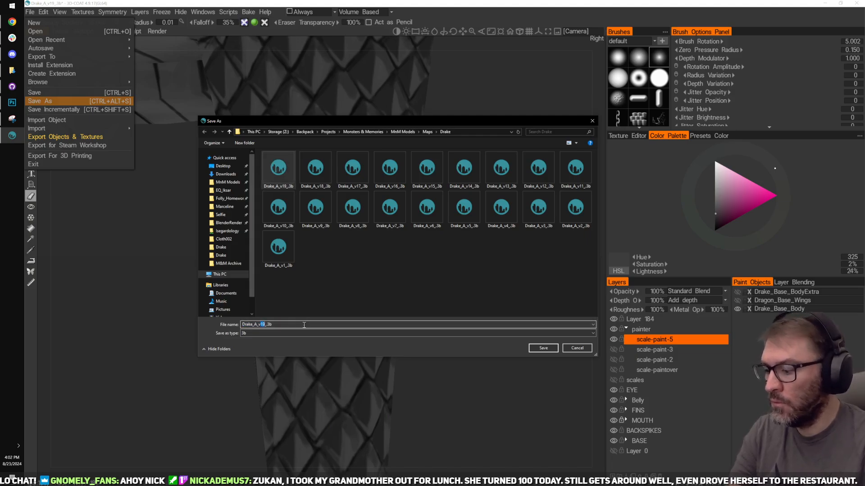
{"action": "type", "text": "20"}
{"action": "key", "text": "Return"}
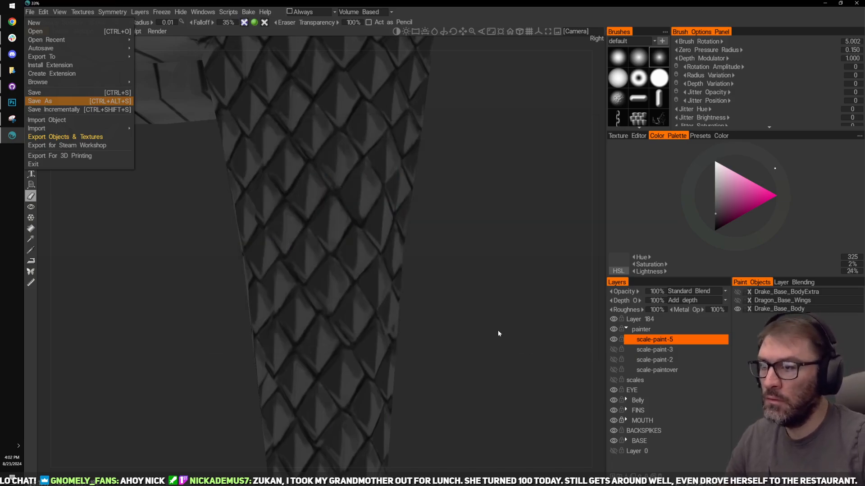
Step: Repaint the mismatched diamond scale and its edges mid-side on the upper tail, using dark and light greys sampled from the texture
{"action": "left_click_drag", "start_coordinate": [500, 283], "coordinate": [487, 252]}
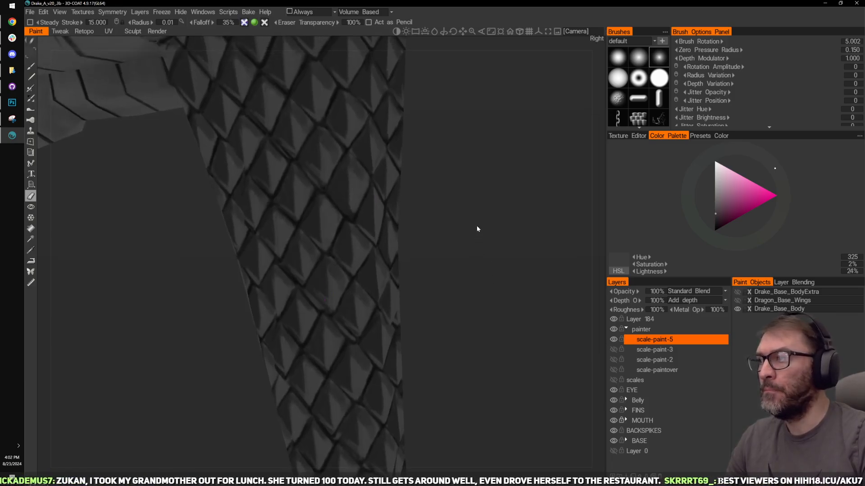
{"action": "right_click_drag", "start_coordinate": [476, 225], "coordinate": [491, 175]}
{"action": "middle_click_drag", "start_coordinate": [491, 175], "coordinate": [503, 221]}
{"action": "left_click_drag", "start_coordinate": [503, 221], "coordinate": [512, 213]}
{"action": "right_click_drag", "start_coordinate": [513, 214], "coordinate": [534, 228]}
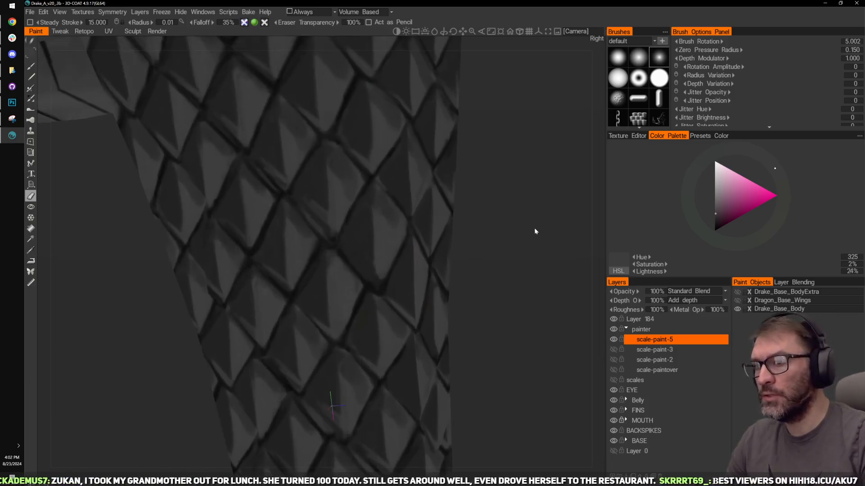
{"action": "middle_click_drag", "start_coordinate": [535, 228], "coordinate": [532, 242]}
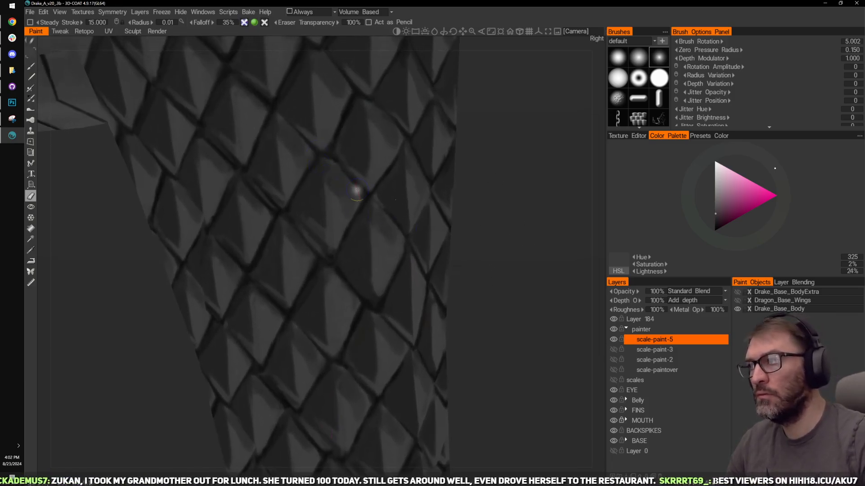
{"action": "key", "text": "v"}
{"action": "left_click_drag", "start_coordinate": [491, 220], "coordinate": [477, 216]}
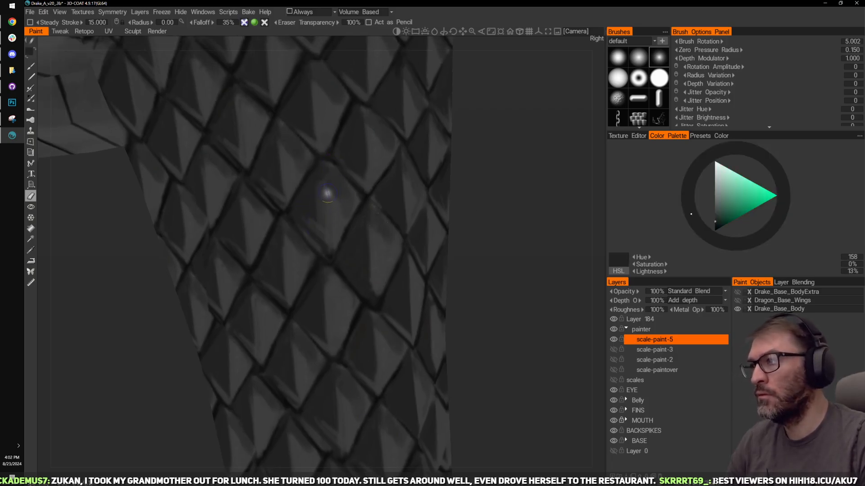
{"action": "key", "text": "b"}
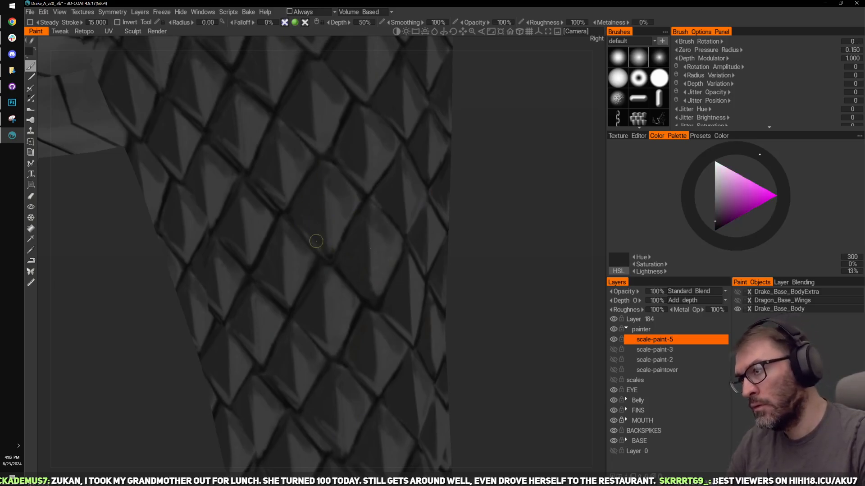
{"action": "key", "text": "v"}
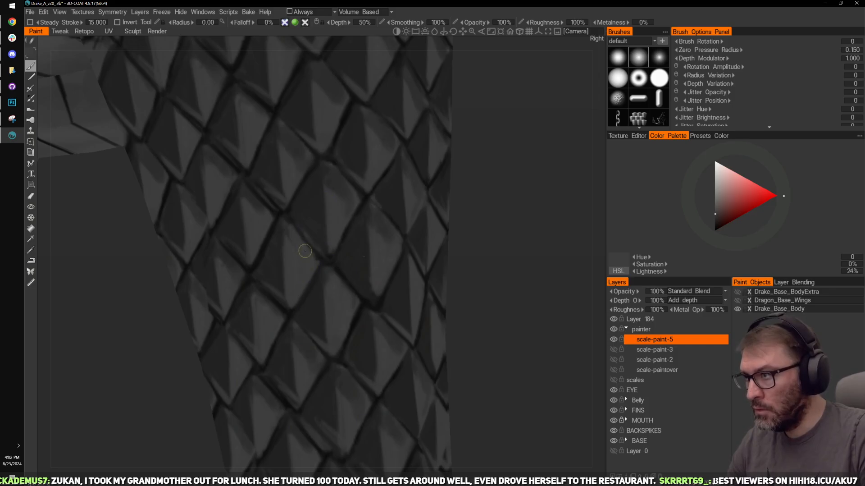
Step: Reshape the adjoining scales toward the belly side of the tail, cleaning their dark outlines and light faces with sampled 13% and 24% greys
{"action": "left_click_drag", "start_coordinate": [526, 201], "coordinate": [277, 239]}
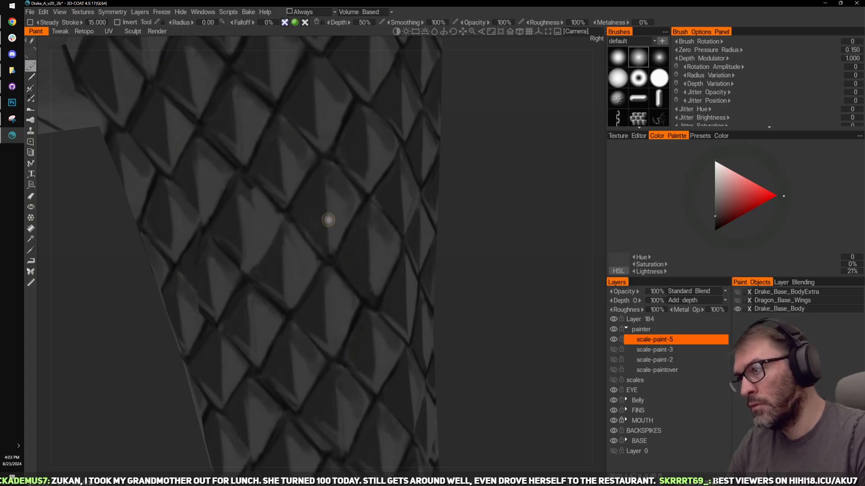
{"action": "key", "text": "v"}
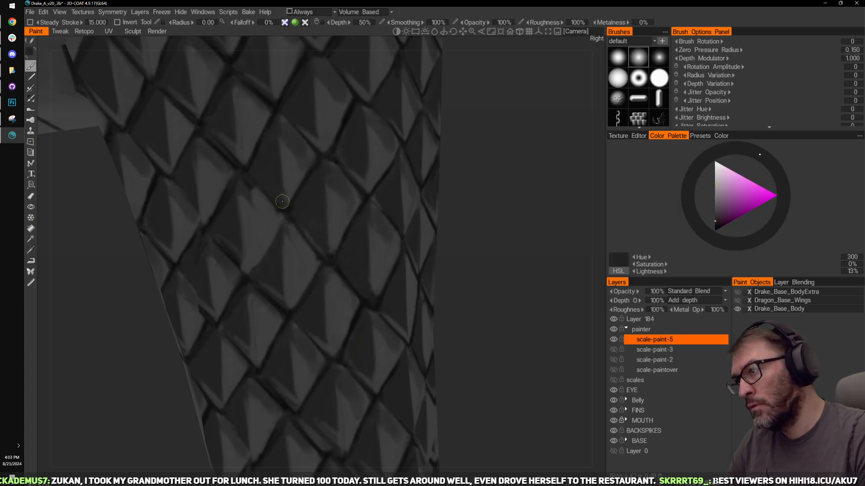
{"action": "key", "text": "v"}
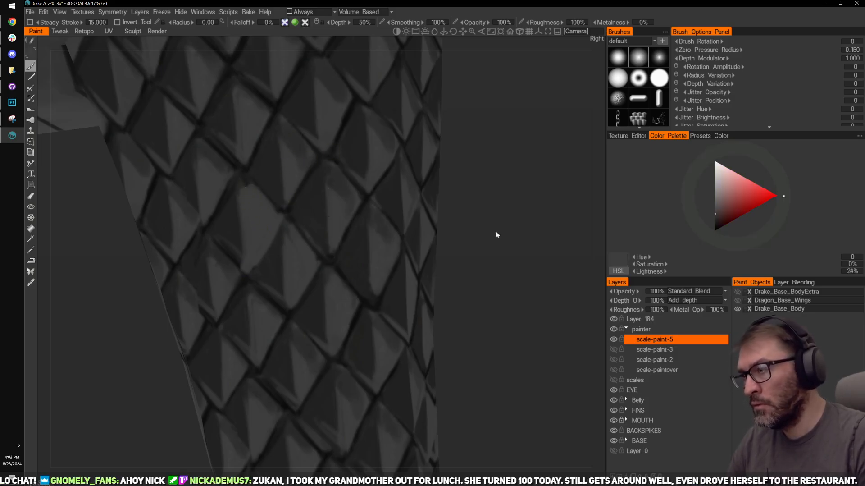
{"action": "left_click_drag", "start_coordinate": [496, 233], "coordinate": [412, 241]}
{"action": "key", "text": "v"}
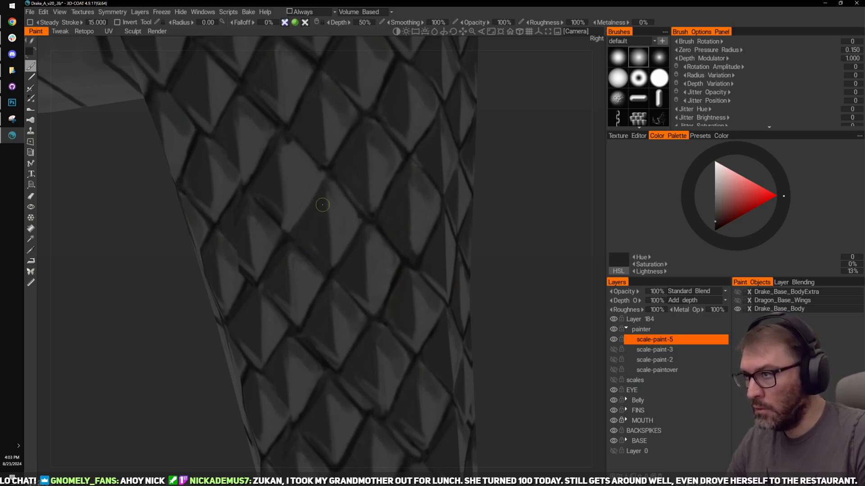
Step: On the tail's top ridge, clean up the V-shaped scale tip and soften the grey faces below it with sampled shades
{"action": "left_click_drag", "start_coordinate": [496, 239], "coordinate": [403, 283]}
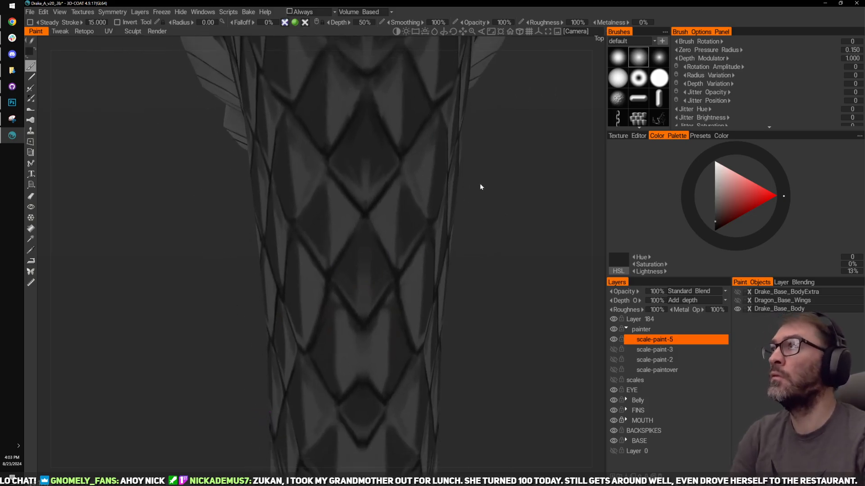
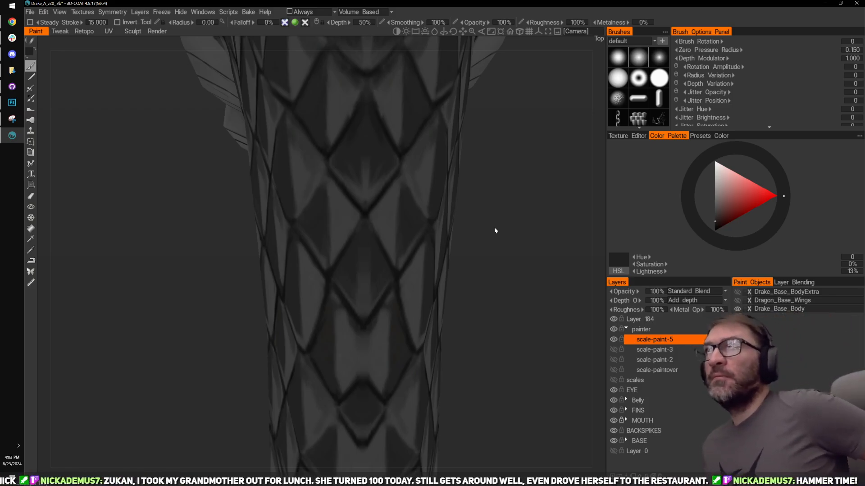
{"action": "middle_click_drag", "start_coordinate": [363, 290], "coordinate": [355, 315]}
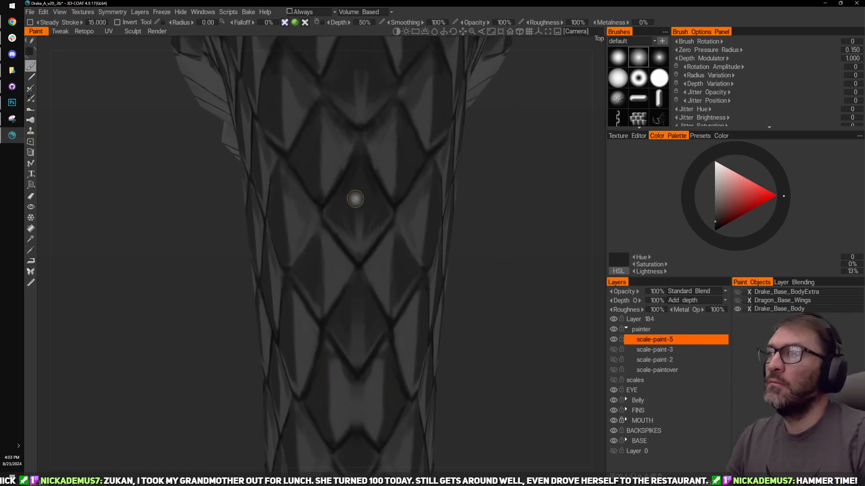
{"action": "middle_click_drag", "start_coordinate": [355, 198], "coordinate": [346, 248]}
{"action": "scroll", "coordinate": [523, 190], "scroll_direction": "up", "scroll_amount": 4}
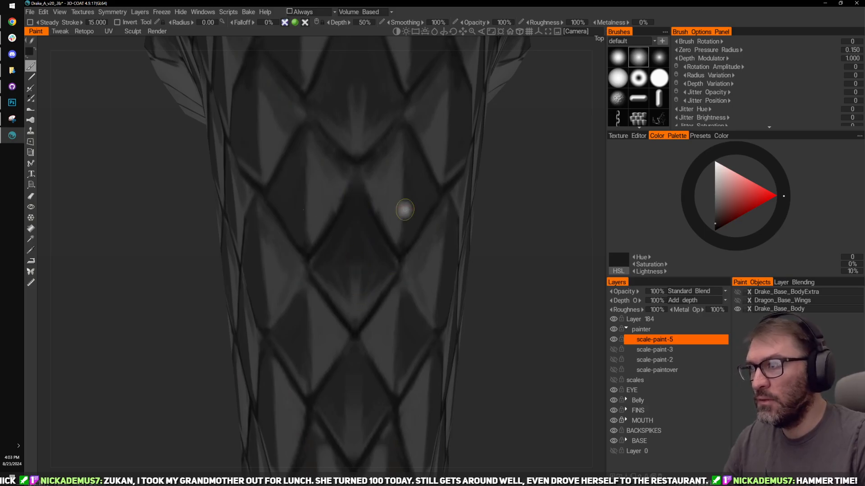
{"action": "middle_click_drag", "start_coordinate": [547, 215], "coordinate": [544, 279]}
{"action": "scroll", "coordinate": [544, 277], "scroll_direction": "up", "scroll_amount": 1}
{"action": "key", "text": "v"}
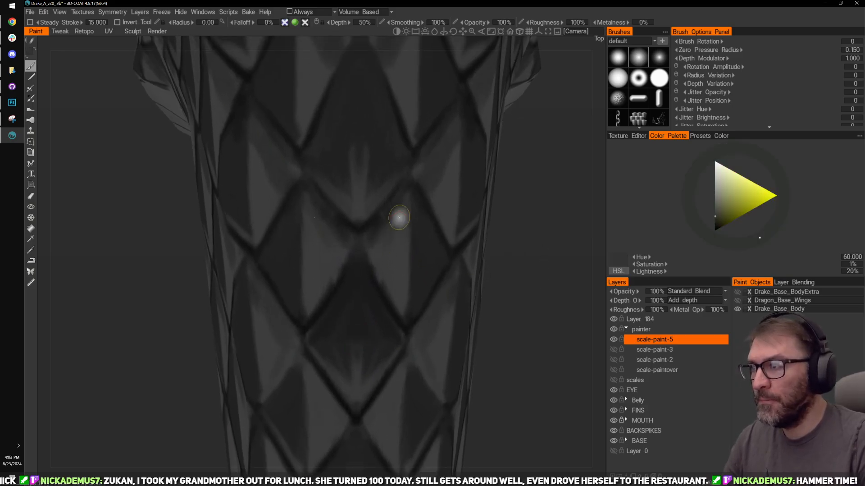
{"action": "mouse_move", "coordinate": [401, 208]}
{"action": "left_mouse_down"}
{"action": "mouse_move", "coordinate": [379, 243]}
{"action": "mouse_move", "coordinate": [399, 207]}
{"action": "left_mouse_up"}
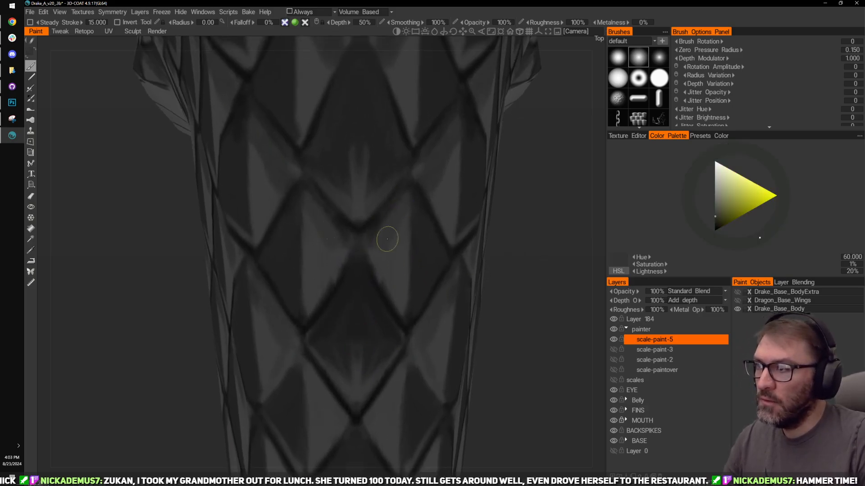
{"action": "mouse_move", "coordinate": [384, 239]}
{"action": "left_mouse_down"}
{"action": "mouse_move", "coordinate": [372, 257]}
{"action": "mouse_move", "coordinate": [380, 282]}
{"action": "mouse_move", "coordinate": [376, 274]}
{"action": "left_mouse_up"}
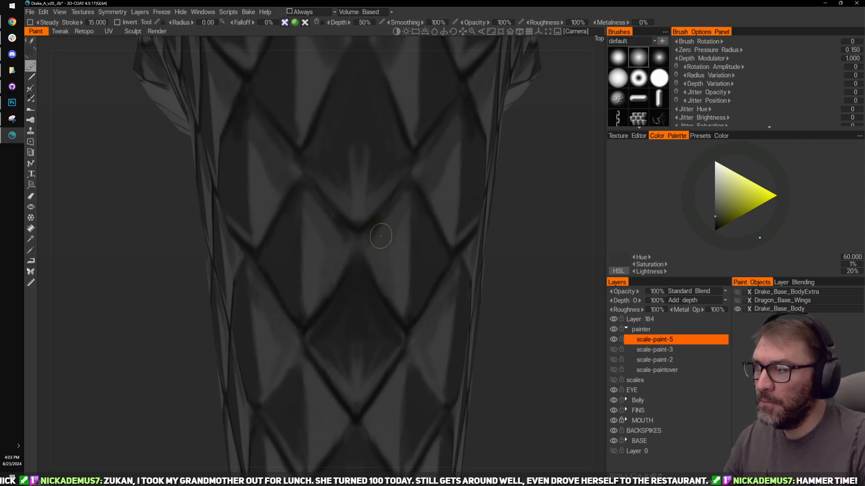
{"action": "key", "text": "v"}
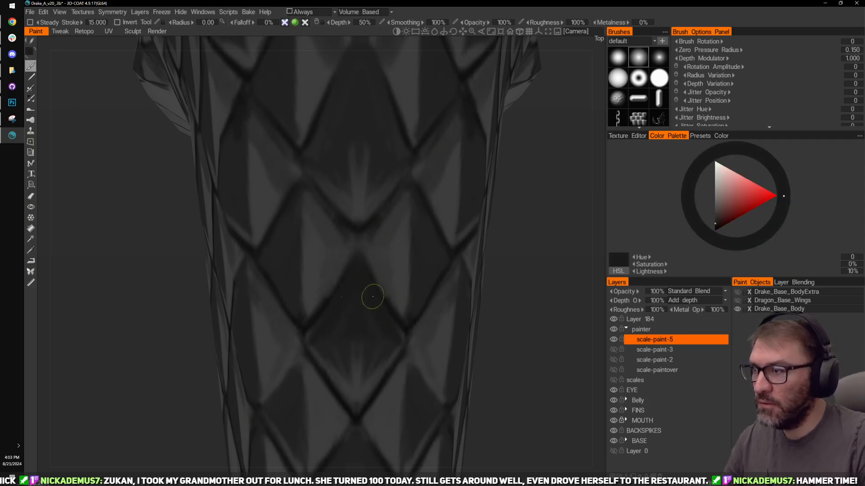
Step: Refine the ridge scale nearer the hips, smoothing the V outline and extending the dark diamond's peak up to meet it
{"action": "middle_click_drag", "start_coordinate": [544, 286], "coordinate": [515, 373]}
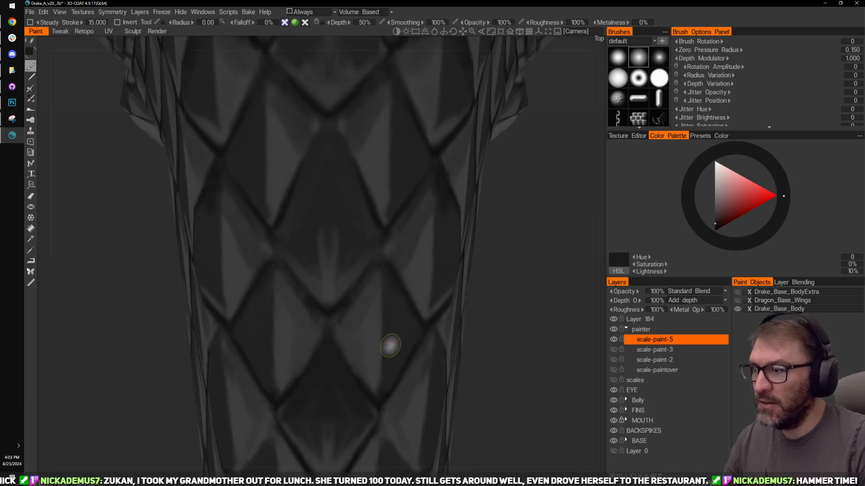
{"action": "key", "text": "v"}
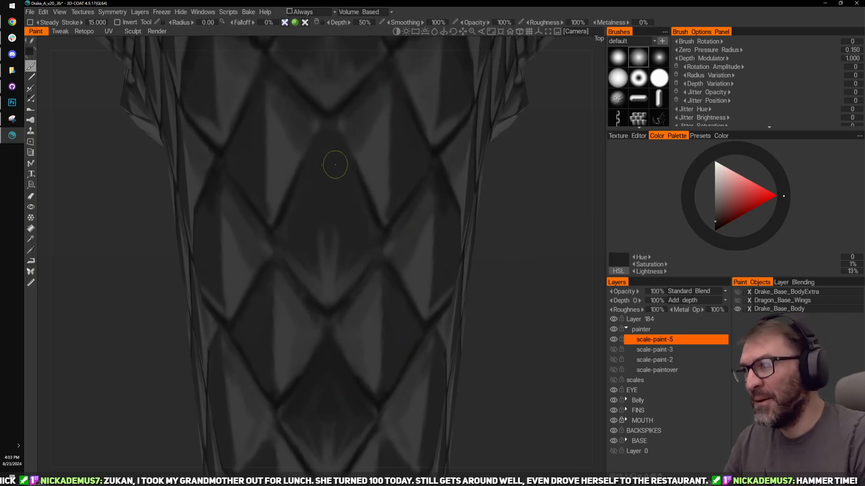
{"action": "middle_click_drag", "start_coordinate": [310, 416], "coordinate": [308, 466]}
{"action": "key", "text": "v"}
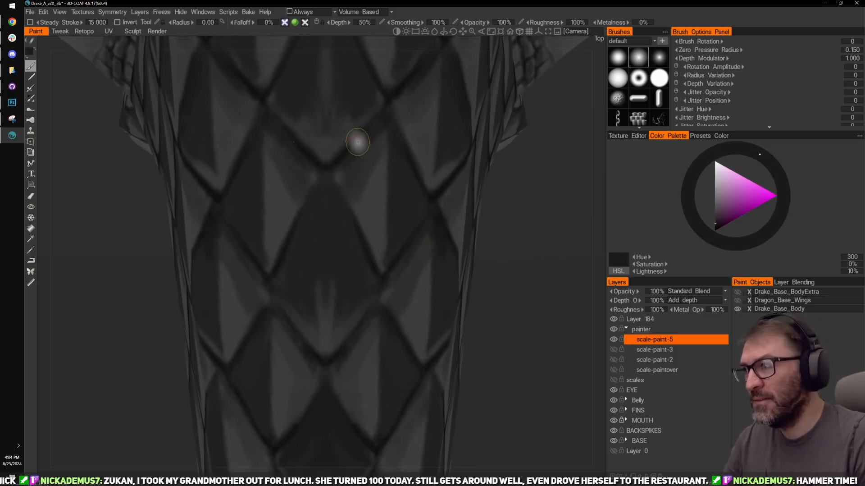
{"action": "key", "text": "v"}
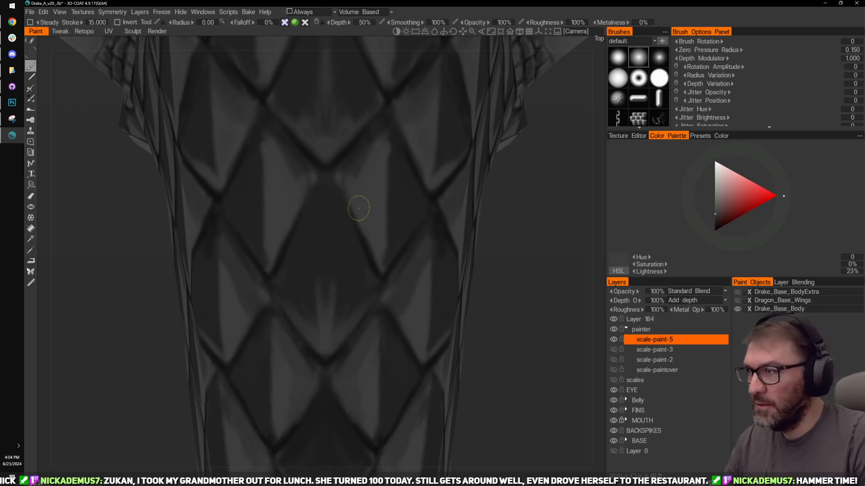
{"action": "key", "text": "v"}
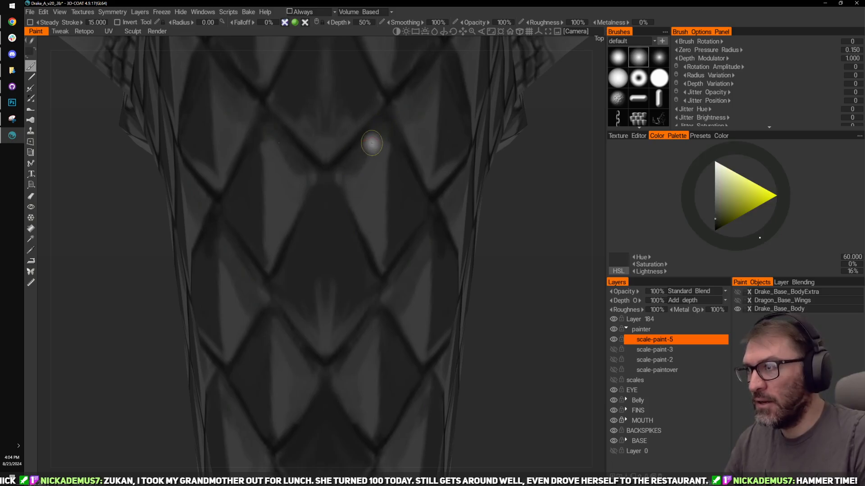
{"action": "key", "text": "v"}
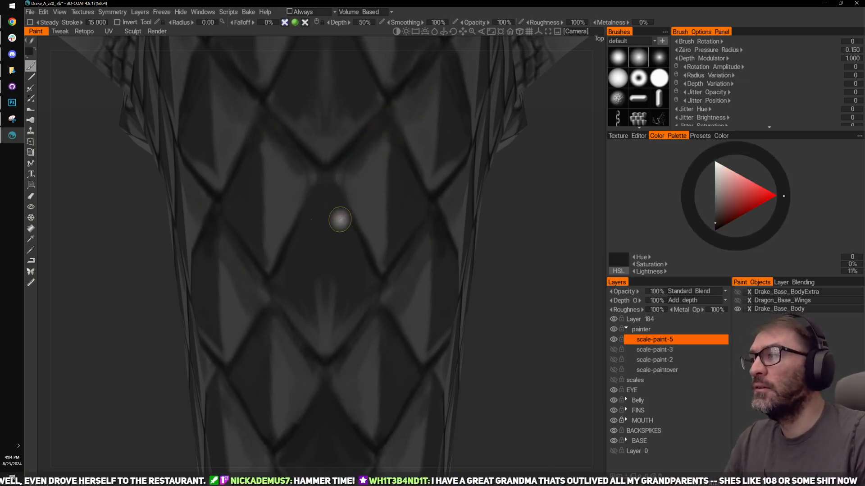
{"action": "left_click_drag", "start_coordinate": [340, 219], "coordinate": [332, 188]}
{"action": "key", "text": "v"}
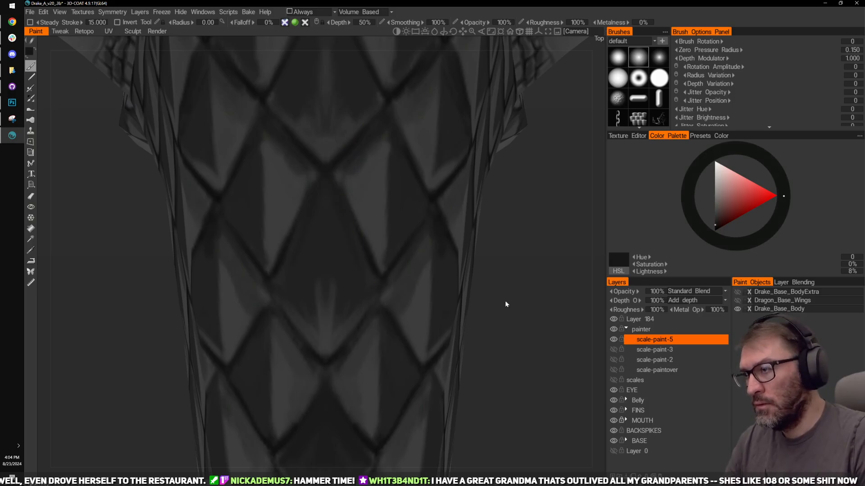
Step: Sharpen the dark V-shaped outlines of the successive ridge scales down the tail with a small 8% lightness brush
{"action": "left_click_drag", "start_coordinate": [506, 303], "coordinate": [396, 224]}
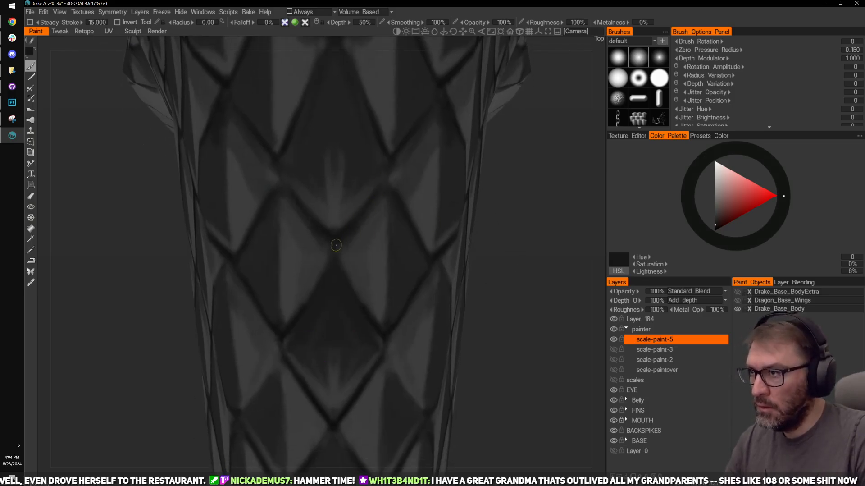
{"action": "left_click_drag", "start_coordinate": [480, 256], "coordinate": [349, 174]}
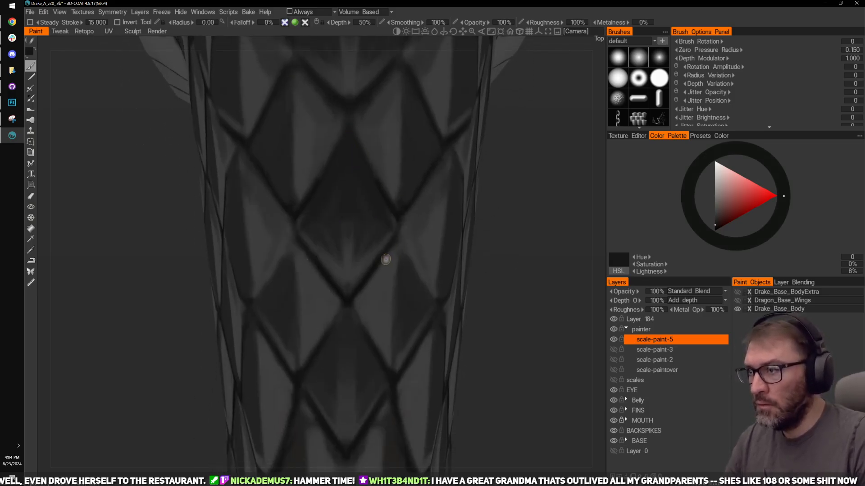
{"action": "middle_click_drag", "start_coordinate": [497, 349], "coordinate": [499, 195]}
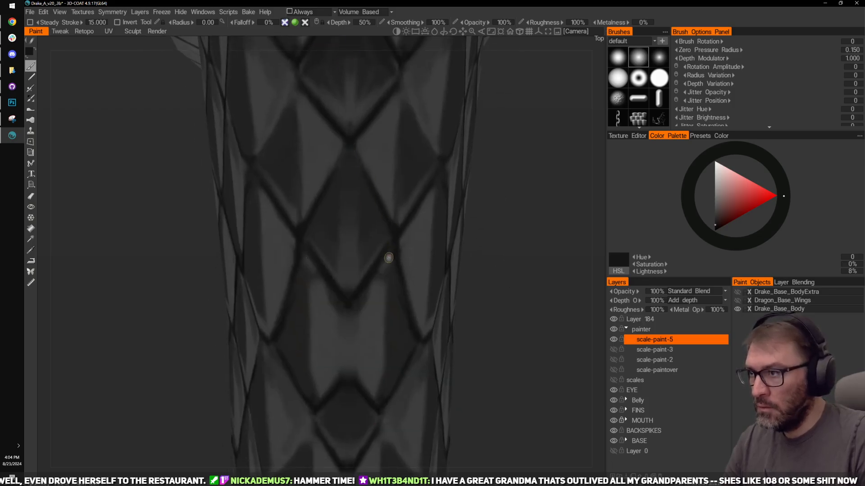
Step: Replace the blocky light patch and small diamond on the tail ridge with one large outlined diamond scale filled in dark grey
{"action": "scroll", "coordinate": [487, 239], "scroll_direction": "down", "scroll_amount": 10}
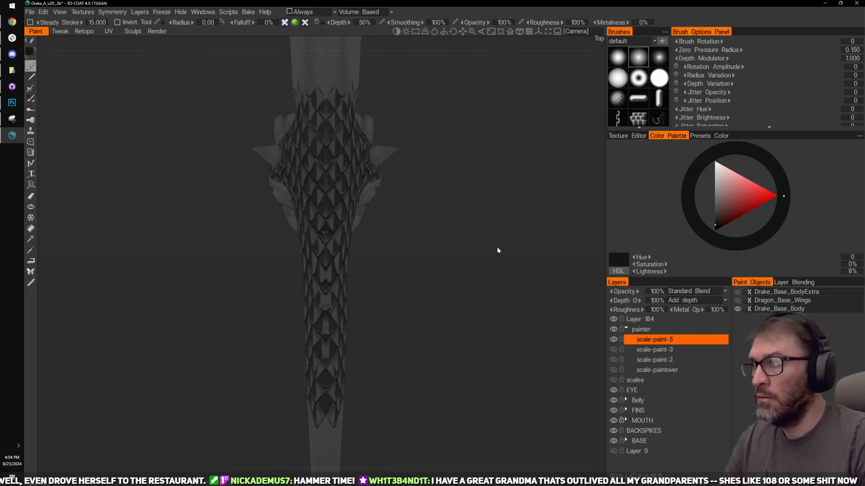
{"action": "scroll", "coordinate": [479, 252], "scroll_direction": "up", "scroll_amount": 8}
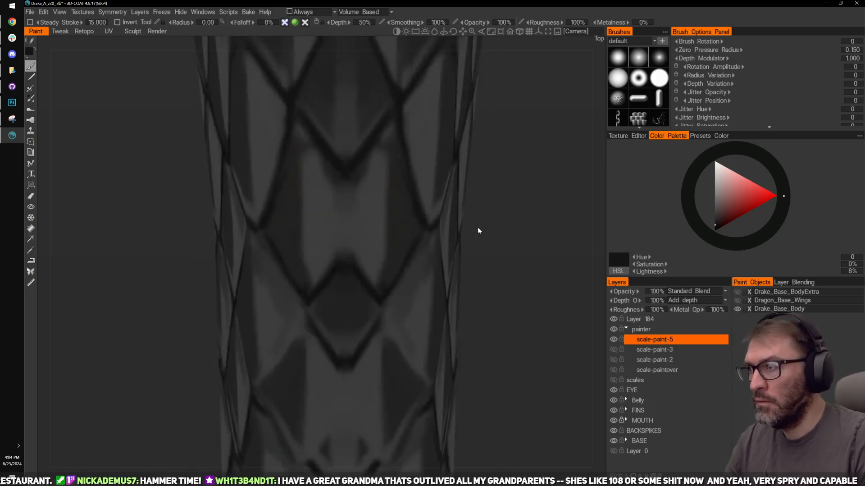
{"action": "scroll", "coordinate": [475, 223], "scroll_direction": "down", "scroll_amount": 3}
{"action": "scroll", "coordinate": [474, 224], "scroll_direction": "up", "scroll_amount": 2}
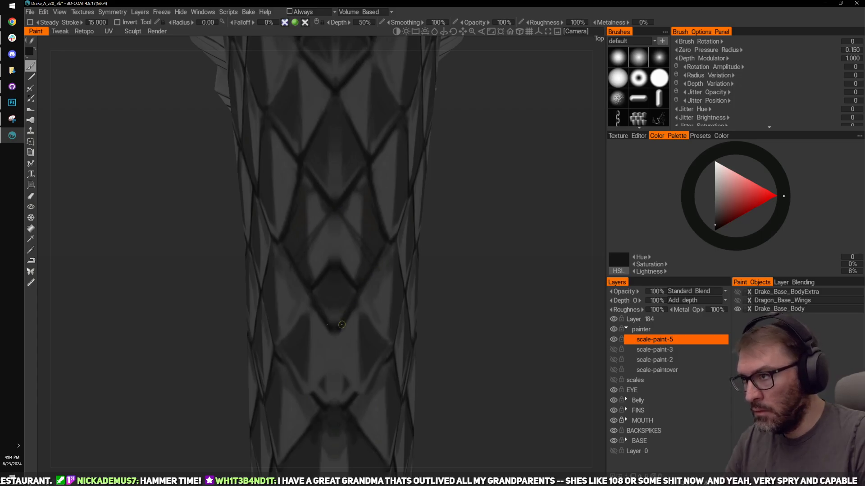
{"action": "key", "text": "v"}
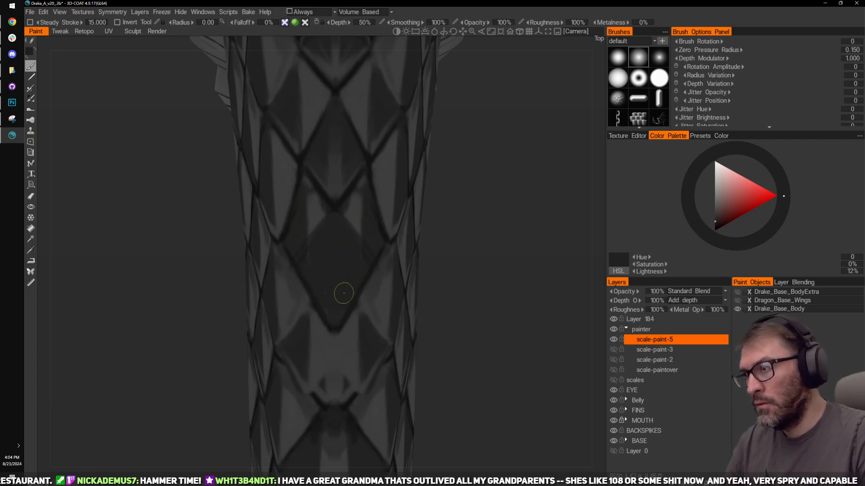
Step: Paint over the old dark lines beside the large ridge diamond's peak with sampled 24% lightness grey to form lighter scale faces
{"action": "mouse_move", "coordinate": [482, 209]}
{"action": "left_mouse_down"}
{"action": "mouse_move", "coordinate": [487, 229]}
{"action": "mouse_move", "coordinate": [421, 225]}
{"action": "mouse_move", "coordinate": [467, 234]}
{"action": "mouse_move", "coordinate": [473, 243]}
{"action": "mouse_move", "coordinate": [457, 248]}
{"action": "mouse_move", "coordinate": [493, 250]}
{"action": "mouse_move", "coordinate": [482, 286]}
{"action": "mouse_move", "coordinate": [490, 294]}
{"action": "mouse_move", "coordinate": [469, 293]}
{"action": "left_mouse_up"}
{"action": "key", "text": "v"}
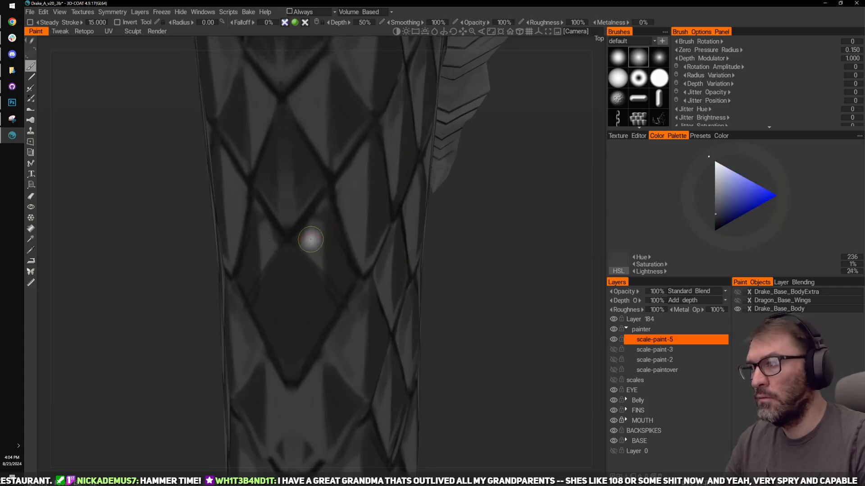
{"action": "left_click_drag", "start_coordinate": [314, 248], "coordinate": [347, 293]}
{"action": "mouse_move", "coordinate": [326, 265]}
{"action": "left_mouse_down"}
{"action": "mouse_move", "coordinate": [318, 248]}
{"action": "mouse_move", "coordinate": [349, 266]}
{"action": "left_mouse_up"}
{"action": "left_click_drag", "start_coordinate": [496, 270], "coordinate": [458, 266]}
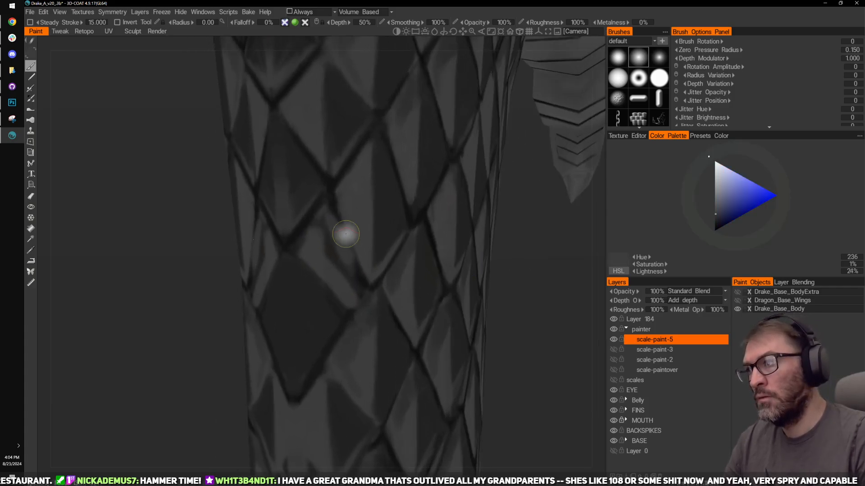
{"action": "mouse_move", "coordinate": [349, 253]}
{"action": "left_mouse_down"}
{"action": "mouse_move", "coordinate": [334, 209]}
{"action": "mouse_move", "coordinate": [378, 270]}
{"action": "mouse_move", "coordinate": [345, 310]}
{"action": "mouse_move", "coordinate": [299, 245]}
{"action": "mouse_move", "coordinate": [334, 299]}
{"action": "left_mouse_up"}
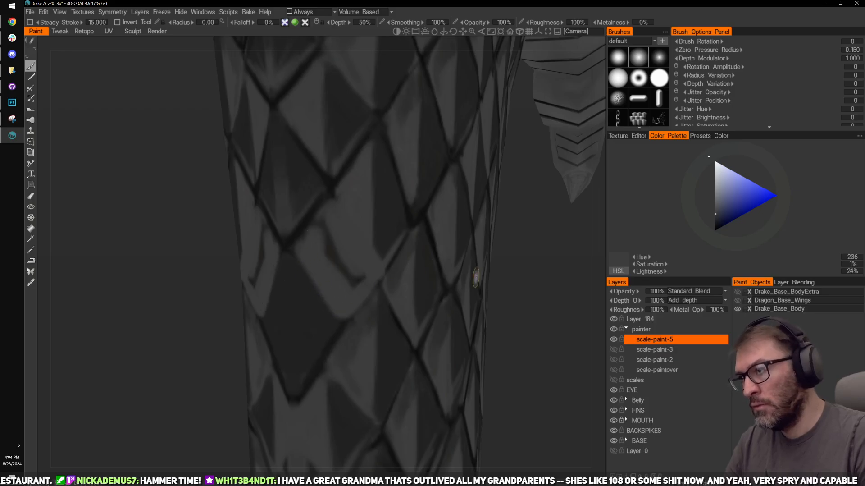
{"action": "left_click_drag", "start_coordinate": [496, 275], "coordinate": [466, 271]}
{"action": "mouse_move", "coordinate": [352, 273]}
{"action": "left_mouse_down"}
{"action": "mouse_move", "coordinate": [330, 227]}
{"action": "mouse_move", "coordinate": [311, 225]}
{"action": "left_mouse_up"}
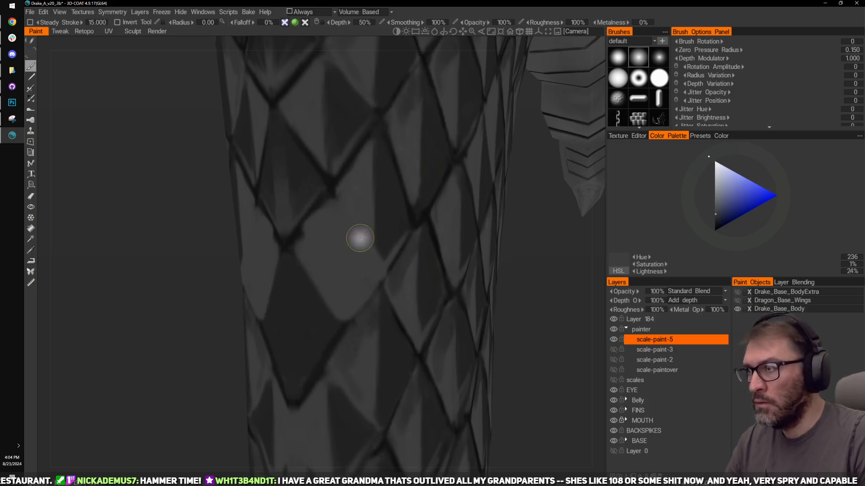
Step: Paint a dark shaded face on the scale flanking the large ridge diamond, using sampled 12% lightness grey
{"action": "key", "text": "v"}
{"action": "mouse_move", "coordinate": [519, 316]}
{"action": "left_mouse_down", "text": "shift"}
{"action": "mouse_move", "coordinate": [564, 320]}
{"action": "mouse_move", "coordinate": [528, 295]}
{"action": "left_mouse_up", "text": "shift"}
{"action": "left_click_drag", "start_coordinate": [310, 235], "coordinate": [304, 290]}
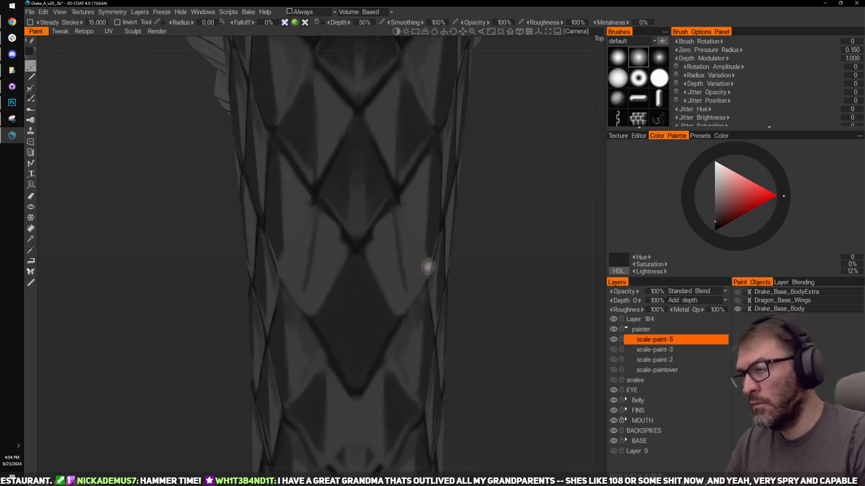
{"action": "left_click_drag", "start_coordinate": [496, 267], "coordinate": [405, 270]}
{"action": "key", "text": "ctrl+z"}
{"action": "left_click_drag", "start_coordinate": [298, 227], "coordinate": [296, 307]}
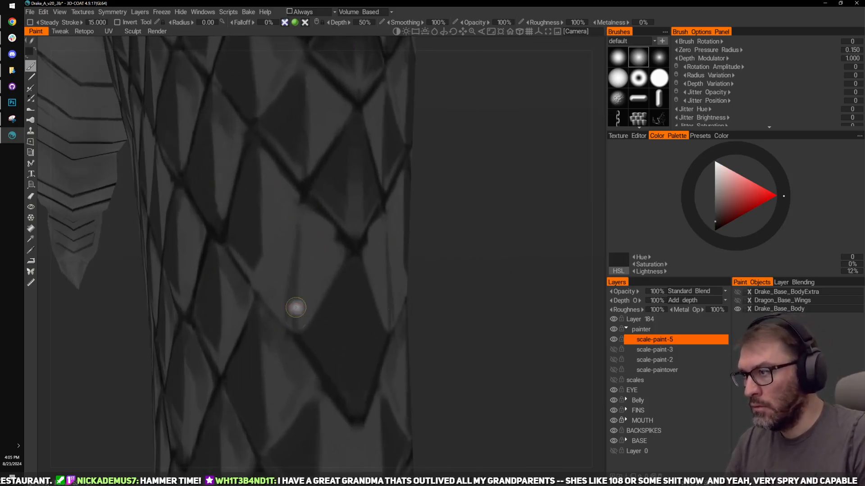
{"action": "left_click_drag", "start_coordinate": [303, 202], "coordinate": [296, 306]}
{"action": "mouse_move", "coordinate": [295, 225]}
{"action": "left_mouse_down"}
{"action": "mouse_move", "coordinate": [297, 311]}
{"action": "mouse_move", "coordinate": [261, 270]}
{"action": "mouse_move", "coordinate": [282, 316]}
{"action": "left_mouse_up"}
{"action": "left_click_drag", "start_coordinate": [291, 248], "coordinate": [286, 284]}
{"action": "left_click_drag", "start_coordinate": [288, 249], "coordinate": [270, 291]}
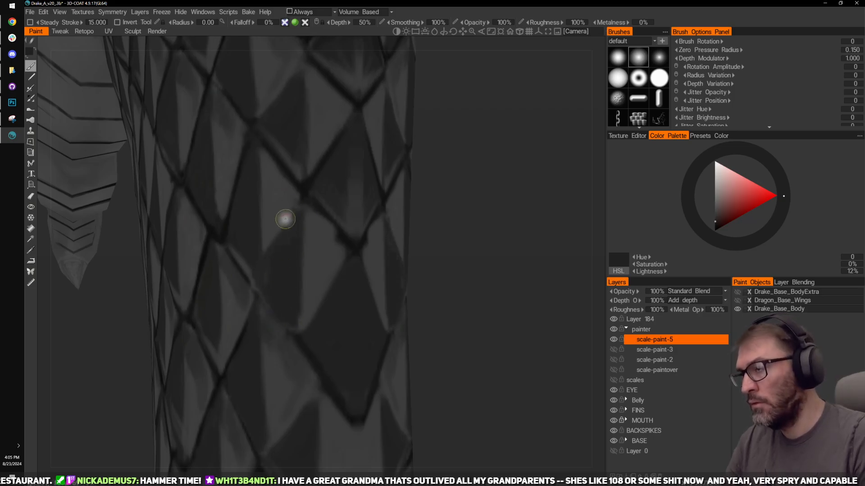
Step: Reshape the faces and edges of the scales beside the tail ridge, alternating sampled 12% and 24% lightness greys
{"action": "left_click_drag", "start_coordinate": [412, 216], "coordinate": [422, 214]}
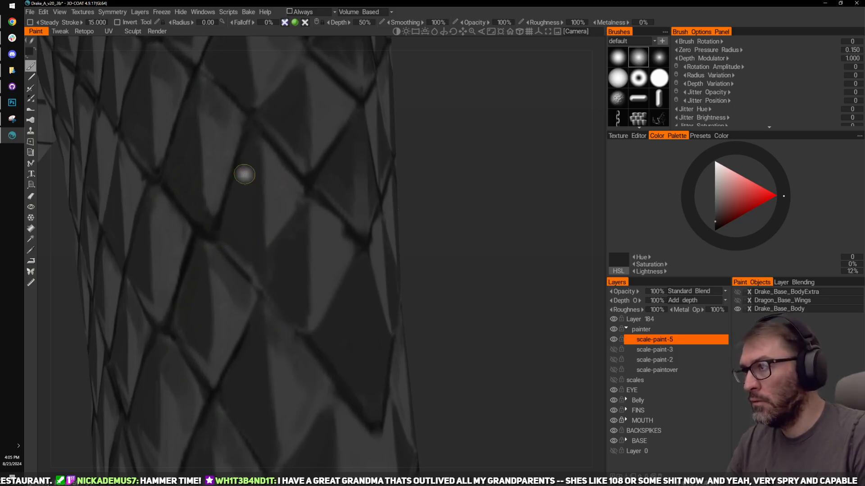
{"action": "left_click_drag", "start_coordinate": [289, 200], "coordinate": [232, 215]}
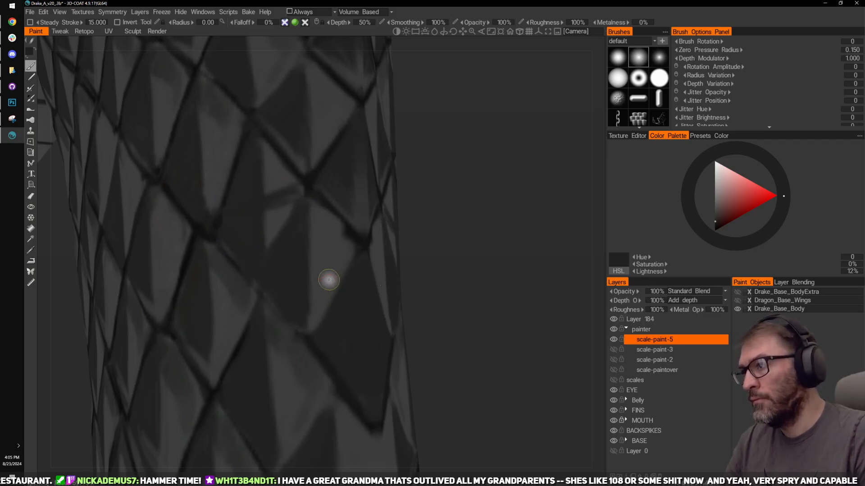
{"action": "key", "text": "v"}
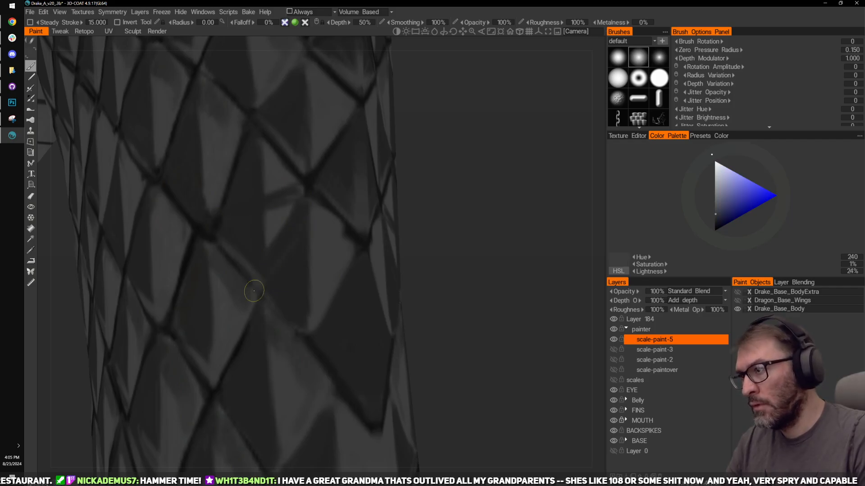
{"action": "left_click_drag", "start_coordinate": [435, 286], "coordinate": [313, 327]}
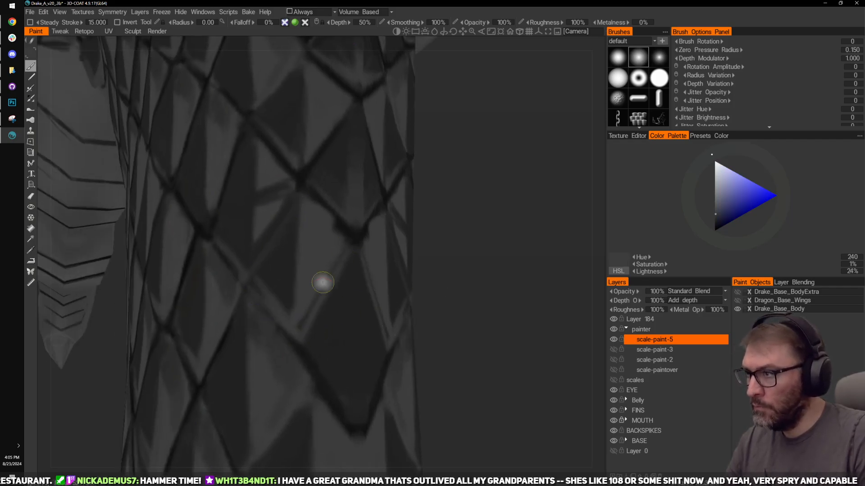
{"action": "key", "text": "v"}
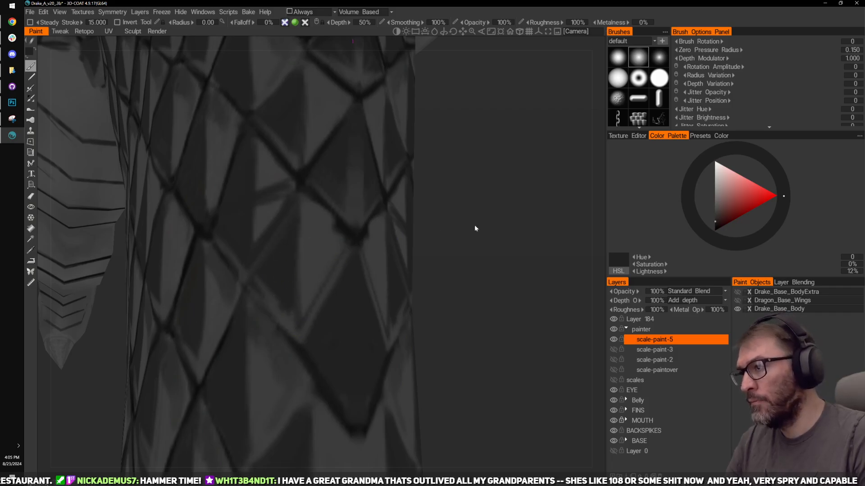
{"action": "left_click_drag", "start_coordinate": [475, 228], "coordinate": [363, 273]}
{"action": "key", "text": "v"}
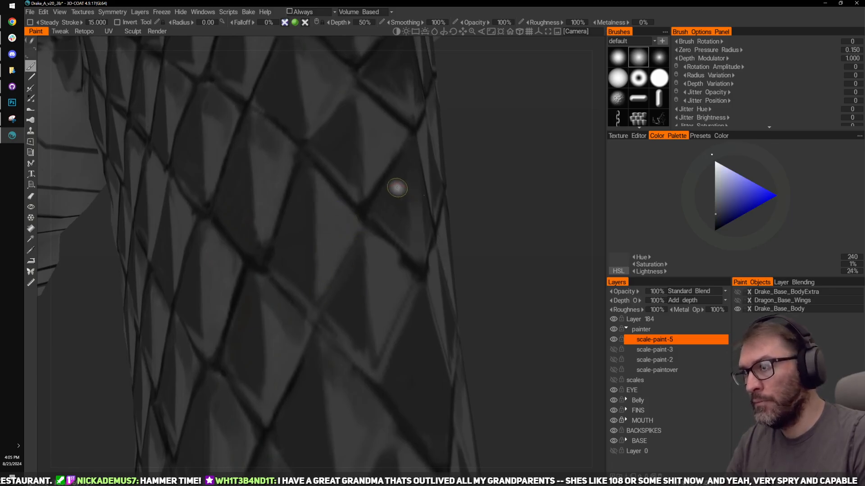
{"action": "key", "text": "v"}
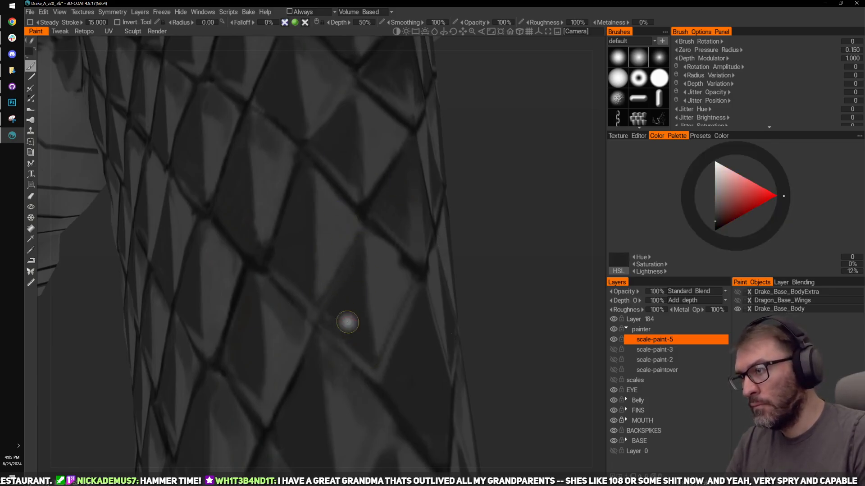
Step: Redraw the outlines between the ridge diamond and its neighbouring side scales in dark 6% lightness grey
{"action": "key", "text": "v"}
{"action": "left_click_drag", "start_coordinate": [247, 257], "coordinate": [432, 249], "text": "alt"}
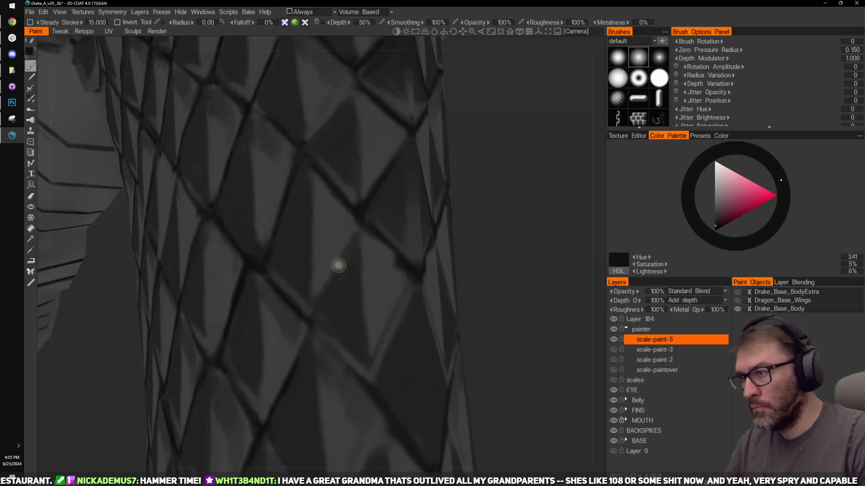
{"action": "left_click_drag", "start_coordinate": [382, 215], "coordinate": [449, 269], "text": "alt"}
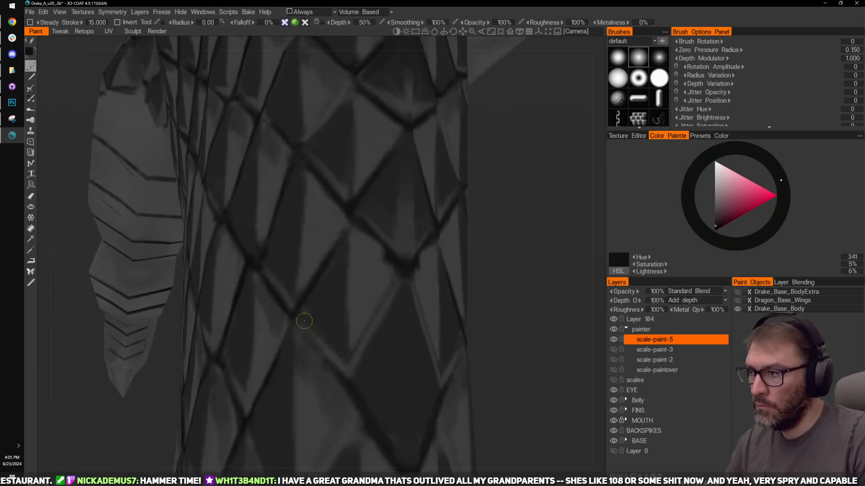
{"action": "left_click_drag", "start_coordinate": [334, 361], "coordinate": [343, 356], "text": "alt"}
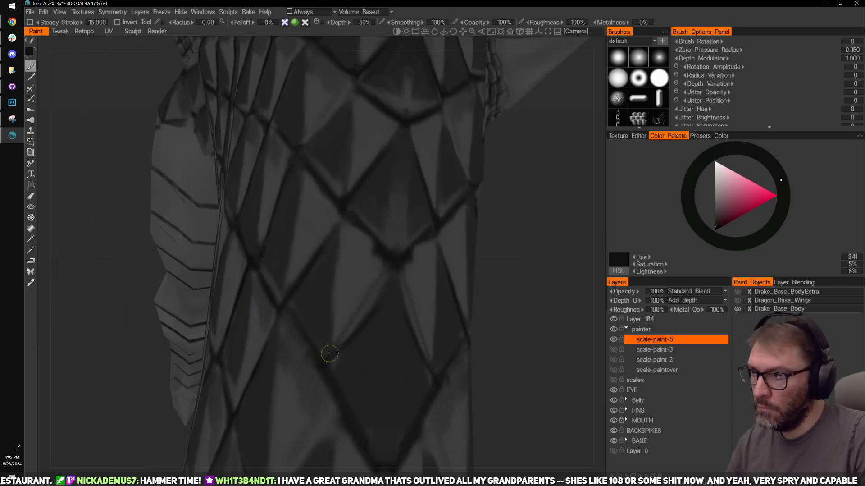
Step: Trim the bulging dark V tip above the large ridge diamond with sampled 24% lightness grey
{"action": "scroll", "coordinate": [535, 316], "scroll_direction": "down", "scroll_amount": 5}
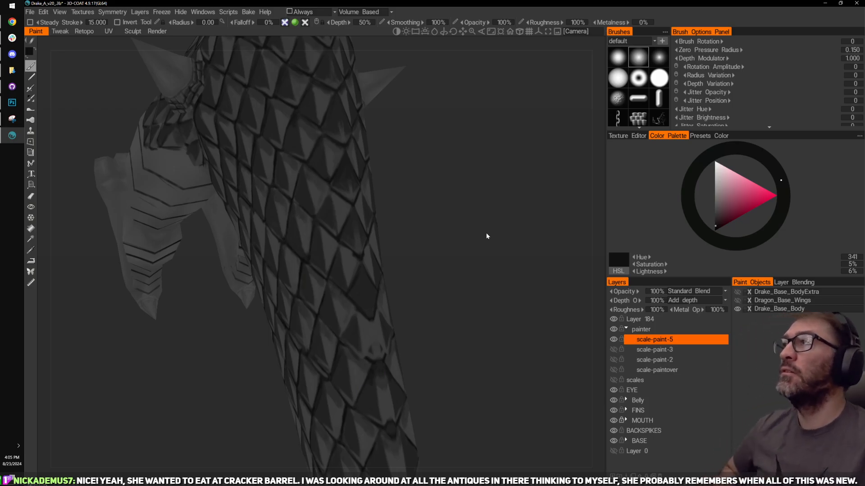
{"action": "left_click_drag", "start_coordinate": [468, 227], "coordinate": [486, 208]}
{"action": "scroll", "coordinate": [375, 250], "scroll_direction": "up", "scroll_amount": 6}
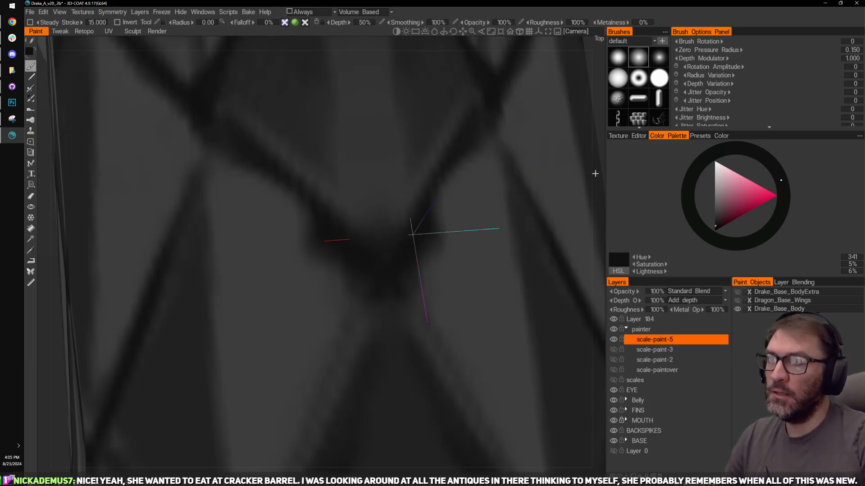
{"action": "scroll", "coordinate": [515, 203], "scroll_direction": "down", "scroll_amount": 4}
{"action": "scroll", "coordinate": [514, 204], "scroll_direction": "up", "scroll_amount": 4}
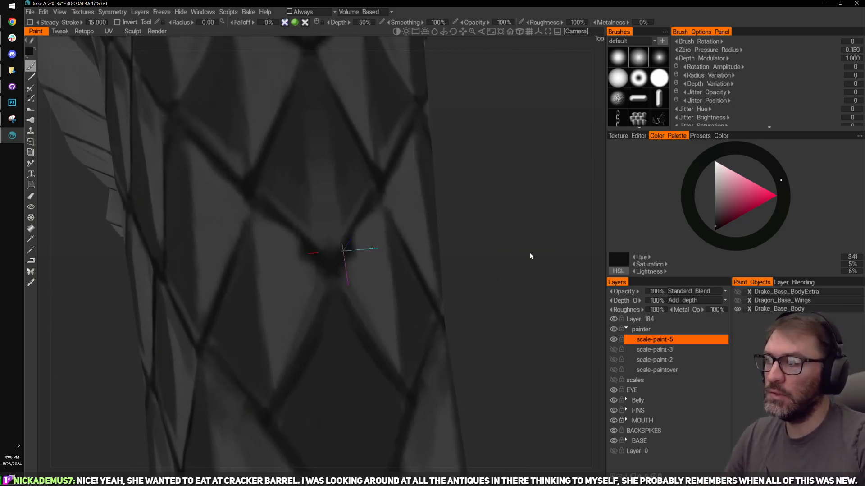
{"action": "key", "text": "v"}
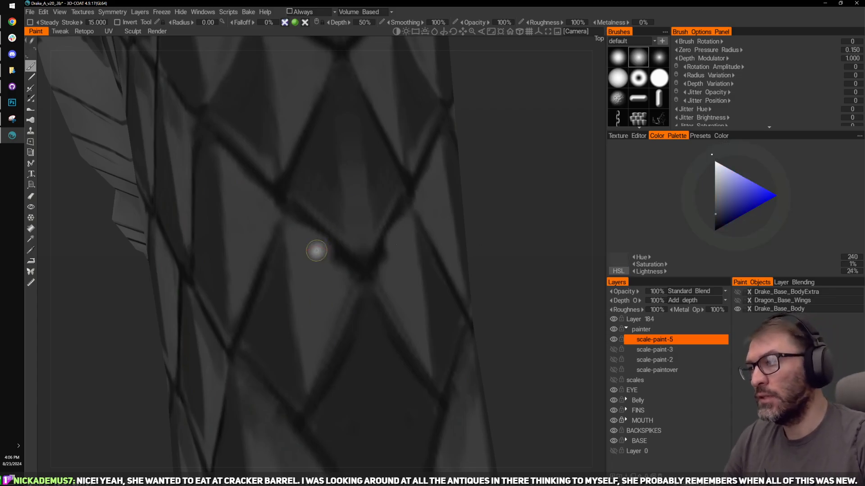
Step: Paint thin light grey streaks fanning upward from the lower tip of the large dark ridge diamond
{"action": "scroll", "coordinate": [525, 204], "scroll_direction": "down", "scroll_amount": 5}
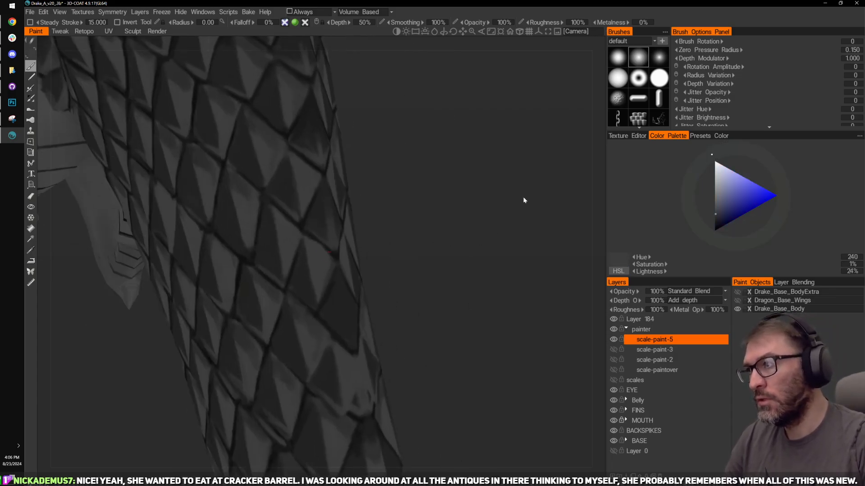
{"action": "left_click_drag", "start_coordinate": [523, 196], "coordinate": [493, 198]}
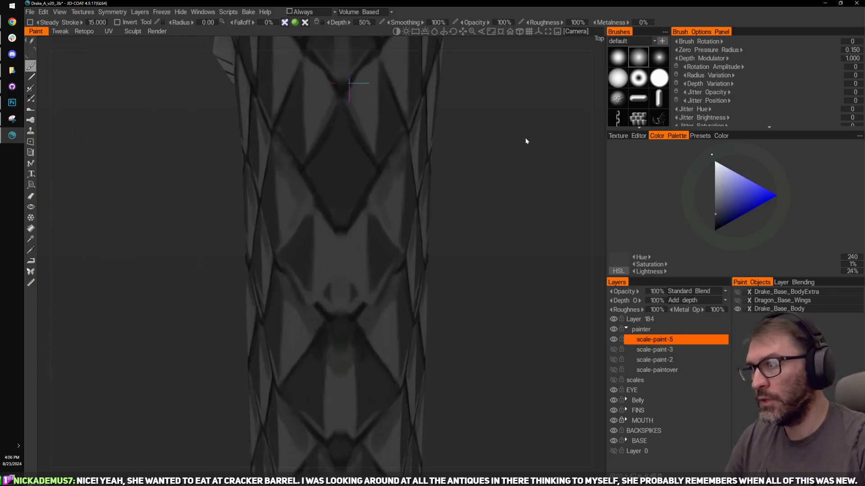
{"action": "right_click_drag", "start_coordinate": [525, 141], "coordinate": [512, 187]}
{"action": "right_click_drag", "start_coordinate": [582, 165], "coordinate": [517, 160]}
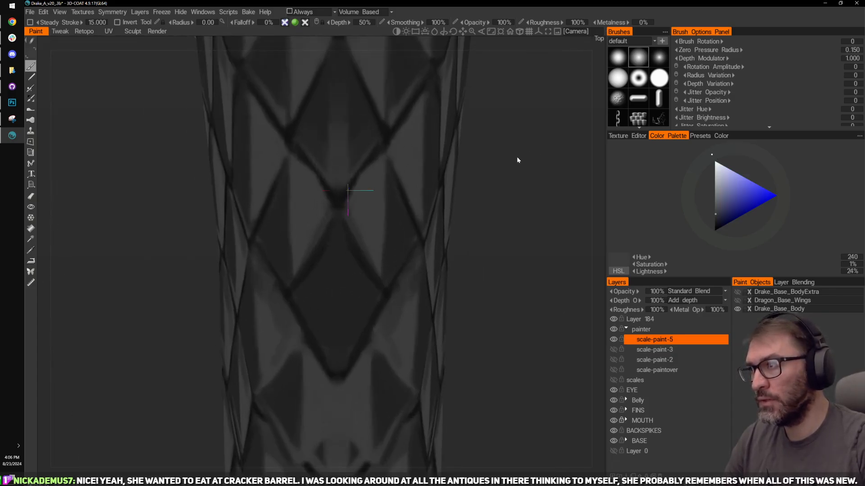
{"action": "left_click_drag", "start_coordinate": [517, 160], "coordinate": [447, 256]}
{"action": "middle_click_drag", "start_coordinate": [433, 356], "coordinate": [444, 214]}
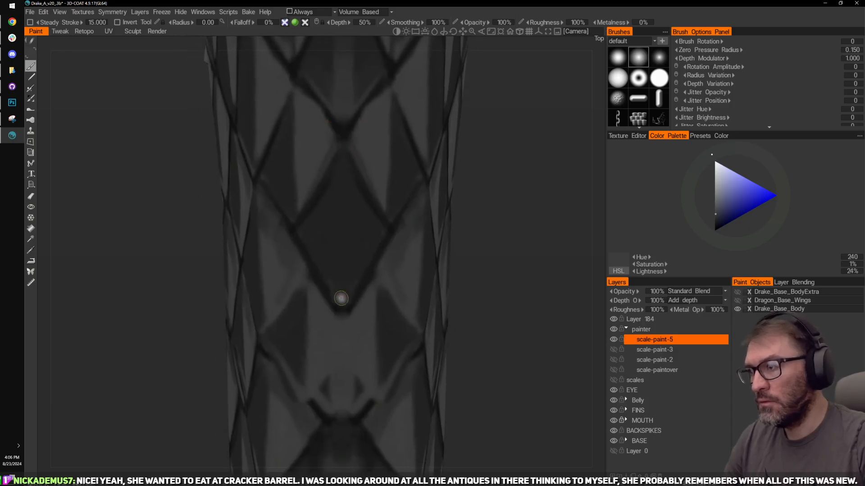
{"action": "left_click_drag", "start_coordinate": [342, 298], "coordinate": [341, 217]}
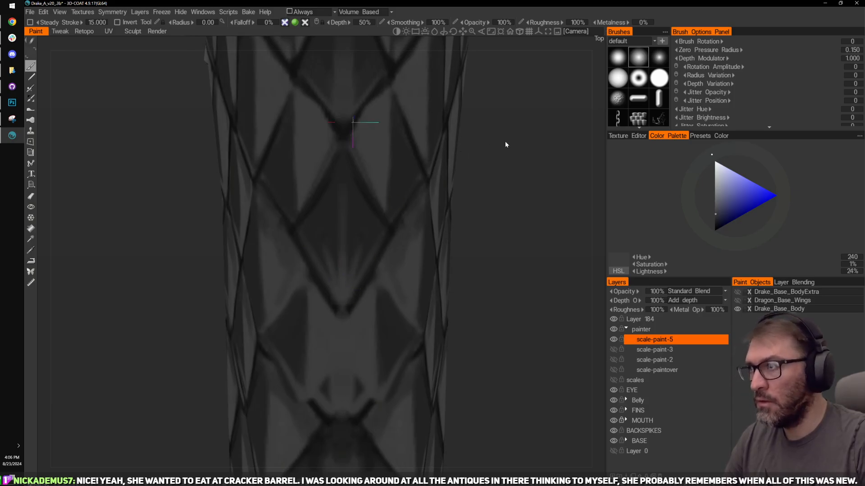
Step: Add matching fanned streaks to the next ridge diamond toward the hips, blending sampled 12% and 23% lightness greys
{"action": "middle_click_drag", "start_coordinate": [505, 144], "coordinate": [511, 236]}
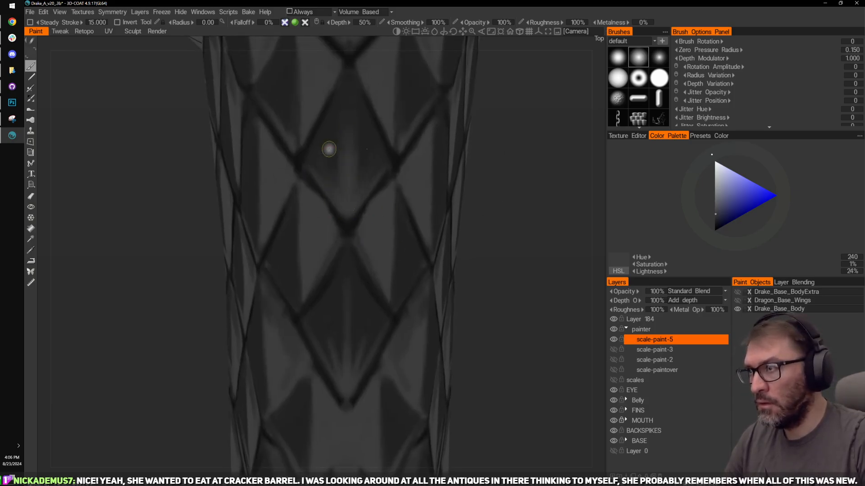
{"action": "key", "text": "v"}
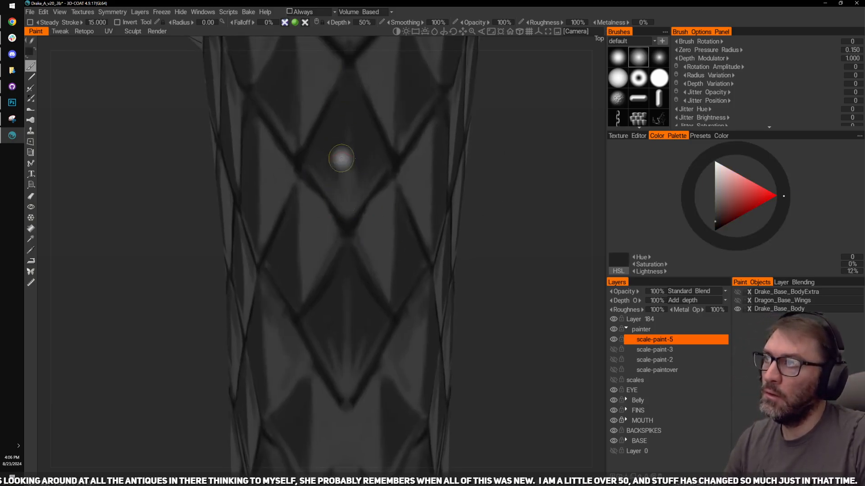
{"action": "key", "text": "v"}
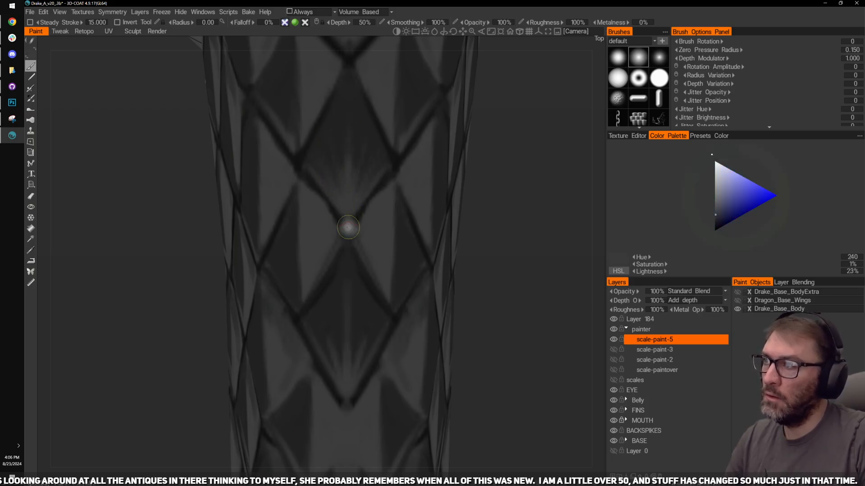
{"action": "scroll", "coordinate": [512, 252], "scroll_direction": "down", "scroll_amount": 5}
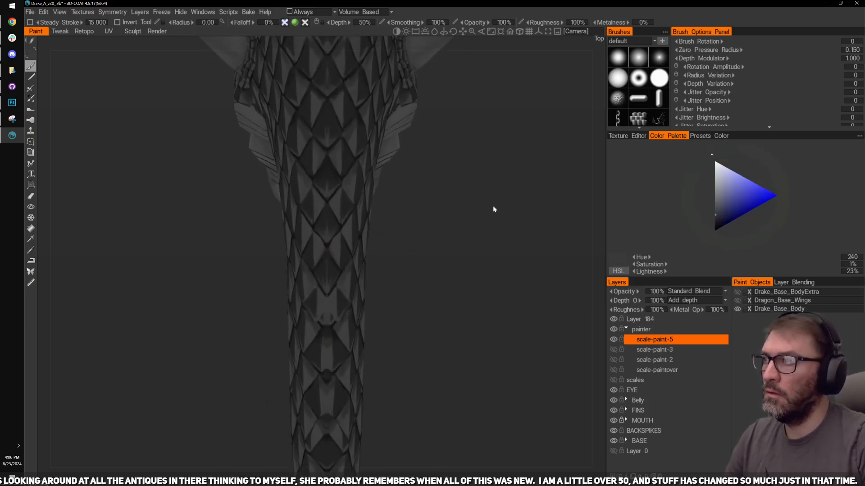
{"action": "scroll", "coordinate": [480, 181], "scroll_direction": "up", "scroll_amount": 5}
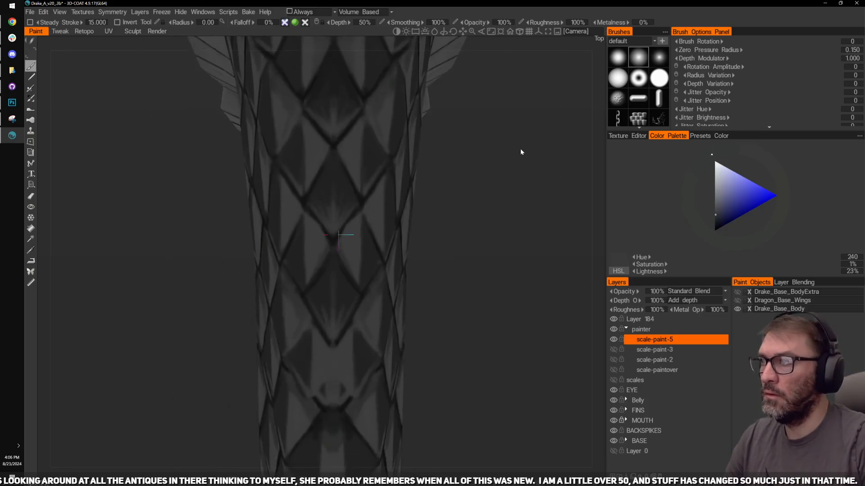
Step: Sharpen the lower V outlines of the streaked ridge diamonds with sampled dark greys of 10% and 7% lightness
{"action": "scroll", "coordinate": [520, 152], "scroll_direction": "up", "scroll_amount": 2}
{"action": "key", "text": "v"}
{"action": "scroll", "coordinate": [440, 224], "scroll_direction": "up", "scroll_amount": 3}
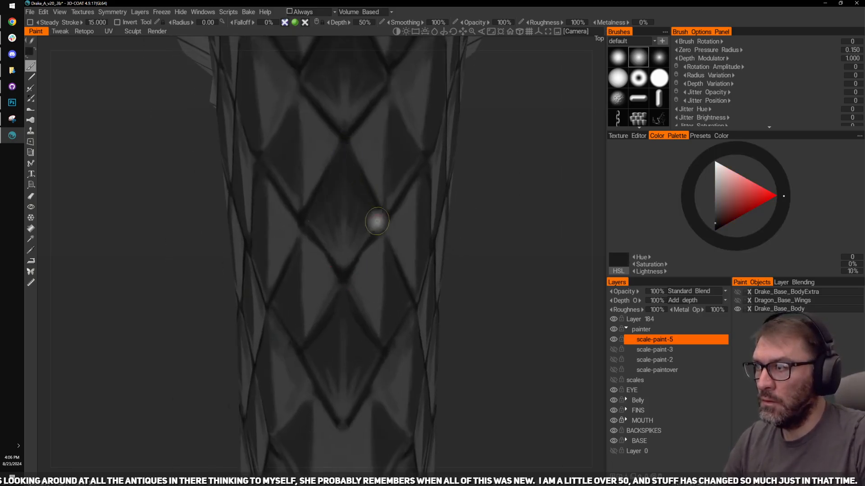
{"action": "left_click_drag", "start_coordinate": [494, 320], "coordinate": [394, 284]}
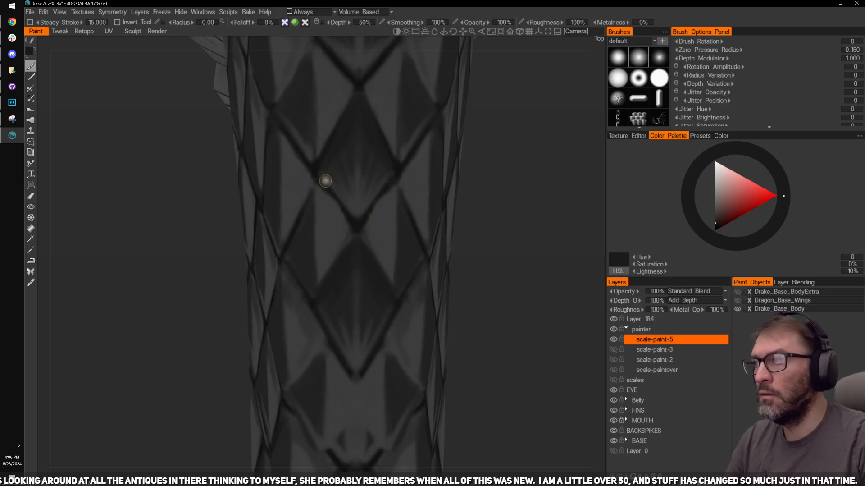
{"action": "key", "text": "v"}
{"action": "left_click_drag", "start_coordinate": [489, 260], "coordinate": [480, 243]}
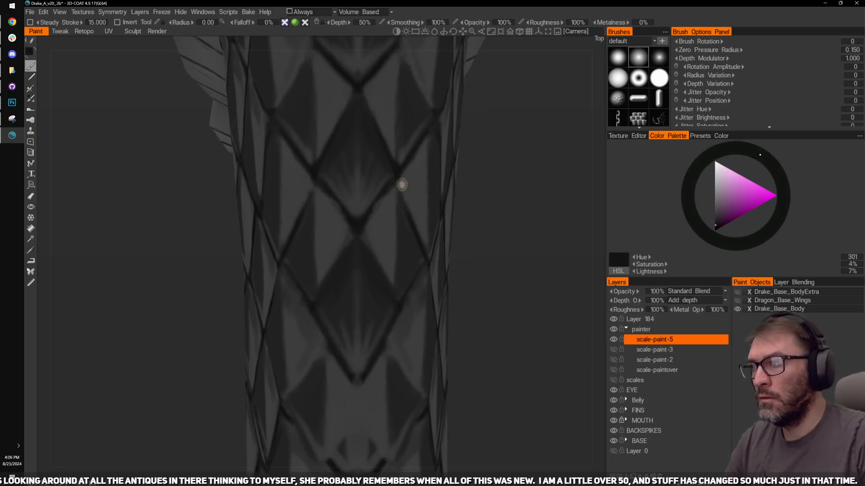
{"action": "left_click_drag", "start_coordinate": [402, 184], "coordinate": [402, 211], "text": "alt"}
{"action": "left_click_drag", "start_coordinate": [498, 247], "coordinate": [498, 229]}
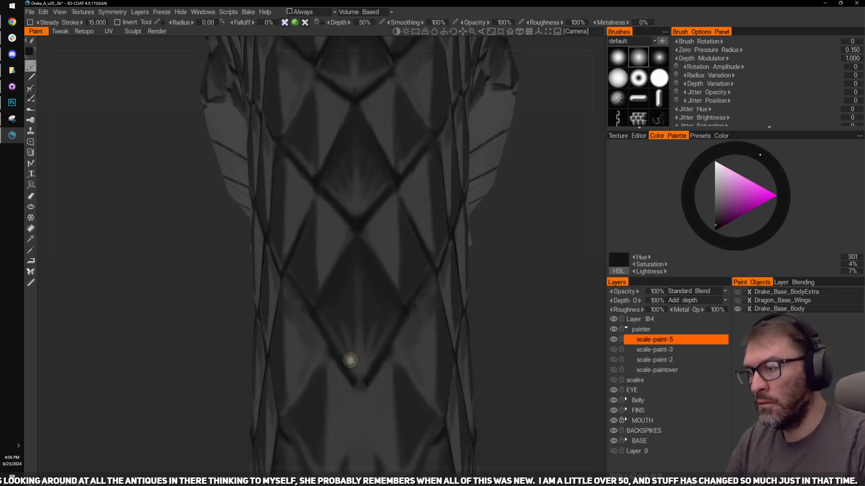
Step: Darken the lower V outline of the large streaked ridge diamond, then touch up the neighbouring scales with sampled 24% lightness grey
{"action": "left_click_drag", "start_coordinate": [349, 377], "coordinate": [360, 383]}
{"action": "left_click_drag", "start_coordinate": [491, 291], "coordinate": [470, 289]}
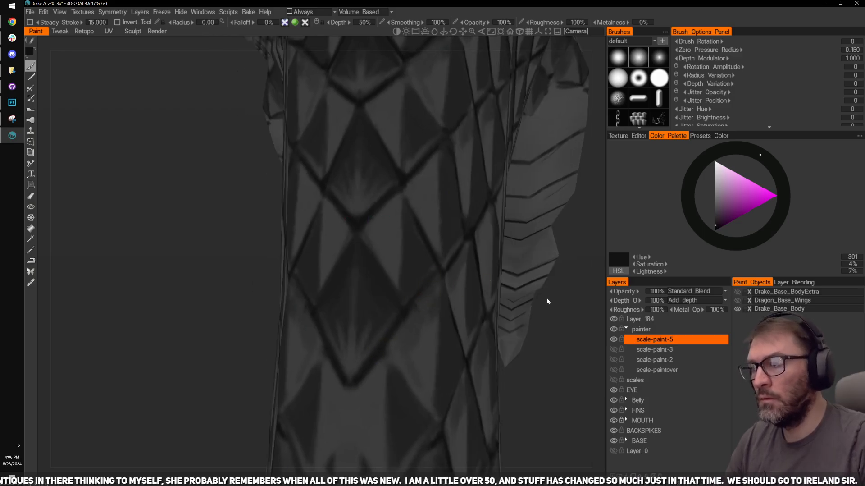
{"action": "left_click_drag", "start_coordinate": [547, 299], "coordinate": [395, 290]}
{"action": "left_click_drag", "start_coordinate": [376, 253], "coordinate": [401, 305]}
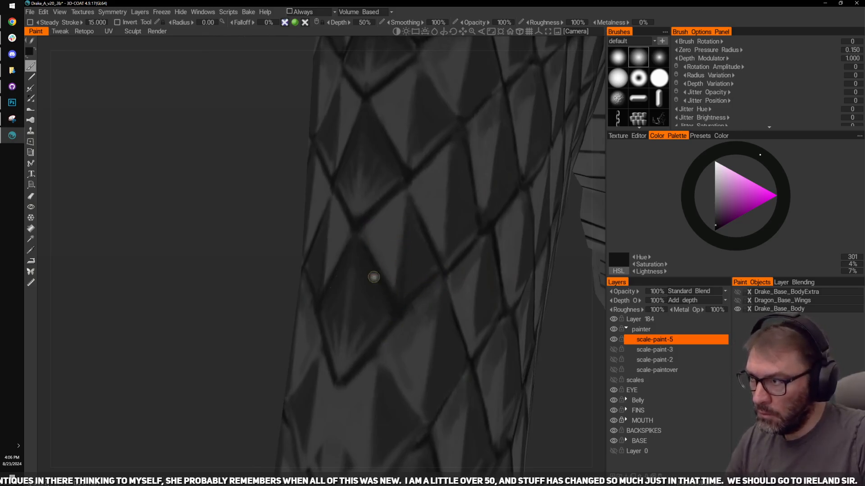
{"action": "key", "text": "v"}
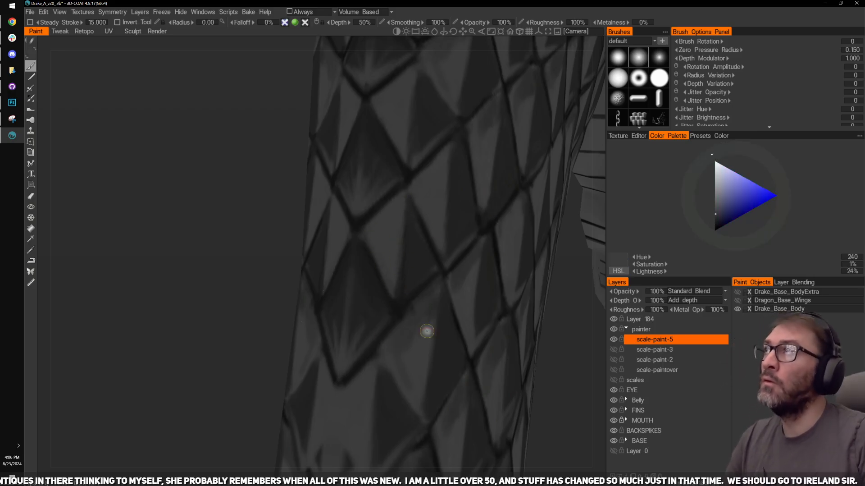
{"action": "left_click_drag", "start_coordinate": [280, 321], "coordinate": [253, 320], "text": "shift"}
{"action": "right_click_drag", "start_coordinate": [584, 302], "coordinate": [562, 284]}
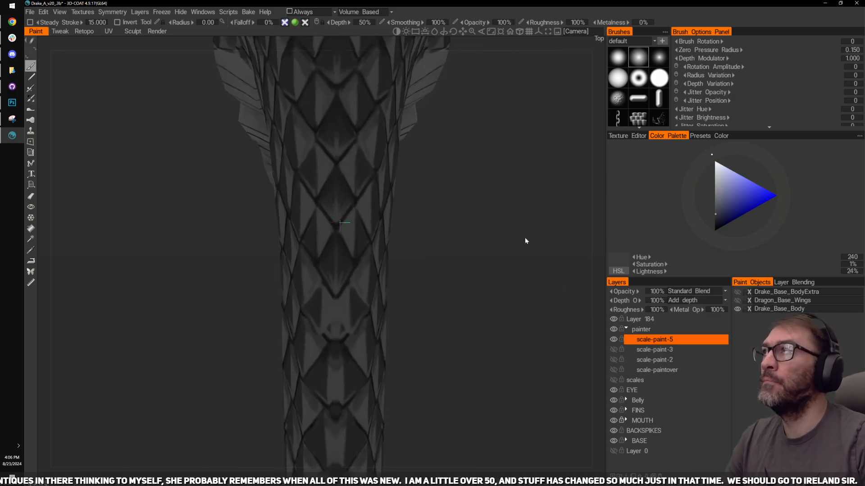
Step: Redefine the outlines and dark facets of the scales along the tail's upper side with sampled 7% and 13% lightness greys
{"action": "left_click_drag", "start_coordinate": [526, 240], "coordinate": [529, 202]}
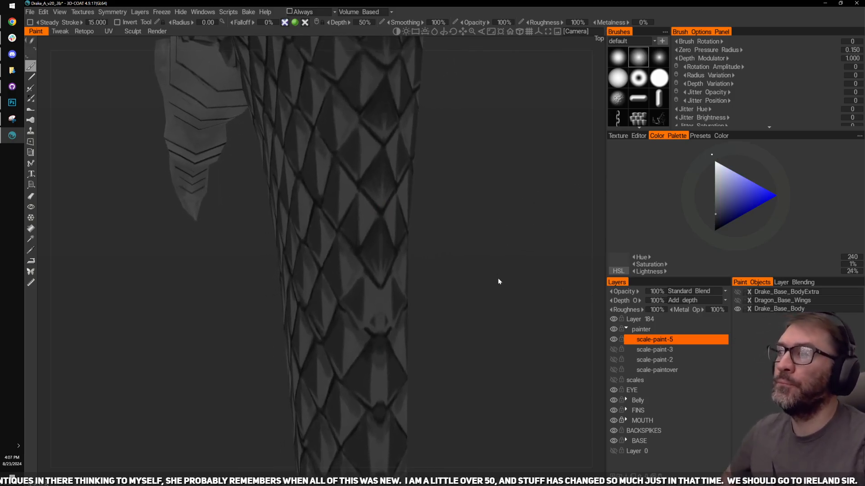
{"action": "mouse_move", "coordinate": [492, 216]}
{"action": "left_mouse_down"}
{"action": "mouse_move", "coordinate": [522, 210]}
{"action": "mouse_move", "coordinate": [531, 155]}
{"action": "mouse_move", "coordinate": [478, 128]}
{"action": "mouse_move", "coordinate": [475, 186]}
{"action": "mouse_move", "coordinate": [475, 143]}
{"action": "mouse_move", "coordinate": [463, 127]}
{"action": "mouse_move", "coordinate": [489, 122]}
{"action": "mouse_move", "coordinate": [504, 131]}
{"action": "left_mouse_up"}
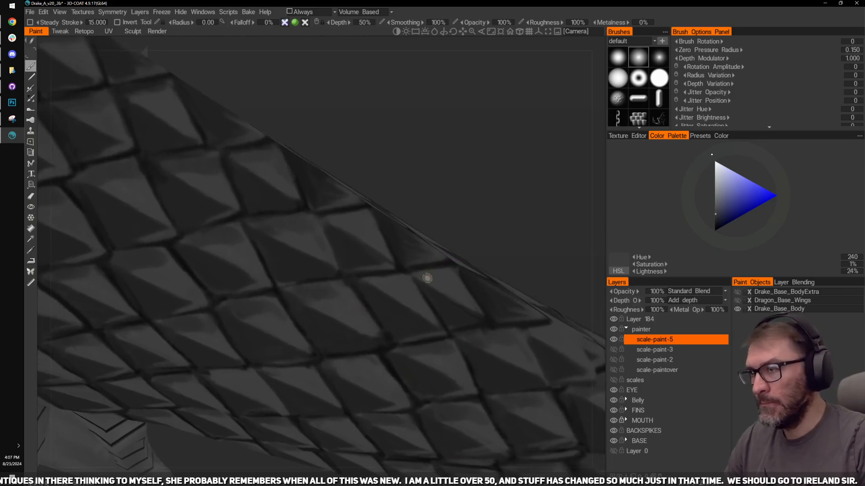
{"action": "key", "text": "v"}
{"action": "left_click_drag", "start_coordinate": [464, 199], "coordinate": [488, 186]}
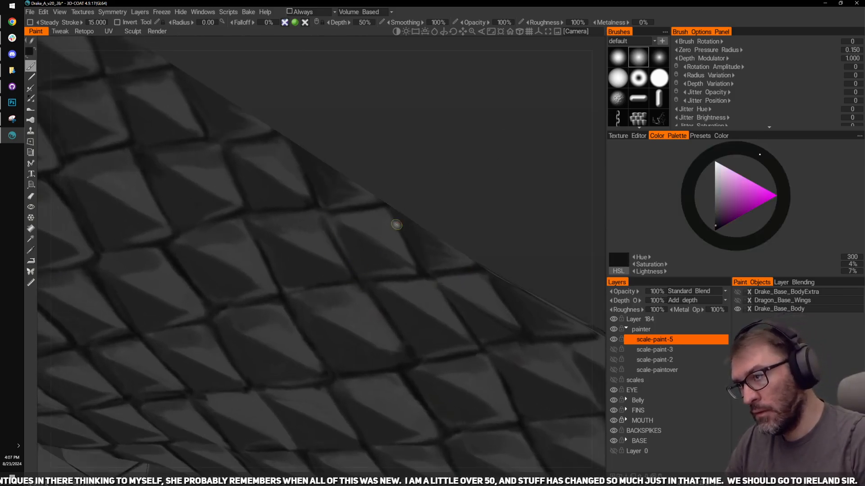
{"action": "right_click_drag", "start_coordinate": [396, 224], "coordinate": [376, 278], "text": "alt"}
{"action": "key", "text": "v"}
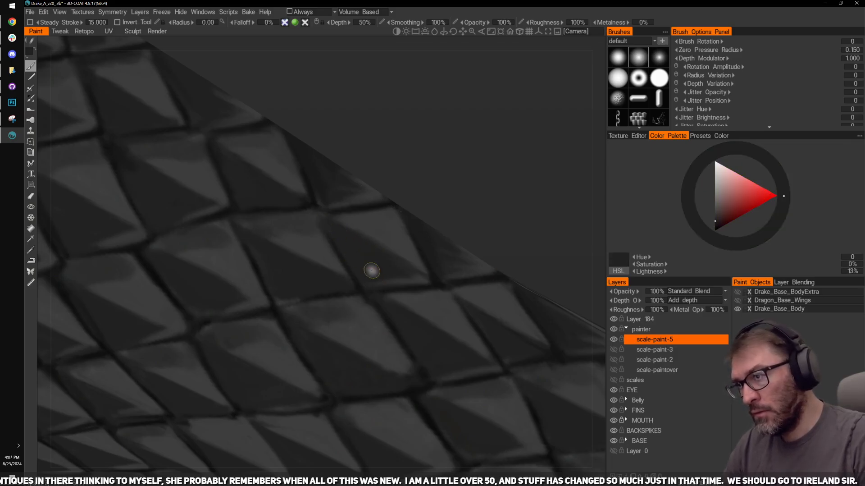
{"action": "mouse_move", "coordinate": [372, 271]}
{"action": "right_mouse_down", "text": "alt"}
{"action": "mouse_move", "coordinate": [492, 187]}
{"action": "mouse_move", "coordinate": [480, 157]}
{"action": "right_mouse_up", "text": "alt"}
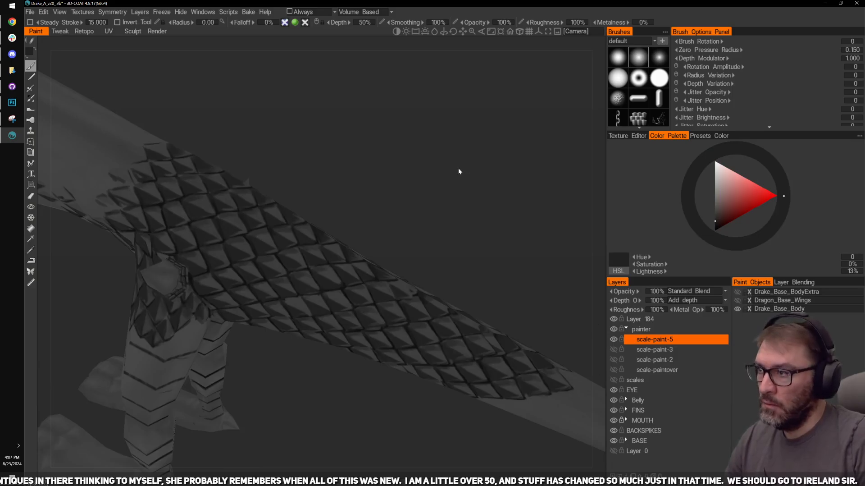
Step: Clean up the facets and edges of the scales beside the ridge using sampled 23% and 10% lightness greys
{"action": "left_click_drag", "start_coordinate": [458, 167], "coordinate": [536, 222], "text": "alt"}
{"action": "right_click_drag", "start_coordinate": [536, 222], "coordinate": [533, 221], "text": "alt"}
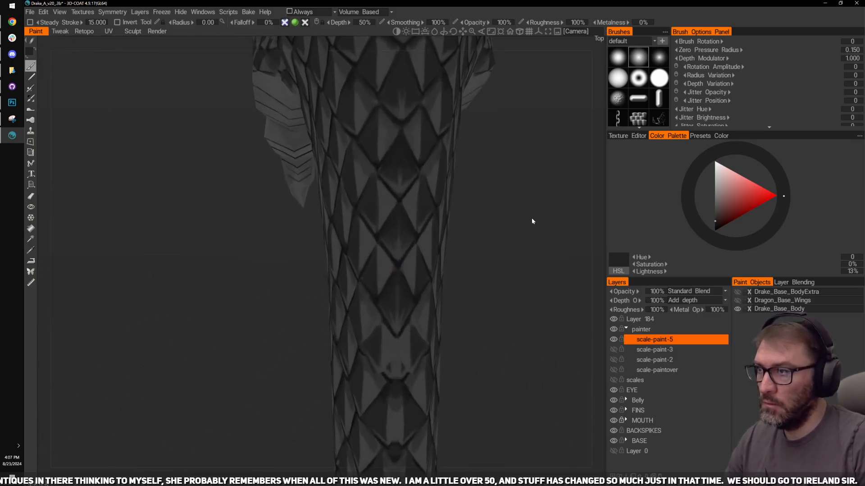
{"action": "middle_click_drag", "start_coordinate": [532, 221], "coordinate": [490, 245], "text": "alt"}
{"action": "right_click_drag", "start_coordinate": [490, 245], "coordinate": [532, 261], "text": "alt"}
{"action": "mouse_move", "coordinate": [531, 261]}
{"action": "left_mouse_down", "text": "alt"}
{"action": "mouse_move", "coordinate": [399, 242]}
{"action": "mouse_move", "coordinate": [286, 240]}
{"action": "left_mouse_up", "text": "alt"}
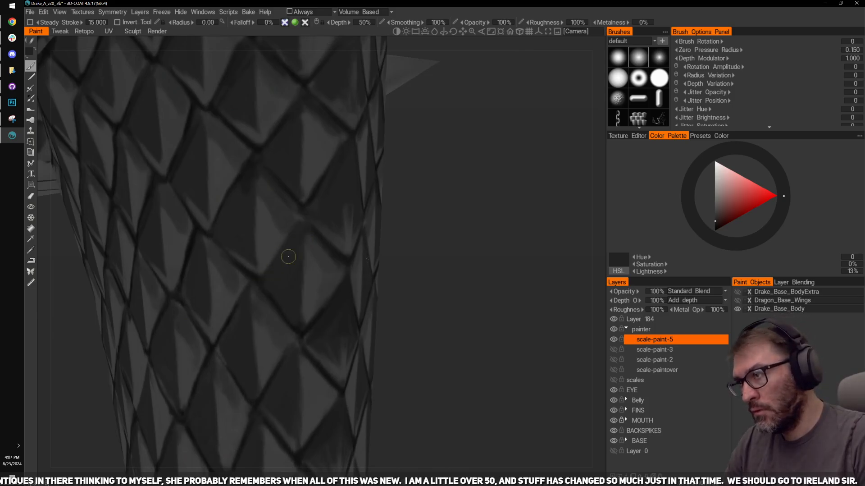
{"action": "key", "text": "v"}
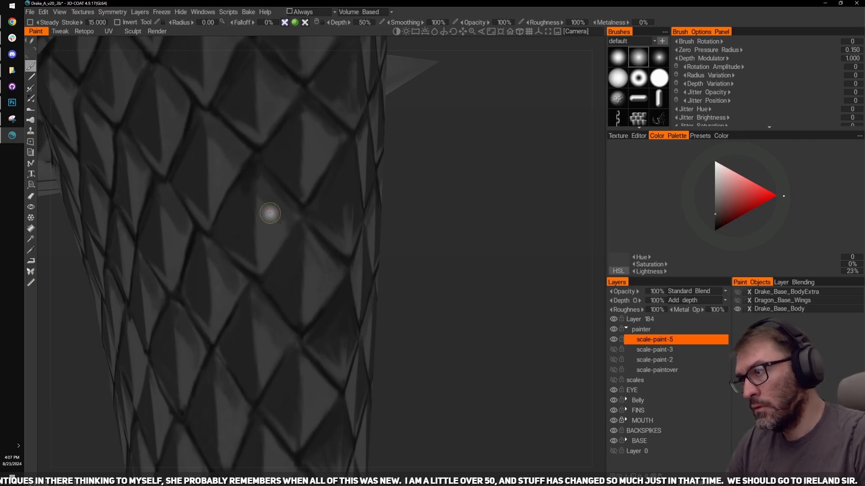
{"action": "left_click_drag", "start_coordinate": [292, 210], "coordinate": [266, 198], "text": "alt"}
{"action": "key", "text": "v"}
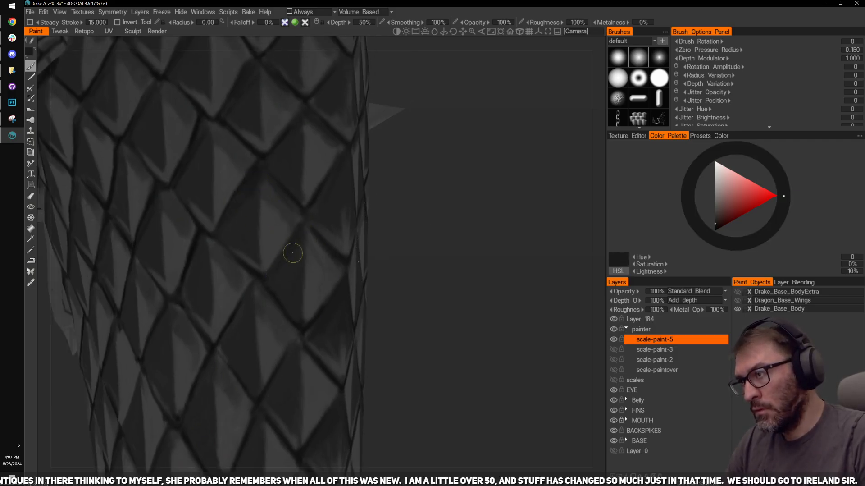
{"action": "mouse_move", "coordinate": [416, 265]}
{"action": "left_mouse_down"}
{"action": "mouse_move", "coordinate": [383, 256]}
{"action": "mouse_move", "coordinate": [347, 264]}
{"action": "left_mouse_up"}
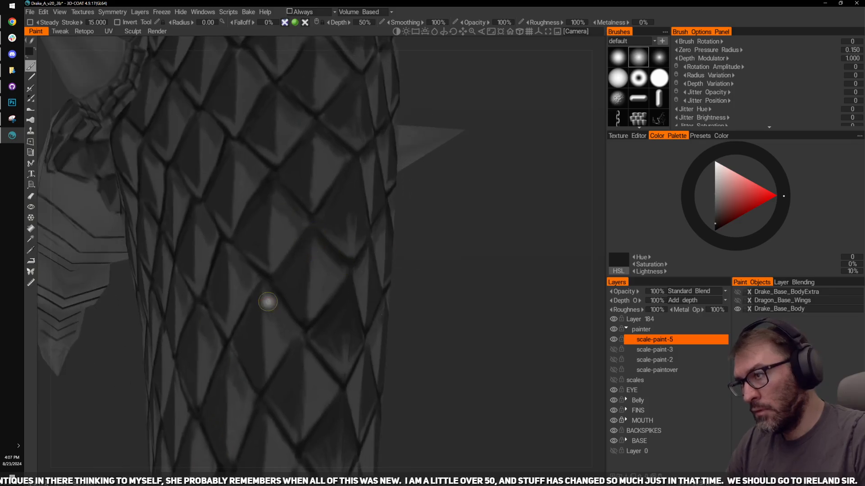
{"action": "left_click_drag", "start_coordinate": [369, 214], "coordinate": [367, 209], "text": "alt"}
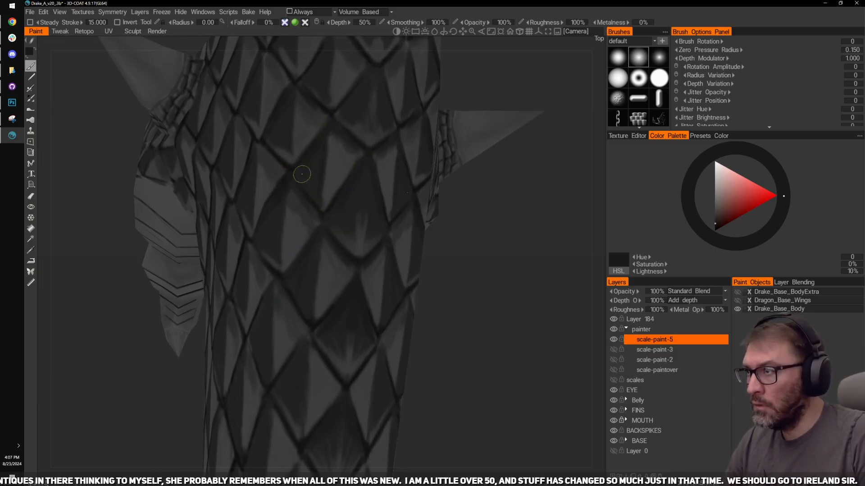
Step: Soften the light facets of the scales next to the ridge with a larger brush and sampled 18% lightness grey
{"action": "mouse_move", "coordinate": [498, 259]}
{"action": "left_mouse_down"}
{"action": "mouse_move", "coordinate": [498, 228]}
{"action": "mouse_move", "coordinate": [482, 205]}
{"action": "mouse_move", "coordinate": [457, 234]}
{"action": "mouse_move", "coordinate": [486, 266]}
{"action": "mouse_move", "coordinate": [506, 247]}
{"action": "mouse_move", "coordinate": [485, 259]}
{"action": "left_mouse_up"}
{"action": "key", "text": "v"}
{"action": "key", "text": "bracketright"}
{"action": "key", "text": "bracketright"}
{"action": "key", "text": "bracketright"}
{"action": "key", "text": "bracketright"}
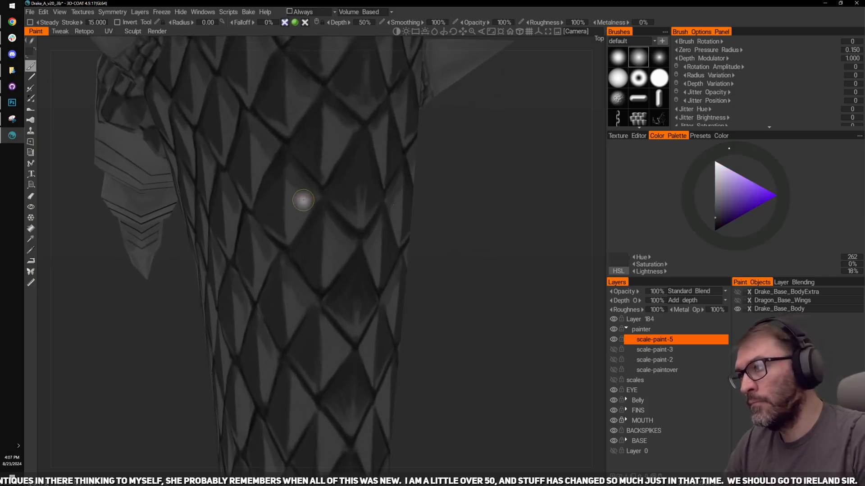
{"action": "mouse_move", "coordinate": [295, 185]}
{"action": "left_mouse_down"}
{"action": "mouse_move", "coordinate": [302, 209]}
{"action": "mouse_move", "coordinate": [290, 243]}
{"action": "mouse_move", "coordinate": [305, 224]}
{"action": "mouse_move", "coordinate": [345, 241]}
{"action": "mouse_move", "coordinate": [341, 252]}
{"action": "mouse_move", "coordinate": [354, 264]}
{"action": "left_mouse_up"}
{"action": "mouse_move", "coordinate": [301, 294]}
{"action": "left_mouse_down"}
{"action": "mouse_move", "coordinate": [298, 288]}
{"action": "mouse_move", "coordinate": [294, 301]}
{"action": "left_mouse_up"}
{"action": "mouse_move", "coordinate": [468, 330]}
{"action": "middle_mouse_down"}
{"action": "mouse_move", "coordinate": [477, 260]}
{"action": "mouse_move", "coordinate": [469, 251]}
{"action": "middle_mouse_up"}
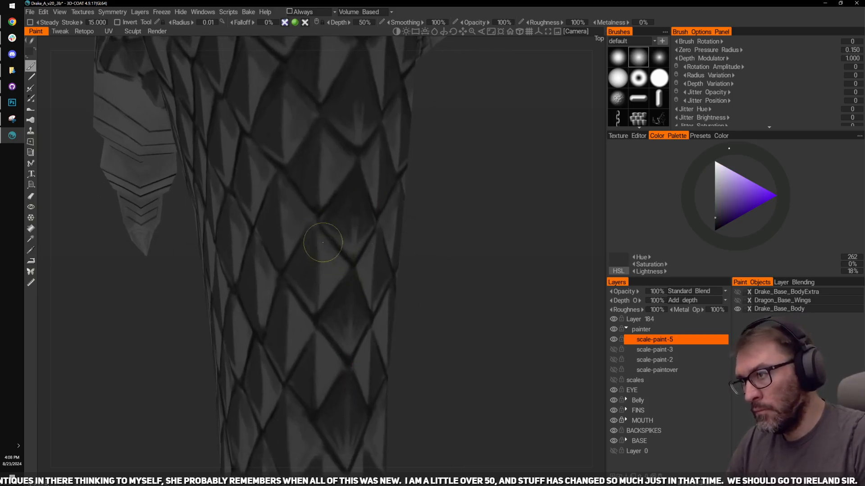
Step: Blend the highlights on the scales beside the streaked ridge diamonds with a smaller brush and sampled 24% and 20% lightness greys
{"action": "mouse_move", "coordinate": [469, 273]}
{"action": "left_mouse_down"}
{"action": "mouse_move", "coordinate": [437, 253]}
{"action": "mouse_move", "coordinate": [481, 256]}
{"action": "left_mouse_up"}
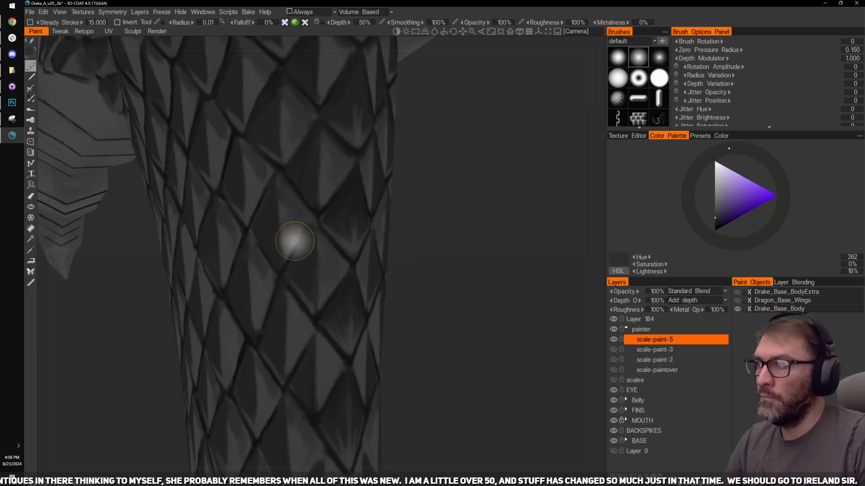
{"action": "key", "text": "bracketleft"}
{"action": "key", "text": "bracketleft"}
{"action": "key", "text": "bracketleft"}
{"action": "key", "text": "v"}
{"action": "key", "text": "bracketright"}
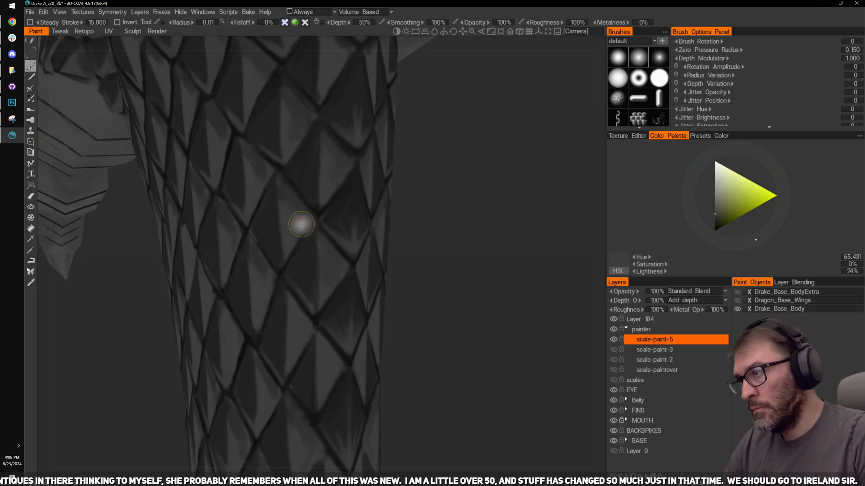
{"action": "left_click_drag", "start_coordinate": [408, 311], "coordinate": [439, 266]}
{"action": "key", "text": "v"}
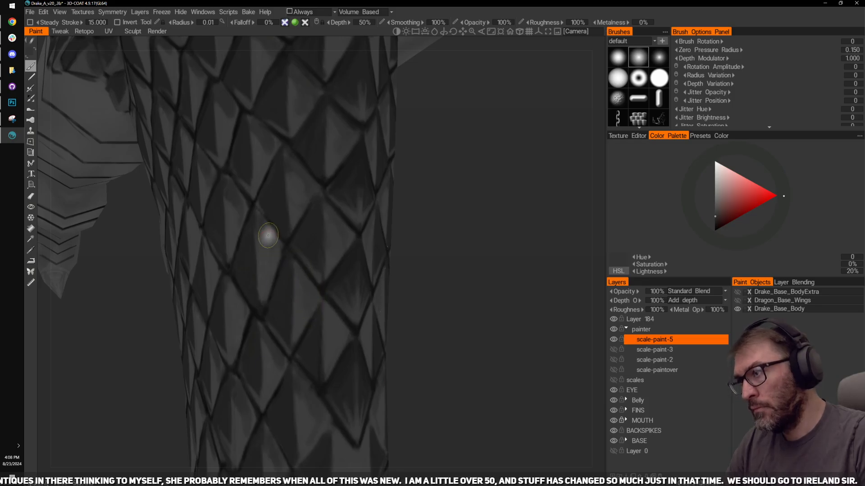
{"action": "left_click_drag", "start_coordinate": [412, 306], "coordinate": [452, 265]}
Step: Compare the whole tail with the scale-paint-5 layer hidden and shown
{"action": "scroll", "coordinate": [481, 209], "scroll_direction": "down", "scroll_amount": 5}
{"action": "scroll", "coordinate": [462, 250], "scroll_direction": "up", "scroll_amount": 4}
{"action": "left_click_drag", "start_coordinate": [446, 171], "coordinate": [456, 213]}
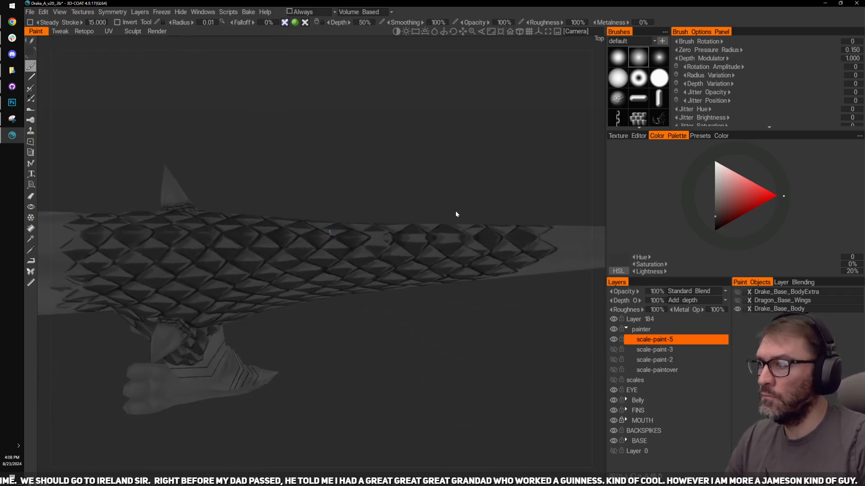
{"action": "left_click", "coordinate": [613, 339]}
{"action": "left_click", "coordinate": [613, 339]}
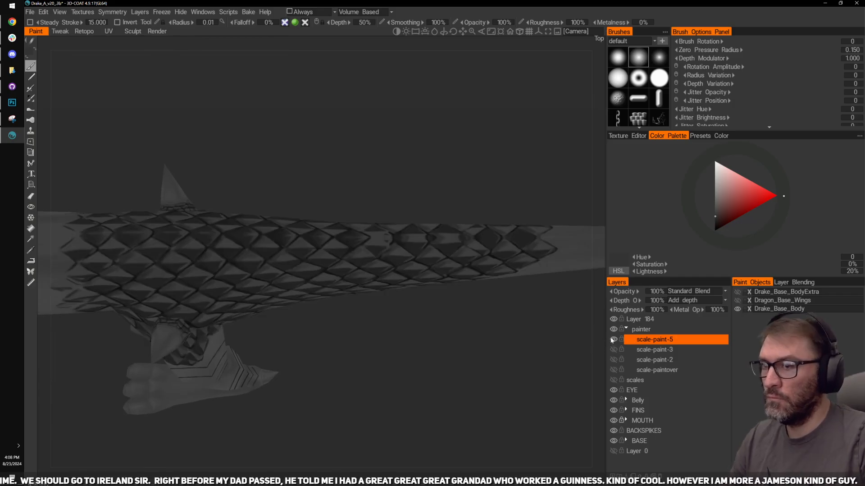
Step: Refine the outlines and dark facets of the tail's side scales with sampled 9% and 12% lightness greys
{"action": "mouse_move", "coordinate": [505, 363]}
{"action": "left_mouse_down"}
{"action": "mouse_move", "coordinate": [500, 354]}
{"action": "mouse_move", "coordinate": [450, 355]}
{"action": "mouse_move", "coordinate": [464, 373]}
{"action": "mouse_move", "coordinate": [453, 397]}
{"action": "mouse_move", "coordinate": [459, 420]}
{"action": "mouse_move", "coordinate": [393, 93]}
{"action": "mouse_move", "coordinate": [368, 254]}
{"action": "left_mouse_up"}
{"action": "key", "text": "v"}
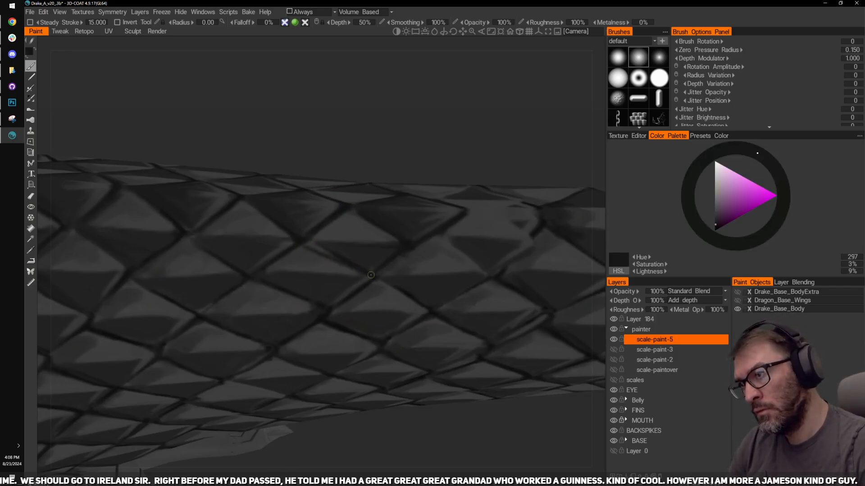
{"action": "key", "text": "v"}
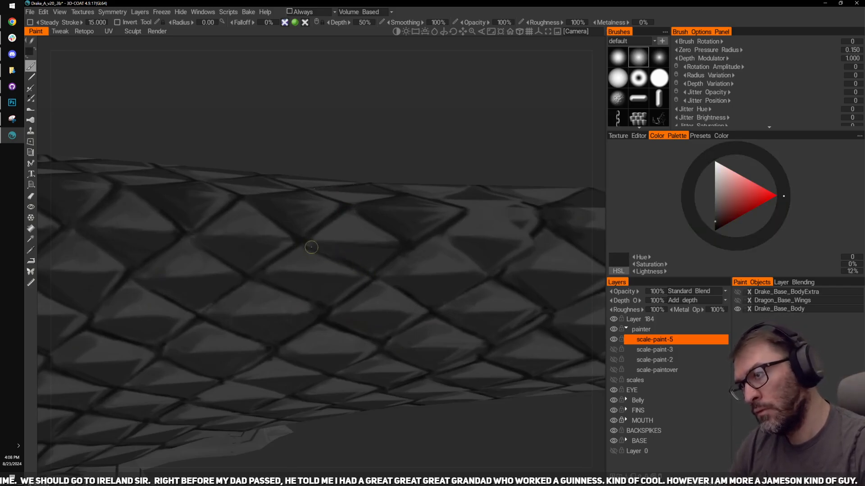
{"action": "scroll", "coordinate": [405, 131], "scroll_direction": "down", "scroll_amount": 6}
{"action": "left_click_drag", "start_coordinate": [417, 166], "coordinate": [504, 244]}
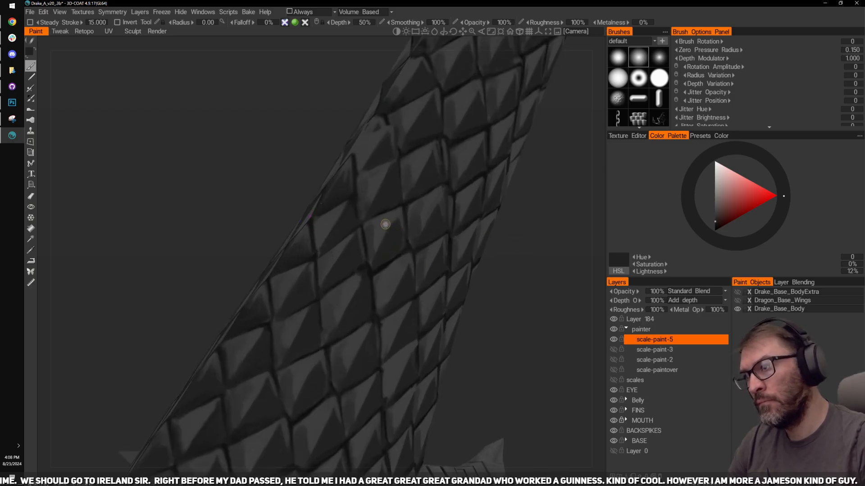
Step: Repaint the light and dark facets of the side scales near the unfinished ridge scale with sampled 24% and 12% lightness greys
{"action": "key", "text": "v"}
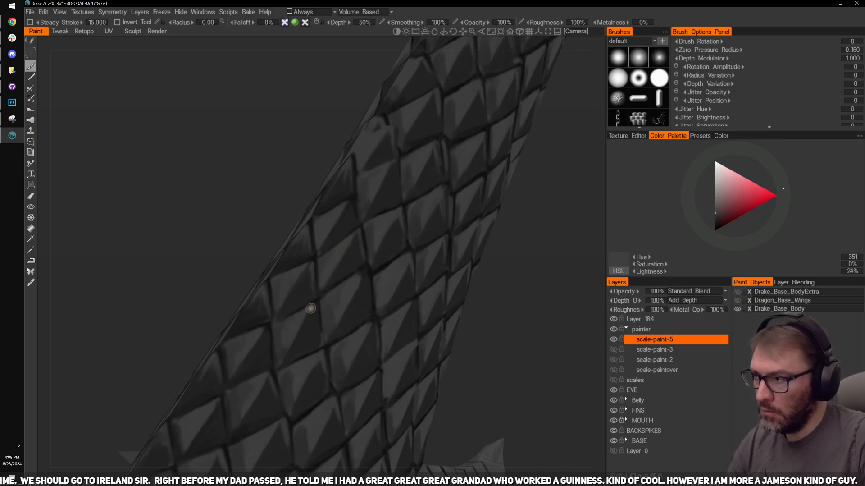
{"action": "left_click_drag", "start_coordinate": [382, 338], "coordinate": [308, 339]}
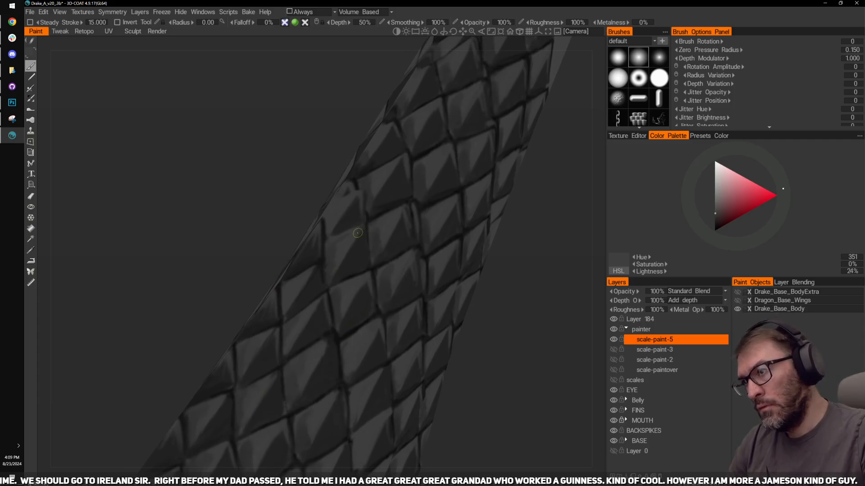
{"action": "right_click_drag", "start_coordinate": [489, 261], "coordinate": [381, 276]}
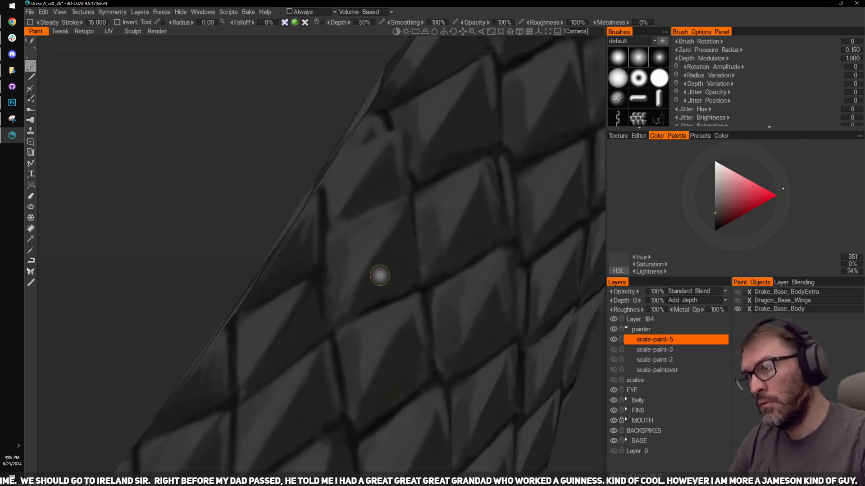
{"action": "key", "text": "v"}
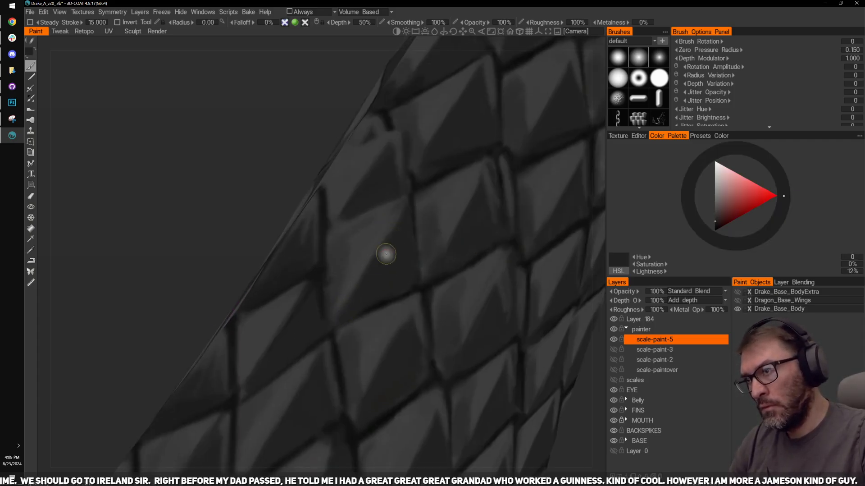
{"action": "middle_click_drag", "start_coordinate": [272, 195], "coordinate": [215, 272]}
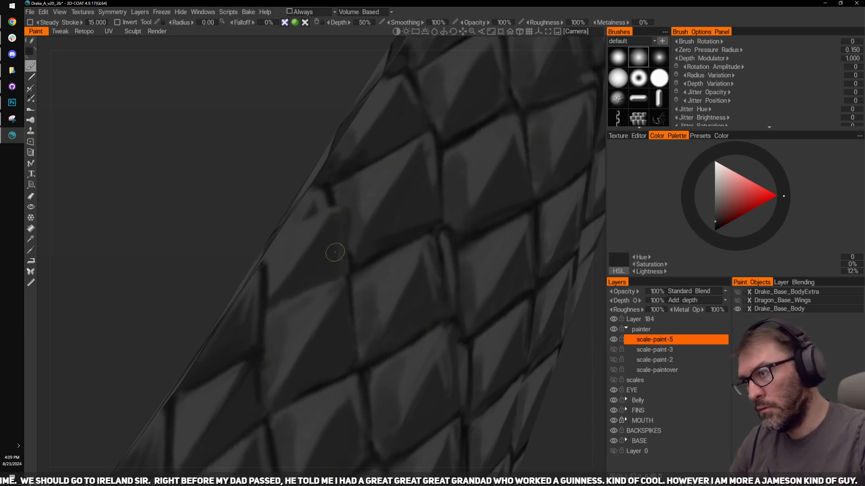
Step: Even out the light facet and trim the dark edge of a large scale on the tail's flank with sampled 25% lightness grey
{"action": "left_click_drag", "start_coordinate": [194, 223], "coordinate": [477, 307]}
{"action": "right_click_drag", "start_coordinate": [477, 307], "coordinate": [442, 297]}
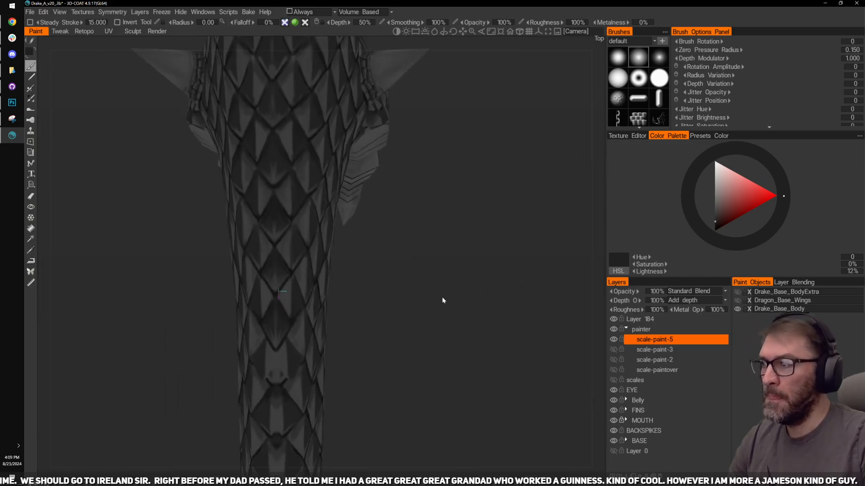
{"action": "left_click_drag", "start_coordinate": [442, 297], "coordinate": [472, 263]}
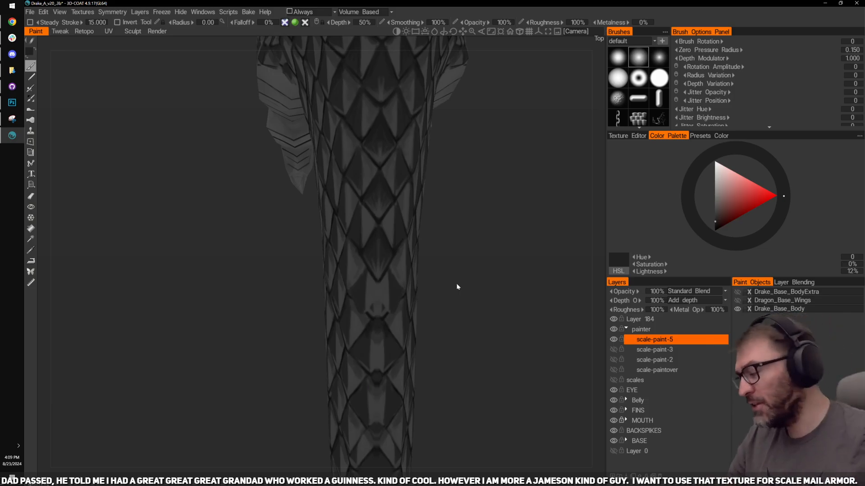
{"action": "right_click_drag", "start_coordinate": [520, 237], "coordinate": [528, 259]}
{"action": "left_click_drag", "start_coordinate": [529, 259], "coordinate": [519, 254]}
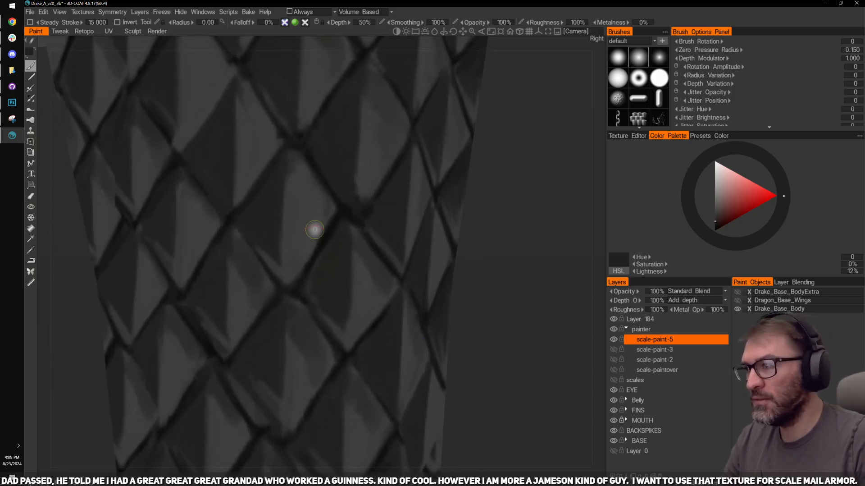
{"action": "key", "text": "v"}
{"action": "left_click_drag", "start_coordinate": [464, 252], "coordinate": [414, 232]}
{"action": "key", "text": "v"}
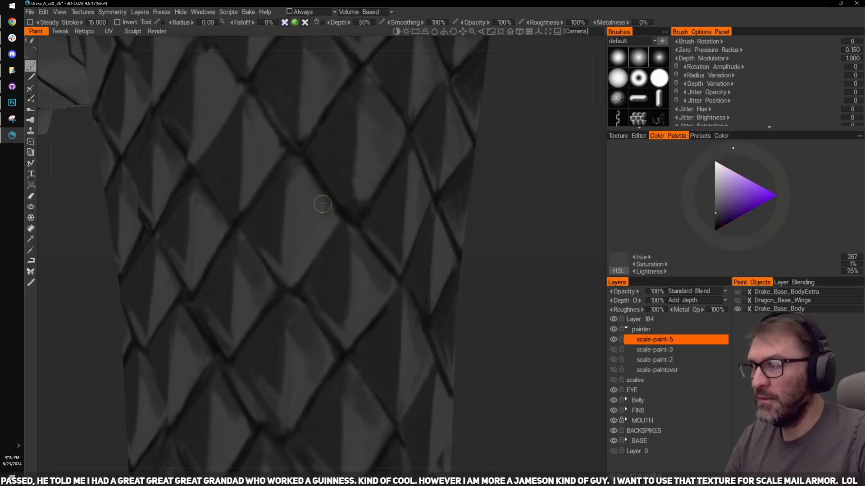
{"action": "left_click_drag", "start_coordinate": [518, 247], "coordinate": [467, 201]}
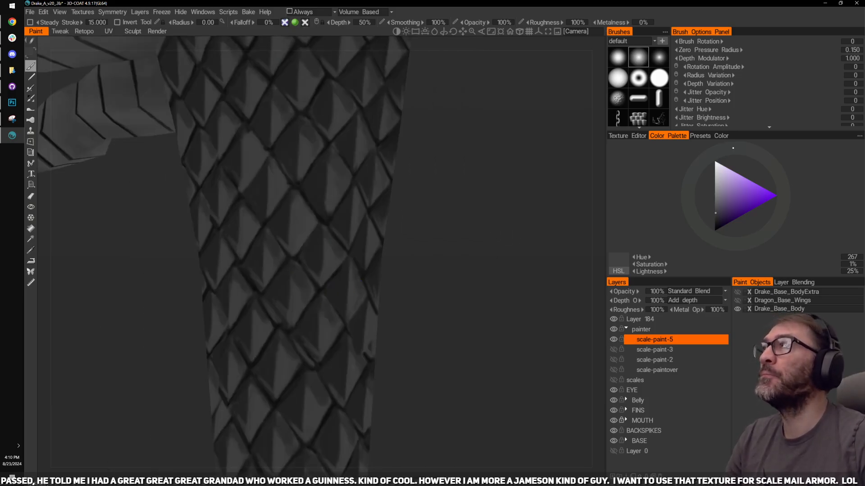
{"action": "key", "text": "alt+Tab"}
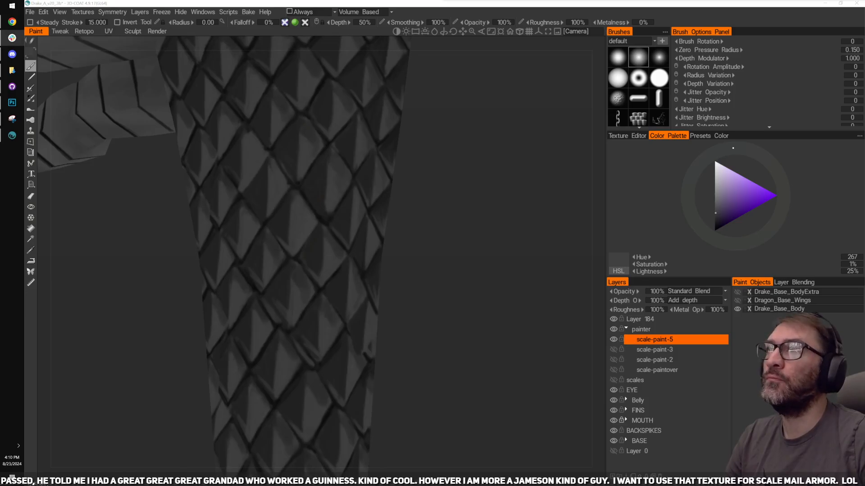
{"action": "key", "text": "alt+Tab"}
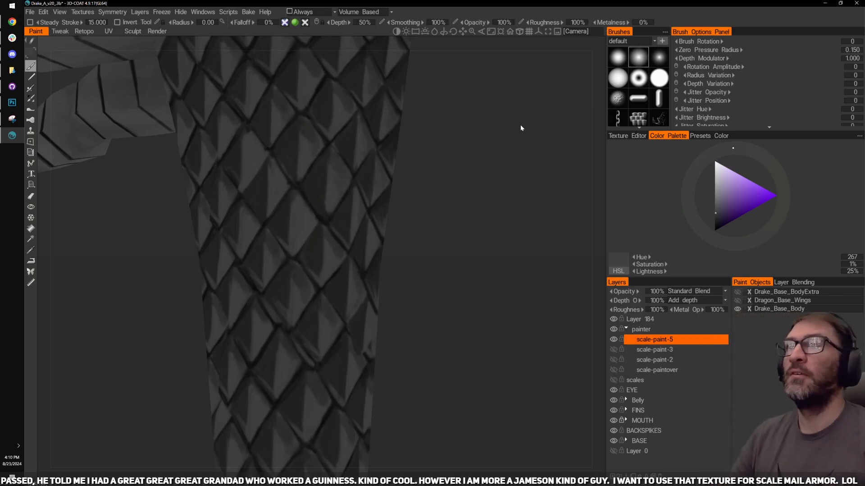
{"action": "scroll", "coordinate": [483, 222], "scroll_direction": "up", "scroll_amount": 2}
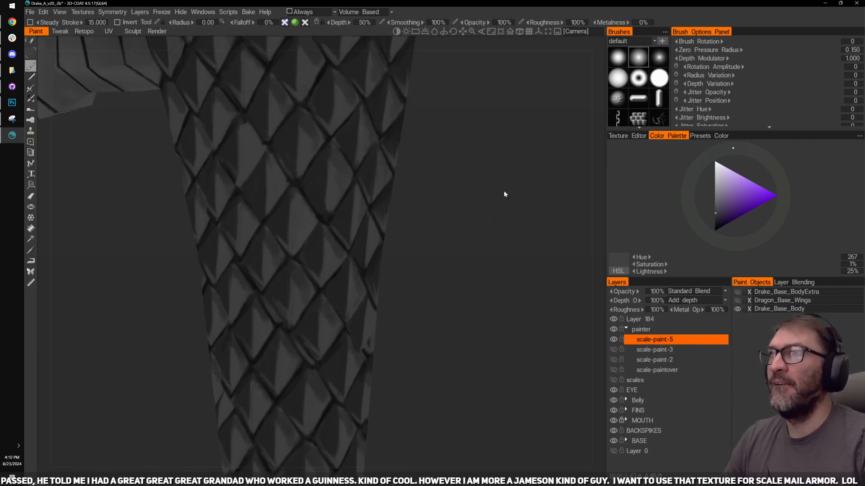
{"action": "key", "text": "alt+Tab"}
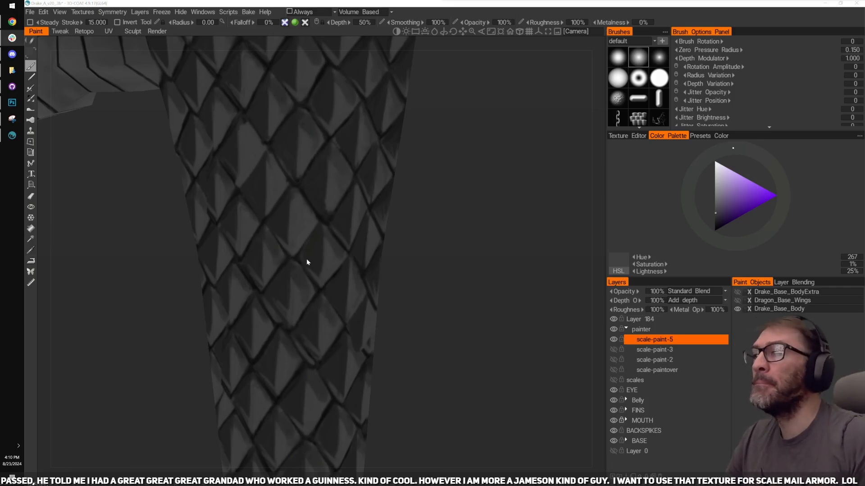
Step: Examine the painted scales along the tail close up and from the side for remaining uneven outlines
{"action": "left_click", "coordinate": [469, 260]}
{"action": "left_click_drag", "start_coordinate": [469, 261], "coordinate": [447, 242]}
{"action": "right_click_drag", "start_coordinate": [447, 242], "coordinate": [371, 268]}
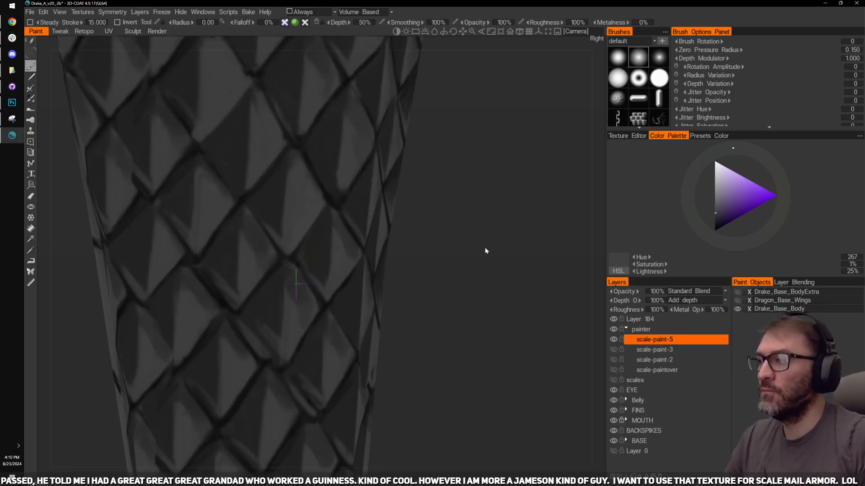
{"action": "left_click_drag", "start_coordinate": [485, 248], "coordinate": [511, 248]}
{"action": "right_click_drag", "start_coordinate": [512, 248], "coordinate": [503, 241]}
{"action": "middle_click_drag", "start_coordinate": [503, 241], "coordinate": [488, 256]}
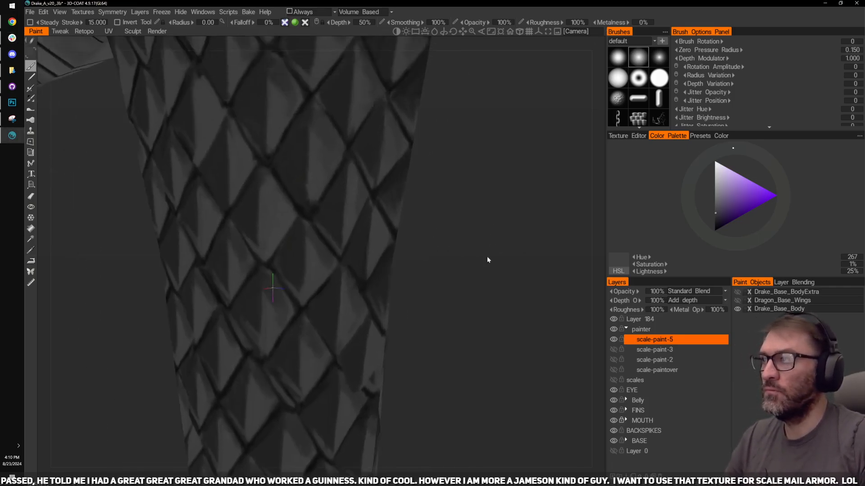
{"action": "left_click_drag", "start_coordinate": [488, 260], "coordinate": [425, 219]}
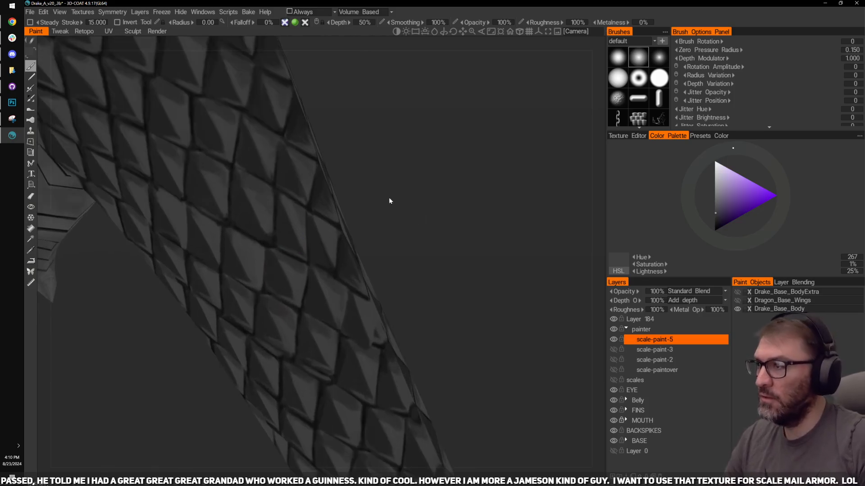
Step: Send the texture layers to Photoshop and update Layers.psd from its changed disk copy
{"action": "left_click", "coordinate": [43, 11]}
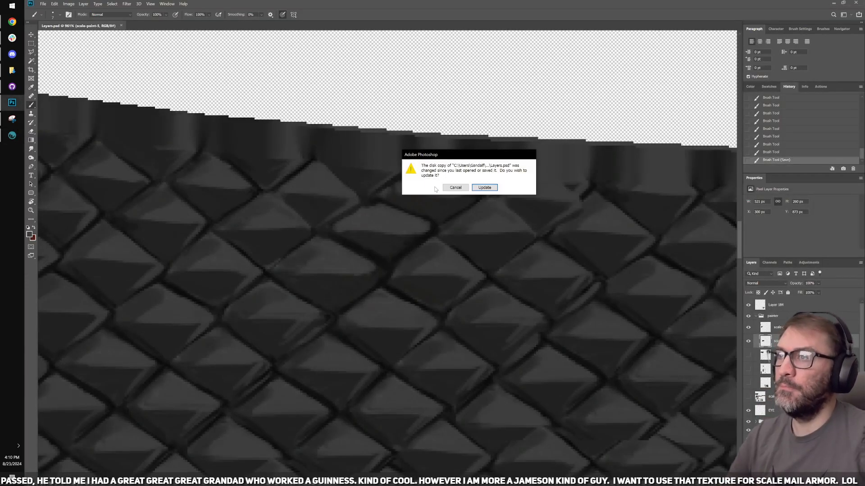
{"action": "left_click", "coordinate": [455, 187]}
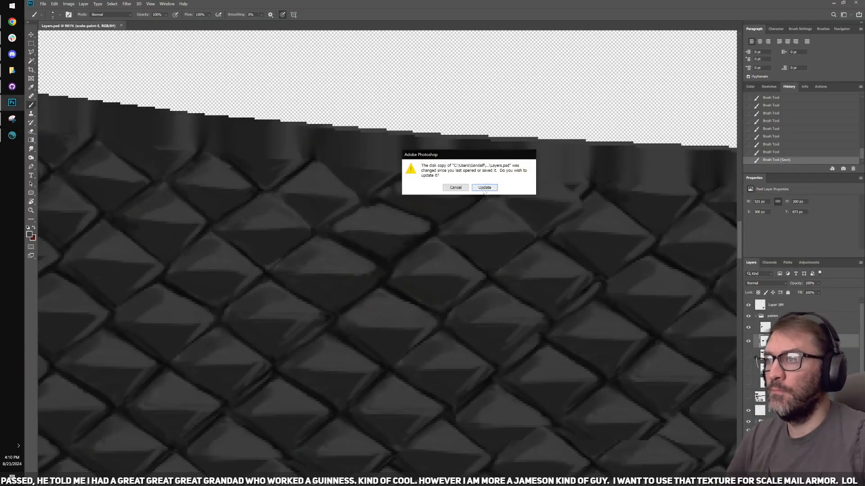
{"action": "scroll", "coordinate": [432, 262], "scroll_direction": "down", "scroll_amount": 7}
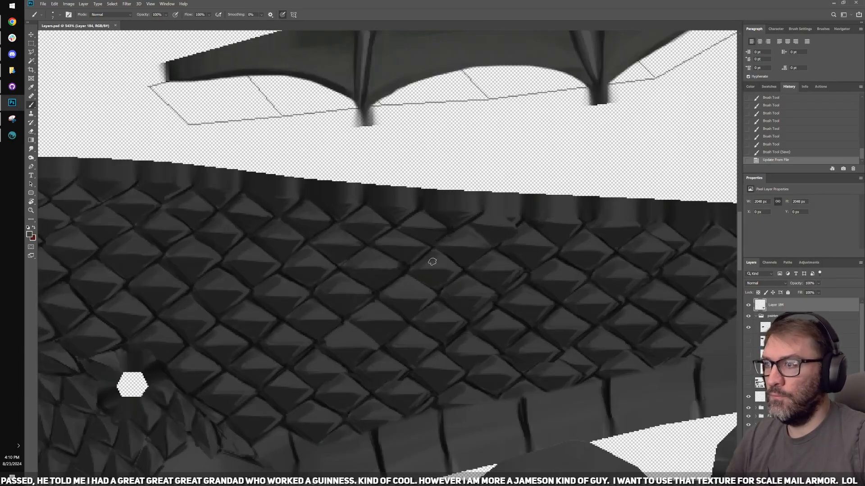
{"action": "scroll", "coordinate": [427, 264], "scroll_direction": "up", "scroll_amount": 8}
{"action": "mouse_move", "coordinate": [383, 273]}
{"action": "left_mouse_down"}
{"action": "mouse_move", "coordinate": [361, 299]}
{"action": "mouse_move", "coordinate": [354, 325]}
{"action": "left_mouse_up"}
{"action": "left_click_drag", "start_coordinate": [385, 296], "coordinate": [409, 274]}
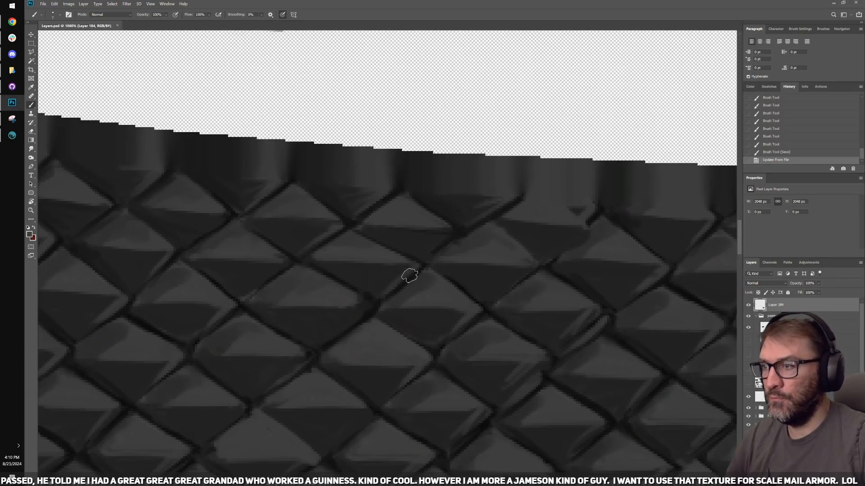
{"action": "left_click", "coordinate": [410, 274], "text": "ctrl"}
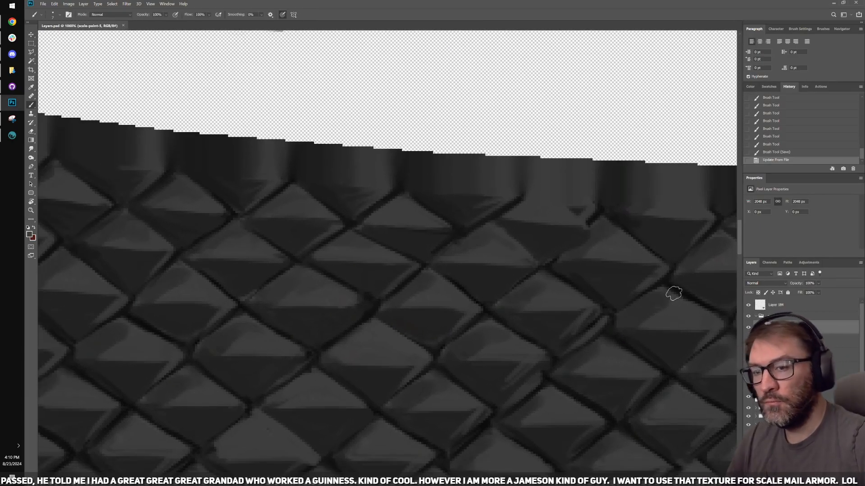
Step: Show Layer 0 and fill its whole canvas with mid grey, clearing the selection when done
{"action": "key", "text": "Page_Down"}
{"action": "left_click", "coordinate": [579, 395], "text": "ctrl"}
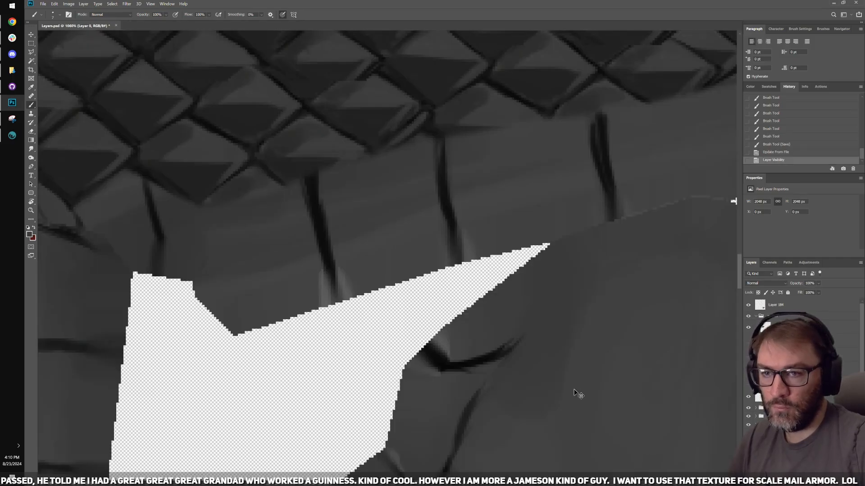
{"action": "key", "text": "ctrl+a"}
{"action": "key", "text": "m"}
{"action": "right_click", "coordinate": [558, 366]}
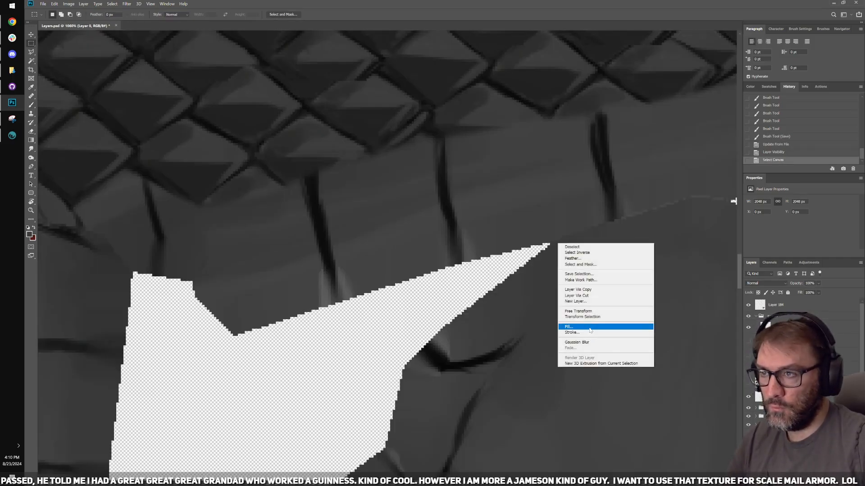
{"action": "left_click", "coordinate": [570, 326]}
{"action": "left_click", "coordinate": [537, 245]}
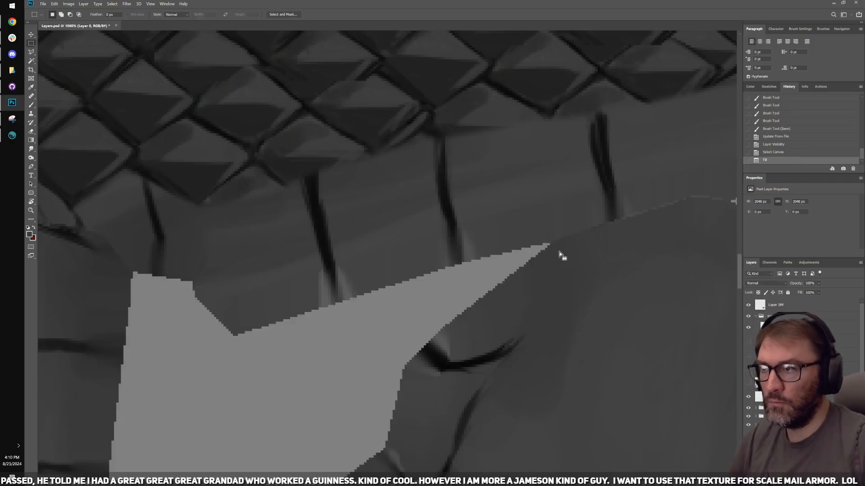
{"action": "key", "text": "ctrl+d"}
Step: Make scale-paint-5 the active layer by picking a tail scale, and return to the Brush tool
{"action": "scroll", "coordinate": [506, 402], "scroll_direction": "up", "scroll_amount": 6}
{"action": "left_click_drag", "start_coordinate": [345, 174], "coordinate": [400, 341]}
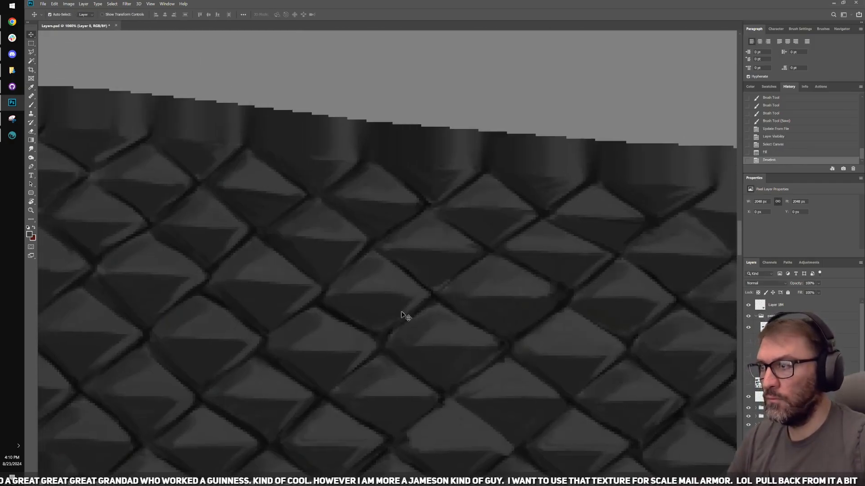
{"action": "key", "text": "b"}
{"action": "key", "text": "v"}
{"action": "left_click", "coordinate": [346, 260]}
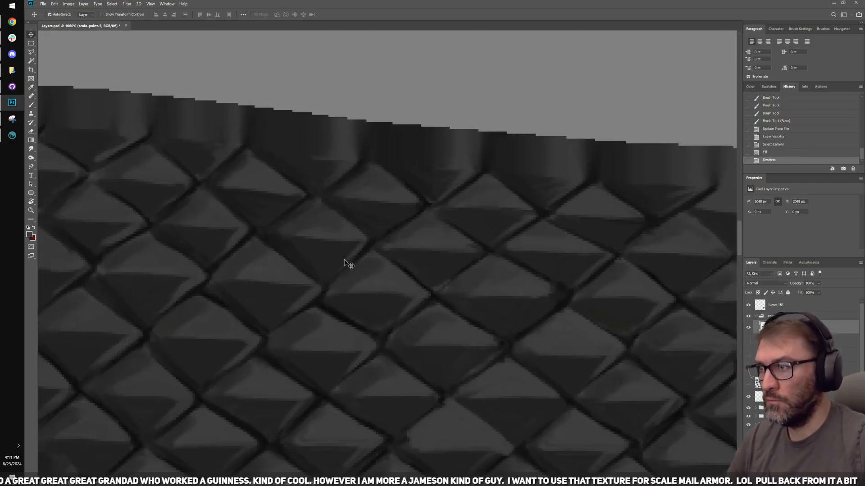
{"action": "scroll", "coordinate": [347, 254], "scroll_direction": "down", "scroll_amount": 4, "text": "alt"}
{"action": "left_click_drag", "start_coordinate": [258, 272], "coordinate": [336, 253]}
{"action": "key", "text": "b"}
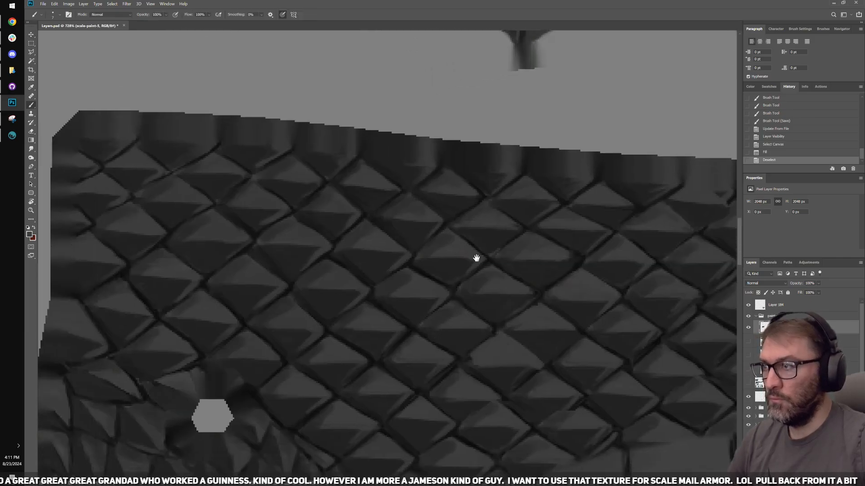
Step: Redraw the dark outlines between scales in the upper rows with a smaller brush and a near-black sampled from an existing outline
{"action": "mouse_move", "coordinate": [475, 257]}
{"action": "left_mouse_down"}
{"action": "mouse_move", "coordinate": [386, 241]}
{"action": "mouse_move", "coordinate": [294, 273]}
{"action": "left_mouse_up"}
{"action": "scroll", "coordinate": [334, 291], "scroll_direction": "up", "scroll_amount": 2, "text": "alt"}
{"action": "mouse_move", "coordinate": [376, 271]}
{"action": "left_mouse_down"}
{"action": "mouse_move", "coordinate": [265, 261]}
{"action": "mouse_move", "coordinate": [339, 266]}
{"action": "left_mouse_up"}
{"action": "scroll", "coordinate": [271, 260], "scroll_direction": "down", "scroll_amount": 2, "text": "alt"}
{"action": "scroll", "coordinate": [297, 255], "scroll_direction": "up", "scroll_amount": 2, "text": "alt"}
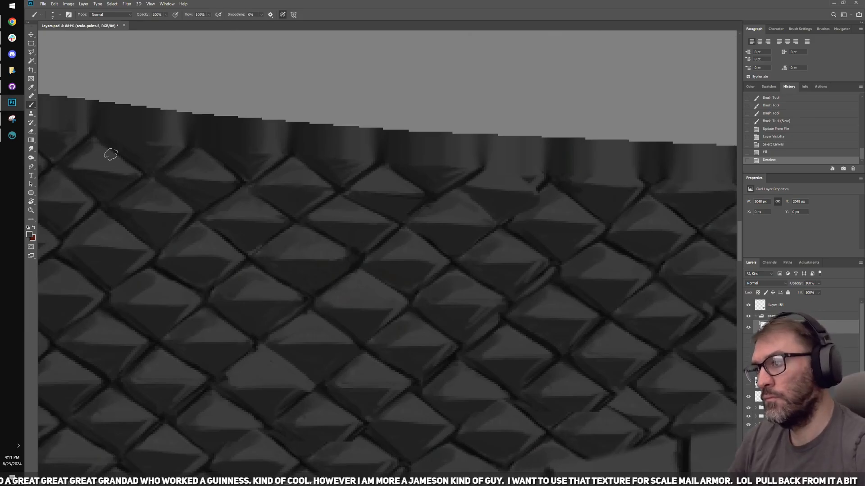
{"action": "key", "text": "bracketleft"}
{"action": "key", "text": "bracketleft"}
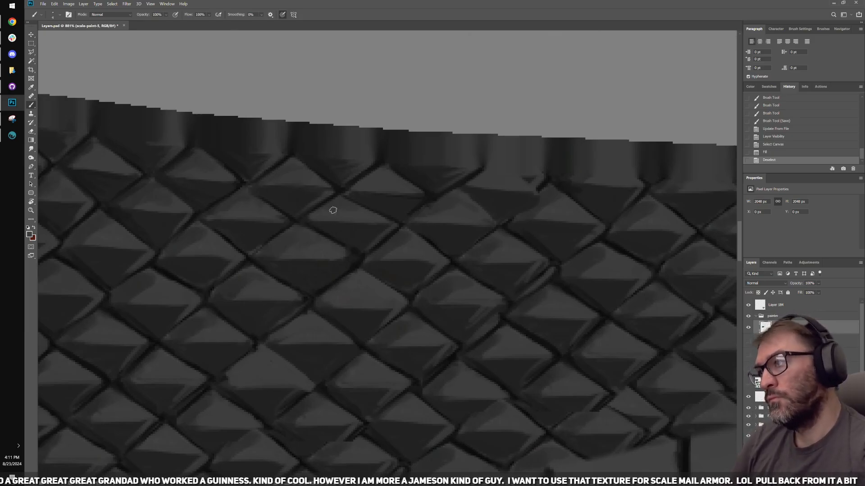
{"action": "left_click", "coordinate": [337, 190], "text": "alt"}
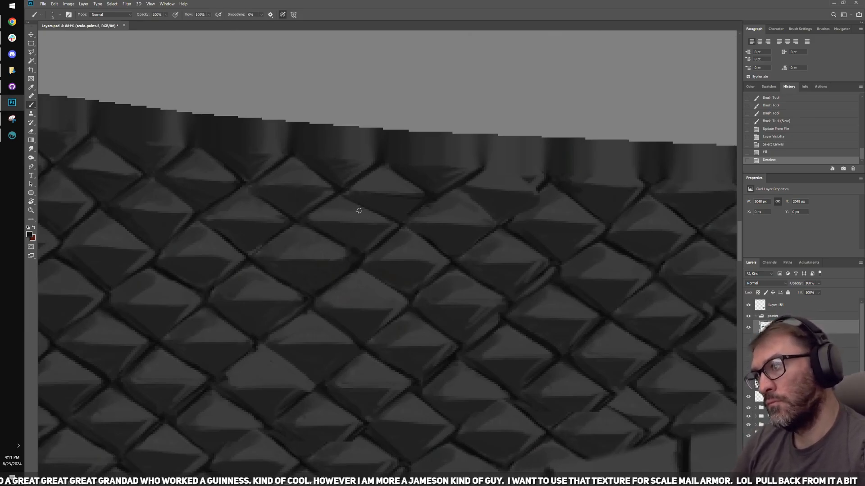
{"action": "left_click_drag", "start_coordinate": [359, 210], "coordinate": [380, 221]}
{"action": "left_click_drag", "start_coordinate": [361, 209], "coordinate": [392, 226]}
{"action": "left_click_drag", "start_coordinate": [375, 216], "coordinate": [387, 228]}
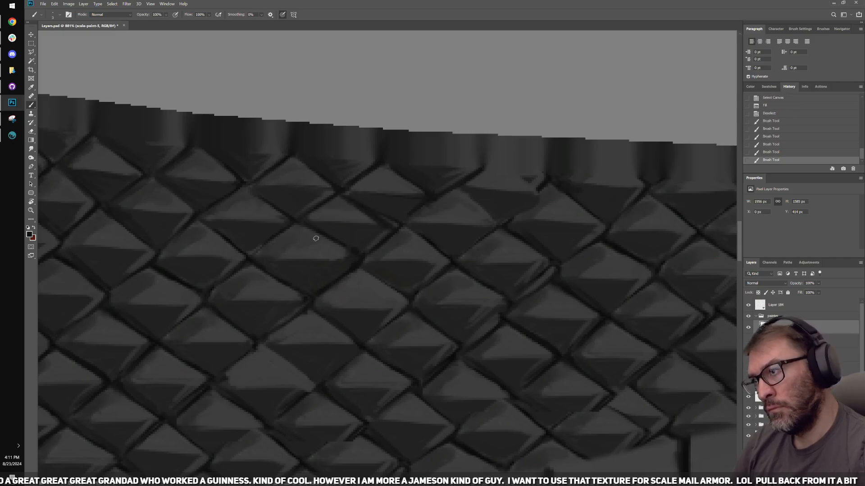
{"action": "left_click_drag", "start_coordinate": [302, 227], "coordinate": [346, 260]}
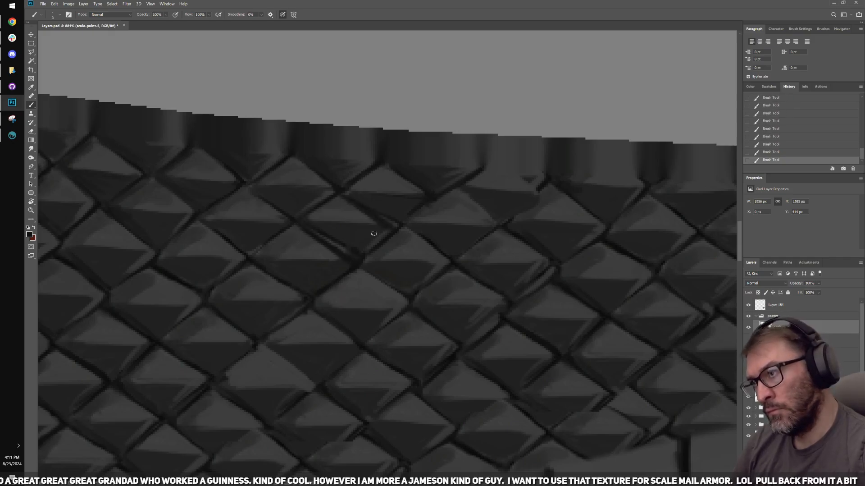
{"action": "left_click_drag", "start_coordinate": [404, 231], "coordinate": [451, 262]}
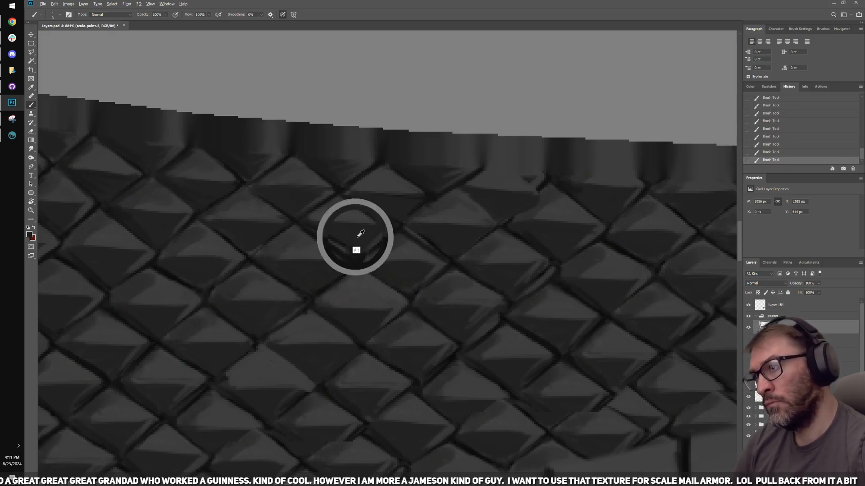
Step: Paint over the light slivers beside the redrawn outlines with a larger brush and a sampled dark grey
{"action": "key", "text": "bracketright"}
{"action": "key", "text": "bracketright"}
{"action": "key", "text": "bracketright"}
{"action": "key", "text": "bracketright"}
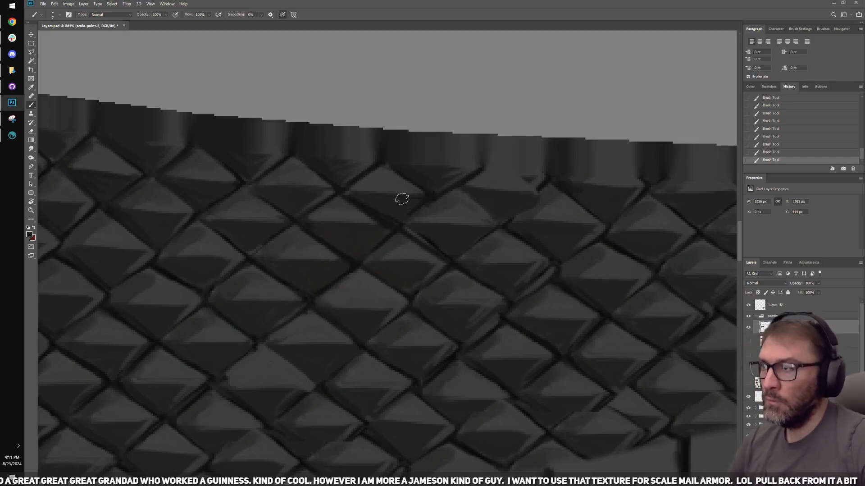
{"action": "key", "text": "bracketleft"}
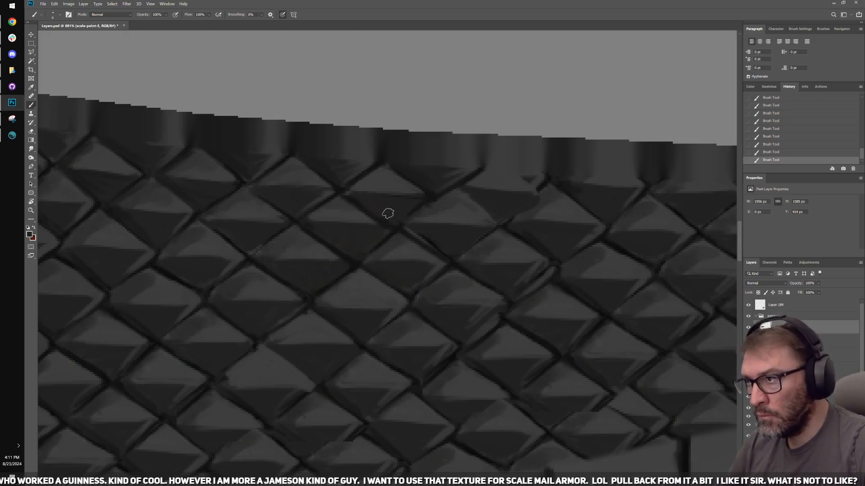
{"action": "left_click_drag", "start_coordinate": [445, 269], "coordinate": [402, 269]}
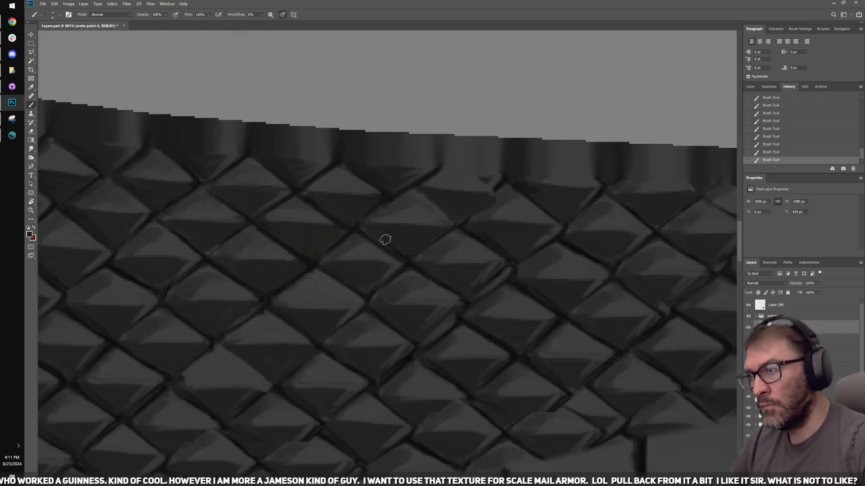
{"action": "left_click_drag", "start_coordinate": [461, 334], "coordinate": [427, 256]}
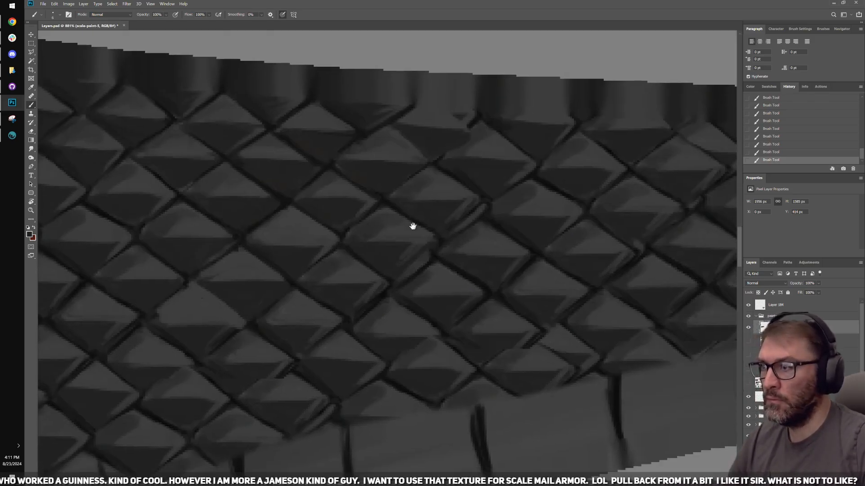
{"action": "left_click_drag", "start_coordinate": [413, 225], "coordinate": [455, 238]}
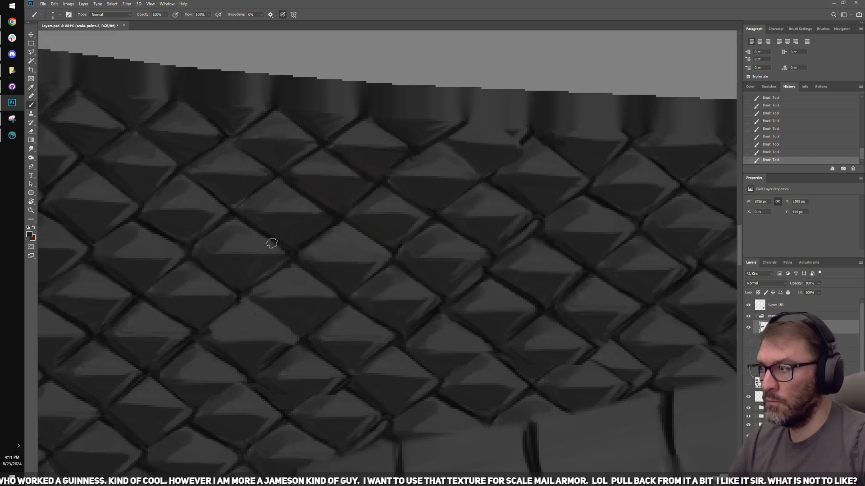
{"action": "scroll", "coordinate": [411, 176], "scroll_direction": "down", "scroll_amount": 3, "text": "alt"}
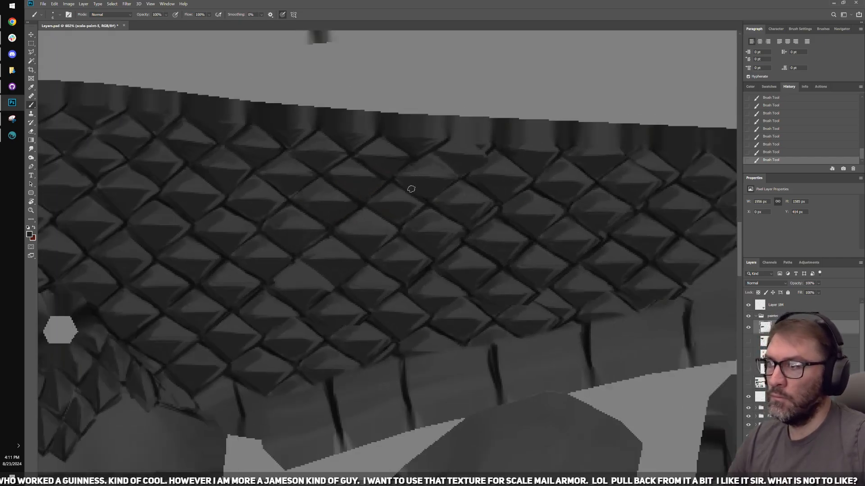
Step: Sample the scale shade near the upper edge of the tail texture and save Layers.psd
{"action": "scroll", "coordinate": [408, 298], "scroll_direction": "up", "scroll_amount": 2, "text": "alt"}
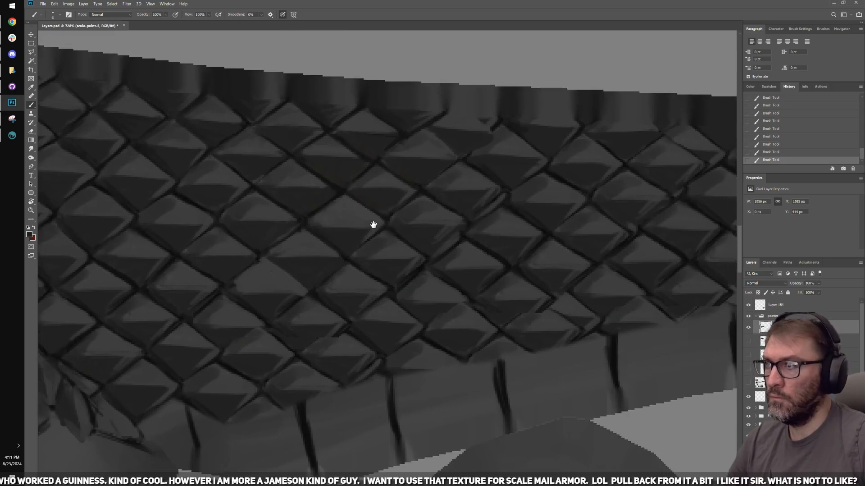
{"action": "left_click_drag", "start_coordinate": [373, 224], "coordinate": [335, 256]}
{"action": "scroll", "coordinate": [380, 235], "scroll_direction": "up", "scroll_amount": 4, "text": "alt"}
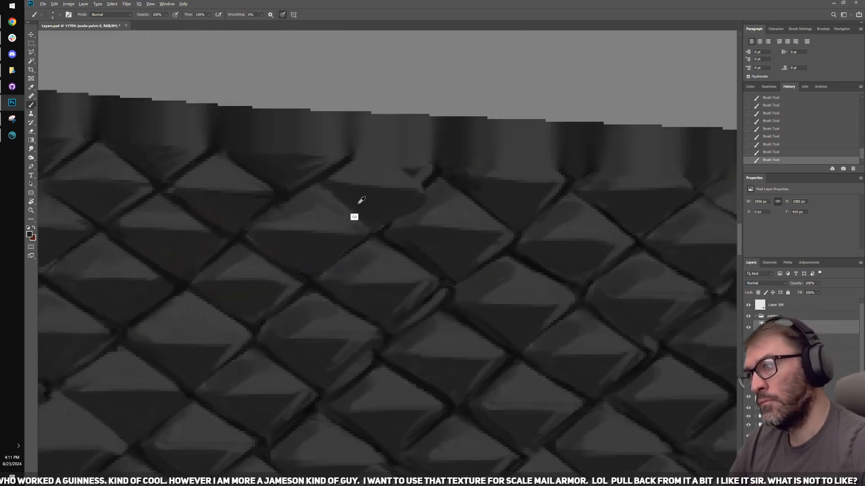
{"action": "left_click", "coordinate": [361, 200], "text": "alt"}
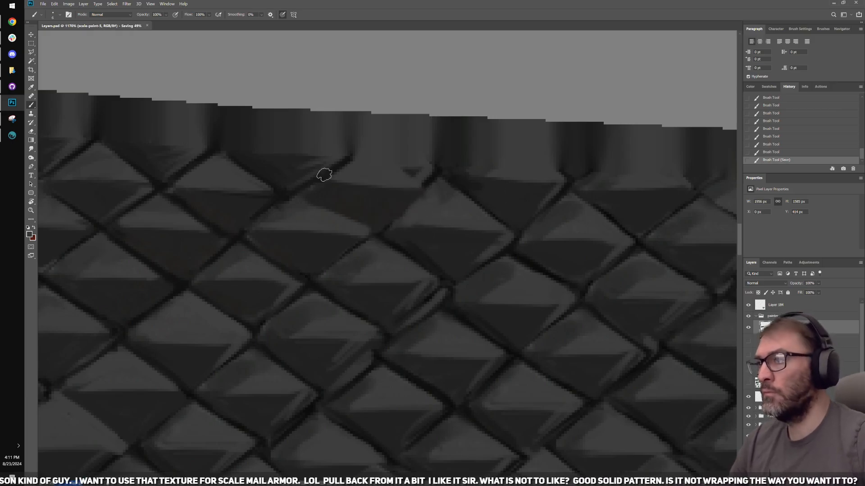
Step: Switch to 3D-Coat and examine how the painted scales wrap around the drake's tail from the side
{"action": "left_click", "coordinate": [12, 136]}
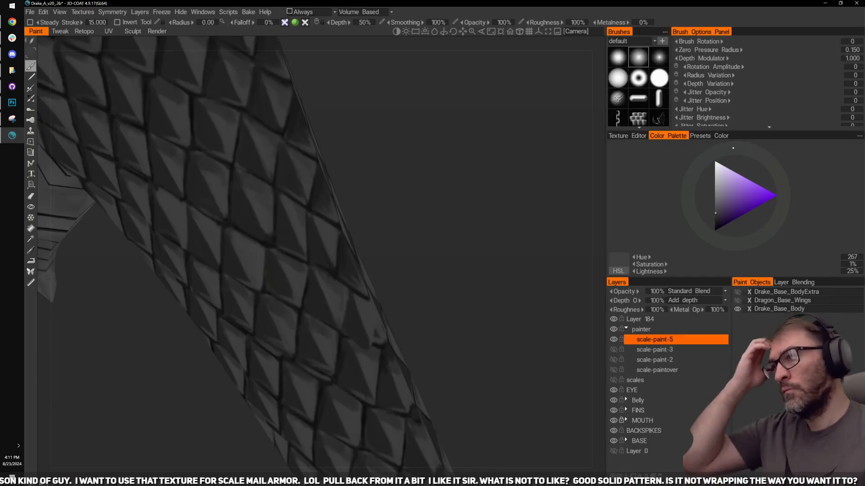
{"action": "left_click_drag", "start_coordinate": [452, 214], "coordinate": [448, 279]}
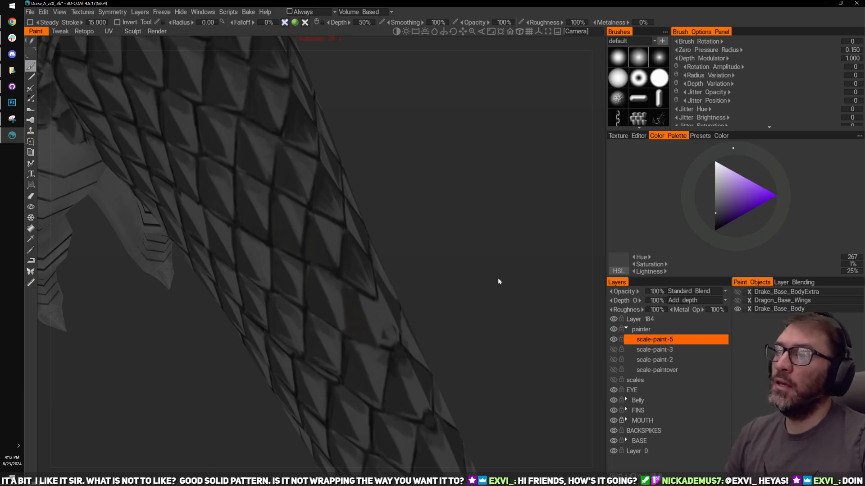
{"action": "right_click_drag", "start_coordinate": [499, 282], "coordinate": [431, 201]}
{"action": "left_click_drag", "start_coordinate": [431, 201], "coordinate": [486, 234], "text": "shift"}
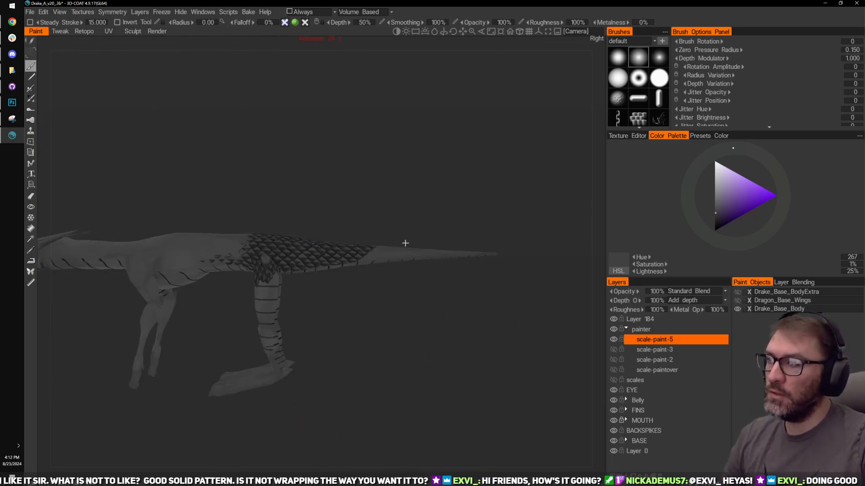
{"action": "right_click_drag", "start_coordinate": [487, 235], "coordinate": [451, 145]}
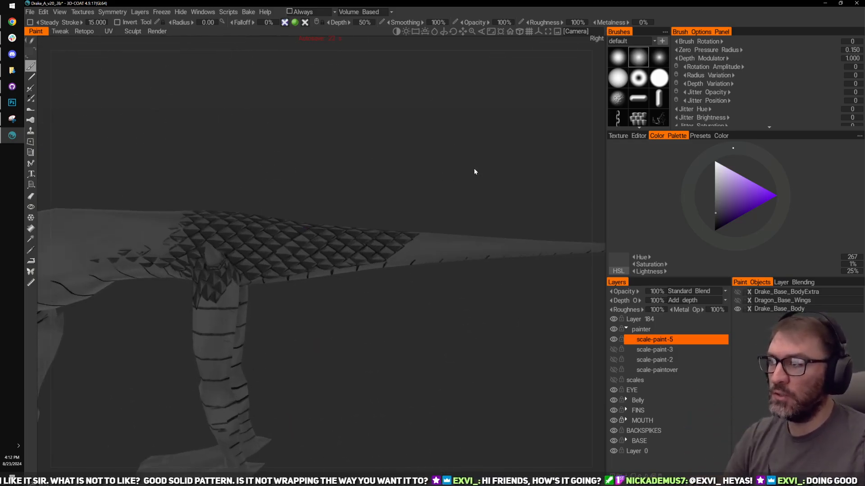
{"action": "left_click_drag", "start_coordinate": [474, 171], "coordinate": [456, 182]}
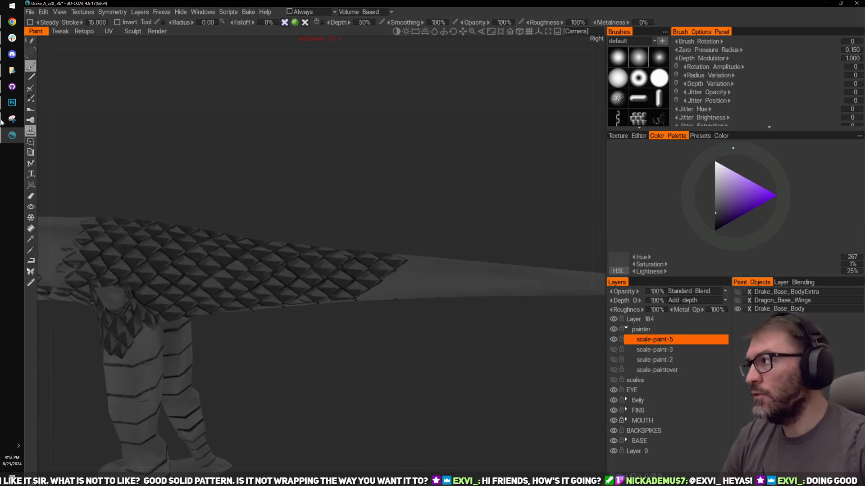
Step: Switch to Photoshop and compare the flat scale texture along the whole tail piece
{"action": "left_click", "coordinate": [12, 102]}
{"action": "scroll", "coordinate": [393, 184], "scroll_direction": "down", "scroll_amount": 5, "text": "alt"}
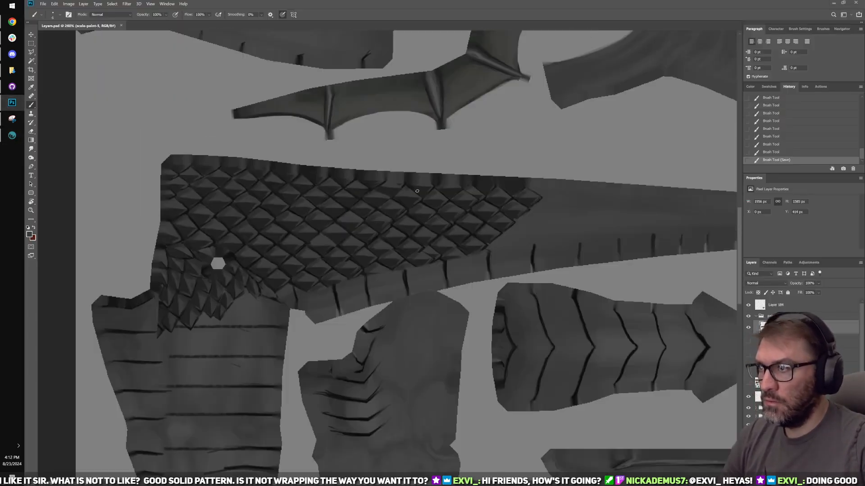
{"action": "scroll", "coordinate": [394, 181], "scroll_direction": "up", "scroll_amount": 4, "text": "alt"}
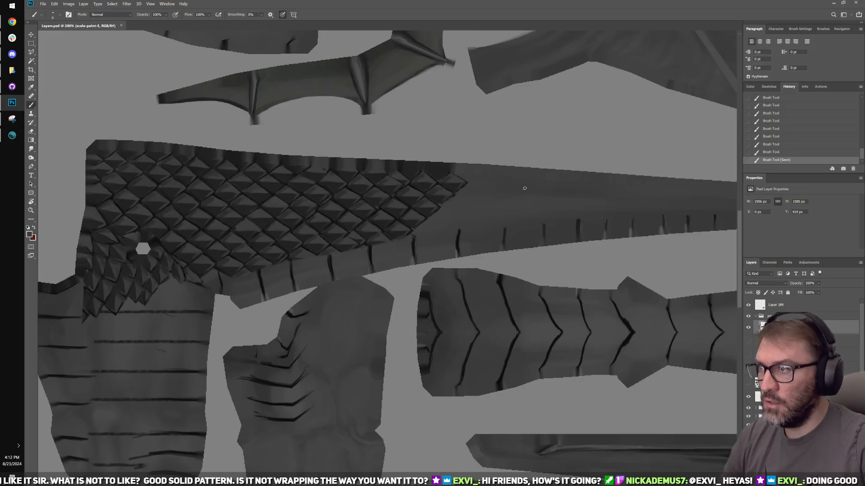
Step: Switch to 3D-Coat and examine the scales along the tail's top centreline down to where the pattern ends
{"action": "key", "text": "alt+Tab"}
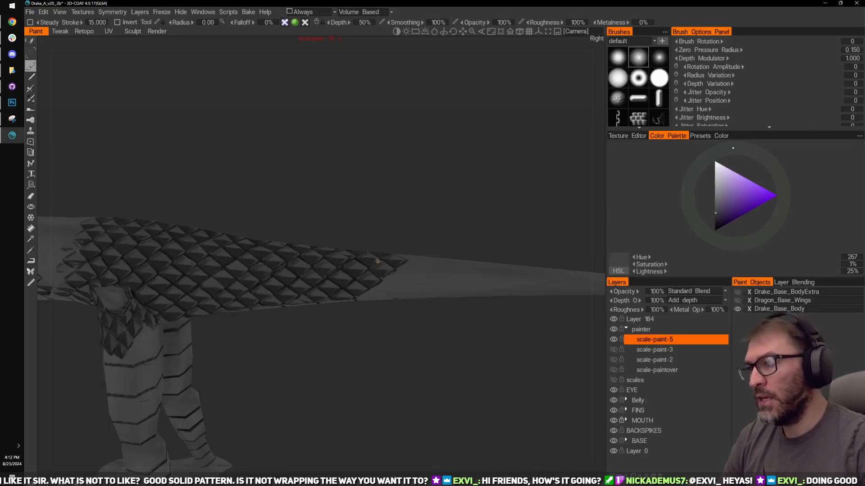
{"action": "right_click_drag", "start_coordinate": [377, 192], "coordinate": [439, 185]}
{"action": "left_click_drag", "start_coordinate": [439, 184], "coordinate": [460, 303]}
{"action": "right_click_drag", "start_coordinate": [460, 304], "coordinate": [436, 261]}
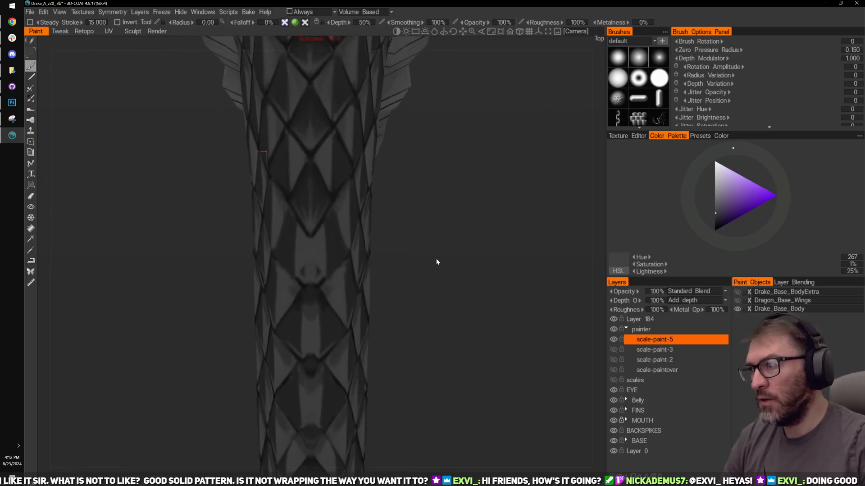
{"action": "middle_click_drag", "start_coordinate": [436, 261], "coordinate": [461, 238]}
{"action": "middle_click_drag", "start_coordinate": [431, 318], "coordinate": [454, 218]}
{"action": "left_click_drag", "start_coordinate": [335, 228], "coordinate": [359, 251]}
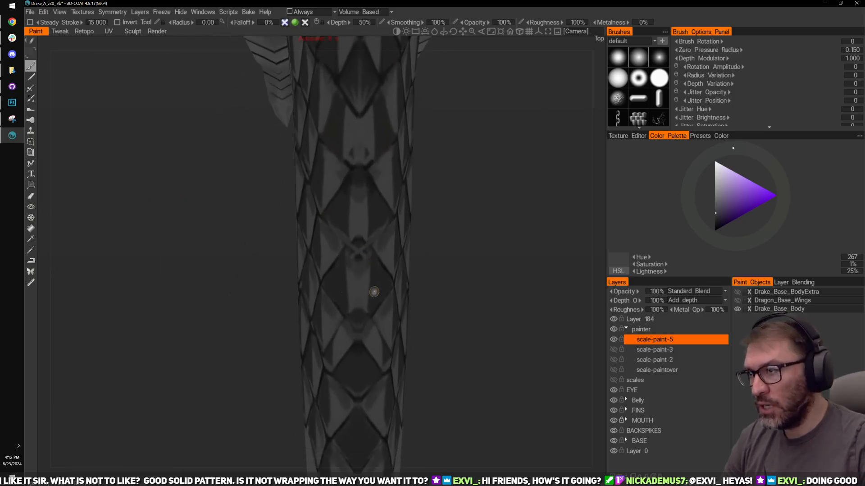
{"action": "middle_click_drag", "start_coordinate": [416, 385], "coordinate": [409, 264]}
{"action": "key", "text": "ctrl+z"}
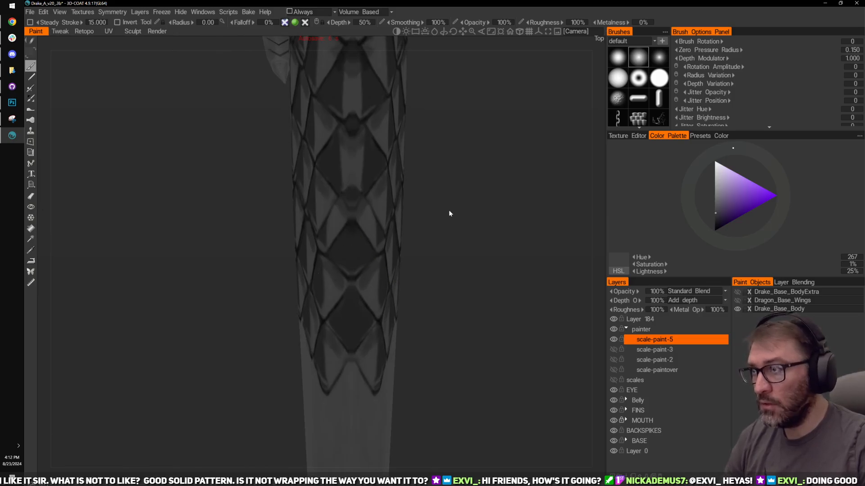
Step: Inspect the scale rows on top of the body between the hips from above
{"action": "right_click_drag", "start_coordinate": [451, 213], "coordinate": [342, 342]}
{"action": "right_click_drag", "start_coordinate": [460, 264], "coordinate": [455, 236]}
{"action": "middle_click_drag", "start_coordinate": [455, 236], "coordinate": [447, 394]}
{"action": "right_click_drag", "start_coordinate": [445, 391], "coordinate": [499, 297]}
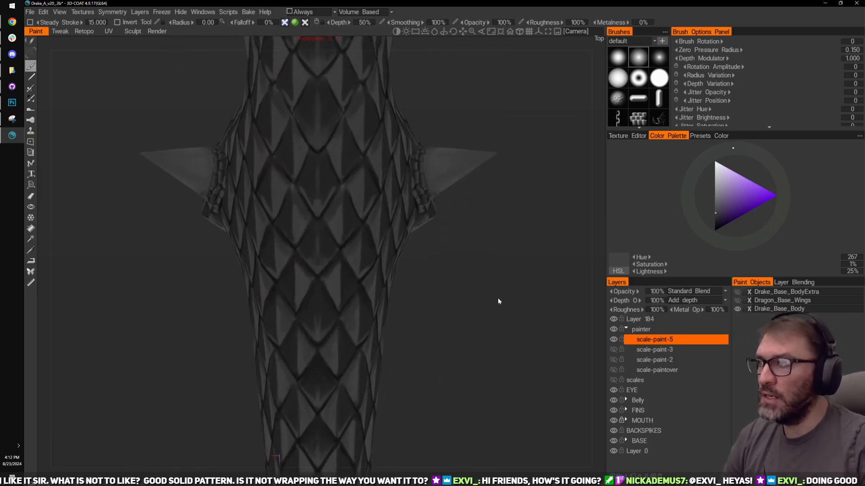
{"action": "middle_click_drag", "start_coordinate": [498, 298], "coordinate": [497, 309]}
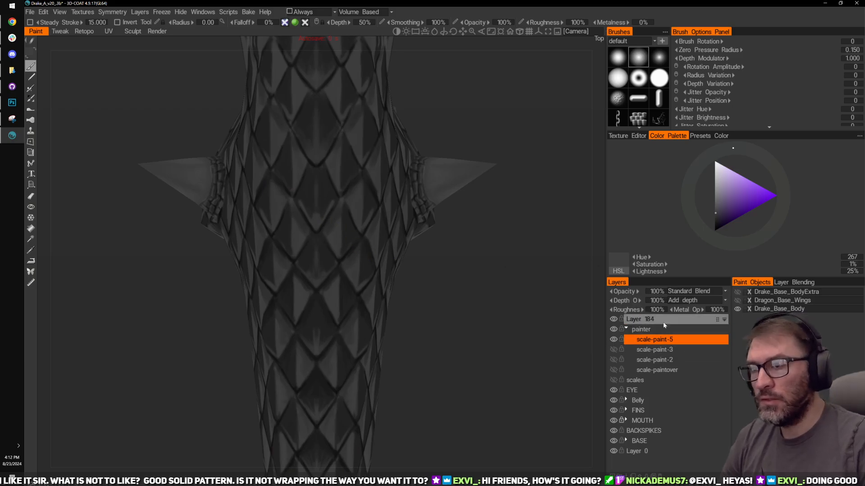
Step: Add a new layer above Layer 184 and set the paint color to red with hue 346, saturation 100% and lightness 85%
{"action": "left_click", "coordinate": [625, 477]}
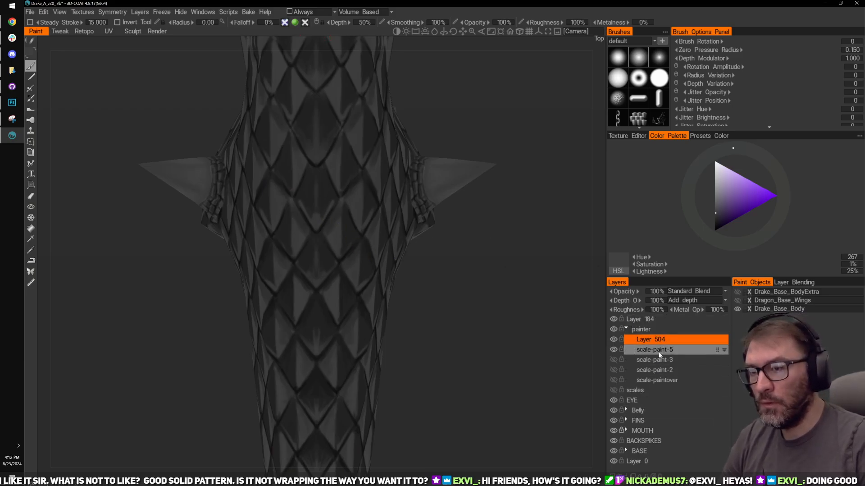
{"action": "key", "text": "ctrl+z"}
{"action": "left_click", "coordinate": [653, 320]}
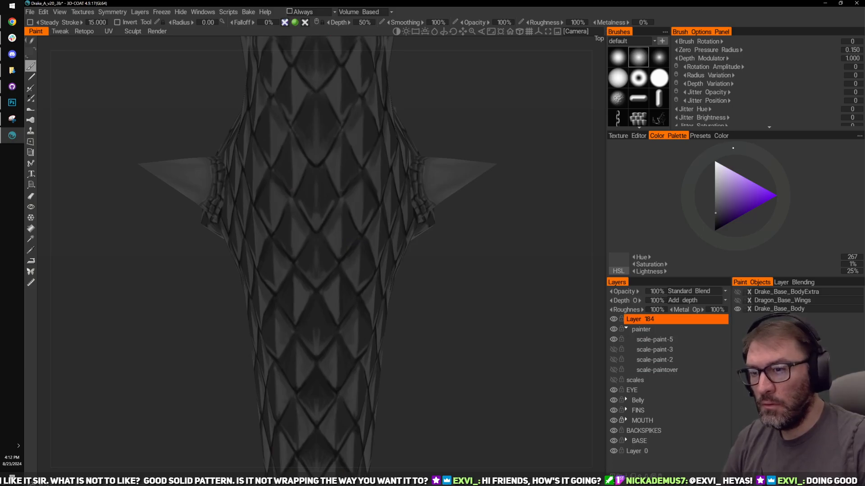
{"action": "left_click", "coordinate": [613, 475]}
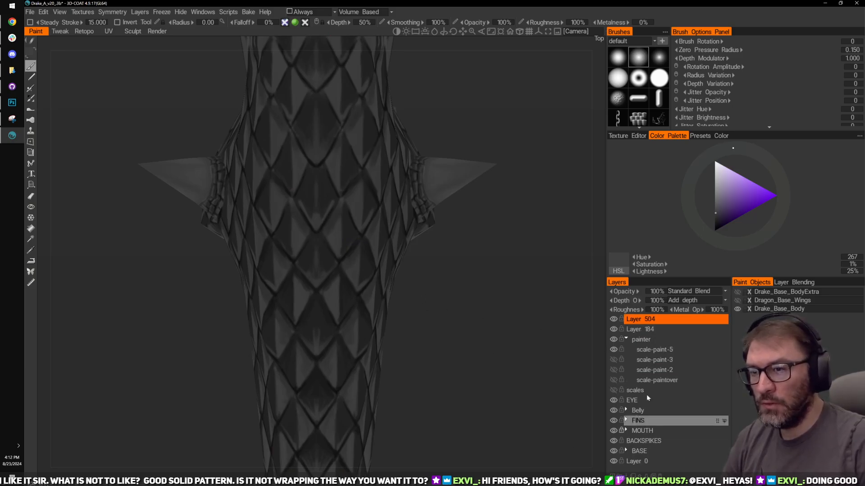
{"action": "left_click", "coordinate": [768, 200]}
{"action": "left_click", "coordinate": [783, 185]}
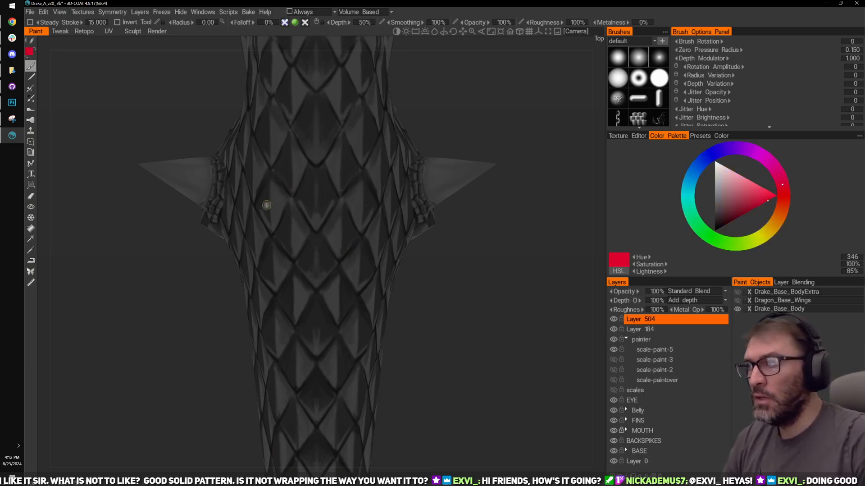
Step: Outline the diamond scales along the top centre row and their side neighbours in red, from the hips down the tail
{"action": "left_click_drag", "start_coordinate": [341, 200], "coordinate": [290, 204]}
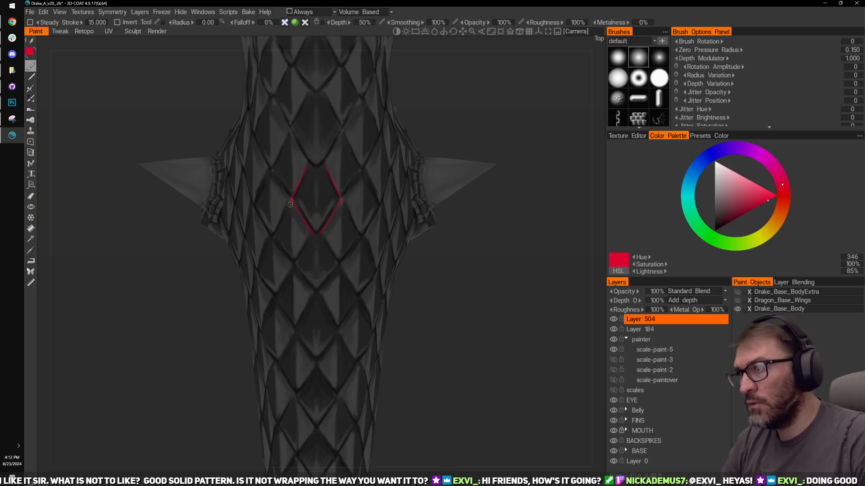
{"action": "left_click_drag", "start_coordinate": [297, 137], "coordinate": [327, 138]}
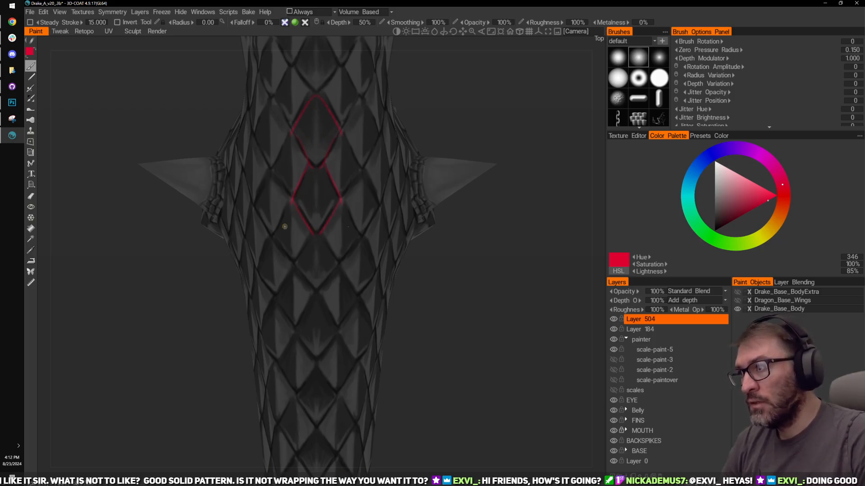
{"action": "middle_click_drag", "start_coordinate": [309, 299], "coordinate": [315, 230]}
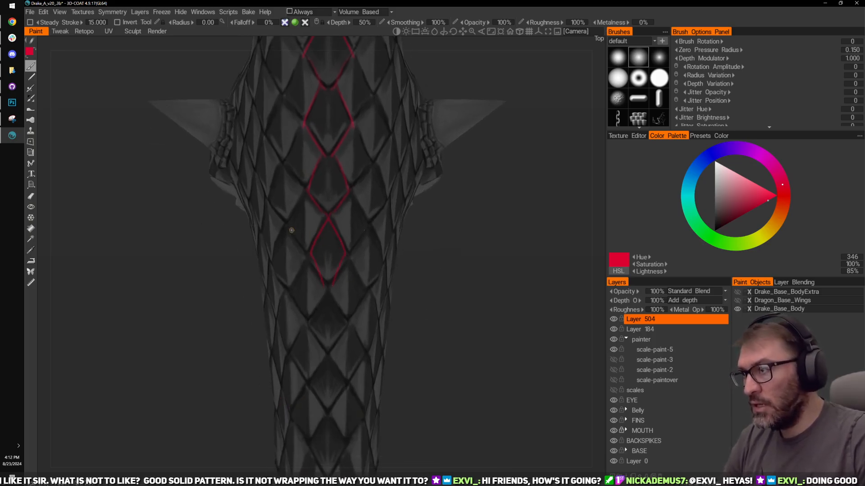
{"action": "left_click_drag", "start_coordinate": [292, 230], "coordinate": [315, 194], "text": "alt"}
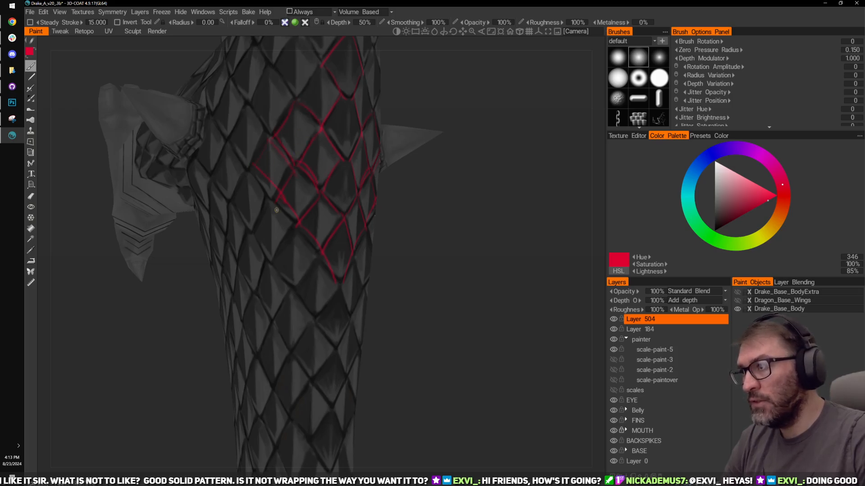
{"action": "left_click_drag", "start_coordinate": [439, 267], "coordinate": [406, 214], "text": "alt"}
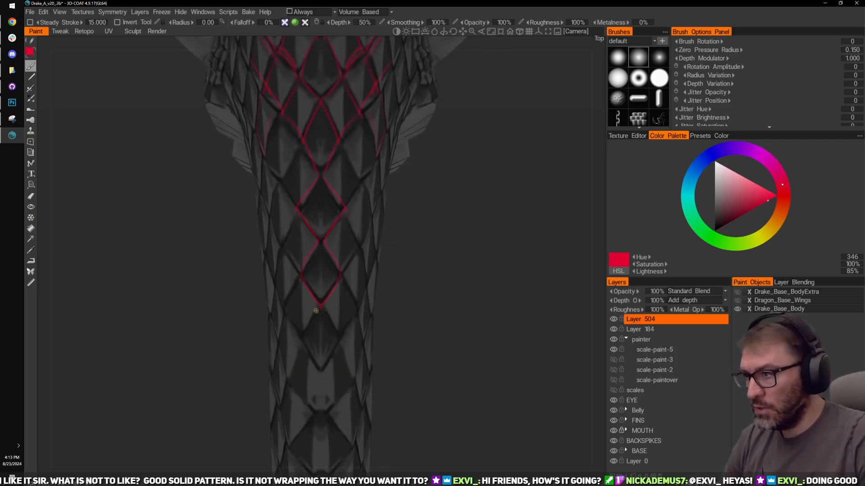
Step: Try outlining the scales around the malformed centre scale further down the tail and filling that scale with red
{"action": "left_click_drag", "start_coordinate": [304, 347], "coordinate": [354, 239], "text": "alt"}
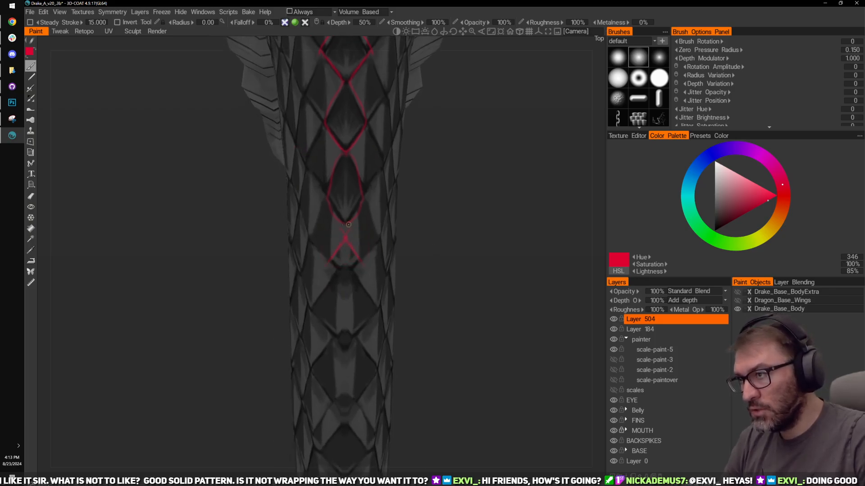
{"action": "left_click_drag", "start_coordinate": [430, 221], "coordinate": [323, 231], "text": "alt"}
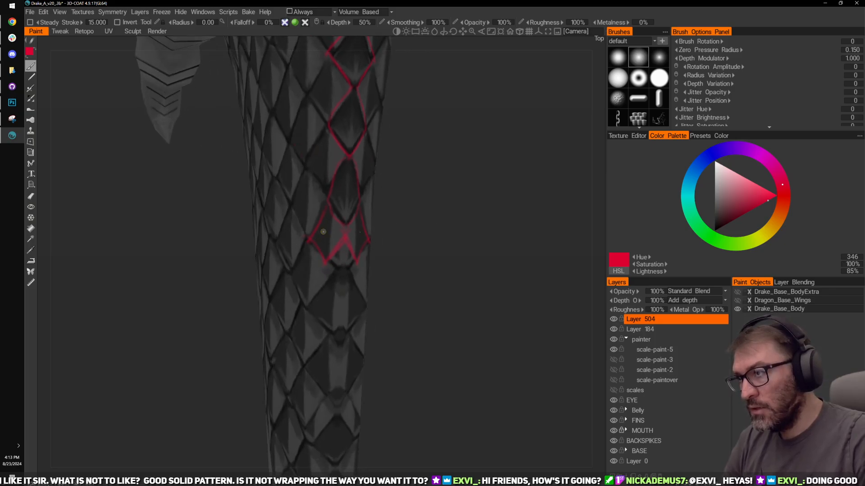
{"action": "left_click_drag", "start_coordinate": [310, 302], "coordinate": [332, 273], "text": "alt"}
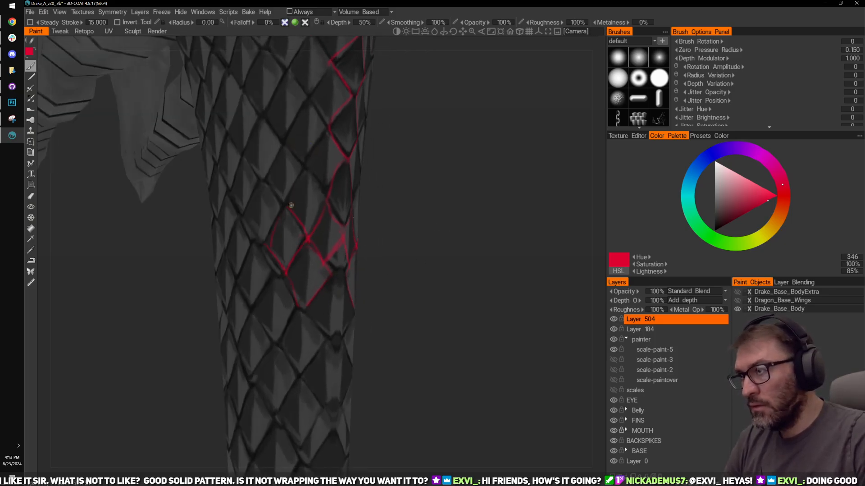
{"action": "left_click_drag", "start_coordinate": [332, 184], "coordinate": [357, 261], "text": "alt"}
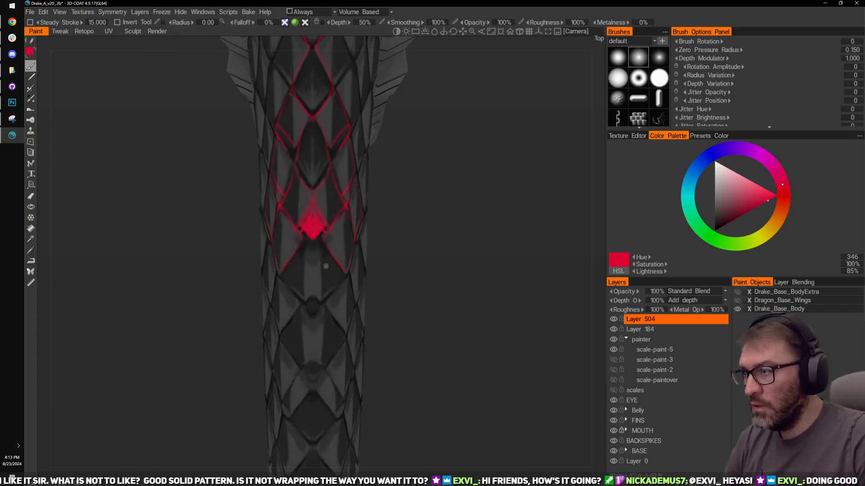
{"action": "middle_click_drag", "start_coordinate": [381, 325], "coordinate": [400, 267]}
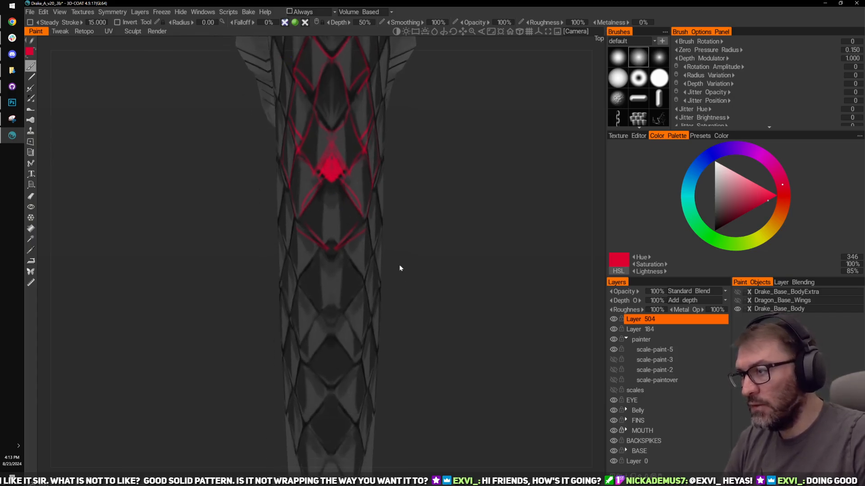
Step: Undo the last outline strokes and try tracing the next dark centre scale below in red with a line down its middle
{"action": "key", "text": "ctrl+z"}
{"action": "key", "text": "ctrl+z"}
{"action": "key", "text": "ctrl+z"}
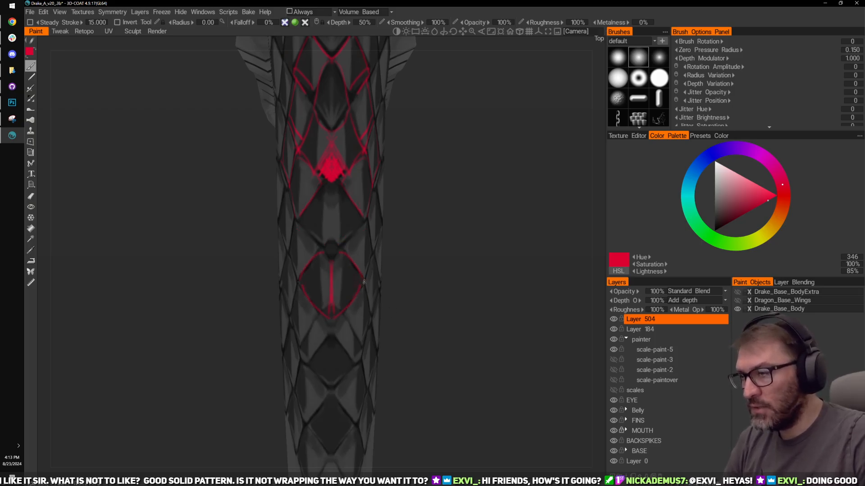
{"action": "left_click_drag", "start_coordinate": [406, 280], "coordinate": [382, 274]}
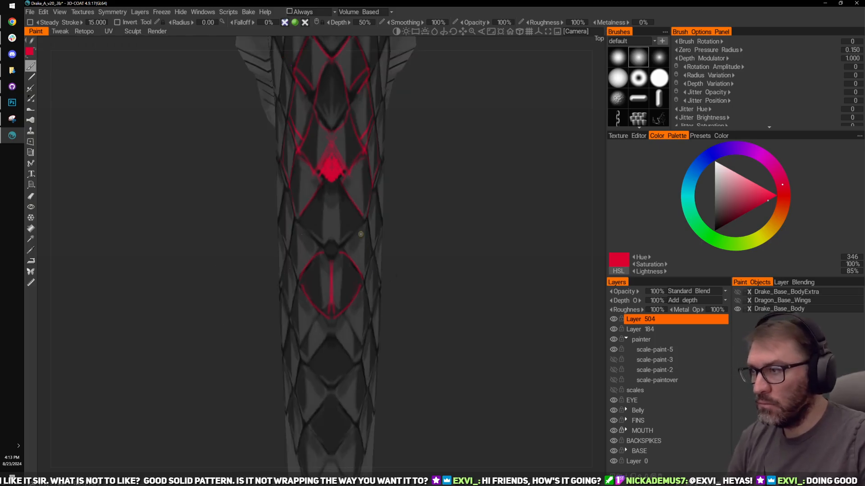
{"action": "mouse_move", "coordinate": [523, 228]}
{"action": "left_mouse_down", "text": "shift"}
{"action": "mouse_move", "coordinate": [525, 251]}
{"action": "mouse_move", "coordinate": [442, 263]}
{"action": "left_mouse_up", "text": "shift"}
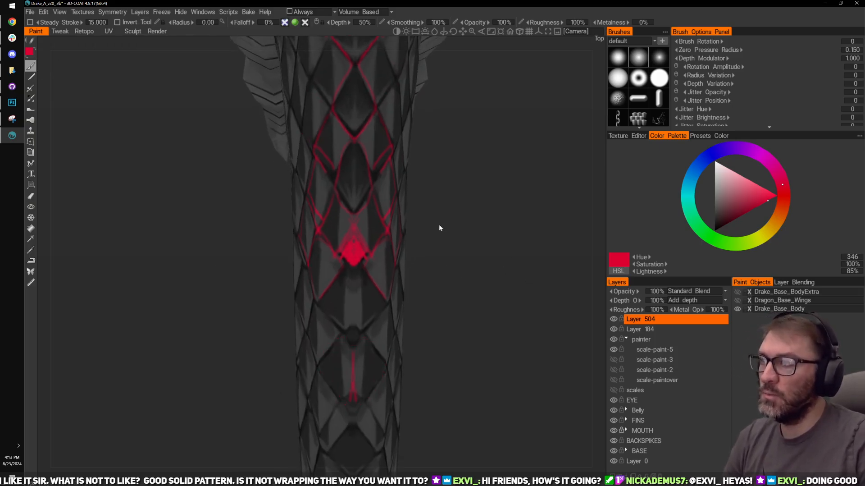
Step: Undo the red strokes on and around the malformed scales, back to the centre diamonds just below the hips
{"action": "key", "text": "ctrl+z"}
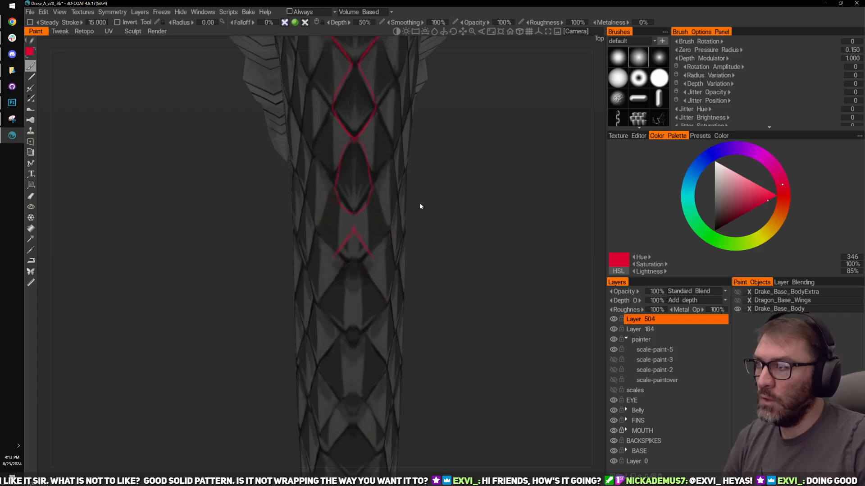
{"action": "key", "text": "ctrl+z"}
{"action": "key", "text": "ctrl+z"}
{"action": "key", "text": "ctrl+z"}
{"action": "left_click_drag", "start_coordinate": [442, 176], "coordinate": [429, 213]}
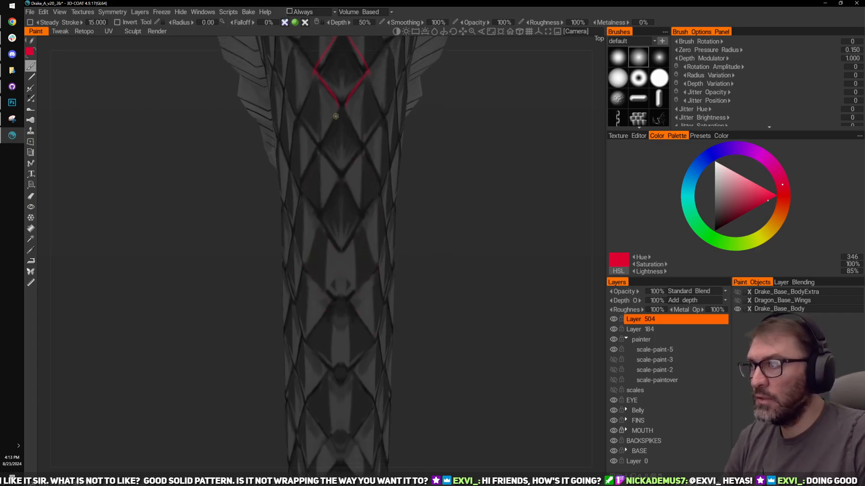
Step: Outline the top centre scales further down the tail in red and fill the malformed centre scale below them
{"action": "left_click_drag", "start_coordinate": [317, 144], "coordinate": [337, 172]}
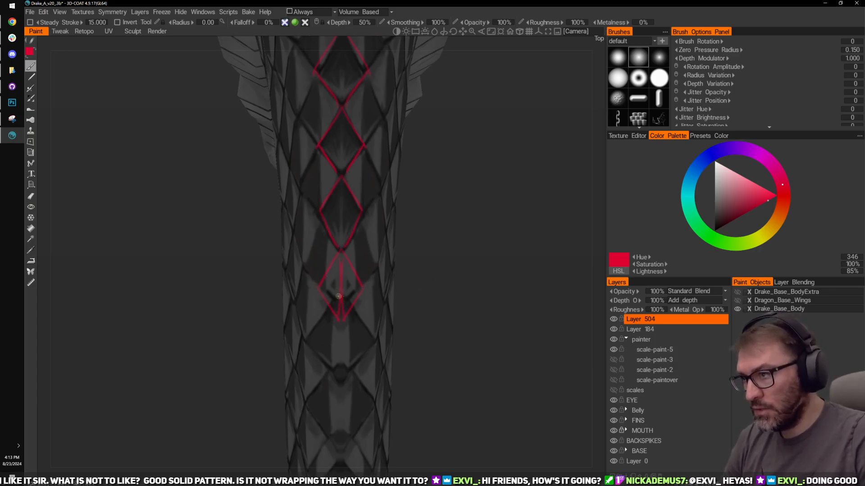
{"action": "key", "text": "ctrl+z"}
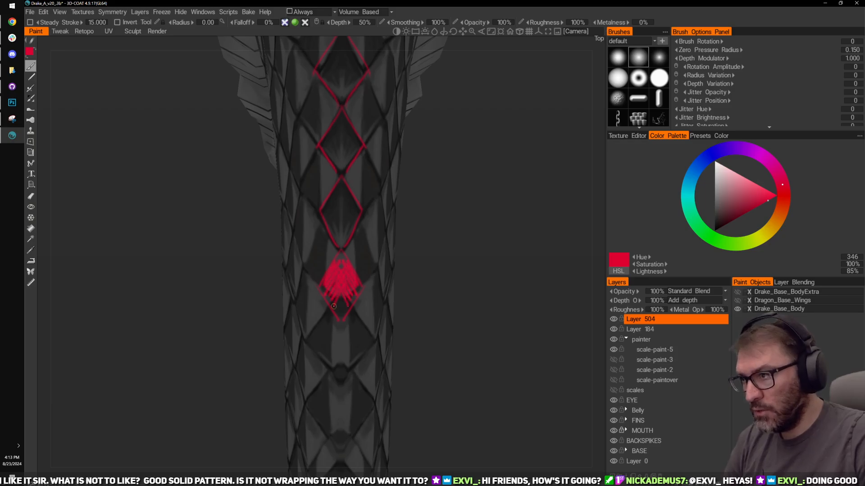
{"action": "mouse_move", "coordinate": [333, 306]}
{"action": "middle_mouse_down"}
{"action": "mouse_move", "coordinate": [431, 273]}
{"action": "mouse_move", "coordinate": [323, 261]}
{"action": "middle_mouse_up"}
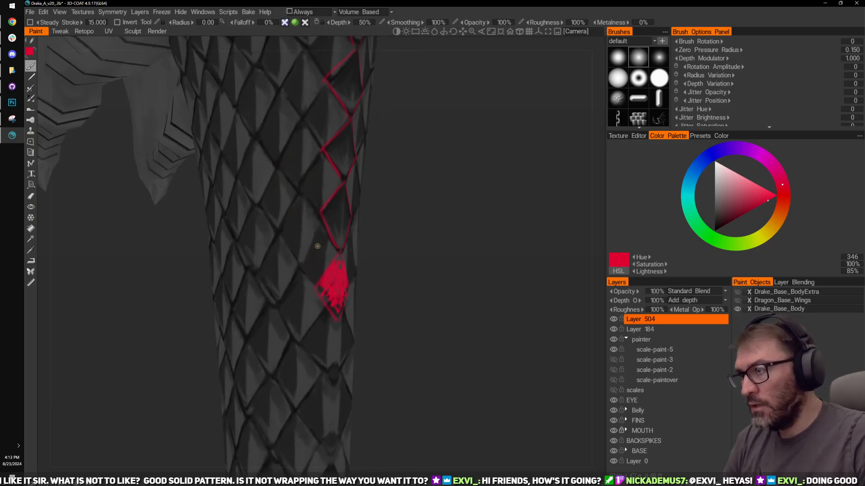
{"action": "middle_click_drag", "start_coordinate": [397, 316], "coordinate": [317, 310]}
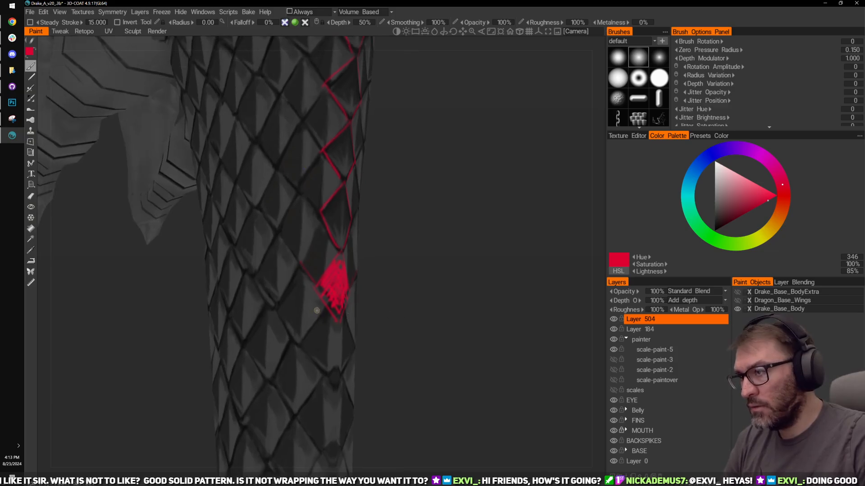
{"action": "middle_click_drag", "start_coordinate": [384, 305], "coordinate": [309, 289]}
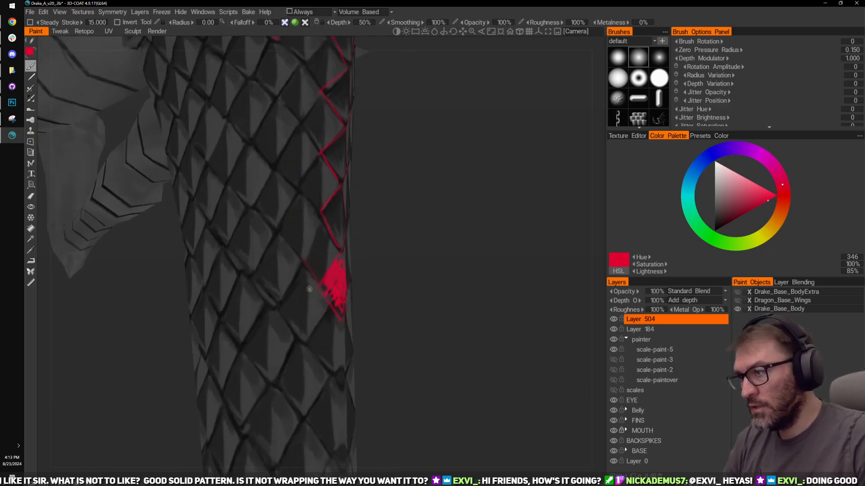
Step: Outline in red the side scales adjoining the filled centre scale on the tail
{"action": "mouse_move", "coordinate": [306, 271]}
{"action": "left_mouse_down"}
{"action": "mouse_move", "coordinate": [279, 308]}
{"action": "mouse_move", "coordinate": [310, 274]}
{"action": "left_mouse_up"}
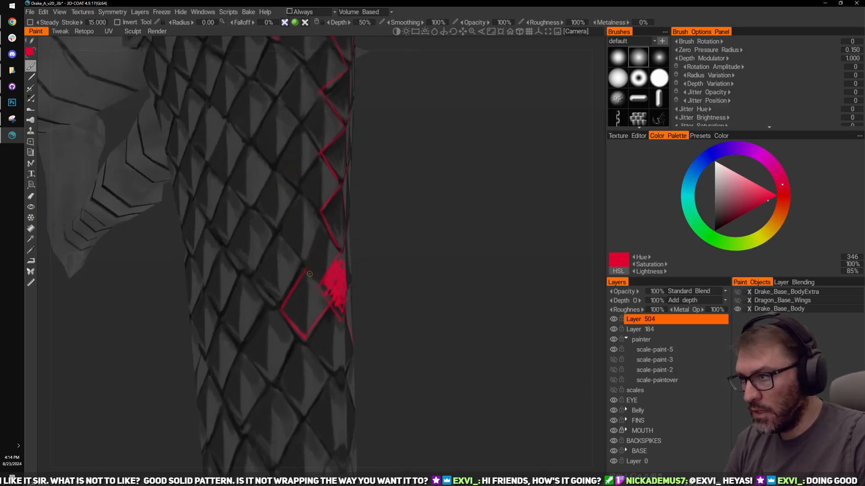
{"action": "left_click_drag", "start_coordinate": [421, 308], "coordinate": [376, 304]}
{"action": "left_click_drag", "start_coordinate": [327, 278], "coordinate": [393, 287]}
{"action": "left_click_drag", "start_coordinate": [285, 288], "coordinate": [301, 266]}
{"action": "left_click_drag", "start_coordinate": [283, 244], "coordinate": [300, 262]}
{"action": "left_click_drag", "start_coordinate": [285, 239], "coordinate": [258, 277]}
{"action": "mouse_move", "coordinate": [428, 228]}
{"action": "left_mouse_down"}
{"action": "mouse_move", "coordinate": [419, 251]}
{"action": "mouse_move", "coordinate": [441, 243]}
{"action": "mouse_move", "coordinate": [415, 246]}
{"action": "left_mouse_up"}
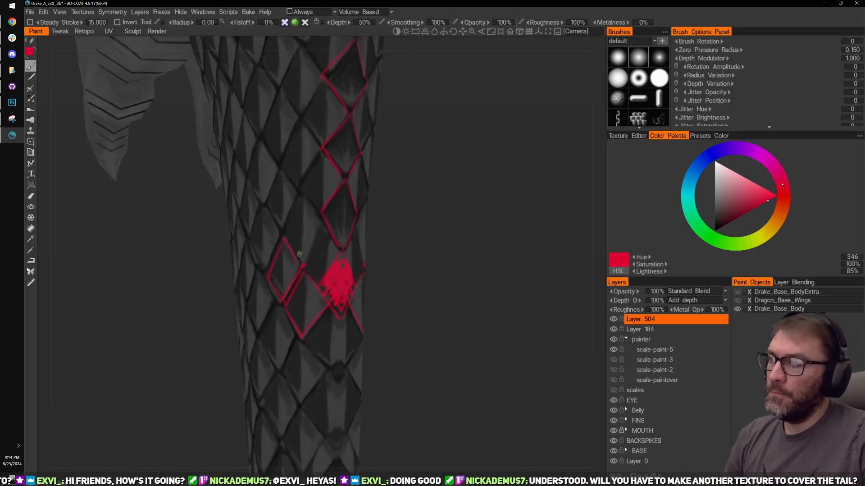
{"action": "mouse_move", "coordinate": [323, 265]}
{"action": "left_mouse_down"}
{"action": "mouse_move", "coordinate": [444, 269]}
{"action": "mouse_move", "coordinate": [461, 248]}
{"action": "mouse_move", "coordinate": [414, 236]}
{"action": "mouse_move", "coordinate": [391, 241]}
{"action": "mouse_move", "coordinate": [431, 257]}
{"action": "mouse_move", "coordinate": [412, 238]}
{"action": "mouse_move", "coordinate": [480, 227]}
{"action": "mouse_move", "coordinate": [419, 216]}
{"action": "mouse_move", "coordinate": [491, 206]}
{"action": "mouse_move", "coordinate": [407, 239]}
{"action": "mouse_move", "coordinate": [464, 215]}
{"action": "mouse_move", "coordinate": [448, 224]}
{"action": "mouse_move", "coordinate": [439, 212]}
{"action": "left_mouse_up"}
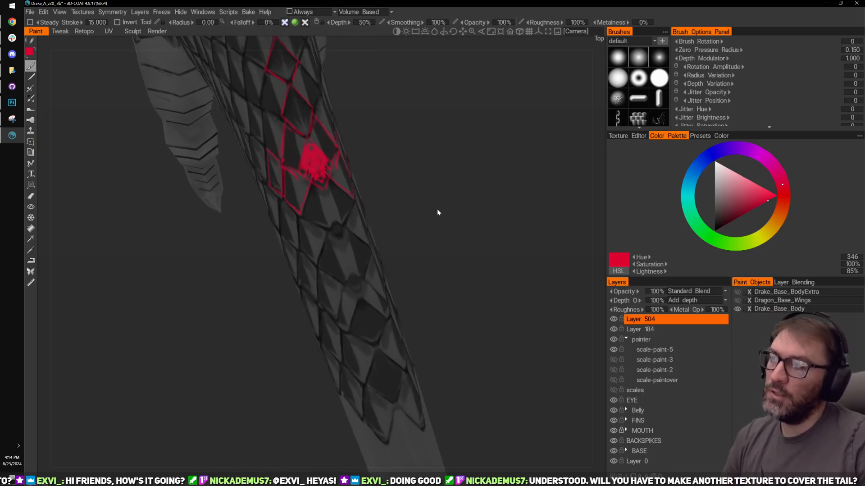
Step: Switch to Photoshop and examine the tail scale pattern along the upper seam of the texture
{"action": "left_click", "coordinate": [13, 102]}
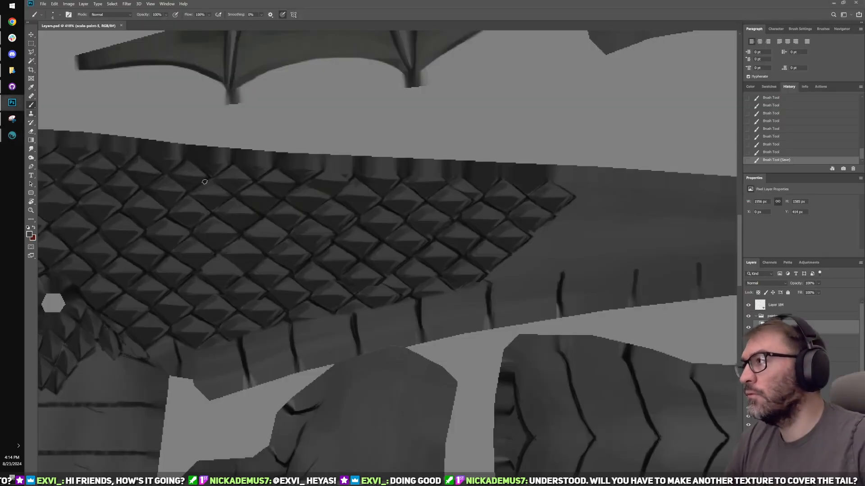
{"action": "scroll", "coordinate": [382, 226], "scroll_direction": "down", "scroll_amount": 1, "text": "alt"}
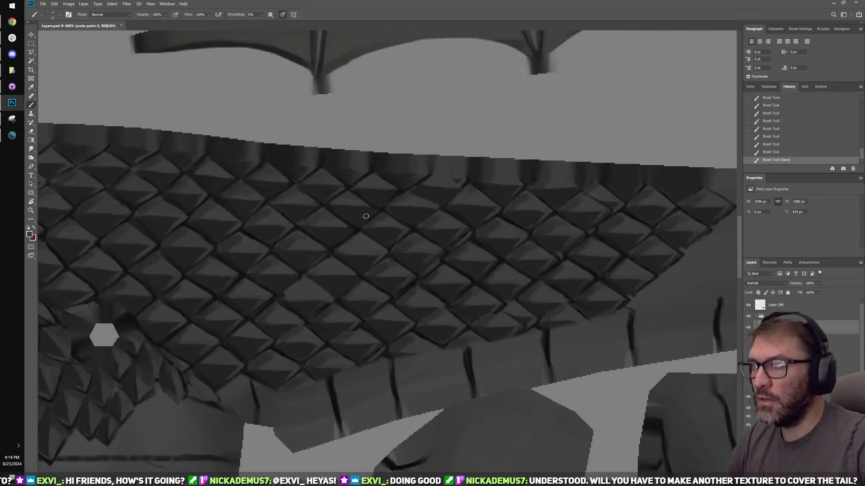
{"action": "scroll", "coordinate": [502, 226], "scroll_direction": "down", "scroll_amount": 1, "text": "alt"}
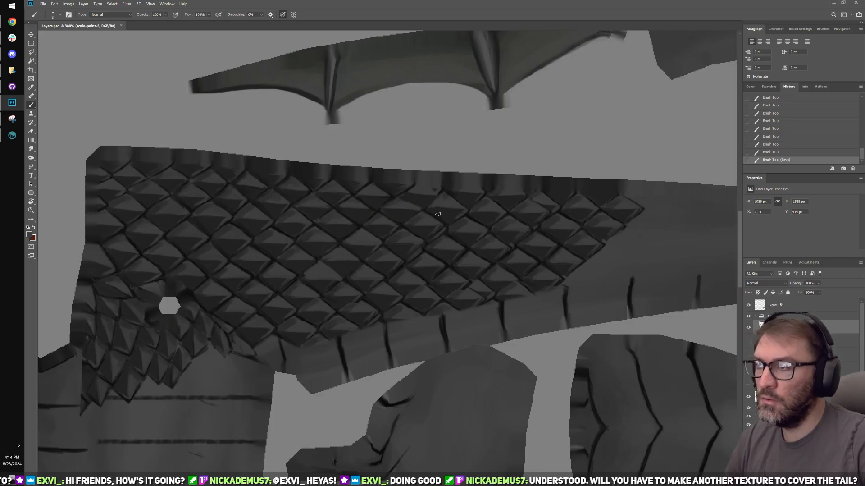
{"action": "scroll", "coordinate": [341, 228], "scroll_direction": "up", "scroll_amount": 1, "text": "alt"}
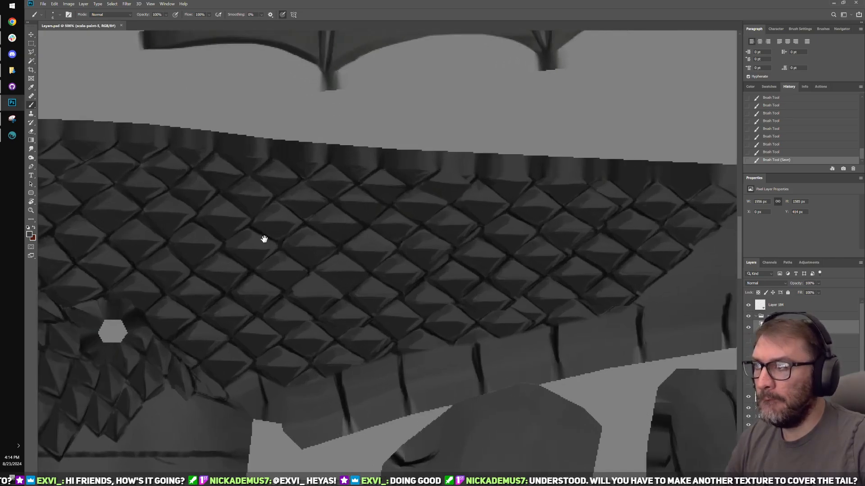
{"action": "scroll", "coordinate": [263, 237], "scroll_direction": "up", "scroll_amount": 1, "text": "alt"}
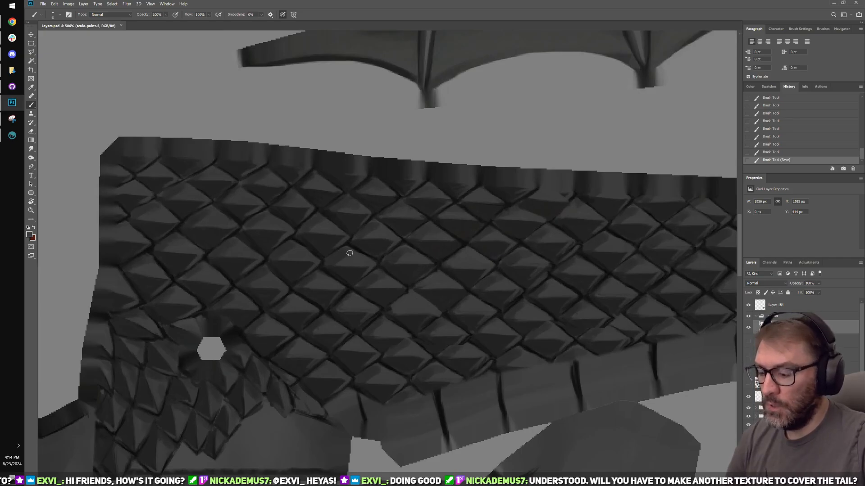
{"action": "key", "text": "v"}
{"action": "key", "text": "m"}
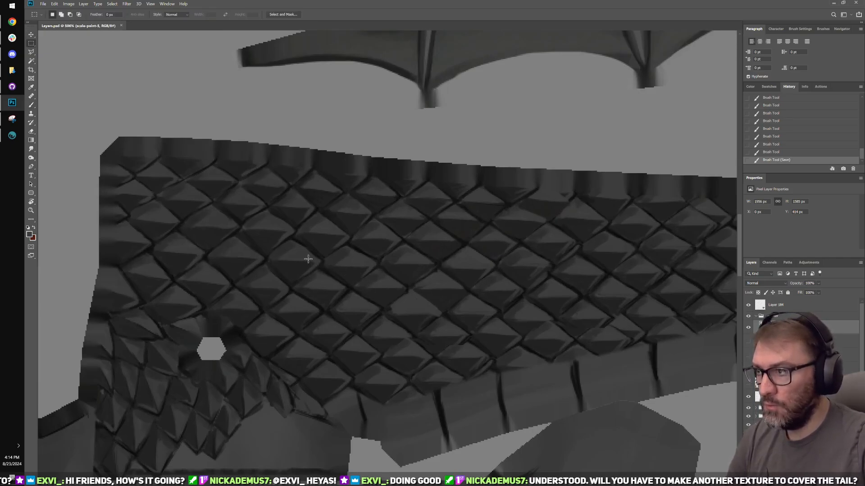
{"action": "left_click_drag", "start_coordinate": [307, 226], "coordinate": [458, 340]}
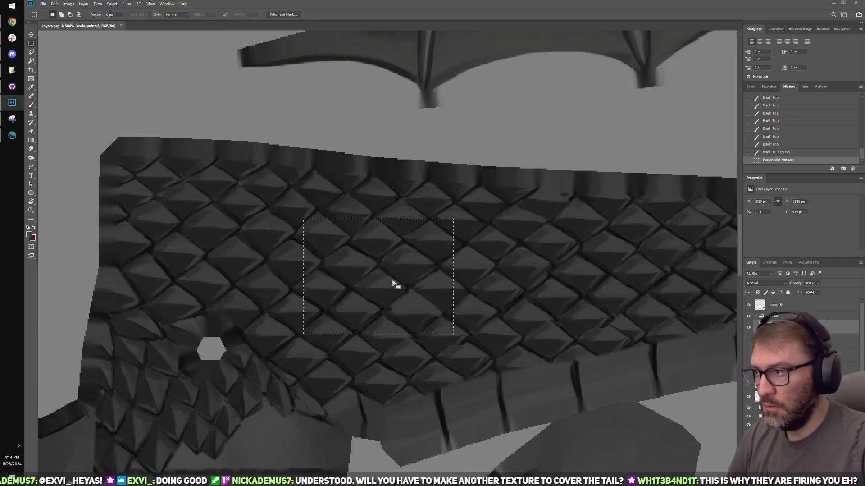
{"action": "mouse_move", "coordinate": [393, 280]}
{"action": "left_mouse_down"}
{"action": "mouse_move", "coordinate": [329, 266]}
{"action": "mouse_move", "coordinate": [405, 274]}
{"action": "mouse_move", "coordinate": [399, 270]}
{"action": "left_mouse_up"}
{"action": "key", "text": "ctrl+d"}
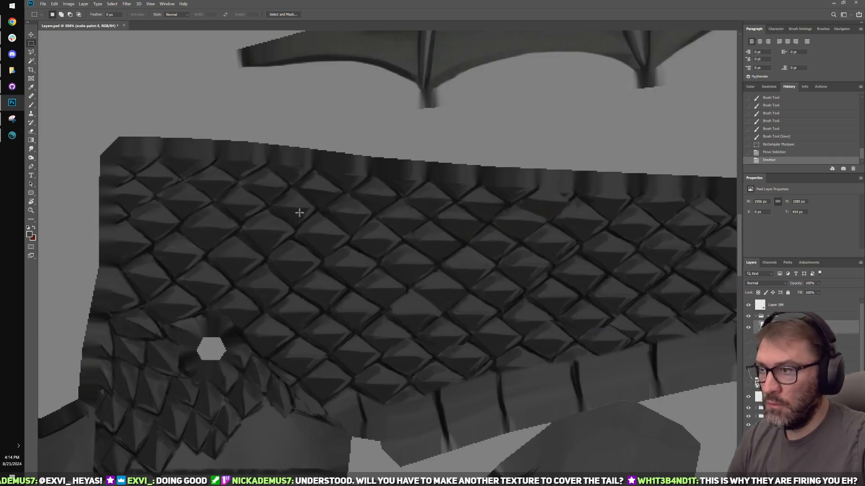
{"action": "left_click_drag", "start_coordinate": [300, 212], "coordinate": [547, 333]}
{"action": "key", "text": "ctrl+d"}
Step: Show the hidden layer that holds the body scales and make it the active layer
{"action": "left_click_drag", "start_coordinate": [236, 255], "coordinate": [342, 262]}
{"action": "left_click_drag", "start_coordinate": [477, 367], "coordinate": [407, 367], "text": "ctrl"}
{"action": "left_click_drag", "start_coordinate": [506, 110], "coordinate": [359, 213]}
{"action": "left_click", "coordinate": [748, 354]}
{"action": "scroll", "coordinate": [383, 275], "scroll_direction": "up", "scroll_amount": 1, "text": "alt"}
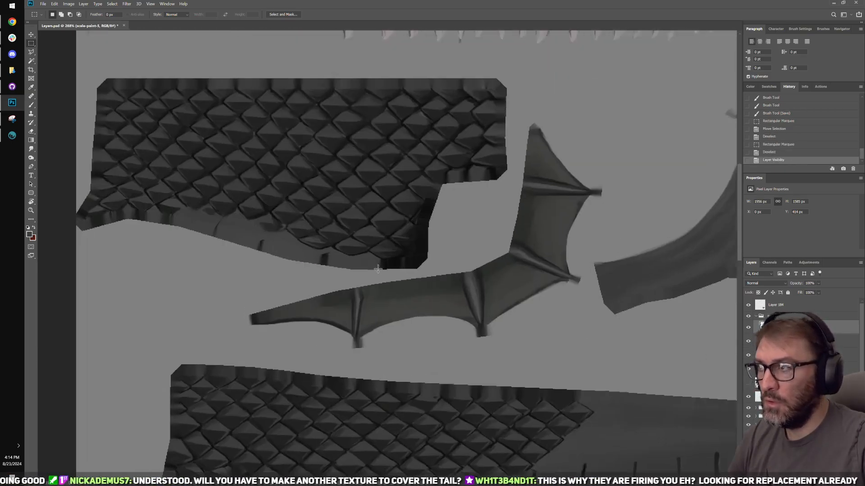
{"action": "left_click_drag", "start_coordinate": [283, 166], "coordinate": [400, 265]}
{"action": "scroll", "coordinate": [400, 265], "scroll_direction": "up", "scroll_amount": 2, "text": "alt"}
{"action": "key", "text": "v"}
{"action": "scroll", "coordinate": [406, 248], "scroll_direction": "up", "scroll_amount": 2, "text": "alt"}
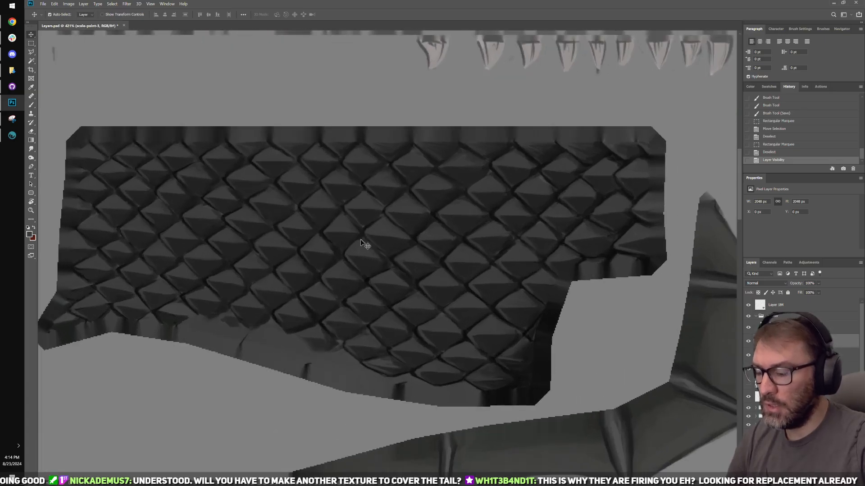
Step: Select a rectangular block of scales on the body piece with the marquee and paste a copy in place on a new layer
{"action": "key", "text": "m"}
{"action": "left_click_drag", "start_coordinate": [249, 156], "coordinate": [479, 284]}
{"action": "left_click_drag", "start_coordinate": [414, 243], "coordinate": [289, 246]}
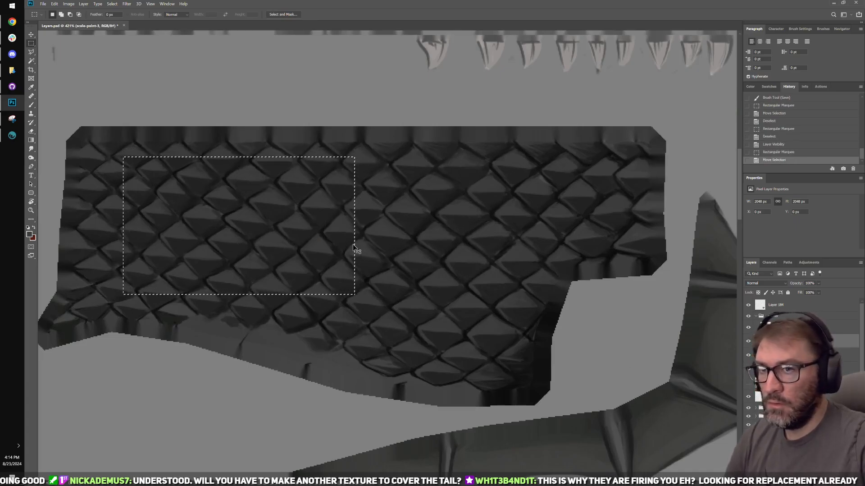
{"action": "key", "text": "ctrl+c"}
{"action": "key", "text": "ctrl+shift+v"}
Step: Move the copied scale patch onto the tail piece and place its layer at the top of the painter group
{"action": "key", "text": "v"}
{"action": "left_click_drag", "start_coordinate": [275, 214], "coordinate": [329, 349]}
{"action": "left_click_drag", "start_coordinate": [391, 372], "coordinate": [408, 375]}
{"action": "left_click_drag", "start_coordinate": [425, 346], "coordinate": [392, 269]}
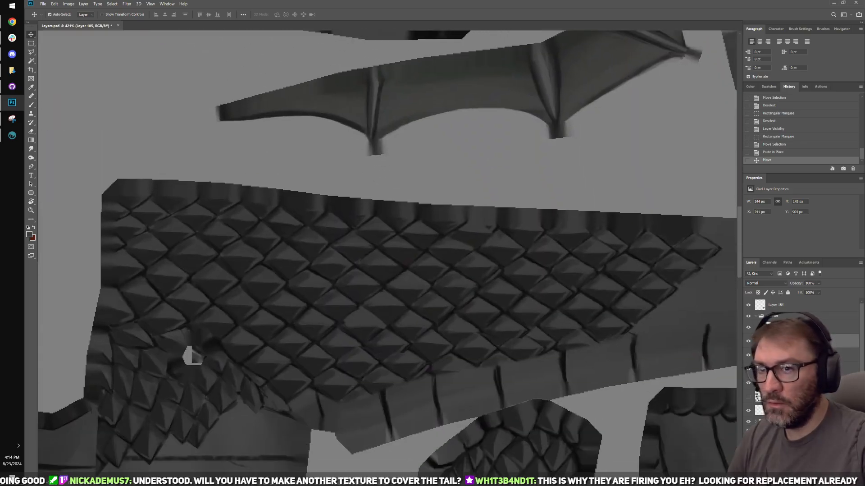
{"action": "left_click_drag", "start_coordinate": [776, 322], "coordinate": [776, 320]}
{"action": "left_click_drag", "start_coordinate": [371, 266], "coordinate": [419, 261]}
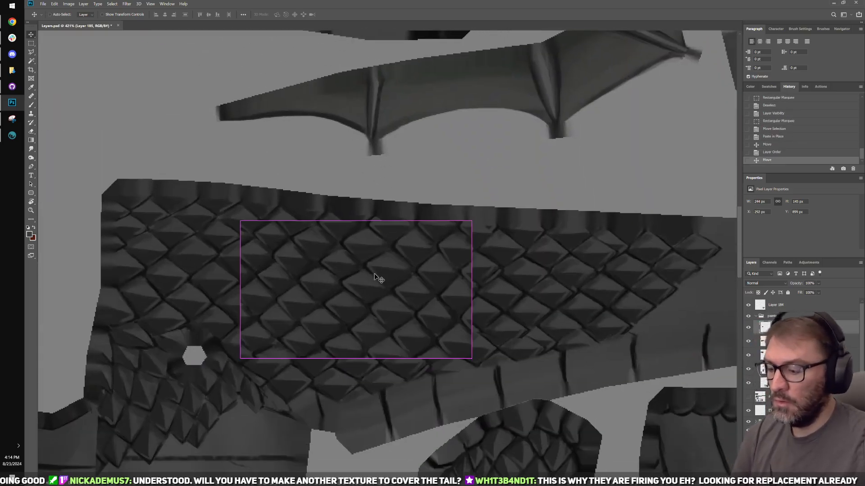
Step: Start a free transform on the scale patch and flip it horizontally
{"action": "key", "text": "ctrl+t"}
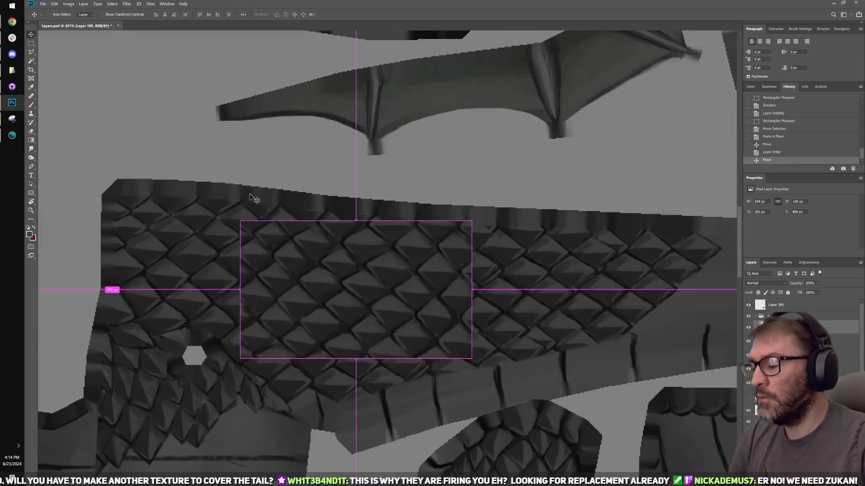
{"action": "left_click", "coordinate": [68, 4]}
{"action": "mouse_move", "coordinate": [55, 4]}
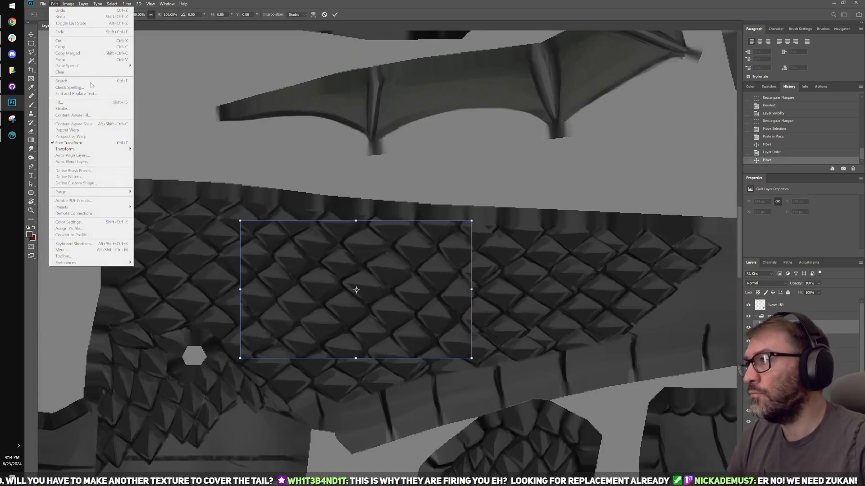
{"action": "mouse_move", "coordinate": [90, 149]}
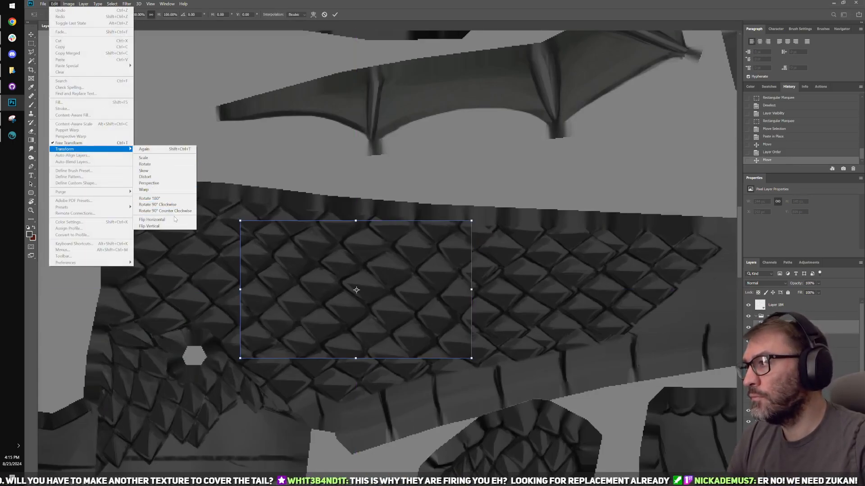
{"action": "left_click", "coordinate": [152, 219]}
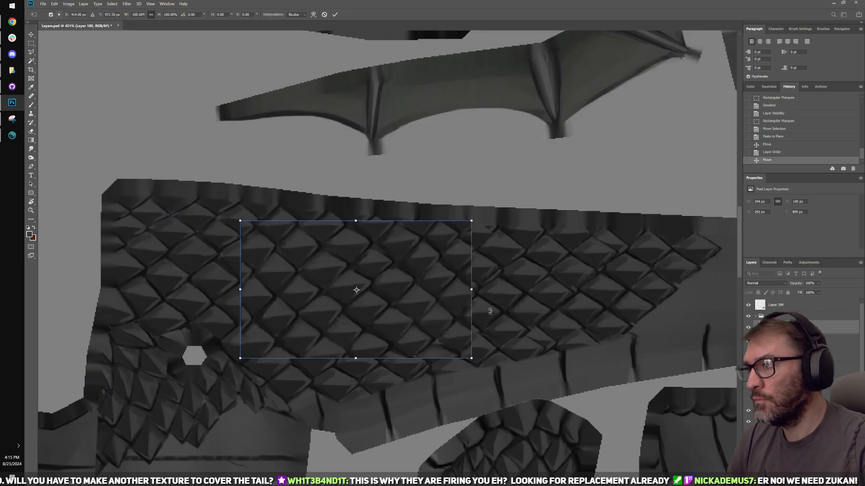
Step: Rotate the patch about 5.34° to follow the tail's upper edge and position it over the seam
{"action": "mouse_move", "coordinate": [478, 369]}
{"action": "left_mouse_down"}
{"action": "mouse_move", "coordinate": [480, 385]}
{"action": "mouse_move", "coordinate": [493, 375]}
{"action": "mouse_move", "coordinate": [478, 385]}
{"action": "left_mouse_up"}
{"action": "left_click_drag", "start_coordinate": [425, 312], "coordinate": [447, 283]}
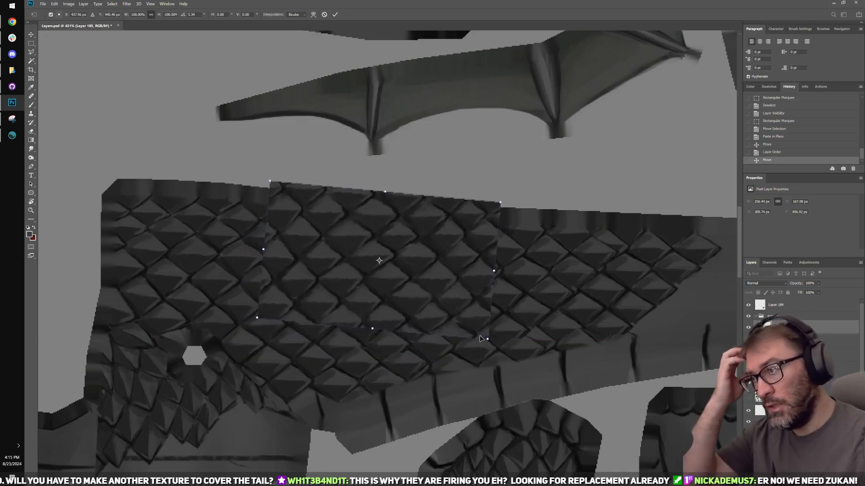
{"action": "mouse_move", "coordinate": [399, 262]}
{"action": "left_mouse_down"}
{"action": "mouse_move", "coordinate": [523, 273]}
{"action": "mouse_move", "coordinate": [405, 267]}
{"action": "left_mouse_up"}
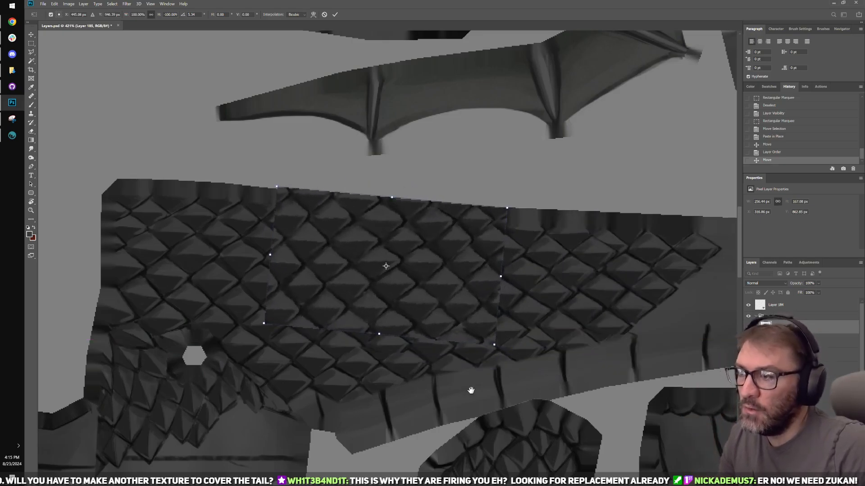
{"action": "left_click_drag", "start_coordinate": [470, 388], "coordinate": [432, 363]}
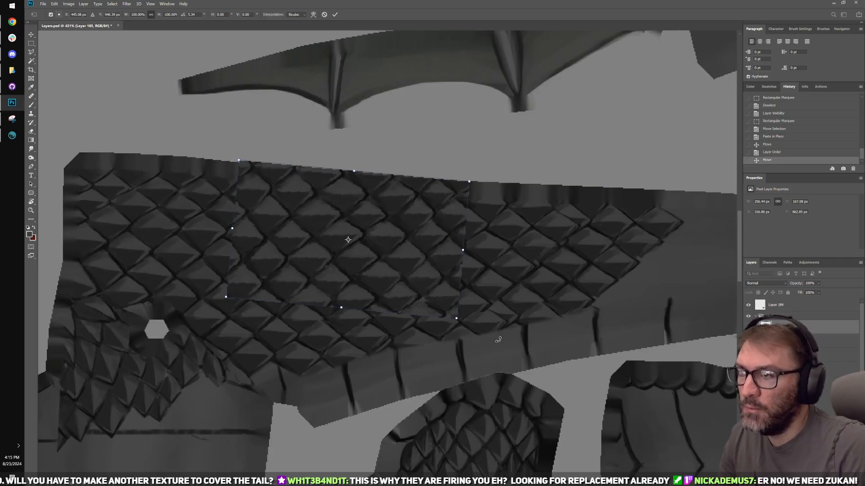
{"action": "left_click_drag", "start_coordinate": [443, 326], "coordinate": [440, 355]}
{"action": "left_click_drag", "start_coordinate": [392, 259], "coordinate": [381, 244]}
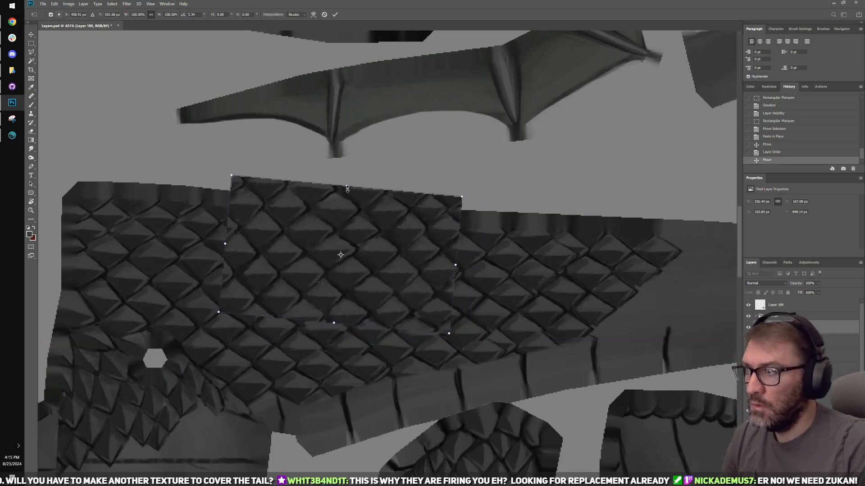
Step: Reduce the patch's height to about 95%, apply the transform, and shift the patch to match the surrounding tail scales
{"action": "left_click_drag", "start_coordinate": [346, 188], "coordinate": [346, 193]}
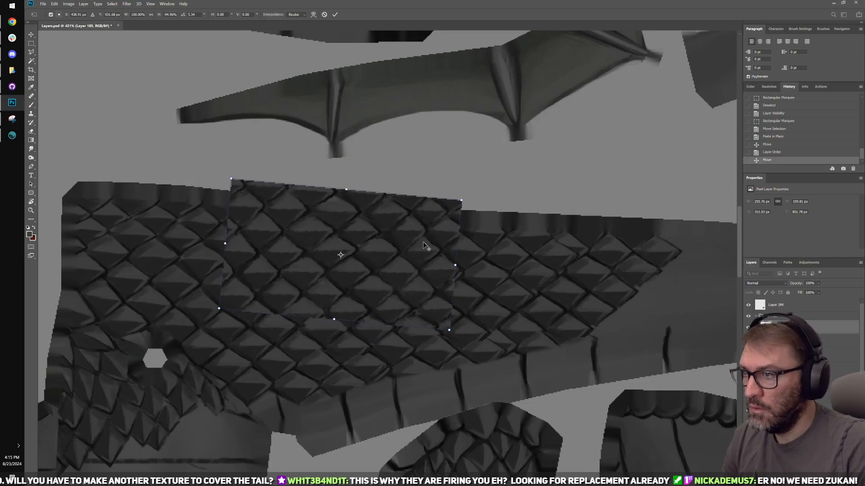
{"action": "mouse_move", "coordinate": [398, 244]}
{"action": "left_mouse_down"}
{"action": "mouse_move", "coordinate": [409, 255]}
{"action": "mouse_move", "coordinate": [394, 253]}
{"action": "mouse_move", "coordinate": [425, 236]}
{"action": "mouse_move", "coordinate": [413, 237]}
{"action": "left_mouse_up"}
{"action": "key", "text": "Return"}
{"action": "scroll", "coordinate": [415, 252], "scroll_direction": "up", "scroll_amount": 1, "text": "alt"}
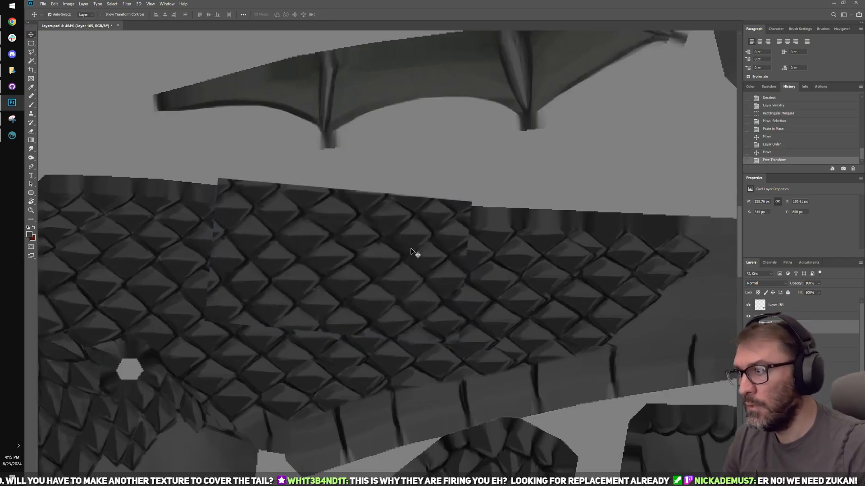
{"action": "left_click_drag", "start_coordinate": [326, 240], "coordinate": [333, 250]}
Step: Erase the patch's front edge near the hips along the scale contours to blend it into the existing tail scales
{"action": "key", "text": "e"}
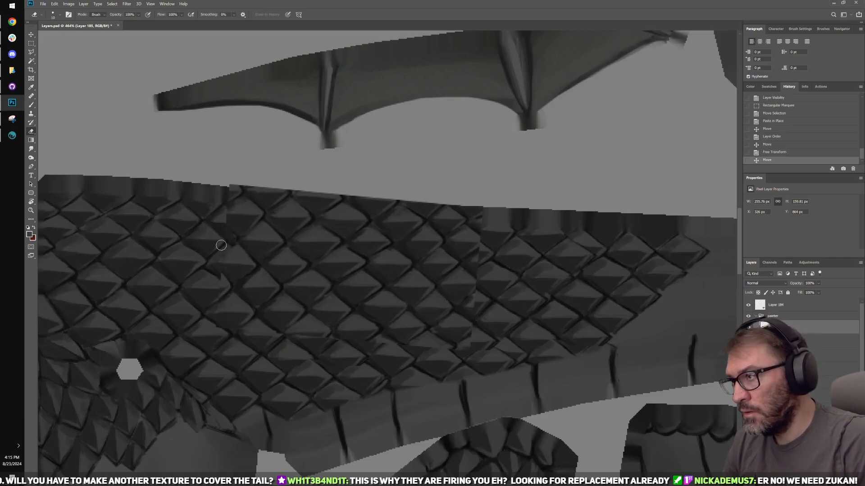
{"action": "mouse_move", "coordinate": [225, 240]}
{"action": "left_mouse_down"}
{"action": "mouse_move", "coordinate": [247, 255]}
{"action": "mouse_move", "coordinate": [235, 246]}
{"action": "left_mouse_up"}
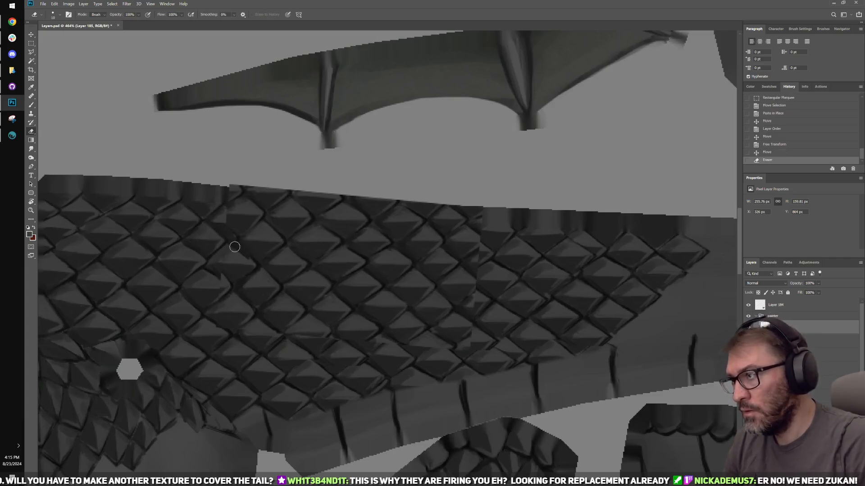
{"action": "left_click_drag", "start_coordinate": [215, 216], "coordinate": [220, 183]}
{"action": "left_click_drag", "start_coordinate": [223, 232], "coordinate": [231, 250]}
Step: Nudge the scale patch slightly down and left to line it up with the neighbouring scales
{"action": "key", "text": "v"}
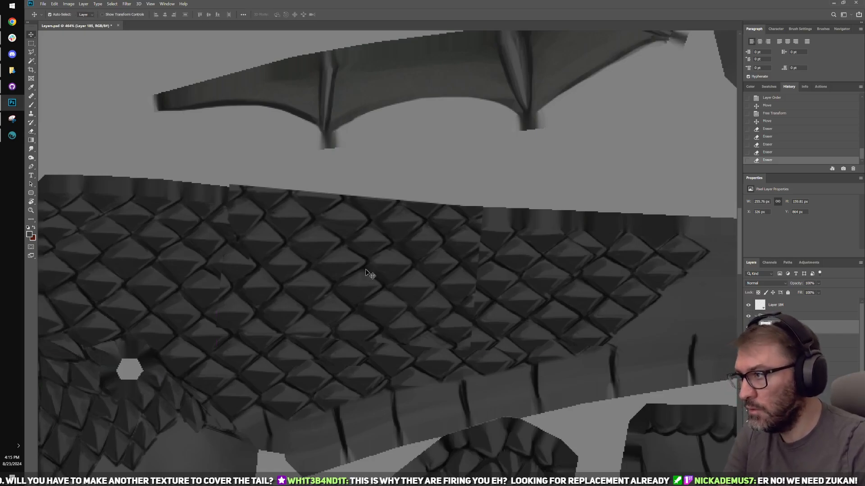
{"action": "key", "text": "Down"}
{"action": "key", "text": "Down"}
{"action": "key", "text": "Left"}
{"action": "key", "text": "e"}
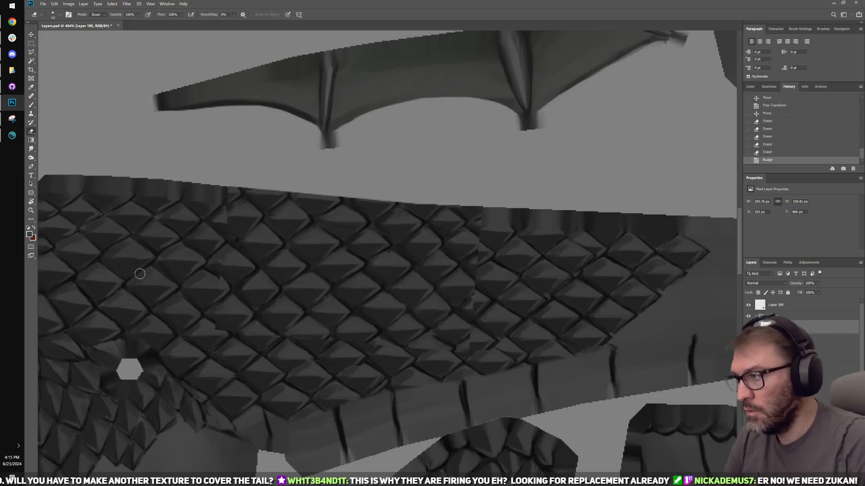
Step: Erase the remaining rough spots along the scale patch's front edge, following the scale contours
{"action": "left_click", "coordinate": [211, 280]}
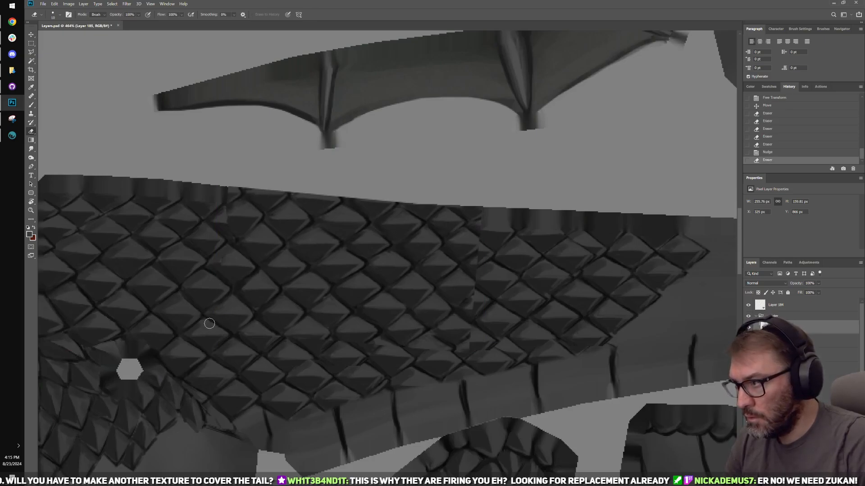
{"action": "left_click_drag", "start_coordinate": [241, 345], "coordinate": [228, 331]}
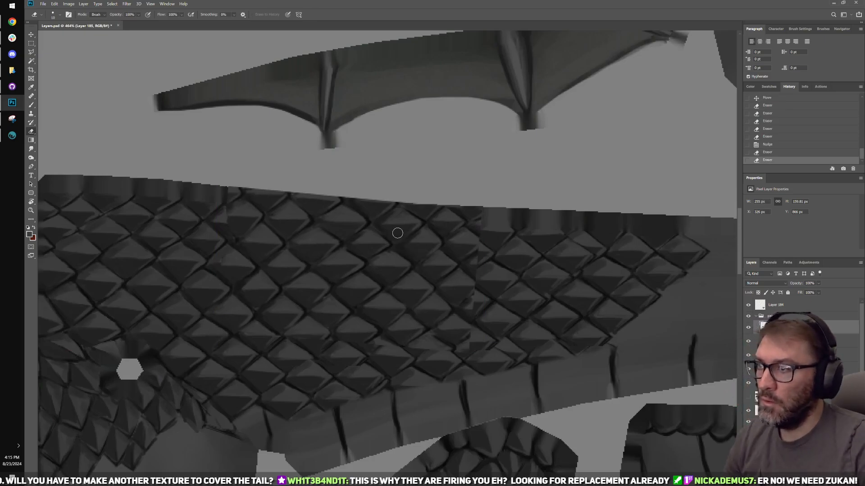
Step: Try duplicating the scale patch, shifting the copy along the tail and reordering its layer to overlap the original
{"action": "key", "text": "v"}
{"action": "left_click_drag", "start_coordinate": [395, 250], "coordinate": [571, 264], "text": "alt"}
{"action": "left_click_drag", "start_coordinate": [793, 342], "coordinate": [793, 348]}
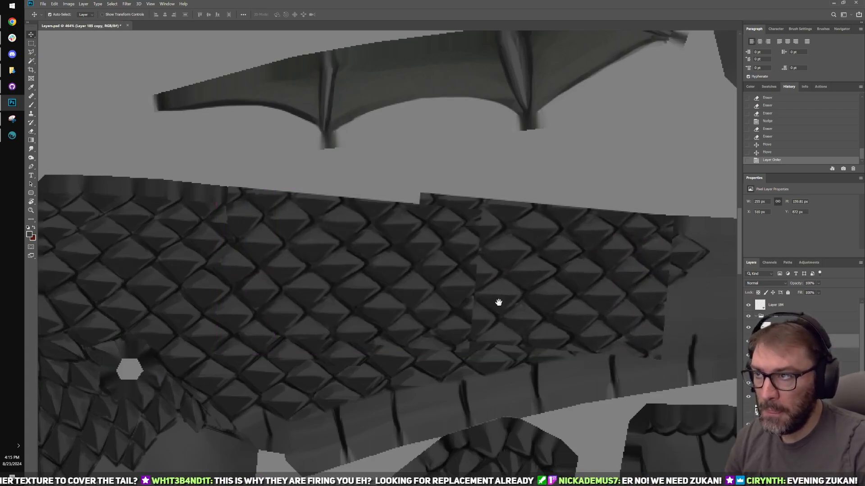
{"action": "left_click_drag", "start_coordinate": [498, 302], "coordinate": [337, 278]}
{"action": "mouse_move", "coordinate": [393, 252]}
{"action": "left_mouse_down"}
{"action": "mouse_move", "coordinate": [492, 264]}
{"action": "mouse_move", "coordinate": [383, 254]}
{"action": "left_mouse_up"}
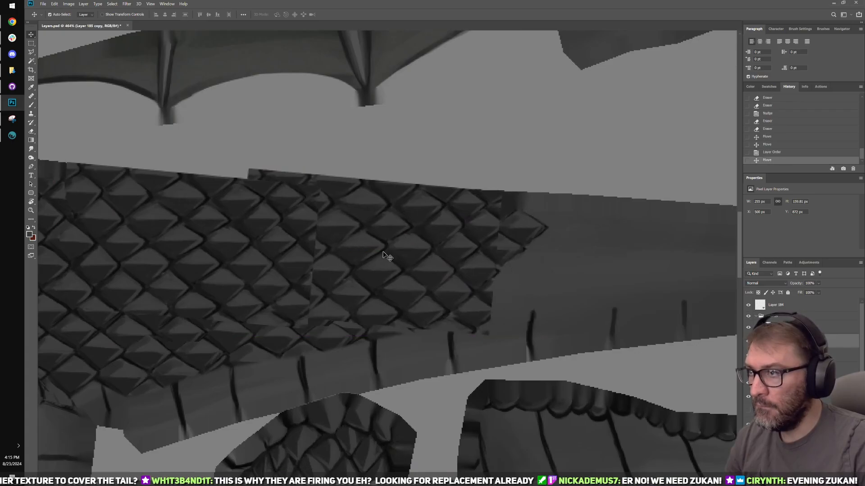
{"action": "left_click_drag", "start_coordinate": [793, 340], "coordinate": [793, 323]}
{"action": "left_click_drag", "start_coordinate": [397, 262], "coordinate": [382, 264]}
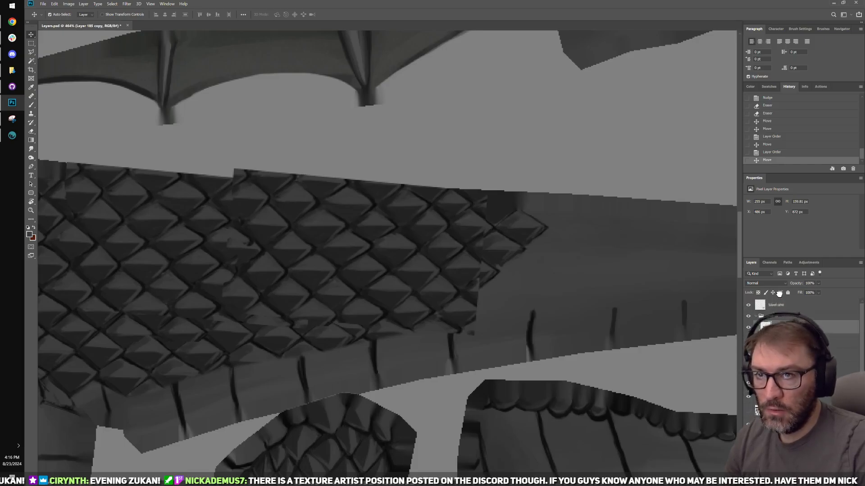
Step: Place the Wireframe layer above the texture layers and move the front scale patch down against the wireframe's upper line
{"action": "left_click_drag", "start_coordinate": [775, 301], "coordinate": [774, 299]}
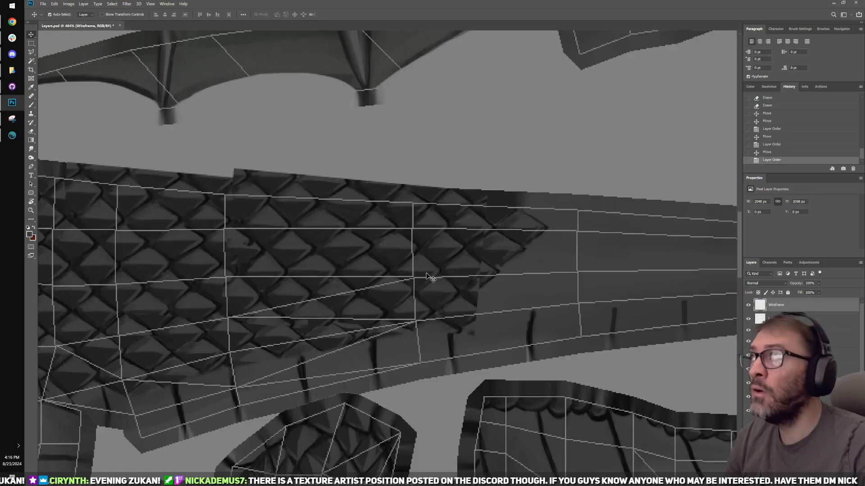
{"action": "scroll", "coordinate": [204, 215], "scroll_direction": "up", "scroll_amount": 3, "text": "alt"}
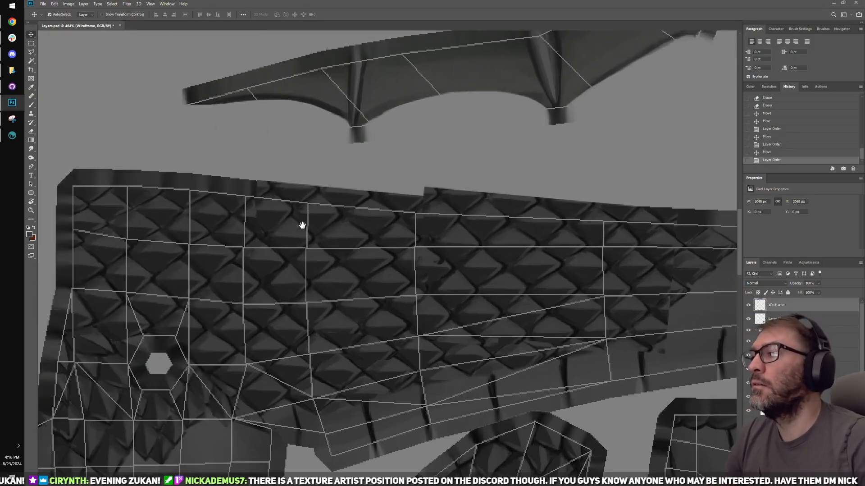
{"action": "left_click", "coordinate": [360, 226]}
{"action": "mouse_move", "coordinate": [360, 227]}
{"action": "left_mouse_down"}
{"action": "mouse_move", "coordinate": [357, 209]}
{"action": "mouse_move", "coordinate": [344, 232]}
{"action": "left_mouse_up"}
{"action": "key", "text": "ctrl+z"}
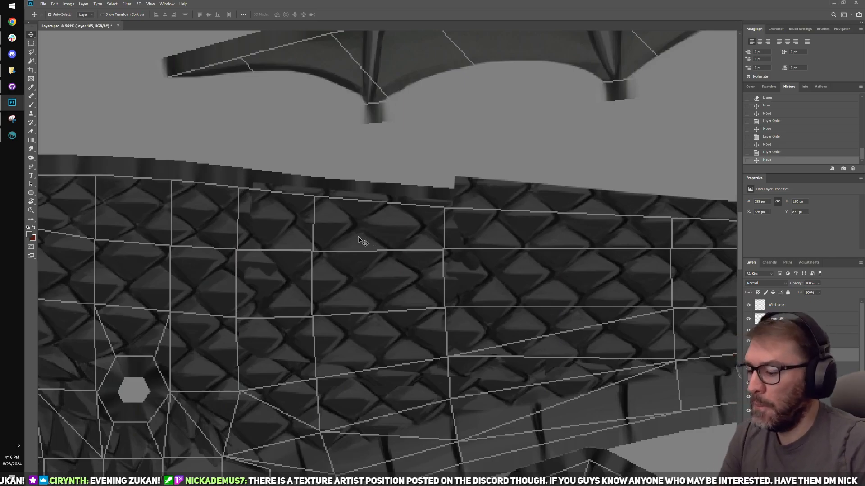
Step: Reduce the front patch's height to about 91.25%, scaling from the wireframe's upper line, and apply the transform
{"action": "key", "text": "ctrl+t"}
{"action": "left_click_drag", "start_coordinate": [382, 230], "coordinate": [388, 202]}
{"action": "left_click_drag", "start_coordinate": [398, 385], "coordinate": [391, 367]}
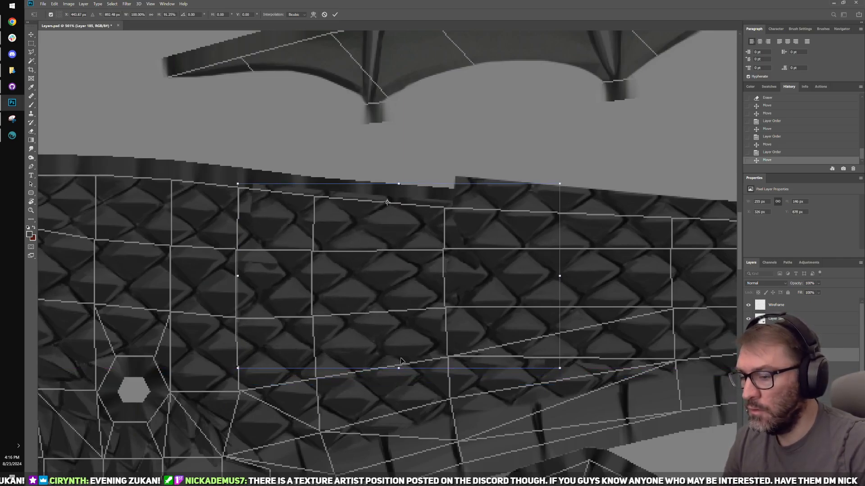
{"action": "key", "text": "Return"}
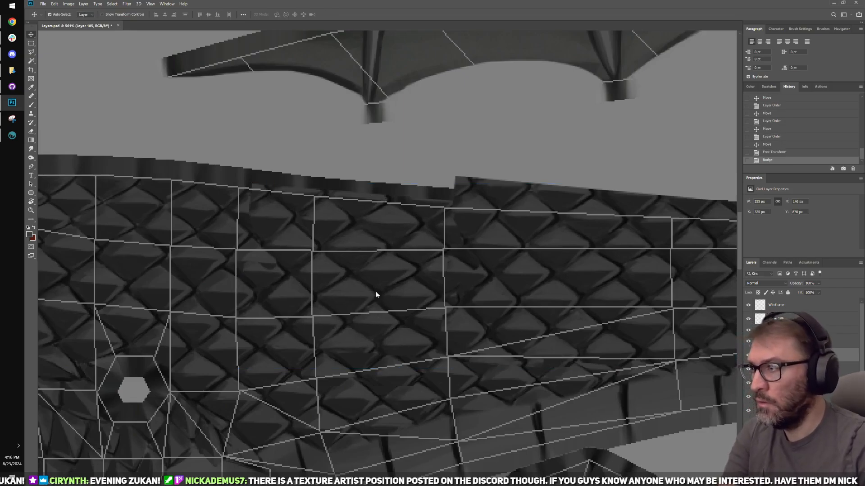
Step: Nudge the front patch a few pixels left and adjust it vertically to match the neighbouring scale rows
{"action": "key", "text": "Left"}
{"action": "key", "text": "Left"}
{"action": "key", "text": "Left"}
{"action": "key", "text": "Left"}
{"action": "key", "text": "Left"}
{"action": "key", "text": "Up"}
{"action": "key", "text": "Down"}
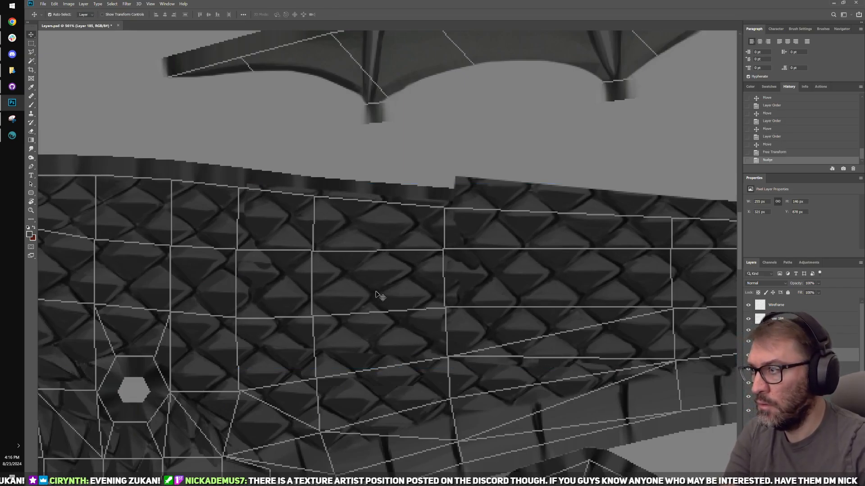
{"action": "key", "text": "Down"}
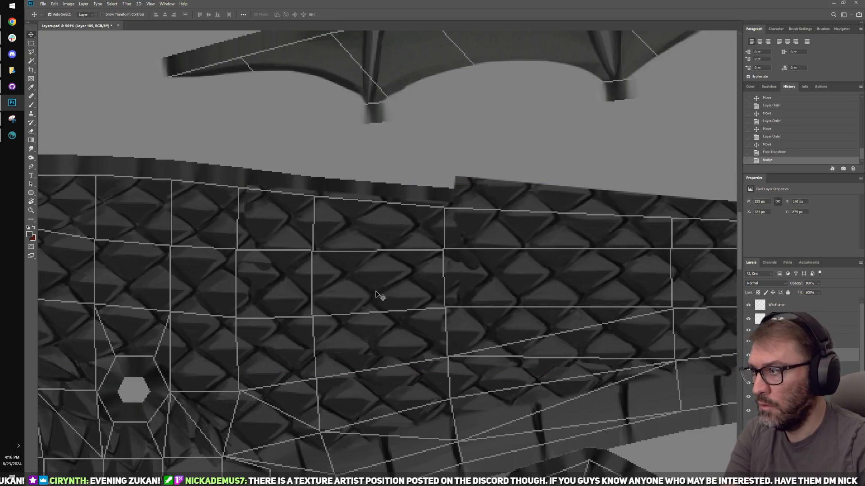
{"action": "key", "text": "Up"}
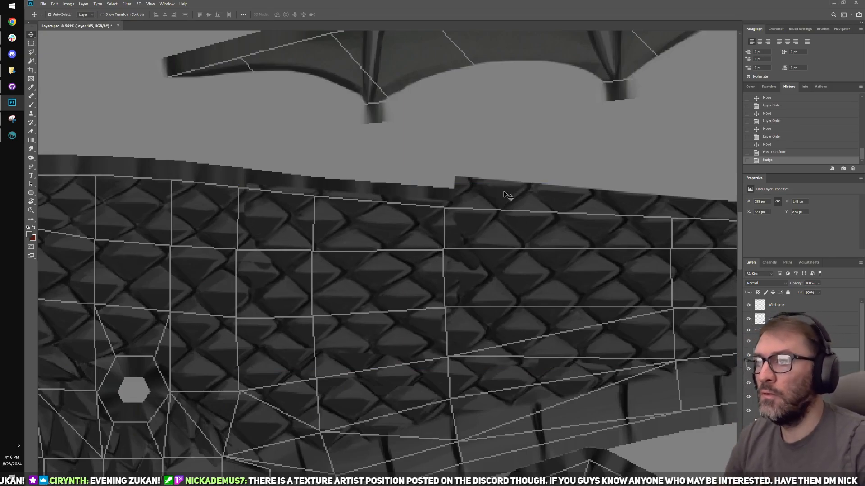
Step: Pull the duplicated rear patch out of place and delete its layer
{"action": "left_click_drag", "start_coordinate": [508, 195], "coordinate": [498, 143]}
{"action": "key", "text": "Delete"}
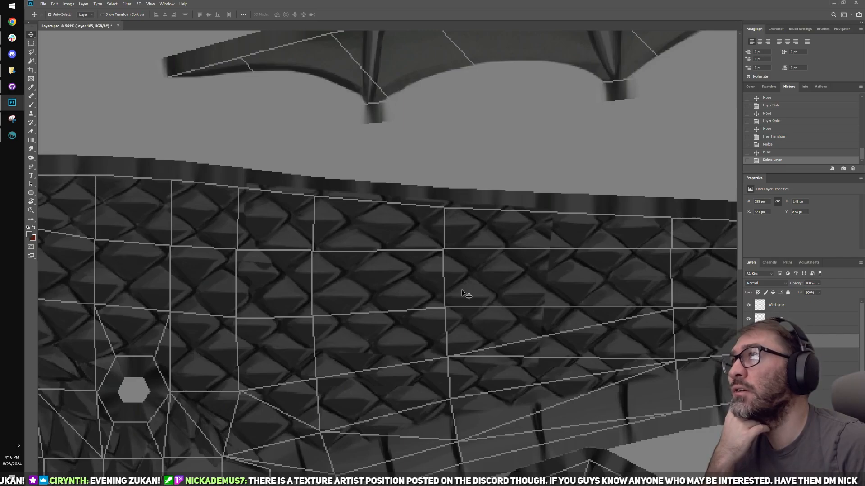
Step: Duplicate the resized front patch and move the copy along the tail, lining up its scales with the next wireframe section
{"action": "scroll", "coordinate": [409, 284], "scroll_direction": "down", "scroll_amount": 2, "text": "alt"}
{"action": "scroll", "coordinate": [409, 285], "scroll_direction": "up", "scroll_amount": 2, "text": "alt"}
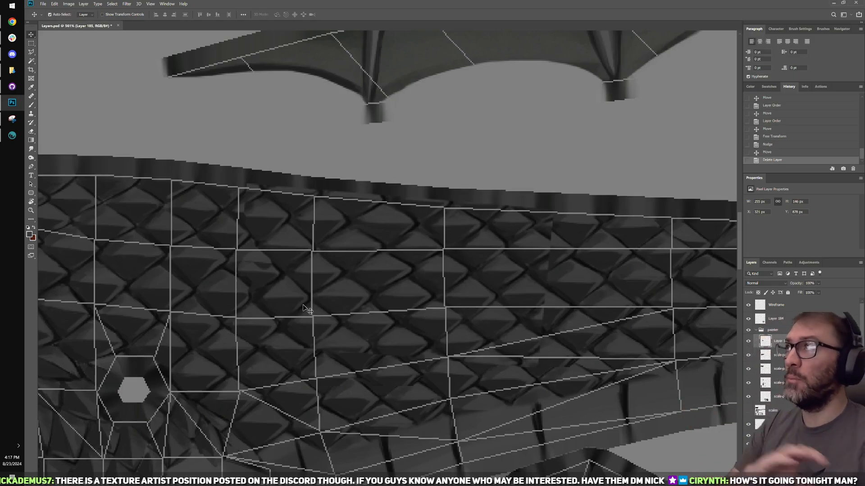
{"action": "scroll", "coordinate": [303, 309], "scroll_direction": "up", "scroll_amount": 1, "text": "alt"}
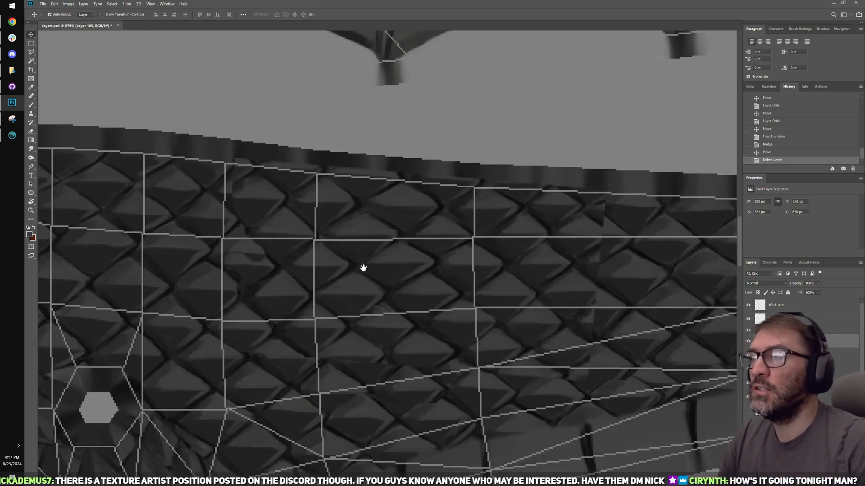
{"action": "scroll", "coordinate": [364, 268], "scroll_direction": "right", "scroll_amount": 2, "text": "ctrl"}
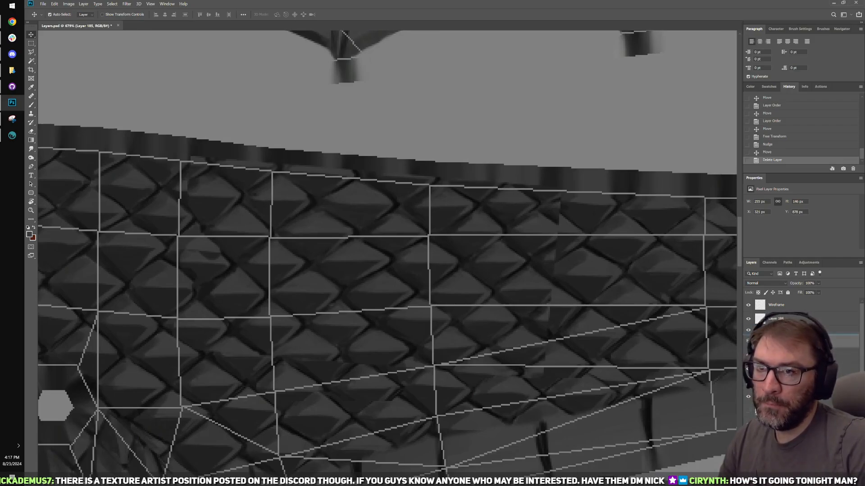
{"action": "left_click_drag", "start_coordinate": [788, 338], "coordinate": [788, 334], "text": "alt"}
{"action": "key", "text": "ctrl+t"}
{"action": "left_click_drag", "start_coordinate": [368, 273], "coordinate": [244, 242]}
{"action": "left_click_drag", "start_coordinate": [392, 253], "coordinate": [642, 256]}
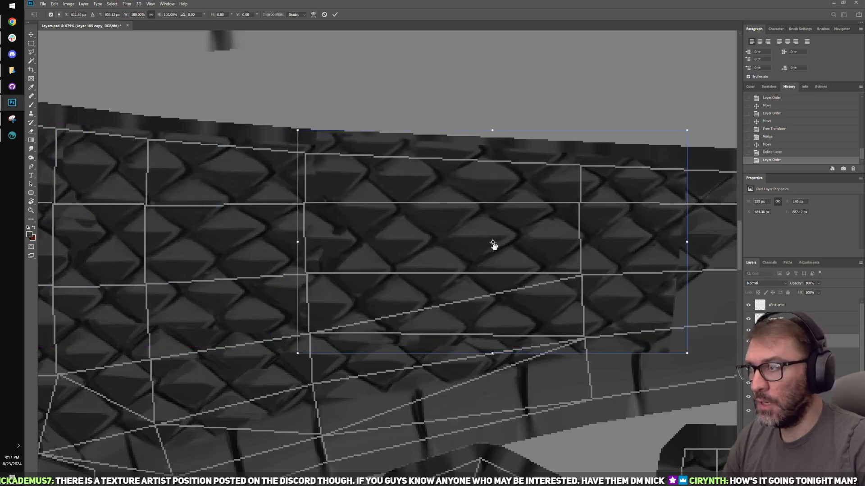
{"action": "left_click_drag", "start_coordinate": [494, 248], "coordinate": [496, 274]}
{"action": "mouse_move", "coordinate": [484, 278]}
{"action": "left_mouse_down"}
{"action": "mouse_move", "coordinate": [529, 282]}
{"action": "mouse_move", "coordinate": [492, 283]}
{"action": "mouse_move", "coordinate": [525, 289]}
{"action": "mouse_move", "coordinate": [522, 276]}
{"action": "mouse_move", "coordinate": [505, 272]}
{"action": "mouse_move", "coordinate": [475, 281]}
{"action": "mouse_move", "coordinate": [524, 286]}
{"action": "mouse_move", "coordinate": [520, 292]}
{"action": "mouse_move", "coordinate": [485, 278]}
{"action": "left_mouse_up"}
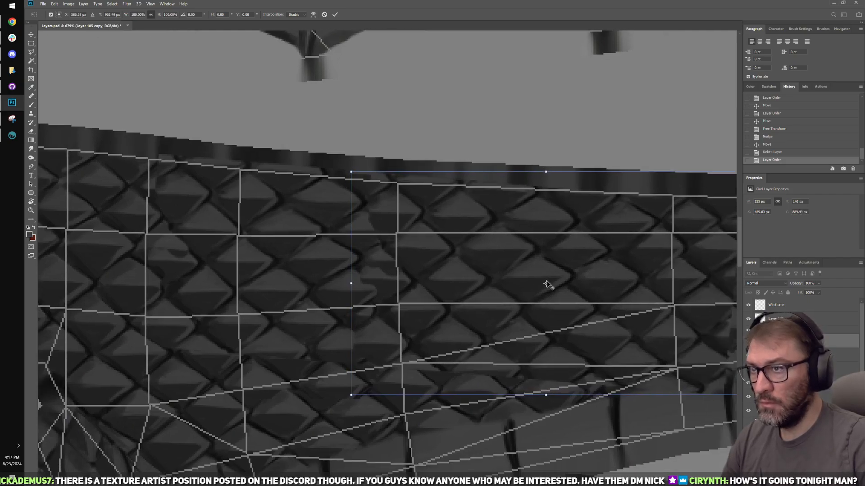
{"action": "left_click_drag", "start_coordinate": [571, 282], "coordinate": [480, 262]}
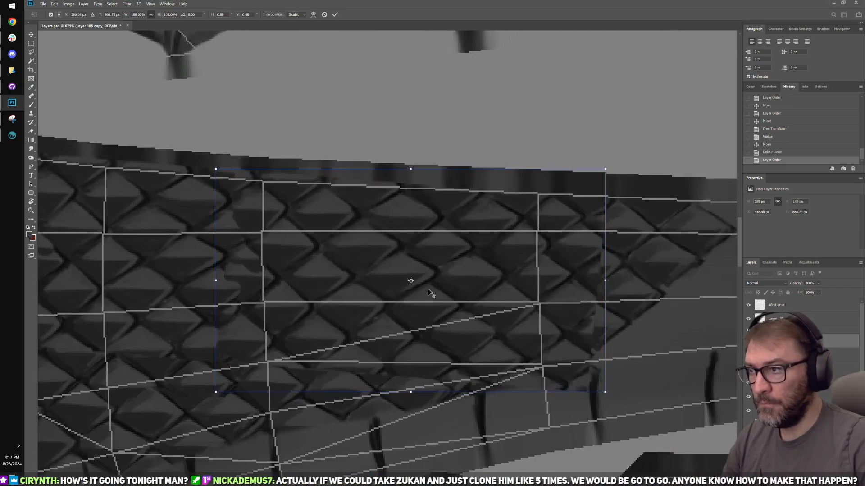
Step: Reduce the duplicate's height to about 126 px from a pivot on the upper wireframe line and apply the transform
{"action": "left_click_drag", "start_coordinate": [411, 280], "coordinate": [411, 187]}
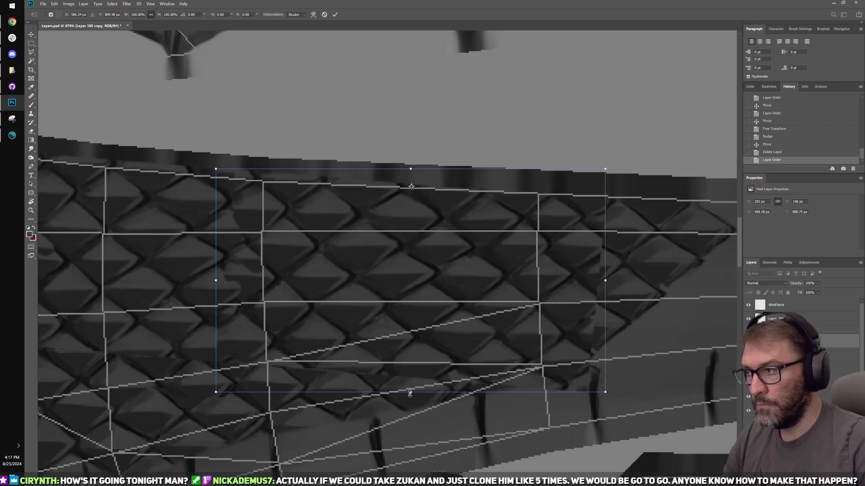
{"action": "left_click_drag", "start_coordinate": [410, 393], "coordinate": [407, 359]}
{"action": "key", "text": "Return"}
Step: Duplicate the second patch, adjust the copy's layer order, and move it further down the tail beyond the existing patches
{"action": "scroll", "coordinate": [456, 291], "scroll_direction": "down", "scroll_amount": 2, "text": "alt"}
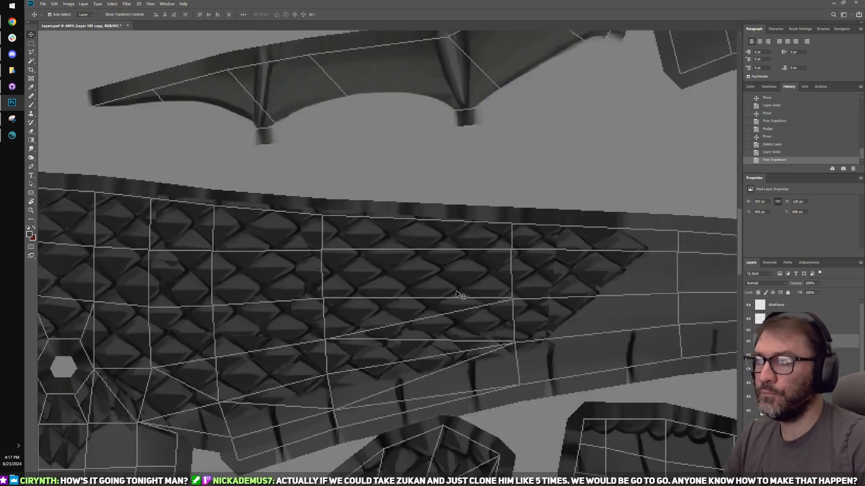
{"action": "scroll", "coordinate": [457, 291], "scroll_direction": "down", "scroll_amount": 1, "text": "alt"}
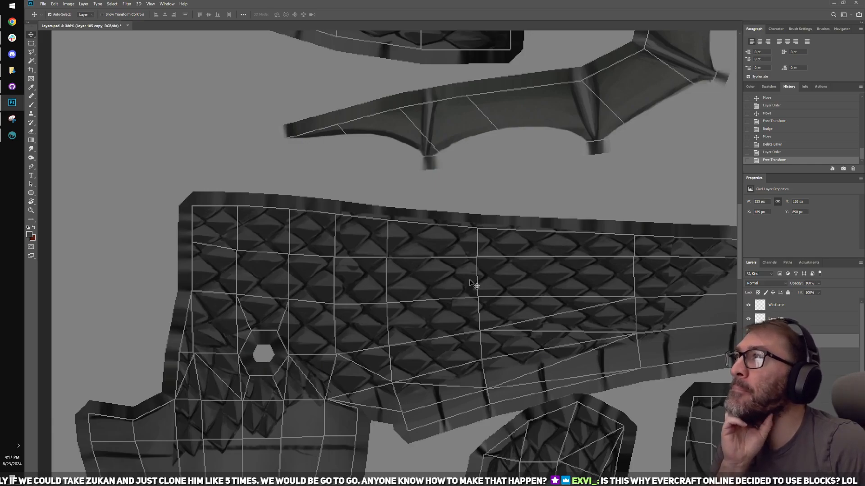
{"action": "scroll", "coordinate": [470, 283], "scroll_direction": "up", "scroll_amount": 3, "text": "alt"}
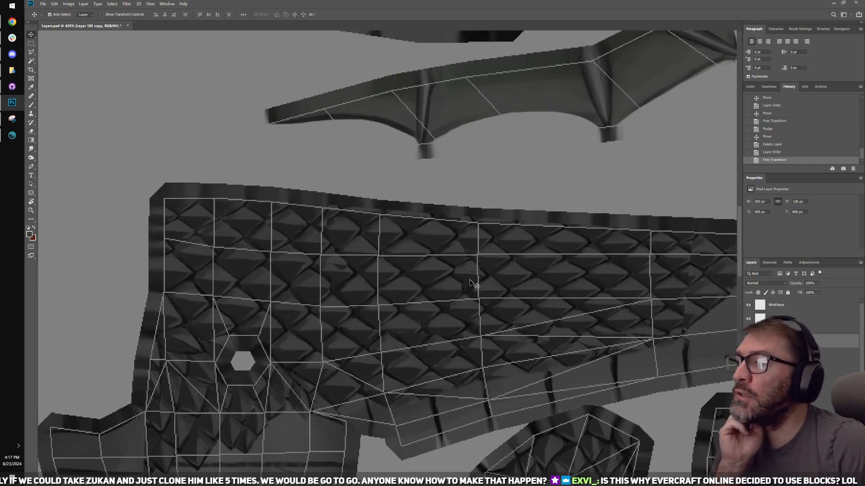
{"action": "scroll", "coordinate": [570, 256], "scroll_direction": "up", "scroll_amount": 1, "text": "alt"}
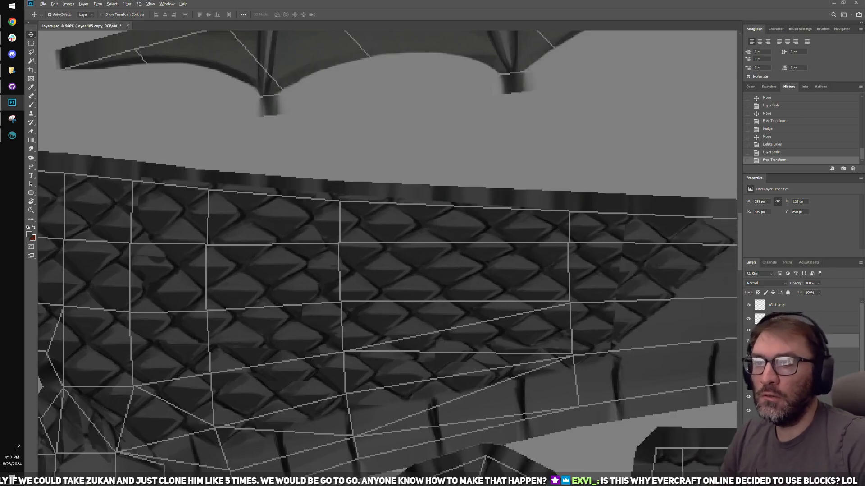
{"action": "left_click_drag", "start_coordinate": [793, 351], "coordinate": [793, 348]}
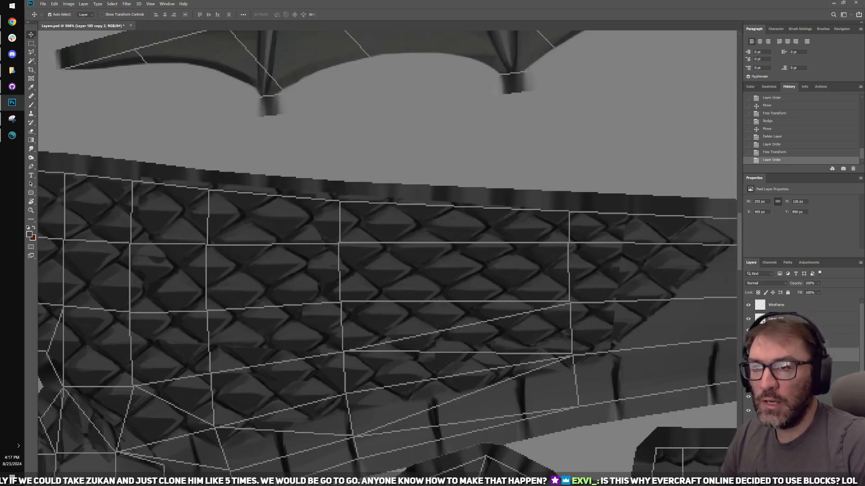
{"action": "key", "text": "ctrl+]"}
{"action": "left_click_drag", "start_coordinate": [529, 278], "coordinate": [467, 285]}
{"action": "key", "text": "ctrl+t"}
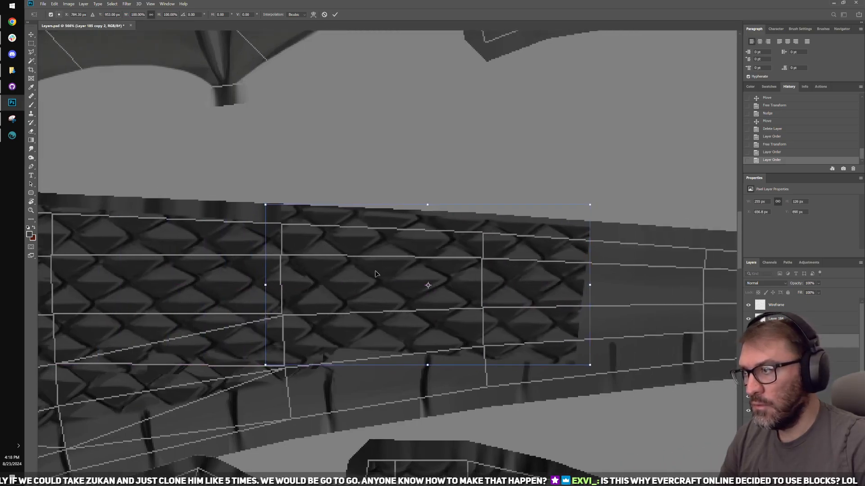
{"action": "left_click_drag", "start_coordinate": [375, 273], "coordinate": [332, 291]}
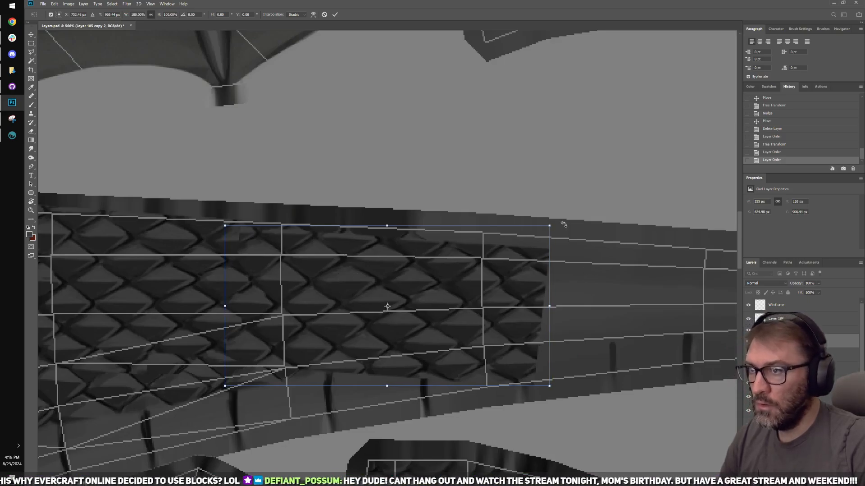
Step: Rotate the third patch about -2.22° and shift it to join the scales of the second patch
{"action": "left_click_drag", "start_coordinate": [564, 224], "coordinate": [571, 208]}
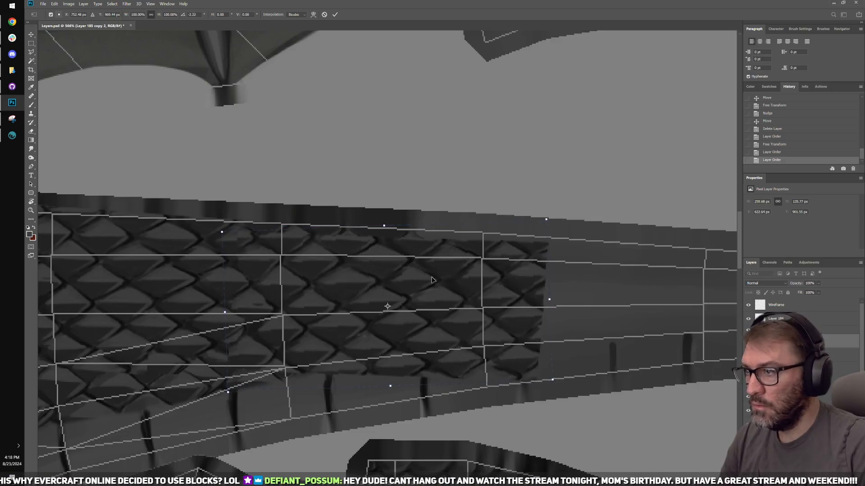
{"action": "left_click_drag", "start_coordinate": [419, 289], "coordinate": [399, 274]}
{"action": "left_click_drag", "start_coordinate": [328, 268], "coordinate": [404, 264]}
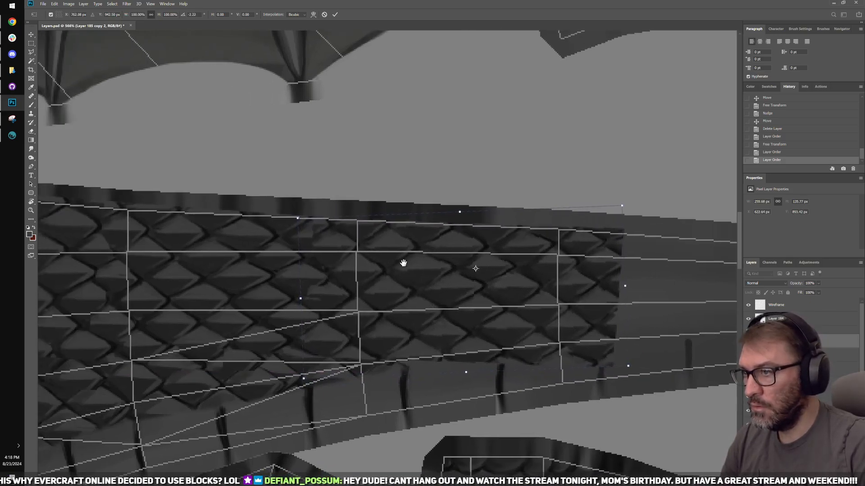
{"action": "left_click_drag", "start_coordinate": [475, 269], "coordinate": [457, 223]}
{"action": "left_click_drag", "start_coordinate": [463, 272], "coordinate": [493, 350]}
{"action": "left_click_drag", "start_coordinate": [306, 285], "coordinate": [393, 282]}
{"action": "left_click_drag", "start_coordinate": [516, 336], "coordinate": [442, 251]}
Step: Rotate the third patch to about -0.89° around its front corner, reduce its height to about 106 px, and apply the transform
{"action": "left_click_drag", "start_coordinate": [458, 217], "coordinate": [289, 217]}
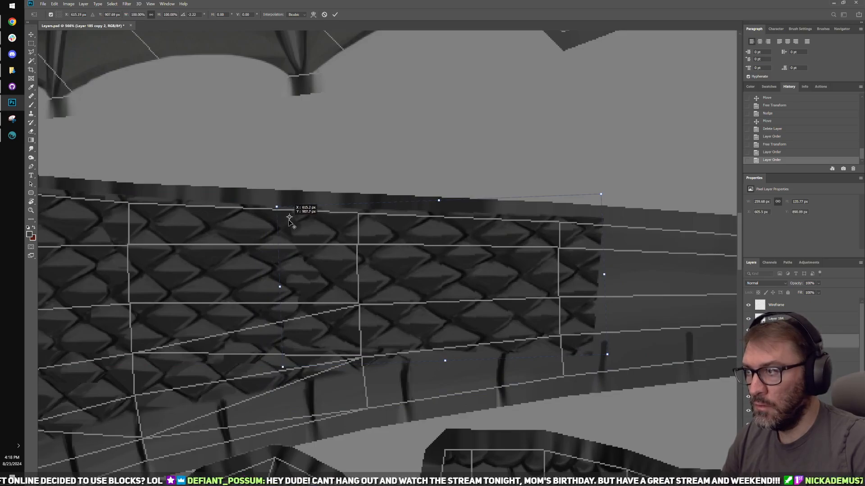
{"action": "left_click_drag", "start_coordinate": [603, 354], "coordinate": [617, 371]}
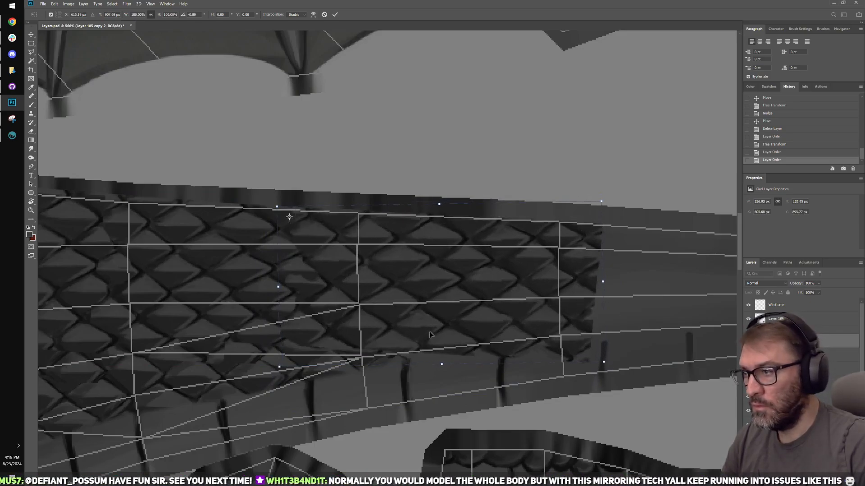
{"action": "left_click_drag", "start_coordinate": [443, 364], "coordinate": [440, 344]}
{"action": "key", "text": "Return"}
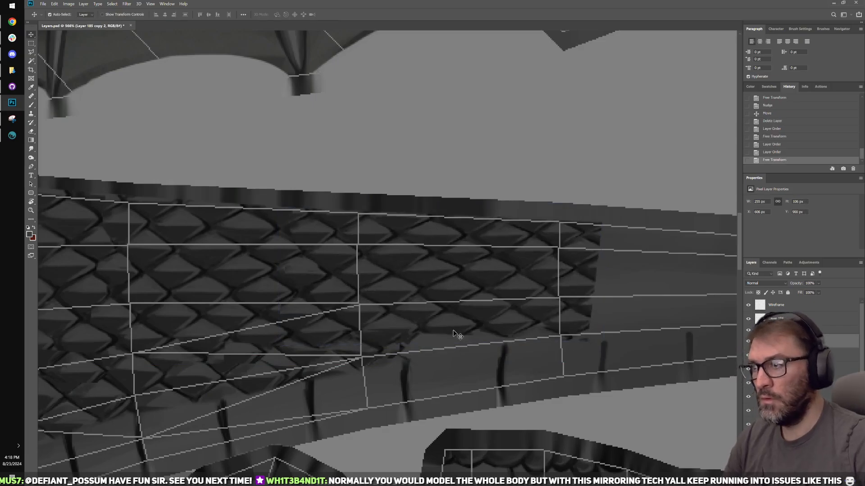
Step: Switch to 3D-Coat to check the tail scales on the drake model
{"action": "scroll", "coordinate": [456, 332], "scroll_direction": "down", "scroll_amount": 3, "text": "alt"}
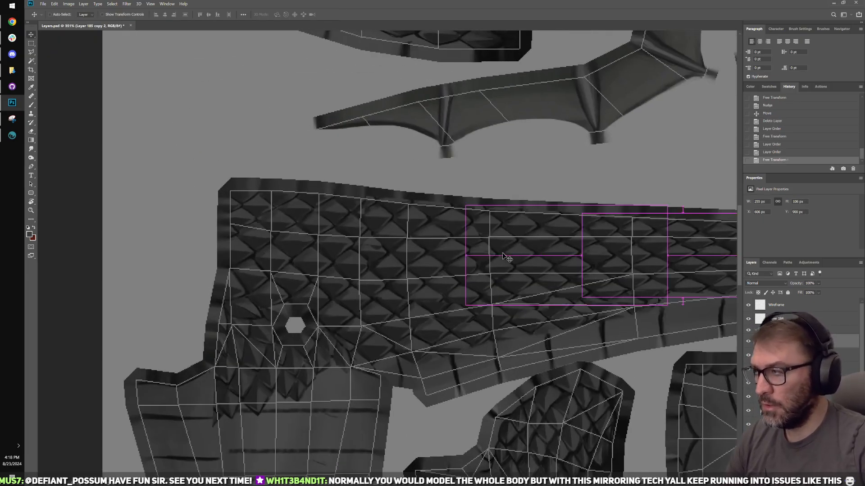
{"action": "left_click", "coordinate": [12, 135]}
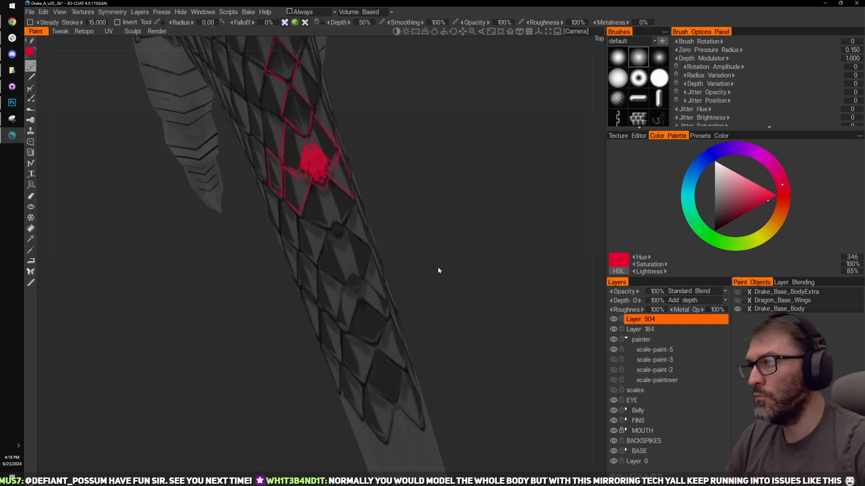
Step: Load the edited scale patch layers onto the drake model and check the patched tail from above
{"action": "key", "text": "space"}
{"action": "left_click", "coordinate": [490, 262]}
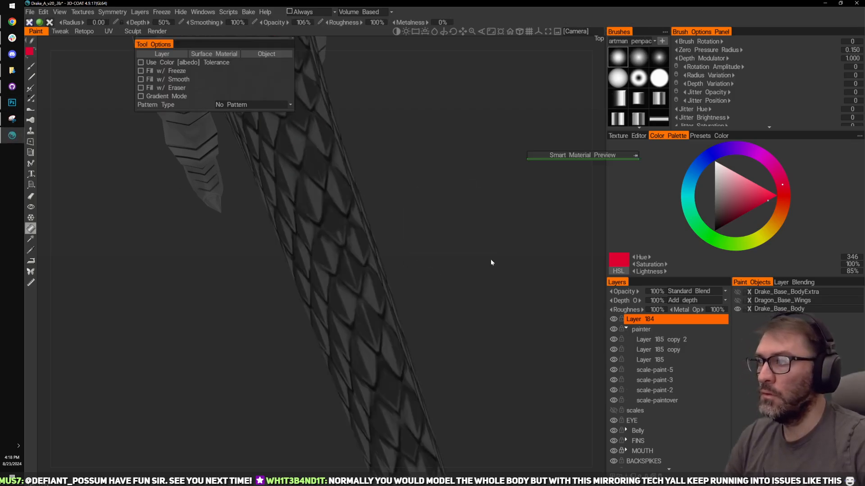
{"action": "mouse_move", "coordinate": [558, 182]}
{"action": "left_mouse_down"}
{"action": "mouse_move", "coordinate": [472, 218]}
{"action": "mouse_move", "coordinate": [424, 208]}
{"action": "mouse_move", "coordinate": [458, 220]}
{"action": "mouse_move", "coordinate": [421, 201]}
{"action": "mouse_move", "coordinate": [424, 188]}
{"action": "mouse_move", "coordinate": [412, 193]}
{"action": "mouse_move", "coordinate": [443, 206]}
{"action": "mouse_move", "coordinate": [433, 206]}
{"action": "mouse_move", "coordinate": [438, 235]}
{"action": "left_mouse_up"}
Step: Add a new layer above Layer 184 and outline the centre row of diamond scales along the tail's top in red
{"action": "key", "text": "b"}
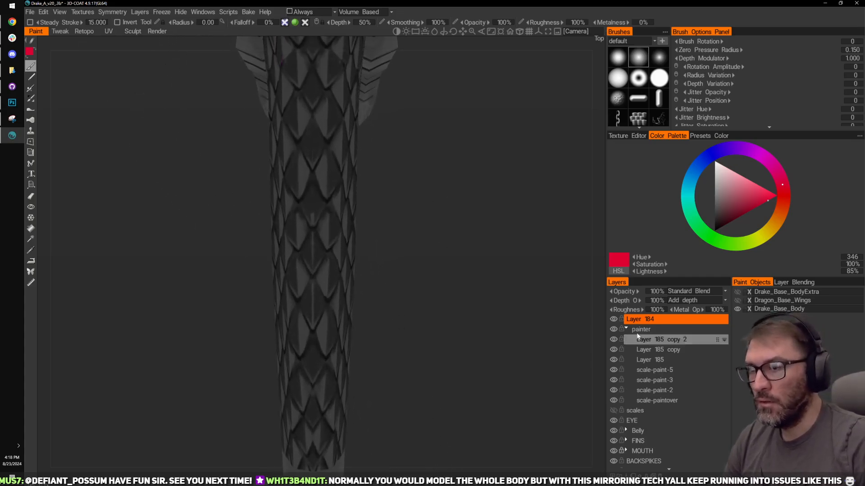
{"action": "left_click", "coordinate": [614, 475]}
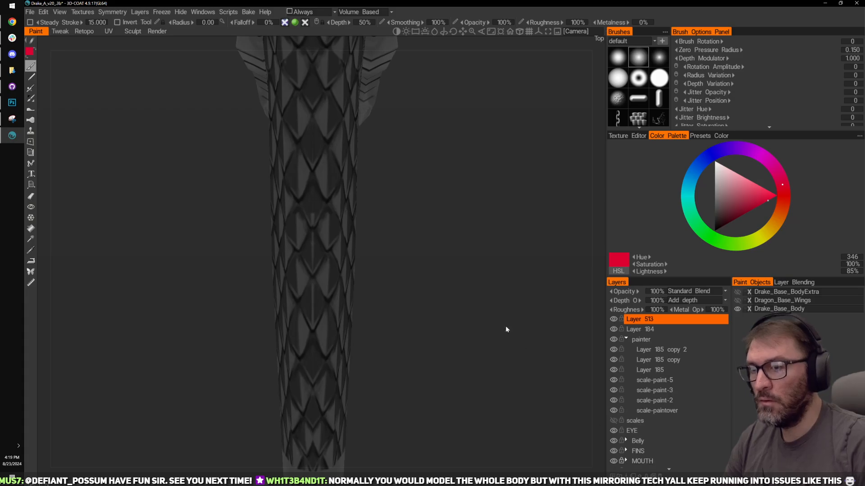
{"action": "left_click_drag", "start_coordinate": [506, 328], "coordinate": [395, 223]}
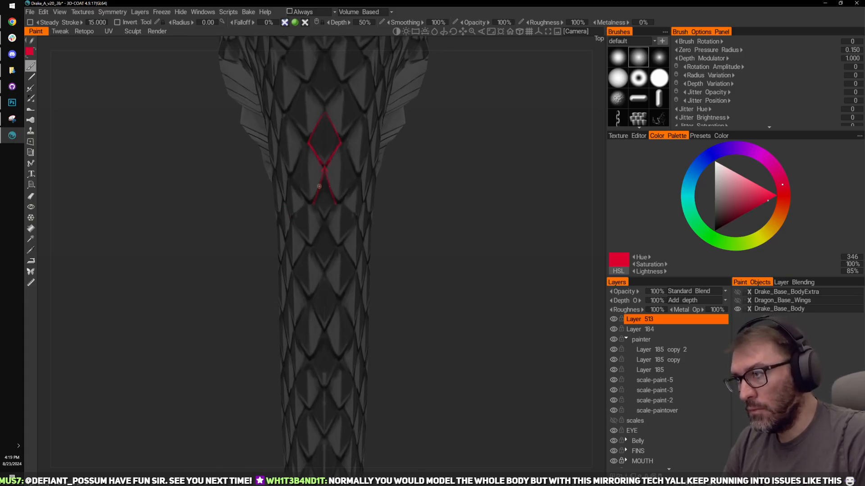
{"action": "middle_click_drag", "start_coordinate": [323, 227], "coordinate": [322, 157]}
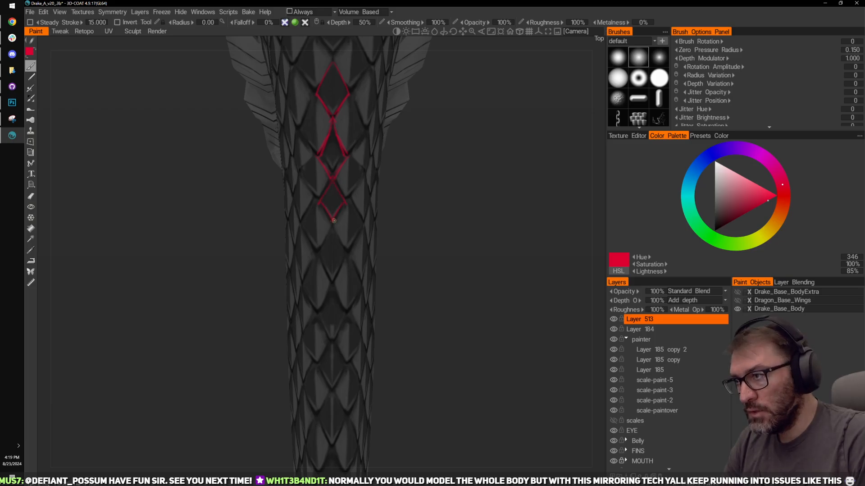
{"action": "middle_click_drag", "start_coordinate": [328, 280], "coordinate": [402, 220]}
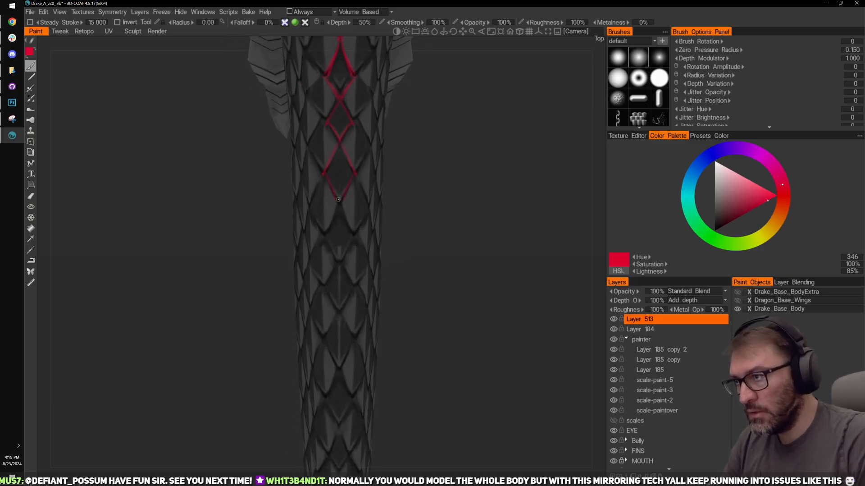
{"action": "middle_click_drag", "start_coordinate": [341, 268], "coordinate": [393, 224]}
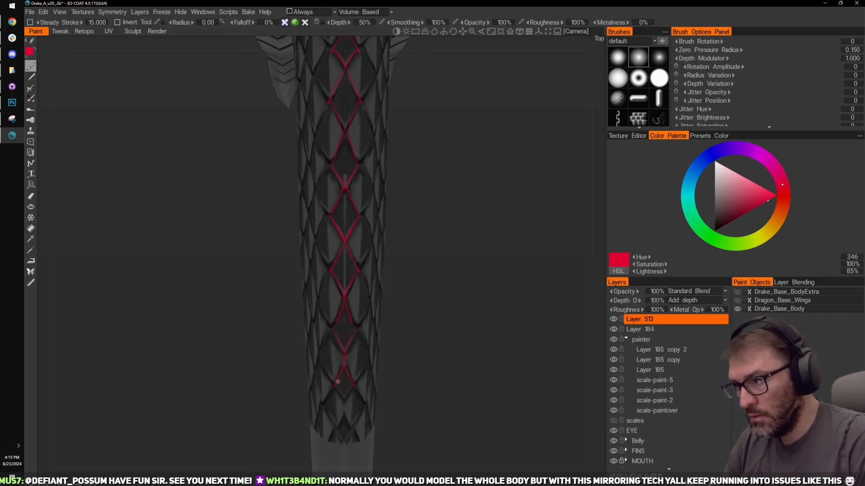
Step: Merge Layer 185 copy 2 and Layer 185 copy down into Layer 185
{"action": "mouse_move", "coordinate": [473, 231]}
{"action": "left_mouse_down"}
{"action": "mouse_move", "coordinate": [529, 199]}
{"action": "mouse_move", "coordinate": [467, 242]}
{"action": "left_mouse_up"}
{"action": "middle_click_drag", "start_coordinate": [467, 239], "coordinate": [427, 307]}
{"action": "left_click_drag", "start_coordinate": [427, 307], "coordinate": [429, 298]}
{"action": "right_click_drag", "start_coordinate": [429, 298], "coordinate": [442, 311]}
{"action": "mouse_move", "coordinate": [442, 311]}
{"action": "left_mouse_down"}
{"action": "mouse_move", "coordinate": [479, 390]}
{"action": "mouse_move", "coordinate": [448, 307]}
{"action": "left_mouse_up"}
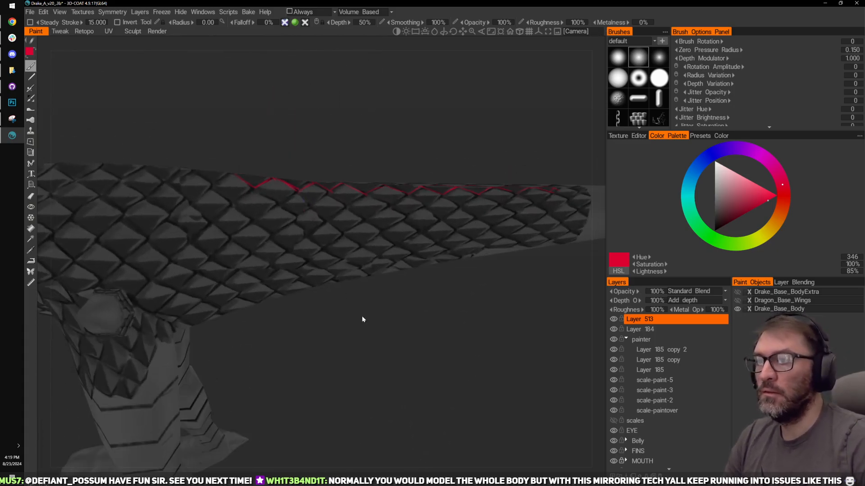
{"action": "middle_click_drag", "start_coordinate": [361, 316], "coordinate": [482, 366]}
{"action": "left_click", "coordinate": [650, 348]}
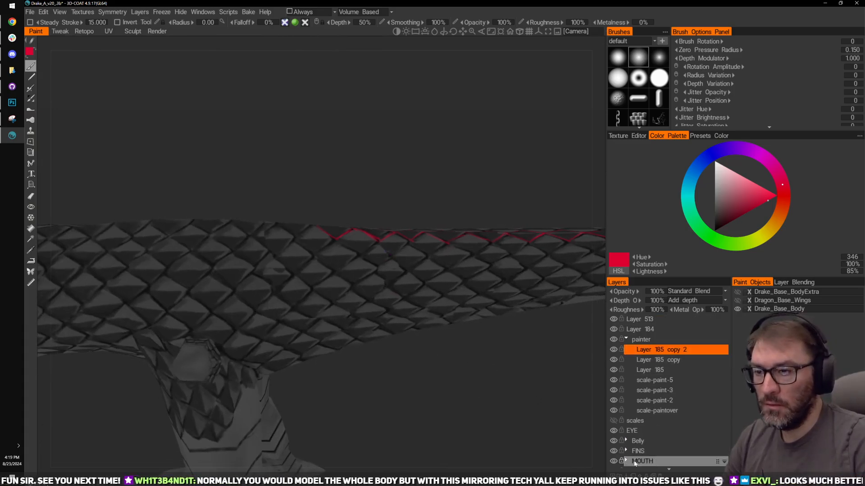
{"action": "left_click", "coordinate": [626, 475]}
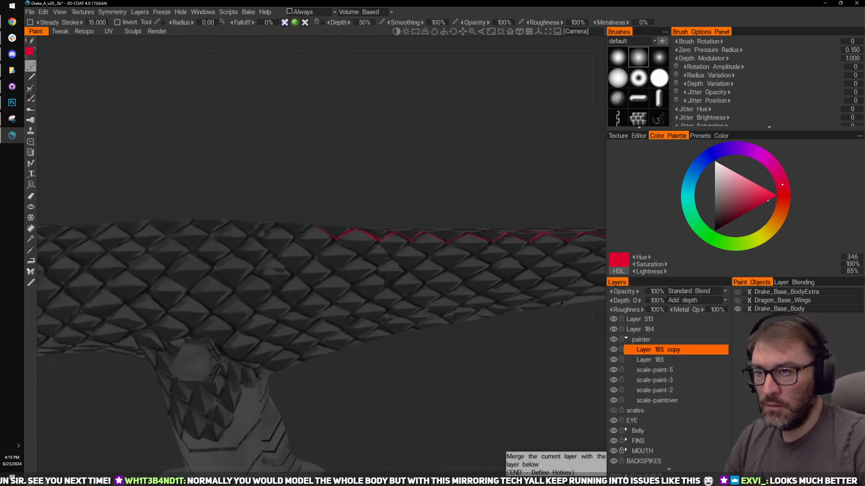
{"action": "left_click", "coordinate": [626, 474]}
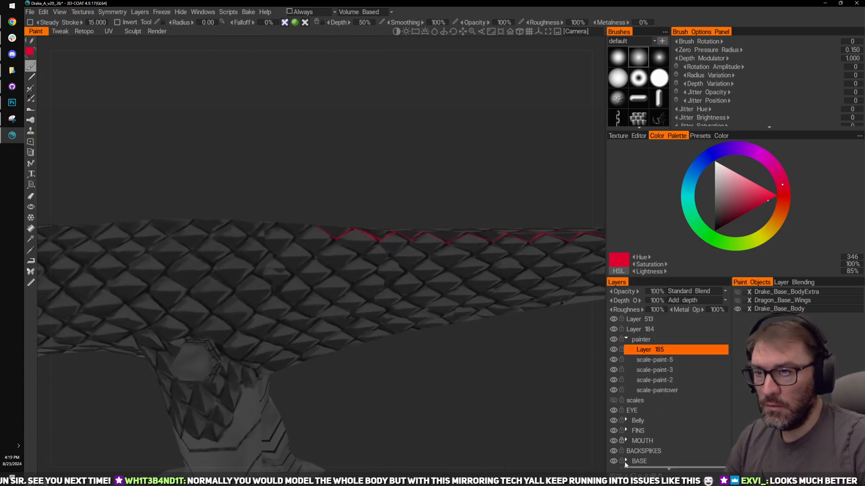
Step: Compare the tail's side with Layer 185 hidden and shown, and examine how the patched scales flow along the body
{"action": "left_click", "coordinate": [613, 352]}
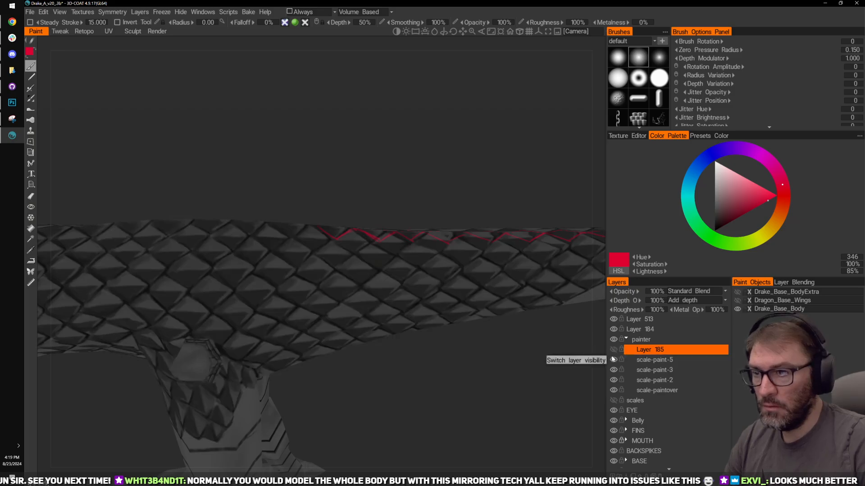
{"action": "left_click", "coordinate": [614, 349]}
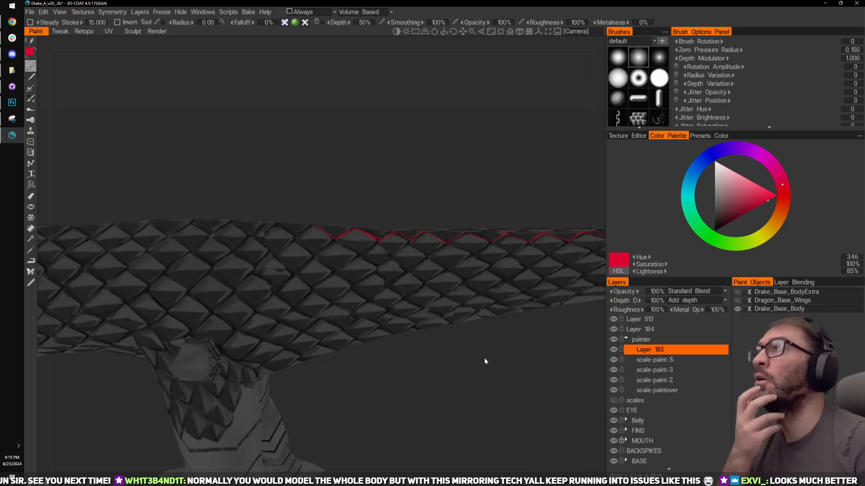
{"action": "middle_click_drag", "start_coordinate": [487, 395], "coordinate": [438, 336]}
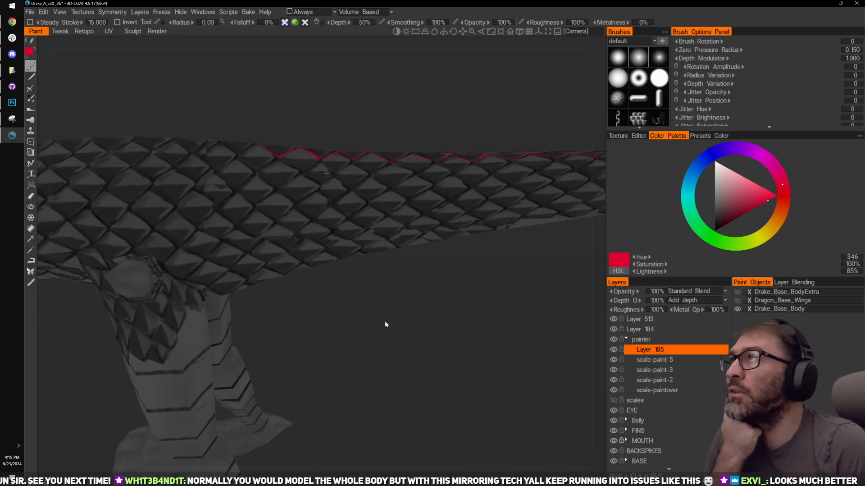
{"action": "middle_click_drag", "start_coordinate": [386, 323], "coordinate": [385, 334]}
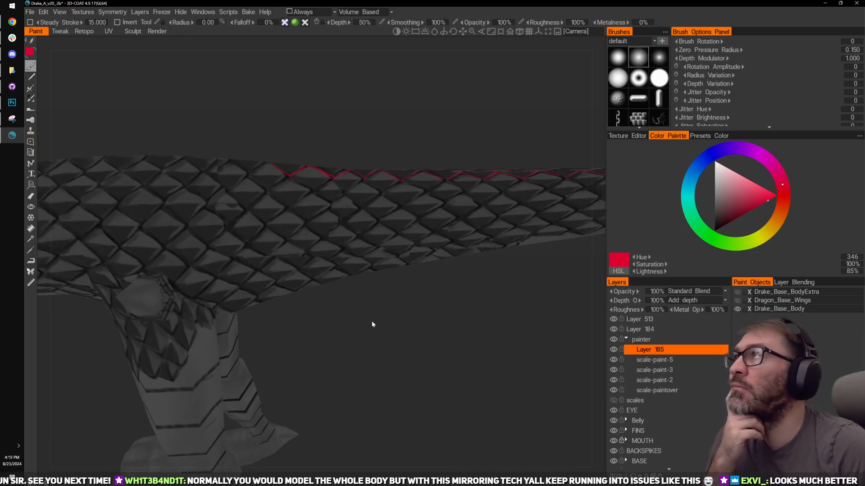
{"action": "mouse_move", "coordinate": [370, 320]}
{"action": "right_mouse_down"}
{"action": "mouse_move", "coordinate": [386, 328]}
{"action": "mouse_move", "coordinate": [369, 323]}
{"action": "right_mouse_up"}
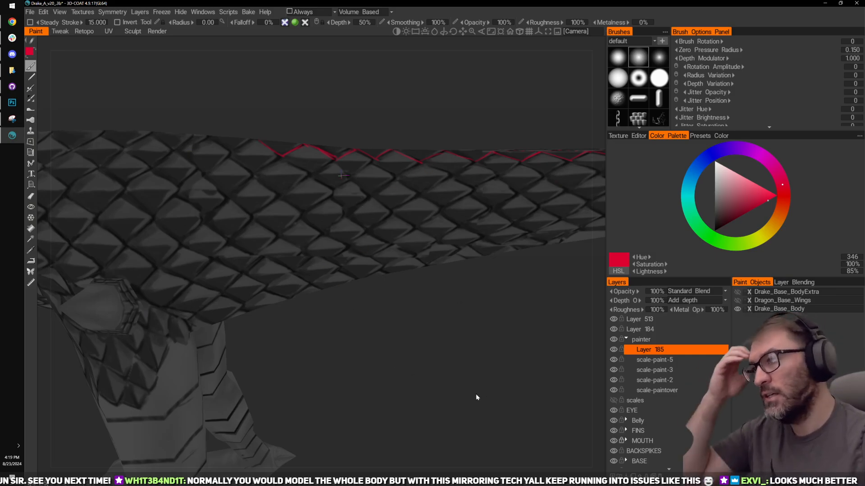
{"action": "scroll", "coordinate": [428, 374], "scroll_direction": "down", "scroll_amount": 5}
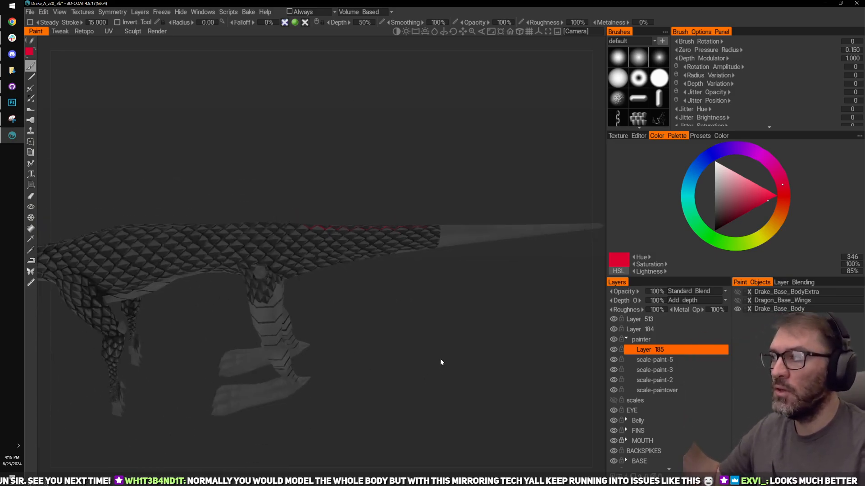
{"action": "scroll", "coordinate": [452, 344], "scroll_direction": "up", "scroll_amount": 2}
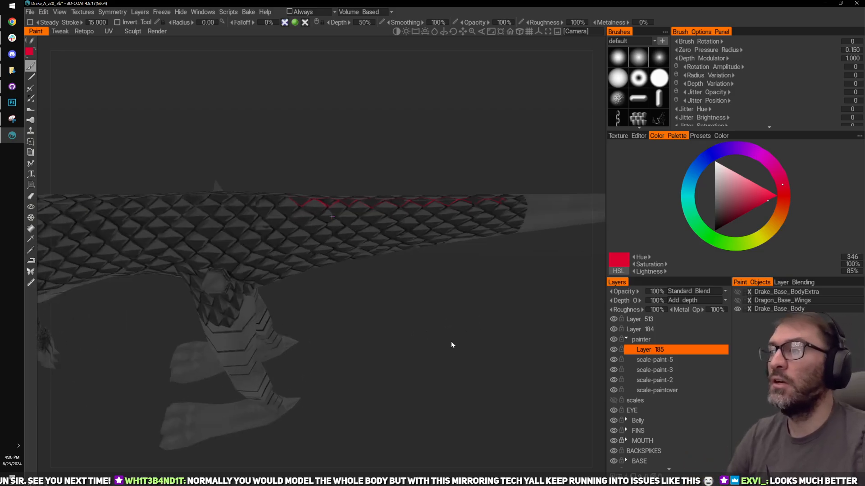
{"action": "scroll", "coordinate": [429, 311], "scroll_direction": "up", "scroll_amount": 3}
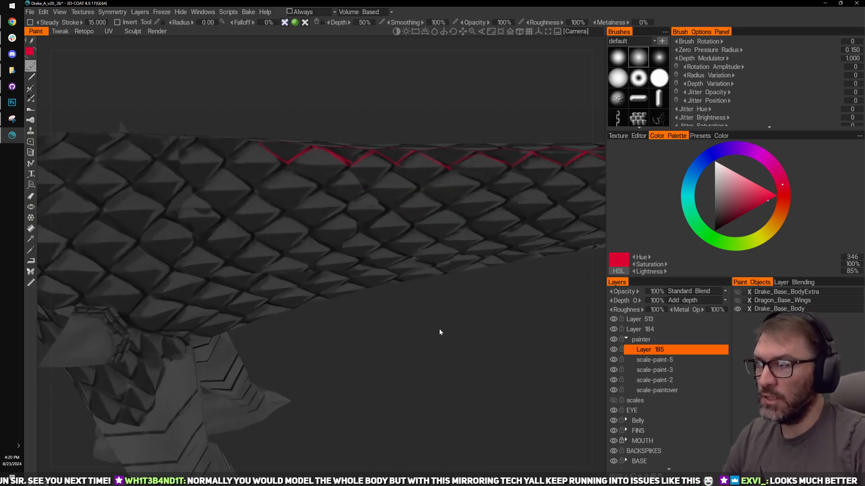
{"action": "left_click_drag", "start_coordinate": [458, 380], "coordinate": [411, 387]}
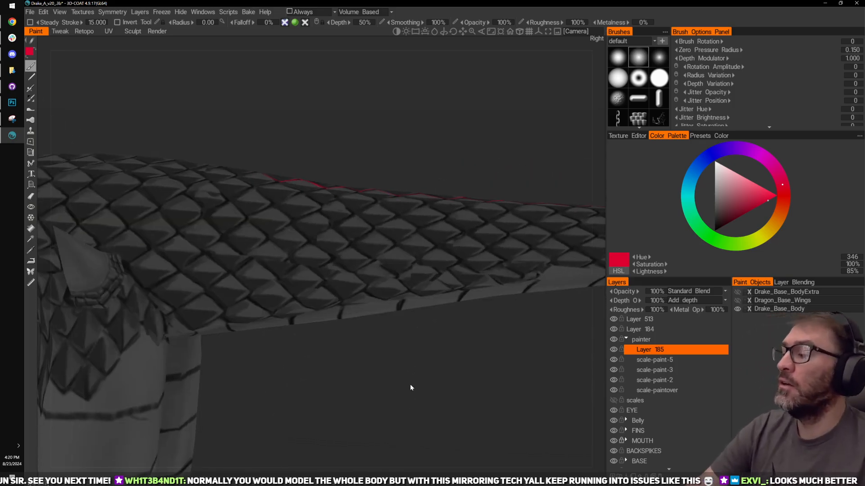
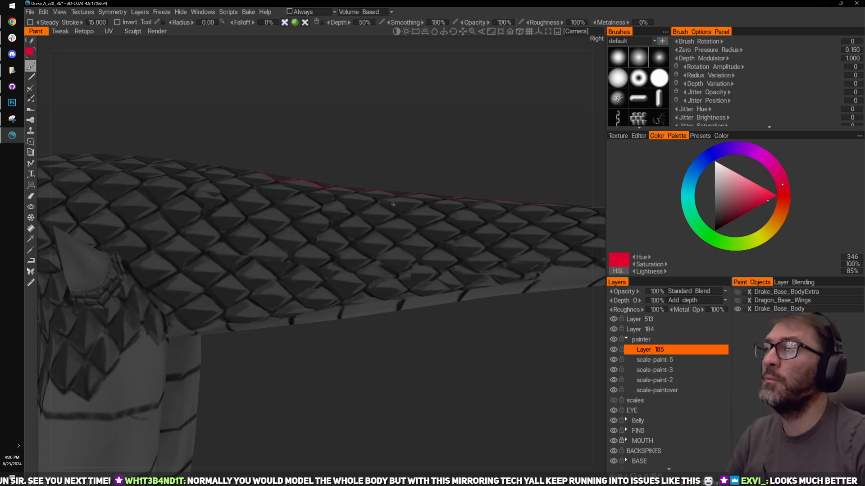
Step: Examine from several angles how the red-outlined top row fits the surrounding tail scales, with Layer 513 selected
{"action": "left_click_drag", "start_coordinate": [472, 122], "coordinate": [422, 211]}
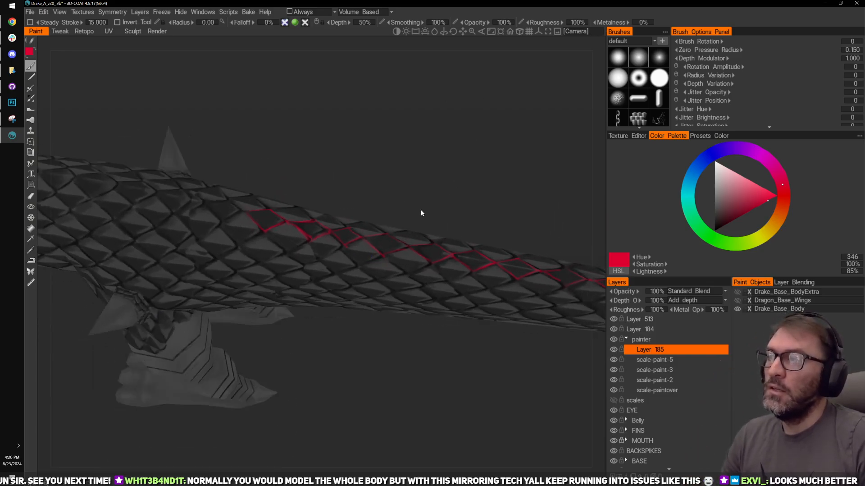
{"action": "left_click_drag", "start_coordinate": [429, 161], "coordinate": [324, 262]}
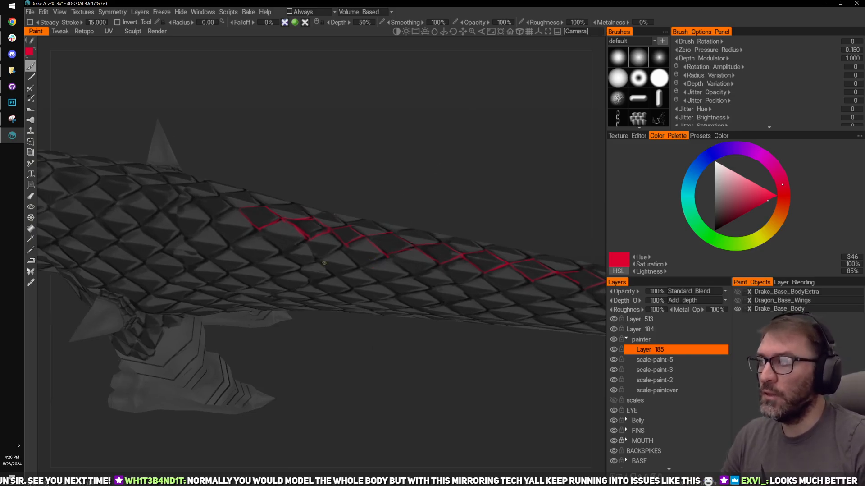
{"action": "left_click_drag", "start_coordinate": [459, 224], "coordinate": [527, 185]}
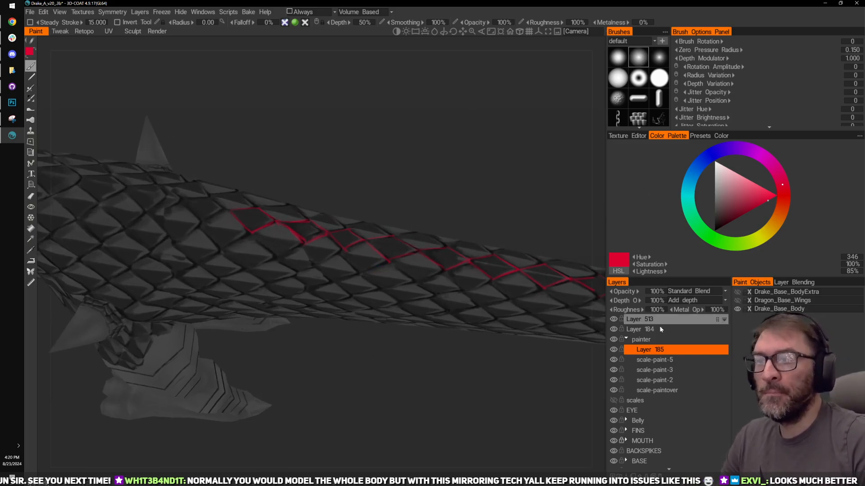
{"action": "left_click", "coordinate": [649, 318]}
{"action": "left_click_drag", "start_coordinate": [479, 295], "coordinate": [449, 209]}
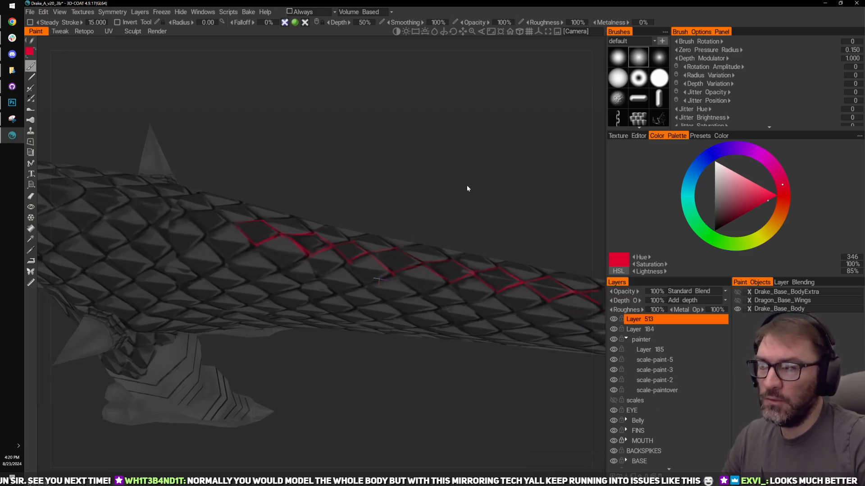
{"action": "left_click_drag", "start_coordinate": [468, 188], "coordinate": [479, 206]}
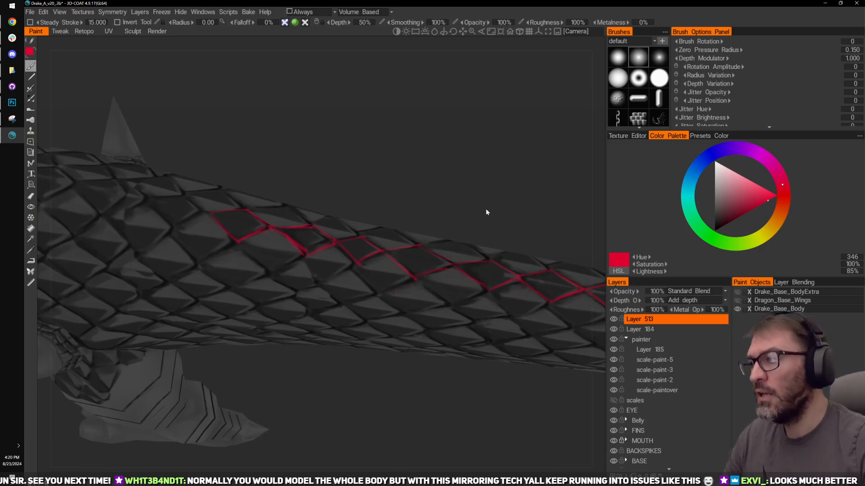
{"action": "left_click_drag", "start_coordinate": [366, 179], "coordinate": [435, 108]}
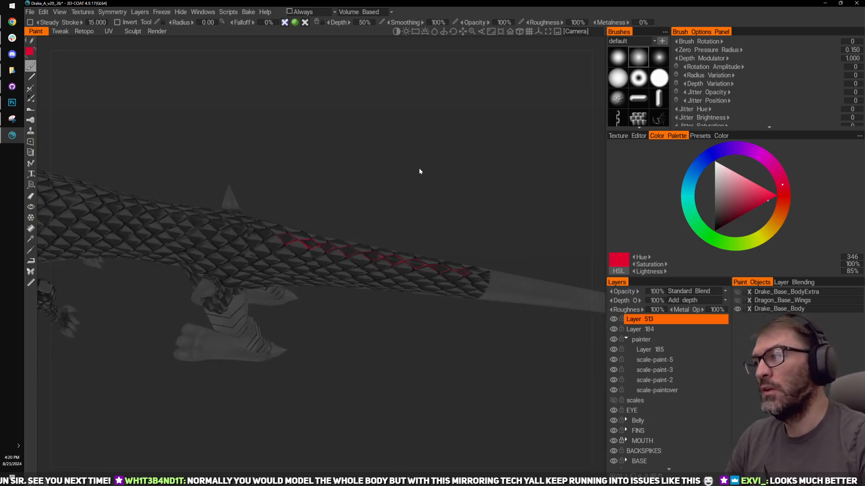
{"action": "left_click_drag", "start_coordinate": [420, 171], "coordinate": [473, 149]}
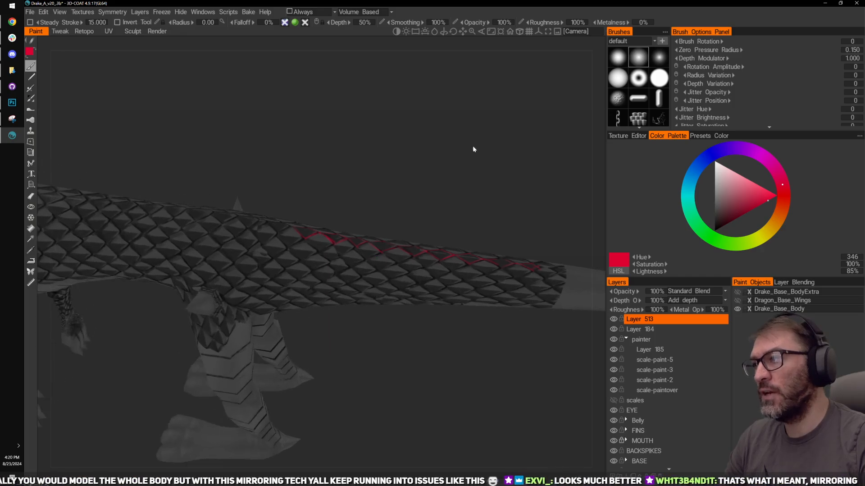
{"action": "left_click_drag", "start_coordinate": [439, 174], "coordinate": [444, 150]}
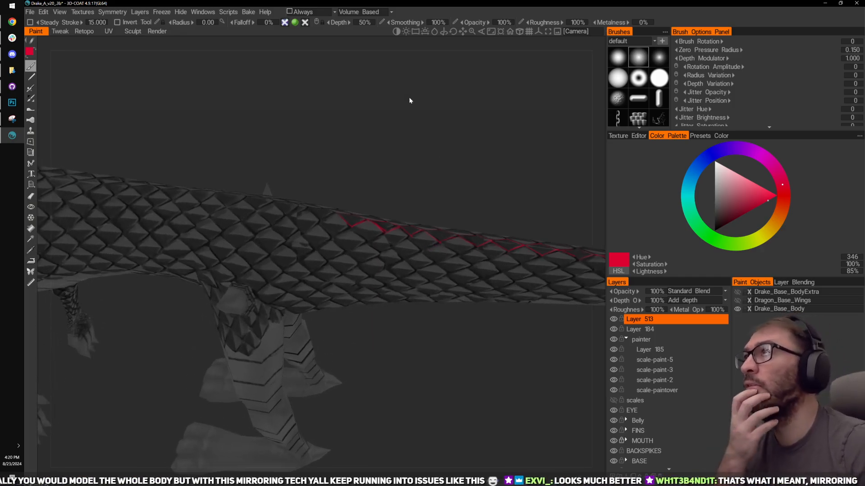
{"action": "scroll", "coordinate": [486, 169], "scroll_direction": "down", "scroll_amount": 2}
{"action": "left_click_drag", "start_coordinate": [486, 169], "coordinate": [468, 165]}
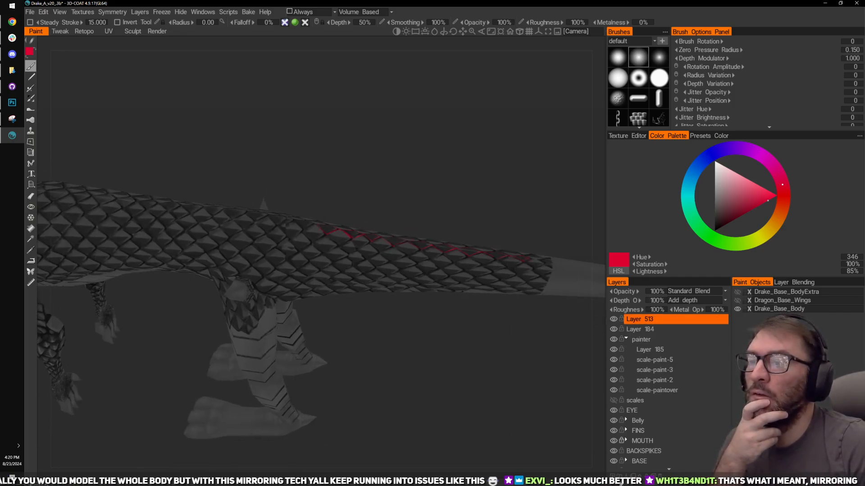
Step: Add an empty layer on top, and delete it together with the red outline layer
{"action": "left_click", "coordinate": [612, 475]}
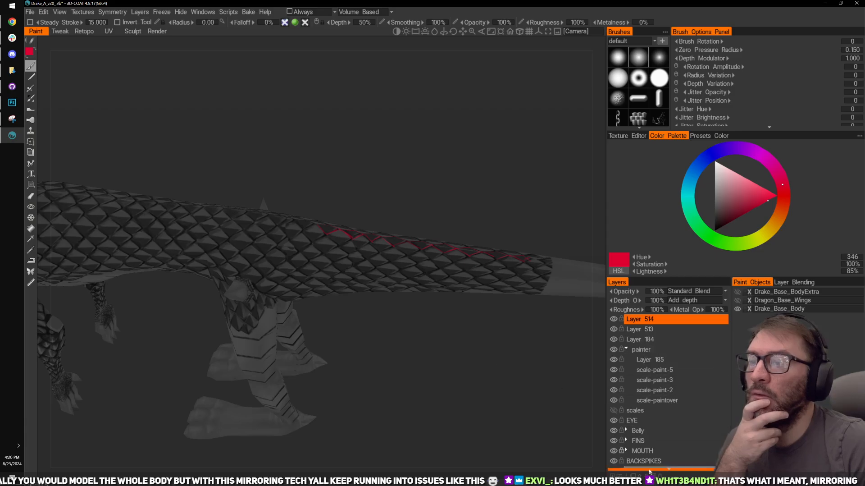
{"action": "left_click", "coordinate": [659, 475]}
{"action": "left_click", "coordinate": [659, 475]}
Step: Rename Layer 185 in the painter folder as scale-paint-6, reusing the naming pattern of scale-paint-5, and keep it selected
{"action": "middle_click_drag", "start_coordinate": [473, 353], "coordinate": [404, 333]}
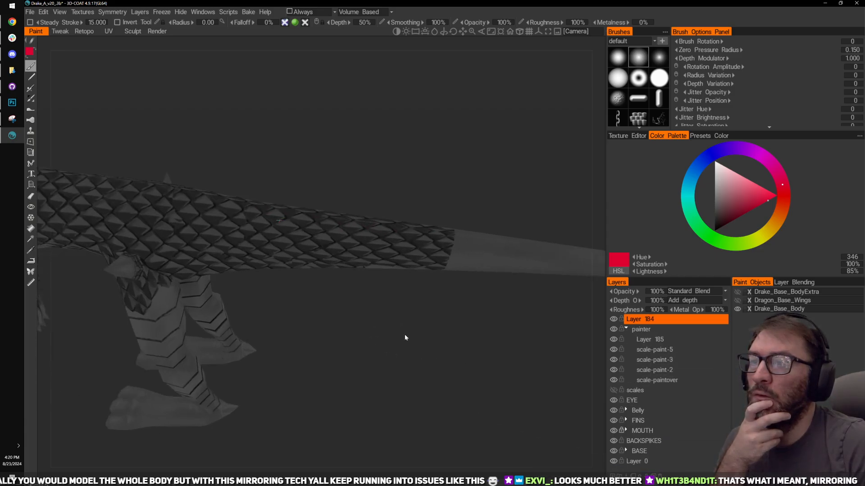
{"action": "left_click", "coordinate": [648, 341]}
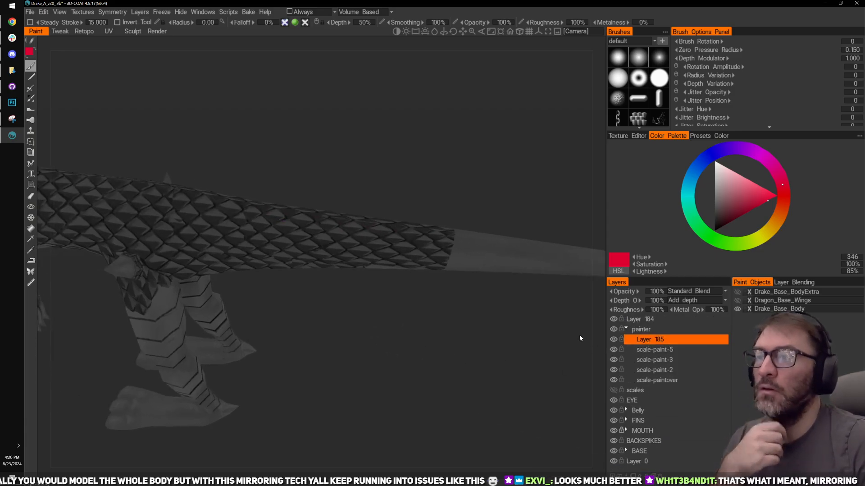
{"action": "scroll", "coordinate": [438, 164], "scroll_direction": "up", "scroll_amount": 3}
{"action": "scroll", "coordinate": [438, 168], "scroll_direction": "up", "scroll_amount": 2}
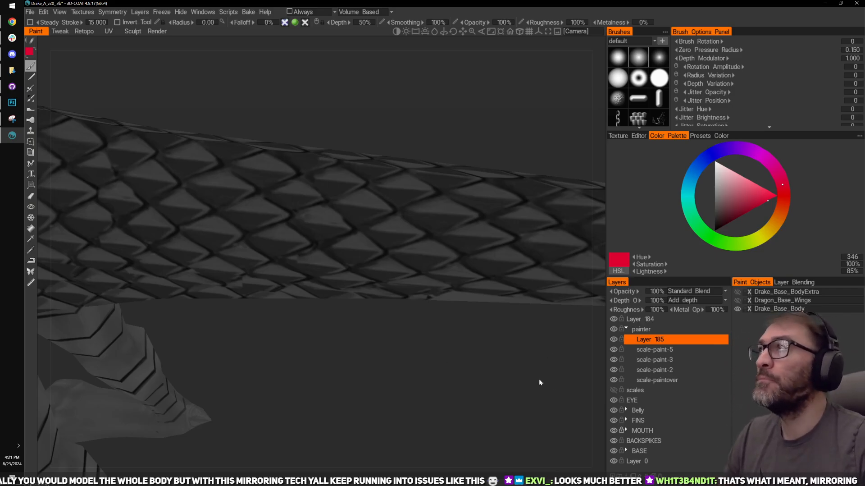
{"action": "double_click", "coordinate": [658, 350]}
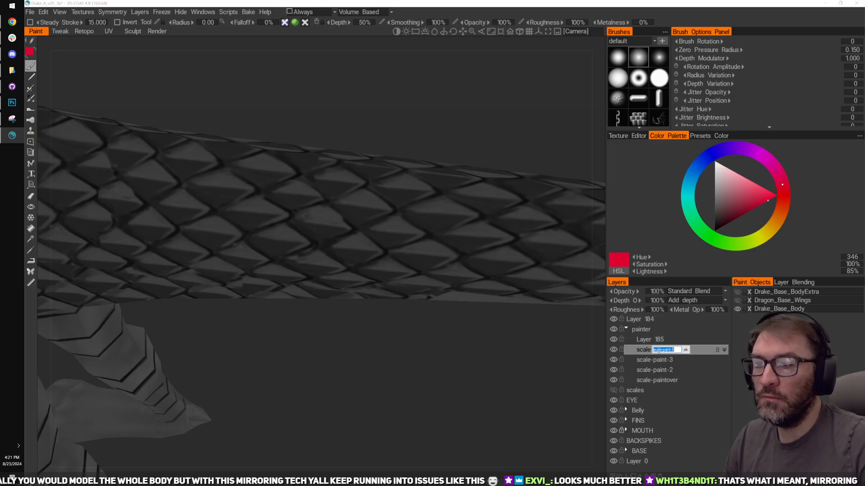
{"action": "key", "text": "ctrl+c"}
{"action": "key", "text": "Return"}
{"action": "double_click", "coordinate": [647, 339]}
{"action": "key", "text": "ctrl+v"}
{"action": "key", "text": "BackSpace"}
{"action": "type", "text": "6"}
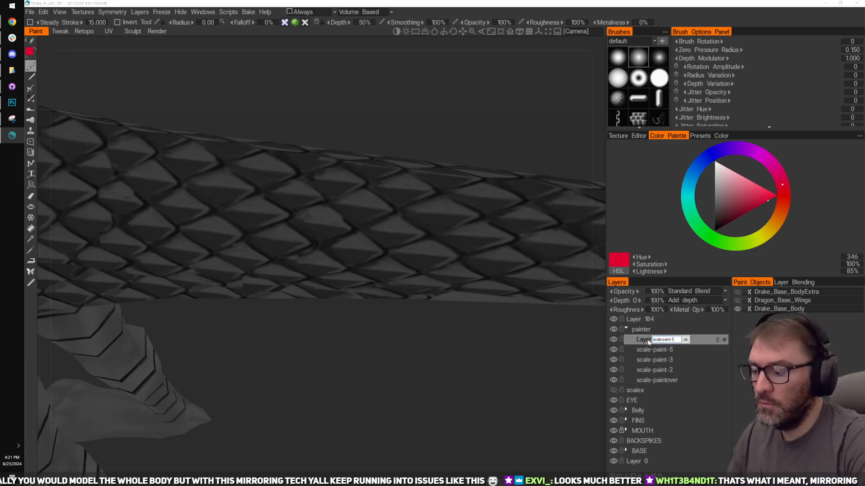
{"action": "key", "text": "Return"}
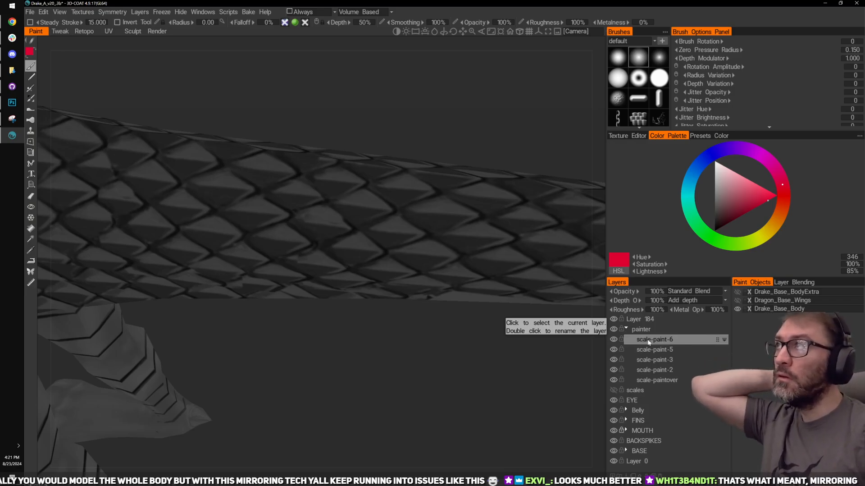
{"action": "left_click", "coordinate": [648, 340]}
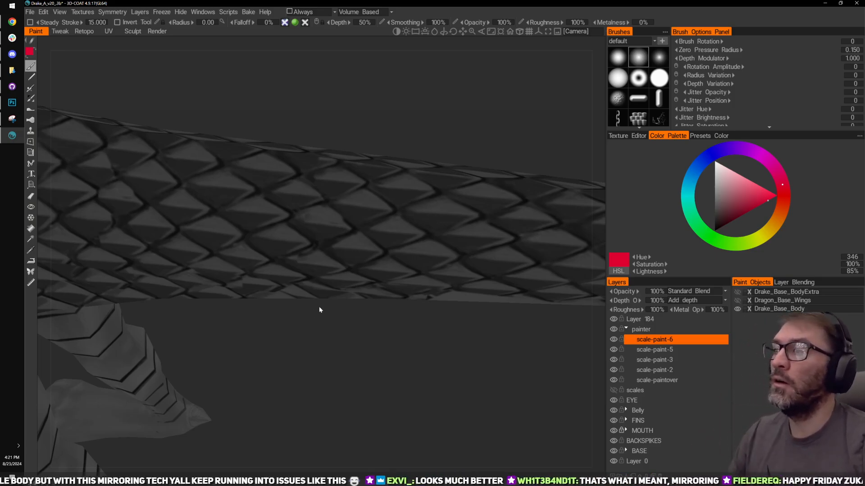
Step: Try erasing part of a scale edge on scale-paint-6 along the tail's upper side, and undo the stroke
{"action": "scroll", "coordinate": [387, 392], "scroll_direction": "up", "scroll_amount": 1}
{"action": "left_click_drag", "start_coordinate": [441, 127], "coordinate": [438, 166]}
{"action": "mouse_move", "coordinate": [393, 148]}
{"action": "left_mouse_down"}
{"action": "mouse_move", "coordinate": [426, 138]}
{"action": "mouse_move", "coordinate": [415, 140]}
{"action": "mouse_move", "coordinate": [431, 144]}
{"action": "mouse_move", "coordinate": [432, 174]}
{"action": "mouse_move", "coordinate": [425, 175]}
{"action": "mouse_move", "coordinate": [446, 132]}
{"action": "mouse_move", "coordinate": [480, 133]}
{"action": "left_mouse_up"}
{"action": "key", "text": "e"}
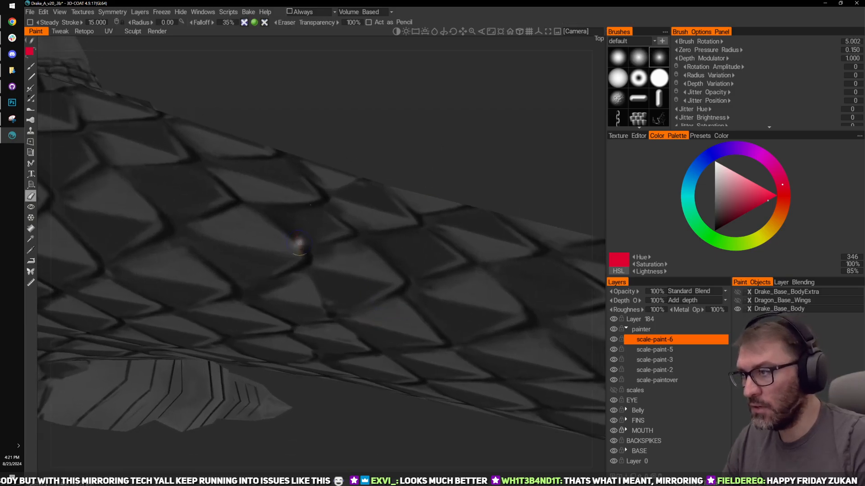
{"action": "mouse_move", "coordinate": [321, 238]}
{"action": "left_mouse_down"}
{"action": "mouse_move", "coordinate": [323, 224]}
{"action": "mouse_move", "coordinate": [315, 243]}
{"action": "left_mouse_up"}
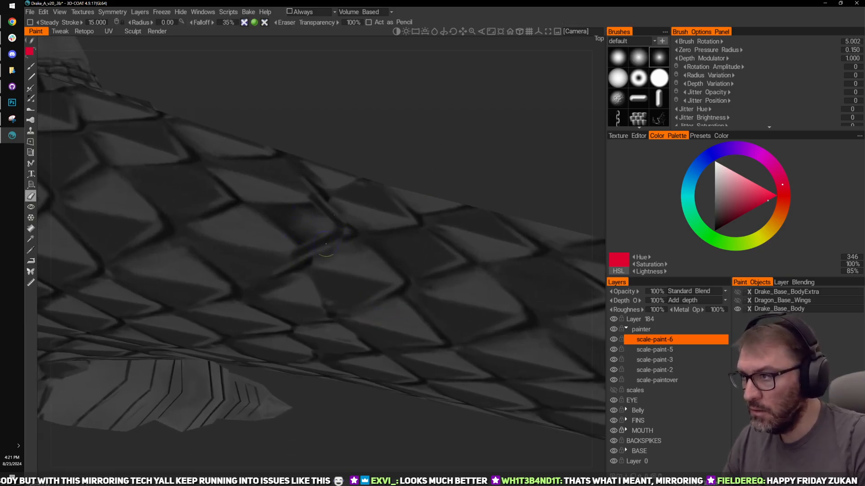
{"action": "key", "text": "ctrl+z"}
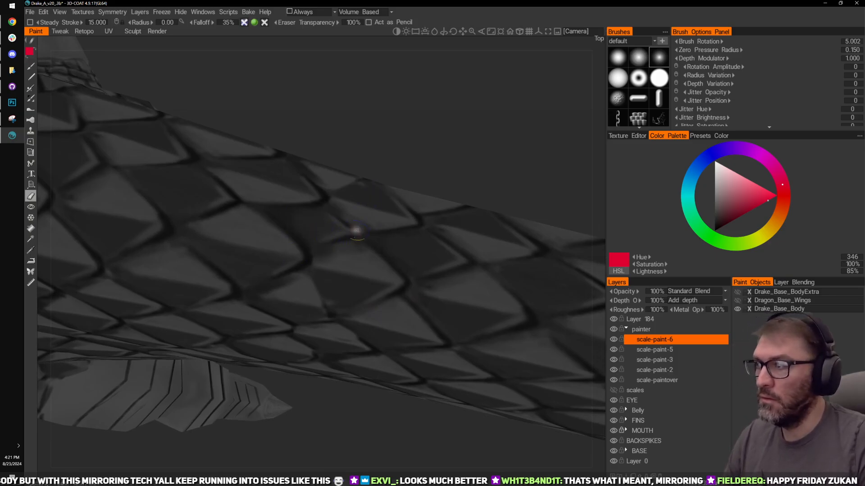
Step: Isolate scale-paint-6 by hiding scale-paint-5, scale-paint-3, scale-paint-2 and scale-paintover, and inspect its scales along the tail
{"action": "left_click_drag", "start_coordinate": [427, 158], "coordinate": [427, 150]}
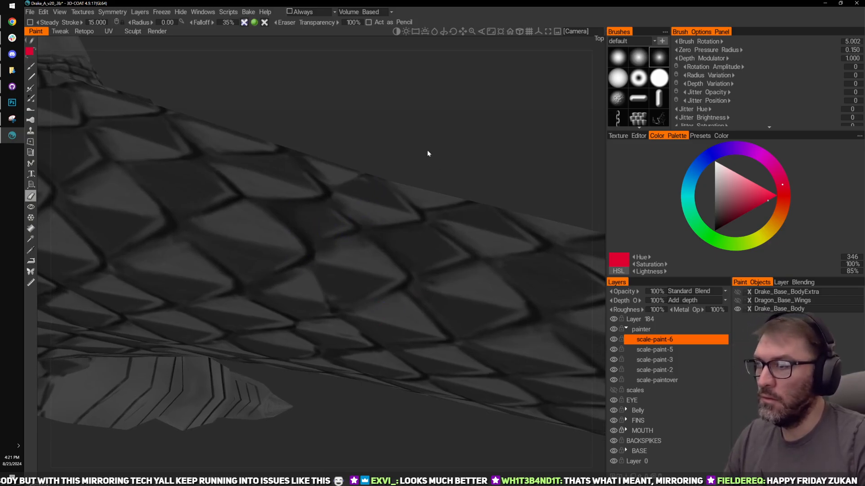
{"action": "left_click", "coordinate": [613, 350]}
{"action": "left_click", "coordinate": [614, 350]}
{"action": "mouse_move", "coordinate": [424, 434]}
{"action": "left_mouse_down"}
{"action": "mouse_move", "coordinate": [416, 438]}
{"action": "mouse_move", "coordinate": [435, 382]}
{"action": "mouse_move", "coordinate": [570, 237]}
{"action": "left_mouse_up"}
{"action": "scroll", "coordinate": [436, 383], "scroll_direction": "down", "scroll_amount": 3}
{"action": "left_click", "coordinate": [613, 350]}
{"action": "left_click", "coordinate": [614, 359]}
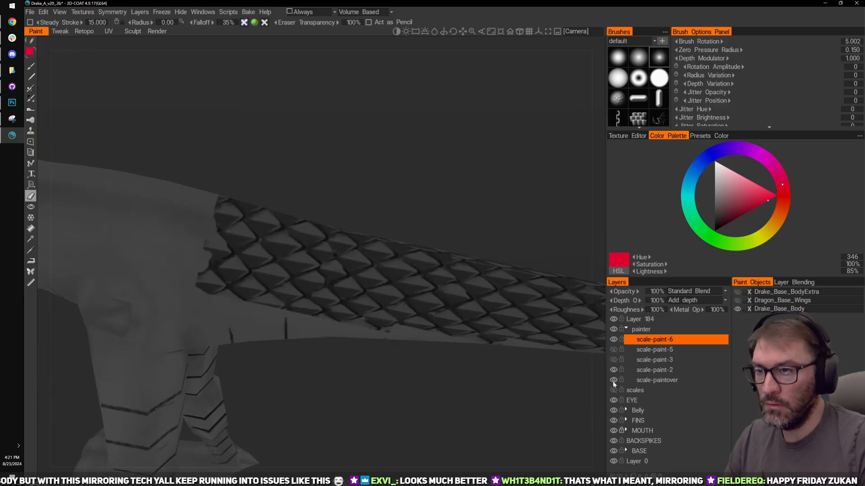
{"action": "left_click_drag", "start_coordinate": [554, 382], "coordinate": [525, 374]}
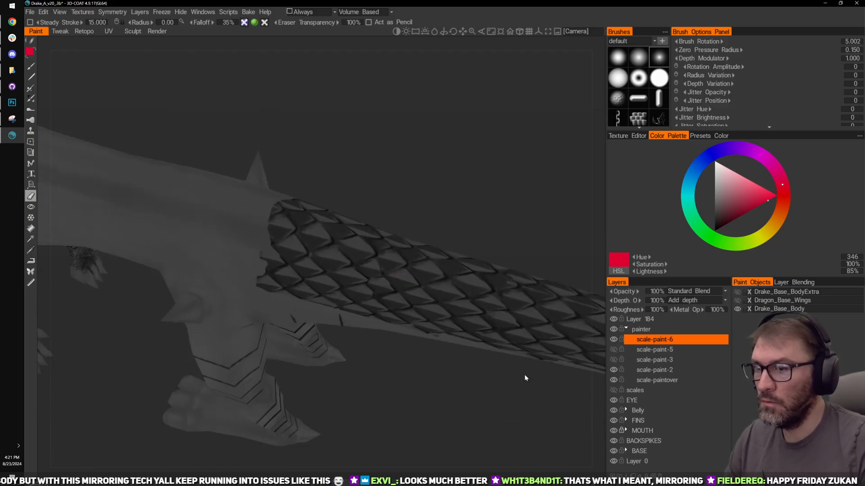
{"action": "left_click", "coordinate": [613, 370]}
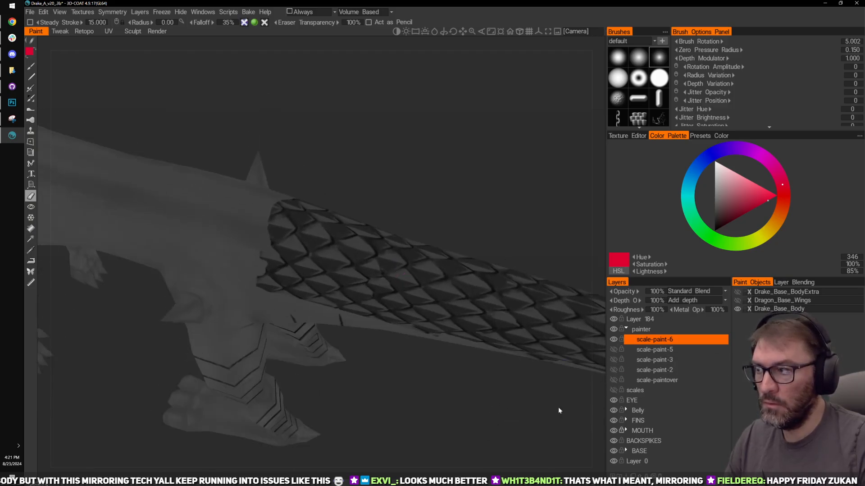
{"action": "left_click_drag", "start_coordinate": [558, 407], "coordinate": [486, 367]}
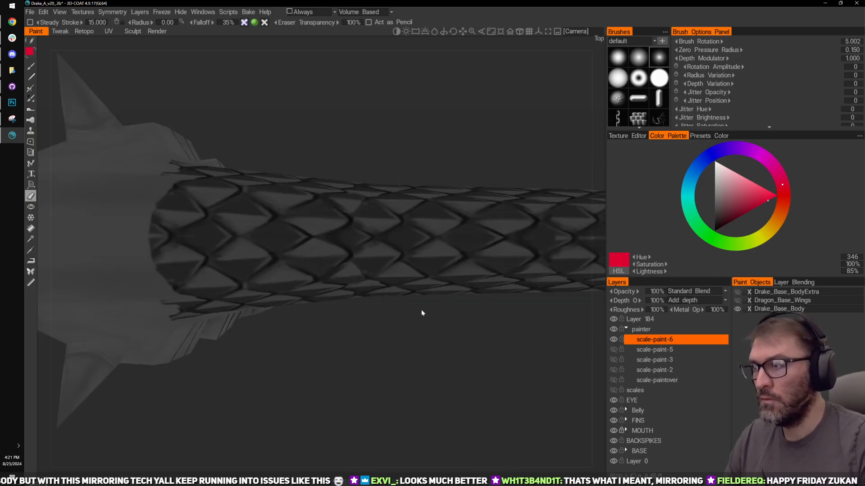
Step: Repaint the ragged seams between the tail's upper side scales with a brush, using sampled dark greys of 7% and 13% lightness
{"action": "mouse_move", "coordinate": [421, 309]}
{"action": "left_mouse_down"}
{"action": "mouse_move", "coordinate": [396, 355]}
{"action": "mouse_move", "coordinate": [429, 123]}
{"action": "mouse_move", "coordinate": [495, 145]}
{"action": "mouse_move", "coordinate": [489, 152]}
{"action": "left_mouse_up"}
{"action": "key", "text": "b"}
{"action": "left_click_drag", "start_coordinate": [490, 213], "coordinate": [375, 254]}
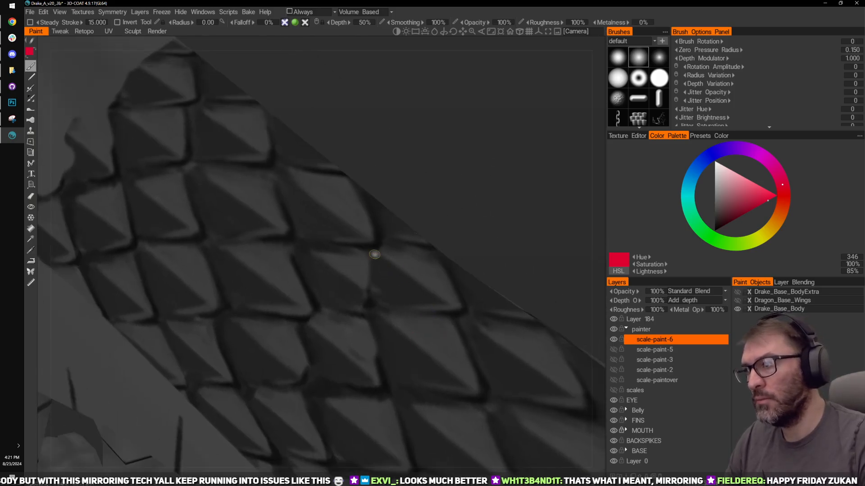
{"action": "key", "text": "v"}
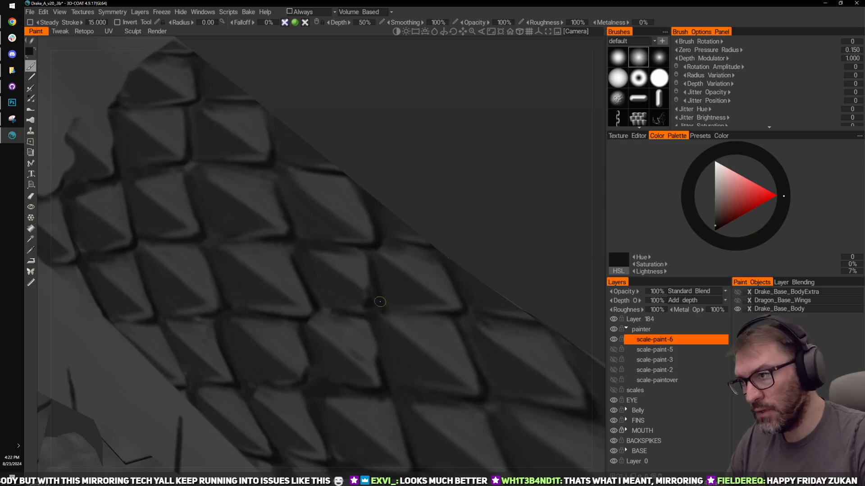
{"action": "middle_click_drag", "start_coordinate": [371, 309], "coordinate": [367, 273]}
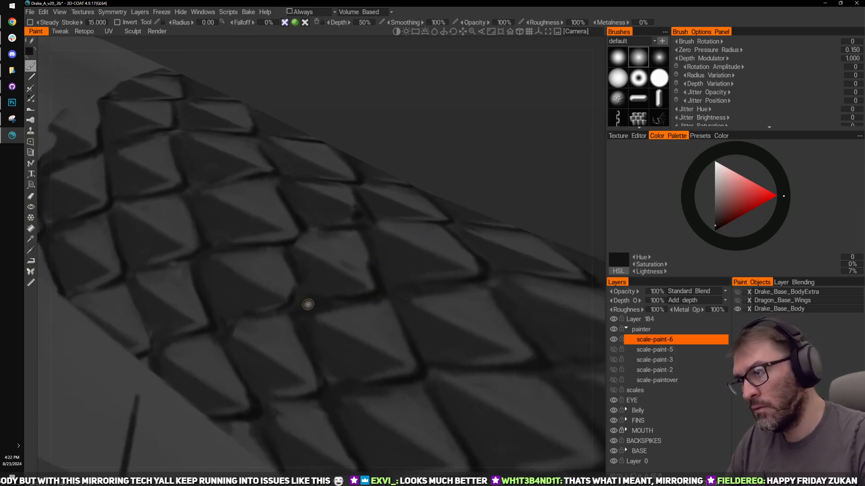
{"action": "middle_click_drag", "start_coordinate": [347, 234], "coordinate": [486, 161]}
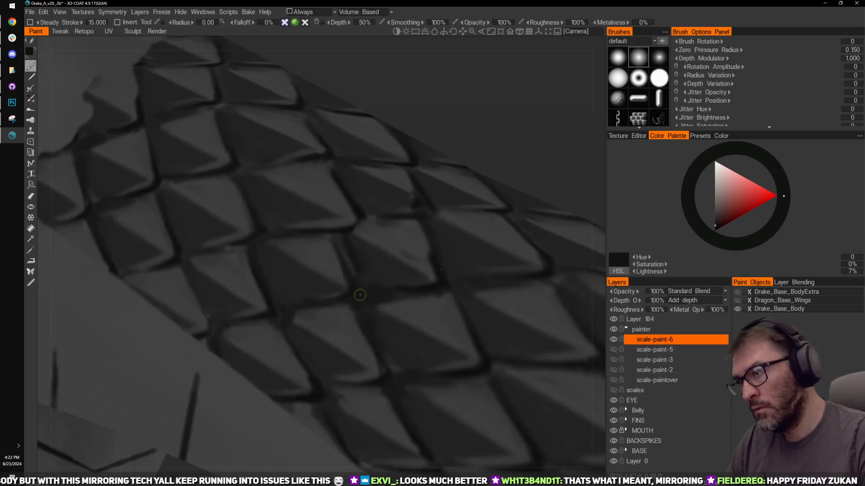
{"action": "key", "text": "v"}
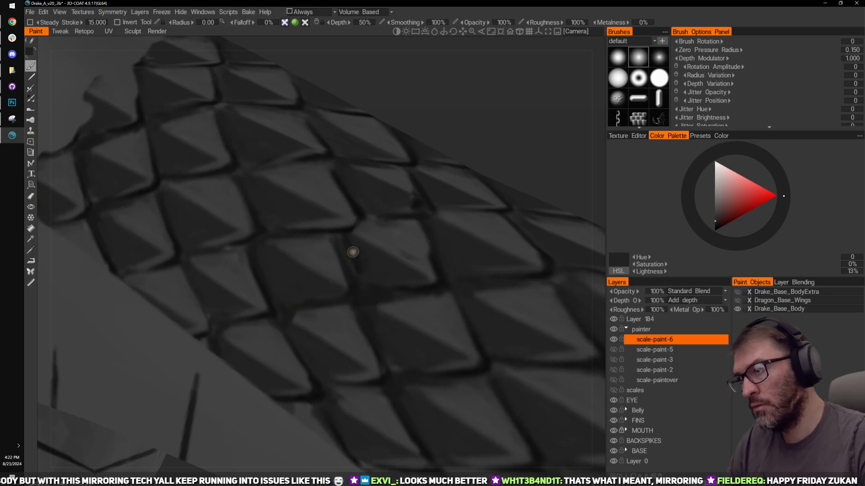
{"action": "middle_click_drag", "start_coordinate": [427, 176], "coordinate": [347, 250]}
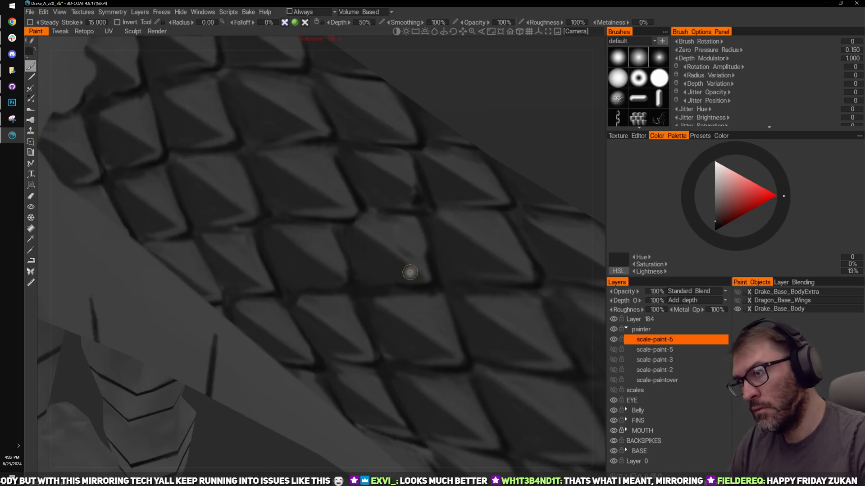
{"action": "mouse_move", "coordinate": [412, 271]}
{"action": "middle_mouse_down"}
{"action": "mouse_move", "coordinate": [518, 166]}
{"action": "mouse_move", "coordinate": [220, 306]}
{"action": "mouse_move", "coordinate": [356, 279]}
{"action": "middle_mouse_up"}
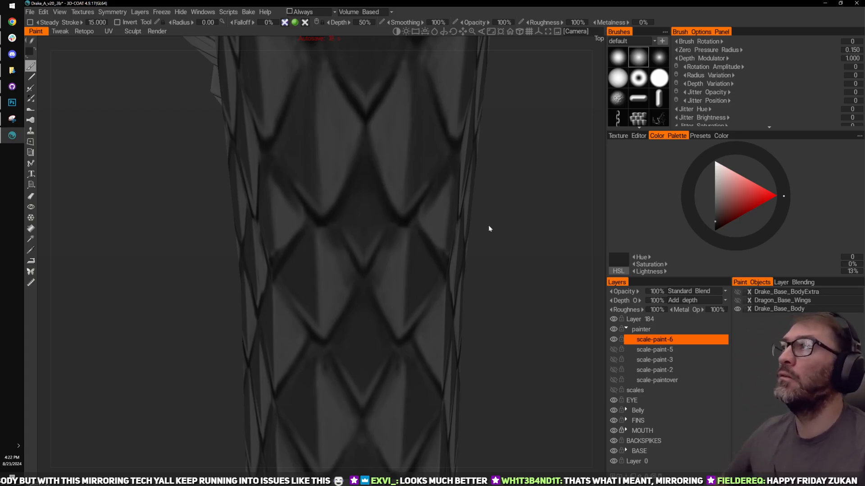
Step: Clean up the broken scale faces and edges on the tail's side with sampled greys of about 22%, 13% and 23% lightness
{"action": "mouse_move", "coordinate": [510, 223]}
{"action": "left_mouse_down"}
{"action": "mouse_move", "coordinate": [540, 223]}
{"action": "mouse_move", "coordinate": [502, 231]}
{"action": "mouse_move", "coordinate": [535, 231]}
{"action": "mouse_move", "coordinate": [417, 218]}
{"action": "mouse_move", "coordinate": [467, 221]}
{"action": "left_mouse_up"}
{"action": "right_click_drag", "start_coordinate": [353, 237], "coordinate": [317, 233]}
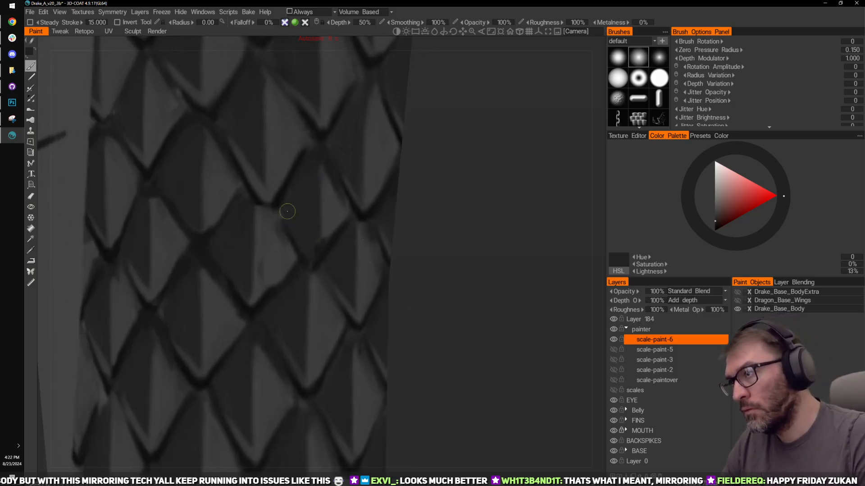
{"action": "left_click_drag", "start_coordinate": [323, 235], "coordinate": [289, 248], "text": "alt"}
{"action": "key", "text": "v"}
{"action": "left_click_drag", "start_coordinate": [263, 276], "coordinate": [263, 272]}
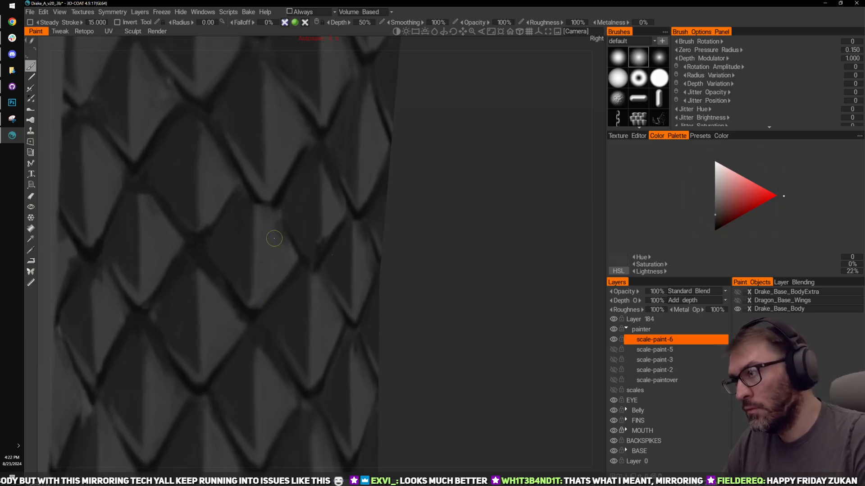
{"action": "key", "text": "v"}
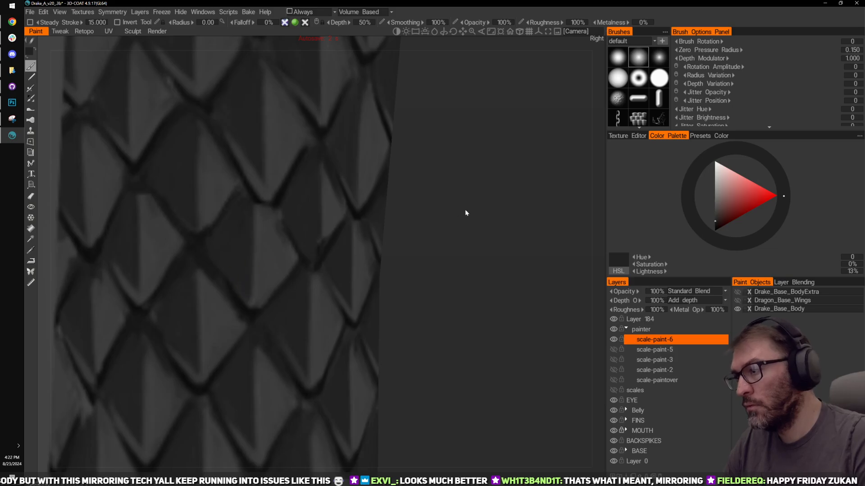
{"action": "left_click_drag", "start_coordinate": [465, 211], "coordinate": [363, 231]}
{"action": "key", "text": "v"}
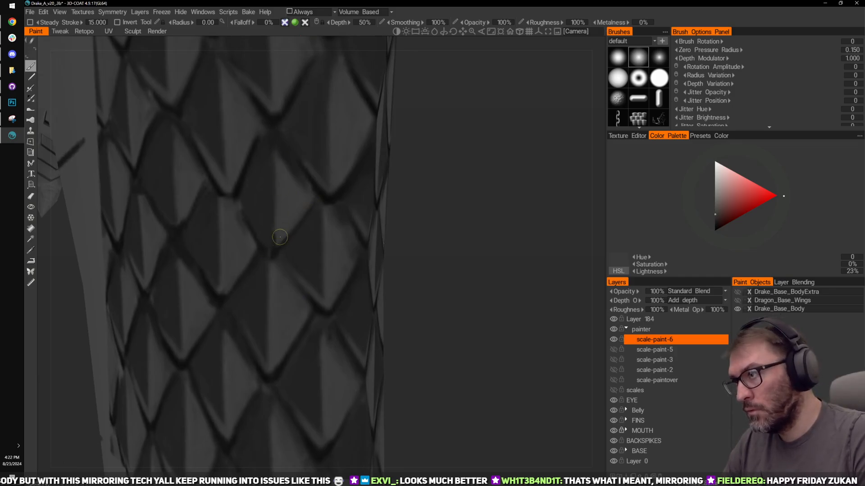
{"action": "left_click_drag", "start_coordinate": [289, 172], "coordinate": [314, 264]}
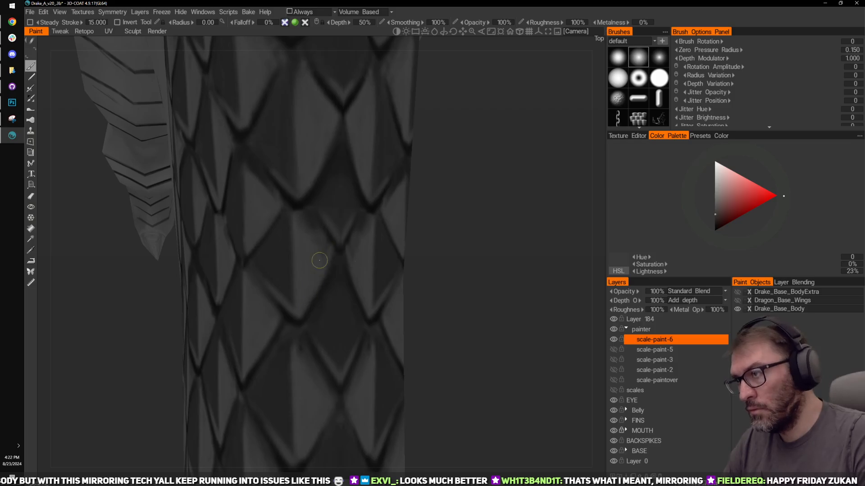
Step: Reshape the small V-shaped scale on the tail's top midline with a 13% grey fill, 5% dark outline and 23% highlight
{"action": "middle_click_drag", "start_coordinate": [485, 179], "coordinate": [464, 212]}
{"action": "left_click_drag", "start_coordinate": [464, 212], "coordinate": [444, 217]}
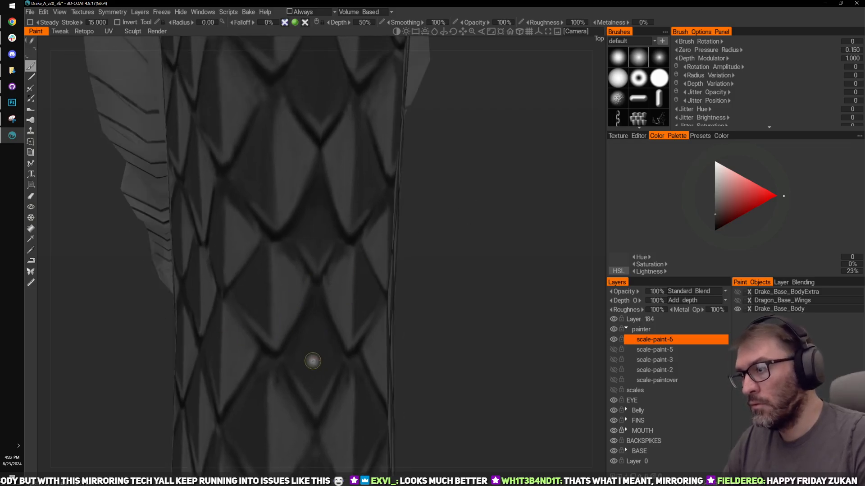
{"action": "key", "text": "v"}
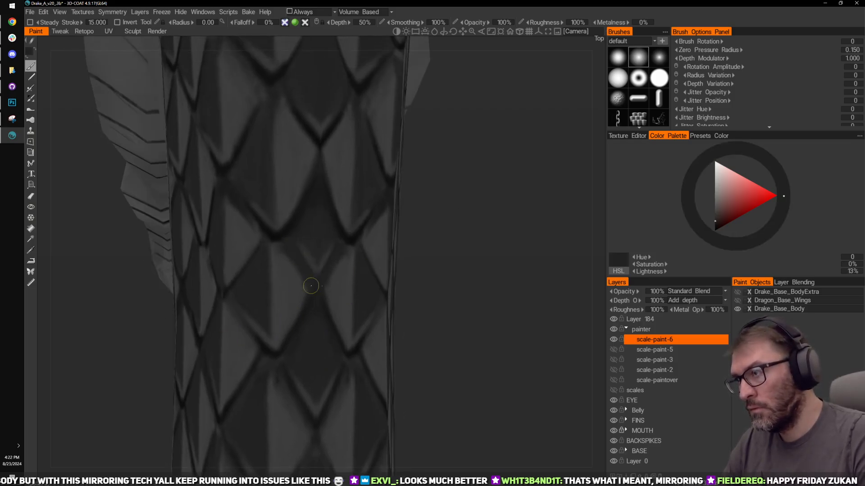
{"action": "left_click_drag", "start_coordinate": [311, 285], "coordinate": [311, 235]}
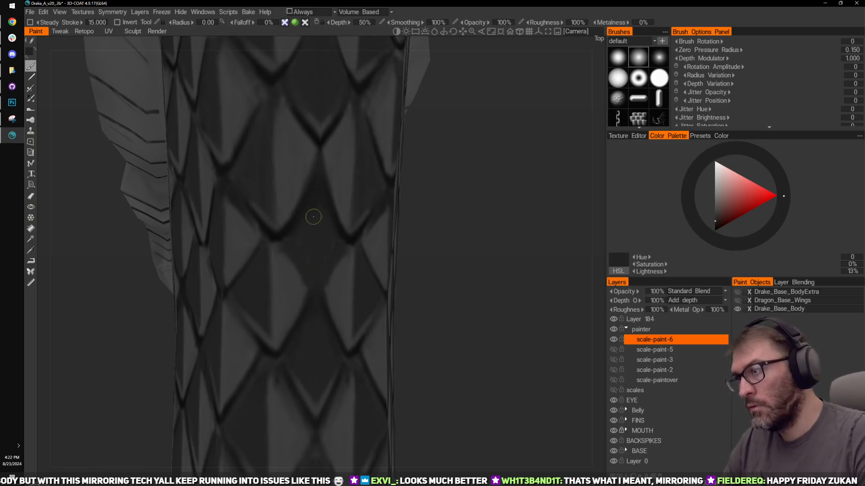
{"action": "key", "text": "v"}
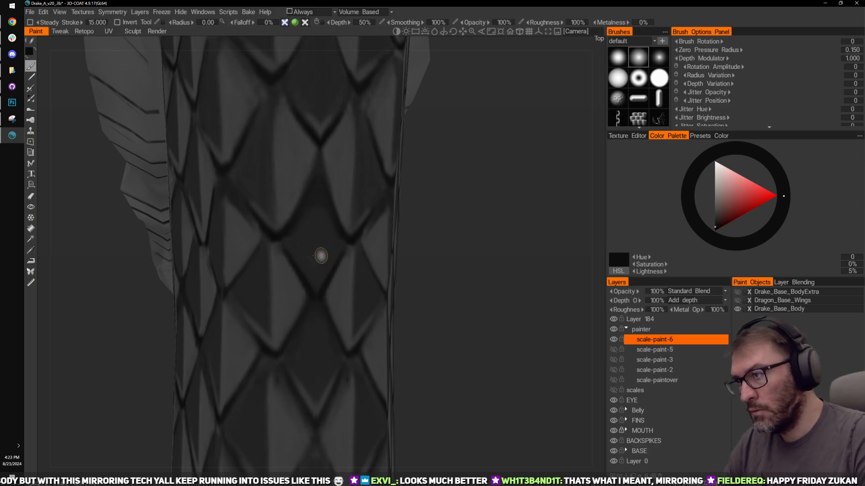
{"action": "key", "text": "v"}
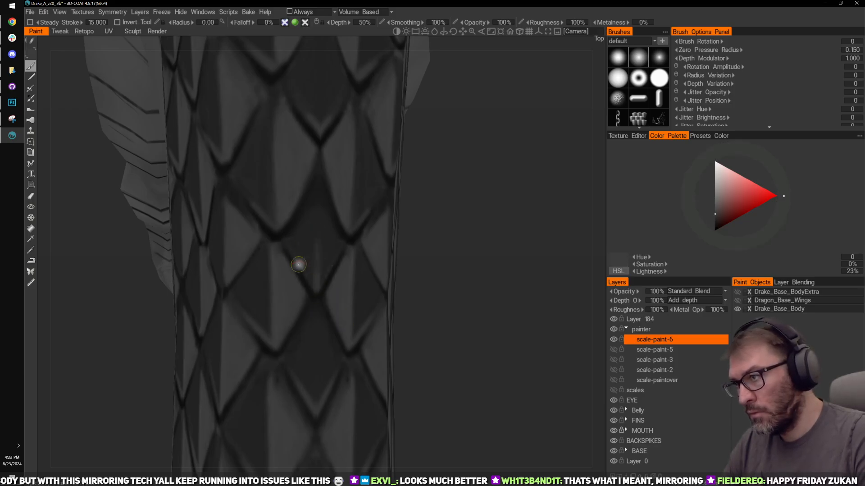
Step: Repaint the next scale up the tail's top midline with sampled greys of 13% and 23% lightness, adding a thin central highlight
{"action": "scroll", "coordinate": [456, 236], "scroll_direction": "down", "scroll_amount": 3}
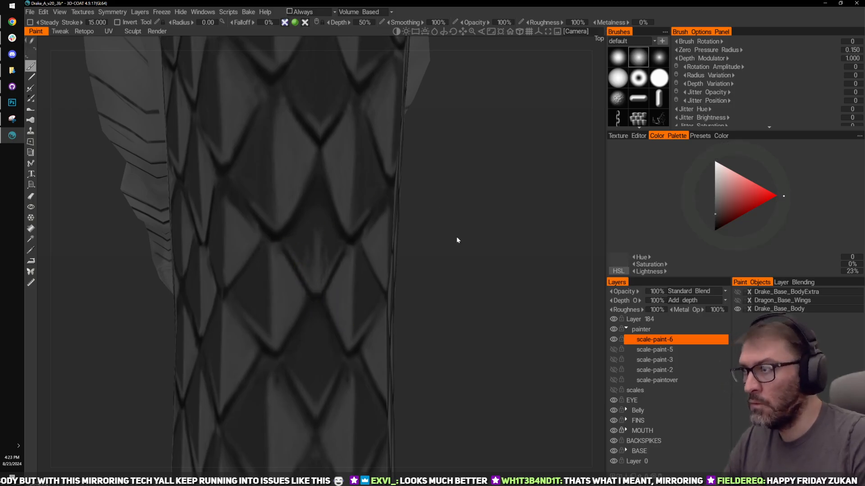
{"action": "mouse_move", "coordinate": [456, 236]}
{"action": "left_mouse_down"}
{"action": "mouse_move", "coordinate": [488, 204]}
{"action": "mouse_move", "coordinate": [502, 221]}
{"action": "mouse_move", "coordinate": [474, 214]}
{"action": "mouse_move", "coordinate": [504, 236]}
{"action": "left_mouse_up"}
{"action": "scroll", "coordinate": [504, 235], "scroll_direction": "up", "scroll_amount": 2}
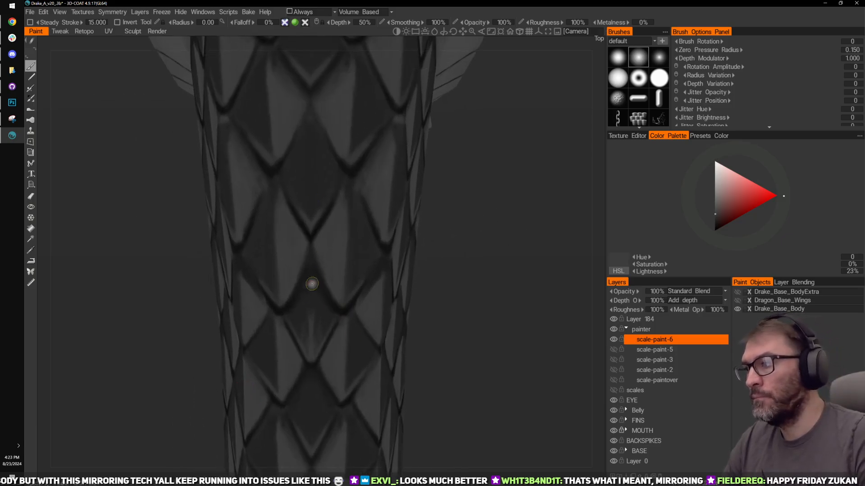
{"action": "key", "text": "v"}
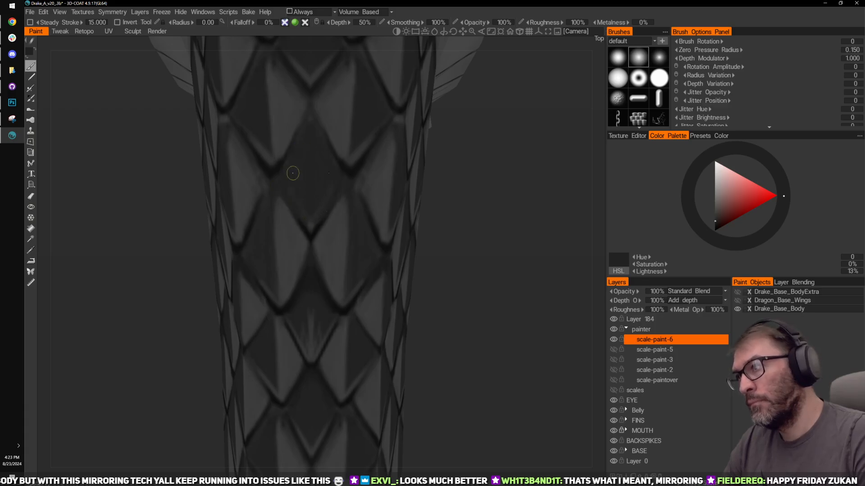
{"action": "key", "text": "v"}
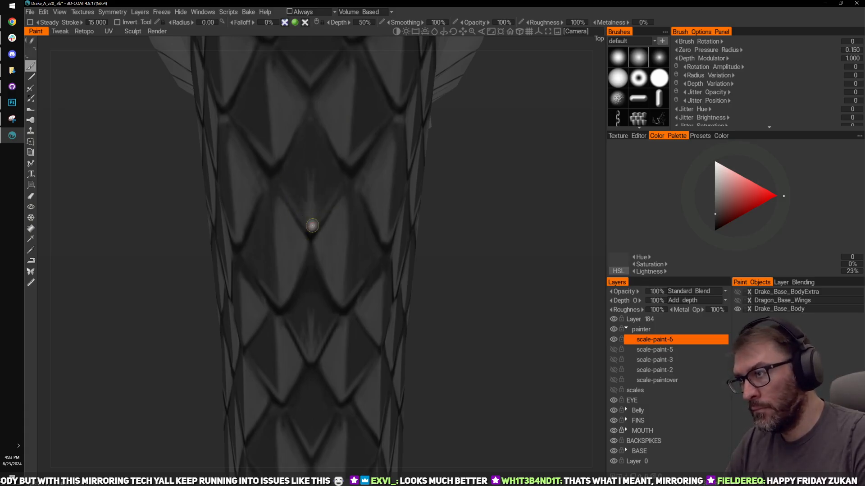
Step: Inspect the painted scales along the whole tail, from the hips to the lower end of the patch, for remaining ragged spots
{"action": "scroll", "coordinate": [494, 242], "scroll_direction": "down", "scroll_amount": 10}
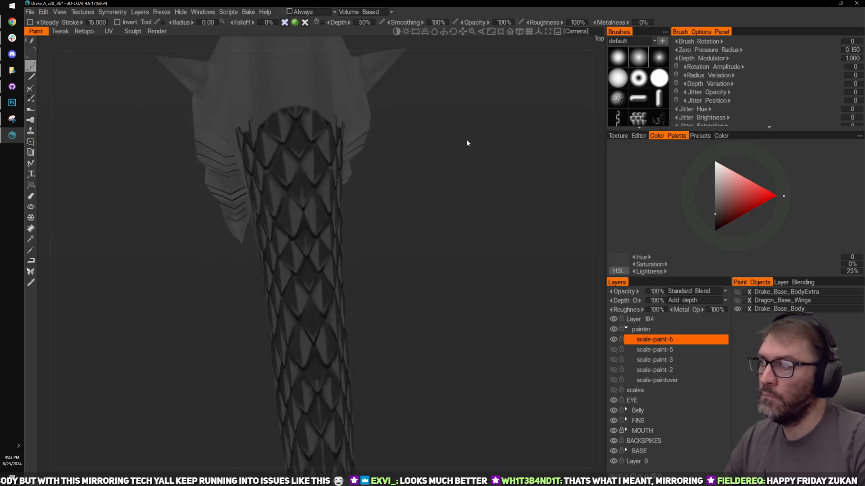
{"action": "scroll", "coordinate": [453, 204], "scroll_direction": "up", "scroll_amount": 3}
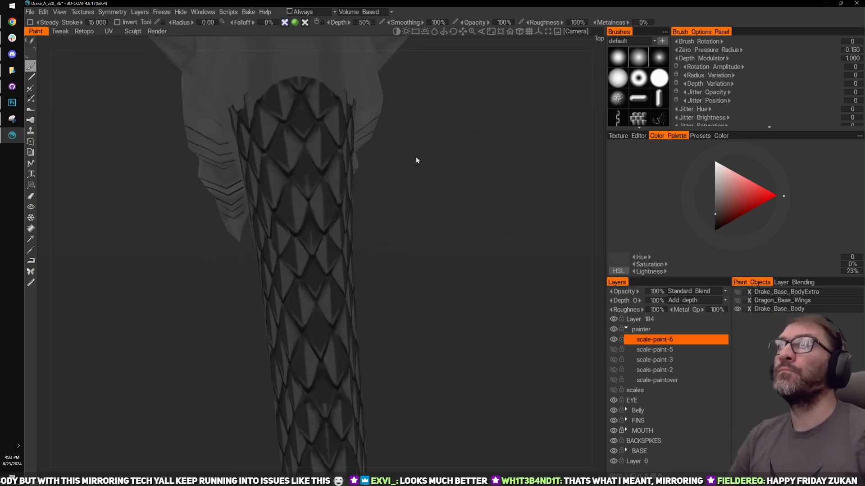
{"action": "left_click_drag", "start_coordinate": [449, 266], "coordinate": [463, 230]}
{"action": "right_click_drag", "start_coordinate": [463, 231], "coordinate": [450, 200]}
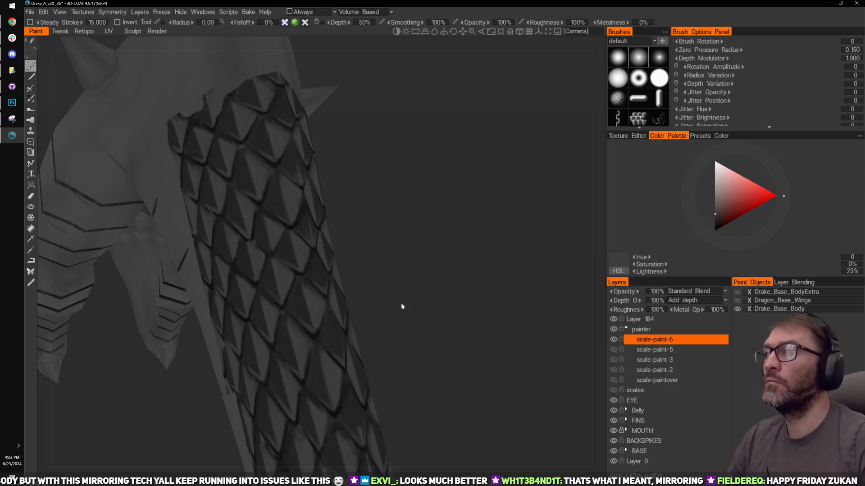
{"action": "left_click_drag", "start_coordinate": [402, 305], "coordinate": [402, 251]}
{"action": "middle_click_drag", "start_coordinate": [464, 273], "coordinate": [455, 226]}
{"action": "left_click_drag", "start_coordinate": [455, 226], "coordinate": [458, 249]}
{"action": "middle_click_drag", "start_coordinate": [458, 249], "coordinate": [451, 228]}
{"action": "middle_click_drag", "start_coordinate": [338, 279], "coordinate": [441, 230]}
{"action": "middle_click_drag", "start_coordinate": [428, 296], "coordinate": [427, 239]}
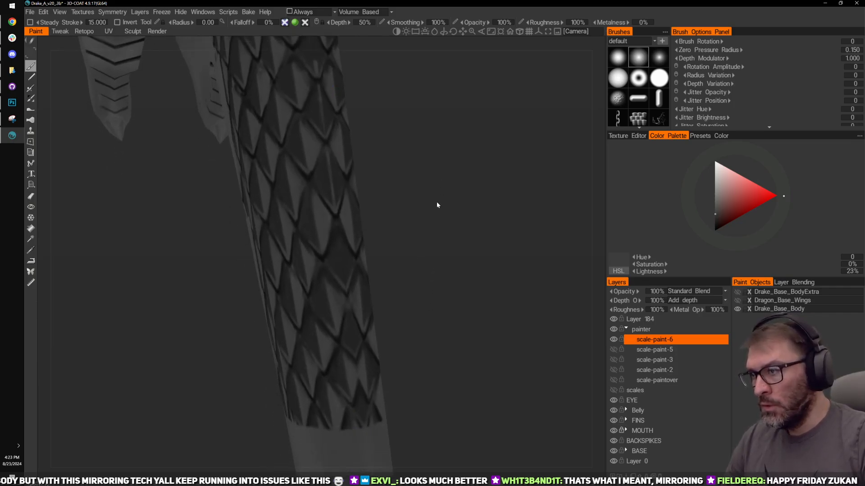
{"action": "middle_click_drag", "start_coordinate": [419, 287], "coordinate": [412, 225]}
{"action": "scroll", "coordinate": [414, 229], "scroll_direction": "up", "scroll_amount": 5}
{"action": "scroll", "coordinate": [511, 240], "scroll_direction": "down", "scroll_amount": 4}
{"action": "left_click_drag", "start_coordinate": [507, 247], "coordinate": [538, 221]}
{"action": "middle_click_drag", "start_coordinate": [462, 171], "coordinate": [476, 290]}
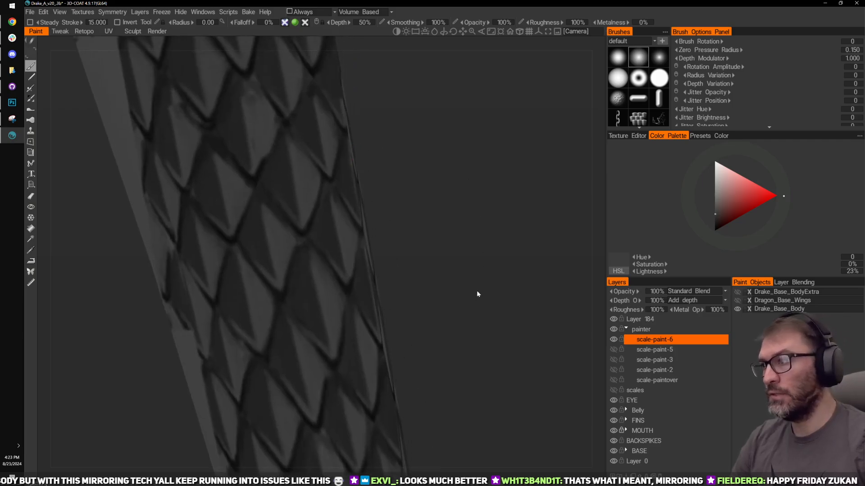
Step: Smooth the smudged light and dark faces of the scale on the tail's upper side with sampled greys of 13%, 23% and 12% lightness
{"action": "left_click_drag", "start_coordinate": [476, 291], "coordinate": [469, 247]}
{"action": "scroll", "coordinate": [475, 241], "scroll_direction": "up", "scroll_amount": 2}
{"action": "right_click_drag", "start_coordinate": [476, 241], "coordinate": [476, 229]}
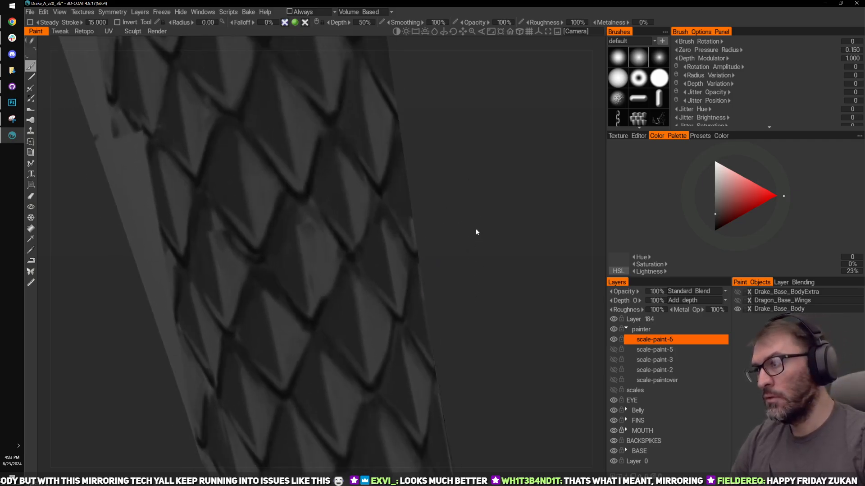
{"action": "key", "text": "v"}
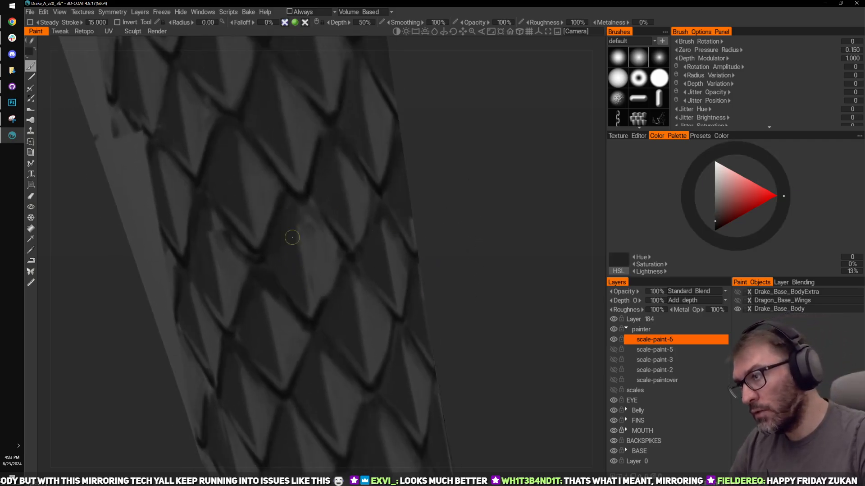
{"action": "key", "text": "v"}
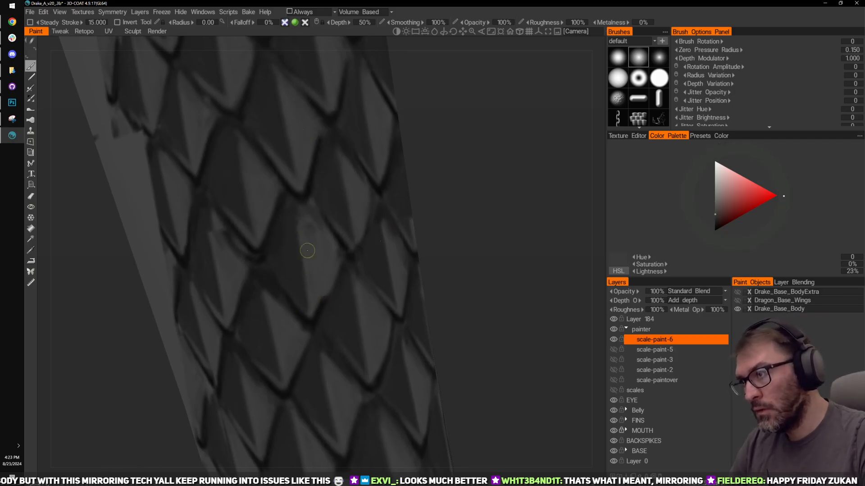
{"action": "key", "text": "v"}
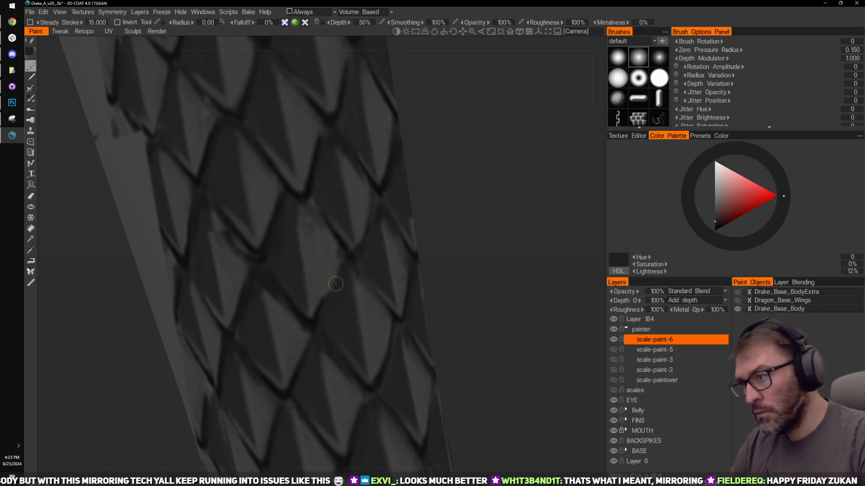
Step: Straighten the broken edge between neighbouring scales on the tail's right side with sampled greys of 13%, 23% and 12% lightness
{"action": "right_click_drag", "start_coordinate": [473, 199], "coordinate": [516, 194]}
{"action": "left_click_drag", "start_coordinate": [515, 194], "coordinate": [455, 177]}
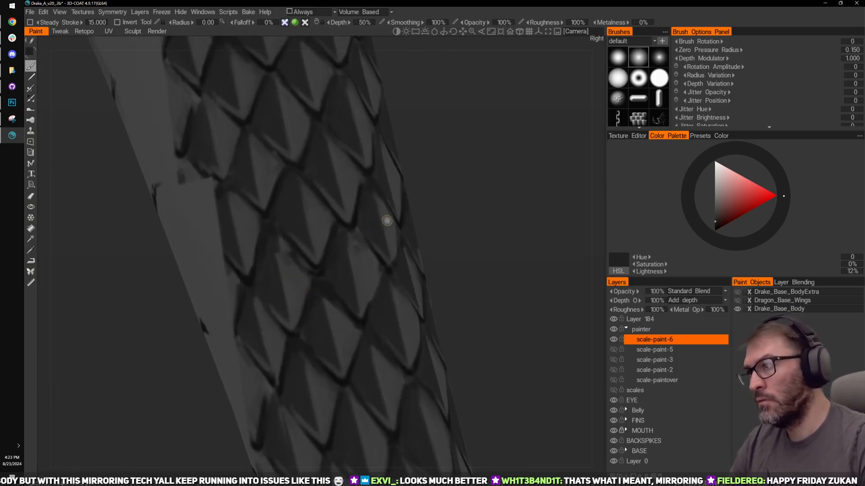
{"action": "left_click_drag", "start_coordinate": [446, 214], "coordinate": [494, 206]}
{"action": "right_click_drag", "start_coordinate": [494, 205], "coordinate": [478, 169]}
{"action": "left_click_drag", "start_coordinate": [477, 170], "coordinate": [457, 159]}
{"action": "scroll", "coordinate": [433, 165], "scroll_direction": "up", "scroll_amount": 2}
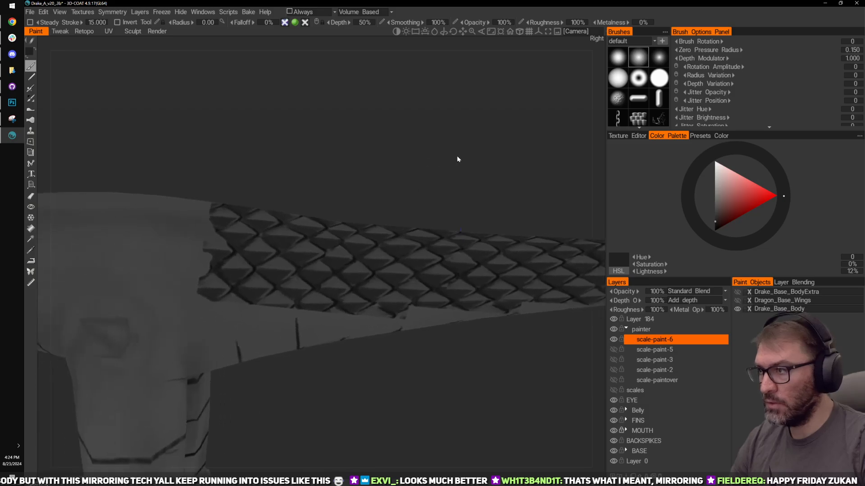
{"action": "scroll", "coordinate": [452, 129], "scroll_direction": "up", "scroll_amount": 5}
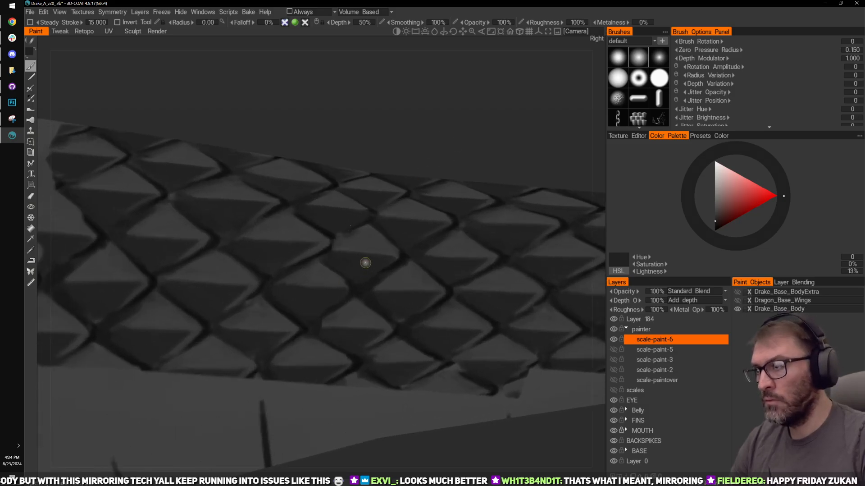
{"action": "left_click_drag", "start_coordinate": [401, 131], "coordinate": [459, 169]}
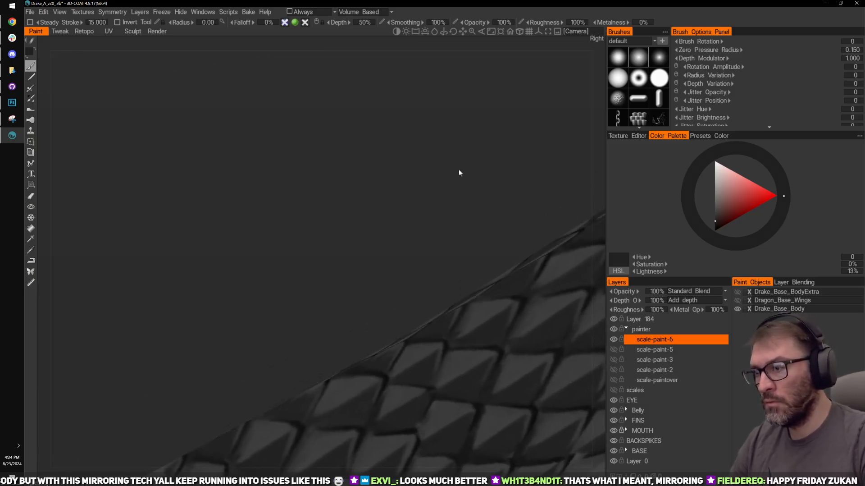
{"action": "middle_click_drag", "start_coordinate": [459, 169], "coordinate": [451, 59]}
{"action": "left_click_drag", "start_coordinate": [289, 140], "coordinate": [301, 109]}
{"action": "scroll", "coordinate": [300, 112], "scroll_direction": "up", "scroll_amount": 4}
{"action": "middle_click_drag", "start_coordinate": [354, 171], "coordinate": [328, 165]}
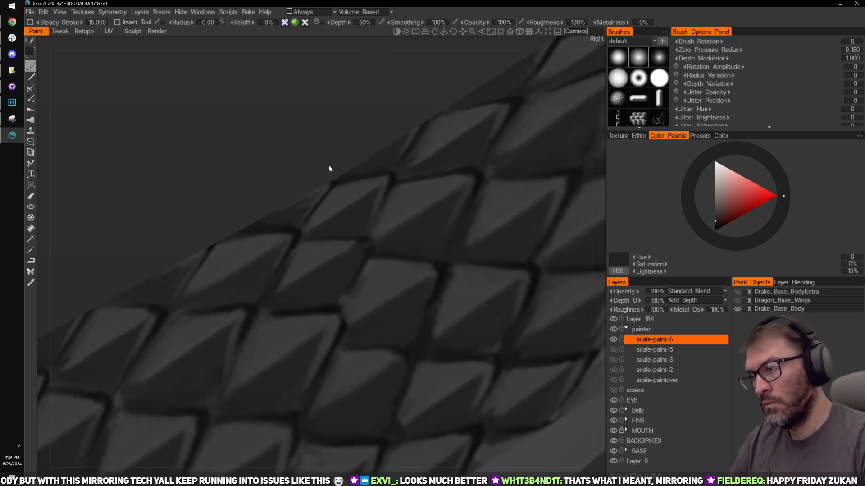
{"action": "key", "text": "v"}
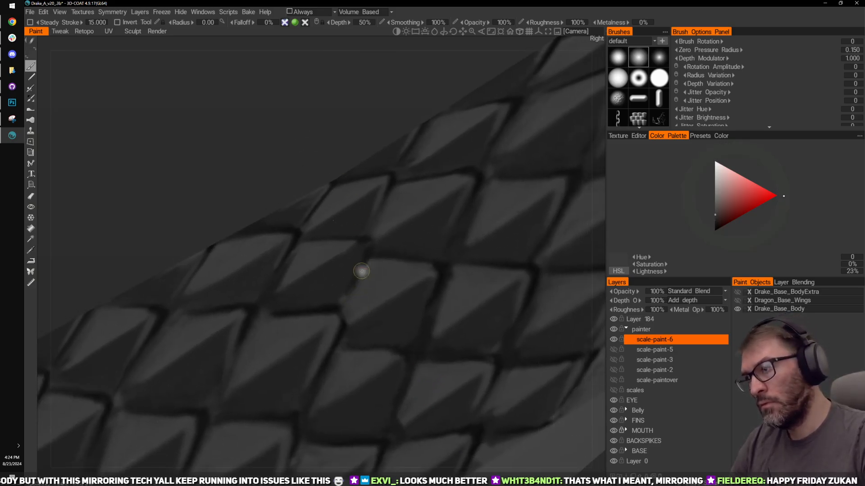
{"action": "key", "text": "v"}
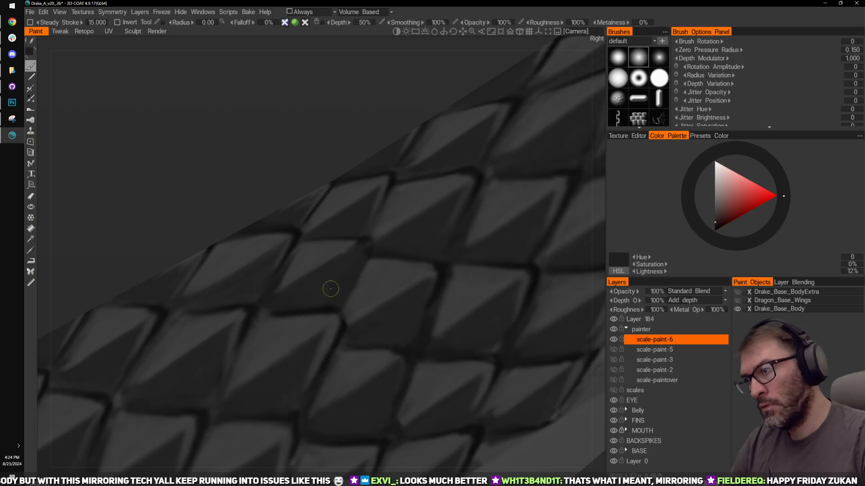
Step: Redraw the dark outlines around the repaired side scales with a sampled 6% lightness grey
{"action": "middle_click_drag", "start_coordinate": [298, 130], "coordinate": [265, 98]}
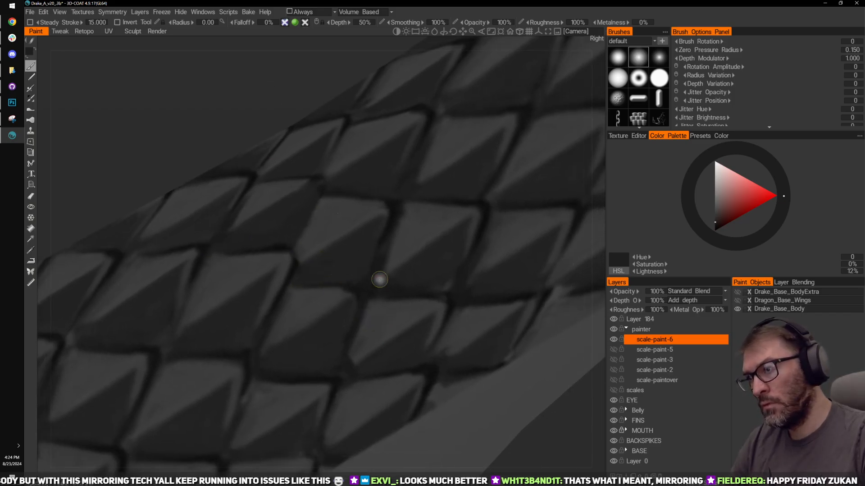
{"action": "middle_click_drag", "start_coordinate": [548, 429], "coordinate": [392, 347]}
{"action": "key", "text": "v"}
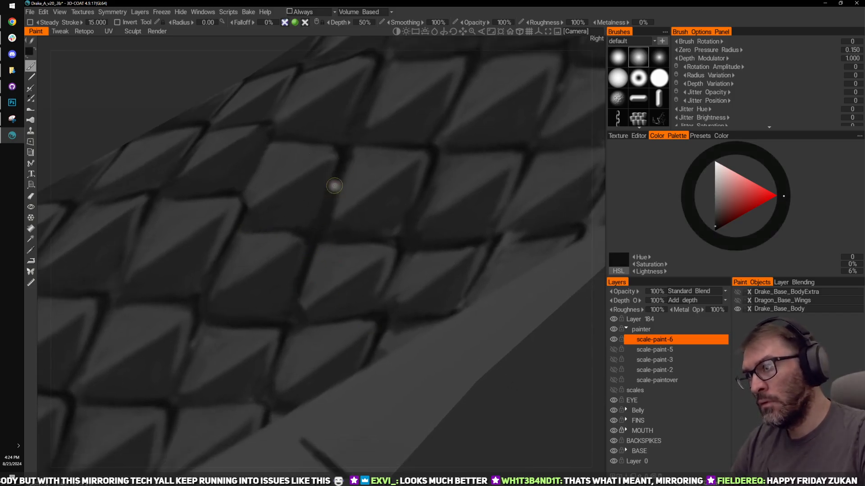
{"action": "middle_click_drag", "start_coordinate": [329, 76], "coordinate": [344, 130]}
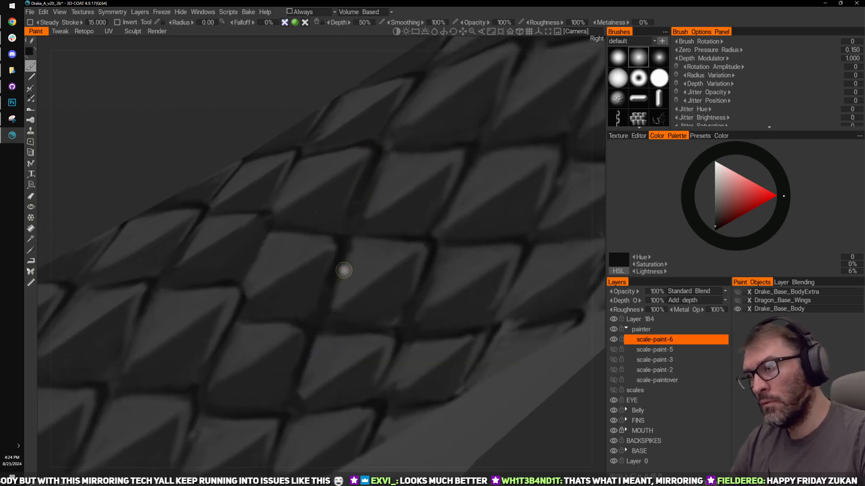
{"action": "left_click_drag", "start_coordinate": [288, 82], "coordinate": [513, 166]}
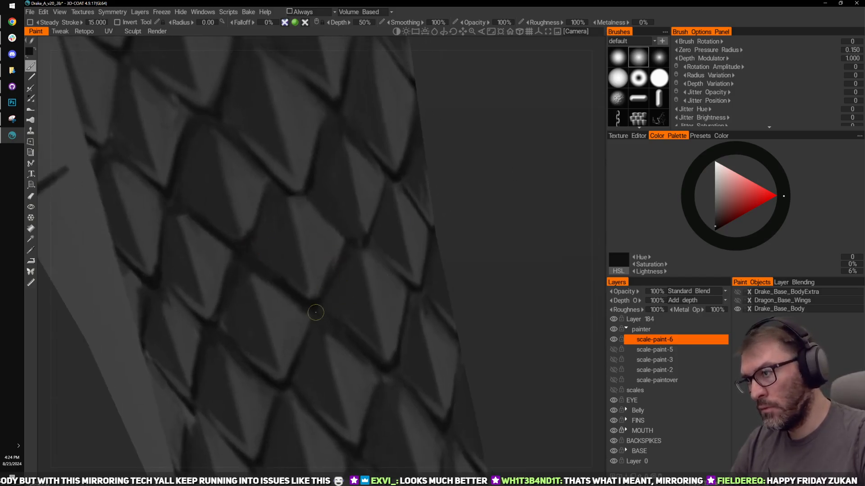
{"action": "left_click_drag", "start_coordinate": [504, 206], "coordinate": [424, 206]}
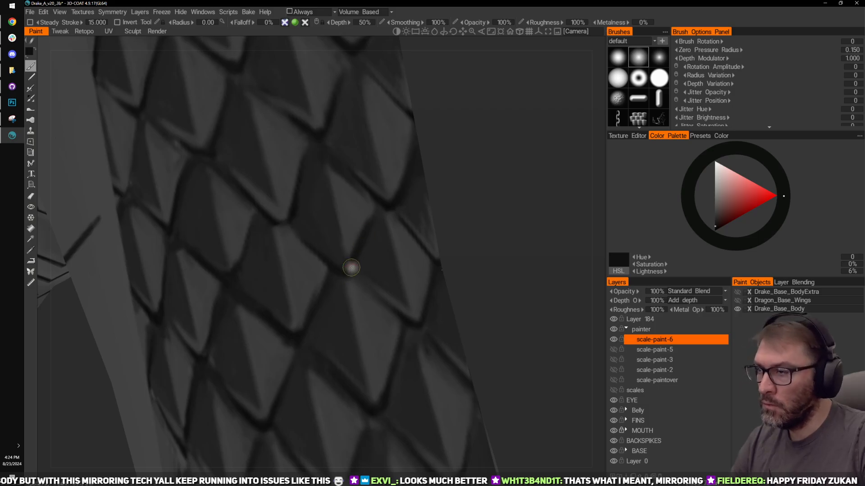
Step: Even out the shaded face and borders of the middle side scale with sampled greys of 13%, 10%, 6% and 11% lightness
{"action": "mouse_move", "coordinate": [514, 211]}
{"action": "left_mouse_down"}
{"action": "mouse_move", "coordinate": [501, 187]}
{"action": "mouse_move", "coordinate": [485, 187]}
{"action": "mouse_move", "coordinate": [539, 196]}
{"action": "mouse_move", "coordinate": [581, 158]}
{"action": "left_mouse_up"}
{"action": "key", "text": "v"}
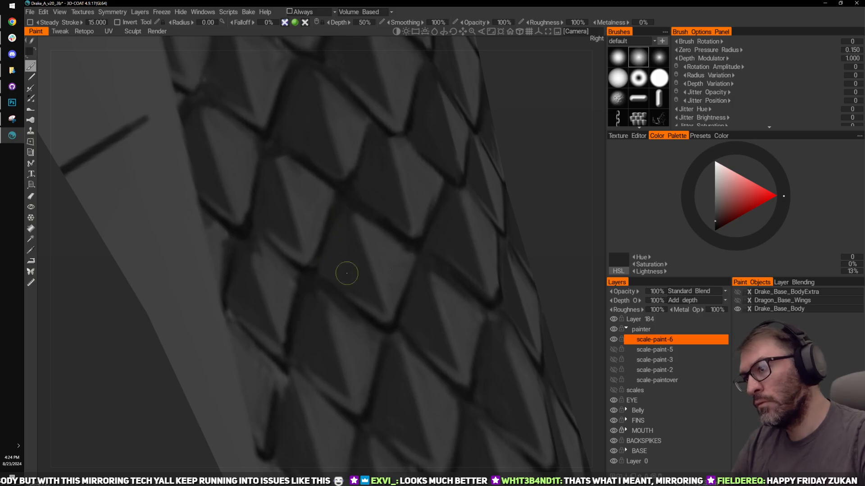
{"action": "key", "text": "v"}
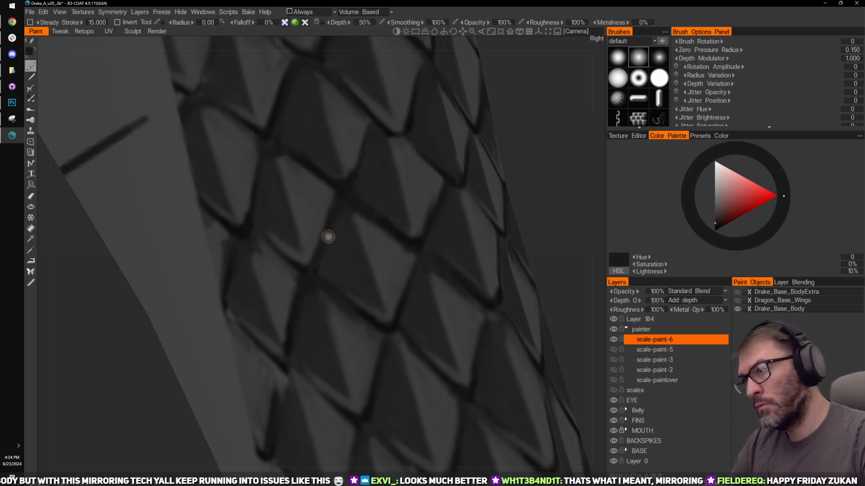
{"action": "key", "text": "v"}
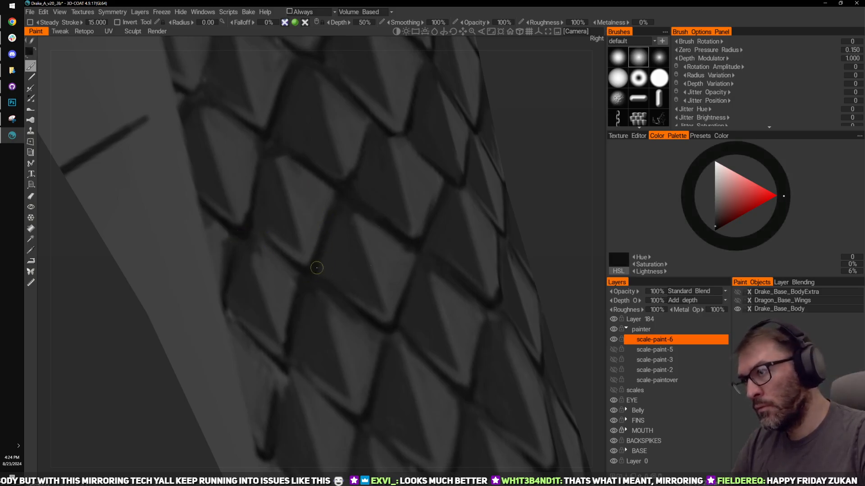
{"action": "key", "text": "v"}
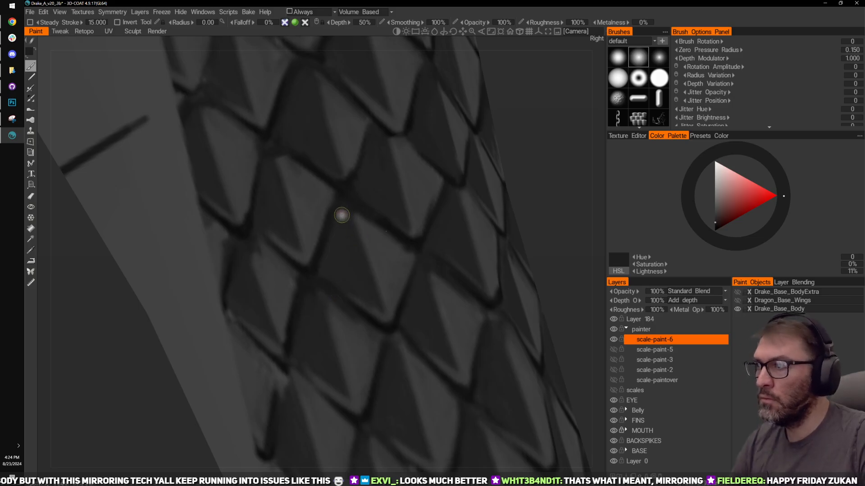
Step: Clean up the lit and shaded faces of the neighbouring side scales with sampled greys of 24% and 13% lightness
{"action": "mouse_move", "coordinate": [555, 180]}
{"action": "middle_mouse_down"}
{"action": "mouse_move", "coordinate": [555, 207]}
{"action": "mouse_move", "coordinate": [524, 213]}
{"action": "middle_mouse_up"}
{"action": "key", "text": "v"}
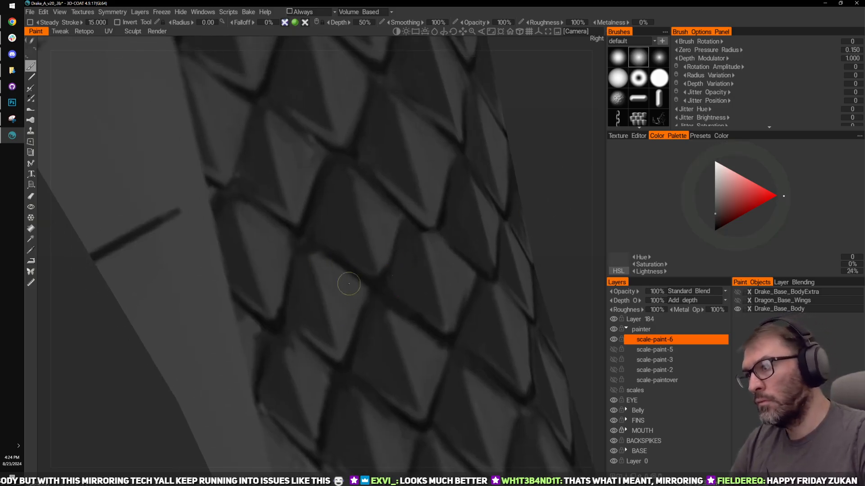
{"action": "left_click_drag", "start_coordinate": [347, 323], "coordinate": [312, 249]}
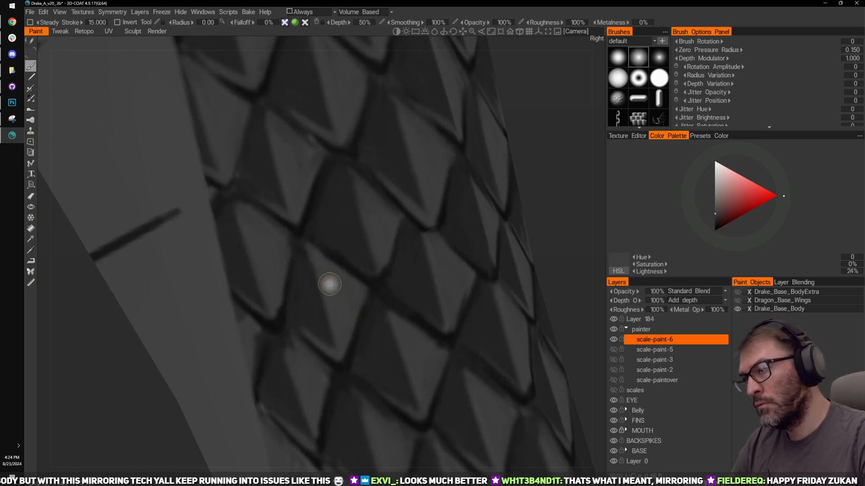
{"action": "key", "text": "v"}
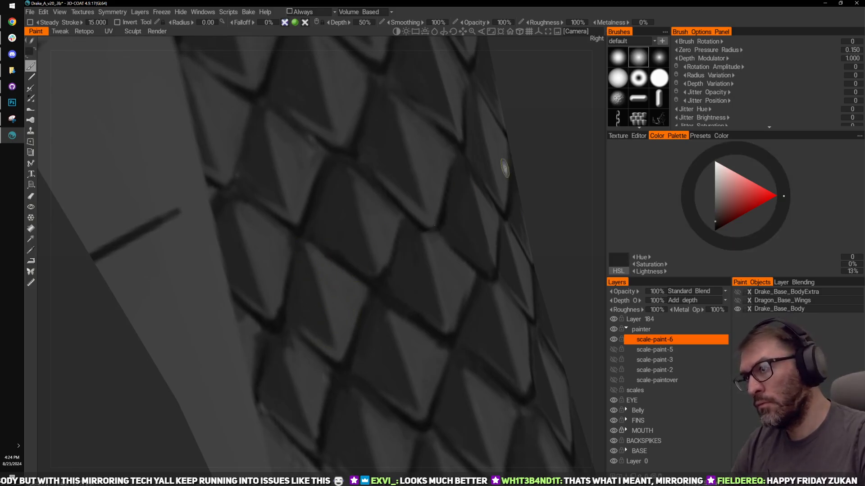
{"action": "middle_click_drag", "start_coordinate": [506, 167], "coordinate": [469, 219], "text": "alt"}
{"action": "key", "text": "v"}
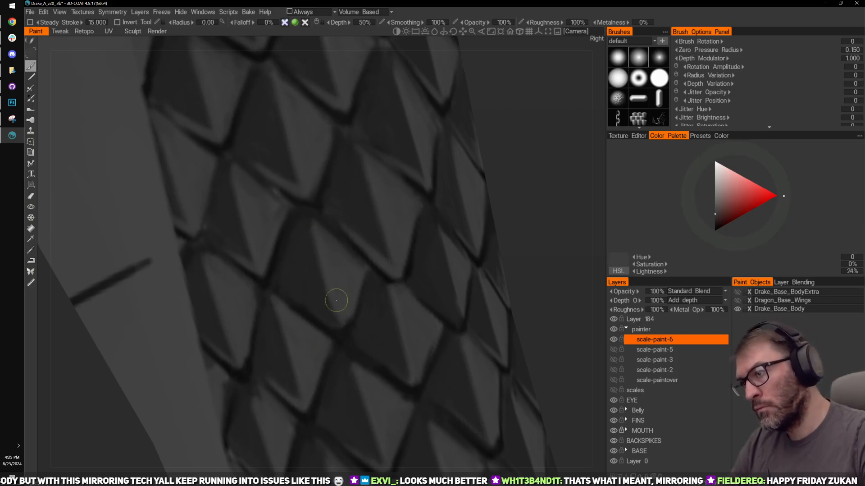
{"action": "left_click_drag", "start_coordinate": [546, 176], "coordinate": [535, 183], "text": "alt"}
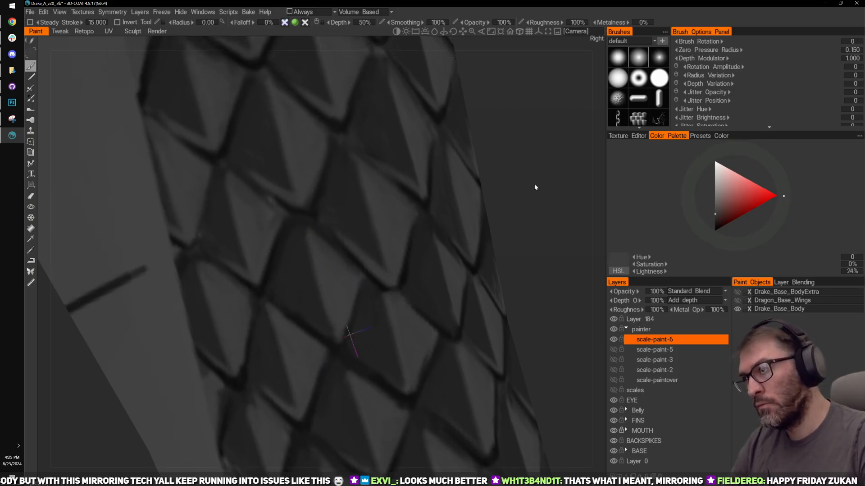
{"action": "middle_click_drag", "start_coordinate": [496, 166], "coordinate": [477, 216], "text": "alt"}
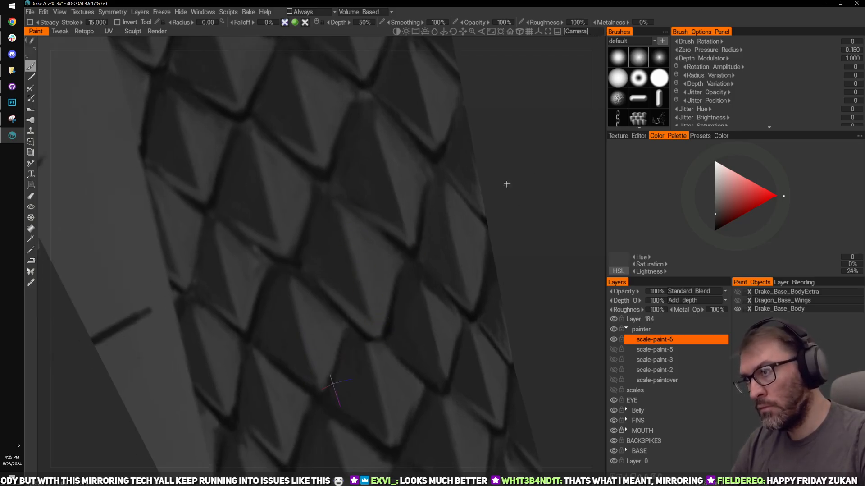
Step: Clean up the outlines and seam between the tail's side scales with sampled greys of 6%, 12% and 7% lightness
{"action": "left_click_drag", "start_coordinate": [506, 183], "coordinate": [528, 189], "text": "alt"}
{"action": "key", "text": "v"}
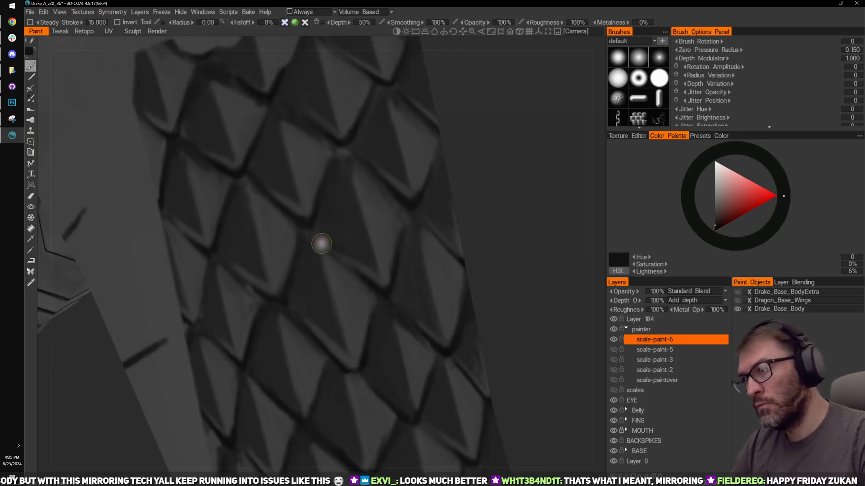
{"action": "mouse_move", "coordinate": [526, 205]}
{"action": "left_mouse_down", "text": "alt"}
{"action": "mouse_move", "coordinate": [318, 275]}
{"action": "mouse_move", "coordinate": [461, 196]}
{"action": "mouse_move", "coordinate": [483, 161]}
{"action": "mouse_move", "coordinate": [524, 131]}
{"action": "mouse_move", "coordinate": [546, 131]}
{"action": "left_mouse_up", "text": "alt"}
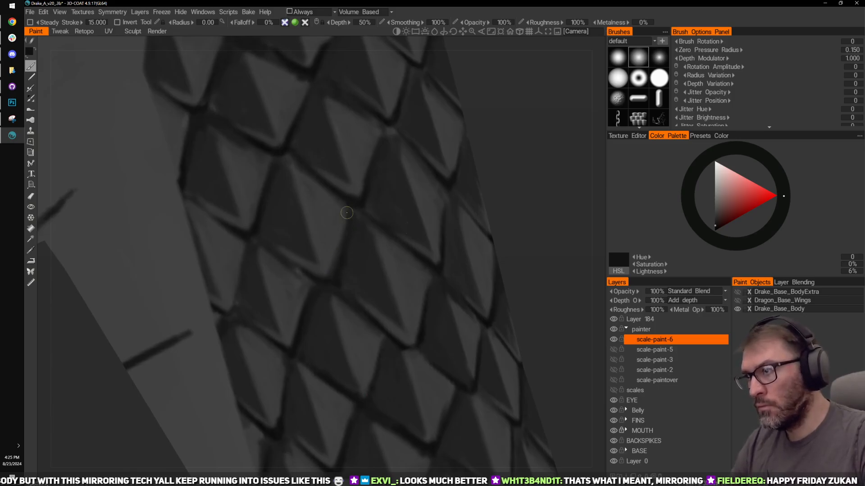
{"action": "key", "text": "v"}
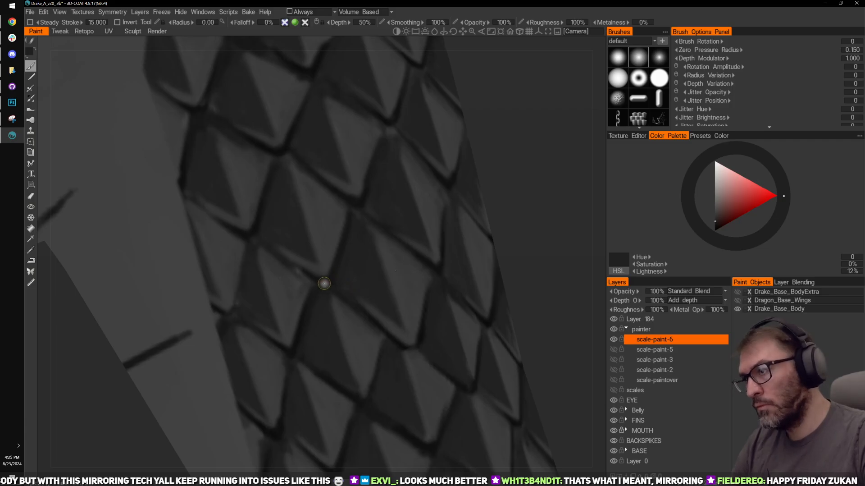
{"action": "key", "text": "v"}
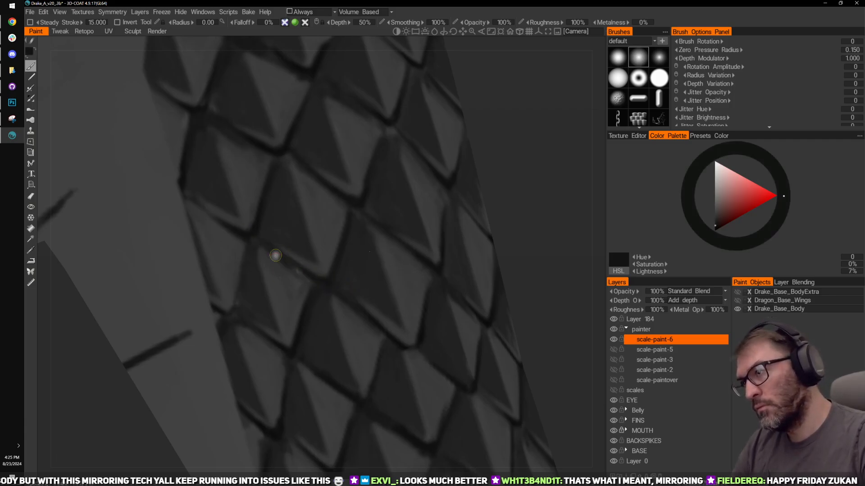
Step: Clean up the dark and lit faces of the scale beside the tail's top centre row with sampled greys of 13% and 22% lightness
{"action": "scroll", "coordinate": [517, 182], "scroll_direction": "down", "scroll_amount": 3}
{"action": "left_click_drag", "start_coordinate": [517, 182], "coordinate": [498, 195]}
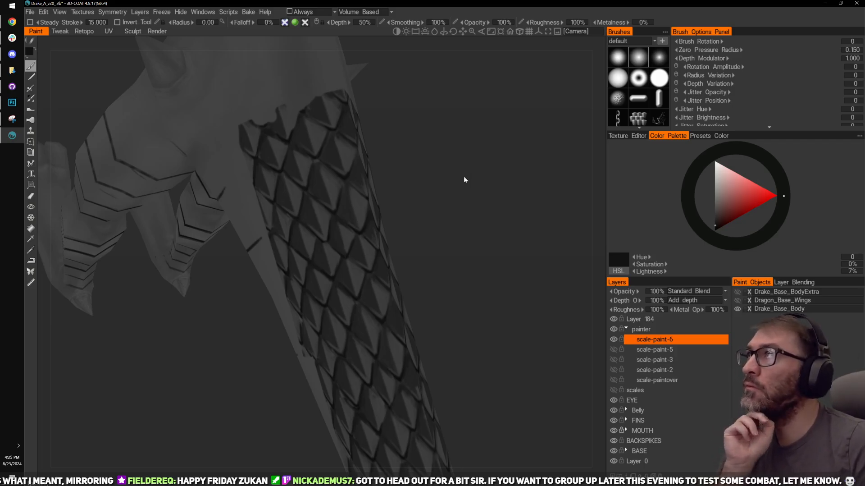
{"action": "right_click_drag", "start_coordinate": [457, 196], "coordinate": [464, 123]}
{"action": "left_click_drag", "start_coordinate": [490, 149], "coordinate": [511, 198]}
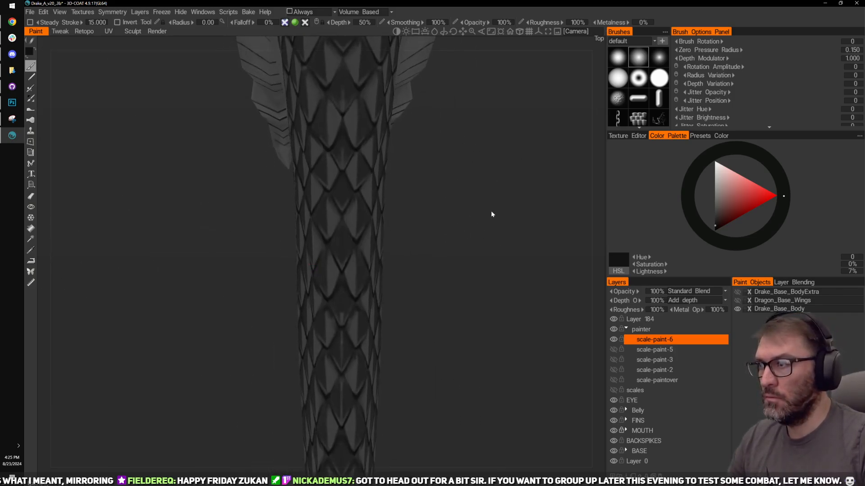
{"action": "scroll", "coordinate": [488, 180], "scroll_direction": "up", "scroll_amount": 5}
{"action": "left_click_drag", "start_coordinate": [497, 165], "coordinate": [367, 210]}
{"action": "mouse_move", "coordinate": [431, 215]}
{"action": "left_mouse_down"}
{"action": "mouse_move", "coordinate": [476, 218]}
{"action": "mouse_move", "coordinate": [428, 212]}
{"action": "left_mouse_up"}
{"action": "key", "text": "v"}
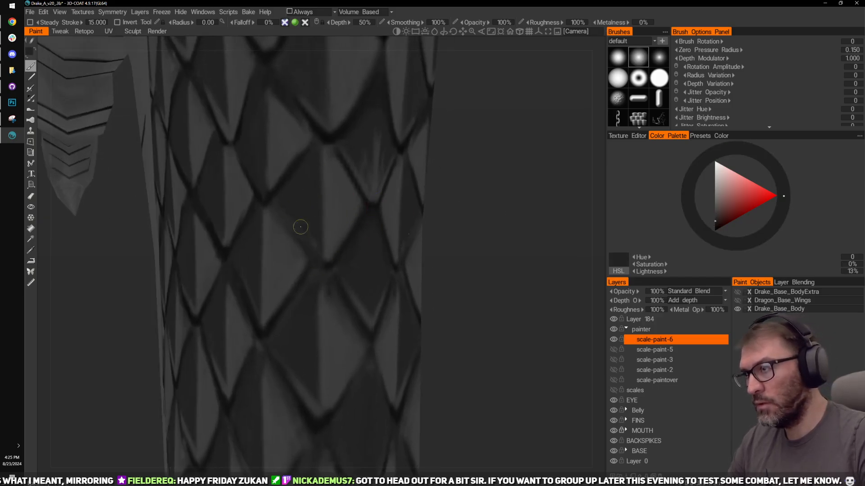
{"action": "mouse_move", "coordinate": [335, 242]}
{"action": "left_mouse_down", "text": "alt"}
{"action": "mouse_move", "coordinate": [350, 246]}
{"action": "mouse_move", "coordinate": [325, 262]}
{"action": "left_mouse_up", "text": "alt"}
{"action": "key", "text": "v"}
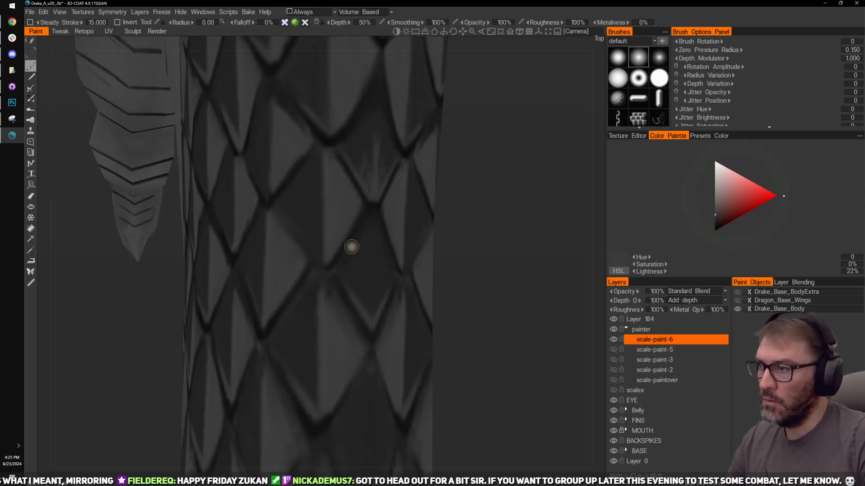
Step: Redraw that scale's dark lower outline with a sampled 6% lightness grey and touch up its tip with 23%
{"action": "key", "text": "v"}
{"action": "key", "text": "v"}
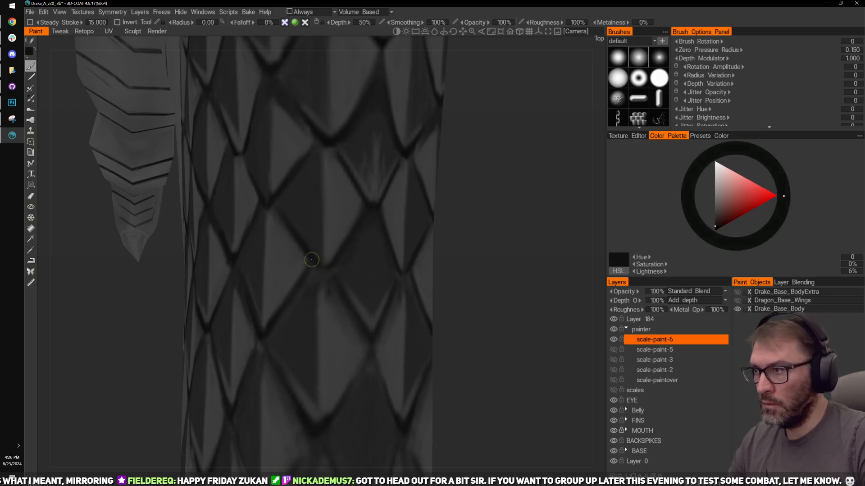
{"action": "key", "text": "v"}
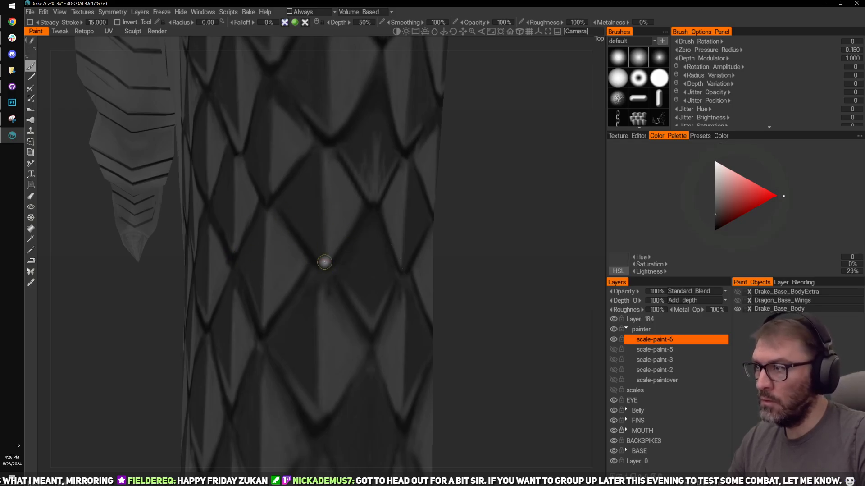
{"action": "left_click_drag", "start_coordinate": [302, 229], "coordinate": [323, 258]}
Step: Touch up the lit faces along the tail's top centre row with a sampled 22% lightness grey
{"action": "middle_click_drag", "start_coordinate": [491, 266], "coordinate": [525, 135]}
{"action": "mouse_move", "coordinate": [522, 199]}
{"action": "left_mouse_down"}
{"action": "mouse_move", "coordinate": [526, 182]}
{"action": "mouse_move", "coordinate": [519, 209]}
{"action": "mouse_move", "coordinate": [515, 198]}
{"action": "left_mouse_up"}
{"action": "right_click_drag", "start_coordinate": [514, 198], "coordinate": [502, 161]}
{"action": "right_click_drag", "start_coordinate": [455, 201], "coordinate": [494, 186]}
{"action": "middle_click_drag", "start_coordinate": [494, 185], "coordinate": [502, 225]}
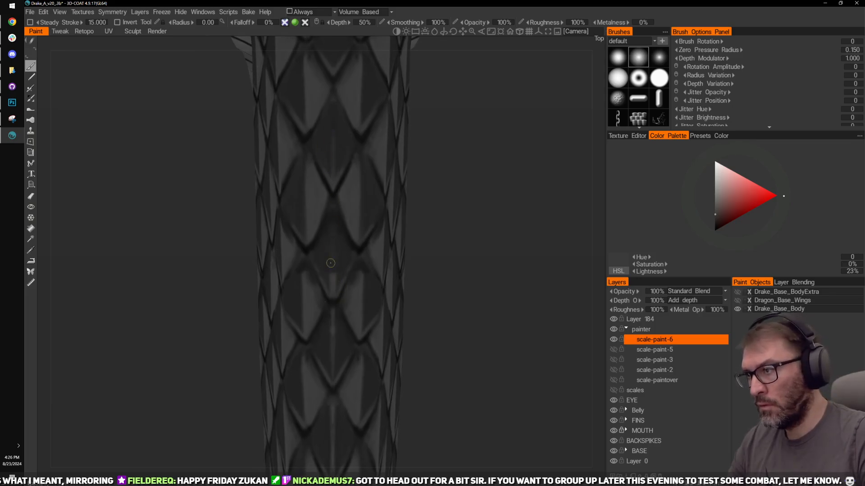
{"action": "right_click_drag", "start_coordinate": [456, 222], "coordinate": [468, 213]}
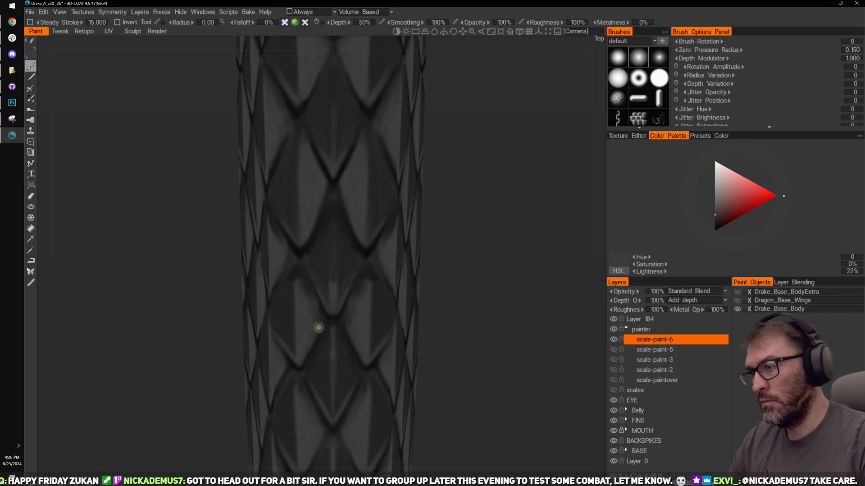
{"action": "key", "text": "v"}
{"action": "left_click_drag", "start_coordinate": [453, 279], "coordinate": [519, 199]}
{"action": "right_click_drag", "start_coordinate": [520, 200], "coordinate": [471, 224]}
{"action": "left_click_drag", "start_coordinate": [471, 224], "coordinate": [415, 189]}
{"action": "right_click_drag", "start_coordinate": [415, 186], "coordinate": [446, 199]}
{"action": "middle_click_drag", "start_coordinate": [445, 199], "coordinate": [496, 251]}
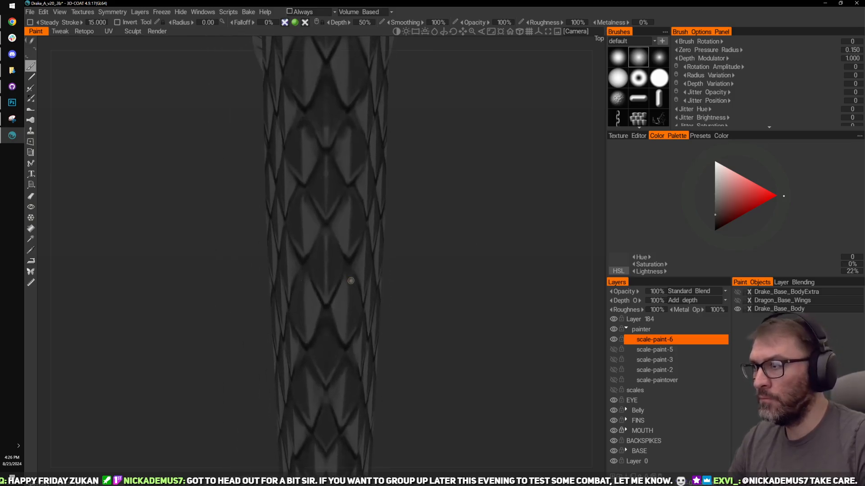
Step: Paint over the light ridge lines on the dark centre scales with sampled greys of 13% and 10% lightness, enlarging the brush radius to 0.01
{"action": "key", "text": "v"}
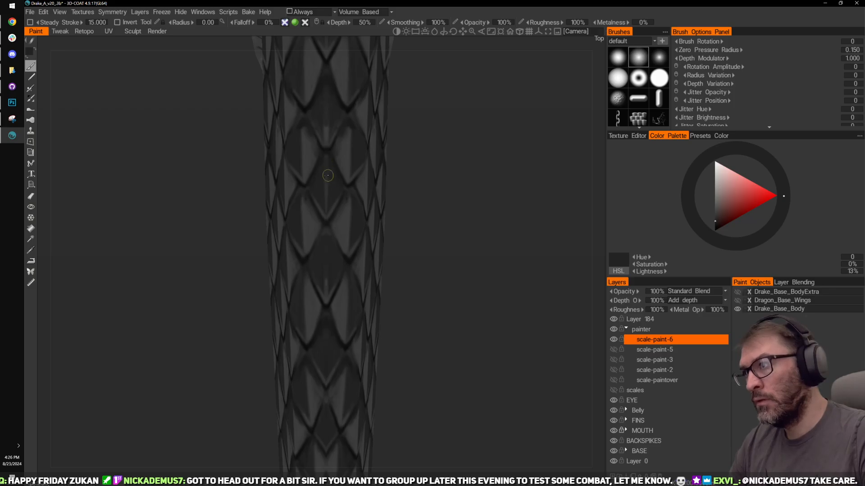
{"action": "middle_click_drag", "start_coordinate": [373, 103], "coordinate": [406, 225]}
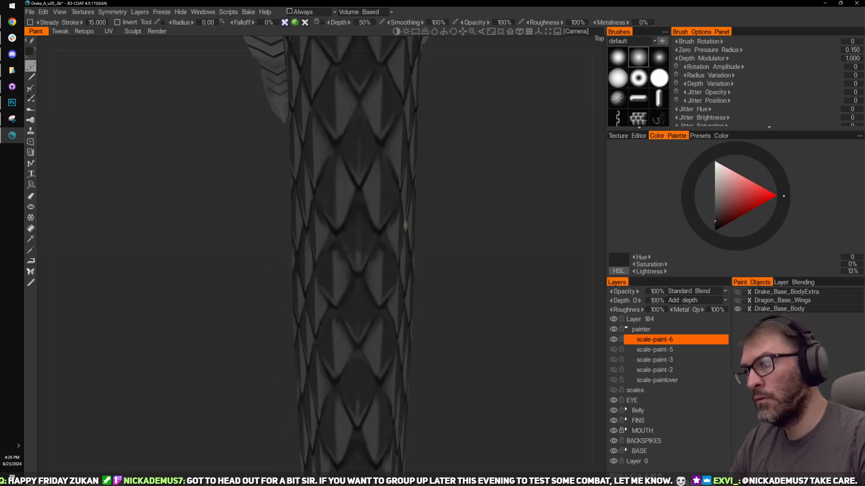
{"action": "key", "text": "v"}
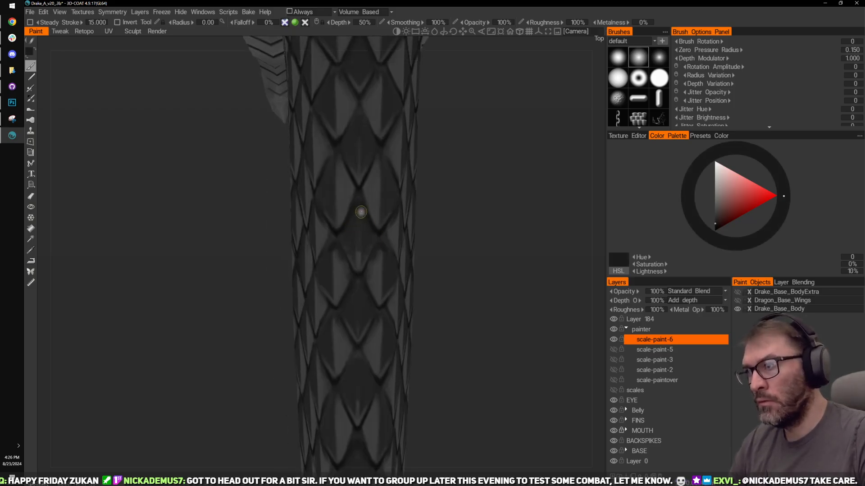
{"action": "key", "text": "bracketright"}
{"action": "key", "text": "bracketright"}
{"action": "key", "text": "bracketright"}
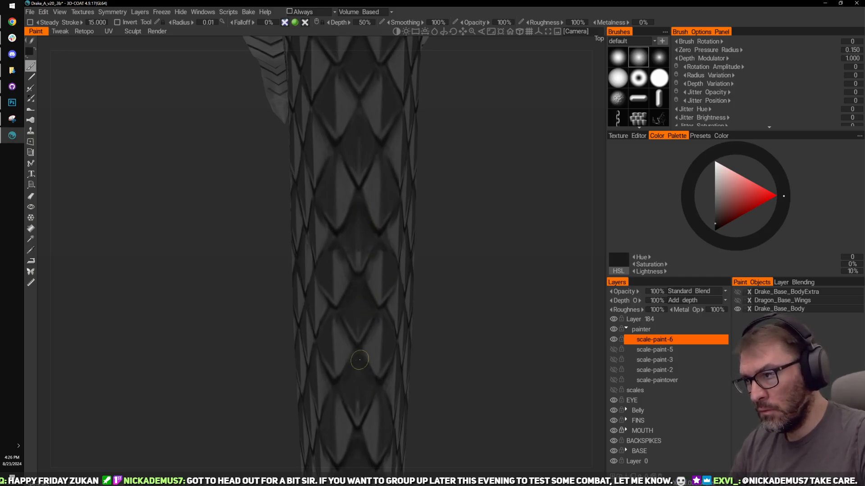
{"action": "middle_click_drag", "start_coordinate": [451, 344], "coordinate": [454, 212]}
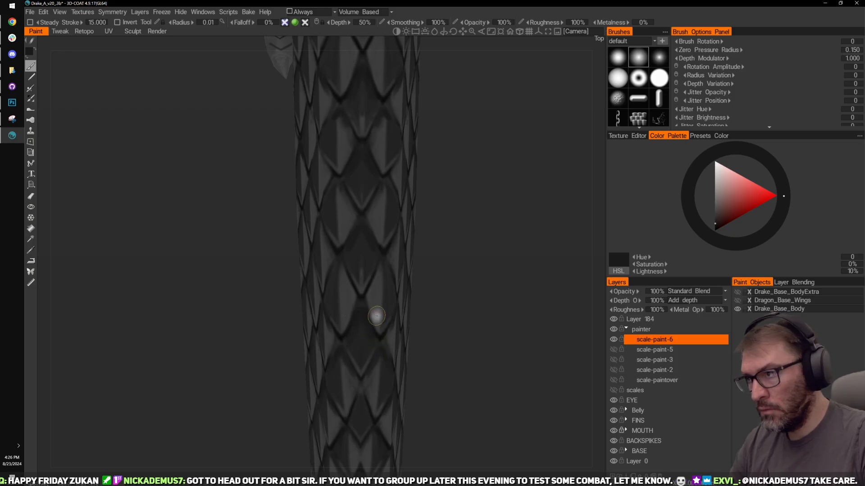
{"action": "middle_click_drag", "start_coordinate": [451, 266], "coordinate": [452, 350]}
{"action": "scroll", "coordinate": [453, 351], "scroll_direction": "up", "scroll_amount": 1}
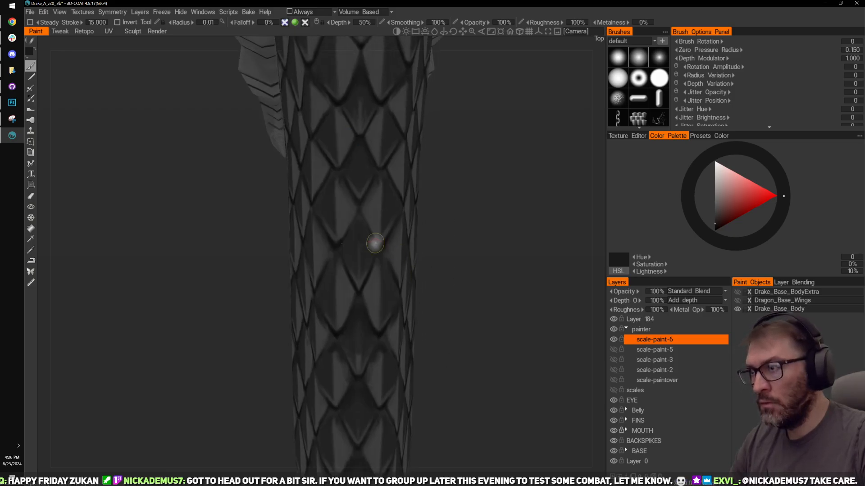
{"action": "middle_click_drag", "start_coordinate": [421, 157], "coordinate": [444, 251]}
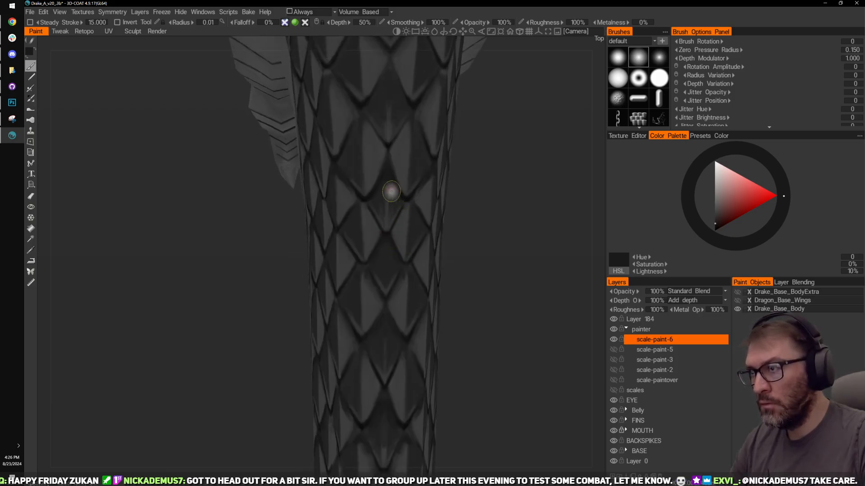
{"action": "mouse_move", "coordinate": [492, 228]}
{"action": "middle_mouse_down"}
{"action": "mouse_move", "coordinate": [476, 279]}
{"action": "mouse_move", "coordinate": [463, 245]}
{"action": "mouse_move", "coordinate": [451, 61]}
{"action": "middle_mouse_up"}
Step: Even out the dark centre scales farther down the tail with a sampled 13% lightness grey
{"action": "key", "text": "v"}
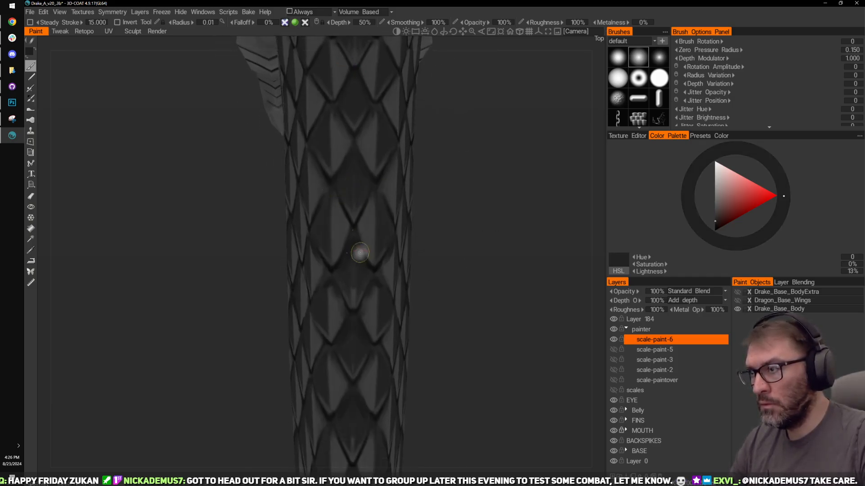
{"action": "middle_click_drag", "start_coordinate": [383, 311], "coordinate": [379, 235]}
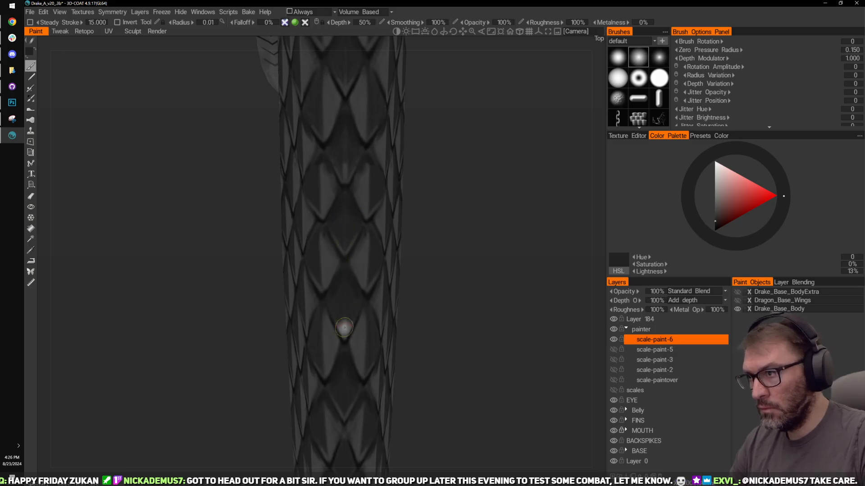
{"action": "middle_click_drag", "start_coordinate": [344, 328], "coordinate": [438, 216]}
{"action": "right_click_drag", "start_coordinate": [419, 260], "coordinate": [392, 271]}
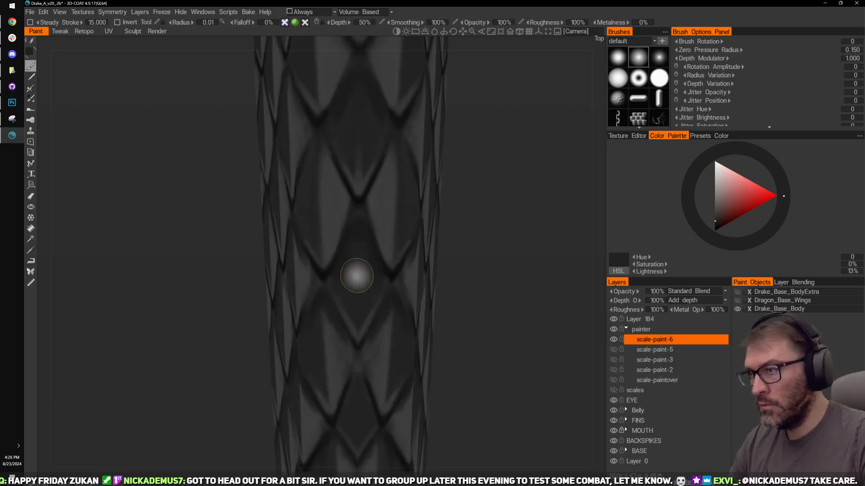
{"action": "middle_click_drag", "start_coordinate": [470, 190], "coordinate": [472, 247]}
{"action": "right_click_drag", "start_coordinate": [472, 247], "coordinate": [485, 131]}
{"action": "middle_click_drag", "start_coordinate": [485, 131], "coordinate": [472, 197]}
{"action": "left_click_drag", "start_coordinate": [476, 234], "coordinate": [478, 201]}
{"action": "right_click_drag", "start_coordinate": [478, 197], "coordinate": [468, 220]}
{"action": "left_click_drag", "start_coordinate": [455, 224], "coordinate": [507, 196]}
{"action": "middle_click_drag", "start_coordinate": [507, 196], "coordinate": [479, 203]}
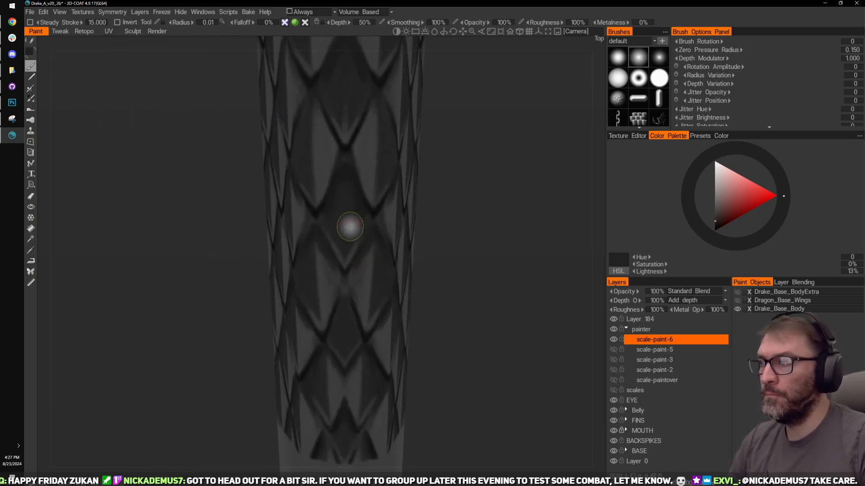
Step: Widen and fill the dark centre scale near the end of the scaled section with the 13% lightness grey and a smaller brush
{"action": "key", "text": "bracketleft"}
{"action": "key", "text": "bracketleft"}
{"action": "key", "text": "bracketleft"}
{"action": "key", "text": "bracketleft"}
{"action": "key", "text": "bracketleft"}
{"action": "key", "text": "bracketright"}
{"action": "key", "text": "bracketright"}
{"action": "key", "text": "bracketright"}
{"action": "key", "text": "bracketright"}
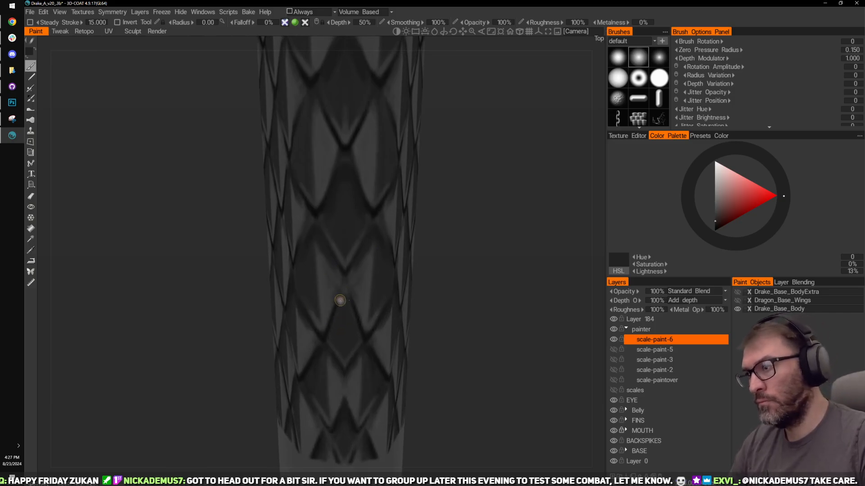
{"action": "mouse_move", "coordinate": [337, 287]}
{"action": "left_mouse_down"}
{"action": "mouse_move", "coordinate": [327, 322]}
{"action": "mouse_move", "coordinate": [335, 293]}
{"action": "mouse_move", "coordinate": [334, 345]}
{"action": "mouse_move", "coordinate": [326, 330]}
{"action": "mouse_move", "coordinate": [380, 312]}
{"action": "left_mouse_up"}
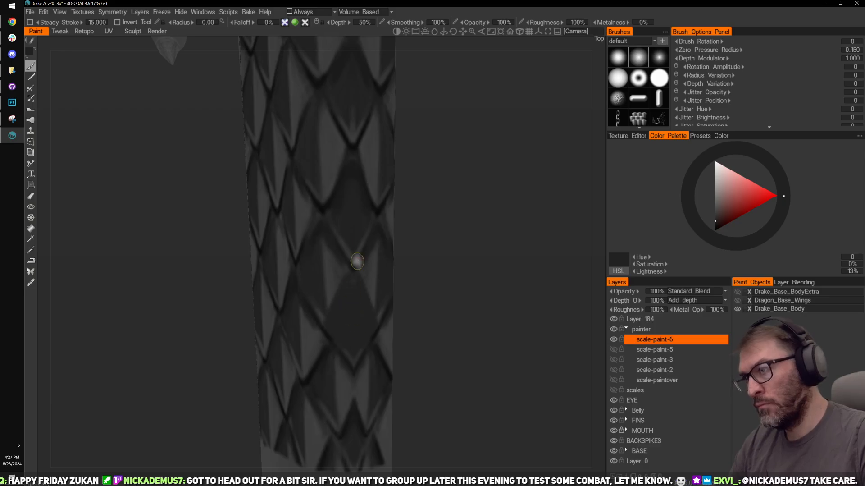
{"action": "left_click_drag", "start_coordinate": [350, 281], "coordinate": [344, 296]}
{"action": "left_click_drag", "start_coordinate": [436, 267], "coordinate": [451, 270]}
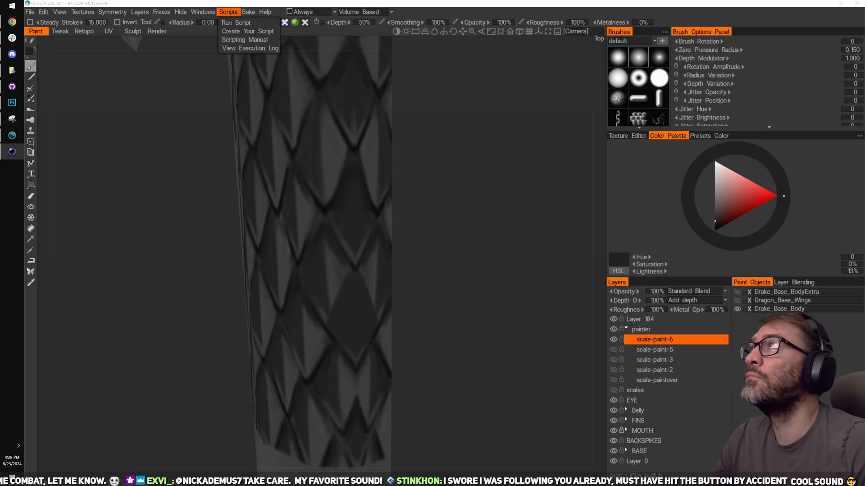
Step: Examine the painted tail scales from the side and from above, down to where the scaled section ends
{"action": "key", "text": "alt+Tab"}
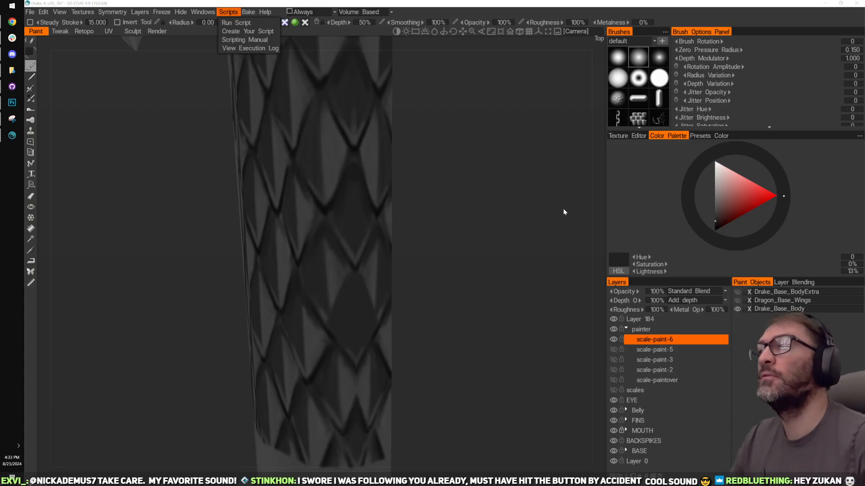
{"action": "left_click", "coordinate": [467, 243]}
{"action": "left_click_drag", "start_coordinate": [466, 242], "coordinate": [477, 264]}
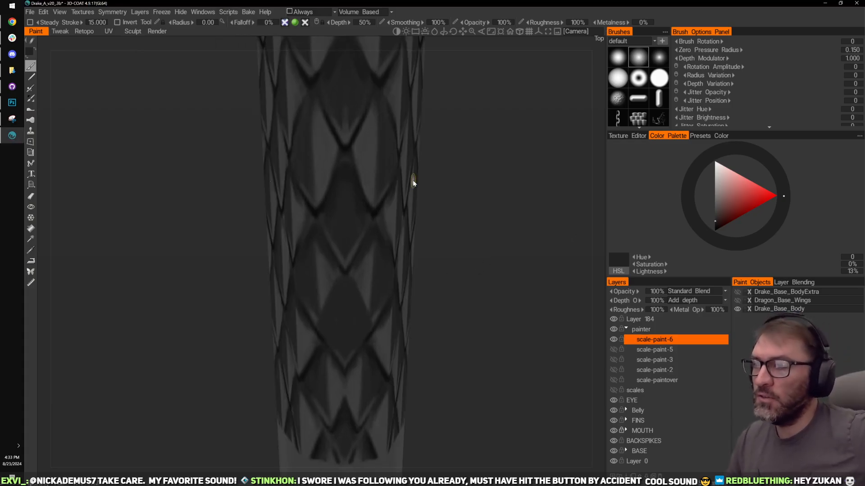
{"action": "mouse_move", "coordinate": [482, 232]}
{"action": "left_mouse_down"}
{"action": "mouse_move", "coordinate": [521, 247]}
{"action": "mouse_move", "coordinate": [436, 250]}
{"action": "mouse_move", "coordinate": [527, 245]}
{"action": "mouse_move", "coordinate": [394, 262]}
{"action": "left_mouse_up"}
{"action": "scroll", "coordinate": [484, 242], "scroll_direction": "down", "scroll_amount": 3}
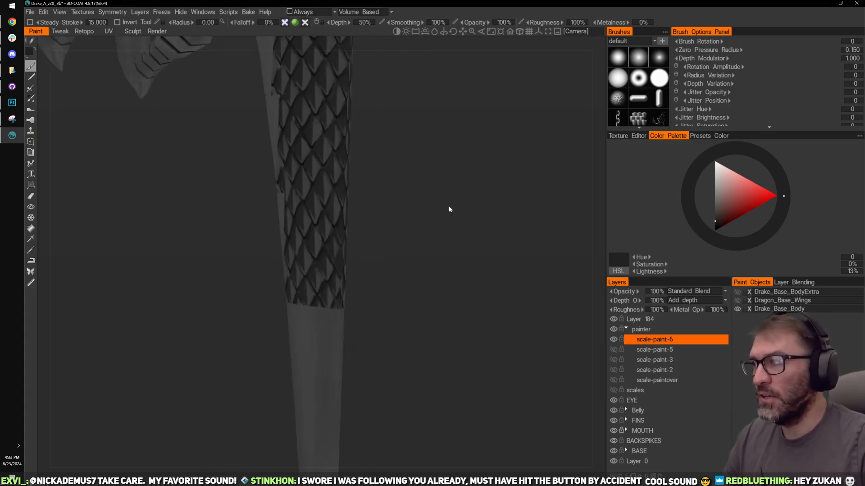
{"action": "left_click_drag", "start_coordinate": [450, 209], "coordinate": [492, 271]}
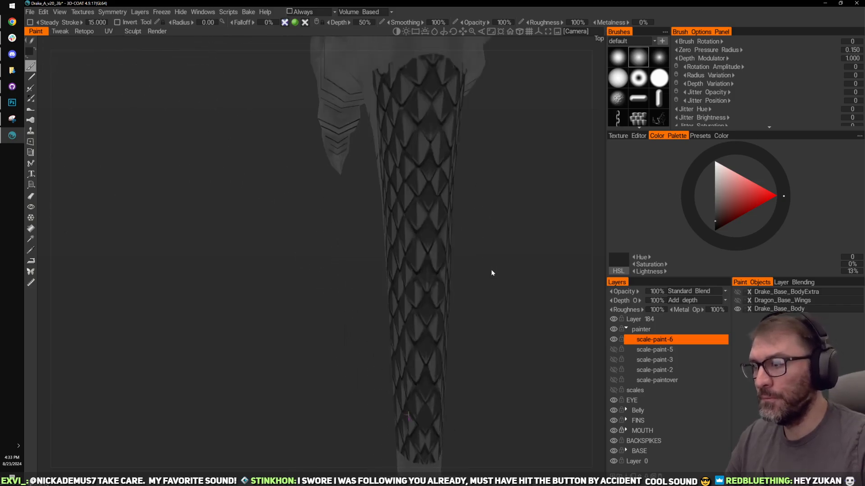
{"action": "middle_click_drag", "start_coordinate": [491, 270], "coordinate": [455, 234]}
{"action": "right_click_drag", "start_coordinate": [455, 234], "coordinate": [469, 244]}
{"action": "middle_click_drag", "start_coordinate": [469, 244], "coordinate": [440, 264]}
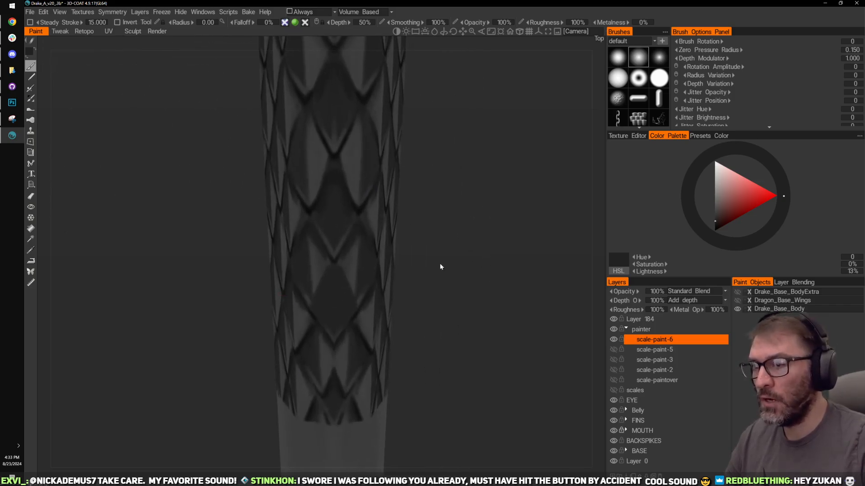
Step: Redraw the dark outline around the widened centre scale near the end of the scaled section with a sampled 4% lightness grey
{"action": "left_click_drag", "start_coordinate": [459, 288], "coordinate": [501, 245]}
{"action": "right_click_drag", "start_coordinate": [501, 246], "coordinate": [516, 243]}
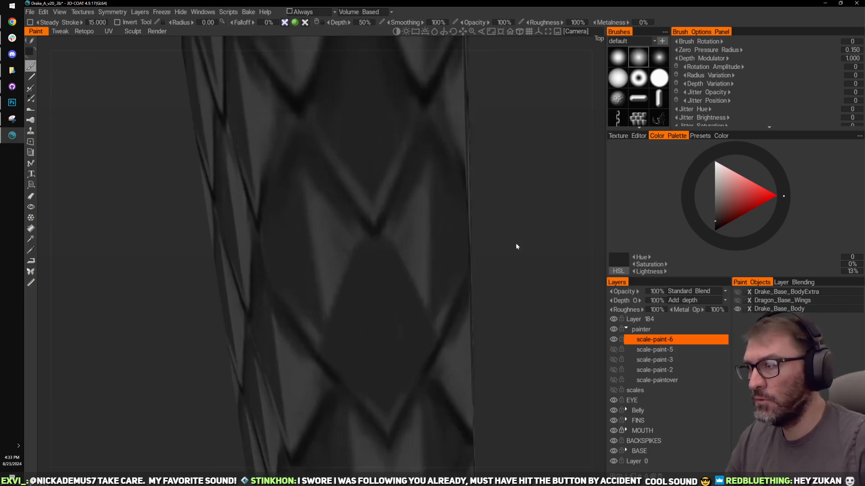
{"action": "left_click_drag", "start_coordinate": [516, 247], "coordinate": [534, 247]}
{"action": "key", "text": "v"}
{"action": "mouse_move", "coordinate": [532, 244]}
{"action": "right_mouse_down"}
{"action": "mouse_move", "coordinate": [515, 246]}
{"action": "mouse_move", "coordinate": [506, 235]}
{"action": "right_mouse_up"}
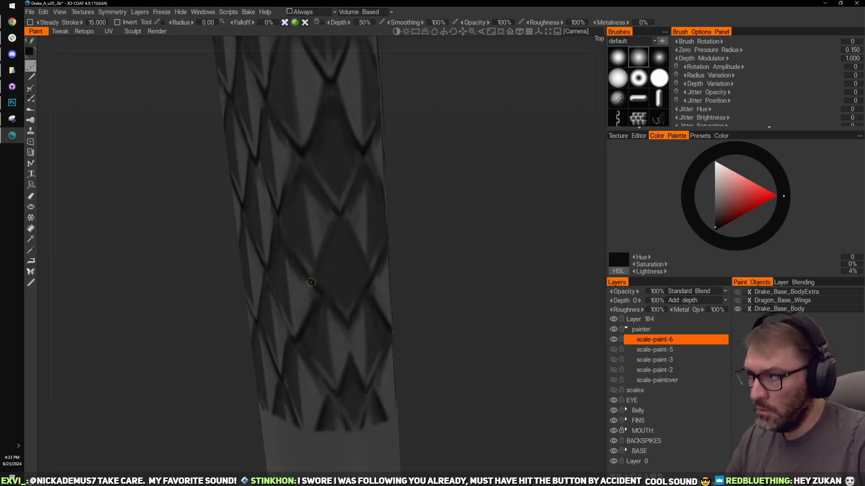
{"action": "right_click_drag", "start_coordinate": [378, 233], "coordinate": [428, 159]}
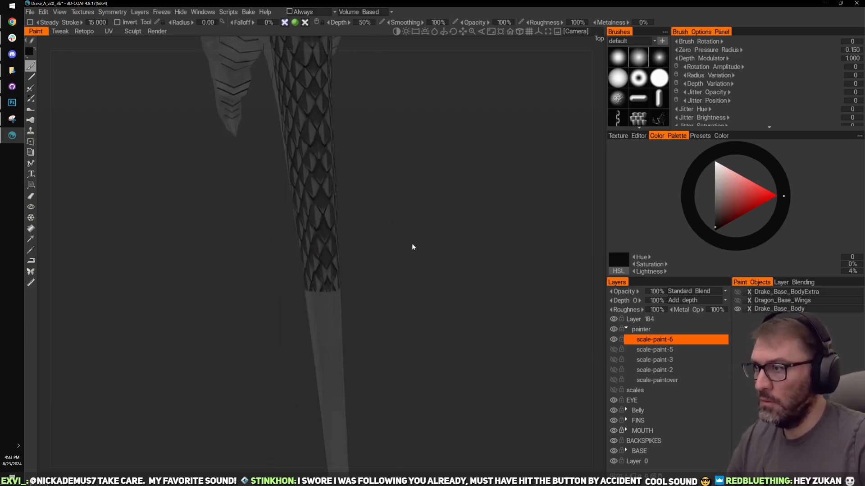
Step: Examine the painted tail scales from above and from the side, from the end of the scaled section up to the hips
{"action": "right_click_drag", "start_coordinate": [412, 244], "coordinate": [355, 296]}
{"action": "right_click_drag", "start_coordinate": [400, 315], "coordinate": [423, 273]}
{"action": "left_click_drag", "start_coordinate": [422, 272], "coordinate": [446, 275]}
{"action": "right_click_drag", "start_coordinate": [446, 275], "coordinate": [434, 250]}
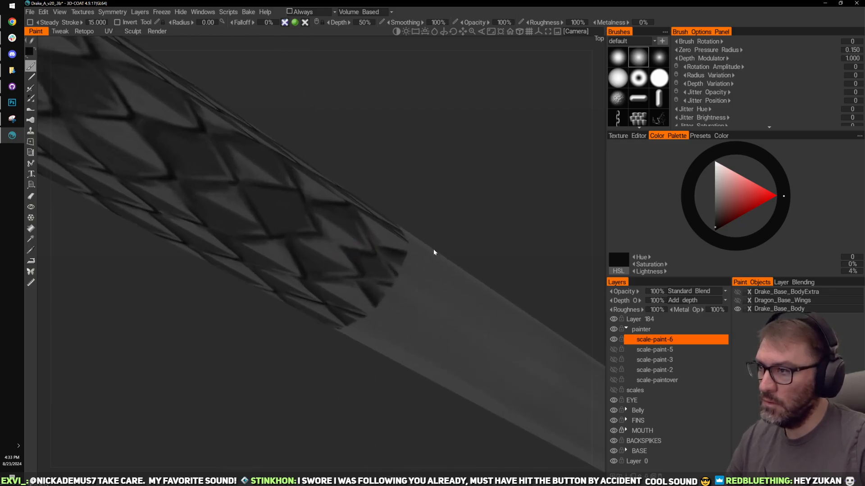
{"action": "left_click_drag", "start_coordinate": [434, 249], "coordinate": [453, 234]}
{"action": "middle_click_drag", "start_coordinate": [341, 256], "coordinate": [333, 265]}
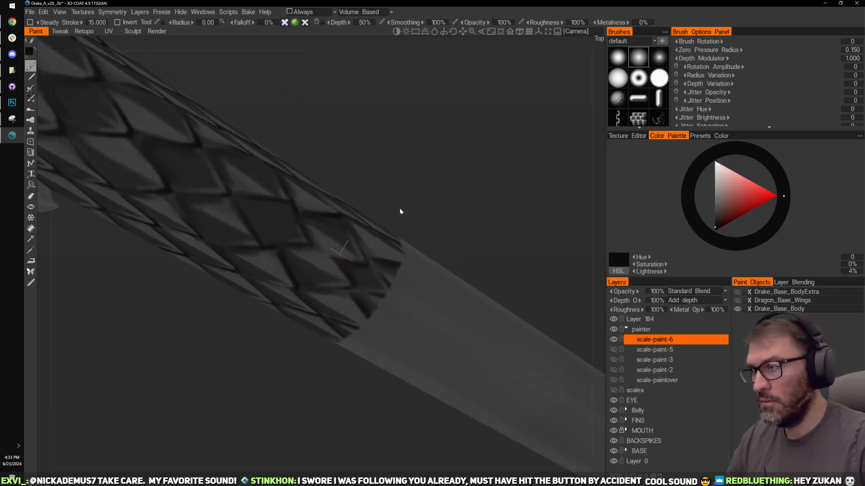
{"action": "right_click_drag", "start_coordinate": [400, 208], "coordinate": [424, 211]}
{"action": "right_click_drag", "start_coordinate": [515, 216], "coordinate": [433, 221]}
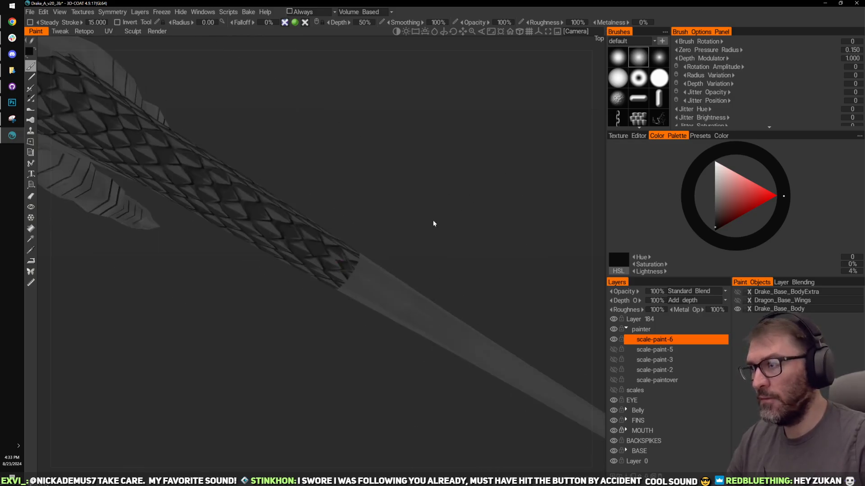
{"action": "left_click_drag", "start_coordinate": [434, 222], "coordinate": [377, 228]}
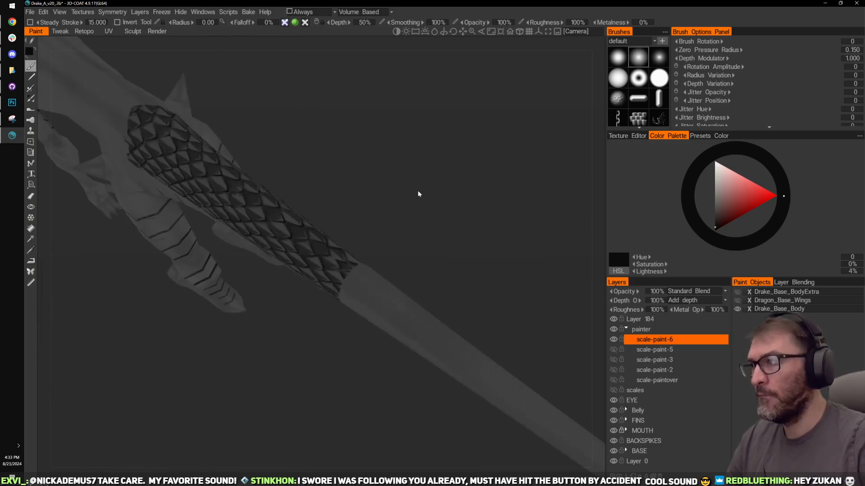
{"action": "left_click_drag", "start_coordinate": [418, 190], "coordinate": [447, 174]}
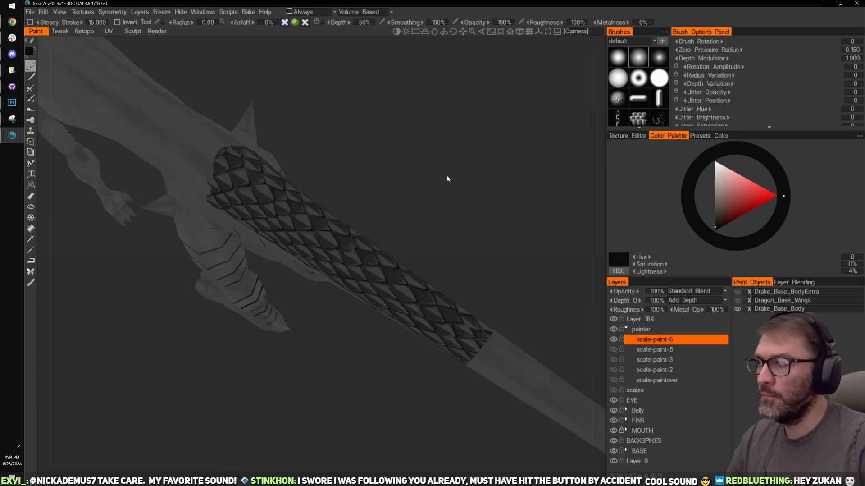
{"action": "right_click_drag", "start_coordinate": [447, 176], "coordinate": [480, 169]}
Step: Clean up the smudged corner where the side tail scales meet, using sampled 23% and 22% light greys and a 12% dark grey
{"action": "left_click_drag", "start_coordinate": [463, 195], "coordinate": [458, 147]}
{"action": "left_click_drag", "start_coordinate": [422, 109], "coordinate": [564, 309]}
{"action": "mouse_move", "coordinate": [441, 267]}
{"action": "left_mouse_down"}
{"action": "mouse_move", "coordinate": [529, 275]}
{"action": "mouse_move", "coordinate": [505, 284]}
{"action": "left_mouse_up"}
{"action": "key", "text": "v"}
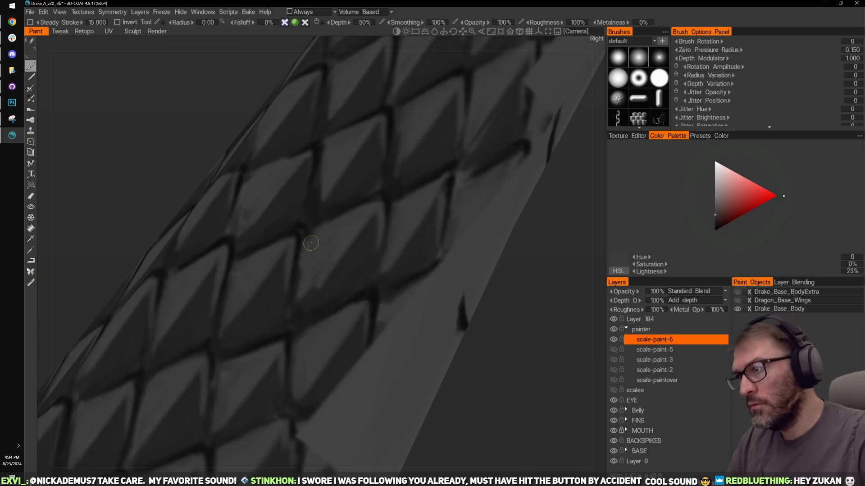
{"action": "key", "text": "v"}
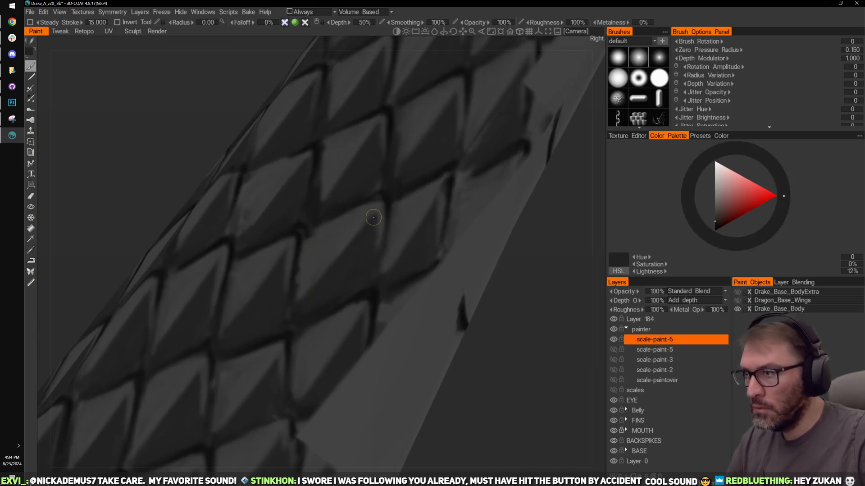
{"action": "left_click_drag", "start_coordinate": [483, 328], "coordinate": [495, 331]}
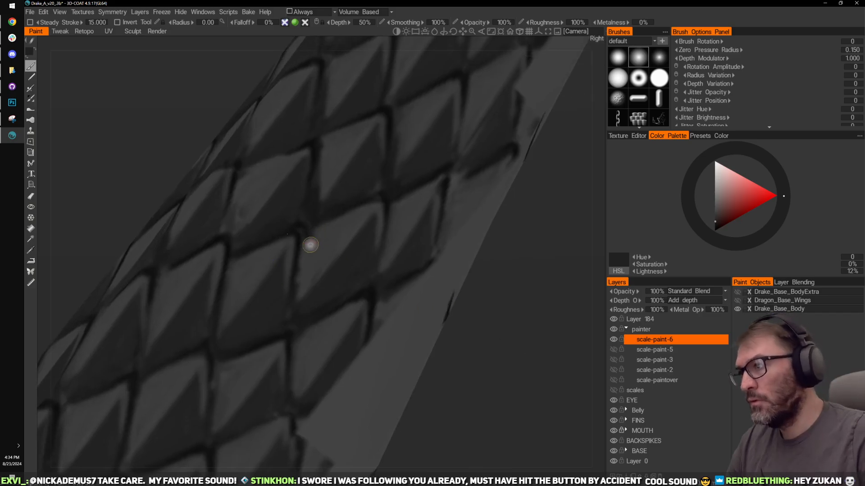
{"action": "key", "text": "v"}
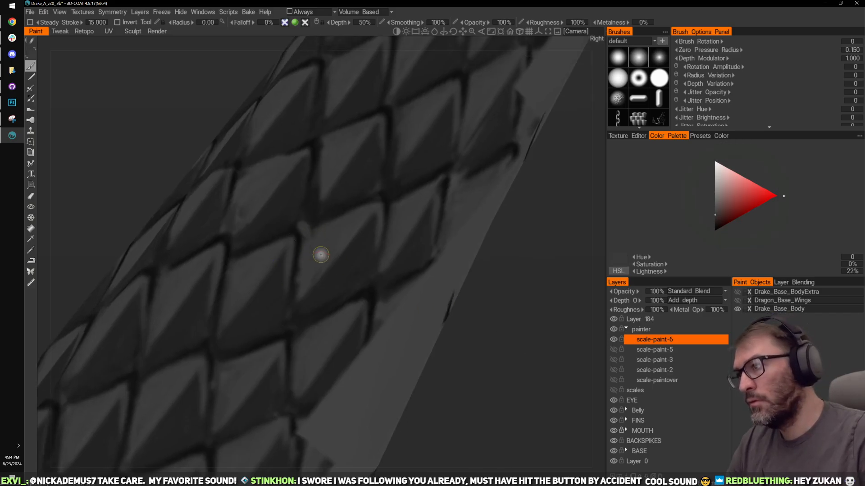
{"action": "key", "text": "v"}
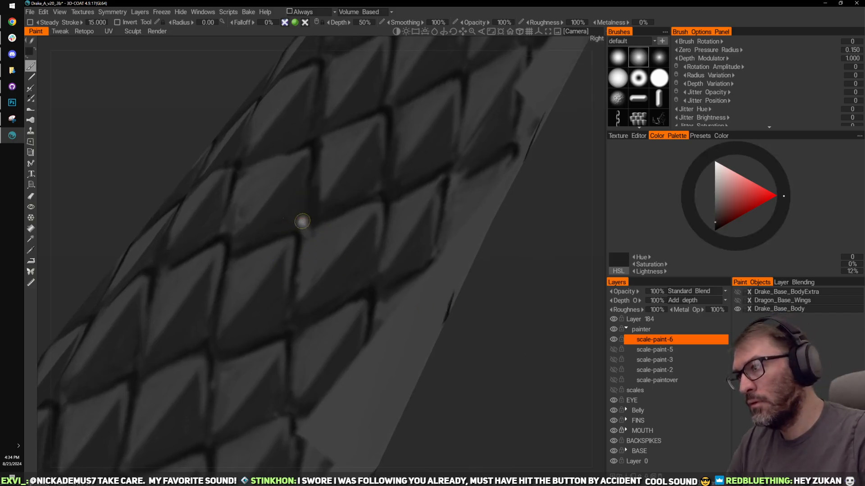
Step: Tidy the shadow face and edge of the adjoining side scale with sampled 9% and 12% greys, then sample a 23% light grey
{"action": "key", "text": "v"}
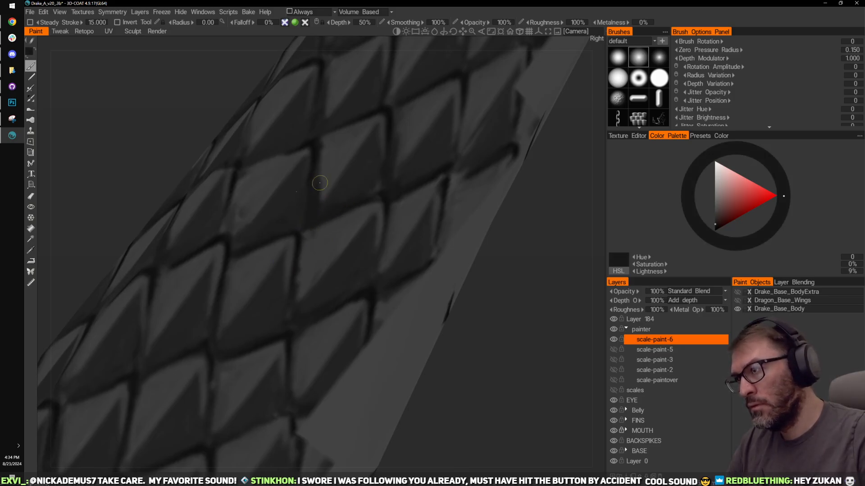
{"action": "key", "text": "v"}
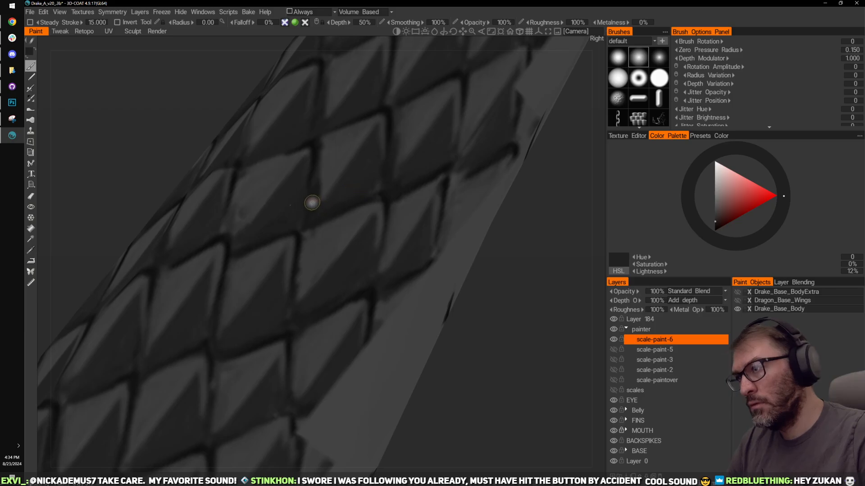
{"action": "key", "text": "v"}
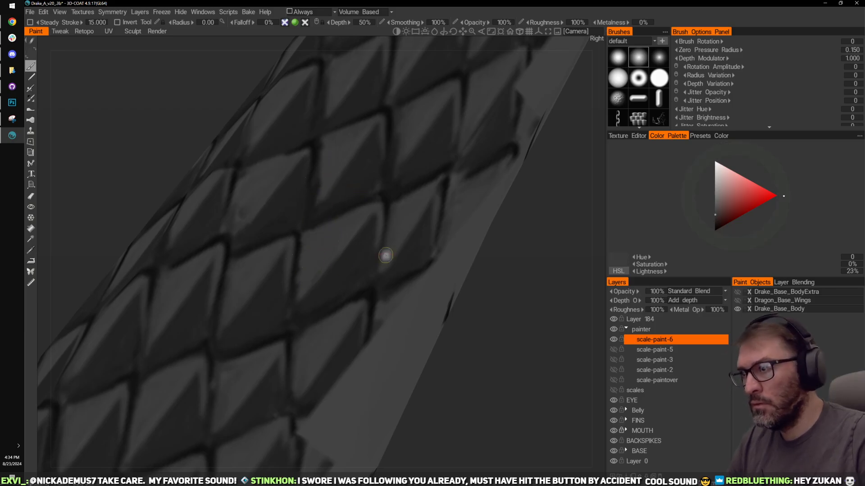
Step: Even out the light and shadow faces of the neighbouring side scales with sampled greys of 22–24% and 13% lightness
{"action": "mouse_move", "coordinate": [460, 315]}
{"action": "left_mouse_down"}
{"action": "mouse_move", "coordinate": [470, 325]}
{"action": "mouse_move", "coordinate": [505, 316]}
{"action": "mouse_move", "coordinate": [518, 288]}
{"action": "mouse_move", "coordinate": [522, 299]}
{"action": "left_mouse_up"}
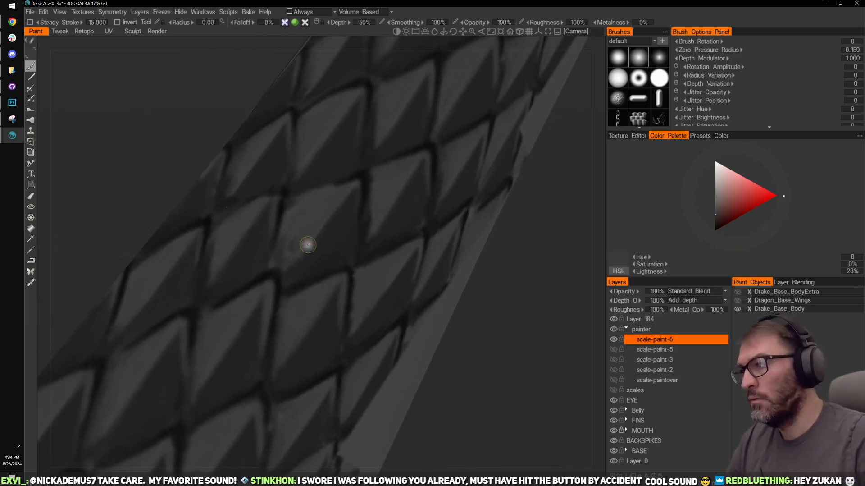
{"action": "key", "text": "v"}
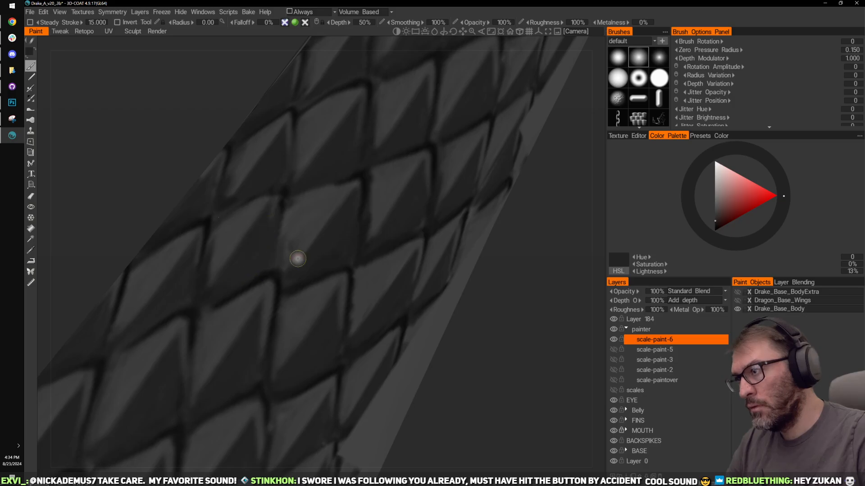
{"action": "key", "text": "v"}
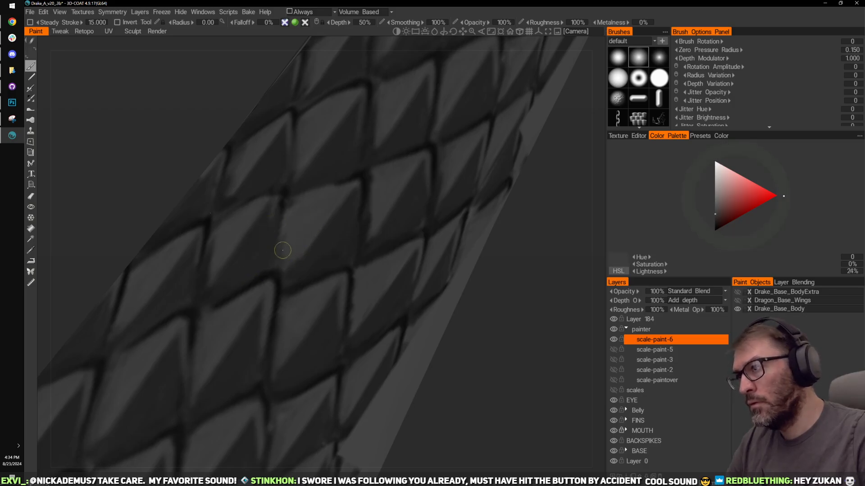
{"action": "mouse_move", "coordinate": [500, 295]}
{"action": "left_mouse_down"}
{"action": "mouse_move", "coordinate": [540, 301]}
{"action": "mouse_move", "coordinate": [458, 293]}
{"action": "left_mouse_up"}
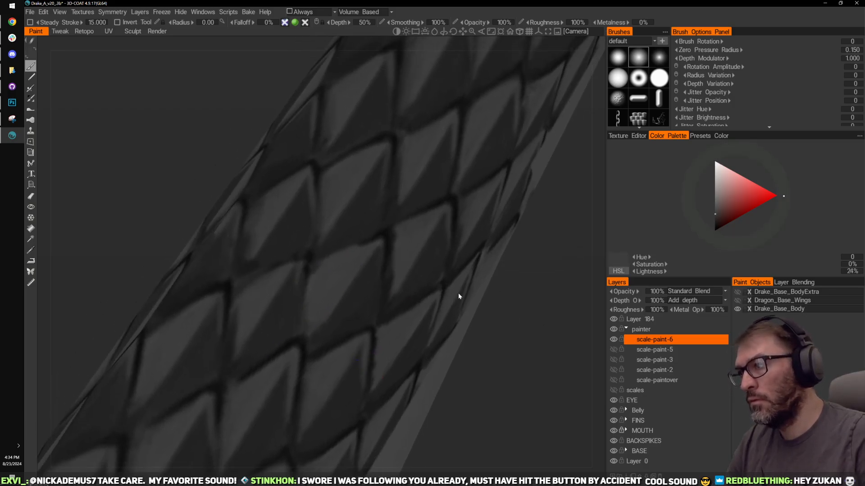
{"action": "key", "text": "v"}
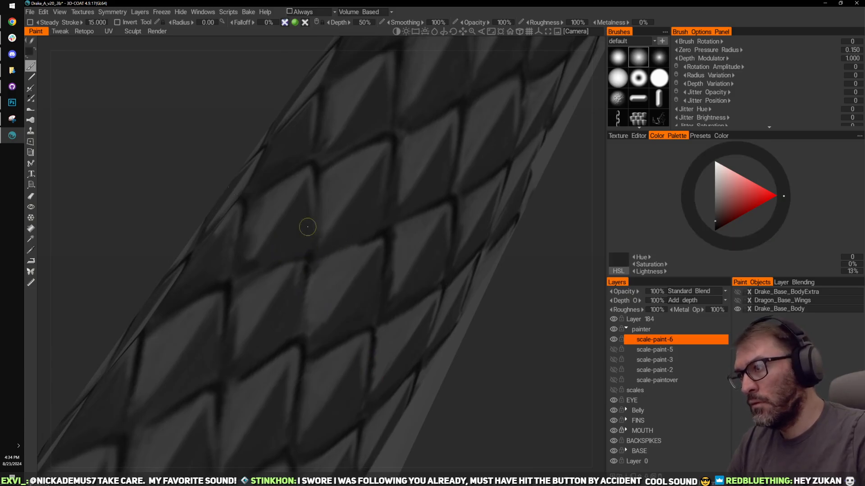
{"action": "key", "text": "v"}
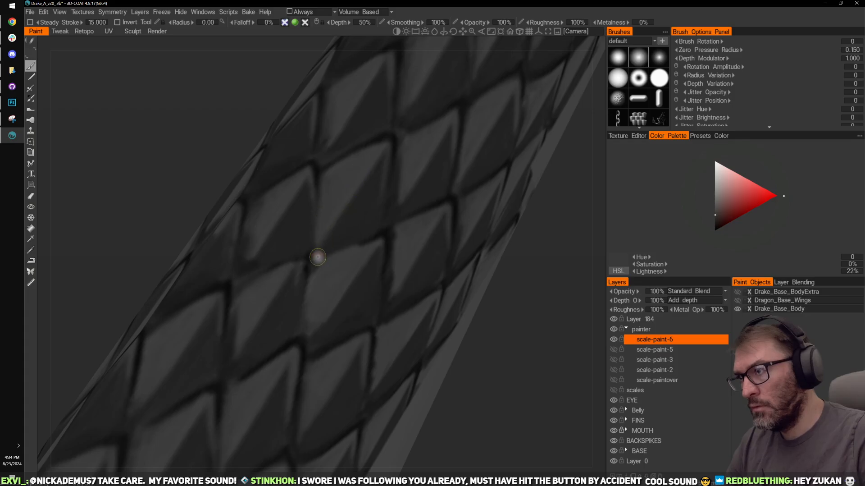
Step: Redraw the short dark outline between two neighbouring side scales with a sampled 7% lightness grey
{"action": "key", "text": "v"}
{"action": "left_click_drag", "start_coordinate": [311, 258], "coordinate": [309, 291]}
{"action": "left_click_drag", "start_coordinate": [469, 314], "coordinate": [460, 302]}
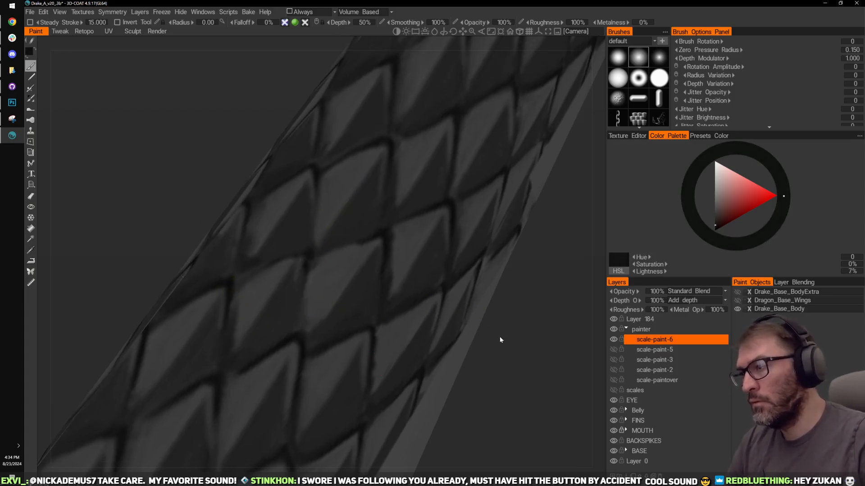
{"action": "left_click_drag", "start_coordinate": [500, 339], "coordinate": [489, 332]}
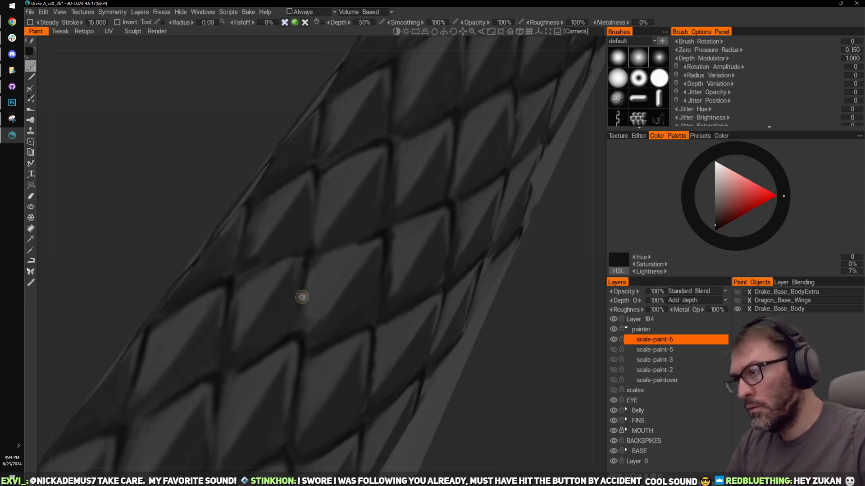
Step: Touch up the dark outlines of the scales near the tail's top centre with the 7% lightness grey
{"action": "right_click_drag", "start_coordinate": [378, 270], "coordinate": [446, 340]}
{"action": "mouse_move", "coordinate": [446, 340]}
{"action": "left_mouse_down", "text": "alt"}
{"action": "mouse_move", "coordinate": [541, 374]}
{"action": "mouse_move", "coordinate": [369, 334]}
{"action": "mouse_move", "coordinate": [553, 228]}
{"action": "mouse_move", "coordinate": [527, 205]}
{"action": "mouse_move", "coordinate": [352, 338]}
{"action": "mouse_move", "coordinate": [485, 205]}
{"action": "mouse_move", "coordinate": [510, 231]}
{"action": "mouse_move", "coordinate": [372, 276]}
{"action": "left_mouse_up", "text": "alt"}
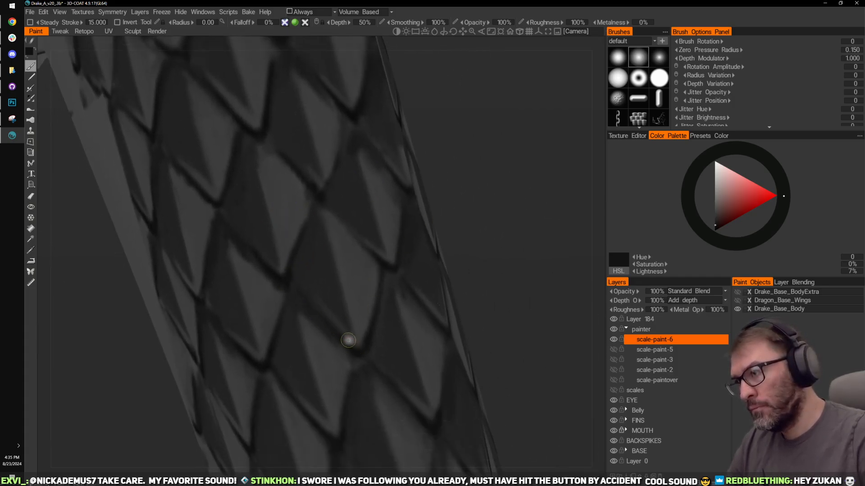
{"action": "left_click_drag", "start_coordinate": [456, 221], "coordinate": [410, 248], "text": "alt"}
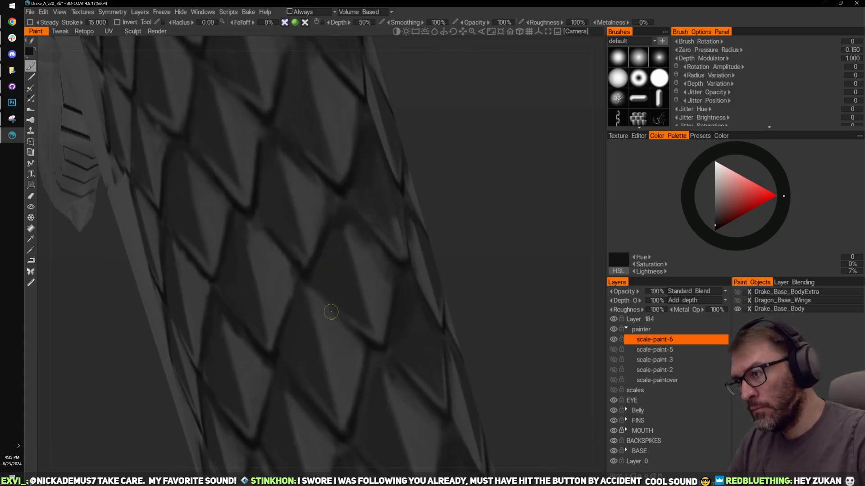
{"action": "left_click_drag", "start_coordinate": [485, 239], "coordinate": [477, 261], "text": "alt"}
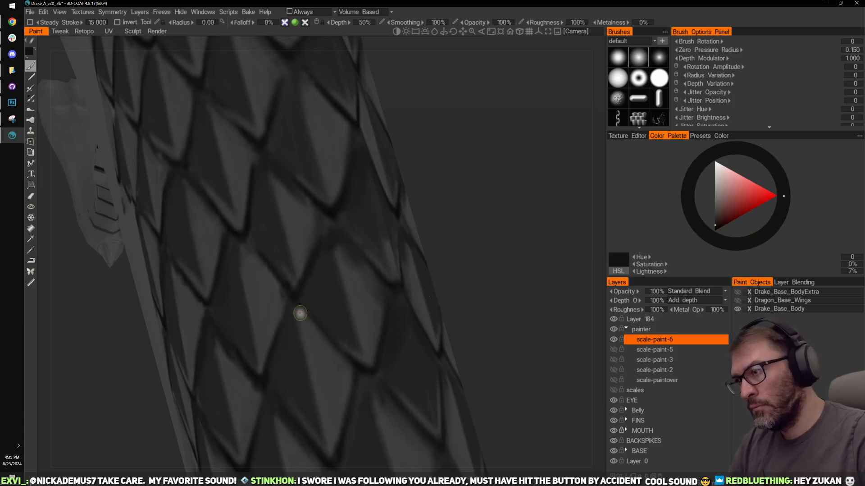
{"action": "mouse_move", "coordinate": [299, 312]}
{"action": "left_mouse_down", "text": "alt"}
{"action": "mouse_move", "coordinate": [496, 262]}
{"action": "mouse_move", "coordinate": [359, 328]}
{"action": "left_mouse_up", "text": "alt"}
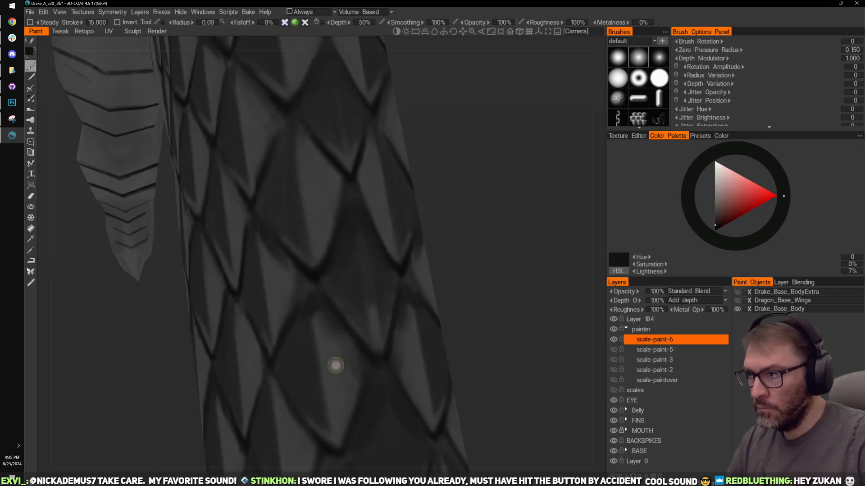
Step: Blend the light and shadow faces of a scale beside the top centre with sampled 18%, 13% and 23% lightness greys
{"action": "key", "text": "v"}
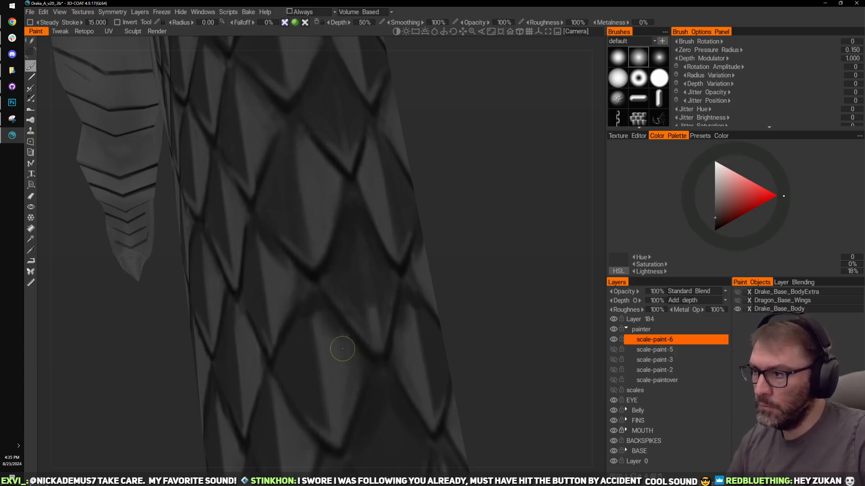
{"action": "key", "text": "v"}
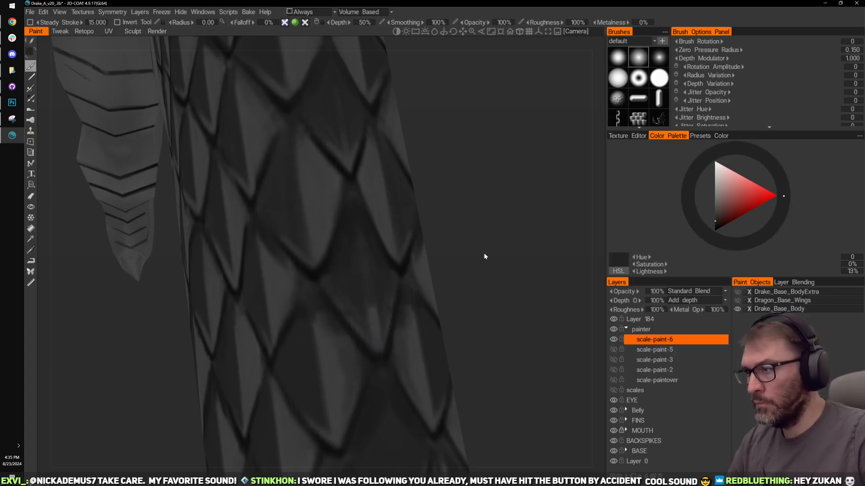
{"action": "left_click_drag", "start_coordinate": [484, 252], "coordinate": [313, 339], "text": "alt"}
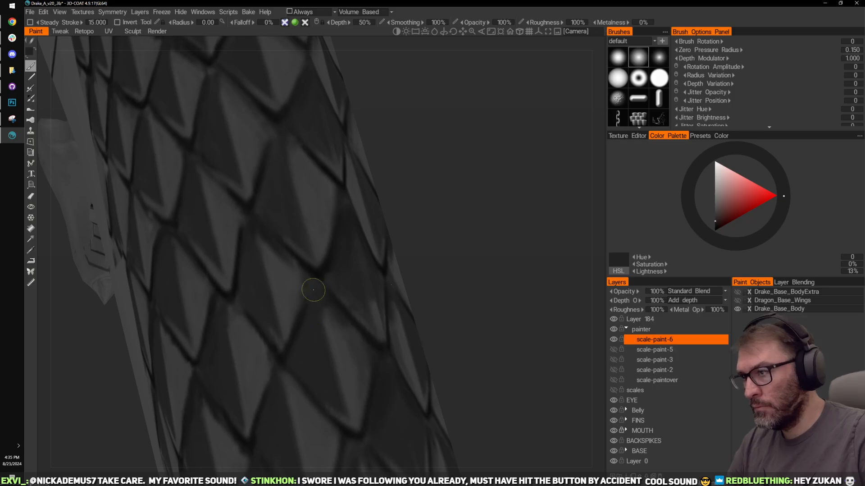
{"action": "key", "text": "v"}
{"action": "key", "text": "v"}
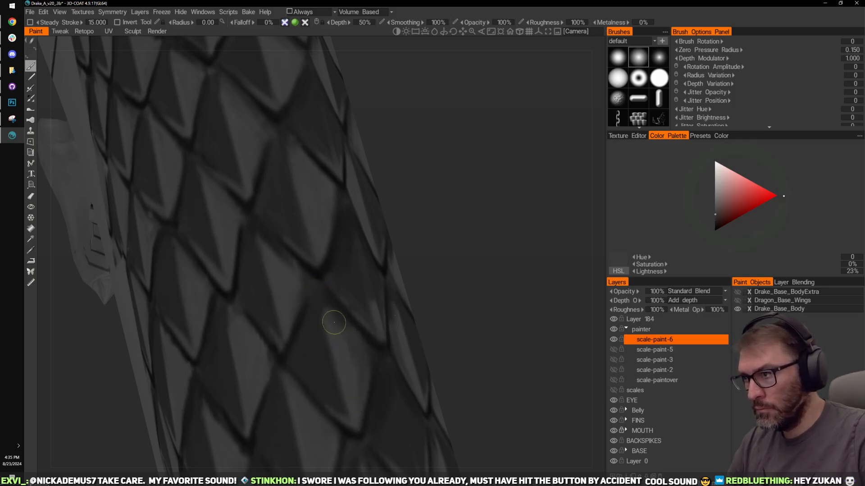
Step: Refine the shading around the ridge and upper tip of the same scale with sampled 11%, 18% and 10% lightness greys
{"action": "left_click_drag", "start_coordinate": [334, 321], "coordinate": [405, 309], "text": "alt"}
{"action": "key", "text": "v"}
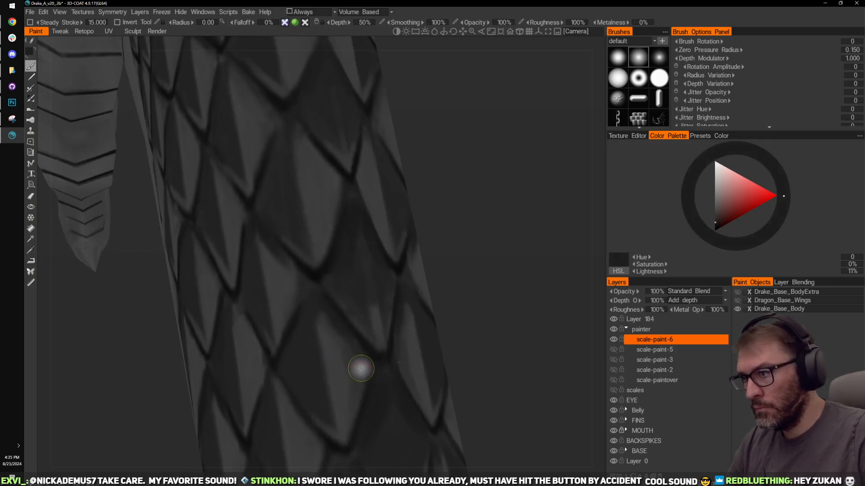
{"action": "key", "text": "v"}
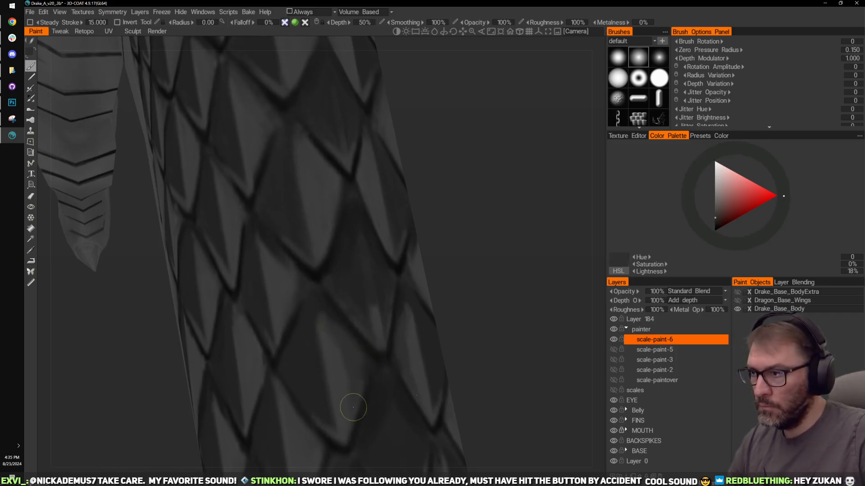
{"action": "key", "text": "v"}
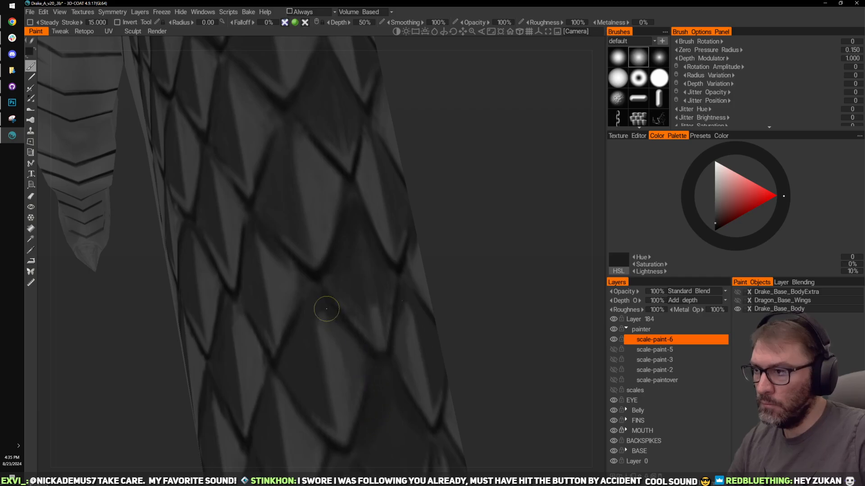
Step: Paint over the uneven lower outline of a scale beside the tail's top centre with a sampled 13% lightness grey
{"action": "scroll", "coordinate": [457, 249], "scroll_direction": "down", "scroll_amount": 3}
{"action": "left_click_drag", "start_coordinate": [467, 215], "coordinate": [445, 239]}
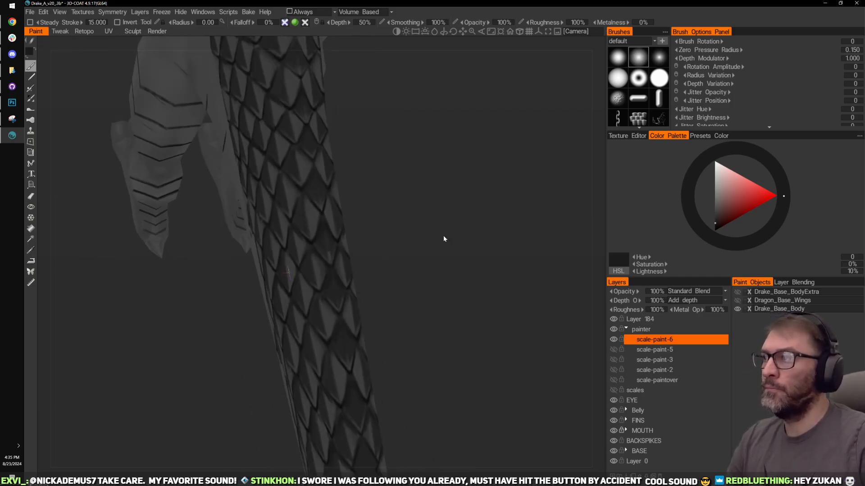
{"action": "left_click_drag", "start_coordinate": [390, 257], "coordinate": [427, 215]}
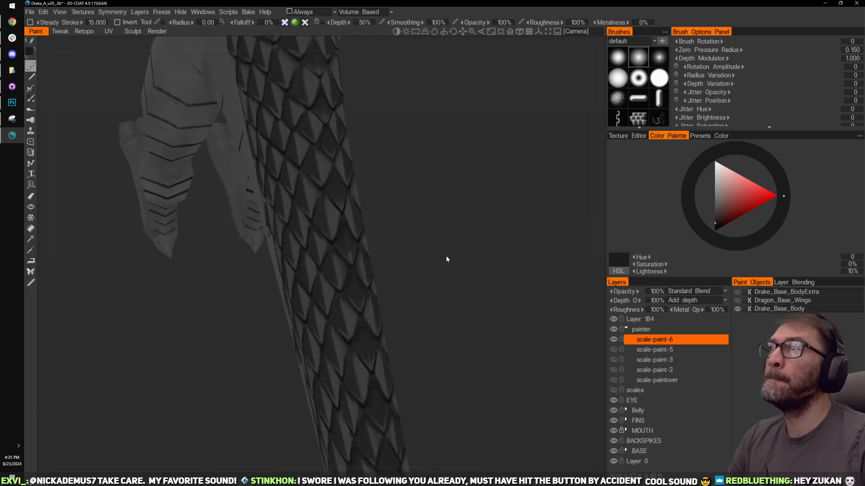
{"action": "left_click_drag", "start_coordinate": [447, 259], "coordinate": [415, 278]}
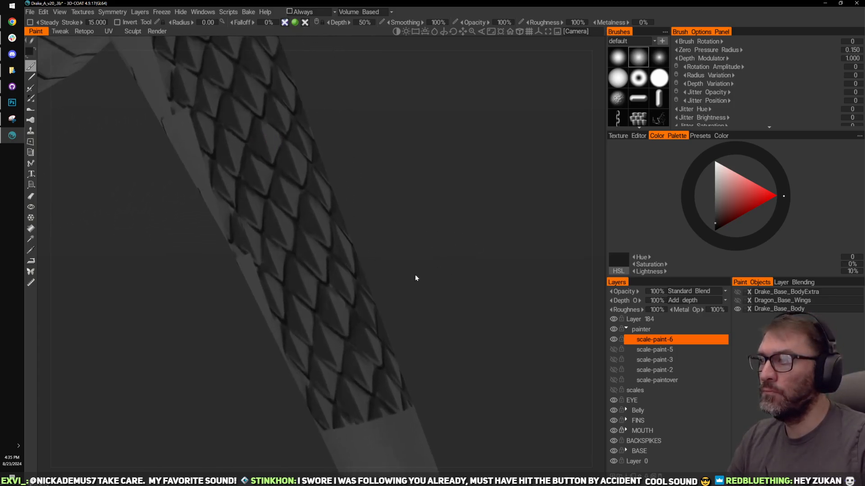
{"action": "mouse_move", "coordinate": [432, 243]}
{"action": "left_mouse_down"}
{"action": "mouse_move", "coordinate": [448, 226]}
{"action": "mouse_move", "coordinate": [496, 225]}
{"action": "mouse_move", "coordinate": [484, 244]}
{"action": "mouse_move", "coordinate": [485, 217]}
{"action": "mouse_move", "coordinate": [493, 222]}
{"action": "mouse_move", "coordinate": [483, 234]}
{"action": "left_mouse_up"}
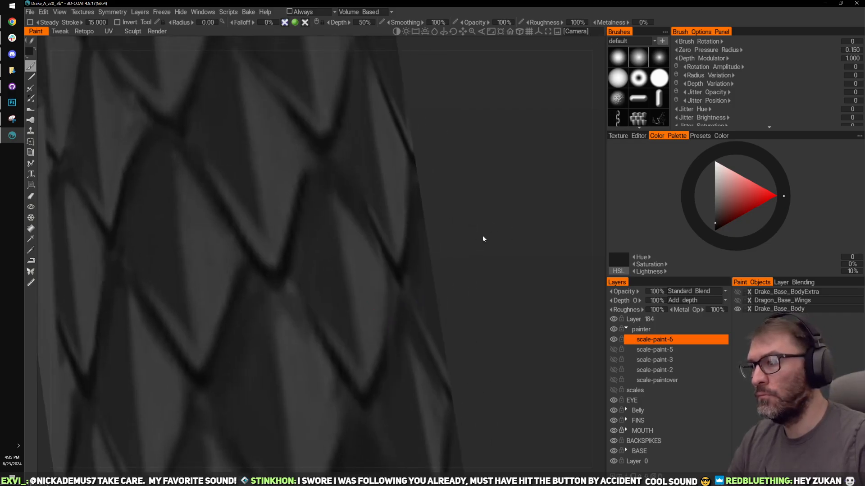
{"action": "key", "text": "v"}
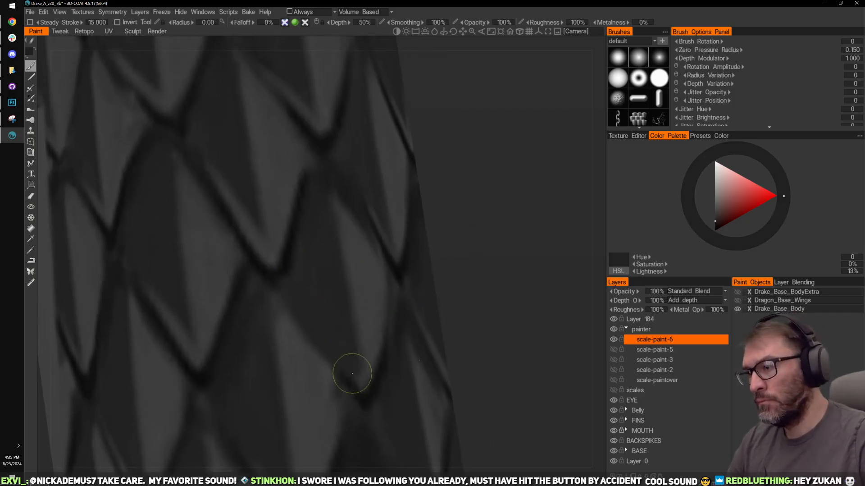
{"action": "middle_click_drag", "start_coordinate": [426, 325], "coordinate": [428, 293], "text": "alt"}
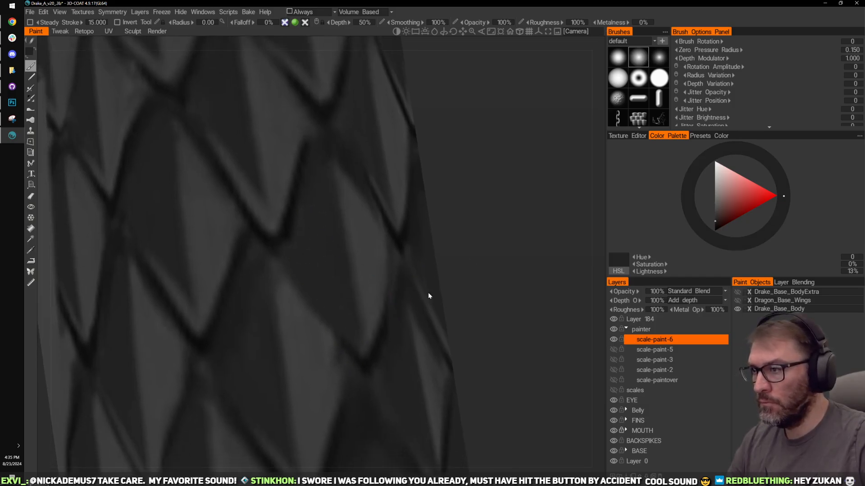
Step: Redraw the lower outline of that scale with a smaller brush and a sampled 6% lightness grey
{"action": "key", "text": "bracketleft"}
{"action": "key", "text": "bracketleft"}
{"action": "key", "text": "bracketleft"}
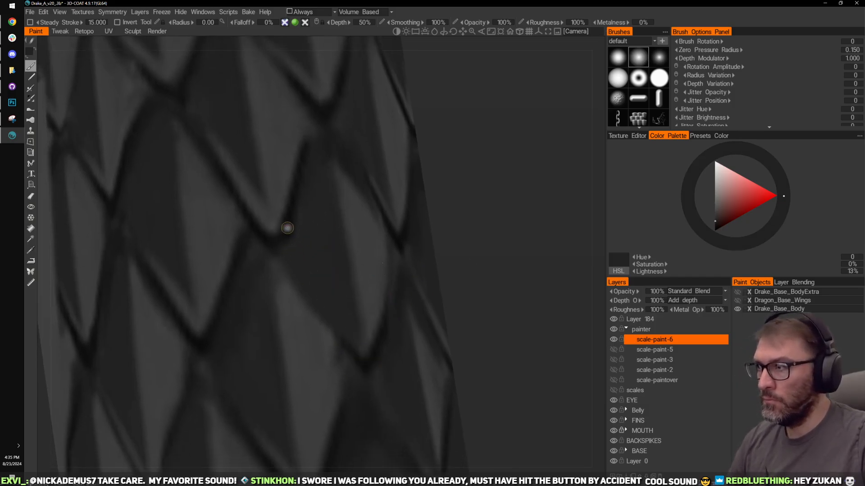
{"action": "key", "text": "v"}
{"action": "mouse_move", "coordinate": [283, 278]}
{"action": "left_mouse_down"}
{"action": "mouse_move", "coordinate": [352, 352]}
{"action": "mouse_move", "coordinate": [324, 321]}
{"action": "left_mouse_up"}
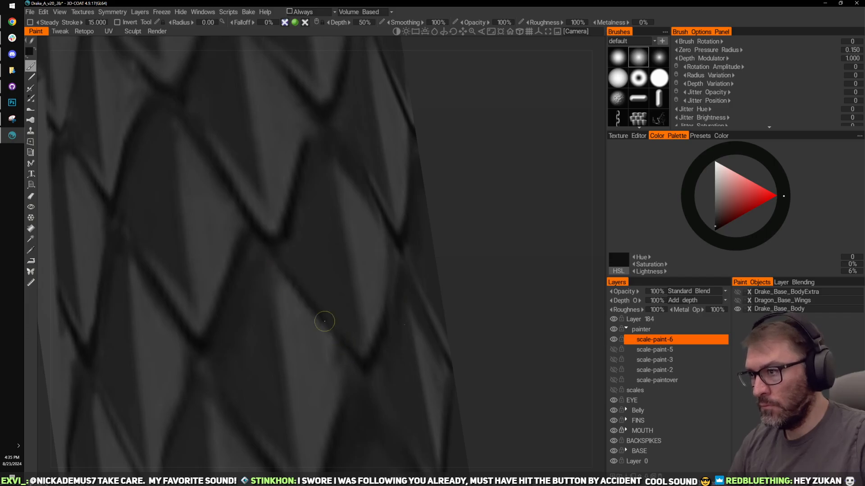
{"action": "left_click_drag", "start_coordinate": [400, 272], "coordinate": [463, 256], "text": "alt"}
{"action": "left_click_drag", "start_coordinate": [371, 343], "coordinate": [407, 244]}
Step: Repaint the shadow and light faces of the scales near the last painted rows with sampled 13% and 23% lightness greys
{"action": "scroll", "coordinate": [509, 253], "scroll_direction": "down", "scroll_amount": 5}
{"action": "mouse_move", "coordinate": [510, 253]}
{"action": "left_mouse_down", "text": "alt"}
{"action": "mouse_move", "coordinate": [472, 247]}
{"action": "mouse_move", "coordinate": [504, 253]}
{"action": "left_mouse_up", "text": "alt"}
{"action": "scroll", "coordinate": [496, 230], "scroll_direction": "up", "scroll_amount": 5}
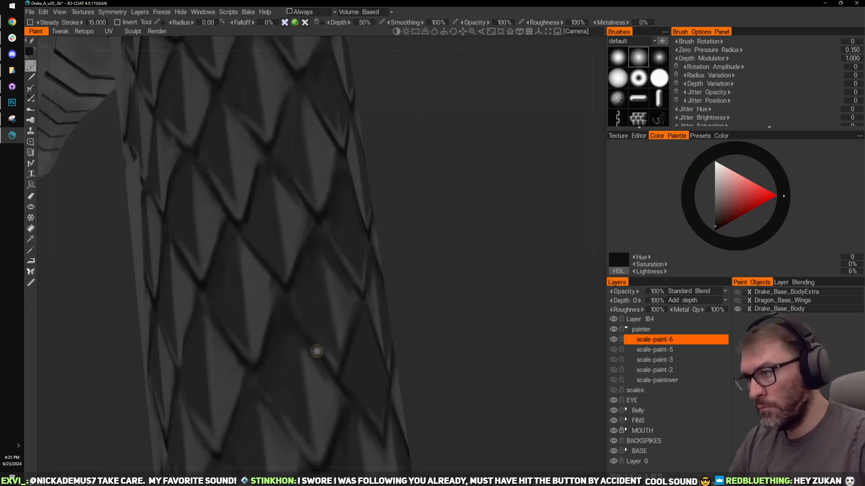
{"action": "mouse_move", "coordinate": [444, 252]}
{"action": "left_mouse_down", "text": "alt"}
{"action": "mouse_move", "coordinate": [461, 237]}
{"action": "mouse_move", "coordinate": [450, 260]}
{"action": "mouse_move", "coordinate": [467, 282]}
{"action": "mouse_move", "coordinate": [459, 295]}
{"action": "mouse_move", "coordinate": [473, 253]}
{"action": "mouse_move", "coordinate": [469, 259]}
{"action": "left_mouse_up", "text": "alt"}
{"action": "scroll", "coordinate": [458, 295], "scroll_direction": "down", "scroll_amount": 2}
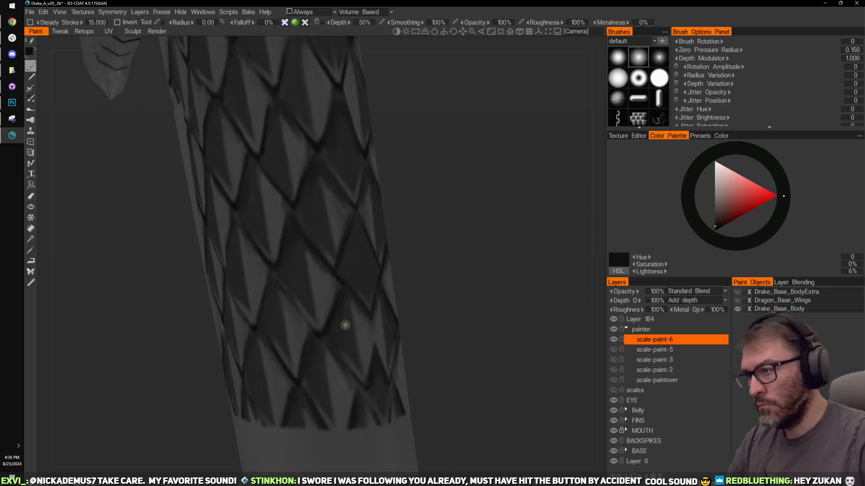
{"action": "key", "text": "v"}
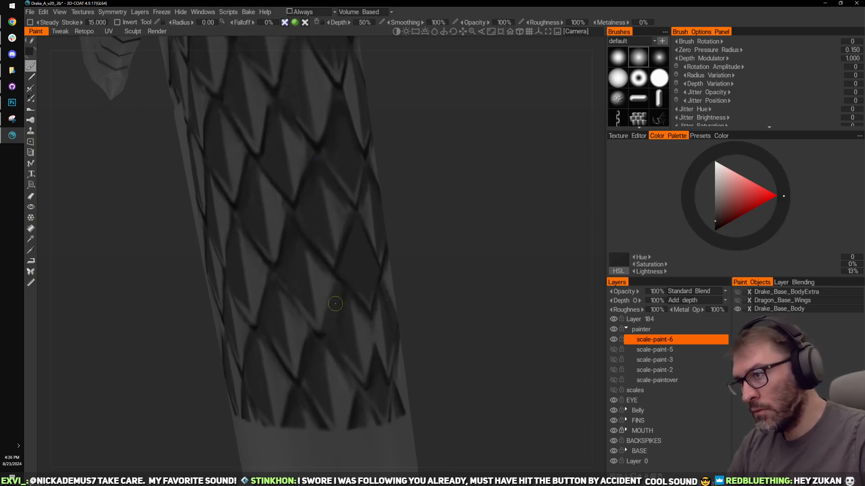
{"action": "mouse_move", "coordinate": [450, 283]}
{"action": "left_mouse_down", "text": "alt"}
{"action": "mouse_move", "coordinate": [429, 282]}
{"action": "mouse_move", "coordinate": [479, 309]}
{"action": "mouse_move", "coordinate": [383, 386]}
{"action": "mouse_move", "coordinate": [523, 291]}
{"action": "mouse_move", "coordinate": [470, 306]}
{"action": "mouse_move", "coordinate": [461, 288]}
{"action": "mouse_move", "coordinate": [471, 281]}
{"action": "mouse_move", "coordinate": [364, 314]}
{"action": "left_mouse_up", "text": "alt"}
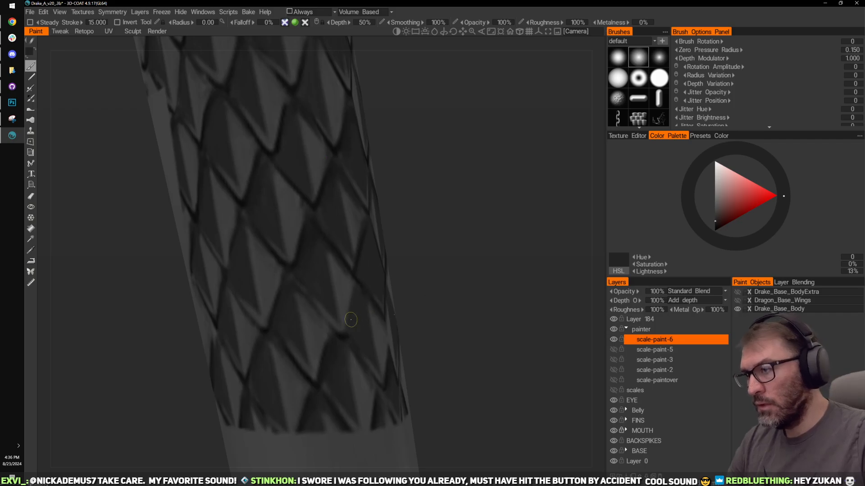
{"action": "left_click_drag", "start_coordinate": [459, 295], "coordinate": [500, 282], "text": "alt"}
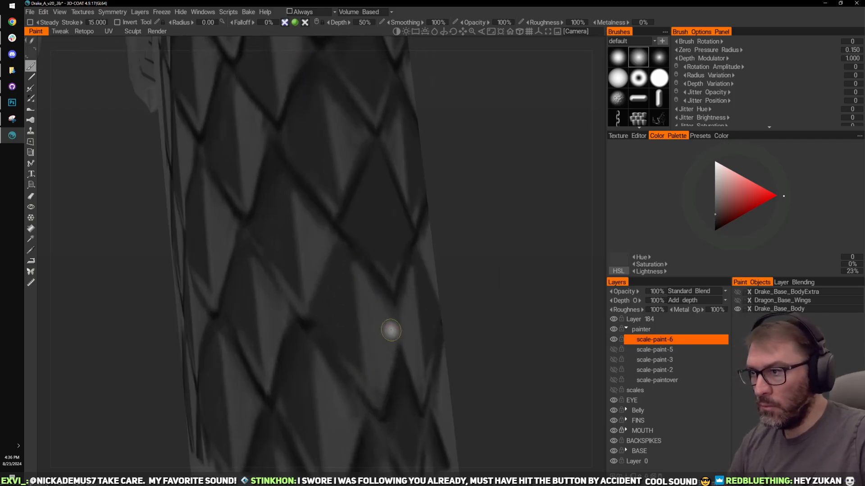
Step: Erase the rough scales along the top centre at the end of the painted tail section, using an eraser radius of 0.011
{"action": "left_click_drag", "start_coordinate": [387, 328], "coordinate": [493, 308], "text": "alt"}
{"action": "right_click_drag", "start_coordinate": [493, 306], "coordinate": [373, 381], "text": "alt"}
{"action": "key", "text": "e"}
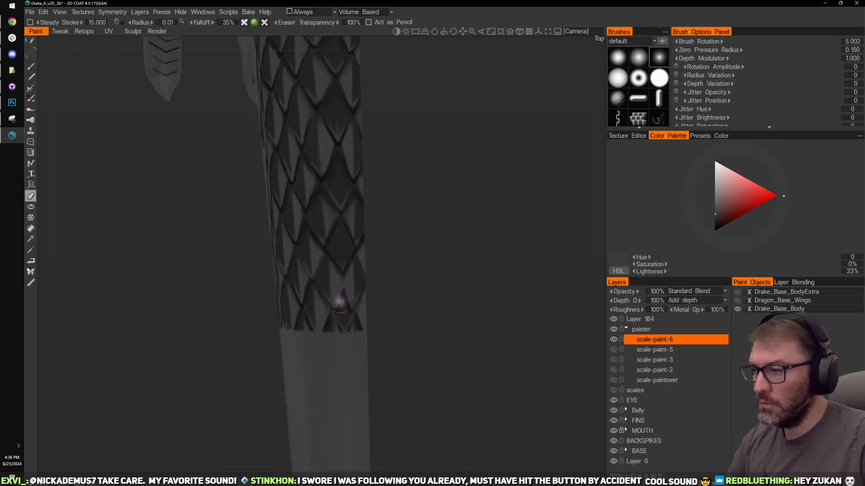
{"action": "key", "text": "bracketright"}
{"action": "left_click_drag", "start_coordinate": [340, 301], "coordinate": [338, 311]}
{"action": "left_click_drag", "start_coordinate": [421, 297], "coordinate": [355, 335], "text": "alt"}
{"action": "left_click_drag", "start_coordinate": [329, 307], "coordinate": [319, 305]}
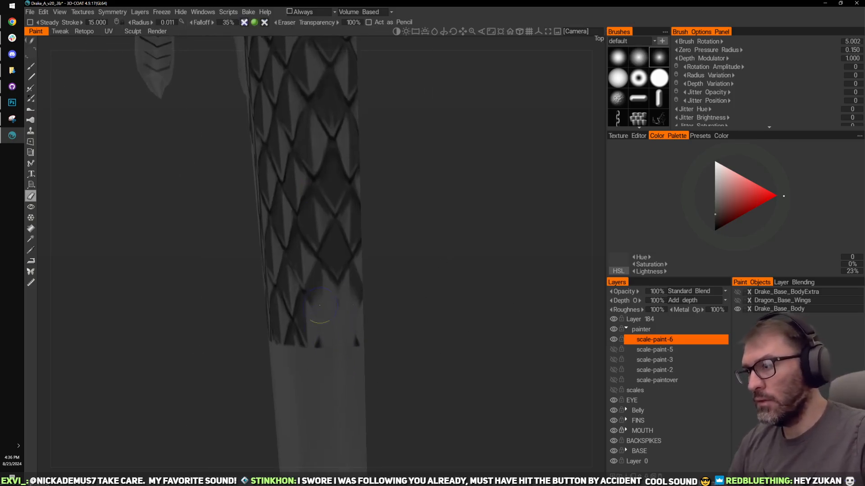
Step: Erase the leftover paint around the lowest top-centre scale and its side neighbour with a smaller eraser
{"action": "key", "text": "bracketleft"}
{"action": "mouse_move", "coordinate": [322, 360]}
{"action": "left_mouse_down", "text": "alt"}
{"action": "mouse_move", "coordinate": [458, 277]}
{"action": "mouse_move", "coordinate": [407, 314]}
{"action": "left_mouse_up", "text": "alt"}
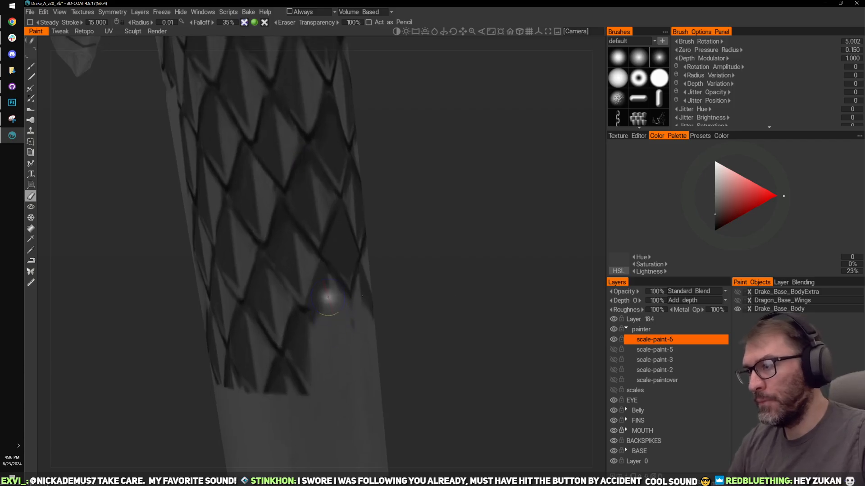
{"action": "key", "text": "bracketleft"}
{"action": "left_click_drag", "start_coordinate": [303, 318], "coordinate": [320, 293], "text": "alt"}
{"action": "key", "text": "bracketright"}
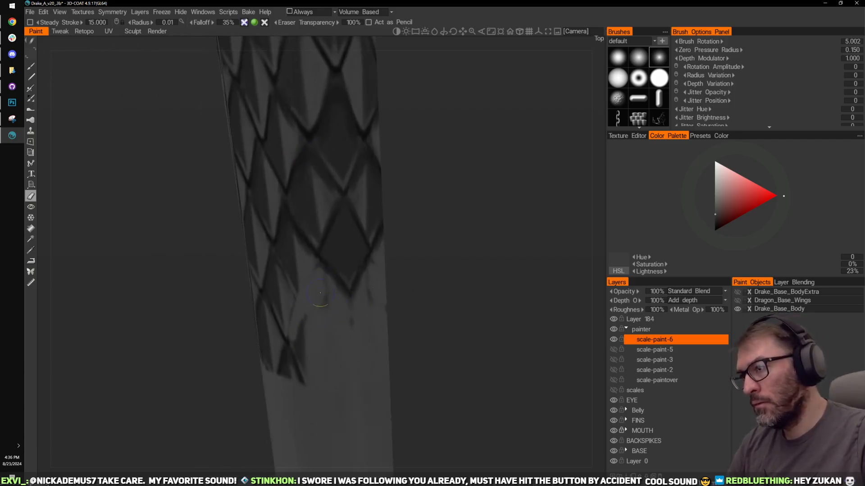
{"action": "left_click_drag", "start_coordinate": [460, 272], "coordinate": [461, 250], "text": "alt"}
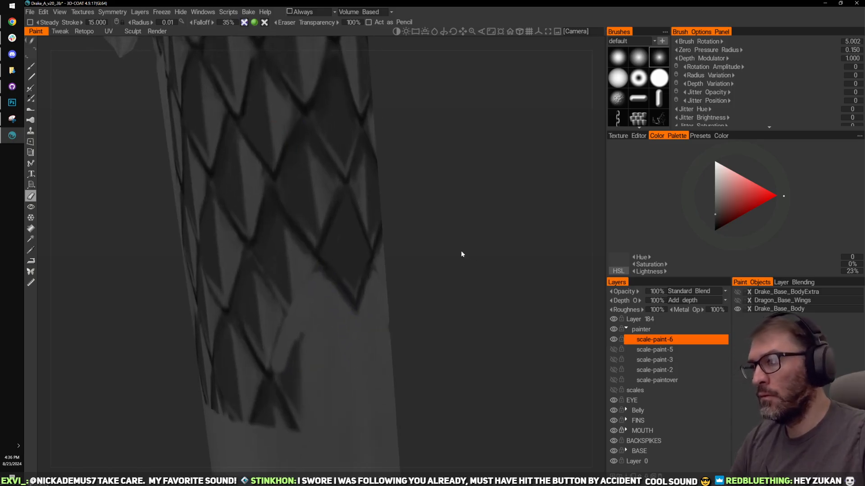
Step: Repaint the shadow face and lower edge of the partly erased scale beside the top centre with a sampled 13% lightness grey
{"action": "key", "text": "1"}
{"action": "key", "text": "v"}
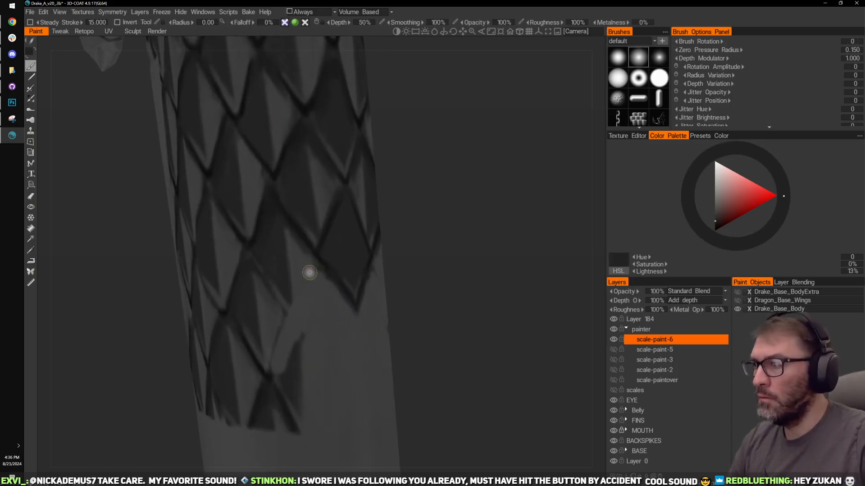
{"action": "left_click_drag", "start_coordinate": [317, 260], "coordinate": [288, 311]}
{"action": "left_click_drag", "start_coordinate": [465, 227], "coordinate": [378, 277]}
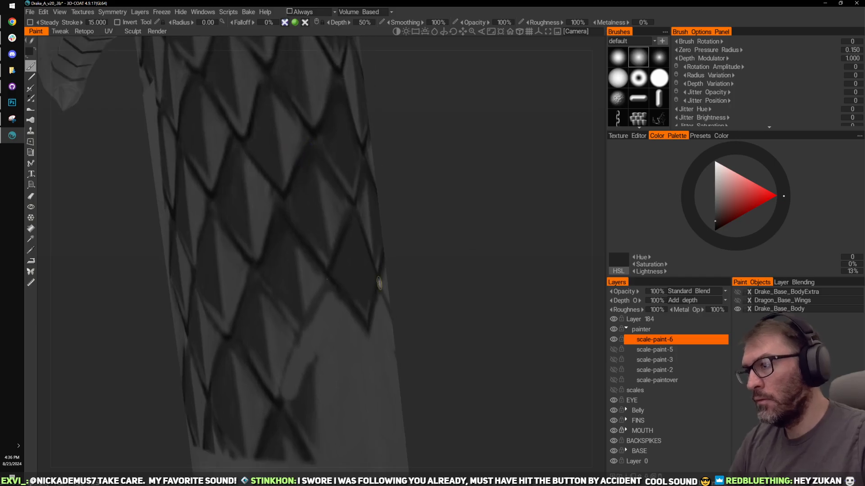
{"action": "mouse_move", "coordinate": [473, 249]}
{"action": "left_mouse_down"}
{"action": "mouse_move", "coordinate": [436, 255]}
{"action": "mouse_move", "coordinate": [409, 230]}
{"action": "left_mouse_up"}
Step: Fill the light face of the partly erased scale with a sampled 24% lightness grey
{"action": "key", "text": "v"}
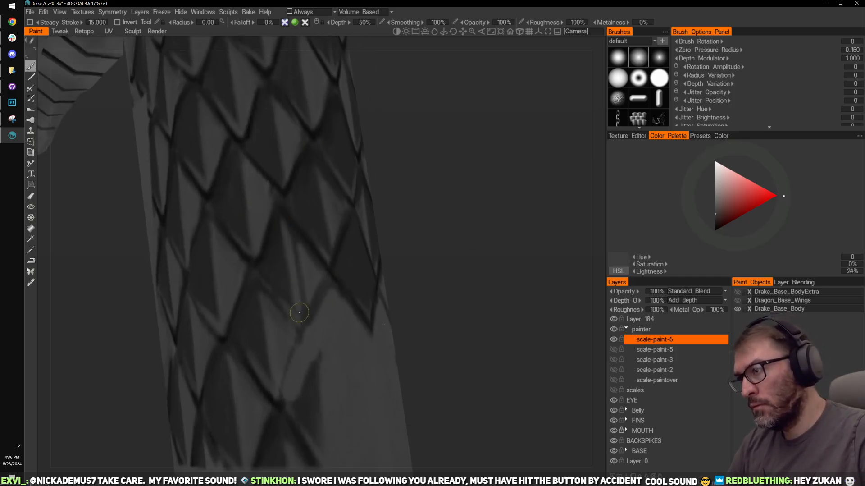
{"action": "left_click_drag", "start_coordinate": [287, 236], "coordinate": [305, 256]}
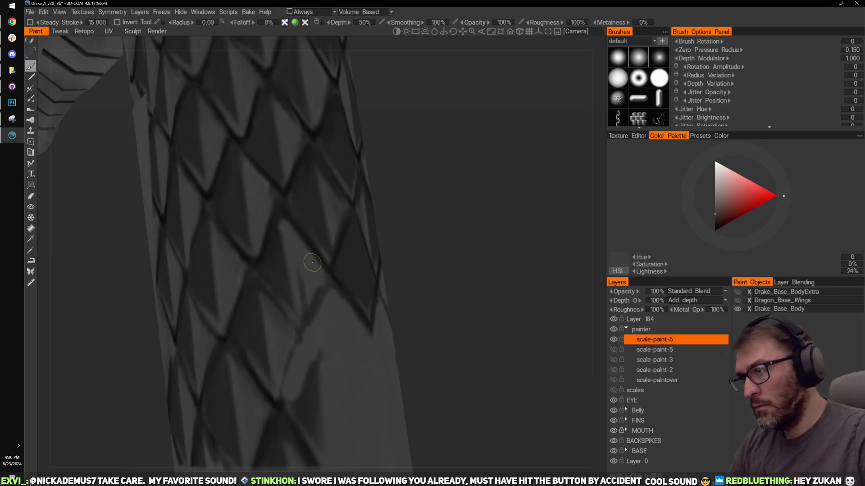
{"action": "left_click_drag", "start_coordinate": [439, 207], "coordinate": [460, 222]}
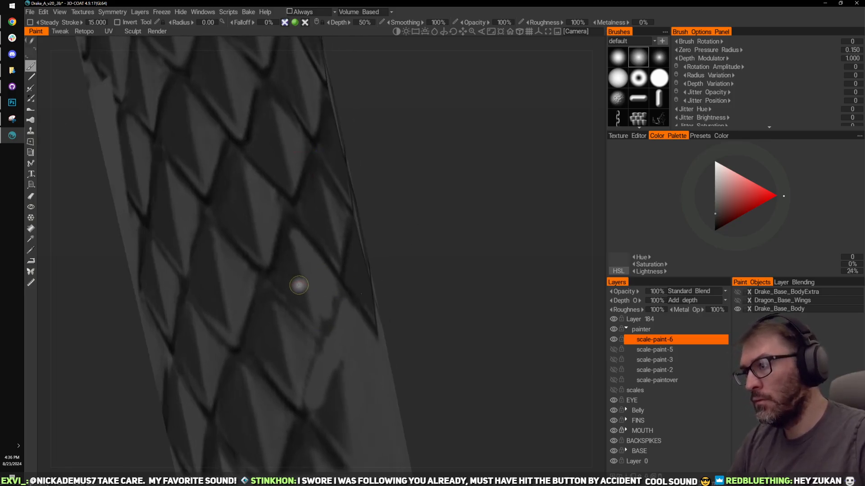
Step: Refine the ridge between the rebuilt scale's shadow and light faces with sampled 13% and 24% lightness greys
{"action": "key", "text": "v"}
{"action": "left_click_drag", "start_coordinate": [294, 238], "coordinate": [310, 327]}
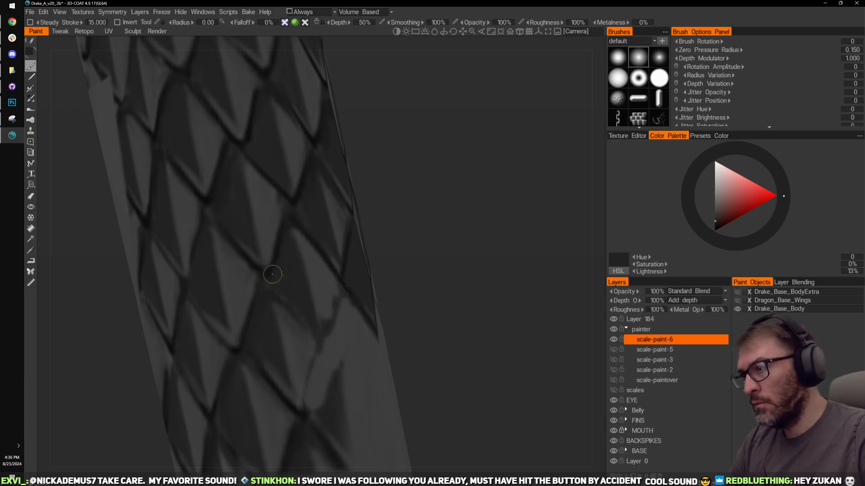
{"action": "left_click_drag", "start_coordinate": [404, 235], "coordinate": [421, 230]}
{"action": "key", "text": "v"}
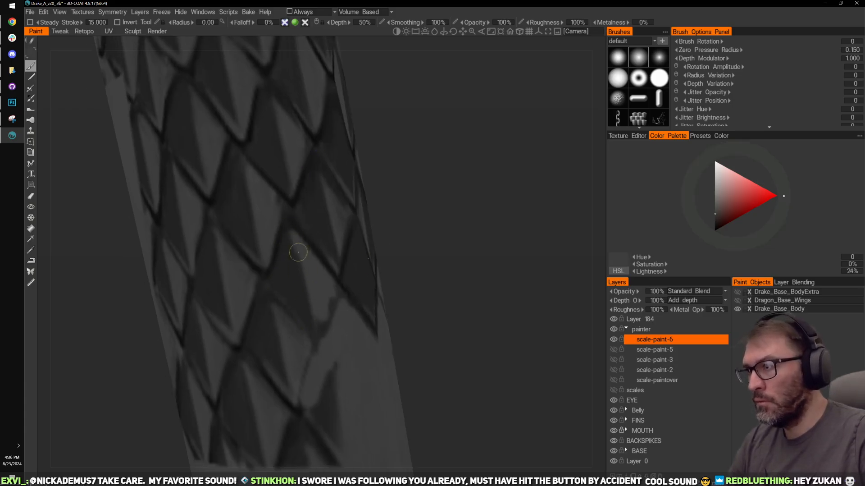
{"action": "left_click_drag", "start_coordinate": [298, 250], "coordinate": [307, 299]}
{"action": "left_click_drag", "start_coordinate": [417, 239], "coordinate": [303, 187]}
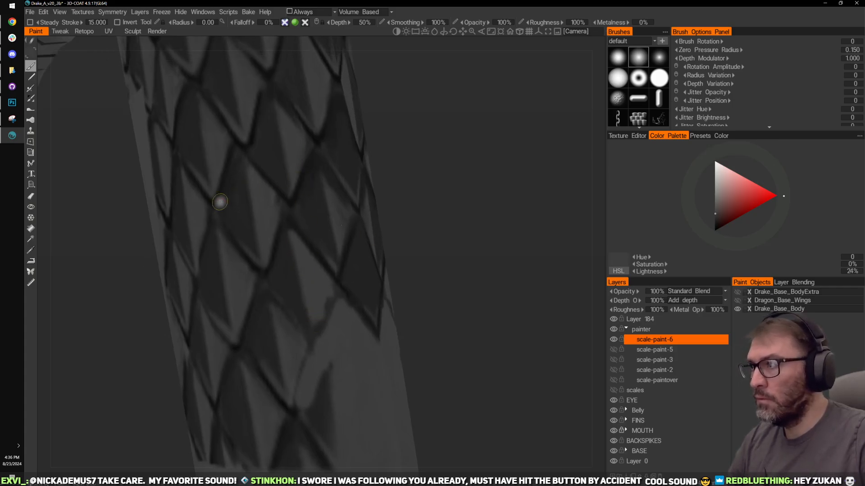
Step: Draw the dark lower outline of the rebuilt scale with a sampled 5% lightness grey
{"action": "key", "text": "v"}
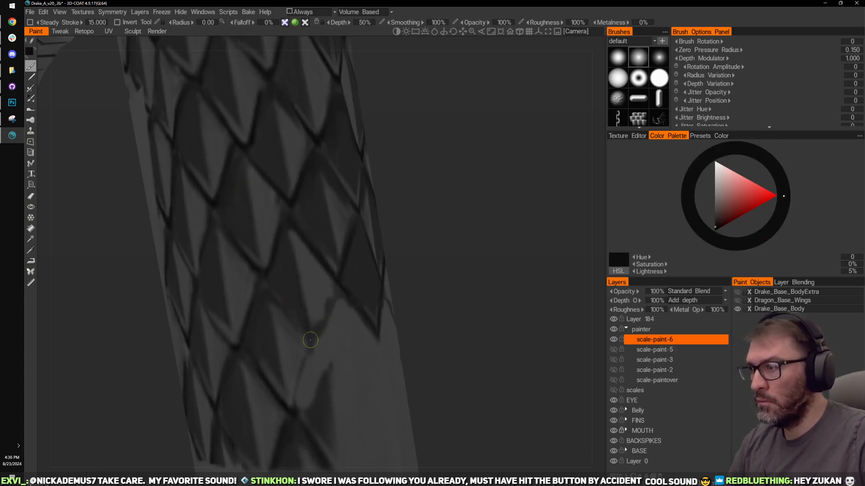
{"action": "left_click_drag", "start_coordinate": [298, 253], "coordinate": [308, 334]}
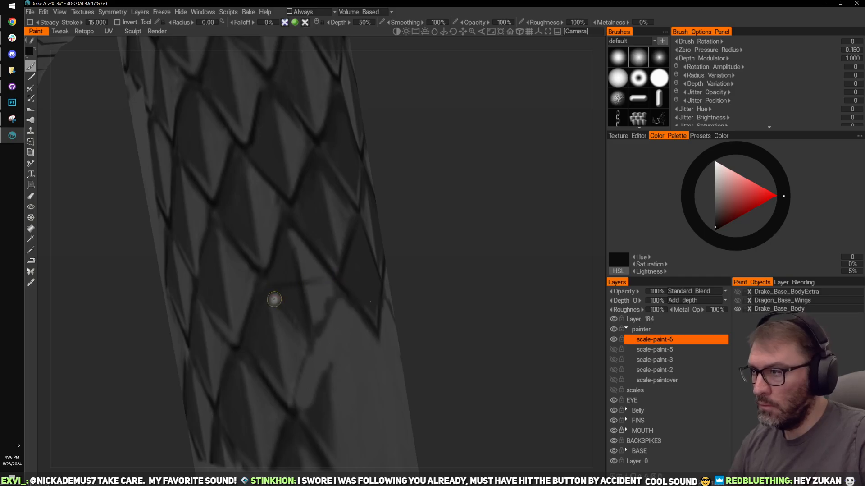
{"action": "left_click_drag", "start_coordinate": [269, 284], "coordinate": [306, 344]}
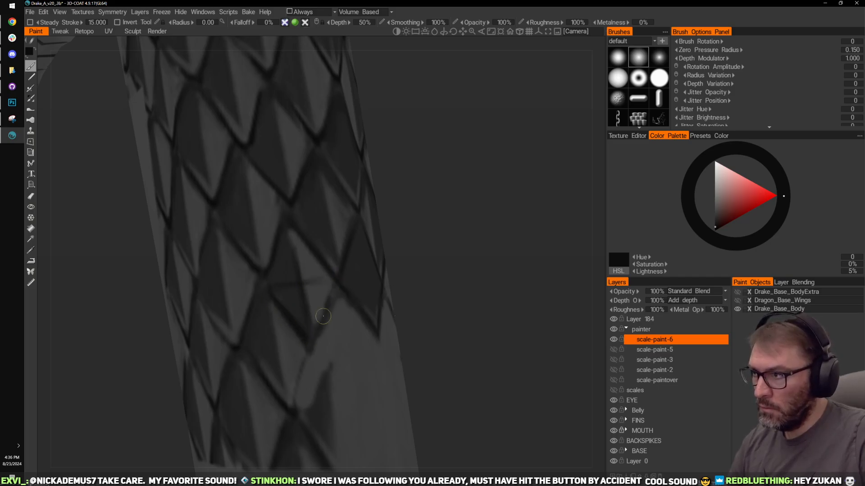
Step: Complete the pointed dark outline of the side scale in the last painted row with the 5% lightness grey
{"action": "mouse_move", "coordinate": [444, 235]}
{"action": "left_mouse_down"}
{"action": "mouse_move", "coordinate": [454, 231]}
{"action": "mouse_move", "coordinate": [461, 244]}
{"action": "mouse_move", "coordinate": [471, 234]}
{"action": "left_mouse_up"}
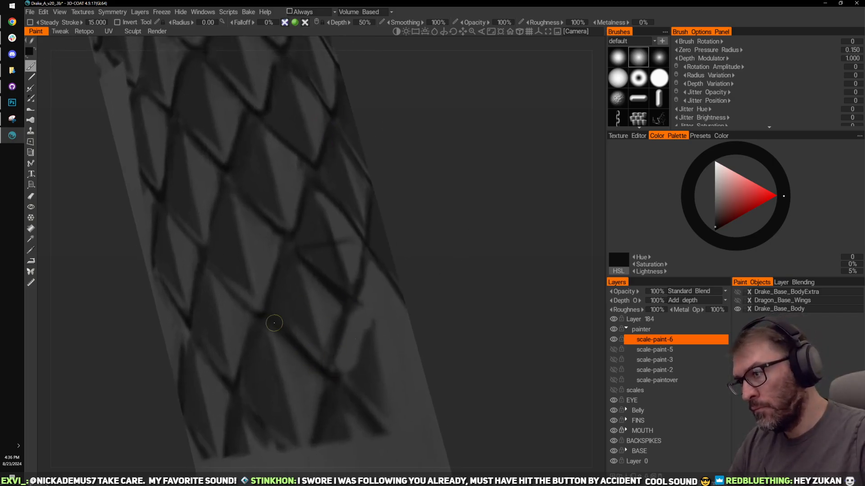
{"action": "left_click_drag", "start_coordinate": [442, 288], "coordinate": [299, 312]}
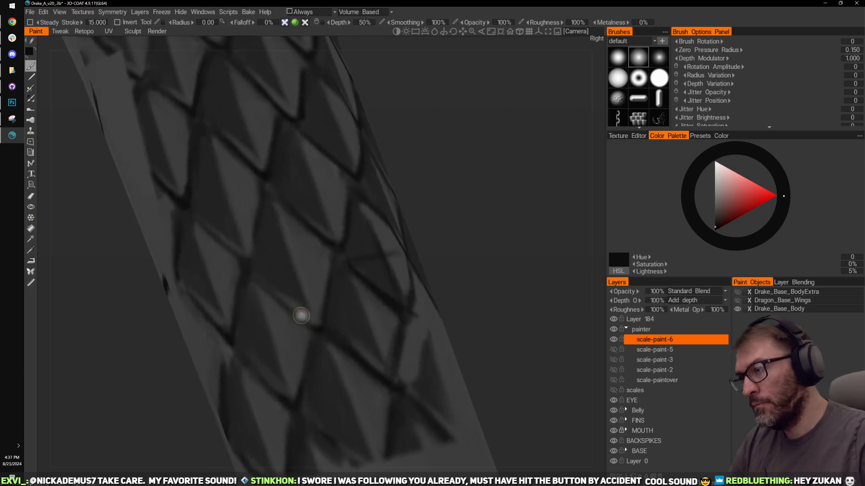
{"action": "mouse_move", "coordinate": [460, 237]}
{"action": "left_mouse_down"}
{"action": "mouse_move", "coordinate": [446, 243]}
{"action": "mouse_move", "coordinate": [469, 205]}
{"action": "mouse_move", "coordinate": [310, 332]}
{"action": "left_mouse_up"}
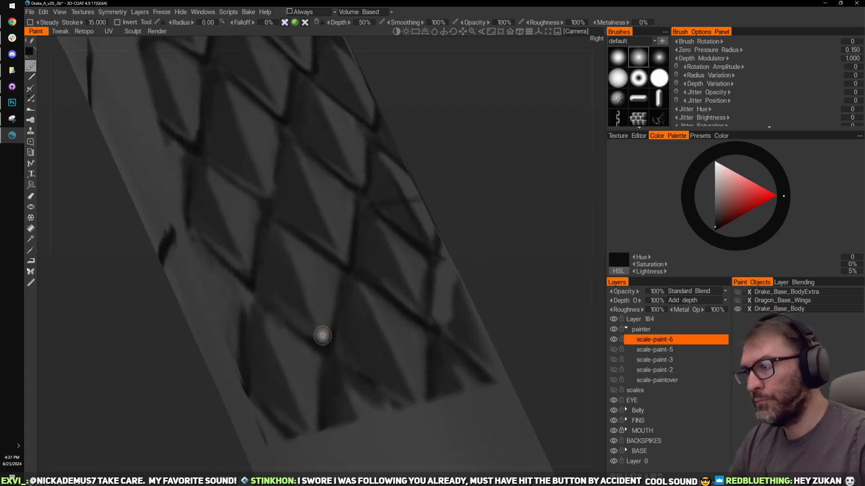
{"action": "left_click_drag", "start_coordinate": [263, 308], "coordinate": [331, 364]}
{"action": "middle_click_drag", "start_coordinate": [526, 276], "coordinate": [480, 228]}
{"action": "left_click_drag", "start_coordinate": [479, 228], "coordinate": [483, 236]}
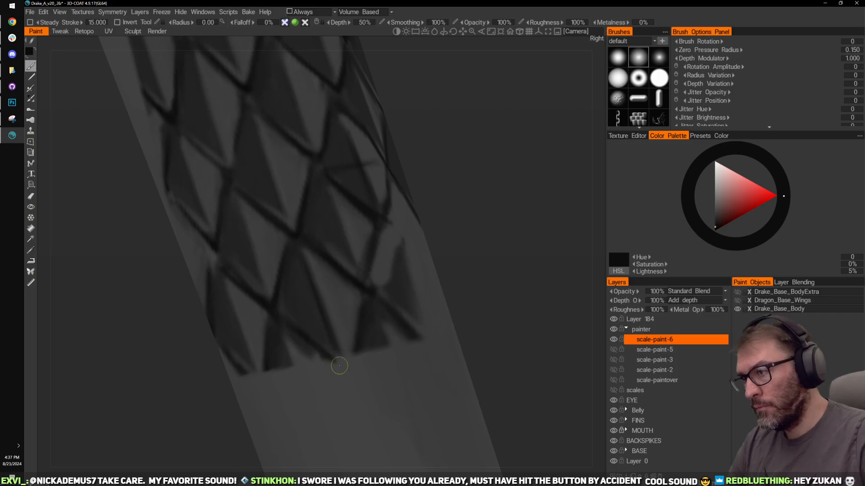
{"action": "left_click_drag", "start_coordinate": [343, 367], "coordinate": [362, 284]}
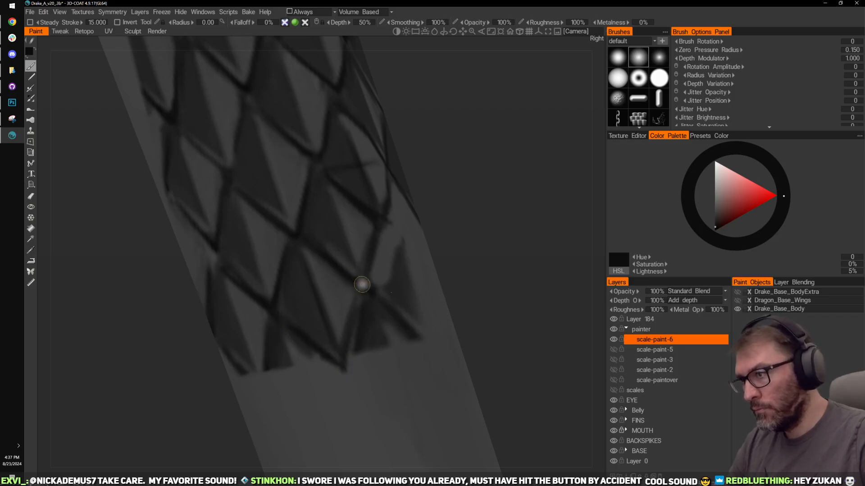
{"action": "right_click_drag", "start_coordinate": [464, 236], "coordinate": [434, 206]}
{"action": "middle_click_drag", "start_coordinate": [434, 207], "coordinate": [465, 229]}
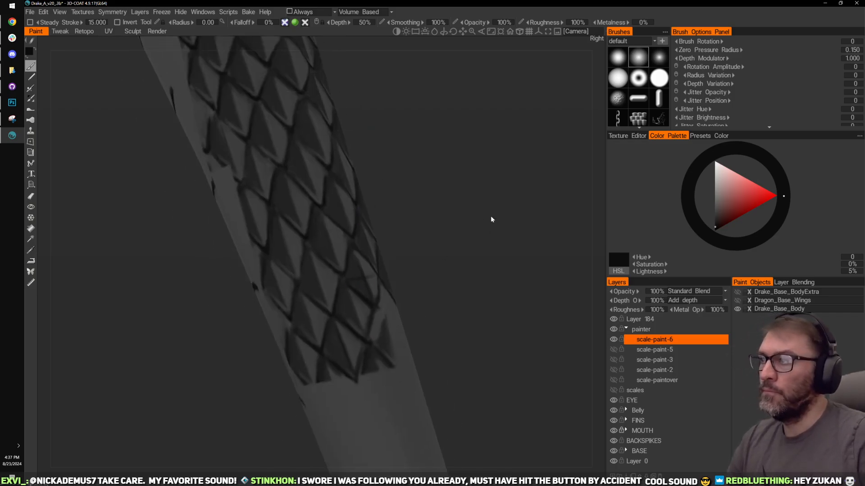
Step: Draw the dark lower outlines of the two outermost scales along the tail's side edge with the 5% lightness grey
{"action": "left_click_drag", "start_coordinate": [491, 219], "coordinate": [477, 230]}
{"action": "middle_click_drag", "start_coordinate": [476, 230], "coordinate": [497, 207]}
{"action": "right_click_drag", "start_coordinate": [496, 206], "coordinate": [475, 215]}
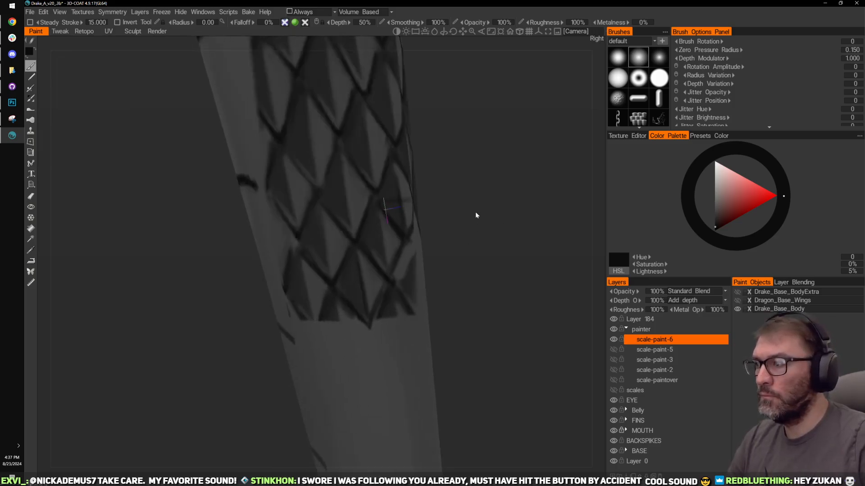
{"action": "middle_click_drag", "start_coordinate": [475, 215], "coordinate": [488, 201]}
{"action": "right_click_drag", "start_coordinate": [488, 201], "coordinate": [498, 210]}
{"action": "middle_click_drag", "start_coordinate": [498, 207], "coordinate": [491, 216]}
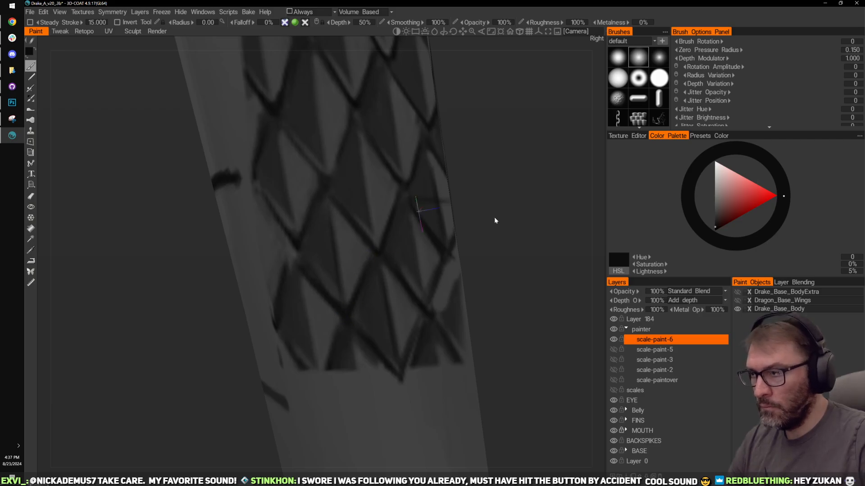
{"action": "middle_click_drag", "start_coordinate": [495, 220], "coordinate": [500, 203]}
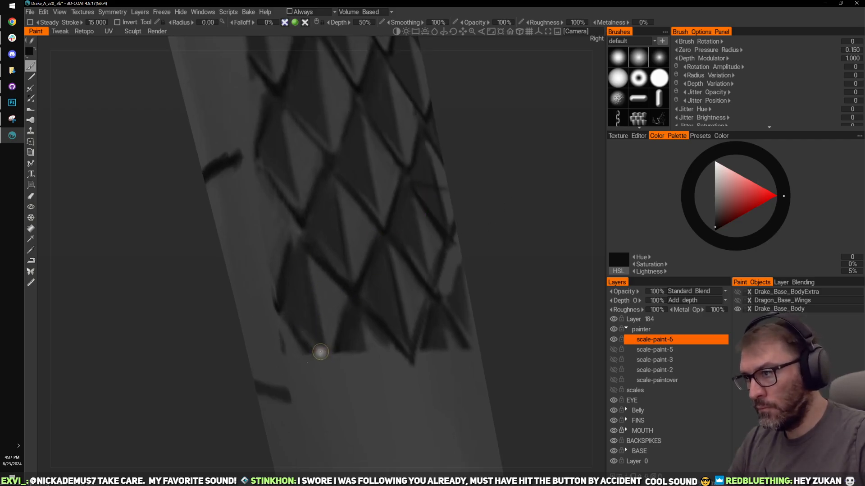
{"action": "left_click_drag", "start_coordinate": [277, 317], "coordinate": [320, 360]}
{"action": "middle_click_drag", "start_coordinate": [403, 205], "coordinate": [410, 266]}
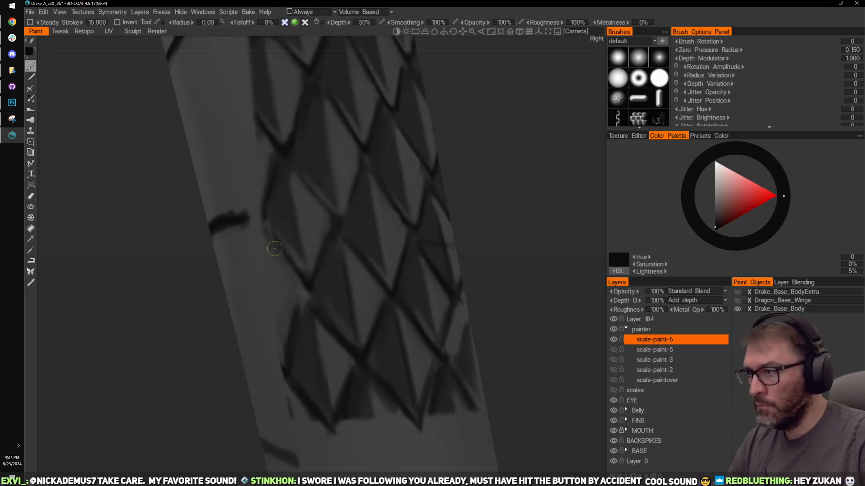
{"action": "left_click_drag", "start_coordinate": [274, 248], "coordinate": [303, 289]}
Step: Erase the rough paint beside and below the pointed scale at the end of the last painted row
{"action": "middle_click_drag", "start_coordinate": [541, 189], "coordinate": [506, 217]}
{"action": "mouse_move", "coordinate": [507, 217]}
{"action": "left_mouse_down"}
{"action": "mouse_move", "coordinate": [492, 202]}
{"action": "mouse_move", "coordinate": [533, 218]}
{"action": "mouse_move", "coordinate": [504, 206]}
{"action": "mouse_move", "coordinate": [491, 220]}
{"action": "left_mouse_up"}
{"action": "scroll", "coordinate": [522, 211], "scroll_direction": "down", "scroll_amount": 4}
{"action": "left_click_drag", "start_coordinate": [479, 190], "coordinate": [480, 172]}
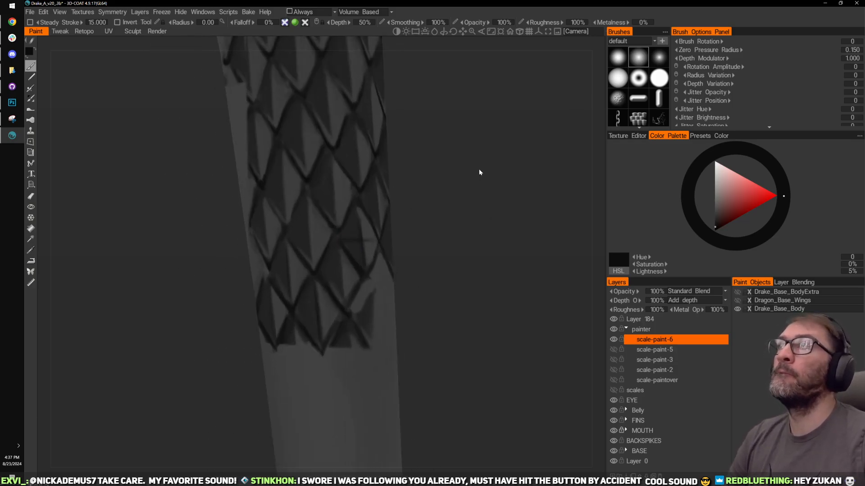
{"action": "right_click_drag", "start_coordinate": [486, 228], "coordinate": [479, 219]}
{"action": "left_click_drag", "start_coordinate": [479, 219], "coordinate": [440, 228]}
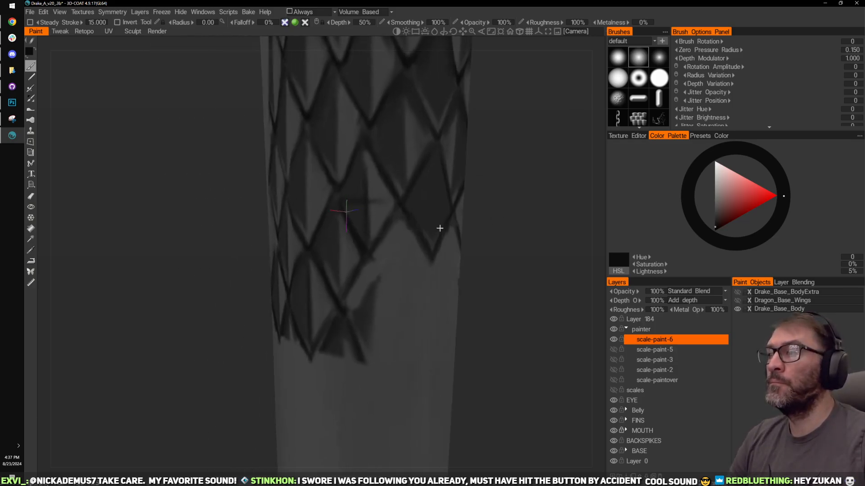
{"action": "middle_click_drag", "start_coordinate": [531, 203], "coordinate": [507, 220]}
{"action": "left_click_drag", "start_coordinate": [507, 220], "coordinate": [534, 223]}
{"action": "key", "text": "e"}
{"action": "mouse_move", "coordinate": [347, 378]}
{"action": "left_mouse_down"}
{"action": "mouse_move", "coordinate": [324, 383]}
{"action": "mouse_move", "coordinate": [312, 372]}
{"action": "mouse_move", "coordinate": [315, 380]}
{"action": "left_mouse_up"}
{"action": "left_click_drag", "start_coordinate": [411, 343], "coordinate": [419, 335]}
{"action": "right_click_drag", "start_coordinate": [309, 382], "coordinate": [299, 378]}
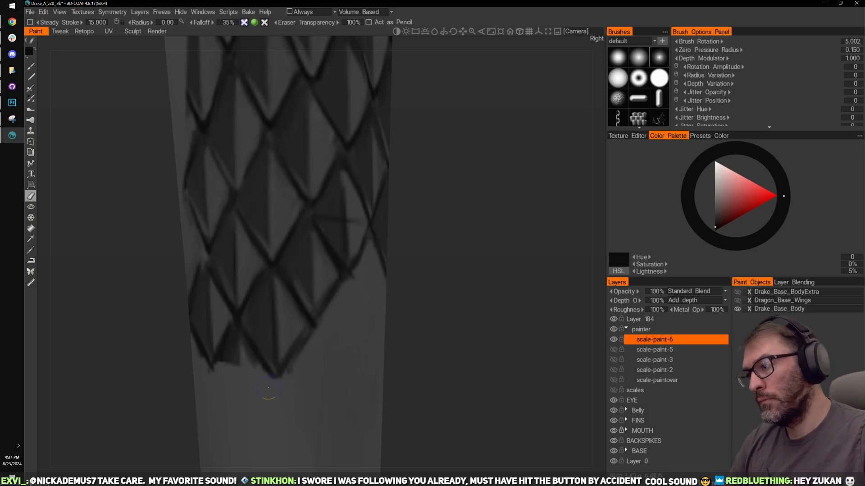
Step: Repaint the faces of the scale crossed by a stray horizontal line with sampled 13% and 24% lightness greys
{"action": "left_click_drag", "start_coordinate": [505, 243], "coordinate": [485, 249]}
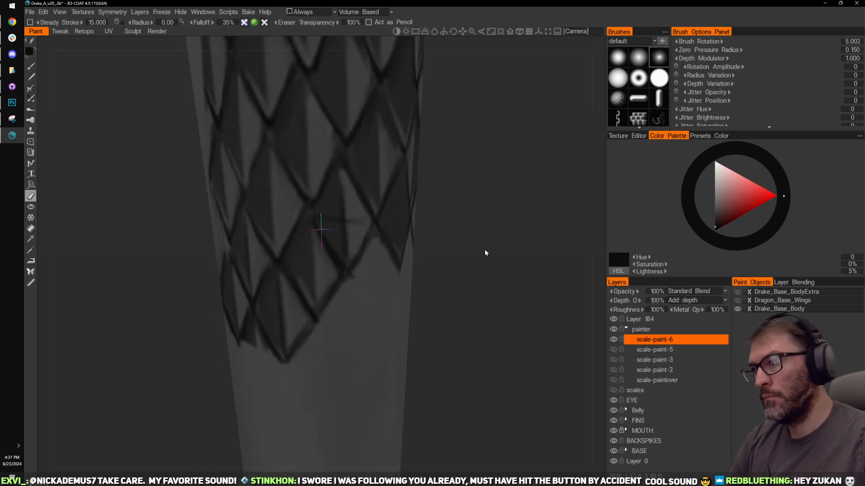
{"action": "middle_click_drag", "start_coordinate": [485, 248], "coordinate": [461, 266]}
{"action": "key", "text": "b"}
{"action": "mouse_move", "coordinate": [460, 265]}
{"action": "left_mouse_down"}
{"action": "mouse_move", "coordinate": [315, 263]}
{"action": "mouse_move", "coordinate": [290, 271]}
{"action": "left_mouse_up"}
{"action": "key", "text": "v"}
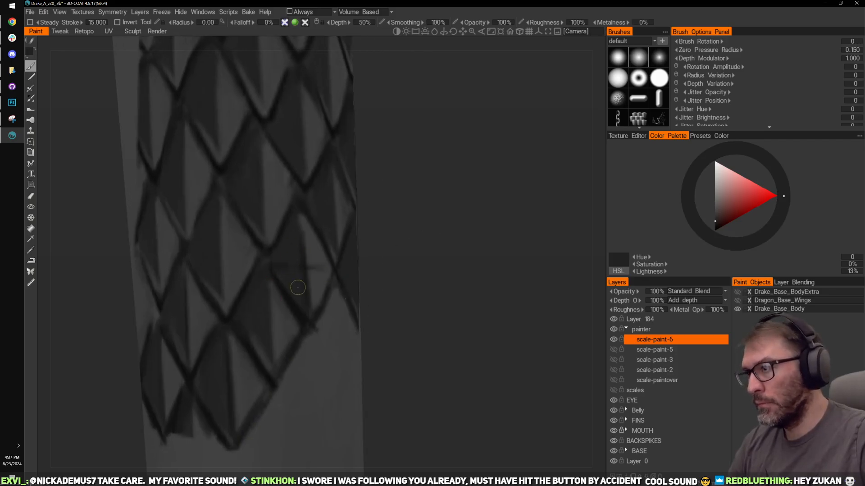
{"action": "left_click_drag", "start_coordinate": [425, 241], "coordinate": [294, 212], "text": "alt"}
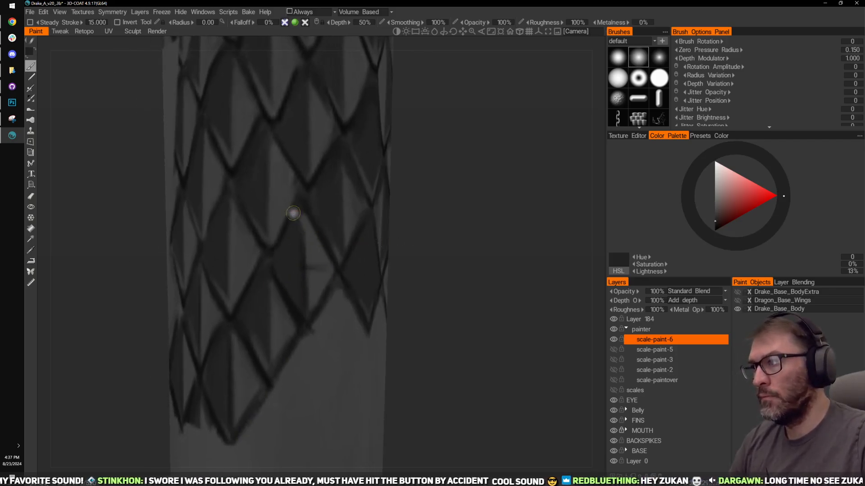
{"action": "key", "text": "v"}
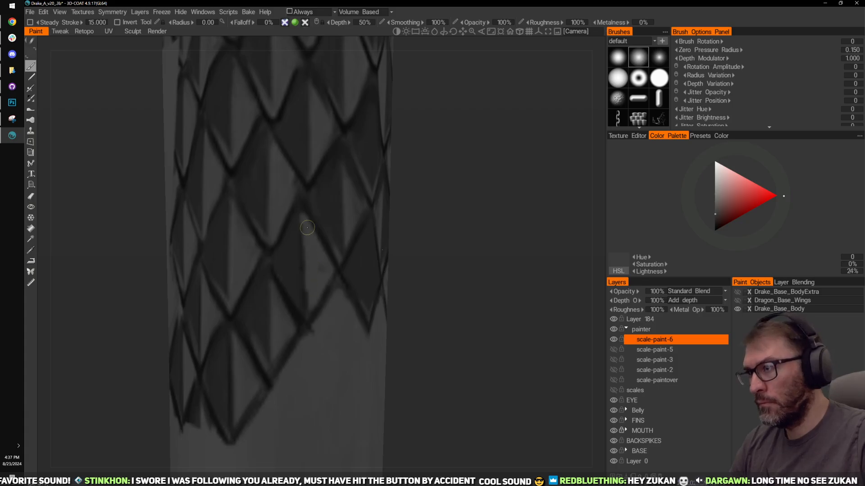
Step: Paint a light central ridge near the tip of the last top-centre scale with the 24% lightness grey
{"action": "left_click_drag", "start_coordinate": [425, 272], "coordinate": [510, 214], "text": "alt"}
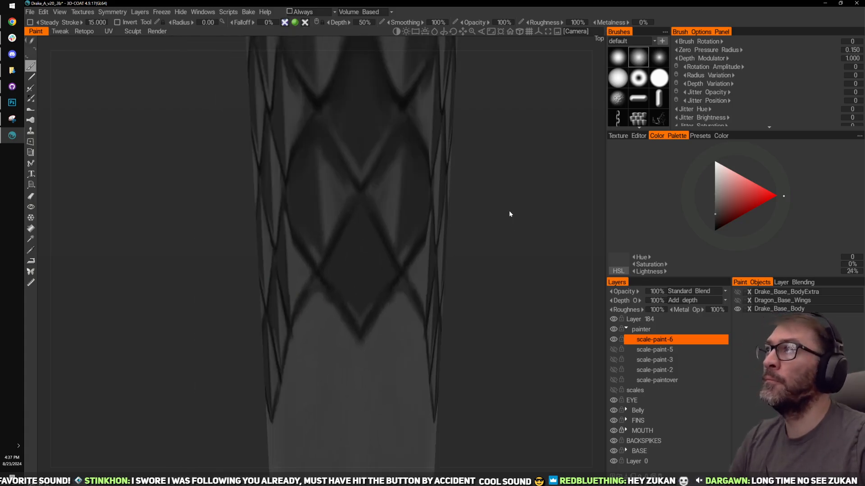
{"action": "middle_click_drag", "start_coordinate": [545, 225], "coordinate": [516, 223], "text": "alt"}
{"action": "left_click_drag", "start_coordinate": [515, 224], "coordinate": [517, 224], "text": "alt"}
{"action": "right_click_drag", "start_coordinate": [516, 222], "coordinate": [540, 256], "text": "alt"}
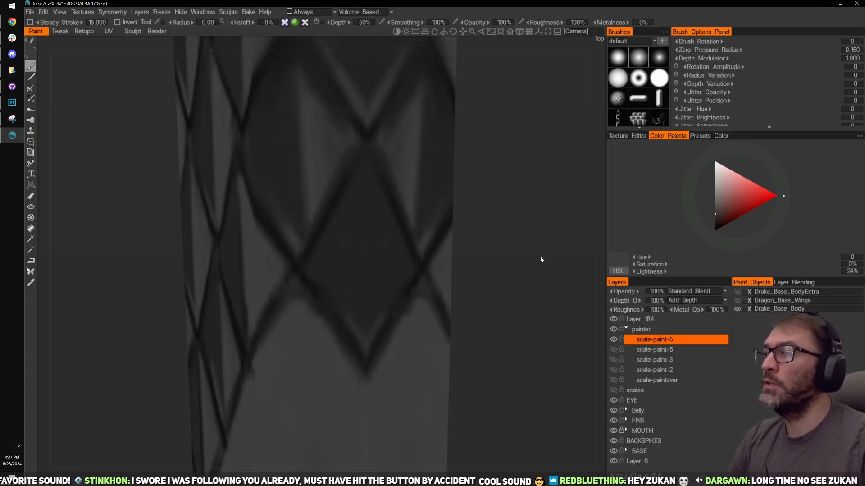
{"action": "middle_click_drag", "start_coordinate": [569, 290], "coordinate": [556, 274], "text": "alt"}
{"action": "right_click_drag", "start_coordinate": [556, 274], "coordinate": [451, 284], "text": "alt"}
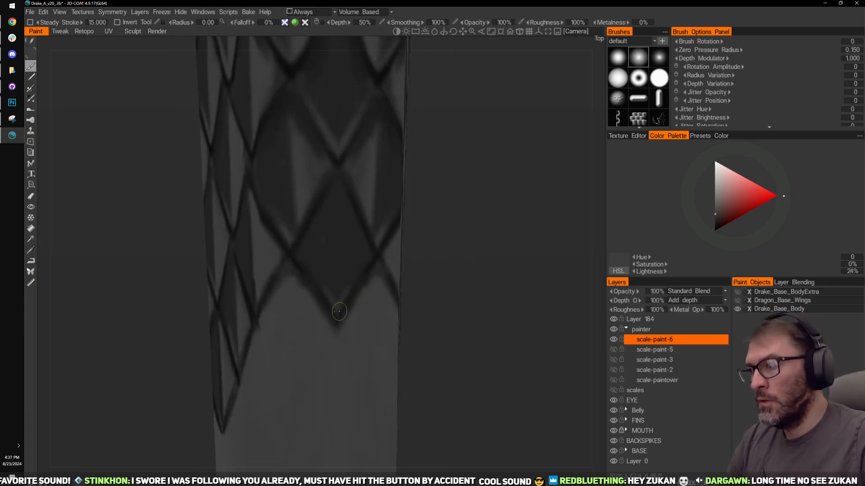
{"action": "mouse_move", "coordinate": [338, 310]}
{"action": "left_mouse_down"}
{"action": "mouse_move", "coordinate": [340, 241]}
{"action": "mouse_move", "coordinate": [315, 279]}
{"action": "mouse_move", "coordinate": [326, 293]}
{"action": "mouse_move", "coordinate": [299, 248]}
{"action": "left_mouse_up"}
Step: Fill the light face of the scale beside the top-centre column with the 24% lightness grey
{"action": "left_click_drag", "start_coordinate": [495, 257], "coordinate": [523, 257]}
{"action": "middle_click_drag", "start_coordinate": [441, 172], "coordinate": [456, 239]}
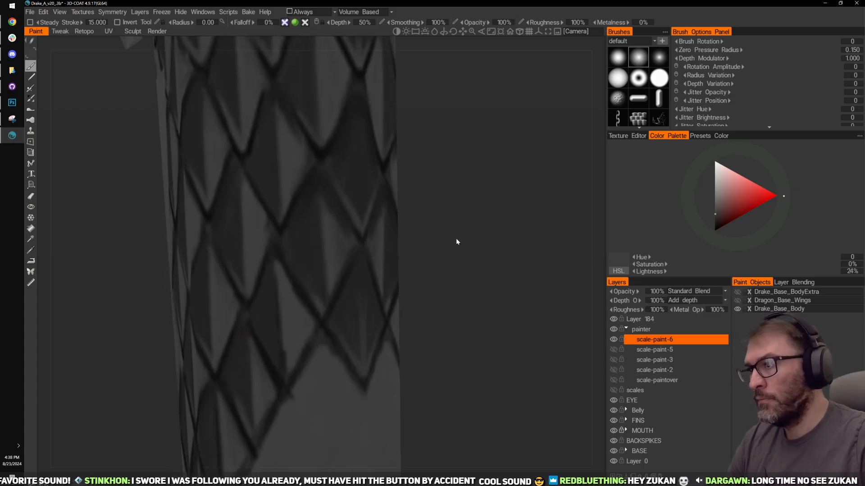
{"action": "left_click_drag", "start_coordinate": [456, 239], "coordinate": [434, 239]}
{"action": "left_click_drag", "start_coordinate": [321, 304], "coordinate": [321, 250]}
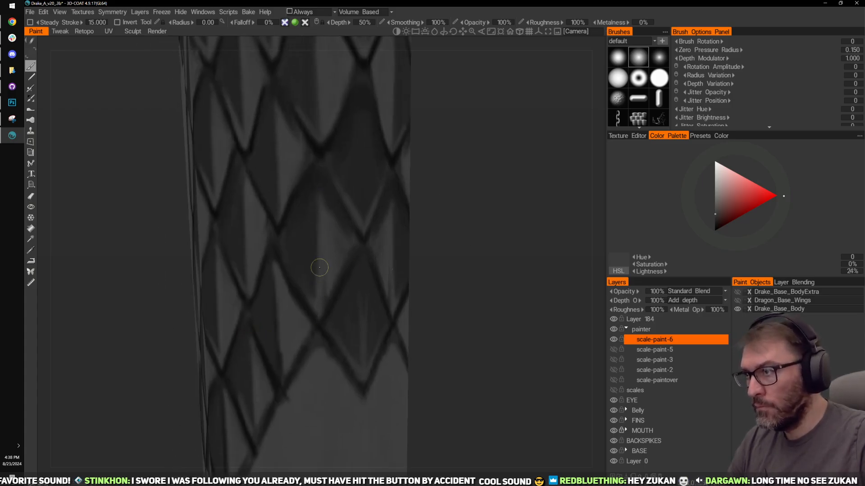
{"action": "left_click_drag", "start_coordinate": [318, 203], "coordinate": [320, 313]}
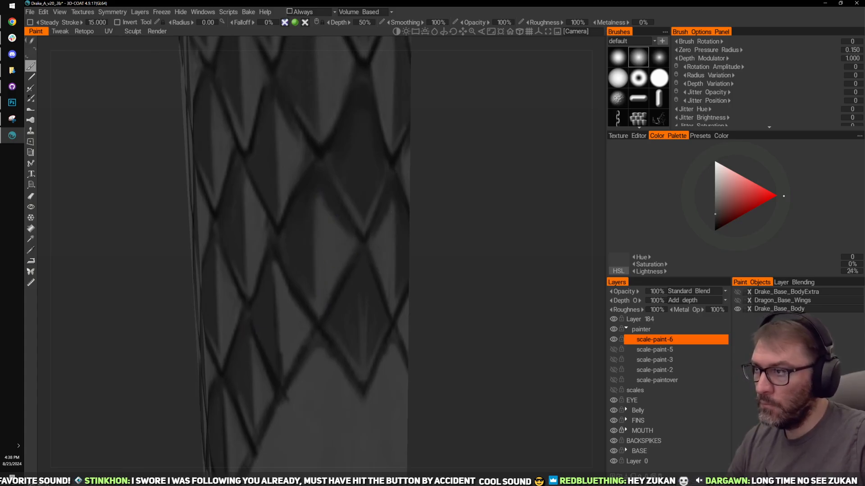
Step: Refine the shadow face and ridge of the scale beside the top centre with a sampled 13% lightness grey
{"action": "left_click_drag", "start_coordinate": [280, 254], "coordinate": [303, 254], "text": "alt"}
{"action": "key", "text": "v"}
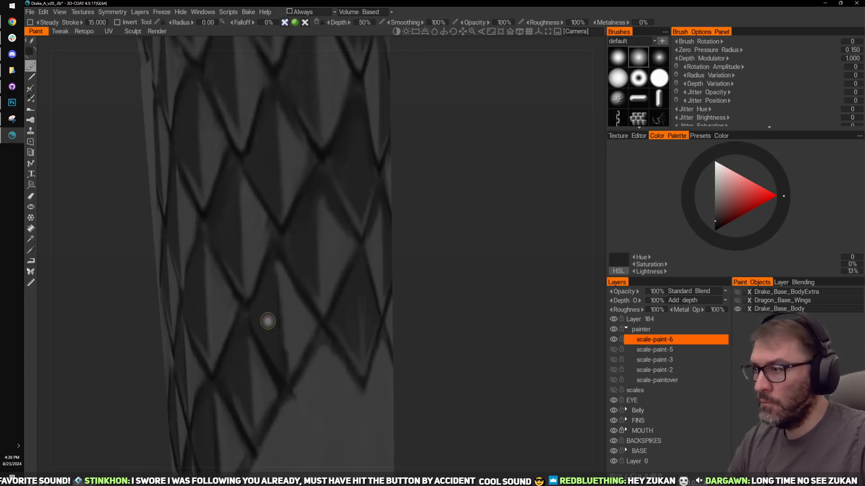
{"action": "left_click_drag", "start_coordinate": [413, 224], "coordinate": [361, 229]}
{"action": "left_click_drag", "start_coordinate": [314, 262], "coordinate": [315, 187]}
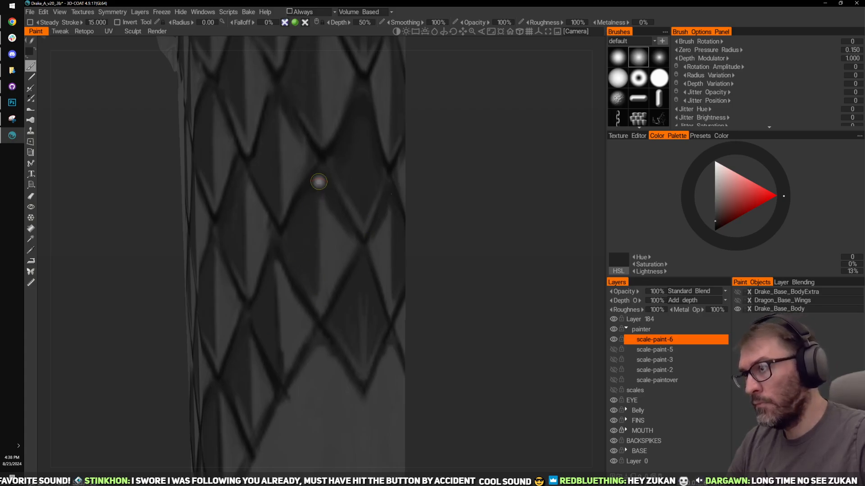
Step: Touch up the dark edges of the neighbouring scales with a sampled 8% lightness grey
{"action": "left_click_drag", "start_coordinate": [449, 195], "coordinate": [300, 255]}
{"action": "key", "text": "v"}
{"action": "key", "text": "v"}
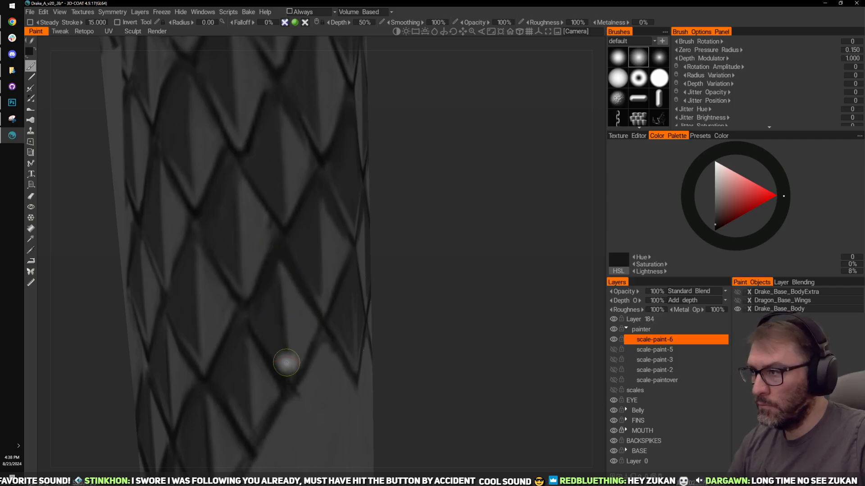
{"action": "left_click_drag", "start_coordinate": [429, 198], "coordinate": [280, 212]}
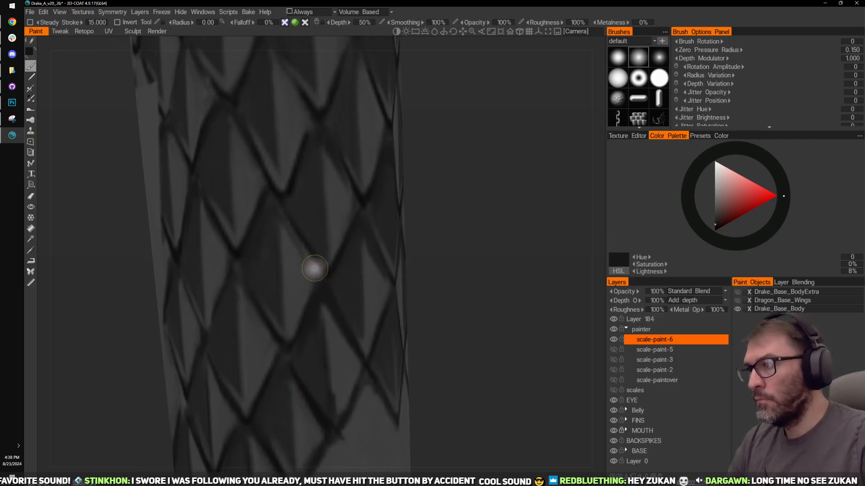
{"action": "scroll", "coordinate": [457, 211], "scroll_direction": "down", "scroll_amount": 5}
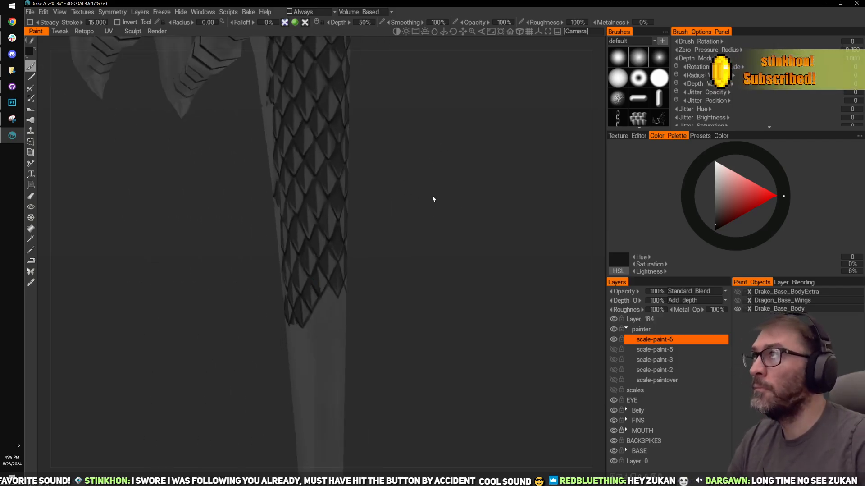
{"action": "left_click_drag", "start_coordinate": [432, 196], "coordinate": [467, 201]}
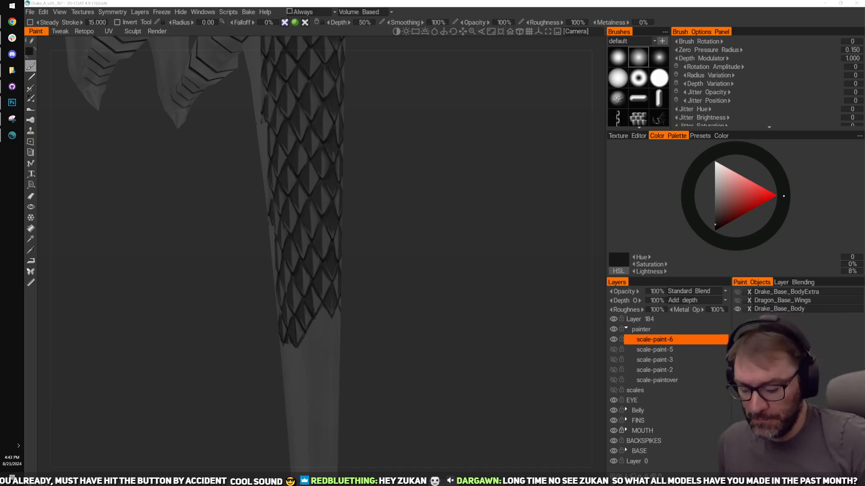
Step: Erase the outline overshoot at the tip of the upper pointed scale on the last row's diagonal edge
{"action": "left_click", "coordinate": [412, 177]}
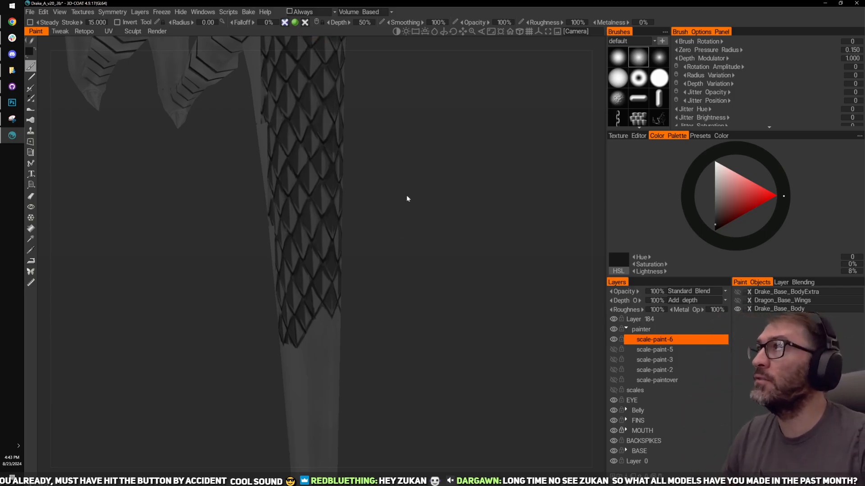
{"action": "right_click_drag", "start_coordinate": [482, 227], "coordinate": [440, 269]}
{"action": "middle_click_drag", "start_coordinate": [400, 290], "coordinate": [407, 280]}
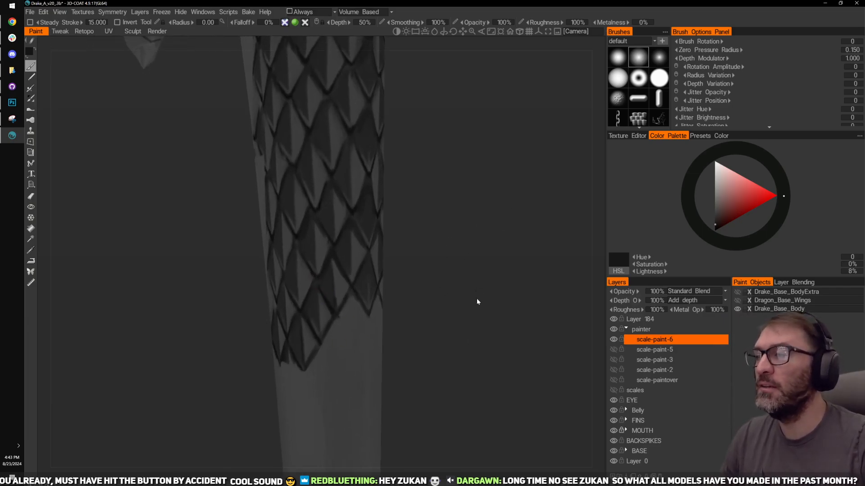
{"action": "right_click_drag", "start_coordinate": [477, 300], "coordinate": [489, 305]}
{"action": "left_click_drag", "start_coordinate": [489, 305], "coordinate": [480, 298]}
{"action": "right_click_drag", "start_coordinate": [479, 298], "coordinate": [487, 308]}
{"action": "middle_click_drag", "start_coordinate": [488, 308], "coordinate": [486, 297]}
{"action": "right_click_drag", "start_coordinate": [486, 297], "coordinate": [518, 306]}
{"action": "middle_click_drag", "start_coordinate": [519, 306], "coordinate": [494, 305]}
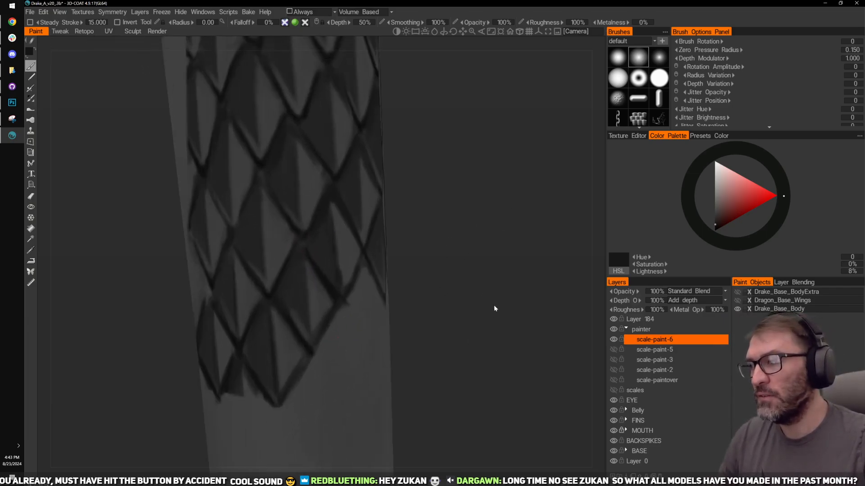
{"action": "key", "text": "e"}
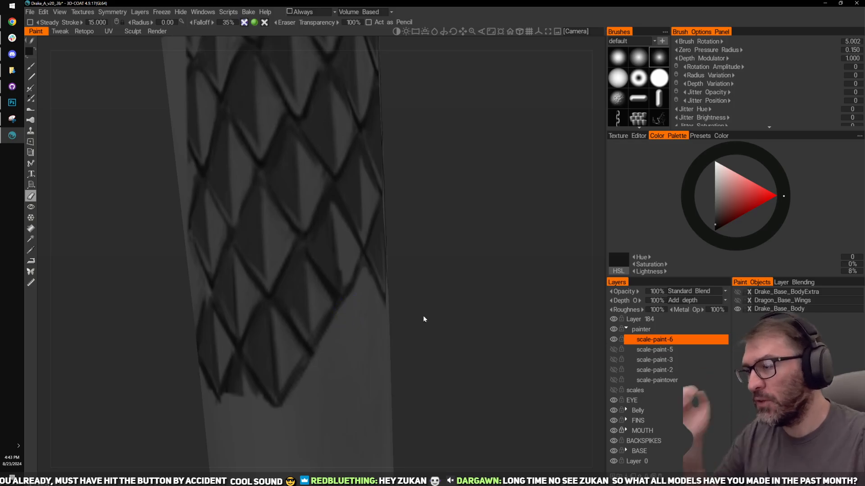
Step: Erase the rough dark patch between the two lowest pointed scales on the tail's side, following their outlines
{"action": "middle_click_drag", "start_coordinate": [438, 316], "coordinate": [428, 281]}
{"action": "middle_click_drag", "start_coordinate": [474, 307], "coordinate": [498, 290]}
{"action": "left_click_drag", "start_coordinate": [498, 290], "coordinate": [532, 298]}
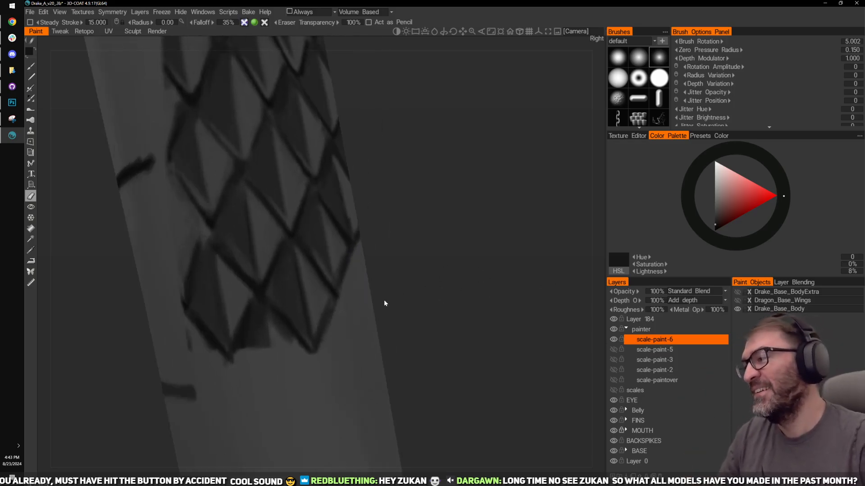
{"action": "left_click_drag", "start_coordinate": [265, 360], "coordinate": [256, 342]}
{"action": "middle_click_drag", "start_coordinate": [450, 283], "coordinate": [467, 218]}
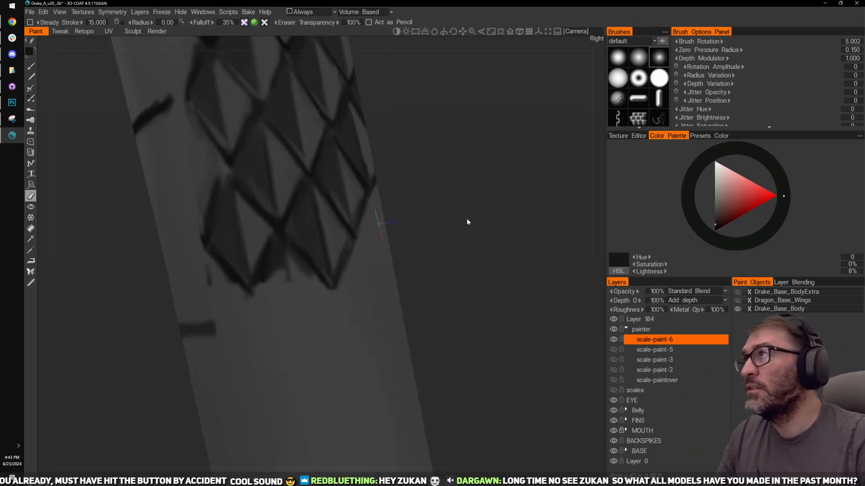
{"action": "right_click_drag", "start_coordinate": [467, 218], "coordinate": [472, 188]}
{"action": "left_click_drag", "start_coordinate": [472, 191], "coordinate": [511, 202]}
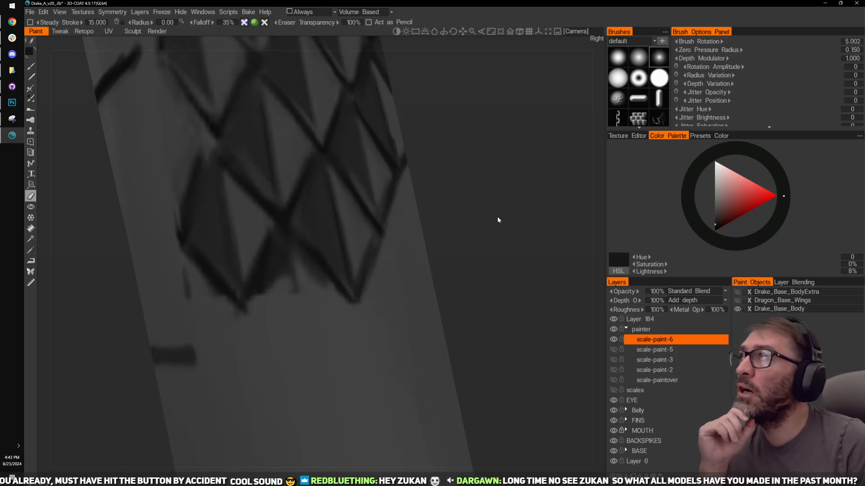
{"action": "left_click_drag", "start_coordinate": [505, 245], "coordinate": [496, 243]}
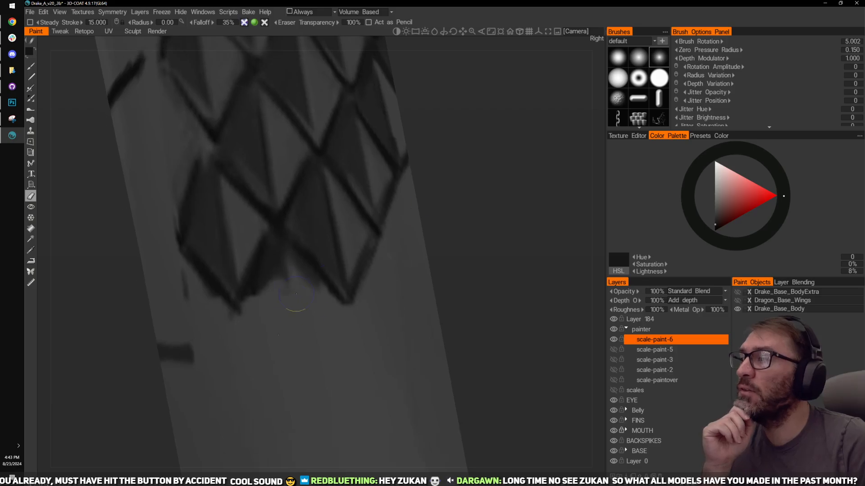
{"action": "mouse_move", "coordinate": [294, 290]}
{"action": "left_mouse_down"}
{"action": "mouse_move", "coordinate": [279, 274]}
{"action": "mouse_move", "coordinate": [316, 292]}
{"action": "left_mouse_up"}
{"action": "left_click_drag", "start_coordinate": [298, 258], "coordinate": [329, 298]}
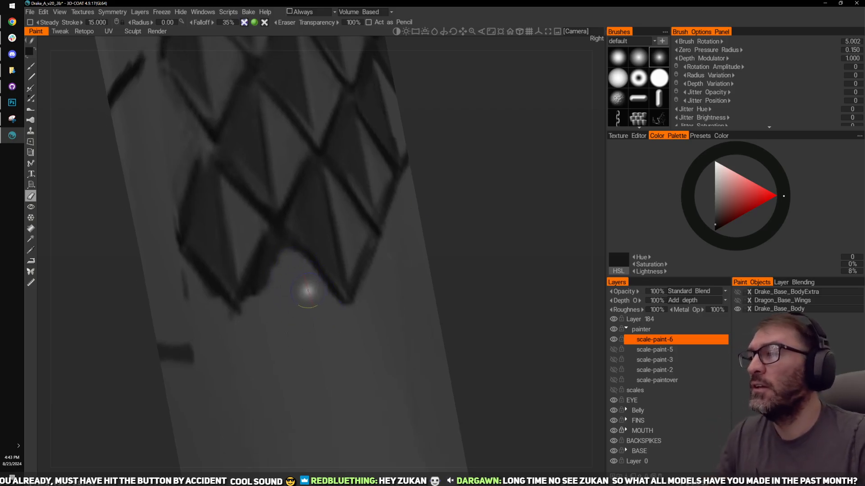
{"action": "mouse_move", "coordinate": [282, 256]}
{"action": "left_mouse_down"}
{"action": "mouse_move", "coordinate": [279, 247]}
{"action": "mouse_move", "coordinate": [253, 296]}
{"action": "left_mouse_up"}
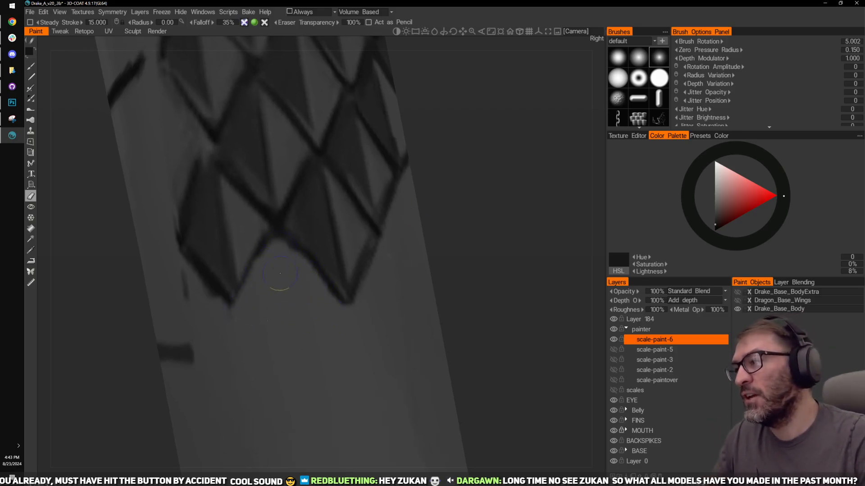
Step: Erase the stray dark mark beside the lowest outermost side scale
{"action": "right_click_drag", "start_coordinate": [501, 245], "coordinate": [499, 222]}
{"action": "left_click_drag", "start_coordinate": [499, 221], "coordinate": [495, 231]}
{"action": "middle_click_drag", "start_coordinate": [480, 237], "coordinate": [492, 244]}
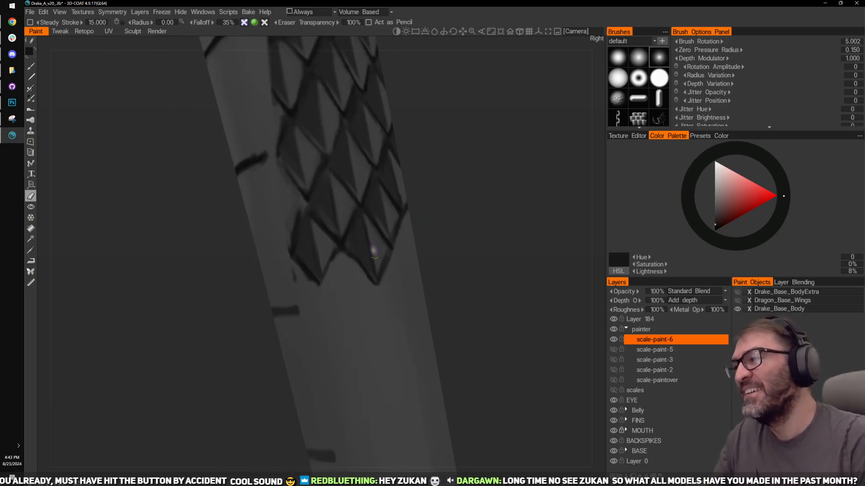
{"action": "left_click_drag", "start_coordinate": [293, 270], "coordinate": [309, 295]}
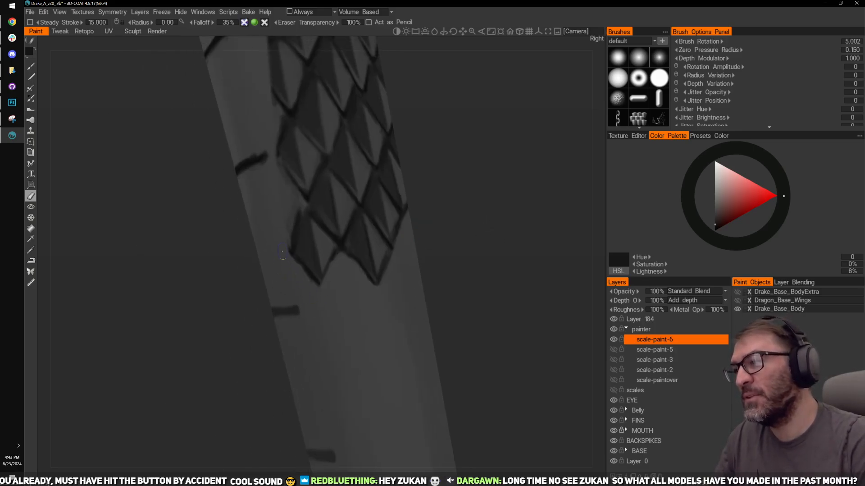
Step: Erase the rough smudges along the outer edges of the protruding scales on the lower side of the tail
{"action": "left_click_drag", "start_coordinate": [537, 283], "coordinate": [526, 274]}
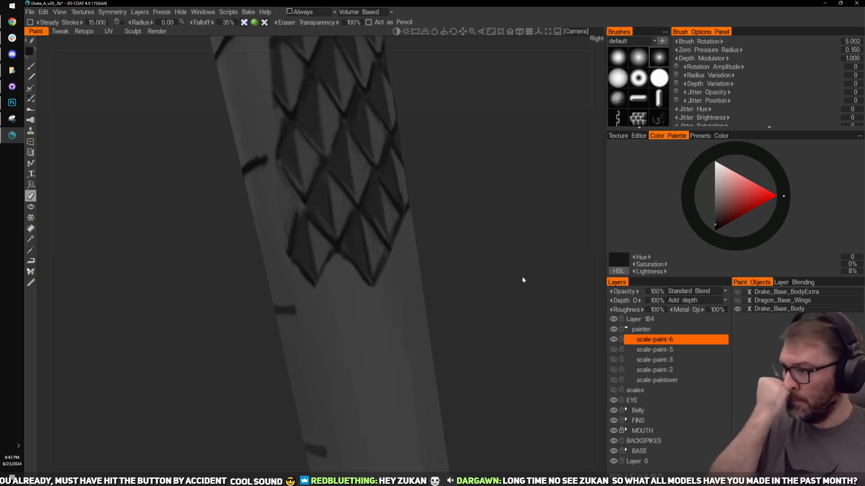
{"action": "left_click_drag", "start_coordinate": [512, 244], "coordinate": [454, 175]}
{"action": "right_click_drag", "start_coordinate": [454, 173], "coordinate": [375, 329]}
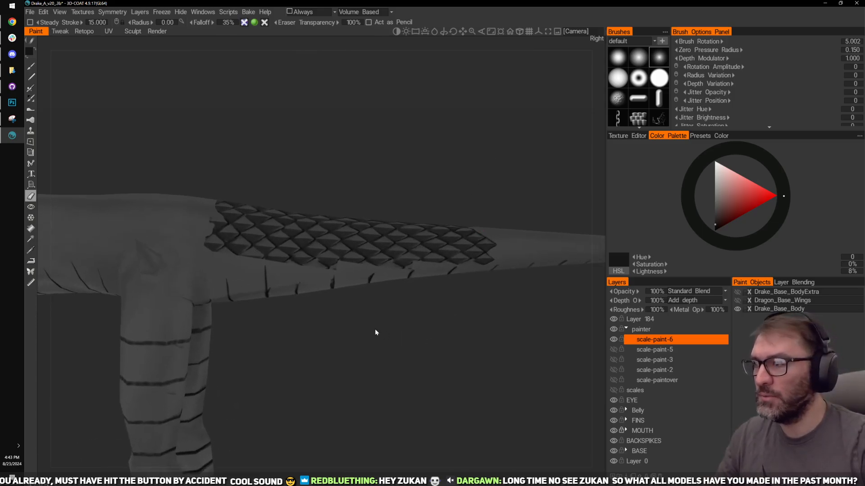
{"action": "left_click_drag", "start_coordinate": [383, 341], "coordinate": [426, 306]}
{"action": "right_click_drag", "start_coordinate": [425, 307], "coordinate": [436, 274]}
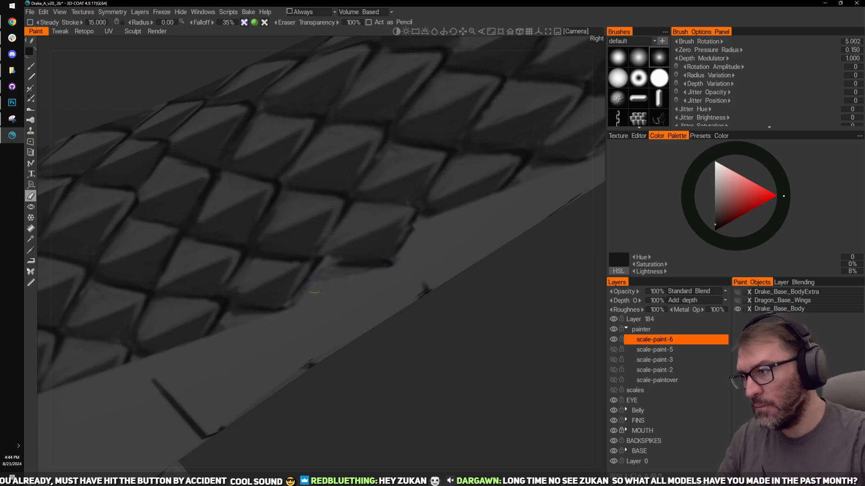
{"action": "left_click_drag", "start_coordinate": [397, 338], "coordinate": [424, 405]}
{"action": "left_click_drag", "start_coordinate": [497, 128], "coordinate": [498, 154]}
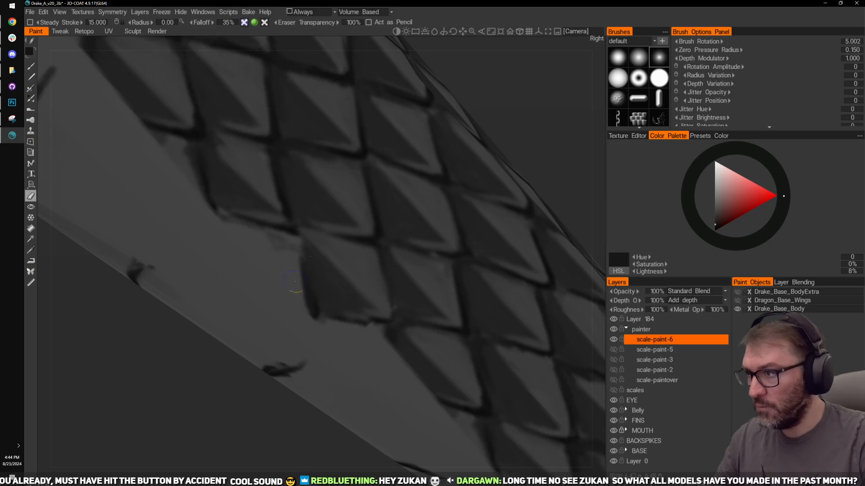
{"action": "left_click_drag", "start_coordinate": [301, 308], "coordinate": [303, 320]}
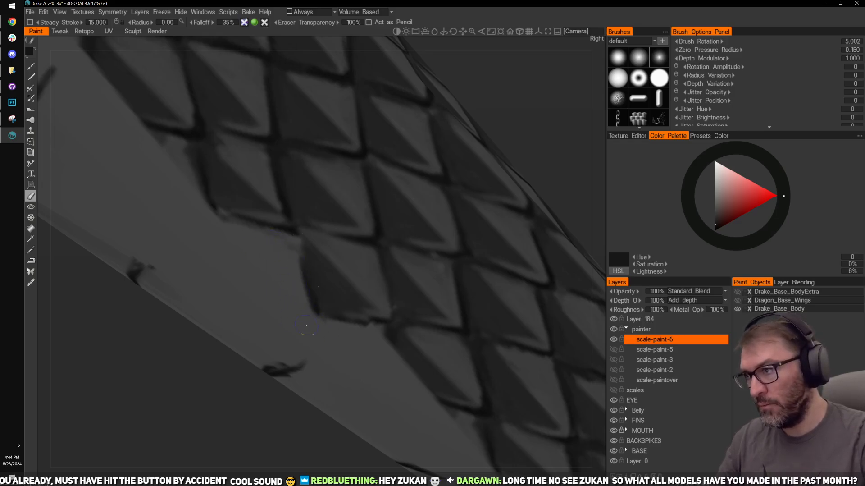
{"action": "middle_click_drag", "start_coordinate": [354, 180], "coordinate": [418, 259]}
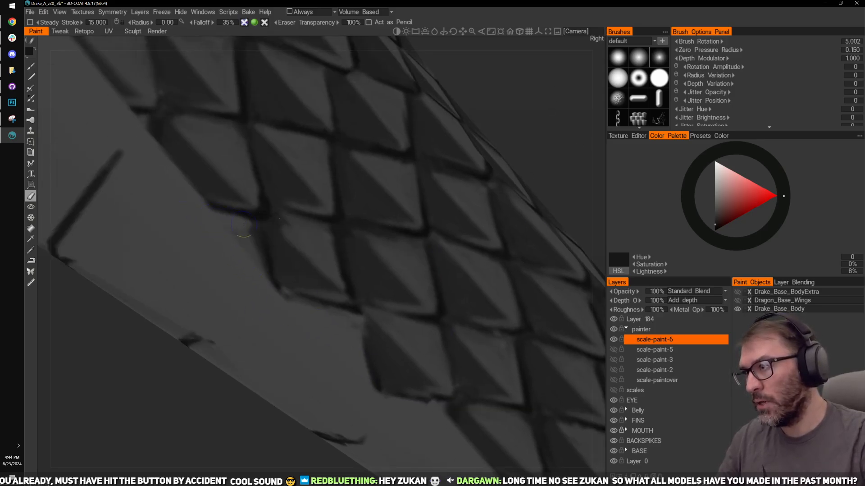
{"action": "mouse_move", "coordinate": [253, 234]}
{"action": "left_mouse_down"}
{"action": "mouse_move", "coordinate": [258, 268]}
{"action": "mouse_move", "coordinate": [264, 264]}
{"action": "mouse_move", "coordinate": [256, 232]}
{"action": "left_mouse_up"}
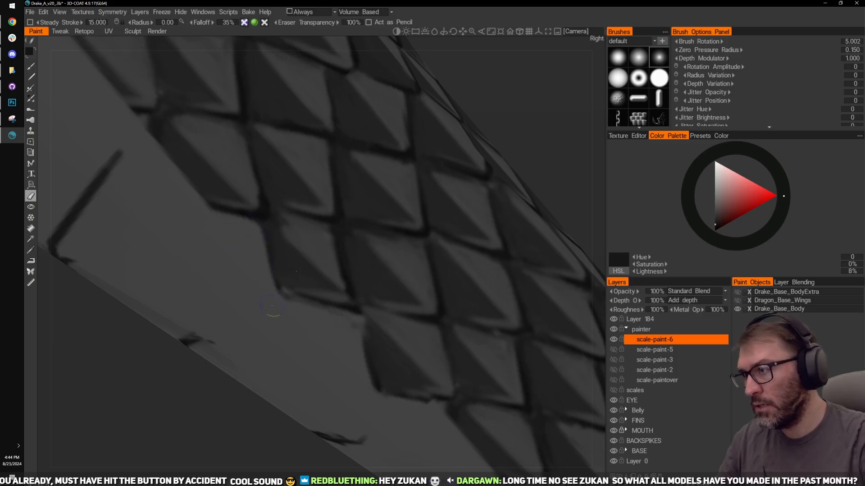
Step: Sample a 13% lightness grey from the scales and erase the ragged outer edge of the dark protruding side scale
{"action": "right_click_drag", "start_coordinate": [528, 138], "coordinate": [517, 117]}
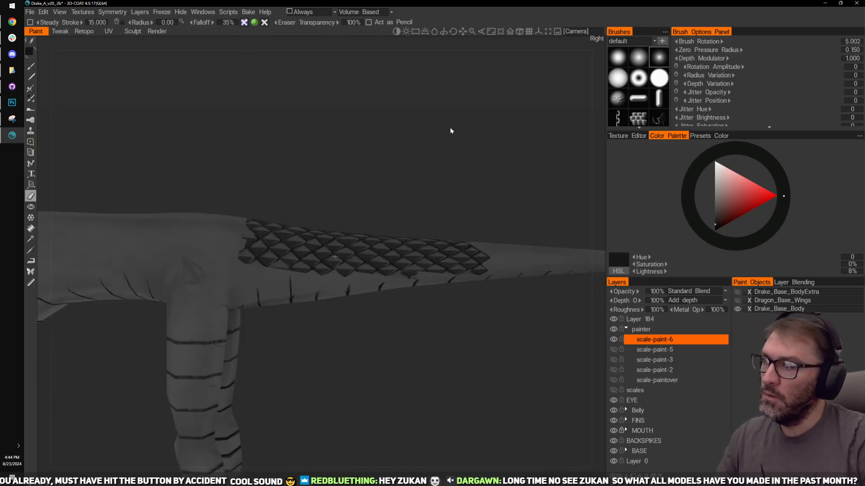
{"action": "right_click_drag", "start_coordinate": [450, 128], "coordinate": [454, 139]}
{"action": "middle_click_drag", "start_coordinate": [454, 140], "coordinate": [417, 126]}
{"action": "right_click_drag", "start_coordinate": [417, 126], "coordinate": [436, 113]}
{"action": "middle_click_drag", "start_coordinate": [437, 112], "coordinate": [453, 81]}
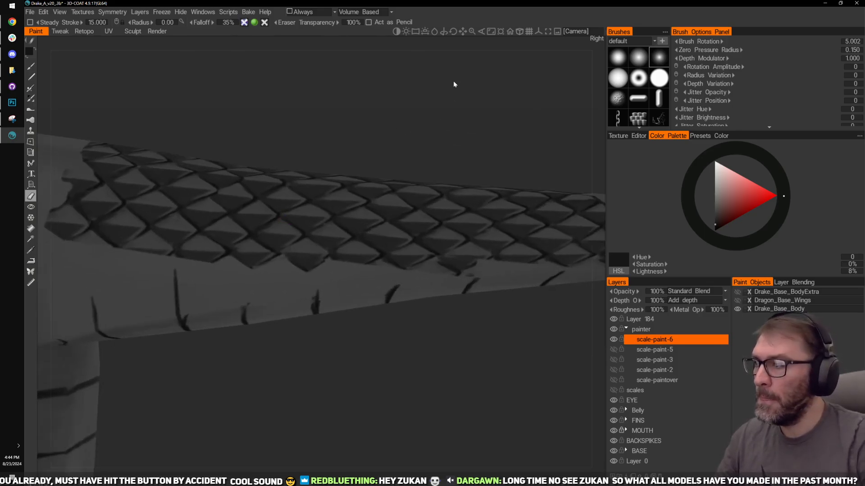
{"action": "mouse_move", "coordinate": [454, 82]}
{"action": "right_mouse_down"}
{"action": "mouse_move", "coordinate": [464, 72]}
{"action": "mouse_move", "coordinate": [457, 77]}
{"action": "right_mouse_up"}
{"action": "key", "text": "1"}
{"action": "key", "text": "v"}
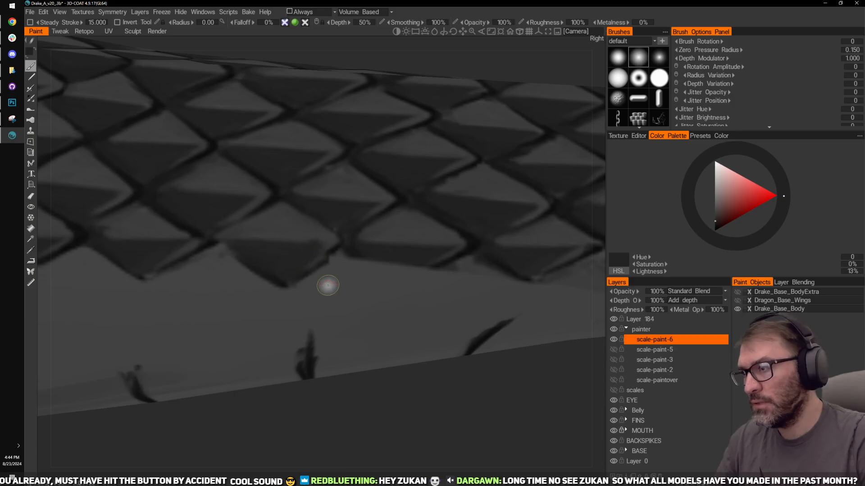
{"action": "key", "text": "2"}
{"action": "mouse_move", "coordinate": [332, 258]}
{"action": "left_mouse_down"}
{"action": "mouse_move", "coordinate": [311, 273]}
{"action": "mouse_move", "coordinate": [225, 267]}
{"action": "mouse_move", "coordinate": [284, 282]}
{"action": "left_mouse_up"}
{"action": "mouse_move", "coordinate": [385, 410]}
{"action": "left_mouse_down"}
{"action": "mouse_move", "coordinate": [380, 457]}
{"action": "mouse_move", "coordinate": [440, 203]}
{"action": "mouse_move", "coordinate": [514, 168]}
{"action": "mouse_move", "coordinate": [518, 176]}
{"action": "left_mouse_up"}
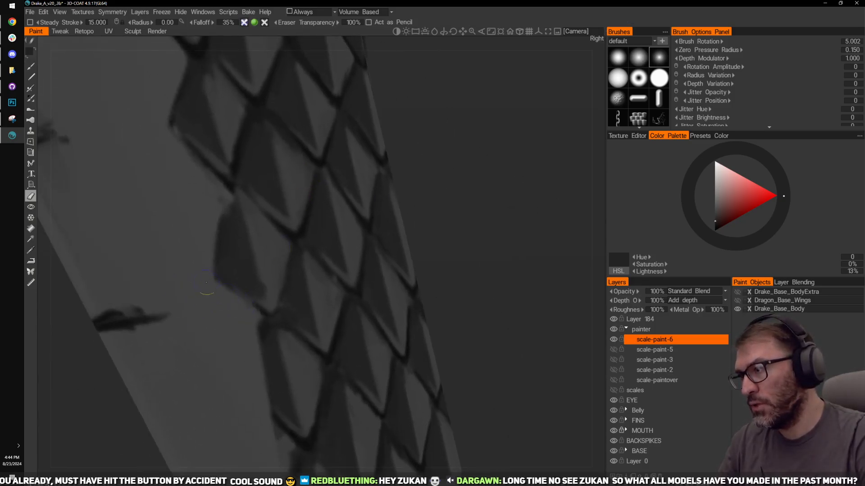
{"action": "left_click_drag", "start_coordinate": [209, 231], "coordinate": [208, 278]}
Step: Erase the soft spill beside the neighbouring outermost scales, following their pointed outlines
{"action": "middle_click_drag", "start_coordinate": [454, 127], "coordinate": [485, 239]}
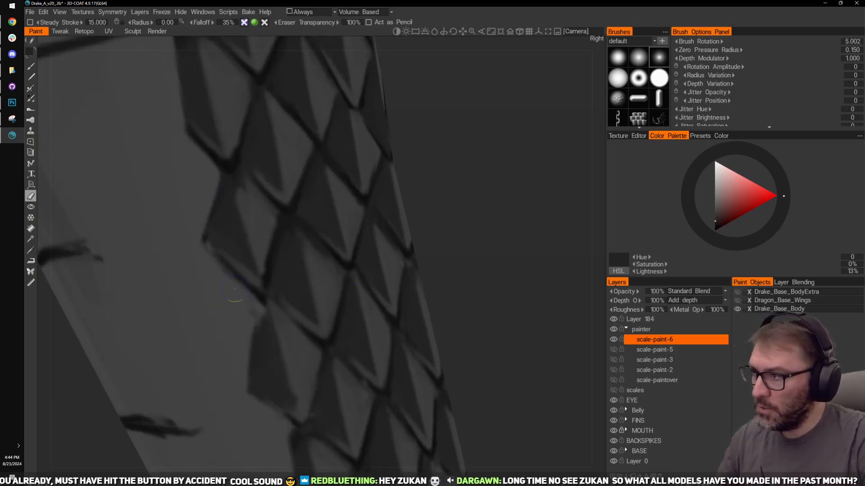
{"action": "mouse_move", "coordinate": [489, 275]}
{"action": "middle_mouse_down"}
{"action": "mouse_move", "coordinate": [459, 133]}
{"action": "mouse_move", "coordinate": [485, 234]}
{"action": "mouse_move", "coordinate": [464, 149]}
{"action": "middle_mouse_up"}
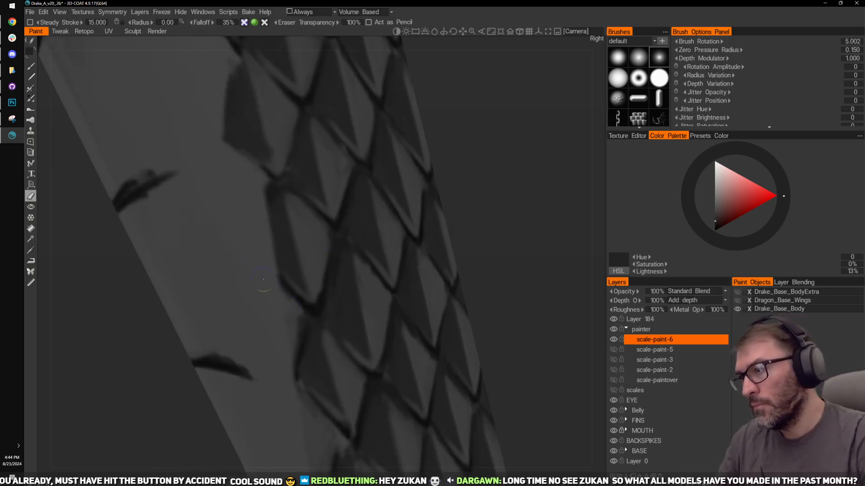
{"action": "middle_click_drag", "start_coordinate": [523, 239], "coordinate": [519, 146]}
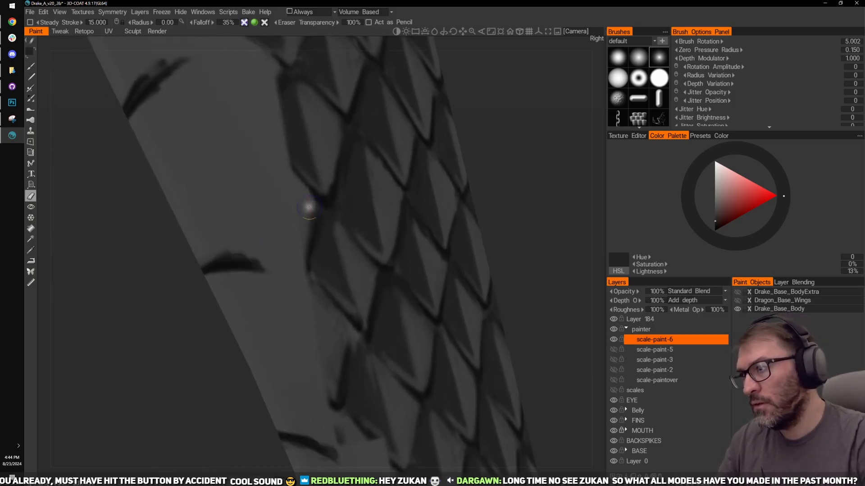
{"action": "left_click_drag", "start_coordinate": [310, 201], "coordinate": [297, 270]}
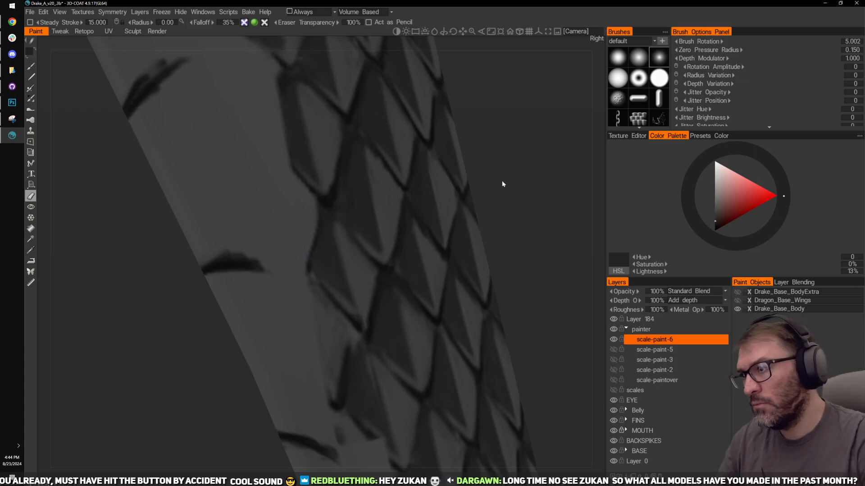
Step: Erase the loose dark strokes and stray patch around the unfinished pointed scale on the outer row
{"action": "middle_click_drag", "start_coordinate": [504, 184], "coordinate": [459, 148]}
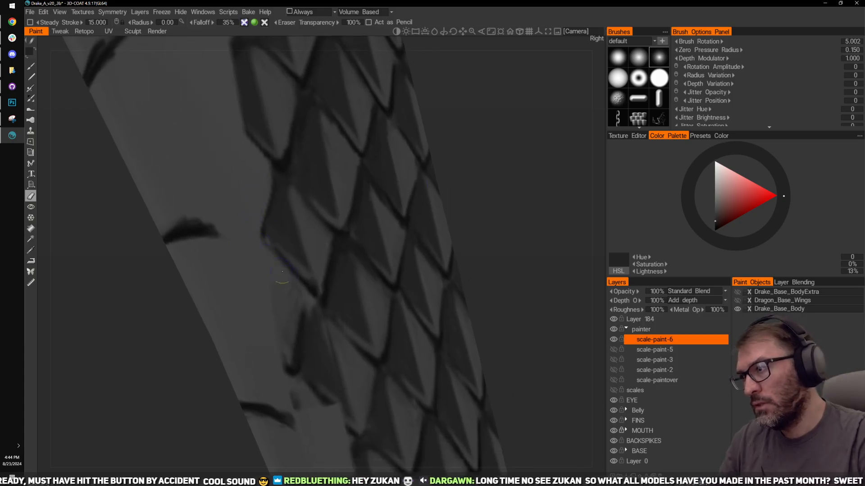
{"action": "mouse_move", "coordinate": [257, 243]}
{"action": "left_mouse_down"}
{"action": "mouse_move", "coordinate": [288, 287]}
{"action": "mouse_move", "coordinate": [291, 332]}
{"action": "mouse_move", "coordinate": [301, 324]}
{"action": "mouse_move", "coordinate": [288, 347]}
{"action": "left_mouse_up"}
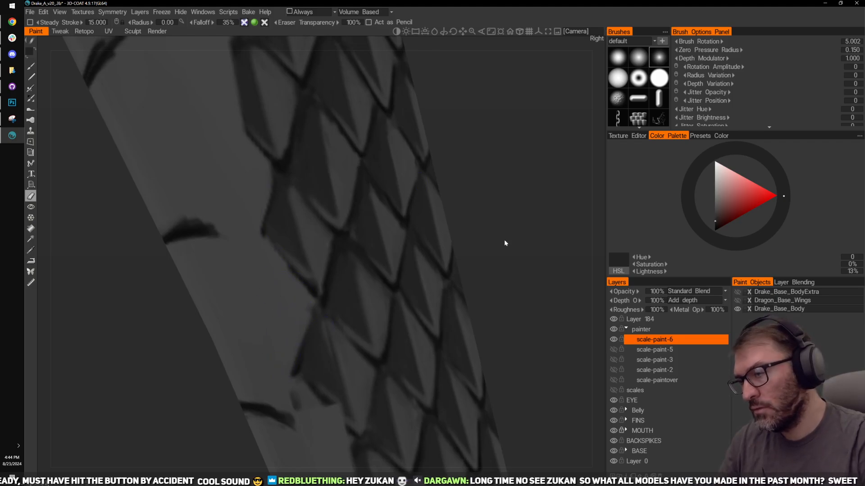
{"action": "middle_click_drag", "start_coordinate": [505, 243], "coordinate": [498, 112]}
{"action": "mouse_move", "coordinate": [290, 194]}
{"action": "left_mouse_down"}
{"action": "mouse_move", "coordinate": [283, 229]}
{"action": "mouse_move", "coordinate": [296, 194]}
{"action": "left_mouse_up"}
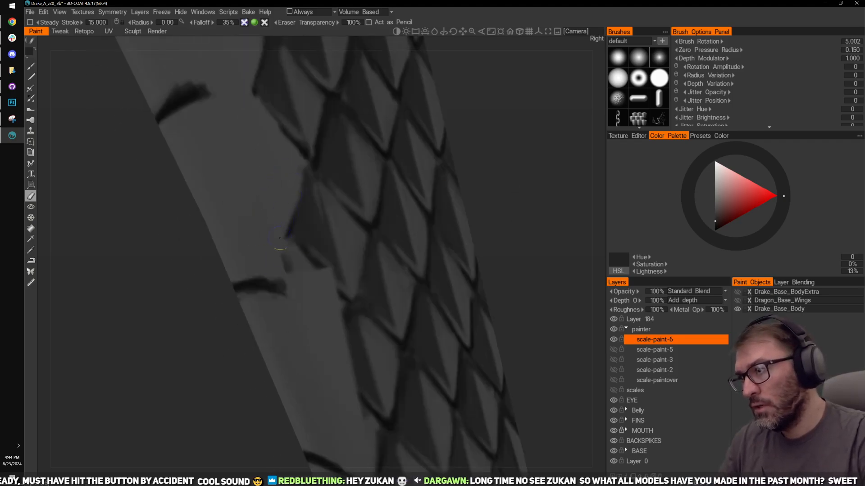
{"action": "mouse_move", "coordinate": [280, 238]}
{"action": "left_mouse_down"}
{"action": "mouse_move", "coordinate": [273, 259]}
{"action": "mouse_move", "coordinate": [299, 250]}
{"action": "left_mouse_up"}
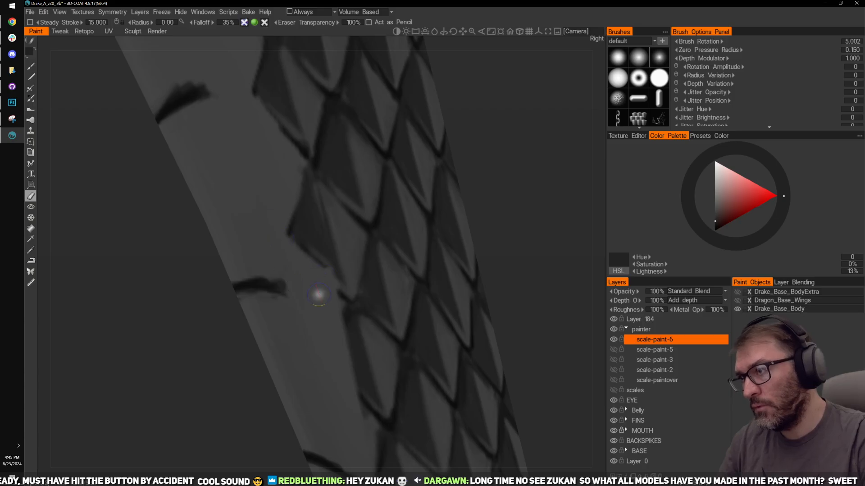
Step: Fill out that pointed scale's dark face to its tip and touch up its lighter face with a sampled 23% lightness grey
{"action": "left_click_drag", "start_coordinate": [461, 189], "coordinate": [428, 210]}
{"action": "key", "text": "1"}
{"action": "mouse_move", "coordinate": [291, 287]}
{"action": "left_mouse_down"}
{"action": "mouse_move", "coordinate": [303, 299]}
{"action": "mouse_move", "coordinate": [297, 304]}
{"action": "mouse_move", "coordinate": [301, 292]}
{"action": "left_mouse_up"}
{"action": "left_click_drag", "start_coordinate": [281, 212], "coordinate": [280, 218]}
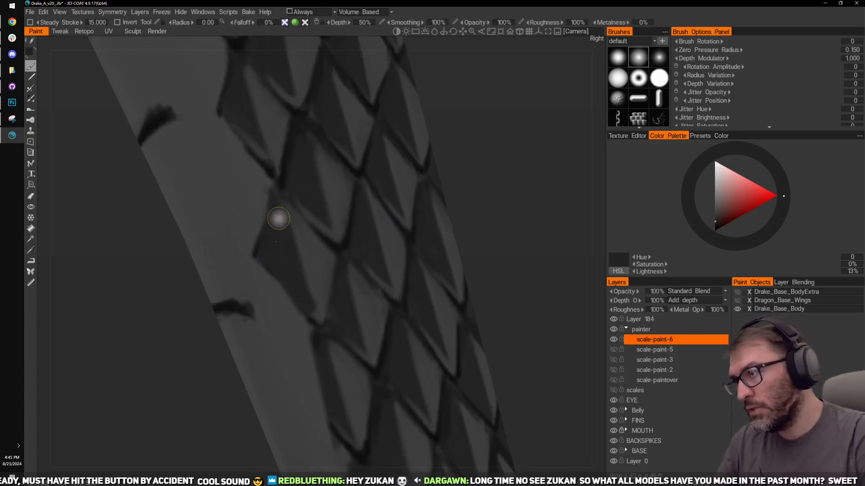
{"action": "mouse_move", "coordinate": [268, 269]}
{"action": "left_mouse_down"}
{"action": "mouse_move", "coordinate": [292, 307]}
{"action": "mouse_move", "coordinate": [296, 298]}
{"action": "mouse_move", "coordinate": [315, 311]}
{"action": "left_mouse_up"}
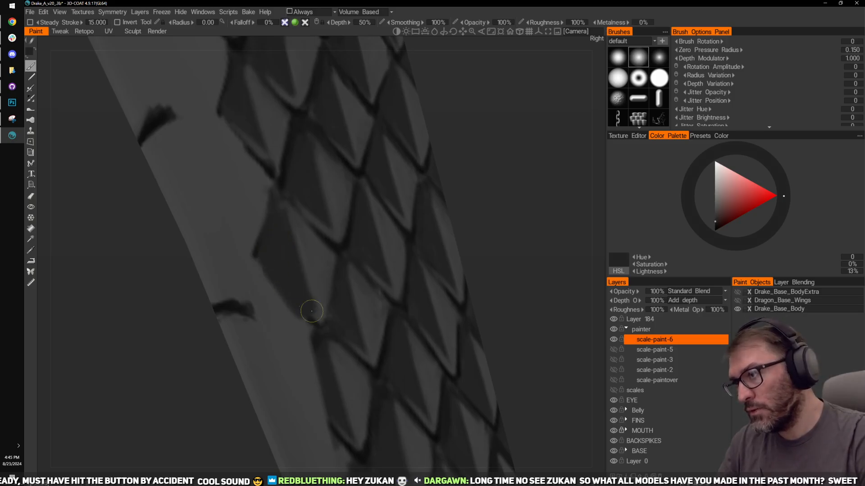
{"action": "key", "text": "v"}
{"action": "left_click_drag", "start_coordinate": [301, 228], "coordinate": [319, 313]}
Step: Erase the rough paint in the notch between two outer side scales near the middle of the scale patch
{"action": "key", "text": "e"}
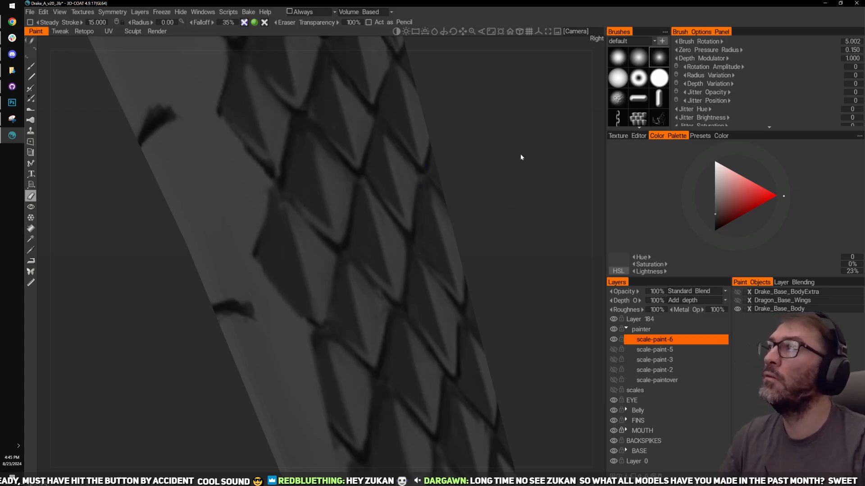
{"action": "left_click_drag", "start_coordinate": [520, 157], "coordinate": [454, 258]}
{"action": "right_click_drag", "start_coordinate": [454, 258], "coordinate": [385, 322]}
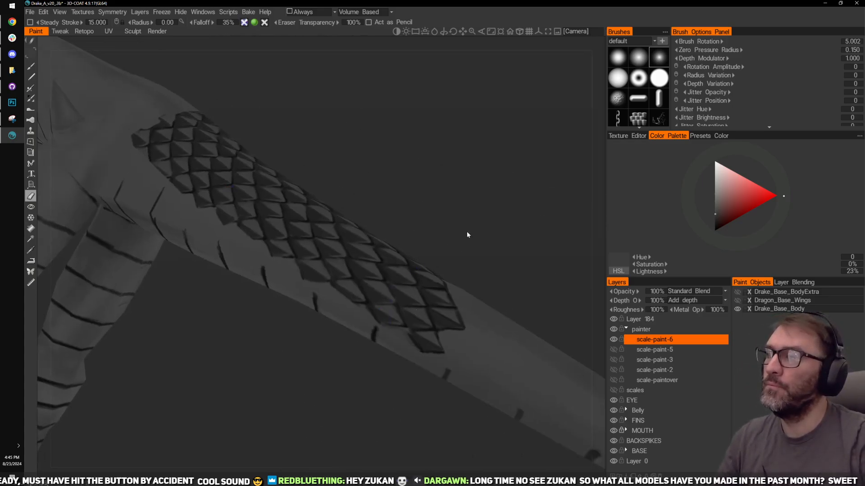
{"action": "left_click_drag", "start_coordinate": [467, 234], "coordinate": [478, 216], "text": "shift"}
{"action": "scroll", "coordinate": [493, 197], "scroll_direction": "up", "scroll_amount": 1}
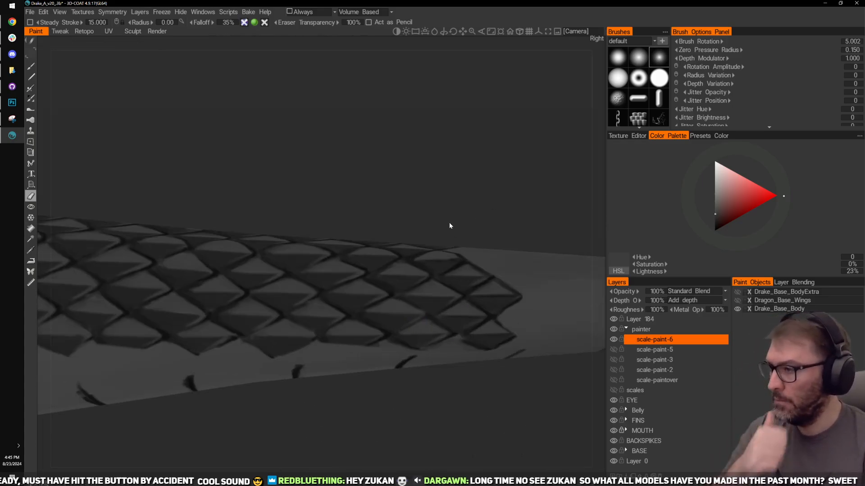
{"action": "left_click_drag", "start_coordinate": [392, 215], "coordinate": [404, 221]}
{"action": "mouse_move", "coordinate": [322, 268]}
{"action": "left_mouse_down"}
{"action": "mouse_move", "coordinate": [338, 375]}
{"action": "mouse_move", "coordinate": [473, 142]}
{"action": "mouse_move", "coordinate": [400, 190]}
{"action": "left_mouse_up"}
{"action": "scroll", "coordinate": [474, 135], "scroll_direction": "up", "scroll_amount": 3}
{"action": "left_click_drag", "start_coordinate": [294, 298], "coordinate": [263, 245]}
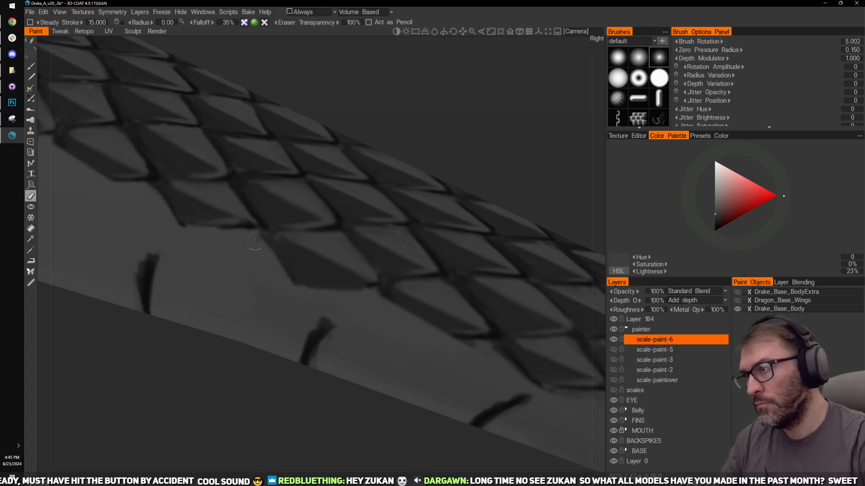
Step: Touch up the dark and light faces of two neighbouring outer-row scales with sampled 13% and 24% lightness greys
{"action": "scroll", "coordinate": [401, 357], "scroll_direction": "down", "scroll_amount": 5}
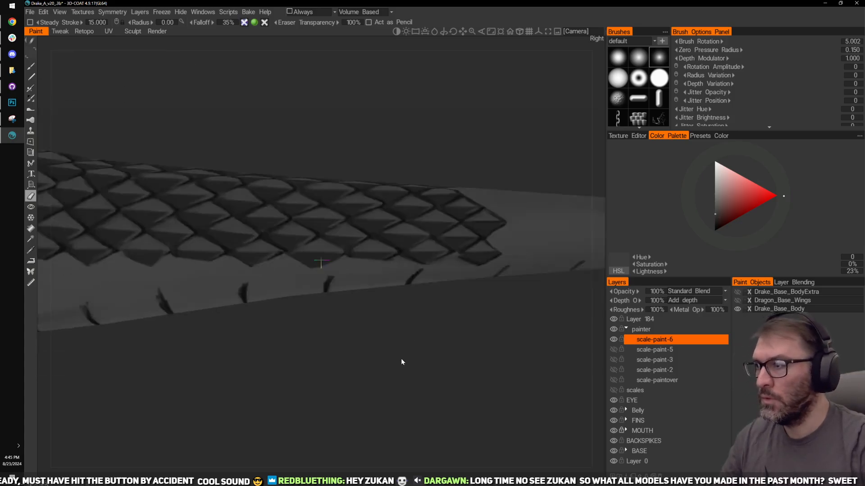
{"action": "left_click_drag", "start_coordinate": [401, 357], "coordinate": [431, 246]}
{"action": "scroll", "coordinate": [408, 340], "scroll_direction": "up", "scroll_amount": 6}
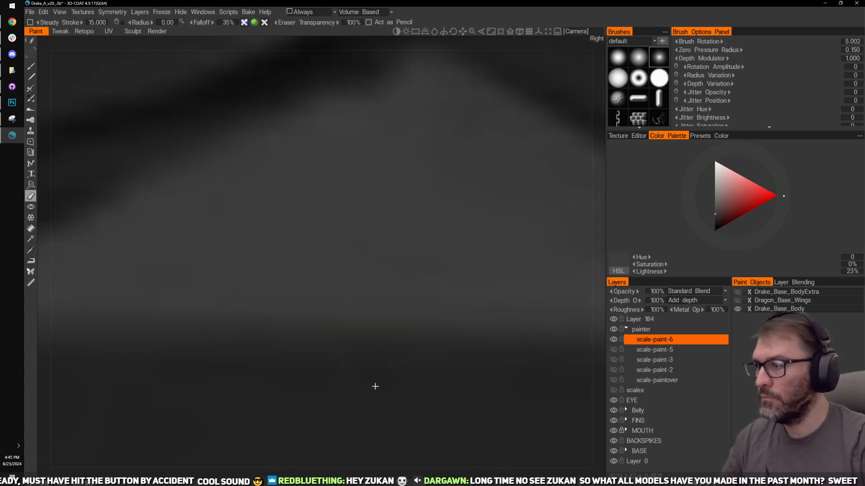
{"action": "scroll", "coordinate": [404, 352], "scroll_direction": "down", "scroll_amount": 3}
{"action": "scroll", "coordinate": [409, 342], "scroll_direction": "up", "scroll_amount": 5}
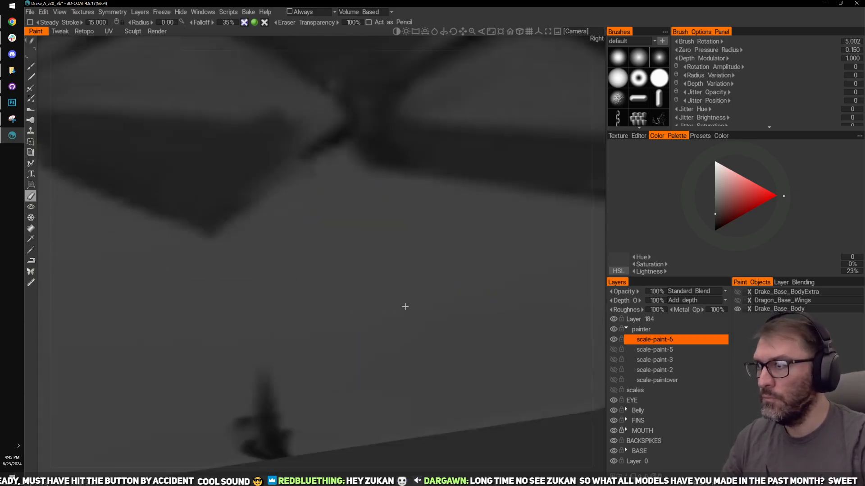
{"action": "scroll", "coordinate": [405, 356], "scroll_direction": "down", "scroll_amount": 5}
{"action": "scroll", "coordinate": [403, 364], "scroll_direction": "up", "scroll_amount": 2}
{"action": "mouse_move", "coordinate": [404, 365]}
{"action": "middle_mouse_down"}
{"action": "mouse_move", "coordinate": [426, 377]}
{"action": "mouse_move", "coordinate": [442, 418]}
{"action": "mouse_move", "coordinate": [464, 382]}
{"action": "mouse_move", "coordinate": [477, 404]}
{"action": "mouse_move", "coordinate": [359, 305]}
{"action": "middle_mouse_up"}
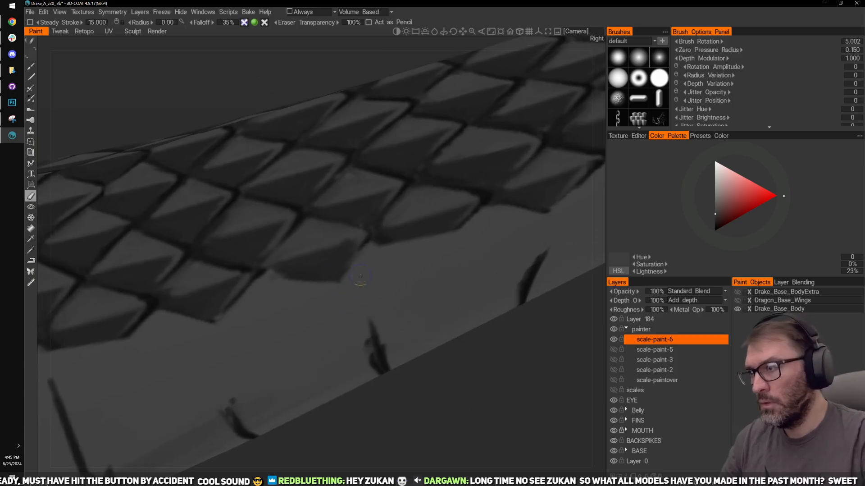
{"action": "key", "text": "b"}
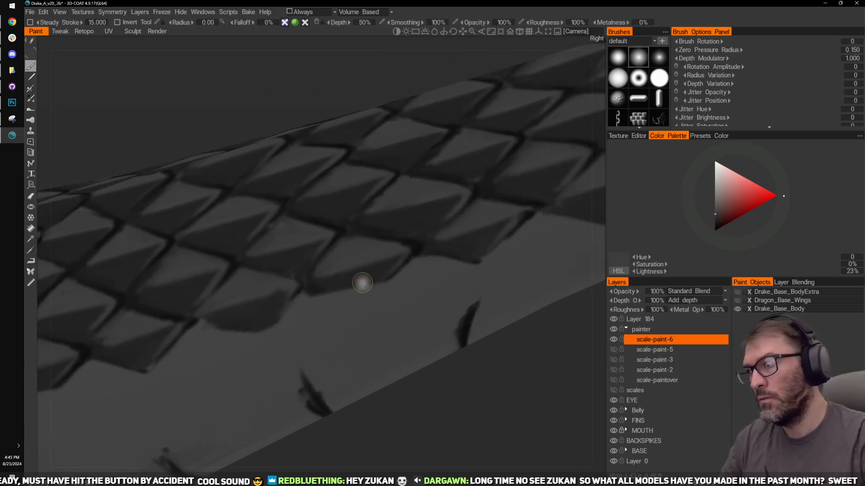
{"action": "key", "text": "v"}
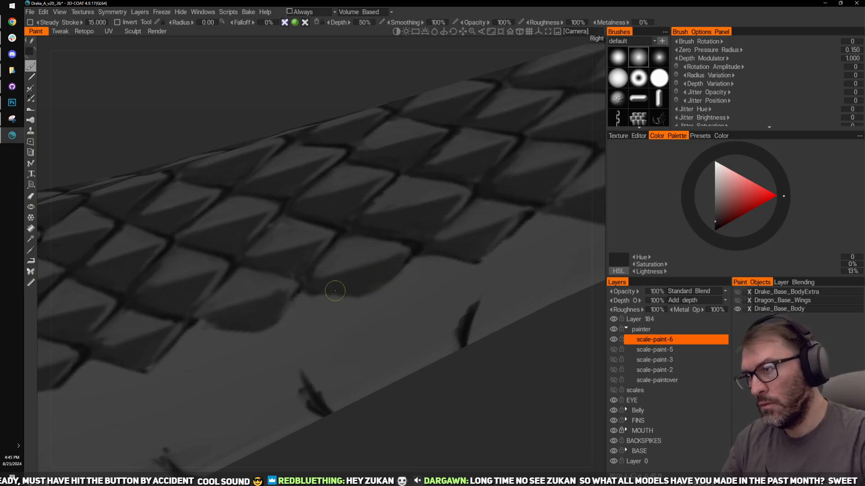
{"action": "key", "text": "v"}
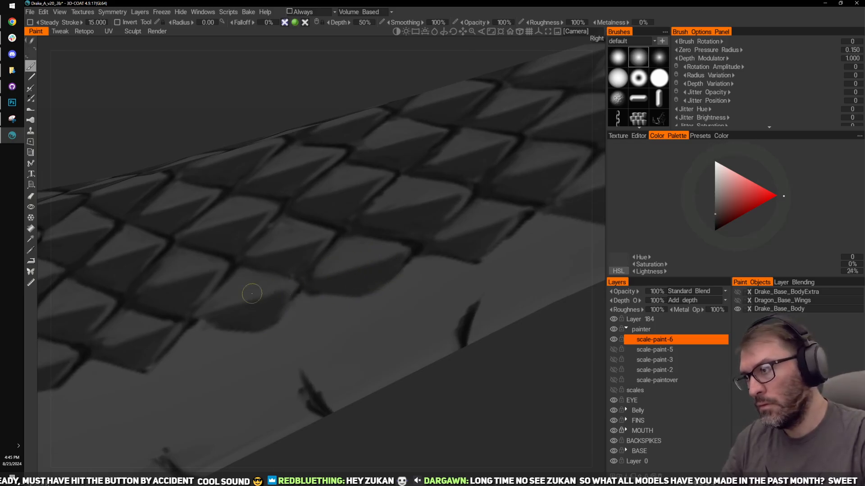
{"action": "mouse_move", "coordinate": [248, 293]}
{"action": "left_mouse_down", "text": "alt"}
{"action": "mouse_move", "coordinate": [518, 387]}
{"action": "mouse_move", "coordinate": [276, 277]}
{"action": "left_mouse_up", "text": "alt"}
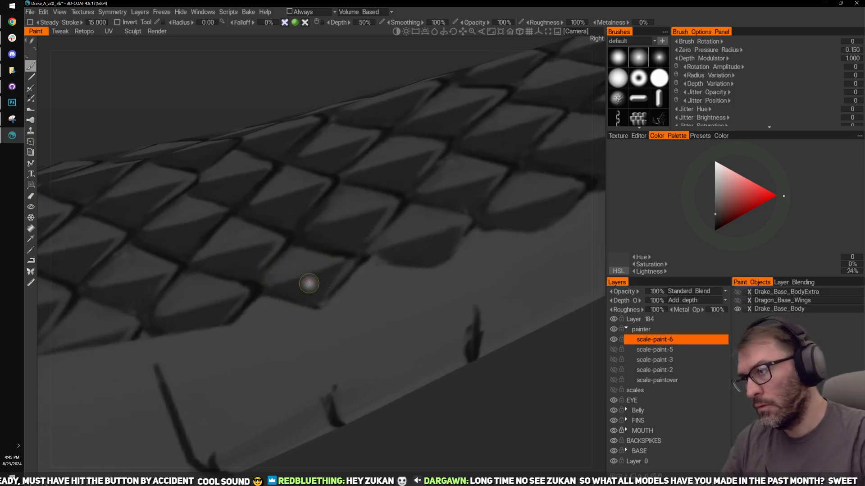
Step: Sample the dark scale colour from the model and inspect the painted scale patch along the dragon's tail
{"action": "key", "text": "v"}
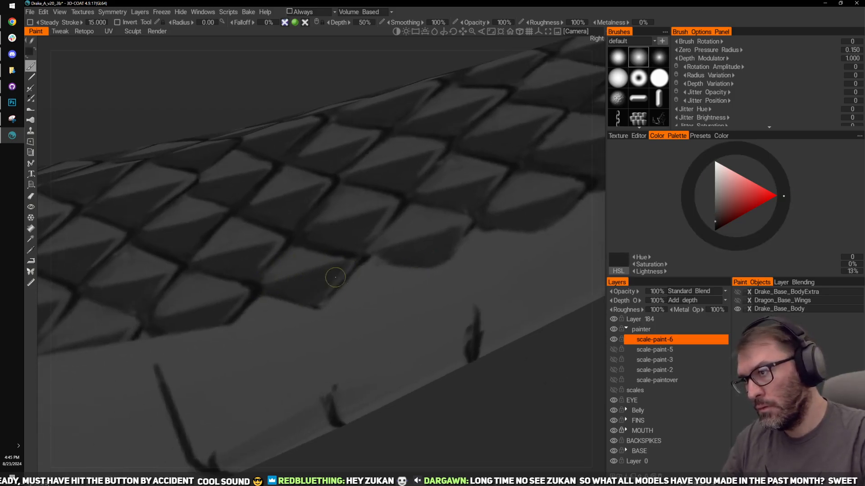
{"action": "scroll", "coordinate": [379, 322], "scroll_direction": "down", "scroll_amount": 5}
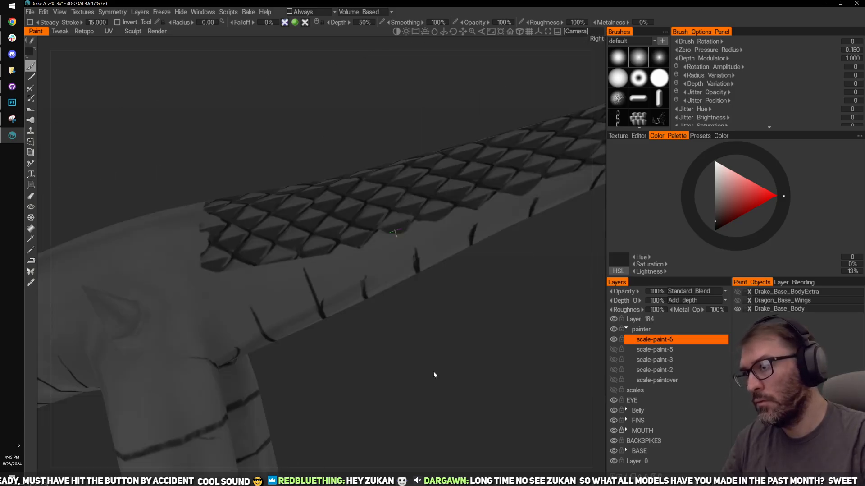
{"action": "left_click_drag", "start_coordinate": [346, 377], "coordinate": [448, 322]}
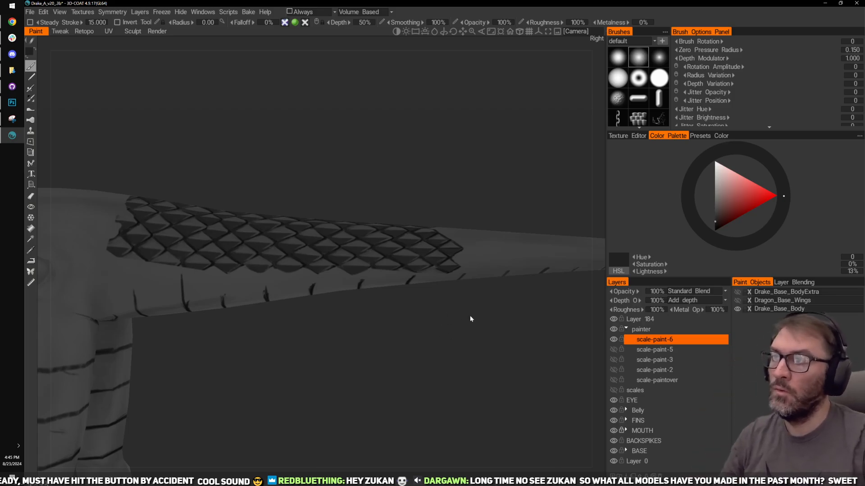
{"action": "left_click_drag", "start_coordinate": [470, 315], "coordinate": [423, 318]}
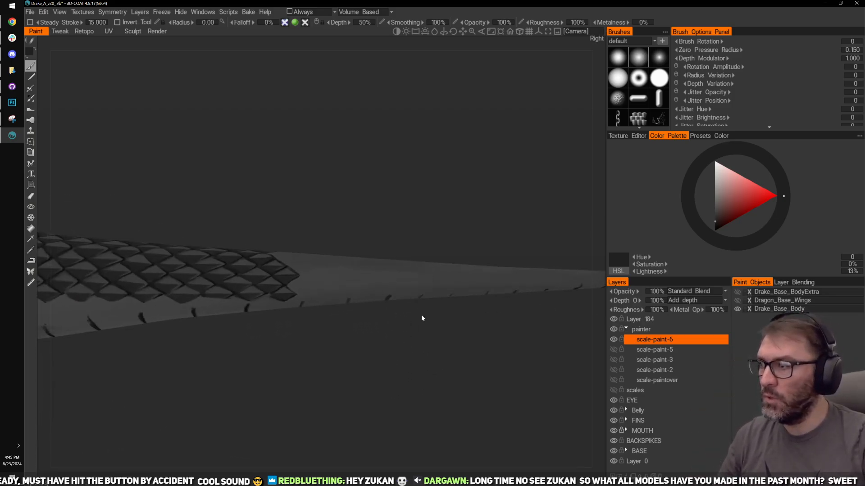
{"action": "left_click_drag", "start_coordinate": [413, 184], "coordinate": [479, 151]}
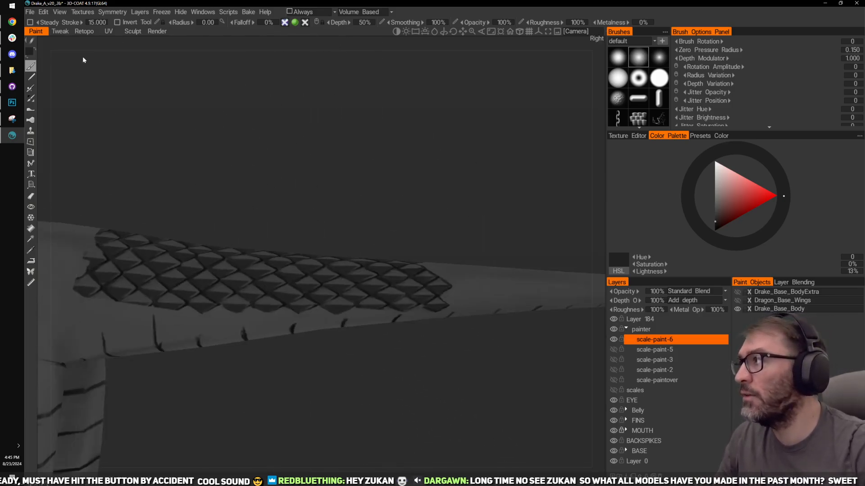
Step: Send the painted layers to Photoshop, updating Layers.psd from disk, and move the Wireframe layer to the top of the stack
{"action": "left_click", "coordinate": [44, 11]}
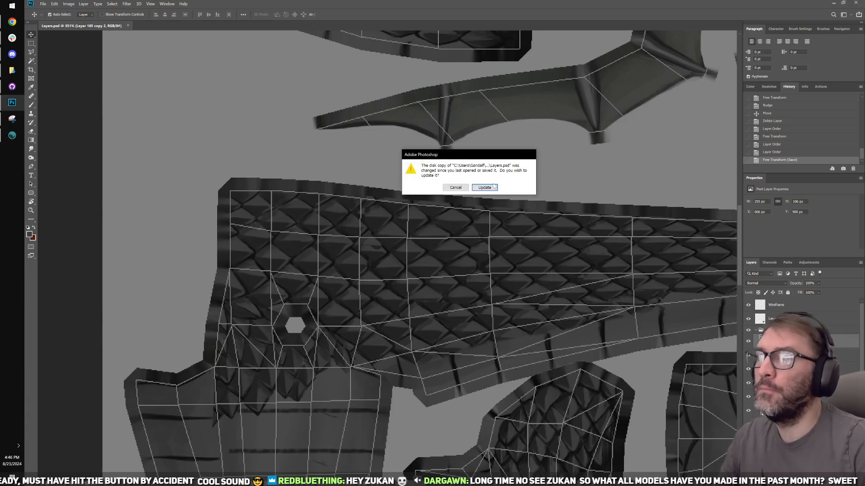
{"action": "left_click", "coordinate": [484, 187]}
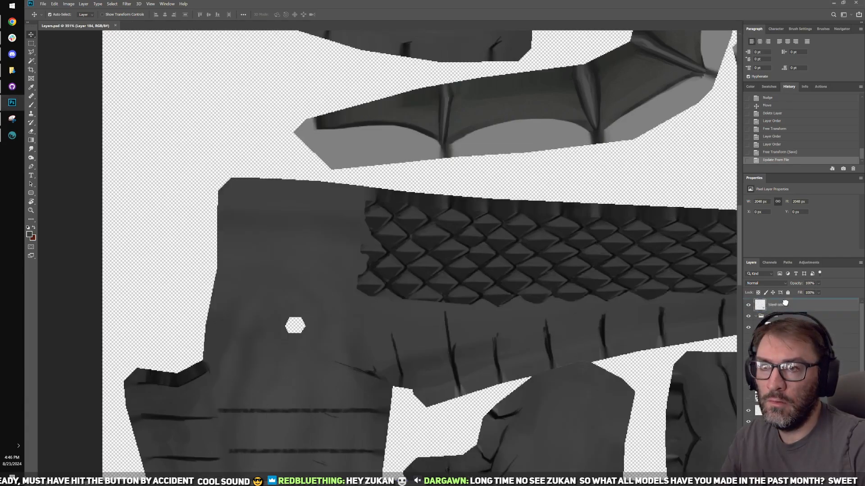
{"action": "left_click_drag", "start_coordinate": [785, 297], "coordinate": [784, 299]}
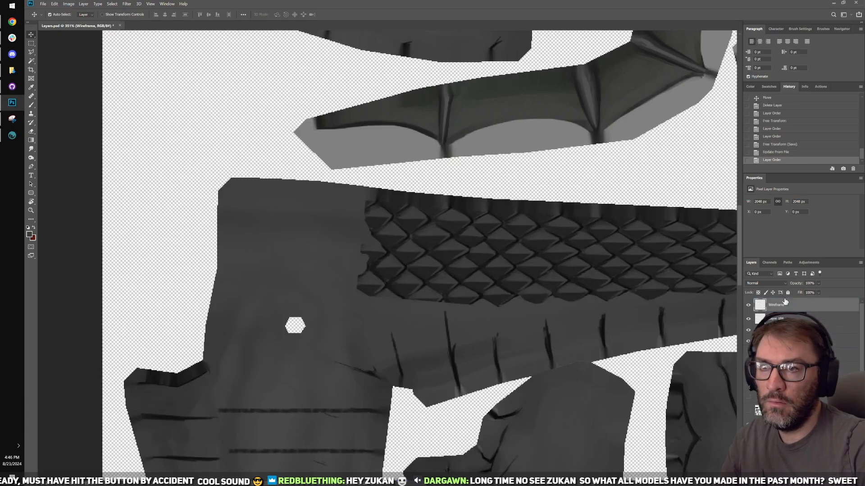
Step: Duplicate the scale-paint-6 patch further along the tail and place the copy beneath the original layer
{"action": "scroll", "coordinate": [546, 283], "scroll_direction": "up", "scroll_amount": 3, "text": "alt"}
{"action": "left_click_drag", "start_coordinate": [523, 273], "coordinate": [316, 270]}
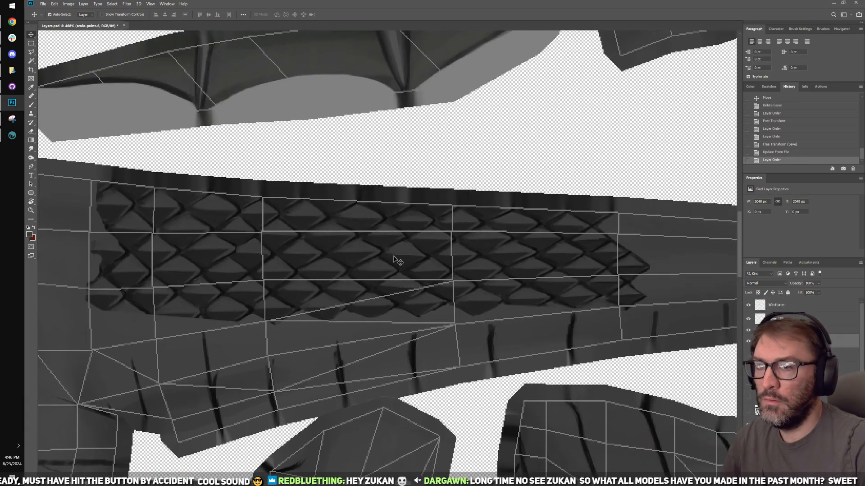
{"action": "mouse_move", "coordinate": [510, 270]}
{"action": "left_mouse_down"}
{"action": "mouse_move", "coordinate": [368, 284]}
{"action": "mouse_move", "coordinate": [508, 266]}
{"action": "mouse_move", "coordinate": [657, 267]}
{"action": "left_mouse_up"}
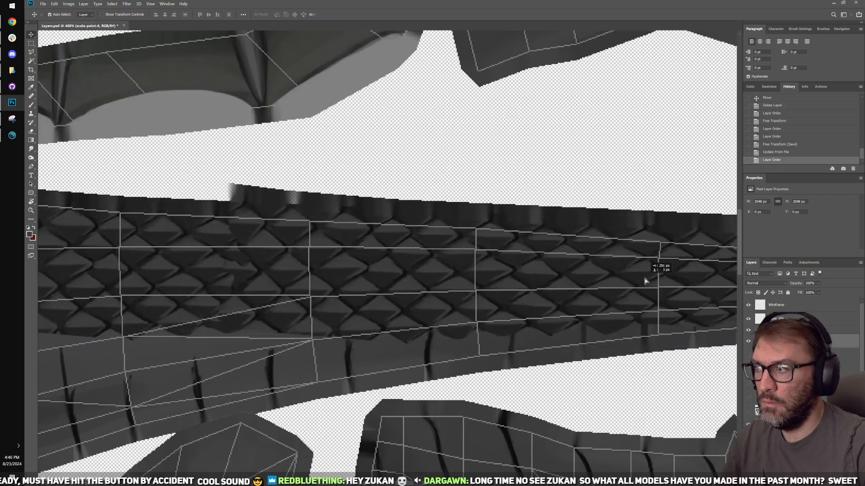
{"action": "left_click_drag", "start_coordinate": [784, 360], "coordinate": [784, 362]}
Step: Move the copied scale patch along the tail until its rows line up with the end of the original patch
{"action": "left_click_drag", "start_coordinate": [514, 300], "coordinate": [307, 292]}
{"action": "left_click_drag", "start_coordinate": [378, 254], "coordinate": [667, 264]}
{"action": "left_click_drag", "start_coordinate": [418, 270], "coordinate": [296, 275]}
{"action": "left_click_drag", "start_coordinate": [367, 276], "coordinate": [282, 268]}
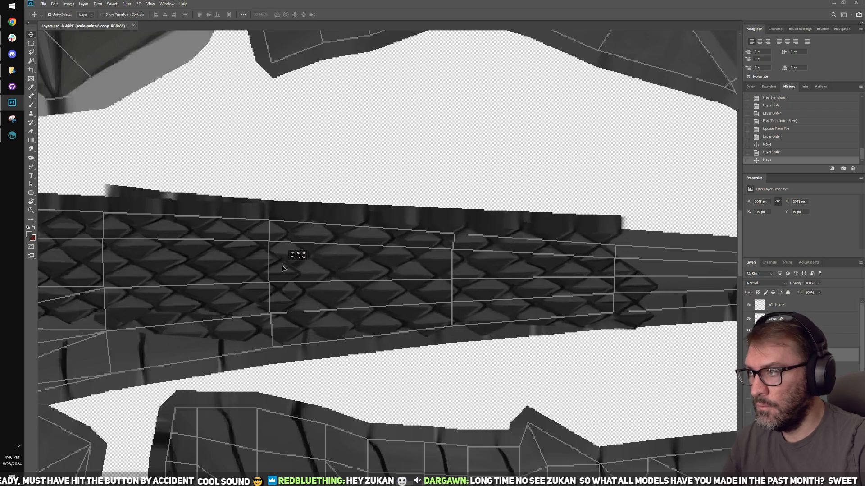
{"action": "left_click_drag", "start_coordinate": [350, 265], "coordinate": [337, 269]}
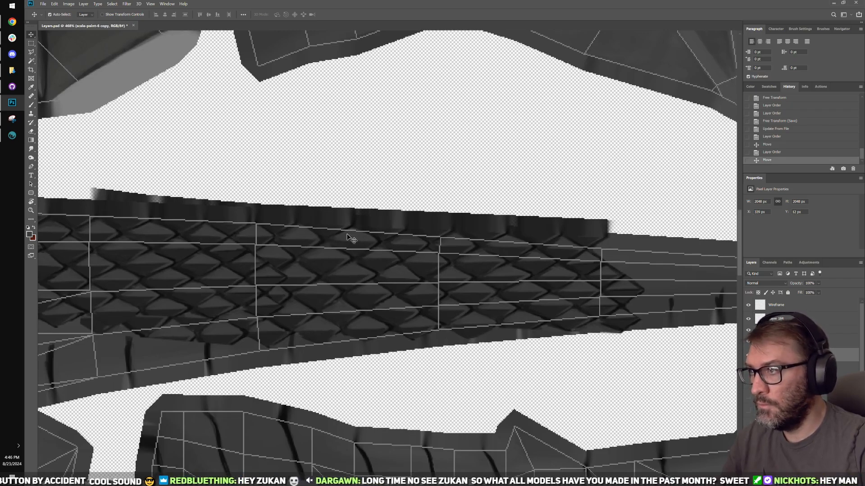
{"action": "key", "text": "ctrl+t"}
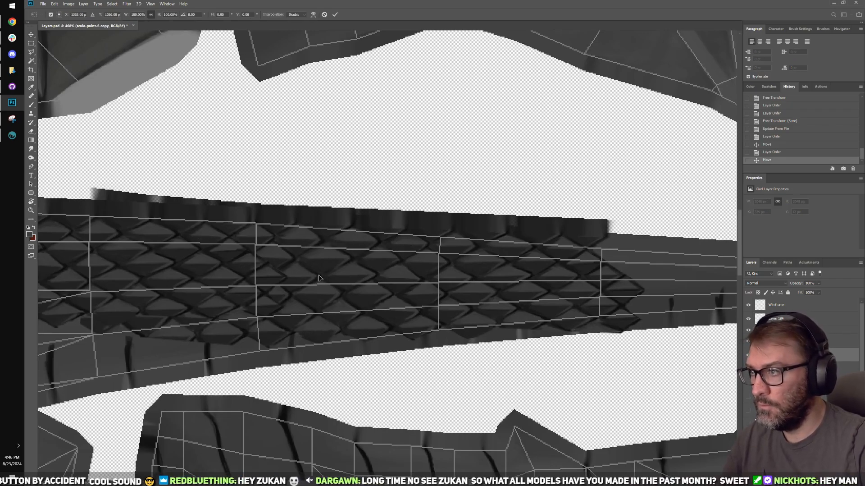
{"action": "scroll", "coordinate": [345, 251], "scroll_direction": "down", "scroll_amount": 3, "text": "alt"}
{"action": "scroll", "coordinate": [344, 250], "scroll_direction": "up", "scroll_amount": 2, "text": "alt"}
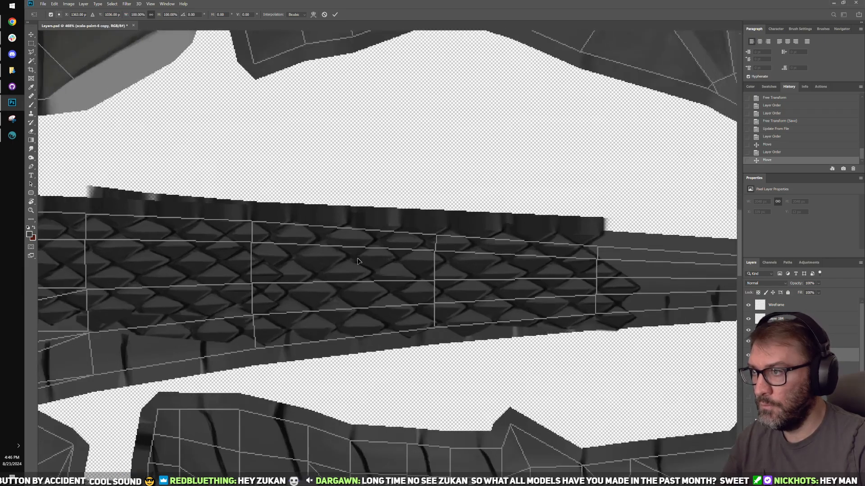
{"action": "scroll", "coordinate": [612, 336], "scroll_direction": "down", "scroll_amount": 4, "text": "alt"}
{"action": "scroll", "coordinate": [652, 346], "scroll_direction": "down", "scroll_amount": 3, "text": "alt"}
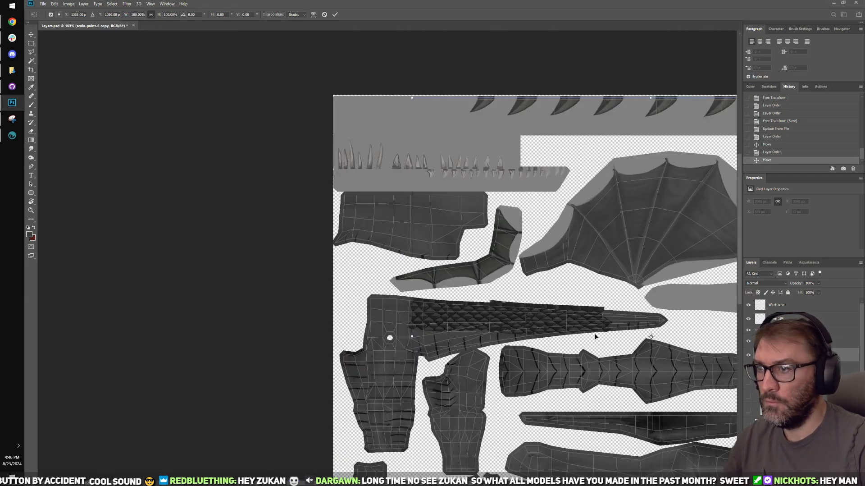
{"action": "scroll", "coordinate": [595, 334], "scroll_direction": "up", "scroll_amount": 1, "text": "alt"}
{"action": "left_click", "coordinate": [325, 14]}
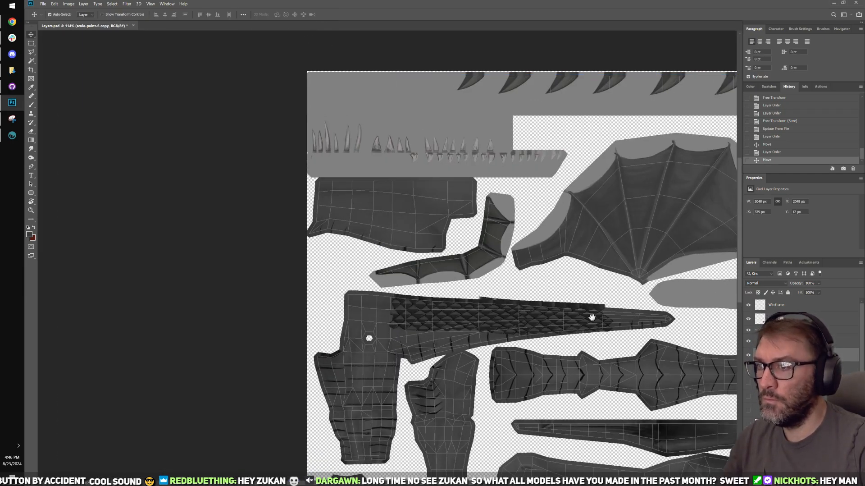
Step: Marquee-select the copied scale patch on the tail and nudge it left so the selection fits its pixels
{"action": "scroll", "coordinate": [393, 255], "scroll_direction": "up", "scroll_amount": 3, "text": "alt"}
{"action": "scroll", "coordinate": [378, 252], "scroll_direction": "up", "scroll_amount": 1, "text": "alt"}
{"action": "key", "text": "m"}
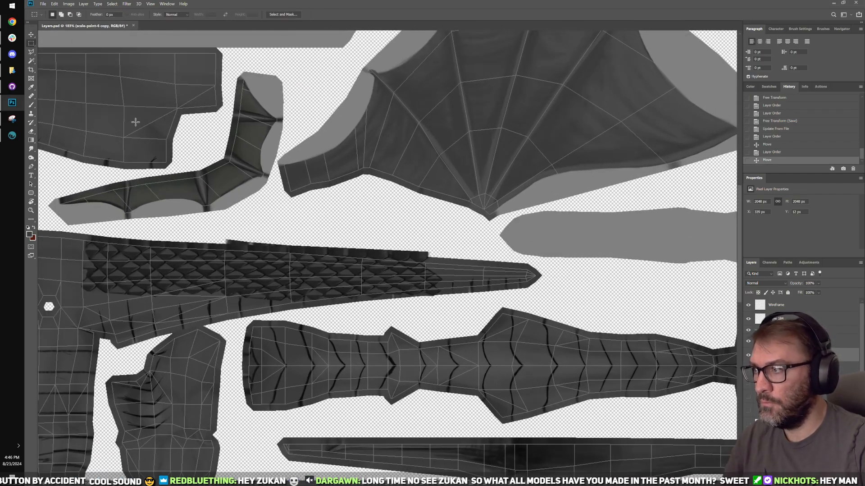
{"action": "left_click_drag", "start_coordinate": [135, 120], "coordinate": [531, 357]}
{"action": "key", "text": "v"}
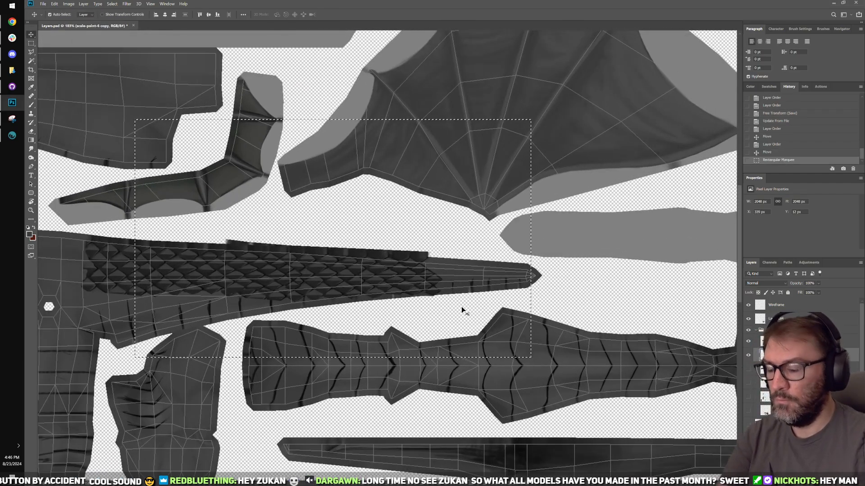
{"action": "key", "text": "Left"}
{"action": "scroll", "coordinate": [235, 285], "scroll_direction": "up", "scroll_amount": 3, "text": "alt"}
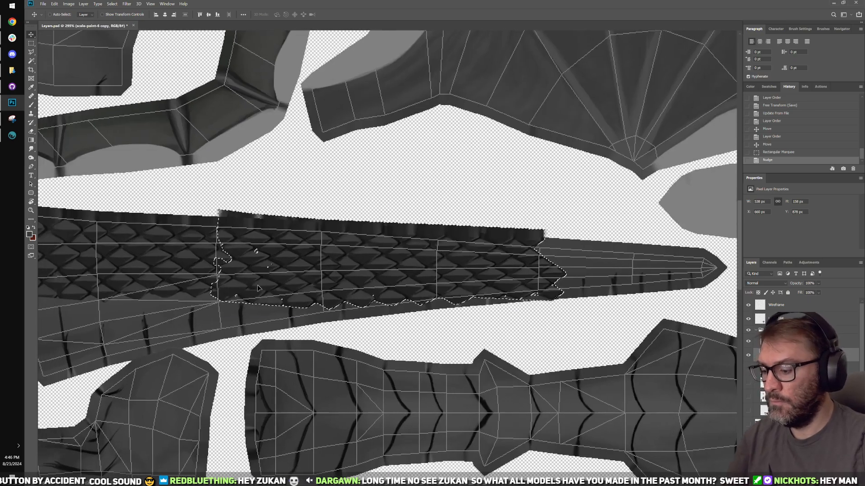
Step: Free-transform the selected scale patch and set its reference point on the wireframe intersection near the tail's upper edge
{"action": "scroll", "coordinate": [258, 285], "scroll_direction": "up", "scroll_amount": 2, "text": "alt"}
{"action": "key", "text": "ctrl+t"}
{"action": "left_click_drag", "start_coordinate": [424, 257], "coordinate": [293, 206]}
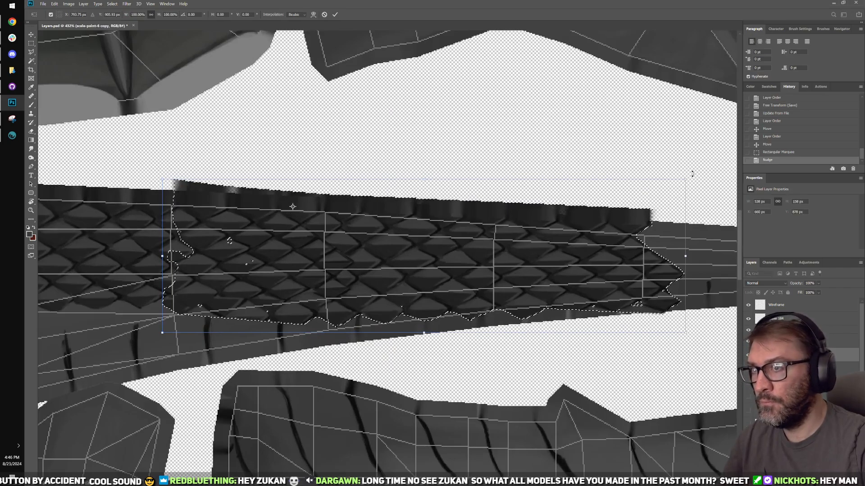
{"action": "left_click_drag", "start_coordinate": [686, 177], "coordinate": [682, 176]}
{"action": "key", "text": "ctrl+z"}
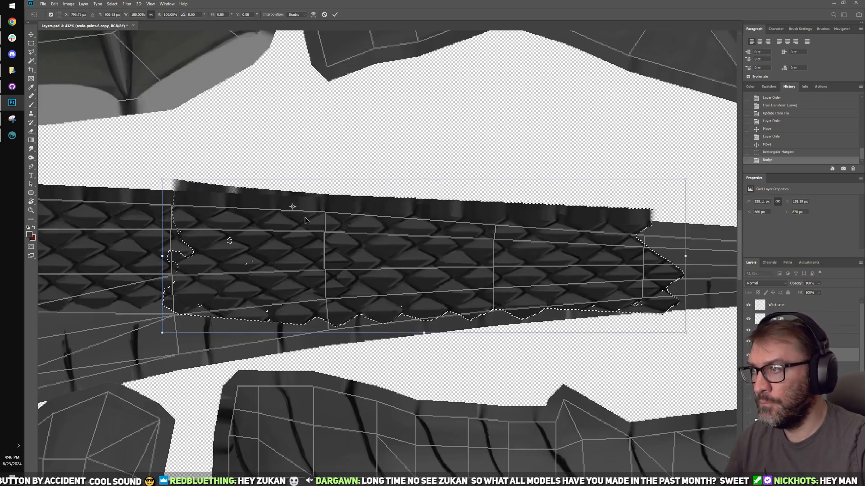
{"action": "left_click_drag", "start_coordinate": [293, 206], "coordinate": [324, 211]}
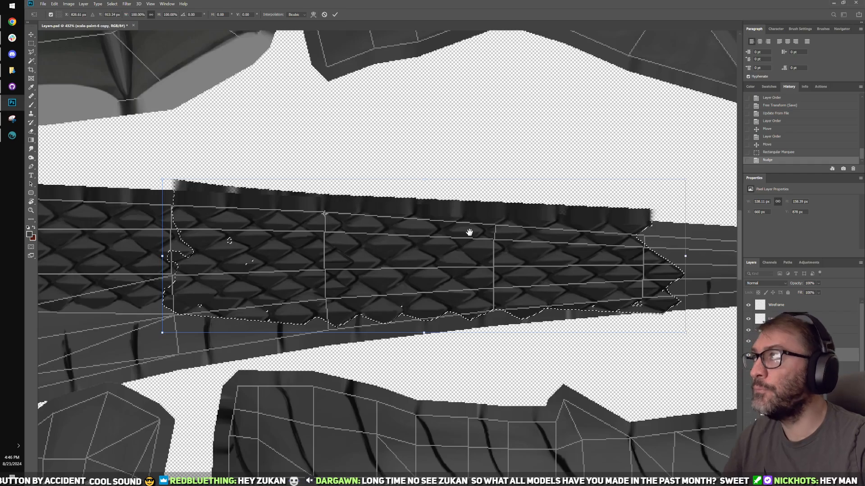
{"action": "left_click_drag", "start_coordinate": [470, 231], "coordinate": [439, 218]}
{"action": "scroll", "coordinate": [349, 245], "scroll_direction": "up", "scroll_amount": 3, "text": "alt"}
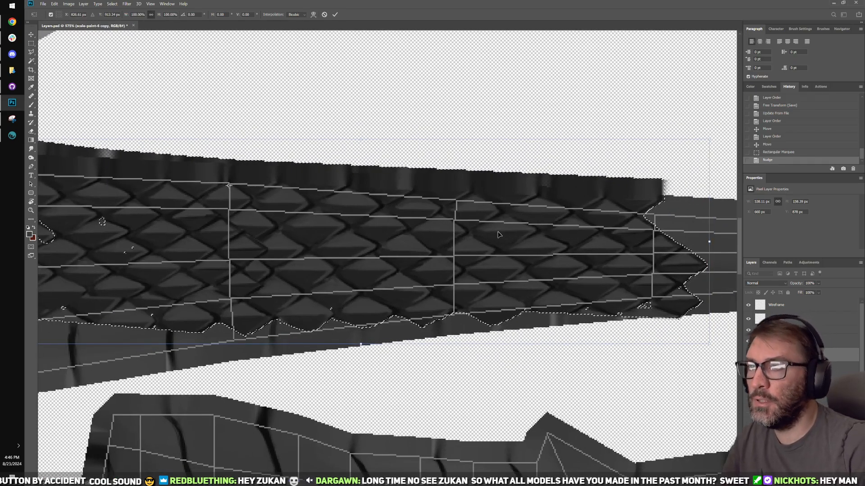
{"action": "left_click_drag", "start_coordinate": [594, 205], "coordinate": [541, 178]}
{"action": "scroll", "coordinate": [545, 177], "scroll_direction": "down", "scroll_amount": 2, "text": "alt"}
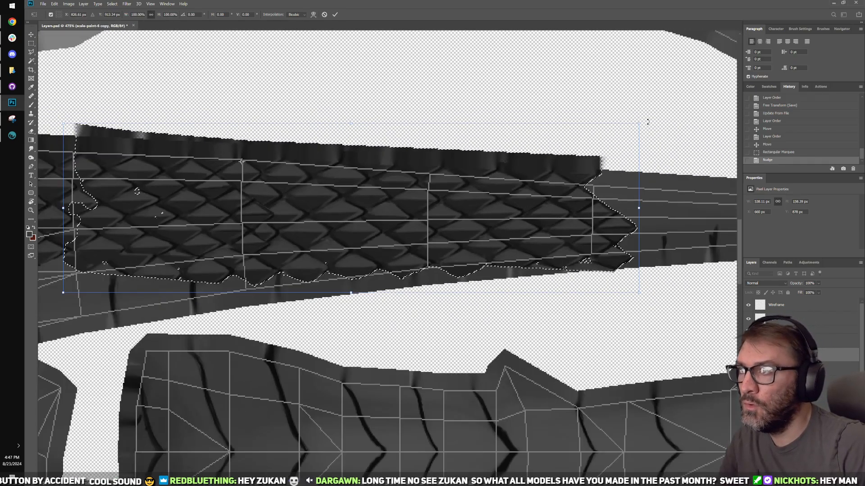
Step: Rotate the copied scale patch 1.44° and reduce its height to 87.61% to follow the tapering tail
{"action": "left_click_drag", "start_coordinate": [648, 121], "coordinate": [646, 132]}
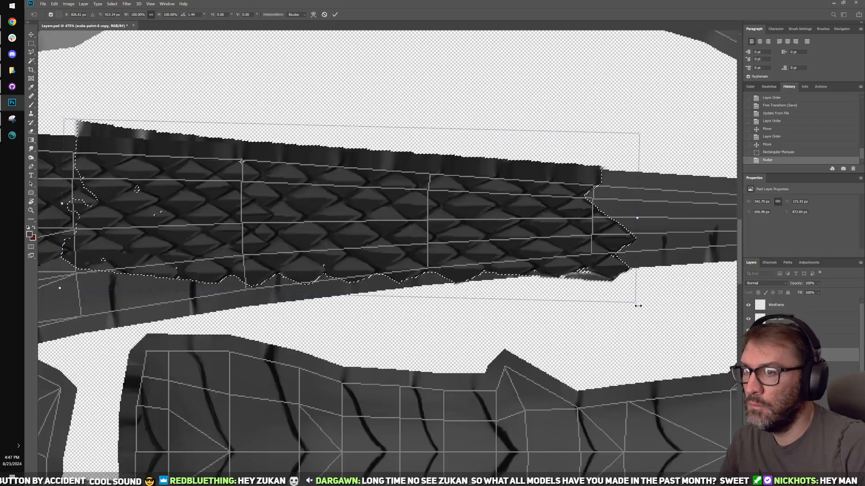
{"action": "left_click_drag", "start_coordinate": [636, 301], "coordinate": [630, 296]}
{"action": "key", "text": "ctrl+z"}
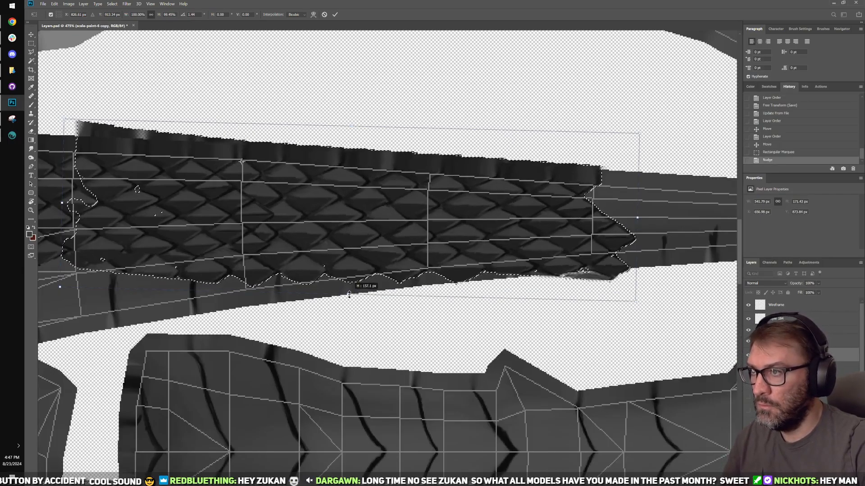
{"action": "left_click_drag", "start_coordinate": [349, 295], "coordinate": [348, 274]}
Step: Shift the transform's reference point slightly further along the tail and adjust the patch's rotation to 1.24°
{"action": "left_click_drag", "start_coordinate": [303, 250], "coordinate": [341, 260]}
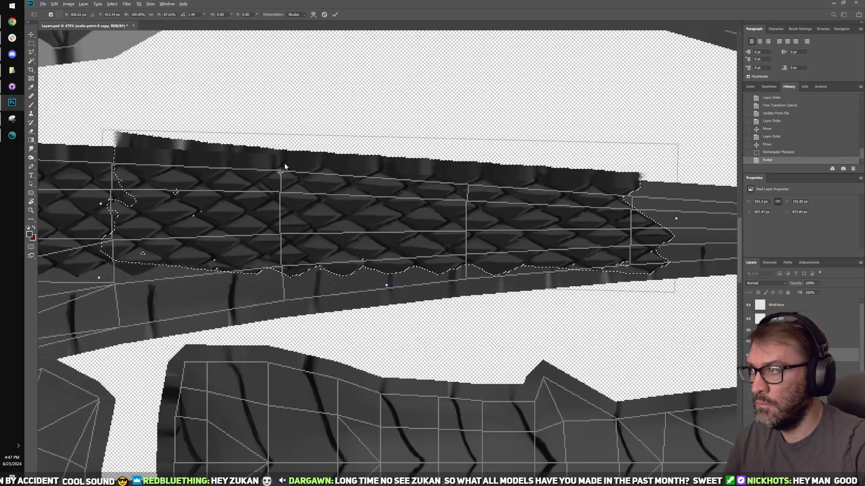
{"action": "left_click_drag", "start_coordinate": [280, 171], "coordinate": [300, 179]}
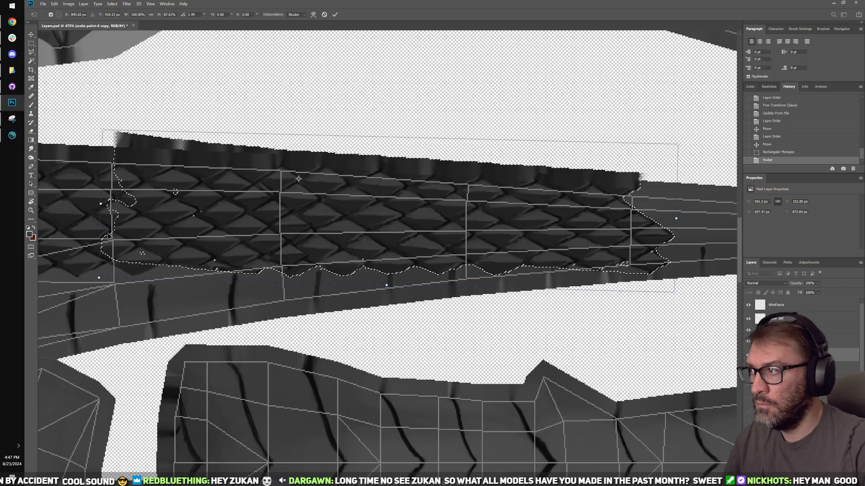
{"action": "left_click_drag", "start_coordinate": [95, 283], "coordinate": [96, 285]}
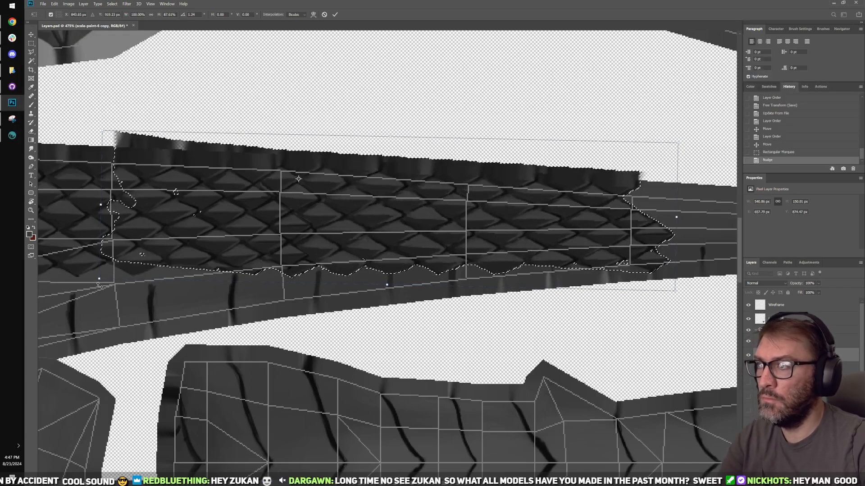
Step: Nudge the transformed scale patch down and slightly left to align its rows with the original scales
{"action": "key", "text": "Down"}
{"action": "key", "text": "Down"}
{"action": "key", "text": "Down"}
{"action": "key", "text": "Down"}
{"action": "key", "text": "Down"}
{"action": "key", "text": "Left"}
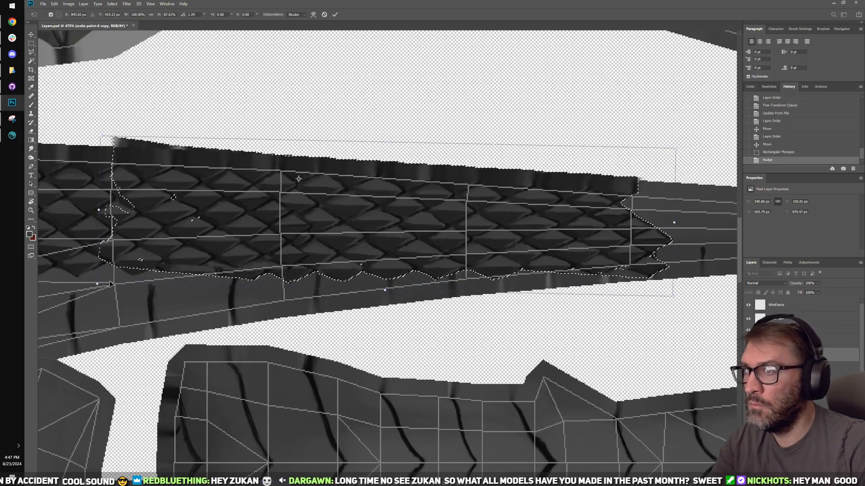
{"action": "key", "text": "Left"}
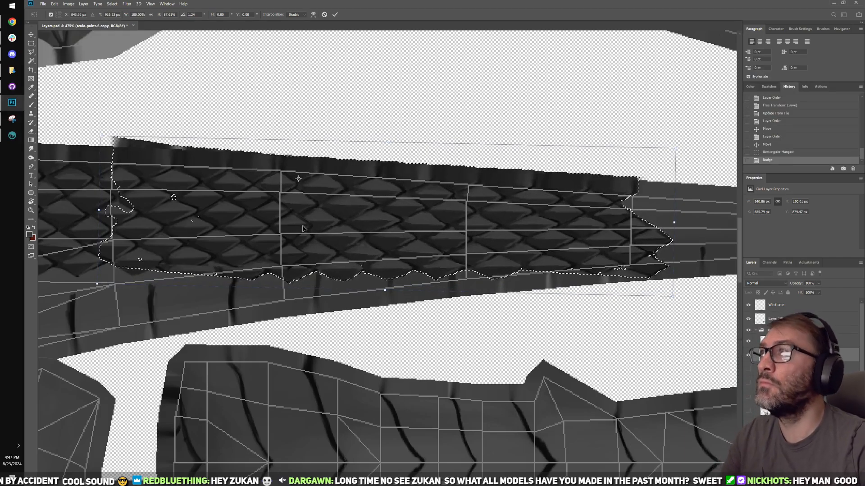
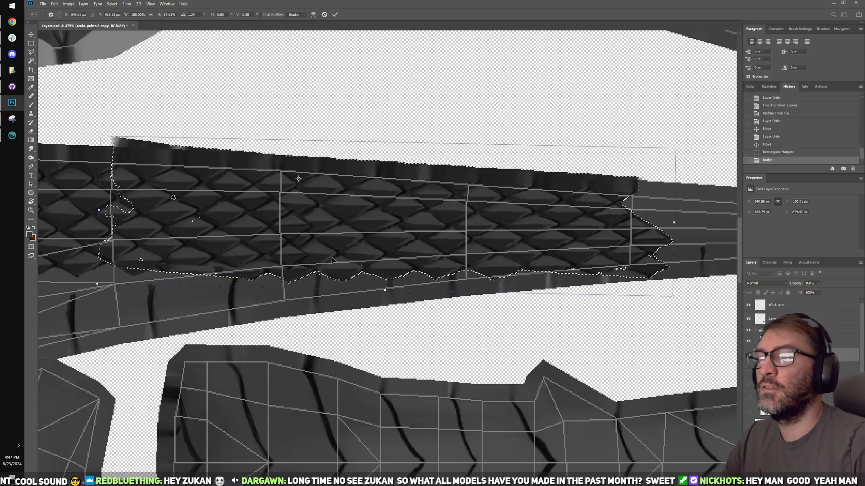
Step: Check the seam between the two scale patches, apply the transform and clear the selection
{"action": "scroll", "coordinate": [309, 163], "scroll_direction": "up", "scroll_amount": 2, "text": "alt"}
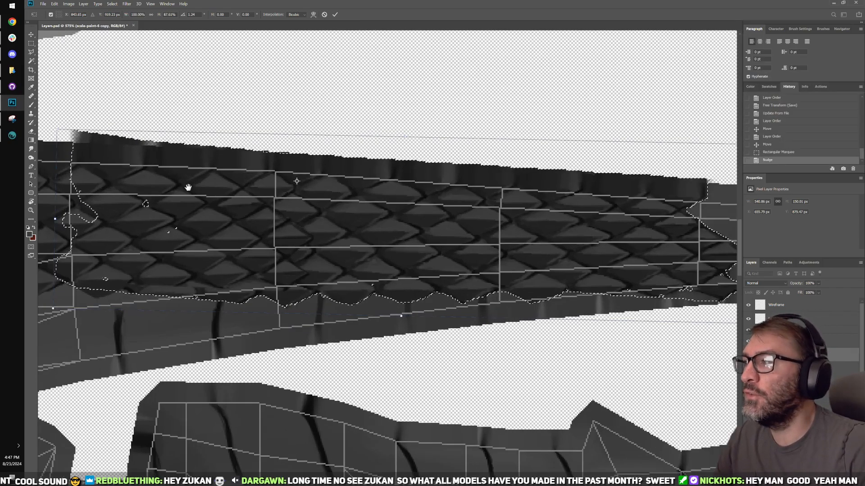
{"action": "left_click_drag", "start_coordinate": [188, 188], "coordinate": [342, 181]}
{"action": "scroll", "coordinate": [340, 175], "scroll_direction": "down", "scroll_amount": 3, "text": "alt"}
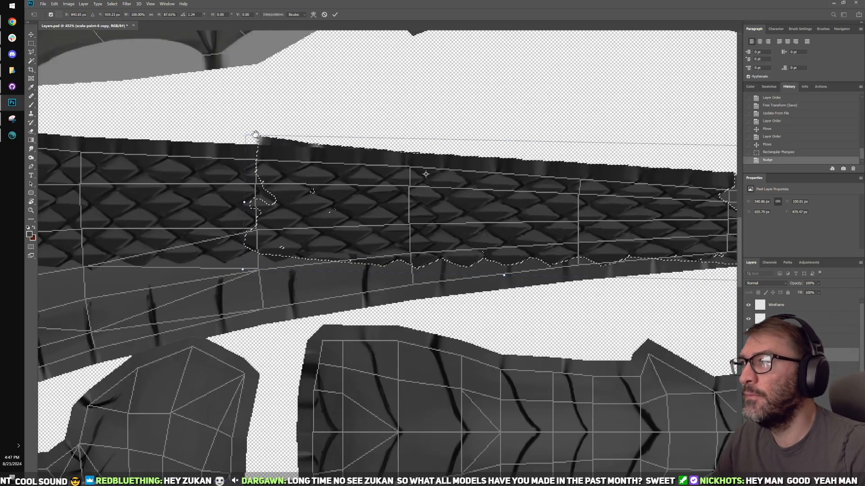
{"action": "left_click", "coordinate": [335, 14]}
{"action": "scroll", "coordinate": [409, 187], "scroll_direction": "right", "scroll_amount": 3, "text": "ctrl"}
{"action": "key", "text": "ctrl+d"}
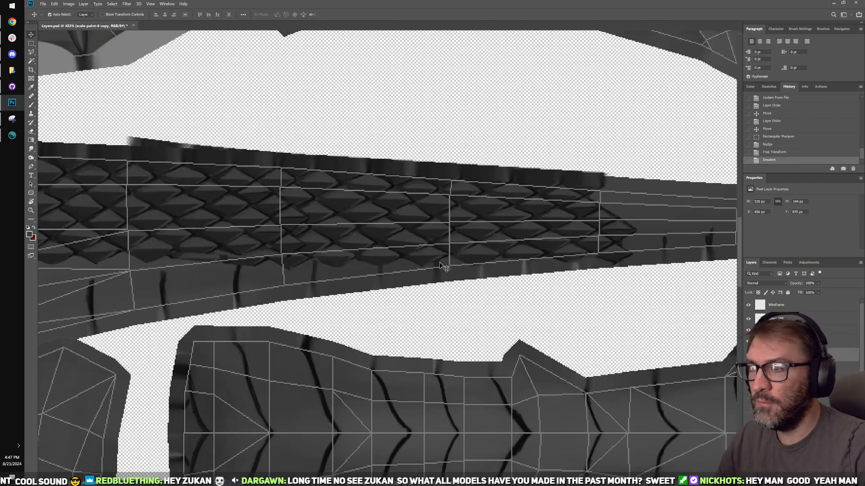
Step: Check the seam between the two scale patches, save the texture and switch to 3D-Coat
{"action": "scroll", "coordinate": [361, 212], "scroll_direction": "up", "scroll_amount": 2, "text": "alt"}
{"action": "scroll", "coordinate": [369, 216], "scroll_direction": "down", "scroll_amount": 3, "text": "alt"}
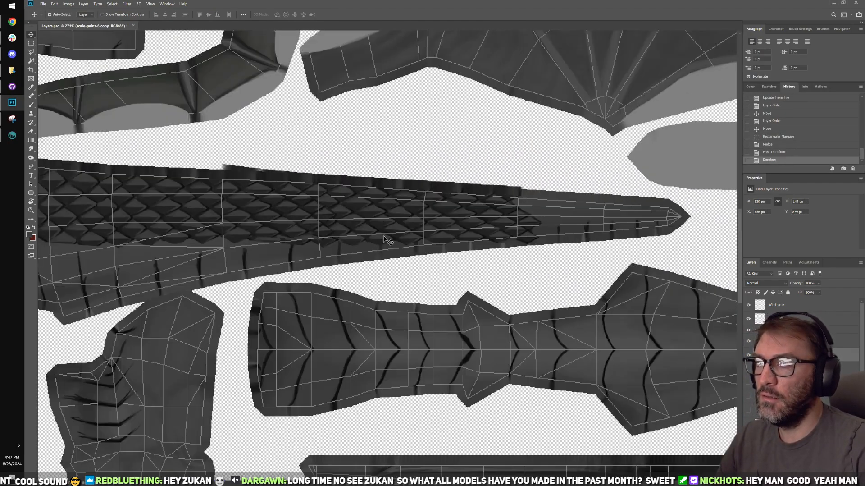
{"action": "scroll", "coordinate": [391, 244], "scroll_direction": "up", "scroll_amount": 5, "text": "alt"}
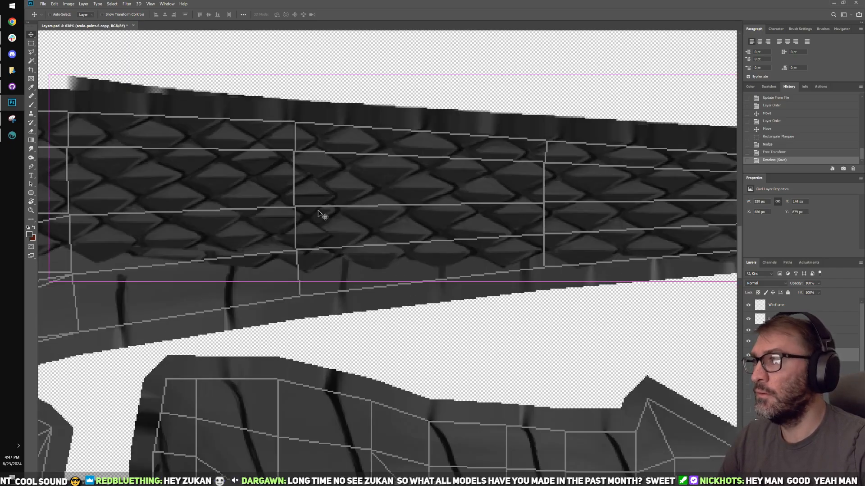
{"action": "key", "text": "ctrl+s"}
{"action": "left_click", "coordinate": [12, 136]}
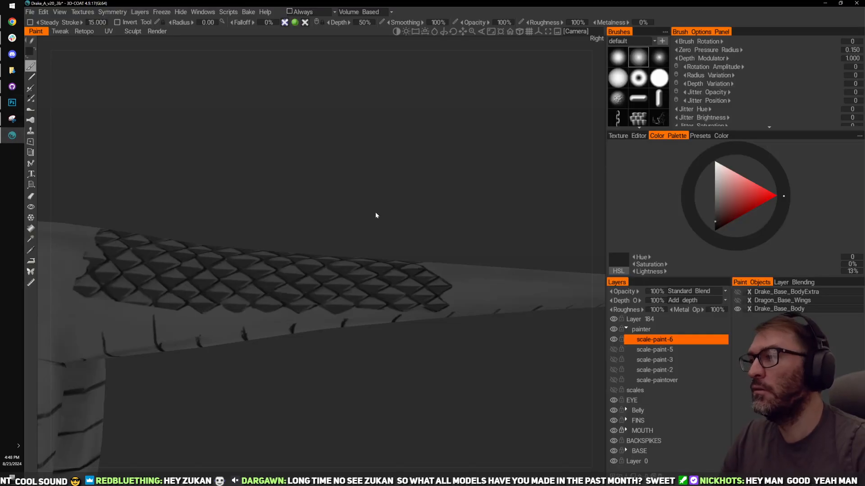
Step: Examine the dragon's tail from the side and top, comparing it with scale-paint-6 copy hidden and shown
{"action": "middle_click_drag", "start_coordinate": [439, 247], "coordinate": [344, 168]}
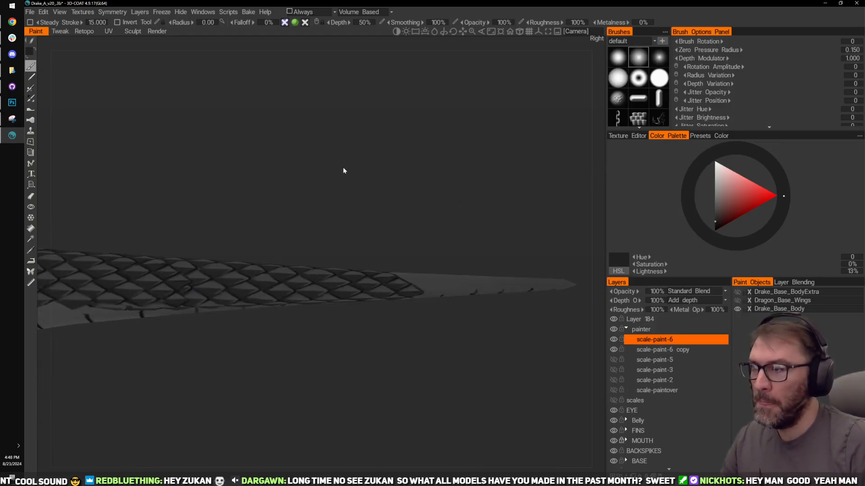
{"action": "right_click_drag", "start_coordinate": [404, 198], "coordinate": [441, 302]}
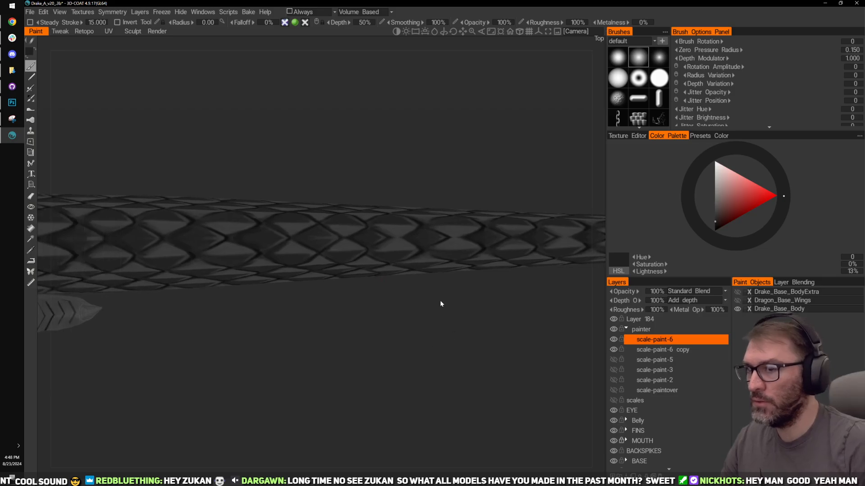
{"action": "left_click", "coordinate": [614, 350]}
{"action": "left_click", "coordinate": [614, 350]}
{"action": "left_click", "coordinate": [613, 350]}
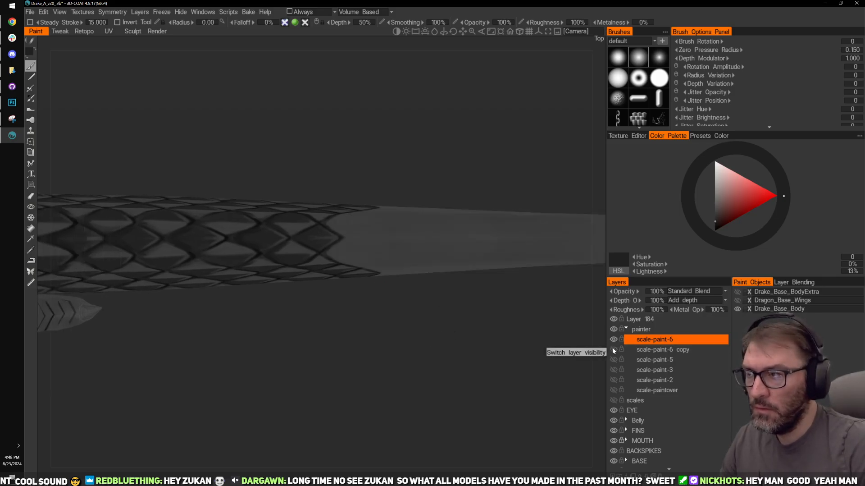
{"action": "left_click", "coordinate": [613, 349]}
Step: Return to Photoshop and move the copied scale patch up 12 px on the tail
{"action": "key", "text": "alt+Tab"}
{"action": "left_click_drag", "start_coordinate": [403, 302], "coordinate": [362, 343]}
{"action": "scroll", "coordinate": [386, 283], "scroll_direction": "up", "scroll_amount": 3, "text": "alt"}
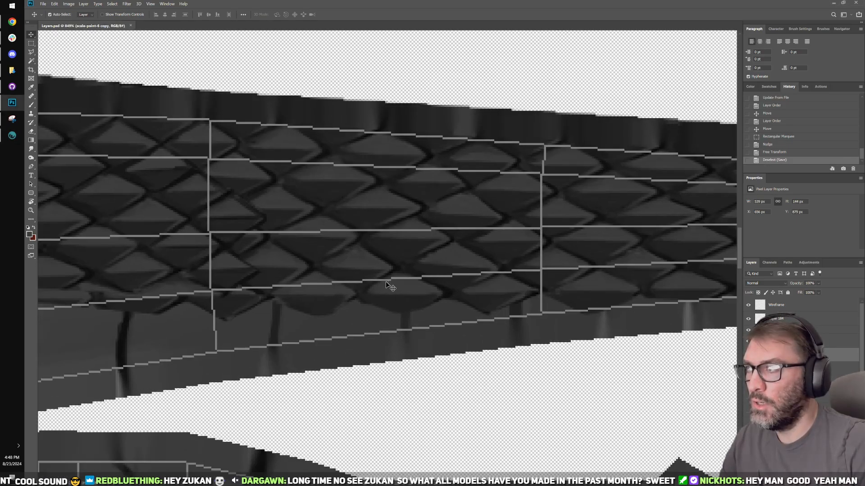
{"action": "left_click_drag", "start_coordinate": [347, 264], "coordinate": [416, 300]}
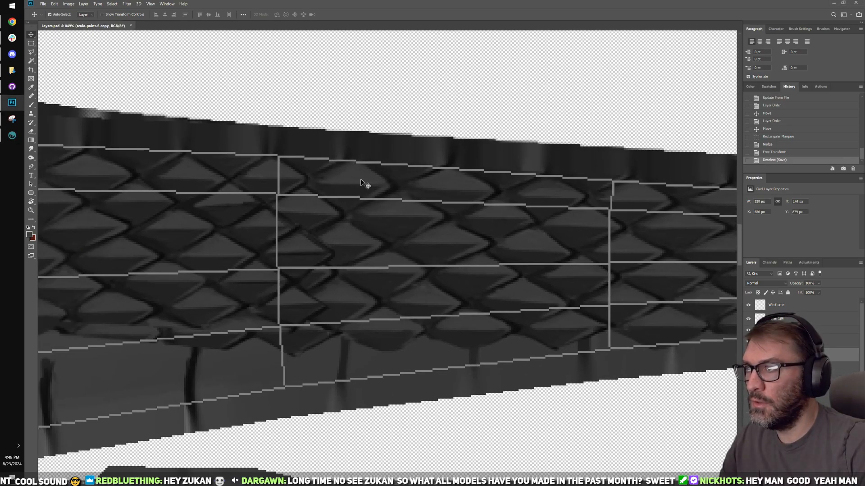
{"action": "left_click_drag", "start_coordinate": [361, 180], "coordinate": [366, 159]}
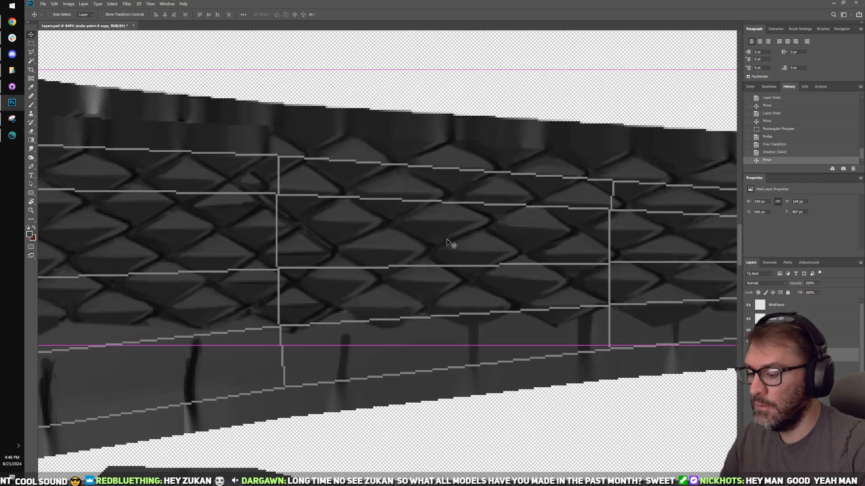
Step: Free-transform the patch with its reference point on the tail's upper wireframe line, stretching the height to 108.33%
{"action": "key", "text": "ctrl+t"}
{"action": "scroll", "coordinate": [469, 243], "scroll_direction": "down", "scroll_amount": 3, "text": "alt"}
{"action": "left_click_drag", "start_coordinate": [479, 236], "coordinate": [378, 159]}
{"action": "left_click_drag", "start_coordinate": [381, 296], "coordinate": [383, 307], "text": "alt"}
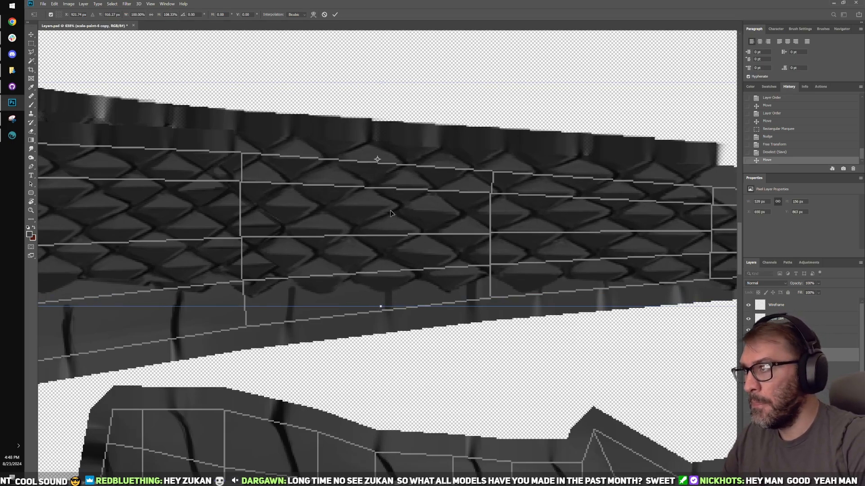
Step: Nudge the transformed patch left and slightly up to line its scale rows up with the original scales
{"action": "key", "text": "Left"}
{"action": "key", "text": "Left"}
{"action": "key", "text": "Left"}
{"action": "key", "text": "Left"}
{"action": "key", "text": "Left"}
{"action": "key", "text": "Left"}
{"action": "key", "text": "Left"}
{"action": "key", "text": "Left"}
{"action": "key", "text": "Left"}
{"action": "key", "text": "Left"}
{"action": "key", "text": "Left"}
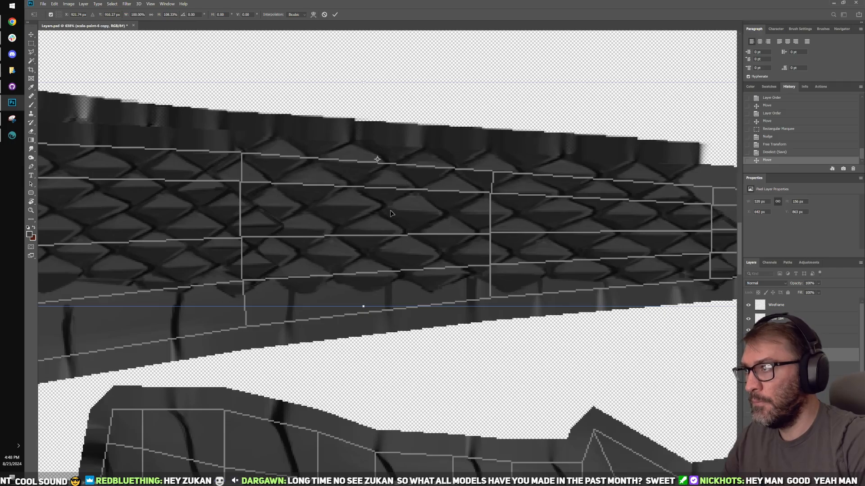
{"action": "key", "text": "Up"}
{"action": "key", "text": "Right"}
{"action": "key", "text": "Right"}
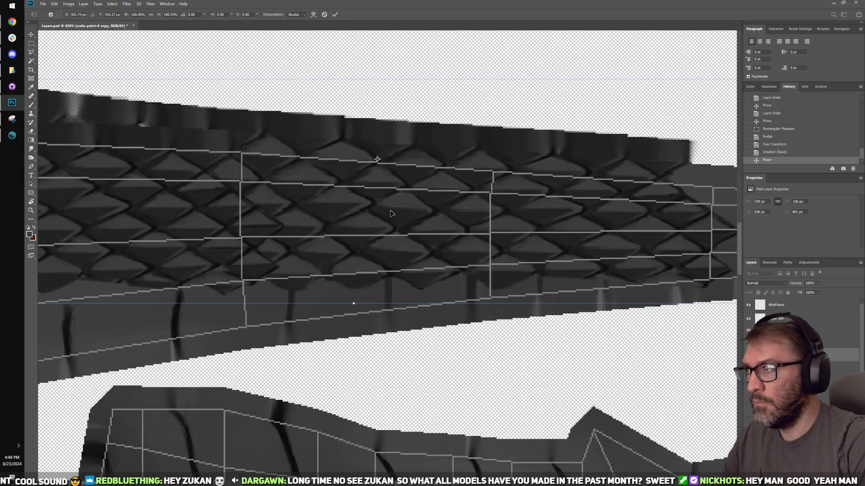
{"action": "key", "text": "Up"}
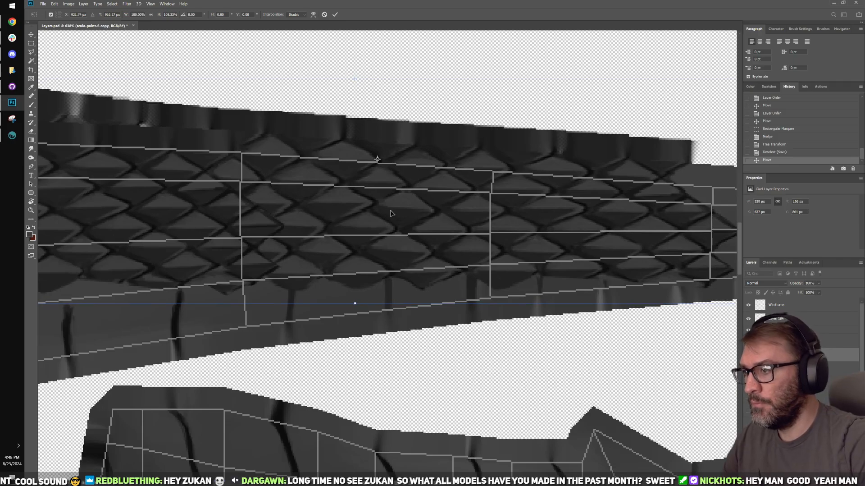
Step: Reduce the patch's height to 103.47%, pull its lower body-side corner slightly inward and apply the transform
{"action": "left_click_drag", "start_coordinate": [355, 304], "coordinate": [360, 297], "text": "alt"}
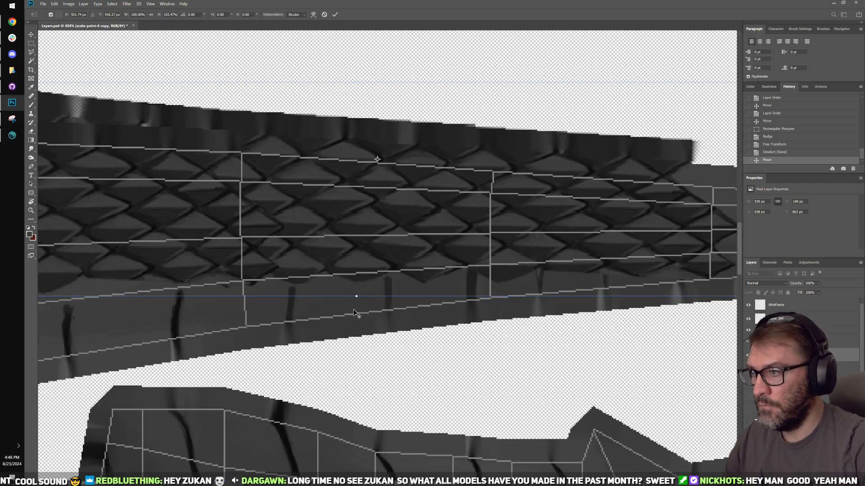
{"action": "scroll", "coordinate": [360, 304], "scroll_direction": "down", "scroll_amount": 2, "text": "alt"}
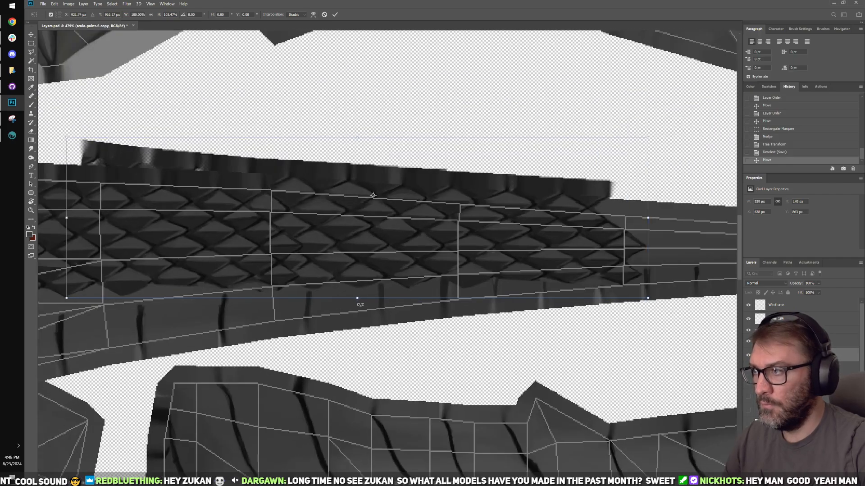
{"action": "left_click_drag", "start_coordinate": [66, 299], "coordinate": [73, 295]}
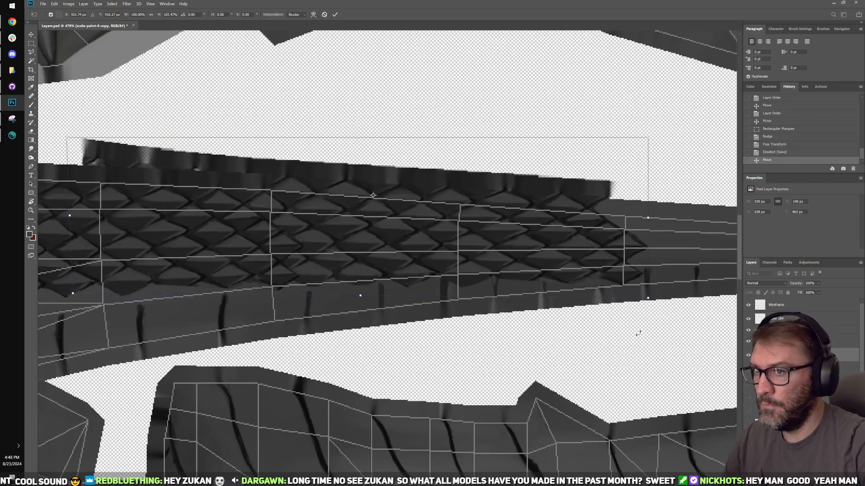
{"action": "left_click_drag", "start_coordinate": [635, 329], "coordinate": [638, 307]}
{"action": "left_click_drag", "start_coordinate": [596, 330], "coordinate": [585, 328]}
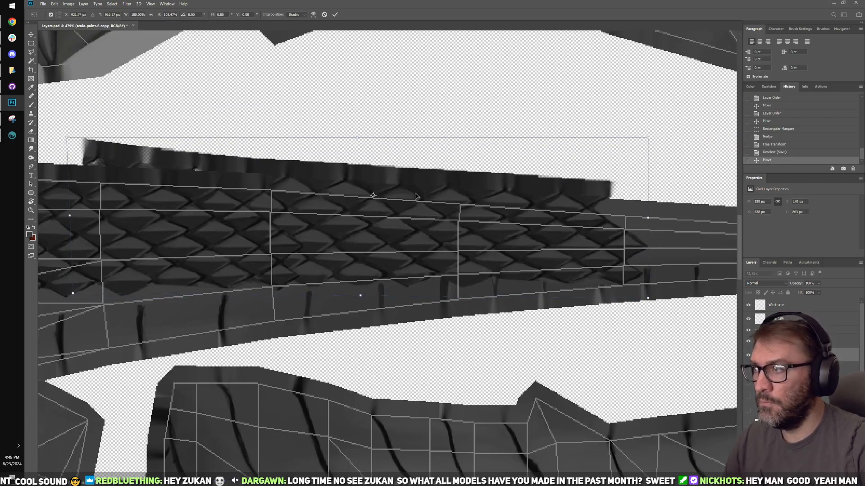
{"action": "left_click", "coordinate": [336, 14]}
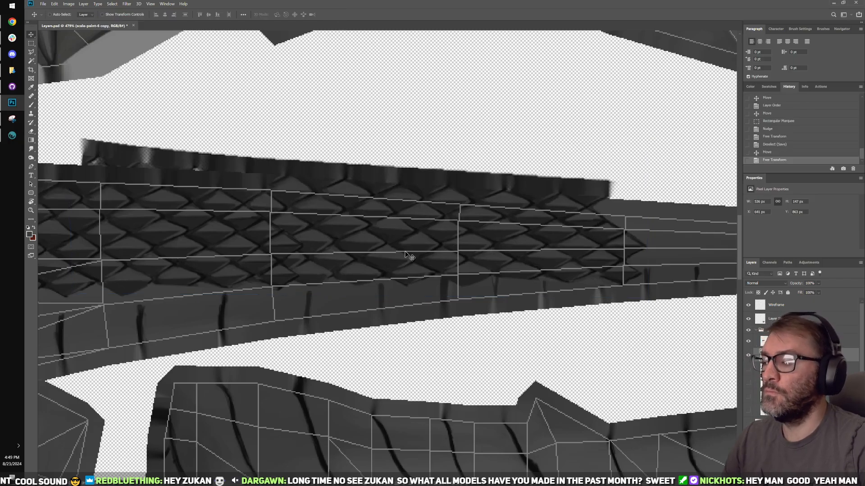
Step: Switch to 3D-Coat and examine the scale seam on the tail with scale-paint-6 copy hidden and shown
{"action": "left_click", "coordinate": [20, 137]}
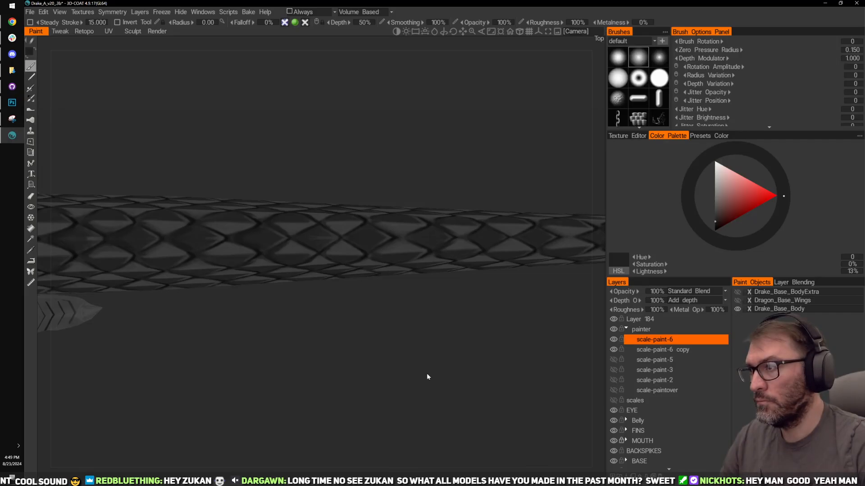
{"action": "left_click_drag", "start_coordinate": [429, 381], "coordinate": [364, 334]}
{"action": "left_click_drag", "start_coordinate": [414, 374], "coordinate": [419, 403]}
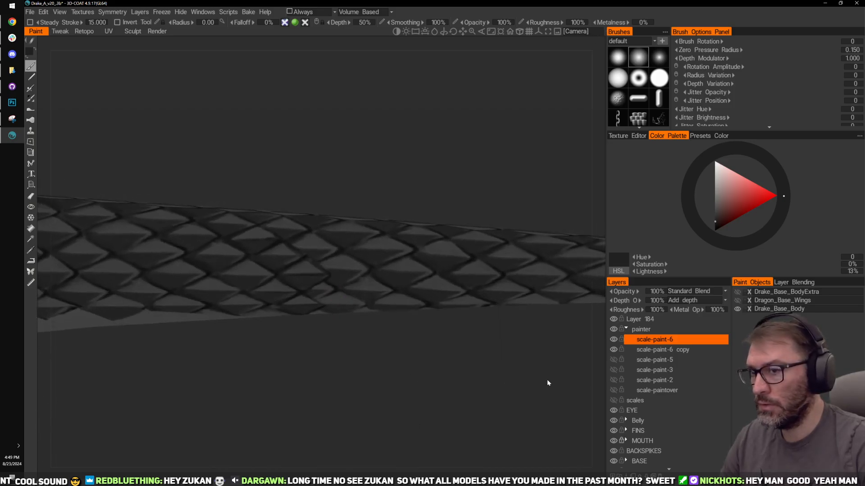
{"action": "left_click", "coordinate": [613, 349]}
{"action": "left_click", "coordinate": [614, 349]}
{"action": "left_click", "coordinate": [614, 350]}
{"action": "left_click", "coordinate": [614, 349]}
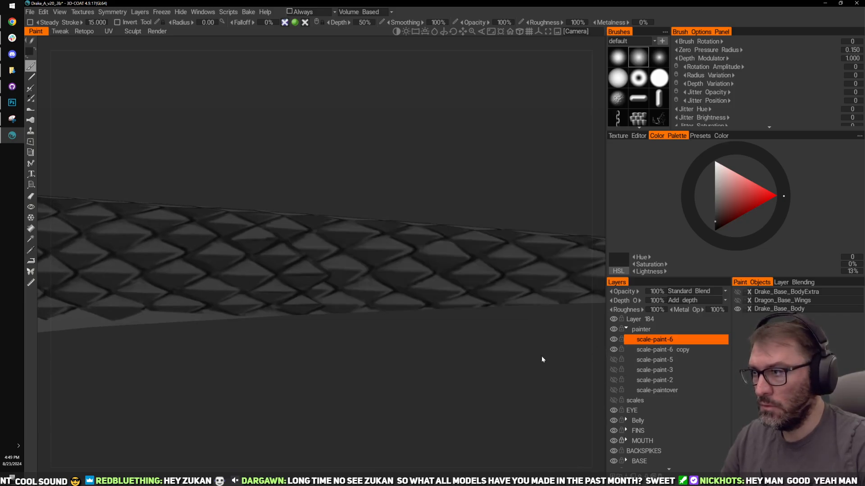
{"action": "left_click", "coordinate": [613, 350]}
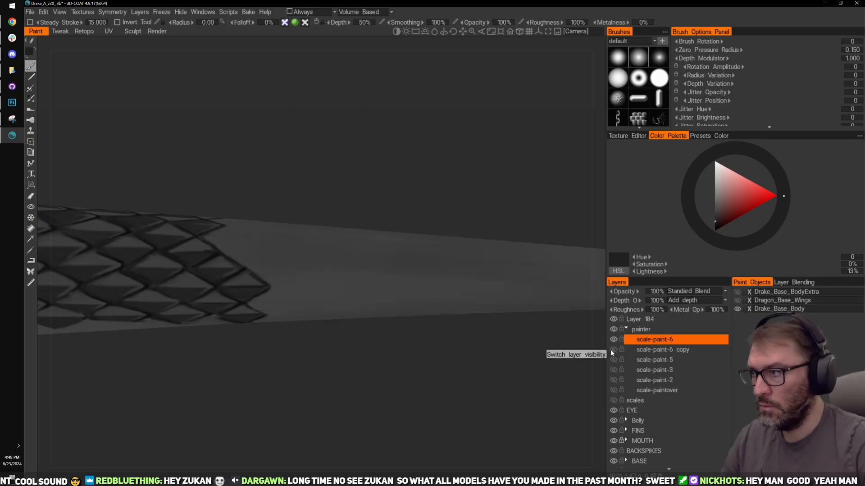
{"action": "left_click", "coordinate": [613, 349]}
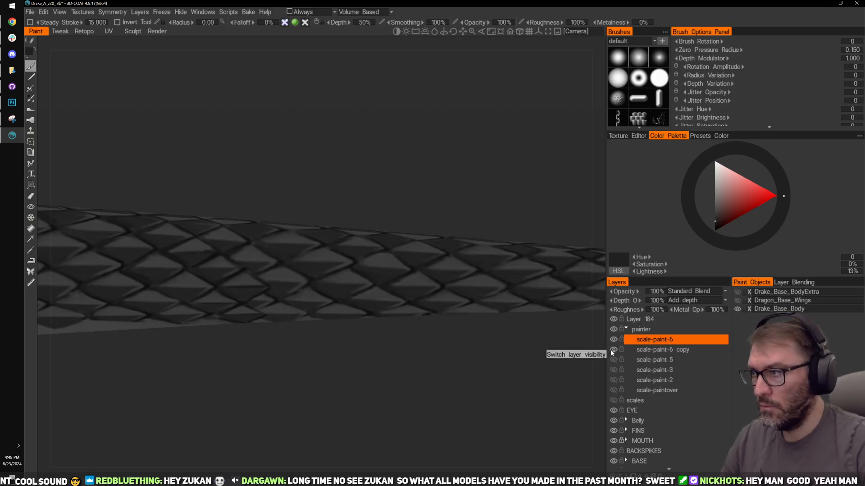
Step: Return to Photoshop and nudge the copied scale patch 4 px towards the tail tip
{"action": "left_click", "coordinate": [12, 103]}
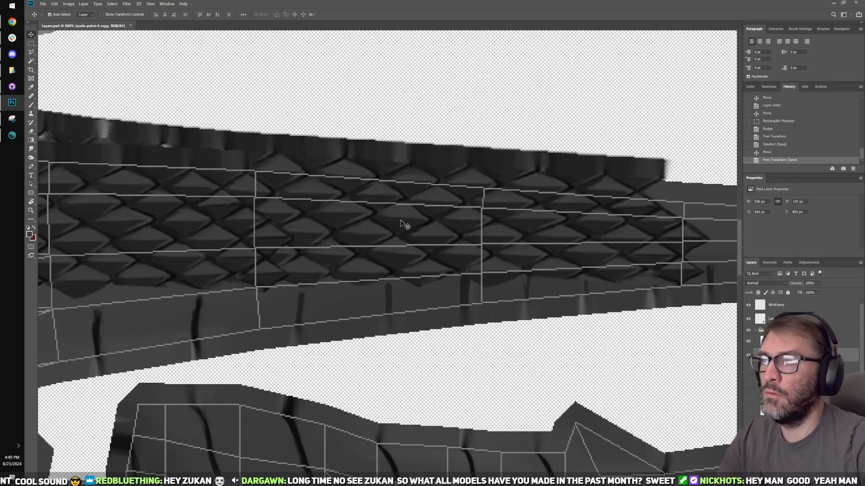
{"action": "key", "text": "Right"}
{"action": "key", "text": "Right"}
{"action": "key", "text": "Right"}
{"action": "key", "text": "Right"}
{"action": "key", "text": "Right"}
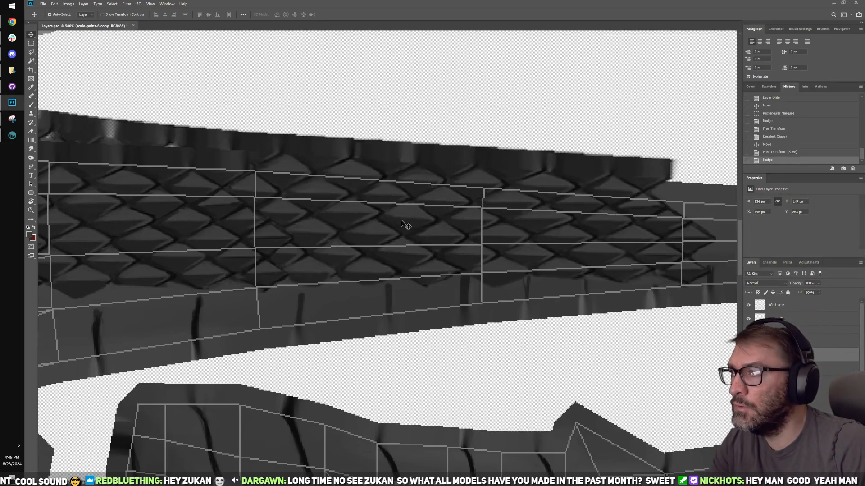
{"action": "key", "text": "Left"}
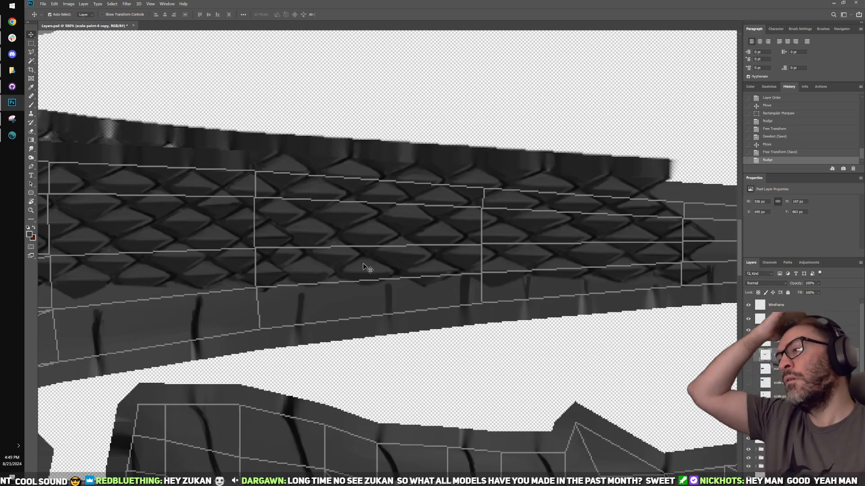
Step: Skew the patch's lower edge 1.79° towards the tail tip, stretch its height to 101.06% and apply the transform
{"action": "key", "text": "ctrl+t"}
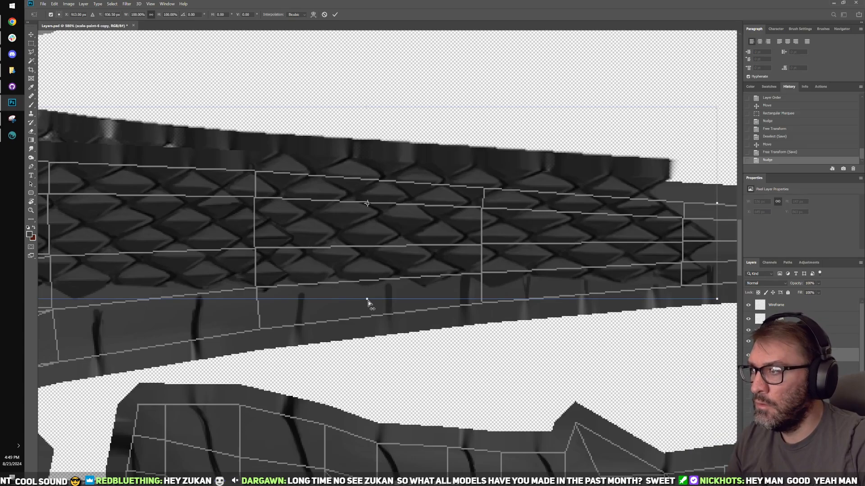
{"action": "left_click_drag", "start_coordinate": [368, 301], "coordinate": [374, 302], "text": "ctrl"}
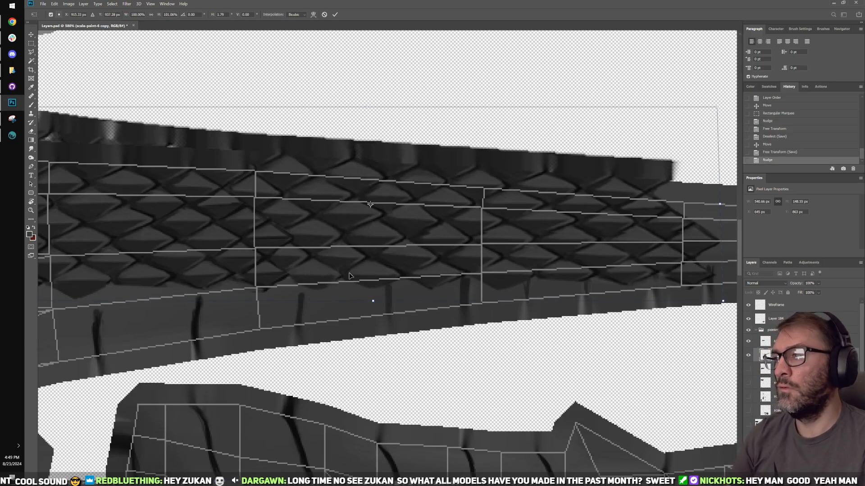
{"action": "key", "text": "Return"}
Step: Paint small brush touch-ups on the scales around the seam between the two patches
{"action": "scroll", "coordinate": [352, 271], "scroll_direction": "up", "scroll_amount": 2, "text": "alt"}
{"action": "key", "text": "b"}
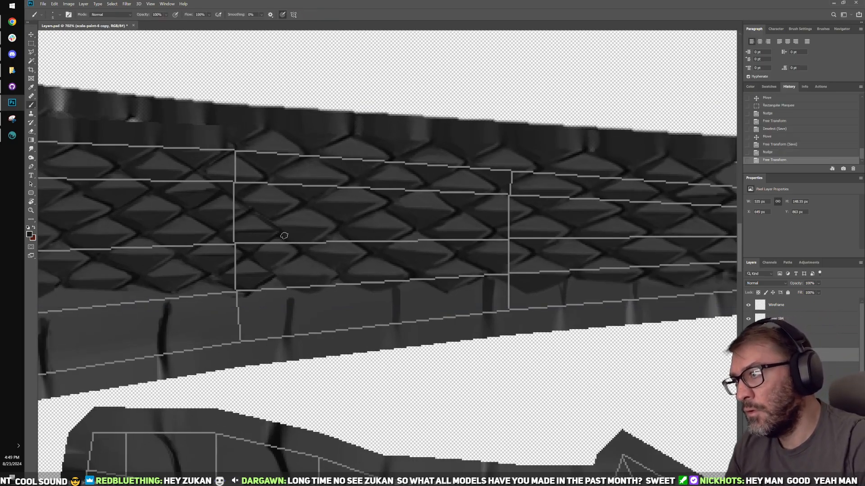
{"action": "left_click", "coordinate": [321, 261]}
{"action": "left_click", "coordinate": [325, 263]}
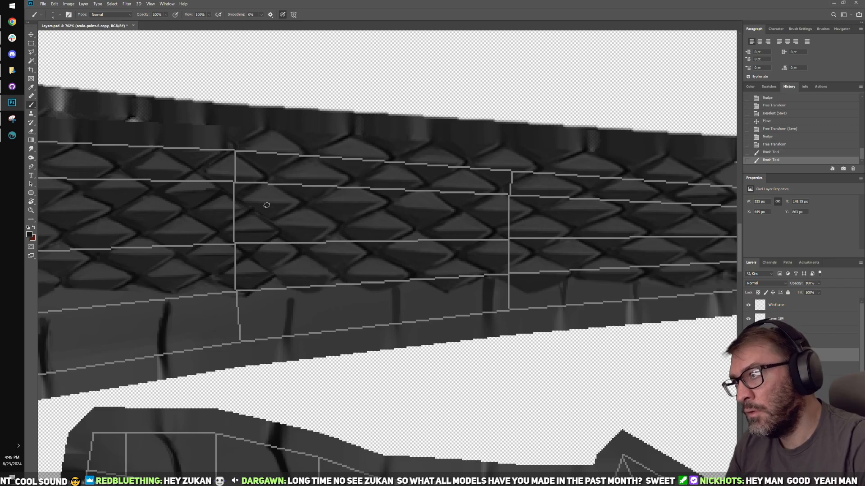
{"action": "left_click", "coordinate": [281, 229]}
{"action": "left_click", "coordinate": [299, 197]}
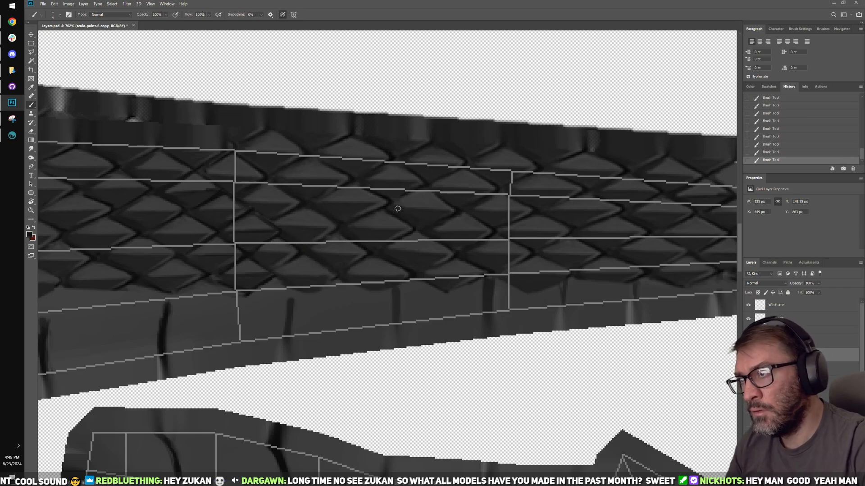
Step: Compare the scales with and without the last three brush strokes, keeping the strokes
{"action": "key", "text": "ctrl+z"}
{"action": "key", "text": "ctrl+z"}
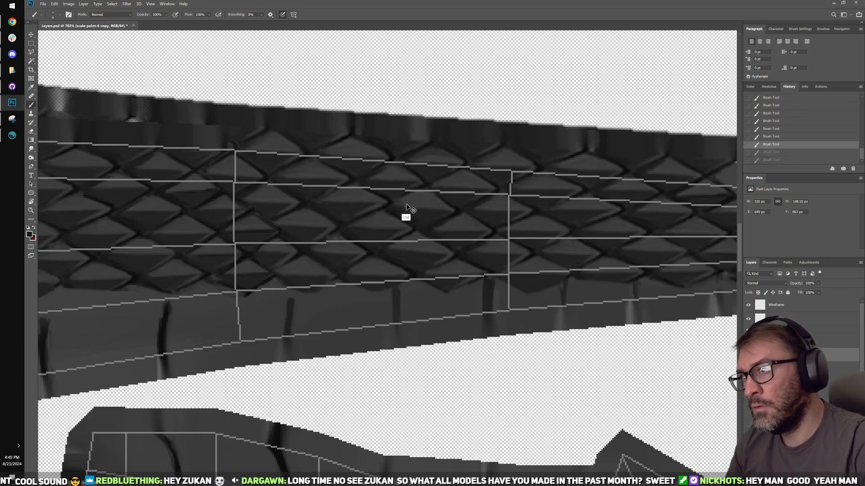
{"action": "key", "text": "ctrl+z"}
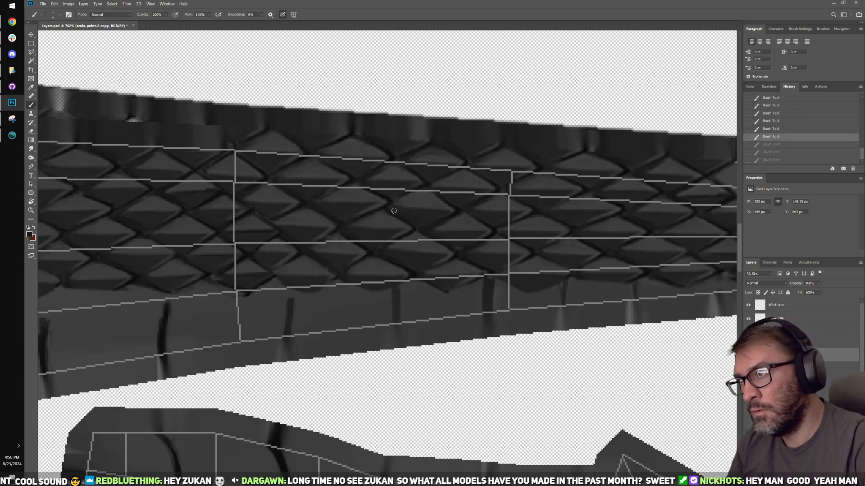
{"action": "key", "text": "ctrl+shift+z"}
{"action": "key", "text": "ctrl+shift+z"}
{"action": "key", "text": "ctrl+shift+z"}
Step: Sample a colour from the scales near the seam, save the texture and switch to 3D-Coat
{"action": "left_click", "coordinate": [388, 197], "text": "alt"}
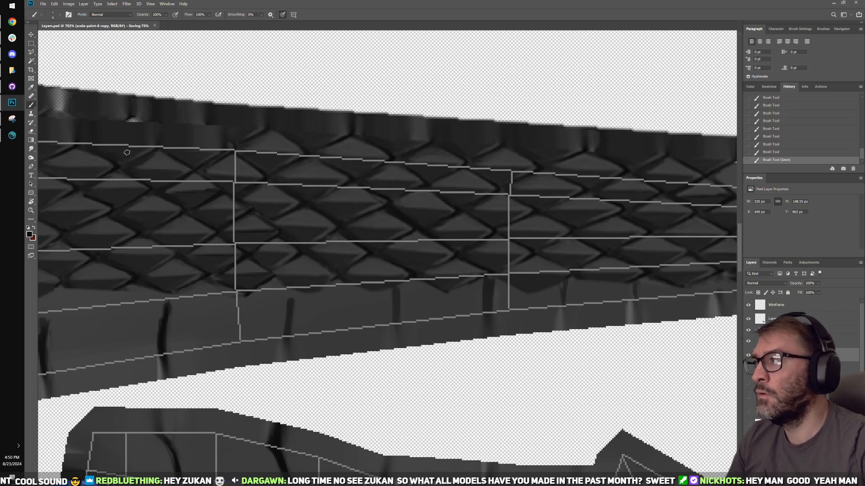
{"action": "key", "text": "alt+Tab"}
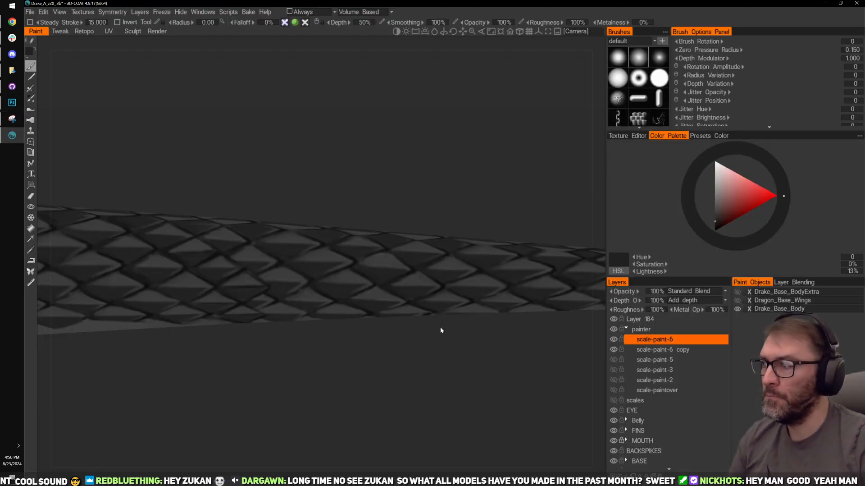
Step: Examine the scale pattern and the patch seam along the tail from the side and from above
{"action": "left_click_drag", "start_coordinate": [413, 393], "coordinate": [432, 395]}
{"action": "right_click_drag", "start_coordinate": [431, 395], "coordinate": [420, 428]}
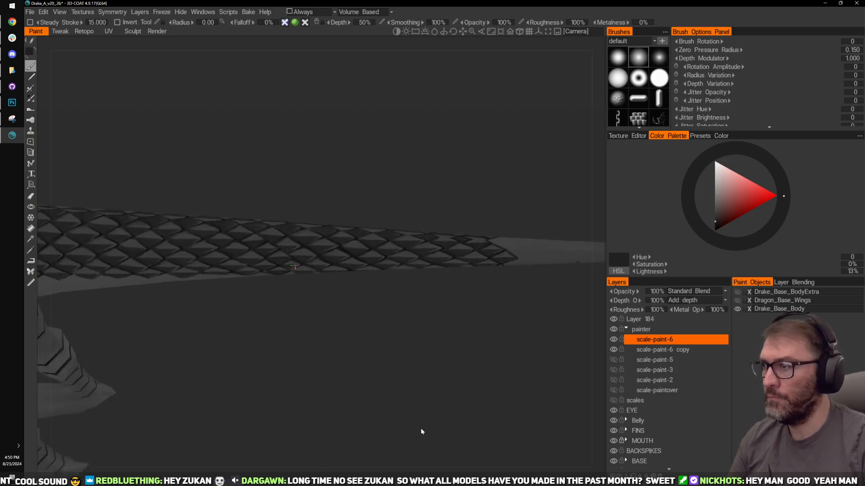
{"action": "left_click_drag", "start_coordinate": [421, 428], "coordinate": [428, 349]}
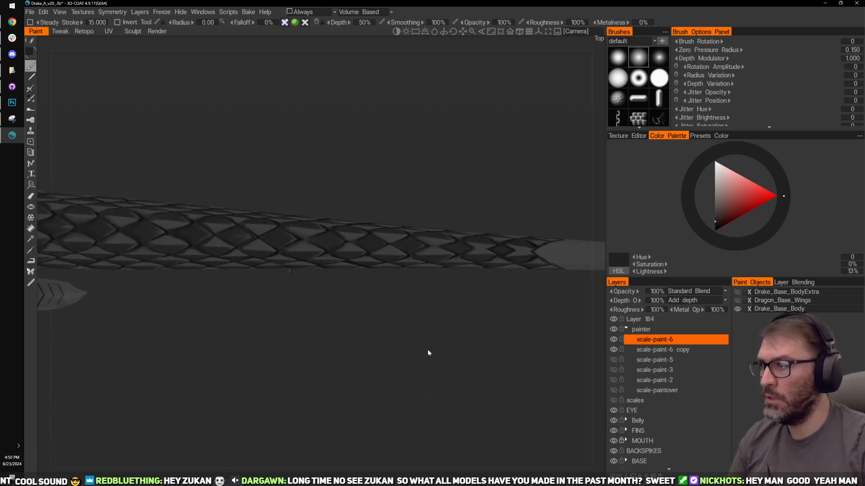
{"action": "scroll", "coordinate": [417, 348], "scroll_direction": "up", "scroll_amount": 3}
{"action": "mouse_move", "coordinate": [418, 348]}
{"action": "middle_mouse_down"}
{"action": "mouse_move", "coordinate": [439, 371]}
{"action": "mouse_move", "coordinate": [391, 372]}
{"action": "middle_mouse_up"}
{"action": "middle_click_drag", "start_coordinate": [494, 338], "coordinate": [374, 326]}
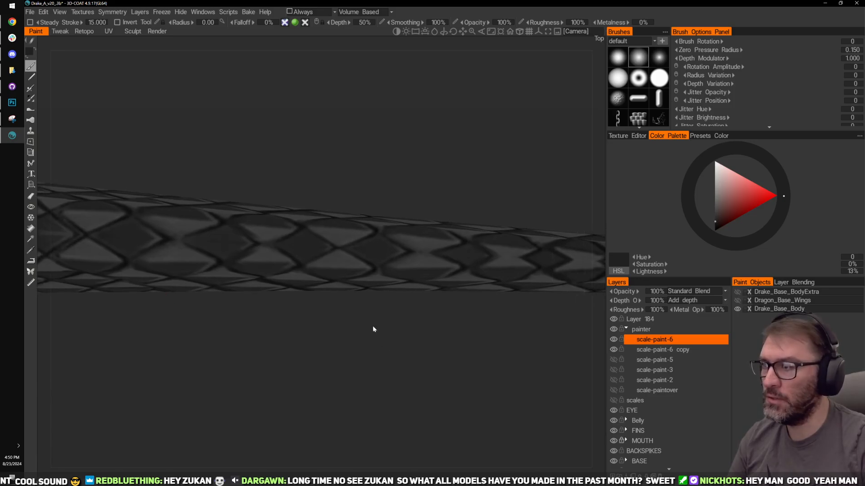
{"action": "middle_click_drag", "start_coordinate": [447, 366], "coordinate": [394, 335]}
{"action": "mouse_move", "coordinate": [393, 335]}
{"action": "left_mouse_down"}
{"action": "mouse_move", "coordinate": [410, 344]}
{"action": "mouse_move", "coordinate": [411, 314]}
{"action": "mouse_move", "coordinate": [417, 379]}
{"action": "mouse_move", "coordinate": [417, 347]}
{"action": "mouse_move", "coordinate": [390, 373]}
{"action": "mouse_move", "coordinate": [388, 348]}
{"action": "mouse_move", "coordinate": [406, 342]}
{"action": "left_mouse_up"}
Step: On the scale-paint-6 copy layer, sample a dark scale colour and touch up the outlines along the tail's upper ridge
{"action": "left_click", "coordinate": [656, 349]}
{"action": "left_click_drag", "start_coordinate": [470, 289], "coordinate": [468, 212]}
{"action": "mouse_move", "coordinate": [469, 213]}
{"action": "right_mouse_down"}
{"action": "mouse_move", "coordinate": [493, 174]}
{"action": "mouse_move", "coordinate": [466, 189]}
{"action": "right_mouse_up"}
{"action": "left_click_drag", "start_coordinate": [465, 189], "coordinate": [535, 177]}
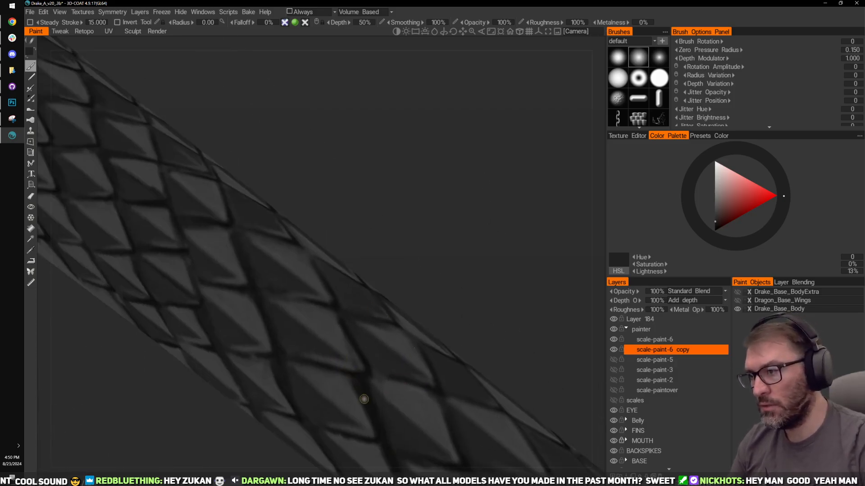
{"action": "key", "text": "v"}
{"action": "mouse_move", "coordinate": [417, 315]}
{"action": "left_mouse_down"}
{"action": "mouse_move", "coordinate": [472, 237]}
{"action": "mouse_move", "coordinate": [421, 328]}
{"action": "mouse_move", "coordinate": [386, 293]}
{"action": "left_mouse_up"}
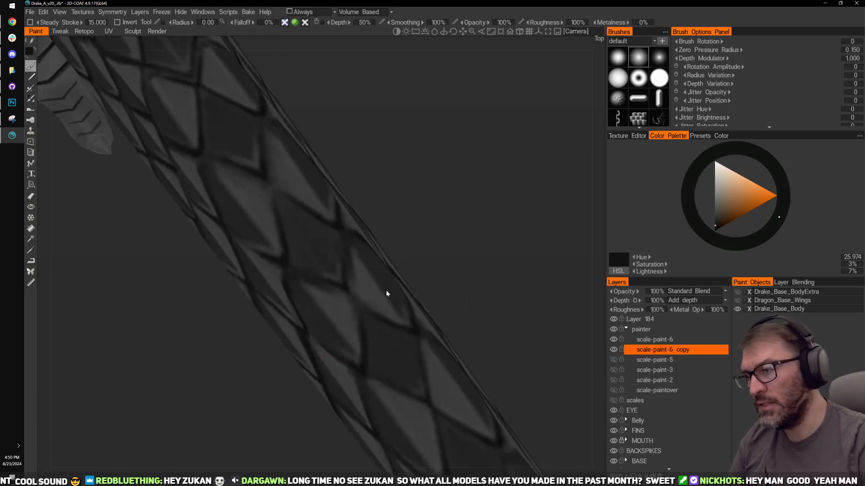
{"action": "left_click_drag", "start_coordinate": [365, 341], "coordinate": [358, 353]}
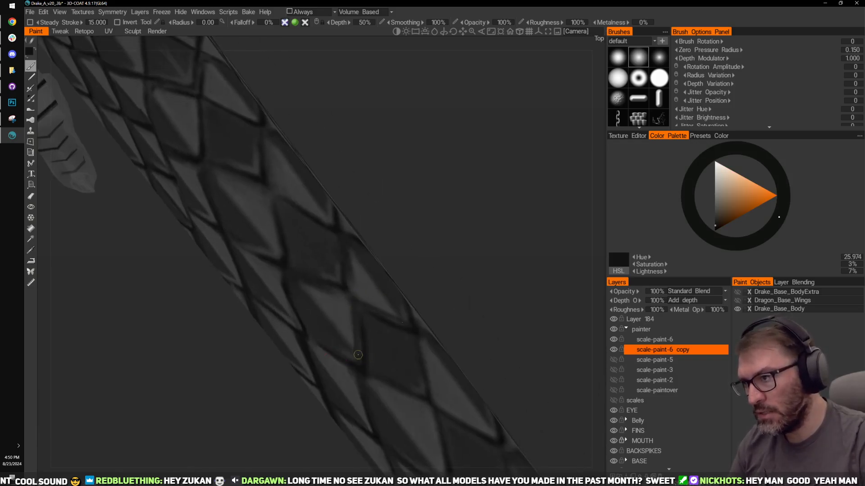
Step: Continue painting along the tail's ridge, sampling the neutral dark grey and cleaning up the diamond scales' fills and outlines
{"action": "left_click_drag", "start_coordinate": [435, 237], "coordinate": [463, 225]}
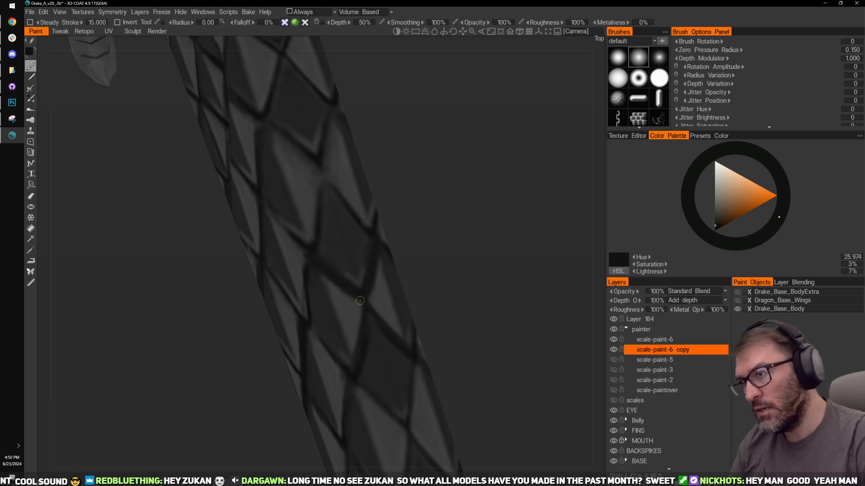
{"action": "mouse_move", "coordinate": [428, 144]}
{"action": "middle_mouse_down"}
{"action": "mouse_move", "coordinate": [458, 245]}
{"action": "mouse_move", "coordinate": [435, 247]}
{"action": "middle_mouse_up"}
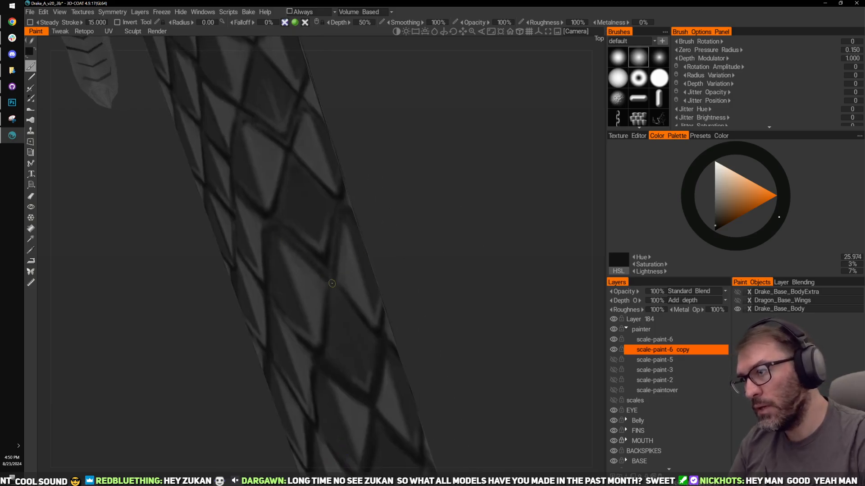
{"action": "middle_click_drag", "start_coordinate": [330, 213], "coordinate": [346, 243]}
{"action": "key", "text": "v"}
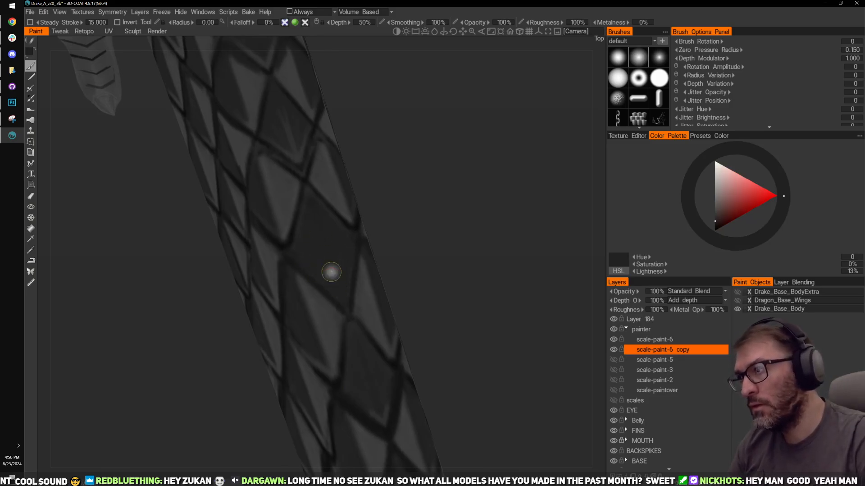
{"action": "mouse_move", "coordinate": [429, 153]}
{"action": "middle_mouse_down"}
{"action": "mouse_move", "coordinate": [453, 222]}
{"action": "mouse_move", "coordinate": [440, 246]}
{"action": "mouse_move", "coordinate": [433, 165]}
{"action": "mouse_move", "coordinate": [386, 215]}
{"action": "middle_mouse_up"}
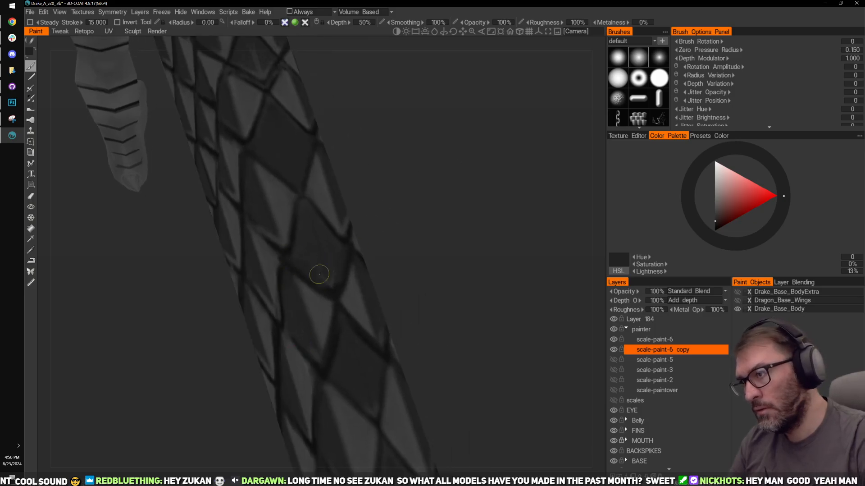
{"action": "middle_click_drag", "start_coordinate": [319, 273], "coordinate": [370, 239]}
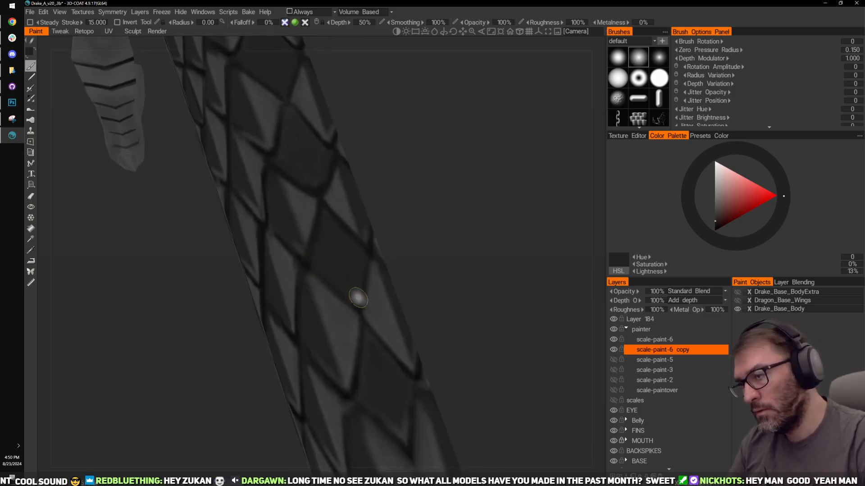
{"action": "middle_click_drag", "start_coordinate": [358, 297], "coordinate": [446, 161]}
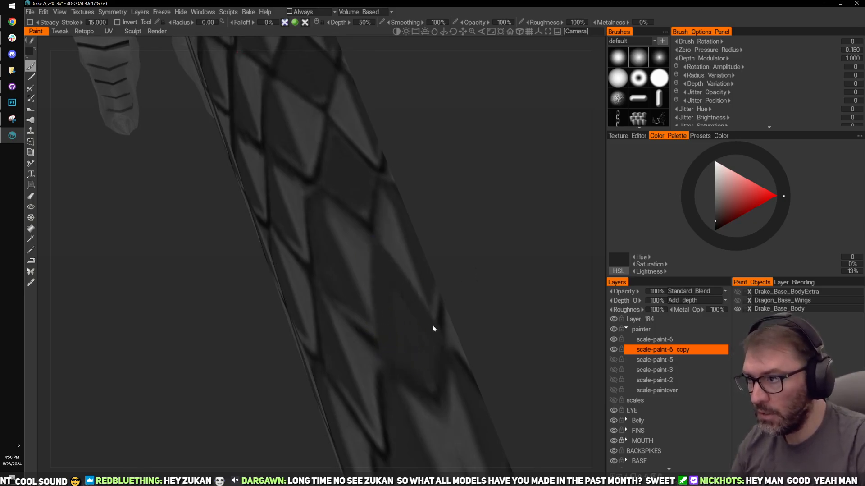
Step: Check the whole tail from above and touch up the ridge scales closer to the tail tip
{"action": "scroll", "coordinate": [496, 243], "scroll_direction": "down", "scroll_amount": 5}
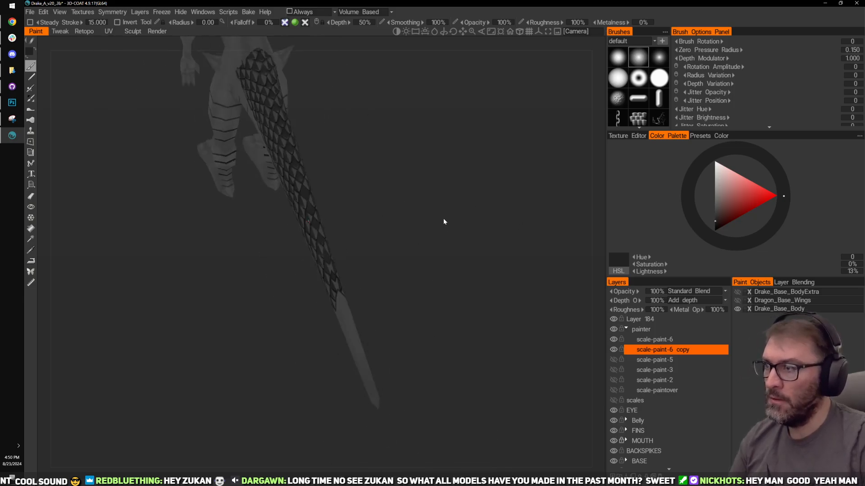
{"action": "scroll", "coordinate": [446, 221], "scroll_direction": "up", "scroll_amount": 5}
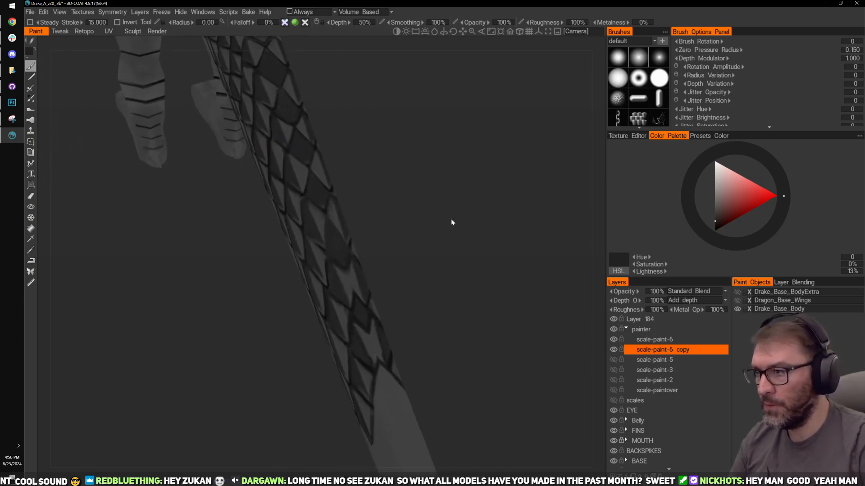
{"action": "scroll", "coordinate": [391, 282], "scroll_direction": "up", "scroll_amount": 2}
{"action": "left_click_drag", "start_coordinate": [448, 249], "coordinate": [428, 266]}
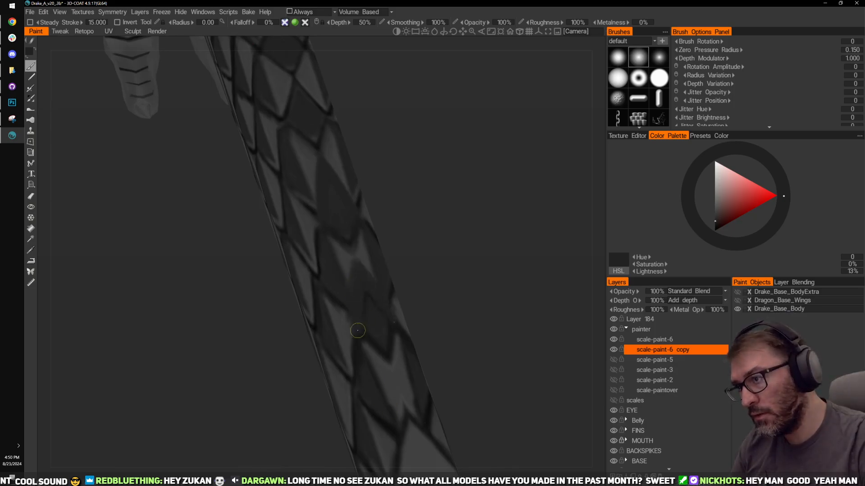
Step: Examine the scales on the side of the tail for remaining seams and rough outlines
{"action": "left_click_drag", "start_coordinate": [422, 258], "coordinate": [461, 357]}
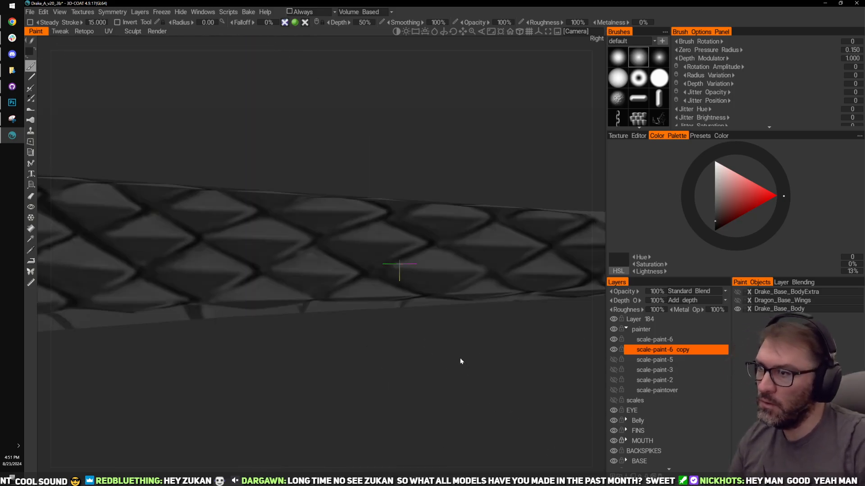
{"action": "right_click_drag", "start_coordinate": [461, 358], "coordinate": [459, 399]}
{"action": "left_click_drag", "start_coordinate": [459, 401], "coordinate": [423, 309]}
{"action": "middle_click_drag", "start_coordinate": [423, 309], "coordinate": [409, 288]}
{"action": "right_click_drag", "start_coordinate": [409, 289], "coordinate": [434, 347], "text": "alt"}
{"action": "left_click_drag", "start_coordinate": [434, 347], "coordinate": [515, 118], "text": "alt"}
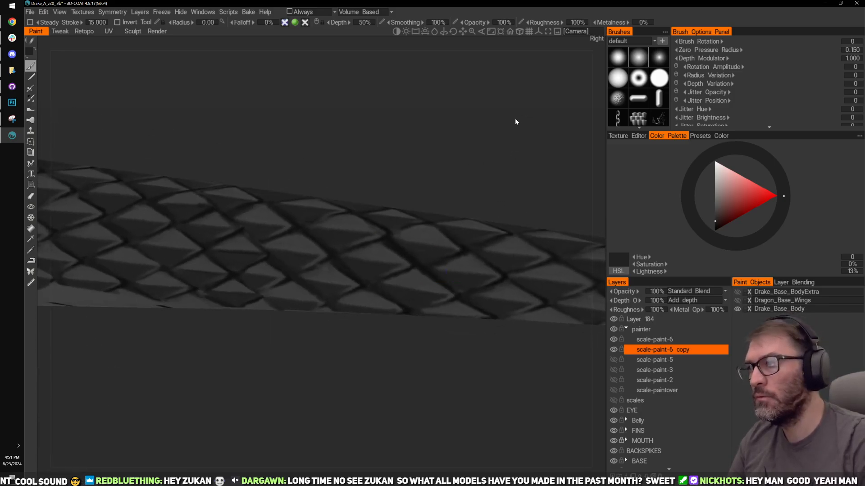
{"action": "right_click_drag", "start_coordinate": [515, 118], "coordinate": [414, 147], "text": "alt"}
{"action": "middle_click_drag", "start_coordinate": [413, 147], "coordinate": [418, 132], "text": "alt"}
{"action": "left_click_drag", "start_coordinate": [418, 133], "coordinate": [399, 150], "text": "alt"}
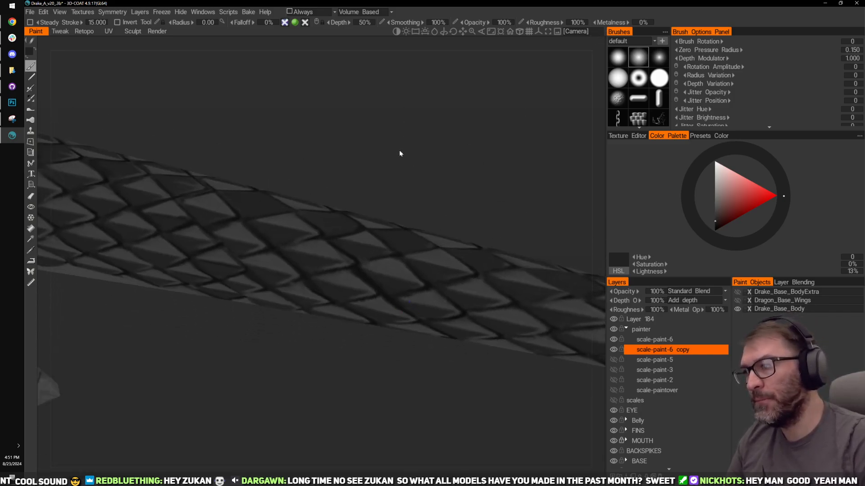
Step: Sample a grey from the scales and touch up the uneven scales on the tail's side near the ridge
{"action": "right_click_drag", "start_coordinate": [399, 149], "coordinate": [418, 108], "text": "alt"}
{"action": "middle_click_drag", "start_coordinate": [441, 98], "coordinate": [430, 131]}
{"action": "left_click_drag", "start_coordinate": [447, 124], "coordinate": [455, 145]}
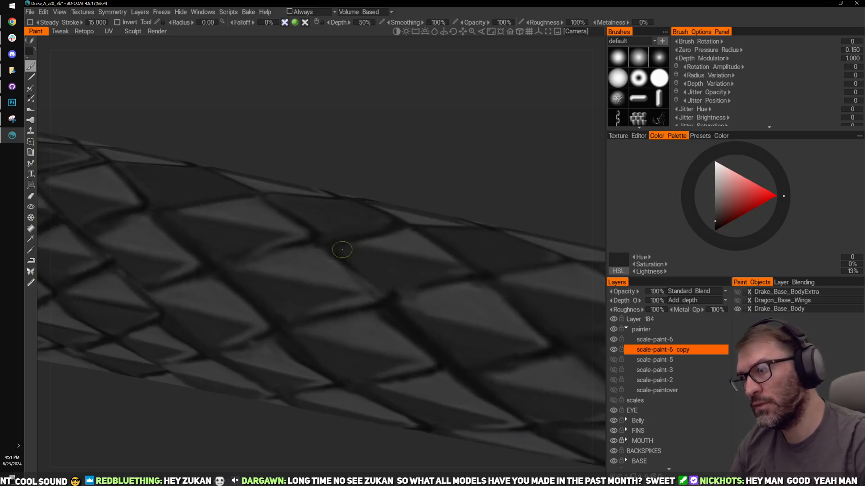
{"action": "mouse_move", "coordinate": [489, 180]}
{"action": "left_mouse_down"}
{"action": "mouse_move", "coordinate": [495, 162]}
{"action": "mouse_move", "coordinate": [470, 111]}
{"action": "mouse_move", "coordinate": [463, 130]}
{"action": "left_mouse_up"}
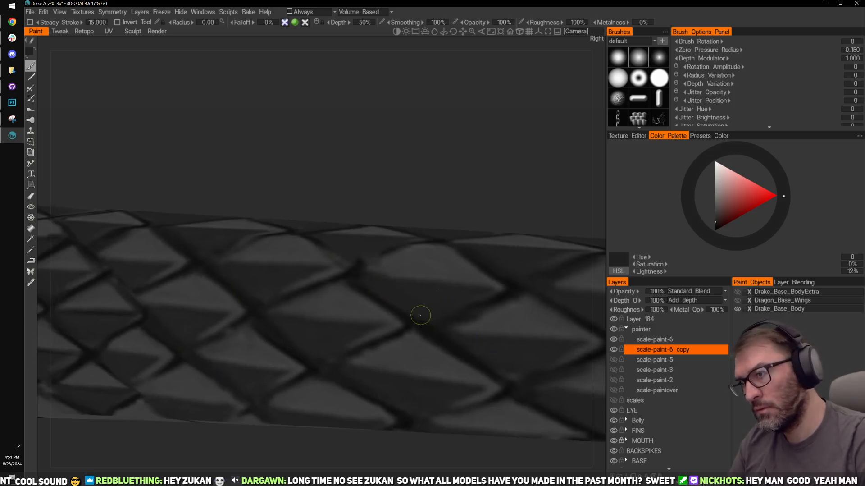
Step: Examine the tail base, belly and hind legs from the side to judge where the scale pattern ends
{"action": "right_click_drag", "start_coordinate": [478, 359], "coordinate": [418, 119], "text": "alt"}
{"action": "left_click_drag", "start_coordinate": [418, 119], "coordinate": [318, 147], "text": "alt"}
{"action": "right_click_drag", "start_coordinate": [318, 147], "coordinate": [352, 185], "text": "alt"}
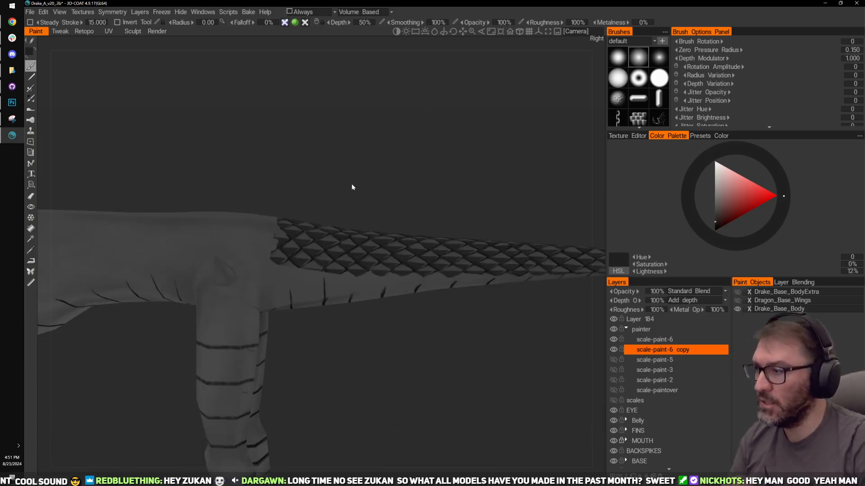
{"action": "middle_click_drag", "start_coordinate": [353, 408], "coordinate": [378, 303]}
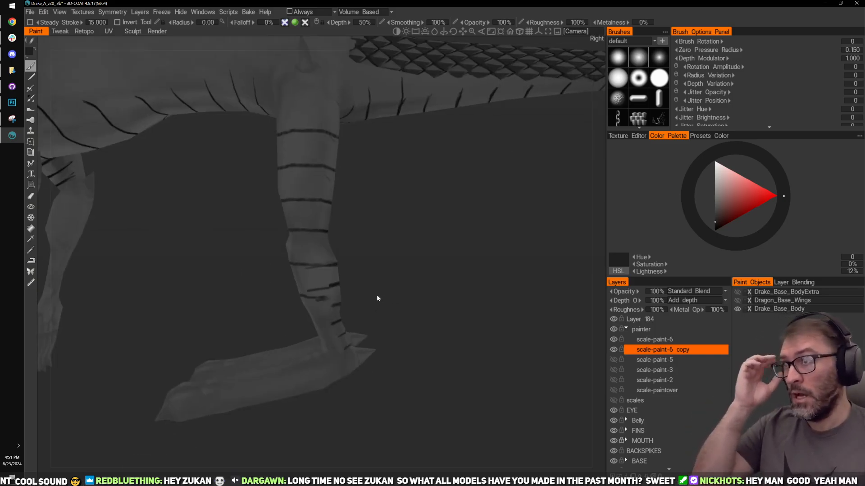
{"action": "left_click_drag", "start_coordinate": [442, 203], "coordinate": [460, 221]}
{"action": "right_click_drag", "start_coordinate": [460, 221], "coordinate": [462, 247]}
{"action": "left_click_drag", "start_coordinate": [462, 246], "coordinate": [472, 275]}
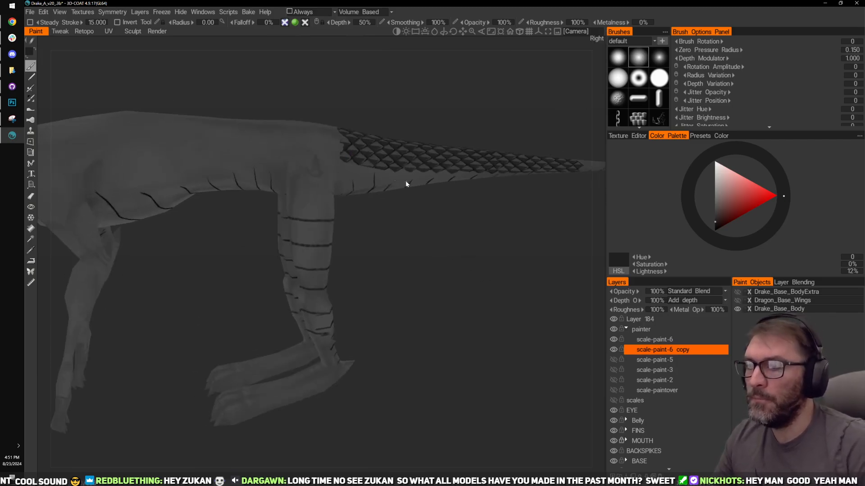
Step: Show the scale-paint-5 layer and inspect how its scales join the tail pattern around the hips and hind legs
{"action": "left_click", "coordinate": [614, 360]}
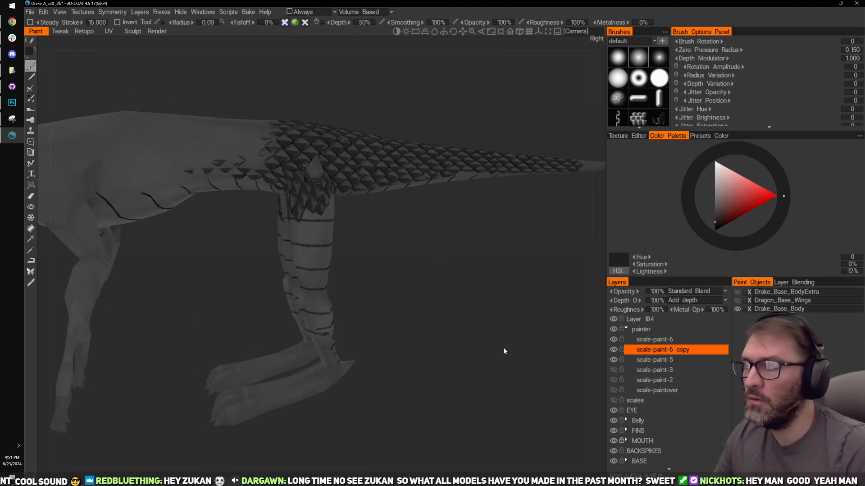
{"action": "left_click_drag", "start_coordinate": [504, 347], "coordinate": [361, 286]}
{"action": "left_click_drag", "start_coordinate": [348, 210], "coordinate": [397, 293]}
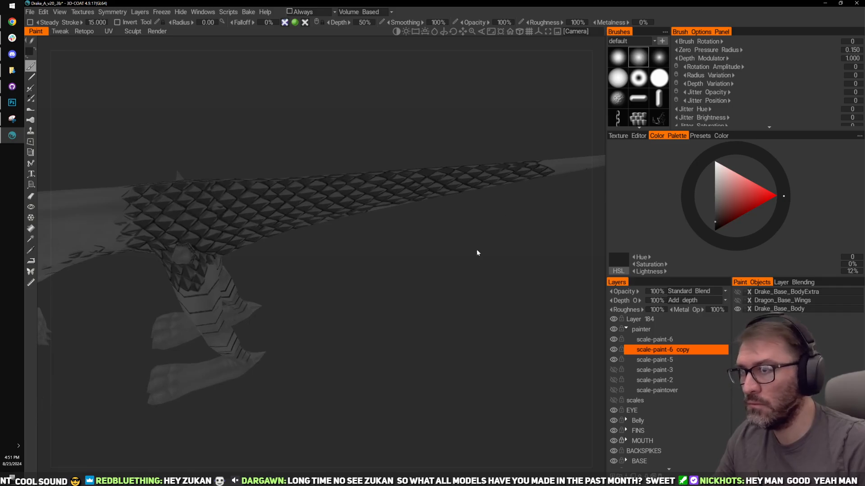
{"action": "left_click_drag", "start_coordinate": [478, 252], "coordinate": [407, 289]}
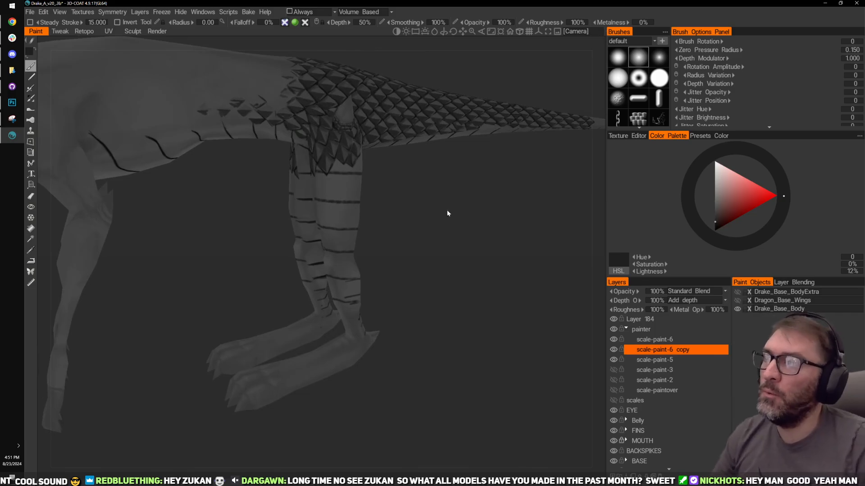
{"action": "left_click_drag", "start_coordinate": [448, 213], "coordinate": [479, 271]}
{"action": "left_click_drag", "start_coordinate": [428, 233], "coordinate": [477, 246]}
{"action": "left_click_drag", "start_coordinate": [485, 297], "coordinate": [519, 297]}
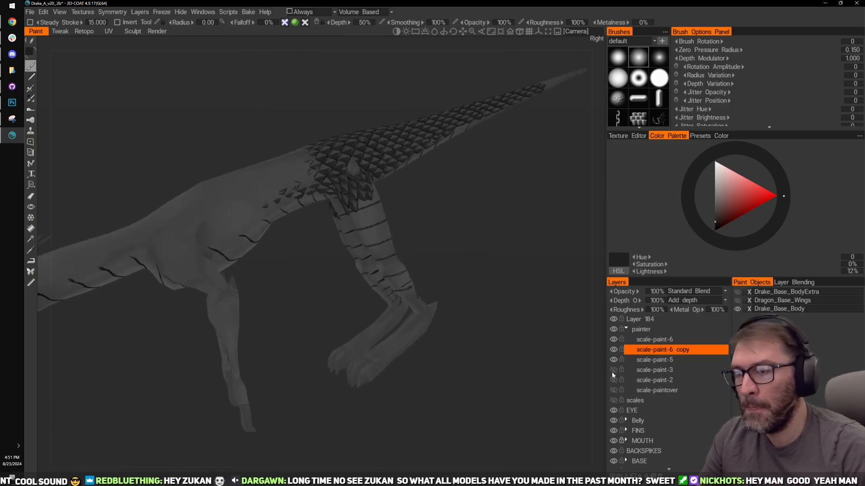
Step: Show the scale-paint-3, scale-paint-2 and scale-paintover layers
{"action": "left_click", "coordinate": [614, 370]}
{"action": "mouse_move", "coordinate": [517, 262]}
{"action": "left_mouse_down"}
{"action": "mouse_move", "coordinate": [504, 243]}
{"action": "mouse_move", "coordinate": [519, 270]}
{"action": "left_mouse_up"}
{"action": "left_click", "coordinate": [614, 380]}
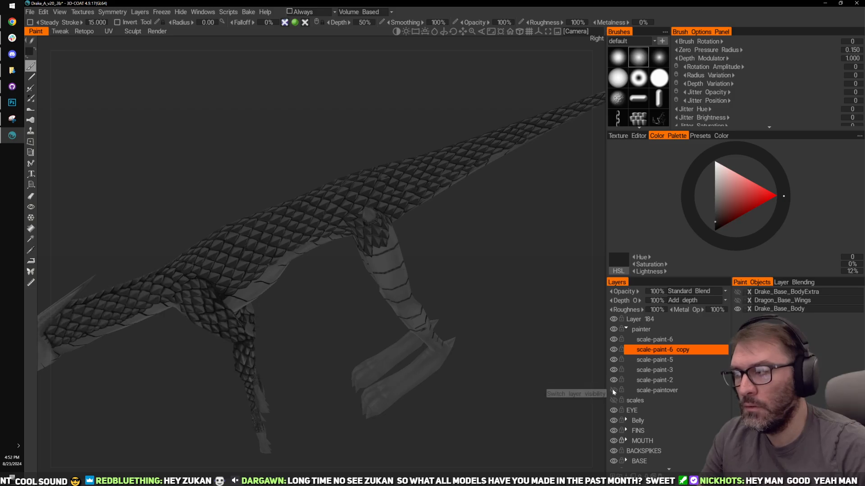
{"action": "left_click", "coordinate": [613, 388]}
Step: Examine the combined scale layers over the body and along the tail to its bare tip
{"action": "mouse_move", "coordinate": [507, 342]}
{"action": "left_mouse_down"}
{"action": "mouse_move", "coordinate": [509, 332]}
{"action": "mouse_move", "coordinate": [496, 336]}
{"action": "mouse_move", "coordinate": [555, 311]}
{"action": "mouse_move", "coordinate": [565, 318]}
{"action": "mouse_move", "coordinate": [579, 286]}
{"action": "mouse_move", "coordinate": [527, 303]}
{"action": "mouse_move", "coordinate": [513, 334]}
{"action": "mouse_move", "coordinate": [525, 350]}
{"action": "mouse_move", "coordinate": [496, 292]}
{"action": "mouse_move", "coordinate": [456, 299]}
{"action": "mouse_move", "coordinate": [486, 277]}
{"action": "mouse_move", "coordinate": [409, 283]}
{"action": "mouse_move", "coordinate": [459, 280]}
{"action": "mouse_move", "coordinate": [473, 317]}
{"action": "mouse_move", "coordinate": [455, 319]}
{"action": "mouse_move", "coordinate": [519, 282]}
{"action": "mouse_move", "coordinate": [471, 293]}
{"action": "left_mouse_up"}
{"action": "left_click_drag", "start_coordinate": [519, 325], "coordinate": [408, 332]}
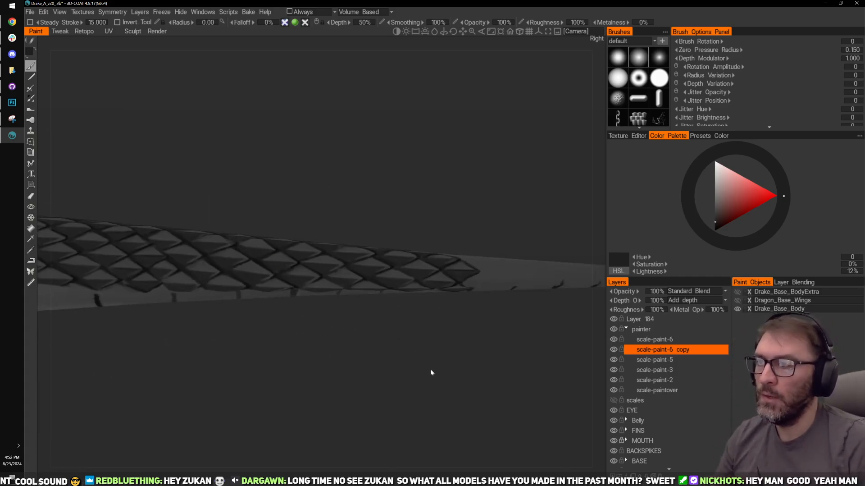
{"action": "left_click_drag", "start_coordinate": [431, 368], "coordinate": [485, 261]}
{"action": "left_click_drag", "start_coordinate": [455, 212], "coordinate": [395, 195]}
{"action": "left_click_drag", "start_coordinate": [420, 220], "coordinate": [396, 187]}
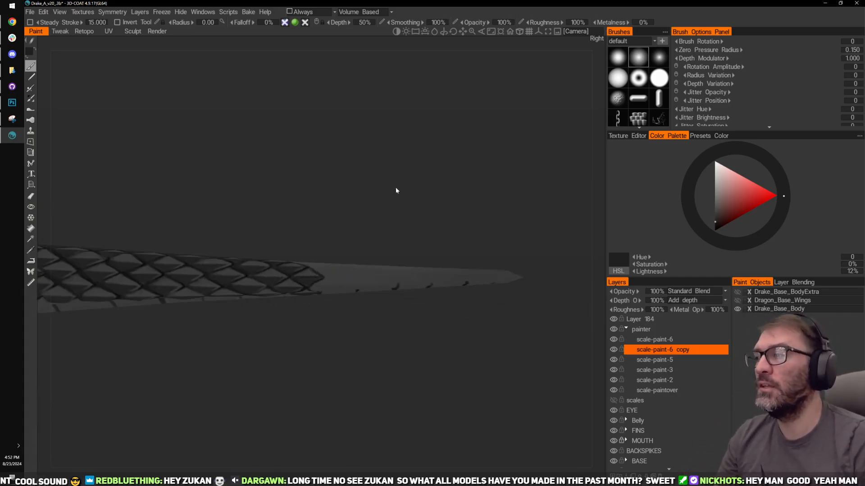
{"action": "middle_click_drag", "start_coordinate": [370, 183], "coordinate": [402, 186]}
{"action": "right_click_drag", "start_coordinate": [402, 186], "coordinate": [579, 313]}
{"action": "mouse_move", "coordinate": [425, 379]}
{"action": "middle_mouse_down"}
{"action": "mouse_move", "coordinate": [532, 376]}
{"action": "mouse_move", "coordinate": [614, 390]}
{"action": "middle_mouse_up"}
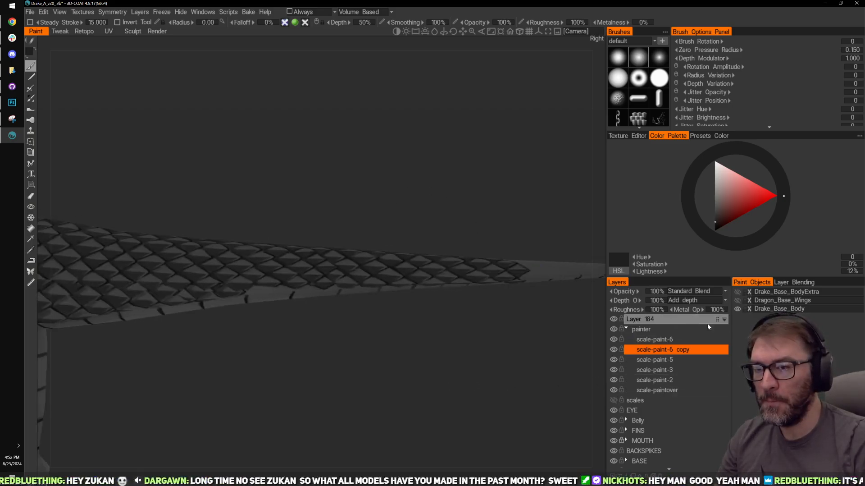
Step: Show the Drake_Base_BodyExtra and Dragon_Base_Wings paint objects
{"action": "left_click", "coordinate": [737, 292]}
{"action": "left_click_drag", "start_coordinate": [495, 360], "coordinate": [624, 363]}
{"action": "left_click", "coordinate": [738, 300]}
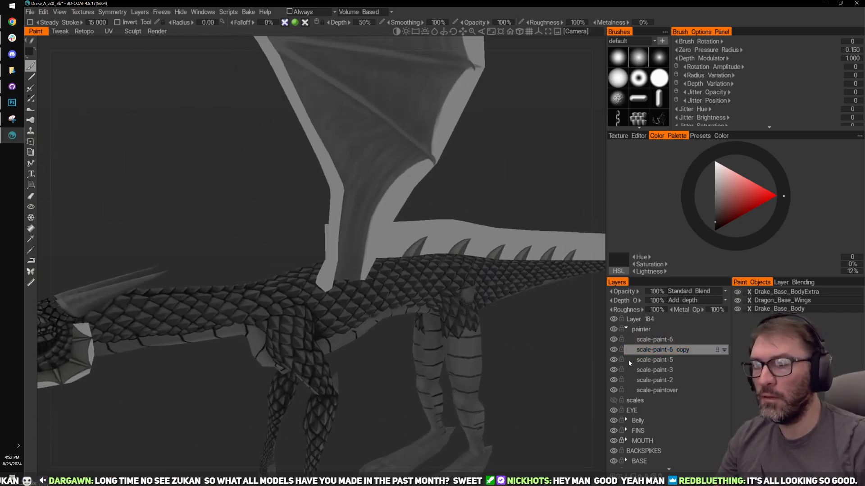
Step: Show the scales layer, view the wing and body together, and make Layer 184 the active layer
{"action": "left_click", "coordinate": [613, 400]}
{"action": "left_click_drag", "start_coordinate": [586, 394], "coordinate": [500, 377]}
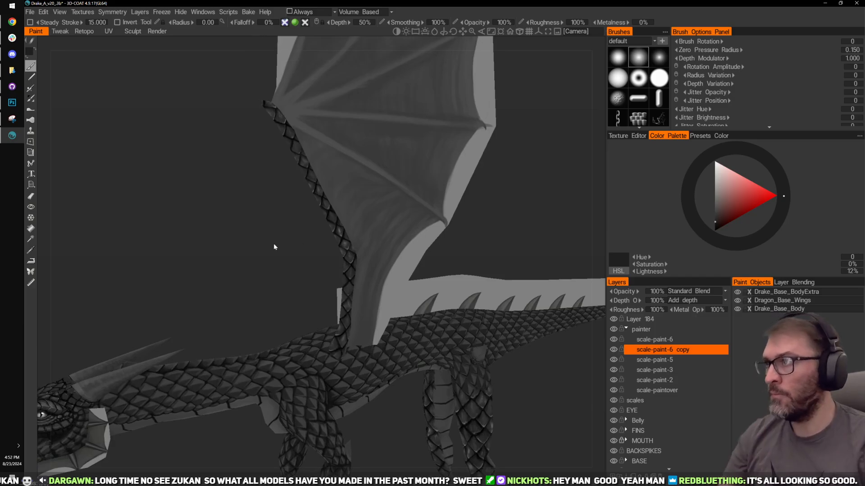
{"action": "middle_click_drag", "start_coordinate": [274, 244], "coordinate": [255, 314]}
{"action": "mouse_move", "coordinate": [536, 223]}
{"action": "left_mouse_down"}
{"action": "mouse_move", "coordinate": [523, 246]}
{"action": "mouse_move", "coordinate": [500, 243]}
{"action": "mouse_move", "coordinate": [524, 257]}
{"action": "mouse_move", "coordinate": [486, 231]}
{"action": "mouse_move", "coordinate": [622, 249]}
{"action": "mouse_move", "coordinate": [443, 245]}
{"action": "left_mouse_up"}
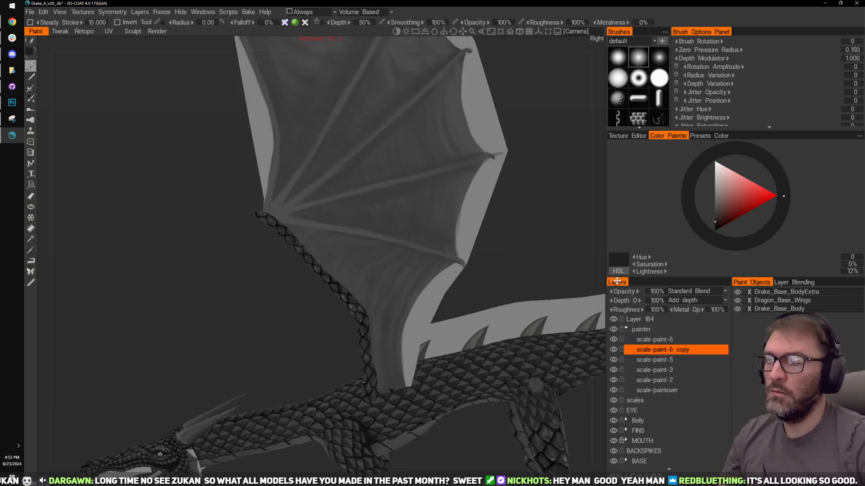
{"action": "left_click", "coordinate": [655, 321]}
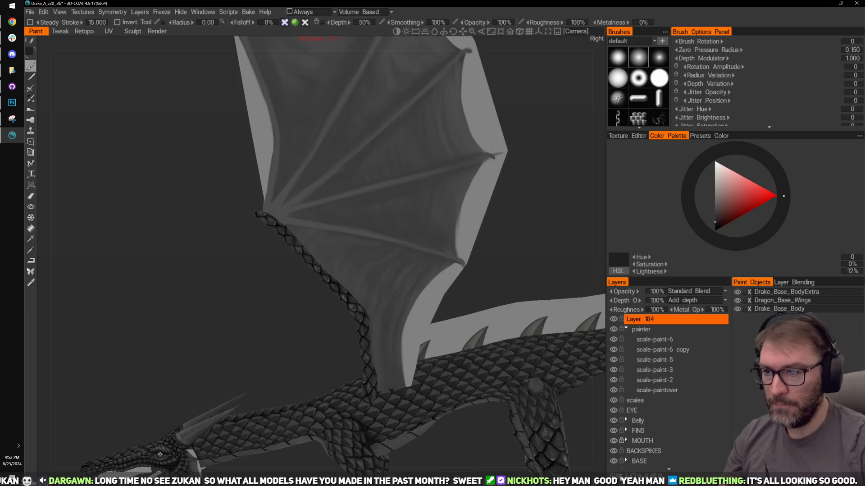
Step: Mark the wing's finger bones with red strokes on a new layer and delete that layer
{"action": "left_click", "coordinate": [616, 475]}
{"action": "left_click", "coordinate": [754, 203]}
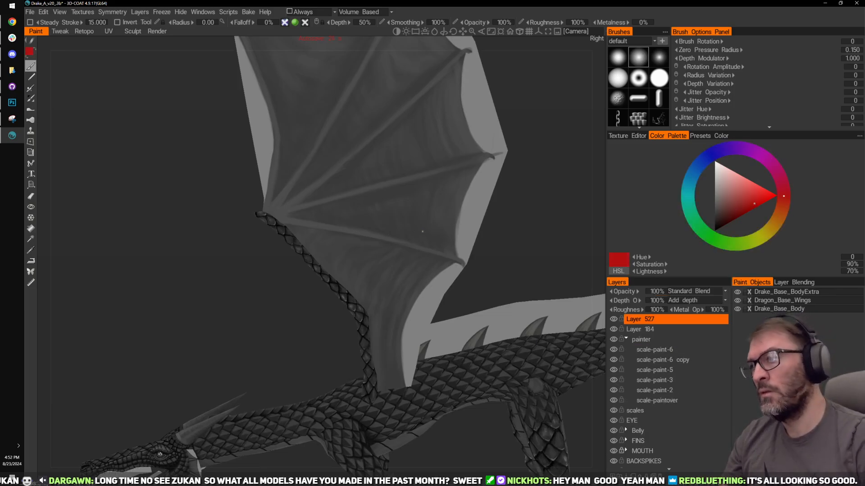
{"action": "middle_click_drag", "start_coordinate": [544, 236], "coordinate": [472, 285]}
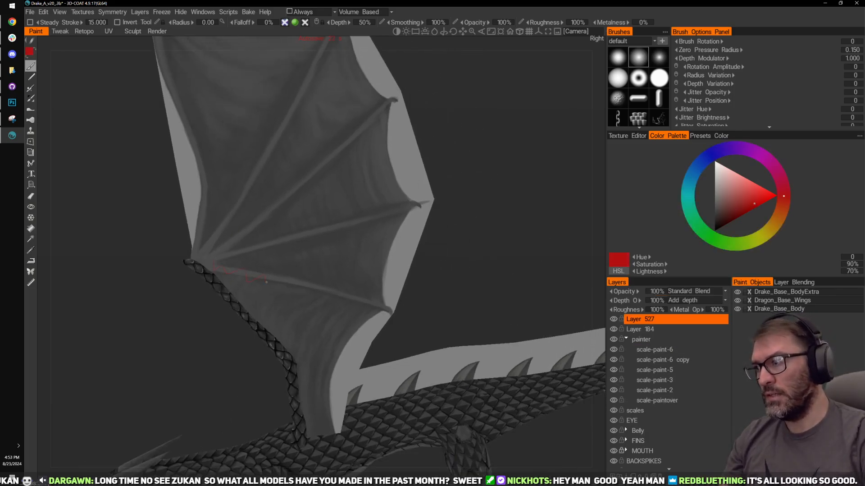
{"action": "middle_click_drag", "start_coordinate": [244, 249], "coordinate": [287, 295]}
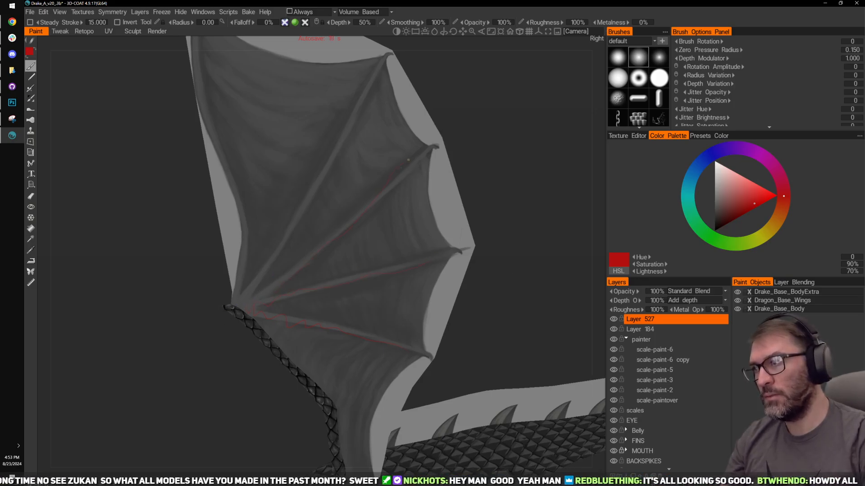
{"action": "right_click_drag", "start_coordinate": [374, 93], "coordinate": [517, 127]}
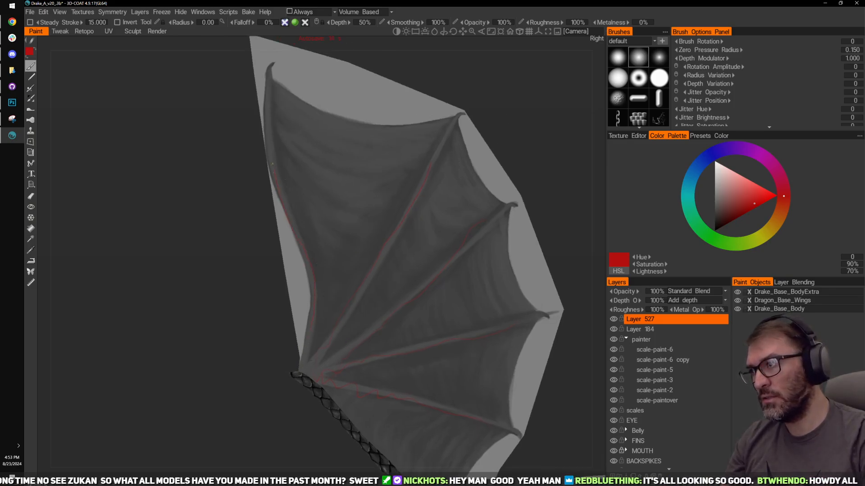
{"action": "right_click_drag", "start_coordinate": [496, 131], "coordinate": [498, 93]}
{"action": "middle_click_drag", "start_coordinate": [498, 93], "coordinate": [463, 38]}
{"action": "middle_click_drag", "start_coordinate": [471, 162], "coordinate": [431, 137]}
{"action": "right_click_drag", "start_coordinate": [442, 147], "coordinate": [474, 158]}
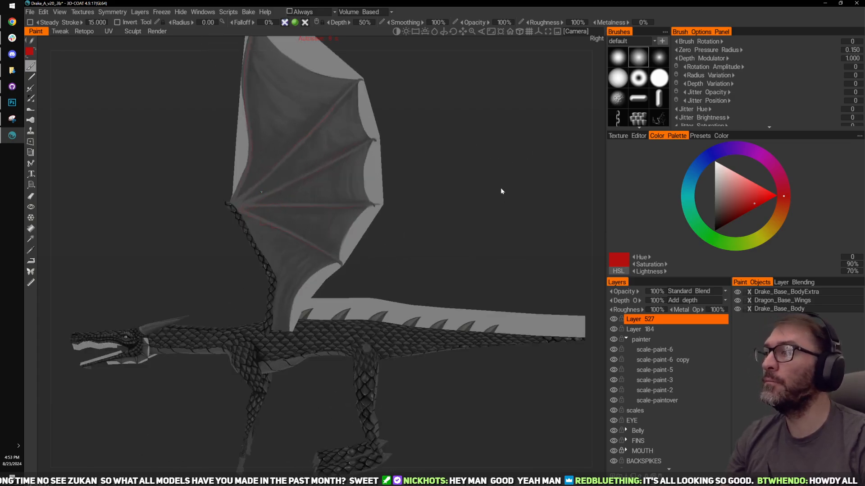
{"action": "middle_click_drag", "start_coordinate": [501, 187], "coordinate": [462, 187]}
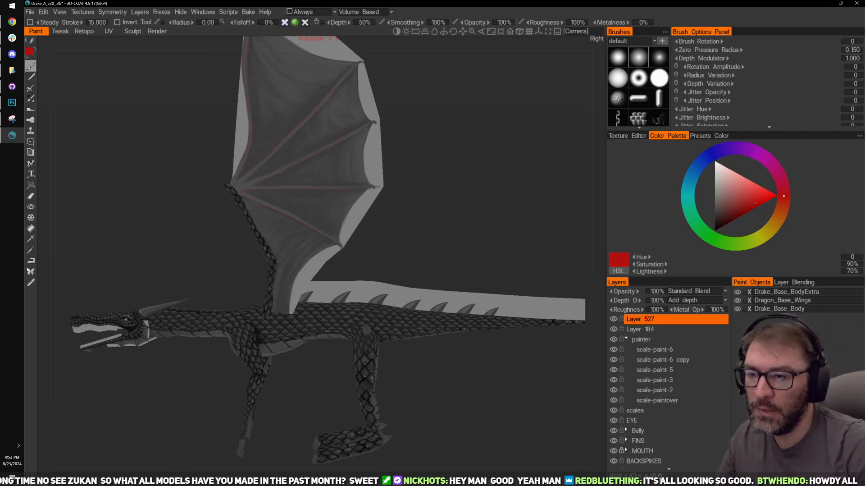
{"action": "left_click", "coordinate": [659, 475]}
Step: Hide the Drake_Base_BodyExtra and Dragon_Base_Wings paint objects and the scales layer to isolate the painted tail scales
{"action": "middle_click_drag", "start_coordinate": [558, 405], "coordinate": [449, 369]}
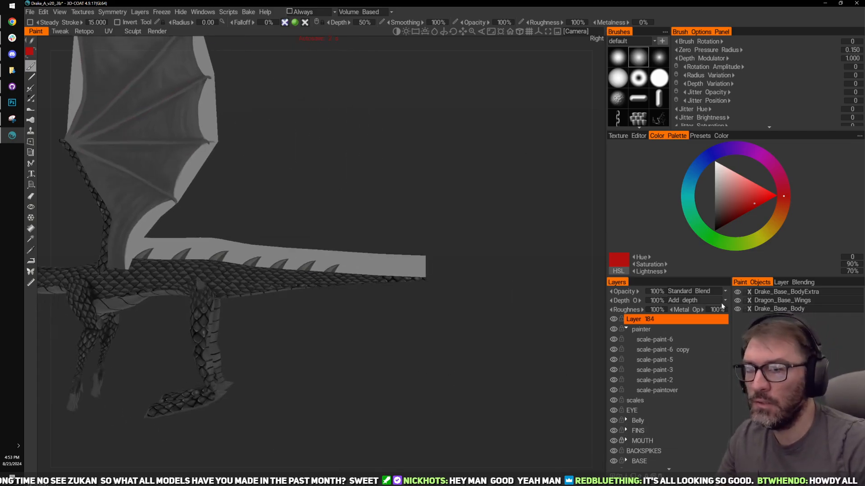
{"action": "left_click", "coordinate": [738, 300]}
{"action": "right_click_drag", "start_coordinate": [478, 310], "coordinate": [457, 404]}
{"action": "middle_click_drag", "start_coordinate": [478, 372], "coordinate": [446, 362]}
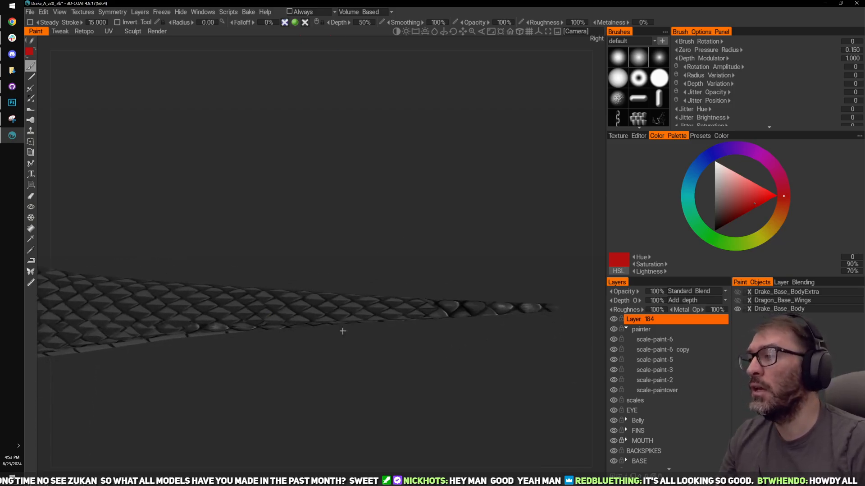
{"action": "left_click_drag", "start_coordinate": [342, 330], "coordinate": [435, 301]}
{"action": "mouse_move", "coordinate": [489, 277]}
{"action": "left_mouse_down"}
{"action": "mouse_move", "coordinate": [454, 288]}
{"action": "mouse_move", "coordinate": [481, 288]}
{"action": "left_mouse_up"}
{"action": "right_click_drag", "start_coordinate": [482, 289], "coordinate": [479, 343]}
{"action": "left_click", "coordinate": [614, 400]}
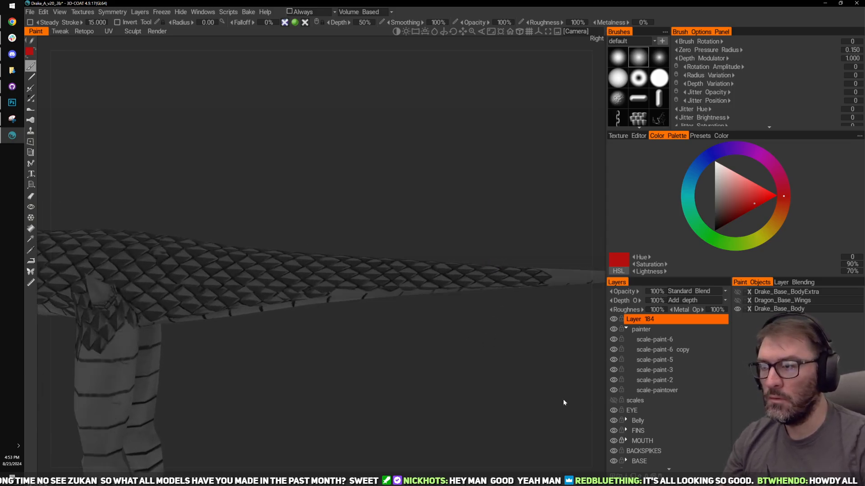
Step: Make scale-paint-6 copy the active layer and inspect the scales along the upper side of the tail near its bare tip
{"action": "left_click_drag", "start_coordinate": [563, 398], "coordinate": [473, 288]}
{"action": "left_click_drag", "start_coordinate": [478, 211], "coordinate": [449, 194]}
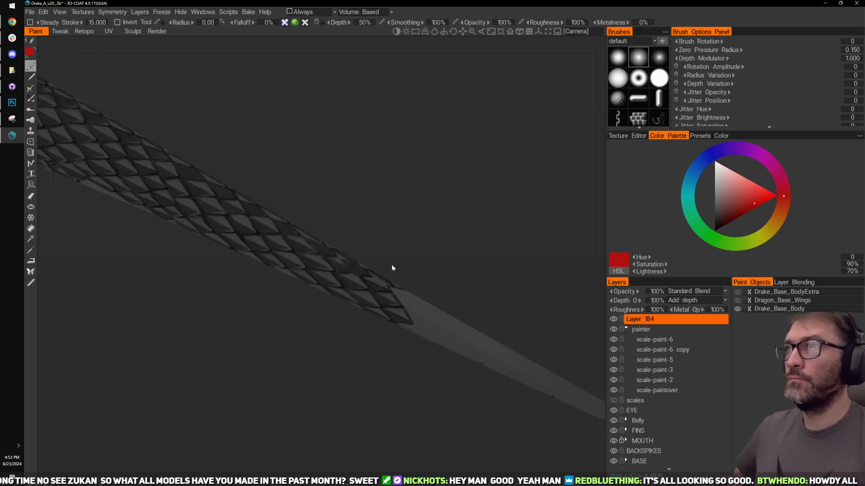
{"action": "left_click_drag", "start_coordinate": [412, 192], "coordinate": [362, 141]}
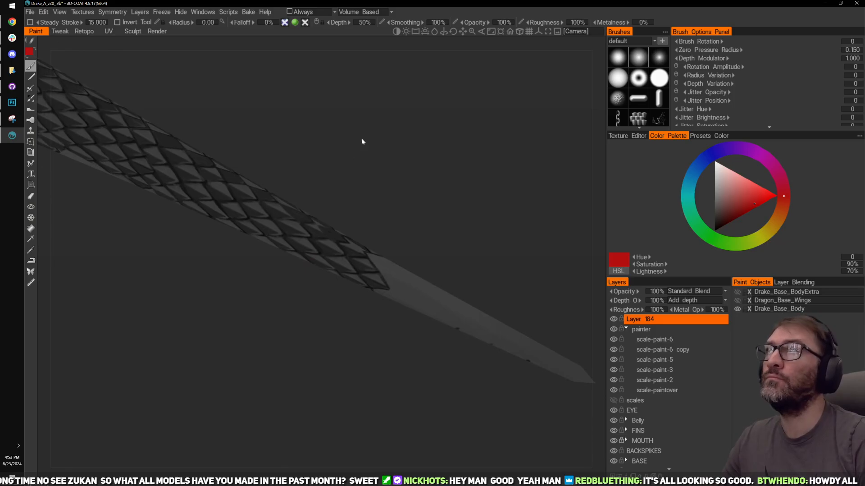
{"action": "left_click_drag", "start_coordinate": [419, 206], "coordinate": [450, 189]}
{"action": "left_click_drag", "start_coordinate": [469, 146], "coordinate": [465, 176]}
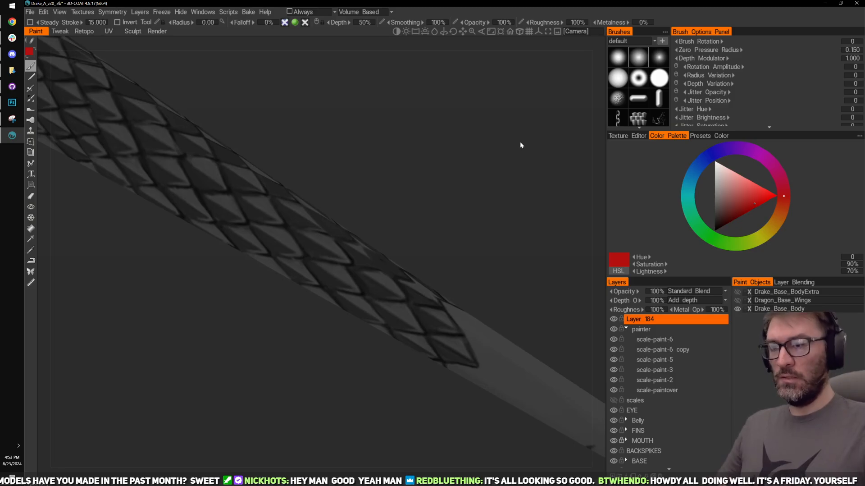
{"action": "left_click", "coordinate": [678, 351]}
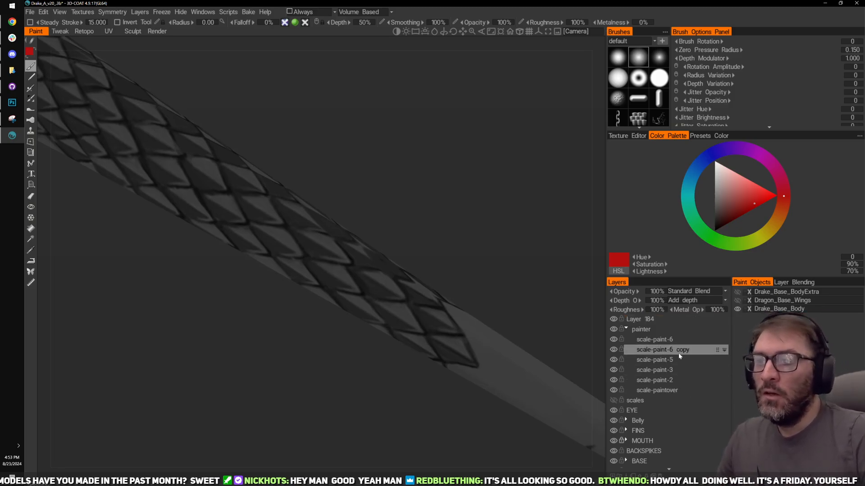
{"action": "left_click_drag", "start_coordinate": [454, 220], "coordinate": [472, 179]}
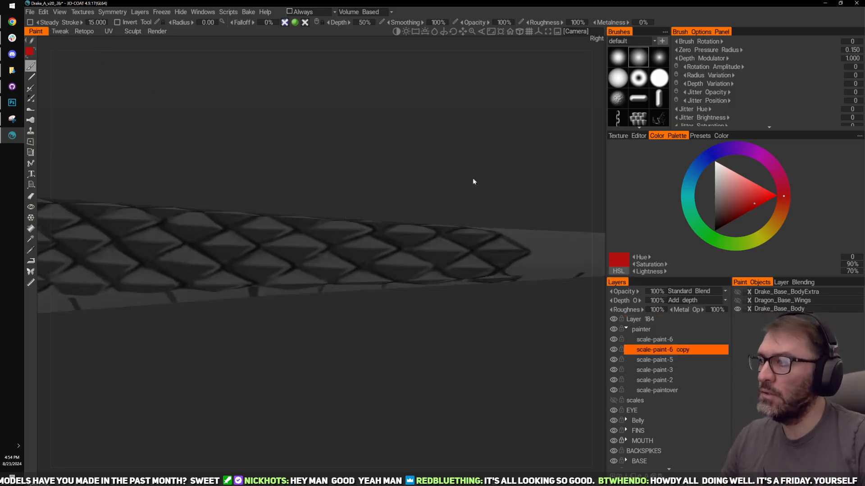
{"action": "right_click_drag", "start_coordinate": [472, 178], "coordinate": [443, 130]}
{"action": "left_click_drag", "start_coordinate": [460, 126], "coordinate": [448, 193]}
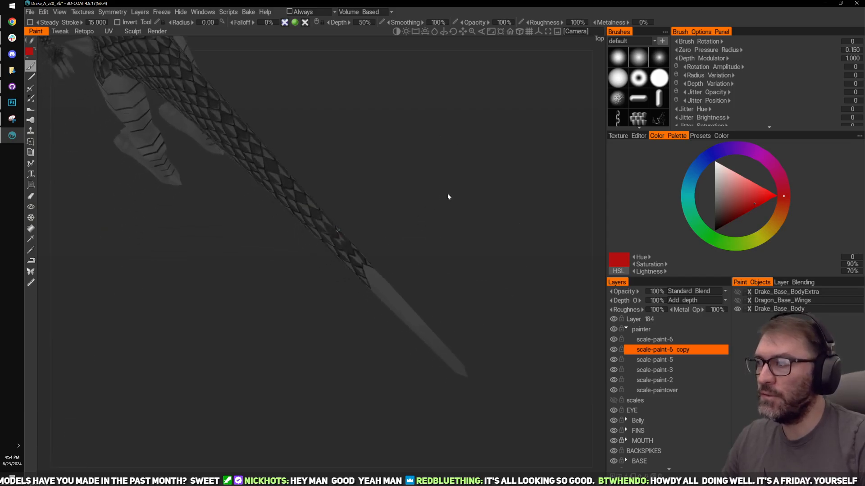
{"action": "right_click_drag", "start_coordinate": [447, 193], "coordinate": [475, 195]}
{"action": "left_click_drag", "start_coordinate": [476, 198], "coordinate": [423, 268]}
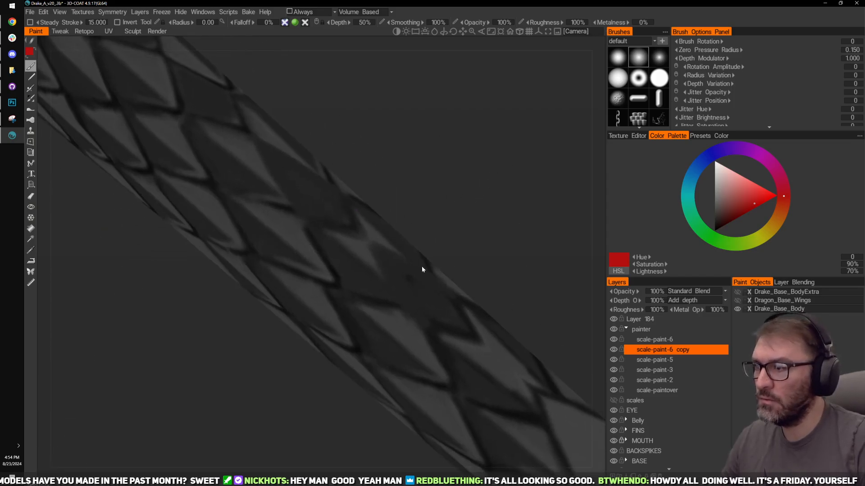
Step: Repaint the distorted scales on top of the tail near the bare tip with sampled greys of 24% and 13% lightness
{"action": "key", "text": "v"}
{"action": "left_click_drag", "start_coordinate": [456, 244], "coordinate": [403, 292]}
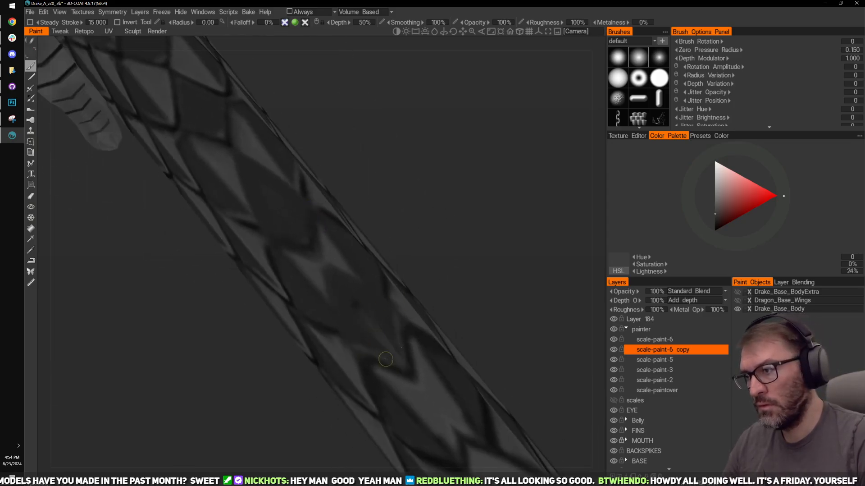
{"action": "left_click_drag", "start_coordinate": [436, 231], "coordinate": [342, 286]}
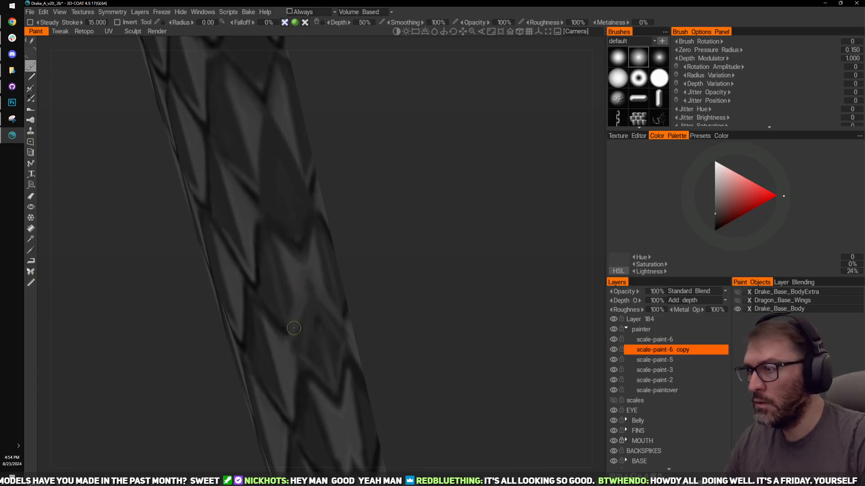
{"action": "key", "text": "v"}
{"action": "key", "text": "v"}
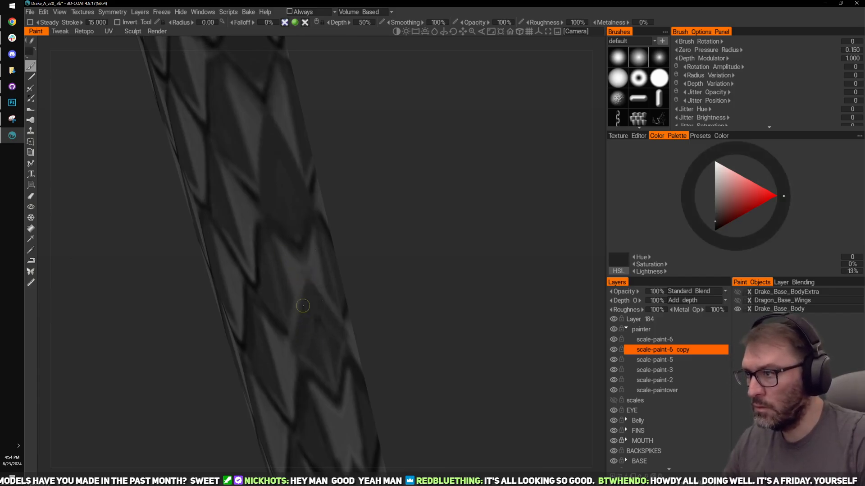
{"action": "mouse_move", "coordinate": [407, 254]}
{"action": "left_mouse_down"}
{"action": "mouse_move", "coordinate": [379, 248]}
{"action": "mouse_move", "coordinate": [415, 254]}
{"action": "mouse_move", "coordinate": [417, 272]}
{"action": "mouse_move", "coordinate": [444, 272]}
{"action": "left_mouse_up"}
{"action": "key", "text": "v"}
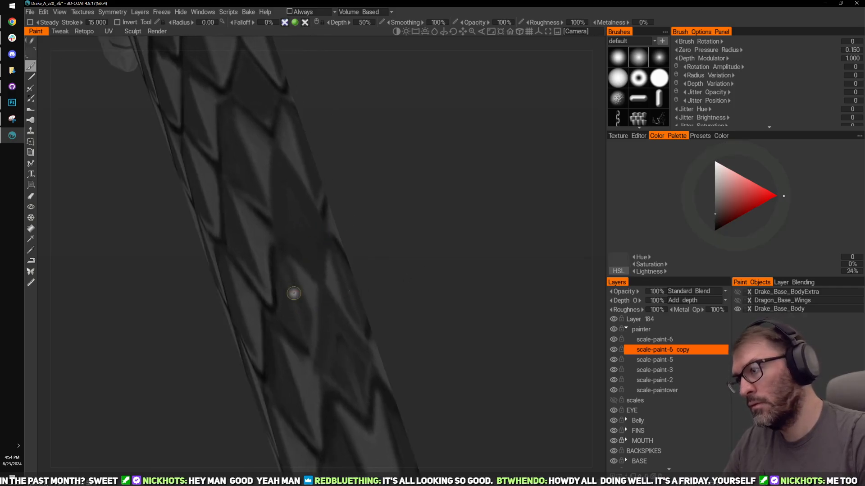
{"action": "mouse_move", "coordinate": [293, 293]}
{"action": "left_mouse_down"}
{"action": "mouse_move", "coordinate": [308, 344]}
{"action": "mouse_move", "coordinate": [301, 293]}
{"action": "left_mouse_up"}
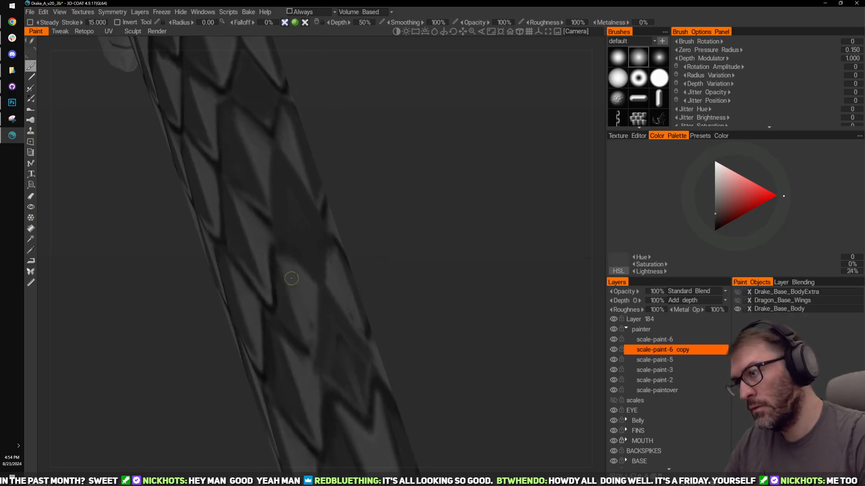
Step: Review the tail against the body and refine the dark areas between the repaired scales with a sampled 13% lightness grey
{"action": "right_click_drag", "start_coordinate": [343, 232], "coordinate": [400, 196]}
{"action": "middle_click_drag", "start_coordinate": [400, 196], "coordinate": [412, 236]}
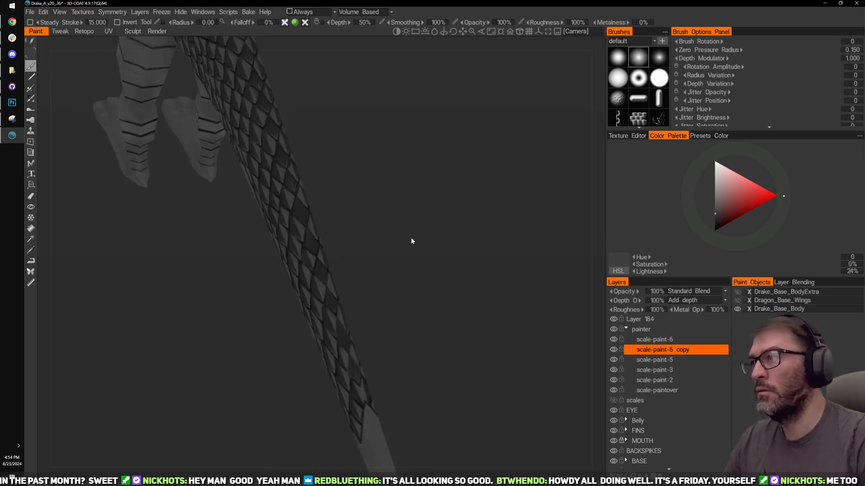
{"action": "left_click_drag", "start_coordinate": [411, 236], "coordinate": [410, 208]}
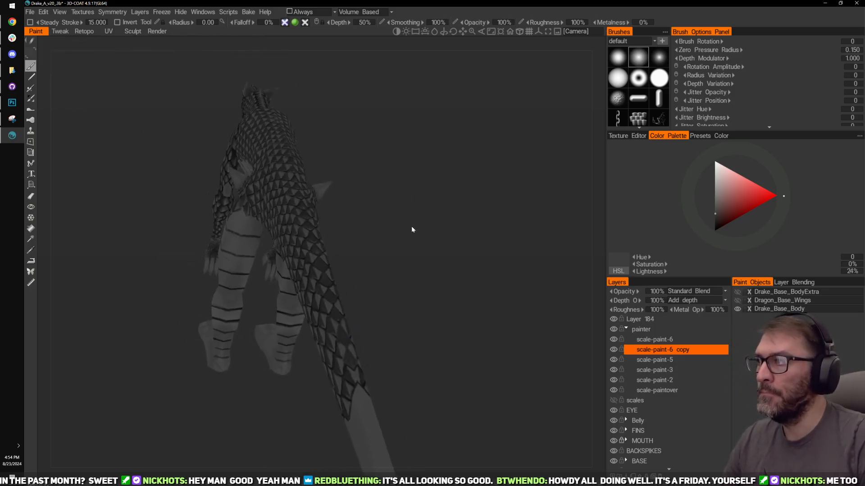
{"action": "left_click_drag", "start_coordinate": [416, 249], "coordinate": [411, 222]}
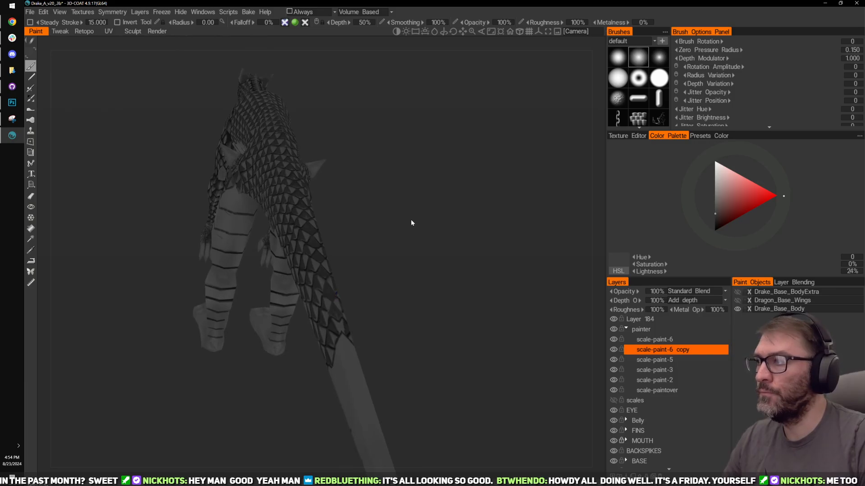
{"action": "left_click_drag", "start_coordinate": [408, 264], "coordinate": [407, 216]}
{"action": "right_click_drag", "start_coordinate": [407, 216], "coordinate": [446, 181]}
{"action": "key", "text": "v"}
{"action": "mouse_move", "coordinate": [370, 291]}
{"action": "left_mouse_down"}
{"action": "mouse_move", "coordinate": [435, 220]}
{"action": "mouse_move", "coordinate": [295, 277]}
{"action": "left_mouse_up"}
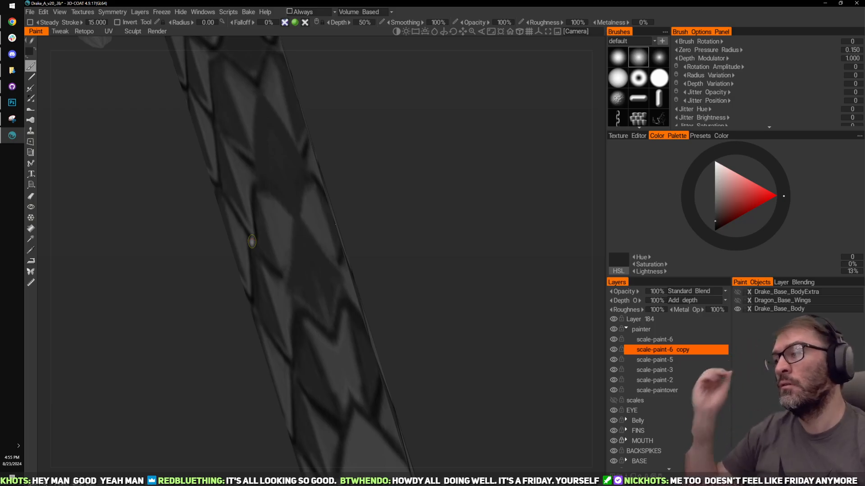
{"action": "middle_click_drag", "start_coordinate": [423, 238], "coordinate": [411, 239]}
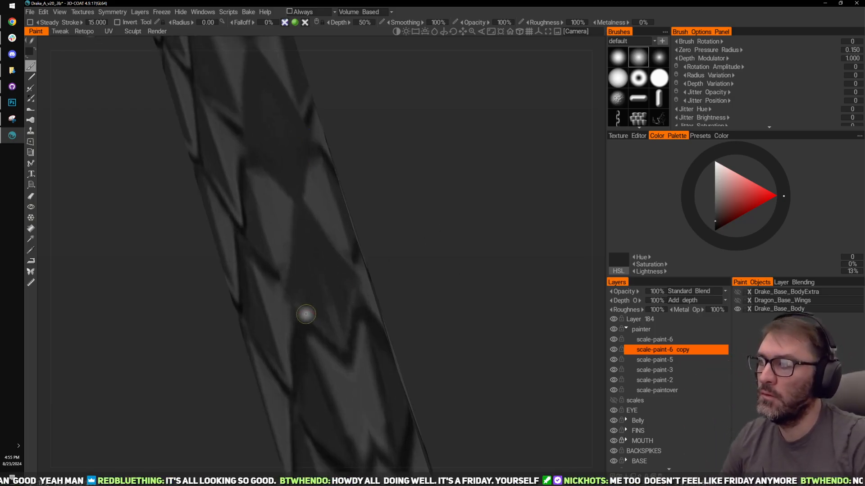
{"action": "middle_click_drag", "start_coordinate": [423, 289], "coordinate": [454, 268]}
Step: Darken the outlines of the narrow scales on top of the tail near the bare tip with a sampled 6% lightness grey
{"action": "right_click_drag", "start_coordinate": [454, 268], "coordinate": [455, 244]}
{"action": "left_click_drag", "start_coordinate": [454, 240], "coordinate": [479, 228]}
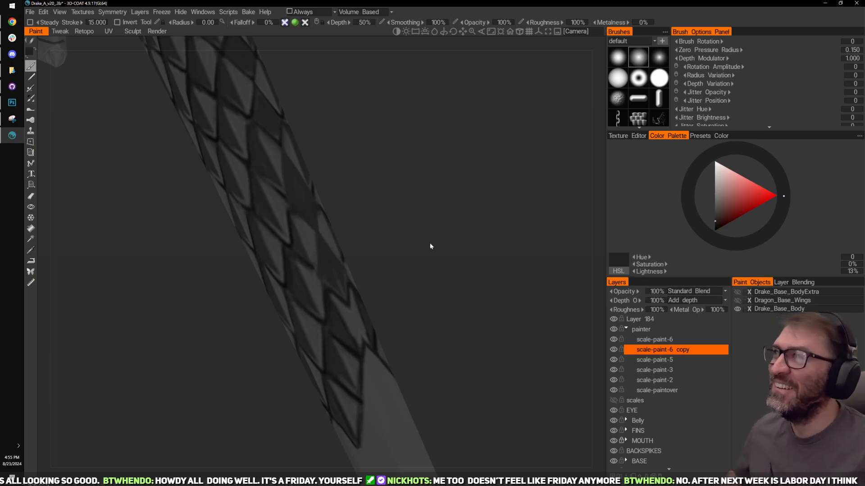
{"action": "left_click_drag", "start_coordinate": [431, 206], "coordinate": [343, 268]}
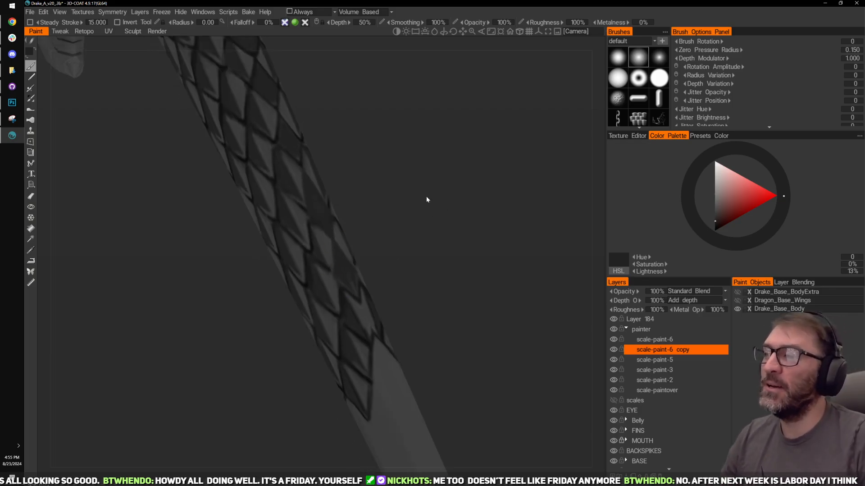
{"action": "scroll", "coordinate": [427, 195], "scroll_direction": "up", "scroll_amount": 8}
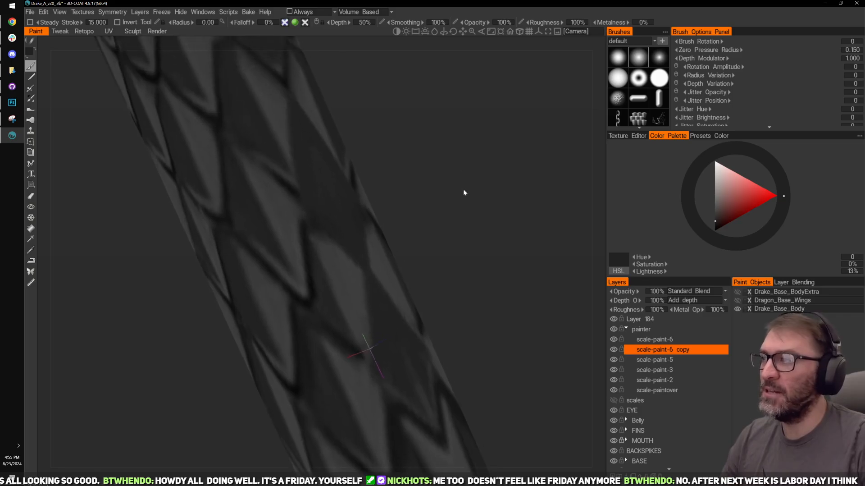
{"action": "scroll", "coordinate": [463, 196], "scroll_direction": "down", "scroll_amount": 4}
{"action": "scroll", "coordinate": [445, 190], "scroll_direction": "up", "scroll_amount": 2}
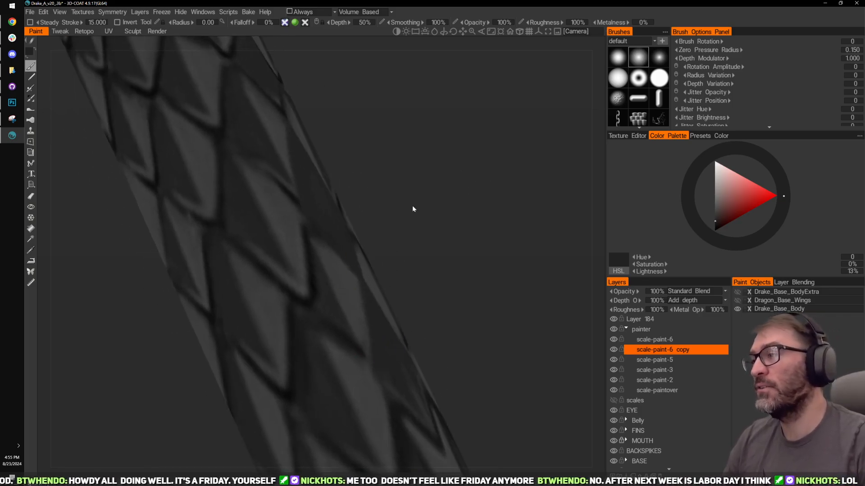
{"action": "mouse_move", "coordinate": [413, 208]}
{"action": "left_mouse_down"}
{"action": "mouse_move", "coordinate": [407, 226]}
{"action": "mouse_move", "coordinate": [318, 287]}
{"action": "mouse_move", "coordinate": [505, 188]}
{"action": "mouse_move", "coordinate": [465, 172]}
{"action": "mouse_move", "coordinate": [411, 245]}
{"action": "mouse_move", "coordinate": [423, 252]}
{"action": "mouse_move", "coordinate": [418, 242]}
{"action": "mouse_move", "coordinate": [299, 316]}
{"action": "mouse_move", "coordinate": [423, 202]}
{"action": "mouse_move", "coordinate": [470, 198]}
{"action": "mouse_move", "coordinate": [432, 222]}
{"action": "left_mouse_up"}
{"action": "key", "text": "v"}
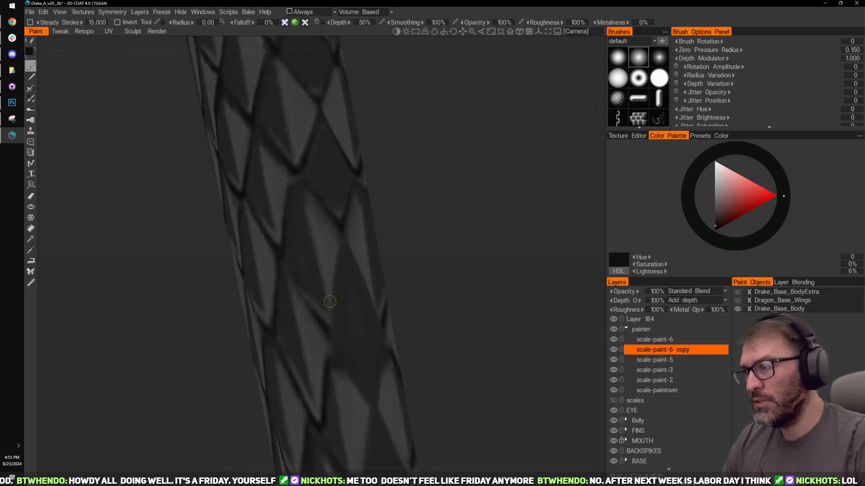
{"action": "left_click_drag", "start_coordinate": [329, 324], "coordinate": [333, 297]}
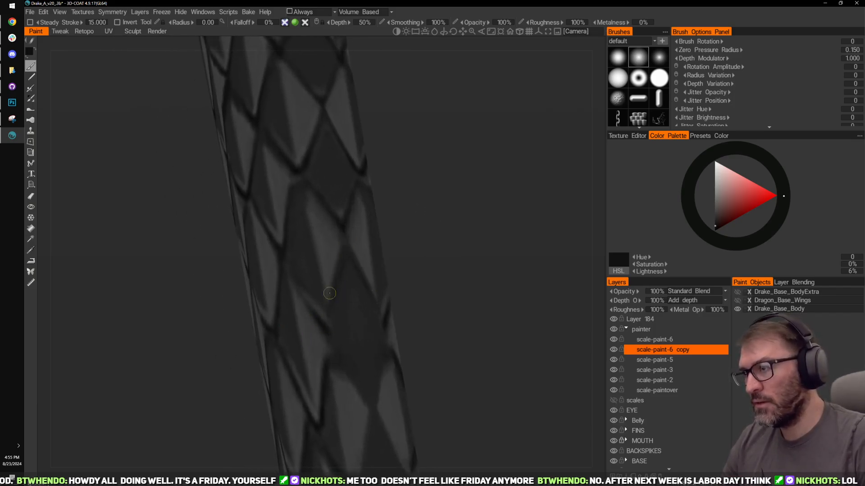
{"action": "left_click_drag", "start_coordinate": [424, 275], "coordinate": [444, 252]}
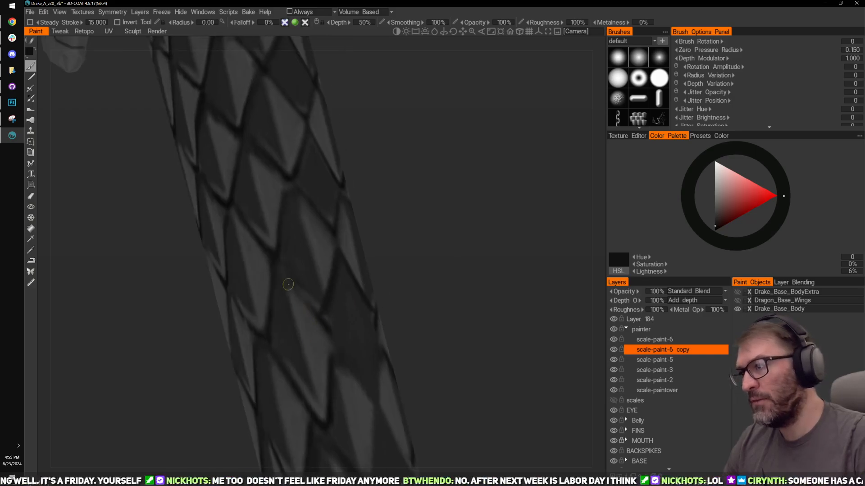
{"action": "mouse_move", "coordinate": [304, 289]}
{"action": "left_mouse_down"}
{"action": "mouse_move", "coordinate": [450, 249]}
{"action": "mouse_move", "coordinate": [342, 347]}
{"action": "left_mouse_up"}
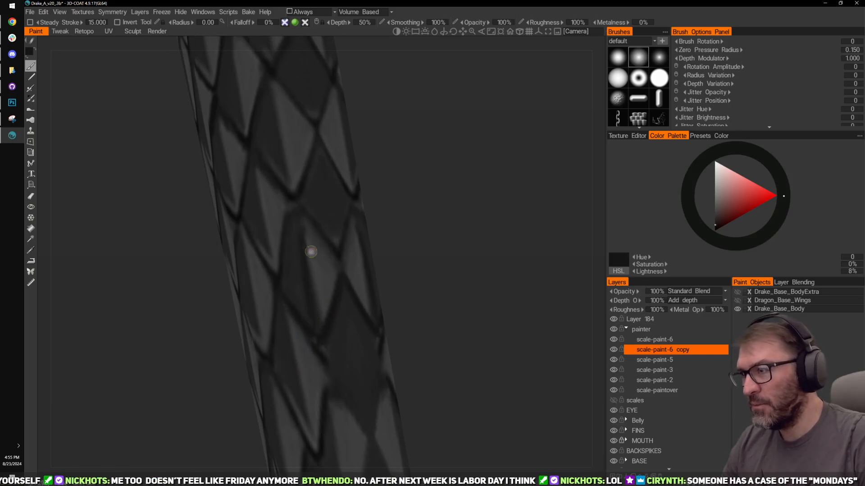
Step: Shade the inside of the newly outlined scale with sampled greys of 13% and 21% lightness and check it from several sides
{"action": "key", "text": "v"}
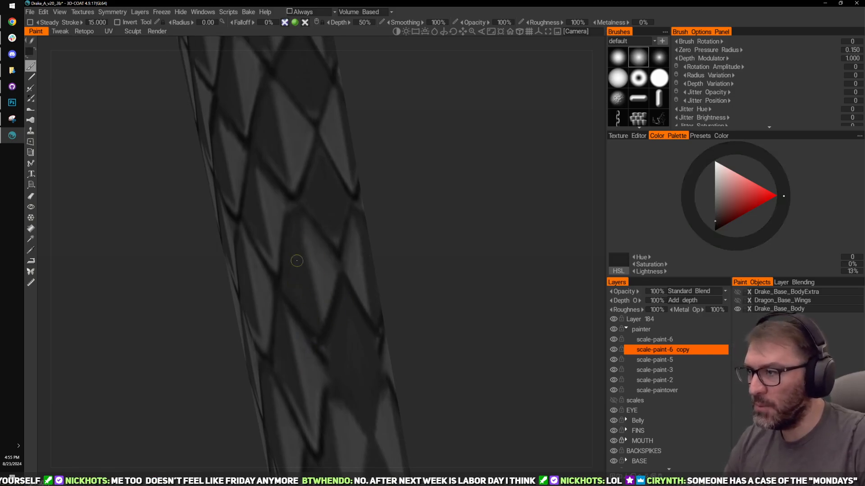
{"action": "key", "text": "v"}
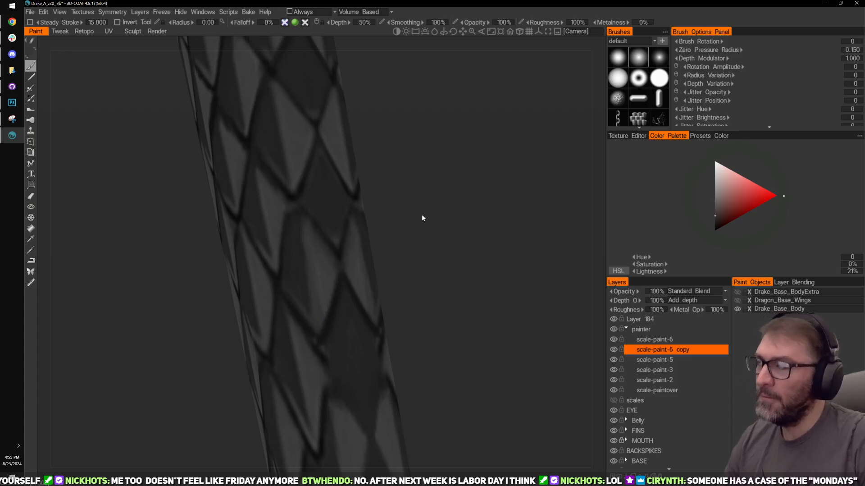
{"action": "right_click_drag", "start_coordinate": [479, 223], "coordinate": [463, 224]}
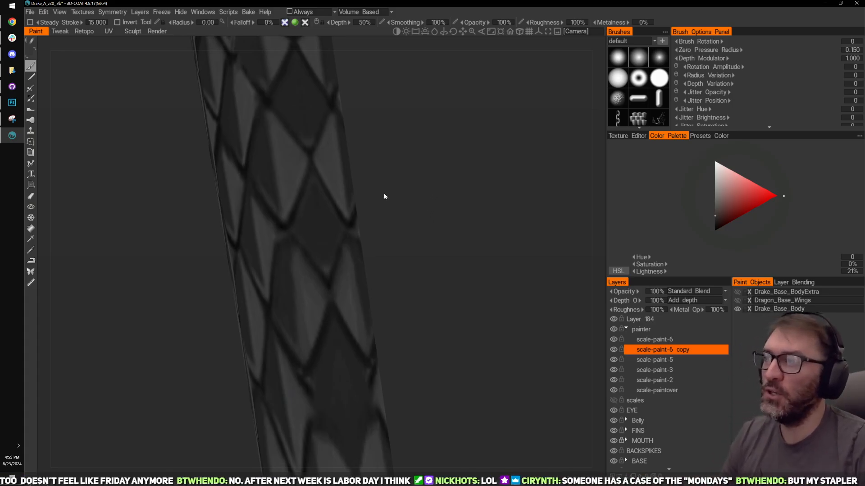
{"action": "left_click_drag", "start_coordinate": [384, 192], "coordinate": [453, 211]}
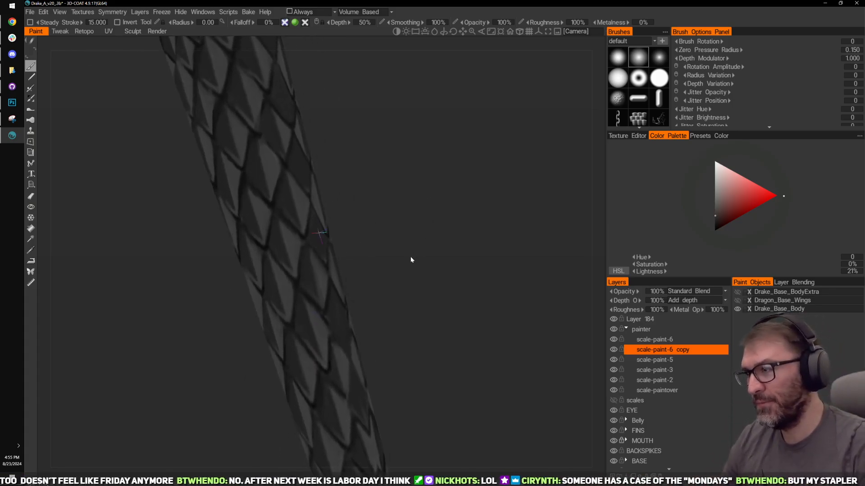
{"action": "right_click_drag", "start_coordinate": [410, 256], "coordinate": [387, 250]}
{"action": "mouse_move", "coordinate": [475, 203]}
{"action": "right_mouse_down"}
{"action": "mouse_move", "coordinate": [431, 189]}
{"action": "mouse_move", "coordinate": [493, 206]}
{"action": "mouse_move", "coordinate": [512, 179]}
{"action": "right_mouse_up"}
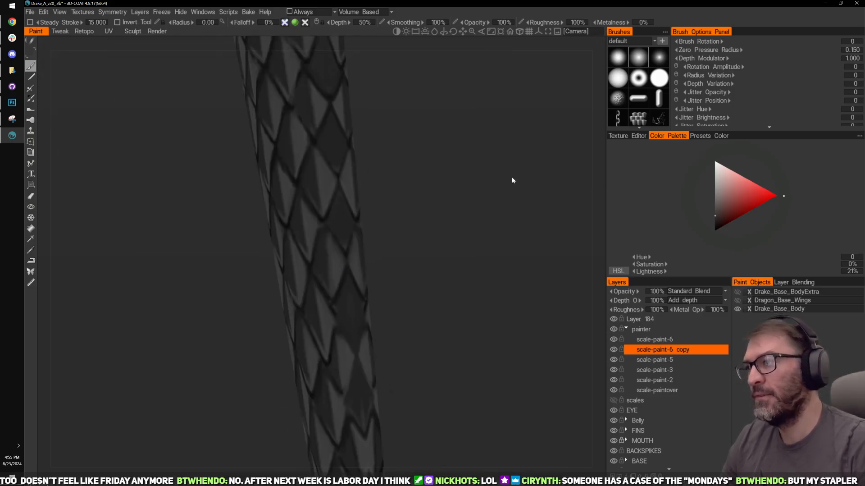
Step: Brighten and clean up the scale faces along the upper tail with sampled greys of 23% and 13% lightness
{"action": "mouse_move", "coordinate": [512, 179]}
{"action": "left_mouse_down"}
{"action": "mouse_move", "coordinate": [487, 286]}
{"action": "mouse_move", "coordinate": [406, 205]}
{"action": "mouse_move", "coordinate": [405, 310]}
{"action": "mouse_move", "coordinate": [431, 221]}
{"action": "mouse_move", "coordinate": [400, 195]}
{"action": "mouse_move", "coordinate": [393, 253]}
{"action": "mouse_move", "coordinate": [328, 206]}
{"action": "left_mouse_up"}
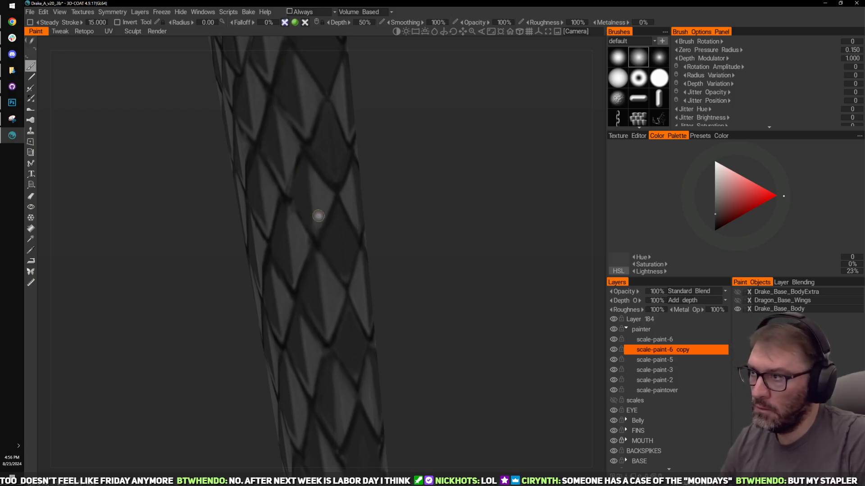
{"action": "middle_click_drag", "start_coordinate": [426, 255], "coordinate": [356, 226]}
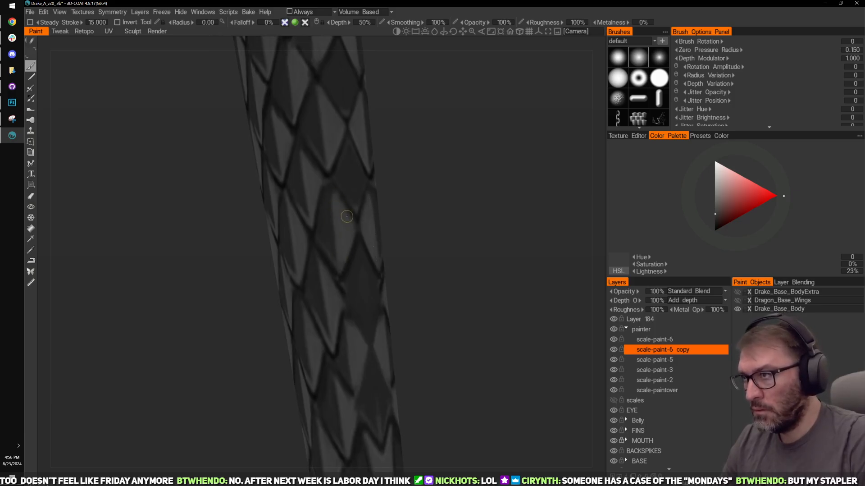
{"action": "middle_click_drag", "start_coordinate": [452, 222], "coordinate": [446, 109]}
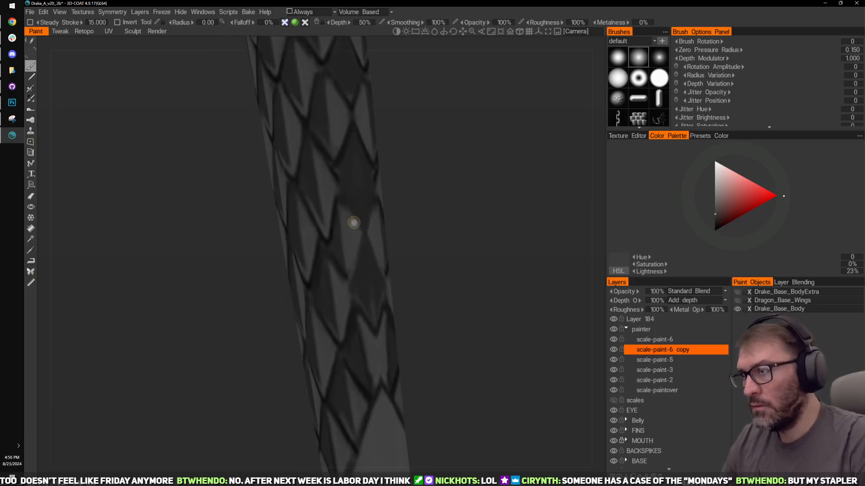
{"action": "left_click_drag", "start_coordinate": [380, 237], "coordinate": [373, 241], "text": "alt"}
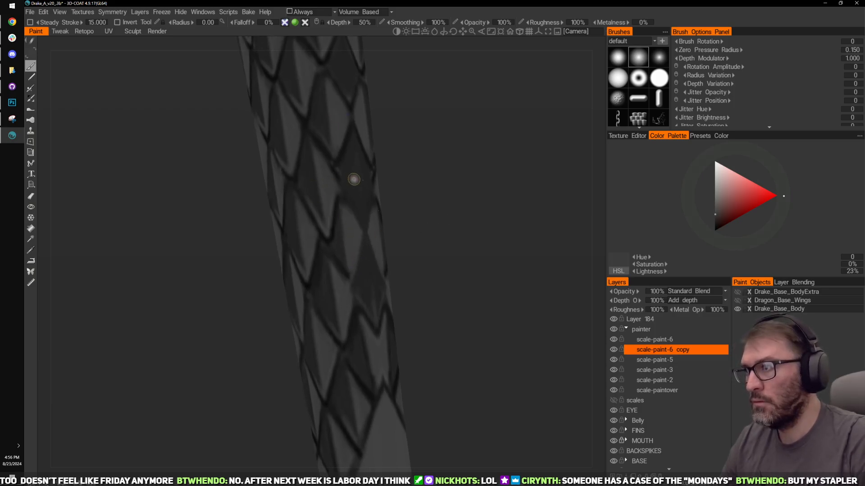
{"action": "key", "text": "v"}
{"action": "left_click_drag", "start_coordinate": [354, 249], "coordinate": [333, 225], "text": "alt"}
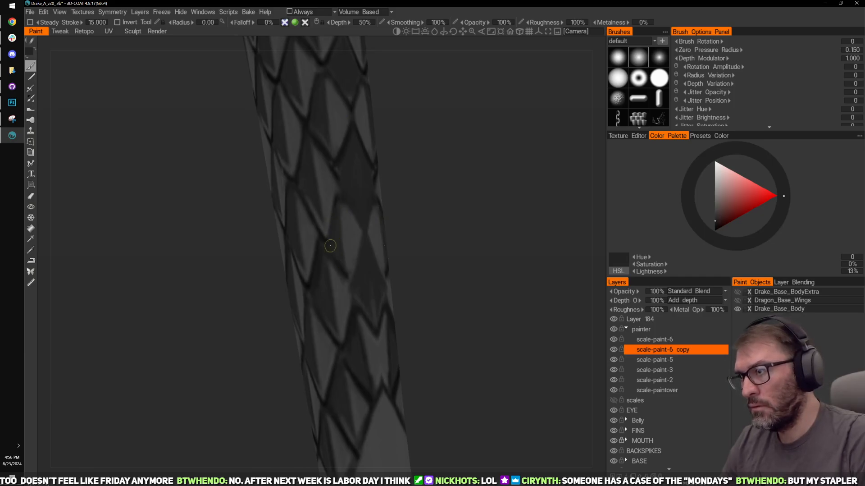
{"action": "key", "text": "v"}
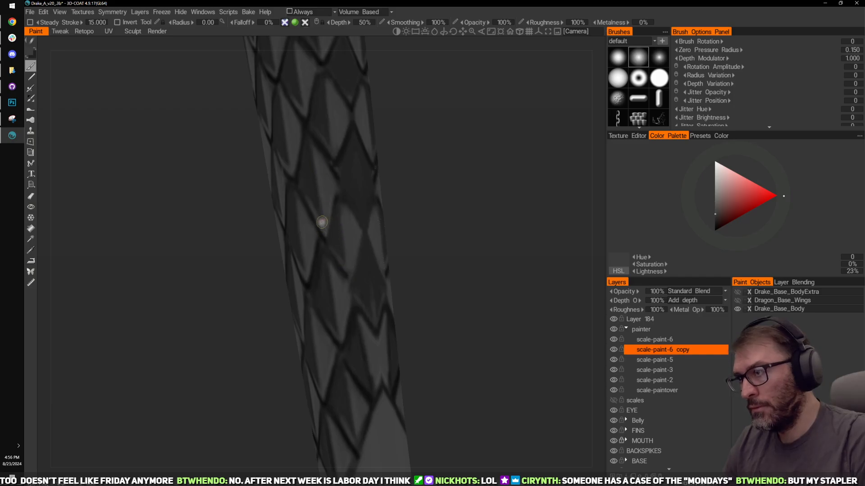
{"action": "left_click_drag", "start_coordinate": [322, 222], "coordinate": [423, 194], "text": "alt"}
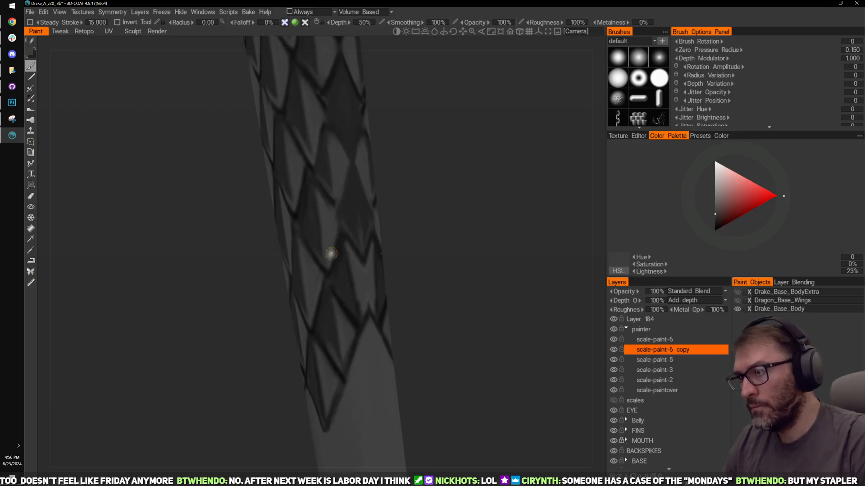
Step: Repaint the V-shaped central scale beside the bare tip in top view with a sampled 13% lightness grey
{"action": "left_click_drag", "start_coordinate": [331, 253], "coordinate": [367, 272], "text": "alt"}
{"action": "key", "text": "x"}
{"action": "mouse_move", "coordinate": [409, 190]}
{"action": "left_mouse_down", "text": "alt"}
{"action": "mouse_move", "coordinate": [425, 249]}
{"action": "mouse_move", "coordinate": [332, 212]}
{"action": "left_mouse_up", "text": "alt"}
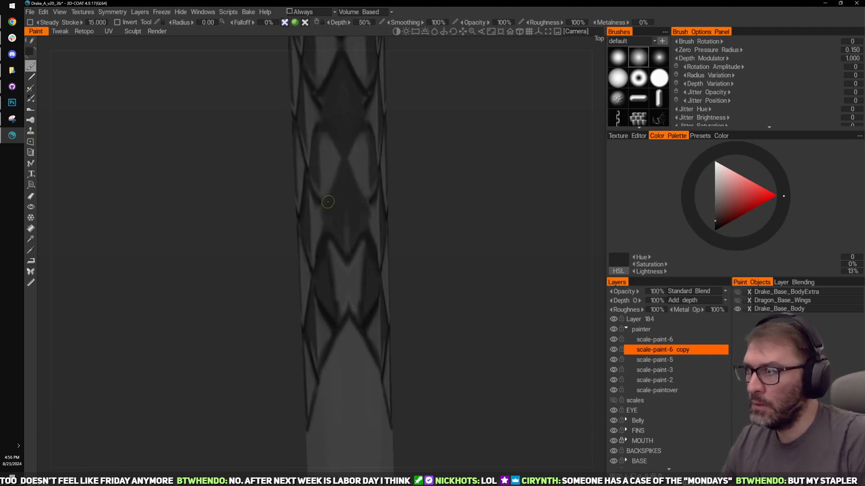
{"action": "mouse_move", "coordinate": [343, 248]}
{"action": "left_mouse_down", "text": "alt"}
{"action": "mouse_move", "coordinate": [371, 273]}
{"action": "mouse_move", "coordinate": [336, 291]}
{"action": "mouse_move", "coordinate": [345, 314]}
{"action": "mouse_move", "coordinate": [373, 297]}
{"action": "left_mouse_up", "text": "alt"}
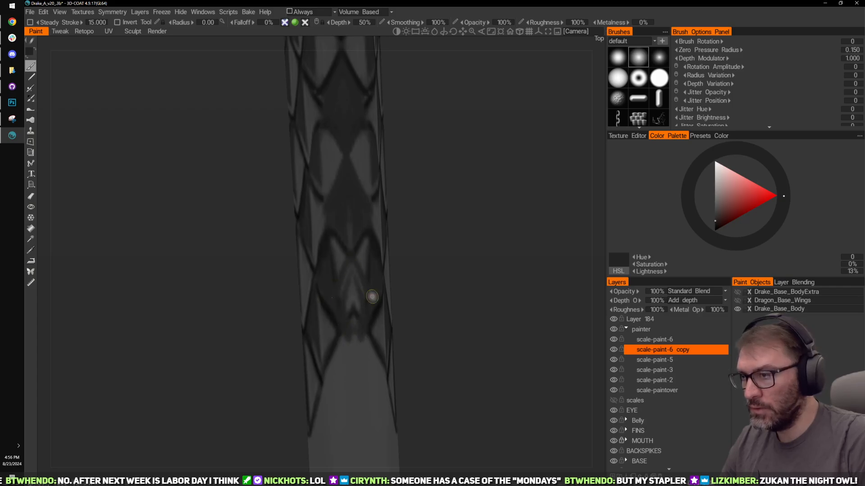
{"action": "right_click_drag", "start_coordinate": [373, 297], "coordinate": [425, 270], "text": "alt"}
{"action": "left_click_drag", "start_coordinate": [425, 270], "coordinate": [430, 286], "text": "alt"}
{"action": "mouse_move", "coordinate": [429, 286]}
{"action": "right_mouse_down", "text": "alt"}
{"action": "mouse_move", "coordinate": [438, 296]}
{"action": "mouse_move", "coordinate": [455, 262]}
{"action": "mouse_move", "coordinate": [446, 278]}
{"action": "mouse_move", "coordinate": [428, 275]}
{"action": "right_mouse_up", "text": "alt"}
Step: Define the light edges and dark centre of the last diamond scale before the bare tip with 23% and 13% lightness greys
{"action": "key", "text": "v"}
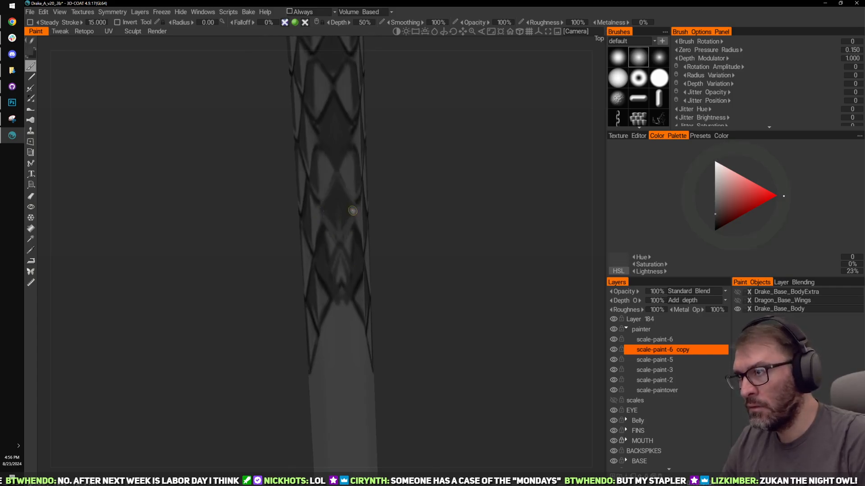
{"action": "mouse_move", "coordinate": [353, 211]}
{"action": "left_mouse_down", "text": "alt"}
{"action": "mouse_move", "coordinate": [366, 240]}
{"action": "mouse_move", "coordinate": [328, 267]}
{"action": "left_mouse_up", "text": "alt"}
{"action": "key", "text": "v"}
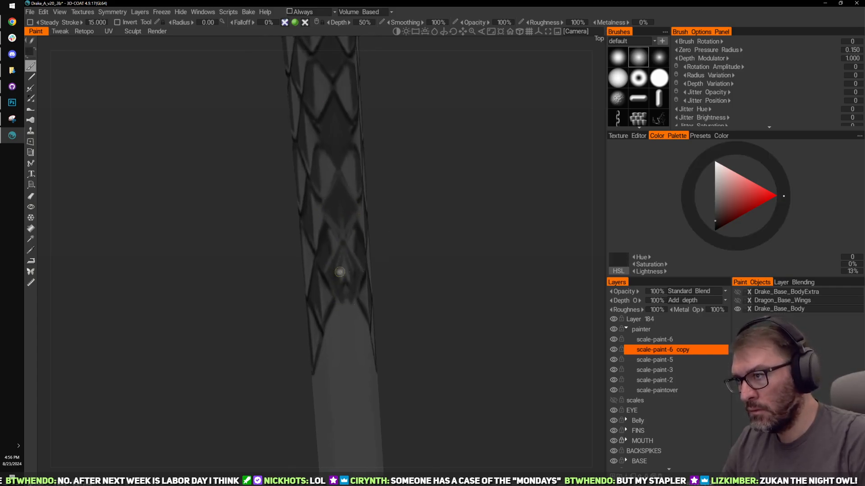
{"action": "left_click_drag", "start_coordinate": [345, 273], "coordinate": [420, 247], "text": "alt"}
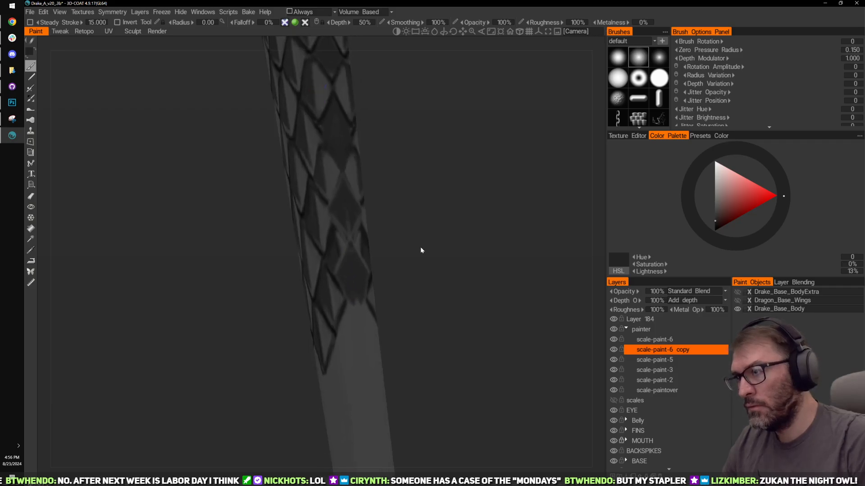
Step: Examine the repaired scales near the bare tip from the side and close up for remaining irregular shapes
{"action": "scroll", "coordinate": [461, 200], "scroll_direction": "up", "scroll_amount": 6}
{"action": "scroll", "coordinate": [467, 206], "scroll_direction": "down", "scroll_amount": 6}
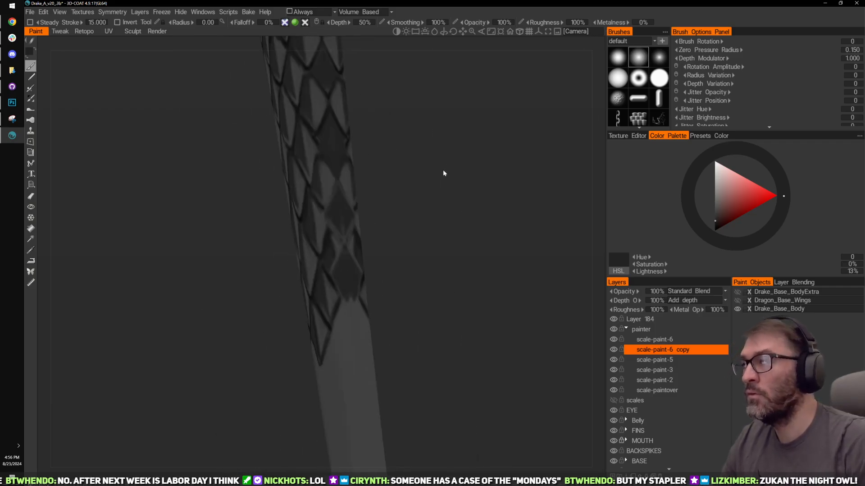
{"action": "right_click_drag", "start_coordinate": [457, 143], "coordinate": [435, 182], "text": "alt"}
{"action": "left_click_drag", "start_coordinate": [435, 182], "coordinate": [465, 201], "text": "alt"}
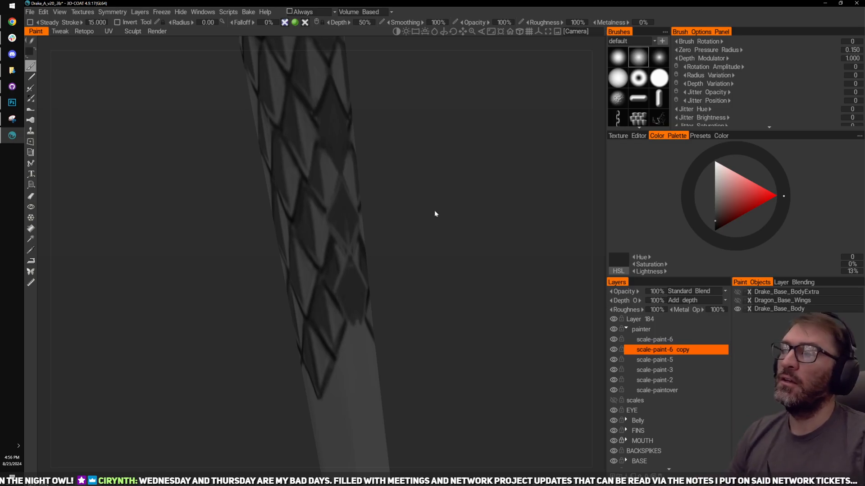
{"action": "left_click_drag", "start_coordinate": [435, 210], "coordinate": [442, 200], "text": "alt"}
{"action": "middle_click_drag", "start_coordinate": [453, 129], "coordinate": [456, 228]}
{"action": "scroll", "coordinate": [464, 171], "scroll_direction": "up", "scroll_amount": 3}
{"action": "scroll", "coordinate": [463, 170], "scroll_direction": "down", "scroll_amount": 2}
{"action": "scroll", "coordinate": [462, 174], "scroll_direction": "up", "scroll_amount": 2}
{"action": "left_click_drag", "start_coordinate": [448, 229], "coordinate": [446, 223]}
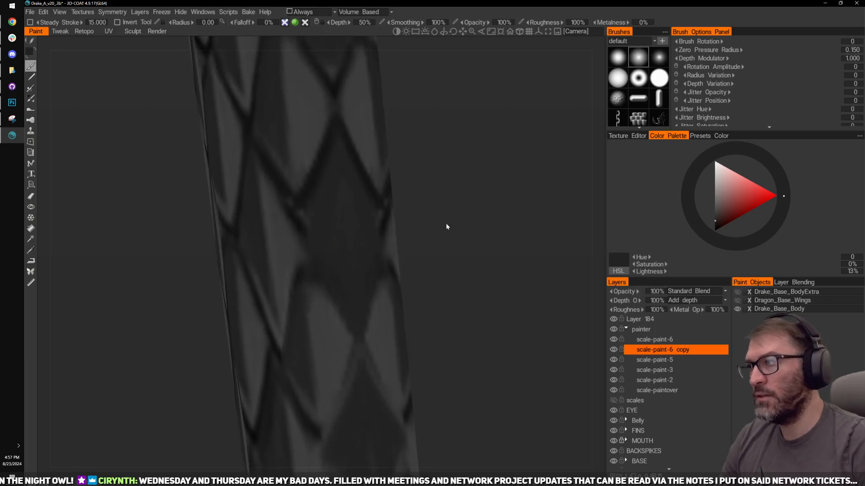
{"action": "scroll", "coordinate": [442, 226], "scroll_direction": "up", "scroll_amount": 1}
{"action": "scroll", "coordinate": [443, 226], "scroll_direction": "down", "scroll_amount": 1}
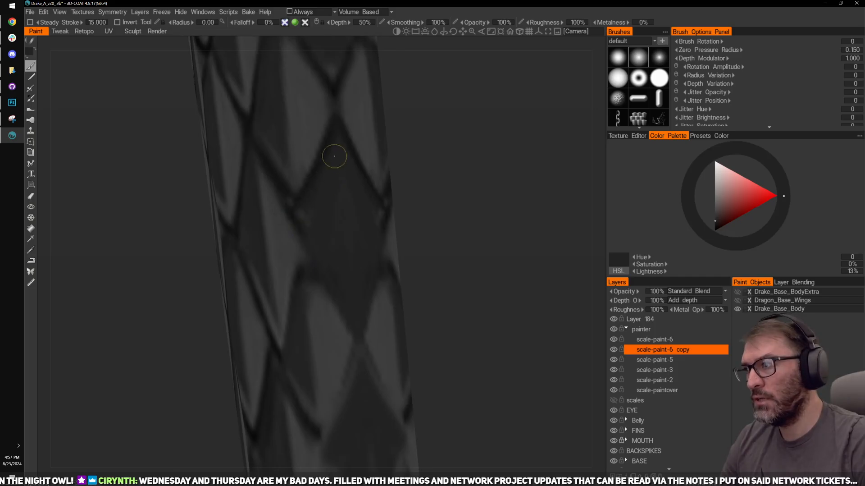
Step: Extend the dark area of the large diamond scale on top of the tail with 13% lightness grey
{"action": "left_click_drag", "start_coordinate": [444, 244], "coordinate": [347, 282]}
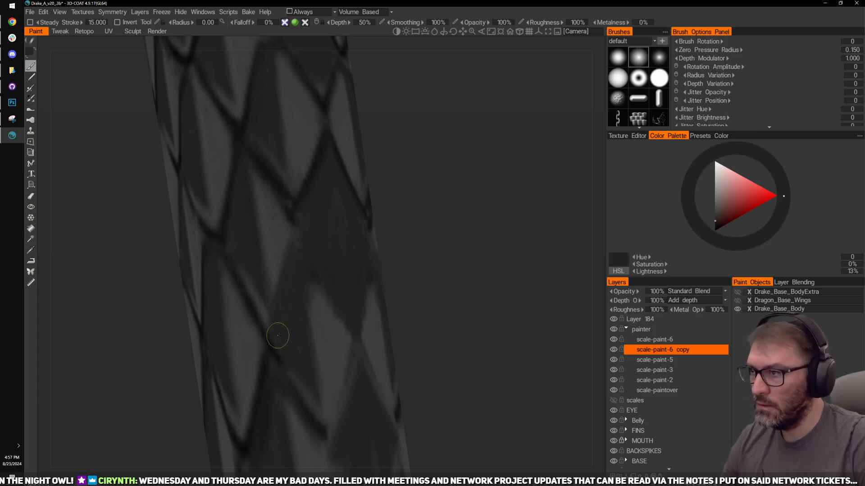
{"action": "mouse_move", "coordinate": [388, 270]}
{"action": "left_mouse_down"}
{"action": "mouse_move", "coordinate": [484, 247]}
{"action": "mouse_move", "coordinate": [490, 261]}
{"action": "mouse_move", "coordinate": [442, 256]}
{"action": "left_mouse_up"}
{"action": "scroll", "coordinate": [493, 230], "scroll_direction": "down", "scroll_amount": 3}
{"action": "mouse_move", "coordinate": [494, 230]}
{"action": "left_mouse_down"}
{"action": "mouse_move", "coordinate": [465, 249]}
{"action": "mouse_move", "coordinate": [477, 232]}
{"action": "mouse_move", "coordinate": [464, 246]}
{"action": "mouse_move", "coordinate": [435, 251]}
{"action": "left_mouse_up"}
{"action": "scroll", "coordinate": [473, 242], "scroll_direction": "up", "scroll_amount": 4}
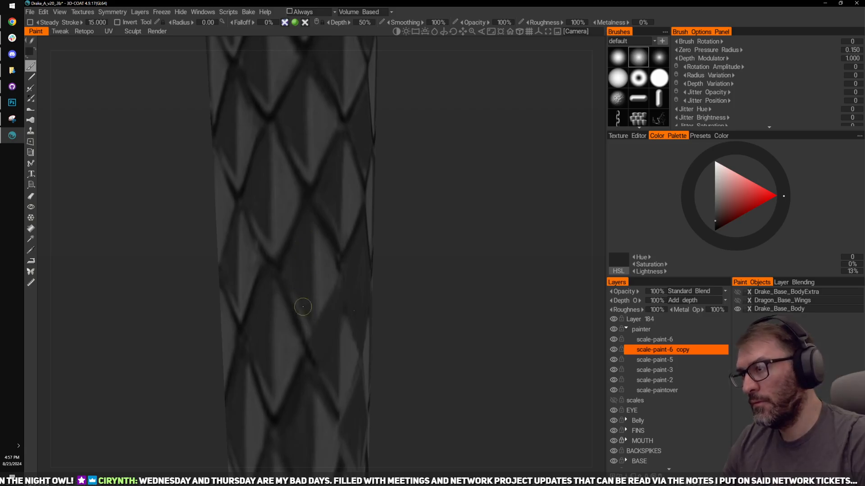
Step: Rework the scale beside the dark diamond on the tail's side with sampled greys of 23% and 13% lightness, then review it
{"action": "key", "text": "v"}
{"action": "mouse_move", "coordinate": [283, 283]}
{"action": "left_mouse_down"}
{"action": "mouse_move", "coordinate": [315, 329]}
{"action": "mouse_move", "coordinate": [307, 326]}
{"action": "left_mouse_up"}
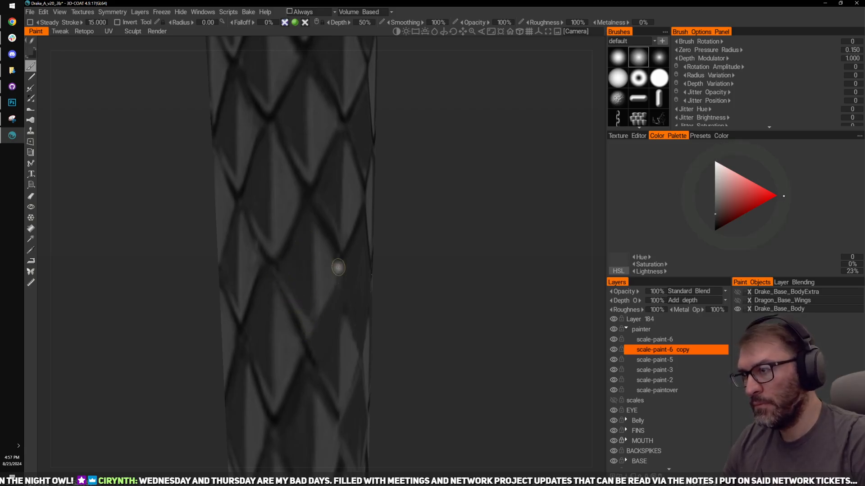
{"action": "key", "text": "v"}
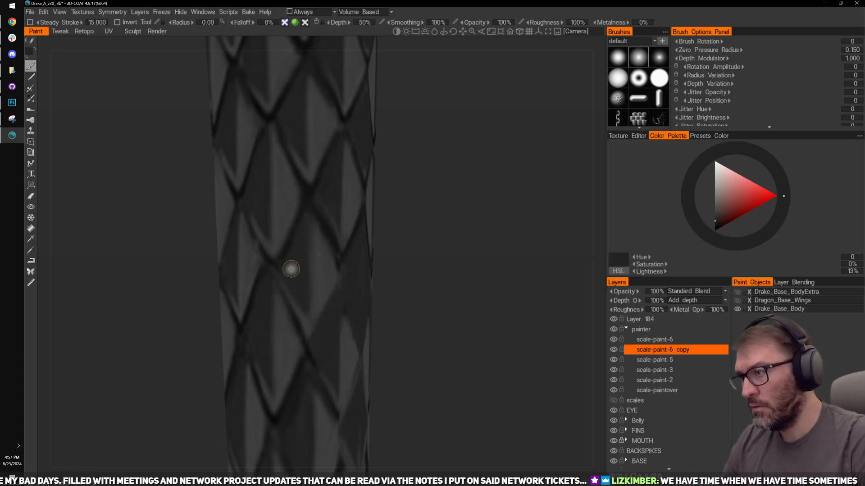
{"action": "left_click_drag", "start_coordinate": [436, 283], "coordinate": [431, 251]}
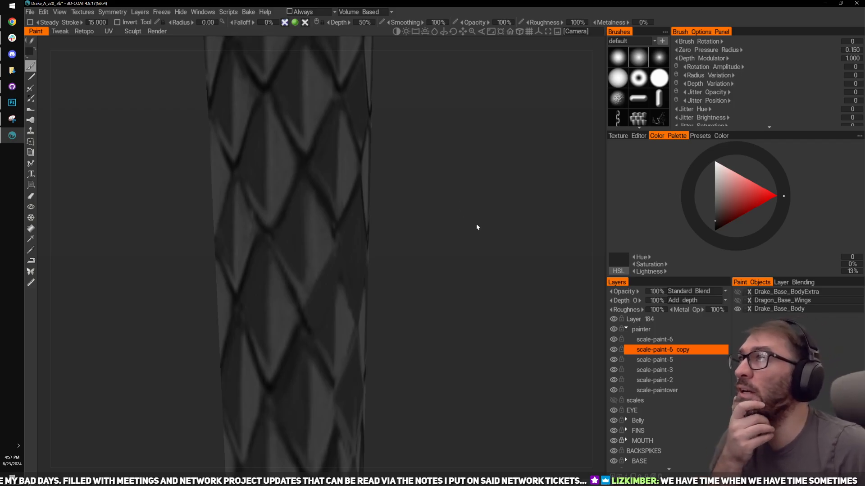
{"action": "left_click_drag", "start_coordinate": [477, 225], "coordinate": [465, 225]}
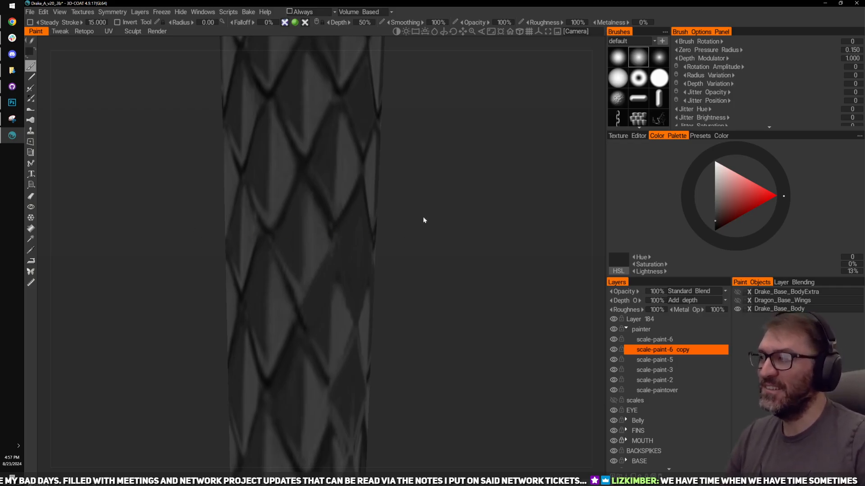
Step: Examine the painted scales around the large dark diamond on the tail, from several angles and distances, for uneven shapes
{"action": "scroll", "coordinate": [417, 230], "scroll_direction": "down", "scroll_amount": 3}
{"action": "scroll", "coordinate": [432, 208], "scroll_direction": "up", "scroll_amount": 5}
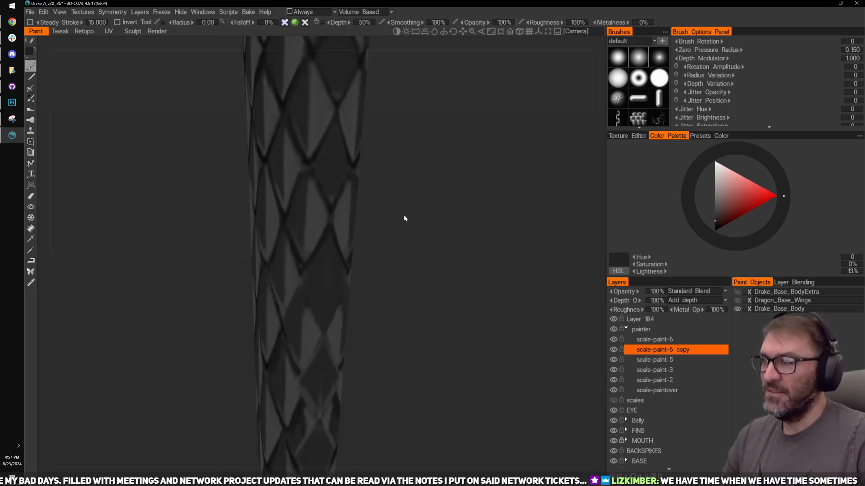
{"action": "scroll", "coordinate": [443, 211], "scroll_direction": "down", "scroll_amount": 5}
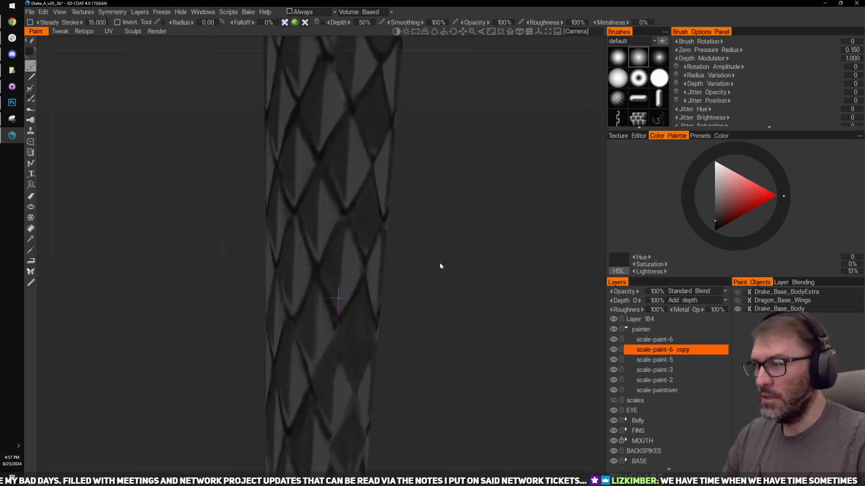
{"action": "scroll", "coordinate": [440, 265], "scroll_direction": "up", "scroll_amount": 6}
{"action": "scroll", "coordinate": [584, 230], "scroll_direction": "down", "scroll_amount": 4}
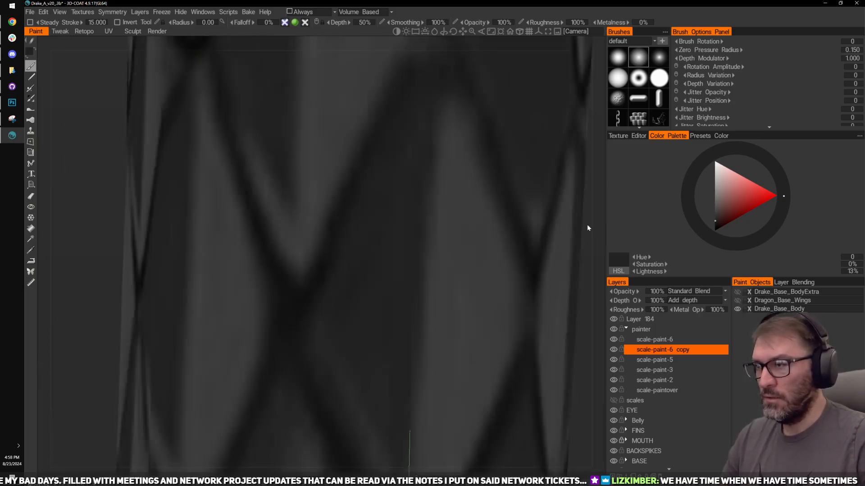
{"action": "scroll", "coordinate": [442, 227], "scroll_direction": "up", "scroll_amount": 4}
{"action": "scroll", "coordinate": [417, 232], "scroll_direction": "down", "scroll_amount": 2}
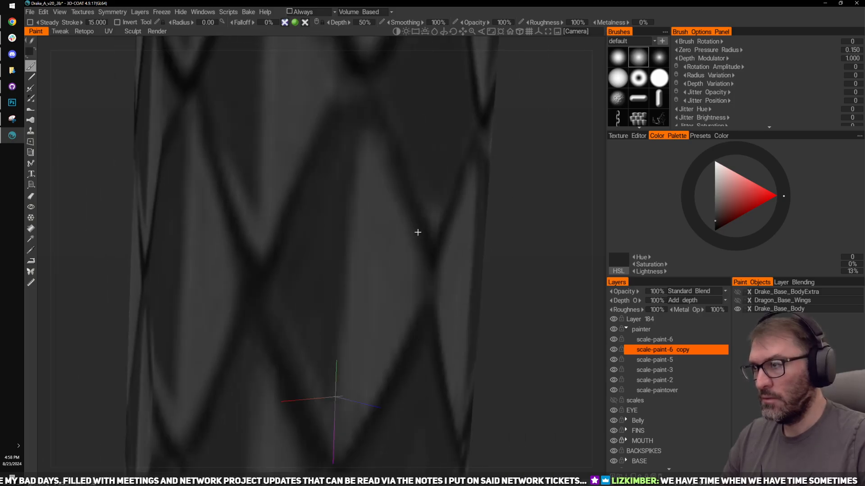
{"action": "scroll", "coordinate": [504, 195], "scroll_direction": "down", "scroll_amount": 2}
{"action": "scroll", "coordinate": [325, 303], "scroll_direction": "up", "scroll_amount": 4}
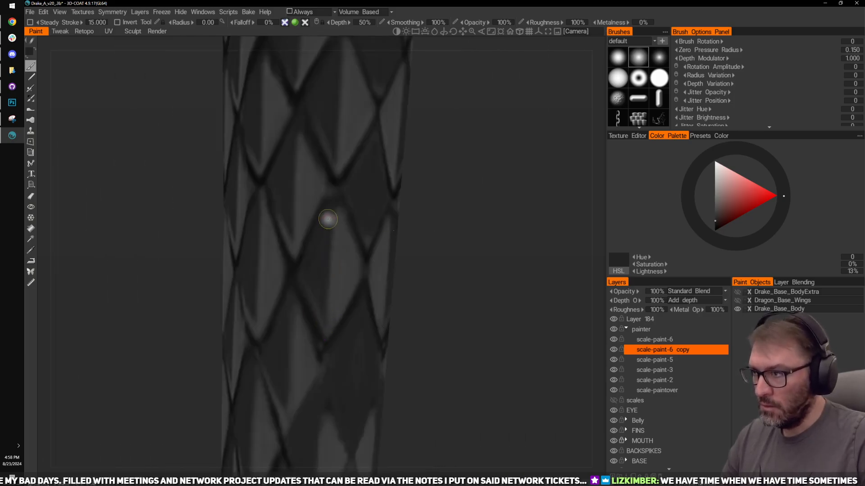
{"action": "scroll", "coordinate": [358, 304], "scroll_direction": "down", "scroll_amount": 3}
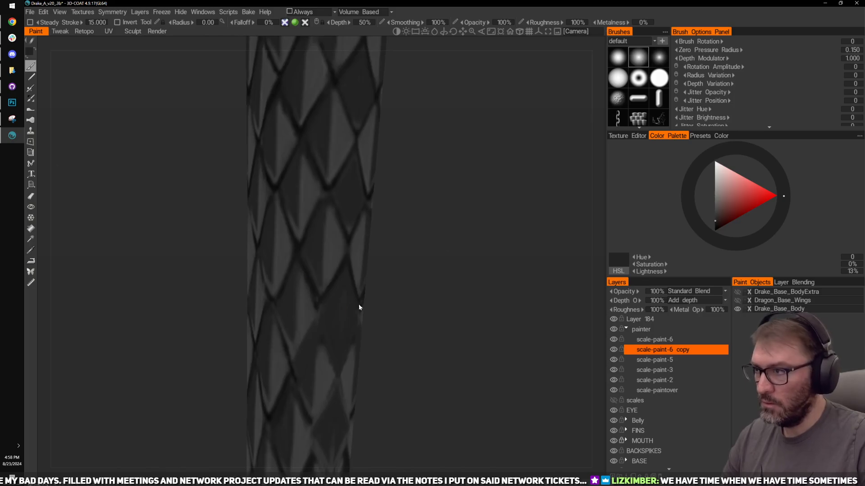
Step: Touch up the scale beside the large dark diamond on the tail with sampled greys of 23% and 13% lightness
{"action": "scroll", "coordinate": [397, 268], "scroll_direction": "down", "scroll_amount": 1}
{"action": "scroll", "coordinate": [398, 269], "scroll_direction": "up", "scroll_amount": 2}
{"action": "key", "text": "v"}
{"action": "mouse_move", "coordinate": [301, 293]}
{"action": "left_mouse_down"}
{"action": "mouse_move", "coordinate": [308, 307]}
{"action": "mouse_move", "coordinate": [411, 279]}
{"action": "left_mouse_up"}
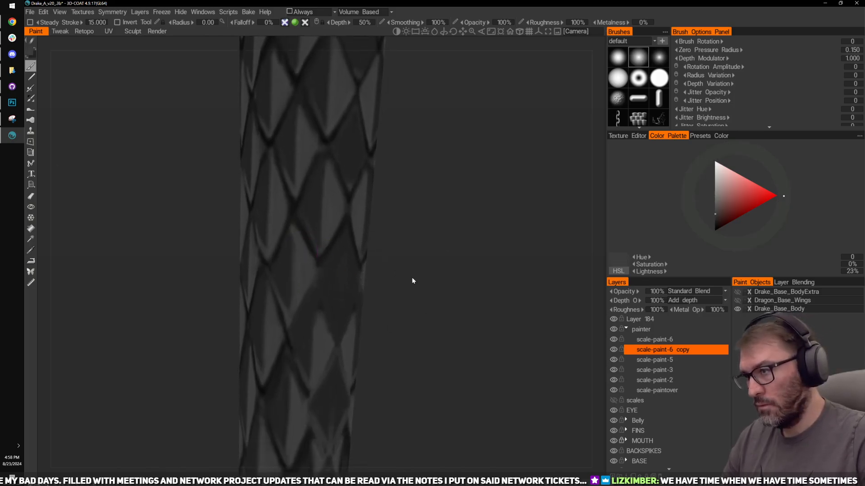
{"action": "key", "text": "v"}
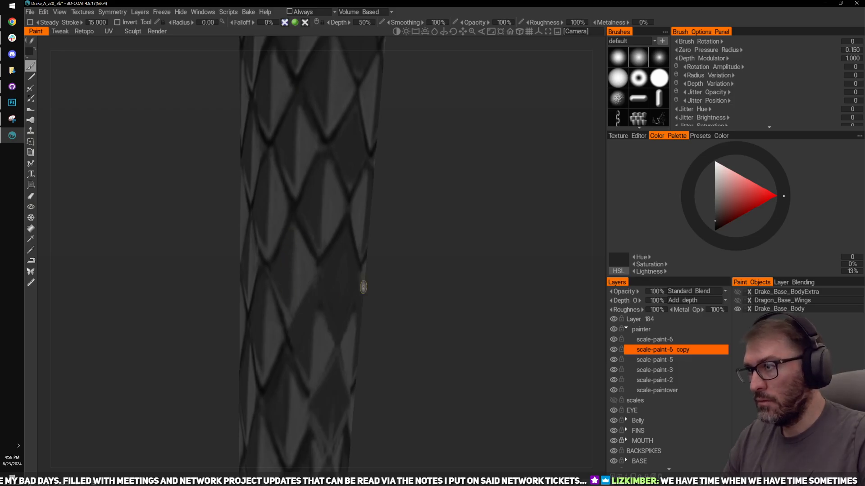
Step: Dismiss the tablet driver's low-battery notice and return to the last scales before the bare tip
{"action": "mouse_move", "coordinate": [453, 209]}
{"action": "left_mouse_down", "text": "alt"}
{"action": "mouse_move", "coordinate": [426, 248]}
{"action": "mouse_move", "coordinate": [451, 204]}
{"action": "left_mouse_up", "text": "alt"}
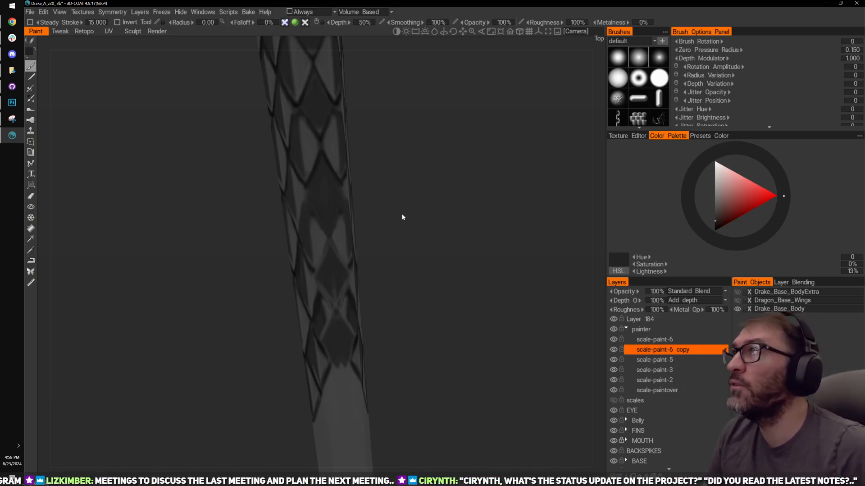
{"action": "middle_click_drag", "start_coordinate": [415, 195], "coordinate": [448, 171]}
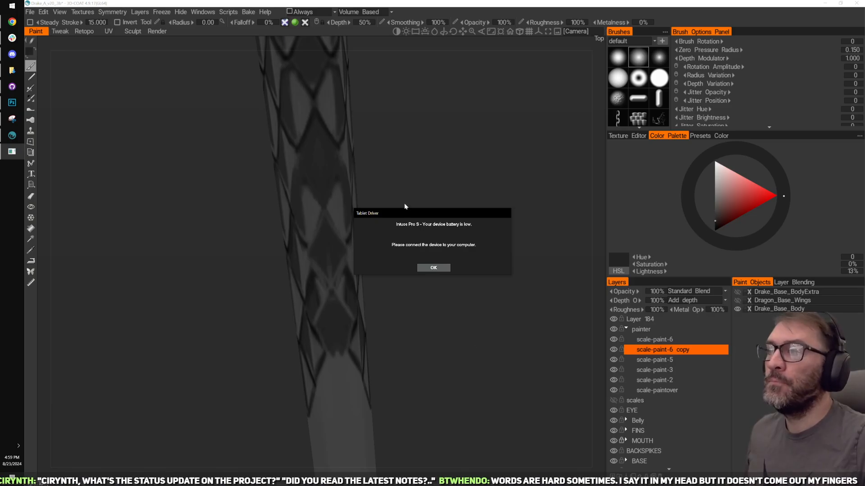
{"action": "left_click", "coordinate": [428, 268]}
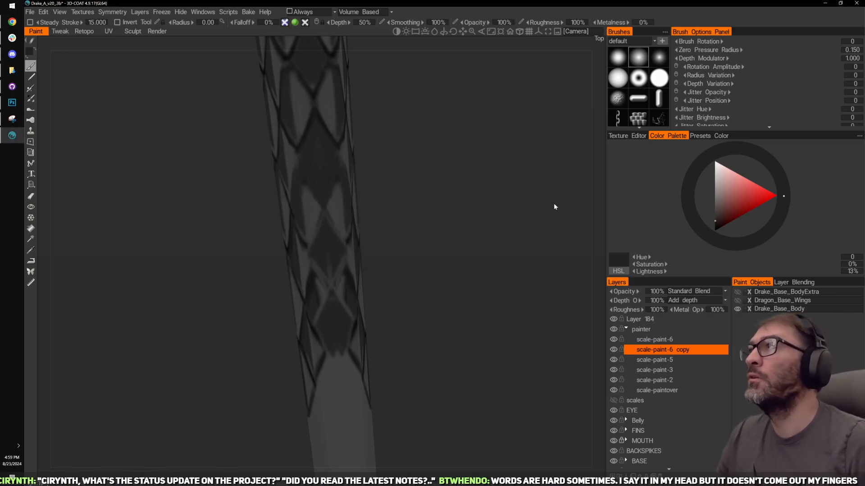
{"action": "scroll", "coordinate": [518, 230], "scroll_direction": "up", "scroll_amount": 3}
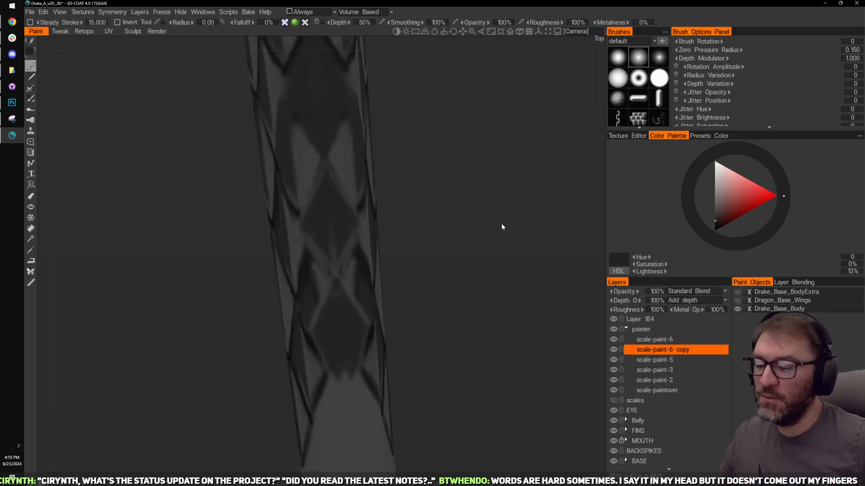
Step: Darken the scale beside the last top diamond before the bare tip with 13% lightness grey, painting over its uneven light edges
{"action": "left_click_drag", "start_coordinate": [463, 217], "coordinate": [500, 273]}
{"action": "right_click_drag", "start_coordinate": [451, 245], "coordinate": [456, 224]}
{"action": "mouse_move", "coordinate": [460, 279]}
{"action": "right_mouse_down", "text": "alt"}
{"action": "mouse_move", "coordinate": [525, 252]}
{"action": "mouse_move", "coordinate": [499, 256]}
{"action": "right_mouse_up", "text": "alt"}
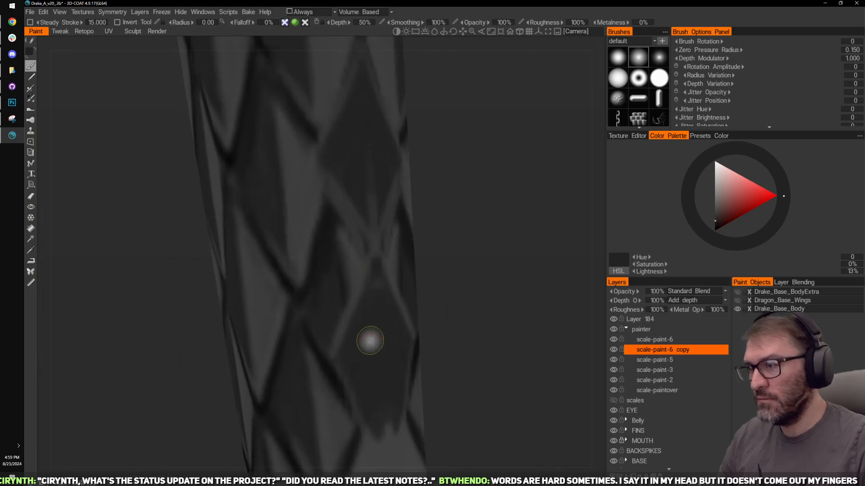
{"action": "mouse_move", "coordinate": [347, 278]}
{"action": "left_mouse_down"}
{"action": "mouse_move", "coordinate": [359, 270]}
{"action": "mouse_move", "coordinate": [332, 243]}
{"action": "mouse_move", "coordinate": [321, 277]}
{"action": "left_mouse_up"}
{"action": "left_click_drag", "start_coordinate": [479, 235], "coordinate": [496, 238]}
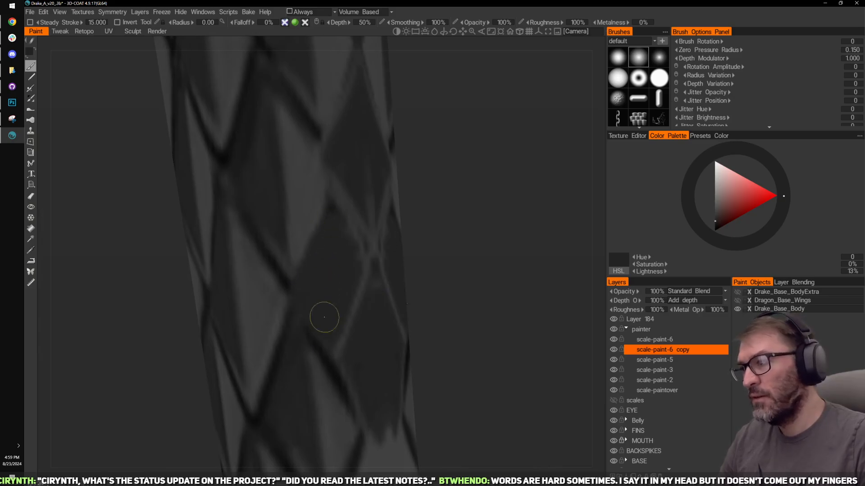
{"action": "right_click_drag", "start_coordinate": [509, 266], "coordinate": [489, 216]}
{"action": "left_click_drag", "start_coordinate": [489, 216], "coordinate": [458, 228]}
{"action": "left_click_drag", "start_coordinate": [366, 255], "coordinate": [380, 269]}
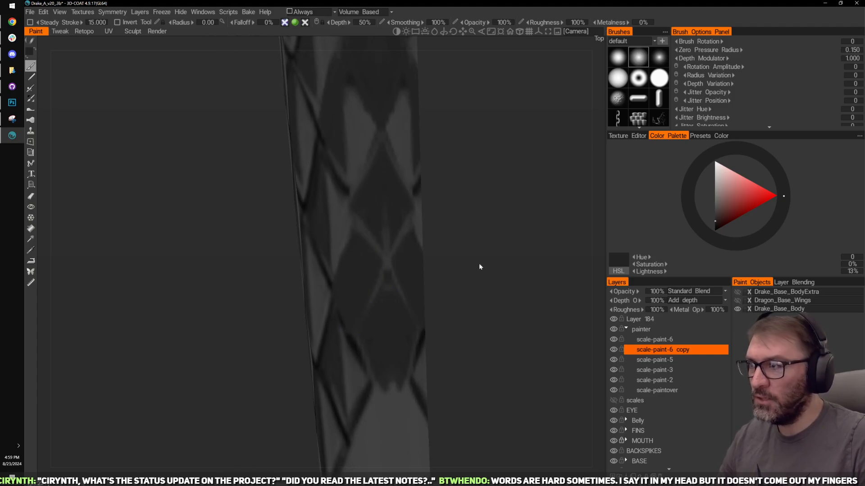
Step: Repaint the area between the last two dark diamonds on top of the tail as light scales with a sampled 24% lightness grey
{"action": "mouse_move", "coordinate": [480, 264]}
{"action": "left_mouse_down"}
{"action": "mouse_move", "coordinate": [359, 290]}
{"action": "mouse_move", "coordinate": [411, 223]}
{"action": "left_mouse_up"}
{"action": "left_click_drag", "start_coordinate": [436, 154], "coordinate": [492, 188]}
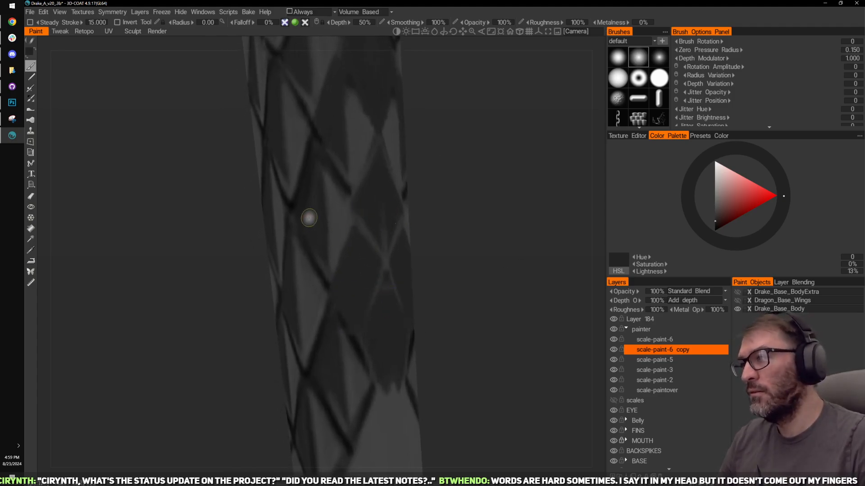
{"action": "key", "text": "v"}
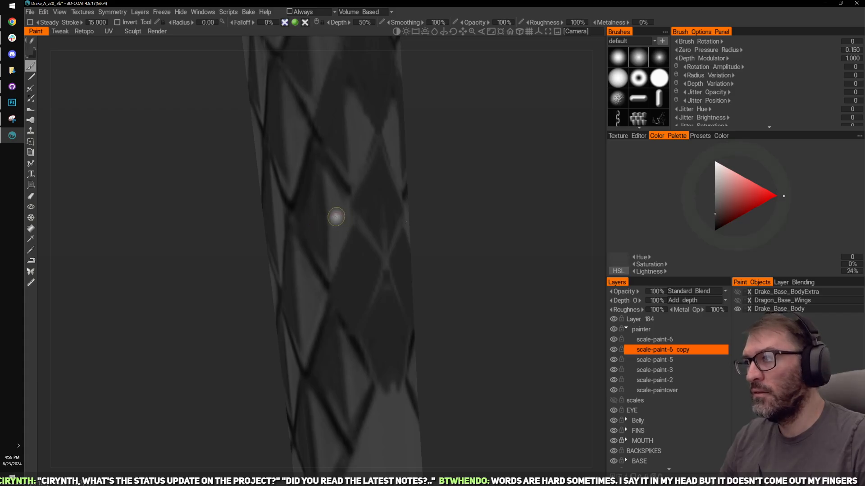
{"action": "left_click_drag", "start_coordinate": [337, 217], "coordinate": [405, 231]}
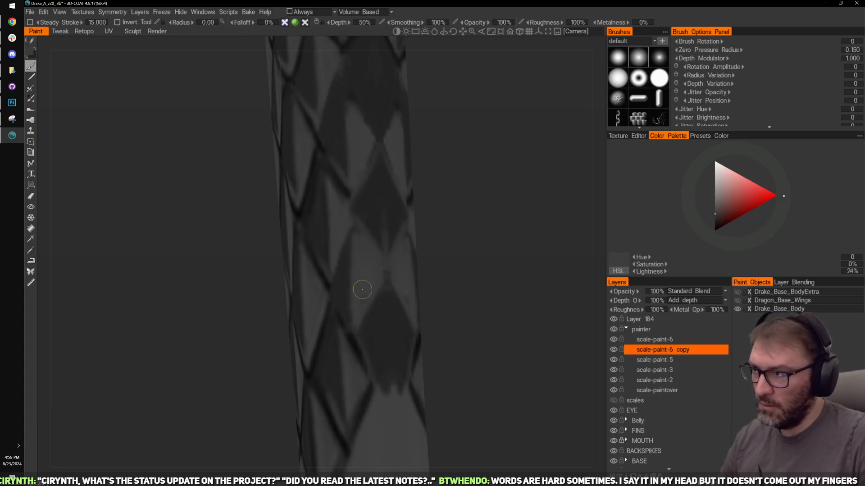
{"action": "left_click_drag", "start_coordinate": [432, 270], "coordinate": [429, 360]}
Step: Outline the side edge of the repainted light scale with a sampled 8% lightness grey
{"action": "key", "text": "v"}
{"action": "mouse_move", "coordinate": [455, 322]}
{"action": "left_mouse_down"}
{"action": "mouse_move", "coordinate": [522, 299]}
{"action": "mouse_move", "coordinate": [514, 288]}
{"action": "left_mouse_up"}
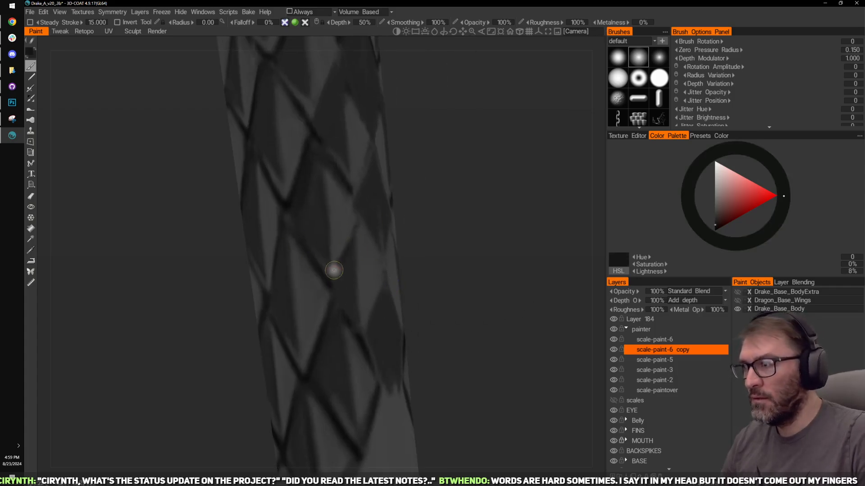
{"action": "mouse_move", "coordinate": [419, 243]}
{"action": "left_mouse_down"}
{"action": "mouse_move", "coordinate": [442, 234]}
{"action": "mouse_move", "coordinate": [349, 297]}
{"action": "mouse_move", "coordinate": [378, 291]}
{"action": "left_mouse_up"}
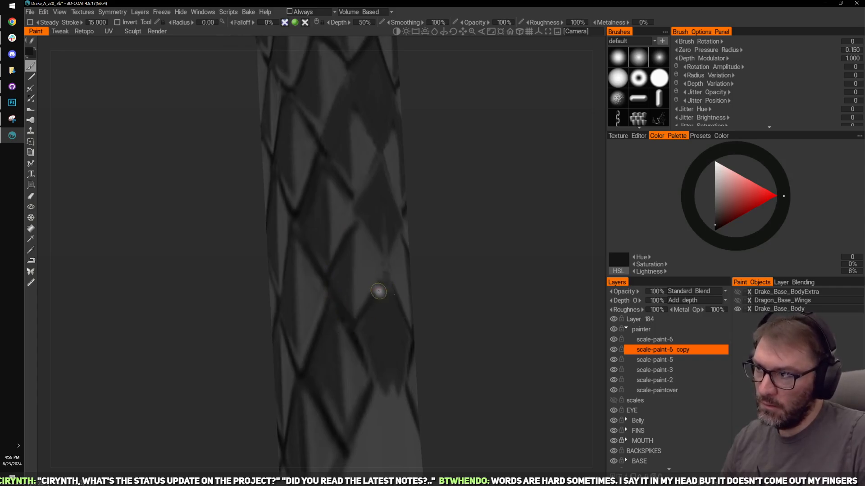
Step: Outline the lower and upper edges of the second-to-last dark diamond on top of the tail with 8% lightness grey
{"action": "left_click_drag", "start_coordinate": [454, 249], "coordinate": [482, 245]}
{"action": "left_click_drag", "start_coordinate": [388, 263], "coordinate": [375, 234]}
{"action": "left_click_drag", "start_coordinate": [431, 238], "coordinate": [455, 236]}
{"action": "mouse_move", "coordinate": [369, 228]}
{"action": "left_mouse_down"}
{"action": "mouse_move", "coordinate": [393, 246]}
{"action": "mouse_move", "coordinate": [388, 266]}
{"action": "left_mouse_up"}
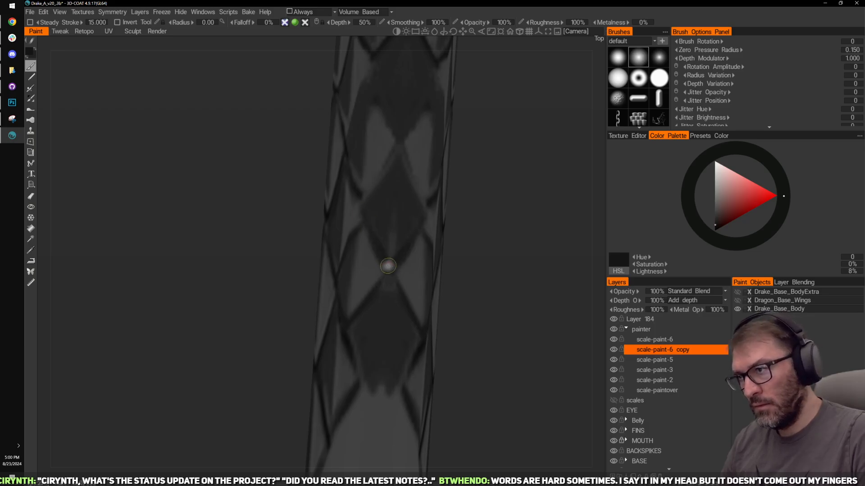
{"action": "left_click_drag", "start_coordinate": [361, 200], "coordinate": [400, 146]}
{"action": "left_click_drag", "start_coordinate": [508, 158], "coordinate": [539, 158]}
{"action": "left_click_drag", "start_coordinate": [354, 194], "coordinate": [380, 160]}
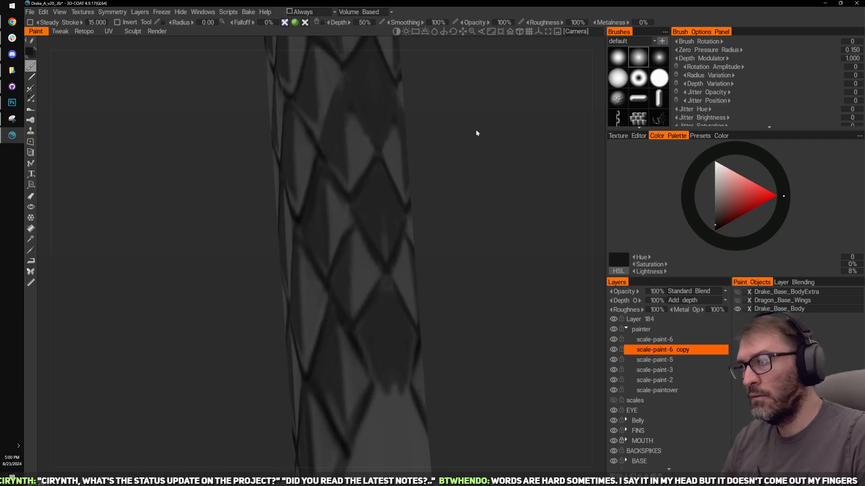
Step: Review the whole tail end, then refine the scale beside the large dark diamond with a sampled 13% lightness grey
{"action": "scroll", "coordinate": [475, 128], "scroll_direction": "down", "scroll_amount": 10}
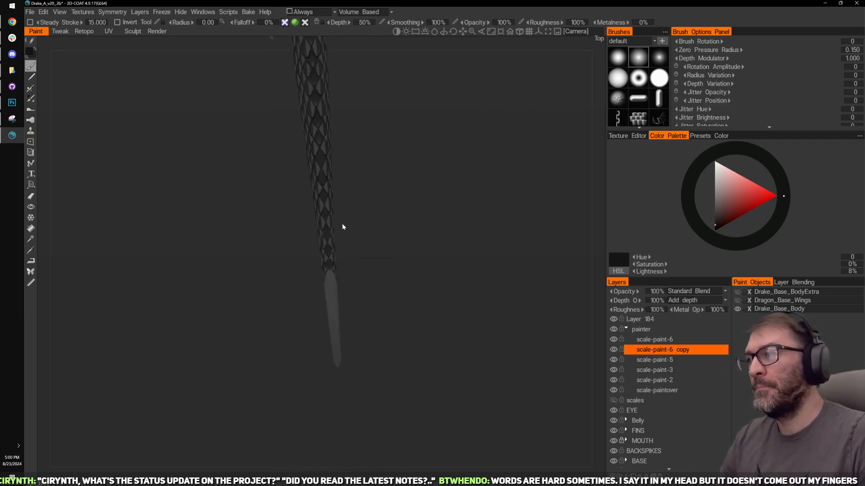
{"action": "scroll", "coordinate": [423, 184], "scroll_direction": "up", "scroll_amount": 10}
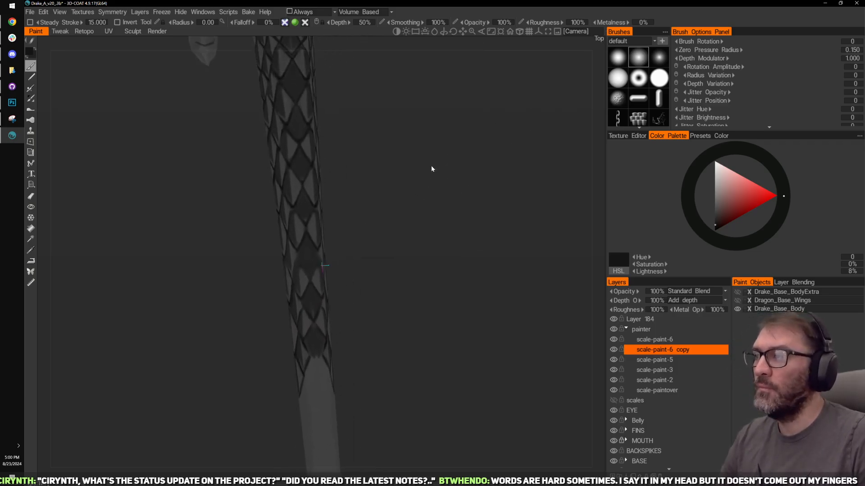
{"action": "scroll", "coordinate": [429, 178], "scroll_direction": "up", "scroll_amount": 3}
{"action": "middle_click_drag", "start_coordinate": [429, 189], "coordinate": [424, 245]}
{"action": "mouse_move", "coordinate": [424, 246]}
{"action": "left_mouse_down"}
{"action": "mouse_move", "coordinate": [444, 214]}
{"action": "mouse_move", "coordinate": [440, 226]}
{"action": "left_mouse_up"}
{"action": "scroll", "coordinate": [441, 228], "scroll_direction": "up", "scroll_amount": 1}
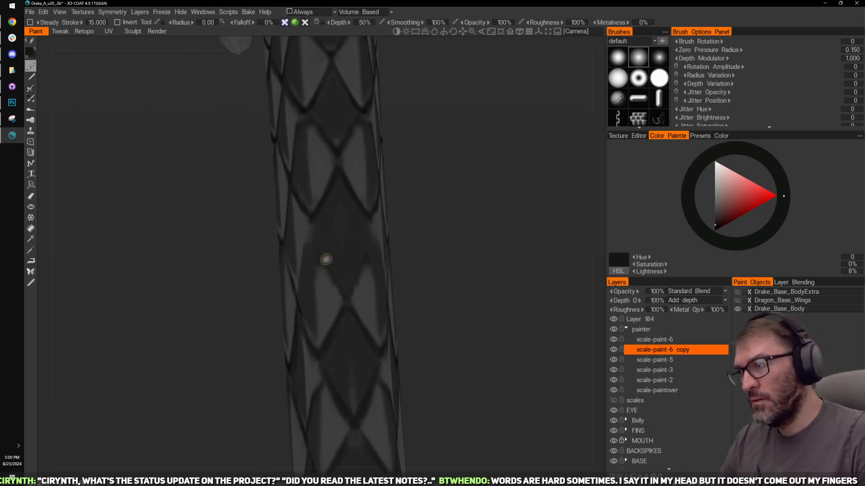
{"action": "mouse_move", "coordinate": [408, 243]}
{"action": "left_mouse_down"}
{"action": "mouse_move", "coordinate": [483, 215]}
{"action": "mouse_move", "coordinate": [417, 247]}
{"action": "left_mouse_up"}
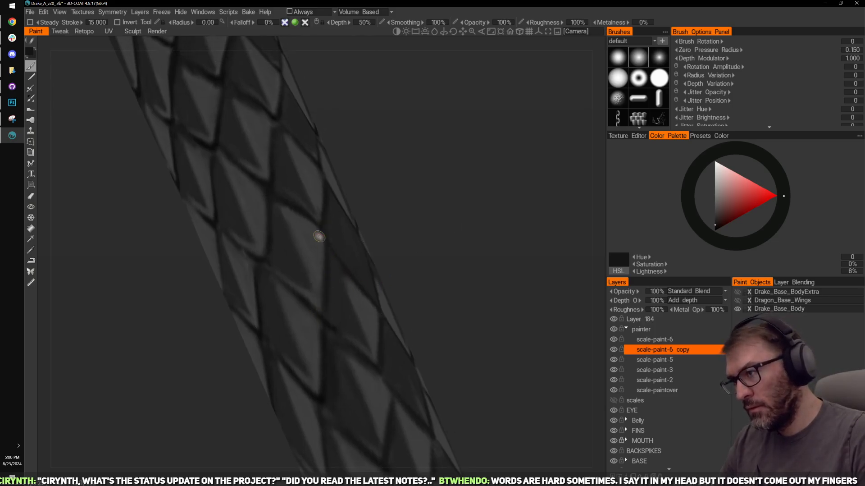
{"action": "key", "text": "v"}
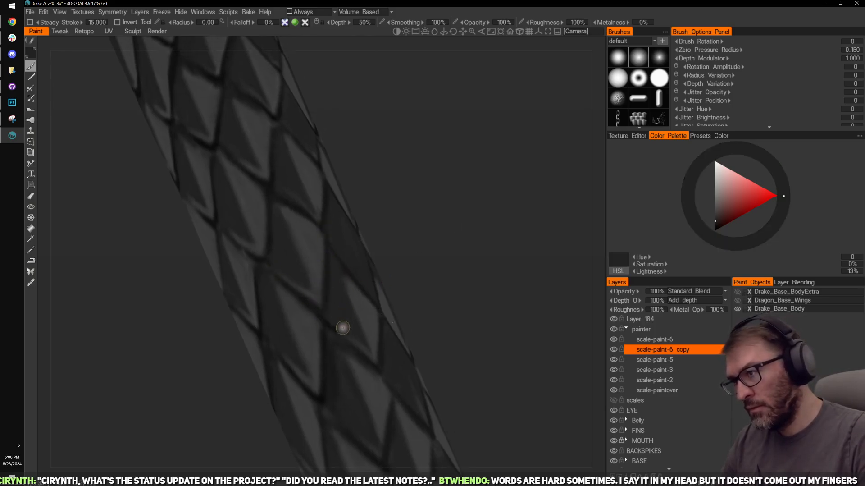
{"action": "mouse_move", "coordinate": [407, 282]}
{"action": "left_mouse_down"}
{"action": "mouse_move", "coordinate": [439, 267]}
{"action": "mouse_move", "coordinate": [405, 289]}
{"action": "left_mouse_up"}
Step: Redefine the dark edges between the side scales next to the large diamond with a sampled 10% lightness grey
{"action": "key", "text": "v"}
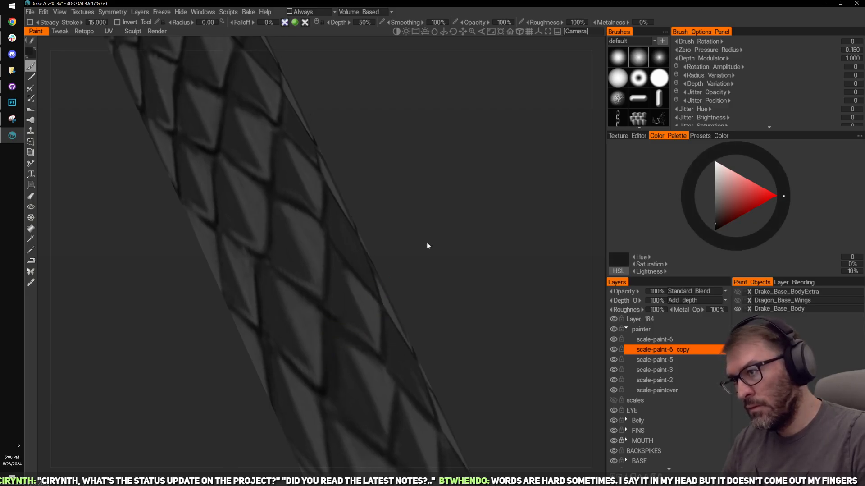
{"action": "left_click_drag", "start_coordinate": [427, 246], "coordinate": [323, 328]}
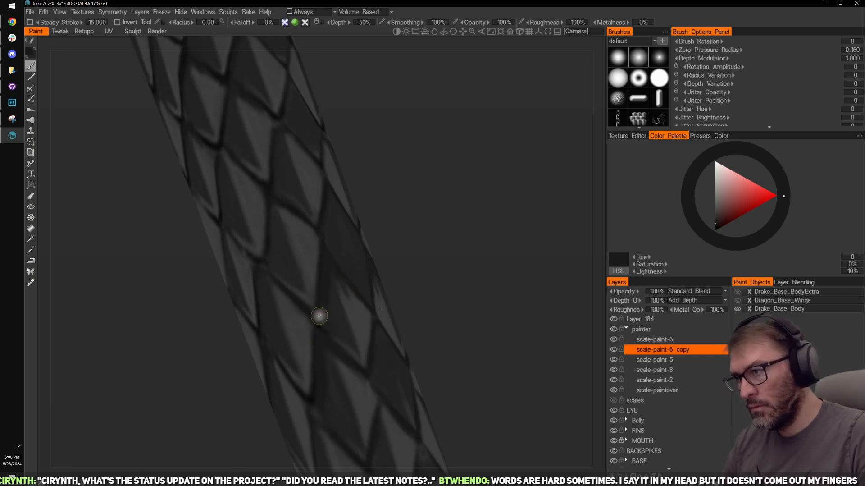
{"action": "left_click_drag", "start_coordinate": [491, 250], "coordinate": [328, 241]}
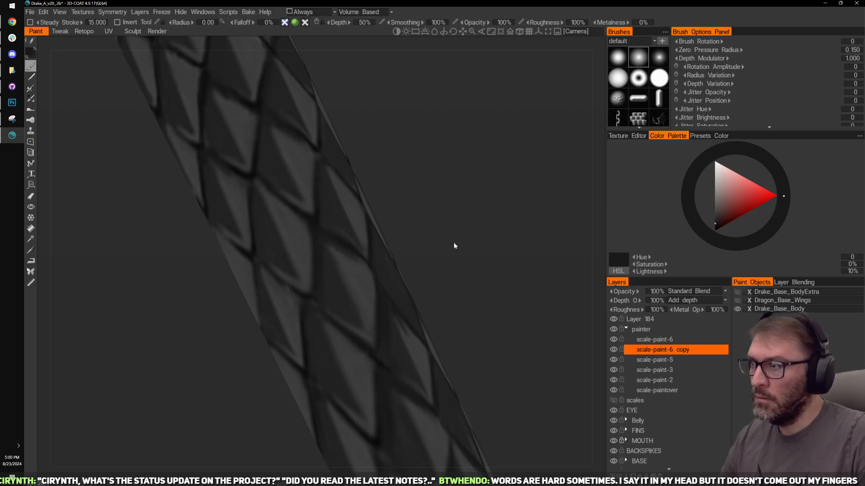
Step: Touch up the light scales flanking the large dark diamond's lower point with sampled greys of 23% and 14% lightness, then check the tail's side
{"action": "scroll", "coordinate": [467, 238], "scroll_direction": "down", "scroll_amount": 3}
{"action": "scroll", "coordinate": [476, 211], "scroll_direction": "up", "scroll_amount": 3}
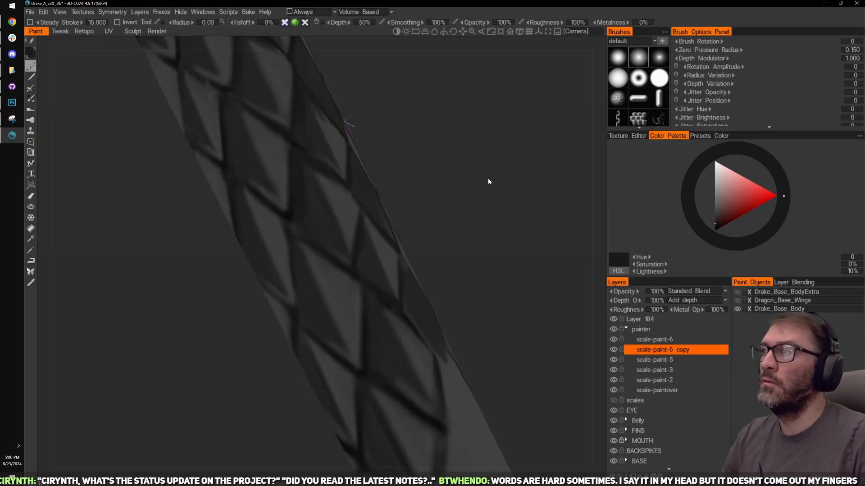
{"action": "left_click_drag", "start_coordinate": [488, 179], "coordinate": [413, 198]}
{"action": "scroll", "coordinate": [448, 173], "scroll_direction": "down", "scroll_amount": 4}
{"action": "left_click_drag", "start_coordinate": [449, 172], "coordinate": [437, 177]}
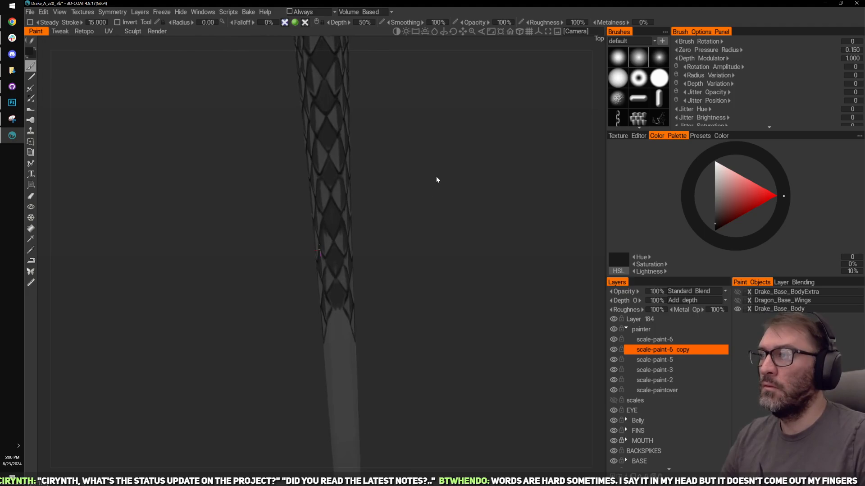
{"action": "scroll", "coordinate": [456, 177], "scroll_direction": "up", "scroll_amount": 5}
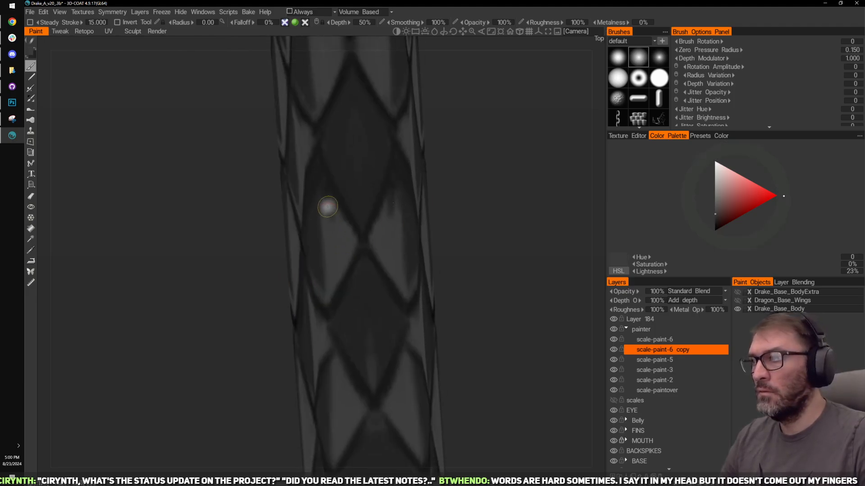
{"action": "key", "text": "v"}
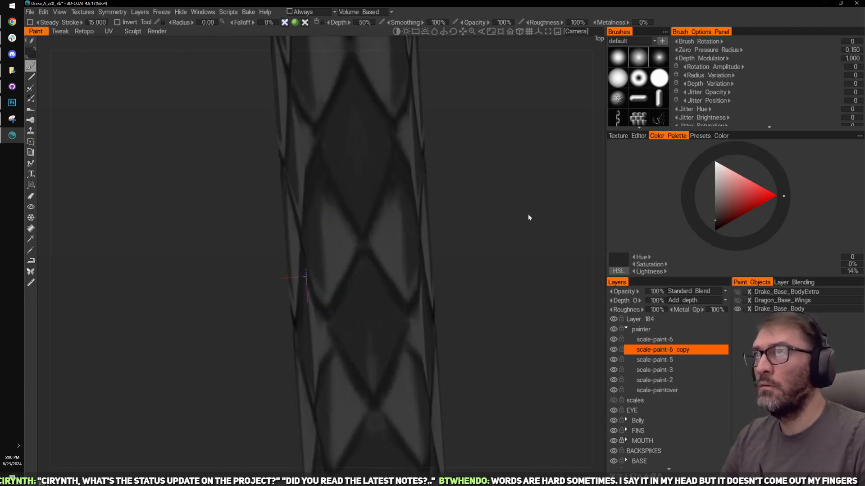
{"action": "scroll", "coordinate": [496, 227], "scroll_direction": "down", "scroll_amount": 3}
{"action": "mouse_move", "coordinate": [496, 227]}
{"action": "left_mouse_down"}
{"action": "mouse_move", "coordinate": [479, 255]}
{"action": "mouse_move", "coordinate": [459, 224]}
{"action": "mouse_move", "coordinate": [435, 235]}
{"action": "mouse_move", "coordinate": [512, 224]}
{"action": "mouse_move", "coordinate": [479, 231]}
{"action": "mouse_move", "coordinate": [469, 170]}
{"action": "mouse_move", "coordinate": [438, 133]}
{"action": "mouse_move", "coordinate": [452, 134]}
{"action": "mouse_move", "coordinate": [449, 169]}
{"action": "mouse_move", "coordinate": [471, 137]}
{"action": "mouse_move", "coordinate": [396, 143]}
{"action": "mouse_move", "coordinate": [419, 150]}
{"action": "mouse_move", "coordinate": [533, 113]}
{"action": "mouse_move", "coordinate": [528, 134]}
{"action": "mouse_move", "coordinate": [474, 155]}
{"action": "mouse_move", "coordinate": [505, 134]}
{"action": "mouse_move", "coordinate": [502, 120]}
{"action": "left_mouse_up"}
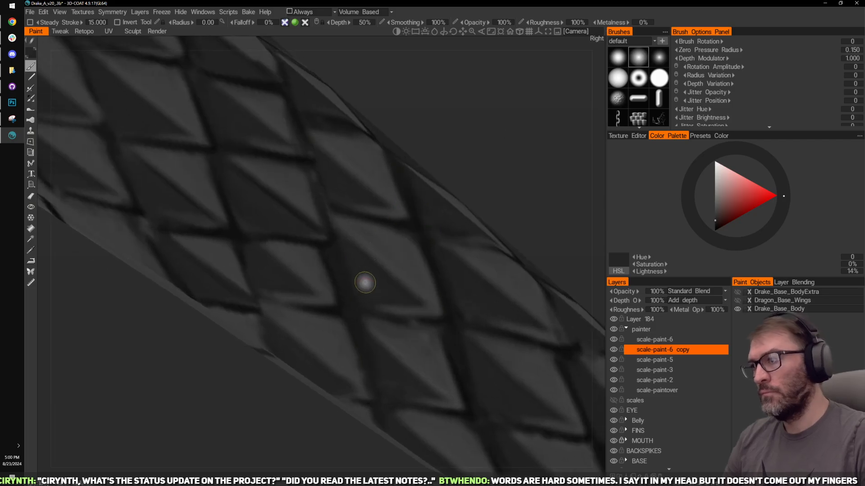
Step: Lighten the lower corners and edges of the side scales next to the dark outlines with sampled greys of 23% and 22% lightness
{"action": "key", "text": "v"}
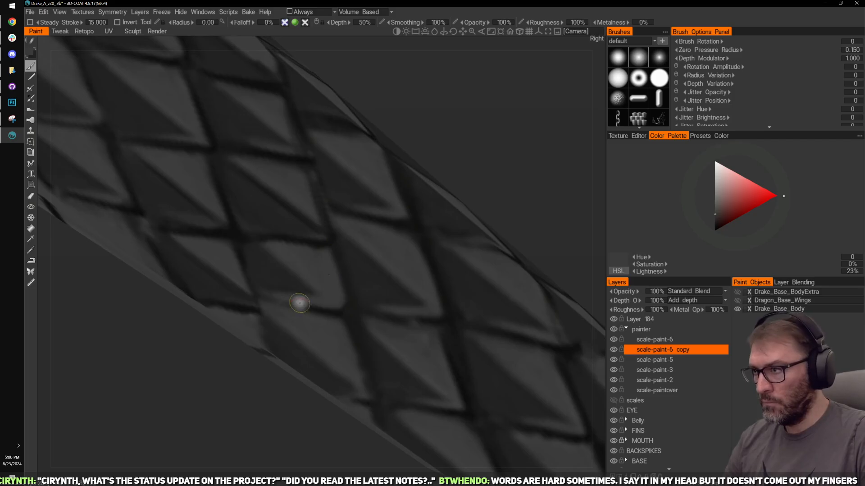
{"action": "left_click_drag", "start_coordinate": [299, 303], "coordinate": [335, 299]}
{"action": "middle_click_drag", "start_coordinate": [462, 85], "coordinate": [465, 146]}
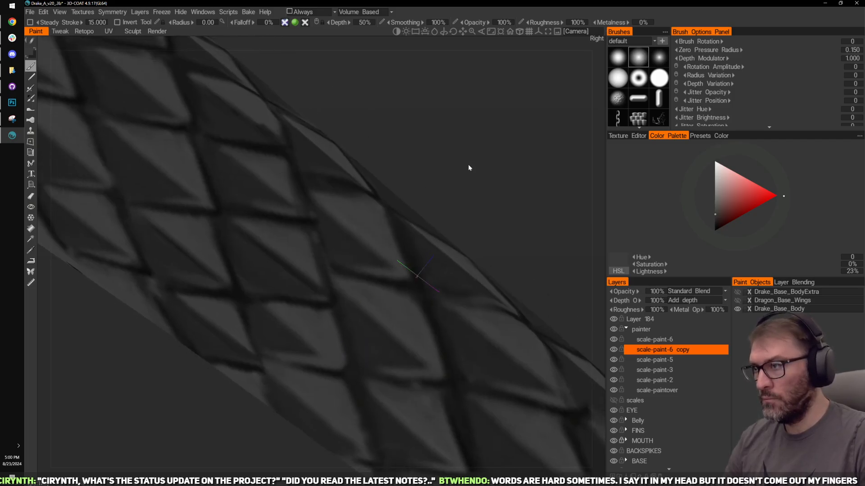
{"action": "left_click_drag", "start_coordinate": [469, 164], "coordinate": [475, 184]}
{"action": "key", "text": "v"}
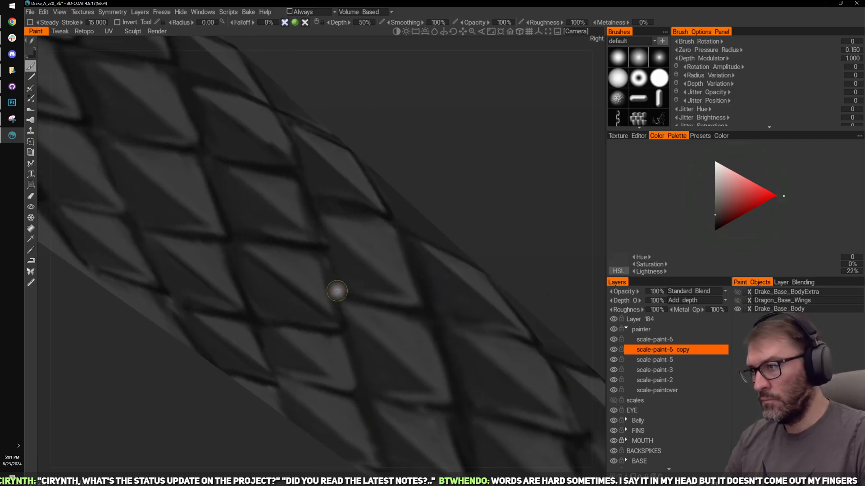
{"action": "key", "text": "v"}
{"action": "left_click_drag", "start_coordinate": [448, 138], "coordinate": [463, 180]}
{"action": "key", "text": "v"}
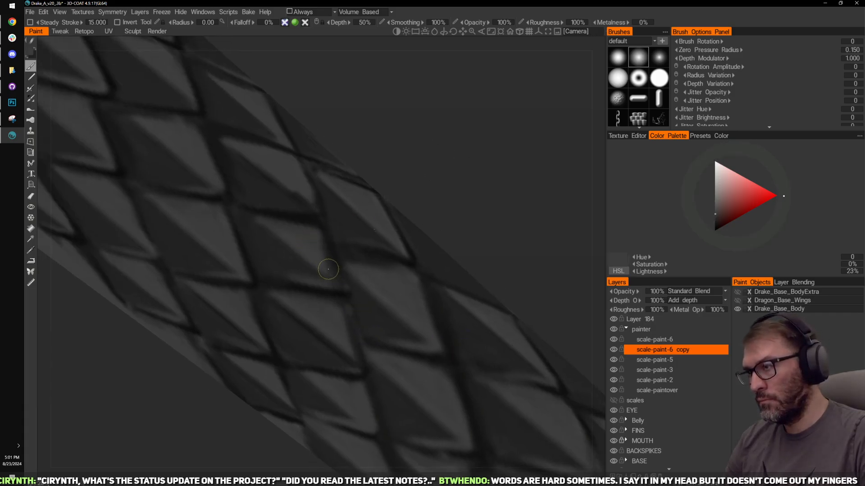
Step: Check the tail's side from other angles, then retouch the light scale faces and their edges with sampled greys of 23% and 21% lightness
{"action": "right_click_drag", "start_coordinate": [453, 166], "coordinate": [472, 88]}
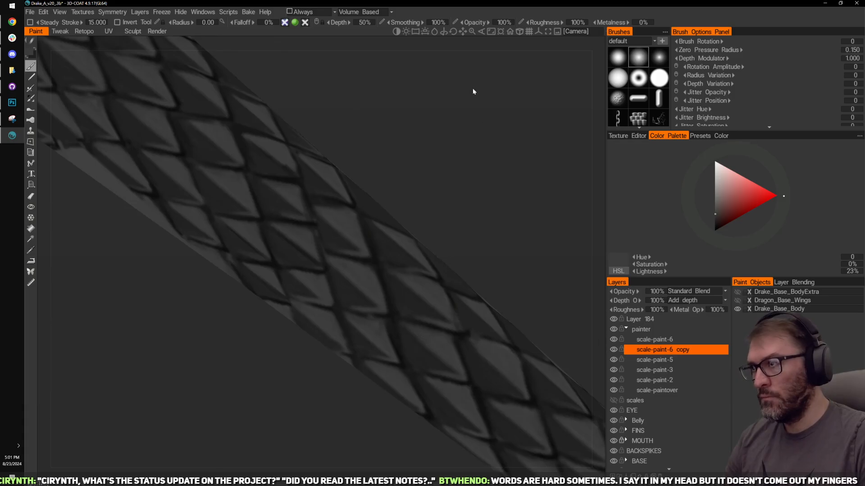
{"action": "mouse_move", "coordinate": [463, 163]}
{"action": "left_mouse_down"}
{"action": "mouse_move", "coordinate": [448, 201]}
{"action": "mouse_move", "coordinate": [469, 141]}
{"action": "mouse_move", "coordinate": [445, 207]}
{"action": "mouse_move", "coordinate": [471, 240]}
{"action": "left_mouse_up"}
{"action": "mouse_move", "coordinate": [493, 251]}
{"action": "right_mouse_down"}
{"action": "mouse_move", "coordinate": [518, 262]}
{"action": "mouse_move", "coordinate": [524, 289]}
{"action": "right_mouse_up"}
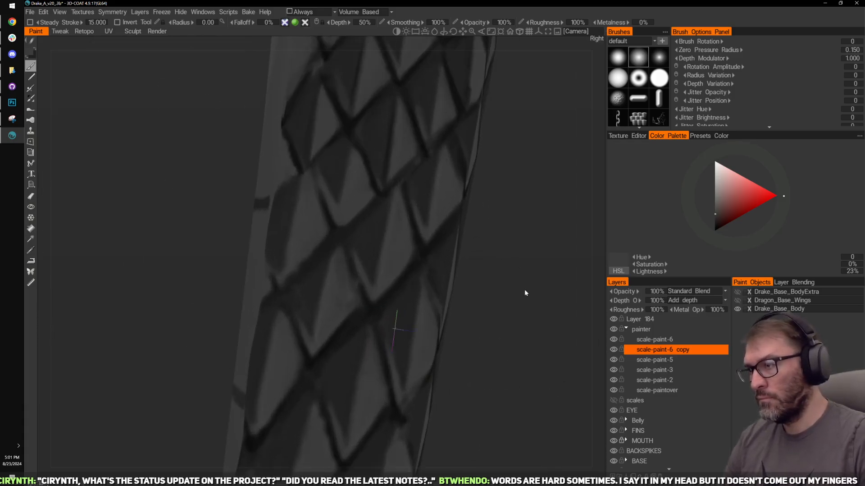
{"action": "left_click_drag", "start_coordinate": [525, 288], "coordinate": [485, 291]}
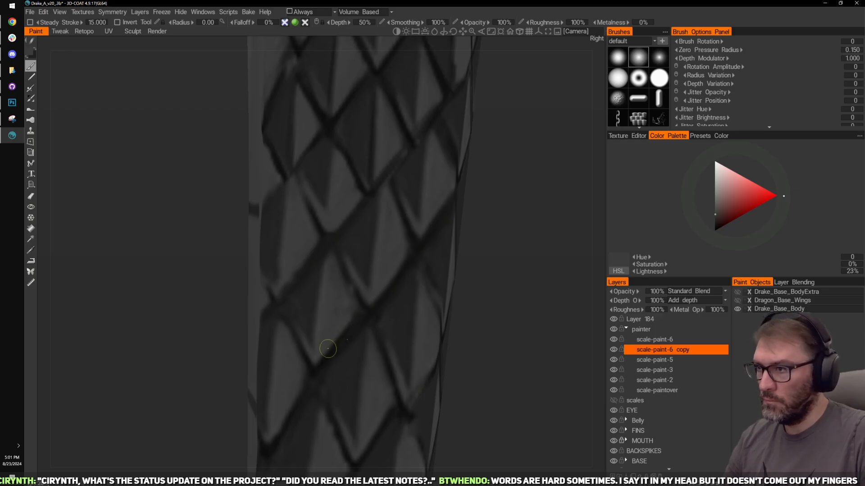
{"action": "key", "text": "v"}
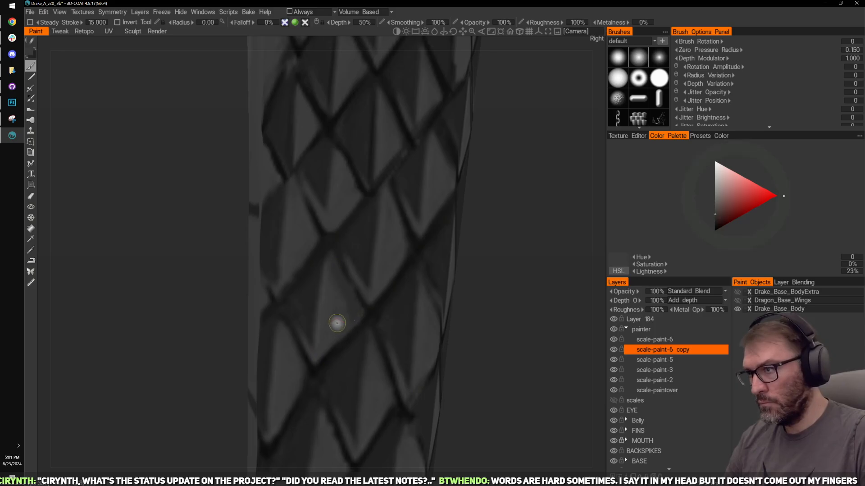
{"action": "key", "text": "v"}
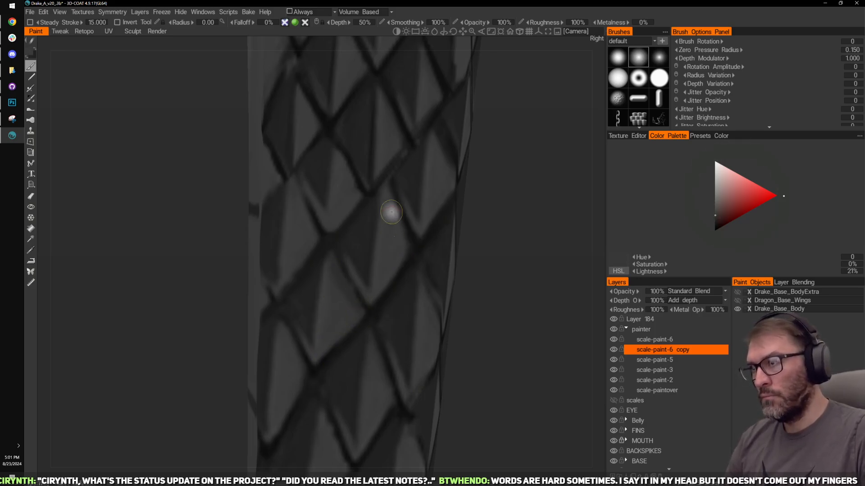
Step: Reshape the light side scale near the belly with a sampled 23% lightness grey and redraw its lower edge in 6% grey
{"action": "mouse_move", "coordinate": [502, 240]}
{"action": "left_mouse_down"}
{"action": "mouse_move", "coordinate": [549, 254]}
{"action": "mouse_move", "coordinate": [552, 180]}
{"action": "mouse_move", "coordinate": [542, 194]}
{"action": "mouse_move", "coordinate": [473, 172]}
{"action": "mouse_move", "coordinate": [514, 172]}
{"action": "mouse_move", "coordinate": [506, 189]}
{"action": "left_mouse_up"}
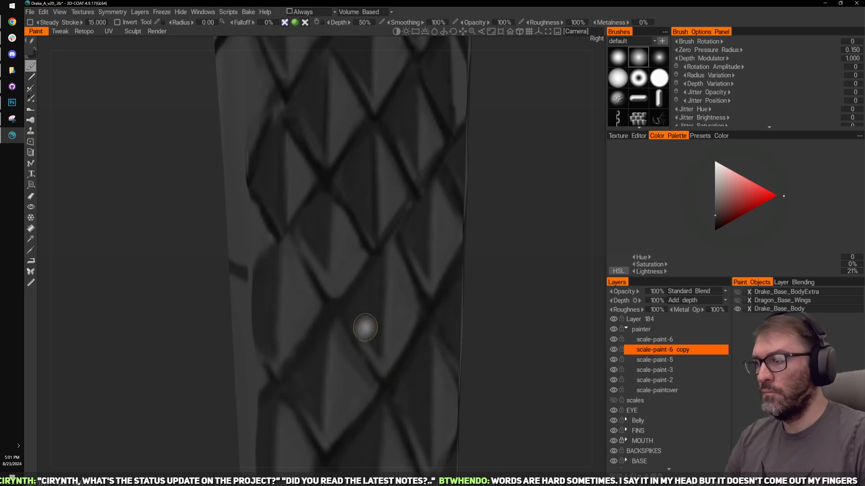
{"action": "key", "text": "v"}
{"action": "mouse_move", "coordinate": [321, 276]}
{"action": "left_mouse_down"}
{"action": "mouse_move", "coordinate": [322, 282]}
{"action": "mouse_move", "coordinate": [296, 250]}
{"action": "mouse_move", "coordinate": [314, 281]}
{"action": "mouse_move", "coordinate": [335, 280]}
{"action": "mouse_move", "coordinate": [333, 200]}
{"action": "left_mouse_up"}
{"action": "key", "text": "v"}
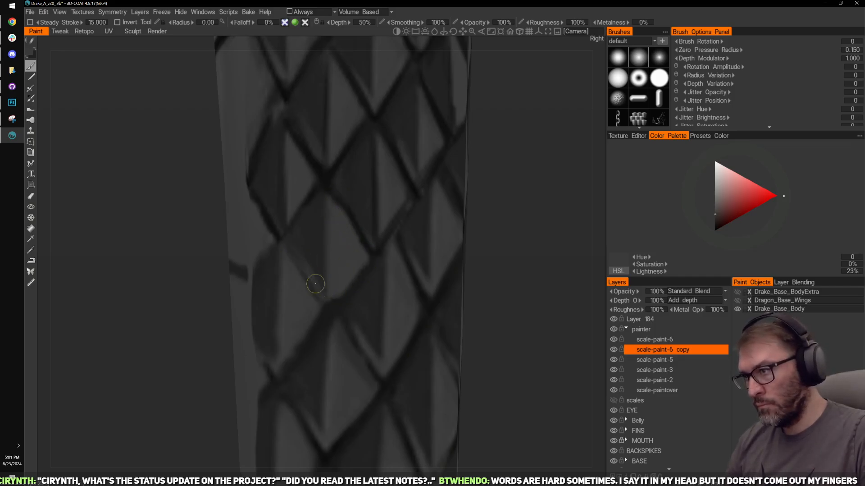
{"action": "key", "text": "v"}
{"action": "left_click_drag", "start_coordinate": [290, 258], "coordinate": [325, 311]}
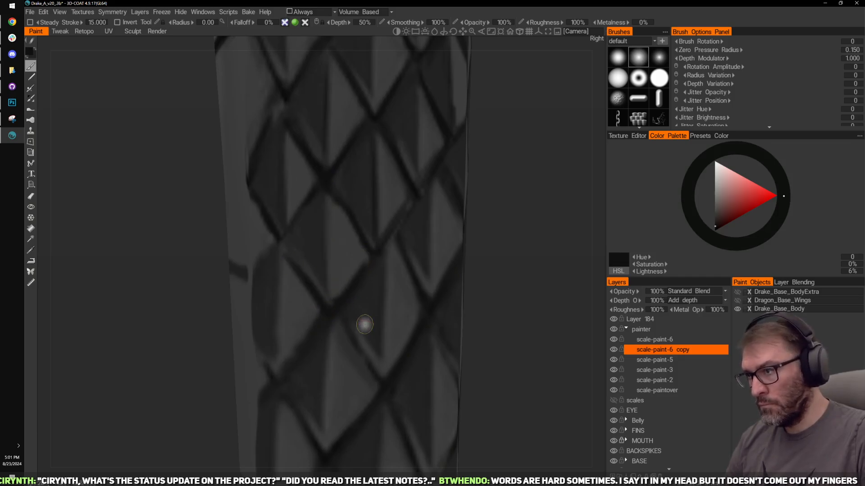
Step: Darken the outlines and junctions between the scales from the belly side around the tail with the 6% lightness grey
{"action": "mouse_move", "coordinate": [498, 346]}
{"action": "middle_mouse_down"}
{"action": "mouse_move", "coordinate": [497, 232]}
{"action": "mouse_move", "coordinate": [523, 241]}
{"action": "middle_mouse_up"}
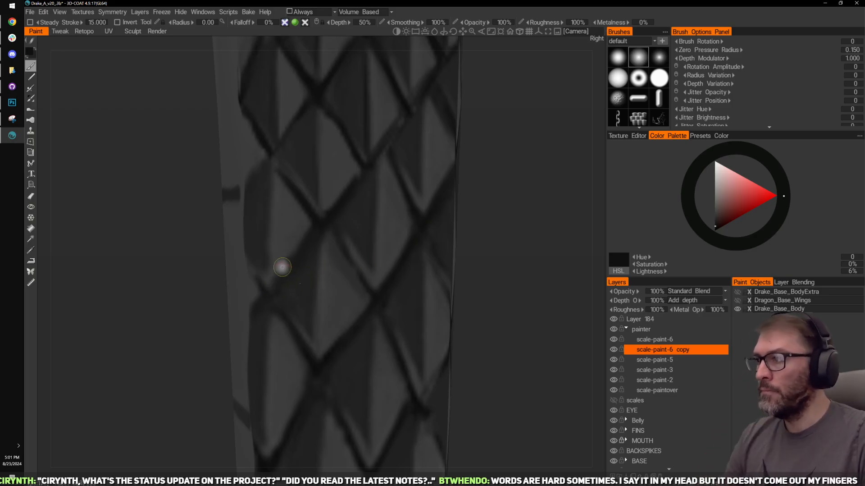
{"action": "left_click_drag", "start_coordinate": [531, 220], "coordinate": [506, 223]}
{"action": "middle_click_drag", "start_coordinate": [506, 223], "coordinate": [524, 232]}
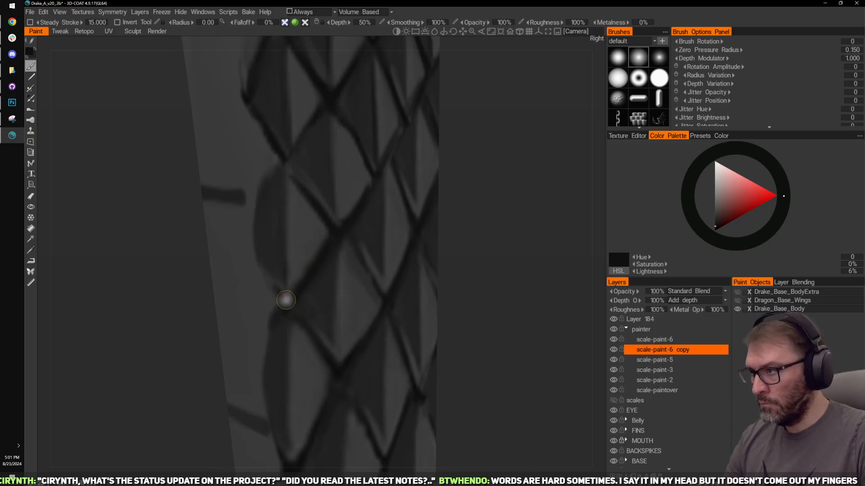
{"action": "mouse_move", "coordinate": [472, 251]}
{"action": "left_mouse_down"}
{"action": "mouse_move", "coordinate": [474, 189]}
{"action": "mouse_move", "coordinate": [520, 208]}
{"action": "mouse_move", "coordinate": [498, 212]}
{"action": "mouse_move", "coordinate": [533, 211]}
{"action": "mouse_move", "coordinate": [494, 214]}
{"action": "mouse_move", "coordinate": [553, 203]}
{"action": "left_mouse_up"}
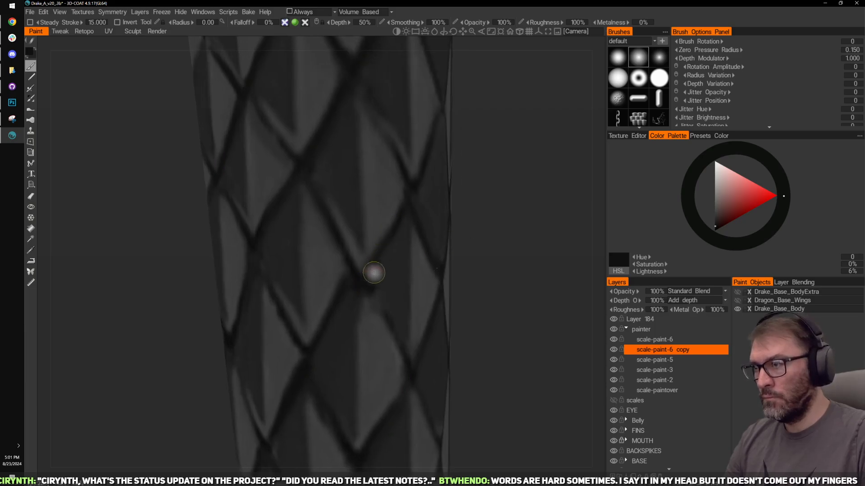
{"action": "mouse_move", "coordinate": [478, 221]}
{"action": "left_mouse_down"}
{"action": "mouse_move", "coordinate": [503, 207]}
{"action": "mouse_move", "coordinate": [471, 239]}
{"action": "mouse_move", "coordinate": [434, 239]}
{"action": "left_mouse_up"}
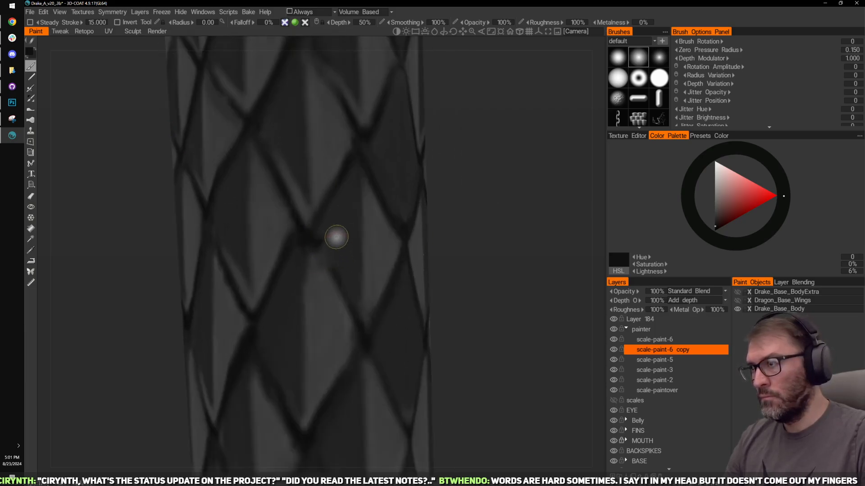
Step: Sharpen the tip of the light scale below the outline junction with 23% lightness grey and redefine its dark edges with 8% grey
{"action": "key", "text": "v"}
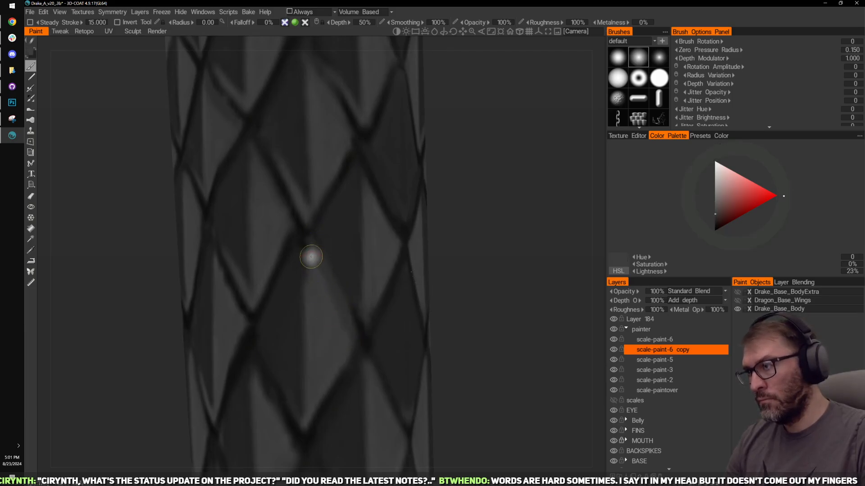
{"action": "key", "text": "v"}
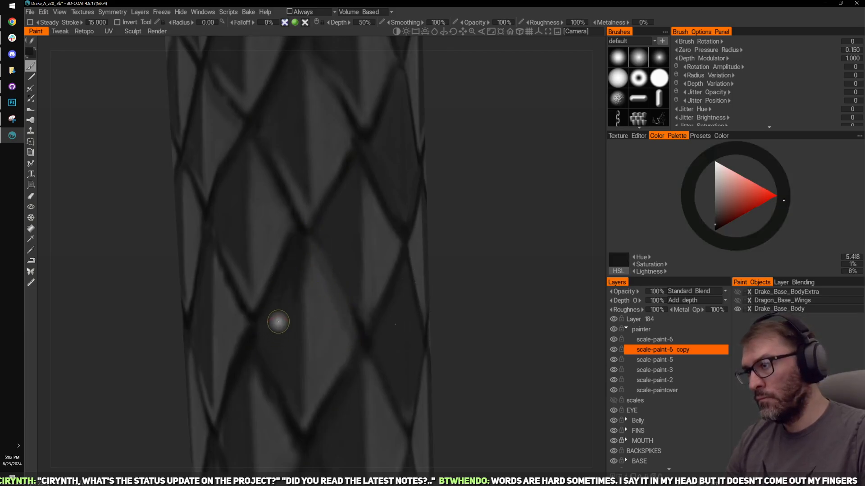
{"action": "mouse_move", "coordinate": [276, 322]}
{"action": "left_mouse_down", "text": "alt"}
{"action": "mouse_move", "coordinate": [477, 214]}
{"action": "mouse_move", "coordinate": [427, 220]}
{"action": "mouse_move", "coordinate": [431, 235]}
{"action": "mouse_move", "coordinate": [450, 236]}
{"action": "mouse_move", "coordinate": [437, 226]}
{"action": "left_mouse_up", "text": "alt"}
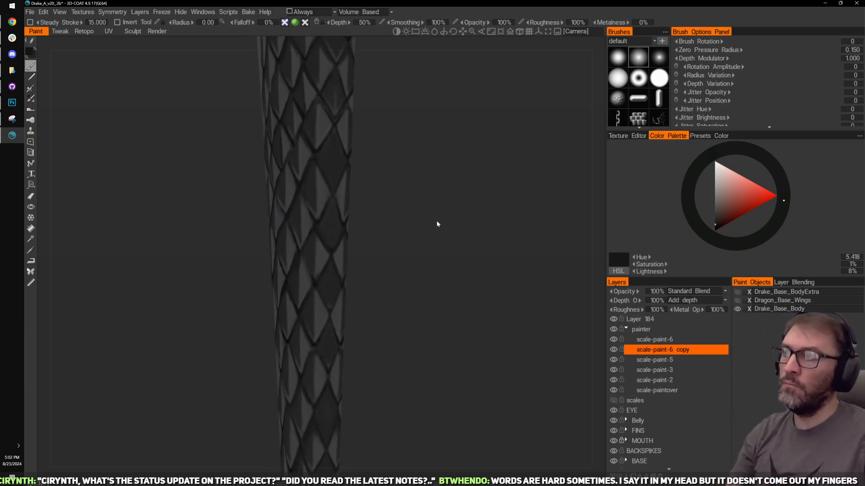
Step: Repaint the side scale beside the top row of dark diamonds with 23% and 13% lightness greys and outline its lower edge in 8% grey
{"action": "left_click_drag", "start_coordinate": [447, 171], "coordinate": [451, 228], "text": "alt"}
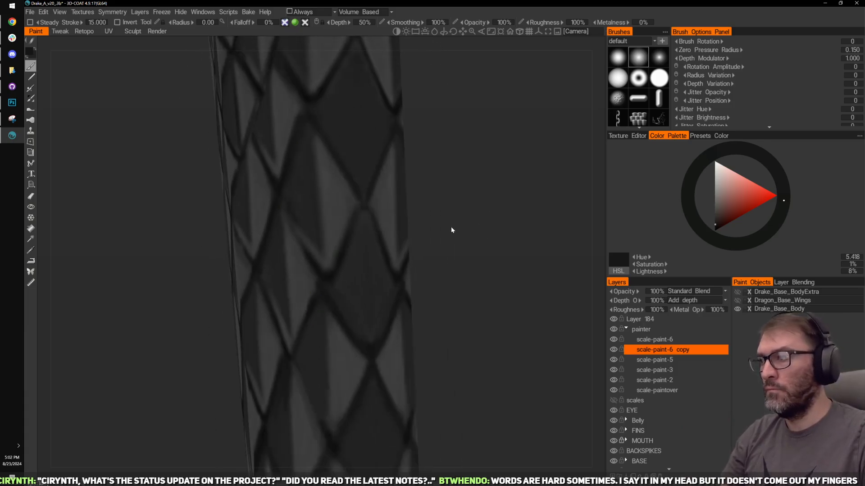
{"action": "key", "text": "v"}
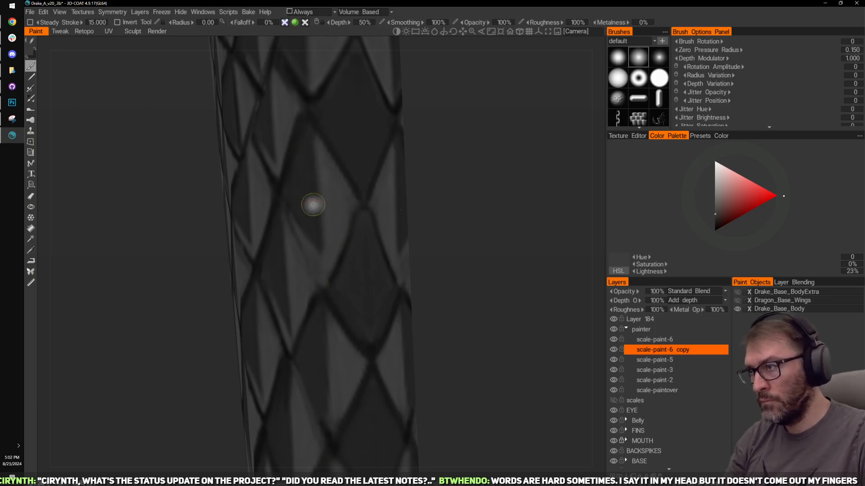
{"action": "key", "text": "v"}
{"action": "left_click_drag", "start_coordinate": [315, 264], "coordinate": [445, 200], "text": "alt"}
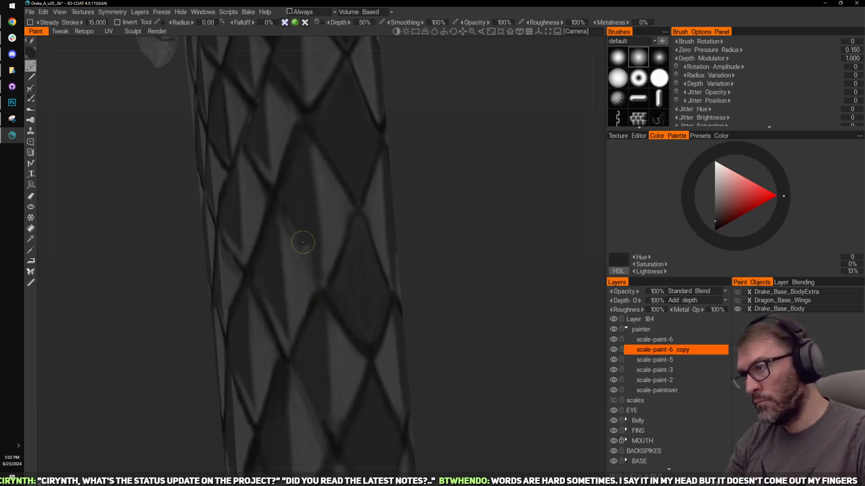
{"action": "key", "text": "v"}
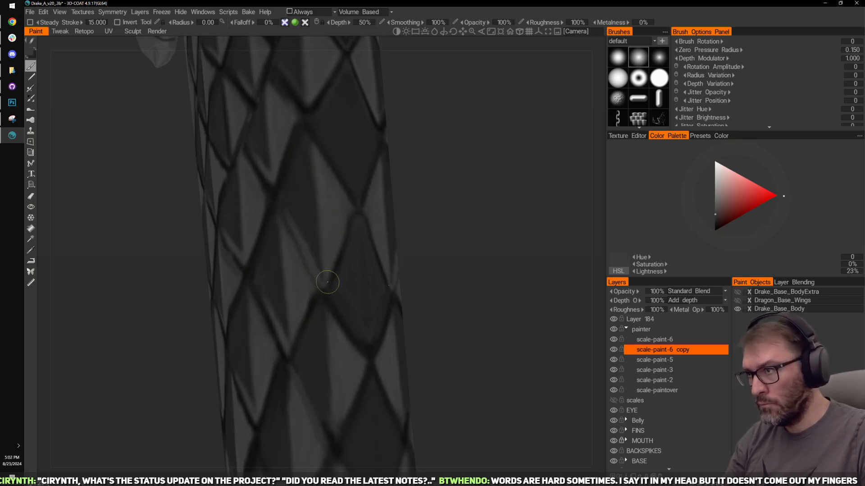
{"action": "key", "text": "v"}
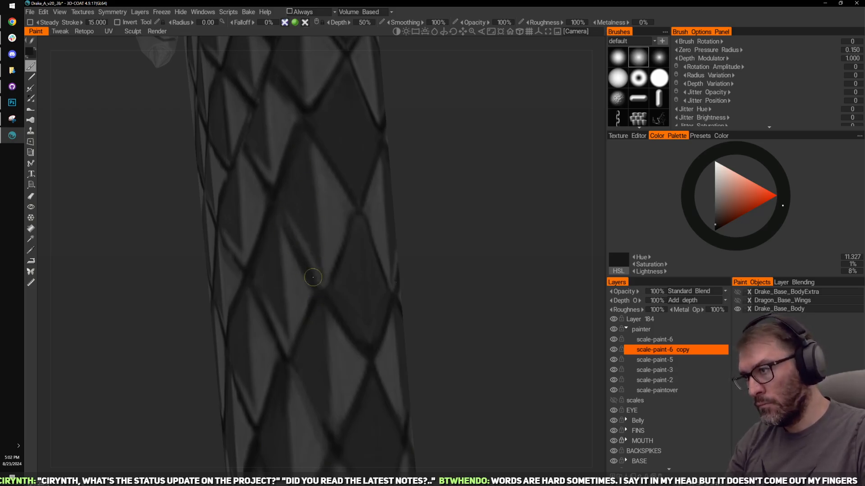
Step: From the top view, brush soft 23% lightness highlights into the upper points of two neighbouring dark diamonds on the tail's centre line
{"action": "scroll", "coordinate": [489, 247], "scroll_direction": "down", "scroll_amount": 5}
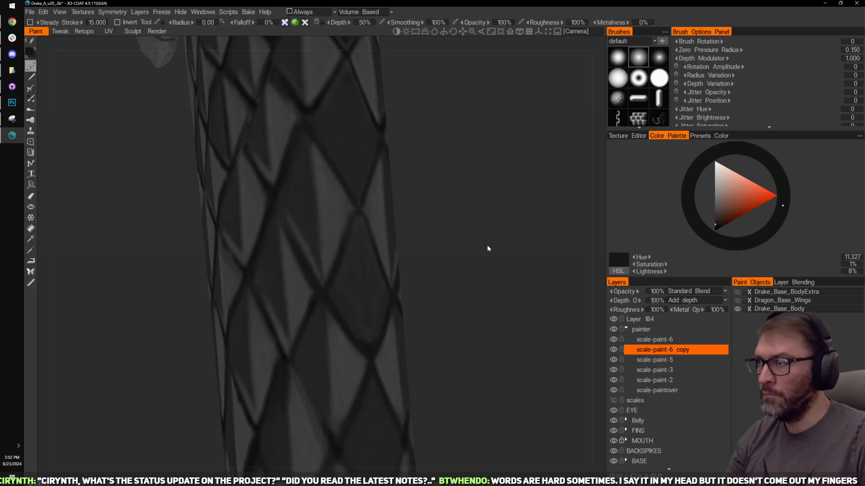
{"action": "mouse_move", "coordinate": [454, 231]}
{"action": "left_mouse_down"}
{"action": "mouse_move", "coordinate": [461, 297]}
{"action": "mouse_move", "coordinate": [537, 250]}
{"action": "mouse_move", "coordinate": [423, 333]}
{"action": "mouse_move", "coordinate": [455, 209]}
{"action": "mouse_move", "coordinate": [477, 348]}
{"action": "mouse_move", "coordinate": [451, 224]}
{"action": "left_mouse_up"}
{"action": "scroll", "coordinate": [464, 197], "scroll_direction": "up", "scroll_amount": 10}
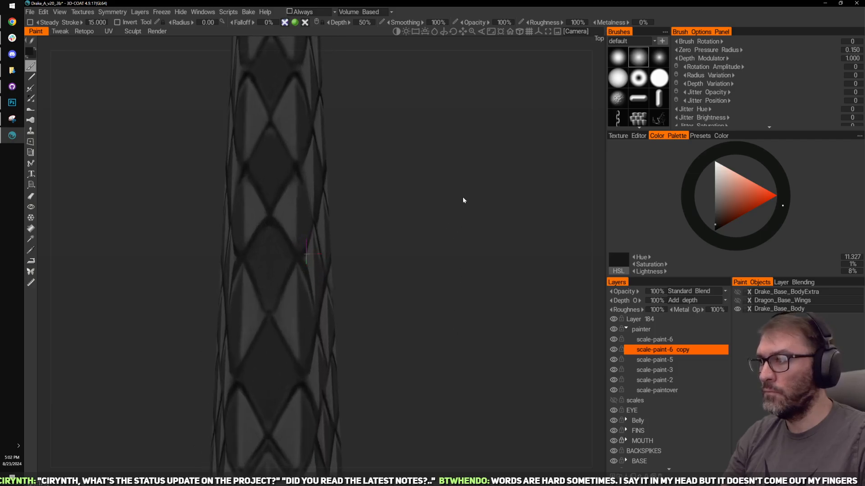
{"action": "scroll", "coordinate": [531, 170], "scroll_direction": "down", "scroll_amount": 8}
{"action": "scroll", "coordinate": [521, 190], "scroll_direction": "up", "scroll_amount": 3}
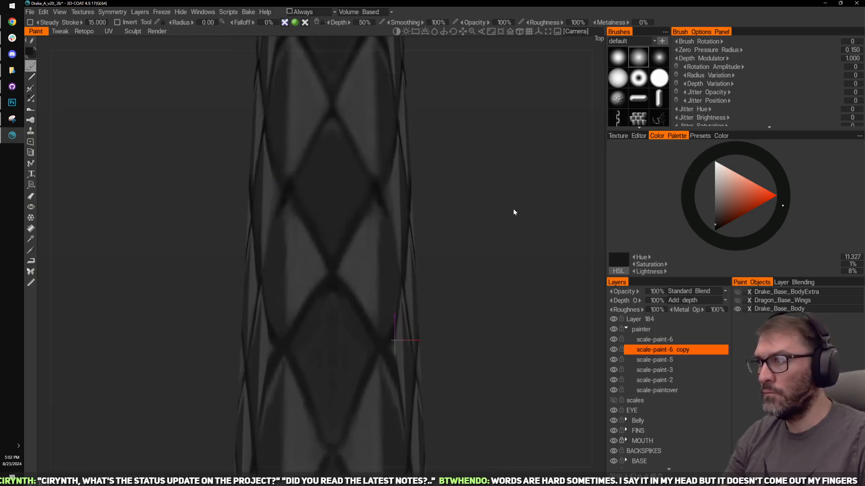
{"action": "middle_click_drag", "start_coordinate": [513, 209], "coordinate": [509, 230]}
{"action": "key", "text": "v"}
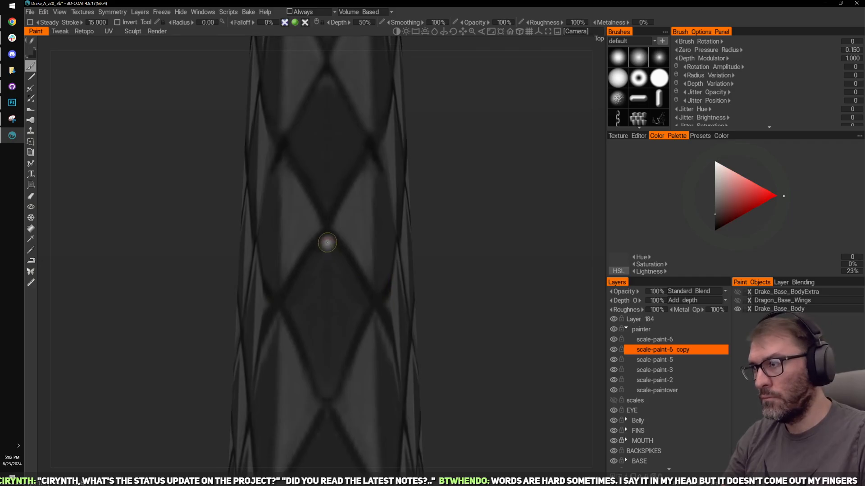
{"action": "mouse_move", "coordinate": [324, 244]}
{"action": "left_mouse_down"}
{"action": "mouse_move", "coordinate": [309, 291]}
{"action": "mouse_move", "coordinate": [284, 305]}
{"action": "mouse_move", "coordinate": [306, 279]}
{"action": "left_mouse_up"}
{"action": "middle_click_drag", "start_coordinate": [491, 109], "coordinate": [499, 152]}
{"action": "mouse_move", "coordinate": [332, 124]}
{"action": "left_mouse_down"}
{"action": "mouse_move", "coordinate": [316, 155]}
{"action": "mouse_move", "coordinate": [326, 140]}
{"action": "mouse_move", "coordinate": [322, 173]}
{"action": "left_mouse_up"}
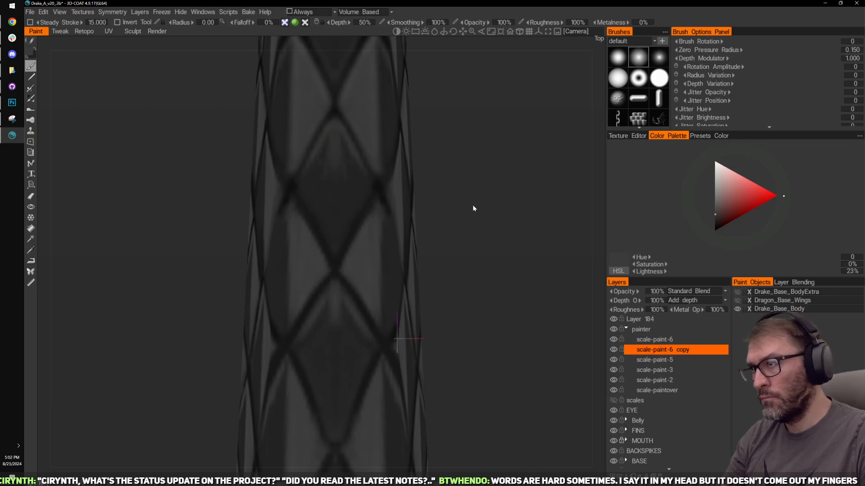
Step: Continue the 23% lightness highlights in the upper points of the other dark diamonds along the tail's centre line
{"action": "middle_click_drag", "start_coordinate": [472, 205], "coordinate": [467, 87]}
{"action": "middle_click_drag", "start_coordinate": [466, 147], "coordinate": [471, 13]}
{"action": "mouse_move", "coordinate": [333, 220]}
{"action": "left_mouse_down"}
{"action": "mouse_move", "coordinate": [310, 263]}
{"action": "mouse_move", "coordinate": [324, 228]}
{"action": "left_mouse_up"}
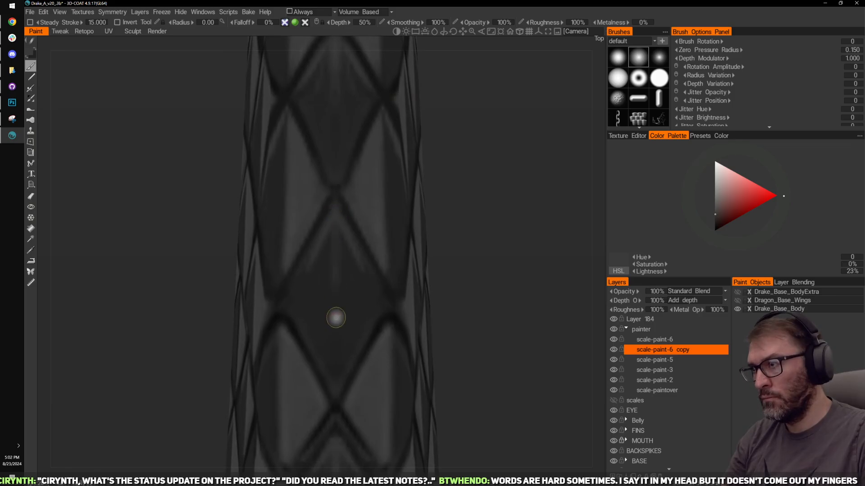
{"action": "mouse_move", "coordinate": [473, 38]}
{"action": "middle_mouse_down"}
{"action": "mouse_move", "coordinate": [479, 275]}
{"action": "mouse_move", "coordinate": [481, 252]}
{"action": "mouse_move", "coordinate": [421, 120]}
{"action": "mouse_move", "coordinate": [344, 199]}
{"action": "middle_mouse_up"}
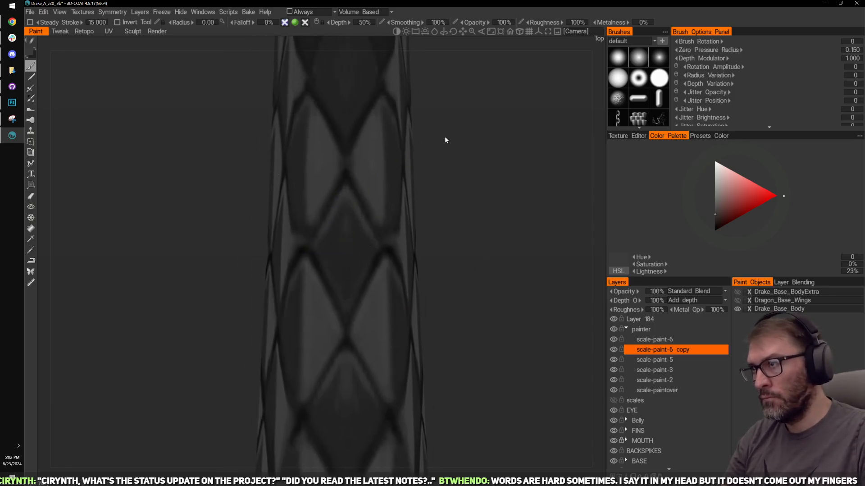
{"action": "middle_click_drag", "start_coordinate": [444, 139], "coordinate": [361, 207]}
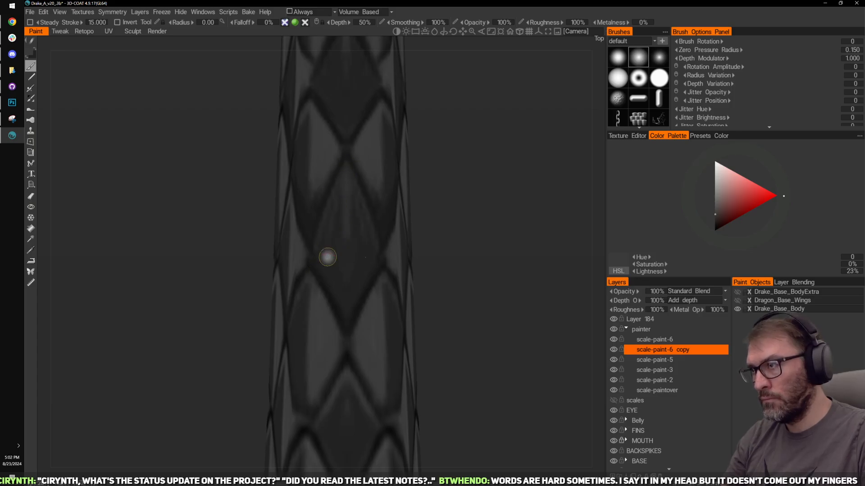
Step: Redefine the upper edges of the last dark diamond before the bare tail tip with 9% lightness grey
{"action": "middle_click_drag", "start_coordinate": [415, 148], "coordinate": [362, 217]}
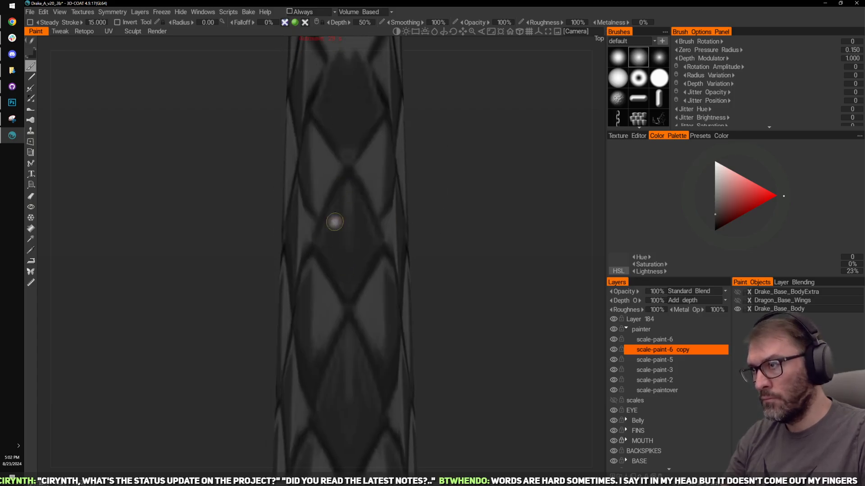
{"action": "middle_click_drag", "start_coordinate": [459, 145], "coordinate": [356, 190]}
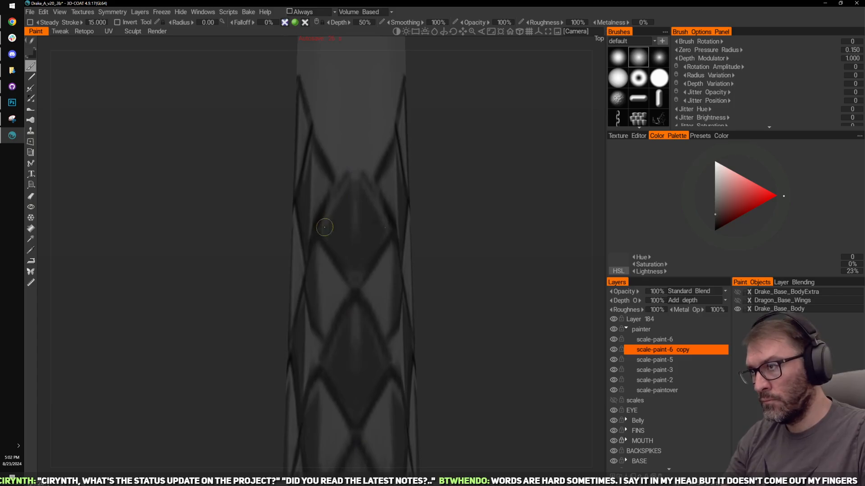
{"action": "key", "text": "v"}
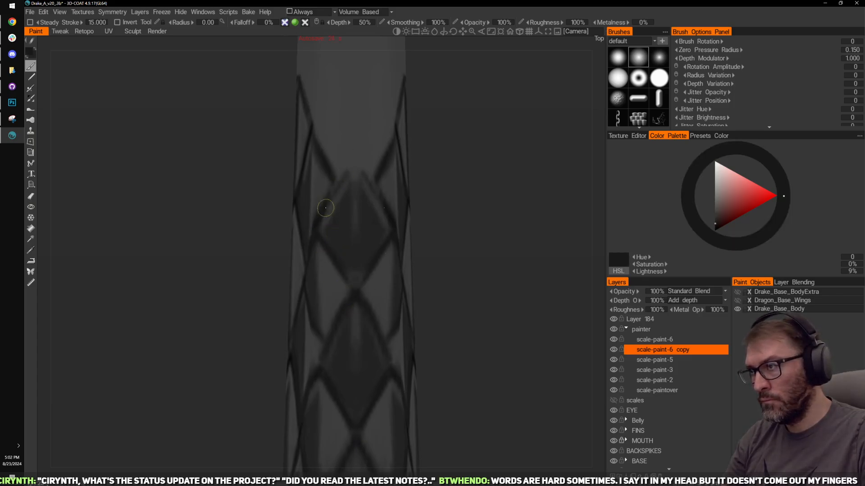
{"action": "scroll", "coordinate": [467, 181], "scroll_direction": "down", "scroll_amount": 3}
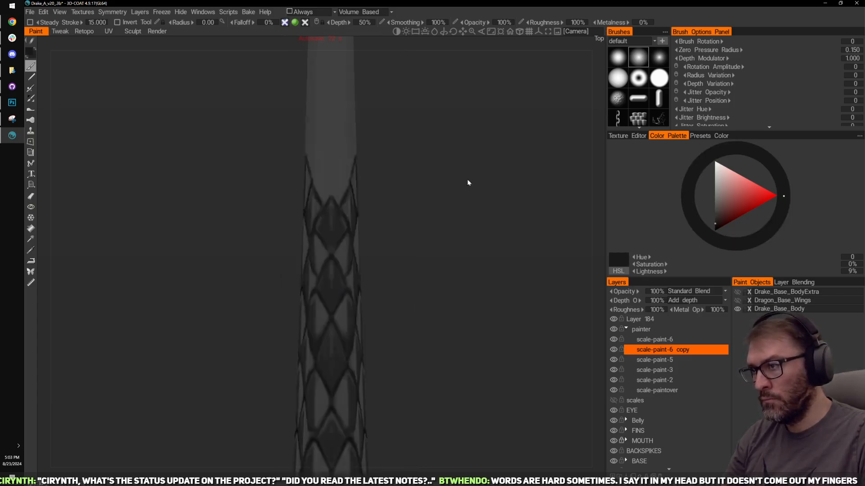
Step: Toggle the visibility of the scale-paint-5 and scale-paint-6 layers to examine which tail scales each one holds
{"action": "left_click_drag", "start_coordinate": [467, 182], "coordinate": [433, 305]}
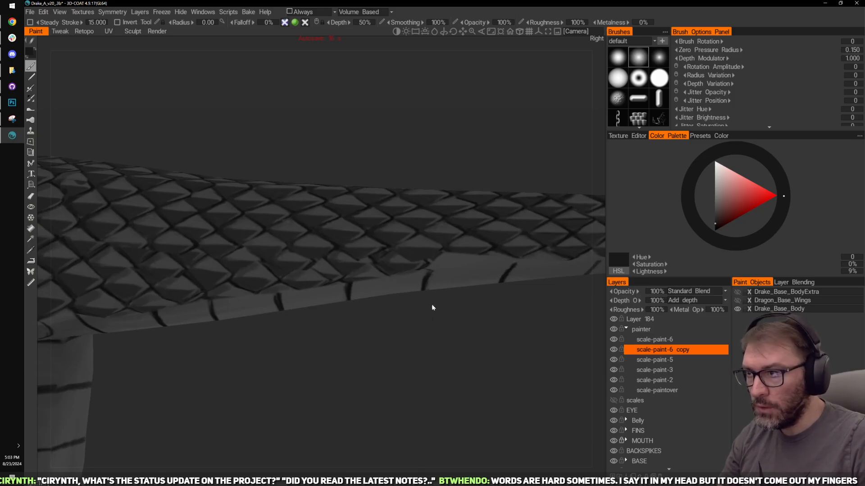
{"action": "key", "text": "e"}
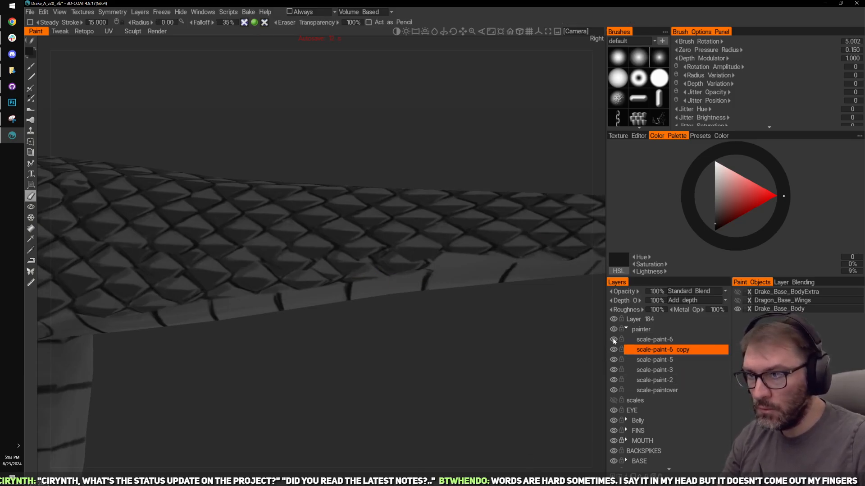
{"action": "left_click", "coordinate": [614, 359]}
{"action": "left_click", "coordinate": [614, 360]}
{"action": "left_click", "coordinate": [614, 359]}
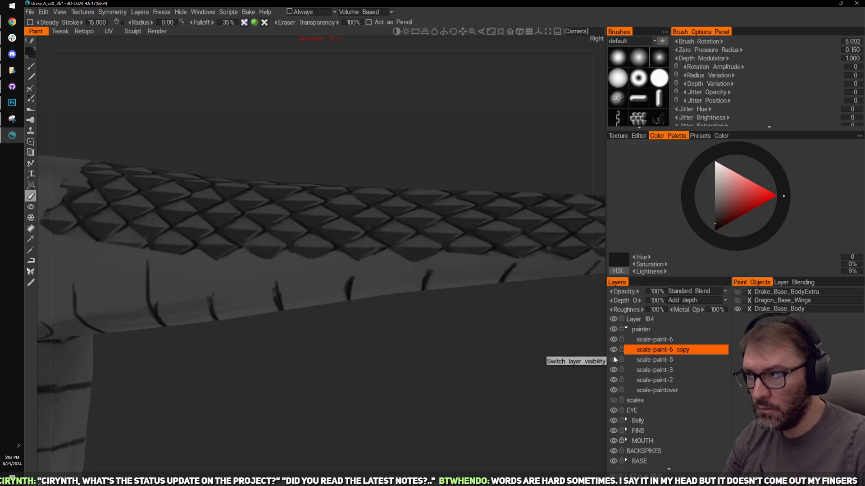
{"action": "left_click", "coordinate": [614, 359]}
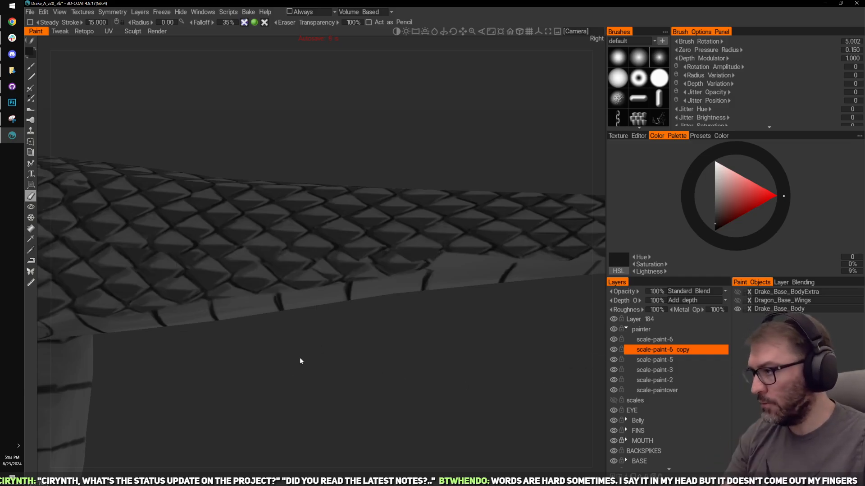
{"action": "mouse_move", "coordinate": [460, 317]}
{"action": "middle_mouse_down"}
{"action": "mouse_move", "coordinate": [480, 342]}
{"action": "mouse_move", "coordinate": [422, 329]}
{"action": "mouse_move", "coordinate": [456, 331]}
{"action": "mouse_move", "coordinate": [437, 315]}
{"action": "mouse_move", "coordinate": [537, 339]}
{"action": "mouse_move", "coordinate": [455, 322]}
{"action": "middle_mouse_up"}
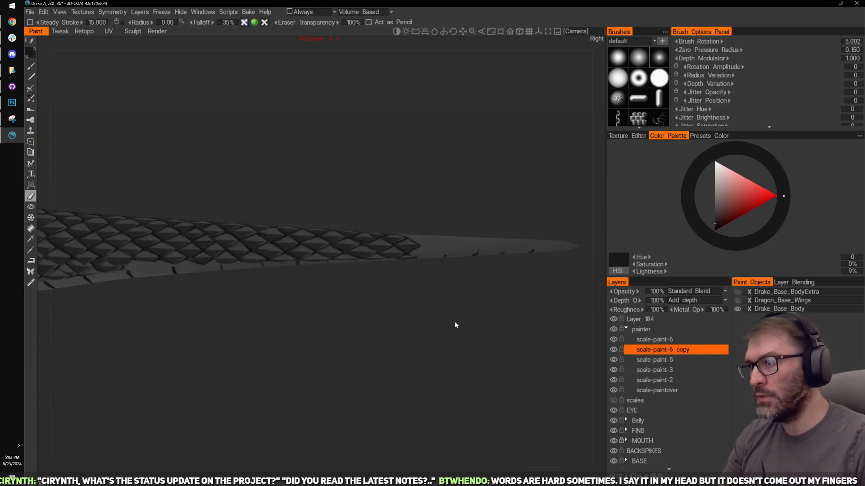
{"action": "left_click", "coordinate": [653, 339]}
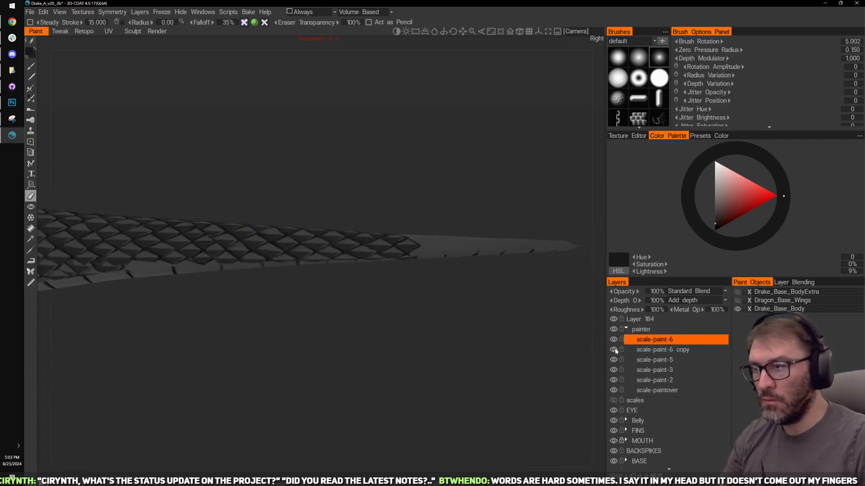
{"action": "left_click", "coordinate": [614, 339]}
{"action": "left_click", "coordinate": [614, 339]}
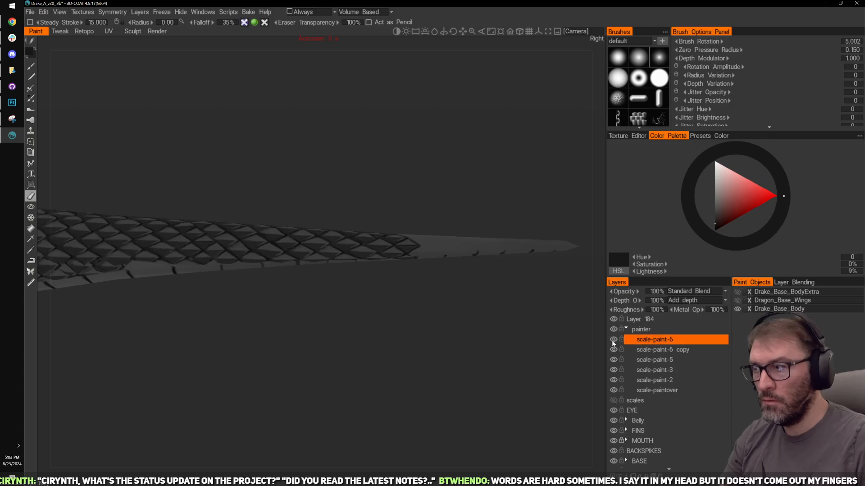
Step: On the scale-paint-6 copy layer, erase the stray scale outlines across the tail's underside near the end of the pattern
{"action": "mouse_move", "coordinate": [519, 321]}
{"action": "left_mouse_down"}
{"action": "mouse_move", "coordinate": [482, 314]}
{"action": "mouse_move", "coordinate": [474, 332]}
{"action": "mouse_move", "coordinate": [421, 329]}
{"action": "mouse_move", "coordinate": [436, 358]}
{"action": "mouse_move", "coordinate": [437, 322]}
{"action": "mouse_move", "coordinate": [447, 353]}
{"action": "mouse_move", "coordinate": [639, 346]}
{"action": "left_mouse_up"}
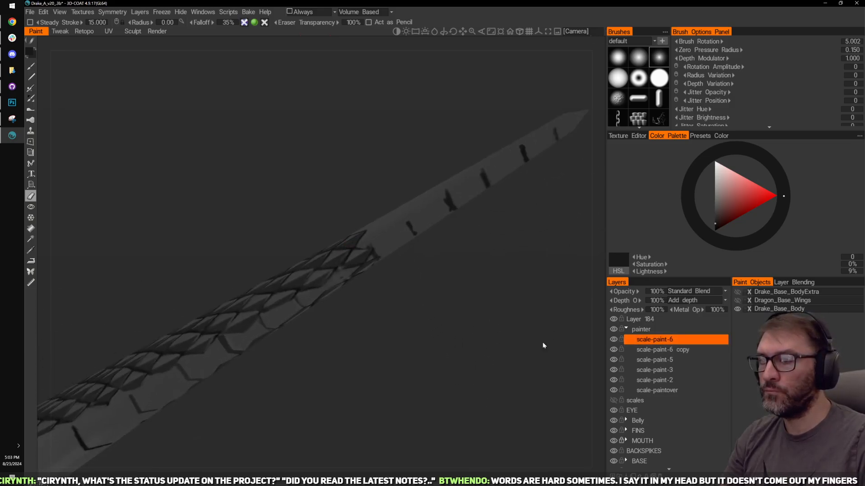
{"action": "scroll", "coordinate": [517, 315], "scroll_direction": "up", "scroll_amount": 5}
{"action": "left_click", "coordinate": [670, 350]}
{"action": "middle_click_drag", "start_coordinate": [571, 328], "coordinate": [465, 361]}
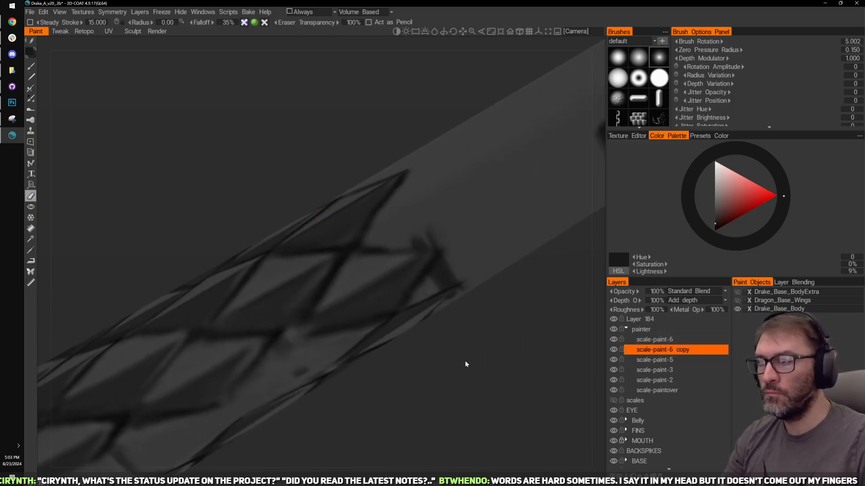
{"action": "left_click_drag", "start_coordinate": [465, 361], "coordinate": [460, 364]}
{"action": "right_click_drag", "start_coordinate": [460, 364], "coordinate": [479, 390]}
{"action": "scroll", "coordinate": [478, 390], "scroll_direction": "up", "scroll_amount": 3}
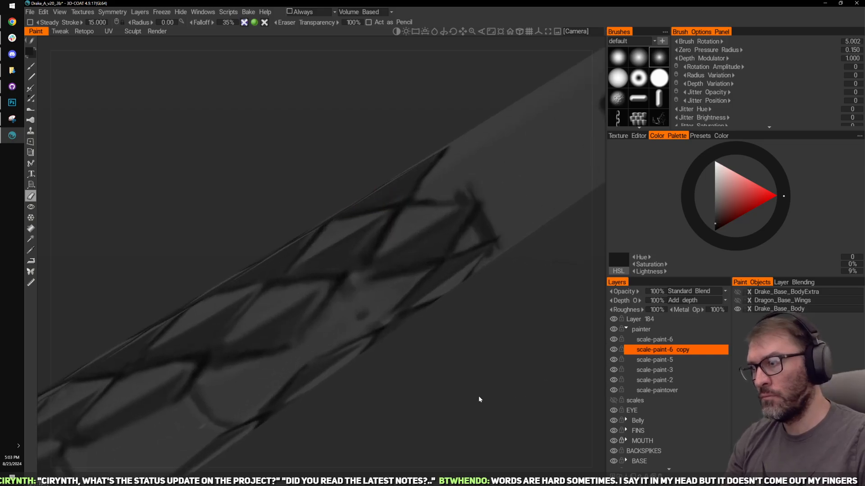
{"action": "left_click_drag", "start_coordinate": [478, 396], "coordinate": [386, 315]}
{"action": "scroll", "coordinate": [453, 393], "scroll_direction": "down", "scroll_amount": 4}
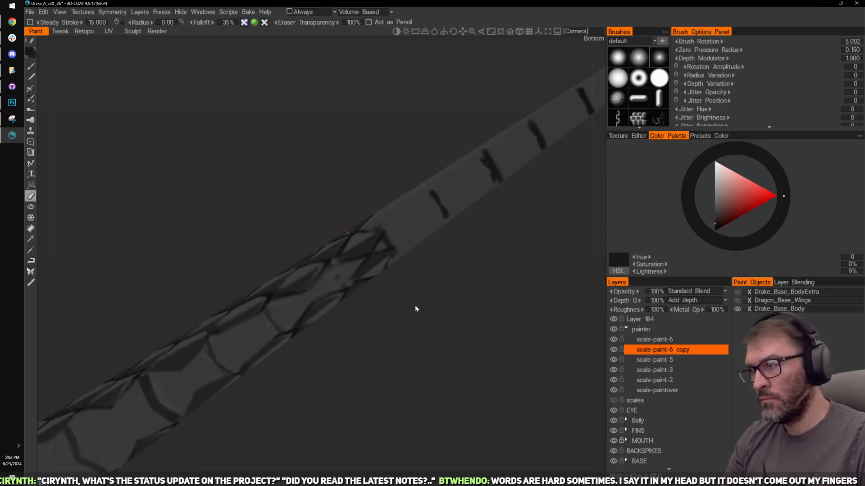
{"action": "scroll", "coordinate": [416, 308], "scroll_direction": "up", "scroll_amount": 1}
{"action": "left_click_drag", "start_coordinate": [325, 290], "coordinate": [392, 238]}
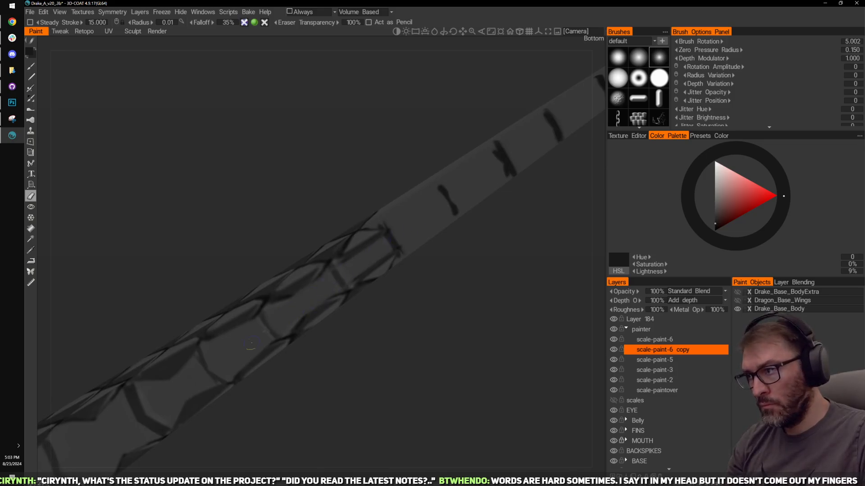
Step: Erase the leftover outlines below the lowest row of side scales and trim the pattern's lower border near the tail tip
{"action": "left_click_drag", "start_coordinate": [428, 387], "coordinate": [447, 300]}
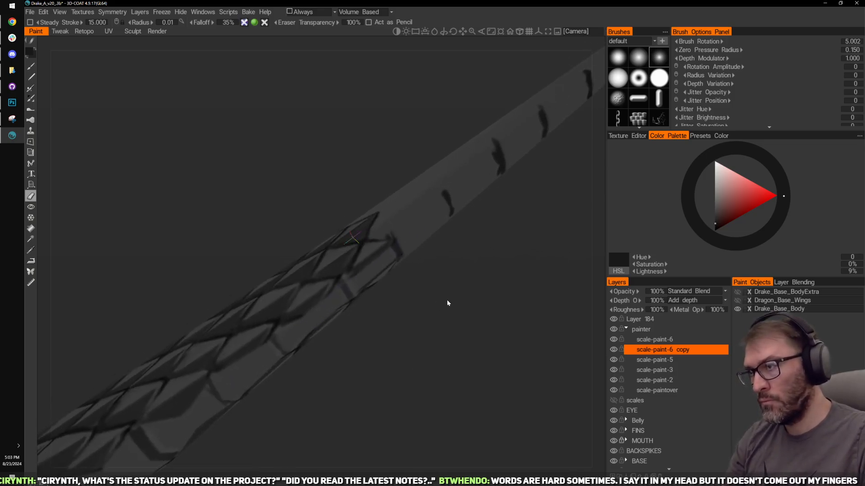
{"action": "scroll", "coordinate": [450, 299], "scroll_direction": "up", "scroll_amount": 3}
{"action": "mouse_move", "coordinate": [413, 241]}
{"action": "left_mouse_down"}
{"action": "mouse_move", "coordinate": [382, 268]}
{"action": "mouse_move", "coordinate": [401, 232]}
{"action": "left_mouse_up"}
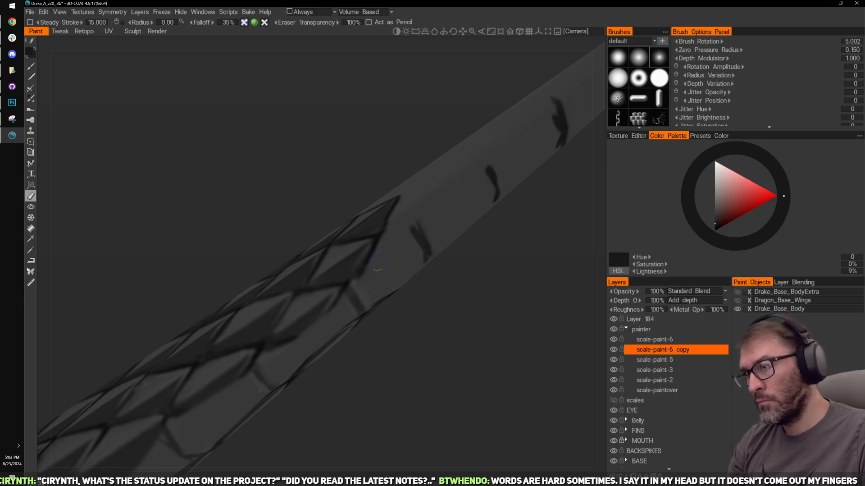
{"action": "left_click_drag", "start_coordinate": [340, 311], "coordinate": [268, 359]}
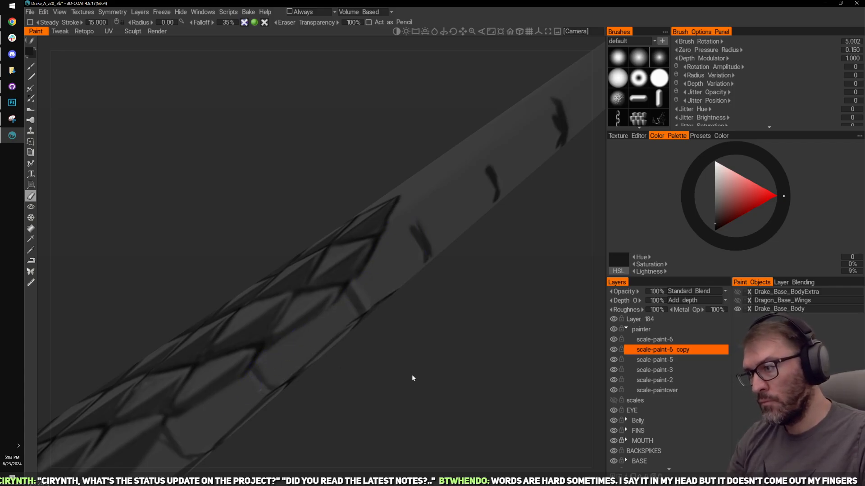
{"action": "left_click_drag", "start_coordinate": [411, 377], "coordinate": [428, 295]}
{"action": "scroll", "coordinate": [428, 293], "scroll_direction": "up", "scroll_amount": 5}
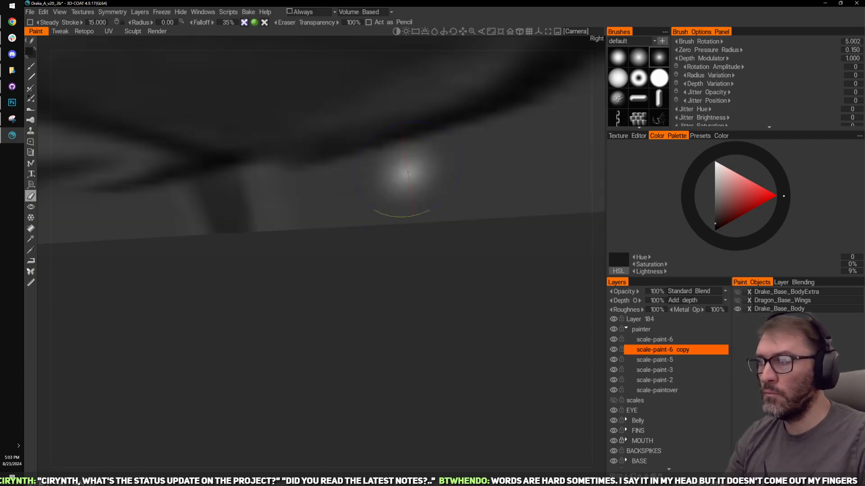
{"action": "scroll", "coordinate": [445, 330], "scroll_direction": "down", "scroll_amount": 6}
{"action": "scroll", "coordinate": [440, 313], "scroll_direction": "up", "scroll_amount": 2}
{"action": "middle_click_drag", "start_coordinate": [442, 313], "coordinate": [431, 348]}
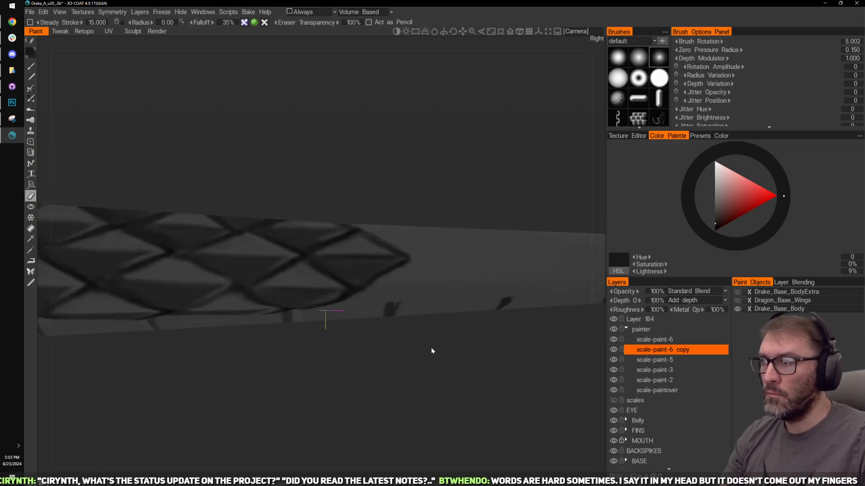
{"action": "right_click_drag", "start_coordinate": [432, 348], "coordinate": [434, 368]}
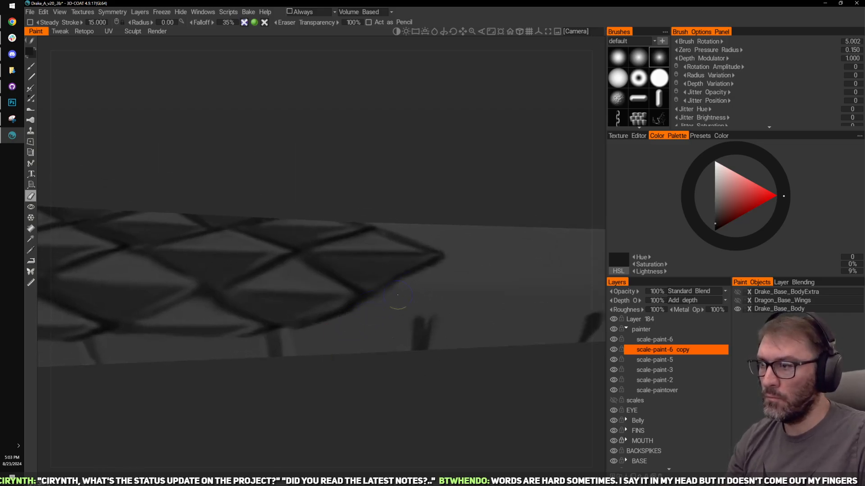
{"action": "left_click_drag", "start_coordinate": [507, 167], "coordinate": [492, 180]}
{"action": "scroll", "coordinate": [488, 123], "scroll_direction": "down", "scroll_amount": 3}
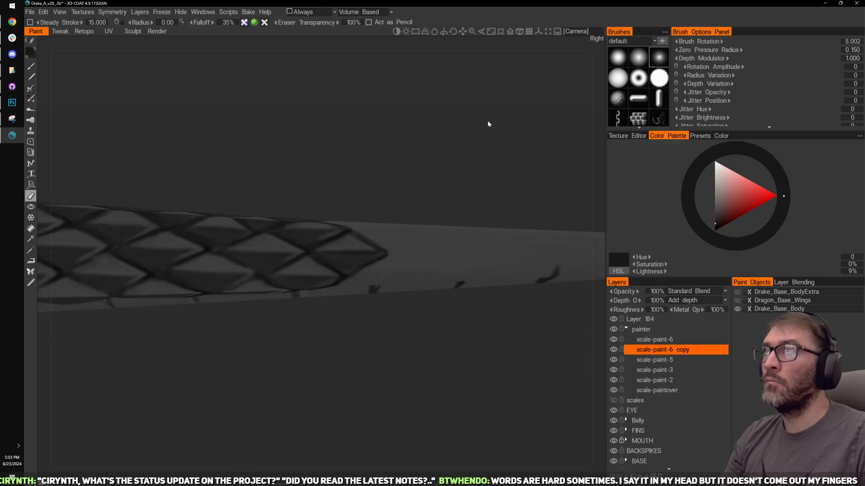
{"action": "scroll", "coordinate": [476, 135], "scroll_direction": "up", "scroll_amount": 4}
{"action": "scroll", "coordinate": [491, 102], "scroll_direction": "down", "scroll_amount": 4}
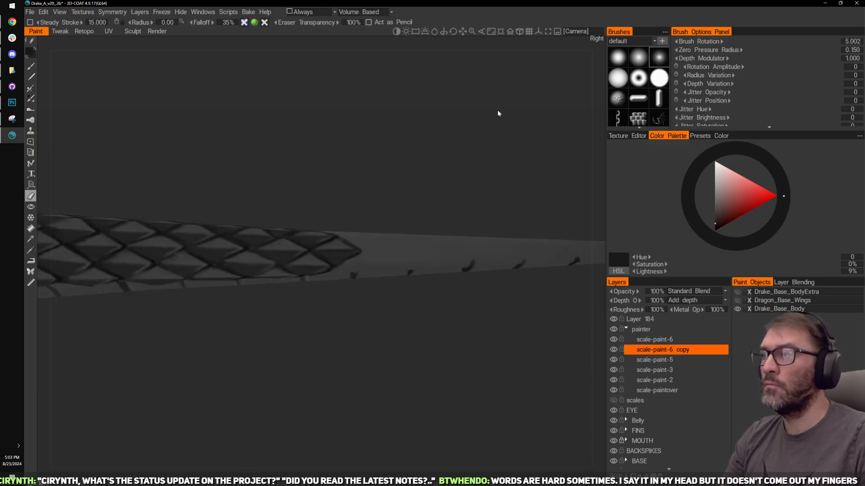
Step: Return to the paint brush and touch up the area around the last dark diamond with 13% lightness grey
{"action": "left_click_drag", "start_coordinate": [498, 111], "coordinate": [444, 240]}
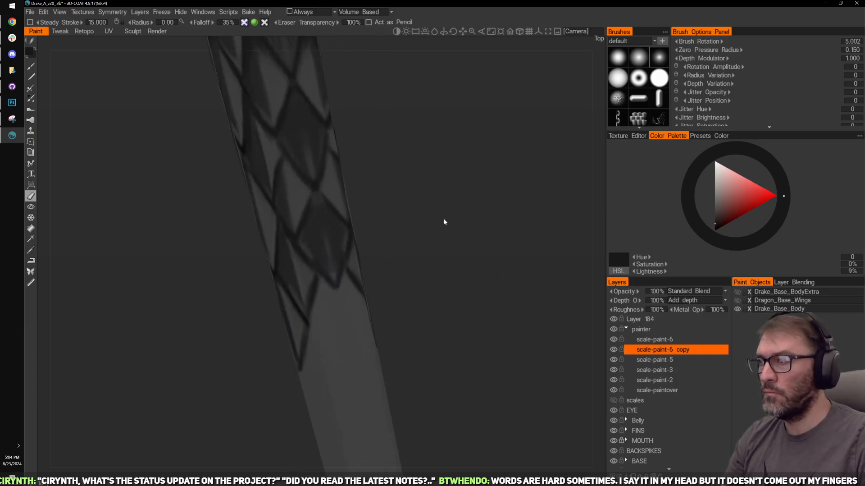
{"action": "middle_click_drag", "start_coordinate": [444, 219], "coordinate": [453, 209]}
{"action": "key", "text": "1"}
{"action": "scroll", "coordinate": [418, 209], "scroll_direction": "up", "scroll_amount": 2}
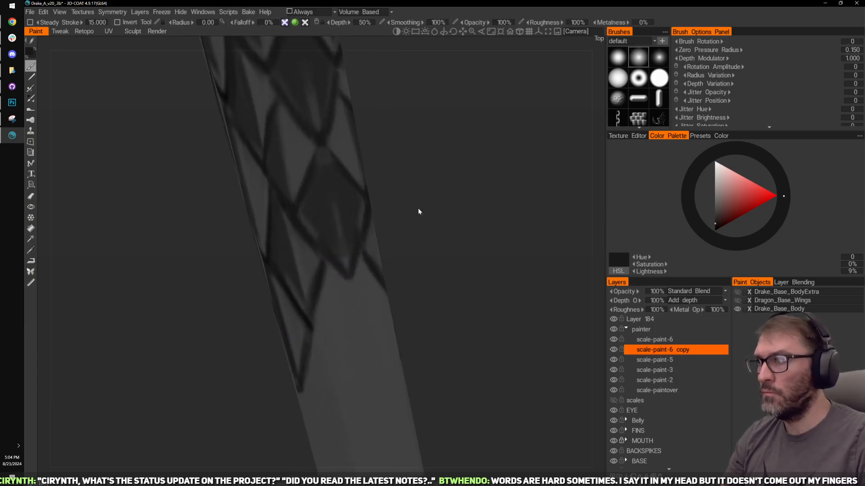
{"action": "key", "text": "v"}
{"action": "left_click_drag", "start_coordinate": [348, 247], "coordinate": [348, 287], "text": "alt"}
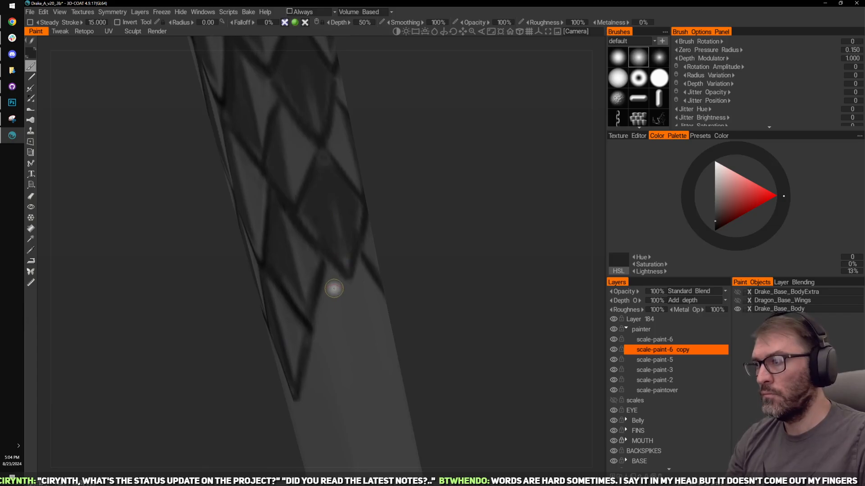
{"action": "mouse_move", "coordinate": [428, 246]}
{"action": "left_mouse_down"}
{"action": "mouse_move", "coordinate": [461, 232]}
{"action": "mouse_move", "coordinate": [436, 224]}
{"action": "left_mouse_up"}
{"action": "mouse_move", "coordinate": [402, 186]}
{"action": "left_mouse_down"}
{"action": "mouse_move", "coordinate": [438, 192]}
{"action": "mouse_move", "coordinate": [428, 206]}
{"action": "mouse_move", "coordinate": [405, 210]}
{"action": "mouse_move", "coordinate": [409, 194]}
{"action": "mouse_move", "coordinate": [326, 247]}
{"action": "left_mouse_up"}
Step: Outline smaller scales in 5% lightness grey between the last dark diamond and the neighbouring side scale at the pattern's end
{"action": "key", "text": "v"}
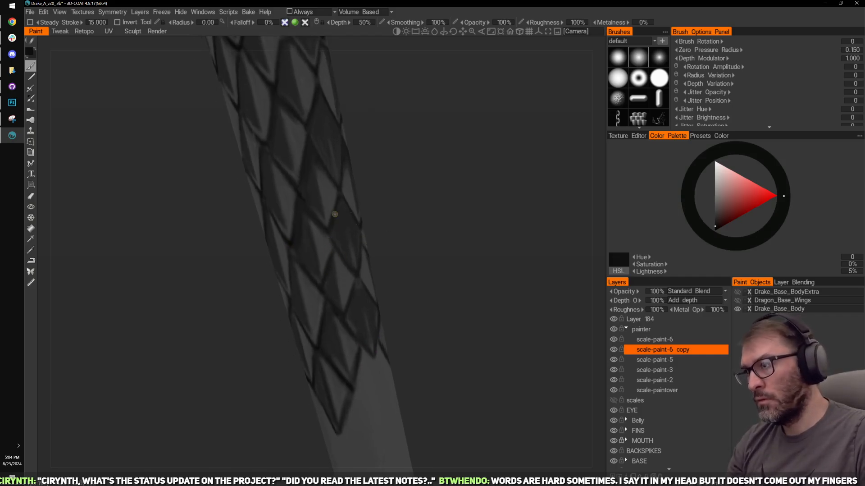
{"action": "left_click_drag", "start_coordinate": [398, 278], "coordinate": [403, 293]}
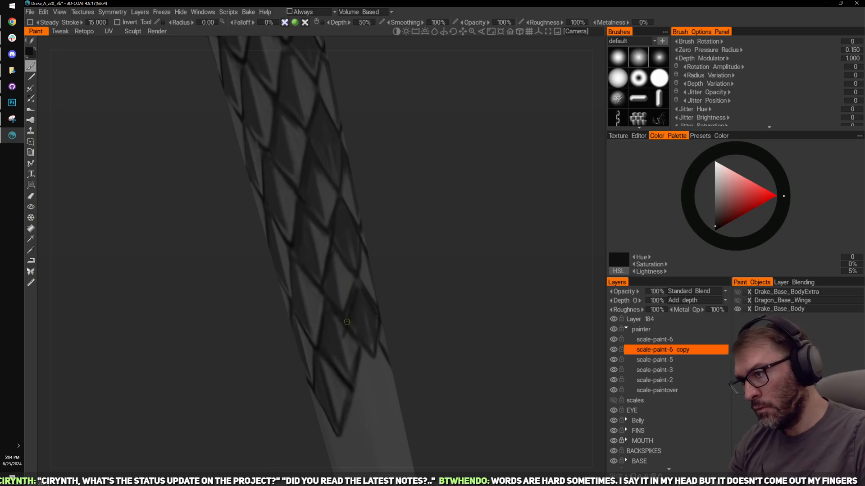
{"action": "left_click_drag", "start_coordinate": [408, 283], "coordinate": [404, 289]}
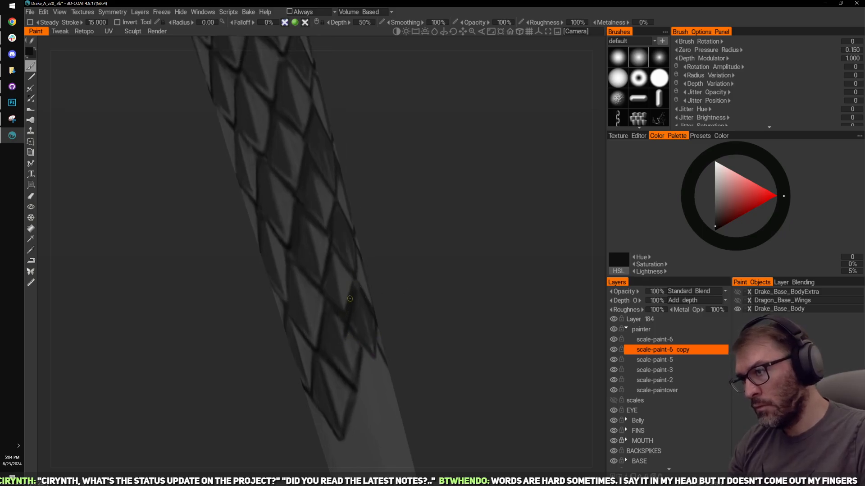
{"action": "left_click_drag", "start_coordinate": [391, 336], "coordinate": [386, 341]}
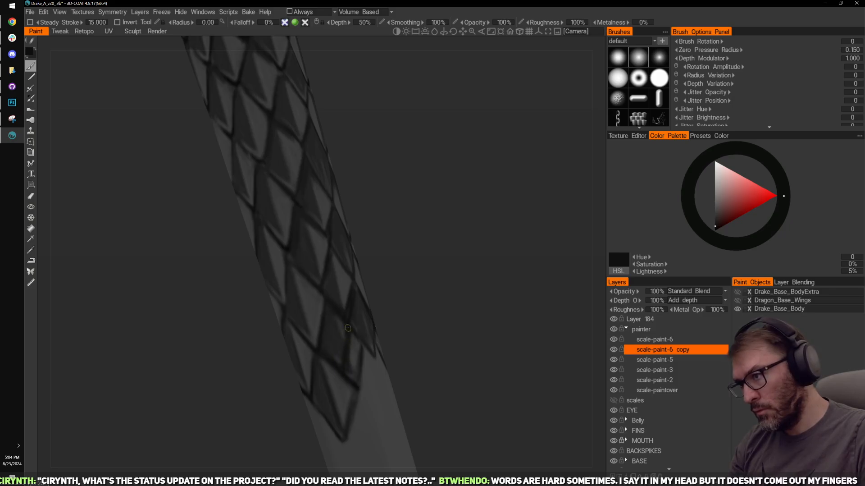
{"action": "left_click_drag", "start_coordinate": [413, 325], "coordinate": [343, 347]}
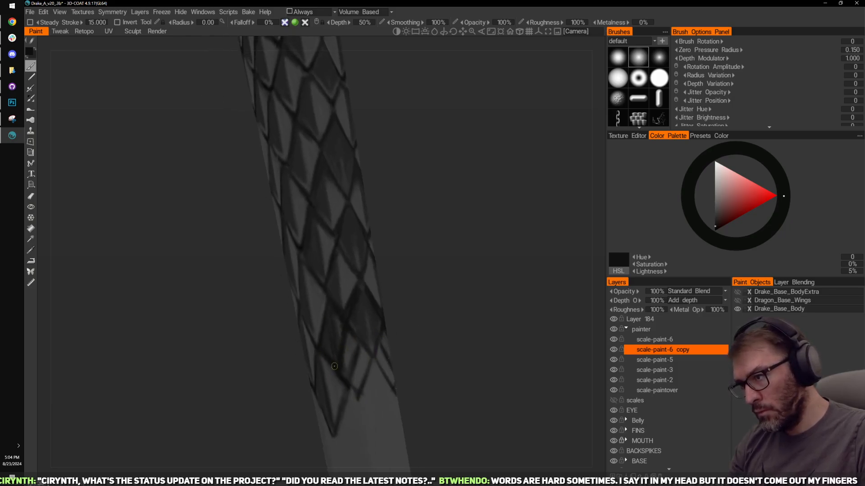
{"action": "left_click_drag", "start_coordinate": [422, 305], "coordinate": [440, 278]}
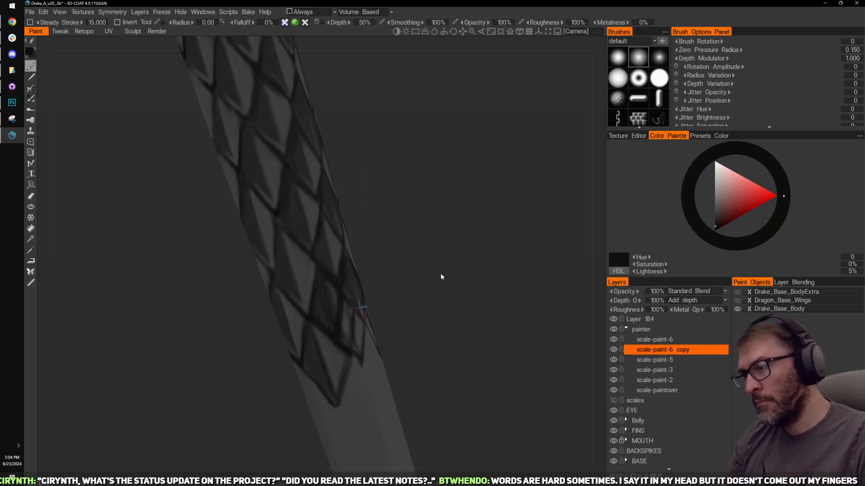
Step: Erase the lower tip of the last diamond scale on the tail's side, next to the bare tip
{"action": "key", "text": "e"}
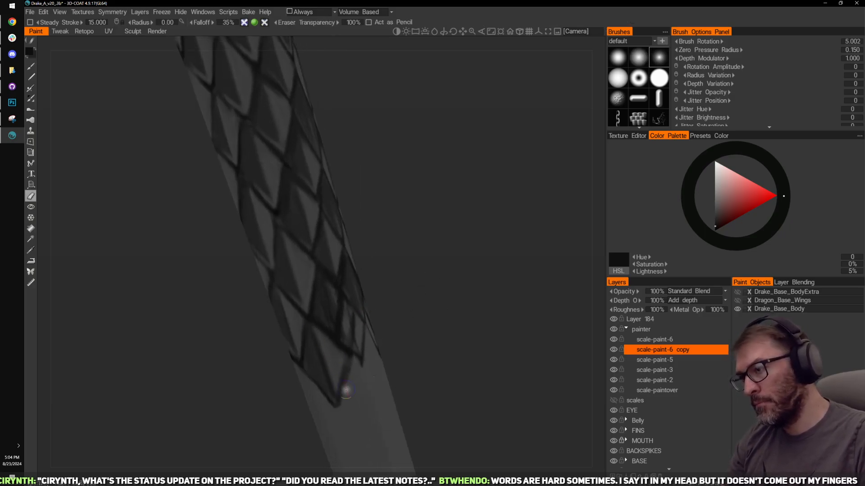
{"action": "left_click_drag", "start_coordinate": [345, 385], "coordinate": [335, 408]}
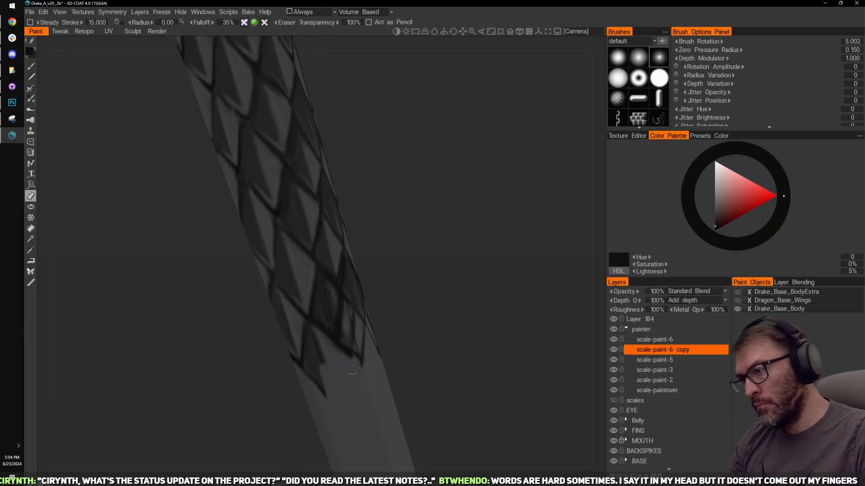
{"action": "mouse_move", "coordinate": [423, 346]}
{"action": "left_mouse_down"}
{"action": "mouse_move", "coordinate": [454, 297]}
{"action": "mouse_move", "coordinate": [418, 273]}
{"action": "mouse_move", "coordinate": [441, 251]}
{"action": "mouse_move", "coordinate": [430, 257]}
{"action": "left_mouse_up"}
Step: Return to the paint brush and shade the facets of the scales near the pattern's end in 13% and 24% lightness greys
{"action": "key", "text": "b"}
{"action": "key", "text": "v"}
{"action": "right_click_drag", "start_coordinate": [397, 289], "coordinate": [426, 250]}
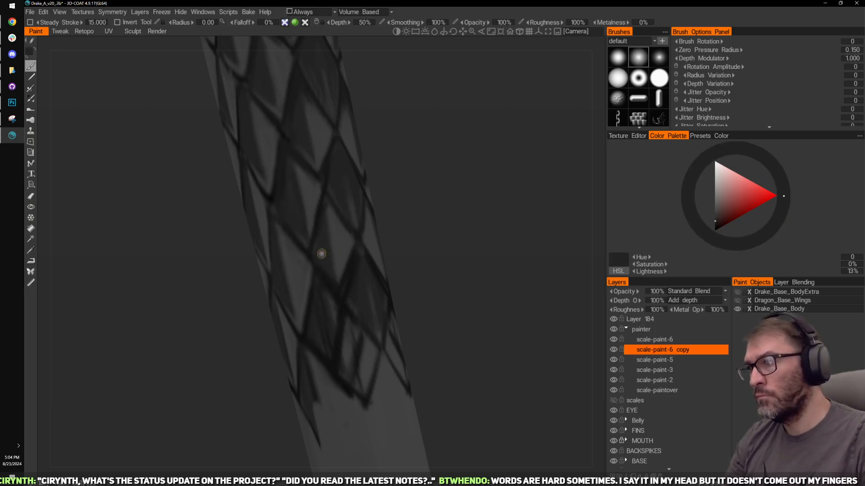
{"action": "left_click_drag", "start_coordinate": [404, 239], "coordinate": [432, 224]}
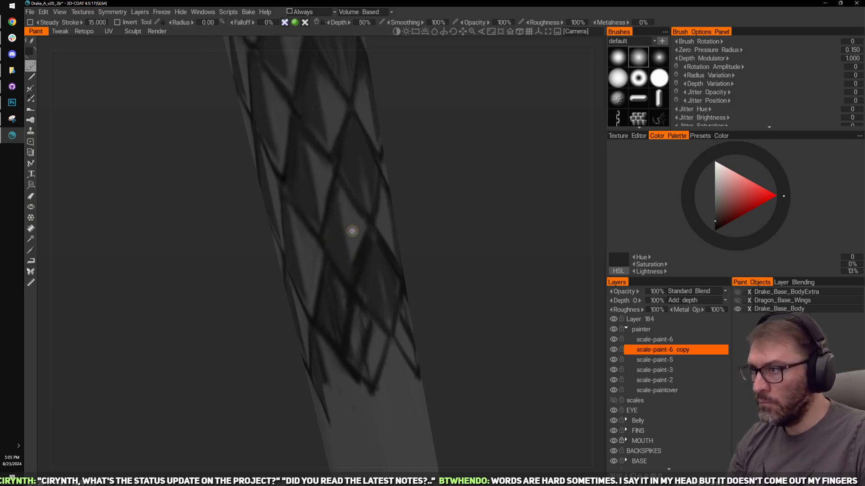
{"action": "key", "text": "v"}
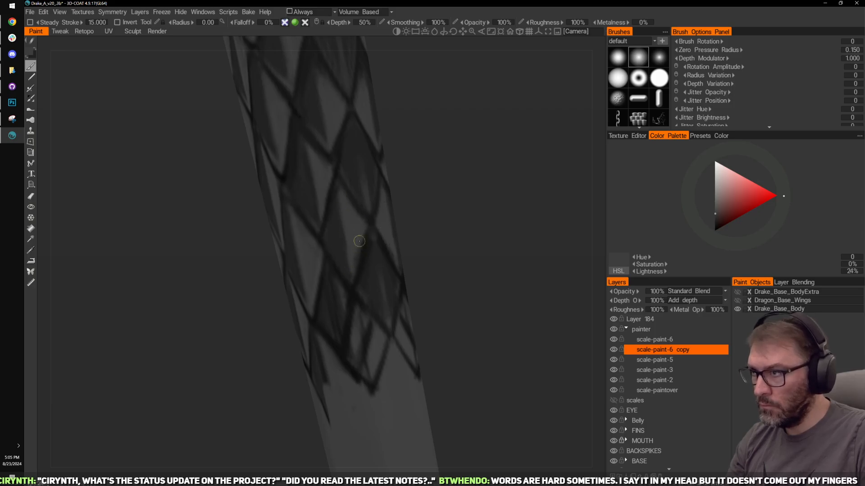
{"action": "left_click_drag", "start_coordinate": [455, 209], "coordinate": [464, 213]}
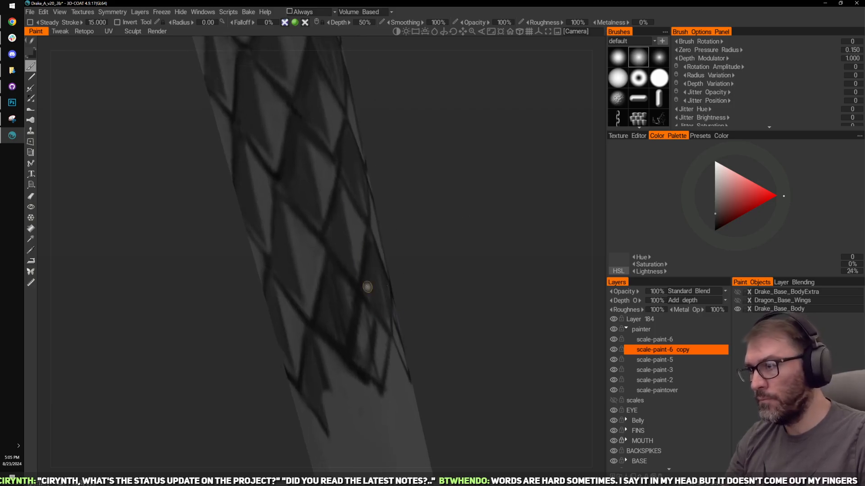
{"action": "mouse_move", "coordinate": [334, 277]}
{"action": "left_mouse_down"}
{"action": "mouse_move", "coordinate": [344, 339]}
{"action": "mouse_move", "coordinate": [358, 294]}
{"action": "mouse_move", "coordinate": [348, 327]}
{"action": "left_mouse_up"}
{"action": "middle_click_drag", "start_coordinate": [444, 304], "coordinate": [448, 228]}
Step: Repaint the last side diamond at the pattern's end, alternating 13% lightness grey with a 24% lightness lighter facet
{"action": "key", "text": "v"}
{"action": "left_click_drag", "start_coordinate": [335, 206], "coordinate": [343, 248]}
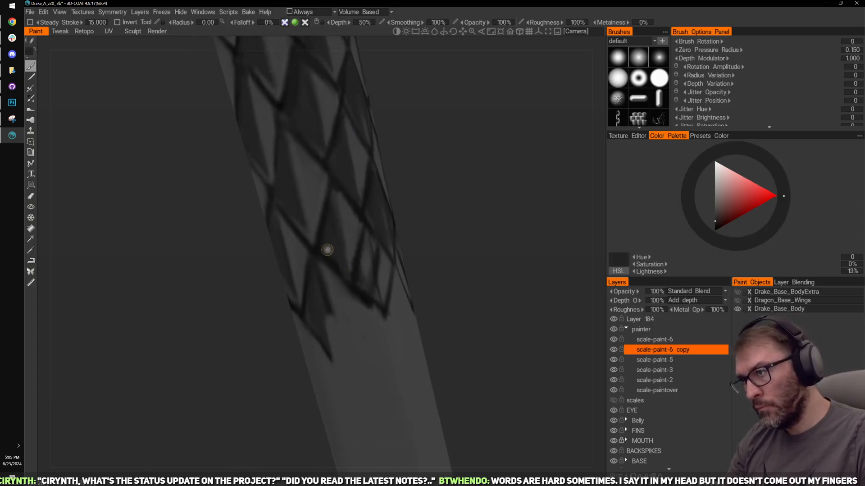
{"action": "left_click_drag", "start_coordinate": [396, 265], "coordinate": [361, 286]}
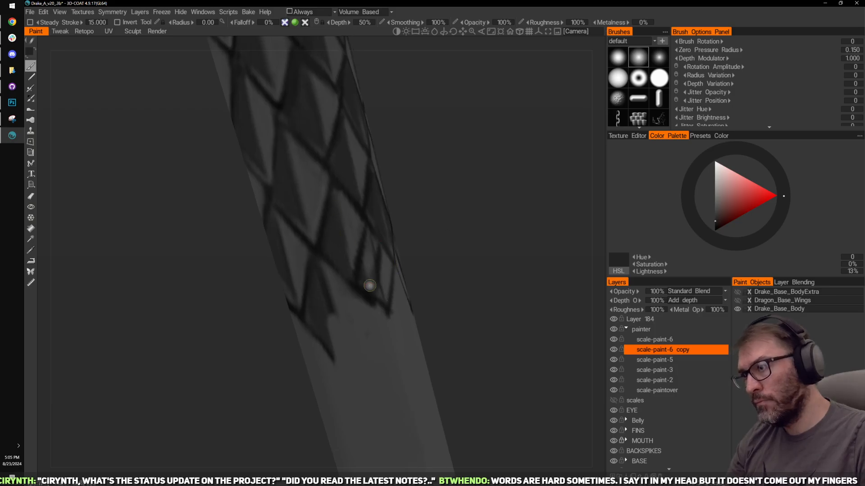
{"action": "key", "text": "v"}
{"action": "left_click_drag", "start_coordinate": [431, 255], "coordinate": [333, 298]}
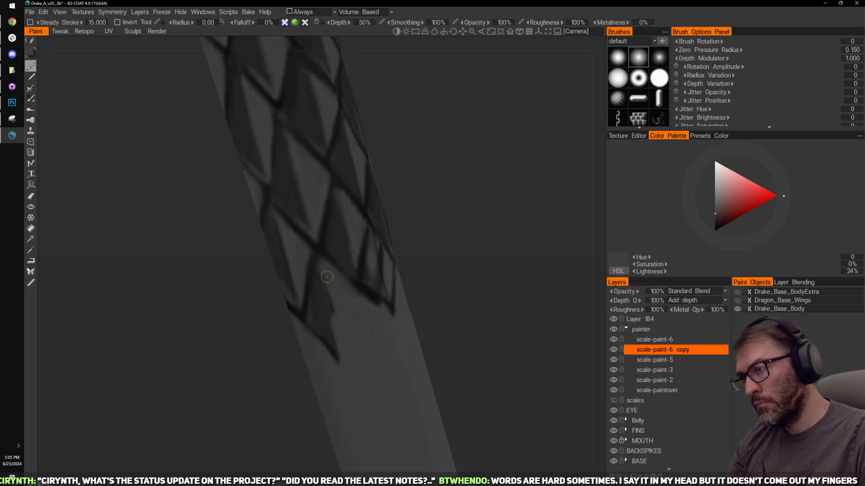
{"action": "key", "text": "v"}
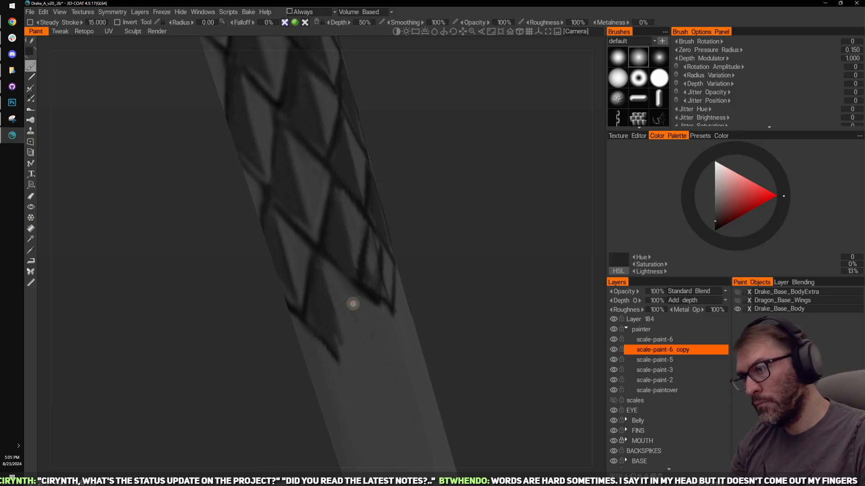
{"action": "key", "text": "v"}
{"action": "key", "text": "v"}
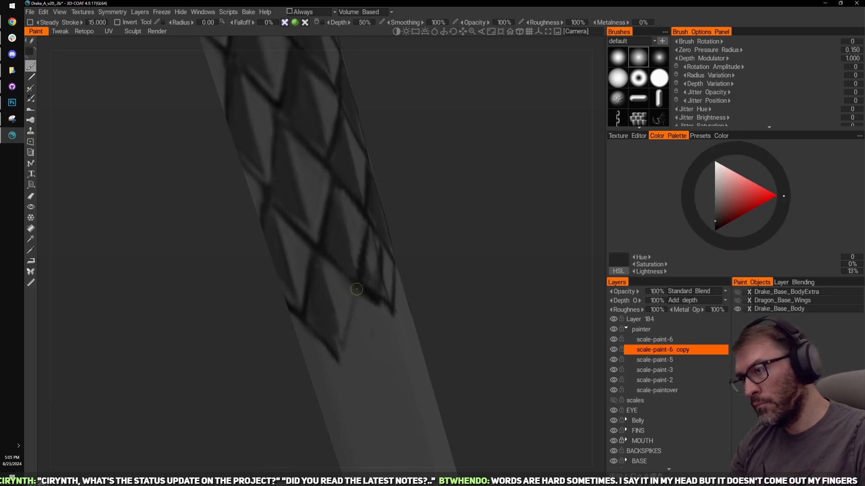
{"action": "left_click_drag", "start_coordinate": [340, 332], "coordinate": [373, 316]}
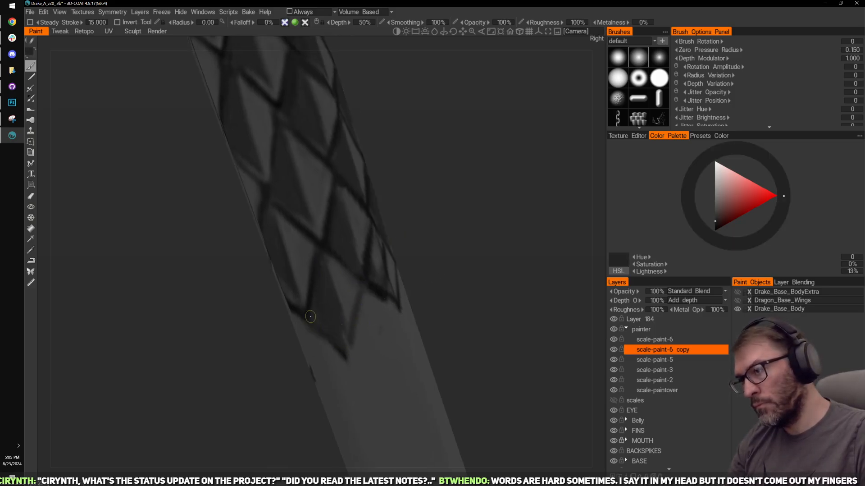
{"action": "key", "text": "v"}
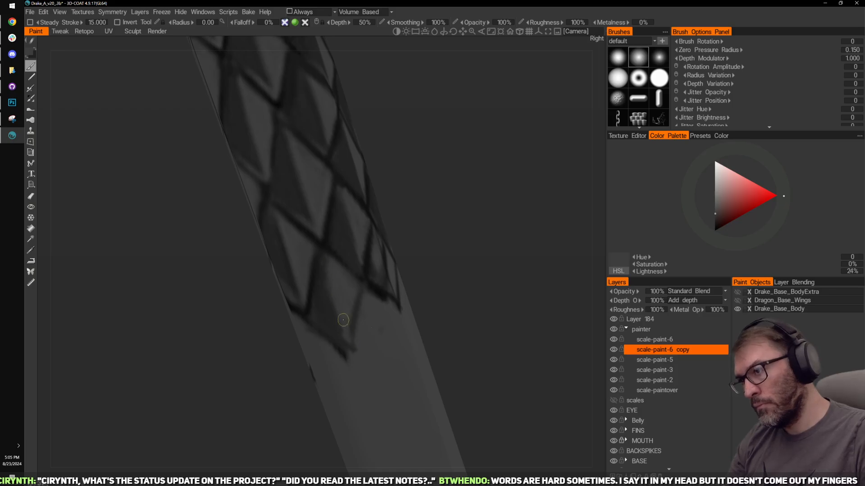
{"action": "key", "text": "v"}
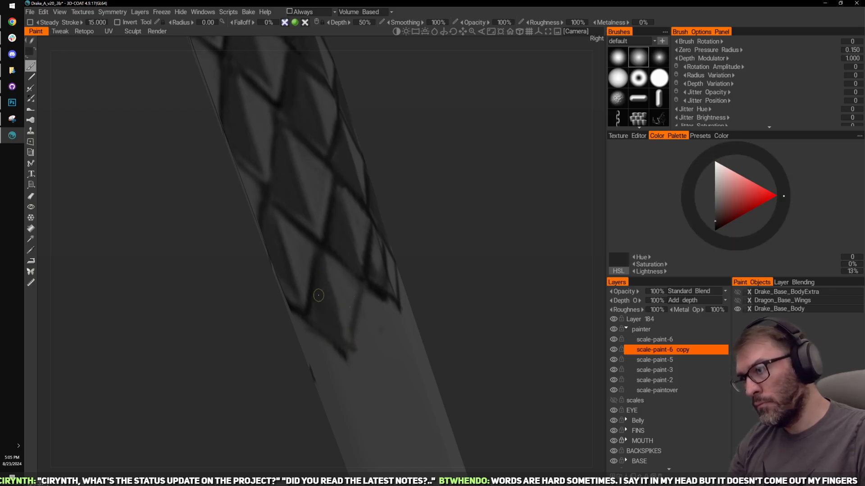
Step: Touch up the small end scales beside the last top diamond with 24% and 13% lightness greys
{"action": "mouse_move", "coordinate": [344, 351]}
{"action": "right_mouse_down"}
{"action": "mouse_move", "coordinate": [447, 262]}
{"action": "mouse_move", "coordinate": [438, 251]}
{"action": "mouse_move", "coordinate": [463, 259]}
{"action": "mouse_move", "coordinate": [435, 278]}
{"action": "mouse_move", "coordinate": [353, 282]}
{"action": "right_mouse_up"}
{"action": "key", "text": "v"}
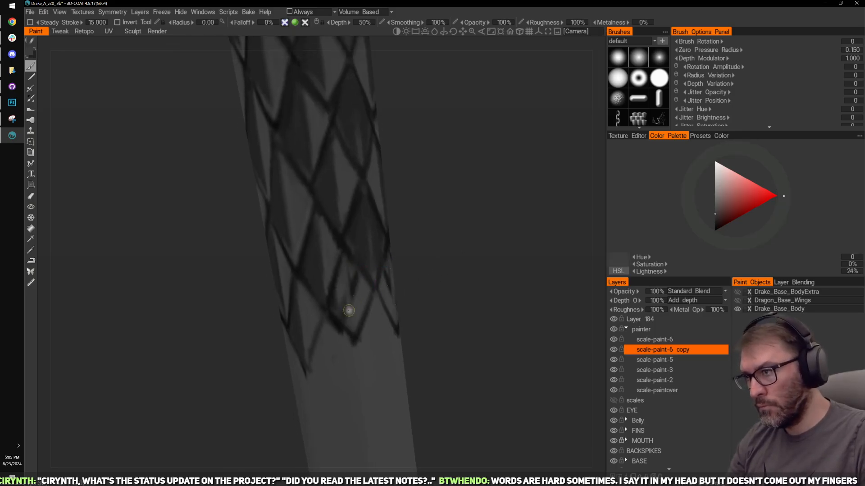
{"action": "key", "text": "v"}
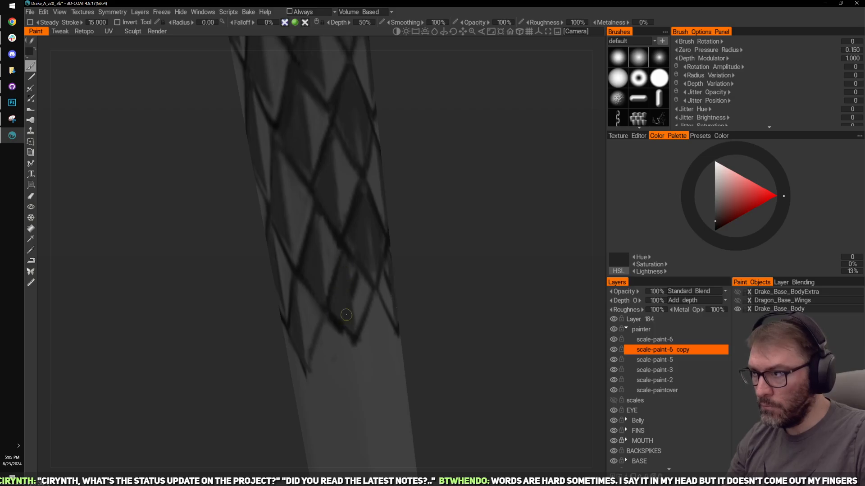
{"action": "key", "text": "v"}
{"action": "mouse_move", "coordinate": [346, 315]}
{"action": "right_mouse_down"}
{"action": "mouse_move", "coordinate": [363, 305]}
{"action": "mouse_move", "coordinate": [350, 271]}
{"action": "mouse_move", "coordinate": [469, 255]}
{"action": "mouse_move", "coordinate": [371, 349]}
{"action": "right_mouse_up"}
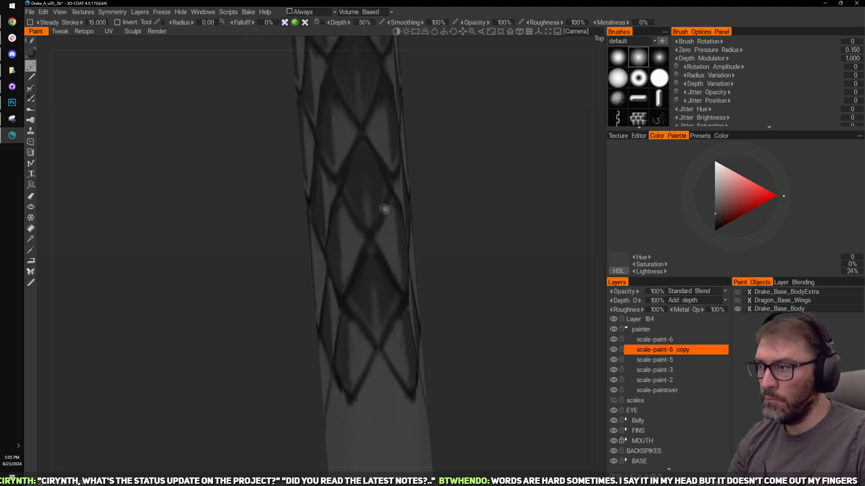
Step: Examine the finished tail scales from above and from the side, from the bare tip back to the hind legs
{"action": "scroll", "coordinate": [502, 255], "scroll_direction": "down", "scroll_amount": 5}
{"action": "right_click_drag", "start_coordinate": [372, 218], "coordinate": [444, 279]}
{"action": "scroll", "coordinate": [449, 208], "scroll_direction": "up", "scroll_amount": 2}
{"action": "middle_click_drag", "start_coordinate": [426, 218], "coordinate": [423, 177]}
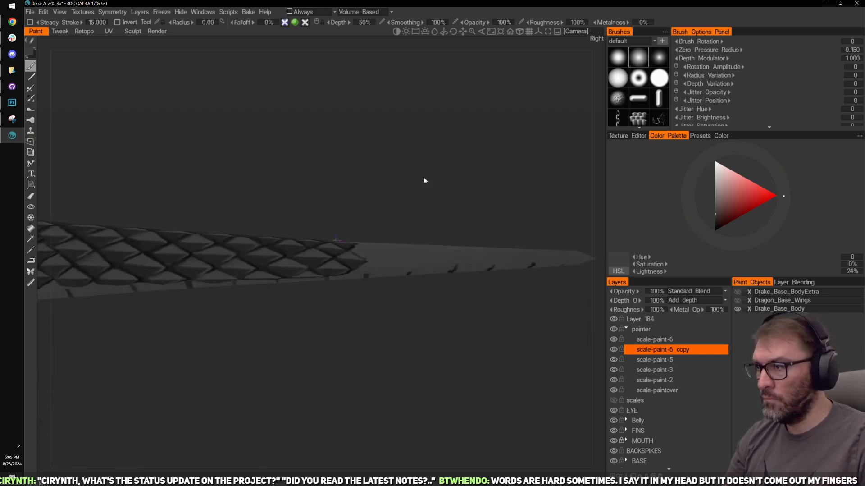
{"action": "right_click_drag", "start_coordinate": [423, 177], "coordinate": [430, 166]}
{"action": "left_click_drag", "start_coordinate": [430, 167], "coordinate": [446, 156]}
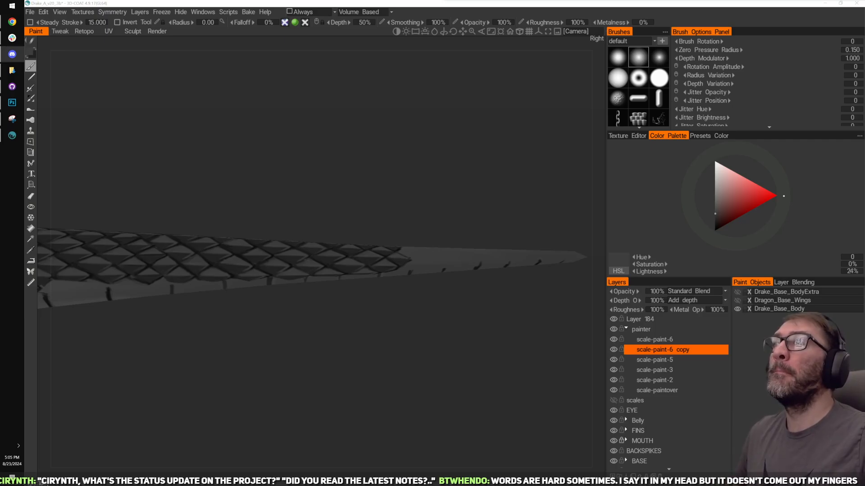
{"action": "left_click", "coordinate": [421, 98]}
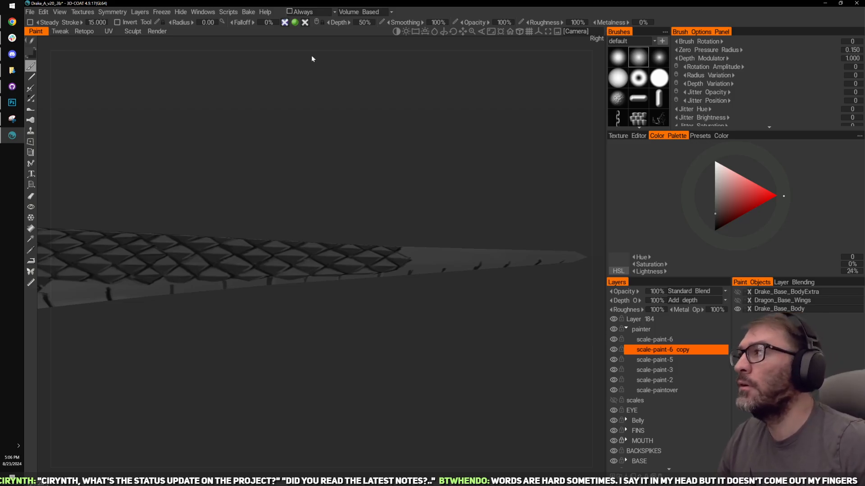
{"action": "right_click_drag", "start_coordinate": [576, 146], "coordinate": [499, 140]}
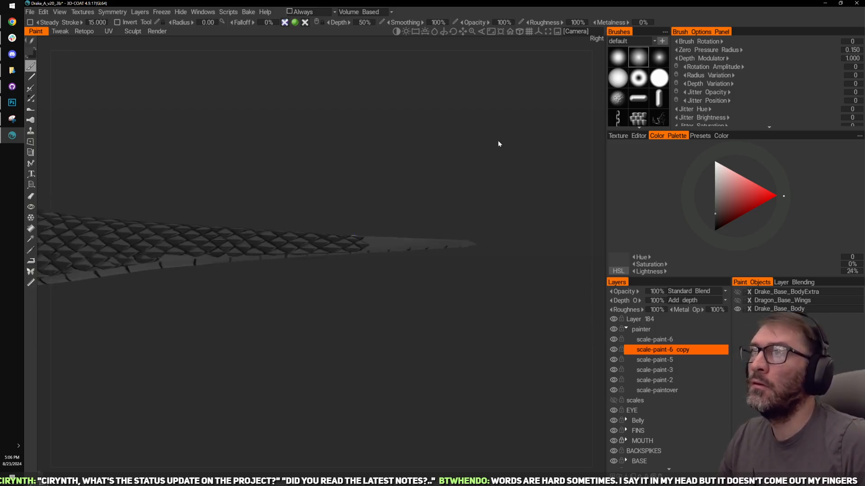
{"action": "left_click_drag", "start_coordinate": [498, 140], "coordinate": [473, 158]}
{"action": "right_click_drag", "start_coordinate": [473, 159], "coordinate": [511, 157]}
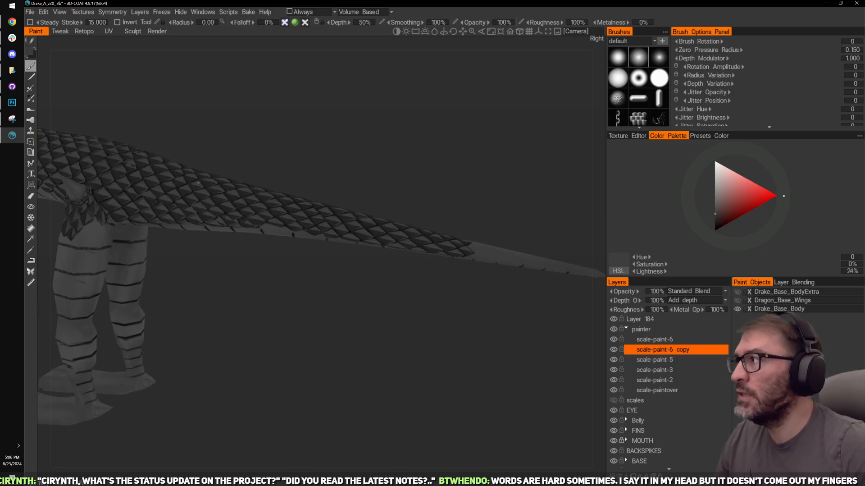
Step: Save the project over the existing Drake_A_v20_.3b file in the Drake folder
{"action": "left_click", "coordinate": [30, 11]}
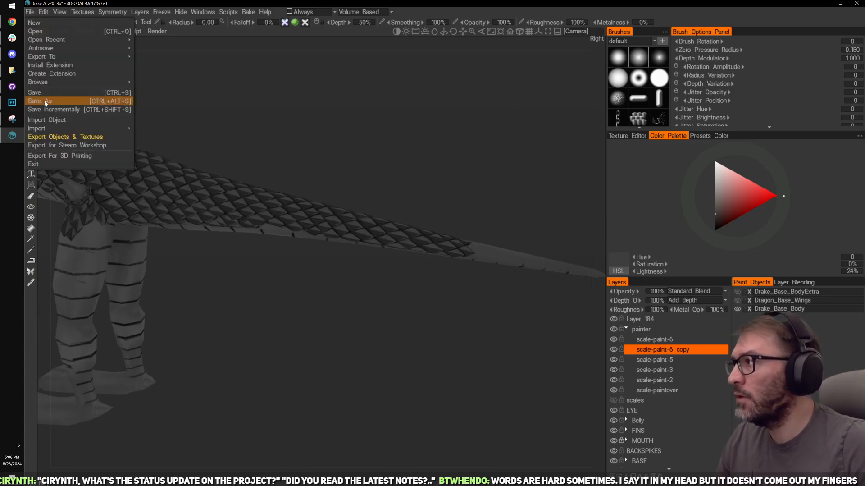
{"action": "left_click", "coordinate": [42, 101]}
{"action": "left_click", "coordinate": [278, 168]}
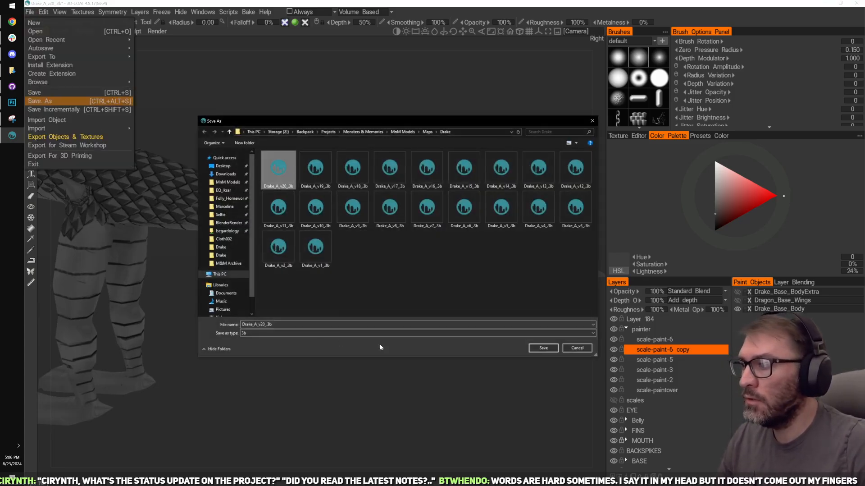
{"action": "left_click", "coordinate": [542, 346]}
{"action": "left_click", "coordinate": [463, 246]}
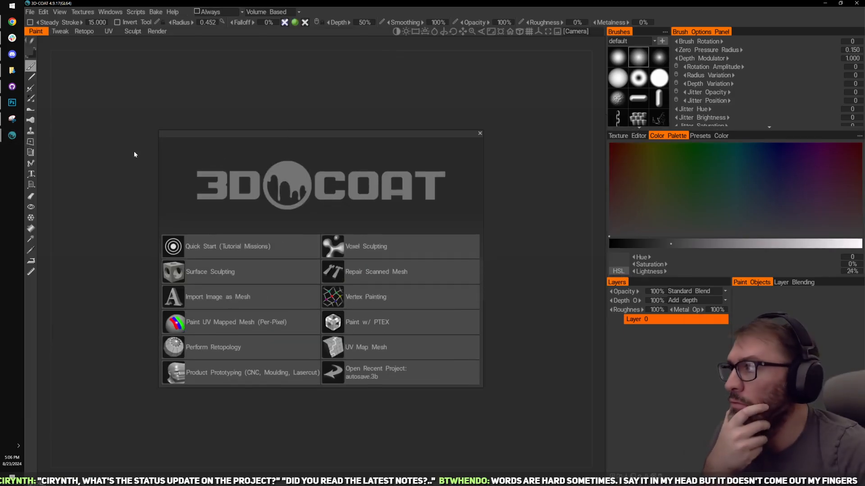
Step: Open the recent project Merchant003_A_v3_.3b and turn the clothed model to a front view
{"action": "left_click", "coordinate": [29, 12]}
{"action": "left_click", "coordinate": [47, 10]}
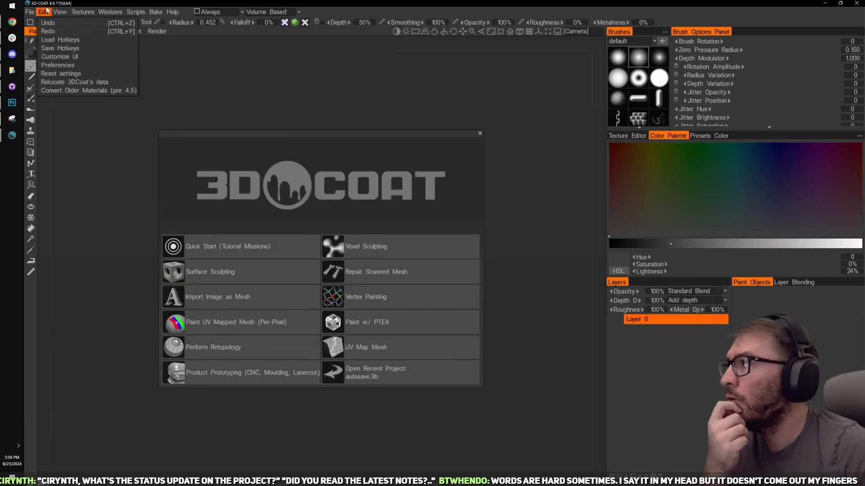
{"action": "mouse_move", "coordinate": [56, 9]}
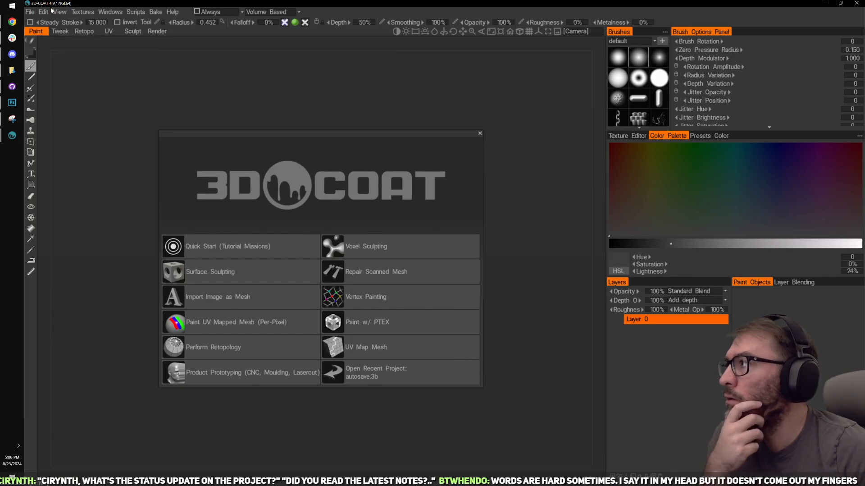
{"action": "mouse_move", "coordinate": [44, 41]}
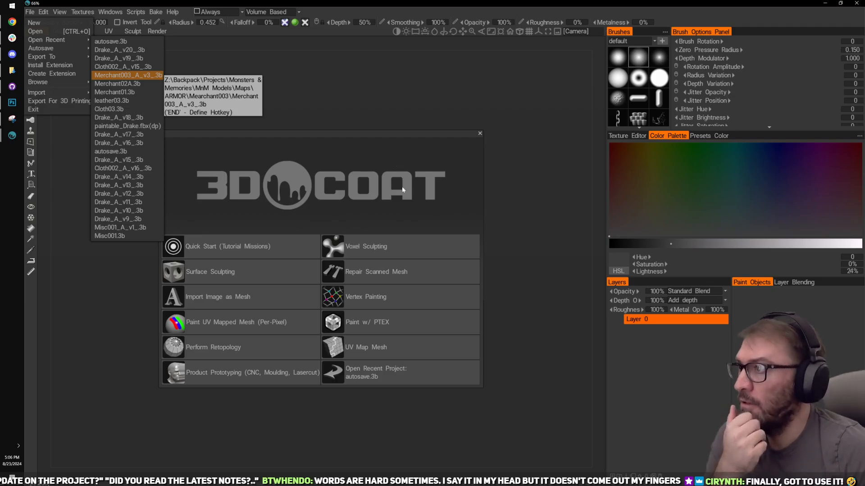
{"action": "left_click_drag", "start_coordinate": [409, 192], "coordinate": [510, 260]}
{"action": "left_click_drag", "start_coordinate": [406, 252], "coordinate": [507, 262]}
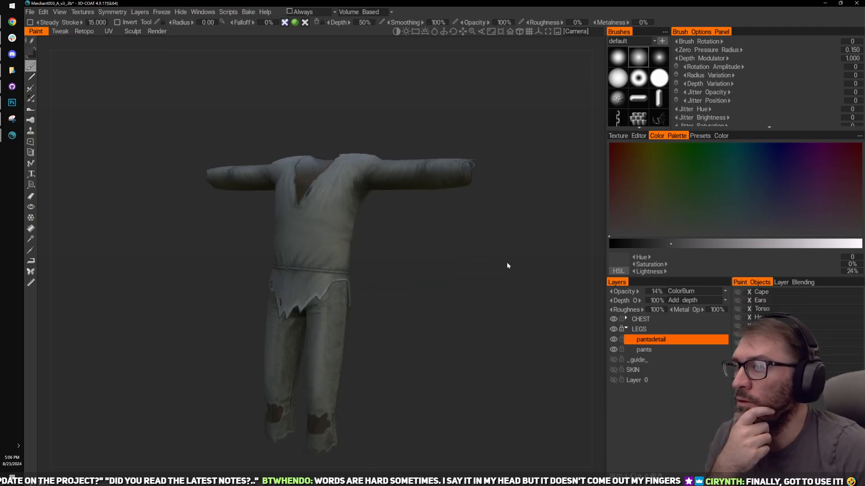
{"action": "left_click_drag", "start_coordinate": [478, 311], "coordinate": [515, 296]}
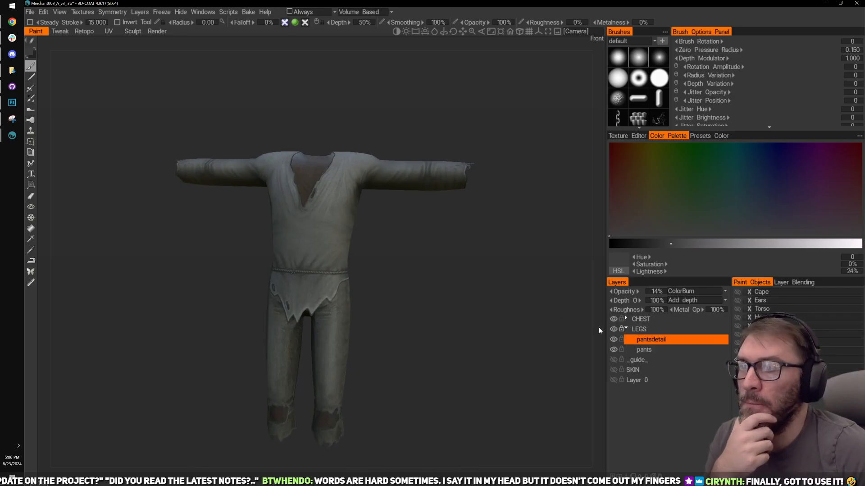
{"action": "left_click", "coordinate": [45, 11]}
{"action": "left_click", "coordinate": [45, 12]}
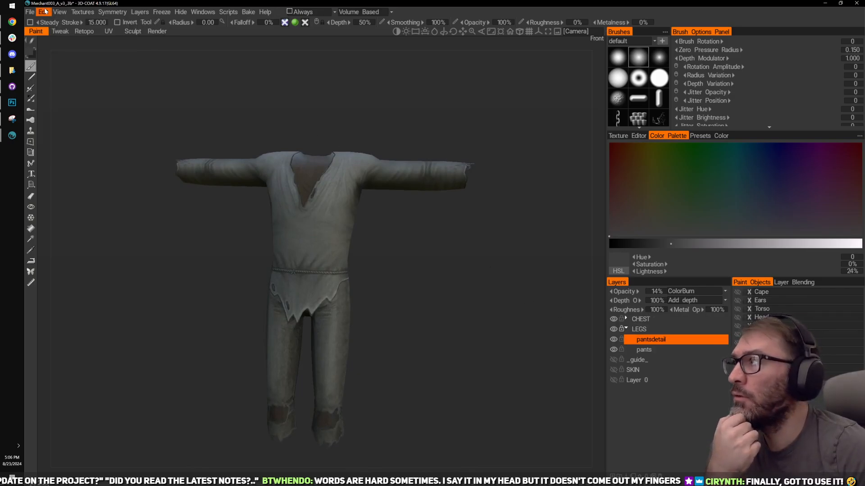
{"action": "left_click_drag", "start_coordinate": [436, 246], "coordinate": [463, 261]}
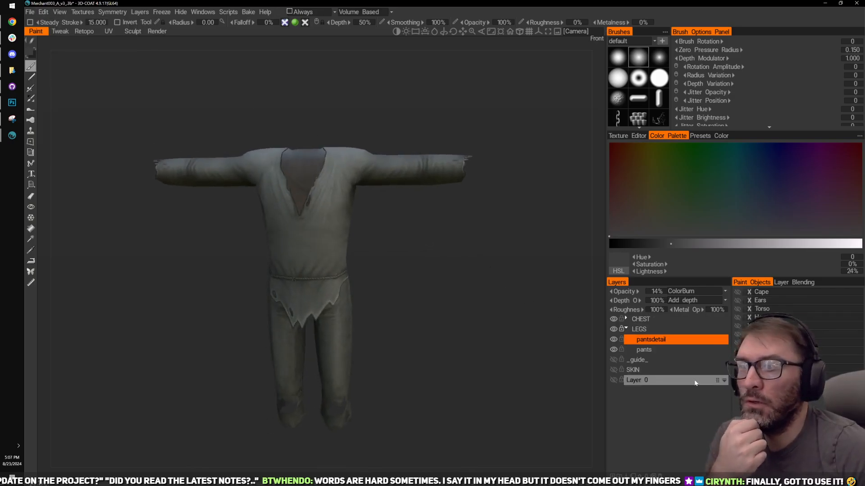
Step: Show the SKIN layer, switch the merchant model to flat shading and frame its whole figure from the front
{"action": "left_click", "coordinate": [613, 369]}
{"action": "left_click_drag", "start_coordinate": [455, 302], "coordinate": [455, 281]}
{"action": "left_click_drag", "start_coordinate": [515, 348], "coordinate": [484, 296]}
{"action": "key", "text": "2"}
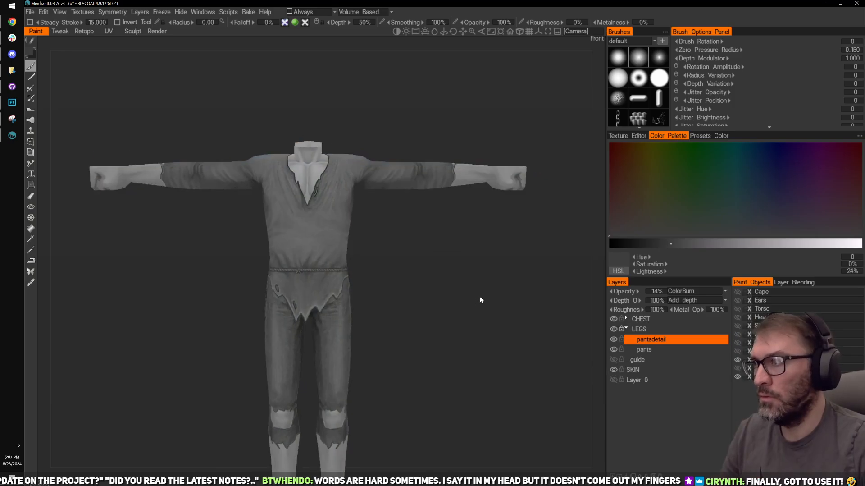
{"action": "right_click_drag", "start_coordinate": [479, 296], "coordinate": [484, 260]}
{"action": "left_click_drag", "start_coordinate": [484, 262], "coordinate": [539, 205]}
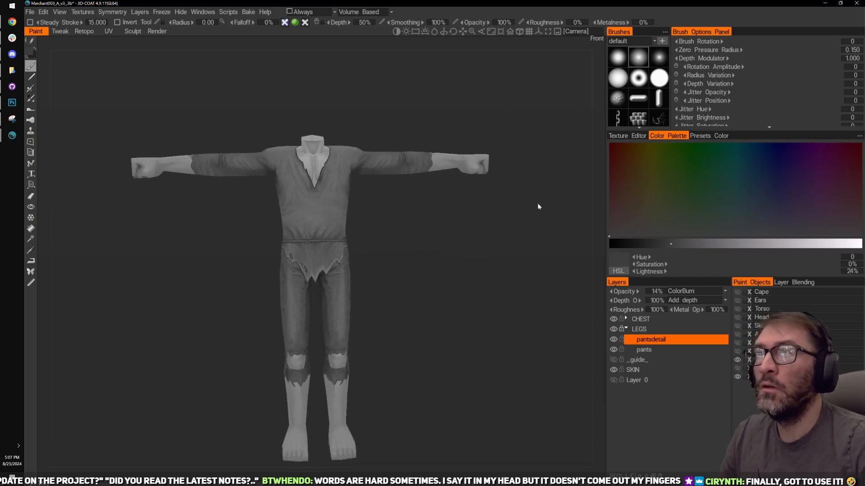
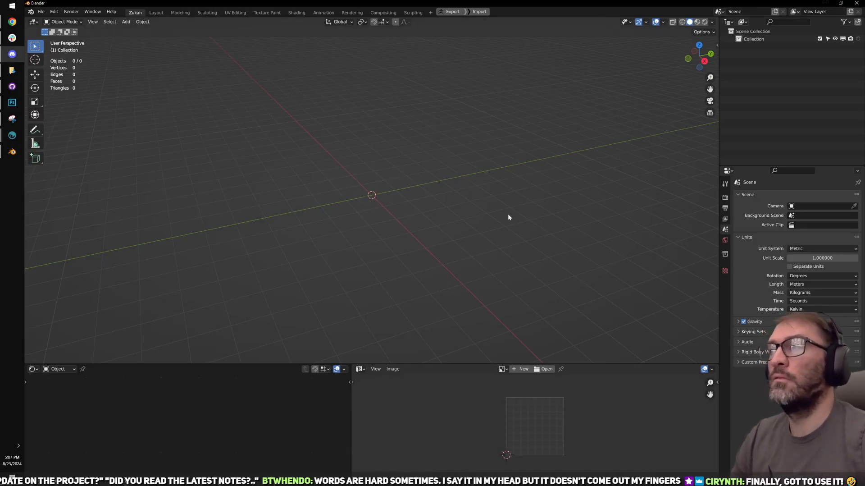
Step: Add a cube mesh to the empty scene in Blender
{"action": "middle_click_drag", "start_coordinate": [377, 180], "coordinate": [383, 187]}
{"action": "key", "text": "shift+a"}
{"action": "mouse_move", "coordinate": [384, 186]}
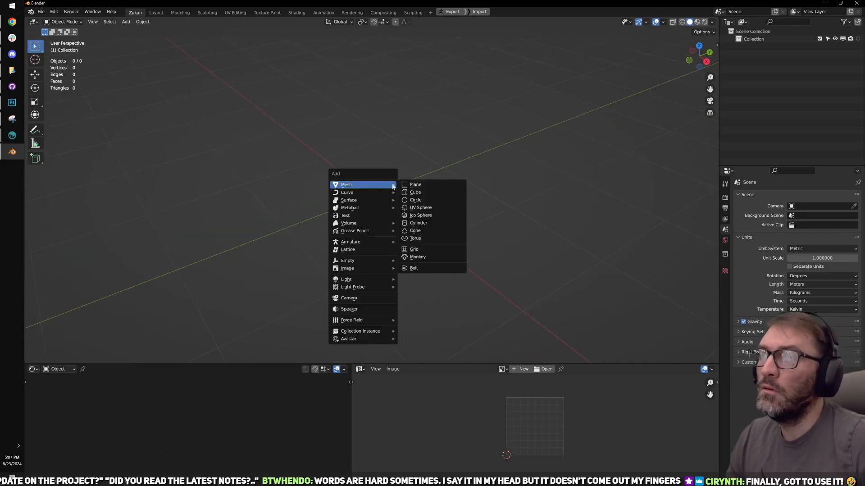
{"action": "left_click", "coordinate": [430, 192]}
{"action": "scroll", "coordinate": [443, 206], "scroll_direction": "down", "scroll_amount": 4}
Step: Cut one edge loop through the middle of the cube, mark it as a seam and return to Object Mode
{"action": "key", "text": "Tab"}
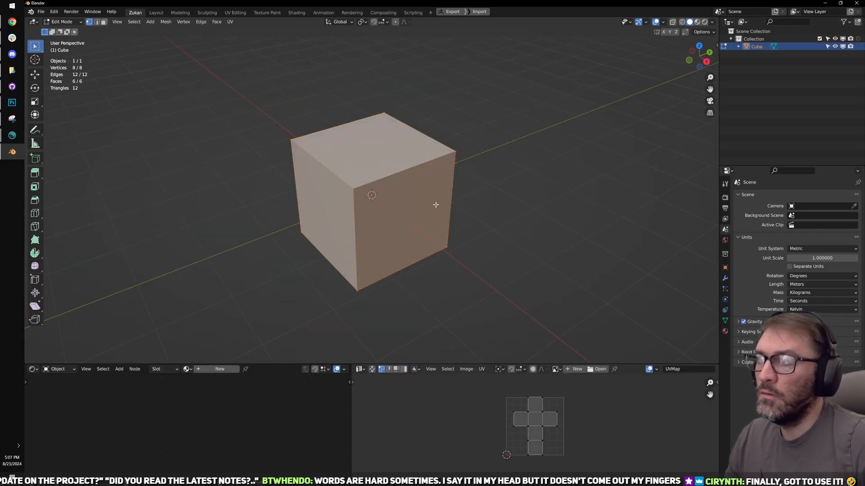
{"action": "key", "text": "ctrl+r"}
{"action": "left_click", "coordinate": [404, 177]}
{"action": "middle_click_drag", "start_coordinate": [465, 216], "coordinate": [450, 207]}
{"action": "key", "text": "ctrl+Tab"}
{"action": "left_click", "coordinate": [460, 211]}
{"action": "key", "text": "Tab"}
{"action": "left_click", "coordinate": [500, 216]}
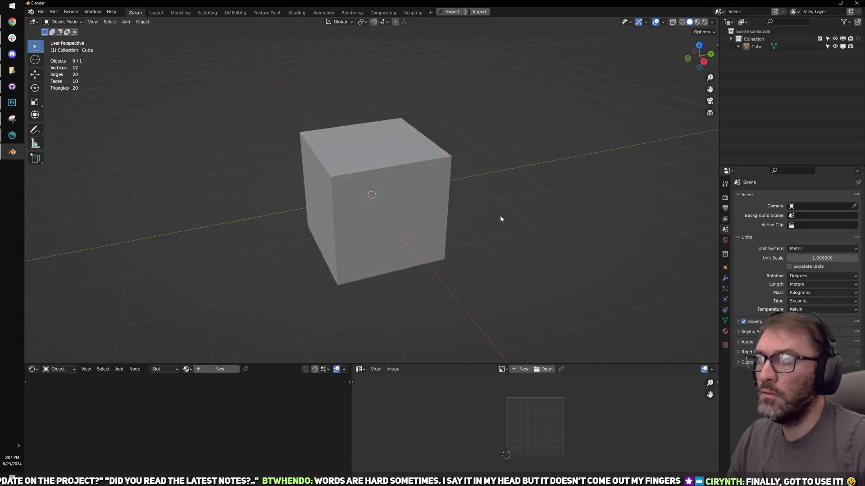
{"action": "scroll", "coordinate": [500, 215], "scroll_direction": "up", "scroll_amount": 2}
{"action": "key", "text": "Tab"}
{"action": "key", "text": "Tab"}
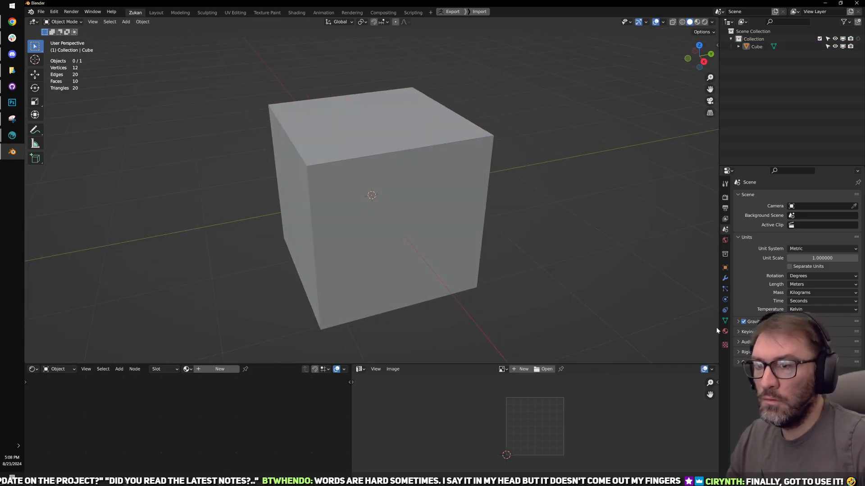
Step: Switch the viewport to Material Preview shading and show the cube's modifier properties
{"action": "left_click", "coordinate": [697, 21]}
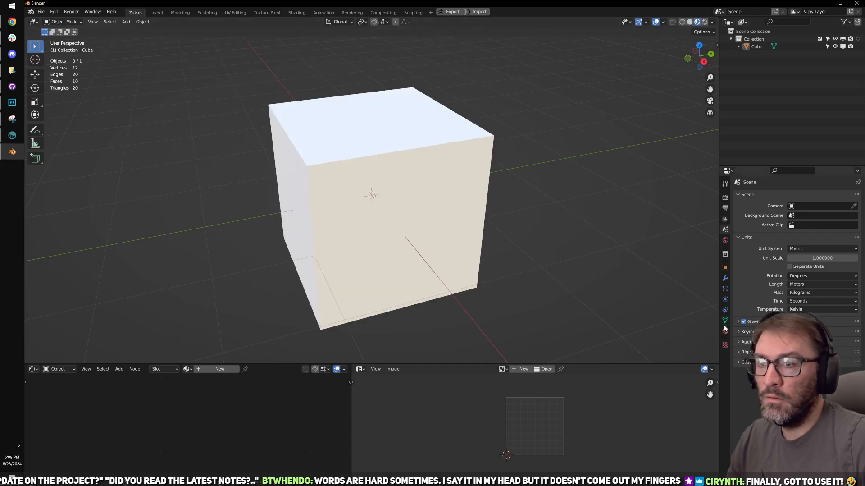
{"action": "left_click", "coordinate": [725, 320]}
{"action": "left_click", "coordinate": [725, 278]}
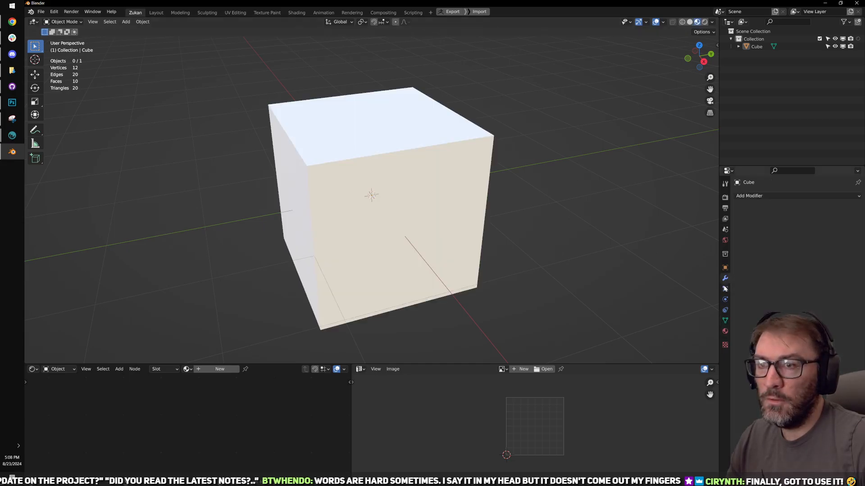
Step: Switch to 3D-Coat and quit it without saving the Merchant003 scene changes
{"action": "left_click", "coordinate": [4, 136]}
{"action": "left_click", "coordinate": [852, 6]}
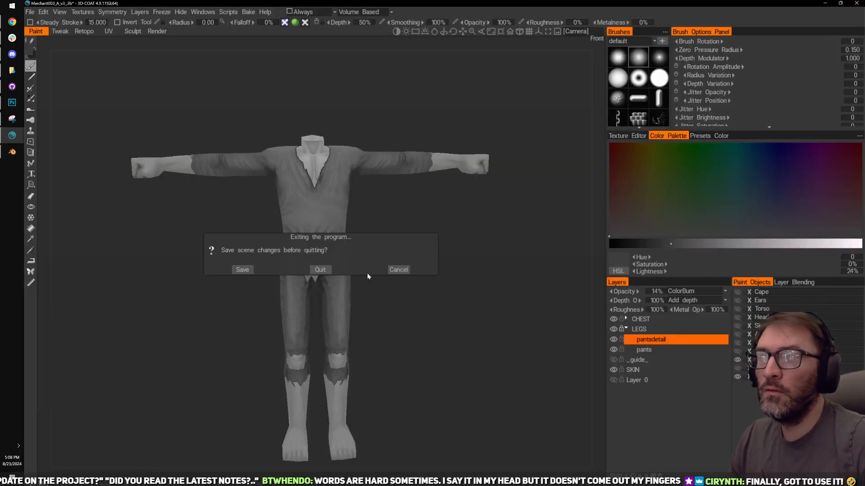
{"action": "left_click", "coordinate": [320, 269]}
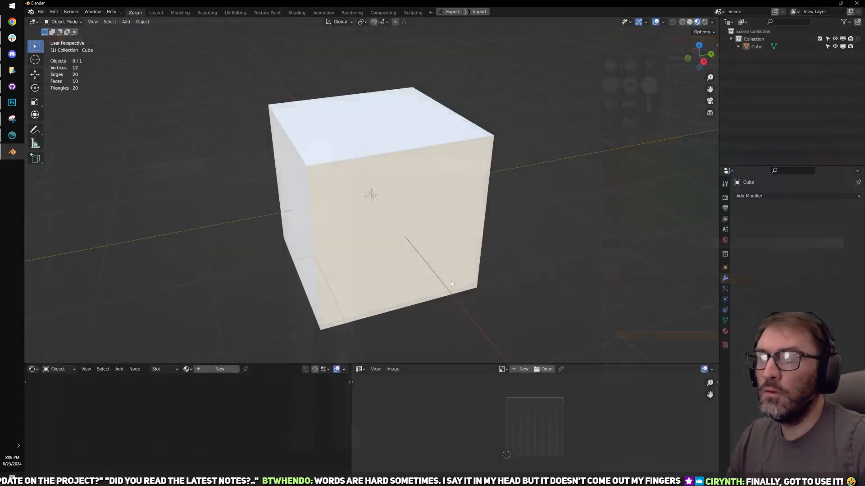
Step: In Blender, create a new material on the cube and set its base color to dark blue with saturation 1.000 and value 0.258
{"action": "left_click", "coordinate": [725, 331]}
{"action": "left_click", "coordinate": [785, 228]}
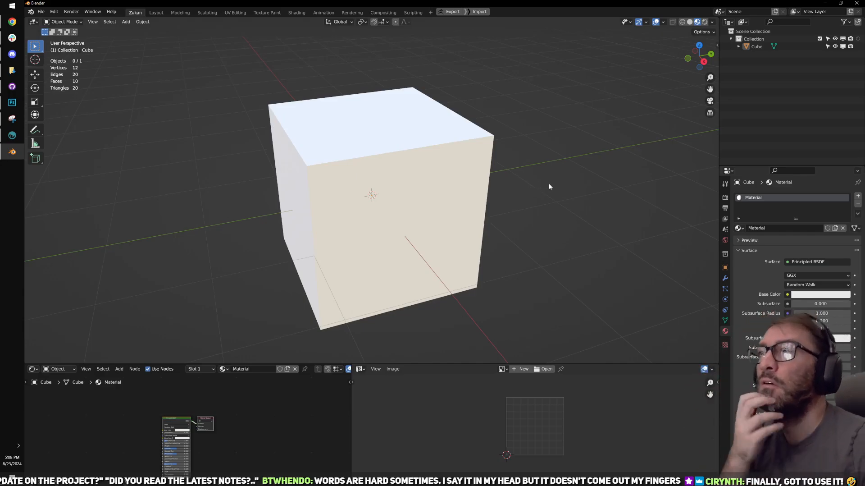
{"action": "left_click", "coordinate": [489, 184]}
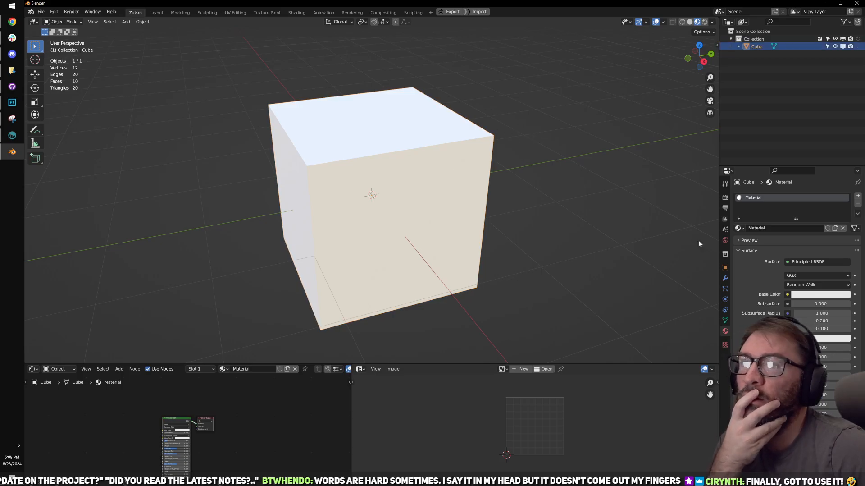
{"action": "left_click", "coordinate": [807, 295]}
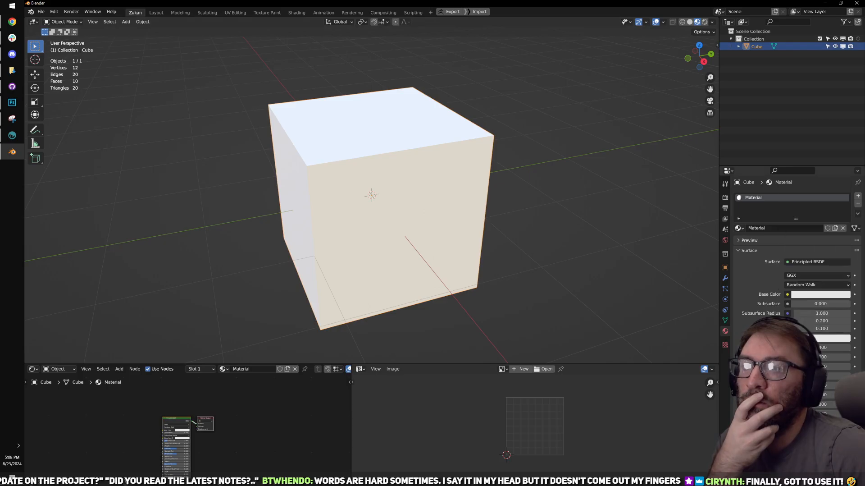
{"action": "left_click", "coordinate": [804, 296]}
{"action": "left_click_drag", "start_coordinate": [809, 226], "coordinate": [844, 225]}
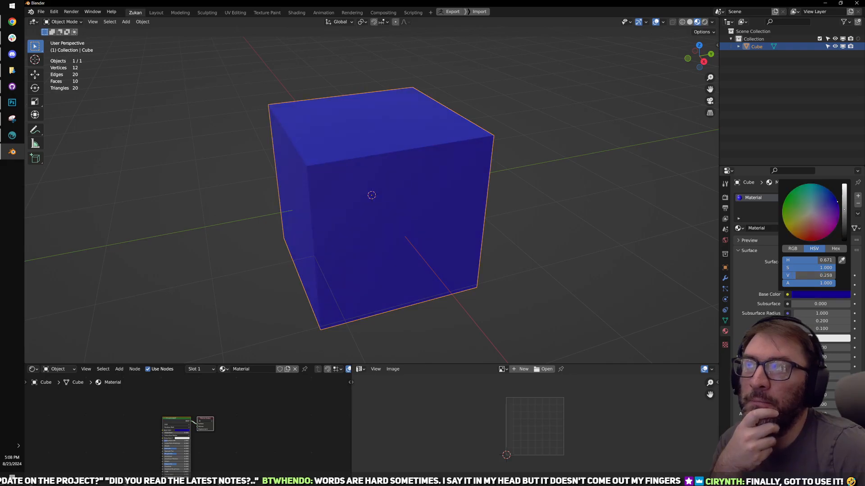
{"action": "left_click", "coordinate": [649, 205]}
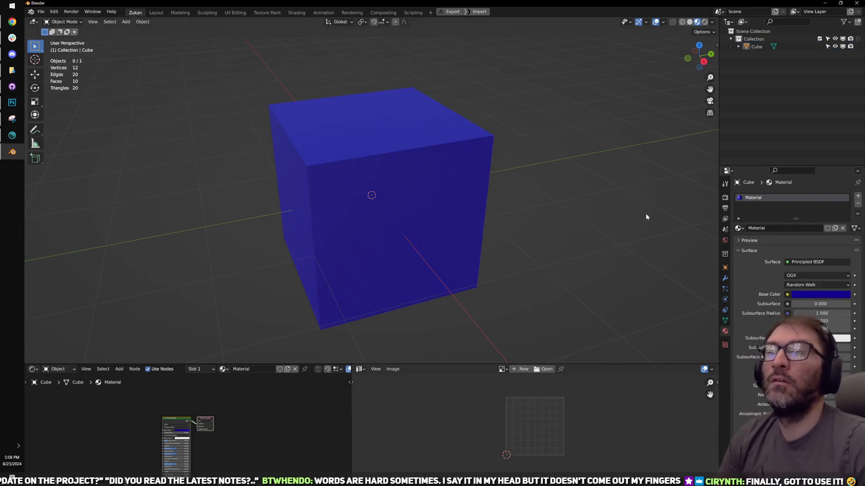
Step: Add a second material slot to the cube with a new material and set its base color to dark red
{"action": "middle_click_drag", "start_coordinate": [646, 217], "coordinate": [640, 215]}
{"action": "left_click", "coordinate": [858, 196]}
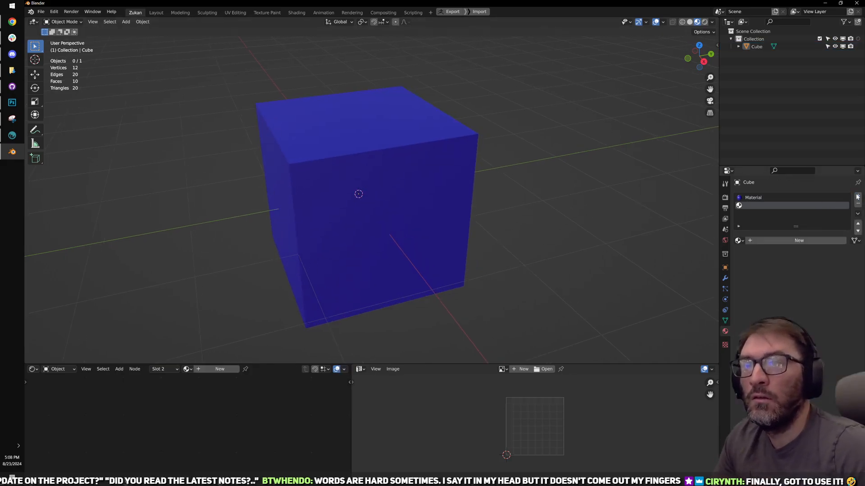
{"action": "left_click", "coordinate": [754, 239]}
{"action": "left_click", "coordinate": [821, 306]}
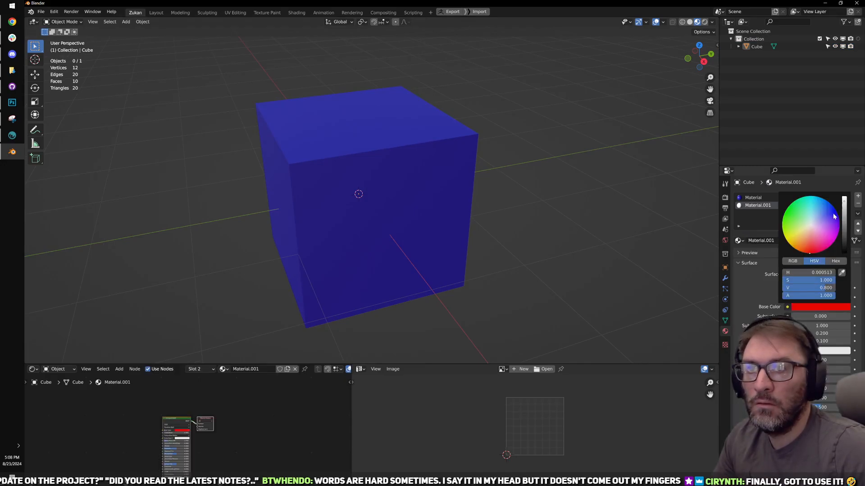
{"action": "scroll", "coordinate": [811, 224], "scroll_direction": "down", "scroll_amount": 2}
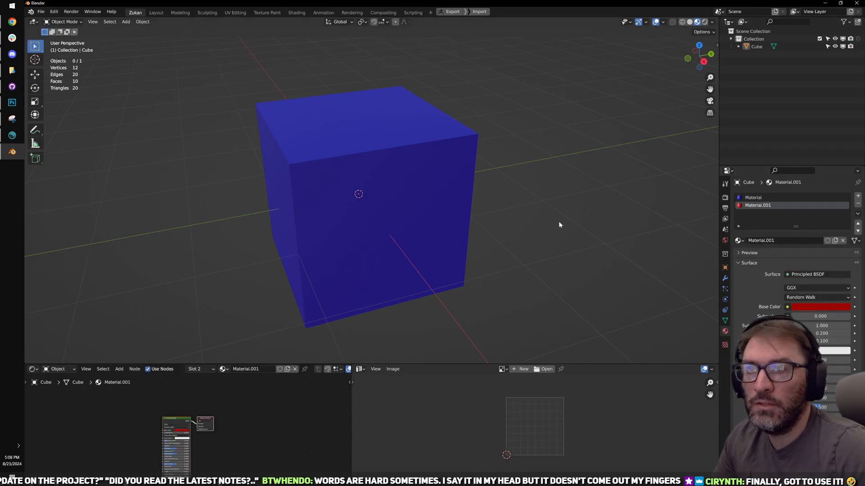
Step: Select the cube and review its blue and red material slots
{"action": "scroll", "coordinate": [568, 225], "scroll_direction": "up", "scroll_amount": 2}
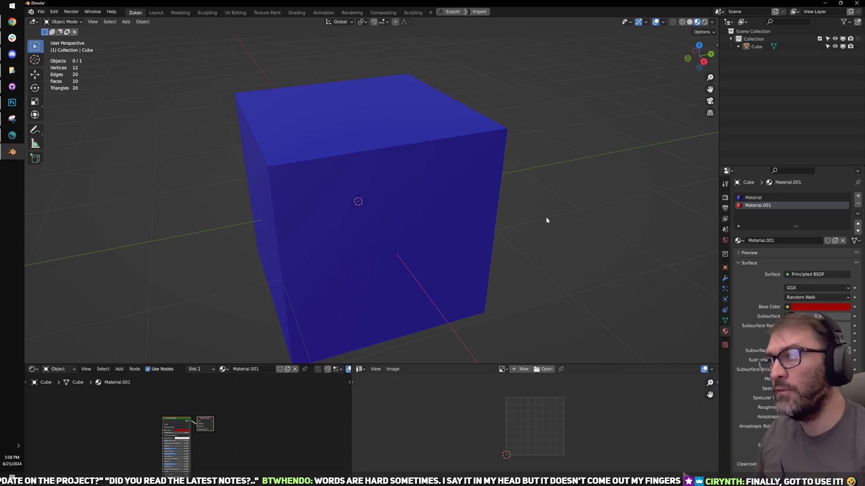
{"action": "middle_click_drag", "start_coordinate": [576, 214], "coordinate": [532, 184]}
{"action": "left_click", "coordinate": [396, 203]}
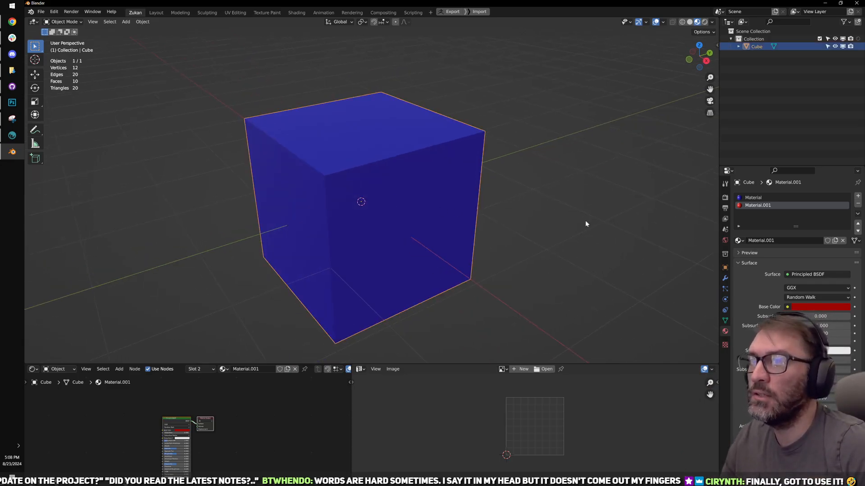
{"action": "left_click", "coordinate": [755, 199]}
{"action": "left_click", "coordinate": [746, 206]}
{"action": "middle_click_drag", "start_coordinate": [539, 189], "coordinate": [533, 192], "text": "shift"}
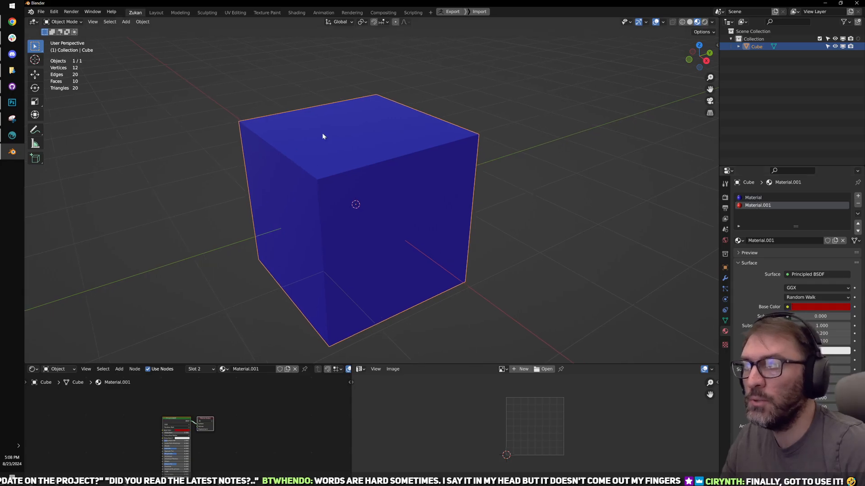
{"action": "middle_click_drag", "start_coordinate": [437, 186], "coordinate": [463, 189]}
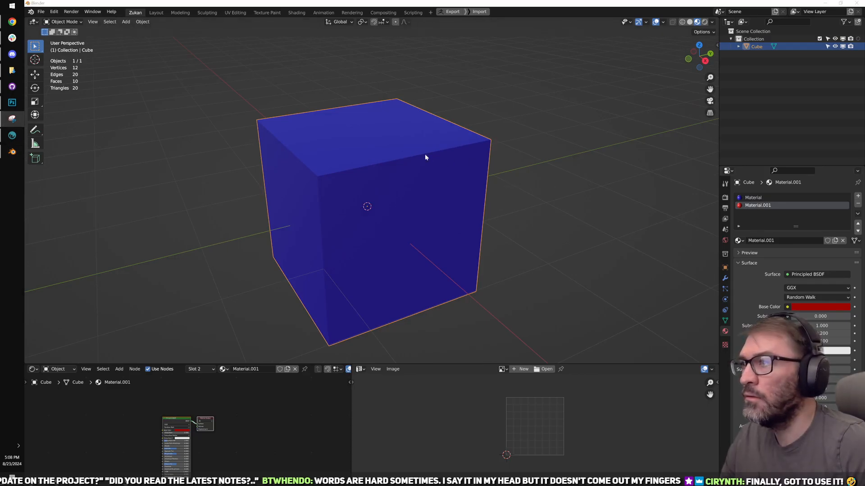
Step: Deselect the cube and capture a screen snip showing it beside its material list
{"action": "left_click", "coordinate": [588, 77]}
{"action": "middle_click_drag", "start_coordinate": [589, 77], "coordinate": [532, 94], "text": "shift"}
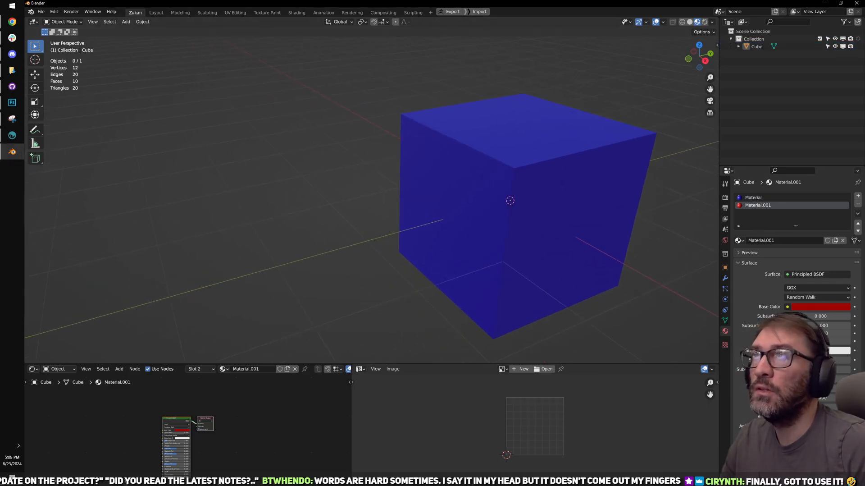
{"action": "key", "text": "Print"}
{"action": "left_click_drag", "start_coordinate": [386, 63], "coordinate": [850, 362]}
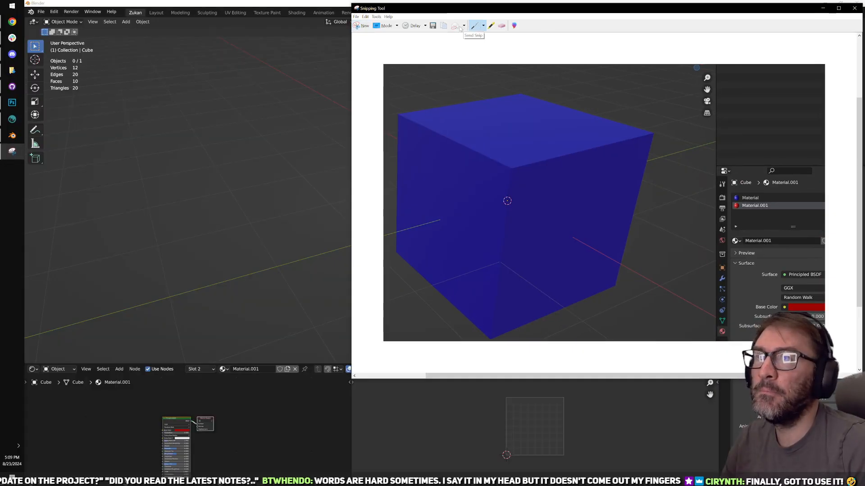
{"action": "left_click", "coordinate": [296, 82]}
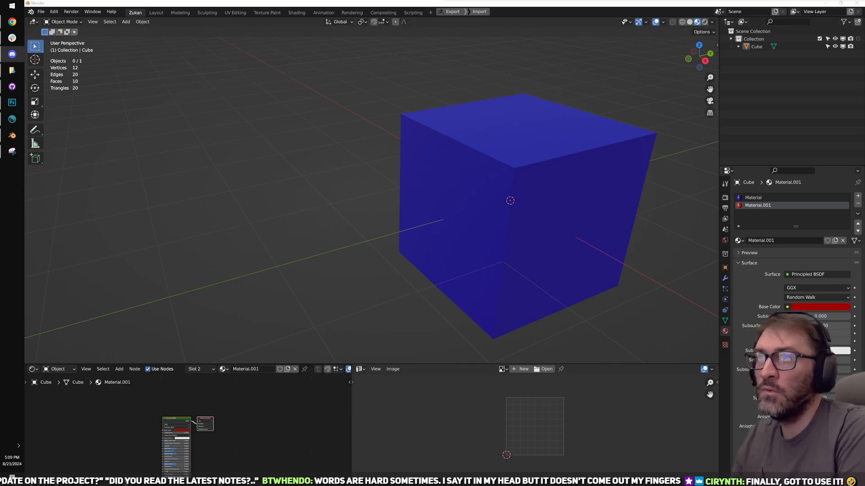
Step: Enter Edit Mode with face selection and select all linked faces of the cube half beyond the seam
{"action": "left_click", "coordinate": [541, 233]}
{"action": "key", "text": "Tab"}
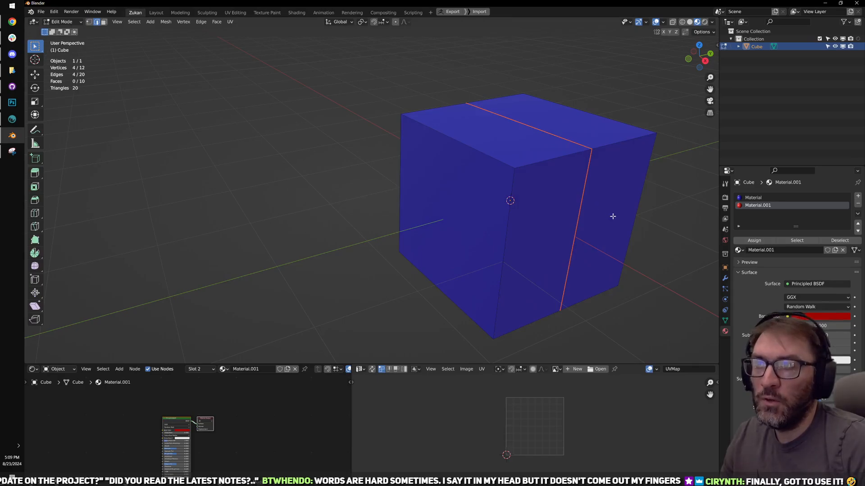
{"action": "key", "text": "ctrl+Tab"}
{"action": "left_click", "coordinate": [645, 201]}
{"action": "left_click", "coordinate": [623, 142]}
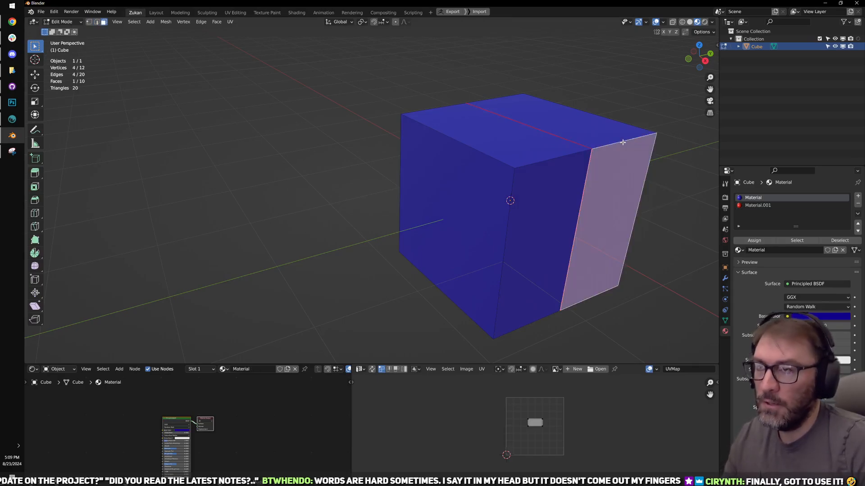
{"action": "key", "text": "l"}
Step: Snip the half-selected cube with its material list, copy the snip, circle Assign in red and move the Snipping Tool window aside
{"action": "left_click", "coordinate": [12, 151]}
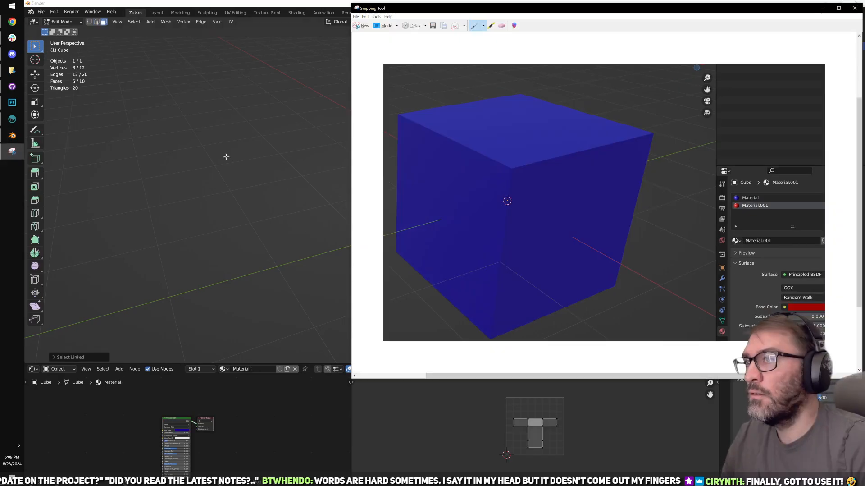
{"action": "key", "text": "ctrl+n"}
{"action": "left_click_drag", "start_coordinate": [394, 54], "coordinate": [849, 333]}
{"action": "left_click", "coordinate": [414, 23]}
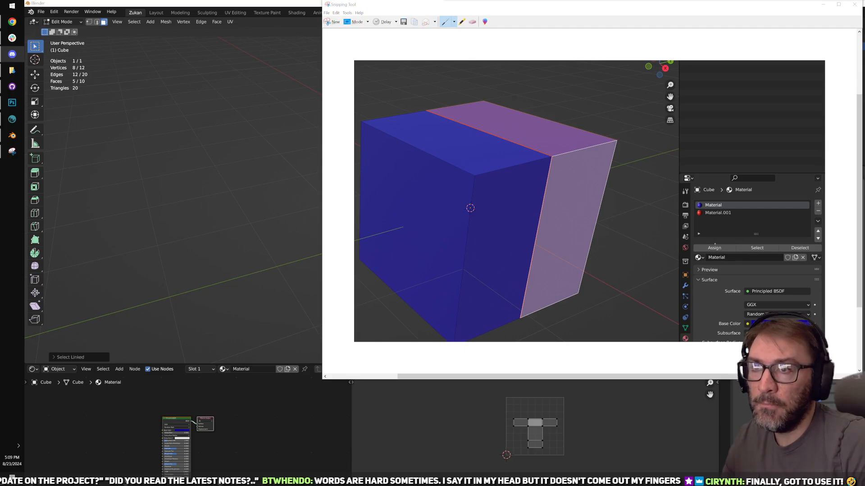
{"action": "left_click_drag", "start_coordinate": [715, 244], "coordinate": [710, 244]}
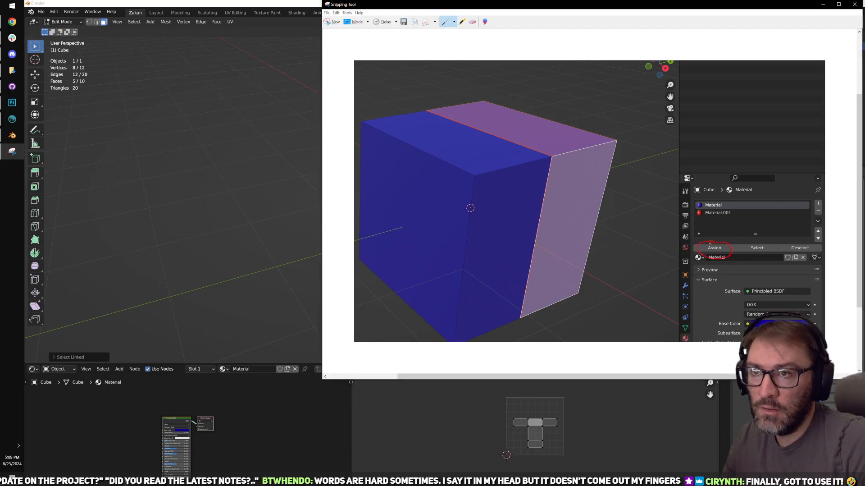
{"action": "left_click_drag", "start_coordinate": [703, 3], "coordinate": [457, 124]}
Step: Make the red Material.001 slot active, capture a new snip with Assign circled in red and copy it
{"action": "left_click", "coordinate": [763, 207]}
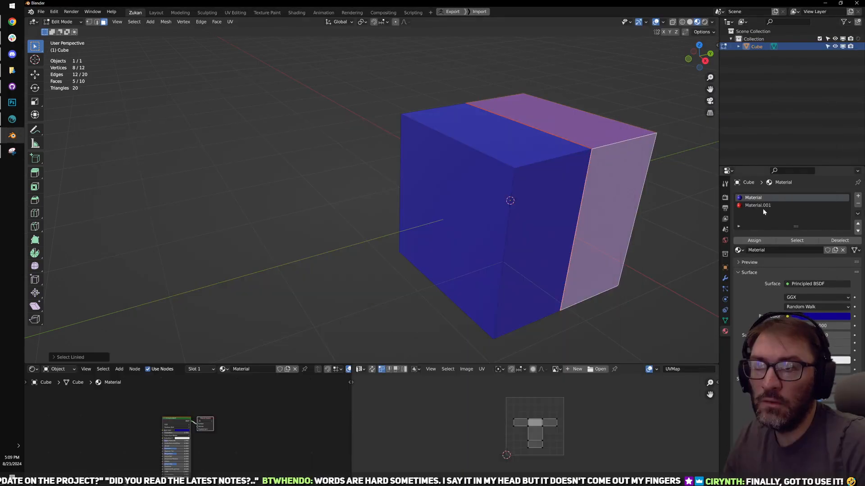
{"action": "left_click", "coordinate": [11, 151]}
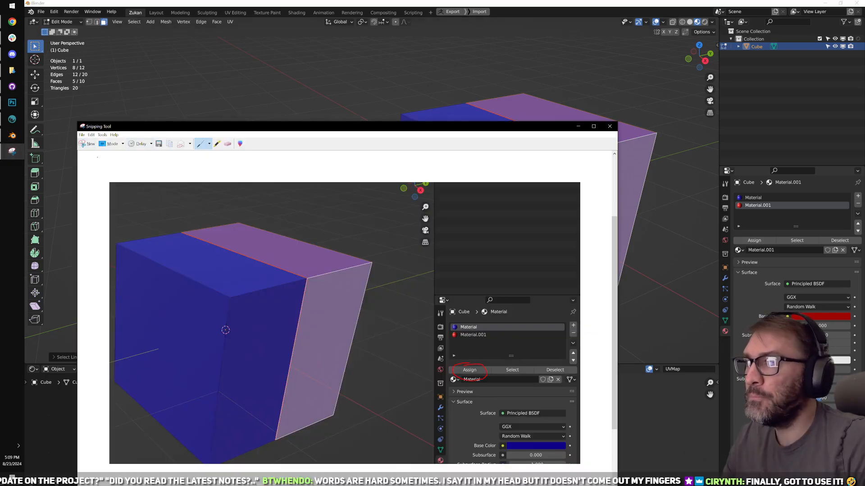
{"action": "key", "text": "ctrl+n"}
{"action": "left_click_drag", "start_coordinate": [361, 55], "coordinate": [860, 351]}
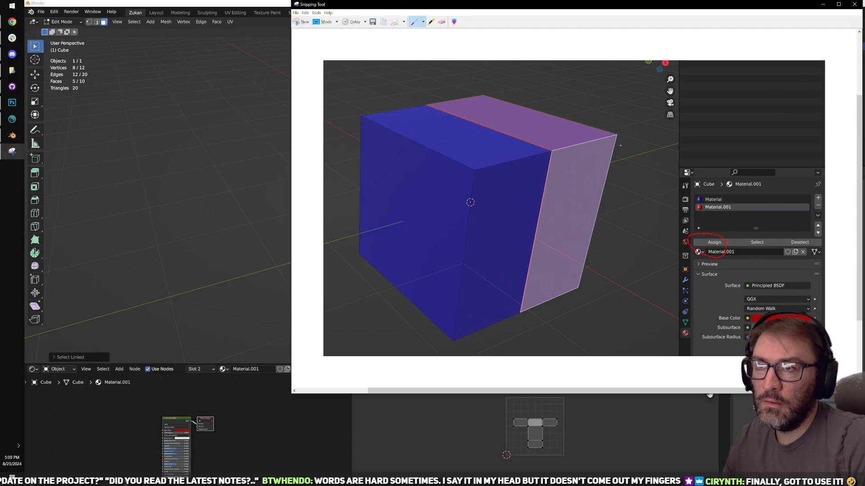
{"action": "left_click", "coordinate": [384, 22]}
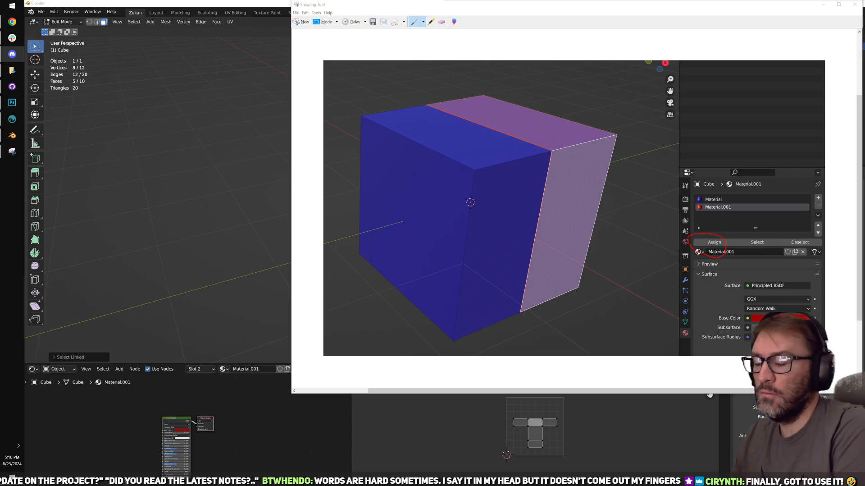
Step: Assign the red Material.001 to the selected half of the cube in Blender and return to Object Mode
{"action": "left_click", "coordinate": [260, 5]}
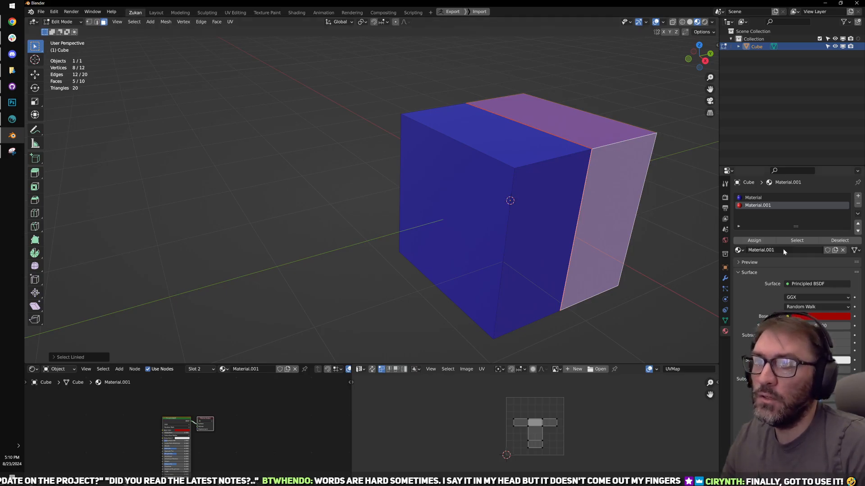
{"action": "left_click", "coordinate": [754, 244]}
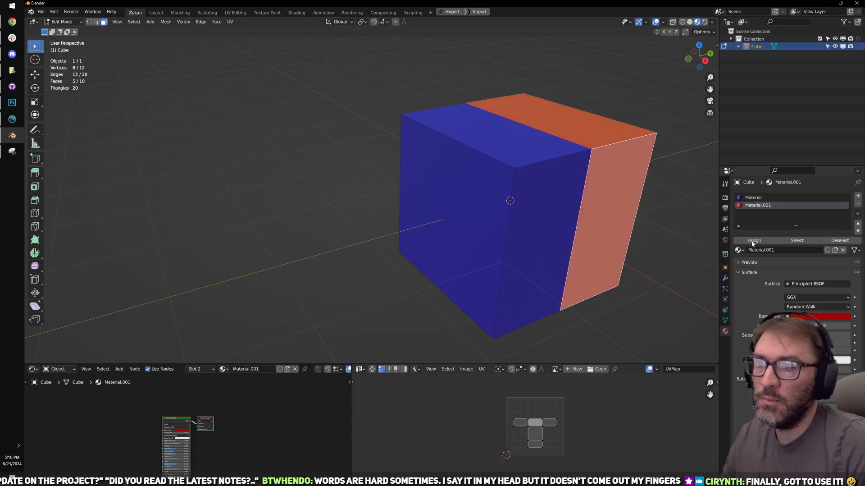
{"action": "key", "text": "Tab"}
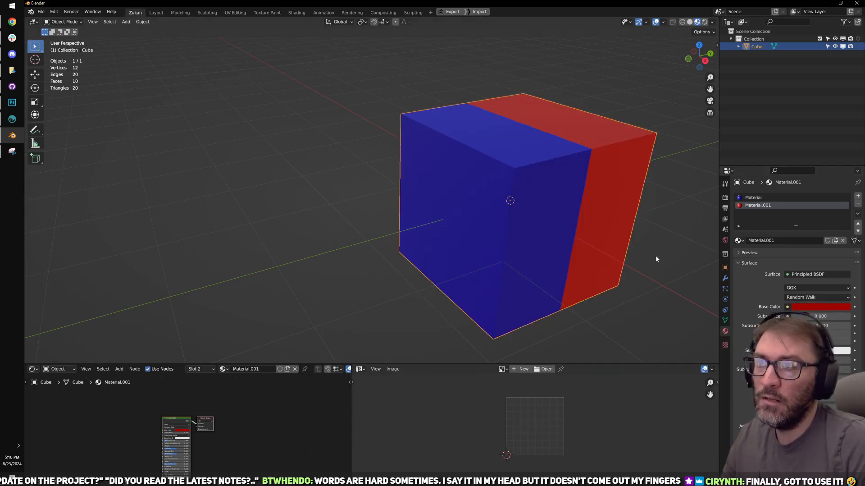
Step: Capture a new Snipping Tool snip of the finished half-blue, half-red cube, then switch to Discord
{"action": "middle_click_drag", "start_coordinate": [672, 266], "coordinate": [637, 257]}
{"action": "left_click", "coordinate": [12, 151]}
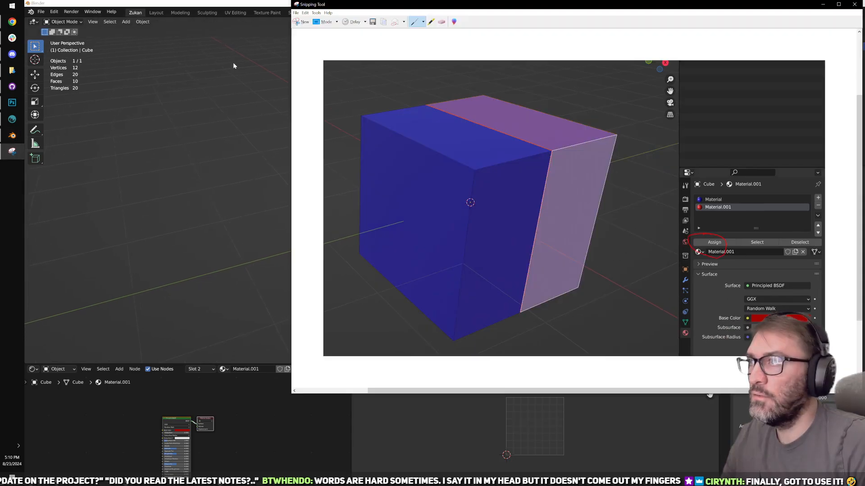
{"action": "left_click", "coordinate": [299, 22]}
{"action": "left_click_drag", "start_coordinate": [329, 49], "coordinate": [685, 359]}
{"action": "left_click", "coordinate": [12, 54]}
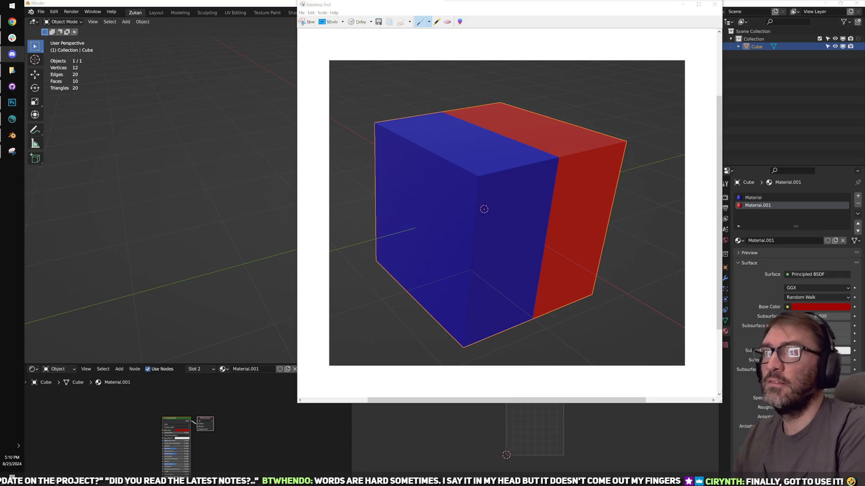
Step: Return from Discord, close the Snipping Tool window and deselect the cube in Blender
{"action": "key", "text": "alt+Tab"}
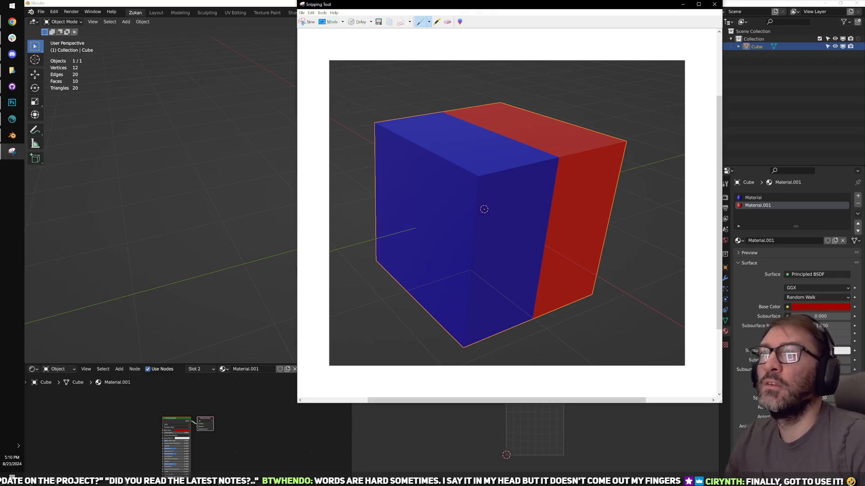
{"action": "left_click", "coordinate": [714, 4]}
{"action": "left_click", "coordinate": [359, 124]}
Step: Examine the seam between the cube's blue and red halves from several angles
{"action": "middle_click_drag", "start_coordinate": [360, 124], "coordinate": [494, 172]}
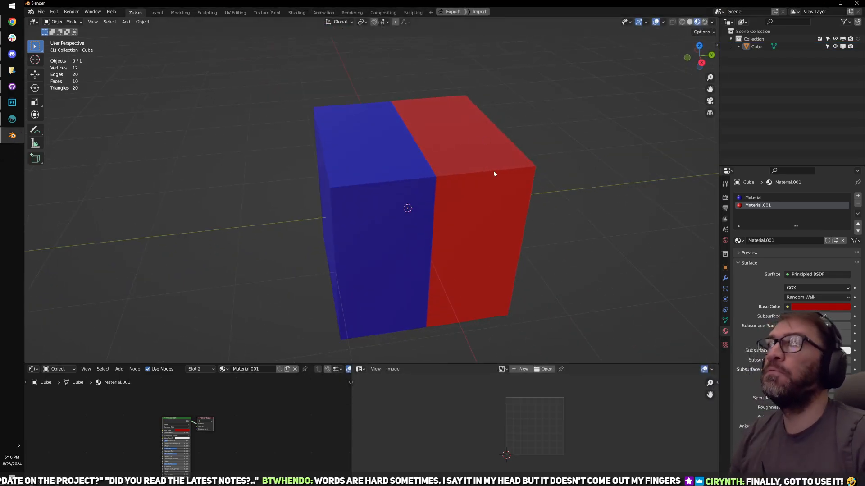
{"action": "middle_click_drag", "start_coordinate": [523, 212], "coordinate": [466, 177]}
{"action": "scroll", "coordinate": [469, 165], "scroll_direction": "up", "scroll_amount": 4}
{"action": "scroll", "coordinate": [498, 241], "scroll_direction": "down", "scroll_amount": 4}
{"action": "scroll", "coordinate": [465, 156], "scroll_direction": "down", "scroll_amount": 2}
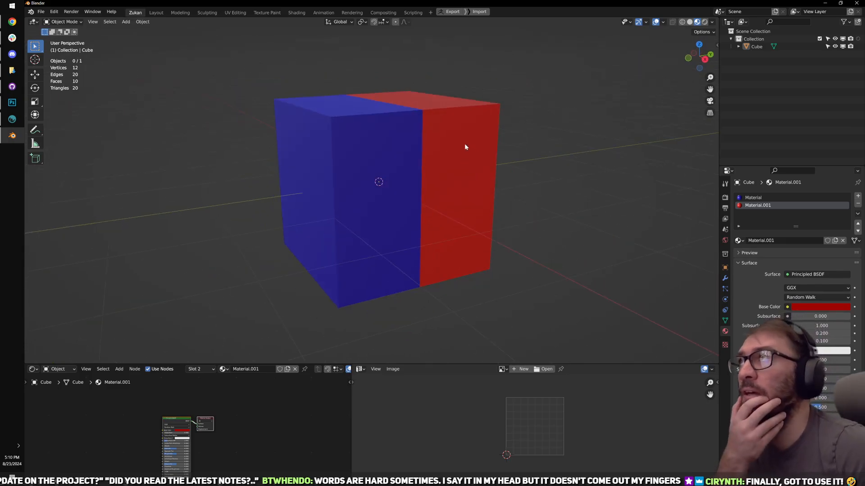
{"action": "middle_click_drag", "start_coordinate": [475, 152], "coordinate": [517, 167]}
{"action": "scroll", "coordinate": [511, 167], "scroll_direction": "up", "scroll_amount": 2}
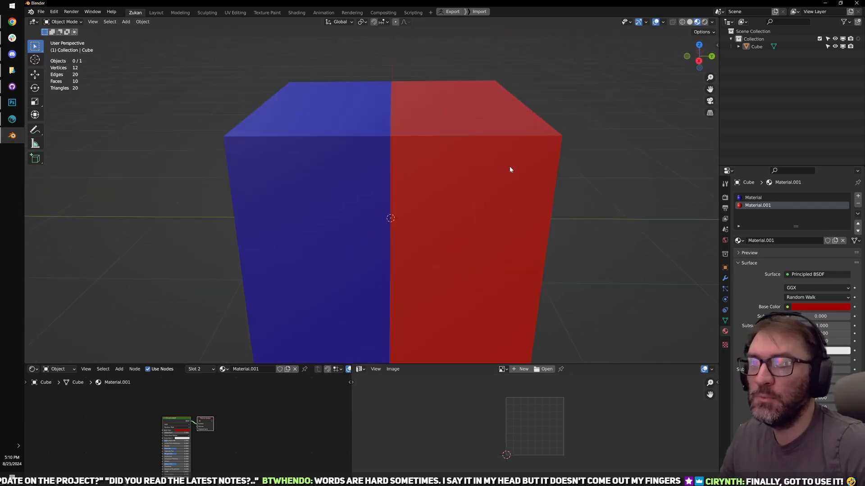
{"action": "scroll", "coordinate": [512, 166], "scroll_direction": "down", "scroll_amount": 1}
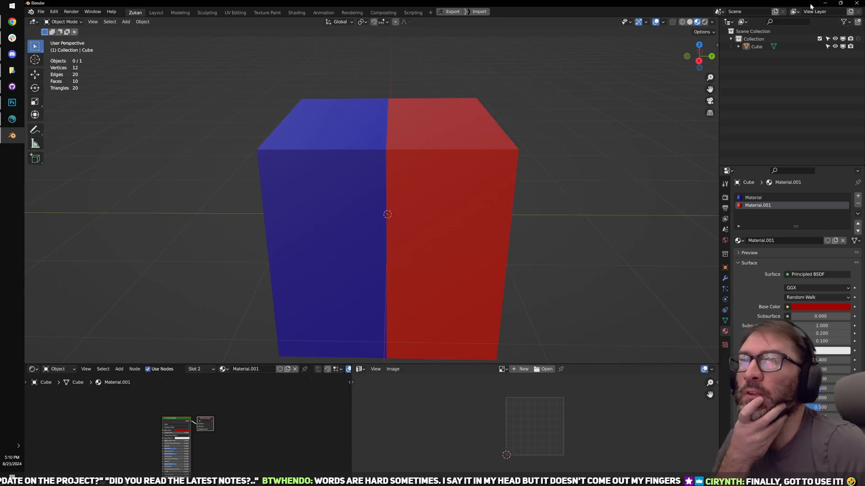
Step: Switch to 3D-Coat and paint dark edges on the last scales near the drake's bare tail end, on layer scale-paint-6 copy
{"action": "left_click", "coordinate": [825, 3]}
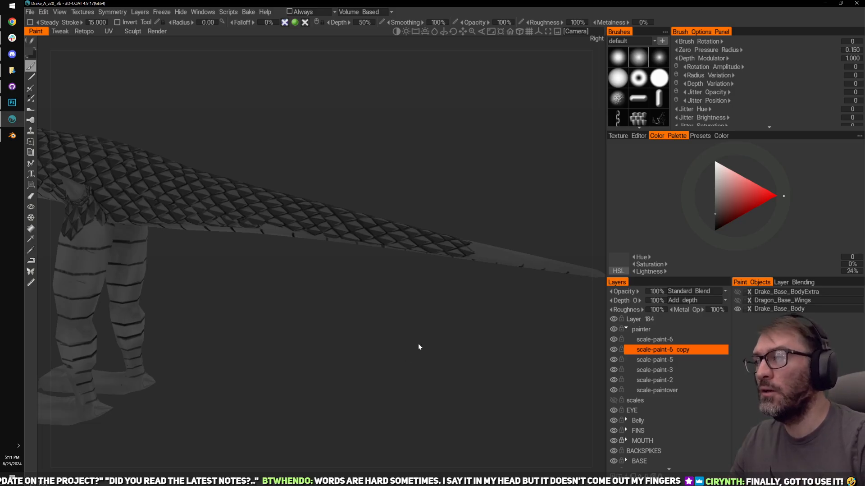
{"action": "left_click_drag", "start_coordinate": [418, 344], "coordinate": [440, 320]}
{"action": "right_click_drag", "start_coordinate": [441, 321], "coordinate": [464, 321]}
{"action": "left_click_drag", "start_coordinate": [464, 321], "coordinate": [404, 357]}
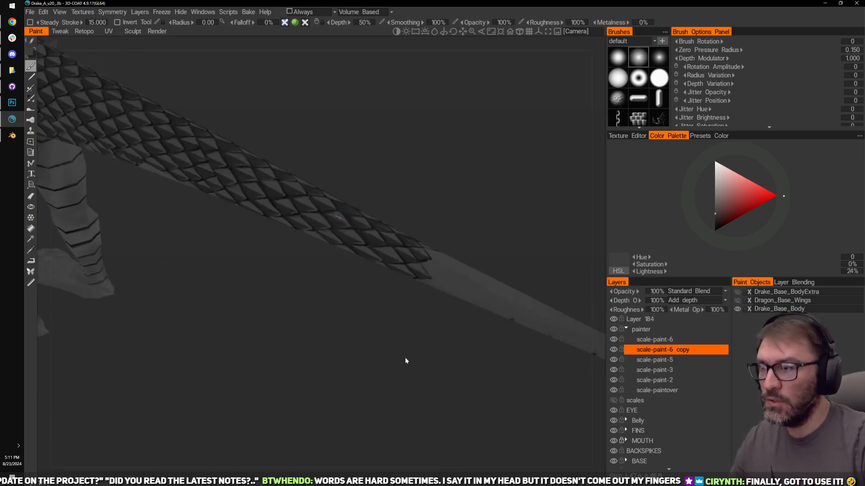
{"action": "right_click_drag", "start_coordinate": [405, 357], "coordinate": [458, 356]}
{"action": "left_click_drag", "start_coordinate": [458, 356], "coordinate": [483, 301]}
{"action": "middle_click_drag", "start_coordinate": [483, 301], "coordinate": [508, 229]}
{"action": "left_click_drag", "start_coordinate": [508, 232], "coordinate": [542, 242]}
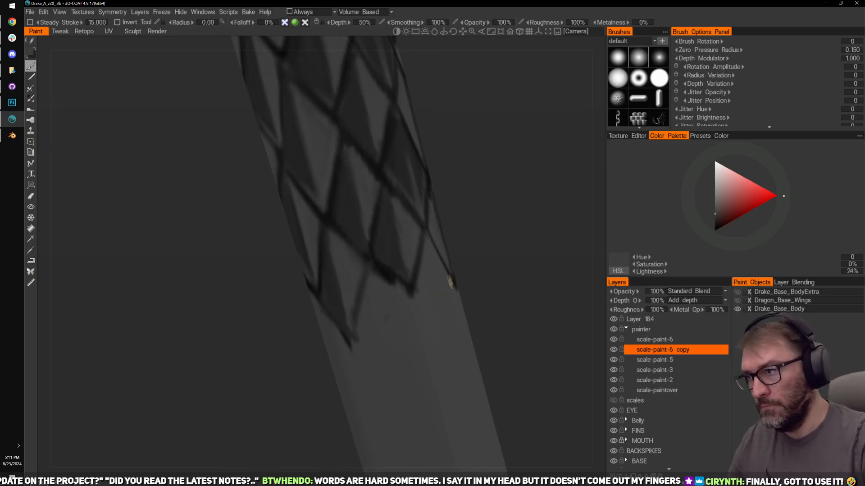
{"action": "left_click_drag", "start_coordinate": [452, 284], "coordinate": [386, 259]}
{"action": "right_click_drag", "start_coordinate": [484, 218], "coordinate": [443, 250]}
{"action": "key", "text": "v"}
{"action": "mouse_move", "coordinate": [399, 278]}
{"action": "left_mouse_down"}
{"action": "mouse_move", "coordinate": [479, 286]}
{"action": "mouse_move", "coordinate": [568, 223]}
{"action": "mouse_move", "coordinate": [367, 311]}
{"action": "left_mouse_up"}
{"action": "key", "text": "v"}
{"action": "mouse_move", "coordinate": [467, 249]}
{"action": "left_mouse_down"}
{"action": "mouse_move", "coordinate": [438, 233]}
{"action": "mouse_move", "coordinate": [481, 239]}
{"action": "left_mouse_up"}
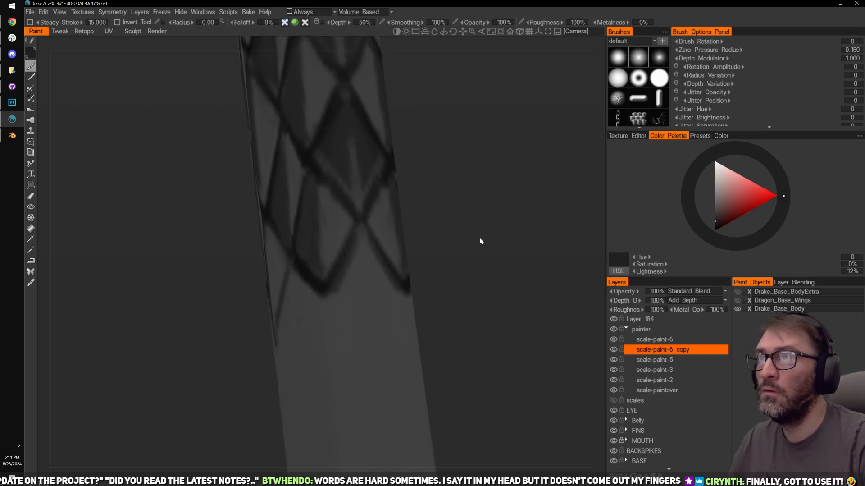
Step: Fill the next tail scale with dark grey, then shape its lower edges using sampled lighter and darker greys
{"action": "mouse_move", "coordinate": [363, 249]}
{"action": "left_mouse_down"}
{"action": "mouse_move", "coordinate": [373, 343]}
{"action": "mouse_move", "coordinate": [370, 325]}
{"action": "left_mouse_up"}
{"action": "key", "text": "ctrl+z"}
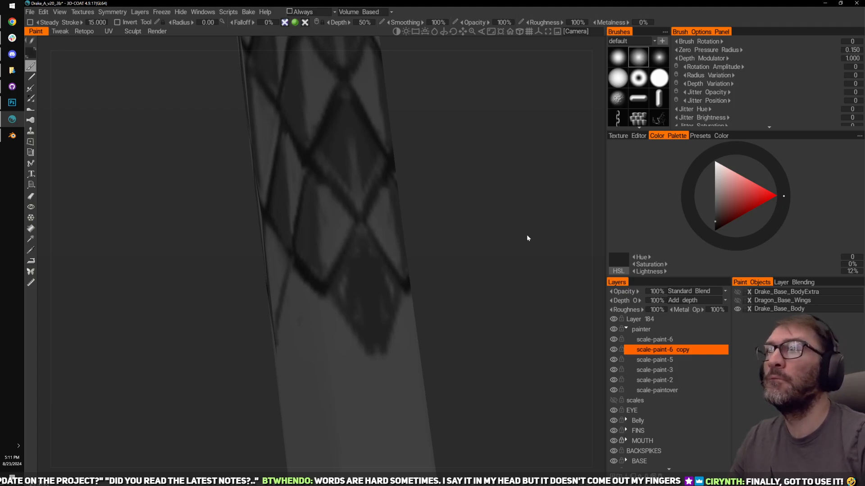
{"action": "left_click_drag", "start_coordinate": [526, 235], "coordinate": [512, 257]}
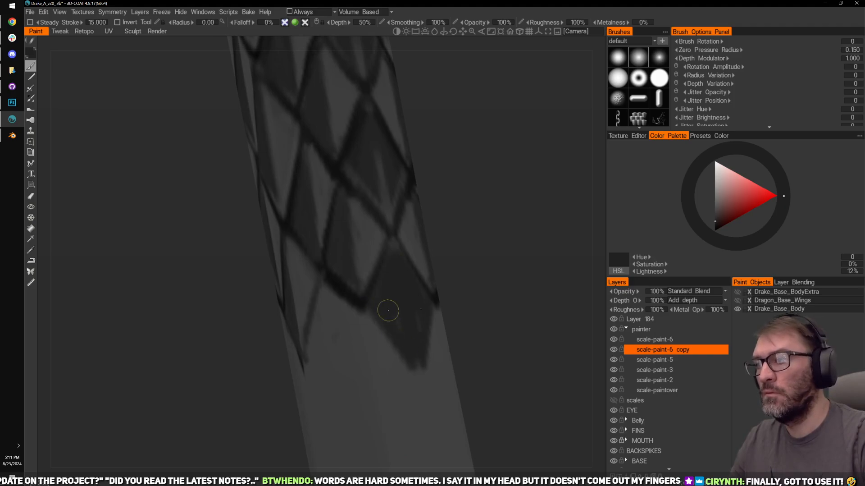
{"action": "mouse_move", "coordinate": [493, 299]}
{"action": "left_mouse_down"}
{"action": "mouse_move", "coordinate": [510, 294]}
{"action": "mouse_move", "coordinate": [505, 288]}
{"action": "left_mouse_up"}
{"action": "key", "text": "v"}
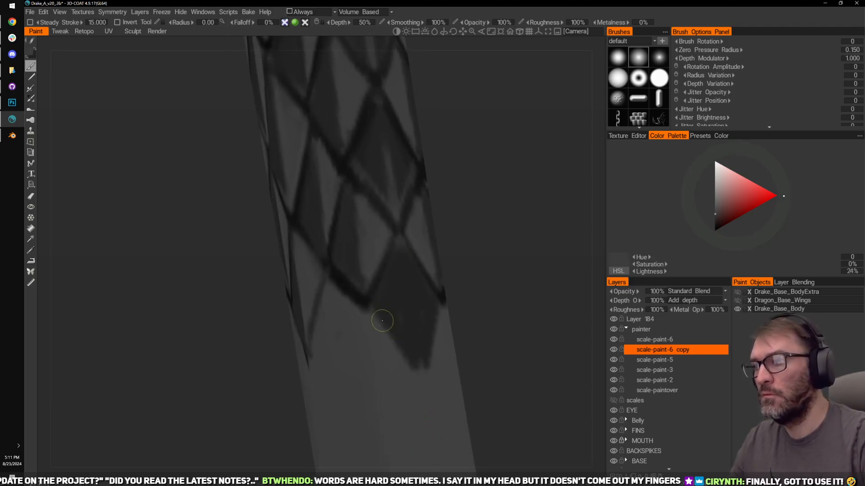
{"action": "key", "text": "v"}
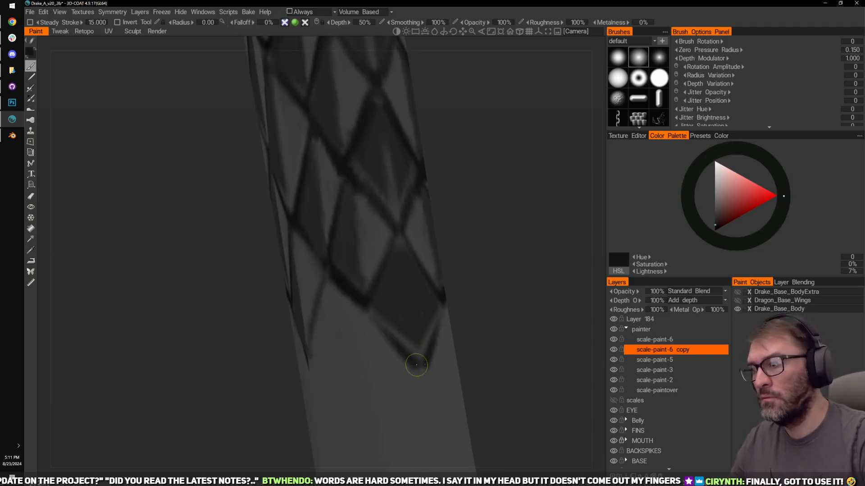
{"action": "left_click_drag", "start_coordinate": [515, 264], "coordinate": [547, 292]}
{"action": "scroll", "coordinate": [547, 292], "scroll_direction": "down", "scroll_amount": 3}
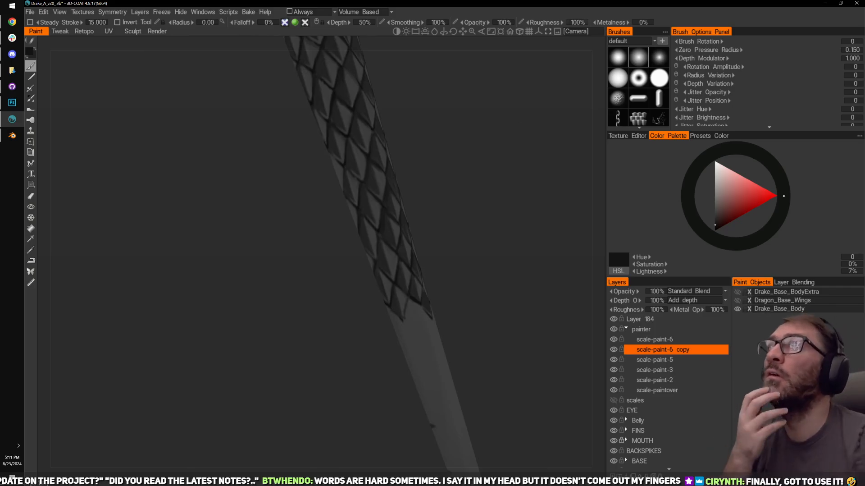
{"action": "key", "text": "alt+Tab"}
{"action": "key", "text": "alt+Tab"}
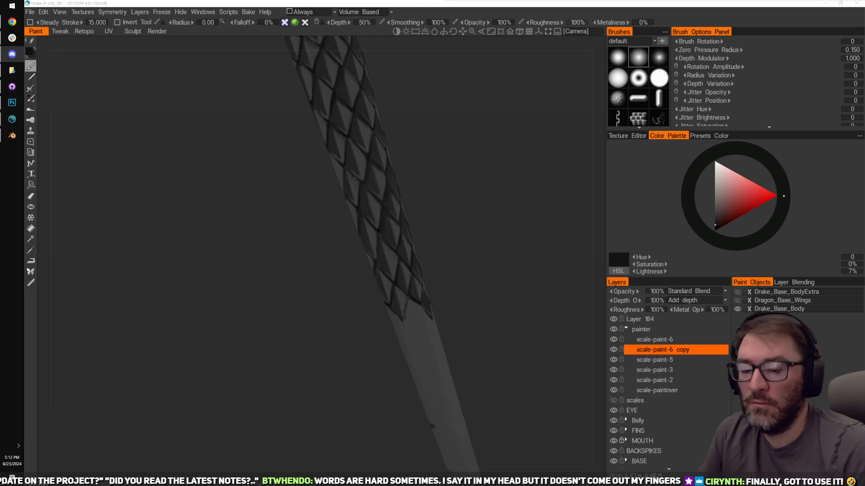
{"action": "left_click", "coordinate": [527, 305]}
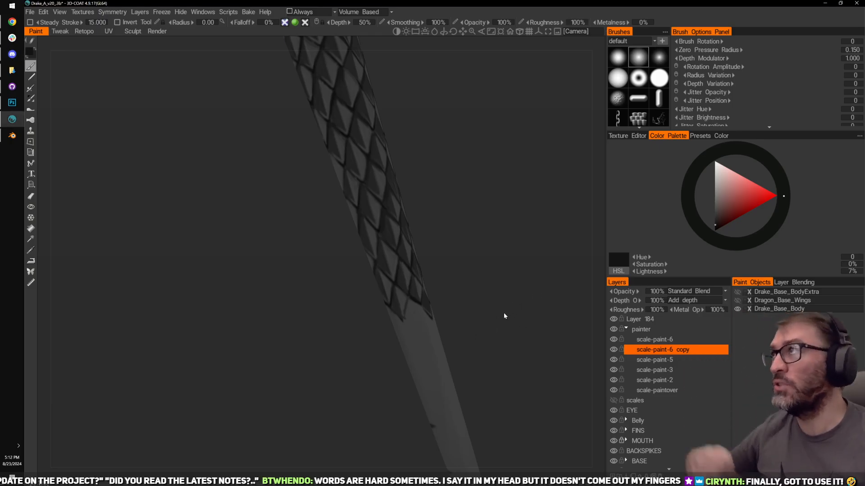
{"action": "scroll", "coordinate": [541, 248], "scroll_direction": "up", "scroll_amount": 2}
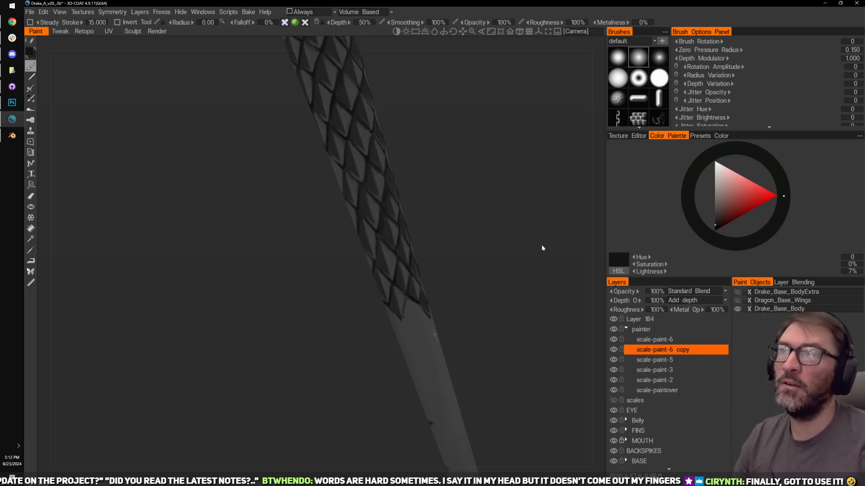
{"action": "middle_click_drag", "start_coordinate": [570, 235], "coordinate": [539, 225]}
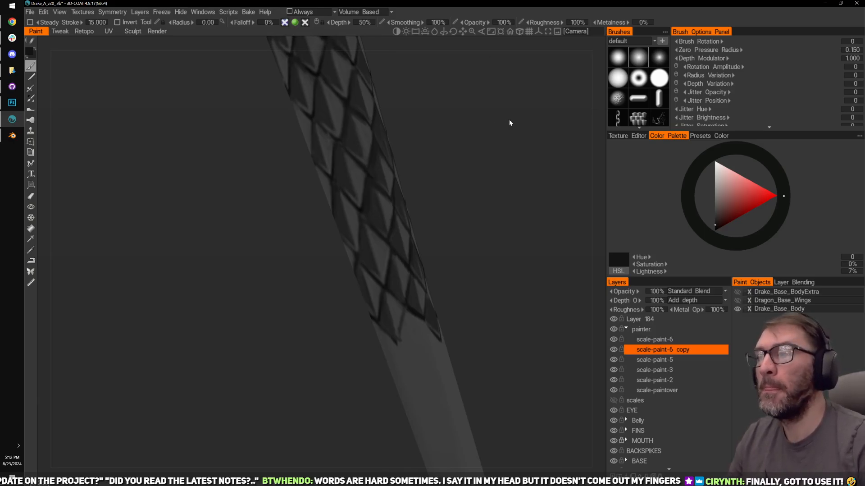
Step: Erase the stray paint beside the tip of the lowest scale on the tail with the Eraser
{"action": "right_click_drag", "start_coordinate": [513, 286], "coordinate": [477, 239]}
{"action": "scroll", "coordinate": [504, 278], "scroll_direction": "up", "scroll_amount": 5}
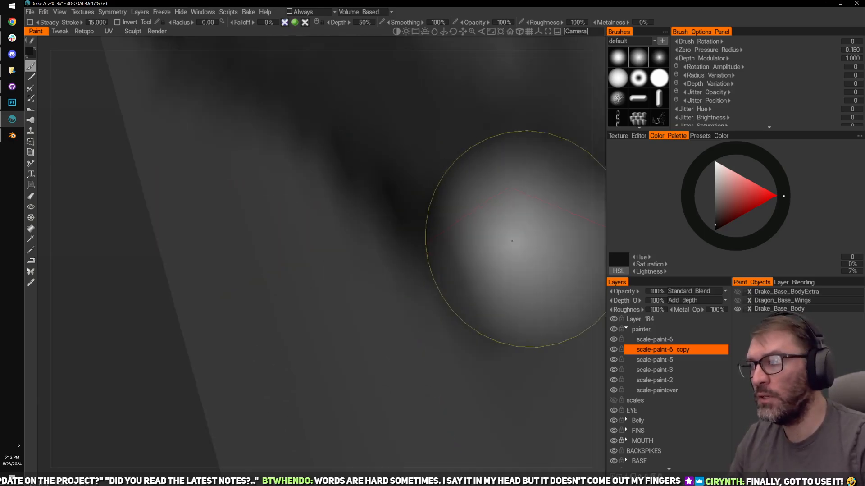
{"action": "right_click_drag", "start_coordinate": [156, 369], "coordinate": [498, 229]}
{"action": "left_click_drag", "start_coordinate": [498, 229], "coordinate": [520, 217]}
{"action": "middle_click_drag", "start_coordinate": [519, 217], "coordinate": [497, 240]}
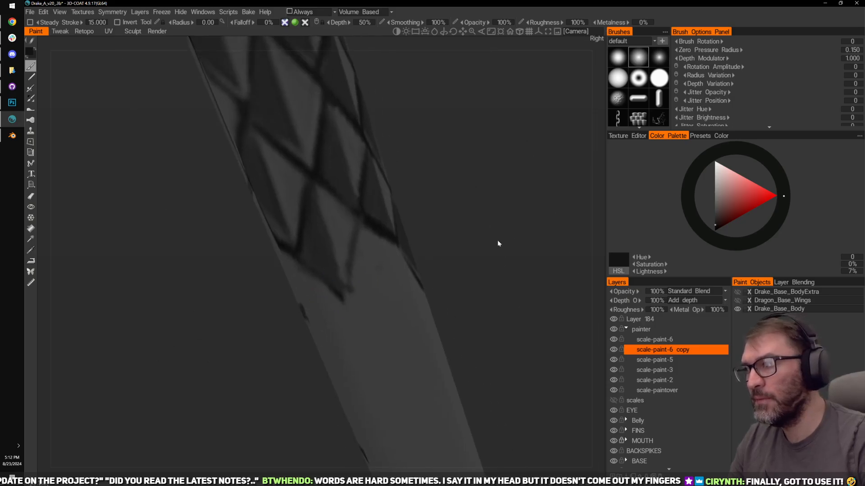
{"action": "key", "text": "e"}
{"action": "left_click_drag", "start_coordinate": [357, 287], "coordinate": [360, 272]}
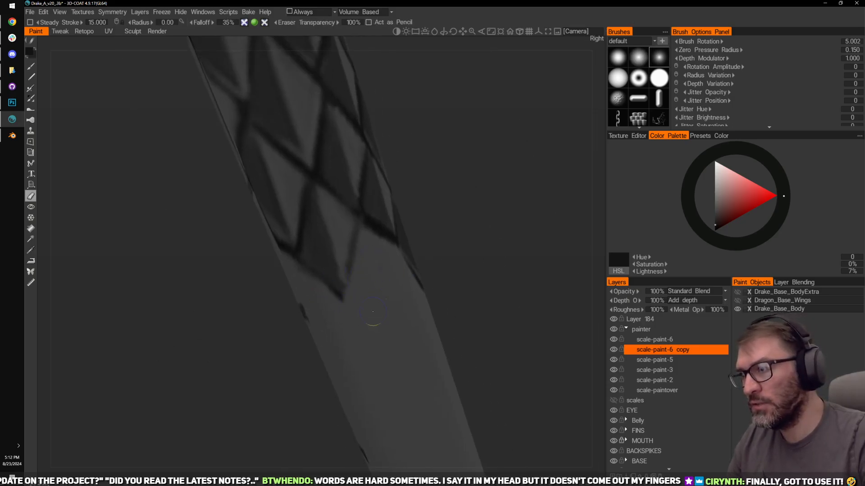
{"action": "left_click_drag", "start_coordinate": [456, 288], "coordinate": [518, 240]}
{"action": "key", "text": "b"}
{"action": "middle_click_drag", "start_coordinate": [448, 176], "coordinate": [504, 270]}
{"action": "key", "text": "e"}
{"action": "mouse_move", "coordinate": [505, 270]}
{"action": "left_mouse_down"}
{"action": "mouse_move", "coordinate": [475, 161]}
{"action": "mouse_move", "coordinate": [494, 191]}
{"action": "mouse_move", "coordinate": [487, 274]}
{"action": "mouse_move", "coordinate": [508, 238]}
{"action": "mouse_move", "coordinate": [530, 63]}
{"action": "left_mouse_up"}
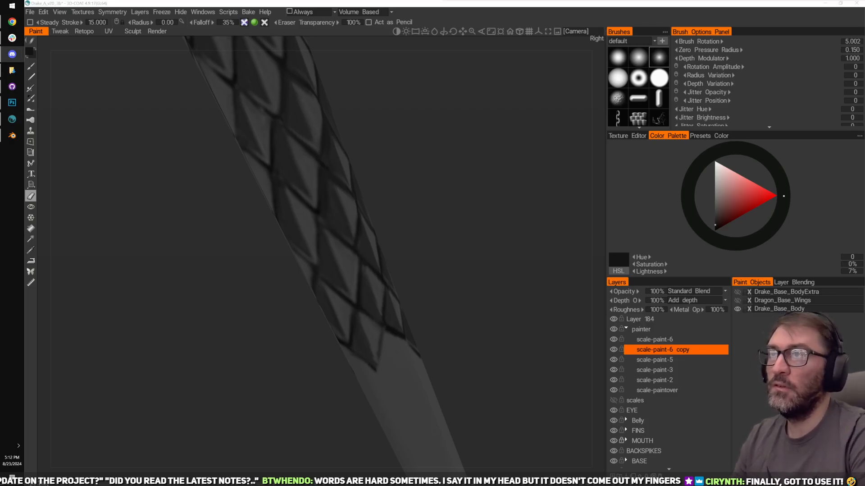
{"action": "left_click", "coordinate": [544, 134]}
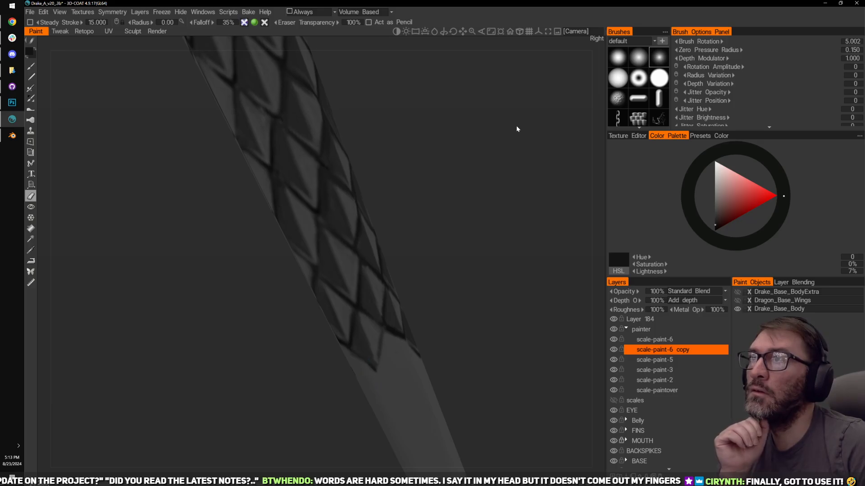
{"action": "mouse_move", "coordinate": [517, 125]}
{"action": "left_mouse_down"}
{"action": "mouse_move", "coordinate": [495, 130]}
{"action": "mouse_move", "coordinate": [533, 127]}
{"action": "mouse_move", "coordinate": [518, 132]}
{"action": "left_mouse_up"}
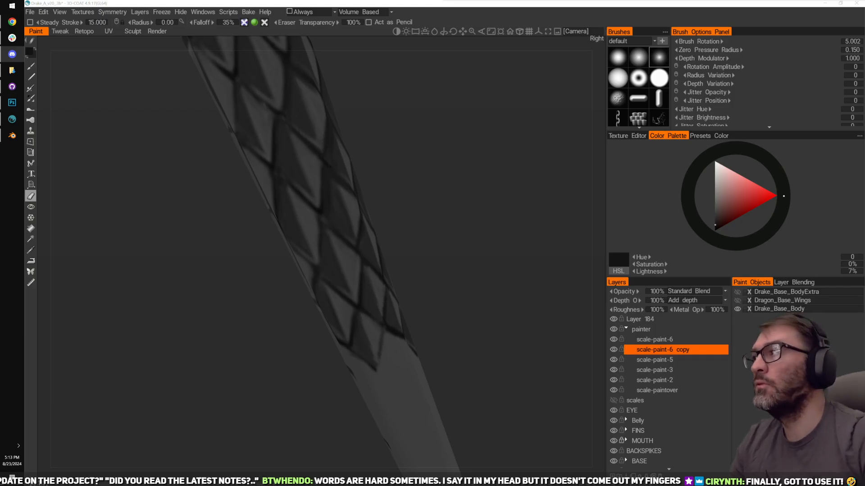
Step: Switch to Blender and enlarge the Shader Editor area showing the nodes of Material.001
{"action": "key", "text": "alt+Tab"}
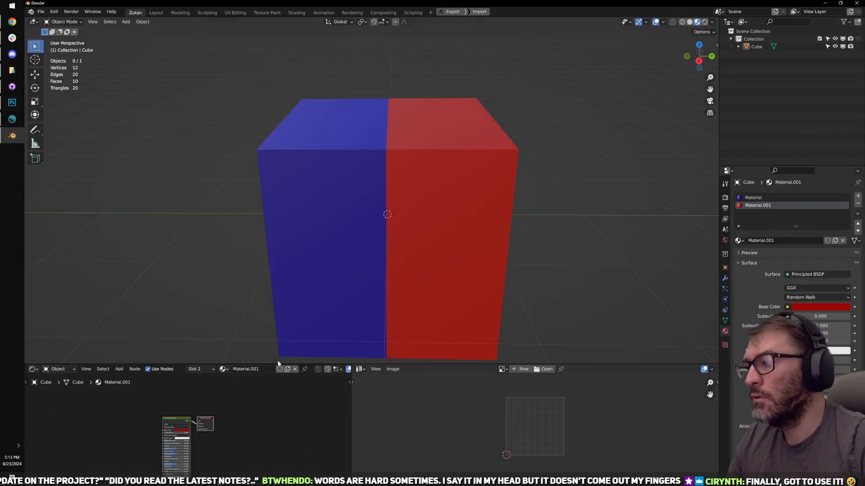
{"action": "left_click_drag", "start_coordinate": [181, 363], "coordinate": [181, 253]}
{"action": "middle_click_drag", "start_coordinate": [158, 322], "coordinate": [246, 270]}
{"action": "scroll", "coordinate": [162, 315], "scroll_direction": "up", "scroll_amount": 4}
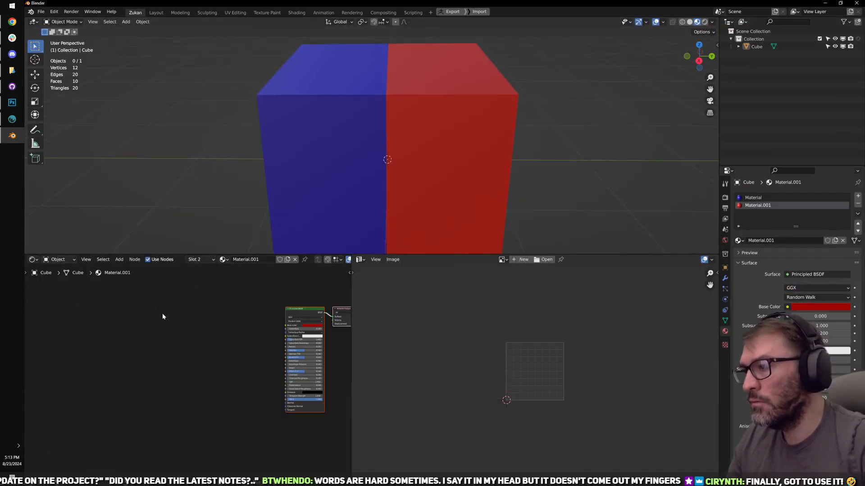
{"action": "middle_click_drag", "start_coordinate": [198, 328], "coordinate": [187, 336]}
Step: Add an Image Texture node to Material.001 and connect its Color output to the Principled BSDF's Base Color
{"action": "key", "text": "shift+a"}
{"action": "left_click", "coordinate": [182, 336]}
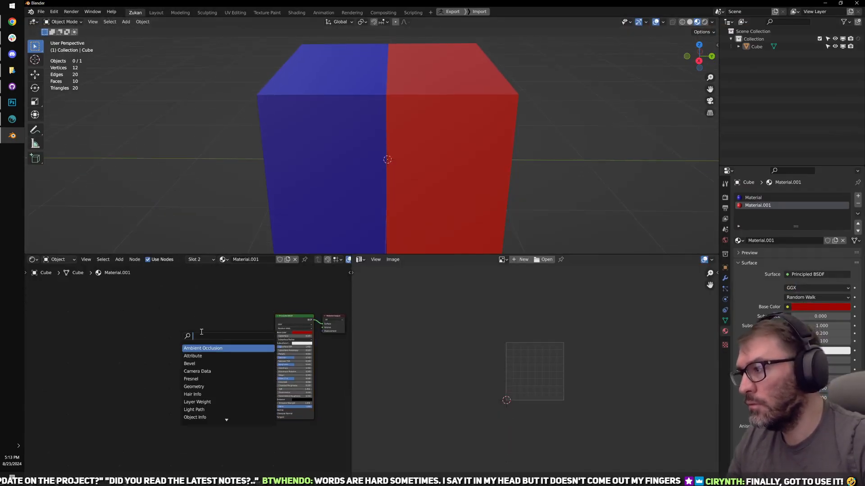
{"action": "type", "text": "image"}
{"action": "left_click", "coordinate": [229, 347]}
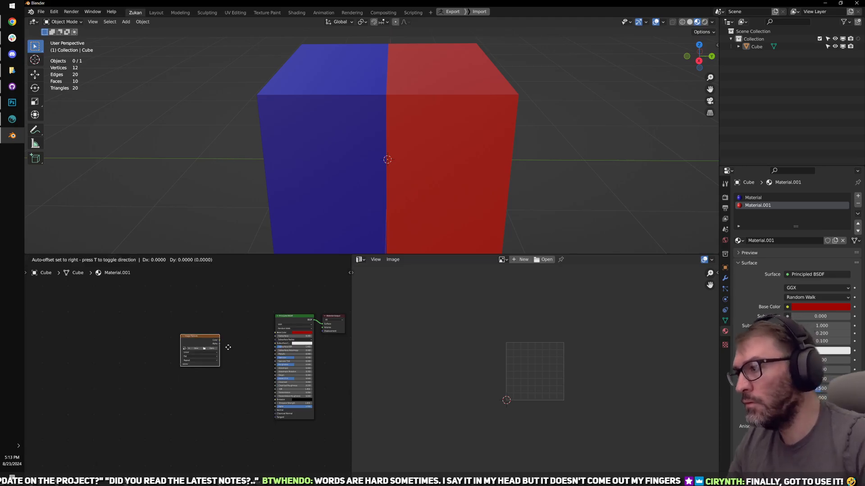
{"action": "left_click", "coordinate": [238, 345]}
{"action": "scroll", "coordinate": [232, 341], "scroll_direction": "up", "scroll_amount": 5}
{"action": "scroll", "coordinate": [252, 329], "scroll_direction": "up", "scroll_amount": 3}
{"action": "middle_click_drag", "start_coordinate": [273, 325], "coordinate": [165, 360]}
{"action": "scroll", "coordinate": [165, 360], "scroll_direction": "down", "scroll_amount": 3}
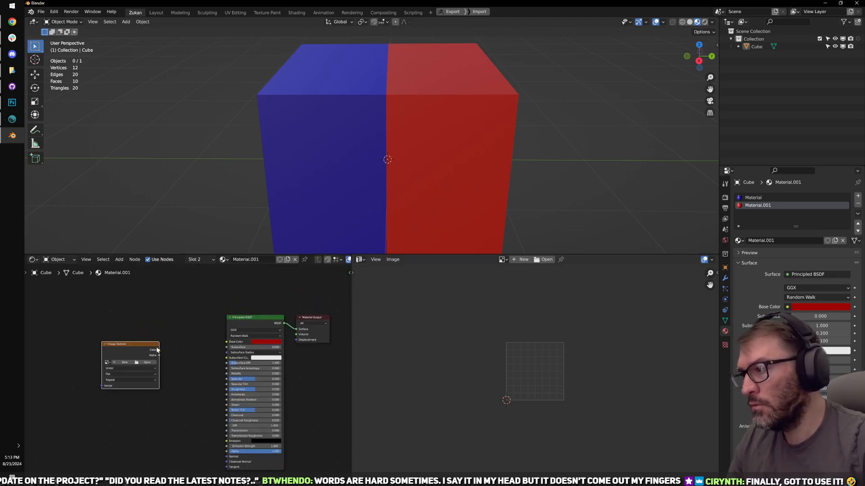
{"action": "left_click_drag", "start_coordinate": [158, 349], "coordinate": [207, 322]}
{"action": "middle_click_drag", "start_coordinate": [190, 326], "coordinate": [252, 317]}
{"action": "scroll", "coordinate": [251, 317], "scroll_direction": "up", "scroll_amount": 1}
{"action": "left_click_drag", "start_coordinate": [223, 318], "coordinate": [160, 319]}
Step: Add a UV Map node beside the Image Texture node and link its UV output to the Vector input
{"action": "left_click", "coordinate": [114, 324]}
{"action": "key", "text": "shift+a"}
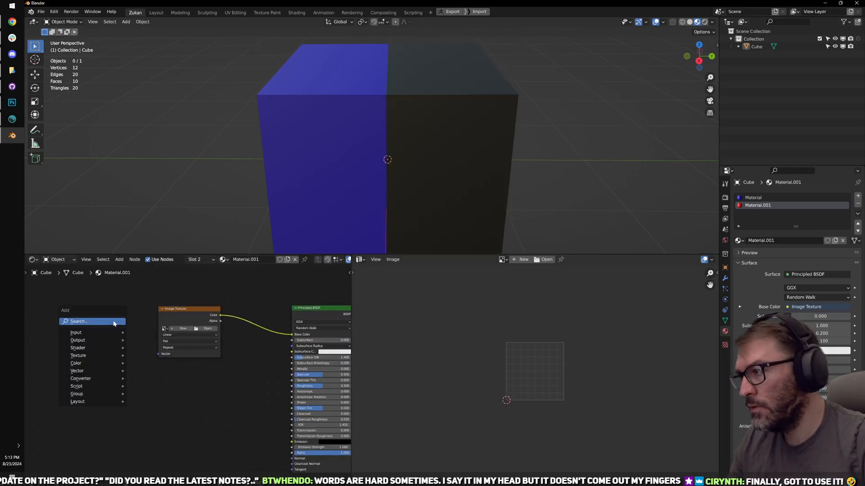
{"action": "type", "text": "uv map"}
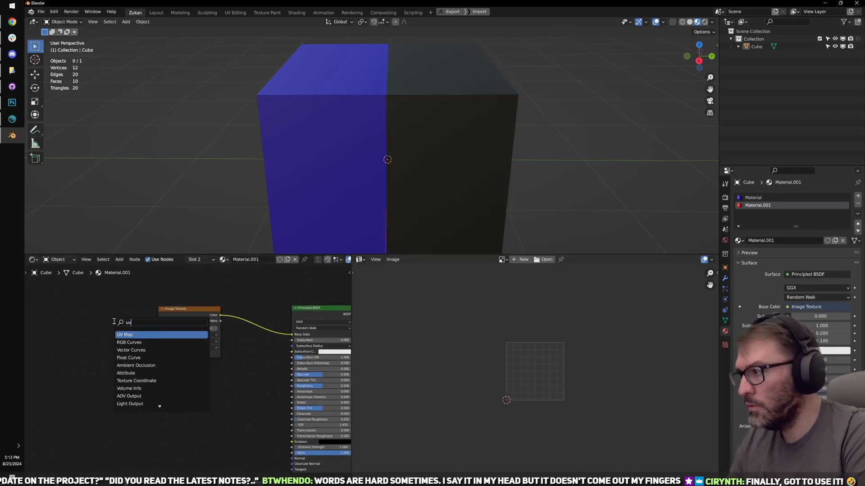
{"action": "key", "text": "Return"}
{"action": "left_click", "coordinate": [85, 335]}
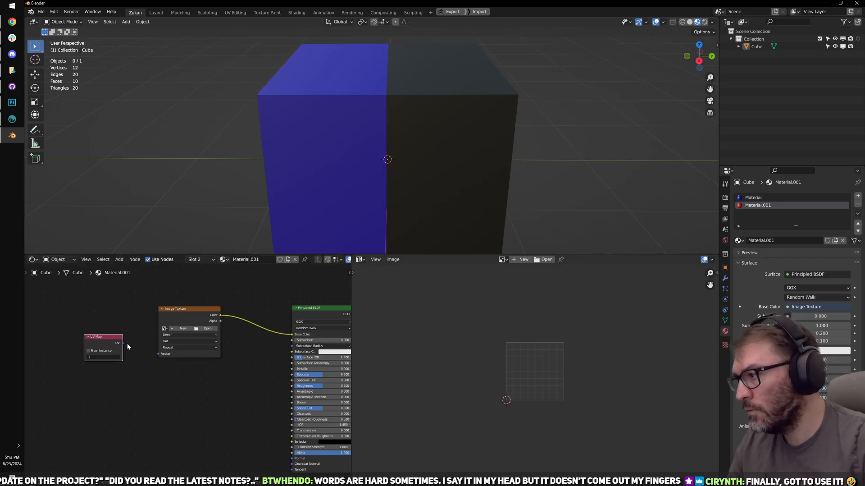
{"action": "left_click_drag", "start_coordinate": [125, 342], "coordinate": [156, 353]}
{"action": "middle_click_drag", "start_coordinate": [127, 335], "coordinate": [153, 332]}
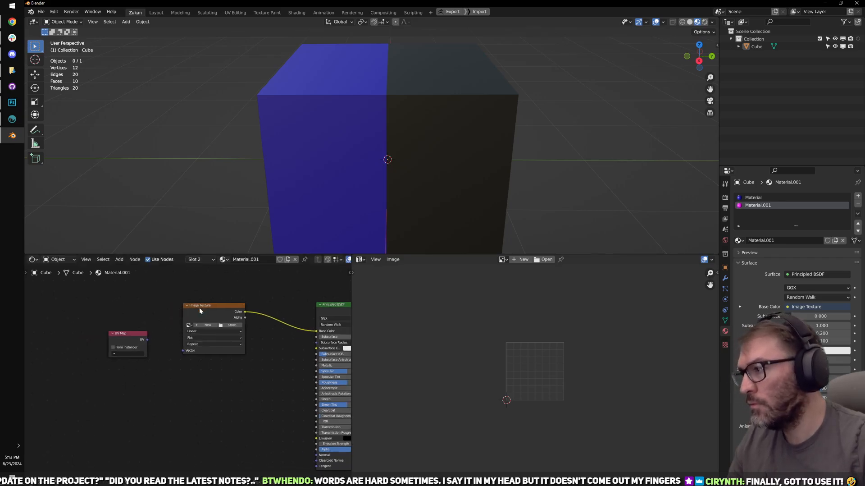
{"action": "left_click_drag", "start_coordinate": [199, 309], "coordinate": [209, 313]}
Step: Open the Snipping Tool and start a new snip of the Shader Editor nodes
{"action": "left_click", "coordinate": [12, 6]}
{"action": "left_click", "coordinate": [32, 173]}
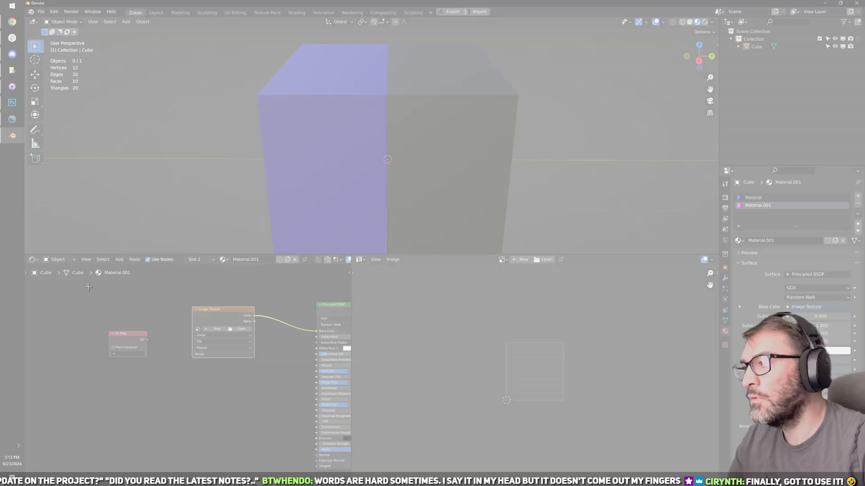
Step: Snip the Blender shader node area, circle the UV Map node in red, and close the snip
{"action": "mouse_move", "coordinate": [88, 287]}
{"action": "left_mouse_down"}
{"action": "mouse_move", "coordinate": [286, 428]}
{"action": "mouse_move", "coordinate": [340, 446]}
{"action": "left_mouse_up"}
{"action": "left_click_drag", "start_coordinate": [93, 330], "coordinate": [121, 310]}
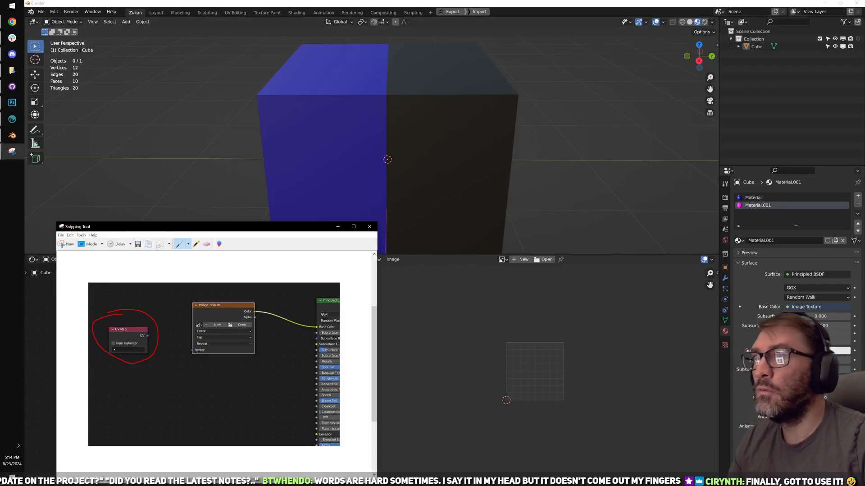
{"action": "key", "text": "alt+Tab"}
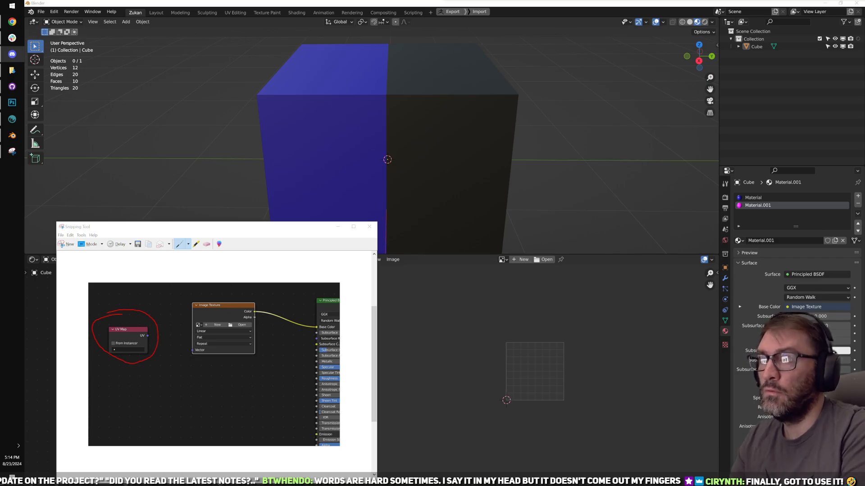
{"action": "left_click", "coordinate": [369, 226]}
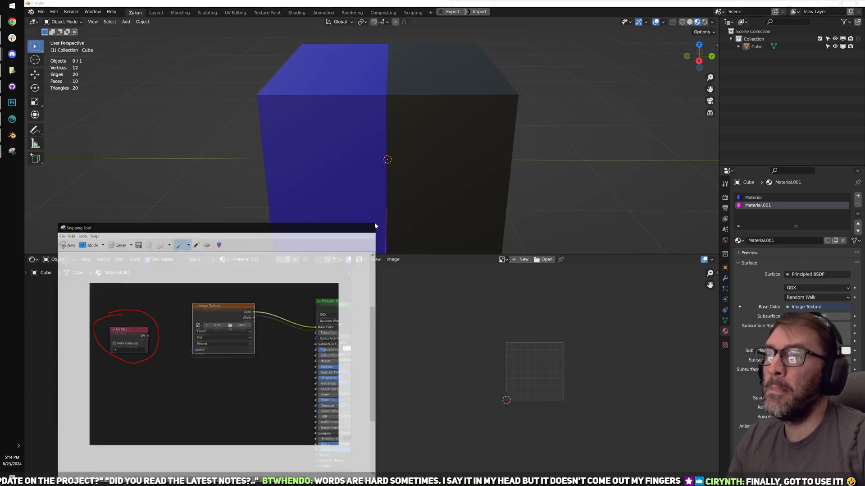
Step: Switch to 3D-Coat and brush the outline of a new diamond scale below the tail's last row in a sampled dark shade
{"action": "left_click", "coordinate": [826, 3]}
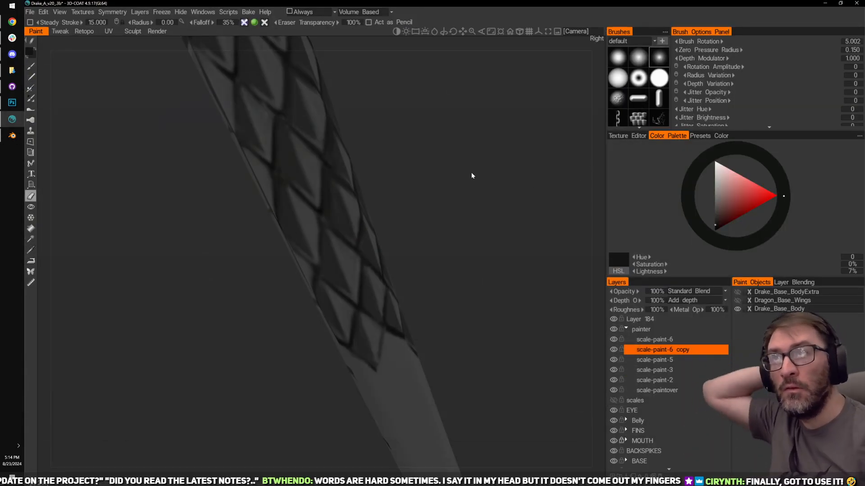
{"action": "left_click_drag", "start_coordinate": [453, 206], "coordinate": [445, 231]}
{"action": "mouse_move", "coordinate": [450, 275]}
{"action": "left_mouse_down"}
{"action": "mouse_move", "coordinate": [500, 315]}
{"action": "mouse_move", "coordinate": [467, 321]}
{"action": "mouse_move", "coordinate": [452, 288]}
{"action": "left_mouse_up"}
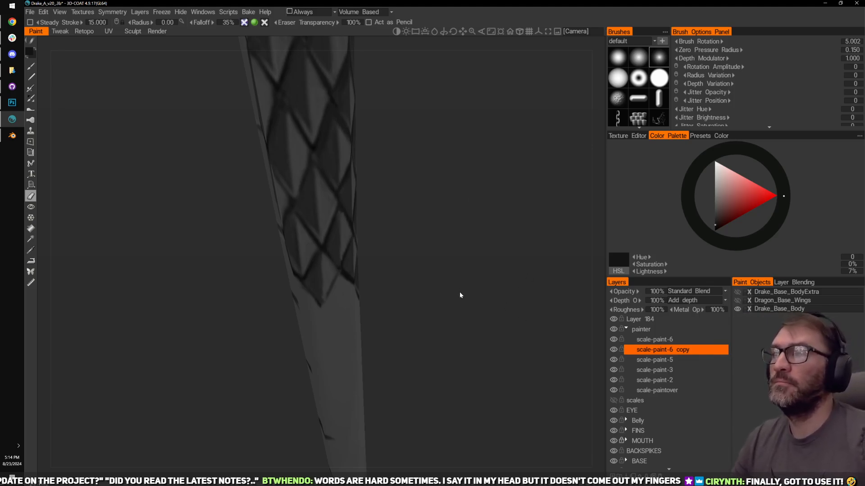
{"action": "left_click_drag", "start_coordinate": [460, 292], "coordinate": [466, 244]}
{"action": "right_click_drag", "start_coordinate": [466, 244], "coordinate": [471, 232]}
{"action": "middle_click_drag", "start_coordinate": [470, 233], "coordinate": [448, 225]}
{"action": "mouse_move", "coordinate": [456, 217]}
{"action": "left_mouse_down"}
{"action": "mouse_move", "coordinate": [418, 225]}
{"action": "mouse_move", "coordinate": [379, 257]}
{"action": "mouse_move", "coordinate": [426, 195]}
{"action": "mouse_move", "coordinate": [377, 226]}
{"action": "mouse_move", "coordinate": [441, 214]}
{"action": "mouse_move", "coordinate": [451, 191]}
{"action": "left_mouse_up"}
{"action": "key", "text": "v"}
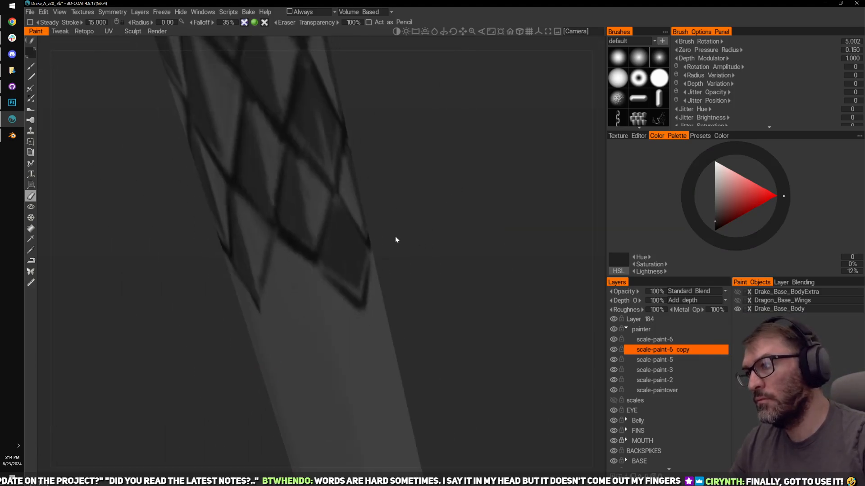
{"action": "key", "text": "v"}
{"action": "mouse_move", "coordinate": [411, 246]}
{"action": "left_mouse_down"}
{"action": "mouse_move", "coordinate": [391, 262]}
{"action": "mouse_move", "coordinate": [379, 252]}
{"action": "mouse_move", "coordinate": [376, 266]}
{"action": "left_mouse_up"}
{"action": "key", "text": "1"}
{"action": "key", "text": "v"}
{"action": "left_click_drag", "start_coordinate": [316, 255], "coordinate": [295, 330]}
{"action": "left_click_drag", "start_coordinate": [259, 307], "coordinate": [298, 337]}
{"action": "left_click_drag", "start_coordinate": [315, 286], "coordinate": [297, 338]}
{"action": "key", "text": "ctrl+z"}
{"action": "key", "text": "ctrl+z"}
Step: Outline a further diamond scale next to the new one, extending the scale pattern down the tail
{"action": "left_click_drag", "start_coordinate": [387, 280], "coordinate": [319, 275]}
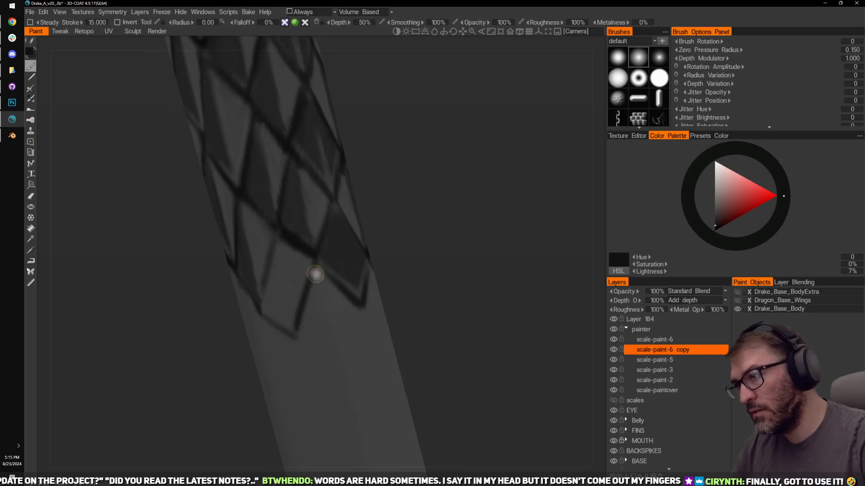
{"action": "left_click_drag", "start_coordinate": [359, 306], "coordinate": [347, 349]}
{"action": "left_click_drag", "start_coordinate": [302, 330], "coordinate": [340, 354]}
{"action": "mouse_move", "coordinate": [408, 316]}
{"action": "left_mouse_down"}
{"action": "mouse_move", "coordinate": [473, 290]}
{"action": "mouse_move", "coordinate": [477, 246]}
{"action": "left_mouse_up"}
{"action": "key", "text": "ctrl+z"}
{"action": "left_click_drag", "start_coordinate": [302, 298], "coordinate": [325, 332]}
{"action": "mouse_move", "coordinate": [348, 278]}
{"action": "left_mouse_down"}
{"action": "mouse_move", "coordinate": [335, 299]}
{"action": "mouse_move", "coordinate": [350, 265]}
{"action": "left_mouse_up"}
{"action": "left_click_drag", "start_coordinate": [463, 295], "coordinate": [432, 293], "text": "shift"}
{"action": "mouse_move", "coordinate": [320, 343]}
{"action": "left_mouse_down"}
{"action": "mouse_move", "coordinate": [361, 414]}
{"action": "mouse_move", "coordinate": [380, 350]}
{"action": "mouse_move", "coordinate": [329, 369]}
{"action": "left_mouse_up"}
Step: Sample a dark gray from the scales and shade the inside of the lowest new tail scale
{"action": "mouse_move", "coordinate": [357, 247]}
{"action": "right_mouse_down"}
{"action": "mouse_move", "coordinate": [512, 262]}
{"action": "mouse_move", "coordinate": [410, 229]}
{"action": "right_mouse_up"}
{"action": "key", "text": "v"}
{"action": "mouse_move", "coordinate": [419, 179]}
{"action": "right_mouse_down"}
{"action": "mouse_move", "coordinate": [318, 247]}
{"action": "mouse_move", "coordinate": [358, 278]}
{"action": "right_mouse_up"}
{"action": "mouse_move", "coordinate": [359, 278]}
{"action": "left_mouse_down"}
{"action": "mouse_move", "coordinate": [347, 290]}
{"action": "mouse_move", "coordinate": [358, 308]}
{"action": "left_mouse_up"}
{"action": "right_click_drag", "start_coordinate": [464, 261], "coordinate": [377, 307]}
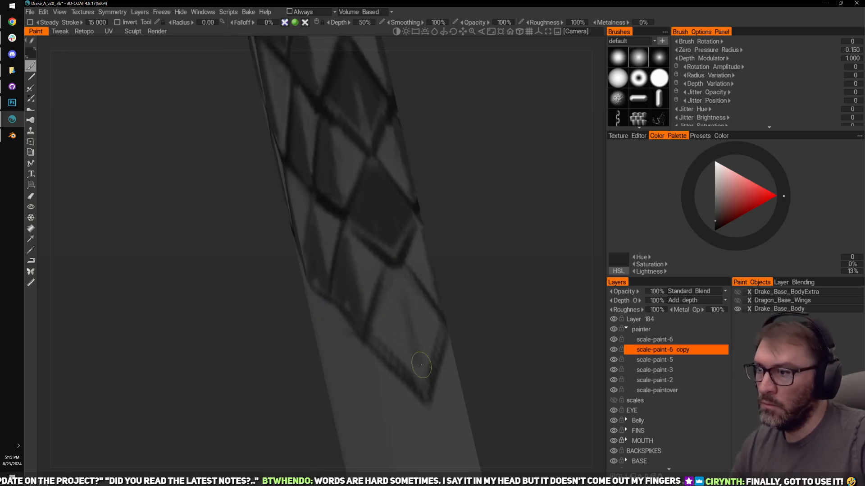
{"action": "mouse_move", "coordinate": [421, 359]}
{"action": "left_mouse_down"}
{"action": "mouse_move", "coordinate": [398, 295]}
{"action": "mouse_move", "coordinate": [380, 327]}
{"action": "mouse_move", "coordinate": [392, 275]}
{"action": "left_mouse_up"}
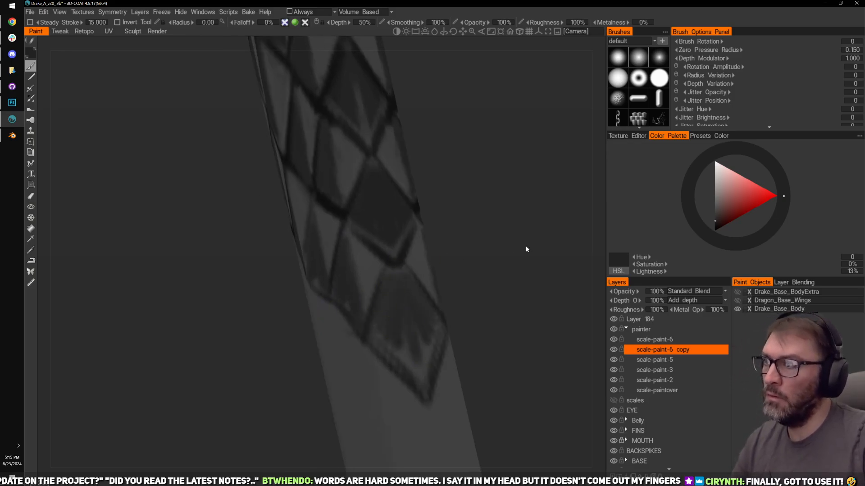
Step: Examine the painted tail scales from several angles, against the whole body and up close
{"action": "scroll", "coordinate": [526, 247], "scroll_direction": "down", "scroll_amount": 5}
{"action": "mouse_move", "coordinate": [447, 234]}
{"action": "right_mouse_down"}
{"action": "mouse_move", "coordinate": [423, 220]}
{"action": "mouse_move", "coordinate": [442, 193]}
{"action": "mouse_move", "coordinate": [445, 215]}
{"action": "mouse_move", "coordinate": [466, 209]}
{"action": "right_mouse_up"}
{"action": "right_click_drag", "start_coordinate": [413, 210], "coordinate": [494, 219]}
{"action": "right_click_drag", "start_coordinate": [429, 233], "coordinate": [512, 223]}
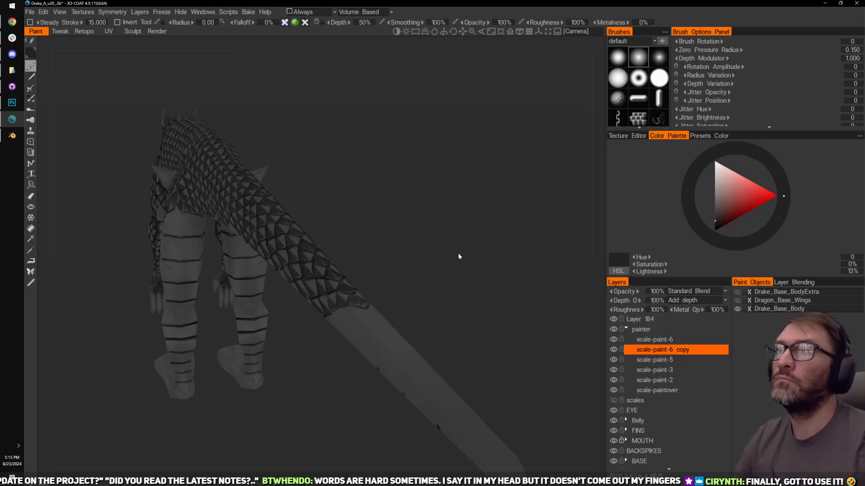
{"action": "left_click_drag", "start_coordinate": [458, 253], "coordinate": [454, 217]}
{"action": "scroll", "coordinate": [461, 216], "scroll_direction": "up", "scroll_amount": 4}
{"action": "left_click_drag", "start_coordinate": [517, 186], "coordinate": [486, 205]}
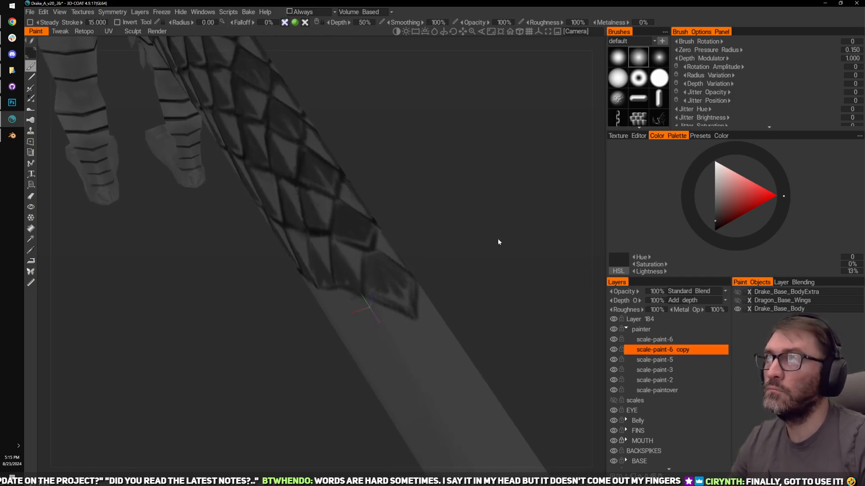
{"action": "left_click_drag", "start_coordinate": [498, 238], "coordinate": [491, 225]}
Step: Return to the 3D-Coat window and save the drake project
{"action": "key", "text": "alt+Tab"}
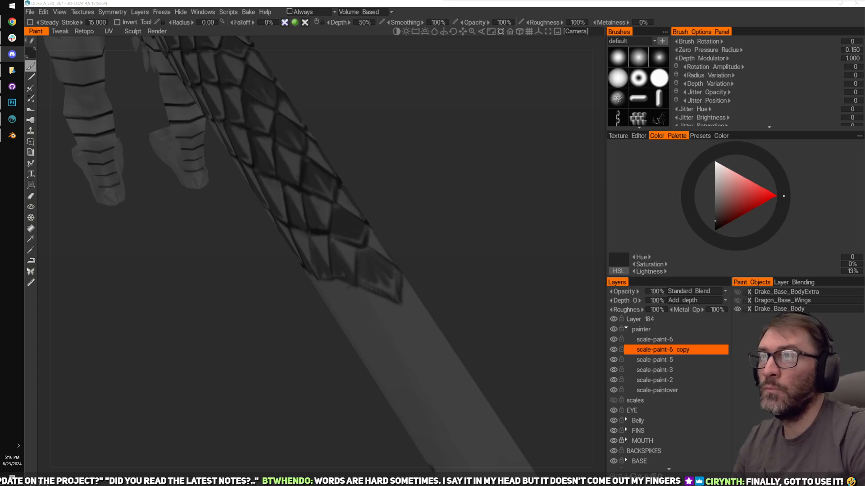
{"action": "left_click", "coordinate": [350, 121]}
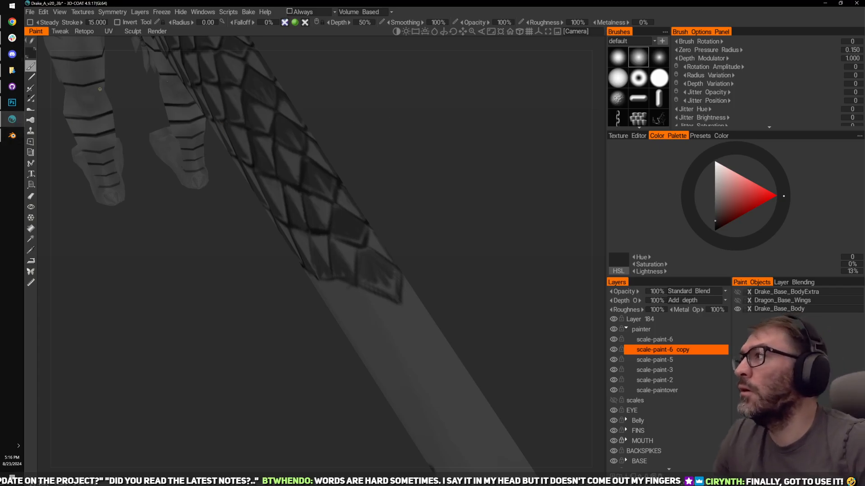
{"action": "left_click", "coordinate": [29, 12]}
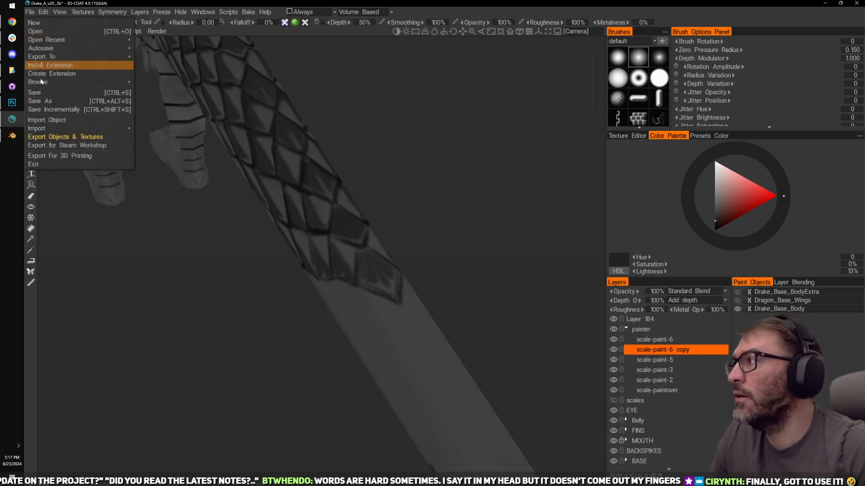
{"action": "left_click", "coordinate": [77, 92]}
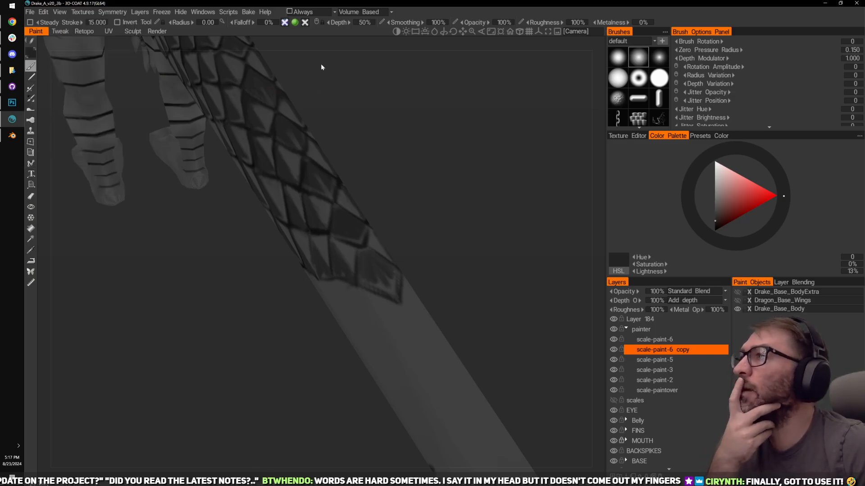
Step: Dismiss the 3D-Coat start dialog and open the recent project Merchant003_A_v3_3b
{"action": "left_click_drag", "start_coordinate": [361, 113], "coordinate": [377, 140]}
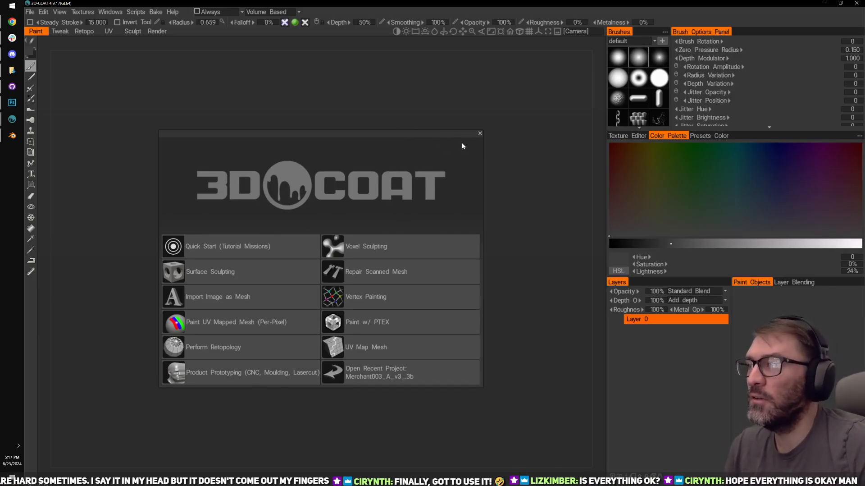
{"action": "left_click", "coordinate": [480, 133]}
{"action": "left_click", "coordinate": [43, 12]}
{"action": "mouse_move", "coordinate": [29, 13]}
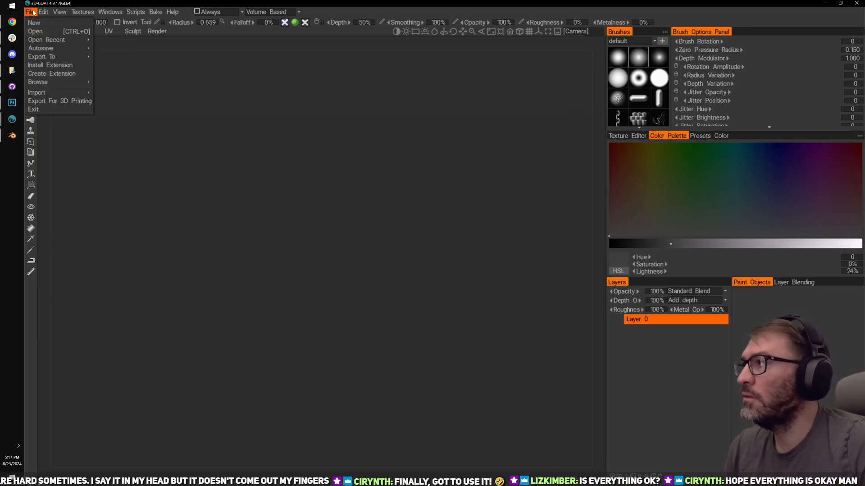
{"action": "mouse_move", "coordinate": [39, 41]}
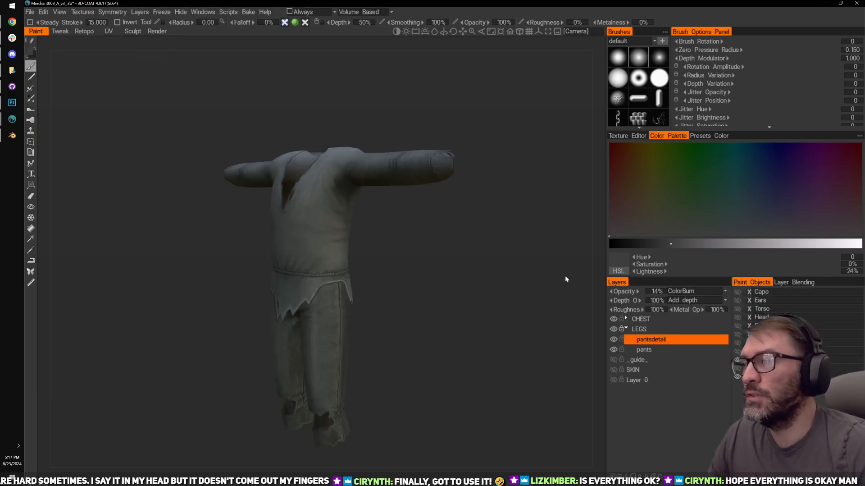
Step: Show the merchant model flat-shaded from the front and make the SKIN layer visible
{"action": "left_click_drag", "start_coordinate": [566, 277], "coordinate": [543, 274]}
{"action": "key", "text": "2"}
{"action": "left_click_drag", "start_coordinate": [485, 261], "coordinate": [476, 252]}
{"action": "key", "text": "KP_2"}
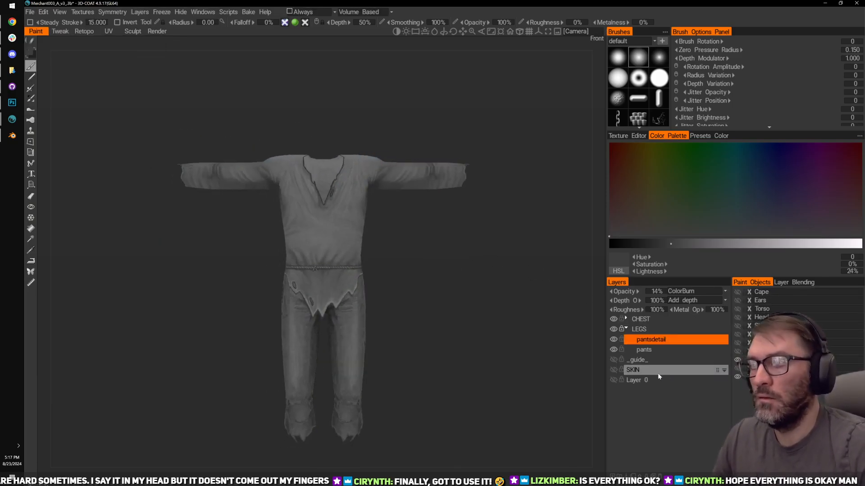
{"action": "left_click", "coordinate": [614, 368]}
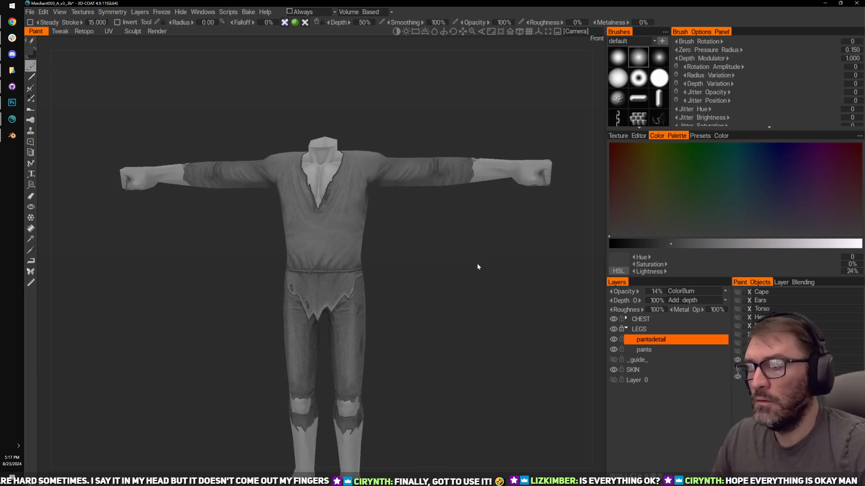
{"action": "right_click_drag", "start_coordinate": [477, 264], "coordinate": [464, 254]}
{"action": "right_click_drag", "start_coordinate": [249, 131], "coordinate": [216, 103]}
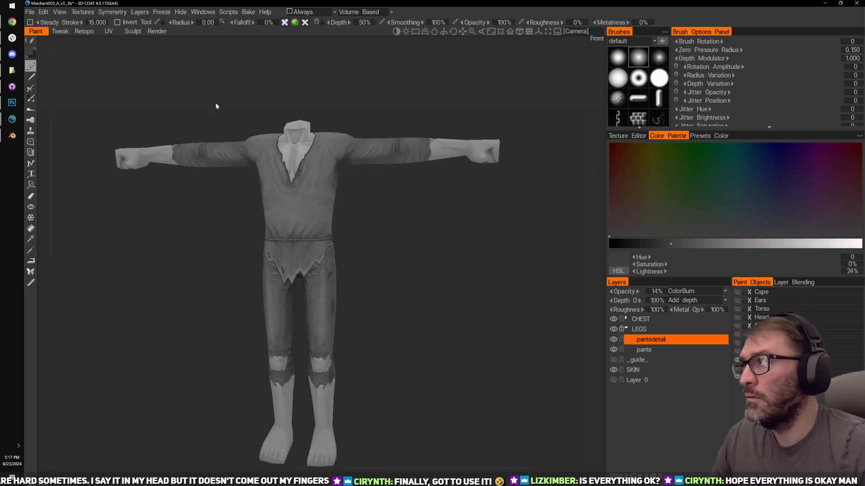
{"action": "middle_click_drag", "start_coordinate": [216, 107], "coordinate": [245, 96]}
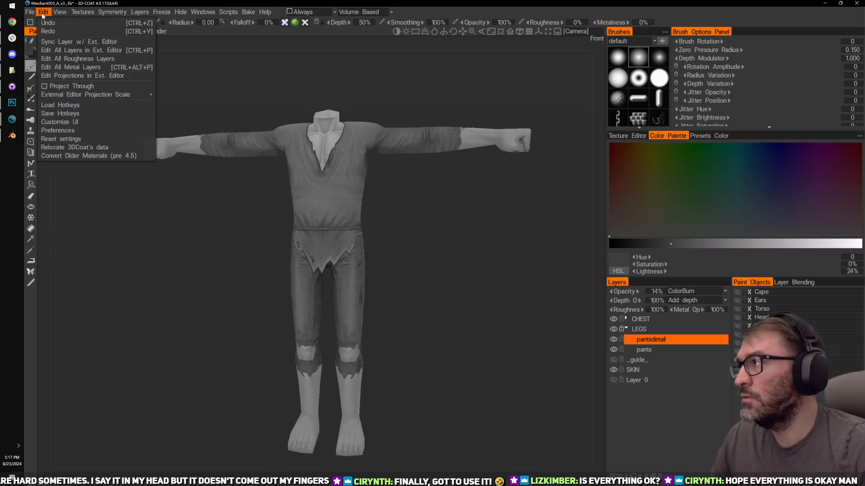
Step: Start editing all layers in the external editor and snip the UV set selection dialog
{"action": "left_click", "coordinate": [62, 51]}
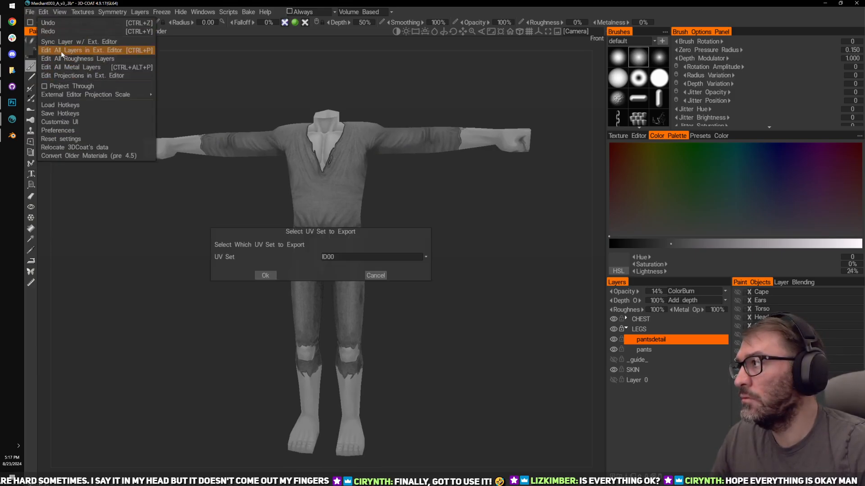
{"action": "key", "text": "super"}
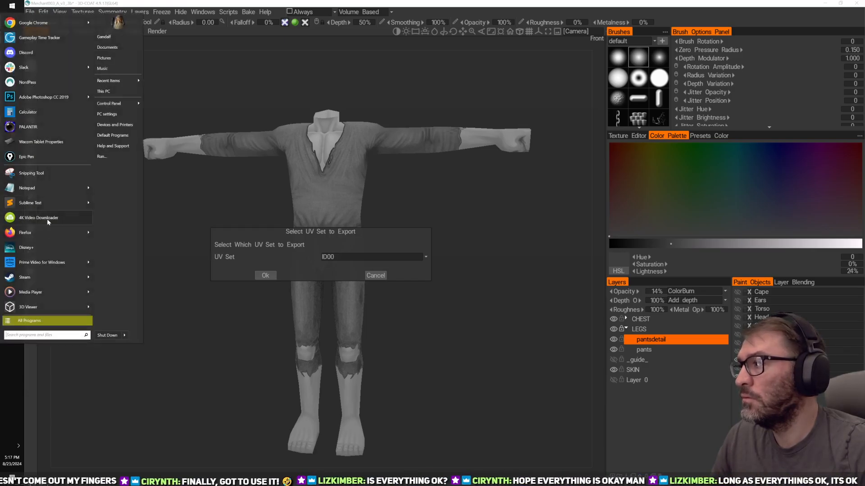
{"action": "left_click", "coordinate": [44, 174]}
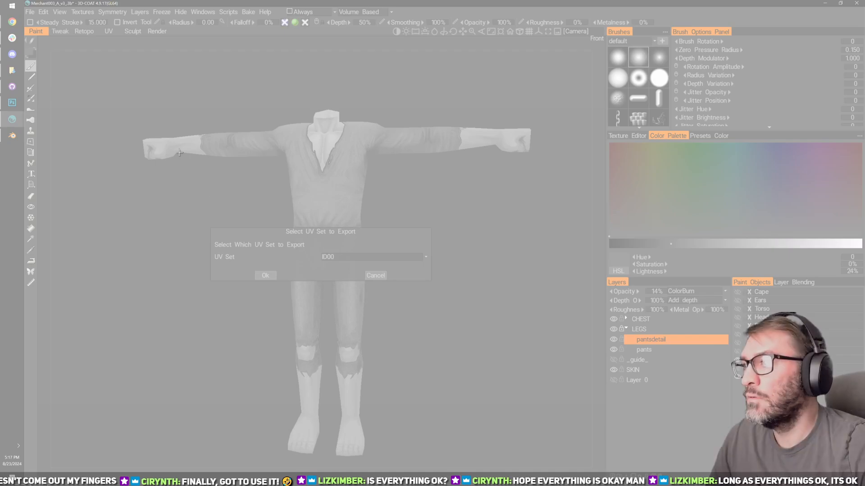
{"action": "left_click_drag", "start_coordinate": [180, 153], "coordinate": [460, 345]}
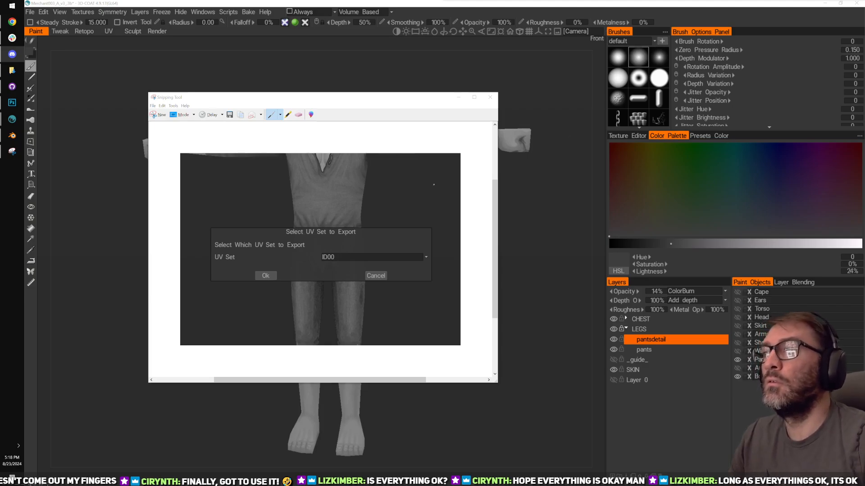
Step: Export UV set ID01 to Photoshop and update the open Layers.psd from the changed file
{"action": "left_click", "coordinate": [508, 204]}
{"action": "left_click", "coordinate": [374, 256]}
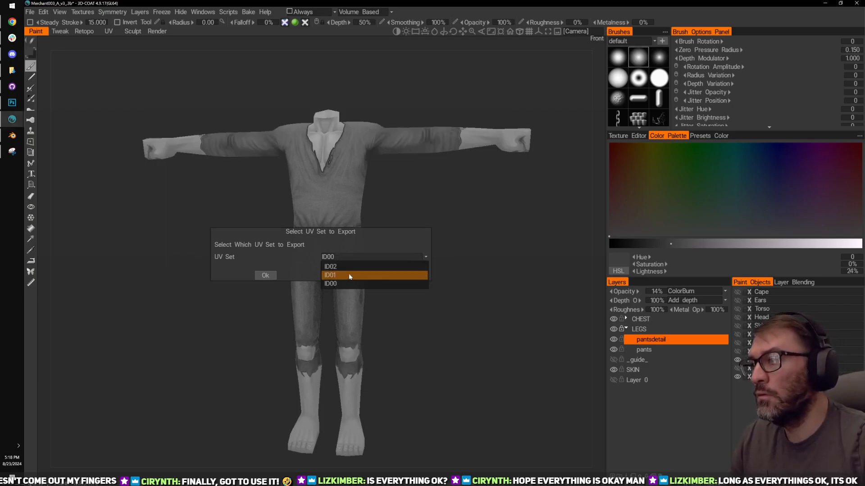
{"action": "left_click", "coordinate": [330, 273]}
{"action": "left_click", "coordinate": [265, 275]}
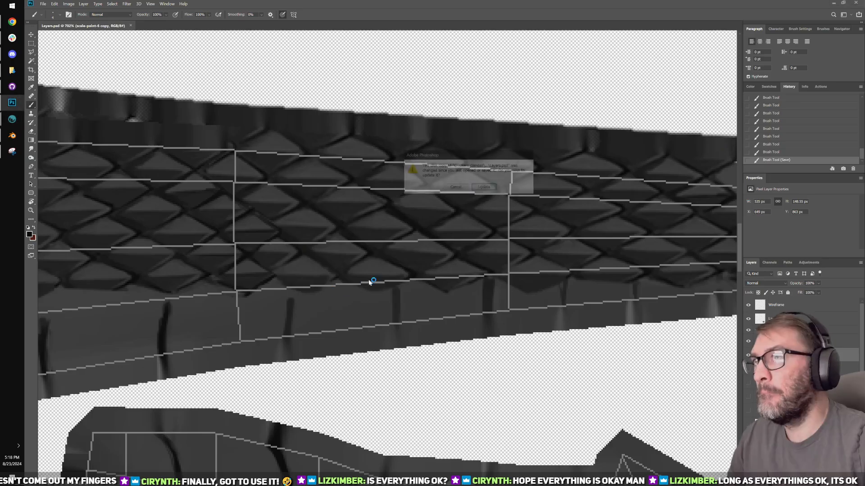
{"action": "key", "text": "Return"}
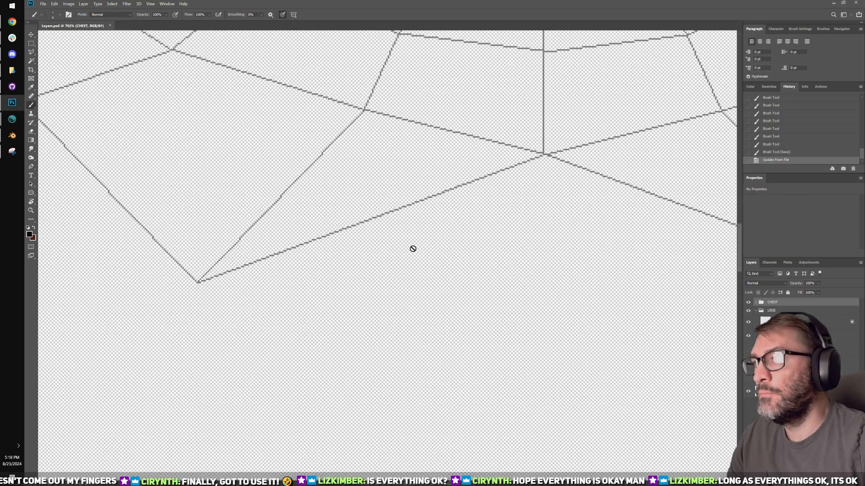
{"action": "scroll", "coordinate": [414, 240], "scroll_direction": "down", "scroll_amount": 10, "text": "alt"}
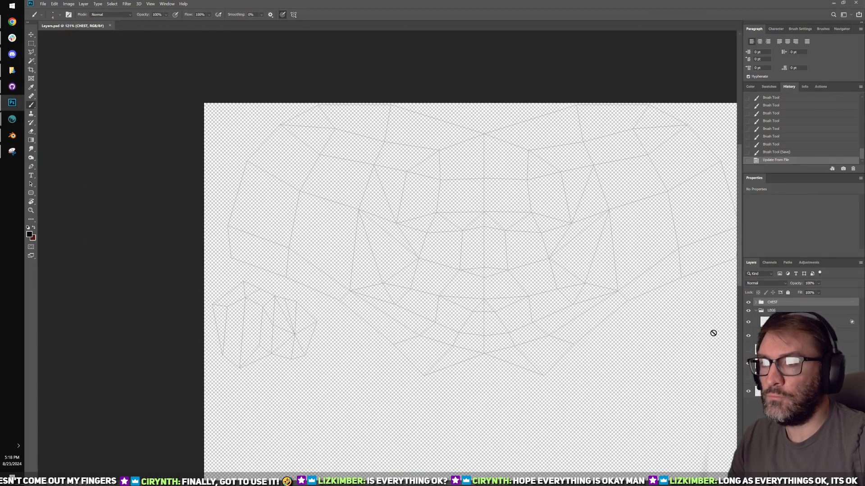
Step: Add a new layer above the CHEST group, fill the whole canvas with gray, and deselect
{"action": "key", "text": "ctrl+shift+alt+n"}
{"action": "left_click_drag", "start_coordinate": [587, 354], "coordinate": [532, 404]}
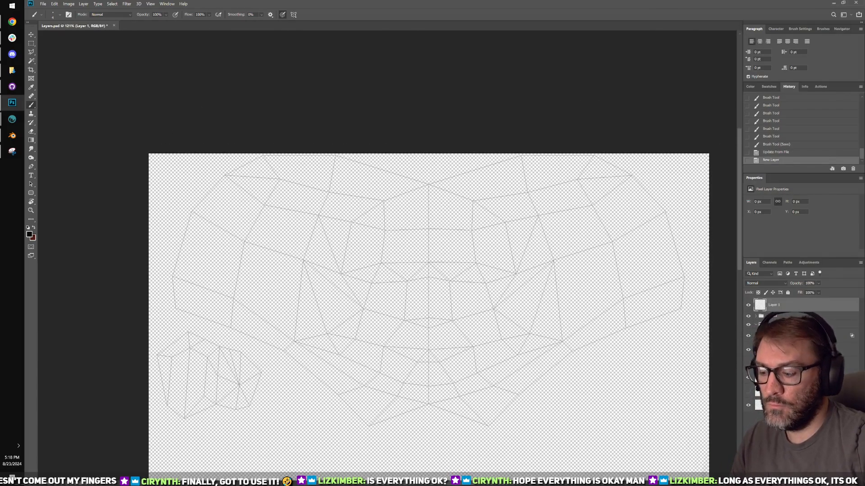
{"action": "key", "text": "i"}
{"action": "right_click", "coordinate": [405, 280]}
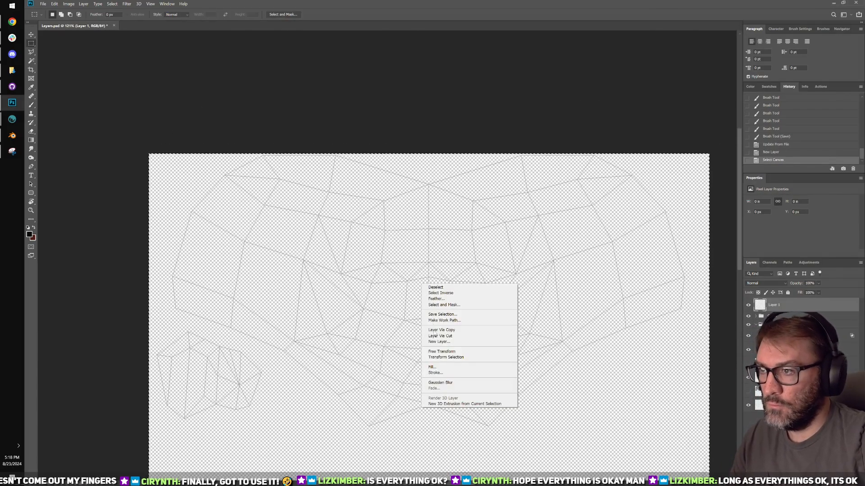
{"action": "left_click", "coordinate": [450, 367]}
{"action": "key", "text": "shift+F5"}
{"action": "left_click", "coordinate": [526, 242]}
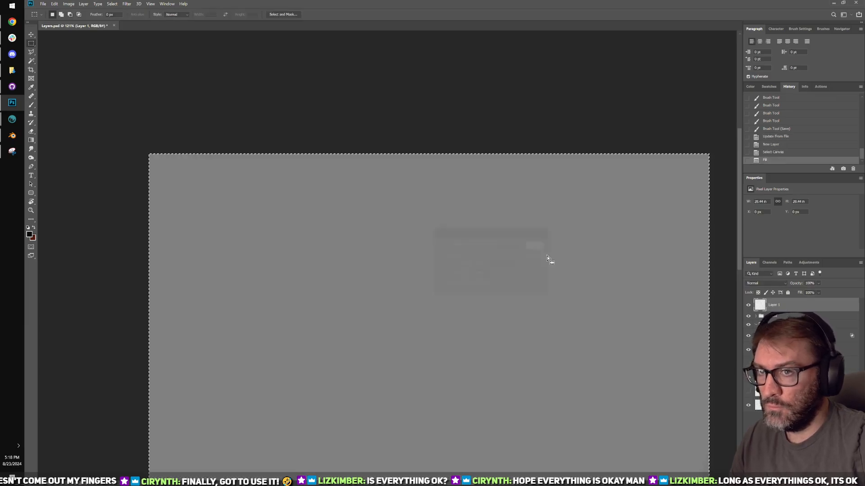
{"action": "key", "text": "ctrl+d"}
Step: Switch to the Brush tool, hide the gray layer and add another empty layer above it
{"action": "key", "text": "m"}
{"action": "key", "text": "b"}
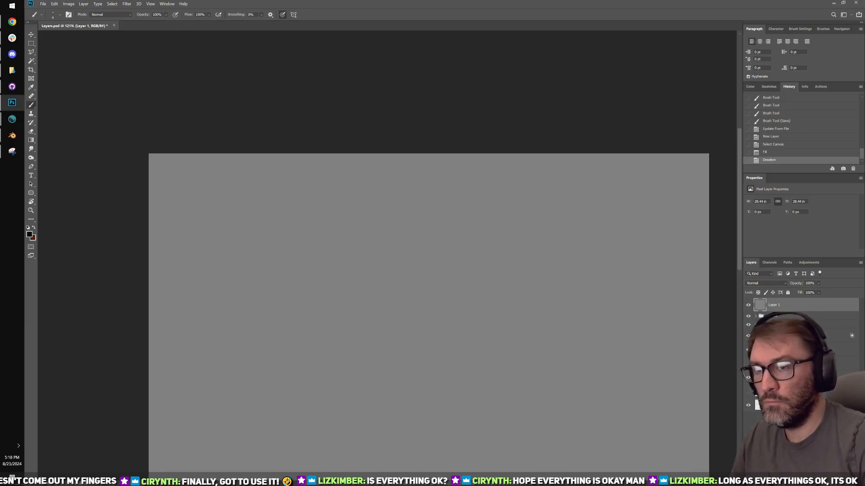
{"action": "left_click", "coordinate": [748, 304]}
{"action": "key", "text": "ctrl+shift+alt+n"}
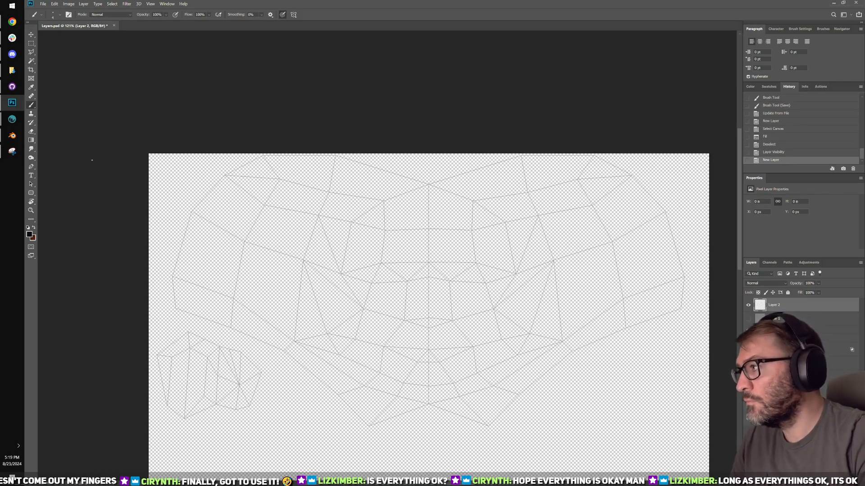
Step: Set the foreground color to a medium red for painting on the empty top layer
{"action": "left_click", "coordinate": [34, 233]}
{"action": "left_click", "coordinate": [667, 267]}
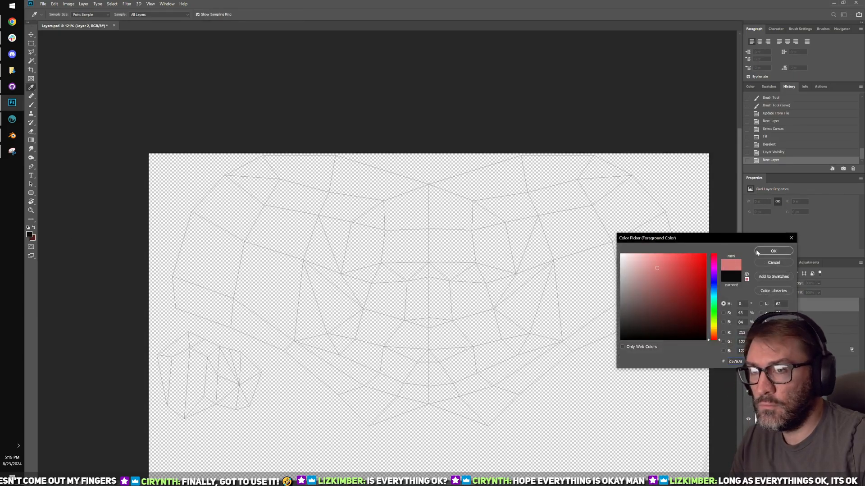
{"action": "left_click", "coordinate": [706, 265]}
{"action": "left_click", "coordinate": [773, 250]}
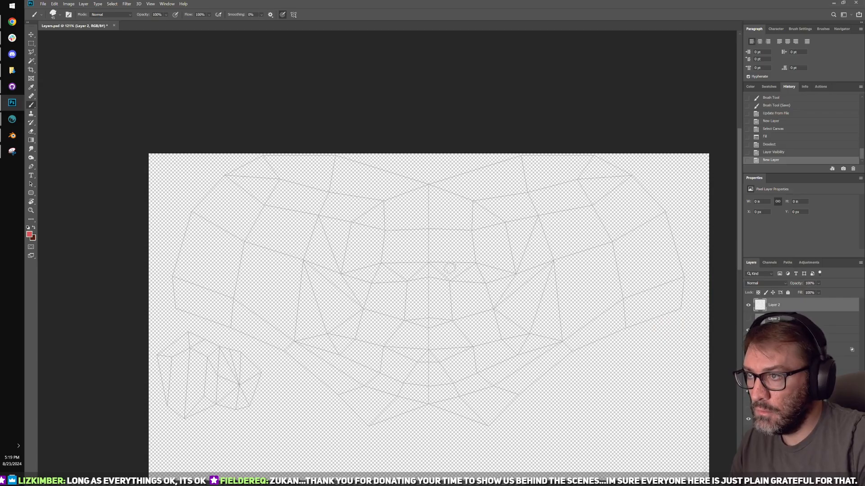
Step: Paint two eyes and a smile over the face UVs on Layer 2, show the gray layer, and save Layers.psd
{"action": "left_click_drag", "start_coordinate": [465, 292], "coordinate": [468, 282]}
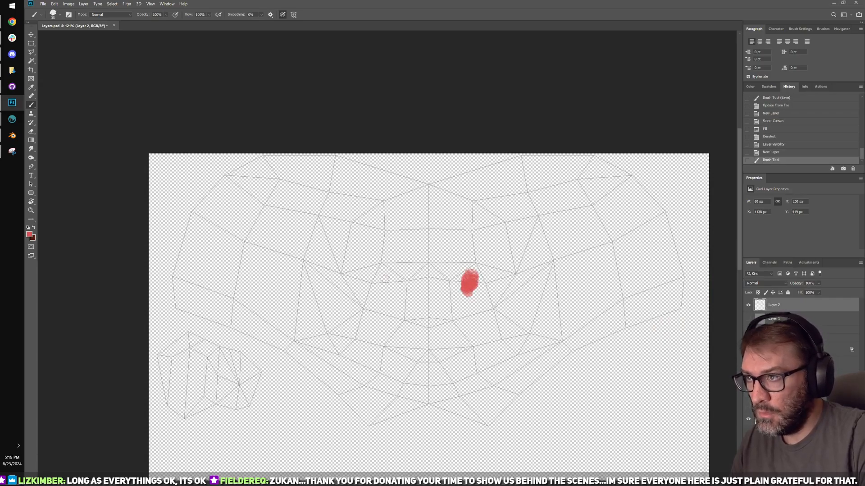
{"action": "left_click_drag", "start_coordinate": [391, 289], "coordinate": [381, 294]}
{"action": "mouse_move", "coordinate": [382, 341]}
{"action": "left_mouse_down"}
{"action": "mouse_move", "coordinate": [462, 340]}
{"action": "mouse_move", "coordinate": [388, 347]}
{"action": "mouse_move", "coordinate": [465, 336]}
{"action": "left_mouse_up"}
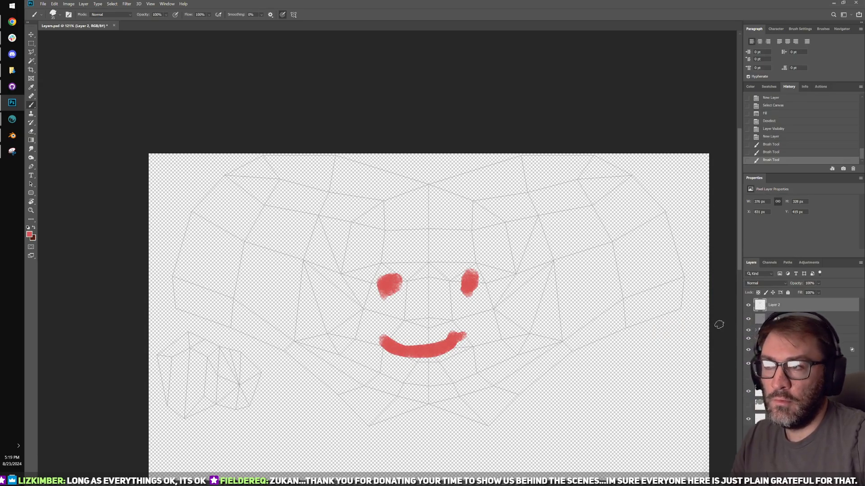
{"action": "key", "text": "ctrl+s"}
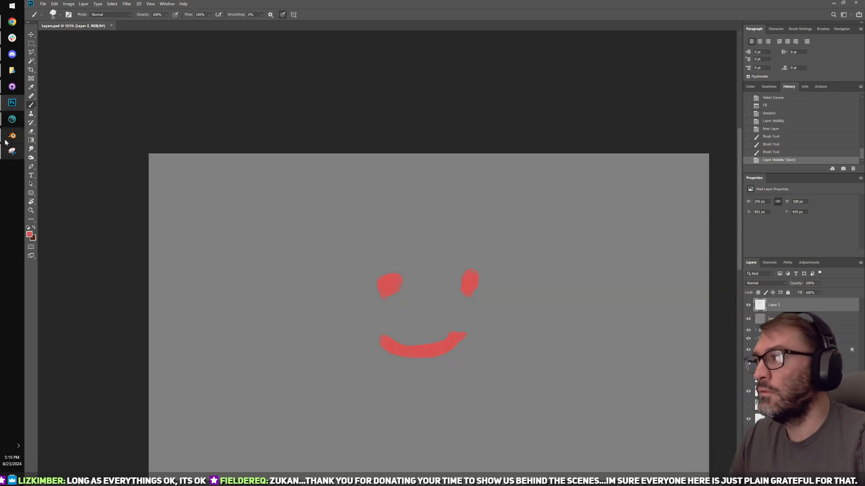
Step: Switch to 3D-Coat to load the saved layers, select Layer 2, and show the Head paint object
{"action": "mouse_move", "coordinate": [12, 120]}
{"action": "left_click", "coordinate": [65, 145]}
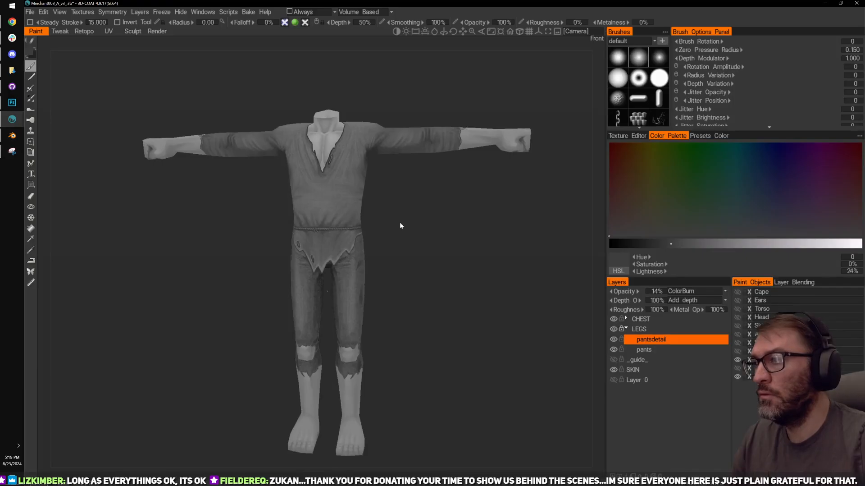
{"action": "left_click_drag", "start_coordinate": [493, 237], "coordinate": [473, 266]}
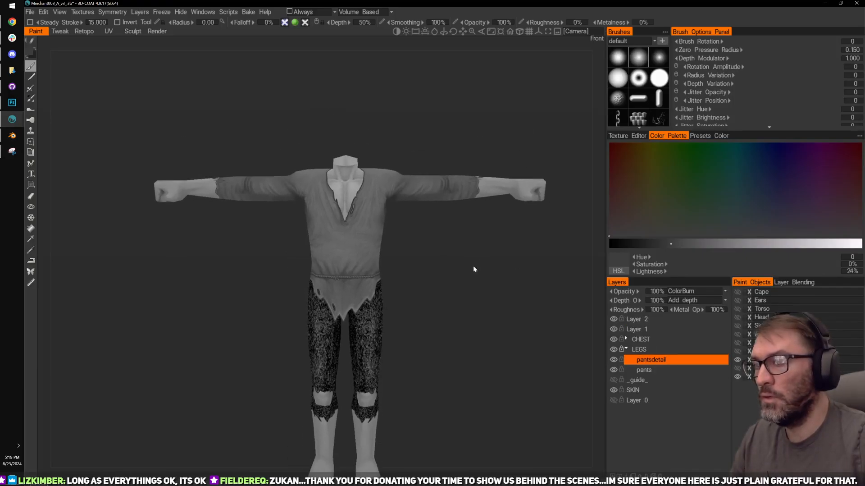
{"action": "left_click", "coordinate": [640, 322]}
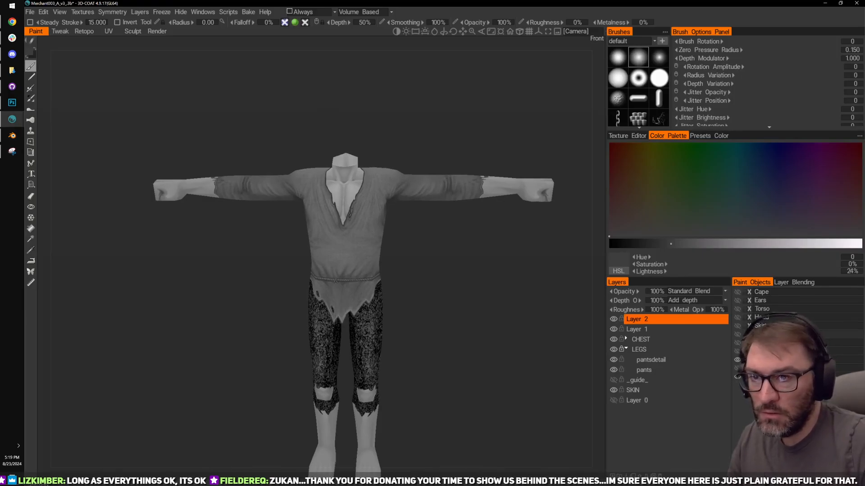
{"action": "left_click", "coordinate": [738, 317]}
{"action": "middle_click_drag", "start_coordinate": [503, 255], "coordinate": [503, 264]}
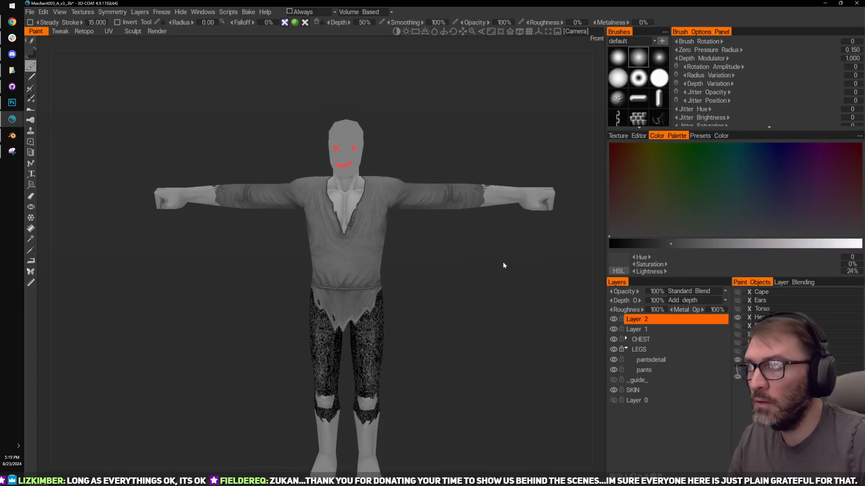
Step: Capture a snip of the merchant's head and torso with the red painted face
{"action": "left_click", "coordinate": [13, 151]}
{"action": "left_click", "coordinate": [158, 115]}
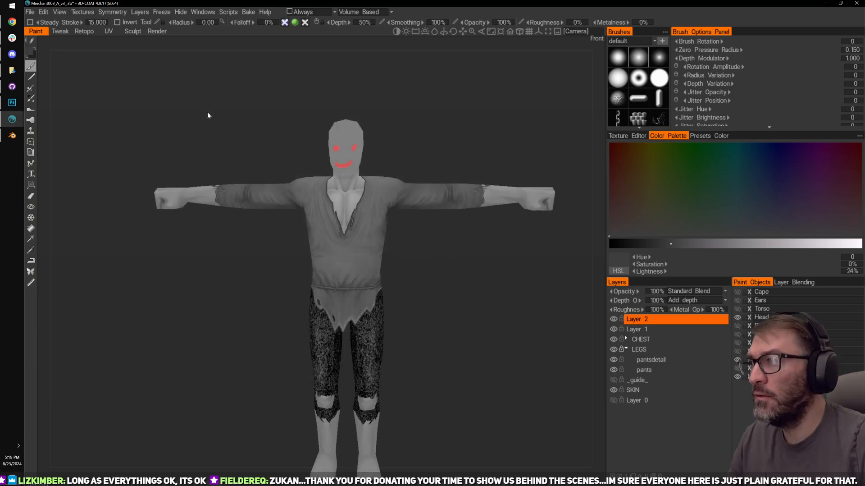
{"action": "left_click_drag", "start_coordinate": [211, 82], "coordinate": [493, 331]}
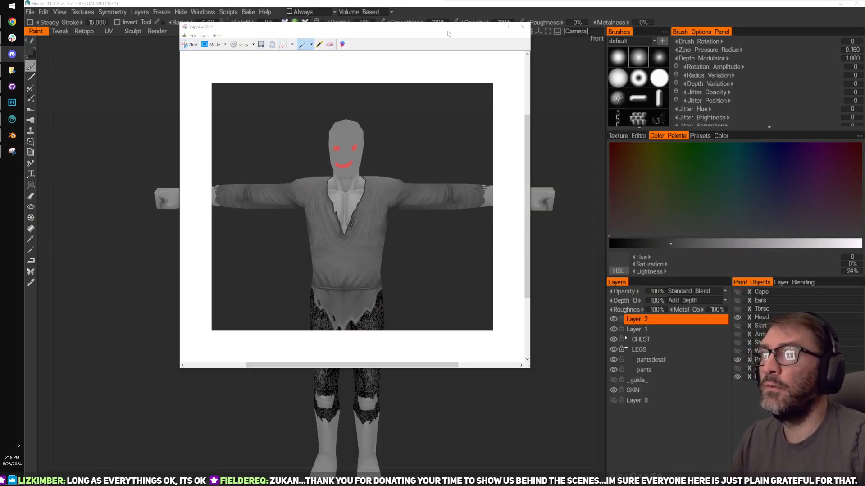
Step: Switch to Photoshop, hide gray Layer 1, snip the painted face over the UV wireframe, and close the Snipping Tool
{"action": "left_click", "coordinate": [13, 103]}
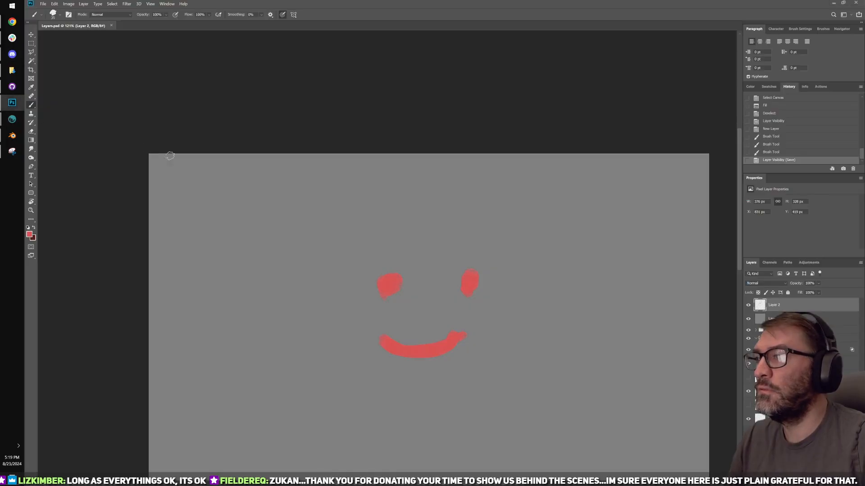
{"action": "left_click", "coordinate": [748, 318]}
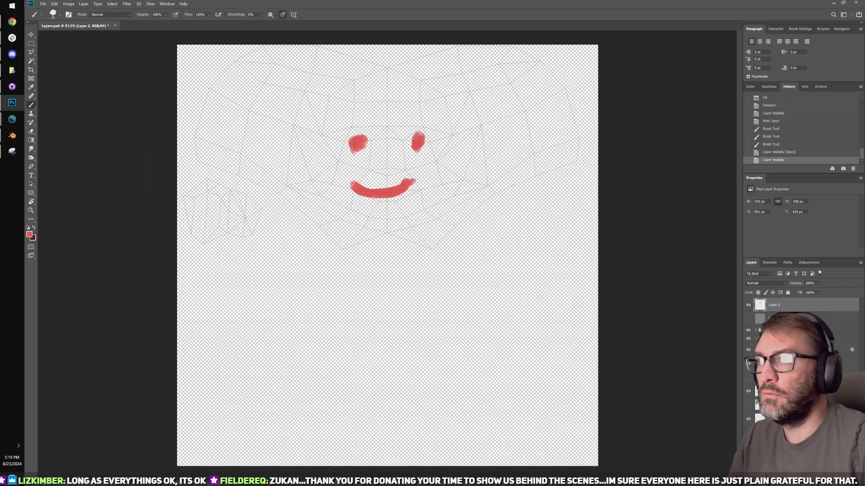
{"action": "left_click", "coordinate": [13, 151]}
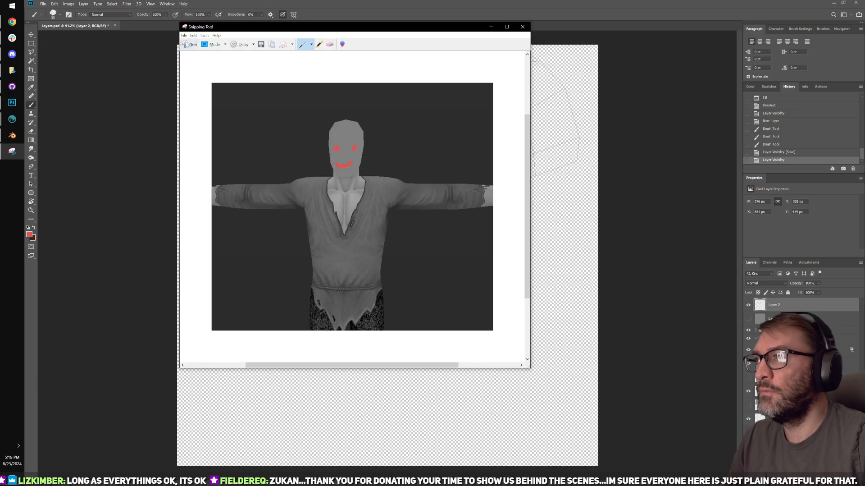
{"action": "left_click", "coordinate": [191, 44]}
{"action": "left_click_drag", "start_coordinate": [493, 243], "coordinate": [509, 296]}
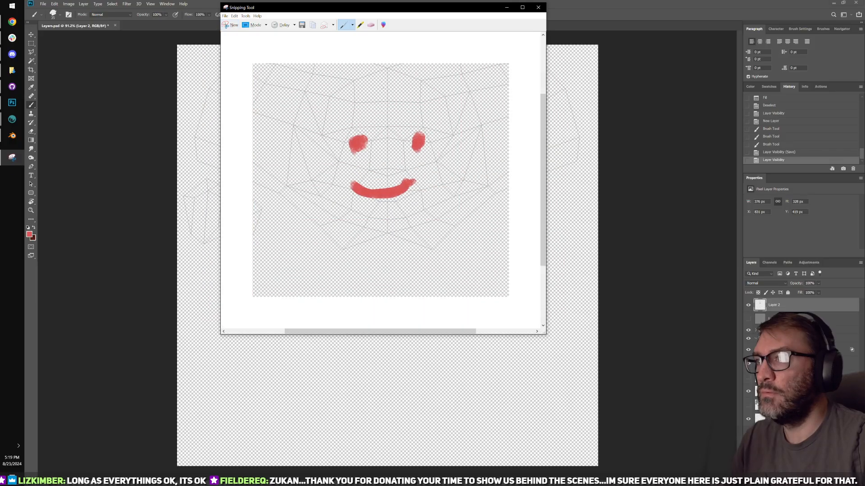
{"action": "key", "text": "alt+Tab"}
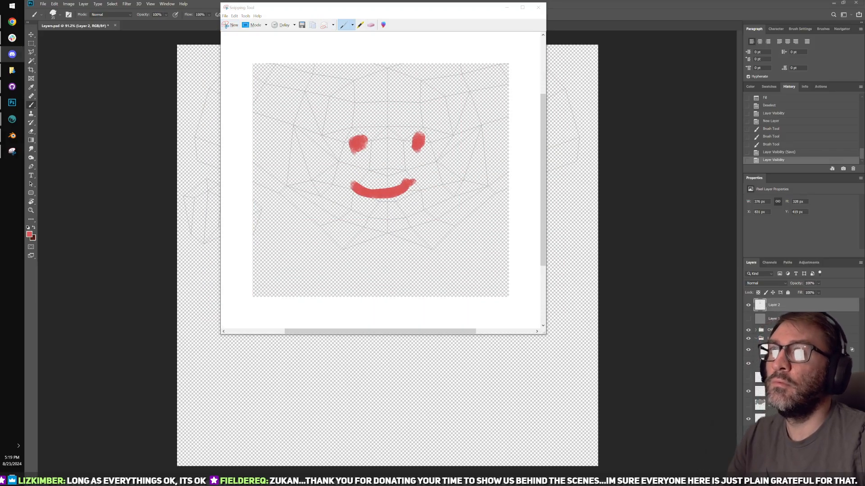
{"action": "left_click", "coordinate": [539, 7]}
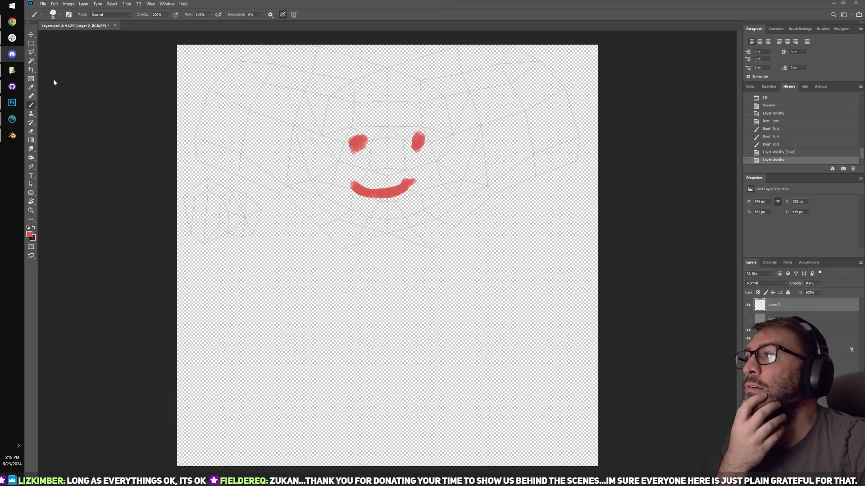
Step: Return to the merchant model in 3D-Coat and examine the painted face and shirt from the front
{"action": "left_click", "coordinate": [55, 142]}
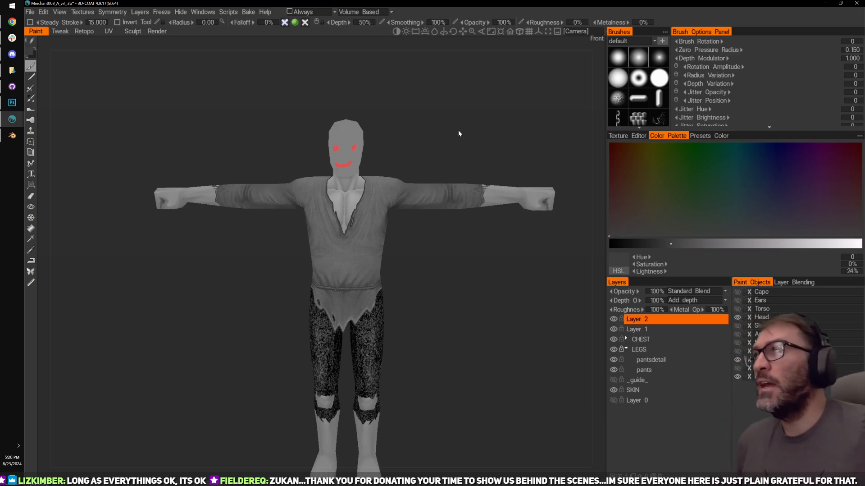
{"action": "scroll", "coordinate": [497, 332], "scroll_direction": "up", "scroll_amount": 4}
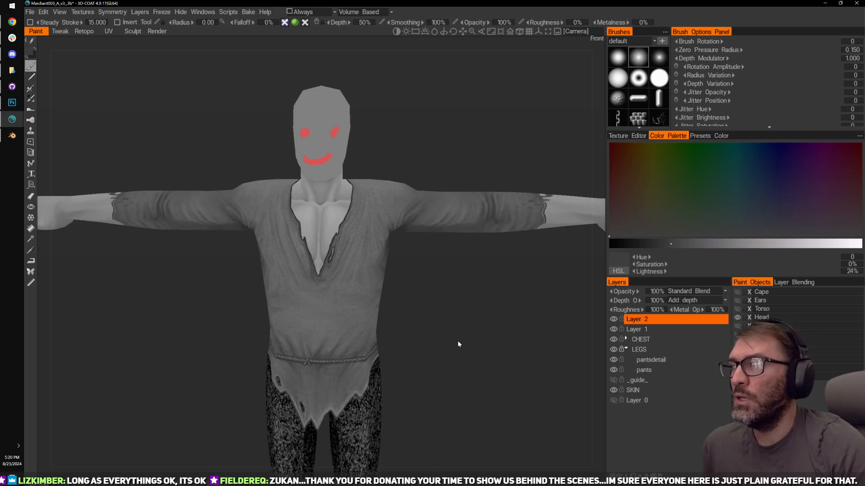
{"action": "scroll", "coordinate": [454, 334], "scroll_direction": "up", "scroll_amount": 5}
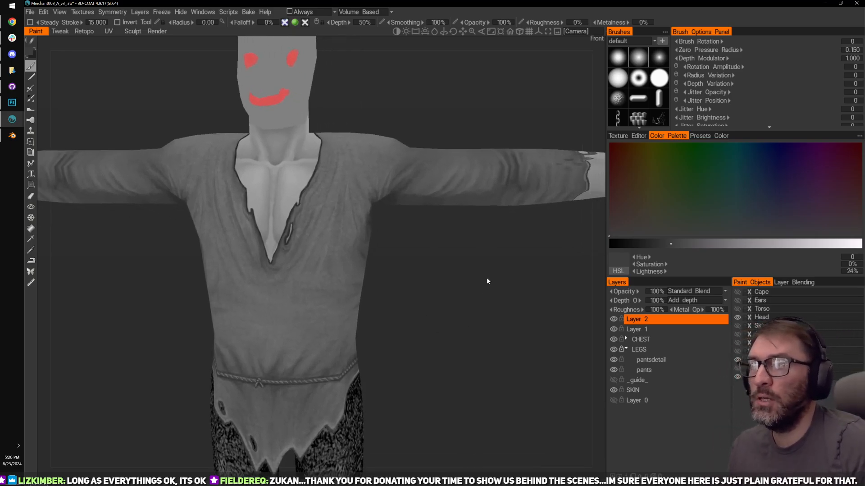
{"action": "middle_click_drag", "start_coordinate": [487, 278], "coordinate": [505, 316]}
{"action": "left_click_drag", "start_coordinate": [505, 316], "coordinate": [485, 309]}
{"action": "scroll", "coordinate": [485, 308], "scroll_direction": "down", "scroll_amount": 2}
{"action": "middle_click_drag", "start_coordinate": [485, 308], "coordinate": [493, 279]}
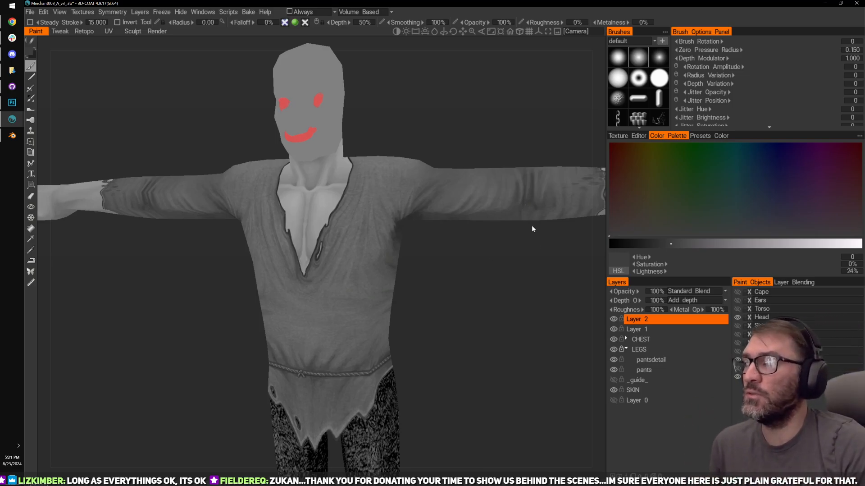
{"action": "left_click_drag", "start_coordinate": [497, 328], "coordinate": [457, 317]}
{"action": "middle_click_drag", "start_coordinate": [481, 327], "coordinate": [473, 318]}
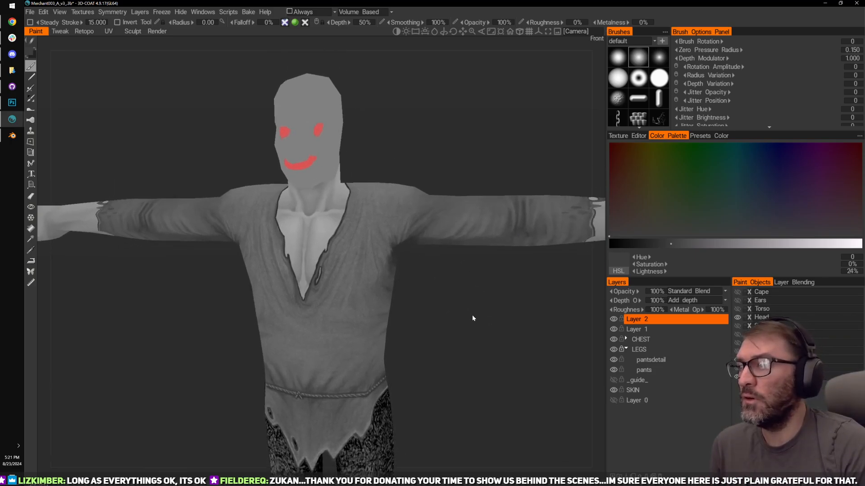
{"action": "mouse_move", "coordinate": [466, 312]}
{"action": "left_mouse_down"}
{"action": "mouse_move", "coordinate": [448, 305]}
{"action": "mouse_move", "coordinate": [459, 310]}
{"action": "left_mouse_up"}
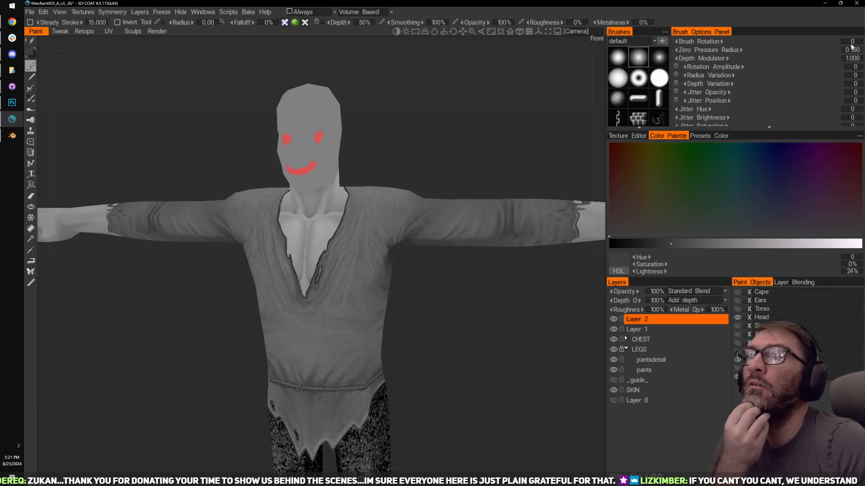
Step: Quit the merchant scene without saving and switch to the 3D-Coat window with the drake scene
{"action": "left_click", "coordinate": [857, 3]}
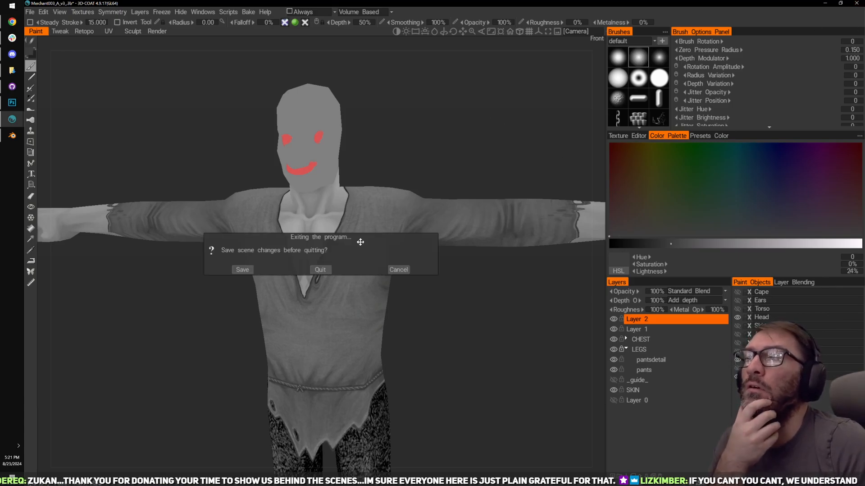
{"action": "left_click", "coordinate": [330, 270]}
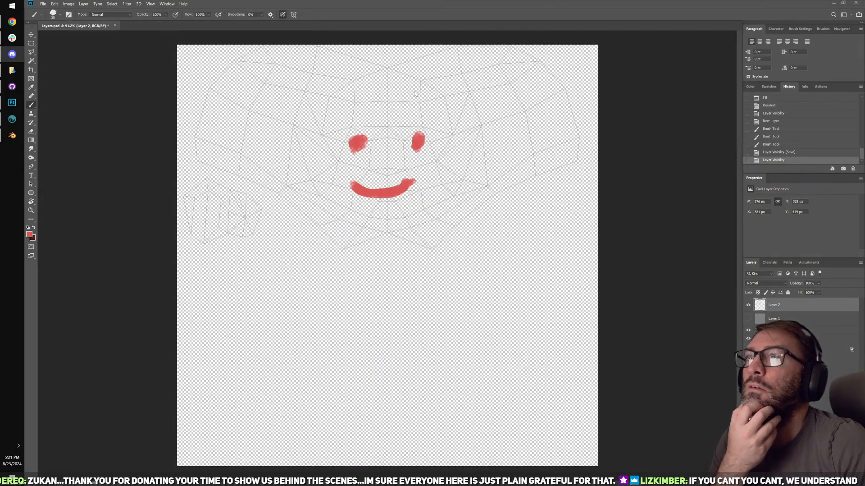
{"action": "left_click", "coordinate": [12, 118]}
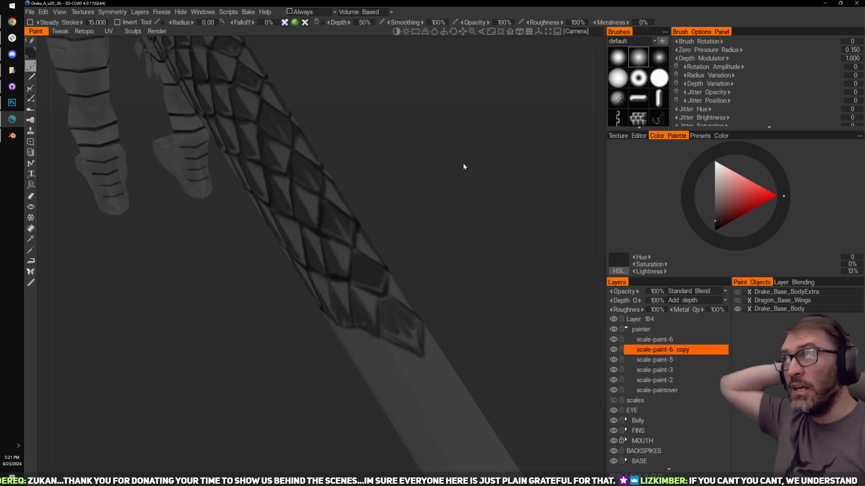
Step: Toggle the scale-paint-6 copy layer's visibility off and on to compare the painted tail scales
{"action": "left_click_drag", "start_coordinate": [463, 198], "coordinate": [405, 211]}
{"action": "left_click_drag", "start_coordinate": [406, 265], "coordinate": [491, 215]}
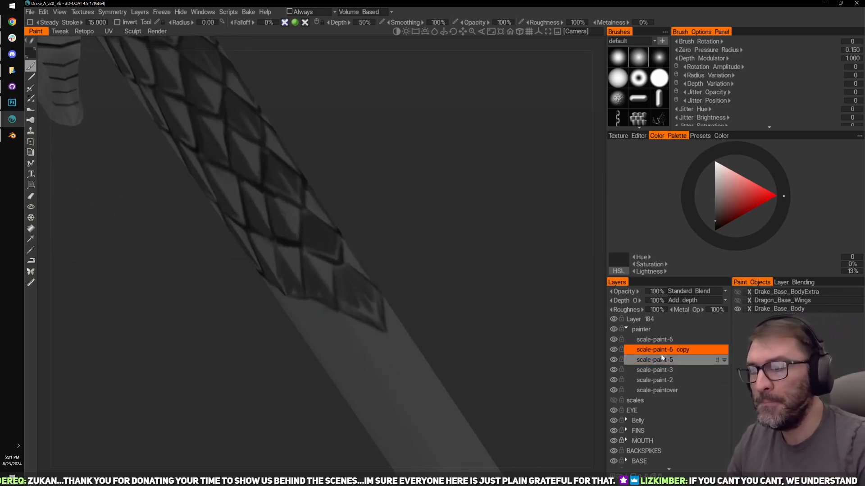
{"action": "left_click", "coordinate": [612, 349]}
{"action": "left_click", "coordinate": [612, 349]}
Step: Sample grays from the tail and refine the shading of the lowest painted scales on scale-paint-6 copy
{"action": "mouse_move", "coordinate": [488, 263]}
{"action": "left_mouse_down"}
{"action": "mouse_move", "coordinate": [469, 251]}
{"action": "mouse_move", "coordinate": [380, 265]}
{"action": "mouse_move", "coordinate": [469, 132]}
{"action": "mouse_move", "coordinate": [461, 158]}
{"action": "mouse_move", "coordinate": [483, 182]}
{"action": "mouse_move", "coordinate": [428, 192]}
{"action": "mouse_move", "coordinate": [458, 180]}
{"action": "mouse_move", "coordinate": [417, 202]}
{"action": "mouse_move", "coordinate": [523, 175]}
{"action": "mouse_move", "coordinate": [486, 177]}
{"action": "mouse_move", "coordinate": [410, 251]}
{"action": "mouse_move", "coordinate": [527, 172]}
{"action": "mouse_move", "coordinate": [473, 187]}
{"action": "left_mouse_up"}
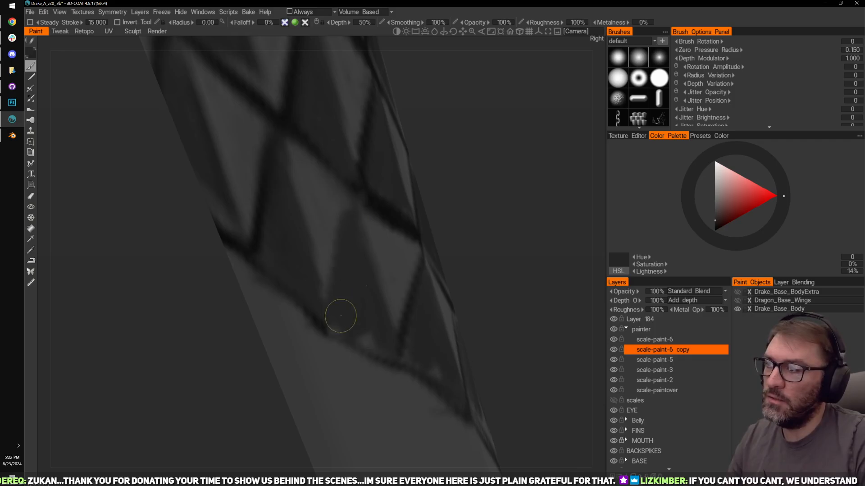
{"action": "mouse_move", "coordinate": [505, 216]}
{"action": "left_mouse_down"}
{"action": "mouse_move", "coordinate": [498, 231]}
{"action": "mouse_move", "coordinate": [487, 207]}
{"action": "left_mouse_up"}
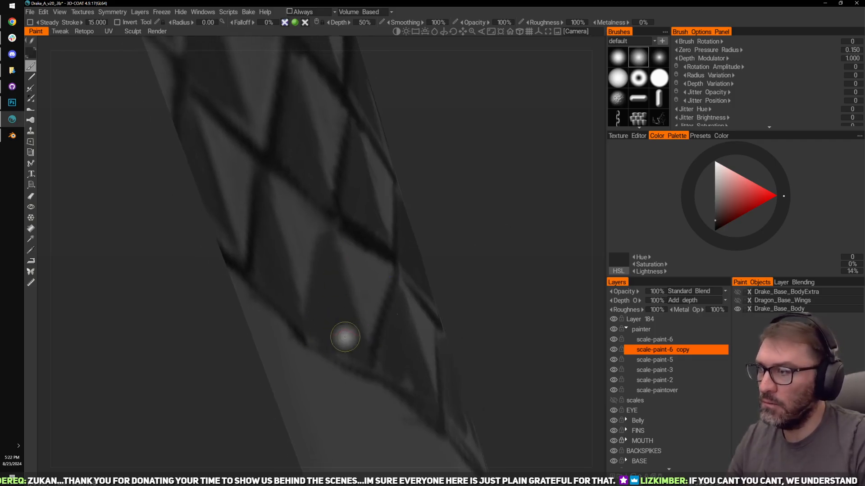
{"action": "mouse_move", "coordinate": [473, 239]}
{"action": "left_mouse_down"}
{"action": "mouse_move", "coordinate": [447, 250]}
{"action": "mouse_move", "coordinate": [470, 212]}
{"action": "mouse_move", "coordinate": [386, 290]}
{"action": "left_mouse_up"}
{"action": "key", "text": "v"}
{"action": "mouse_move", "coordinate": [450, 293]}
{"action": "left_mouse_down"}
{"action": "mouse_move", "coordinate": [533, 251]}
{"action": "mouse_move", "coordinate": [527, 239]}
{"action": "left_mouse_up"}
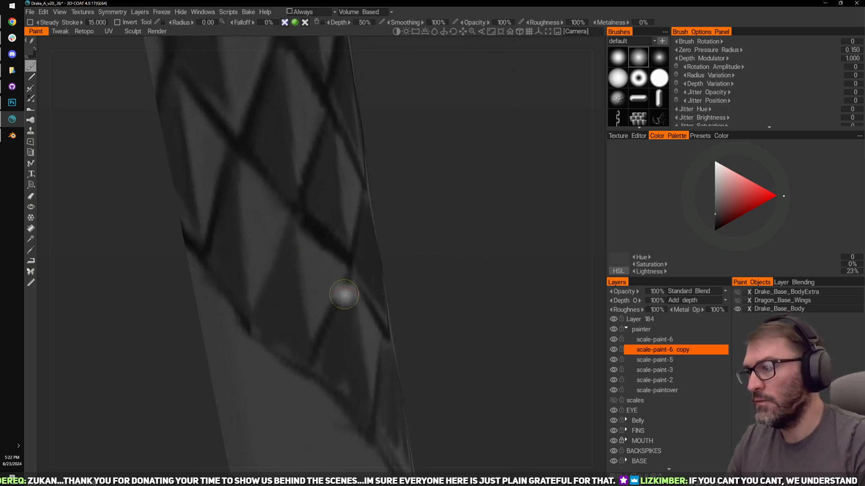
{"action": "key", "text": "v"}
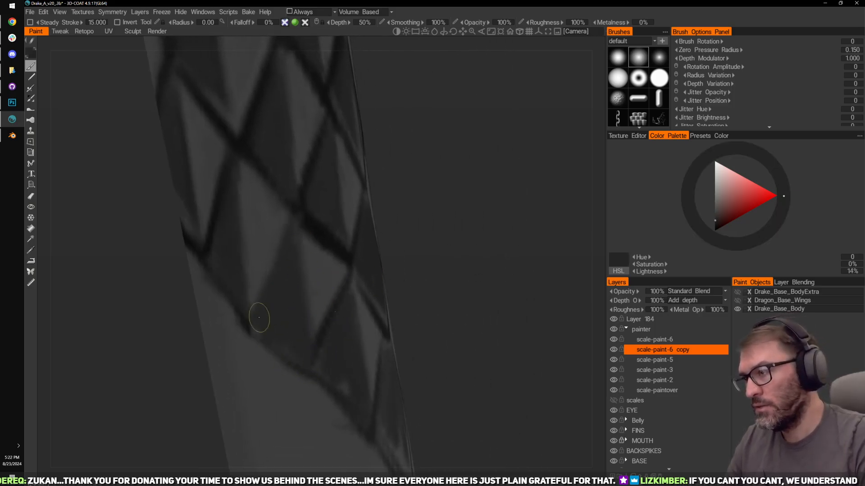
{"action": "key", "text": "v"}
Step: Darken the outlines along the lower edges of the last tail scales with near-black at 5% lightness
{"action": "left_click_drag", "start_coordinate": [342, 251], "coordinate": [303, 357], "text": "alt"}
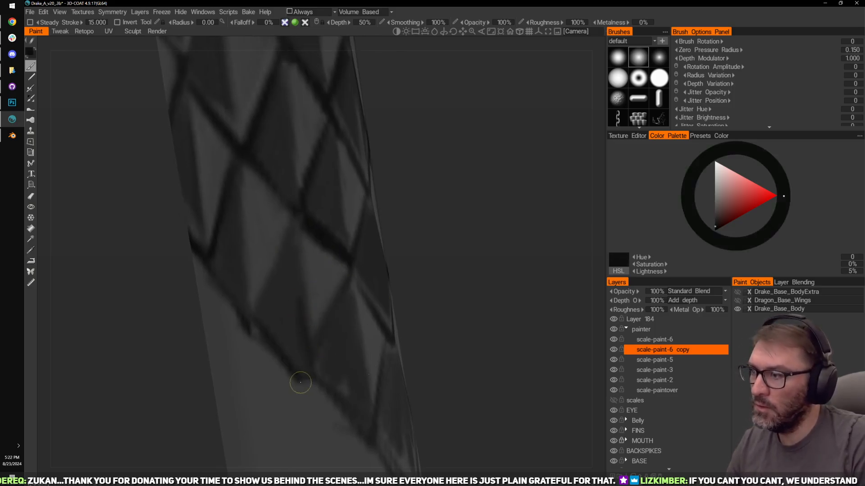
{"action": "left_click_drag", "start_coordinate": [412, 245], "coordinate": [247, 324], "text": "alt"}
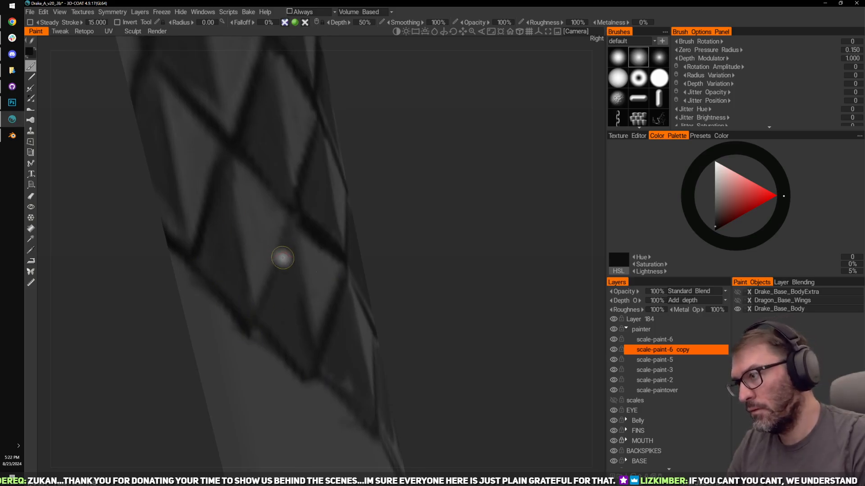
{"action": "mouse_move", "coordinate": [378, 243]}
{"action": "left_mouse_down"}
{"action": "mouse_move", "coordinate": [428, 235]}
{"action": "mouse_move", "coordinate": [469, 182]}
{"action": "left_mouse_up"}
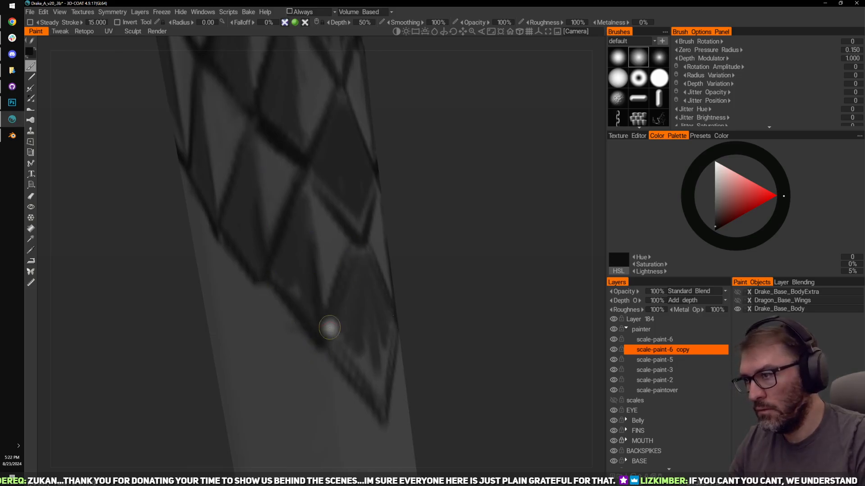
{"action": "scroll", "coordinate": [488, 227], "scroll_direction": "down", "scroll_amount": 5}
{"action": "left_click_drag", "start_coordinate": [433, 222], "coordinate": [467, 201]}
{"action": "scroll", "coordinate": [469, 189], "scroll_direction": "up", "scroll_amount": 8}
{"action": "scroll", "coordinate": [483, 146], "scroll_direction": "down", "scroll_amount": 4}
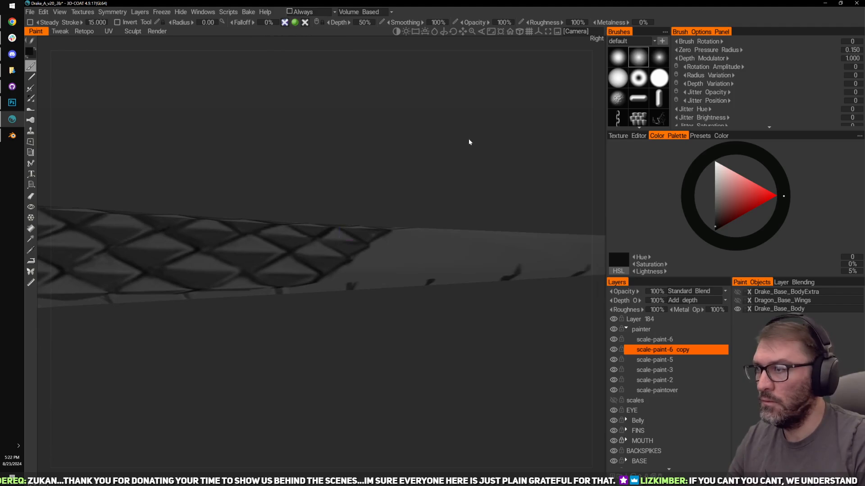
Step: Switch to the Eraser and clean the ragged dark outline along the lower edges of the last tail scales
{"action": "left_click_drag", "start_coordinate": [469, 141], "coordinate": [458, 122]}
{"action": "scroll", "coordinate": [400, 265], "scroll_direction": "up", "scroll_amount": 2}
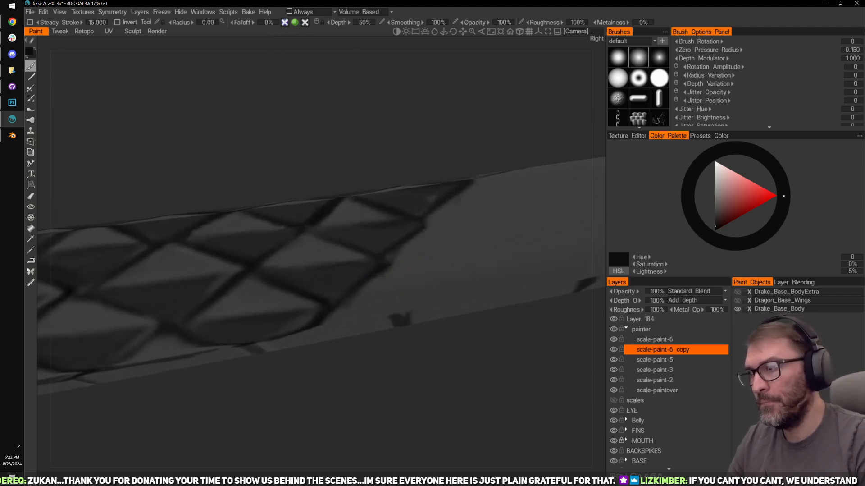
{"action": "key", "text": "e"}
{"action": "scroll", "coordinate": [400, 265], "scroll_direction": "up", "scroll_amount": 2}
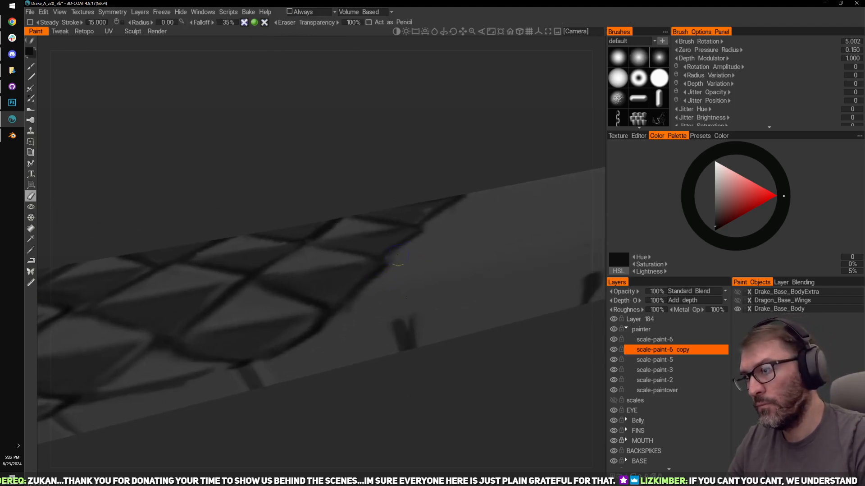
{"action": "left_click_drag", "start_coordinate": [495, 147], "coordinate": [469, 162]}
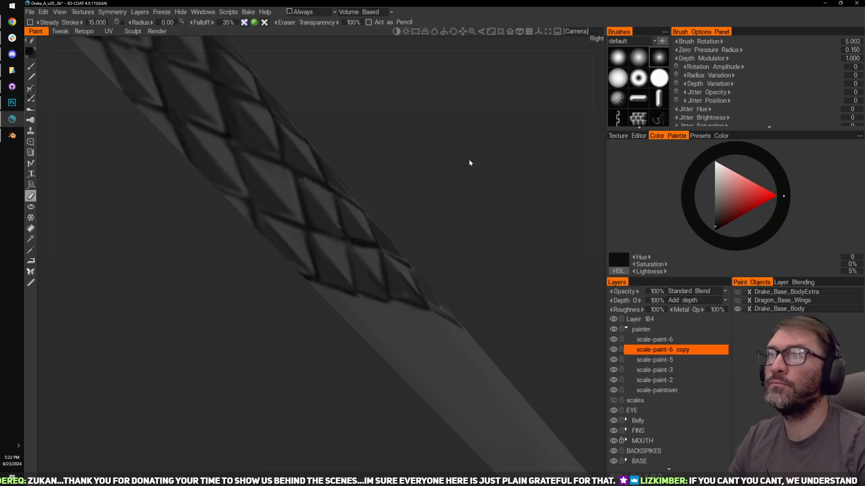
{"action": "key", "text": "alt+Tab"}
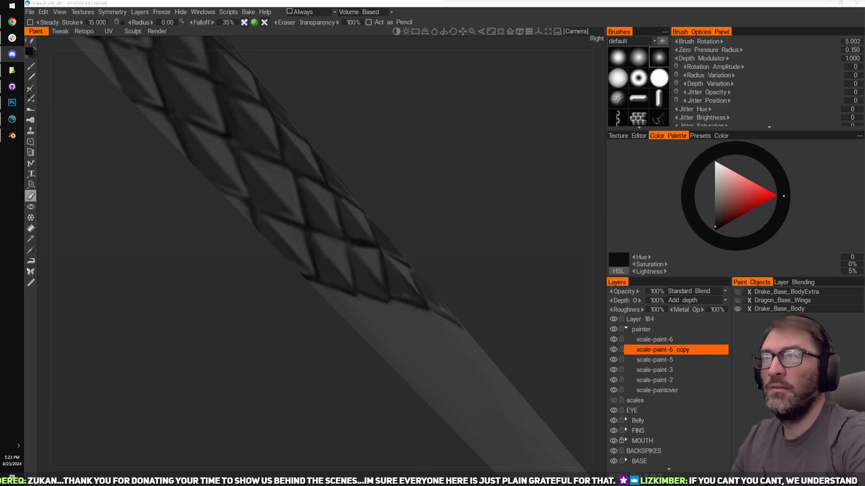
Step: Sample a dark gray at 12% lightness and shade the upper part of the last scale on top of the tail with the brush
{"action": "left_click", "coordinate": [445, 151]}
{"action": "left_click_drag", "start_coordinate": [446, 153], "coordinate": [390, 210]}
{"action": "right_click_drag", "start_coordinate": [391, 210], "coordinate": [371, 251]}
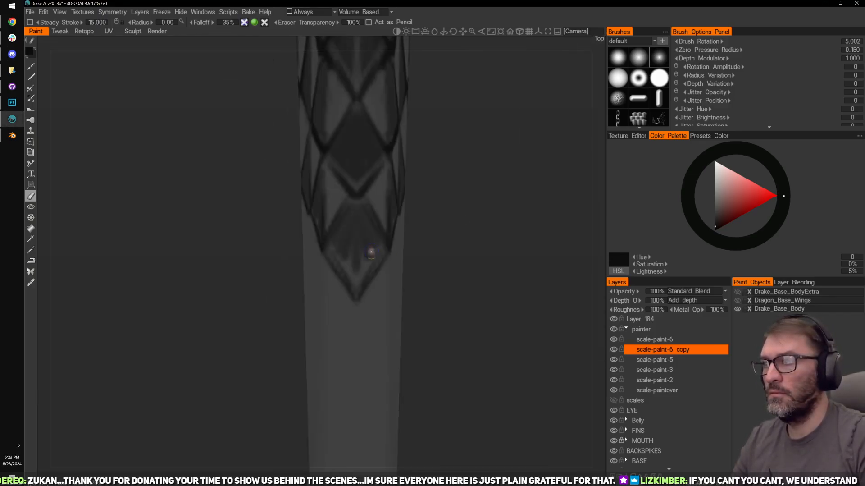
{"action": "left_click_drag", "start_coordinate": [475, 222], "coordinate": [489, 186]}
{"action": "right_click_drag", "start_coordinate": [489, 185], "coordinate": [516, 166]}
{"action": "left_click_drag", "start_coordinate": [516, 166], "coordinate": [470, 215]}
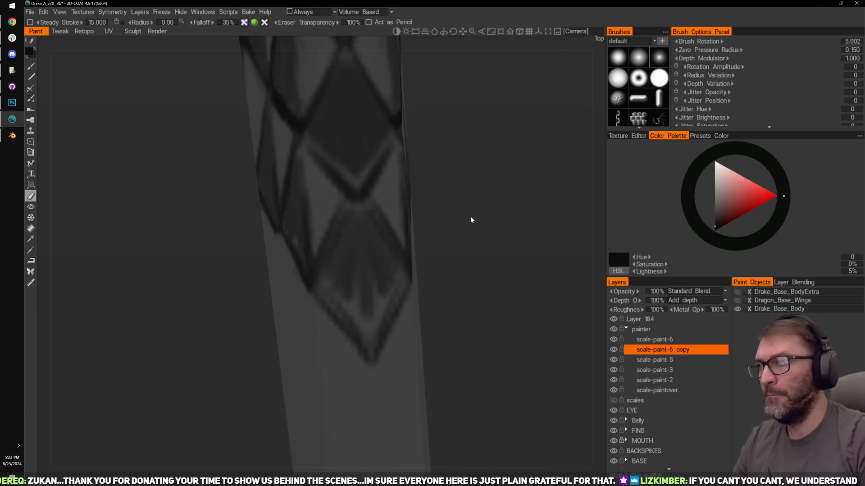
{"action": "key", "text": "v"}
{"action": "right_click_drag", "start_coordinate": [406, 207], "coordinate": [410, 205]}
{"action": "key", "text": "ctrl+z"}
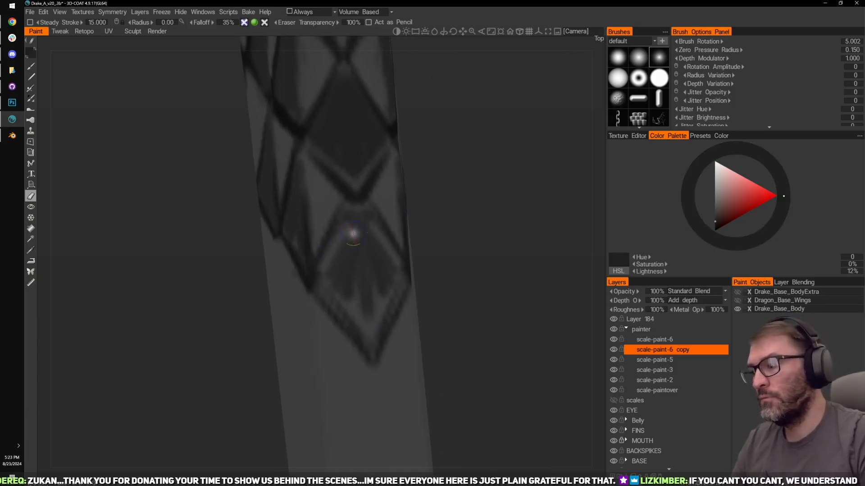
{"action": "key", "text": "ctrl+y"}
{"action": "key", "text": "b"}
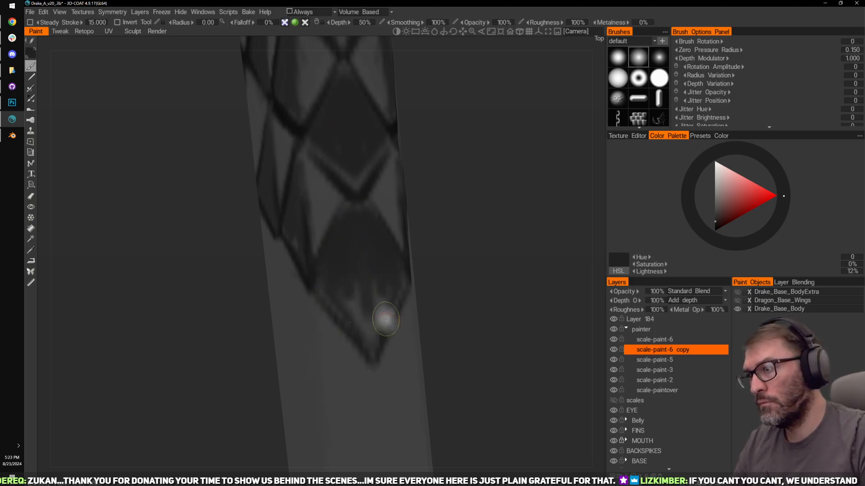
Step: Sample near-black at 7% lightness and begin outlining the next row of diamond scales on the tail's side
{"action": "mouse_move", "coordinate": [514, 255]}
{"action": "left_mouse_down"}
{"action": "mouse_move", "coordinate": [479, 248]}
{"action": "mouse_move", "coordinate": [534, 291]}
{"action": "mouse_move", "coordinate": [481, 234]}
{"action": "mouse_move", "coordinate": [401, 299]}
{"action": "mouse_move", "coordinate": [411, 142]}
{"action": "mouse_move", "coordinate": [371, 255]}
{"action": "mouse_move", "coordinate": [409, 180]}
{"action": "mouse_move", "coordinate": [415, 188]}
{"action": "left_mouse_up"}
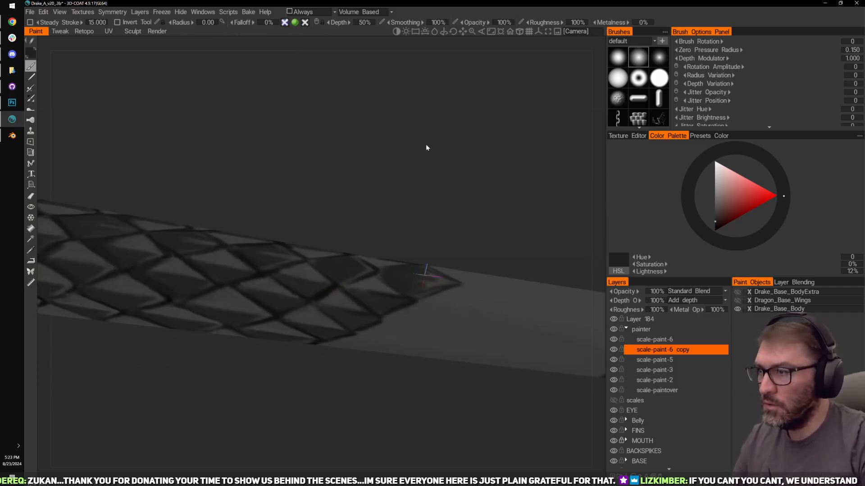
{"action": "scroll", "coordinate": [427, 147], "scroll_direction": "up", "scroll_amount": 5}
{"action": "key", "text": "v"}
{"action": "scroll", "coordinate": [472, 201], "scroll_direction": "down", "scroll_amount": 5}
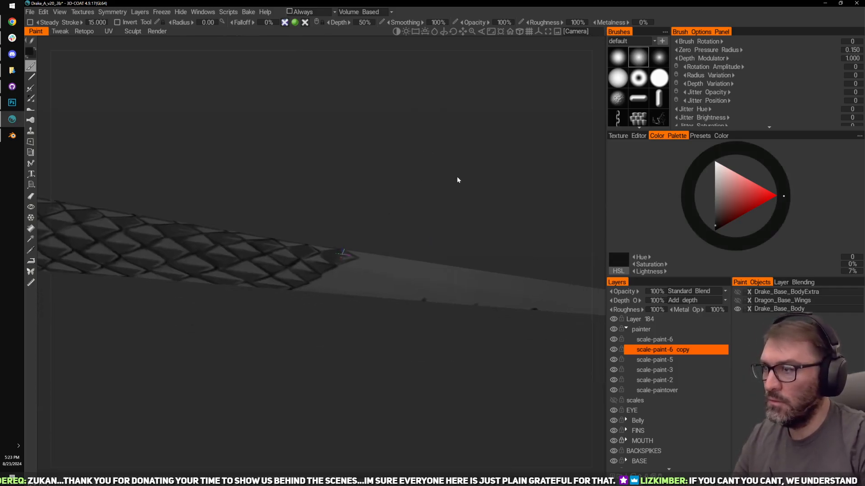
{"action": "mouse_move", "coordinate": [425, 204]}
{"action": "left_mouse_down"}
{"action": "mouse_move", "coordinate": [424, 168]}
{"action": "mouse_move", "coordinate": [404, 161]}
{"action": "mouse_move", "coordinate": [428, 158]}
{"action": "mouse_move", "coordinate": [427, 132]}
{"action": "mouse_move", "coordinate": [342, 253]}
{"action": "left_mouse_up"}
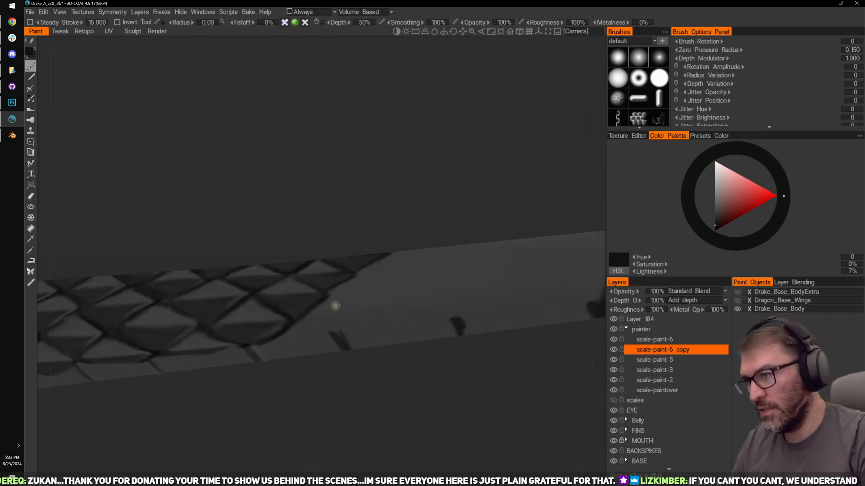
{"action": "left_click_drag", "start_coordinate": [330, 299], "coordinate": [358, 319]}
{"action": "mouse_move", "coordinate": [360, 374]}
{"action": "left_mouse_down"}
{"action": "mouse_move", "coordinate": [355, 290]}
{"action": "mouse_move", "coordinate": [399, 239]}
{"action": "left_mouse_up"}
Step: Continue the thin dark scale outlines down the tail's side toward its underside
{"action": "mouse_move", "coordinate": [290, 334]}
{"action": "left_mouse_down"}
{"action": "mouse_move", "coordinate": [318, 349]}
{"action": "mouse_move", "coordinate": [354, 310]}
{"action": "left_mouse_up"}
{"action": "left_click_drag", "start_coordinate": [416, 155], "coordinate": [408, 171]}
{"action": "left_click_drag", "start_coordinate": [283, 331], "coordinate": [327, 349]}
{"action": "left_click_drag", "start_coordinate": [245, 370], "coordinate": [282, 380]}
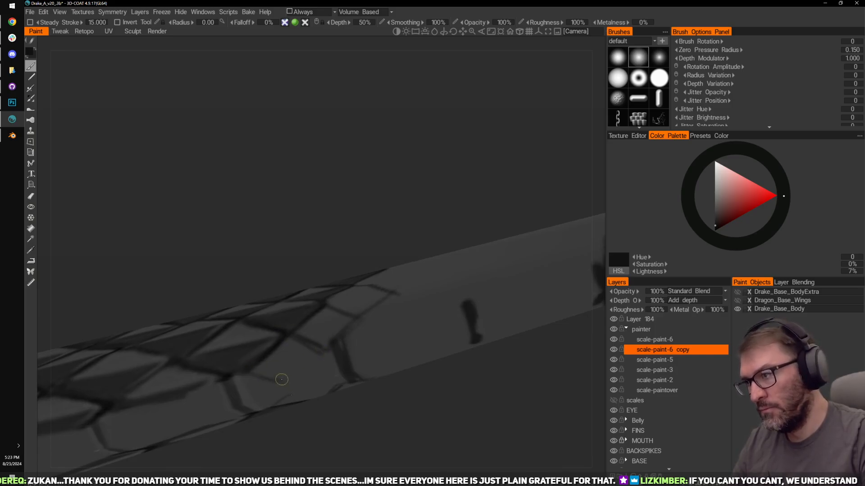
{"action": "left_click_drag", "start_coordinate": [286, 336], "coordinate": [298, 372]}
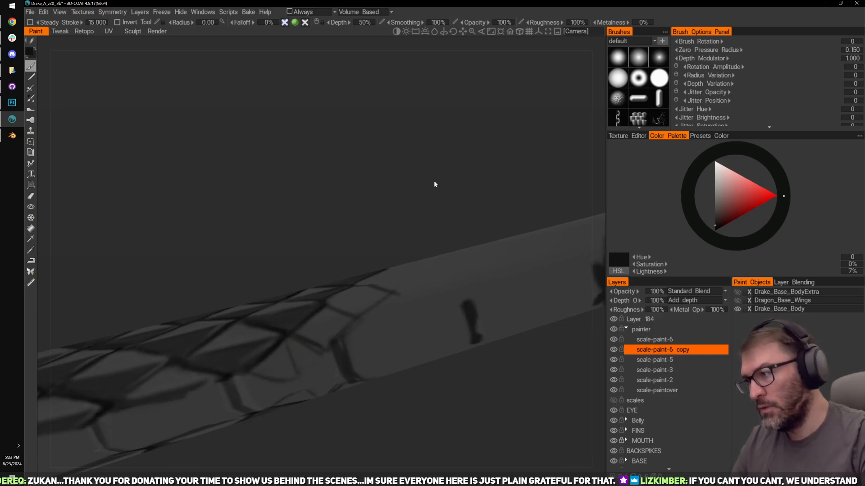
{"action": "left_click_drag", "start_coordinate": [388, 196], "coordinate": [386, 220]}
{"action": "mouse_move", "coordinate": [420, 166]}
{"action": "left_mouse_down"}
{"action": "mouse_move", "coordinate": [417, 174]}
{"action": "mouse_move", "coordinate": [413, 148]}
{"action": "mouse_move", "coordinate": [396, 158]}
{"action": "mouse_move", "coordinate": [424, 156]}
{"action": "left_mouse_up"}
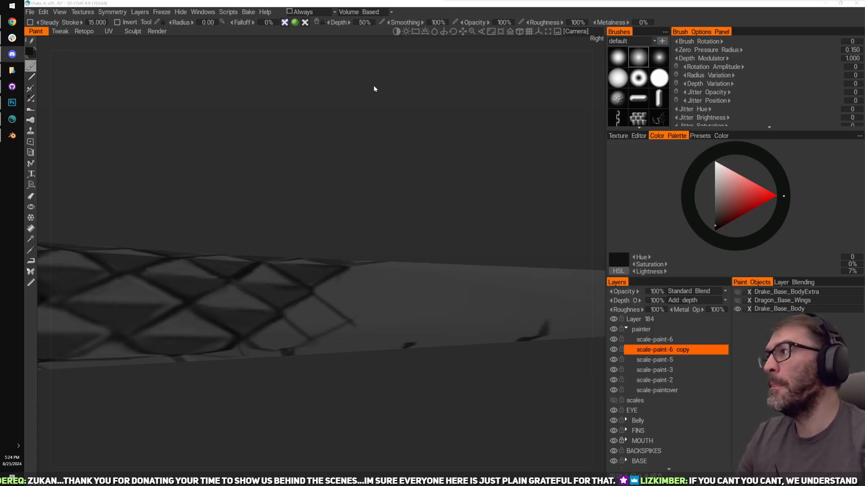
Step: Extend the new row's near-black outlines up the tail's side and close the lower edges of the diamonds
{"action": "left_click", "coordinate": [360, 109]}
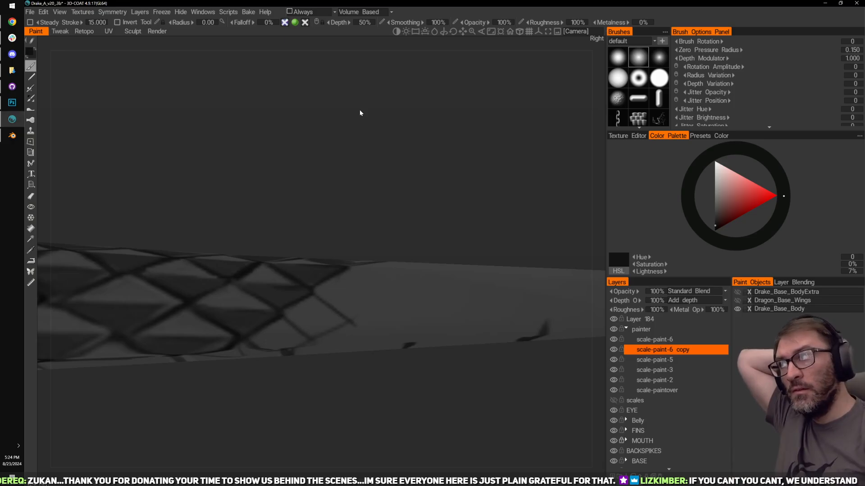
{"action": "left_click_drag", "start_coordinate": [393, 222], "coordinate": [428, 163]}
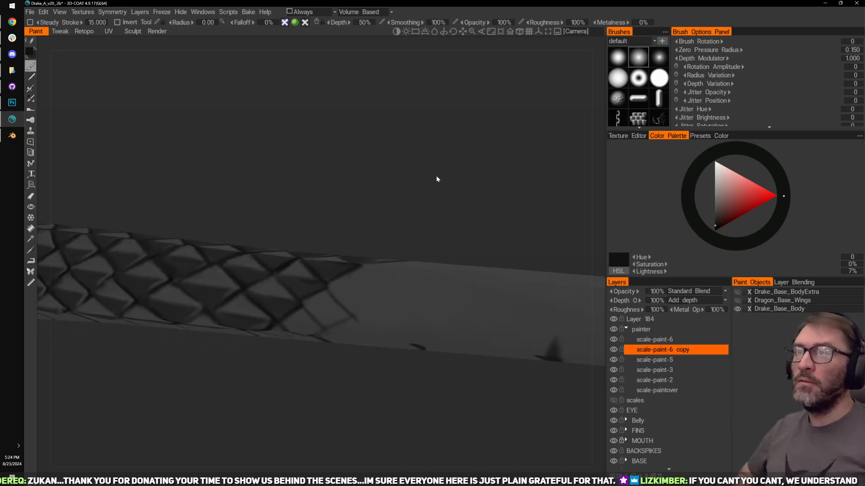
{"action": "mouse_move", "coordinate": [484, 170]}
{"action": "left_mouse_down"}
{"action": "mouse_move", "coordinate": [450, 155]}
{"action": "mouse_move", "coordinate": [444, 118]}
{"action": "mouse_move", "coordinate": [454, 161]}
{"action": "mouse_move", "coordinate": [453, 146]}
{"action": "mouse_move", "coordinate": [423, 199]}
{"action": "mouse_move", "coordinate": [446, 137]}
{"action": "mouse_move", "coordinate": [482, 163]}
{"action": "left_mouse_up"}
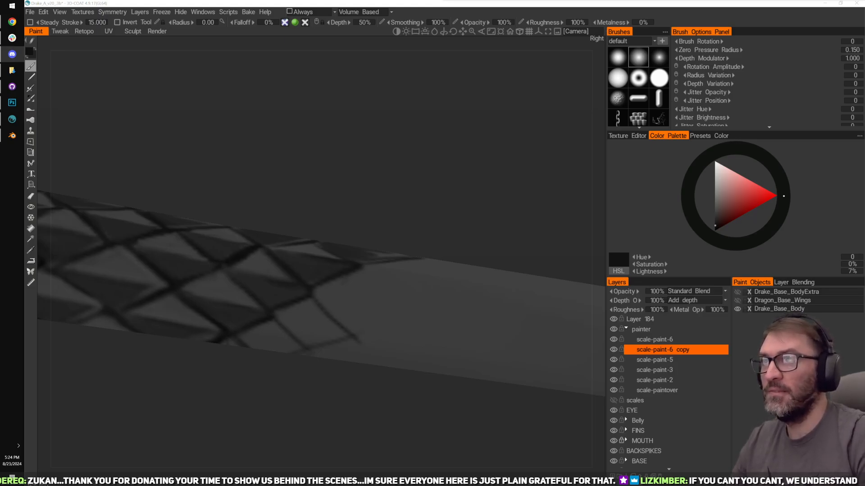
{"action": "left_click", "coordinate": [257, 144]}
{"action": "left_click_drag", "start_coordinate": [419, 176], "coordinate": [384, 278]}
{"action": "mouse_move", "coordinate": [453, 212]}
{"action": "left_mouse_down"}
{"action": "mouse_move", "coordinate": [484, 168]}
{"action": "mouse_move", "coordinate": [458, 223]}
{"action": "left_mouse_up"}
{"action": "left_click_drag", "start_coordinate": [503, 174], "coordinate": [405, 261]}
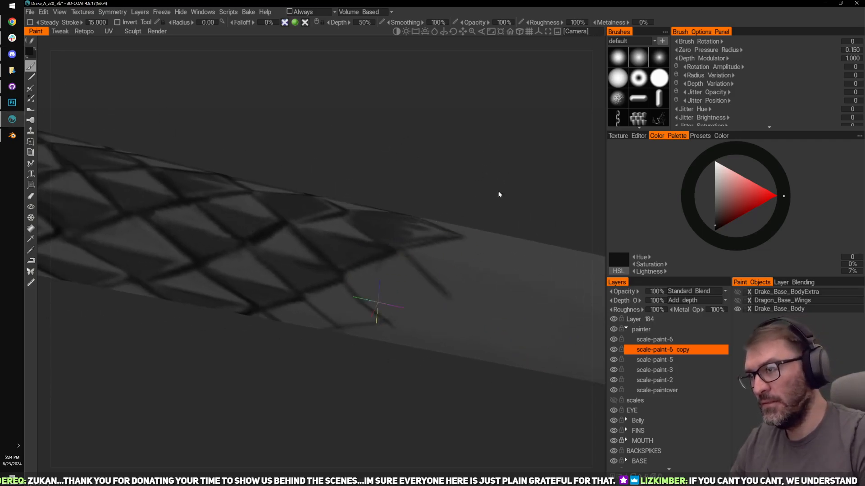
{"action": "left_click_drag", "start_coordinate": [498, 193], "coordinate": [402, 289]}
{"action": "mouse_move", "coordinate": [458, 274]}
{"action": "left_mouse_down"}
{"action": "mouse_move", "coordinate": [481, 189]}
{"action": "mouse_move", "coordinate": [405, 270]}
{"action": "left_mouse_up"}
{"action": "left_click_drag", "start_coordinate": [391, 324], "coordinate": [390, 292], "text": "alt"}
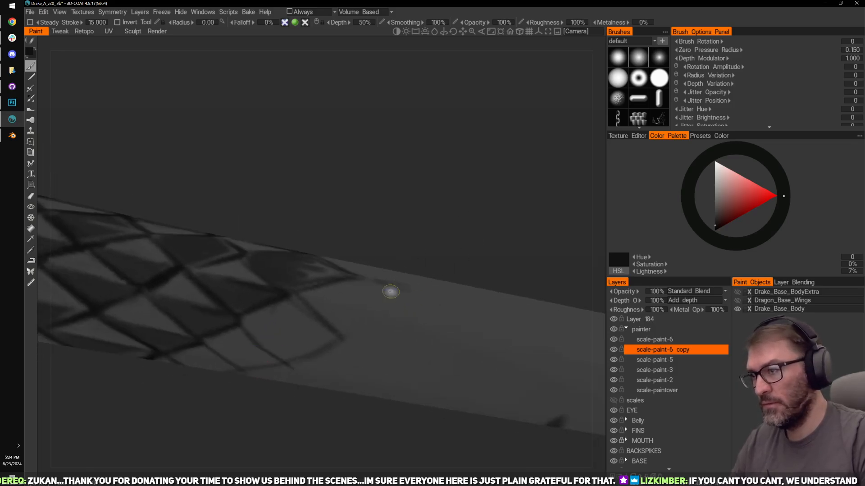
Step: Outline the new diamond scale on top of the tail and connect its edges with the neighboring side scales
{"action": "mouse_move", "coordinate": [456, 219]}
{"action": "left_mouse_down"}
{"action": "mouse_move", "coordinate": [475, 288]}
{"action": "mouse_move", "coordinate": [499, 221]}
{"action": "left_mouse_up"}
{"action": "left_click_drag", "start_coordinate": [400, 253], "coordinate": [400, 317]}
{"action": "left_click_drag", "start_coordinate": [344, 293], "coordinate": [398, 311]}
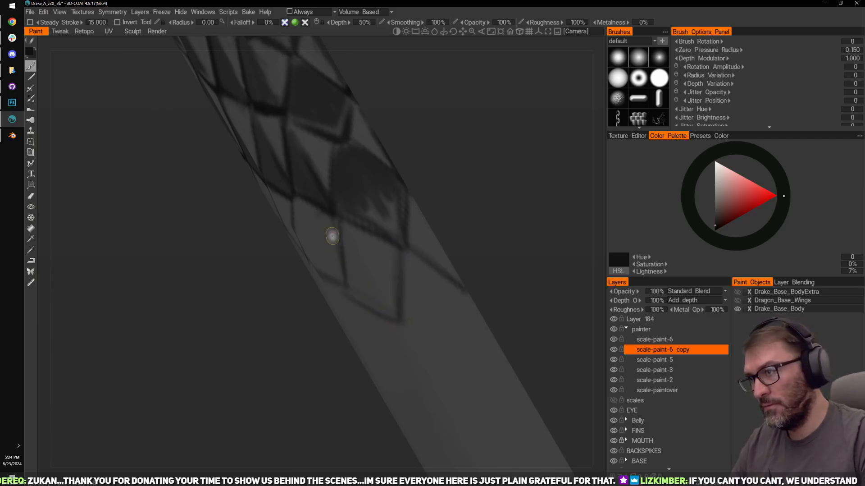
{"action": "mouse_move", "coordinate": [507, 192]}
{"action": "left_mouse_down"}
{"action": "mouse_move", "coordinate": [473, 201]}
{"action": "mouse_move", "coordinate": [469, 177]}
{"action": "mouse_move", "coordinate": [489, 169]}
{"action": "mouse_move", "coordinate": [512, 214]}
{"action": "mouse_move", "coordinate": [491, 192]}
{"action": "mouse_move", "coordinate": [418, 264]}
{"action": "left_mouse_up"}
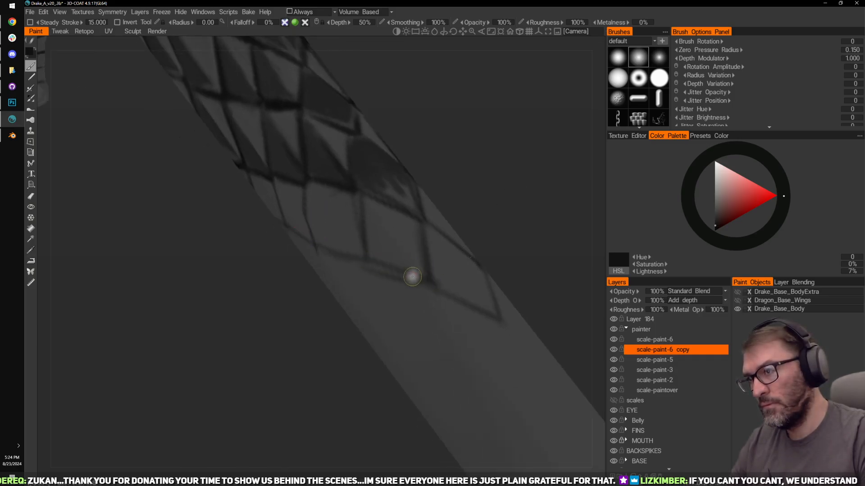
{"action": "left_click_drag", "start_coordinate": [500, 212], "coordinate": [375, 237]}
{"action": "mouse_move", "coordinate": [491, 190]}
{"action": "left_mouse_down"}
{"action": "mouse_move", "coordinate": [477, 174]}
{"action": "mouse_move", "coordinate": [356, 252]}
{"action": "mouse_move", "coordinate": [473, 175]}
{"action": "mouse_move", "coordinate": [482, 159]}
{"action": "mouse_move", "coordinate": [523, 167]}
{"action": "mouse_move", "coordinate": [508, 180]}
{"action": "mouse_move", "coordinate": [499, 175]}
{"action": "mouse_move", "coordinate": [508, 158]}
{"action": "mouse_move", "coordinate": [491, 174]}
{"action": "mouse_move", "coordinate": [544, 172]}
{"action": "mouse_move", "coordinate": [523, 168]}
{"action": "mouse_move", "coordinate": [477, 196]}
{"action": "left_mouse_up"}
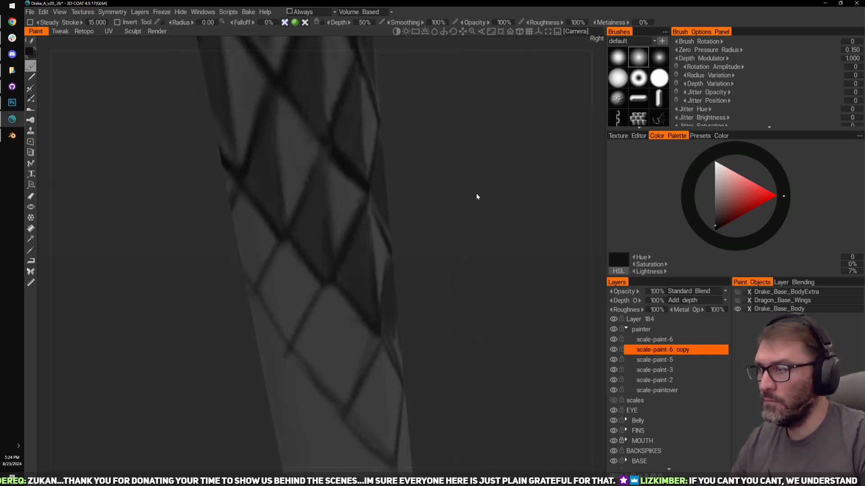
Step: Sample a dark gray at 14% lightness and shade the dark half of each new scale on the tail's side
{"action": "key", "text": "v"}
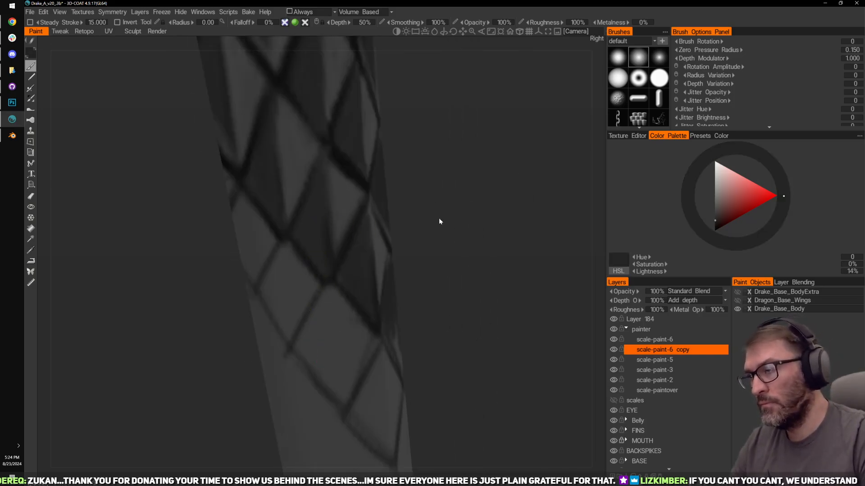
{"action": "middle_click_drag", "start_coordinate": [438, 217], "coordinate": [433, 142]}
{"action": "left_click_drag", "start_coordinate": [321, 223], "coordinate": [330, 323]}
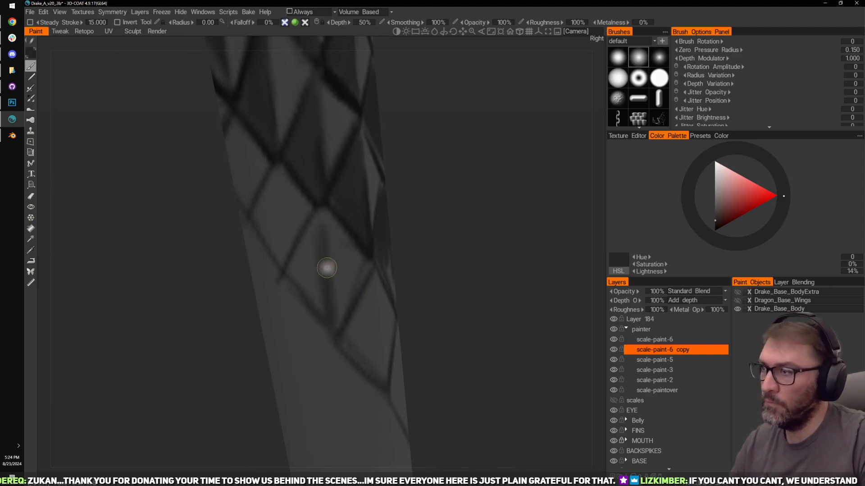
{"action": "mouse_move", "coordinate": [325, 228]}
{"action": "left_mouse_down"}
{"action": "mouse_move", "coordinate": [330, 286]}
{"action": "mouse_move", "coordinate": [313, 293]}
{"action": "left_mouse_up"}
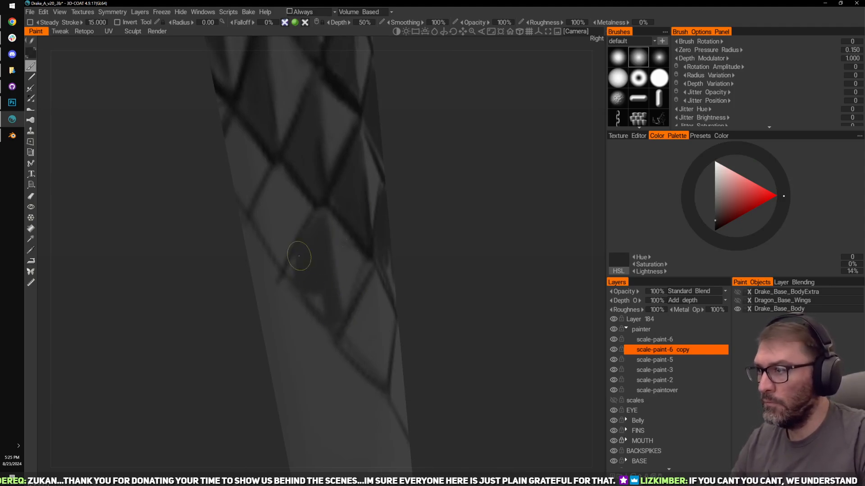
{"action": "mouse_move", "coordinate": [328, 266]}
{"action": "right_mouse_down"}
{"action": "mouse_move", "coordinate": [339, 248]}
{"action": "mouse_move", "coordinate": [344, 302]}
{"action": "right_mouse_up"}
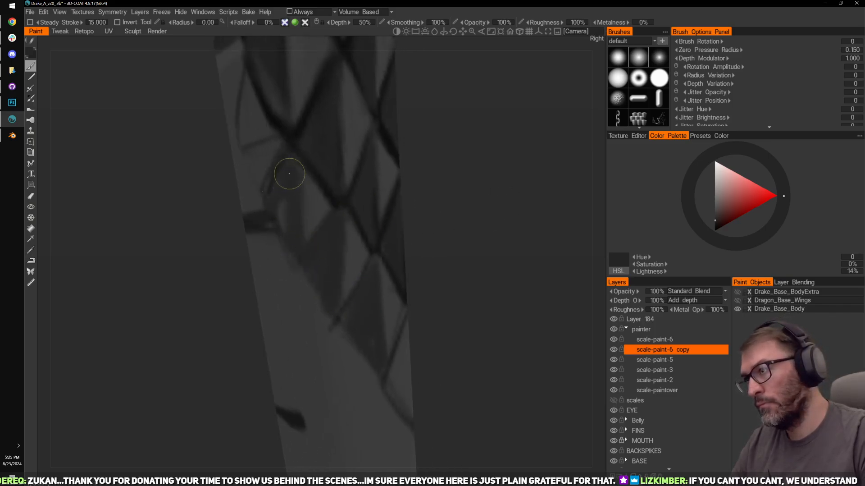
{"action": "mouse_move", "coordinate": [431, 184]}
{"action": "right_mouse_down"}
{"action": "mouse_move", "coordinate": [459, 173]}
{"action": "mouse_move", "coordinate": [500, 181]}
{"action": "mouse_move", "coordinate": [516, 158]}
{"action": "mouse_move", "coordinate": [523, 173]}
{"action": "mouse_move", "coordinate": [545, 154]}
{"action": "mouse_move", "coordinate": [509, 167]}
{"action": "right_mouse_up"}
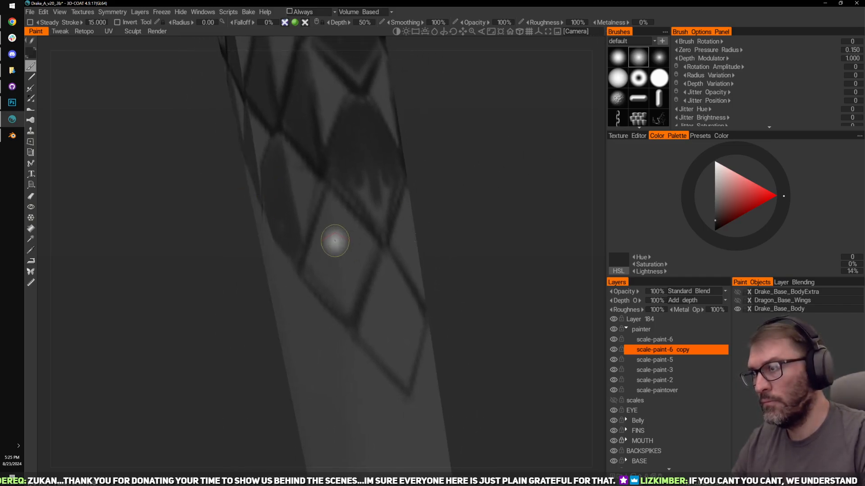
Step: Shade the remaining new scales toward the top of the tail, including the last center diamond, with the 14% gray
{"action": "mouse_move", "coordinate": [335, 240]}
{"action": "left_mouse_down"}
{"action": "mouse_move", "coordinate": [337, 270]}
{"action": "mouse_move", "coordinate": [321, 216]}
{"action": "mouse_move", "coordinate": [311, 263]}
{"action": "left_mouse_up"}
{"action": "right_click_drag", "start_coordinate": [257, 187], "coordinate": [382, 266]}
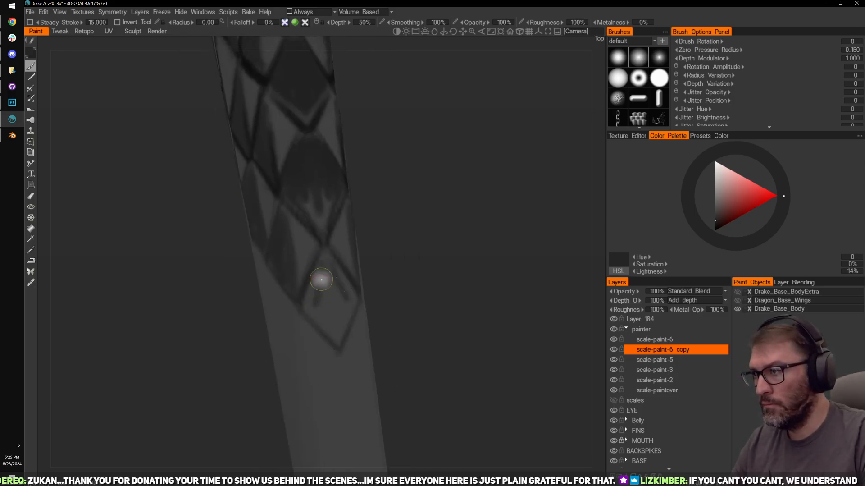
{"action": "mouse_move", "coordinate": [321, 279]}
{"action": "left_mouse_down"}
{"action": "mouse_move", "coordinate": [315, 293]}
{"action": "mouse_move", "coordinate": [332, 290]}
{"action": "mouse_move", "coordinate": [336, 329]}
{"action": "mouse_move", "coordinate": [332, 287]}
{"action": "mouse_move", "coordinate": [315, 293]}
{"action": "mouse_move", "coordinate": [322, 269]}
{"action": "mouse_move", "coordinate": [319, 285]}
{"action": "left_mouse_up"}
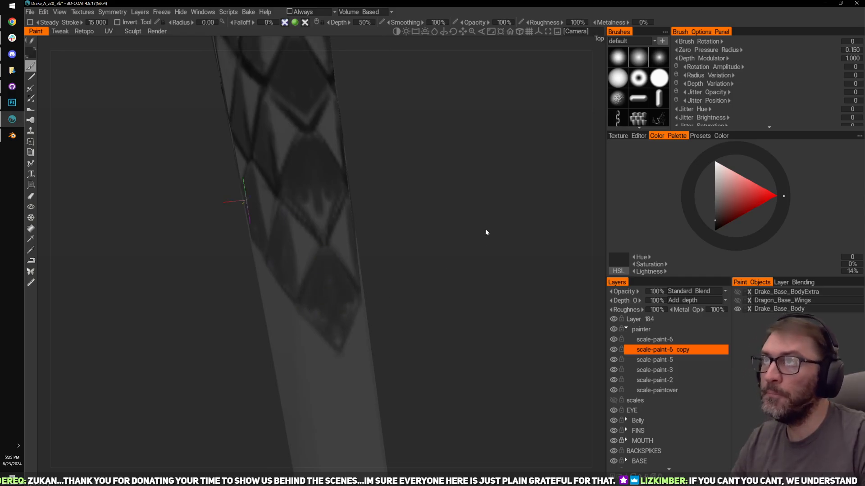
{"action": "left_click_drag", "start_coordinate": [485, 228], "coordinate": [469, 161]}
{"action": "left_click_drag", "start_coordinate": [475, 194], "coordinate": [483, 198]}
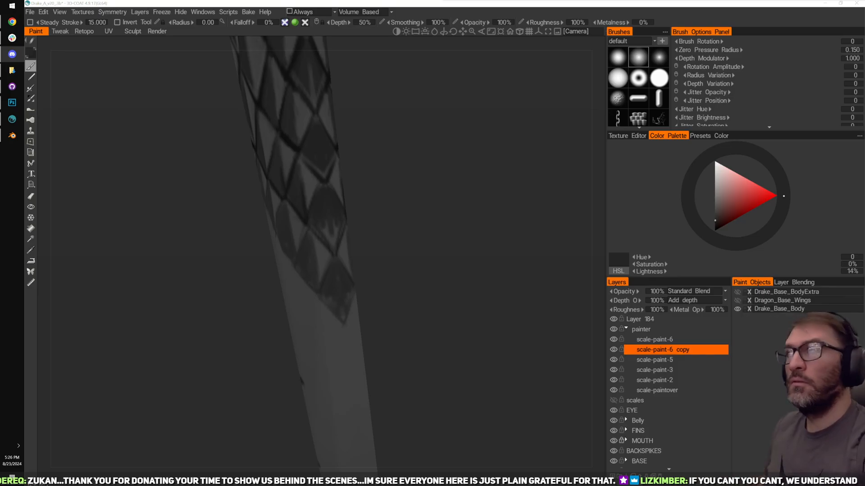
Step: Sample a near-black at 5% lightness and outline the lower and side edges of the newest scales on the tail's side
{"action": "left_click", "coordinate": [465, 206]}
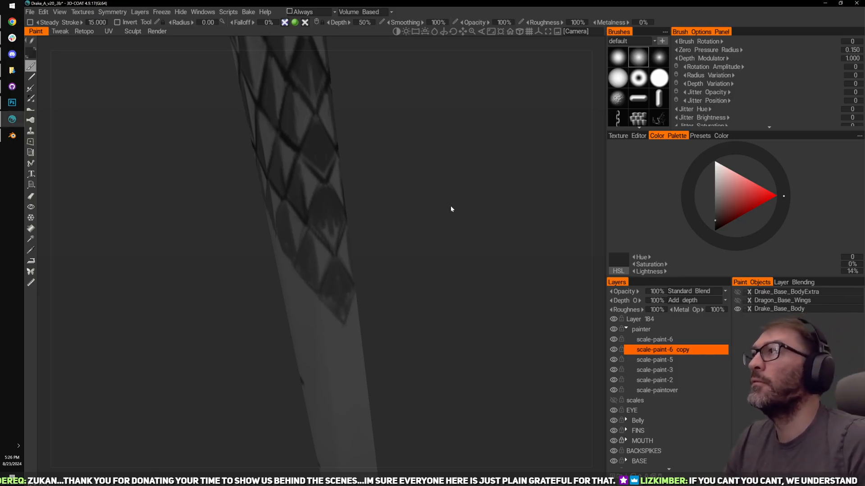
{"action": "left_click_drag", "start_coordinate": [473, 203], "coordinate": [499, 189]}
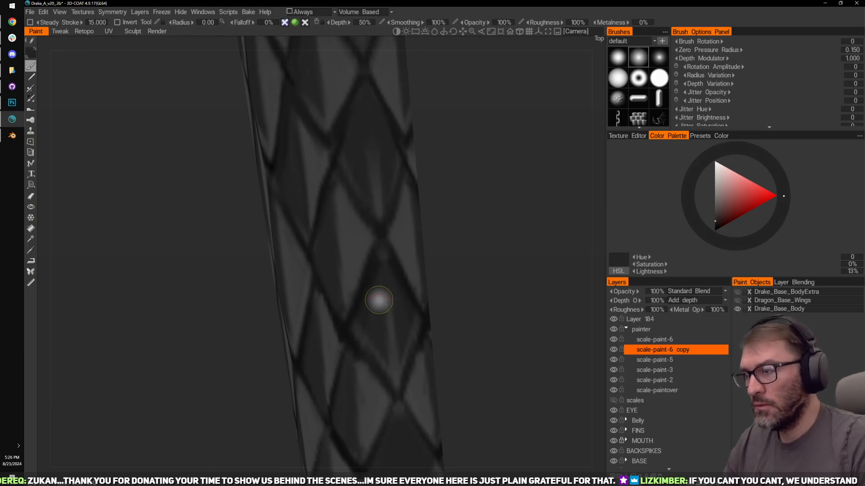
{"action": "mouse_move", "coordinate": [475, 315]}
{"action": "left_mouse_down"}
{"action": "mouse_move", "coordinate": [494, 152]}
{"action": "mouse_move", "coordinate": [500, 209]}
{"action": "mouse_move", "coordinate": [515, 216]}
{"action": "mouse_move", "coordinate": [479, 199]}
{"action": "mouse_move", "coordinate": [425, 216]}
{"action": "mouse_move", "coordinate": [485, 175]}
{"action": "left_mouse_up"}
{"action": "key", "text": "v"}
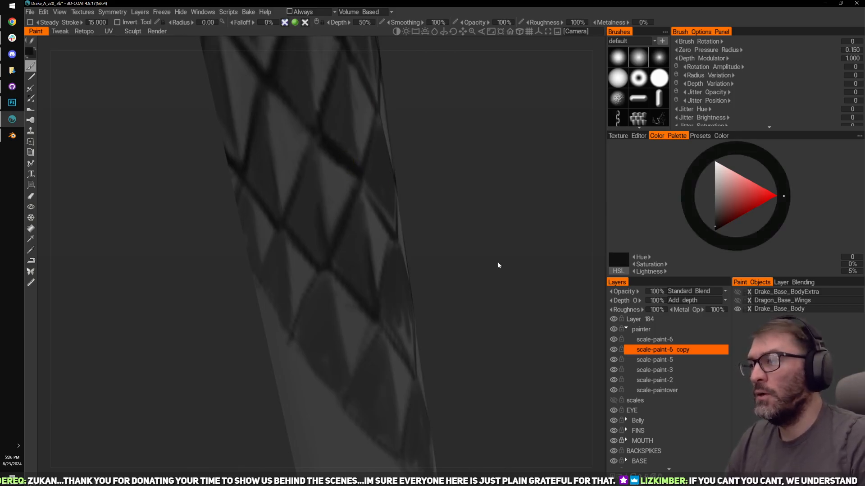
{"action": "scroll", "coordinate": [446, 209], "scroll_direction": "up", "scroll_amount": 3}
{"action": "middle_click_drag", "start_coordinate": [445, 205], "coordinate": [474, 221]}
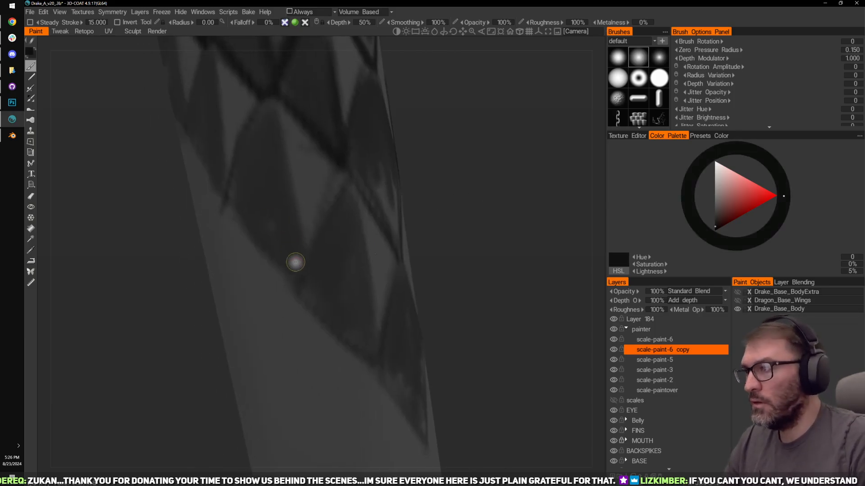
{"action": "left_click_drag", "start_coordinate": [283, 167], "coordinate": [296, 280]}
{"action": "right_click_drag", "start_coordinate": [300, 277], "coordinate": [310, 272]}
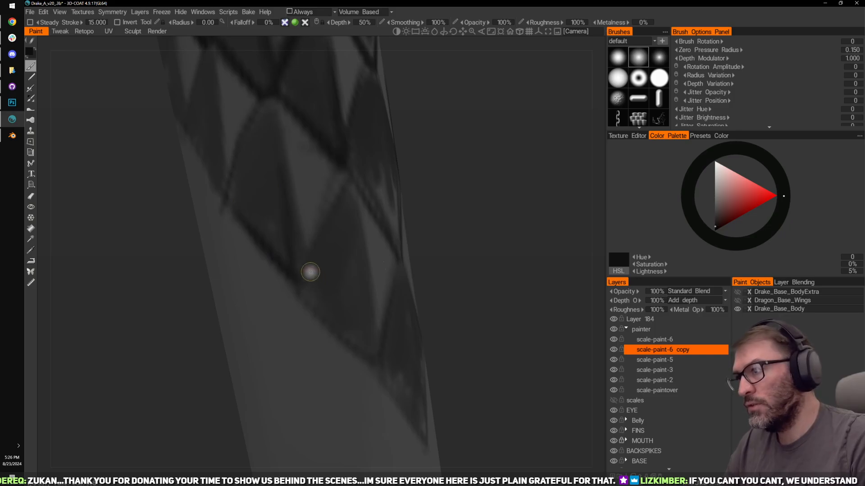
{"action": "left_click_drag", "start_coordinate": [303, 275], "coordinate": [338, 185]}
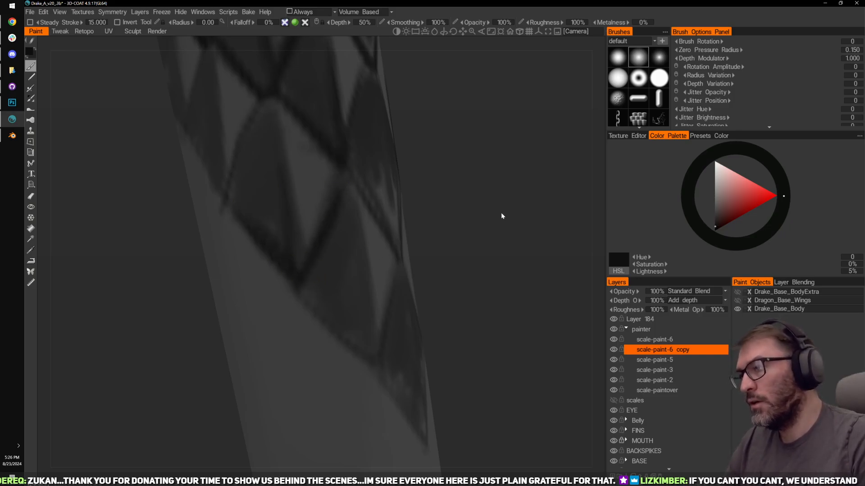
Step: Outline the side scale beside the last center diamond and the diamond's upper edges, undoing the stray final stroke
{"action": "mouse_move", "coordinate": [502, 217]}
{"action": "left_mouse_down"}
{"action": "mouse_move", "coordinate": [463, 187]}
{"action": "mouse_move", "coordinate": [478, 189]}
{"action": "left_mouse_up"}
{"action": "mouse_move", "coordinate": [281, 288]}
{"action": "left_mouse_down"}
{"action": "mouse_move", "coordinate": [237, 252]}
{"action": "mouse_move", "coordinate": [292, 306]}
{"action": "left_mouse_up"}
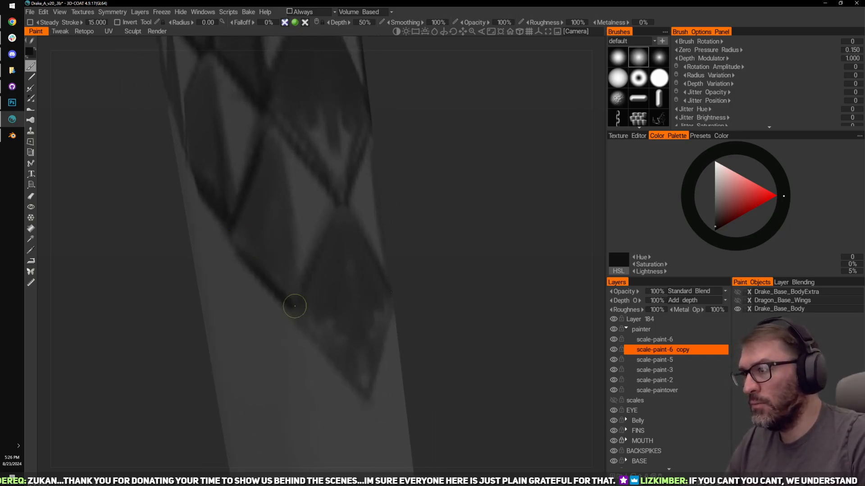
{"action": "left_click_drag", "start_coordinate": [339, 202], "coordinate": [294, 303]}
{"action": "left_click_drag", "start_coordinate": [232, 252], "coordinate": [289, 302]}
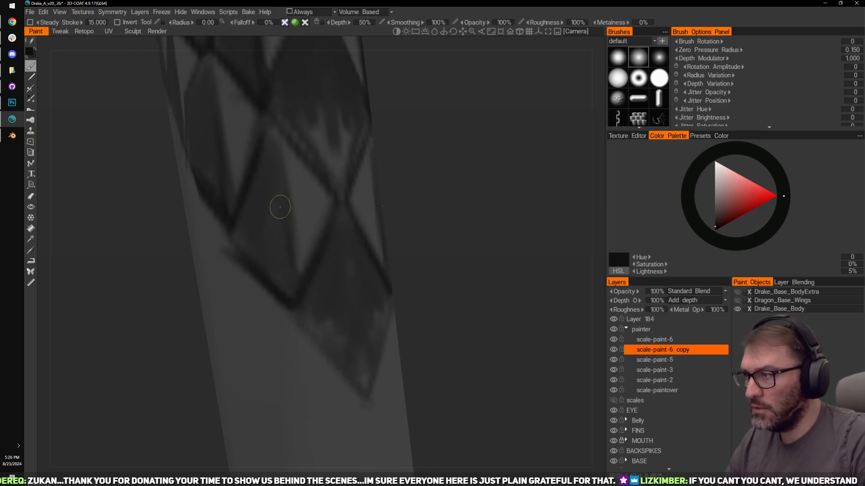
{"action": "mouse_move", "coordinate": [401, 245]}
{"action": "left_mouse_down"}
{"action": "mouse_move", "coordinate": [448, 216]}
{"action": "mouse_move", "coordinate": [388, 228]}
{"action": "left_mouse_up"}
{"action": "mouse_move", "coordinate": [277, 232]}
{"action": "left_mouse_down"}
{"action": "mouse_move", "coordinate": [299, 259]}
{"action": "mouse_move", "coordinate": [239, 217]}
{"action": "left_mouse_up"}
{"action": "key", "text": "ctrl+z"}
Step: Close the lower edges of the last center diamond on top of the tail with the near-black
{"action": "left_click_drag", "start_coordinate": [394, 230], "coordinate": [390, 217]}
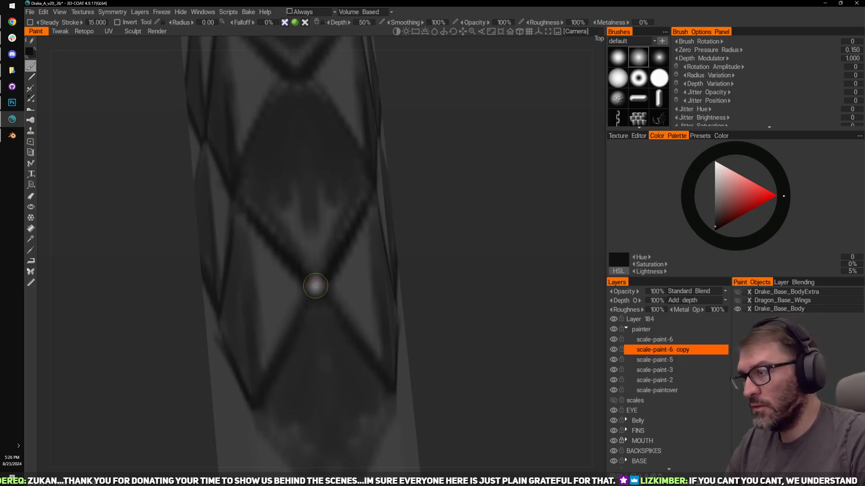
{"action": "right_click_drag", "start_coordinate": [448, 287], "coordinate": [448, 248]}
{"action": "middle_click_drag", "start_coordinate": [448, 247], "coordinate": [442, 185]}
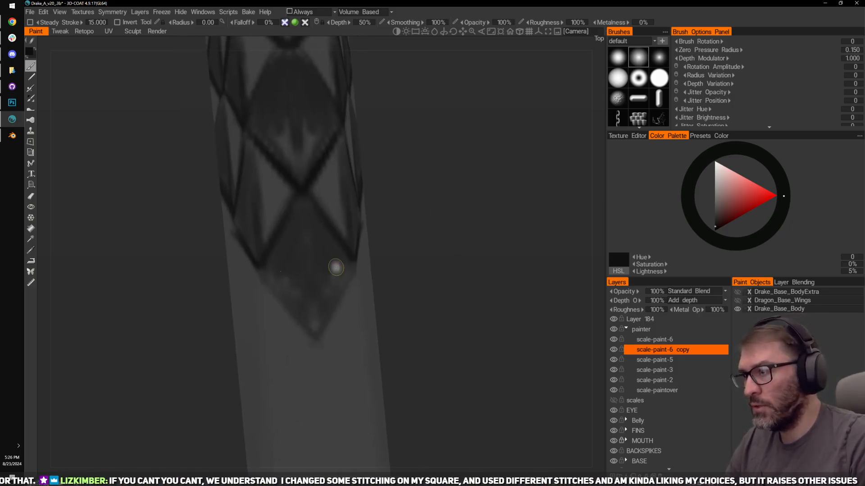
{"action": "left_click_drag", "start_coordinate": [310, 332], "coordinate": [265, 272]}
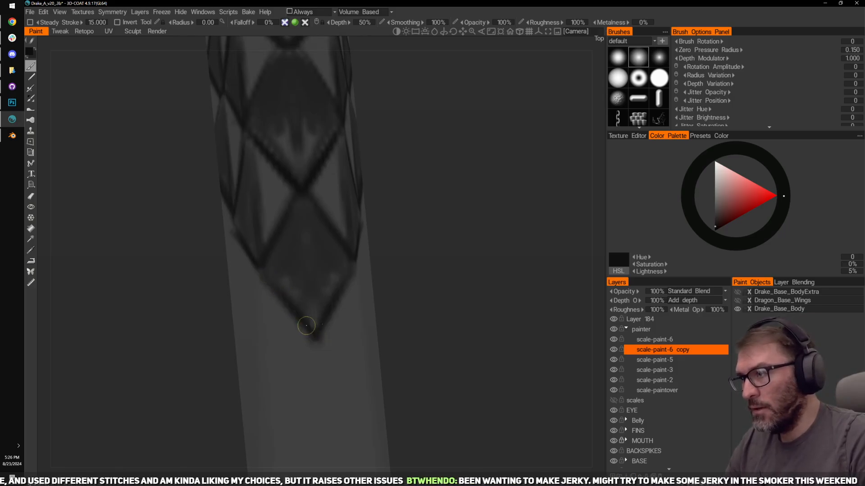
Step: Continue the near-black outlines around the new side scales down toward the tail's underside
{"action": "left_click_drag", "start_coordinate": [419, 252], "coordinate": [526, 228]}
{"action": "right_click_drag", "start_coordinate": [500, 226], "coordinate": [494, 245]}
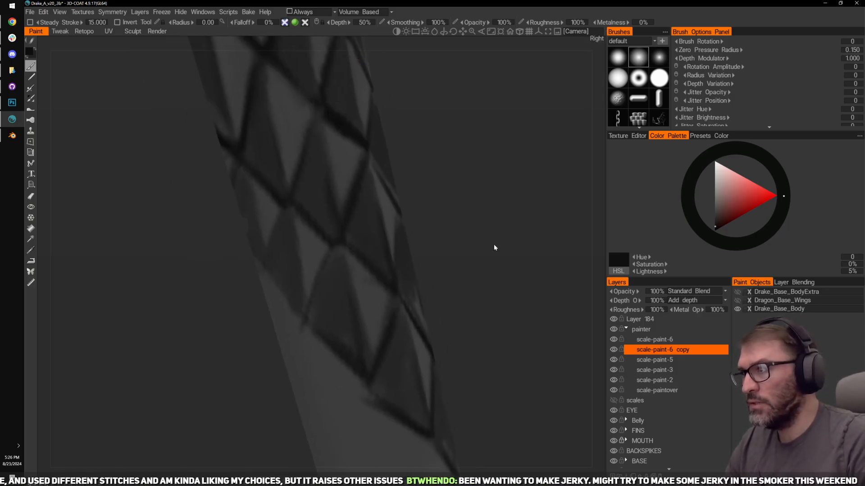
{"action": "middle_click_drag", "start_coordinate": [493, 244], "coordinate": [488, 205]}
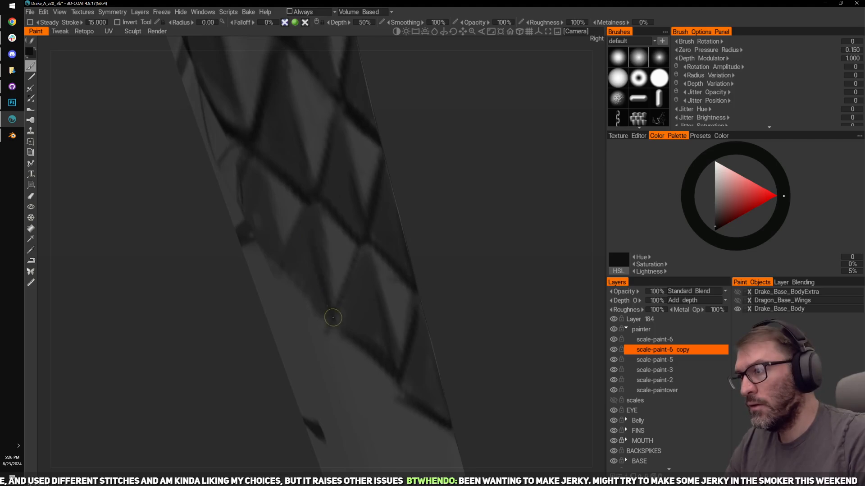
{"action": "left_click_drag", "start_coordinate": [352, 257], "coordinate": [335, 306]}
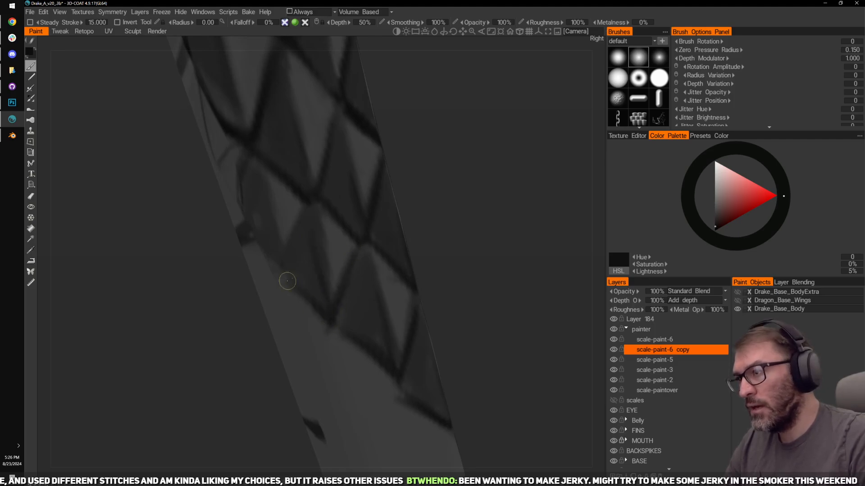
{"action": "left_click_drag", "start_coordinate": [433, 212], "coordinate": [459, 244]}
{"action": "mouse_move", "coordinate": [467, 204]}
{"action": "left_mouse_down"}
{"action": "mouse_move", "coordinate": [434, 204]}
{"action": "mouse_move", "coordinate": [467, 174]}
{"action": "mouse_move", "coordinate": [431, 205]}
{"action": "mouse_move", "coordinate": [420, 194]}
{"action": "left_mouse_up"}
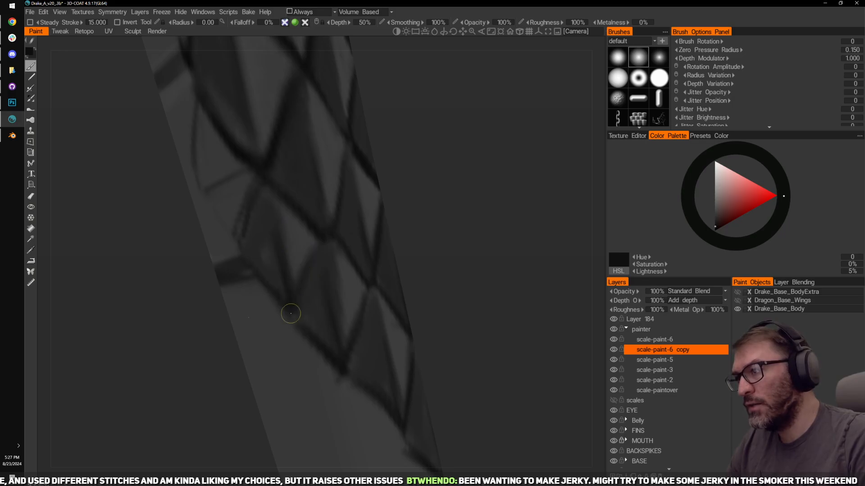
Step: Sample a lighter gray at 23% lightness and clean up the light halves of the scales on the tail's side
{"action": "left_click_drag", "start_coordinate": [406, 194], "coordinate": [496, 169]}
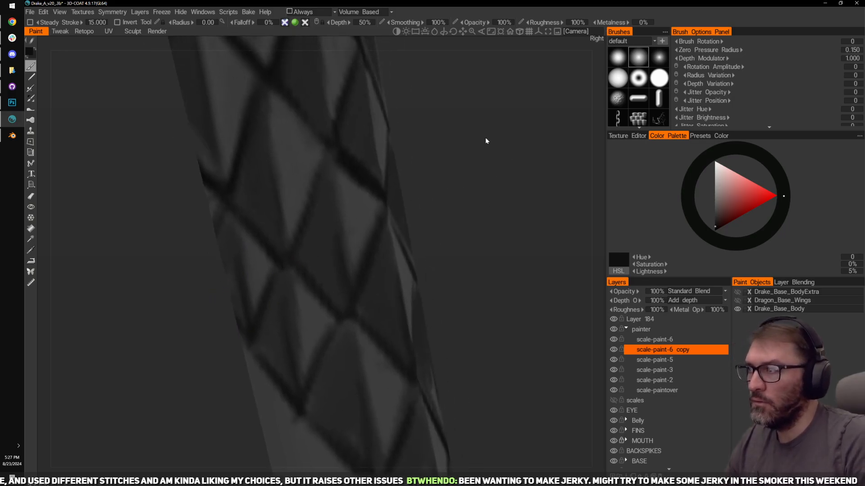
{"action": "left_click_drag", "start_coordinate": [485, 137], "coordinate": [431, 176]}
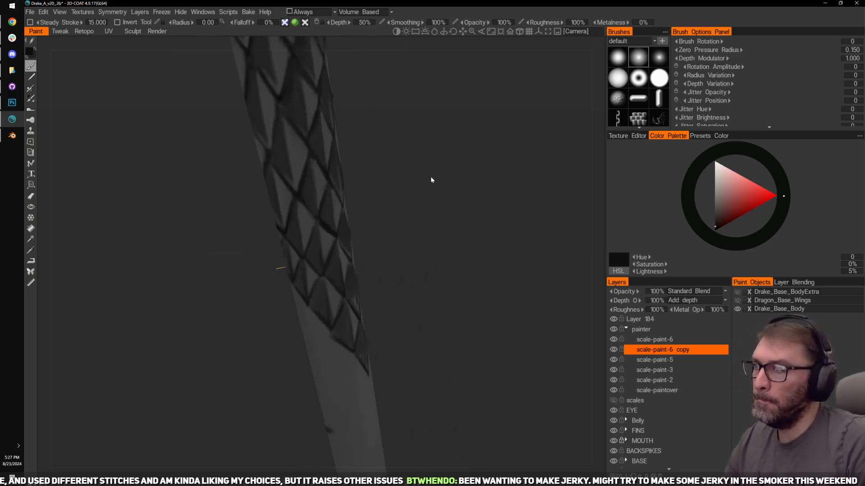
{"action": "scroll", "coordinate": [434, 180], "scroll_direction": "up", "scroll_amount": 4}
{"action": "scroll", "coordinate": [450, 179], "scroll_direction": "up", "scroll_amount": 4}
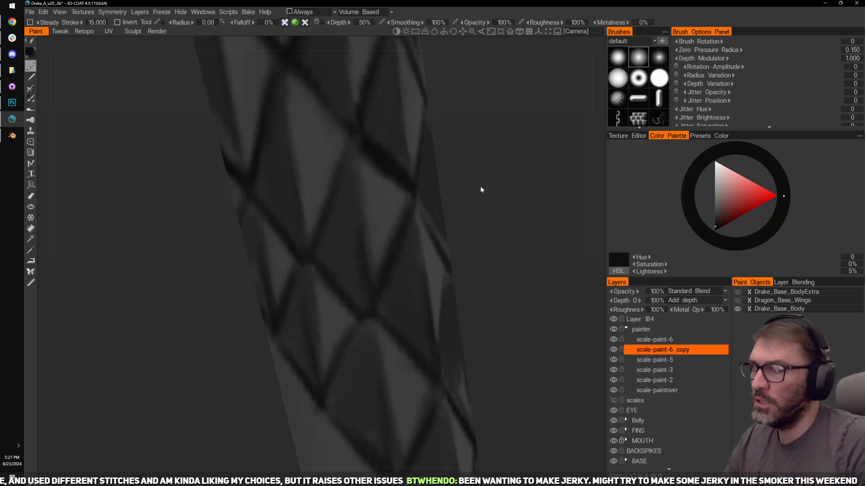
{"action": "key", "text": "v"}
{"action": "left_click_drag", "start_coordinate": [473, 184], "coordinate": [523, 197]}
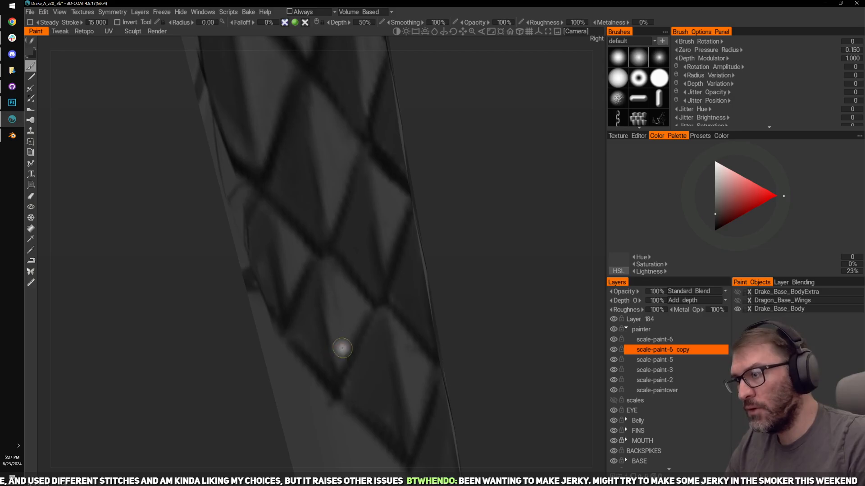
{"action": "middle_click_drag", "start_coordinate": [519, 271], "coordinate": [490, 219]}
{"action": "left_click_drag", "start_coordinate": [490, 219], "coordinate": [469, 219]}
{"action": "middle_click_drag", "start_coordinate": [525, 180], "coordinate": [487, 262]}
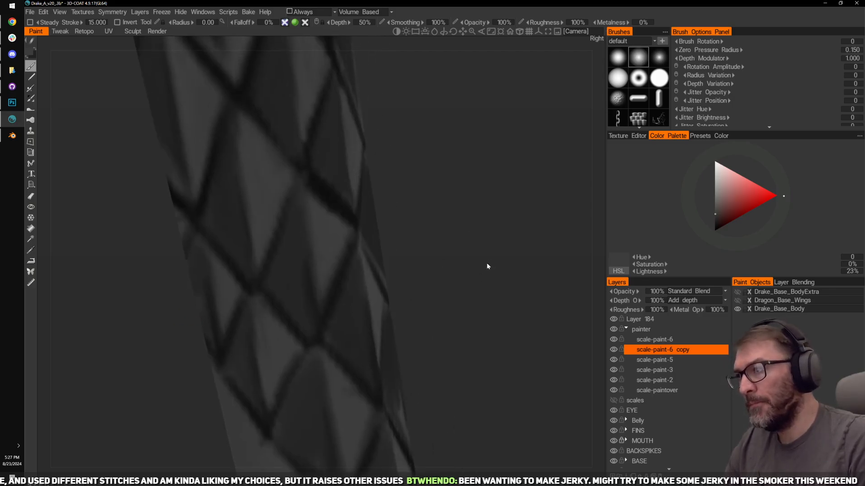
{"action": "left_click_drag", "start_coordinate": [487, 263], "coordinate": [436, 265]}
{"action": "middle_click_drag", "start_coordinate": [483, 277], "coordinate": [497, 217]}
{"action": "left_click_drag", "start_coordinate": [497, 217], "coordinate": [471, 248]}
{"action": "middle_click_drag", "start_coordinate": [481, 155], "coordinate": [509, 239]}
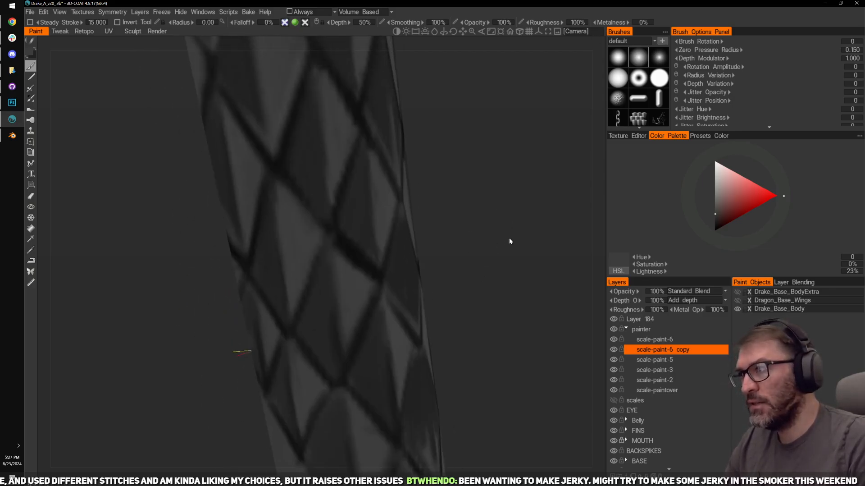
{"action": "left_click_drag", "start_coordinate": [509, 239], "coordinate": [550, 242]}
{"action": "mouse_move", "coordinate": [364, 343]}
{"action": "left_mouse_down"}
{"action": "mouse_move", "coordinate": [350, 336]}
{"action": "mouse_move", "coordinate": [344, 265]}
{"action": "left_mouse_up"}
{"action": "left_click_drag", "start_coordinate": [344, 266], "coordinate": [350, 293]}
{"action": "middle_click_drag", "start_coordinate": [473, 275], "coordinate": [458, 248]}
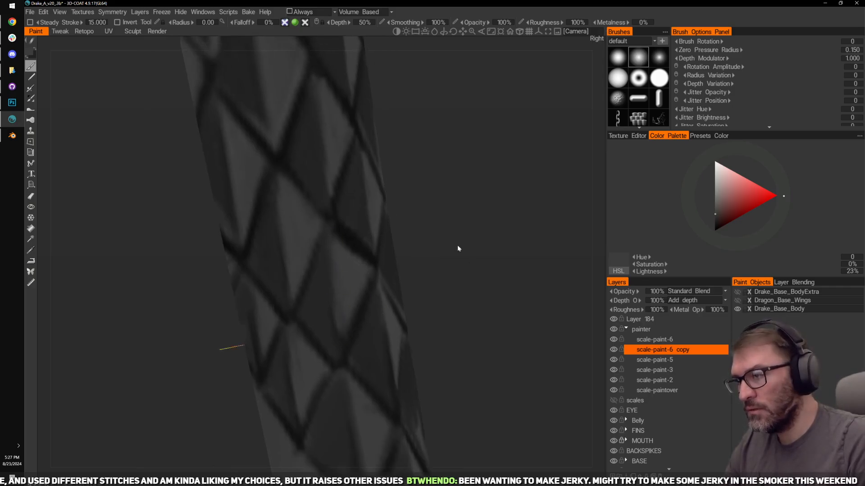
{"action": "left_click_drag", "start_coordinate": [458, 248], "coordinate": [435, 243]}
Step: Refine the edges and shading of the side scales with grays sampled at 6%, 23% and 13% lightness
{"action": "key", "text": "v"}
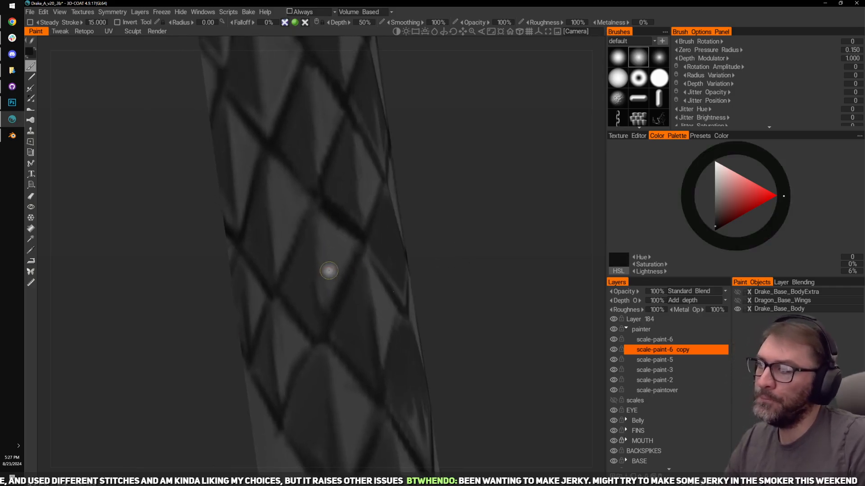
{"action": "key", "text": "v"}
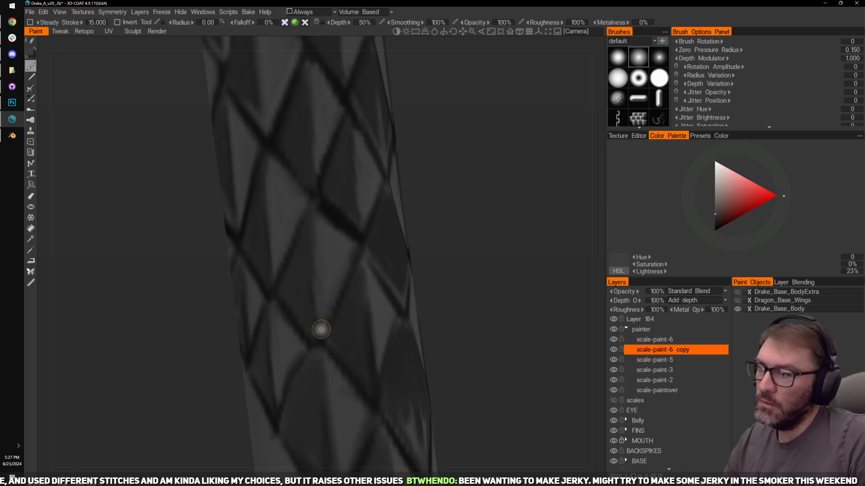
{"action": "mouse_move", "coordinate": [457, 251]}
{"action": "left_mouse_down"}
{"action": "mouse_move", "coordinate": [483, 249]}
{"action": "mouse_move", "coordinate": [435, 249]}
{"action": "mouse_move", "coordinate": [455, 250]}
{"action": "left_mouse_up"}
{"action": "key", "text": "v"}
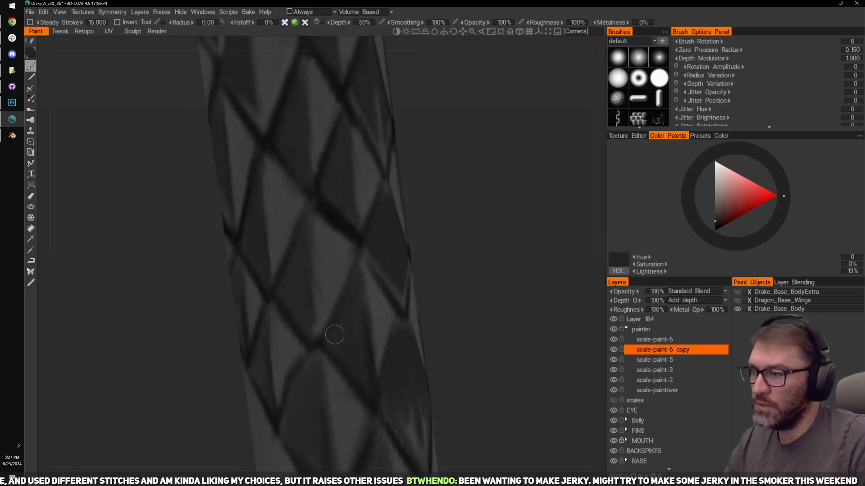
{"action": "left_click_drag", "start_coordinate": [472, 303], "coordinate": [439, 311]}
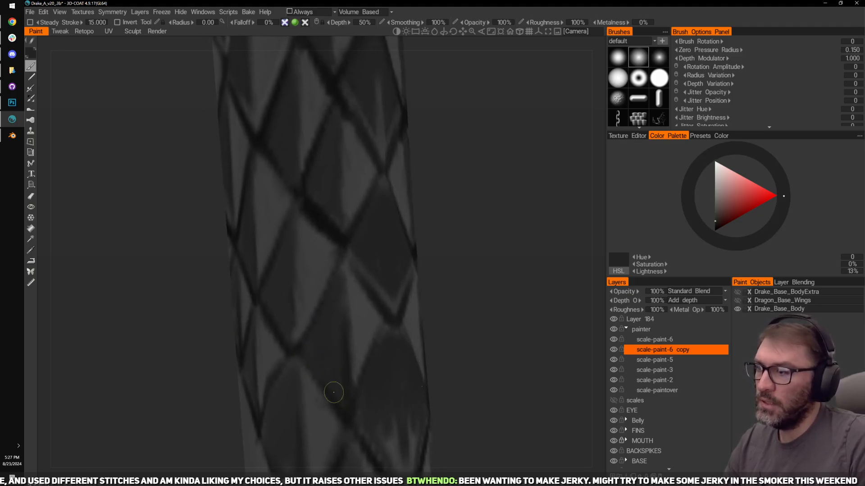
{"action": "mouse_move", "coordinate": [484, 266]}
{"action": "left_mouse_down"}
{"action": "mouse_move", "coordinate": [454, 258]}
{"action": "mouse_move", "coordinate": [510, 221]}
{"action": "mouse_move", "coordinate": [500, 266]}
{"action": "left_mouse_up"}
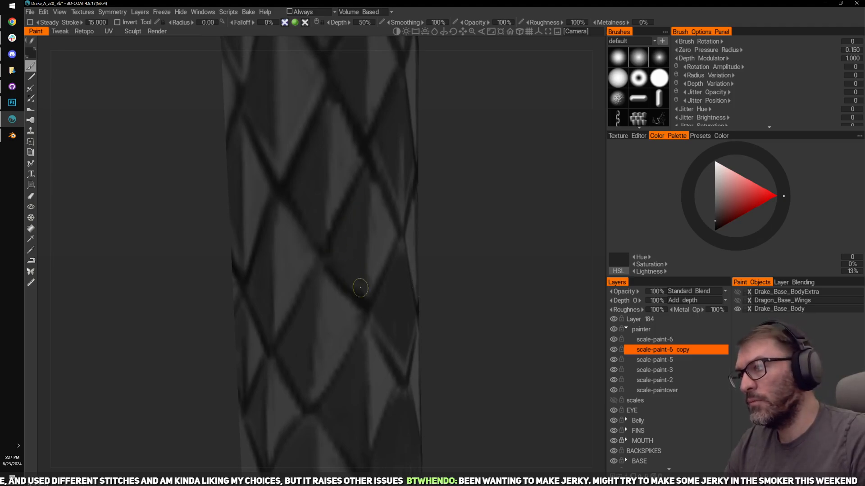
Step: Touch up the outlines and light halves of the scales farther up the tail with 24% and 6% grays
{"action": "left_click_drag", "start_coordinate": [485, 236], "coordinate": [453, 271]}
{"action": "key", "text": "v"}
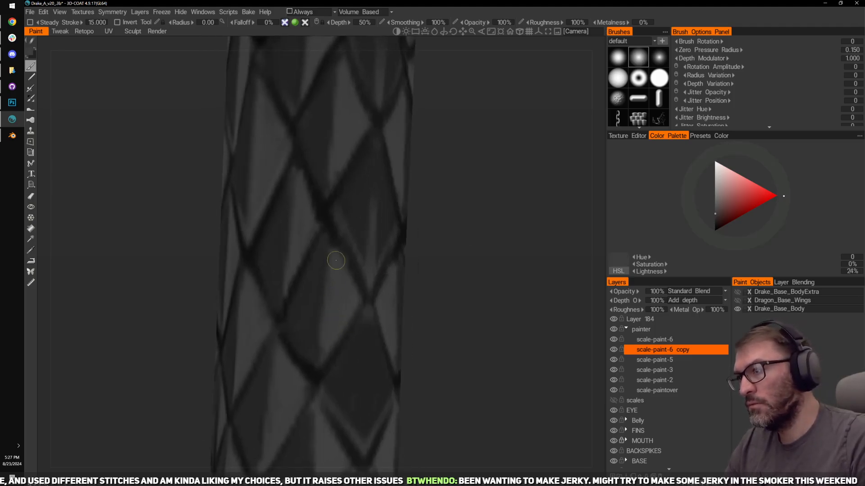
{"action": "left_click_drag", "start_coordinate": [342, 271], "coordinate": [328, 253]}
{"action": "key", "text": "v"}
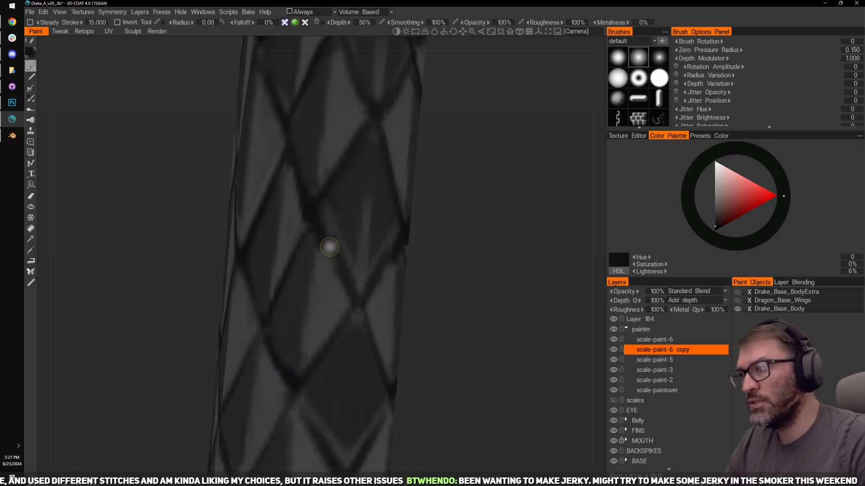
{"action": "left_click_drag", "start_coordinate": [450, 286], "coordinate": [450, 158]}
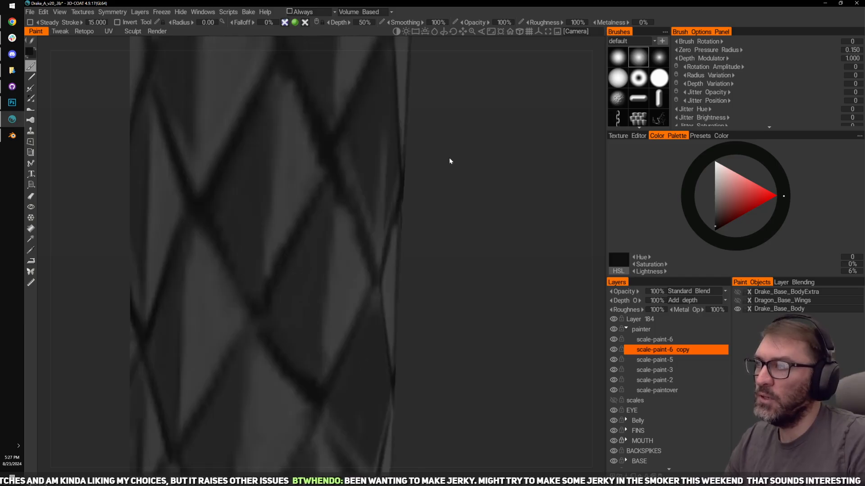
{"action": "key", "text": "v"}
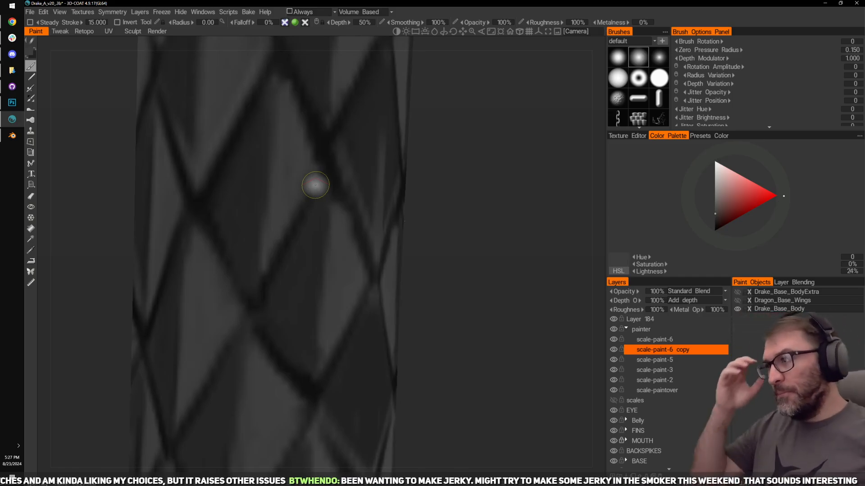
Step: Examine the painted scale rows and the unpainted tail section toward the tip from the side and underside
{"action": "scroll", "coordinate": [325, 227], "scroll_direction": "down", "scroll_amount": 2}
{"action": "scroll", "coordinate": [390, 264], "scroll_direction": "down", "scroll_amount": 4}
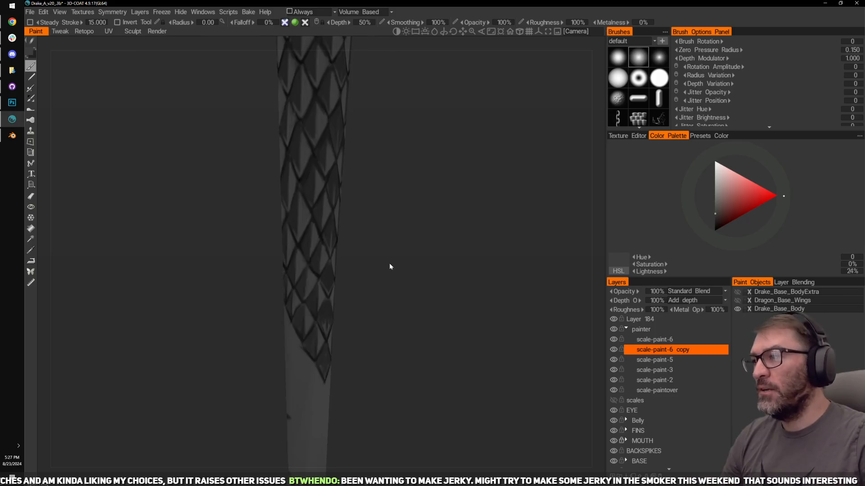
{"action": "right_click_drag", "start_coordinate": [402, 241], "coordinate": [425, 201]}
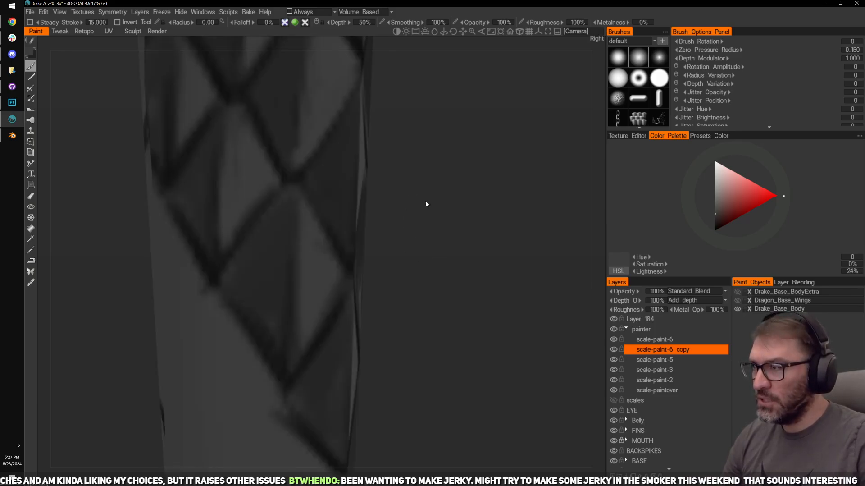
{"action": "left_click_drag", "start_coordinate": [481, 223], "coordinate": [421, 255]}
{"action": "middle_click_drag", "start_coordinate": [421, 256], "coordinate": [406, 321]}
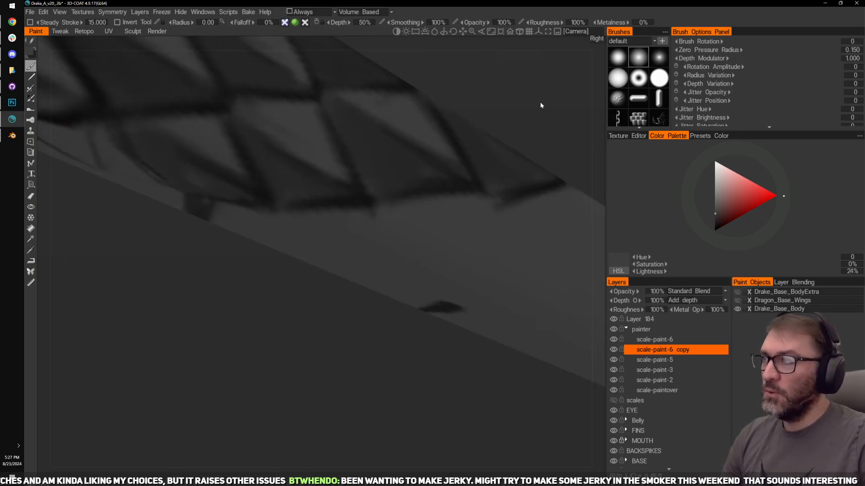
{"action": "left_click_drag", "start_coordinate": [524, 97], "coordinate": [458, 177]}
{"action": "right_click_drag", "start_coordinate": [458, 178], "coordinate": [394, 304]}
{"action": "scroll", "coordinate": [396, 306], "scroll_direction": "up", "scroll_amount": 3}
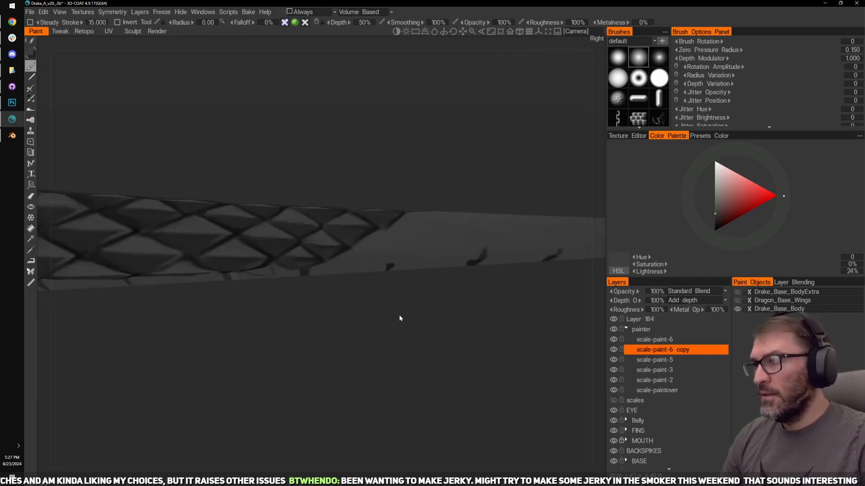
Step: Switch to the Eraser and clean up the ragged edge of the last painted scale row toward the tail tip
{"action": "middle_click_drag", "start_coordinate": [400, 315], "coordinate": [378, 338]}
{"action": "left_click_drag", "start_coordinate": [439, 160], "coordinate": [436, 122]}
{"action": "scroll", "coordinate": [437, 122], "scroll_direction": "up", "scroll_amount": 5}
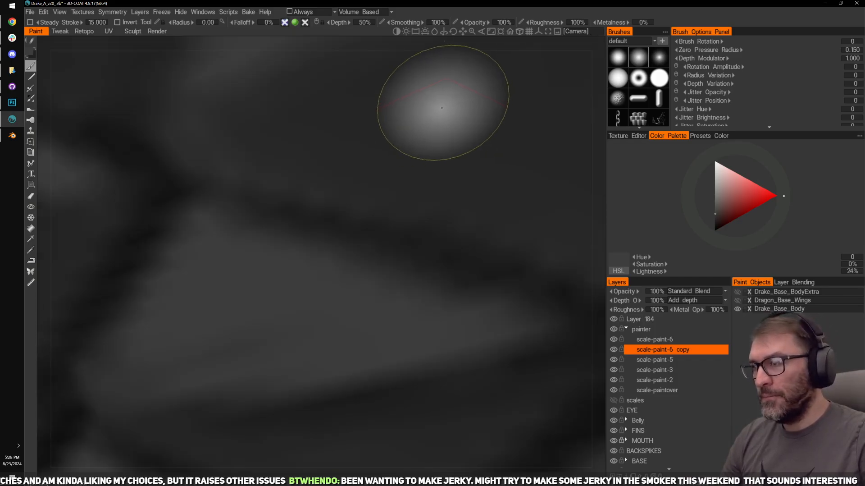
{"action": "scroll", "coordinate": [588, 171], "scroll_direction": "down", "scroll_amount": 6}
{"action": "mouse_move", "coordinate": [580, 168]}
{"action": "left_mouse_down"}
{"action": "mouse_move", "coordinate": [395, 179]}
{"action": "mouse_move", "coordinate": [420, 155]}
{"action": "left_mouse_up"}
{"action": "scroll", "coordinate": [420, 155], "scroll_direction": "up", "scroll_amount": 3}
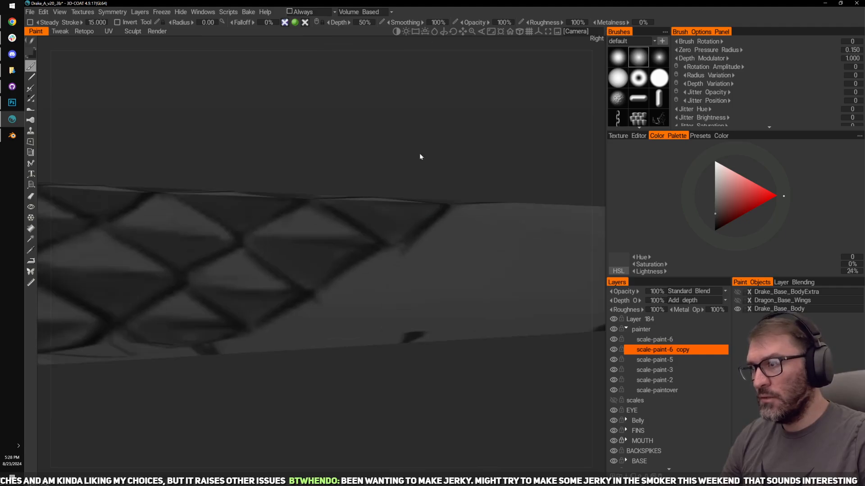
{"action": "left_click_drag", "start_coordinate": [468, 126], "coordinate": [486, 115]}
{"action": "middle_click_drag", "start_coordinate": [486, 115], "coordinate": [453, 120]}
{"action": "left_click_drag", "start_coordinate": [453, 120], "coordinate": [447, 116]}
{"action": "key", "text": "e"}
{"action": "mouse_move", "coordinate": [353, 270]}
{"action": "left_mouse_down"}
{"action": "mouse_move", "coordinate": [345, 278]}
{"action": "mouse_move", "coordinate": [388, 225]}
{"action": "left_mouse_up"}
Step: Examine the painted scale rows around the tail's side, top and underside and the bare section toward the tip
{"action": "mouse_move", "coordinate": [518, 131]}
{"action": "left_mouse_down"}
{"action": "mouse_move", "coordinate": [521, 158]}
{"action": "mouse_move", "coordinate": [510, 189]}
{"action": "left_mouse_up"}
{"action": "middle_click_drag", "start_coordinate": [431, 376], "coordinate": [503, 338]}
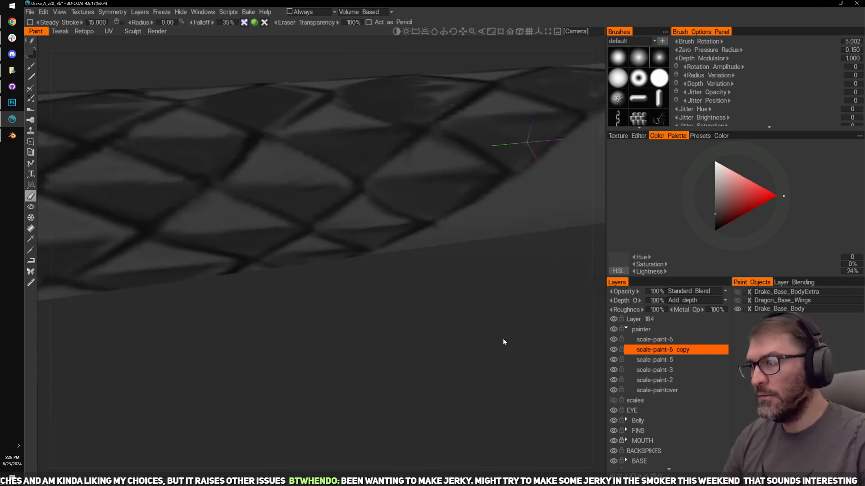
{"action": "left_click_drag", "start_coordinate": [503, 338], "coordinate": [476, 342]}
{"action": "right_click_drag", "start_coordinate": [475, 341], "coordinate": [433, 439]}
{"action": "left_click_drag", "start_coordinate": [433, 435], "coordinate": [406, 331]}
{"action": "scroll", "coordinate": [407, 330], "scroll_direction": "up", "scroll_amount": 3}
{"action": "middle_click_drag", "start_coordinate": [407, 331], "coordinate": [385, 356]}
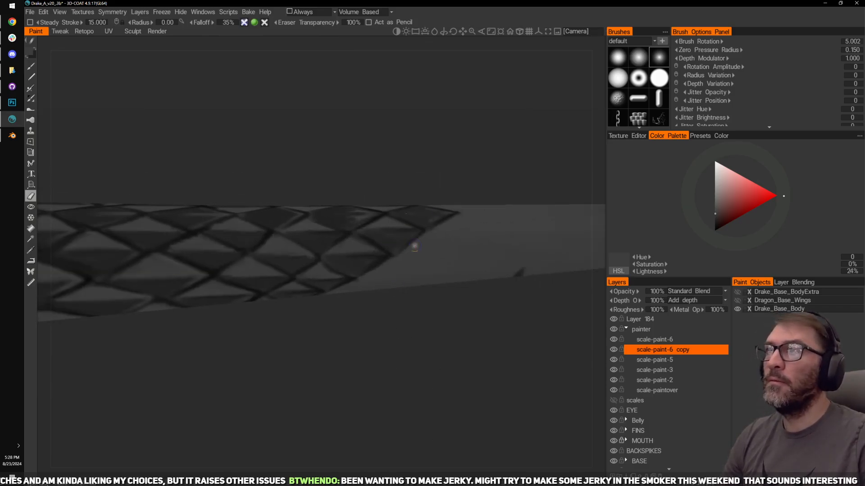
{"action": "scroll", "coordinate": [465, 118], "scroll_direction": "up", "scroll_amount": 2}
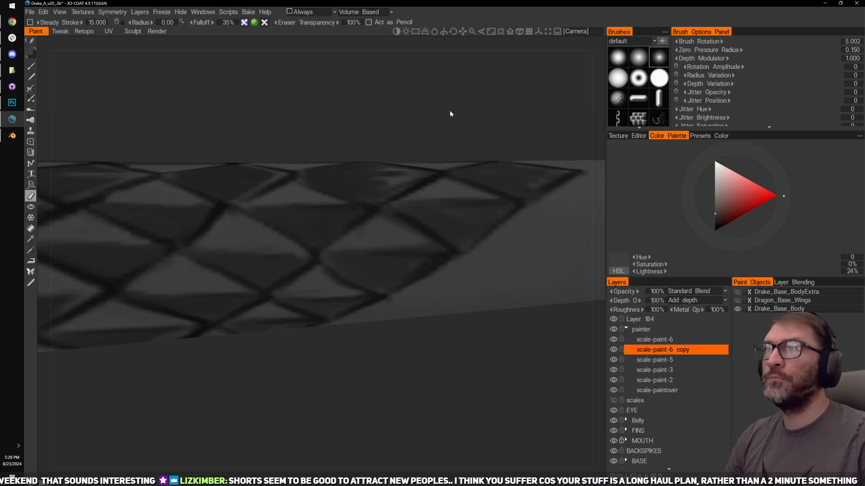
{"action": "scroll", "coordinate": [405, 107], "scroll_direction": "down", "scroll_amount": 1}
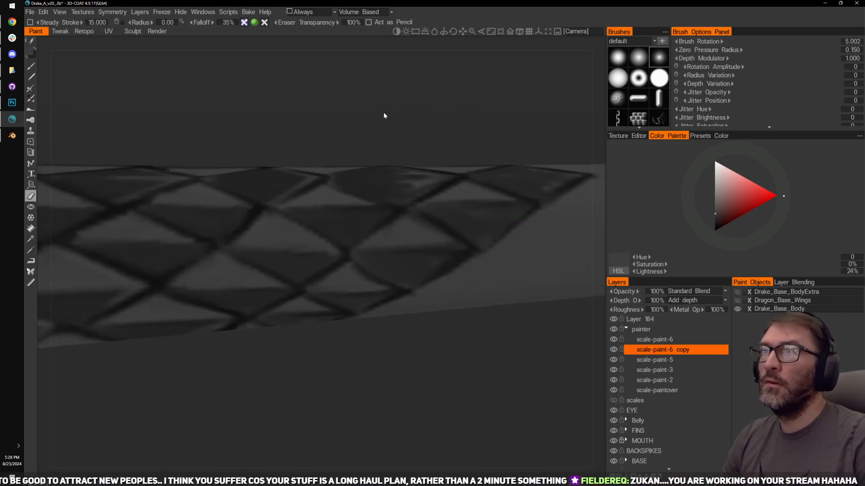
{"action": "left_click_drag", "start_coordinate": [384, 115], "coordinate": [355, 126]}
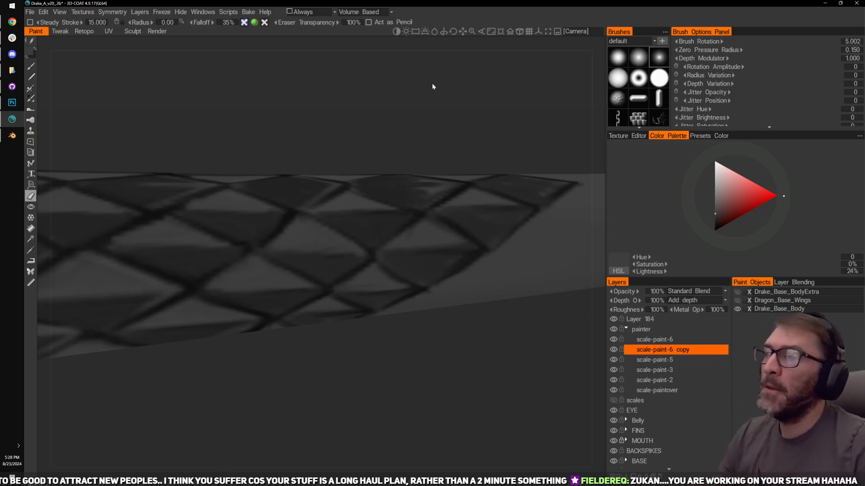
{"action": "left_click_drag", "start_coordinate": [466, 120], "coordinate": [536, 157]}
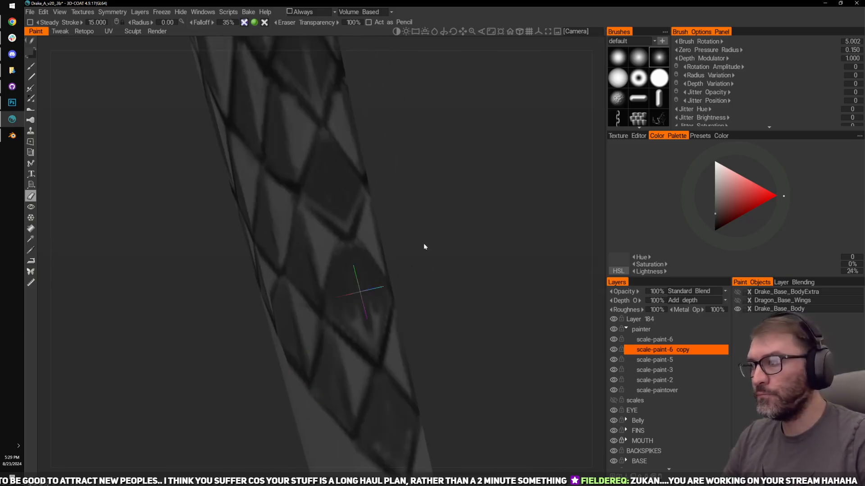
{"action": "left_click_drag", "start_coordinate": [424, 247], "coordinate": [434, 179]}
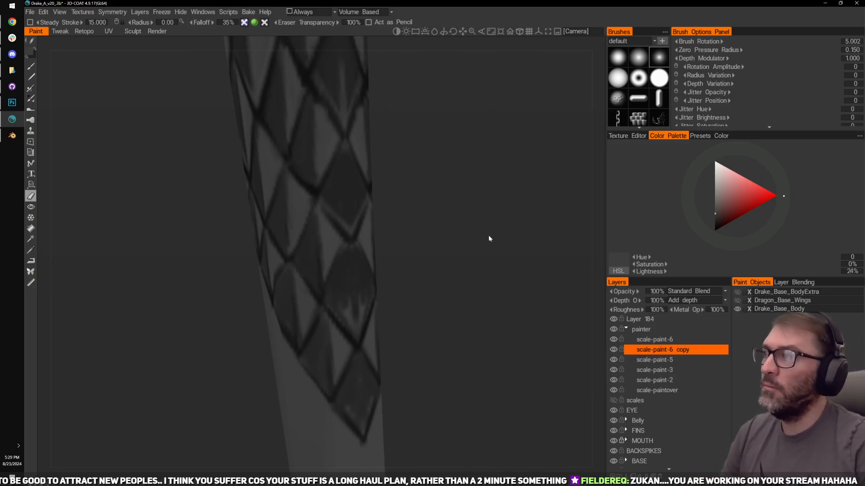
{"action": "left_click_drag", "start_coordinate": [489, 238], "coordinate": [453, 277]}
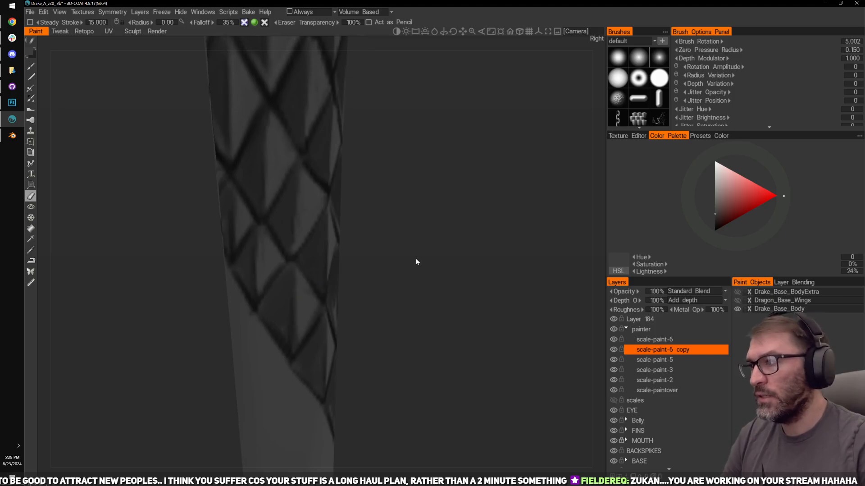
{"action": "scroll", "coordinate": [418, 210], "scroll_direction": "up", "scroll_amount": 4}
{"action": "scroll", "coordinate": [508, 219], "scroll_direction": "up", "scroll_amount": 2}
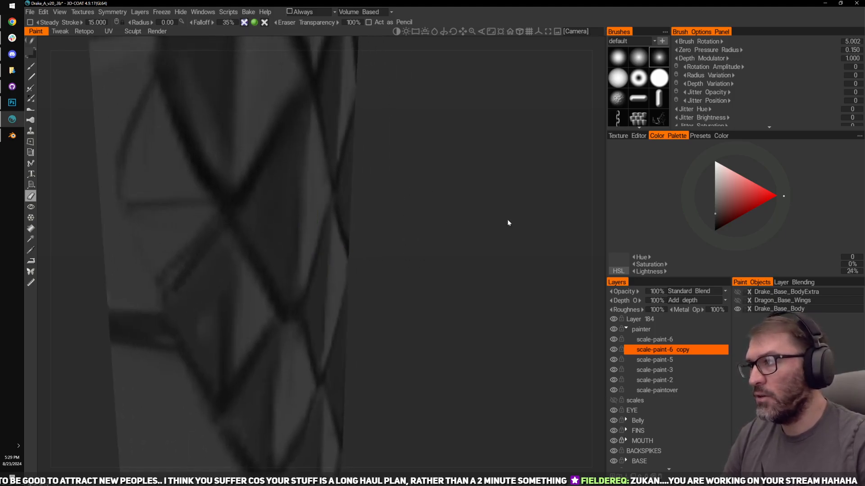
{"action": "right_click_drag", "start_coordinate": [508, 220], "coordinate": [439, 200]}
{"action": "left_click_drag", "start_coordinate": [439, 200], "coordinate": [391, 133]}
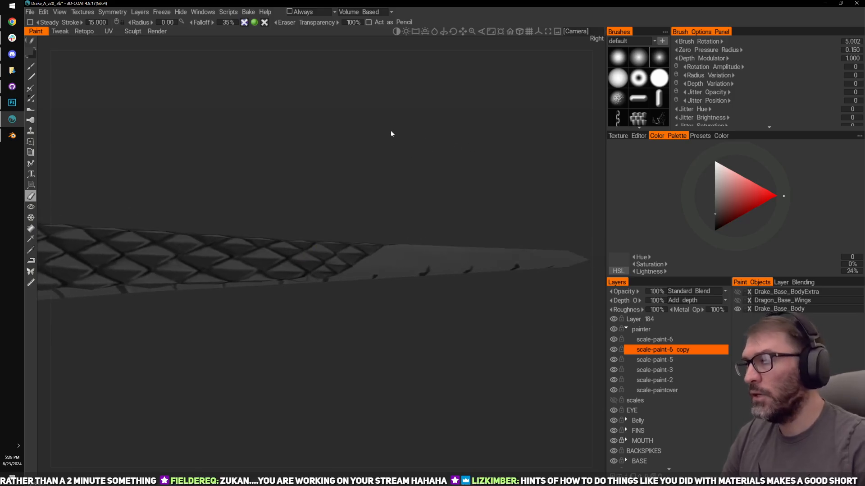
Step: Send all layers to the external editor and update Layers.psd in Photoshop from the changed disk copy
{"action": "left_click", "coordinate": [43, 11]}
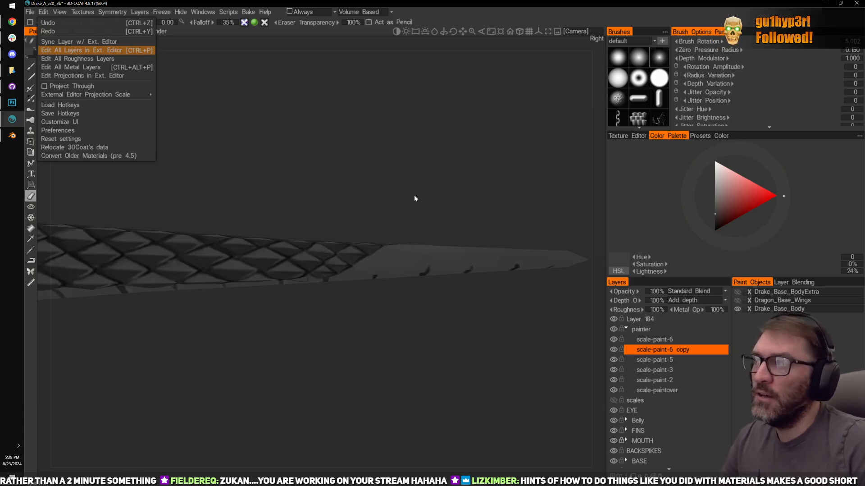
{"action": "key", "text": "Return"}
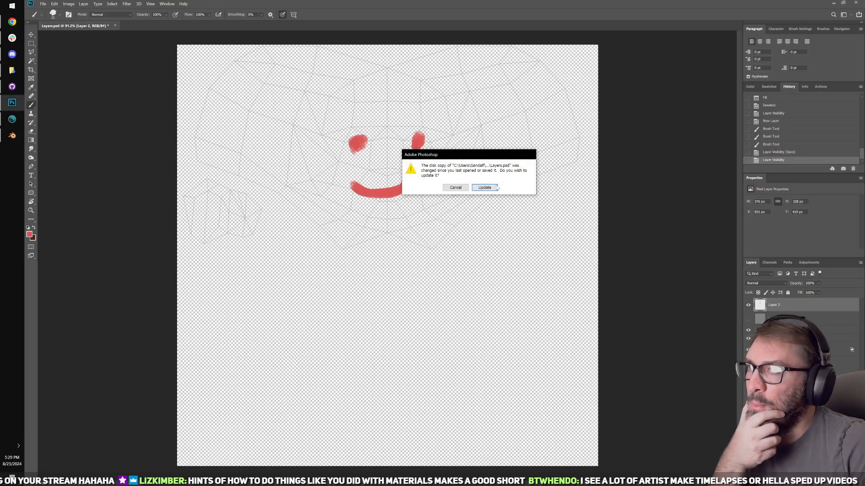
{"action": "left_click", "coordinate": [485, 187]}
{"action": "scroll", "coordinate": [395, 287], "scroll_direction": "up", "scroll_amount": 2, "text": "alt"}
{"action": "scroll", "coordinate": [394, 286], "scroll_direction": "up", "scroll_amount": 5, "text": "alt"}
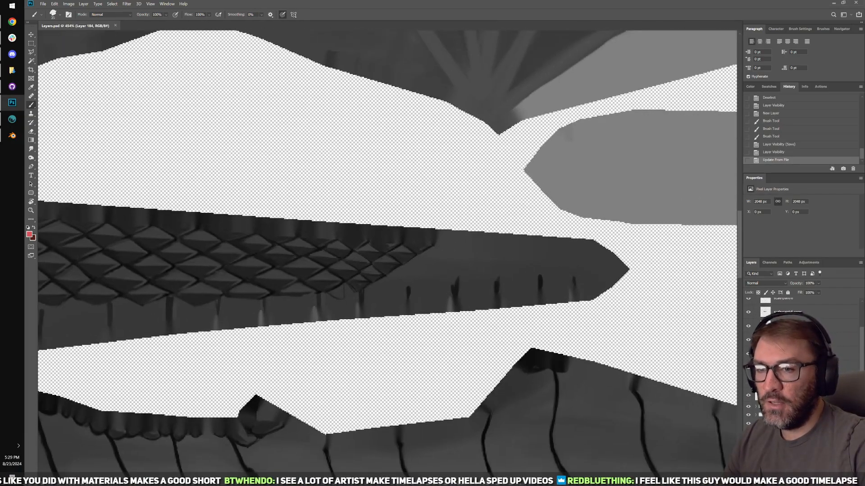
Step: Fill the entire canvas of Layer 0 with gray behind the texture and clear the selection
{"action": "key", "text": "ctrl+a"}
{"action": "key", "text": "m"}
{"action": "right_click", "coordinate": [545, 339]}
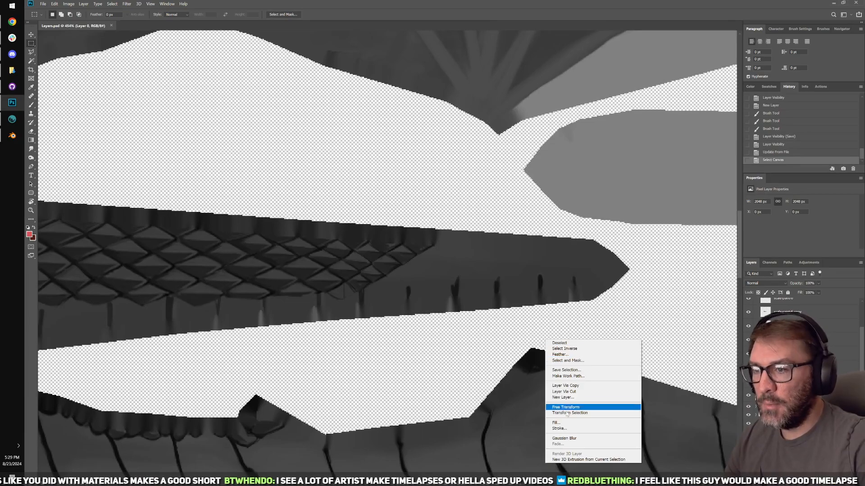
{"action": "left_click", "coordinate": [566, 422]}
{"action": "left_click", "coordinate": [526, 247]}
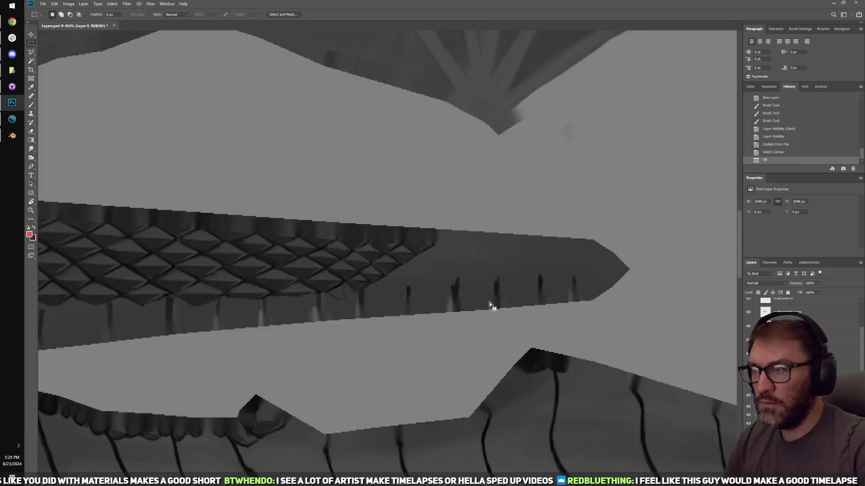
{"action": "scroll", "coordinate": [387, 312], "scroll_direction": "up", "scroll_amount": 2, "text": "alt"}
{"action": "key", "text": "v"}
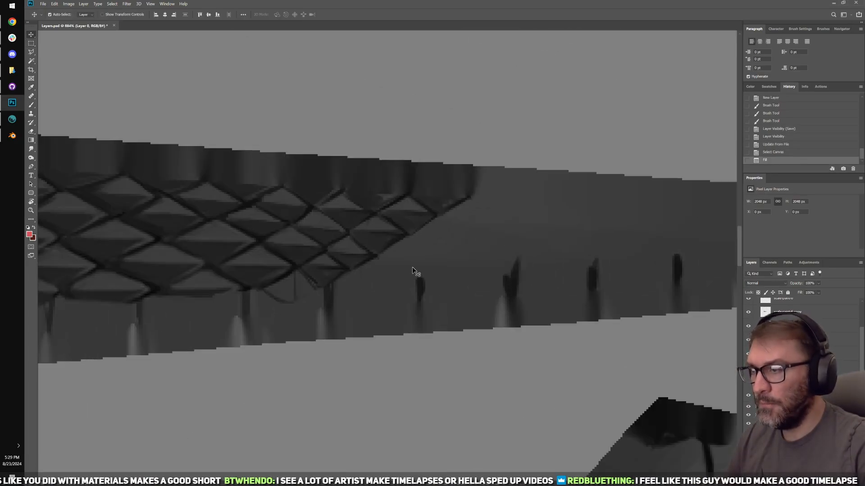
{"action": "scroll", "coordinate": [412, 267], "scroll_direction": "up", "scroll_amount": 2, "text": "alt"}
{"action": "key", "text": "m"}
{"action": "left_click_drag", "start_coordinate": [363, 289], "coordinate": [430, 275]}
{"action": "key", "text": "ctrl+d"}
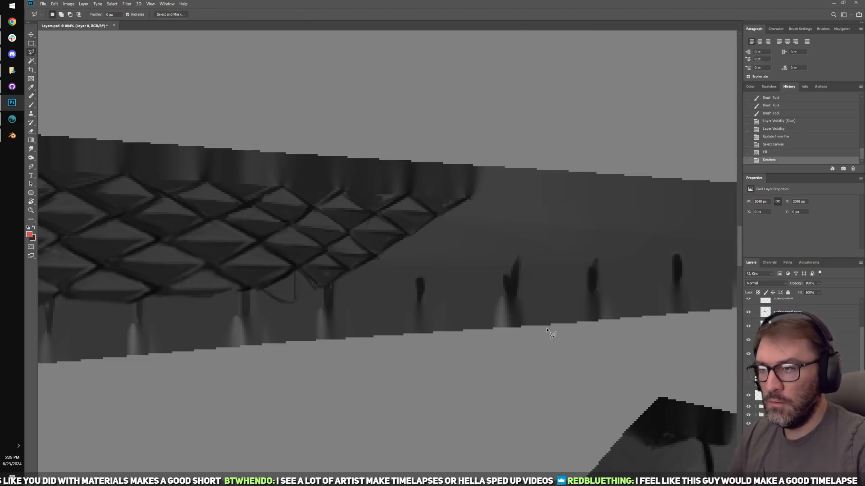
Step: Select the end scales on scale-paint-6 copy with the Polygonal Lasso and stretch them horizontally about 150% toward the tail tip
{"action": "key", "text": "v"}
{"action": "key", "text": "l"}
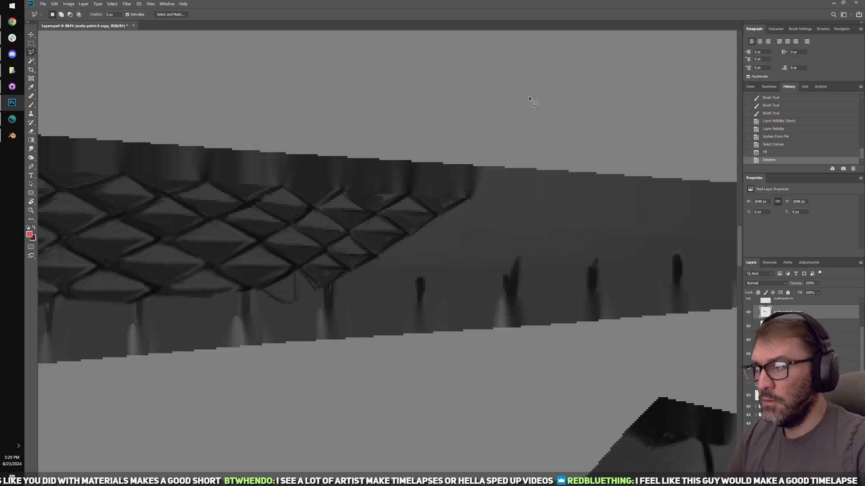
{"action": "left_click", "coordinate": [551, 104]}
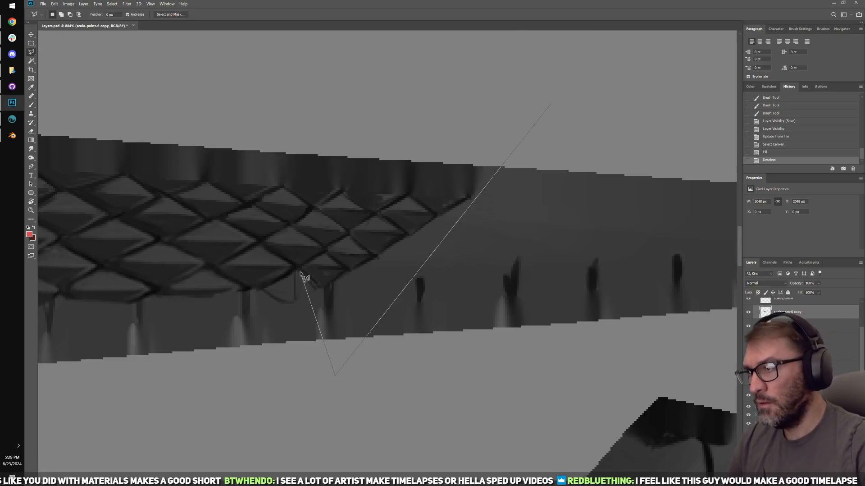
{"action": "double_click", "coordinate": [564, 63]}
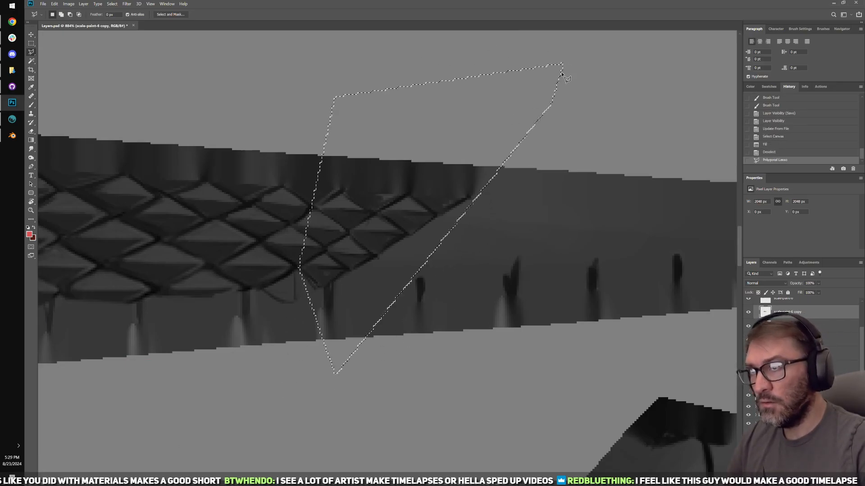
{"action": "key", "text": "ctrl+t"}
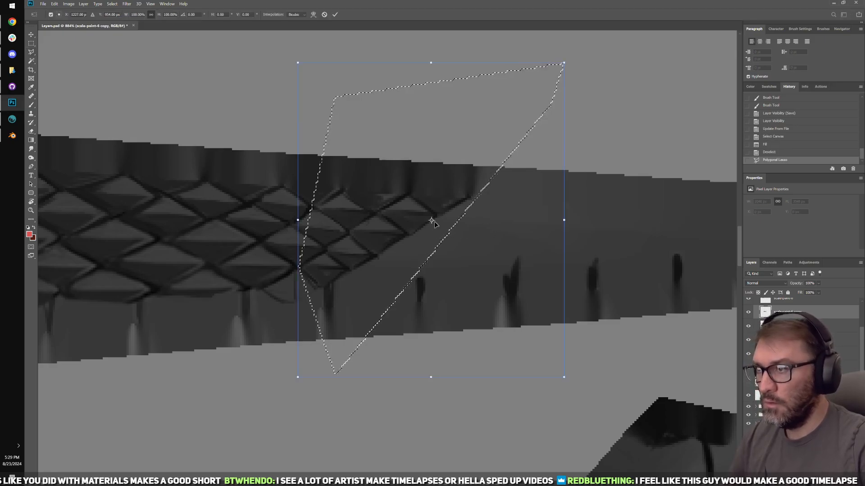
{"action": "left_click_drag", "start_coordinate": [432, 220], "coordinate": [322, 248]}
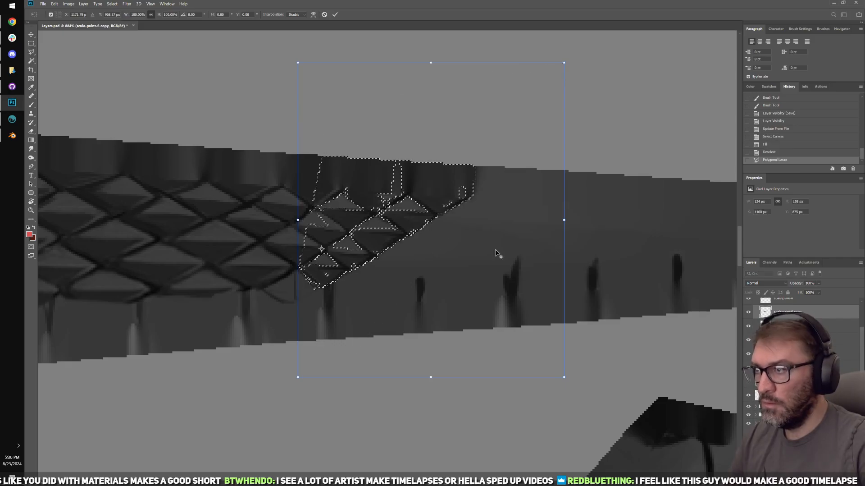
{"action": "left_click_drag", "start_coordinate": [562, 219], "coordinate": [689, 222]}
{"action": "left_click", "coordinate": [335, 15]}
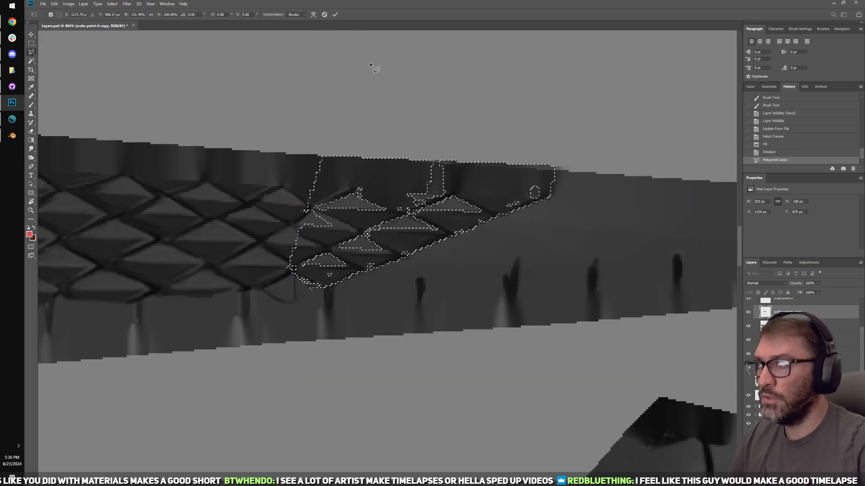
{"action": "left_click_drag", "start_coordinate": [528, 226], "coordinate": [463, 234]}
{"action": "key", "text": "ctrl+d"}
Step: Copy the lassoed end scales in place onto a new layer and move the copy along the bare tail toward the tip
{"action": "scroll", "coordinate": [386, 272], "scroll_direction": "up", "scroll_amount": 2, "text": "alt"}
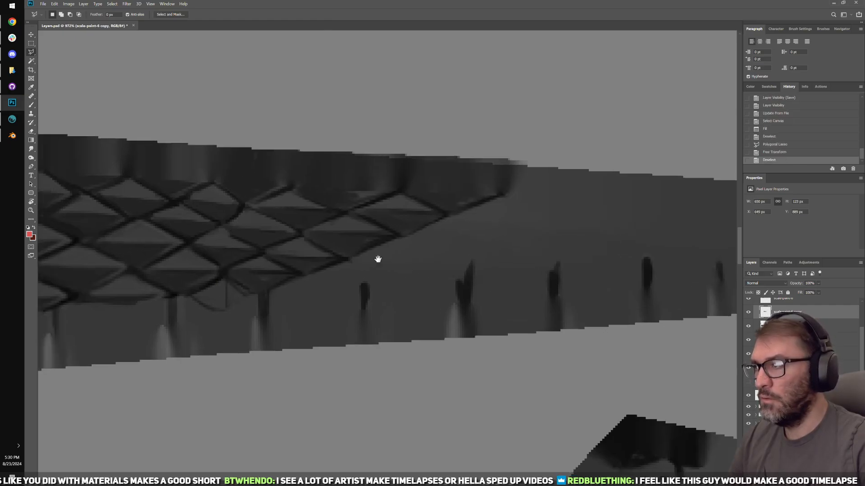
{"action": "key", "text": "m"}
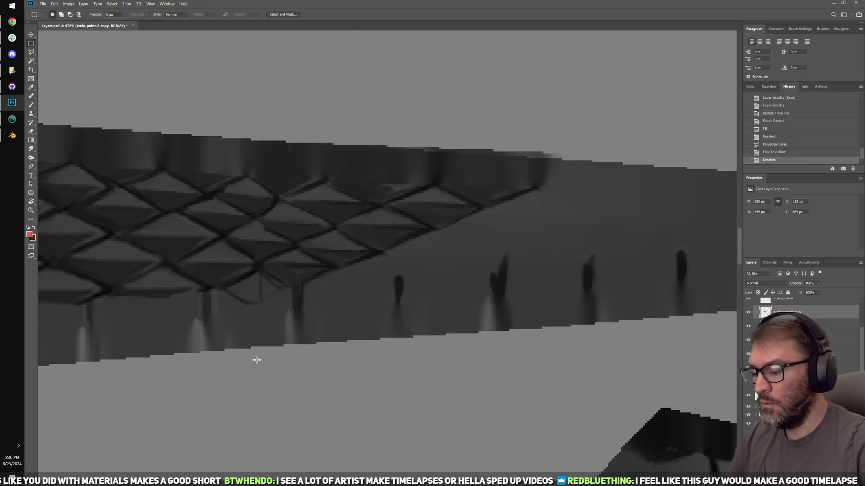
{"action": "key", "text": "l"}
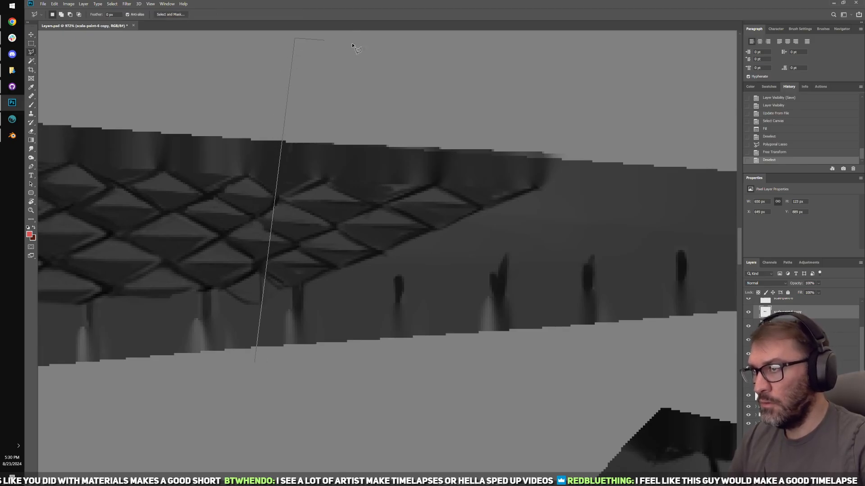
{"action": "double_click", "coordinate": [281, 367]}
{"action": "key", "text": "ctrl+shift+v"}
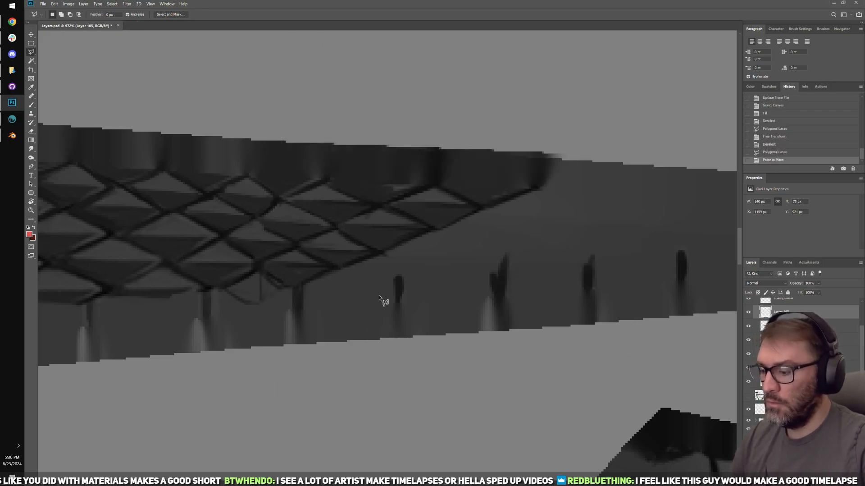
{"action": "key", "text": "v"}
{"action": "key", "text": "ctrl+t"}
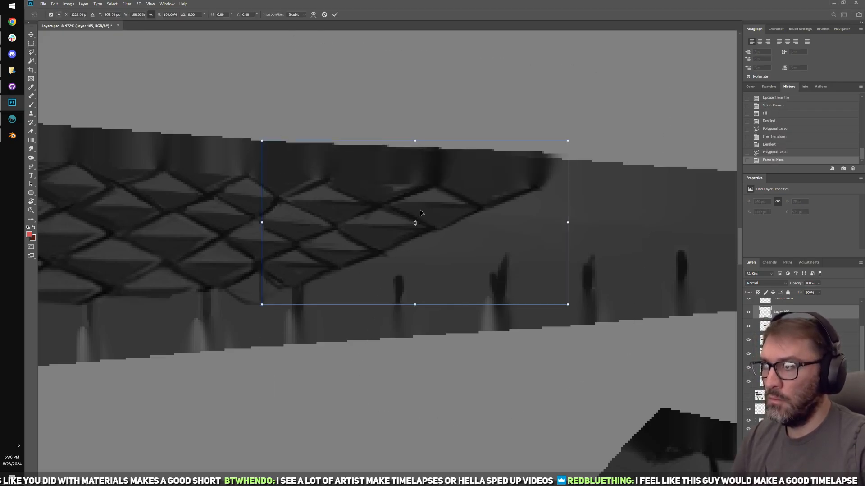
{"action": "left_click_drag", "start_coordinate": [421, 212], "coordinate": [595, 214]}
{"action": "left_click_drag", "start_coordinate": [561, 220], "coordinate": [389, 228]}
{"action": "left_click_drag", "start_coordinate": [450, 218], "coordinate": [490, 228]}
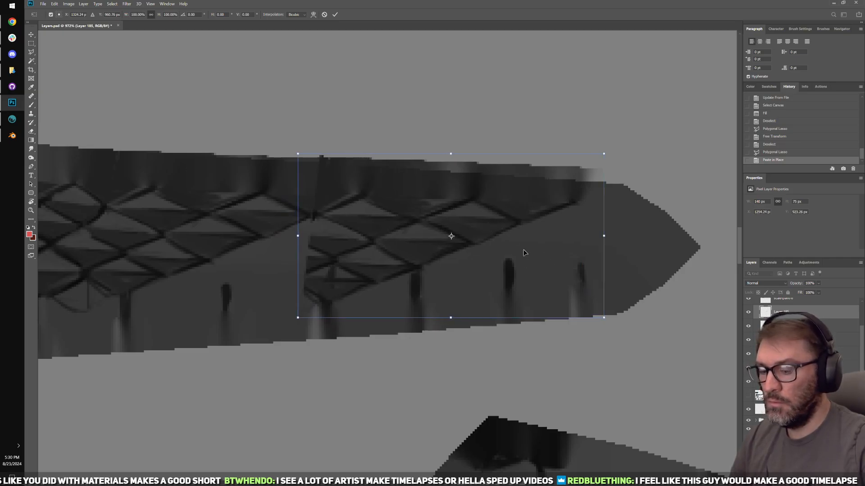
Step: Commit the transform, save Layers.psd, and switch back to 3D-Coat to check the copied scales on the tail
{"action": "key", "text": "ctrl+s"}
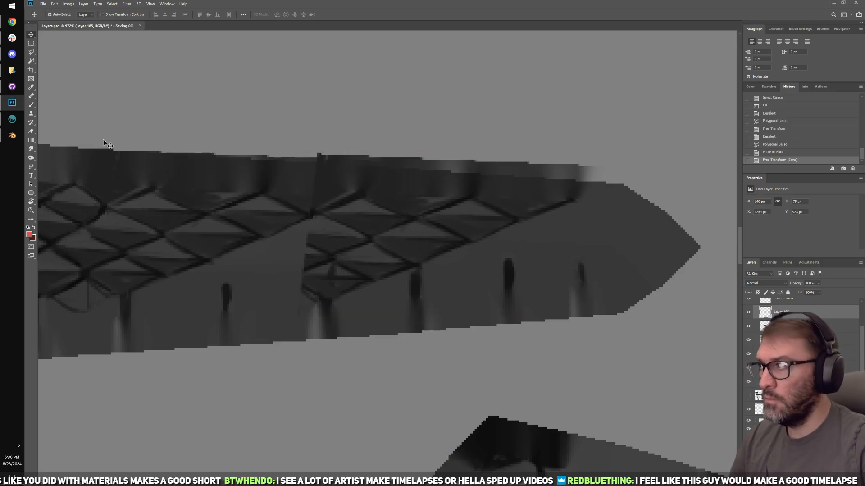
{"action": "left_click", "coordinate": [12, 119]}
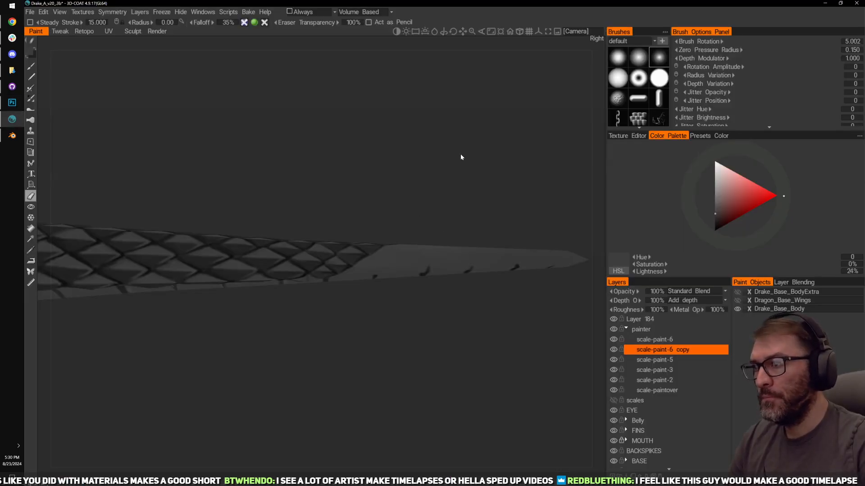
{"action": "left_click_drag", "start_coordinate": [479, 143], "coordinate": [458, 133]}
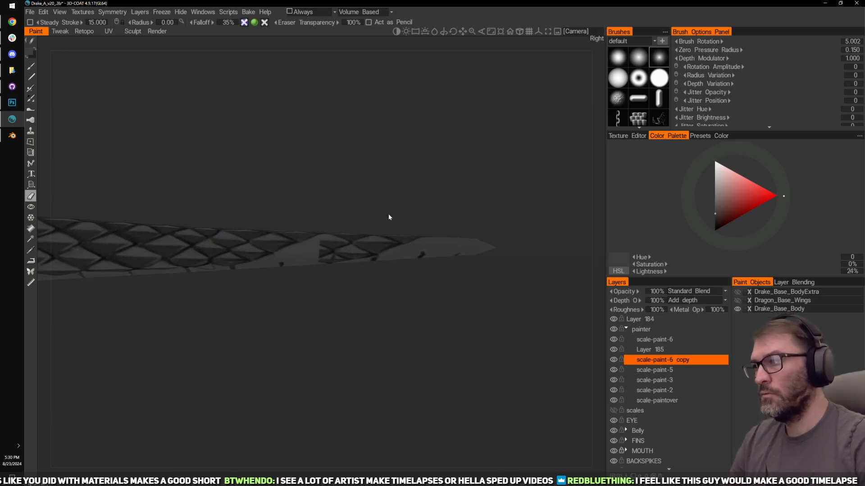
{"action": "left_click_drag", "start_coordinate": [389, 216], "coordinate": [444, 229]}
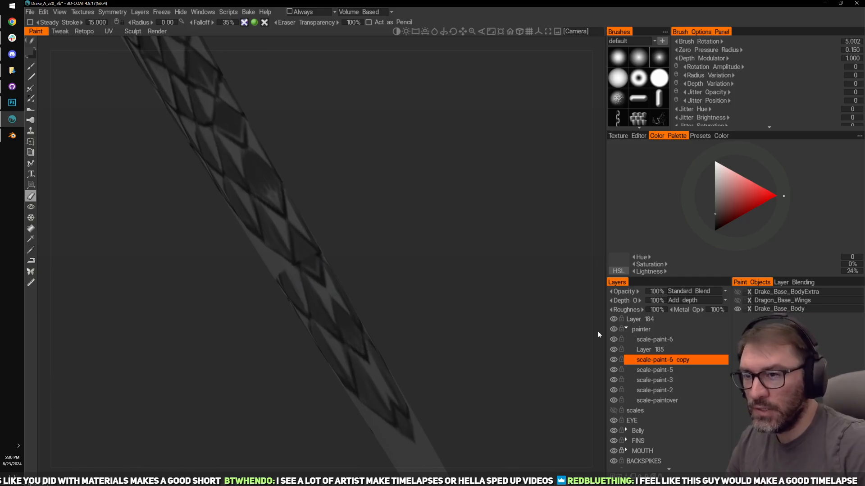
Step: Compare Layer 185 with scale-paint-6 copy by switching their visibility, and merge Layer 185 down into scale-paint-6 copy
{"action": "left_click", "coordinate": [613, 359]}
{"action": "left_click", "coordinate": [614, 359]}
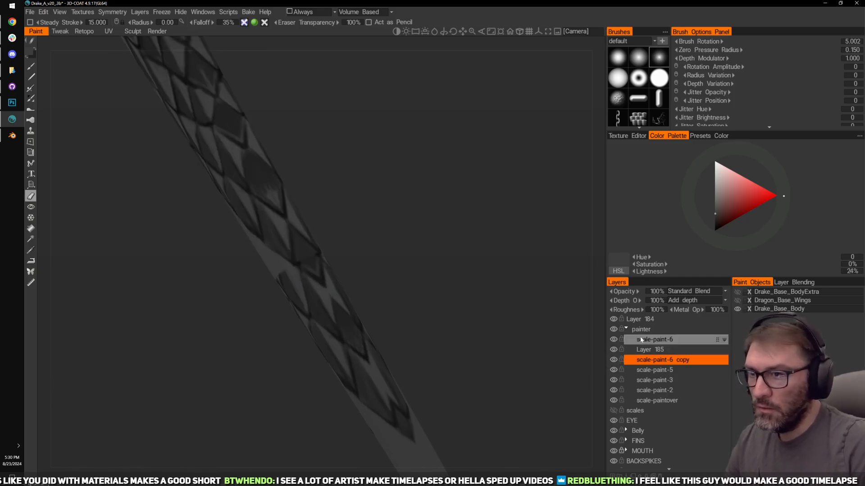
{"action": "left_click", "coordinate": [641, 337]}
{"action": "left_click", "coordinate": [630, 350]}
{"action": "left_click", "coordinate": [614, 350]}
{"action": "left_click", "coordinate": [614, 350]}
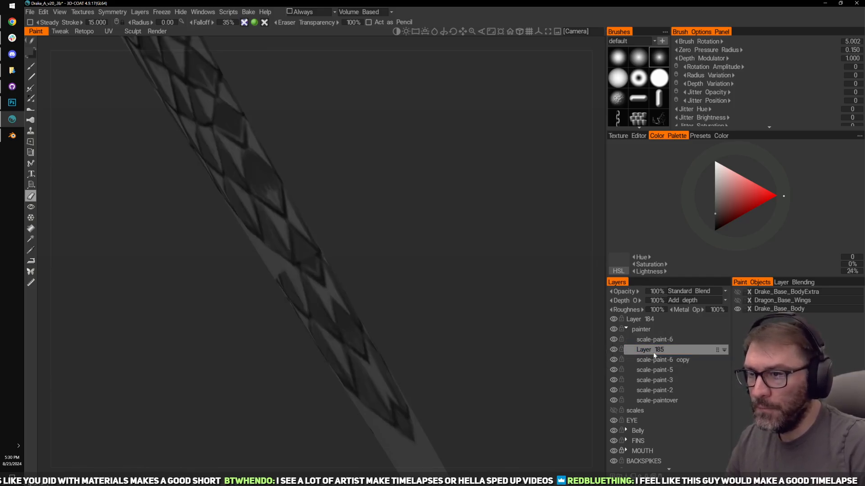
{"action": "left_click", "coordinate": [626, 476]}
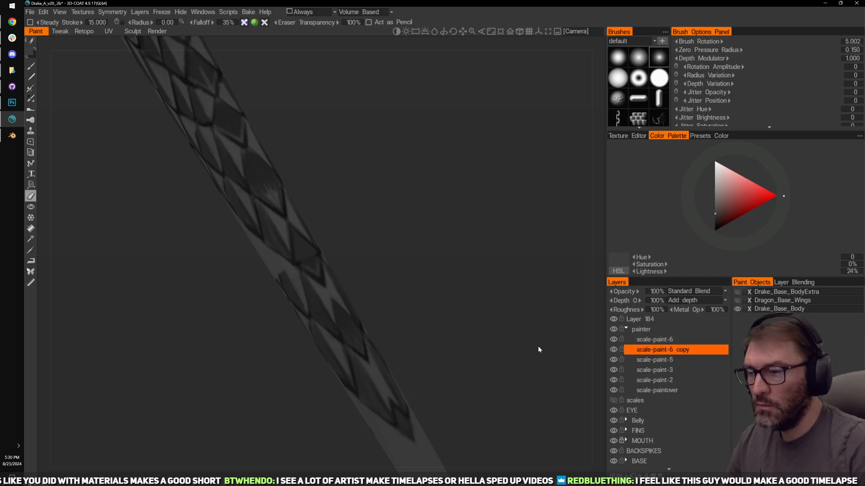
Step: Undo the stray eraser stroke on the tail's top scales, switch to the brush, and touch up their dark edges with sampled grays
{"action": "left_click_drag", "start_coordinate": [351, 262], "coordinate": [407, 214]}
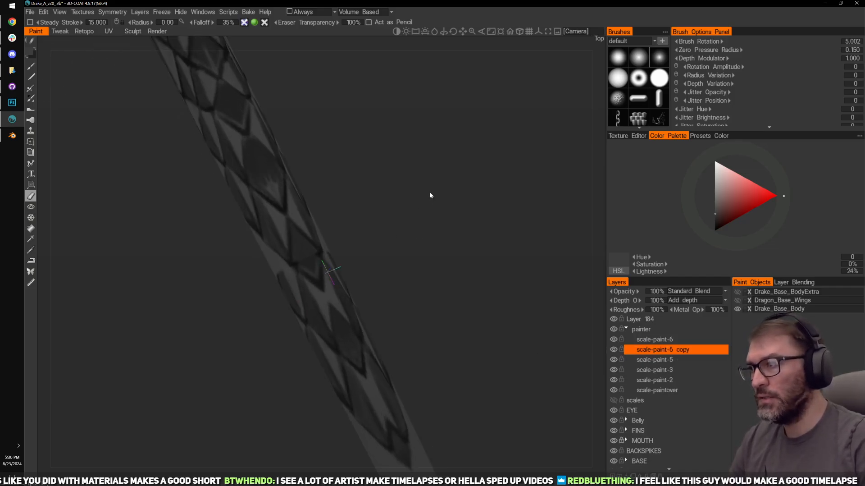
{"action": "middle_click_drag", "start_coordinate": [429, 191], "coordinate": [471, 188]}
{"action": "right_click_drag", "start_coordinate": [471, 188], "coordinate": [377, 255]}
{"action": "key", "text": "v"}
{"action": "left_click_drag", "start_coordinate": [383, 278], "coordinate": [322, 306]}
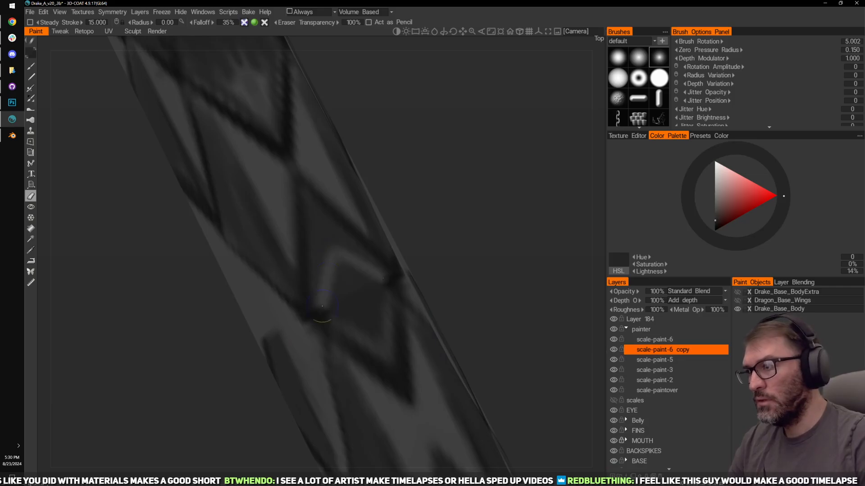
{"action": "key", "text": "ctrl+z"}
{"action": "key", "text": "b"}
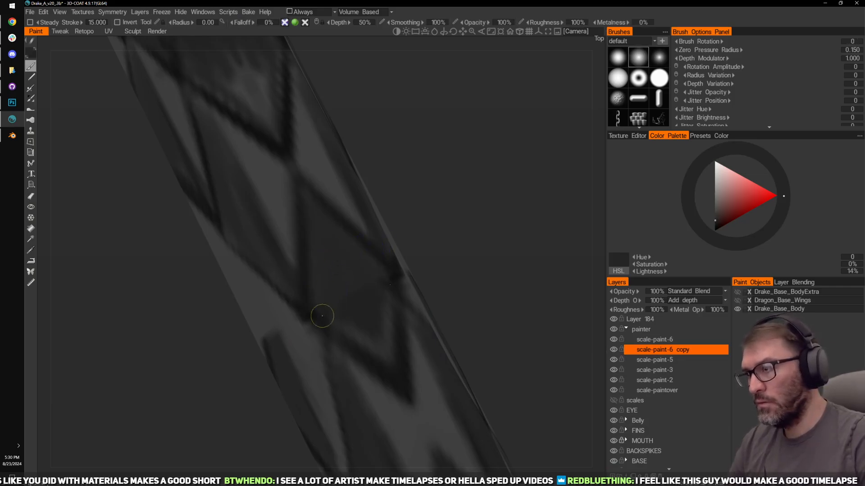
{"action": "middle_click_drag", "start_coordinate": [438, 179], "coordinate": [462, 204]}
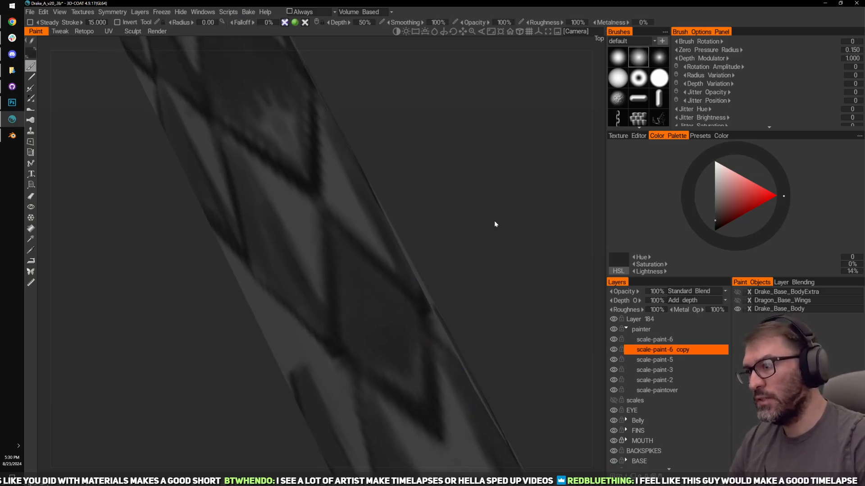
{"action": "mouse_move", "coordinate": [494, 221]}
{"action": "left_mouse_down"}
{"action": "mouse_move", "coordinate": [491, 193]}
{"action": "mouse_move", "coordinate": [510, 216]}
{"action": "mouse_move", "coordinate": [428, 187]}
{"action": "mouse_move", "coordinate": [359, 239]}
{"action": "mouse_move", "coordinate": [397, 184]}
{"action": "mouse_move", "coordinate": [390, 187]}
{"action": "left_mouse_up"}
{"action": "key", "text": "v"}
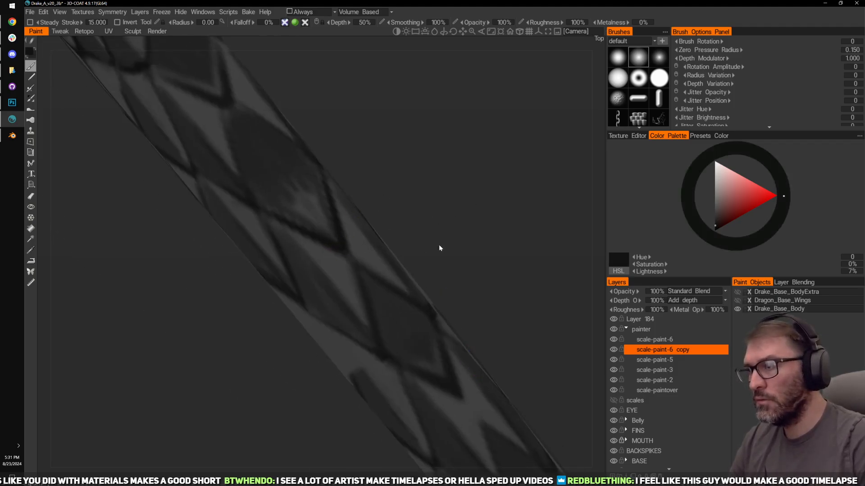
Step: Paint dark outlines on the tail's side to connect the original scales with the copied ones
{"action": "mouse_move", "coordinate": [439, 245]}
{"action": "left_mouse_down"}
{"action": "mouse_move", "coordinate": [464, 186]}
{"action": "mouse_move", "coordinate": [417, 236]}
{"action": "mouse_move", "coordinate": [466, 217]}
{"action": "mouse_move", "coordinate": [422, 217]}
{"action": "mouse_move", "coordinate": [461, 257]}
{"action": "mouse_move", "coordinate": [461, 215]}
{"action": "mouse_move", "coordinate": [377, 266]}
{"action": "mouse_move", "coordinate": [331, 345]}
{"action": "mouse_move", "coordinate": [365, 320]}
{"action": "mouse_move", "coordinate": [259, 283]}
{"action": "left_mouse_up"}
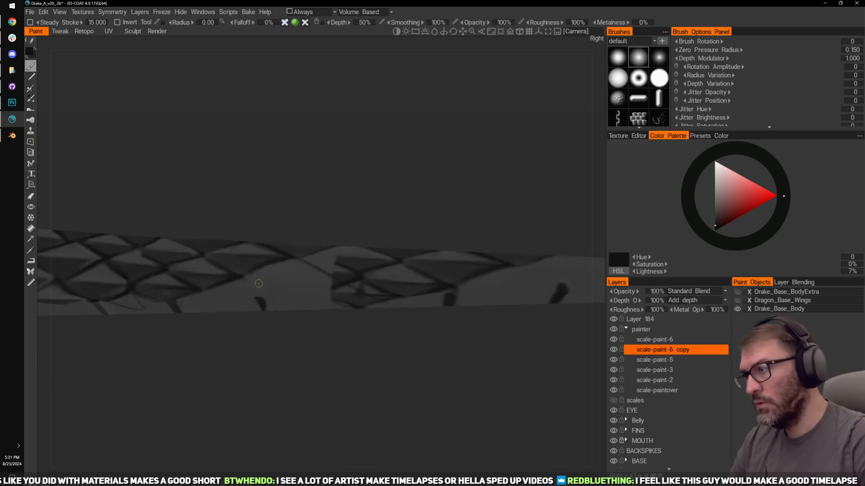
{"action": "left_click_drag", "start_coordinate": [337, 330], "coordinate": [309, 289]}
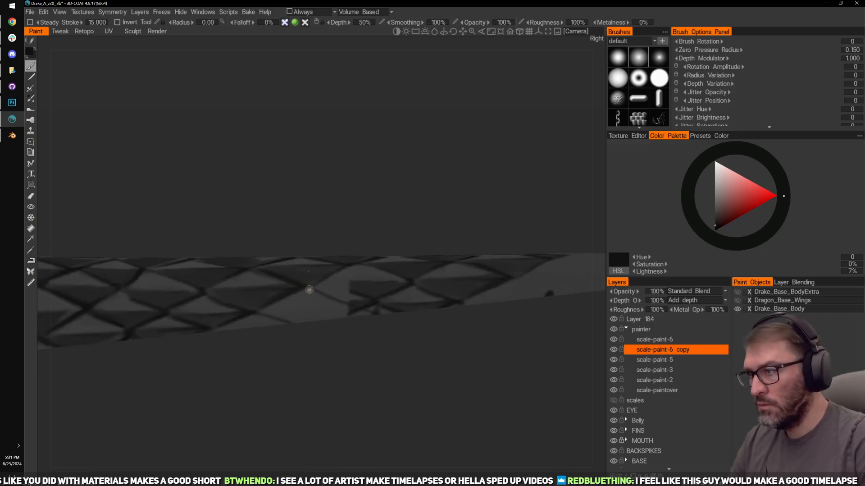
{"action": "left_click_drag", "start_coordinate": [422, 218], "coordinate": [283, 271]}
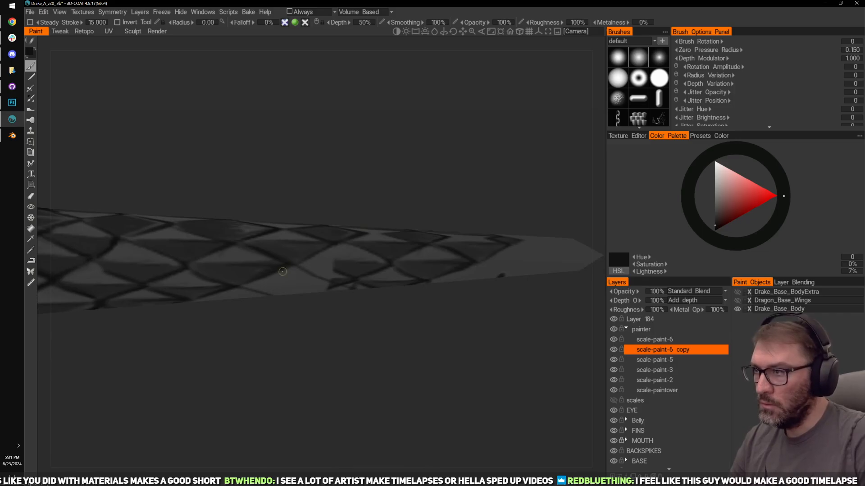
{"action": "left_click_drag", "start_coordinate": [343, 321], "coordinate": [323, 270]}
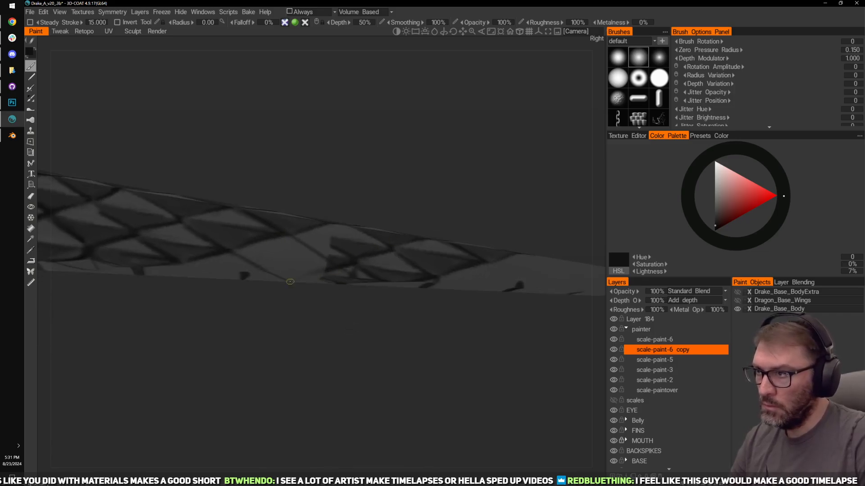
{"action": "left_click_drag", "start_coordinate": [409, 235], "coordinate": [377, 267]}
Step: Fill in the broken scale on the tail's side with dark gray sampled at 14% lightness
{"action": "left_click_drag", "start_coordinate": [487, 222], "coordinate": [401, 174]}
{"action": "right_click_drag", "start_coordinate": [402, 174], "coordinate": [504, 174]}
{"action": "left_click_drag", "start_coordinate": [504, 174], "coordinate": [488, 203]}
{"action": "key", "text": "v"}
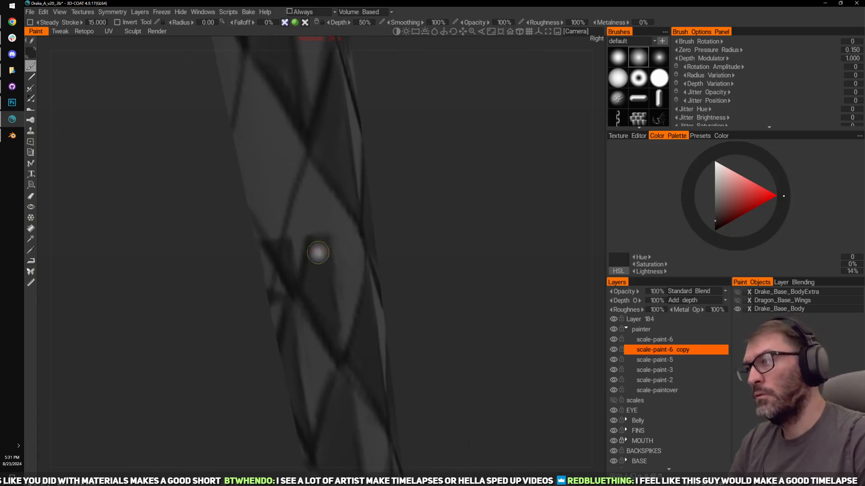
{"action": "left_click_drag", "start_coordinate": [314, 210], "coordinate": [320, 286]}
{"action": "left_click_drag", "start_coordinate": [309, 193], "coordinate": [302, 218]}
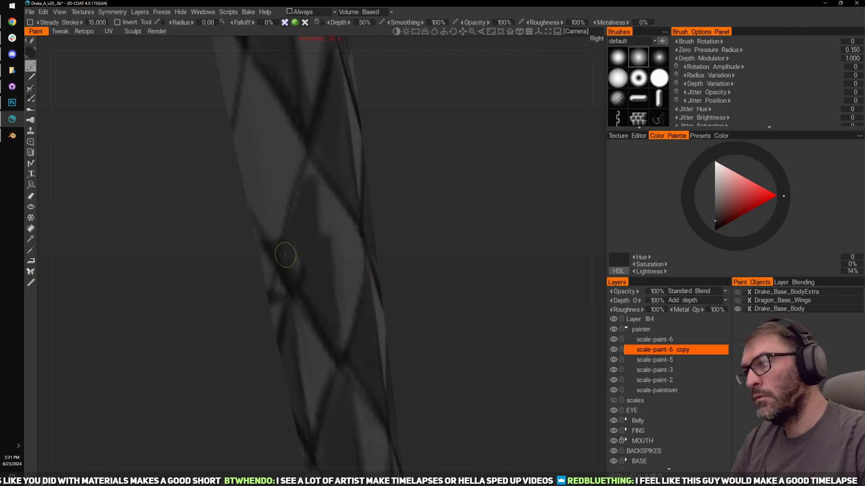
{"action": "left_click_drag", "start_coordinate": [306, 261], "coordinate": [300, 271]}
{"action": "left_click_drag", "start_coordinate": [328, 319], "coordinate": [329, 330]}
{"action": "left_click_drag", "start_coordinate": [424, 254], "coordinate": [374, 257]}
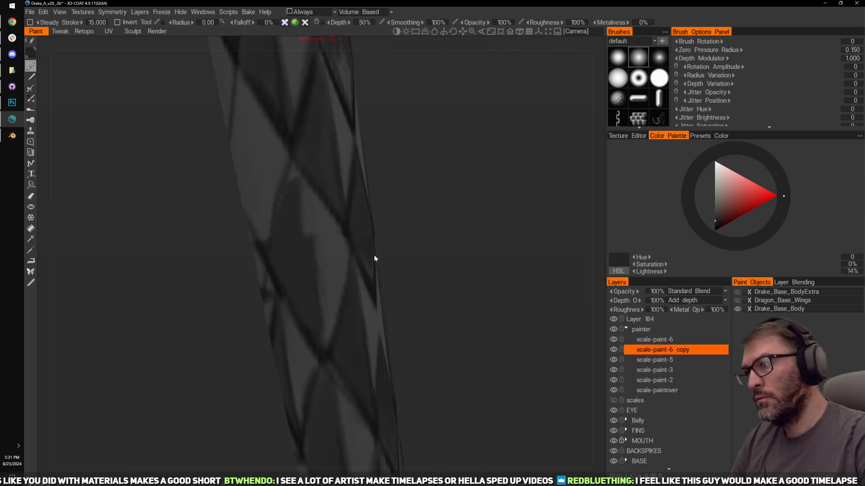
Step: Sample the 24% lightness gray and lighten the upper part of the repaired side scale
{"action": "key", "text": "v"}
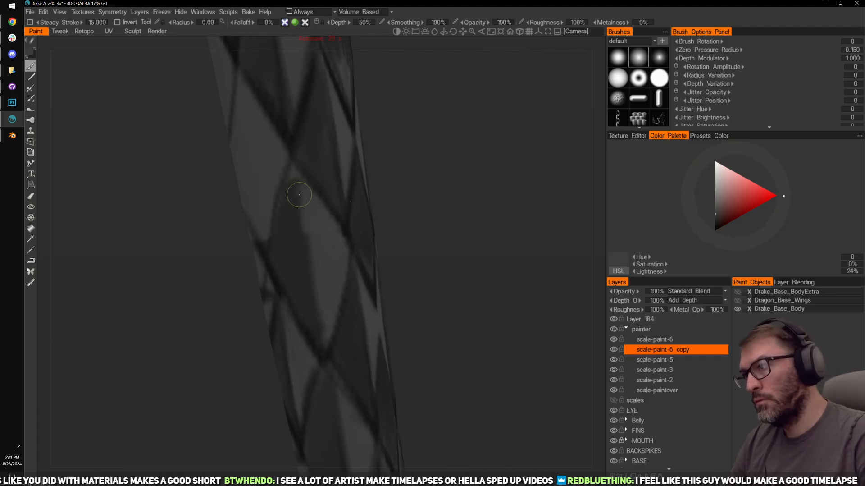
{"action": "mouse_move", "coordinate": [396, 257]}
{"action": "left_mouse_down"}
{"action": "mouse_move", "coordinate": [446, 230]}
{"action": "mouse_move", "coordinate": [421, 256]}
{"action": "left_mouse_up"}
{"action": "left_click_drag", "start_coordinate": [405, 198], "coordinate": [412, 186]}
Step: Paint the scale along the top of the tail with sampled dark gray and undo the unwanted last stroke
{"action": "scroll", "coordinate": [412, 186], "scroll_direction": "up", "scroll_amount": 3}
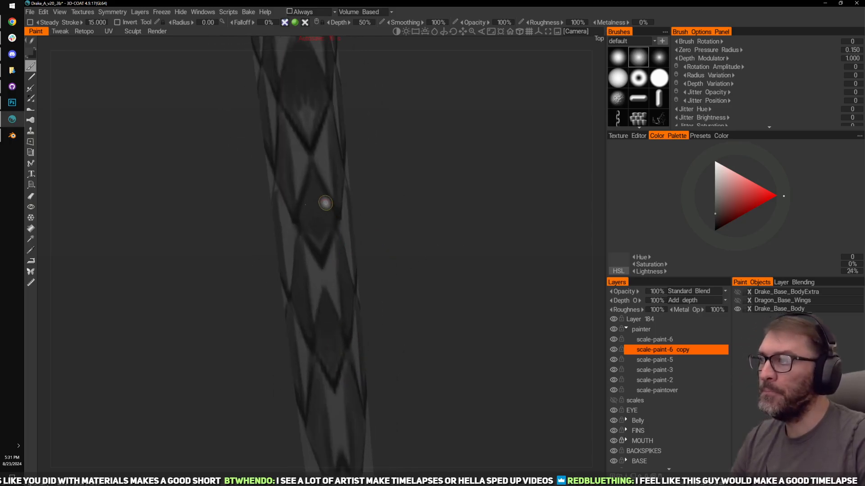
{"action": "key", "text": "v"}
{"action": "left_click_drag", "start_coordinate": [374, 226], "coordinate": [388, 228]}
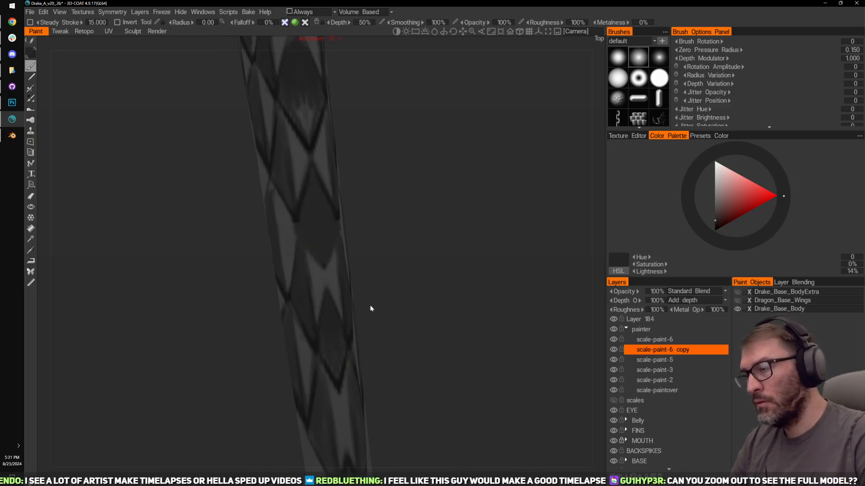
{"action": "key", "text": "ctrl+z"}
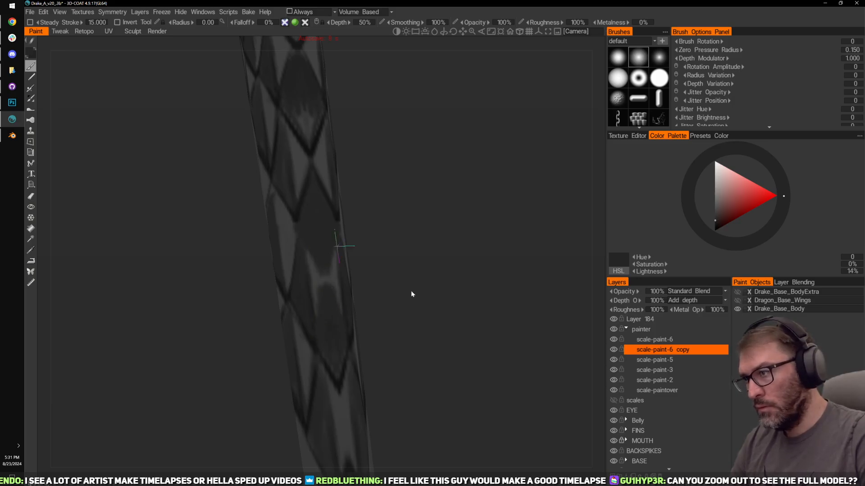
Step: Paint the gap below the filled top scale with the 24% lightness gray to separate it from the next scale
{"action": "left_click_drag", "start_coordinate": [412, 294], "coordinate": [290, 267]}
{"action": "key", "text": "v"}
{"action": "left_click_drag", "start_coordinate": [321, 302], "coordinate": [350, 295], "text": "alt"}
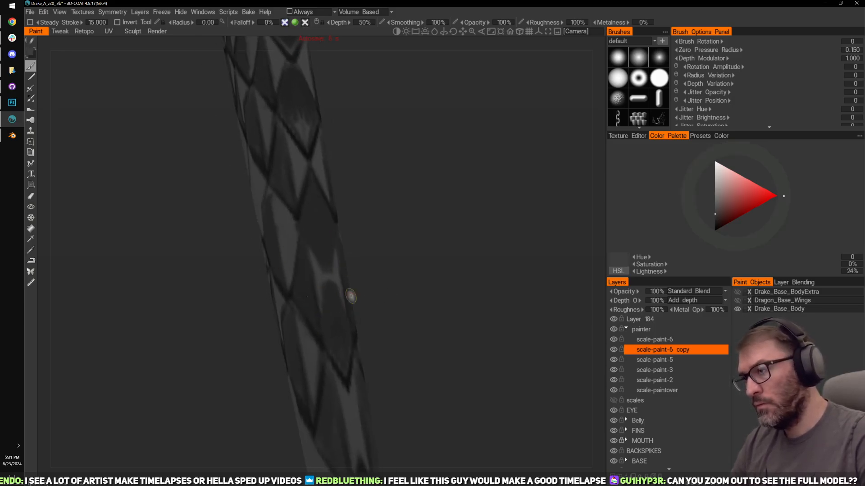
{"action": "left_click_drag", "start_coordinate": [323, 335], "coordinate": [337, 326], "text": "alt"}
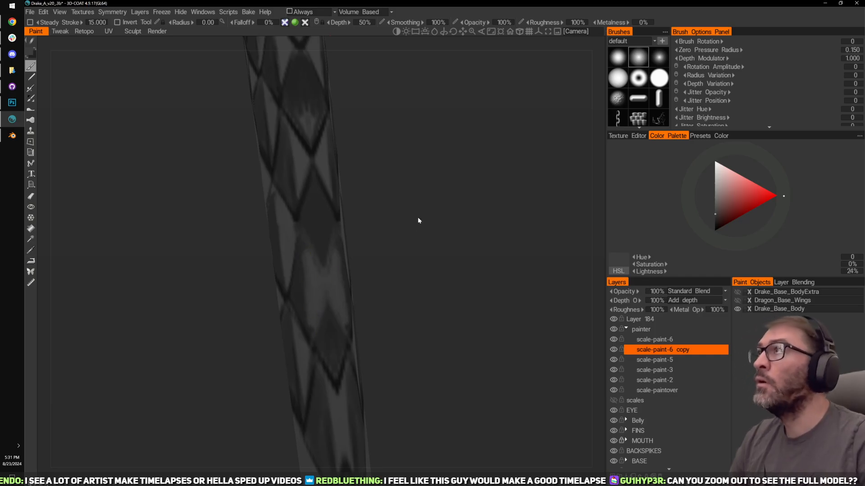
{"action": "left_click_drag", "start_coordinate": [418, 217], "coordinate": [403, 185], "text": "alt"}
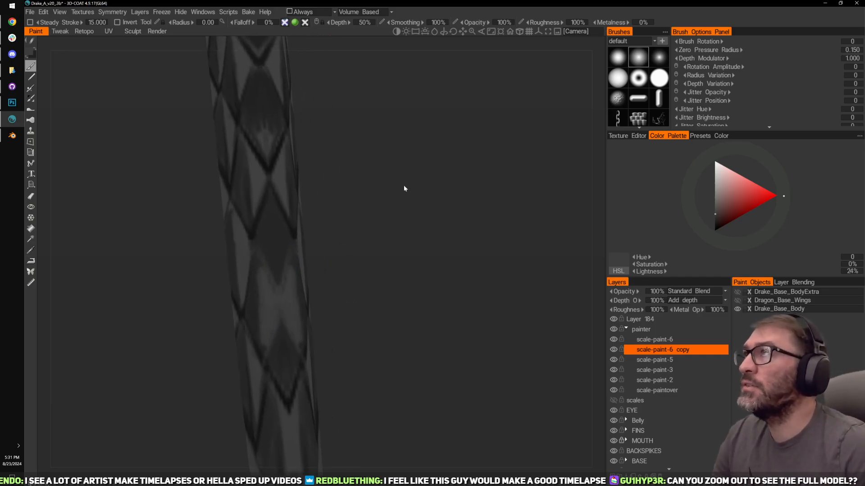
Step: Display the whole drake with Dragon_Base_Wings, Drake_Base_BodyExtra and the scales layer visible and Layer 0 hidden
{"action": "left_click_drag", "start_coordinate": [446, 227], "coordinate": [551, 335], "text": "alt"}
{"action": "scroll", "coordinate": [432, 167], "scroll_direction": "down", "scroll_amount": 5}
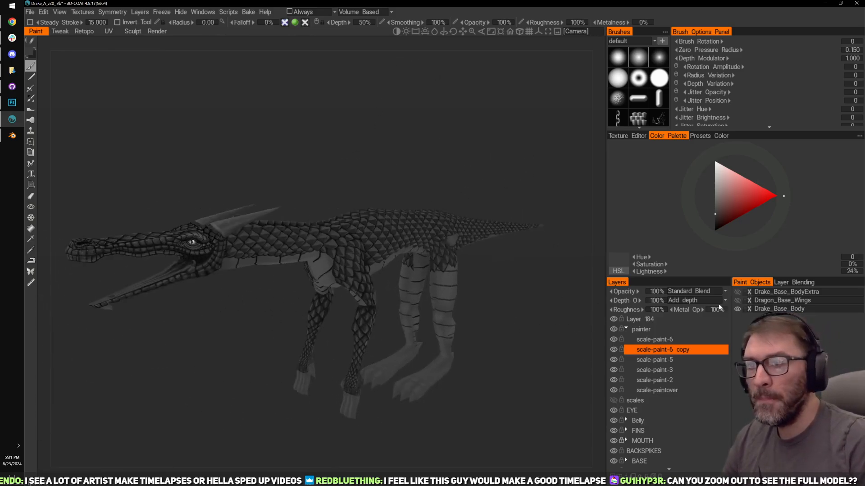
{"action": "left_click", "coordinate": [737, 300]}
{"action": "left_click", "coordinate": [738, 291]}
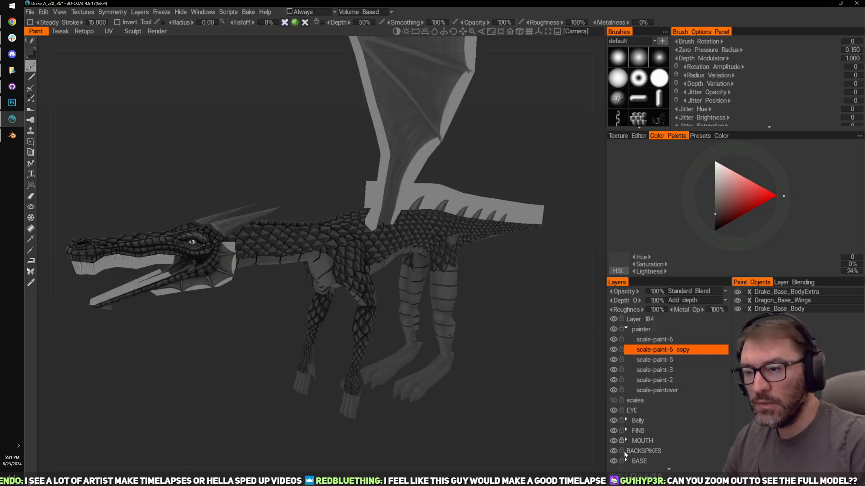
{"action": "left_click", "coordinate": [614, 400]}
{"action": "scroll", "coordinate": [615, 432], "scroll_direction": "down", "scroll_amount": 1}
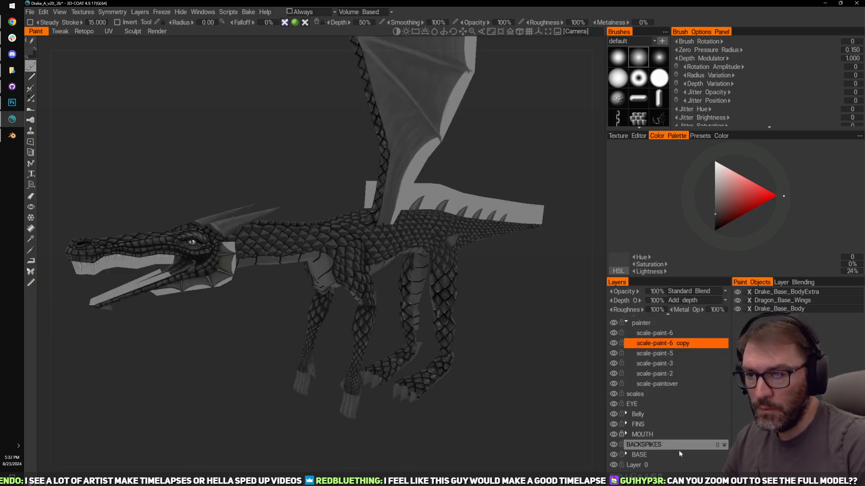
{"action": "left_click", "coordinate": [614, 464]}
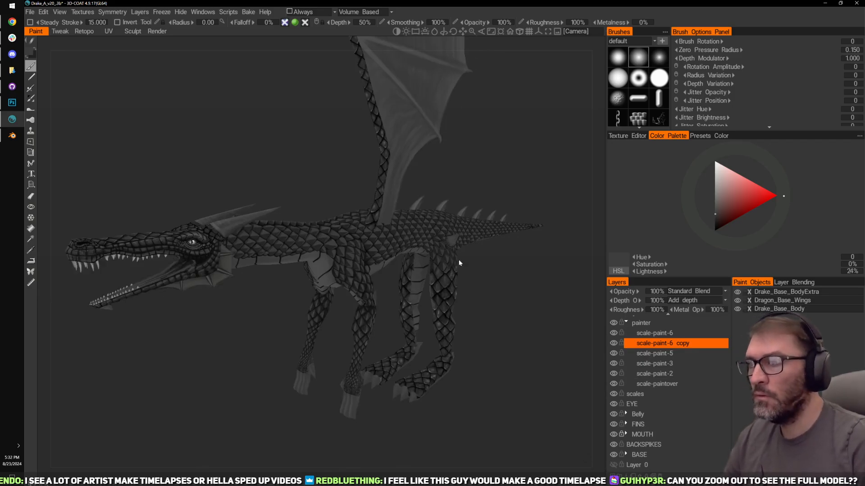
{"action": "left_click_drag", "start_coordinate": [458, 259], "coordinate": [497, 276], "text": "shift"}
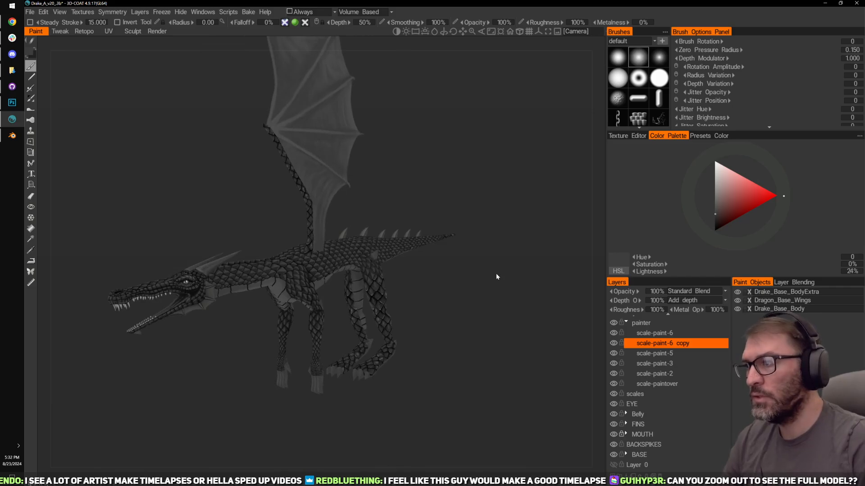
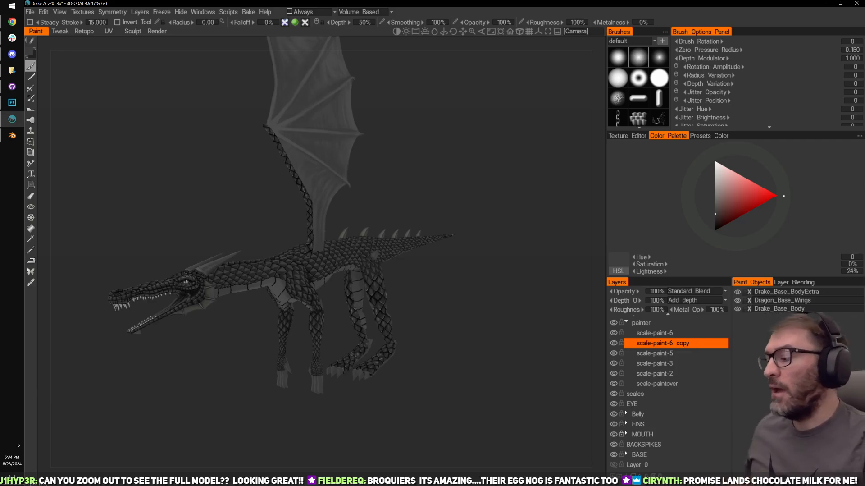
Step: Hide Dragon_Base_Wings, Drake_Base_BodyExtra and the scales layer, and frame the painted scales at the tail tip
{"action": "left_click_drag", "start_coordinate": [494, 310], "coordinate": [449, 309]}
{"action": "right_click_drag", "start_coordinate": [448, 310], "coordinate": [519, 348]}
{"action": "left_click_drag", "start_coordinate": [519, 351], "coordinate": [540, 367]}
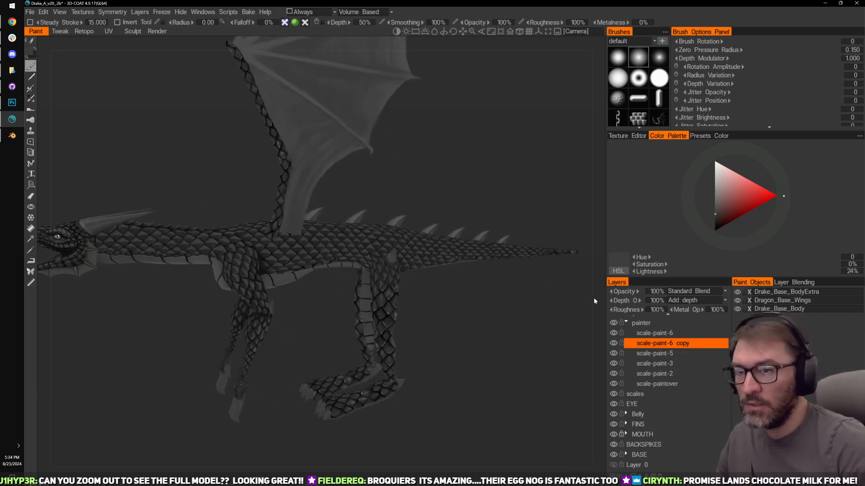
{"action": "left_click", "coordinate": [737, 300]}
{"action": "left_click", "coordinate": [738, 291]}
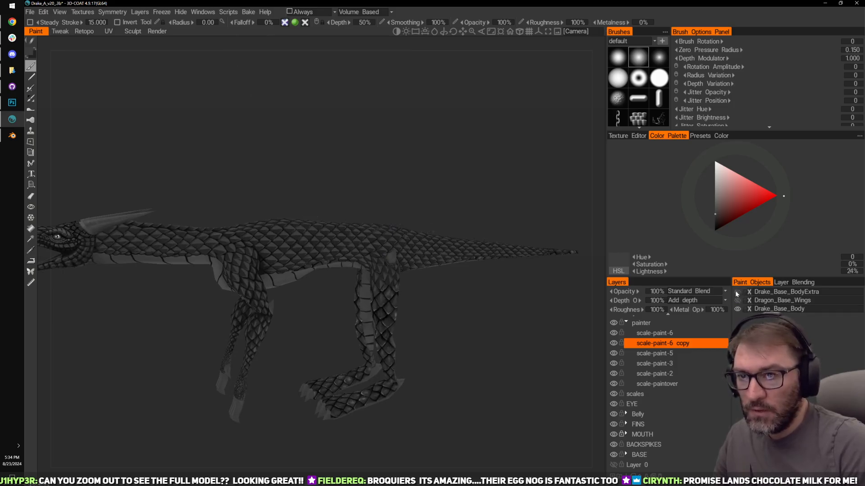
{"action": "left_click_drag", "start_coordinate": [499, 345], "coordinate": [506, 285]}
{"action": "right_click_drag", "start_coordinate": [505, 285], "coordinate": [581, 306]}
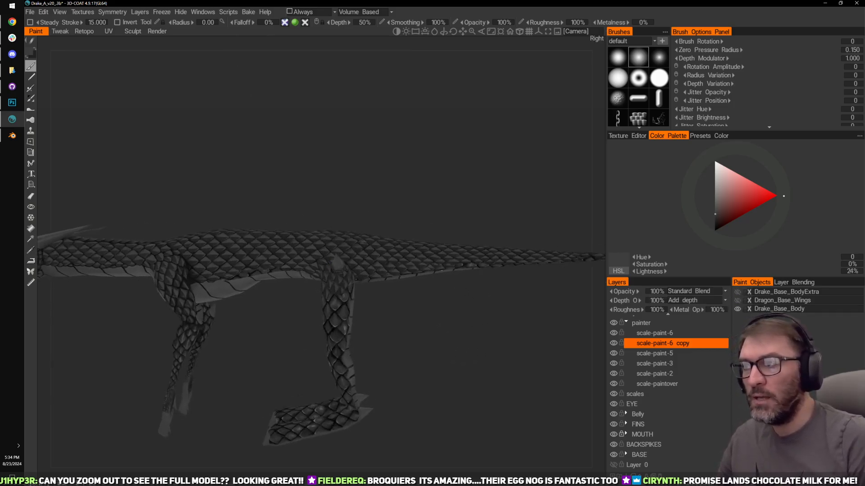
{"action": "middle_click_drag", "start_coordinate": [532, 316], "coordinate": [418, 308]}
{"action": "left_click_drag", "start_coordinate": [417, 308], "coordinate": [516, 248]}
{"action": "left_click", "coordinate": [613, 394]}
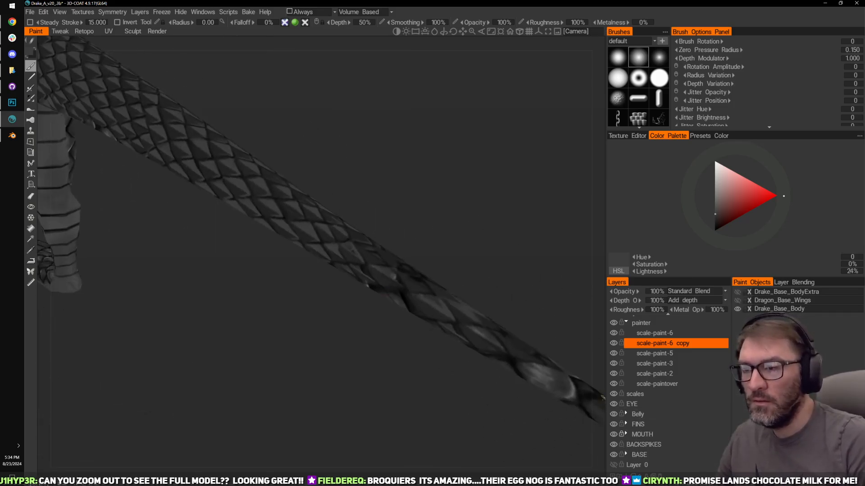
{"action": "left_click_drag", "start_coordinate": [438, 196], "coordinate": [364, 160]}
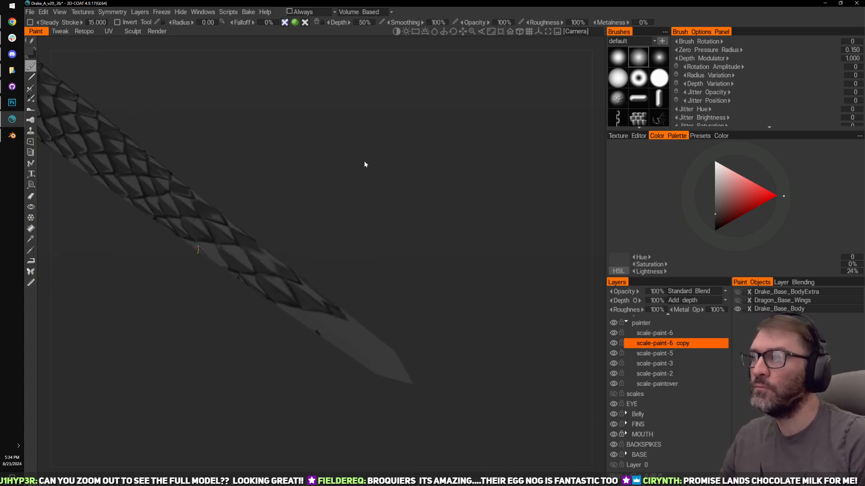
{"action": "left_click_drag", "start_coordinate": [324, 253], "coordinate": [429, 164]}
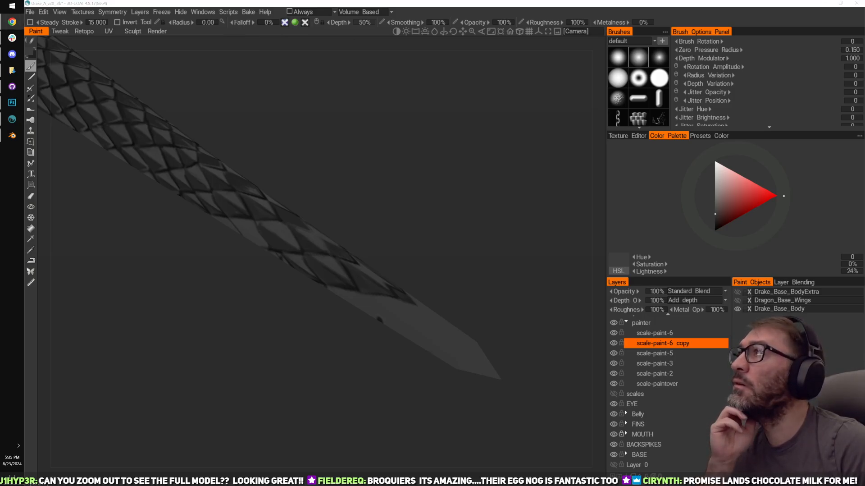
{"action": "left_click", "coordinate": [417, 152]}
{"action": "mouse_move", "coordinate": [428, 157]}
{"action": "left_mouse_down"}
{"action": "mouse_move", "coordinate": [416, 155]}
{"action": "mouse_move", "coordinate": [444, 153]}
{"action": "left_mouse_up"}
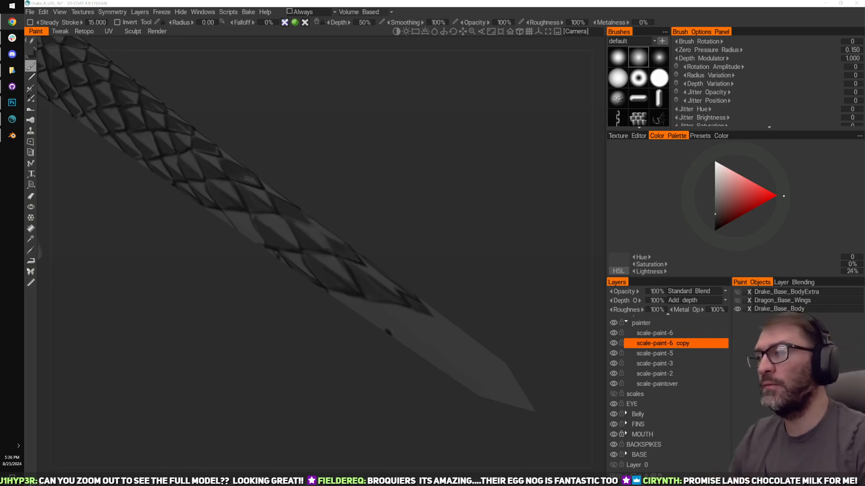
Step: Sample the 14% lightness gray and paint over the light streaks in the unfinished scale along the tail's upper side
{"action": "left_click", "coordinate": [472, 167]}
{"action": "middle_click_drag", "start_coordinate": [383, 166], "coordinate": [443, 167]}
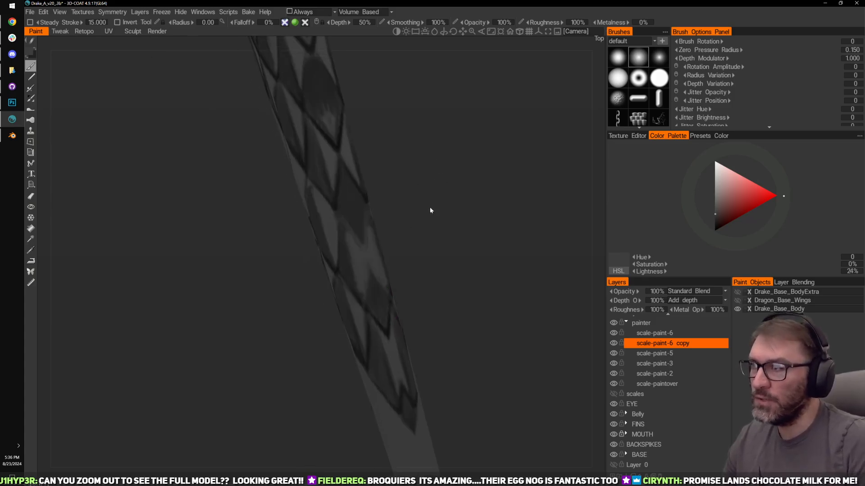
{"action": "scroll", "coordinate": [456, 140], "scroll_direction": "up", "scroll_amount": 5}
{"action": "mouse_move", "coordinate": [447, 214]}
{"action": "middle_mouse_down"}
{"action": "mouse_move", "coordinate": [451, 175]}
{"action": "mouse_move", "coordinate": [432, 176]}
{"action": "mouse_move", "coordinate": [438, 231]}
{"action": "mouse_move", "coordinate": [430, 238]}
{"action": "mouse_move", "coordinate": [450, 235]}
{"action": "mouse_move", "coordinate": [448, 244]}
{"action": "middle_mouse_up"}
{"action": "key", "text": "v"}
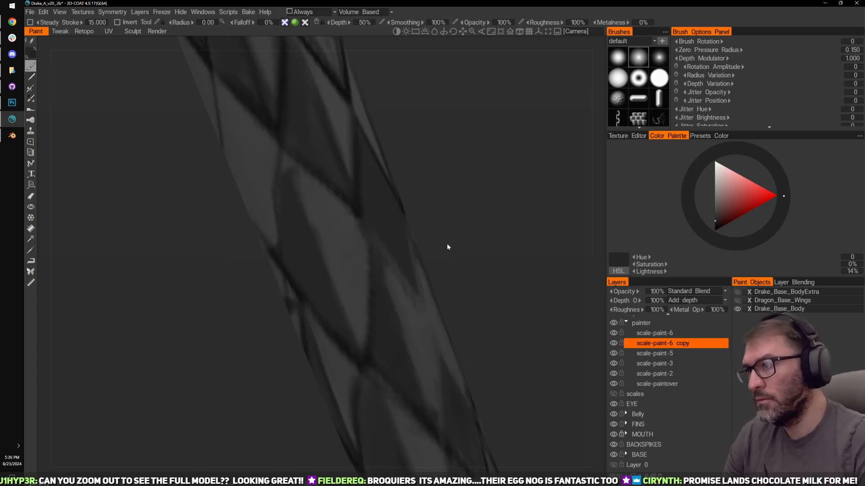
{"action": "mouse_move", "coordinate": [326, 157]}
{"action": "middle_mouse_down"}
{"action": "mouse_move", "coordinate": [465, 242]}
{"action": "mouse_move", "coordinate": [448, 253]}
{"action": "mouse_move", "coordinate": [352, 262]}
{"action": "mouse_move", "coordinate": [440, 216]}
{"action": "mouse_move", "coordinate": [425, 253]}
{"action": "middle_mouse_up"}
{"action": "scroll", "coordinate": [425, 256], "scroll_direction": "down", "scroll_amount": 3}
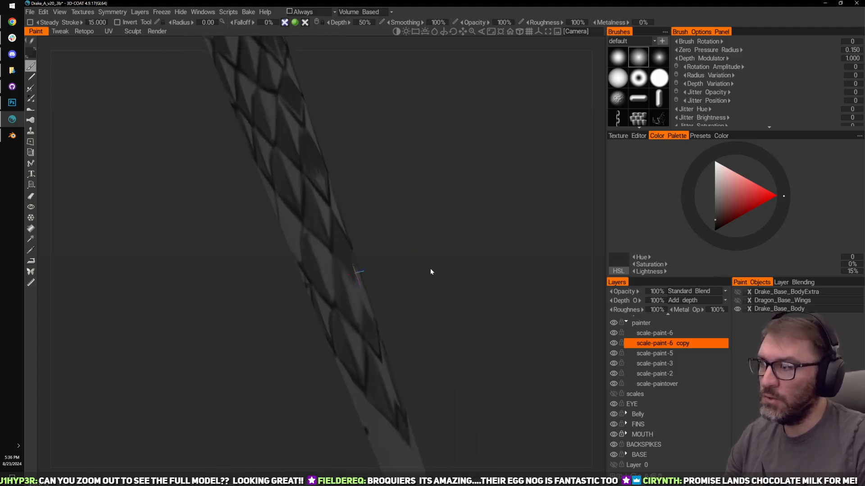
{"action": "scroll", "coordinate": [359, 323], "scroll_direction": "up", "scroll_amount": 2}
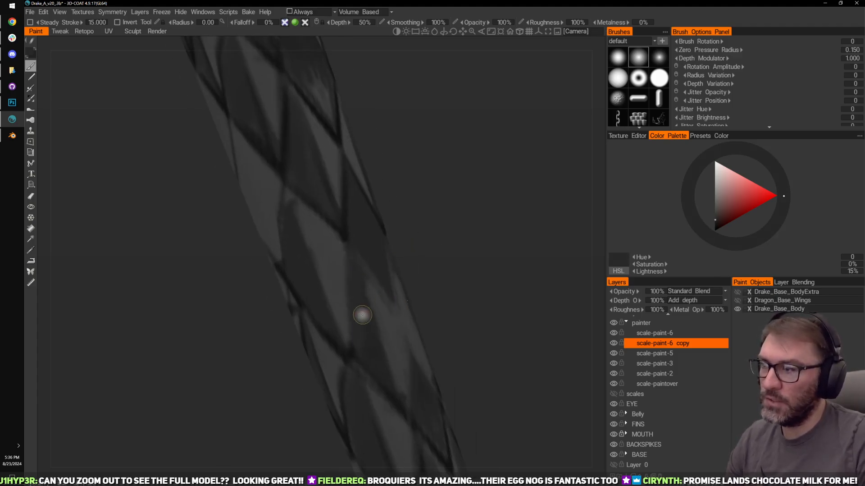
{"action": "key", "text": "]"}
{"action": "middle_click_drag", "start_coordinate": [437, 245], "coordinate": [423, 243]}
{"action": "key", "text": "v"}
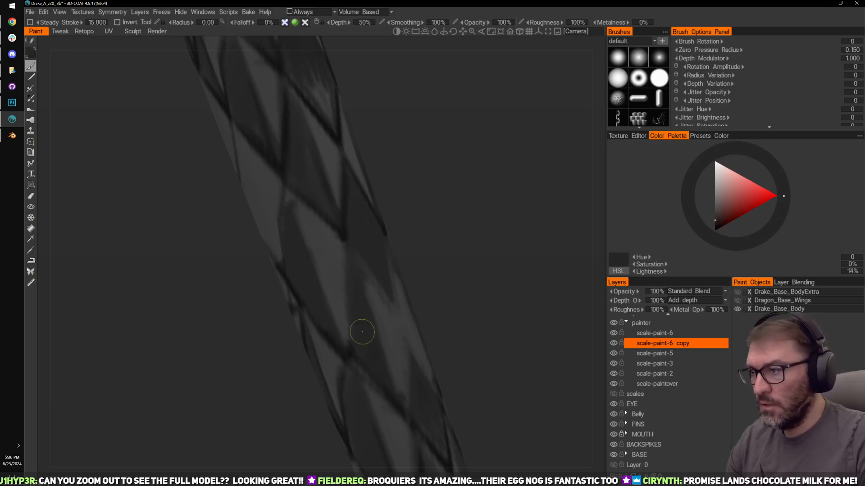
{"action": "mouse_move", "coordinate": [349, 273]}
{"action": "middle_mouse_down"}
{"action": "mouse_move", "coordinate": [459, 290]}
{"action": "mouse_move", "coordinate": [409, 233]}
{"action": "middle_mouse_up"}
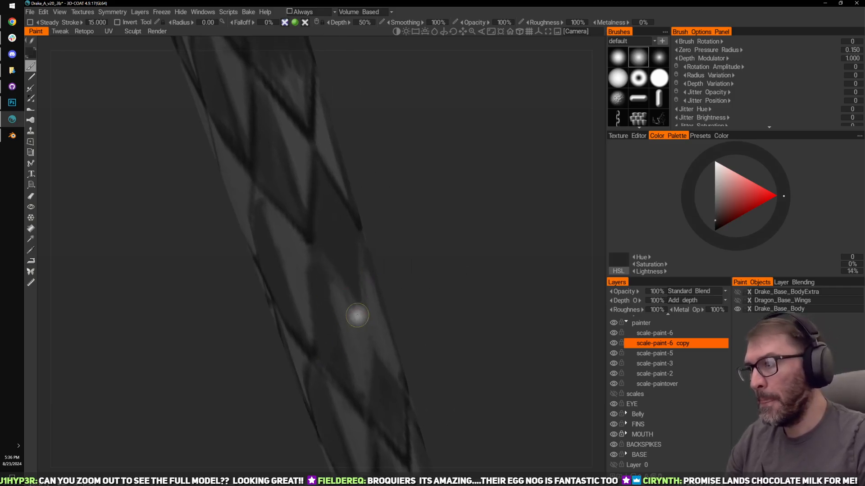
{"action": "middle_click_drag", "start_coordinate": [355, 312], "coordinate": [472, 226]}
Step: Lighten the gap below the dark scale with 24% lightness gray and fill the streaked scale above it with 14% gray
{"action": "key", "text": "v"}
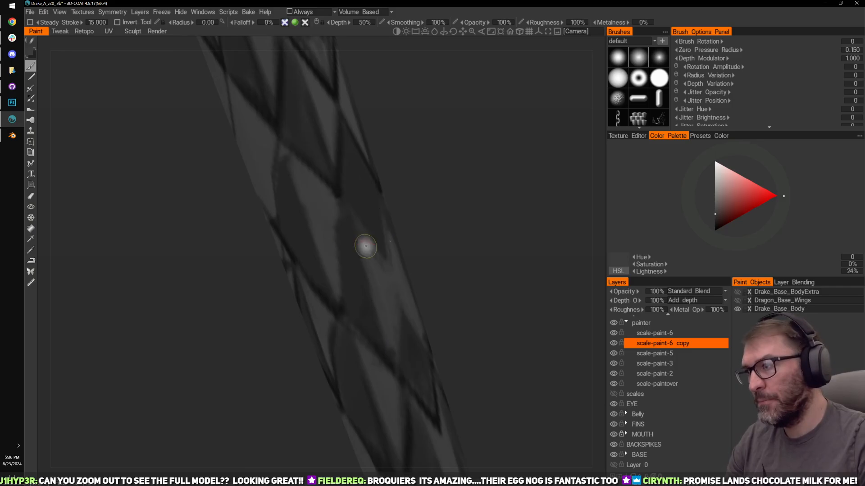
{"action": "mouse_move", "coordinate": [365, 247]}
{"action": "middle_mouse_down"}
{"action": "mouse_move", "coordinate": [365, 326]}
{"action": "mouse_move", "coordinate": [380, 359]}
{"action": "middle_mouse_up"}
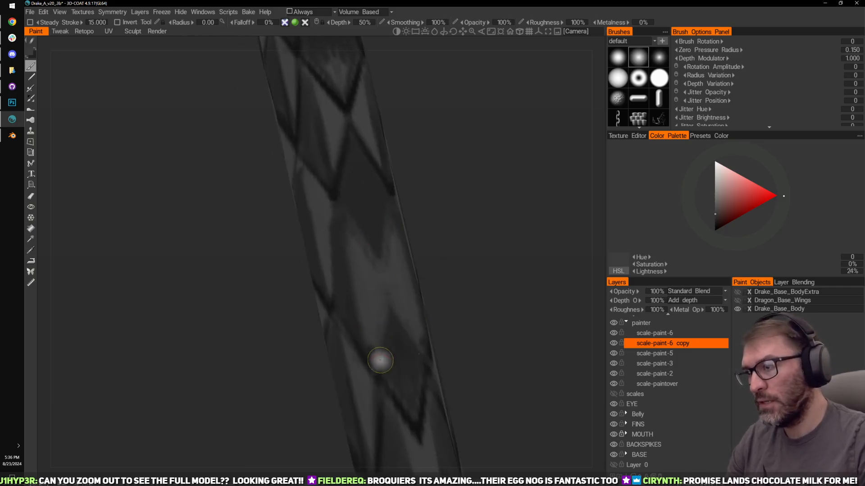
{"action": "key", "text": "v"}
{"action": "mouse_move", "coordinate": [396, 320]}
{"action": "middle_mouse_down"}
{"action": "mouse_move", "coordinate": [478, 233]}
{"action": "mouse_move", "coordinate": [380, 294]}
{"action": "middle_mouse_up"}
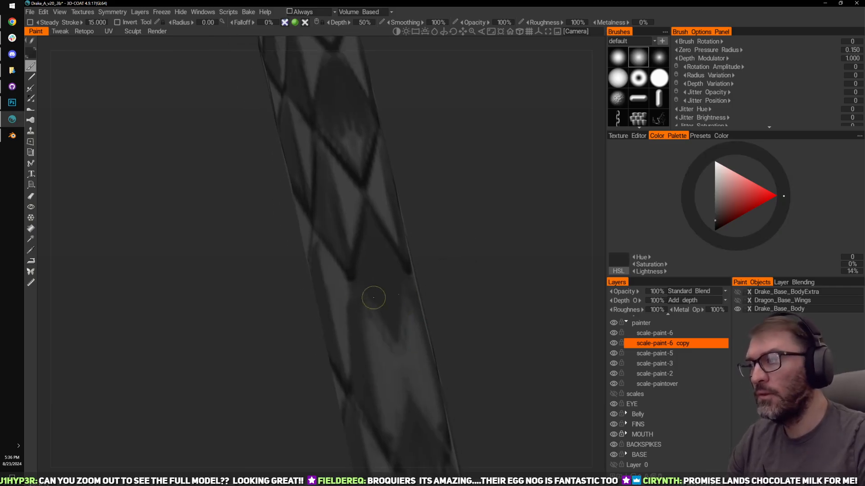
{"action": "middle_click_drag", "start_coordinate": [415, 318], "coordinate": [469, 272]}
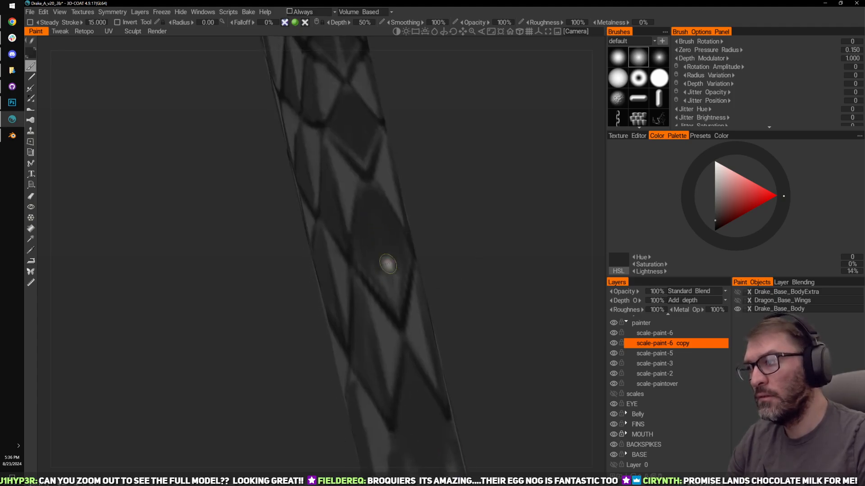
{"action": "mouse_move", "coordinate": [367, 260]}
{"action": "middle_mouse_down"}
{"action": "mouse_move", "coordinate": [474, 208]}
{"action": "mouse_move", "coordinate": [338, 245]}
{"action": "middle_mouse_up"}
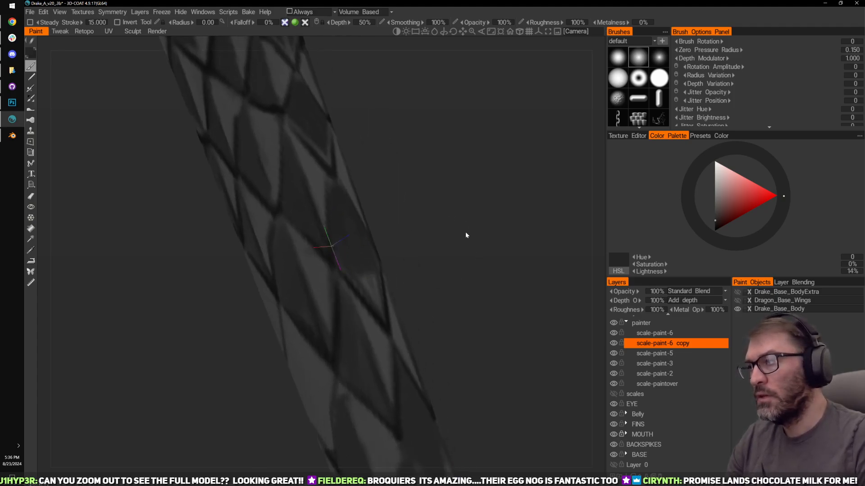
{"action": "scroll", "coordinate": [431, 206], "scroll_direction": "down", "scroll_amount": 2}
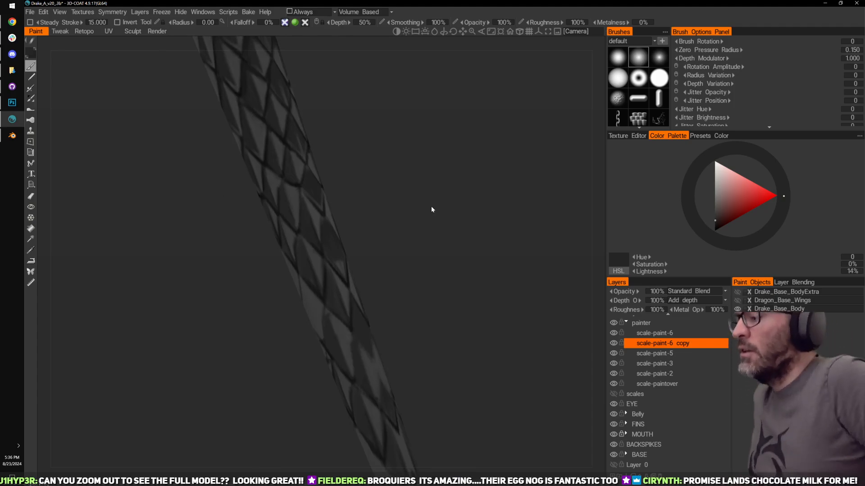
Step: Sample the 23% lightness gray and paint a light facet on the smudged scale on the tail's right side
{"action": "mouse_move", "coordinate": [404, 211]}
{"action": "left_mouse_down"}
{"action": "mouse_move", "coordinate": [441, 196]}
{"action": "mouse_move", "coordinate": [456, 214]}
{"action": "mouse_move", "coordinate": [476, 113]}
{"action": "mouse_move", "coordinate": [410, 265]}
{"action": "mouse_move", "coordinate": [386, 286]}
{"action": "mouse_move", "coordinate": [489, 222]}
{"action": "mouse_move", "coordinate": [466, 189]}
{"action": "mouse_move", "coordinate": [498, 196]}
{"action": "mouse_move", "coordinate": [475, 202]}
{"action": "mouse_move", "coordinate": [477, 216]}
{"action": "left_mouse_up"}
{"action": "mouse_move", "coordinate": [369, 278]}
{"action": "left_mouse_down"}
{"action": "mouse_move", "coordinate": [342, 270]}
{"action": "mouse_move", "coordinate": [329, 232]}
{"action": "mouse_move", "coordinate": [316, 270]}
{"action": "mouse_move", "coordinate": [329, 255]}
{"action": "mouse_move", "coordinate": [338, 311]}
{"action": "left_mouse_up"}
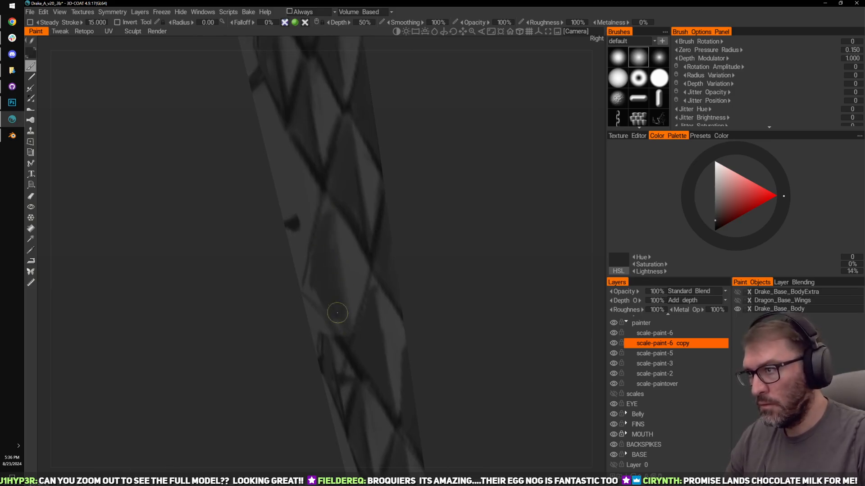
{"action": "left_click_drag", "start_coordinate": [321, 277], "coordinate": [332, 285], "text": "alt"}
{"action": "right_click_drag", "start_coordinate": [426, 261], "coordinate": [439, 230]}
{"action": "left_click_drag", "start_coordinate": [440, 230], "coordinate": [420, 213]}
{"action": "right_click_drag", "start_coordinate": [420, 213], "coordinate": [412, 230]}
{"action": "middle_click_drag", "start_coordinate": [412, 231], "coordinate": [439, 224]}
{"action": "mouse_move", "coordinate": [439, 227]}
{"action": "left_mouse_down"}
{"action": "mouse_move", "coordinate": [426, 238]}
{"action": "mouse_move", "coordinate": [452, 241]}
{"action": "mouse_move", "coordinate": [440, 237]}
{"action": "left_mouse_up"}
{"action": "key", "text": "v"}
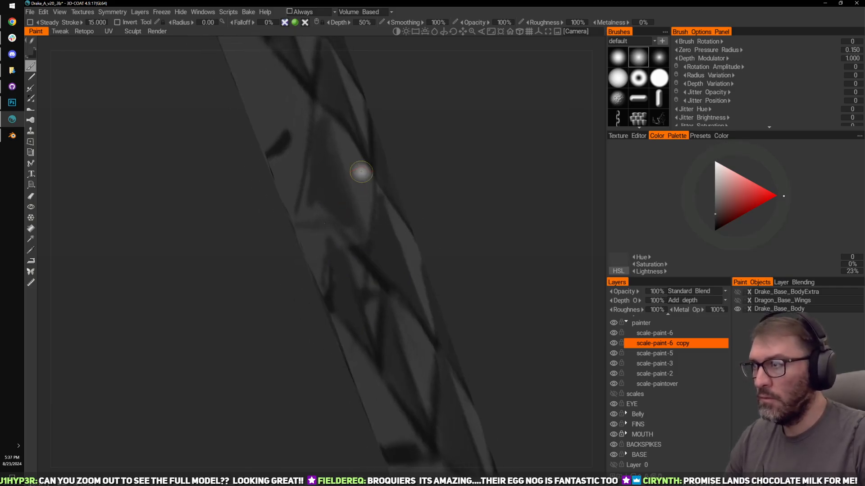
{"action": "mouse_move", "coordinate": [366, 261]}
{"action": "left_mouse_down"}
{"action": "mouse_move", "coordinate": [353, 266]}
{"action": "mouse_move", "coordinate": [374, 312]}
{"action": "left_mouse_up"}
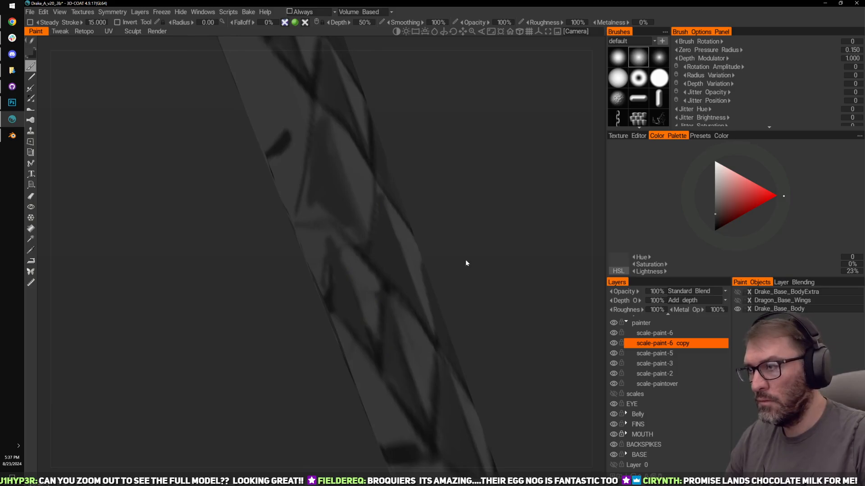
Step: Outline a diamond-shaped scale on the tail's top centerline with sampled 8% lightness gray
{"action": "left_click_drag", "start_coordinate": [466, 259], "coordinate": [495, 226]}
{"action": "right_click_drag", "start_coordinate": [495, 225], "coordinate": [480, 215]}
{"action": "left_click_drag", "start_coordinate": [480, 215], "coordinate": [439, 162]}
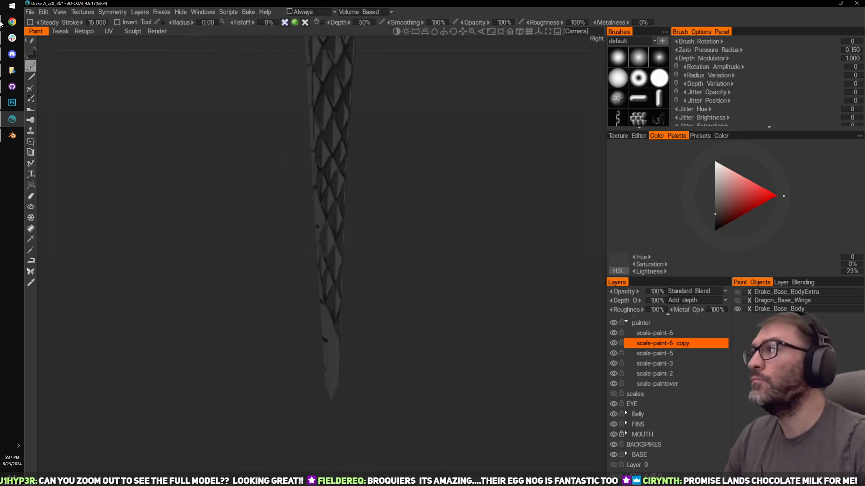
{"action": "mouse_move", "coordinate": [50, 18]}
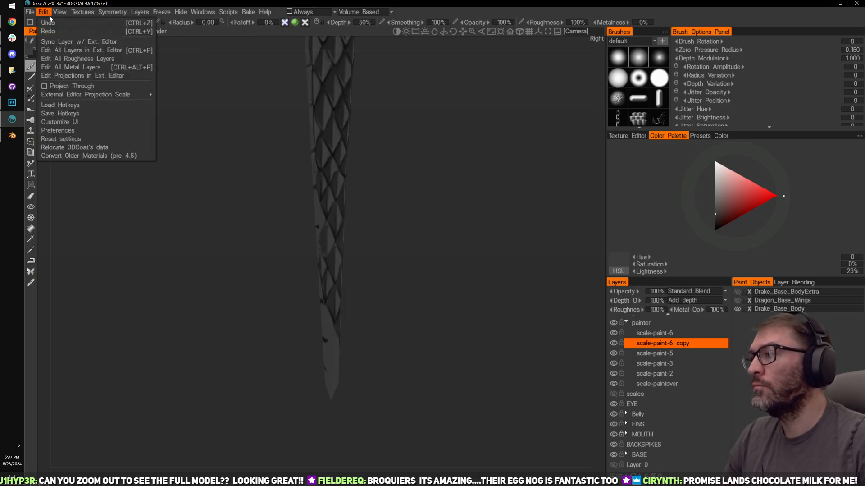
{"action": "middle_click_drag", "start_coordinate": [439, 325], "coordinate": [422, 283]}
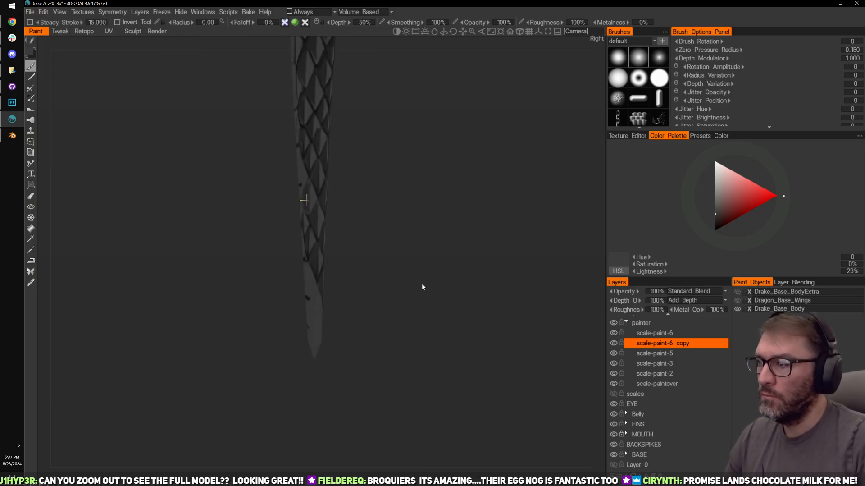
{"action": "left_click_drag", "start_coordinate": [422, 284], "coordinate": [412, 258]}
{"action": "right_click_drag", "start_coordinate": [411, 257], "coordinate": [355, 256]}
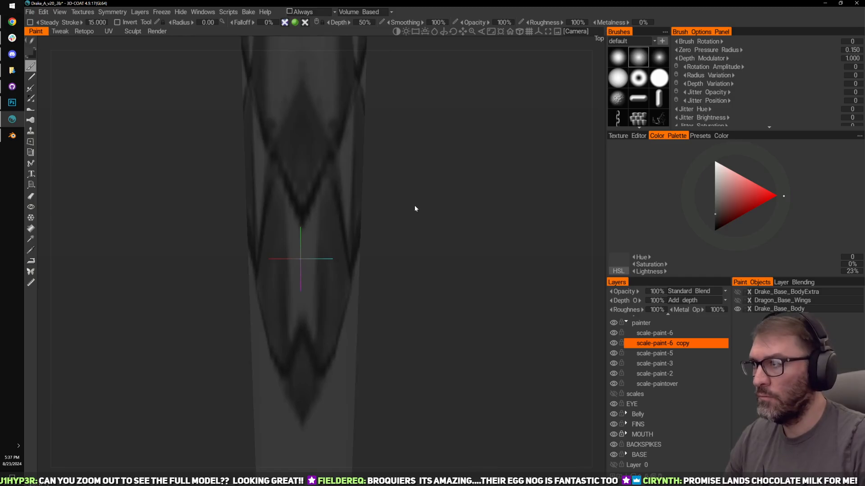
{"action": "scroll", "coordinate": [415, 206], "scroll_direction": "down", "scroll_amount": 3}
{"action": "mouse_move", "coordinate": [417, 206]}
{"action": "middle_mouse_down"}
{"action": "mouse_move", "coordinate": [426, 234]}
{"action": "mouse_move", "coordinate": [442, 247]}
{"action": "middle_mouse_up"}
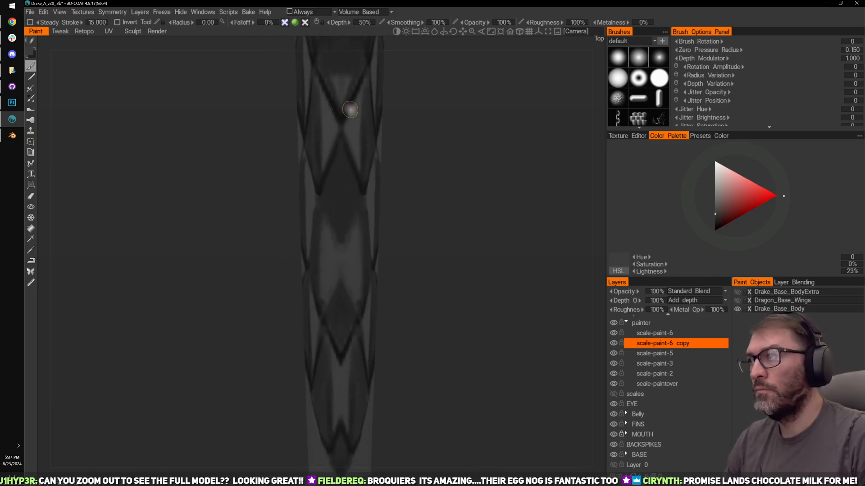
{"action": "right_click_drag", "start_coordinate": [350, 110], "coordinate": [347, 112]}
{"action": "key", "text": "v"}
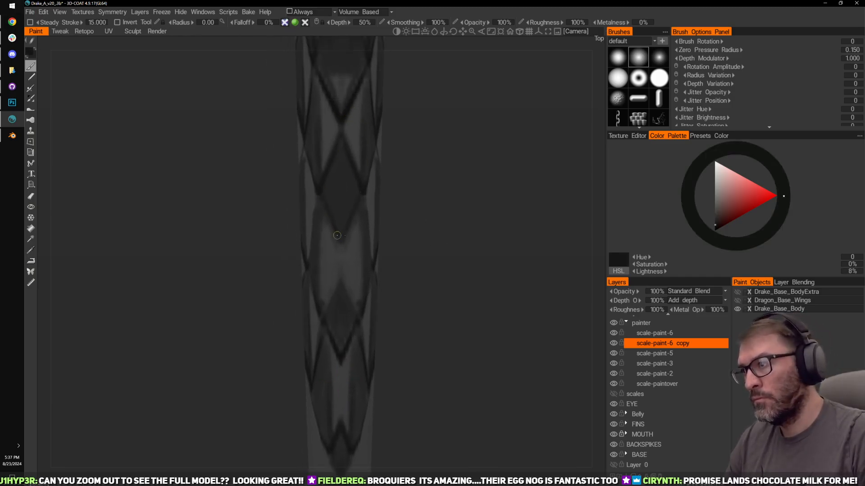
{"action": "left_click_drag", "start_coordinate": [391, 203], "coordinate": [391, 210]}
{"action": "left_click_drag", "start_coordinate": [339, 250], "coordinate": [321, 289]}
{"action": "left_click_drag", "start_coordinate": [385, 255], "coordinate": [402, 240]}
{"action": "left_click_drag", "start_coordinate": [339, 259], "coordinate": [318, 299]}
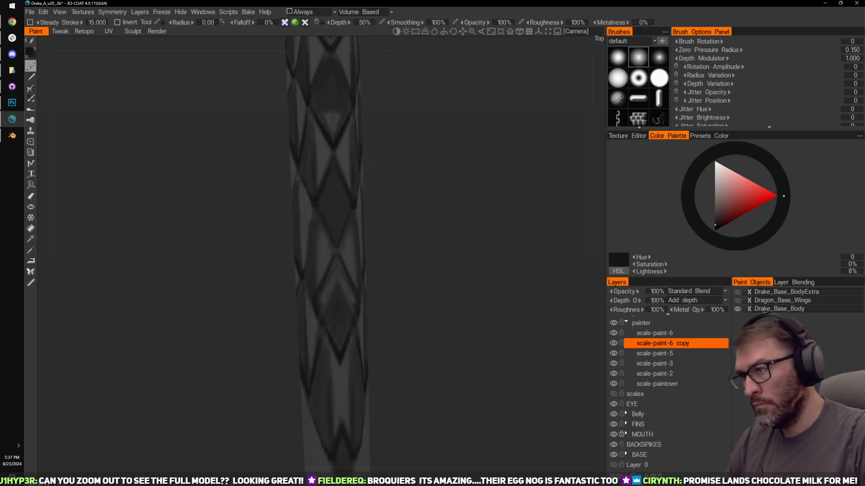
Step: Fill the newly outlined centerline diamond with sampled 14% lightness gray
{"action": "key", "text": "v"}
{"action": "left_click_drag", "start_coordinate": [335, 271], "coordinate": [325, 294]}
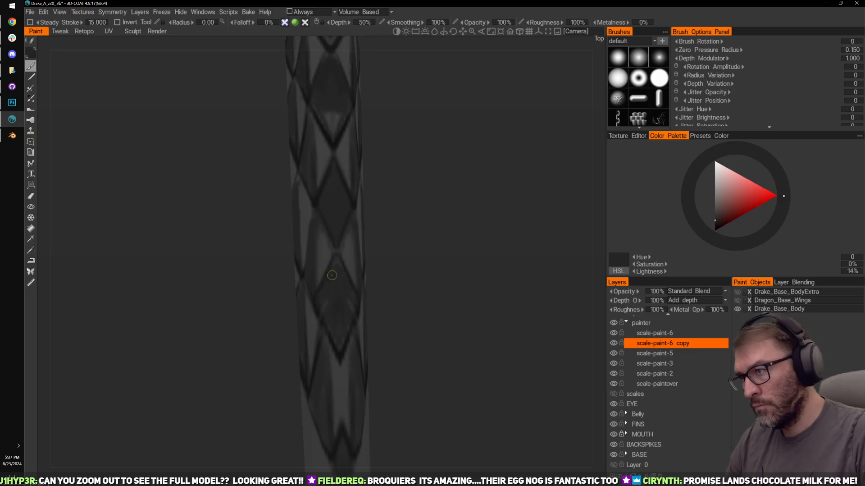
{"action": "mouse_move", "coordinate": [388, 276]}
{"action": "left_mouse_down"}
{"action": "mouse_move", "coordinate": [409, 272]}
{"action": "mouse_move", "coordinate": [335, 285]}
{"action": "mouse_move", "coordinate": [391, 253]}
{"action": "mouse_move", "coordinate": [327, 245]}
{"action": "mouse_move", "coordinate": [314, 265]}
{"action": "left_mouse_up"}
Step: Sharpen the last scale's edges and outline a new diamond scale near the tail tip with 9% lightness gray
{"action": "key", "text": "v"}
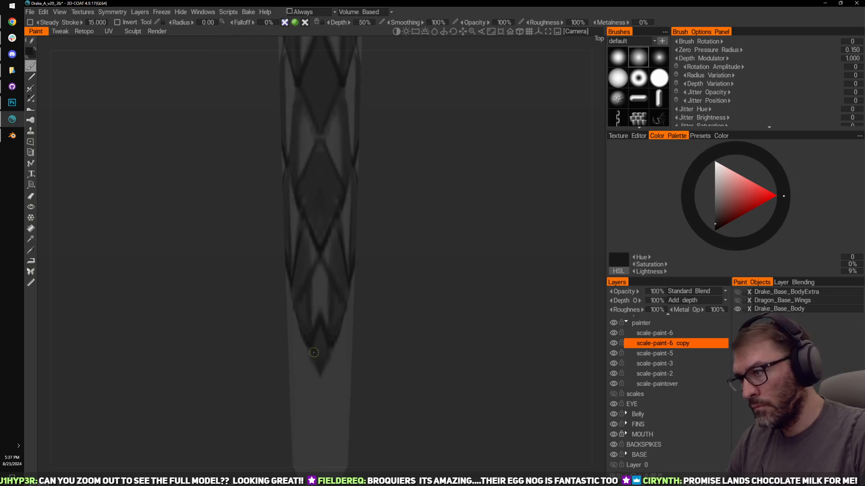
{"action": "middle_click_drag", "start_coordinate": [377, 385], "coordinate": [391, 288]}
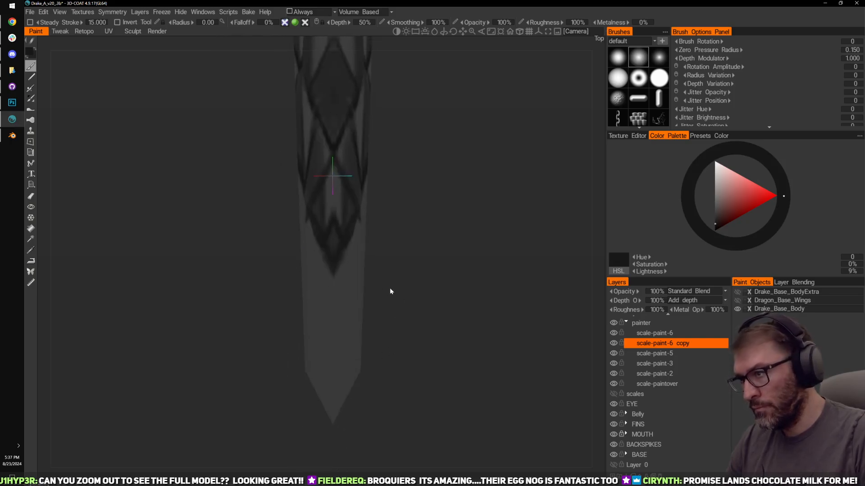
{"action": "mouse_move", "coordinate": [332, 277]}
{"action": "left_mouse_down"}
{"action": "mouse_move", "coordinate": [311, 321]}
{"action": "mouse_move", "coordinate": [329, 361]}
{"action": "left_mouse_up"}
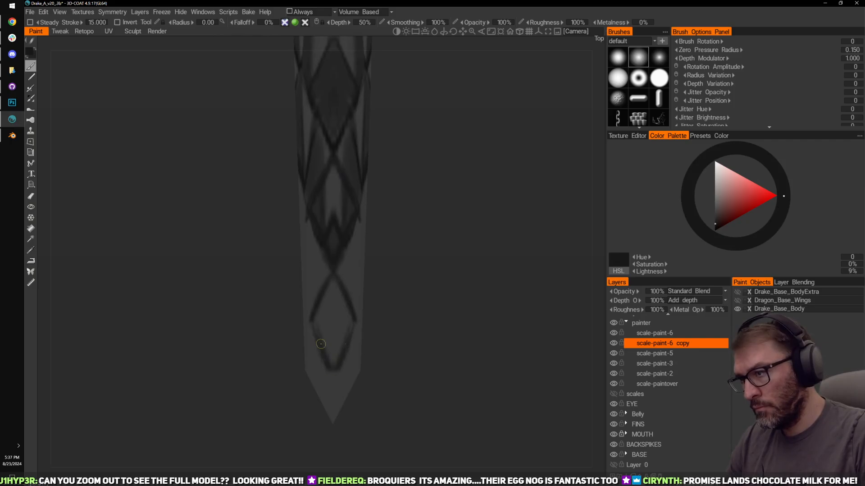
Step: Fill the last two centerline diamonds toward the tail tip with 14% lightness gray and even out the scale above
{"action": "middle_click_drag", "start_coordinate": [402, 326], "coordinate": [398, 414]}
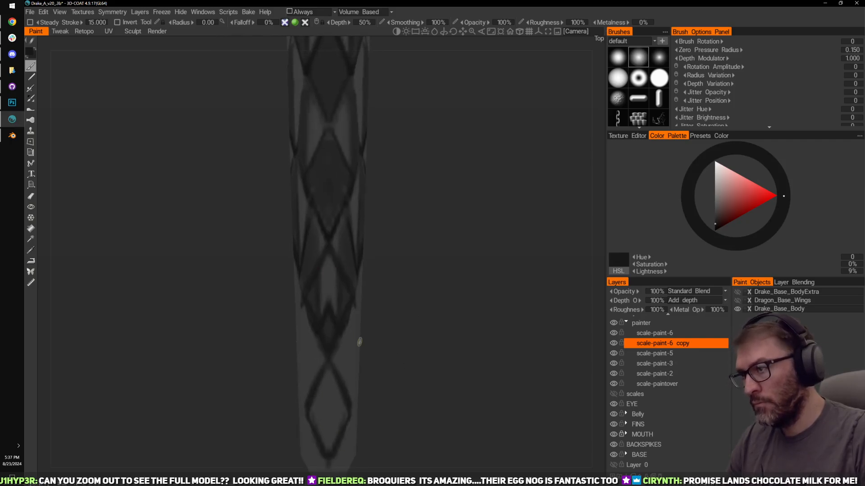
{"action": "key", "text": "v"}
{"action": "mouse_move", "coordinate": [324, 280]}
{"action": "left_mouse_down"}
{"action": "mouse_move", "coordinate": [328, 267]}
{"action": "mouse_move", "coordinate": [328, 308]}
{"action": "left_mouse_up"}
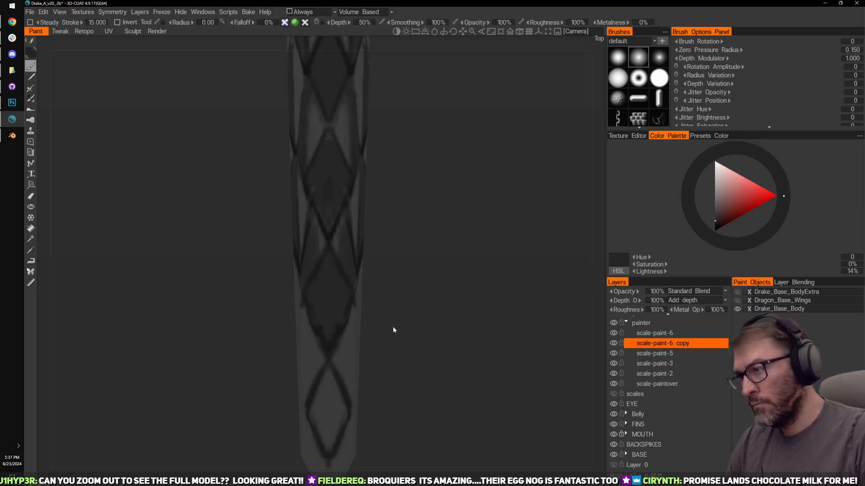
{"action": "middle_click_drag", "start_coordinate": [392, 330], "coordinate": [411, 192]}
{"action": "mouse_move", "coordinate": [344, 256]}
{"action": "left_mouse_down"}
{"action": "mouse_move", "coordinate": [335, 278]}
{"action": "mouse_move", "coordinate": [336, 285]}
{"action": "mouse_move", "coordinate": [350, 276]}
{"action": "mouse_move", "coordinate": [345, 306]}
{"action": "left_mouse_up"}
{"action": "middle_click_drag", "start_coordinate": [355, 201], "coordinate": [362, 301]}
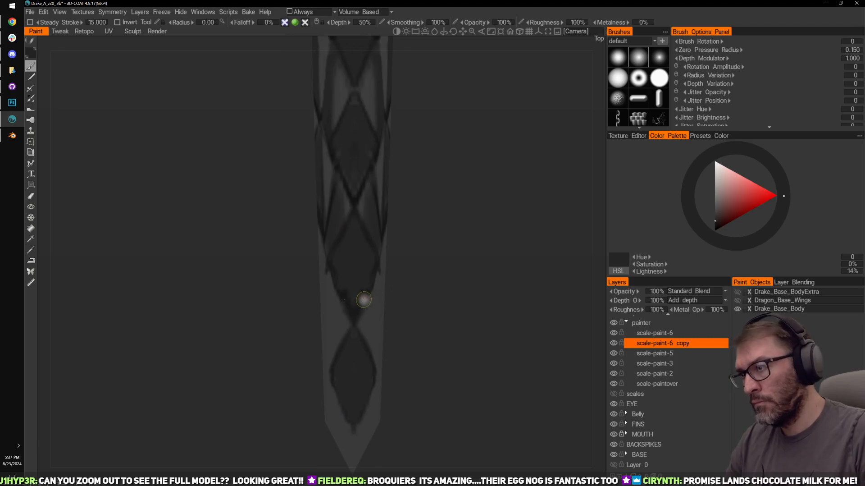
{"action": "left_click_drag", "start_coordinate": [371, 272], "coordinate": [364, 286]}
{"action": "middle_click_drag", "start_coordinate": [376, 250], "coordinate": [353, 291]}
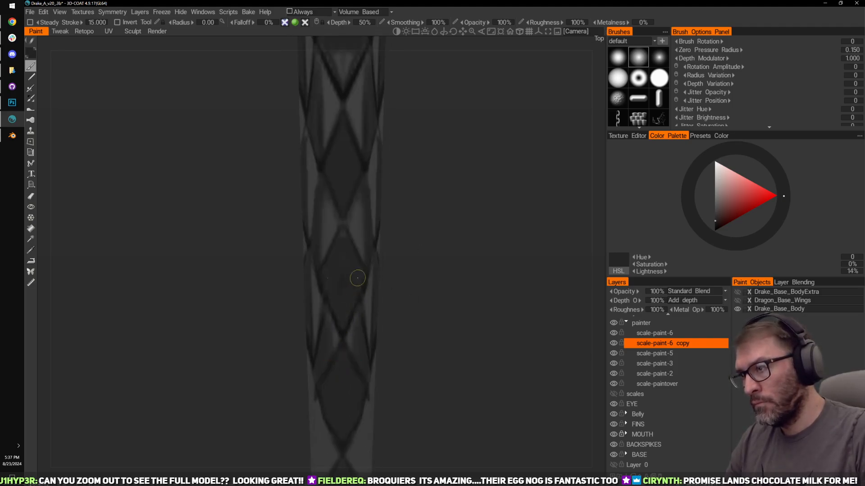
Step: Enlarge the brush to a 0.01 radius and fill the unfinished scale beside the centerline with 14% gray
{"action": "left_click_drag", "start_coordinate": [401, 252], "coordinate": [474, 223]}
{"action": "mouse_move", "coordinate": [443, 247]}
{"action": "left_mouse_down"}
{"action": "mouse_move", "coordinate": [412, 250]}
{"action": "mouse_move", "coordinate": [369, 277]}
{"action": "mouse_move", "coordinate": [338, 323]}
{"action": "mouse_move", "coordinate": [381, 334]}
{"action": "left_mouse_up"}
{"action": "key", "text": "bracketright"}
{"action": "key", "text": "bracketright"}
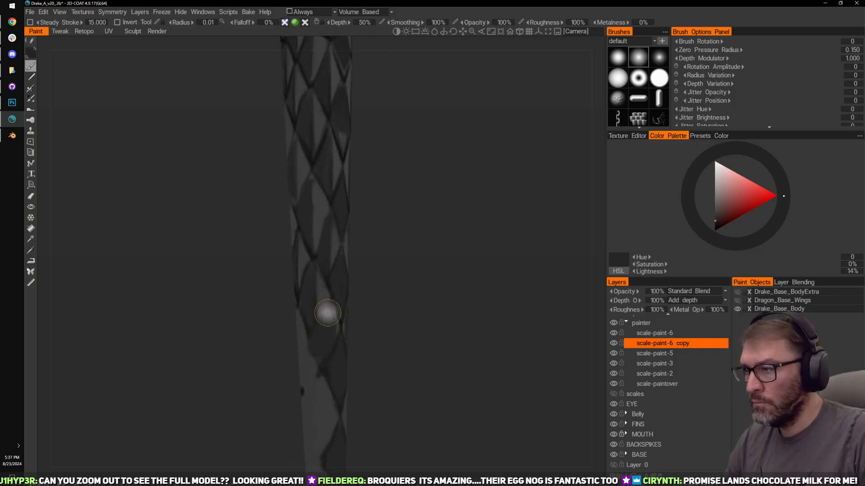
{"action": "left_click_drag", "start_coordinate": [325, 301], "coordinate": [310, 324]}
Step: Reduce the brush radius and darken the edges of the scales beside the tail's centerline with 7% lightness gray
{"action": "mouse_move", "coordinate": [434, 228]}
{"action": "left_mouse_down"}
{"action": "mouse_move", "coordinate": [405, 151]}
{"action": "mouse_move", "coordinate": [361, 160]}
{"action": "mouse_move", "coordinate": [338, 215]}
{"action": "mouse_move", "coordinate": [315, 228]}
{"action": "mouse_move", "coordinate": [348, 178]}
{"action": "mouse_move", "coordinate": [374, 200]}
{"action": "left_mouse_up"}
{"action": "key", "text": "bracketleft"}
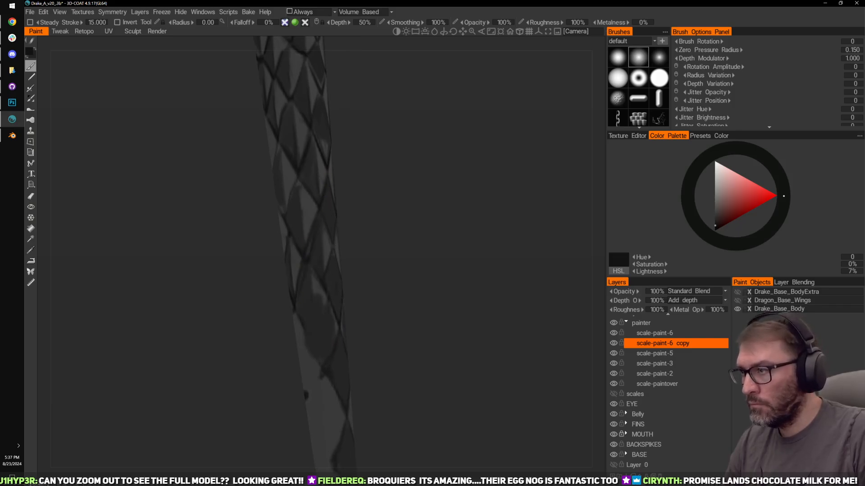
{"action": "left_click_drag", "start_coordinate": [320, 201], "coordinate": [313, 258]}
{"action": "left_click_drag", "start_coordinate": [328, 193], "coordinate": [323, 283]}
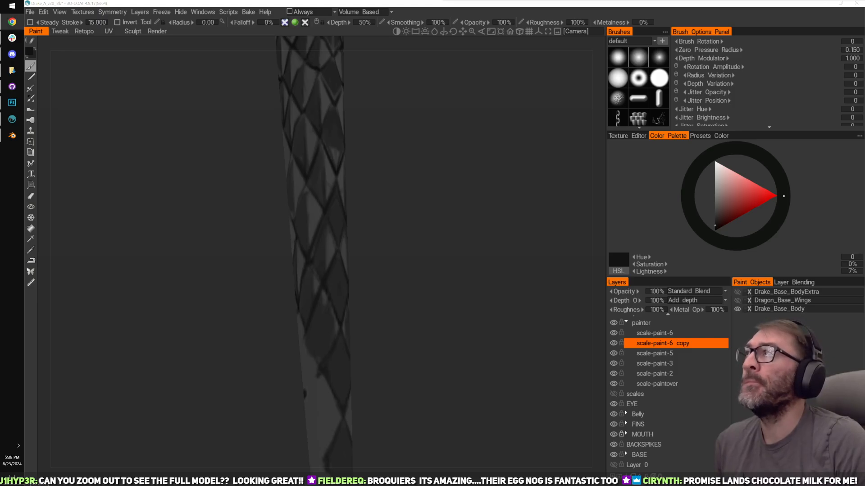
{"action": "left_click", "coordinate": [484, 130]}
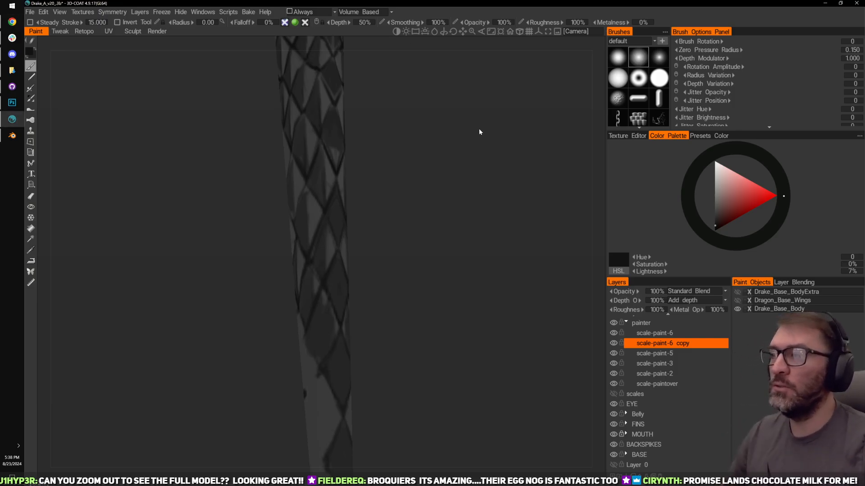
Step: Sample 14% lightness gray and touch up the fill of the small scales beside the tail's centerline
{"action": "left_click_drag", "start_coordinate": [417, 288], "coordinate": [379, 198]}
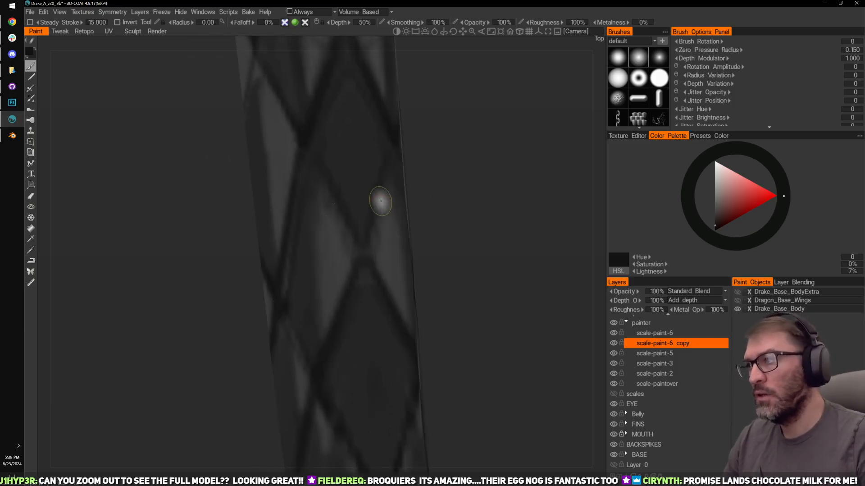
{"action": "key", "text": "v"}
{"action": "mouse_move", "coordinate": [444, 194]}
{"action": "left_mouse_down"}
{"action": "mouse_move", "coordinate": [314, 275]}
{"action": "mouse_move", "coordinate": [309, 263]}
{"action": "left_mouse_up"}
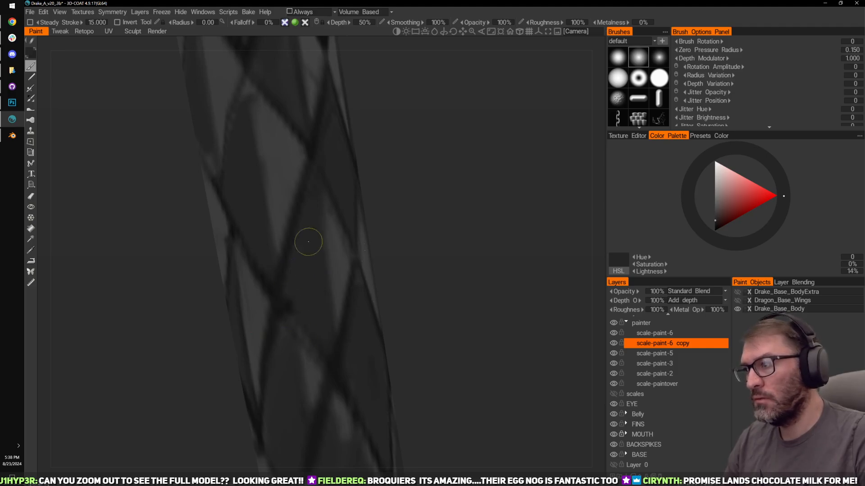
{"action": "left_click_drag", "start_coordinate": [451, 319], "coordinate": [477, 221]}
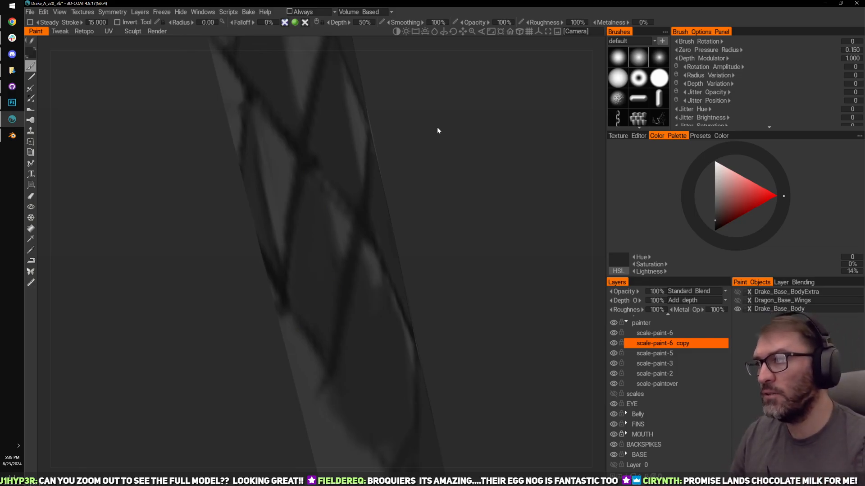
{"action": "middle_click_drag", "start_coordinate": [437, 128], "coordinate": [413, 177]}
{"action": "left_click_drag", "start_coordinate": [413, 178], "coordinate": [361, 254]}
{"action": "left_click_drag", "start_coordinate": [419, 241], "coordinate": [448, 230]}
{"action": "mouse_move", "coordinate": [448, 230]}
{"action": "right_mouse_down"}
{"action": "mouse_move", "coordinate": [422, 169]}
{"action": "mouse_move", "coordinate": [500, 207]}
{"action": "right_mouse_up"}
Step: Sample 24% lightness gray and paint the lighter halves of the scales beside the centerline
{"action": "key", "text": "v"}
{"action": "mouse_move", "coordinate": [464, 238]}
{"action": "left_mouse_down"}
{"action": "mouse_move", "coordinate": [401, 212]}
{"action": "mouse_move", "coordinate": [315, 236]}
{"action": "left_mouse_up"}
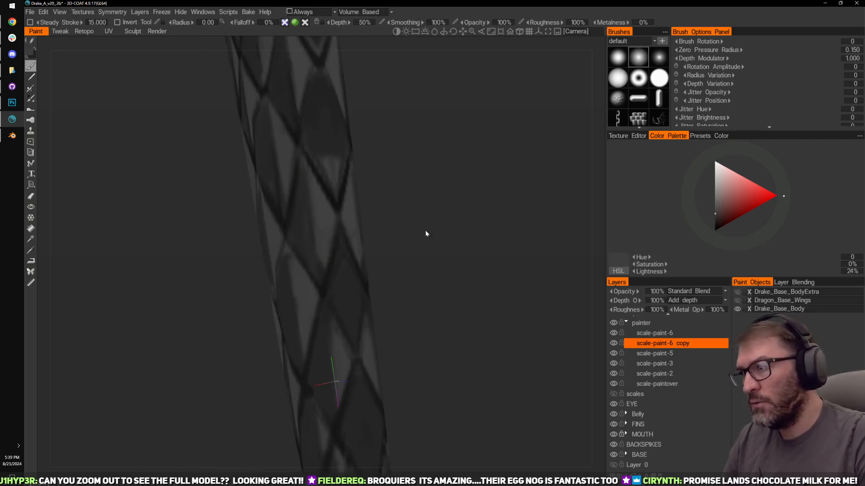
{"action": "middle_click_drag", "start_coordinate": [425, 233], "coordinate": [444, 169]}
{"action": "left_click_drag", "start_coordinate": [428, 201], "coordinate": [383, 212]}
{"action": "left_click_drag", "start_coordinate": [310, 249], "coordinate": [312, 279]}
{"action": "mouse_move", "coordinate": [293, 192]}
{"action": "left_mouse_down"}
{"action": "mouse_move", "coordinate": [317, 290]}
{"action": "mouse_move", "coordinate": [326, 280]}
{"action": "left_mouse_up"}
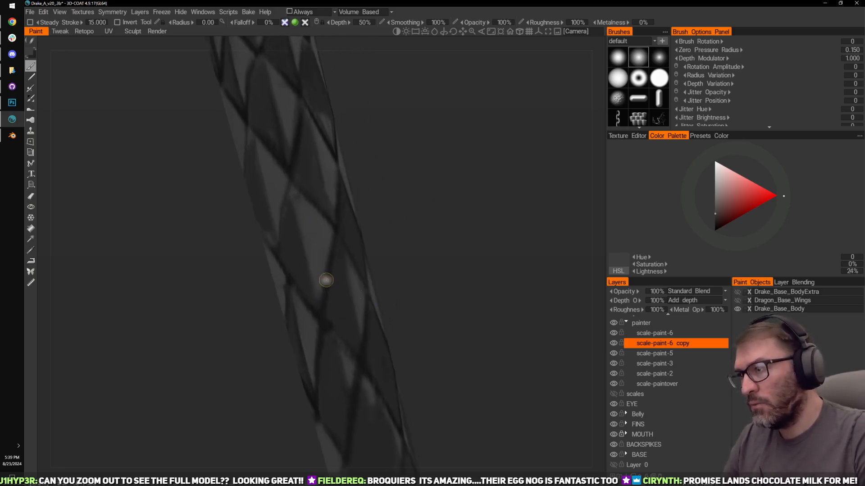
{"action": "left_click_drag", "start_coordinate": [428, 196], "coordinate": [386, 205]}
{"action": "mouse_move", "coordinate": [338, 287]}
{"action": "left_mouse_down"}
{"action": "mouse_move", "coordinate": [337, 219]}
{"action": "mouse_move", "coordinate": [335, 284]}
{"action": "mouse_move", "coordinate": [346, 251]}
{"action": "left_mouse_up"}
Step: Paint 24% lightness highlights on the last unfinished side scales toward the tail tip
{"action": "middle_click_drag", "start_coordinate": [438, 297], "coordinate": [441, 182]}
{"action": "left_click_drag", "start_coordinate": [441, 182], "coordinate": [450, 183]}
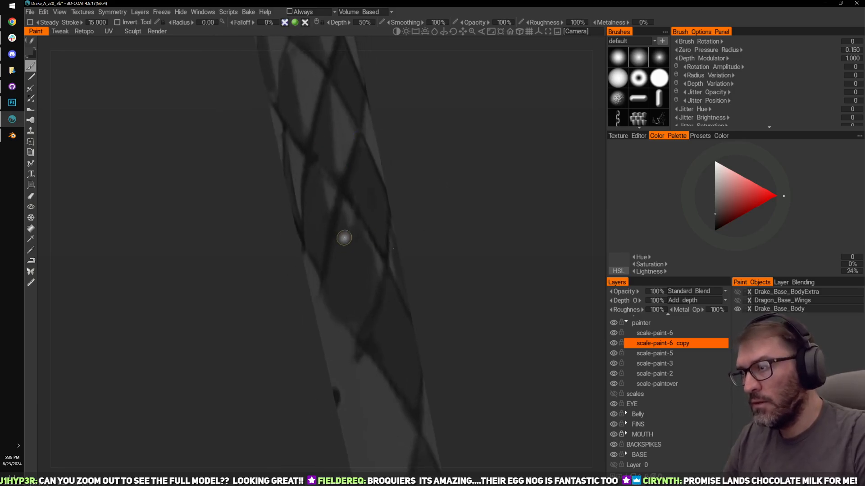
{"action": "mouse_move", "coordinate": [350, 221]}
{"action": "left_mouse_down"}
{"action": "mouse_move", "coordinate": [362, 327]}
{"action": "mouse_move", "coordinate": [347, 230]}
{"action": "mouse_move", "coordinate": [359, 297]}
{"action": "left_mouse_up"}
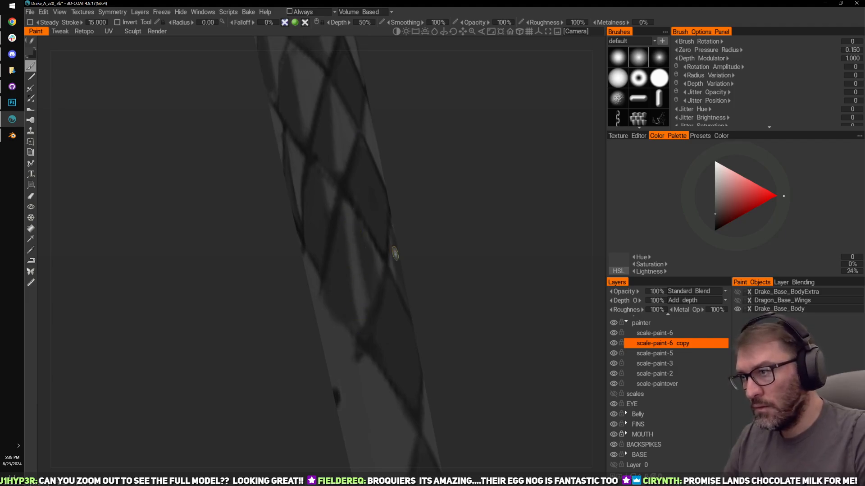
{"action": "left_click_drag", "start_coordinate": [395, 253], "coordinate": [405, 253]}
{"action": "left_click_drag", "start_coordinate": [351, 234], "coordinate": [364, 254]}
{"action": "left_click_drag", "start_coordinate": [345, 213], "coordinate": [365, 289]}
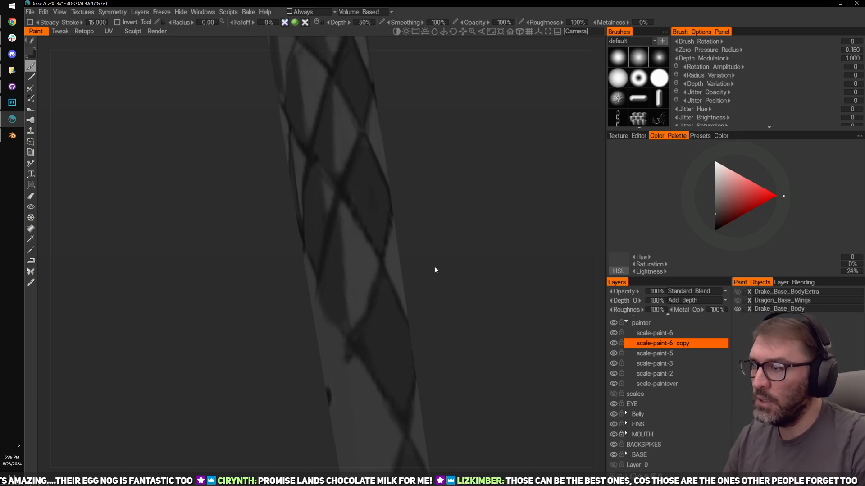
{"action": "mouse_move", "coordinate": [434, 270]}
{"action": "left_mouse_down"}
{"action": "mouse_move", "coordinate": [460, 283]}
{"action": "mouse_move", "coordinate": [422, 239]}
{"action": "mouse_move", "coordinate": [412, 238]}
{"action": "left_mouse_up"}
{"action": "mouse_move", "coordinate": [330, 234]}
{"action": "left_mouse_down"}
{"action": "mouse_move", "coordinate": [353, 304]}
{"action": "mouse_move", "coordinate": [346, 245]}
{"action": "mouse_move", "coordinate": [358, 329]}
{"action": "mouse_move", "coordinate": [359, 254]}
{"action": "mouse_move", "coordinate": [344, 247]}
{"action": "mouse_move", "coordinate": [351, 274]}
{"action": "left_mouse_up"}
{"action": "mouse_move", "coordinate": [412, 243]}
{"action": "left_mouse_down"}
{"action": "mouse_move", "coordinate": [394, 242]}
{"action": "mouse_move", "coordinate": [354, 344]}
{"action": "left_mouse_up"}
Step: Sample 8% lightness gray and redefine the dark outlines around the newly lightened side scales
{"action": "key", "text": "v"}
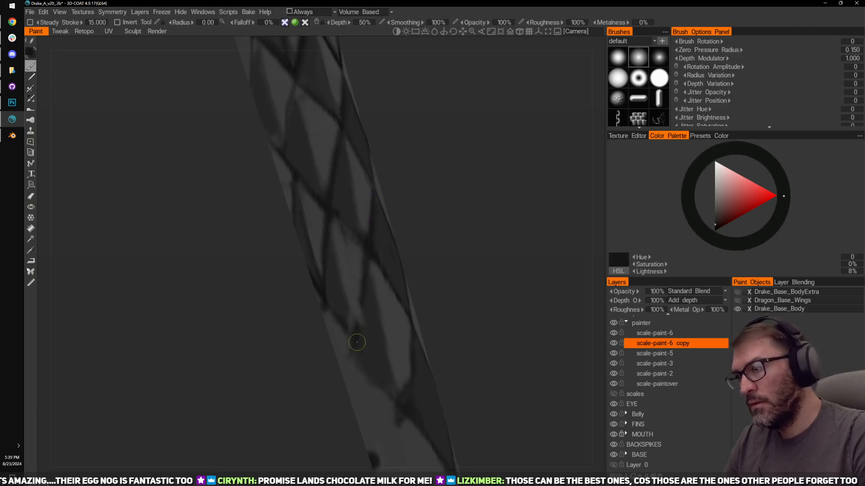
{"action": "mouse_move", "coordinate": [437, 261]}
{"action": "left_mouse_down"}
{"action": "mouse_move", "coordinate": [356, 315]}
{"action": "mouse_move", "coordinate": [406, 193]}
{"action": "mouse_move", "coordinate": [466, 218]}
{"action": "mouse_move", "coordinate": [348, 266]}
{"action": "left_mouse_up"}
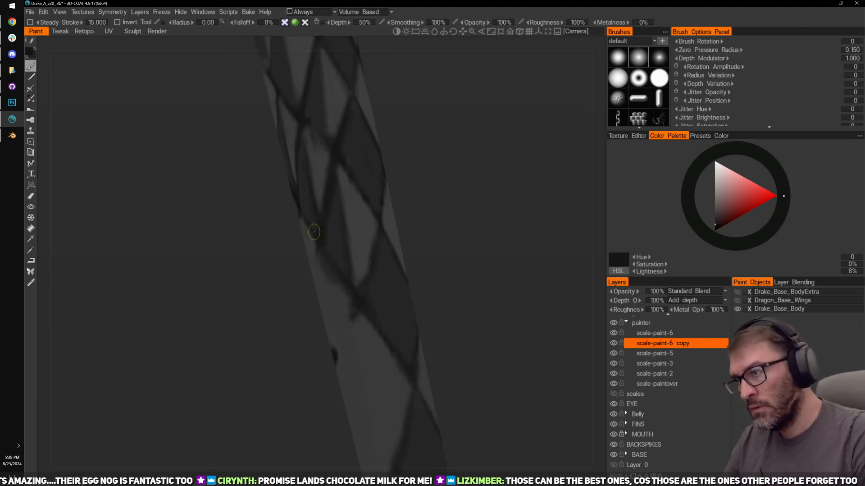
{"action": "left_click_drag", "start_coordinate": [418, 217], "coordinate": [442, 187]}
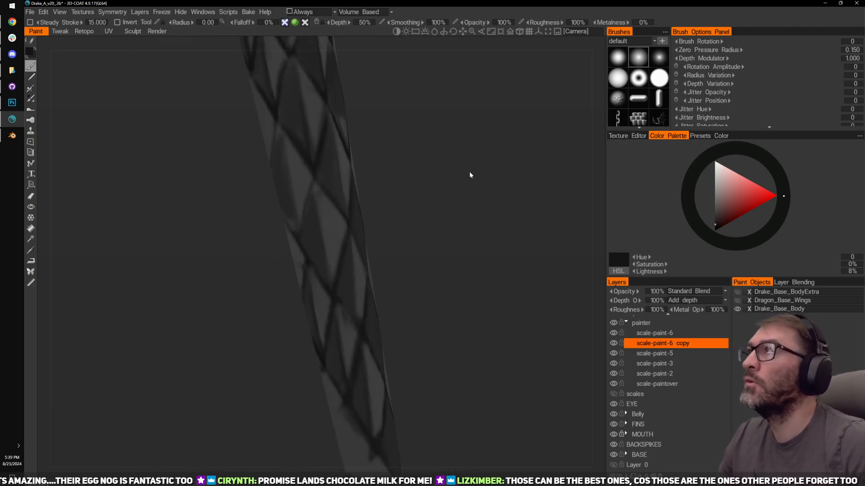
{"action": "left_click_drag", "start_coordinate": [488, 166], "coordinate": [476, 213]}
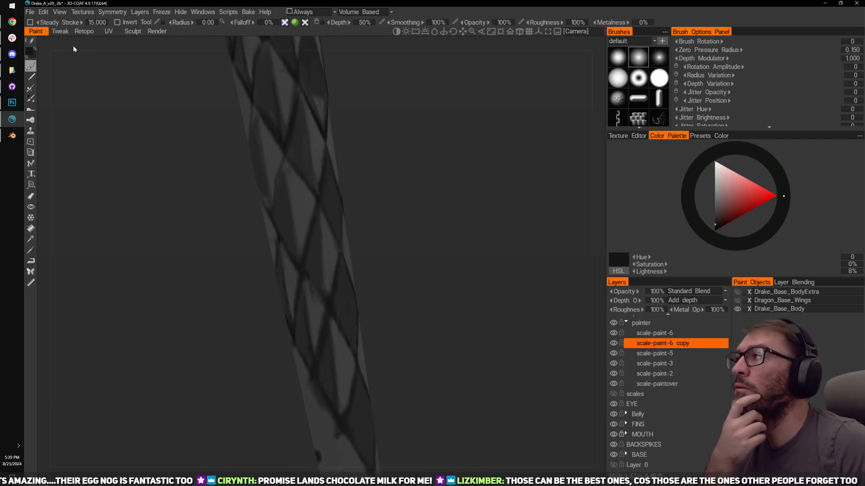
Step: Send the layers to Photoshop, updating Layers.psd from the disk copy, and make Layer 0 visible and active
{"action": "left_click", "coordinate": [43, 12]}
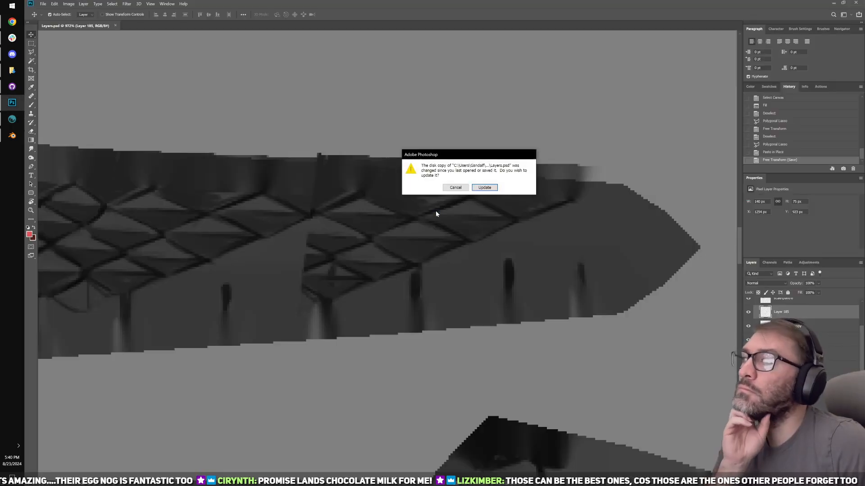
{"action": "left_click", "coordinate": [485, 187]}
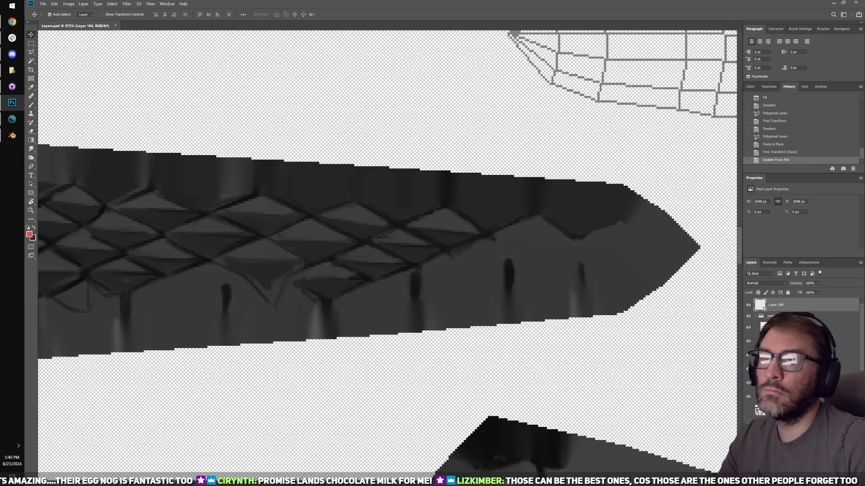
{"action": "left_click", "coordinate": [749, 431]}
{"action": "left_click", "coordinate": [784, 431]}
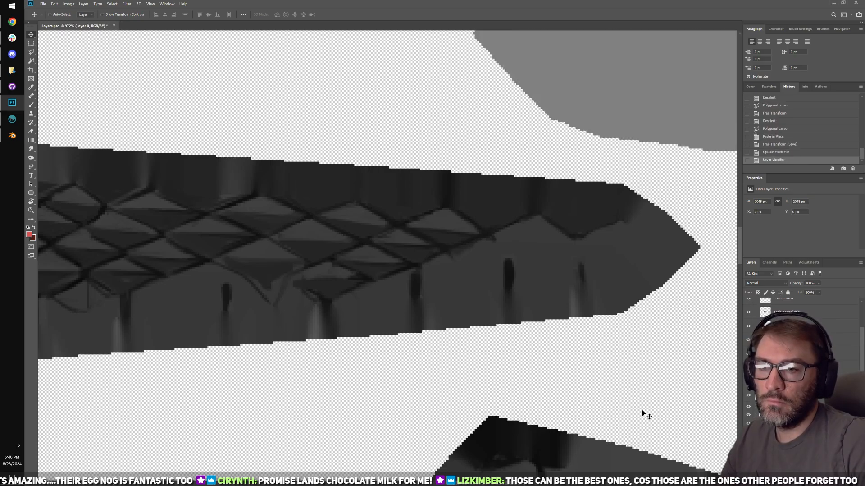
Step: Fill the entire canvas of Layer 0 with gray and clear the selection
{"action": "key", "text": "ctrl+a"}
{"action": "key", "text": "m"}
{"action": "right_click", "coordinate": [552, 320]}
{"action": "left_click", "coordinate": [565, 402]}
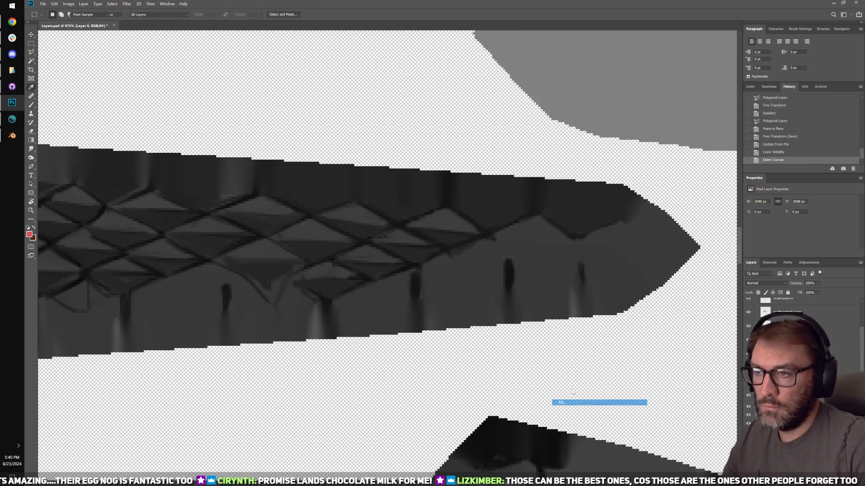
{"action": "key", "text": "Return"}
{"action": "key", "text": "v"}
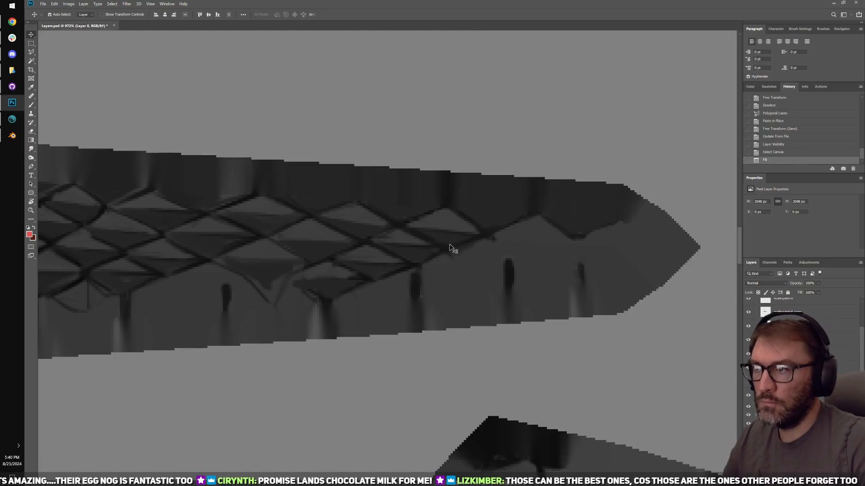
{"action": "key", "text": "ctrl+d"}
Step: Activate the scale-paint-6 copy layer and shrink the Brush tool to a very fine tip
{"action": "left_click", "coordinate": [446, 239], "text": "ctrl"}
{"action": "left_click_drag", "start_coordinate": [494, 266], "coordinate": [451, 303]}
{"action": "key", "text": "b"}
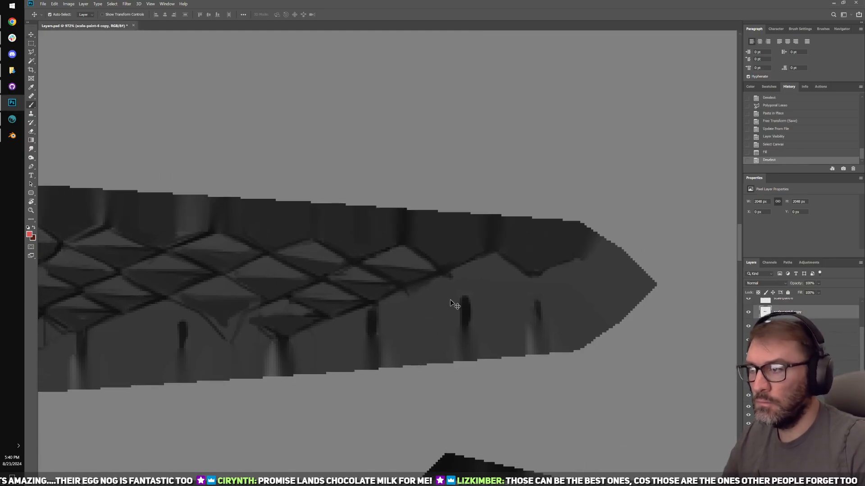
{"action": "key", "text": "bracketleft"}
{"action": "key", "text": "bracketleft"}
{"action": "key", "text": "bracketleft"}
{"action": "key", "text": "bracketleft"}
{"action": "key", "text": "bracketleft"}
{"action": "key", "text": "bracketleft"}
{"action": "key", "text": "bracketleft"}
{"action": "key", "text": "bracketleft"}
{"action": "key", "text": "bracketleft"}
{"action": "key", "text": "bracketleft"}
{"action": "key", "text": "bracketleft"}
{"action": "key", "text": "bracketleft"}
{"action": "key", "text": "bracketleft"}
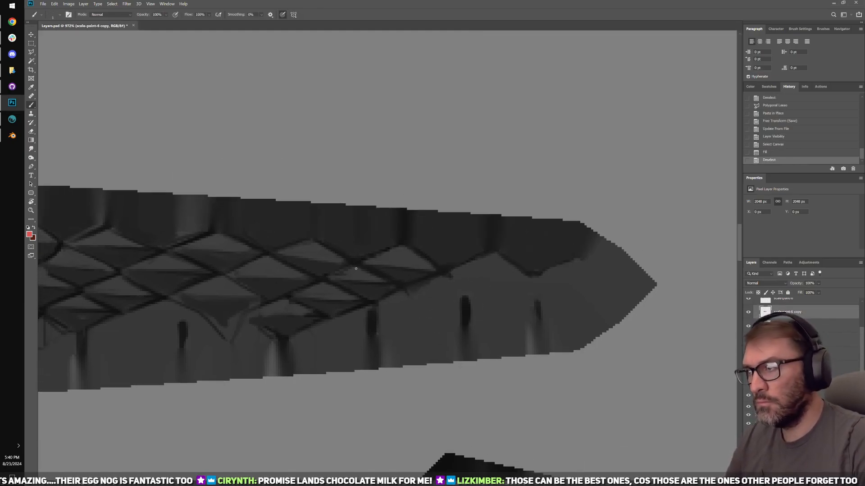
Step: Sample the dark outline color and extend the descending diagonal scale lines into the unpainted strip near the tail tip
{"action": "left_click", "coordinate": [352, 259], "text": "alt"}
{"action": "left_click", "coordinate": [405, 290]}
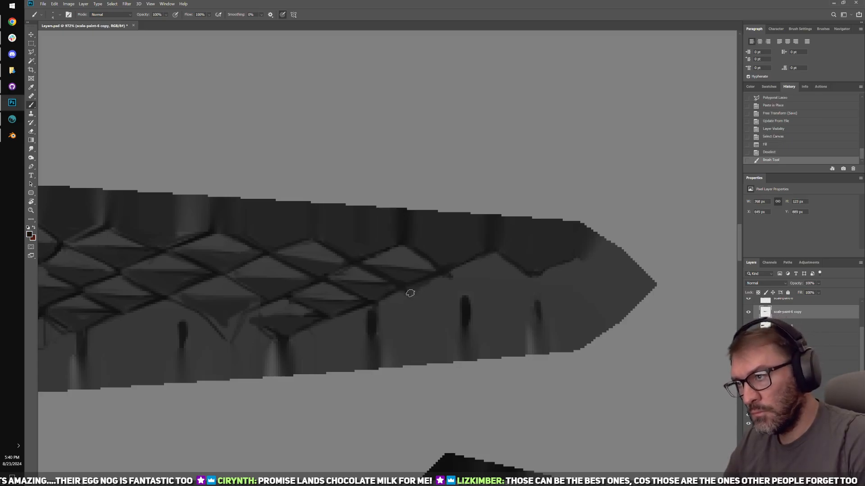
{"action": "left_click_drag", "start_coordinate": [404, 288], "coordinate": [428, 304]}
{"action": "left_click_drag", "start_coordinate": [401, 287], "coordinate": [453, 319]}
{"action": "key", "text": "bracketleft"}
{"action": "key", "text": "bracketleft"}
{"action": "mouse_move", "coordinate": [433, 266]}
{"action": "left_mouse_down"}
{"action": "mouse_move", "coordinate": [448, 286]}
{"action": "mouse_move", "coordinate": [491, 302]}
{"action": "left_mouse_up"}
{"action": "left_click_drag", "start_coordinate": [503, 255], "coordinate": [567, 305]}
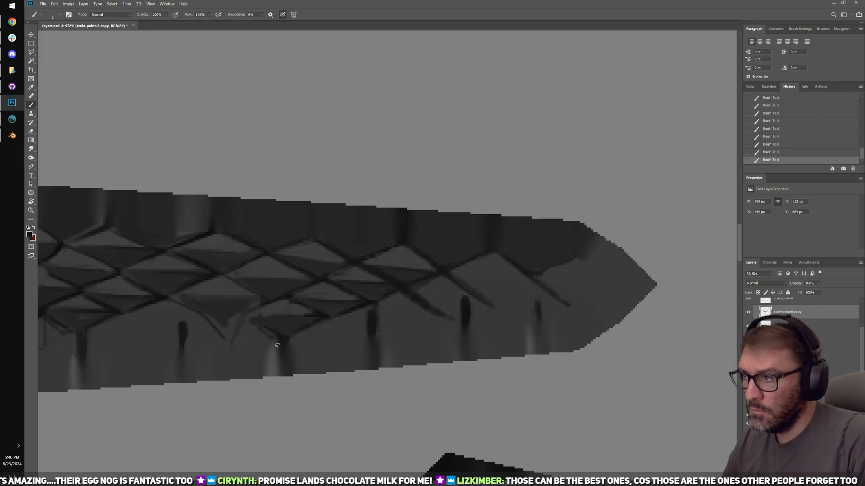
Step: Draw crossing dark diagonals below the lower scale row farther from the tip to outline new diamonds
{"action": "left_click_drag", "start_coordinate": [292, 338], "coordinate": [358, 310]}
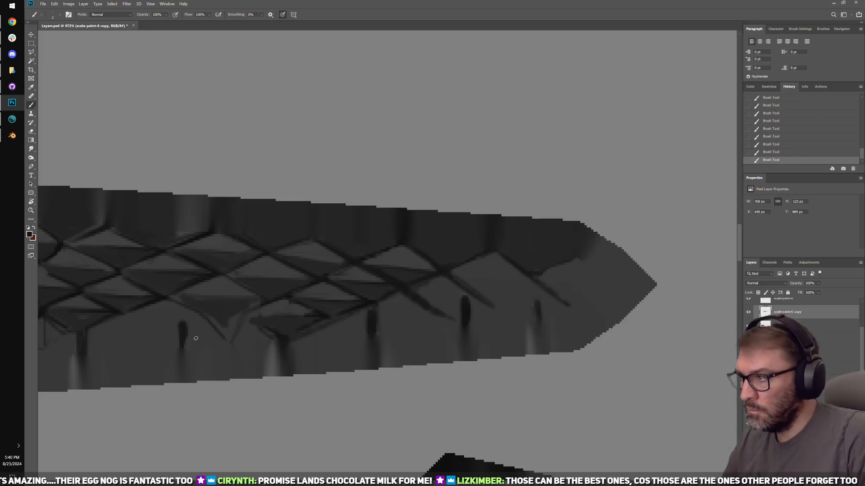
{"action": "left_click_drag", "start_coordinate": [196, 338], "coordinate": [218, 328]}
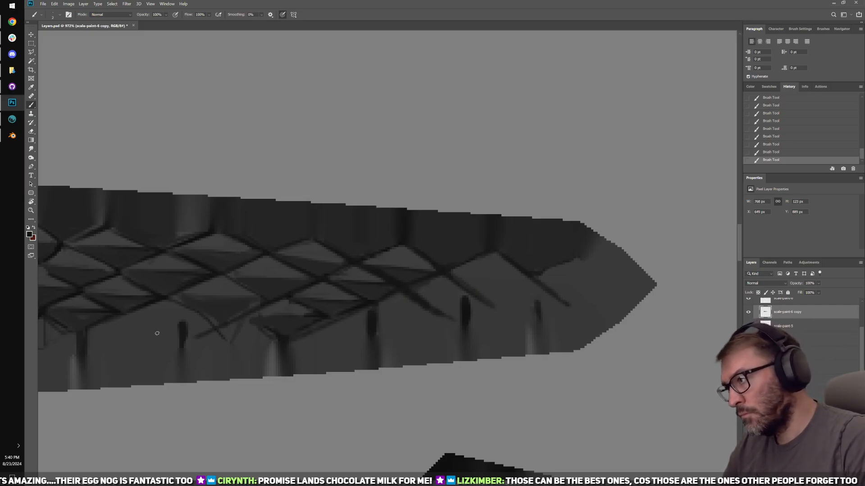
{"action": "left_click_drag", "start_coordinate": [128, 316], "coordinate": [203, 356]}
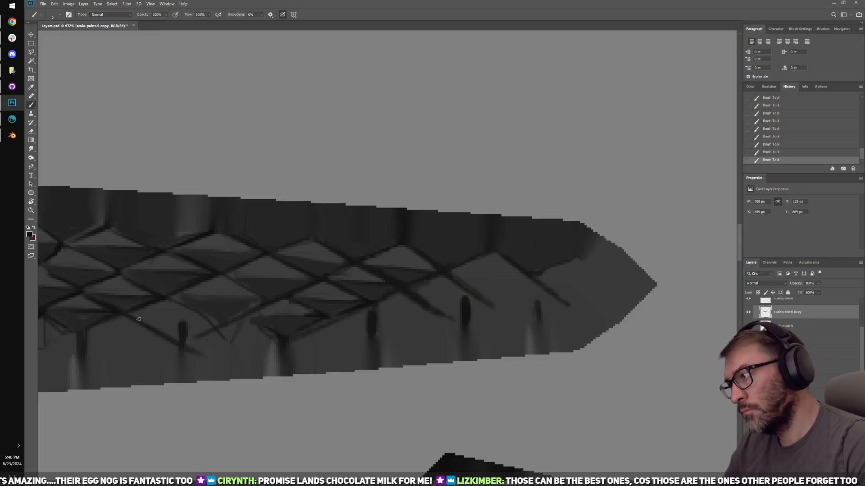
{"action": "left_click_drag", "start_coordinate": [138, 317], "coordinate": [198, 337]}
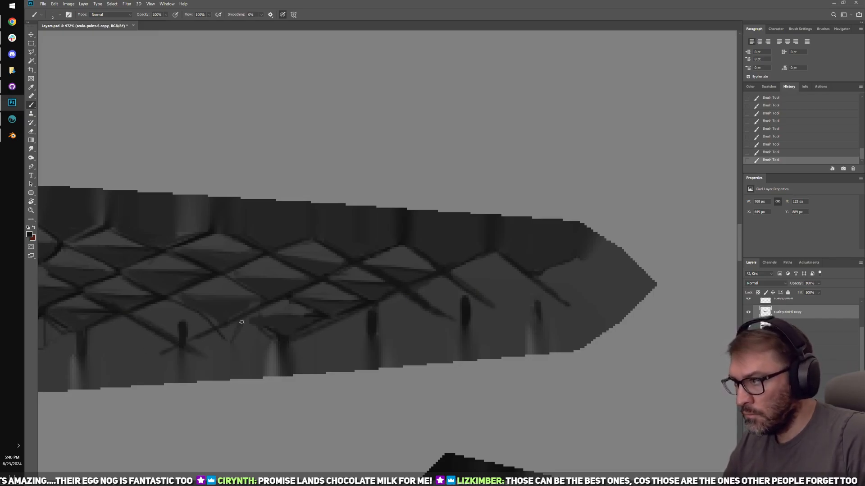
Step: Enlarge the brush slightly and thicken and lengthen the descending diagonals across the lower scales toward the tail tip
{"action": "key", "text": "bracketright"}
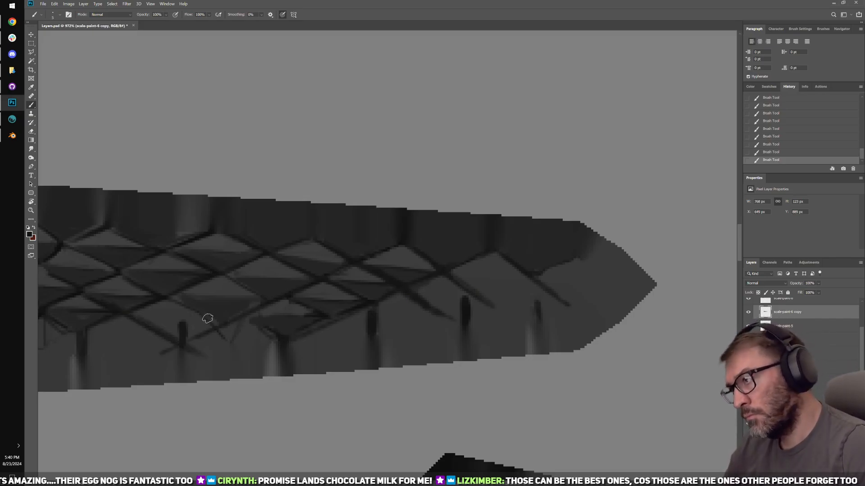
{"action": "left_click_drag", "start_coordinate": [194, 309], "coordinate": [268, 329]}
{"action": "left_click_drag", "start_coordinate": [335, 320], "coordinate": [378, 340]}
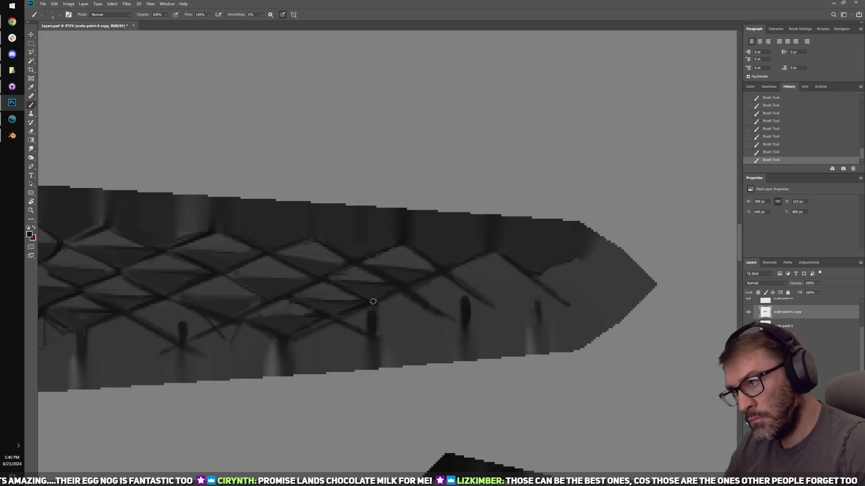
{"action": "left_click_drag", "start_coordinate": [381, 305], "coordinate": [450, 311]}
{"action": "left_click_drag", "start_coordinate": [454, 281], "coordinate": [532, 317]}
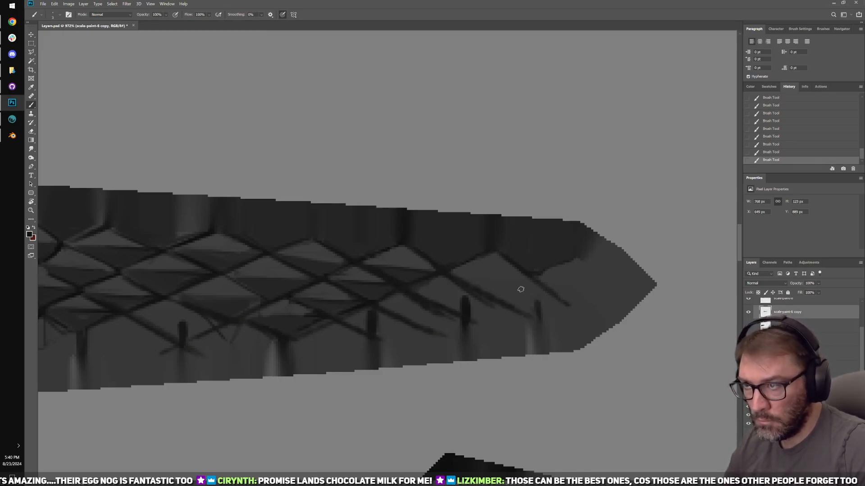
{"action": "left_click_drag", "start_coordinate": [501, 263], "coordinate": [578, 301]}
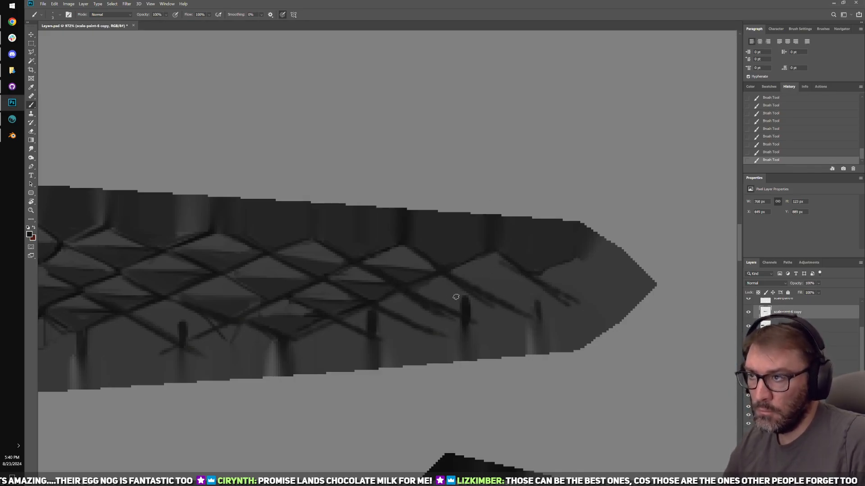
Step: Draw long ascending dark diagonals across the descending lines to complete the diamond grid to the tail tip, redoing one stroke
{"action": "left_click_drag", "start_coordinate": [340, 364], "coordinate": [525, 283]}
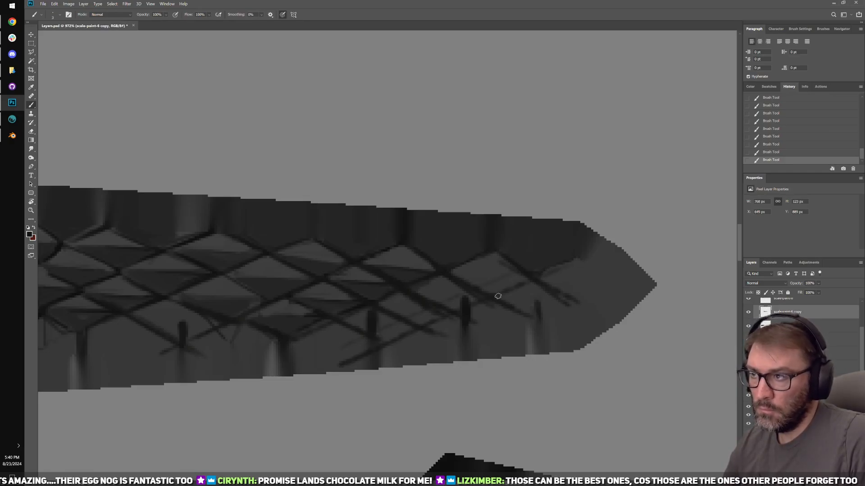
{"action": "left_click_drag", "start_coordinate": [380, 353], "coordinate": [605, 263]}
{"action": "key", "text": "ctrl+z"}
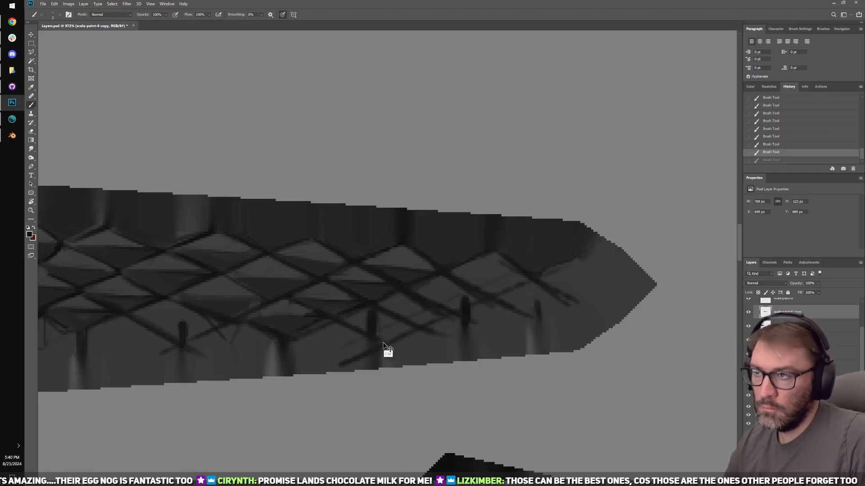
{"action": "left_click_drag", "start_coordinate": [387, 345], "coordinate": [553, 268]}
{"action": "mouse_move", "coordinate": [441, 359]}
{"action": "left_mouse_down"}
{"action": "mouse_move", "coordinate": [676, 255]}
{"action": "mouse_move", "coordinate": [667, 260]}
{"action": "left_mouse_up"}
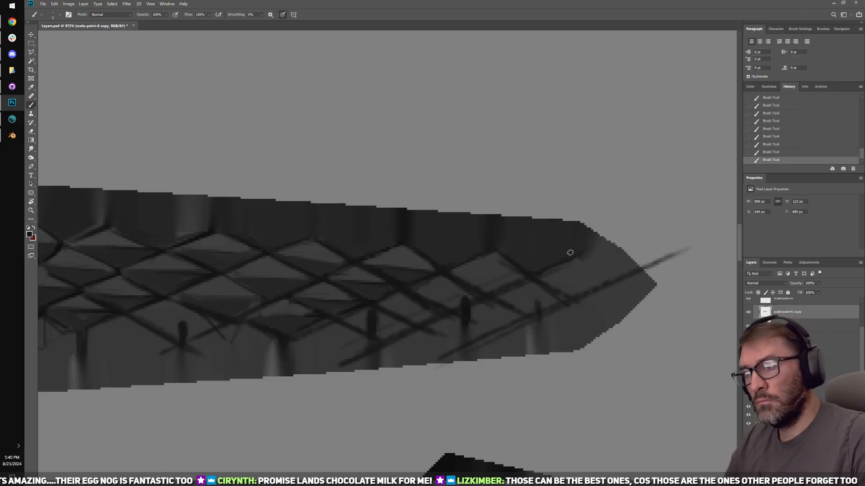
Step: Draw parallel dark descending diagonals across the tail tip to close its last scale, and turn the canvas until the tail points down
{"action": "left_click_drag", "start_coordinate": [575, 255], "coordinate": [649, 314]}
{"action": "left_click_drag", "start_coordinate": [545, 223], "coordinate": [657, 315]}
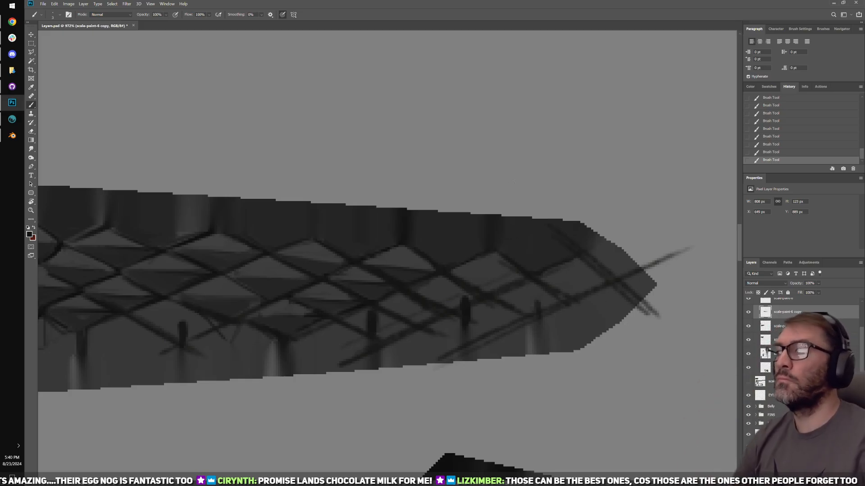
{"action": "key", "text": "r"}
{"action": "mouse_move", "coordinate": [630, 148]}
{"action": "left_mouse_down"}
{"action": "mouse_move", "coordinate": [388, 106]}
{"action": "mouse_move", "coordinate": [603, 208]}
{"action": "mouse_move", "coordinate": [421, 361]}
{"action": "left_mouse_up"}
{"action": "left_click_drag", "start_coordinate": [490, 205], "coordinate": [526, 245]}
{"action": "key", "text": "b"}
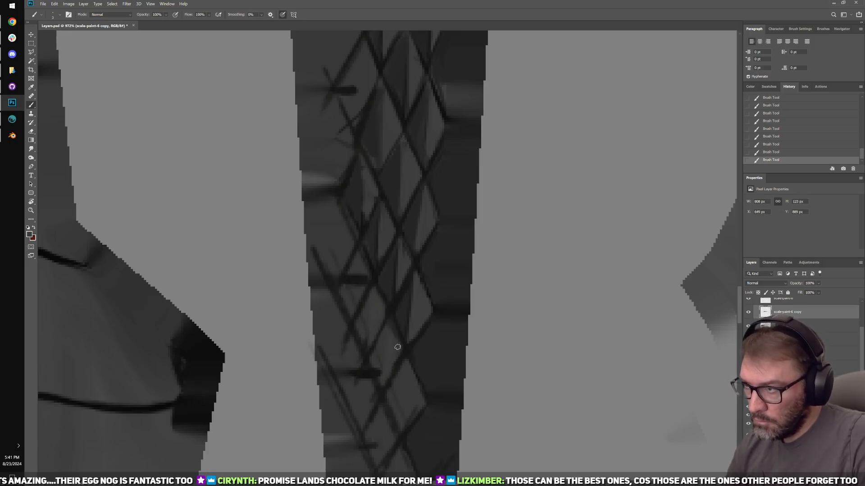
Step: Examine the outlined scale grid from the tail tip back up to the finished, shaded scales
{"action": "left_click_drag", "start_coordinate": [439, 341], "coordinate": [445, 255]}
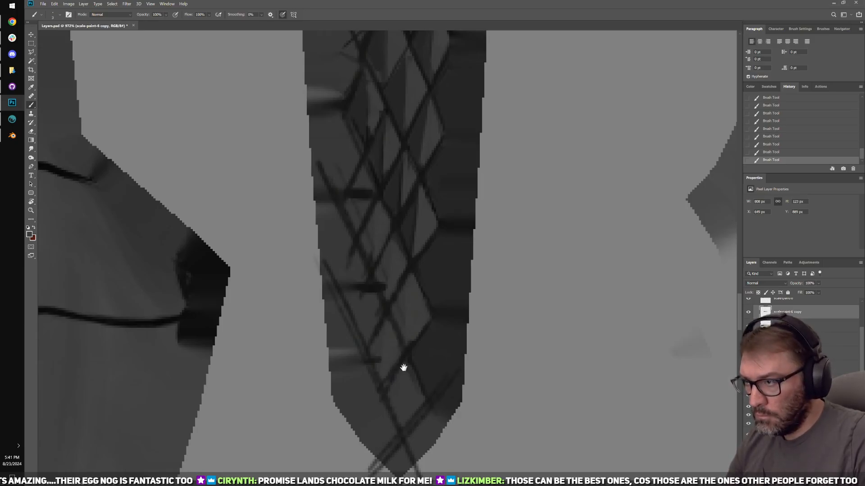
{"action": "left_click_drag", "start_coordinate": [404, 368], "coordinate": [416, 307]}
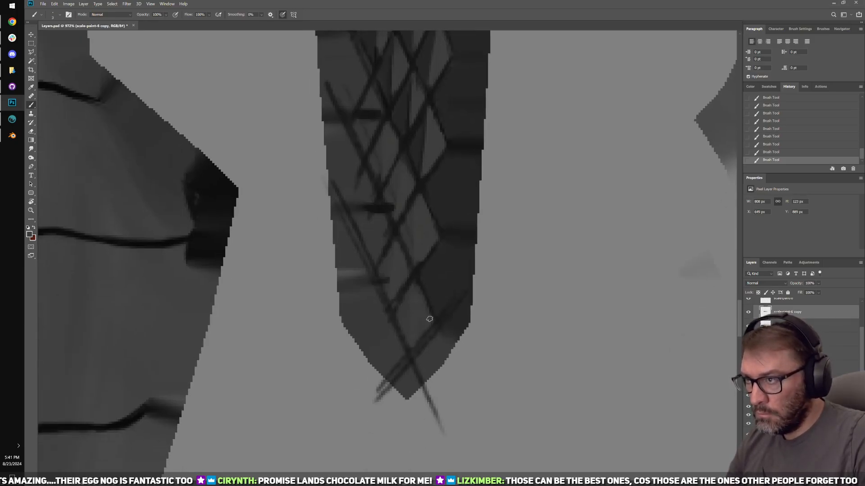
{"action": "left_click_drag", "start_coordinate": [385, 256], "coordinate": [406, 303]}
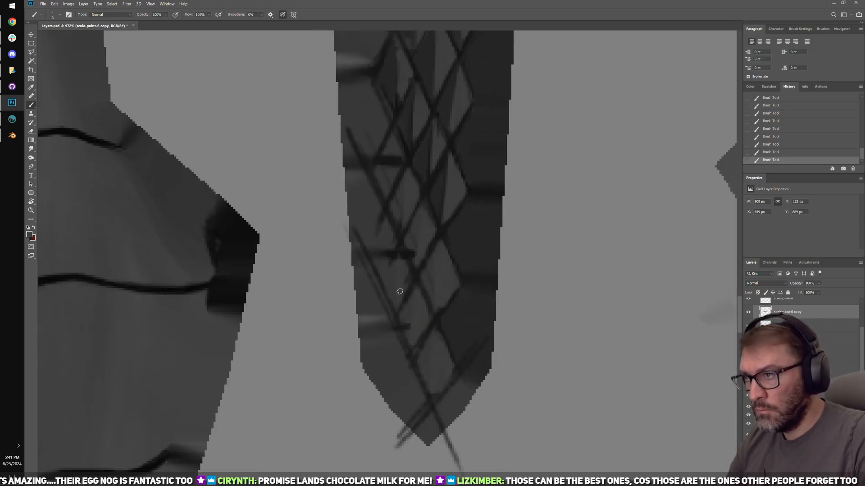
{"action": "left_click_drag", "start_coordinate": [409, 252], "coordinate": [414, 300]}
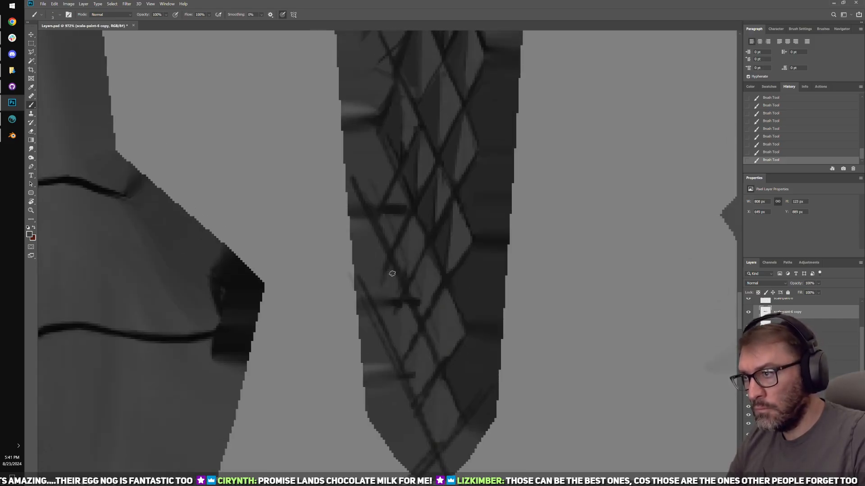
{"action": "left_click_drag", "start_coordinate": [417, 244], "coordinate": [408, 296]}
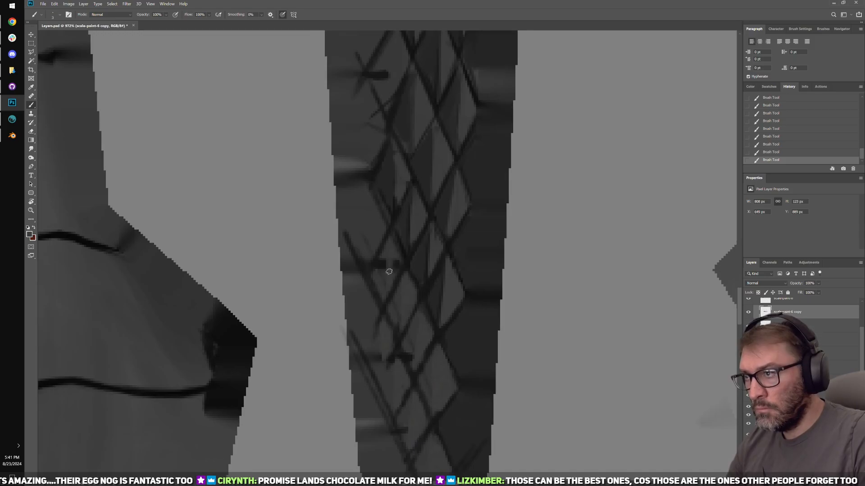
{"action": "left_click_drag", "start_coordinate": [411, 195], "coordinate": [404, 262]}
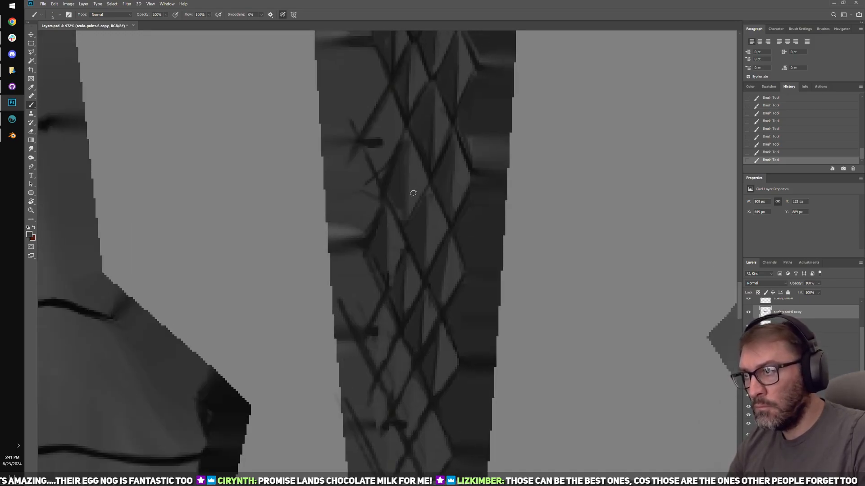
{"action": "left_click_drag", "start_coordinate": [413, 193], "coordinate": [406, 268]}
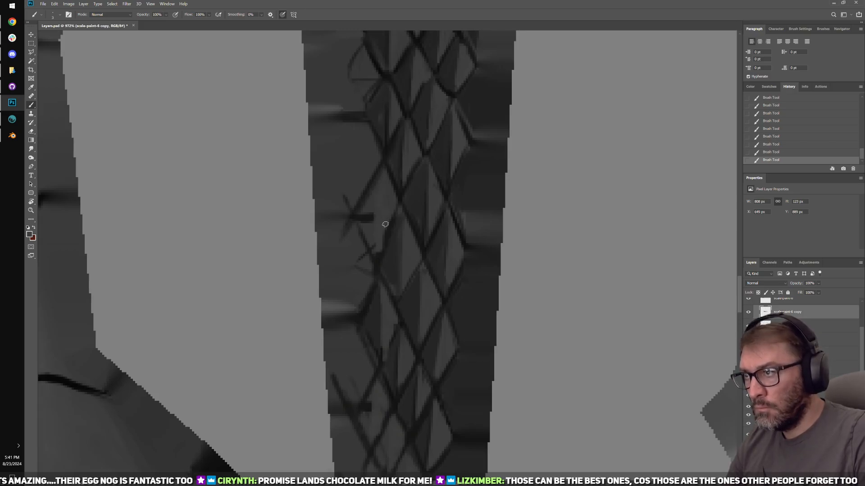
{"action": "left_click_drag", "start_coordinate": [420, 149], "coordinate": [408, 204]}
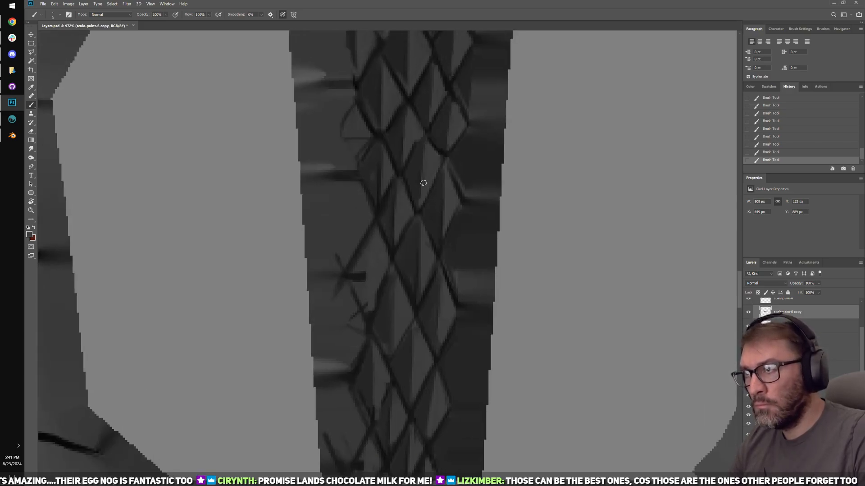
Step: Sample the dark scale shade and fill the shadow halves of the newly outlined scales down toward the tail tip
{"action": "left_click_drag", "start_coordinate": [431, 301], "coordinate": [418, 208]}
{"action": "left_click", "coordinate": [387, 272], "text": "alt"}
{"action": "left_click_drag", "start_coordinate": [394, 322], "coordinate": [395, 225]}
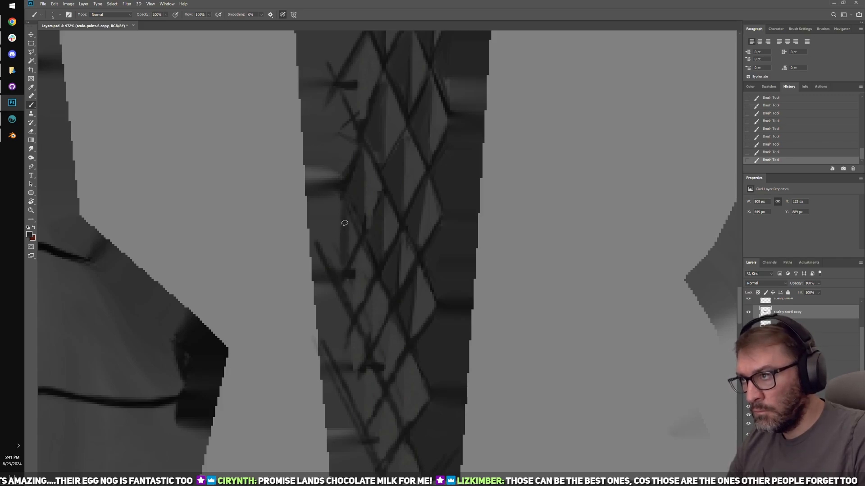
{"action": "left_click_drag", "start_coordinate": [368, 297], "coordinate": [363, 225]}
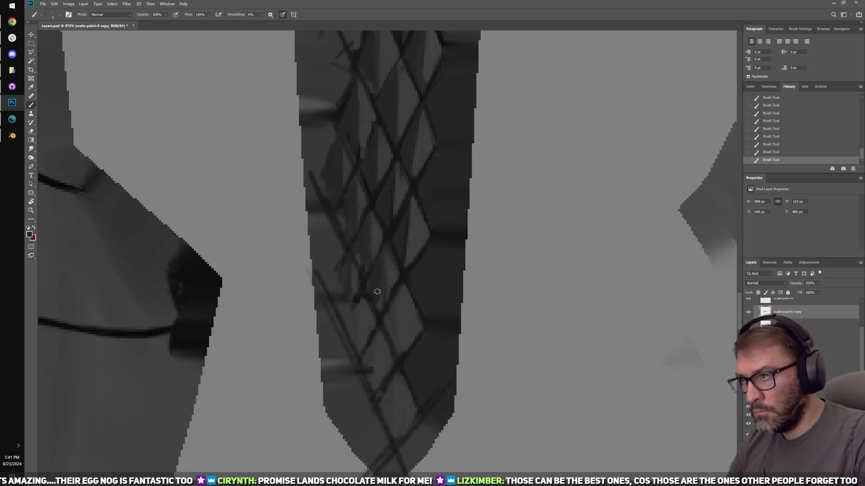
{"action": "left_click_drag", "start_coordinate": [385, 311], "coordinate": [382, 245]}
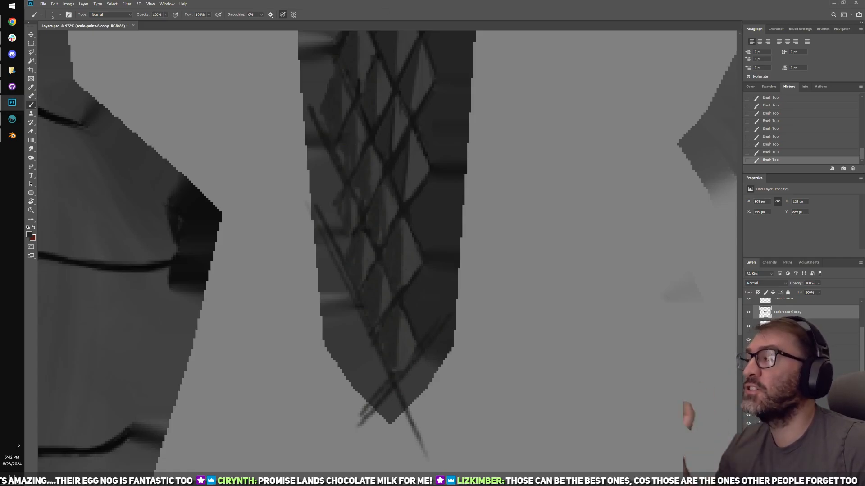
Step: Switch to Chrome, enlarge its window to view the Crystal Creamery chocolate milk image results, and put the window away
{"action": "key", "text": "alt+Tab"}
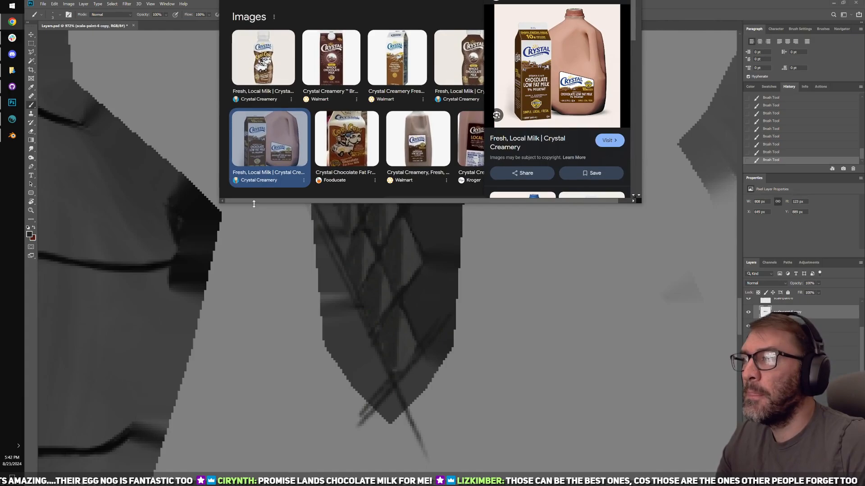
{"action": "left_click_drag", "start_coordinate": [253, 204], "coordinate": [360, 349]}
{"action": "left_click_drag", "start_coordinate": [220, 145], "coordinate": [104, 145]}
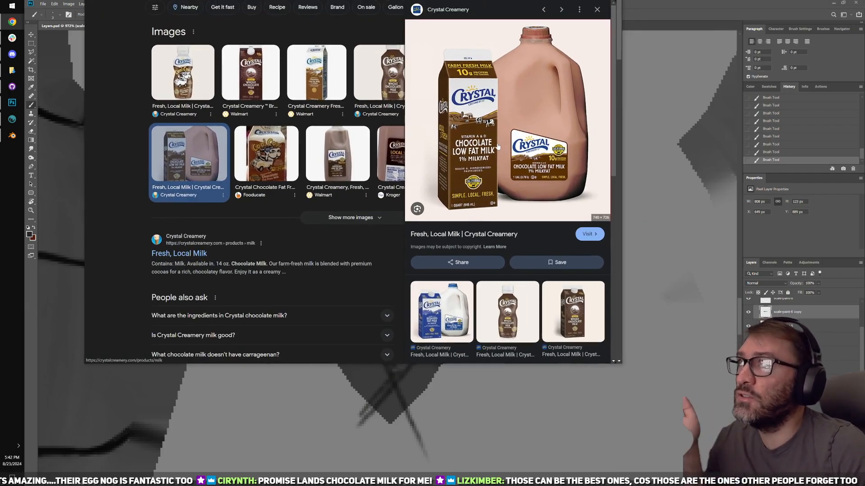
{"action": "mouse_move", "coordinate": [498, 146]}
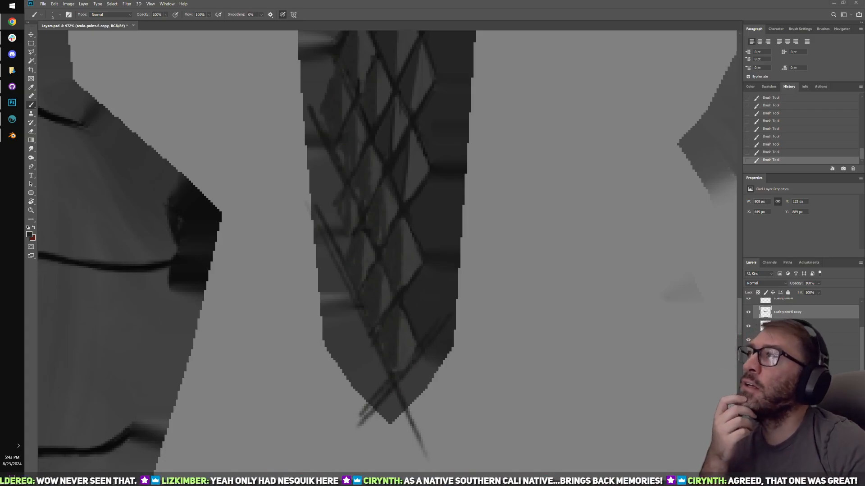
{"action": "left_click", "coordinate": [542, 6]}
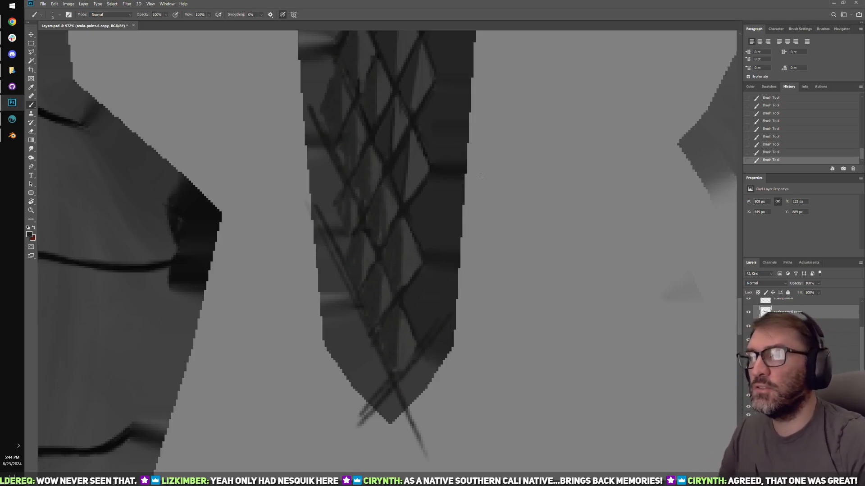
Step: Sample a lighter scale tone and paint the lit halves of the new scales near the tail tip, working up the tail
{"action": "scroll", "coordinate": [453, 199], "scroll_direction": "up", "scroll_amount": 2, "text": "alt"}
{"action": "left_click_drag", "start_coordinate": [453, 199], "coordinate": [490, 268]}
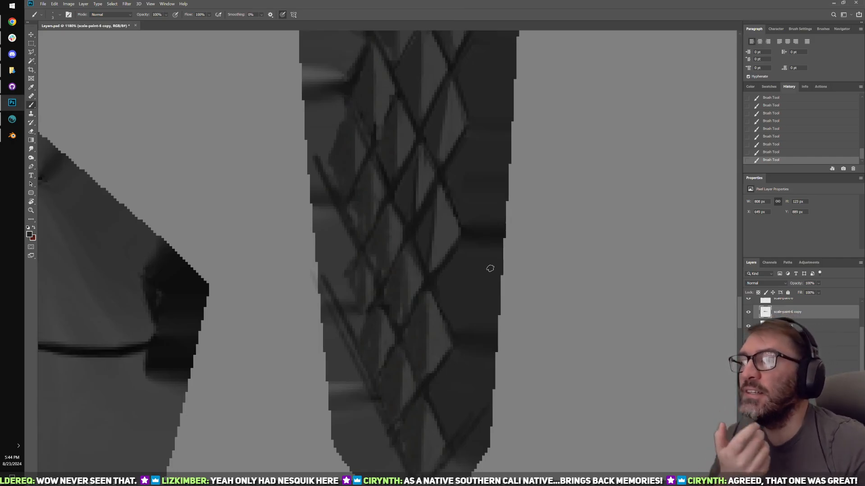
{"action": "mouse_move", "coordinate": [554, 292]}
{"action": "left_mouse_down"}
{"action": "mouse_move", "coordinate": [563, 274]}
{"action": "mouse_move", "coordinate": [575, 292]}
{"action": "left_mouse_up"}
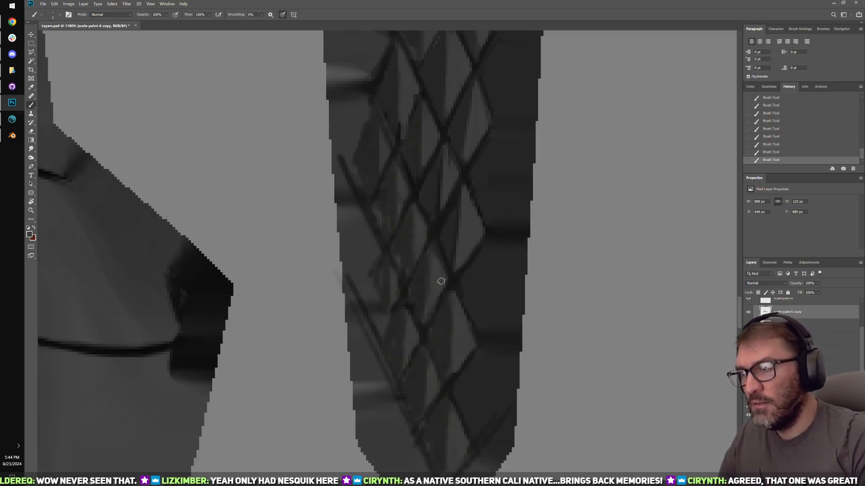
{"action": "mouse_move", "coordinate": [410, 267]}
{"action": "left_mouse_down"}
{"action": "mouse_move", "coordinate": [410, 261]}
{"action": "mouse_move", "coordinate": [412, 272]}
{"action": "left_mouse_up"}
{"action": "left_click", "coordinate": [448, 230], "text": "alt"}
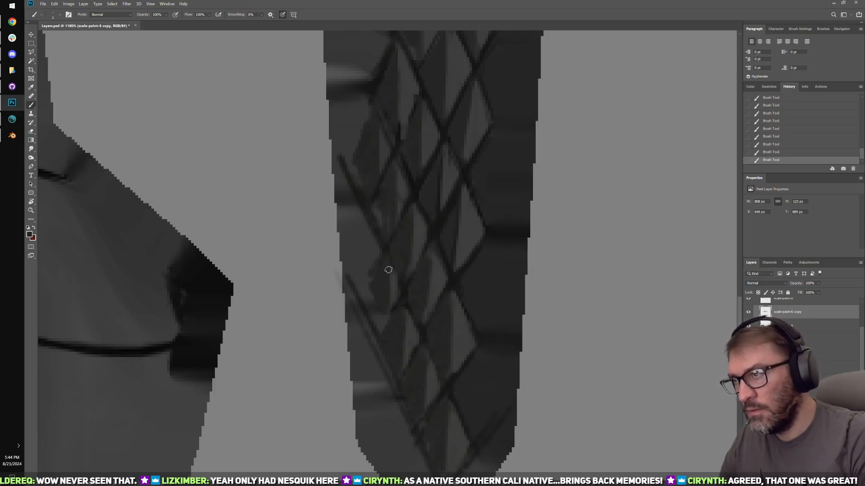
{"action": "scroll", "coordinate": [379, 288], "scroll_direction": "up", "scroll_amount": 2}
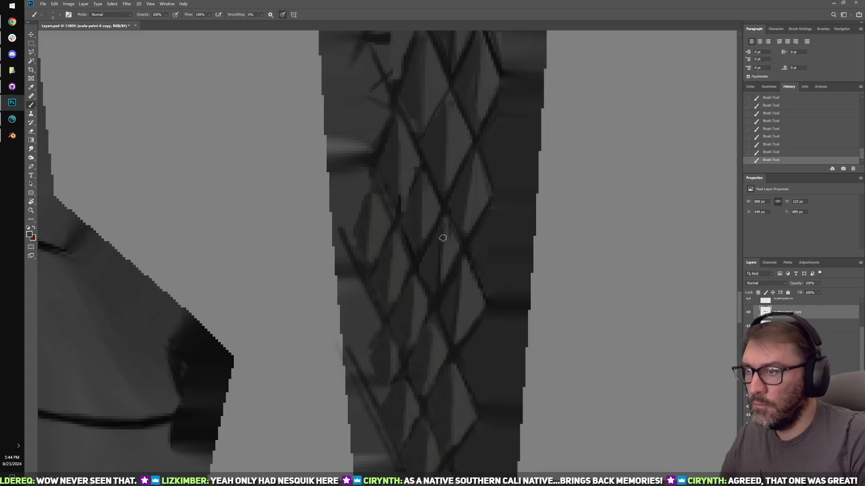
{"action": "left_click_drag", "start_coordinate": [442, 266], "coordinate": [439, 290]}
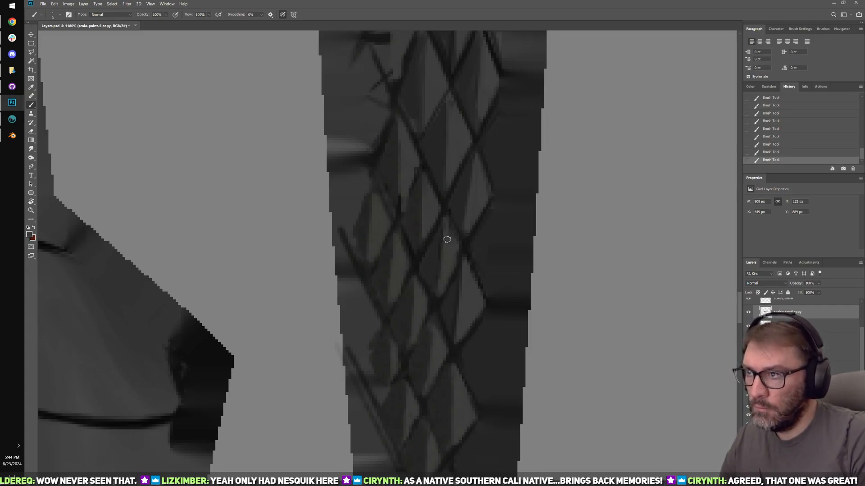
{"action": "scroll", "coordinate": [428, 271], "scroll_direction": "up", "scroll_amount": 3}
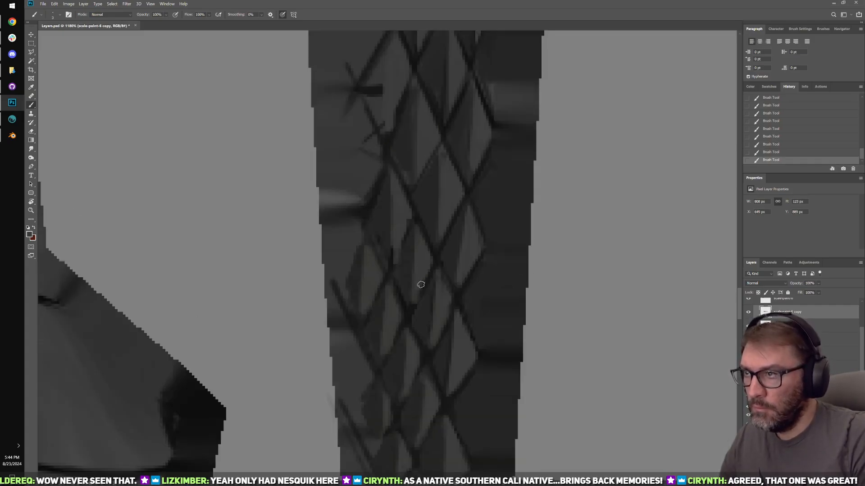
{"action": "left_click_drag", "start_coordinate": [397, 231], "coordinate": [396, 279]}
{"action": "scroll", "coordinate": [397, 279], "scroll_direction": "up", "scroll_amount": 6}
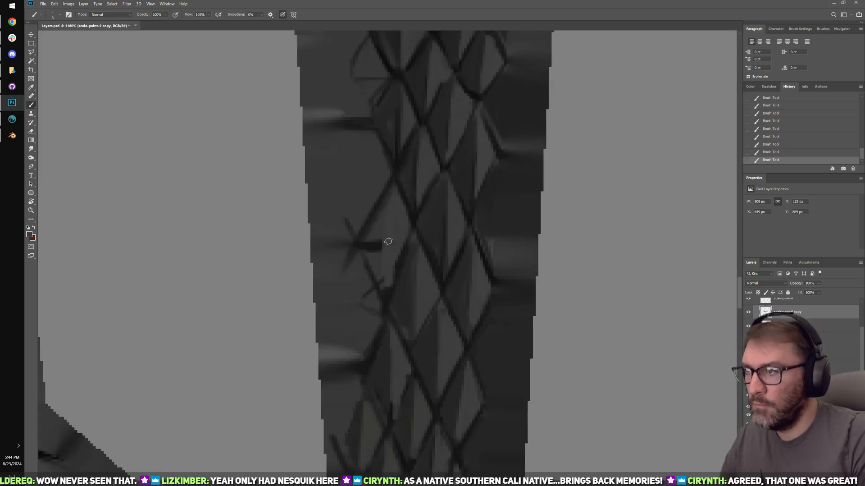
Step: Fill the shadow half of the unshaded outer-edge scale farther up the tail with the dark tone and save the file
{"action": "mouse_move", "coordinate": [396, 200]}
{"action": "left_mouse_down"}
{"action": "mouse_move", "coordinate": [383, 271]}
{"action": "mouse_move", "coordinate": [392, 193]}
{"action": "mouse_move", "coordinate": [371, 247]}
{"action": "mouse_move", "coordinate": [376, 272]}
{"action": "left_mouse_up"}
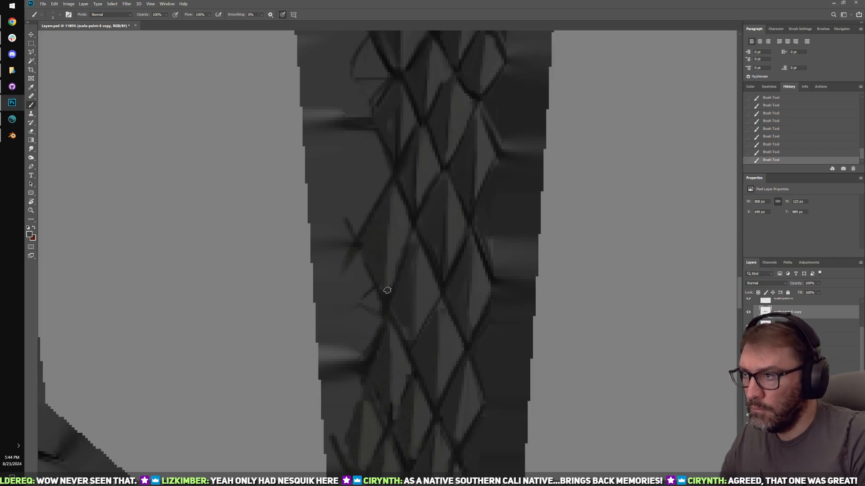
{"action": "left_click_drag", "start_coordinate": [422, 221], "coordinate": [400, 289]}
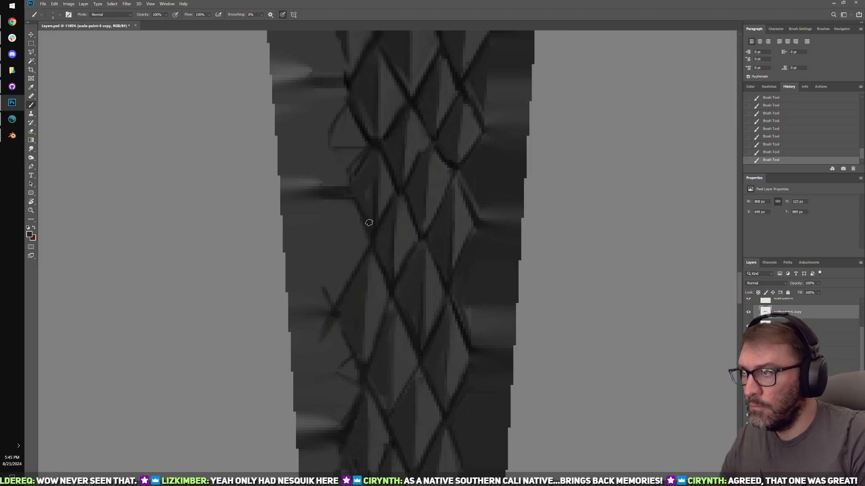
{"action": "left_click_drag", "start_coordinate": [371, 181], "coordinate": [361, 282]}
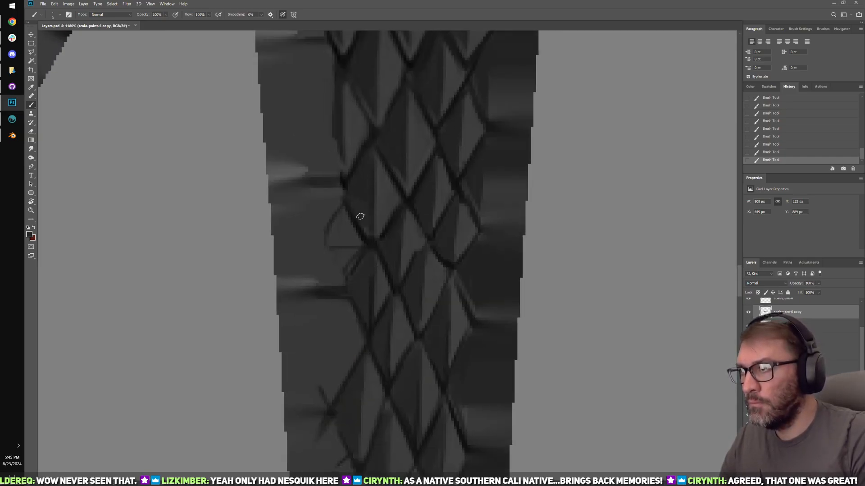
{"action": "left_click_drag", "start_coordinate": [376, 244], "coordinate": [378, 334]}
{"action": "left_click_drag", "start_coordinate": [354, 179], "coordinate": [348, 253]}
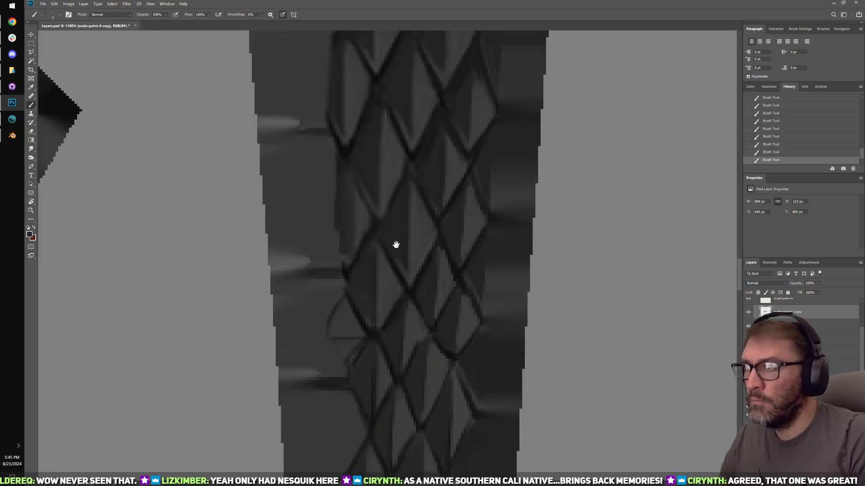
{"action": "mouse_move", "coordinate": [414, 140]}
{"action": "left_mouse_down"}
{"action": "mouse_move", "coordinate": [400, 151]}
{"action": "mouse_move", "coordinate": [346, 350]}
{"action": "left_mouse_up"}
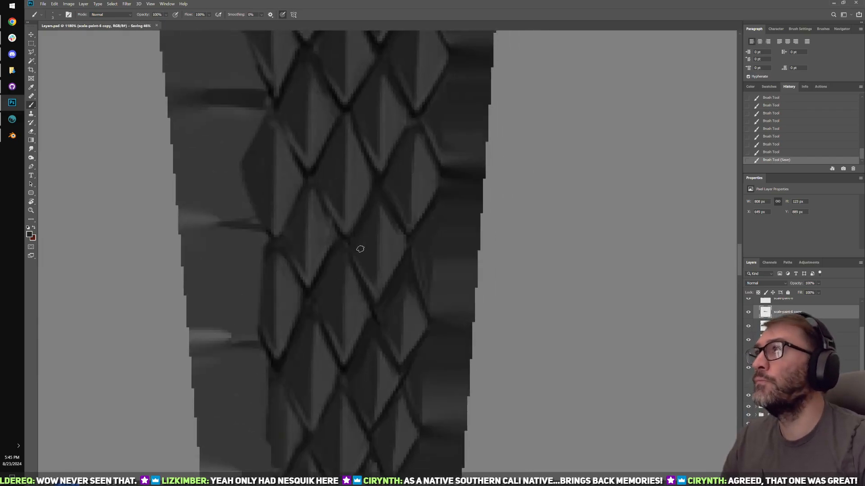
Step: Switch to 3D-Coat and inspect the scales around the tail tip from several angles, toggling the scale-paint-6 copy layer's visibility
{"action": "left_click", "coordinate": [12, 119]}
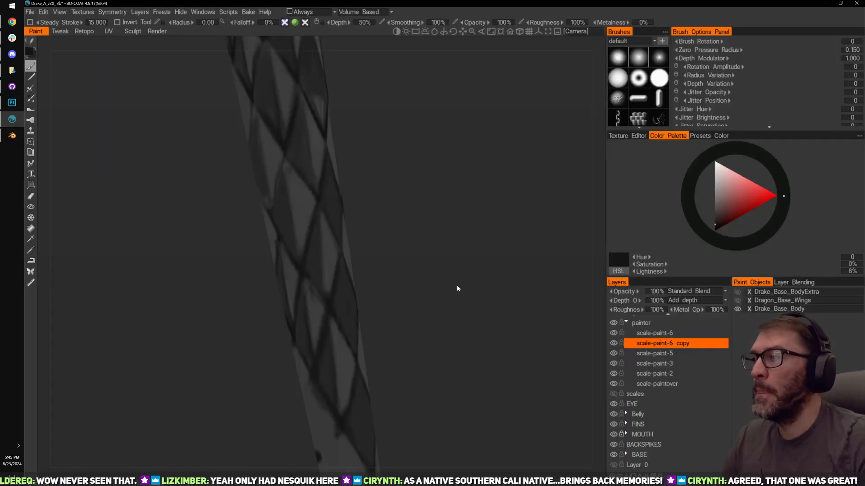
{"action": "right_click_drag", "start_coordinate": [459, 287], "coordinate": [434, 255]}
{"action": "right_click_drag", "start_coordinate": [510, 168], "coordinate": [467, 205]}
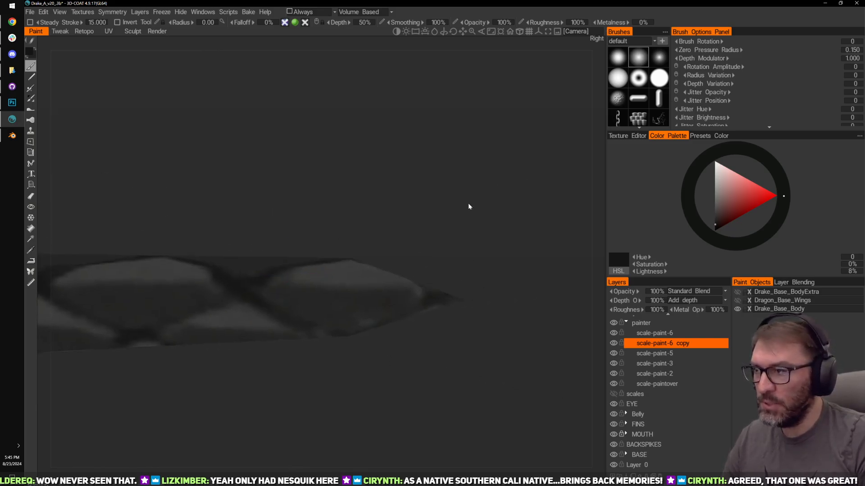
{"action": "right_click_drag", "start_coordinate": [463, 264], "coordinate": [483, 252]}
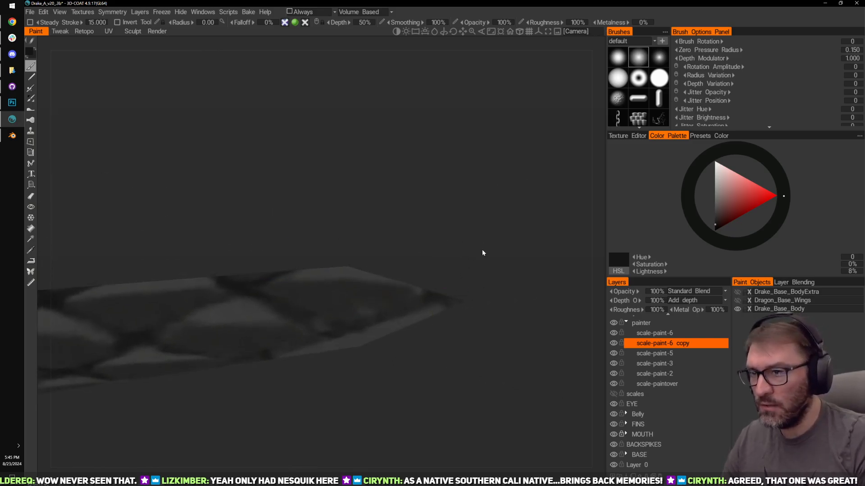
{"action": "double_click", "coordinate": [612, 343]}
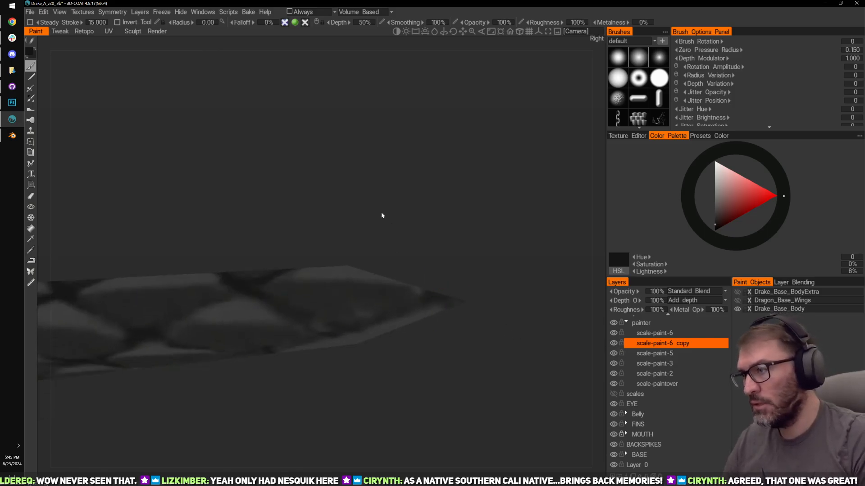
{"action": "mouse_move", "coordinate": [382, 215]}
{"action": "right_mouse_down"}
{"action": "mouse_move", "coordinate": [358, 247]}
{"action": "mouse_move", "coordinate": [404, 213]}
{"action": "mouse_move", "coordinate": [373, 255]}
{"action": "right_mouse_up"}
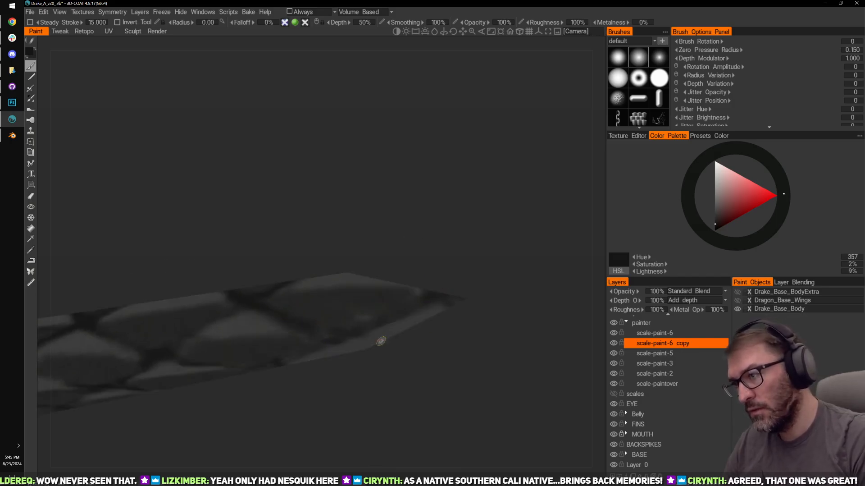
{"action": "mouse_move", "coordinate": [381, 341]}
{"action": "right_mouse_down"}
{"action": "mouse_move", "coordinate": [346, 332]}
{"action": "mouse_move", "coordinate": [518, 320]}
{"action": "mouse_move", "coordinate": [366, 323]}
{"action": "right_mouse_up"}
{"action": "mouse_move", "coordinate": [487, 301]}
{"action": "right_mouse_down"}
{"action": "mouse_move", "coordinate": [502, 350]}
{"action": "mouse_move", "coordinate": [487, 365]}
{"action": "mouse_move", "coordinate": [478, 342]}
{"action": "right_mouse_up"}
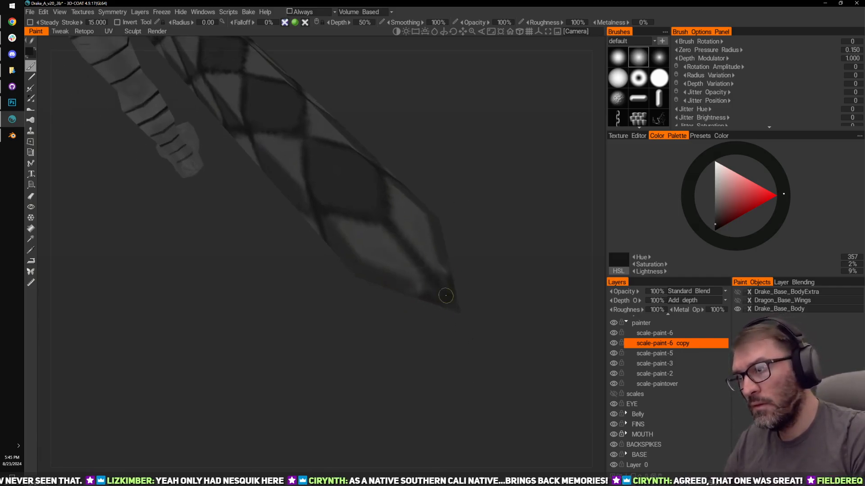
Step: Inspect the painted scales at the tail tip and along the tail from the side, above and underneath
{"action": "right_click_drag", "start_coordinate": [445, 295], "coordinate": [429, 237]}
{"action": "mouse_move", "coordinate": [465, 290]}
{"action": "right_mouse_down"}
{"action": "mouse_move", "coordinate": [452, 207]}
{"action": "mouse_move", "coordinate": [520, 286]}
{"action": "right_mouse_up"}
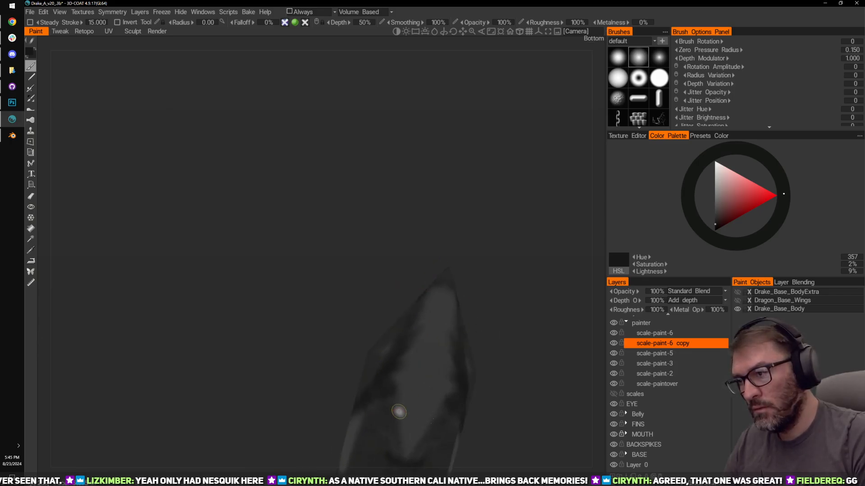
{"action": "mouse_move", "coordinate": [408, 344]}
{"action": "right_mouse_down"}
{"action": "mouse_move", "coordinate": [514, 244]}
{"action": "mouse_move", "coordinate": [508, 269]}
{"action": "mouse_move", "coordinate": [463, 273]}
{"action": "mouse_move", "coordinate": [510, 270]}
{"action": "right_mouse_up"}
{"action": "left_click_drag", "start_coordinate": [483, 261], "coordinate": [434, 279]}
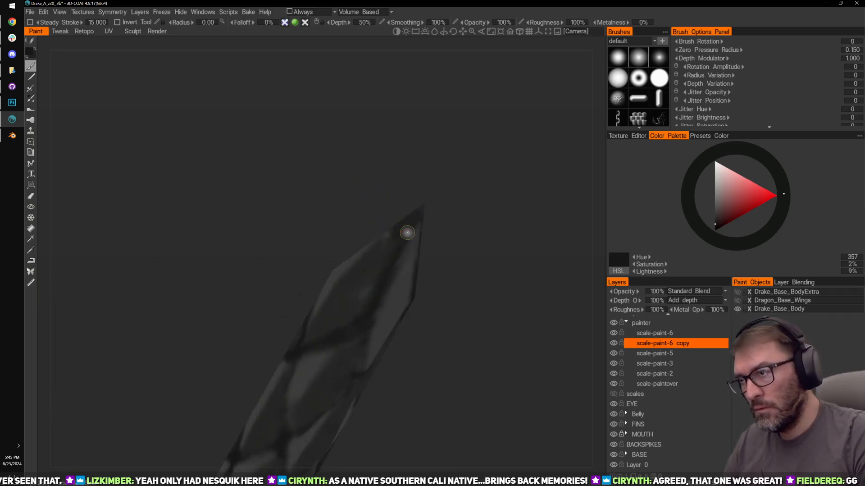
{"action": "left_click_drag", "start_coordinate": [425, 247], "coordinate": [372, 303]}
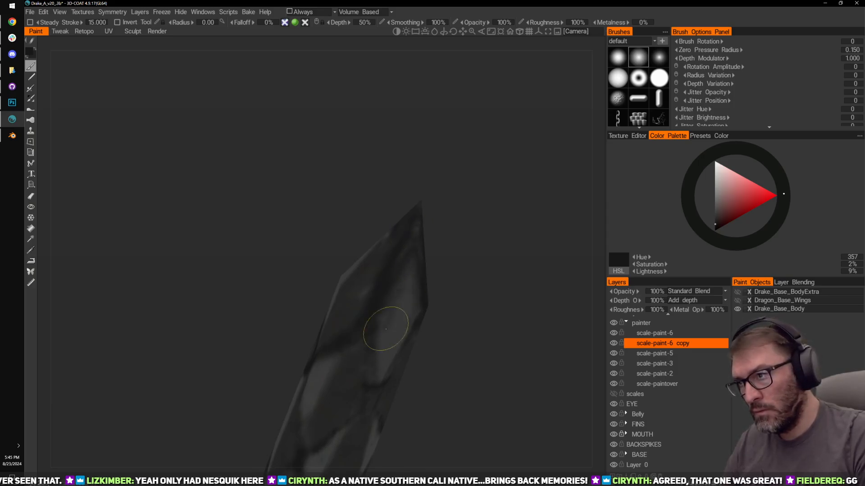
{"action": "scroll", "coordinate": [412, 247], "scroll_direction": "up", "scroll_amount": 8}
{"action": "mouse_move", "coordinate": [374, 318]}
{"action": "right_mouse_down"}
{"action": "mouse_move", "coordinate": [434, 205]}
{"action": "mouse_move", "coordinate": [524, 270]}
{"action": "mouse_move", "coordinate": [410, 220]}
{"action": "mouse_move", "coordinate": [460, 255]}
{"action": "mouse_move", "coordinate": [475, 216]}
{"action": "mouse_move", "coordinate": [458, 247]}
{"action": "mouse_move", "coordinate": [499, 216]}
{"action": "mouse_move", "coordinate": [563, 240]}
{"action": "mouse_move", "coordinate": [534, 191]}
{"action": "right_mouse_up"}
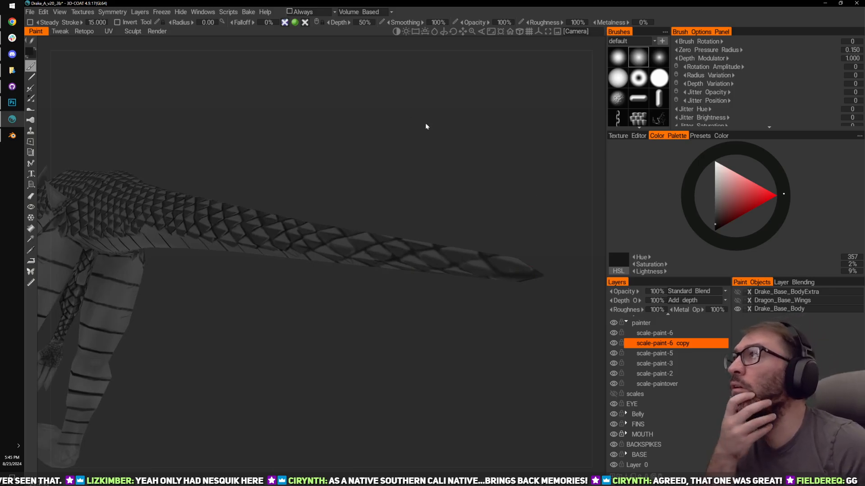
{"action": "right_click_drag", "start_coordinate": [425, 126], "coordinate": [483, 126]}
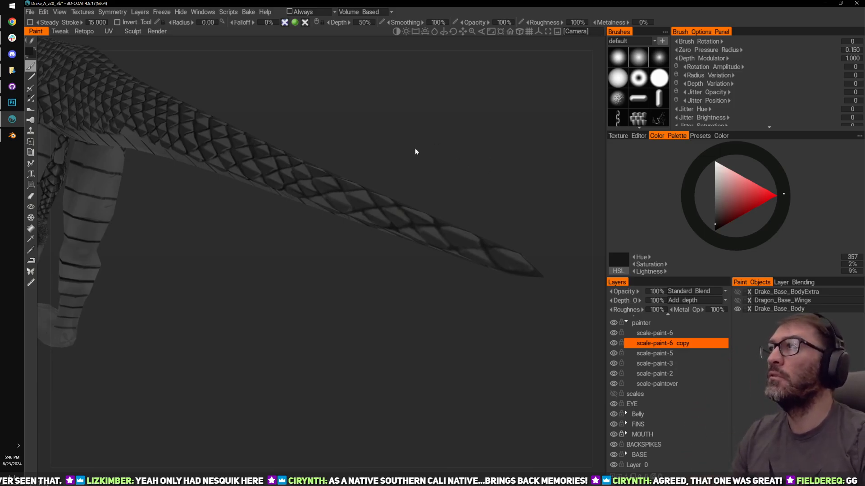
{"action": "right_click_drag", "start_coordinate": [504, 132], "coordinate": [549, 189]}
{"action": "left_click_drag", "start_coordinate": [550, 186], "coordinate": [485, 156]}
{"action": "right_click_drag", "start_coordinate": [485, 157], "coordinate": [458, 216]}
{"action": "left_click_drag", "start_coordinate": [458, 215], "coordinate": [455, 200]}
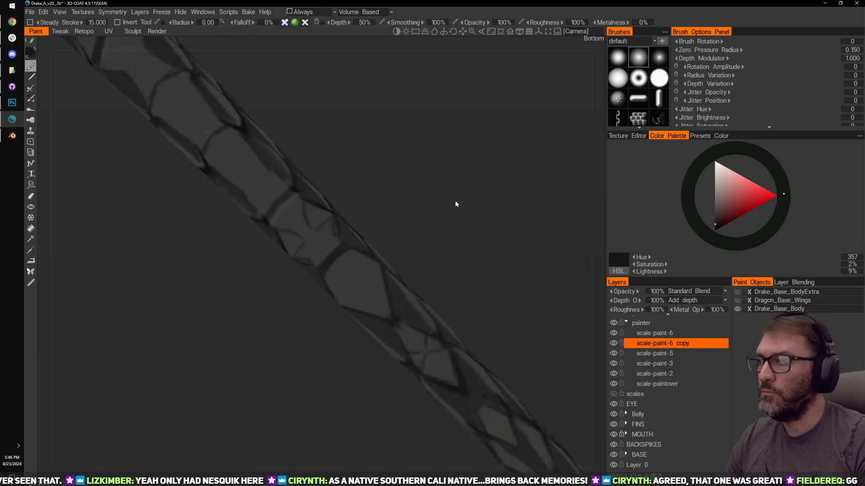
Step: Erase the stray scale lines crossing the belly plates along the middle of the tail's underside on the scale-paint-6 copy layer
{"action": "right_click_drag", "start_coordinate": [455, 200], "coordinate": [384, 257]}
{"action": "key", "text": "e"}
{"action": "middle_click_drag", "start_coordinate": [503, 213], "coordinate": [437, 171]}
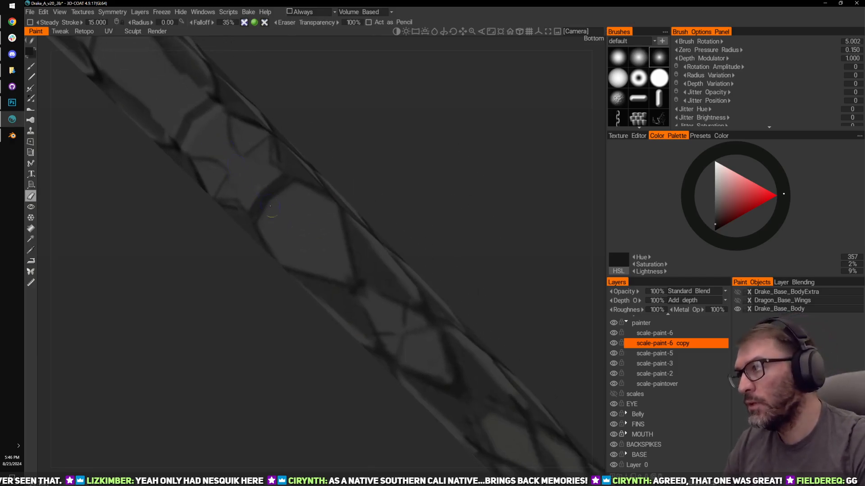
{"action": "left_click_drag", "start_coordinate": [242, 158], "coordinate": [229, 127]}
{"action": "middle_click_drag", "start_coordinate": [452, 209], "coordinate": [357, 92]}
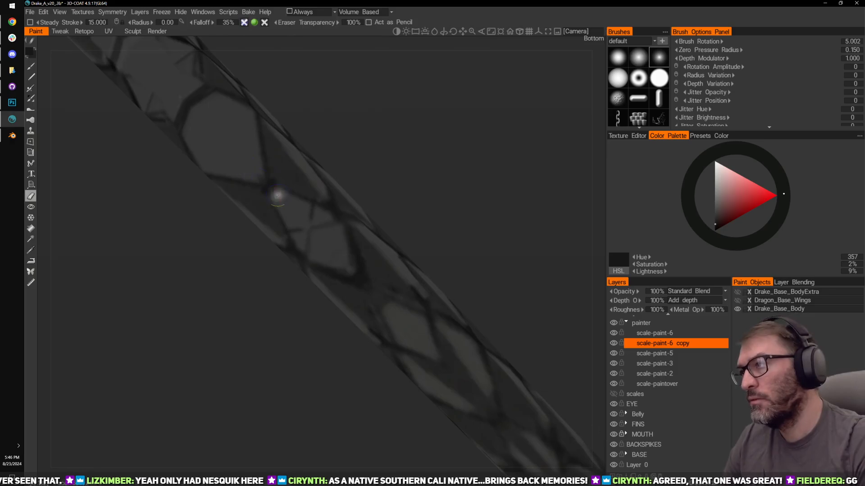
{"action": "mouse_move", "coordinate": [261, 175]}
{"action": "left_mouse_down"}
{"action": "mouse_move", "coordinate": [290, 203]}
{"action": "mouse_move", "coordinate": [248, 186]}
{"action": "left_mouse_up"}
{"action": "middle_click_drag", "start_coordinate": [402, 179], "coordinate": [329, 126]}
{"action": "left_click_drag", "start_coordinate": [279, 195], "coordinate": [319, 241]}
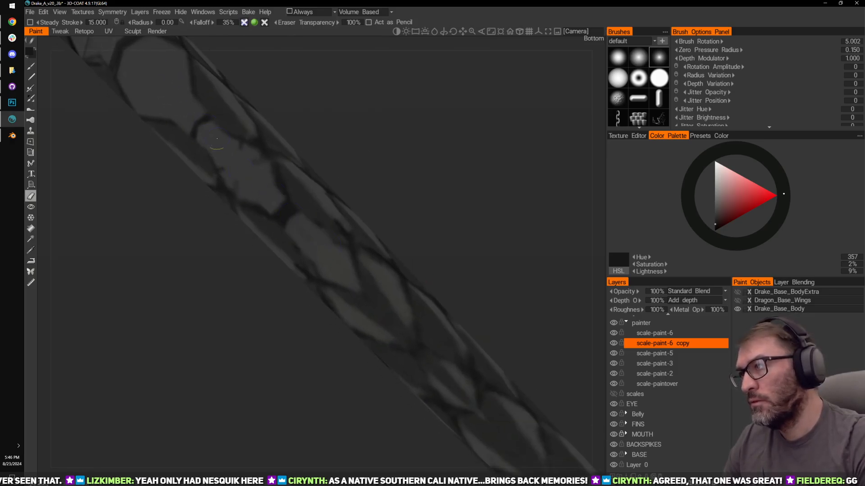
Step: Erase the remaining scale paint that spills over the underside's centre strip, working down to the tail tip
{"action": "left_click_drag", "start_coordinate": [350, 276], "coordinate": [366, 296]}
{"action": "middle_click_drag", "start_coordinate": [490, 213], "coordinate": [409, 153]}
{"action": "left_click_drag", "start_coordinate": [293, 245], "coordinate": [343, 301]}
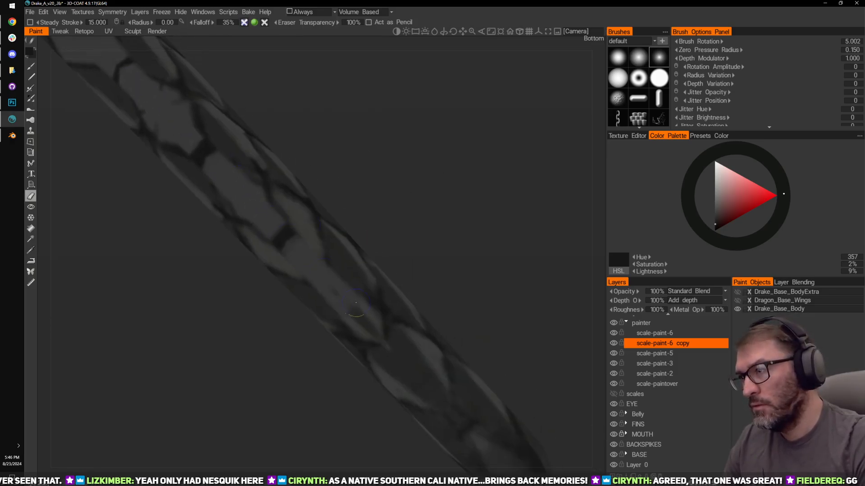
{"action": "middle_click_drag", "start_coordinate": [419, 255], "coordinate": [355, 199]}
{"action": "left_click_drag", "start_coordinate": [284, 241], "coordinate": [294, 260]}
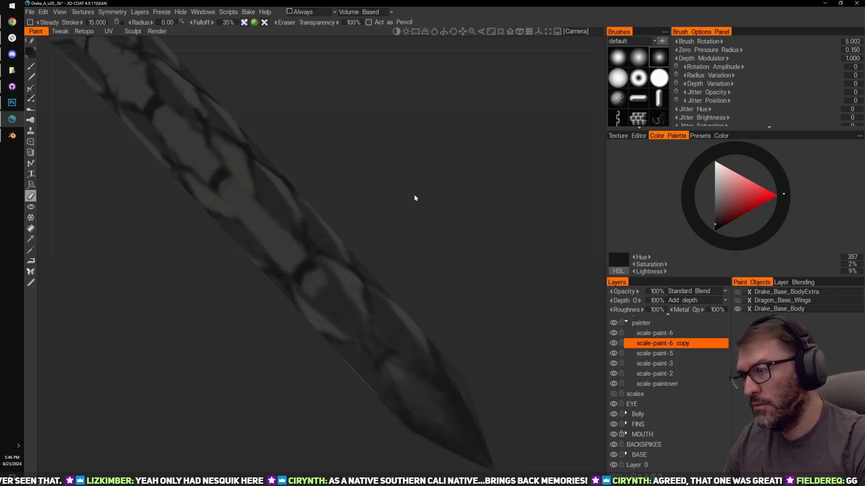
{"action": "mouse_move", "coordinate": [414, 194]}
{"action": "left_mouse_down"}
{"action": "mouse_move", "coordinate": [395, 176]}
{"action": "mouse_move", "coordinate": [407, 250]}
{"action": "left_mouse_up"}
{"action": "left_click_drag", "start_coordinate": [319, 287], "coordinate": [383, 350]}
Step: Examine the cleaned underside from the back and the scale rows along the tail's side up to the hind leg
{"action": "mouse_move", "coordinate": [486, 233]}
{"action": "left_mouse_down"}
{"action": "mouse_move", "coordinate": [326, 310]}
{"action": "mouse_move", "coordinate": [329, 328]}
{"action": "mouse_move", "coordinate": [311, 318]}
{"action": "mouse_move", "coordinate": [254, 152]}
{"action": "left_mouse_up"}
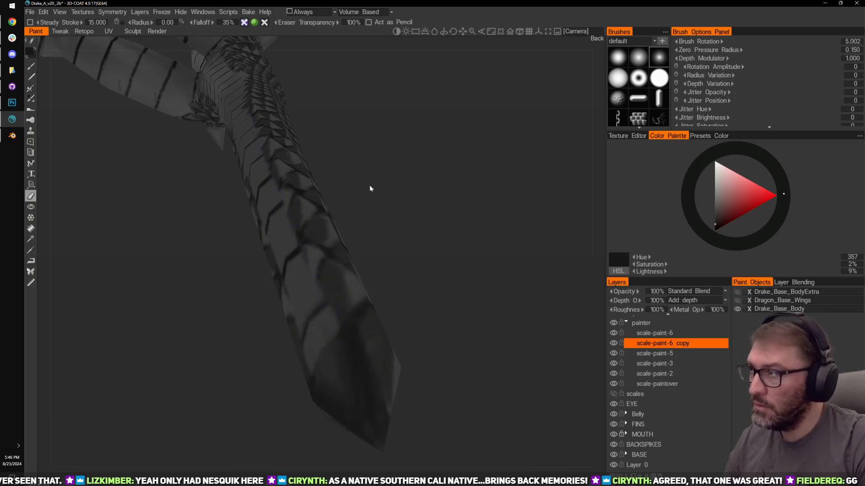
{"action": "mouse_move", "coordinate": [369, 189]}
{"action": "left_mouse_down"}
{"action": "mouse_move", "coordinate": [418, 107]}
{"action": "mouse_move", "coordinate": [380, 113]}
{"action": "mouse_move", "coordinate": [317, 288]}
{"action": "mouse_move", "coordinate": [329, 281]}
{"action": "mouse_move", "coordinate": [267, 219]}
{"action": "left_mouse_up"}
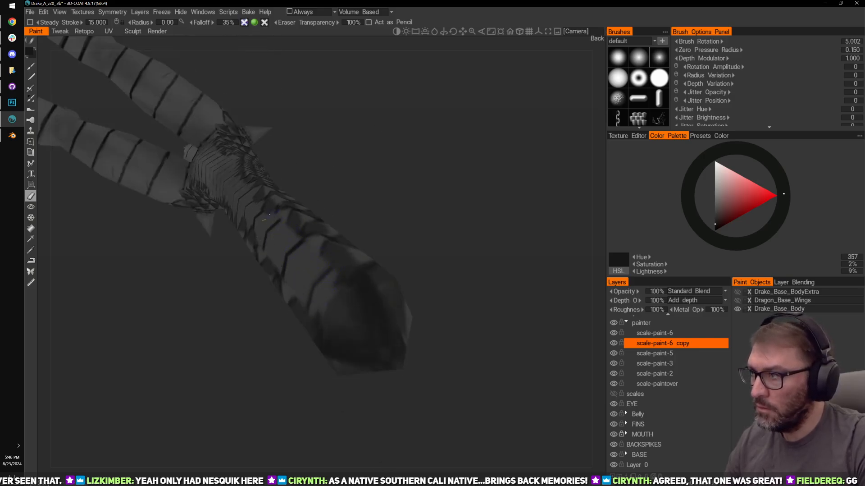
{"action": "left_click_drag", "start_coordinate": [413, 136], "coordinate": [400, 333]}
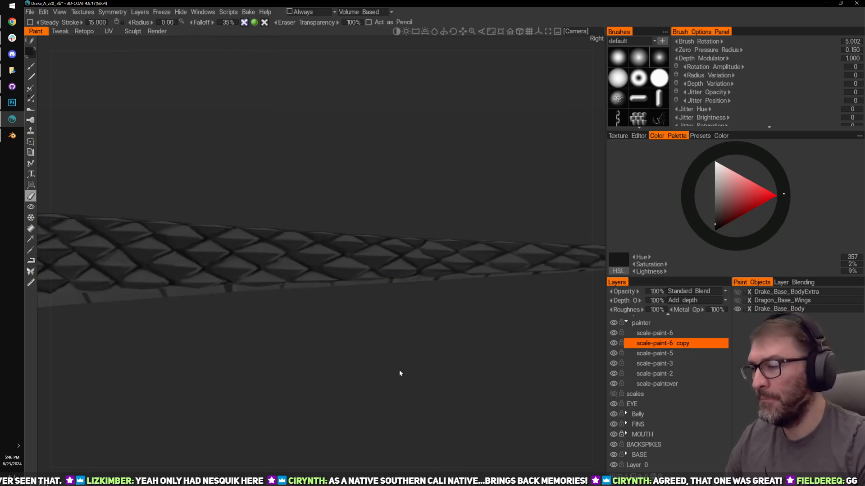
{"action": "left_click_drag", "start_coordinate": [399, 372], "coordinate": [434, 285]}
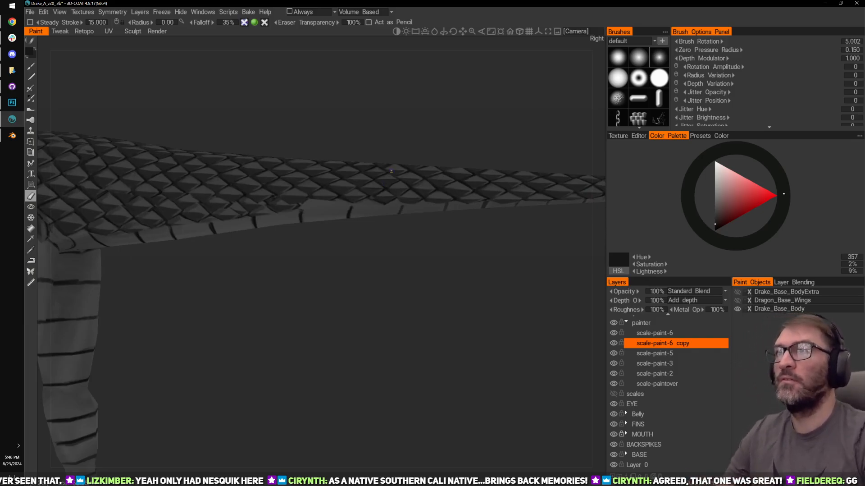
{"action": "right_click_drag", "start_coordinate": [473, 283], "coordinate": [425, 273]}
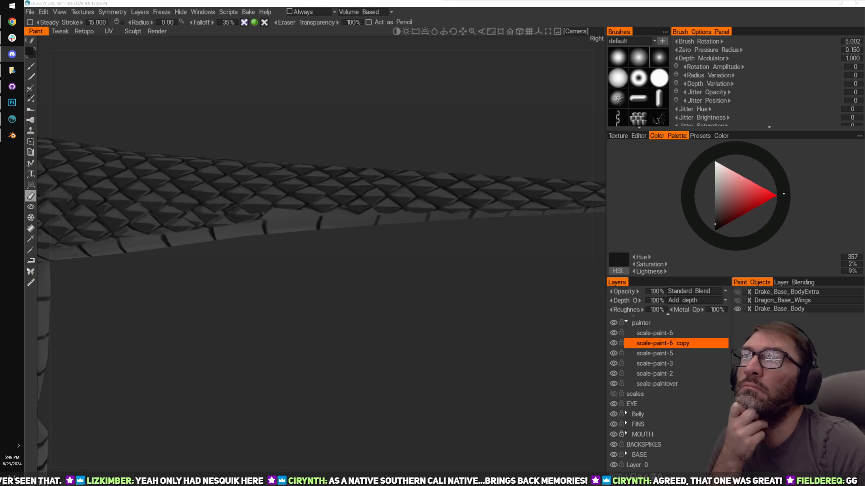
{"action": "left_click", "coordinate": [430, 83]}
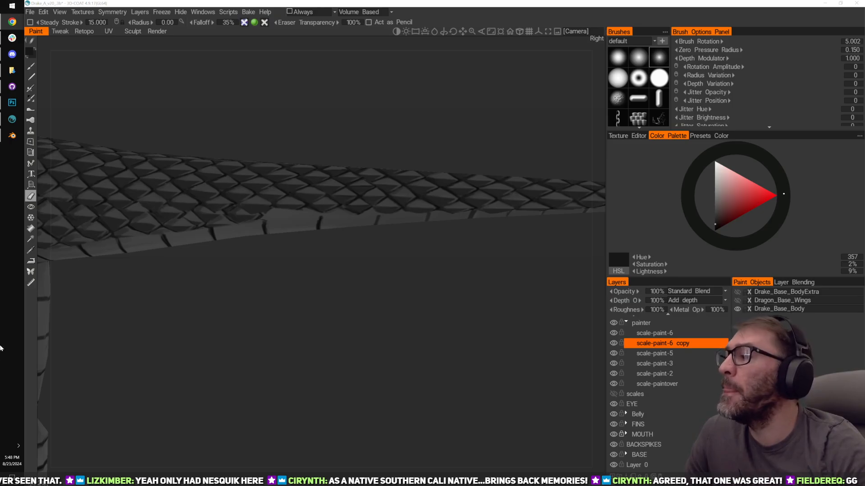
{"action": "key", "text": "super"}
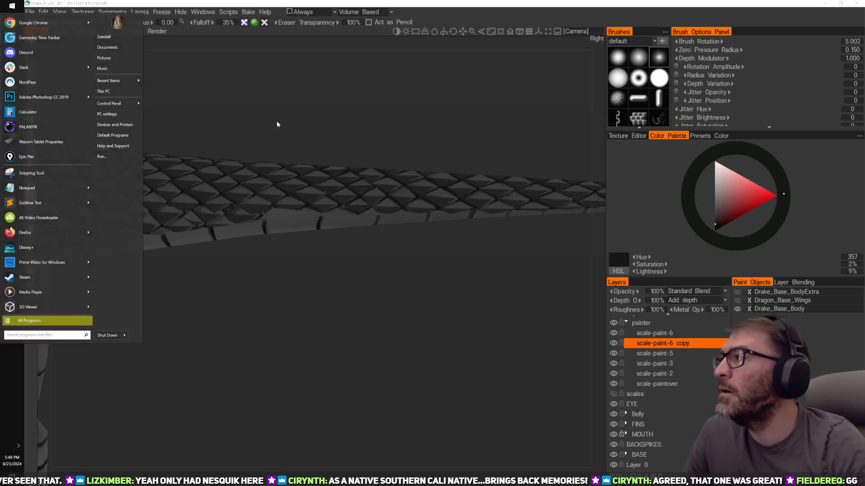
{"action": "key", "text": "super"}
{"action": "key", "text": "super"}
{"action": "key", "text": "super"}
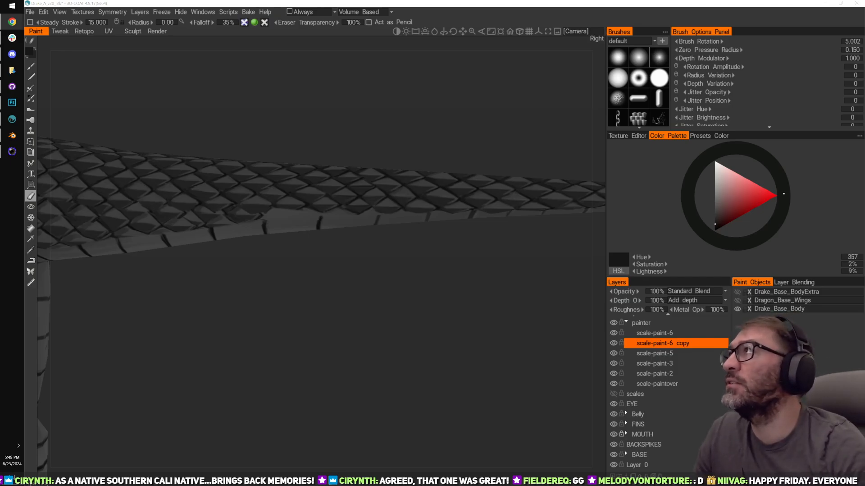
{"action": "key", "text": "alt+Tab"}
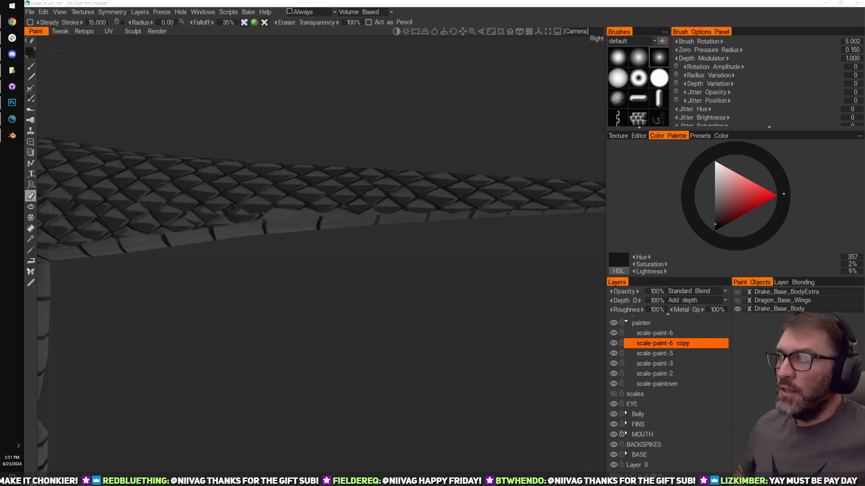
Step: Examine the transition between the side scales and the belly plates from the hind leg along the tail, close up and from afar
{"action": "left_click", "coordinate": [402, 336]}
{"action": "right_click_drag", "start_coordinate": [402, 336], "coordinate": [399, 285]}
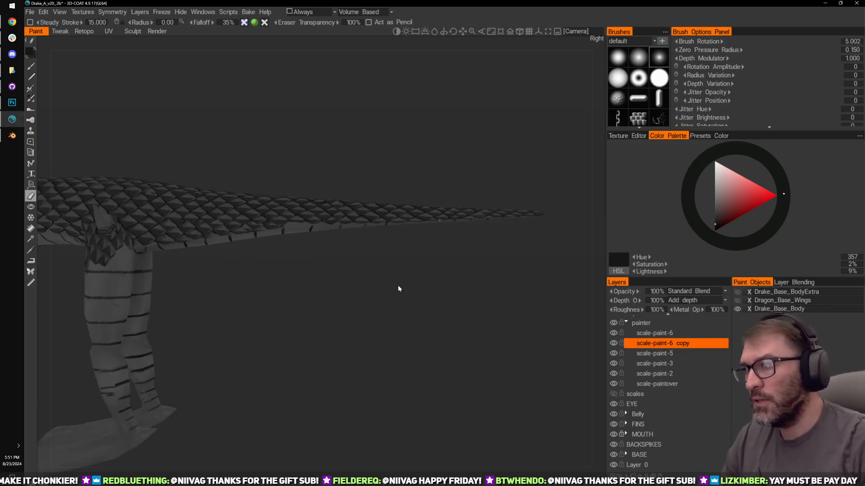
{"action": "middle_click_drag", "start_coordinate": [398, 286], "coordinate": [423, 311]}
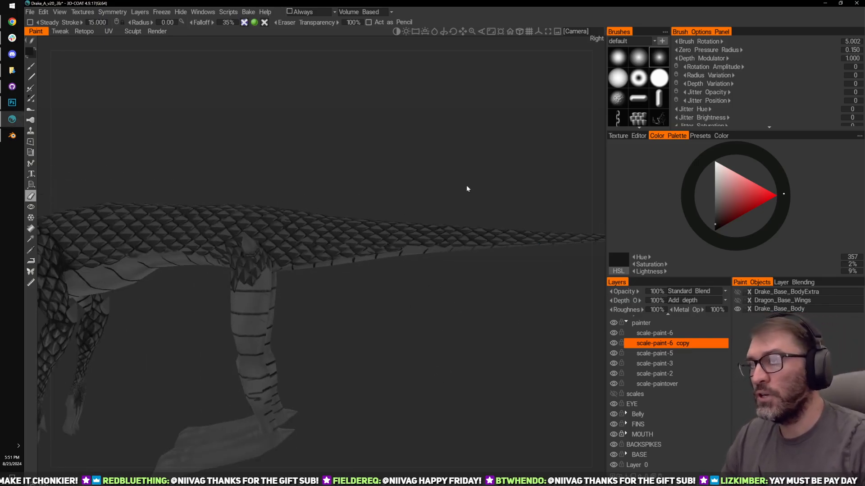
{"action": "right_click_drag", "start_coordinate": [499, 269], "coordinate": [491, 315]}
{"action": "middle_click_drag", "start_coordinate": [491, 315], "coordinate": [361, 301]}
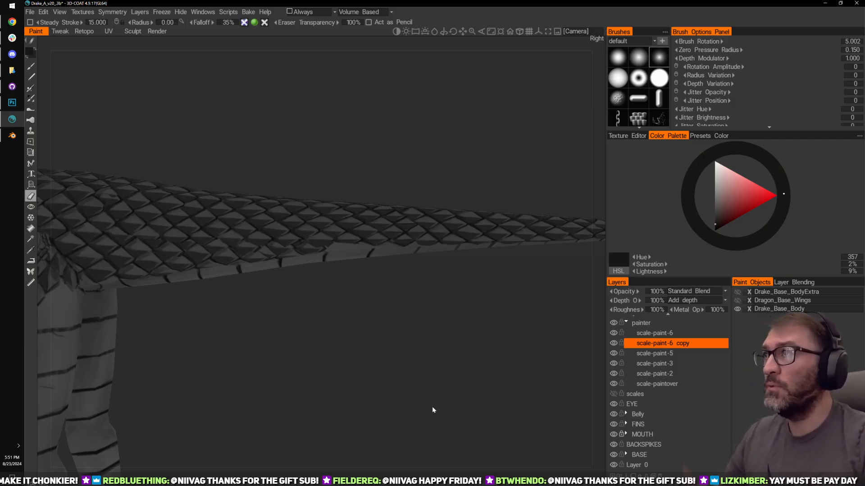
{"action": "scroll", "coordinate": [404, 352], "scroll_direction": "down", "scroll_amount": 3}
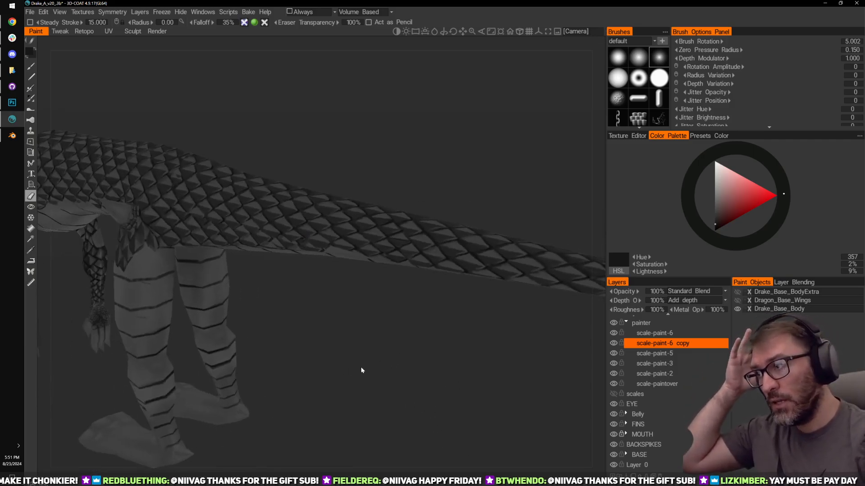
{"action": "scroll", "coordinate": [386, 352], "scroll_direction": "up", "scroll_amount": 5}
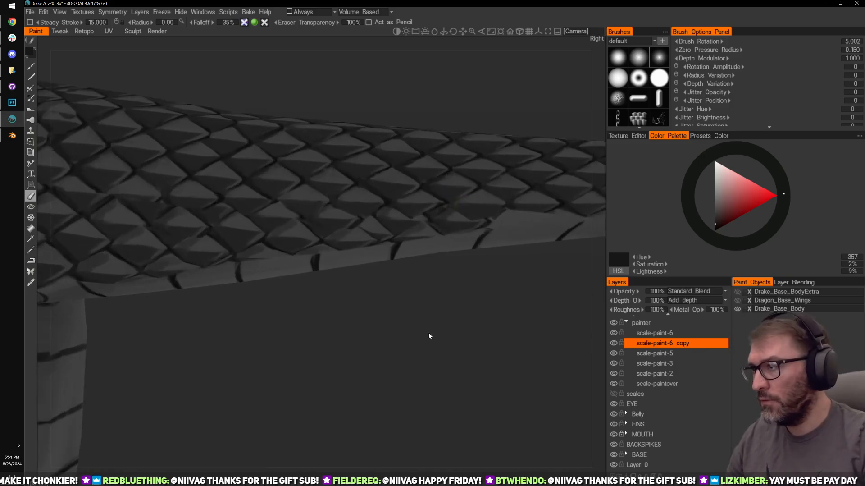
{"action": "scroll", "coordinate": [430, 336], "scroll_direction": "up", "scroll_amount": 3}
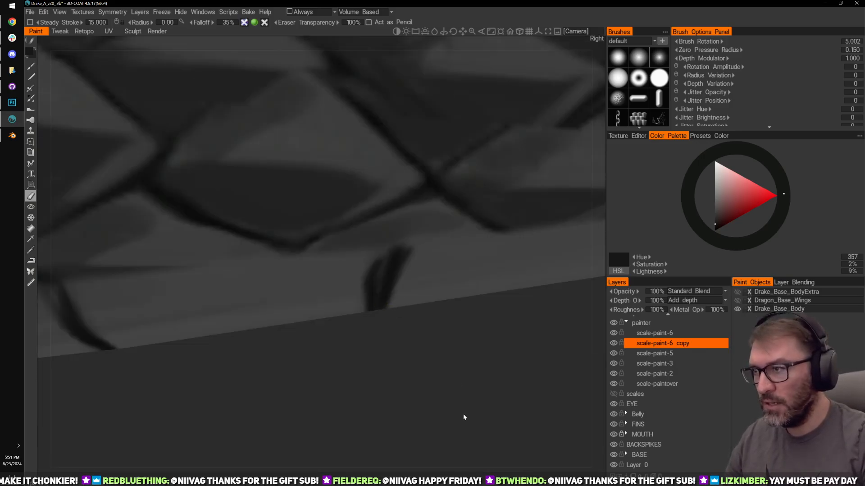
{"action": "scroll", "coordinate": [444, 372], "scroll_direction": "down", "scroll_amount": 5}
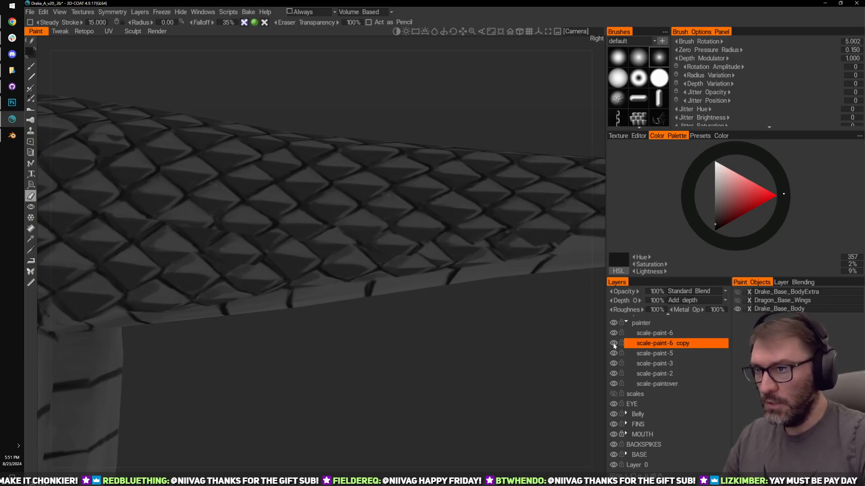
{"action": "scroll", "coordinate": [525, 331], "scroll_direction": "down", "scroll_amount": 3}
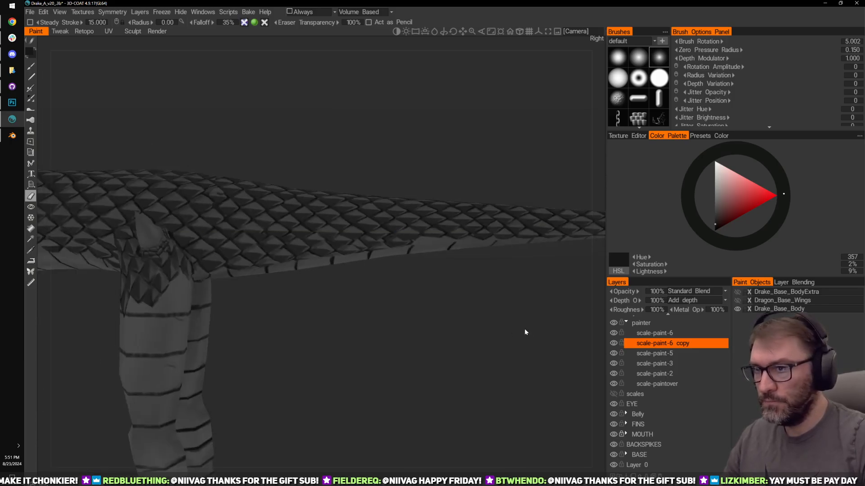
{"action": "middle_click_drag", "start_coordinate": [524, 329], "coordinate": [554, 364]}
Step: Toggle the visibility of the scale-paint-6 copy, scale-paint-6 and scale-paint-5 layers to compare which tail scales each contains
{"action": "left_click", "coordinate": [615, 345]}
{"action": "left_click", "coordinate": [615, 345]}
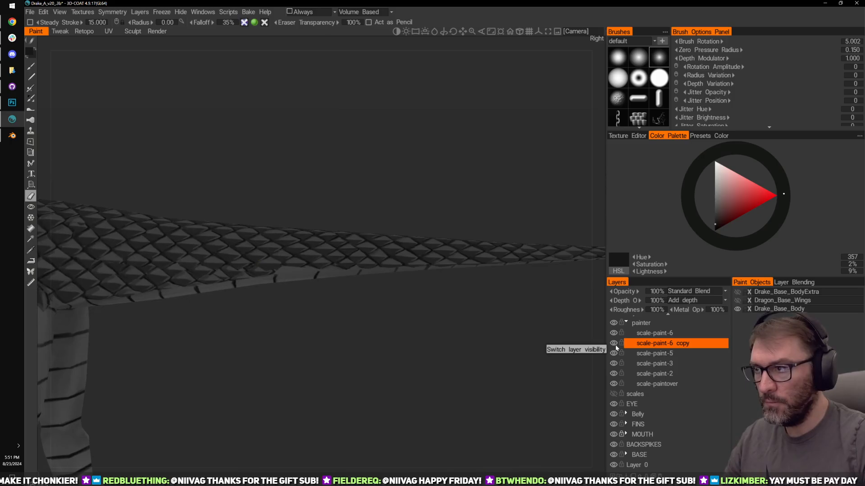
{"action": "middle_click_drag", "start_coordinate": [425, 343], "coordinate": [471, 353]}
{"action": "left_click", "coordinate": [613, 332]}
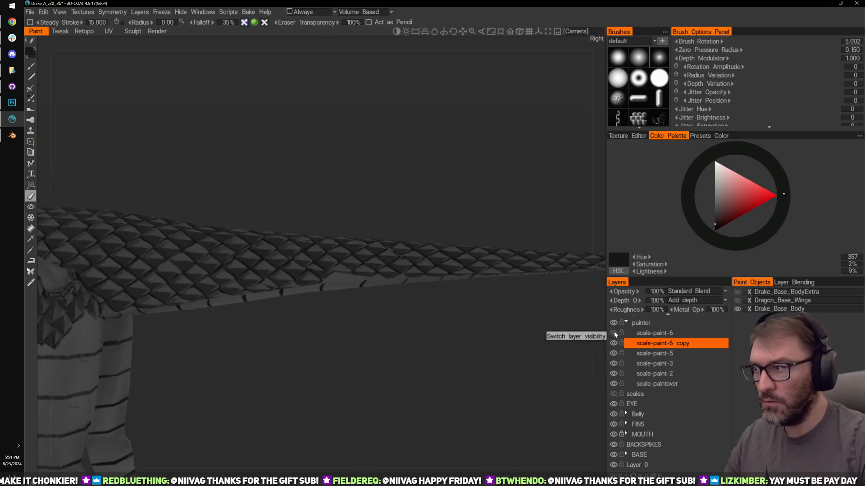
{"action": "left_click", "coordinate": [614, 332]}
{"action": "middle_click_drag", "start_coordinate": [397, 346], "coordinate": [474, 350]}
{"action": "left_click", "coordinate": [613, 353]}
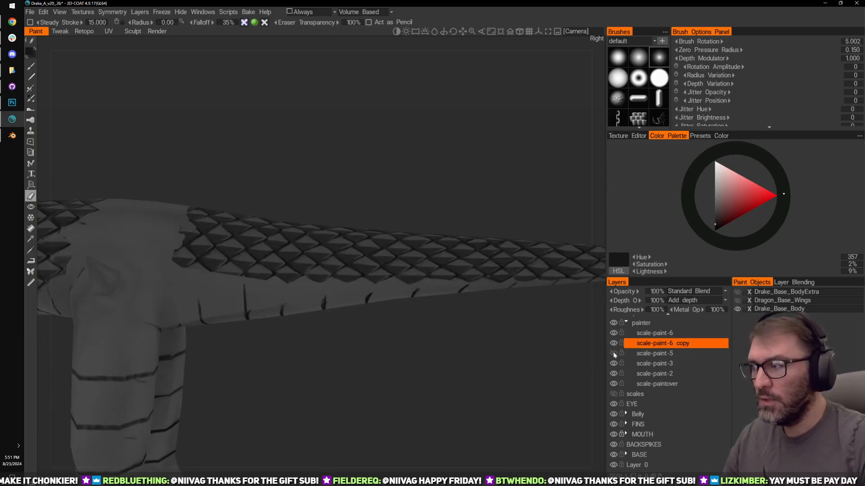
{"action": "left_click", "coordinate": [613, 353]}
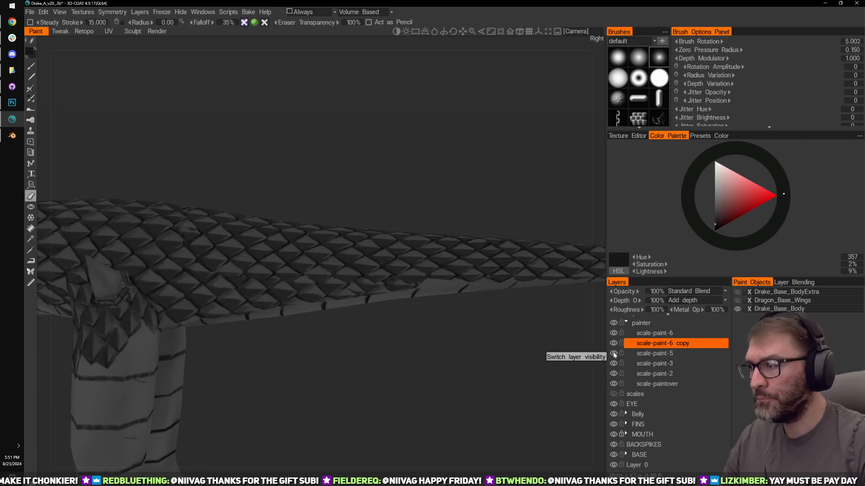
{"action": "mouse_move", "coordinate": [424, 363]}
{"action": "middle_mouse_down"}
{"action": "mouse_move", "coordinate": [465, 365]}
{"action": "mouse_move", "coordinate": [463, 387]}
{"action": "mouse_move", "coordinate": [499, 382]}
{"action": "mouse_move", "coordinate": [493, 405]}
{"action": "mouse_move", "coordinate": [505, 401]}
{"action": "middle_mouse_up"}
{"action": "scroll", "coordinate": [468, 369], "scroll_direction": "up", "scroll_amount": 3}
{"action": "left_click", "coordinate": [614, 342]}
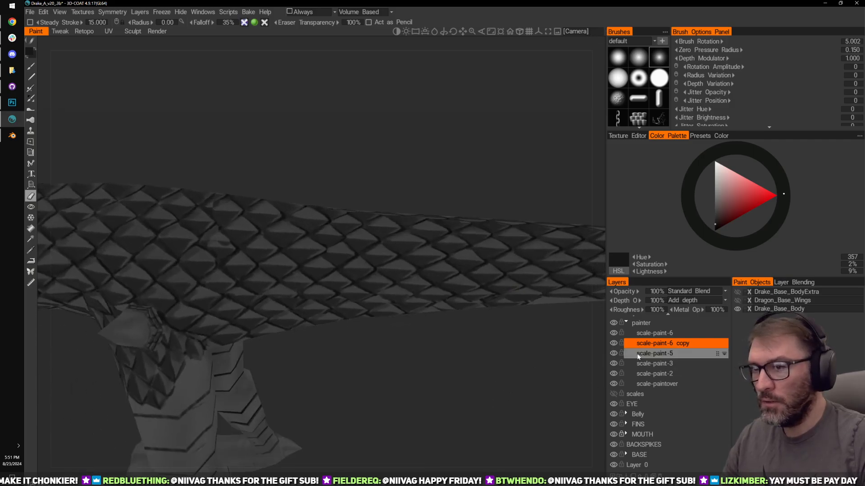
{"action": "left_click", "coordinate": [615, 343]}
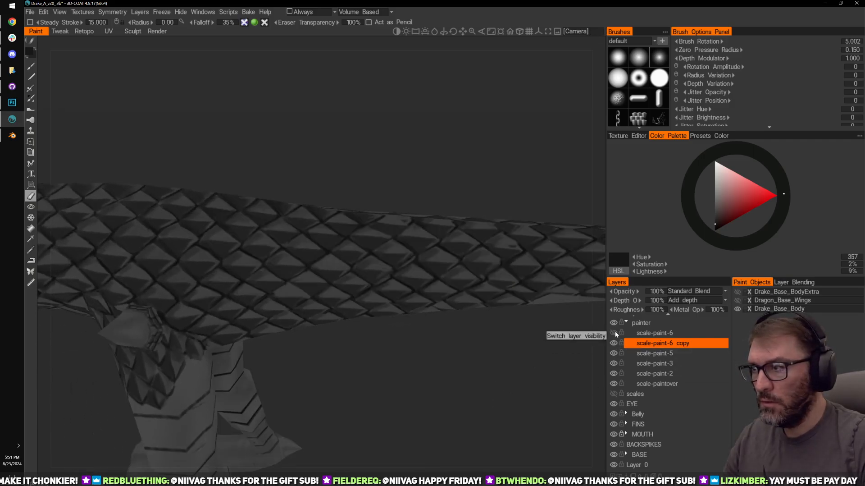
{"action": "middle_click_drag", "start_coordinate": [492, 385], "coordinate": [376, 323]}
{"action": "middle_click_drag", "start_coordinate": [398, 353], "coordinate": [419, 381]}
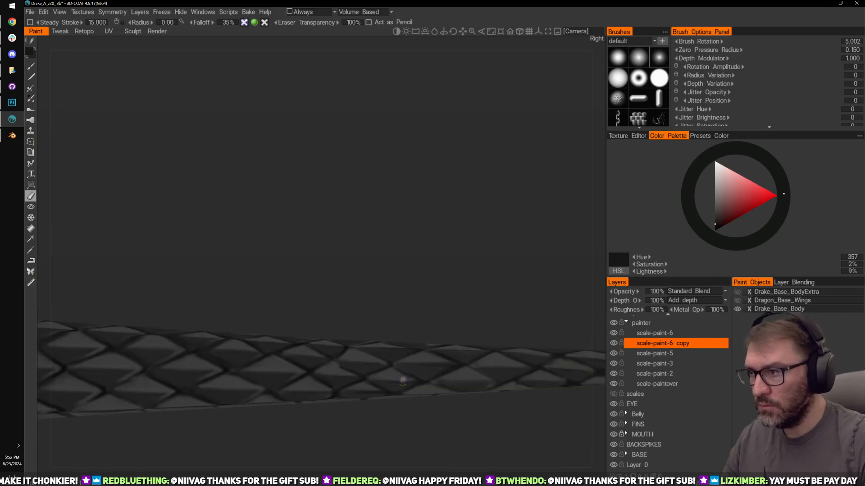
Step: Toggle the scale-paint-6 copy layer's visibility to compare the scales along the tail's side, close up and from farther away
{"action": "middle_click_drag", "start_coordinate": [382, 318], "coordinate": [432, 239]}
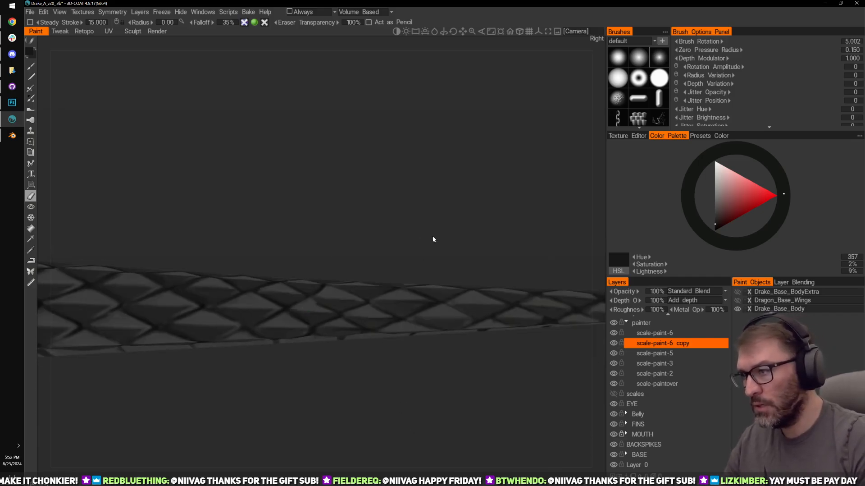
{"action": "mouse_move", "coordinate": [495, 378]}
{"action": "middle_mouse_down"}
{"action": "mouse_move", "coordinate": [433, 386]}
{"action": "mouse_move", "coordinate": [400, 202]}
{"action": "mouse_move", "coordinate": [412, 178]}
{"action": "mouse_move", "coordinate": [487, 270]}
{"action": "middle_mouse_up"}
{"action": "left_click", "coordinate": [613, 343]}
{"action": "left_click", "coordinate": [613, 342]}
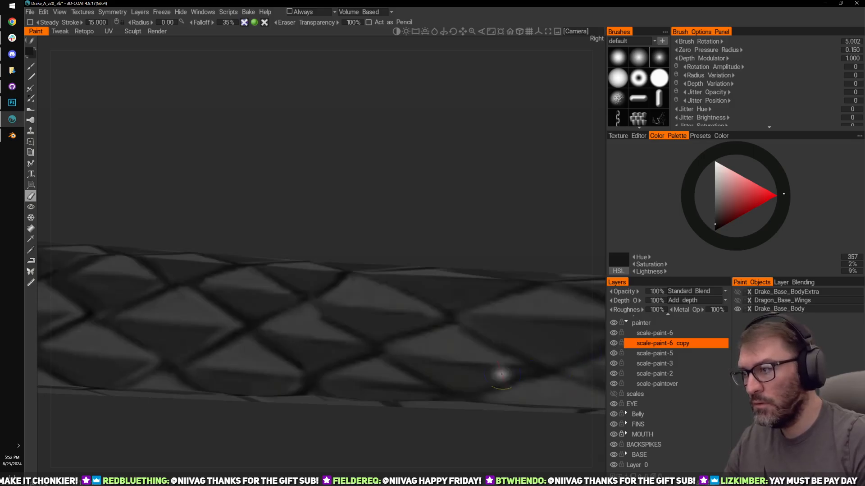
{"action": "scroll", "coordinate": [430, 152], "scroll_direction": "down", "scroll_amount": 3}
{"action": "scroll", "coordinate": [425, 145], "scroll_direction": "up", "scroll_amount": 2}
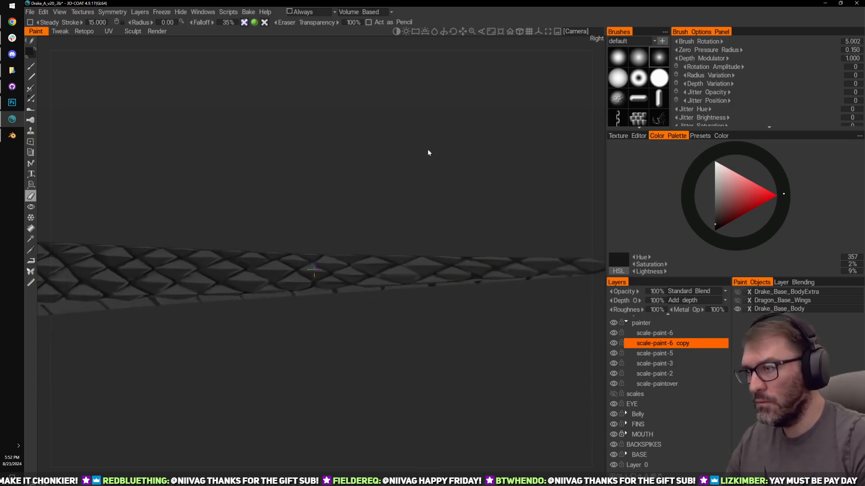
{"action": "scroll", "coordinate": [437, 167], "scroll_direction": "up", "scroll_amount": 3}
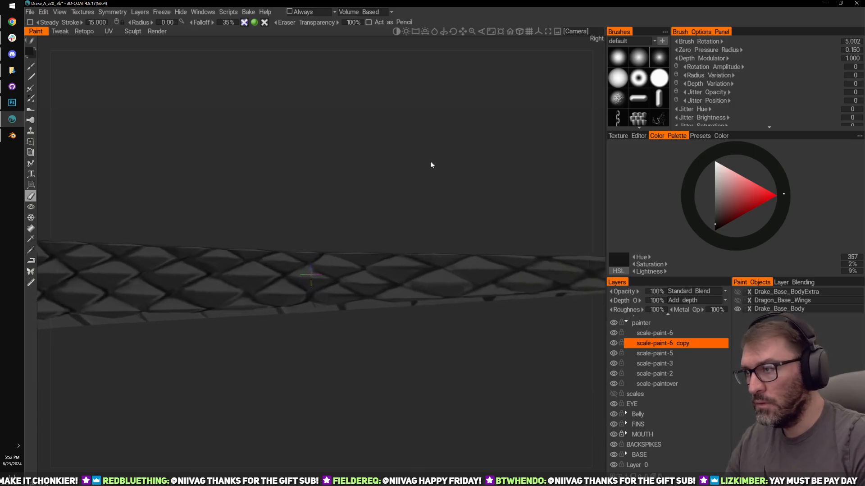
{"action": "left_click", "coordinate": [614, 343]}
{"action": "left_click", "coordinate": [613, 343]}
Step: Brush over a mid-tail side scale on scale-paint-6 copy with sampled greys of 23% and 14% lightness to redefine its facets
{"action": "scroll", "coordinate": [373, 187], "scroll_direction": "up", "scroll_amount": 2}
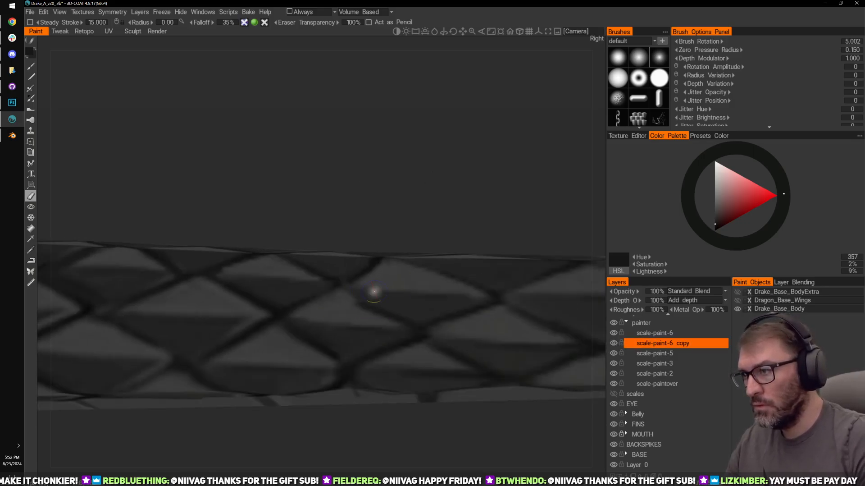
{"action": "key", "text": "v"}
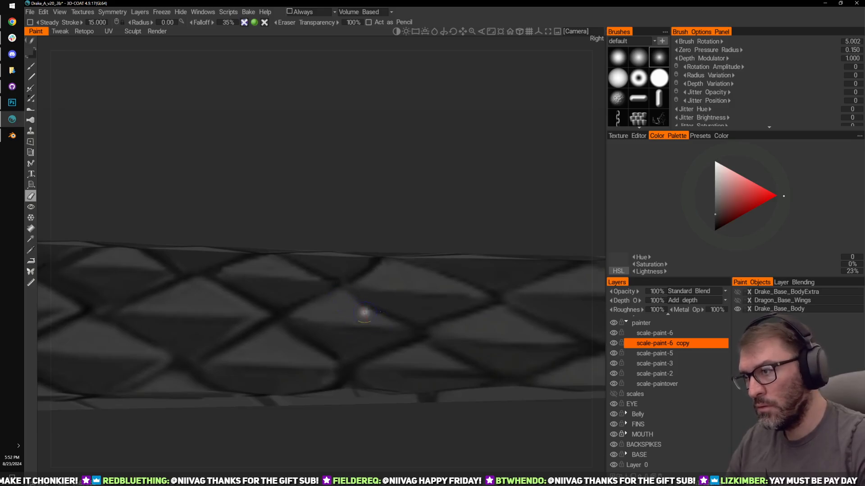
{"action": "key", "text": "v"}
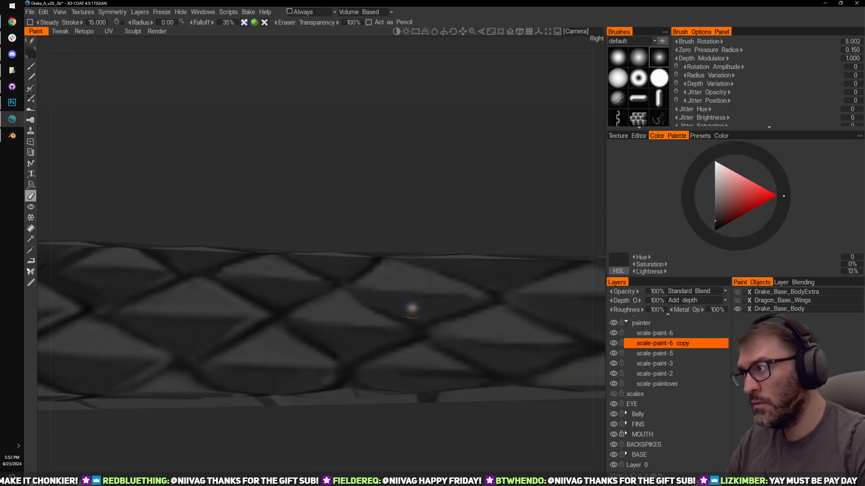
{"action": "key", "text": "b"}
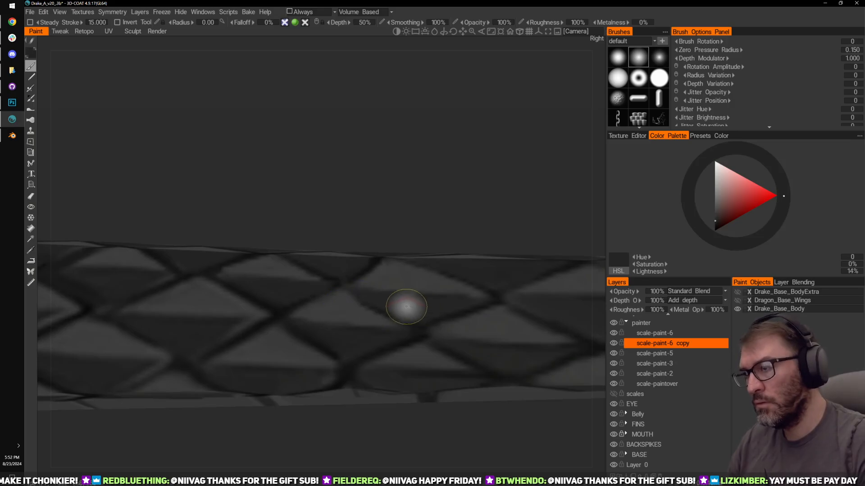
{"action": "key", "text": "v"}
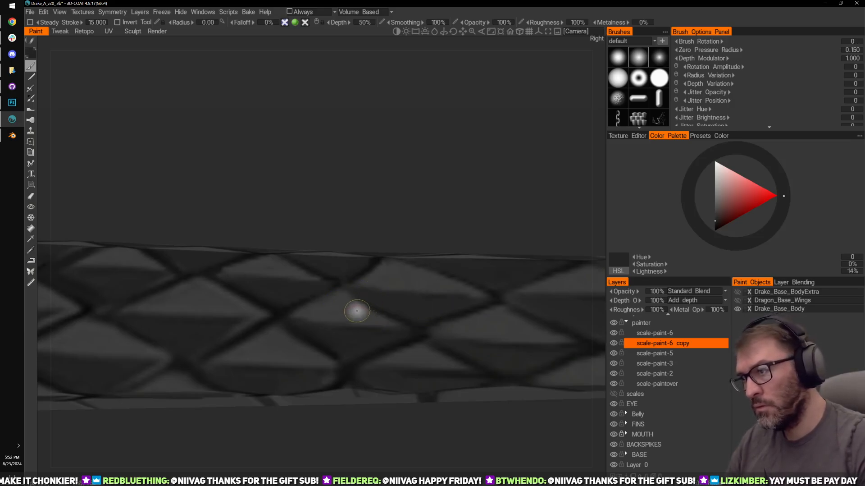
{"action": "key", "text": "v"}
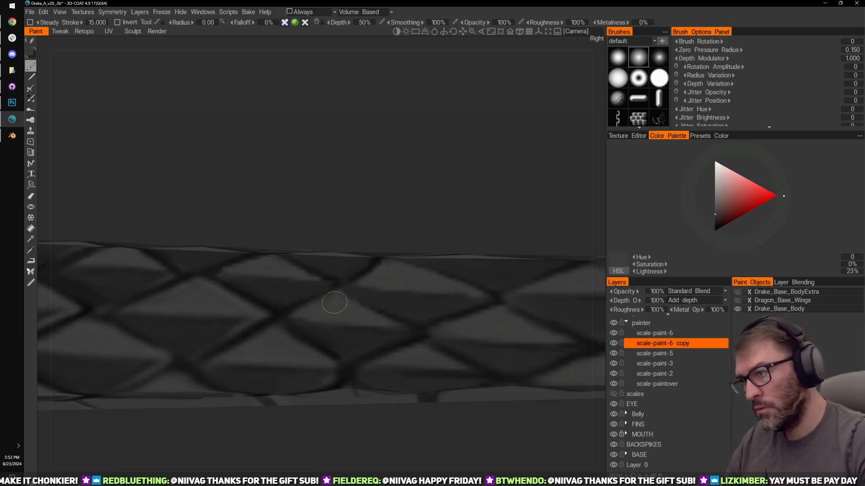
{"action": "key", "text": "v"}
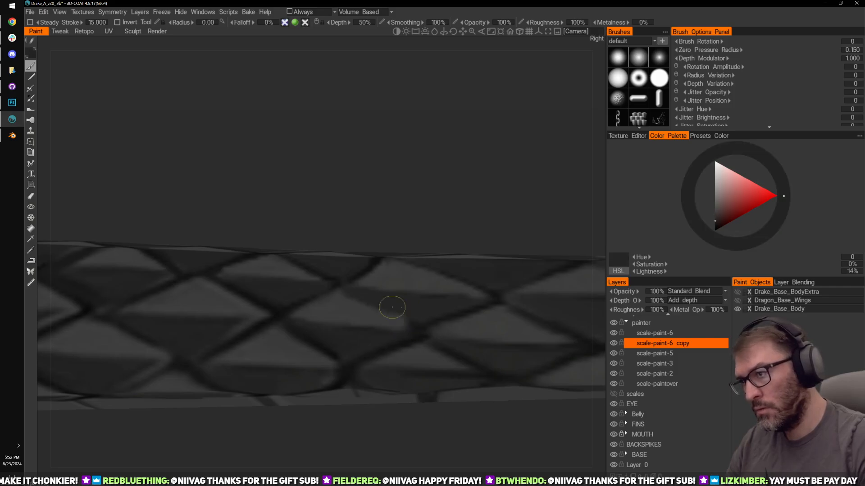
{"action": "scroll", "coordinate": [445, 197], "scroll_direction": "down", "scroll_amount": 5}
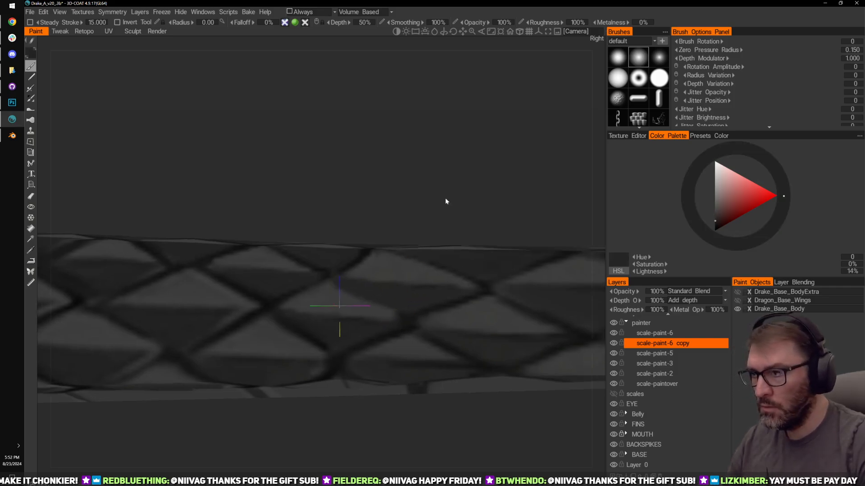
{"action": "scroll", "coordinate": [379, 170], "scroll_direction": "up", "scroll_amount": 3}
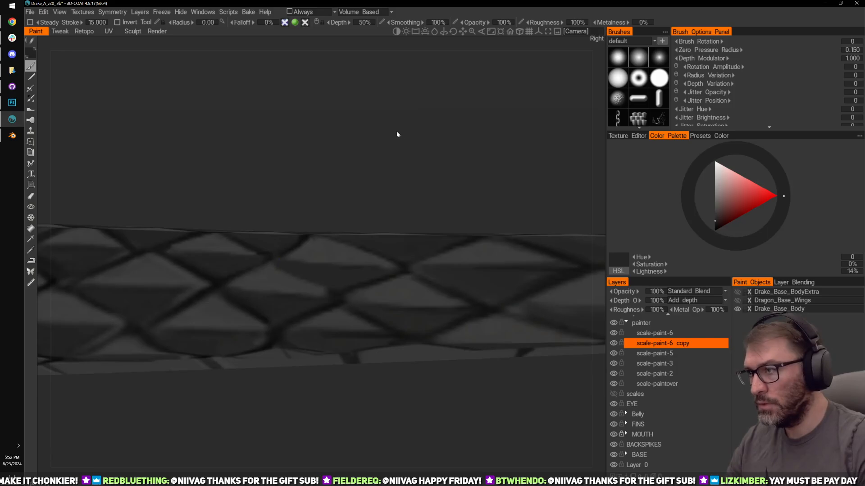
Step: Retouch the scale near the tail's upper edge with sampled greys, a 10% lightness dark and a 23% lightness light
{"action": "left_click_drag", "start_coordinate": [397, 131], "coordinate": [457, 185]}
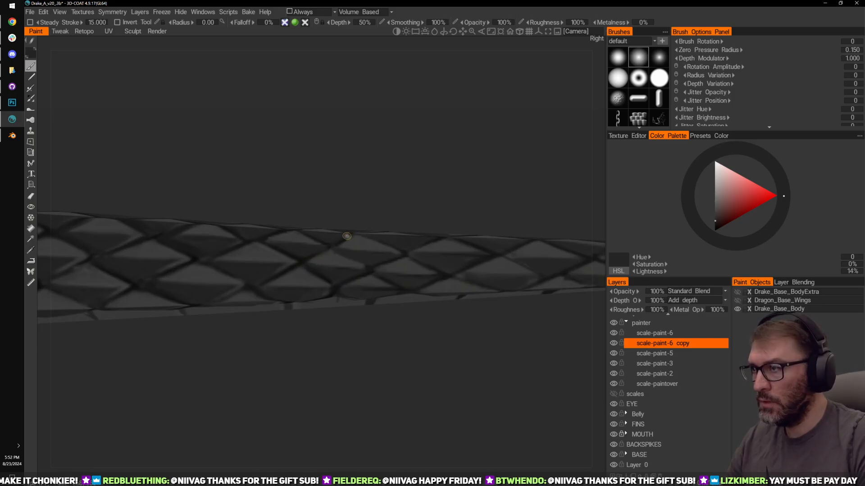
{"action": "key", "text": "v"}
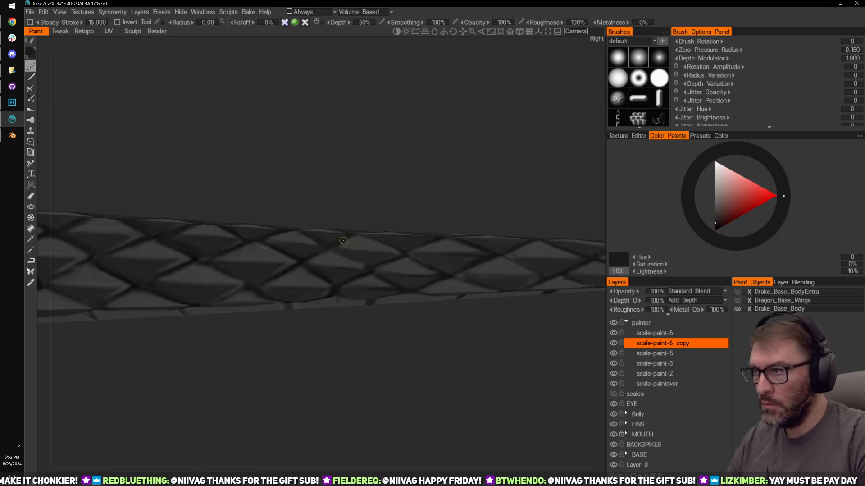
{"action": "key", "text": "v"}
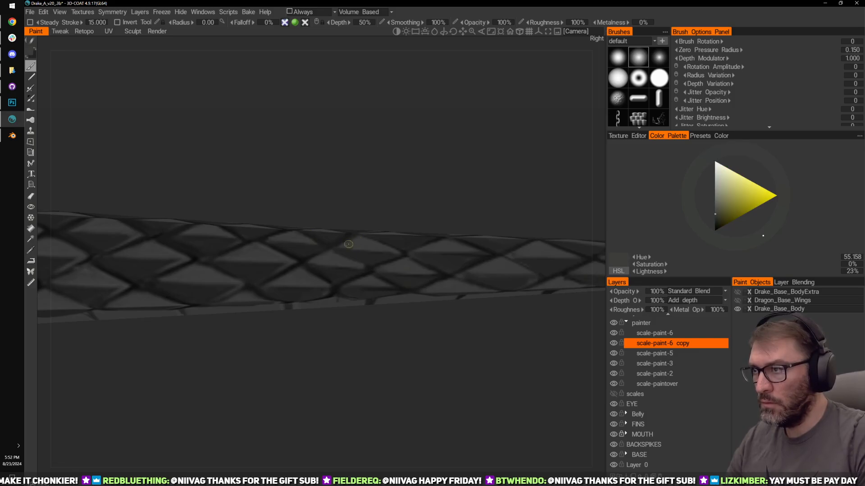
{"action": "scroll", "coordinate": [415, 150], "scroll_direction": "up", "scroll_amount": 4}
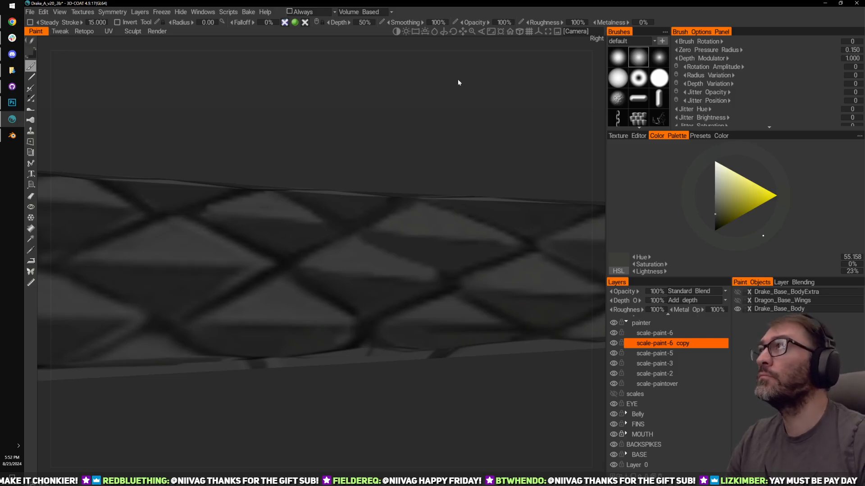
Step: Refine the light and dark facets of the scales on the tail's upper side with sampled greys of 24% and 13% lightness
{"action": "middle_click_drag", "start_coordinate": [441, 138], "coordinate": [484, 174]}
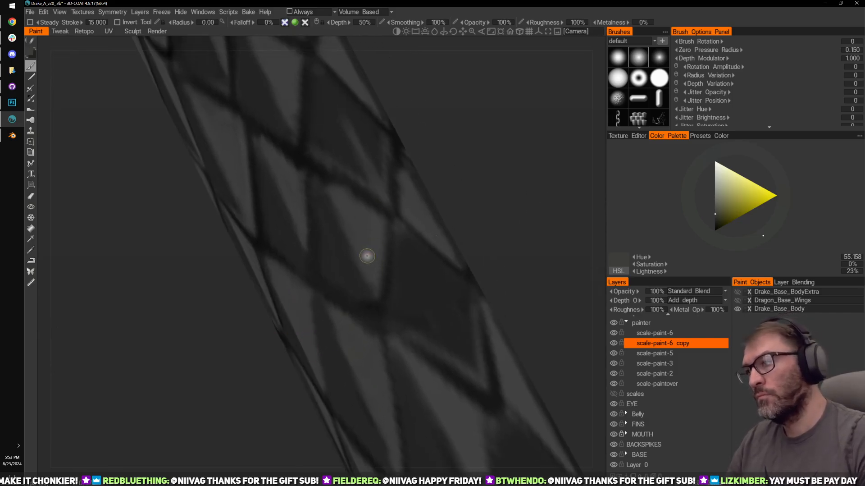
{"action": "key", "text": "v"}
{"action": "middle_click_drag", "start_coordinate": [367, 255], "coordinate": [390, 306]}
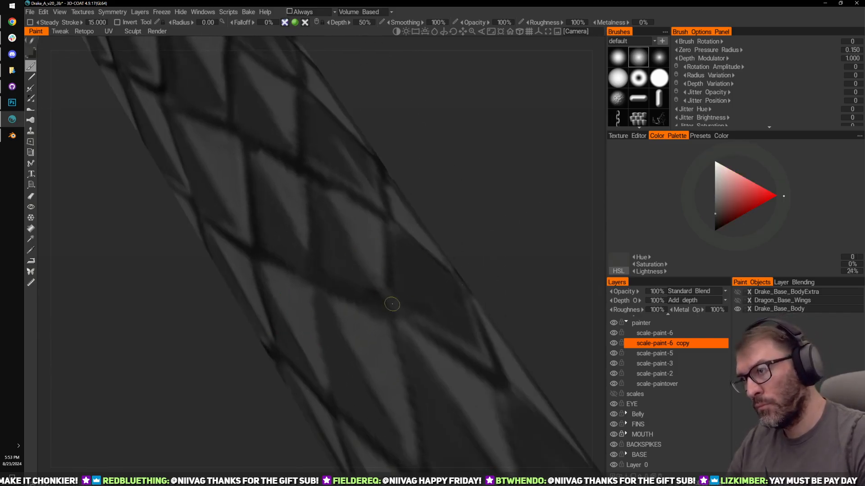
{"action": "middle_click_drag", "start_coordinate": [349, 230], "coordinate": [445, 237]}
{"action": "mouse_move", "coordinate": [387, 302]}
{"action": "middle_mouse_down"}
{"action": "mouse_move", "coordinate": [464, 228]}
{"action": "mouse_move", "coordinate": [378, 312]}
{"action": "middle_mouse_up"}
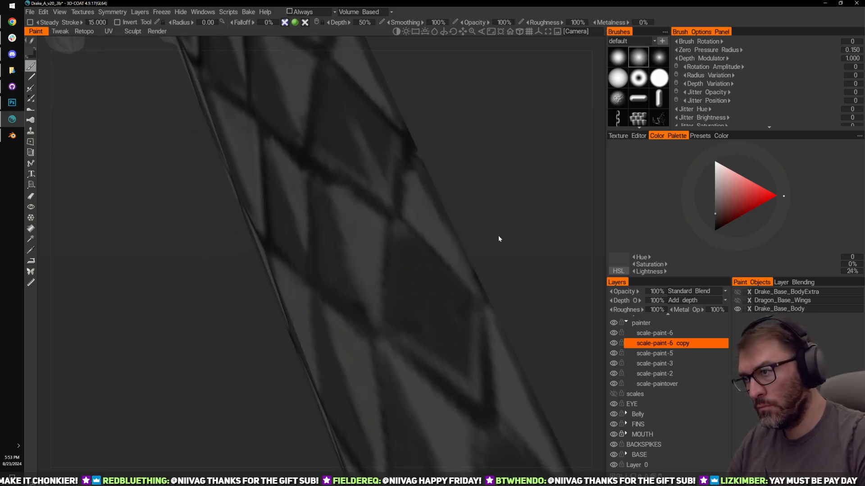
{"action": "mouse_move", "coordinate": [499, 238]}
{"action": "middle_mouse_down"}
{"action": "mouse_move", "coordinate": [329, 266]}
{"action": "mouse_move", "coordinate": [529, 236]}
{"action": "mouse_move", "coordinate": [470, 267]}
{"action": "mouse_move", "coordinate": [355, 279]}
{"action": "middle_mouse_up"}
{"action": "middle_click_drag", "start_coordinate": [491, 202], "coordinate": [380, 273]}
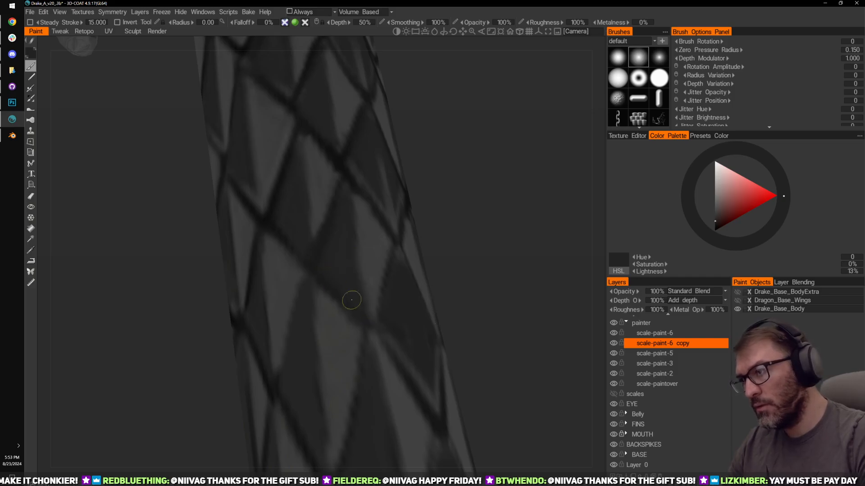
{"action": "mouse_move", "coordinate": [351, 300]}
{"action": "middle_mouse_down"}
{"action": "mouse_move", "coordinate": [497, 230]}
{"action": "mouse_move", "coordinate": [354, 297]}
{"action": "middle_mouse_up"}
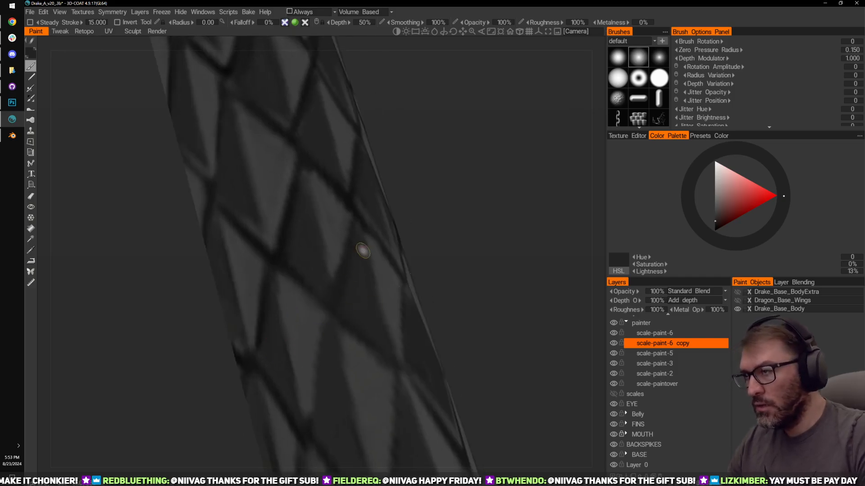
{"action": "mouse_move", "coordinate": [363, 247]}
{"action": "middle_mouse_down"}
{"action": "mouse_move", "coordinate": [504, 215]}
{"action": "mouse_move", "coordinate": [411, 344]}
{"action": "mouse_move", "coordinate": [555, 253]}
{"action": "mouse_move", "coordinate": [562, 261]}
{"action": "mouse_move", "coordinate": [461, 233]}
{"action": "mouse_move", "coordinate": [350, 265]}
{"action": "mouse_move", "coordinate": [547, 256]}
{"action": "mouse_move", "coordinate": [464, 137]}
{"action": "mouse_move", "coordinate": [477, 154]}
{"action": "middle_mouse_up"}
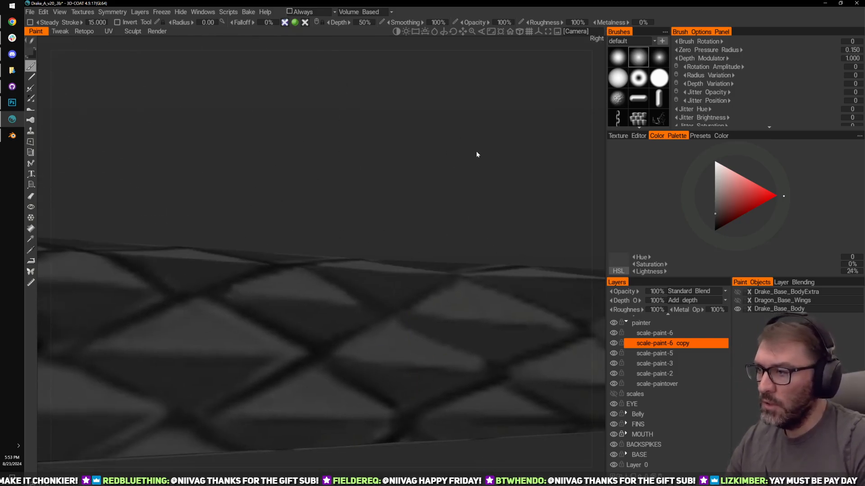
Step: Touch up the shaded facet and dark outlines between the upper side scales with sampled greys of 13% and 6% lightness
{"action": "mouse_move", "coordinate": [383, 175]}
{"action": "middle_mouse_down"}
{"action": "mouse_move", "coordinate": [433, 190]}
{"action": "mouse_move", "coordinate": [365, 278]}
{"action": "mouse_move", "coordinate": [486, 170]}
{"action": "mouse_move", "coordinate": [471, 185]}
{"action": "mouse_move", "coordinate": [448, 170]}
{"action": "mouse_move", "coordinate": [458, 185]}
{"action": "mouse_move", "coordinate": [397, 261]}
{"action": "middle_mouse_up"}
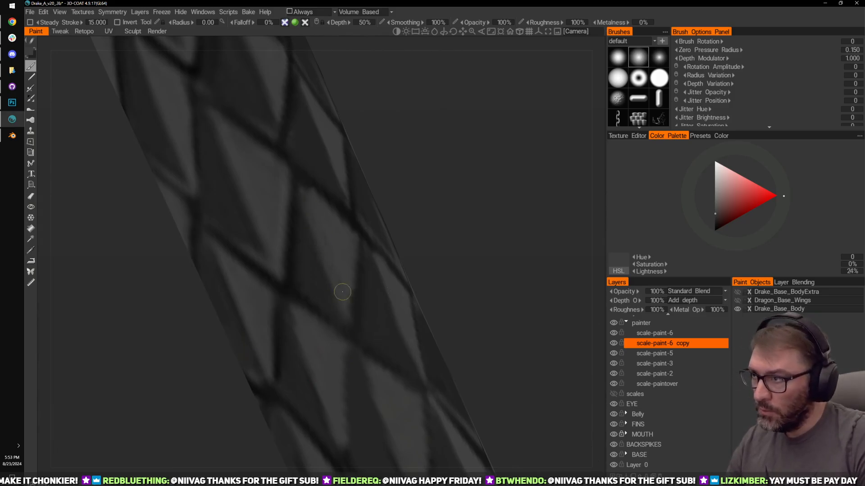
{"action": "key", "text": "v"}
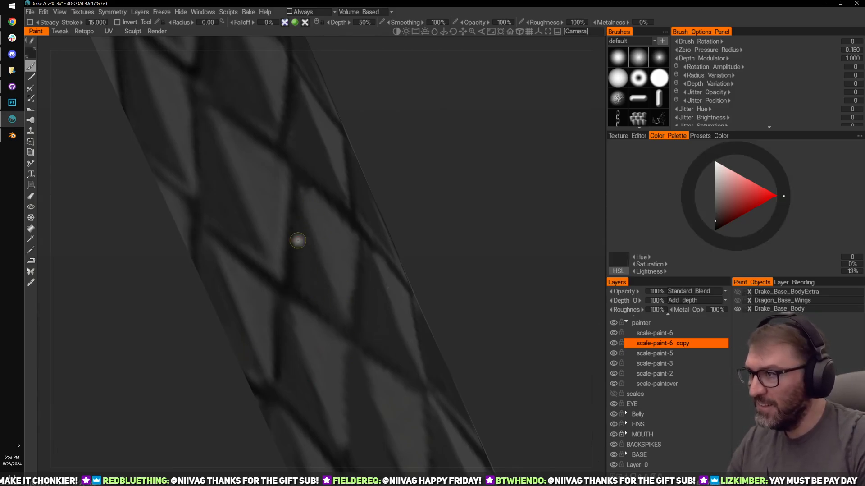
{"action": "key", "text": "v"}
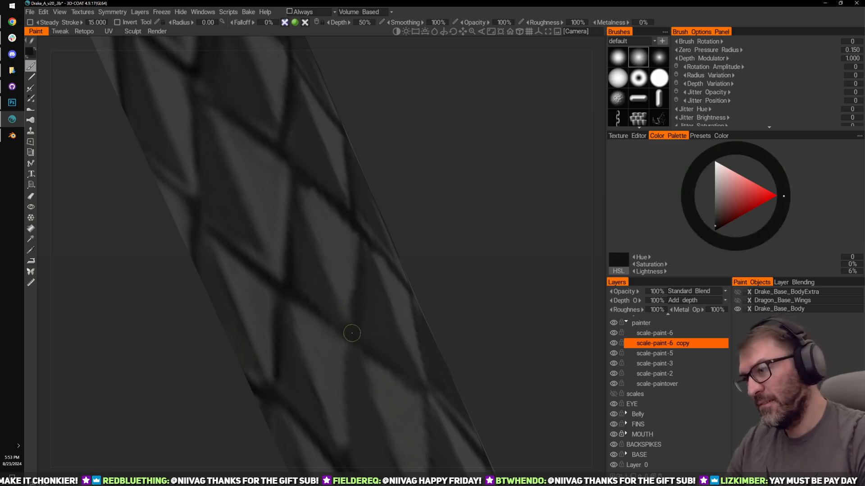
{"action": "mouse_move", "coordinate": [373, 215]}
{"action": "left_mouse_down", "text": "alt"}
{"action": "mouse_move", "coordinate": [505, 284]}
{"action": "mouse_move", "coordinate": [483, 175]}
{"action": "mouse_move", "coordinate": [454, 147]}
{"action": "mouse_move", "coordinate": [438, 164]}
{"action": "mouse_move", "coordinate": [442, 147]}
{"action": "mouse_move", "coordinate": [352, 316]}
{"action": "left_mouse_up", "text": "alt"}
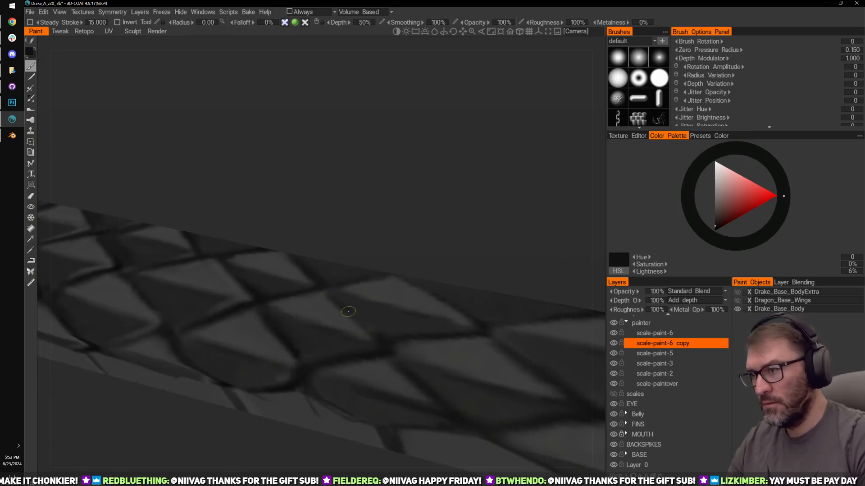
{"action": "mouse_move", "coordinate": [395, 344]}
{"action": "left_mouse_down", "text": "alt"}
{"action": "mouse_move", "coordinate": [467, 226]}
{"action": "mouse_move", "coordinate": [450, 232]}
{"action": "mouse_move", "coordinate": [431, 271]}
{"action": "mouse_move", "coordinate": [431, 251]}
{"action": "mouse_move", "coordinate": [379, 344]}
{"action": "left_mouse_up", "text": "alt"}
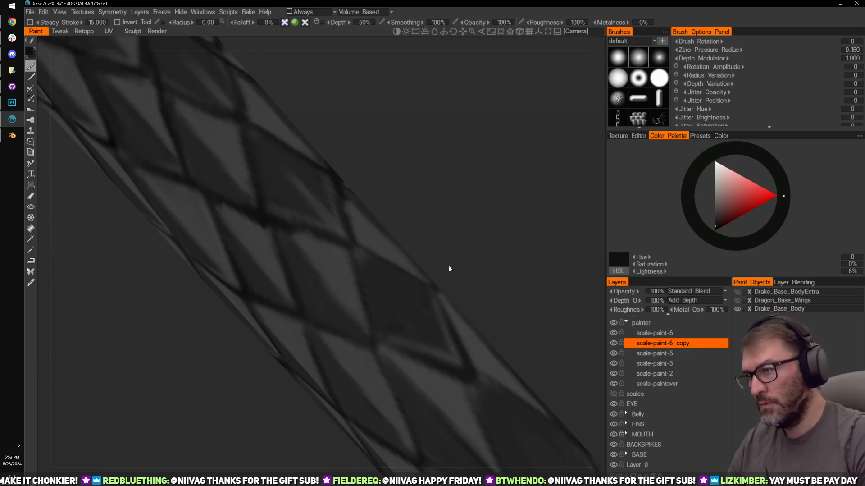
{"action": "mouse_move", "coordinate": [448, 269]}
{"action": "left_mouse_down", "text": "alt"}
{"action": "mouse_move", "coordinate": [418, 247]}
{"action": "mouse_move", "coordinate": [367, 364]}
{"action": "left_mouse_up", "text": "alt"}
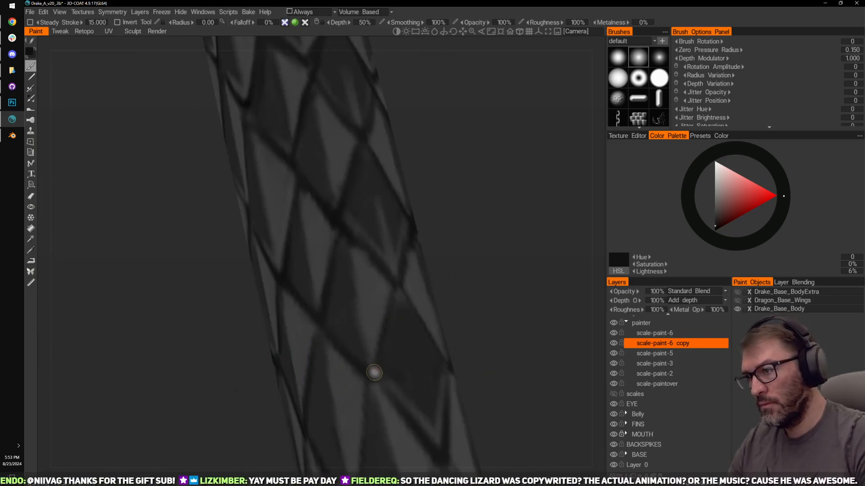
Step: Examine the retouched scale rows along the tail's side from farther away
{"action": "left_click_drag", "start_coordinate": [525, 253], "coordinate": [455, 135], "text": "alt"}
{"action": "scroll", "coordinate": [499, 176], "scroll_direction": "down", "scroll_amount": 4}
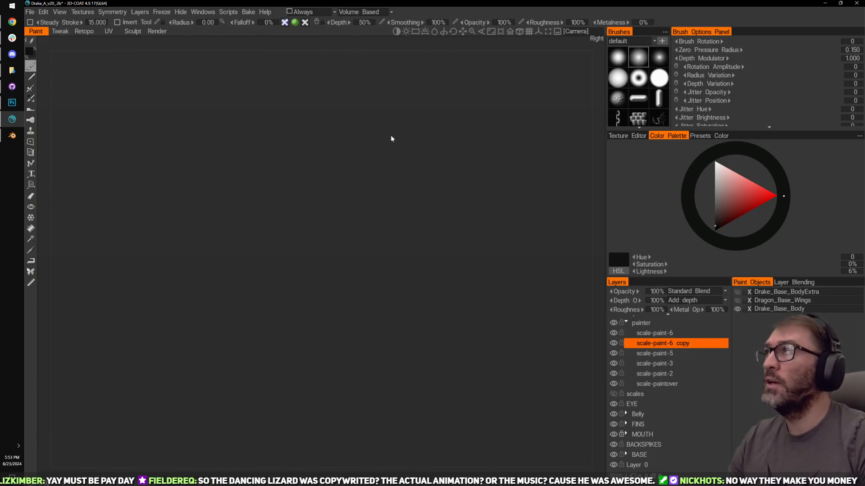
{"action": "left_click_drag", "start_coordinate": [391, 138], "coordinate": [424, 127], "text": "alt"}
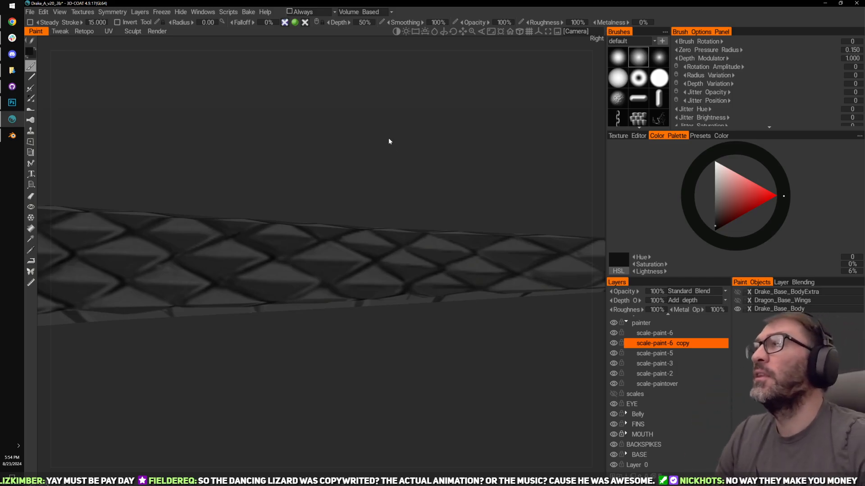
{"action": "right_click_drag", "start_coordinate": [453, 130], "coordinate": [364, 260]}
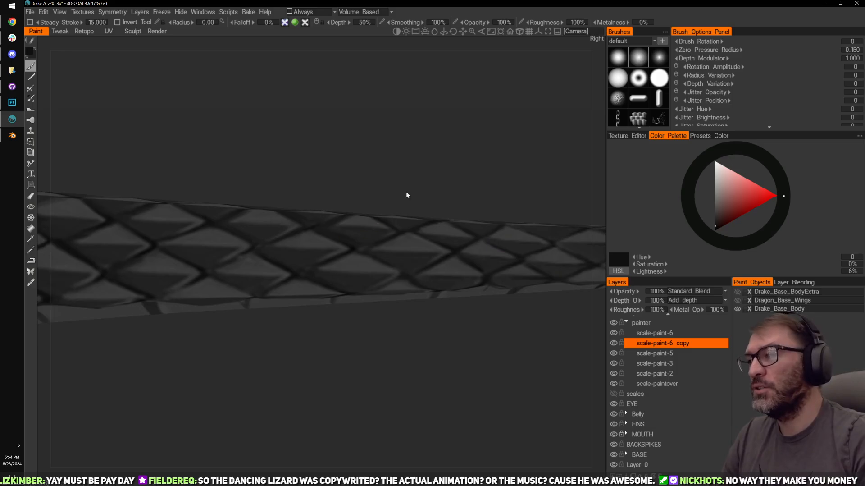
Step: Sample light and dark greys from the tail scales and touch up the central scale on the scale-paint-6 copy layer
{"action": "right_click_drag", "start_coordinate": [407, 191], "coordinate": [351, 313]}
{"action": "left_click_drag", "start_coordinate": [354, 342], "coordinate": [372, 378]}
{"action": "right_click_drag", "start_coordinate": [372, 379], "coordinate": [423, 380]}
{"action": "mouse_move", "coordinate": [423, 380]}
{"action": "left_mouse_down"}
{"action": "mouse_move", "coordinate": [404, 377]}
{"action": "mouse_move", "coordinate": [435, 389]}
{"action": "mouse_move", "coordinate": [345, 305]}
{"action": "left_mouse_up"}
{"action": "key", "text": "v"}
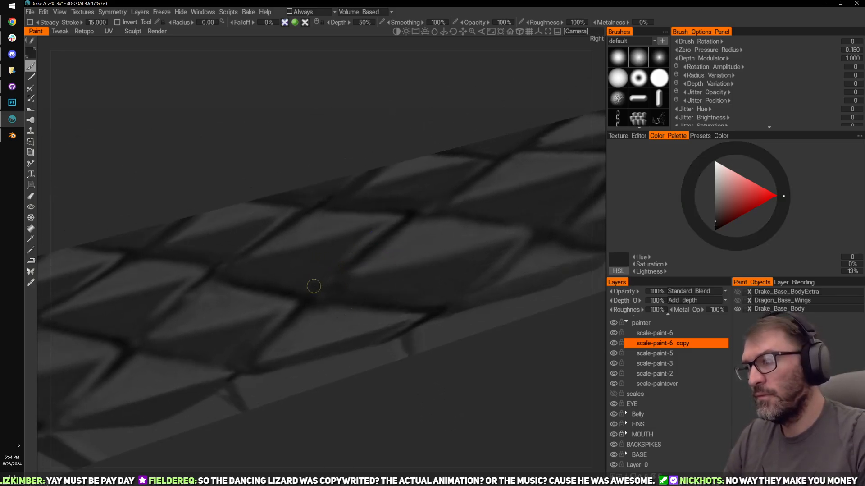
{"action": "mouse_move", "coordinate": [436, 394]}
{"action": "left_mouse_down"}
{"action": "mouse_move", "coordinate": [466, 407]}
{"action": "mouse_move", "coordinate": [478, 401]}
{"action": "left_mouse_up"}
{"action": "key", "text": "v"}
{"action": "key", "text": "v"}
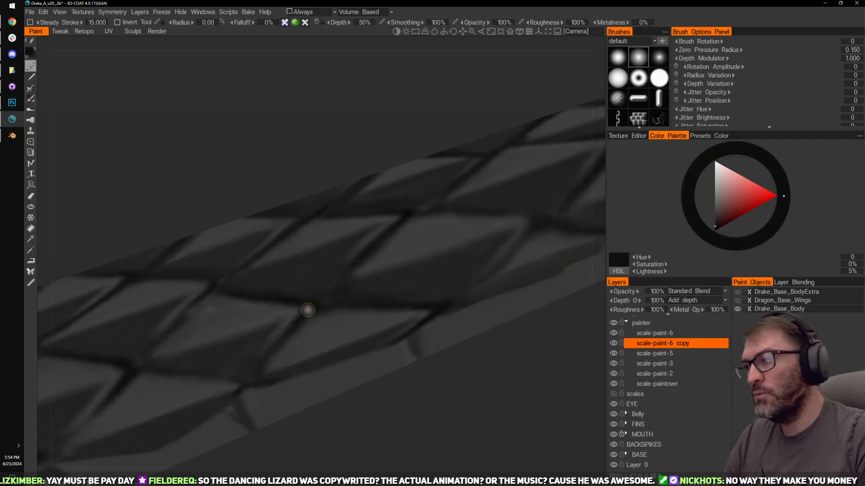
Step: Alternate between sampled light and dark greys to refine the central tail scale's edges and facets
{"action": "left_click_drag", "start_coordinate": [408, 374], "coordinate": [396, 358]}
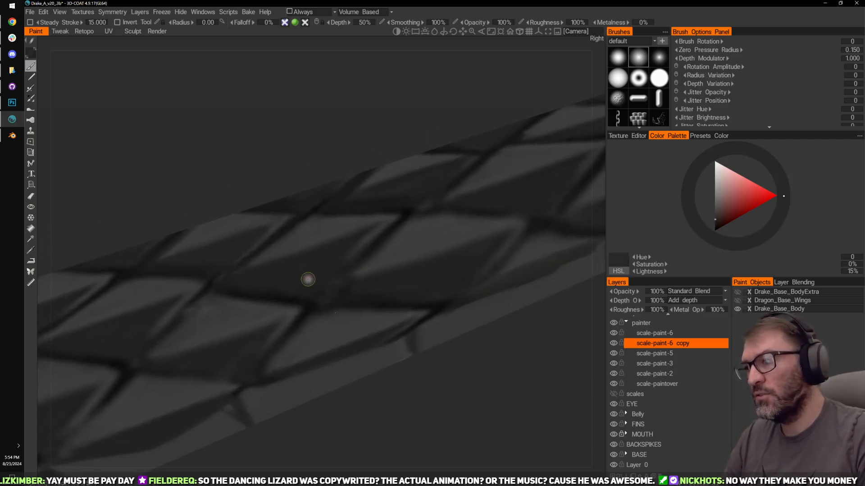
{"action": "key", "text": "v"}
{"action": "key", "text": "v"}
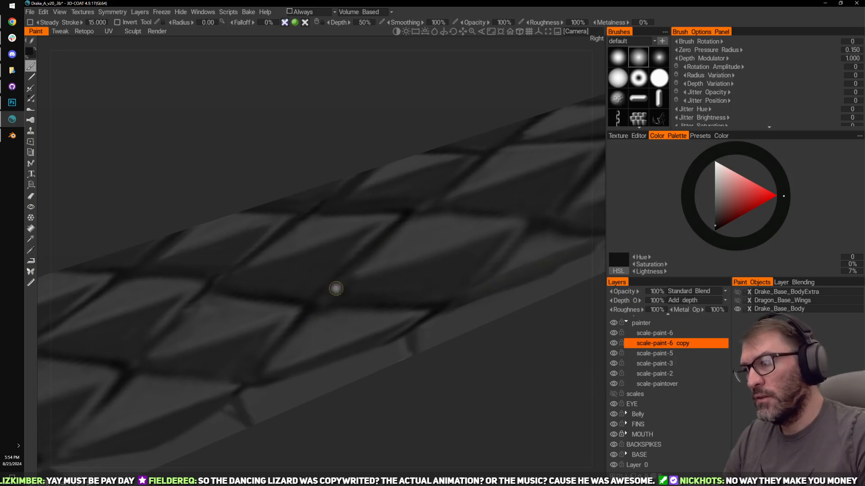
{"action": "left_click_drag", "start_coordinate": [466, 376], "coordinate": [388, 313]}
Step: Enlarge the brush and blend the shading across the facets of the central tail scale
{"action": "right_click_drag", "start_coordinate": [405, 328], "coordinate": [420, 354]}
{"action": "key", "text": "bracketright"}
{"action": "key", "text": "bracketright"}
{"action": "key", "text": "bracketright"}
{"action": "key", "text": "bracketright"}
{"action": "key", "text": "bracketright"}
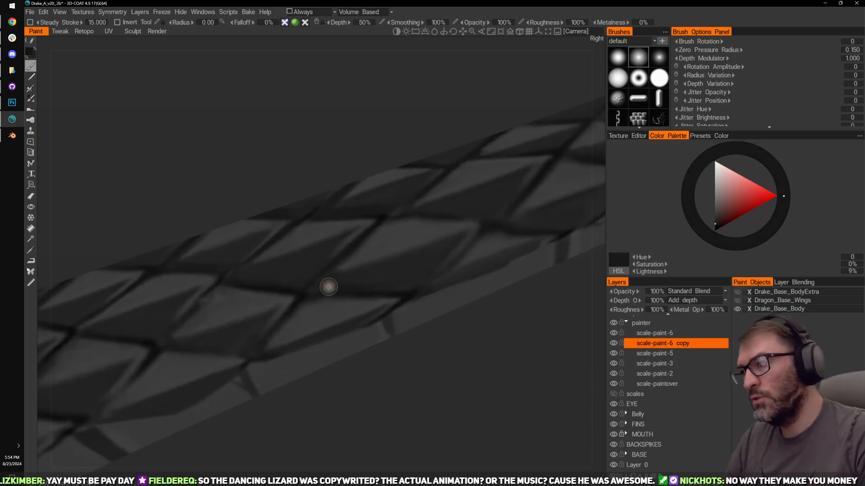
{"action": "left_click_drag", "start_coordinate": [342, 289], "coordinate": [320, 288]}
{"action": "left_click_drag", "start_coordinate": [401, 333], "coordinate": [391, 319]}
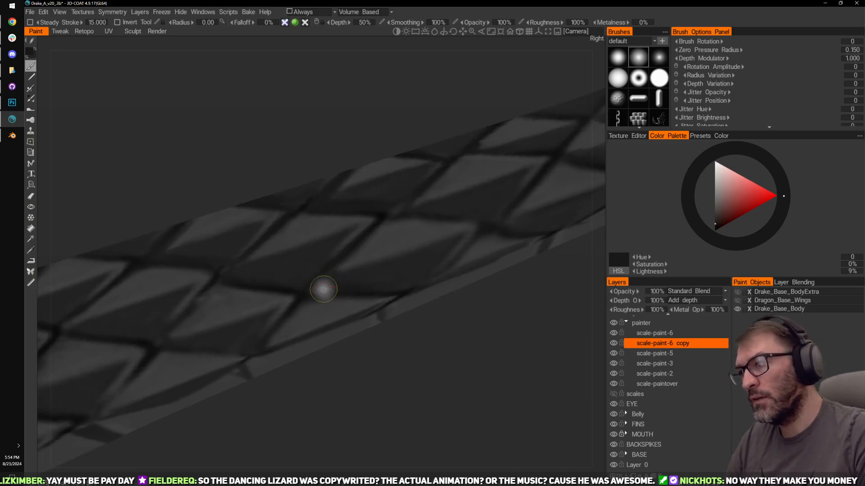
{"action": "left_click_drag", "start_coordinate": [338, 267], "coordinate": [320, 282]}
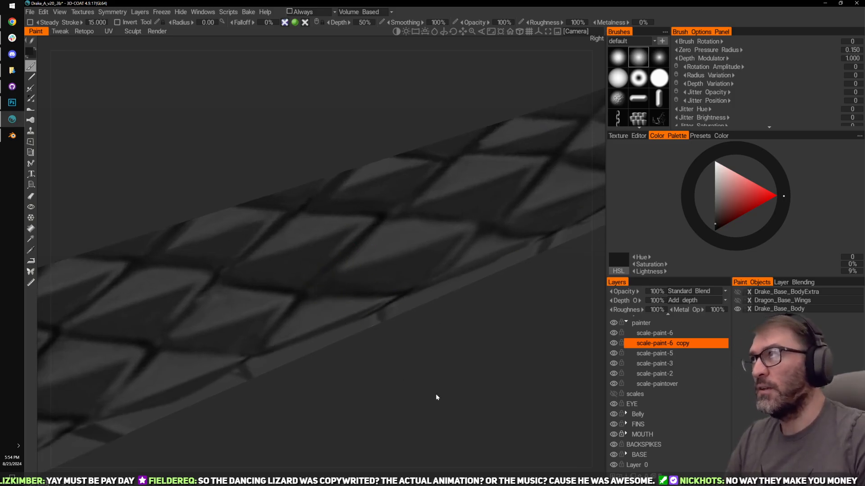
Step: Sample greys from the tail scales and touch up the diagonal edge between two neighbouring scales
{"action": "left_click_drag", "start_coordinate": [436, 393], "coordinate": [369, 358]}
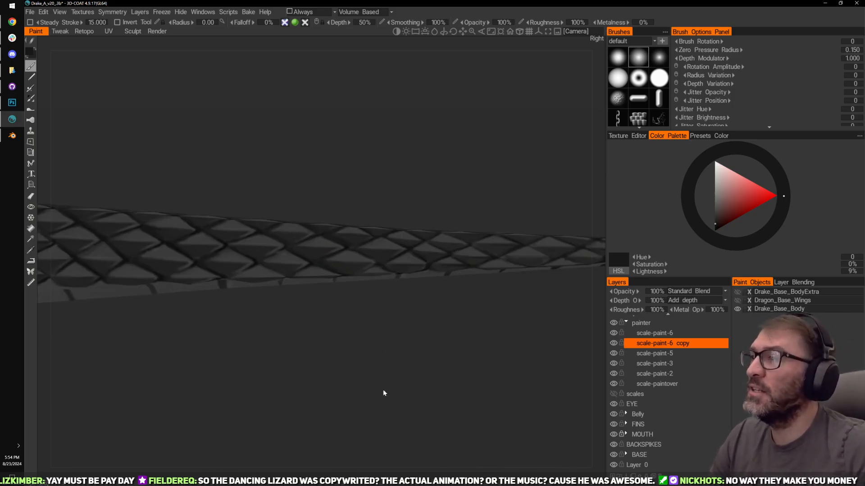
{"action": "scroll", "coordinate": [388, 120], "scroll_direction": "up", "scroll_amount": 3}
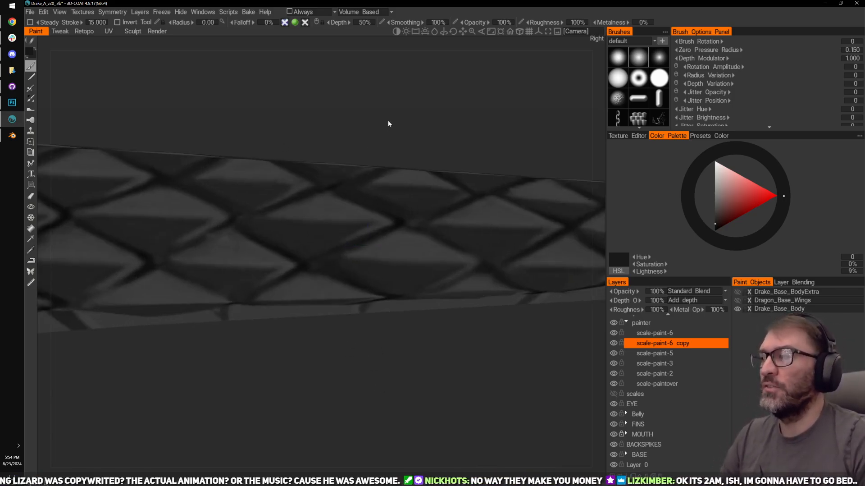
{"action": "scroll", "coordinate": [375, 254], "scroll_direction": "up", "scroll_amount": 1}
{"action": "left_click_drag", "start_coordinate": [374, 254], "coordinate": [371, 93], "text": "alt"}
{"action": "scroll", "coordinate": [374, 77], "scroll_direction": "up", "scroll_amount": 5}
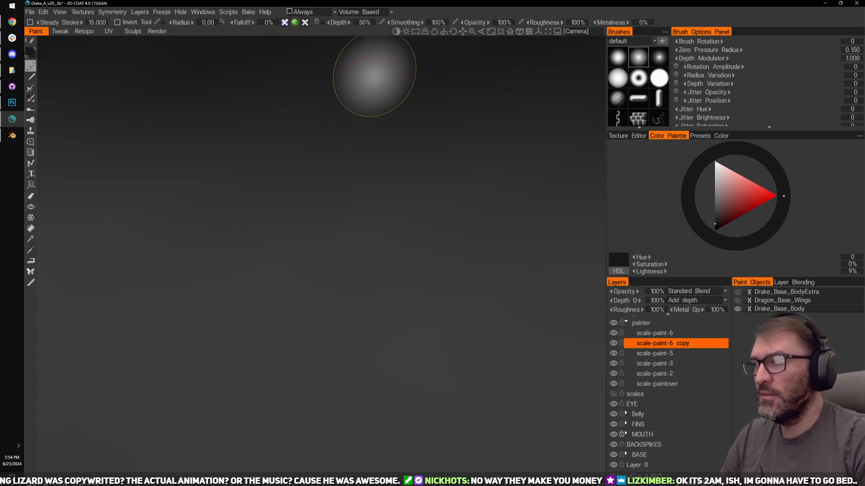
{"action": "scroll", "coordinate": [376, 49], "scroll_direction": "down", "scroll_amount": 4}
{"action": "mouse_move", "coordinate": [345, 99]}
{"action": "middle_mouse_down", "text": "alt"}
{"action": "mouse_move", "coordinate": [304, 84]}
{"action": "mouse_move", "coordinate": [322, 53]}
{"action": "middle_mouse_up", "text": "alt"}
{"action": "scroll", "coordinate": [303, 79], "scroll_direction": "down", "scroll_amount": 3}
{"action": "scroll", "coordinate": [302, 67], "scroll_direction": "up", "scroll_amount": 3}
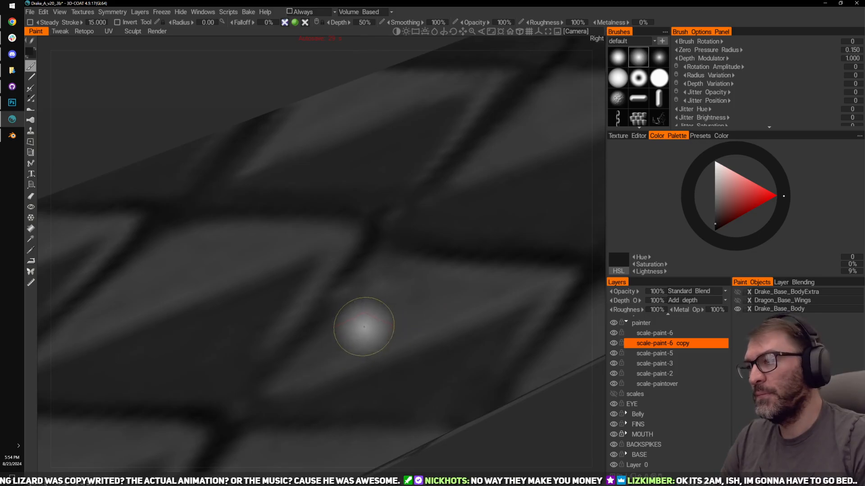
{"action": "key", "text": "v"}
{"action": "mouse_move", "coordinate": [327, 331]}
{"action": "left_mouse_down"}
{"action": "mouse_move", "coordinate": [365, 272]}
{"action": "mouse_move", "coordinate": [354, 283]}
{"action": "left_mouse_up"}
{"action": "key", "text": "v"}
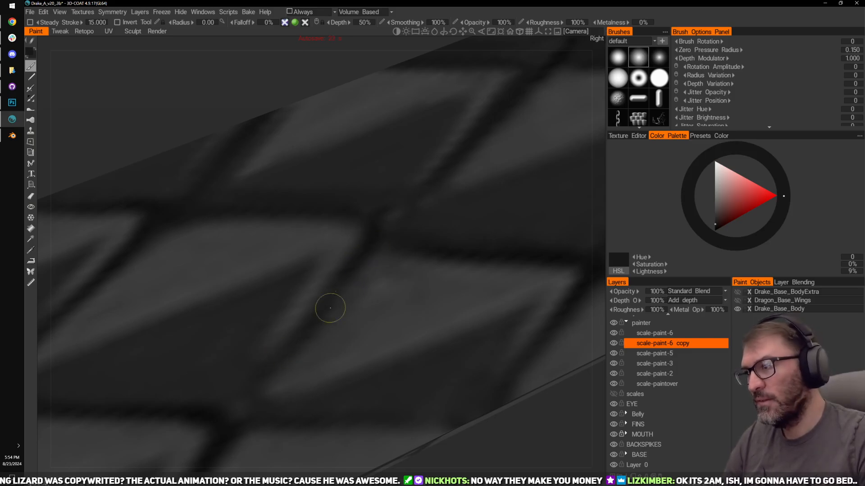
Step: Sample lighter greys further along the tail and brighten the lit facet of a scale with a larger brush
{"action": "middle_click_drag", "start_coordinate": [557, 438], "coordinate": [553, 429]}
{"action": "right_click_drag", "start_coordinate": [552, 430], "coordinate": [498, 379]}
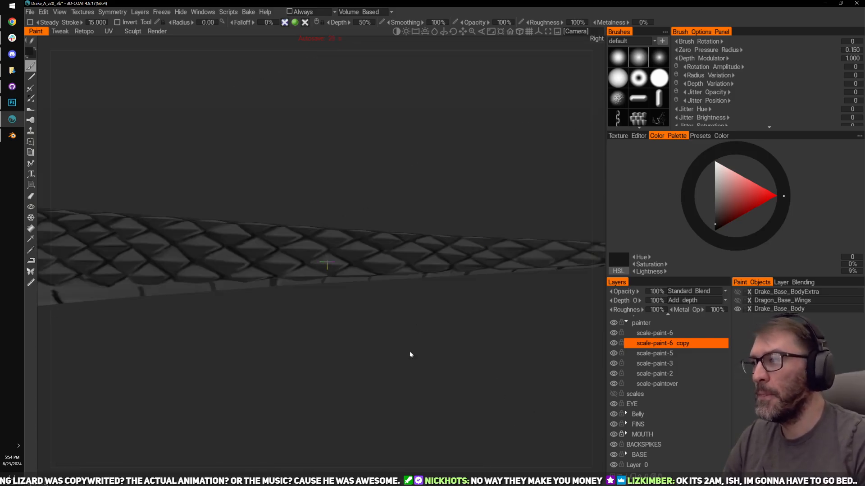
{"action": "right_click_drag", "start_coordinate": [410, 354], "coordinate": [430, 364]}
{"action": "left_click_drag", "start_coordinate": [399, 368], "coordinate": [500, 178]}
{"action": "mouse_move", "coordinate": [500, 179]}
{"action": "right_mouse_down"}
{"action": "mouse_move", "coordinate": [510, 229]}
{"action": "mouse_move", "coordinate": [554, 228]}
{"action": "mouse_move", "coordinate": [442, 245]}
{"action": "right_mouse_up"}
{"action": "key", "text": "v"}
{"action": "key", "text": "v"}
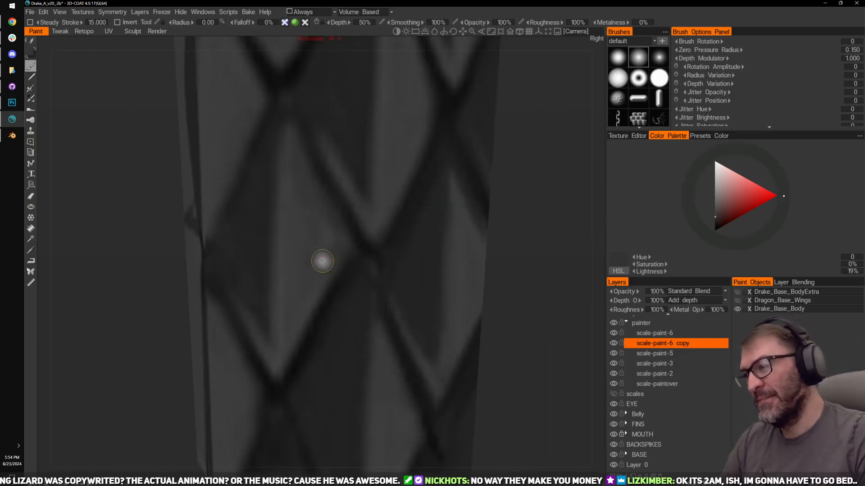
{"action": "key", "text": "bracketright"}
{"action": "key", "text": "bracketright"}
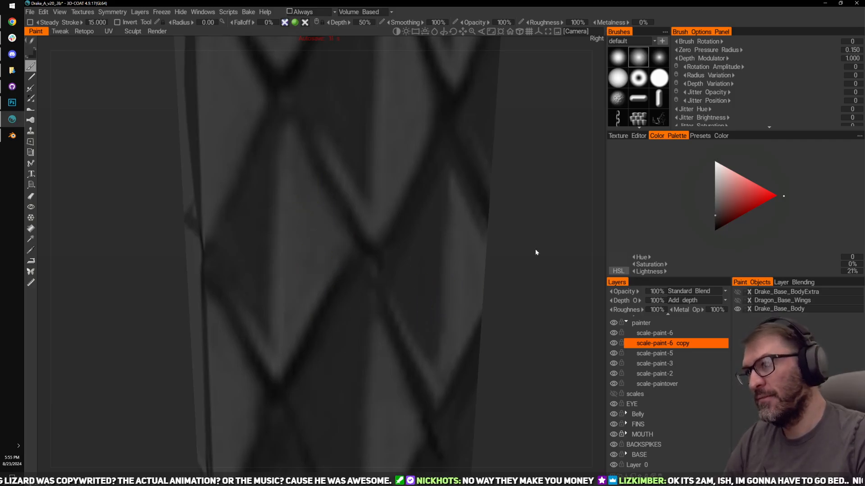
Step: Touch up the gap lines and facets of scales further along the tail with greys sampled from the surface
{"action": "right_click_drag", "start_coordinate": [535, 247], "coordinate": [470, 197]}
{"action": "left_click_drag", "start_coordinate": [470, 197], "coordinate": [423, 212]}
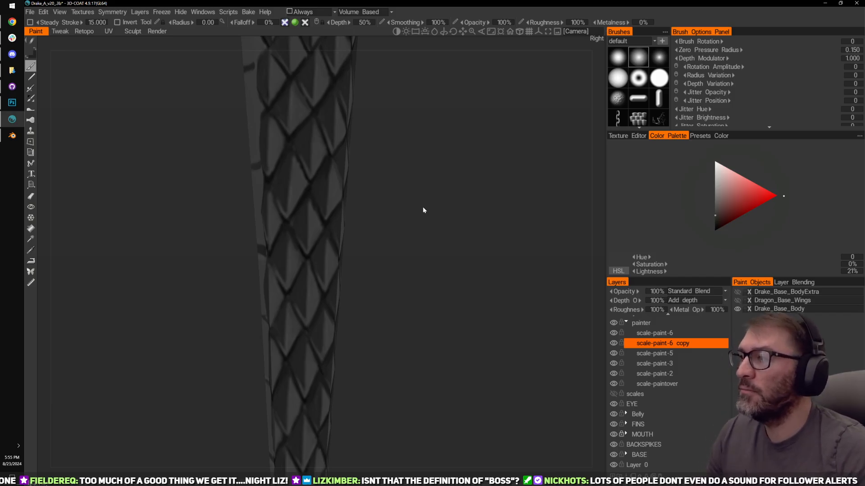
{"action": "left_click_drag", "start_coordinate": [442, 193], "coordinate": [449, 155]}
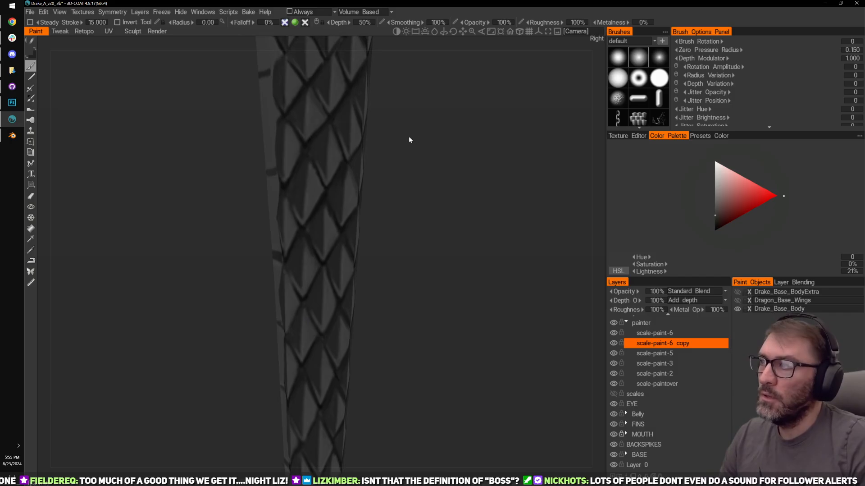
{"action": "scroll", "coordinate": [439, 185], "scroll_direction": "up", "scroll_amount": 5}
{"action": "mouse_move", "coordinate": [463, 221]}
{"action": "left_mouse_down"}
{"action": "mouse_move", "coordinate": [491, 166]}
{"action": "mouse_move", "coordinate": [490, 178]}
{"action": "mouse_move", "coordinate": [497, 170]}
{"action": "mouse_move", "coordinate": [526, 208]}
{"action": "mouse_move", "coordinate": [490, 193]}
{"action": "mouse_move", "coordinate": [519, 200]}
{"action": "mouse_move", "coordinate": [515, 241]}
{"action": "mouse_move", "coordinate": [527, 232]}
{"action": "mouse_move", "coordinate": [509, 212]}
{"action": "mouse_move", "coordinate": [456, 233]}
{"action": "left_mouse_up"}
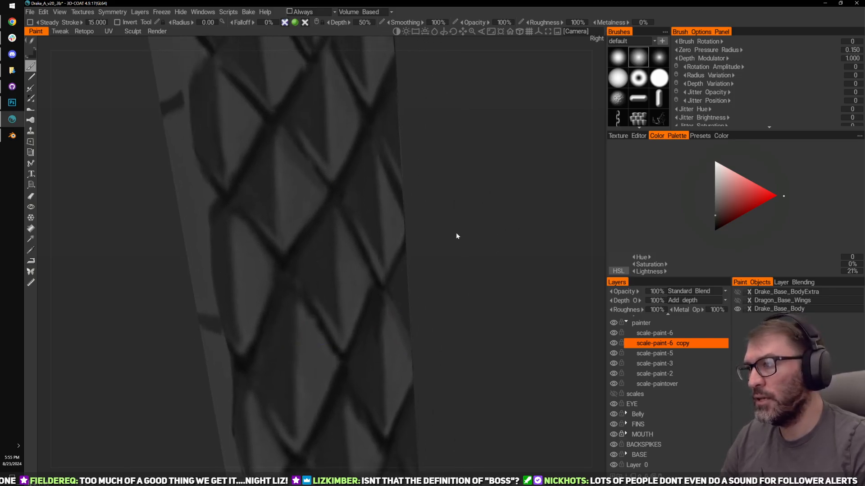
{"action": "mouse_move", "coordinate": [484, 174]}
{"action": "left_mouse_down"}
{"action": "mouse_move", "coordinate": [479, 181]}
{"action": "mouse_move", "coordinate": [508, 179]}
{"action": "left_mouse_up"}
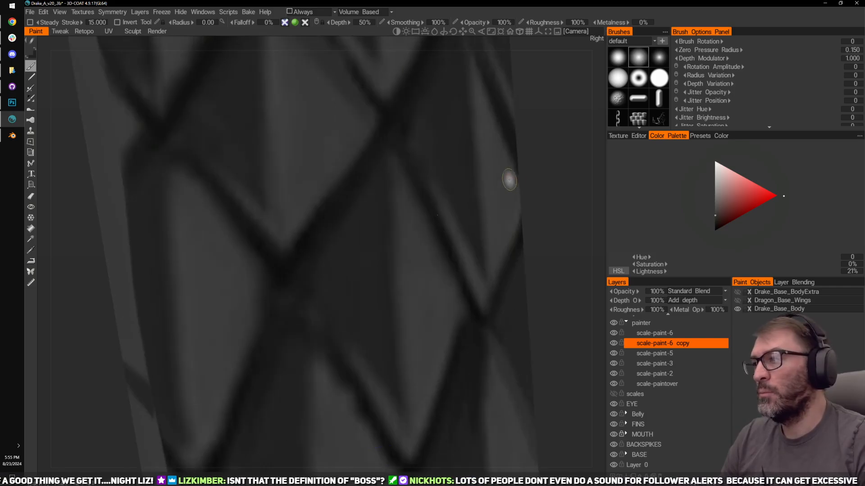
{"action": "key", "text": "v"}
{"action": "right_click_drag", "start_coordinate": [552, 205], "coordinate": [466, 166]}
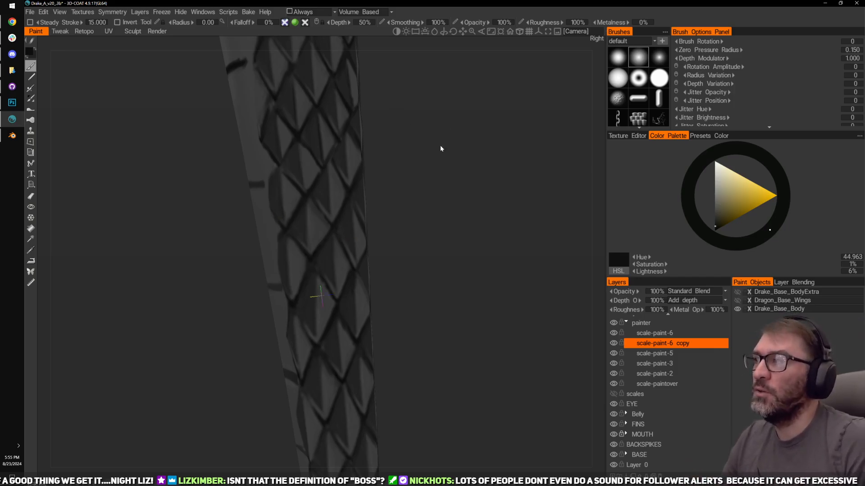
Step: Switch to the Eraser and compare the tail with the scale-paint-6 copy and scale-paint-6 layers each hidden and shown
{"action": "middle_click_drag", "start_coordinate": [371, 113], "coordinate": [447, 240]}
{"action": "mouse_move", "coordinate": [532, 238]}
{"action": "left_mouse_down"}
{"action": "mouse_move", "coordinate": [521, 204]}
{"action": "mouse_move", "coordinate": [535, 188]}
{"action": "mouse_move", "coordinate": [517, 208]}
{"action": "left_mouse_up"}
{"action": "key", "text": "e"}
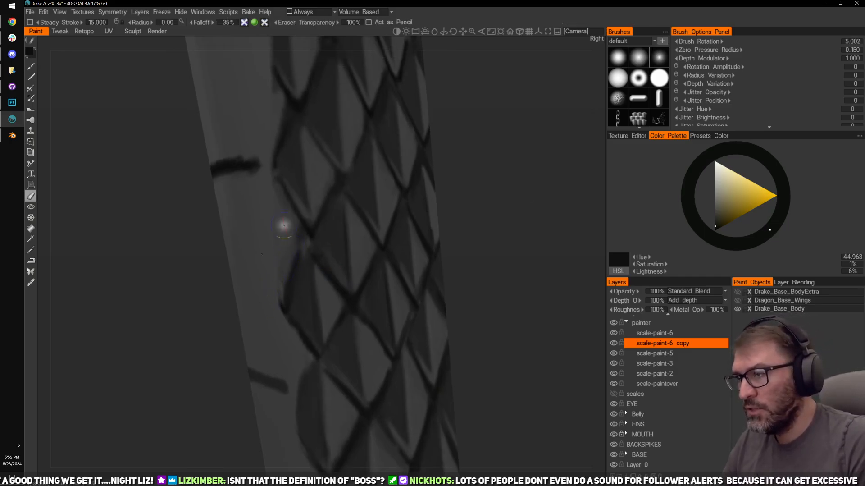
{"action": "left_click", "coordinate": [614, 342]}
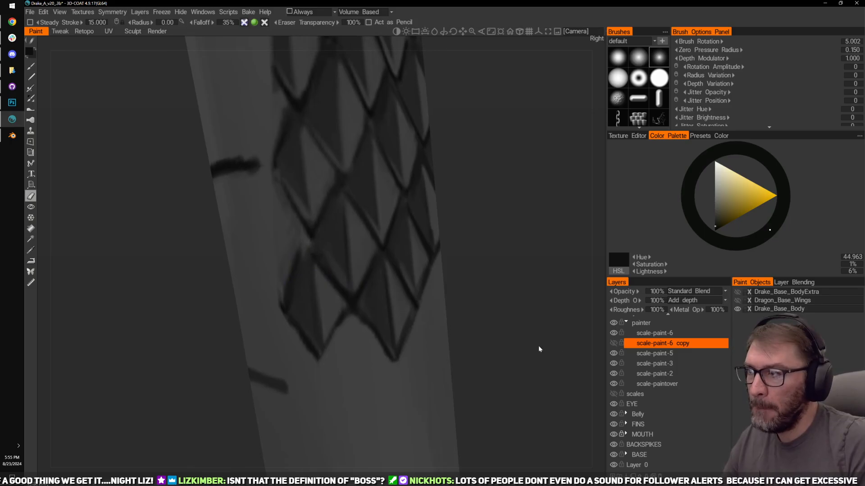
{"action": "left_click", "coordinate": [614, 342]}
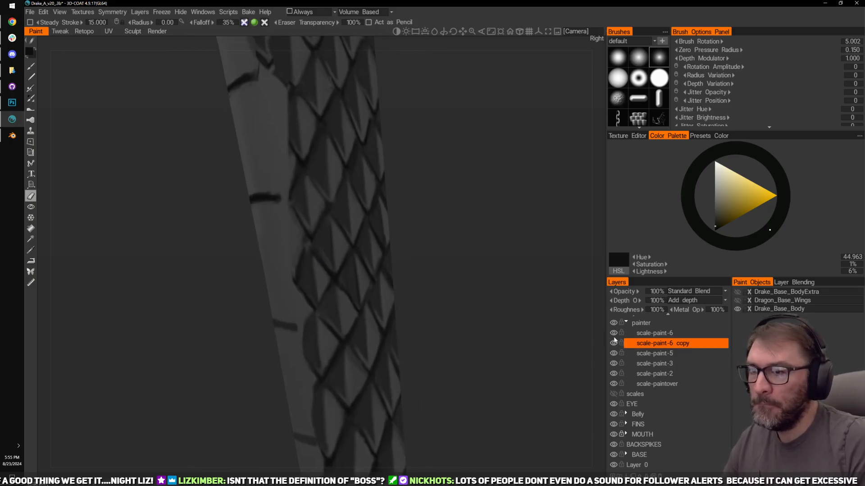
{"action": "left_click", "coordinate": [613, 333]}
{"action": "left_click", "coordinate": [613, 332]}
{"action": "left_click_drag", "start_coordinate": [598, 332], "coordinate": [521, 322]}
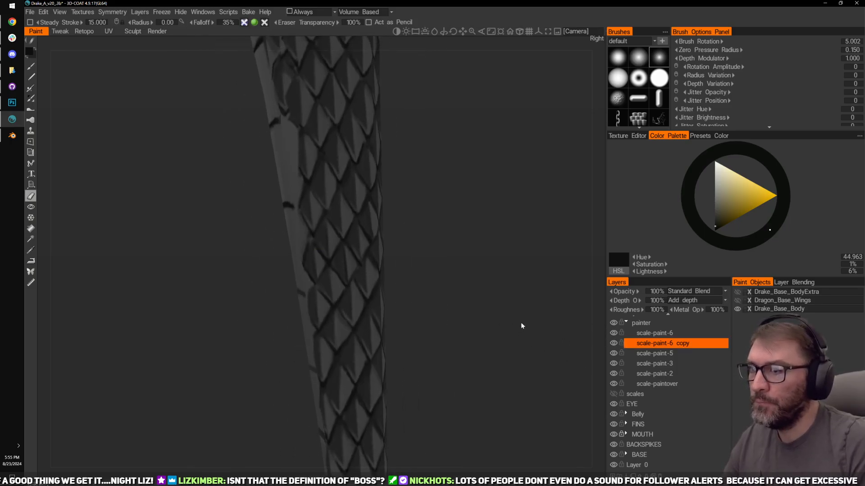
Step: Delete the original scale-paint-6 layer and rename scale-paint-6 copy to scale-paint-6
{"action": "left_click", "coordinate": [650, 332]}
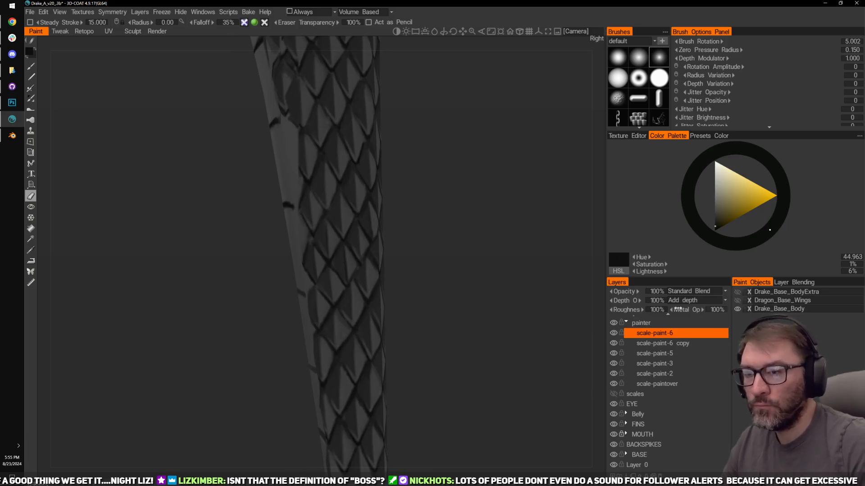
{"action": "left_click", "coordinate": [626, 475]}
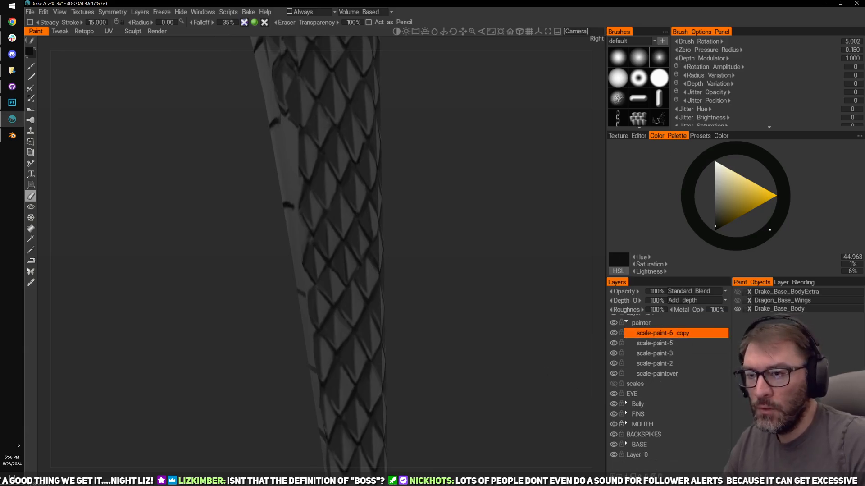
{"action": "double_click", "coordinate": [663, 334]}
{"action": "type", "text": "scale-paint-6"}
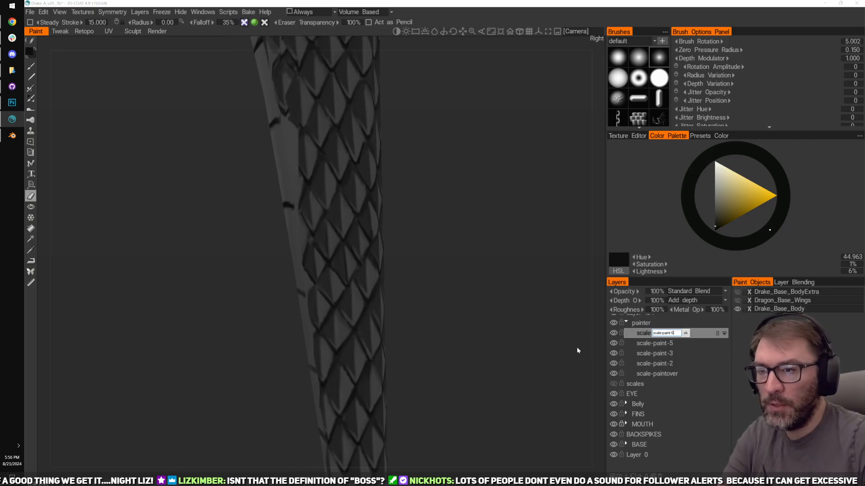
{"action": "key", "text": "Return"}
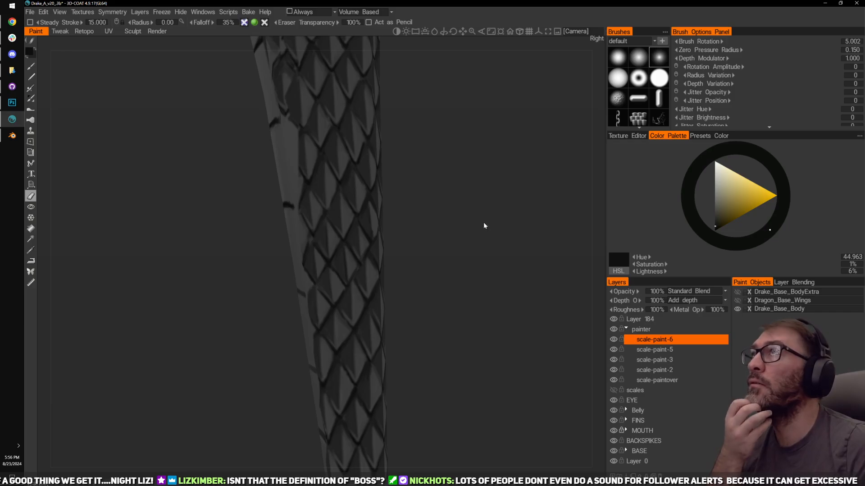
Step: Examine the painted scales along the tail's belly border, side and top
{"action": "left_click_drag", "start_coordinate": [477, 214], "coordinate": [477, 146]}
{"action": "right_click_drag", "start_coordinate": [446, 350], "coordinate": [399, 291]}
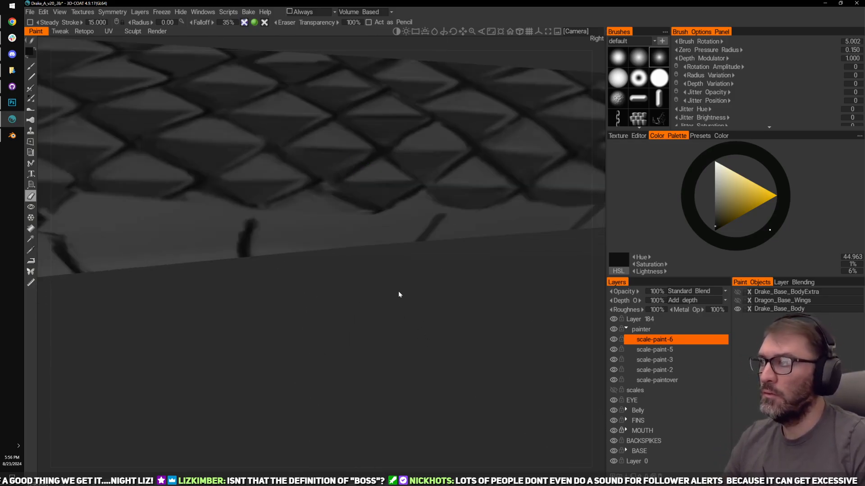
{"action": "middle_click_drag", "start_coordinate": [398, 291], "coordinate": [432, 325]}
{"action": "middle_click_drag", "start_coordinate": [432, 360], "coordinate": [458, 365]}
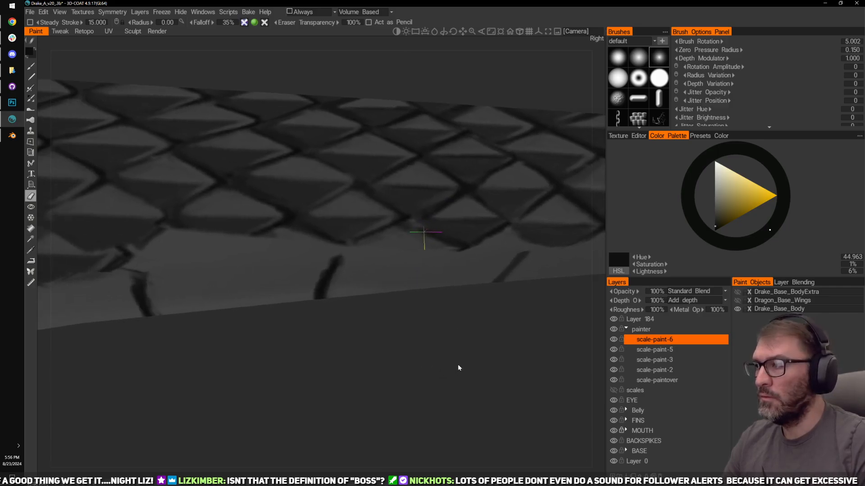
{"action": "left_click_drag", "start_coordinate": [453, 367], "coordinate": [451, 305]}
{"action": "mouse_move", "coordinate": [450, 305]}
{"action": "right_mouse_down"}
{"action": "mouse_move", "coordinate": [463, 285]}
{"action": "mouse_move", "coordinate": [485, 336]}
{"action": "mouse_move", "coordinate": [482, 359]}
{"action": "right_mouse_up"}
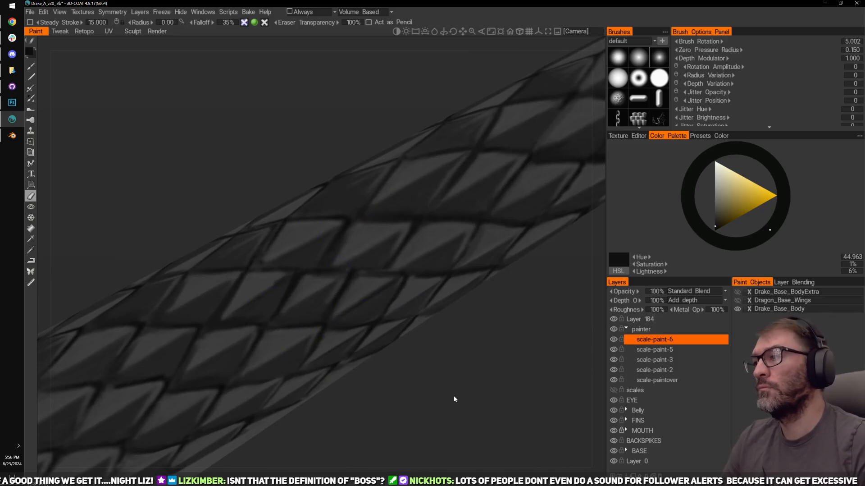
{"action": "mouse_move", "coordinate": [453, 395]}
{"action": "left_mouse_down"}
{"action": "mouse_move", "coordinate": [479, 426]}
{"action": "mouse_move", "coordinate": [448, 358]}
{"action": "mouse_move", "coordinate": [463, 369]}
{"action": "mouse_move", "coordinate": [464, 317]}
{"action": "left_mouse_up"}
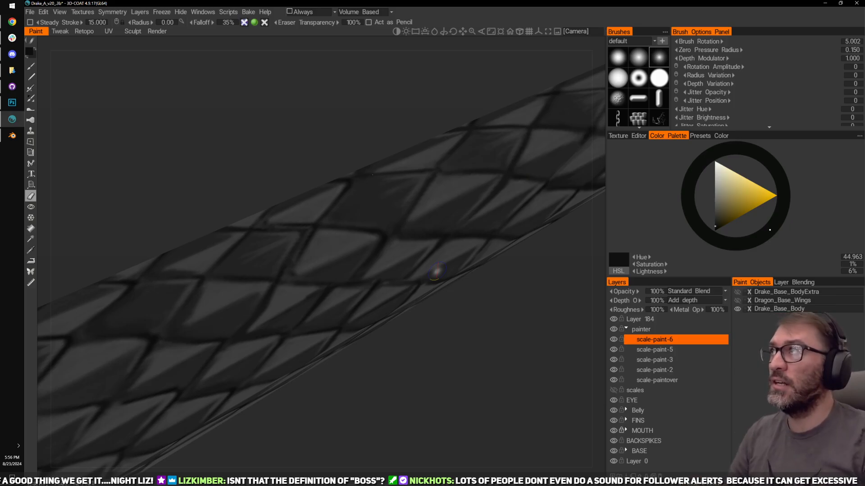
{"action": "left_click_drag", "start_coordinate": [467, 369], "coordinate": [437, 335]}
{"action": "scroll", "coordinate": [444, 381], "scroll_direction": "down", "scroll_amount": 3}
{"action": "right_click_drag", "start_coordinate": [437, 336], "coordinate": [419, 325]}
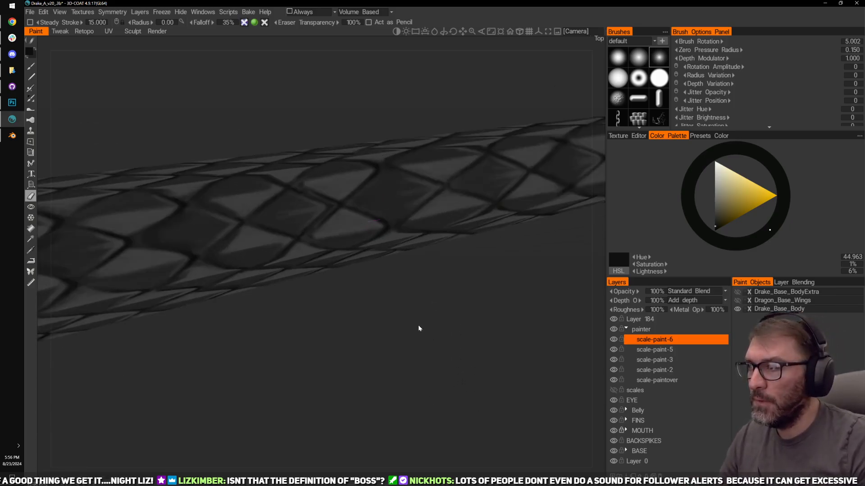
Step: Undo the last Eraser stroke, switch to the brush and paint over the light streaks in the dark scale on the tail with sampled grey
{"action": "mouse_move", "coordinate": [418, 341]}
{"action": "left_mouse_down"}
{"action": "mouse_move", "coordinate": [423, 354]}
{"action": "mouse_move", "coordinate": [477, 296]}
{"action": "mouse_move", "coordinate": [480, 328]}
{"action": "mouse_move", "coordinate": [465, 314]}
{"action": "left_mouse_up"}
{"action": "right_click_drag", "start_coordinate": [466, 314], "coordinate": [491, 370]}
{"action": "key", "text": "v"}
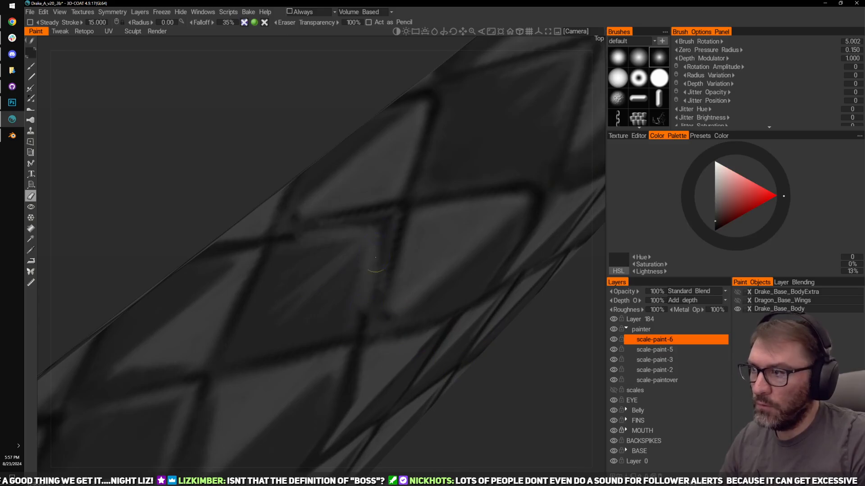
{"action": "middle_click_drag", "start_coordinate": [535, 392], "coordinate": [496, 375]}
{"action": "key", "text": "ctrl+z"}
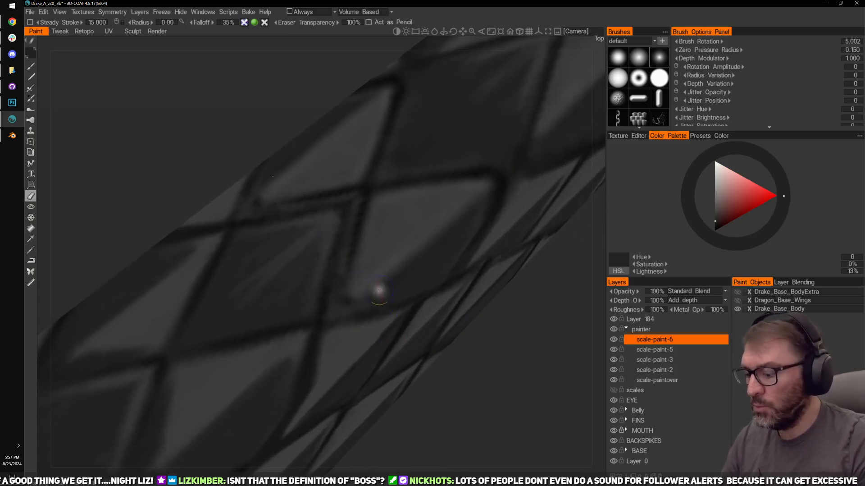
{"action": "key", "text": "1"}
{"action": "right_click_drag", "start_coordinate": [489, 393], "coordinate": [372, 319]}
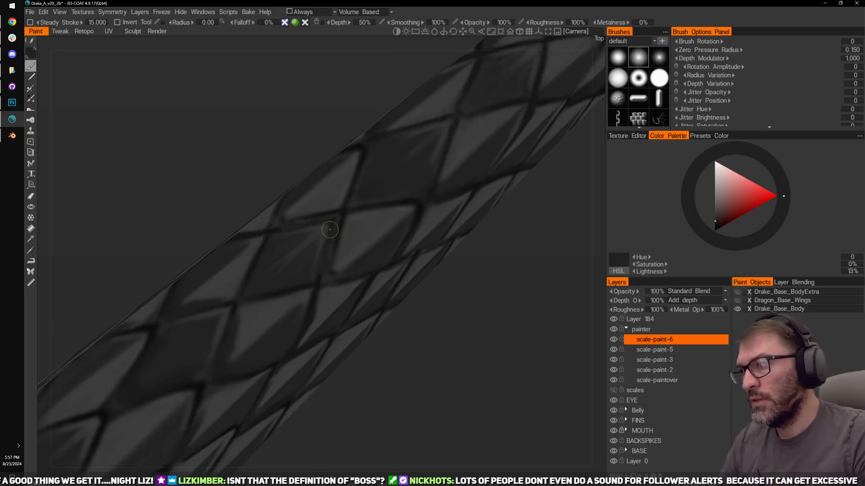
{"action": "right_click_drag", "start_coordinate": [440, 353], "coordinate": [451, 353]}
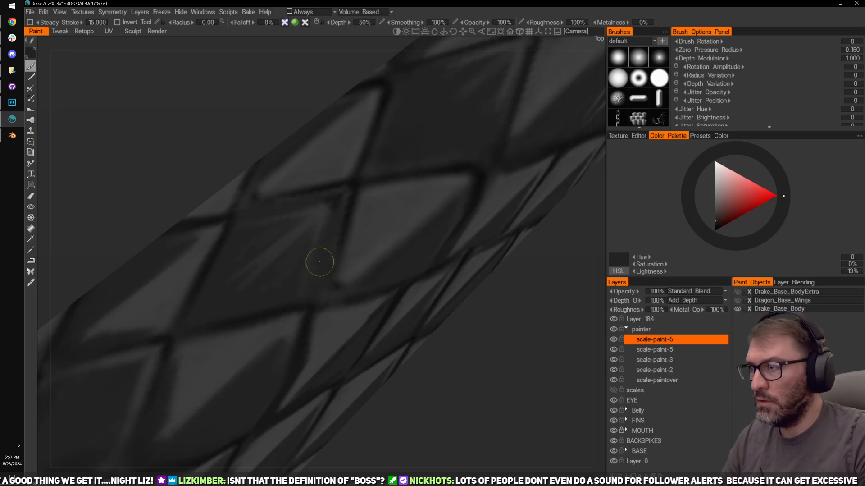
{"action": "mouse_move", "coordinate": [320, 261]}
{"action": "left_mouse_down"}
{"action": "mouse_move", "coordinate": [332, 205]}
{"action": "mouse_move", "coordinate": [256, 288]}
{"action": "left_mouse_up"}
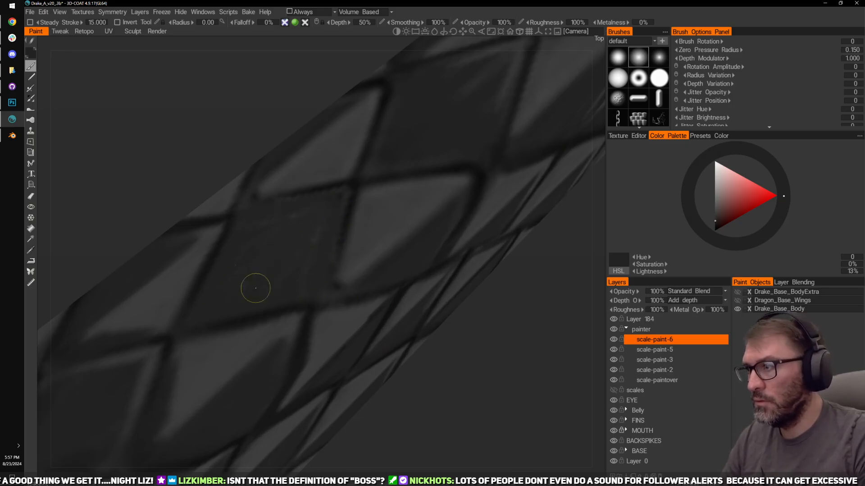
Step: Refine the edge and gap line between the repainted dark scale and its neighbour with sampled greys of 23% and 7% lightness
{"action": "key", "text": "v"}
{"action": "mouse_move", "coordinate": [348, 200]}
{"action": "left_mouse_down"}
{"action": "mouse_move", "coordinate": [319, 283]}
{"action": "mouse_move", "coordinate": [333, 238]}
{"action": "mouse_move", "coordinate": [325, 262]}
{"action": "left_mouse_up"}
{"action": "left_click_drag", "start_coordinate": [343, 197], "coordinate": [326, 272]}
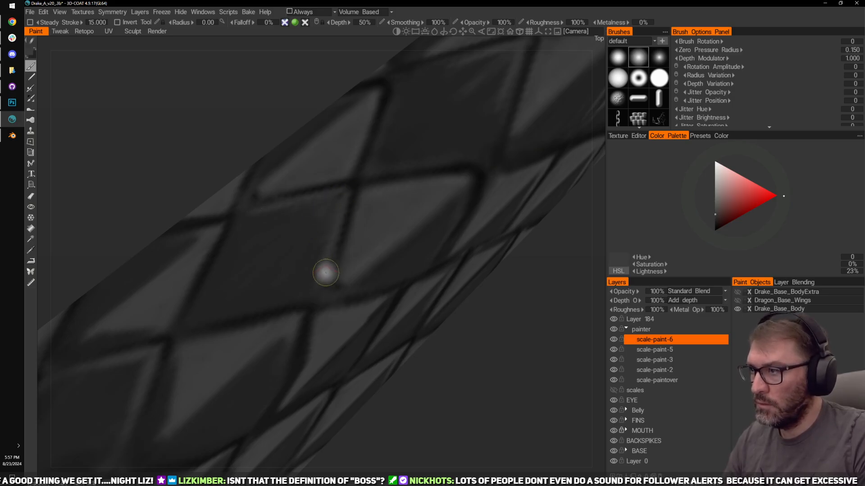
{"action": "left_click_drag", "start_coordinate": [412, 349], "coordinate": [428, 361]}
{"action": "key", "text": "v"}
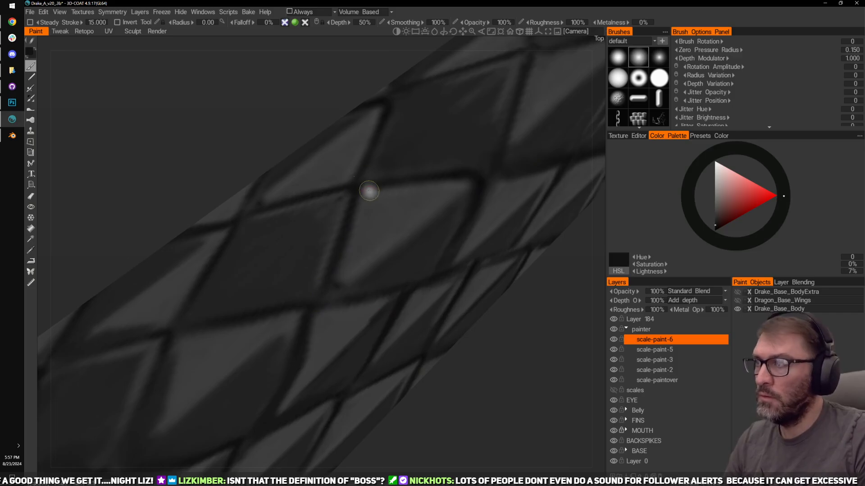
{"action": "left_click_drag", "start_coordinate": [502, 372], "coordinate": [485, 342]}
{"action": "left_click_drag", "start_coordinate": [485, 377], "coordinate": [465, 360]}
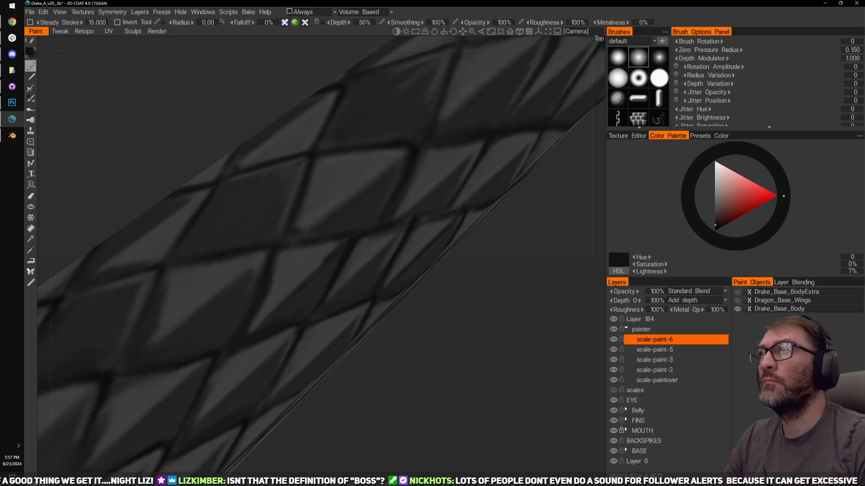
{"action": "key", "text": "alt+Tab"}
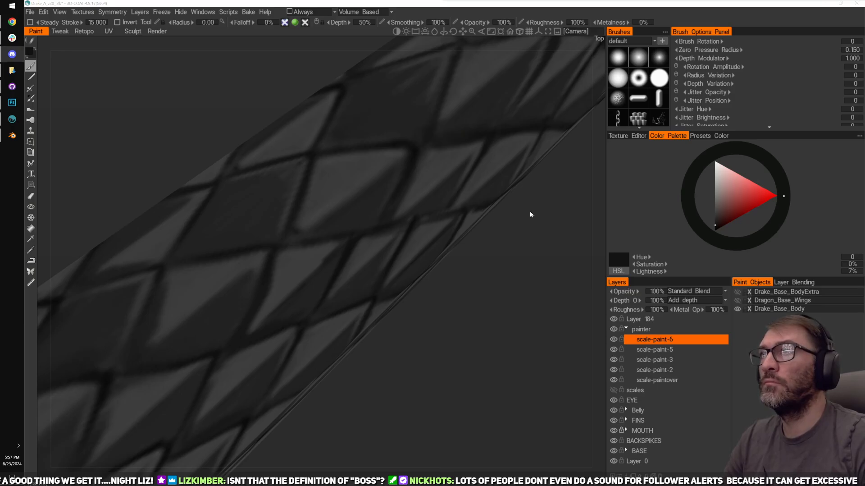
{"action": "left_click", "coordinate": [469, 331]}
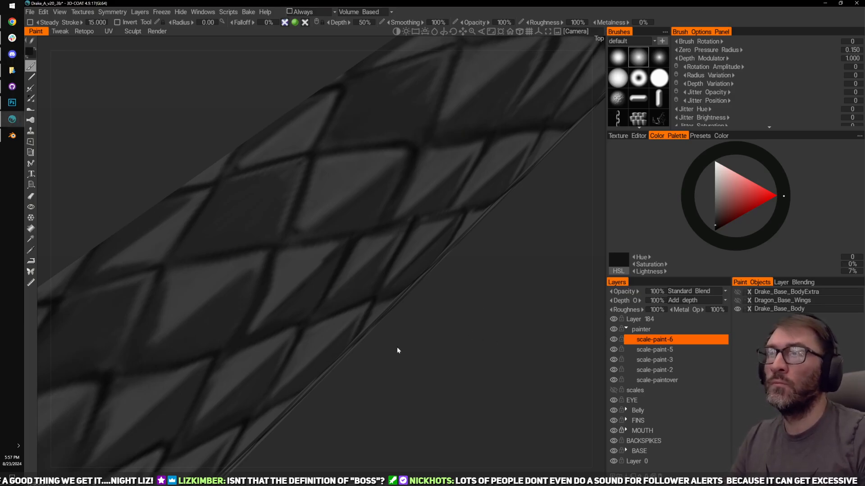
Step: Compare the tail with scale-paint-6 hidden and shown, and hide the scale-paint-5, scale-paint-3, scale-paint-2 and scale-paintover layers
{"action": "right_click_drag", "start_coordinate": [517, 385], "coordinate": [409, 297]}
{"action": "left_click_drag", "start_coordinate": [409, 296], "coordinate": [443, 224]}
{"action": "right_click_drag", "start_coordinate": [444, 224], "coordinate": [477, 181]}
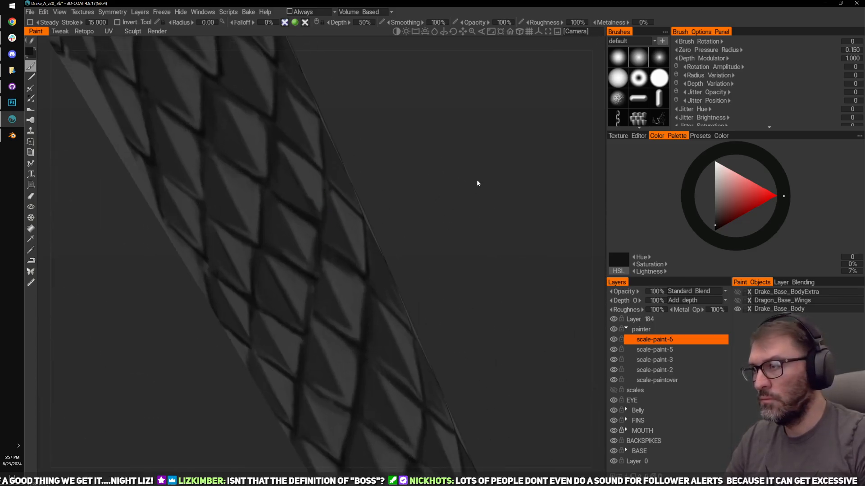
{"action": "left_click_drag", "start_coordinate": [413, 152], "coordinate": [435, 176]}
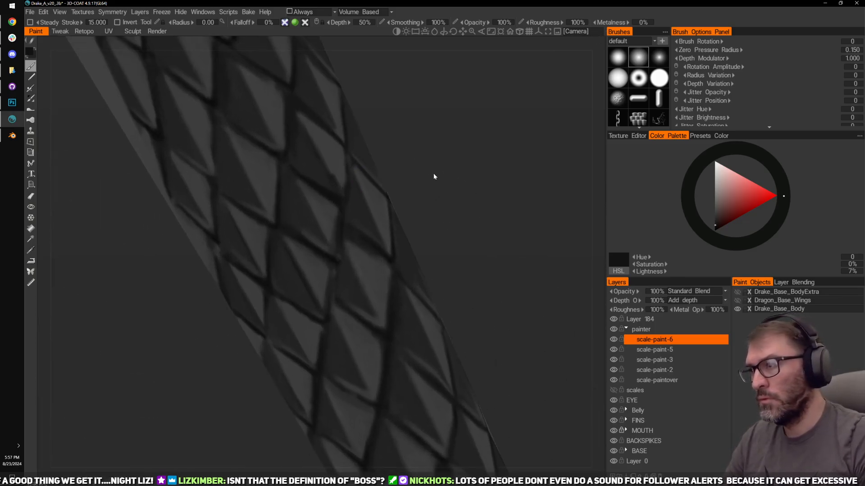
{"action": "left_click", "coordinate": [616, 337]}
{"action": "left_click", "coordinate": [616, 337]}
{"action": "left_click_drag", "start_coordinate": [548, 330], "coordinate": [523, 314]}
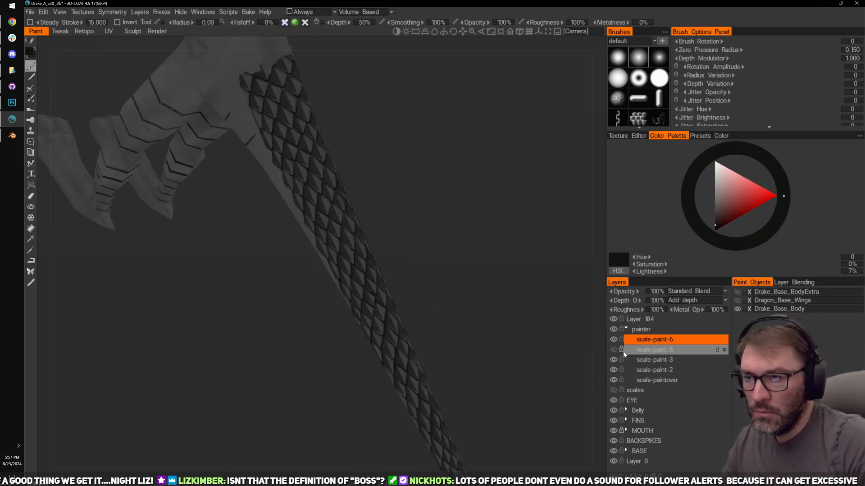
{"action": "left_click", "coordinate": [614, 349]}
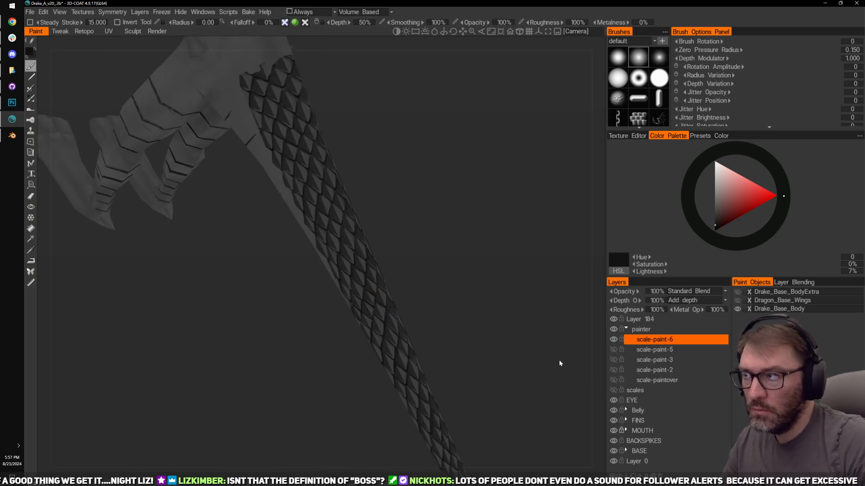
Step: Sample a dark grey and inspect the scale rows along the tail from several angles with only scale-paint-6 shown among the painter layers
{"action": "mouse_move", "coordinate": [460, 231]}
{"action": "left_mouse_down"}
{"action": "mouse_move", "coordinate": [481, 217]}
{"action": "mouse_move", "coordinate": [507, 230]}
{"action": "mouse_move", "coordinate": [426, 230]}
{"action": "mouse_move", "coordinate": [415, 240]}
{"action": "mouse_move", "coordinate": [448, 195]}
{"action": "mouse_move", "coordinate": [442, 174]}
{"action": "mouse_move", "coordinate": [447, 306]}
{"action": "mouse_move", "coordinate": [441, 301]}
{"action": "mouse_move", "coordinate": [437, 357]}
{"action": "mouse_move", "coordinate": [426, 219]}
{"action": "mouse_move", "coordinate": [439, 189]}
{"action": "mouse_move", "coordinate": [447, 195]}
{"action": "mouse_move", "coordinate": [426, 184]}
{"action": "mouse_move", "coordinate": [436, 180]}
{"action": "mouse_move", "coordinate": [469, 205]}
{"action": "mouse_move", "coordinate": [460, 192]}
{"action": "mouse_move", "coordinate": [473, 217]}
{"action": "mouse_move", "coordinate": [479, 165]}
{"action": "mouse_move", "coordinate": [376, 245]}
{"action": "left_mouse_up"}
{"action": "key", "text": "v"}
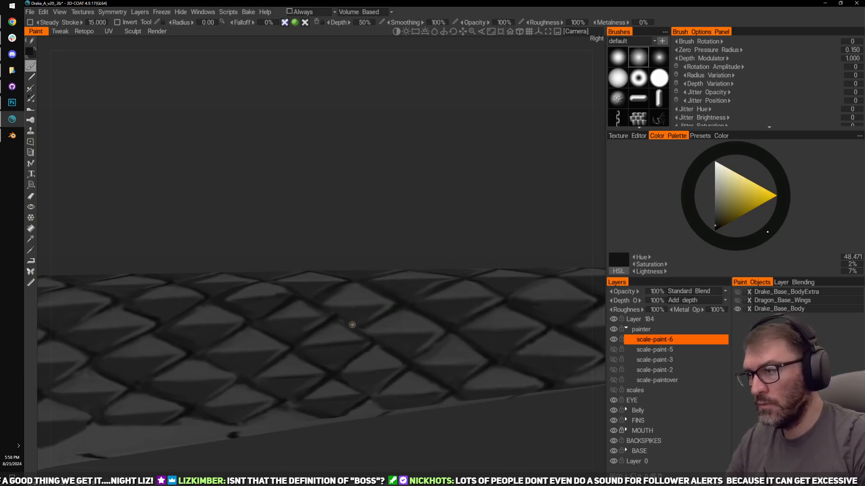
{"action": "left_click_drag", "start_coordinate": [420, 202], "coordinate": [444, 321]}
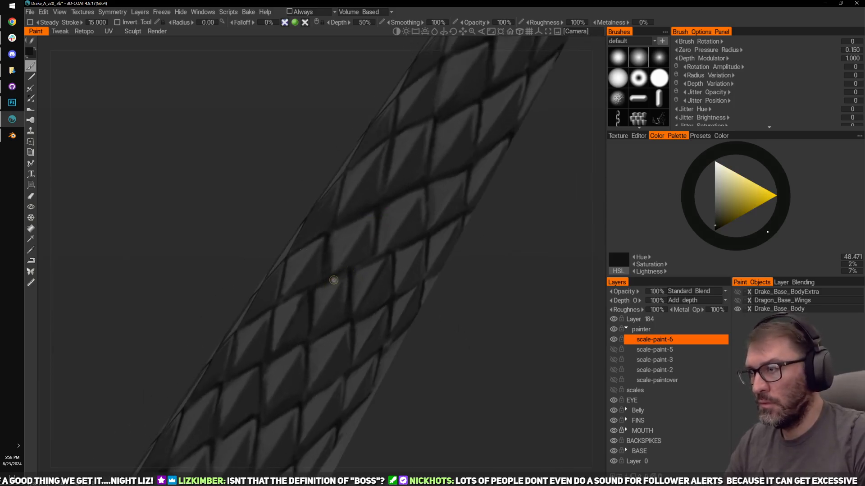
{"action": "left_click_drag", "start_coordinate": [482, 269], "coordinate": [364, 214]}
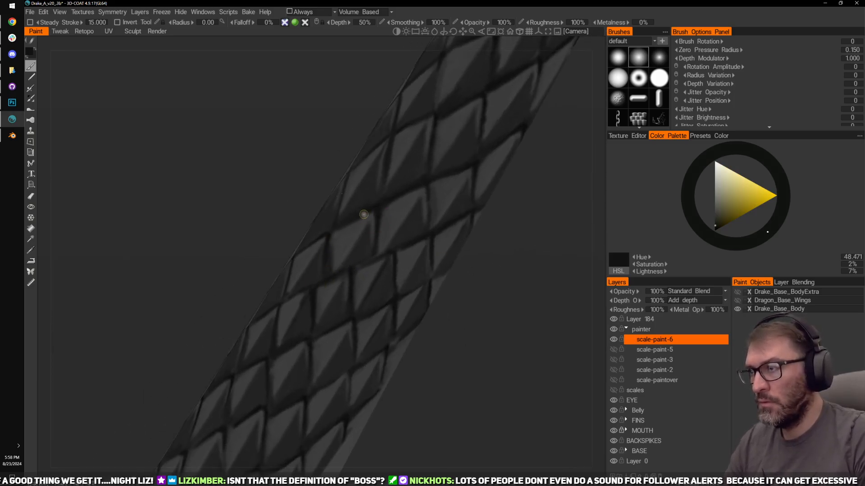
{"action": "mouse_move", "coordinate": [459, 346]}
{"action": "left_mouse_down"}
{"action": "mouse_move", "coordinate": [463, 324]}
{"action": "mouse_move", "coordinate": [324, 301]}
{"action": "left_mouse_up"}
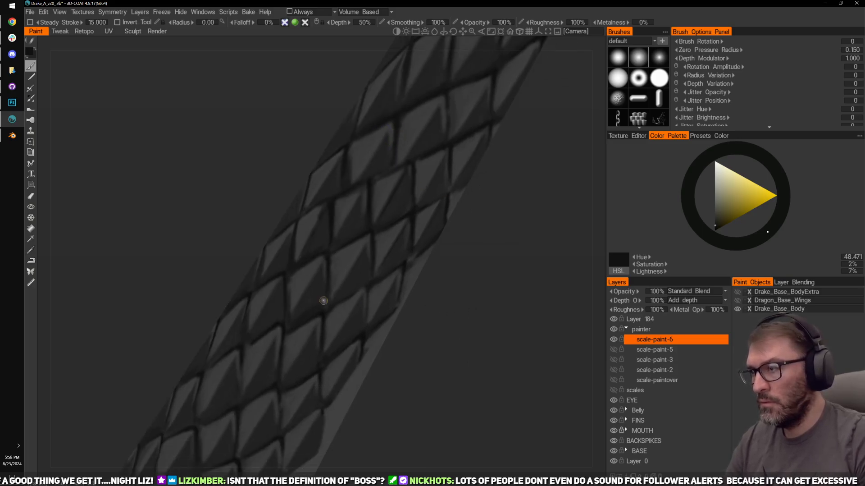
{"action": "left_click_drag", "start_coordinate": [367, 335], "coordinate": [479, 218]}
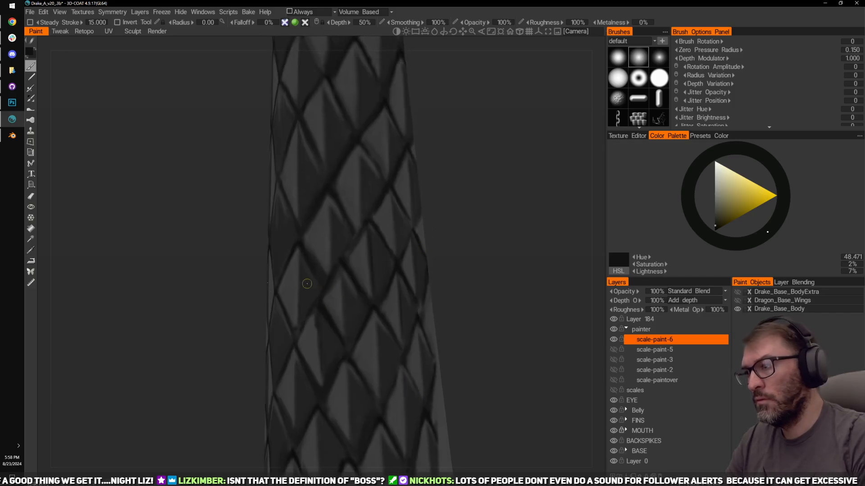
{"action": "mouse_move", "coordinate": [459, 248]}
{"action": "left_mouse_down"}
{"action": "mouse_move", "coordinate": [483, 241]}
{"action": "mouse_move", "coordinate": [414, 245]}
{"action": "mouse_move", "coordinate": [449, 235]}
{"action": "mouse_move", "coordinate": [337, 261]}
{"action": "mouse_move", "coordinate": [481, 232]}
{"action": "mouse_move", "coordinate": [363, 260]}
{"action": "left_mouse_up"}
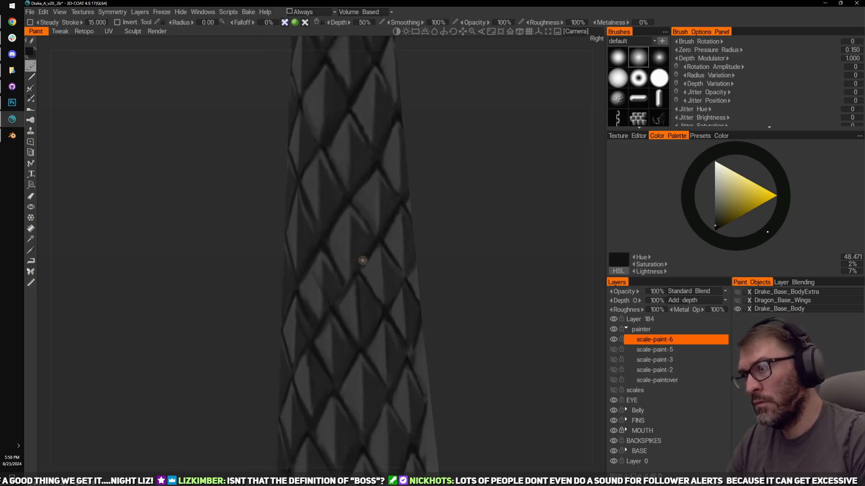
{"action": "mouse_move", "coordinate": [476, 208]}
{"action": "left_mouse_down"}
{"action": "mouse_move", "coordinate": [473, 249]}
{"action": "mouse_move", "coordinate": [407, 245]}
{"action": "mouse_move", "coordinate": [378, 270]}
{"action": "left_mouse_up"}
{"action": "mouse_move", "coordinate": [335, 252]}
{"action": "left_mouse_down"}
{"action": "mouse_move", "coordinate": [475, 240]}
{"action": "mouse_move", "coordinate": [336, 266]}
{"action": "mouse_move", "coordinate": [494, 249]}
{"action": "mouse_move", "coordinate": [396, 257]}
{"action": "left_mouse_up"}
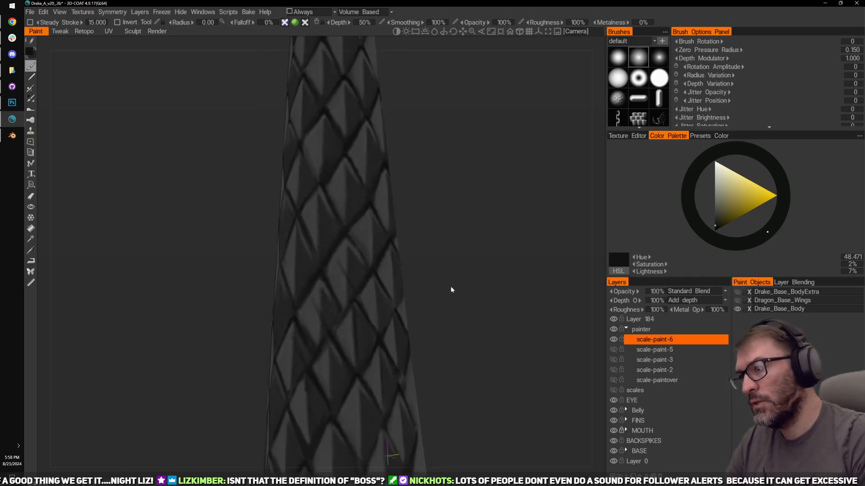
{"action": "left_click_drag", "start_coordinate": [451, 290], "coordinate": [489, 234]}
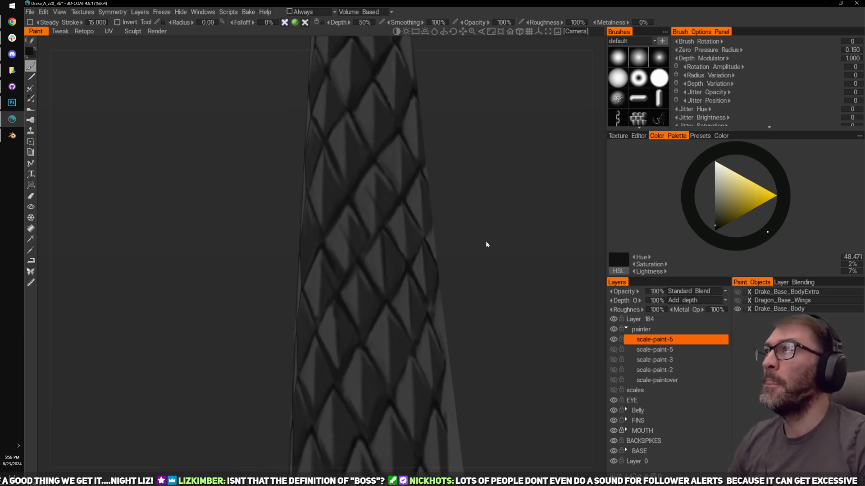
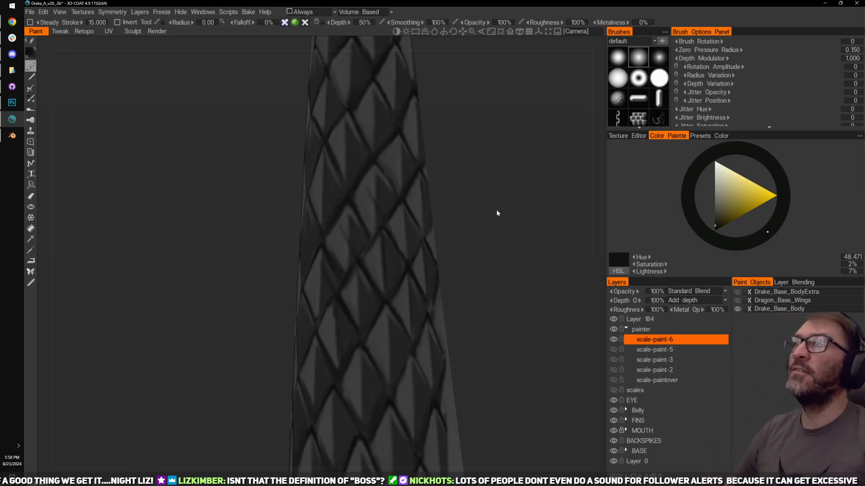
{"action": "mouse_move", "coordinate": [480, 167]}
{"action": "left_mouse_down"}
{"action": "mouse_move", "coordinate": [508, 201]}
{"action": "mouse_move", "coordinate": [497, 217]}
{"action": "mouse_move", "coordinate": [550, 293]}
{"action": "left_mouse_up"}
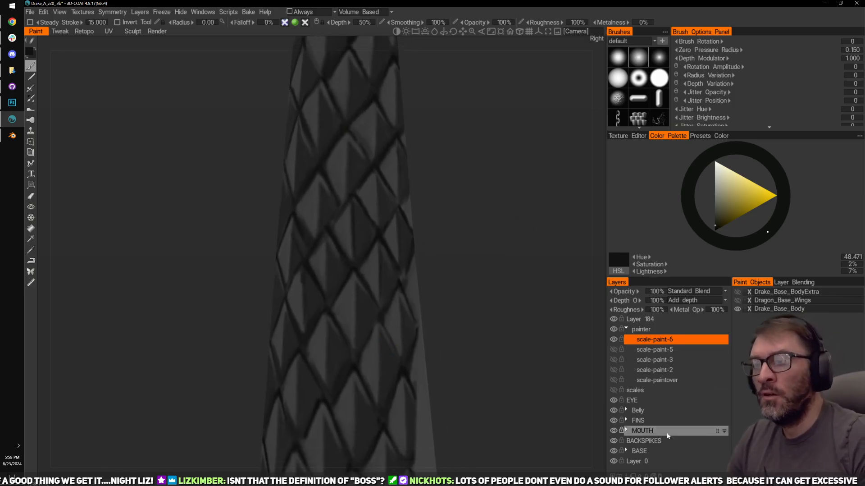
Step: Add a new layer above scale-paint-6 in the painter group and check the irregular scale rows on the tail
{"action": "left_click", "coordinate": [618, 475]}
{"action": "left_click_drag", "start_coordinate": [546, 374], "coordinate": [384, 245]}
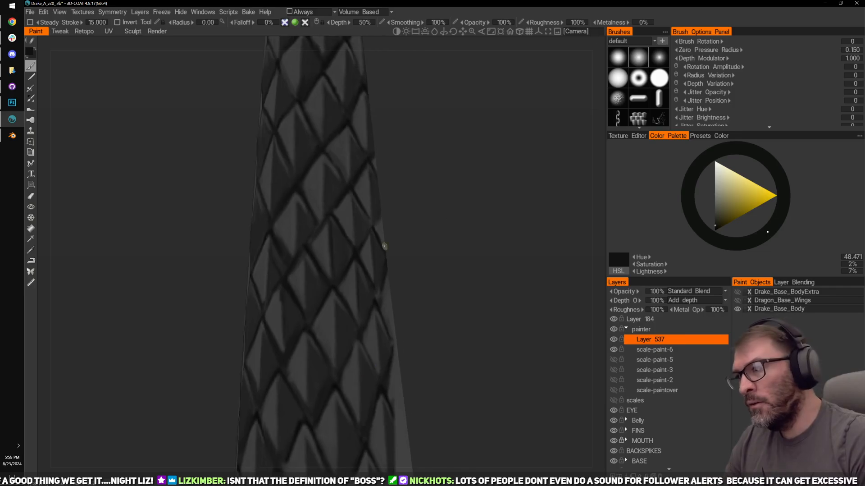
{"action": "left_click_drag", "start_coordinate": [422, 200], "coordinate": [440, 248]}
{"action": "left_click_drag", "start_coordinate": [430, 219], "coordinate": [437, 263]}
{"action": "left_click_drag", "start_coordinate": [286, 277], "coordinate": [279, 250]}
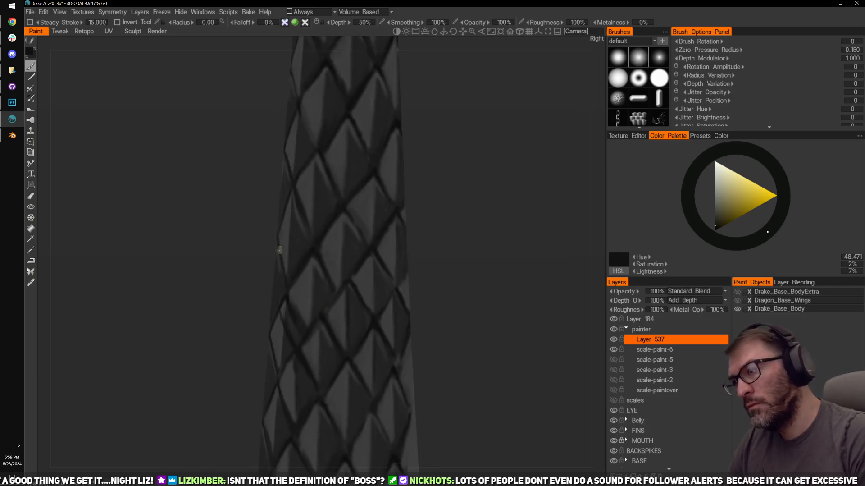
{"action": "left_click_drag", "start_coordinate": [449, 230], "coordinate": [458, 263]}
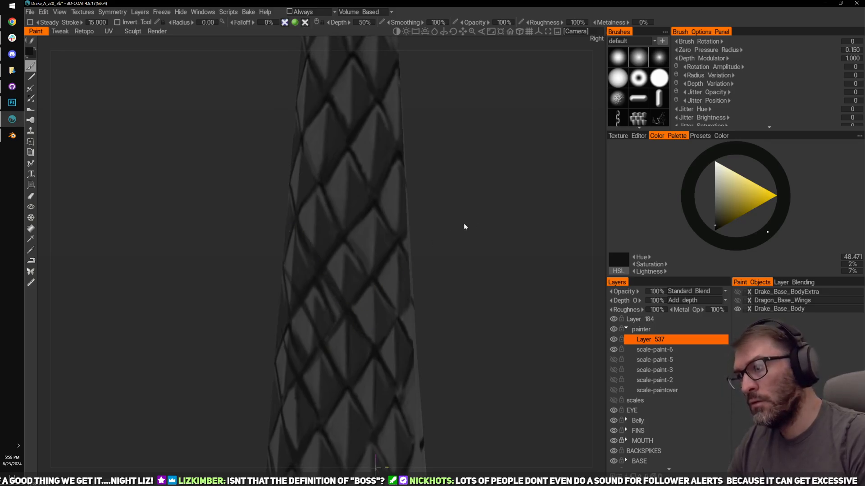
Step: Paint dark gap lines on the new layer to reshape the irregular scales along the tail
{"action": "mouse_move", "coordinate": [464, 226]}
{"action": "left_mouse_down"}
{"action": "mouse_move", "coordinate": [440, 206]}
{"action": "mouse_move", "coordinate": [496, 268]}
{"action": "mouse_move", "coordinate": [471, 199]}
{"action": "mouse_move", "coordinate": [398, 176]}
{"action": "mouse_move", "coordinate": [442, 207]}
{"action": "mouse_move", "coordinate": [413, 252]}
{"action": "mouse_move", "coordinate": [446, 250]}
{"action": "mouse_move", "coordinate": [452, 209]}
{"action": "left_mouse_up"}
{"action": "right_click_drag", "start_coordinate": [452, 208], "coordinate": [471, 193]}
{"action": "mouse_move", "coordinate": [470, 193]}
{"action": "left_mouse_down"}
{"action": "mouse_move", "coordinate": [481, 224]}
{"action": "mouse_move", "coordinate": [451, 216]}
{"action": "left_mouse_up"}
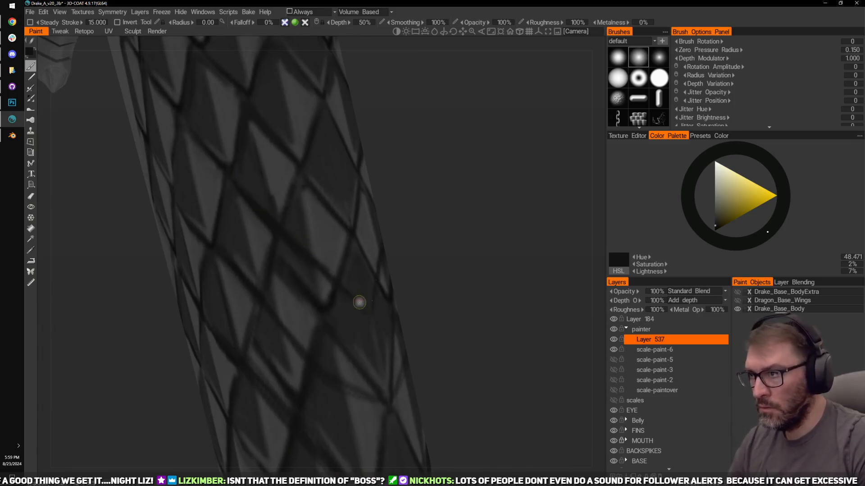
{"action": "mouse_move", "coordinate": [440, 252]}
{"action": "left_mouse_down"}
{"action": "mouse_move", "coordinate": [461, 237]}
{"action": "mouse_move", "coordinate": [479, 275]}
{"action": "left_mouse_up"}
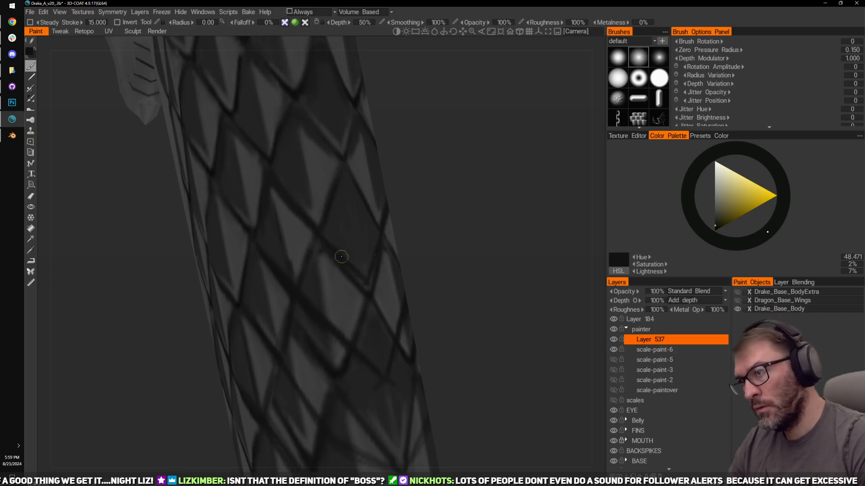
{"action": "mouse_move", "coordinate": [341, 257]}
{"action": "left_mouse_down"}
{"action": "mouse_move", "coordinate": [425, 245]}
{"action": "mouse_move", "coordinate": [313, 230]}
{"action": "mouse_move", "coordinate": [313, 252]}
{"action": "left_mouse_up"}
{"action": "mouse_move", "coordinate": [420, 229]}
{"action": "left_mouse_down"}
{"action": "mouse_move", "coordinate": [410, 173]}
{"action": "mouse_move", "coordinate": [417, 124]}
{"action": "mouse_move", "coordinate": [481, 131]}
{"action": "mouse_move", "coordinate": [440, 164]}
{"action": "mouse_move", "coordinate": [449, 142]}
{"action": "mouse_move", "coordinate": [448, 164]}
{"action": "mouse_move", "coordinate": [392, 174]}
{"action": "left_mouse_up"}
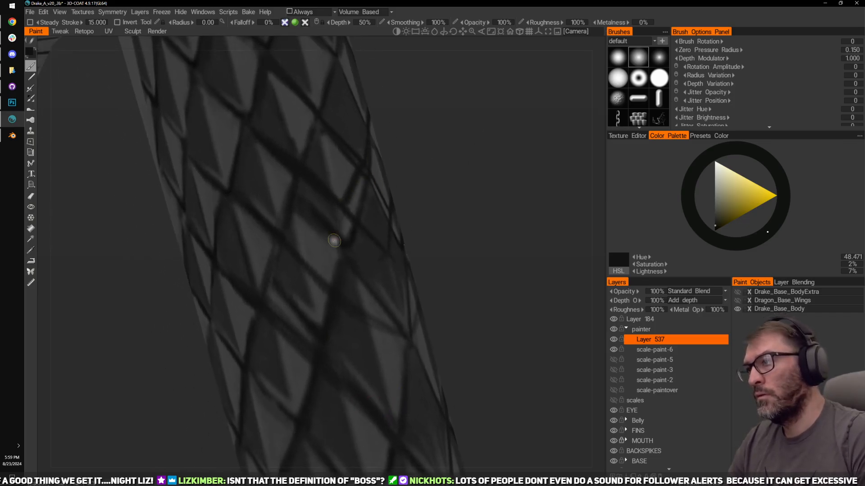
{"action": "mouse_move", "coordinate": [419, 257]}
{"action": "left_mouse_down"}
{"action": "mouse_move", "coordinate": [446, 228]}
{"action": "mouse_move", "coordinate": [335, 348]}
{"action": "left_mouse_up"}
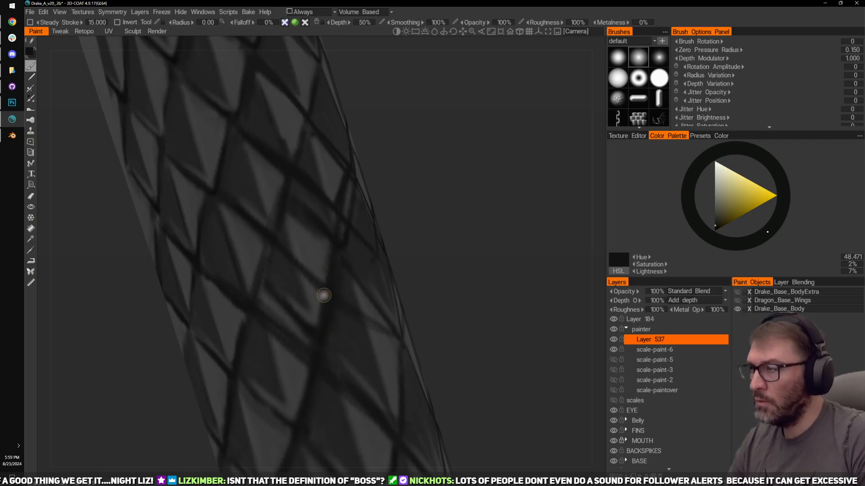
Step: Sample a grey of 23% lightness and fill the light facets of the reshaped scales, covering the old gap lines
{"action": "key", "text": "v"}
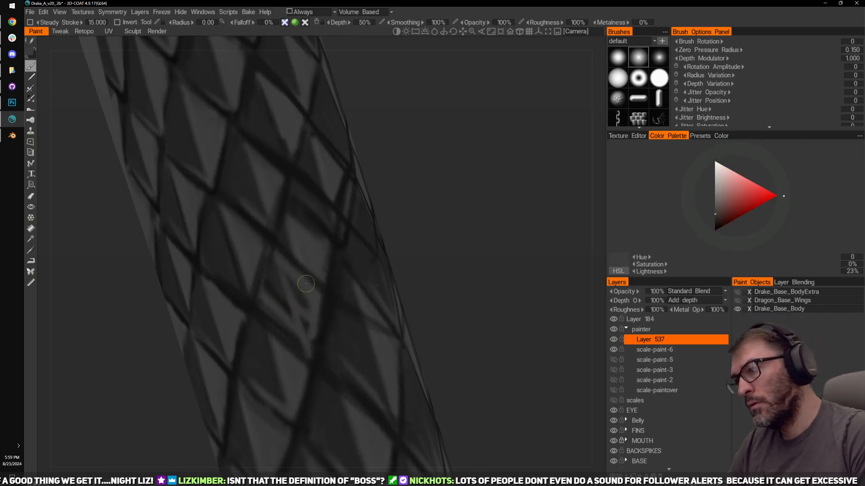
{"action": "left_click_drag", "start_coordinate": [374, 237], "coordinate": [427, 211]}
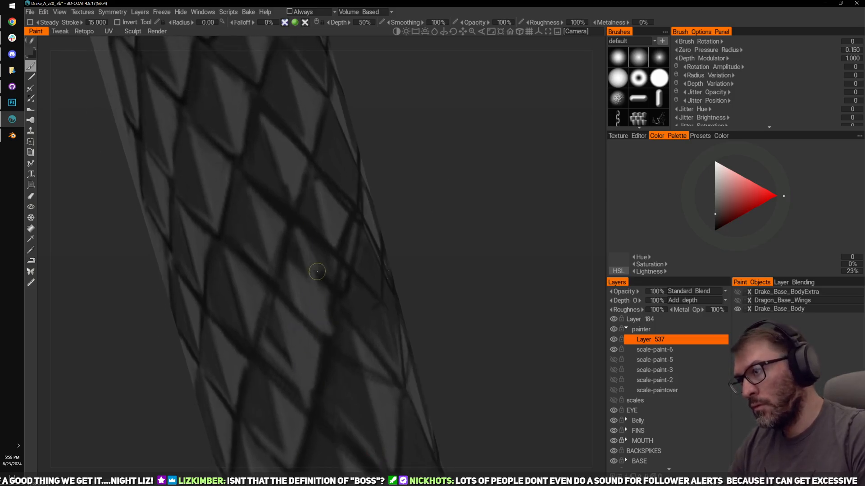
{"action": "mouse_move", "coordinate": [299, 223]}
{"action": "left_mouse_down"}
{"action": "mouse_move", "coordinate": [333, 266]}
{"action": "mouse_move", "coordinate": [326, 279]}
{"action": "mouse_move", "coordinate": [323, 267]}
{"action": "left_mouse_up"}
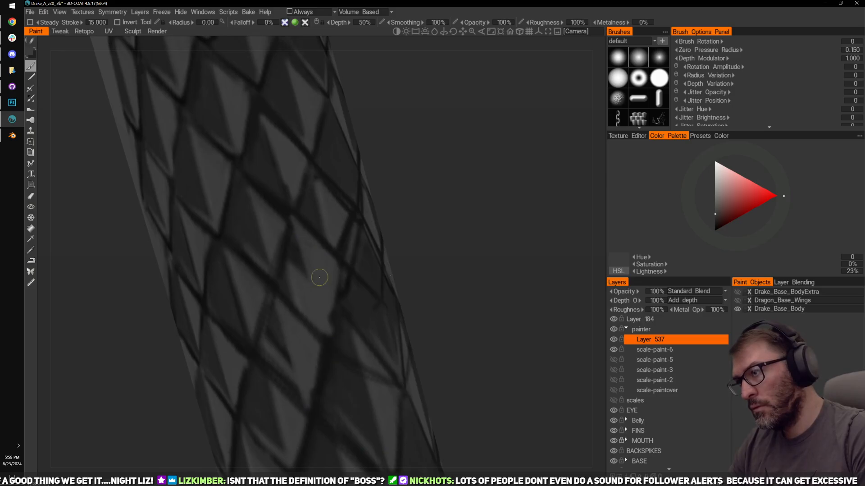
{"action": "middle_click_drag", "start_coordinate": [436, 242], "coordinate": [432, 200]}
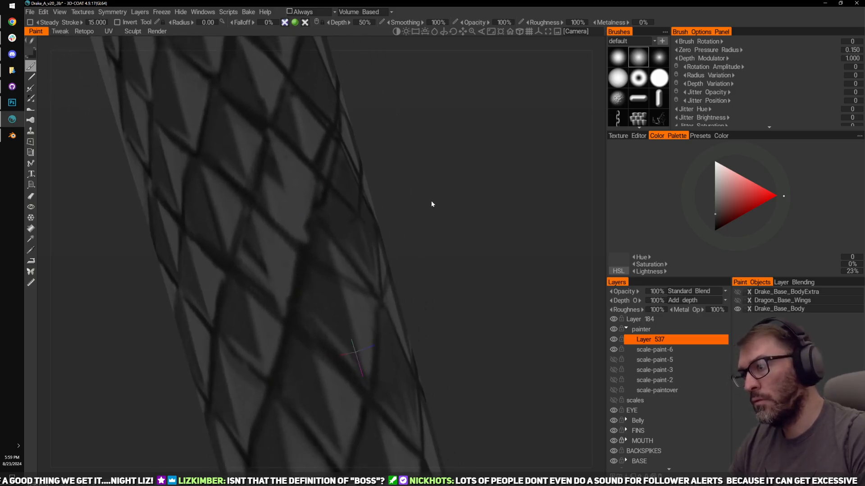
Step: Repaint the irregular scale on the tail with gap lines at 7% lightness, a 23% light facet and a 13% shaded facet
{"action": "left_click_drag", "start_coordinate": [431, 200], "coordinate": [404, 252]}
{"action": "middle_click_drag", "start_coordinate": [436, 264], "coordinate": [332, 276]}
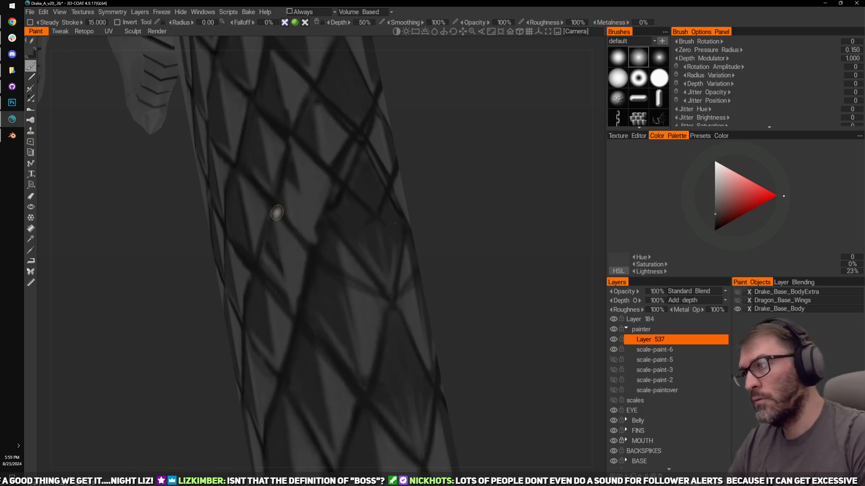
{"action": "key", "text": "v"}
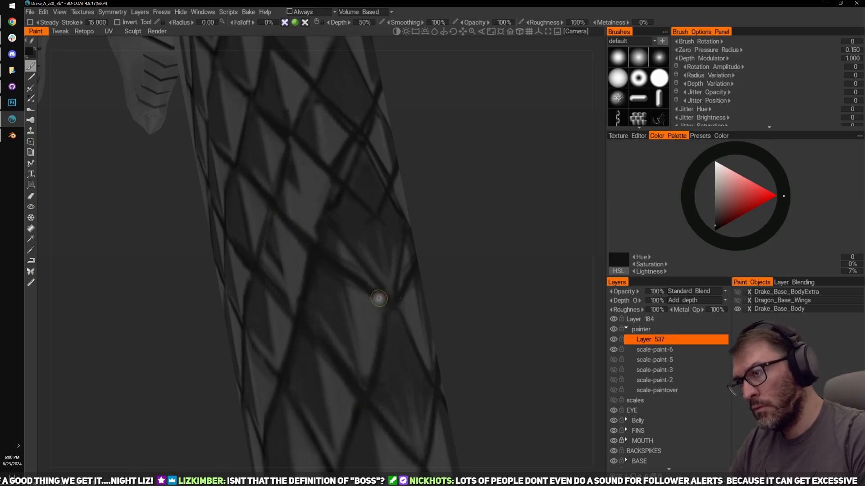
{"action": "key", "text": "v"}
{"action": "mouse_move", "coordinate": [365, 328]}
{"action": "left_mouse_down"}
{"action": "mouse_move", "coordinate": [363, 357]}
{"action": "mouse_move", "coordinate": [351, 327]}
{"action": "left_mouse_up"}
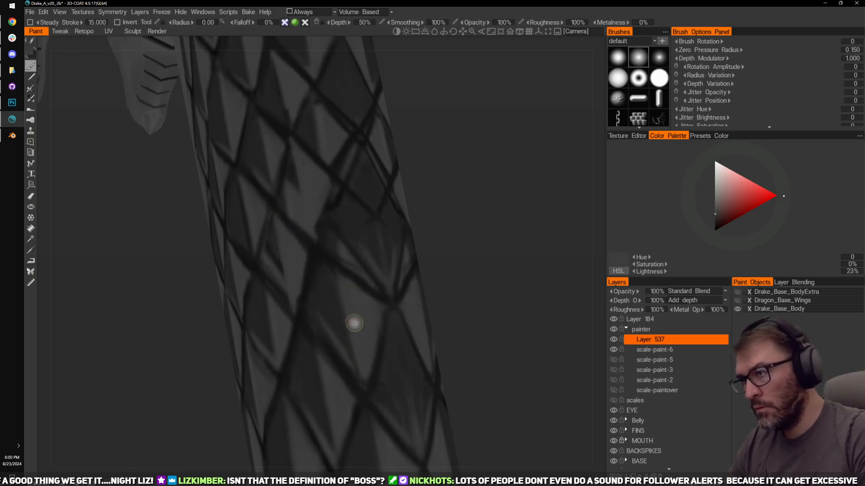
{"action": "left_click_drag", "start_coordinate": [329, 262], "coordinate": [352, 334]}
{"action": "key", "text": "v"}
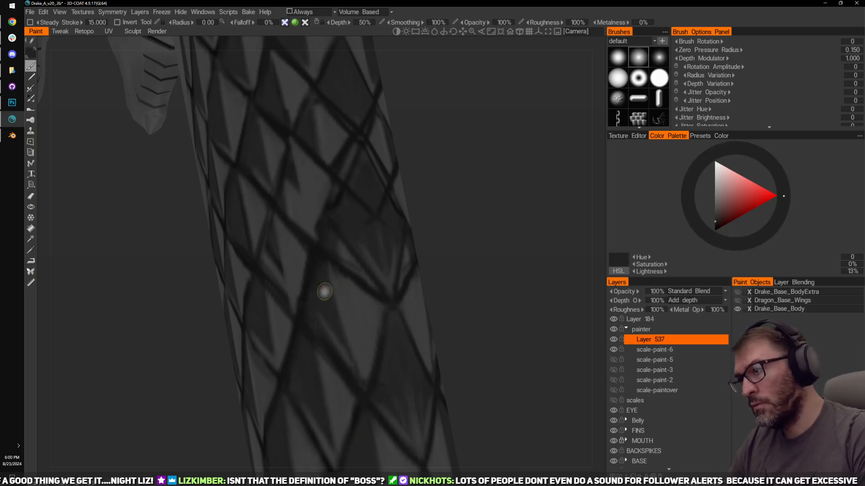
Step: Paint over the stray dark lines in the irregular scales below the ridge diamond with a sampled 23% lightness grey
{"action": "mouse_move", "coordinate": [367, 300]}
{"action": "left_mouse_down", "text": "alt"}
{"action": "mouse_move", "coordinate": [280, 270]}
{"action": "mouse_move", "coordinate": [280, 257]}
{"action": "left_mouse_up", "text": "alt"}
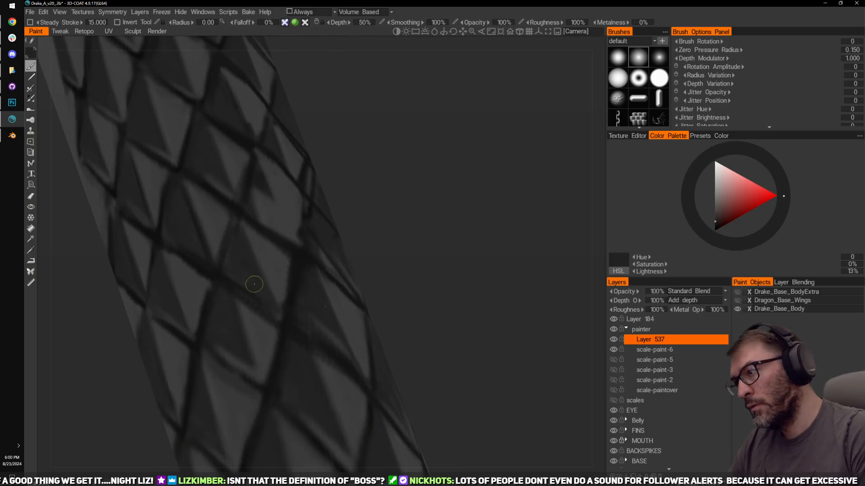
{"action": "mouse_move", "coordinate": [258, 296]}
{"action": "left_mouse_down", "text": "alt"}
{"action": "mouse_move", "coordinate": [473, 218]}
{"action": "mouse_move", "coordinate": [340, 251]}
{"action": "left_mouse_up", "text": "alt"}
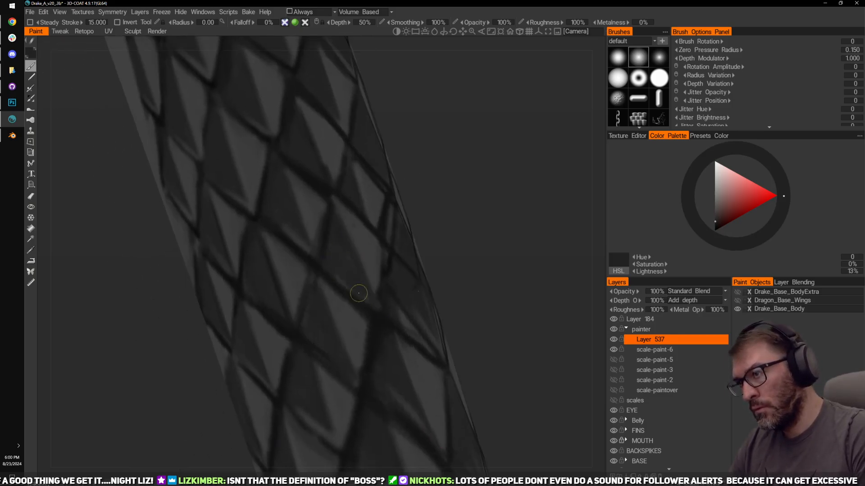
{"action": "mouse_move", "coordinate": [354, 270]}
{"action": "left_mouse_down", "text": "alt"}
{"action": "mouse_move", "coordinate": [459, 188]}
{"action": "mouse_move", "coordinate": [448, 184]}
{"action": "mouse_move", "coordinate": [452, 195]}
{"action": "mouse_move", "coordinate": [435, 184]}
{"action": "mouse_move", "coordinate": [383, 226]}
{"action": "mouse_move", "coordinate": [443, 246]}
{"action": "mouse_move", "coordinate": [414, 264]}
{"action": "left_mouse_up", "text": "alt"}
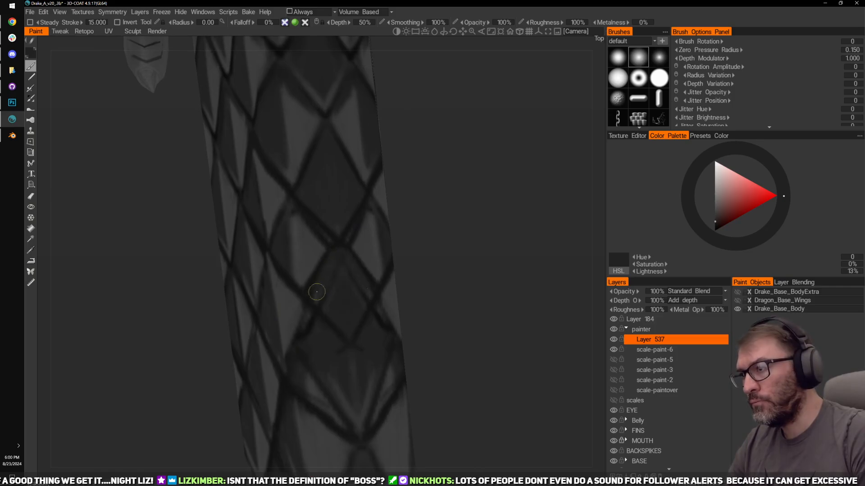
{"action": "scroll", "coordinate": [468, 231], "scroll_direction": "up", "scroll_amount": 4}
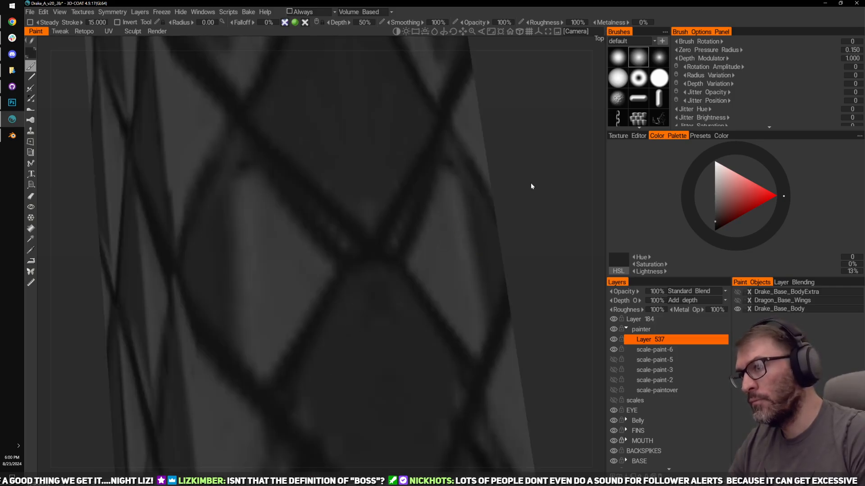
{"action": "scroll", "coordinate": [531, 182], "scroll_direction": "down", "scroll_amount": 7}
{"action": "scroll", "coordinate": [364, 261], "scroll_direction": "up", "scroll_amount": 1}
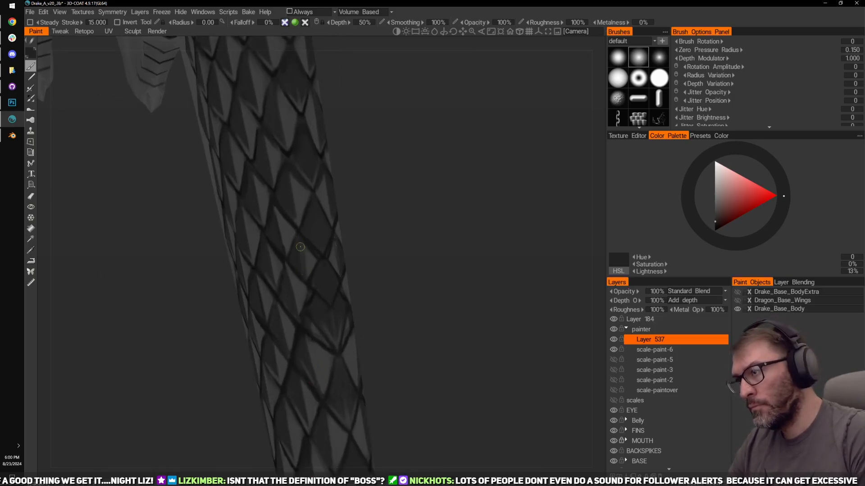
{"action": "scroll", "coordinate": [406, 208], "scroll_direction": "up", "scroll_amount": 2}
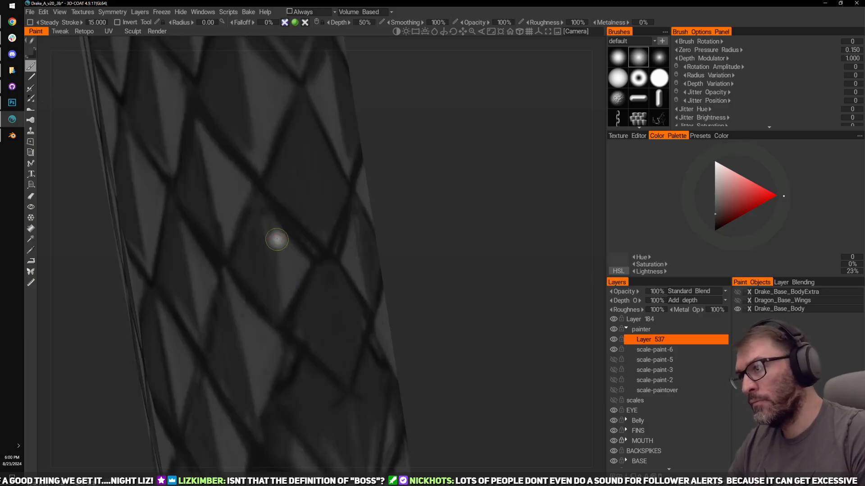
{"action": "scroll", "coordinate": [423, 252], "scroll_direction": "up", "scroll_amount": 3}
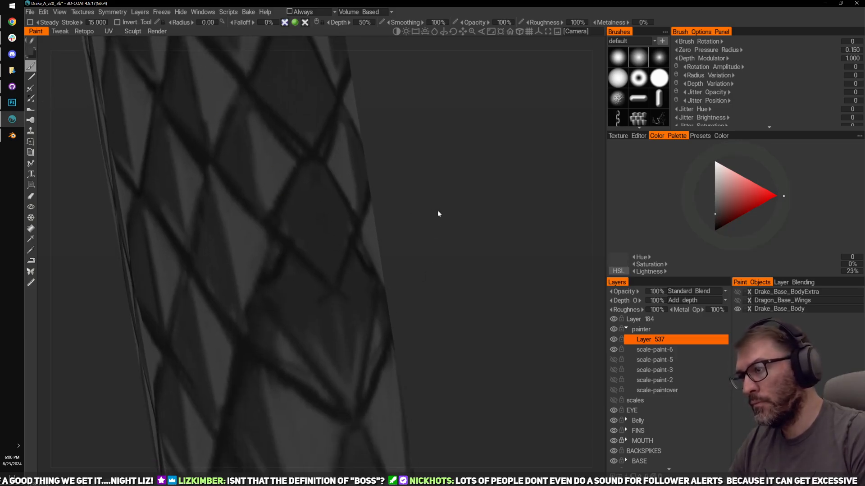
{"action": "scroll", "coordinate": [408, 234], "scroll_direction": "down", "scroll_amount": 3}
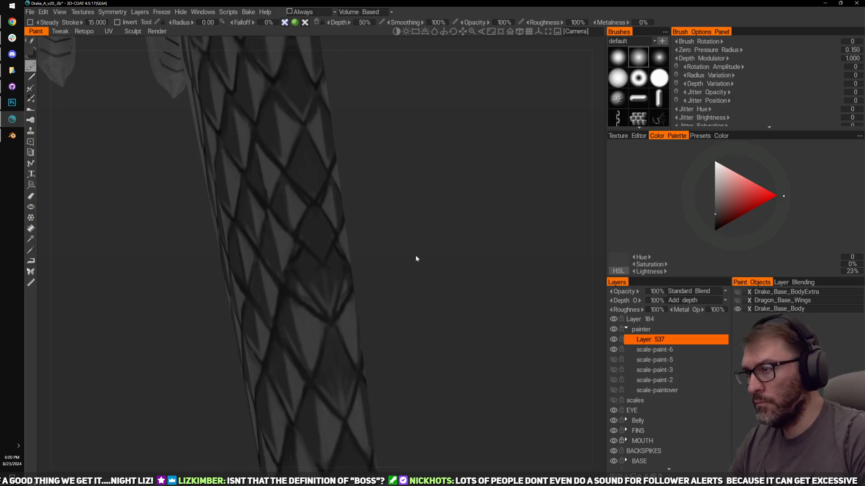
{"action": "scroll", "coordinate": [416, 255], "scroll_direction": "up", "scroll_amount": 1}
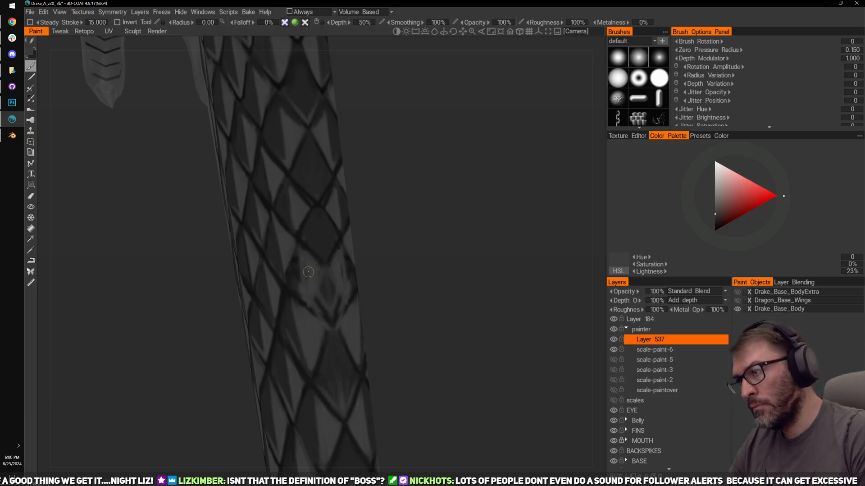
Step: Shade the dark facets of the repainted scales on both sides of the tail ridge with a sampled 12% lightness grey
{"action": "key", "text": "v"}
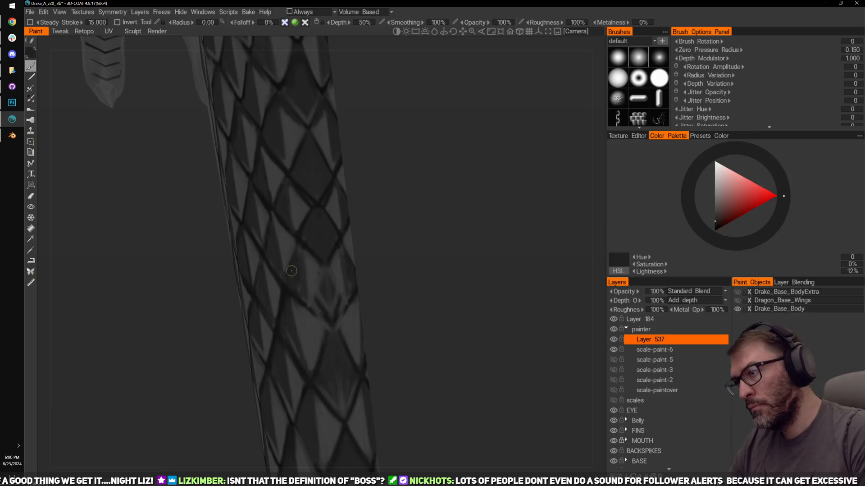
{"action": "left_click_drag", "start_coordinate": [366, 279], "coordinate": [399, 264]}
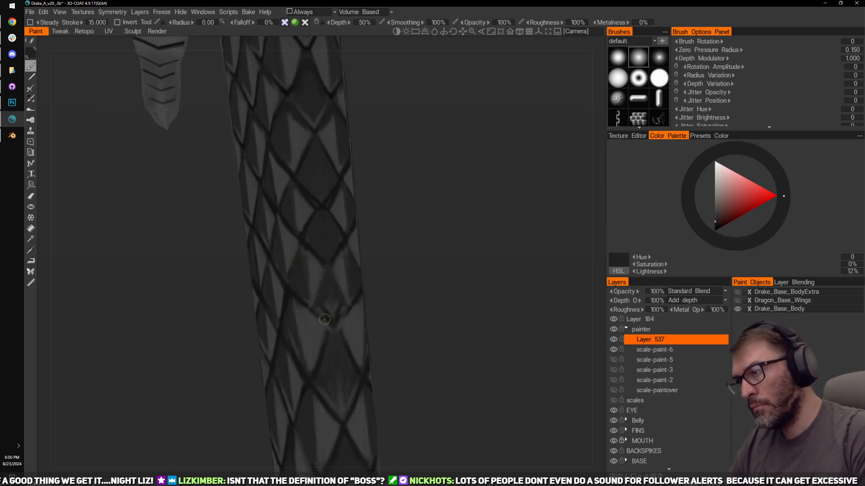
{"action": "middle_click_drag", "start_coordinate": [431, 247], "coordinate": [426, 224]}
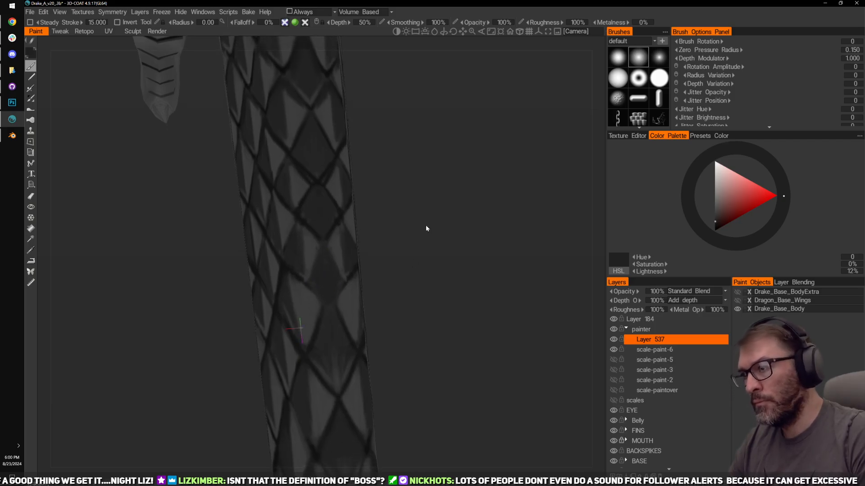
Step: Paint dark gap lines at 8% lightness to form a new diamond scale along the tail ridge
{"action": "key", "text": "v"}
{"action": "middle_click_drag", "start_coordinate": [428, 190], "coordinate": [423, 171]}
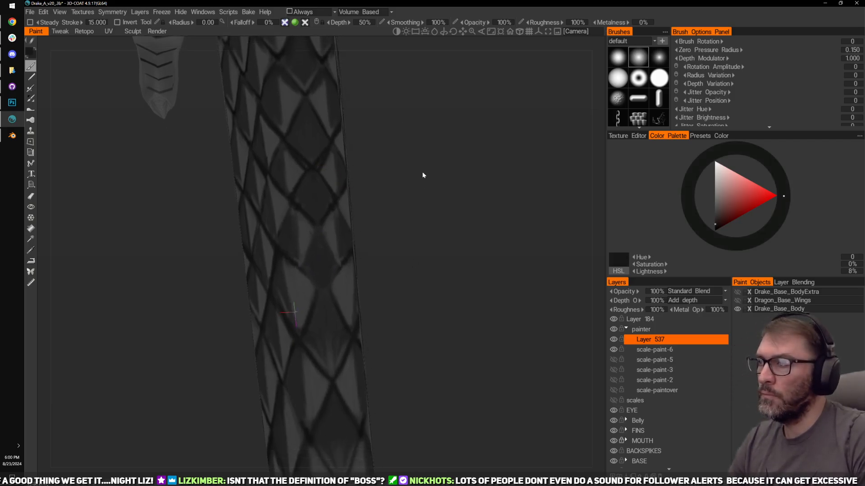
{"action": "right_click_drag", "start_coordinate": [423, 171], "coordinate": [387, 233]}
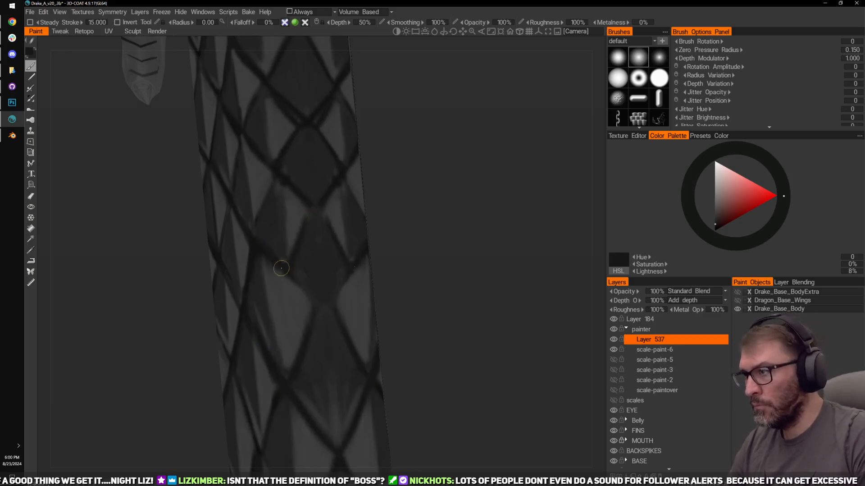
{"action": "left_click_drag", "start_coordinate": [386, 239], "coordinate": [422, 239]}
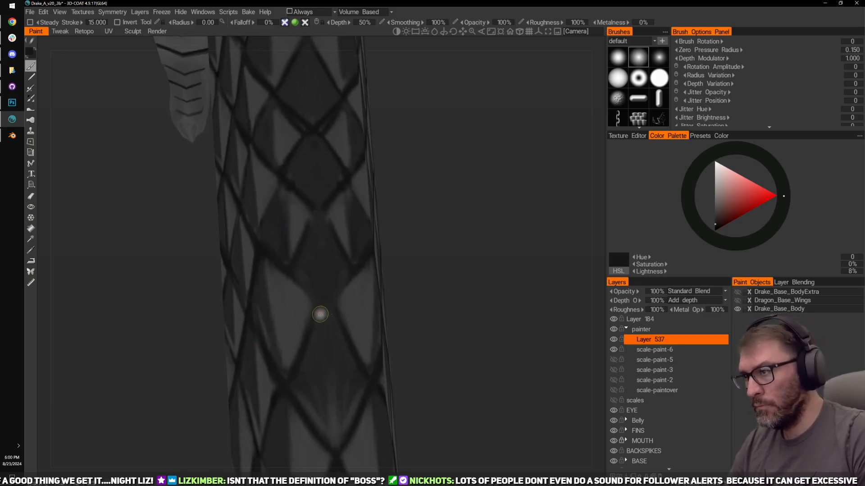
{"action": "left_click_drag", "start_coordinate": [291, 276], "coordinate": [332, 323]}
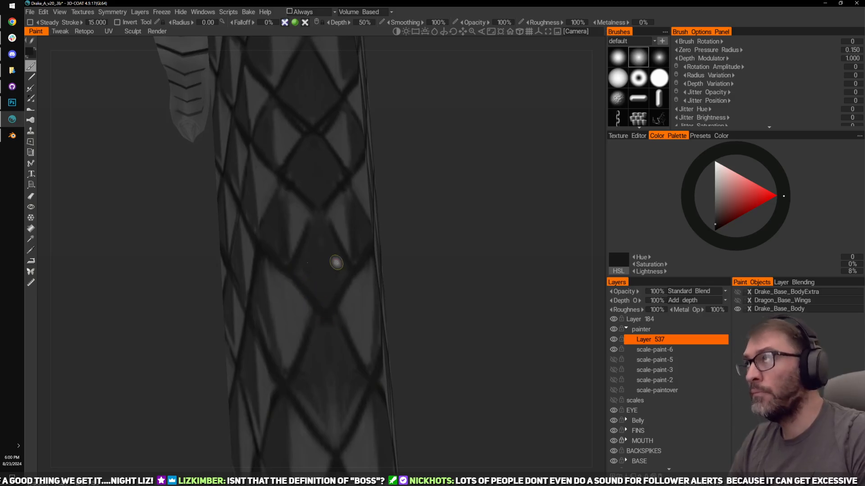
Step: Toggle the visibility of Layer 537 to compare the reshaped tail scales with the original ones
{"action": "mouse_move", "coordinate": [461, 284]}
{"action": "left_mouse_down"}
{"action": "mouse_move", "coordinate": [447, 244]}
{"action": "mouse_move", "coordinate": [465, 240]}
{"action": "mouse_move", "coordinate": [442, 239]}
{"action": "mouse_move", "coordinate": [459, 232]}
{"action": "mouse_move", "coordinate": [449, 193]}
{"action": "mouse_move", "coordinate": [466, 166]}
{"action": "mouse_move", "coordinate": [443, 175]}
{"action": "mouse_move", "coordinate": [457, 155]}
{"action": "mouse_move", "coordinate": [476, 154]}
{"action": "mouse_move", "coordinate": [473, 141]}
{"action": "left_mouse_up"}
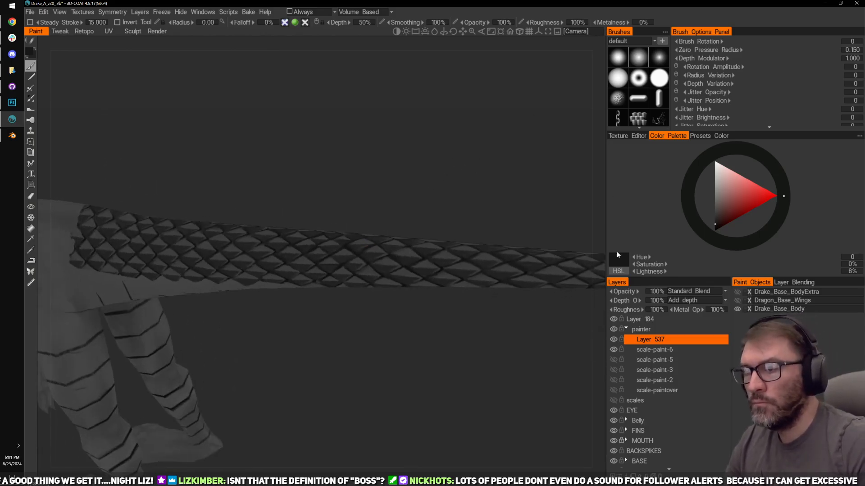
{"action": "left_click", "coordinate": [613, 339]}
{"action": "left_click", "coordinate": [613, 339]}
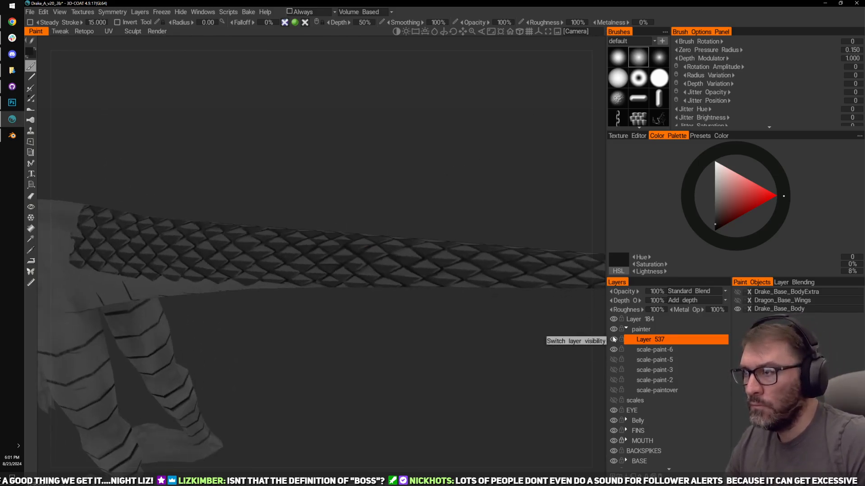
{"action": "left_click", "coordinate": [613, 339]}
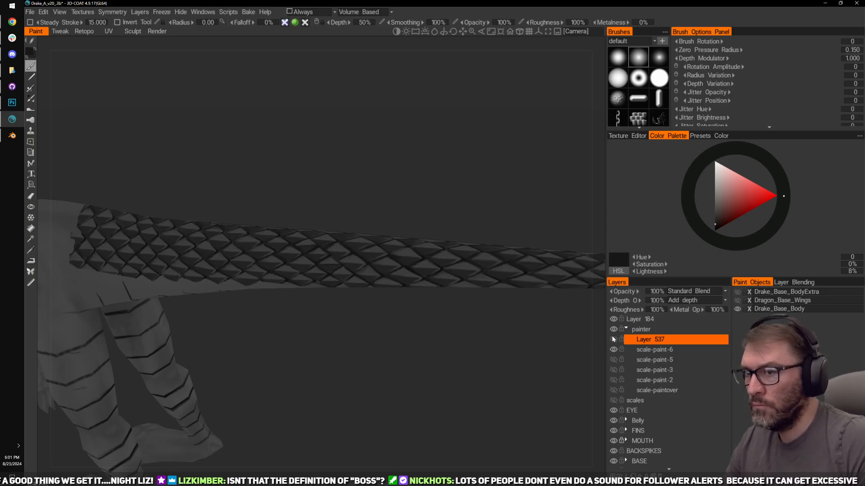
{"action": "left_click", "coordinate": [614, 339]}
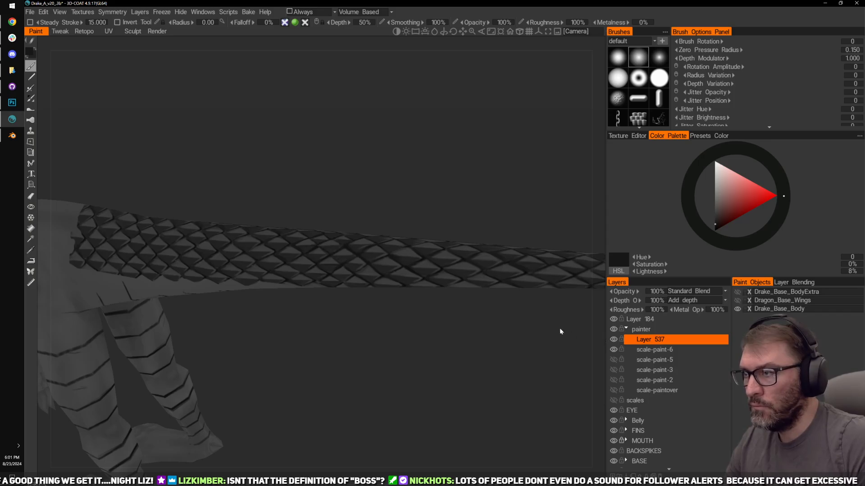
Step: Merge Layer 537 down into the scale-paint-6 layer
{"action": "mouse_move", "coordinate": [451, 378]}
{"action": "left_mouse_down"}
{"action": "mouse_move", "coordinate": [479, 388]}
{"action": "mouse_move", "coordinate": [456, 381]}
{"action": "mouse_move", "coordinate": [455, 331]}
{"action": "mouse_move", "coordinate": [462, 419]}
{"action": "mouse_move", "coordinate": [458, 340]}
{"action": "mouse_move", "coordinate": [397, 371]}
{"action": "mouse_move", "coordinate": [509, 192]}
{"action": "mouse_move", "coordinate": [524, 145]}
{"action": "left_mouse_up"}
{"action": "right_click_drag", "start_coordinate": [524, 144], "coordinate": [490, 203]}
{"action": "middle_click_drag", "start_coordinate": [475, 231], "coordinate": [479, 207]}
{"action": "mouse_move", "coordinate": [479, 207]}
{"action": "right_mouse_down"}
{"action": "mouse_move", "coordinate": [490, 188]}
{"action": "mouse_move", "coordinate": [496, 212]}
{"action": "right_mouse_up"}
{"action": "left_click", "coordinate": [626, 475]}
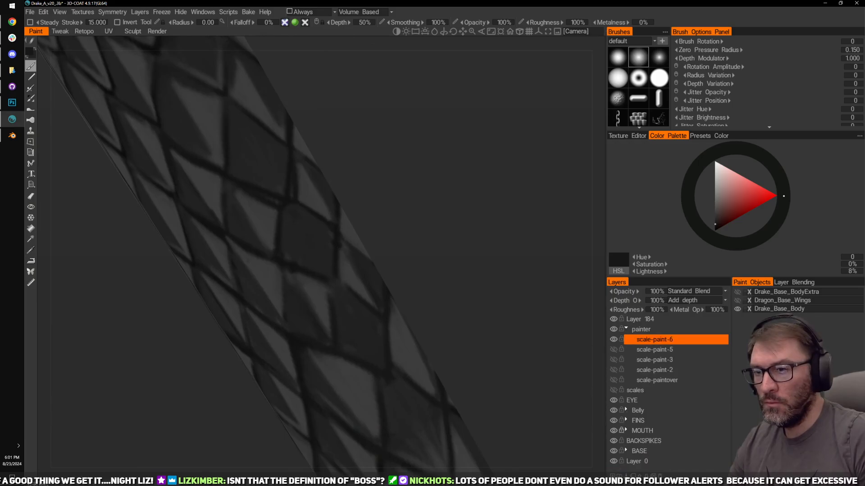
Step: Darken the gap lines around the scale beside the tail ridge on scale-paint-6 with a sampled 7% lightness grey
{"action": "left_click_drag", "start_coordinate": [382, 222], "coordinate": [418, 203]}
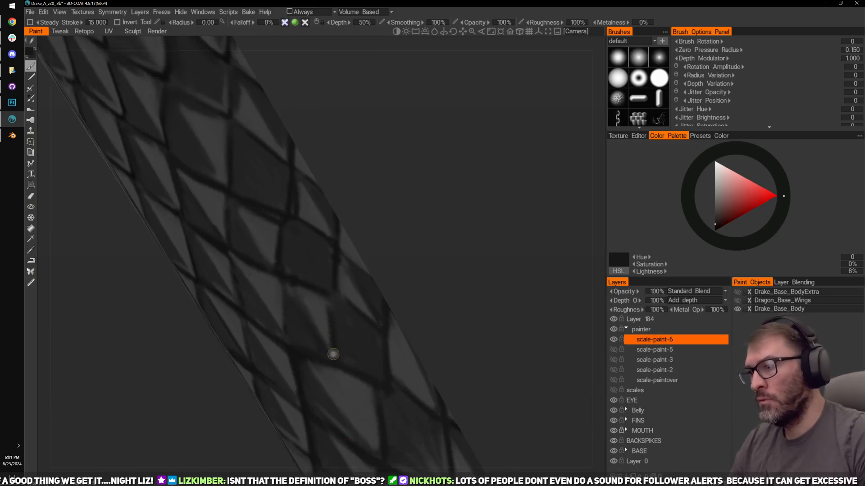
{"action": "key", "text": "v"}
{"action": "left_click_drag", "start_coordinate": [408, 283], "coordinate": [388, 292]}
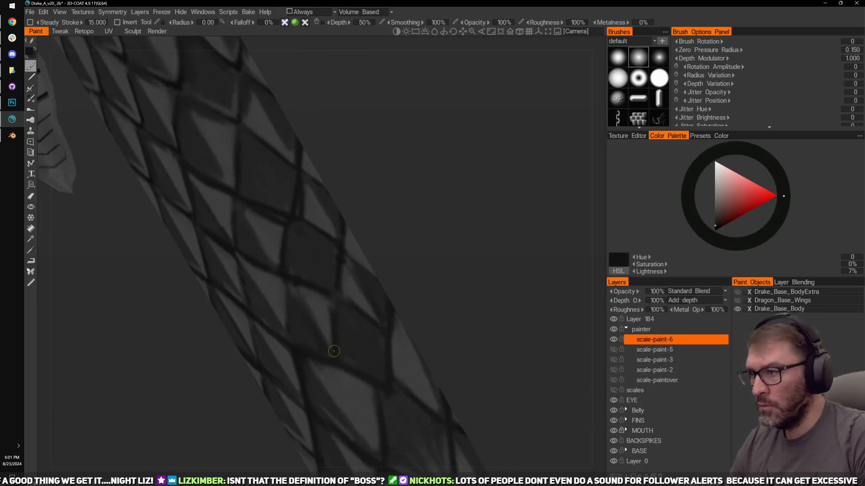
{"action": "left_click_drag", "start_coordinate": [439, 281], "coordinate": [443, 290]}
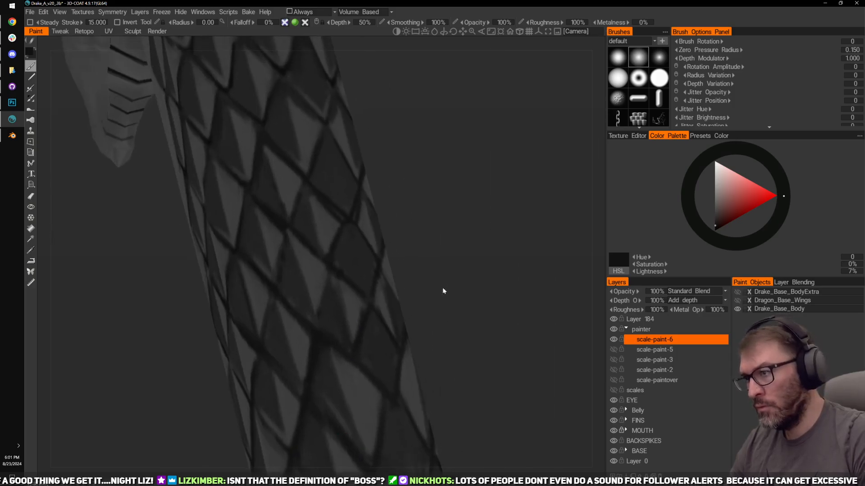
Step: Repaint the same scale's light facet with 23% lightness grey and its shaded facet with 12% grey
{"action": "key", "text": "v"}
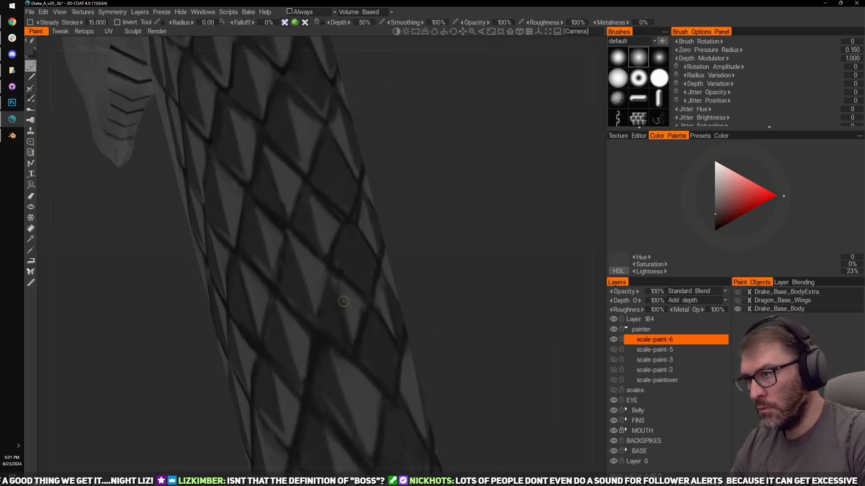
{"action": "mouse_move", "coordinate": [337, 283]}
{"action": "left_mouse_down"}
{"action": "mouse_move", "coordinate": [348, 334]}
{"action": "mouse_move", "coordinate": [351, 311]}
{"action": "left_mouse_up"}
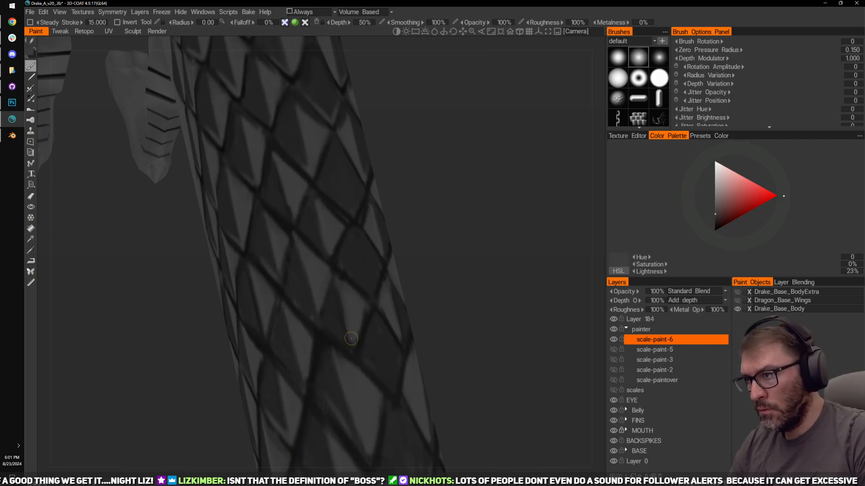
{"action": "key", "text": "v"}
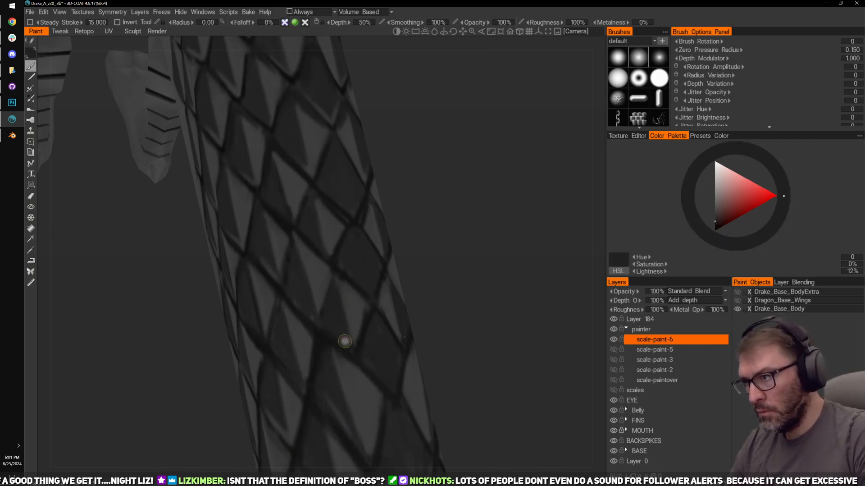
{"action": "mouse_move", "coordinate": [441, 261]}
{"action": "left_mouse_down"}
{"action": "mouse_move", "coordinate": [471, 263]}
{"action": "mouse_move", "coordinate": [437, 265]}
{"action": "left_mouse_up"}
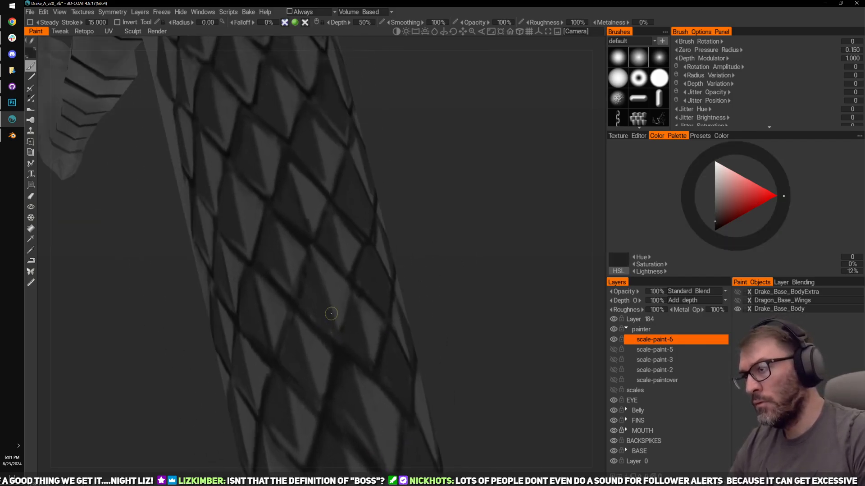
Step: Deepen the gap line under the scale with 7% lightness grey and touch up its light facet with 23% grey
{"action": "key", "text": "v"}
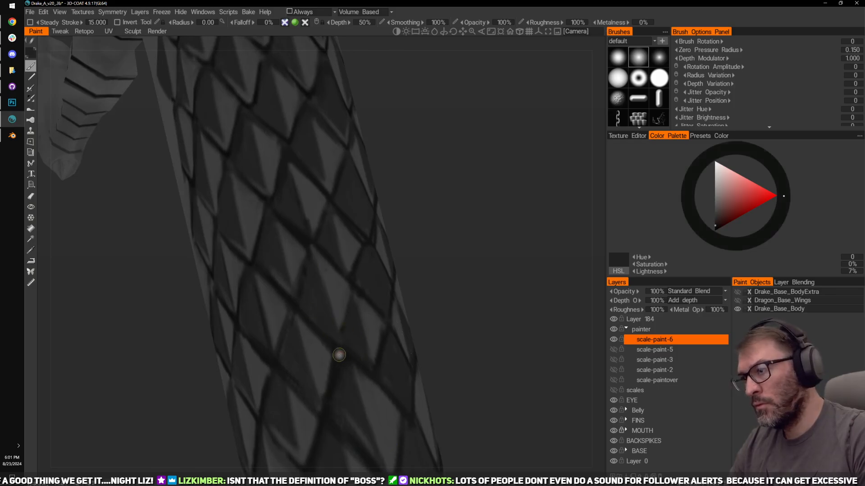
{"action": "left_click_drag", "start_coordinate": [458, 269], "coordinate": [417, 257]}
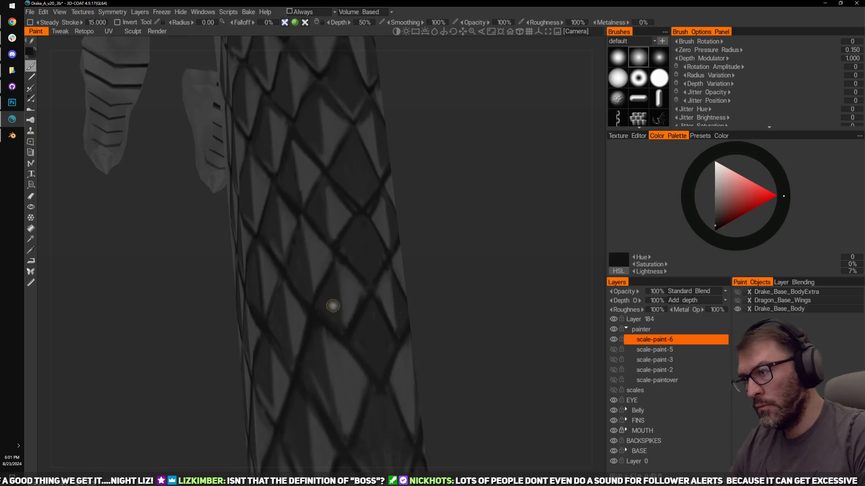
{"action": "key", "text": "v"}
{"action": "key", "text": "v"}
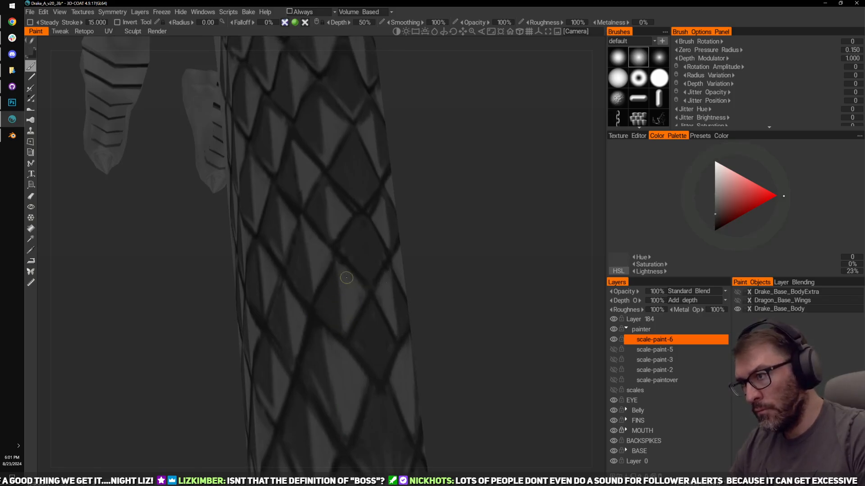
Step: Repaint the light facet of the mid-tail scale with 23% lightness grey and its shaded facet with 13% grey on scale-paint-6
{"action": "mouse_move", "coordinate": [459, 319]}
{"action": "left_mouse_down"}
{"action": "mouse_move", "coordinate": [417, 270]}
{"action": "mouse_move", "coordinate": [450, 294]}
{"action": "mouse_move", "coordinate": [296, 235]}
{"action": "left_mouse_up"}
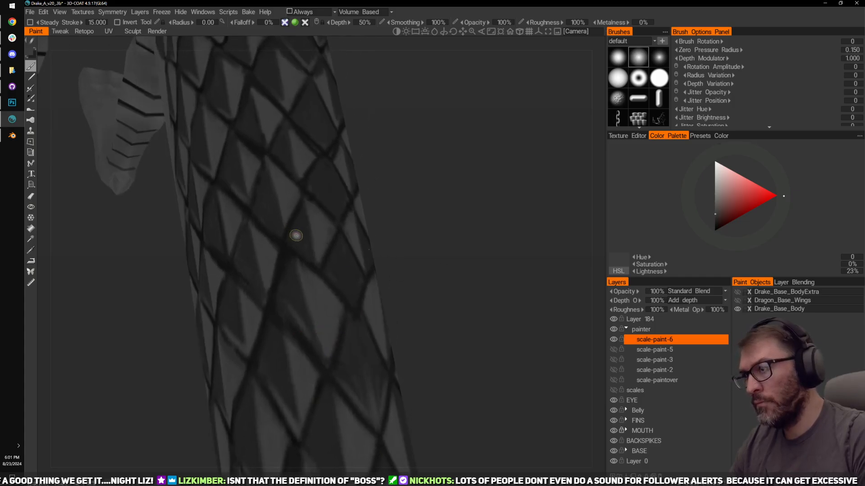
{"action": "key", "text": "v"}
{"action": "left_click_drag", "start_coordinate": [403, 248], "coordinate": [420, 294]}
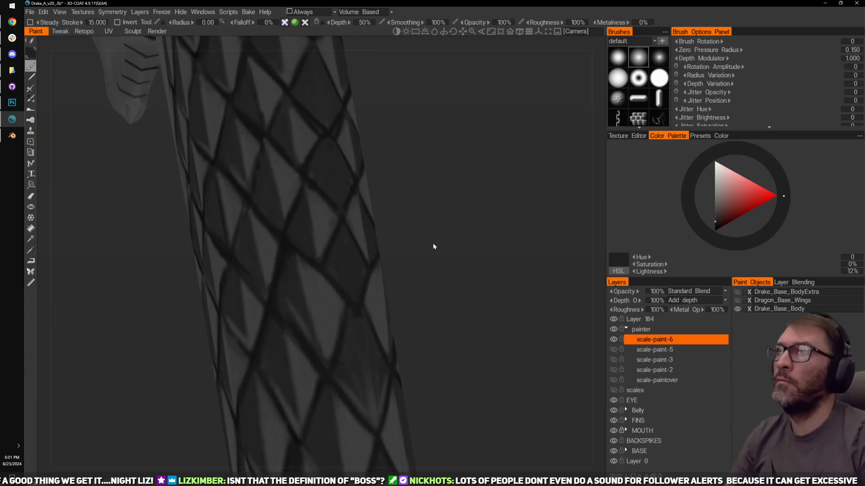
{"action": "mouse_move", "coordinate": [451, 236]}
{"action": "left_mouse_down"}
{"action": "mouse_move", "coordinate": [493, 226]}
{"action": "mouse_move", "coordinate": [476, 223]}
{"action": "mouse_move", "coordinate": [471, 239]}
{"action": "mouse_move", "coordinate": [429, 226]}
{"action": "mouse_move", "coordinate": [454, 219]}
{"action": "mouse_move", "coordinate": [442, 233]}
{"action": "mouse_move", "coordinate": [348, 270]}
{"action": "mouse_move", "coordinate": [305, 303]}
{"action": "left_mouse_up"}
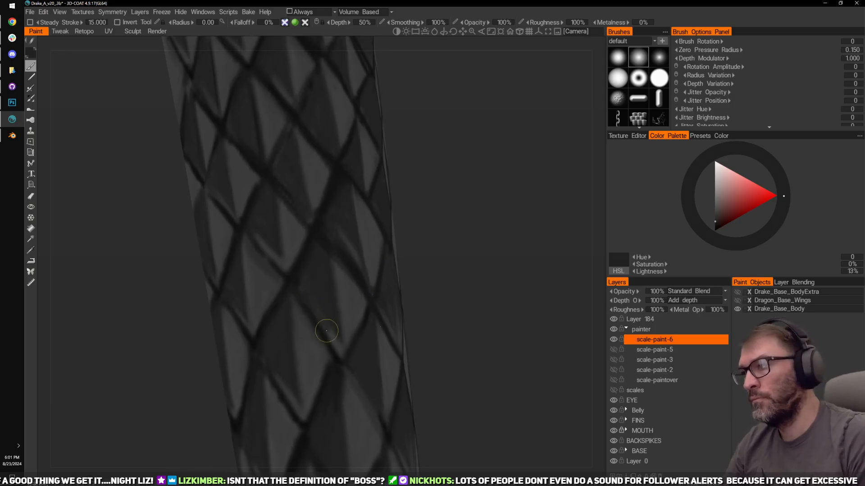
{"action": "key", "text": "v"}
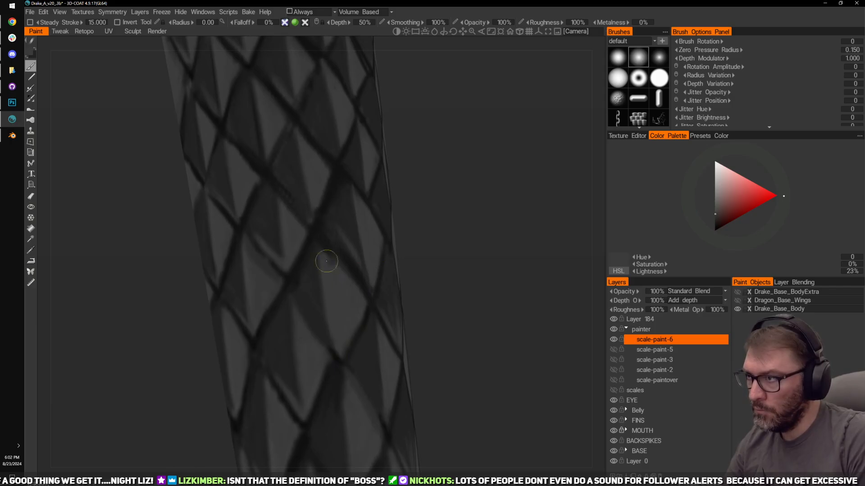
{"action": "key", "text": "v"}
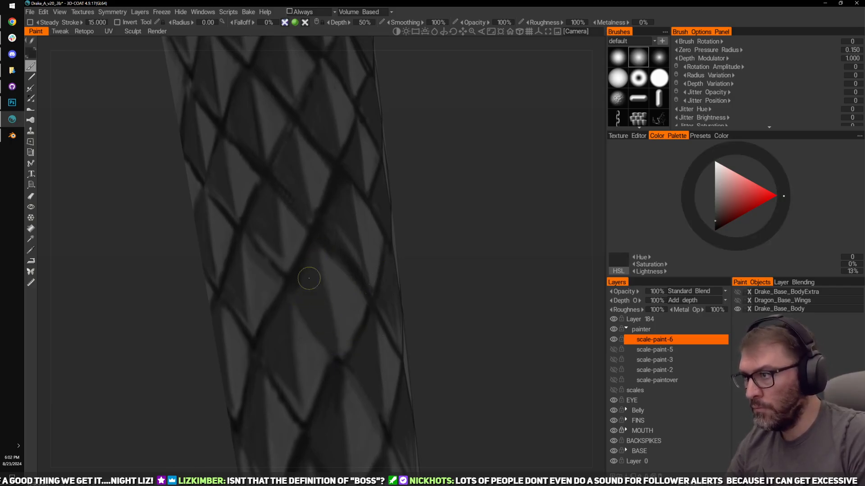
{"action": "right_click_drag", "start_coordinate": [353, 199], "coordinate": [332, 228]}
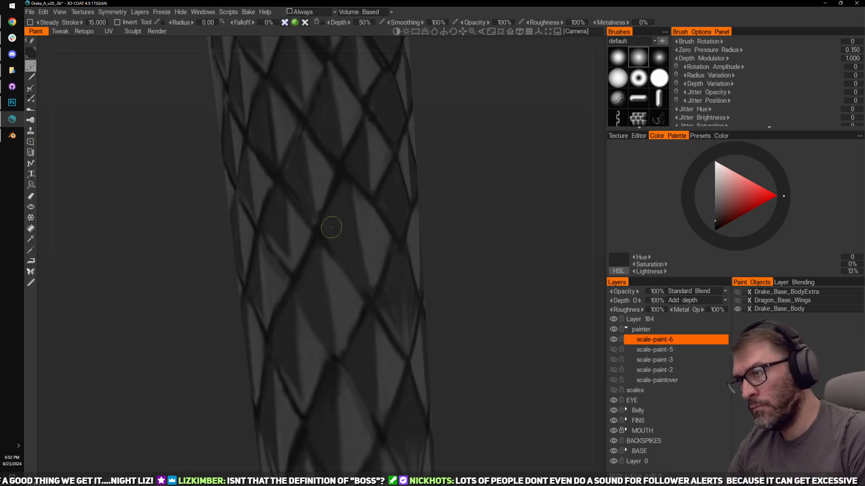
Step: Touch up the shaded facets and upper edges of the neighbouring scales down the tail's side with 13% lightness grey
{"action": "right_click_drag", "start_coordinate": [476, 157], "coordinate": [472, 220]}
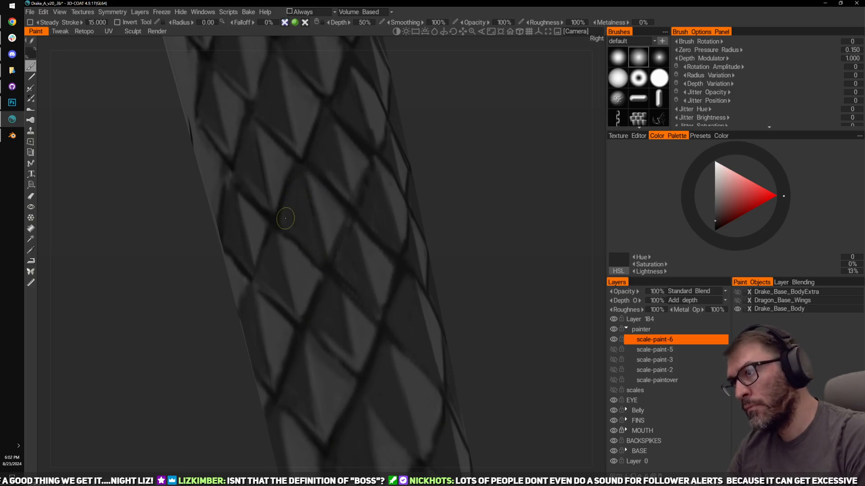
{"action": "mouse_move", "coordinate": [285, 218]}
{"action": "right_mouse_down"}
{"action": "mouse_move", "coordinate": [448, 188]}
{"action": "mouse_move", "coordinate": [280, 224]}
{"action": "right_mouse_up"}
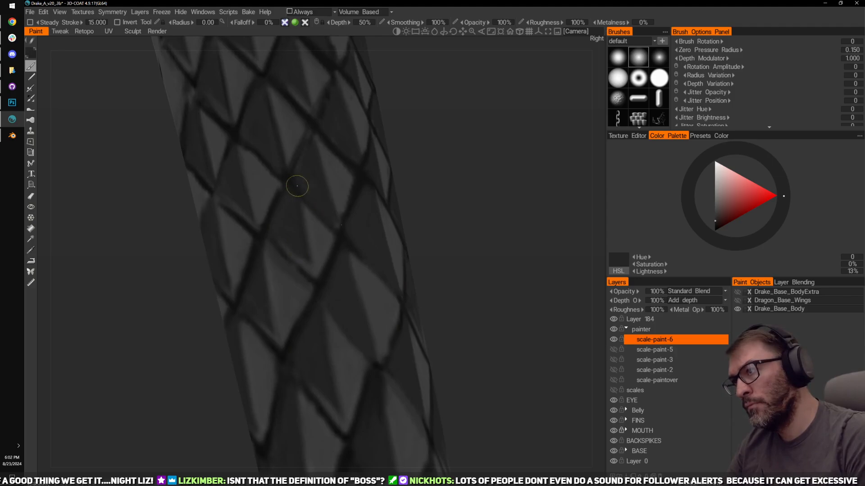
{"action": "middle_click_drag", "start_coordinate": [460, 203], "coordinate": [442, 129]}
{"action": "left_click_drag", "start_coordinate": [264, 169], "coordinate": [281, 182]}
{"action": "middle_click_drag", "start_coordinate": [440, 194], "coordinate": [450, 135]}
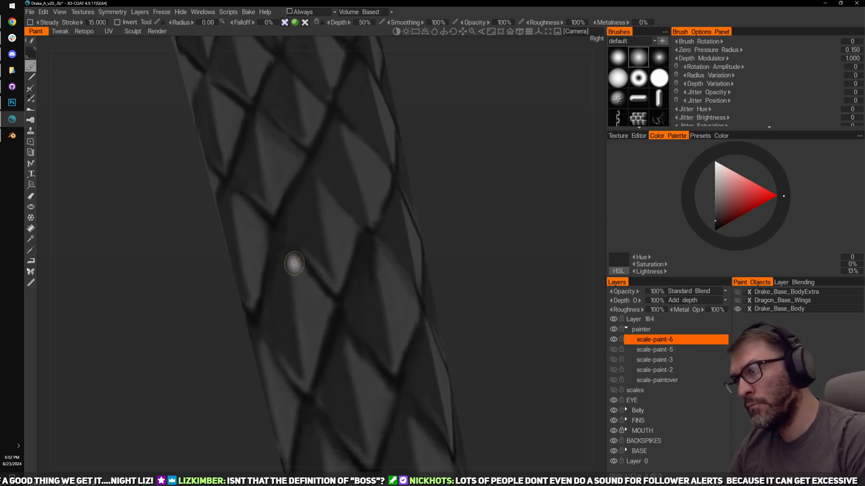
{"action": "left_click_drag", "start_coordinate": [304, 249], "coordinate": [325, 276]}
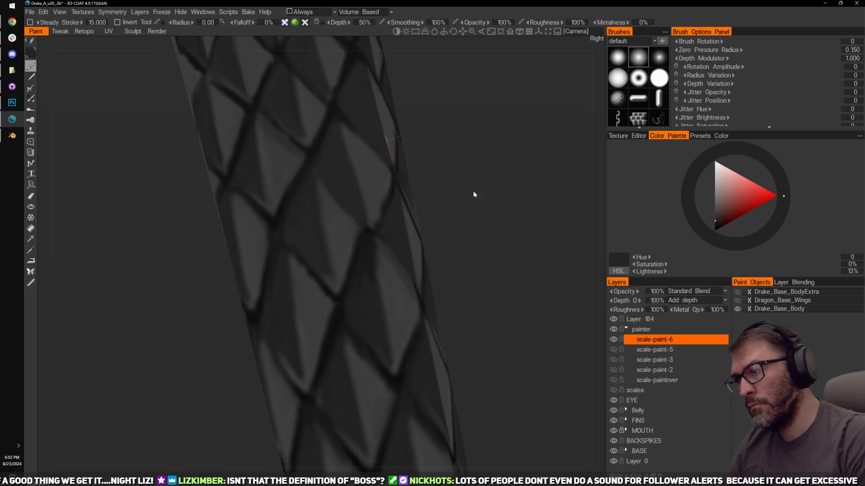
{"action": "middle_click_drag", "start_coordinate": [484, 214], "coordinate": [495, 182]}
{"action": "middle_click_drag", "start_coordinate": [496, 214], "coordinate": [454, 225]}
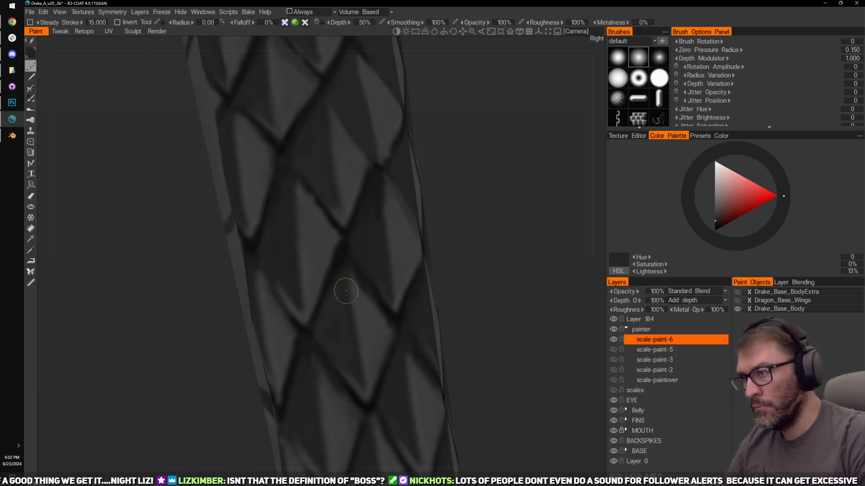
{"action": "middle_click_drag", "start_coordinate": [483, 250], "coordinate": [472, 266]}
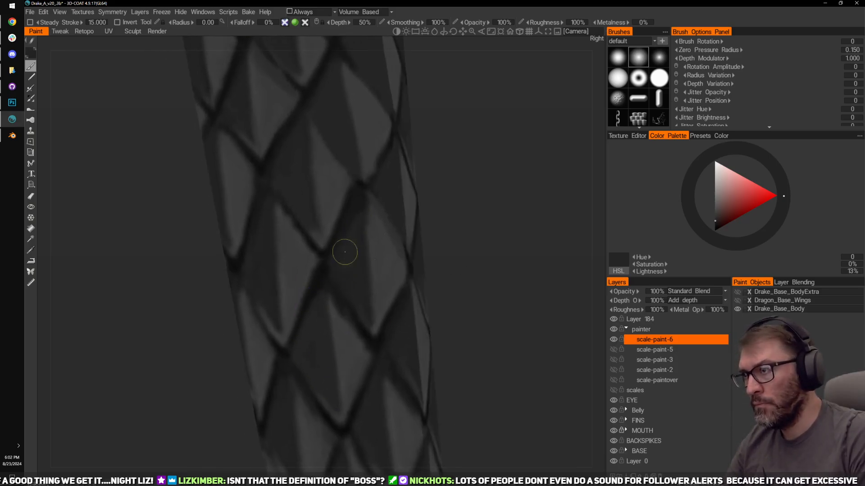
{"action": "left_click_drag", "start_coordinate": [451, 245], "coordinate": [478, 243]}
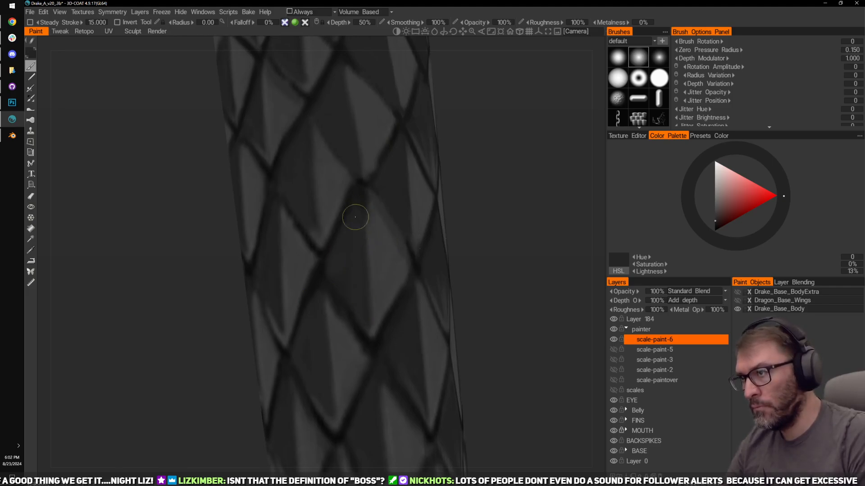
Step: Rework the scale bordering the smooth underside strip, blending its light facet towards the lower tip with sampled 21% lightness grey
{"action": "left_click_drag", "start_coordinate": [500, 173], "coordinate": [546, 172]}
{"action": "middle_click_drag", "start_coordinate": [486, 203], "coordinate": [502, 216]}
{"action": "right_click_drag", "start_coordinate": [502, 215], "coordinate": [481, 193]}
{"action": "left_click_drag", "start_coordinate": [481, 193], "coordinate": [428, 221]}
{"action": "right_click_drag", "start_coordinate": [433, 189], "coordinate": [471, 191]}
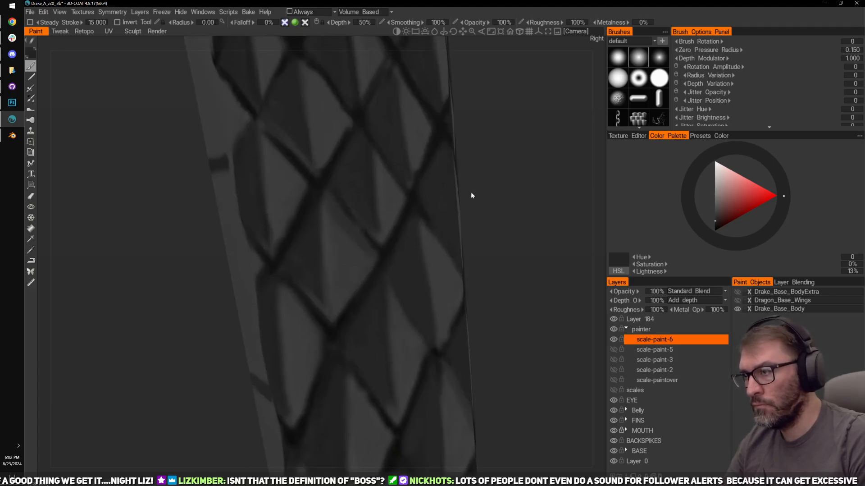
{"action": "middle_click_drag", "start_coordinate": [489, 200], "coordinate": [486, 174]}
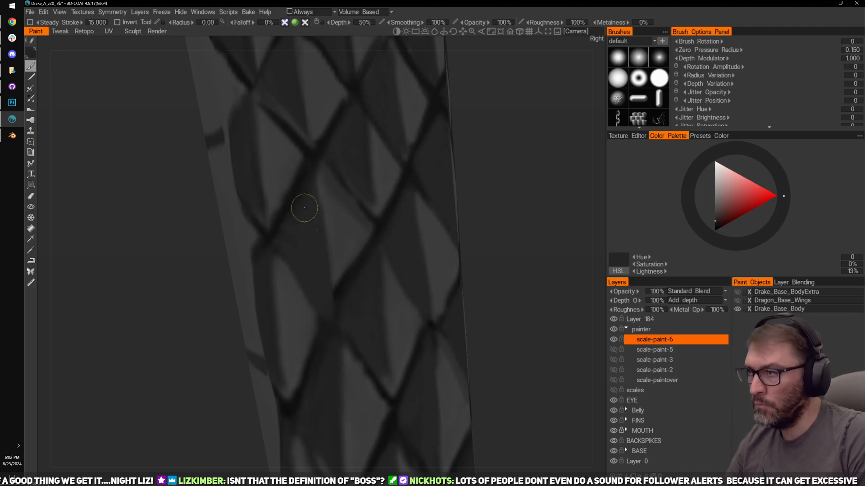
{"action": "key", "text": "v"}
{"action": "mouse_move", "coordinate": [348, 291]}
{"action": "left_mouse_down"}
{"action": "mouse_move", "coordinate": [361, 255]}
{"action": "mouse_move", "coordinate": [339, 302]}
{"action": "left_mouse_up"}
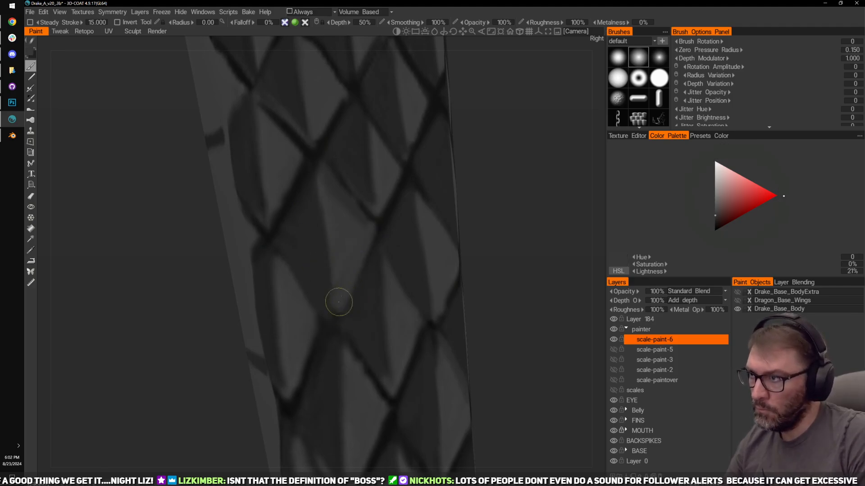
{"action": "left_click_drag", "start_coordinate": [295, 268], "coordinate": [332, 318]}
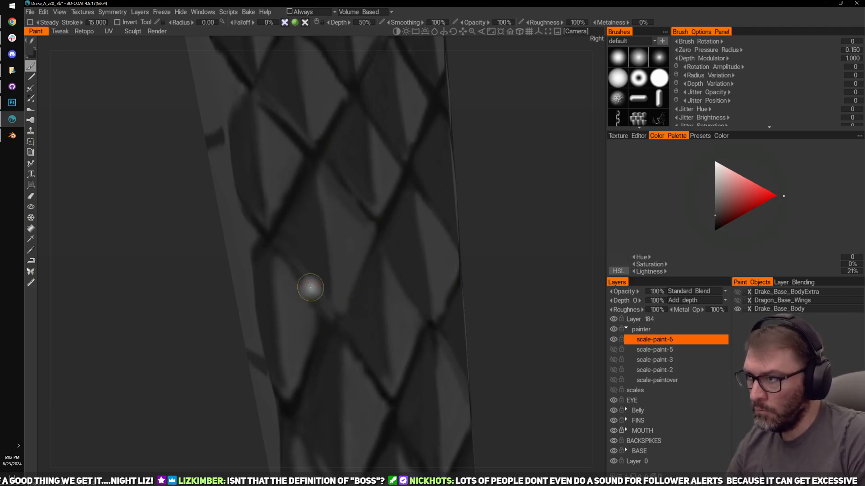
{"action": "left_click_drag", "start_coordinate": [311, 287], "coordinate": [334, 300]}
Step: Repaint the adjacent scale's shaded facet with 13% lightness grey and redraw the gap line beneath it with 7% grey
{"action": "mouse_move", "coordinate": [532, 228]}
{"action": "left_mouse_down"}
{"action": "mouse_move", "coordinate": [504, 234]}
{"action": "mouse_move", "coordinate": [499, 224]}
{"action": "left_mouse_up"}
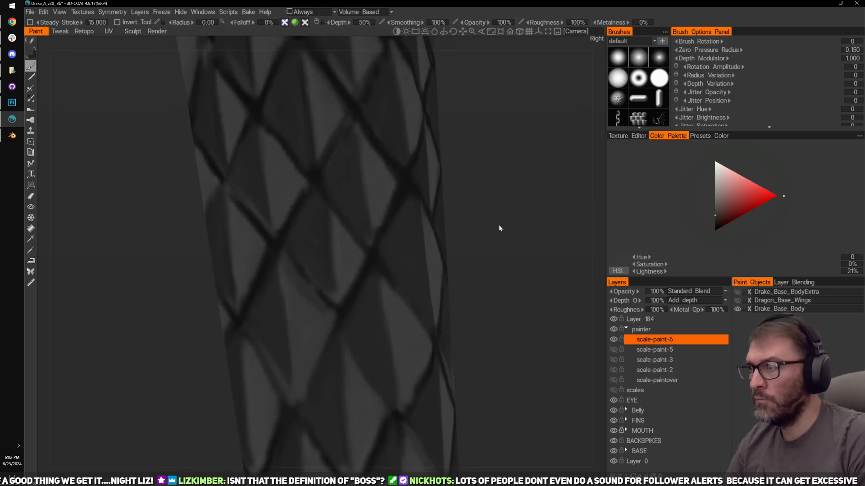
{"action": "mouse_move", "coordinate": [334, 258]}
{"action": "left_mouse_down"}
{"action": "mouse_move", "coordinate": [318, 200]}
{"action": "mouse_move", "coordinate": [326, 221]}
{"action": "left_mouse_up"}
{"action": "key", "text": "v"}
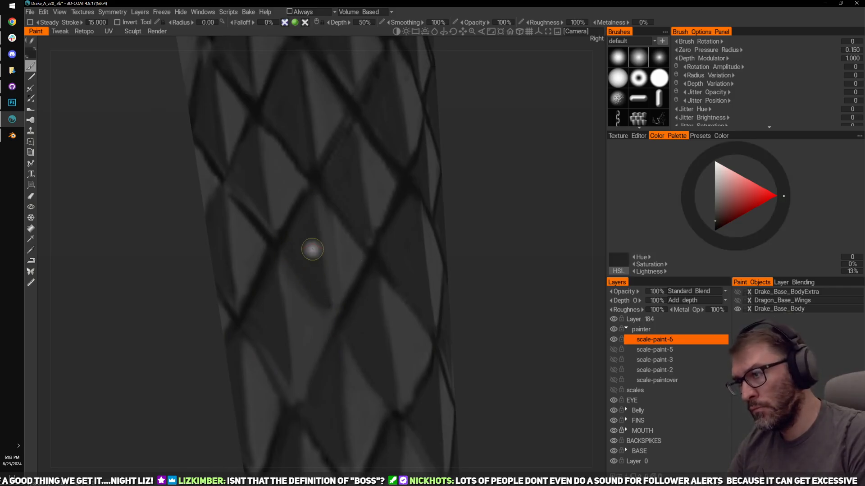
{"action": "key", "text": "v"}
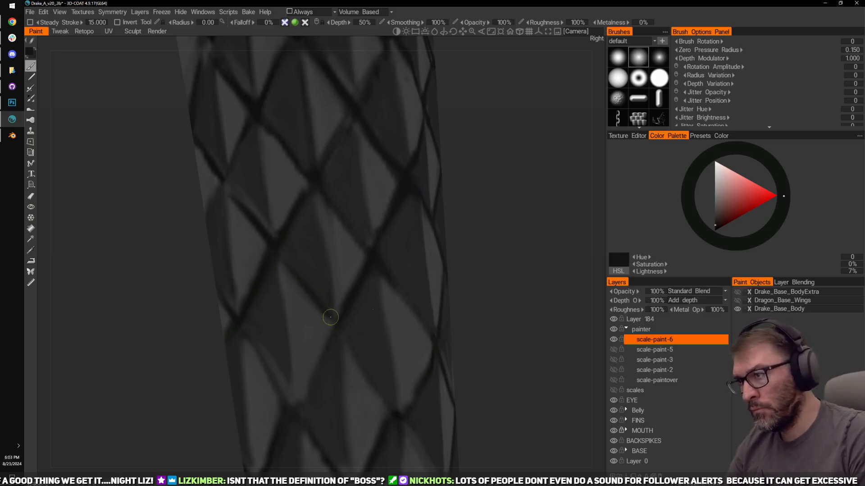
Step: Examine the painted tail scales from several sides, both close up and from a distance, for remaining irregularities
{"action": "left_click_drag", "start_coordinate": [504, 171], "coordinate": [473, 239]}
{"action": "mouse_move", "coordinate": [468, 199]}
{"action": "left_mouse_down"}
{"action": "mouse_move", "coordinate": [472, 217]}
{"action": "mouse_move", "coordinate": [447, 248]}
{"action": "left_mouse_up"}
{"action": "mouse_move", "coordinate": [473, 194]}
{"action": "left_mouse_down"}
{"action": "mouse_move", "coordinate": [444, 248]}
{"action": "mouse_move", "coordinate": [431, 236]}
{"action": "mouse_move", "coordinate": [387, 272]}
{"action": "left_mouse_up"}
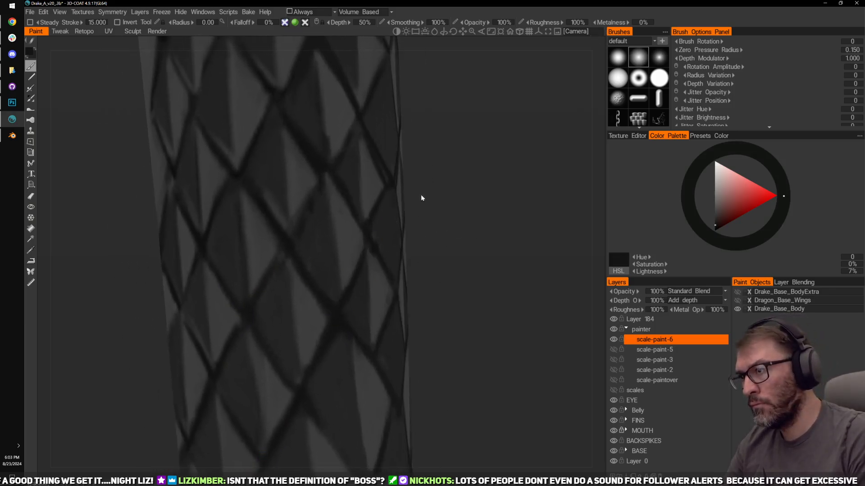
{"action": "mouse_move", "coordinate": [421, 197]}
{"action": "left_mouse_down"}
{"action": "mouse_move", "coordinate": [486, 226]}
{"action": "mouse_move", "coordinate": [469, 243]}
{"action": "left_mouse_up"}
{"action": "left_click_drag", "start_coordinate": [382, 226], "coordinate": [455, 240]}
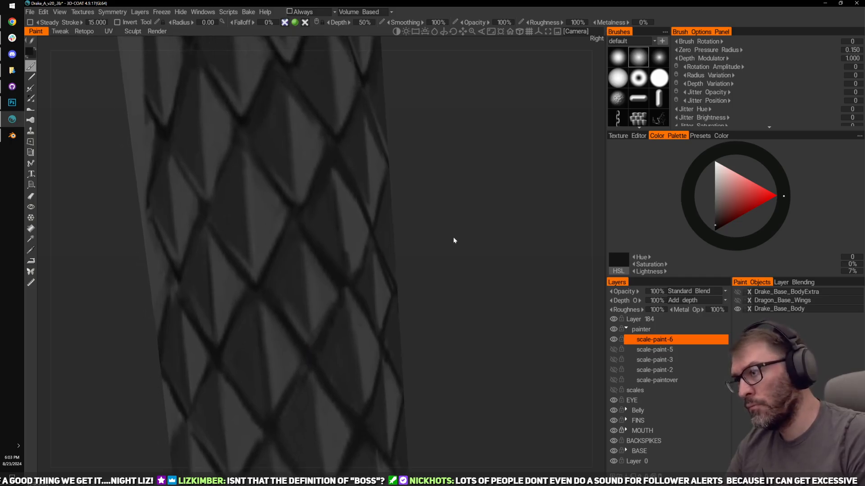
{"action": "left_click_drag", "start_coordinate": [416, 182], "coordinate": [471, 226]}
{"action": "right_click_drag", "start_coordinate": [472, 226], "coordinate": [463, 164]}
{"action": "left_click_drag", "start_coordinate": [462, 163], "coordinate": [432, 164]}
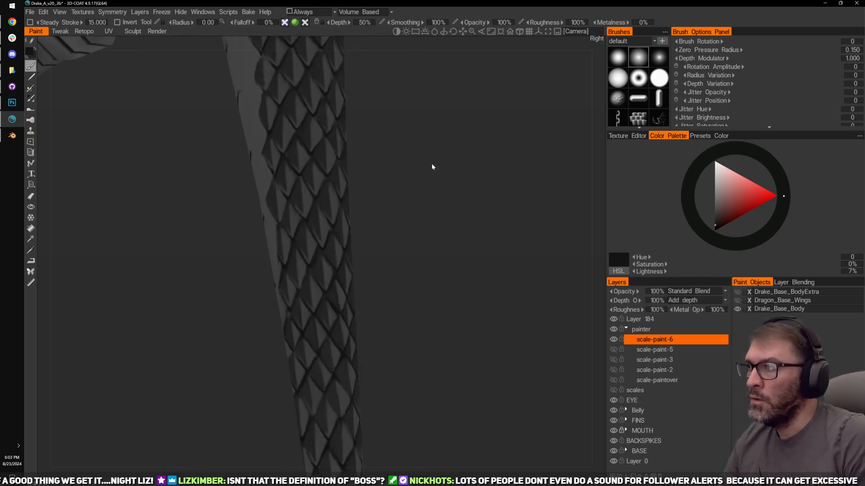
Step: Touch up the gap lines and corners between the tail's side scales with 7% lightness grey
{"action": "mouse_move", "coordinate": [479, 197]}
{"action": "left_mouse_down"}
{"action": "mouse_move", "coordinate": [441, 161]}
{"action": "mouse_move", "coordinate": [504, 208]}
{"action": "mouse_move", "coordinate": [467, 170]}
{"action": "mouse_move", "coordinate": [446, 164]}
{"action": "mouse_move", "coordinate": [378, 253]}
{"action": "mouse_move", "coordinate": [442, 234]}
{"action": "mouse_move", "coordinate": [401, 256]}
{"action": "mouse_move", "coordinate": [425, 232]}
{"action": "left_mouse_up"}
{"action": "mouse_move", "coordinate": [425, 233]}
{"action": "right_mouse_down"}
{"action": "mouse_move", "coordinate": [464, 226]}
{"action": "mouse_move", "coordinate": [378, 220]}
{"action": "right_mouse_up"}
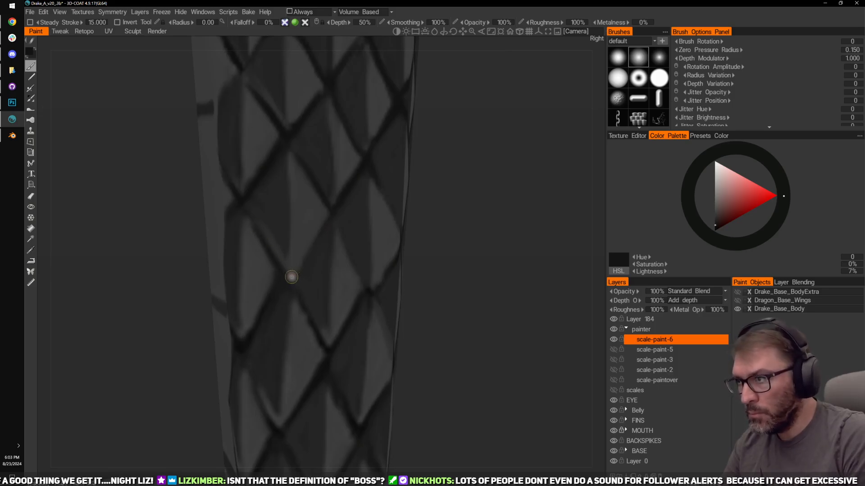
{"action": "mouse_move", "coordinate": [440, 212]}
{"action": "left_mouse_down"}
{"action": "mouse_move", "coordinate": [463, 263]}
{"action": "mouse_move", "coordinate": [385, 261]}
{"action": "left_mouse_up"}
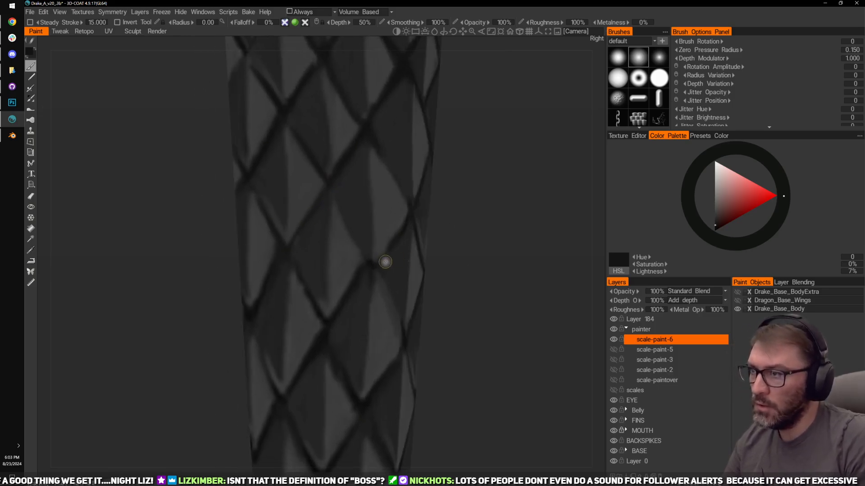
{"action": "left_click_drag", "start_coordinate": [480, 205], "coordinate": [409, 238]}
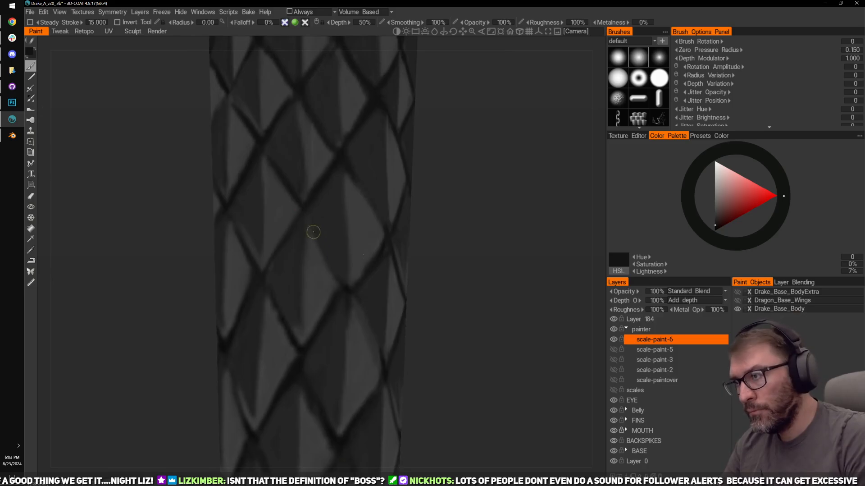
{"action": "mouse_move", "coordinate": [419, 275]}
{"action": "left_mouse_down"}
{"action": "mouse_move", "coordinate": [466, 251]}
{"action": "mouse_move", "coordinate": [475, 187]}
{"action": "mouse_move", "coordinate": [504, 183]}
{"action": "mouse_move", "coordinate": [472, 179]}
{"action": "mouse_move", "coordinate": [467, 149]}
{"action": "mouse_move", "coordinate": [520, 104]}
{"action": "mouse_move", "coordinate": [491, 222]}
{"action": "mouse_move", "coordinate": [421, 264]}
{"action": "left_mouse_up"}
Step: Show the scale-paint-5 layer and compare it on and off to check its overlap with the tail scales at the hip
{"action": "left_click_drag", "start_coordinate": [425, 224], "coordinate": [392, 176]}
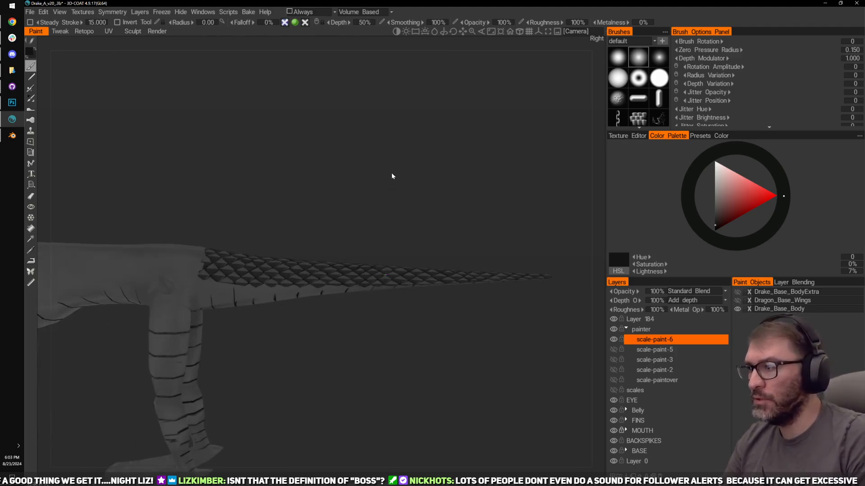
{"action": "right_click_drag", "start_coordinate": [392, 176], "coordinate": [417, 181]}
{"action": "left_click_drag", "start_coordinate": [463, 144], "coordinate": [420, 123]}
{"action": "middle_click_drag", "start_coordinate": [437, 142], "coordinate": [413, 147]}
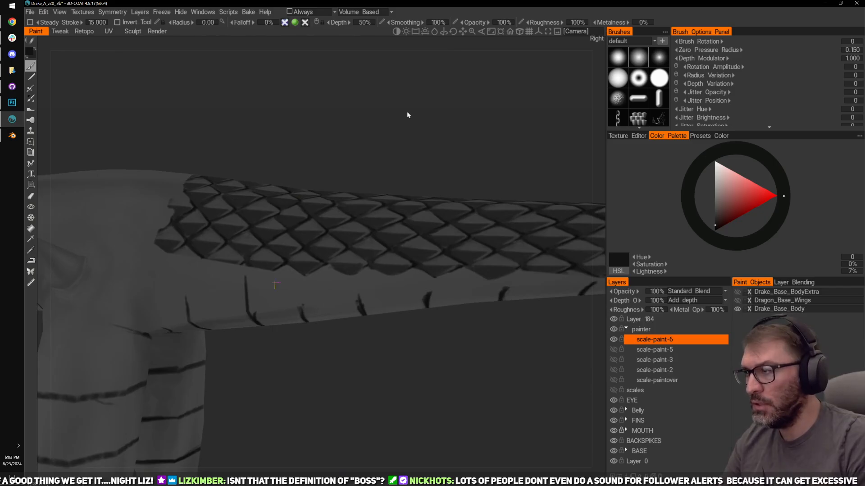
{"action": "middle_click_drag", "start_coordinate": [408, 115], "coordinate": [476, 120]}
{"action": "left_click", "coordinate": [614, 349]}
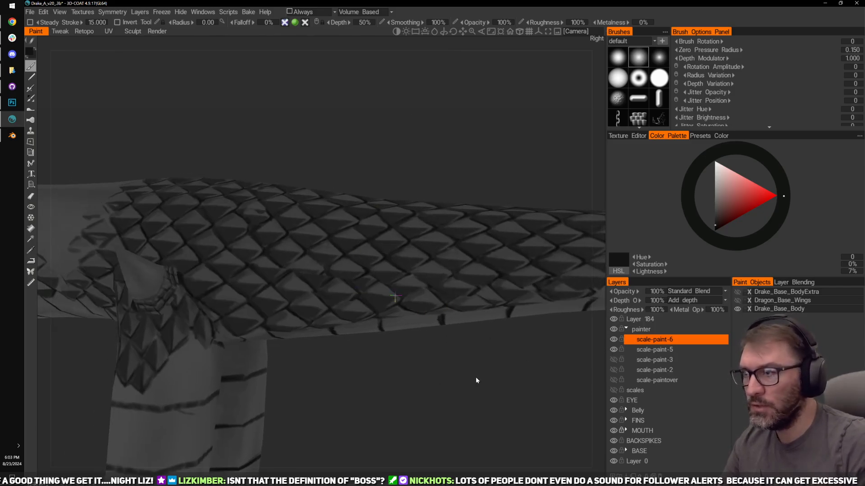
{"action": "left_click_drag", "start_coordinate": [476, 380], "coordinate": [413, 401]}
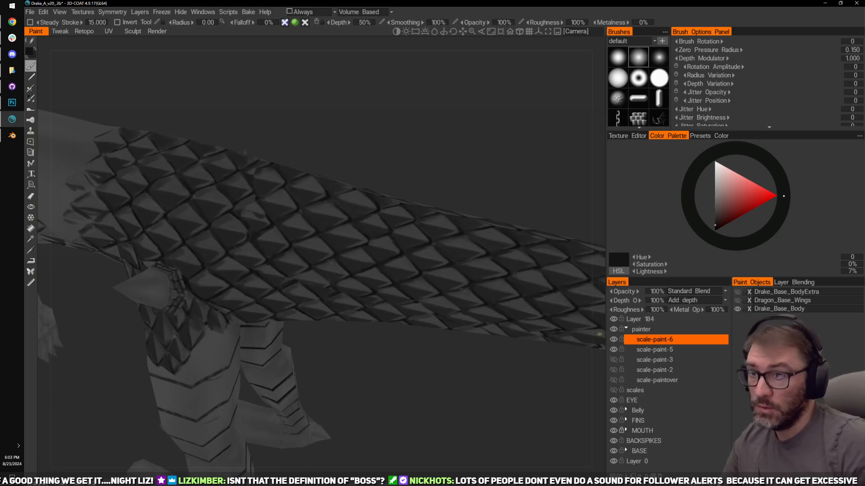
{"action": "left_click", "coordinate": [614, 349]}
{"action": "left_click", "coordinate": [614, 350]}
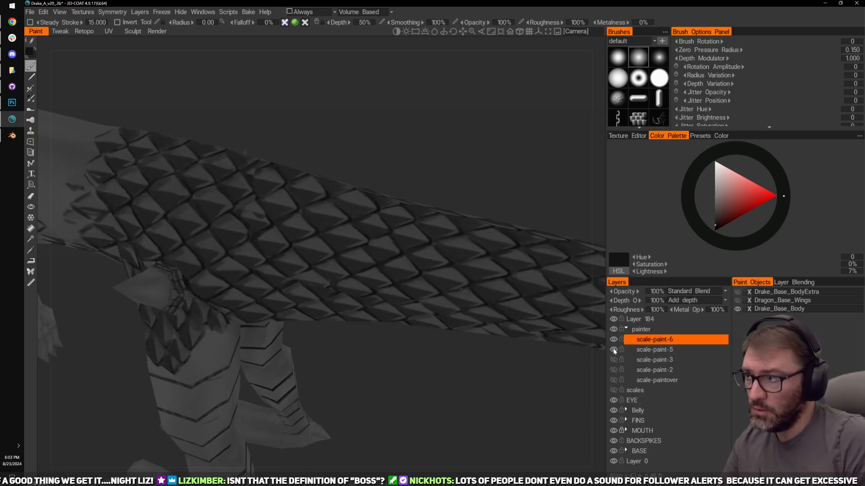
{"action": "mouse_move", "coordinate": [508, 392]}
{"action": "left_mouse_down"}
{"action": "mouse_move", "coordinate": [490, 366]}
{"action": "mouse_move", "coordinate": [503, 377]}
{"action": "left_mouse_up"}
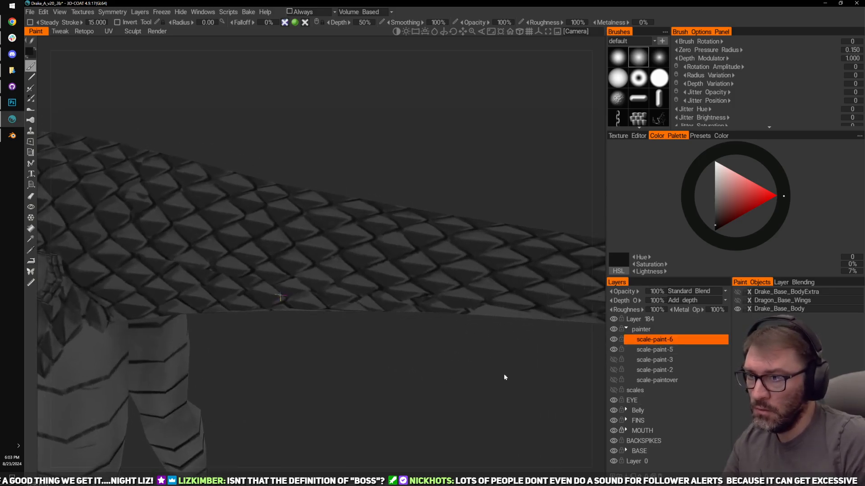
Step: Erase overlapping scale-paint-5 scales along the tail's lower side, using an eraser radius of 0.028
{"action": "left_click", "coordinate": [658, 349]}
{"action": "mouse_move", "coordinate": [559, 397]}
{"action": "left_mouse_down"}
{"action": "mouse_move", "coordinate": [531, 402]}
{"action": "mouse_move", "coordinate": [508, 367]}
{"action": "mouse_move", "coordinate": [485, 297]}
{"action": "mouse_move", "coordinate": [452, 279]}
{"action": "left_mouse_up"}
{"action": "key", "text": "e"}
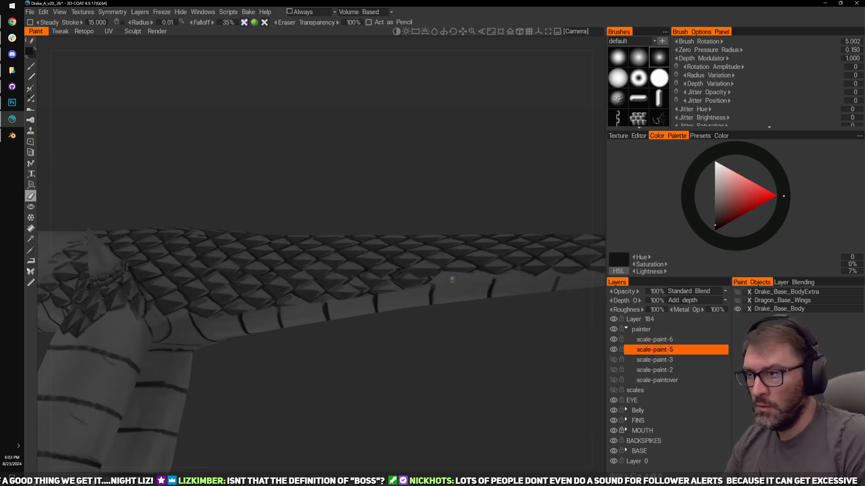
{"action": "right_click_drag", "start_coordinate": [444, 279], "coordinate": [447, 248]}
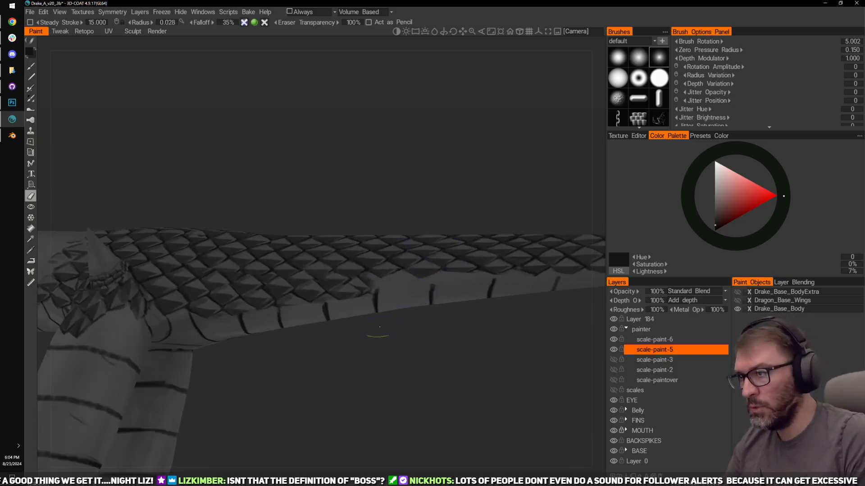
{"action": "mouse_move", "coordinate": [381, 370]}
{"action": "left_mouse_down"}
{"action": "mouse_move", "coordinate": [403, 369]}
{"action": "mouse_move", "coordinate": [394, 351]}
{"action": "mouse_move", "coordinate": [437, 385]}
{"action": "mouse_move", "coordinate": [438, 450]}
{"action": "mouse_move", "coordinate": [598, 377]}
{"action": "left_mouse_up"}
Step: Compare the tail scales with scale-paint-6 hidden and shown, inspect the seam from several sides, and select scale-paint-6 for painting
{"action": "left_click", "coordinate": [614, 339]}
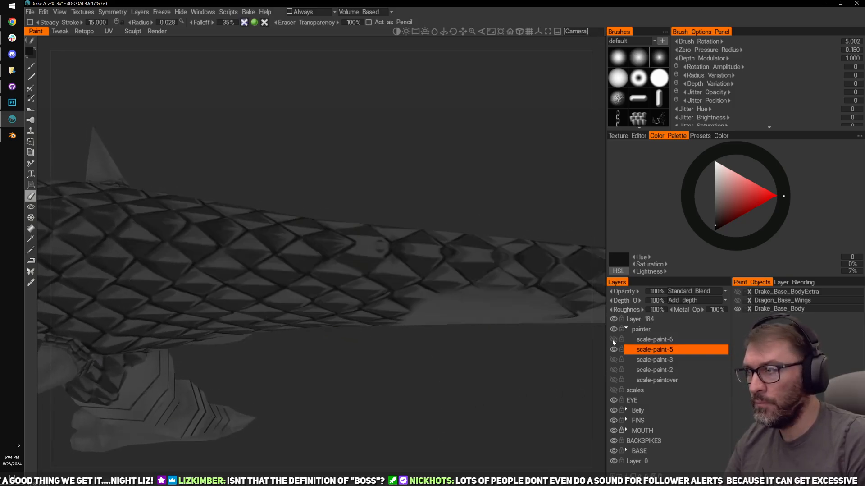
{"action": "left_click", "coordinate": [612, 339]}
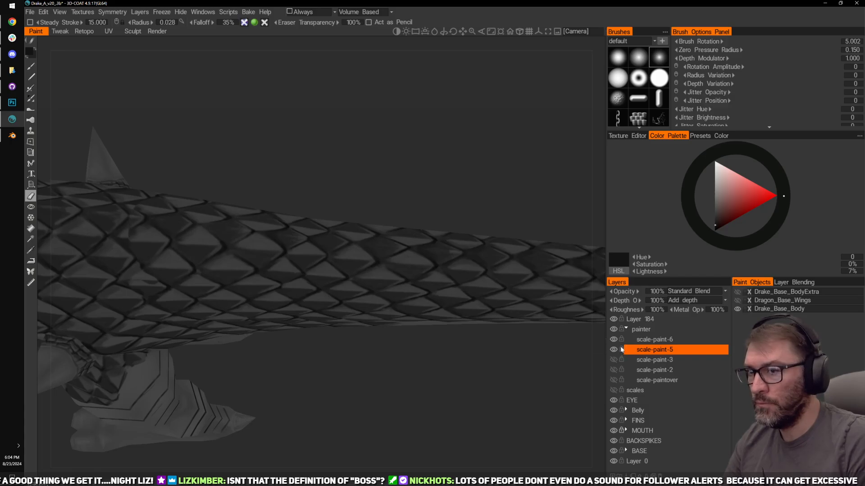
{"action": "left_click", "coordinate": [649, 339]}
{"action": "left_click_drag", "start_coordinate": [537, 385], "coordinate": [340, 293]}
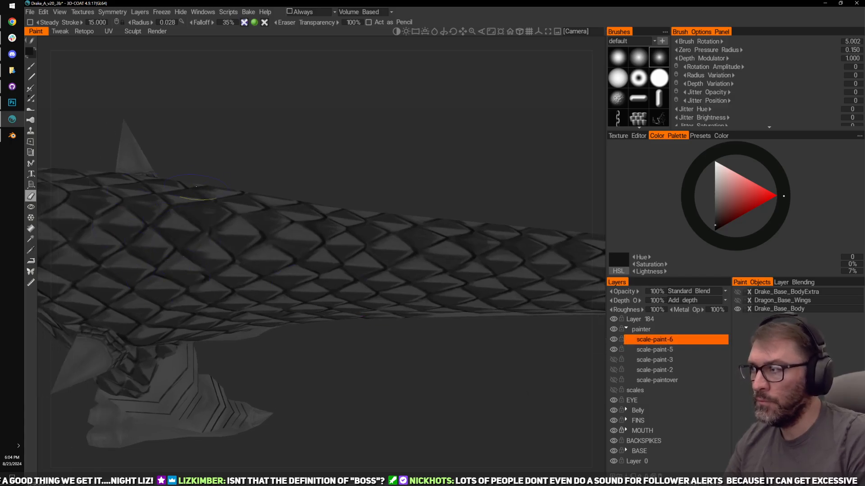
{"action": "mouse_move", "coordinate": [276, 361]}
{"action": "left_mouse_down"}
{"action": "mouse_move", "coordinate": [290, 343]}
{"action": "mouse_move", "coordinate": [264, 357]}
{"action": "left_mouse_up"}
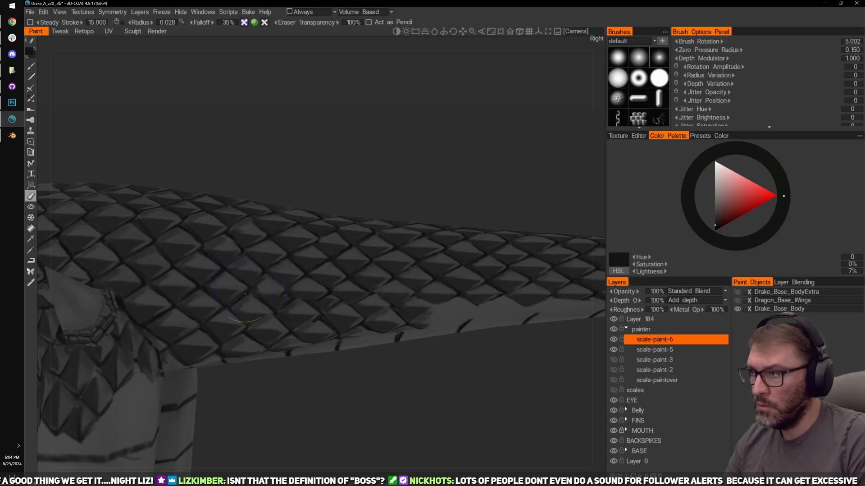
{"action": "mouse_move", "coordinate": [427, 157]}
{"action": "left_mouse_down"}
{"action": "mouse_move", "coordinate": [448, 212]}
{"action": "mouse_move", "coordinate": [445, 247]}
{"action": "mouse_move", "coordinate": [434, 163]}
{"action": "mouse_move", "coordinate": [430, 220]}
{"action": "mouse_move", "coordinate": [395, 352]}
{"action": "mouse_move", "coordinate": [381, 339]}
{"action": "mouse_move", "coordinate": [375, 366]}
{"action": "mouse_move", "coordinate": [323, 351]}
{"action": "mouse_move", "coordinate": [411, 341]}
{"action": "left_mouse_up"}
{"action": "key", "text": "b"}
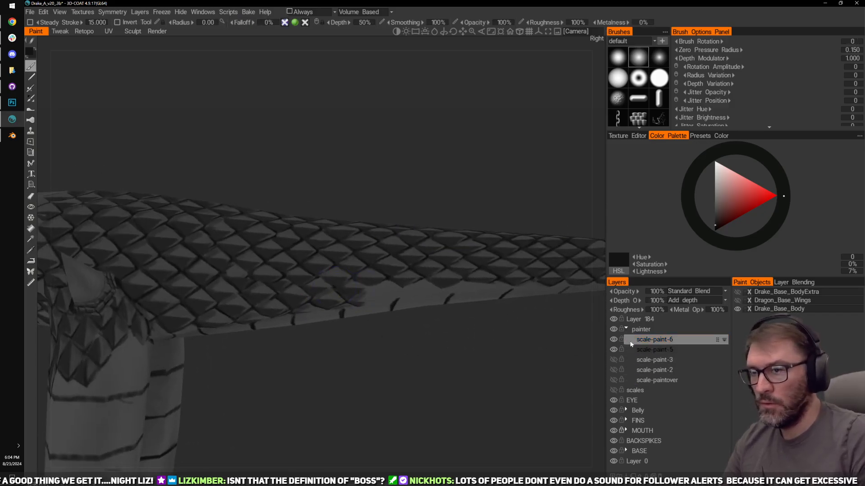
{"action": "left_click", "coordinate": [614, 339]}
{"action": "left_click", "coordinate": [615, 340]}
{"action": "mouse_move", "coordinate": [551, 356]}
{"action": "left_mouse_down"}
{"action": "mouse_move", "coordinate": [431, 339]}
{"action": "mouse_move", "coordinate": [443, 365]}
{"action": "mouse_move", "coordinate": [426, 403]}
{"action": "mouse_move", "coordinate": [409, 411]}
{"action": "mouse_move", "coordinate": [575, 312]}
{"action": "mouse_move", "coordinate": [509, 312]}
{"action": "mouse_move", "coordinate": [499, 343]}
{"action": "mouse_move", "coordinate": [443, 374]}
{"action": "mouse_move", "coordinate": [427, 342]}
{"action": "mouse_move", "coordinate": [476, 373]}
{"action": "mouse_move", "coordinate": [431, 363]}
{"action": "mouse_move", "coordinate": [460, 387]}
{"action": "mouse_move", "coordinate": [404, 371]}
{"action": "mouse_move", "coordinate": [436, 380]}
{"action": "mouse_move", "coordinate": [444, 393]}
{"action": "left_mouse_up"}
Step: Touch up the gap lines between the tail's side scales beyond the hip with 8% lightness grey
{"action": "key", "text": "v"}
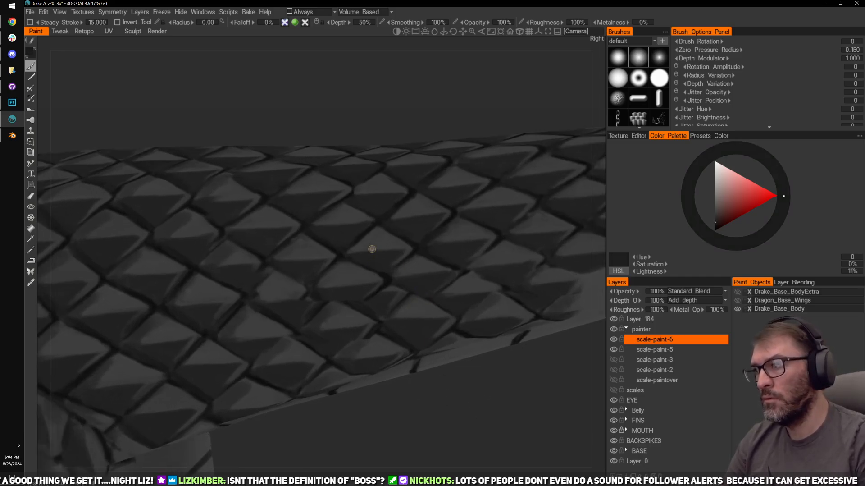
{"action": "key", "text": "v"}
{"action": "left_click_drag", "start_coordinate": [372, 292], "coordinate": [336, 282], "text": "alt"}
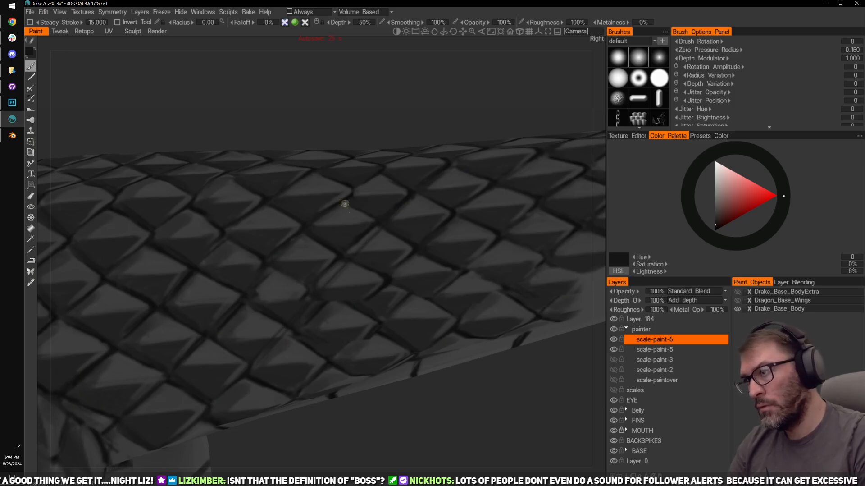
{"action": "left_click_drag", "start_coordinate": [431, 411], "coordinate": [422, 409]}
{"action": "left_click_drag", "start_coordinate": [360, 396], "coordinate": [356, 393]}
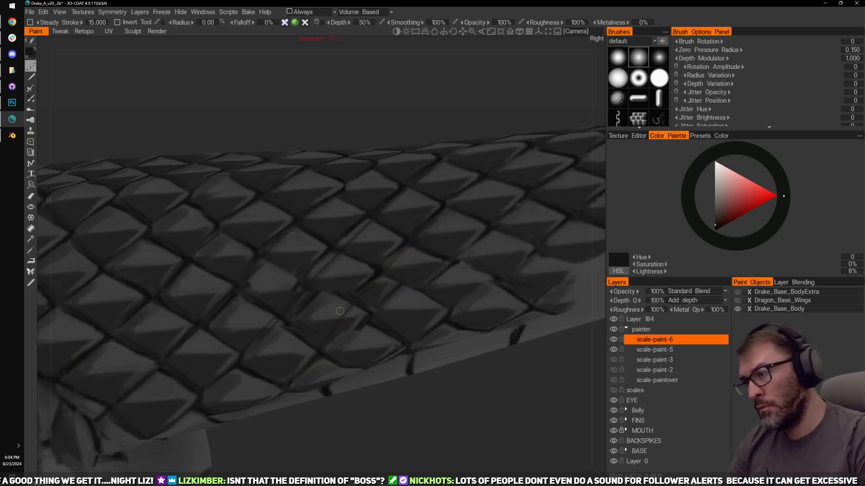
{"action": "mouse_move", "coordinate": [410, 415]}
{"action": "middle_mouse_down"}
{"action": "mouse_move", "coordinate": [372, 405]}
{"action": "mouse_move", "coordinate": [359, 389]}
{"action": "middle_mouse_up"}
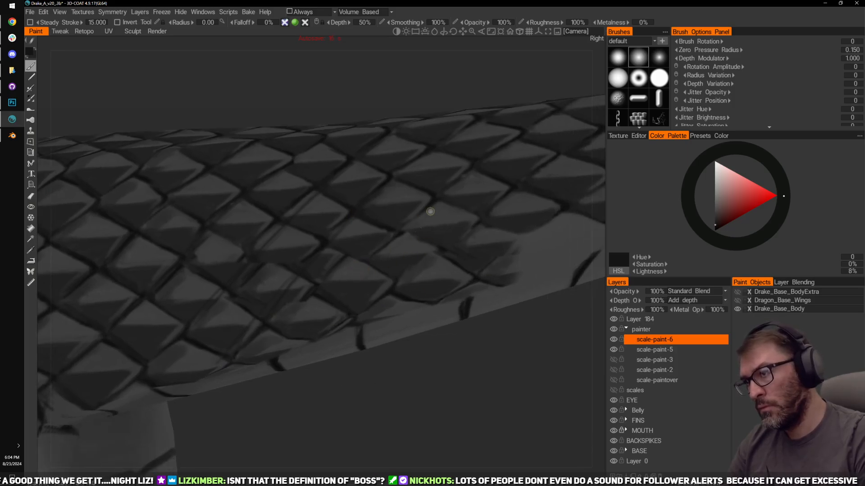
Step: Sketch diagonal gap lines through the tail's lower scales and onto the bare underside with 8% lightness grey
{"action": "mouse_move", "coordinate": [432, 336]}
{"action": "middle_mouse_down"}
{"action": "mouse_move", "coordinate": [375, 376]}
{"action": "mouse_move", "coordinate": [355, 351]}
{"action": "middle_mouse_up"}
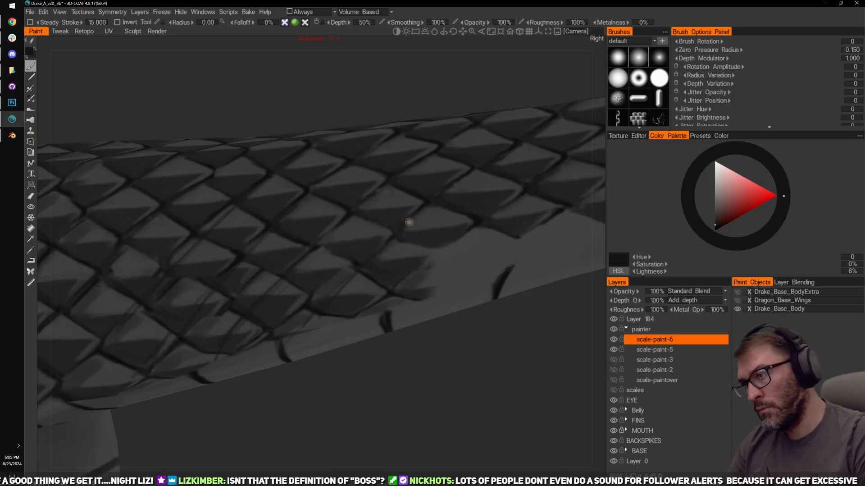
{"action": "mouse_move", "coordinate": [439, 363]}
{"action": "middle_mouse_down"}
{"action": "mouse_move", "coordinate": [383, 352]}
{"action": "mouse_move", "coordinate": [387, 244]}
{"action": "middle_mouse_up"}
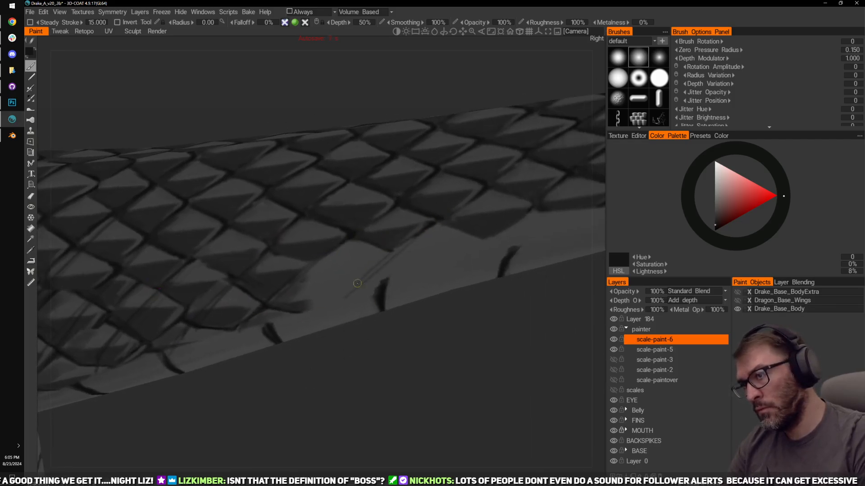
{"action": "middle_click_drag", "start_coordinate": [458, 332], "coordinate": [458, 345]}
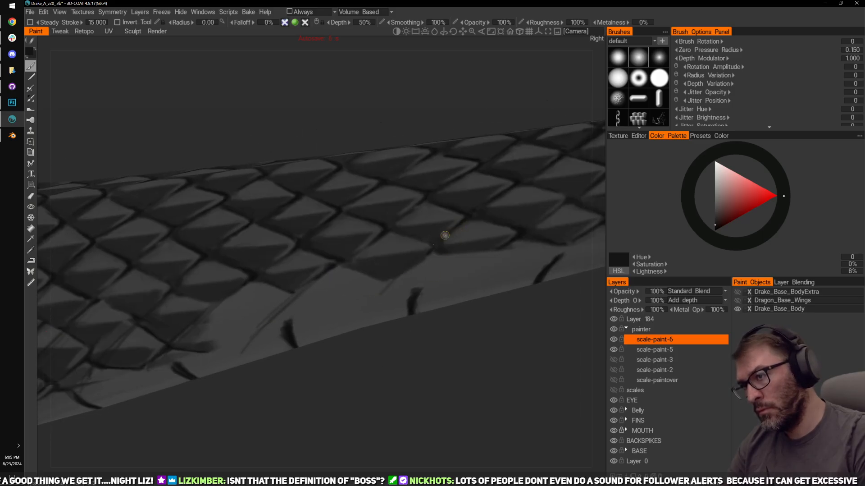
{"action": "mouse_move", "coordinate": [356, 357]}
{"action": "middle_mouse_down"}
{"action": "mouse_move", "coordinate": [396, 326]}
{"action": "mouse_move", "coordinate": [195, 199]}
{"action": "middle_mouse_up"}
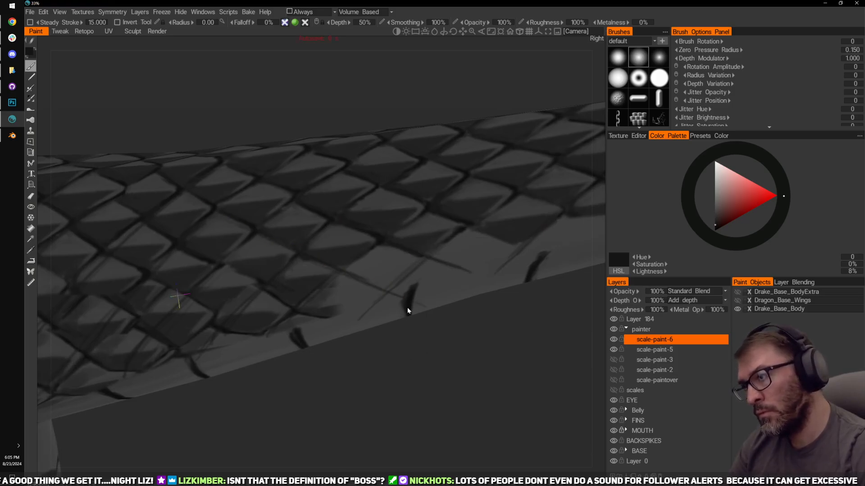
{"action": "mouse_move", "coordinate": [407, 307]}
{"action": "middle_mouse_down"}
{"action": "mouse_move", "coordinate": [355, 340]}
{"action": "mouse_move", "coordinate": [464, 356]}
{"action": "mouse_move", "coordinate": [360, 356]}
{"action": "mouse_move", "coordinate": [351, 347]}
{"action": "middle_mouse_up"}
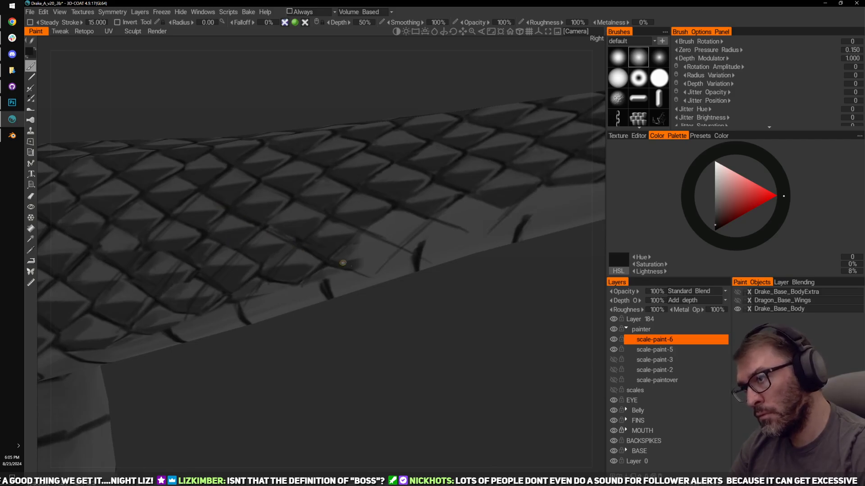
Step: Extend the crossing diagonal gap lines over the tail's lower scales toward the hip with the same 8% grey
{"action": "middle_click_drag", "start_coordinate": [385, 318], "coordinate": [259, 227]}
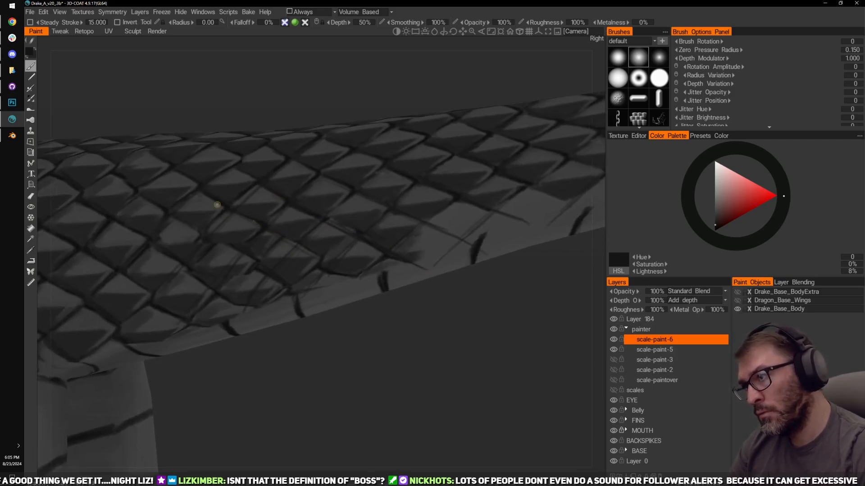
{"action": "middle_click_drag", "start_coordinate": [372, 324], "coordinate": [226, 220]}
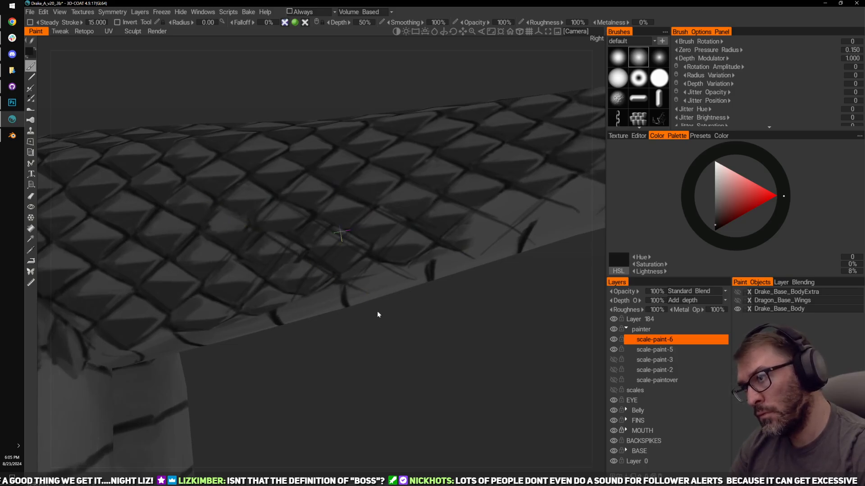
{"action": "middle_click_drag", "start_coordinate": [378, 314], "coordinate": [267, 216]}
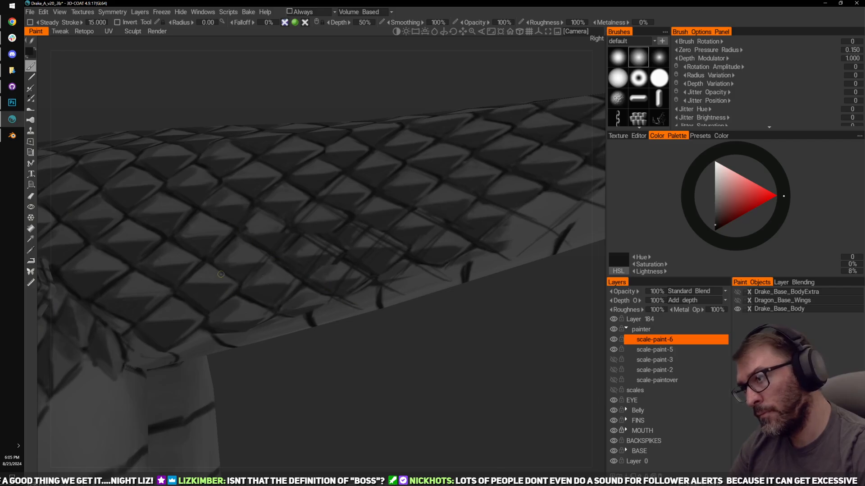
{"action": "middle_click_drag", "start_coordinate": [295, 350], "coordinate": [233, 278]}
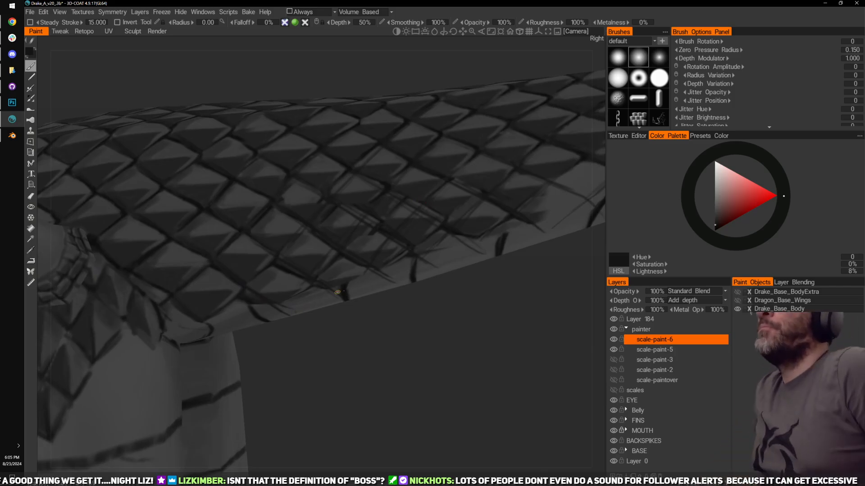
Step: Repaint the shaded facet of a tail scale beside the newly sketched gap lines with 13% lightness grey
{"action": "middle_click_drag", "start_coordinate": [472, 359], "coordinate": [492, 230]}
{"action": "right_click_drag", "start_coordinate": [517, 206], "coordinate": [553, 198]}
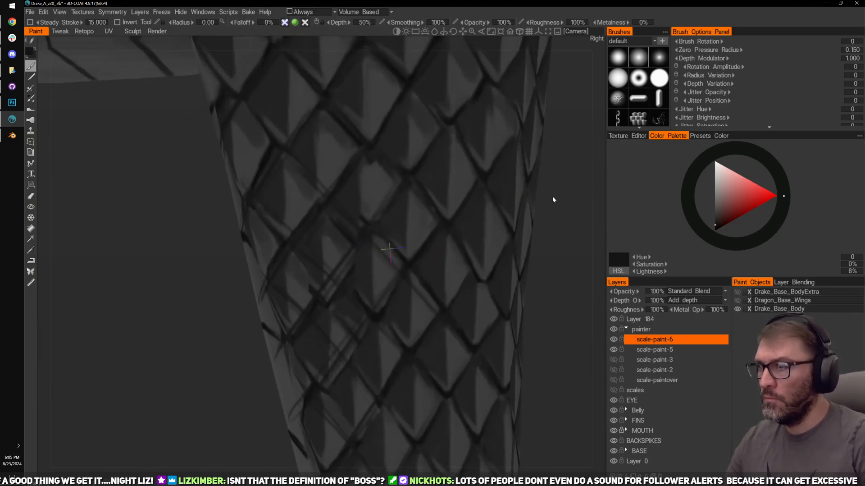
{"action": "mouse_move", "coordinate": [553, 199]}
{"action": "middle_mouse_down"}
{"action": "mouse_move", "coordinate": [541, 172]}
{"action": "mouse_move", "coordinate": [550, 239]}
{"action": "middle_mouse_up"}
{"action": "right_click_drag", "start_coordinate": [544, 170], "coordinate": [554, 175]}
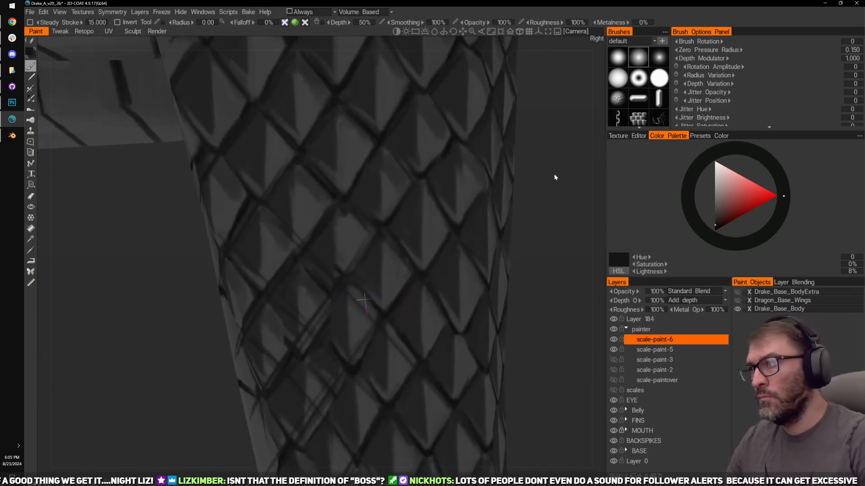
{"action": "middle_click_drag", "start_coordinate": [554, 175], "coordinate": [580, 199]}
{"action": "key", "text": "v"}
{"action": "right_click_drag", "start_coordinate": [273, 312], "coordinate": [256, 300]}
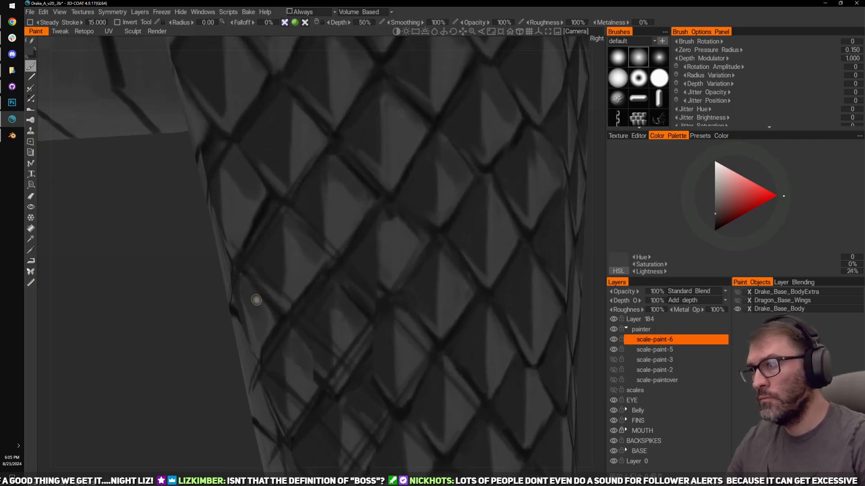
{"action": "key", "text": "v"}
{"action": "middle_click_drag", "start_coordinate": [212, 311], "coordinate": [229, 301]}
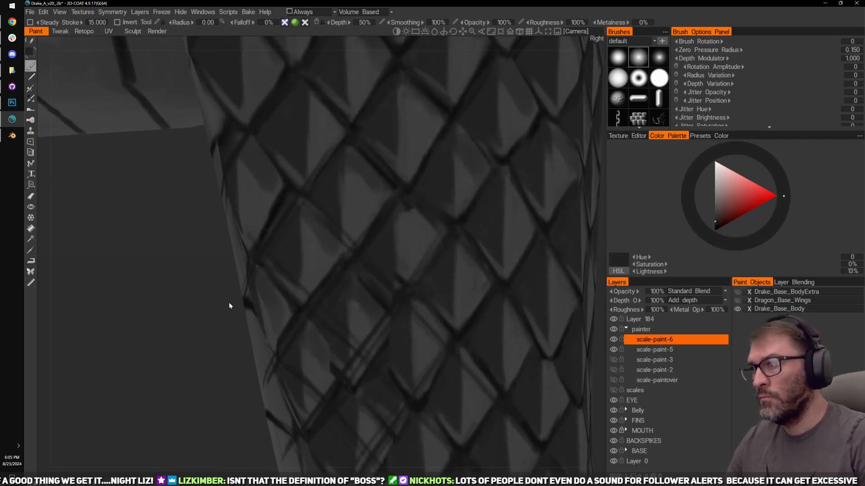
{"action": "left_click_drag", "start_coordinate": [344, 167], "coordinate": [349, 227]}
{"action": "left_click_drag", "start_coordinate": [347, 183], "coordinate": [351, 223]}
{"action": "mouse_move", "coordinate": [346, 157]}
{"action": "left_mouse_down"}
{"action": "mouse_move", "coordinate": [347, 212]}
{"action": "mouse_move", "coordinate": [341, 202]}
{"action": "left_mouse_up"}
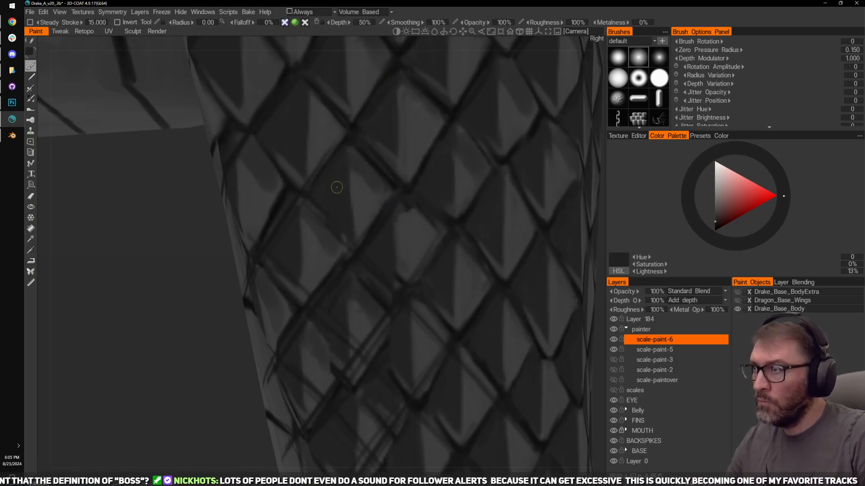
{"action": "left_click_drag", "start_coordinate": [164, 322], "coordinate": [133, 280]}
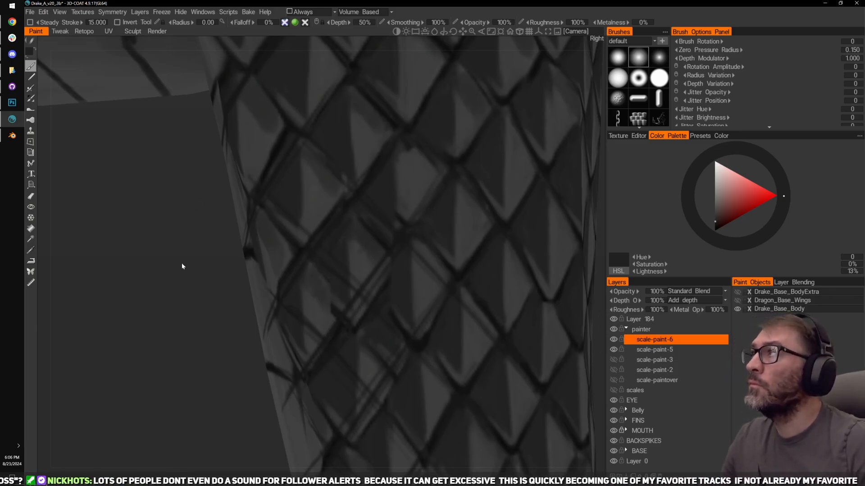
{"action": "left_click", "coordinate": [208, 13]}
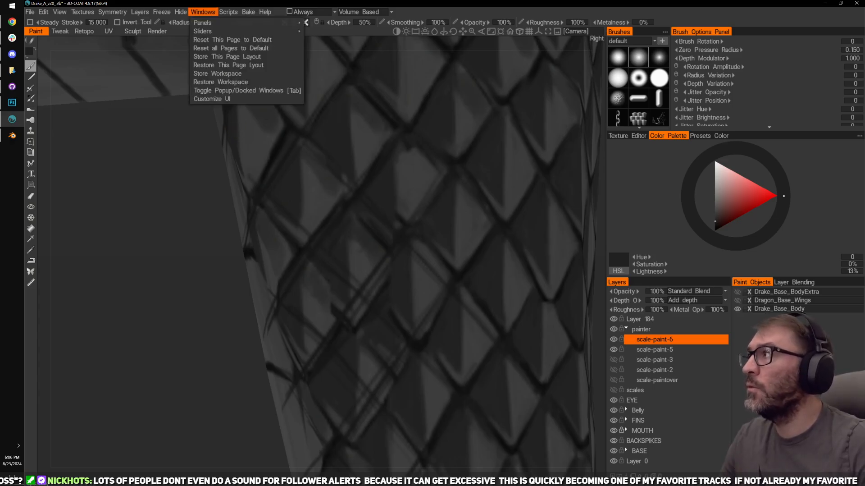
{"action": "mouse_move", "coordinate": [82, 11]}
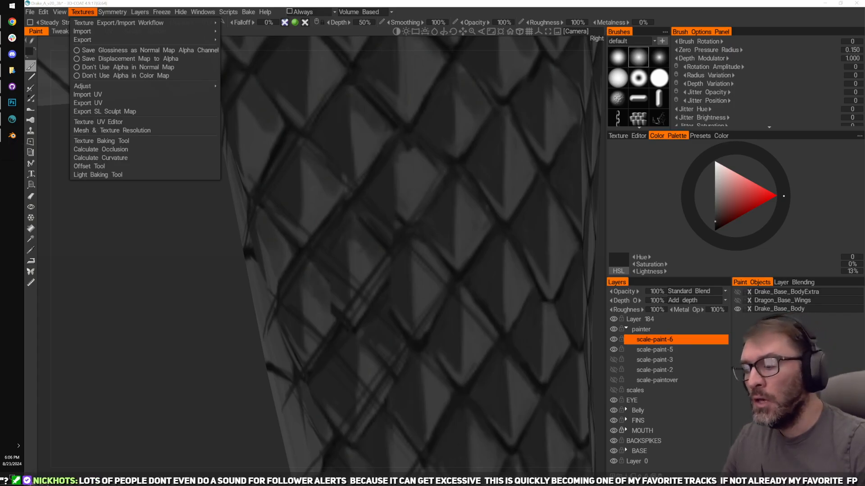
{"action": "left_click", "coordinate": [118, 346]}
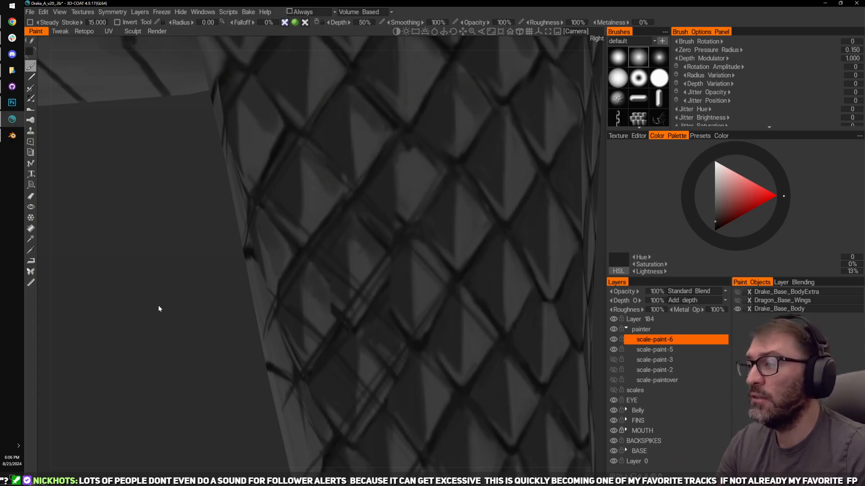
Step: Touch up the shaded facets of the tail's side scales beside the crossing gap lines with sampled 13% lightness grey
{"action": "middle_click_drag", "start_coordinate": [132, 287], "coordinate": [79, 335]}
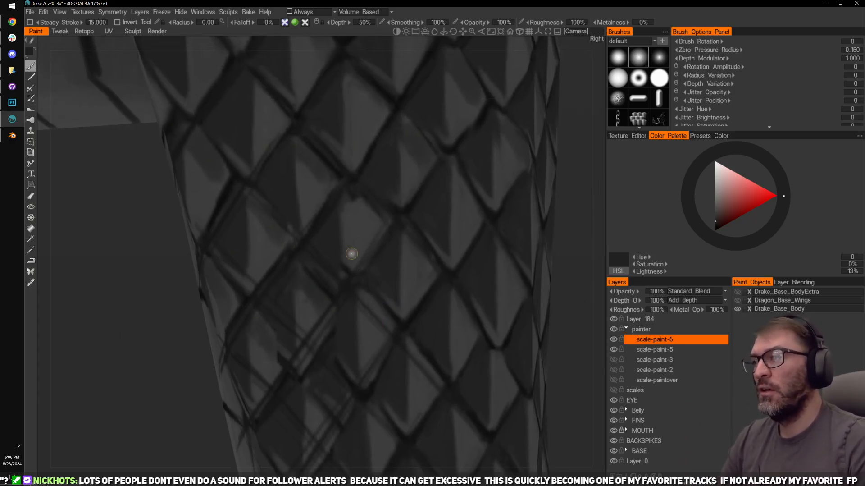
{"action": "middle_click_drag", "start_coordinate": [586, 280], "coordinate": [501, 270]}
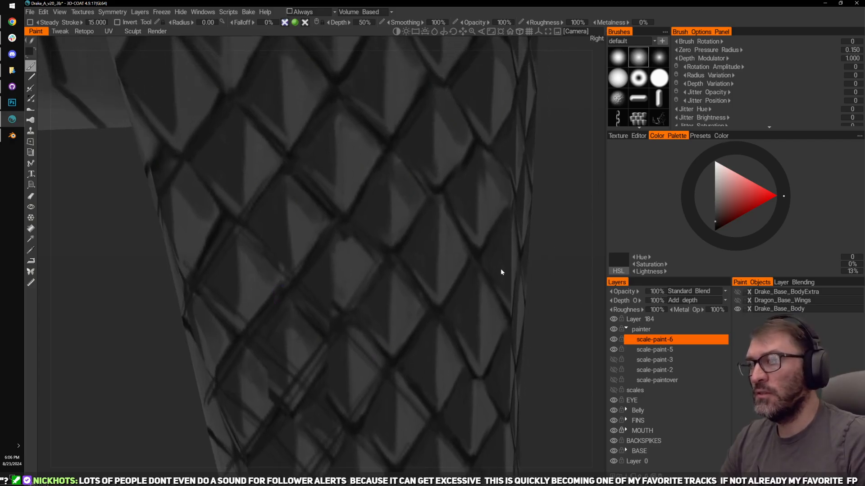
{"action": "mouse_move", "coordinate": [560, 269]}
{"action": "middle_mouse_down"}
{"action": "mouse_move", "coordinate": [572, 251]}
{"action": "mouse_move", "coordinate": [566, 279]}
{"action": "mouse_move", "coordinate": [576, 276]}
{"action": "mouse_move", "coordinate": [528, 261]}
{"action": "mouse_move", "coordinate": [556, 269]}
{"action": "middle_mouse_up"}
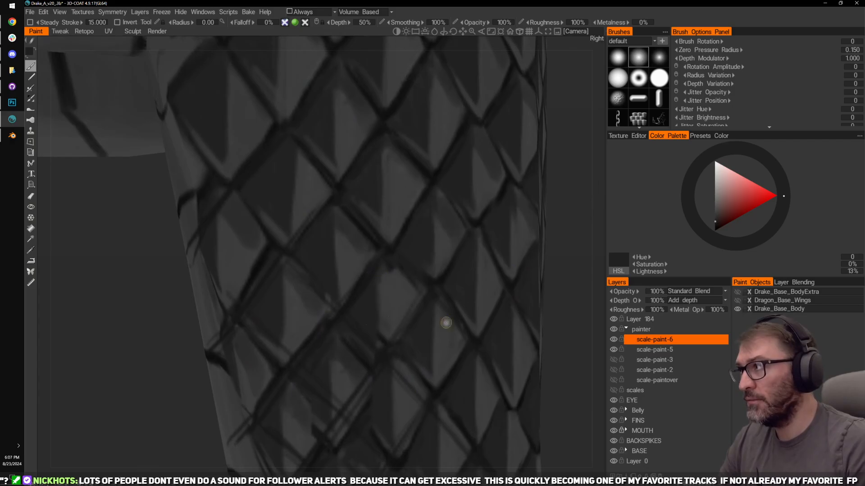
{"action": "middle_click_drag", "start_coordinate": [40, 377], "coordinate": [65, 376]}
{"action": "middle_click_drag", "start_coordinate": [215, 371], "coordinate": [186, 328]}
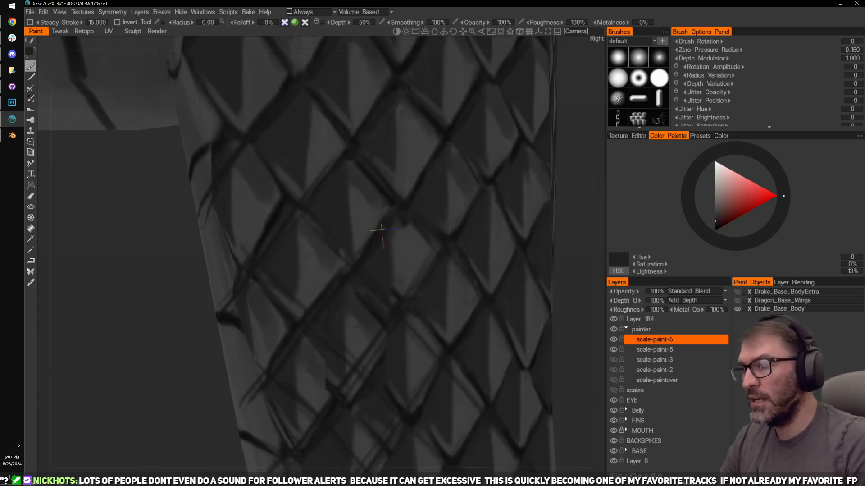
{"action": "middle_click_drag", "start_coordinate": [461, 319], "coordinate": [459, 273]}
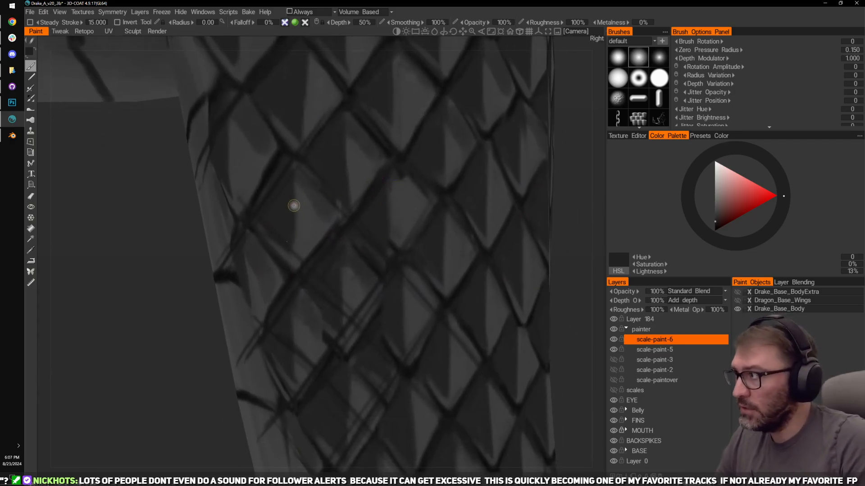
{"action": "key", "text": "v"}
{"action": "key", "text": "v"}
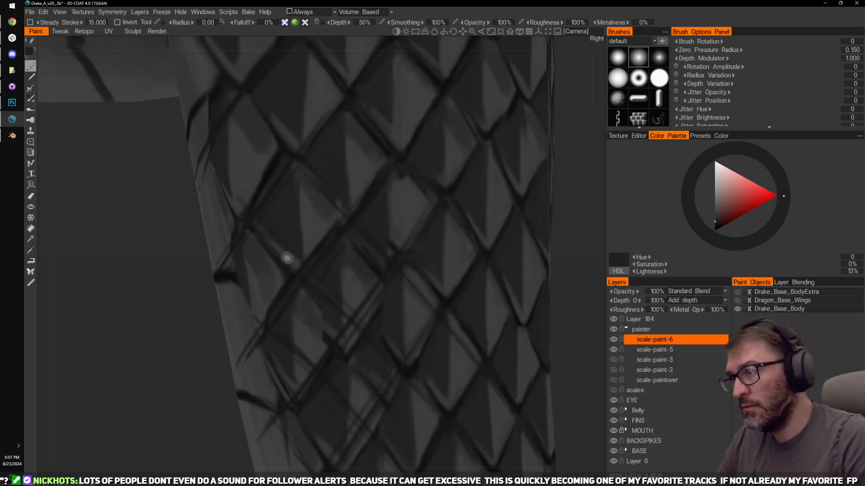
Step: Paint 24% lightness grey over the stray gap lines crossing the lit facet of a middle tail scale
{"action": "middle_click_drag", "start_coordinate": [156, 278], "coordinate": [123, 295]}
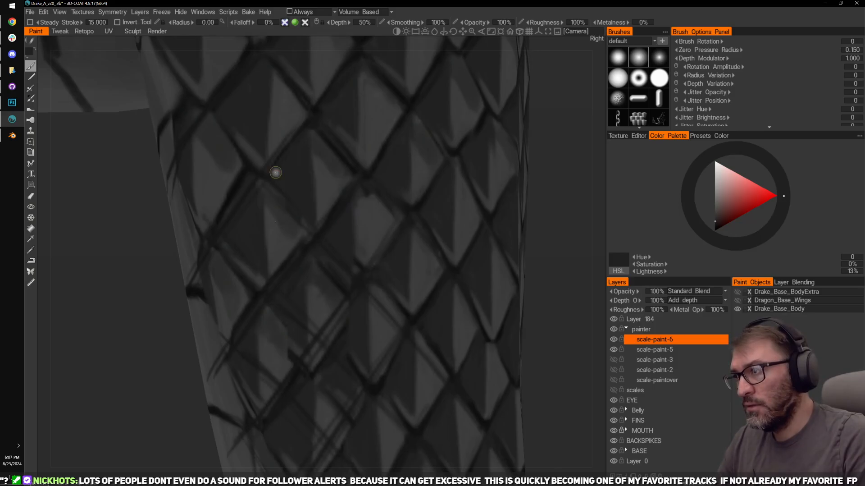
{"action": "mouse_move", "coordinate": [566, 201]}
{"action": "middle_mouse_down"}
{"action": "mouse_move", "coordinate": [539, 161]}
{"action": "mouse_move", "coordinate": [529, 164]}
{"action": "middle_mouse_up"}
{"action": "left_click_drag", "start_coordinate": [530, 164], "coordinate": [504, 173]}
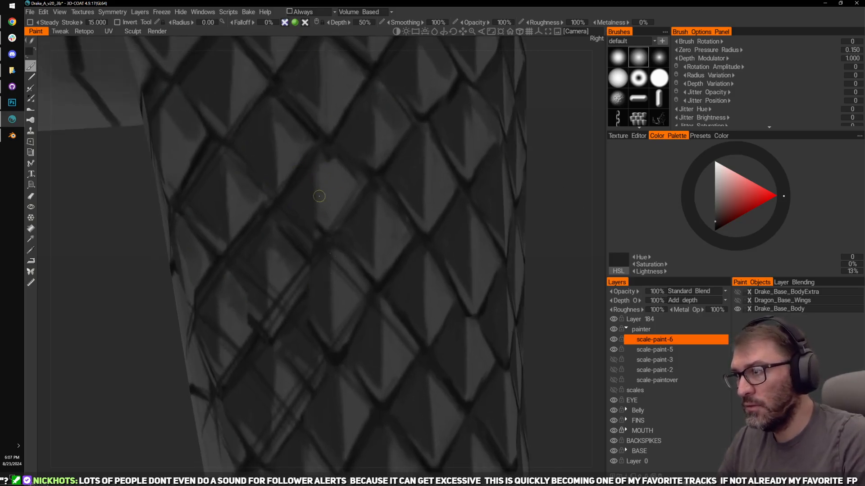
{"action": "key", "text": "v"}
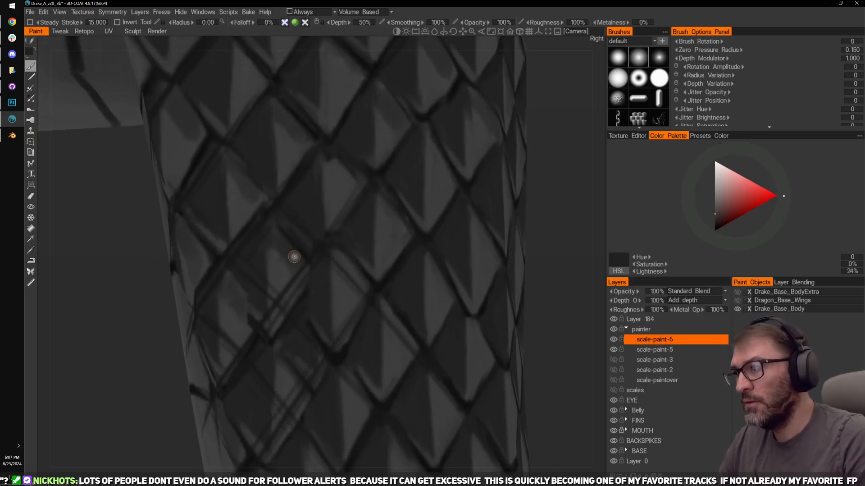
{"action": "mouse_move", "coordinate": [281, 235]}
{"action": "left_mouse_down"}
{"action": "mouse_move", "coordinate": [293, 263]}
{"action": "mouse_move", "coordinate": [278, 224]}
{"action": "mouse_move", "coordinate": [307, 245]}
{"action": "mouse_move", "coordinate": [289, 268]}
{"action": "left_mouse_up"}
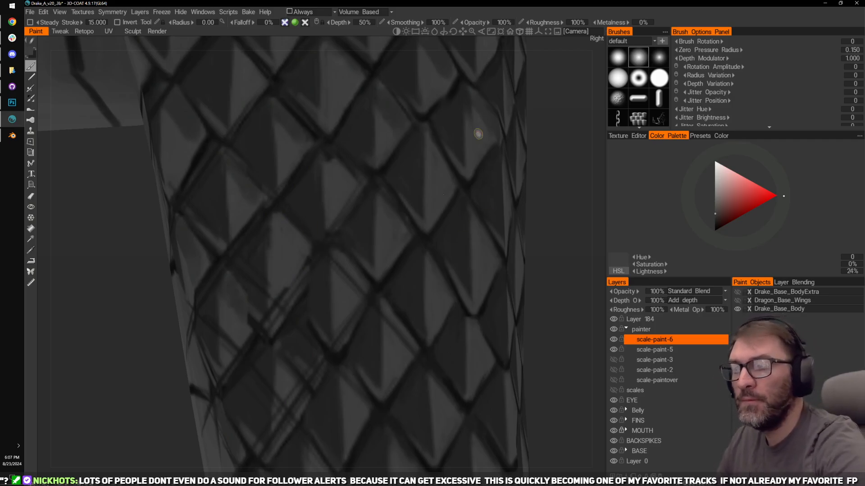
Step: Repaint the two facets of the scale above the crosshatched sketch lines with 13% and 24% lightness grey
{"action": "middle_click_drag", "start_coordinate": [548, 252], "coordinate": [556, 252]}
{"action": "mouse_move", "coordinate": [126, 341]}
{"action": "middle_mouse_down"}
{"action": "mouse_move", "coordinate": [144, 351]}
{"action": "mouse_move", "coordinate": [150, 374]}
{"action": "middle_mouse_up"}
{"action": "key", "text": "v"}
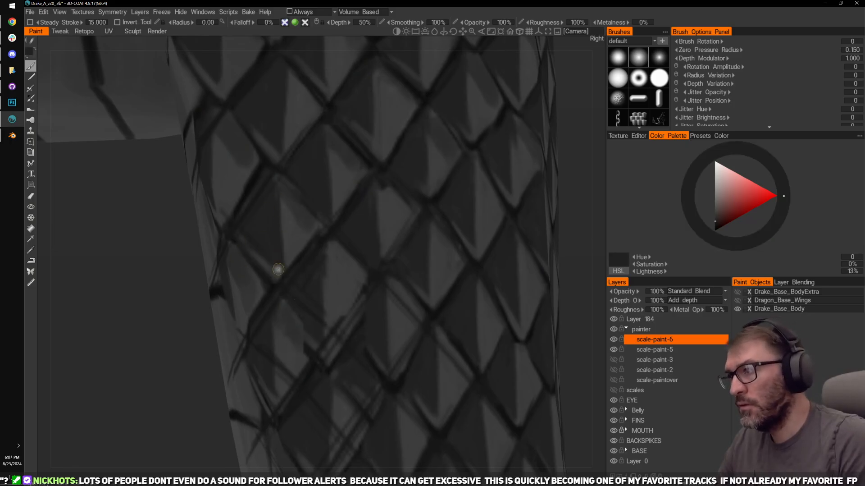
{"action": "key", "text": "v"}
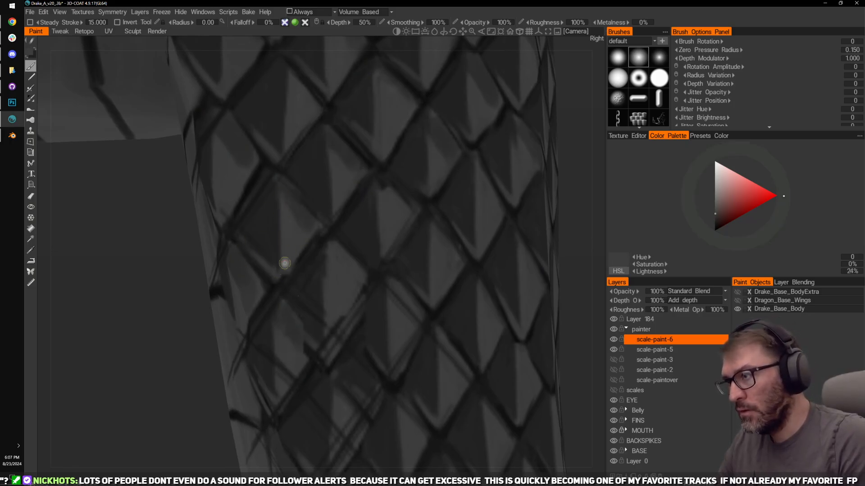
{"action": "middle_click_drag", "start_coordinate": [166, 365], "coordinate": [153, 323]}
{"action": "key", "text": "v"}
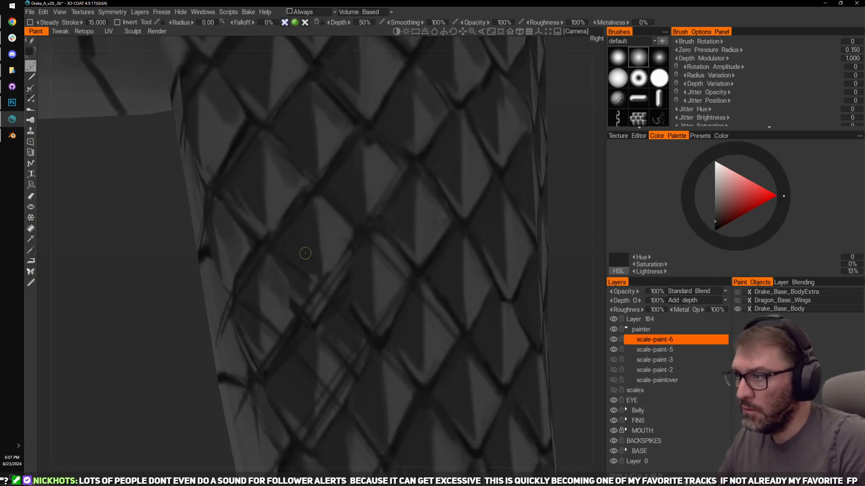
{"action": "key", "text": "v"}
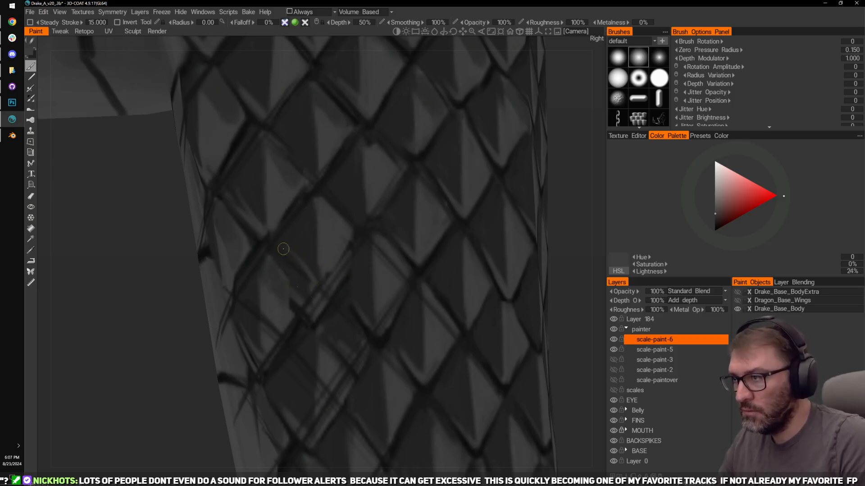
Step: Clean up both facets of the neighbouring scales toward the tail's ridge, using 13% grey for shade and 24% for light
{"action": "middle_click_drag", "start_coordinate": [565, 193], "coordinate": [552, 243]}
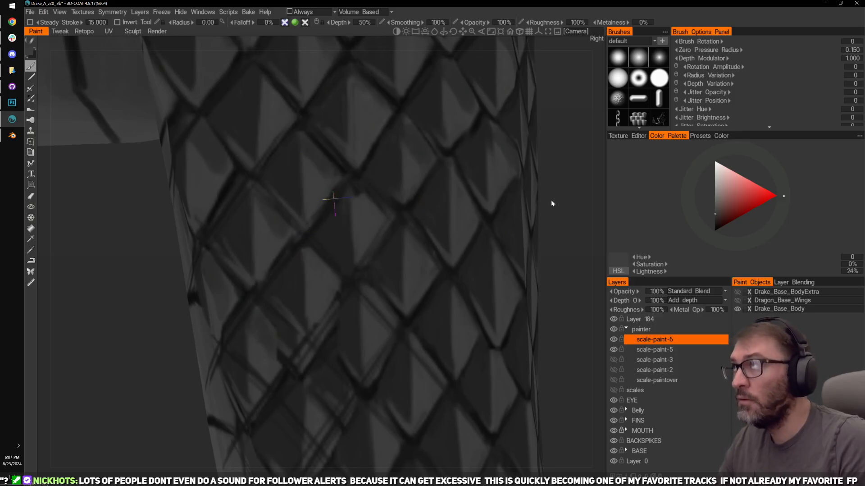
{"action": "middle_click_drag", "start_coordinate": [551, 200], "coordinate": [515, 191]}
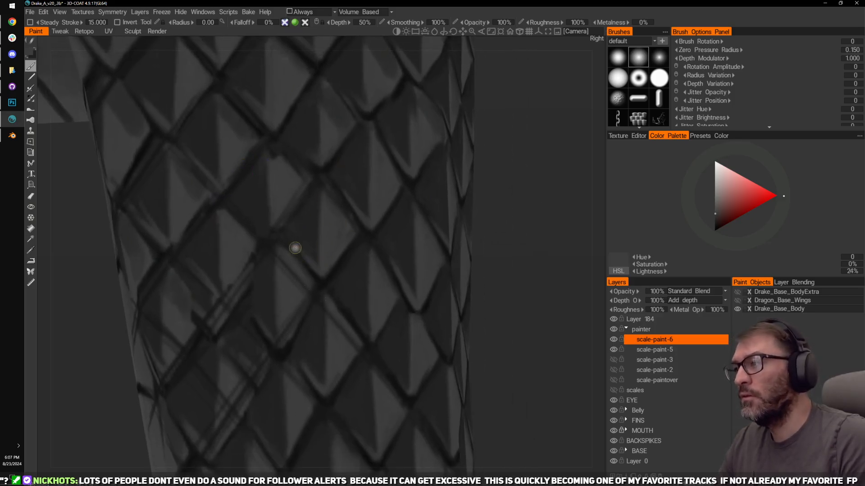
{"action": "key", "text": "v"}
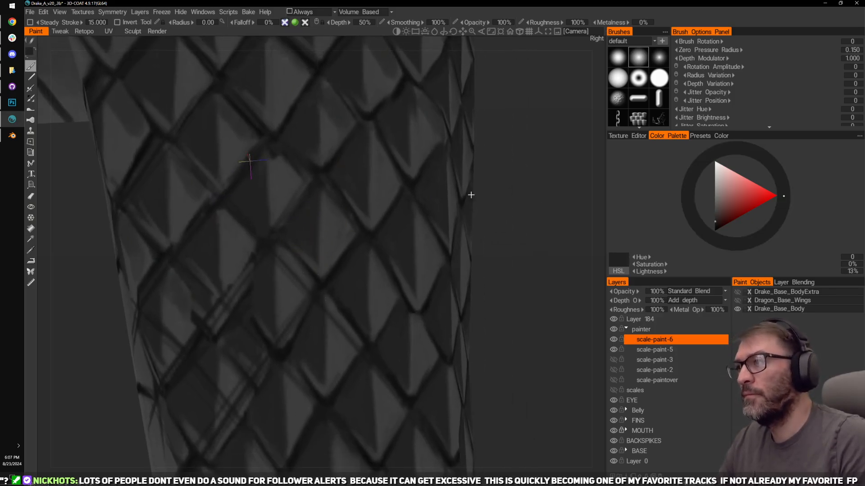
{"action": "middle_click_drag", "start_coordinate": [472, 195], "coordinate": [476, 238]}
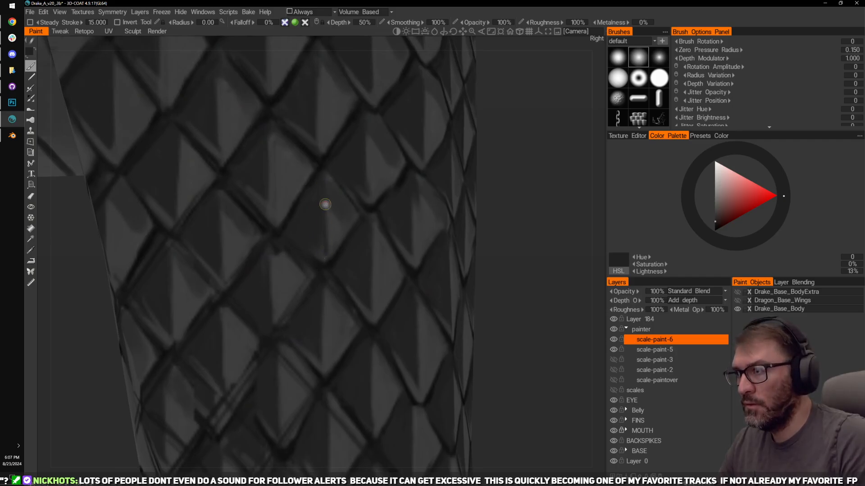
{"action": "key", "text": "v"}
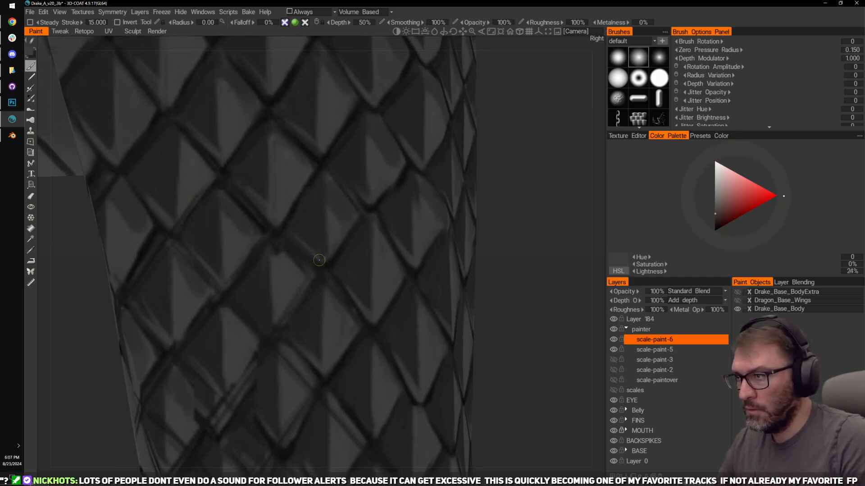
{"action": "left_click_drag", "start_coordinate": [478, 213], "coordinate": [480, 210]}
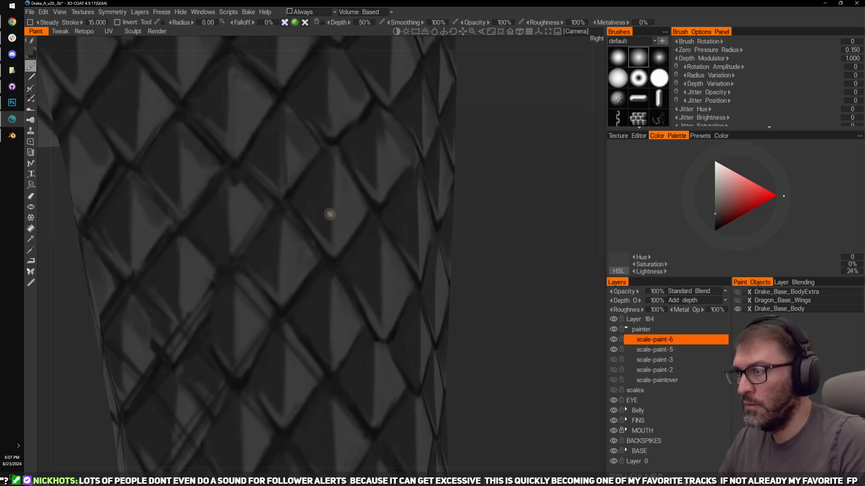
Step: Cover the doubled diagonal gap lines on the lit facets of the mid-tail scales with 24% lightness grey
{"action": "middle_click_drag", "start_coordinate": [507, 252], "coordinate": [511, 178]}
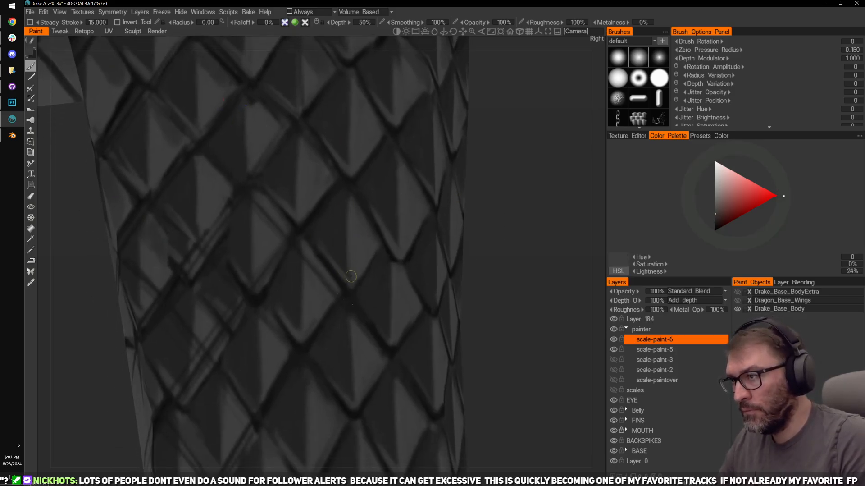
{"action": "left_click_drag", "start_coordinate": [494, 234], "coordinate": [338, 274]}
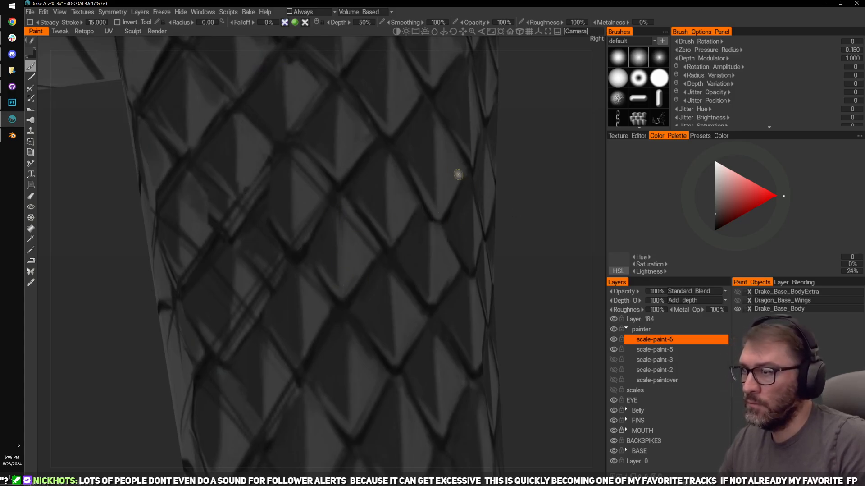
{"action": "left_click_drag", "start_coordinate": [511, 219], "coordinate": [504, 218]}
{"action": "left_click_drag", "start_coordinate": [358, 246], "coordinate": [357, 234]}
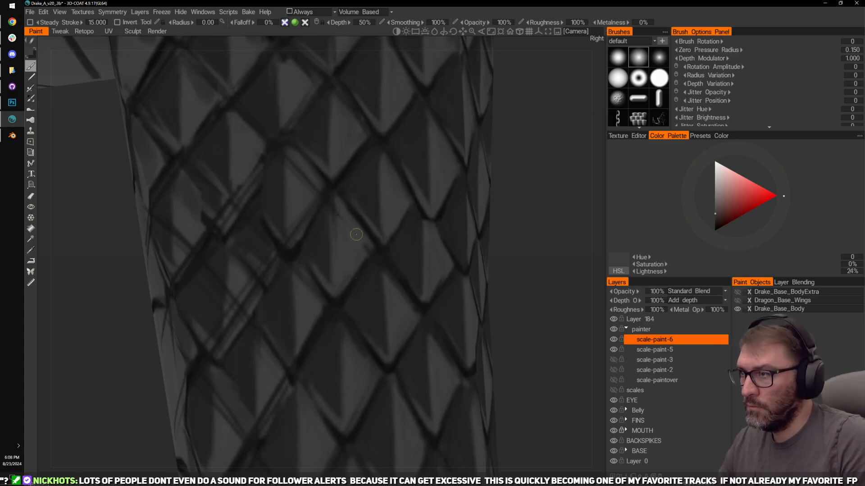
{"action": "middle_click_drag", "start_coordinate": [555, 217], "coordinate": [583, 238]}
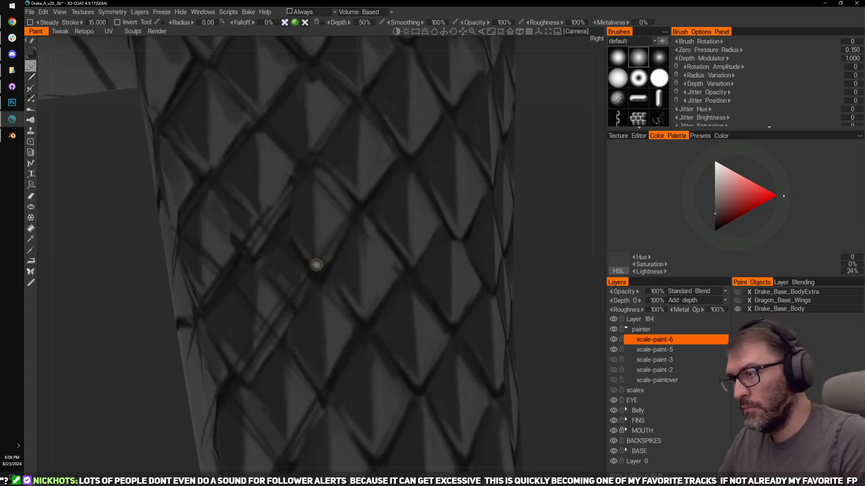
{"action": "left_click_drag", "start_coordinate": [326, 249], "coordinate": [339, 225]}
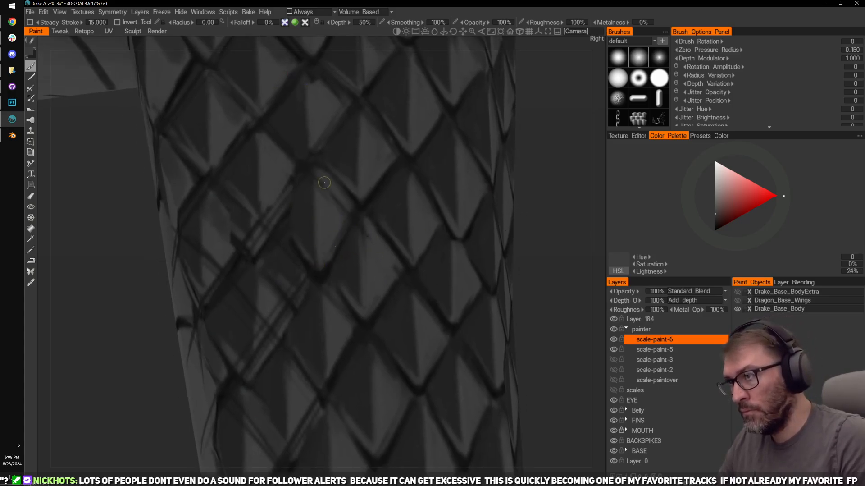
{"action": "middle_click_drag", "start_coordinate": [558, 222], "coordinate": [578, 240]}
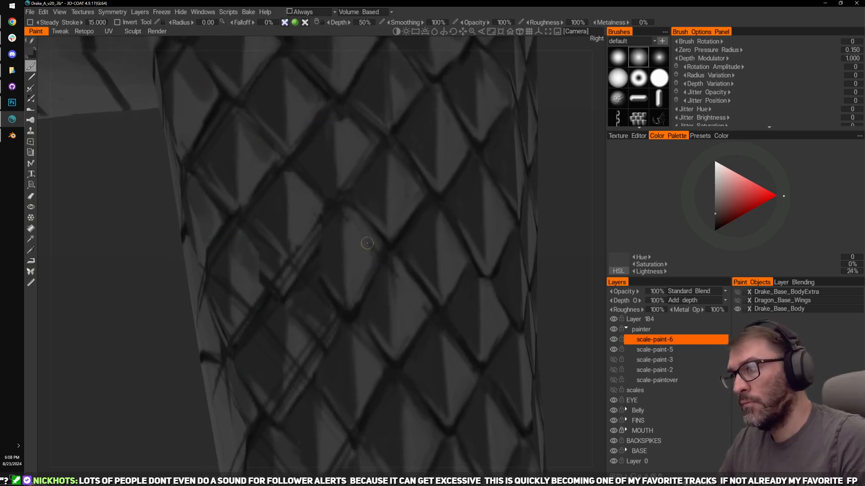
Step: Redefine the scale above the cleaned-up gap line with a 13% lightness shaded facet and a 24% lightness lit facet
{"action": "key", "text": "v"}
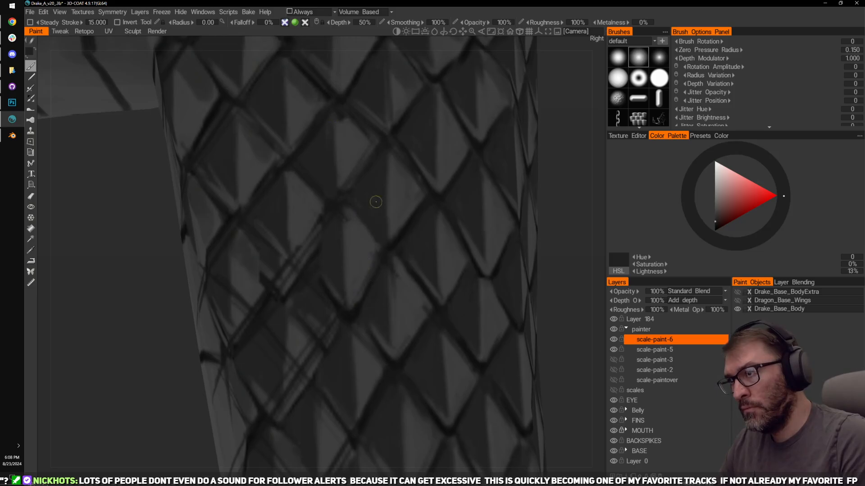
{"action": "key", "text": "v"}
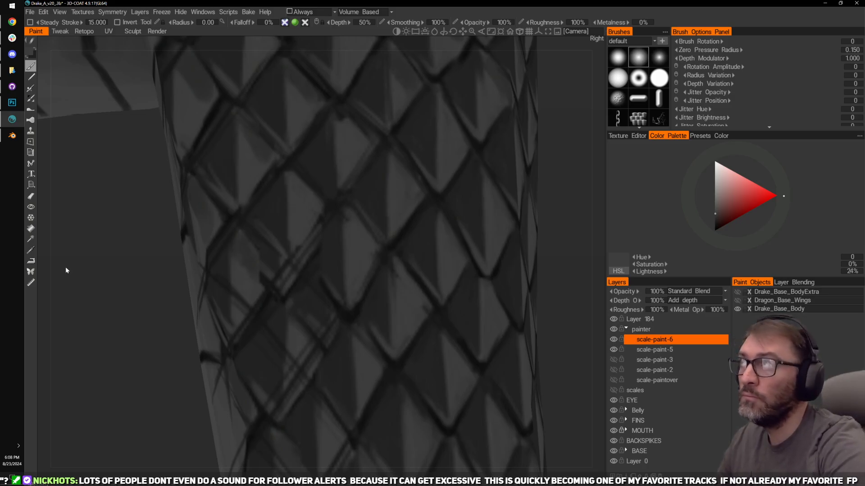
{"action": "middle_click_drag", "start_coordinate": [188, 338], "coordinate": [193, 347]}
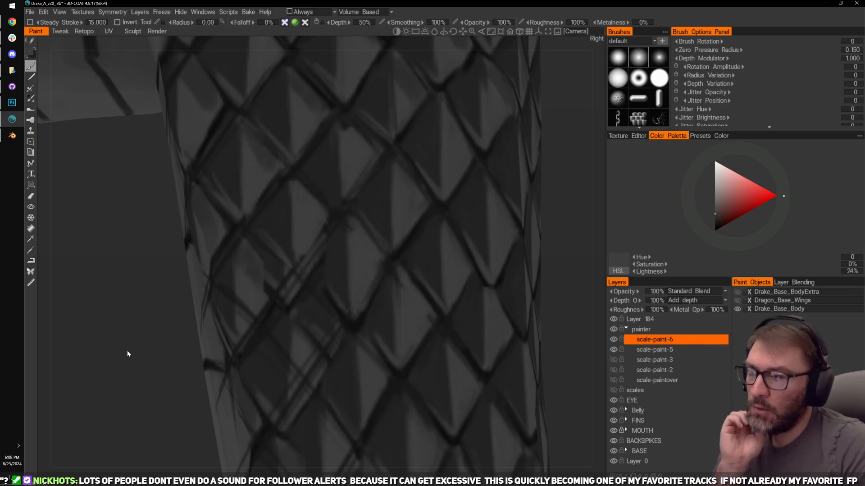
{"action": "left_click_drag", "start_coordinate": [83, 394], "coordinate": [96, 394]}
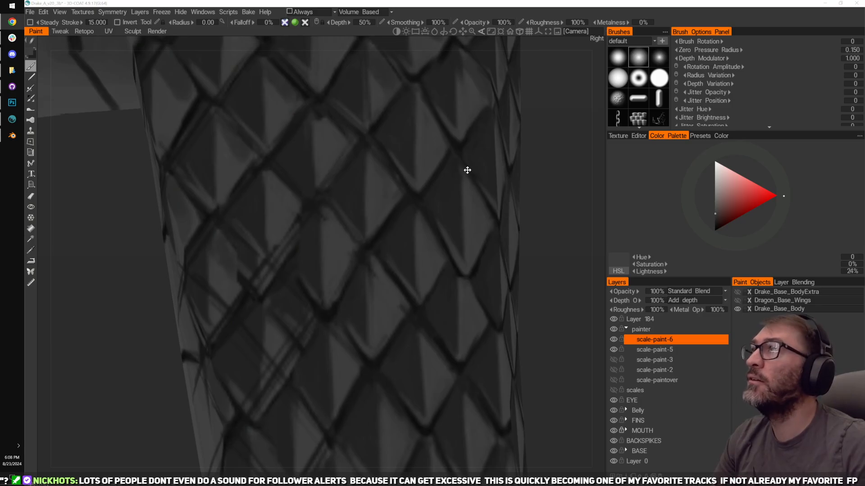
Step: Repaint the facets of the scales bordering the crosshatched lower rows, alternating 13% and 24% lightness grey
{"action": "key", "text": "alt+Tab"}
{"action": "left_click_drag", "start_coordinate": [561, 314], "coordinate": [485, 270]}
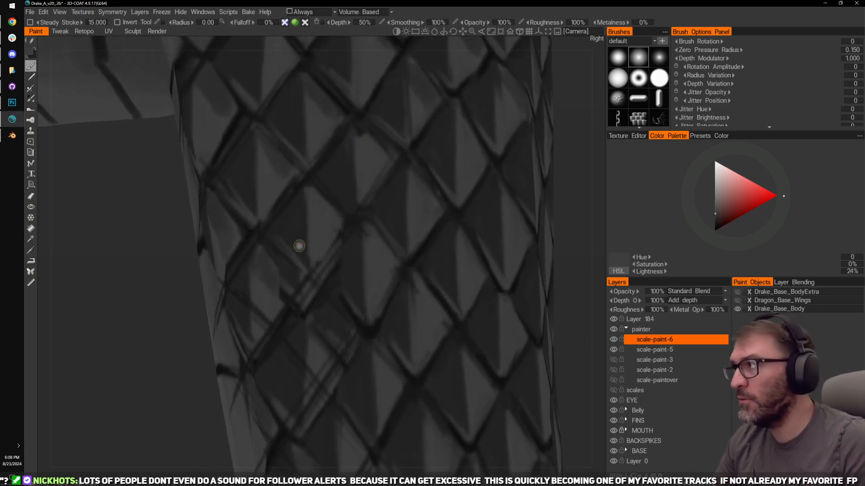
{"action": "key", "text": "v"}
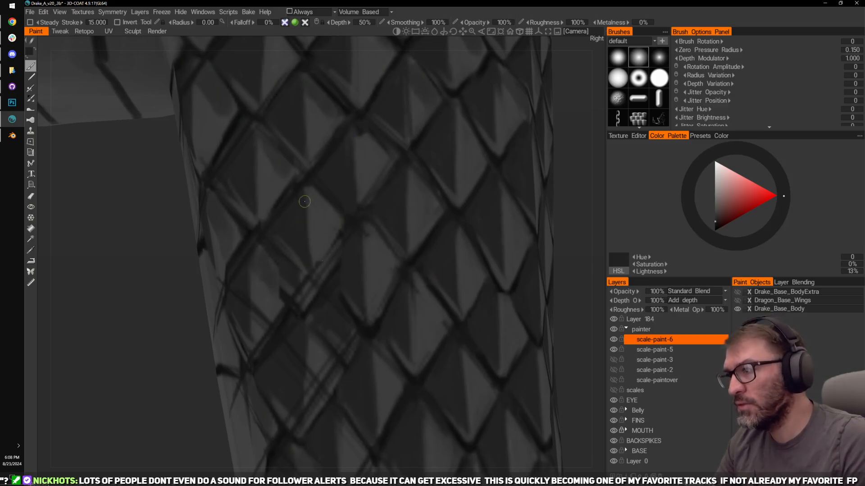
{"action": "key", "text": "v"}
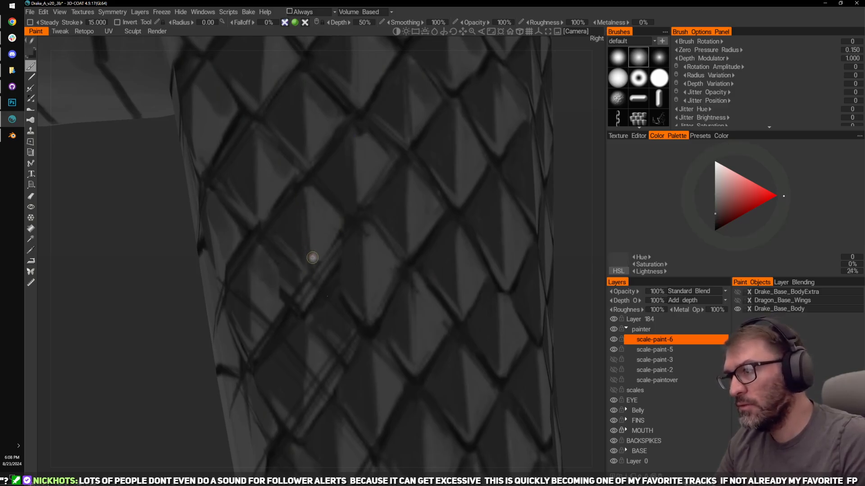
{"action": "key", "text": "v"}
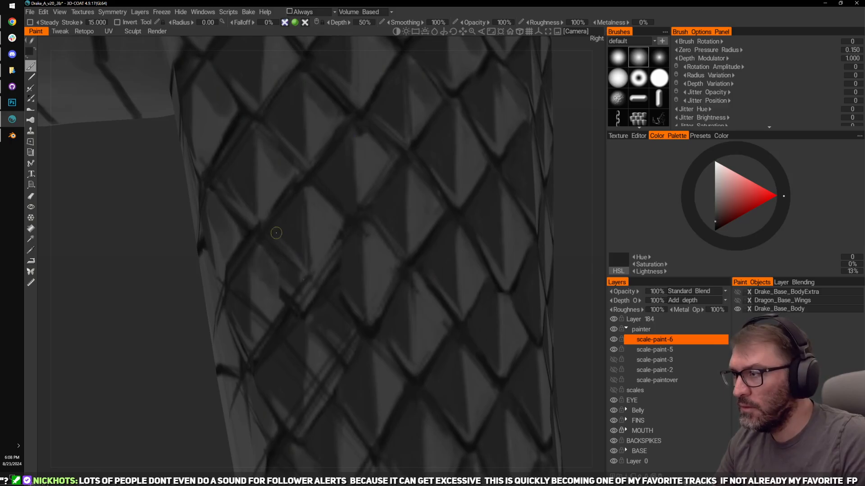
{"action": "middle_click_drag", "start_coordinate": [234, 290], "coordinate": [208, 296]}
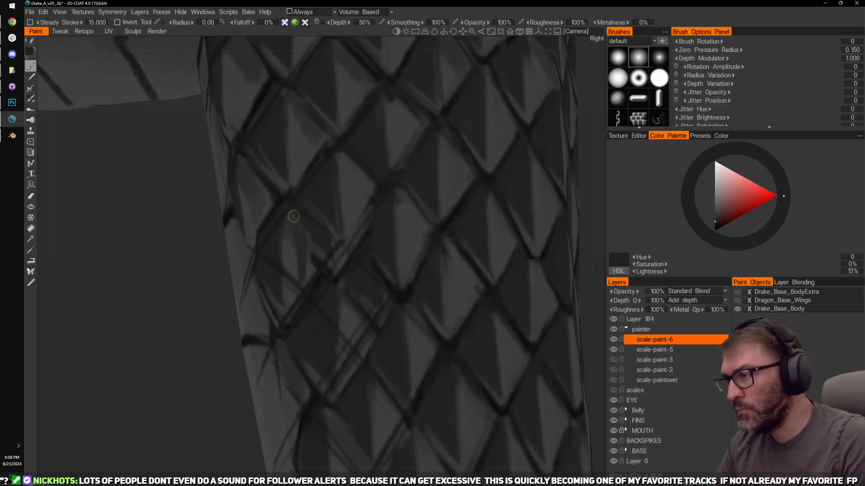
Step: Repaint the scale above the crosshatched patch with a 13% lightness shaded facet and a 24% lightness lit facet
{"action": "mouse_move", "coordinate": [295, 264]}
{"action": "left_mouse_down"}
{"action": "mouse_move", "coordinate": [283, 222]}
{"action": "mouse_move", "coordinate": [293, 255]}
{"action": "left_mouse_up"}
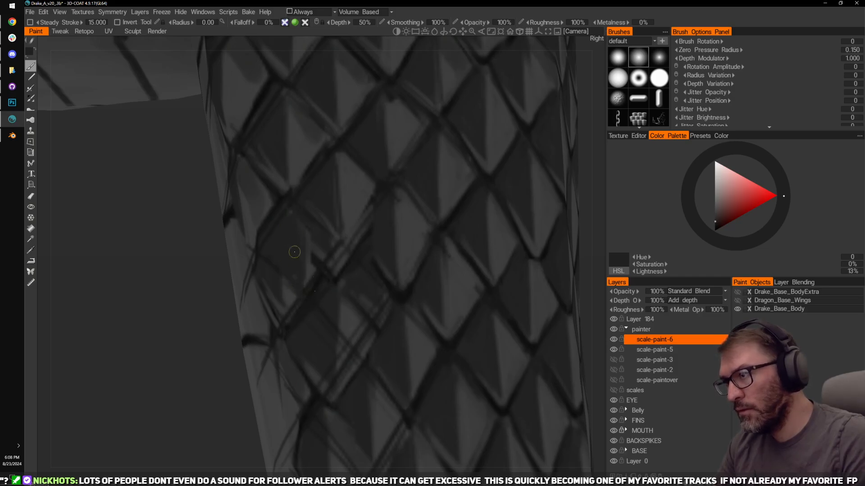
{"action": "key", "text": "v"}
{"action": "left_click_drag", "start_coordinate": [297, 218], "coordinate": [300, 293]}
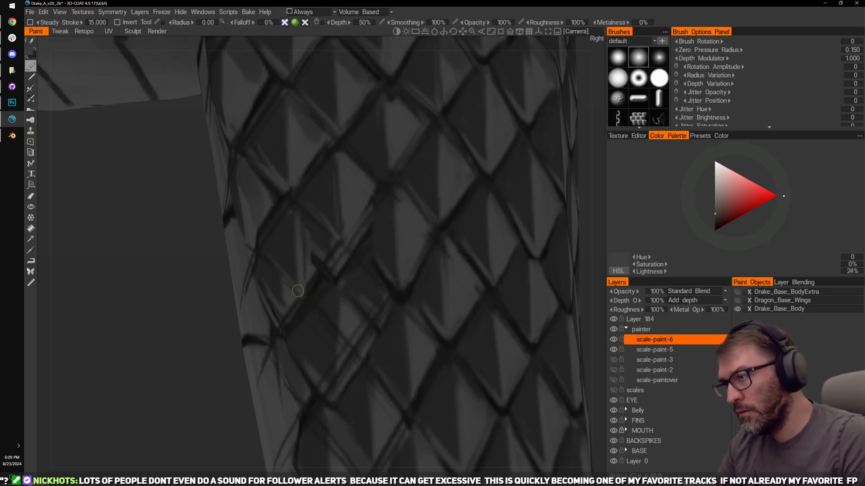
{"action": "mouse_move", "coordinate": [323, 242]}
{"action": "left_mouse_down"}
{"action": "mouse_move", "coordinate": [309, 277]}
{"action": "mouse_move", "coordinate": [313, 228]}
{"action": "mouse_move", "coordinate": [306, 226]}
{"action": "mouse_move", "coordinate": [324, 237]}
{"action": "left_mouse_up"}
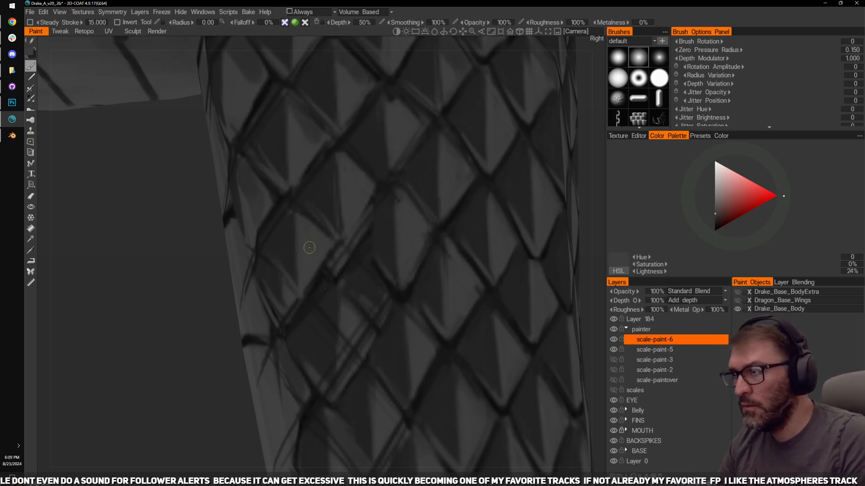
Step: Touch up the ridge of the scale beside the crosshatched patch with 24% lightness grey on its lit facet
{"action": "middle_click_drag", "start_coordinate": [210, 287], "coordinate": [150, 281]}
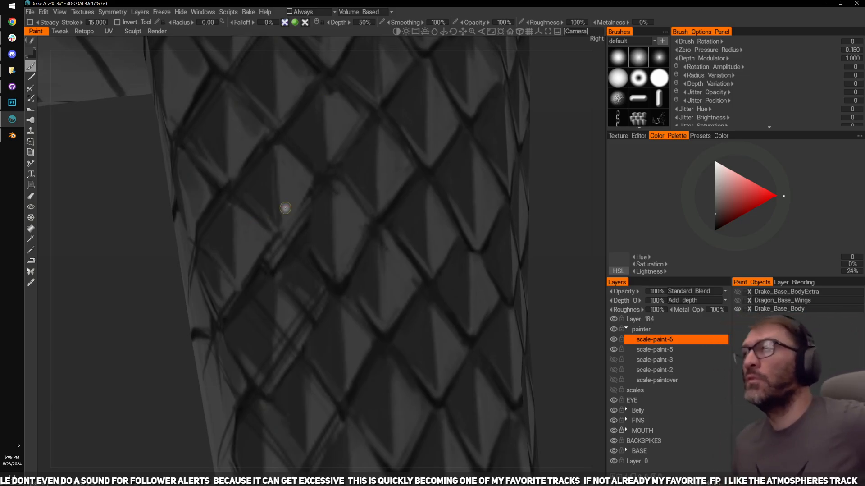
{"action": "right_click_drag", "start_coordinate": [592, 290], "coordinate": [498, 236]}
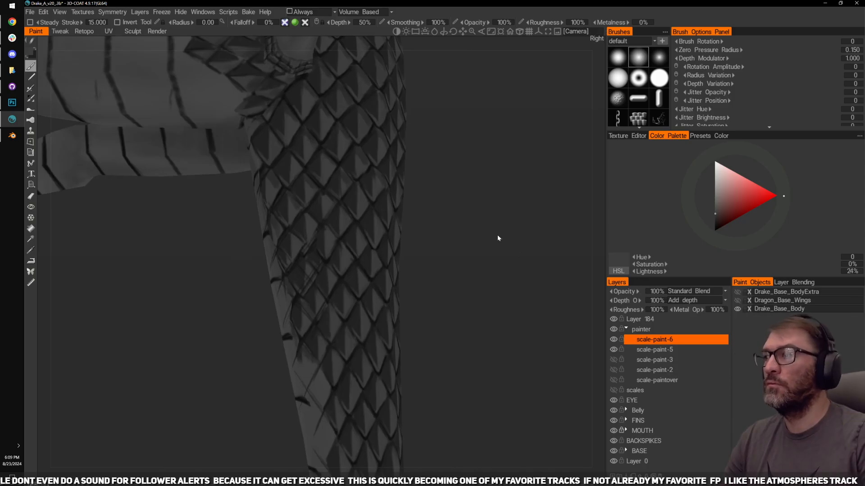
{"action": "middle_click_drag", "start_coordinate": [472, 209], "coordinate": [513, 200]}
{"action": "right_click_drag", "start_coordinate": [512, 199], "coordinate": [571, 186]}
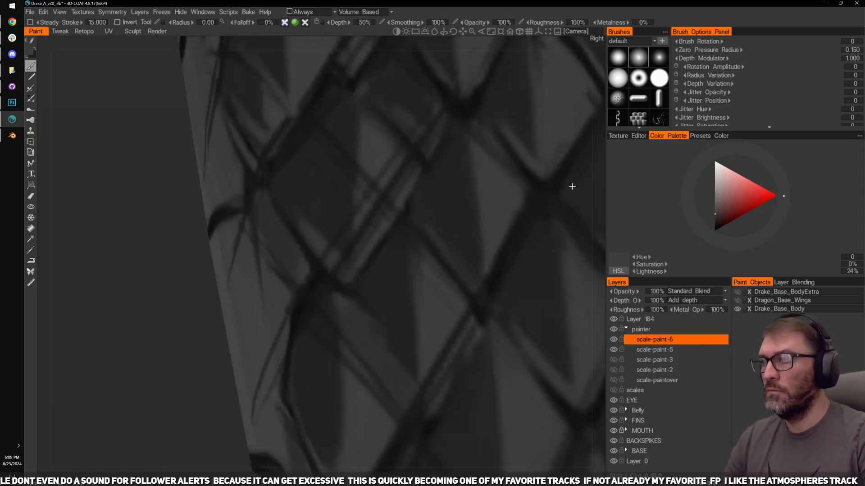
{"action": "middle_click_drag", "start_coordinate": [344, 326], "coordinate": [324, 326], "text": "alt"}
{"action": "right_click_drag", "start_coordinate": [580, 211], "coordinate": [548, 218]}
{"action": "middle_click_drag", "start_coordinate": [548, 218], "coordinate": [450, 290]}
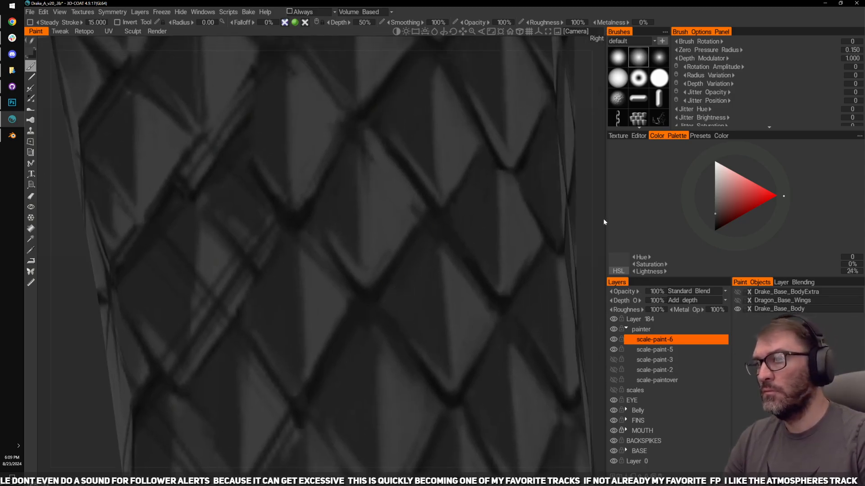
{"action": "right_click_drag", "start_coordinate": [604, 220], "coordinate": [571, 226]}
{"action": "middle_click_drag", "start_coordinate": [571, 227], "coordinate": [593, 209]}
{"action": "key", "text": "v"}
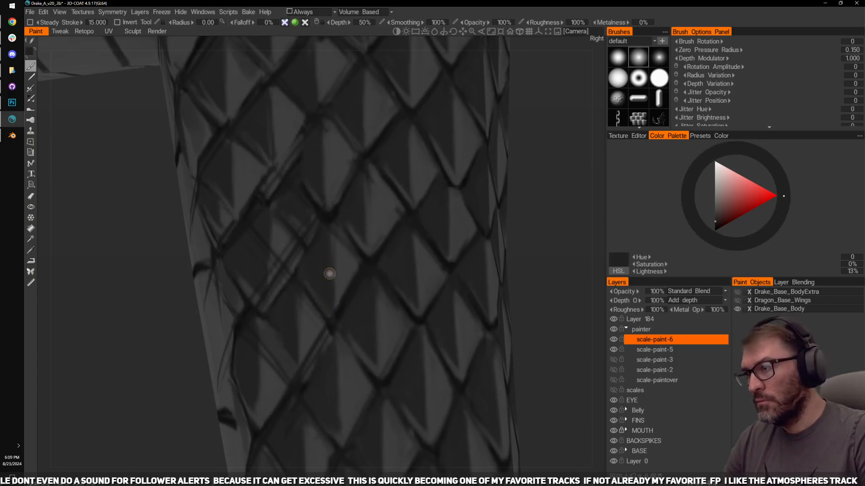
{"action": "key", "text": "v"}
{"action": "left_click_drag", "start_coordinate": [331, 255], "coordinate": [330, 306]}
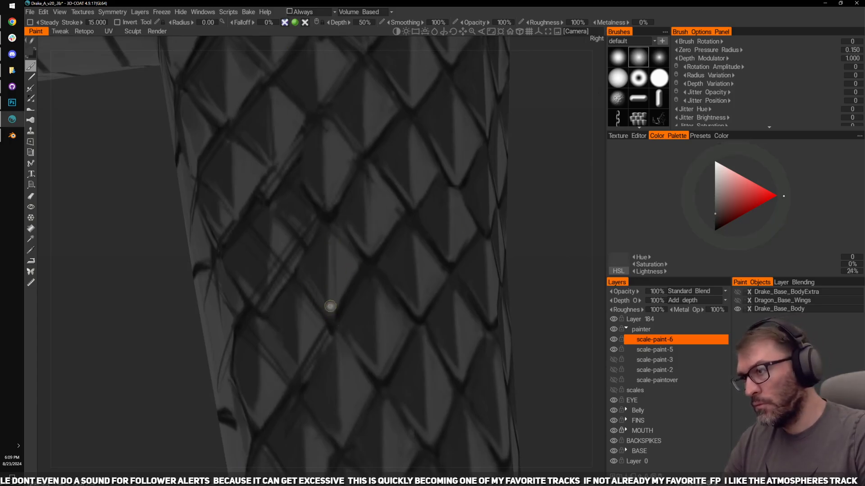
Step: Clean up the two scales bordering the top of the crosshatched patch, using 13% grey for shade and 24% for light
{"action": "middle_click_drag", "start_coordinate": [298, 47], "coordinate": [317, 66]}
{"action": "mouse_move", "coordinate": [533, 179]}
{"action": "middle_mouse_down"}
{"action": "mouse_move", "coordinate": [534, 204]}
{"action": "mouse_move", "coordinate": [522, 205]}
{"action": "middle_mouse_up"}
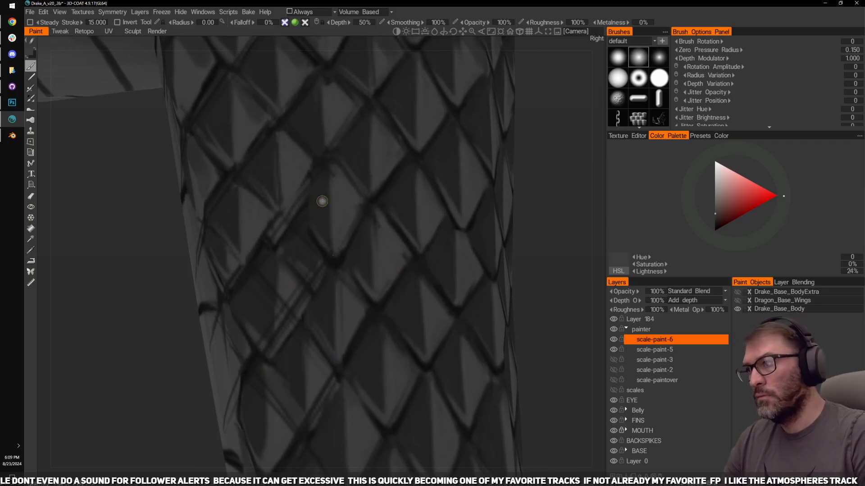
{"action": "key", "text": "v"}
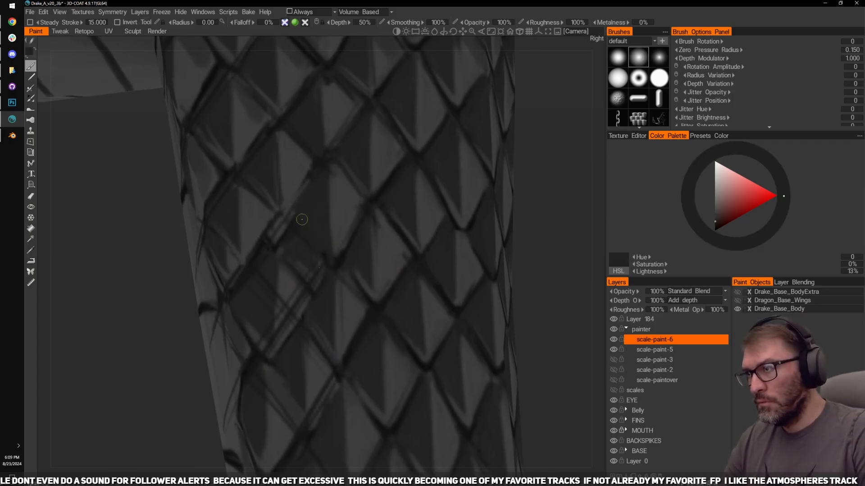
{"action": "middle_click_drag", "start_coordinate": [305, 88], "coordinate": [332, 103]}
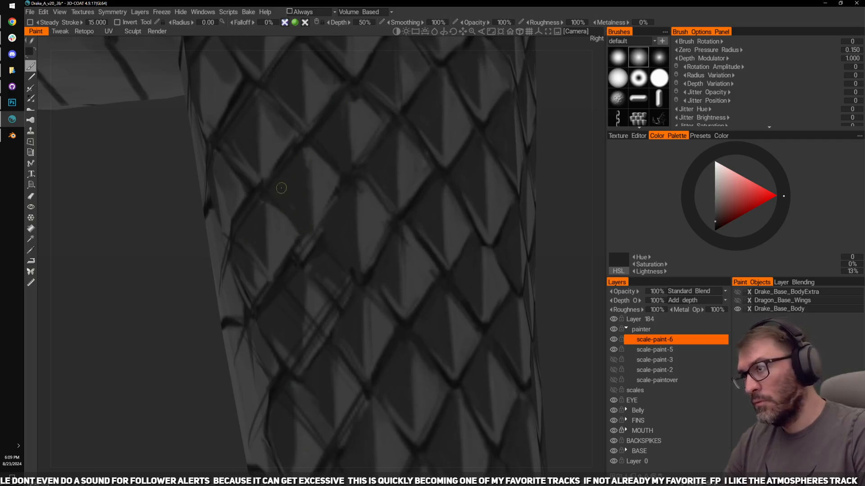
{"action": "key", "text": "v"}
{"action": "left_click_drag", "start_coordinate": [311, 159], "coordinate": [310, 229]}
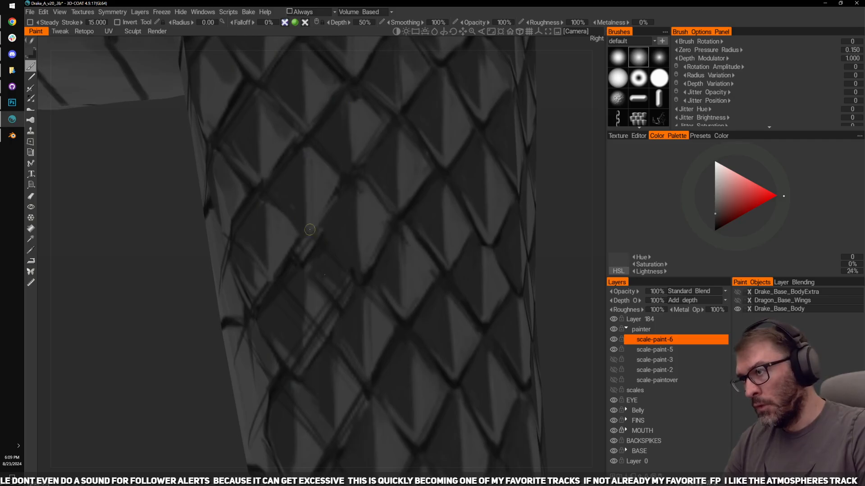
Step: Cover the doubled lines inside the crosshatched patch by painting one scale with 13% shaded and 24% lit facets
{"action": "middle_click_drag", "start_coordinate": [191, 296], "coordinate": [221, 280]}
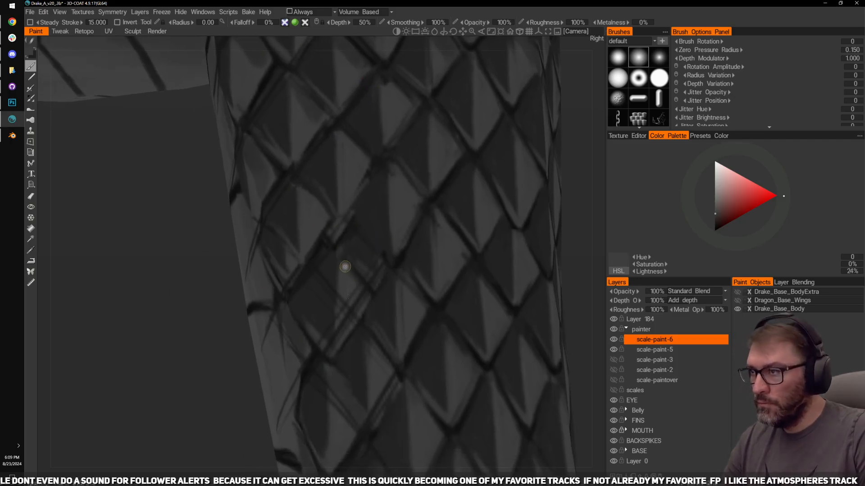
{"action": "key", "text": "v"}
{"action": "left_click_drag", "start_coordinate": [346, 267], "coordinate": [350, 297]}
{"action": "mouse_move", "coordinate": [346, 250]}
{"action": "left_mouse_down"}
{"action": "mouse_move", "coordinate": [352, 304]}
{"action": "mouse_move", "coordinate": [340, 293]}
{"action": "mouse_move", "coordinate": [347, 243]}
{"action": "left_mouse_up"}
{"action": "key", "text": "v"}
{"action": "left_click_drag", "start_coordinate": [348, 305], "coordinate": [351, 230]}
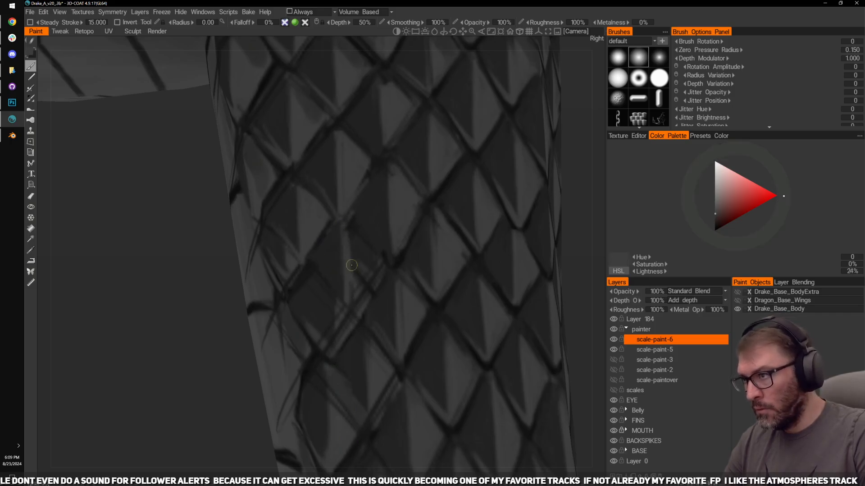
{"action": "mouse_move", "coordinate": [358, 266]}
{"action": "left_mouse_down"}
{"action": "mouse_move", "coordinate": [368, 228]}
{"action": "mouse_move", "coordinate": [356, 225]}
{"action": "left_mouse_up"}
{"action": "left_click_drag", "start_coordinate": [353, 294], "coordinate": [349, 254]}
Step: Define the lower scales of the crosshatched patch with 13% lightness shaded facets and a 24% lightness lit facet
{"action": "key", "text": "v"}
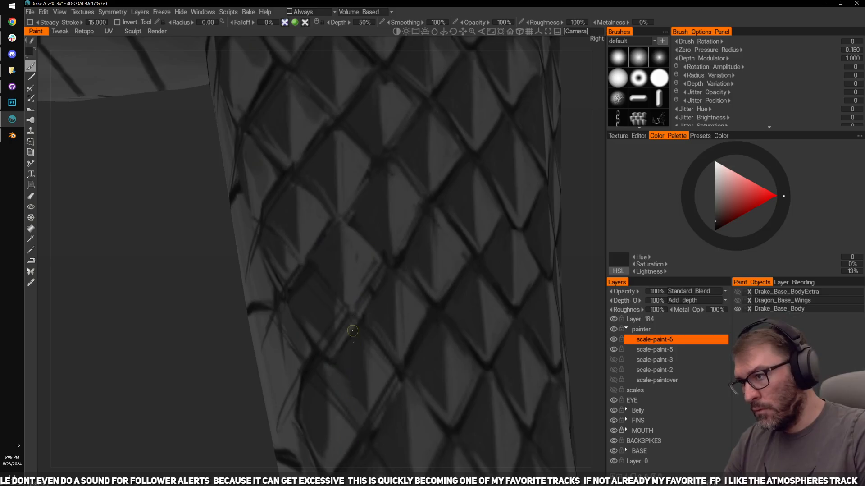
{"action": "mouse_move", "coordinate": [329, 380]}
{"action": "left_mouse_down"}
{"action": "mouse_move", "coordinate": [322, 368]}
{"action": "mouse_move", "coordinate": [345, 379]}
{"action": "mouse_move", "coordinate": [356, 334]}
{"action": "mouse_move", "coordinate": [378, 353]}
{"action": "mouse_move", "coordinate": [363, 390]}
{"action": "left_mouse_up"}
{"action": "key", "text": "v"}
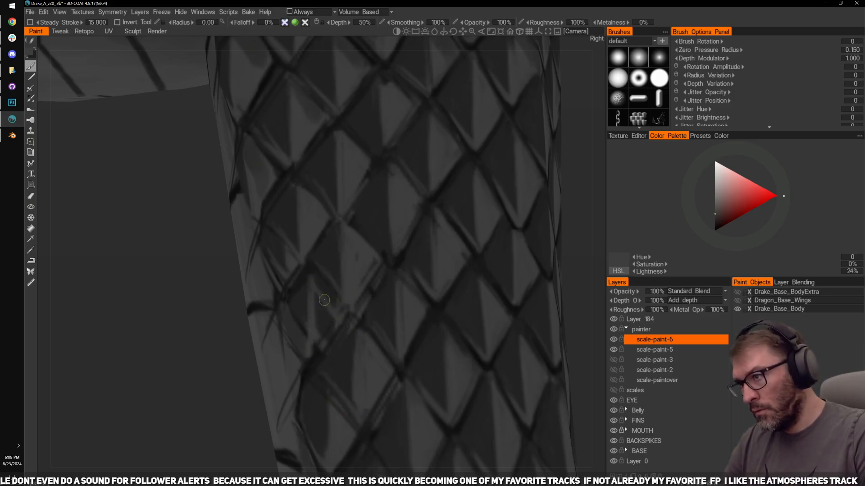
{"action": "mouse_move", "coordinate": [326, 335]}
{"action": "left_mouse_down"}
{"action": "mouse_move", "coordinate": [321, 311]}
{"action": "mouse_move", "coordinate": [305, 304]}
{"action": "left_mouse_up"}
Step: Fill in the partial scales along the tail's belly edge with 13% shaded and 24% lit facets over the sketch lines
{"action": "key", "text": "v"}
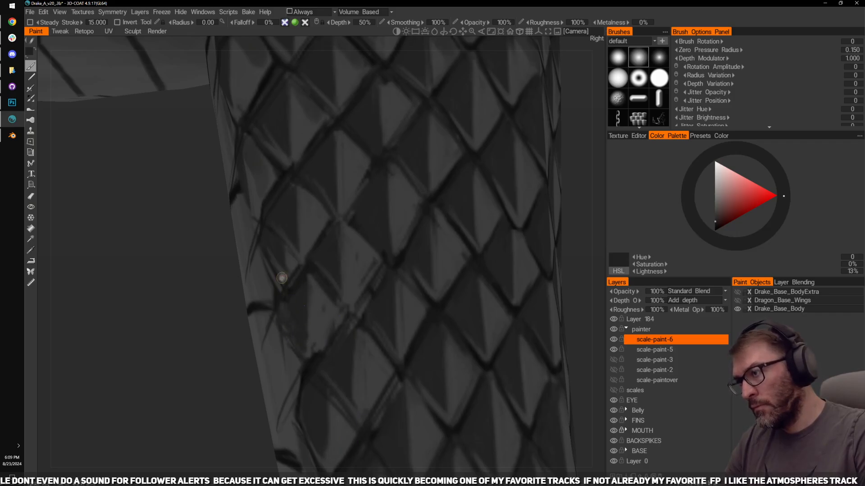
{"action": "mouse_move", "coordinate": [181, 325]}
{"action": "left_mouse_down"}
{"action": "mouse_move", "coordinate": [309, 230]}
{"action": "mouse_move", "coordinate": [326, 257]}
{"action": "mouse_move", "coordinate": [307, 293]}
{"action": "left_mouse_up"}
{"action": "key", "text": "v"}
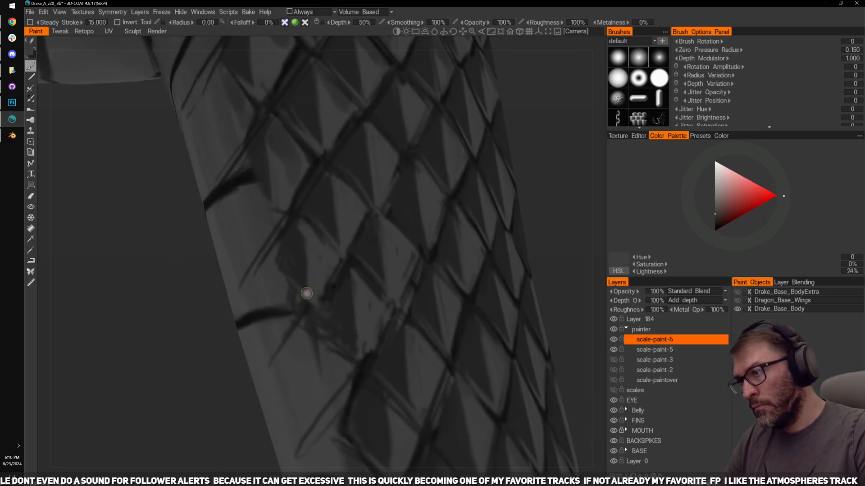
{"action": "left_click_drag", "start_coordinate": [545, 121], "coordinate": [547, 216]}
{"action": "left_click_drag", "start_coordinate": [209, 274], "coordinate": [263, 280]}
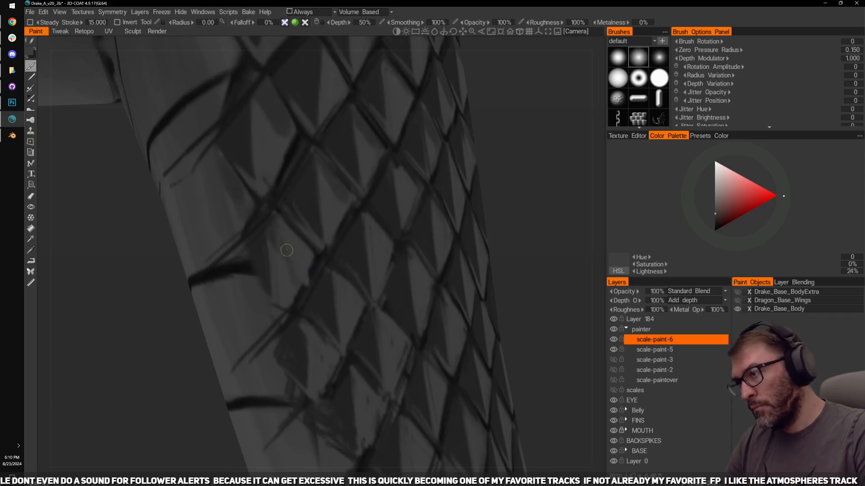
{"action": "key", "text": "v"}
{"action": "mouse_move", "coordinate": [269, 216]}
{"action": "left_mouse_down"}
{"action": "mouse_move", "coordinate": [257, 271]}
{"action": "mouse_move", "coordinate": [276, 284]}
{"action": "mouse_move", "coordinate": [277, 261]}
{"action": "left_mouse_up"}
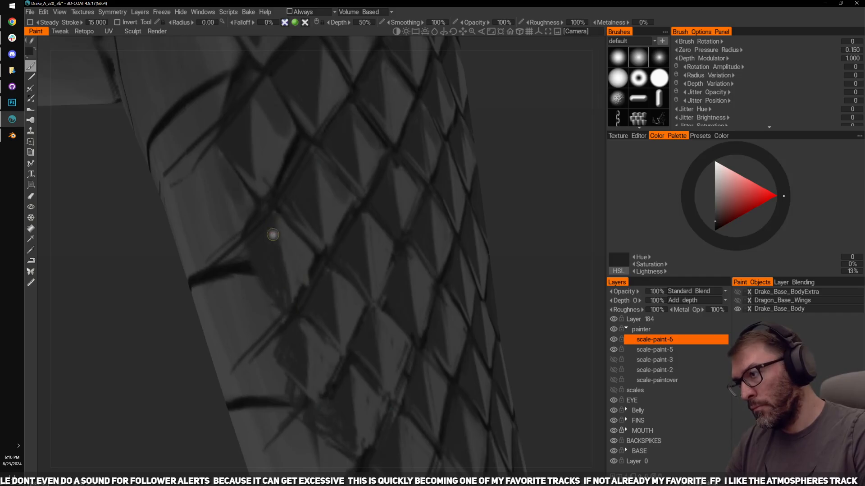
Step: Rework the belly-edge scales nearest the hind leg with 13% lightness shaded facets and 24% lightness lit facets
{"action": "right_click_drag", "start_coordinate": [526, 199], "coordinate": [493, 185]}
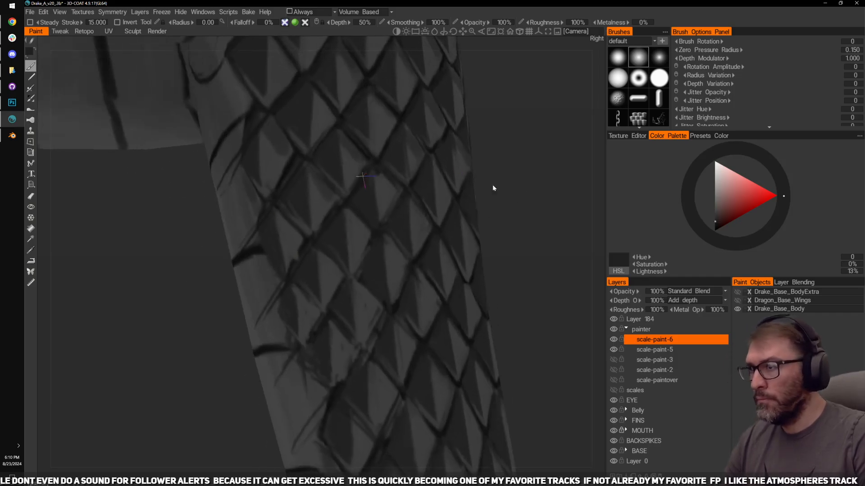
{"action": "left_click_drag", "start_coordinate": [493, 185], "coordinate": [541, 190]}
{"action": "right_click_drag", "start_coordinate": [559, 190], "coordinate": [505, 221]}
{"action": "left_click_drag", "start_coordinate": [488, 215], "coordinate": [399, 318]}
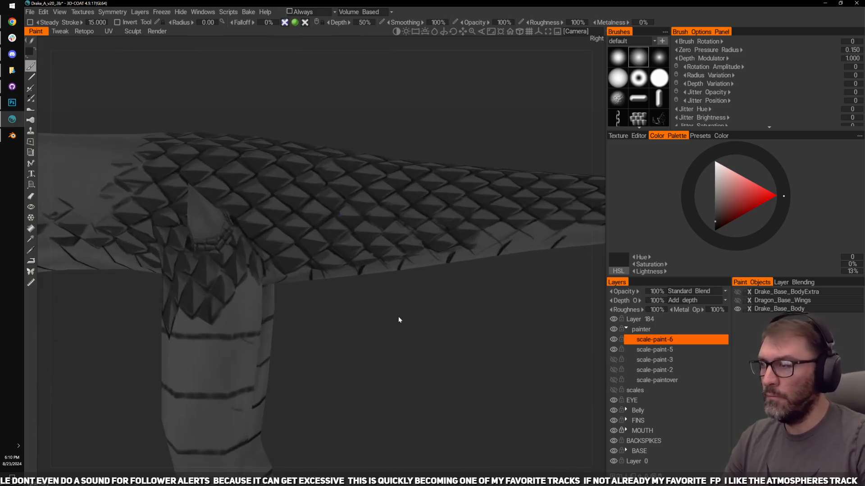
{"action": "right_click_drag", "start_coordinate": [399, 318], "coordinate": [416, 382]}
{"action": "left_click_drag", "start_coordinate": [416, 382], "coordinate": [407, 410]}
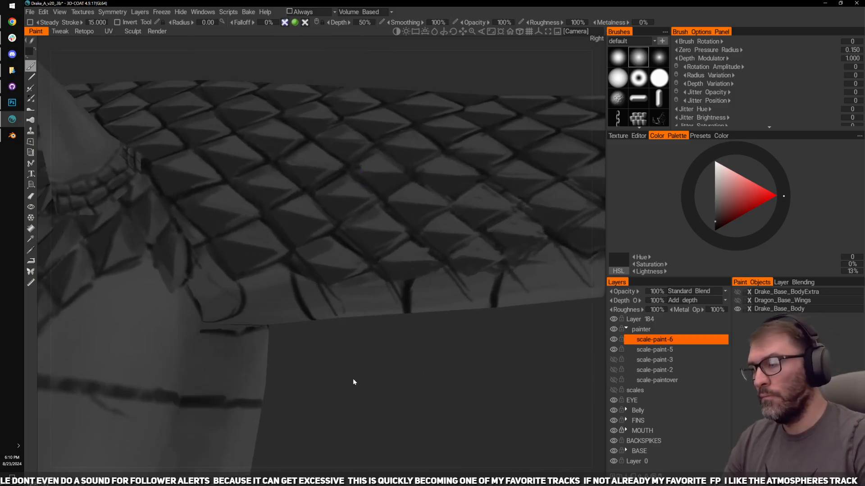
{"action": "mouse_move", "coordinate": [353, 382]}
{"action": "left_mouse_down"}
{"action": "mouse_move", "coordinate": [369, 383]}
{"action": "mouse_move", "coordinate": [366, 360]}
{"action": "left_mouse_up"}
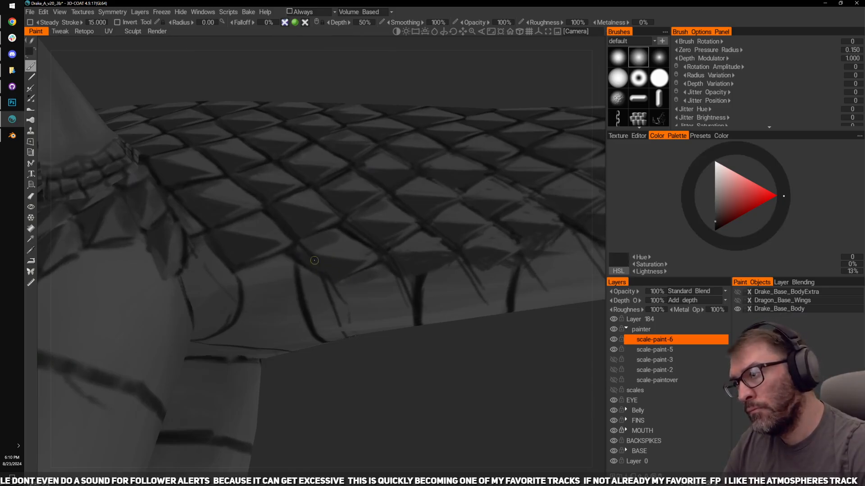
{"action": "left_click_drag", "start_coordinate": [339, 265], "coordinate": [381, 262]}
{"action": "mouse_move", "coordinate": [306, 249]}
{"action": "left_mouse_down"}
{"action": "mouse_move", "coordinate": [354, 263]}
{"action": "mouse_move", "coordinate": [348, 257]}
{"action": "left_mouse_up"}
{"action": "mouse_move", "coordinate": [482, 386]}
{"action": "left_mouse_down"}
{"action": "mouse_move", "coordinate": [489, 364]}
{"action": "mouse_move", "coordinate": [524, 385]}
{"action": "mouse_move", "coordinate": [458, 361]}
{"action": "mouse_move", "coordinate": [495, 305]}
{"action": "mouse_move", "coordinate": [427, 315]}
{"action": "left_mouse_up"}
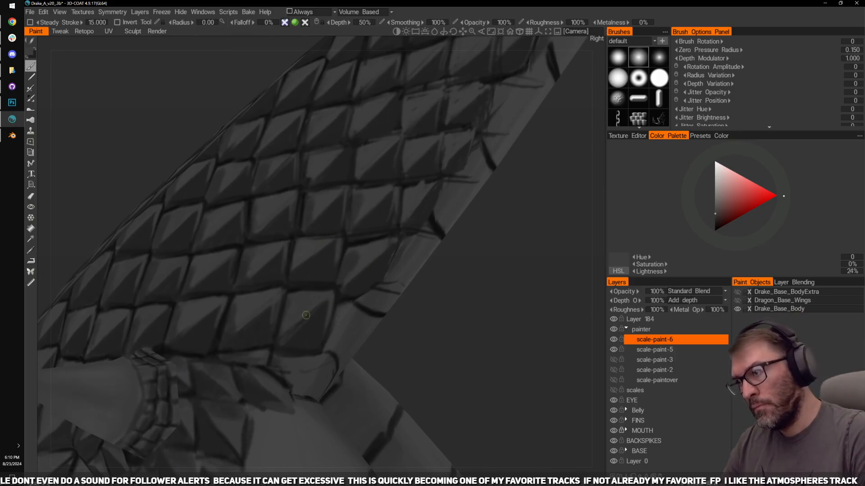
Step: Refine the next belly-edge scales farther along the tail, alternating 13% grey for shade and 24% for light
{"action": "key", "text": "v"}
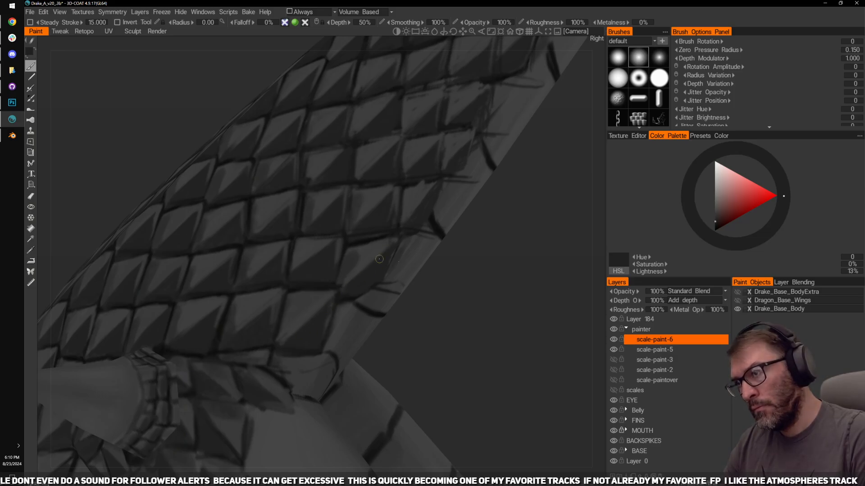
{"action": "scroll", "coordinate": [380, 258], "scroll_direction": "up", "scroll_amount": 3}
{"action": "key", "text": "v"}
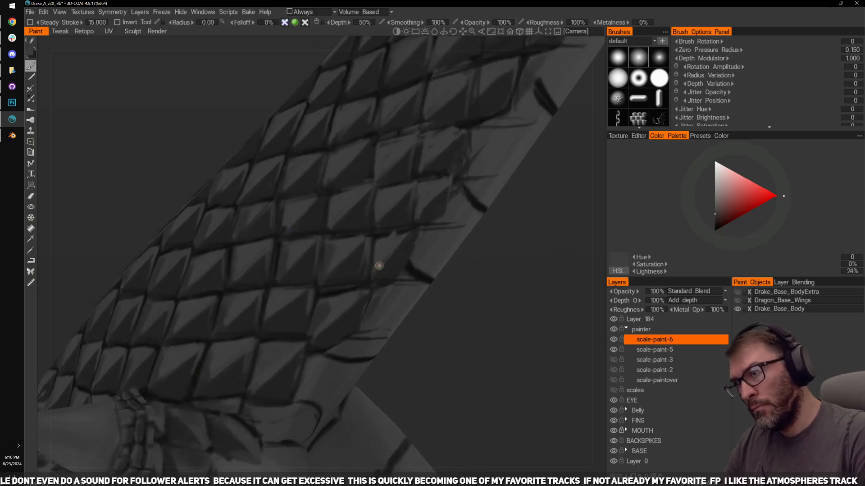
{"action": "middle_click_drag", "start_coordinate": [445, 223], "coordinate": [422, 276]}
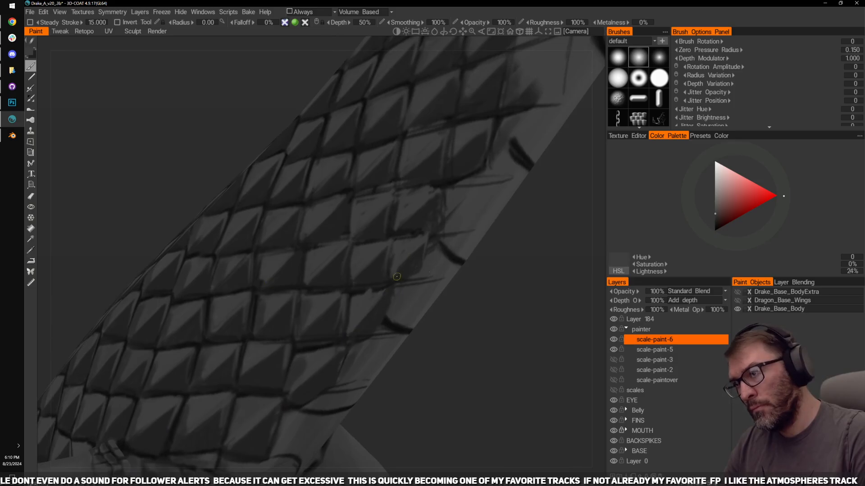
{"action": "key", "text": "v"}
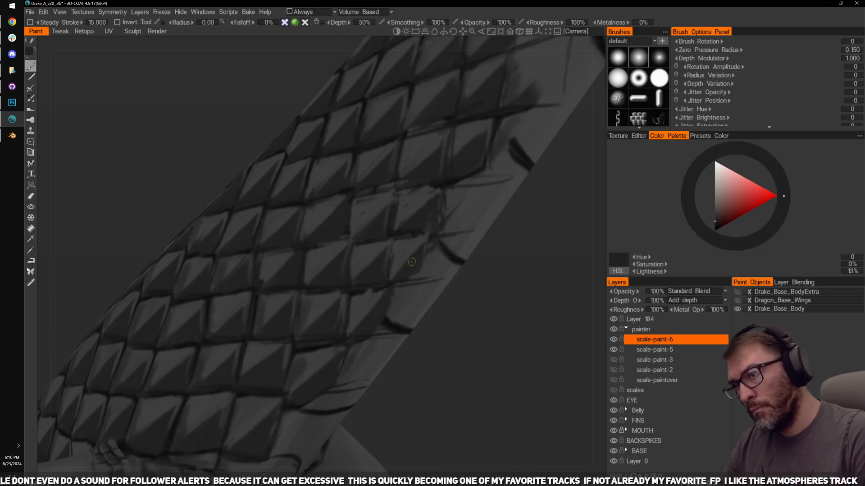
{"action": "middle_click_drag", "start_coordinate": [415, 211], "coordinate": [396, 264]}
{"action": "left_click_drag", "start_coordinate": [416, 248], "coordinate": [390, 269]}
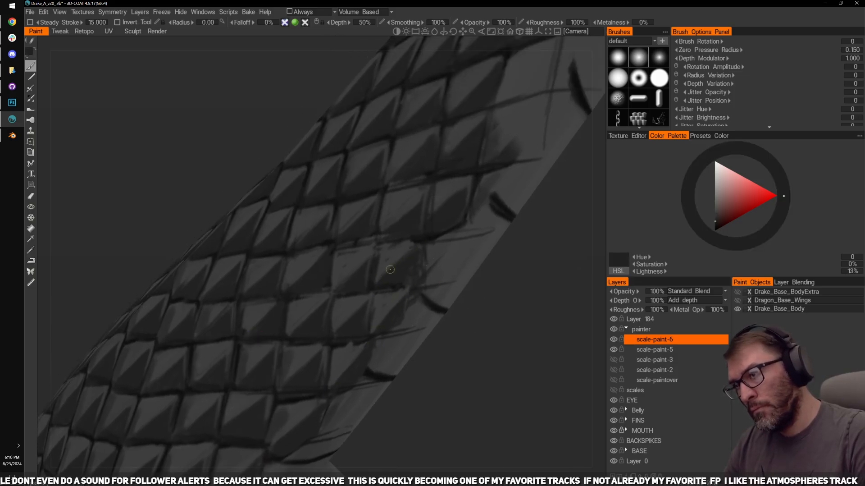
Step: Brighten the lit facet of the end scale in the following row with 24% grey and restore its 13% shade
{"action": "key", "text": "v"}
{"action": "middle_click_drag", "start_coordinate": [483, 318], "coordinate": [454, 343]}
{"action": "left_click_drag", "start_coordinate": [429, 224], "coordinate": [397, 251]}
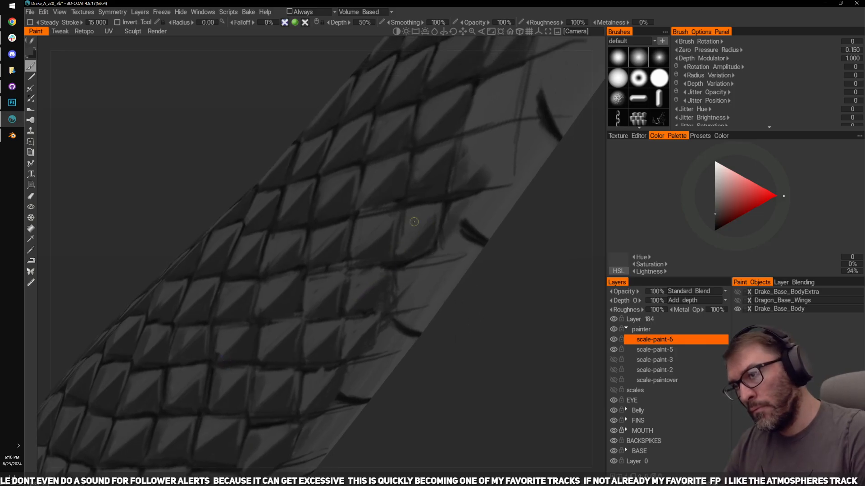
{"action": "key", "text": "v"}
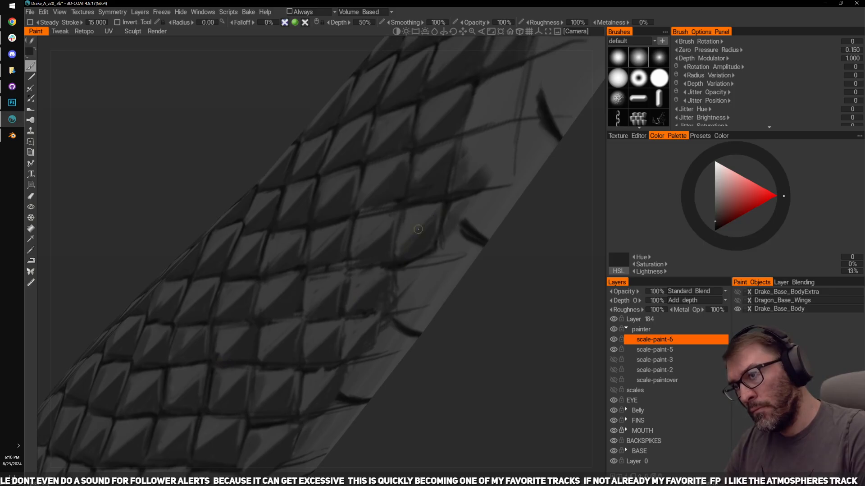
Step: Shade the facets of two neighbouring end scales along the tail's belly edge with 13% lightness grey over the sketch lines
{"action": "mouse_move", "coordinate": [421, 251]}
{"action": "middle_mouse_down"}
{"action": "mouse_move", "coordinate": [498, 257]}
{"action": "mouse_move", "coordinate": [401, 238]}
{"action": "middle_mouse_up"}
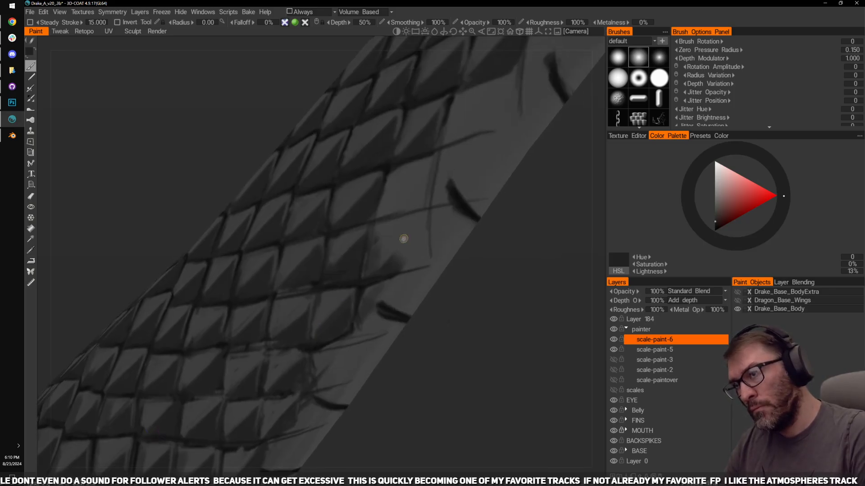
{"action": "mouse_move", "coordinate": [422, 217]}
{"action": "left_mouse_down"}
{"action": "mouse_move", "coordinate": [387, 263]}
{"action": "mouse_move", "coordinate": [400, 254]}
{"action": "mouse_move", "coordinate": [402, 265]}
{"action": "left_mouse_up"}
{"action": "key", "text": "v"}
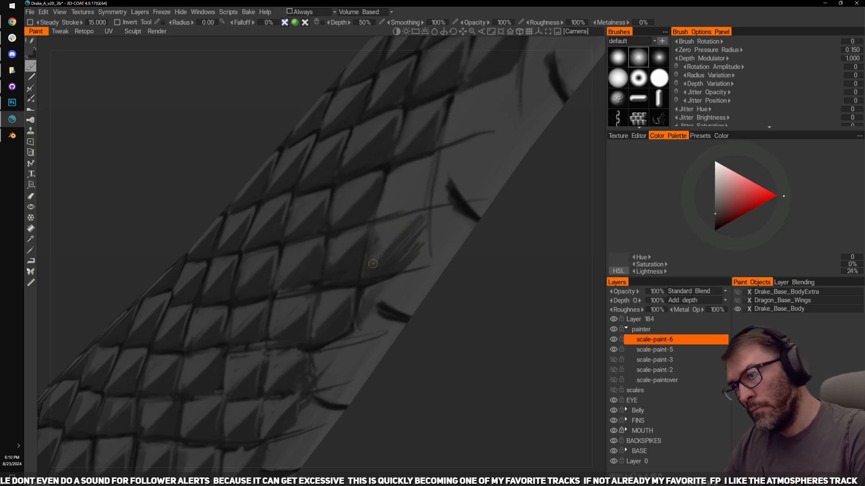
{"action": "key", "text": "v"}
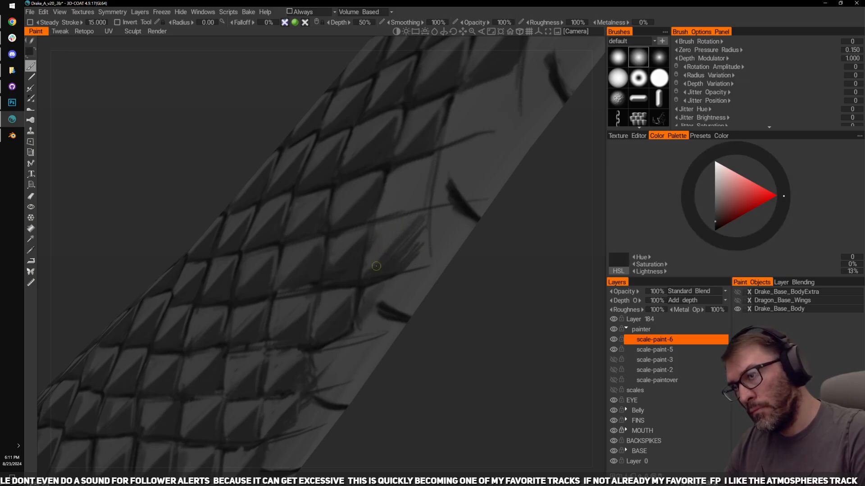
{"action": "left_click_drag", "start_coordinate": [416, 224], "coordinate": [416, 250]}
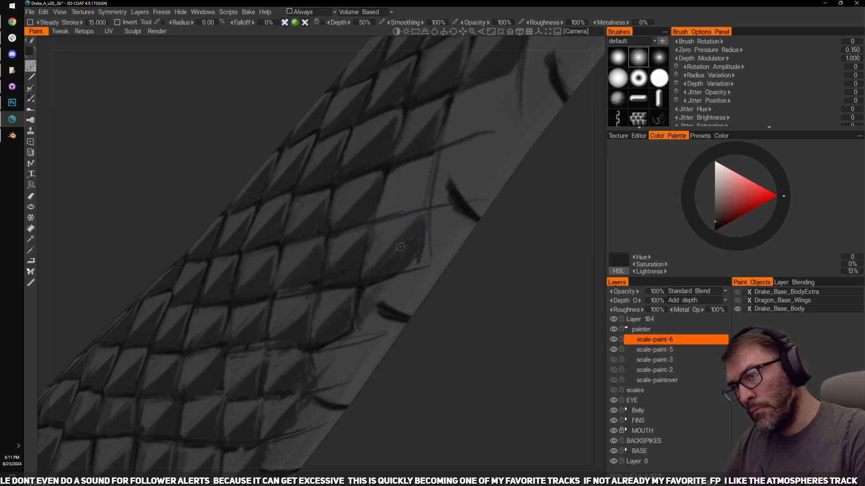
{"action": "middle_click_drag", "start_coordinate": [394, 199], "coordinate": [396, 255], "text": "alt"}
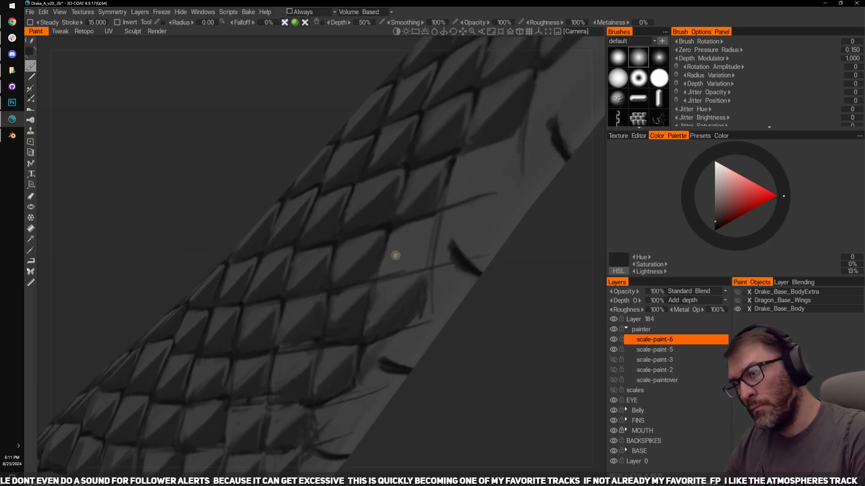
{"action": "mouse_move", "coordinate": [382, 272]}
{"action": "left_mouse_down"}
{"action": "mouse_move", "coordinate": [428, 228]}
{"action": "mouse_move", "coordinate": [394, 268]}
{"action": "mouse_move", "coordinate": [431, 254]}
{"action": "left_mouse_up"}
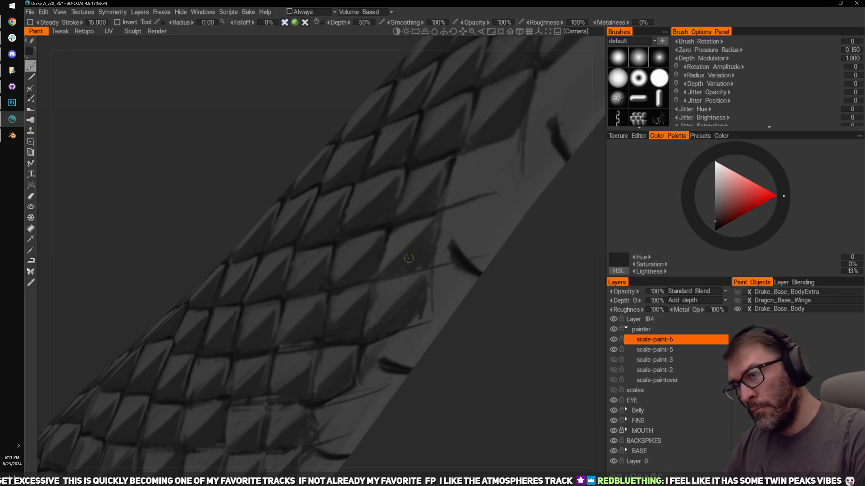
{"action": "key", "text": "v"}
Step: Block in the shaded facet of the end scale in the next row along the belly edge with diagonal 13% grey strokes
{"action": "scroll", "coordinate": [502, 264], "scroll_direction": "down", "scroll_amount": 3}
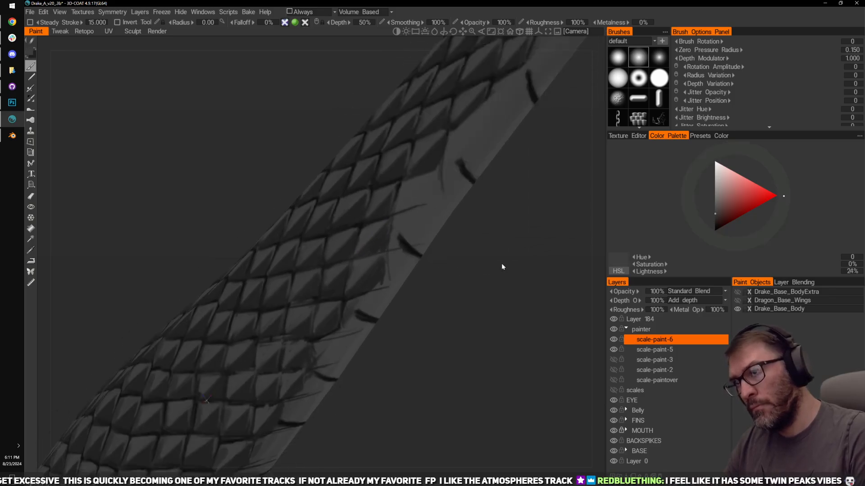
{"action": "scroll", "coordinate": [471, 297], "scroll_direction": "up", "scroll_amount": 5}
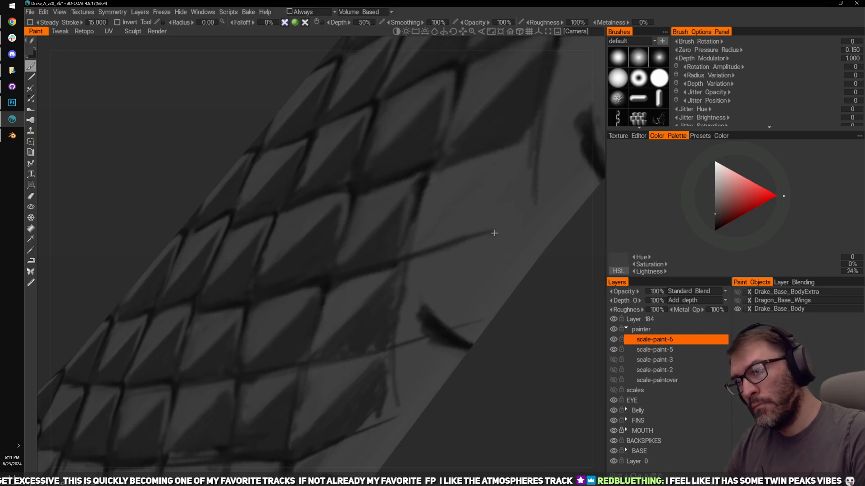
{"action": "middle_click_drag", "start_coordinate": [496, 233], "coordinate": [401, 289]}
{"action": "key", "text": "v"}
{"action": "left_click_drag", "start_coordinate": [378, 246], "coordinate": [440, 184]}
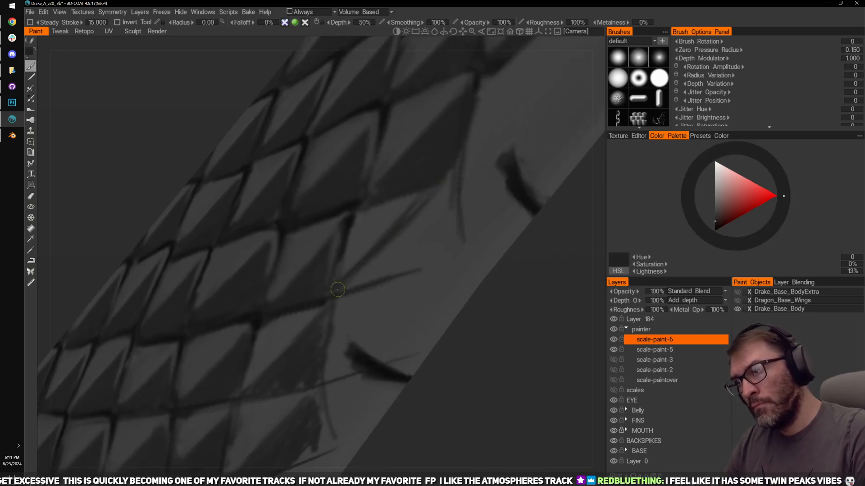
{"action": "left_click_drag", "start_coordinate": [338, 290], "coordinate": [440, 182]}
{"action": "mouse_move", "coordinate": [363, 282]}
{"action": "left_mouse_down"}
{"action": "mouse_move", "coordinate": [436, 196]}
{"action": "mouse_move", "coordinate": [439, 203]}
{"action": "left_mouse_up"}
{"action": "left_click_drag", "start_coordinate": [387, 272], "coordinate": [435, 220]}
{"action": "mouse_move", "coordinate": [408, 266]}
{"action": "left_mouse_down"}
{"action": "mouse_move", "coordinate": [444, 239]}
{"action": "mouse_move", "coordinate": [439, 221]}
{"action": "left_mouse_up"}
{"action": "key", "text": "v"}
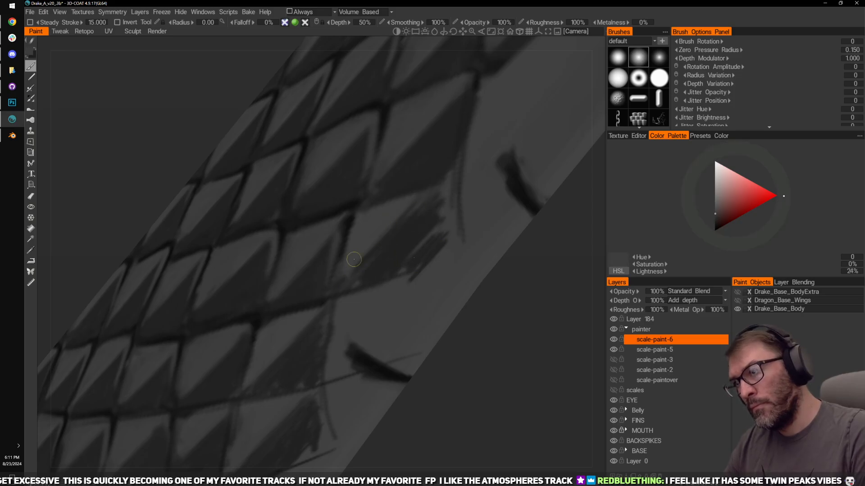
Step: Examine the painted tail scales from the side, around the hind leg and along the belly edge
{"action": "scroll", "coordinate": [494, 312], "scroll_direction": "down", "scroll_amount": 4}
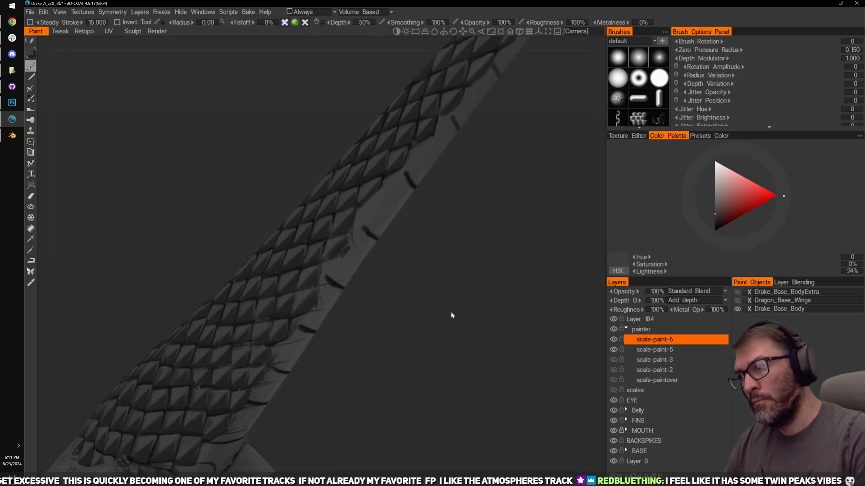
{"action": "left_click_drag", "start_coordinate": [431, 275], "coordinate": [506, 140]}
{"action": "middle_click_drag", "start_coordinate": [505, 140], "coordinate": [510, 133]}
{"action": "right_click_drag", "start_coordinate": [442, 415], "coordinate": [473, 344]}
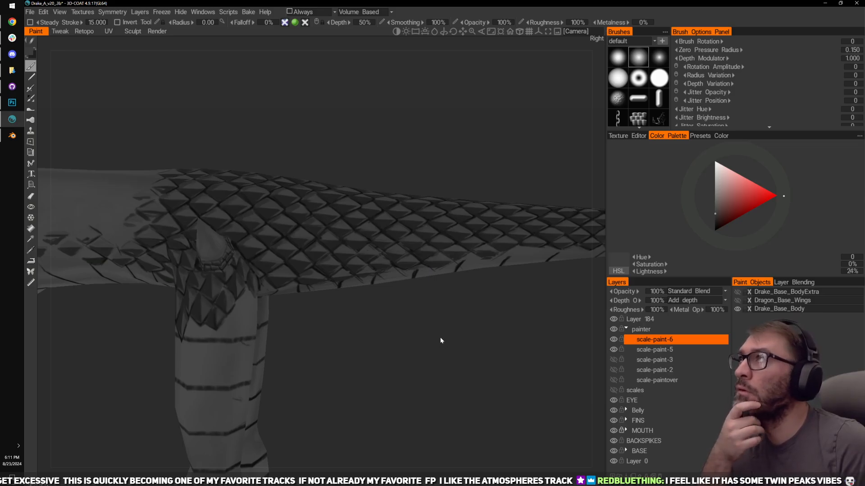
{"action": "left_click_drag", "start_coordinate": [440, 336], "coordinate": [418, 334]}
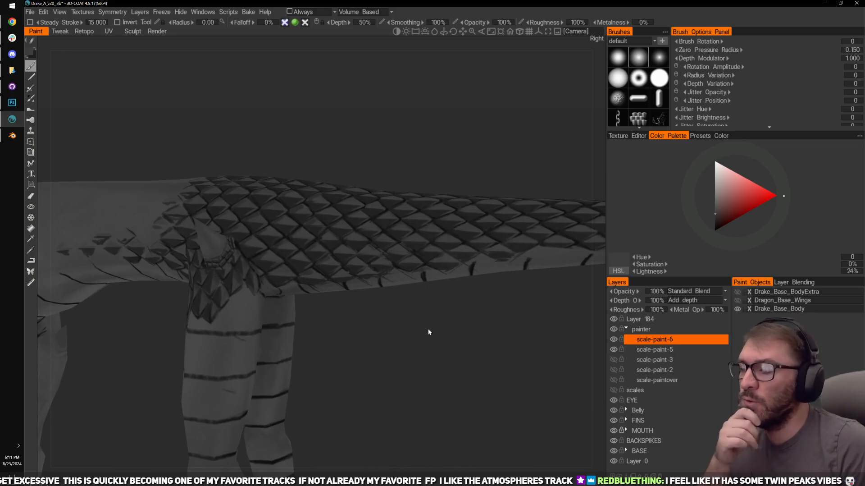
{"action": "left_click_drag", "start_coordinate": [428, 337], "coordinate": [485, 357]}
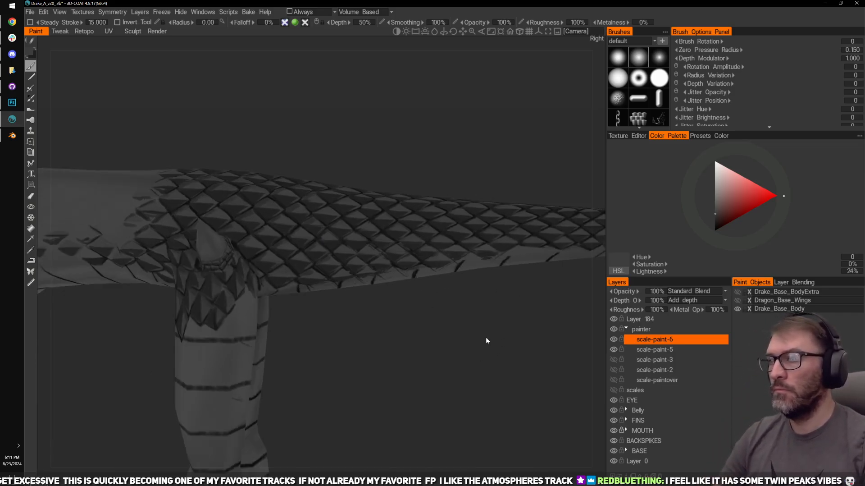
{"action": "right_click_drag", "start_coordinate": [325, 208], "coordinate": [464, 135], "text": "alt"}
{"action": "right_click_drag", "start_coordinate": [404, 178], "coordinate": [475, 158], "text": "alt"}
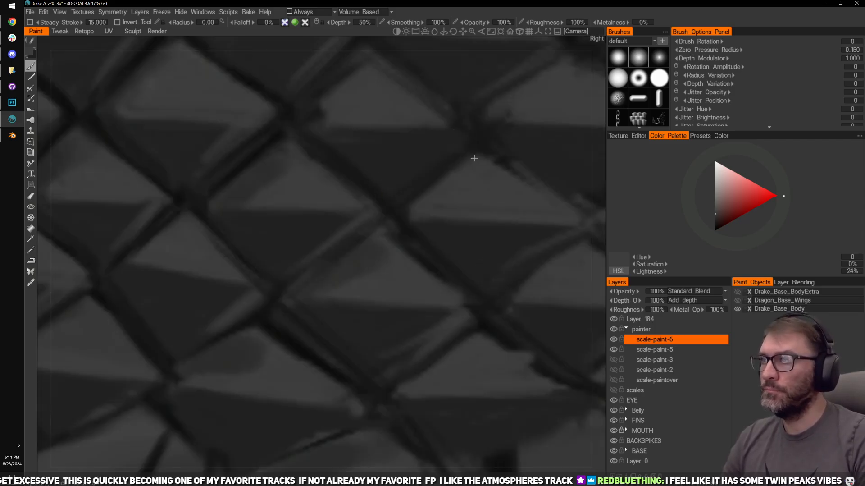
{"action": "right_click_drag", "start_coordinate": [517, 59], "coordinate": [475, 60], "text": "alt"}
{"action": "right_click_drag", "start_coordinate": [435, 243], "coordinate": [404, 401], "text": "alt"}
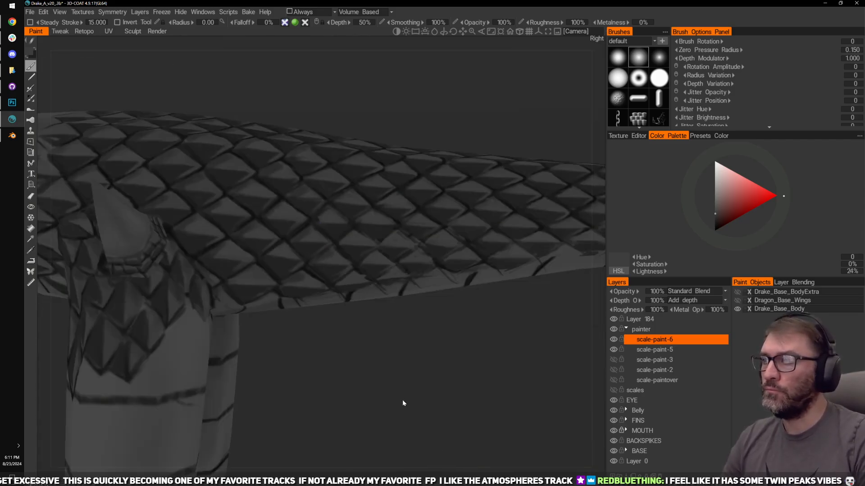
{"action": "left_click_drag", "start_coordinate": [404, 401], "coordinate": [476, 220], "text": "alt"}
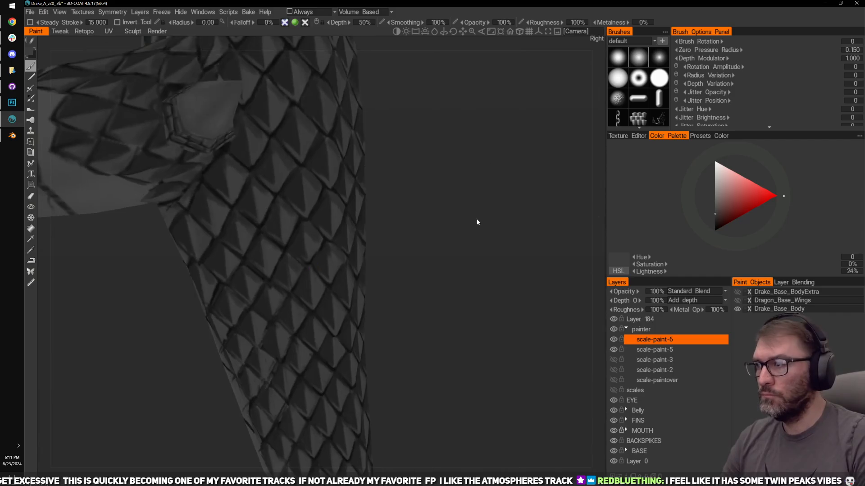
{"action": "right_click_drag", "start_coordinate": [477, 220], "coordinate": [480, 262], "text": "alt"}
{"action": "left_click_drag", "start_coordinate": [480, 260], "coordinate": [460, 240], "text": "alt"}
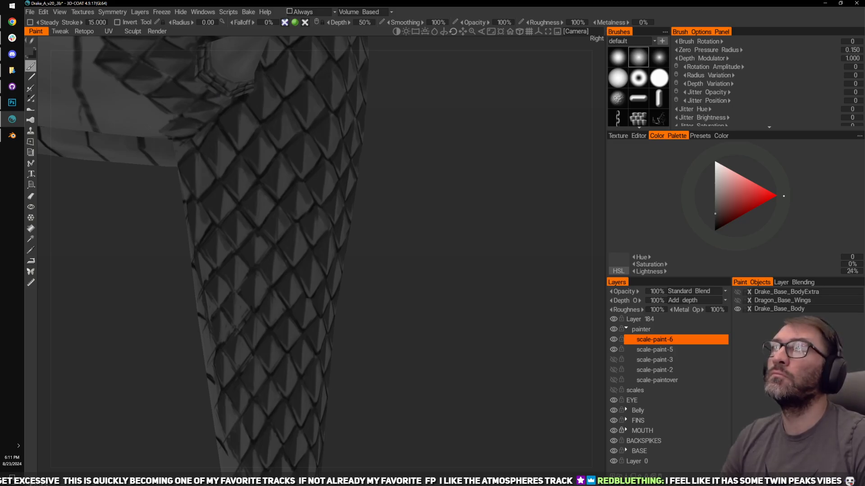
{"action": "key", "text": "alt+Tab"}
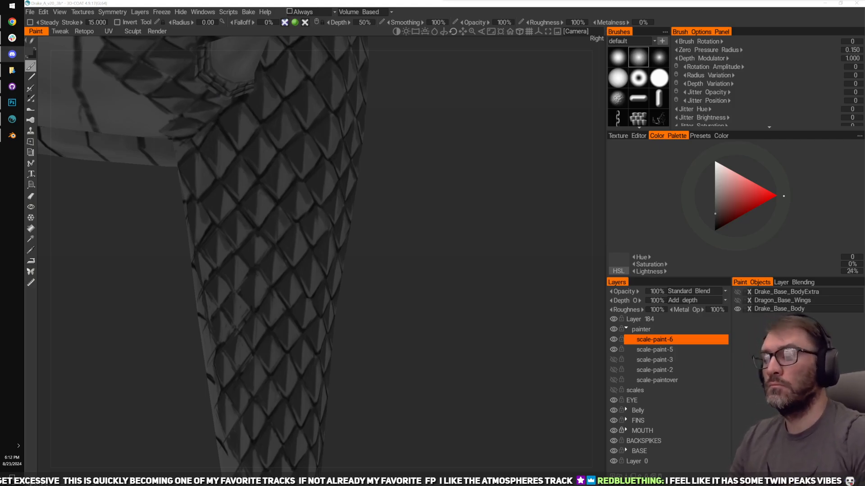
Step: Touch up the facets and edges of the scales on the tail's side near the leg spike, alternating 13% and 24% lightness grey
{"action": "mouse_move", "coordinate": [459, 257]}
{"action": "left_mouse_down"}
{"action": "mouse_move", "coordinate": [398, 238]}
{"action": "mouse_move", "coordinate": [498, 221]}
{"action": "mouse_move", "coordinate": [461, 284]}
{"action": "mouse_move", "coordinate": [492, 241]}
{"action": "mouse_move", "coordinate": [531, 225]}
{"action": "mouse_move", "coordinate": [512, 228]}
{"action": "left_mouse_up"}
{"action": "key", "text": "x"}
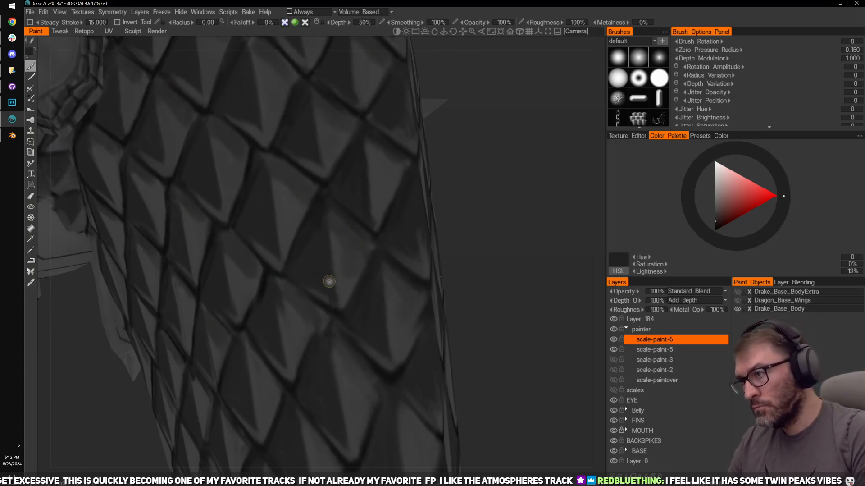
{"action": "key", "text": "x"}
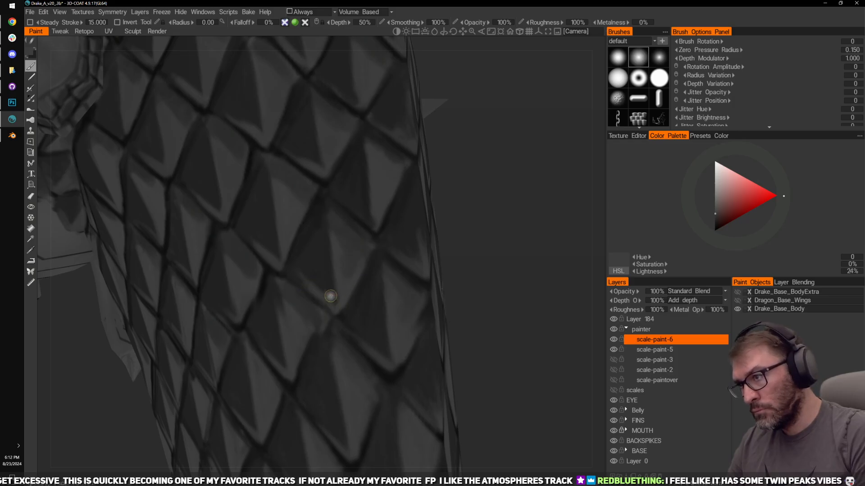
{"action": "key", "text": "x"}
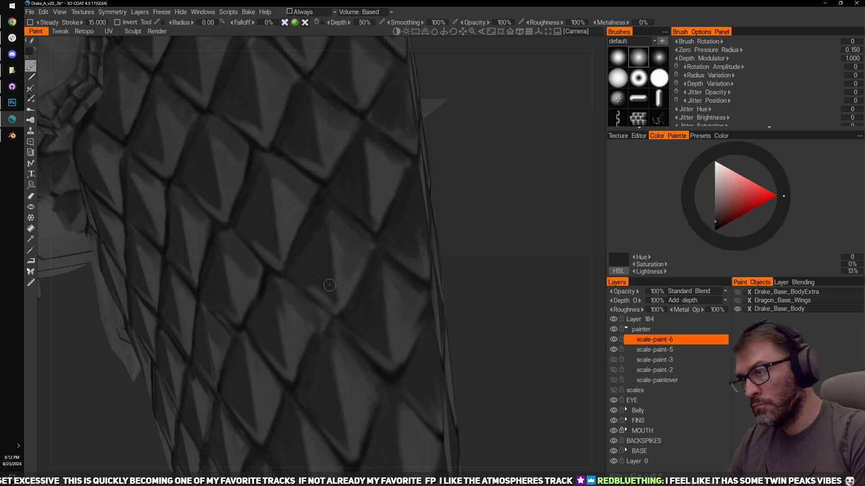
{"action": "middle_click_drag", "start_coordinate": [485, 198], "coordinate": [515, 216]}
{"action": "key", "text": "x"}
{"action": "left_click_drag", "start_coordinate": [318, 275], "coordinate": [352, 222]}
{"action": "left_click_drag", "start_coordinate": [331, 255], "coordinate": [348, 225]}
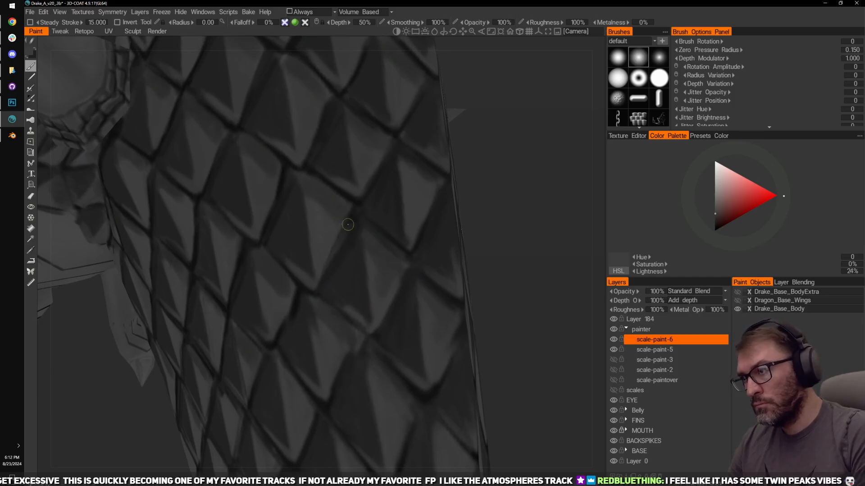
{"action": "key", "text": "x"}
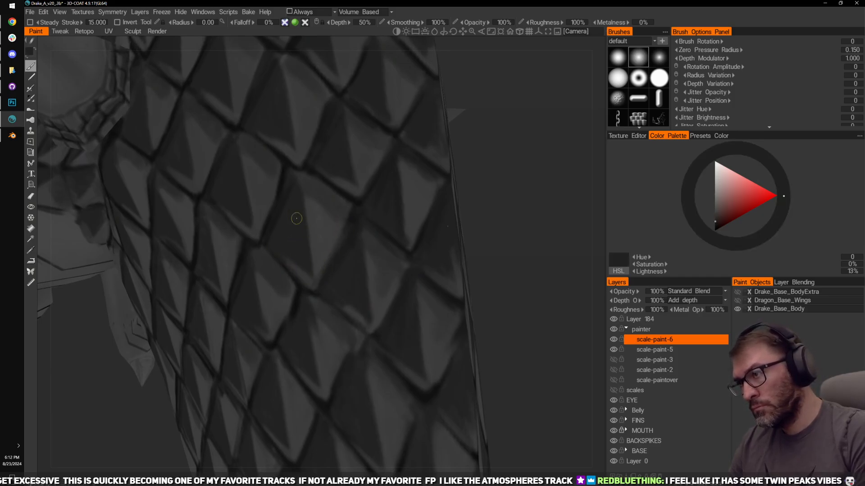
Step: Inspect the scale pattern along the tail from close up, from the back and side, and along its underside
{"action": "key", "text": "x"}
{"action": "middle_click_drag", "start_coordinate": [527, 175], "coordinate": [510, 224]}
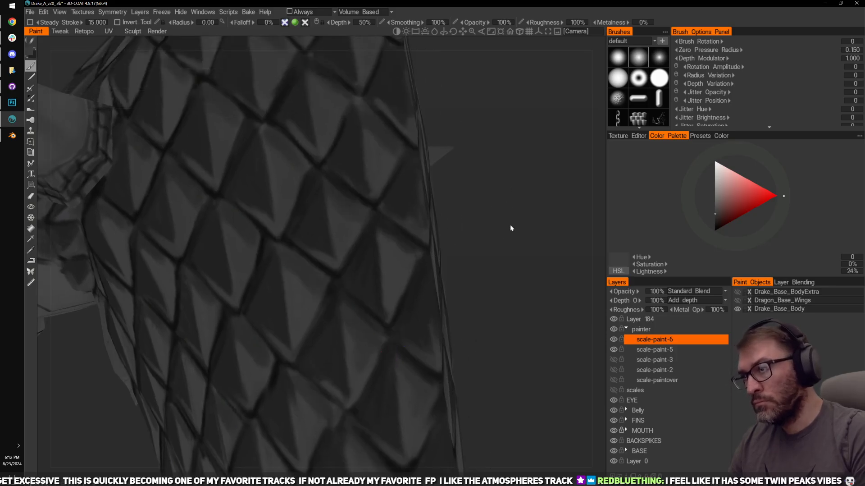
{"action": "left_click_drag", "start_coordinate": [510, 224], "coordinate": [496, 238]}
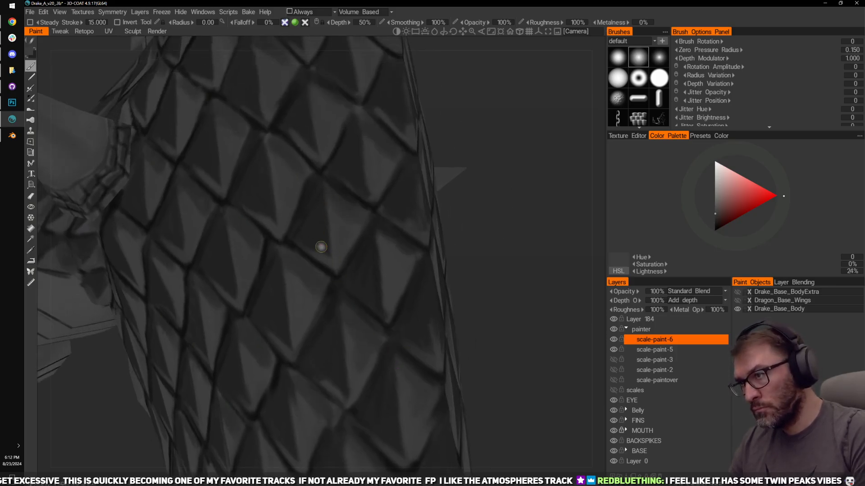
{"action": "middle_click_drag", "start_coordinate": [436, 199], "coordinate": [475, 234]}
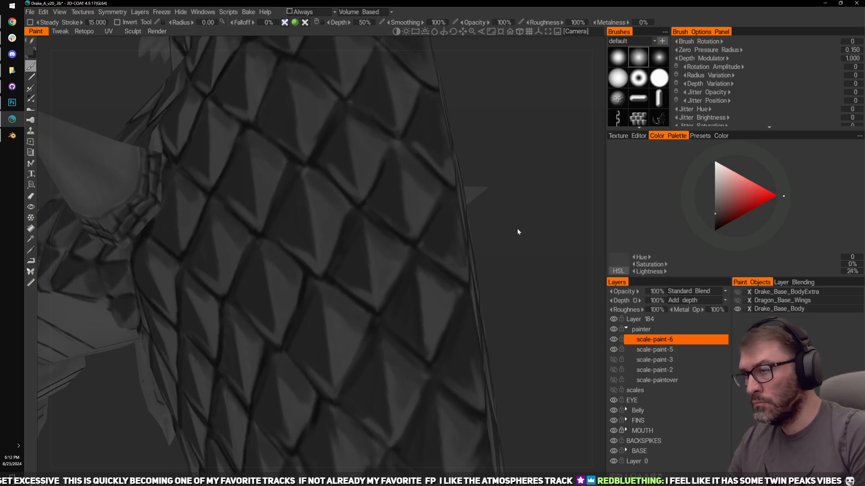
{"action": "right_click_drag", "start_coordinate": [517, 229], "coordinate": [518, 204]}
{"action": "mouse_move", "coordinate": [518, 204]}
{"action": "left_mouse_down"}
{"action": "mouse_move", "coordinate": [516, 133]}
{"action": "mouse_move", "coordinate": [493, 156]}
{"action": "mouse_move", "coordinate": [505, 194]}
{"action": "left_mouse_up"}
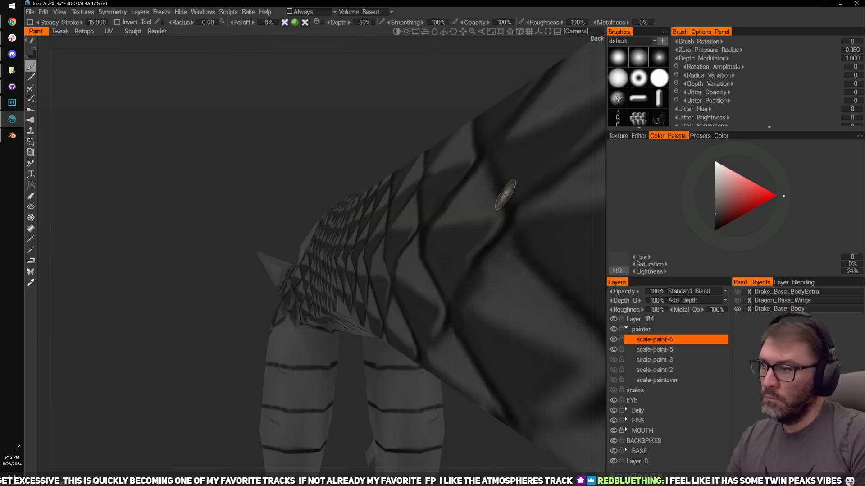
{"action": "right_click_drag", "start_coordinate": [397, 157], "coordinate": [386, 118]}
{"action": "left_click_drag", "start_coordinate": [386, 118], "coordinate": [382, 283]}
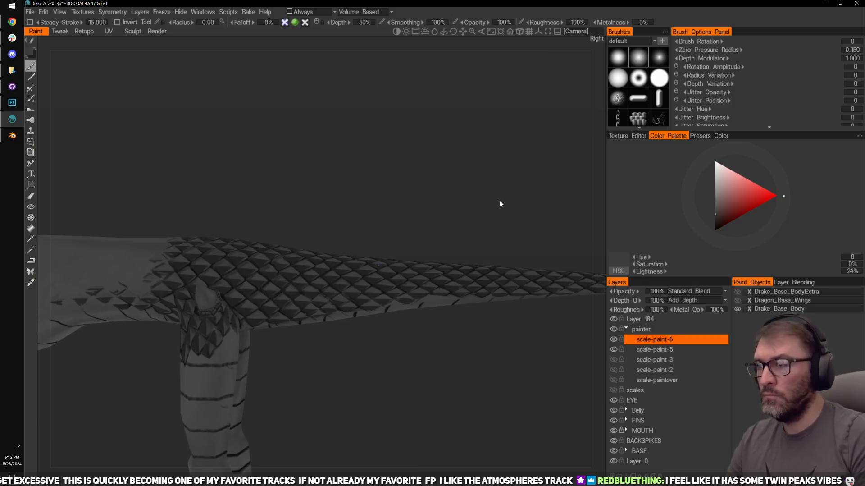
{"action": "left_click_drag", "start_coordinate": [500, 203], "coordinate": [493, 145]}
{"action": "left_click_drag", "start_coordinate": [434, 195], "coordinate": [371, 122]}
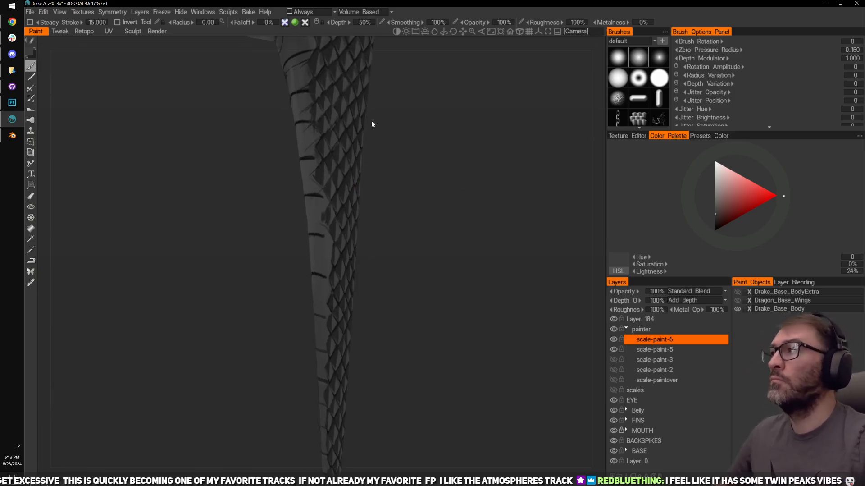
Step: Send the texture layers to Photoshop for external editing as Layers.psd
{"action": "left_click", "coordinate": [43, 12]}
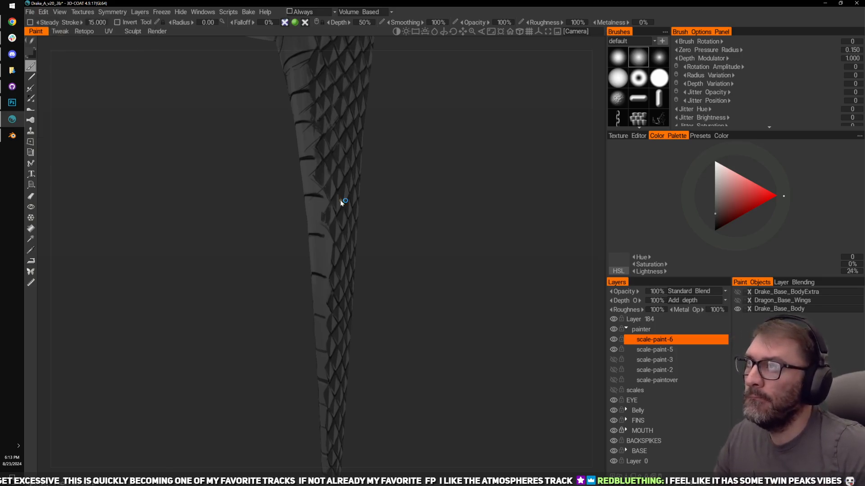
{"action": "key", "text": "Return"}
{"action": "scroll", "coordinate": [420, 295], "scroll_direction": "down", "scroll_amount": 10, "text": "alt"}
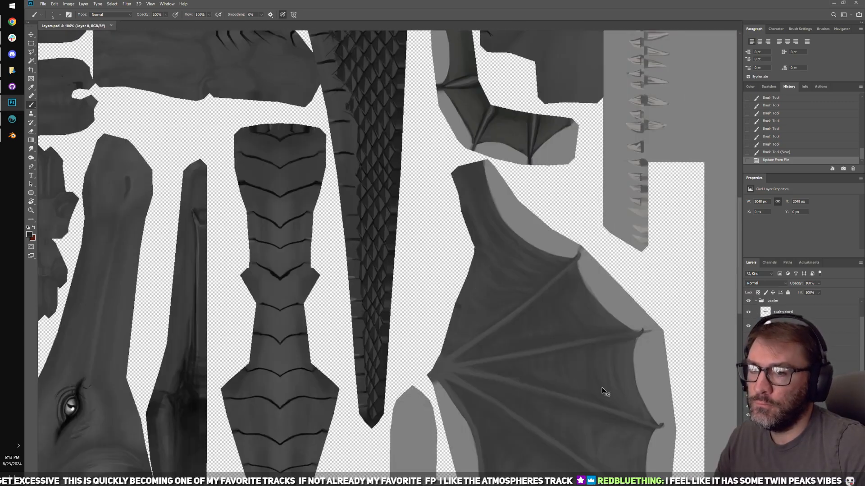
Step: Fill the entire canvas of Layer 0 with 50% Gray at 100% opacity in Normal mode and clear the selection
{"action": "key", "text": "ctrl+a"}
{"action": "right_click", "coordinate": [519, 305]}
{"action": "left_click", "coordinate": [554, 390]}
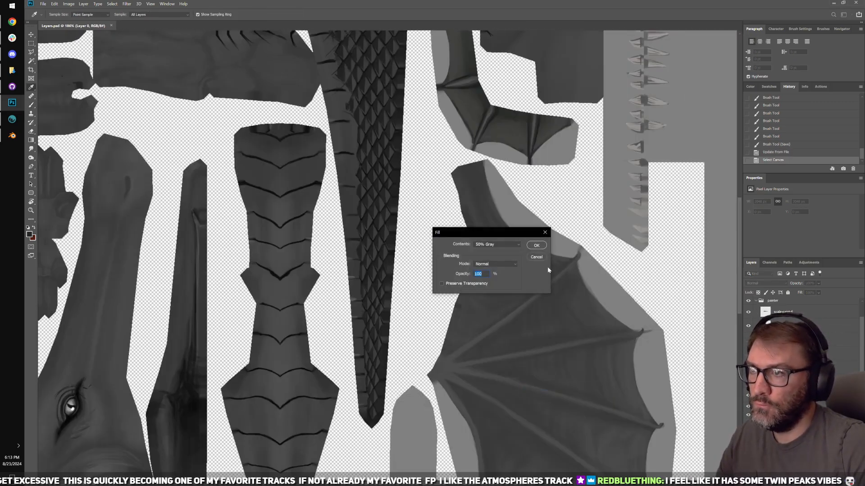
{"action": "left_click", "coordinate": [536, 245]}
{"action": "key", "text": "m"}
{"action": "key", "text": "ctrl+d"}
{"action": "scroll", "coordinate": [424, 320], "scroll_direction": "up", "scroll_amount": 3, "text": "alt"}
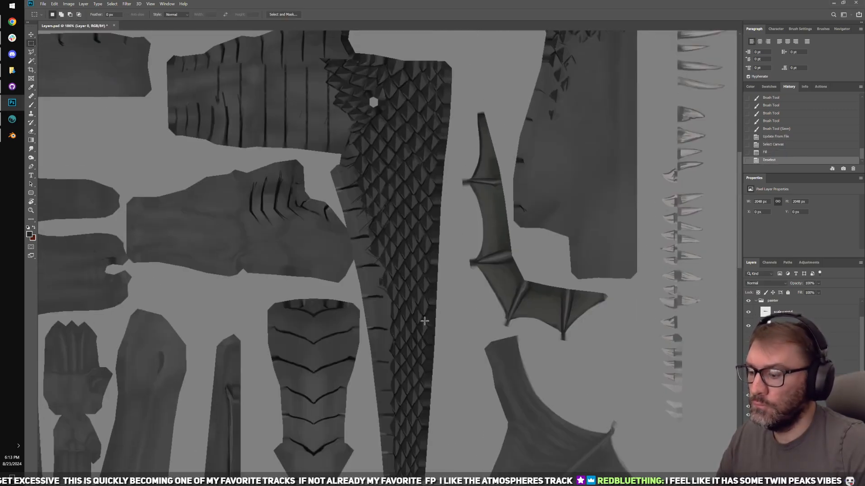
{"action": "scroll", "coordinate": [424, 321], "scroll_direction": "up", "scroll_amount": 2, "text": "alt"}
{"action": "left_click_drag", "start_coordinate": [415, 332], "coordinate": [417, 276]}
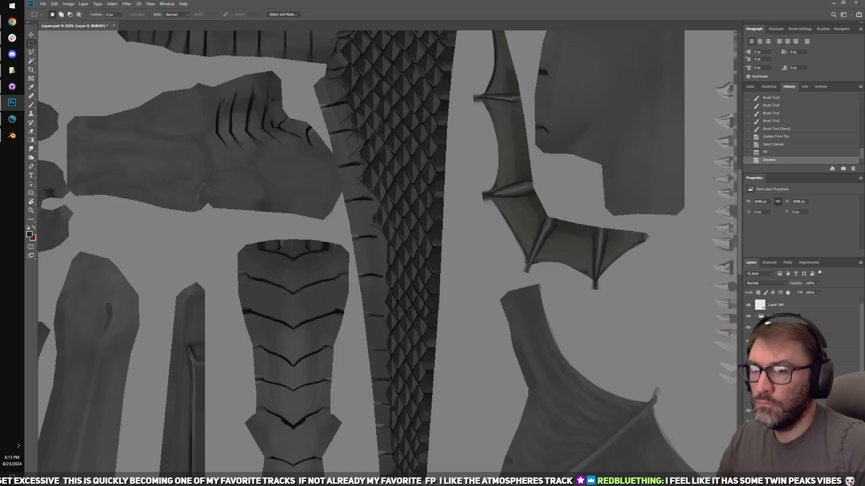
Step: Create a new layer above Layer 184 and choose the Hard Round brush from General Brushes
{"action": "left_click", "coordinate": [795, 308]}
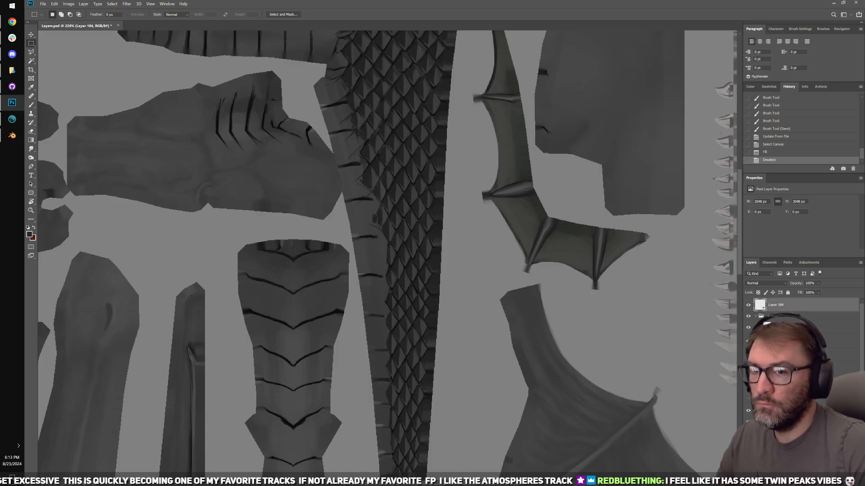
{"action": "key", "text": "ctrl+shift+alt+n"}
{"action": "key", "text": "b"}
{"action": "left_click_drag", "start_coordinate": [235, 233], "coordinate": [221, 181]}
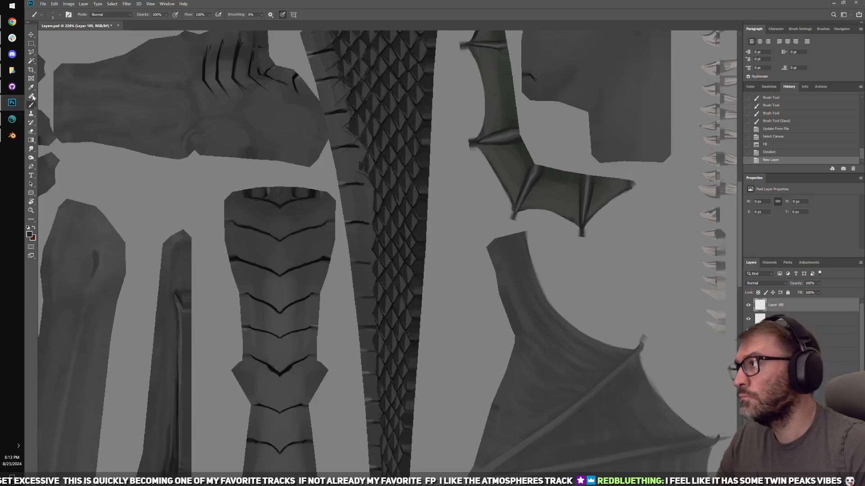
{"action": "left_click", "coordinate": [54, 14]}
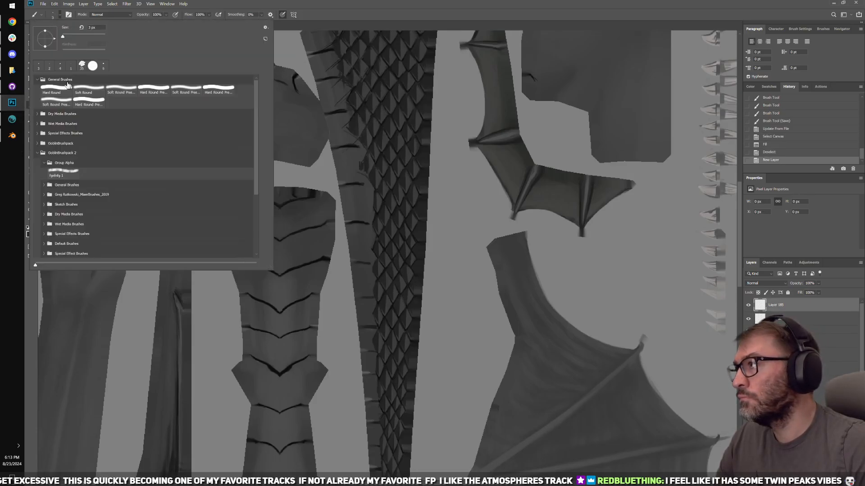
{"action": "left_click", "coordinate": [66, 89]}
{"action": "left_click", "coordinate": [326, 13]}
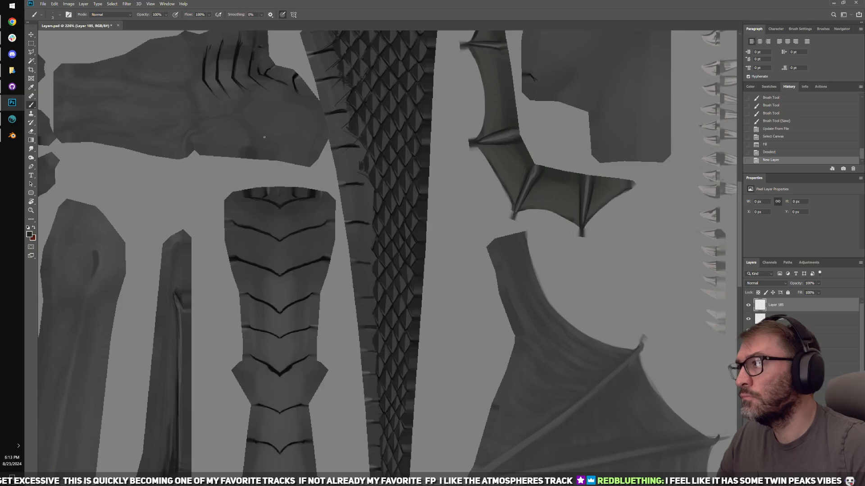
Step: Draw a straight bright red line along the tail's belly edge, from its tip up to the start of the scales, and save the file
{"action": "left_click_drag", "start_coordinate": [200, 129], "coordinate": [199, 148]}
{"action": "left_click", "coordinate": [30, 234]}
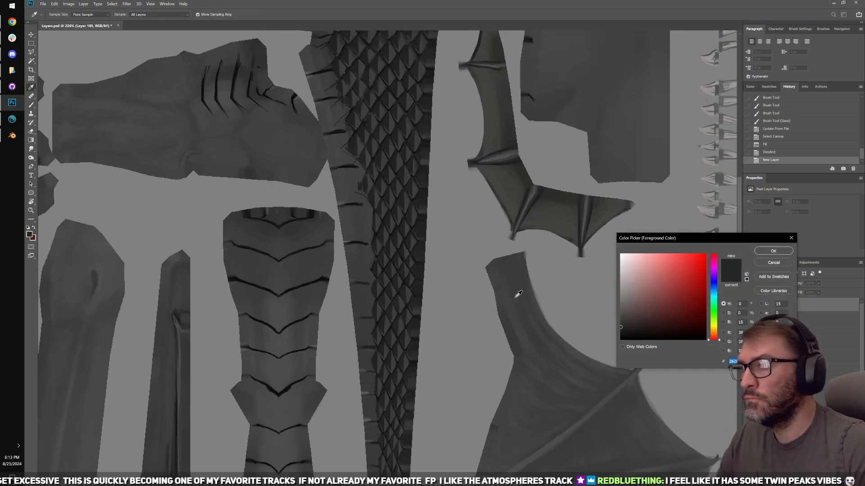
{"action": "left_click", "coordinate": [704, 262]}
{"action": "left_click", "coordinate": [773, 251]}
{"action": "key", "text": "b"}
{"action": "left_click_drag", "start_coordinate": [416, 385], "coordinate": [436, 261]}
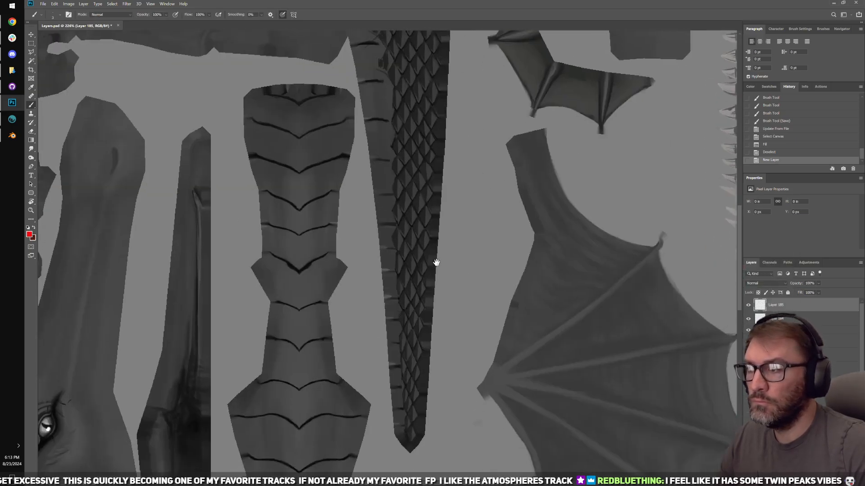
{"action": "left_click", "coordinate": [406, 431]}
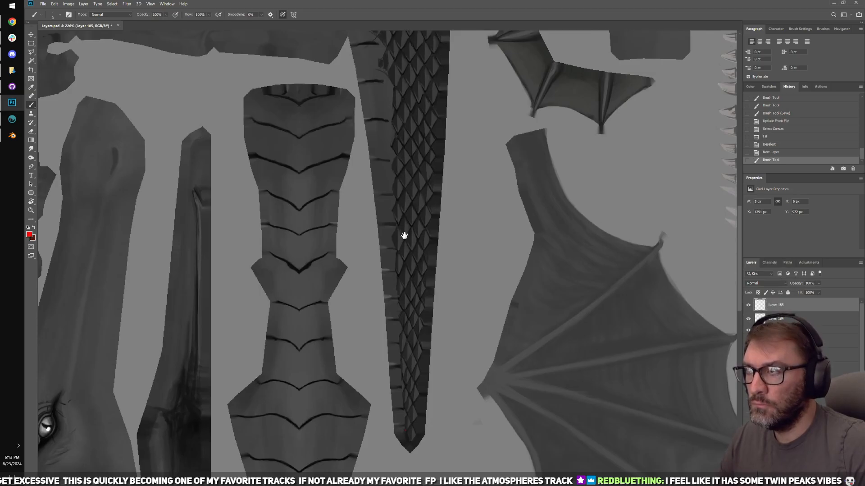
{"action": "scroll", "coordinate": [402, 236], "scroll_direction": "up", "scroll_amount": 10}
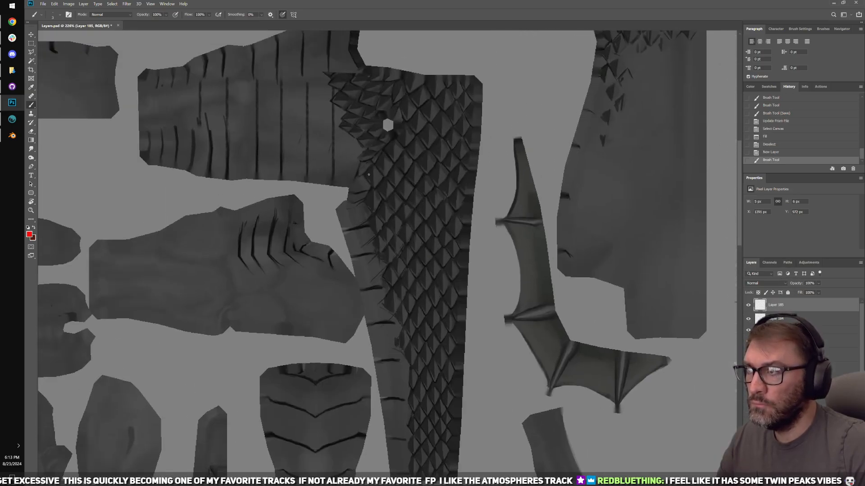
{"action": "left_click", "coordinate": [372, 169], "text": "shift"}
{"action": "scroll", "coordinate": [392, 235], "scroll_direction": "down", "scroll_amount": 5}
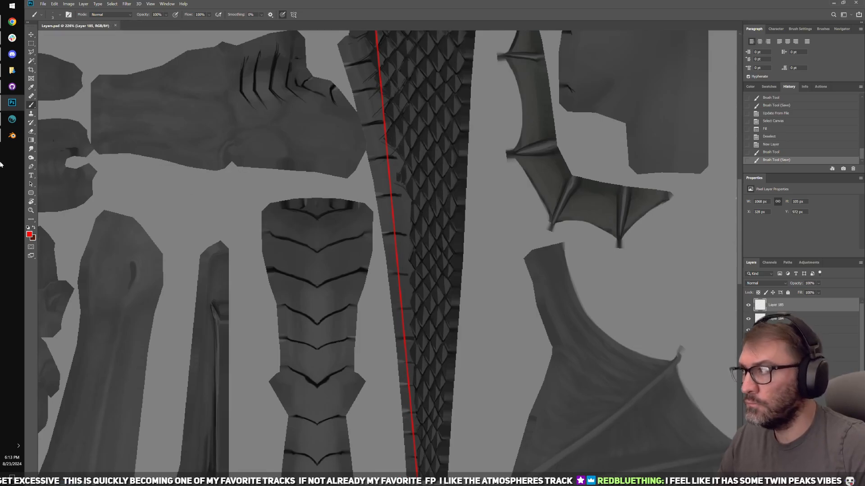
Step: Switch to 3D-Coat, select Layer 185, sample red from the guide line, and inspect the line along the tail's underside
{"action": "left_click", "coordinate": [12, 119]}
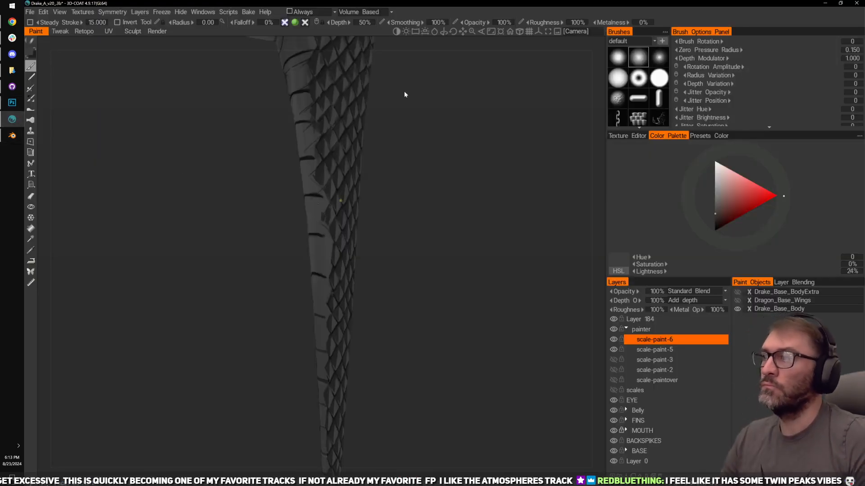
{"action": "left_click_drag", "start_coordinate": [425, 242], "coordinate": [487, 282], "text": "shift"}
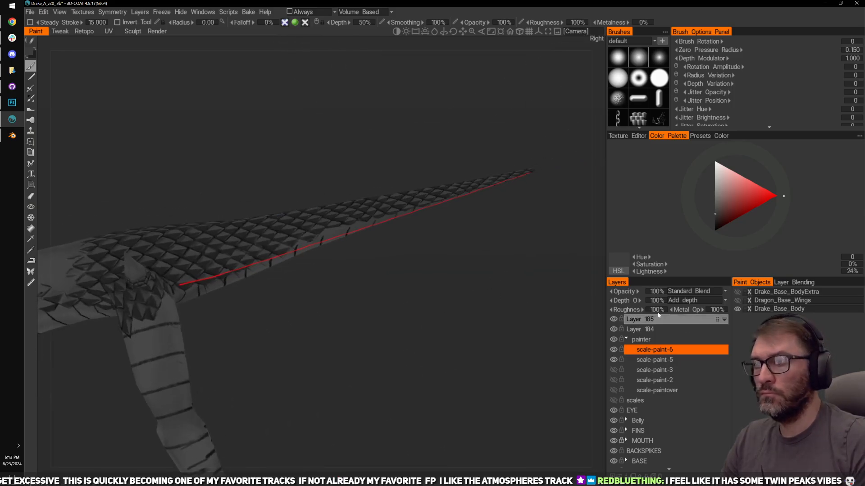
{"action": "left_click", "coordinate": [637, 318]}
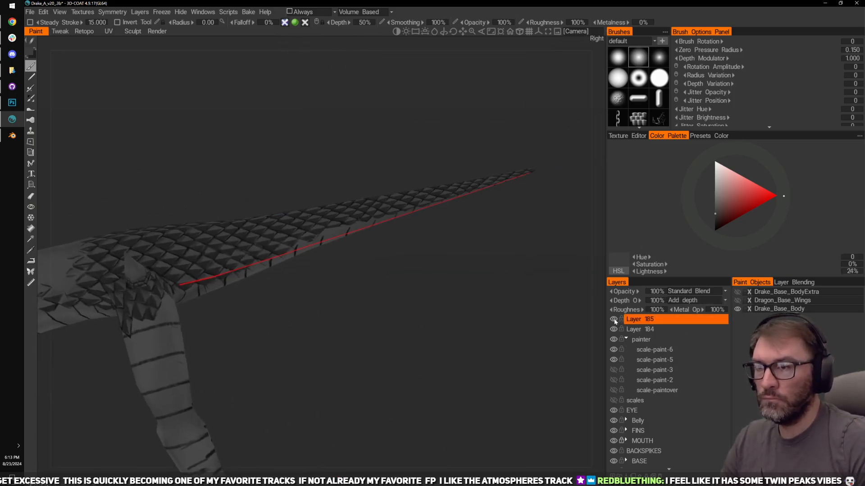
{"action": "scroll", "coordinate": [364, 321], "scroll_direction": "up", "scroll_amount": 10}
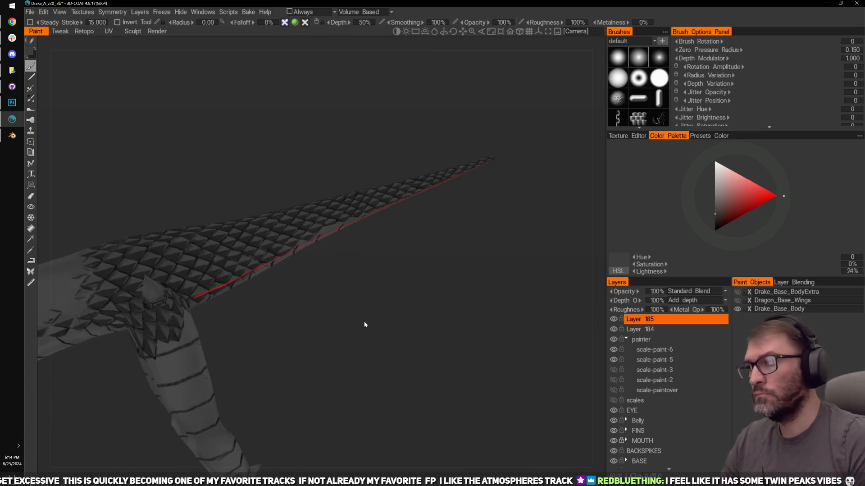
{"action": "mouse_move", "coordinate": [394, 310]}
{"action": "left_mouse_down"}
{"action": "mouse_move", "coordinate": [462, 328]}
{"action": "mouse_move", "coordinate": [271, 299]}
{"action": "left_mouse_up"}
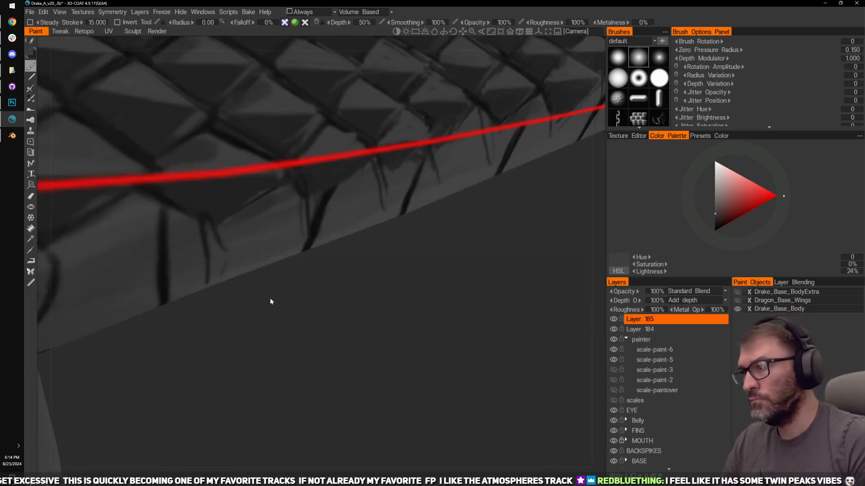
{"action": "key", "text": "v"}
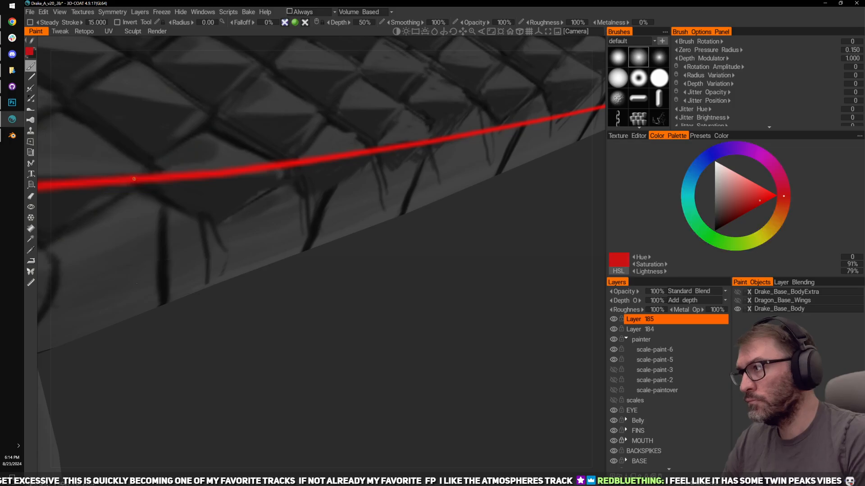
{"action": "right_click_drag", "start_coordinate": [411, 347], "coordinate": [384, 315]}
{"action": "mouse_move", "coordinate": [384, 316]}
{"action": "left_mouse_down"}
{"action": "mouse_move", "coordinate": [377, 306]}
{"action": "mouse_move", "coordinate": [386, 303]}
{"action": "mouse_move", "coordinate": [324, 310]}
{"action": "left_mouse_up"}
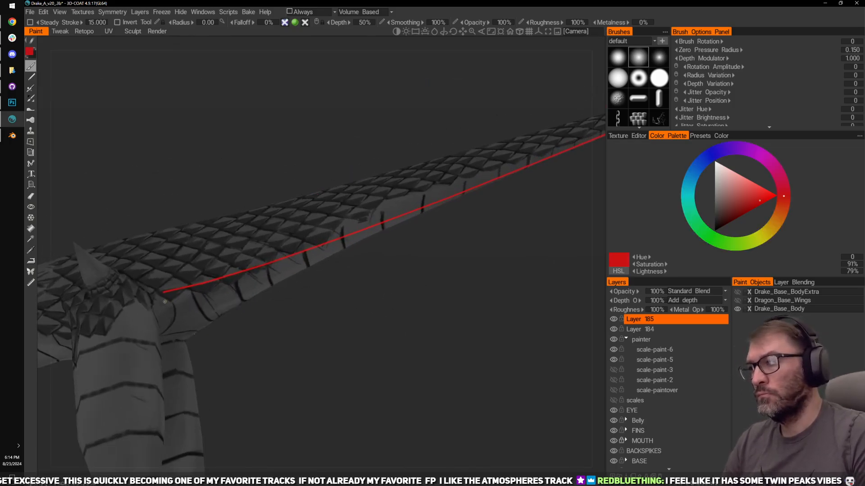
{"action": "left_click_drag", "start_coordinate": [239, 269], "coordinate": [160, 328]}
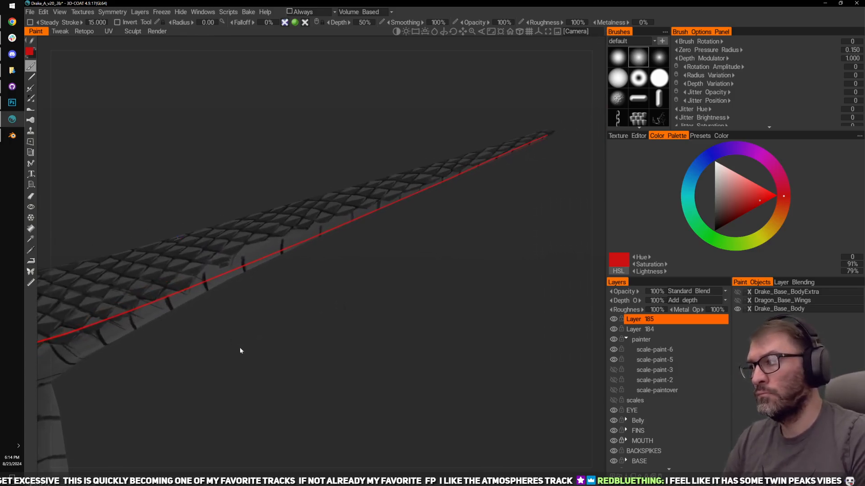
{"action": "left_click_drag", "start_coordinate": [239, 347], "coordinate": [258, 341]}
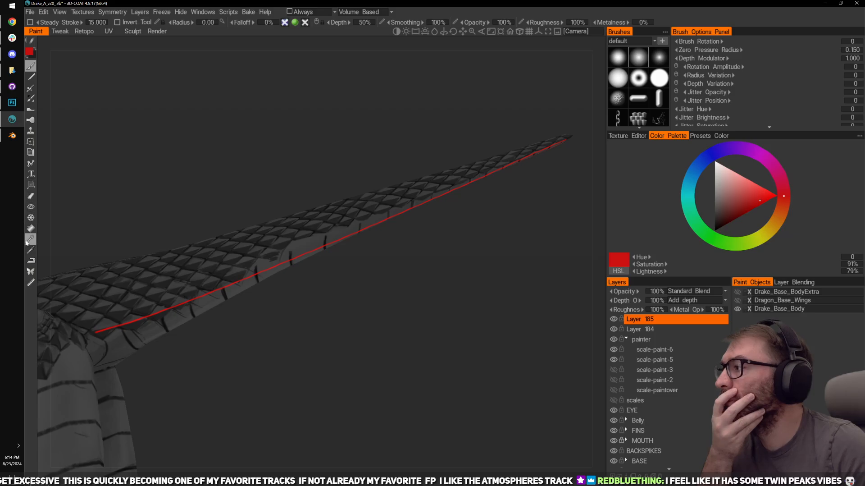
Step: Paint a red Paint & Extrude curve with Uniform profile on Layer 185, following the lower scale edge from the leg base to the tail tip
{"action": "left_click", "coordinate": [30, 163]}
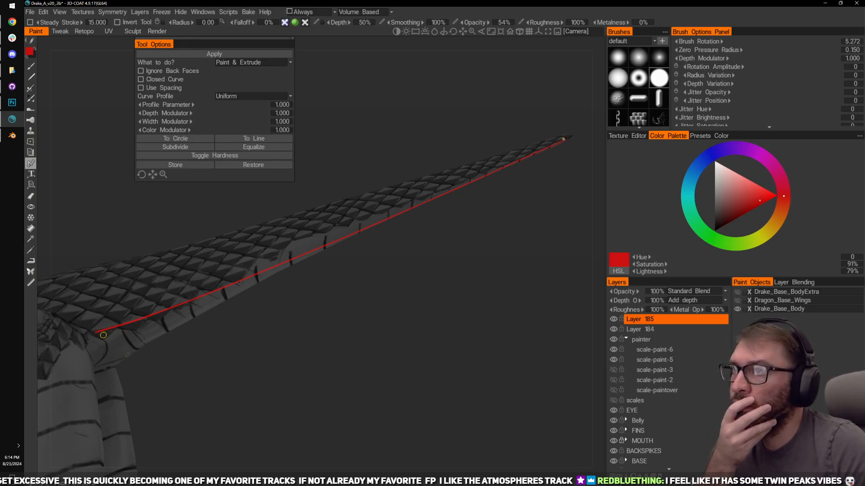
{"action": "left_click", "coordinate": [103, 335]}
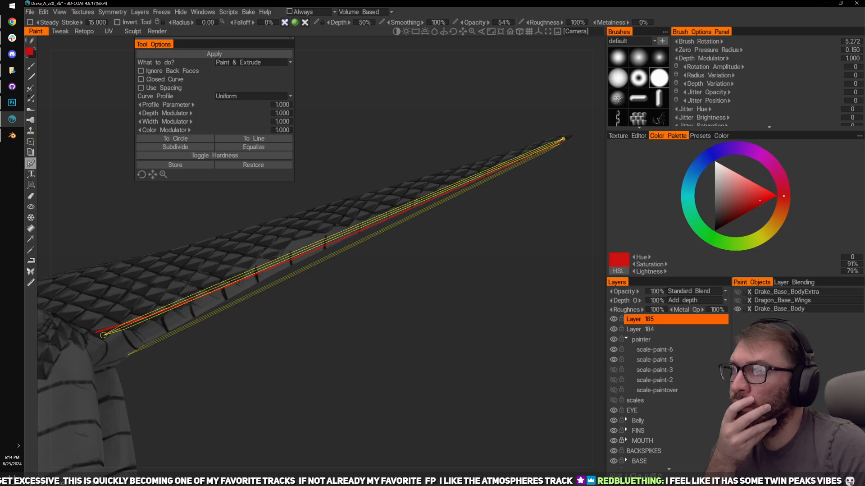
{"action": "left_click_drag", "start_coordinate": [481, 320], "coordinate": [362, 286]}
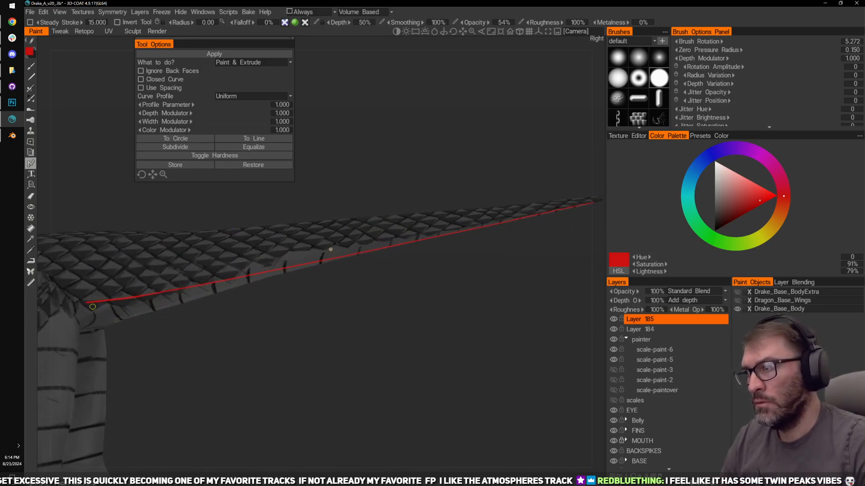
{"action": "left_click", "coordinate": [331, 249]}
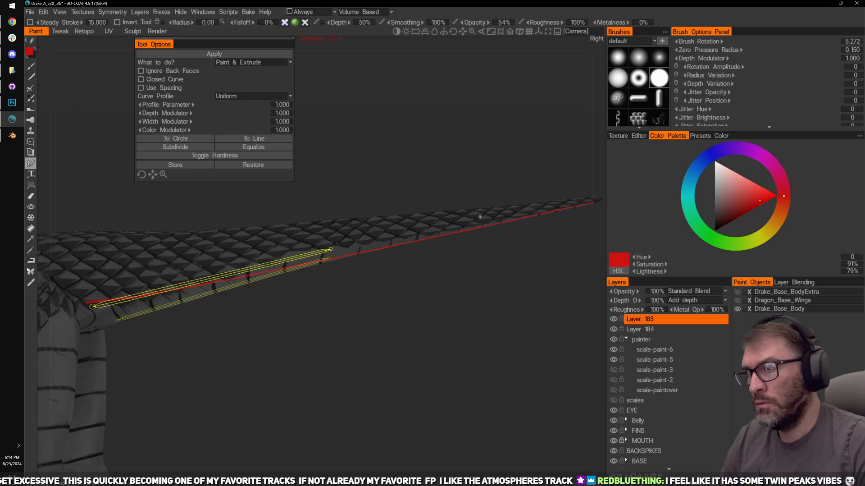
{"action": "left_click", "coordinate": [485, 222]}
{"action": "middle_click_drag", "start_coordinate": [518, 243], "coordinate": [363, 252]}
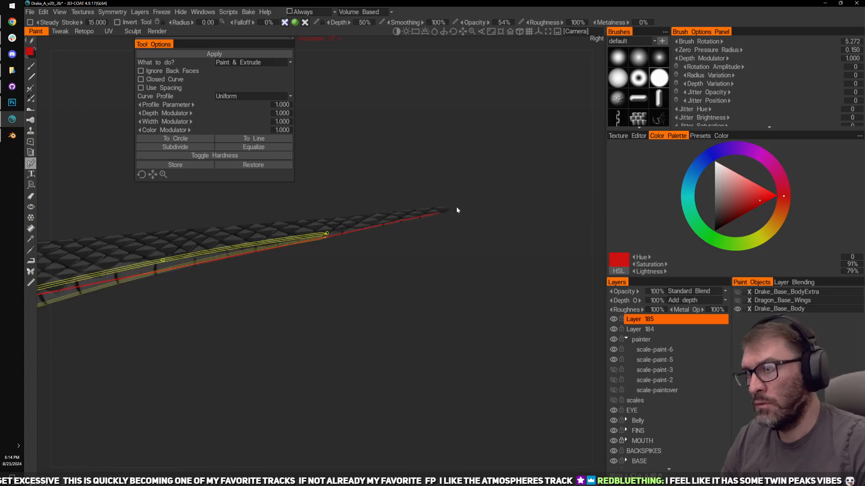
{"action": "left_click", "coordinate": [440, 210]}
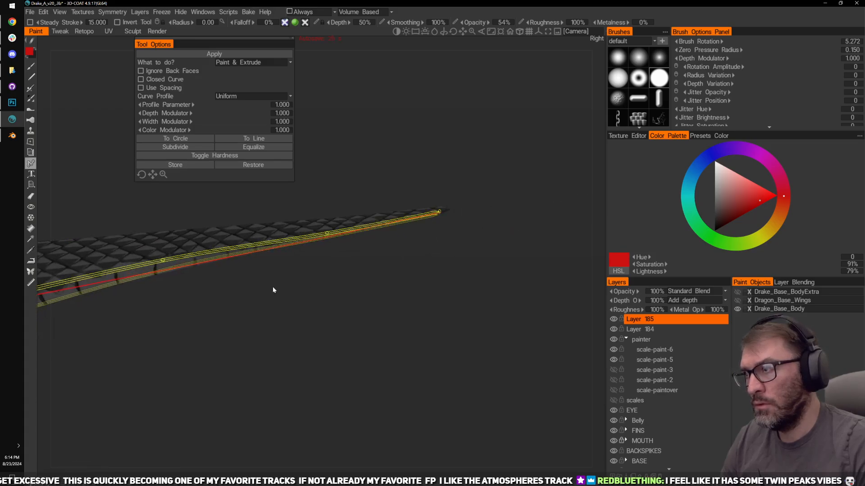
{"action": "middle_click_drag", "start_coordinate": [274, 290], "coordinate": [435, 284]}
{"action": "middle_click_drag", "start_coordinate": [288, 264], "coordinate": [311, 266]}
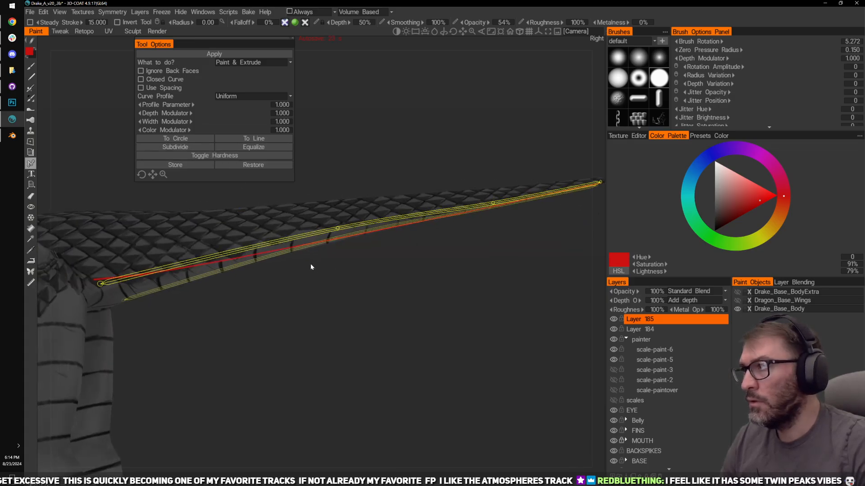
{"action": "left_click", "coordinate": [221, 54]}
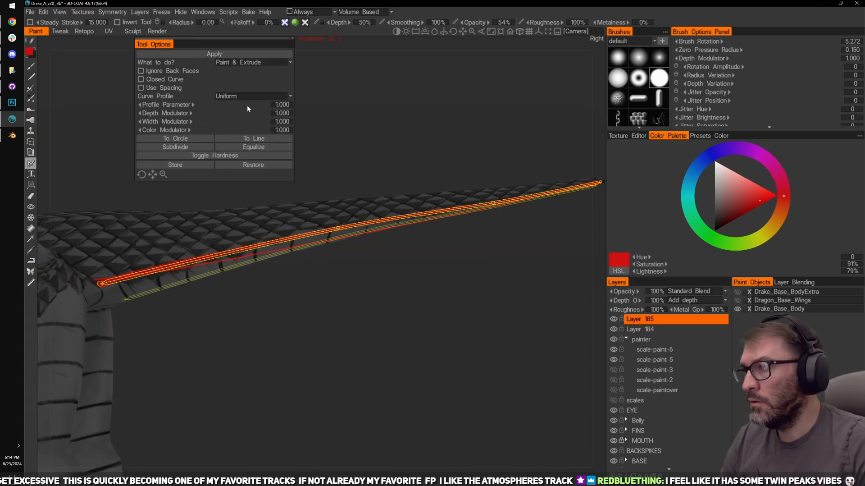
{"action": "left_click", "coordinate": [31, 65]}
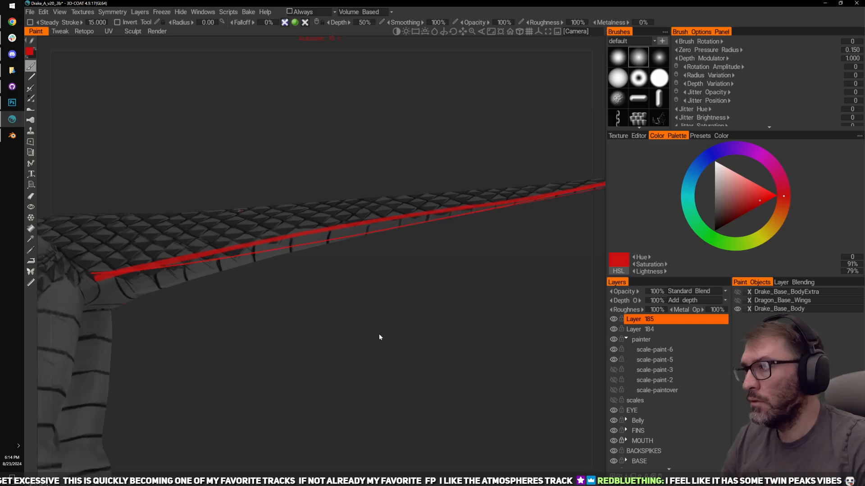
{"action": "right_click_drag", "start_coordinate": [380, 333], "coordinate": [361, 303]}
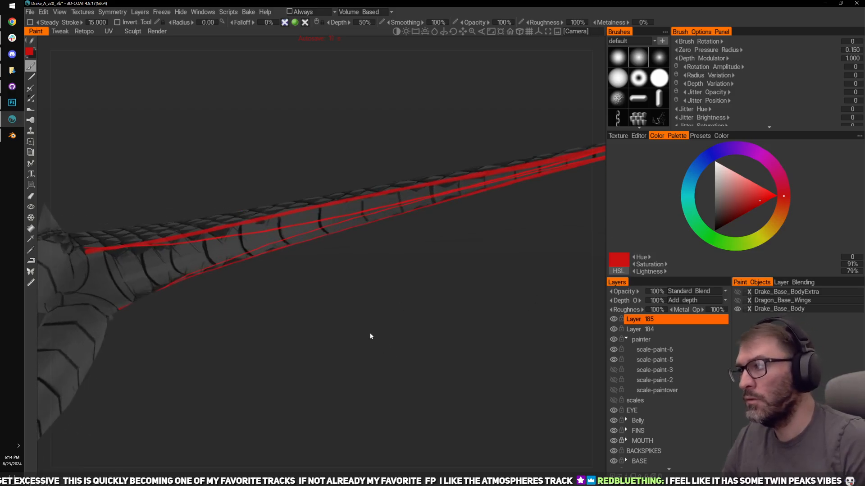
Step: Send the layers back to Photoshop and update Layers.psd from the disk copy
{"action": "left_click", "coordinate": [41, 9]}
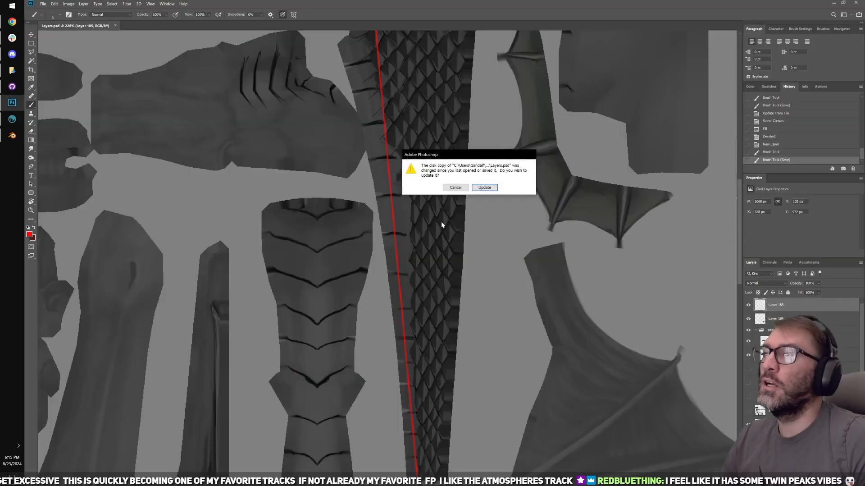
{"action": "left_click", "coordinate": [484, 187]}
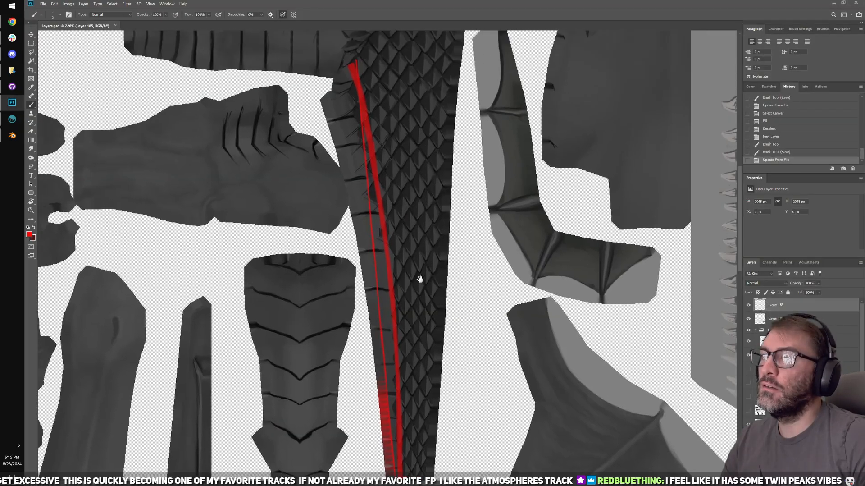
Step: Outline the thin red line and stray red marks beside the tail guide on Layer 185 with the Polygonal Lasso, delete them and deselect
{"action": "key", "text": "e"}
{"action": "scroll", "coordinate": [347, 270], "scroll_direction": "up", "scroll_amount": 3, "text": "alt"}
{"action": "key", "text": "l"}
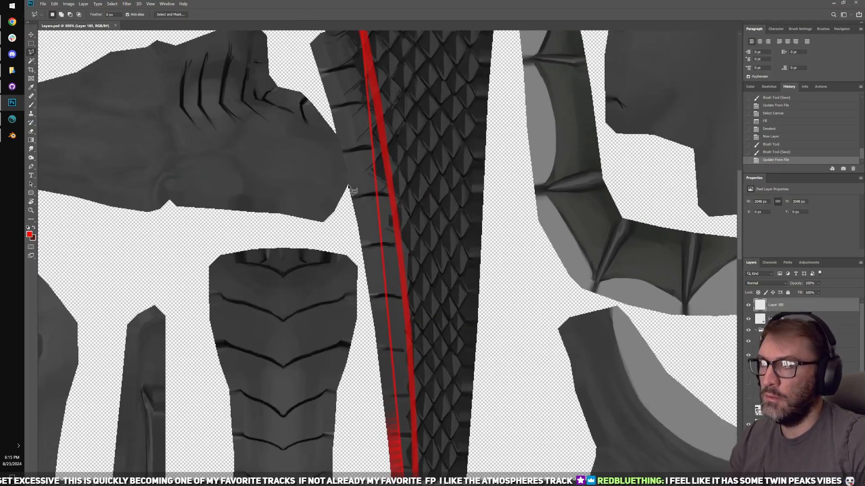
{"action": "scroll", "coordinate": [220, 143], "scroll_direction": "up", "scroll_amount": 3, "text": "alt"}
{"action": "left_click", "coordinate": [283, 116]}
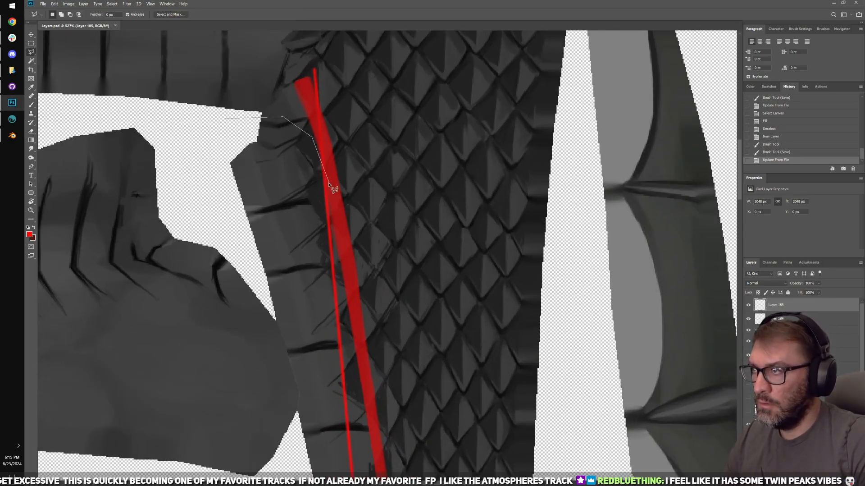
{"action": "left_click", "coordinate": [321, 163]}
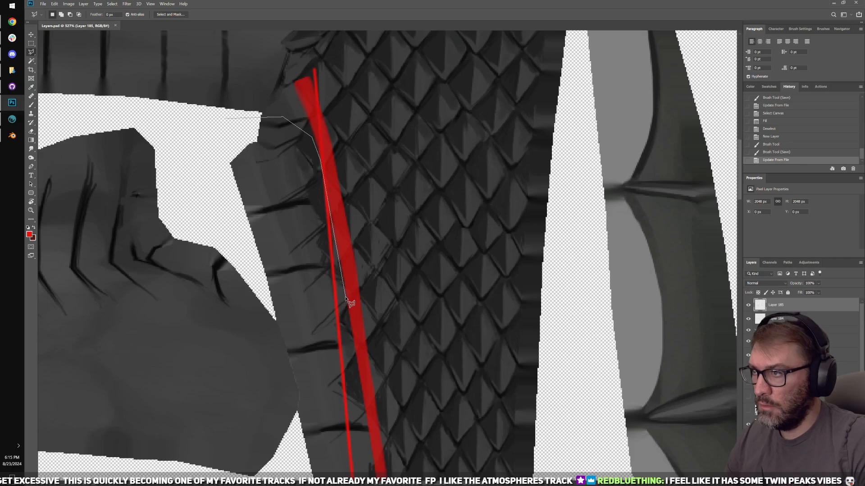
{"action": "mouse_move", "coordinate": [345, 336]}
{"action": "left_mouse_down"}
{"action": "mouse_move", "coordinate": [351, 301]}
{"action": "mouse_move", "coordinate": [318, 100]}
{"action": "left_mouse_up"}
{"action": "left_click", "coordinate": [359, 288]}
{"action": "left_click_drag", "start_coordinate": [360, 378], "coordinate": [329, 125]}
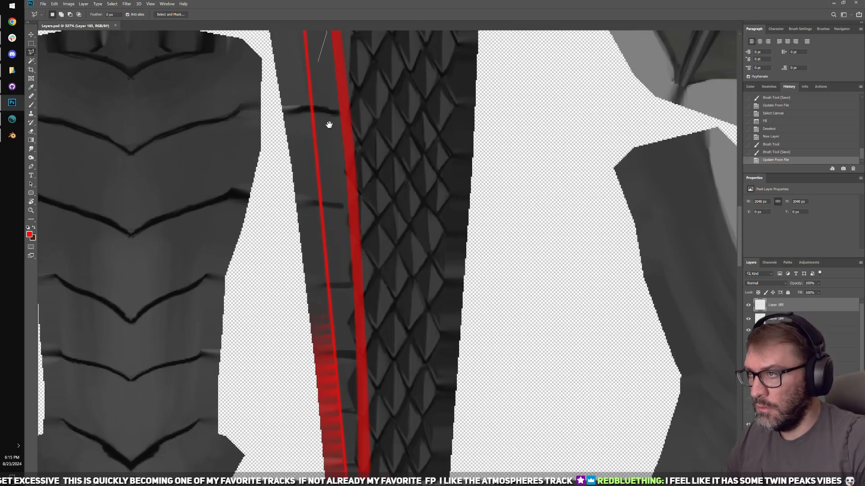
{"action": "left_click_drag", "start_coordinate": [356, 410], "coordinate": [338, 209]}
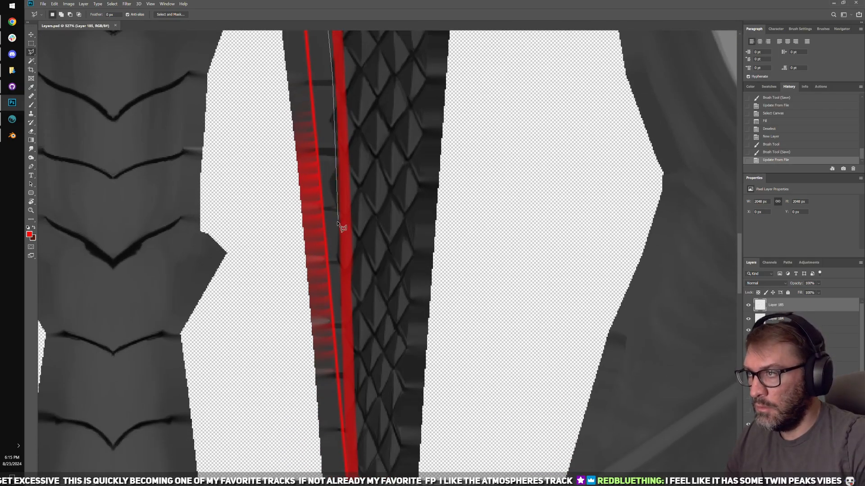
{"action": "left_click_drag", "start_coordinate": [344, 379], "coordinate": [344, 214]}
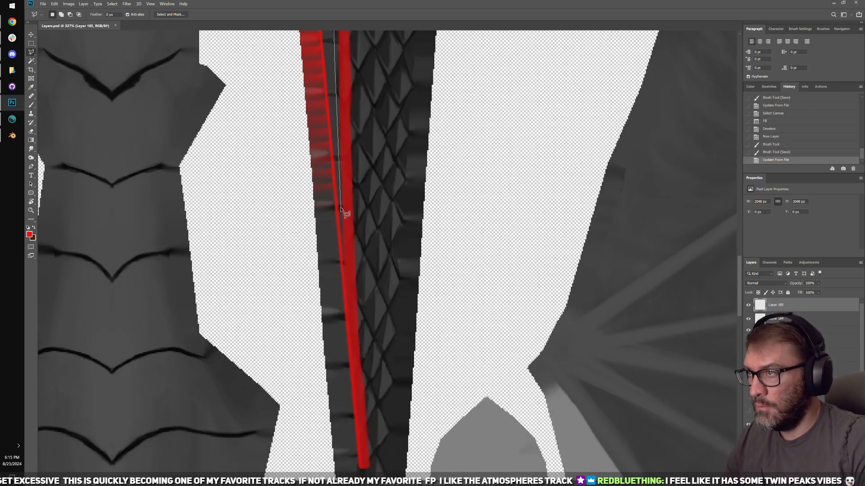
{"action": "left_click_drag", "start_coordinate": [335, 318], "coordinate": [323, 221]}
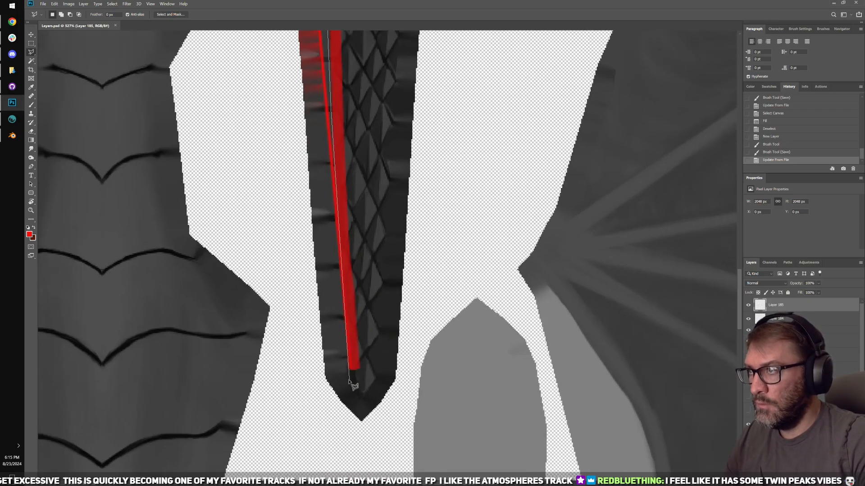
{"action": "mouse_move", "coordinate": [253, 208]}
{"action": "left_mouse_down"}
{"action": "mouse_move", "coordinate": [299, 244]}
{"action": "mouse_move", "coordinate": [261, 380]}
{"action": "left_mouse_up"}
{"action": "left_click_drag", "start_coordinate": [204, 110], "coordinate": [208, 378]}
{"action": "left_click", "coordinate": [177, 169]}
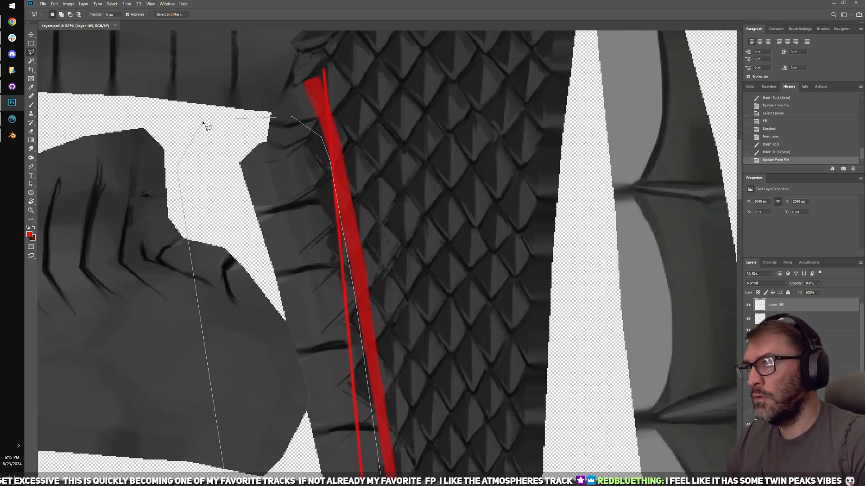
{"action": "double_click", "coordinate": [202, 121]}
{"action": "key", "text": "Delete"}
{"action": "scroll", "coordinate": [304, 222], "scroll_direction": "down", "scroll_amount": 3, "text": "alt"}
{"action": "key", "text": "ctrl+d"}
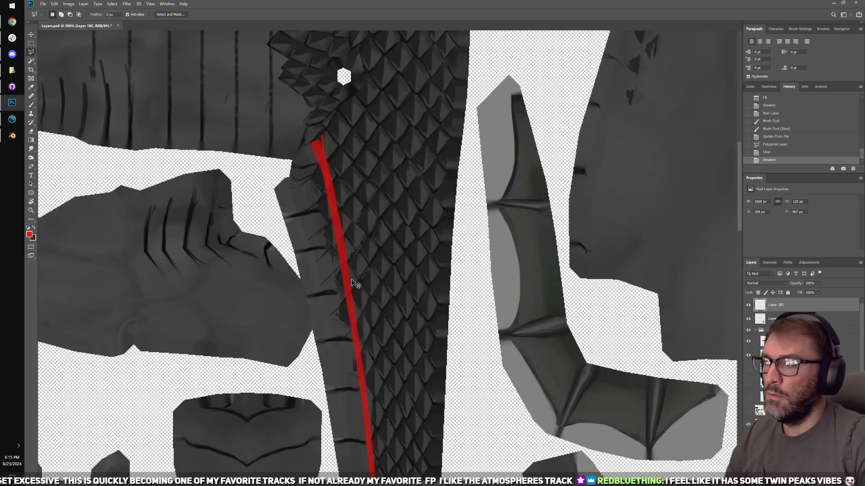
Step: Switch to 3D-Coat, check the cleaned-up red line along the tail, and rename Layer 185 as guidelines
{"action": "left_click", "coordinate": [12, 119]}
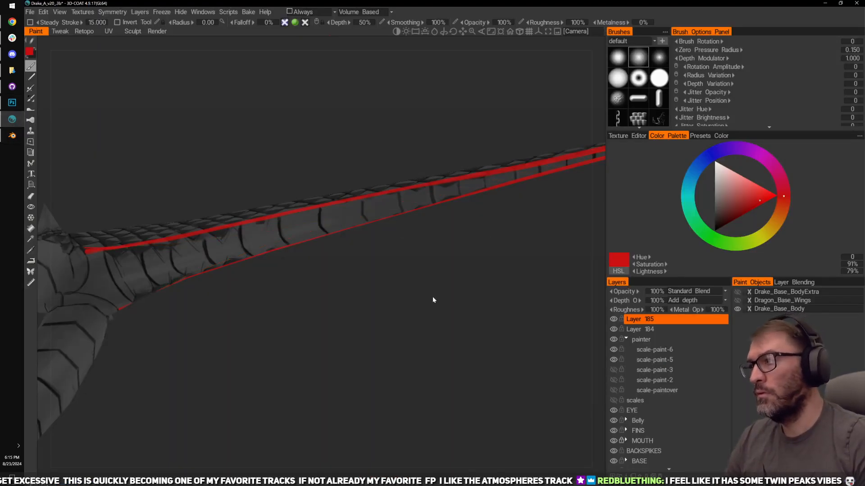
{"action": "left_click_drag", "start_coordinate": [433, 296], "coordinate": [406, 126]}
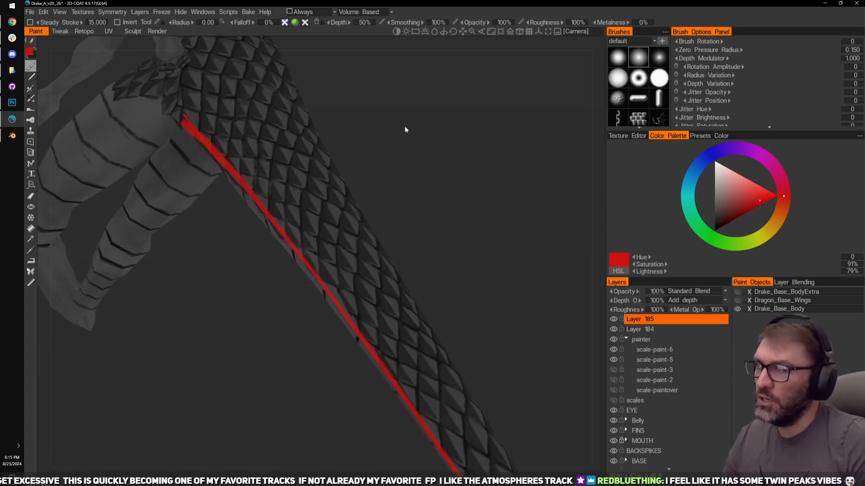
{"action": "left_click_drag", "start_coordinate": [479, 228], "coordinate": [234, 249]}
{"action": "mouse_move", "coordinate": [426, 323]}
{"action": "right_mouse_down"}
{"action": "mouse_move", "coordinate": [417, 316]}
{"action": "mouse_move", "coordinate": [414, 327]}
{"action": "right_mouse_up"}
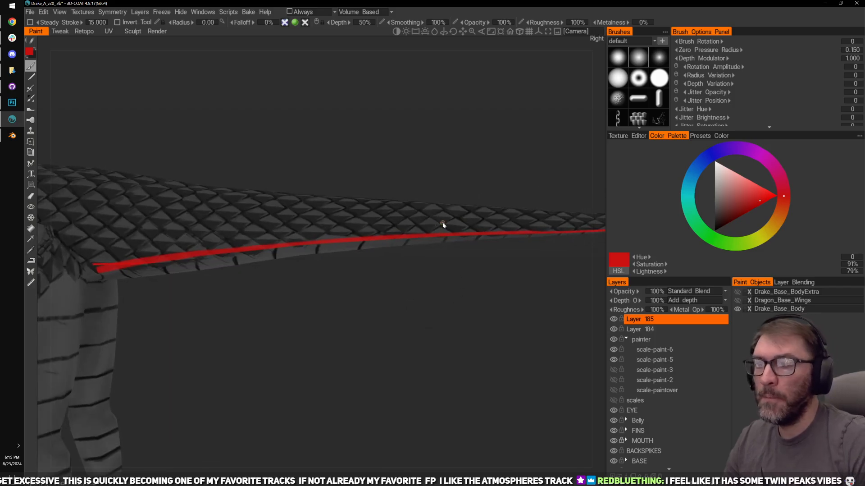
{"action": "double_click", "coordinate": [634, 319]}
{"action": "type", "text": "gul"}
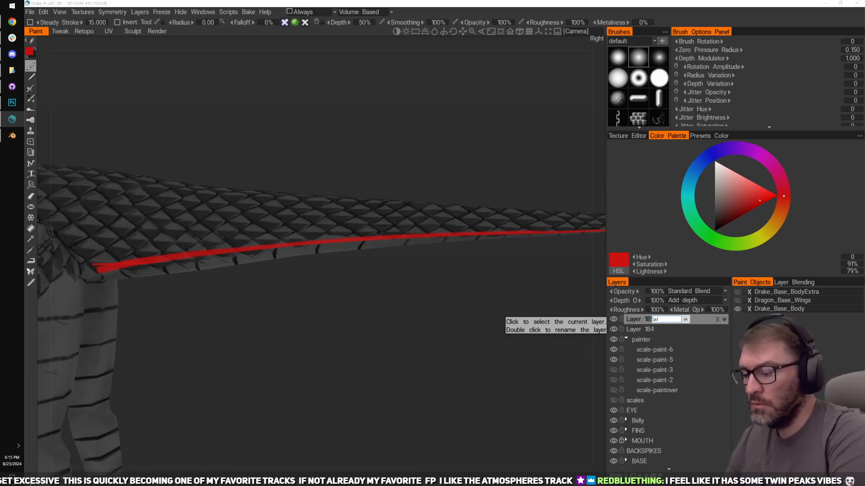
{"action": "type", "text": "delines"}
{"action": "key", "text": "Return"}
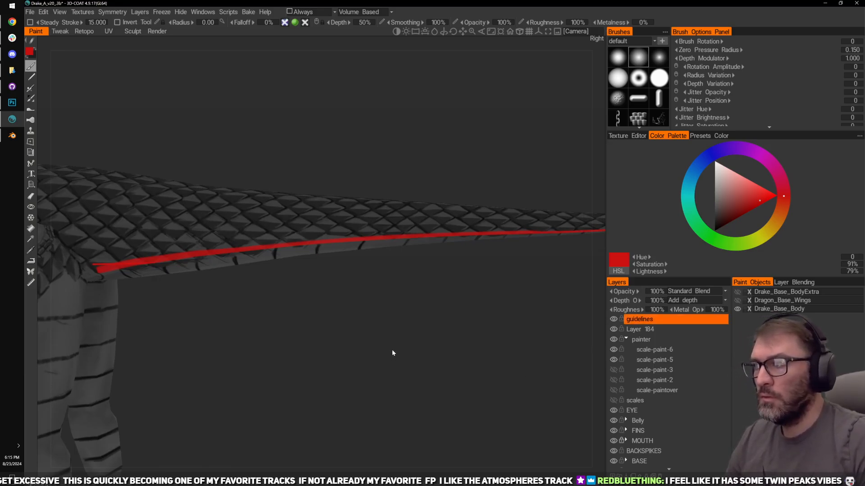
Step: Show the scale-paint-3, scale-paint-2 and scale-paintover layers on the drake's body, leaving the scales layer hidden
{"action": "mouse_move", "coordinate": [392, 348]}
{"action": "right_mouse_down"}
{"action": "mouse_move", "coordinate": [498, 314]}
{"action": "mouse_move", "coordinate": [447, 314]}
{"action": "right_mouse_up"}
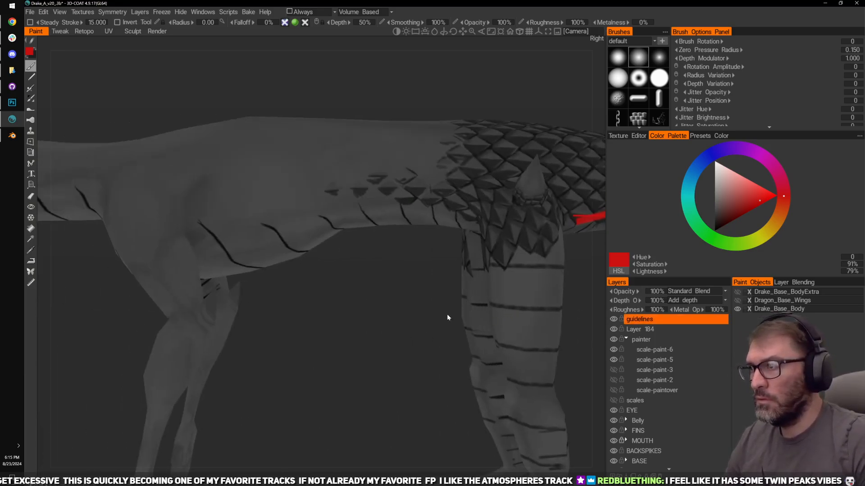
{"action": "left_click", "coordinate": [614, 369]}
{"action": "left_click", "coordinate": [613, 379]}
{"action": "left_click", "coordinate": [614, 392]}
{"action": "left_click", "coordinate": [613, 401]}
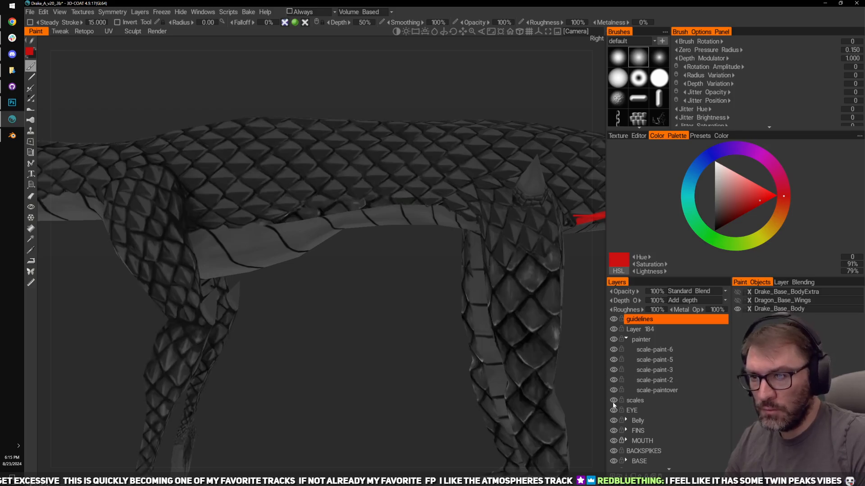
{"action": "left_click", "coordinate": [614, 400]}
Step: Examine up close how the lower flank scales meet the belly plates near the legs
{"action": "right_click_drag", "start_coordinate": [563, 400], "coordinate": [360, 393]}
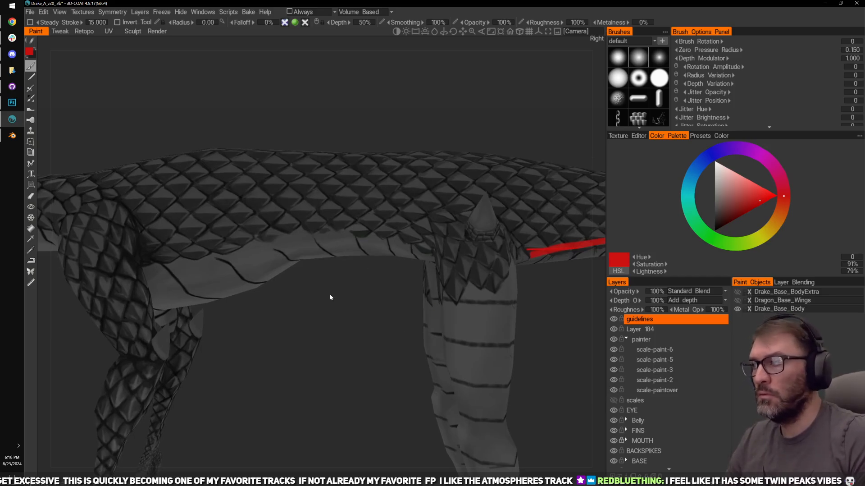
{"action": "right_click_drag", "start_coordinate": [329, 295], "coordinate": [284, 350]}
{"action": "scroll", "coordinate": [284, 350], "scroll_direction": "up", "scroll_amount": 5}
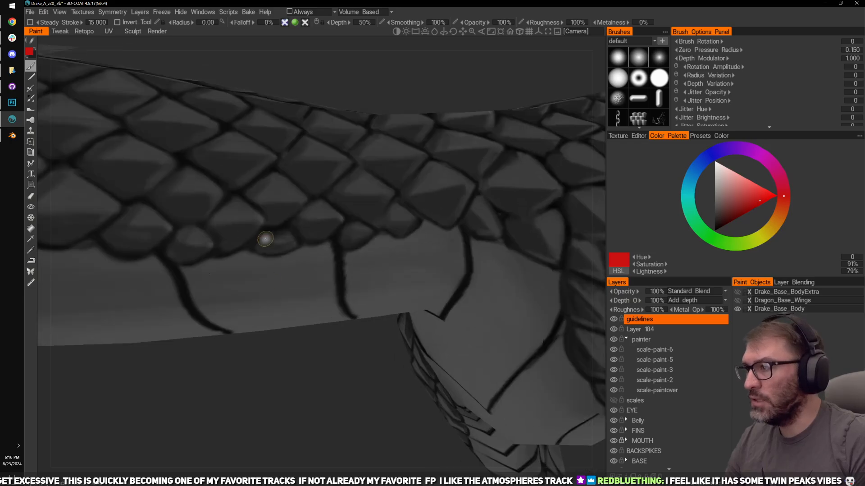
{"action": "mouse_move", "coordinate": [272, 242]}
{"action": "right_mouse_down"}
{"action": "mouse_move", "coordinate": [311, 391]}
{"action": "mouse_move", "coordinate": [284, 251]}
{"action": "right_mouse_up"}
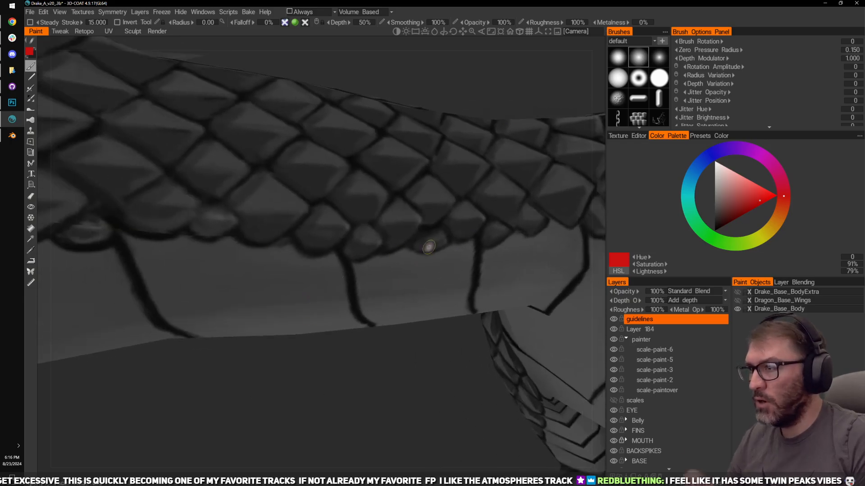
{"action": "right_click_drag", "start_coordinate": [391, 392], "coordinate": [264, 287]}
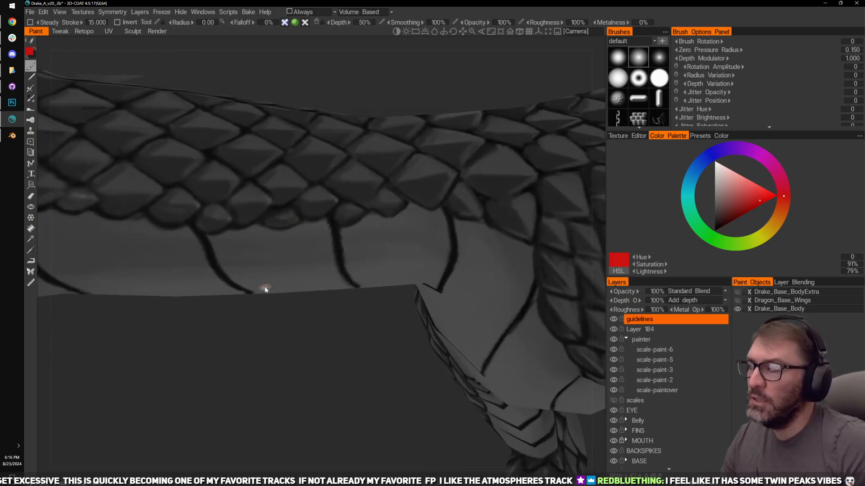
Step: Switch to Photoshop and reset the canvas rotation to 0° so the tail and belly pieces lie horizontally
{"action": "left_click", "coordinate": [2, 100]}
{"action": "scroll", "coordinate": [458, 247], "scroll_direction": "down", "scroll_amount": 4, "text": "alt"}
{"action": "key", "text": "r"}
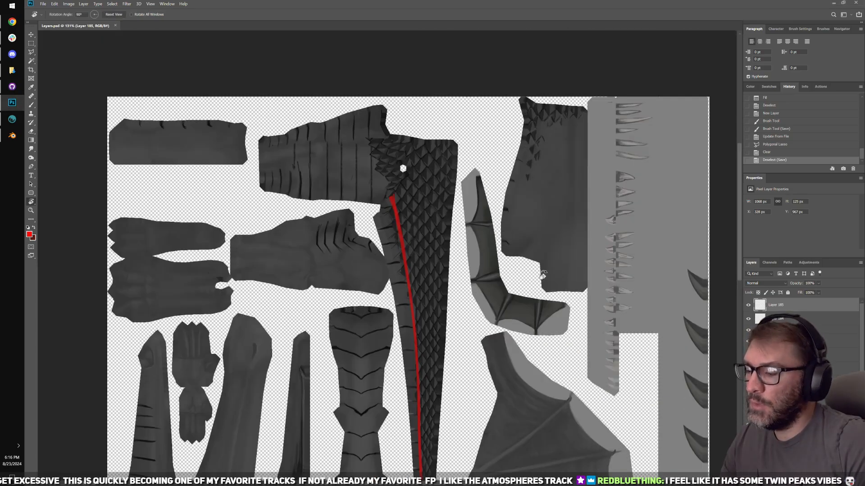
{"action": "left_click_drag", "start_coordinate": [459, 251], "coordinate": [356, 172]}
{"action": "key", "text": "Escape"}
{"action": "key", "text": "v"}
{"action": "scroll", "coordinate": [329, 239], "scroll_direction": "up", "scroll_amount": 5, "text": "alt"}
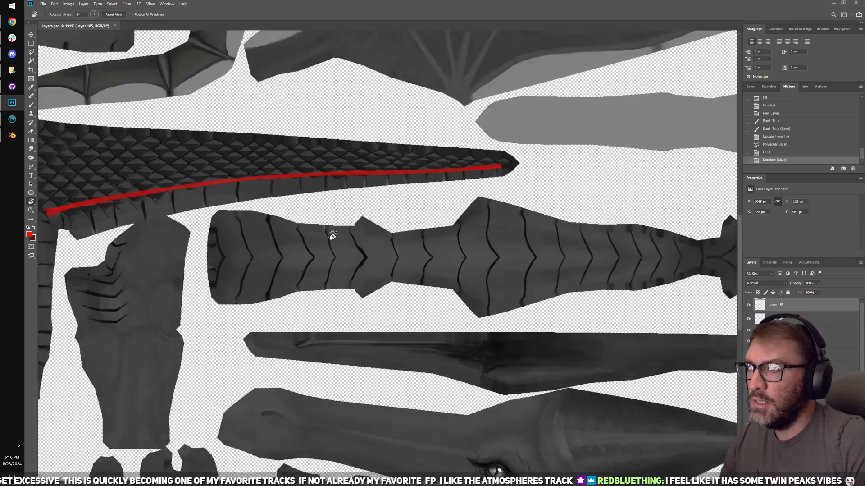
{"action": "left_click_drag", "start_coordinate": [321, 249], "coordinate": [294, 246]}
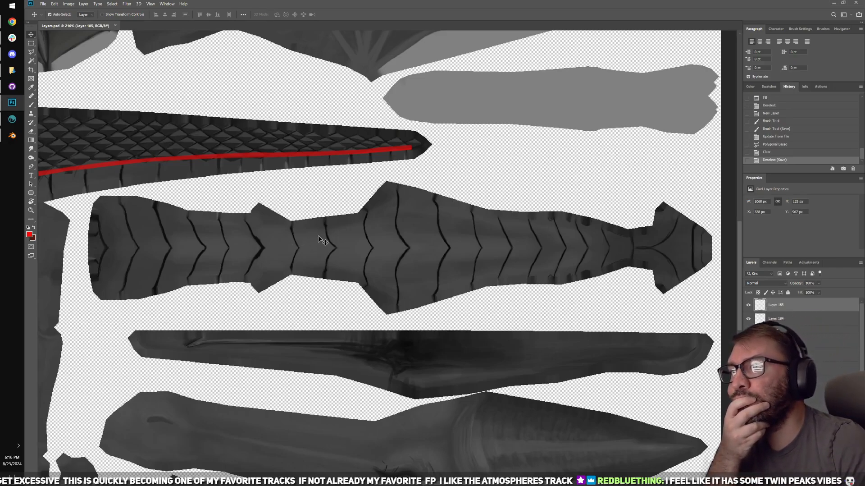
Step: Switch to 3D-Coat and examine the boundary between scales and belly along the drake's torso
{"action": "left_click", "coordinate": [12, 119]}
{"action": "scroll", "coordinate": [325, 383], "scroll_direction": "down", "scroll_amount": 5}
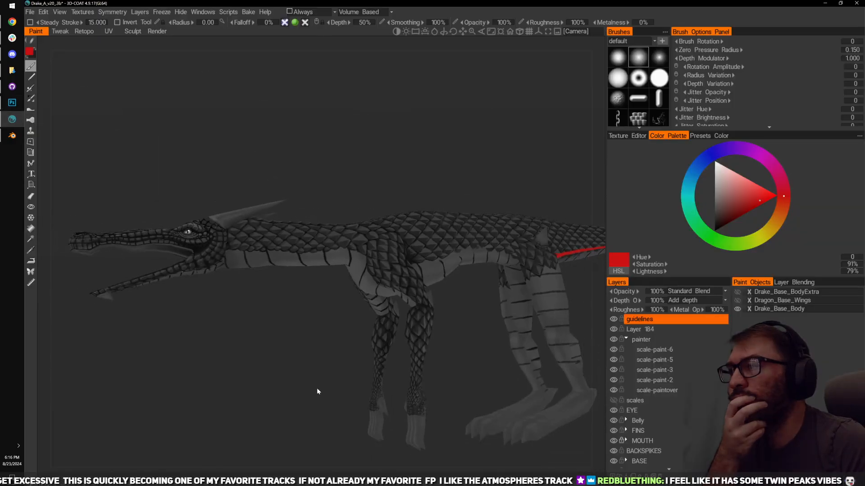
{"action": "middle_click_drag", "start_coordinate": [509, 387], "coordinate": [403, 391]}
{"action": "left_click_drag", "start_coordinate": [403, 391], "coordinate": [366, 391]}
{"action": "scroll", "coordinate": [382, 397], "scroll_direction": "up", "scroll_amount": 4}
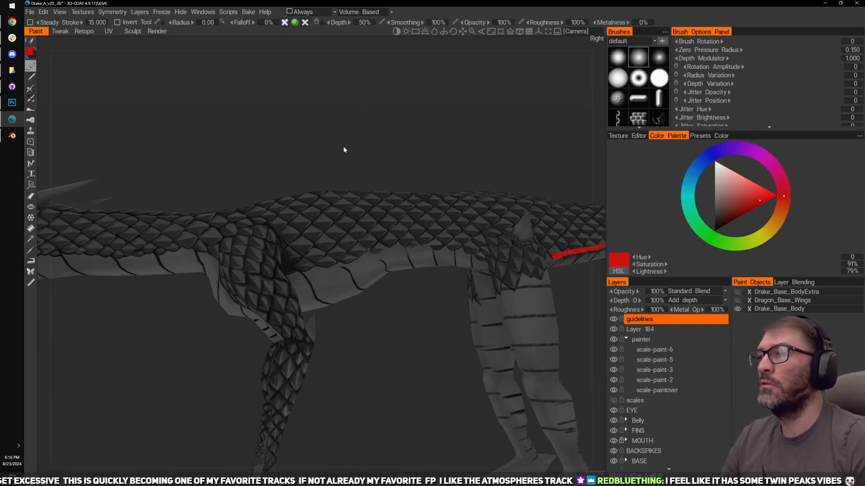
{"action": "scroll", "coordinate": [469, 162], "scroll_direction": "up", "scroll_amount": 4}
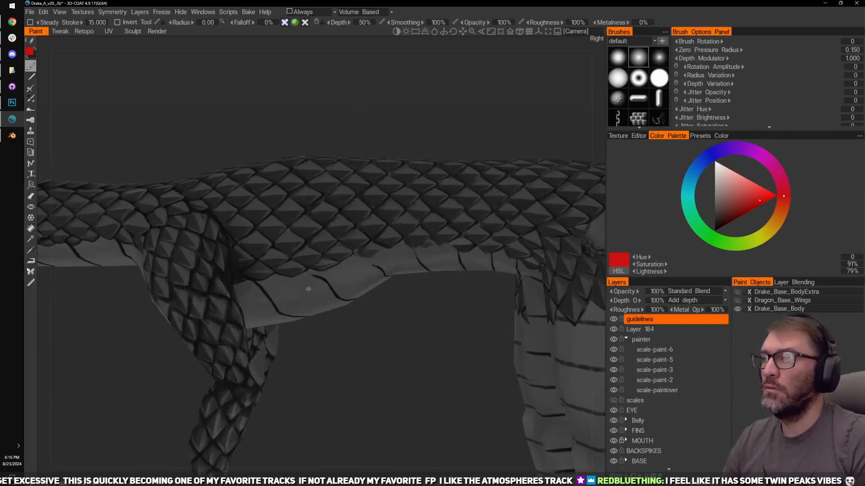
{"action": "left_click_drag", "start_coordinate": [308, 288], "coordinate": [363, 317], "text": "alt"}
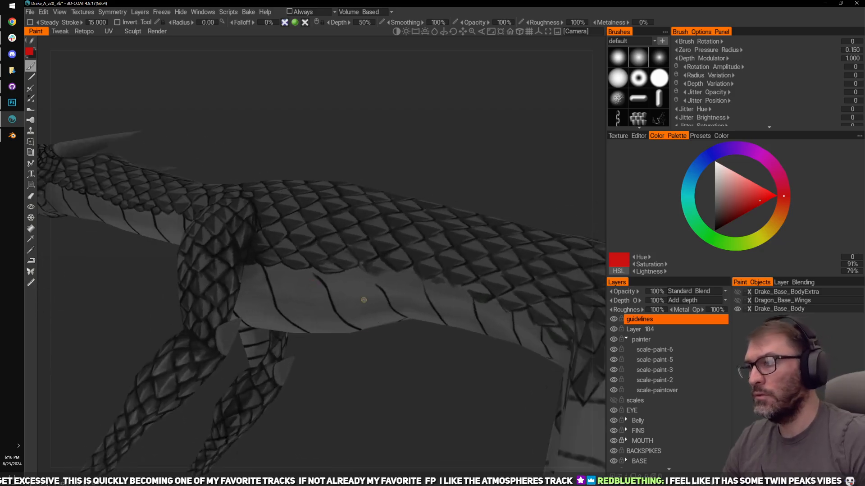
Step: Switch to Photoshop and examine the tail's red guideline alongside the belly pieces of the texture layout
{"action": "key", "text": "alt+Tab"}
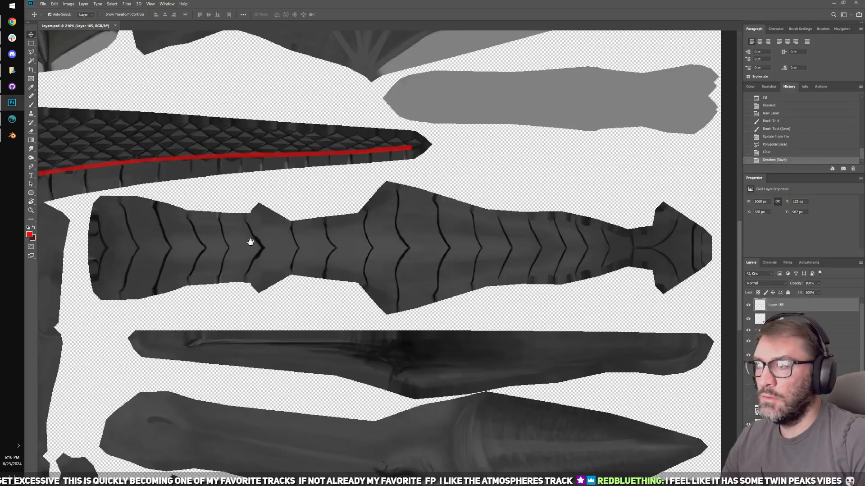
{"action": "left_click_drag", "start_coordinate": [285, 239], "coordinate": [476, 230]}
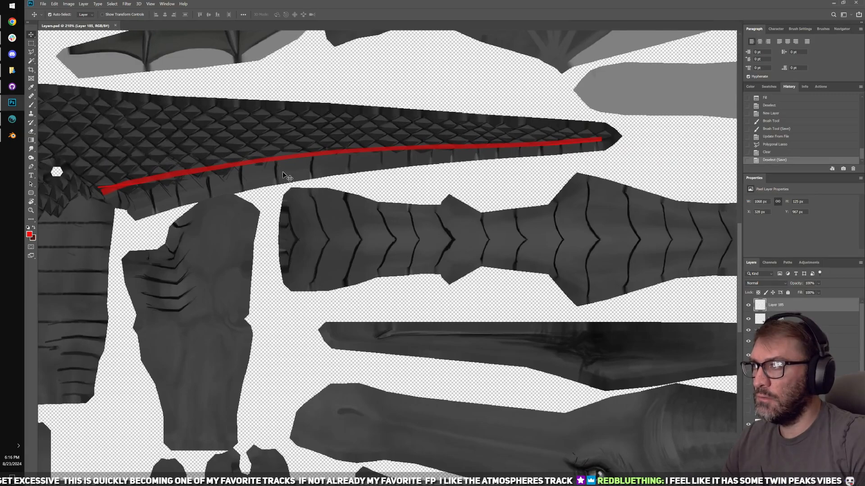
{"action": "left_click_drag", "start_coordinate": [284, 176], "coordinate": [295, 212]}
{"action": "left_click_drag", "start_coordinate": [212, 237], "coordinate": [322, 239]}
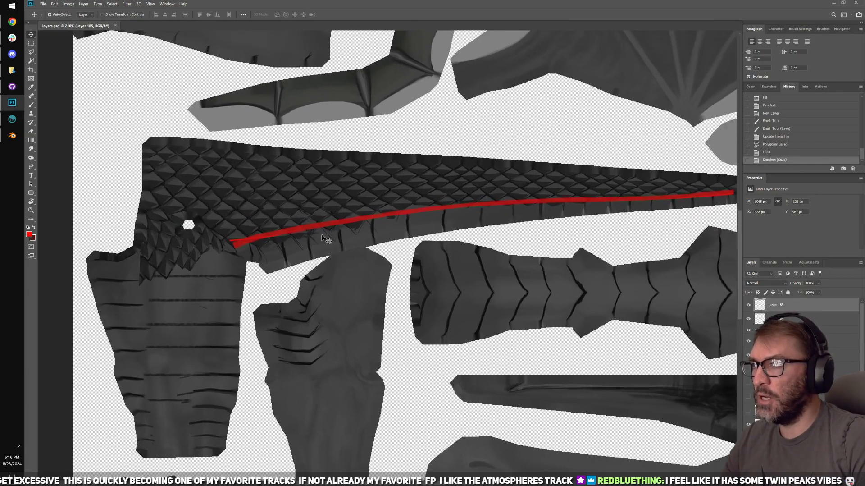
{"action": "left_click_drag", "start_coordinate": [564, 225], "coordinate": [466, 232]}
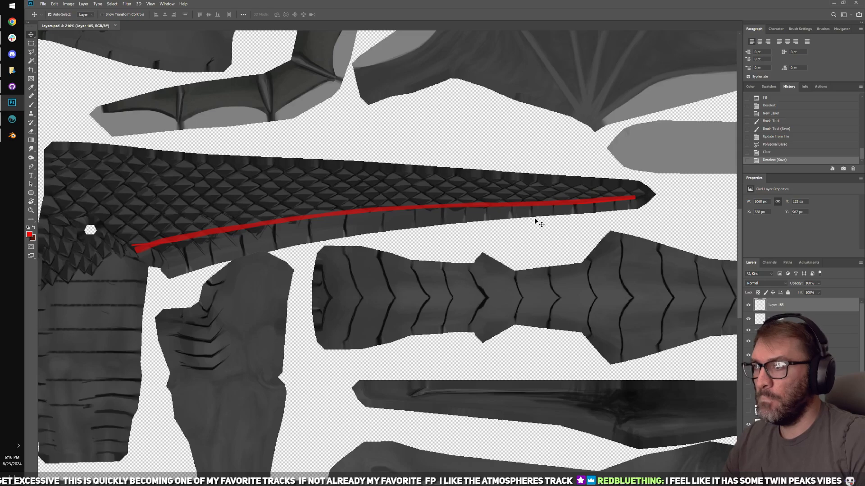
{"action": "left_click_drag", "start_coordinate": [533, 222], "coordinate": [360, 193]}
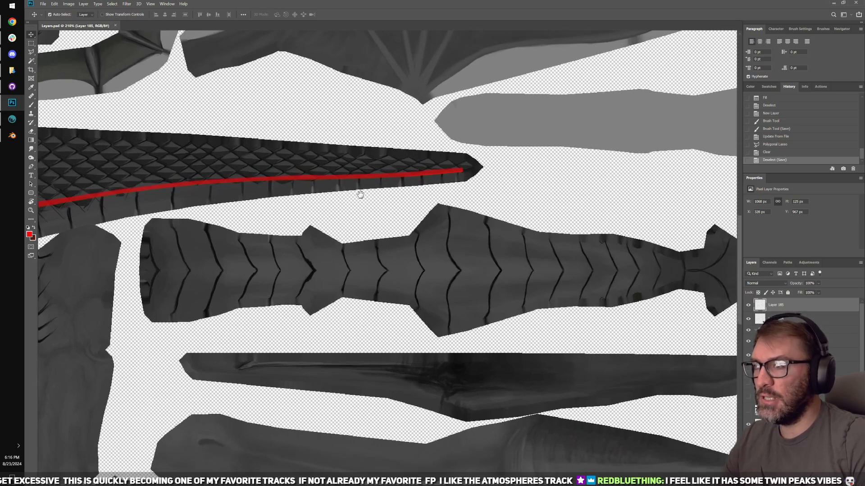
Step: Return to 3D-Coat and examine the scale edge along the neck and flank down to the start of the tail guide
{"action": "key", "text": "alt+Tab"}
{"action": "left_click_drag", "start_coordinate": [124, 197], "coordinate": [346, 230]}
{"action": "key", "text": "ctrl+z"}
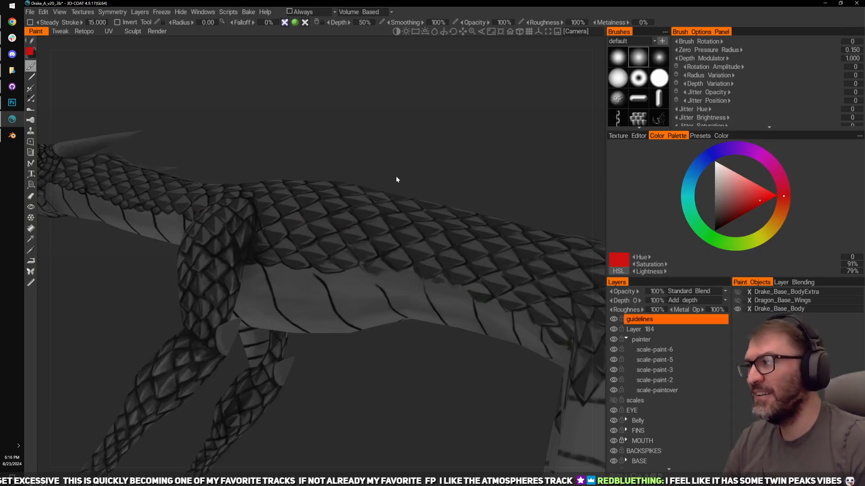
{"action": "mouse_move", "coordinate": [404, 125]}
{"action": "left_mouse_down"}
{"action": "mouse_move", "coordinate": [473, 189]}
{"action": "mouse_move", "coordinate": [471, 143]}
{"action": "mouse_move", "coordinate": [473, 238]}
{"action": "mouse_move", "coordinate": [450, 170]}
{"action": "left_mouse_up"}
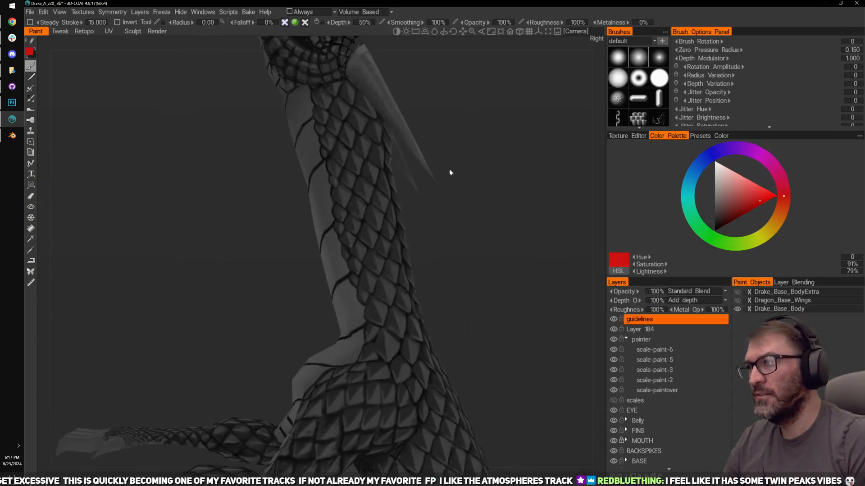
{"action": "left_click_drag", "start_coordinate": [433, 302], "coordinate": [455, 197]}
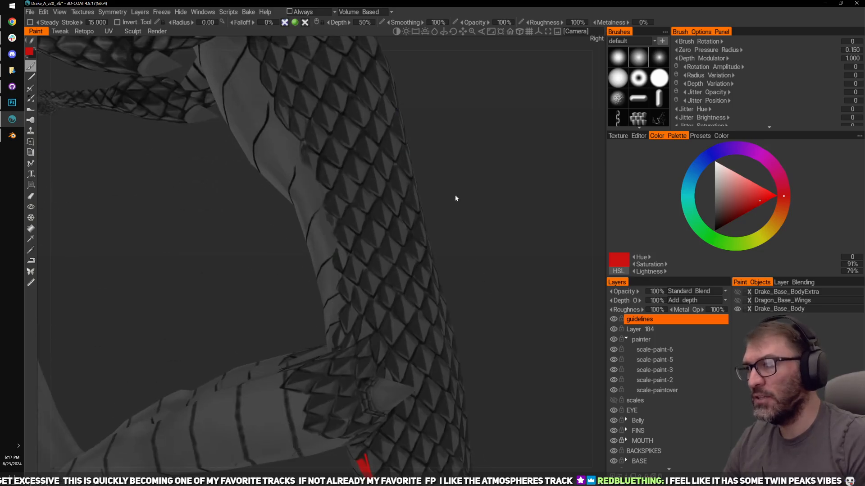
Step: Make scale-paint-6 the active layer and hide the guidelines layer to expose the scale edge along the tail
{"action": "mouse_move", "coordinate": [499, 254]}
{"action": "left_mouse_down"}
{"action": "mouse_move", "coordinate": [595, 280]}
{"action": "mouse_move", "coordinate": [517, 264]}
{"action": "mouse_move", "coordinate": [430, 220]}
{"action": "mouse_move", "coordinate": [526, 104]}
{"action": "mouse_move", "coordinate": [429, 130]}
{"action": "mouse_move", "coordinate": [490, 161]}
{"action": "mouse_move", "coordinate": [471, 178]}
{"action": "mouse_move", "coordinate": [450, 123]}
{"action": "mouse_move", "coordinate": [421, 156]}
{"action": "mouse_move", "coordinate": [388, 165]}
{"action": "mouse_move", "coordinate": [415, 150]}
{"action": "mouse_move", "coordinate": [396, 253]}
{"action": "mouse_move", "coordinate": [420, 313]}
{"action": "mouse_move", "coordinate": [421, 348]}
{"action": "mouse_move", "coordinate": [445, 367]}
{"action": "mouse_move", "coordinate": [500, 234]}
{"action": "mouse_move", "coordinate": [491, 188]}
{"action": "left_mouse_up"}
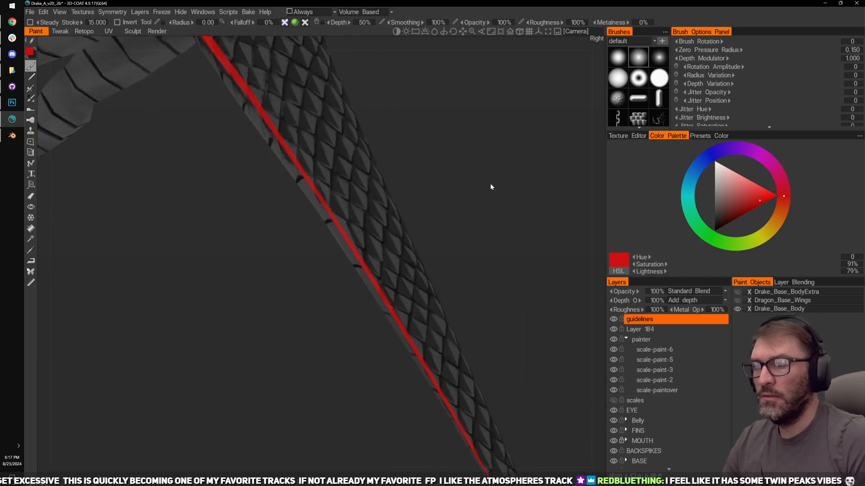
{"action": "left_click", "coordinate": [665, 351]}
{"action": "mouse_move", "coordinate": [445, 272]}
{"action": "left_mouse_down"}
{"action": "mouse_move", "coordinate": [491, 216]}
{"action": "mouse_move", "coordinate": [503, 224]}
{"action": "left_mouse_up"}
{"action": "middle_click_drag", "start_coordinate": [503, 225], "coordinate": [501, 227]}
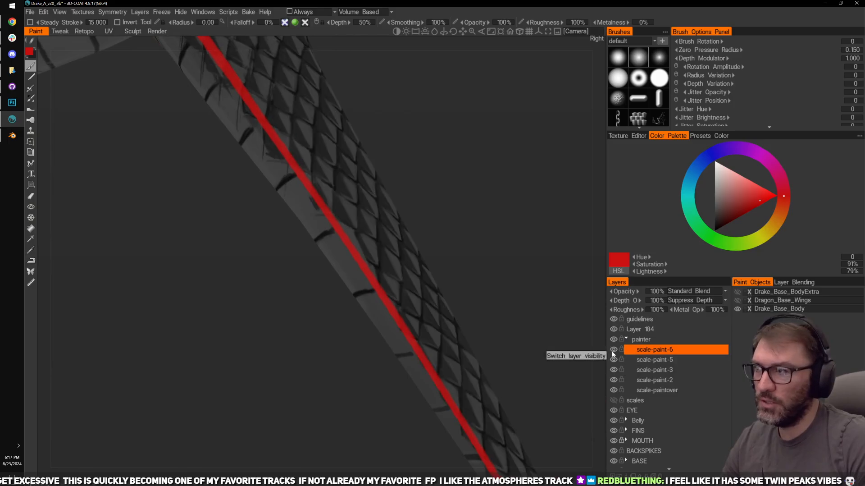
{"action": "left_click_drag", "start_coordinate": [358, 302], "coordinate": [491, 227]}
{"action": "right_click_drag", "start_coordinate": [491, 227], "coordinate": [503, 233]}
{"action": "left_click_drag", "start_coordinate": [504, 233], "coordinate": [524, 237]}
{"action": "middle_click_drag", "start_coordinate": [523, 237], "coordinate": [520, 292]}
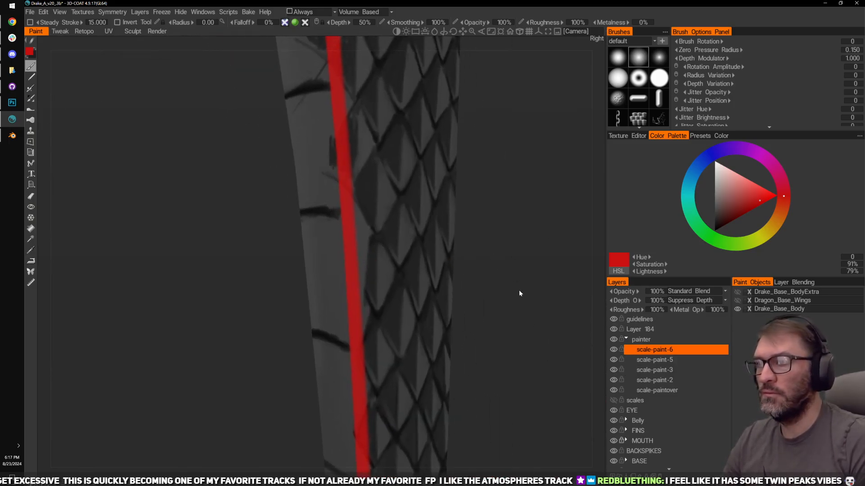
{"action": "left_click", "coordinate": [614, 319]}
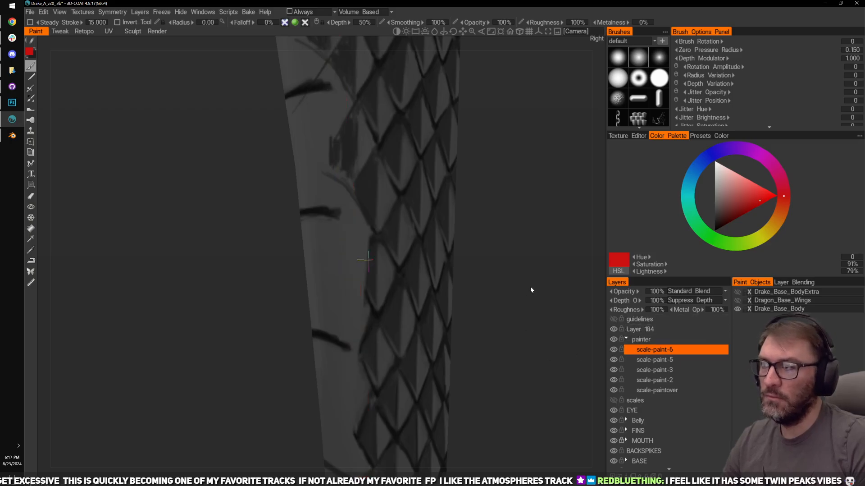
Step: Sample the dark grey of the tail's edge scales as the paint colour, at 13% lightness
{"action": "middle_click_drag", "start_coordinate": [524, 246], "coordinate": [519, 263]}
{"action": "left_click_drag", "start_coordinate": [519, 262], "coordinate": [529, 251]}
{"action": "right_click_drag", "start_coordinate": [529, 250], "coordinate": [569, 234]}
{"action": "middle_click_drag", "start_coordinate": [569, 233], "coordinate": [533, 229]}
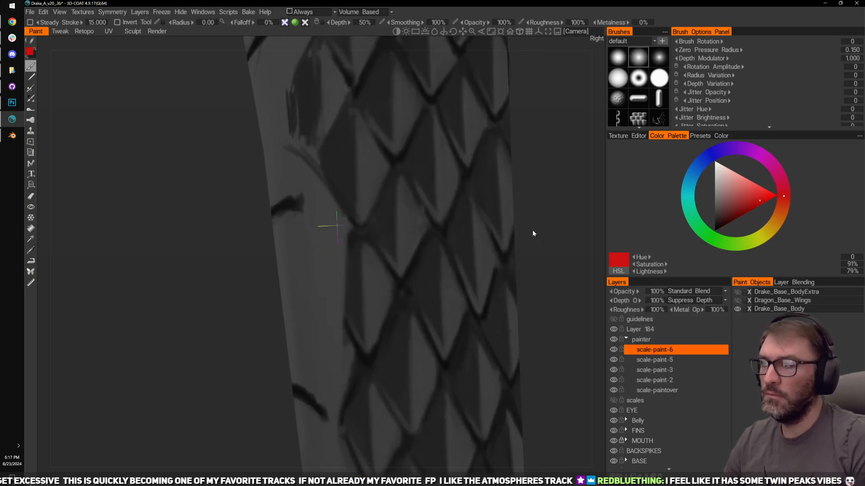
{"action": "left_click_drag", "start_coordinate": [554, 255], "coordinate": [551, 249]}
{"action": "right_click_drag", "start_coordinate": [552, 250], "coordinate": [561, 245]}
{"action": "right_click_drag", "start_coordinate": [369, 299], "coordinate": [363, 292]}
{"action": "key", "text": "v"}
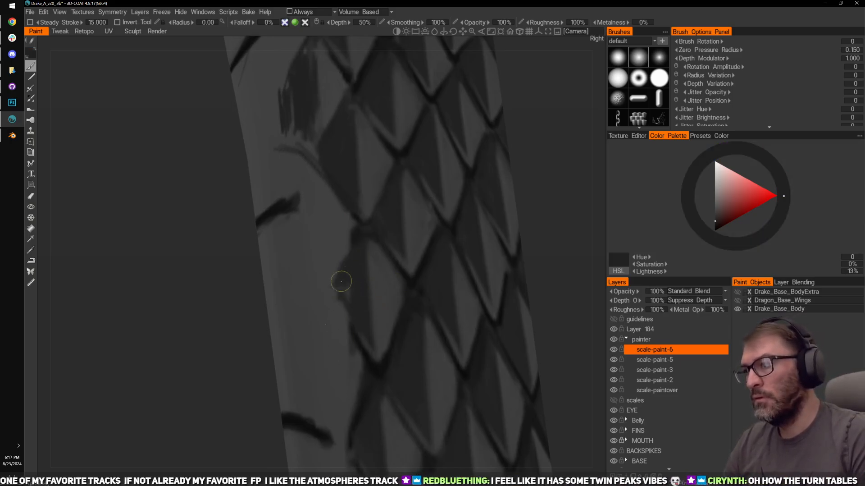
Step: Paint the dark side of a new scale in the gap along the tail's belly edge
{"action": "mouse_move", "coordinate": [542, 204]}
{"action": "middle_mouse_down"}
{"action": "mouse_move", "coordinate": [558, 250]}
{"action": "mouse_move", "coordinate": [572, 258]}
{"action": "middle_mouse_up"}
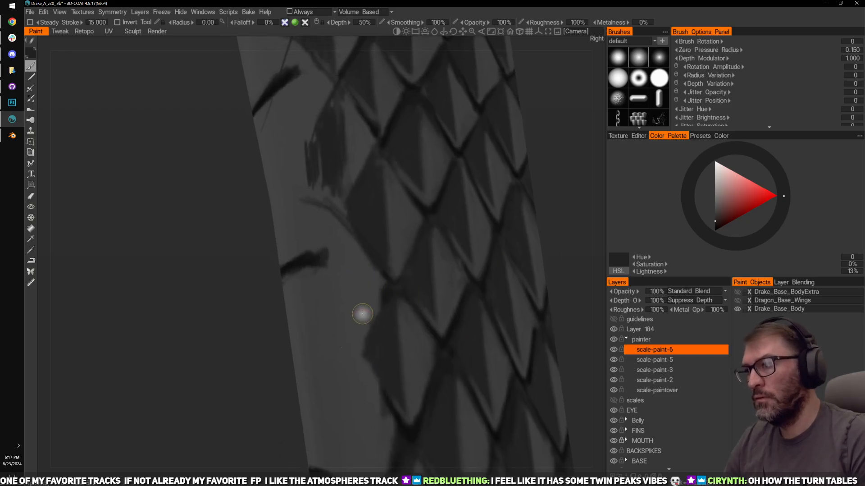
{"action": "mouse_move", "coordinate": [363, 312]}
{"action": "left_mouse_down"}
{"action": "mouse_move", "coordinate": [396, 290]}
{"action": "mouse_move", "coordinate": [357, 326]}
{"action": "left_mouse_up"}
{"action": "mouse_move", "coordinate": [342, 221]}
{"action": "left_mouse_down"}
{"action": "mouse_move", "coordinate": [355, 324]}
{"action": "mouse_move", "coordinate": [340, 251]}
{"action": "mouse_move", "coordinate": [344, 331]}
{"action": "mouse_move", "coordinate": [357, 338]}
{"action": "left_mouse_up"}
{"action": "left_click_drag", "start_coordinate": [337, 301], "coordinate": [352, 336]}
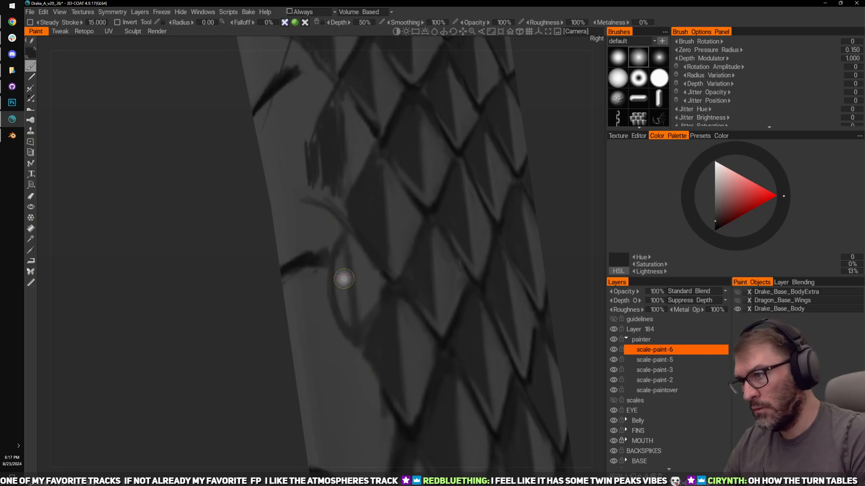
{"action": "left_click_drag", "start_coordinate": [345, 260], "coordinate": [356, 345]}
{"action": "left_click_drag", "start_coordinate": [342, 255], "coordinate": [341, 307]}
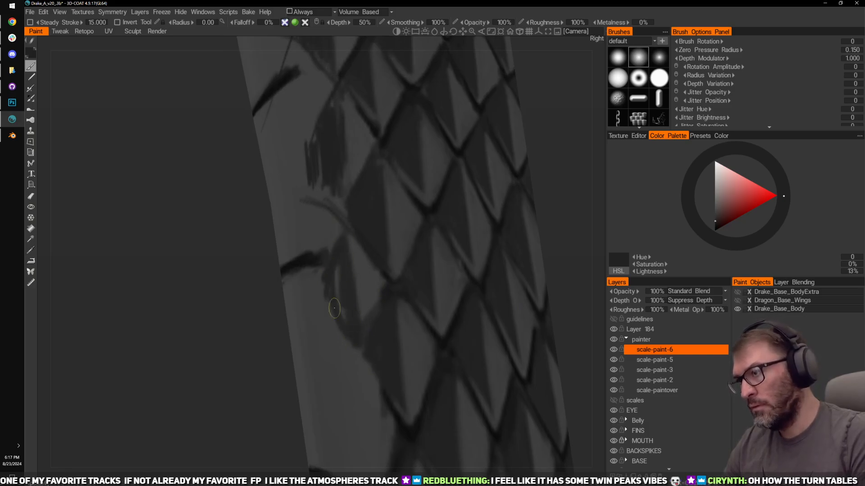
{"action": "mouse_move", "coordinate": [335, 263]}
{"action": "left_mouse_down"}
{"action": "mouse_move", "coordinate": [334, 308]}
{"action": "mouse_move", "coordinate": [343, 297]}
{"action": "left_mouse_up"}
Step: Touch up the edge scales further up the tail, using sampled greys of 24% and 13% lightness
{"action": "mouse_move", "coordinate": [525, 148]}
{"action": "middle_mouse_down"}
{"action": "mouse_move", "coordinate": [536, 251]}
{"action": "mouse_move", "coordinate": [556, 257]}
{"action": "middle_mouse_up"}
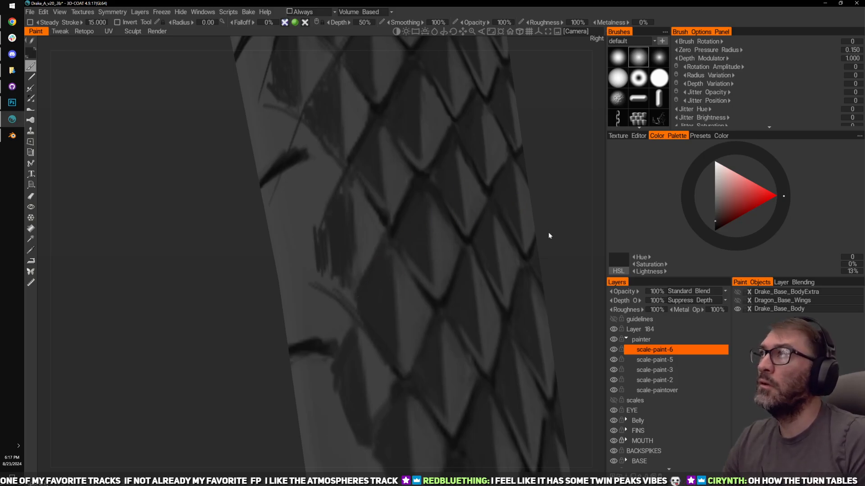
{"action": "left_click_drag", "start_coordinate": [548, 235], "coordinate": [554, 217]}
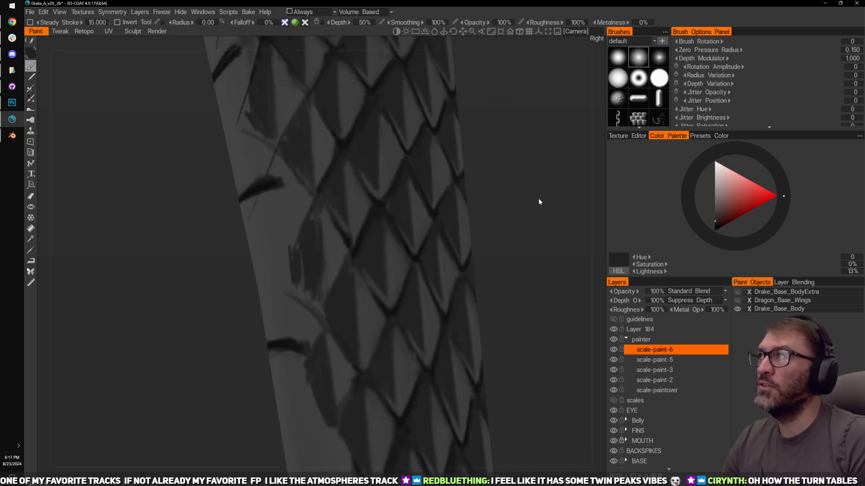
{"action": "right_click_drag", "start_coordinate": [539, 199], "coordinate": [530, 215]}
{"action": "mouse_move", "coordinate": [541, 224]}
{"action": "left_mouse_down"}
{"action": "mouse_move", "coordinate": [576, 224]}
{"action": "mouse_move", "coordinate": [525, 220]}
{"action": "mouse_move", "coordinate": [512, 229]}
{"action": "mouse_move", "coordinate": [542, 229]}
{"action": "mouse_move", "coordinate": [533, 221]}
{"action": "left_mouse_up"}
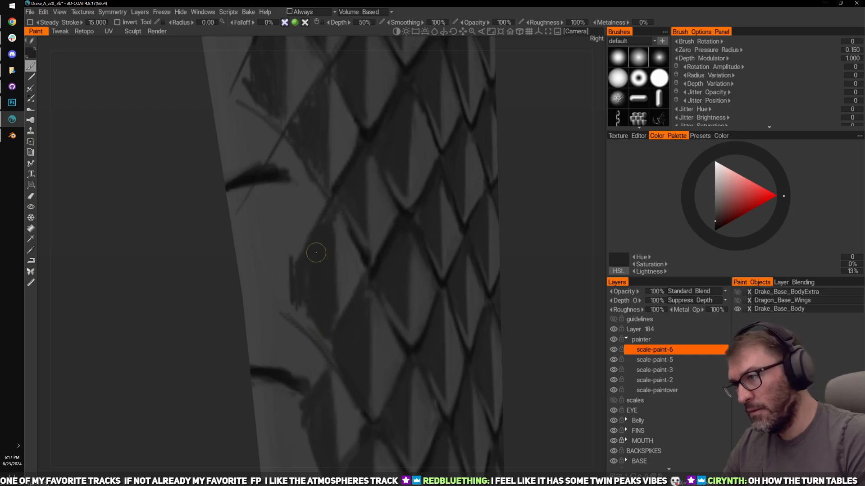
{"action": "left_click_drag", "start_coordinate": [523, 257], "coordinate": [475, 276]}
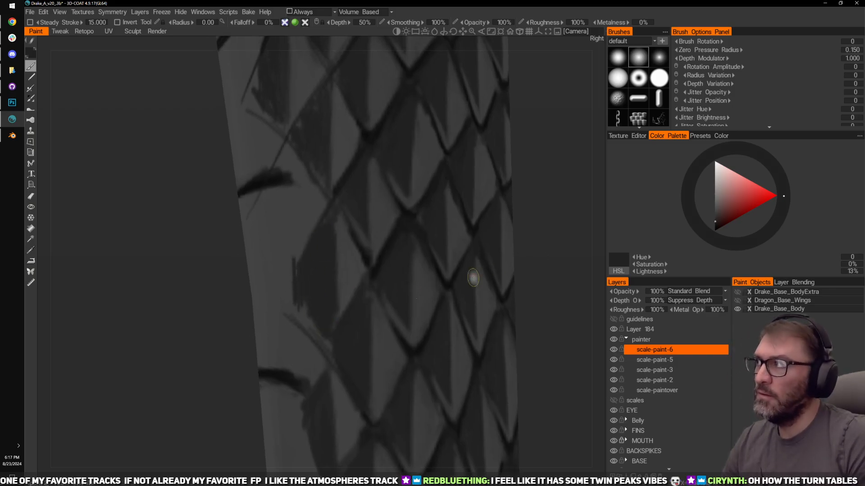
{"action": "key", "text": "v"}
{"action": "key", "text": "v"}
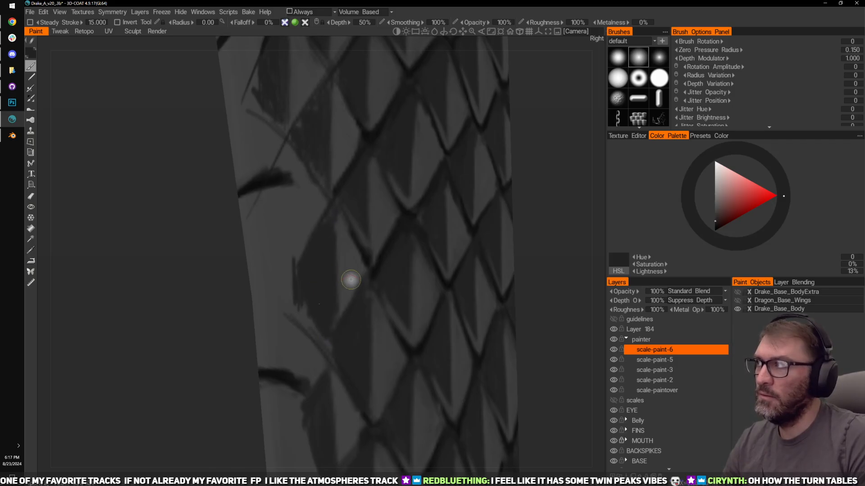
{"action": "key", "text": "v"}
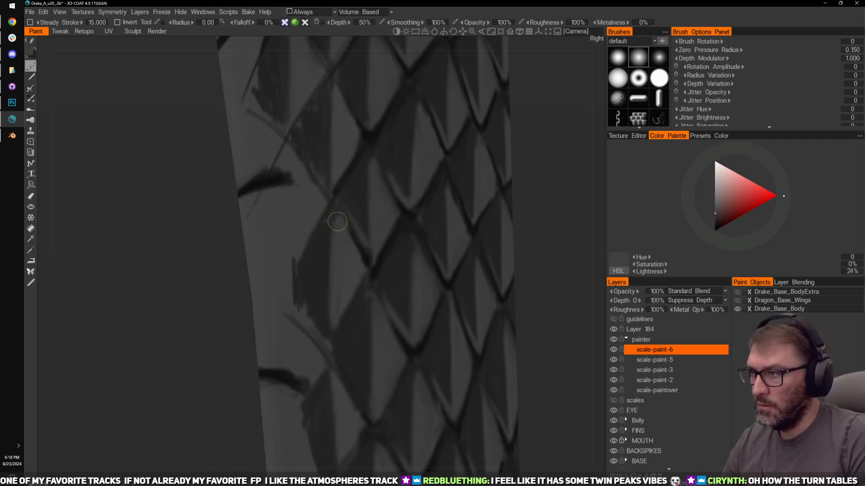
{"action": "middle_click_drag", "start_coordinate": [320, 322], "coordinate": [313, 449]}
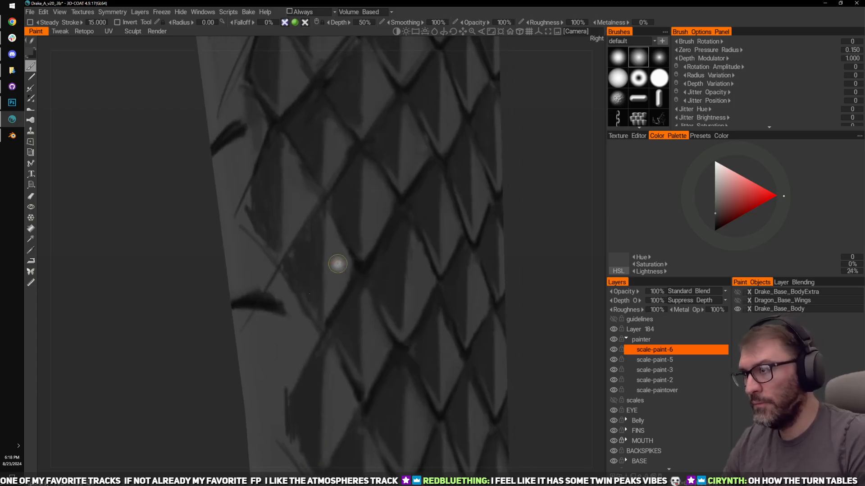
{"action": "key", "text": "v"}
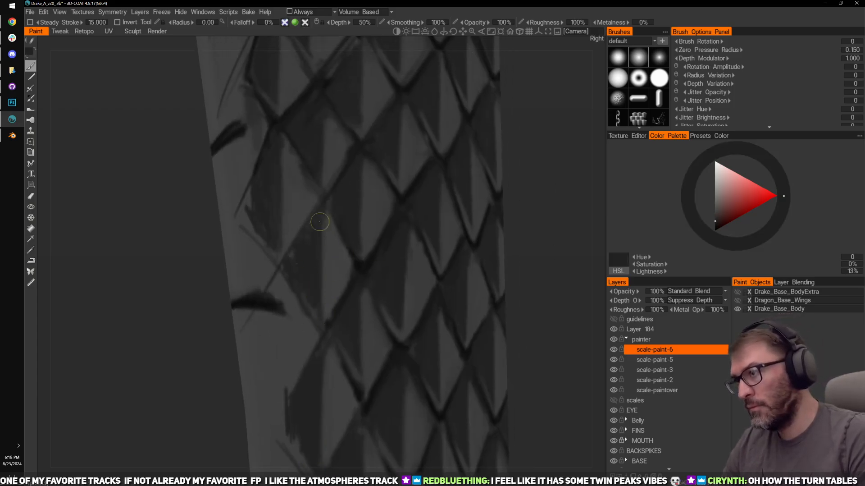
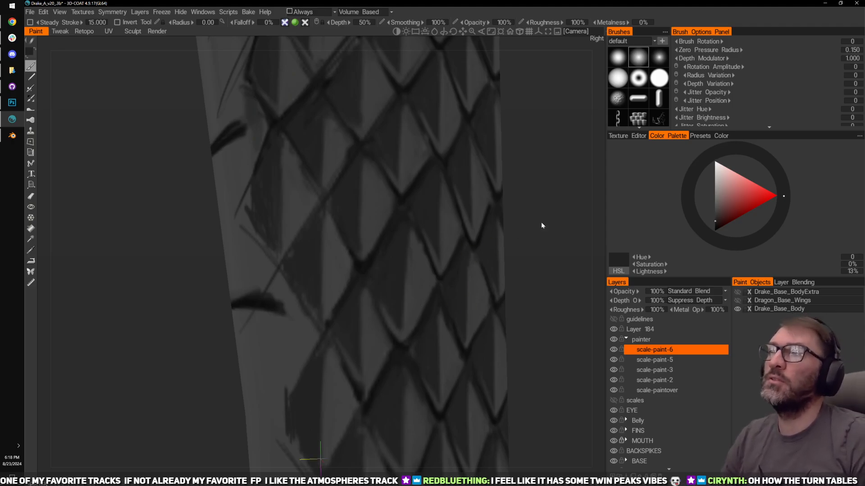
Step: Fill out the dark half of the next edge scale to a clean point facing the belly plates
{"action": "right_click_drag", "start_coordinate": [542, 225], "coordinate": [600, 242]}
{"action": "scroll", "coordinate": [585, 261], "scroll_direction": "down", "scroll_amount": 3}
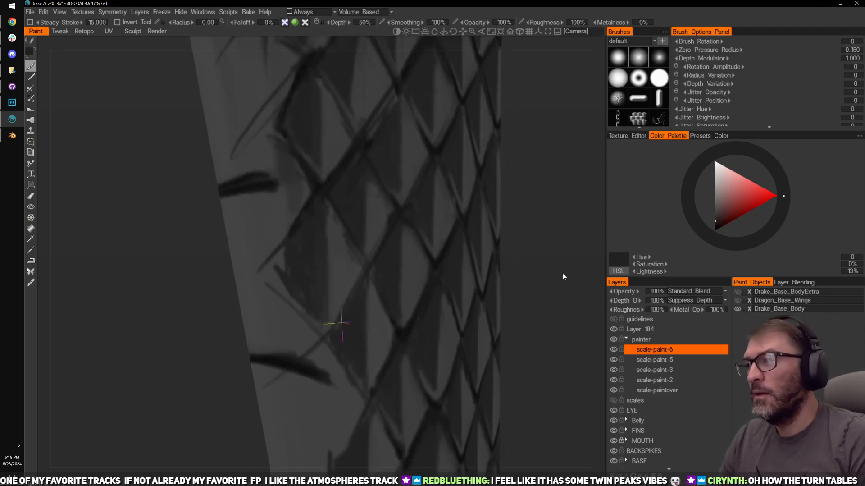
{"action": "scroll", "coordinate": [564, 272], "scroll_direction": "up", "scroll_amount": 5}
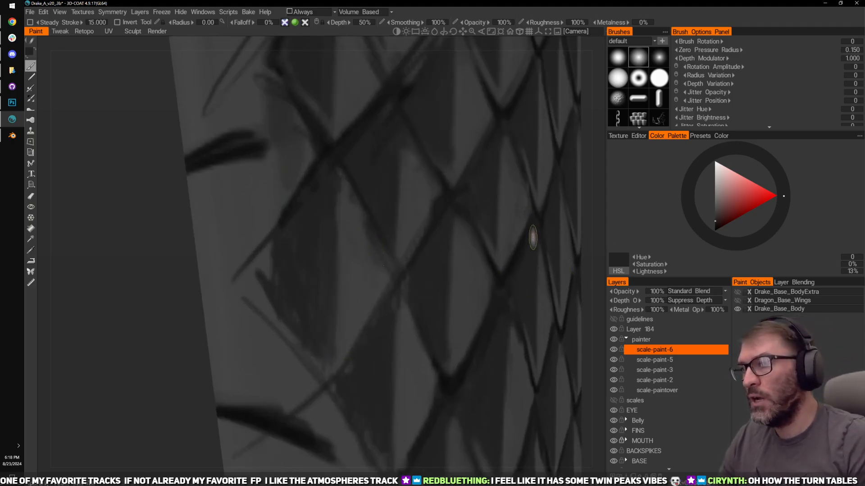
{"action": "scroll", "coordinate": [585, 275], "scroll_direction": "down", "scroll_amount": 2}
{"action": "scroll", "coordinate": [563, 267], "scroll_direction": "up", "scroll_amount": 1}
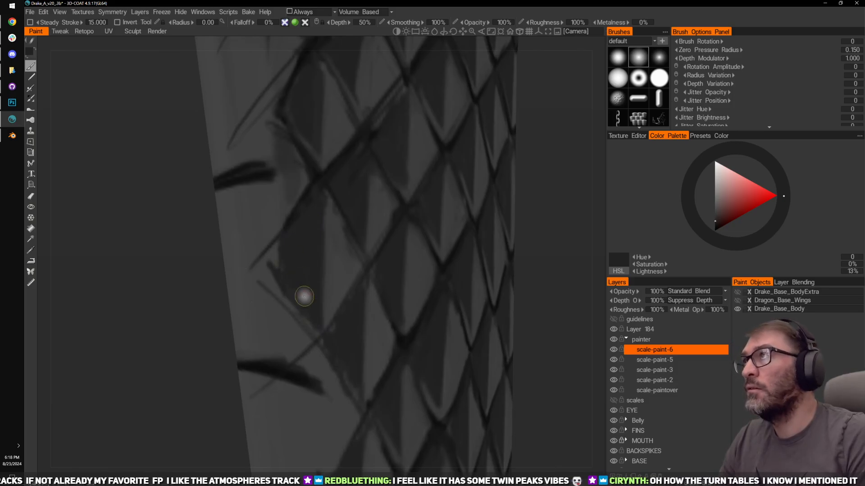
{"action": "left_click_drag", "start_coordinate": [172, 298], "coordinate": [226, 301]}
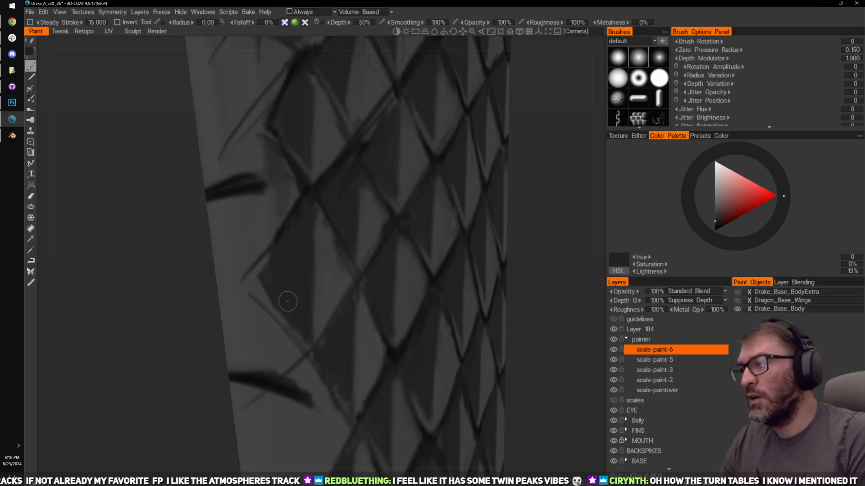
Step: Darken the shaded sides of the remaining rough edge scales further up the tail in the same grey
{"action": "middle_click_drag", "start_coordinate": [309, 331], "coordinate": [518, 231]}
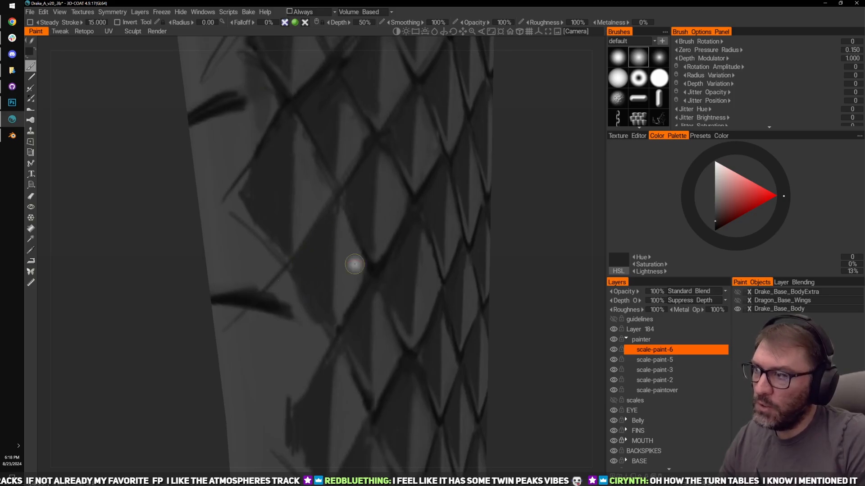
{"action": "middle_click_drag", "start_coordinate": [353, 264], "coordinate": [440, 299]}
{"action": "middle_click_drag", "start_coordinate": [407, 243], "coordinate": [487, 241]}
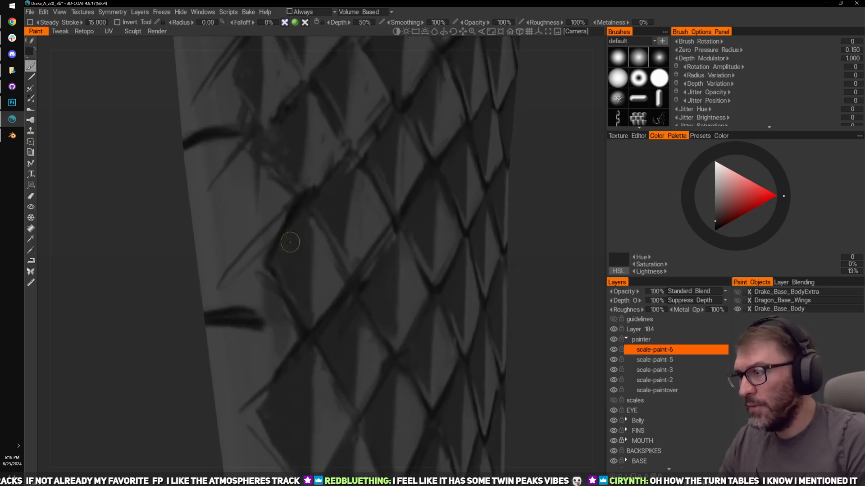
{"action": "mouse_move", "coordinate": [299, 228]}
{"action": "middle_mouse_down"}
{"action": "mouse_move", "coordinate": [547, 264]}
{"action": "mouse_move", "coordinate": [285, 324]}
{"action": "middle_mouse_up"}
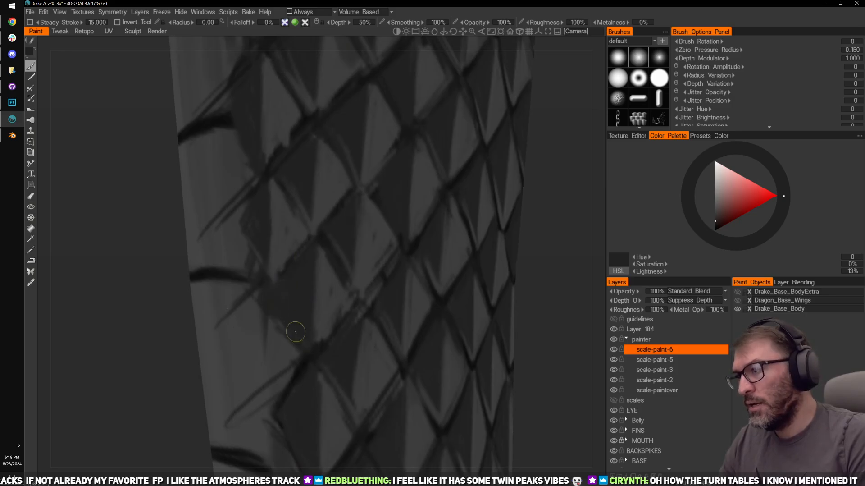
{"action": "middle_click_drag", "start_coordinate": [388, 276], "coordinate": [324, 273]}
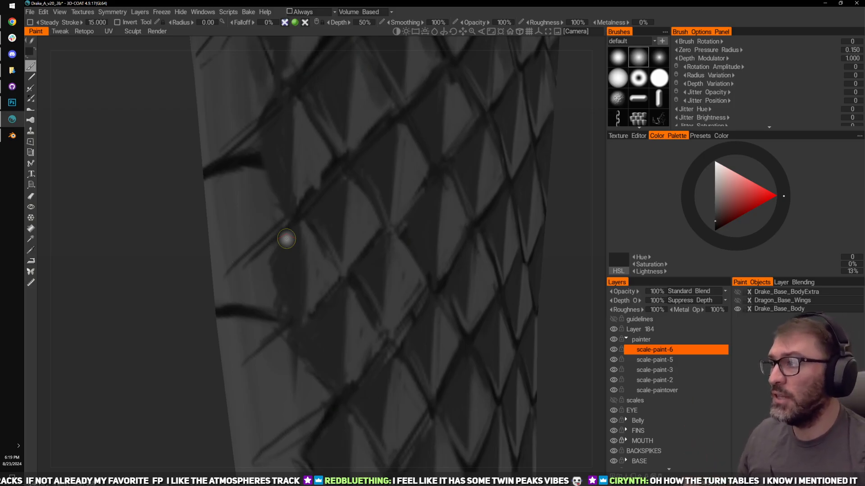
Step: Examine the repainted scale edge along the tail from different angles and distances
{"action": "left_click_drag", "start_coordinate": [100, 293], "coordinate": [251, 270]}
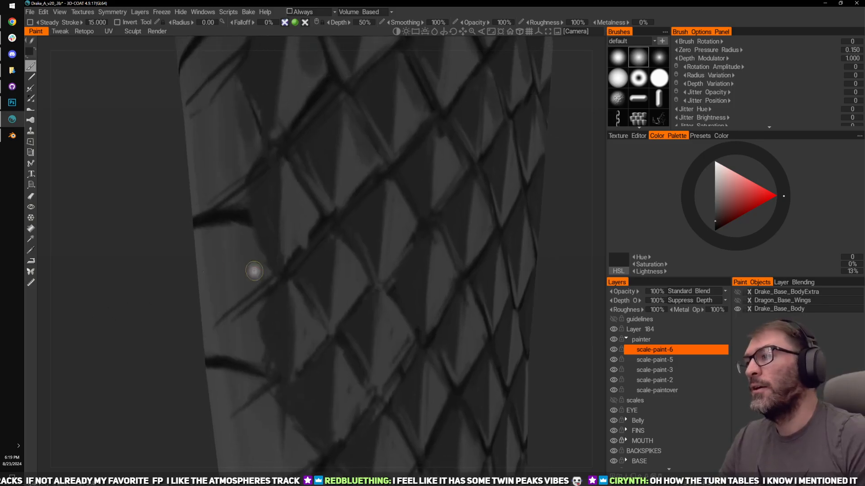
{"action": "left_click_drag", "start_coordinate": [128, 336], "coordinate": [134, 283]}
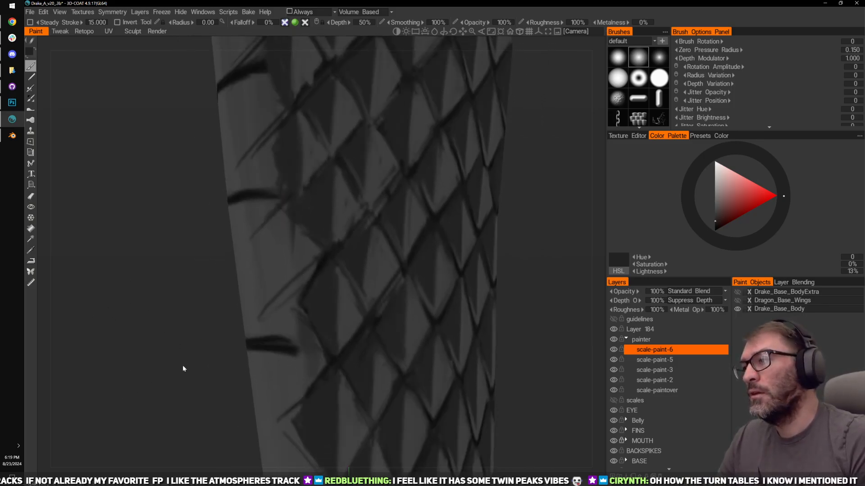
{"action": "left_click_drag", "start_coordinate": [183, 368], "coordinate": [175, 333]}
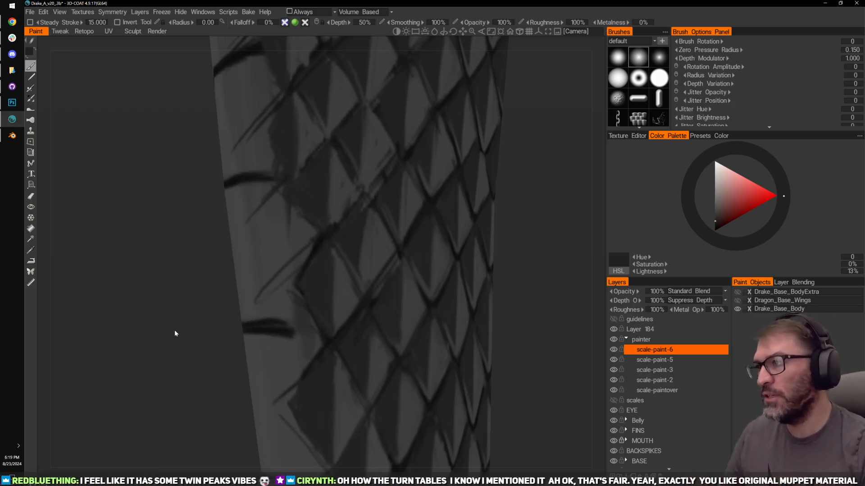
{"action": "mouse_move", "coordinate": [174, 329]}
{"action": "left_mouse_down"}
{"action": "mouse_move", "coordinate": [600, 228]}
{"action": "mouse_move", "coordinate": [577, 207]}
{"action": "left_mouse_up"}
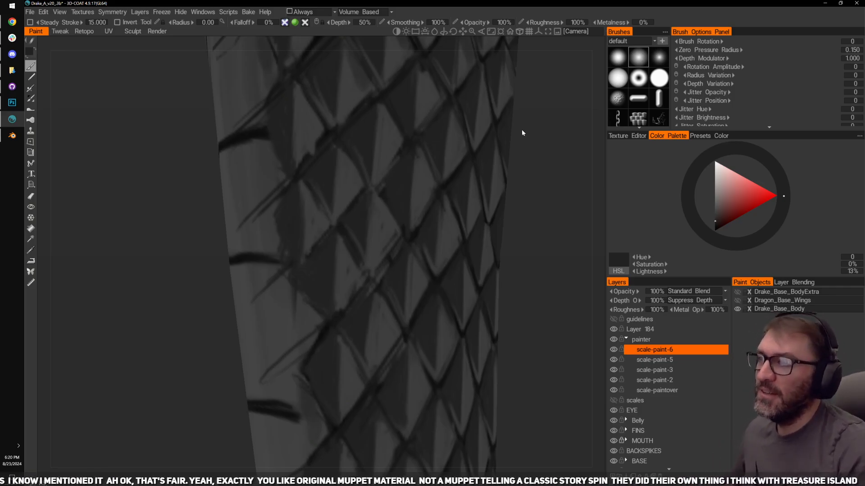
{"action": "middle_click_drag", "start_coordinate": [563, 233], "coordinate": [584, 258]}
{"action": "middle_click_drag", "start_coordinate": [170, 322], "coordinate": [157, 271]}
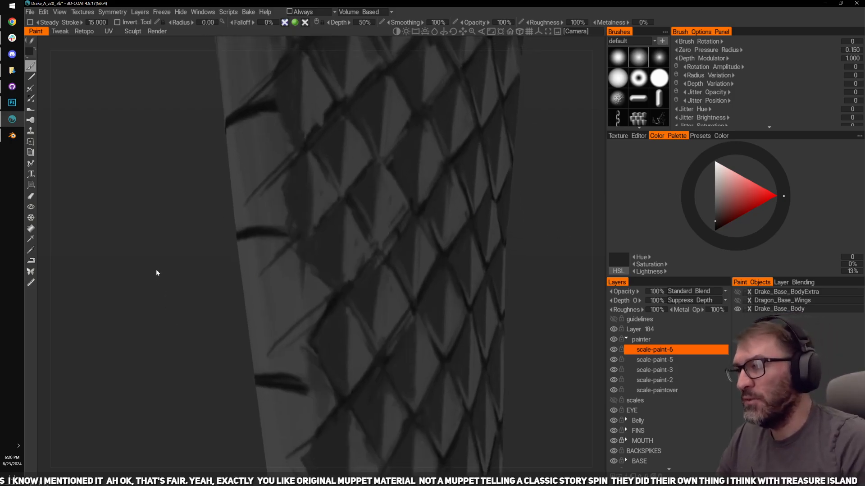
{"action": "scroll", "coordinate": [158, 273], "scroll_direction": "down", "scroll_amount": 1}
{"action": "scroll", "coordinate": [502, 248], "scroll_direction": "up", "scroll_amount": 2}
Step: Erase the stray scale line beside the belly plate stripe, using the Eraser with its radius reduced to 0.01
{"action": "key", "text": "e"}
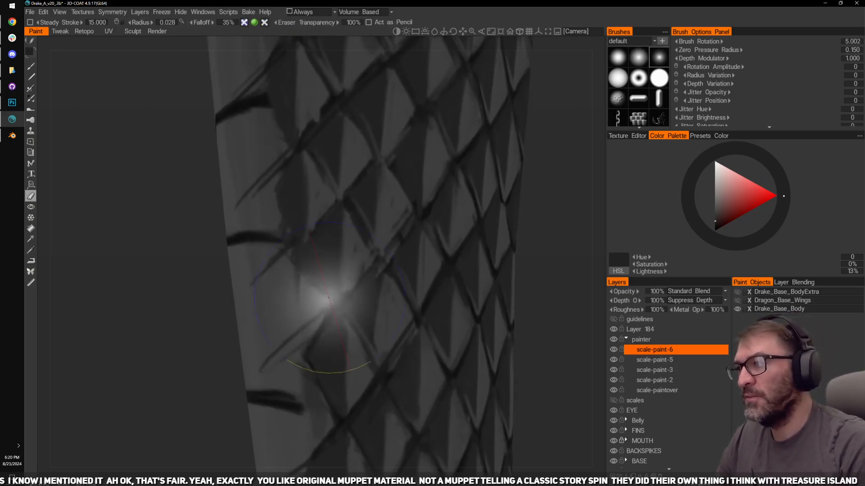
{"action": "key", "text": "bracketleft"}
{"action": "key", "text": "bracketleft"}
{"action": "key", "text": "bracketleft"}
{"action": "key", "text": "bracketleft"}
{"action": "key", "text": "bracketleft"}
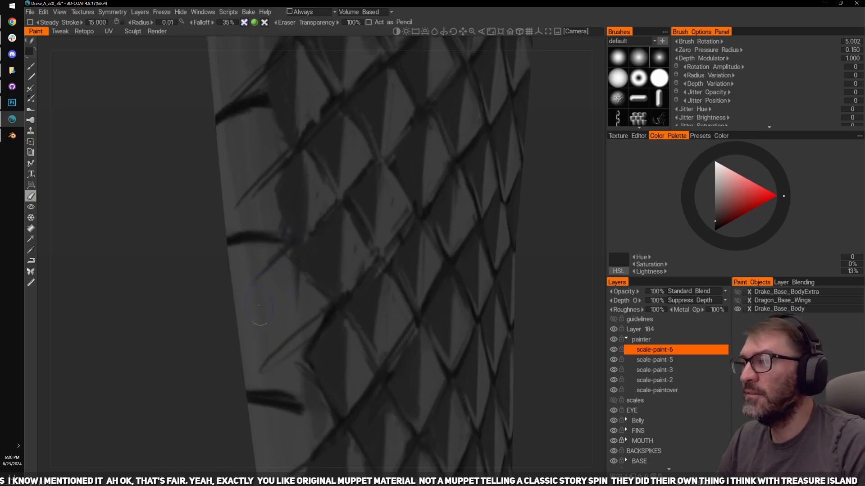
{"action": "mouse_move", "coordinate": [259, 306]}
{"action": "left_mouse_down"}
{"action": "mouse_move", "coordinate": [251, 279]}
{"action": "mouse_move", "coordinate": [274, 261]}
{"action": "left_mouse_up"}
{"action": "middle_click_drag", "start_coordinate": [587, 306], "coordinate": [573, 307]}
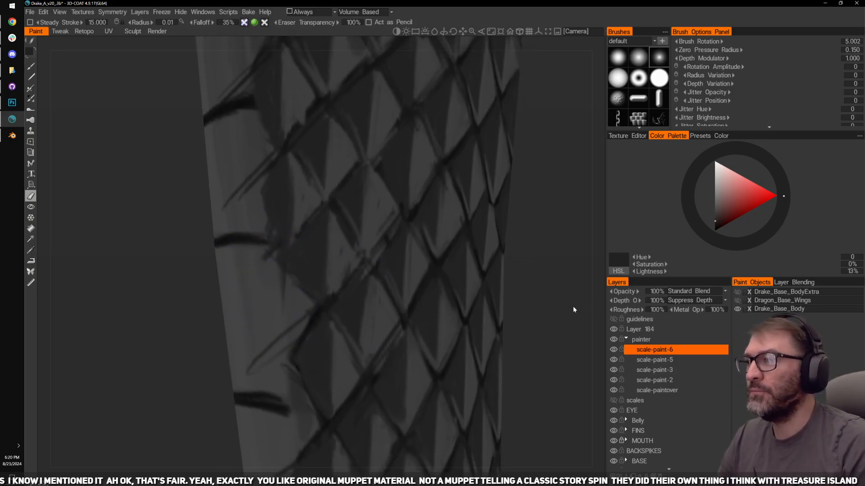
Step: Erase the stray diagonal lines running from the edge scales onto the belly plates, refining with a smaller eraser radius
{"action": "right_click_drag", "start_coordinate": [171, 260], "coordinate": [142, 274]}
{"action": "middle_click_drag", "start_coordinate": [145, 276], "coordinate": [159, 291]}
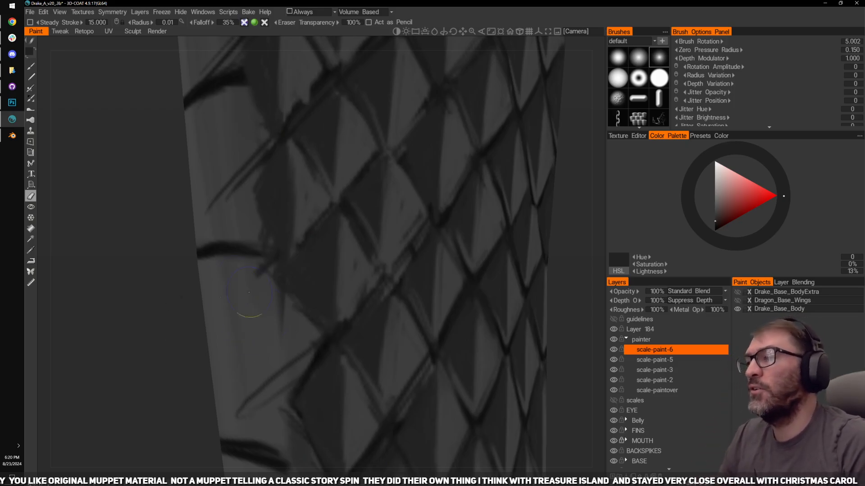
{"action": "mouse_move", "coordinate": [125, 241]}
{"action": "middle_mouse_down"}
{"action": "mouse_move", "coordinate": [114, 185]}
{"action": "mouse_move", "coordinate": [121, 121]}
{"action": "middle_mouse_up"}
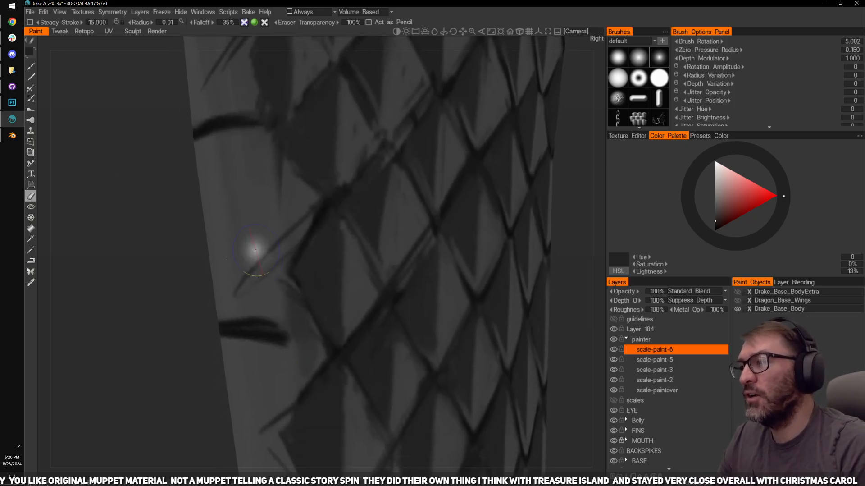
{"action": "left_click_drag", "start_coordinate": [252, 247], "coordinate": [252, 283]}
{"action": "mouse_move", "coordinate": [269, 240]}
{"action": "left_mouse_down"}
{"action": "mouse_move", "coordinate": [313, 207]}
{"action": "mouse_move", "coordinate": [299, 226]}
{"action": "left_mouse_up"}
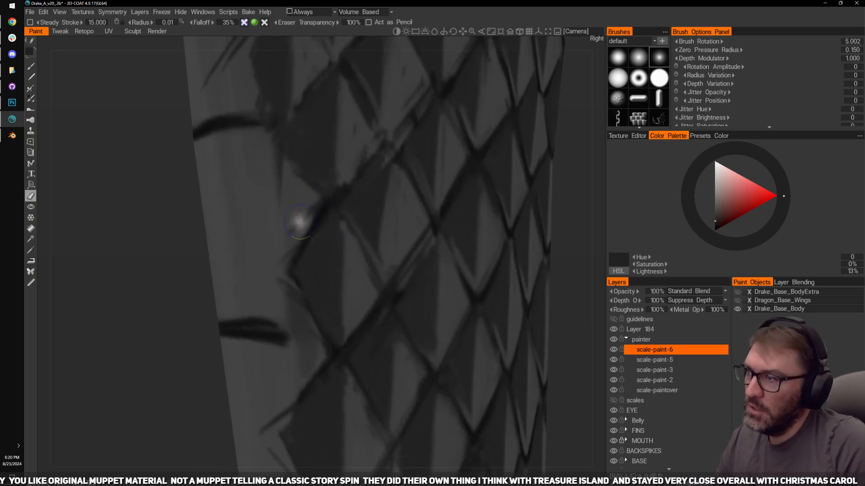
{"action": "key", "text": "["}
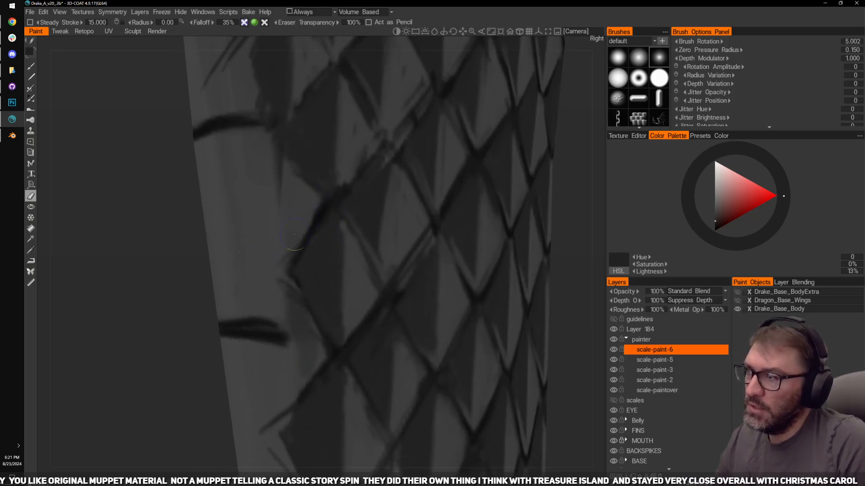
{"action": "middle_click_drag", "start_coordinate": [141, 245], "coordinate": [155, 371]}
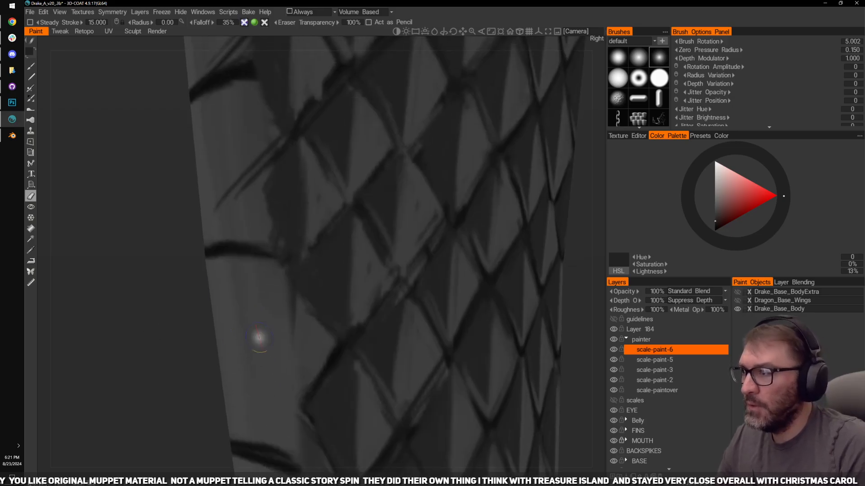
{"action": "middle_click_drag", "start_coordinate": [182, 264], "coordinate": [199, 350]}
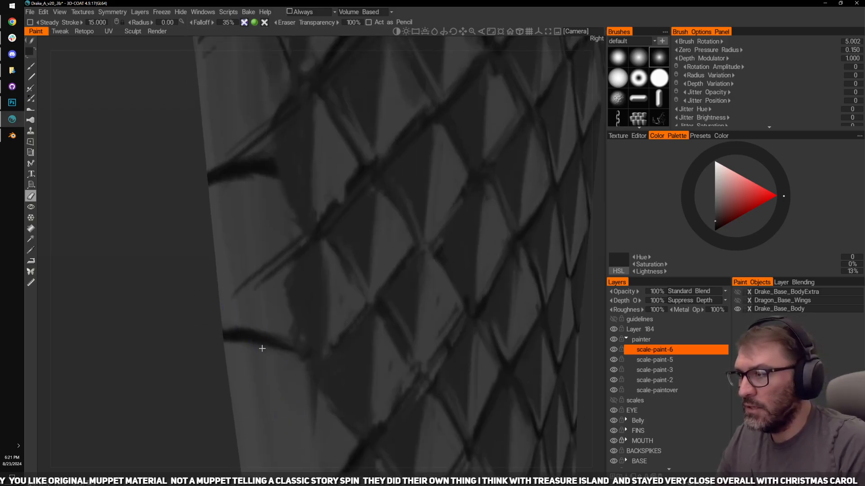
Step: Erase the stray diagonal line on scale-paint-6 where the limb's scales meet its smooth underside
{"action": "middle_click_drag", "start_coordinate": [215, 404], "coordinate": [191, 339]}
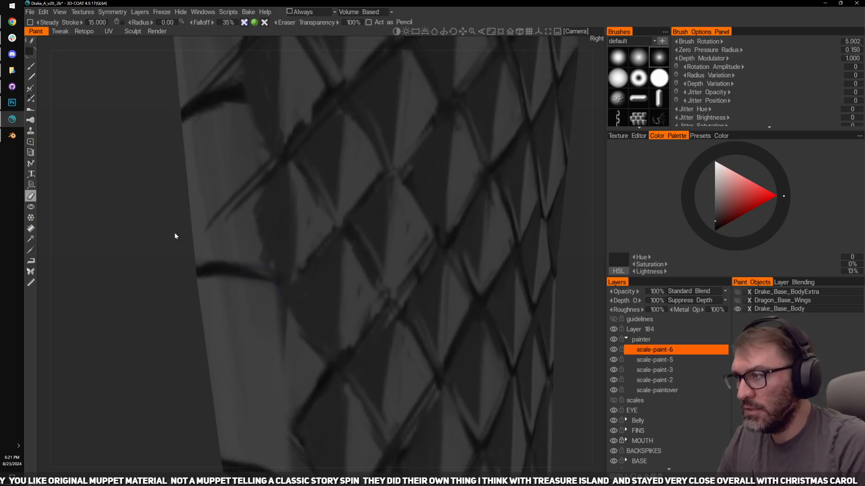
{"action": "middle_click_drag", "start_coordinate": [175, 235], "coordinate": [181, 140]}
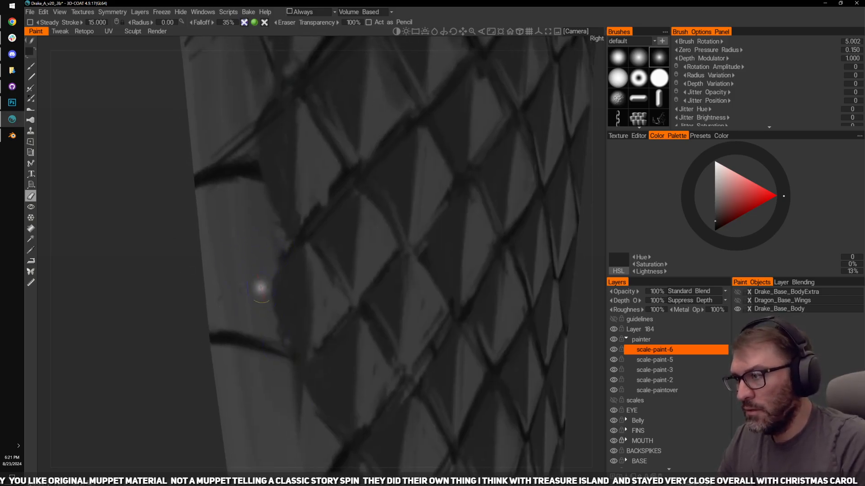
{"action": "left_click_drag", "start_coordinate": [261, 288], "coordinate": [284, 356]}
{"action": "mouse_move", "coordinate": [164, 335]}
{"action": "left_mouse_down"}
{"action": "mouse_move", "coordinate": [217, 295]}
{"action": "mouse_move", "coordinate": [263, 217]}
{"action": "left_mouse_up"}
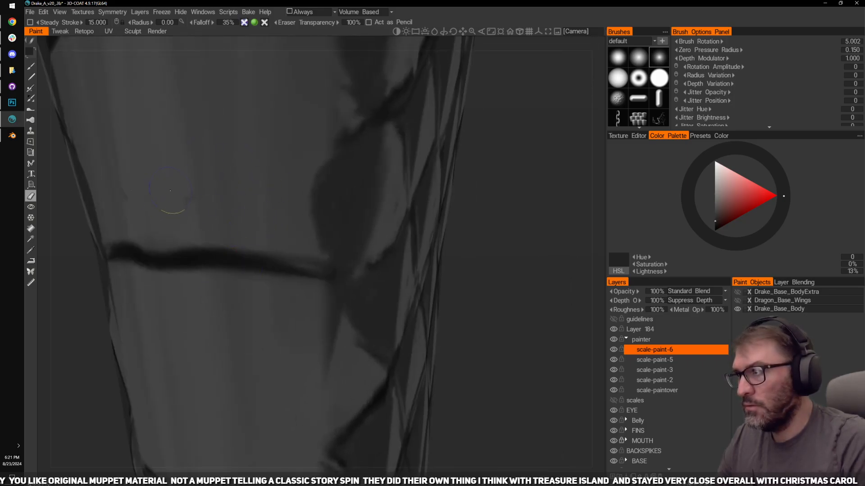
Step: Erase the thin broken line crossing the limb's smooth underside between the two upper dark bands
{"action": "left_click_drag", "start_coordinate": [539, 280], "coordinate": [477, 236]}
{"action": "scroll", "coordinate": [478, 236], "scroll_direction": "down", "scroll_amount": 3}
{"action": "mouse_move", "coordinate": [532, 197]}
{"action": "middle_mouse_down"}
{"action": "mouse_move", "coordinate": [556, 283]}
{"action": "mouse_move", "coordinate": [567, 287]}
{"action": "middle_mouse_up"}
{"action": "left_click_drag", "start_coordinate": [568, 287], "coordinate": [601, 286]}
{"action": "left_click_drag", "start_coordinate": [264, 252], "coordinate": [271, 280]}
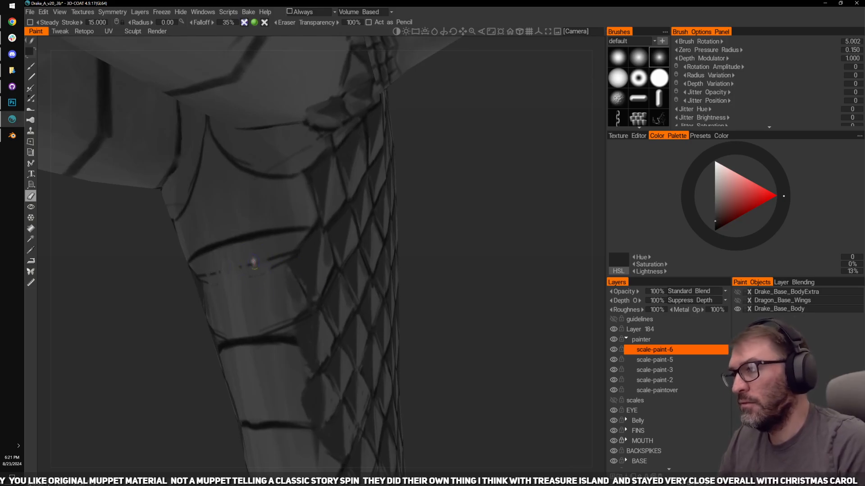
{"action": "mouse_move", "coordinate": [238, 253]}
{"action": "left_mouse_down"}
{"action": "mouse_move", "coordinate": [232, 284]}
{"action": "mouse_move", "coordinate": [262, 257]}
{"action": "mouse_move", "coordinate": [277, 286]}
{"action": "left_mouse_up"}
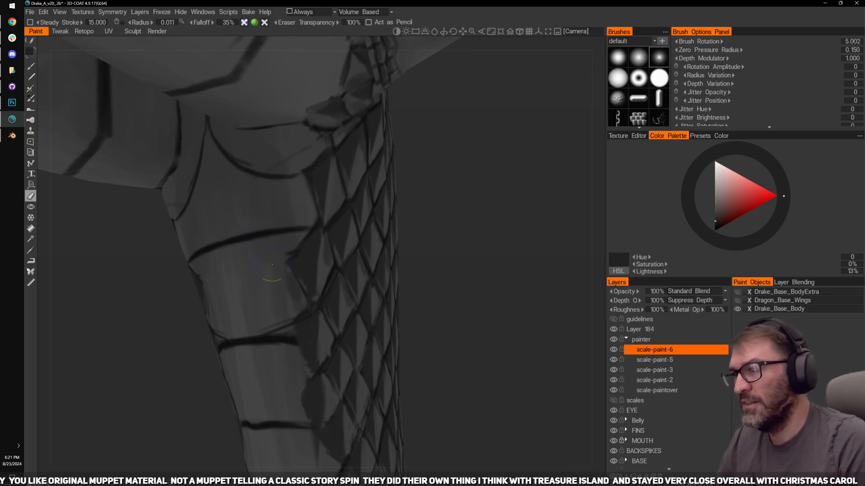
Step: Make scale-paint-5 the active layer and toggle its visibility to check which upper limb strokes it holds
{"action": "left_click_drag", "start_coordinate": [420, 266], "coordinate": [361, 265]}
{"action": "right_click_drag", "start_coordinate": [319, 264], "coordinate": [311, 265]}
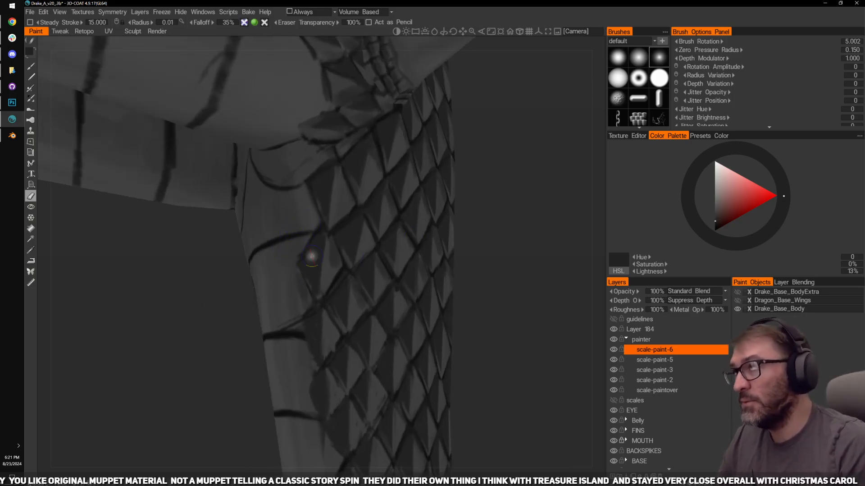
{"action": "right_click_drag", "start_coordinate": [542, 244], "coordinate": [585, 232]}
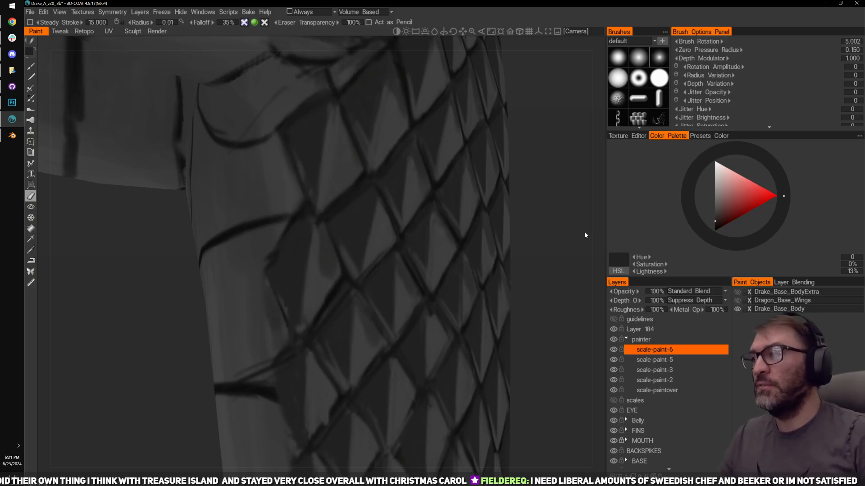
{"action": "middle_click_drag", "start_coordinate": [580, 185], "coordinate": [569, 189]}
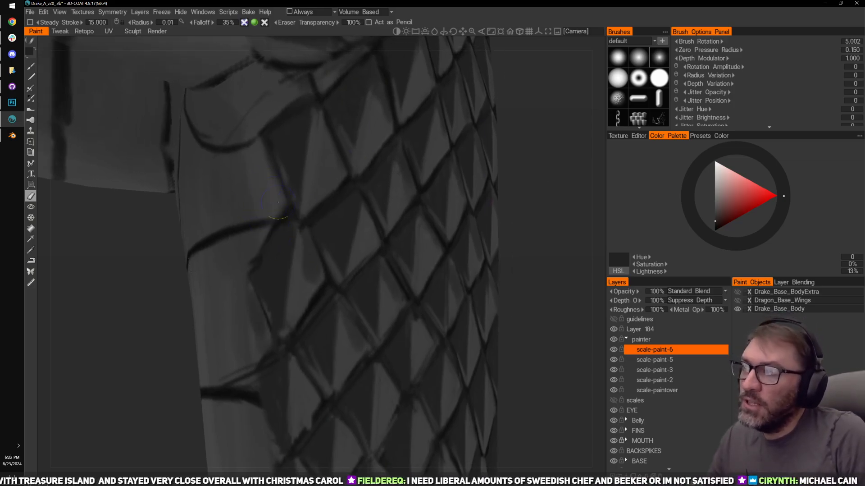
{"action": "mouse_move", "coordinate": [530, 206]}
{"action": "middle_mouse_down"}
{"action": "mouse_move", "coordinate": [505, 204]}
{"action": "mouse_move", "coordinate": [578, 215]}
{"action": "mouse_move", "coordinate": [579, 299]}
{"action": "middle_mouse_up"}
{"action": "left_click", "coordinate": [652, 360]}
{"action": "left_click", "coordinate": [614, 359]}
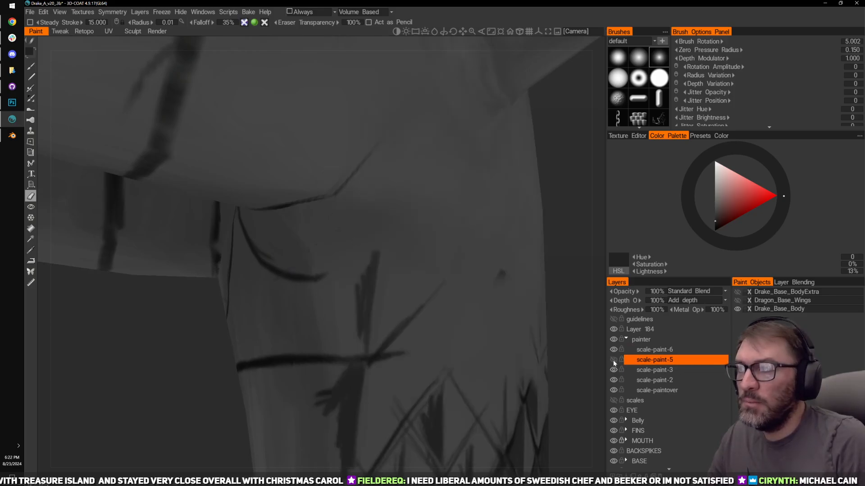
{"action": "left_click", "coordinate": [613, 360]}
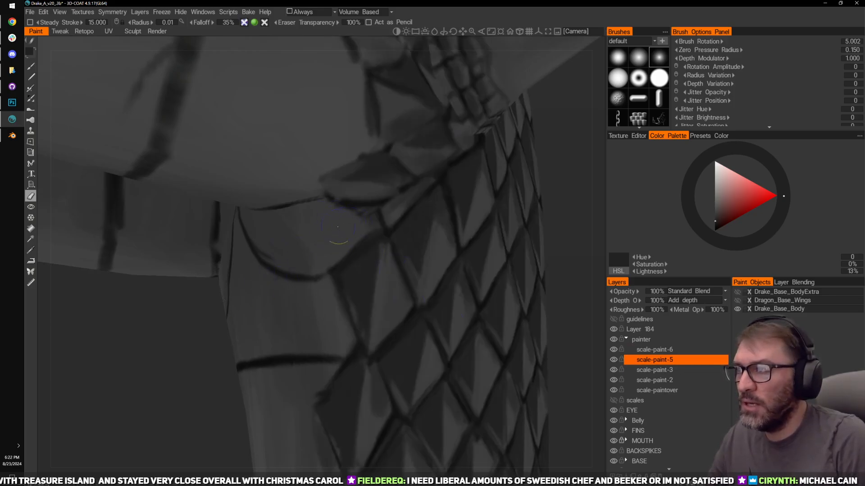
Step: Erase the excess paint on scale-paint-5 between the topmost limb scale and the curved line beside it
{"action": "mouse_move", "coordinate": [490, 271]}
{"action": "right_mouse_down"}
{"action": "mouse_move", "coordinate": [585, 251]}
{"action": "mouse_move", "coordinate": [330, 243]}
{"action": "right_mouse_up"}
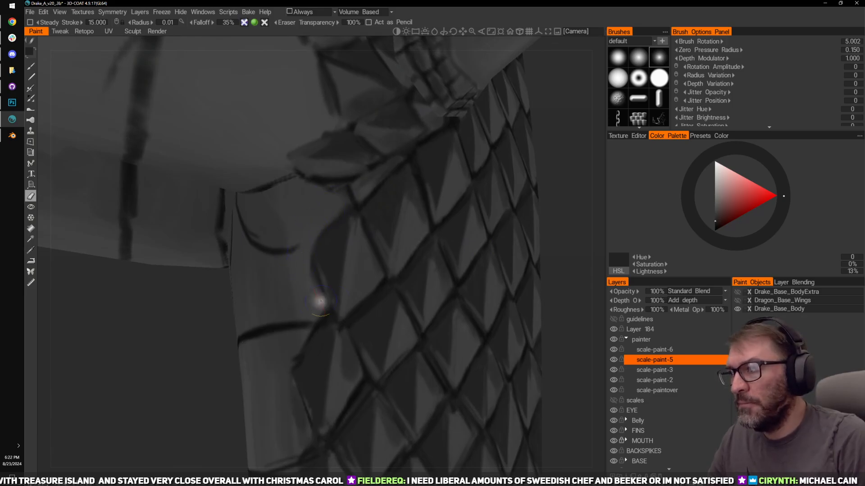
{"action": "mouse_move", "coordinate": [321, 300]}
{"action": "middle_mouse_down"}
{"action": "mouse_move", "coordinate": [169, 324]}
{"action": "mouse_move", "coordinate": [335, 254]}
{"action": "mouse_move", "coordinate": [207, 327]}
{"action": "middle_mouse_up"}
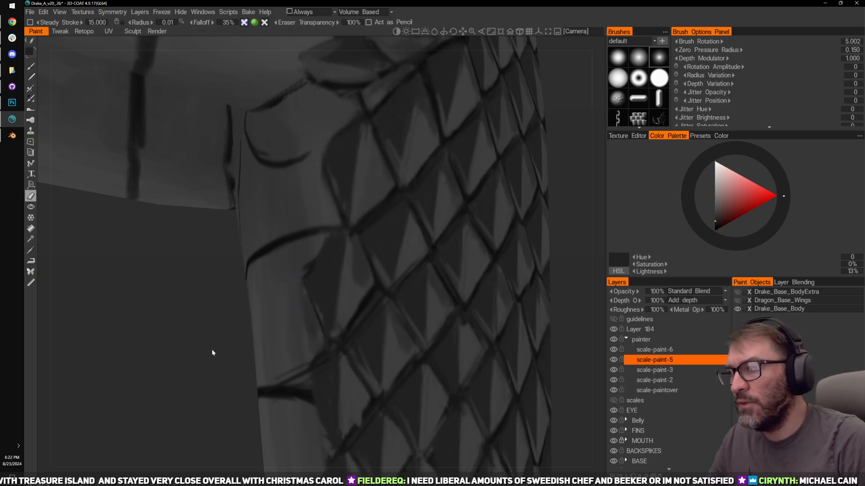
{"action": "left_click_drag", "start_coordinate": [213, 351], "coordinate": [224, 312]}
{"action": "left_click_drag", "start_coordinate": [553, 258], "coordinate": [503, 317]}
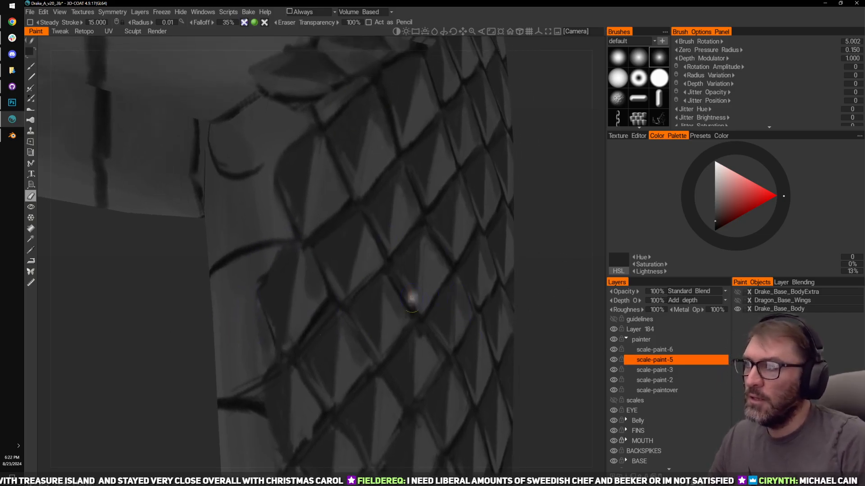
Step: Switch to the paint brush and inspect the scales along the limb and around its upper joint
{"action": "key", "text": "b"}
{"action": "left_click_drag", "start_coordinate": [597, 259], "coordinate": [601, 280]}
{"action": "right_click_drag", "start_coordinate": [601, 280], "coordinate": [583, 277]}
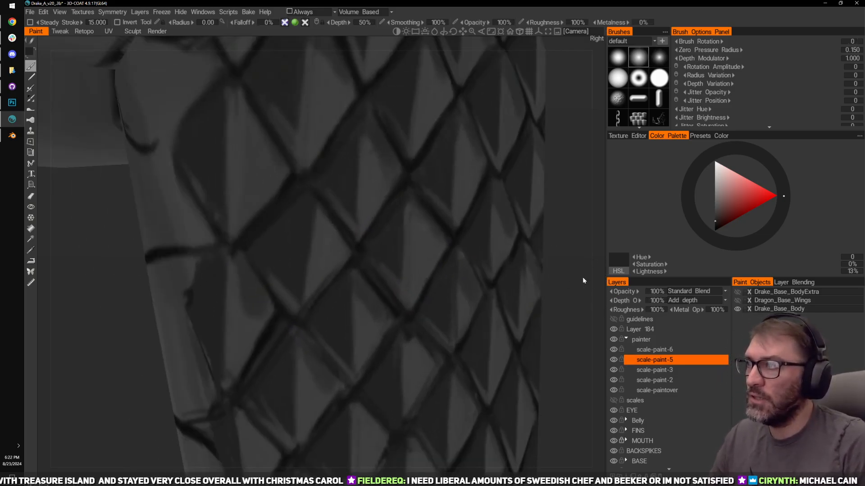
{"action": "left_click_drag", "start_coordinate": [567, 291], "coordinate": [564, 268]}
{"action": "right_click_drag", "start_coordinate": [572, 291], "coordinate": [574, 295]}
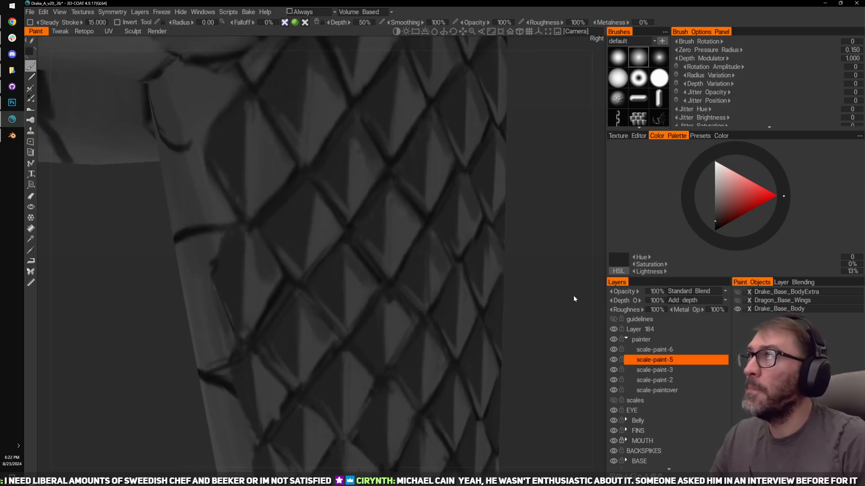
{"action": "middle_click_drag", "start_coordinate": [599, 243], "coordinate": [579, 270]}
{"action": "left_click_drag", "start_coordinate": [580, 269], "coordinate": [547, 274]}
{"action": "left_click_drag", "start_coordinate": [585, 249], "coordinate": [553, 267]}
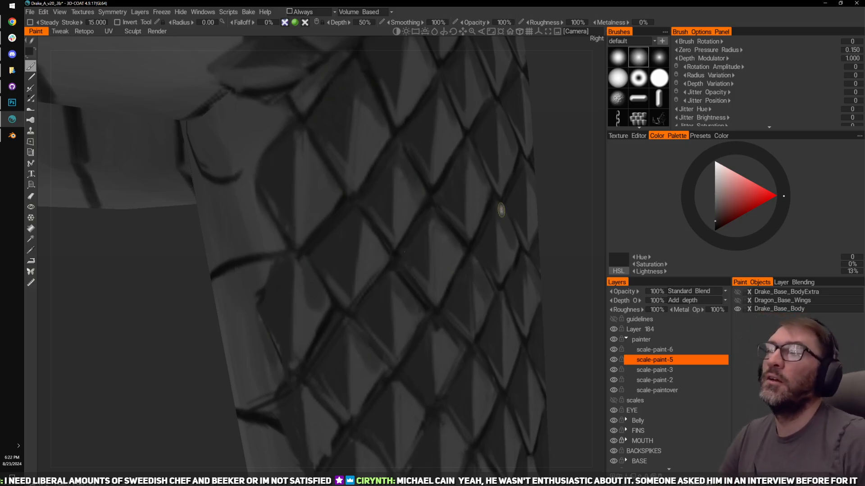
{"action": "middle_click_drag", "start_coordinate": [586, 169], "coordinate": [554, 239]}
{"action": "middle_click_drag", "start_coordinate": [546, 195], "coordinate": [563, 225]}
{"action": "left_click_drag", "start_coordinate": [564, 224], "coordinate": [397, 383]}
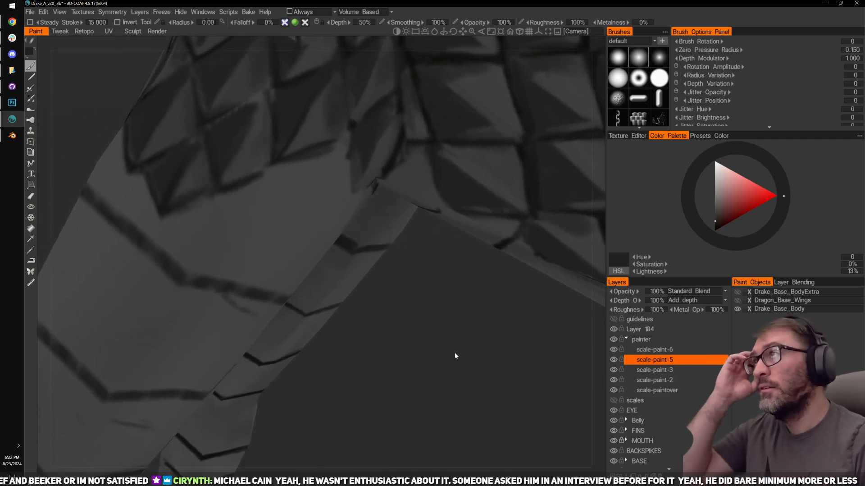
{"action": "mouse_move", "coordinate": [451, 314]}
{"action": "left_mouse_down"}
{"action": "mouse_move", "coordinate": [438, 367]}
{"action": "mouse_move", "coordinate": [424, 373]}
{"action": "mouse_move", "coordinate": [542, 399]}
{"action": "mouse_move", "coordinate": [514, 365]}
{"action": "mouse_move", "coordinate": [510, 399]}
{"action": "left_mouse_up"}
Step: Toggle scale-paint-5 to compare its strokes around the limb joint, leaving that layer active for painting
{"action": "left_click", "coordinate": [666, 350]}
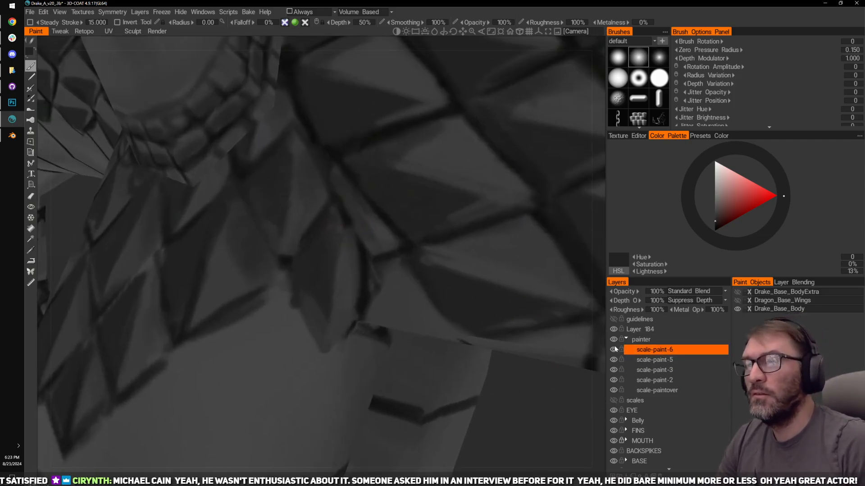
{"action": "left_click", "coordinate": [614, 358]}
{"action": "left_click", "coordinate": [614, 358]}
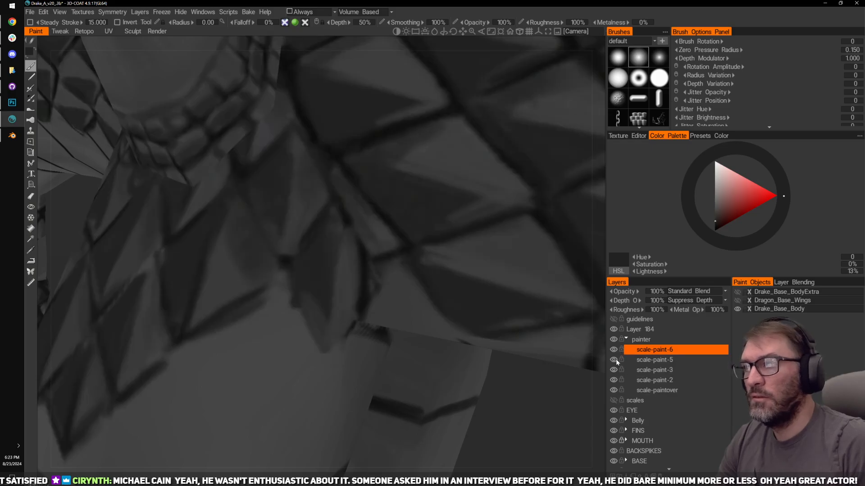
{"action": "left_click", "coordinate": [651, 360]}
Step: Sample a near-black tone of 6% lightness and outline the pointed scales below the spike's base
{"action": "key", "text": "v"}
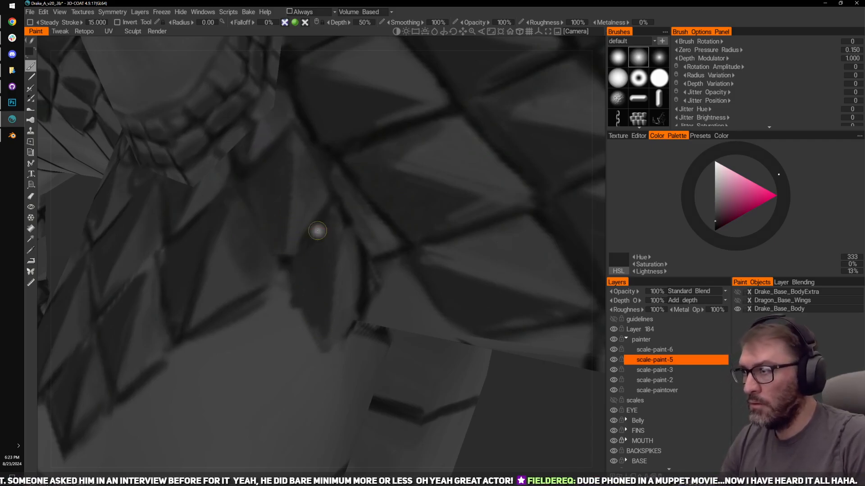
{"action": "left_click_drag", "start_coordinate": [513, 404], "coordinate": [466, 383]}
{"action": "key", "text": "v"}
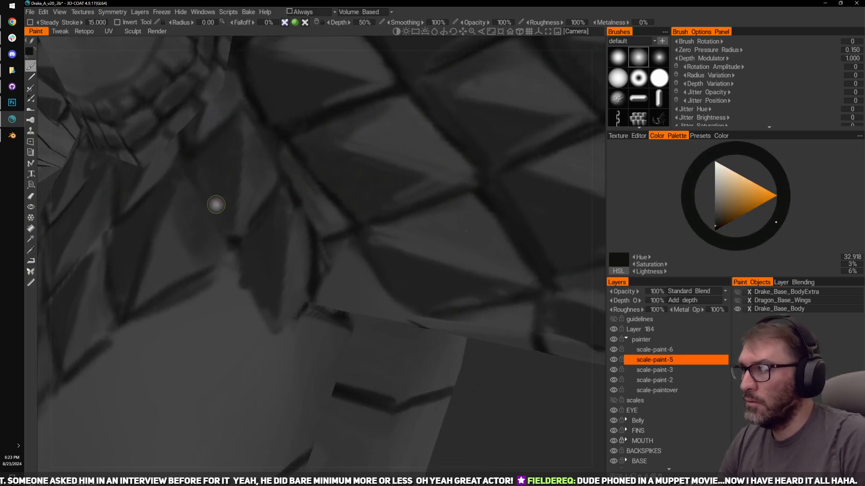
{"action": "left_click_drag", "start_coordinate": [180, 165], "coordinate": [229, 242]}
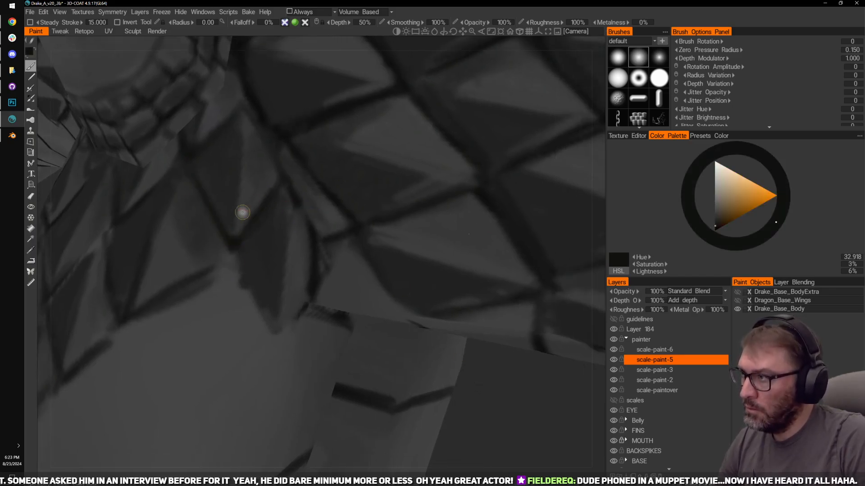
{"action": "left_click_drag", "start_coordinate": [473, 390], "coordinate": [514, 401]}
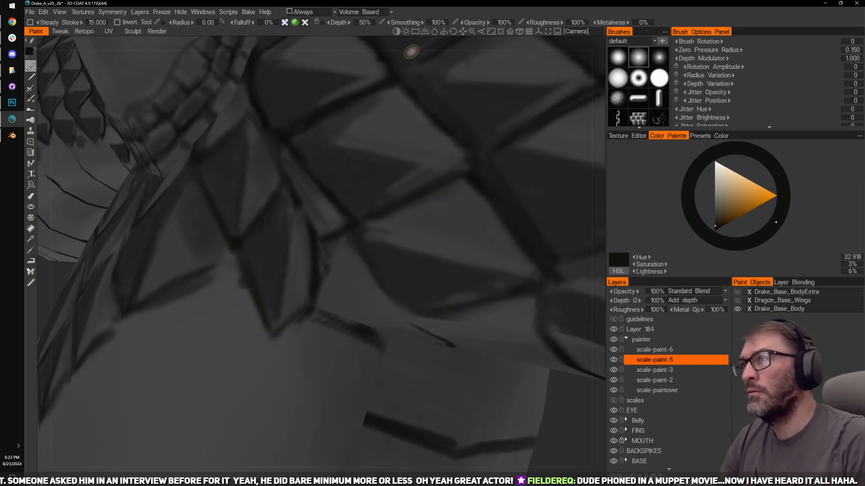
Step: Sample a dark tone of 5% lightness and darken the gap beneath the small-scale collar around the spike
{"action": "mouse_move", "coordinate": [412, 49]}
{"action": "left_mouse_down"}
{"action": "mouse_move", "coordinate": [452, 60]}
{"action": "mouse_move", "coordinate": [398, 174]}
{"action": "left_mouse_up"}
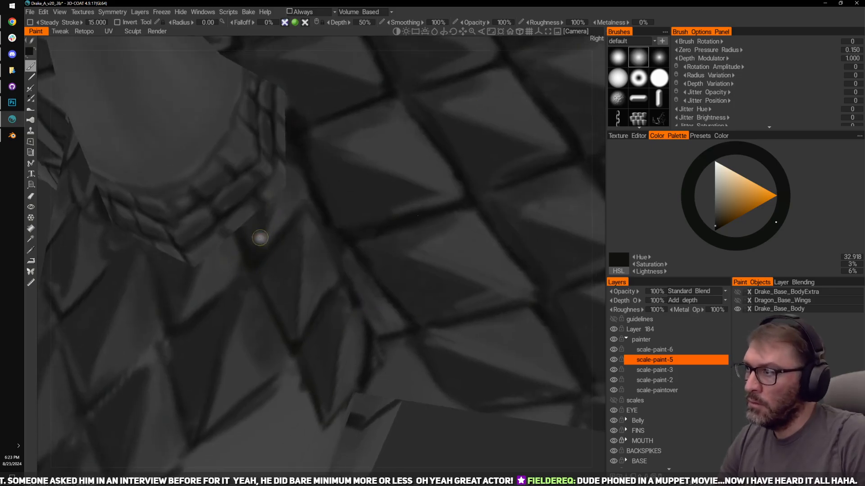
{"action": "key", "text": "v"}
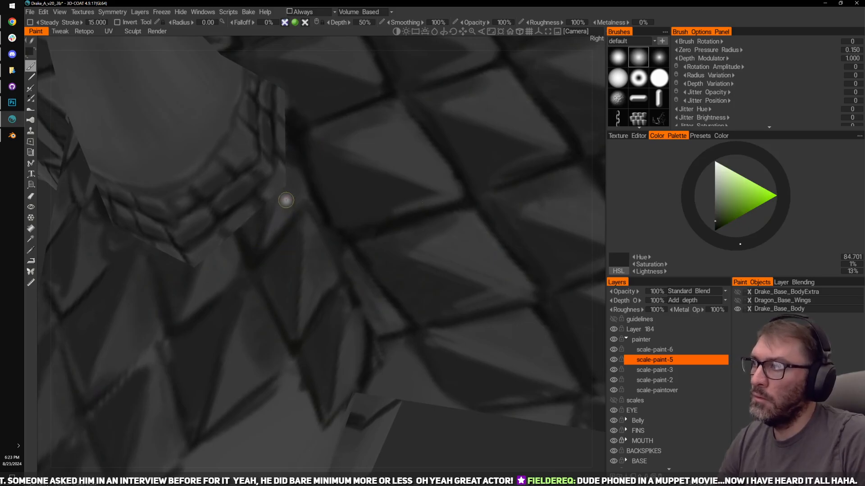
{"action": "key", "text": "v"}
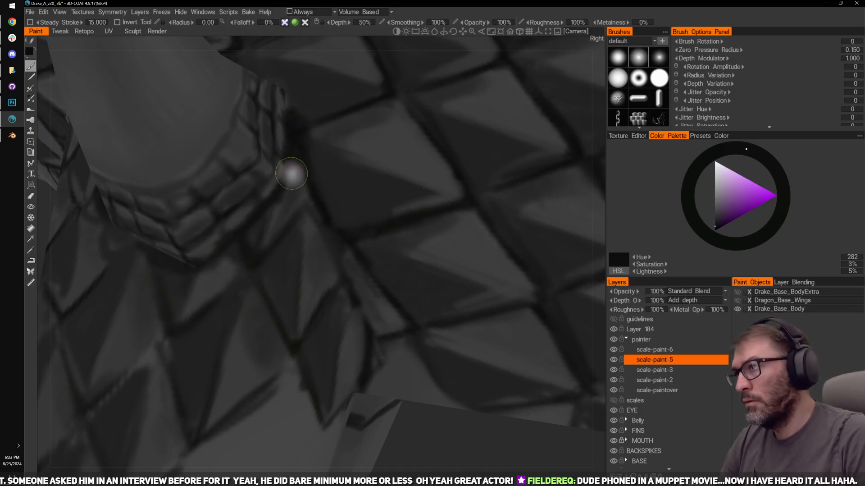
Step: Enlarge the brush and shade the crease running down from the collar between the limb and body scales
{"action": "left_click_drag", "start_coordinate": [293, 185], "coordinate": [350, 282]}
{"action": "key", "text": "]"}
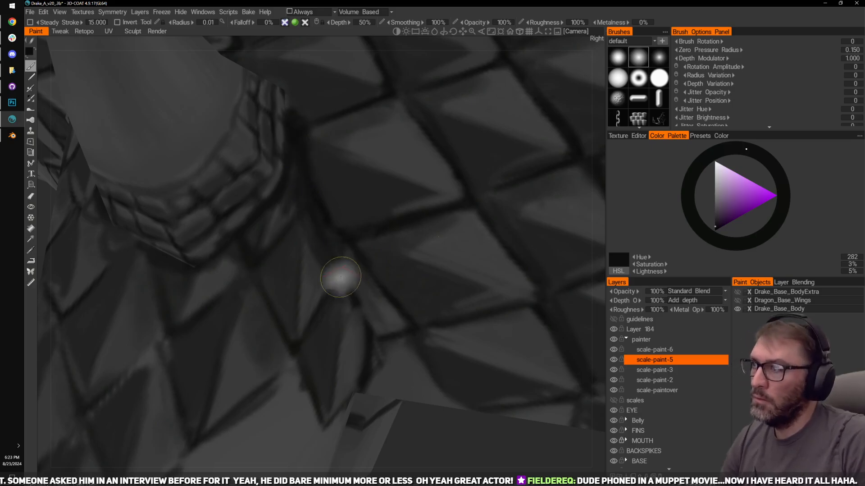
{"action": "mouse_move", "coordinate": [324, 233]}
{"action": "left_mouse_down"}
{"action": "mouse_move", "coordinate": [386, 359]}
{"action": "mouse_move", "coordinate": [406, 352]}
{"action": "left_mouse_up"}
{"action": "left_click_drag", "start_coordinate": [353, 275], "coordinate": [388, 347]}
Step: Examine the shaded scales around the spike's base from a distance and close up from several angles
{"action": "right_click_drag", "start_coordinate": [451, 414], "coordinate": [391, 360]}
{"action": "left_click_drag", "start_coordinate": [391, 361], "coordinate": [412, 351]}
{"action": "right_click_drag", "start_coordinate": [413, 350], "coordinate": [447, 375]}
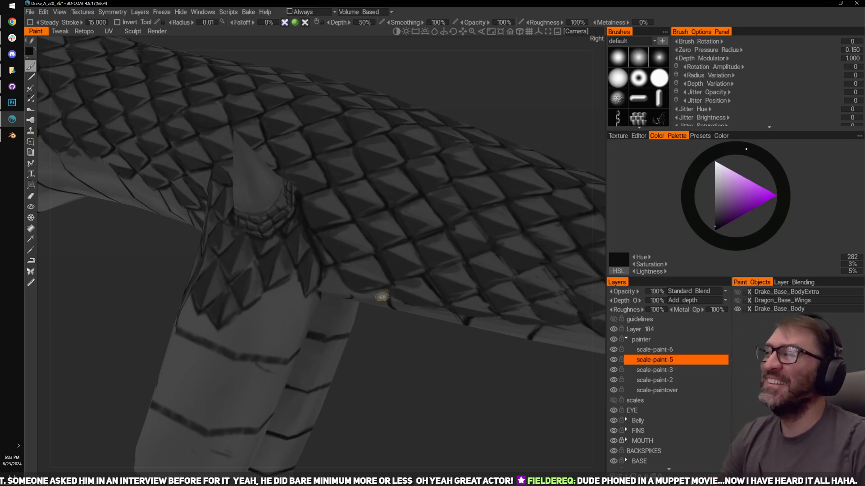
{"action": "left_click_drag", "start_coordinate": [412, 390], "coordinate": [439, 392]}
{"action": "right_click_drag", "start_coordinate": [439, 391], "coordinate": [439, 374]}
{"action": "middle_click_drag", "start_coordinate": [439, 372], "coordinate": [444, 397]}
{"action": "right_click_drag", "start_coordinate": [443, 397], "coordinate": [382, 307]}
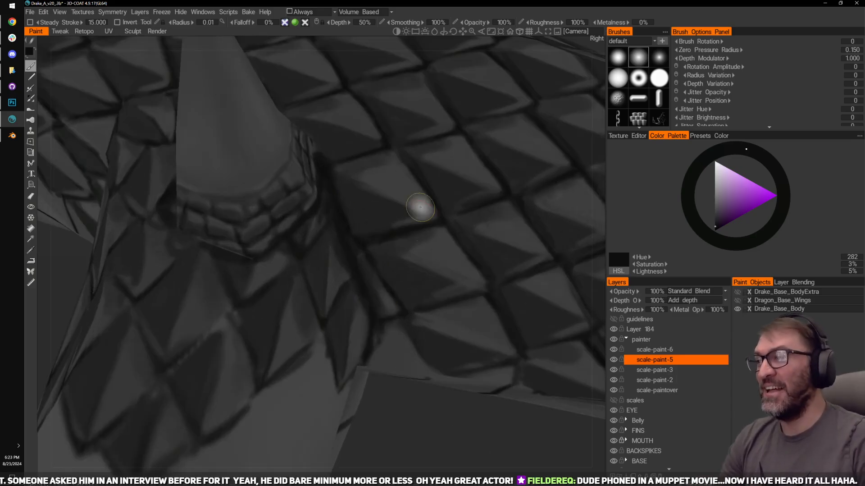
{"action": "middle_click_drag", "start_coordinate": [503, 49], "coordinate": [533, 110]}
{"action": "mouse_move", "coordinate": [532, 110]}
{"action": "left_mouse_down", "text": "alt"}
{"action": "mouse_move", "coordinate": [466, 122]}
{"action": "mouse_move", "coordinate": [574, 164]}
{"action": "mouse_move", "coordinate": [525, 113]}
{"action": "left_mouse_up", "text": "alt"}
{"action": "mouse_move", "coordinate": [586, 139]}
{"action": "middle_mouse_down"}
{"action": "mouse_move", "coordinate": [548, 86]}
{"action": "mouse_move", "coordinate": [580, 57]}
{"action": "middle_mouse_up"}
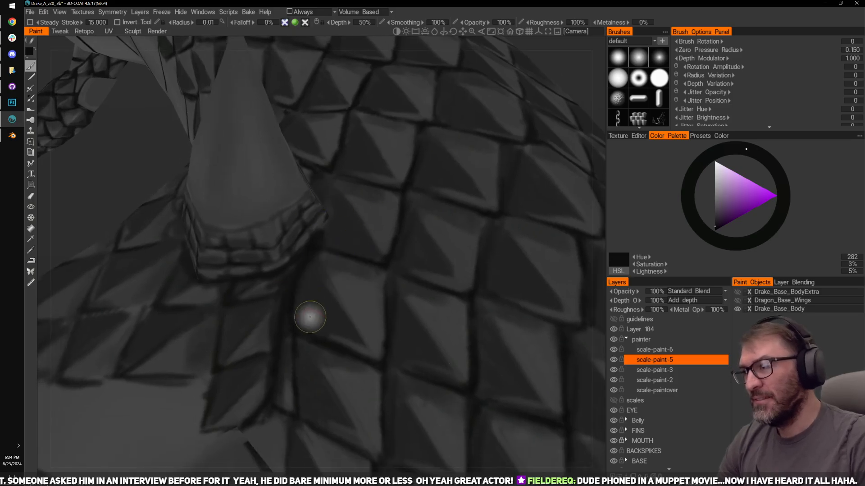
Step: Sample a dark tone of 10% lightness and shade the body scales beside the crease below the spike's collar
{"action": "key", "text": "bracketleft"}
{"action": "key", "text": "bracketleft"}
{"action": "key", "text": "v"}
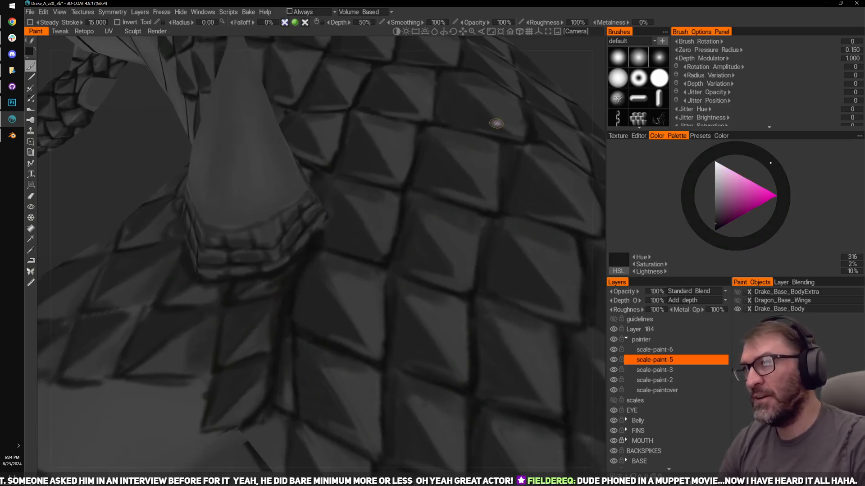
{"action": "left_click_drag", "start_coordinate": [497, 123], "coordinate": [571, 60], "text": "alt"}
{"action": "key", "text": "bracketright"}
{"action": "key", "text": "bracketright"}
{"action": "key", "text": "bracketright"}
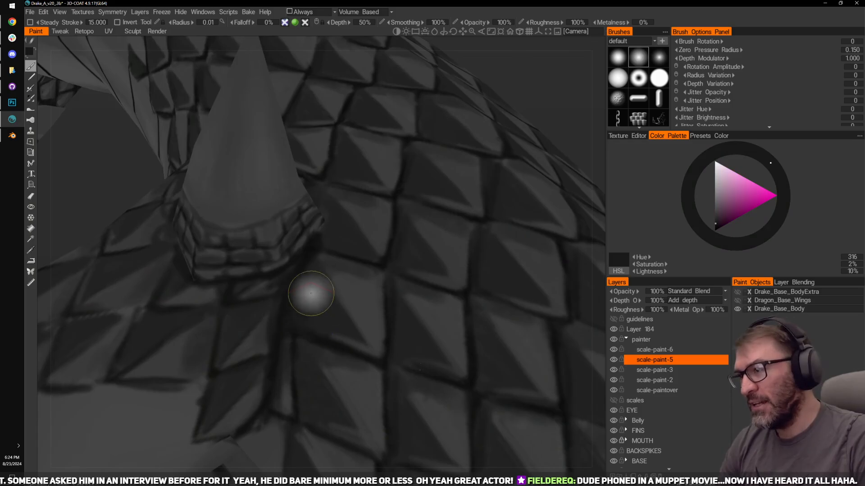
{"action": "left_click_drag", "start_coordinate": [551, 131], "coordinate": [396, 178], "text": "alt"}
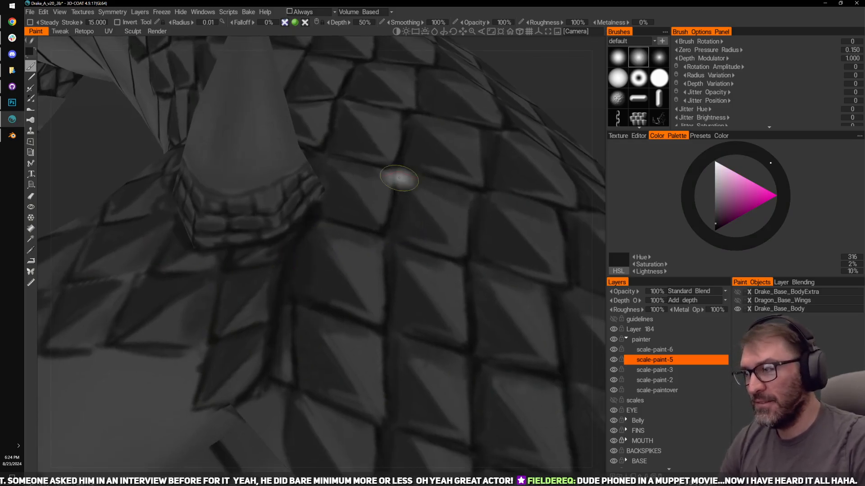
Step: Sample a tone of 9% lightness and blend the shadow over the body scale next to the collar with an enlarged brush
{"action": "key", "text": "bracketleft"}
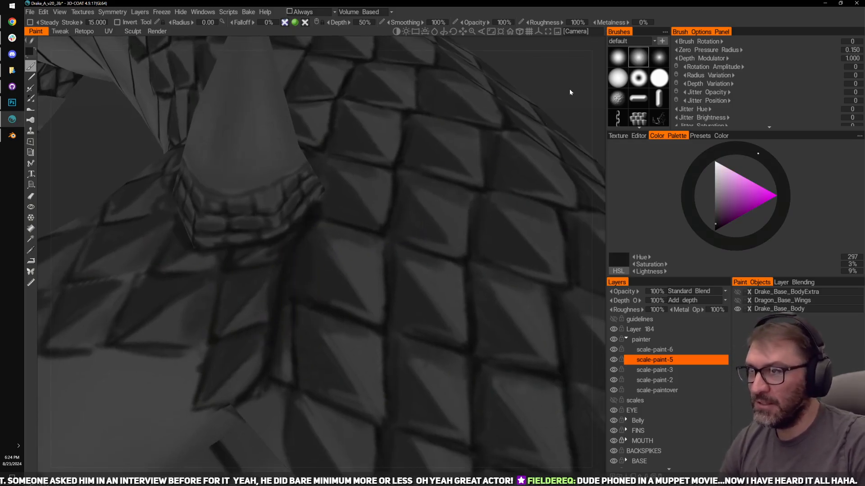
{"action": "left_click_drag", "start_coordinate": [570, 89], "coordinate": [325, 256], "text": "alt"}
{"action": "key", "text": "bracketright"}
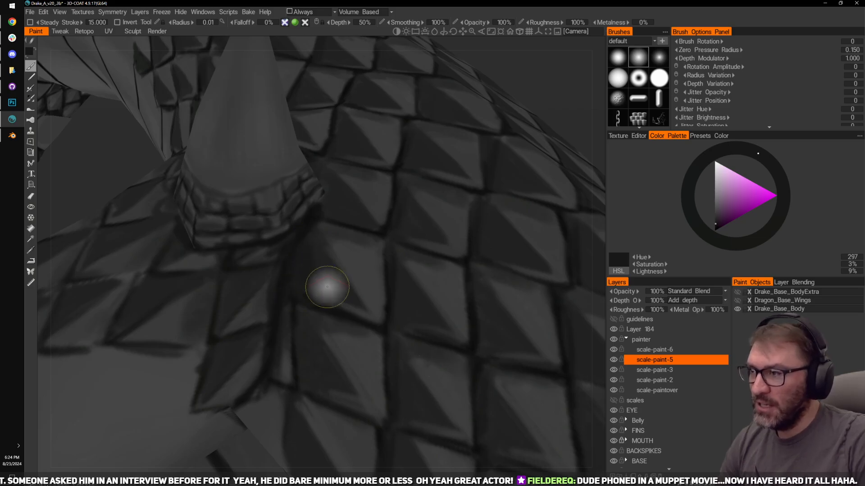
{"action": "left_click_drag", "start_coordinate": [528, 121], "coordinate": [323, 257], "text": "alt"}
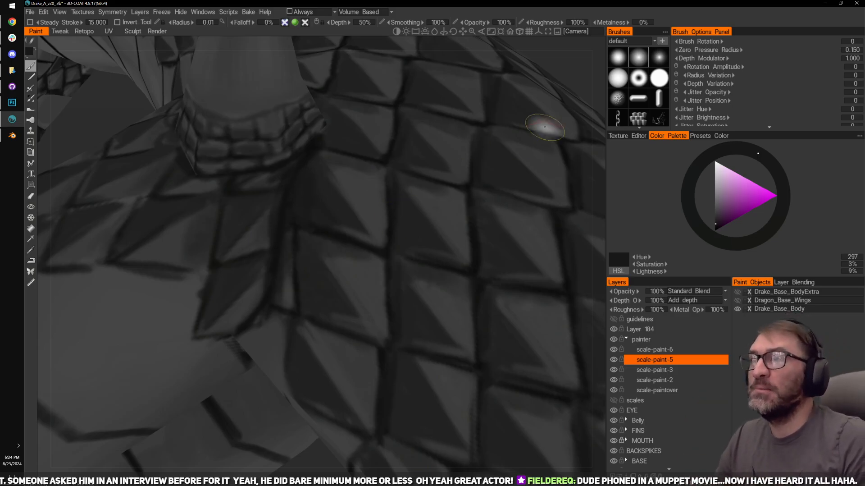
Step: Examine the spike, its small-scale collar and the adjoining body scales from several angles and distances
{"action": "right_click_drag", "start_coordinate": [527, 103], "coordinate": [606, 105]}
{"action": "middle_click_drag", "start_coordinate": [606, 105], "coordinate": [596, 115]}
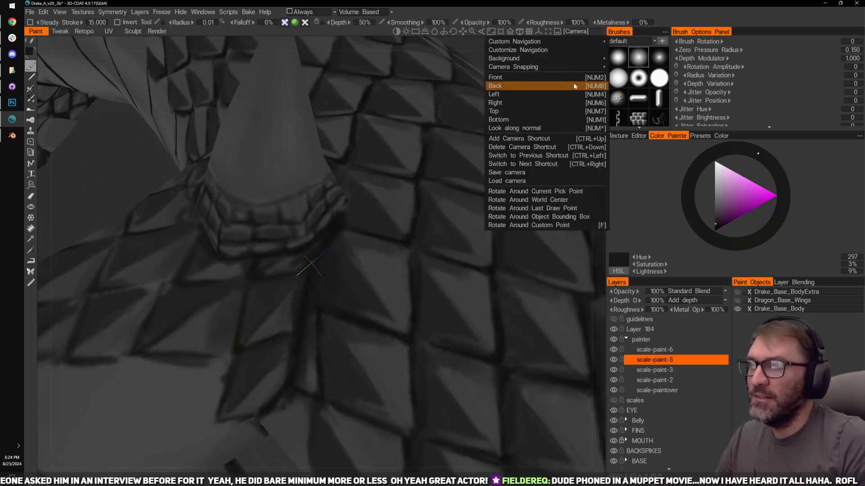
{"action": "mouse_move", "coordinate": [570, 69]}
{"action": "left_mouse_down"}
{"action": "mouse_move", "coordinate": [571, 93]}
{"action": "mouse_move", "coordinate": [514, 101]}
{"action": "mouse_move", "coordinate": [547, 118]}
{"action": "mouse_move", "coordinate": [591, 100]}
{"action": "mouse_move", "coordinate": [567, 112]}
{"action": "mouse_move", "coordinate": [553, 100]}
{"action": "left_mouse_up"}
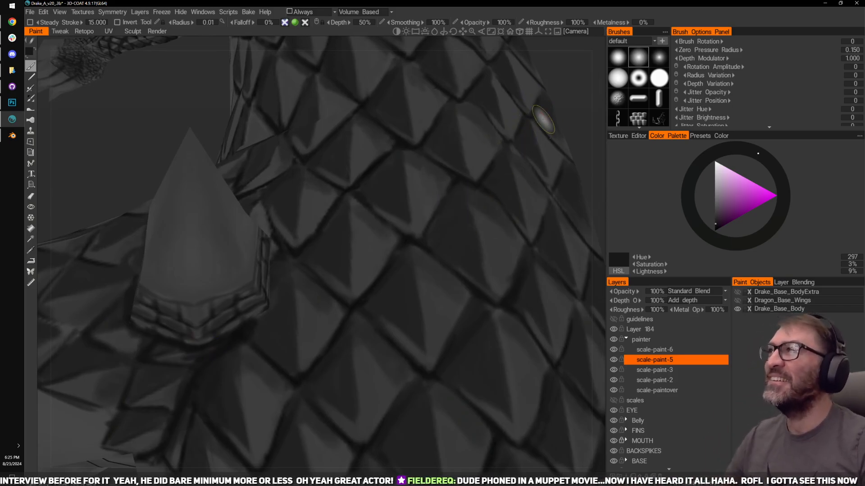
{"action": "left_click_drag", "start_coordinate": [591, 120], "coordinate": [337, 230]}
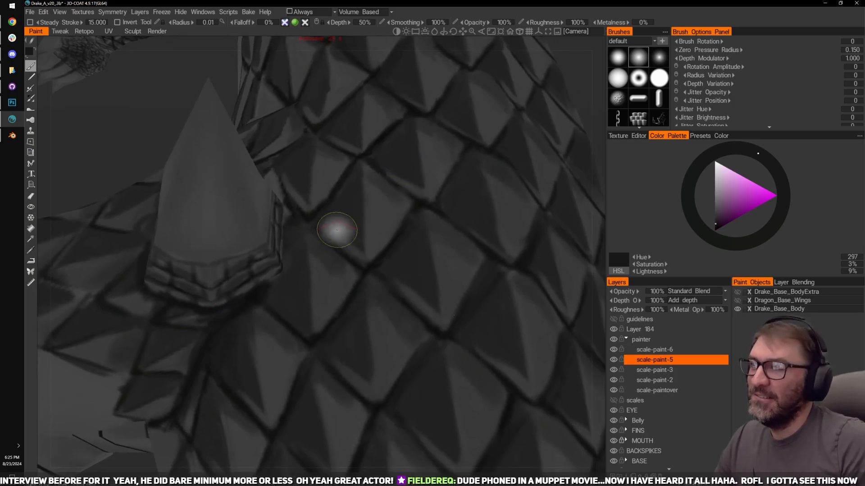
{"action": "mouse_move", "coordinate": [590, 120]}
{"action": "left_mouse_down", "text": "alt"}
{"action": "mouse_move", "coordinate": [588, 109]}
{"action": "mouse_move", "coordinate": [547, 99]}
{"action": "left_mouse_up", "text": "alt"}
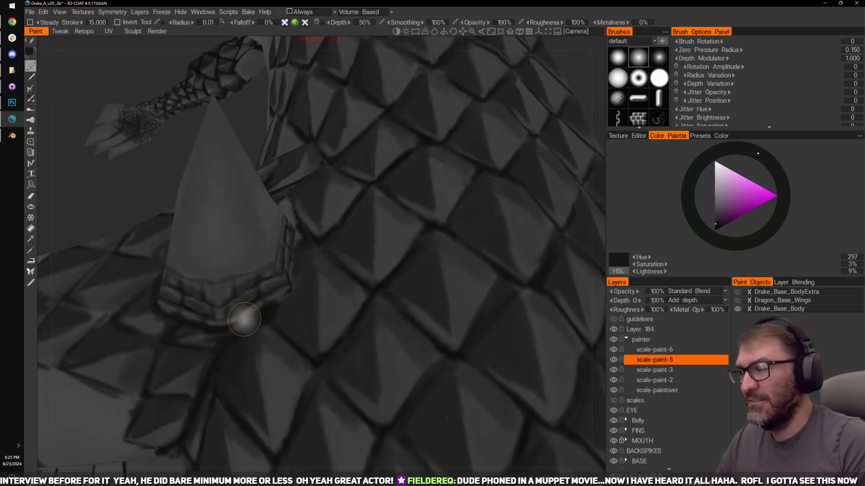
{"action": "mouse_move", "coordinate": [247, 222]}
{"action": "left_mouse_down", "text": "alt"}
{"action": "mouse_move", "coordinate": [108, 191]}
{"action": "mouse_move", "coordinate": [172, 256]}
{"action": "left_mouse_up", "text": "alt"}
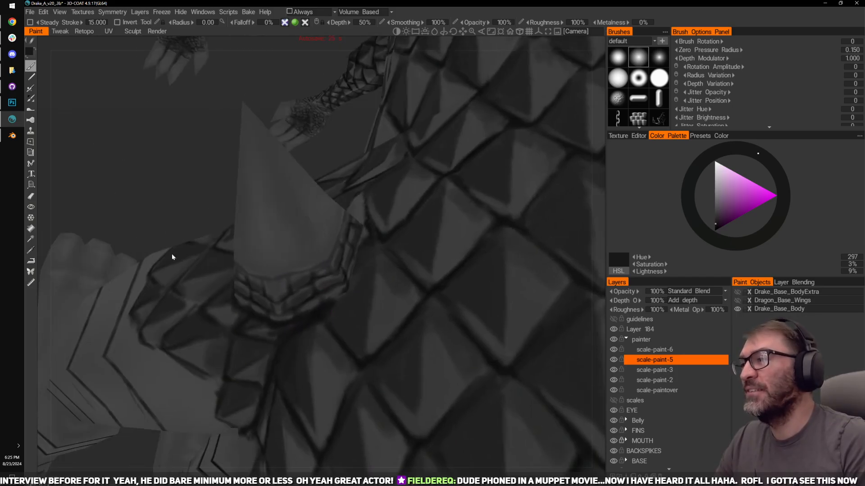
{"action": "left_click_drag", "start_coordinate": [171, 192], "coordinate": [205, 204], "text": "alt"}
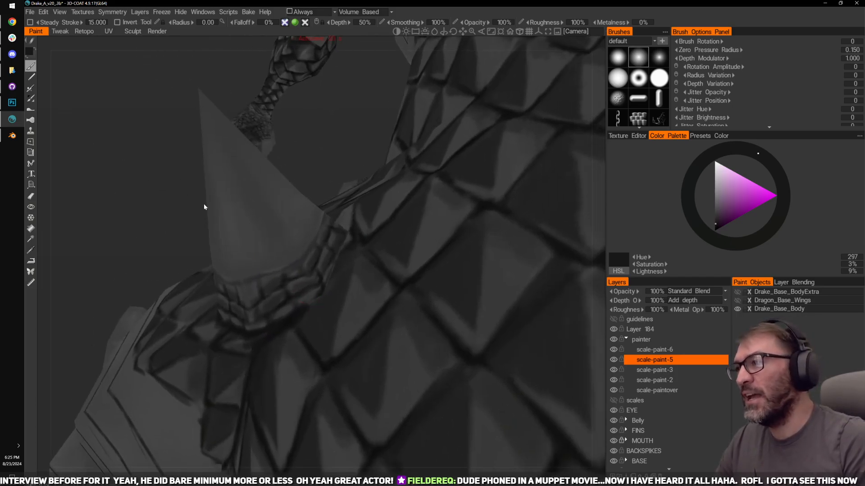
{"action": "left_click_drag", "start_coordinate": [346, 124], "coordinate": [329, 110], "text": "alt"}
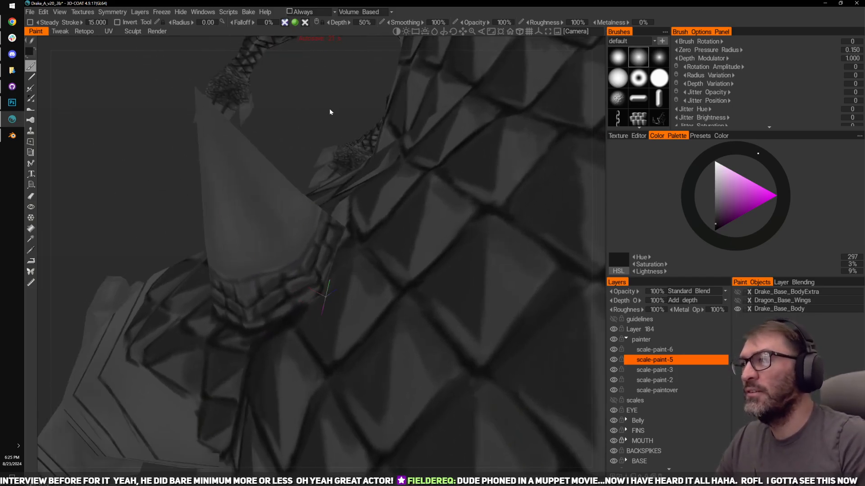
{"action": "scroll", "coordinate": [333, 103], "scroll_direction": "up", "scroll_amount": 3}
{"action": "scroll", "coordinate": [333, 101], "scroll_direction": "up", "scroll_amount": 1}
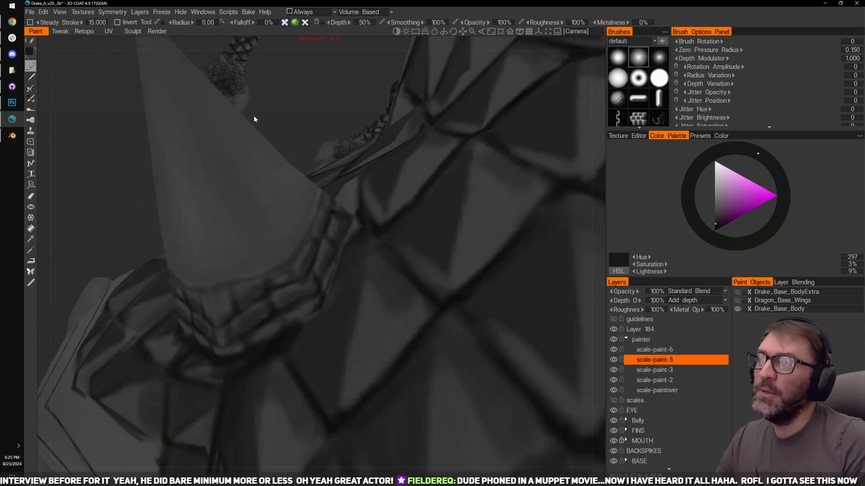
{"action": "scroll", "coordinate": [253, 116], "scroll_direction": "down", "scroll_amount": 3}
{"action": "left_click_drag", "start_coordinate": [333, 39], "coordinate": [295, 174], "text": "alt"}
{"action": "scroll", "coordinate": [291, 134], "scroll_direction": "up", "scroll_amount": 3}
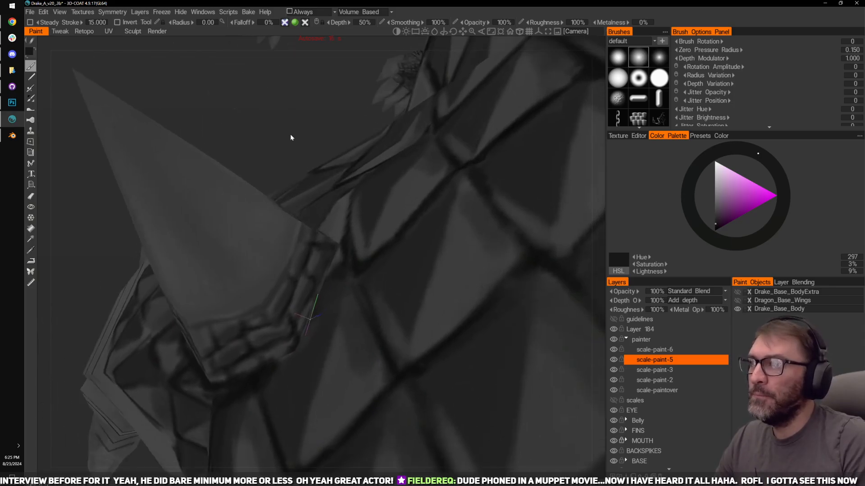
{"action": "mouse_move", "coordinate": [291, 135]}
{"action": "left_mouse_down", "text": "alt"}
{"action": "mouse_move", "coordinate": [290, 126]}
{"action": "mouse_move", "coordinate": [255, 384]}
{"action": "left_mouse_up", "text": "alt"}
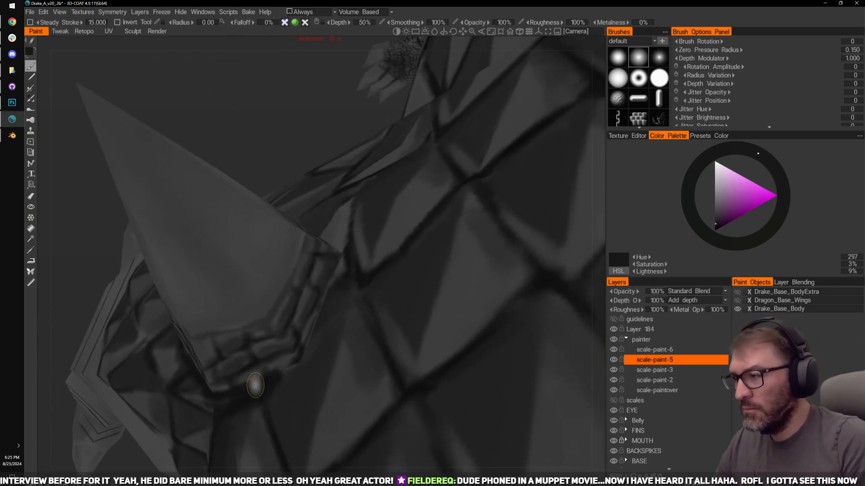
Step: Sample a near-black tone of 6% lightness and deepen the shadow beneath and beside the spike's collar with a larger brush
{"action": "key", "text": "v"}
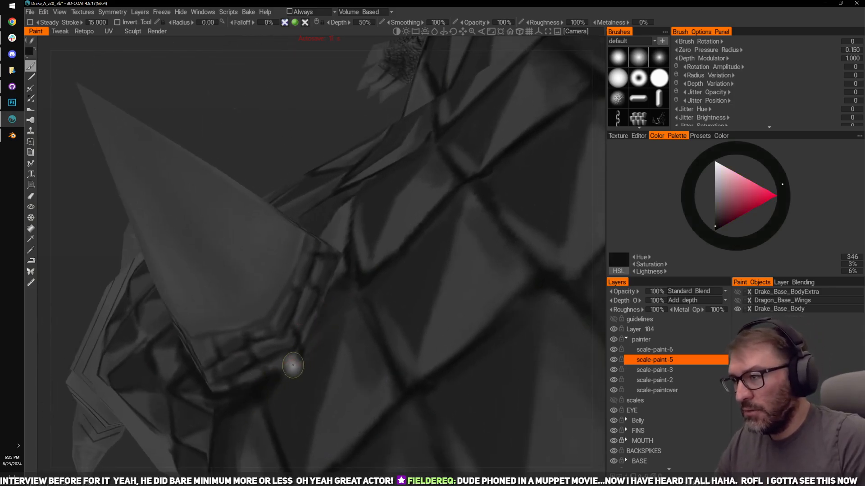
{"action": "mouse_move", "coordinate": [293, 365]}
{"action": "right_mouse_down"}
{"action": "mouse_move", "coordinate": [275, 376]}
{"action": "mouse_move", "coordinate": [311, 340]}
{"action": "right_mouse_up"}
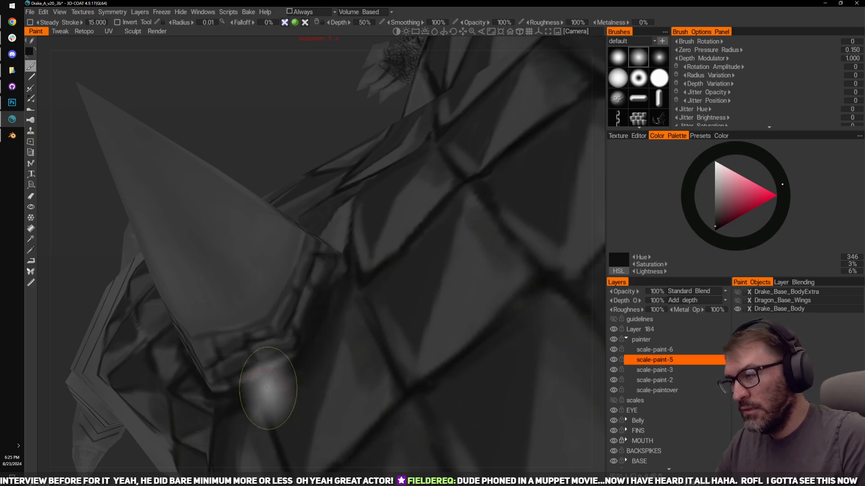
{"action": "left_click_drag", "start_coordinate": [298, 154], "coordinate": [412, 178]}
{"action": "mouse_move", "coordinate": [586, 176]}
{"action": "left_mouse_down"}
{"action": "mouse_move", "coordinate": [529, 193]}
{"action": "mouse_move", "coordinate": [372, 400]}
{"action": "mouse_move", "coordinate": [394, 369]}
{"action": "mouse_move", "coordinate": [392, 378]}
{"action": "mouse_move", "coordinate": [497, 144]}
{"action": "mouse_move", "coordinate": [505, 143]}
{"action": "mouse_move", "coordinate": [366, 241]}
{"action": "mouse_move", "coordinate": [526, 121]}
{"action": "mouse_move", "coordinate": [535, 129]}
{"action": "mouse_move", "coordinate": [530, 121]}
{"action": "mouse_move", "coordinate": [541, 90]}
{"action": "mouse_move", "coordinate": [523, 77]}
{"action": "left_mouse_up"}
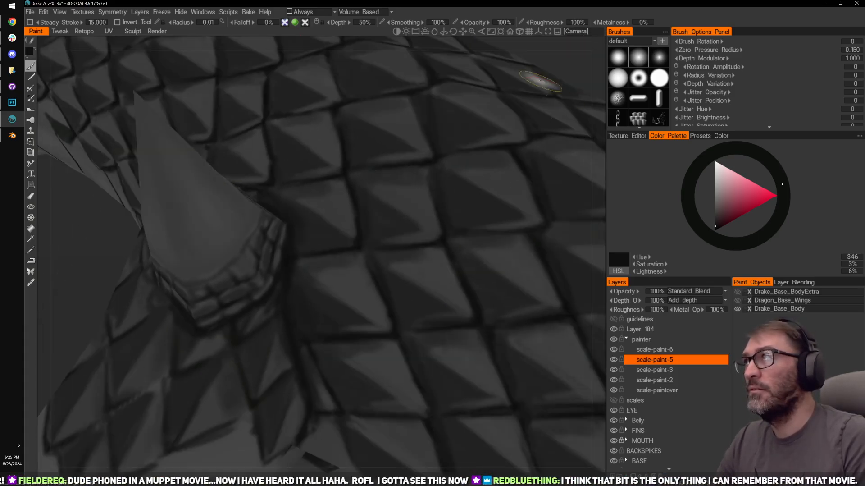
{"action": "left_click_drag", "start_coordinate": [574, 59], "coordinate": [562, 55]}
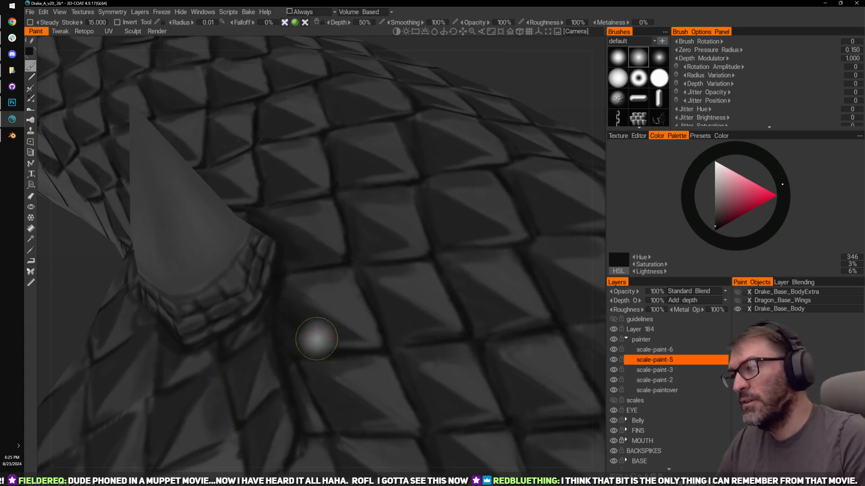
{"action": "left_click_drag", "start_coordinate": [520, 90], "coordinate": [507, 67]}
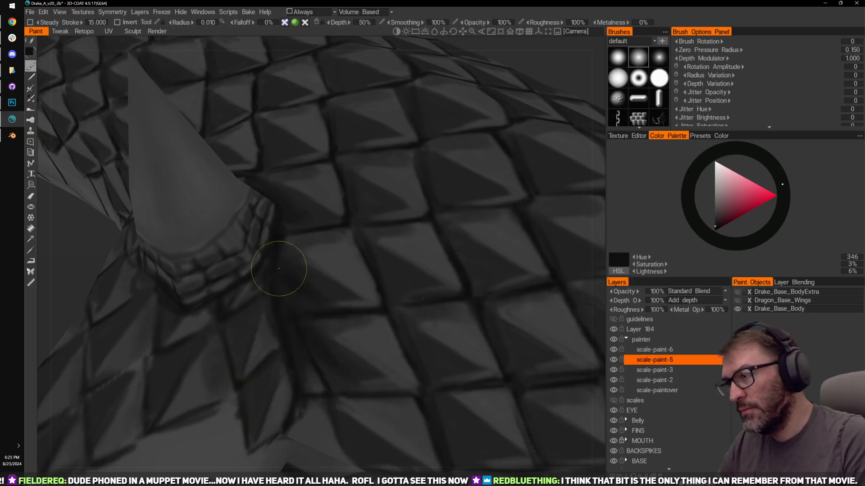
Step: Examine the shading around the spike, upper leg and tail from a distance and from several sides
{"action": "scroll", "coordinate": [494, 151], "scroll_direction": "down", "scroll_amount": 5}
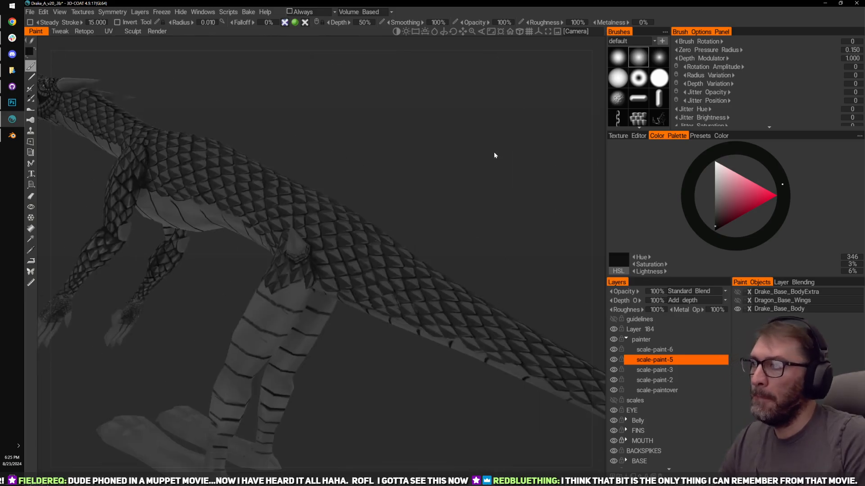
{"action": "right_click_drag", "start_coordinate": [494, 151], "coordinate": [454, 112]}
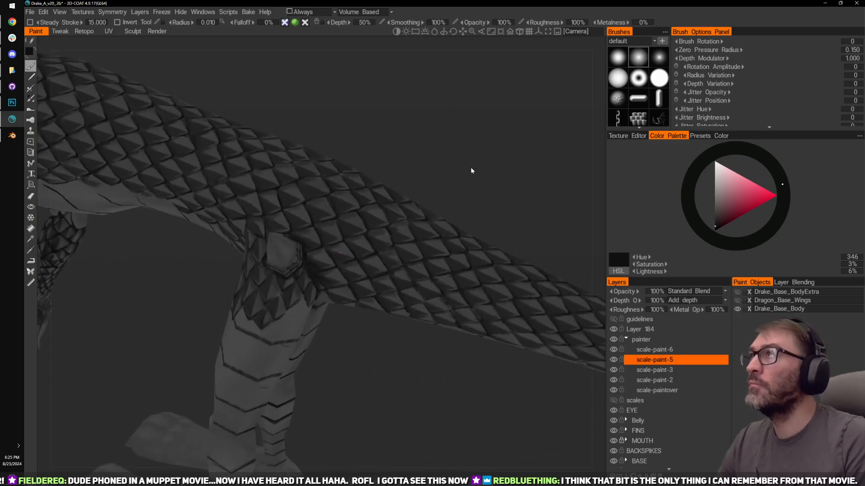
{"action": "right_click_drag", "start_coordinate": [471, 170], "coordinate": [454, 150]}
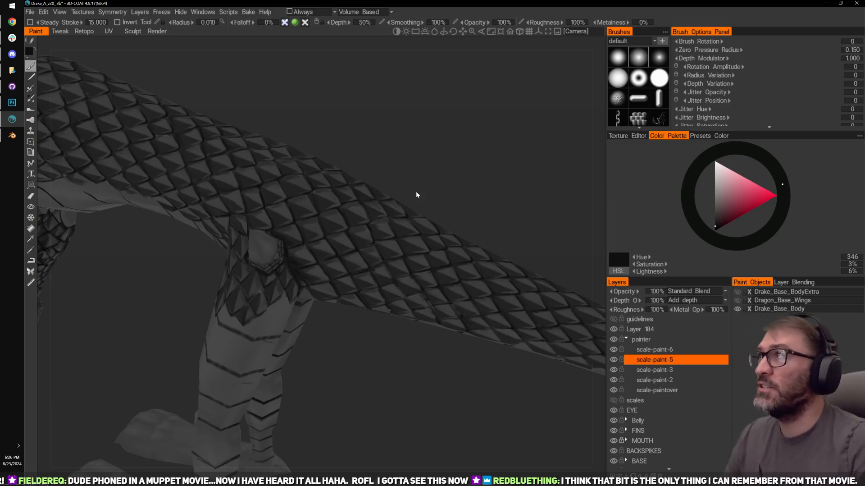
{"action": "left_click_drag", "start_coordinate": [501, 174], "coordinate": [420, 355]}
{"action": "right_click_drag", "start_coordinate": [420, 355], "coordinate": [435, 304]}
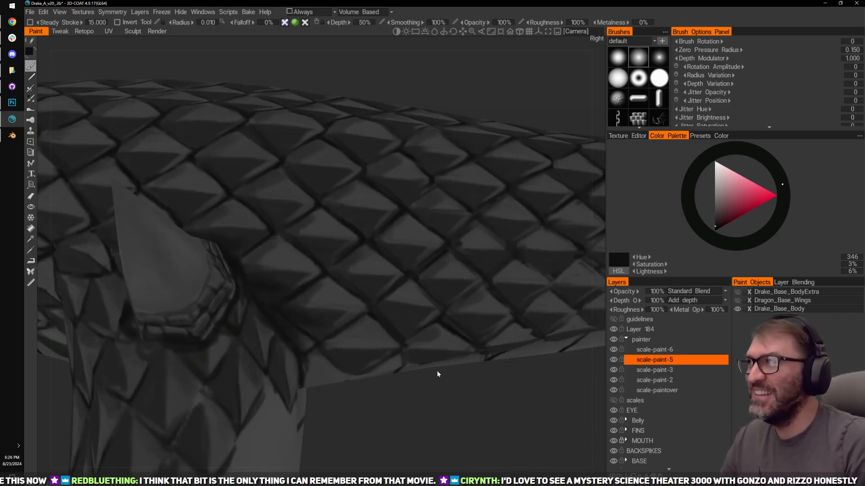
{"action": "scroll", "coordinate": [479, 426], "scroll_direction": "down", "scroll_amount": 3}
{"action": "left_click_drag", "start_coordinate": [386, 344], "coordinate": [353, 311]}
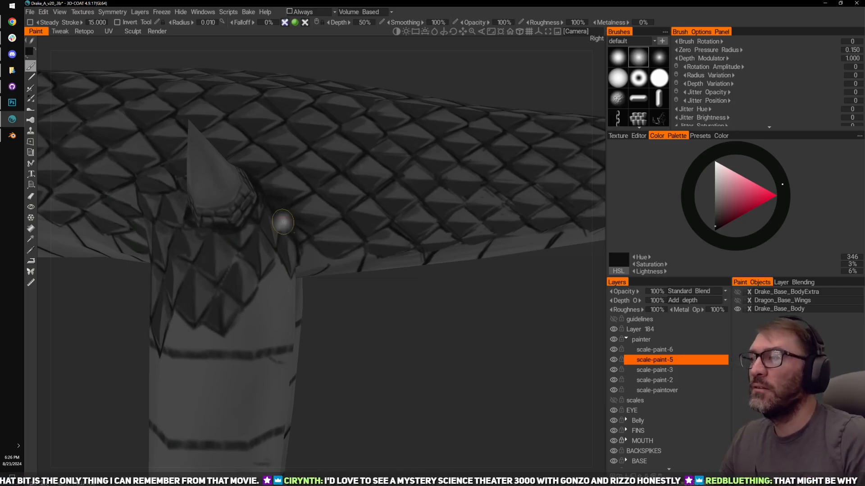
{"action": "mouse_move", "coordinate": [351, 320]}
{"action": "left_mouse_down"}
{"action": "mouse_move", "coordinate": [387, 349]}
{"action": "mouse_move", "coordinate": [403, 321]}
{"action": "mouse_move", "coordinate": [439, 332]}
{"action": "mouse_move", "coordinate": [453, 358]}
{"action": "mouse_move", "coordinate": [380, 218]}
{"action": "left_mouse_up"}
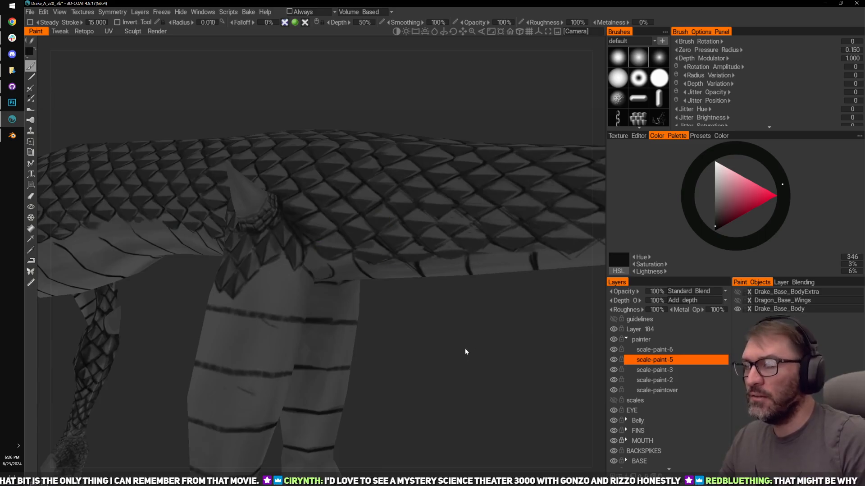
{"action": "mouse_move", "coordinate": [466, 349]}
{"action": "left_mouse_down"}
{"action": "mouse_move", "coordinate": [407, 356]}
{"action": "mouse_move", "coordinate": [441, 406]}
{"action": "mouse_move", "coordinate": [518, 280]}
{"action": "mouse_move", "coordinate": [275, 264]}
{"action": "left_mouse_up"}
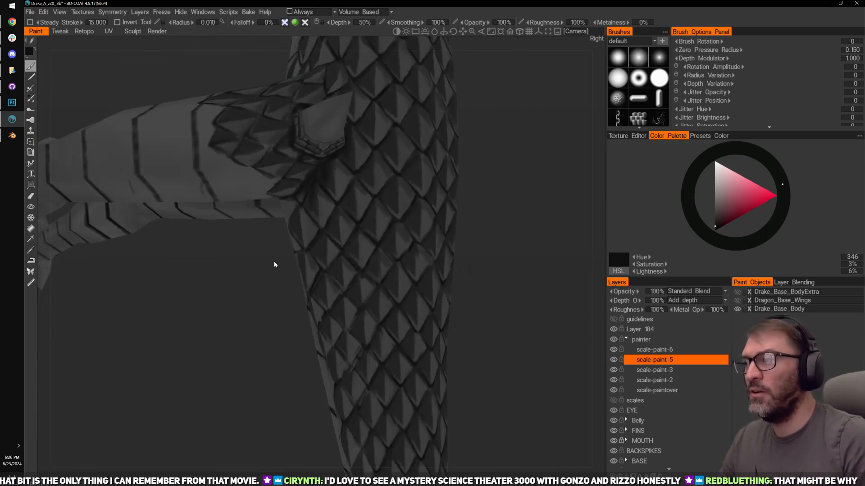
Step: Erase stray paint around the outermost body scale where the leg meets the underside
{"action": "left_click_drag", "start_coordinate": [533, 270], "coordinate": [557, 248]}
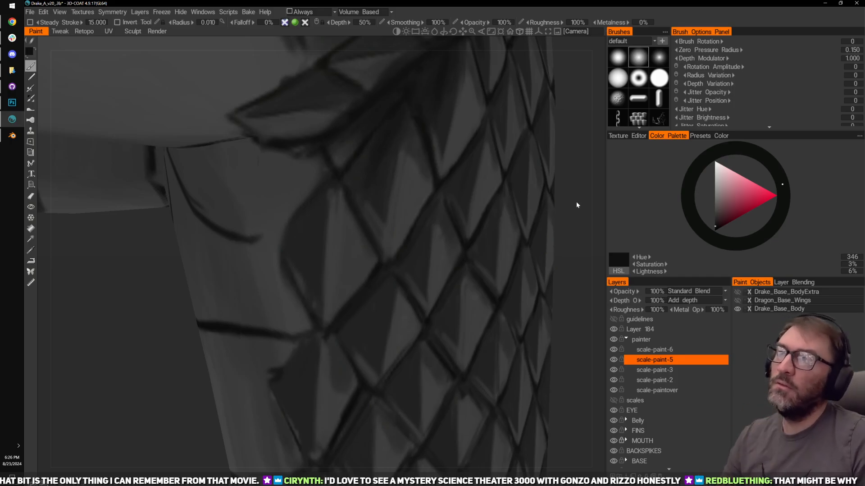
{"action": "mouse_move", "coordinate": [575, 203]}
{"action": "left_mouse_down"}
{"action": "mouse_move", "coordinate": [579, 226]}
{"action": "mouse_move", "coordinate": [618, 238]}
{"action": "mouse_move", "coordinate": [593, 293]}
{"action": "mouse_move", "coordinate": [552, 279]}
{"action": "mouse_move", "coordinate": [548, 245]}
{"action": "mouse_move", "coordinate": [598, 202]}
{"action": "mouse_move", "coordinate": [584, 217]}
{"action": "mouse_move", "coordinate": [576, 192]}
{"action": "left_mouse_up"}
{"action": "key", "text": "e"}
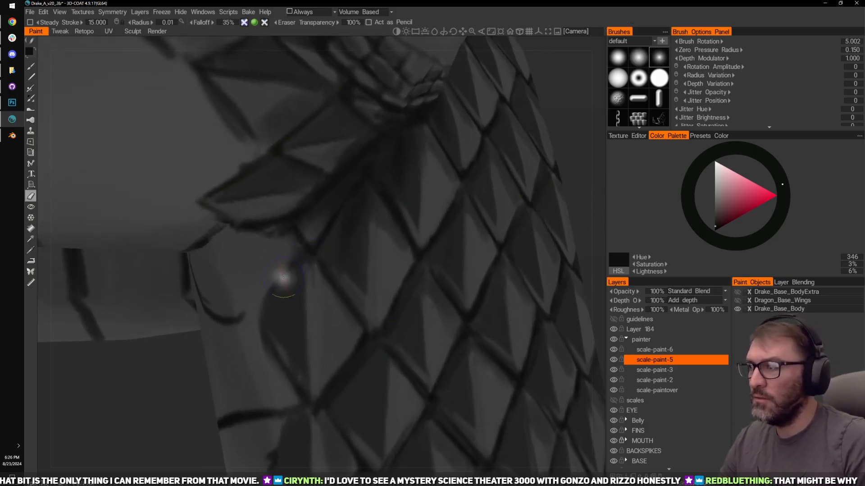
{"action": "middle_click_drag", "start_coordinate": [585, 190], "coordinate": [605, 166]}
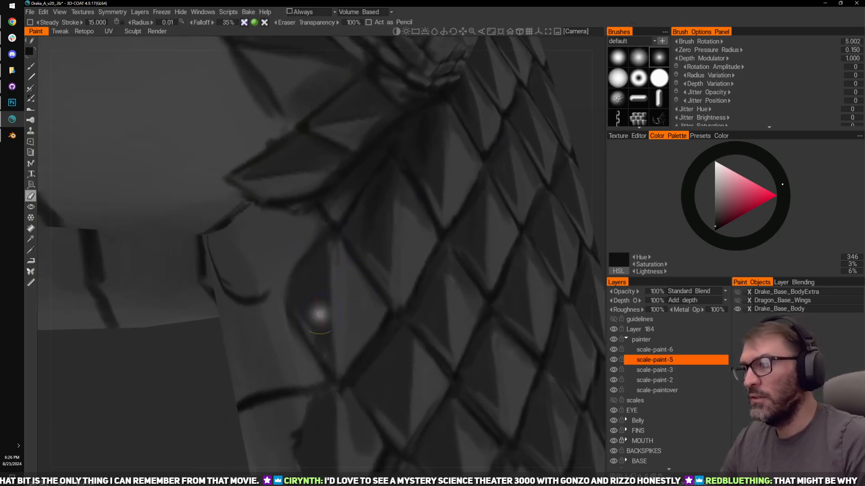
Step: Sample a 12% lightness grey and block in the shaded side of a new scale beneath the collar with a smaller paint brush
{"action": "key", "text": "v"}
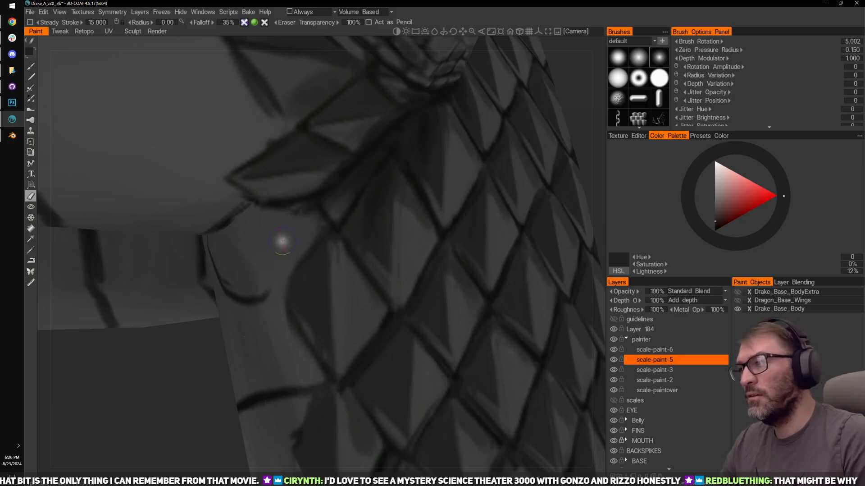
{"action": "key", "text": "["}
{"action": "key", "text": "b"}
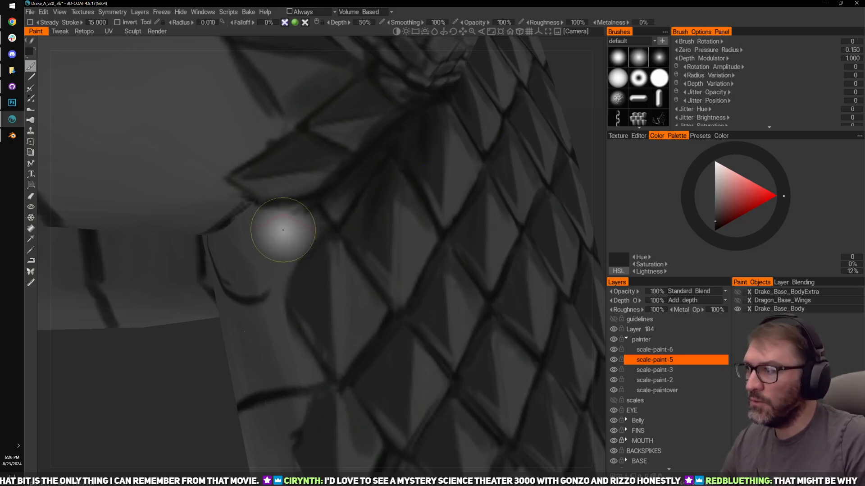
{"action": "key", "text": "["}
{"action": "key", "text": "["}
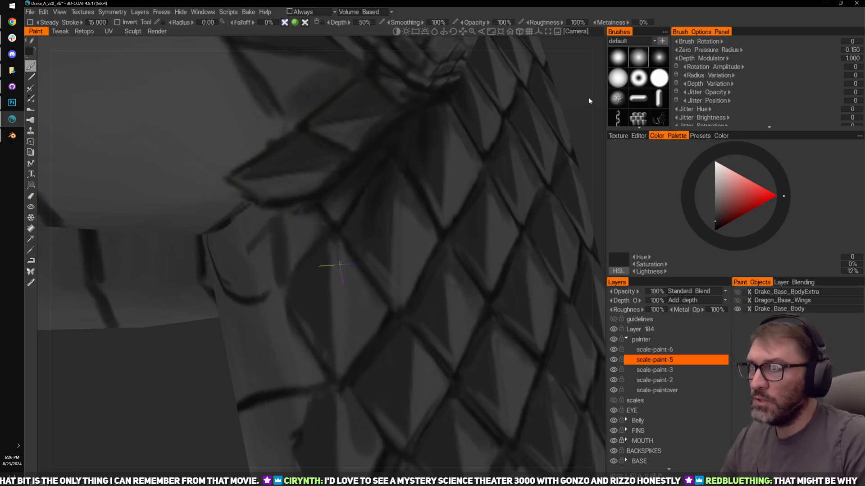
{"action": "left_click_drag", "start_coordinate": [589, 98], "coordinate": [483, 128]}
{"action": "mouse_move", "coordinate": [253, 231]}
{"action": "left_mouse_down"}
{"action": "mouse_move", "coordinate": [232, 237]}
{"action": "mouse_move", "coordinate": [248, 239]}
{"action": "left_mouse_up"}
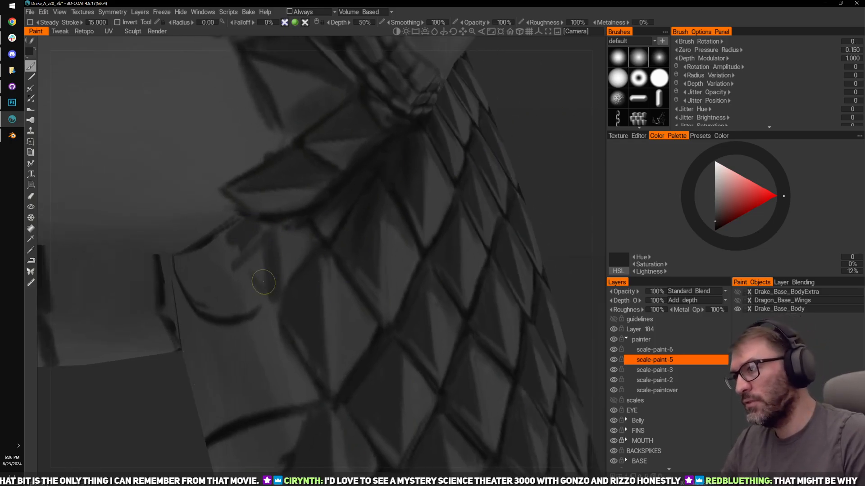
{"action": "mouse_move", "coordinate": [264, 282]}
{"action": "left_mouse_down"}
{"action": "mouse_move", "coordinate": [262, 288]}
{"action": "mouse_move", "coordinate": [259, 236]}
{"action": "left_mouse_up"}
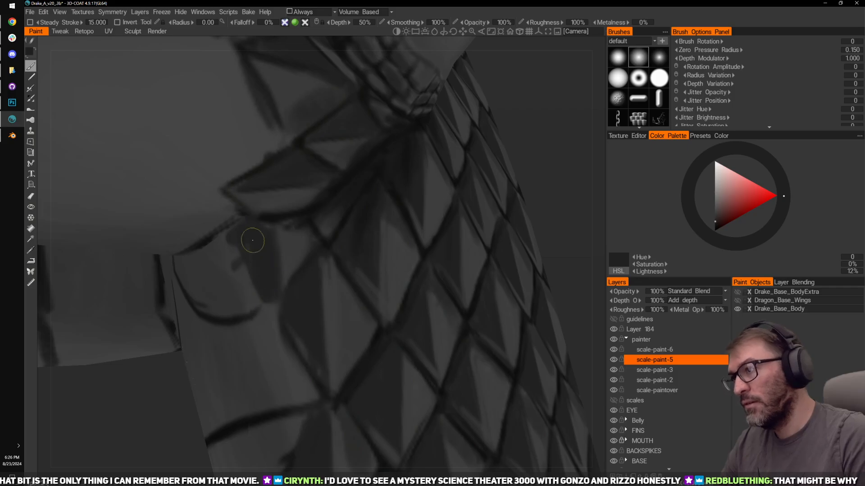
Step: Trim the new scale's shape with a 21% lightness grey and outline its lower edges with a 7% lightness near-black
{"action": "key", "text": "v"}
{"action": "left_click_drag", "start_coordinate": [282, 236], "coordinate": [279, 295]}
{"action": "left_click_drag", "start_coordinate": [237, 241], "coordinate": [269, 300]}
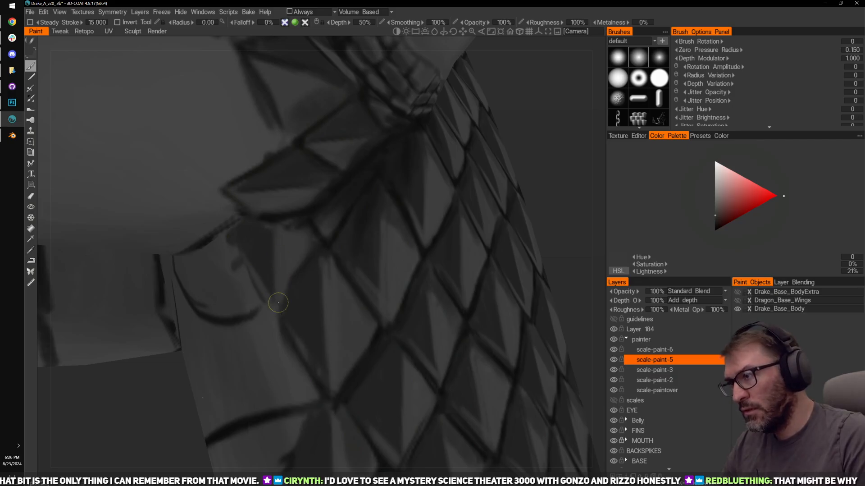
{"action": "key", "text": "v"}
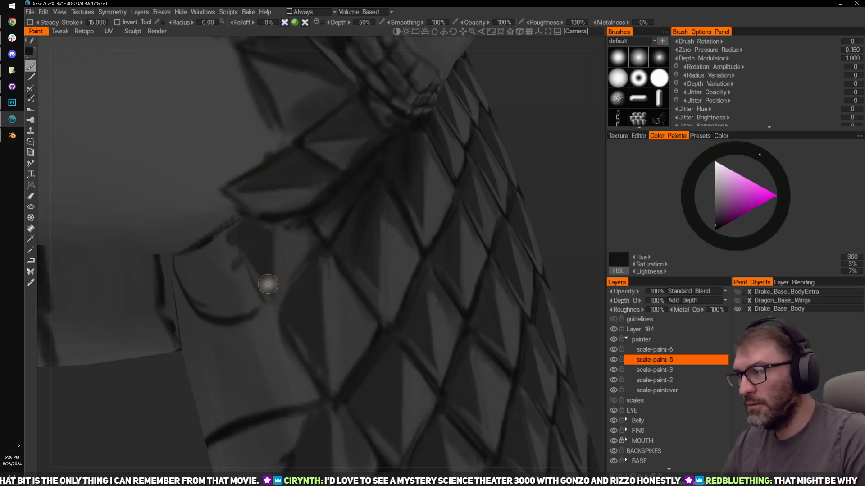
{"action": "mouse_move", "coordinate": [238, 255]}
{"action": "left_mouse_down"}
{"action": "mouse_move", "coordinate": [272, 309]}
{"action": "mouse_move", "coordinate": [310, 255]}
{"action": "left_mouse_up"}
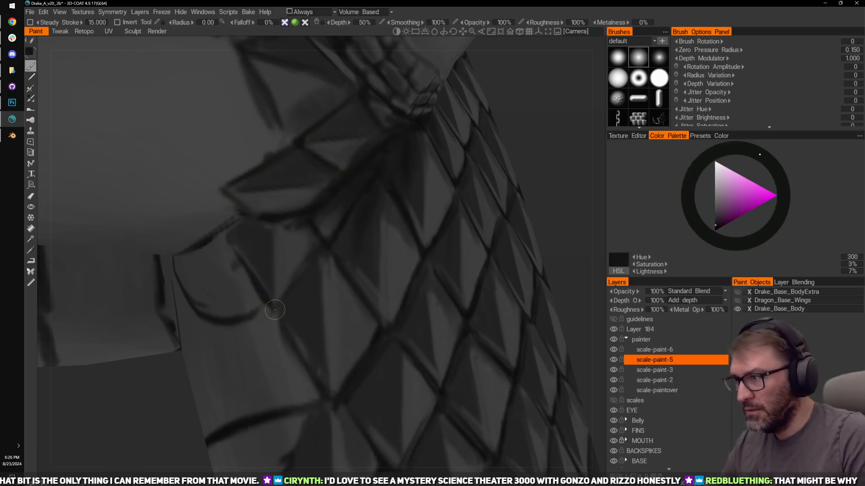
{"action": "left_click_drag", "start_coordinate": [273, 312], "coordinate": [310, 255]}
Step: Sample the 12% lightness grey and clean up the dark edge of the body scale below the new one
{"action": "mouse_move", "coordinate": [572, 153]}
{"action": "left_mouse_down"}
{"action": "mouse_move", "coordinate": [584, 121]}
{"action": "mouse_move", "coordinate": [567, 132]}
{"action": "mouse_move", "coordinate": [586, 131]}
{"action": "left_mouse_up"}
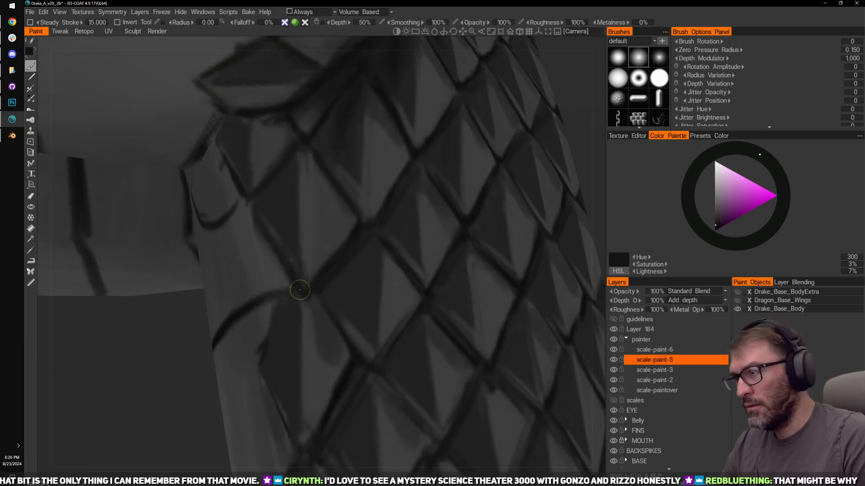
{"action": "key", "text": "v"}
{"action": "left_click_drag", "start_coordinate": [325, 288], "coordinate": [369, 237]}
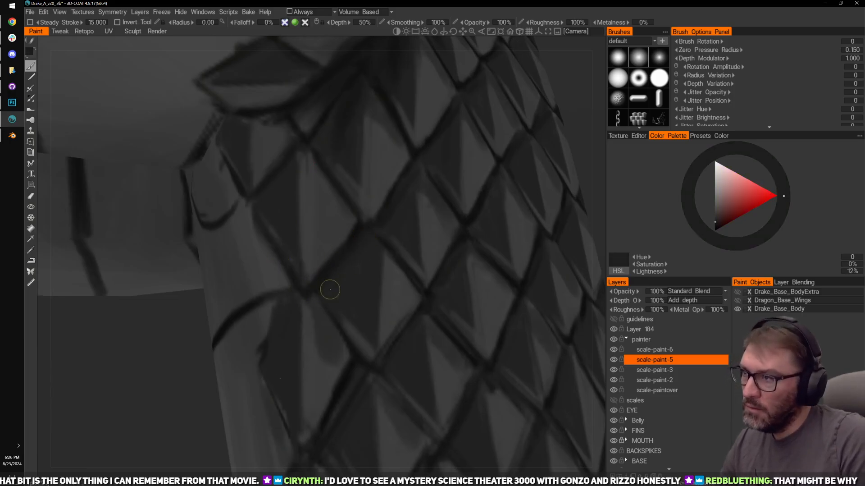
Step: Enlarge the brush and fill the shaded half of the body scale below the collar with a 13% lightness grey
{"action": "left_click_drag", "start_coordinate": [585, 148], "coordinate": [554, 189]}
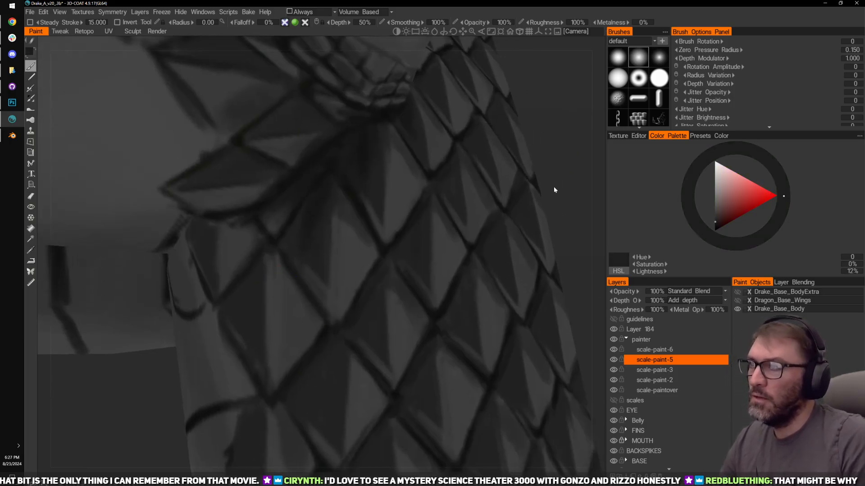
{"action": "key", "text": "v"}
{"action": "key", "text": "bracketright"}
{"action": "key", "text": "bracketright"}
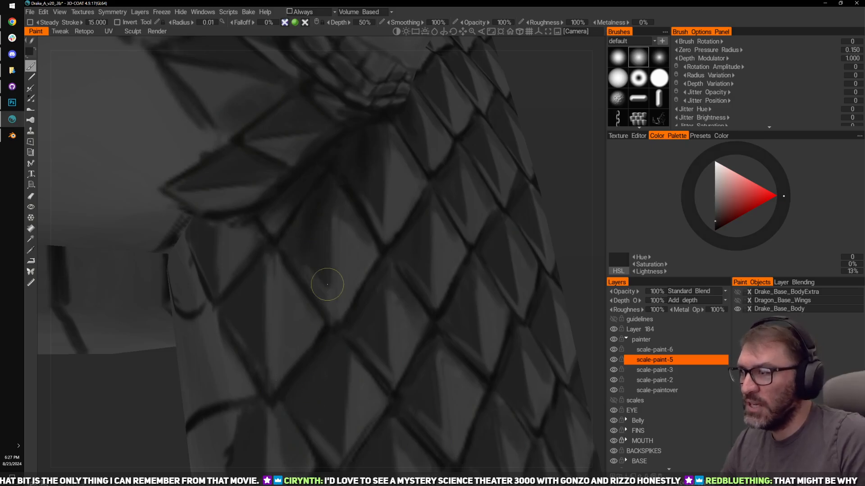
{"action": "left_click_drag", "start_coordinate": [325, 235], "coordinate": [329, 293]}
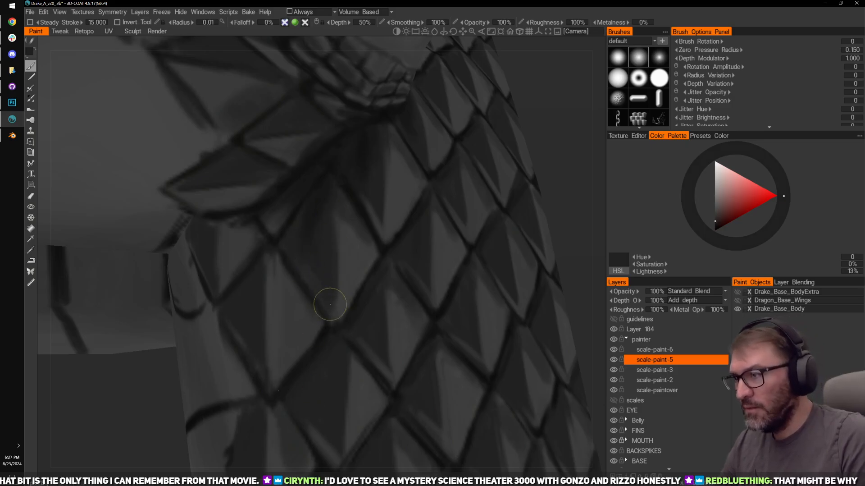
{"action": "key", "text": "bracketleft"}
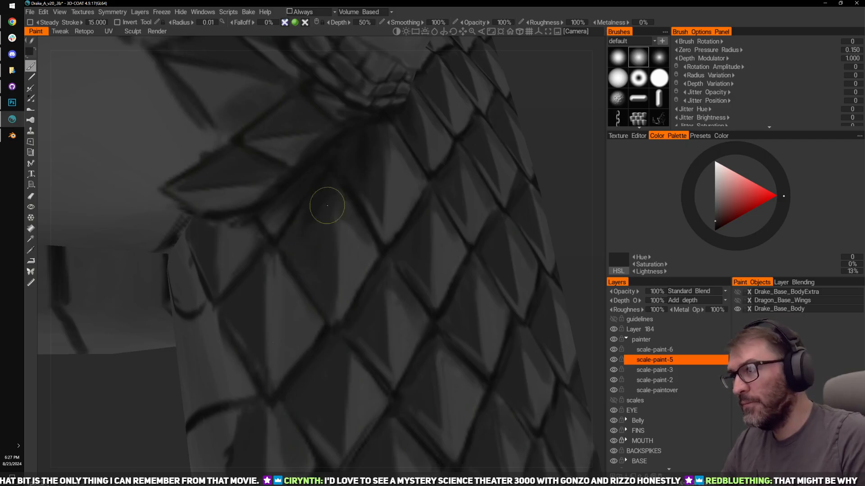
Step: Deepen that scale's upper tip with a 9% lightness tone and touch up its lit half with a 24% lightness grey
{"action": "key", "text": "bracketright"}
{"action": "key", "text": "v"}
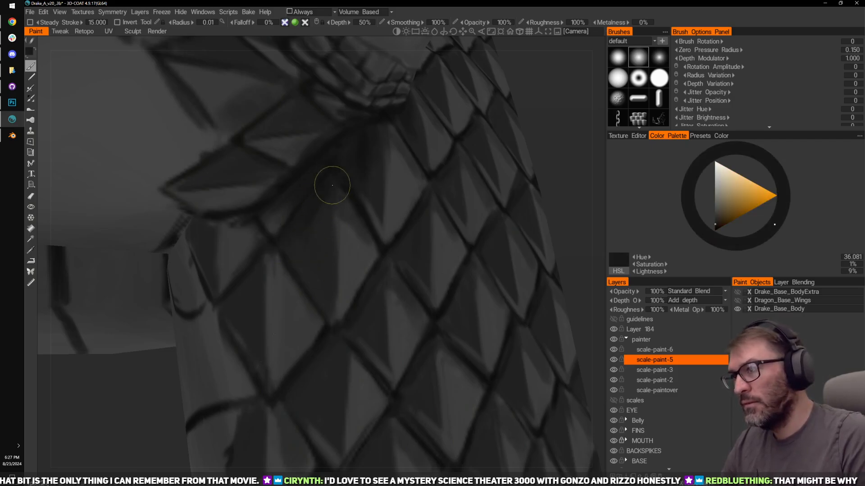
{"action": "key", "text": "v"}
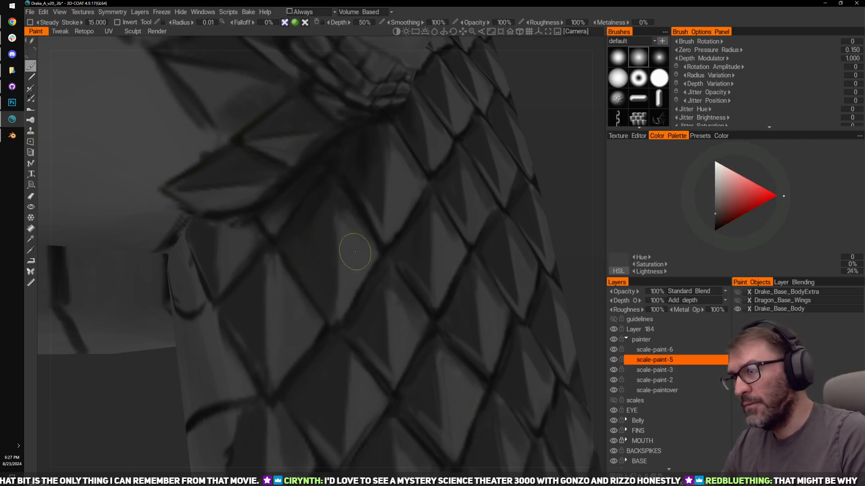
Step: Try a 12% lightness stroke across the neighbouring body scales with a smaller brush
{"action": "key", "text": "v"}
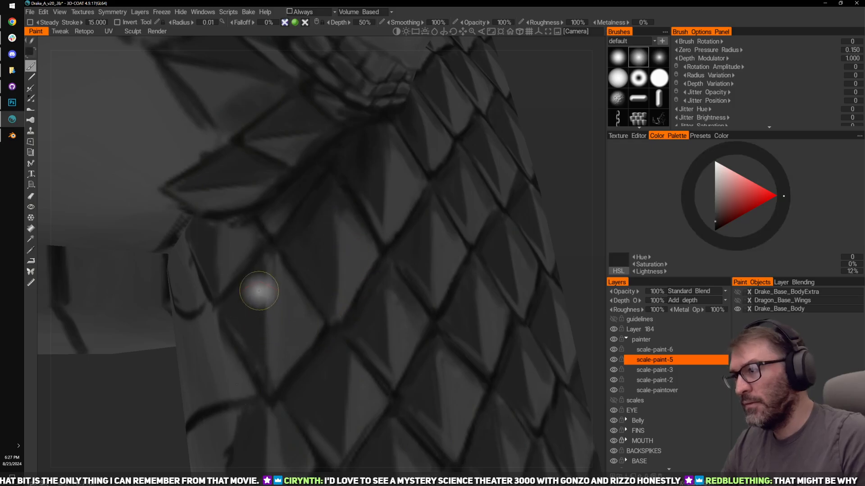
{"action": "key", "text": "bracketleft"}
{"action": "key", "text": "bracketleft"}
{"action": "key", "text": "bracketleft"}
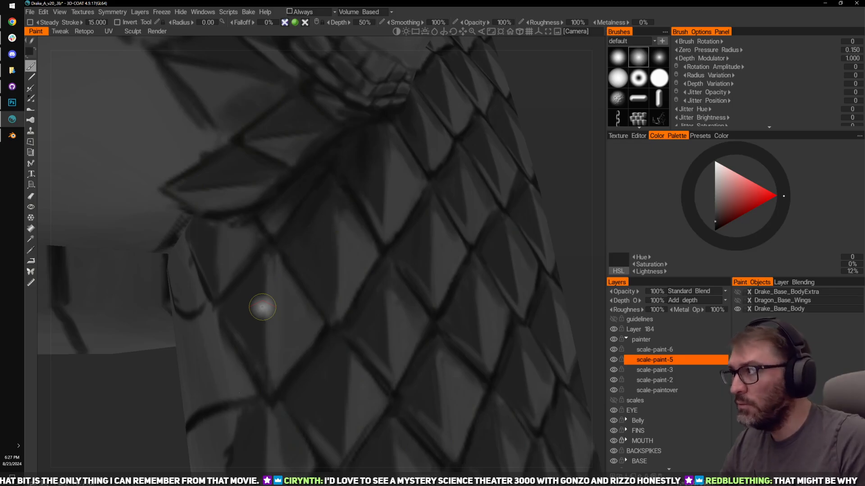
{"action": "left_click_drag", "start_coordinate": [286, 311], "coordinate": [307, 318]}
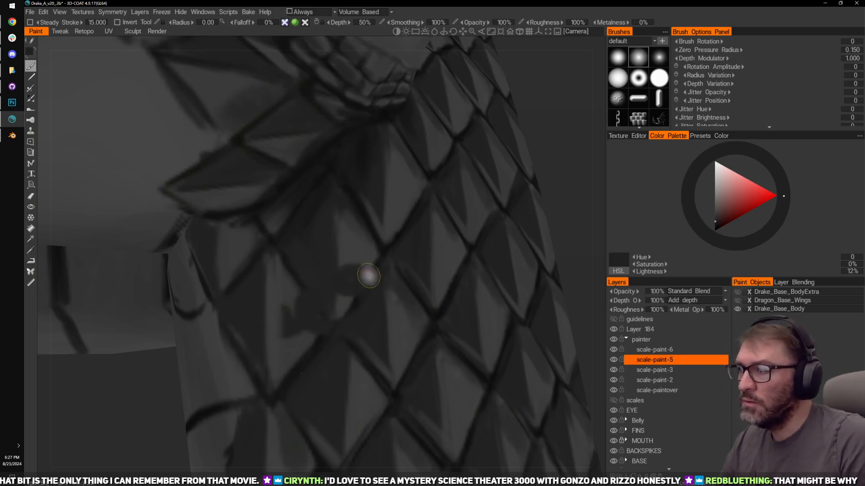
Step: Make scale-paint-6 the active layer and save the project over the existing Drake_A_v20 file
{"action": "left_click", "coordinate": [654, 350]}
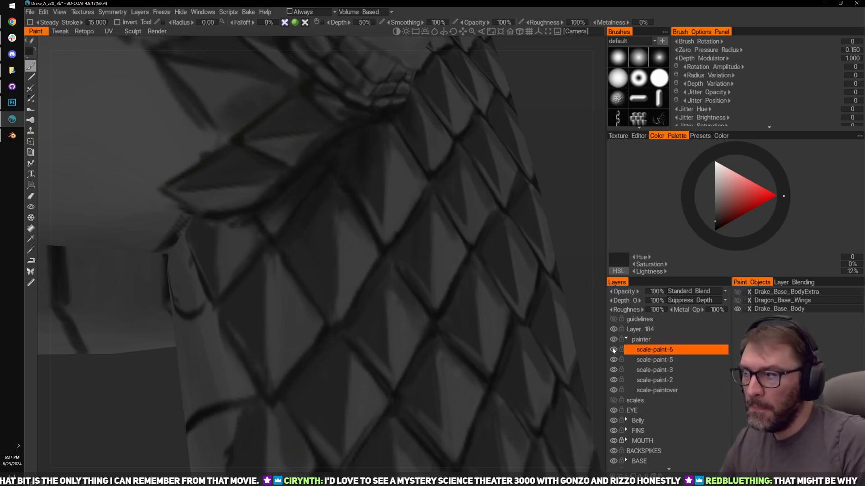
{"action": "right_click_drag", "start_coordinate": [580, 216], "coordinate": [488, 289]}
{"action": "left_click_drag", "start_coordinate": [488, 289], "coordinate": [502, 314]}
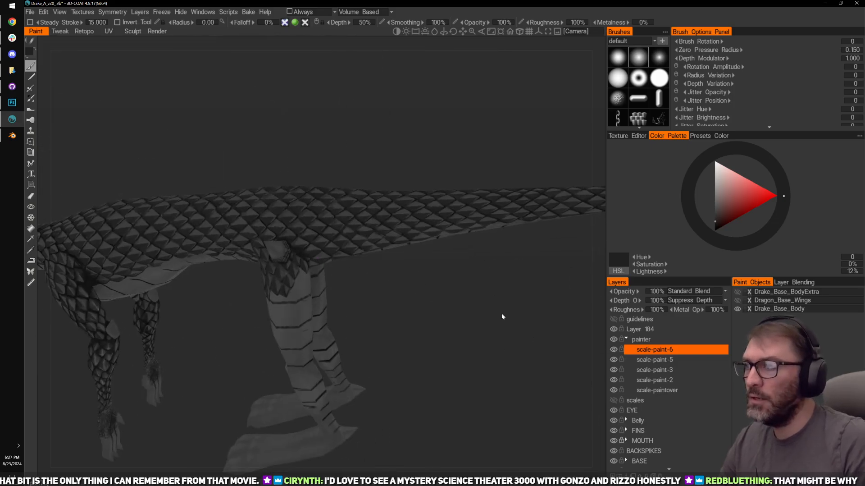
{"action": "left_click", "coordinate": [31, 11]}
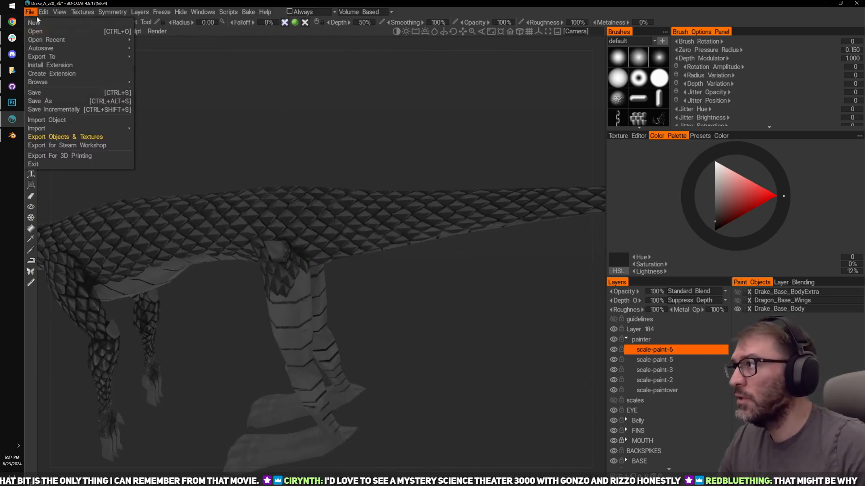
{"action": "left_click", "coordinate": [44, 99]}
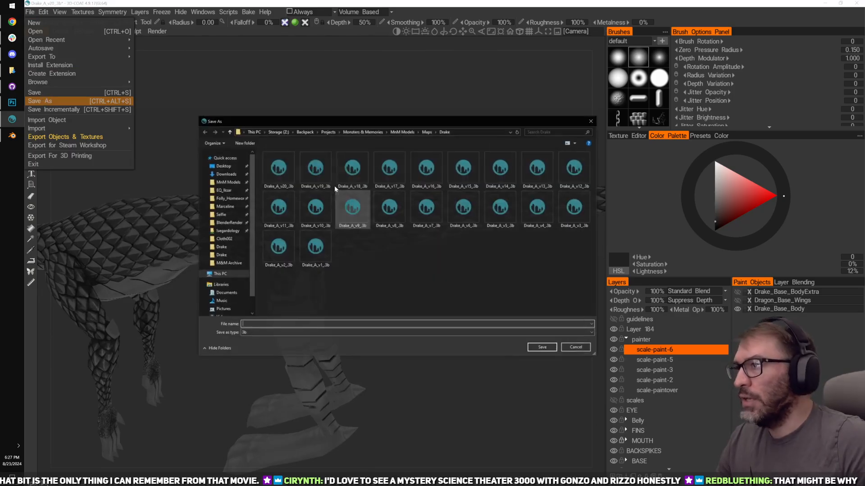
{"action": "left_click", "coordinate": [544, 348]}
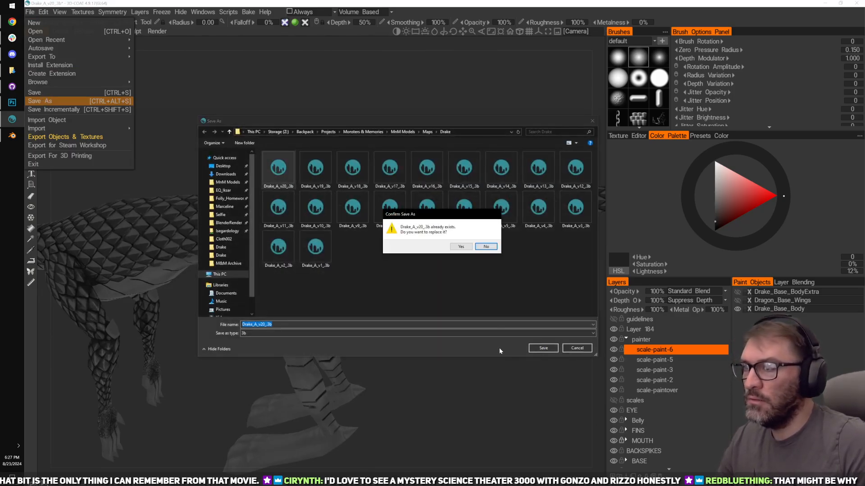
{"action": "left_click", "coordinate": [461, 246]}
Step: Save a new version of the project as Drake_A_v21 in the same Drake folder
{"action": "right_click_drag", "start_coordinate": [470, 290], "coordinate": [446, 406]}
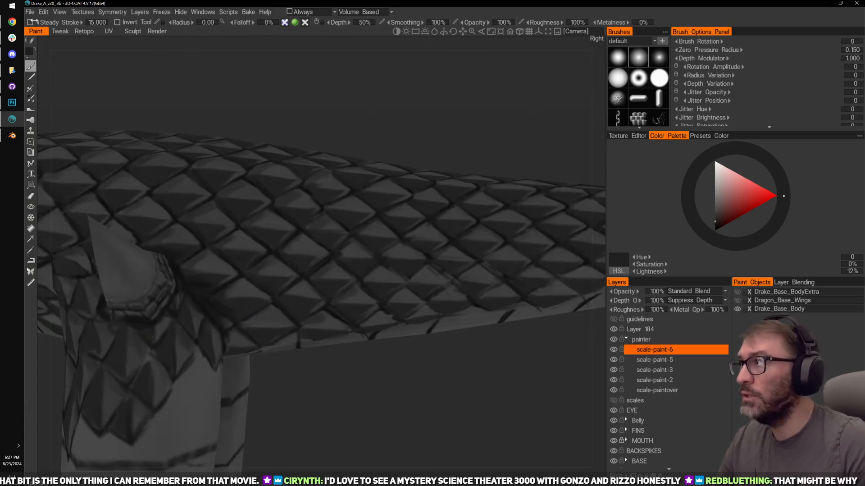
{"action": "left_click", "coordinate": [30, 11]}
{"action": "left_click", "coordinate": [70, 100]}
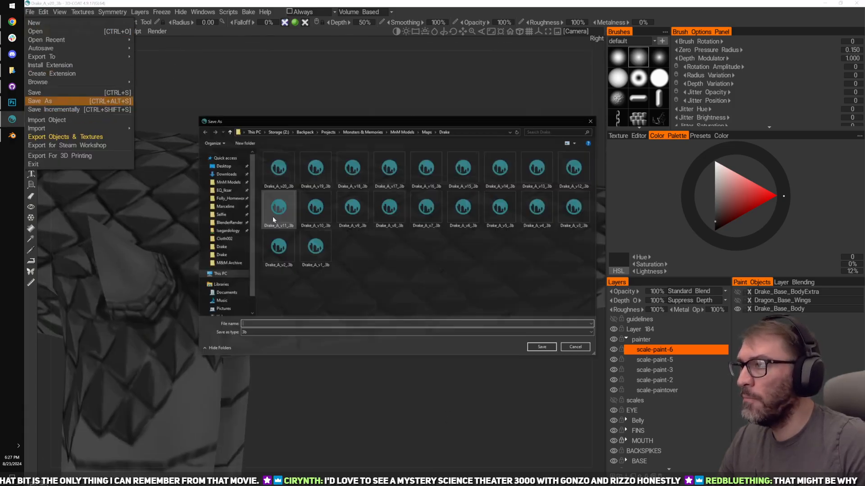
{"action": "left_click", "coordinate": [267, 175]}
{"action": "left_click", "coordinate": [261, 324]}
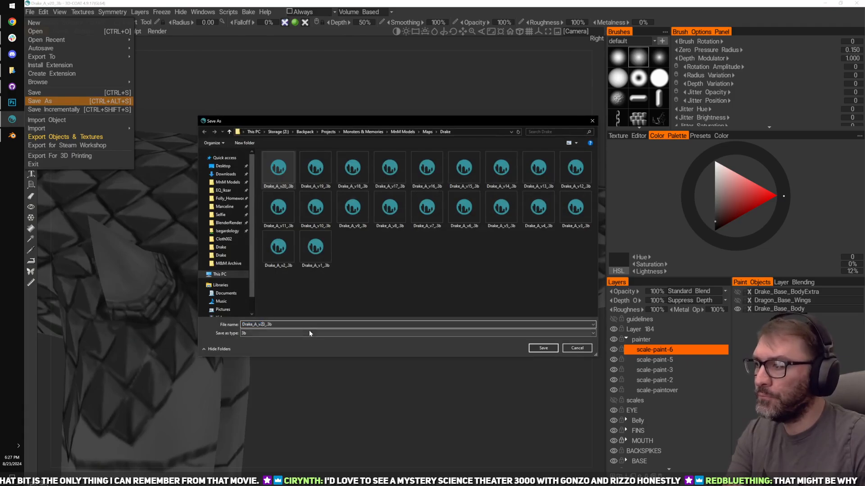
{"action": "type", "text": "1"}
{"action": "left_click", "coordinate": [531, 347]}
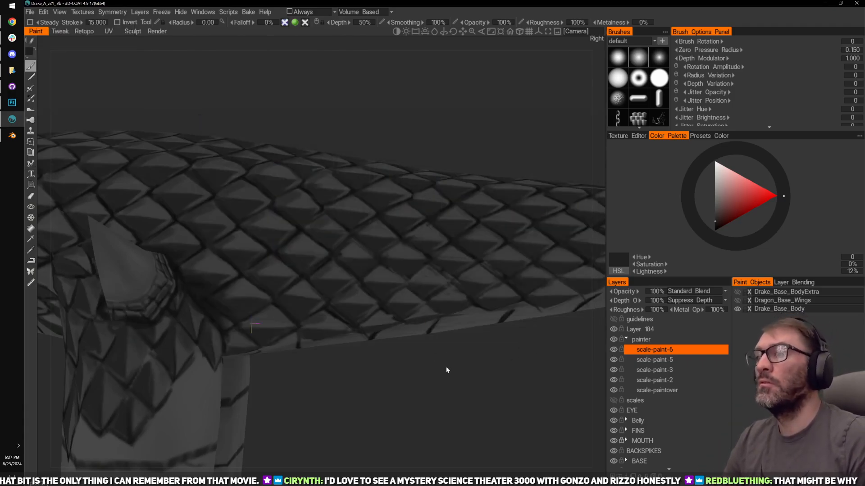
Step: Merge the scale-paint-6 layer down into scale-paint-5 and check the merged layer by toggling its visibility
{"action": "left_click_drag", "start_coordinate": [446, 369], "coordinate": [442, 377]}
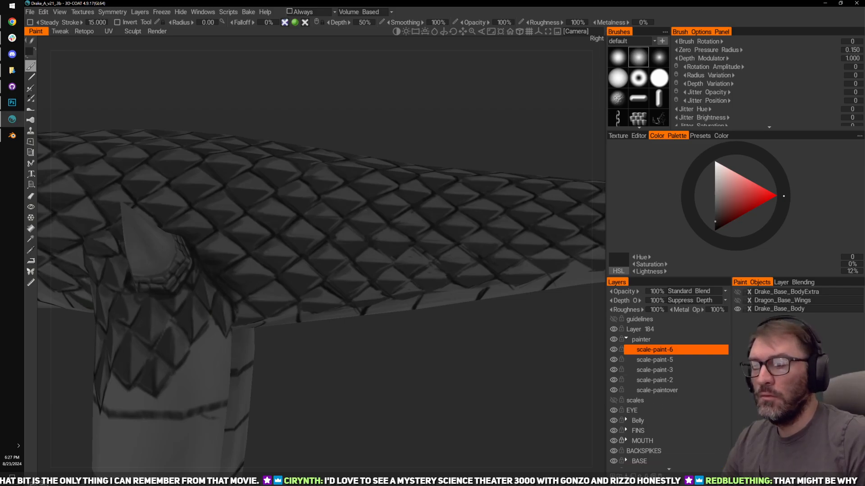
{"action": "key", "text": "ctrl+e"}
{"action": "right_click_drag", "start_coordinate": [536, 405], "coordinate": [532, 387]}
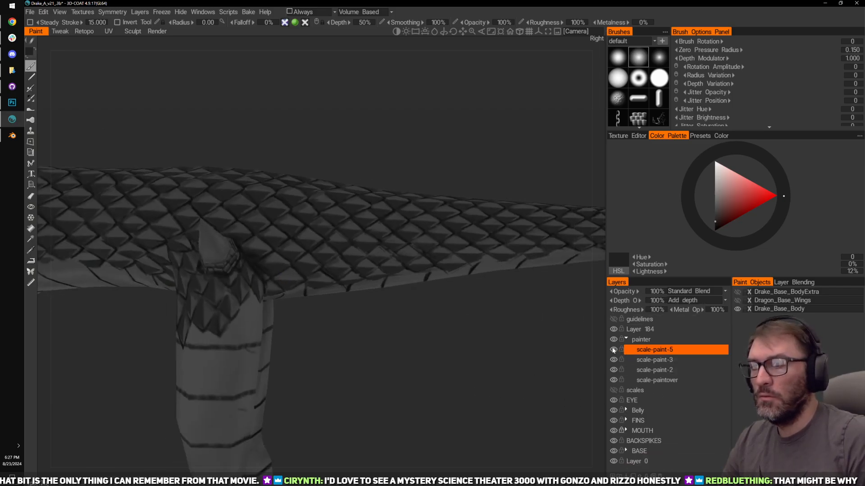
{"action": "left_click", "coordinate": [613, 350]}
{"action": "left_click", "coordinate": [613, 350]}
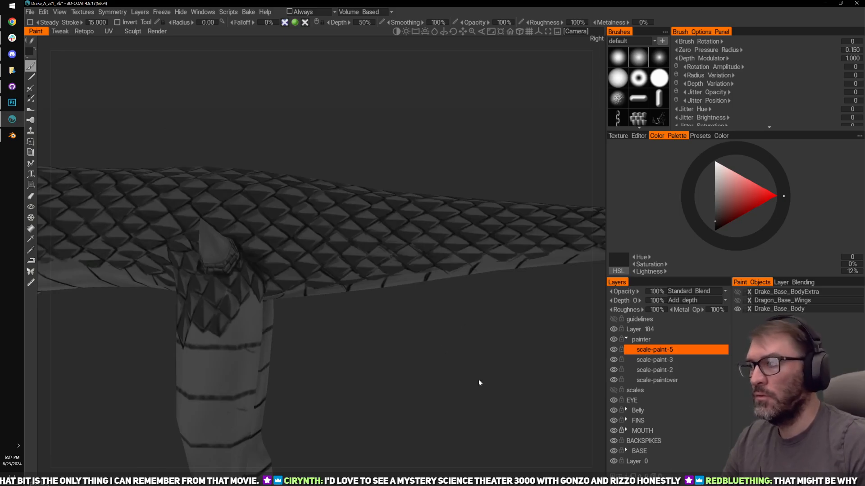
Step: Outline the lowest scales along the tail's lower edge near its base with a thin brush in a sampled grey of 9% lightness
{"action": "mouse_move", "coordinate": [479, 378]}
{"action": "left_mouse_down"}
{"action": "mouse_move", "coordinate": [489, 339]}
{"action": "mouse_move", "coordinate": [417, 339]}
{"action": "left_mouse_up"}
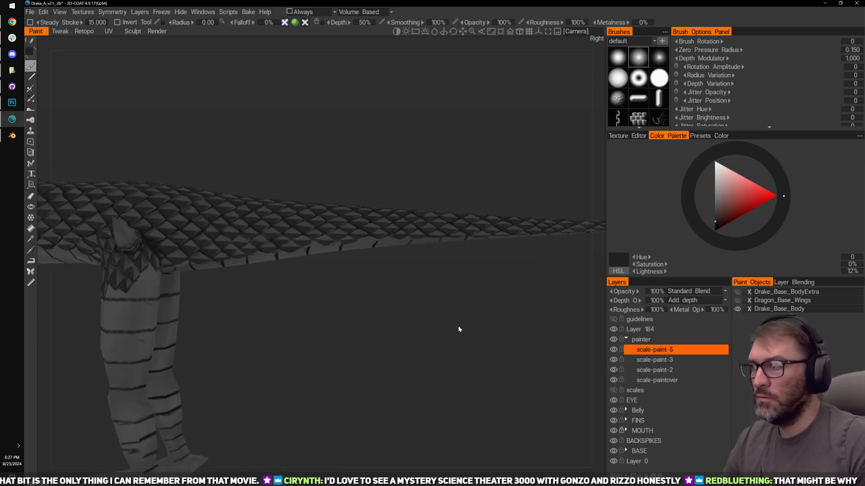
{"action": "right_click_drag", "start_coordinate": [326, 266], "coordinate": [353, 251]}
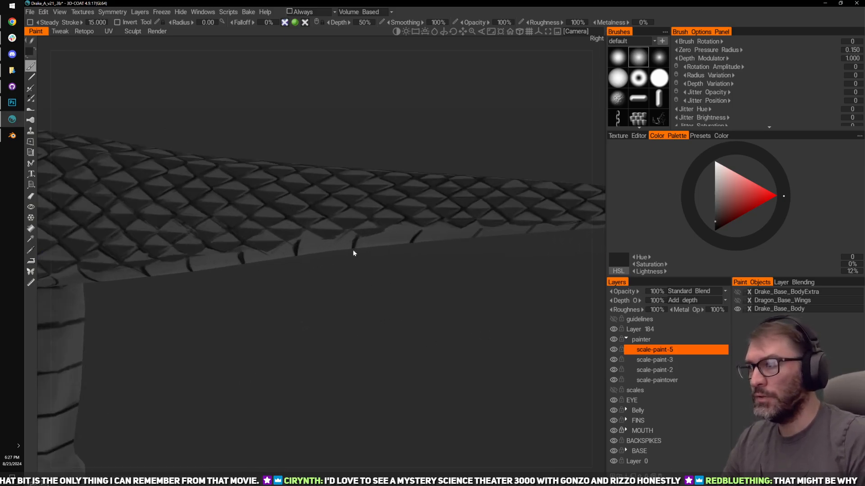
{"action": "mouse_move", "coordinate": [396, 302]}
{"action": "right_mouse_down"}
{"action": "mouse_move", "coordinate": [402, 314]}
{"action": "mouse_move", "coordinate": [385, 355]}
{"action": "right_mouse_up"}
{"action": "left_click_drag", "start_coordinate": [385, 354], "coordinate": [316, 388]}
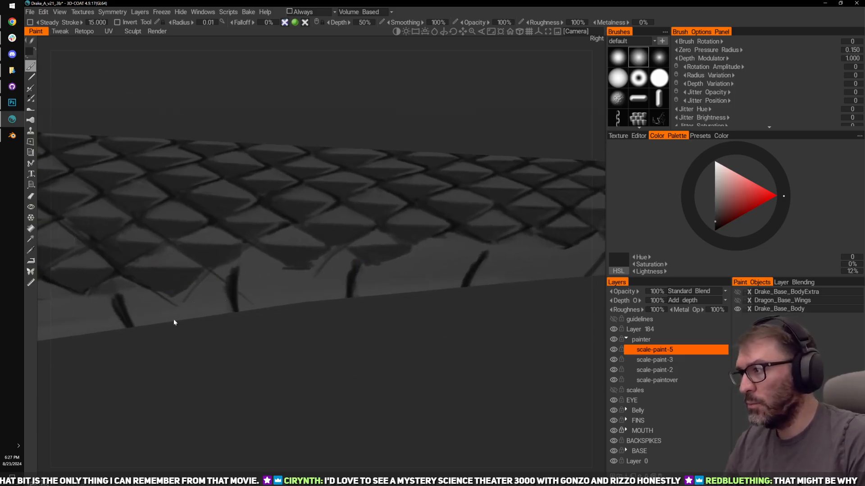
{"action": "right_click_drag", "start_coordinate": [134, 253], "coordinate": [119, 264]}
{"action": "key", "text": "v"}
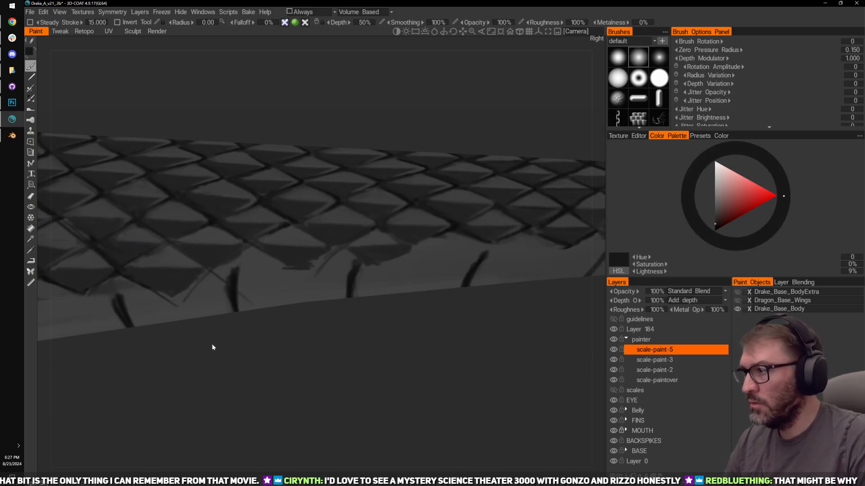
{"action": "left_click_drag", "start_coordinate": [211, 343], "coordinate": [215, 335]}
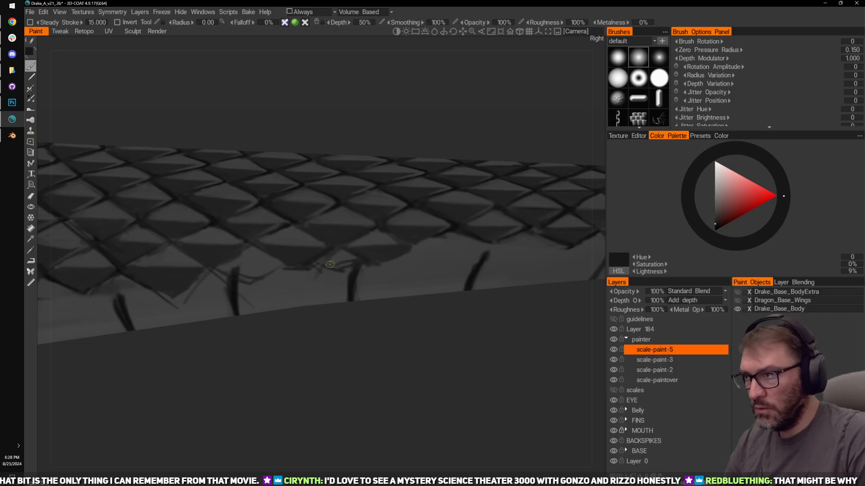
{"action": "middle_click_drag", "start_coordinate": [352, 349], "coordinate": [217, 334]}
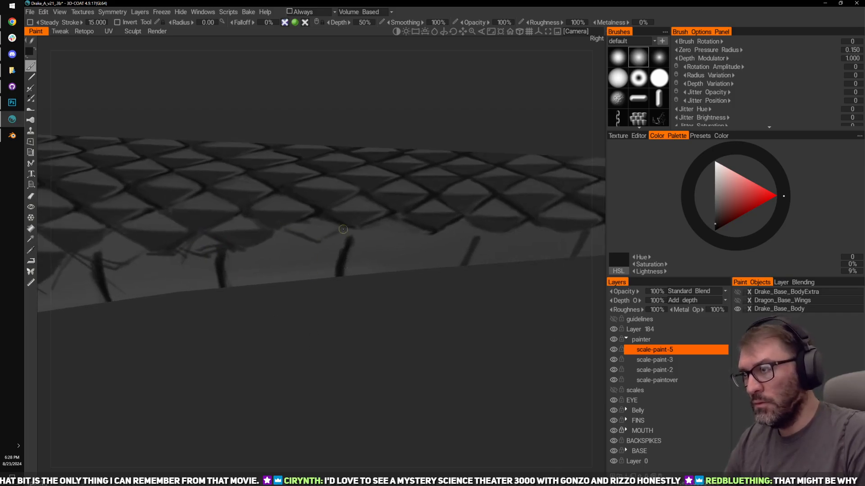
{"action": "left_click_drag", "start_coordinate": [303, 233], "coordinate": [316, 238]}
{"action": "middle_click_drag", "start_coordinate": [409, 281], "coordinate": [324, 314]}
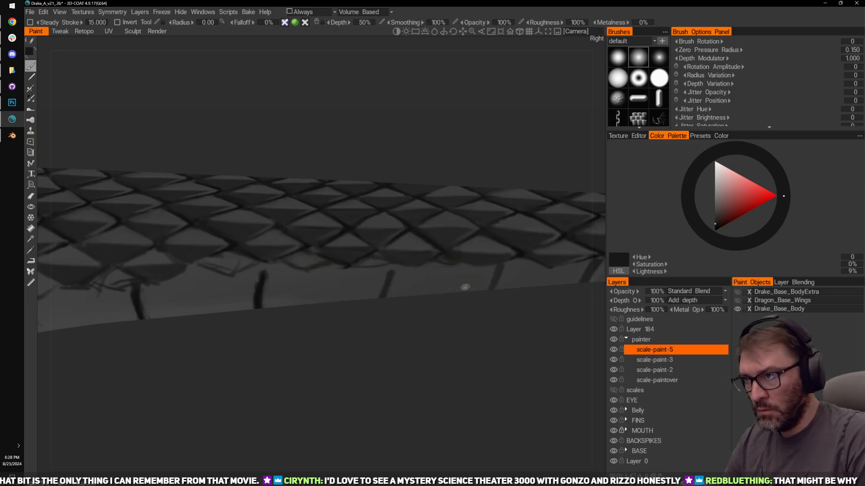
Step: Extend the dark scale edges along the rest of the tail's lower edge toward the tip, using the 9% lightness grey
{"action": "middle_click_drag", "start_coordinate": [465, 286], "coordinate": [377, 276]}
{"action": "middle_click_drag", "start_coordinate": [432, 333], "coordinate": [404, 306]}
{"action": "right_click_drag", "start_coordinate": [404, 306], "coordinate": [397, 290]}
{"action": "middle_click_drag", "start_coordinate": [428, 320], "coordinate": [407, 326]}
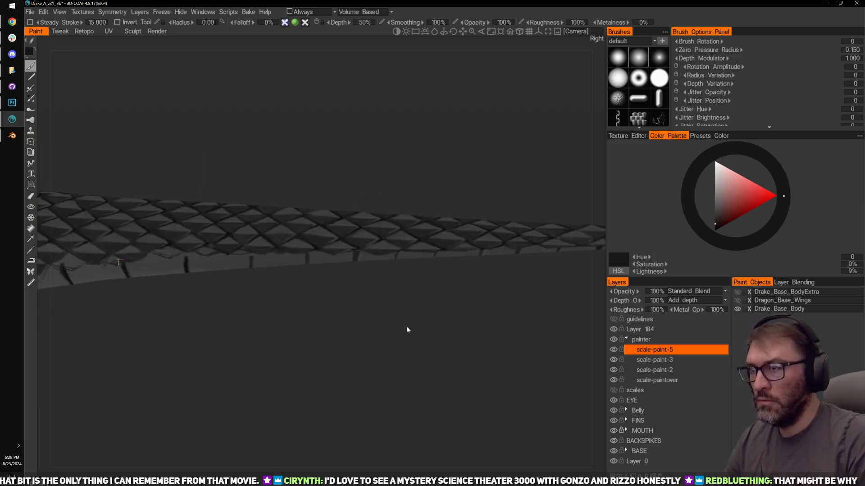
{"action": "left_click_drag", "start_coordinate": [406, 326], "coordinate": [402, 265]}
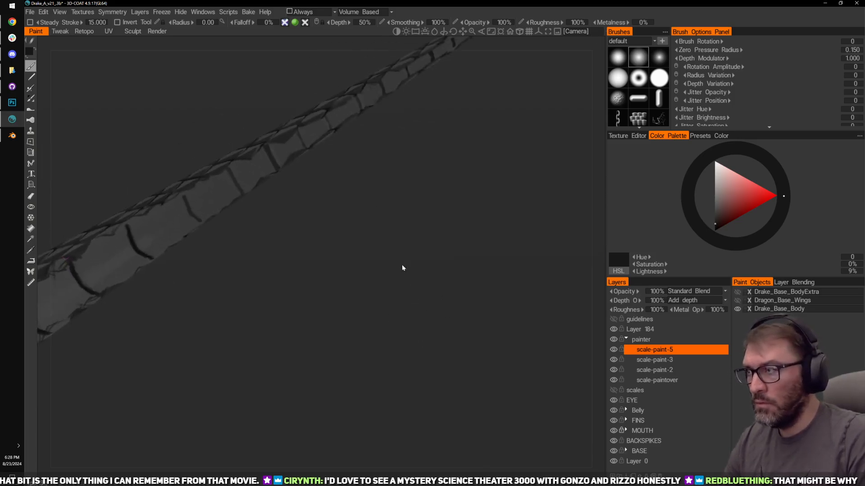
{"action": "middle_click_drag", "start_coordinate": [402, 264], "coordinate": [449, 338]}
{"action": "left_click_drag", "start_coordinate": [432, 327], "coordinate": [434, 297]}
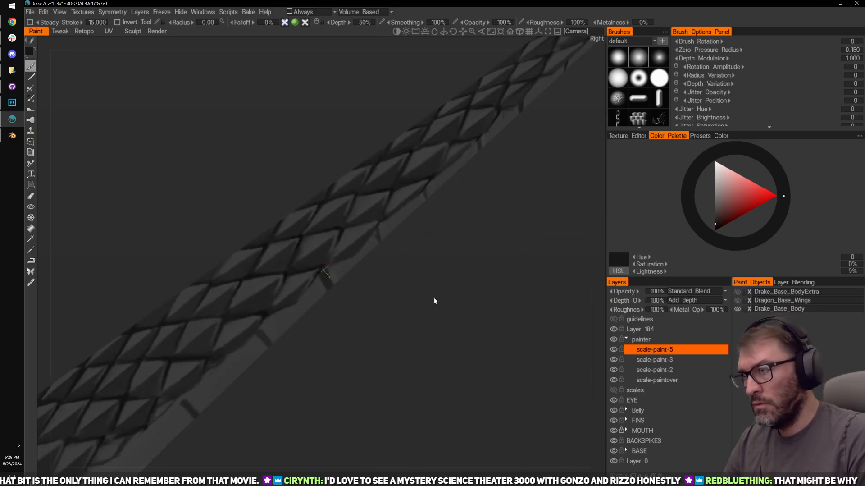
{"action": "scroll", "coordinate": [439, 299], "scroll_direction": "up", "scroll_amount": 5}
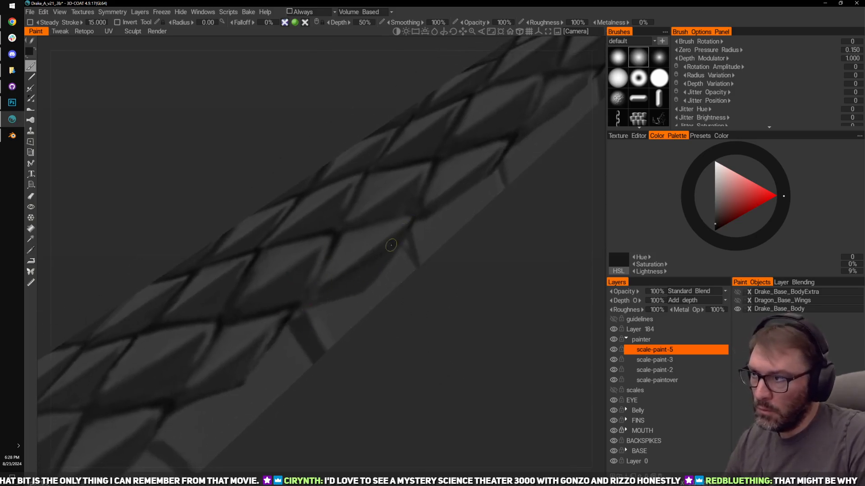
{"action": "mouse_move", "coordinate": [521, 250]}
{"action": "left_mouse_down"}
{"action": "mouse_move", "coordinate": [343, 268]}
{"action": "mouse_move", "coordinate": [415, 254]}
{"action": "left_mouse_up"}
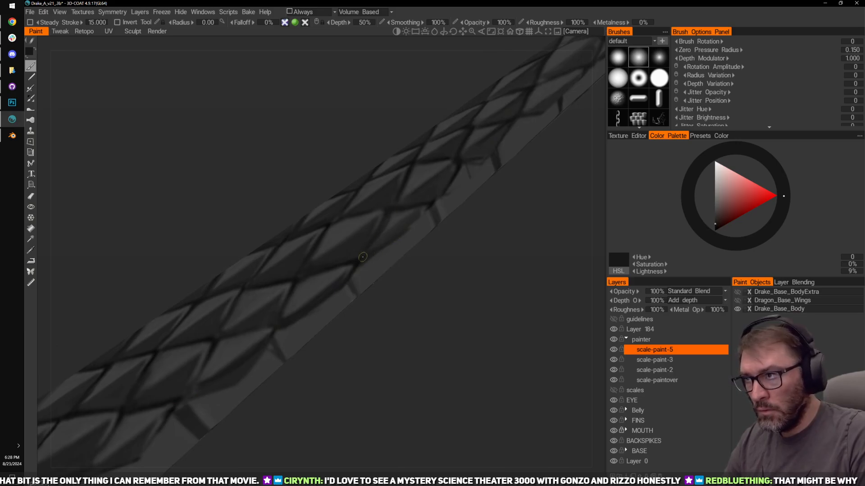
{"action": "mouse_move", "coordinate": [495, 211]}
{"action": "left_mouse_down"}
{"action": "mouse_move", "coordinate": [412, 274]}
{"action": "mouse_move", "coordinate": [367, 280]}
{"action": "left_mouse_up"}
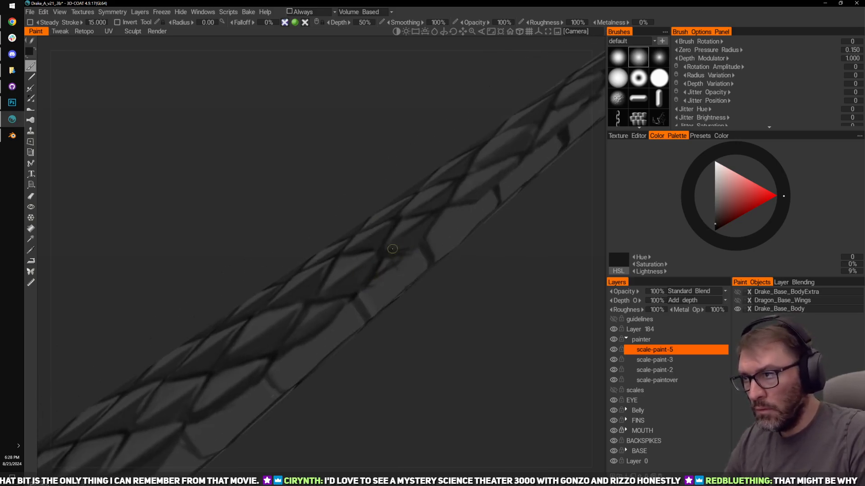
{"action": "mouse_move", "coordinate": [410, 249]}
{"action": "left_mouse_down"}
{"action": "mouse_move", "coordinate": [456, 289]}
{"action": "mouse_move", "coordinate": [410, 243]}
{"action": "mouse_move", "coordinate": [445, 258]}
{"action": "left_mouse_up"}
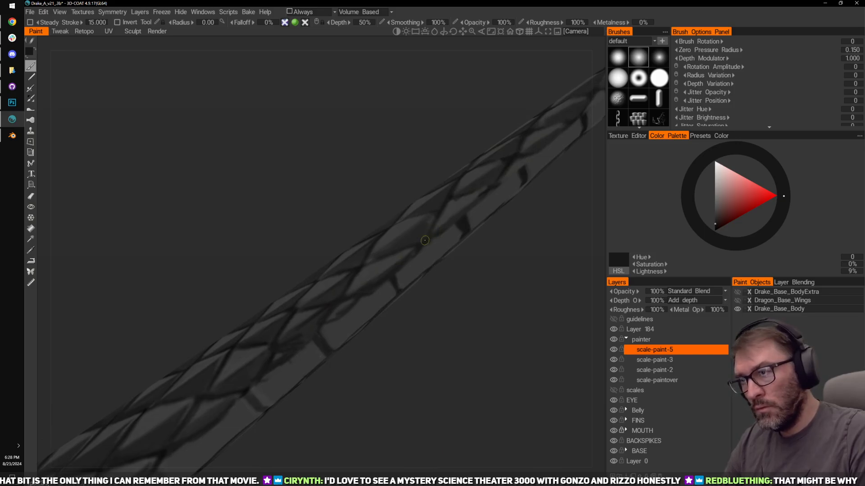
{"action": "left_click_drag", "start_coordinate": [439, 231], "coordinate": [490, 169]}
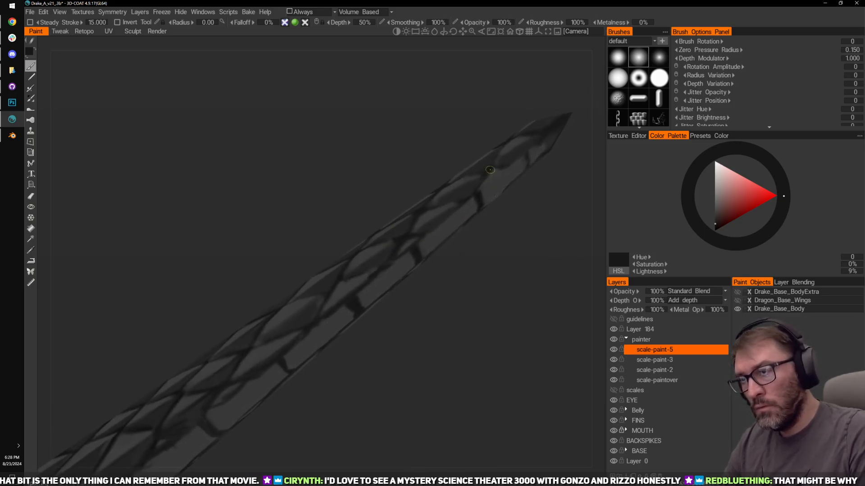
Step: Paint over the last underside plate at the tail tip with sampled greys of 10% and 15% lightness, blending it into the scales
{"action": "mouse_move", "coordinate": [530, 212]}
{"action": "left_mouse_down"}
{"action": "mouse_move", "coordinate": [501, 237]}
{"action": "mouse_move", "coordinate": [455, 236]}
{"action": "left_mouse_up"}
{"action": "key", "text": "e"}
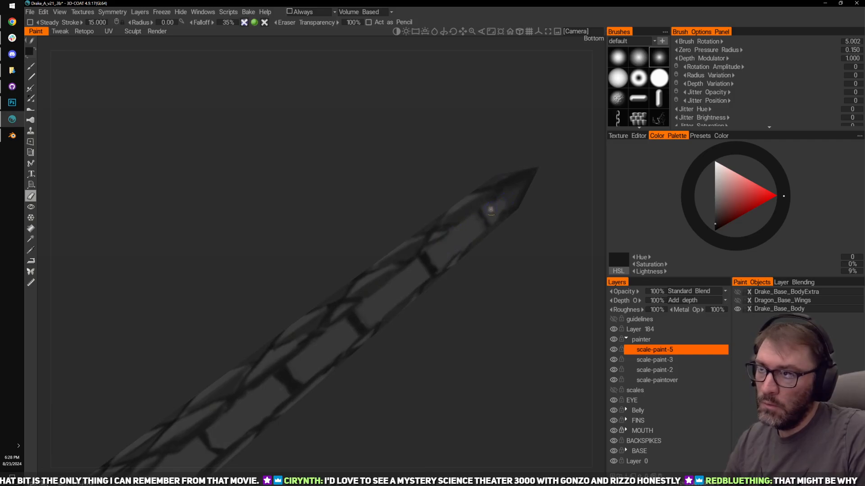
{"action": "left_click_drag", "start_coordinate": [491, 285], "coordinate": [470, 288]}
{"action": "key", "text": "v"}
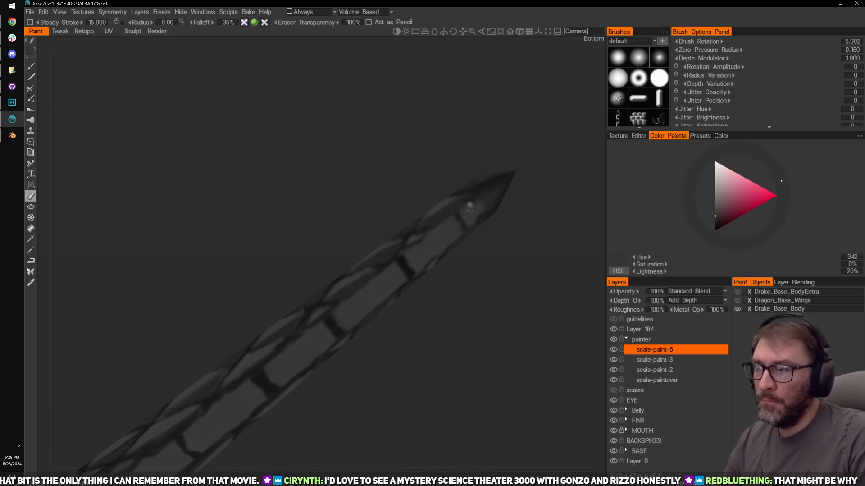
{"action": "key", "text": "b"}
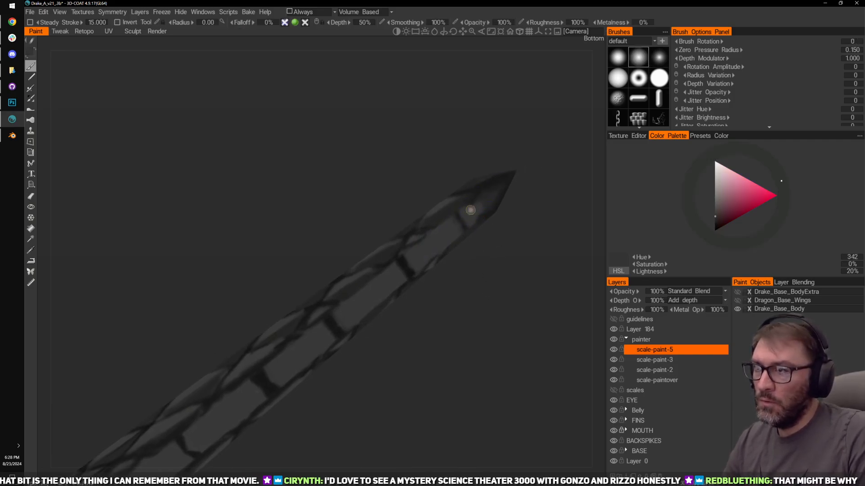
{"action": "key", "text": "v"}
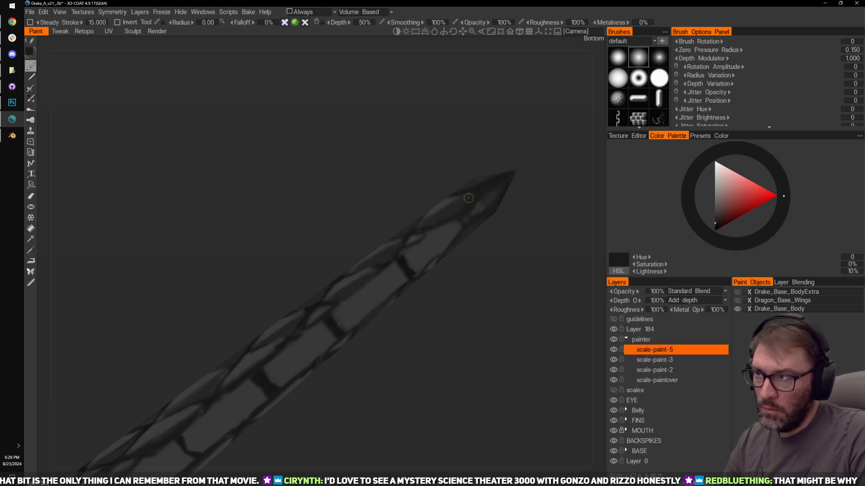
{"action": "key", "text": "v"}
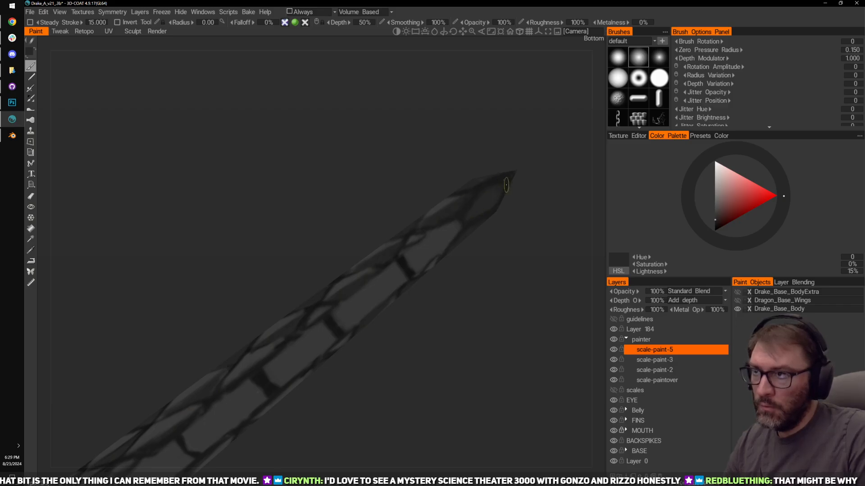
Step: Fill in a sketched scale bordering the underside plates near the tail base with a sampled grey of 13% lightness
{"action": "mouse_move", "coordinate": [506, 185]}
{"action": "middle_mouse_down"}
{"action": "mouse_move", "coordinate": [522, 248]}
{"action": "mouse_move", "coordinate": [504, 281]}
{"action": "middle_mouse_up"}
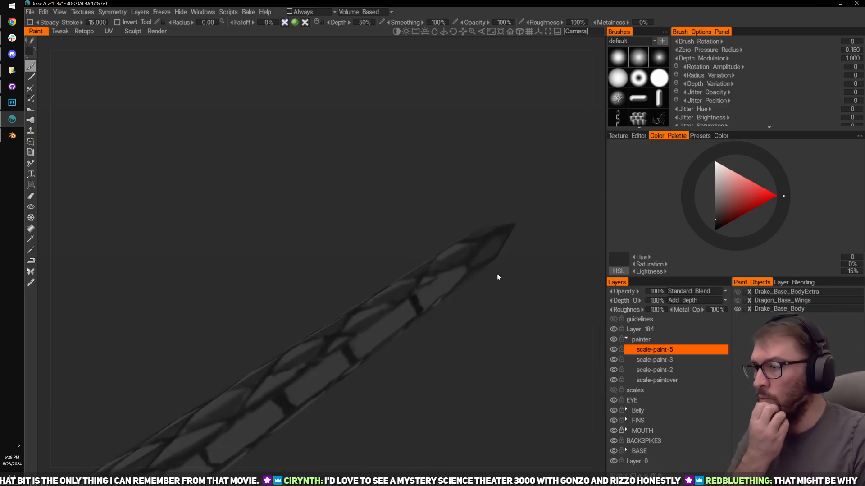
{"action": "middle_click_drag", "start_coordinate": [411, 407], "coordinate": [513, 247]}
{"action": "right_click_drag", "start_coordinate": [512, 247], "coordinate": [412, 251]}
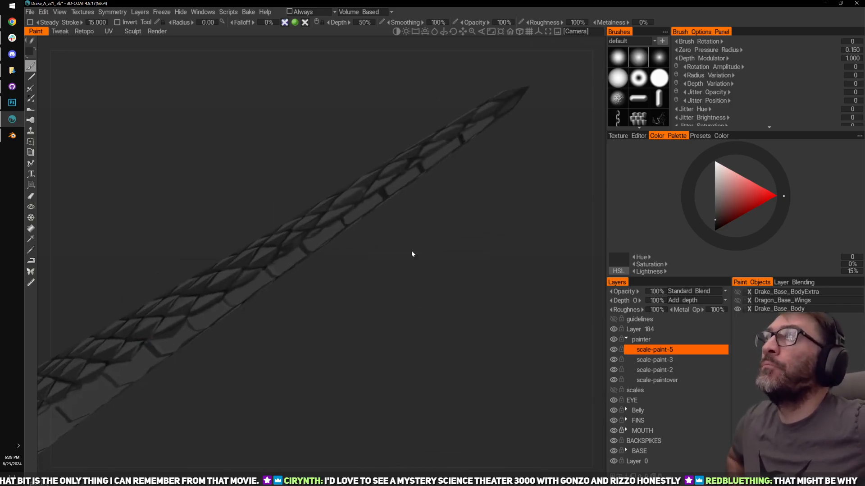
{"action": "left_click_drag", "start_coordinate": [503, 337], "coordinate": [555, 351]}
{"action": "right_click_drag", "start_coordinate": [555, 351], "coordinate": [486, 302]}
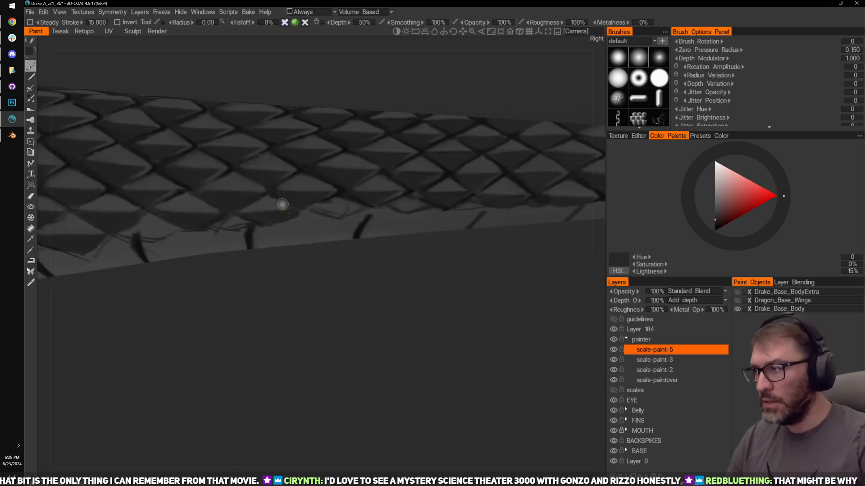
{"action": "right_click_drag", "start_coordinate": [282, 204], "coordinate": [299, 277]}
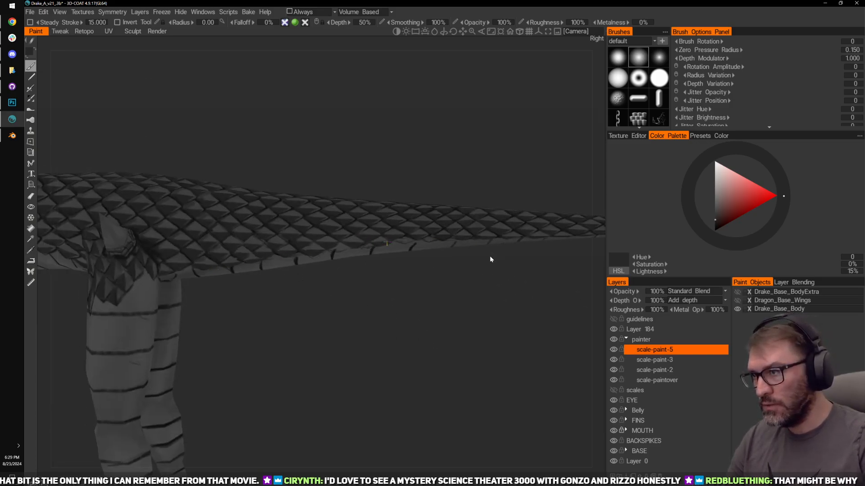
{"action": "middle_click_drag", "start_coordinate": [490, 259], "coordinate": [468, 254]}
{"action": "left_click_drag", "start_coordinate": [445, 328], "coordinate": [409, 269]}
{"action": "left_click_drag", "start_coordinate": [535, 254], "coordinate": [545, 254]}
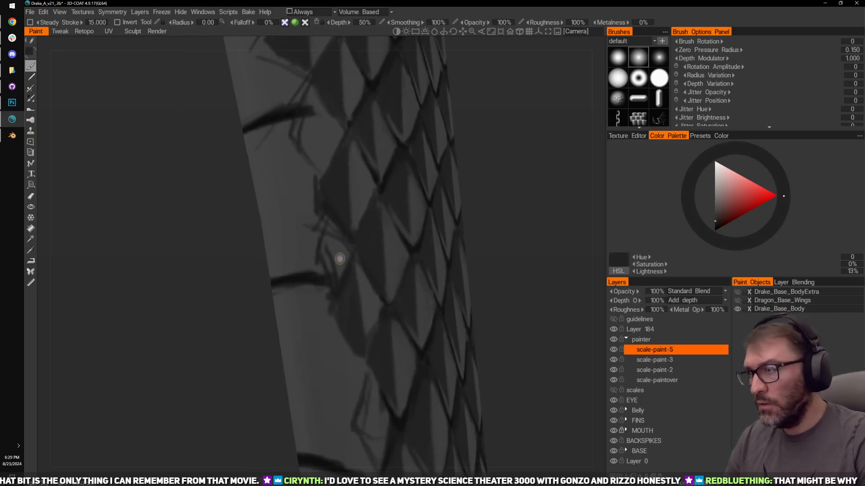
{"action": "middle_click_drag", "start_coordinate": [479, 235], "coordinate": [478, 259]}
{"action": "mouse_move", "coordinate": [332, 261]}
{"action": "left_mouse_down"}
{"action": "mouse_move", "coordinate": [330, 301]}
{"action": "mouse_move", "coordinate": [335, 261]}
{"action": "left_mouse_up"}
Step: Fill the next sketched scale toward the tail base with 13% lightness grey and touch up its light facet with 25% lightness
{"action": "key", "text": "v"}
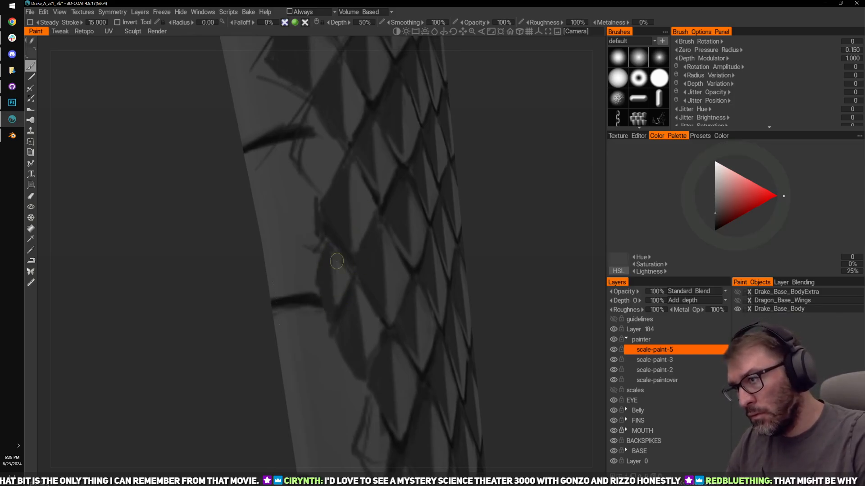
{"action": "middle_click_drag", "start_coordinate": [497, 141], "coordinate": [514, 220]}
{"action": "key", "text": "v"}
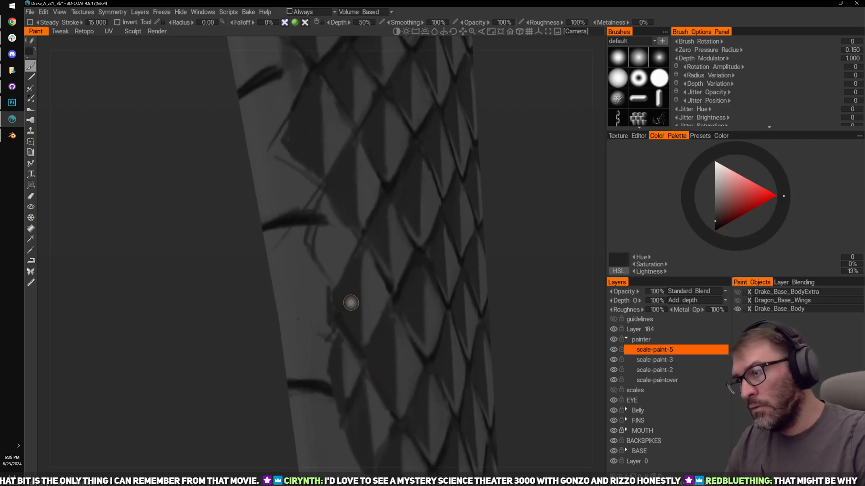
{"action": "mouse_move", "coordinate": [328, 210]}
{"action": "left_mouse_down"}
{"action": "mouse_move", "coordinate": [333, 243]}
{"action": "mouse_move", "coordinate": [316, 208]}
{"action": "mouse_move", "coordinate": [308, 229]}
{"action": "mouse_move", "coordinate": [330, 277]}
{"action": "left_mouse_up"}
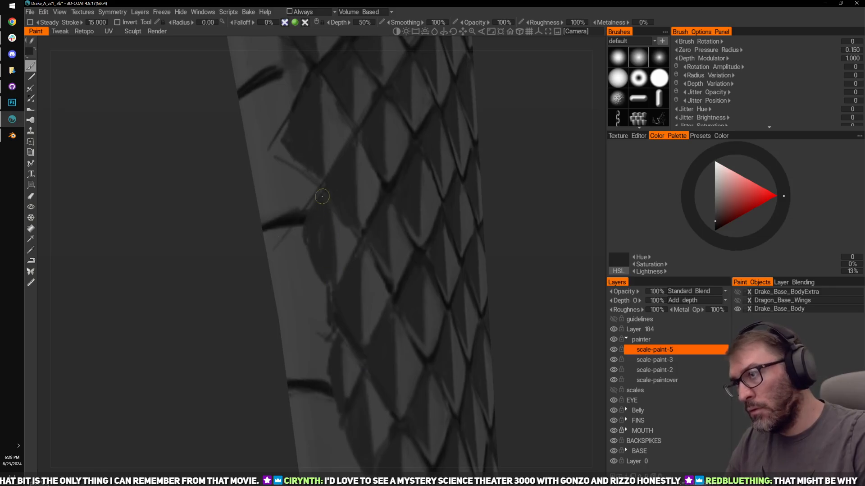
{"action": "key", "text": "v"}
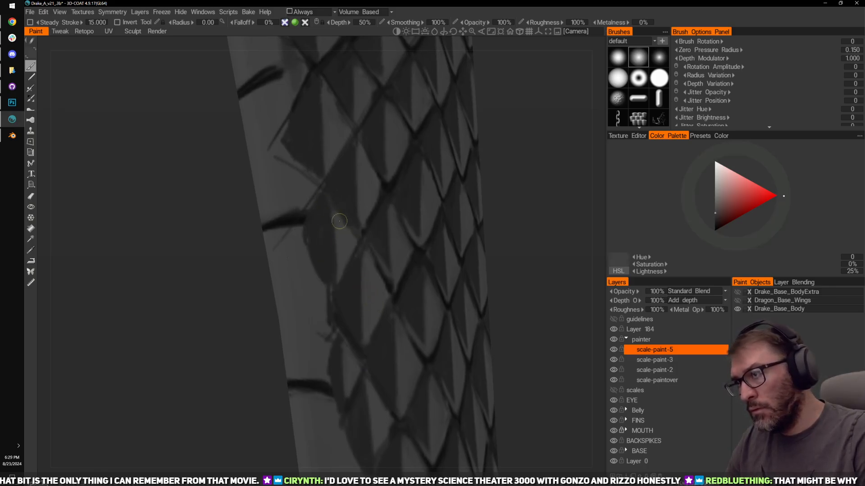
{"action": "mouse_move", "coordinate": [519, 189]}
{"action": "left_mouse_down", "text": "shift"}
{"action": "mouse_move", "coordinate": [512, 212]}
{"action": "mouse_move", "coordinate": [324, 255]}
{"action": "left_mouse_up", "text": "shift"}
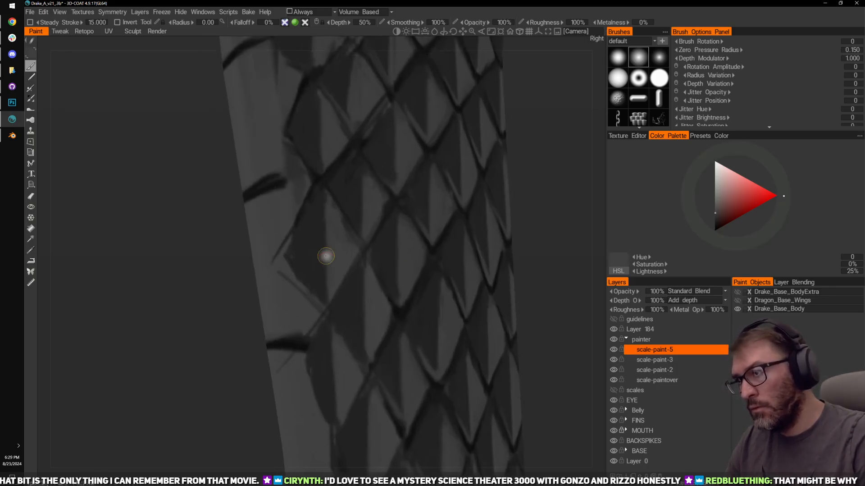
{"action": "key", "text": "v"}
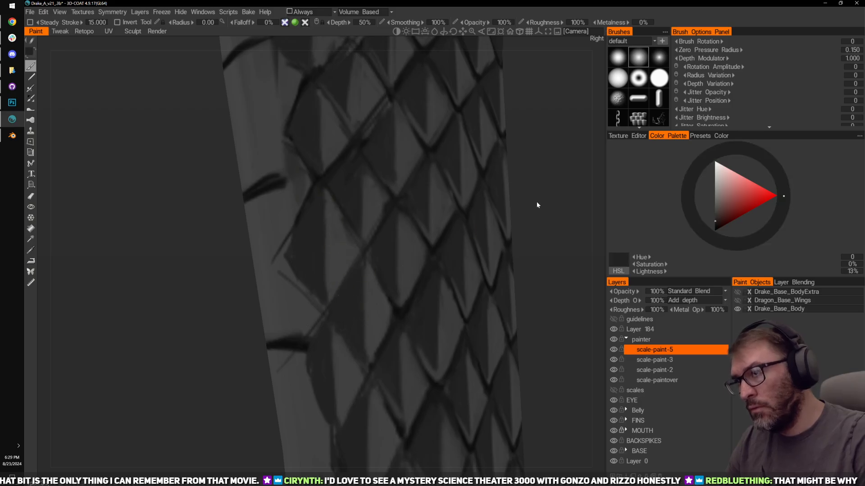
Step: Erase the sketched lines and spilled dark paint from an underside plate near the tail base, rounding the adjoining scale's edge
{"action": "left_click_drag", "start_coordinate": [536, 201], "coordinate": [302, 229]}
{"action": "mouse_move", "coordinate": [437, 212]}
{"action": "left_mouse_down"}
{"action": "mouse_move", "coordinate": [531, 195]}
{"action": "mouse_move", "coordinate": [344, 251]}
{"action": "left_mouse_up"}
{"action": "mouse_move", "coordinate": [510, 208]}
{"action": "left_mouse_down"}
{"action": "mouse_move", "coordinate": [574, 198]}
{"action": "mouse_move", "coordinate": [526, 218]}
{"action": "mouse_move", "coordinate": [471, 170]}
{"action": "left_mouse_up"}
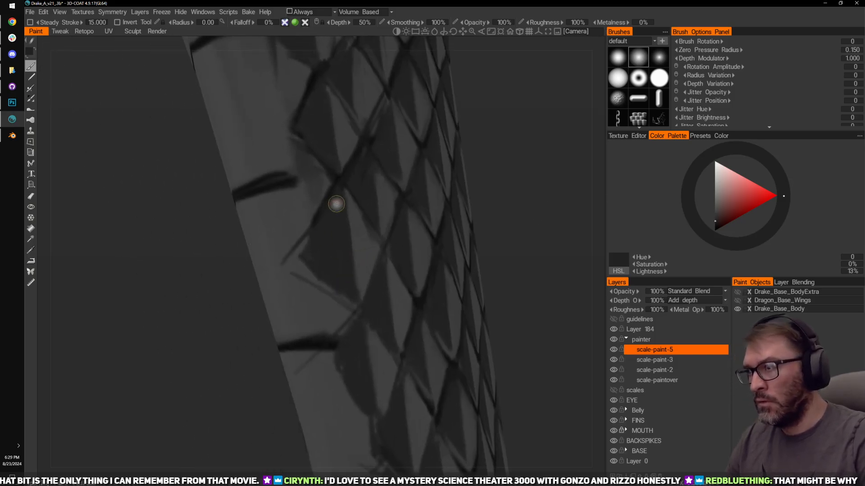
{"action": "key", "text": "e"}
{"action": "left_click_drag", "start_coordinate": [324, 195], "coordinate": [318, 270]}
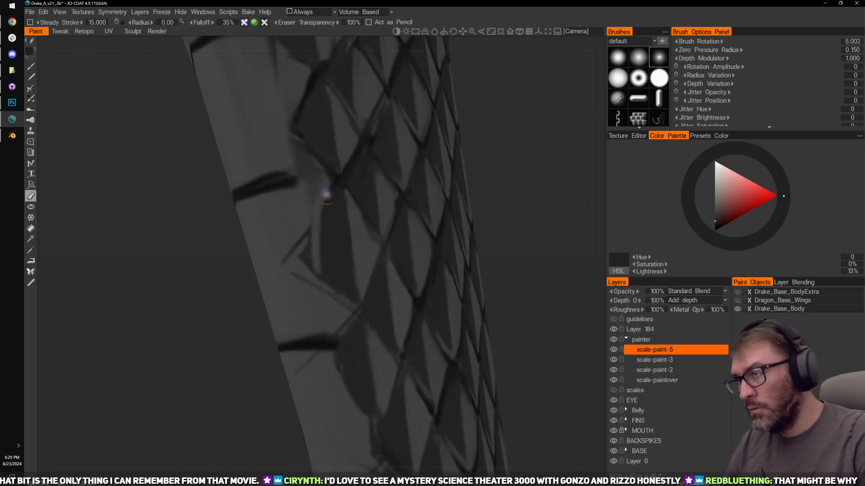
{"action": "left_click_drag", "start_coordinate": [327, 194], "coordinate": [322, 273]}
{"action": "mouse_move", "coordinate": [500, 220]}
{"action": "left_mouse_down"}
{"action": "mouse_move", "coordinate": [558, 208]}
{"action": "mouse_move", "coordinate": [530, 215]}
{"action": "left_mouse_up"}
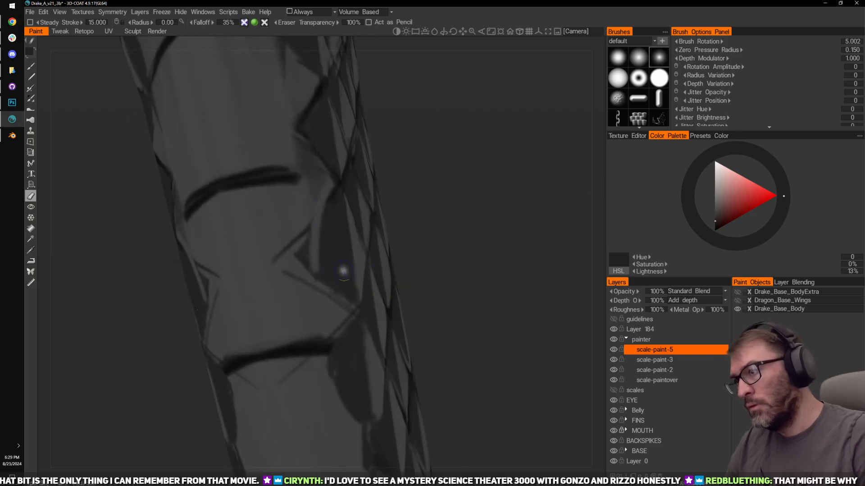
{"action": "left_click_drag", "start_coordinate": [333, 280], "coordinate": [323, 240]}
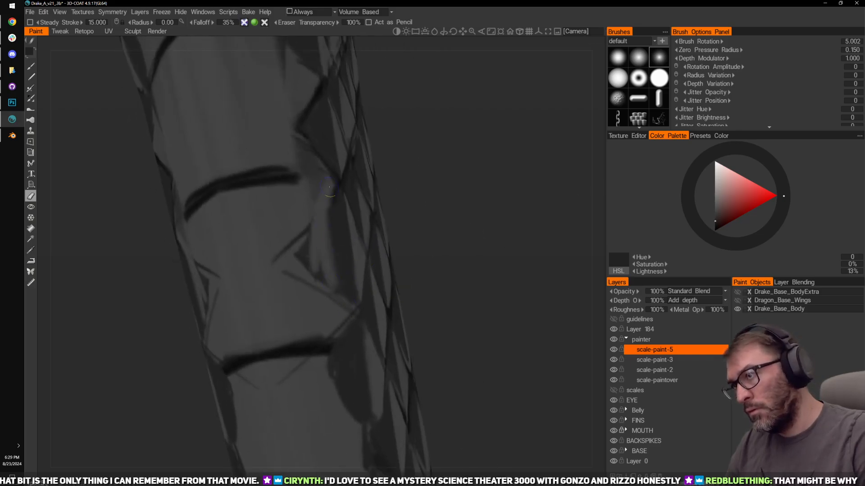
{"action": "left_click_drag", "start_coordinate": [330, 186], "coordinate": [333, 270]}
{"action": "mouse_move", "coordinate": [317, 203]}
{"action": "left_mouse_down"}
{"action": "mouse_move", "coordinate": [315, 271]}
{"action": "mouse_move", "coordinate": [295, 236]}
{"action": "left_mouse_up"}
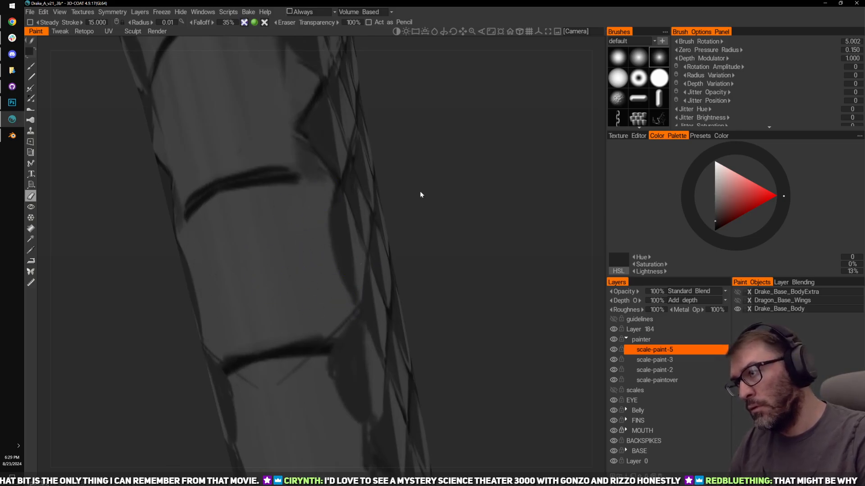
Step: Erase the scale point overlapping the next underside plate toward the tail base, using a smaller eraser around the plate's dark line
{"action": "left_click_drag", "start_coordinate": [420, 191], "coordinate": [299, 285]}
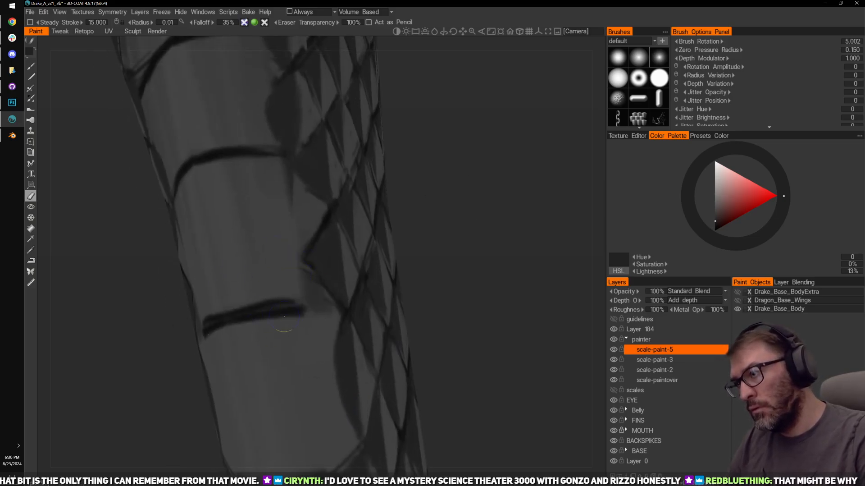
{"action": "mouse_move", "coordinate": [284, 316]}
{"action": "left_mouse_down"}
{"action": "mouse_move", "coordinate": [310, 285]}
{"action": "mouse_move", "coordinate": [328, 313]}
{"action": "mouse_move", "coordinate": [311, 235]}
{"action": "left_mouse_up"}
{"action": "key", "text": "["}
{"action": "left_click_drag", "start_coordinate": [408, 217], "coordinate": [378, 213]}
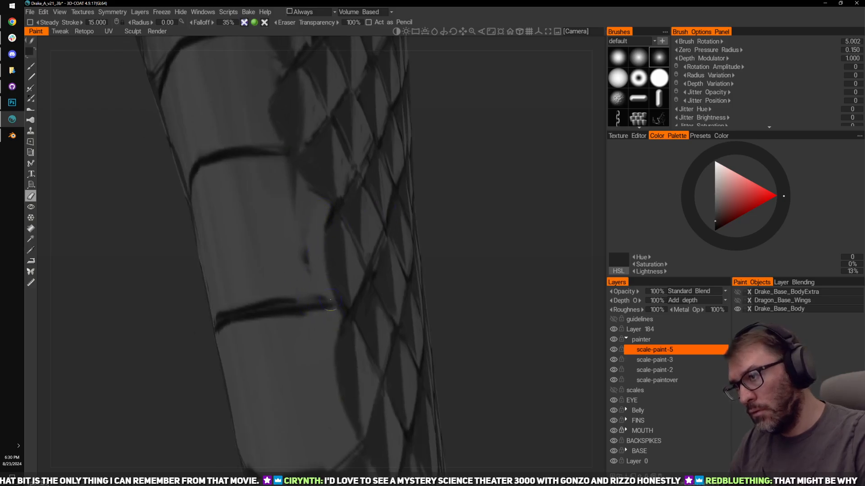
{"action": "middle_click_drag", "start_coordinate": [439, 120], "coordinate": [481, 218]}
{"action": "left_click_drag", "start_coordinate": [336, 310], "coordinate": [319, 262]}
Step: Trim the scales bulging over the following underside plates toward the hind leg into a smooth border with the Eraser
{"action": "left_click_drag", "start_coordinate": [481, 200], "coordinate": [465, 198]}
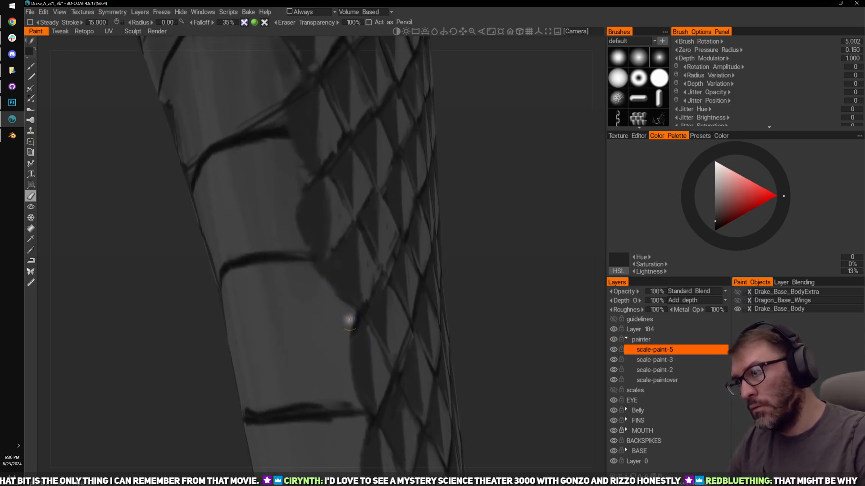
{"action": "left_click_drag", "start_coordinate": [350, 320], "coordinate": [327, 253]}
{"action": "middle_click_drag", "start_coordinate": [493, 148], "coordinate": [497, 185]}
{"action": "left_click_drag", "start_coordinate": [293, 151], "coordinate": [311, 225]}
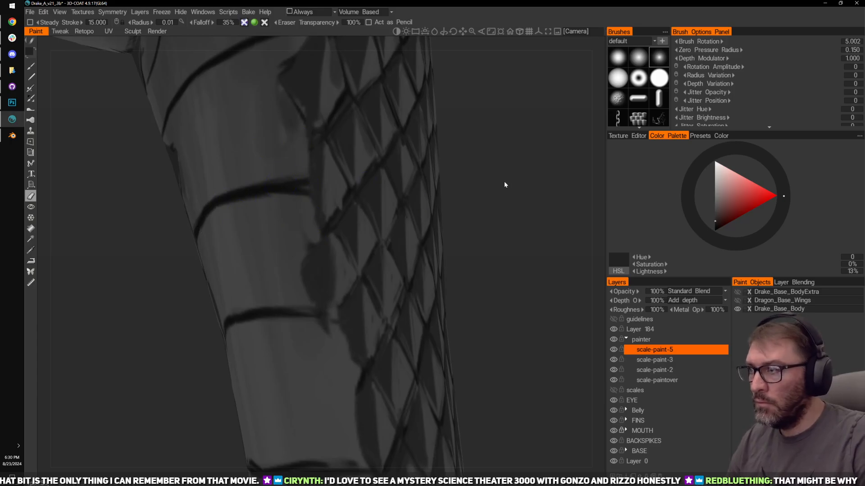
{"action": "left_click_drag", "start_coordinate": [505, 184], "coordinate": [481, 187]}
{"action": "left_click_drag", "start_coordinate": [303, 252], "coordinate": [320, 303]}
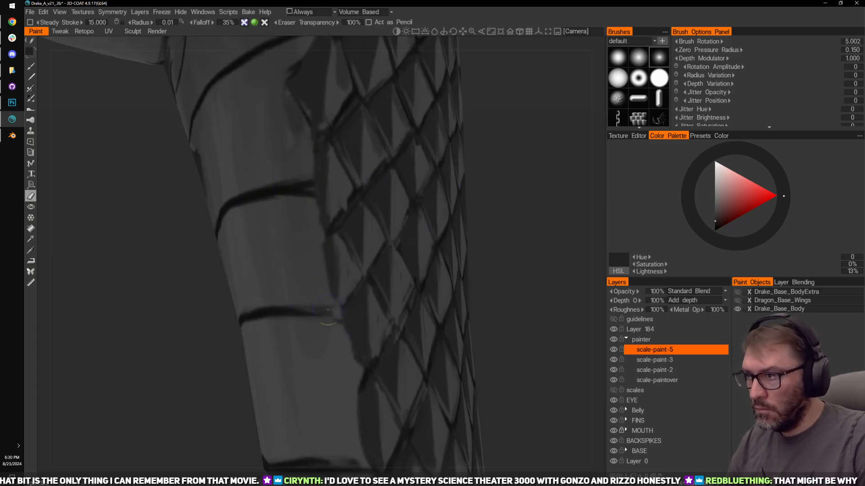
{"action": "key", "text": "bracketleft"}
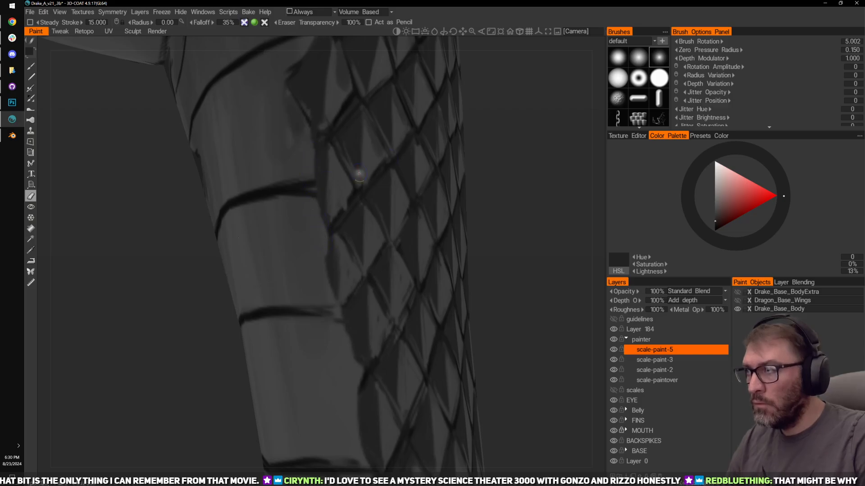
Step: Erase the dark scale paint spilling onto the underside plate just behind the hind leg
{"action": "middle_click_drag", "start_coordinate": [525, 63], "coordinate": [536, 152]}
{"action": "left_click_drag", "start_coordinate": [320, 220], "coordinate": [319, 168]}
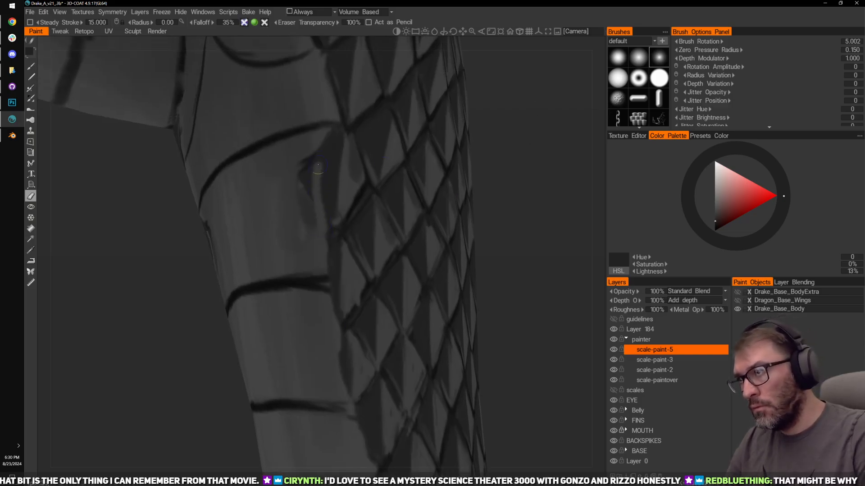
{"action": "left_click_drag", "start_coordinate": [335, 118], "coordinate": [321, 217]}
{"action": "left_click_drag", "start_coordinate": [317, 134], "coordinate": [313, 216]}
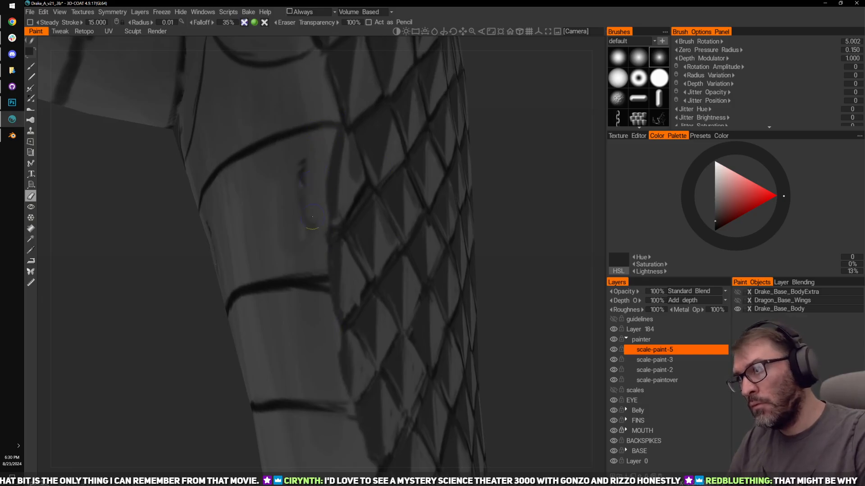
Step: Examine the border between scales and underside plates from the hind leg along the length of the tail
{"action": "middle_click_drag", "start_coordinate": [515, 85], "coordinate": [523, 193]}
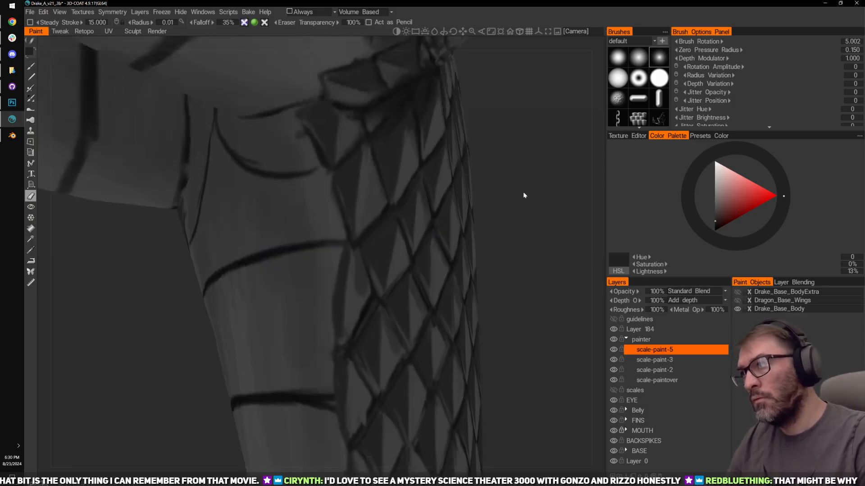
{"action": "right_click_drag", "start_coordinate": [523, 193], "coordinate": [518, 225]}
{"action": "right_click_drag", "start_coordinate": [569, 203], "coordinate": [572, 162]}
{"action": "left_click_drag", "start_coordinate": [572, 161], "coordinate": [562, 177]}
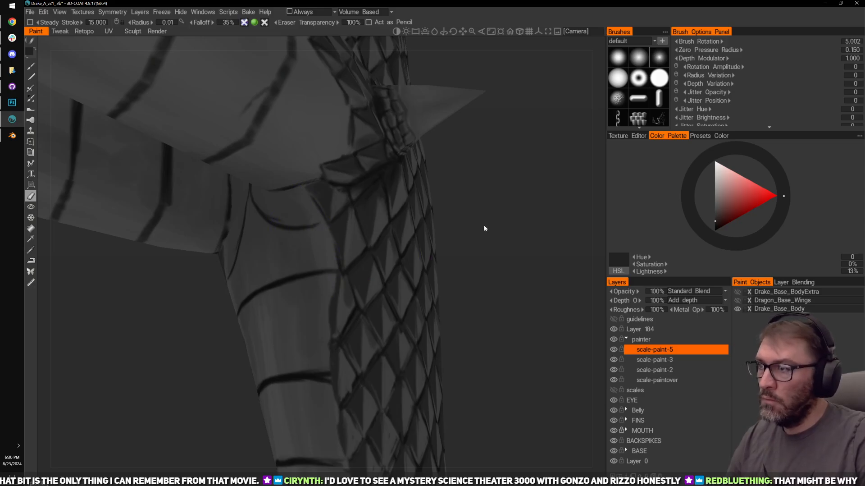
{"action": "left_click_drag", "start_coordinate": [484, 224], "coordinate": [433, 181]}
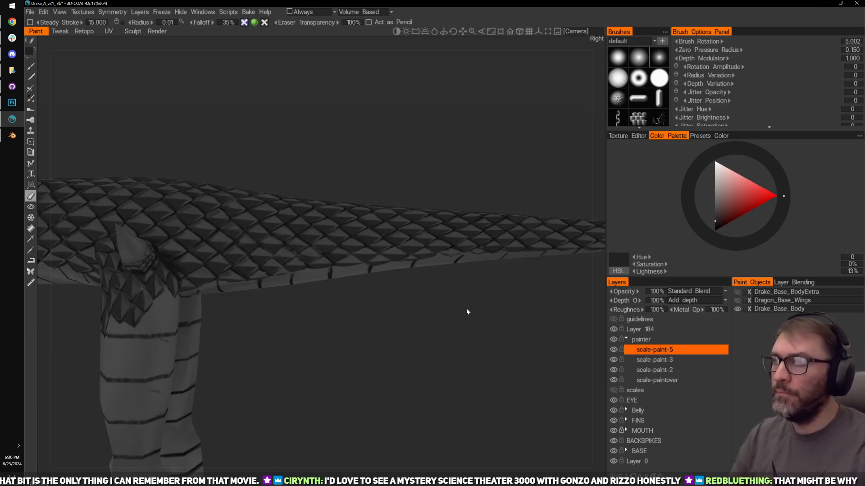
{"action": "left_click_drag", "start_coordinate": [467, 311], "coordinate": [409, 340]}
{"action": "right_click_drag", "start_coordinate": [409, 339], "coordinate": [420, 373]}
{"action": "left_click_drag", "start_coordinate": [420, 373], "coordinate": [433, 305]}
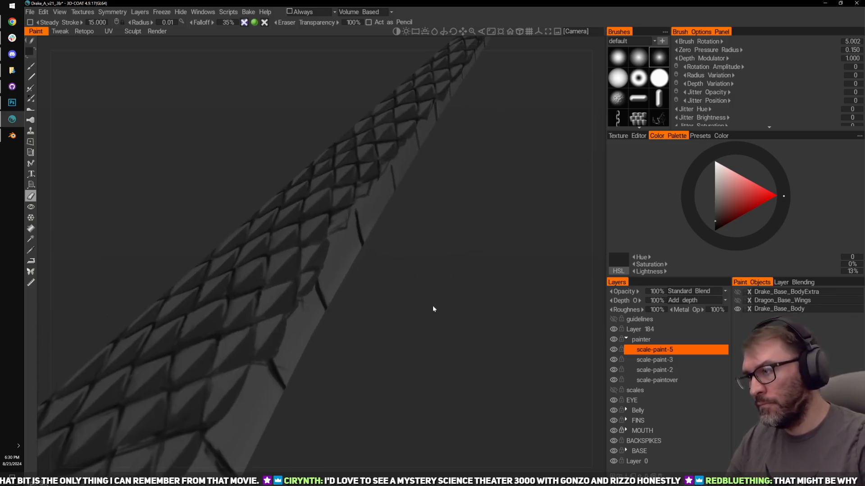
Step: Erase the ragged scale corners and stray marks along the underside plates farther down the tail, leaving a clean rounded edge
{"action": "middle_click_drag", "start_coordinate": [432, 306], "coordinate": [469, 296]}
{"action": "right_click_drag", "start_coordinate": [469, 296], "coordinate": [480, 334]}
{"action": "left_click_drag", "start_coordinate": [480, 335], "coordinate": [474, 335]}
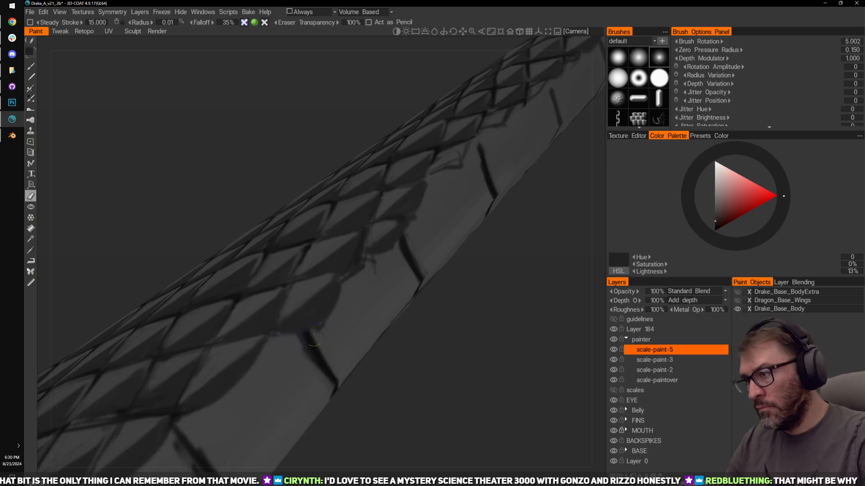
{"action": "left_click_drag", "start_coordinate": [440, 300], "coordinate": [338, 379]}
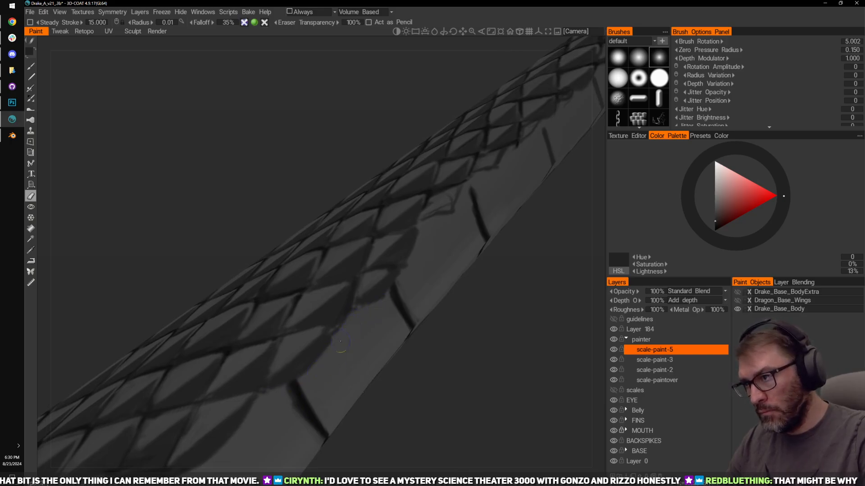
{"action": "left_click_drag", "start_coordinate": [420, 284], "coordinate": [372, 353]}
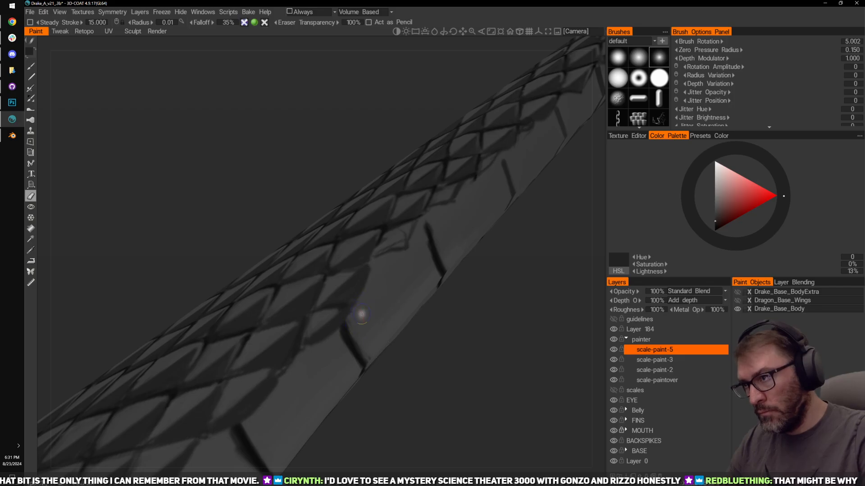
{"action": "mouse_move", "coordinate": [361, 314]}
{"action": "left_mouse_down"}
{"action": "mouse_move", "coordinate": [469, 322]}
{"action": "mouse_move", "coordinate": [443, 314]}
{"action": "mouse_move", "coordinate": [486, 314]}
{"action": "mouse_move", "coordinate": [388, 314]}
{"action": "left_mouse_up"}
Step: Paint the dark lower facets of the small scales bordering the underside plates with the 13% lightness grey
{"action": "key", "text": "1"}
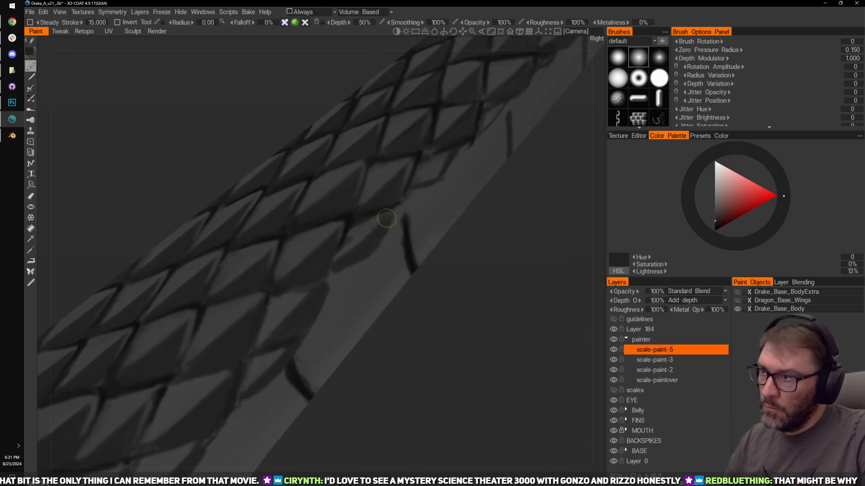
{"action": "mouse_move", "coordinate": [517, 236]}
{"action": "left_mouse_down", "text": "alt"}
{"action": "mouse_move", "coordinate": [531, 275]}
{"action": "mouse_move", "coordinate": [514, 268]}
{"action": "left_mouse_up", "text": "alt"}
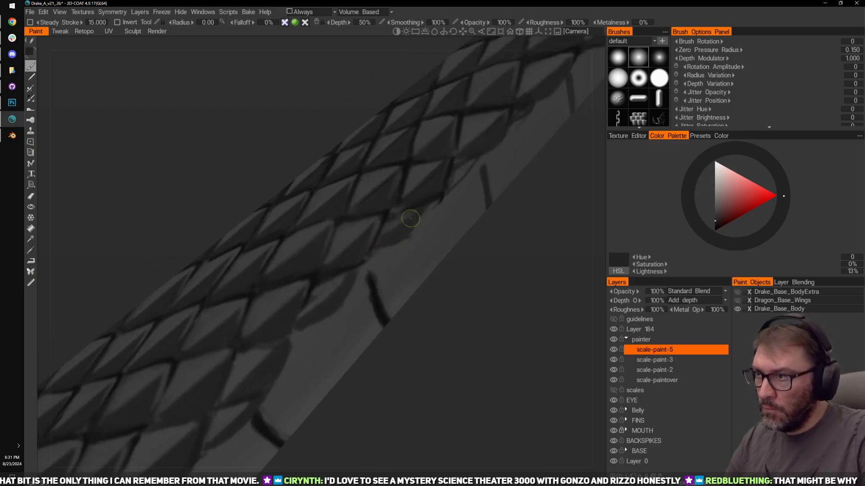
{"action": "mouse_move", "coordinate": [417, 208]}
{"action": "left_mouse_down", "text": "alt"}
{"action": "mouse_move", "coordinate": [487, 294]}
{"action": "mouse_move", "coordinate": [402, 251]}
{"action": "mouse_move", "coordinate": [431, 234]}
{"action": "left_mouse_up", "text": "alt"}
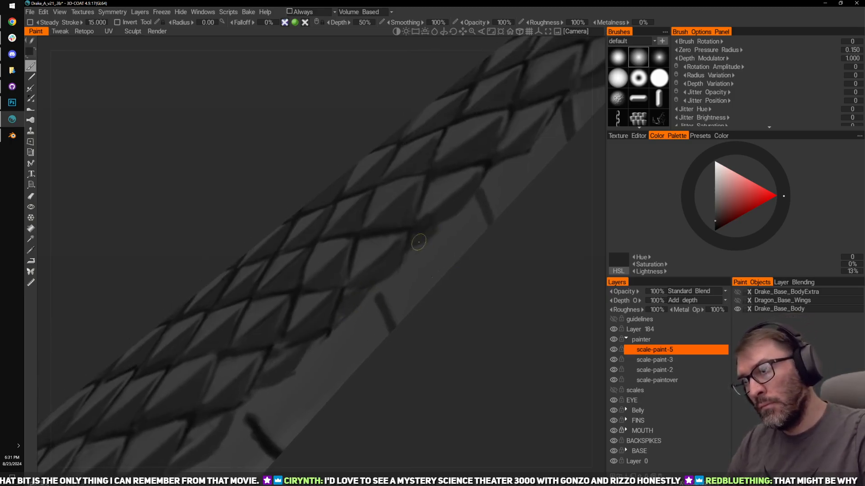
{"action": "middle_click_drag", "start_coordinate": [495, 324], "coordinate": [538, 299]}
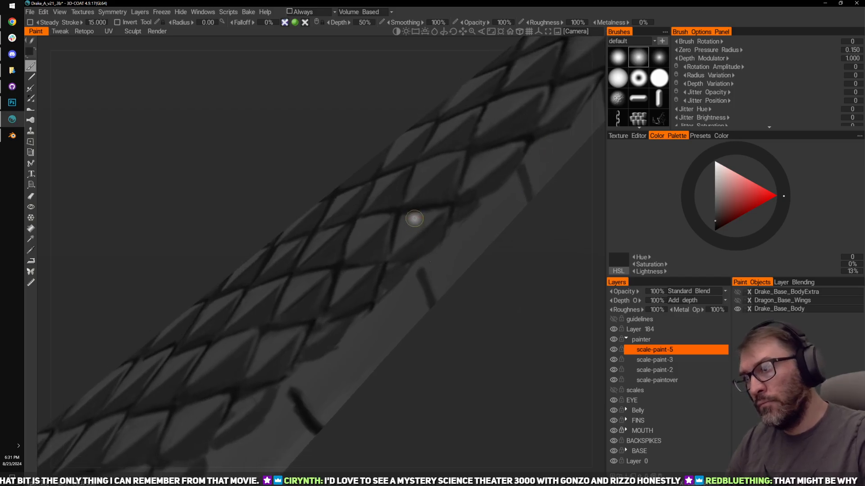
Step: Paint light facets on the small border scales with a sampled grey of 23% lightness, working toward the tail base
{"action": "key", "text": "v"}
{"action": "mouse_move", "coordinate": [500, 297]}
{"action": "right_mouse_down"}
{"action": "mouse_move", "coordinate": [506, 313]}
{"action": "mouse_move", "coordinate": [469, 307]}
{"action": "right_mouse_up"}
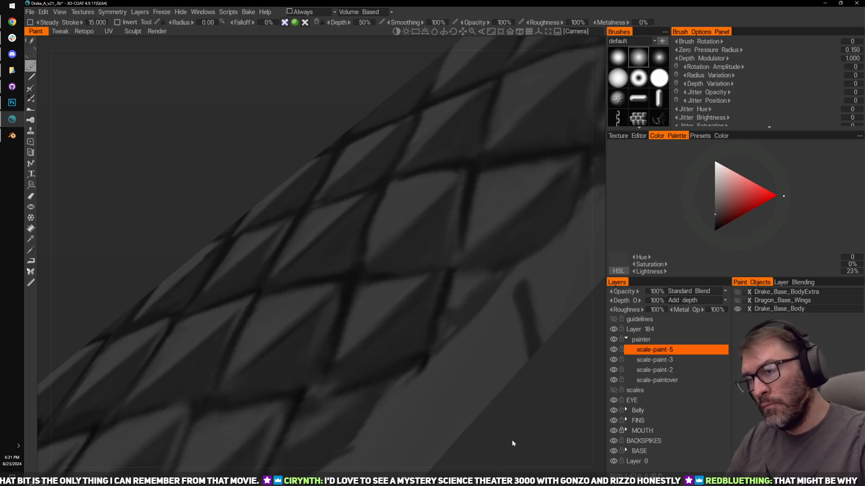
{"action": "middle_click_drag", "start_coordinate": [512, 440], "coordinate": [597, 250]}
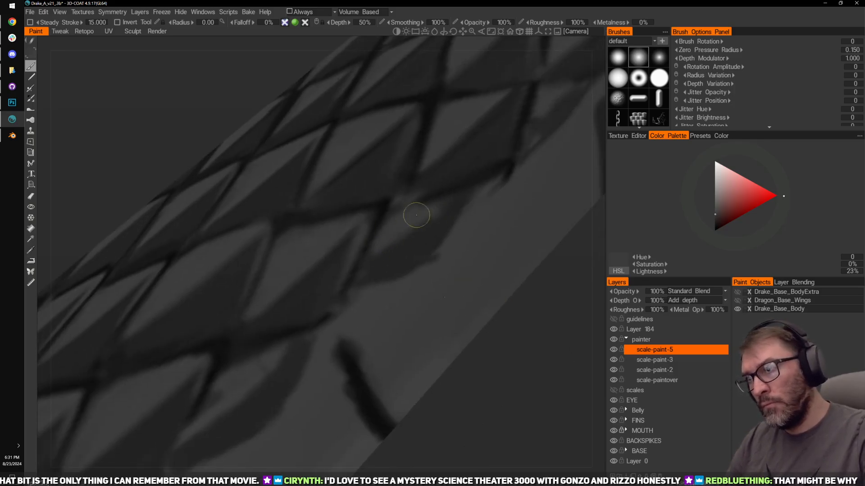
{"action": "middle_click_drag", "start_coordinate": [479, 347], "coordinate": [441, 275]}
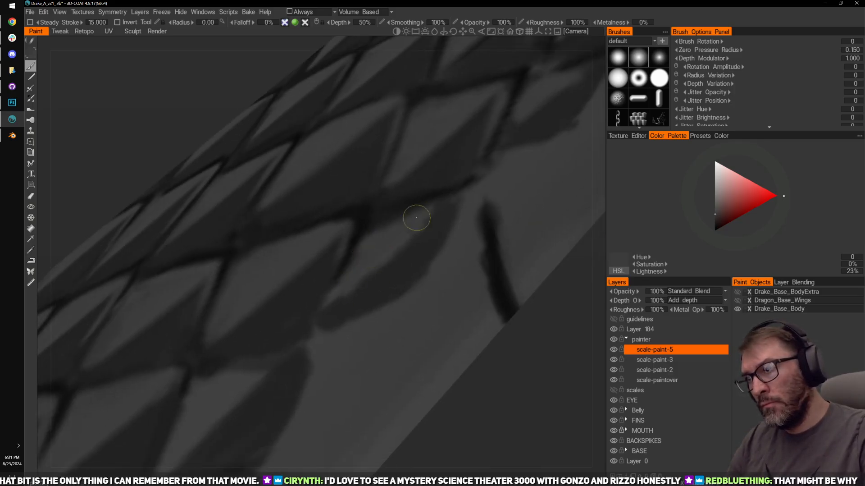
{"action": "middle_click_drag", "start_coordinate": [477, 394], "coordinate": [517, 264]}
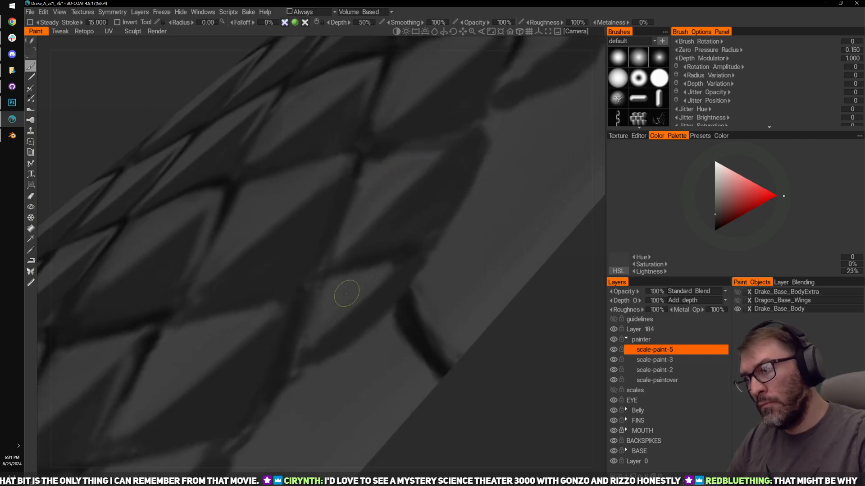
Step: Fill the light facet of the border scale beside the underside plate's dark line with a sampled grey of 24% lightness
{"action": "key", "text": "v"}
{"action": "left_click_drag", "start_coordinate": [338, 320], "coordinate": [379, 284]}
{"action": "left_click_drag", "start_coordinate": [344, 328], "coordinate": [379, 265]}
{"action": "key", "text": "v"}
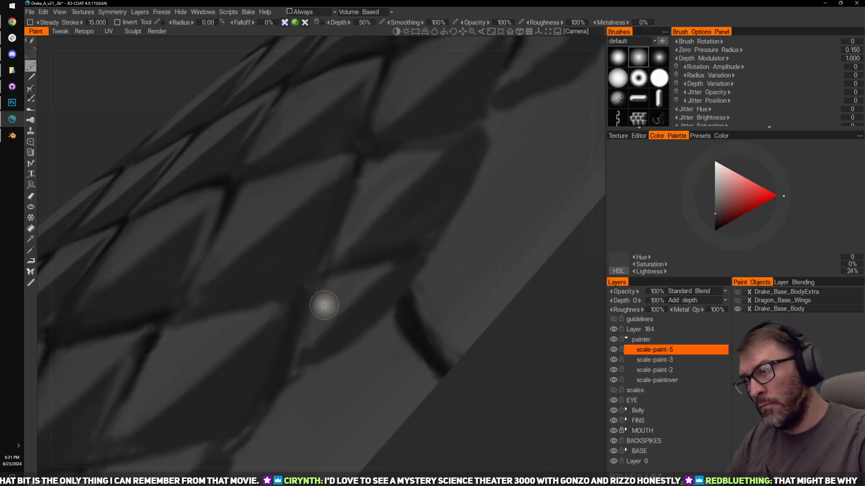
{"action": "left_click_drag", "start_coordinate": [325, 304], "coordinate": [360, 285]}
{"action": "mouse_move", "coordinate": [487, 320]}
{"action": "right_mouse_down"}
{"action": "mouse_move", "coordinate": [498, 360]}
{"action": "mouse_move", "coordinate": [441, 361]}
{"action": "right_mouse_up"}
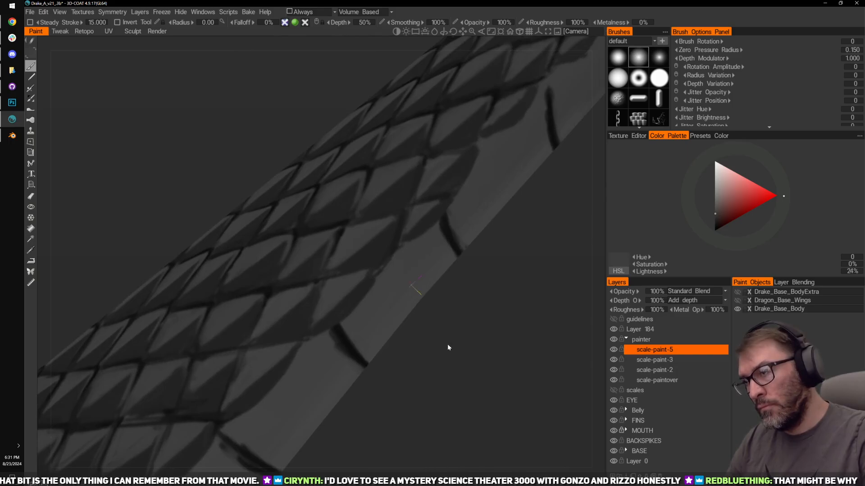
Step: Shade the dark facets of the next border scales toward the tail base with sampled greys of 15% and 13% lightness
{"action": "key", "text": "v"}
{"action": "left_click_drag", "start_coordinate": [448, 344], "coordinate": [430, 328]}
{"action": "left_click_drag", "start_coordinate": [316, 326], "coordinate": [363, 283]}
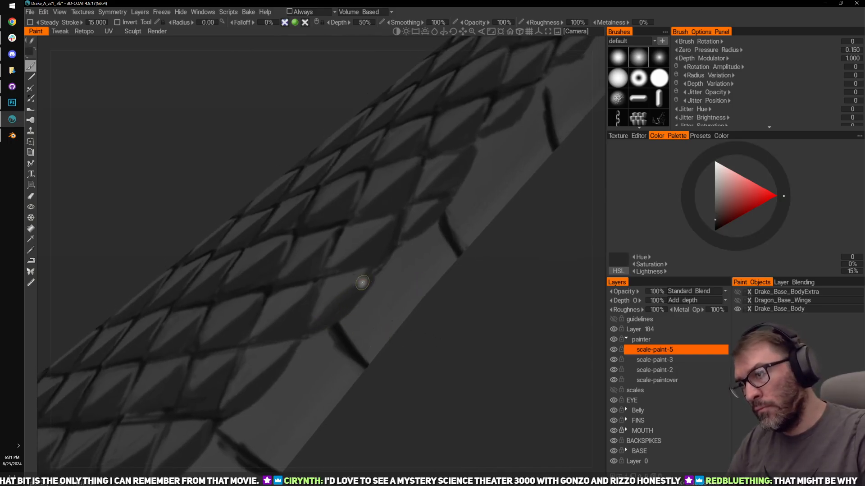
{"action": "left_click_drag", "start_coordinate": [236, 398], "coordinate": [274, 359]}
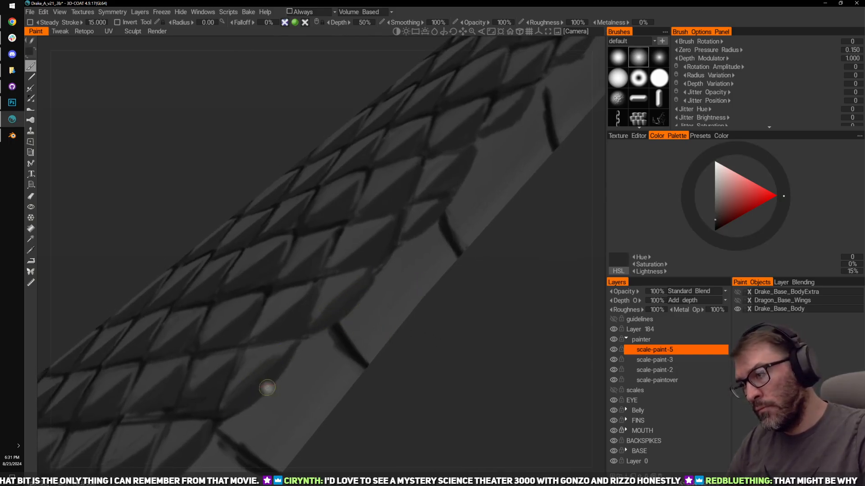
{"action": "middle_click_drag", "start_coordinate": [323, 400], "coordinate": [393, 358]}
{"action": "key", "text": "ctrl+z"}
{"action": "left_click_drag", "start_coordinate": [298, 365], "coordinate": [350, 313]}
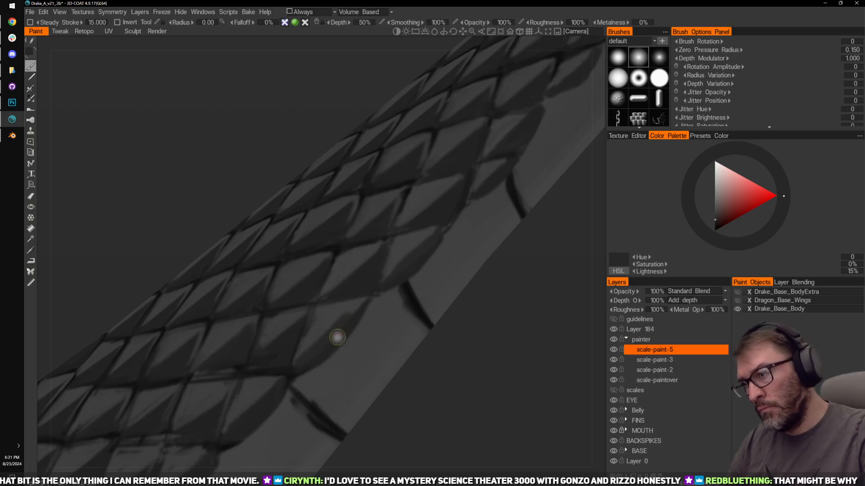
{"action": "key", "text": "v"}
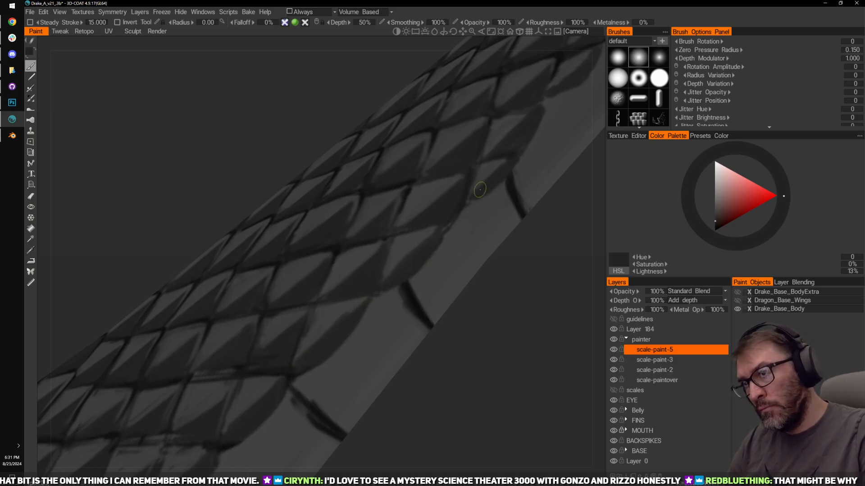
{"action": "scroll", "coordinate": [502, 324], "scroll_direction": "up", "scroll_amount": 2}
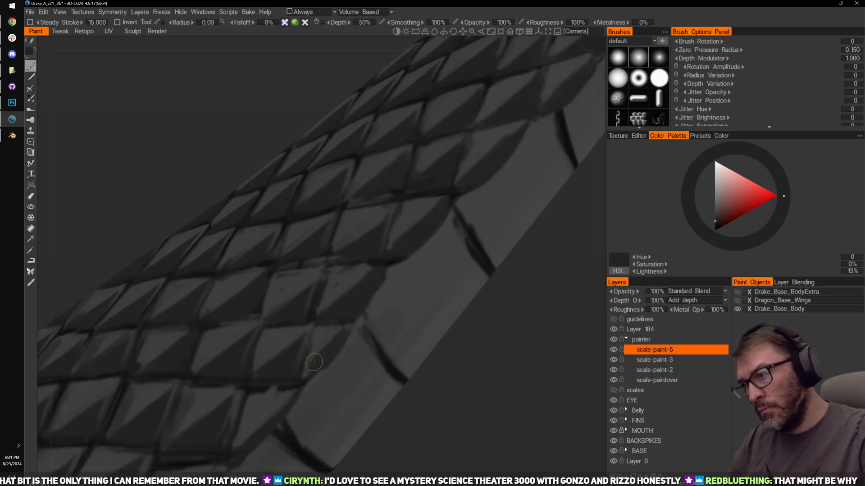
Step: Sample a dark grey of 7% lightness and darken the seam above the border scale beside the tail's underside plates
{"action": "scroll", "coordinate": [336, 332], "scroll_direction": "up", "scroll_amount": 1}
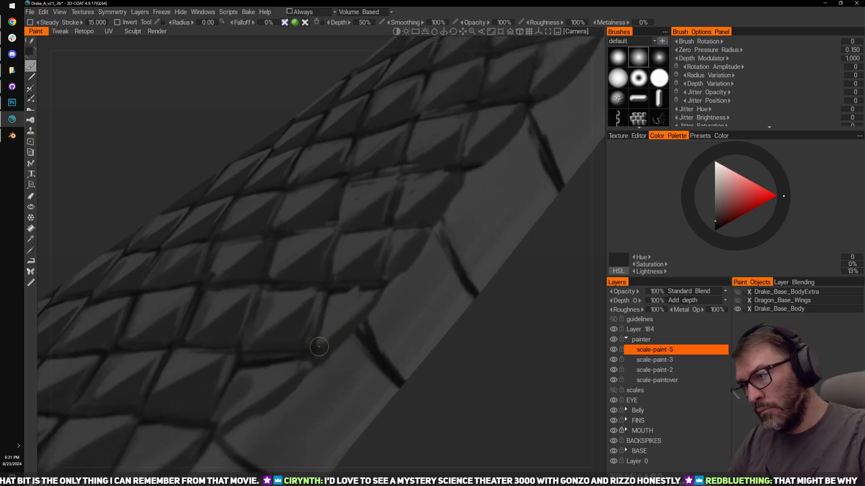
{"action": "scroll", "coordinate": [466, 351], "scroll_direction": "up", "scroll_amount": 1}
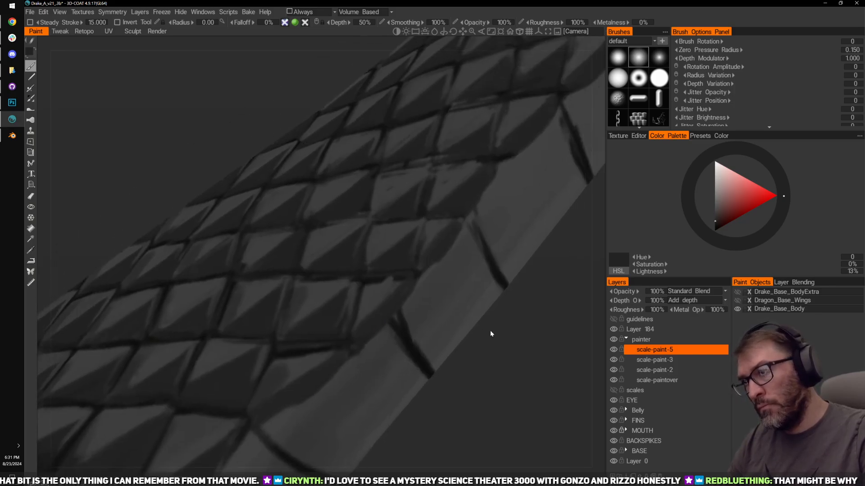
{"action": "mouse_move", "coordinate": [367, 254]}
{"action": "right_mouse_down"}
{"action": "mouse_move", "coordinate": [490, 330]}
{"action": "mouse_move", "coordinate": [518, 296]}
{"action": "right_mouse_up"}
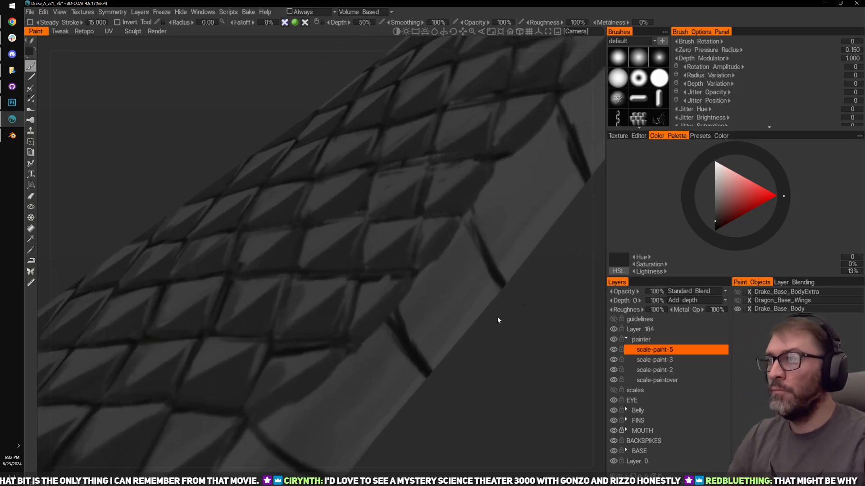
{"action": "right_click_drag", "start_coordinate": [521, 382], "coordinate": [365, 321]}
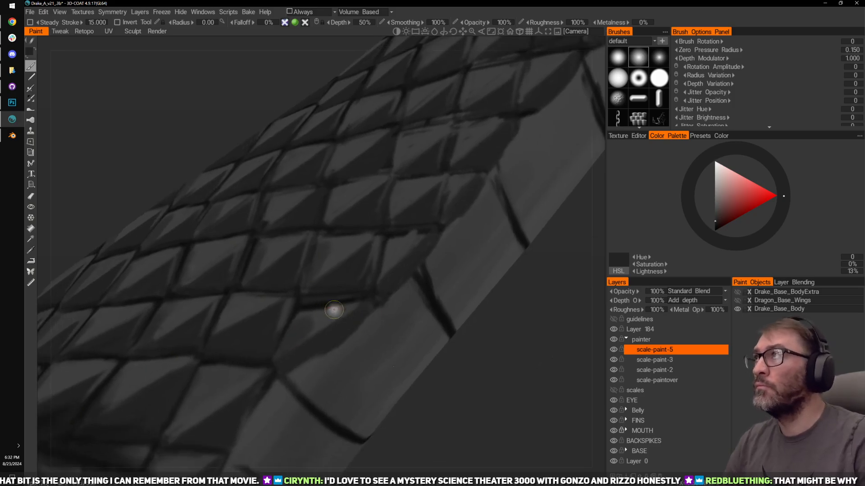
{"action": "key", "text": "v"}
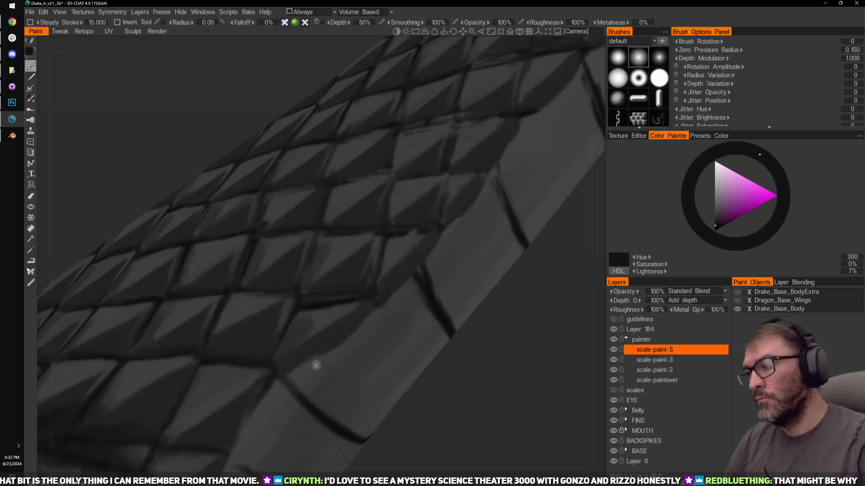
{"action": "right_click_drag", "start_coordinate": [302, 358], "coordinate": [512, 245]}
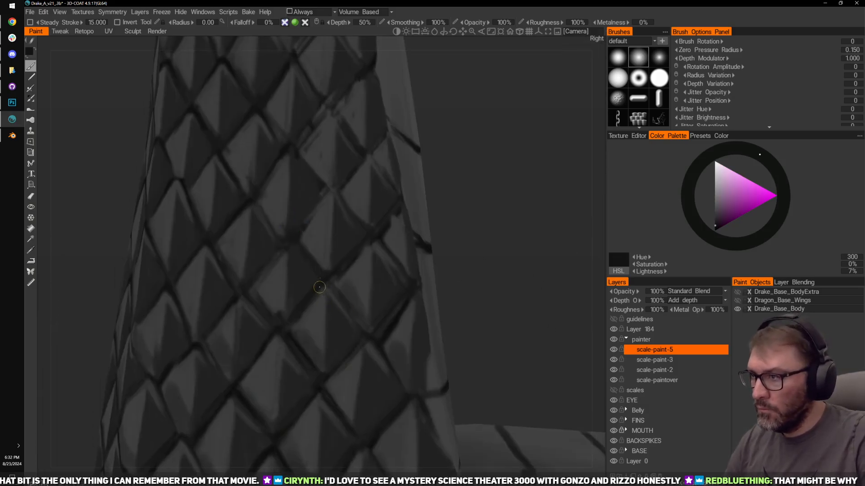
Step: Retouch the dark seams between the tail's side scales near the underside plates with the 7% lightness grey
{"action": "right_click_drag", "start_coordinate": [498, 255], "coordinate": [429, 247]}
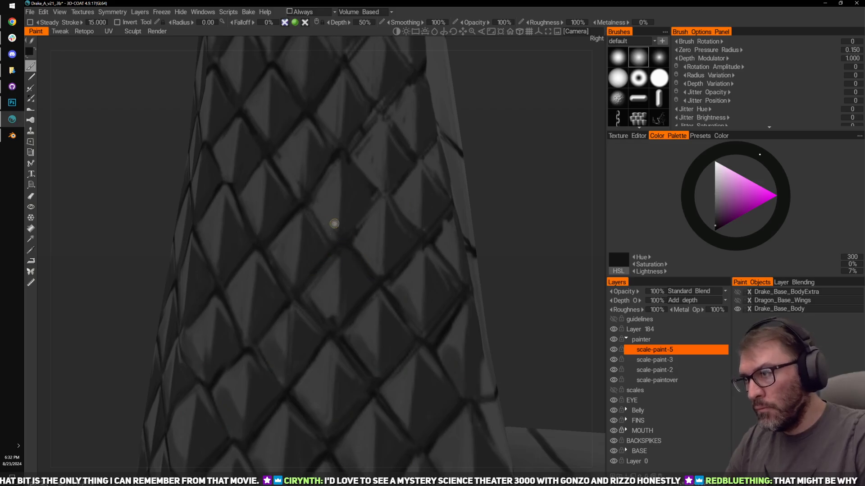
{"action": "right_click_drag", "start_coordinate": [396, 215], "coordinate": [435, 238]}
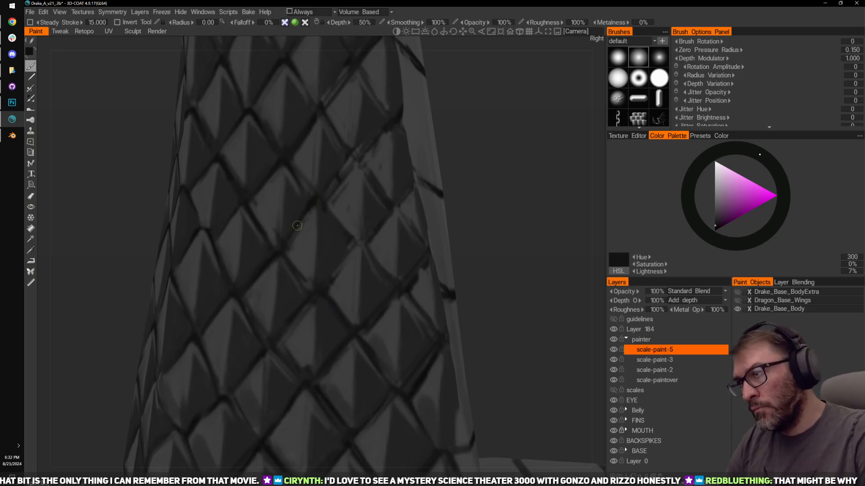
{"action": "right_click_drag", "start_coordinate": [464, 169], "coordinate": [406, 225]}
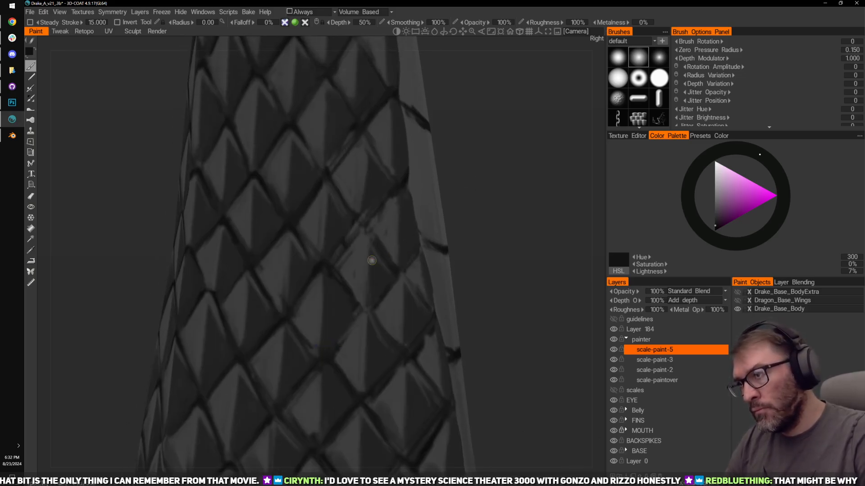
{"action": "right_click_drag", "start_coordinate": [355, 295], "coordinate": [498, 229]}
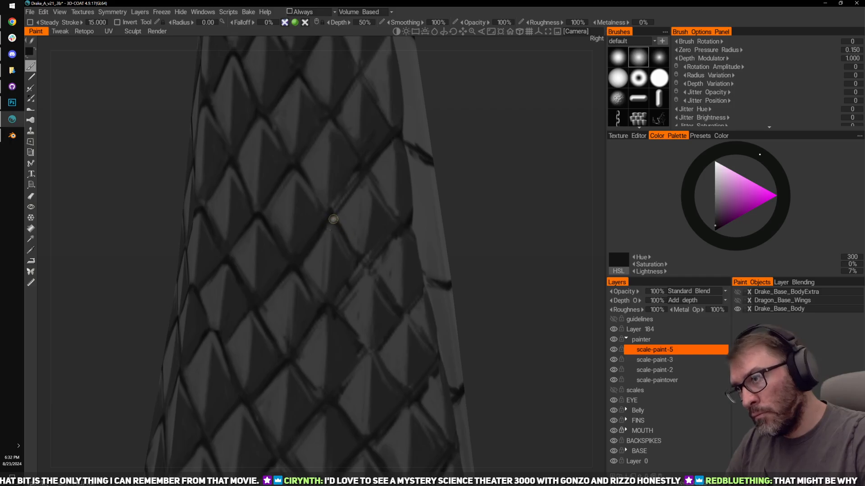
{"action": "right_click_drag", "start_coordinate": [439, 238], "coordinate": [370, 277]}
{"action": "left_click_drag", "start_coordinate": [484, 236], "coordinate": [531, 220]}
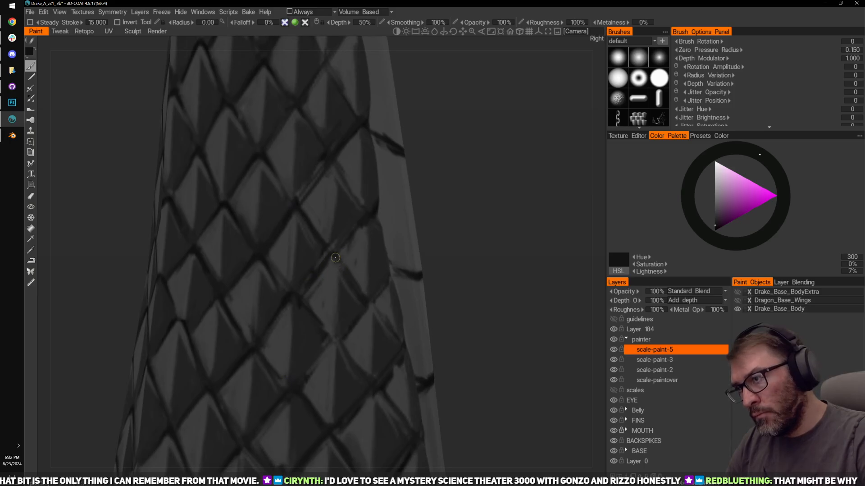
{"action": "middle_click_drag", "start_coordinate": [349, 178], "coordinate": [353, 245]}
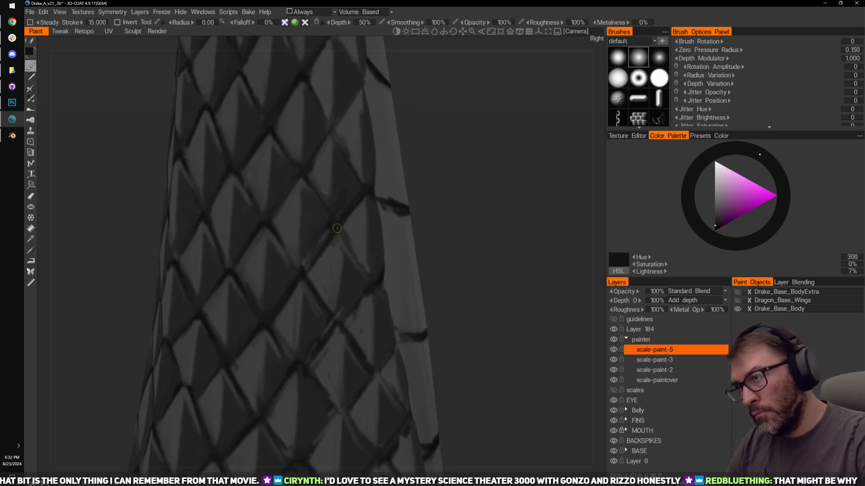
Step: Darken the diagonal seams around the next side scales along the plate border, working toward the tail tip
{"action": "middle_click_drag", "start_coordinate": [444, 228], "coordinate": [475, 298]}
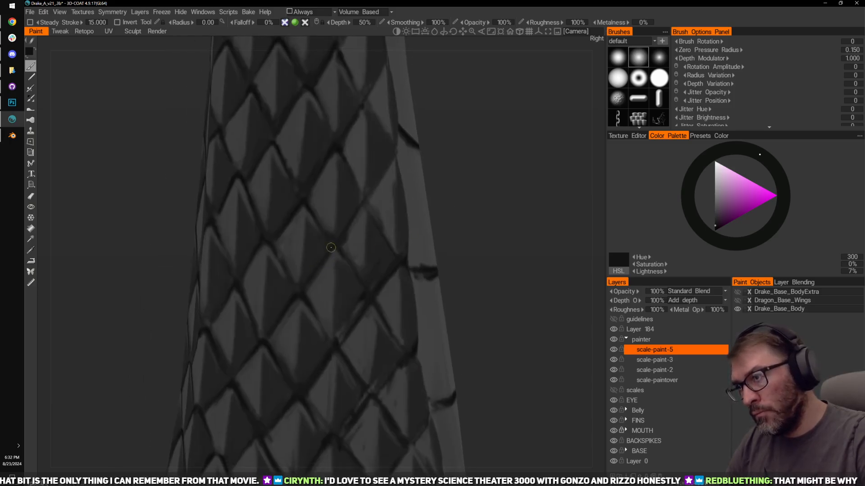
{"action": "left_click_drag", "start_coordinate": [341, 248], "coordinate": [431, 213]}
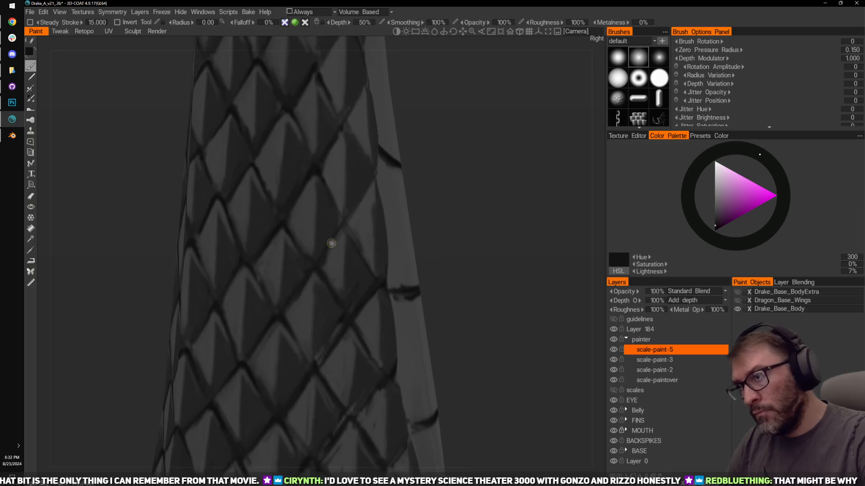
{"action": "left_click_drag", "start_coordinate": [370, 262], "coordinate": [343, 237]}
{"action": "left_click_drag", "start_coordinate": [444, 185], "coordinate": [362, 230]}
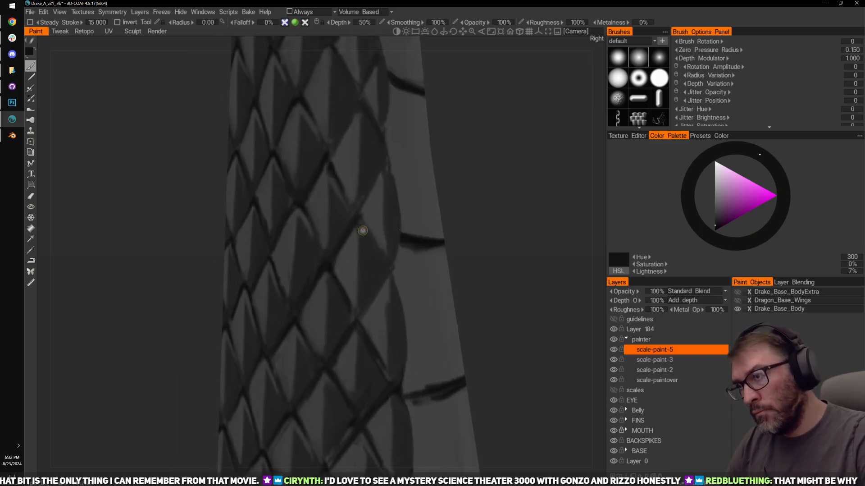
{"action": "left_click_drag", "start_coordinate": [470, 183], "coordinate": [383, 253]}
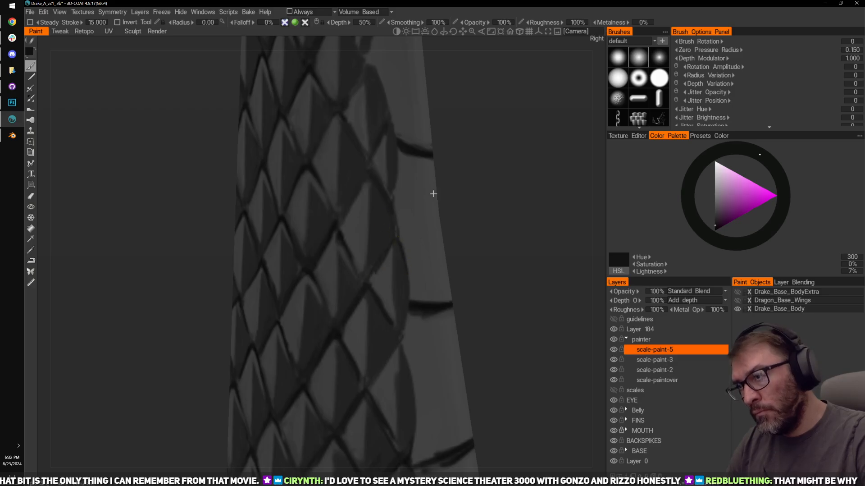
{"action": "mouse_move", "coordinate": [433, 194]}
{"action": "left_mouse_down"}
{"action": "mouse_move", "coordinate": [482, 205]}
{"action": "mouse_move", "coordinate": [441, 209]}
{"action": "mouse_move", "coordinate": [361, 261]}
{"action": "left_mouse_up"}
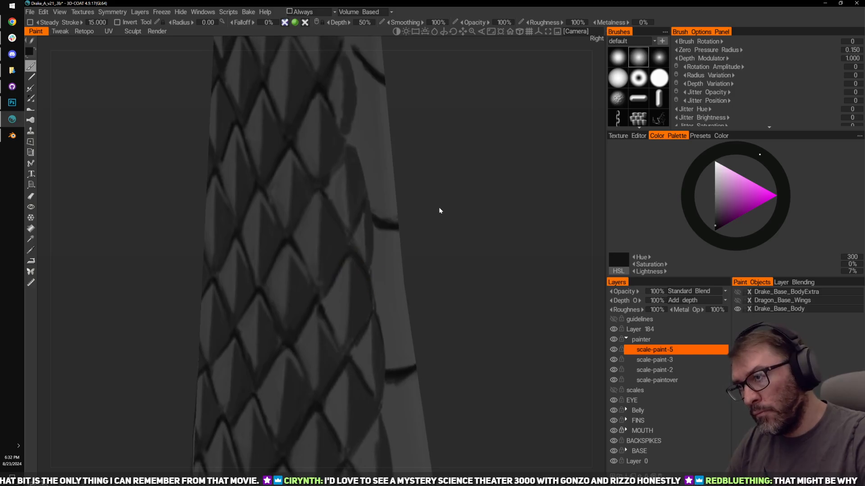
Step: Reinforce the dark outlines of the narrower side scales farther toward the tail tip with the 7% lightness grey
{"action": "left_click_drag", "start_coordinate": [440, 209], "coordinate": [326, 208]}
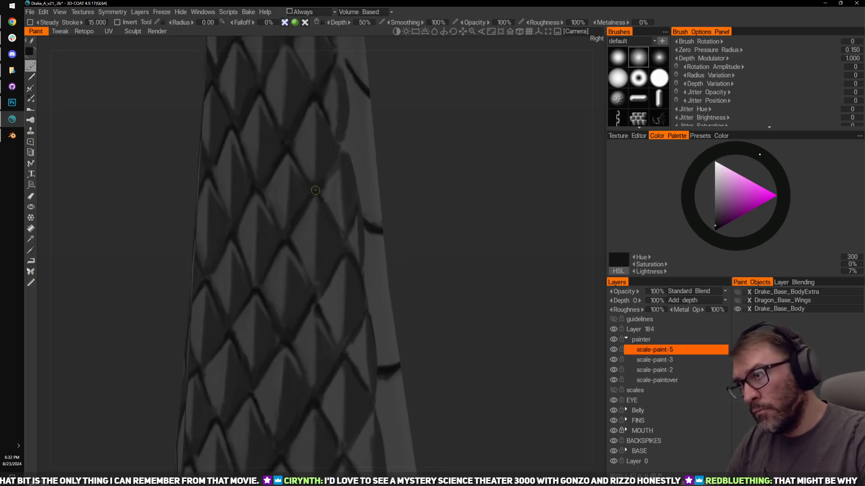
{"action": "middle_click_drag", "start_coordinate": [397, 162], "coordinate": [444, 202]}
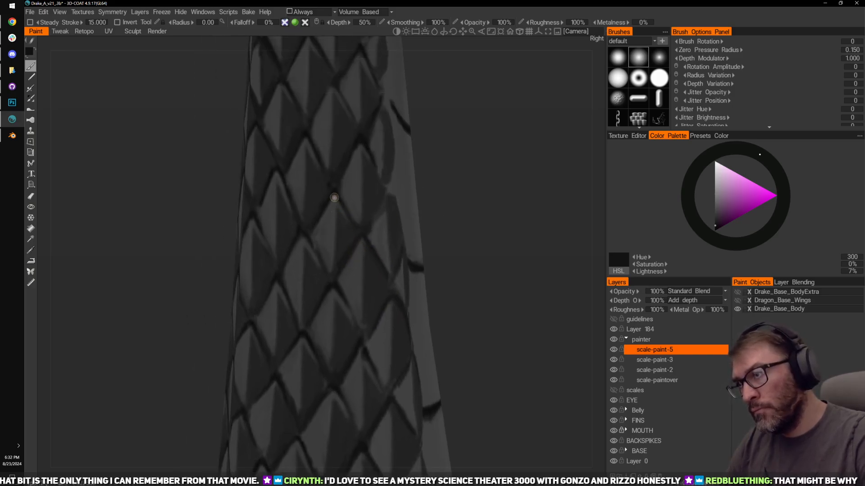
{"action": "mouse_move", "coordinate": [432, 150]}
{"action": "left_mouse_down"}
{"action": "mouse_move", "coordinate": [431, 187]}
{"action": "mouse_move", "coordinate": [360, 199]}
{"action": "left_mouse_up"}
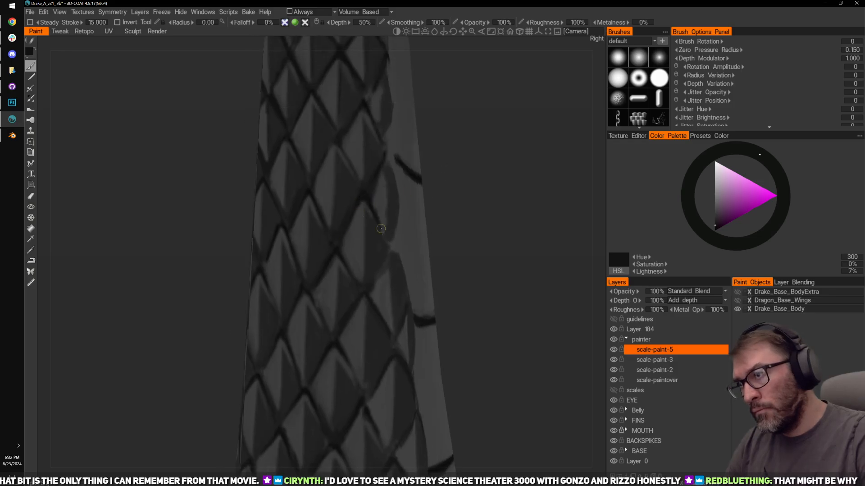
{"action": "left_click_drag", "start_coordinate": [439, 194], "coordinate": [473, 198]}
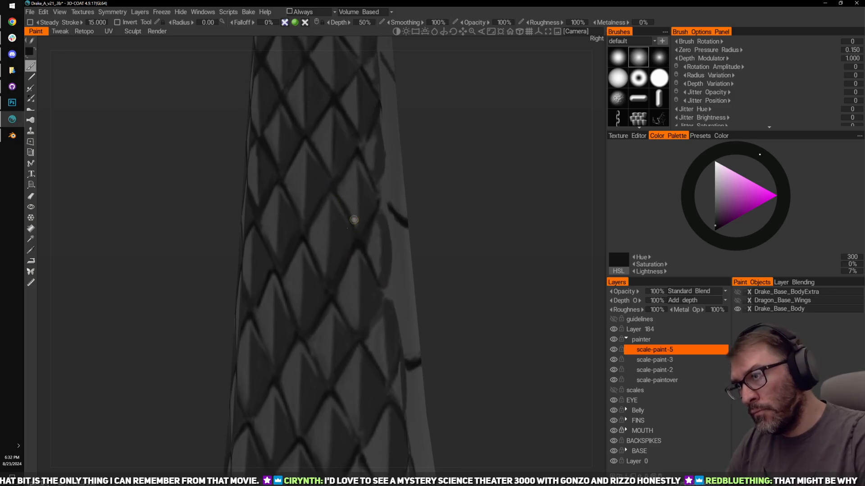
{"action": "mouse_move", "coordinate": [440, 212]}
{"action": "left_mouse_down"}
{"action": "mouse_move", "coordinate": [471, 110]}
{"action": "mouse_move", "coordinate": [480, 218]}
{"action": "mouse_move", "coordinate": [446, 212]}
{"action": "left_mouse_up"}
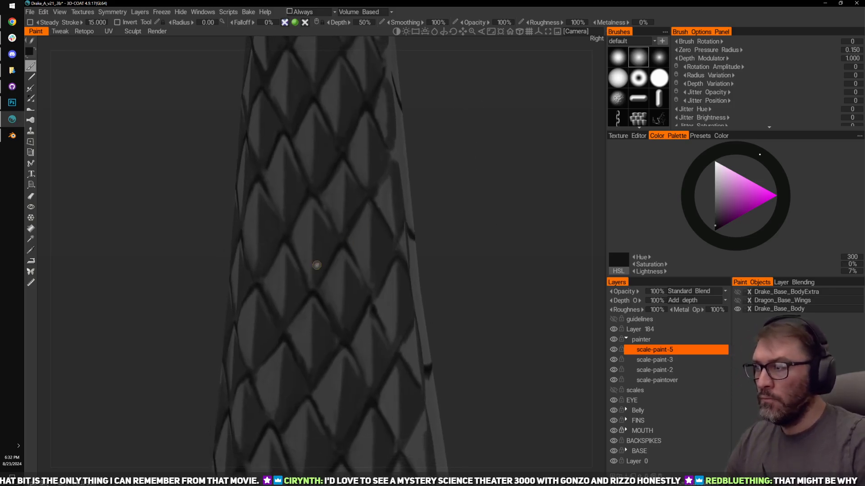
Step: From the tail's underside, paint a 7% lightness dark edge where the border scales nearest the tail base meet the plates
{"action": "left_click_drag", "start_coordinate": [316, 264], "coordinate": [454, 281]}
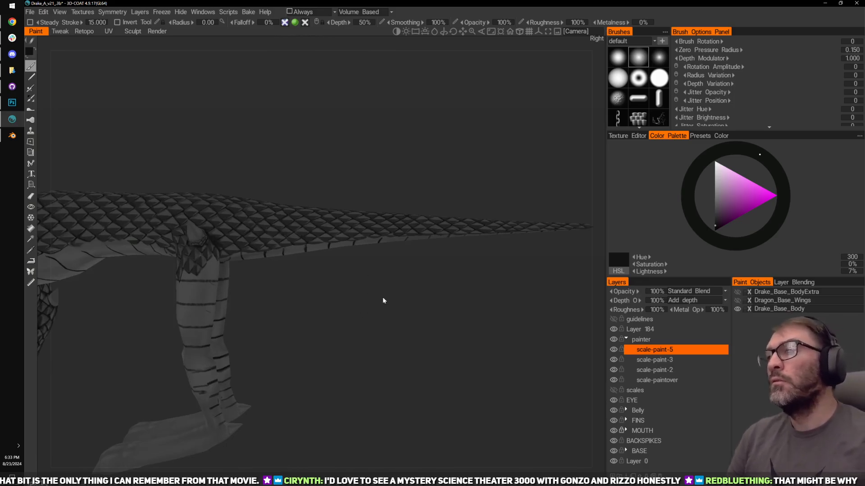
{"action": "left_click_drag", "start_coordinate": [383, 300], "coordinate": [538, 237]}
{"action": "left_click_drag", "start_coordinate": [436, 184], "coordinate": [472, 217]}
{"action": "scroll", "coordinate": [558, 144], "scroll_direction": "up", "scroll_amount": 10}
{"action": "scroll", "coordinate": [496, 158], "scroll_direction": "down", "scroll_amount": 8}
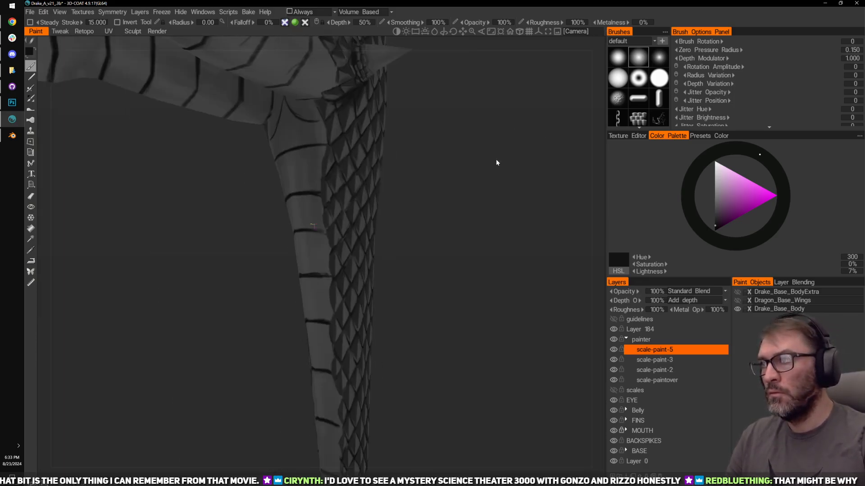
{"action": "scroll", "coordinate": [508, 178], "scroll_direction": "up", "scroll_amount": 5}
{"action": "left_click_drag", "start_coordinate": [508, 177], "coordinate": [509, 248]}
{"action": "scroll", "coordinate": [514, 165], "scroll_direction": "up", "scroll_amount": 3}
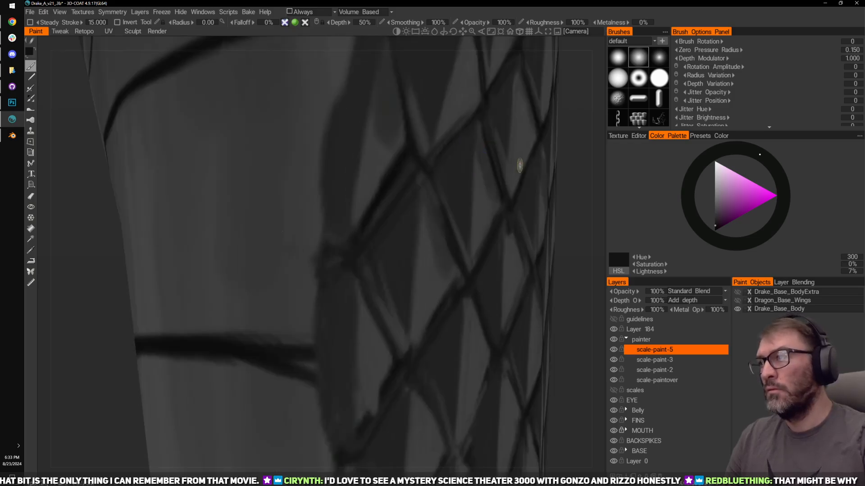
{"action": "left_click_drag", "start_coordinate": [514, 165], "coordinate": [500, 149]}
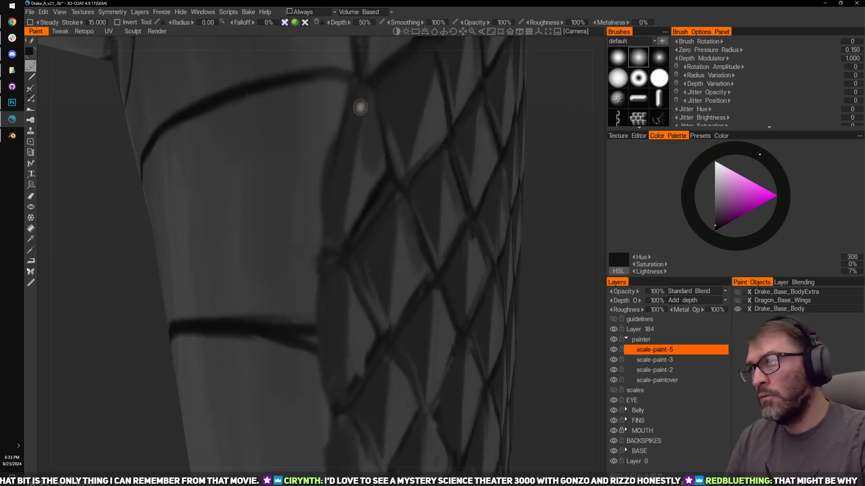
{"action": "mouse_move", "coordinate": [324, 168]}
{"action": "left_mouse_down"}
{"action": "mouse_move", "coordinate": [534, 212]}
{"action": "mouse_move", "coordinate": [353, 135]}
{"action": "left_mouse_up"}
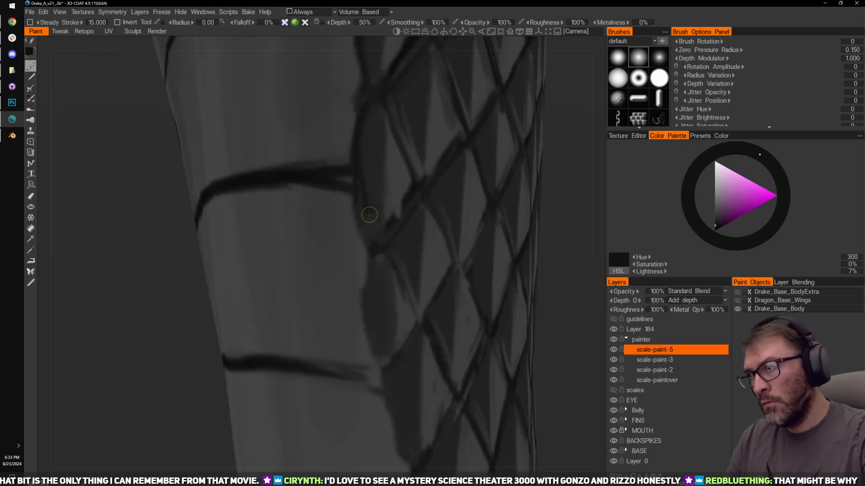
Step: Extend the dark edge between the underside plates and the next curved border scales toward the tail tip
{"action": "left_click_drag", "start_coordinate": [546, 206], "coordinate": [504, 153]}
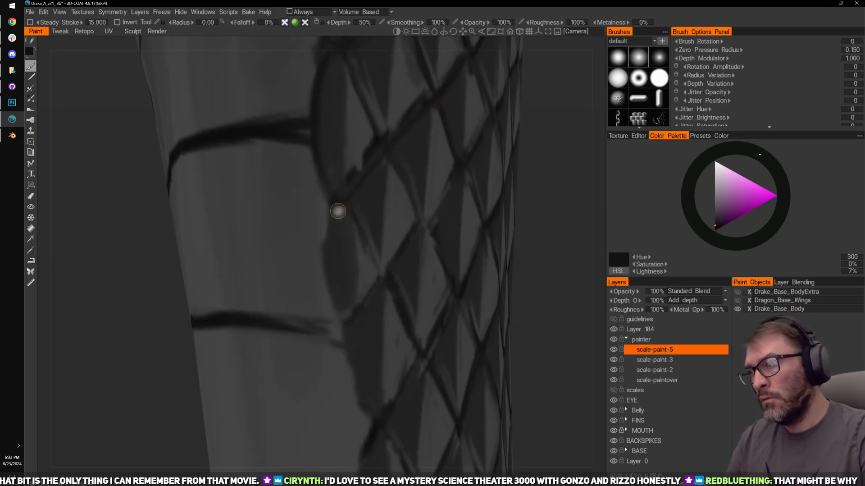
{"action": "left_click_drag", "start_coordinate": [549, 197], "coordinate": [511, 137]}
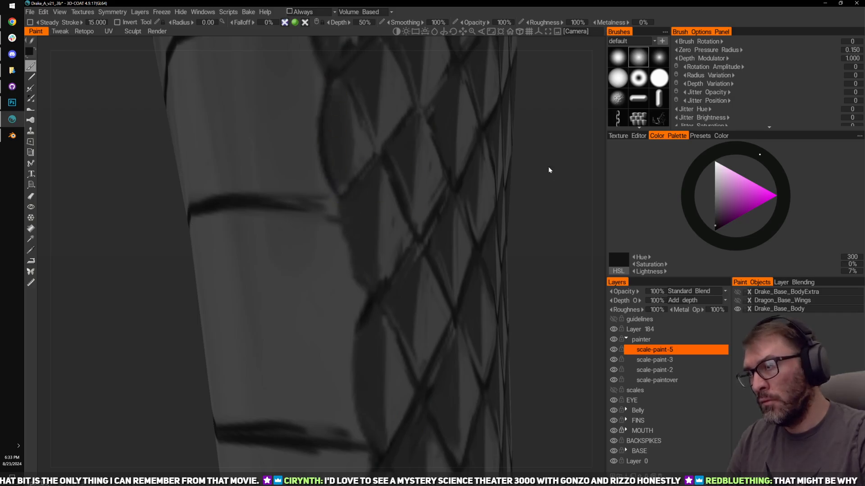
{"action": "left_click_drag", "start_coordinate": [550, 170], "coordinate": [518, 141]}
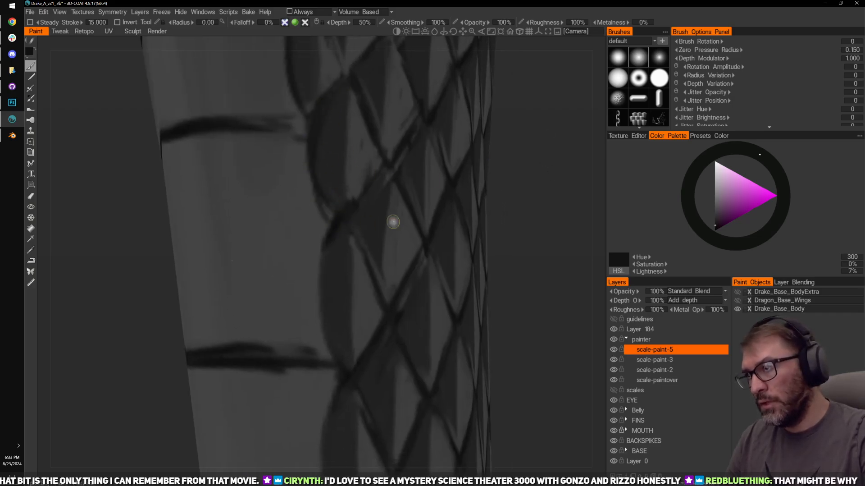
{"action": "left_click_drag", "start_coordinate": [392, 224], "coordinate": [460, 190]}
{"action": "left_click_drag", "start_coordinate": [427, 112], "coordinate": [373, 147]}
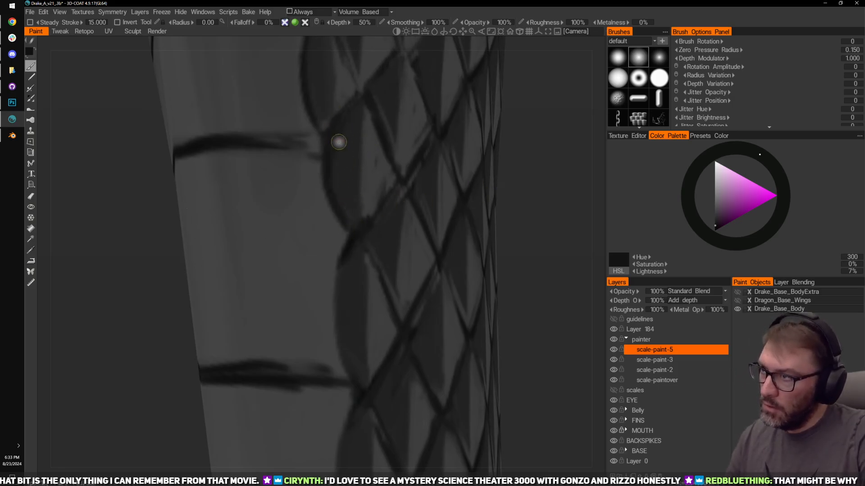
Step: Outline the plate-side edges of the following border scales in dark grey, undoing one stroke and repainting the curved edge
{"action": "middle_click_drag", "start_coordinate": [530, 284], "coordinate": [541, 115]}
{"action": "mouse_move", "coordinate": [354, 97]}
{"action": "left_mouse_down"}
{"action": "mouse_move", "coordinate": [356, 196]}
{"action": "mouse_move", "coordinate": [348, 141]}
{"action": "left_mouse_up"}
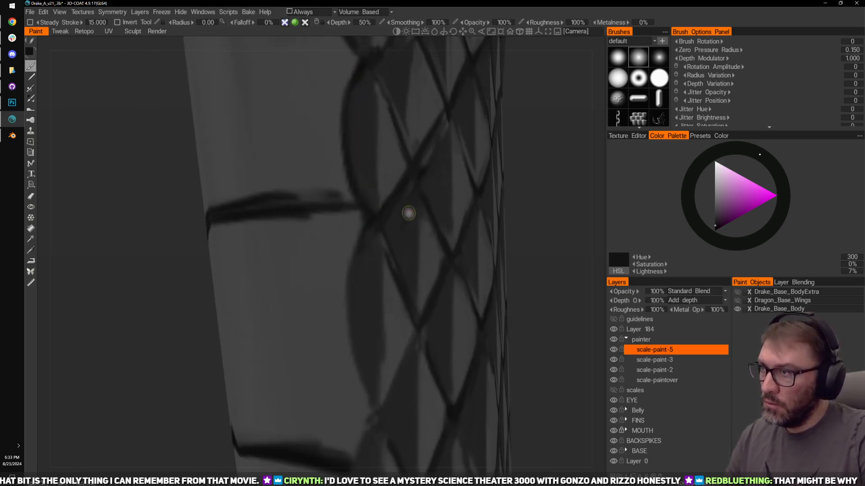
{"action": "middle_click_drag", "start_coordinate": [526, 185], "coordinate": [530, 61]}
{"action": "mouse_move", "coordinate": [364, 111]}
{"action": "left_mouse_down"}
{"action": "mouse_move", "coordinate": [356, 171]}
{"action": "mouse_move", "coordinate": [364, 224]}
{"action": "left_mouse_up"}
{"action": "key", "text": "ctrl+z"}
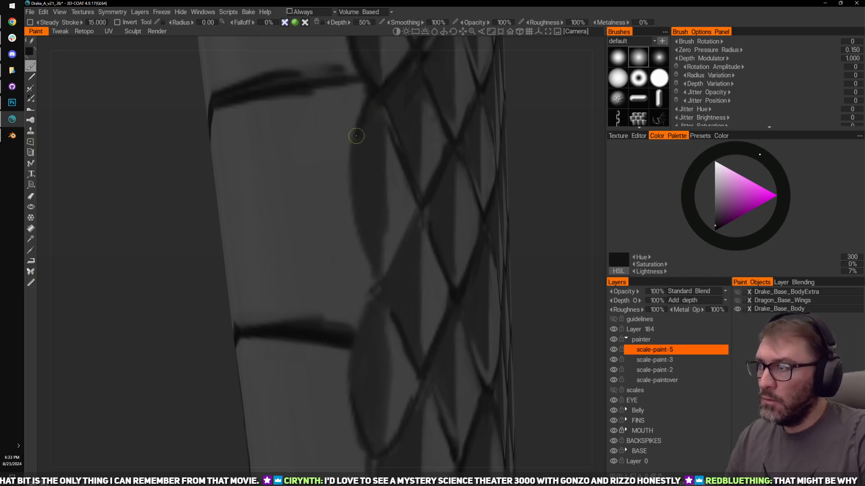
{"action": "left_click_drag", "start_coordinate": [357, 137], "coordinate": [374, 241]}
{"action": "left_click_drag", "start_coordinate": [365, 113], "coordinate": [384, 274]}
Step: Continue the dark outline around the rounded border scales farther down the tail, where they overlap the underside plates
{"action": "middle_click_drag", "start_coordinate": [547, 276], "coordinate": [530, 118]}
{"action": "left_click_drag", "start_coordinate": [359, 147], "coordinate": [347, 273]}
{"action": "middle_click_drag", "start_coordinate": [532, 292], "coordinate": [514, 122]}
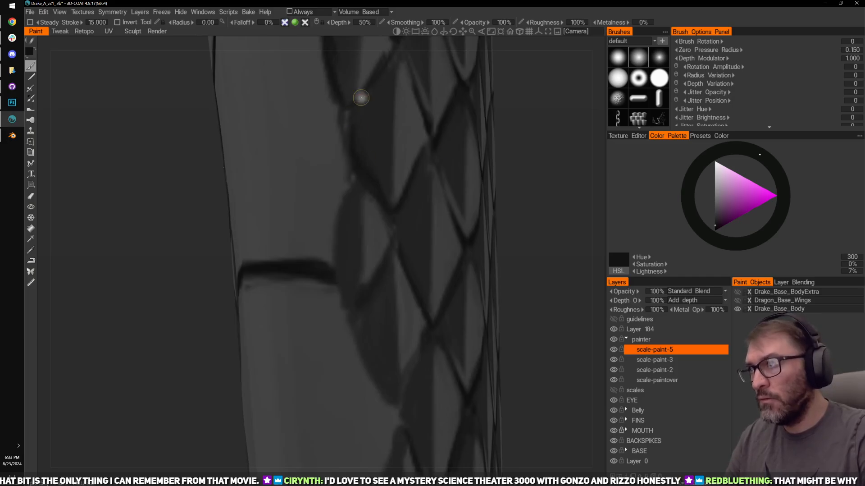
{"action": "left_click_drag", "start_coordinate": [362, 80], "coordinate": [350, 174]}
{"action": "middle_click_drag", "start_coordinate": [526, 210], "coordinate": [515, 161]}
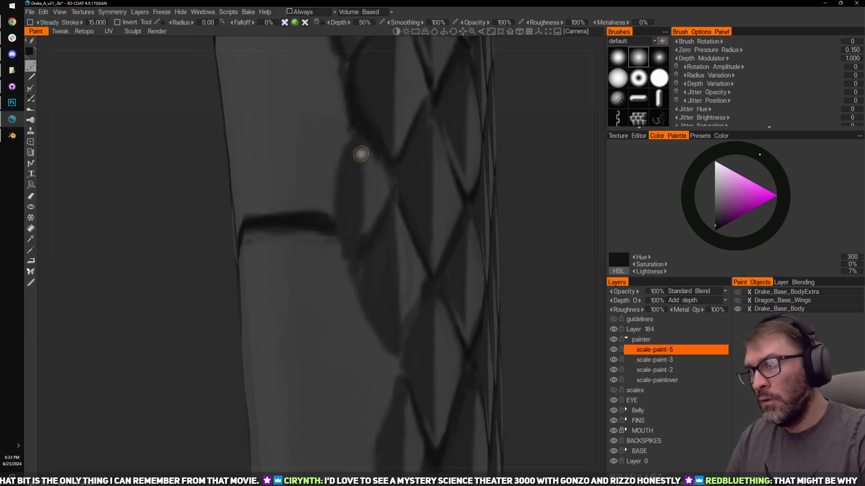
Step: Paint the dark outline along the plate-side edges of the next rounded border scales on the tail's middle section
{"action": "mouse_move", "coordinate": [360, 143]}
{"action": "left_mouse_down"}
{"action": "mouse_move", "coordinate": [354, 251]}
{"action": "mouse_move", "coordinate": [362, 272]}
{"action": "left_mouse_up"}
{"action": "middle_click_drag", "start_coordinate": [516, 196], "coordinate": [503, 129]}
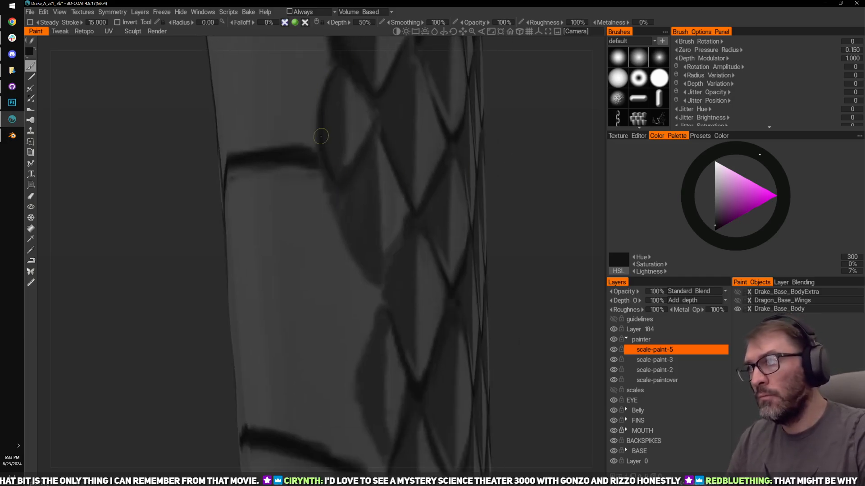
{"action": "left_click_drag", "start_coordinate": [348, 186], "coordinate": [382, 288]}
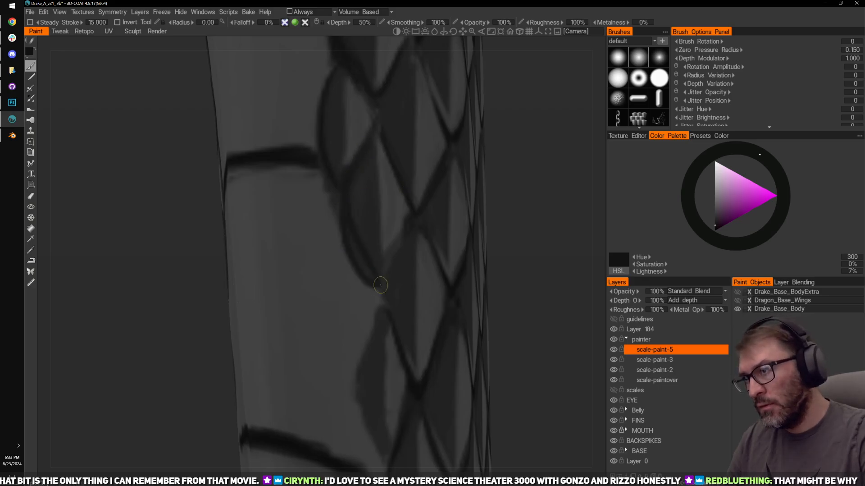
{"action": "middle_click_drag", "start_coordinate": [521, 202], "coordinate": [491, 170]}
{"action": "left_click_drag", "start_coordinate": [311, 198], "coordinate": [329, 243]}
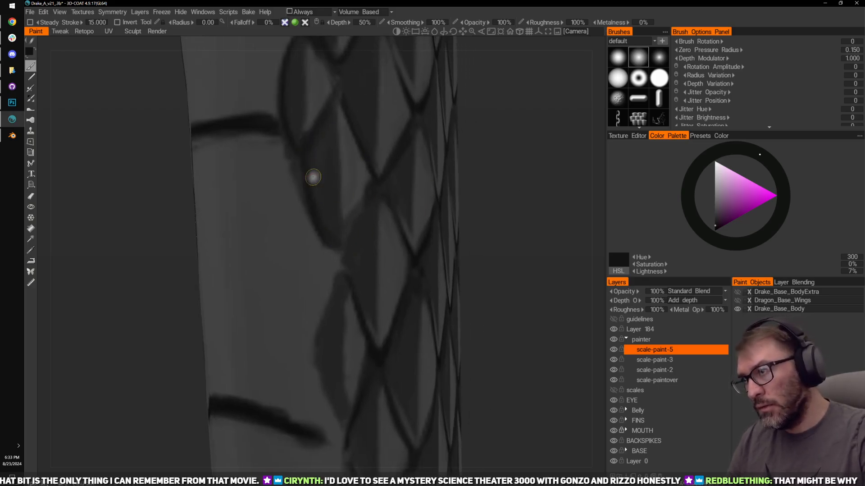
{"action": "left_click_drag", "start_coordinate": [313, 177], "coordinate": [333, 250]}
{"action": "mouse_move", "coordinate": [472, 229]}
{"action": "middle_mouse_down"}
{"action": "mouse_move", "coordinate": [521, 122]}
{"action": "mouse_move", "coordinate": [457, 77]}
{"action": "middle_mouse_up"}
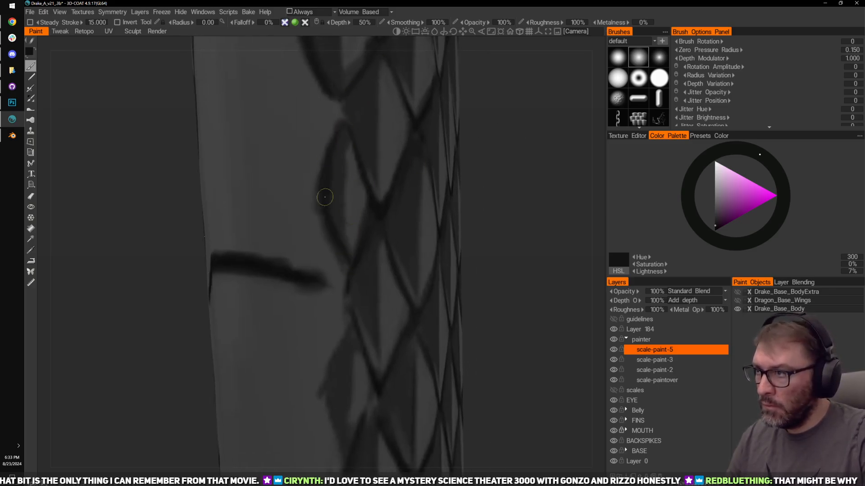
Step: Carry the dark outline around the oval border scales beside the following plate seam and where they overlap
{"action": "middle_click_drag", "start_coordinate": [491, 206], "coordinate": [485, 130]}
{"action": "left_click_drag", "start_coordinate": [346, 183], "coordinate": [347, 286]}
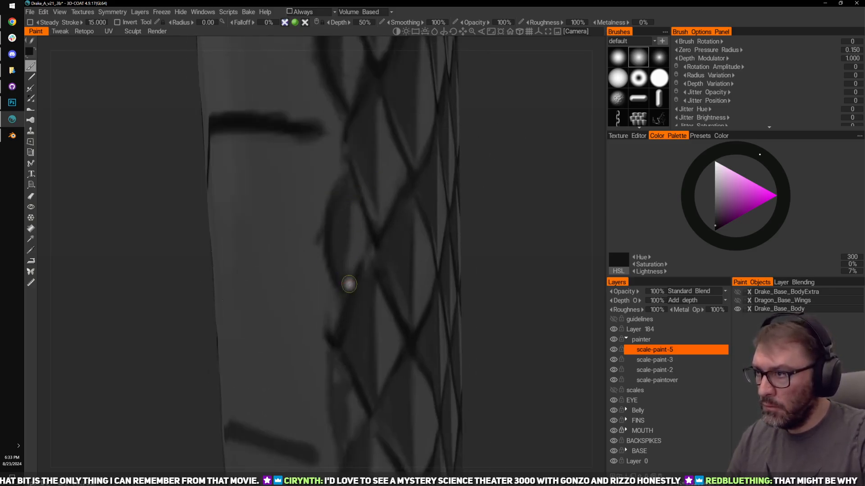
{"action": "middle_click_drag", "start_coordinate": [482, 232], "coordinate": [464, 147]}
{"action": "left_click_drag", "start_coordinate": [325, 188], "coordinate": [342, 160]}
{"action": "mouse_move", "coordinate": [451, 230]}
{"action": "middle_mouse_down"}
{"action": "mouse_move", "coordinate": [459, 178]}
{"action": "mouse_move", "coordinate": [443, 182]}
{"action": "middle_mouse_up"}
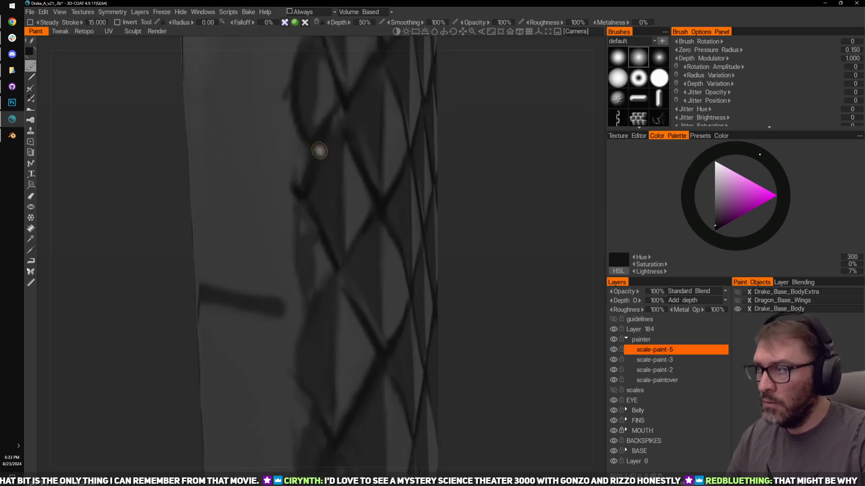
Step: Darken the plate-side contours of the small border scale and the longer curved scale beside it, continuing toward the tail tip
{"action": "left_click_drag", "start_coordinate": [312, 216], "coordinate": [331, 248]}
{"action": "left_click_drag", "start_coordinate": [291, 218], "coordinate": [309, 304]}
{"action": "left_click_drag", "start_coordinate": [305, 245], "coordinate": [308, 289]}
{"action": "mouse_move", "coordinate": [467, 228]}
{"action": "middle_mouse_down"}
{"action": "mouse_move", "coordinate": [459, 209]}
{"action": "mouse_move", "coordinate": [486, 60]}
{"action": "middle_mouse_up"}
{"action": "left_click_drag", "start_coordinate": [344, 105], "coordinate": [345, 238]}
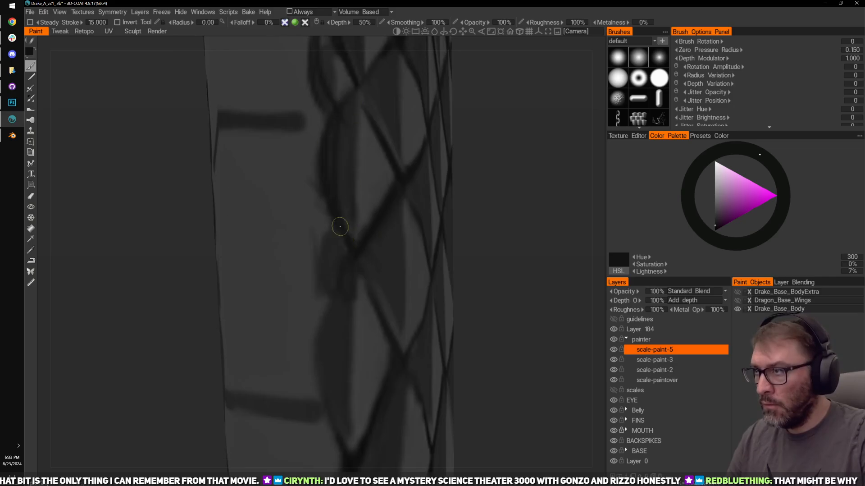
{"action": "middle_click_drag", "start_coordinate": [454, 238], "coordinate": [448, 81]}
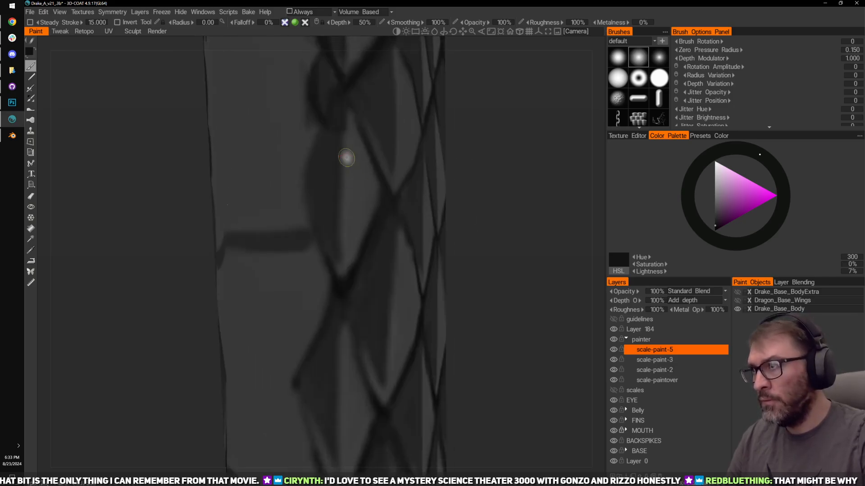
{"action": "left_click_drag", "start_coordinate": [344, 109], "coordinate": [346, 273]}
{"action": "left_click_drag", "start_coordinate": [323, 185], "coordinate": [345, 270]}
{"action": "middle_click_drag", "start_coordinate": [458, 270], "coordinate": [470, 165]}
{"action": "right_click_drag", "start_coordinate": [470, 165], "coordinate": [487, 147]}
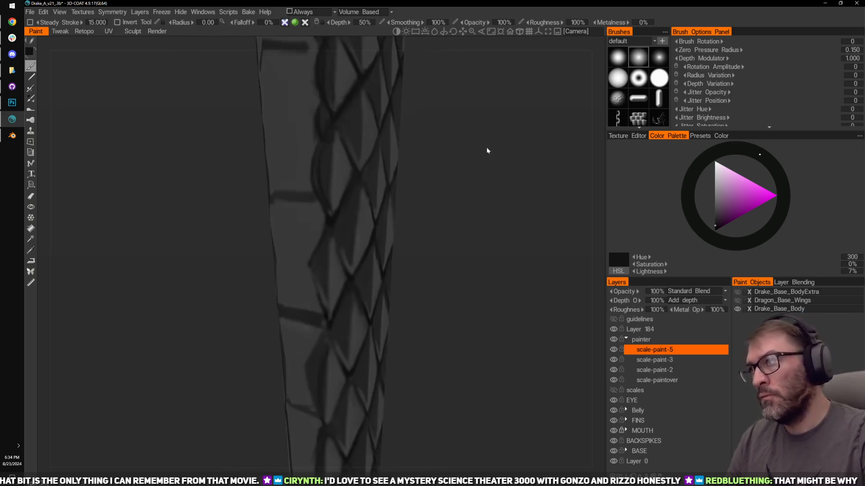
{"action": "key", "text": "ctrl+z"}
{"action": "key", "text": "ctrl+z"}
Step: Repaint the long curved border scale's dark edge and erase the stray paint spilling onto the neighbouring plates
{"action": "mouse_move", "coordinate": [397, 123]}
{"action": "right_mouse_down"}
{"action": "mouse_move", "coordinate": [428, 111]}
{"action": "mouse_move", "coordinate": [464, 131]}
{"action": "right_mouse_up"}
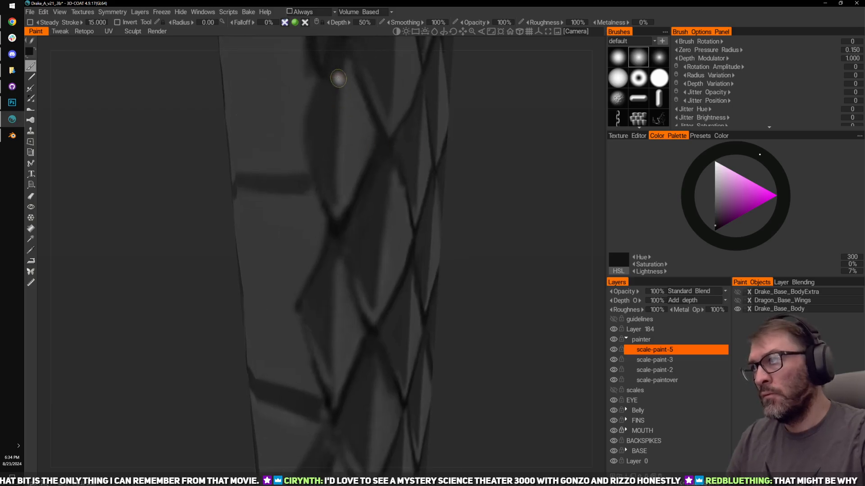
{"action": "left_click_drag", "start_coordinate": [316, 91], "coordinate": [323, 196]}
{"action": "mouse_move", "coordinate": [418, 121]}
{"action": "middle_mouse_down"}
{"action": "mouse_move", "coordinate": [413, 205]}
{"action": "mouse_move", "coordinate": [460, 216]}
{"action": "middle_mouse_up"}
{"action": "key", "text": "v"}
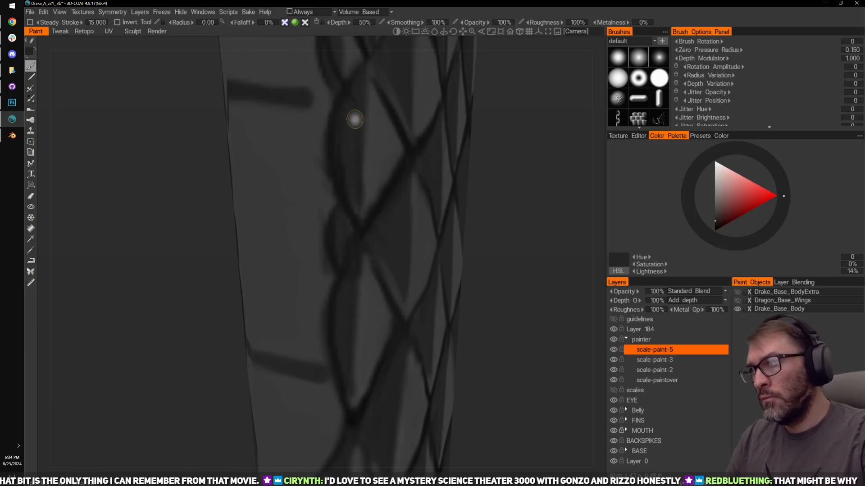
{"action": "key", "text": "e"}
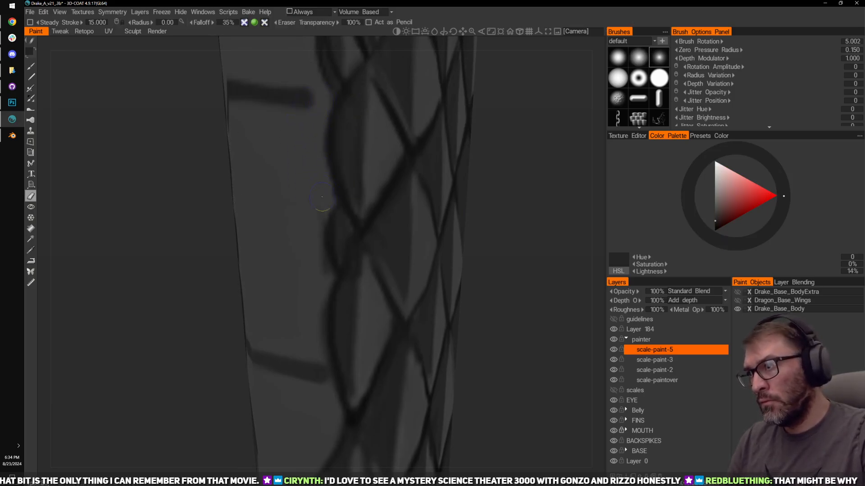
{"action": "middle_click_drag", "start_coordinate": [494, 217], "coordinate": [456, 136]}
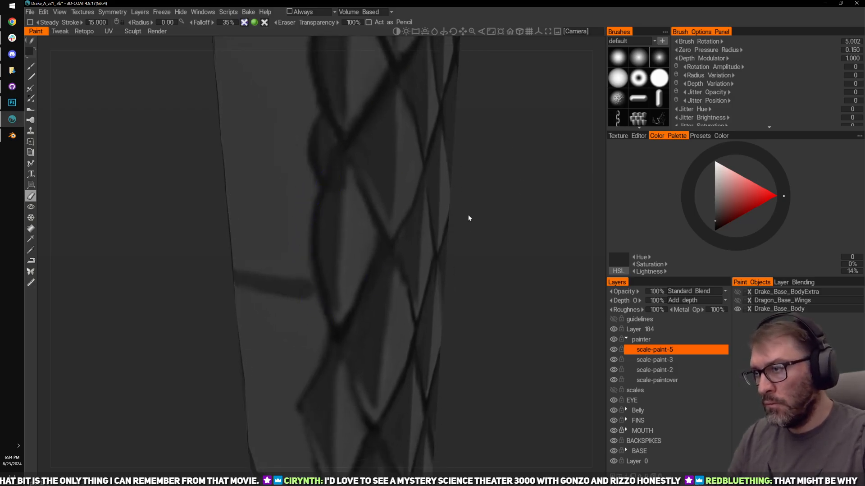
{"action": "middle_click_drag", "start_coordinate": [468, 218], "coordinate": [473, 175]}
Step: Round off the pointed border scale with a 6% lightness dark outline and erase the old point outside the curve
{"action": "key", "text": "b"}
{"action": "key", "text": "v"}
{"action": "middle_click_drag", "start_coordinate": [463, 288], "coordinate": [483, 158]}
{"action": "left_click_drag", "start_coordinate": [346, 223], "coordinate": [345, 322]}
{"action": "middle_click_drag", "start_coordinate": [422, 294], "coordinate": [383, 164]}
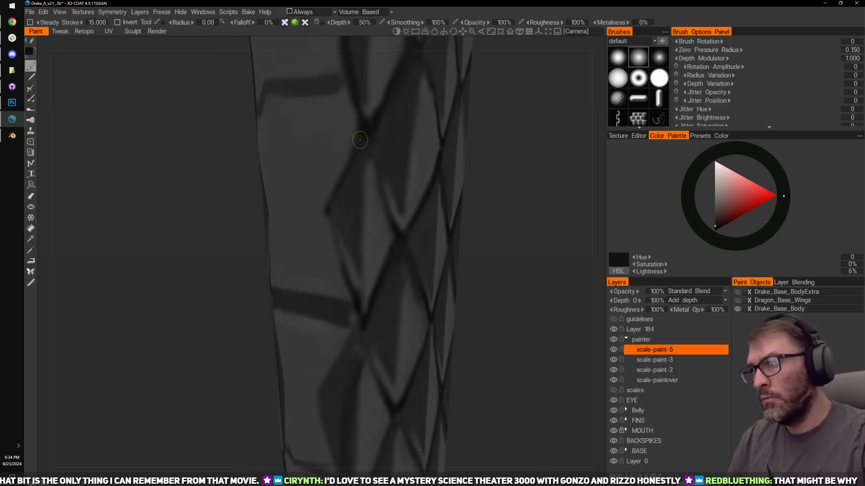
{"action": "key", "text": "e"}
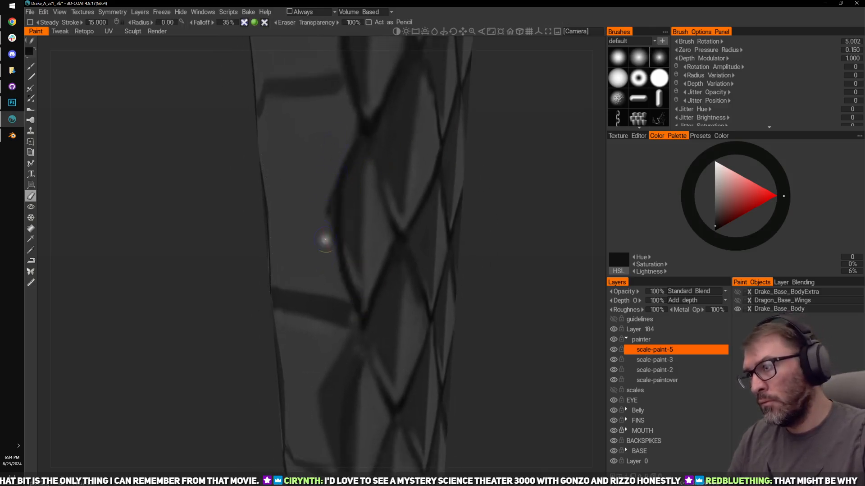
{"action": "left_click_drag", "start_coordinate": [326, 207], "coordinate": [333, 252]}
{"action": "middle_click_drag", "start_coordinate": [490, 244], "coordinate": [494, 104]}
Step: Outline the plate-side curve of the next border scale, undoing unsatisfactory strokes and repainting the edge
{"action": "key", "text": "b"}
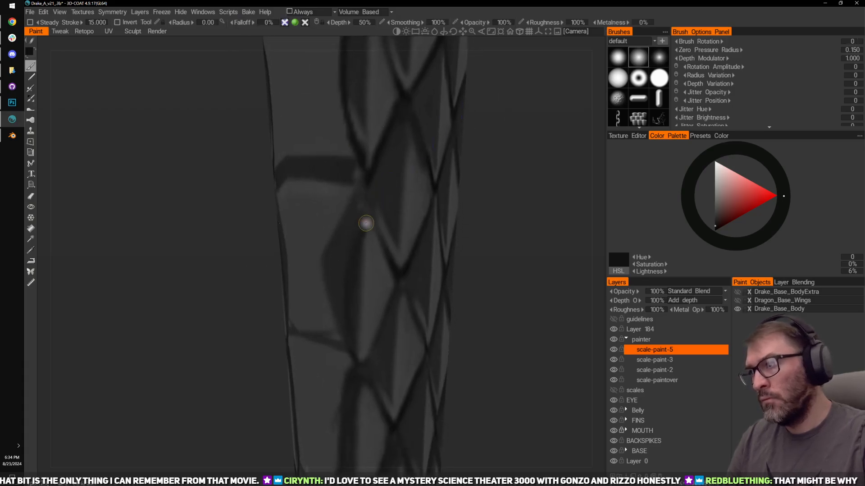
{"action": "left_click_drag", "start_coordinate": [351, 198], "coordinate": [351, 344]}
{"action": "key", "text": "ctrl+z"}
{"action": "mouse_move", "coordinate": [364, 191]}
{"action": "left_mouse_down"}
{"action": "mouse_move", "coordinate": [348, 360]}
{"action": "mouse_move", "coordinate": [366, 349]}
{"action": "left_mouse_up"}
{"action": "middle_click_drag", "start_coordinate": [481, 241], "coordinate": [488, 203]}
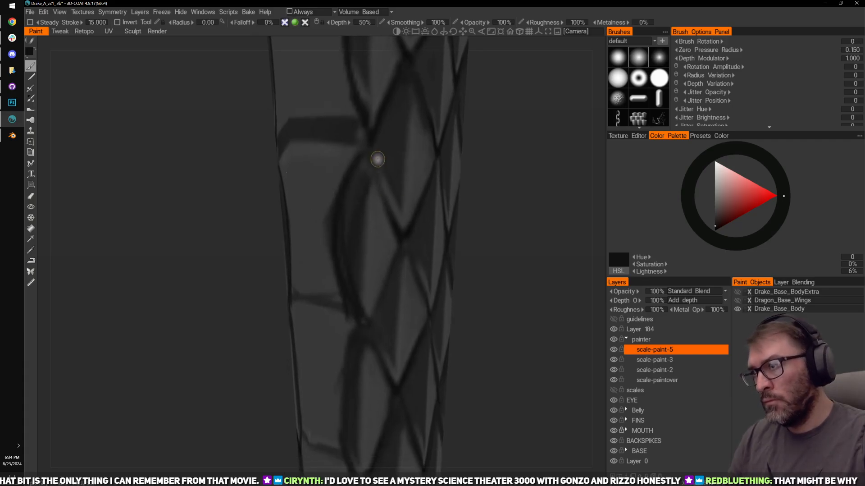
{"action": "key", "text": "ctrl+z"}
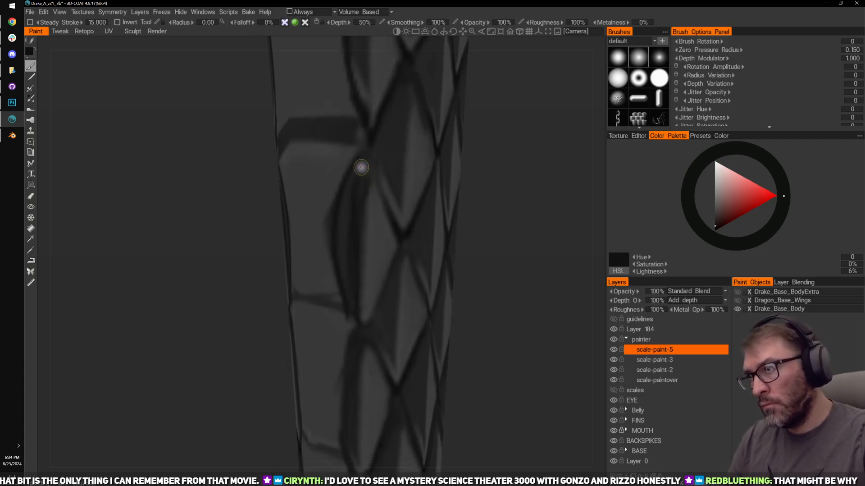
{"action": "left_click_drag", "start_coordinate": [361, 167], "coordinate": [352, 311]}
Step: Erase the excess paint outside that scale's new curve to leave a clean border against the plate
{"action": "key", "text": "e"}
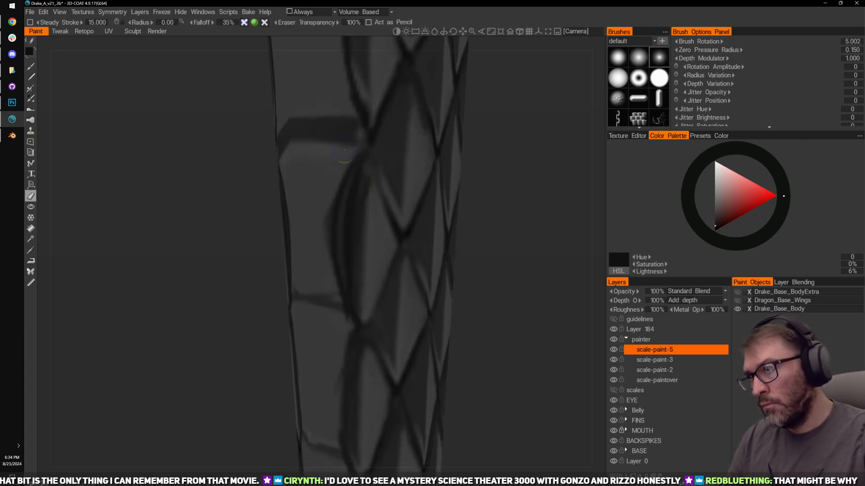
{"action": "left_click_drag", "start_coordinate": [342, 176], "coordinate": [321, 225]}
{"action": "mouse_move", "coordinate": [347, 166]}
{"action": "left_mouse_down"}
{"action": "mouse_move", "coordinate": [333, 262]}
{"action": "mouse_move", "coordinate": [344, 314]}
{"action": "left_mouse_up"}
{"action": "middle_click_drag", "start_coordinate": [476, 253], "coordinate": [472, 118]}
Step: Darken the next narrow border scale's plate-side edge and erase the rough marks beside it on the plate
{"action": "key", "text": "b"}
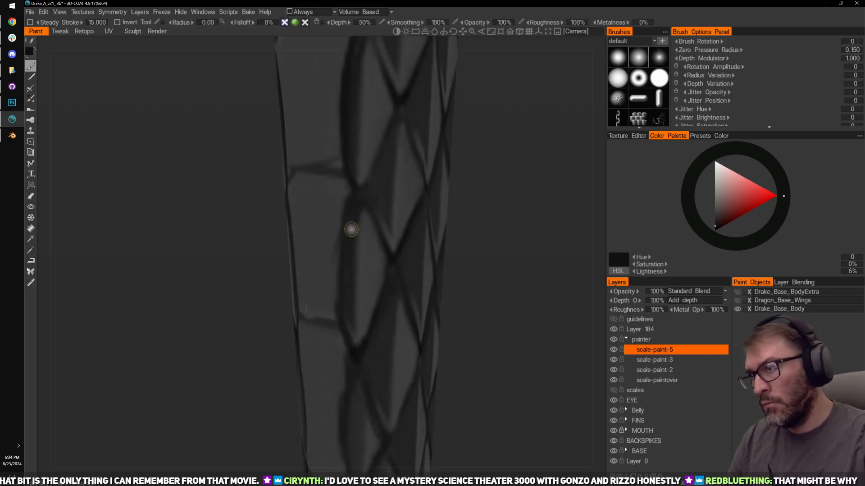
{"action": "left_click_drag", "start_coordinate": [343, 237], "coordinate": [340, 306]}
{"action": "middle_click_drag", "start_coordinate": [380, 324], "coordinate": [443, 185]}
{"action": "key", "text": "e"}
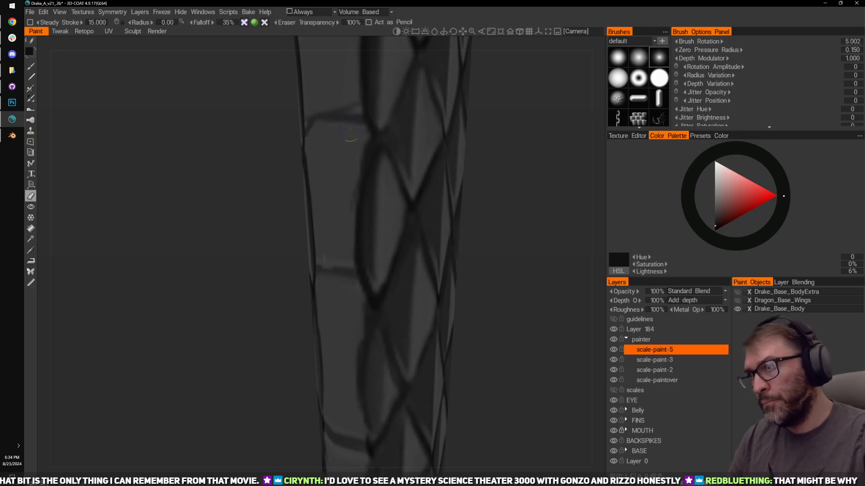
{"action": "middle_click_drag", "start_coordinate": [524, 184], "coordinate": [512, 113]}
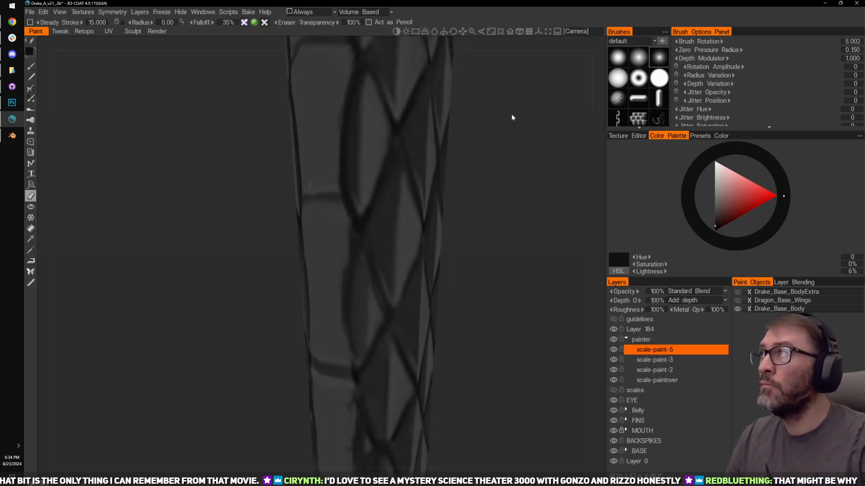
{"action": "mouse_move", "coordinate": [497, 210]}
{"action": "middle_mouse_down"}
{"action": "mouse_move", "coordinate": [476, 174]}
{"action": "mouse_move", "coordinate": [509, 189]}
{"action": "middle_mouse_up"}
Step: Outline the following border scale from a more underside view, undoing and repainting its edge, and erase the overspill
{"action": "key", "text": "b"}
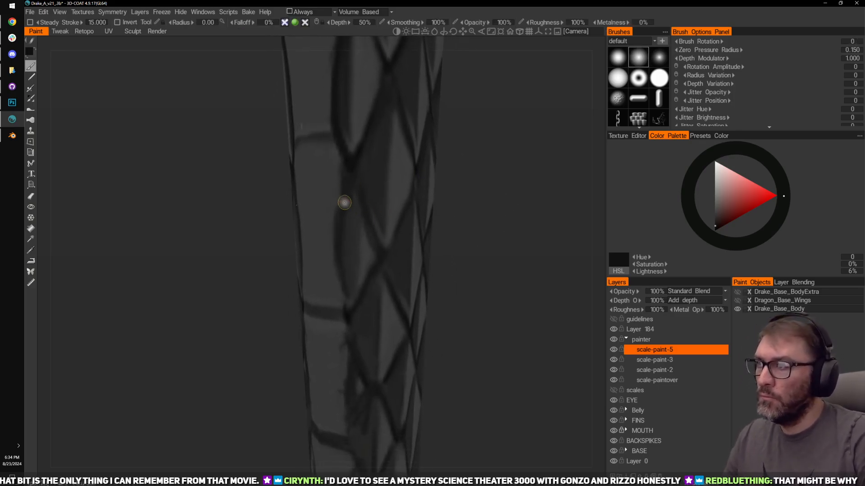
{"action": "left_click_drag", "start_coordinate": [345, 194], "coordinate": [341, 294]}
{"action": "left_click_drag", "start_coordinate": [469, 222], "coordinate": [499, 207]}
{"action": "middle_click_drag", "start_coordinate": [500, 207], "coordinate": [401, 214]}
{"action": "left_click_drag", "start_coordinate": [401, 214], "coordinate": [441, 232]}
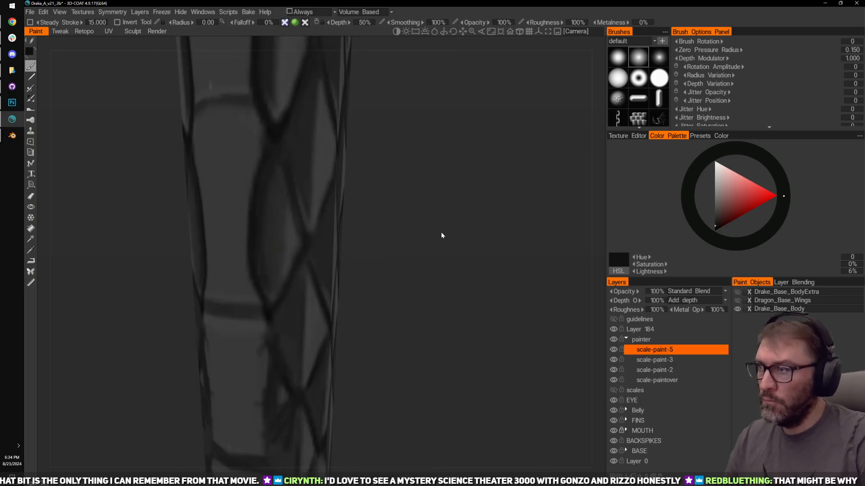
{"action": "middle_click_drag", "start_coordinate": [425, 215], "coordinate": [511, 215]}
{"action": "key", "text": "ctrl+z"}
{"action": "left_click_drag", "start_coordinate": [486, 229], "coordinate": [485, 237]}
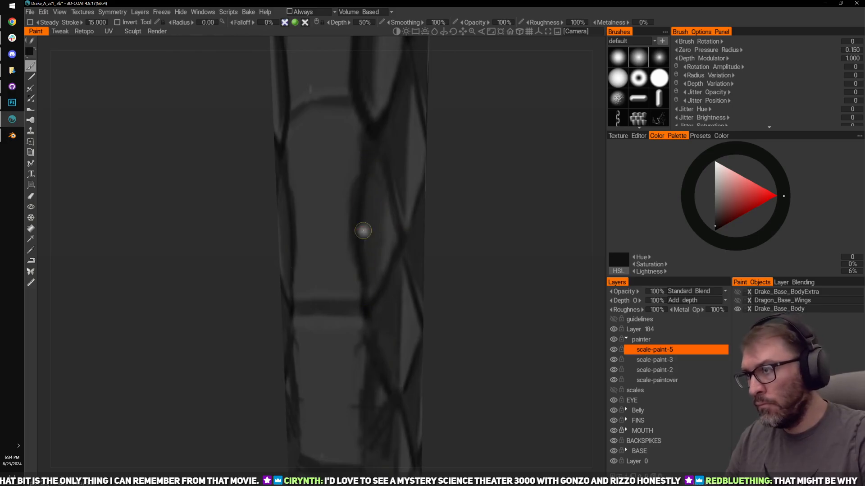
{"action": "mouse_move", "coordinate": [352, 169]}
{"action": "left_mouse_down", "text": "shift"}
{"action": "mouse_move", "coordinate": [344, 288]}
{"action": "mouse_move", "coordinate": [351, 286]}
{"action": "left_mouse_up", "text": "shift"}
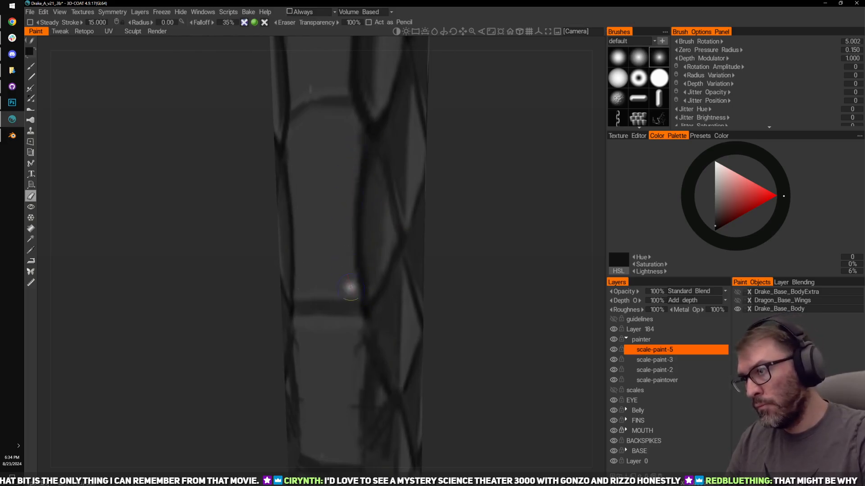
{"action": "left_click_drag", "start_coordinate": [380, 211], "coordinate": [380, 241], "text": "shift"}
Step: Paint dark edges on the narrow border scales along the last plates of the thinning tail
{"action": "middle_click_drag", "start_coordinate": [453, 311], "coordinate": [469, 171]}
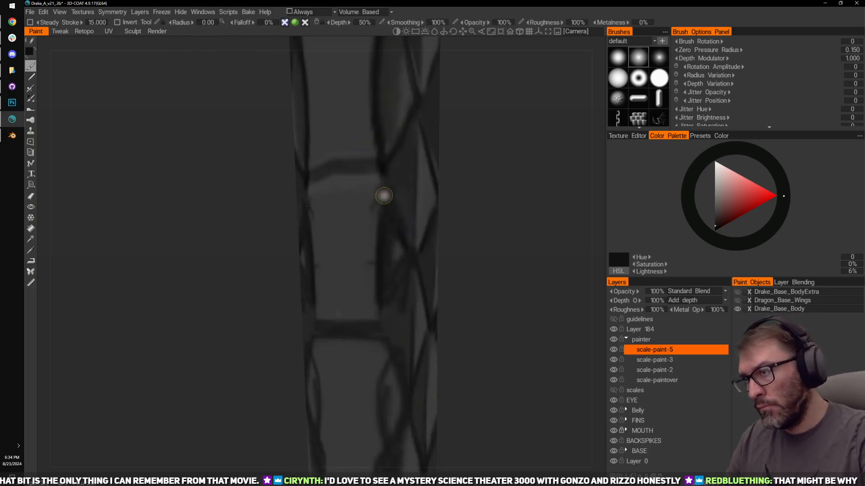
{"action": "left_click_drag", "start_coordinate": [478, 268], "coordinate": [469, 265]}
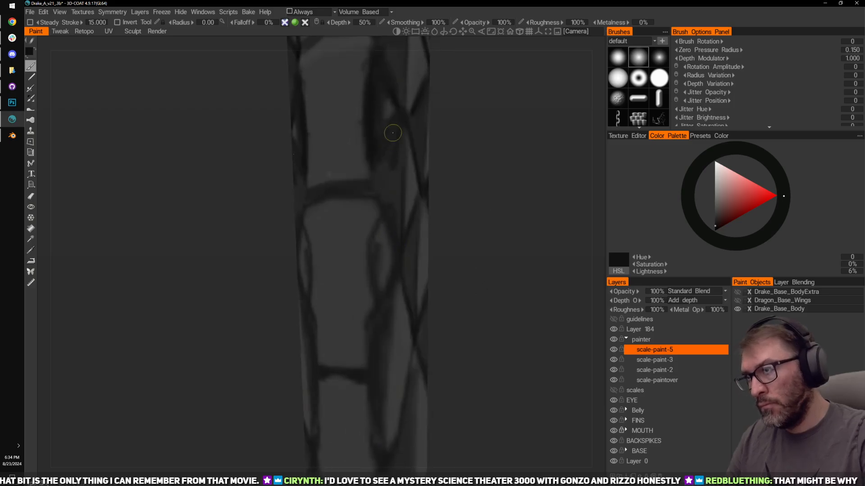
{"action": "left_click_drag", "start_coordinate": [379, 229], "coordinate": [375, 280]}
{"action": "mouse_move", "coordinate": [450, 304]}
{"action": "middle_mouse_down"}
{"action": "mouse_move", "coordinate": [458, 201]}
{"action": "mouse_move", "coordinate": [445, 177]}
{"action": "middle_mouse_up"}
{"action": "left_click_drag", "start_coordinate": [374, 174], "coordinate": [377, 314]}
{"action": "middle_click_drag", "start_coordinate": [466, 263], "coordinate": [464, 293]}
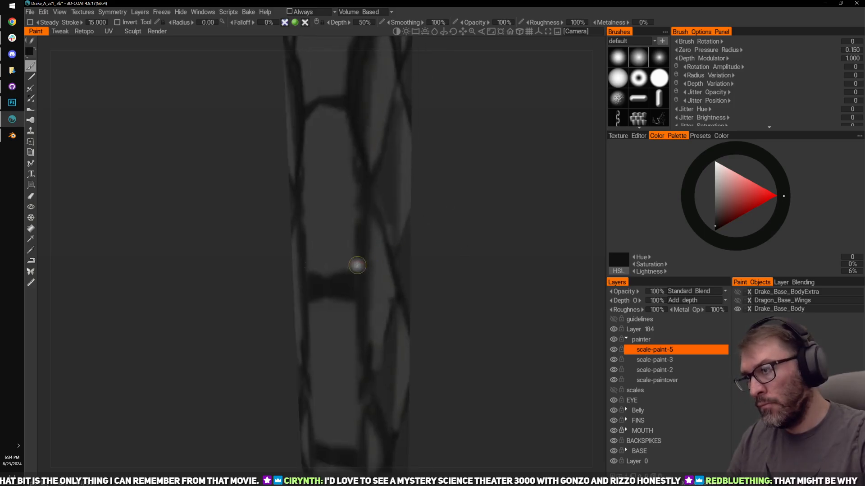
Step: Finish the dark plate-side contours of the border scales just before the tail tip
{"action": "middle_click_drag", "start_coordinate": [445, 323], "coordinate": [450, 154]}
{"action": "left_click_drag", "start_coordinate": [379, 238], "coordinate": [370, 313]}
{"action": "middle_click_drag", "start_coordinate": [409, 296], "coordinate": [403, 122]}
{"action": "left_click_drag", "start_coordinate": [355, 162], "coordinate": [361, 238]}
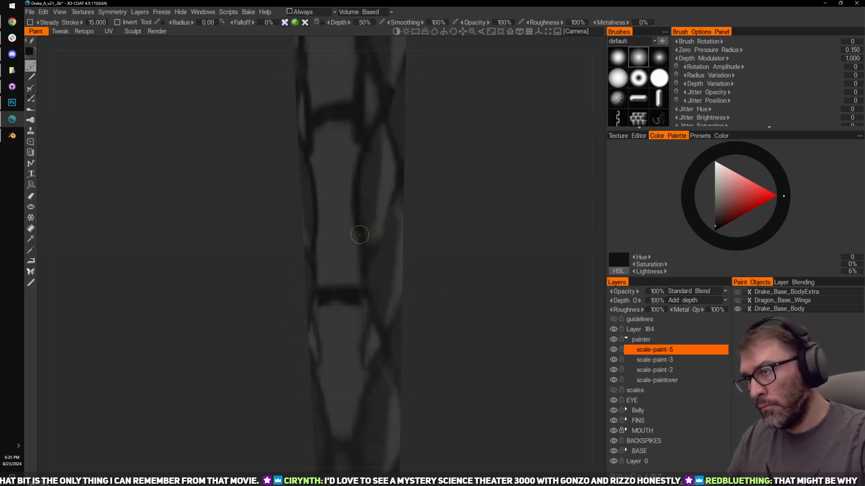
{"action": "middle_click_drag", "start_coordinate": [422, 263], "coordinate": [433, 177]}
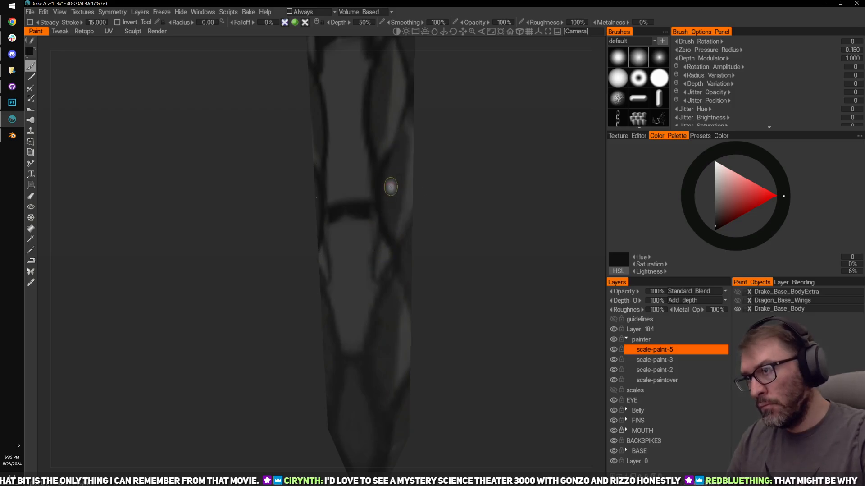
Step: Inspect the outlined border between side scales and plates from the tail tip upward in the bottom view
{"action": "middle_click_drag", "start_coordinate": [446, 261], "coordinate": [454, 208]}
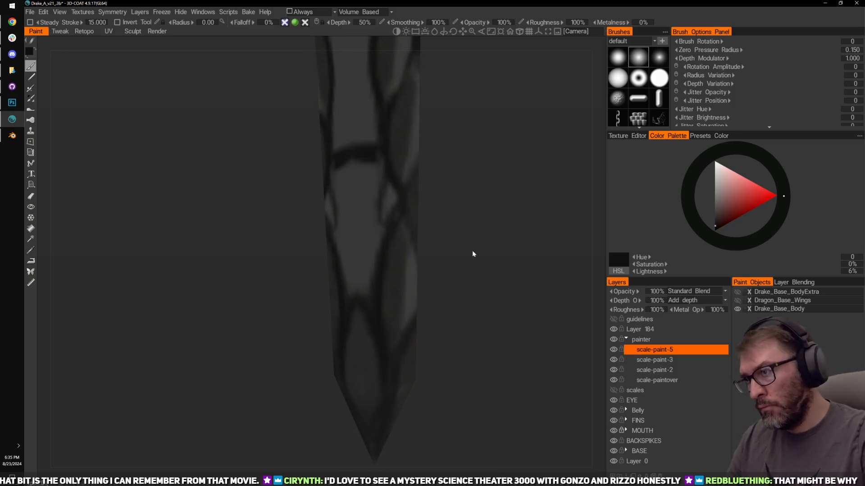
{"action": "middle_click_drag", "start_coordinate": [473, 251], "coordinate": [480, 288]}
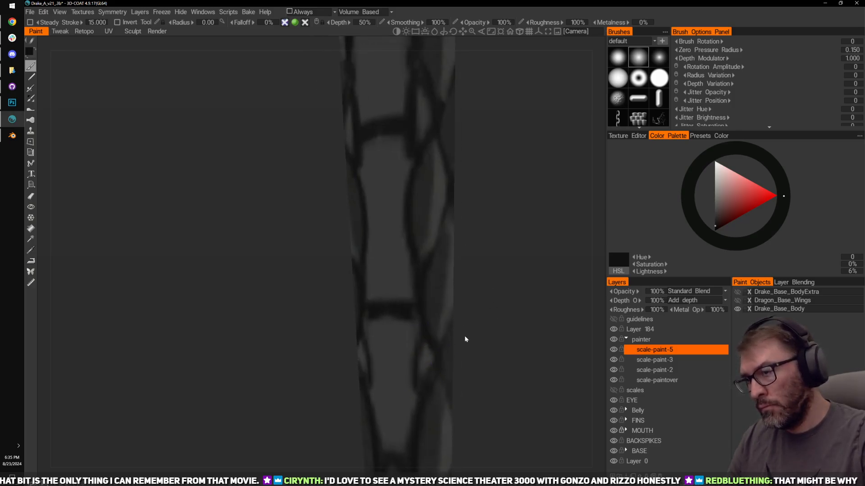
{"action": "scroll", "coordinate": [496, 291], "scroll_direction": "down", "scroll_amount": 5}
{"action": "left_click_drag", "start_coordinate": [407, 210], "coordinate": [484, 200]}
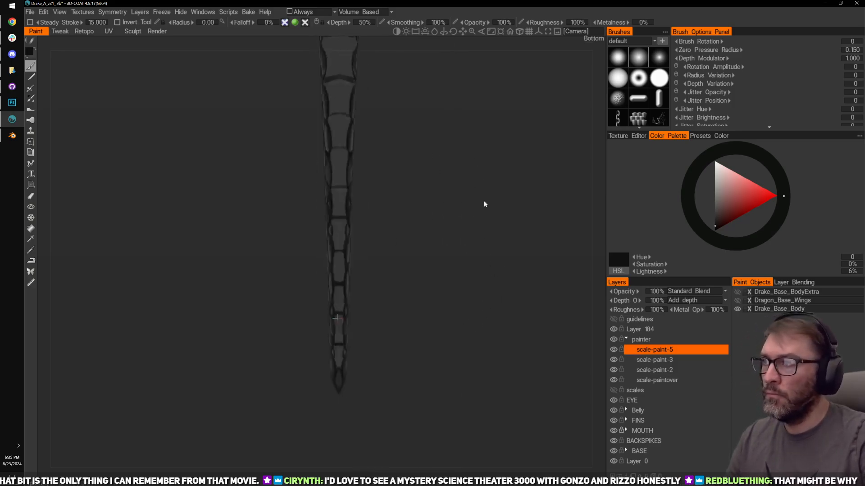
{"action": "scroll", "coordinate": [492, 297], "scroll_direction": "up", "scroll_amount": 5}
{"action": "mouse_move", "coordinate": [510, 280]}
{"action": "left_mouse_down"}
{"action": "mouse_move", "coordinate": [469, 264]}
{"action": "mouse_move", "coordinate": [493, 244]}
{"action": "mouse_move", "coordinate": [338, 209]}
{"action": "left_mouse_up"}
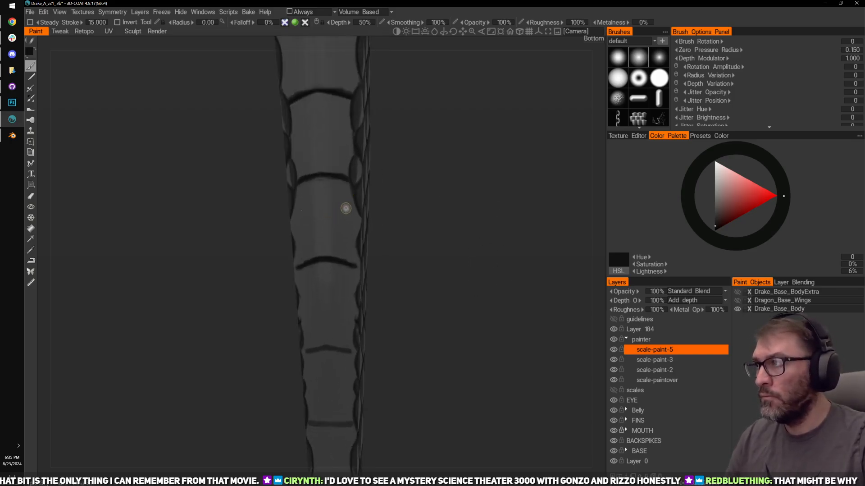
Step: Switch to the Eraser and hide the Belly layer group to isolate the side-scale border
{"action": "key", "text": "e"}
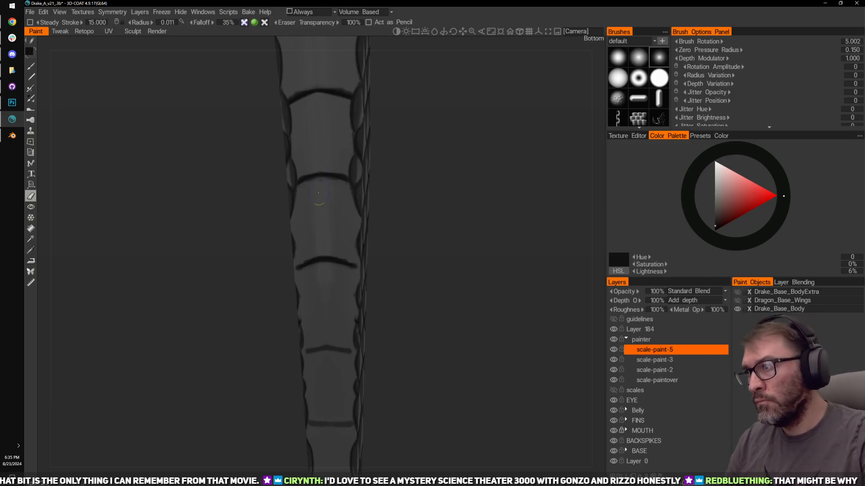
{"action": "left_click_drag", "start_coordinate": [418, 270], "coordinate": [311, 163]}
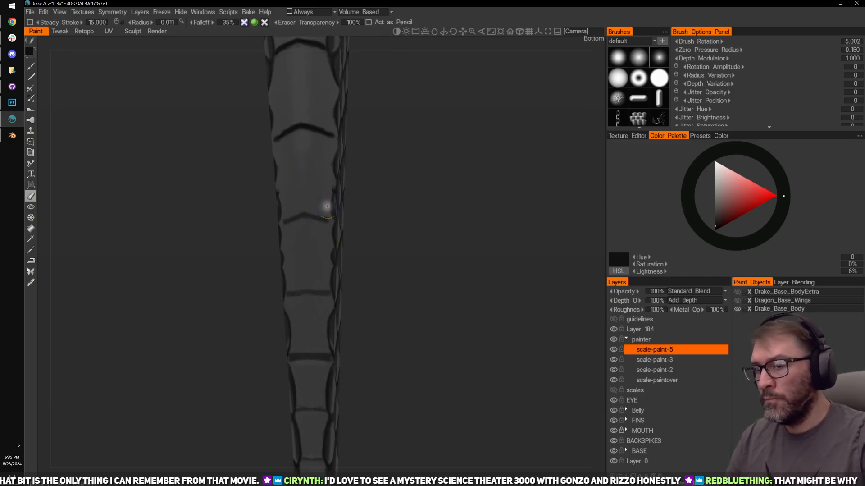
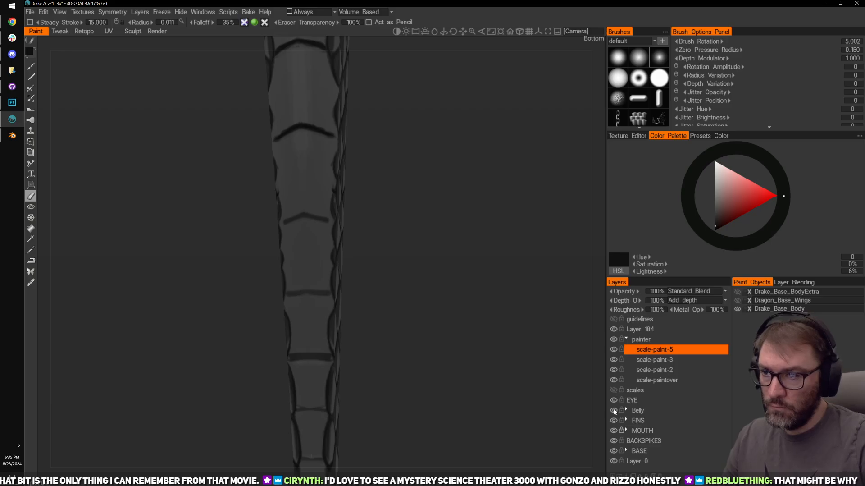
{"action": "left_click", "coordinate": [614, 410]}
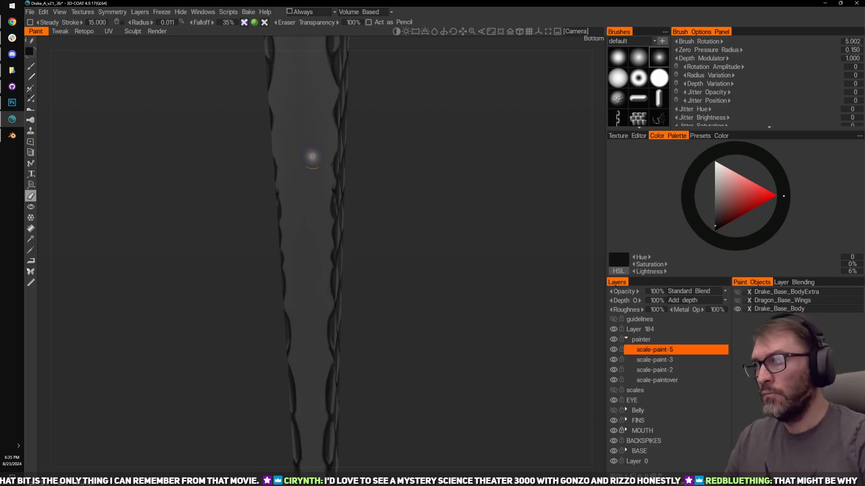
Step: Erase stray paint outside the plate-side edge of the border scales along the thin part of the tail
{"action": "left_click_drag", "start_coordinate": [312, 156], "coordinate": [523, 220], "text": "alt"}
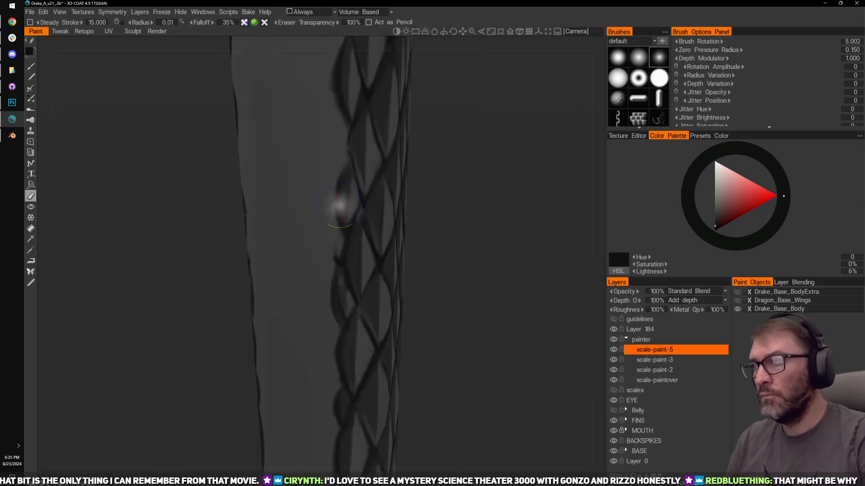
{"action": "right_click_drag", "start_coordinate": [510, 128], "coordinate": [523, 160], "text": "alt"}
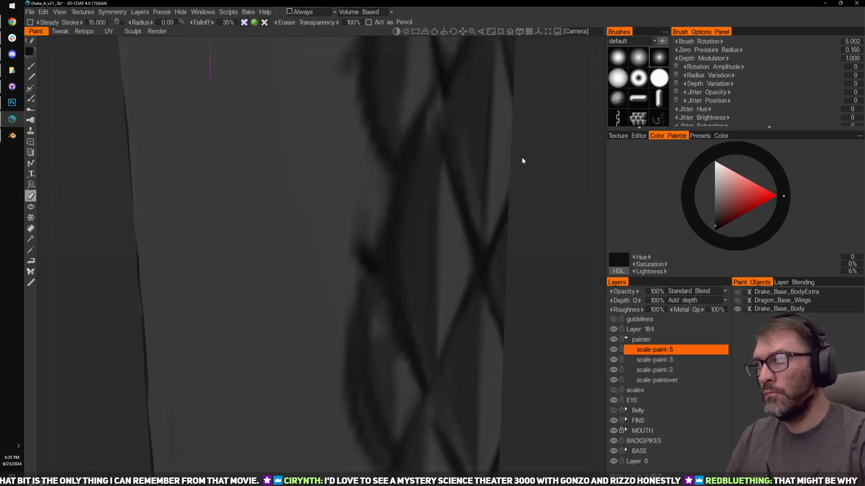
{"action": "mouse_move", "coordinate": [523, 161]}
{"action": "left_mouse_down", "text": "alt"}
{"action": "mouse_move", "coordinate": [508, 162]}
{"action": "mouse_move", "coordinate": [531, 164]}
{"action": "mouse_move", "coordinate": [525, 171]}
{"action": "left_mouse_up", "text": "alt"}
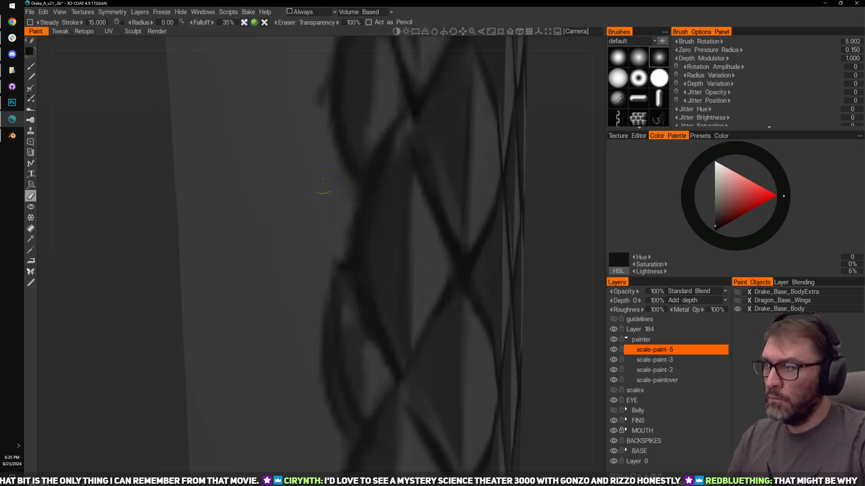
{"action": "mouse_move", "coordinate": [323, 192]}
{"action": "left_mouse_down", "text": "alt"}
{"action": "mouse_move", "coordinate": [209, 245]}
{"action": "mouse_move", "coordinate": [310, 266]}
{"action": "left_mouse_up", "text": "alt"}
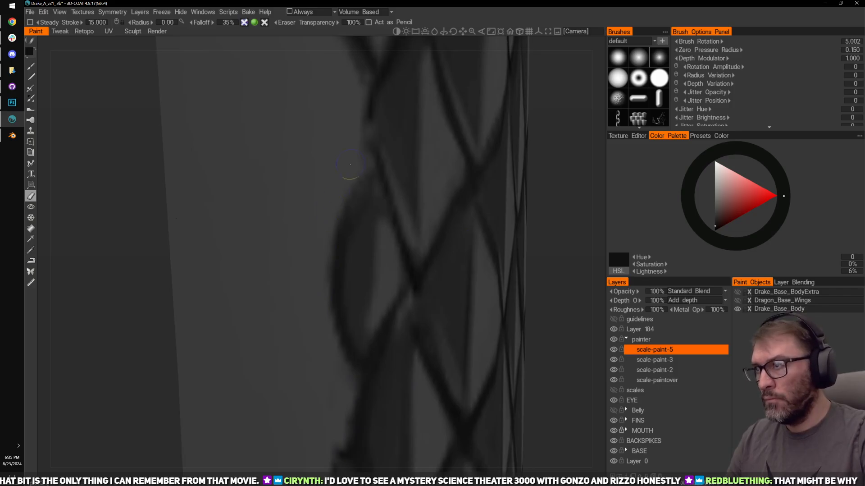
{"action": "mouse_move", "coordinate": [350, 164]}
{"action": "left_mouse_down", "text": "alt"}
{"action": "mouse_move", "coordinate": [174, 347]}
{"action": "mouse_move", "coordinate": [264, 303]}
{"action": "mouse_move", "coordinate": [253, 373]}
{"action": "mouse_move", "coordinate": [332, 361]}
{"action": "left_mouse_up", "text": "alt"}
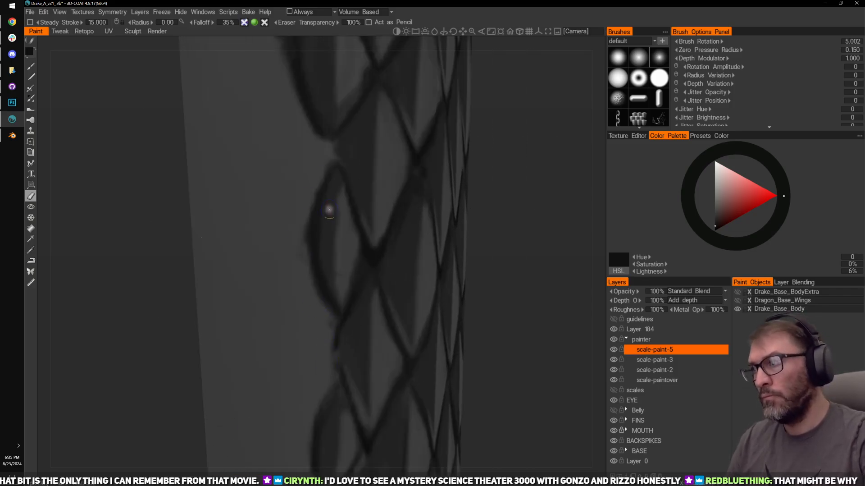
Step: Clean up the outer contours of the next border scales up the middle of the tail with the Eraser
{"action": "left_click_drag", "start_coordinate": [519, 121], "coordinate": [444, 209], "text": "alt"}
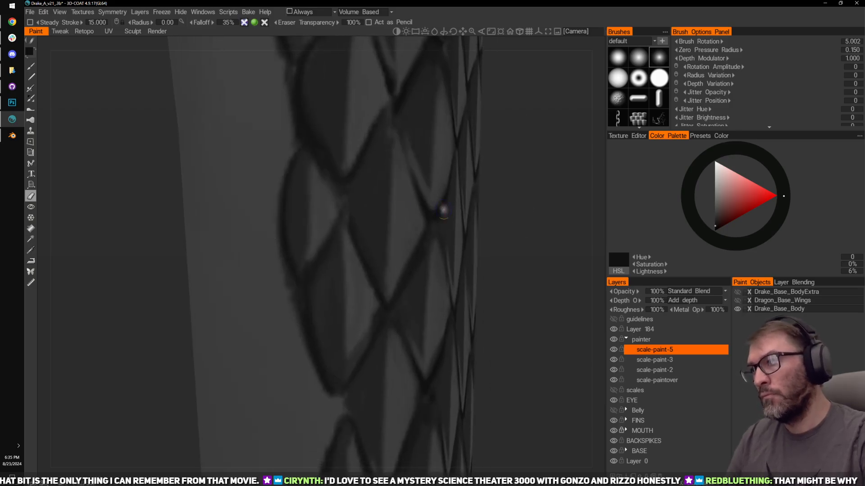
{"action": "middle_click_drag", "start_coordinate": [491, 50], "coordinate": [532, 238]}
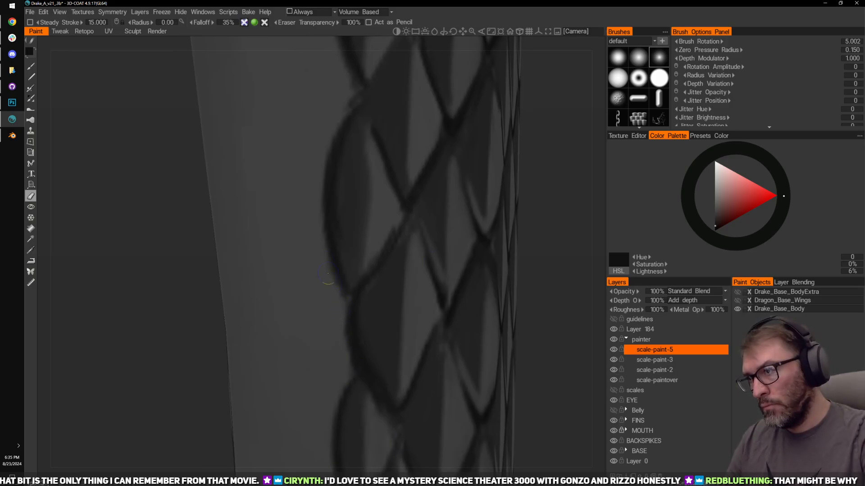
{"action": "middle_click_drag", "start_coordinate": [537, 152], "coordinate": [544, 352]}
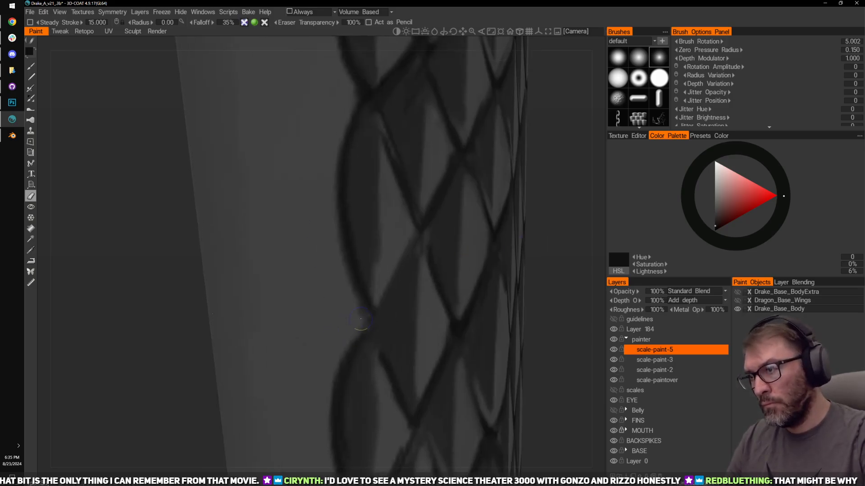
{"action": "middle_click_drag", "start_coordinate": [557, 113], "coordinate": [586, 360]}
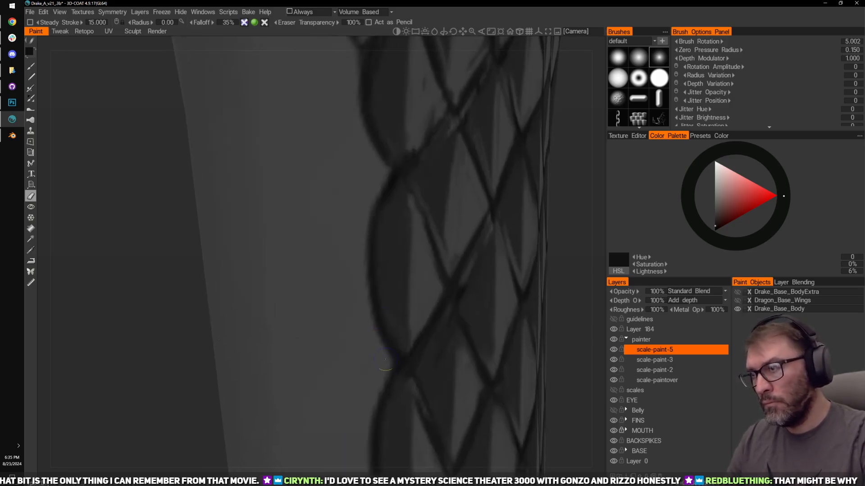
{"action": "mouse_move", "coordinate": [338, 193]}
{"action": "middle_mouse_down"}
{"action": "mouse_move", "coordinate": [562, 260]}
{"action": "mouse_move", "coordinate": [352, 334]}
{"action": "middle_mouse_up"}
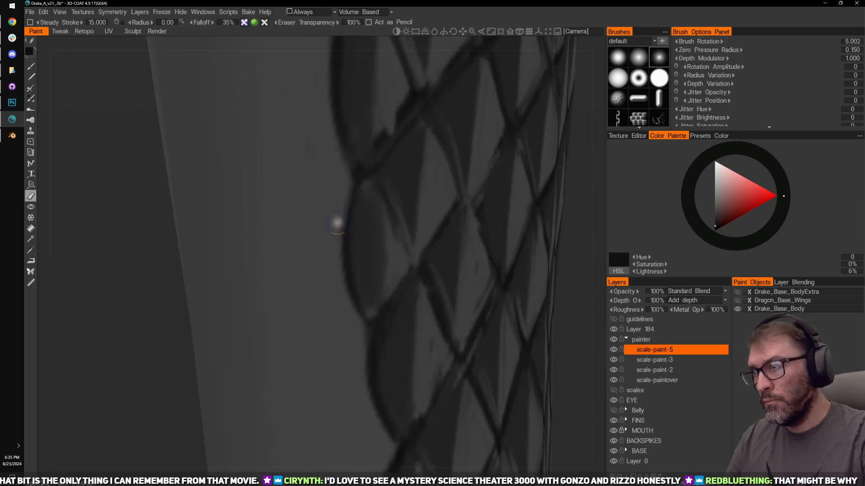
Step: Erase the overspill beside the larger border scales just below the hind leg at the tail base
{"action": "middle_click_drag", "start_coordinate": [542, 95], "coordinate": [518, 347]}
{"action": "mouse_move", "coordinate": [345, 177]}
{"action": "middle_mouse_down"}
{"action": "mouse_move", "coordinate": [386, 168]}
{"action": "mouse_move", "coordinate": [284, 288]}
{"action": "middle_mouse_up"}
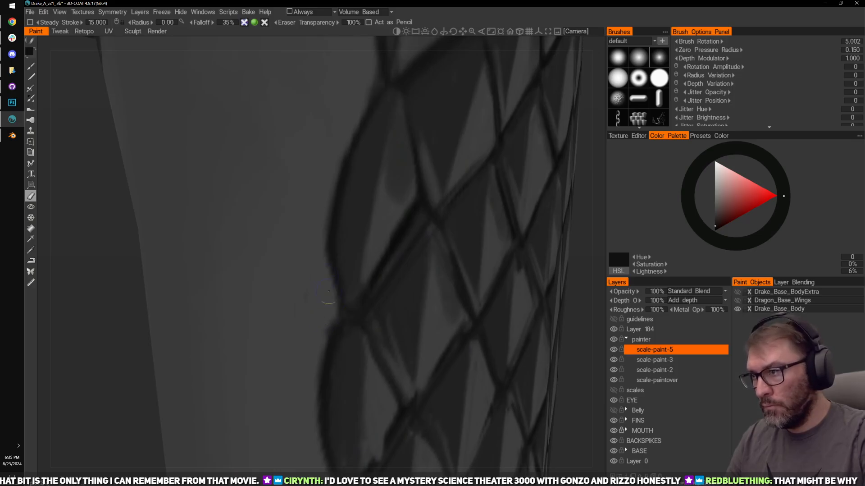
{"action": "middle_click_drag", "start_coordinate": [293, 335], "coordinate": [317, 369]}
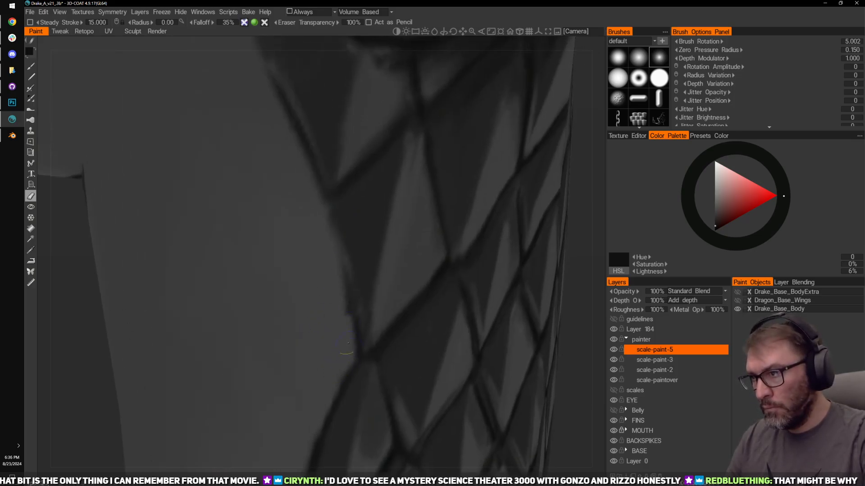
{"action": "left_click_drag", "start_coordinate": [330, 256], "coordinate": [341, 295]}
Step: Return to the thin tail end and erase overspill along its narrow border scales with a smaller Eraser radius
{"action": "right_click_drag", "start_coordinate": [290, 218], "coordinate": [447, 164], "text": "alt"}
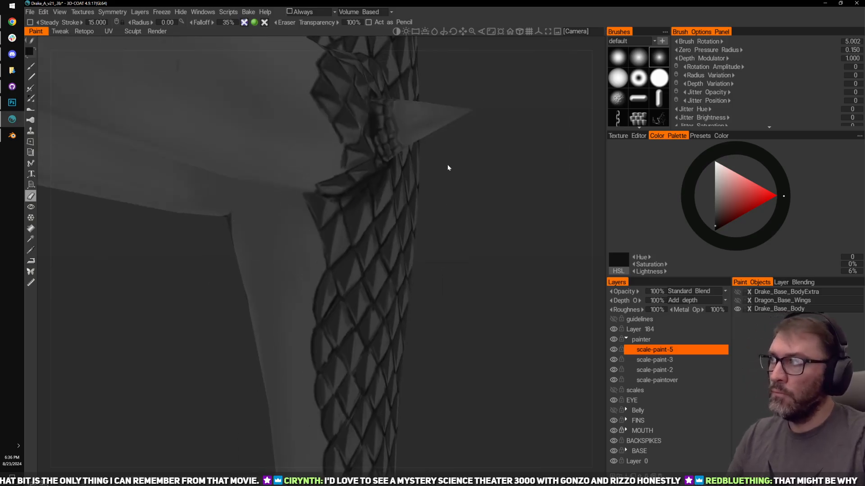
{"action": "middle_click_drag", "start_coordinate": [236, 132], "coordinate": [309, 216]}
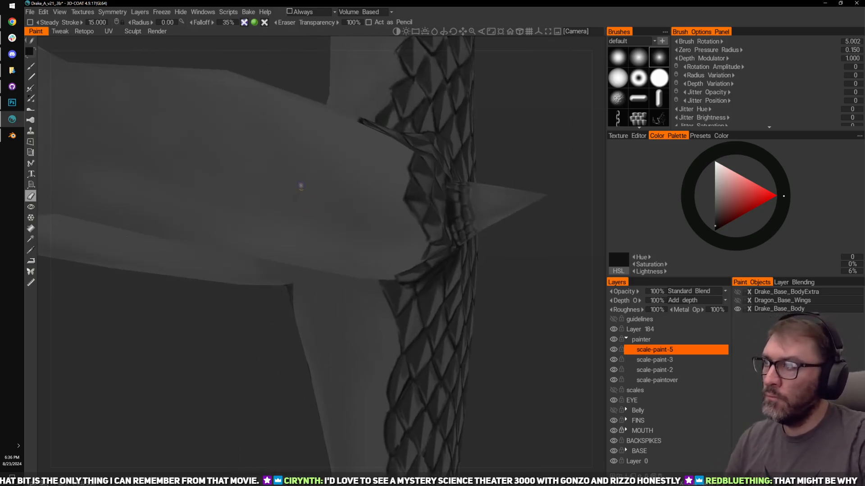
{"action": "right_click_drag", "start_coordinate": [473, 190], "coordinate": [496, 227]}
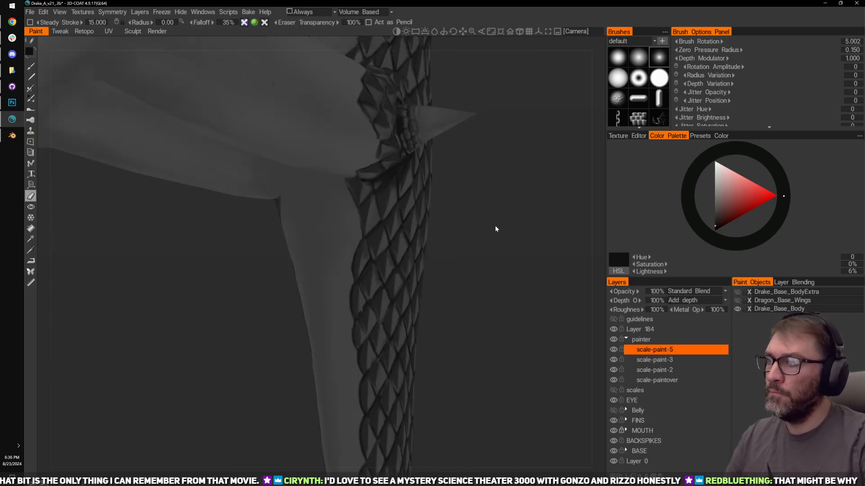
{"action": "middle_click_drag", "start_coordinate": [496, 227], "coordinate": [458, 139]}
{"action": "middle_click_drag", "start_coordinate": [449, 316], "coordinate": [442, 220]}
{"action": "mouse_move", "coordinate": [442, 218]}
{"action": "left_mouse_down"}
{"action": "mouse_move", "coordinate": [417, 256]}
{"action": "mouse_move", "coordinate": [405, 243]}
{"action": "mouse_move", "coordinate": [425, 218]}
{"action": "mouse_move", "coordinate": [454, 222]}
{"action": "left_mouse_up"}
{"action": "middle_click_drag", "start_coordinate": [455, 222], "coordinate": [453, 292]}
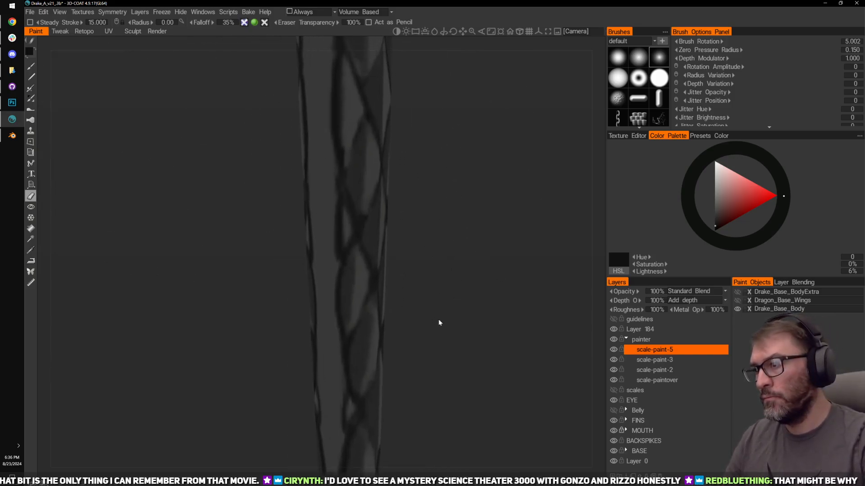
{"action": "mouse_move", "coordinate": [439, 322]}
{"action": "right_mouse_down"}
{"action": "mouse_move", "coordinate": [382, 264]}
{"action": "mouse_move", "coordinate": [489, 228]}
{"action": "mouse_move", "coordinate": [539, 226]}
{"action": "right_mouse_up"}
{"action": "right_click_drag", "start_coordinate": [497, 251], "coordinate": [490, 237], "text": "alt"}
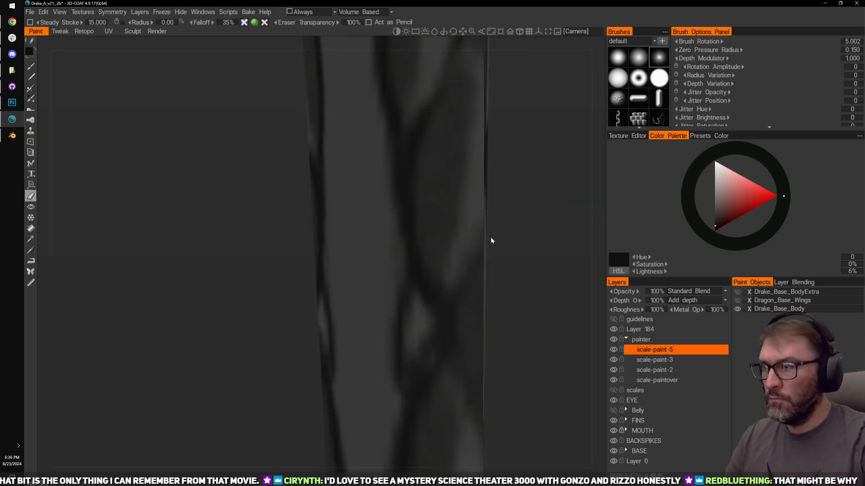
{"action": "key", "text": "bracketleft"}
{"action": "key", "text": "bracketleft"}
{"action": "key", "text": "bracketleft"}
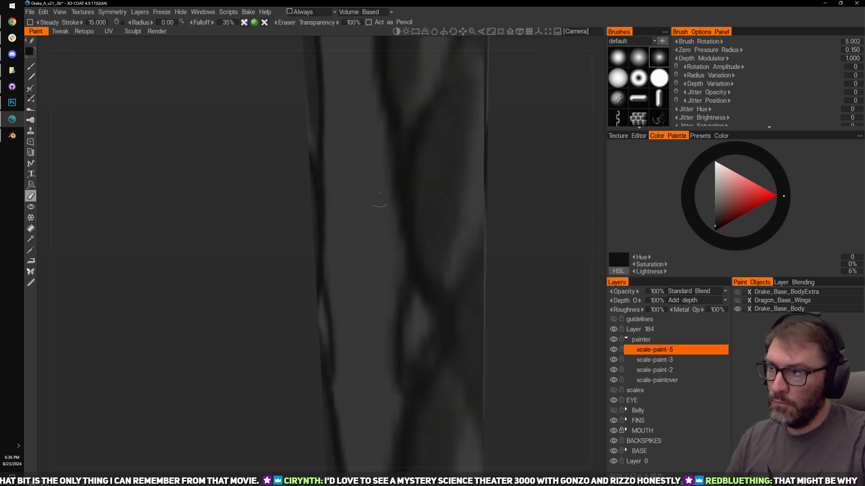
{"action": "right_click_drag", "start_coordinate": [543, 175], "coordinate": [349, 290], "text": "alt"}
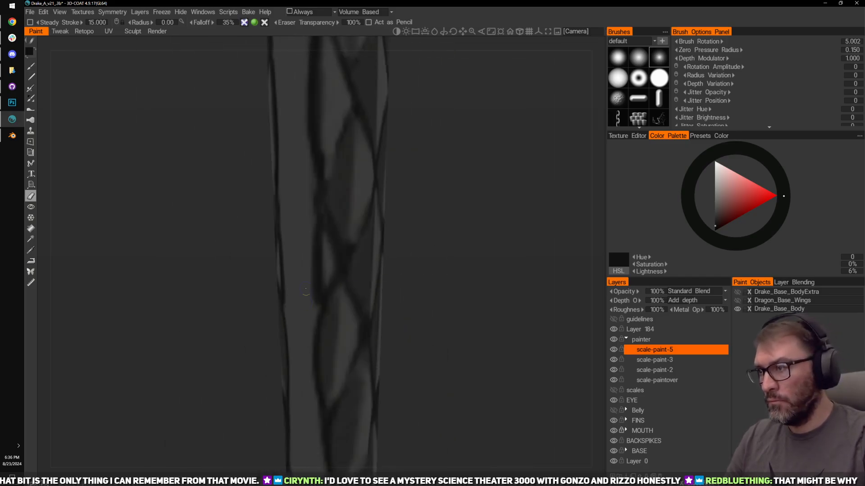
{"action": "right_click_drag", "start_coordinate": [450, 205], "coordinate": [387, 264], "text": "alt"}
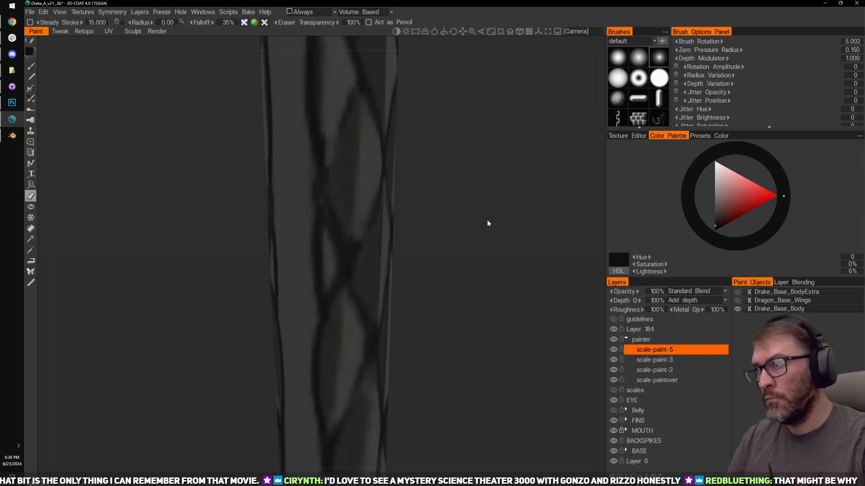
Step: Repaint the broken dark edge of a lower border scale with the brush, working from the side view
{"action": "right_click_drag", "start_coordinate": [488, 222], "coordinate": [467, 178], "text": "alt"}
{"action": "left_click_drag", "start_coordinate": [467, 177], "coordinate": [377, 197], "text": "alt"}
{"action": "right_click_drag", "start_coordinate": [377, 197], "coordinate": [421, 311], "text": "alt"}
{"action": "left_click_drag", "start_coordinate": [421, 311], "coordinate": [490, 169], "text": "alt"}
{"action": "mouse_move", "coordinate": [490, 170]}
{"action": "right_mouse_down", "text": "alt"}
{"action": "mouse_move", "coordinate": [576, 144]}
{"action": "mouse_move", "coordinate": [617, 237]}
{"action": "right_mouse_up", "text": "alt"}
{"action": "key", "text": "b"}
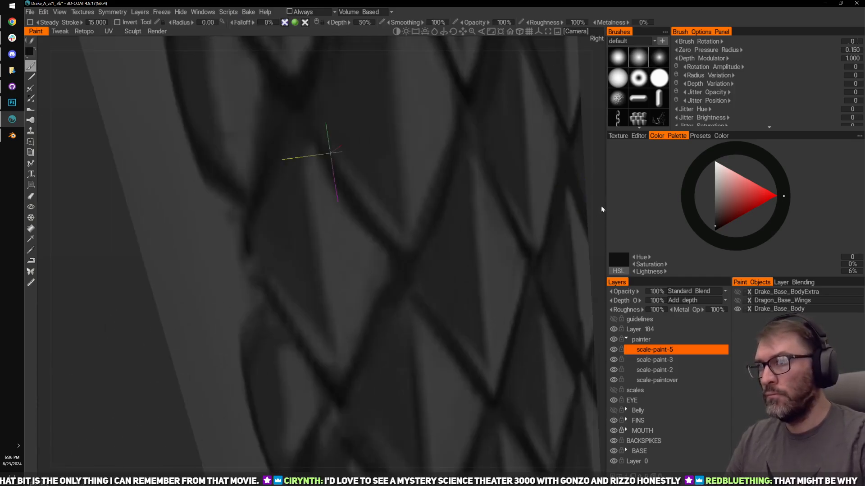
{"action": "right_click_drag", "start_coordinate": [601, 208], "coordinate": [590, 198], "text": "alt"}
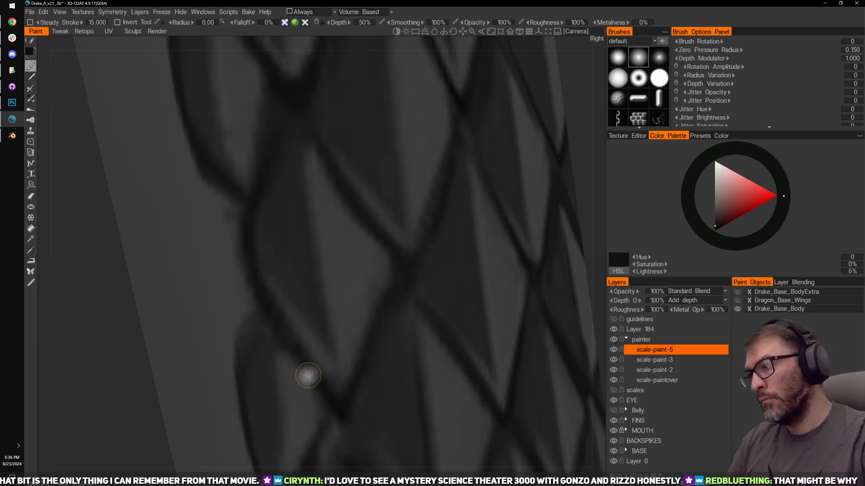
Step: Paint a continuous dark contour around the recessed scale between two border scales farther up the tail
{"action": "right_click_drag", "start_coordinate": [102, 384], "coordinate": [369, 158], "text": "alt"}
{"action": "middle_click_drag", "start_coordinate": [459, 86], "coordinate": [502, 194], "text": "alt"}
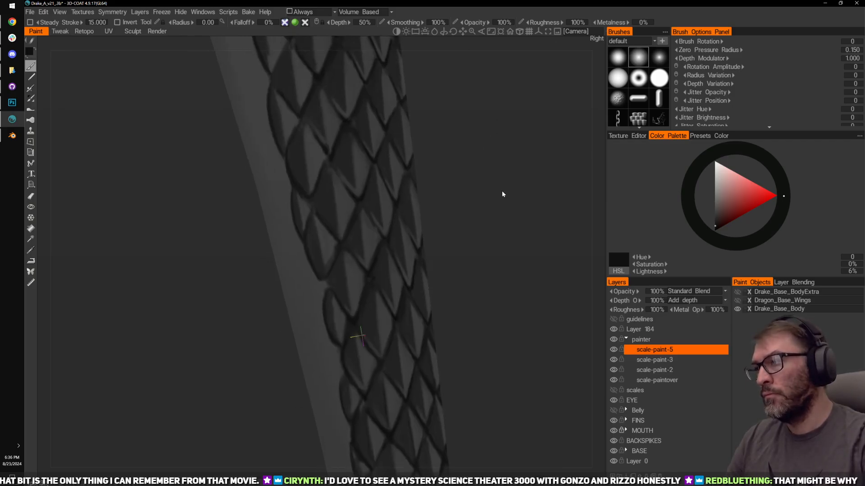
{"action": "mouse_move", "coordinate": [502, 194]}
{"action": "right_mouse_down", "text": "alt"}
{"action": "mouse_move", "coordinate": [537, 189]}
{"action": "mouse_move", "coordinate": [556, 206]}
{"action": "right_mouse_up", "text": "alt"}
{"action": "middle_click_drag", "start_coordinate": [555, 206], "coordinate": [523, 147], "text": "alt"}
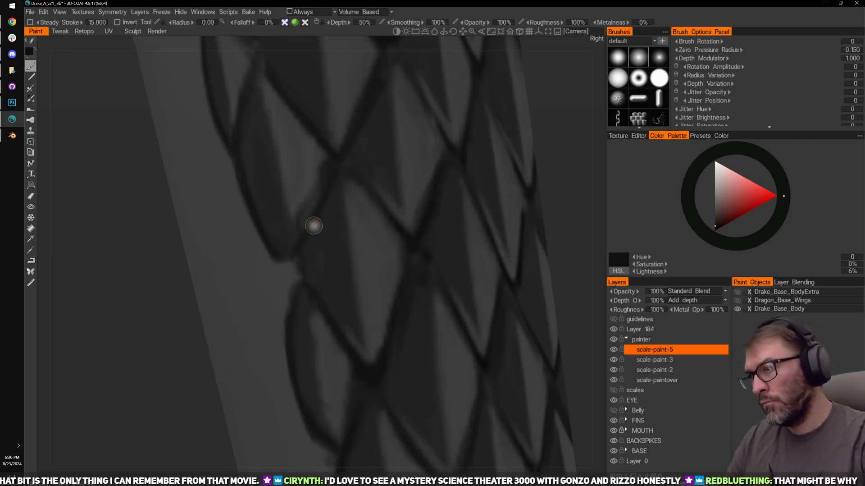
{"action": "mouse_move", "coordinate": [319, 210]}
{"action": "left_mouse_down"}
{"action": "mouse_move", "coordinate": [318, 284]}
{"action": "mouse_move", "coordinate": [330, 304]}
{"action": "mouse_move", "coordinate": [321, 322]}
{"action": "left_mouse_up"}
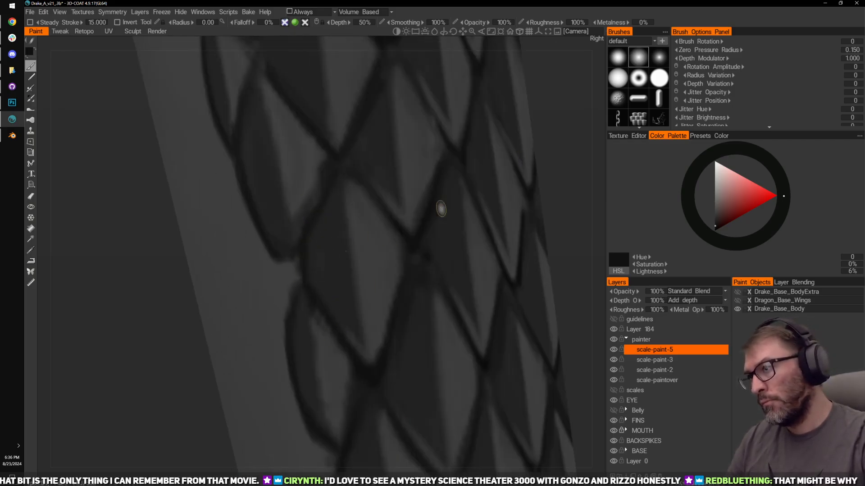
Step: Darken the plate-side contour of the following recessed scale up the tail
{"action": "middle_click_drag", "start_coordinate": [566, 39], "coordinate": [600, 196], "text": "alt"}
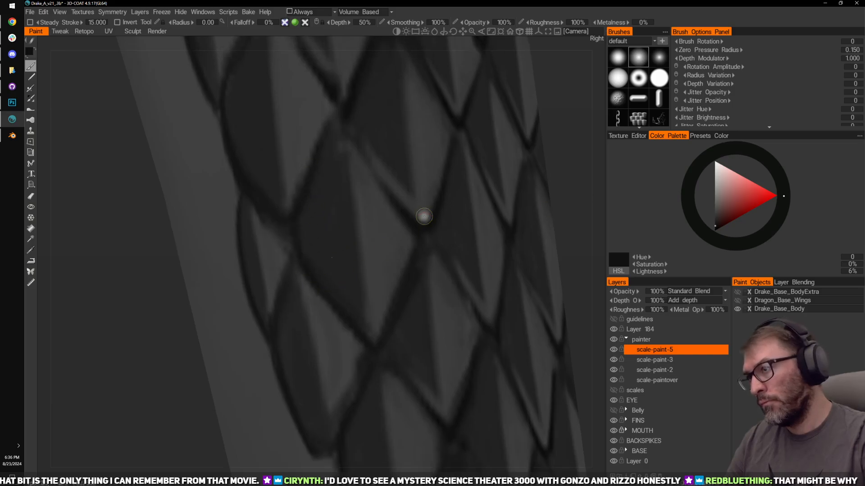
{"action": "middle_click_drag", "start_coordinate": [509, 39], "coordinate": [565, 162], "text": "alt"}
{"action": "middle_click_drag", "start_coordinate": [378, 101], "coordinate": [453, 241], "text": "alt"}
{"action": "mouse_move", "coordinate": [344, 175]}
{"action": "left_mouse_down"}
{"action": "mouse_move", "coordinate": [358, 273]}
{"action": "mouse_move", "coordinate": [377, 284]}
{"action": "mouse_move", "coordinate": [350, 267]}
{"action": "left_mouse_up"}
{"action": "mouse_move", "coordinate": [393, 98]}
{"action": "middle_mouse_down", "text": "alt"}
{"action": "mouse_move", "coordinate": [392, 228]}
{"action": "mouse_move", "coordinate": [381, 225]}
{"action": "middle_mouse_up", "text": "alt"}
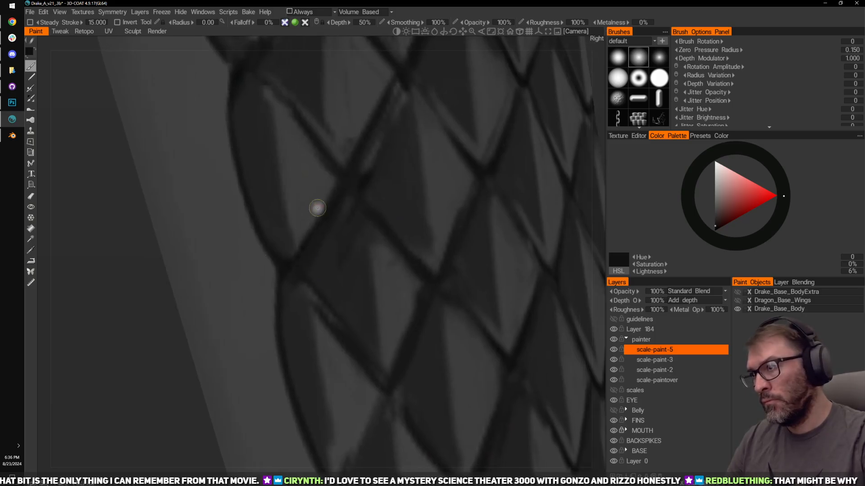
Step: Paint a rounded dark contour on the next recessed scale and fill its shaded face with sampled grey of 12% lightness
{"action": "mouse_move", "coordinate": [317, 208]}
{"action": "left_mouse_down"}
{"action": "mouse_move", "coordinate": [315, 307]}
{"action": "mouse_move", "coordinate": [330, 331]}
{"action": "left_mouse_up"}
{"action": "mouse_move", "coordinate": [326, 223]}
{"action": "left_mouse_down"}
{"action": "mouse_move", "coordinate": [337, 322]}
{"action": "mouse_move", "coordinate": [328, 273]}
{"action": "left_mouse_up"}
{"action": "key", "text": "v"}
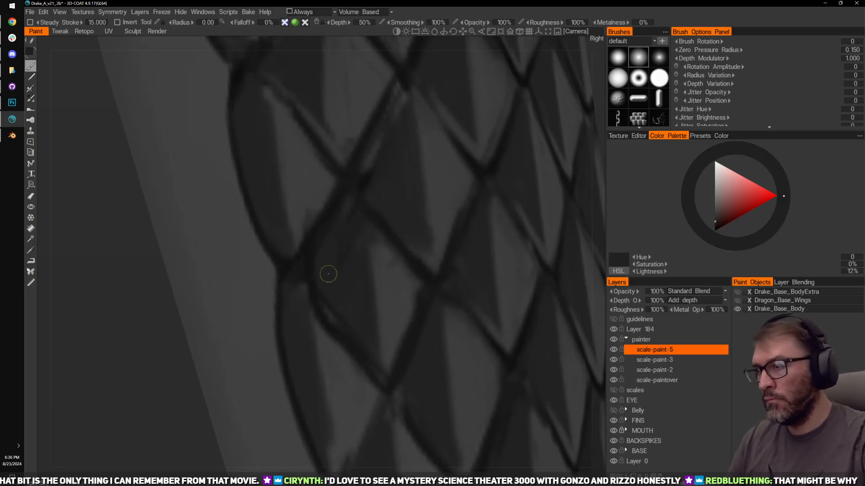
{"action": "left_click_drag", "start_coordinate": [352, 323], "coordinate": [336, 308]}
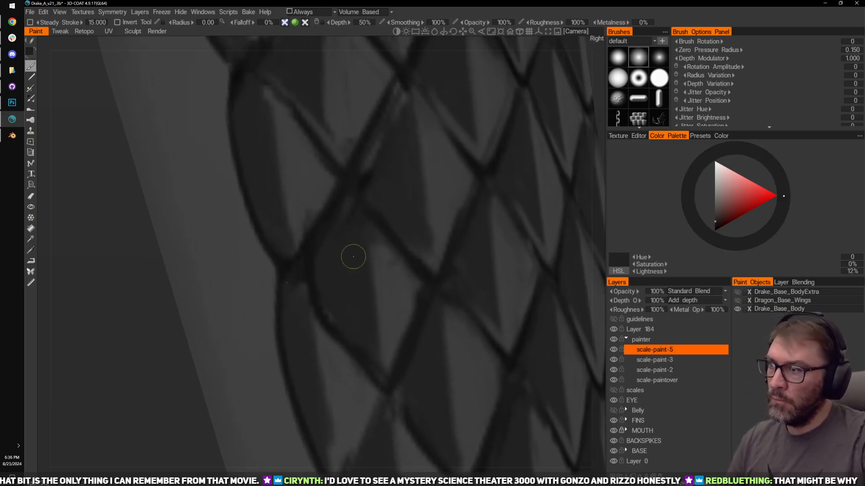
Step: Touch up the same scale's light face and its ridge with sampled grey of 24% lightness
{"action": "key", "text": "v"}
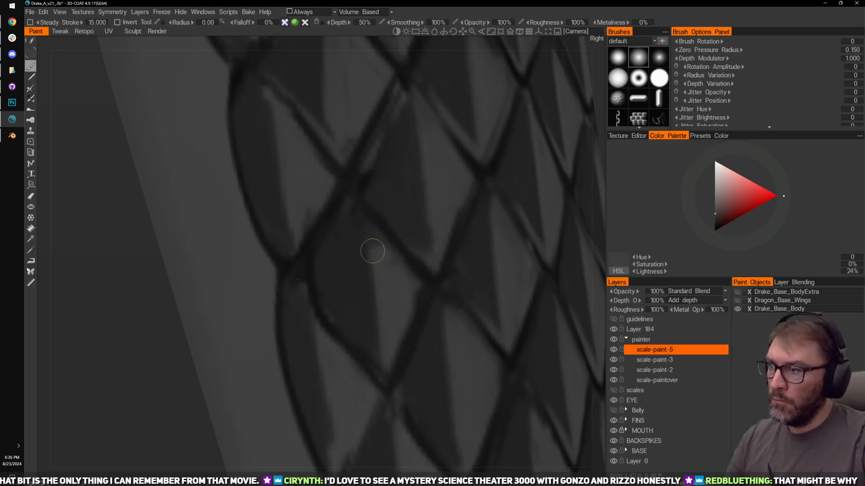
{"action": "left_click_drag", "start_coordinate": [370, 249], "coordinate": [370, 246]}
{"action": "left_click_drag", "start_coordinate": [399, 273], "coordinate": [408, 281]}
{"action": "left_click_drag", "start_coordinate": [390, 343], "coordinate": [412, 307]}
{"action": "middle_click_drag", "start_coordinate": [449, 215], "coordinate": [400, 317]}
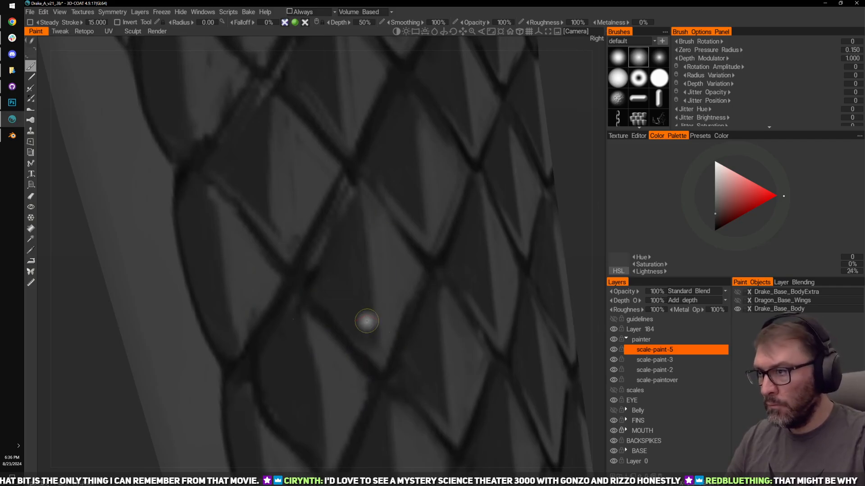
Step: Paint over the streaky lower seams of the scale beside the border with sampled greys of 23% lightness for its light face and 13% for its shaded face
{"action": "key", "text": "v"}
{"action": "middle_click_drag", "start_coordinate": [333, 234], "coordinate": [353, 286]}
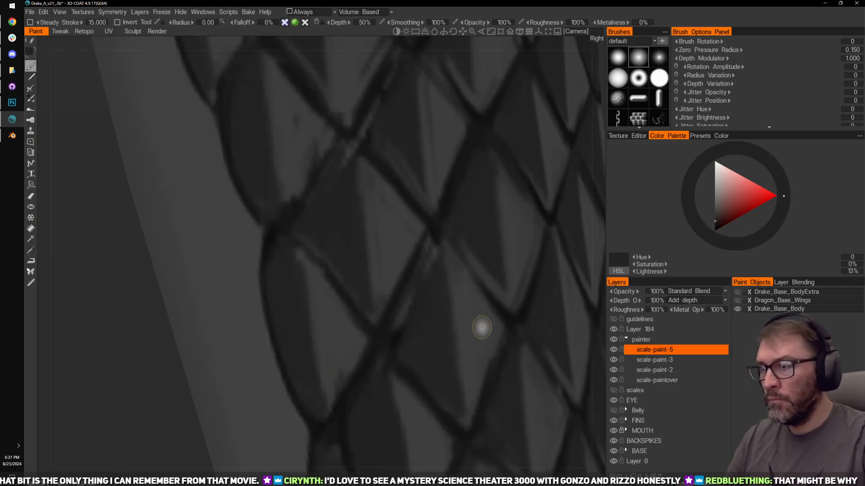
{"action": "key", "text": "v"}
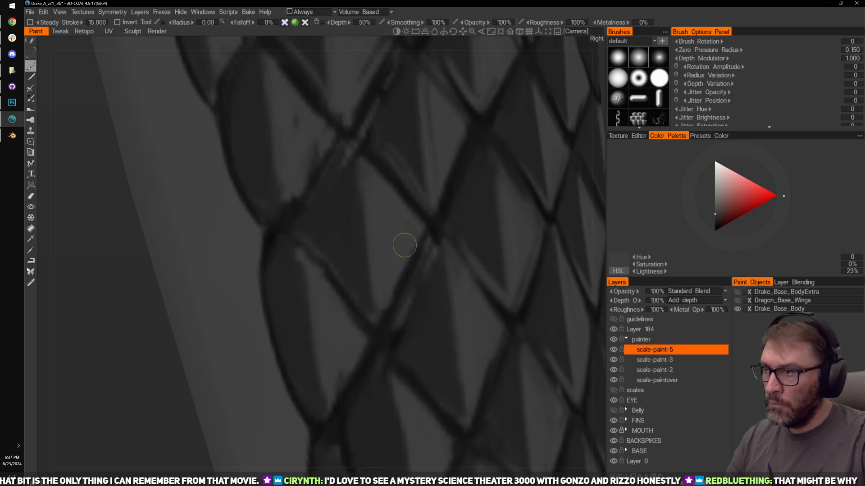
{"action": "key", "text": "v"}
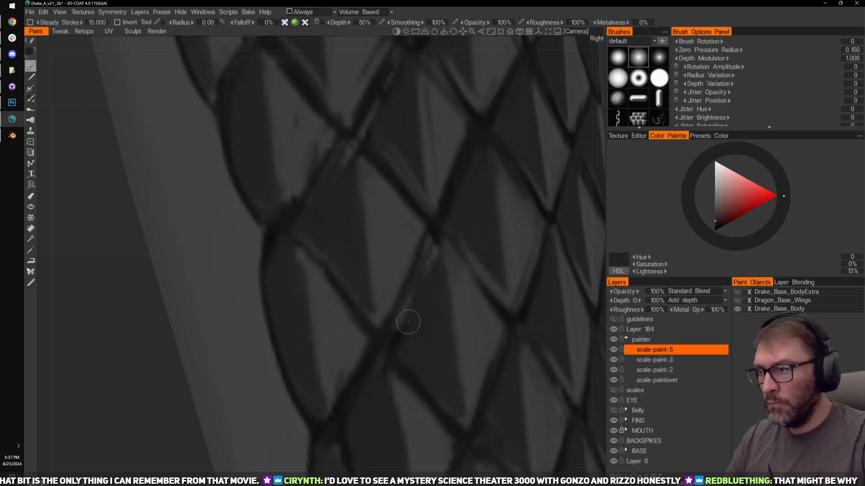
{"action": "key", "text": "v"}
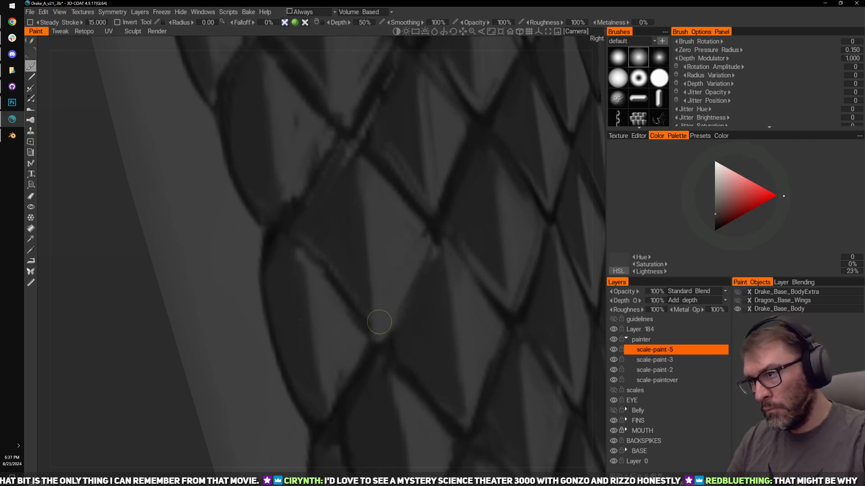
{"action": "key", "text": "v"}
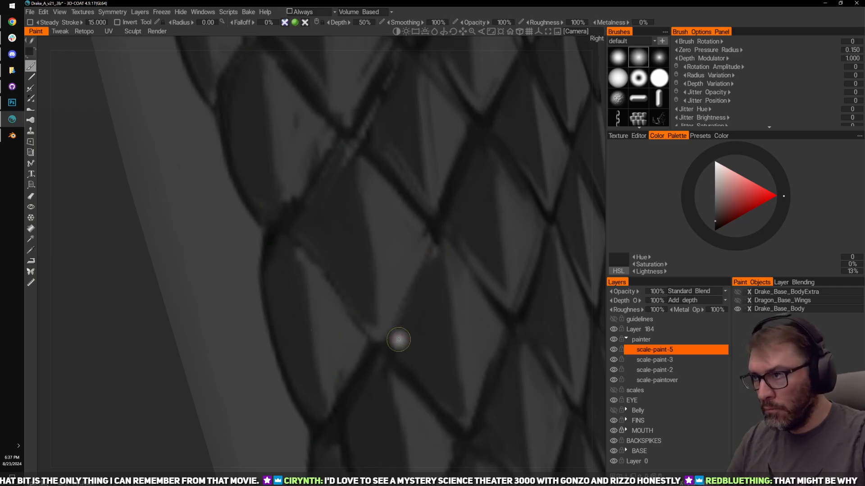
Step: Clean up the light faces of the next scale up the tail and its neighbouring border scale with sampled grey of 24% lightness
{"action": "middle_click_drag", "start_coordinate": [417, 176], "coordinate": [400, 265], "text": "alt"}
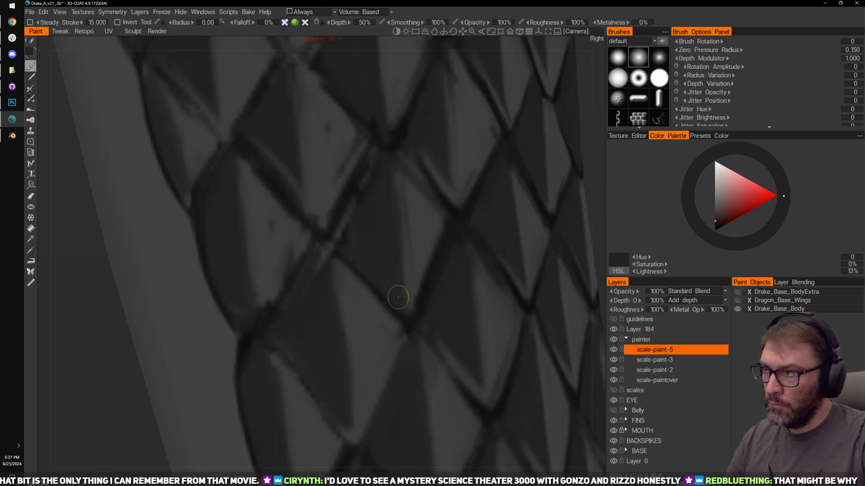
{"action": "key", "text": "v"}
{"action": "left_click_drag", "start_coordinate": [398, 194], "coordinate": [407, 309]}
{"action": "left_click_drag", "start_coordinate": [368, 268], "coordinate": [408, 311]}
{"action": "middle_click_drag", "start_coordinate": [356, 297], "coordinate": [408, 285], "text": "alt"}
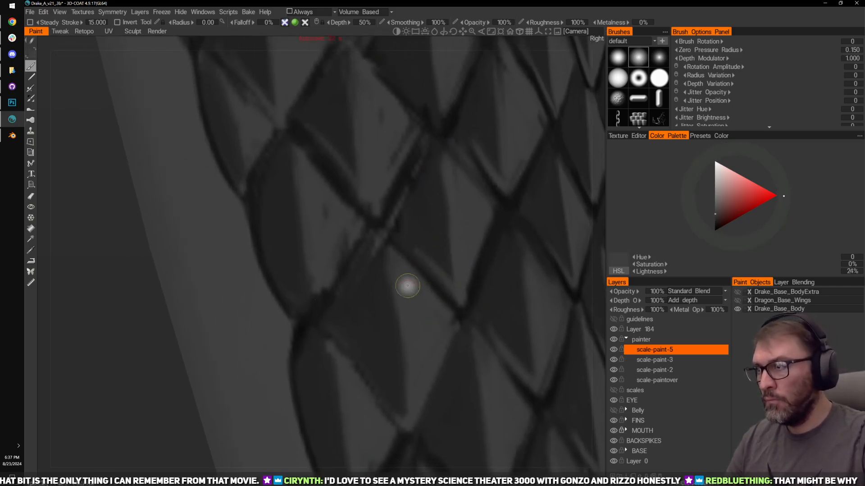
{"action": "middle_click_drag", "start_coordinate": [337, 260], "coordinate": [366, 253], "text": "alt"}
{"action": "mouse_move", "coordinate": [365, 228]}
{"action": "left_mouse_down"}
{"action": "mouse_move", "coordinate": [363, 299]}
{"action": "mouse_move", "coordinate": [364, 178]}
{"action": "left_mouse_up"}
{"action": "left_click_drag", "start_coordinate": [401, 233], "coordinate": [396, 229]}
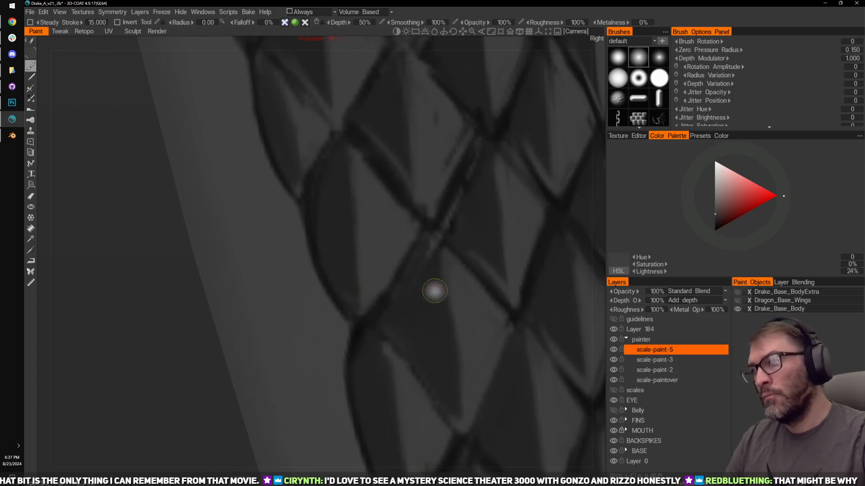
Step: Extend the lower scale's shaded face to its upper corner with 13% grey and smooth the light face of the scale above with 24% grey
{"action": "key", "text": "v"}
{"action": "left_click_drag", "start_coordinate": [421, 280], "coordinate": [433, 245]}
{"action": "middle_click_drag", "start_coordinate": [440, 245], "coordinate": [426, 272], "text": "alt"}
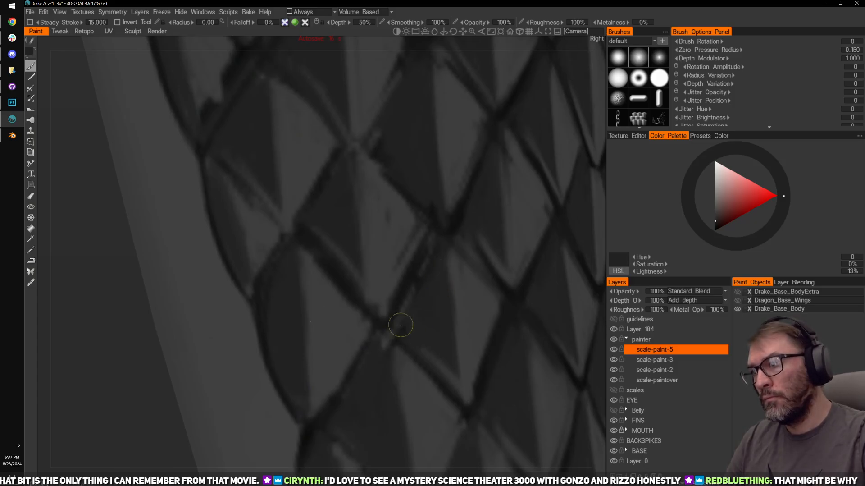
{"action": "key", "text": "v"}
{"action": "mouse_move", "coordinate": [409, 241]}
{"action": "left_mouse_down"}
{"action": "mouse_move", "coordinate": [387, 281]}
{"action": "mouse_move", "coordinate": [419, 227]}
{"action": "left_mouse_up"}
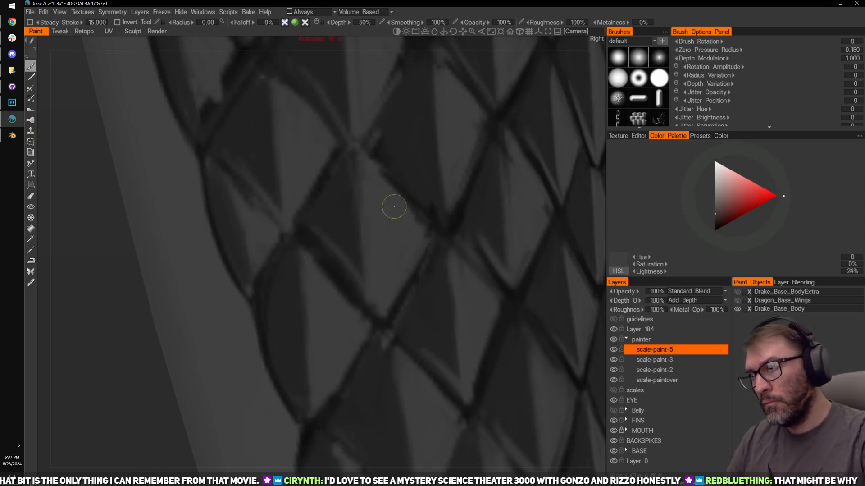
Step: Fill that upper scale's shaded face down to its lower corner with sampled grey of 12% lightness, covering the smudged lower contour
{"action": "key", "text": "v"}
{"action": "left_click_drag", "start_coordinate": [349, 161], "coordinate": [371, 298]}
{"action": "mouse_move", "coordinate": [348, 262]}
{"action": "left_mouse_down"}
{"action": "mouse_move", "coordinate": [367, 307]}
{"action": "mouse_move", "coordinate": [316, 246]}
{"action": "left_mouse_up"}
{"action": "left_click_drag", "start_coordinate": [338, 285], "coordinate": [365, 314]}
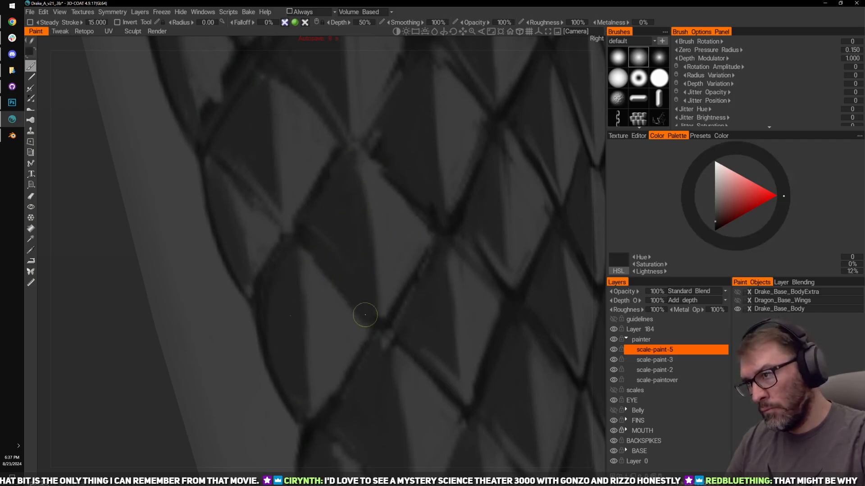
Step: Even out the shaded faces of the border scale and the next scales up the tail with the 12% grey
{"action": "middle_click_drag", "start_coordinate": [346, 271], "coordinate": [419, 290], "text": "alt"}
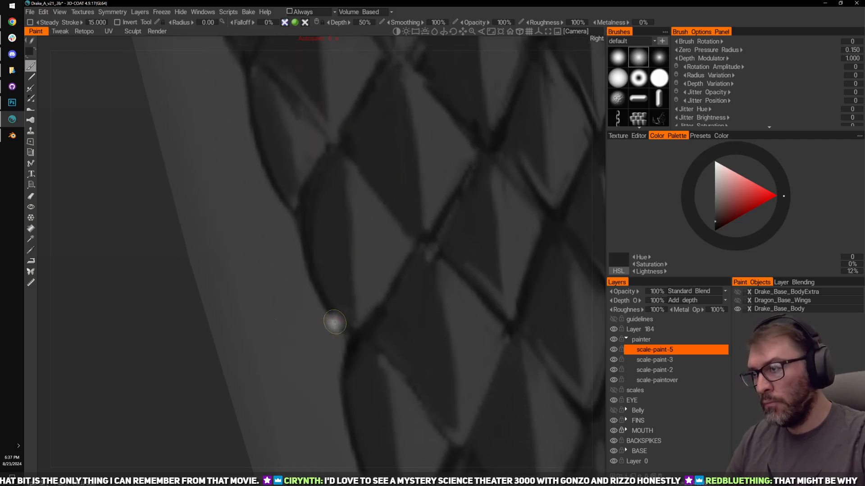
{"action": "mouse_move", "coordinate": [373, 273]}
{"action": "middle_mouse_down", "text": "alt"}
{"action": "mouse_move", "coordinate": [352, 267]}
{"action": "mouse_move", "coordinate": [361, 347]}
{"action": "middle_mouse_up", "text": "alt"}
{"action": "mouse_move", "coordinate": [339, 217]}
{"action": "left_mouse_down"}
{"action": "mouse_move", "coordinate": [326, 275]}
{"action": "mouse_move", "coordinate": [284, 251]}
{"action": "mouse_move", "coordinate": [346, 320]}
{"action": "left_mouse_up"}
{"action": "mouse_move", "coordinate": [394, 226]}
{"action": "middle_mouse_down", "text": "alt"}
{"action": "mouse_move", "coordinate": [364, 239]}
{"action": "mouse_move", "coordinate": [336, 272]}
{"action": "middle_mouse_up", "text": "alt"}
{"action": "left_click_drag", "start_coordinate": [256, 239], "coordinate": [293, 286]}
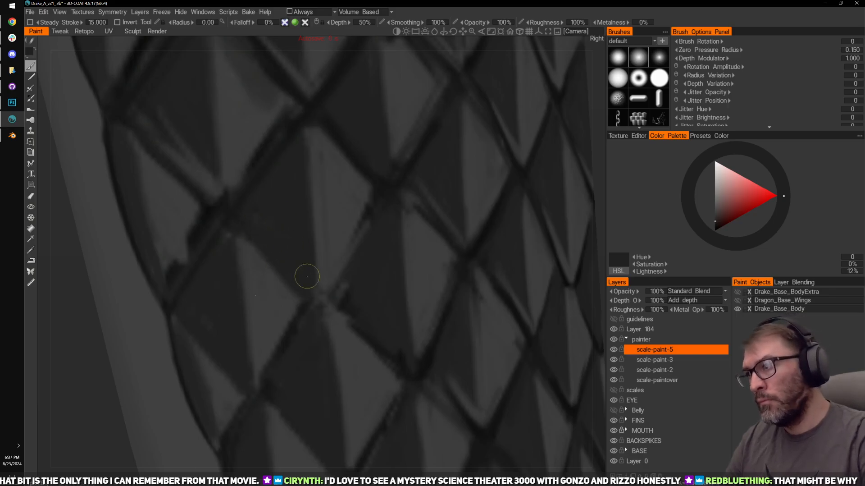
{"action": "middle_click_drag", "start_coordinate": [385, 323], "coordinate": [380, 229], "text": "alt"}
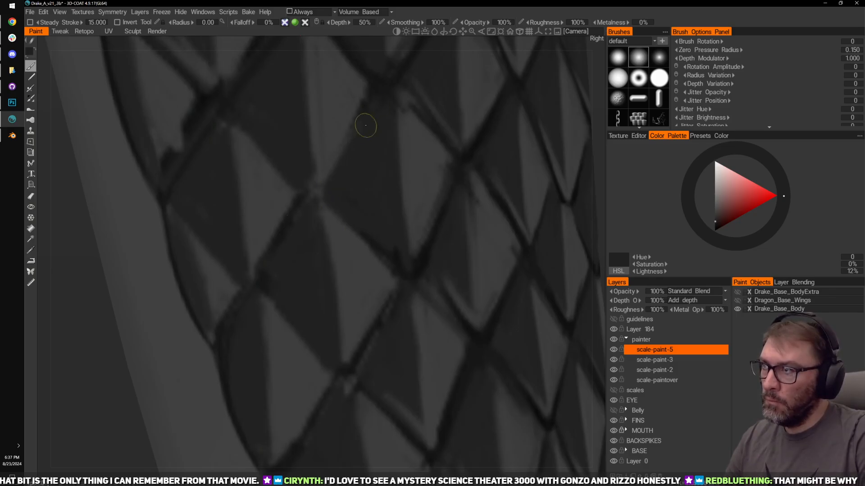
Step: Clean the neighbouring scales' light faces with sampled grey of 23–24% lightness and touch up their shaded edges with 12% grey
{"action": "key", "text": "v"}
{"action": "middle_click_drag", "start_coordinate": [354, 201], "coordinate": [349, 318], "text": "alt"}
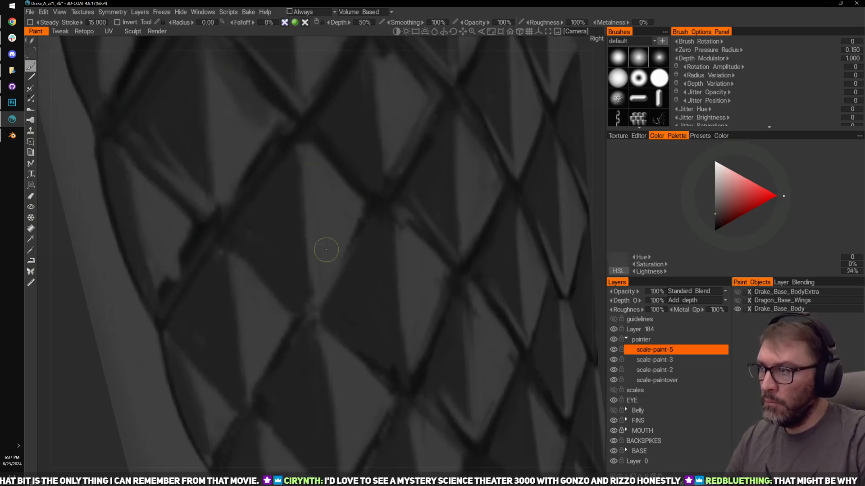
{"action": "mouse_move", "coordinate": [341, 232]}
{"action": "middle_mouse_down", "text": "alt"}
{"action": "mouse_move", "coordinate": [371, 228]}
{"action": "mouse_move", "coordinate": [328, 245]}
{"action": "middle_mouse_up", "text": "alt"}
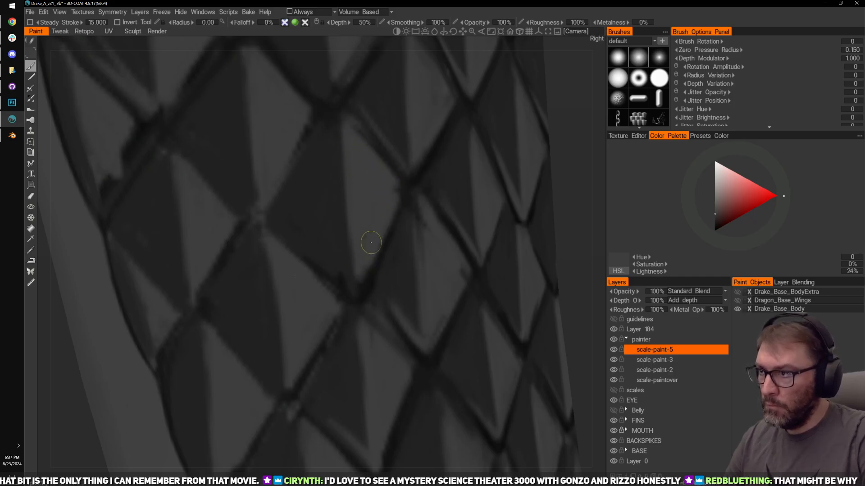
{"action": "key", "text": "v"}
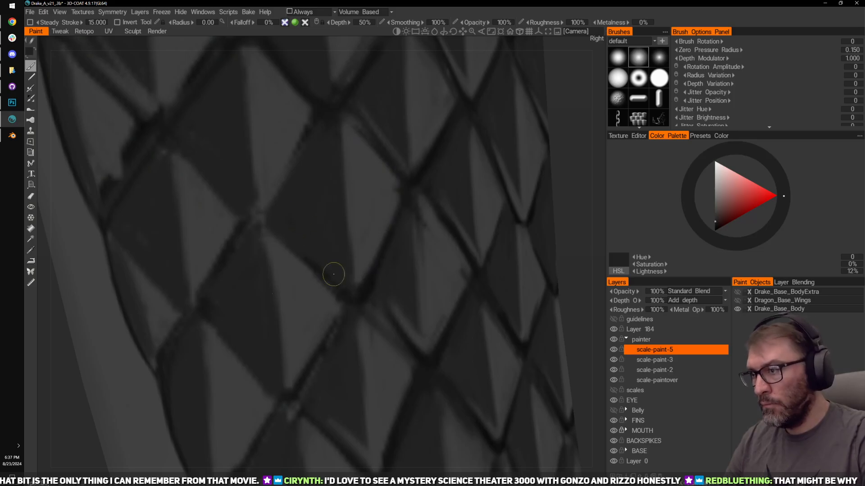
{"action": "middle_click_drag", "start_coordinate": [358, 336], "coordinate": [342, 253]}
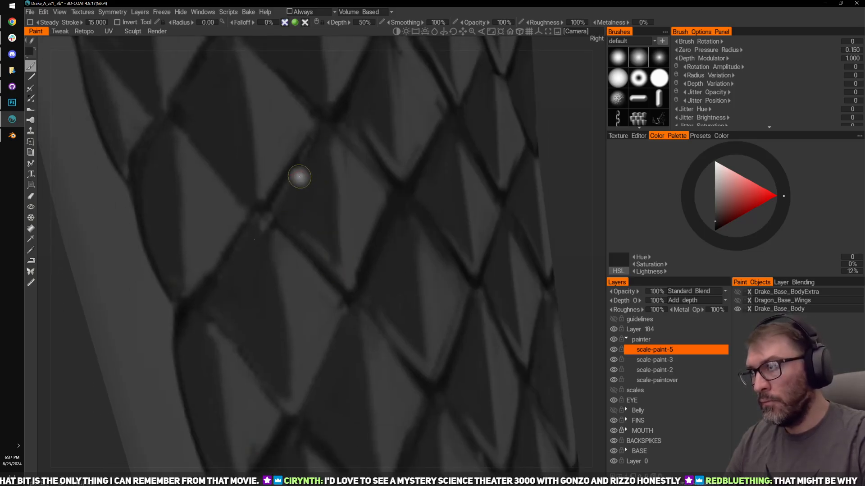
{"action": "key", "text": "v"}
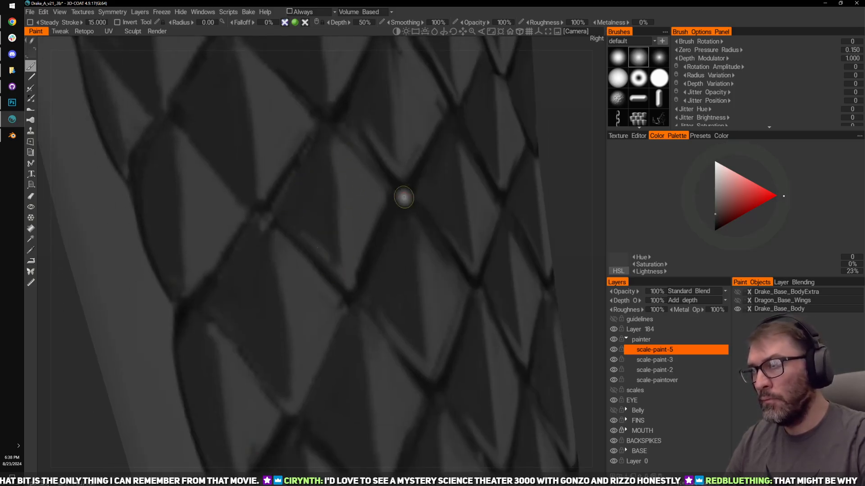
Step: Repaint the next scale toward the tail's back edge, using 12% grey on its shaded face and 23% grey on its light face
{"action": "middle_click_drag", "start_coordinate": [355, 139], "coordinate": [304, 263]}
{"action": "key", "text": "v"}
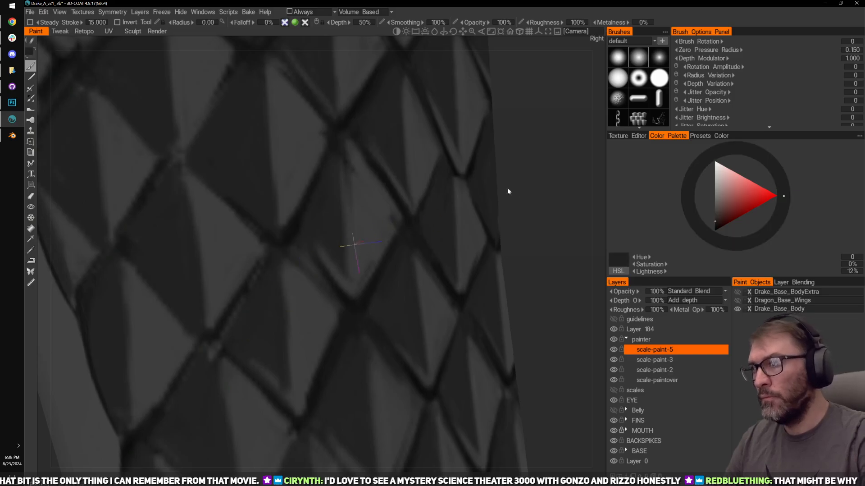
{"action": "left_click_drag", "start_coordinate": [508, 191], "coordinate": [468, 194]}
{"action": "left_click_drag", "start_coordinate": [339, 220], "coordinate": [344, 278]}
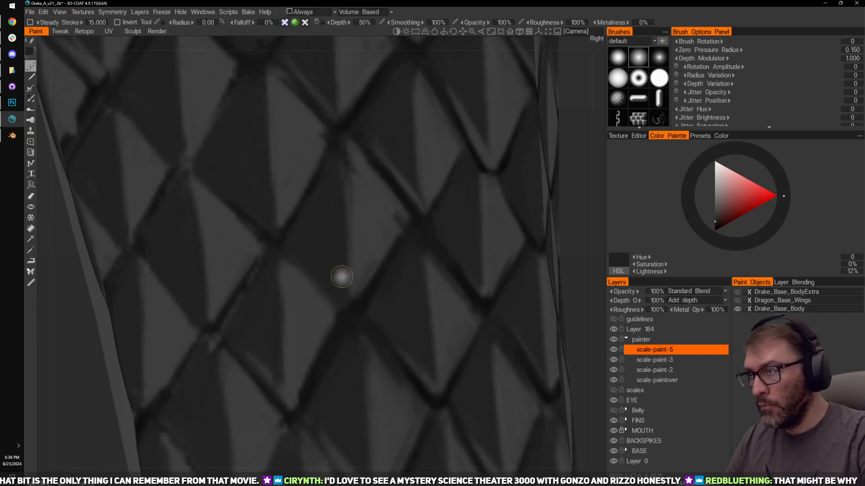
{"action": "key", "text": "v"}
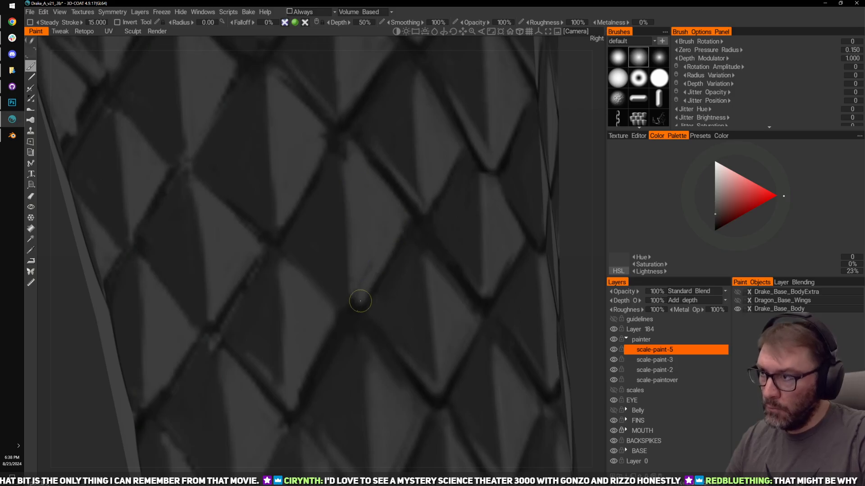
Step: Widen the light face of the following scale up the tail with the 23% grey and clean its shaded face with 12% grey
{"action": "scroll", "coordinate": [450, 241], "scroll_direction": "down", "scroll_amount": 6}
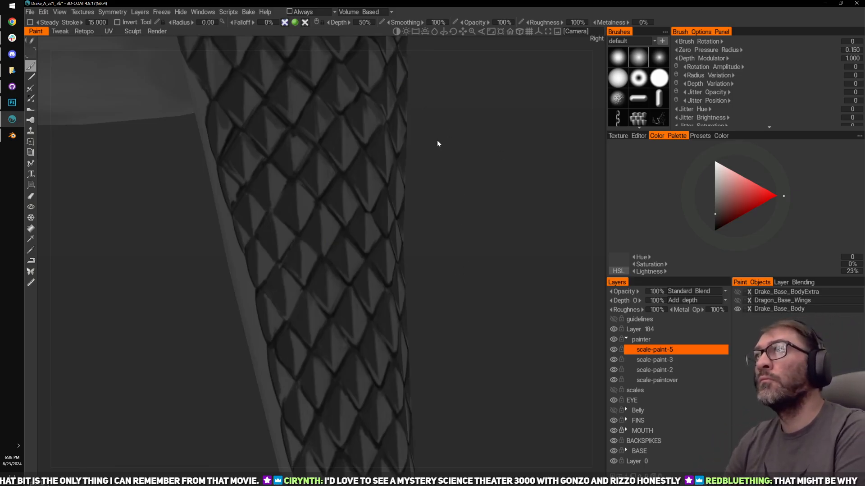
{"action": "scroll", "coordinate": [476, 190], "scroll_direction": "up", "scroll_amount": 8}
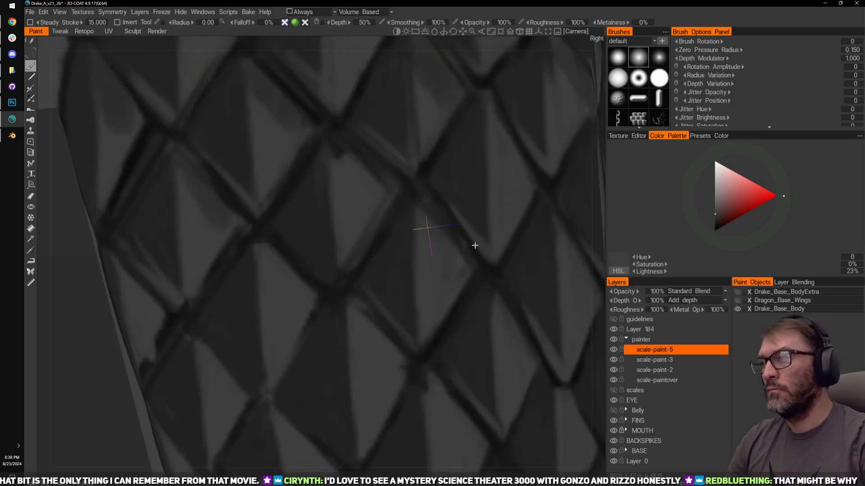
{"action": "middle_click_drag", "start_coordinate": [475, 245], "coordinate": [442, 295]}
{"action": "mouse_move", "coordinate": [307, 213]}
{"action": "left_mouse_down"}
{"action": "mouse_move", "coordinate": [347, 256]}
{"action": "mouse_move", "coordinate": [307, 340]}
{"action": "left_mouse_up"}
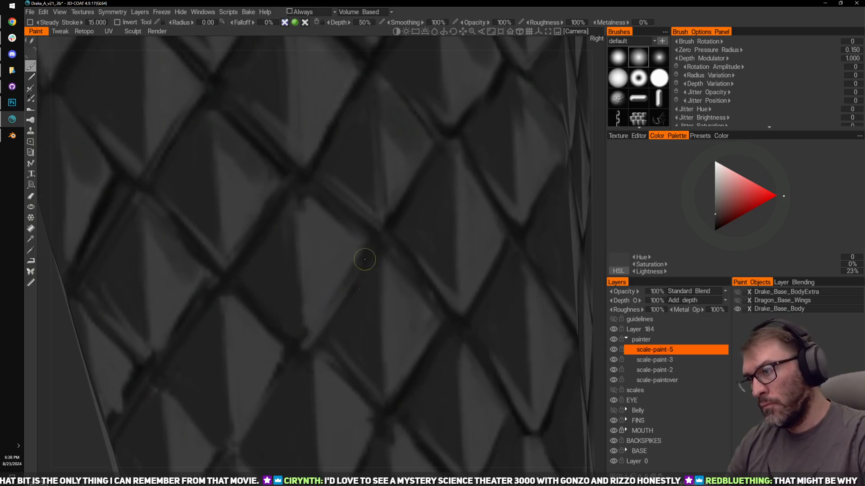
{"action": "left_click_drag", "start_coordinate": [366, 249], "coordinate": [327, 314]}
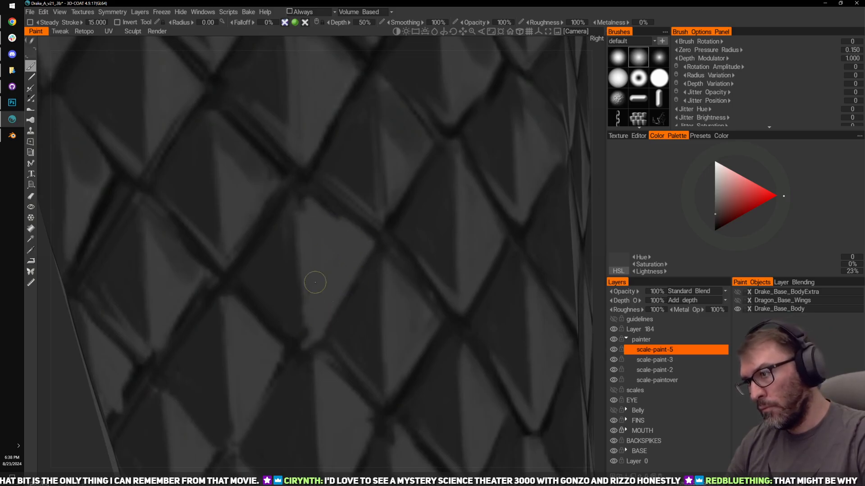
{"action": "key", "text": "v"}
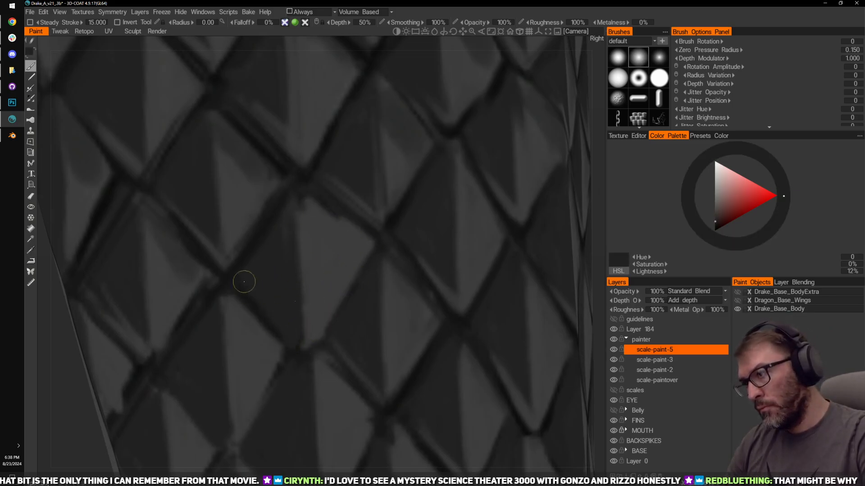
Step: Redraw thin dark contours over the repainted scale seams with sampled near-black of 5% lightness
{"action": "scroll", "coordinate": [285, 291], "scroll_direction": "down", "scroll_amount": 5}
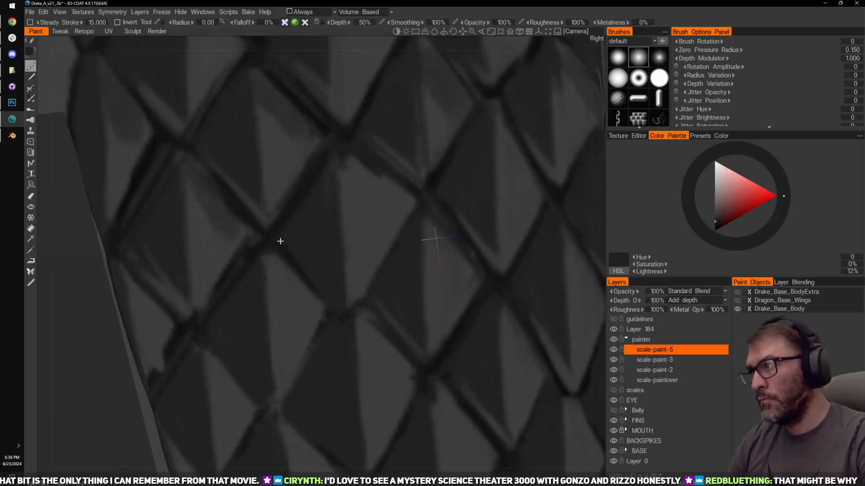
{"action": "key", "text": "v"}
{"action": "scroll", "coordinate": [509, 169], "scroll_direction": "up", "scroll_amount": 5}
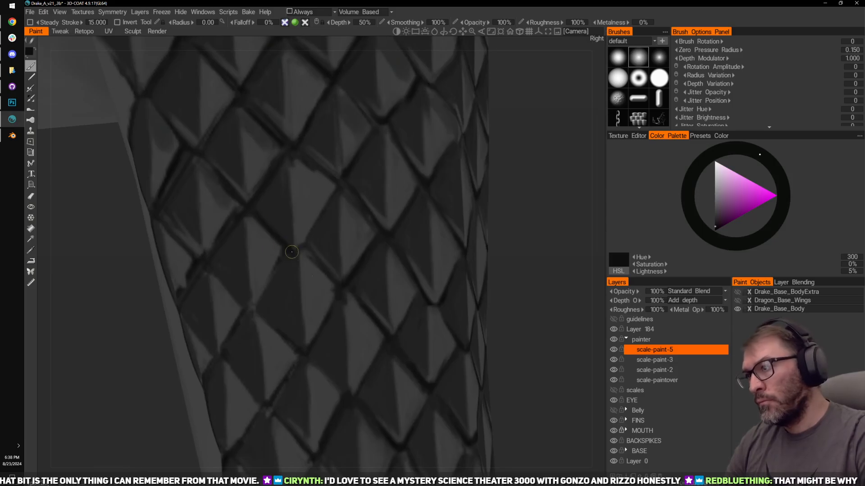
{"action": "left_click_drag", "start_coordinate": [328, 229], "coordinate": [502, 141], "text": "alt"}
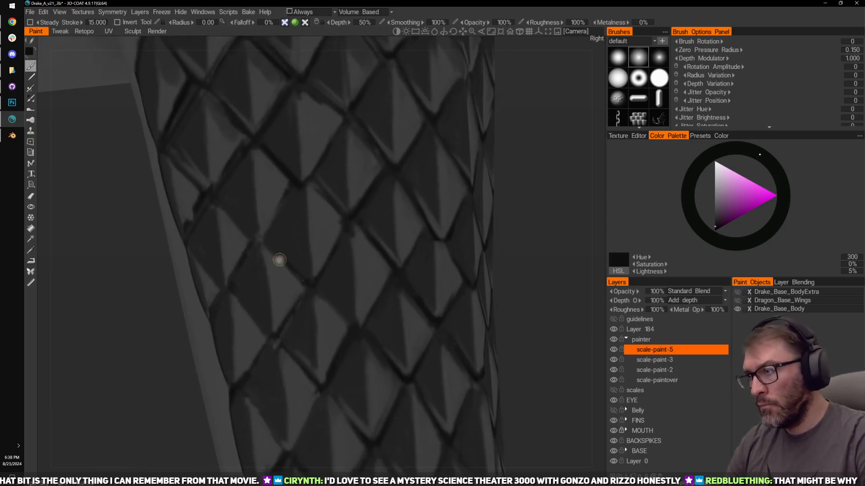
{"action": "left_click_drag", "start_coordinate": [245, 251], "coordinate": [299, 238], "text": "alt"}
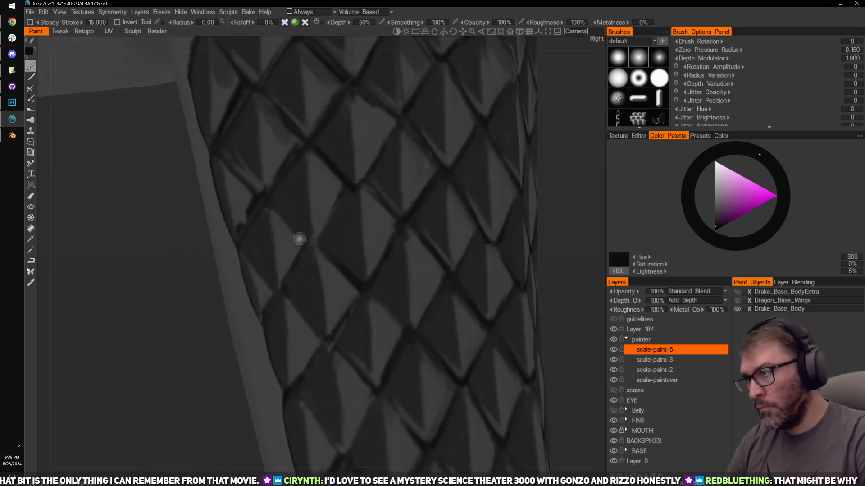
Step: Continue the near-black contours along the repainted scale edges farther down the tail, sharpening the corners where the scales meet
{"action": "mouse_move", "coordinate": [332, 214]}
{"action": "left_mouse_down", "text": "alt"}
{"action": "mouse_move", "coordinate": [361, 195]}
{"action": "mouse_move", "coordinate": [299, 223]}
{"action": "left_mouse_up", "text": "alt"}
{"action": "left_click_drag", "start_coordinate": [361, 195], "coordinate": [352, 224], "text": "alt"}
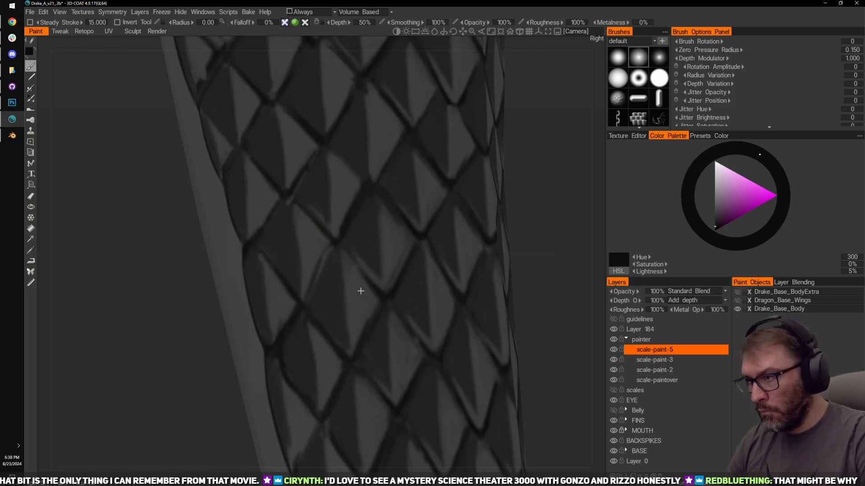
{"action": "left_click_drag", "start_coordinate": [360, 290], "coordinate": [286, 223], "text": "alt"}
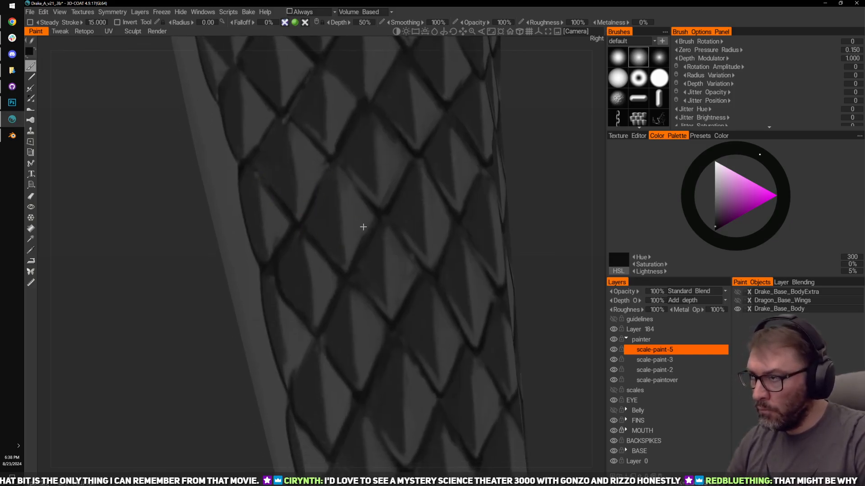
{"action": "mouse_move", "coordinate": [363, 226]}
{"action": "left_mouse_down", "text": "alt"}
{"action": "mouse_move", "coordinate": [299, 221]}
{"action": "mouse_move", "coordinate": [357, 245]}
{"action": "mouse_move", "coordinate": [283, 260]}
{"action": "left_mouse_up", "text": "alt"}
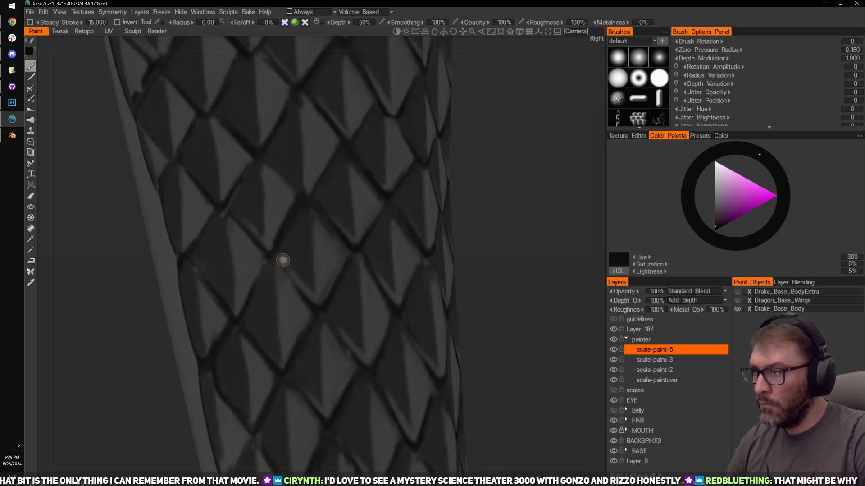
{"action": "left_click_drag", "start_coordinate": [354, 228], "coordinate": [325, 305], "text": "alt"}
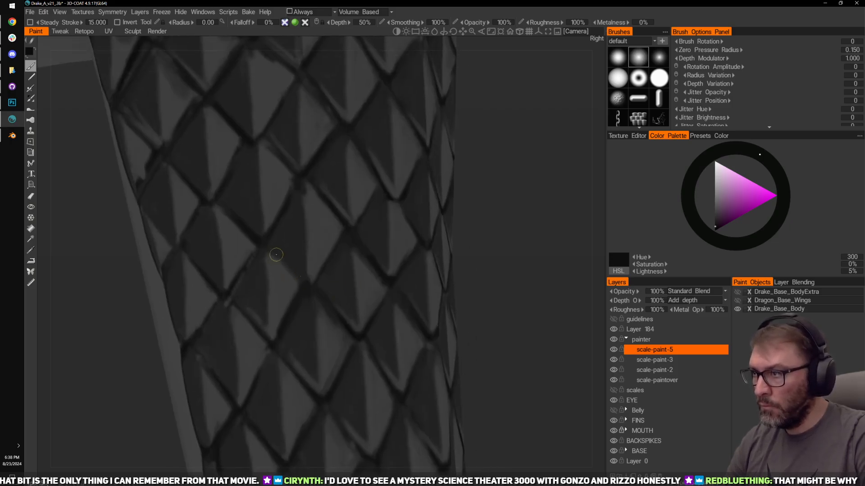
Step: Sharpen the near-black contours where the scales meet, working up the tail with 5% lightness
{"action": "left_click_drag", "start_coordinate": [335, 229], "coordinate": [279, 322], "text": "alt"}
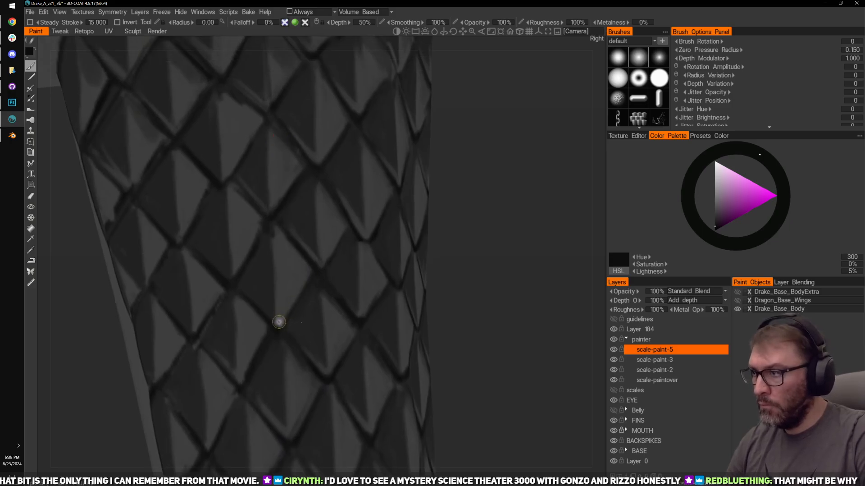
{"action": "left_click_drag", "start_coordinate": [284, 234], "coordinate": [295, 228], "text": "alt"}
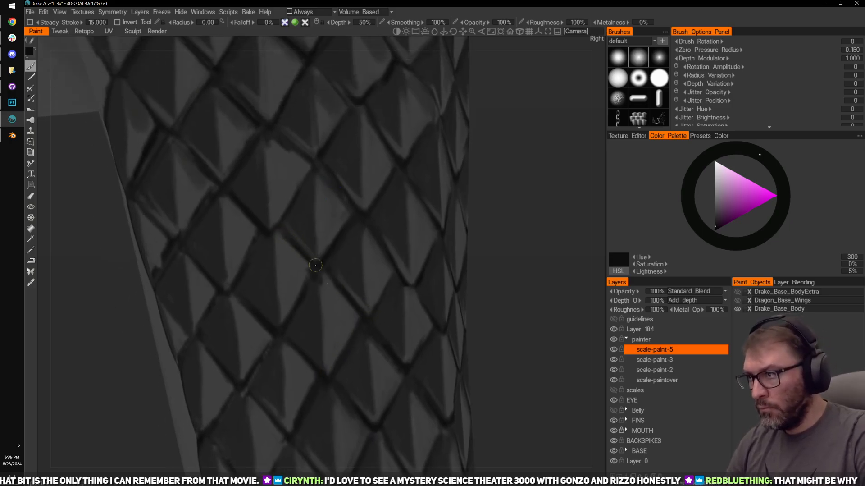
{"action": "left_click_drag", "start_coordinate": [336, 237], "coordinate": [305, 222], "text": "alt"}
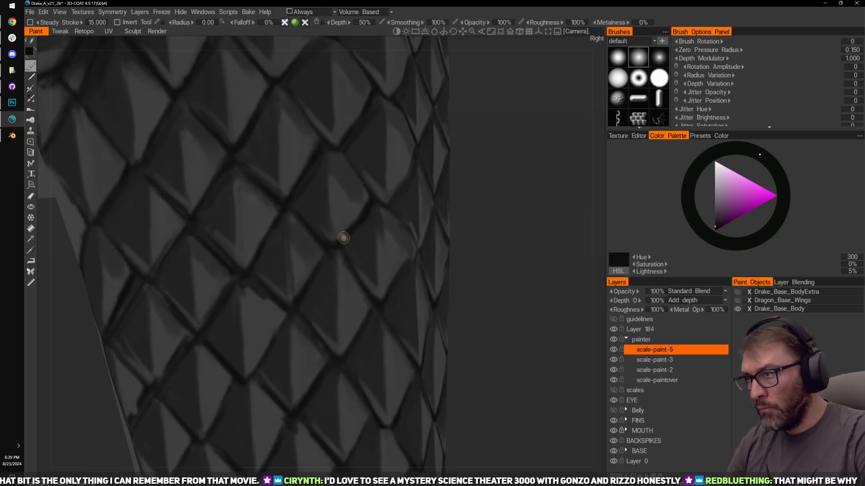
Step: Clean up the scale corner near the tail's back edge with sampled 13% grey and 23% grey
{"action": "key", "text": "v"}
{"action": "key", "text": "v"}
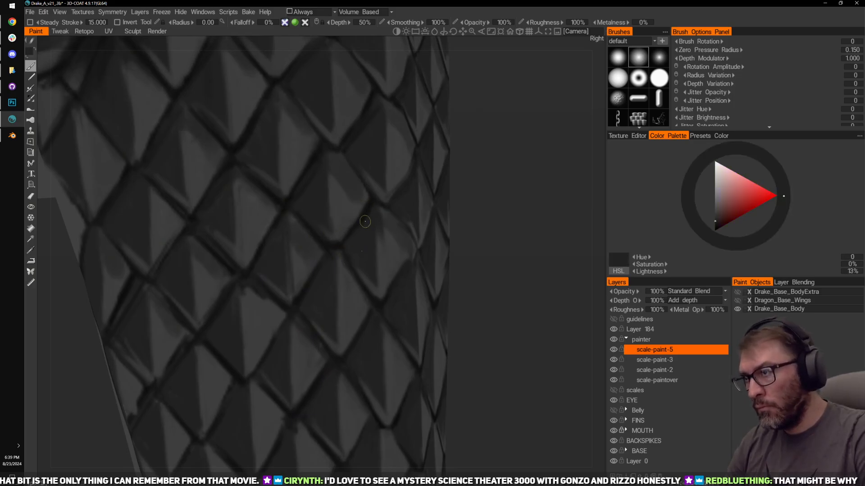
{"action": "key", "text": "v"}
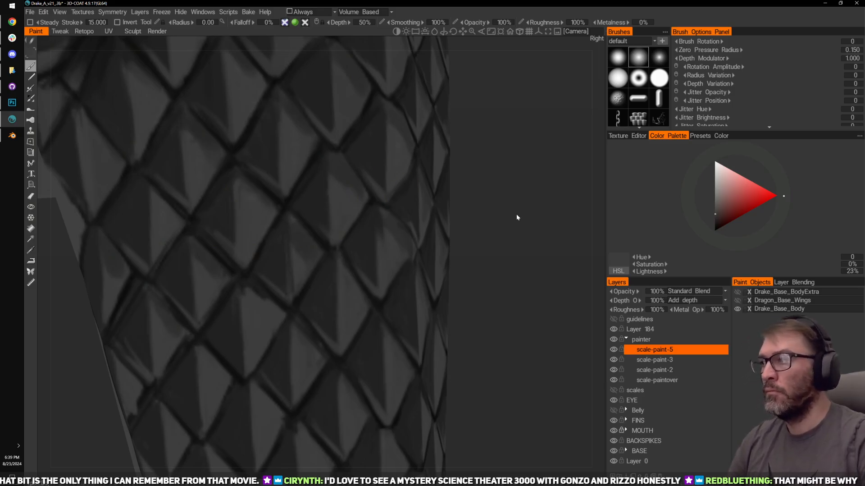
Step: Touch up the scales beside the underside border below the hind leg, using sampled 12% grey for shade and 24% grey for light
{"action": "left_click_drag", "start_coordinate": [517, 217], "coordinate": [555, 232]}
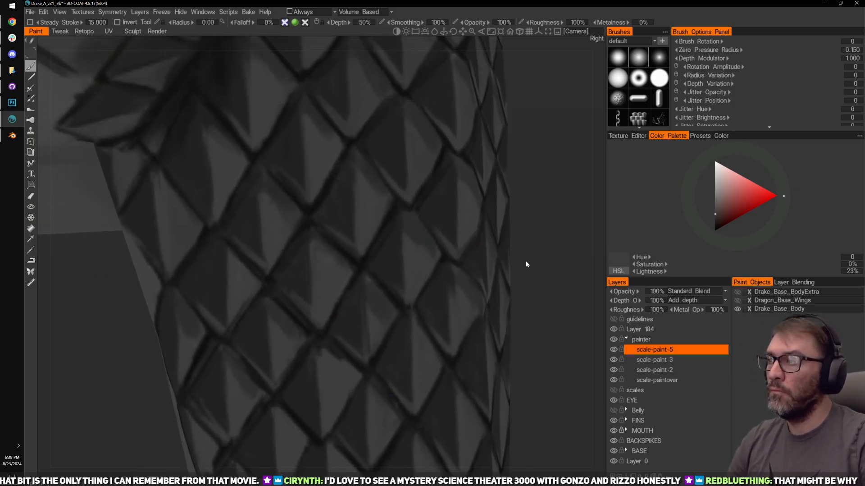
{"action": "left_click_drag", "start_coordinate": [526, 264], "coordinate": [544, 253]}
{"action": "left_click_drag", "start_coordinate": [224, 358], "coordinate": [288, 354]}
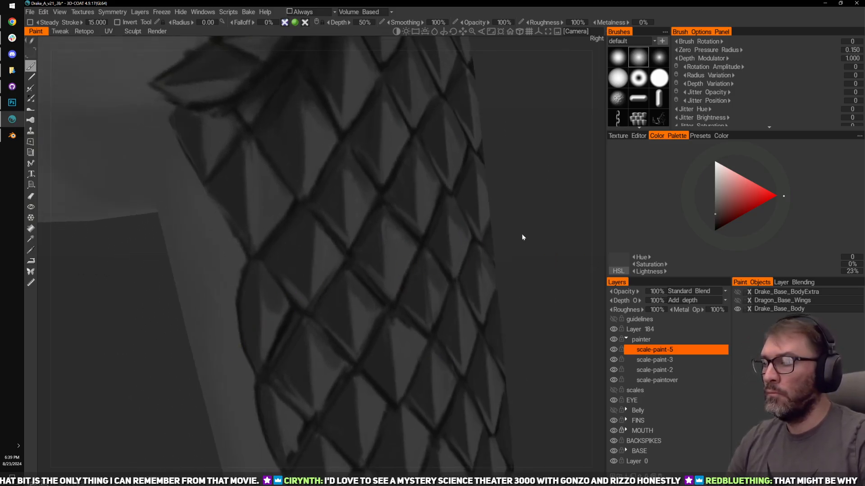
{"action": "left_click_drag", "start_coordinate": [521, 233], "coordinate": [566, 212]}
{"action": "right_click_drag", "start_coordinate": [566, 213], "coordinate": [566, 197]}
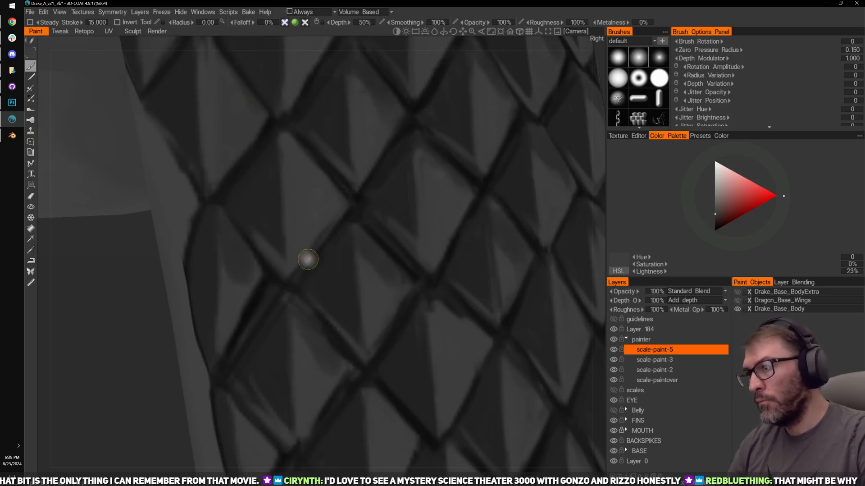
{"action": "key", "text": "v"}
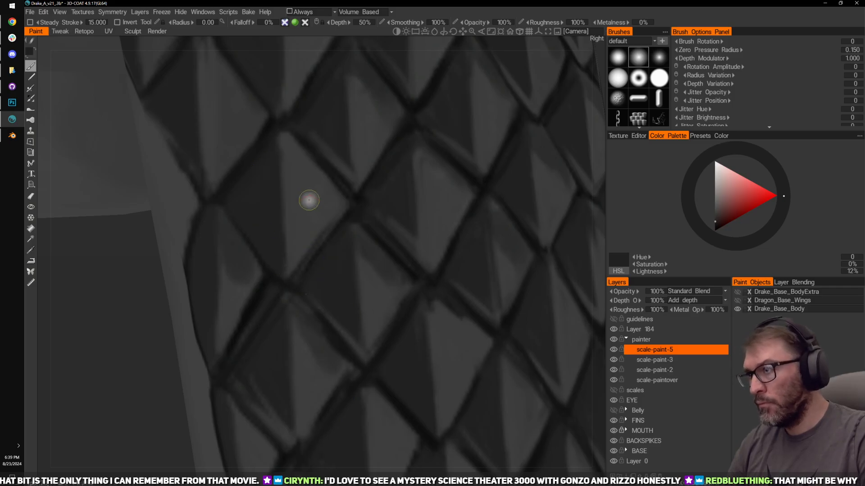
{"action": "key", "text": "v"}
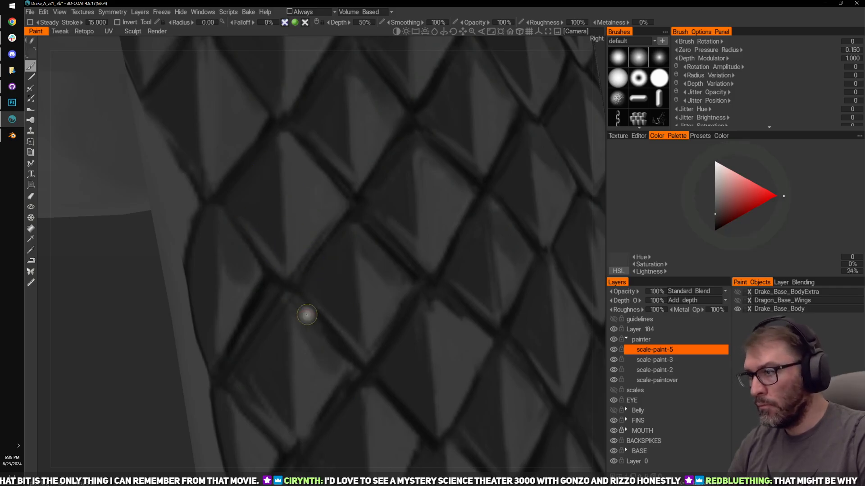
Step: Smooth the light faces down the underside border with 24% grey, undoing the last stroke on the border scale
{"action": "middle_click_drag", "start_coordinate": [395, 384], "coordinate": [327, 304]}
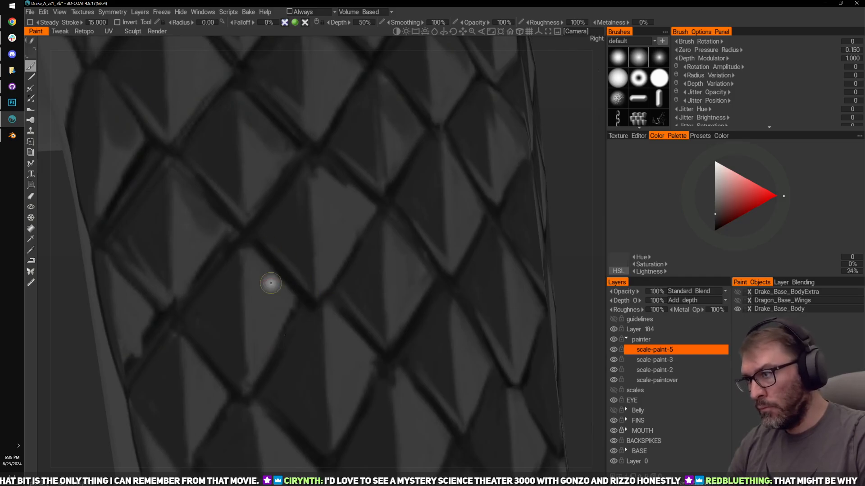
{"action": "middle_click_drag", "start_coordinate": [309, 426], "coordinate": [330, 282]}
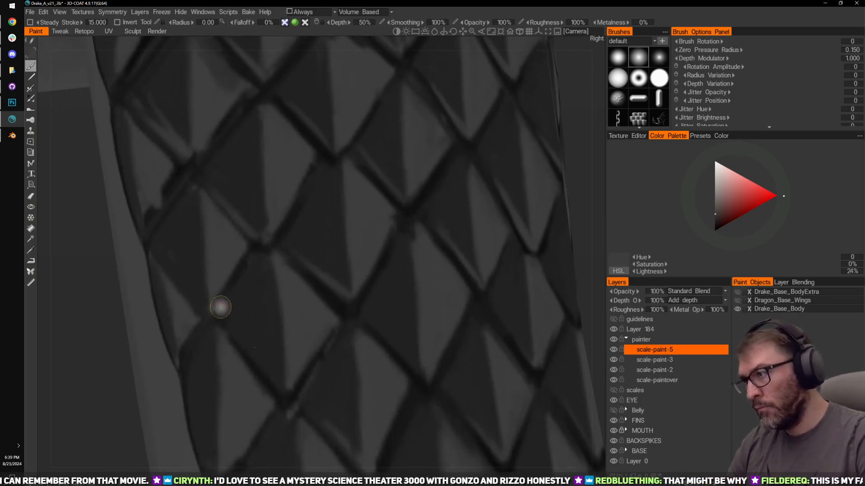
{"action": "left_click_drag", "start_coordinate": [168, 262], "coordinate": [208, 314]}
{"action": "middle_click_drag", "start_coordinate": [226, 443], "coordinate": [269, 325]}
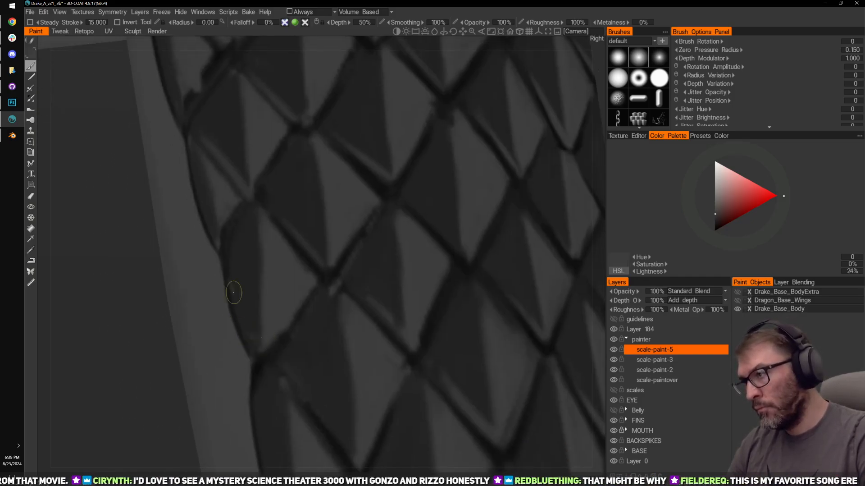
{"action": "left_click_drag", "start_coordinate": [233, 292], "coordinate": [248, 343]}
{"action": "key", "text": "ctrl+z"}
Step: Continue the 24% grey cleanup on the light faces of the border scales farther down the tail
{"action": "mouse_move", "coordinate": [315, 335]}
{"action": "middle_mouse_down"}
{"action": "mouse_move", "coordinate": [297, 283]}
{"action": "mouse_move", "coordinate": [247, 207]}
{"action": "middle_mouse_up"}
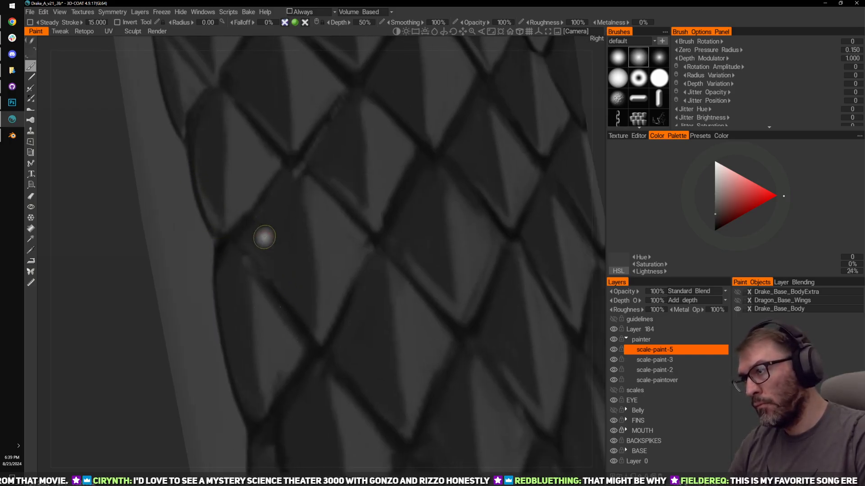
{"action": "mouse_move", "coordinate": [312, 331]}
{"action": "middle_mouse_down"}
{"action": "mouse_move", "coordinate": [308, 269]}
{"action": "mouse_move", "coordinate": [285, 232]}
{"action": "mouse_move", "coordinate": [338, 272]}
{"action": "middle_mouse_up"}
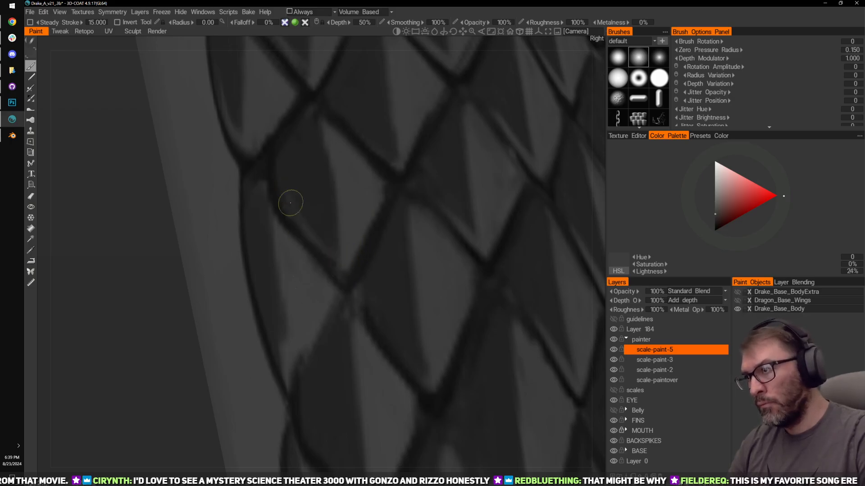
{"action": "mouse_move", "coordinate": [290, 200]}
{"action": "middle_mouse_down"}
{"action": "mouse_move", "coordinate": [312, 232]}
{"action": "mouse_move", "coordinate": [307, 169]}
{"action": "middle_mouse_up"}
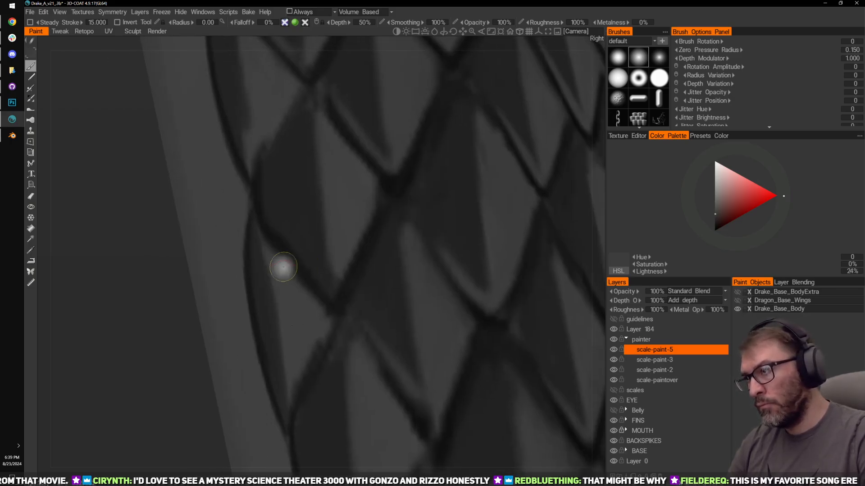
{"action": "middle_click_drag", "start_coordinate": [322, 210], "coordinate": [281, 267]}
{"action": "middle_click_drag", "start_coordinate": [335, 233], "coordinate": [384, 254]}
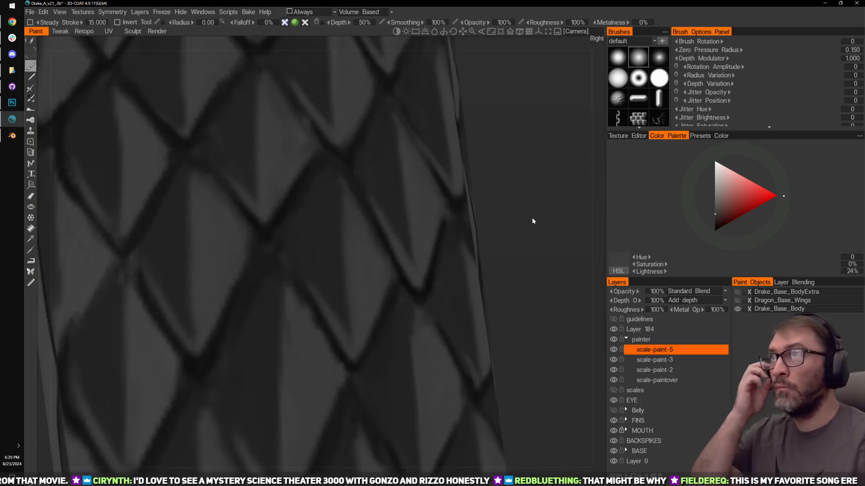
Step: Enlarge the brush to a 0.01 radius and repaint shaded scale faces on the upper tail with sampled 13% grey
{"action": "scroll", "coordinate": [549, 149], "scroll_direction": "down", "scroll_amount": 3}
{"action": "middle_click_drag", "start_coordinate": [549, 150], "coordinate": [513, 191]}
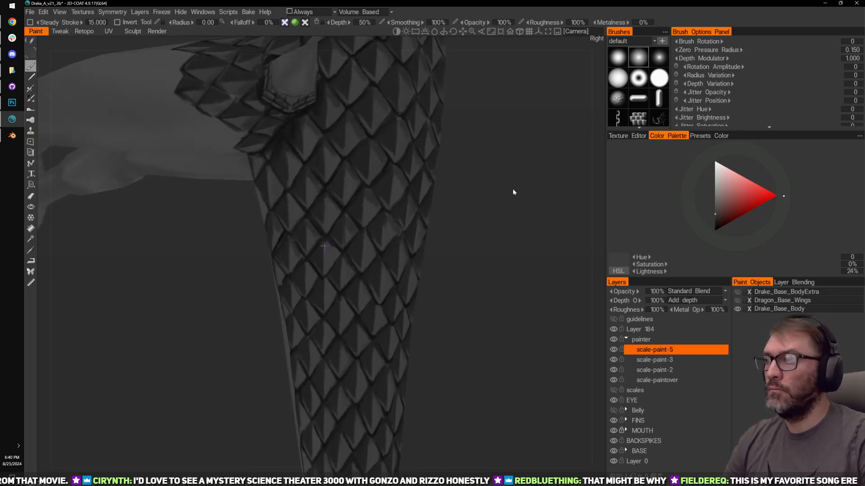
{"action": "right_click_drag", "start_coordinate": [514, 192], "coordinate": [560, 261]}
{"action": "key", "text": "v"}
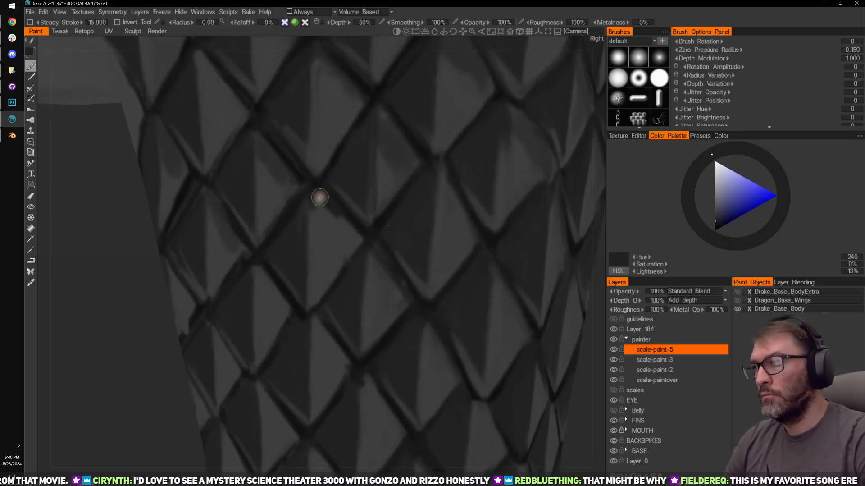
{"action": "key", "text": "bracketright"}
{"action": "key", "text": "bracketright"}
{"action": "key", "text": "bracketright"}
{"action": "key", "text": "bracketright"}
{"action": "left_click_drag", "start_coordinate": [349, 237], "coordinate": [320, 207]}
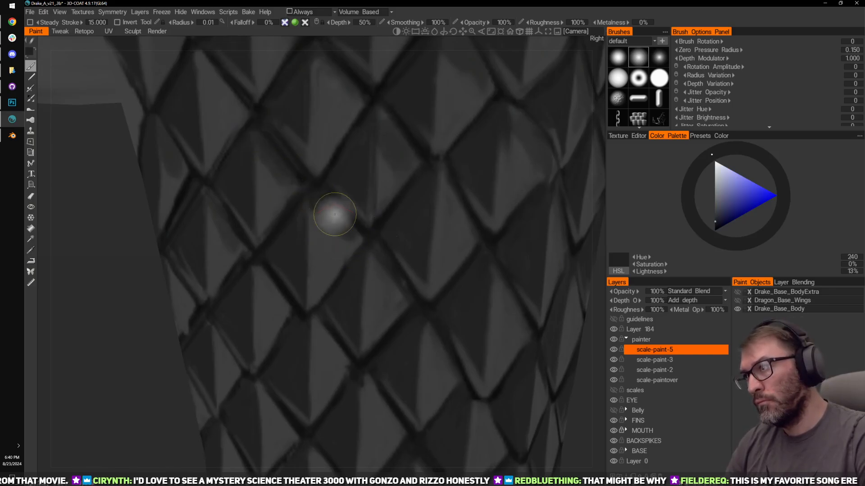
{"action": "middle_click_drag", "start_coordinate": [487, 211], "coordinate": [467, 301], "text": "alt"}
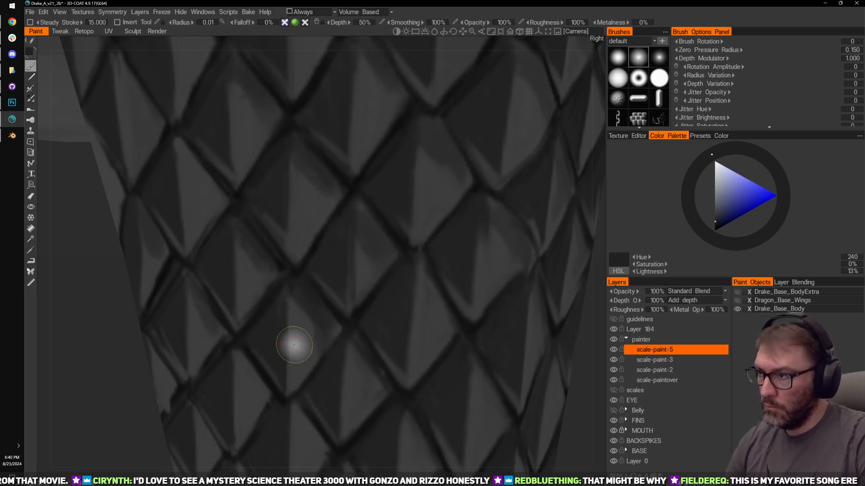
Step: Even out the light faces of the upper tail scales toward the hind leg, using sampled 17% and 24% grey
{"action": "key", "text": "v"}
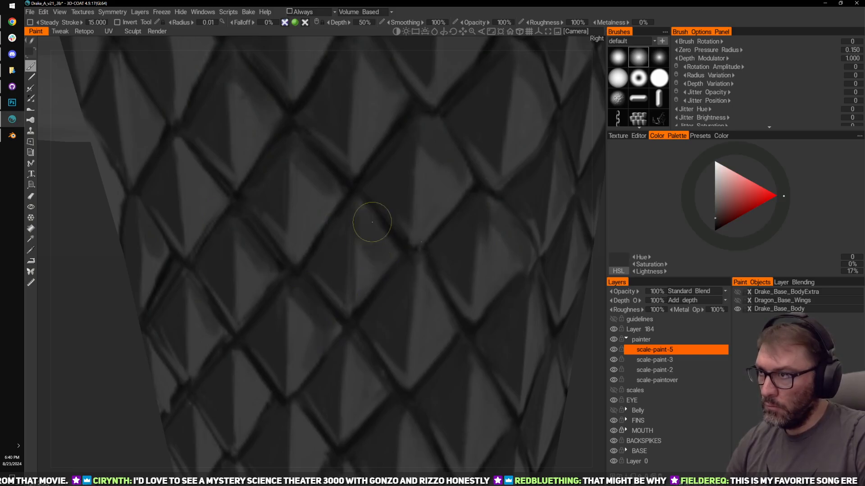
{"action": "key", "text": "v"}
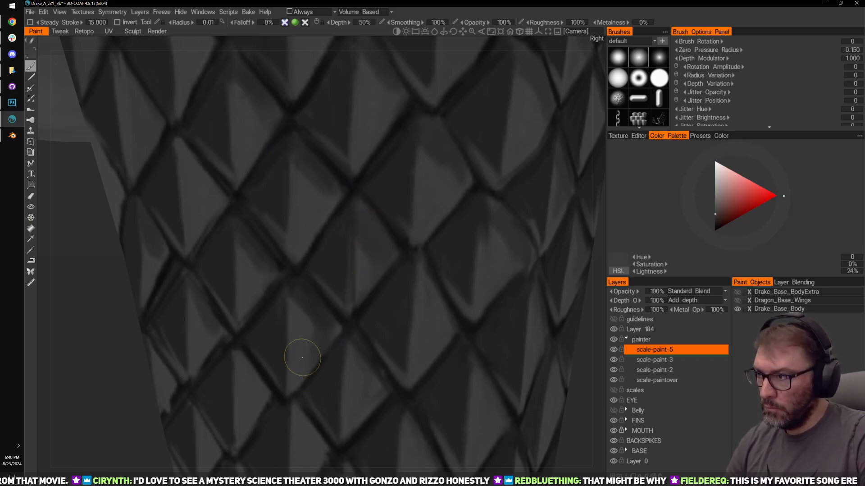
{"action": "mouse_move", "coordinate": [426, 349]}
{"action": "middle_mouse_down", "text": "alt"}
{"action": "mouse_move", "coordinate": [388, 314]}
{"action": "mouse_move", "coordinate": [357, 320]}
{"action": "mouse_move", "coordinate": [373, 273]}
{"action": "middle_mouse_up", "text": "alt"}
{"action": "middle_click_drag", "start_coordinate": [315, 215], "coordinate": [401, 275], "text": "alt"}
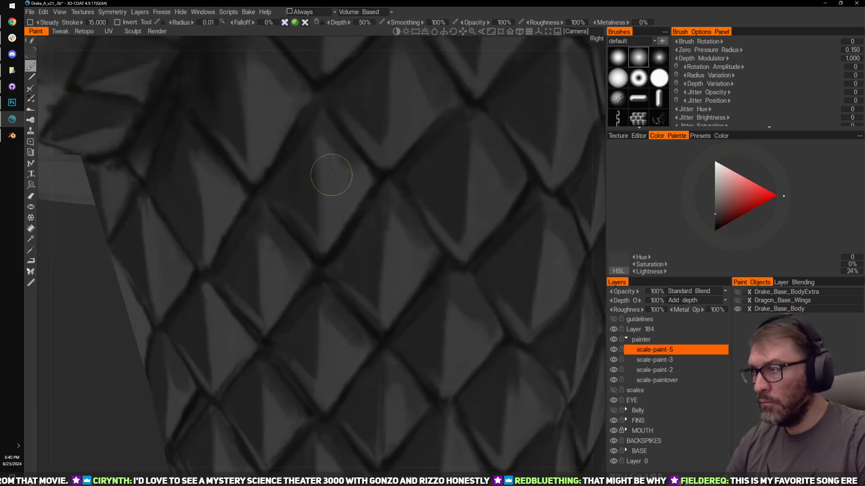
{"action": "middle_click_drag", "start_coordinate": [288, 227], "coordinate": [358, 222], "text": "alt"}
{"action": "middle_click_drag", "start_coordinate": [285, 185], "coordinate": [357, 223], "text": "alt"}
{"action": "left_click_drag", "start_coordinate": [352, 209], "coordinate": [353, 250]}
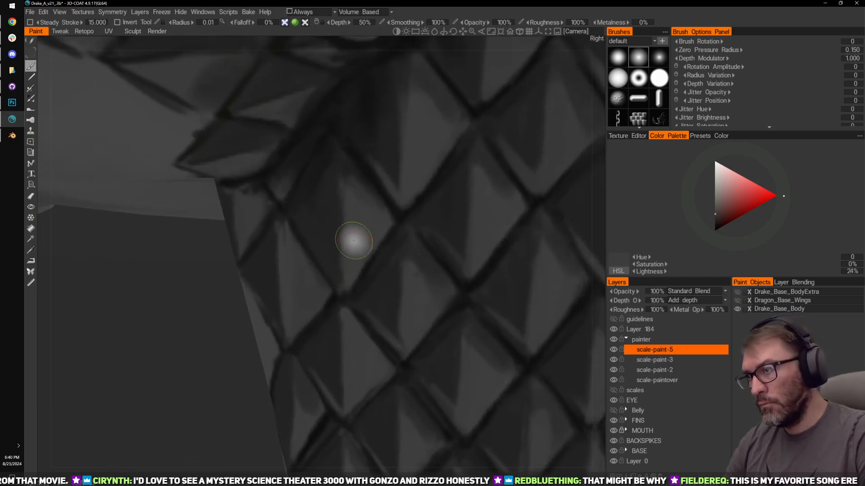
{"action": "middle_click_drag", "start_coordinate": [287, 305], "coordinate": [335, 254], "text": "alt"}
{"action": "middle_click_drag", "start_coordinate": [383, 217], "coordinate": [333, 264], "text": "alt"}
Step: Refine the border scales just below the hind leg with sampled 17% grey, and darken their contours with 7% lightness
{"action": "key", "text": "v"}
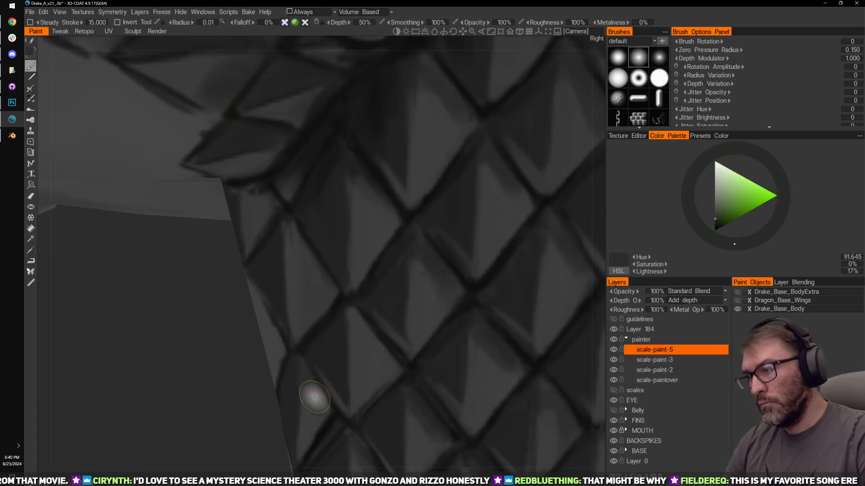
{"action": "key", "text": "v"}
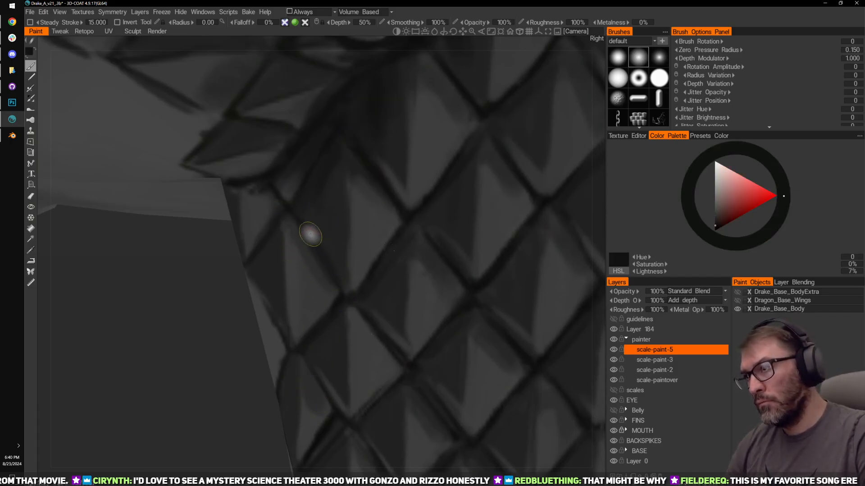
{"action": "left_click_drag", "start_coordinate": [193, 284], "coordinate": [228, 278]}
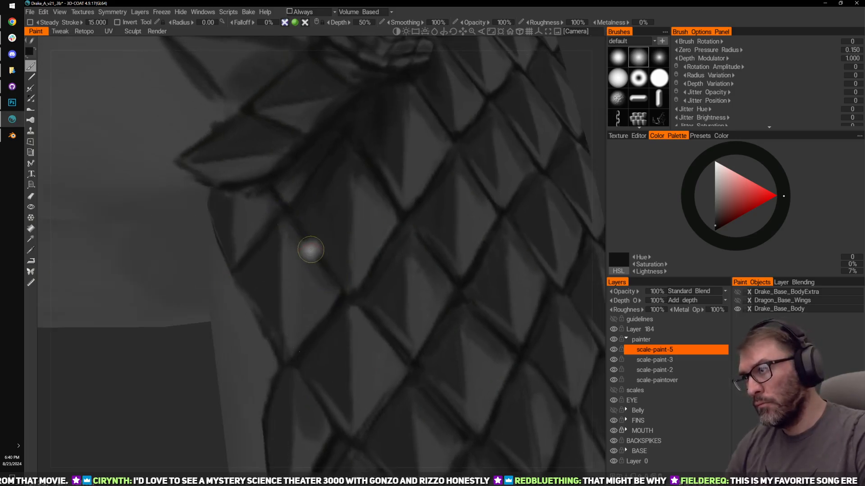
{"action": "key", "text": "]"}
{"action": "mouse_move", "coordinate": [311, 250]}
{"action": "left_mouse_down"}
{"action": "mouse_move", "coordinate": [329, 279]}
{"action": "mouse_move", "coordinate": [295, 285]}
{"action": "left_mouse_up"}
{"action": "mouse_move", "coordinate": [266, 189]}
{"action": "left_mouse_down"}
{"action": "mouse_move", "coordinate": [249, 201]}
{"action": "mouse_move", "coordinate": [241, 196]}
{"action": "mouse_move", "coordinate": [240, 234]}
{"action": "left_mouse_up"}
{"action": "key", "text": "v"}
Step: Review the tail from farther away and compare the body with the scale-paint-5 layer hidden and shown
{"action": "right_click_drag", "start_coordinate": [153, 431], "coordinate": [277, 241]}
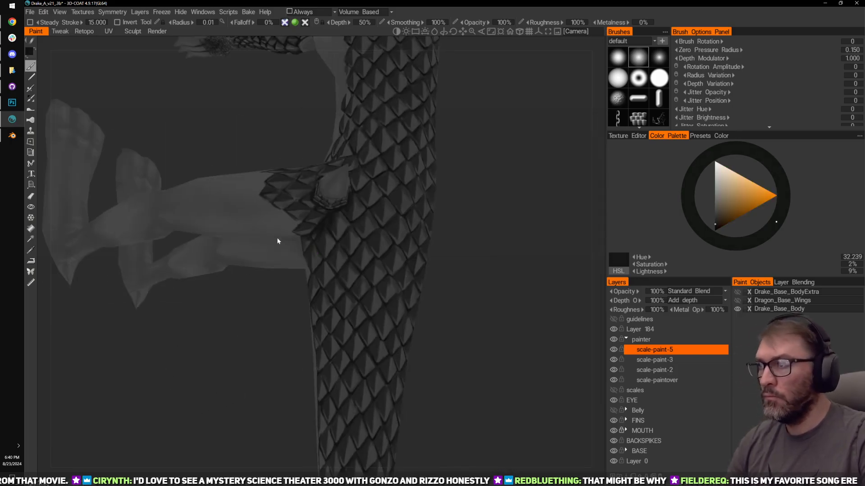
{"action": "left_click_drag", "start_coordinate": [518, 350], "coordinate": [485, 312]}
{"action": "left_click_drag", "start_coordinate": [505, 168], "coordinate": [460, 288]}
{"action": "right_click_drag", "start_coordinate": [460, 288], "coordinate": [437, 319]}
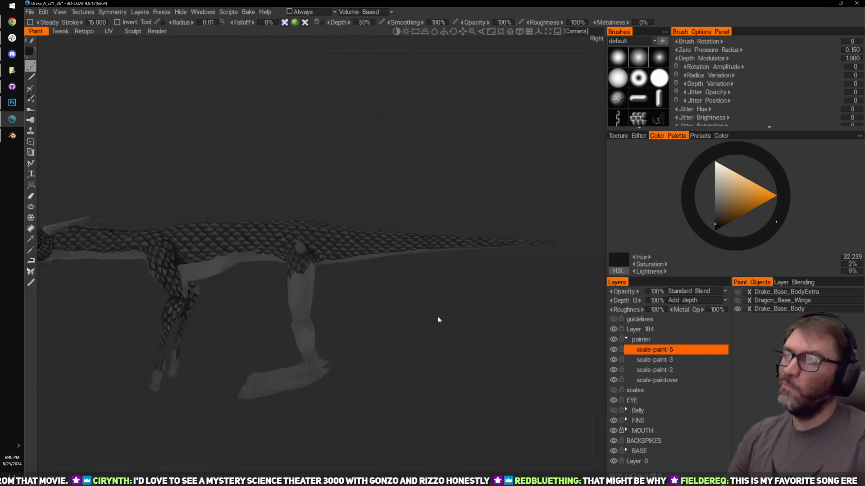
{"action": "left_click_drag", "start_coordinate": [438, 319], "coordinate": [428, 296]}
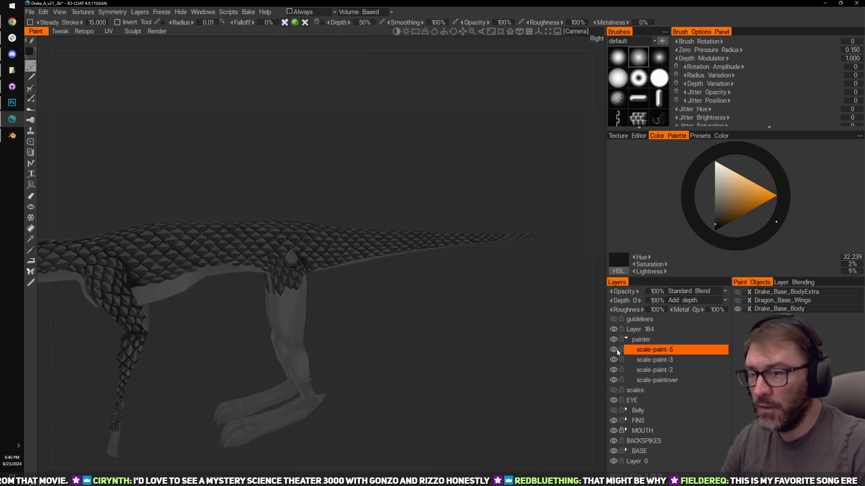
{"action": "left_click", "coordinate": [614, 350]}
{"action": "left_click", "coordinate": [614, 349]}
{"action": "left_click", "coordinate": [614, 350]}
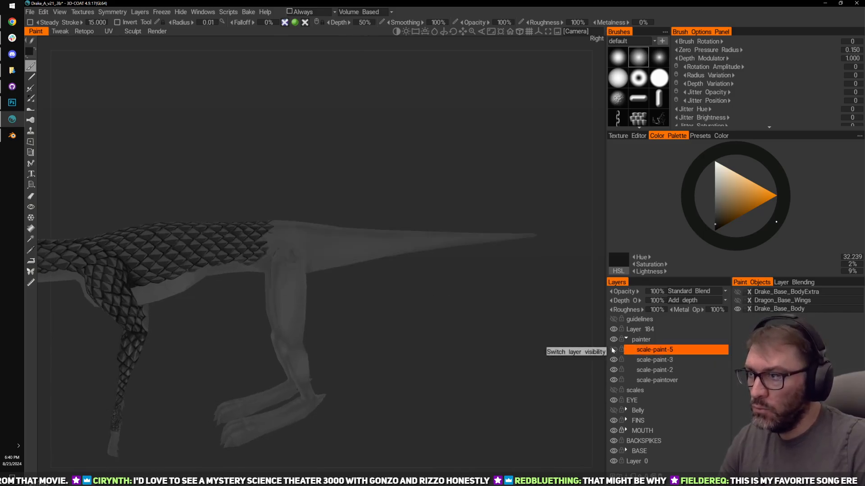
{"action": "left_click", "coordinate": [614, 349]}
{"action": "left_click", "coordinate": [614, 349]}
{"action": "left_click", "coordinate": [615, 349]}
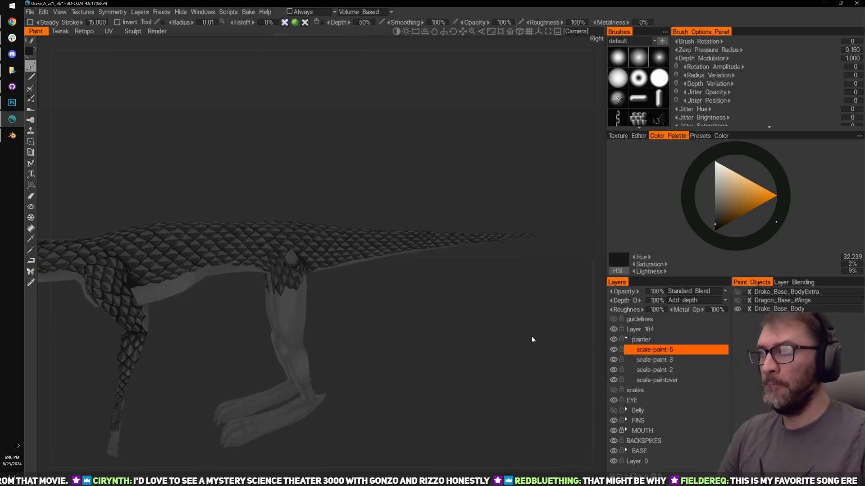
Step: Save the Drake_A_v21_3b project under its existing name
{"action": "left_click", "coordinate": [30, 12]}
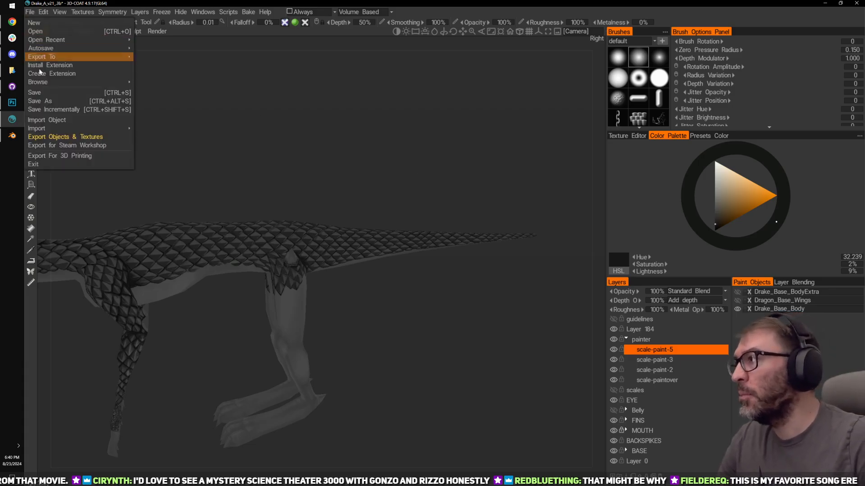
{"action": "left_click", "coordinate": [48, 93]}
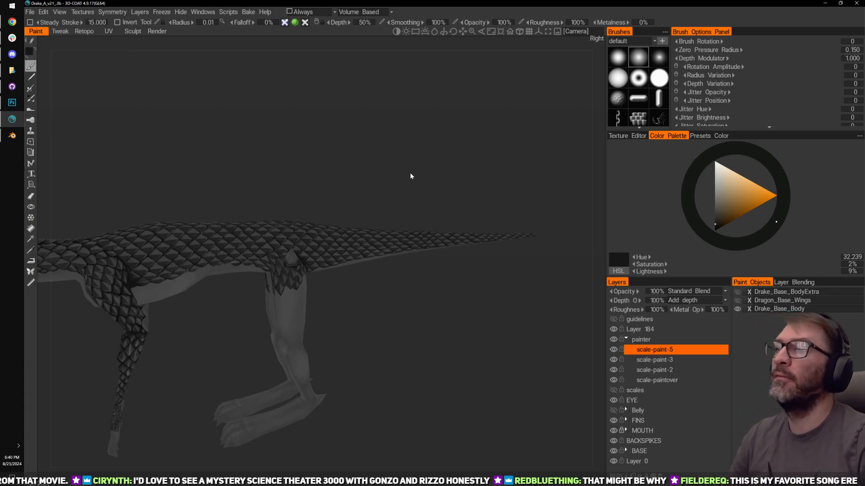
Step: Show the Dragon_Base_Wings and Drake_Base_BodyExtra objects with the body, and hide Layer 0
{"action": "mouse_move", "coordinate": [512, 294]}
{"action": "left_mouse_down"}
{"action": "mouse_move", "coordinate": [472, 304]}
{"action": "mouse_move", "coordinate": [488, 345]}
{"action": "mouse_move", "coordinate": [575, 271]}
{"action": "mouse_move", "coordinate": [527, 293]}
{"action": "mouse_move", "coordinate": [525, 274]}
{"action": "left_mouse_up"}
{"action": "scroll", "coordinate": [527, 295], "scroll_direction": "down", "scroll_amount": 3}
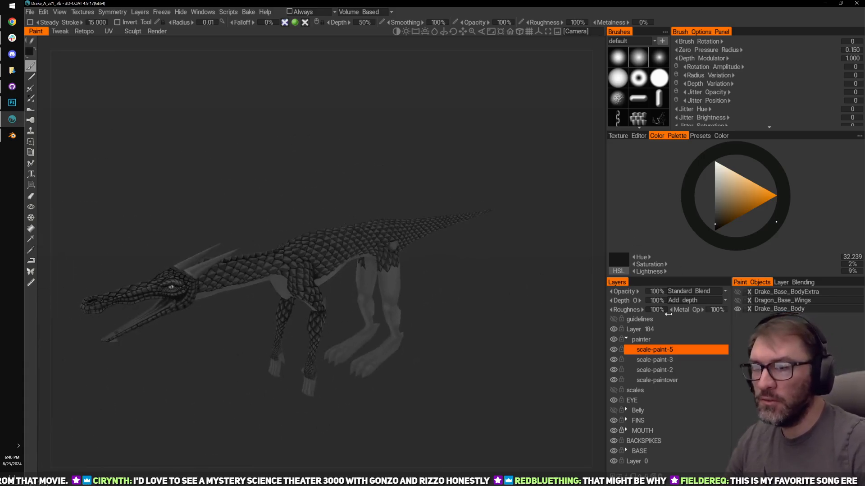
{"action": "left_click", "coordinate": [738, 300]}
{"action": "left_click", "coordinate": [737, 292]}
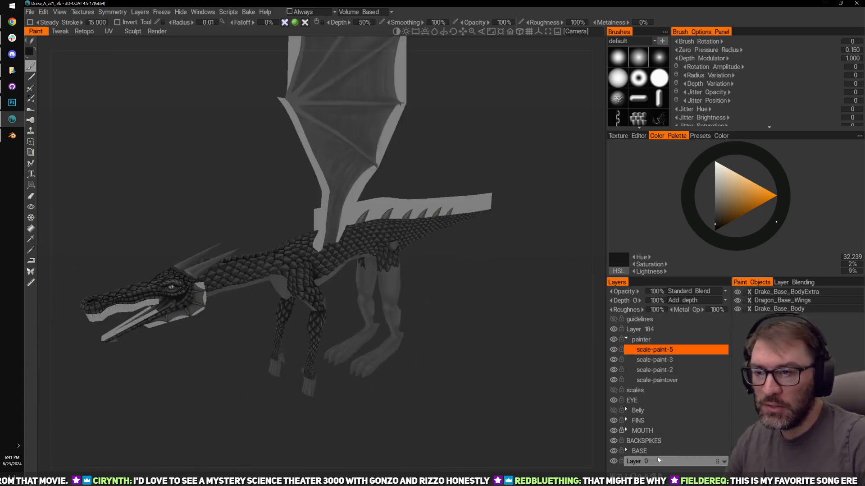
{"action": "left_click", "coordinate": [614, 461]}
{"action": "left_click_drag", "start_coordinate": [530, 318], "coordinate": [532, 342]}
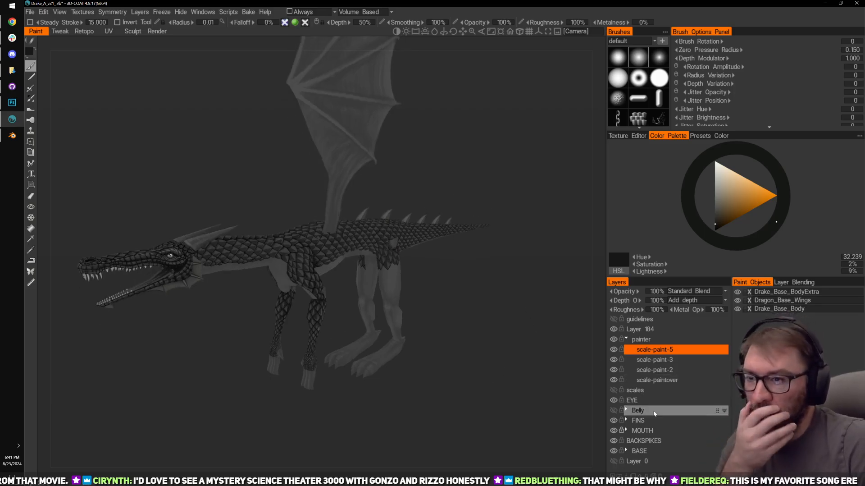
Step: Compare the drake with the scales layer shown and hidden, and examine the scales near the tail tip for blemishes
{"action": "left_click", "coordinate": [614, 391]}
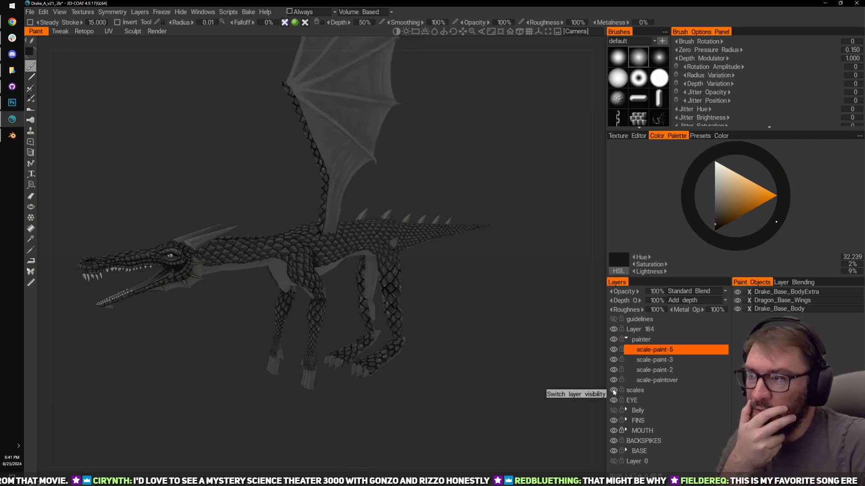
{"action": "left_click", "coordinate": [613, 390]}
{"action": "left_click", "coordinate": [614, 391]}
{"action": "left_click_drag", "start_coordinate": [492, 229], "coordinate": [507, 281]}
{"action": "middle_click_drag", "start_coordinate": [507, 284], "coordinate": [367, 287]}
{"action": "right_click_drag", "start_coordinate": [471, 325], "coordinate": [471, 338]}
{"action": "middle_click_drag", "start_coordinate": [472, 338], "coordinate": [459, 378]}
{"action": "right_click_drag", "start_coordinate": [422, 365], "coordinate": [448, 338]}
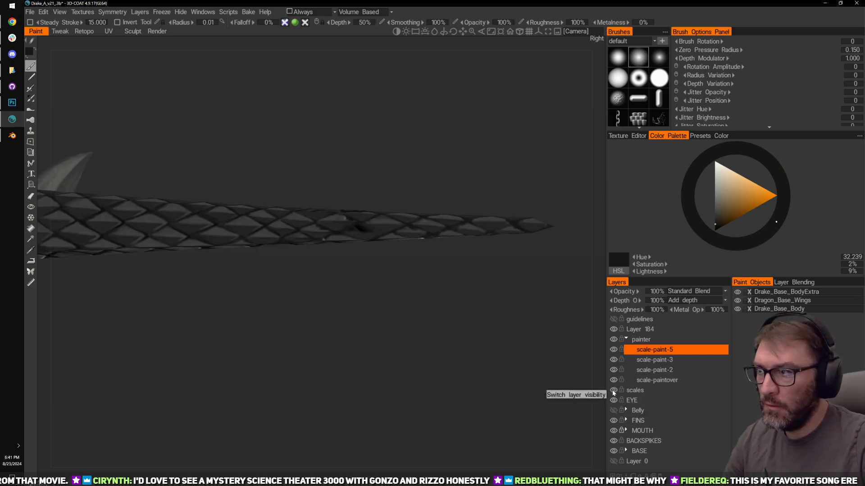
{"action": "left_click_drag", "start_coordinate": [496, 336], "coordinate": [477, 331]}
{"action": "right_click_drag", "start_coordinate": [477, 332], "coordinate": [481, 322]}
{"action": "middle_click_drag", "start_coordinate": [481, 323], "coordinate": [472, 364]}
{"action": "mouse_move", "coordinate": [471, 364]}
{"action": "left_mouse_down"}
{"action": "mouse_move", "coordinate": [433, 327]}
{"action": "mouse_move", "coordinate": [476, 350]}
{"action": "left_mouse_up"}
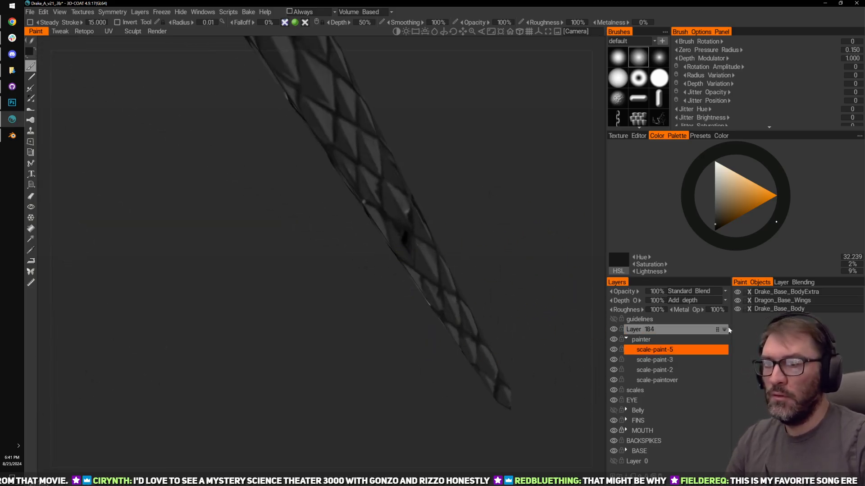
Step: Hide the Dragon_Base_Wings and Drake_Base_BodyExtra objects again and bring the dark spot near the tail tip into close view
{"action": "left_click", "coordinate": [737, 300]}
{"action": "left_click", "coordinate": [738, 291]}
{"action": "right_click_drag", "start_coordinate": [568, 340], "coordinate": [570, 315]}
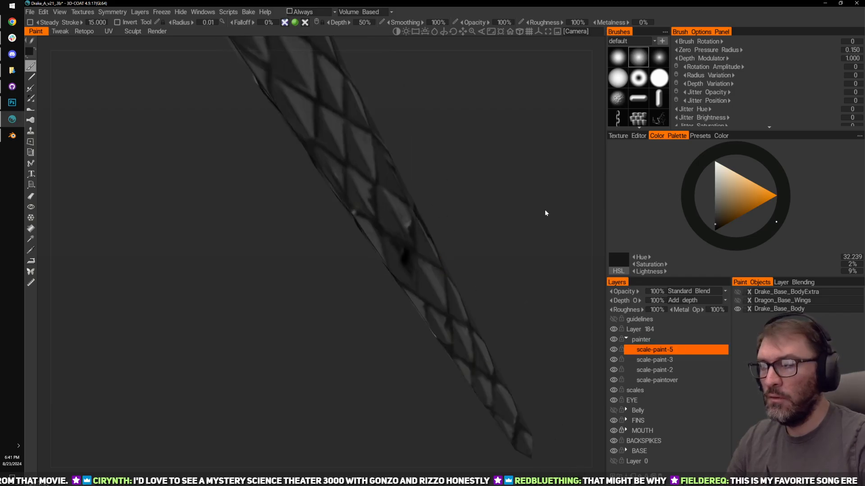
{"action": "left_click_drag", "start_coordinate": [546, 212], "coordinate": [434, 145]}
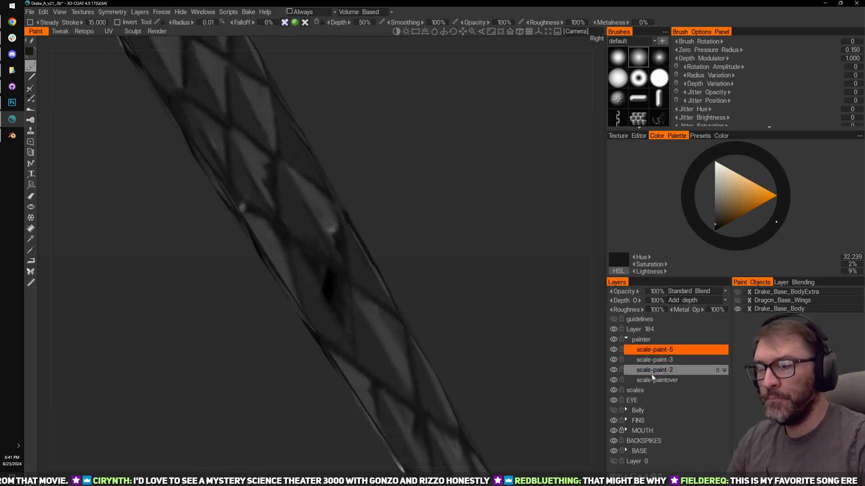
Step: Sample 23% grey with the scales layer hidden, then show that layer and paint over the dark spot near the tail tip
{"action": "left_click", "coordinate": [613, 389]}
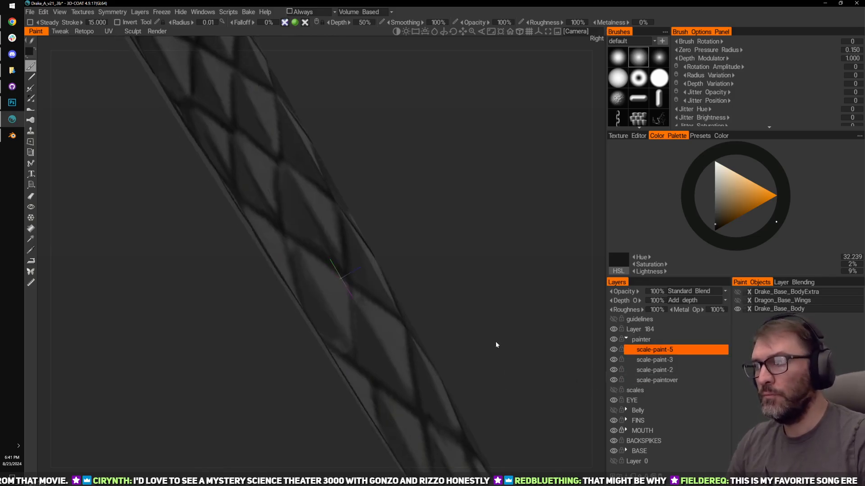
{"action": "key", "text": "v"}
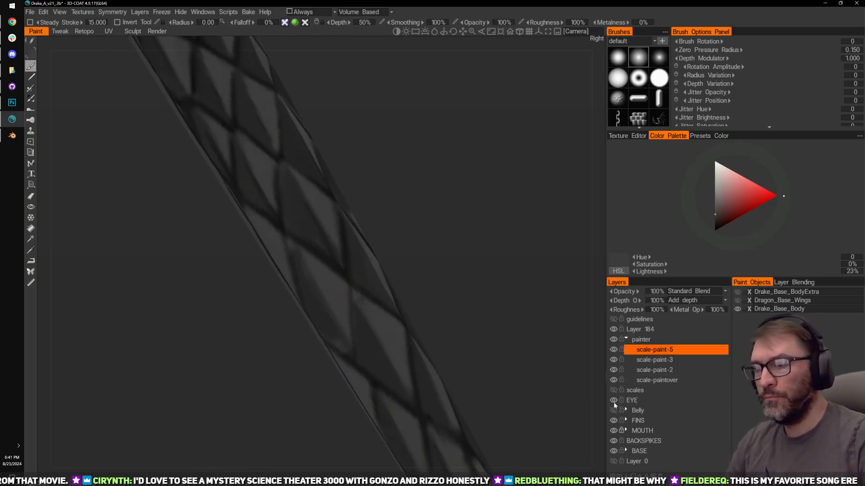
{"action": "left_click", "coordinate": [613, 390]}
{"action": "left_click_drag", "start_coordinate": [317, 273], "coordinate": [338, 318]}
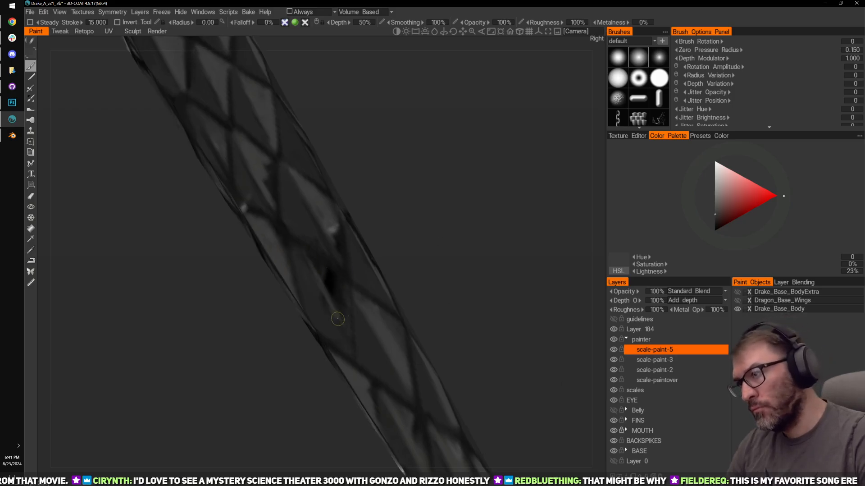
{"action": "left_click_drag", "start_coordinate": [308, 258], "coordinate": [336, 311]}
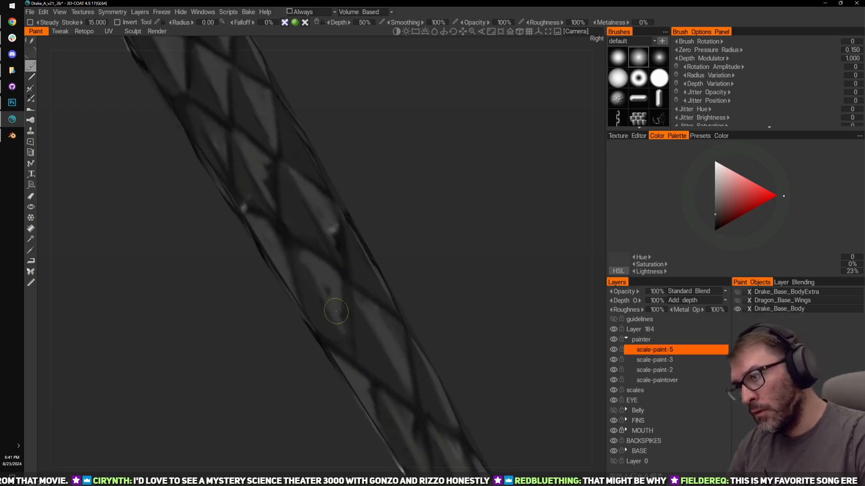
Step: Fill in the light faces of the scales along the top and side of the tail tip with 23% grey
{"action": "mouse_move", "coordinate": [452, 235]}
{"action": "left_mouse_down"}
{"action": "mouse_move", "coordinate": [453, 227]}
{"action": "mouse_move", "coordinate": [406, 241]}
{"action": "left_mouse_up"}
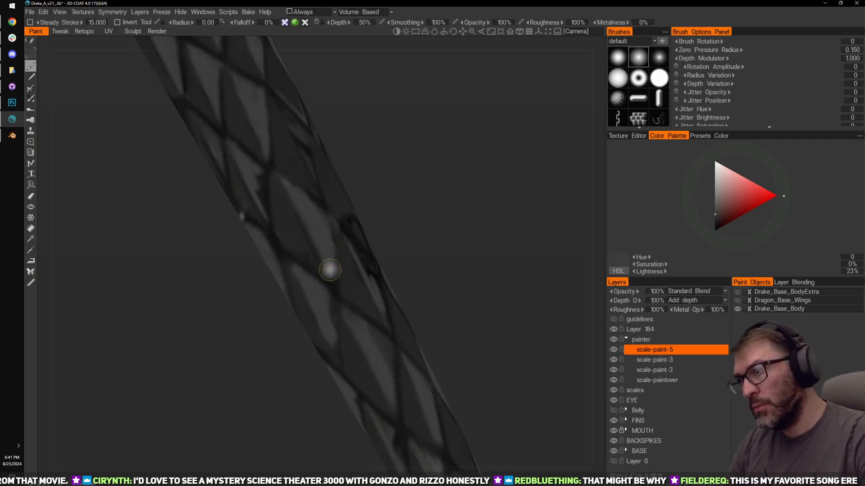
{"action": "right_click_drag", "start_coordinate": [330, 269], "coordinate": [372, 240]}
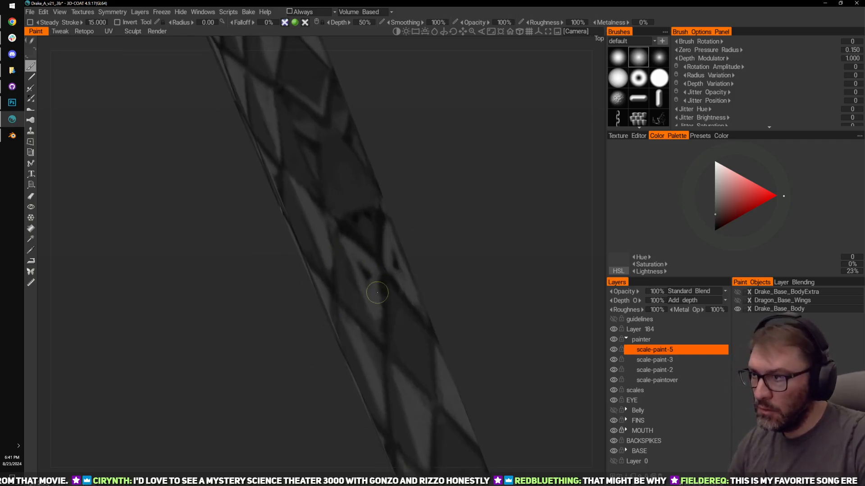
{"action": "left_click_drag", "start_coordinate": [458, 237], "coordinate": [452, 234]}
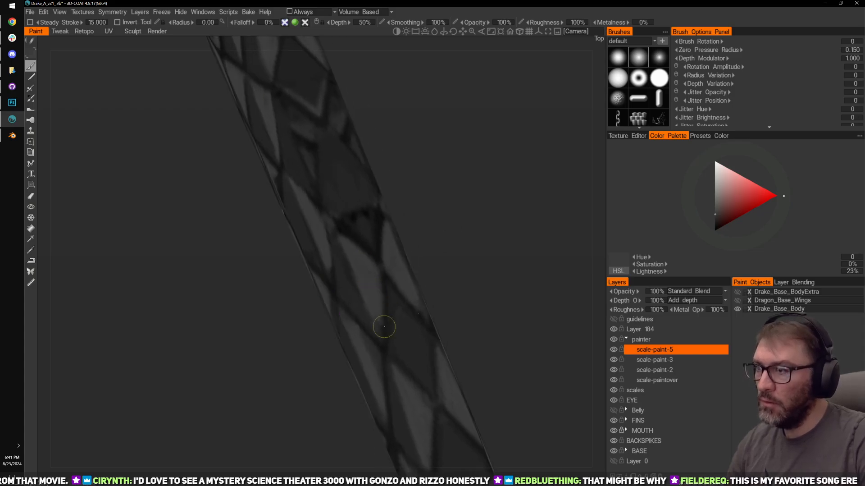
{"action": "mouse_move", "coordinate": [478, 260]}
{"action": "left_mouse_down"}
{"action": "mouse_move", "coordinate": [469, 186]}
{"action": "mouse_move", "coordinate": [496, 176]}
{"action": "mouse_move", "coordinate": [487, 166]}
{"action": "mouse_move", "coordinate": [366, 185]}
{"action": "left_mouse_up"}
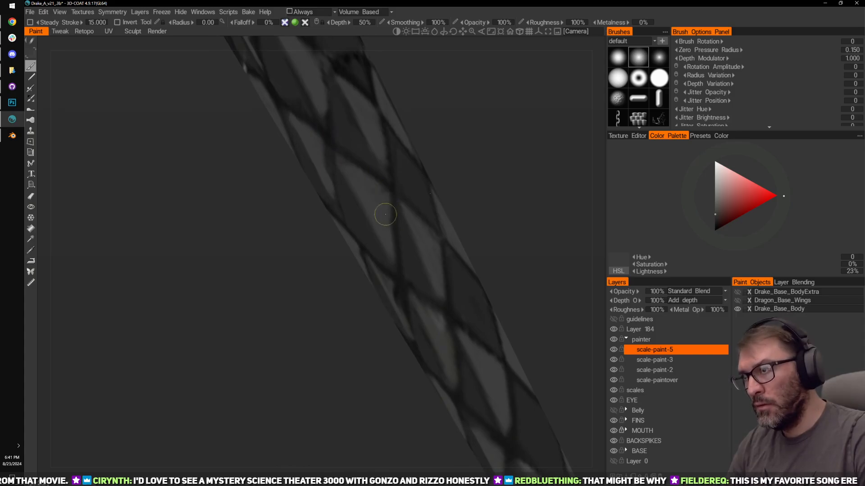
{"action": "mouse_move", "coordinate": [451, 193]}
{"action": "left_mouse_down"}
{"action": "mouse_move", "coordinate": [510, 161]}
{"action": "mouse_move", "coordinate": [509, 187]}
{"action": "left_mouse_up"}
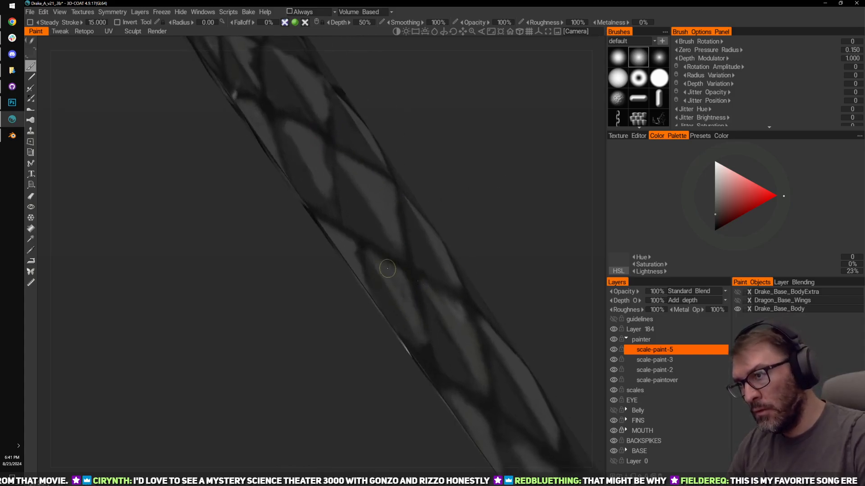
Step: Inspect the tail's underside and even out the light faces of the side scales farther up the tail with 23% grey
{"action": "left_click_drag", "start_coordinate": [530, 225], "coordinate": [554, 189]}
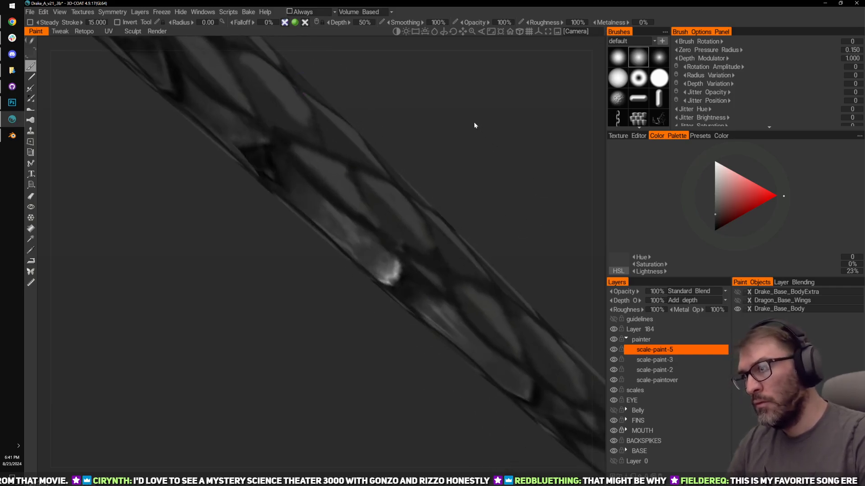
{"action": "mouse_move", "coordinate": [475, 124]}
{"action": "left_mouse_down"}
{"action": "mouse_move", "coordinate": [476, 186]}
{"action": "mouse_move", "coordinate": [488, 199]}
{"action": "mouse_move", "coordinate": [425, 269]}
{"action": "left_mouse_up"}
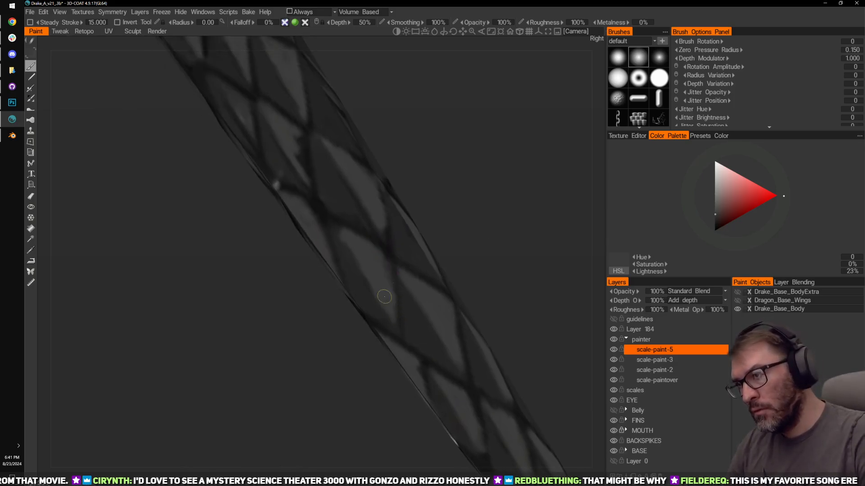
{"action": "mouse_move", "coordinate": [432, 234]}
{"action": "left_mouse_down"}
{"action": "mouse_move", "coordinate": [459, 193]}
{"action": "mouse_move", "coordinate": [445, 159]}
{"action": "mouse_move", "coordinate": [463, 167]}
{"action": "mouse_move", "coordinate": [446, 181]}
{"action": "left_mouse_up"}
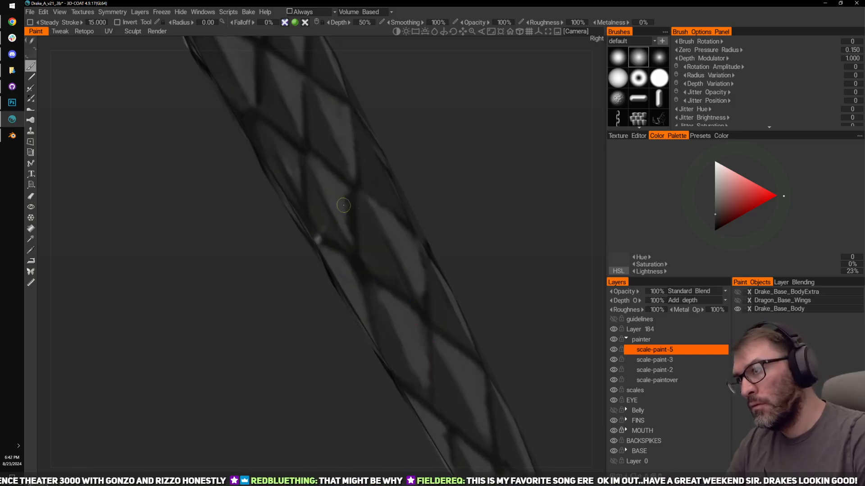
{"action": "left_click_drag", "start_coordinate": [349, 236], "coordinate": [373, 251]}
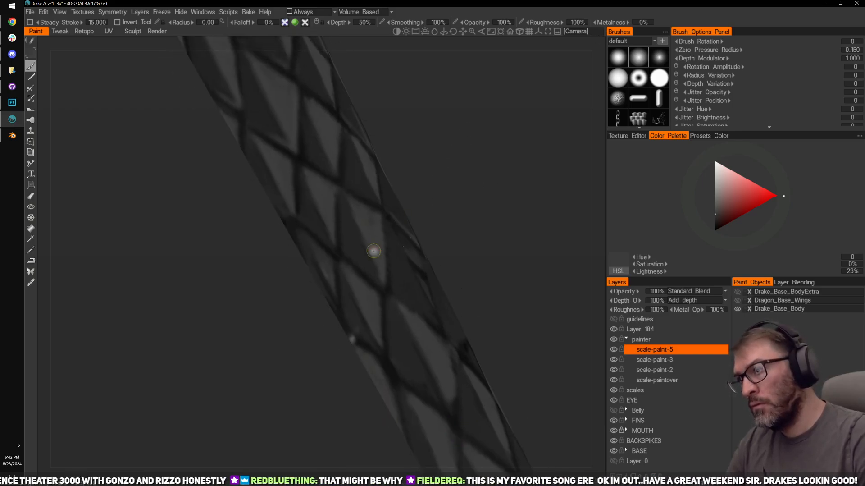
Step: Hide the scales layer and repaint the blotched scale on the tail's top ridge with 23% and sampled 13% grey
{"action": "left_click_drag", "start_coordinate": [441, 170], "coordinate": [440, 208]}
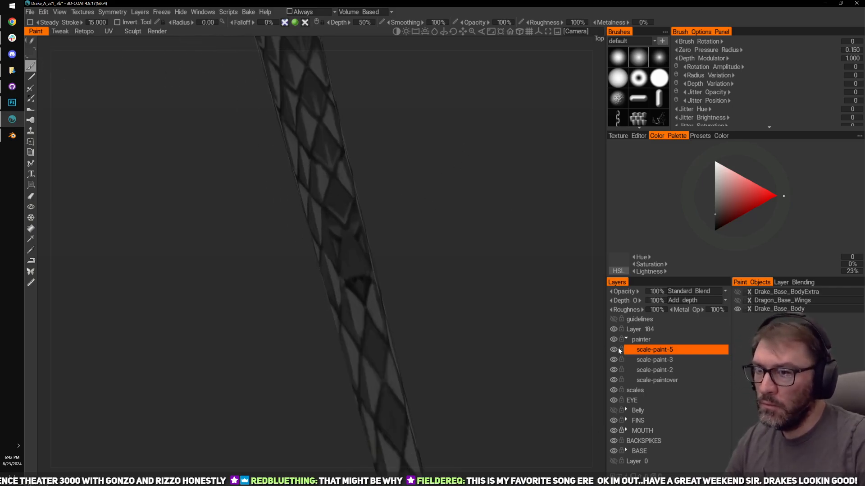
{"action": "left_click", "coordinate": [614, 390]}
{"action": "left_click_drag", "start_coordinate": [564, 378], "coordinate": [424, 254]}
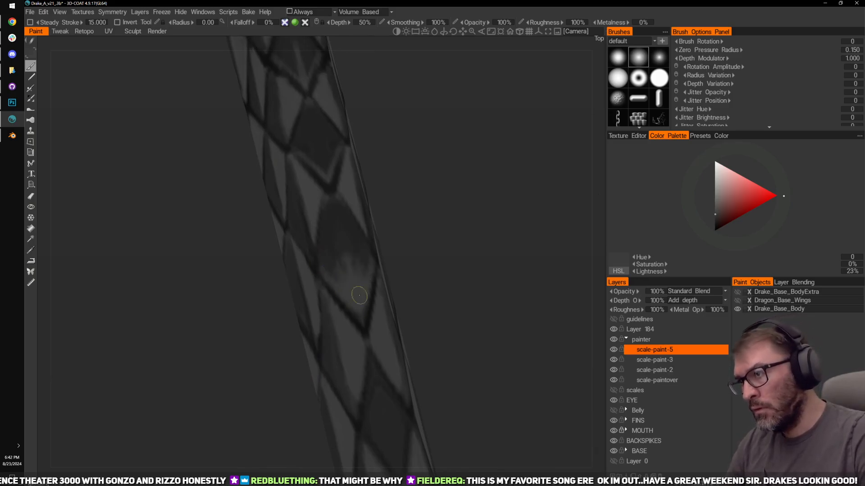
{"action": "key", "text": "v"}
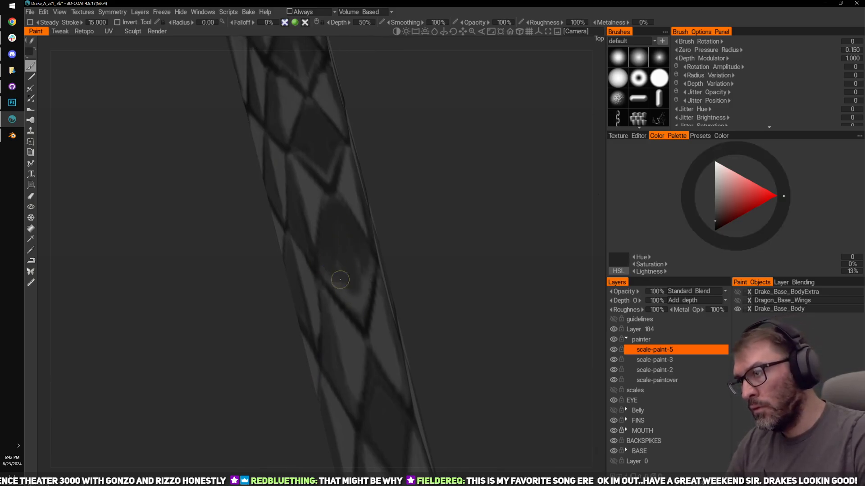
Step: Blend the light and shaded faces of the next top-ridge scales up the tail with sampled 23% and 12% grey
{"action": "key", "text": "v"}
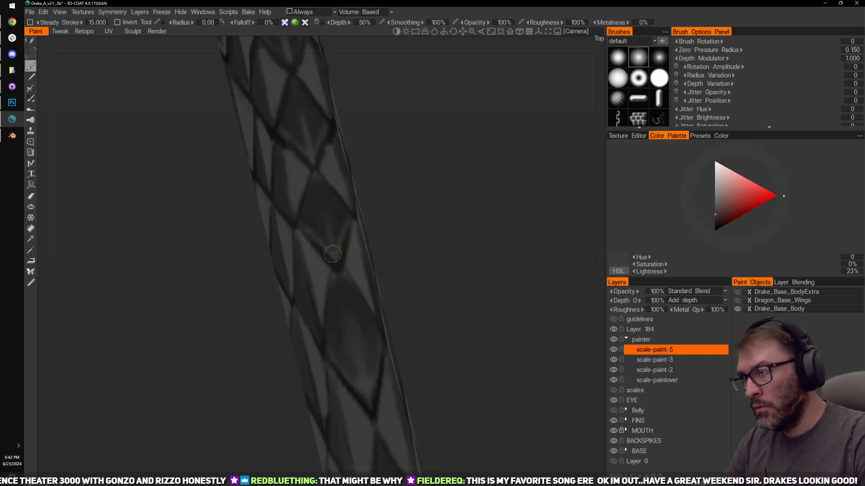
{"action": "key", "text": "v"}
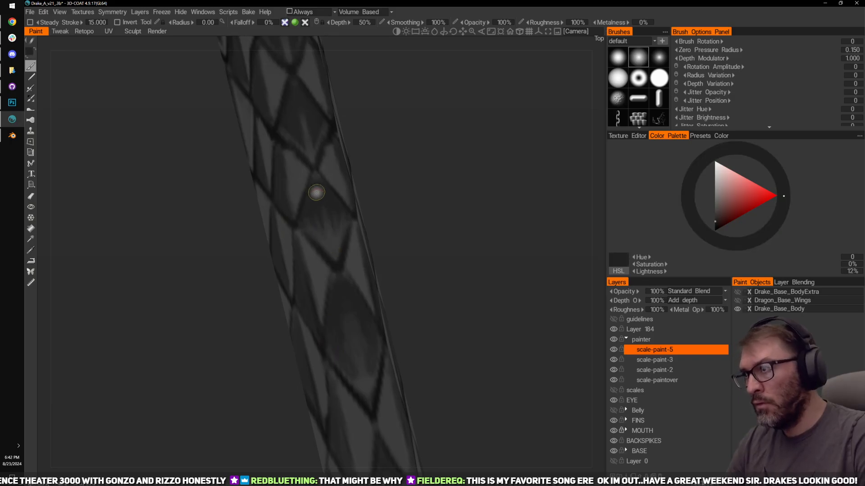
{"action": "middle_click_drag", "start_coordinate": [392, 158], "coordinate": [429, 253]}
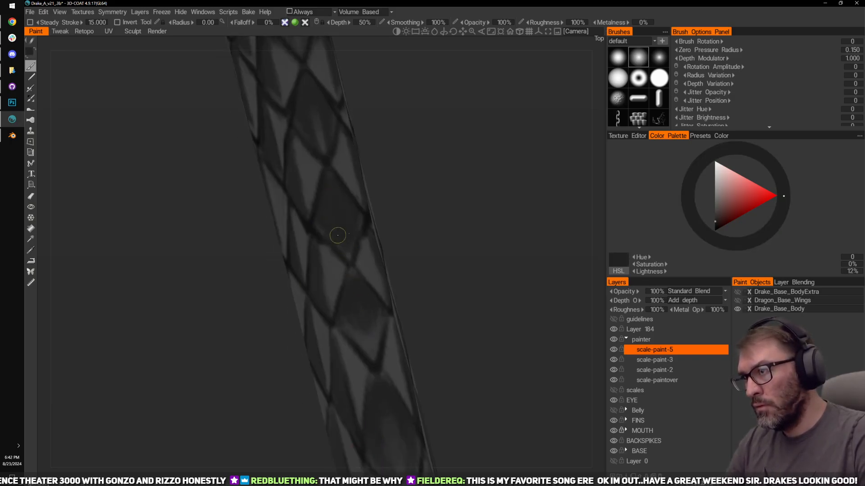
{"action": "key", "text": "v"}
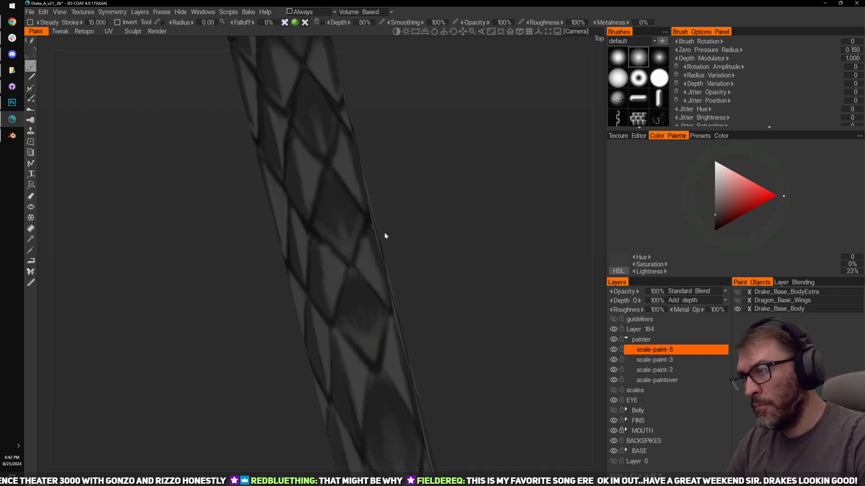
{"action": "left_click_drag", "start_coordinate": [385, 232], "coordinate": [367, 231]}
Step: Darken the contours of the top-ridge scales and their neighbours on the tail with sampled 6% lightness
{"action": "key", "text": "v"}
{"action": "left_click_drag", "start_coordinate": [303, 227], "coordinate": [353, 269]}
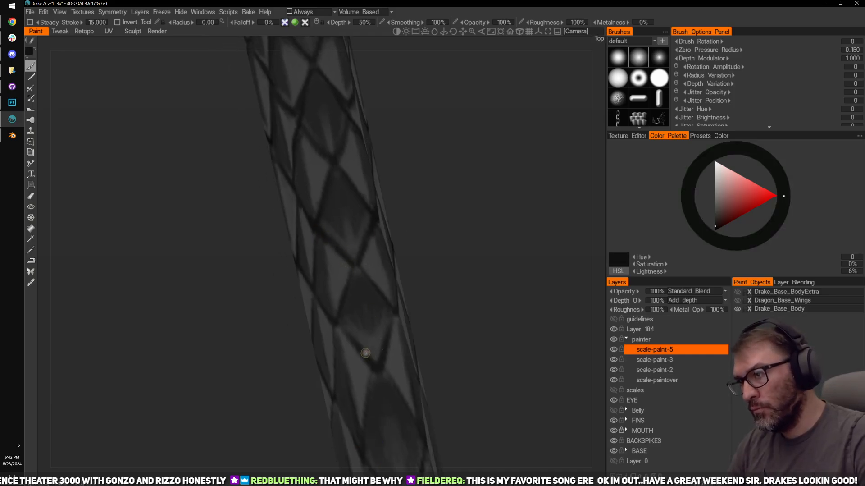
{"action": "left_click_drag", "start_coordinate": [448, 299], "coordinate": [446, 241]}
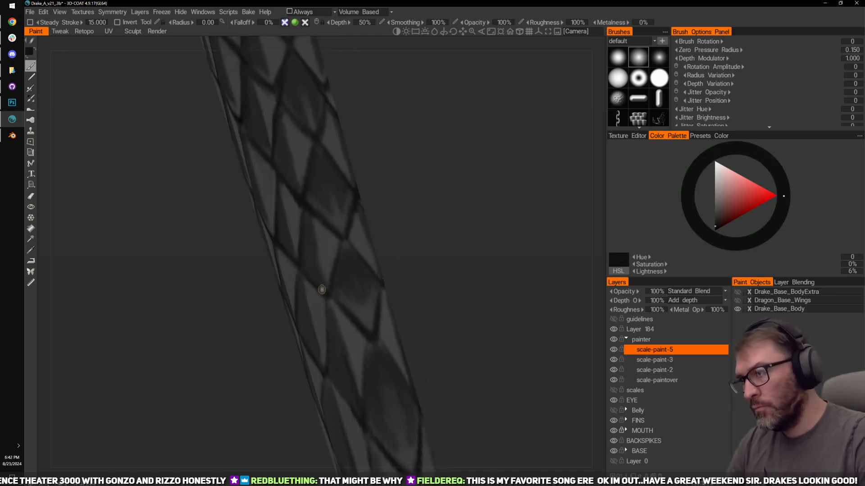
{"action": "mouse_move", "coordinate": [406, 216]}
{"action": "left_mouse_down"}
{"action": "mouse_move", "coordinate": [426, 208]}
{"action": "mouse_move", "coordinate": [369, 291]}
{"action": "left_mouse_up"}
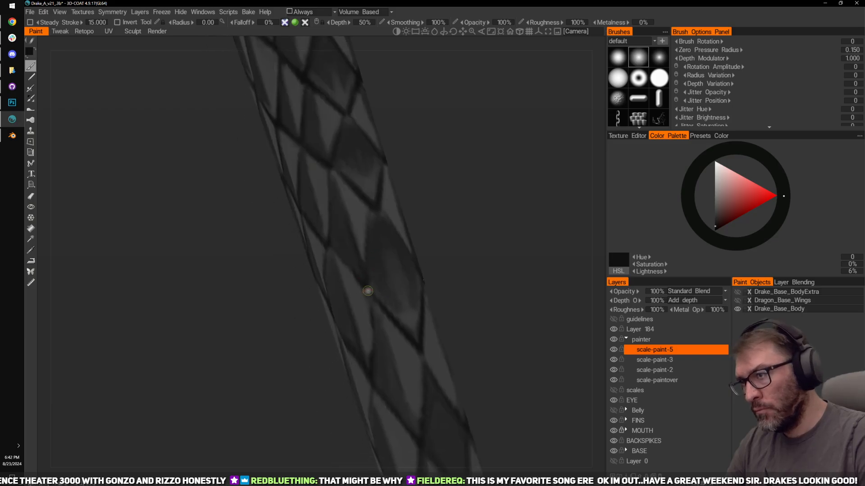
{"action": "left_click_drag", "start_coordinate": [372, 261], "coordinate": [360, 279]}
Step: Sharpen the contours of the side scales down toward the tail tip with the 6% dark tone
{"action": "middle_click_drag", "start_coordinate": [435, 257], "coordinate": [406, 200]}
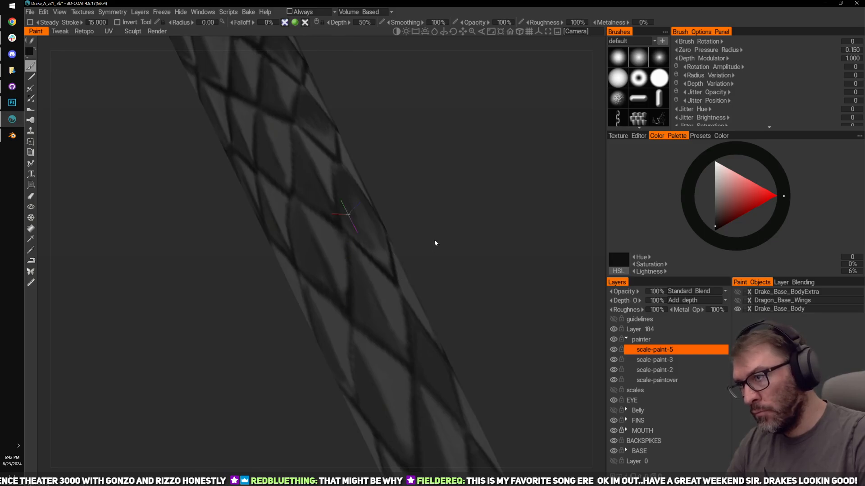
{"action": "middle_click_drag", "start_coordinate": [434, 243], "coordinate": [424, 217]}
{"action": "mouse_move", "coordinate": [424, 216]}
{"action": "left_mouse_down"}
{"action": "mouse_move", "coordinate": [377, 305]}
{"action": "mouse_move", "coordinate": [373, 246]}
{"action": "left_mouse_up"}
{"action": "left_click_drag", "start_coordinate": [378, 283], "coordinate": [386, 301], "text": "alt"}
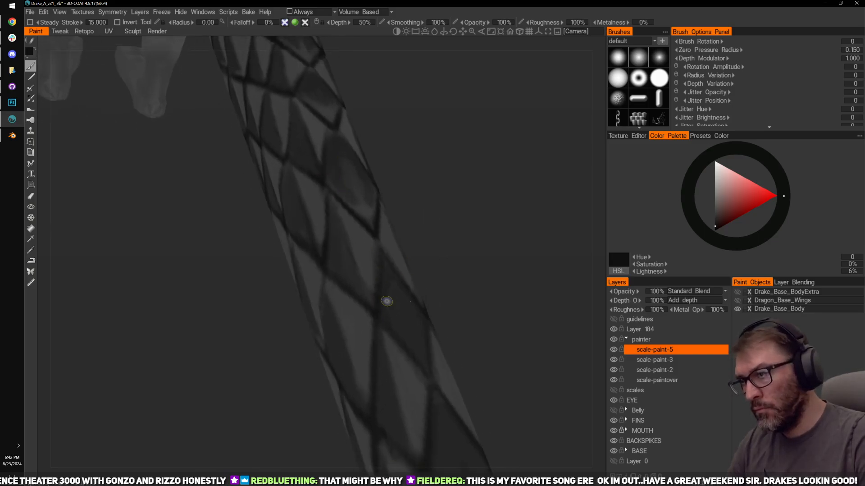
{"action": "left_click_drag", "start_coordinate": [384, 250], "coordinate": [411, 281], "text": "alt"}
{"action": "left_click_drag", "start_coordinate": [340, 268], "coordinate": [460, 218], "text": "alt"}
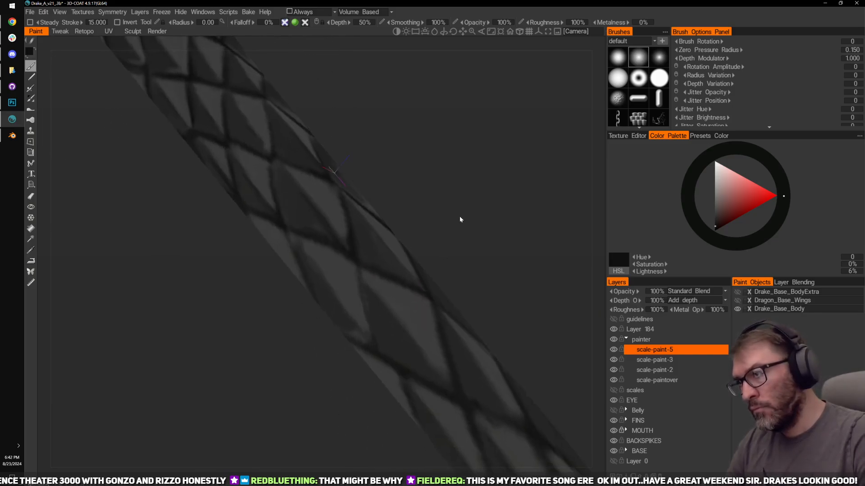
{"action": "left_click_drag", "start_coordinate": [354, 248], "coordinate": [390, 258], "text": "alt"}
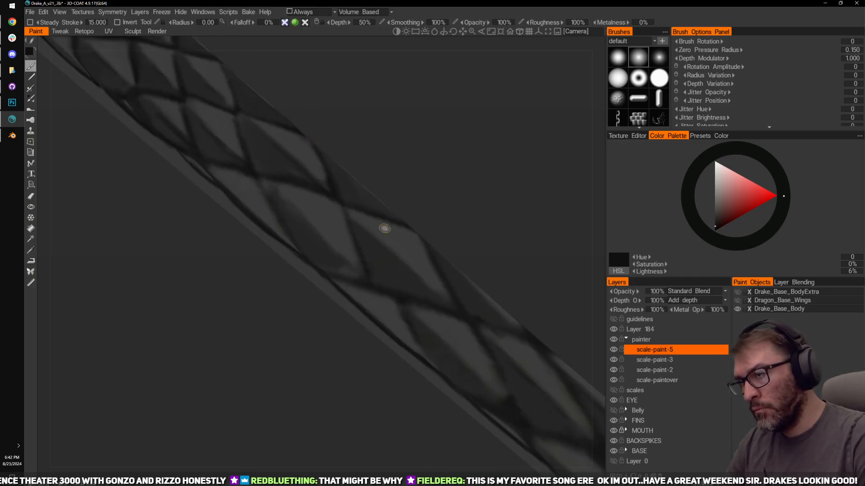
{"action": "left_click_drag", "start_coordinate": [385, 228], "coordinate": [462, 238], "text": "alt"}
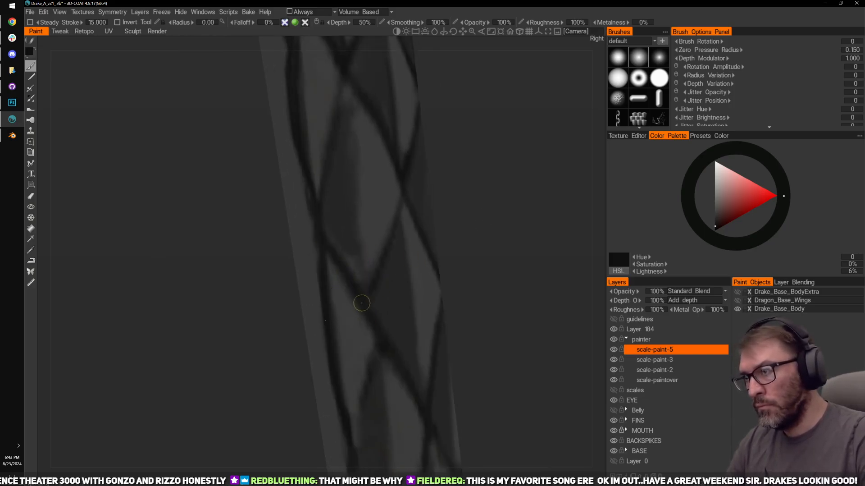
Step: Refine the shaded faces of the narrow lower-side tail scales with sampled 14% grey, and review the tail tip from farther away
{"action": "key", "text": "v"}
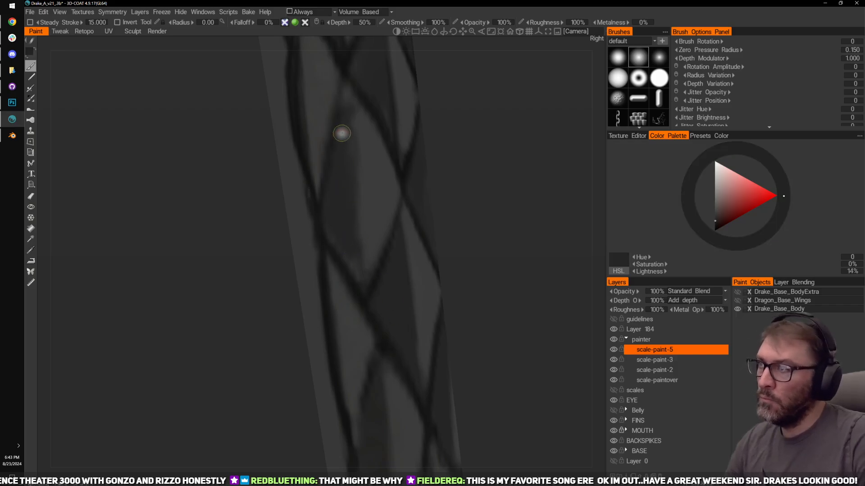
{"action": "mouse_move", "coordinate": [487, 256]}
{"action": "left_mouse_down"}
{"action": "mouse_move", "coordinate": [529, 207]}
{"action": "mouse_move", "coordinate": [387, 235]}
{"action": "left_mouse_up"}
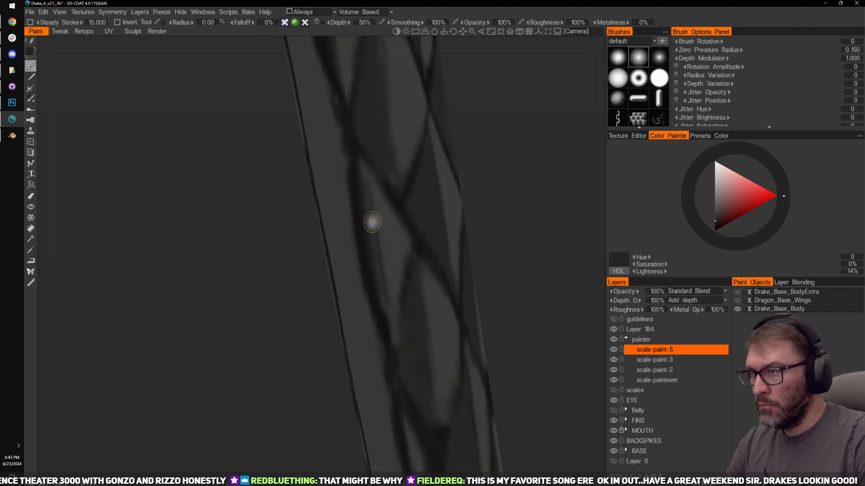
{"action": "scroll", "coordinate": [506, 238], "scroll_direction": "down", "scroll_amount": 6}
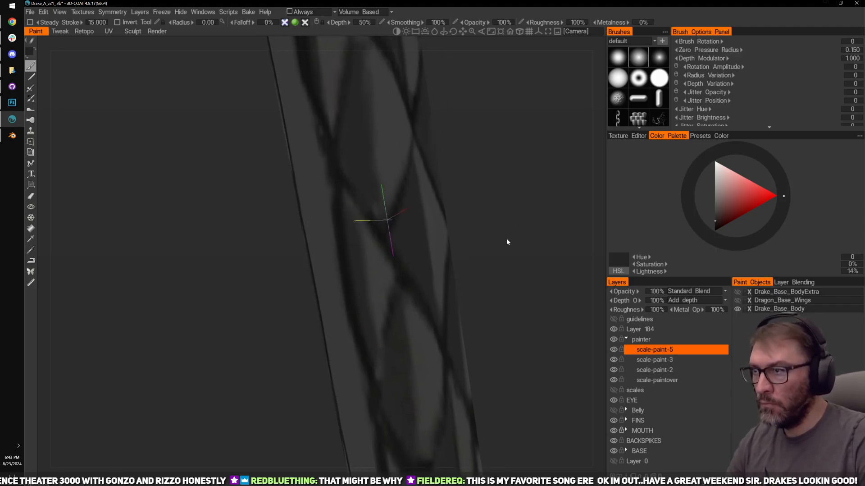
{"action": "left_click_drag", "start_coordinate": [448, 194], "coordinate": [494, 182]}
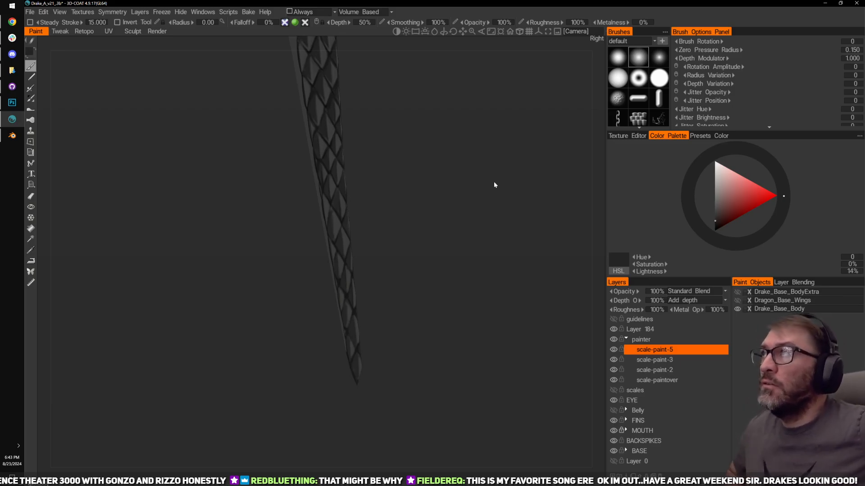
Step: Erase stray dark paint along the scale lines on the underside and side of the tail on the scale-paint-5 layer
{"action": "left_click_drag", "start_coordinate": [446, 384], "coordinate": [385, 197]}
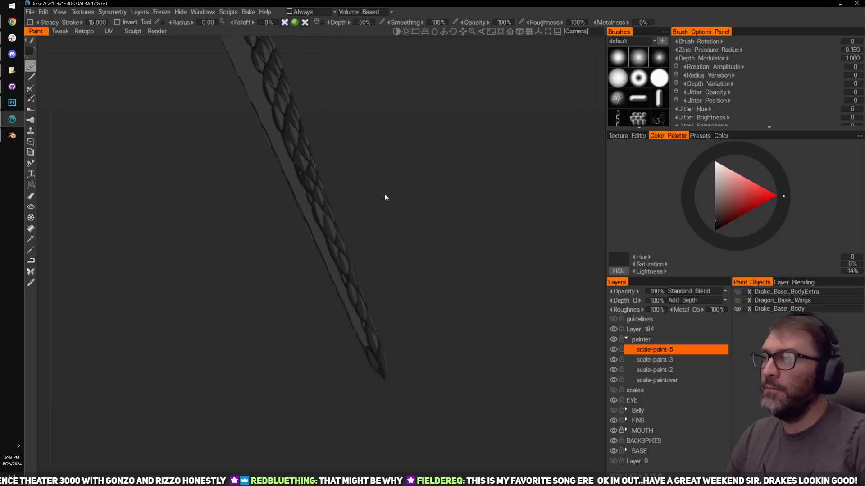
{"action": "mouse_move", "coordinate": [313, 223]}
{"action": "left_mouse_down"}
{"action": "mouse_move", "coordinate": [431, 190]}
{"action": "mouse_move", "coordinate": [467, 147]}
{"action": "mouse_move", "coordinate": [465, 184]}
{"action": "mouse_move", "coordinate": [530, 179]}
{"action": "mouse_move", "coordinate": [477, 178]}
{"action": "mouse_move", "coordinate": [489, 181]}
{"action": "left_mouse_up"}
{"action": "key", "text": "e"}
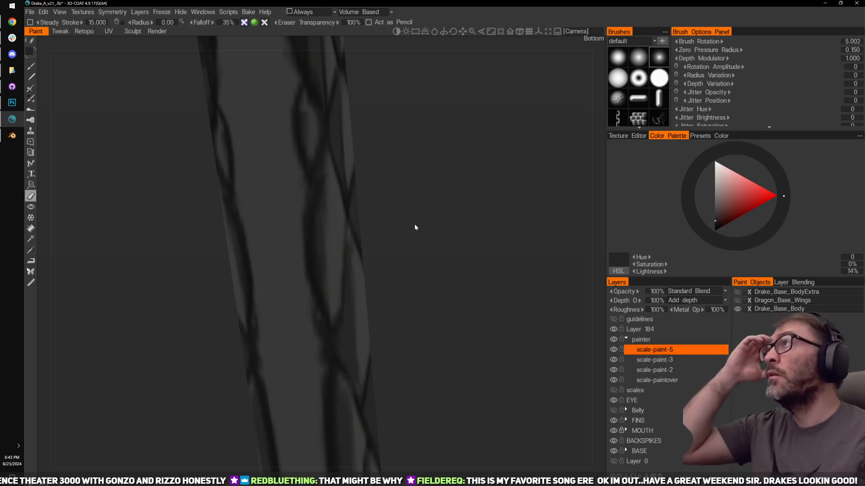
{"action": "mouse_move", "coordinate": [418, 221]}
{"action": "left_mouse_down"}
{"action": "mouse_move", "coordinate": [435, 238]}
{"action": "mouse_move", "coordinate": [293, 226]}
{"action": "left_mouse_up"}
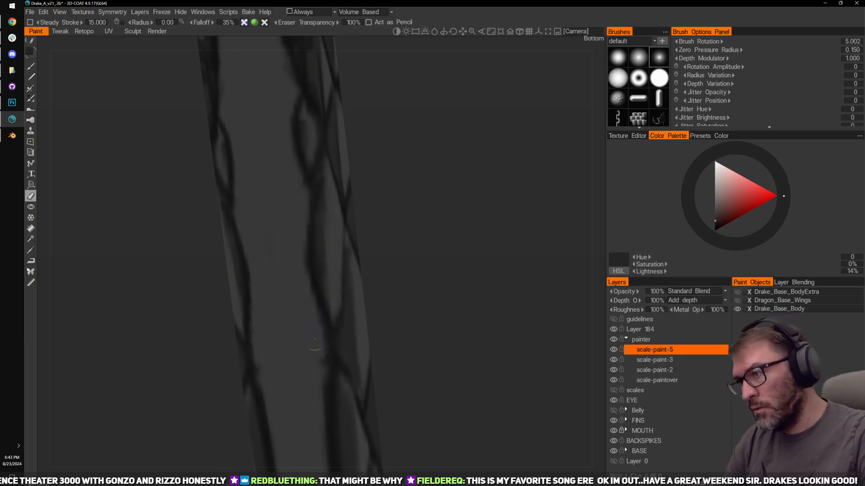
{"action": "right_click_drag", "start_coordinate": [456, 215], "coordinate": [425, 188]}
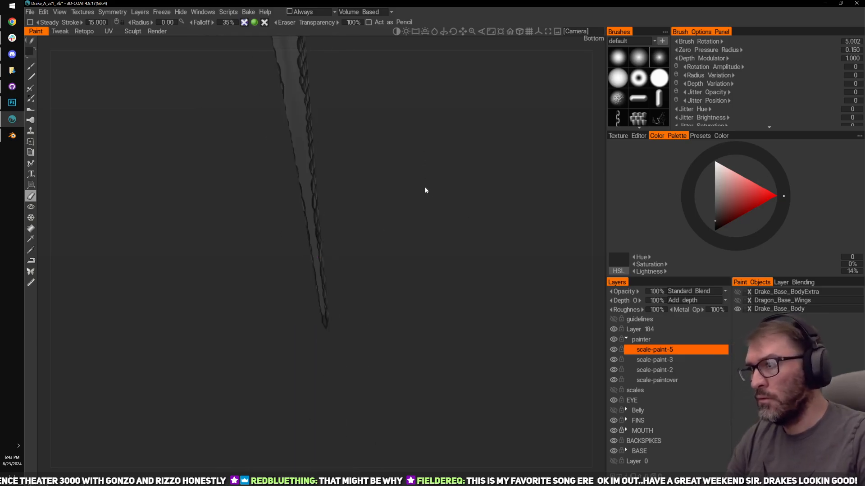
{"action": "left_click_drag", "start_coordinate": [425, 211], "coordinate": [461, 203]}
{"action": "mouse_move", "coordinate": [461, 203]}
{"action": "right_mouse_down"}
{"action": "mouse_move", "coordinate": [448, 230]}
{"action": "mouse_move", "coordinate": [448, 213]}
{"action": "right_mouse_up"}
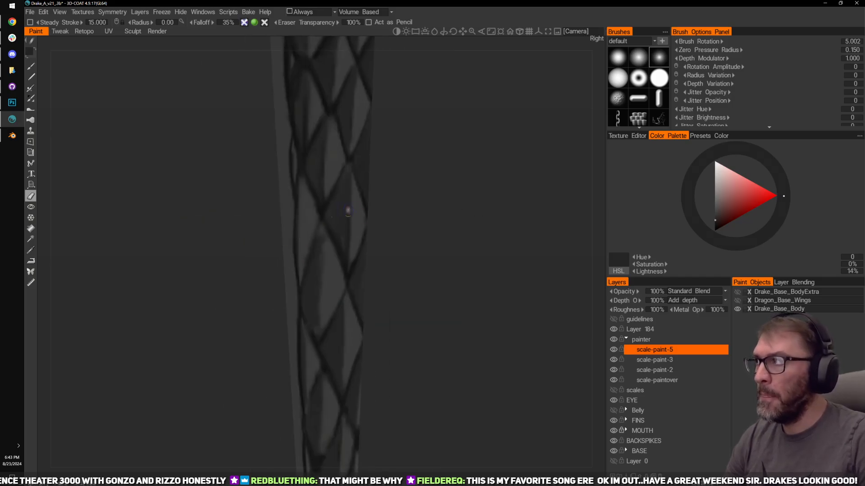
{"action": "right_click_drag", "start_coordinate": [444, 176], "coordinate": [443, 183]}
Step: Paint over the lower scale edges on the tail's side with a grey of 23% lightness sampled from the model
{"action": "key", "text": "1"}
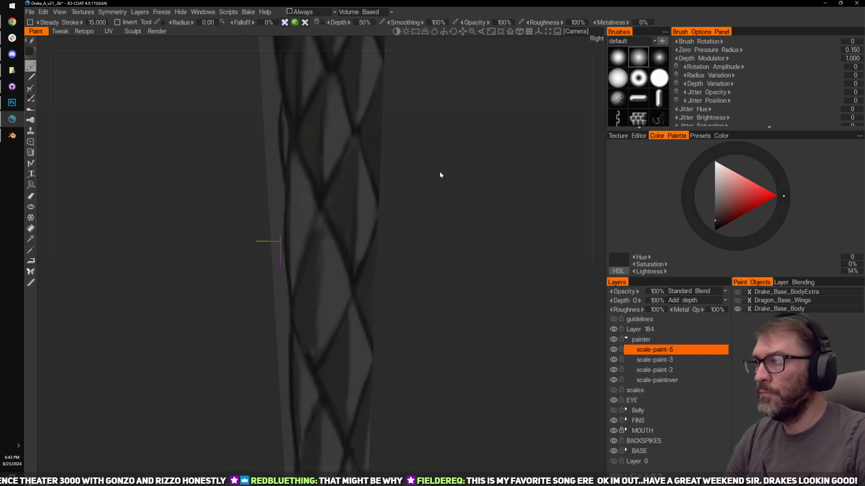
{"action": "left_click_drag", "start_coordinate": [440, 174], "coordinate": [472, 193]}
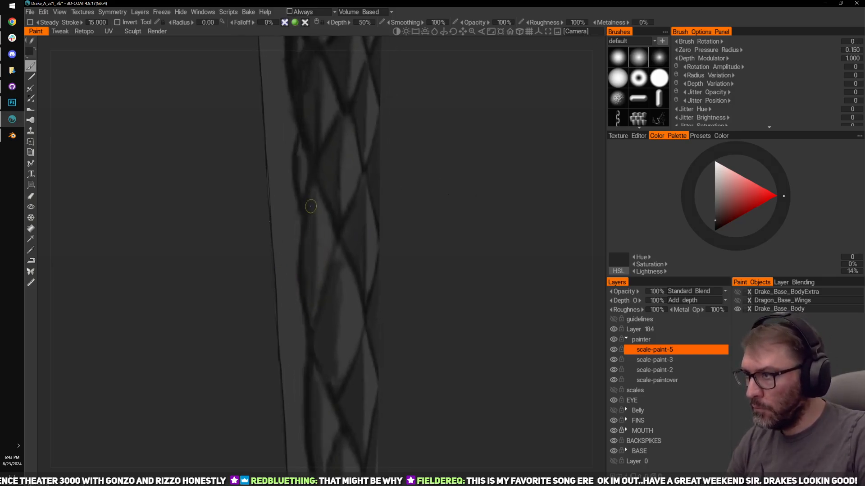
{"action": "left_click_drag", "start_coordinate": [428, 261], "coordinate": [448, 272]}
{"action": "key", "text": "v"}
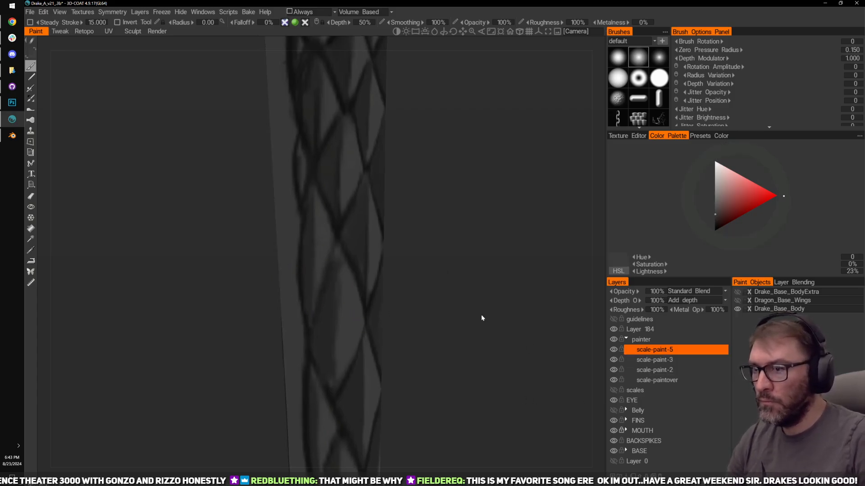
{"action": "right_click_drag", "start_coordinate": [481, 315], "coordinate": [497, 290]}
Step: Toggle the scales layer on to compare the painted tail with the scales on the hind legs
{"action": "left_click_drag", "start_coordinate": [497, 290], "coordinate": [469, 152]}
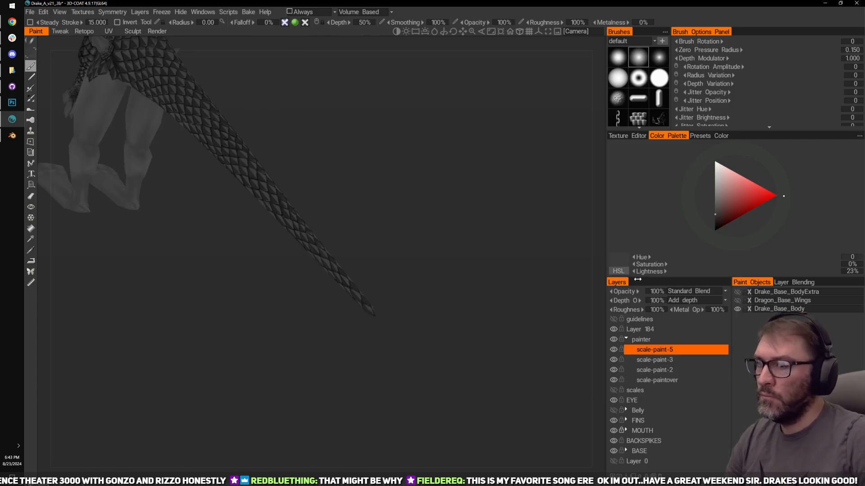
{"action": "left_click", "coordinate": [612, 390]}
{"action": "left_click", "coordinate": [612, 389]}
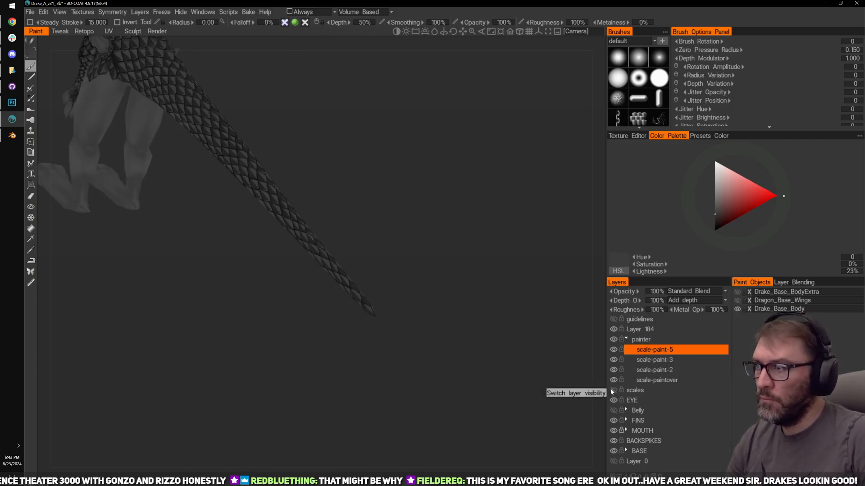
{"action": "left_click", "coordinate": [612, 390]}
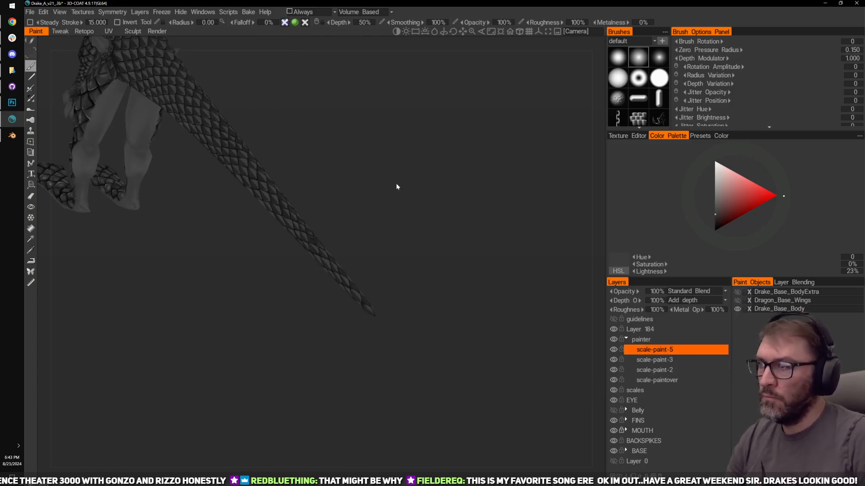
Step: Paint grey scale shading and clean up the blurry scale edges on the upper side of the tail
{"action": "left_click_drag", "start_coordinate": [396, 185], "coordinate": [313, 243]}
{"action": "right_click_drag", "start_coordinate": [399, 182], "coordinate": [406, 210]}
{"action": "mouse_move", "coordinate": [407, 209]}
{"action": "left_mouse_down"}
{"action": "mouse_move", "coordinate": [442, 206]}
{"action": "mouse_move", "coordinate": [324, 253]}
{"action": "mouse_move", "coordinate": [407, 226]}
{"action": "left_mouse_up"}
{"action": "right_click_drag", "start_coordinate": [408, 225], "coordinate": [458, 220]}
{"action": "left_click_drag", "start_coordinate": [458, 220], "coordinate": [451, 224]}
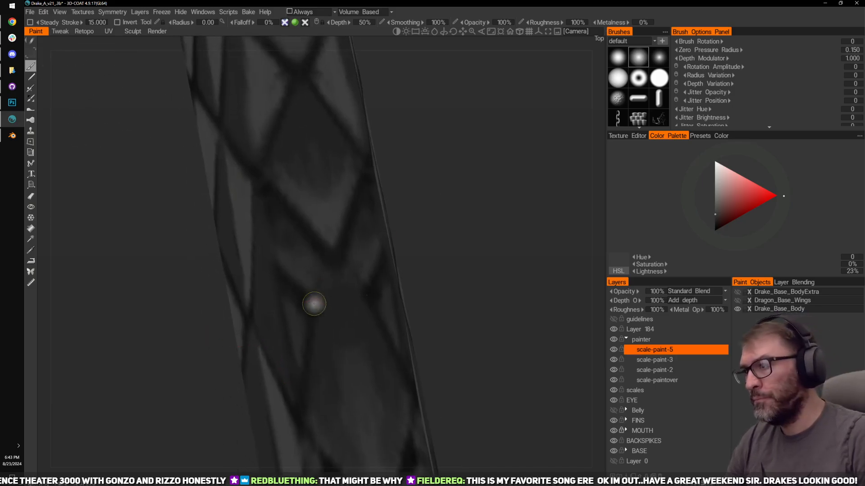
{"action": "left_click_drag", "start_coordinate": [299, 325], "coordinate": [304, 283]}
{"action": "left_click_drag", "start_coordinate": [439, 239], "coordinate": [456, 241]}
{"action": "mouse_move", "coordinate": [272, 208]}
{"action": "left_mouse_down"}
{"action": "mouse_move", "coordinate": [306, 253]}
{"action": "mouse_move", "coordinate": [296, 244]}
{"action": "left_mouse_up"}
{"action": "left_click_drag", "start_coordinate": [446, 214], "coordinate": [467, 208]}
{"action": "mouse_move", "coordinate": [295, 361]}
{"action": "left_mouse_down"}
{"action": "mouse_move", "coordinate": [296, 386]}
{"action": "mouse_move", "coordinate": [263, 213]}
{"action": "mouse_move", "coordinate": [307, 374]}
{"action": "left_mouse_up"}
{"action": "mouse_move", "coordinate": [263, 209]}
{"action": "left_mouse_down"}
{"action": "mouse_move", "coordinate": [284, 245]}
{"action": "mouse_move", "coordinate": [302, 328]}
{"action": "mouse_move", "coordinate": [295, 397]}
{"action": "left_mouse_up"}
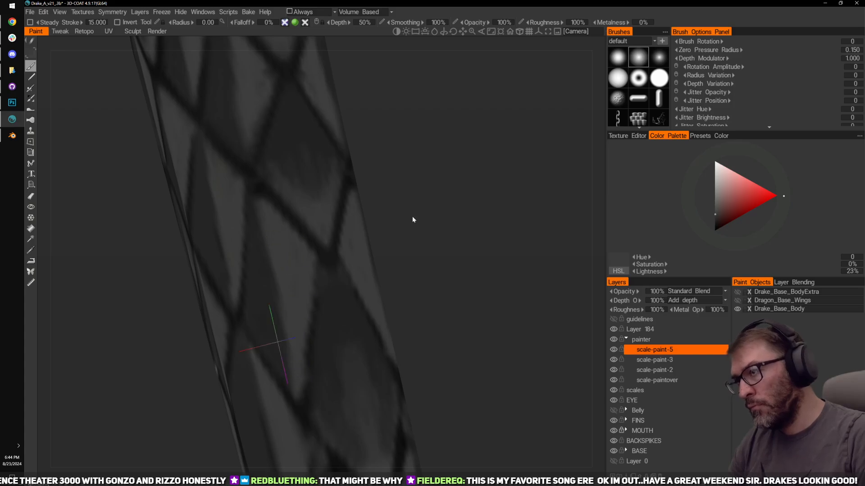
Step: Compare the whole drake with and without the scales layer, leaving the layer hidden
{"action": "right_click_drag", "start_coordinate": [413, 216], "coordinate": [468, 200]}
{"action": "mouse_move", "coordinate": [468, 200]}
{"action": "left_mouse_down"}
{"action": "mouse_move", "coordinate": [454, 190]}
{"action": "mouse_move", "coordinate": [507, 203]}
{"action": "mouse_move", "coordinate": [432, 156]}
{"action": "mouse_move", "coordinate": [451, 132]}
{"action": "mouse_move", "coordinate": [474, 125]}
{"action": "mouse_move", "coordinate": [439, 130]}
{"action": "mouse_move", "coordinate": [416, 109]}
{"action": "mouse_move", "coordinate": [453, 92]}
{"action": "mouse_move", "coordinate": [432, 120]}
{"action": "mouse_move", "coordinate": [332, 179]}
{"action": "mouse_move", "coordinate": [336, 127]}
{"action": "left_mouse_up"}
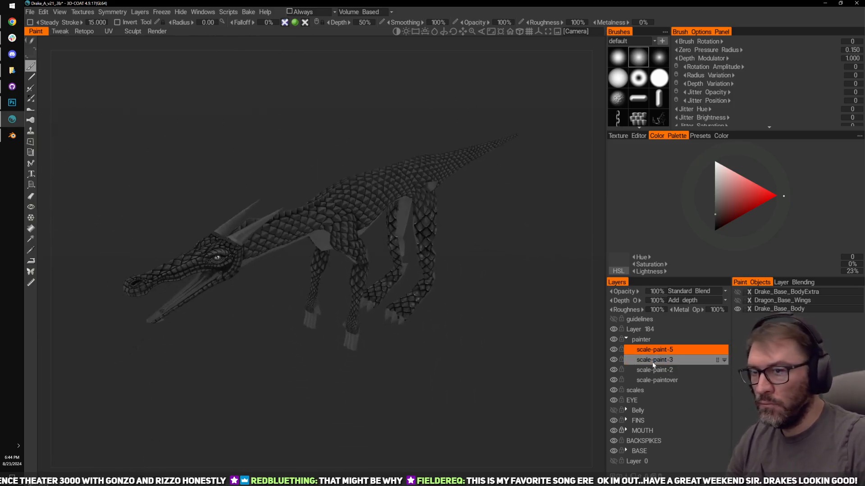
{"action": "left_click", "coordinate": [614, 390]}
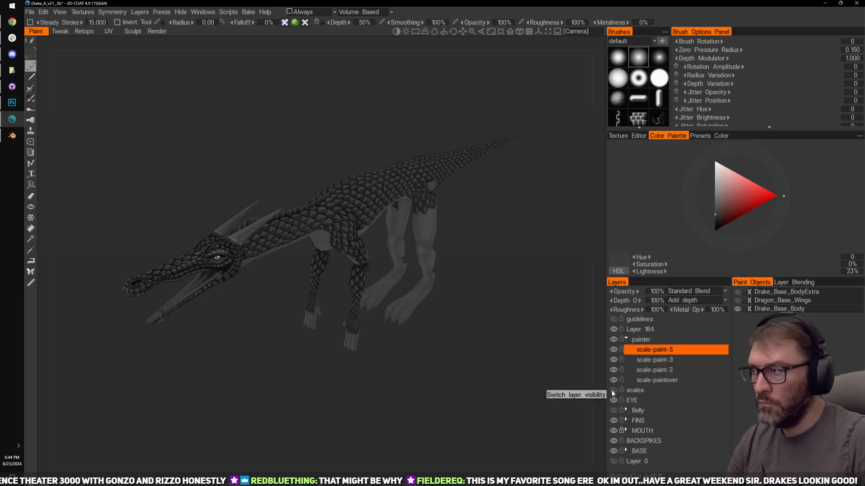
{"action": "left_click", "coordinate": [614, 390]}
{"action": "left_click", "coordinate": [613, 390]}
Step: Examine the body from the side with the scale-paint-5 layer switched off and on
{"action": "left_click_drag", "start_coordinate": [568, 369], "coordinate": [518, 330]}
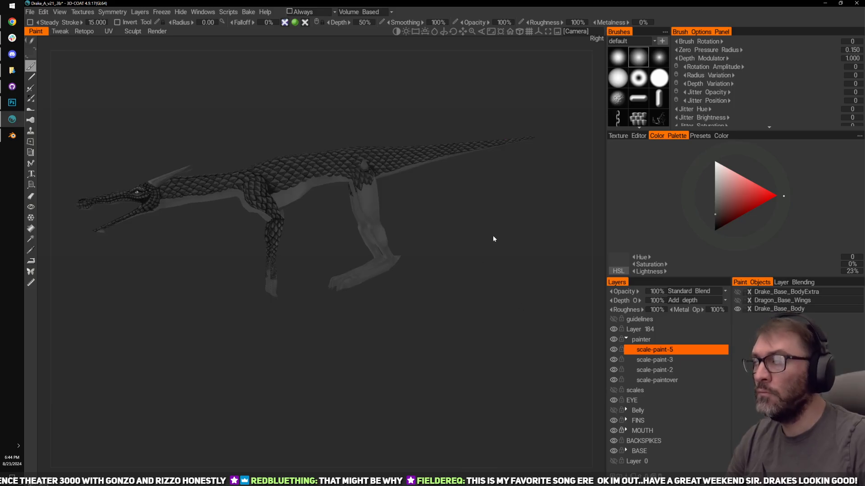
{"action": "left_click_drag", "start_coordinate": [423, 298], "coordinate": [396, 286]}
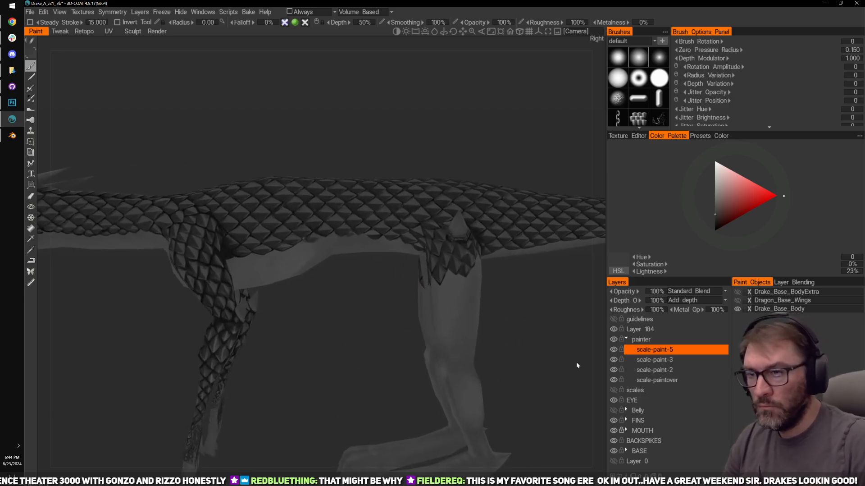
{"action": "left_click", "coordinate": [612, 349]}
{"action": "left_click", "coordinate": [612, 349]}
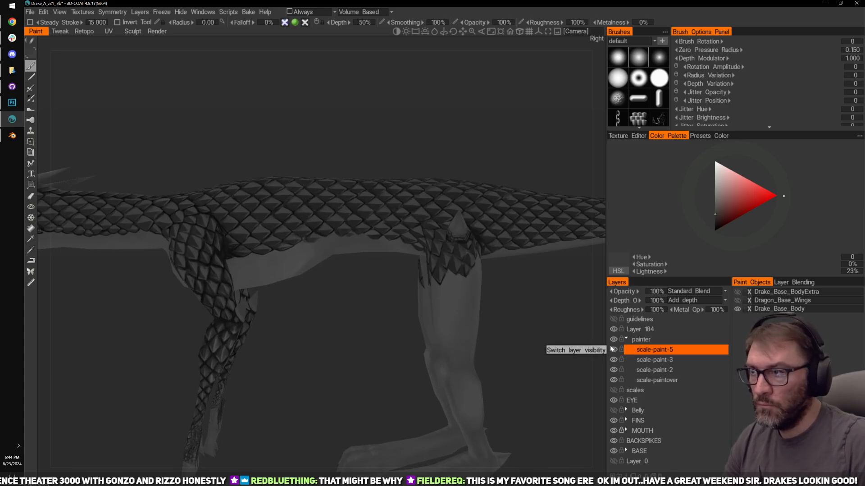
{"action": "left_click", "coordinate": [612, 349]}
{"action": "left_click", "coordinate": [613, 348]}
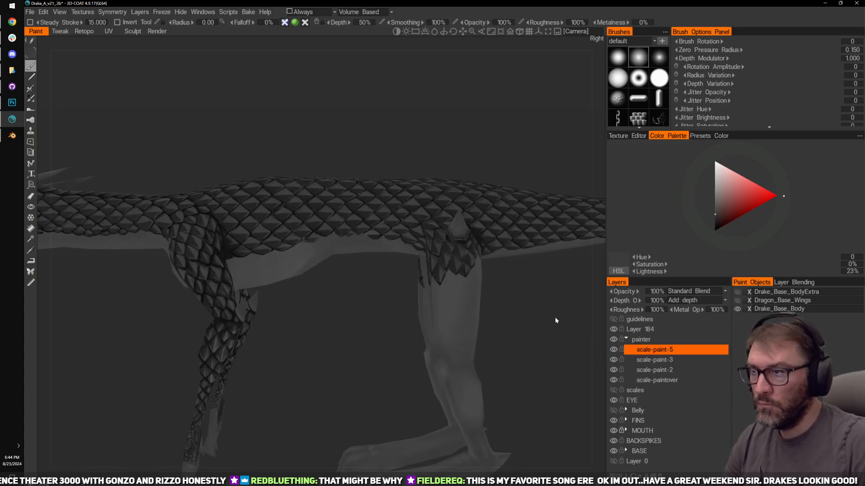
Step: Send the texture layers to Photoshop for external editing and update Layers.psd from the changed disk copy
{"action": "left_click", "coordinate": [44, 12]}
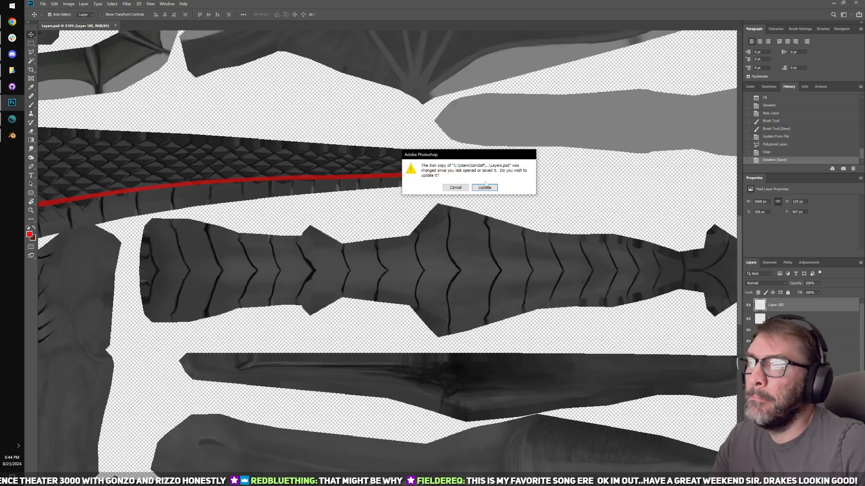
{"action": "left_click", "coordinate": [485, 186]}
{"action": "key", "text": "ctrl+0"}
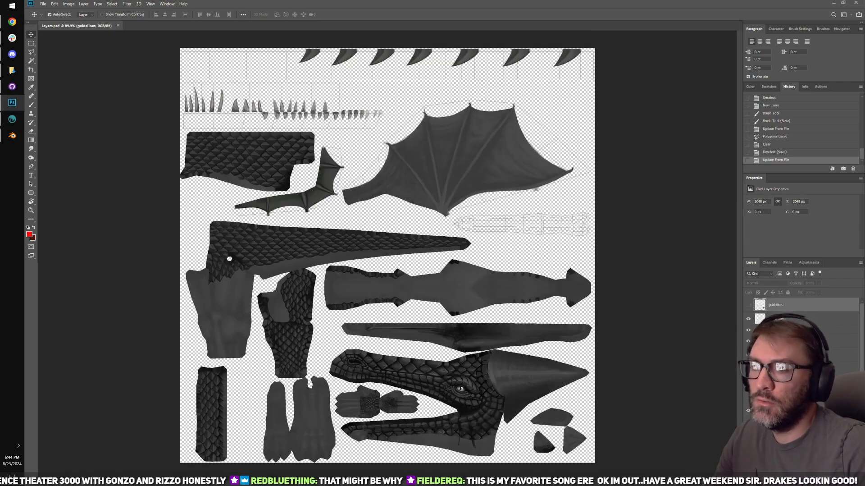
Step: Show Layer 0, fill its entire canvas with solid grey, and clear the selection
{"action": "left_click", "coordinate": [748, 433]}
{"action": "left_click", "coordinate": [776, 433]}
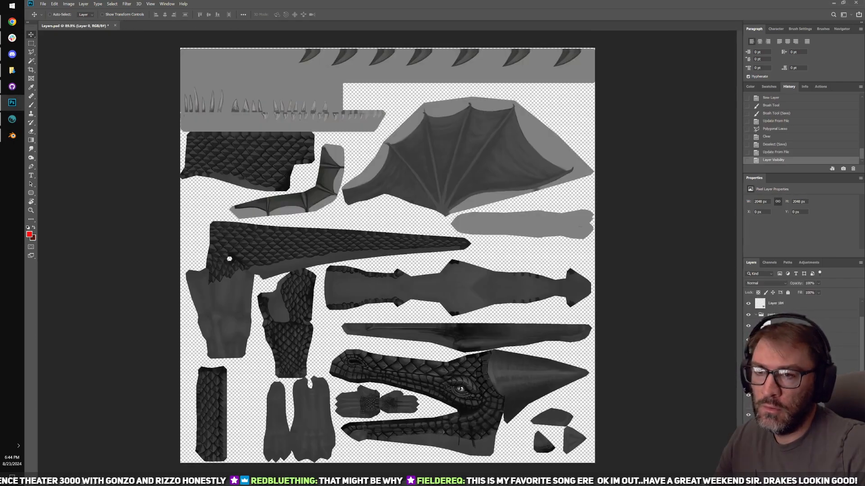
{"action": "key", "text": "ctrl+a"}
{"action": "key", "text": "m"}
{"action": "right_click", "coordinate": [538, 317]}
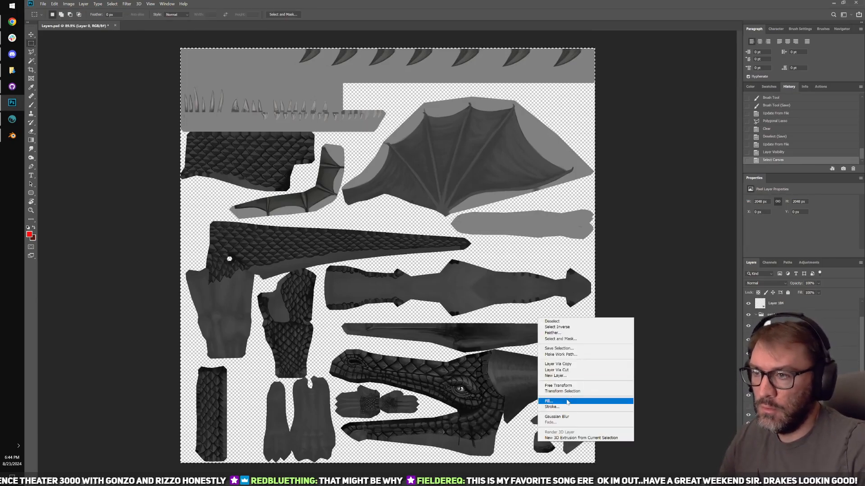
{"action": "left_click", "coordinate": [548, 400]}
{"action": "left_click", "coordinate": [536, 246]}
{"action": "key", "text": "ctrl+d"}
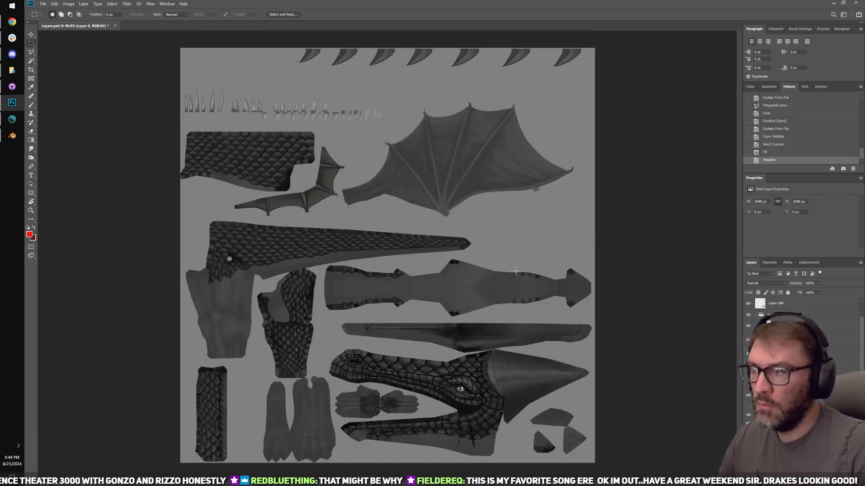
Step: Select the scale-paint-5 layer and toggle its visibility to check what it adds to the body and tail pieces
{"action": "key", "text": "v"}
{"action": "scroll", "coordinate": [401, 250], "scroll_direction": "up", "scroll_amount": 6, "text": "alt"}
{"action": "left_click_drag", "start_coordinate": [237, 228], "coordinate": [366, 328]}
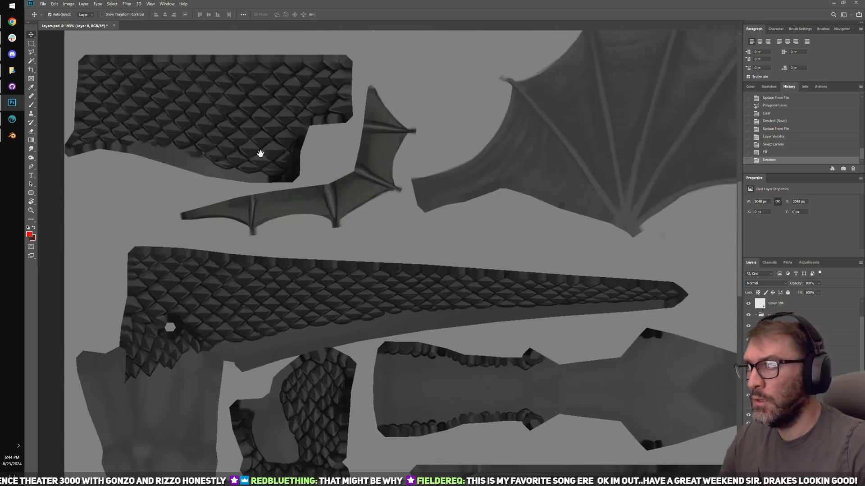
{"action": "left_click_drag", "start_coordinate": [260, 152], "coordinate": [332, 230]}
{"action": "left_click", "coordinate": [779, 322]}
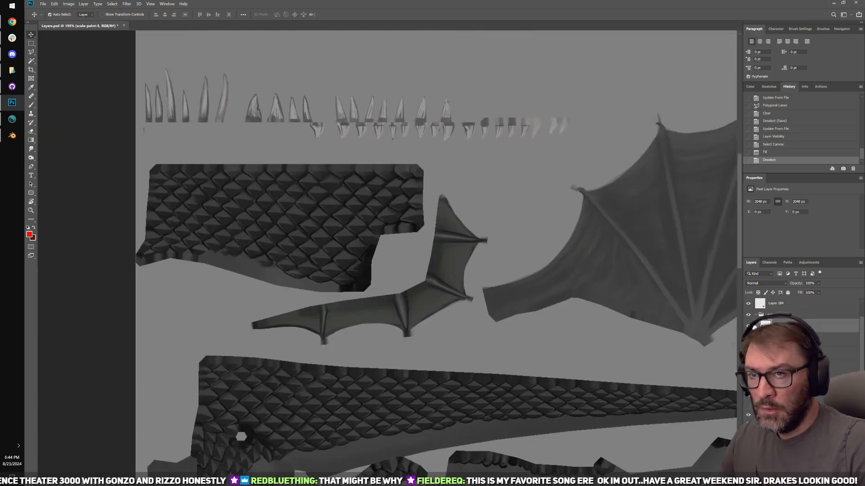
{"action": "left_click", "coordinate": [749, 325]}
{"action": "left_click", "coordinate": [748, 324]}
{"action": "scroll", "coordinate": [486, 274], "scroll_direction": "up", "scroll_amount": 2, "text": "alt"}
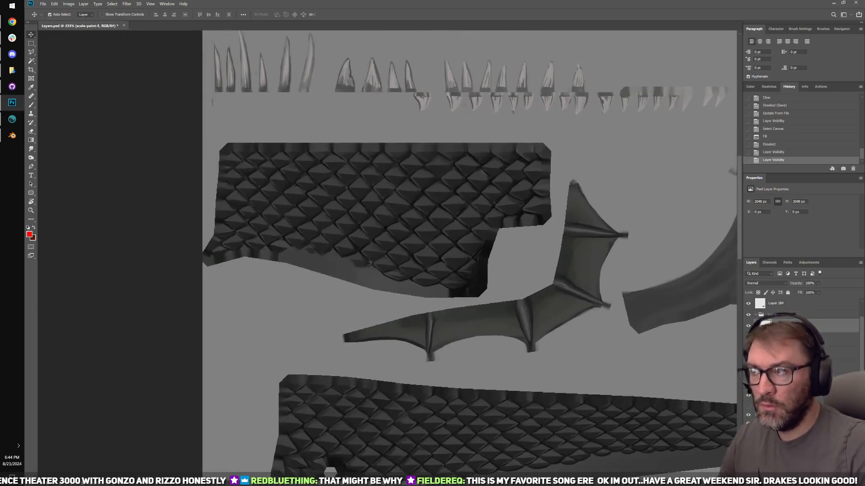
{"action": "scroll", "coordinate": [802, 333], "scroll_direction": "up", "scroll_amount": 1}
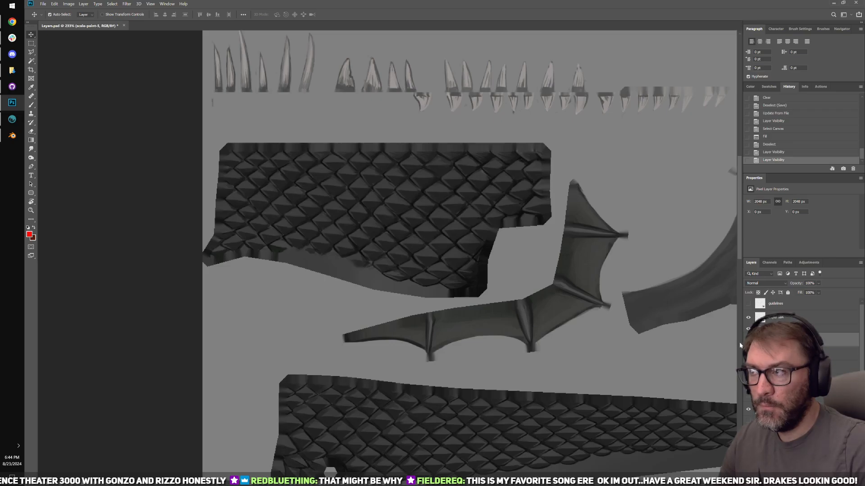
{"action": "scroll", "coordinate": [653, 332], "scroll_direction": "up", "scroll_amount": 1, "text": "alt"}
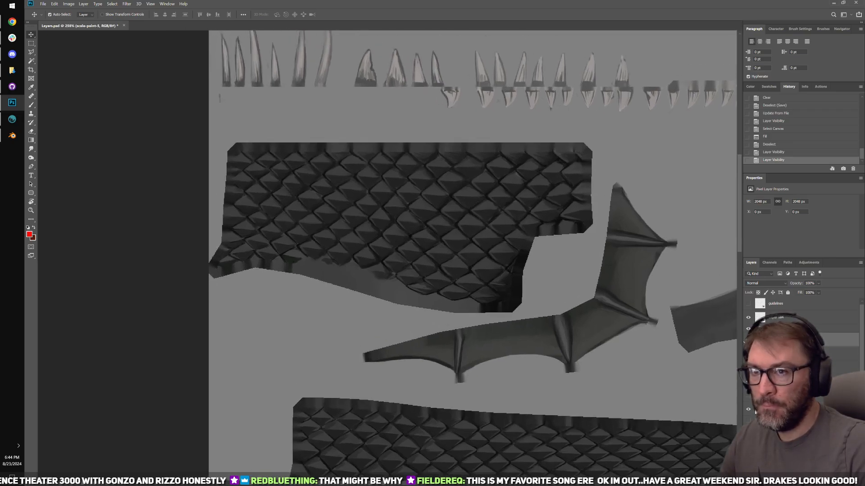
Step: Hide the other body scale paint and cut scale-paint-5's scales at the front of the body piece to a new layer
{"action": "left_click", "coordinate": [749, 374]}
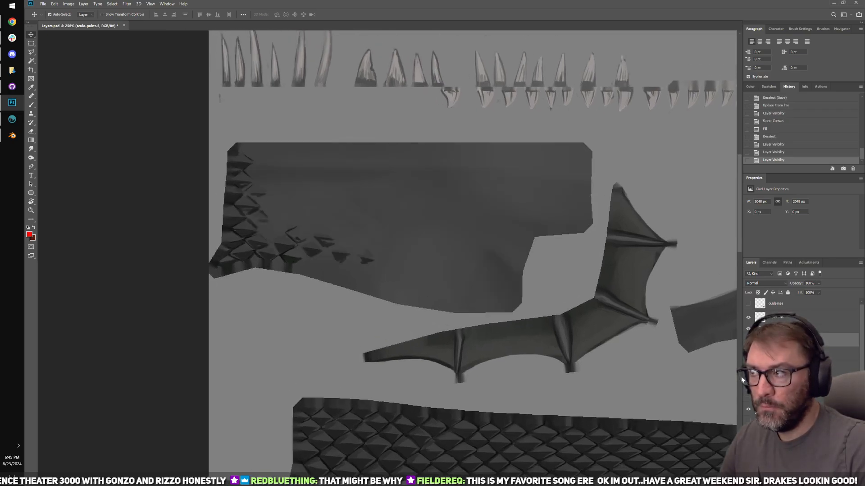
{"action": "key", "text": "m"}
{"action": "left_click_drag", "start_coordinate": [135, 105], "coordinate": [421, 320]}
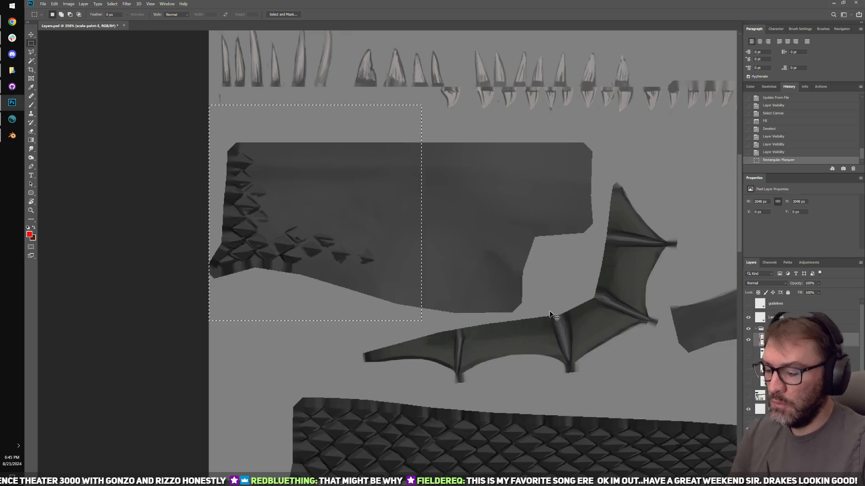
{"action": "key", "text": "ctrl+shift+j"}
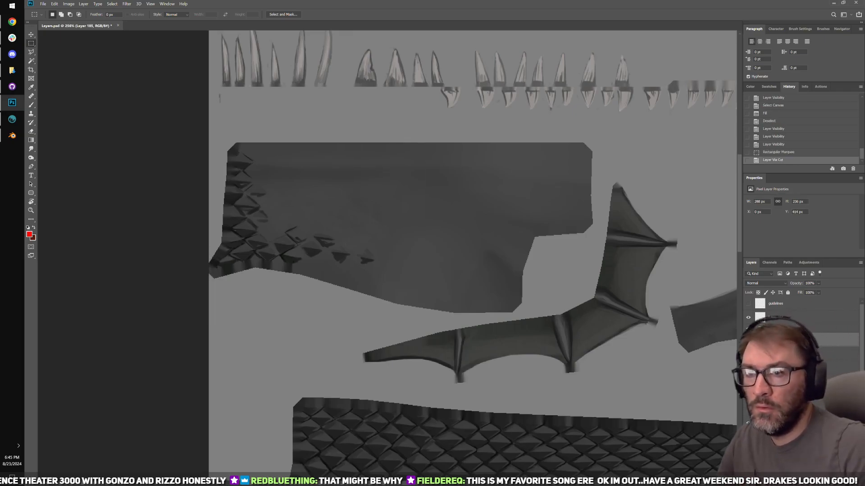
Step: Check the newly cut layer's visibility, hide scale-paint-5, and show the scale paint layer below it
{"action": "left_click", "coordinate": [749, 339]}
{"action": "left_click", "coordinate": [748, 340]}
{"action": "left_click", "coordinate": [749, 351]}
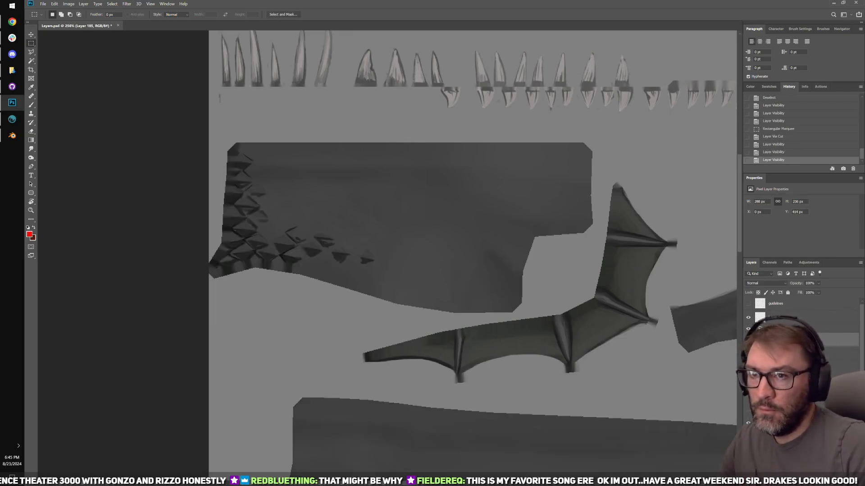
{"action": "left_click", "coordinate": [749, 362]}
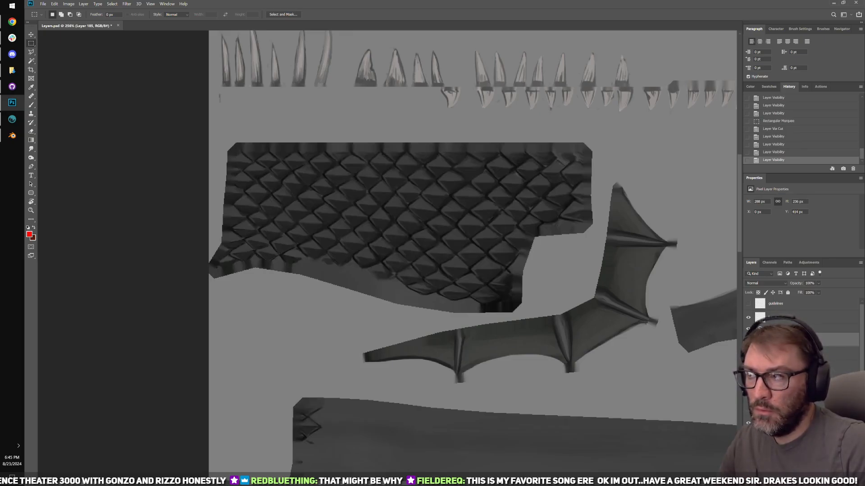
Step: Move the newly cut body-scale layer one position down in the painter group
{"action": "left_click", "coordinate": [748, 339]}
{"action": "left_click", "coordinate": [749, 350]}
{"action": "left_click", "coordinate": [748, 339]}
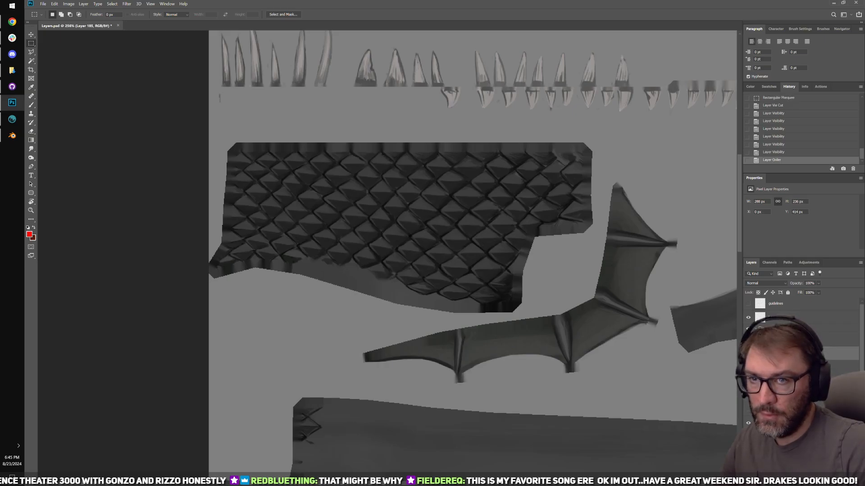
Step: Merge the cut scales into the layer below, name the result scale-paint-3, show scale-paint-5 and save the document
{"action": "key", "text": "ctrl+e"}
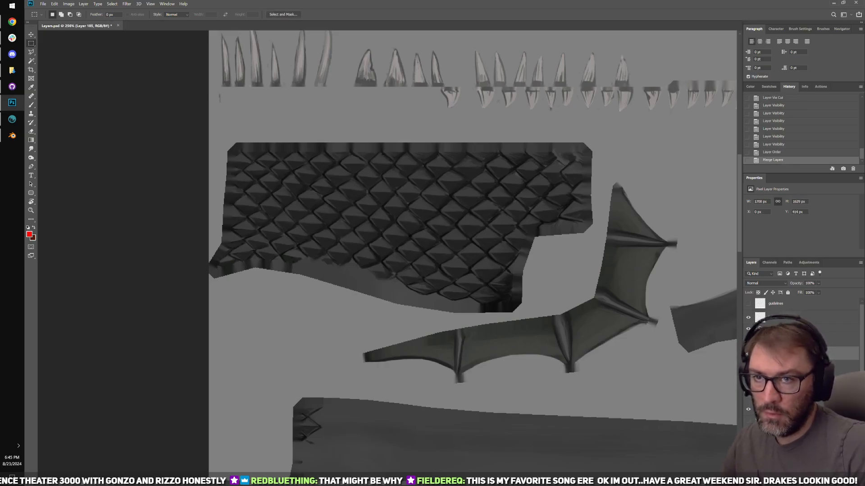
{"action": "key", "text": "Return"}
{"action": "left_click", "coordinate": [748, 350]}
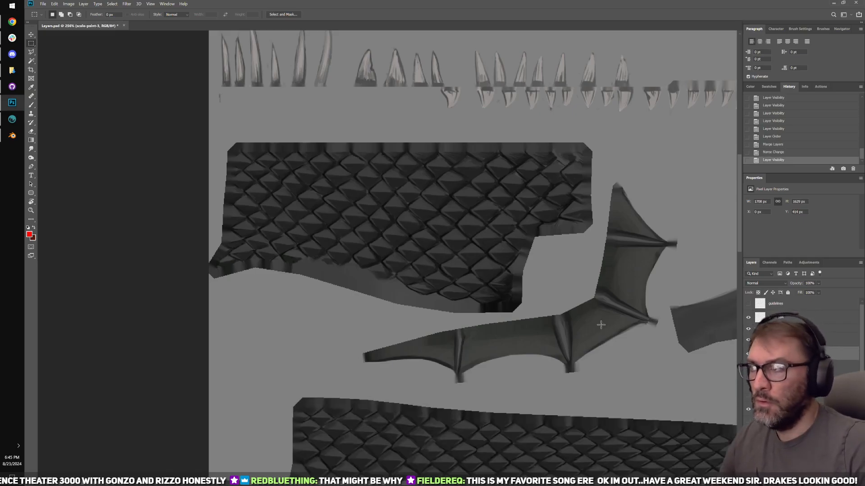
{"action": "scroll", "coordinate": [526, 298], "scroll_direction": "down", "scroll_amount": 3, "text": "alt"}
{"action": "left_click_drag", "start_coordinate": [525, 299], "coordinate": [407, 229]}
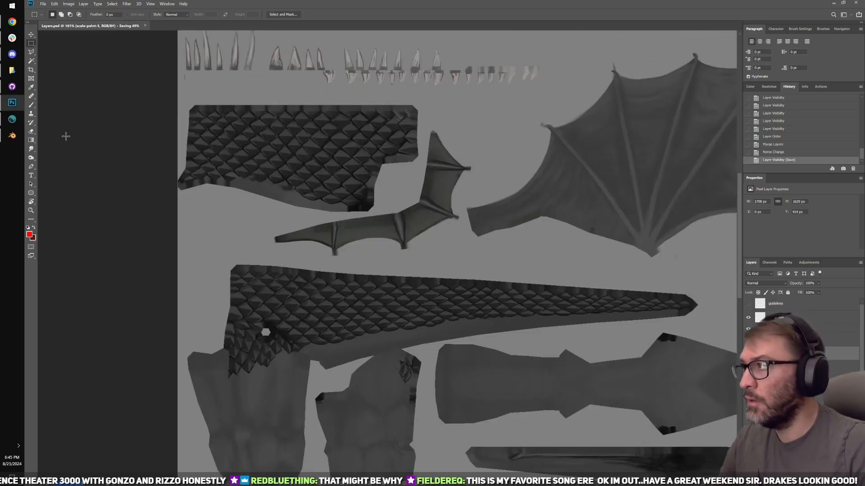
Step: Switch to 3D-Coat and hide the scale-paint-2, scale-paintover and Layer 0 layers, leaving scale-paint-5 visible
{"action": "left_click", "coordinate": [12, 119]}
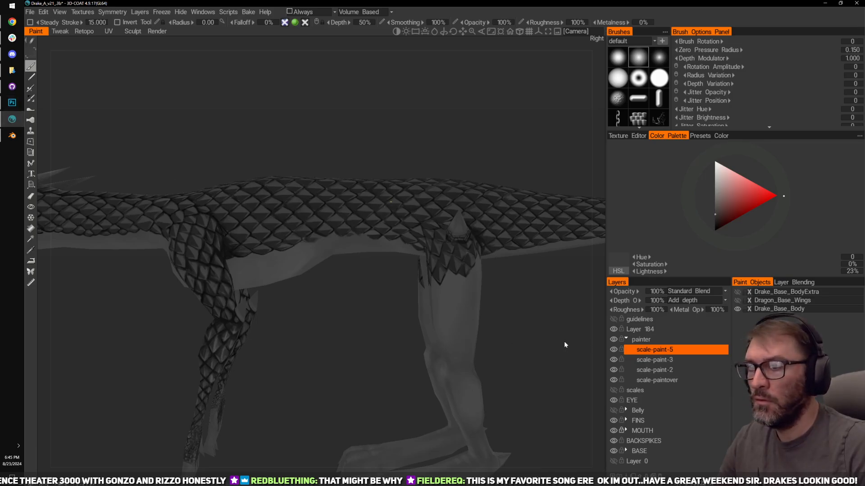
{"action": "left_click", "coordinate": [614, 369]}
{"action": "left_click", "coordinate": [613, 379]}
{"action": "left_click", "coordinate": [614, 349]}
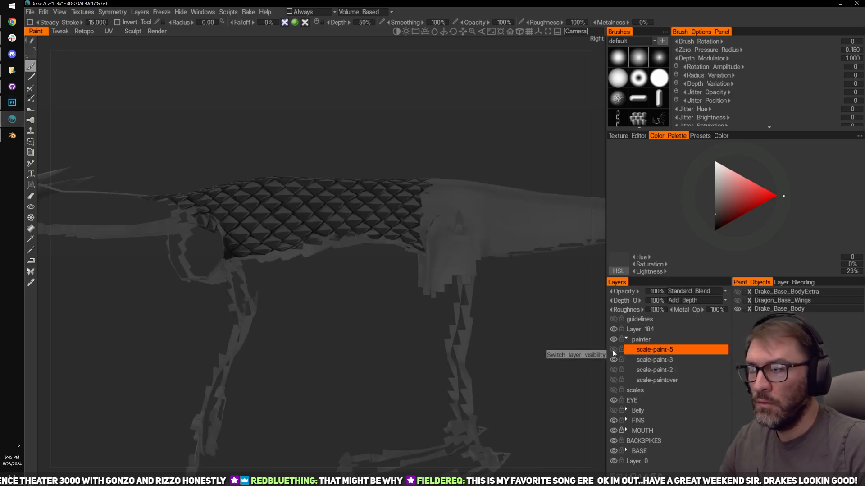
{"action": "left_click", "coordinate": [613, 350]}
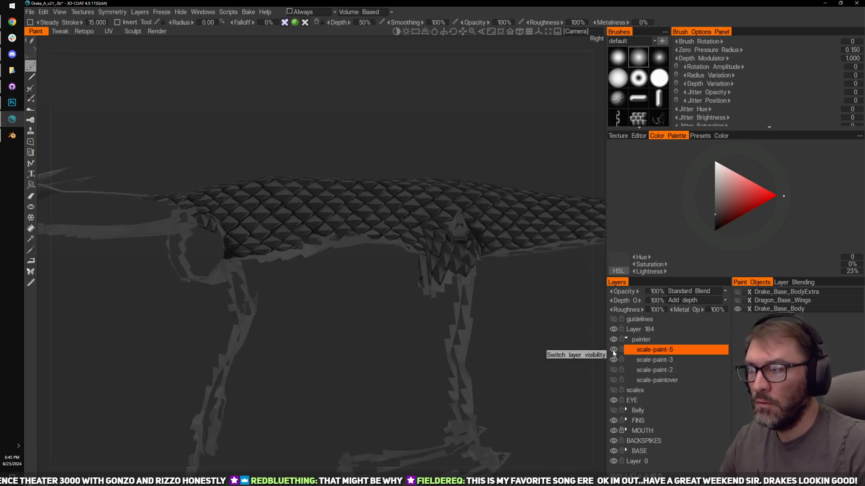
{"action": "left_click", "coordinate": [613, 460]}
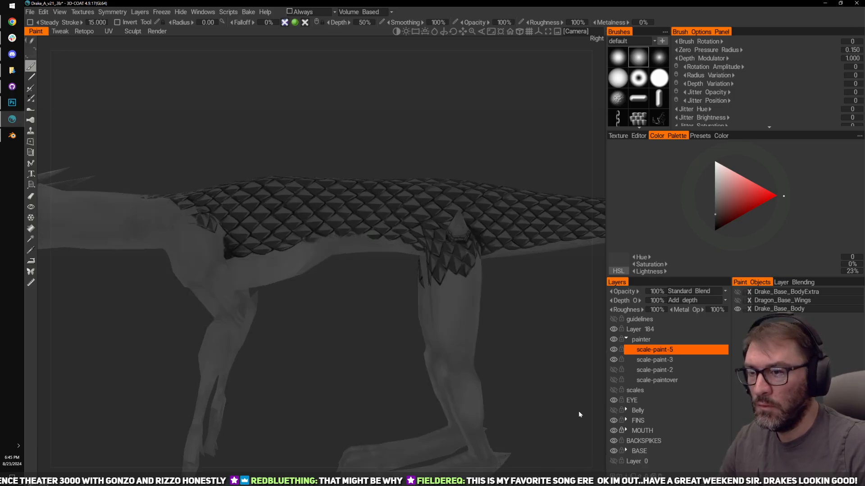
Step: Toggle scale-paint-5's visibility and inspect the flank scales in front of the hind leg up close
{"action": "left_click", "coordinate": [614, 350]}
{"action": "left_click", "coordinate": [614, 349]}
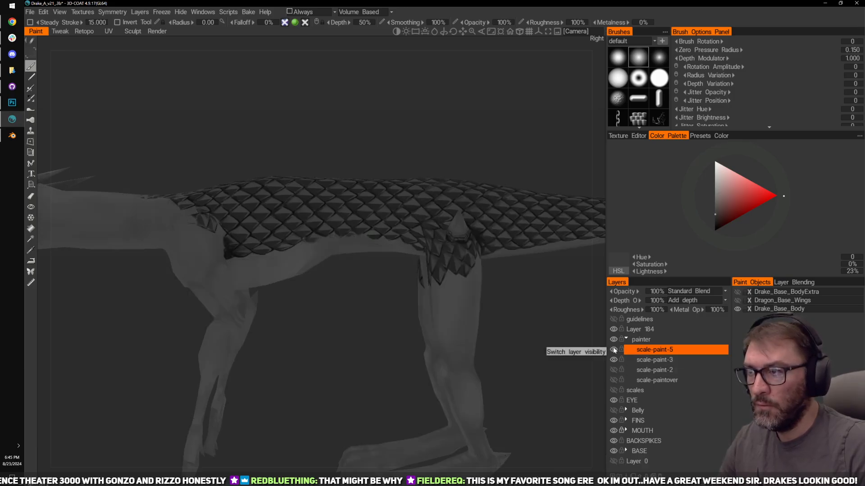
{"action": "left_click", "coordinate": [614, 349]}
{"action": "left_click", "coordinate": [614, 349]}
{"action": "scroll", "coordinate": [541, 329], "scroll_direction": "up", "scroll_amount": 3}
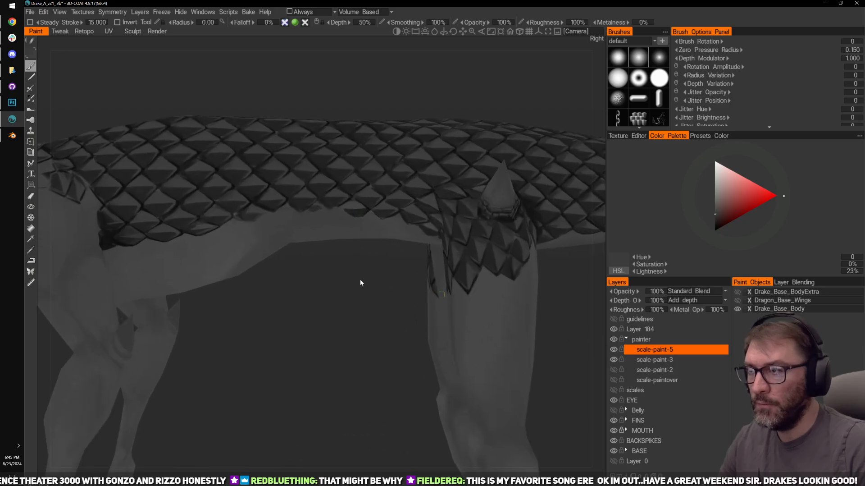
{"action": "scroll", "coordinate": [360, 283], "scroll_direction": "up", "scroll_amount": 4}
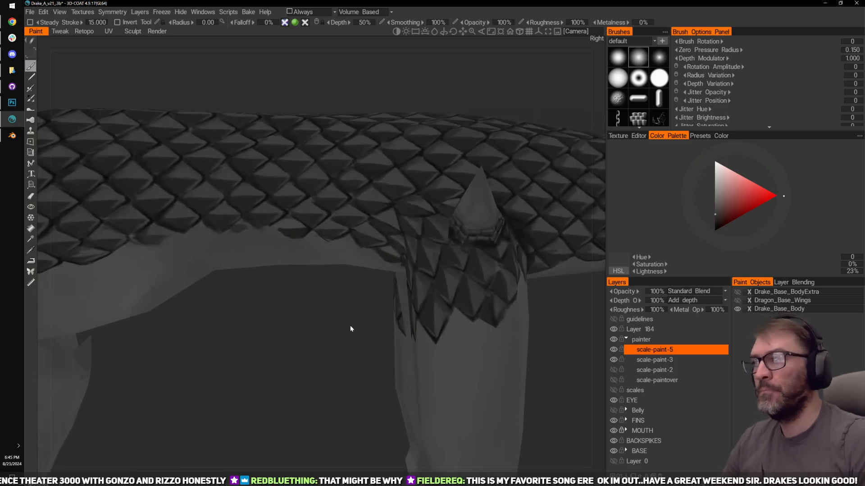
{"action": "left_click_drag", "start_coordinate": [350, 328], "coordinate": [341, 342], "text": "alt"}
{"action": "scroll", "coordinate": [329, 366], "scroll_direction": "up", "scroll_amount": 4}
Step: Activate the Eraser, select the scale-paint-3 layer, and toggle its visibility to check which scales it holds
{"action": "key", "text": "e"}
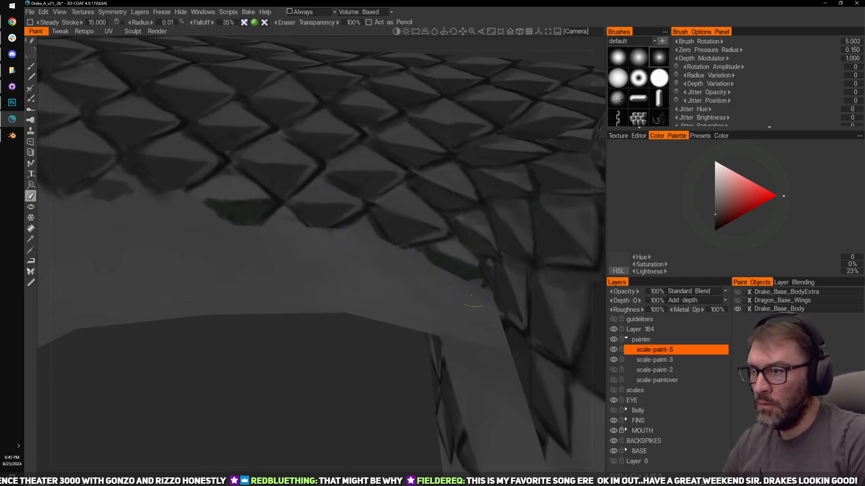
{"action": "left_click", "coordinate": [658, 360]}
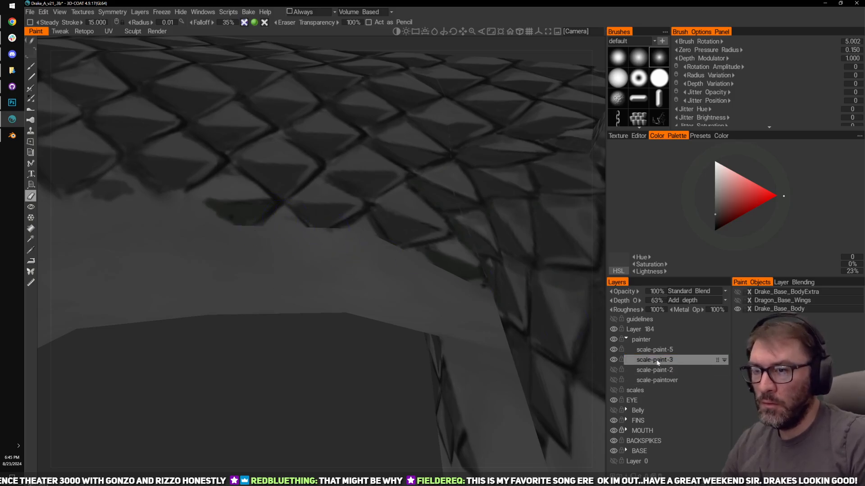
{"action": "left_click", "coordinate": [614, 359]}
{"action": "left_click", "coordinate": [613, 359]}
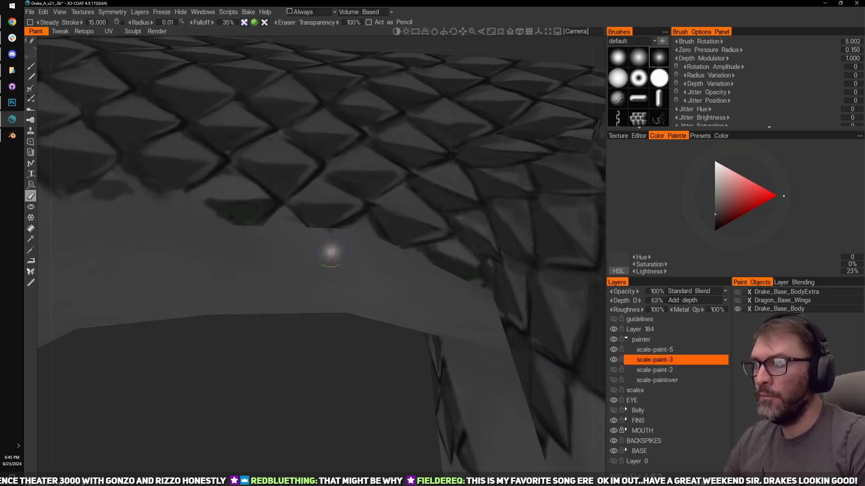
Step: Examine the scale rows along the belly edge near the hind leg, comparing them with scale-paint-3 hidden and shown
{"action": "mouse_move", "coordinate": [261, 379]}
{"action": "left_mouse_down"}
{"action": "mouse_move", "coordinate": [284, 372]}
{"action": "mouse_move", "coordinate": [255, 397]}
{"action": "mouse_move", "coordinate": [322, 381]}
{"action": "left_mouse_up"}
{"action": "left_click_drag", "start_coordinate": [545, 177], "coordinate": [505, 209]}
{"action": "left_click_drag", "start_coordinate": [548, 158], "coordinate": [525, 180]}
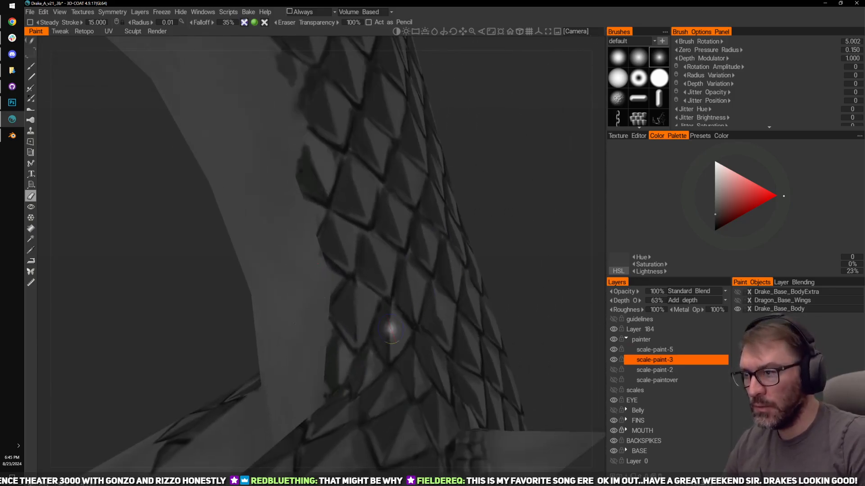
{"action": "mouse_move", "coordinate": [541, 264]}
{"action": "left_mouse_down"}
{"action": "mouse_move", "coordinate": [566, 275]}
{"action": "mouse_move", "coordinate": [532, 251]}
{"action": "left_mouse_up"}
{"action": "left_click_drag", "start_coordinate": [567, 153], "coordinate": [575, 151]}
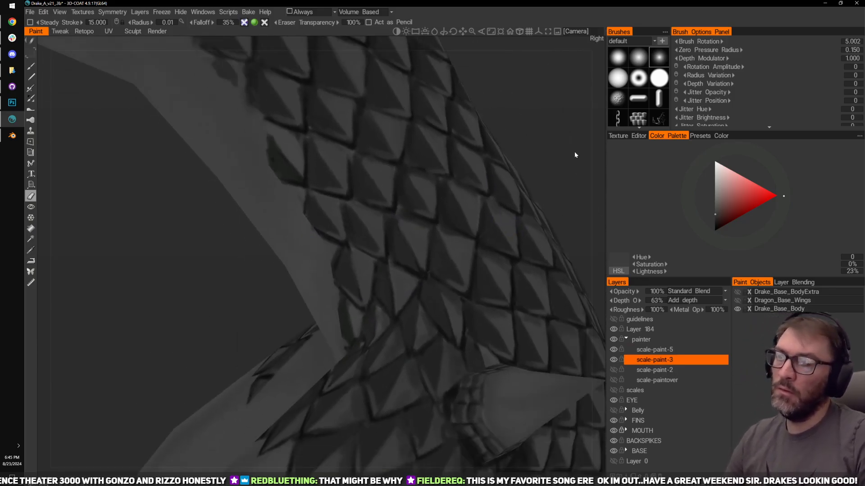
{"action": "scroll", "coordinate": [535, 175], "scroll_direction": "up", "scroll_amount": 3}
{"action": "left_click_drag", "start_coordinate": [535, 175], "coordinate": [558, 153]}
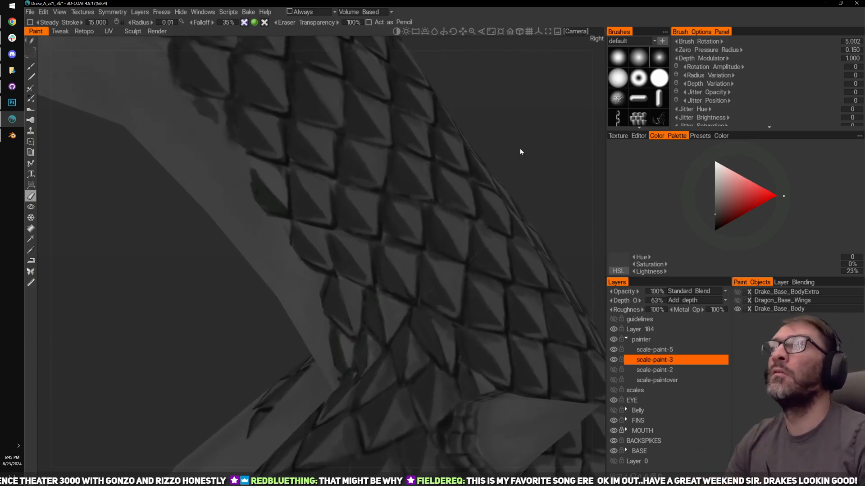
{"action": "left_click_drag", "start_coordinate": [520, 148], "coordinate": [537, 166]}
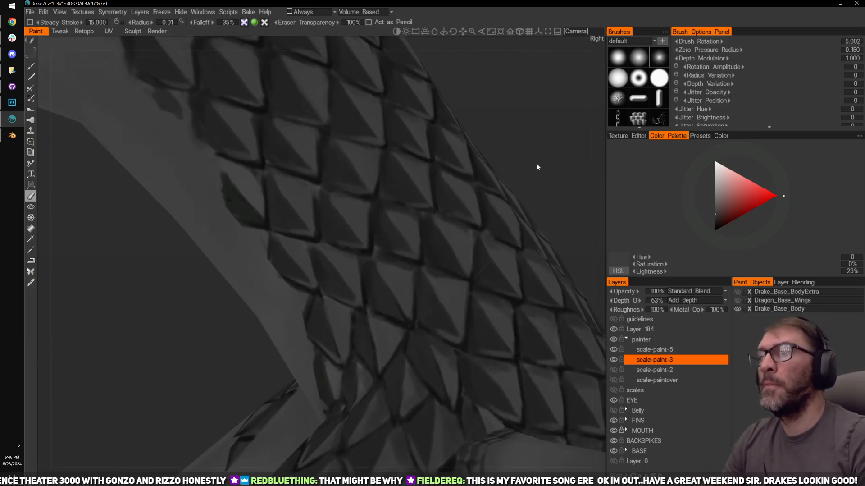
{"action": "left_click", "coordinate": [614, 359]}
{"action": "left_click", "coordinate": [614, 360]}
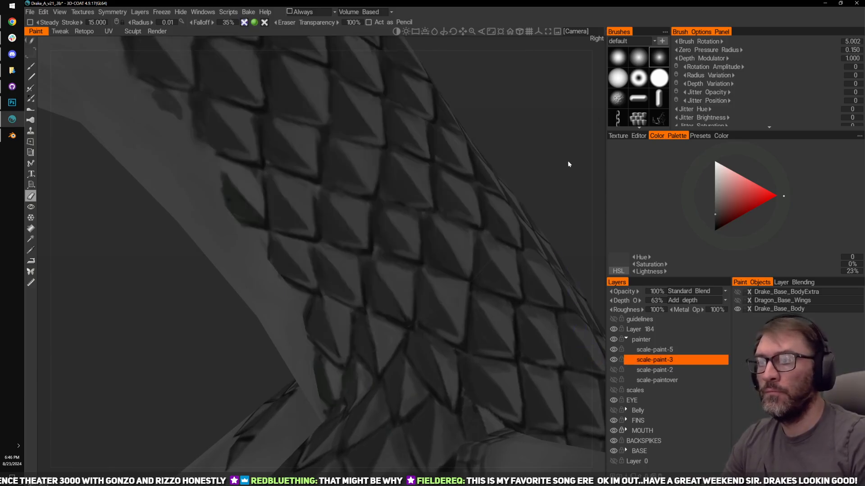
{"action": "left_click_drag", "start_coordinate": [567, 164], "coordinate": [517, 206]}
{"action": "left_click", "coordinate": [625, 360]}
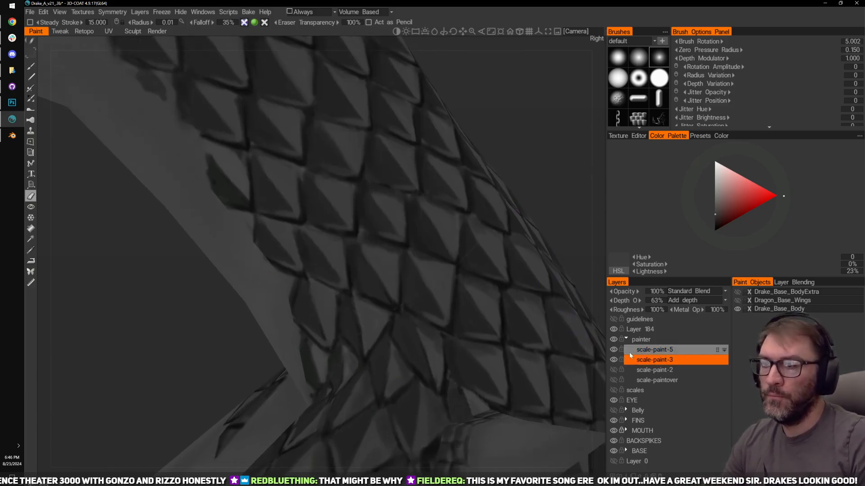
{"action": "mouse_move", "coordinate": [554, 264]}
{"action": "right_mouse_down"}
{"action": "mouse_move", "coordinate": [566, 237]}
{"action": "mouse_move", "coordinate": [545, 223]}
{"action": "right_mouse_up"}
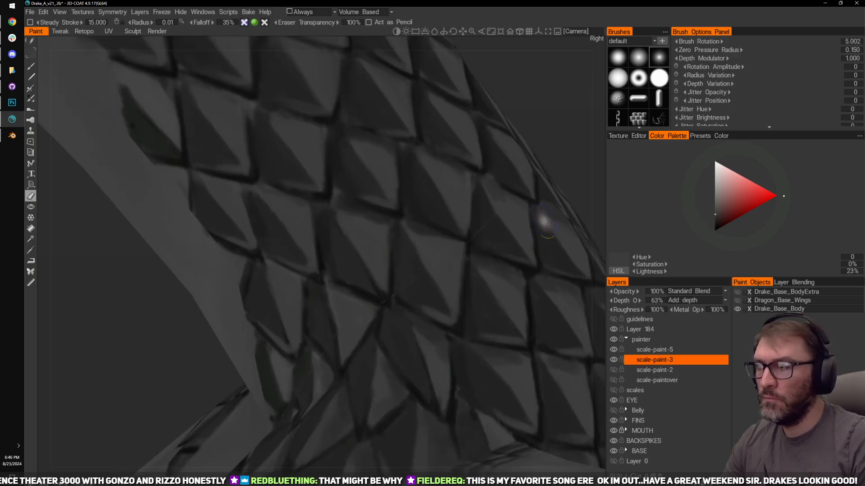
{"action": "middle_click_drag", "start_coordinate": [553, 158], "coordinate": [514, 144]}
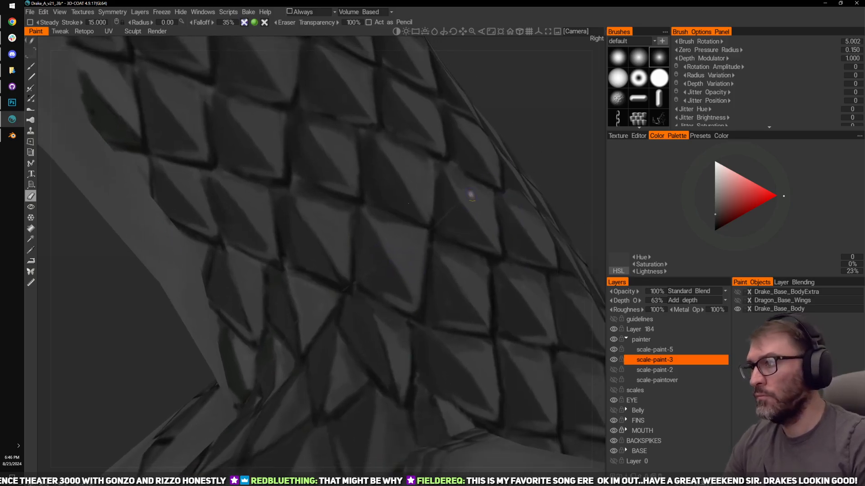
Step: Touch up the belly-edge scales in front of the hind leg with a sampled dark shade and erase their ragged outer edges
{"action": "key", "text": "1"}
{"action": "key", "text": "v"}
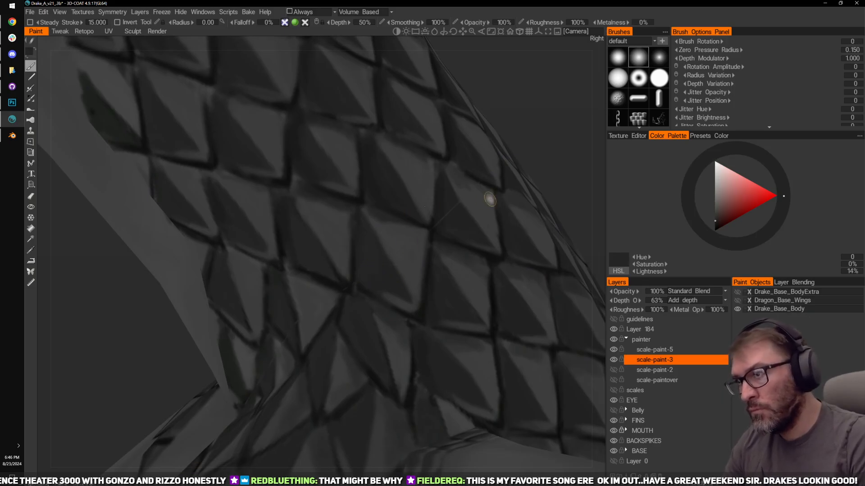
{"action": "middle_click_drag", "start_coordinate": [531, 160], "coordinate": [567, 129]}
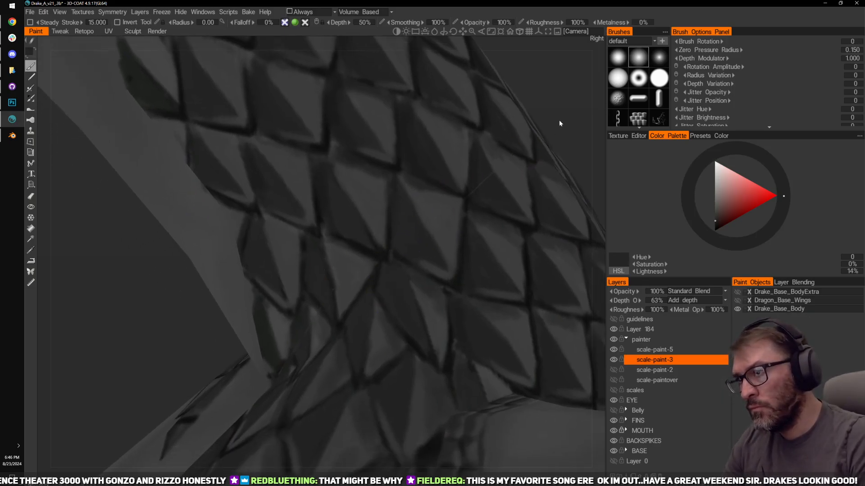
{"action": "left_click_drag", "start_coordinate": [559, 123], "coordinate": [586, 124]}
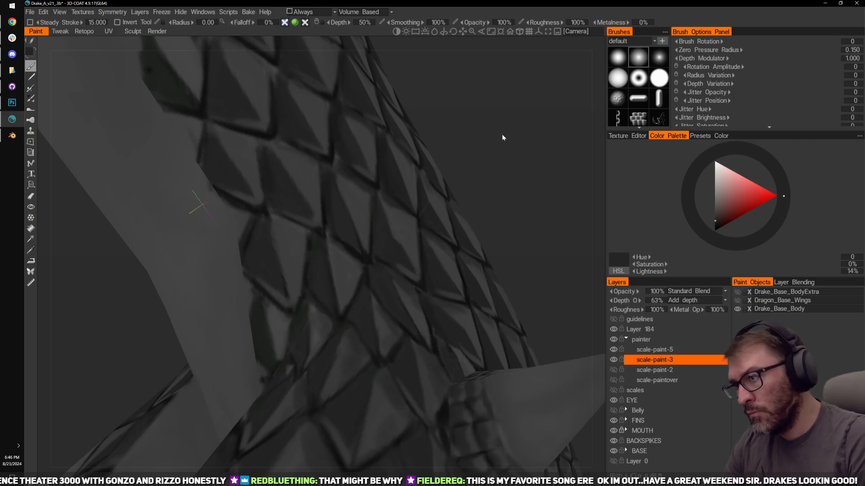
{"action": "right_click_drag", "start_coordinate": [502, 135], "coordinate": [512, 135]}
{"action": "right_click_drag", "start_coordinate": [573, 129], "coordinate": [550, 128]}
{"action": "middle_click_drag", "start_coordinate": [550, 127], "coordinate": [602, 94]}
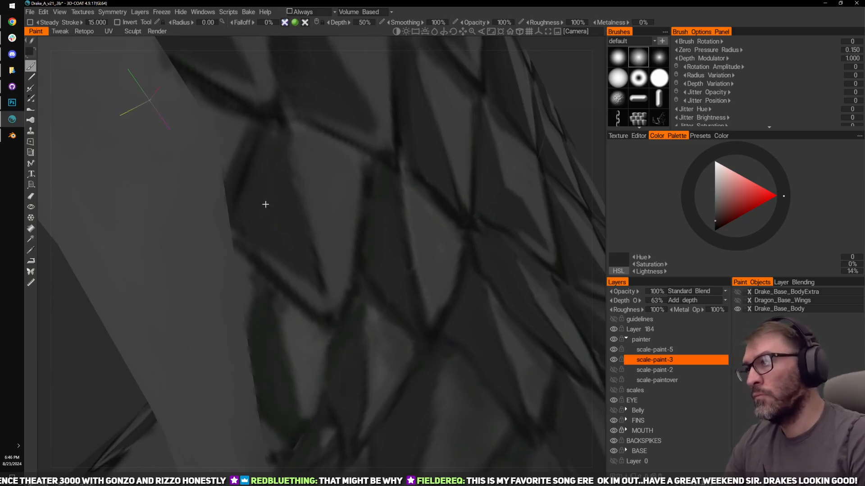
{"action": "right_click_drag", "start_coordinate": [264, 204], "coordinate": [557, 86]}
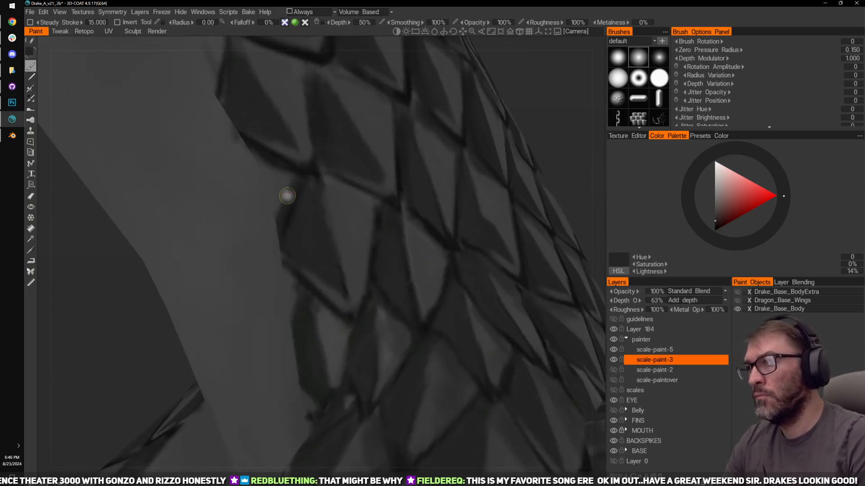
{"action": "key", "text": "e"}
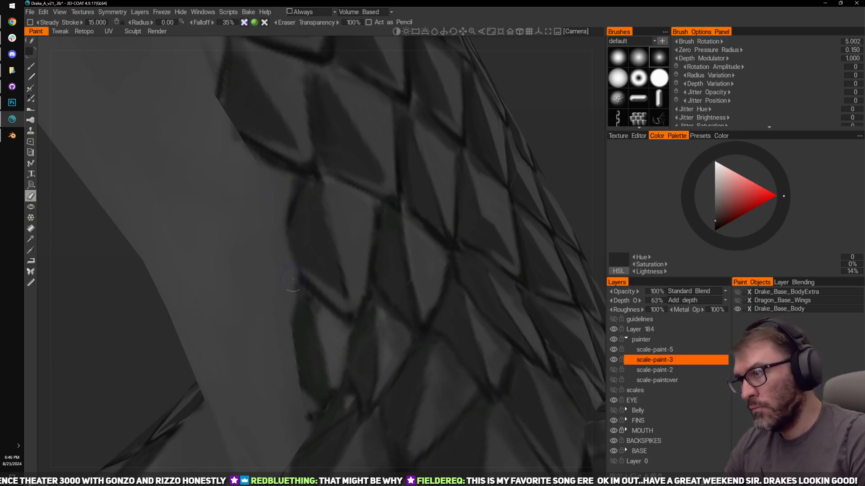
{"action": "mouse_move", "coordinate": [427, 255]}
{"action": "right_mouse_down"}
{"action": "mouse_move", "coordinate": [572, 139]}
{"action": "mouse_move", "coordinate": [495, 194]}
{"action": "right_mouse_up"}
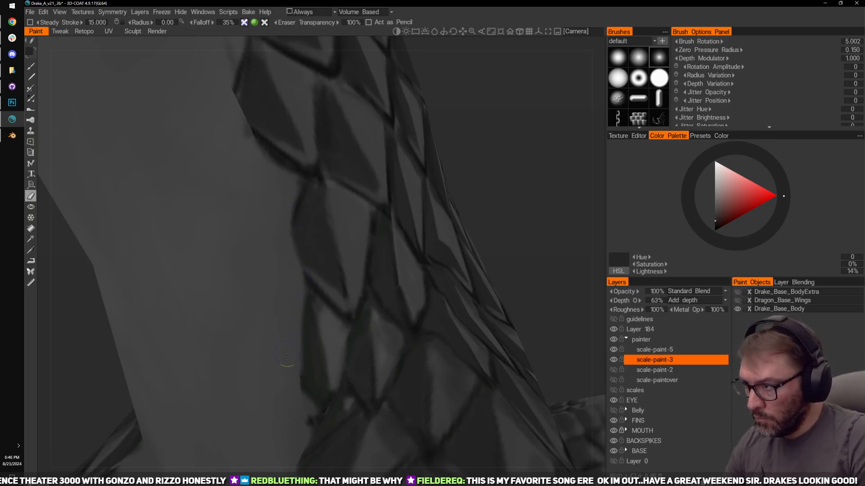
{"action": "left_click_drag", "start_coordinate": [508, 165], "coordinate": [509, 172]}
Step: Sample a darker shade, outline the belly-edge scales, and paint a small partial scale in the gap between two of them
{"action": "key", "text": "1"}
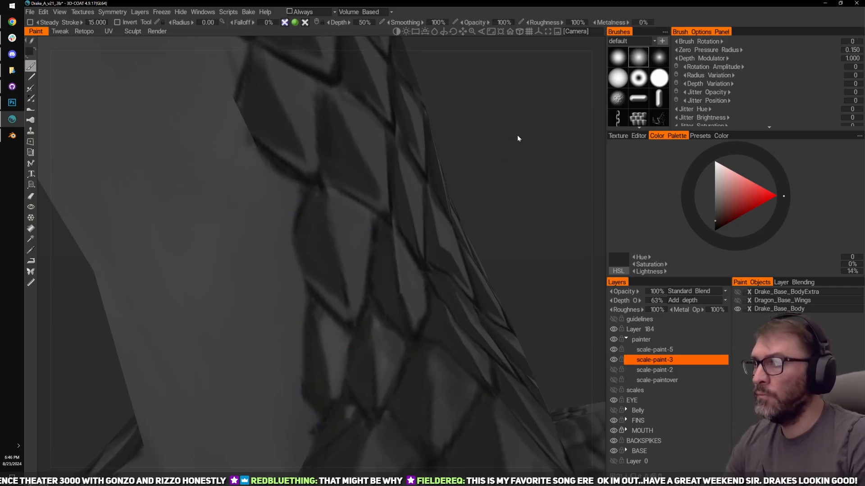
{"action": "left_click_drag", "start_coordinate": [517, 134], "coordinate": [458, 196]}
{"action": "key", "text": "v"}
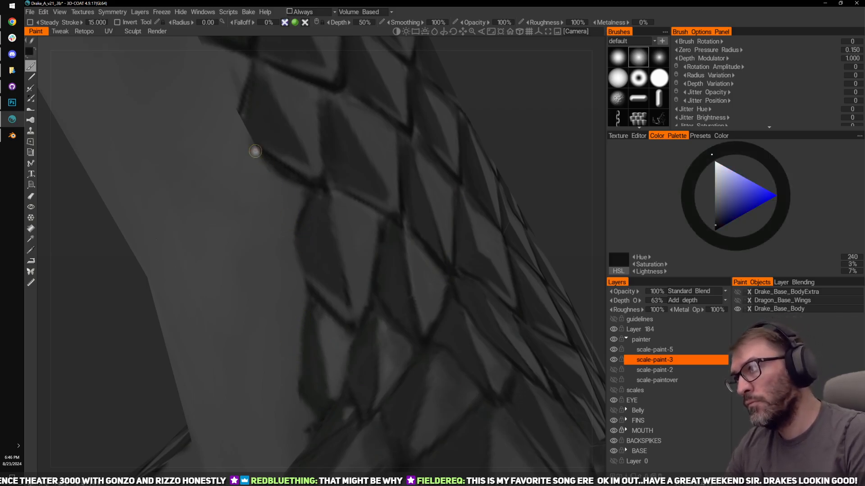
{"action": "mouse_move", "coordinate": [310, 111]}
{"action": "right_mouse_down"}
{"action": "mouse_move", "coordinate": [517, 98]}
{"action": "mouse_move", "coordinate": [292, 90]}
{"action": "right_mouse_up"}
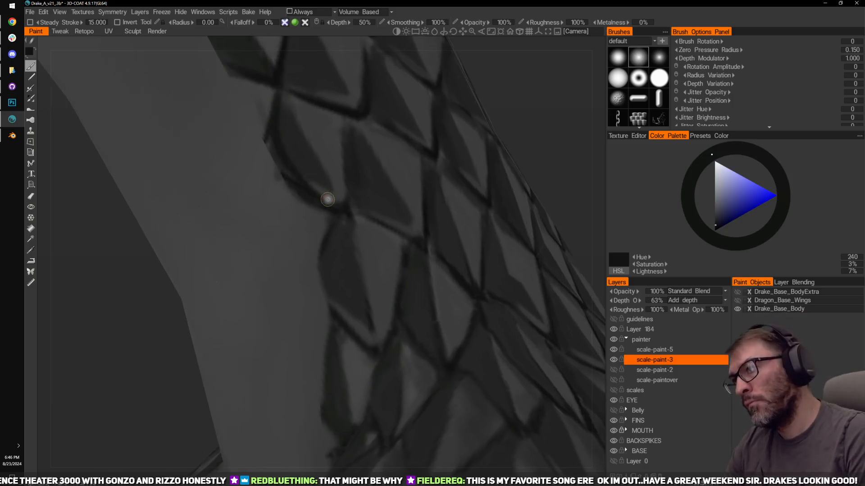
{"action": "mouse_move", "coordinate": [292, 192]}
{"action": "left_mouse_down"}
{"action": "mouse_move", "coordinate": [310, 254]}
{"action": "mouse_move", "coordinate": [295, 232]}
{"action": "left_mouse_up"}
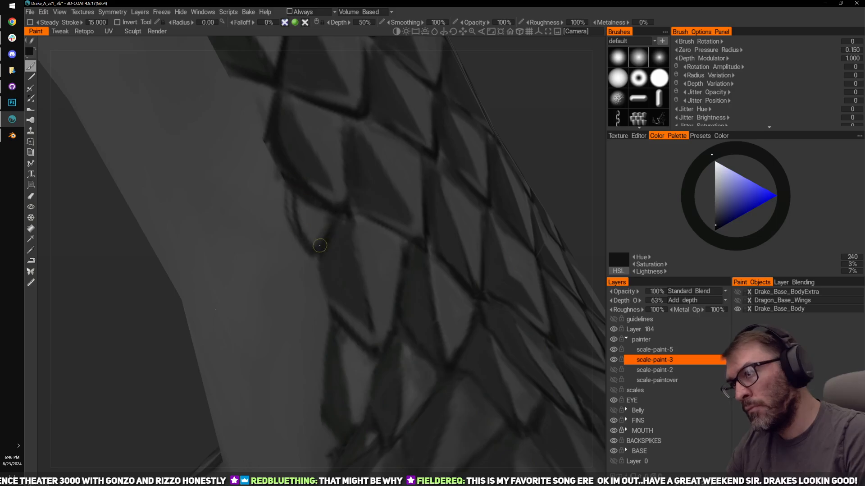
Step: Darken and round the outer outlines of the lowest belly-edge scales beside the hind leg
{"action": "middle_click_drag", "start_coordinate": [309, 245], "coordinate": [305, 201]}
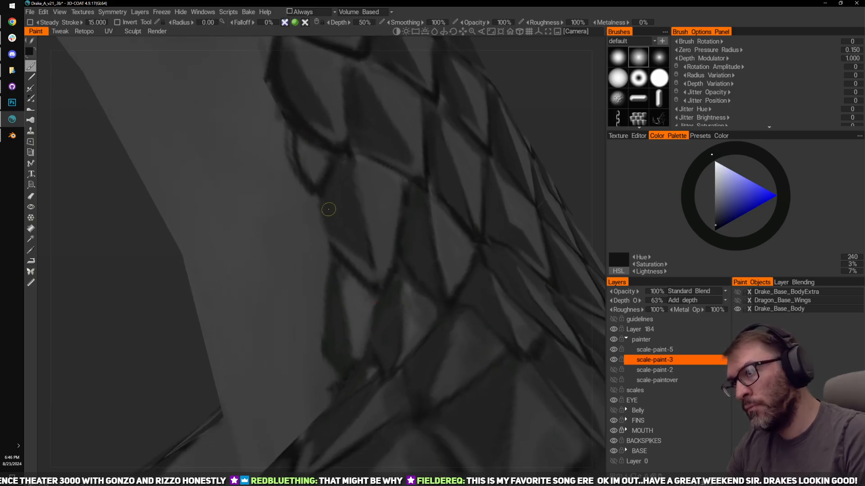
{"action": "left_click_drag", "start_coordinate": [532, 77], "coordinate": [568, 72]}
{"action": "mouse_move", "coordinate": [316, 246]}
{"action": "left_mouse_down"}
{"action": "mouse_move", "coordinate": [313, 318]}
{"action": "mouse_move", "coordinate": [327, 353]}
{"action": "left_mouse_up"}
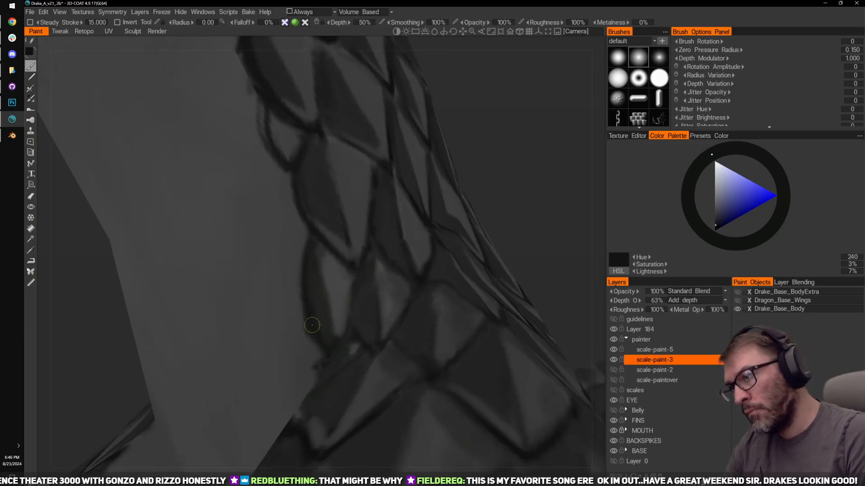
{"action": "mouse_move", "coordinate": [312, 257]}
{"action": "left_mouse_down"}
{"action": "mouse_move", "coordinate": [334, 349]}
{"action": "mouse_move", "coordinate": [331, 333]}
{"action": "left_mouse_up"}
{"action": "middle_click_drag", "start_coordinate": [521, 157], "coordinate": [527, 186]}
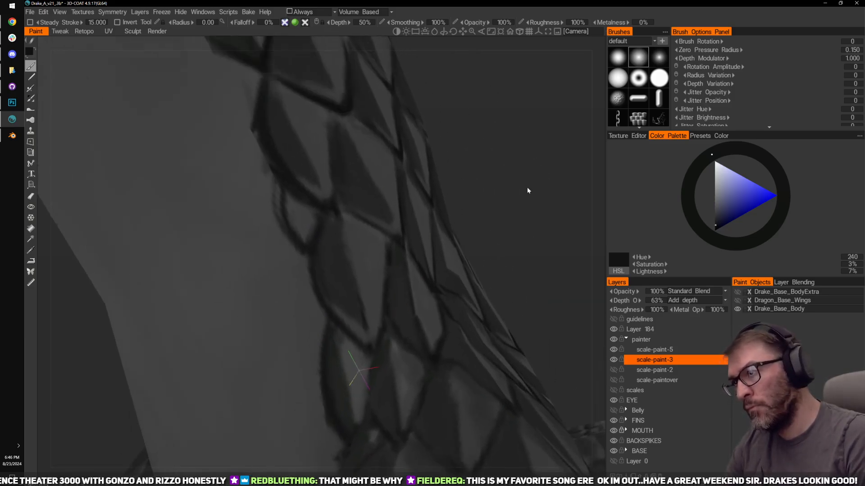
Step: Darken and round the outer outline of the next belly-edge scale up and erase the ragged paint outside it
{"action": "middle_click_drag", "start_coordinate": [514, 138], "coordinate": [523, 165]}
{"action": "left_click_drag", "start_coordinate": [524, 165], "coordinate": [499, 109]}
{"action": "middle_click_drag", "start_coordinate": [498, 110], "coordinate": [518, 137]}
{"action": "left_click_drag", "start_coordinate": [518, 141], "coordinate": [491, 133]}
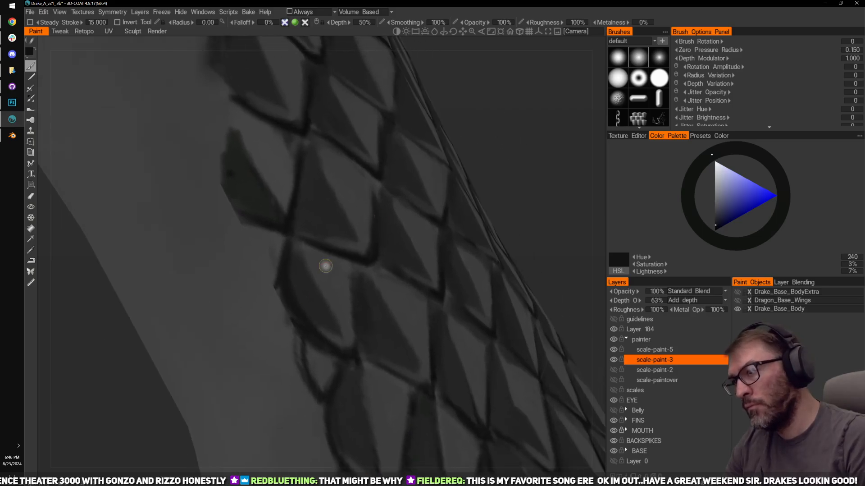
{"action": "key", "text": "e"}
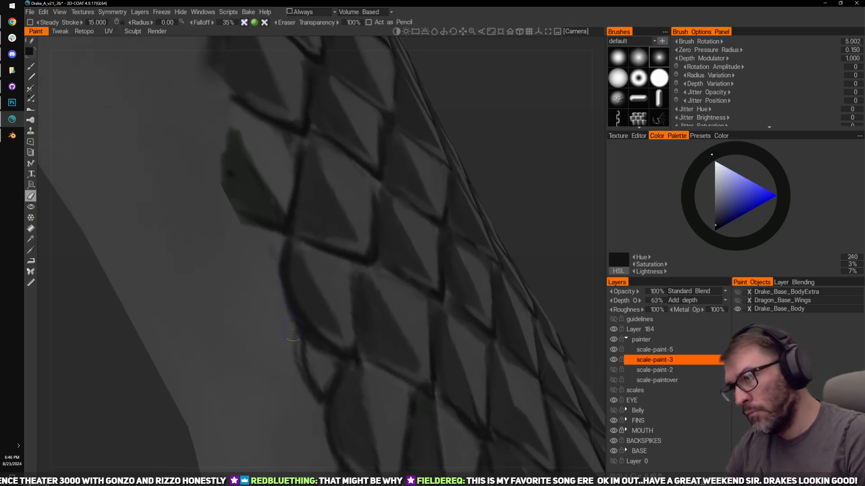
{"action": "key", "text": "b"}
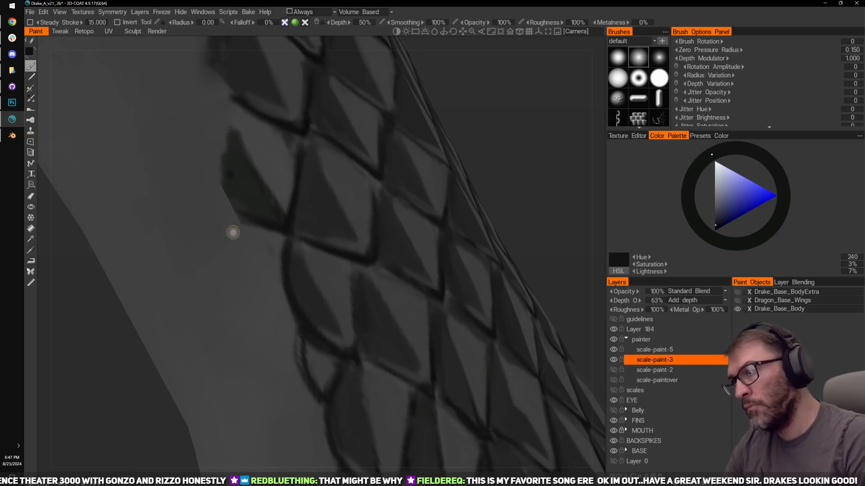
Step: Even out the facets of the neighbouring scales with sampled 13% and 23% lightness greys, and extend the greenish edge scale's dark side to its tip
{"action": "mouse_move", "coordinate": [361, 153]}
{"action": "middle_mouse_down"}
{"action": "mouse_move", "coordinate": [371, 182]}
{"action": "mouse_move", "coordinate": [479, 128]}
{"action": "mouse_move", "coordinate": [575, 120]}
{"action": "mouse_move", "coordinate": [595, 131]}
{"action": "mouse_move", "coordinate": [585, 185]}
{"action": "mouse_move", "coordinate": [517, 180]}
{"action": "mouse_move", "coordinate": [573, 170]}
{"action": "mouse_move", "coordinate": [524, 154]}
{"action": "mouse_move", "coordinate": [566, 168]}
{"action": "mouse_move", "coordinate": [516, 170]}
{"action": "mouse_move", "coordinate": [539, 135]}
{"action": "mouse_move", "coordinate": [523, 177]}
{"action": "mouse_move", "coordinate": [506, 160]}
{"action": "mouse_move", "coordinate": [507, 168]}
{"action": "mouse_move", "coordinate": [486, 176]}
{"action": "mouse_move", "coordinate": [486, 155]}
{"action": "mouse_move", "coordinate": [489, 197]}
{"action": "mouse_move", "coordinate": [537, 198]}
{"action": "mouse_move", "coordinate": [539, 161]}
{"action": "mouse_move", "coordinate": [541, 178]}
{"action": "mouse_move", "coordinate": [564, 144]}
{"action": "mouse_move", "coordinate": [544, 134]}
{"action": "mouse_move", "coordinate": [485, 191]}
{"action": "mouse_move", "coordinate": [525, 186]}
{"action": "mouse_move", "coordinate": [363, 260]}
{"action": "middle_mouse_up"}
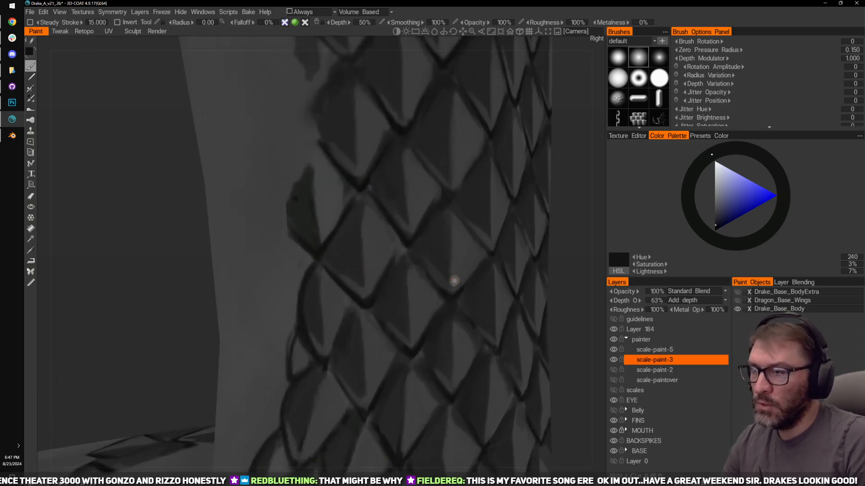
{"action": "key", "text": "v"}
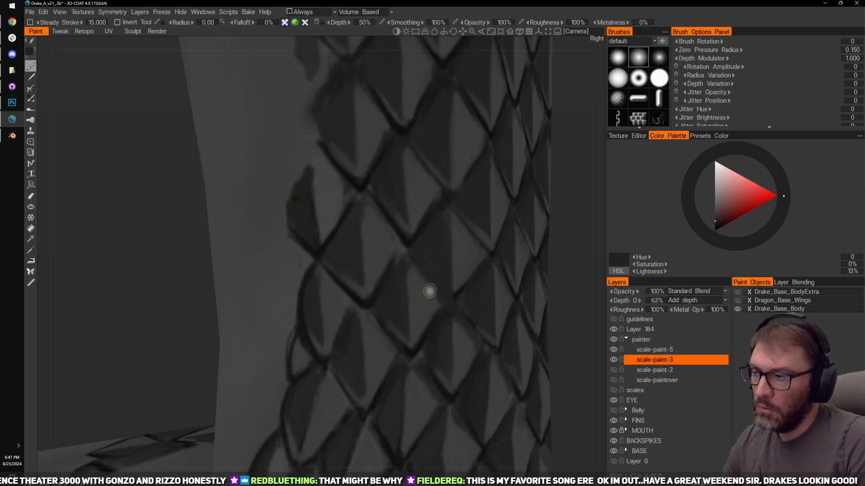
{"action": "key", "text": "v"}
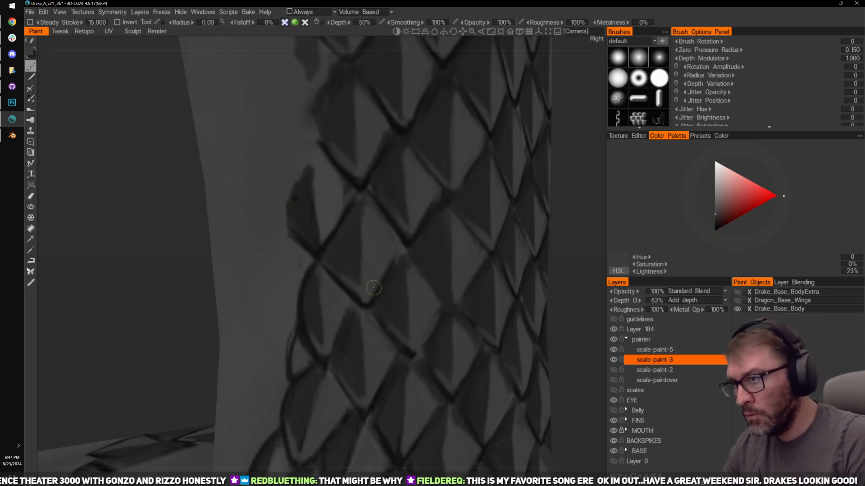
{"action": "key", "text": "v"}
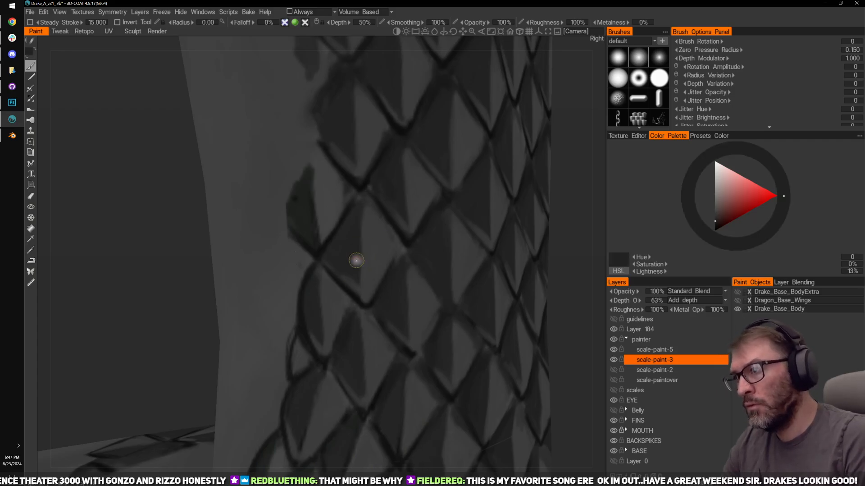
{"action": "left_click_drag", "start_coordinate": [357, 261], "coordinate": [363, 295]}
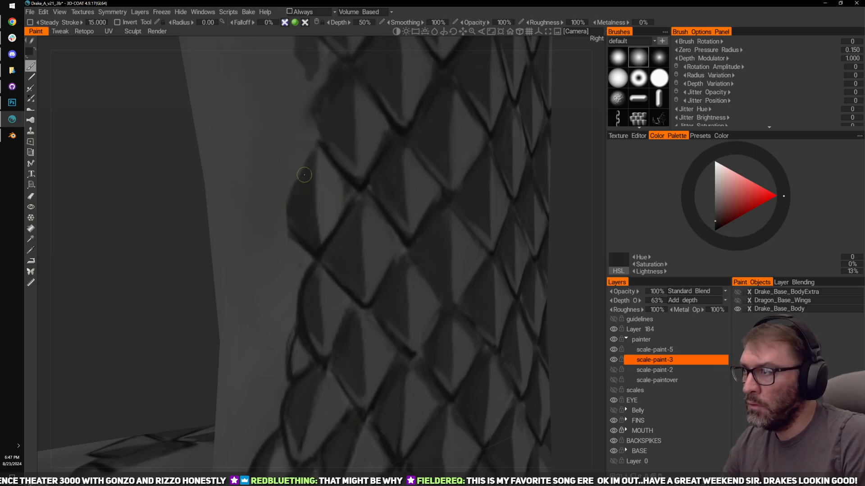
{"action": "key", "text": "v"}
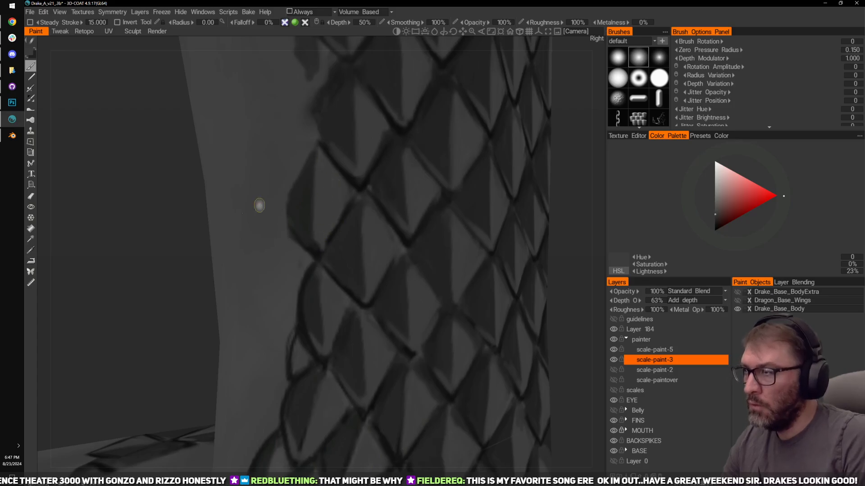
Step: Shade the dark side of the rounded belly-edge scale and fill the small partial scale below it, alternating sampled 13% and 23% greys
{"action": "middle_click_drag", "start_coordinate": [259, 205], "coordinate": [226, 258]}
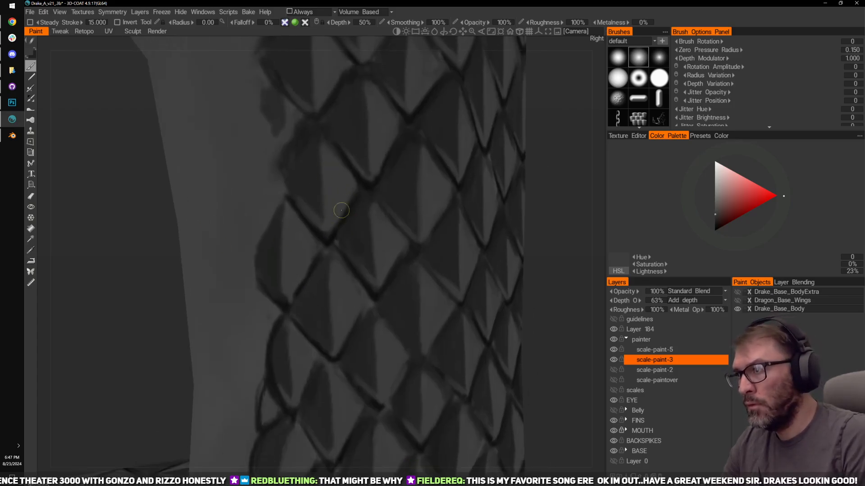
{"action": "middle_click_drag", "start_coordinate": [348, 223], "coordinate": [377, 207]}
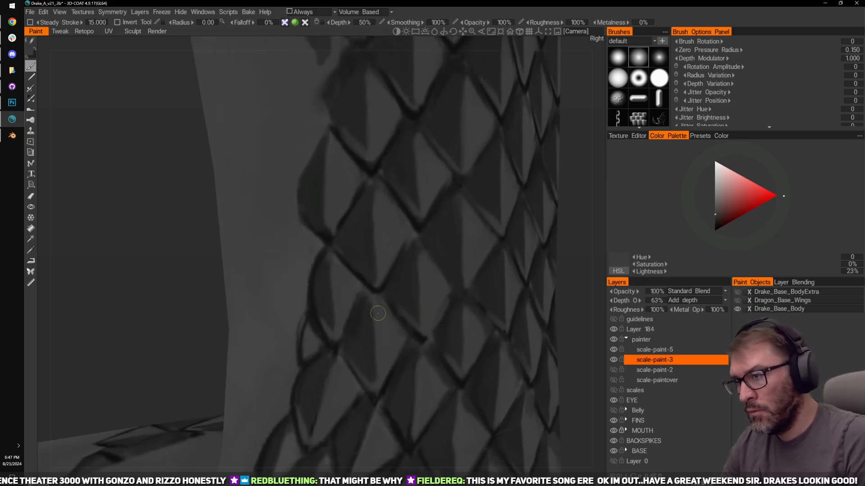
{"action": "key", "text": "v"}
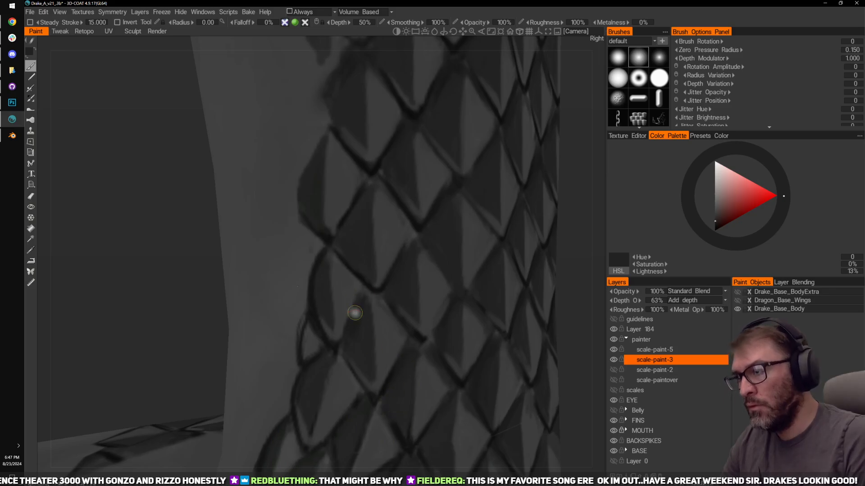
{"action": "key", "text": "v"}
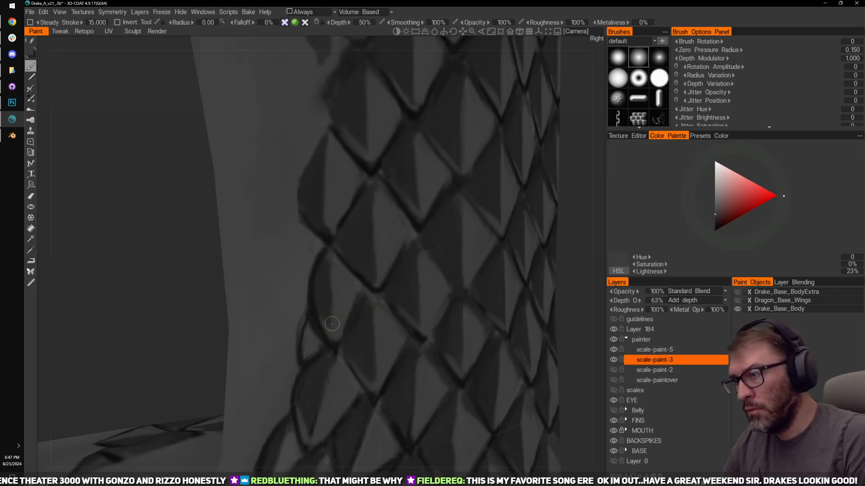
{"action": "key", "text": "v"}
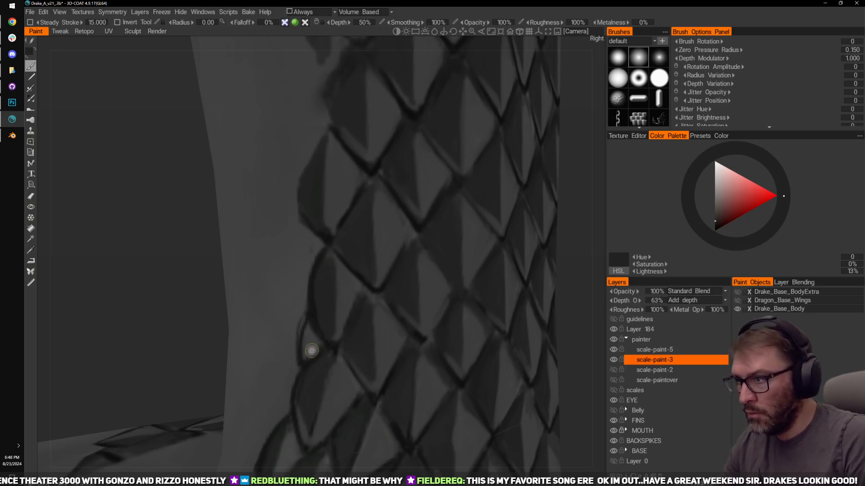
{"action": "key", "text": "v"}
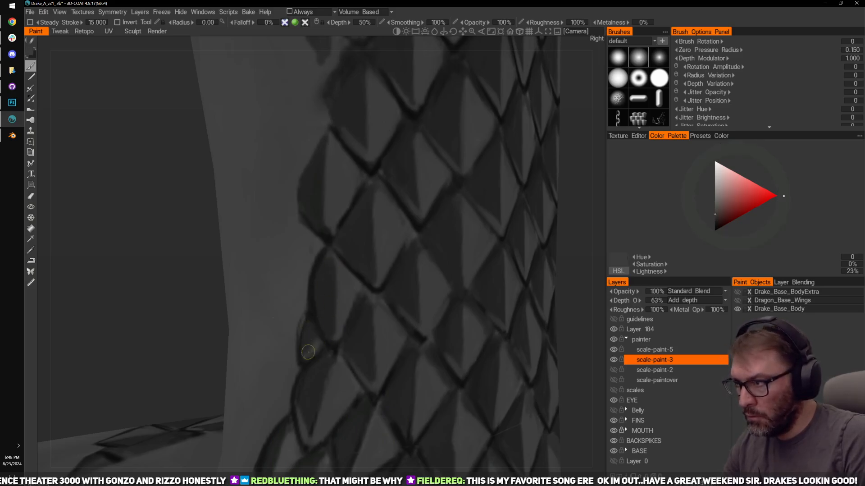
{"action": "key", "text": "v"}
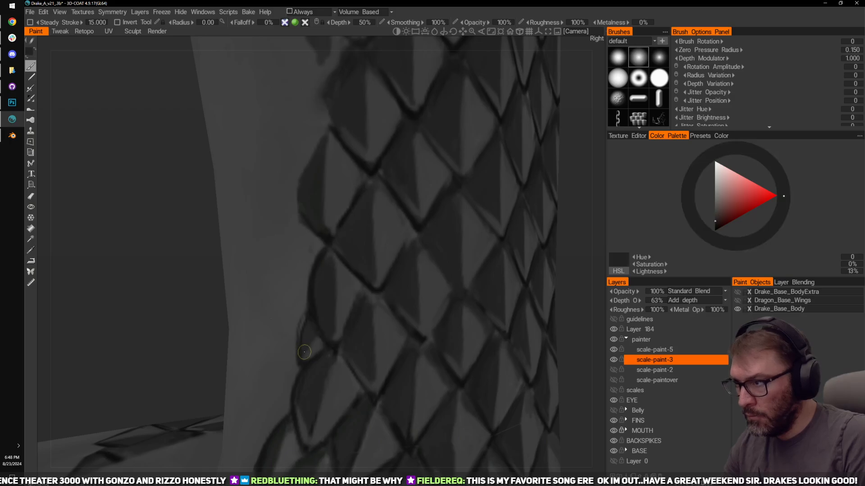
Step: Outline a second small partial scale in the gap farther up the belly edge and shade it with sampled dark and light greys
{"action": "middle_click_drag", "start_coordinate": [394, 151], "coordinate": [388, 259]}
{"action": "left_click_drag", "start_coordinate": [322, 263], "coordinate": [322, 337]}
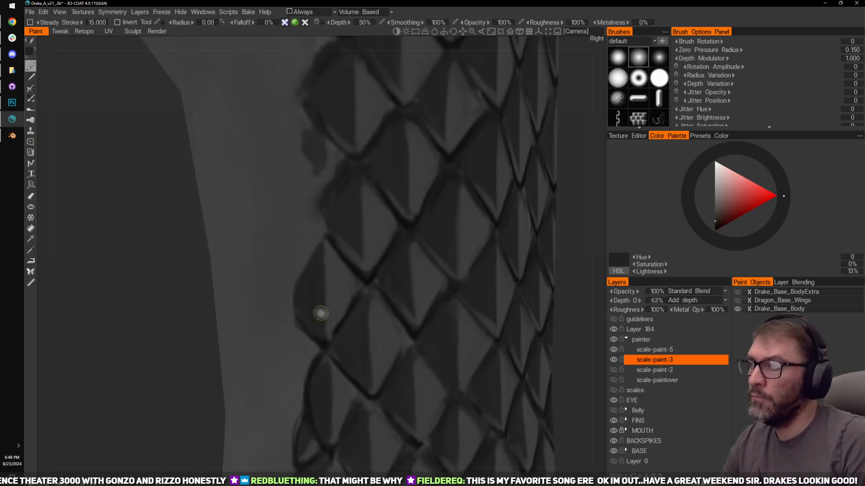
{"action": "middle_click_drag", "start_coordinate": [318, 357], "coordinate": [325, 284]}
{"action": "left_click_drag", "start_coordinate": [182, 283], "coordinate": [295, 276]}
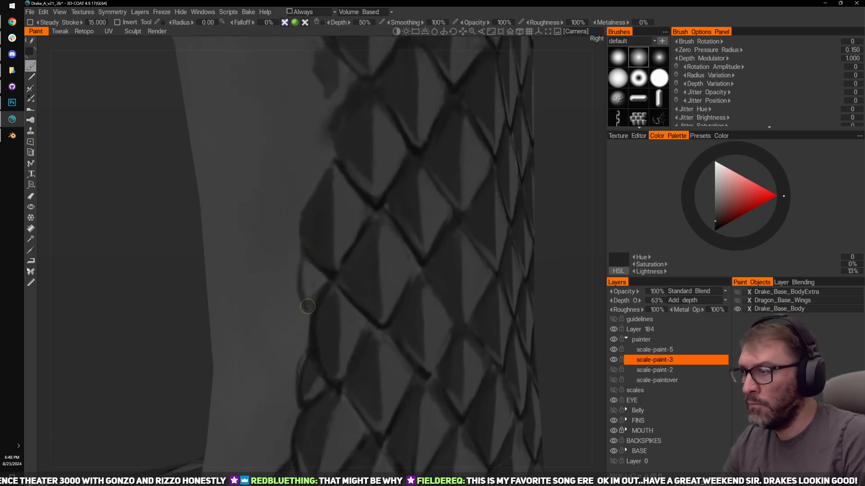
{"action": "left_click_drag", "start_coordinate": [302, 270], "coordinate": [309, 299]}
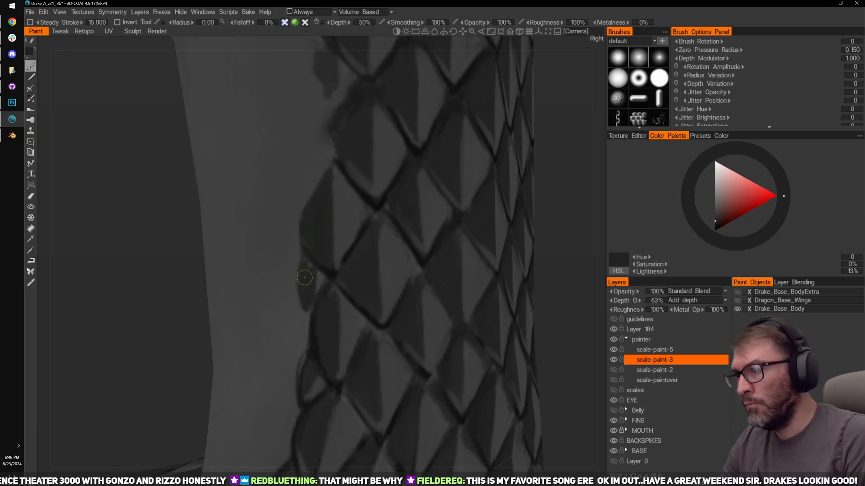
{"action": "key", "text": "v"}
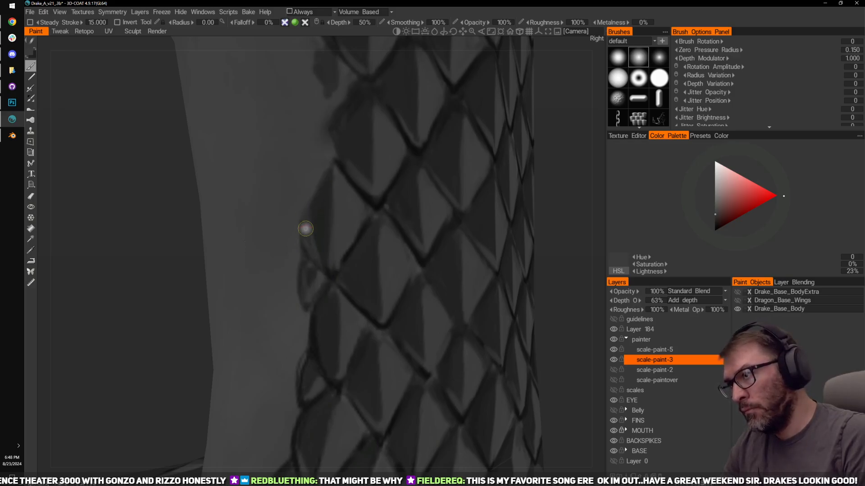
{"action": "key", "text": "v"}
{"action": "key", "text": "v"}
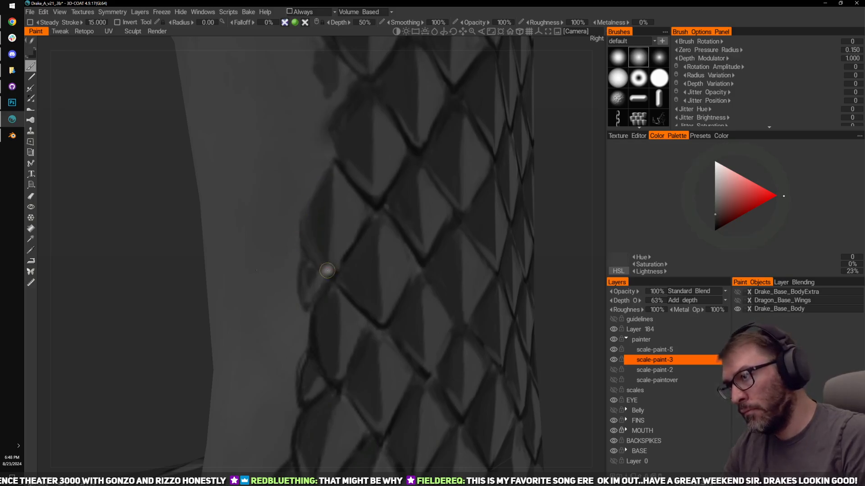
{"action": "key", "text": "v"}
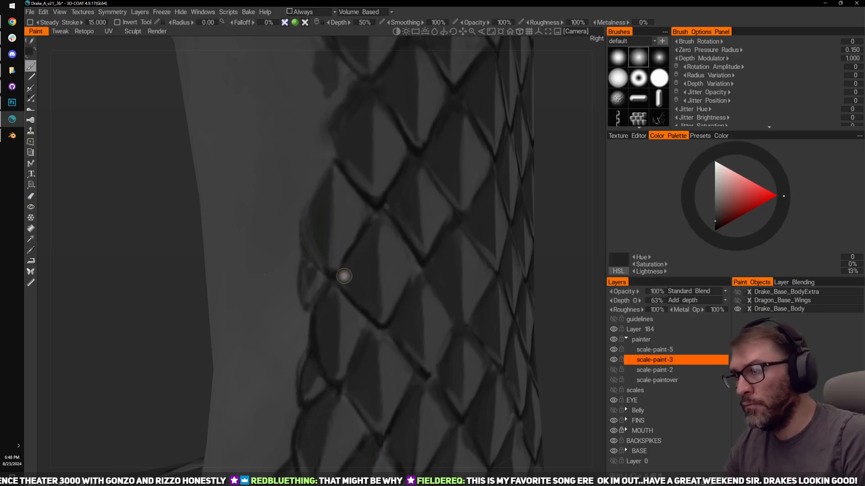
{"action": "key", "text": "v"}
Step: Extend the dark facets of the next two belly-edge scales down to their lower outlines with a sampled 13% grey
{"action": "middle_click_drag", "start_coordinate": [314, 140], "coordinate": [329, 254]}
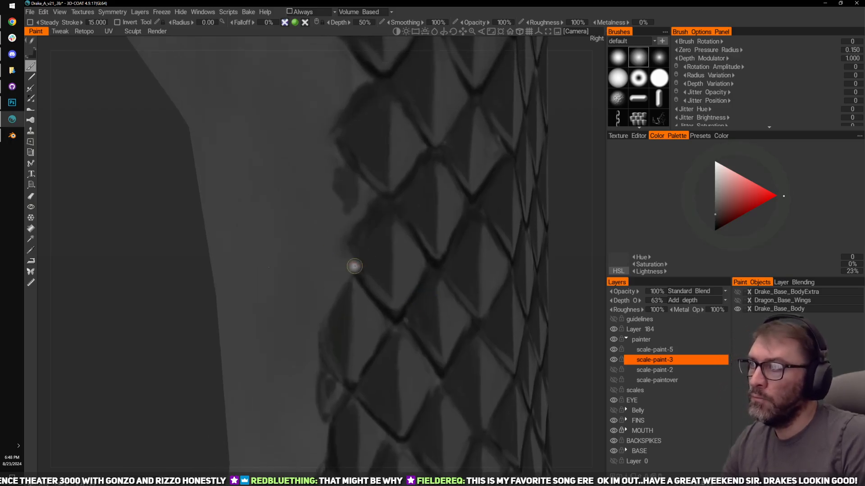
{"action": "middle_click_drag", "start_coordinate": [417, 253], "coordinate": [368, 246]}
{"action": "left_click_drag", "start_coordinate": [549, 209], "coordinate": [351, 254]}
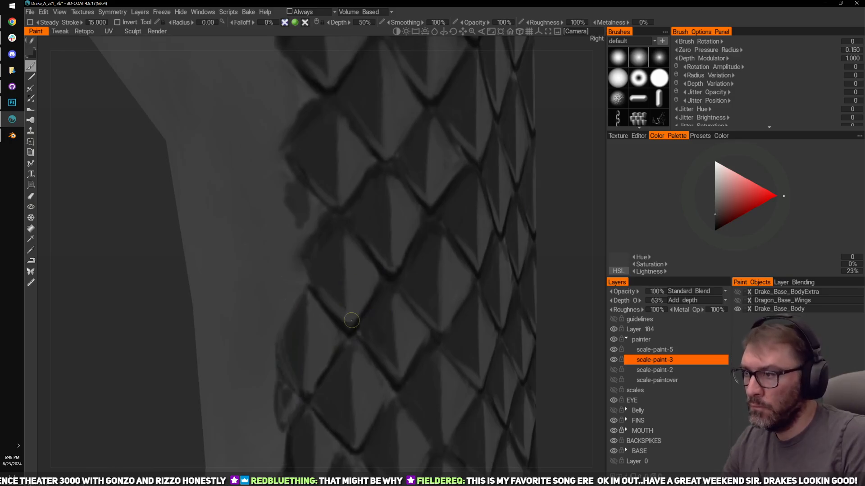
{"action": "key", "text": "v"}
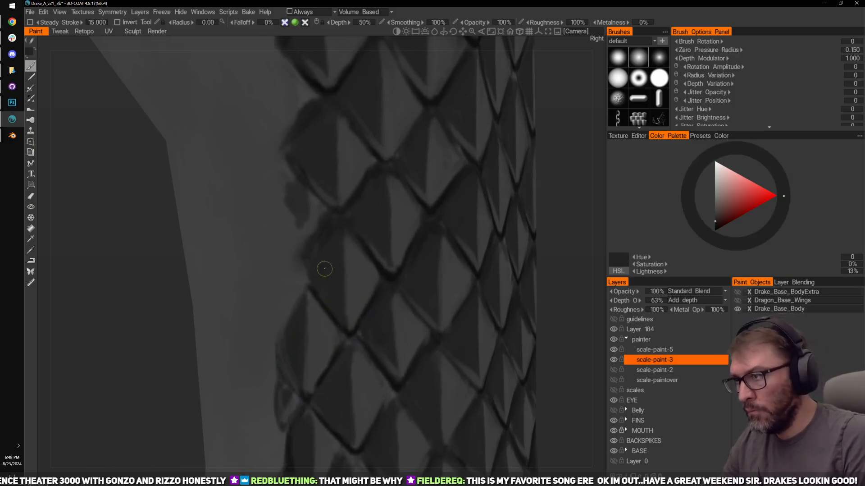
{"action": "mouse_move", "coordinate": [328, 254]}
{"action": "middle_mouse_down"}
{"action": "mouse_move", "coordinate": [367, 255]}
{"action": "mouse_move", "coordinate": [331, 217]}
{"action": "middle_mouse_up"}
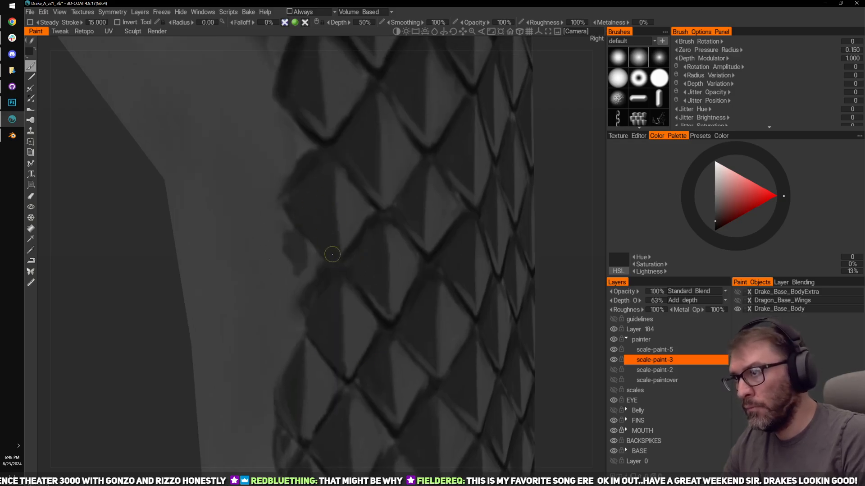
Step: Repaint the light lower tip of the upper edge scale with 23% grey and retouch the dark border of the scale beside it
{"action": "key", "text": "v"}
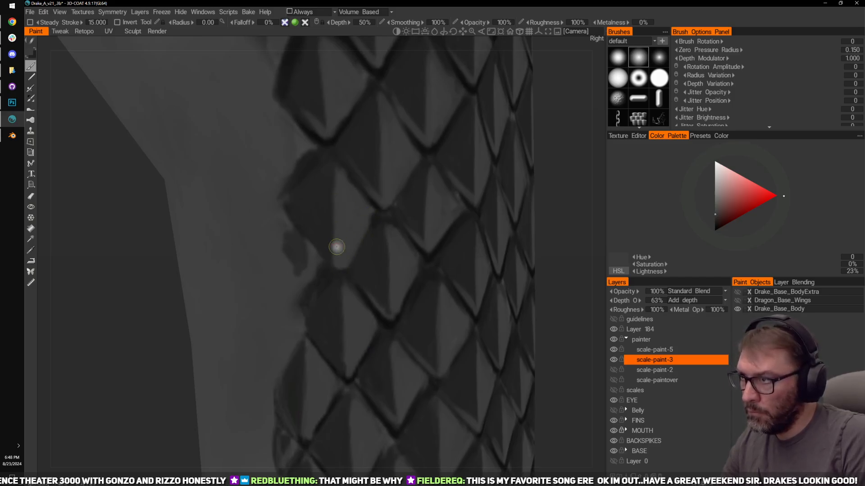
{"action": "key", "text": "v"}
{"action": "key", "text": "v"}
{"action": "mouse_move", "coordinate": [361, 257]}
{"action": "left_mouse_down"}
{"action": "mouse_move", "coordinate": [374, 239]}
{"action": "mouse_move", "coordinate": [349, 270]}
{"action": "left_mouse_up"}
{"action": "key", "text": "v"}
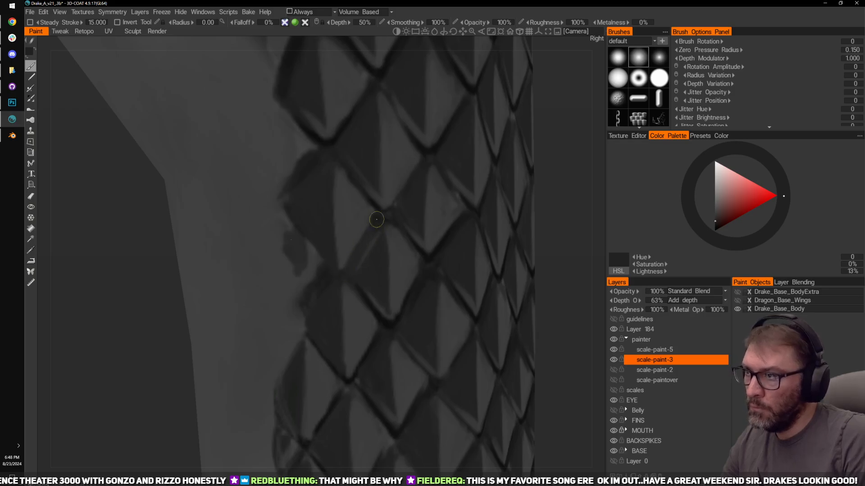
Step: Replace the smudge in the upper belly-edge gap with a full new scale, painting a dark outer side and a lighter inner facet
{"action": "mouse_move", "coordinate": [381, 228]}
{"action": "right_mouse_down"}
{"action": "mouse_move", "coordinate": [376, 276]}
{"action": "mouse_move", "coordinate": [318, 293]}
{"action": "mouse_move", "coordinate": [320, 269]}
{"action": "mouse_move", "coordinate": [375, 220]}
{"action": "mouse_move", "coordinate": [563, 200]}
{"action": "mouse_move", "coordinate": [318, 279]}
{"action": "right_mouse_up"}
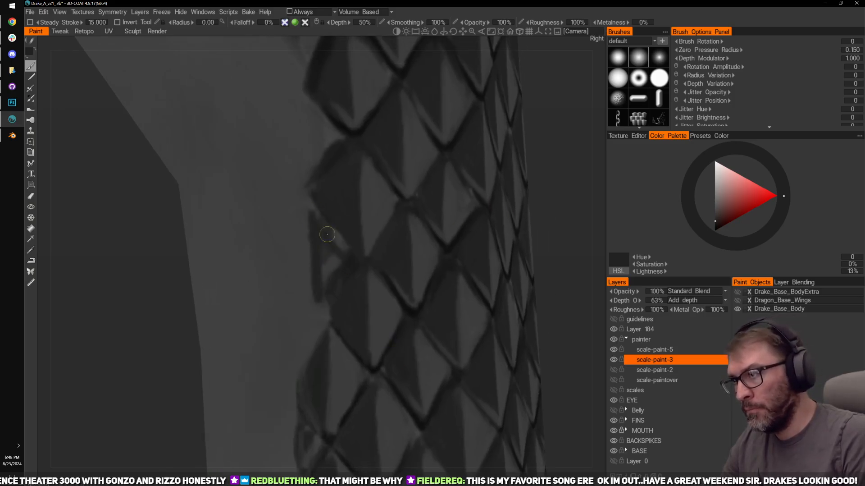
{"action": "key", "text": "v"}
{"action": "left_click_drag", "start_coordinate": [309, 207], "coordinate": [337, 281]}
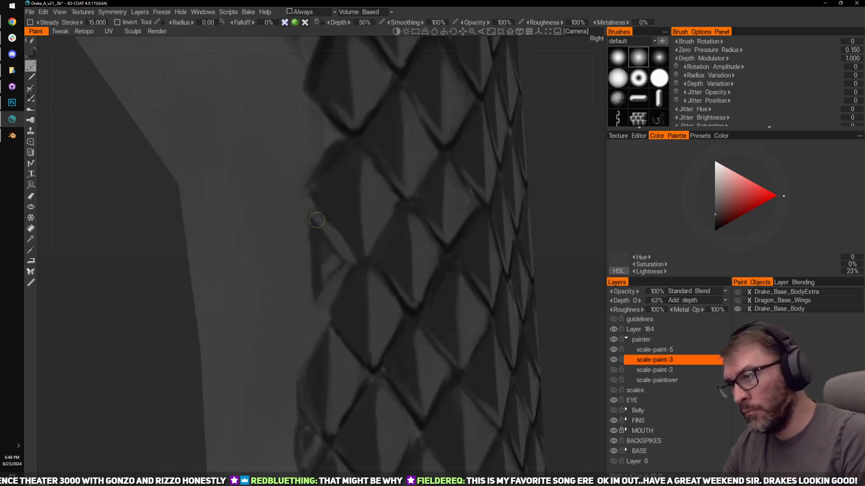
{"action": "left_click_drag", "start_coordinate": [317, 220], "coordinate": [332, 268]}
{"action": "key", "text": "v"}
{"action": "mouse_move", "coordinate": [315, 219]}
{"action": "left_mouse_down"}
{"action": "mouse_move", "coordinate": [315, 320]}
{"action": "mouse_move", "coordinate": [339, 282]}
{"action": "left_mouse_up"}
{"action": "mouse_move", "coordinate": [310, 221]}
{"action": "left_mouse_down"}
{"action": "mouse_move", "coordinate": [295, 297]}
{"action": "mouse_move", "coordinate": [307, 217]}
{"action": "mouse_move", "coordinate": [284, 268]}
{"action": "mouse_move", "coordinate": [303, 265]}
{"action": "mouse_move", "coordinate": [292, 256]}
{"action": "left_mouse_up"}
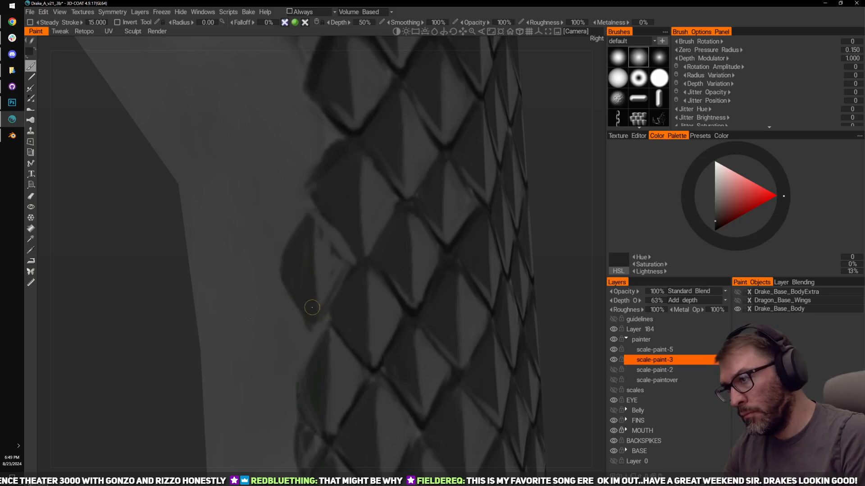
Step: Reshape the small partial scale below the new belly-edge scale using sampled 13% grey for the dark side and 23% grey for the light areas
{"action": "mouse_move", "coordinate": [312, 307]}
{"action": "left_mouse_down", "text": "alt"}
{"action": "mouse_move", "coordinate": [386, 316]}
{"action": "mouse_move", "coordinate": [340, 294]}
{"action": "left_mouse_up", "text": "alt"}
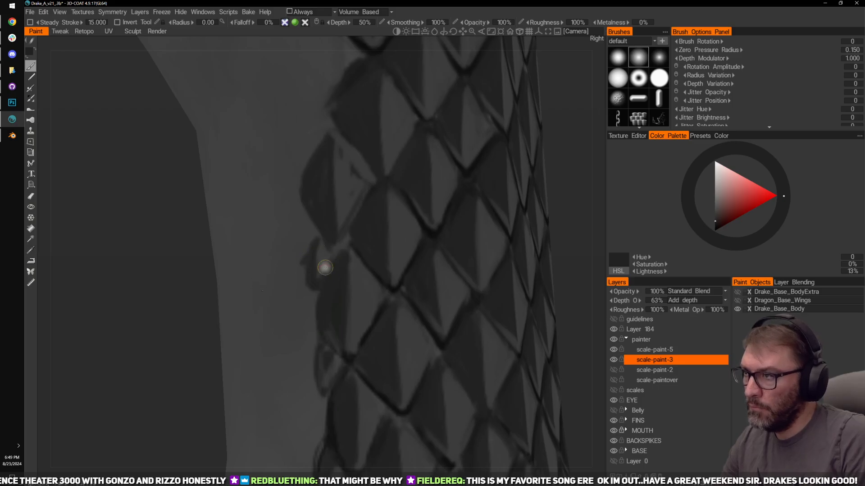
{"action": "key", "text": "v"}
{"action": "key", "text": "v"}
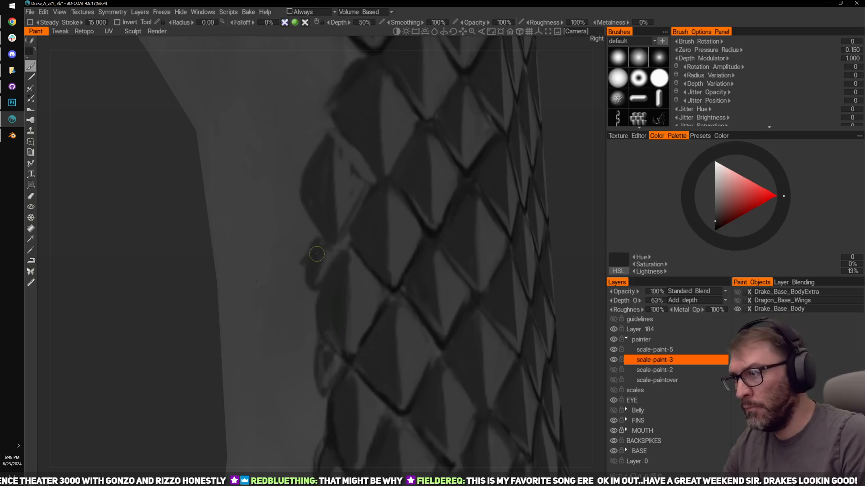
{"action": "key", "text": "v"}
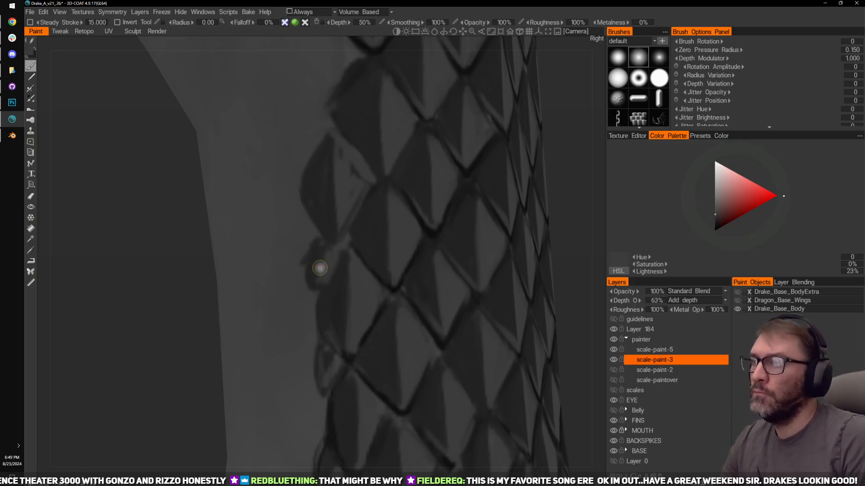
{"action": "key", "text": "v"}
{"action": "key", "text": "v"}
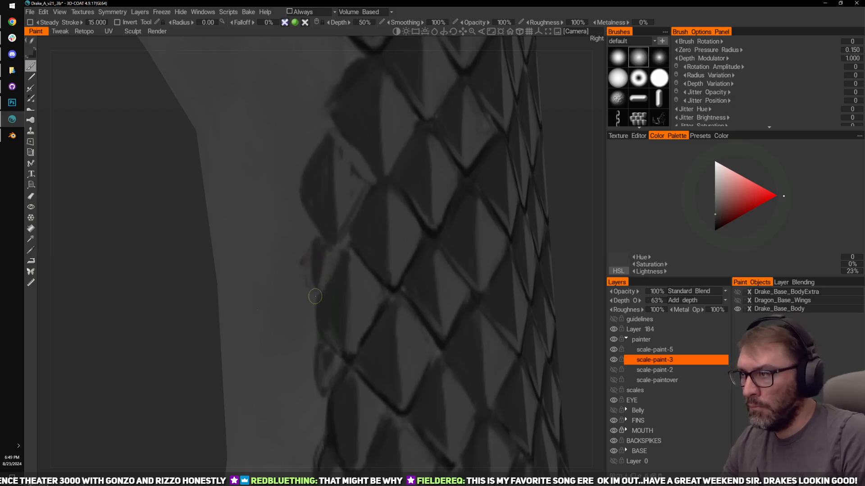
{"action": "key", "text": "v"}
Step: Paint out the rounded dark outer corner of the next edge scale up with sampled 23% grey to give it a straight edge
{"action": "middle_click_drag", "start_coordinate": [461, 214], "coordinate": [406, 374], "text": "alt"}
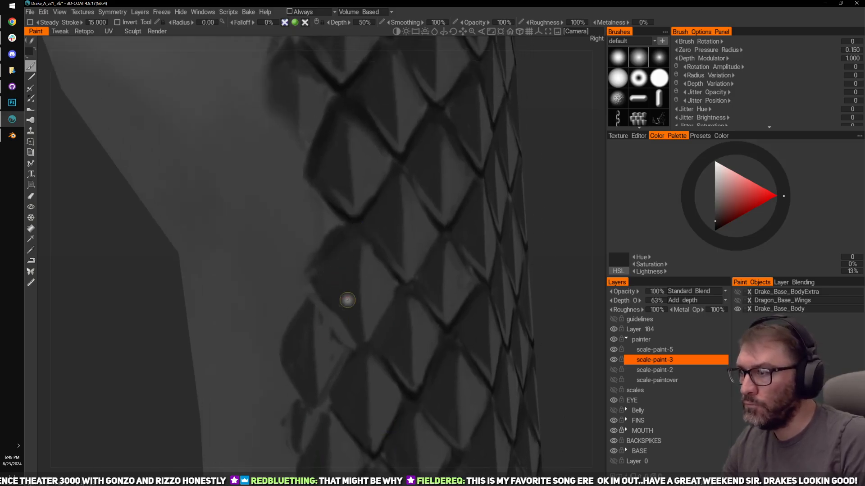
{"action": "key", "text": "v"}
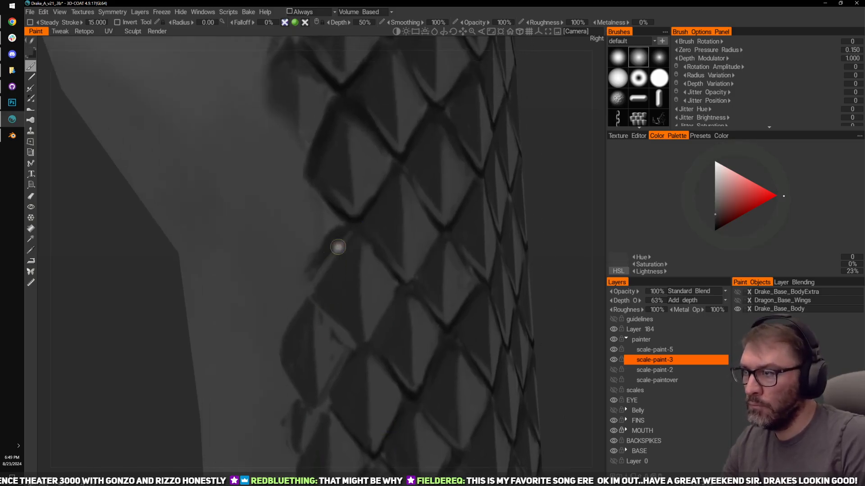
{"action": "left_click_drag", "start_coordinate": [332, 248], "coordinate": [318, 250]}
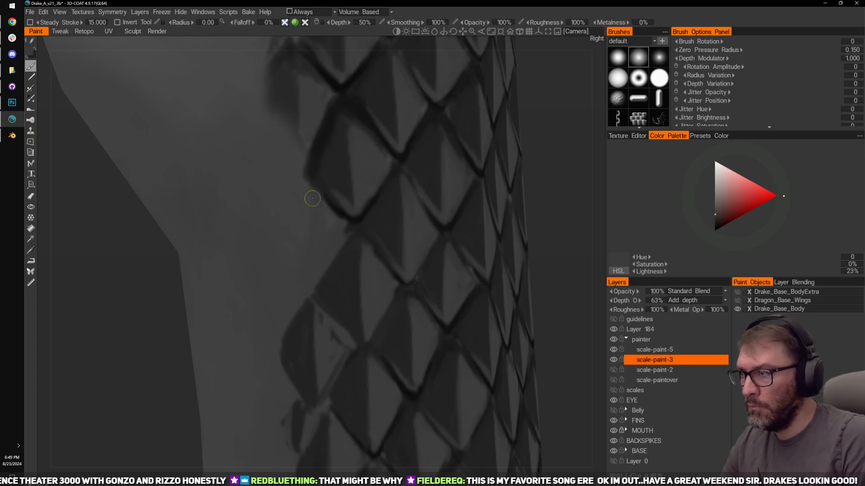
Step: Outline a new partial scale in the gap at the outer side of that scale and fill it with sampled 13% grey
{"action": "key", "text": "v"}
{"action": "mouse_move", "coordinate": [312, 198]}
{"action": "left_mouse_down"}
{"action": "mouse_move", "coordinate": [315, 279]}
{"action": "mouse_move", "coordinate": [292, 237]}
{"action": "mouse_move", "coordinate": [307, 279]}
{"action": "left_mouse_up"}
{"action": "left_click_drag", "start_coordinate": [300, 212], "coordinate": [296, 275]}
{"action": "left_click_drag", "start_coordinate": [312, 191], "coordinate": [310, 292]}
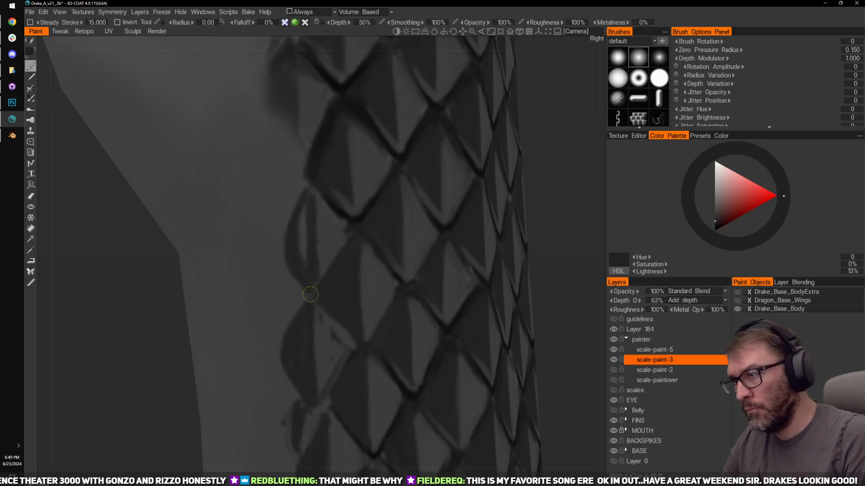
{"action": "mouse_move", "coordinate": [301, 219]}
{"action": "left_mouse_down"}
{"action": "mouse_move", "coordinate": [296, 241]}
{"action": "mouse_move", "coordinate": [285, 242]}
{"action": "mouse_move", "coordinate": [307, 273]}
{"action": "left_mouse_up"}
Step: Cover the dark smear on the inner side of the smudged scale farther up the belly edge with sampled 23% grey
{"action": "middle_click_drag", "start_coordinate": [312, 108], "coordinate": [310, 269]}
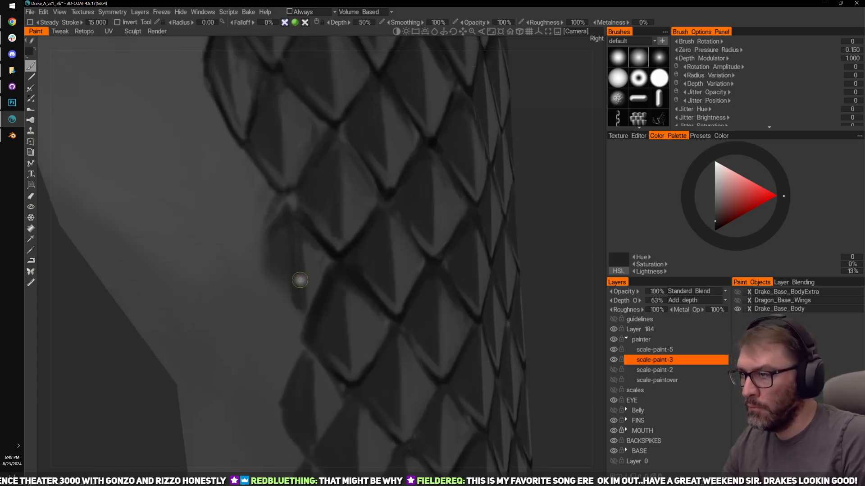
{"action": "key", "text": "v"}
{"action": "mouse_move", "coordinate": [329, 257]}
{"action": "left_mouse_down"}
{"action": "mouse_move", "coordinate": [319, 292]}
{"action": "mouse_move", "coordinate": [300, 308]}
{"action": "left_mouse_up"}
Step: Repaint the thickly outlined edge scale below the smudge with a 13% grey dark facet and 23% grey light facet and lower edge
{"action": "middle_click_drag", "start_coordinate": [315, 305], "coordinate": [332, 284]}
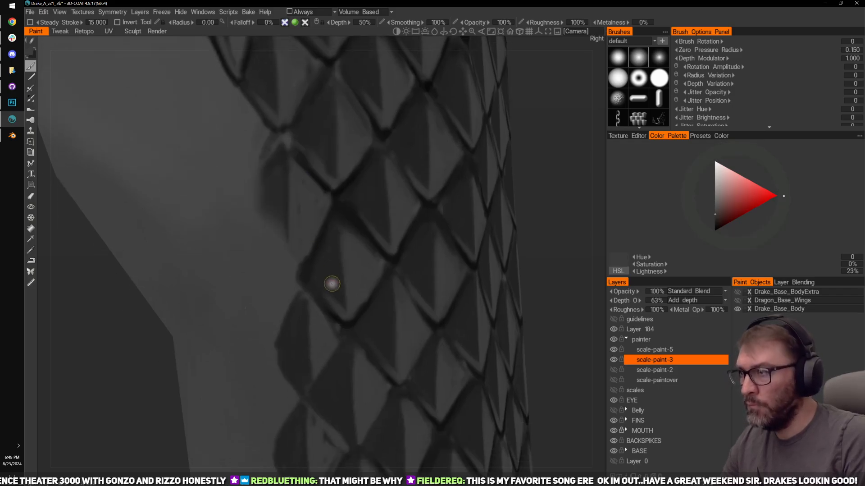
{"action": "key", "text": "v"}
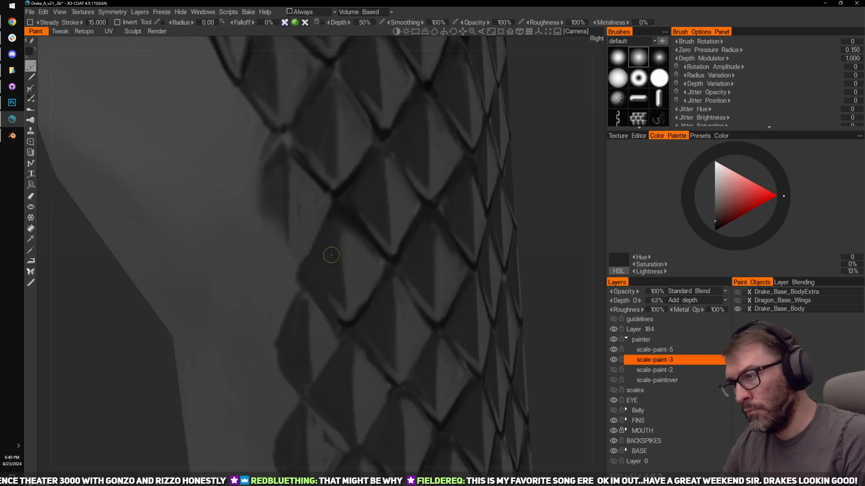
{"action": "key", "text": "v"}
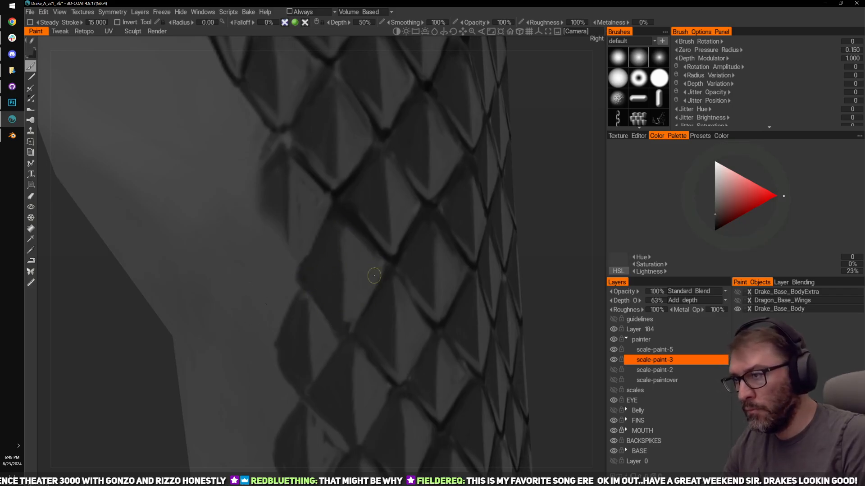
{"action": "key", "text": "v"}
{"action": "key", "text": "v"}
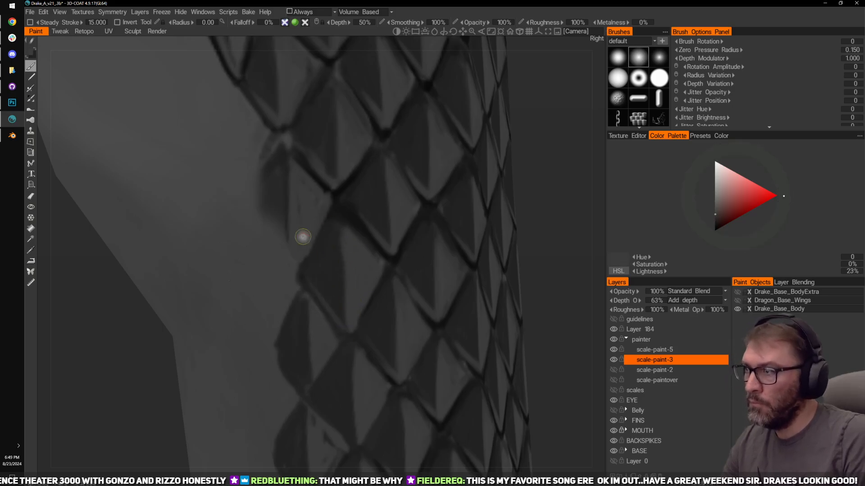
Step: Fill the outer side of the smudged belly-edge scale with 13% grey and retouch its lower outline with 23% grey
{"action": "key", "text": "v"}
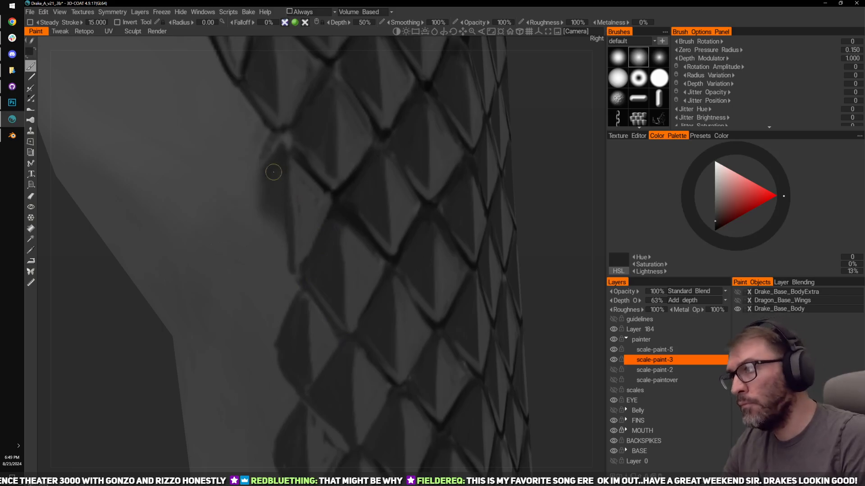
{"action": "mouse_move", "coordinate": [274, 174]}
{"action": "left_mouse_down"}
{"action": "mouse_move", "coordinate": [252, 202]}
{"action": "mouse_move", "coordinate": [286, 264]}
{"action": "left_mouse_up"}
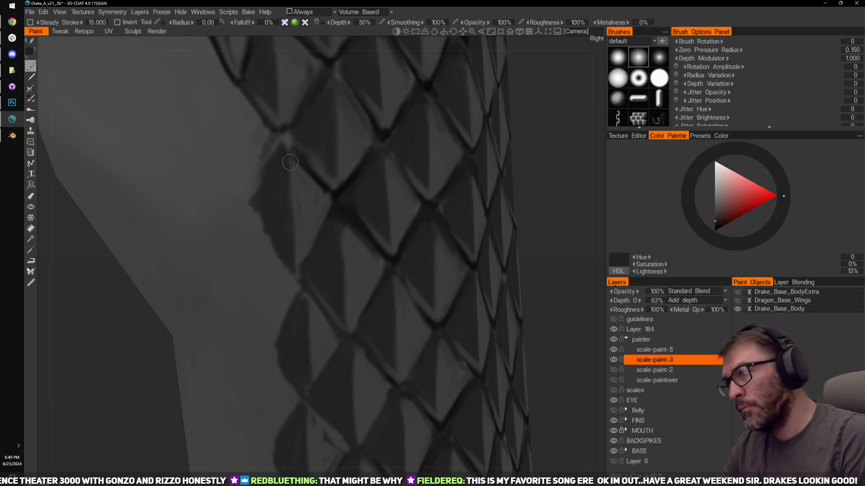
{"action": "key", "text": "v"}
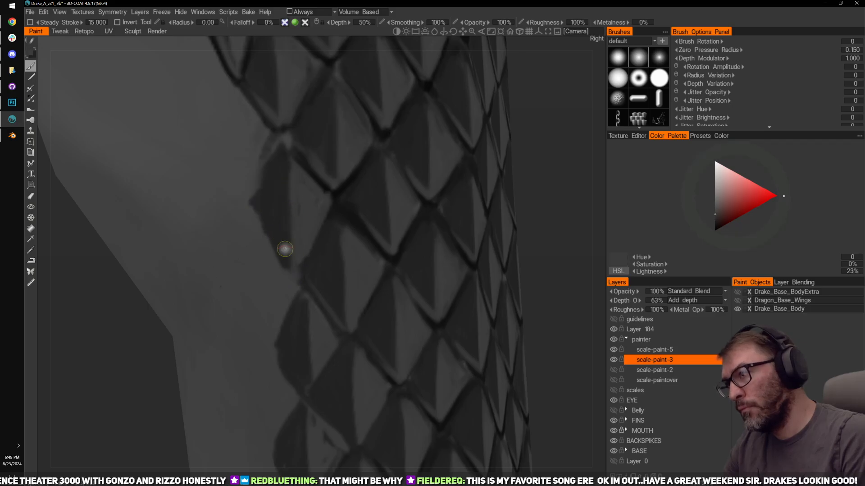
Step: Extend the dark facet of the edge scale above with 13% grey and lighten its lower outline and inner facet with 23% grey
{"action": "right_click_drag", "start_coordinate": [305, 204], "coordinate": [311, 254]}
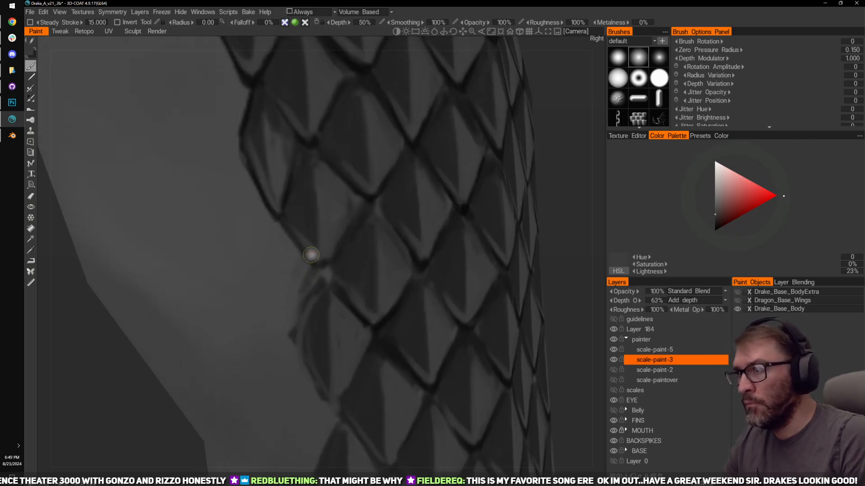
{"action": "key", "text": "v"}
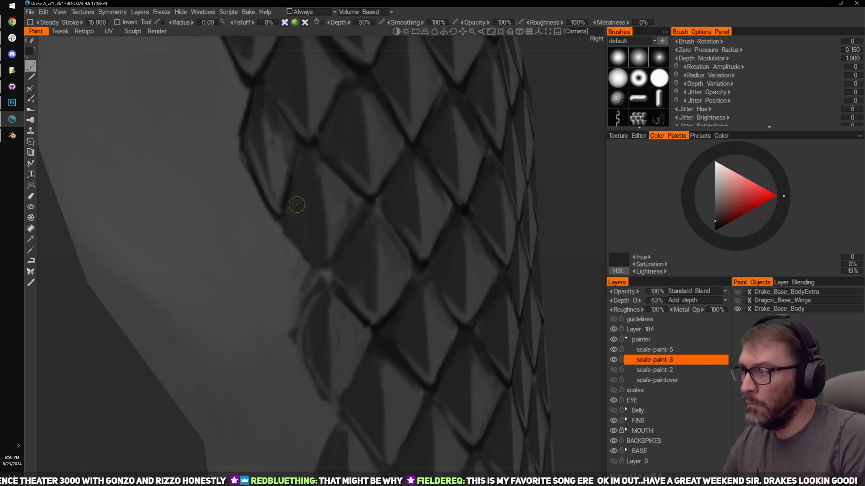
{"action": "key", "text": "v"}
{"action": "left_click_drag", "start_coordinate": [291, 233], "coordinate": [325, 268]}
{"action": "left_click_drag", "start_coordinate": [323, 183], "coordinate": [324, 258]}
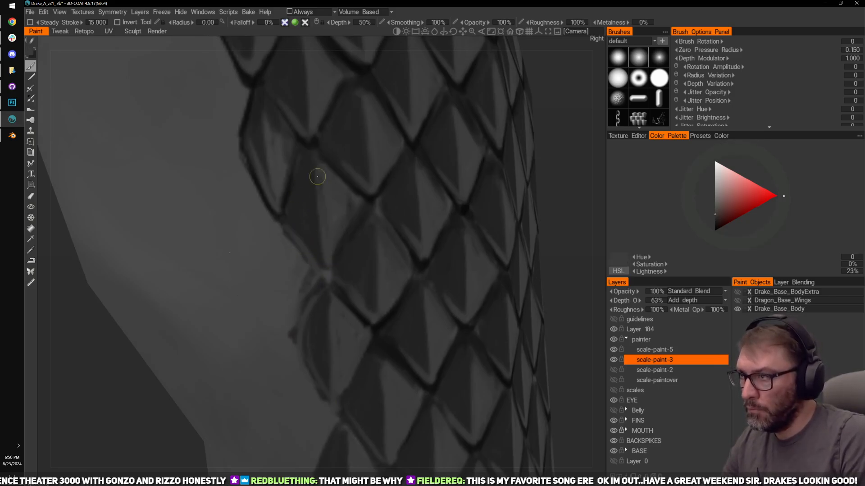
{"action": "left_click_drag", "start_coordinate": [348, 218], "coordinate": [329, 267]}
Step: Repaint the adjoining inner scale with a 13% grey dark facet down to its lower tip and a 23% grey light facet
{"action": "mouse_move", "coordinate": [389, 174]}
{"action": "right_mouse_down"}
{"action": "mouse_move", "coordinate": [546, 216]}
{"action": "mouse_move", "coordinate": [439, 243]}
{"action": "right_mouse_up"}
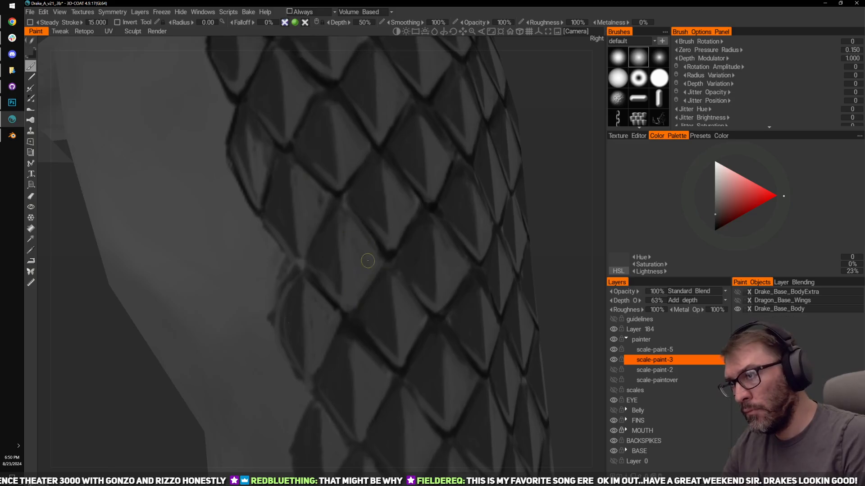
{"action": "key", "text": "v"}
{"action": "left_click_drag", "start_coordinate": [340, 230], "coordinate": [343, 308]}
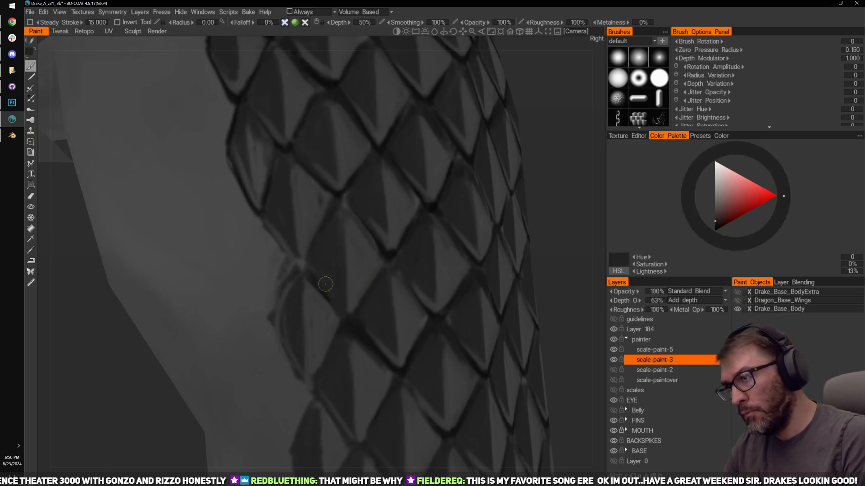
{"action": "key", "text": "v"}
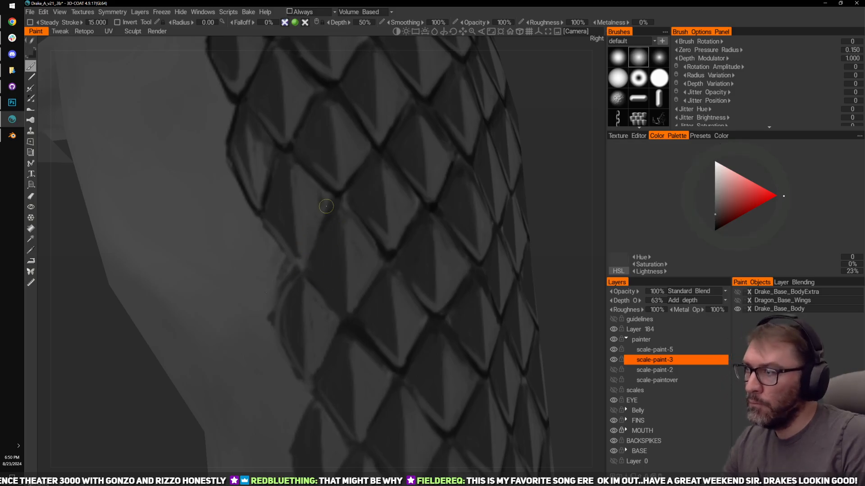
Step: Examine the scale pattern along the drake's whole torso and belly edge from a distance and from different angles
{"action": "right_click_drag", "start_coordinate": [529, 232], "coordinate": [514, 191]}
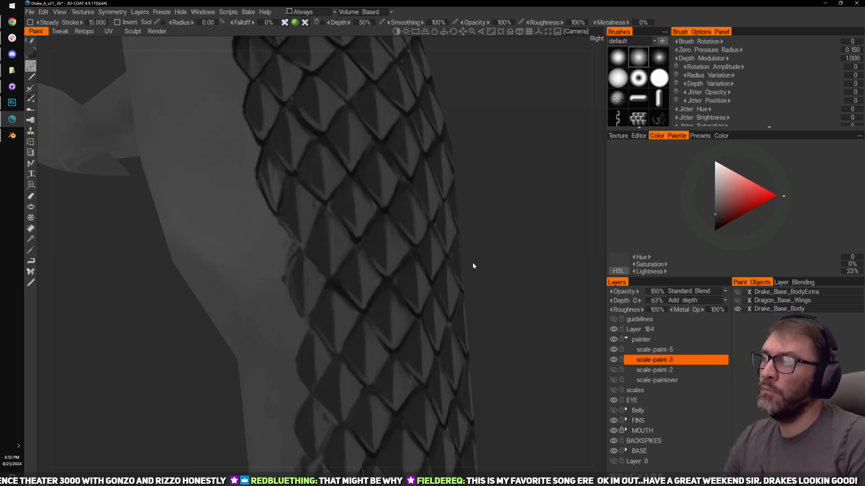
{"action": "right_click_drag", "start_coordinate": [472, 261], "coordinate": [470, 182]}
{"action": "right_click_drag", "start_coordinate": [471, 212], "coordinate": [450, 213]}
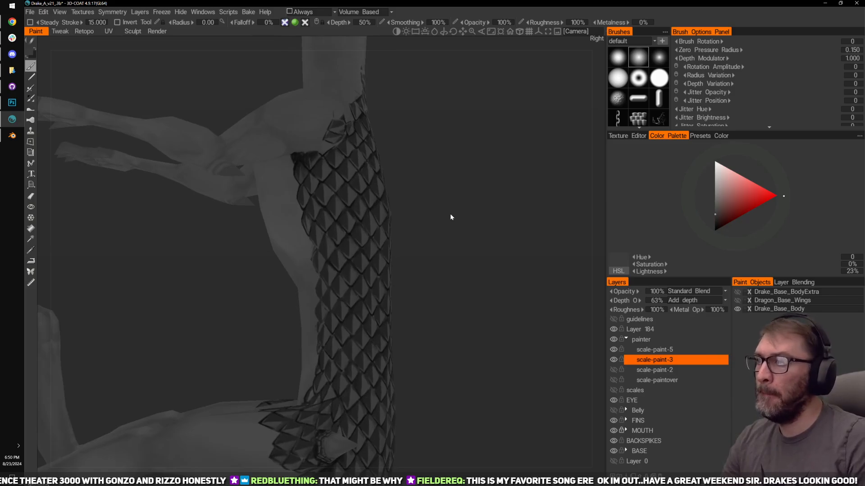
{"action": "right_click_drag", "start_coordinate": [566, 226], "coordinate": [503, 207]}
{"action": "left_click_drag", "start_coordinate": [469, 193], "coordinate": [460, 219]}
{"action": "right_click_drag", "start_coordinate": [461, 220], "coordinate": [500, 203]}
{"action": "left_click_drag", "start_coordinate": [501, 202], "coordinate": [488, 197]}
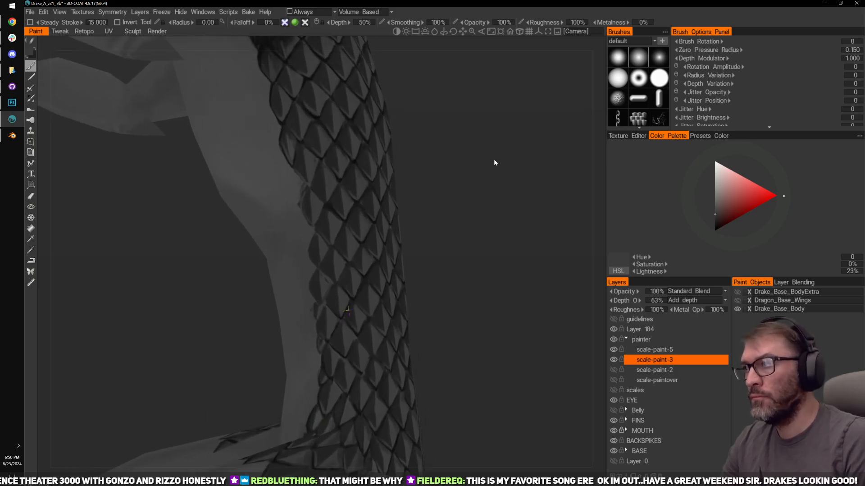
{"action": "left_click_drag", "start_coordinate": [494, 159], "coordinate": [505, 167]}
Step: Erase the stray paint outside the partial scales along the belly edge to give them clean, rounded outer contours
{"action": "mouse_move", "coordinate": [505, 166]}
{"action": "right_mouse_down"}
{"action": "mouse_move", "coordinate": [529, 161]}
{"action": "mouse_move", "coordinate": [522, 163]}
{"action": "right_mouse_up"}
{"action": "key", "text": "e"}
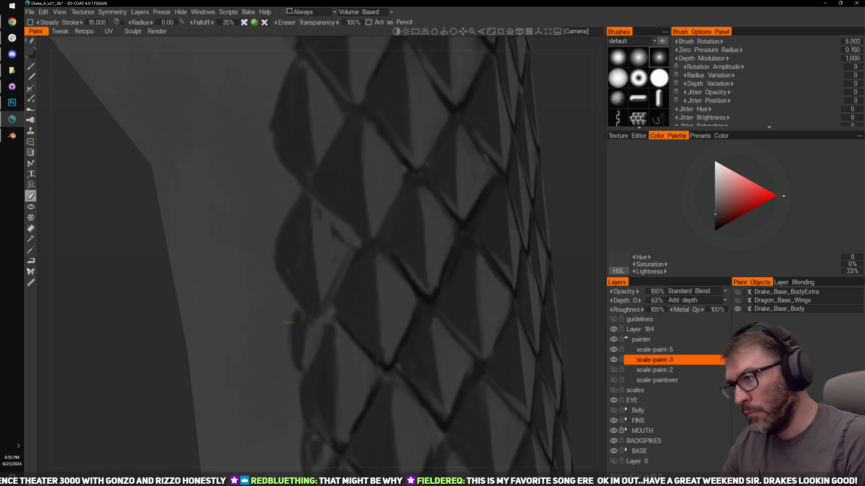
{"action": "middle_click_drag", "start_coordinate": [282, 340], "coordinate": [294, 349]}
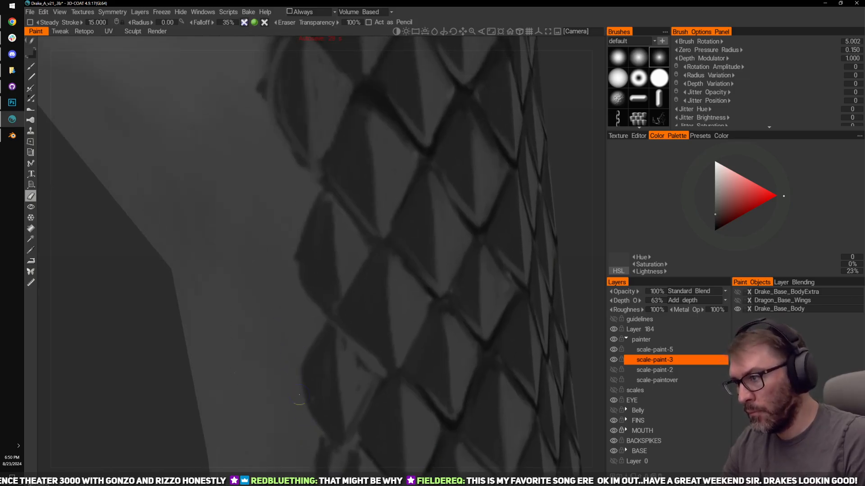
{"action": "middle_click_drag", "start_coordinate": [299, 394], "coordinate": [288, 356]}
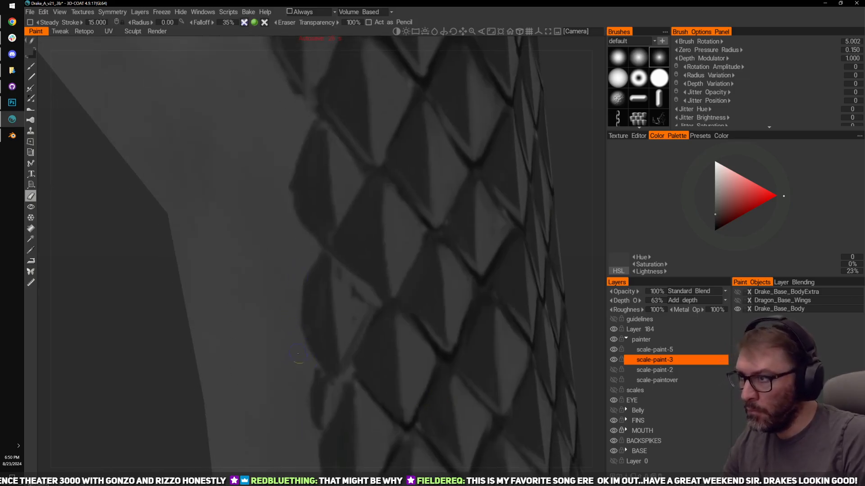
{"action": "middle_click_drag", "start_coordinate": [286, 208], "coordinate": [291, 324]}
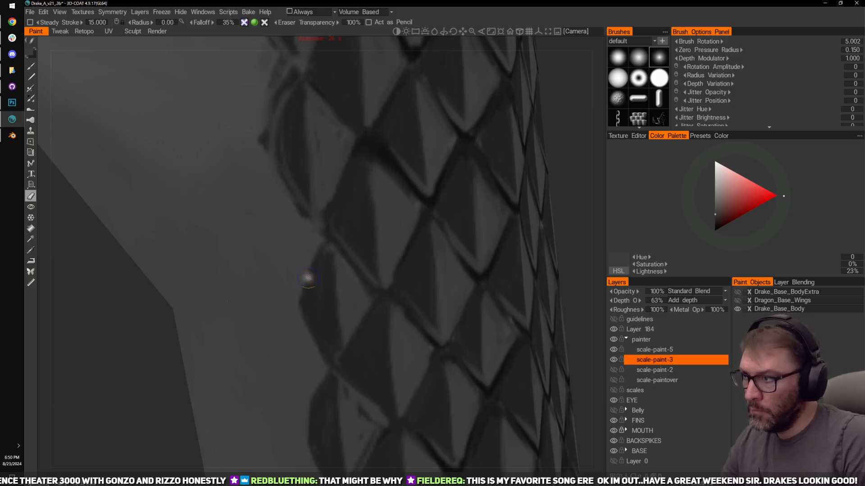
{"action": "middle_click_drag", "start_coordinate": [291, 248], "coordinate": [324, 346]}
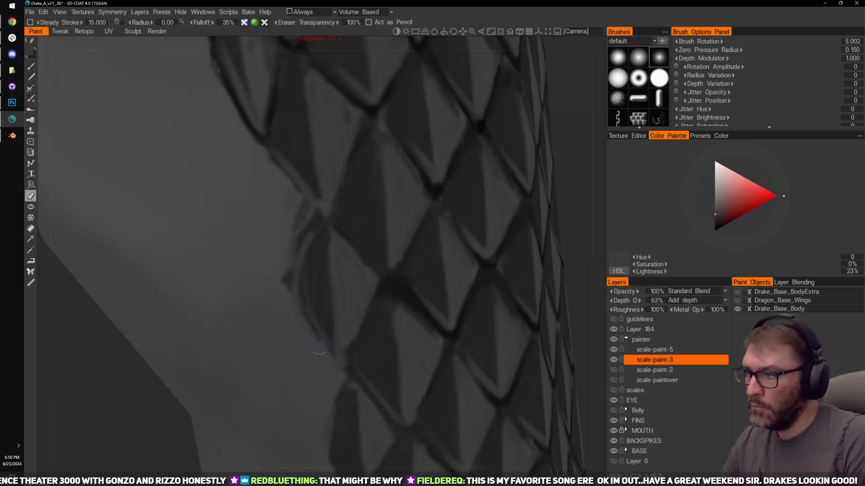
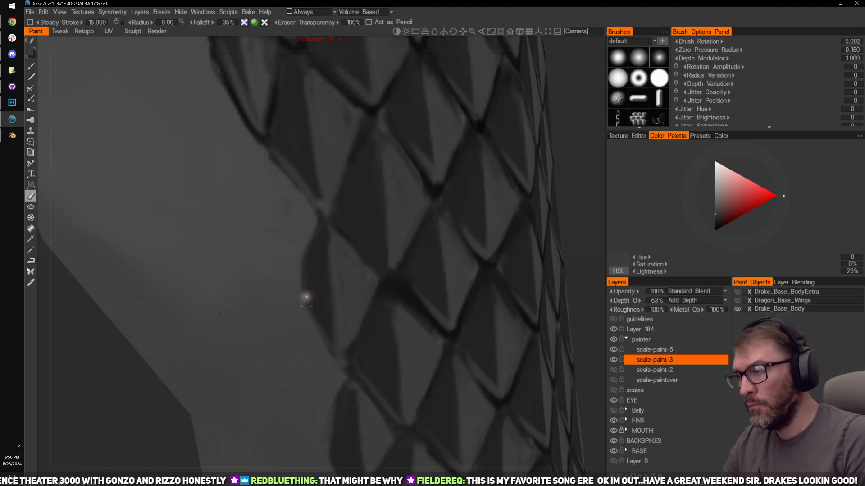
Step: Fill the dark side of the uppermost partial scale with sampled 13% grey using the brush, squaring up its center ridge
{"action": "key", "text": "v"}
{"action": "left_click_drag", "start_coordinate": [318, 295], "coordinate": [320, 252]}
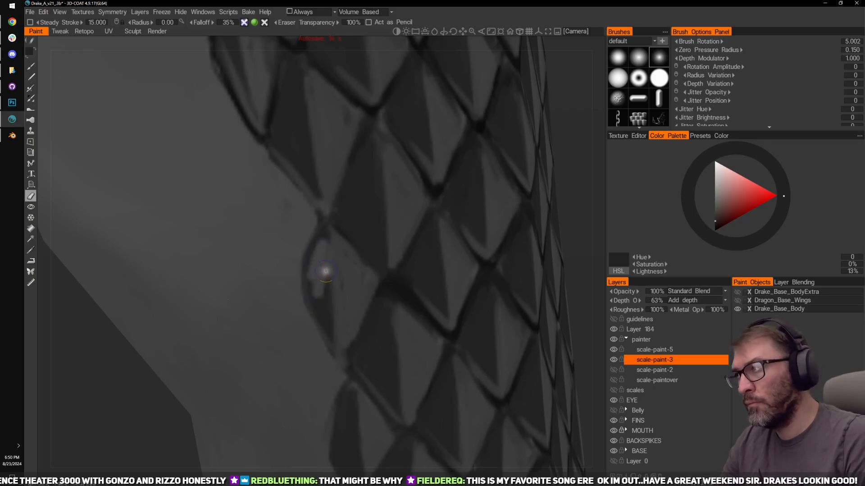
{"action": "key", "text": "ctrl+z"}
{"action": "key", "text": "b"}
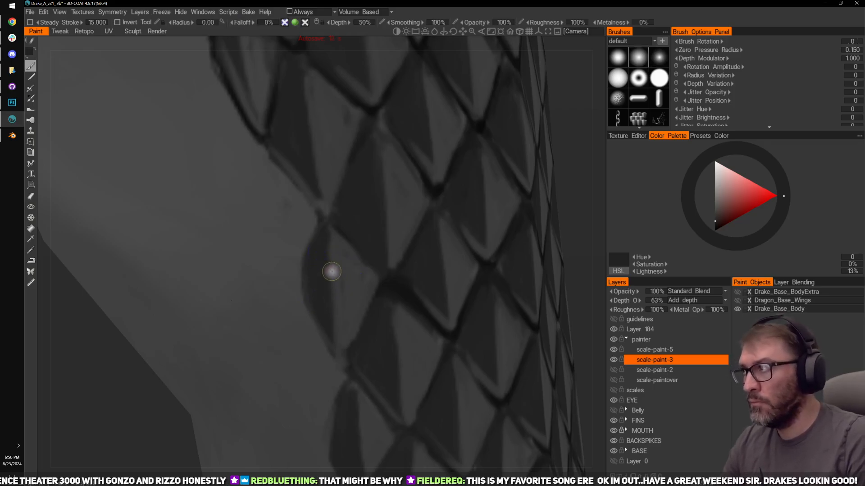
{"action": "left_click_drag", "start_coordinate": [320, 273], "coordinate": [331, 318]}
{"action": "left_click_drag", "start_coordinate": [333, 255], "coordinate": [340, 351]}
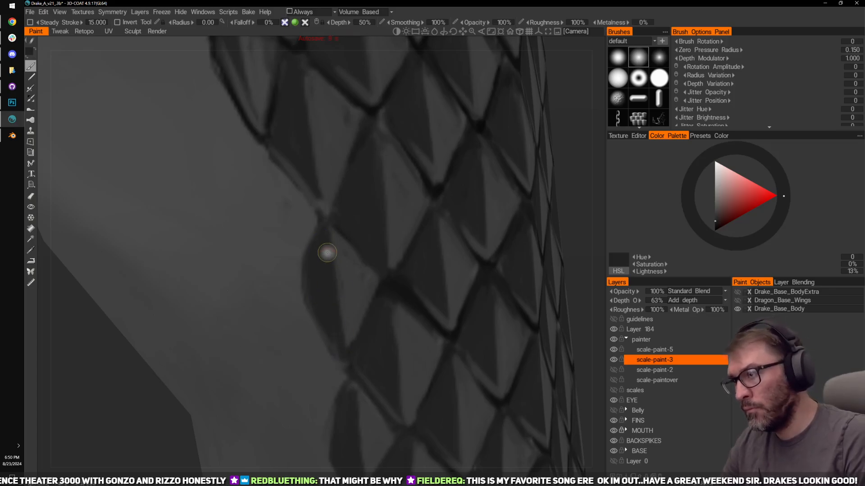
{"action": "middle_click_drag", "start_coordinate": [363, 305], "coordinate": [329, 255]}
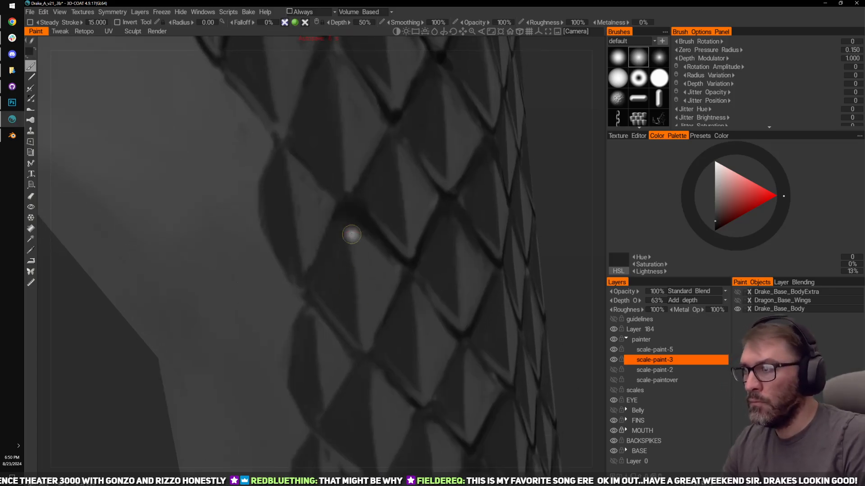
Step: Examine the partial scales along the belly edge up close and the whole scale pattern on the torso from the side
{"action": "middle_click_drag", "start_coordinate": [338, 218], "coordinate": [332, 257]}
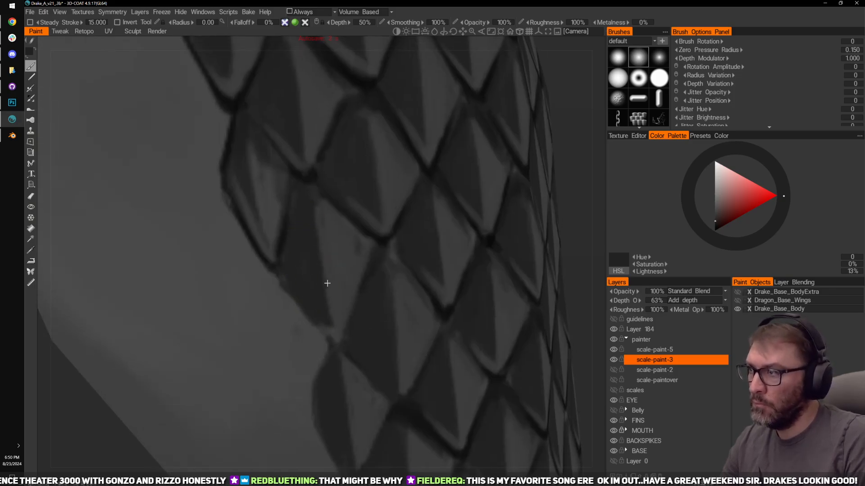
{"action": "middle_click_drag", "start_coordinate": [299, 230], "coordinate": [311, 276]}
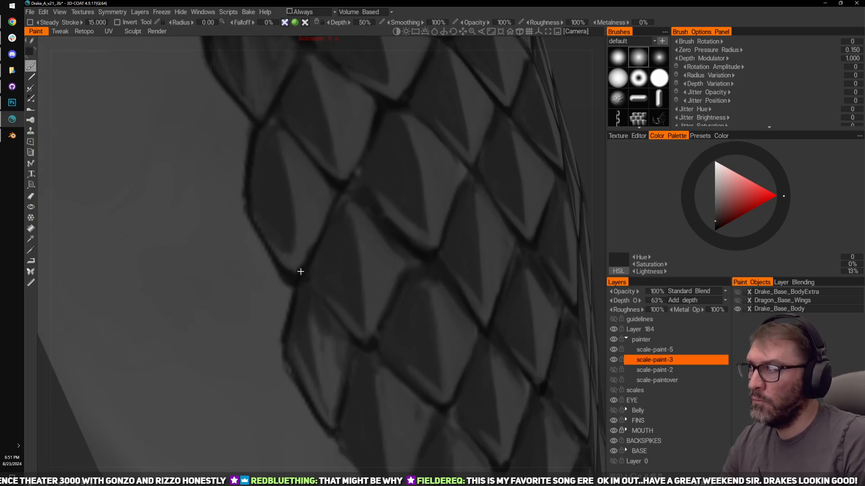
{"action": "right_click_drag", "start_coordinate": [300, 270], "coordinate": [276, 216], "text": "alt"}
{"action": "left_click_drag", "start_coordinate": [468, 195], "coordinate": [428, 163], "text": "shift"}
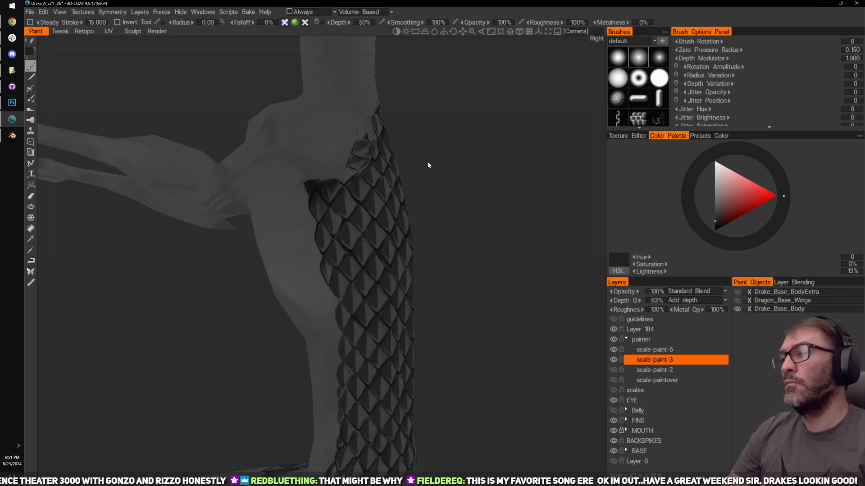
{"action": "left_click_drag", "start_coordinate": [428, 161], "coordinate": [367, 316], "text": "shift"}
{"action": "middle_click_drag", "start_coordinate": [374, 336], "coordinate": [400, 306]}
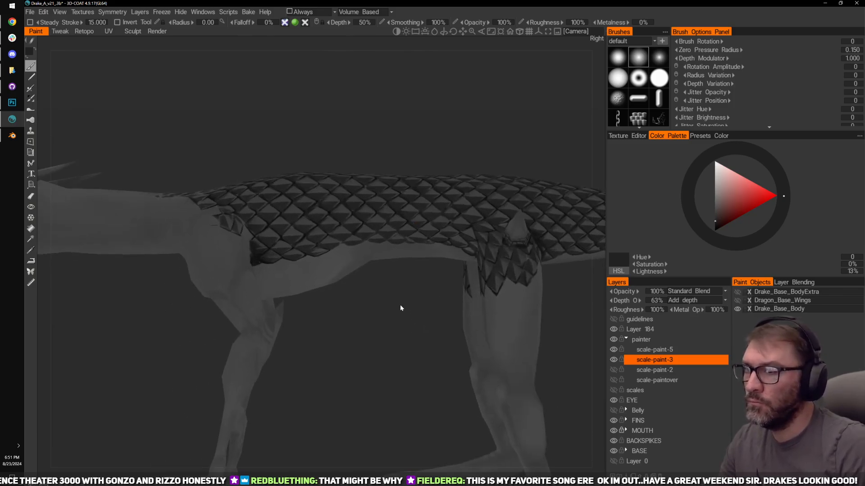
{"action": "right_click_drag", "start_coordinate": [362, 71], "coordinate": [382, 79]}
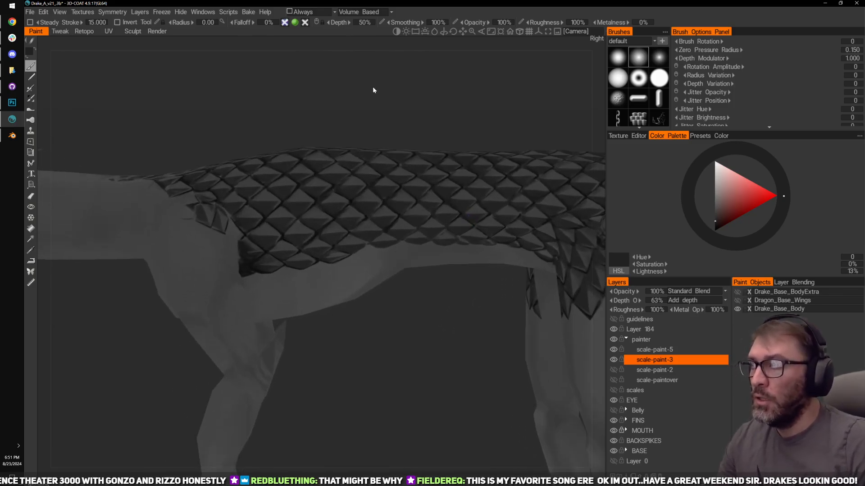
Step: Save the drake project under its current file name
{"action": "left_click", "coordinate": [29, 14]}
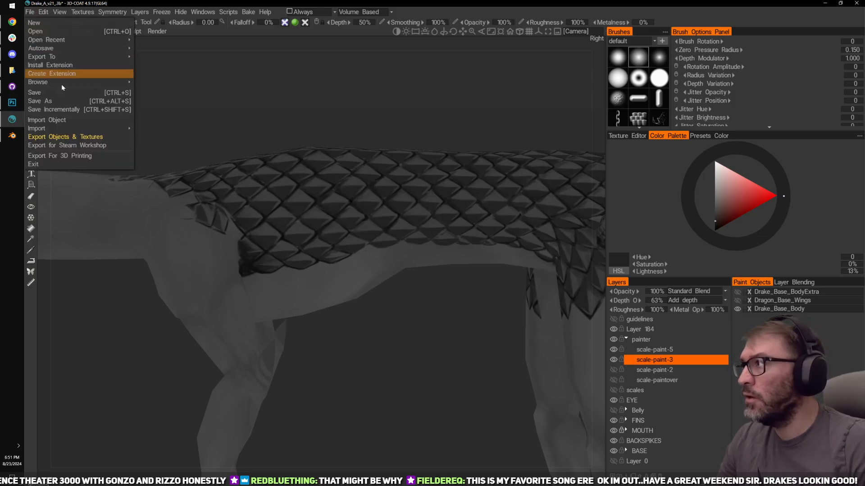
{"action": "left_click", "coordinate": [64, 90]}
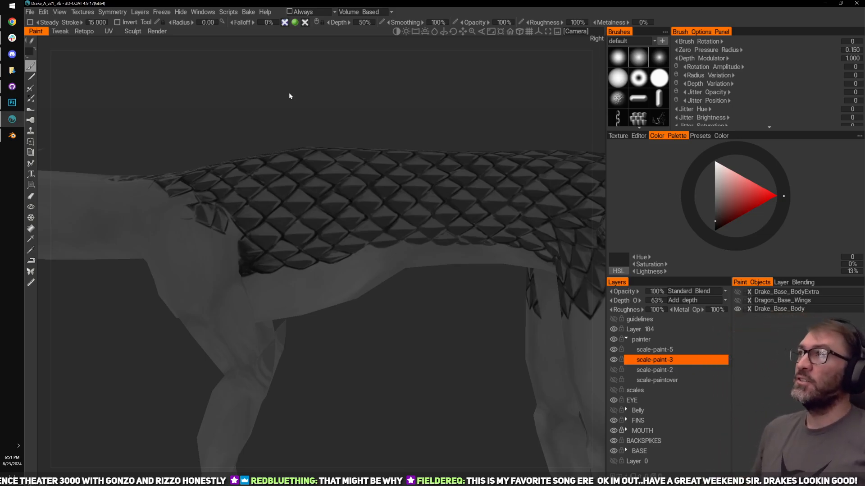
Step: Sample the 6% near-black and outline the outer edge of the unlined belly-edge scale down to its lower tip
{"action": "middle_click_drag", "start_coordinate": [379, 343], "coordinate": [540, 209]}
{"action": "mouse_move", "coordinate": [540, 209]}
{"action": "left_mouse_down"}
{"action": "mouse_move", "coordinate": [567, 189]}
{"action": "mouse_move", "coordinate": [554, 200]}
{"action": "left_mouse_up"}
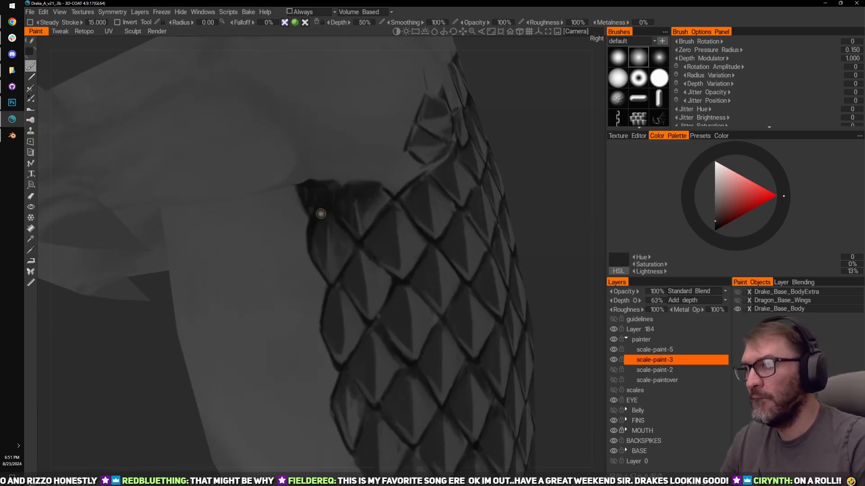
{"action": "key", "text": "v"}
{"action": "left_click_drag", "start_coordinate": [564, 245], "coordinate": [543, 145]}
{"action": "left_click_drag", "start_coordinate": [534, 245], "coordinate": [495, 186]}
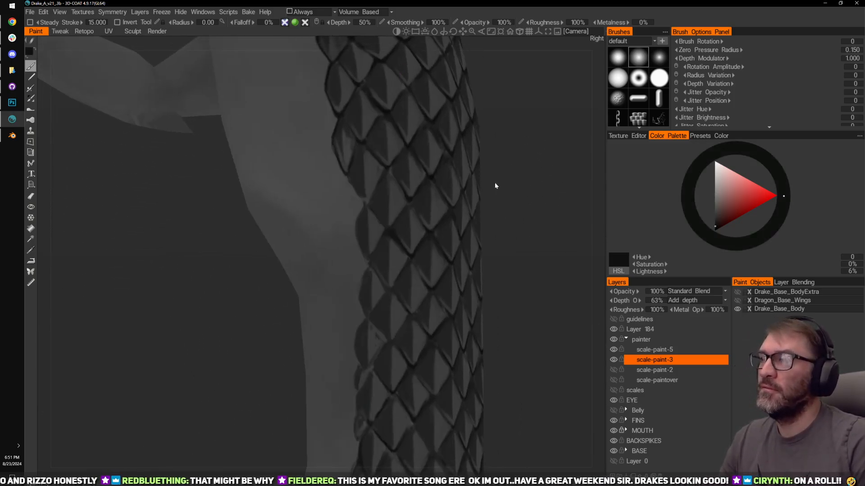
{"action": "right_click_drag", "start_coordinate": [539, 175], "coordinate": [565, 165]}
{"action": "middle_click_drag", "start_coordinate": [565, 165], "coordinate": [477, 245]}
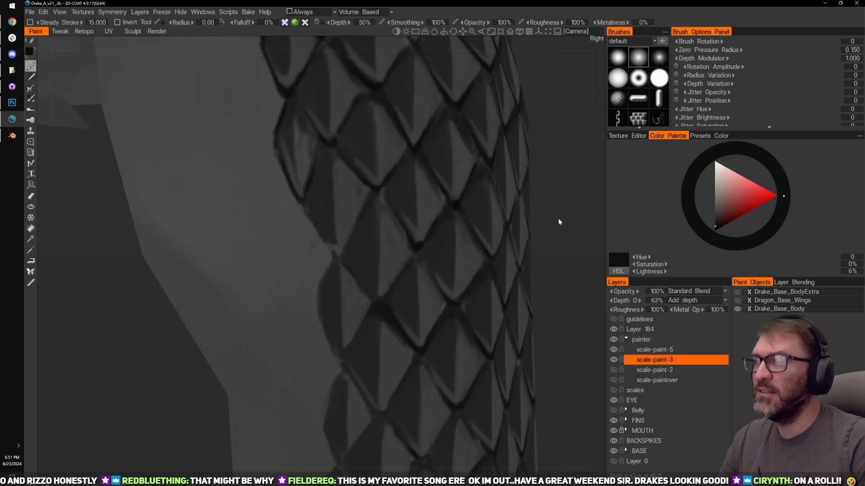
{"action": "middle_click_drag", "start_coordinate": [558, 218], "coordinate": [550, 227]}
{"action": "left_click_drag", "start_coordinate": [574, 207], "coordinate": [567, 203]}
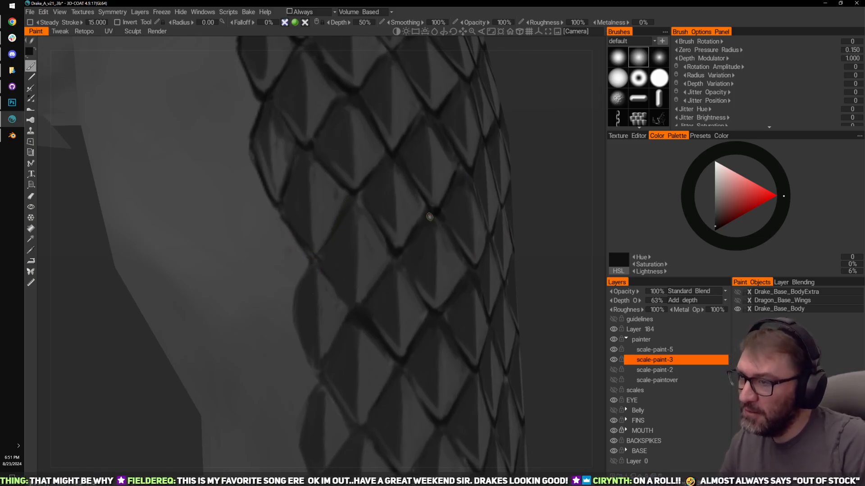
{"action": "left_click_drag", "start_coordinate": [540, 146], "coordinate": [580, 141]}
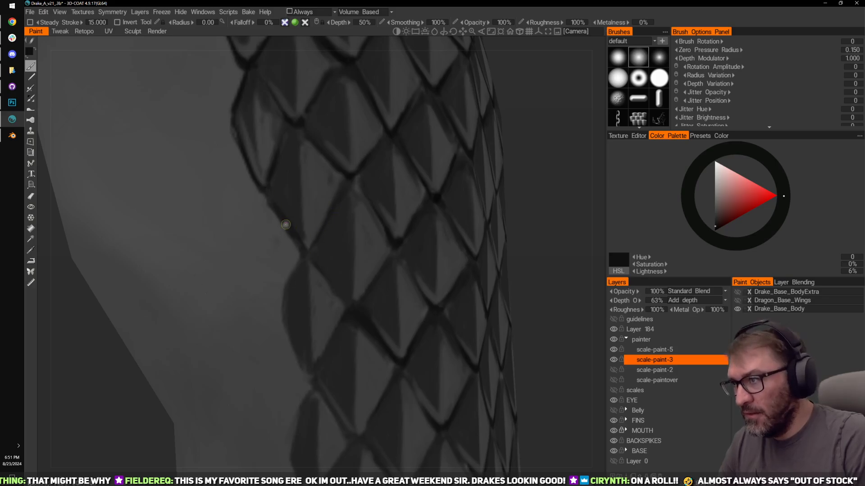
{"action": "left_click_drag", "start_coordinate": [509, 175], "coordinate": [518, 169]}
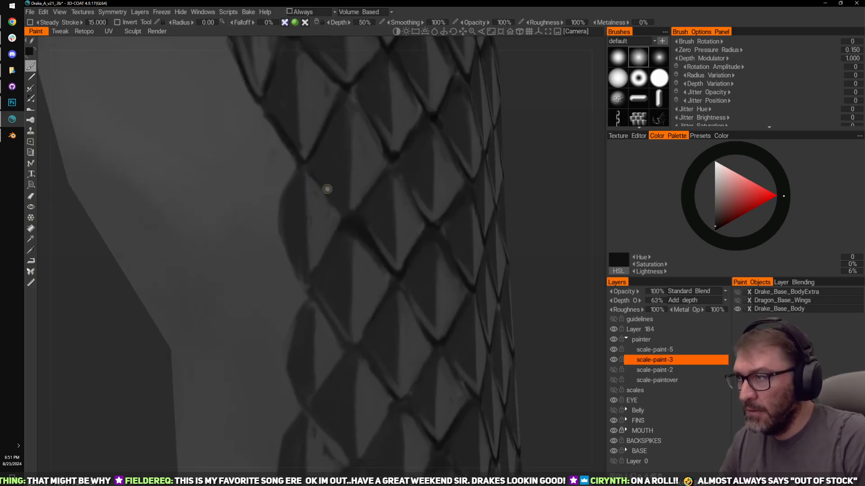
Step: Outline the next two rounded partial scales down the belly edge in 6% near-black, including their lower inner edges
{"action": "left_click_drag", "start_coordinate": [307, 170], "coordinate": [347, 220]}
{"action": "mouse_move", "coordinate": [525, 193]}
{"action": "left_mouse_down"}
{"action": "mouse_move", "coordinate": [535, 184]}
{"action": "mouse_move", "coordinate": [537, 203]}
{"action": "left_mouse_up"}
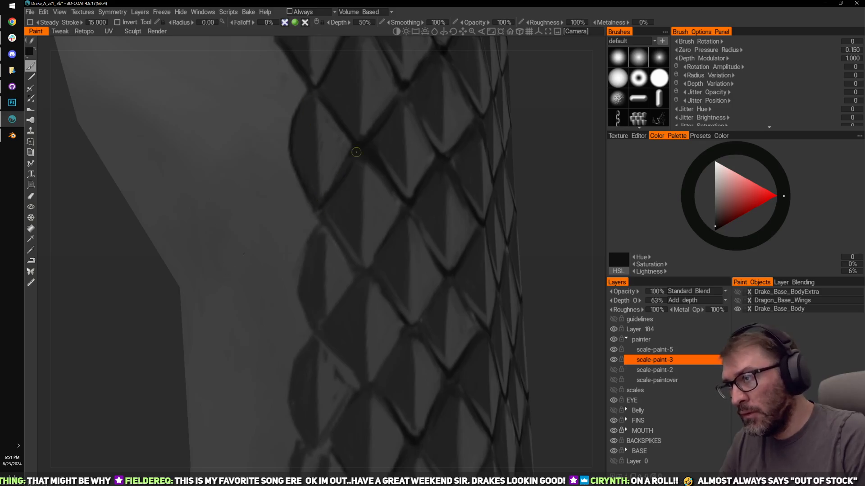
{"action": "mouse_move", "coordinate": [541, 153]}
{"action": "left_mouse_down"}
{"action": "mouse_move", "coordinate": [563, 145]}
{"action": "mouse_move", "coordinate": [518, 156]}
{"action": "mouse_move", "coordinate": [548, 151]}
{"action": "left_mouse_up"}
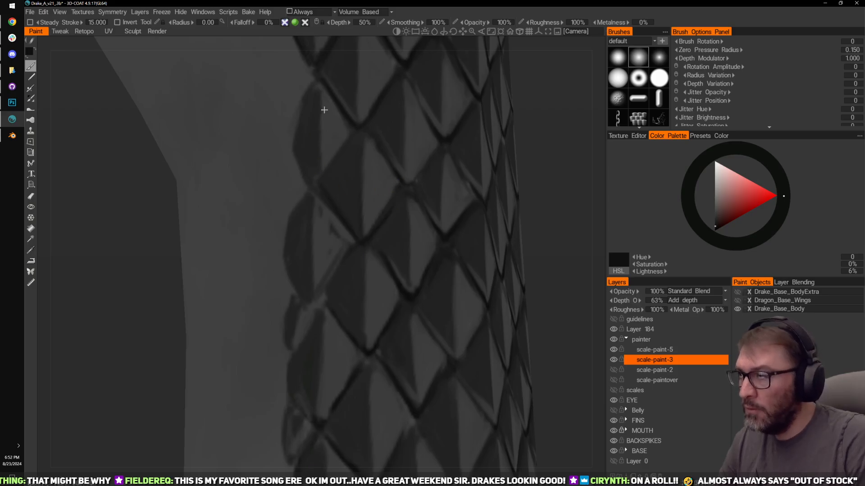
{"action": "mouse_move", "coordinate": [324, 110]}
{"action": "left_mouse_down"}
{"action": "mouse_move", "coordinate": [347, 166]}
{"action": "mouse_move", "coordinate": [329, 189]}
{"action": "mouse_move", "coordinate": [336, 213]}
{"action": "left_mouse_up"}
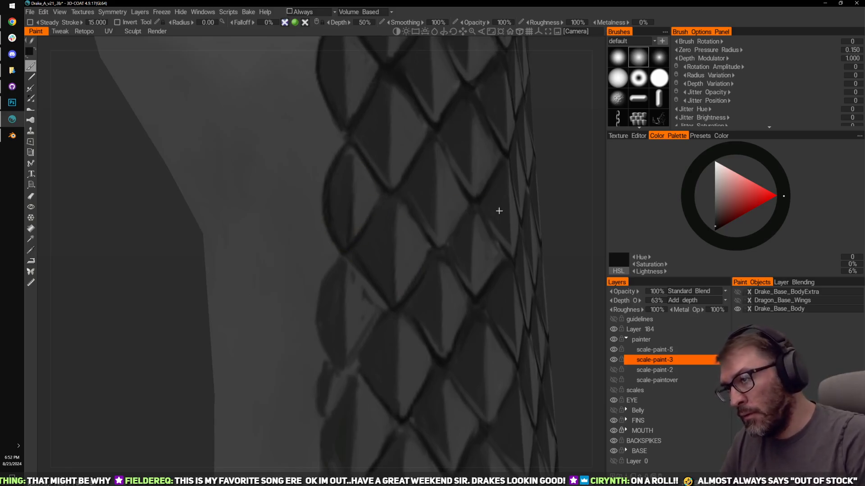
Step: Continue the 6% near-black outline around the following partial scales and the small scale sliver between them on the belly edge
{"action": "right_click_drag", "start_coordinate": [498, 208], "coordinate": [385, 180]}
{"action": "left_click_drag", "start_coordinate": [348, 161], "coordinate": [353, 238]}
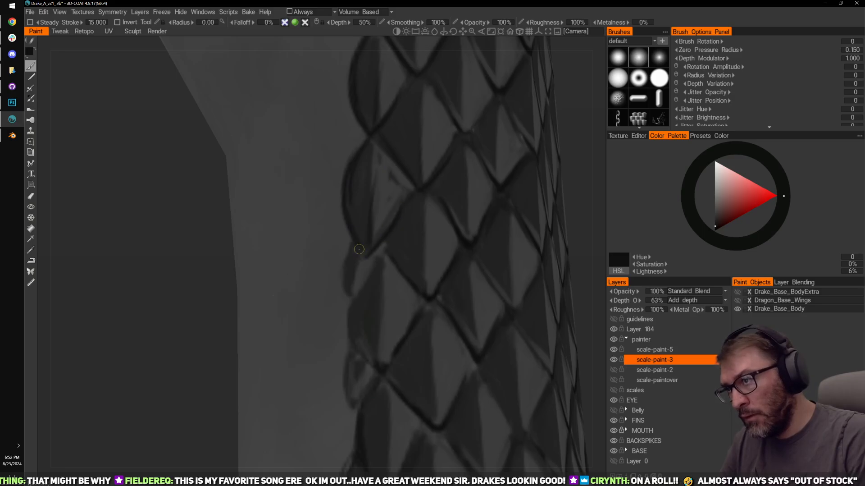
{"action": "right_click_drag", "start_coordinate": [359, 249], "coordinate": [374, 265]}
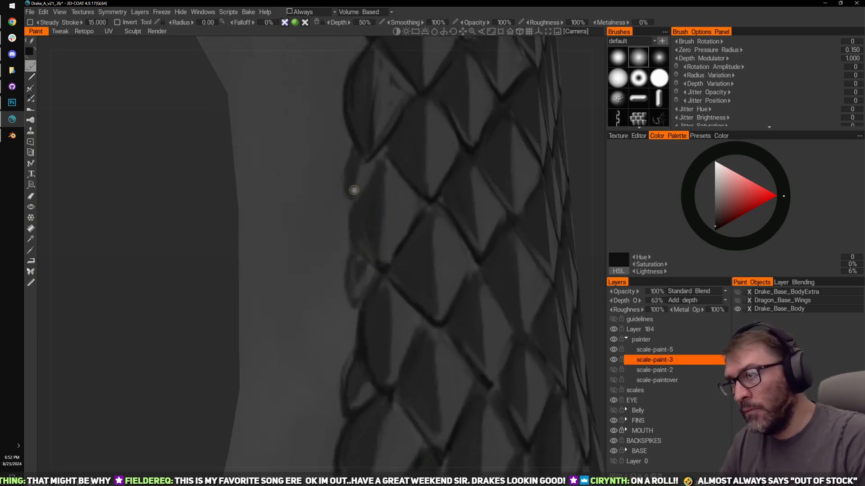
{"action": "left_click_drag", "start_coordinate": [346, 190], "coordinate": [350, 201]}
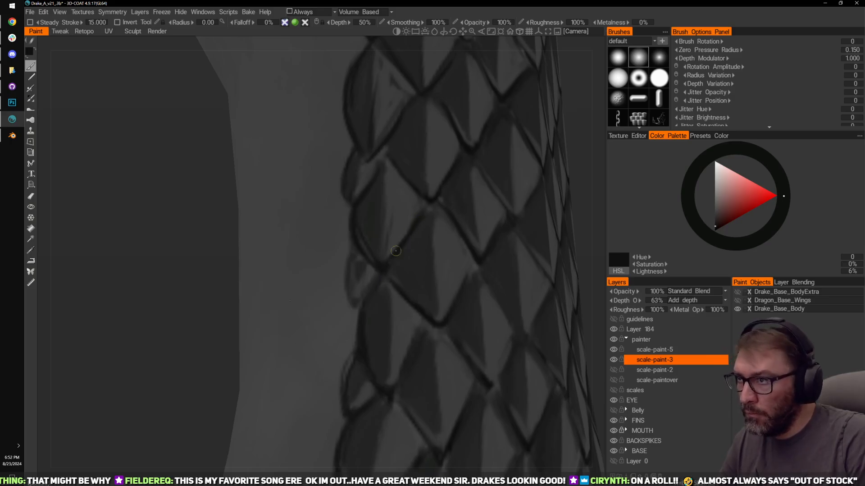
Step: Outline the remaining small scale slivers and darken the outer contours along the belly edge down to the hind leg
{"action": "mouse_move", "coordinate": [444, 203]}
{"action": "middle_mouse_down"}
{"action": "mouse_move", "coordinate": [444, 154]}
{"action": "mouse_move", "coordinate": [378, 194]}
{"action": "middle_mouse_up"}
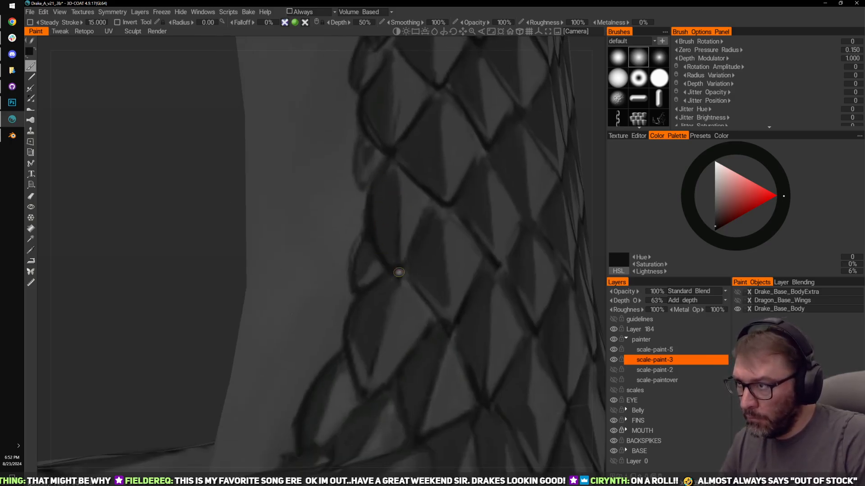
{"action": "middle_click_drag", "start_coordinate": [426, 211], "coordinate": [374, 249]}
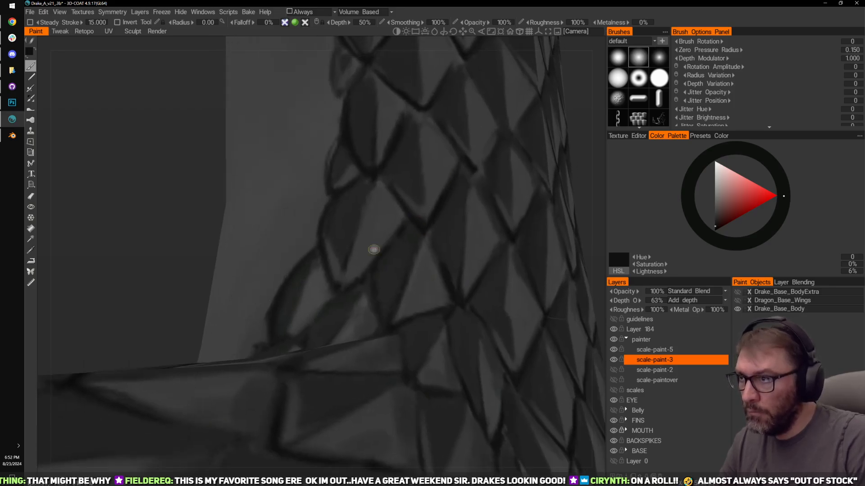
{"action": "mouse_move", "coordinate": [319, 235]}
{"action": "middle_mouse_down"}
{"action": "mouse_move", "coordinate": [363, 272]}
{"action": "mouse_move", "coordinate": [294, 241]}
{"action": "middle_mouse_up"}
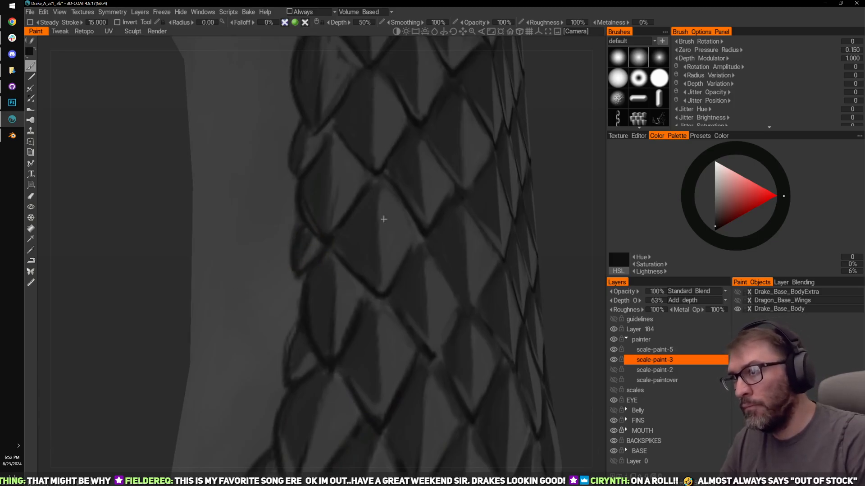
Step: Darken the lower outlines of the flank scales above the hind leg, closing the gaps at their tips
{"action": "left_click_drag", "start_coordinate": [383, 219], "coordinate": [369, 239], "text": "alt"}
{"action": "left_click_drag", "start_coordinate": [562, 239], "coordinate": [570, 234], "text": "shift"}
{"action": "middle_click_drag", "start_coordinate": [569, 234], "coordinate": [529, 189]}
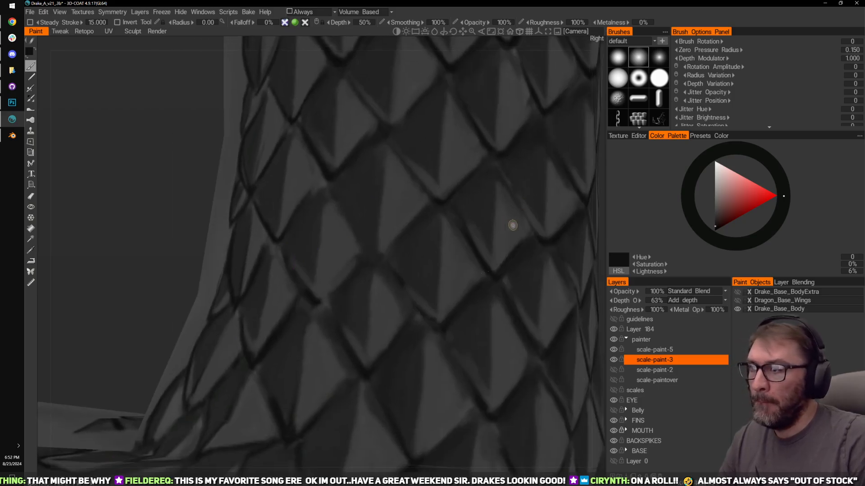
{"action": "mouse_move", "coordinate": [606, 261]}
{"action": "left_mouse_down", "text": "alt"}
{"action": "mouse_move", "coordinate": [610, 253]}
{"action": "mouse_move", "coordinate": [589, 222]}
{"action": "mouse_move", "coordinate": [589, 179]}
{"action": "mouse_move", "coordinate": [581, 212]}
{"action": "left_mouse_up", "text": "alt"}
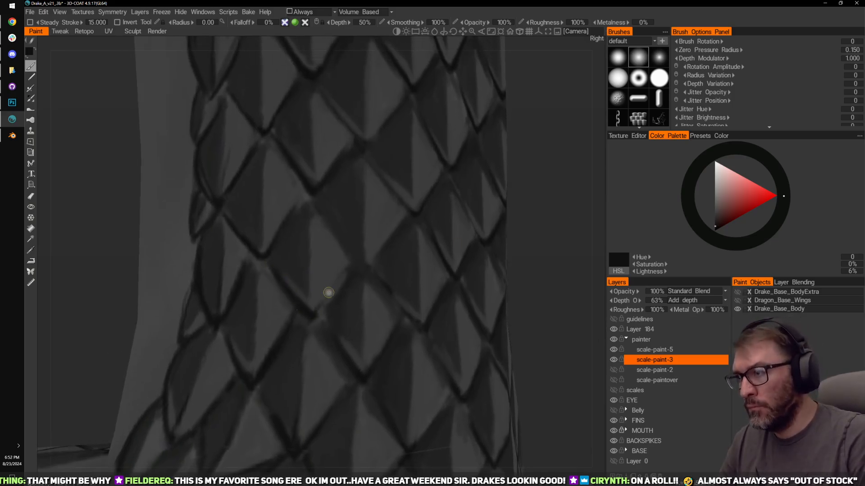
{"action": "left_click_drag", "start_coordinate": [358, 258], "coordinate": [521, 234], "text": "alt"}
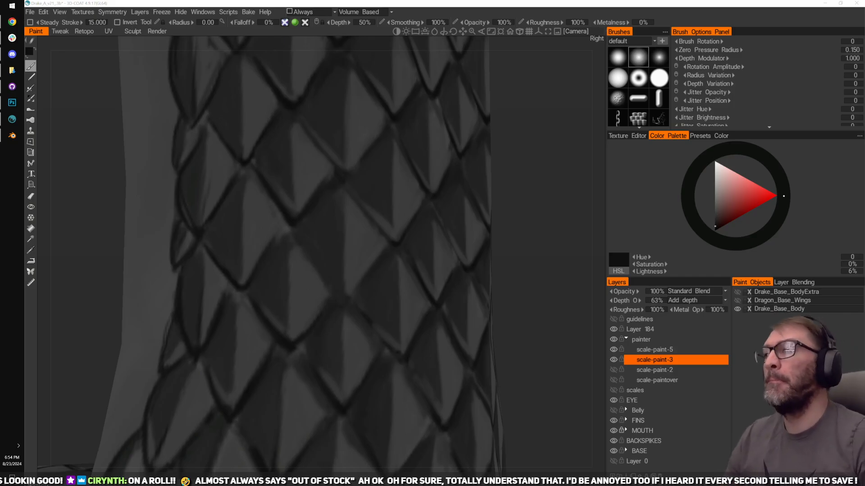
{"action": "left_click", "coordinate": [452, 244]}
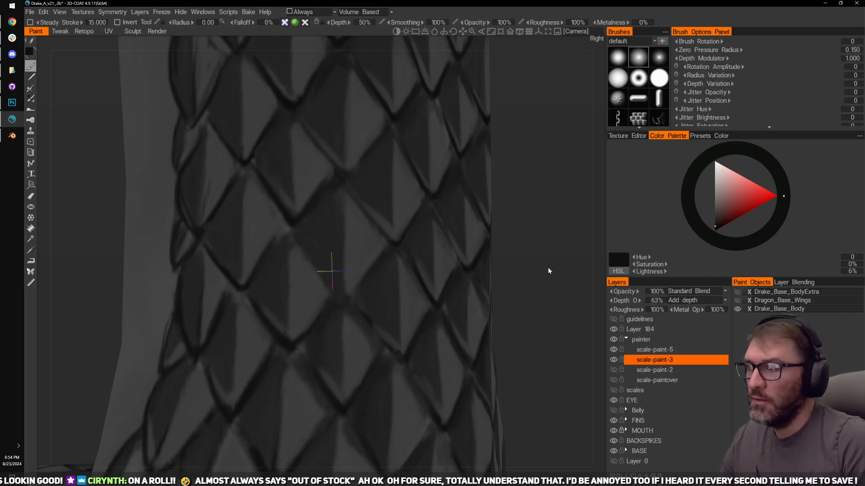
Step: Thicken the lower edges and tips of the adjoining flank scales toward the hind leg with 6% near-black
{"action": "left_click_drag", "start_coordinate": [548, 269], "coordinate": [573, 269]}
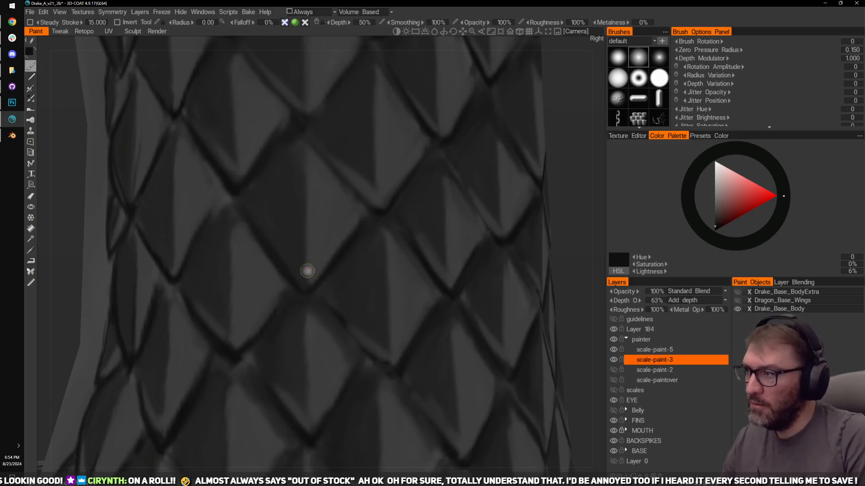
{"action": "mouse_move", "coordinate": [557, 247]}
{"action": "left_mouse_down"}
{"action": "mouse_move", "coordinate": [363, 270]}
{"action": "mouse_move", "coordinate": [517, 254]}
{"action": "mouse_move", "coordinate": [580, 182]}
{"action": "left_mouse_up"}
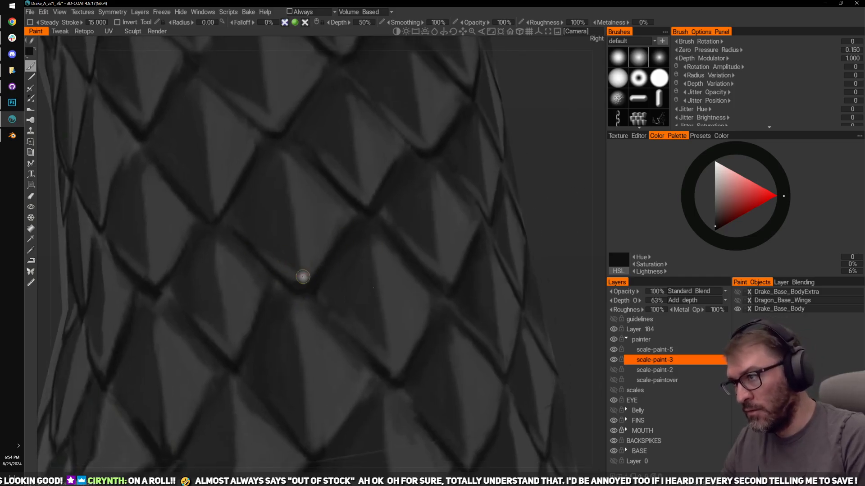
{"action": "middle_click_drag", "start_coordinate": [416, 303], "coordinate": [423, 218]}
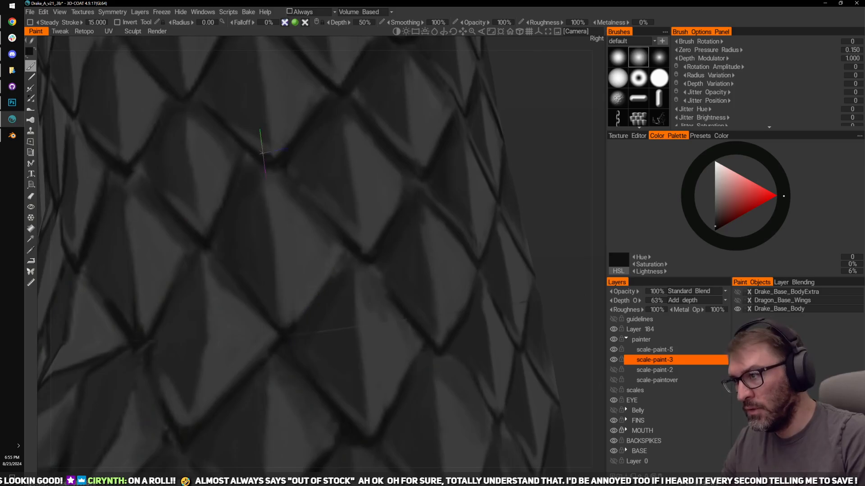
{"action": "middle_click_drag", "start_coordinate": [568, 243], "coordinate": [609, 206]}
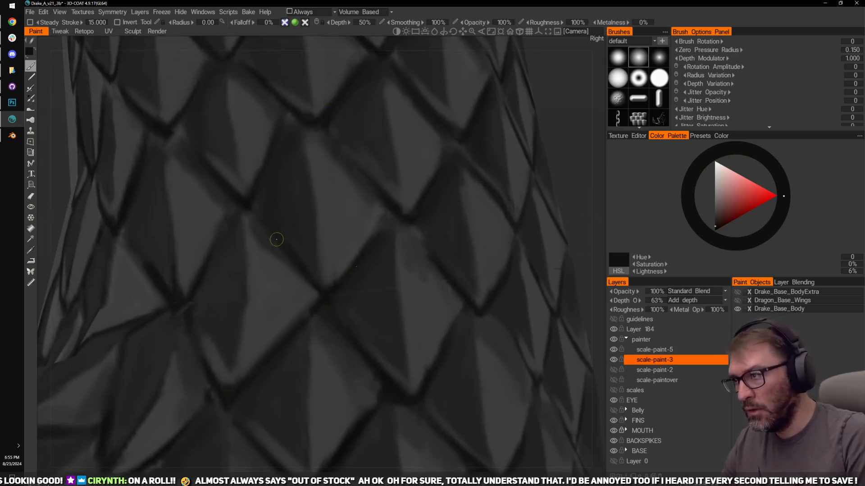
{"action": "left_click_drag", "start_coordinate": [277, 239], "coordinate": [326, 289]}
Step: Touch up the flank scale's dark facet with sampled 12% and 11% grey and its light facet with 23% and 21% grey
{"action": "key", "text": "v"}
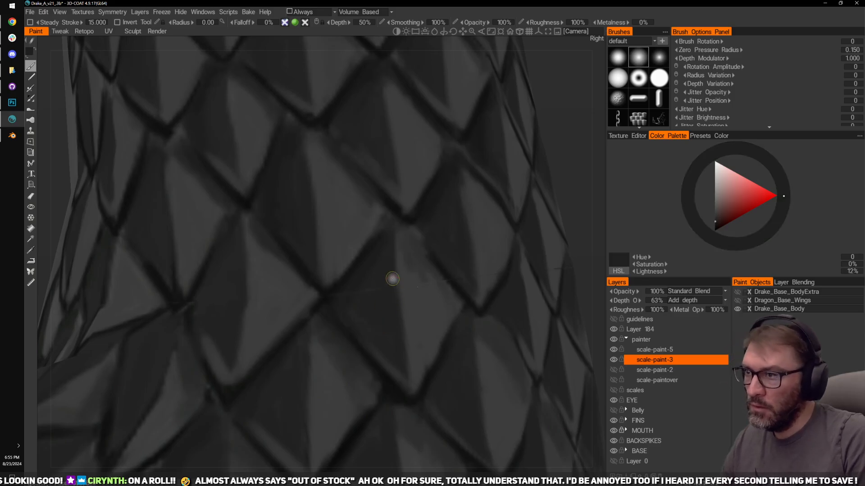
{"action": "mouse_move", "coordinate": [393, 278]}
{"action": "left_mouse_down"}
{"action": "mouse_move", "coordinate": [382, 299]}
{"action": "mouse_move", "coordinate": [347, 289]}
{"action": "left_mouse_up"}
{"action": "key", "text": "v"}
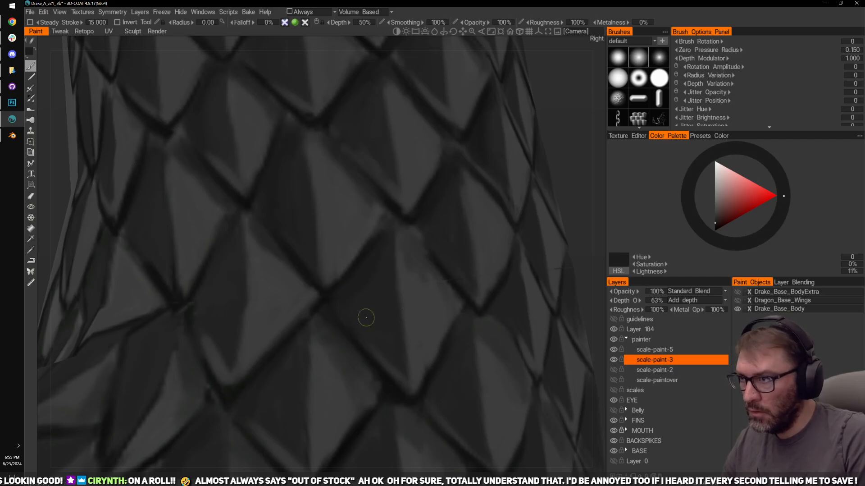
{"action": "key", "text": "v"}
{"action": "left_click_drag", "start_coordinate": [589, 217], "coordinate": [542, 217]}
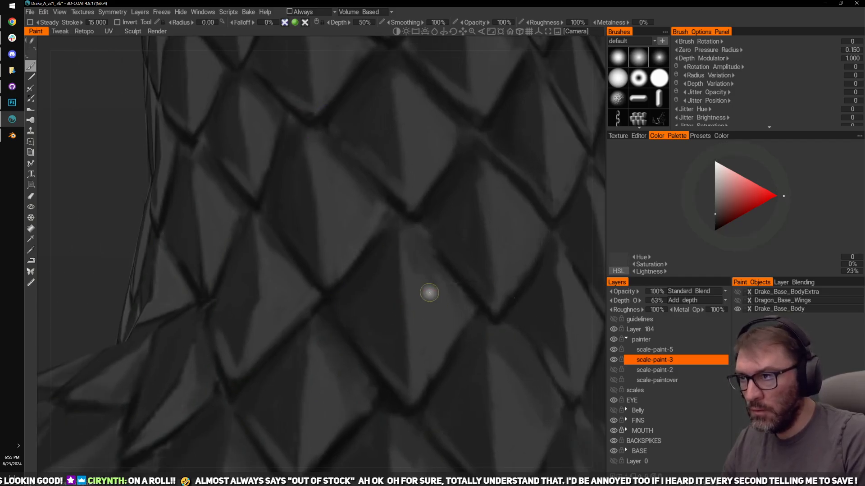
{"action": "key", "text": "v"}
{"action": "mouse_move", "coordinate": [431, 280]}
{"action": "left_mouse_down"}
{"action": "mouse_move", "coordinate": [458, 296]}
{"action": "mouse_move", "coordinate": [432, 269]}
{"action": "left_mouse_up"}
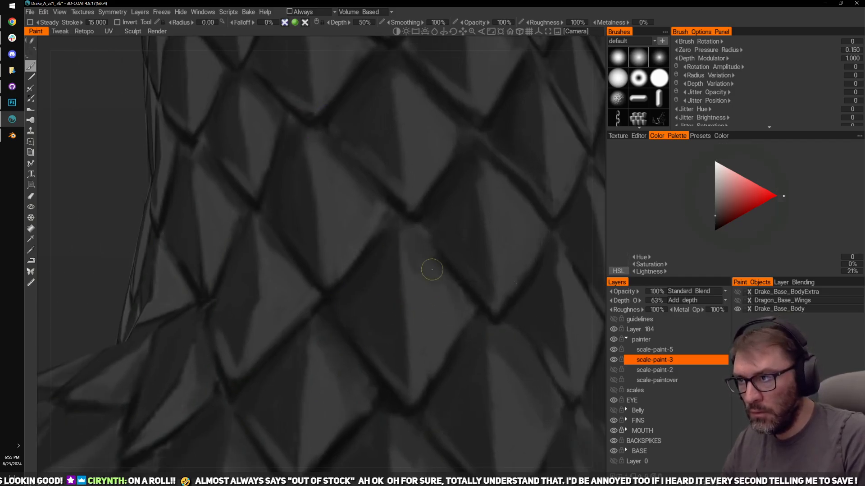
Step: Touch up the adjoining flank scale's dark facet with sampled 11% grey and its light facet with sampled 21% grey
{"action": "left_click_drag", "start_coordinate": [483, 260], "coordinate": [334, 299], "text": "alt"}
{"action": "key", "text": "v"}
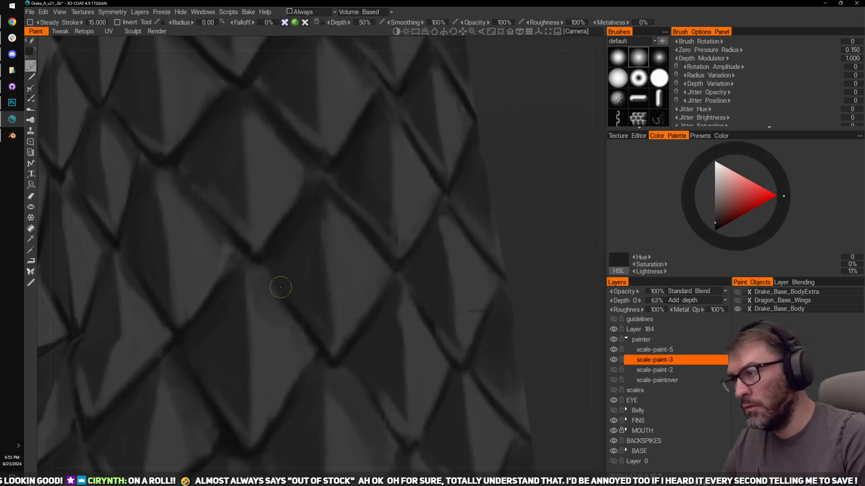
{"action": "right_click_drag", "start_coordinate": [242, 272], "coordinate": [252, 272]}
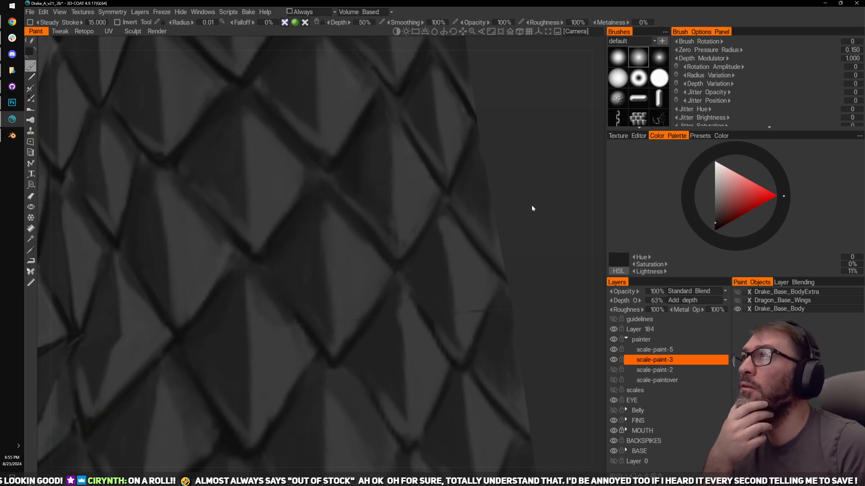
{"action": "left_click_drag", "start_coordinate": [531, 257], "coordinate": [501, 214]}
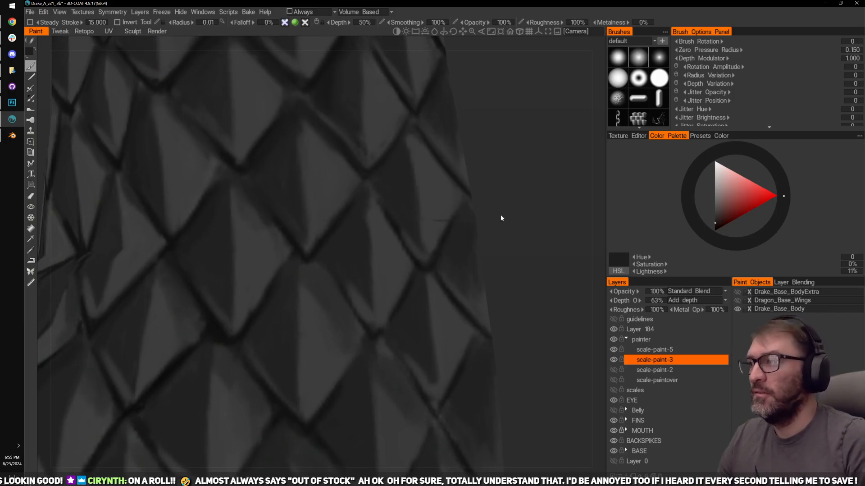
{"action": "left_click_drag", "start_coordinate": [559, 196], "coordinate": [518, 205]}
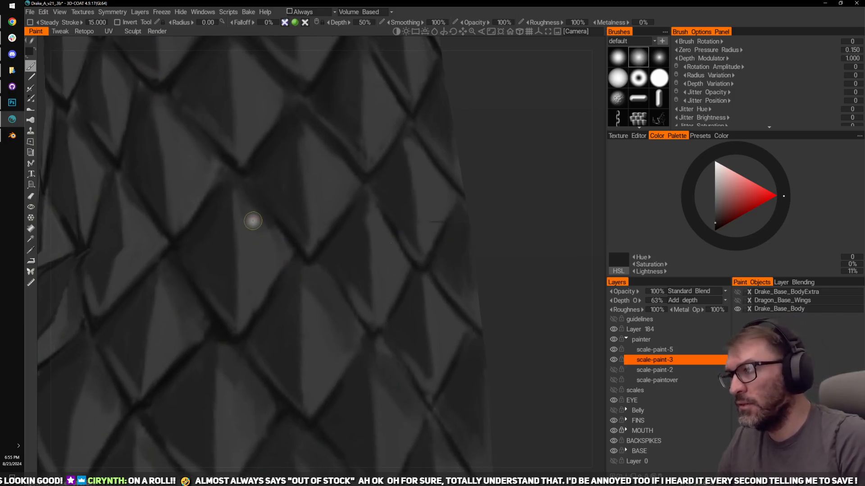
{"action": "key", "text": "v"}
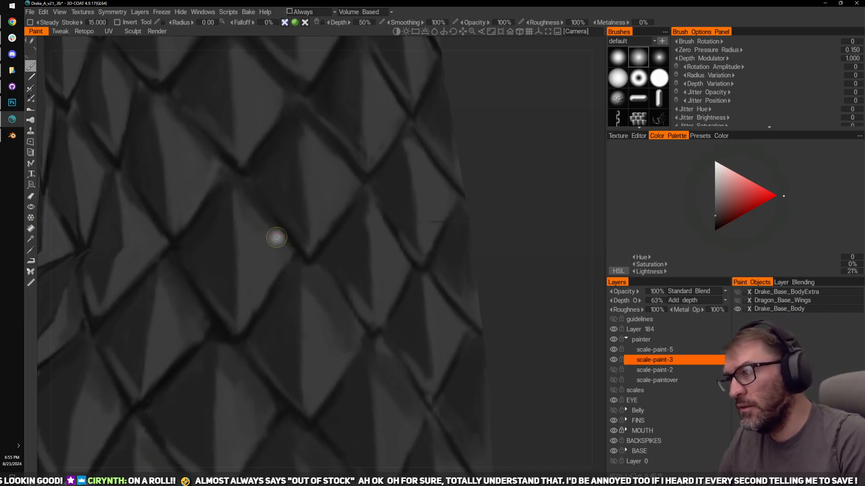
Step: Erase the stray mark across the flank scale's light facet on the scale-paint-5 layer
{"action": "scroll", "coordinate": [522, 191], "scroll_direction": "up", "scroll_amount": 5}
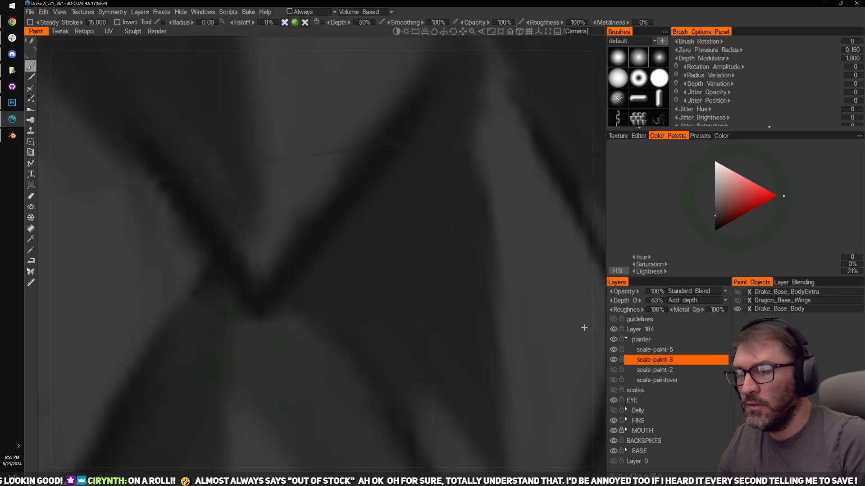
{"action": "scroll", "coordinate": [585, 328], "scroll_direction": "down", "scroll_amount": 3}
{"action": "key", "text": "e"}
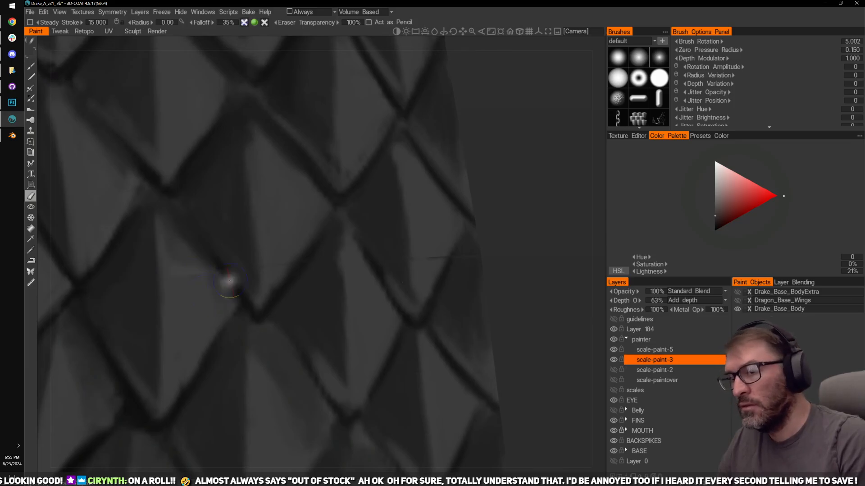
{"action": "left_click", "coordinate": [654, 349]}
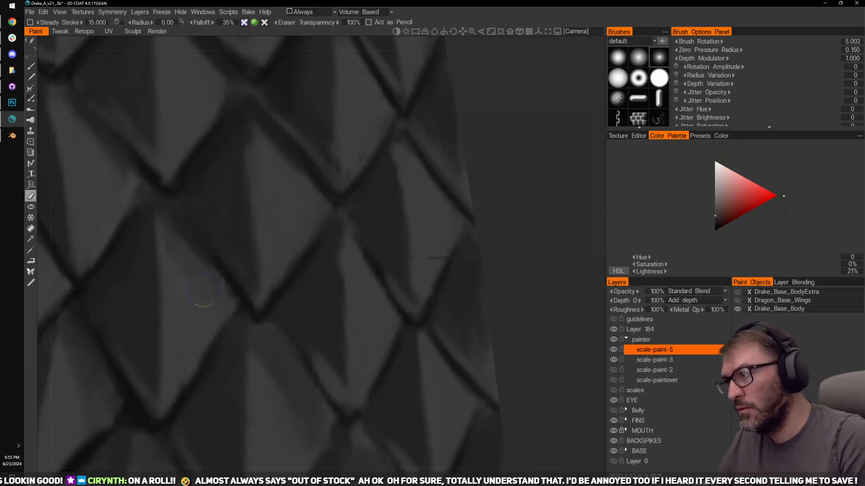
{"action": "left_click", "coordinate": [179, 268]}
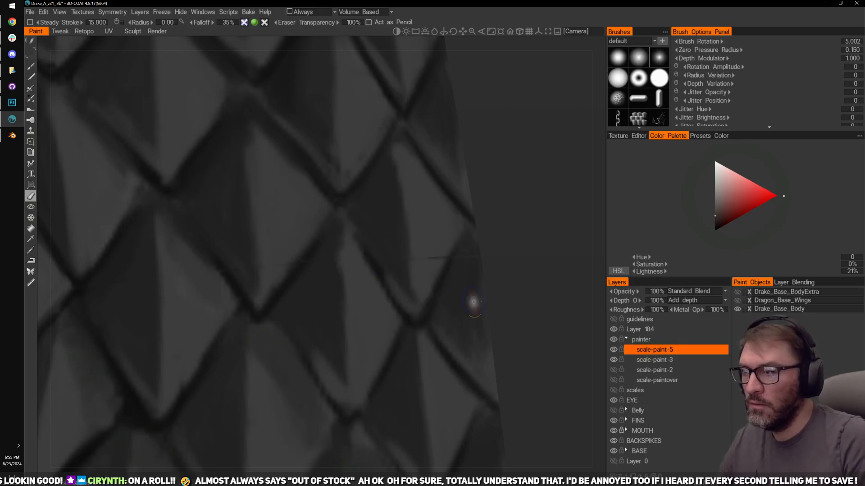
Step: Straighten the adjacent flank scale's ridge with sampled 12% grey and touch up its light facet with 23% grey
{"action": "key", "text": "b"}
{"action": "key", "text": "v"}
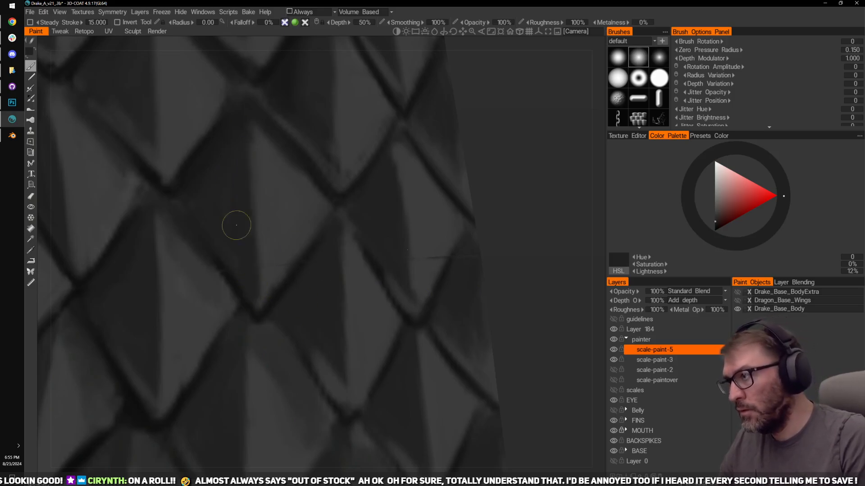
{"action": "key", "text": "v"}
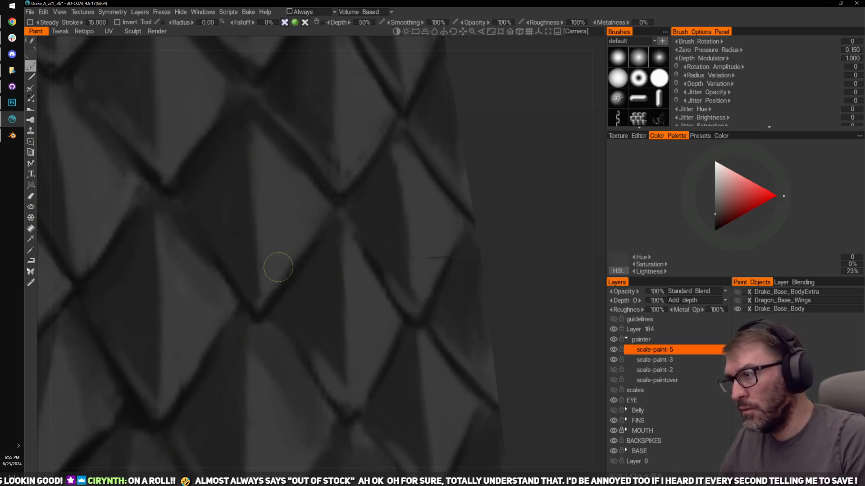
Step: Paint over the seam line on the next scale toward the back and redefine its ridge with sampled 12% grey
{"action": "left_click_drag", "start_coordinate": [547, 193], "coordinate": [503, 200]}
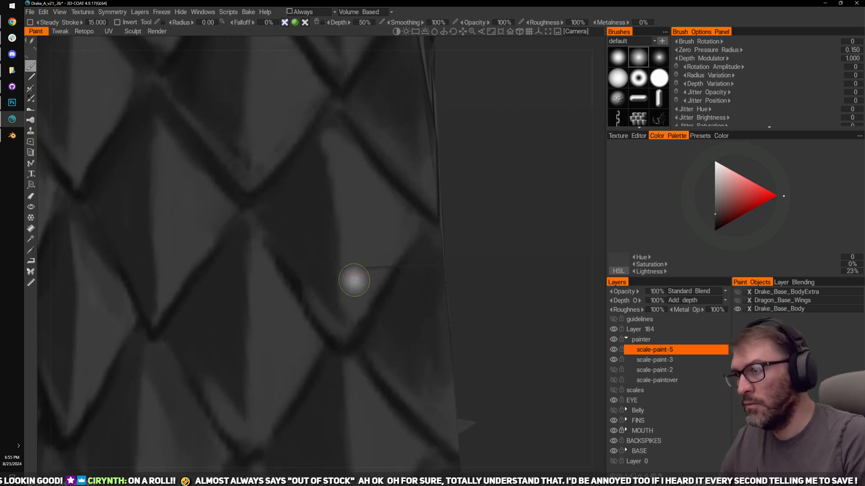
{"action": "key", "text": "v"}
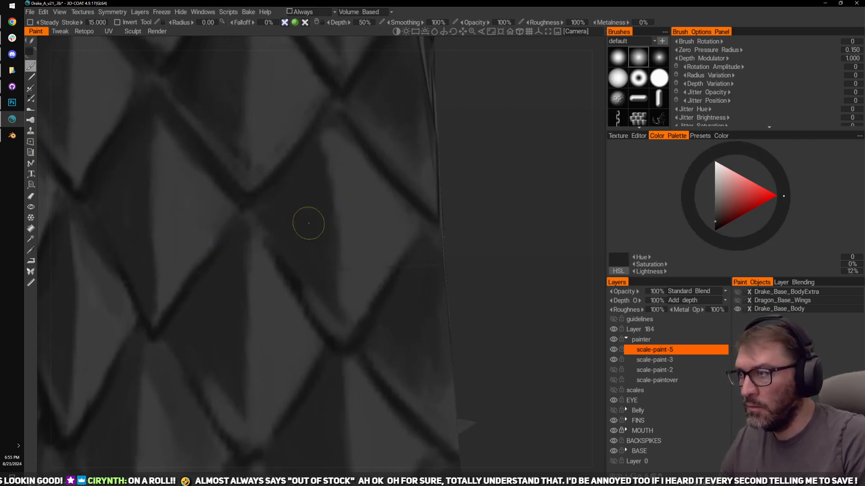
{"action": "left_click_drag", "start_coordinate": [332, 172], "coordinate": [340, 314]}
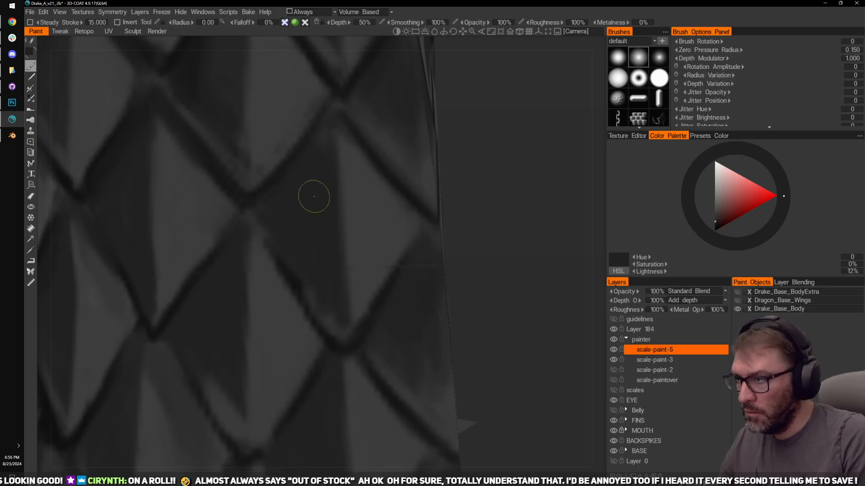
Step: Examine the painted scales along the back and flank from above, from the side and around the leg joint
{"action": "right_click_drag", "start_coordinate": [469, 261], "coordinate": [504, 207]}
{"action": "left_click_drag", "start_coordinate": [504, 208], "coordinate": [480, 214]}
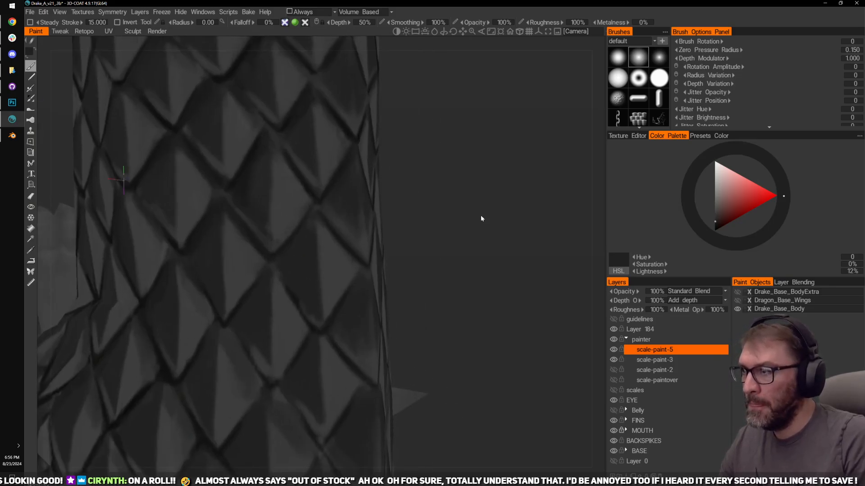
{"action": "right_click_drag", "start_coordinate": [480, 215], "coordinate": [430, 249]}
{"action": "key", "text": "v"}
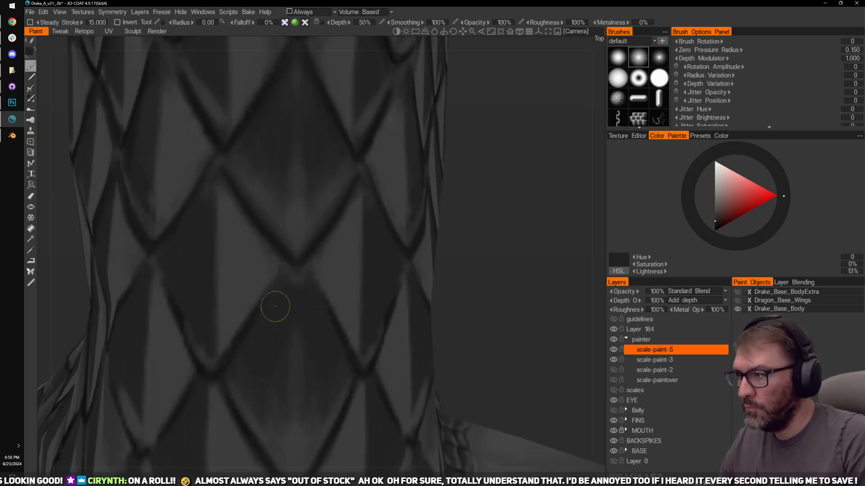
{"action": "middle_click_drag", "start_coordinate": [489, 186], "coordinate": [525, 221]}
{"action": "right_click_drag", "start_coordinate": [525, 221], "coordinate": [489, 191]}
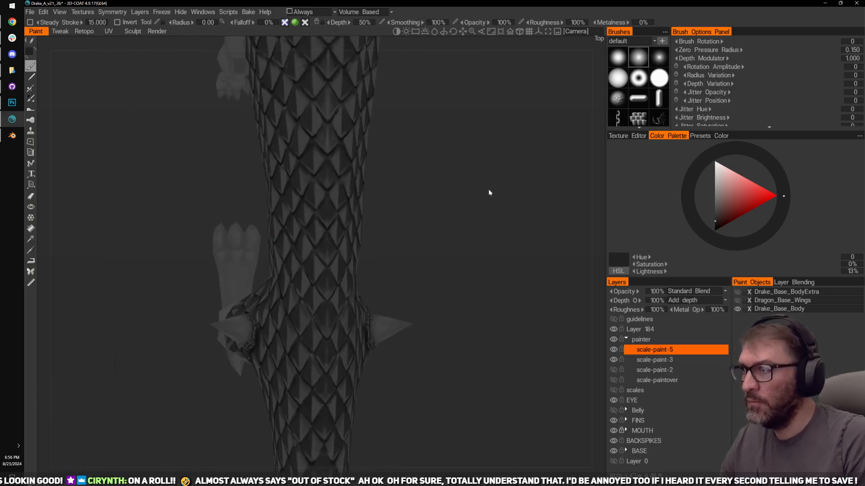
{"action": "left_click_drag", "start_coordinate": [488, 190], "coordinate": [459, 148]}
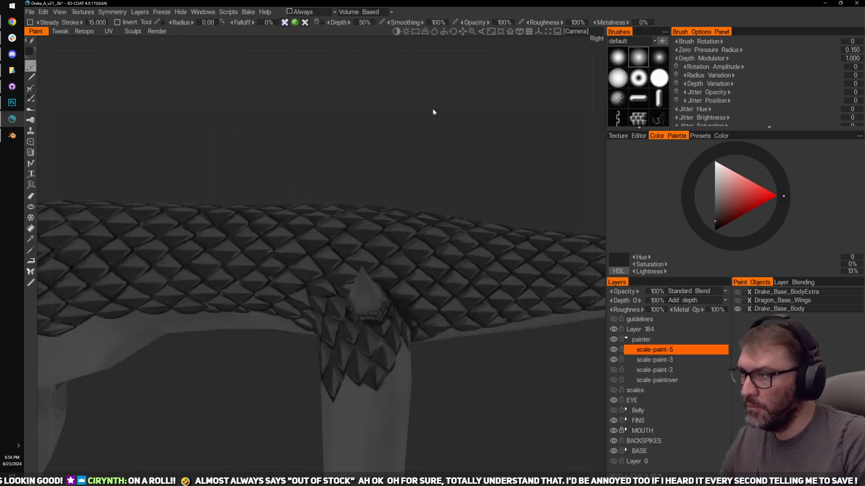
{"action": "left_click_drag", "start_coordinate": [433, 112], "coordinate": [485, 187]}
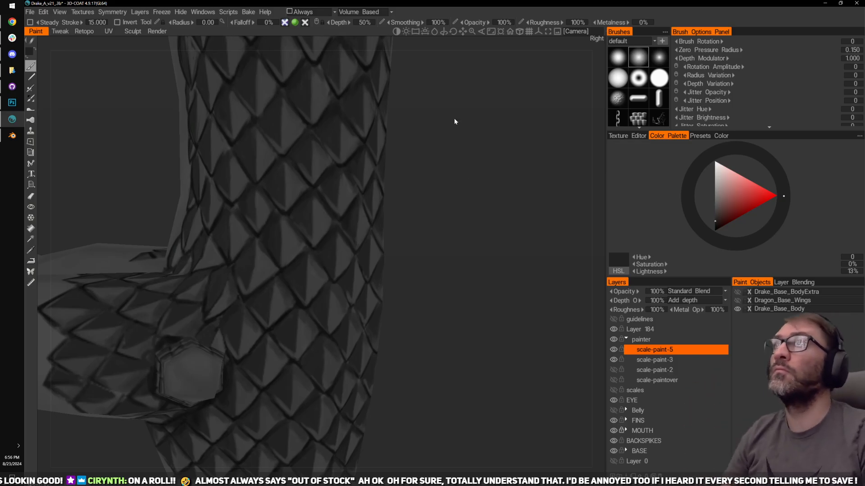
{"action": "scroll", "coordinate": [472, 190], "scroll_direction": "up", "scroll_amount": 5}
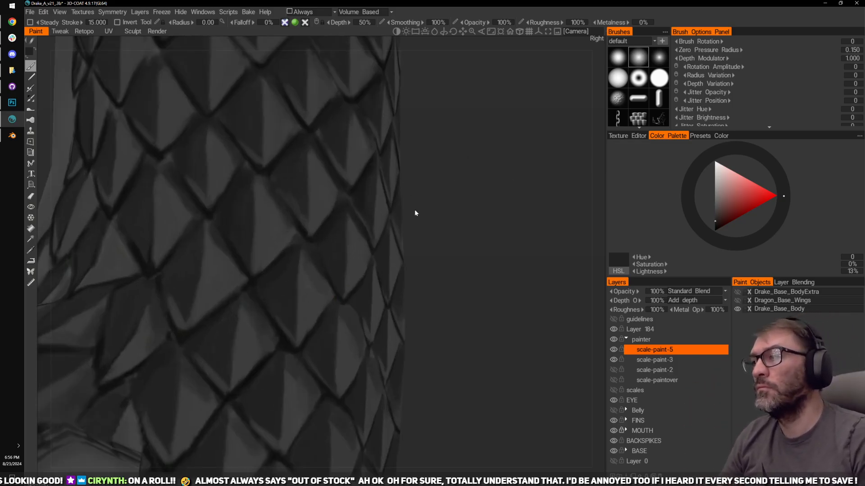
{"action": "scroll", "coordinate": [507, 146], "scroll_direction": "up", "scroll_amount": 5}
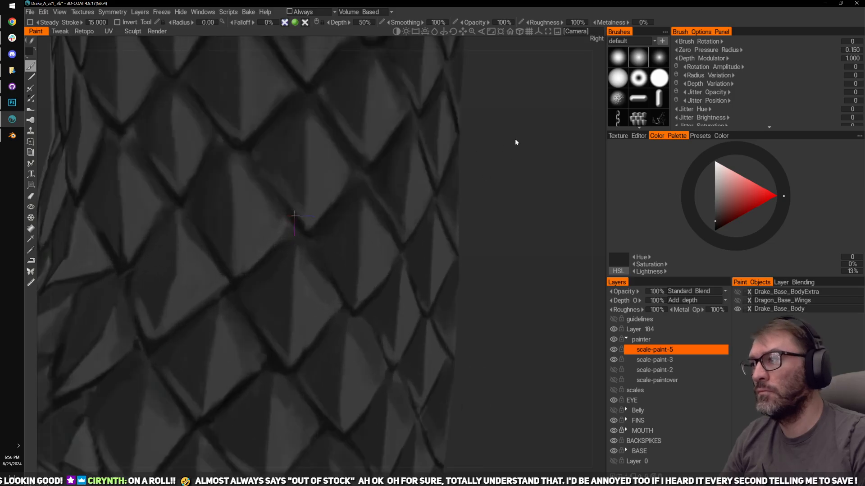
Step: Darken the lower outline along a flank scale's dark facet down to its tip with sampled 7% near-black
{"action": "scroll", "coordinate": [553, 163], "scroll_direction": "up", "scroll_amount": 5}
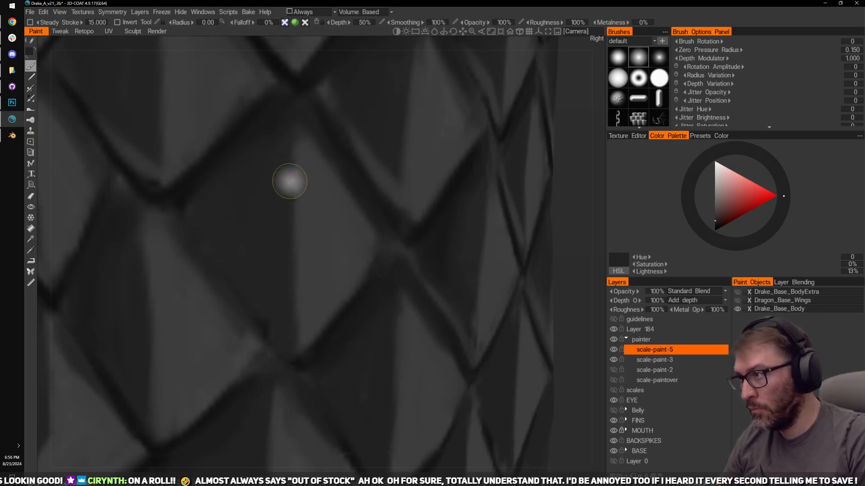
{"action": "key", "text": "v"}
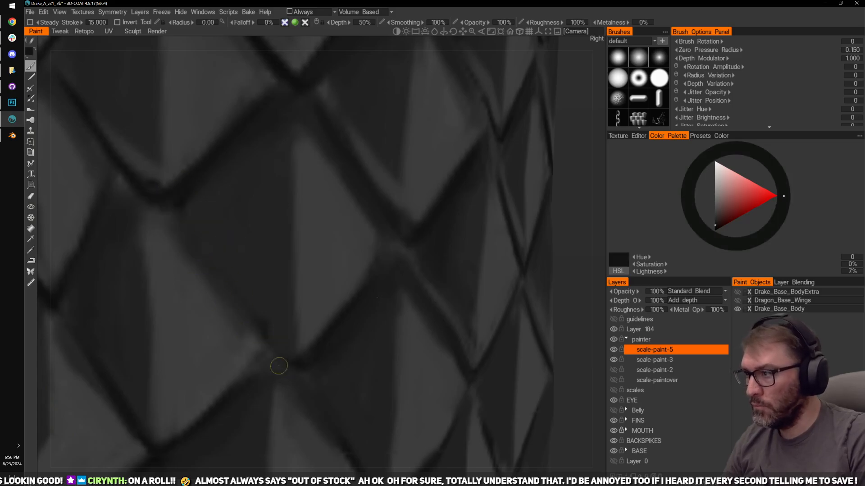
{"action": "scroll", "coordinate": [361, 273], "scroll_direction": "down", "scroll_amount": 2}
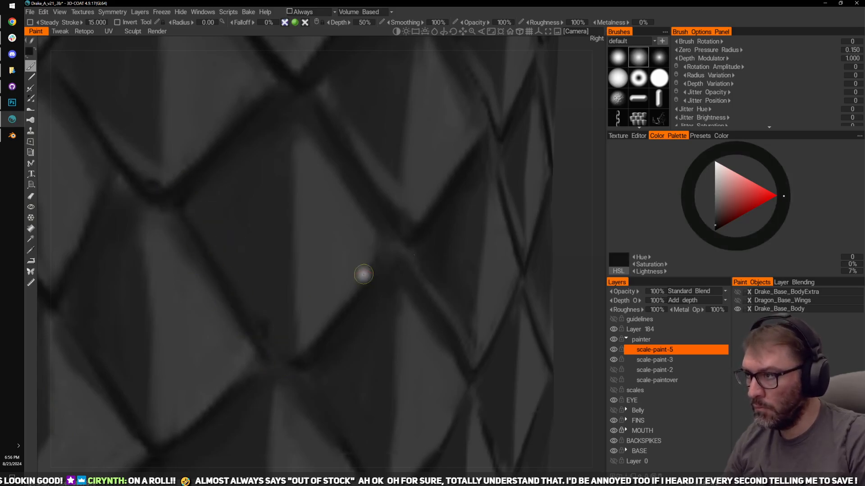
{"action": "scroll", "coordinate": [558, 291], "scroll_direction": "down", "scroll_amount": 4}
Step: Refine the flank scale's tip, outline and facets with sampled 23%, 8%, 21% and 12% greys
{"action": "right_click_drag", "start_coordinate": [522, 231], "coordinate": [442, 262]}
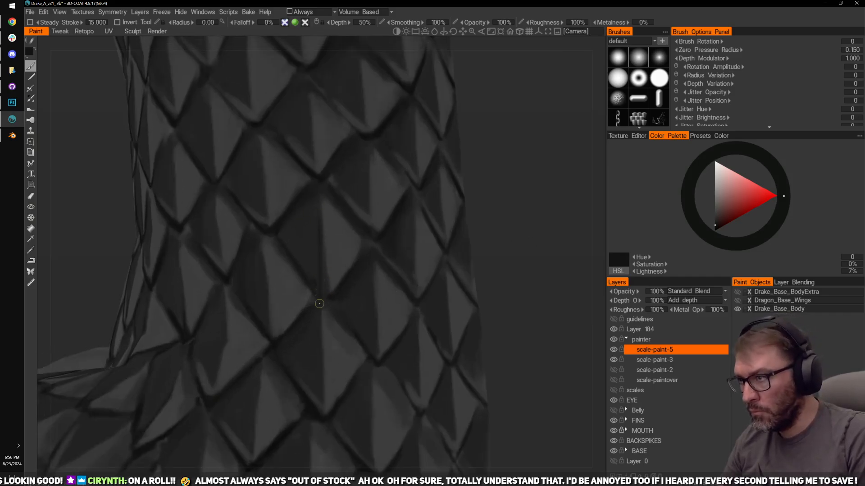
{"action": "key", "text": "v"}
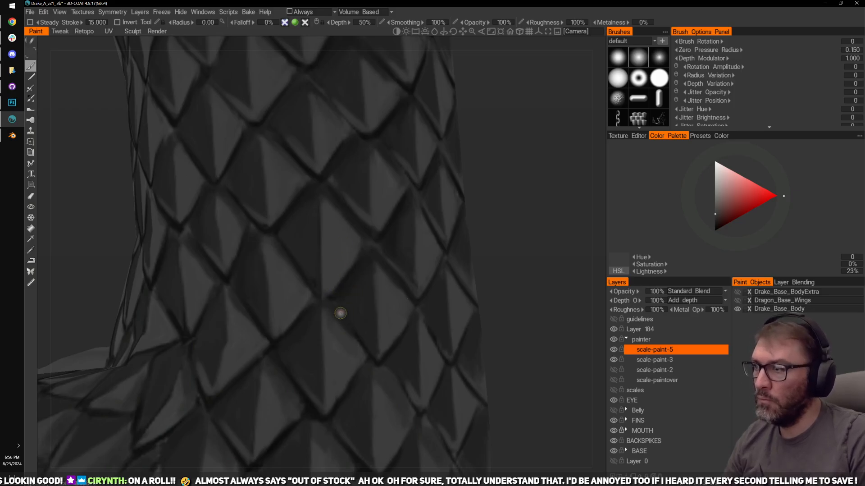
{"action": "key", "text": "v"}
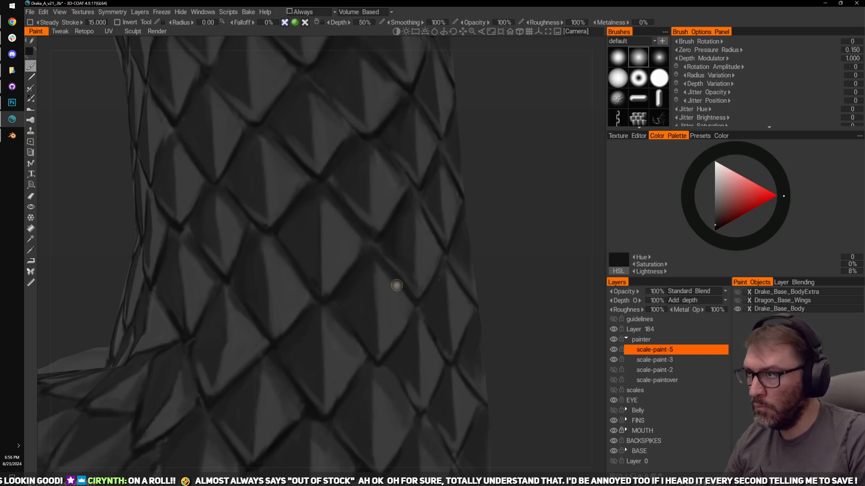
{"action": "key", "text": "v"}
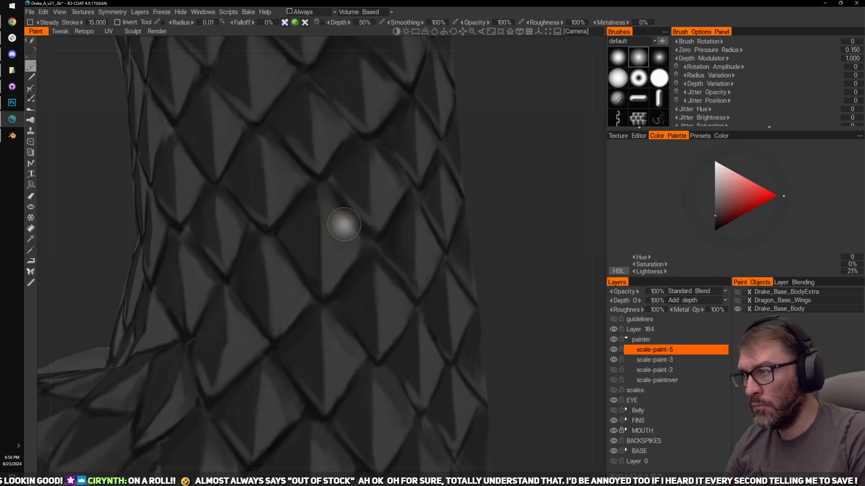
{"action": "key", "text": "v"}
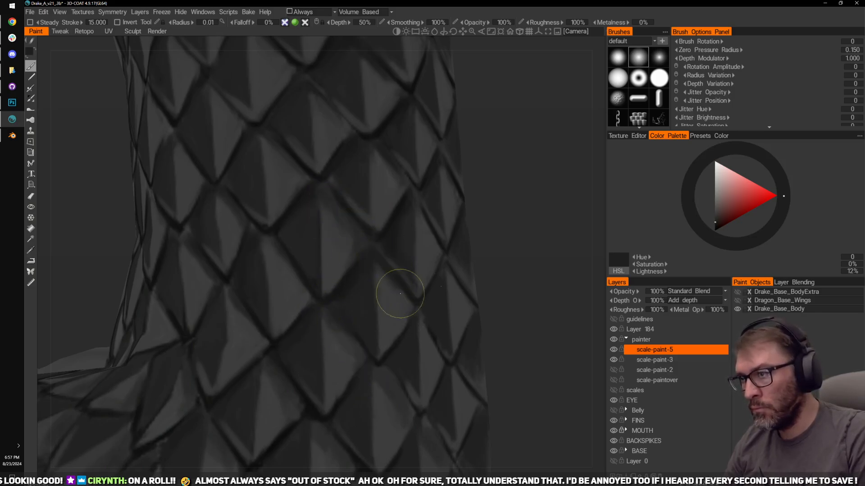
Step: Add soft 12% grey shading with a larger brush beneath the overlapping tips of the flank scales farther along the body
{"action": "left_click_drag", "start_coordinate": [518, 214], "coordinate": [575, 206]}
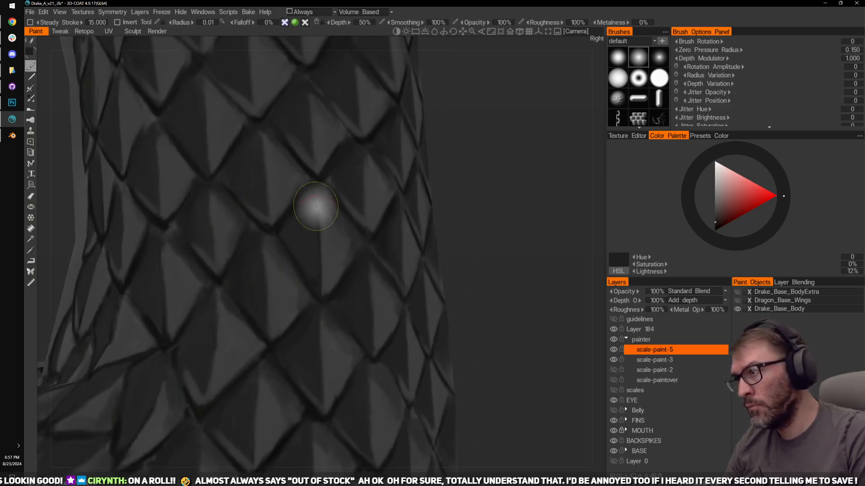
{"action": "middle_click_drag", "start_coordinate": [494, 100], "coordinate": [545, 178]}
{"action": "left_click_drag", "start_coordinate": [545, 178], "coordinate": [559, 178]}
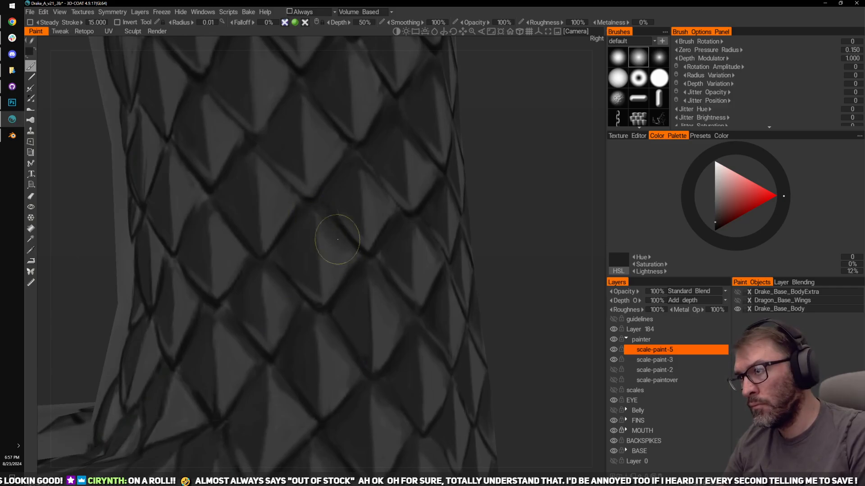
{"action": "middle_click_drag", "start_coordinate": [485, 131], "coordinate": [499, 198]}
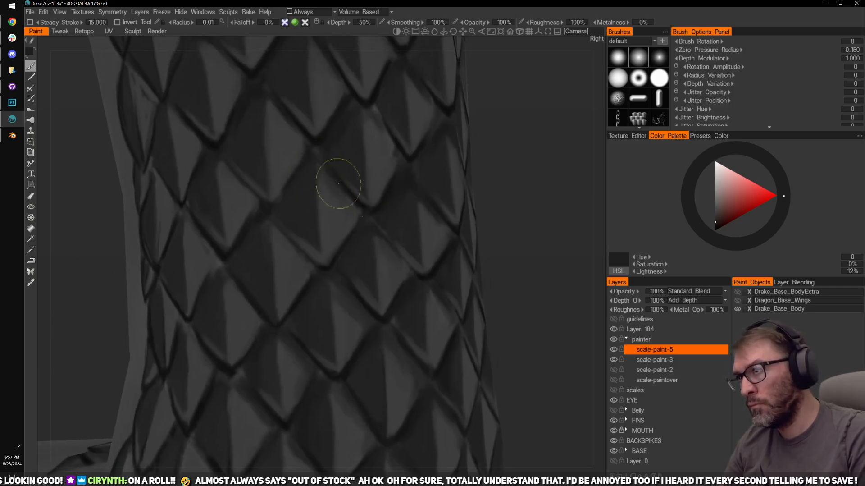
Step: Continue the soft 12% grey shading with the large brush beneath overlapping scales toward the edge of the painted area
{"action": "left_click_drag", "start_coordinate": [279, 236], "coordinate": [295, 256]}
{"action": "left_click_drag", "start_coordinate": [532, 194], "coordinate": [586, 187]}
{"action": "left_click_drag", "start_coordinate": [257, 289], "coordinate": [245, 270]}
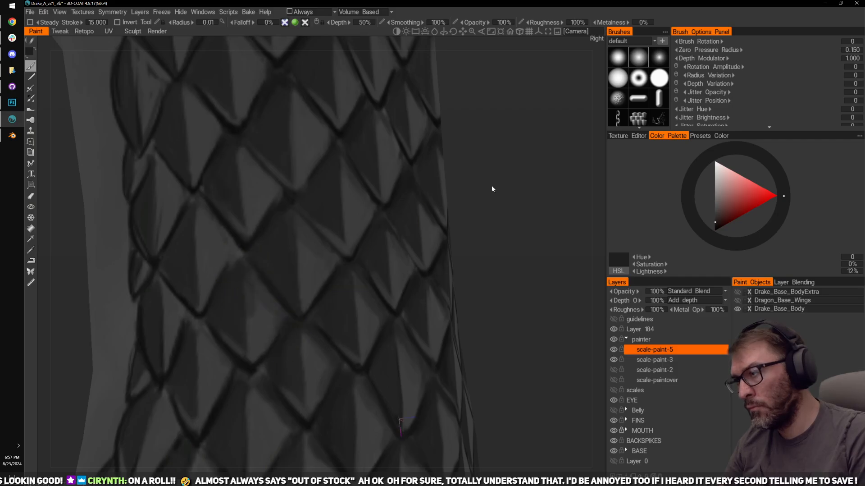
{"action": "middle_click_drag", "start_coordinate": [492, 186], "coordinate": [613, 217]}
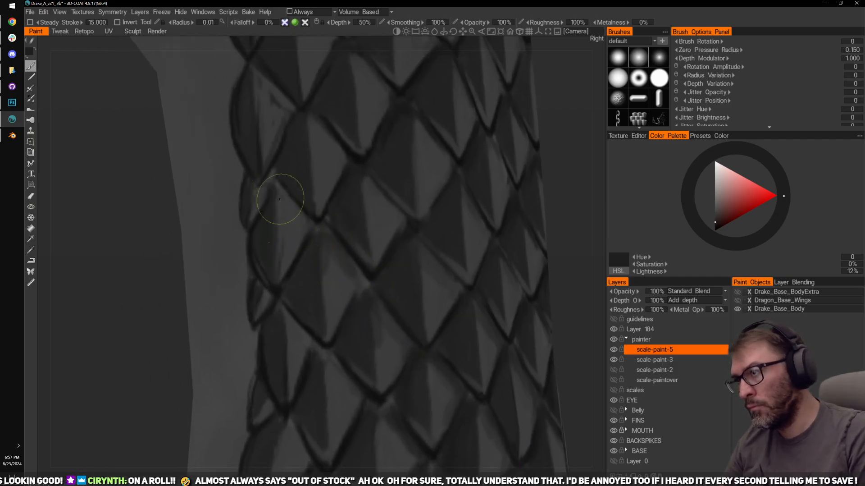
{"action": "mouse_move", "coordinate": [273, 189]}
{"action": "left_mouse_down"}
{"action": "mouse_move", "coordinate": [295, 214]}
{"action": "mouse_move", "coordinate": [272, 196]}
{"action": "left_mouse_up"}
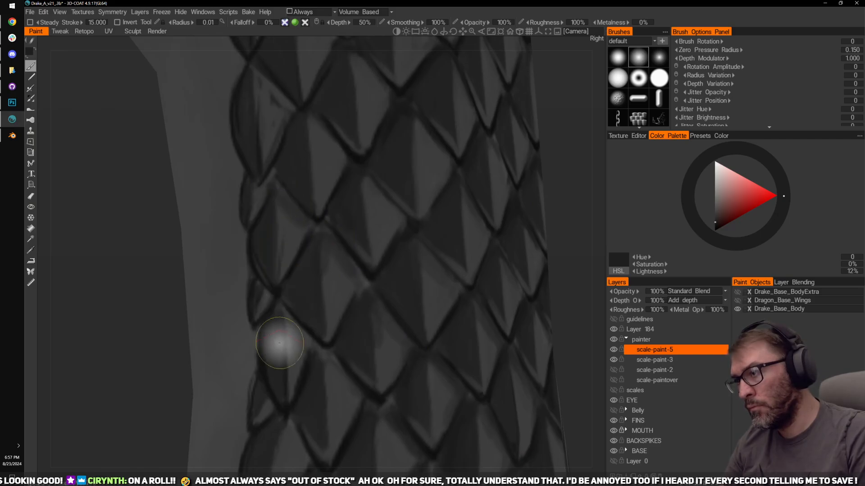
{"action": "left_click_drag", "start_coordinate": [280, 311], "coordinate": [356, 391]}
{"action": "left_click_drag", "start_coordinate": [321, 351], "coordinate": [366, 393]}
{"action": "middle_click_drag", "start_coordinate": [574, 196], "coordinate": [547, 296]}
{"action": "left_click_drag", "start_coordinate": [334, 430], "coordinate": [337, 402]}
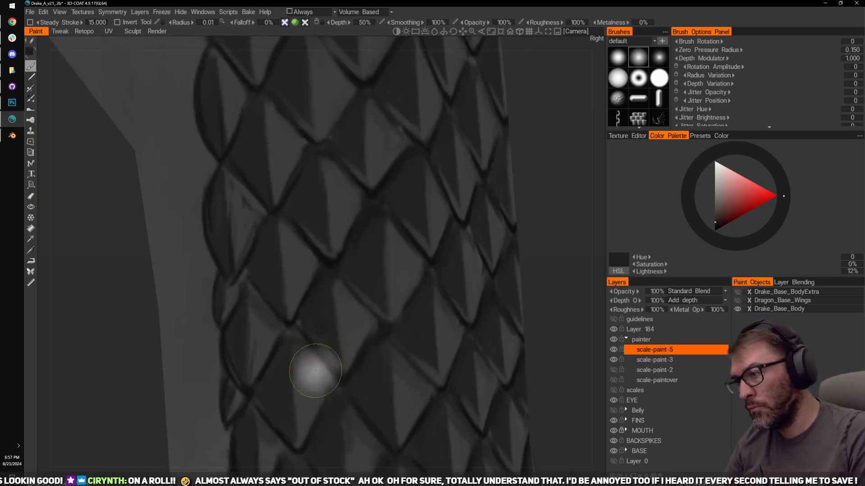
{"action": "middle_click_drag", "start_coordinate": [561, 217], "coordinate": [557, 274]}
{"action": "left_click_drag", "start_coordinate": [301, 319], "coordinate": [321, 329]}
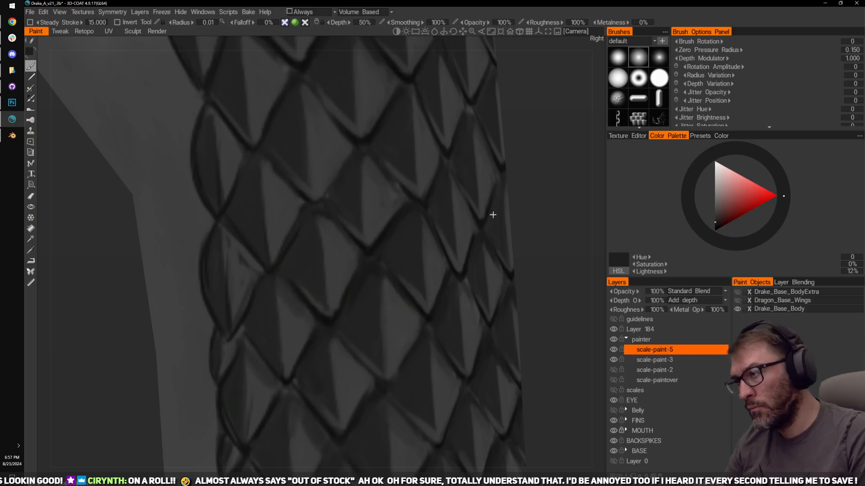
{"action": "left_click_drag", "start_coordinate": [569, 208], "coordinate": [569, 185]}
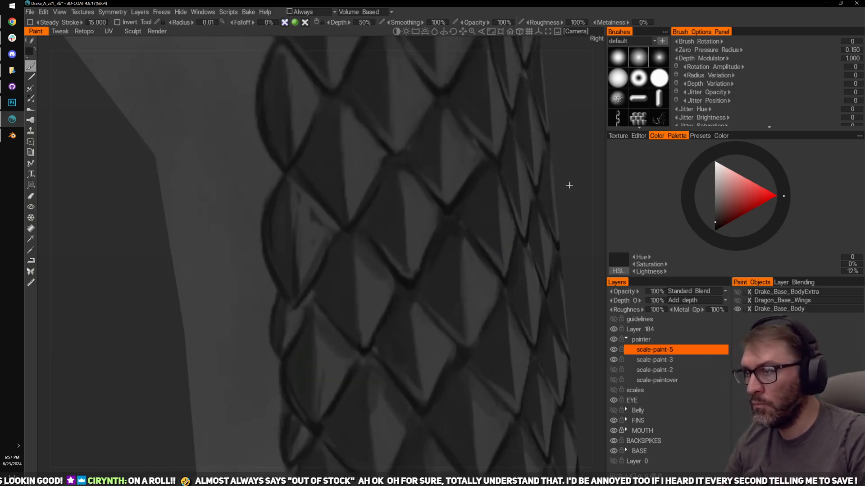
Step: Cover the dark streaks on the edge scale's light facet using a smaller brush and sampled 23% grey
{"action": "right_click_drag", "start_coordinate": [570, 184], "coordinate": [590, 176]}
{"action": "key", "text": "bracketleft"}
{"action": "key", "text": "bracketleft"}
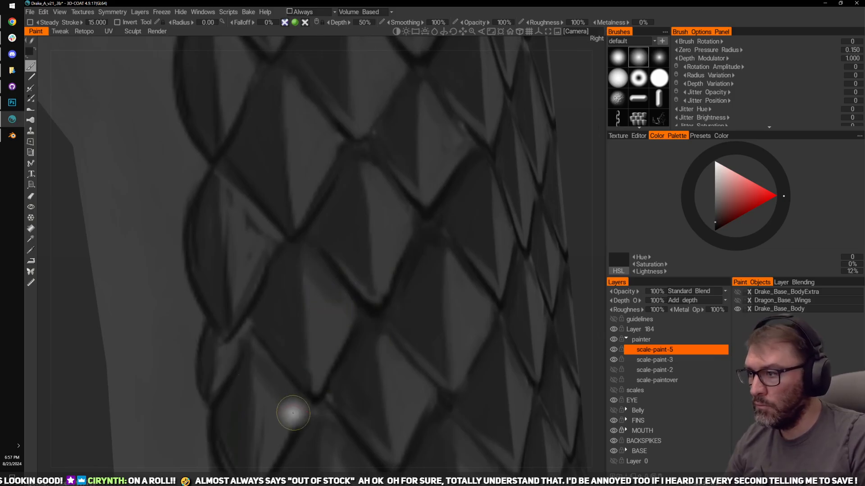
{"action": "key", "text": "v"}
{"action": "middle_click_drag", "start_coordinate": [282, 435], "coordinate": [335, 280]}
{"action": "left_click_drag", "start_coordinate": [334, 286], "coordinate": [315, 324]}
{"action": "mouse_move", "coordinate": [394, 197]}
{"action": "middle_mouse_down"}
{"action": "mouse_move", "coordinate": [382, 218]}
{"action": "mouse_move", "coordinate": [384, 255]}
{"action": "middle_mouse_up"}
{"action": "left_click_drag", "start_coordinate": [304, 196], "coordinate": [304, 236]}
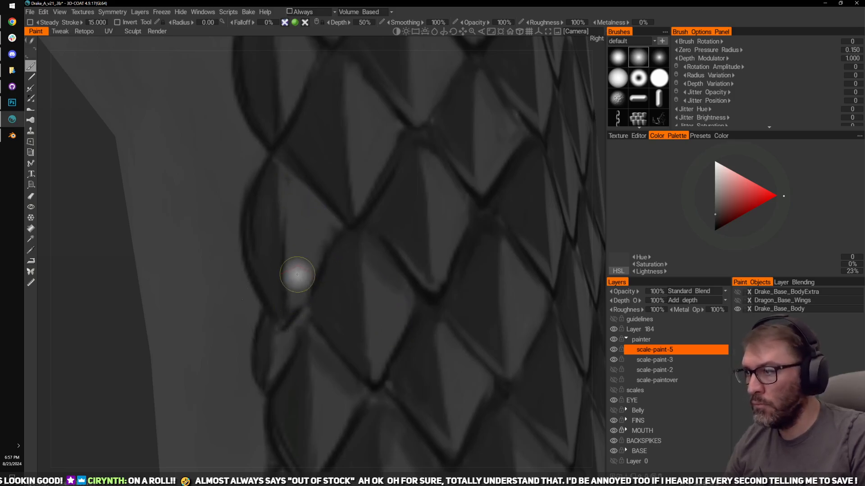
Step: Soften the lower outline near the edge scale's tip with sampled 17% grey and a slightly larger brush
{"action": "key", "text": "v"}
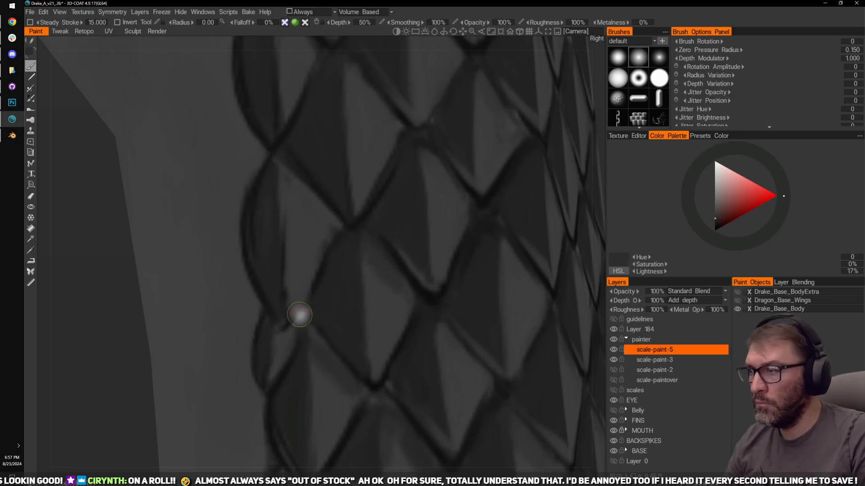
{"action": "key", "text": "]"}
{"action": "key", "text": "]"}
{"action": "key", "text": "]"}
{"action": "left_click_drag", "start_coordinate": [298, 328], "coordinate": [305, 319]}
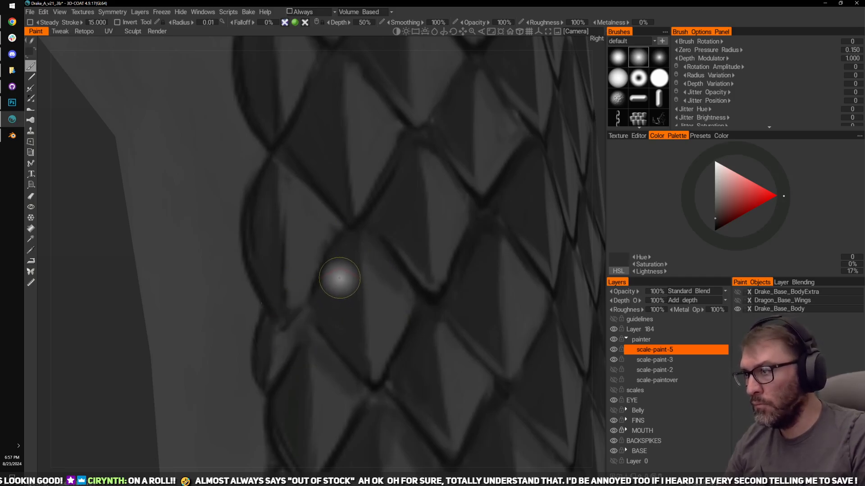
Step: Shade the edge scale's light facet beneath the overlap with sampled 13% grey and smooth its dark facet with a smaller brush
{"action": "key", "text": "v"}
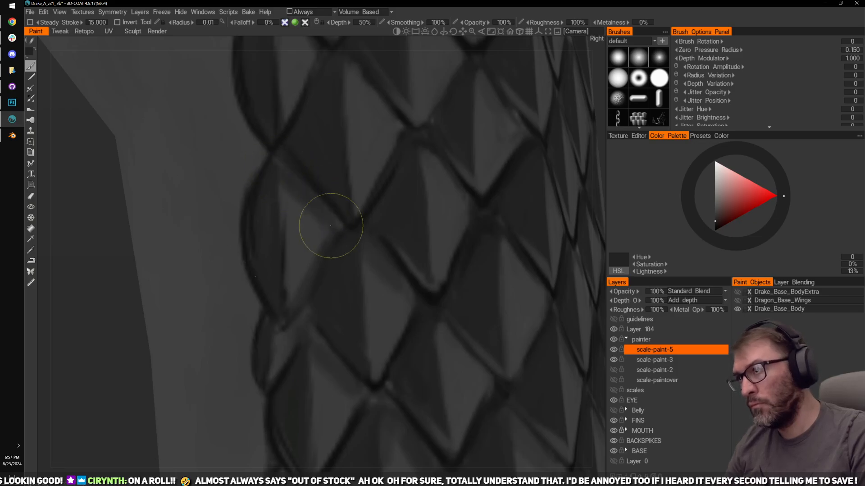
{"action": "key", "text": "["}
{"action": "key", "text": "["}
{"action": "key", "text": "["}
{"action": "key", "text": "["}
{"action": "key", "text": "["}
{"action": "key", "text": "["}
{"action": "key", "text": "["}
{"action": "key", "text": "["}
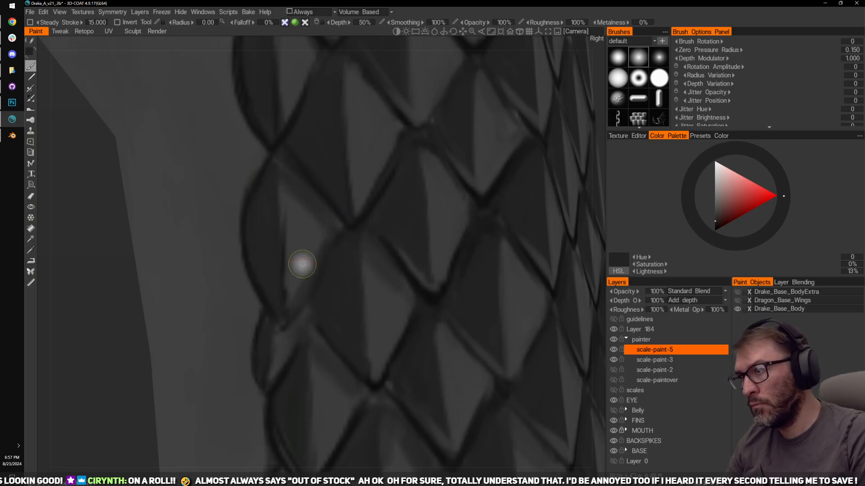
Step: Clean up the light facets and outlines of the neighbouring flank scales with sampled 23%, 21% and 7% greys
{"action": "key", "text": "v"}
{"action": "middle_click_drag", "start_coordinate": [361, 151], "coordinate": [321, 303]}
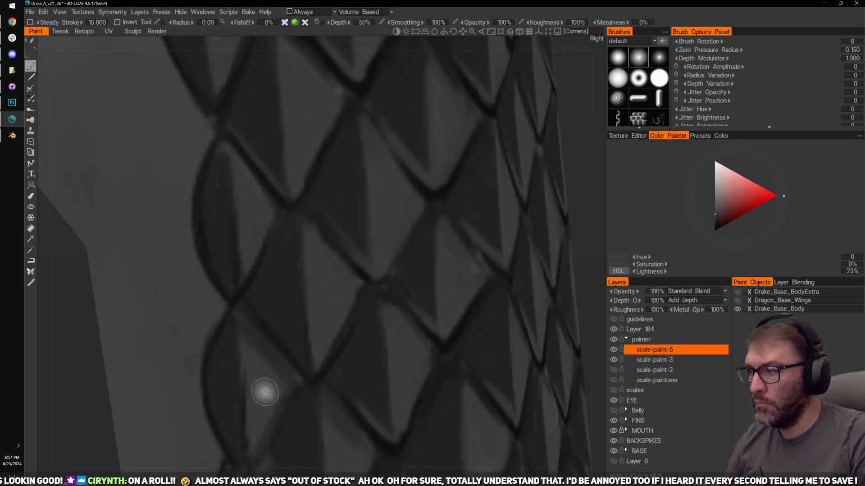
{"action": "left_click_drag", "start_coordinate": [336, 284], "coordinate": [334, 309], "text": "alt"}
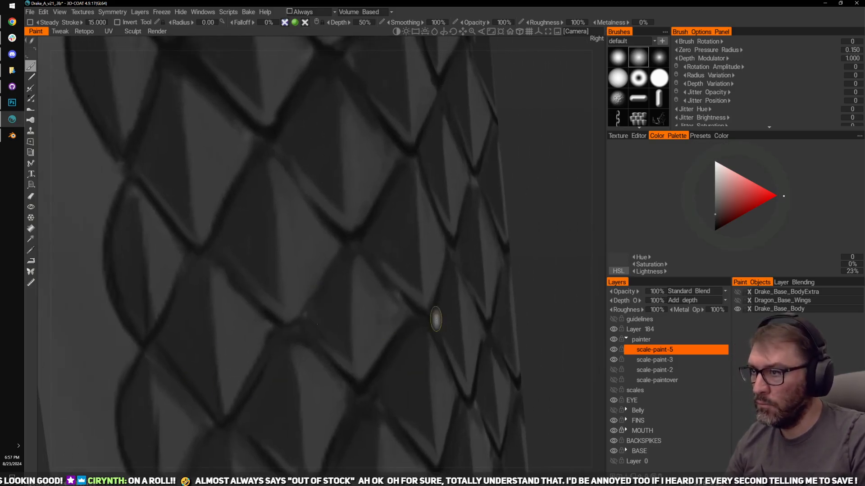
{"action": "left_click_drag", "start_coordinate": [437, 319], "coordinate": [383, 326], "text": "alt"}
{"action": "key", "text": "v"}
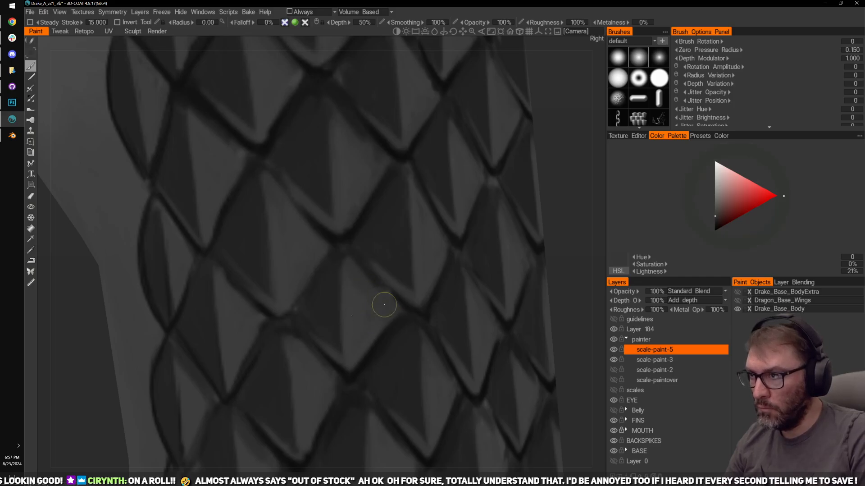
{"action": "key", "text": "v"}
{"action": "key", "text": "v"}
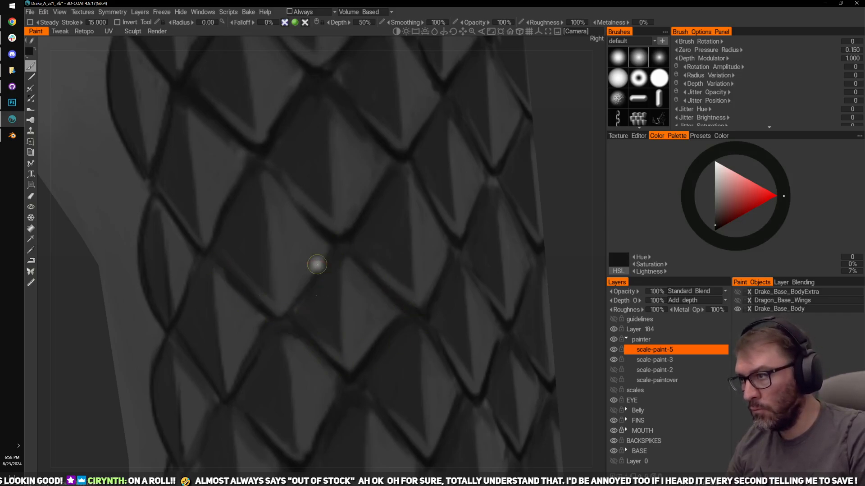
Step: Sharpen the dark outlines and tips of the surrounding flank scales with 7% near-black
{"action": "mouse_move", "coordinate": [304, 187]}
{"action": "middle_mouse_down"}
{"action": "mouse_move", "coordinate": [366, 236]}
{"action": "mouse_move", "coordinate": [386, 204]}
{"action": "middle_mouse_up"}
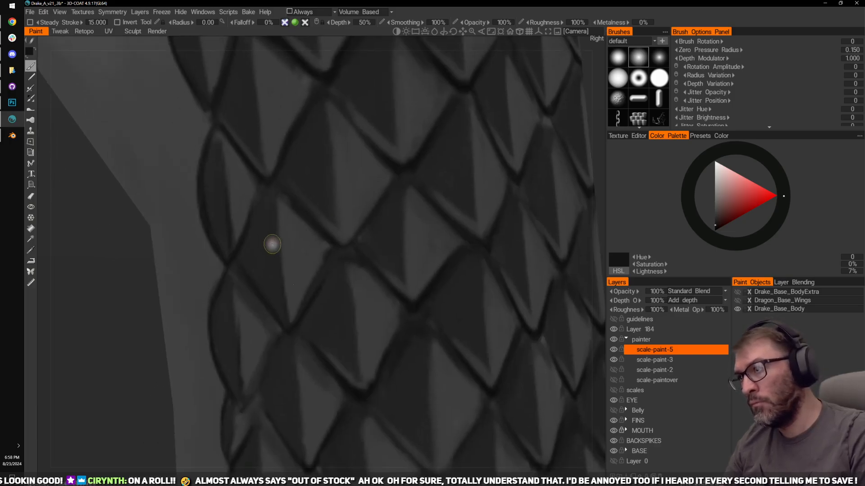
{"action": "scroll", "coordinate": [286, 236], "scroll_direction": "down", "scroll_amount": 2}
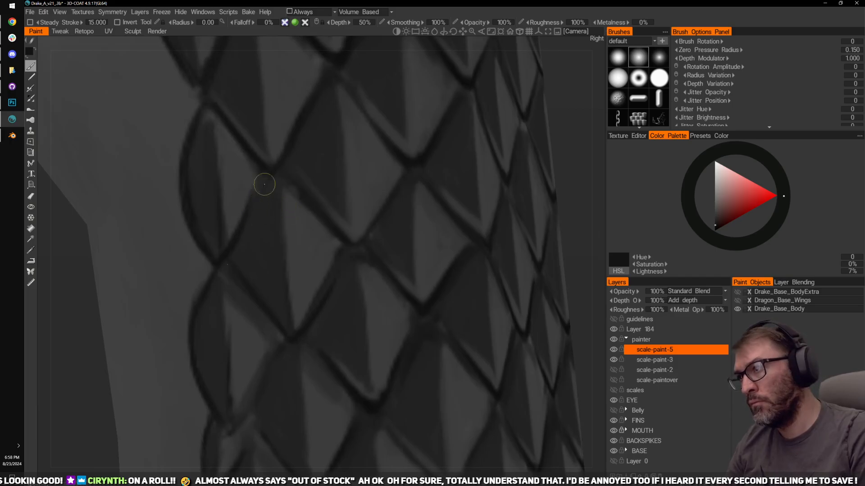
{"action": "scroll", "coordinate": [251, 248], "scroll_direction": "up", "scroll_amount": 3}
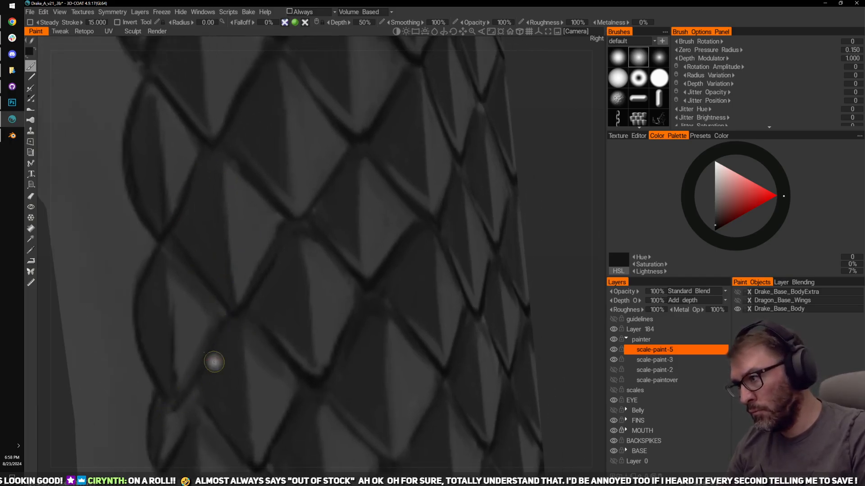
{"action": "middle_click_drag", "start_coordinate": [219, 361], "coordinate": [234, 283]}
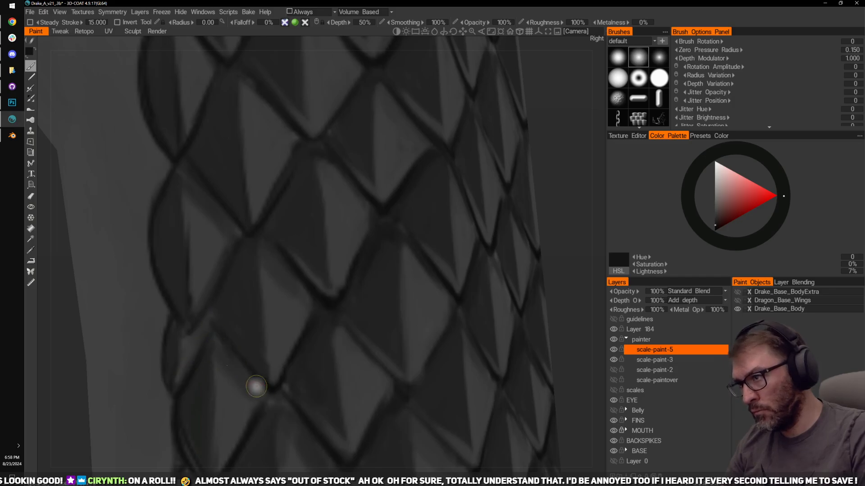
{"action": "mouse_move", "coordinate": [257, 386]}
{"action": "middle_mouse_down"}
{"action": "mouse_move", "coordinate": [289, 344]}
{"action": "mouse_move", "coordinate": [248, 374]}
{"action": "middle_mouse_up"}
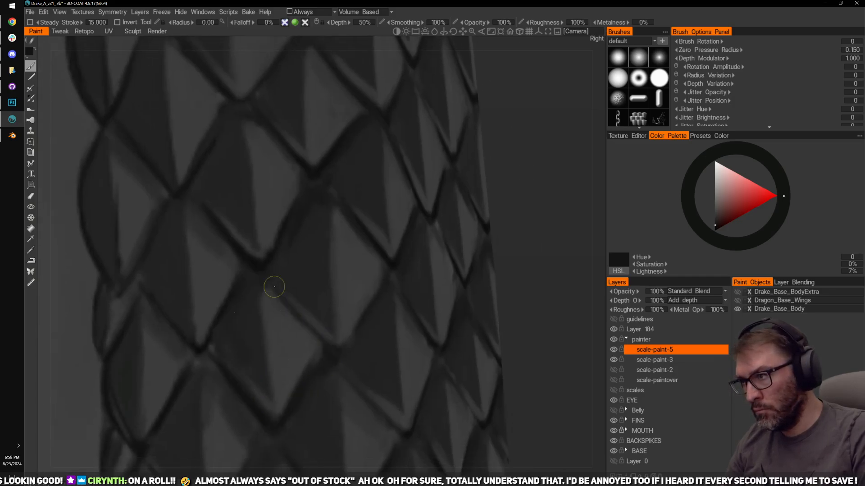
{"action": "middle_click_drag", "start_coordinate": [378, 361], "coordinate": [299, 303]}
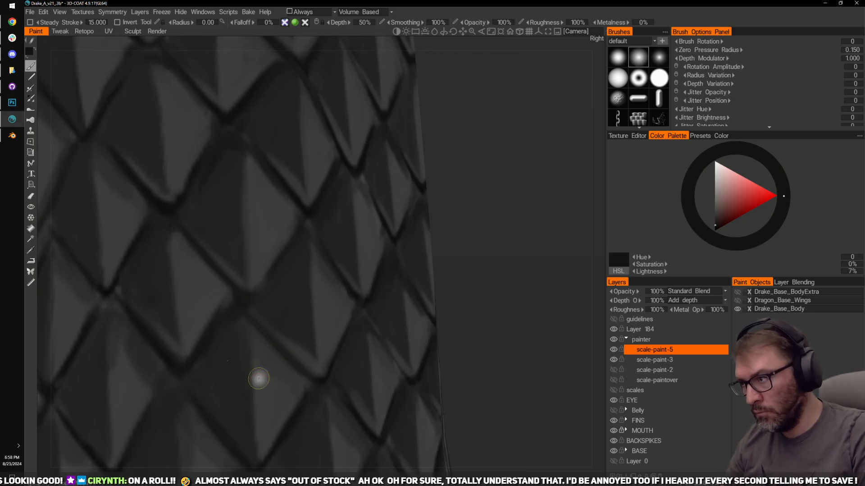
Step: Refine the facets and shaded gaps of the scales high on the back with sampled 10%, 23% and 13% greys
{"action": "left_click_drag", "start_coordinate": [444, 281], "coordinate": [512, 249]}
{"action": "right_click_drag", "start_coordinate": [511, 249], "coordinate": [461, 221]}
{"action": "left_click_drag", "start_coordinate": [461, 221], "coordinate": [381, 155]}
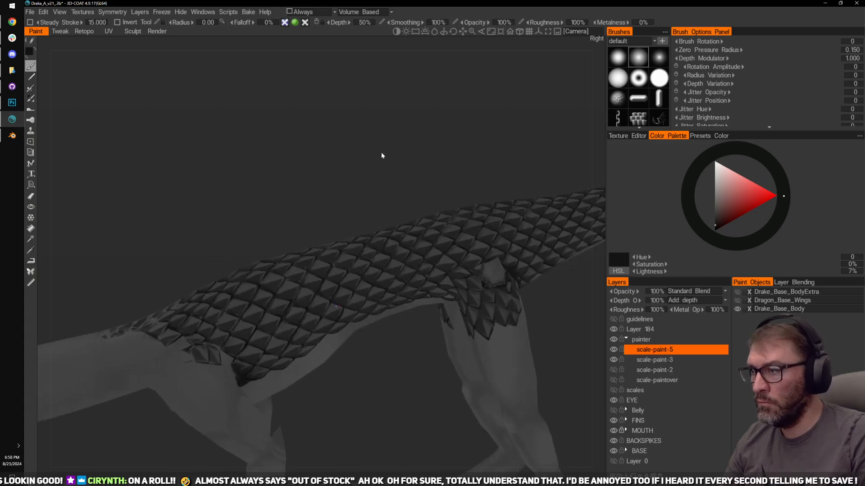
{"action": "mouse_move", "coordinate": [381, 155]}
{"action": "right_mouse_down"}
{"action": "mouse_move", "coordinate": [389, 174]}
{"action": "mouse_move", "coordinate": [386, 138]}
{"action": "mouse_move", "coordinate": [309, 332]}
{"action": "right_mouse_up"}
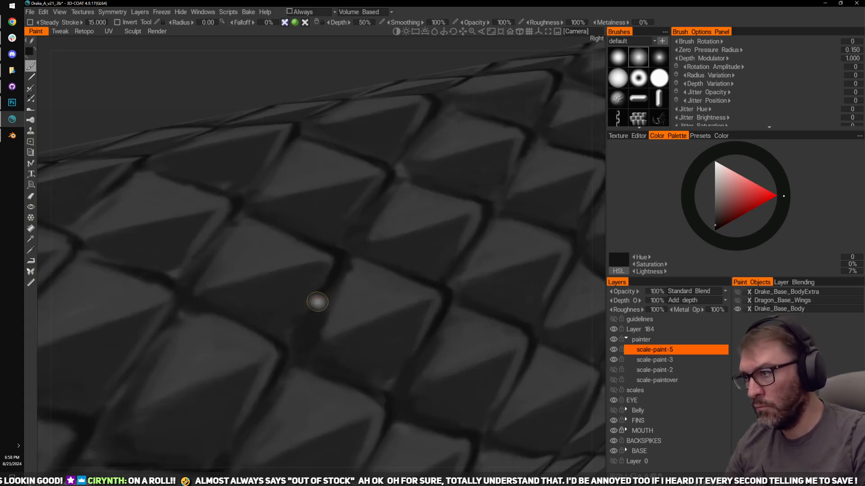
{"action": "key", "text": "v"}
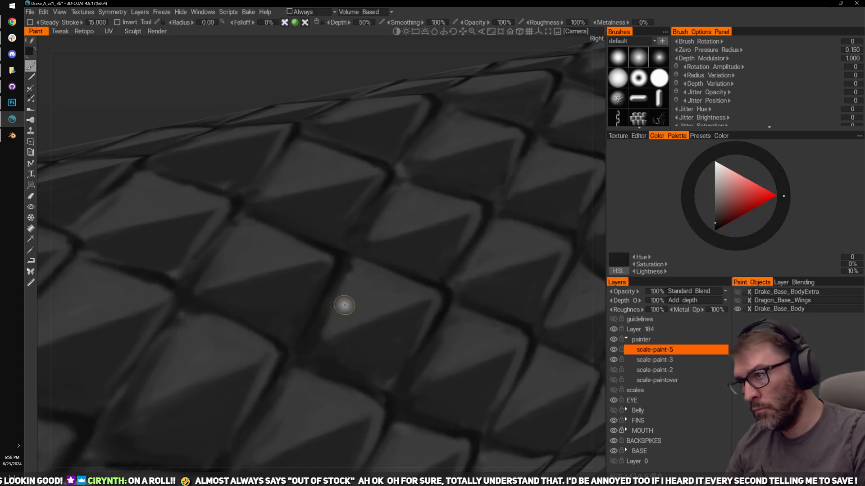
{"action": "key", "text": "v"}
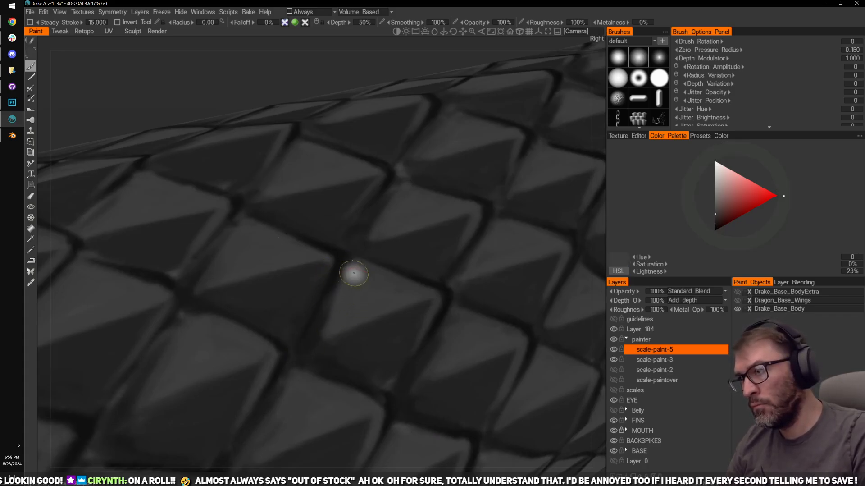
{"action": "key", "text": "v"}
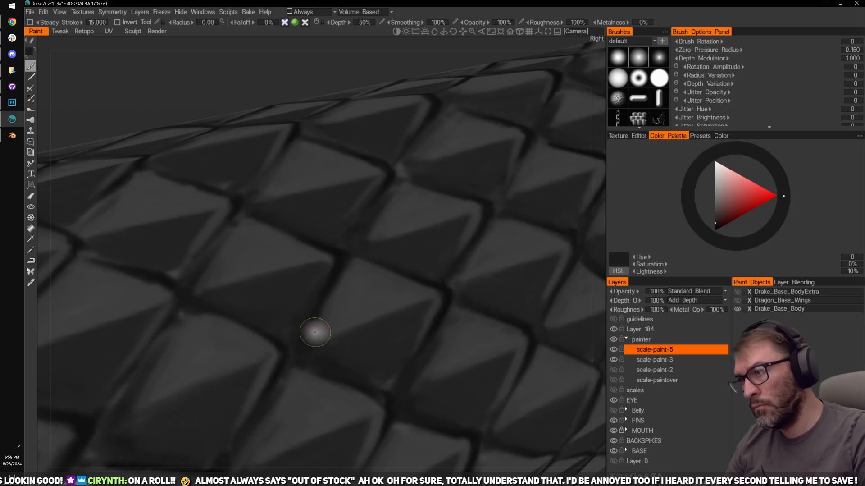
{"action": "key", "text": "v"}
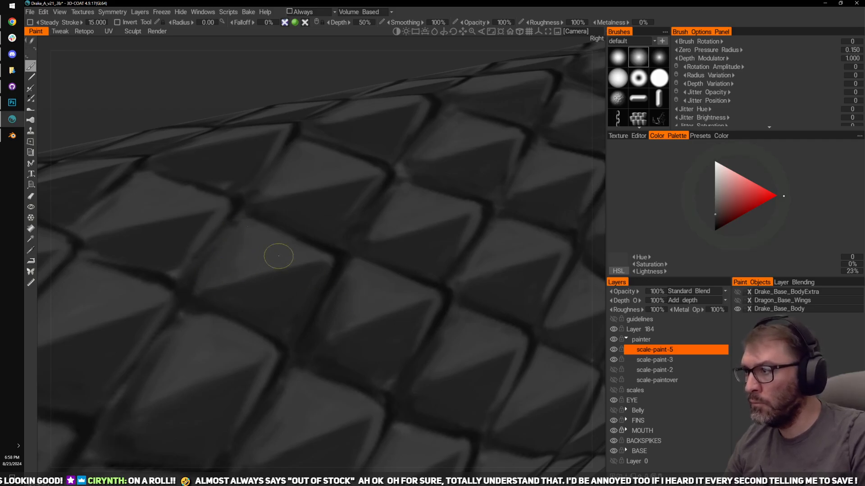
{"action": "middle_click_drag", "start_coordinate": [246, 263], "coordinate": [309, 304]}
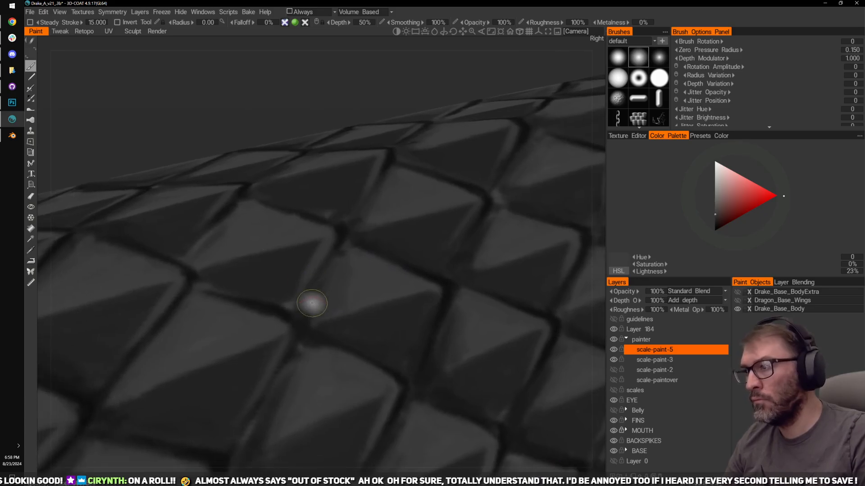
{"action": "key", "text": "v"}
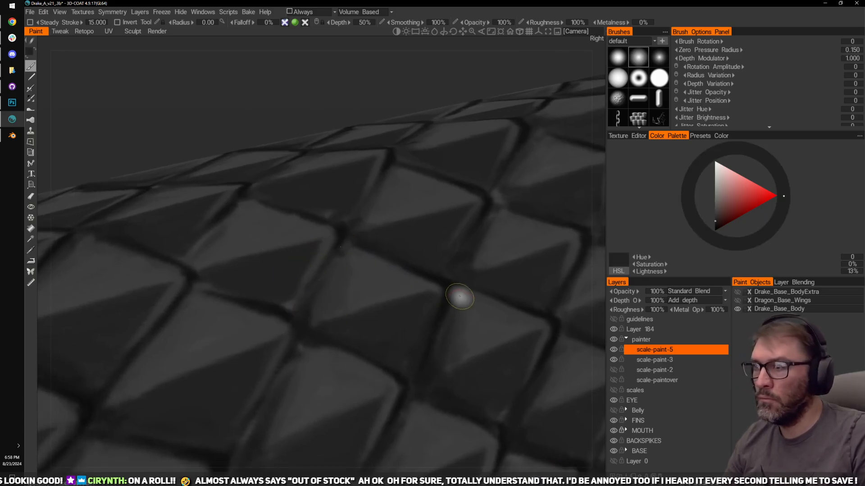
Step: Darken the outlines and corner gaps between the back scales with sampled 6% near-black and a small brush
{"action": "key", "text": "v"}
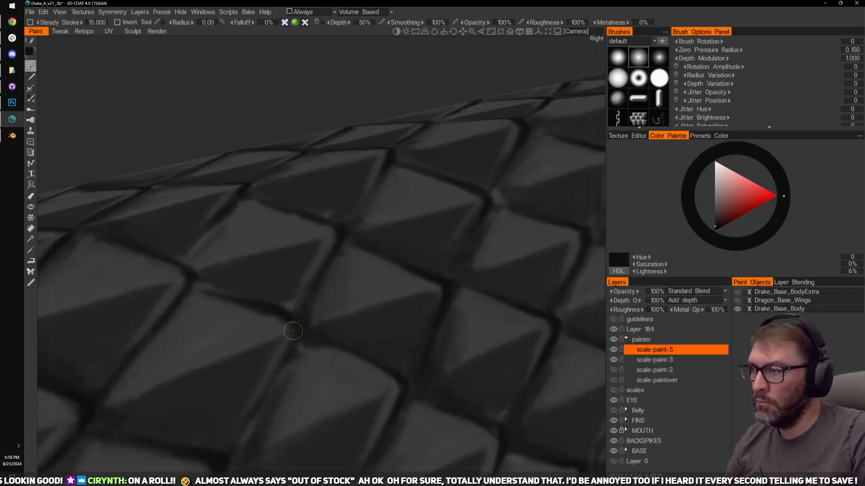
{"action": "middle_click_drag", "start_coordinate": [385, 159], "coordinate": [337, 283]}
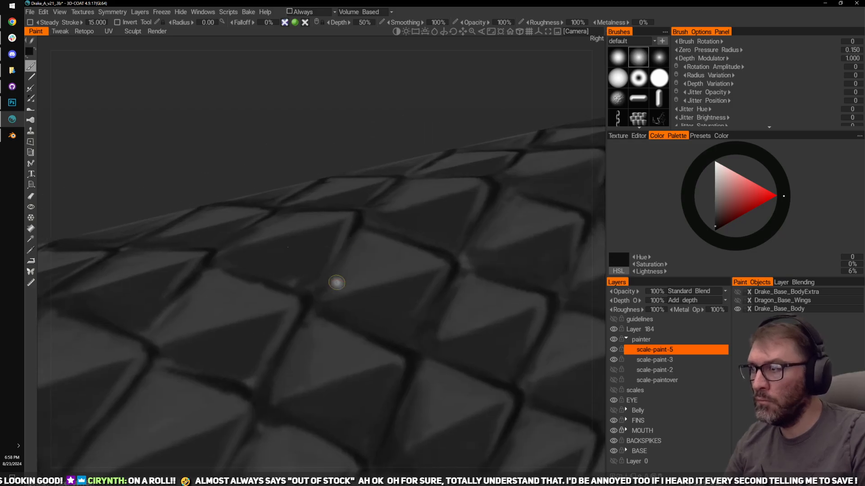
{"action": "mouse_move", "coordinate": [392, 265]}
{"action": "middle_mouse_down"}
{"action": "mouse_move", "coordinate": [358, 280]}
{"action": "mouse_move", "coordinate": [361, 249]}
{"action": "middle_mouse_up"}
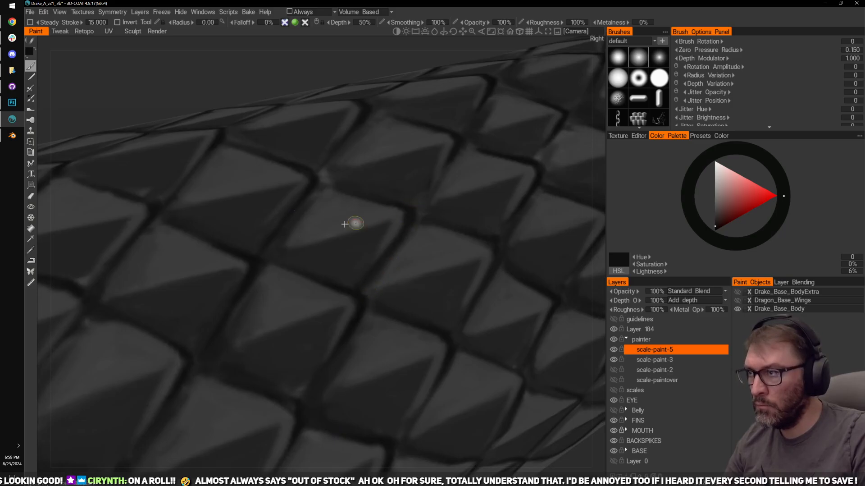
{"action": "scroll", "coordinate": [351, 222], "scroll_direction": "up", "scroll_amount": 3}
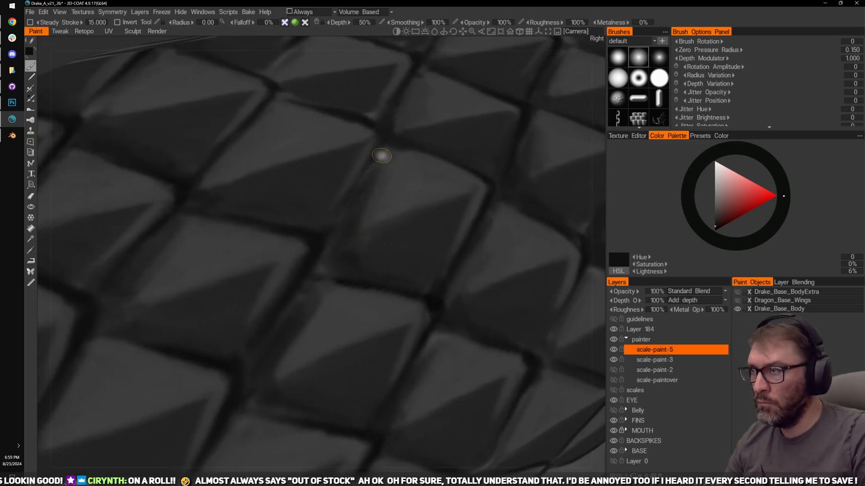
{"action": "middle_click_drag", "start_coordinate": [347, 266], "coordinate": [357, 227]}
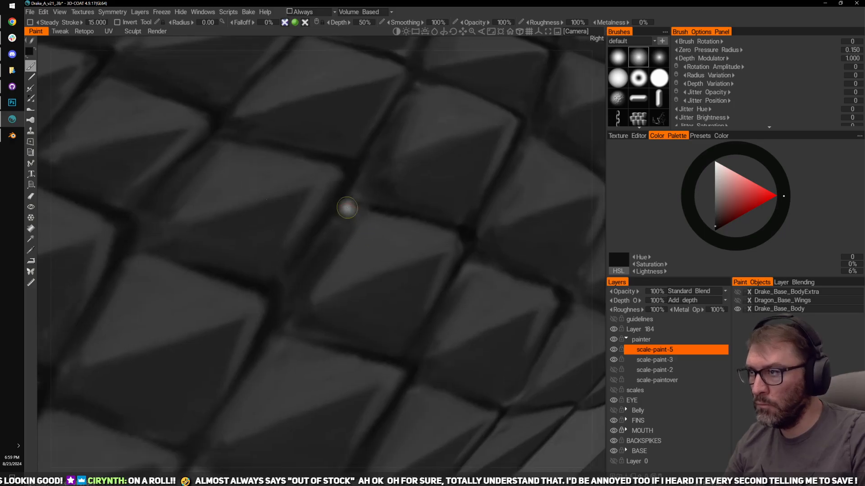
Step: Darken the shaded gap at the edge of a back scale with 6% near-black
{"action": "middle_click_drag", "start_coordinate": [280, 288], "coordinate": [334, 235]}
{"action": "middle_click_drag", "start_coordinate": [342, 172], "coordinate": [354, 292]}
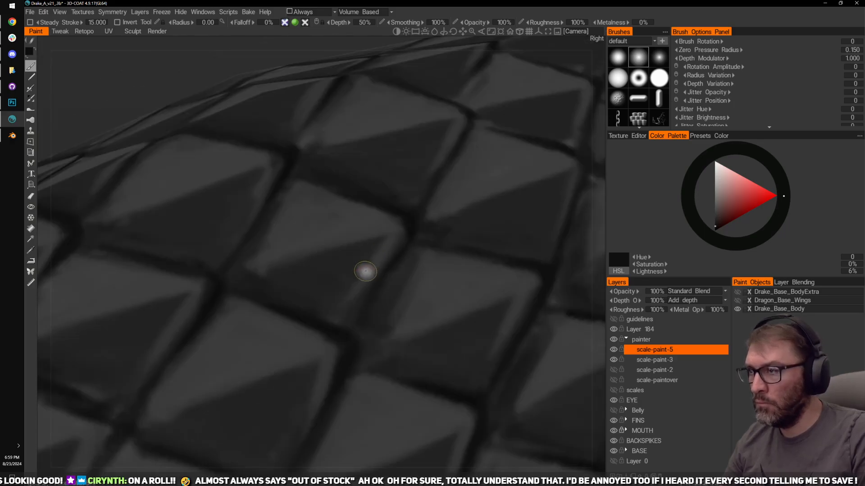
{"action": "left_click_drag", "start_coordinate": [391, 267], "coordinate": [376, 284]}
Step: Turn on the visibility of the scale-paint-2 and scale-paintover layers on the whole drake
{"action": "right_click_drag", "start_coordinate": [387, 239], "coordinate": [361, 148], "text": "alt"}
{"action": "left_click_drag", "start_coordinate": [360, 148], "coordinate": [458, 113]}
{"action": "right_click_drag", "start_coordinate": [494, 84], "coordinate": [463, 111]}
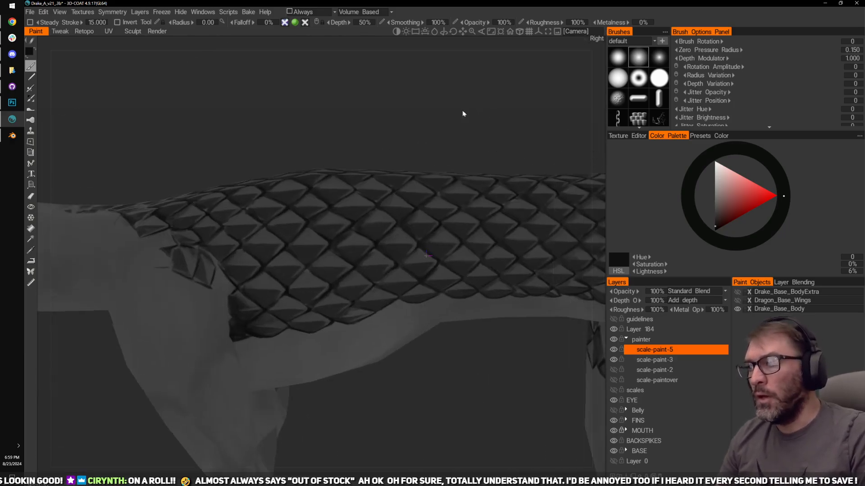
{"action": "left_click_drag", "start_coordinate": [463, 110], "coordinate": [477, 108]}
{"action": "right_click_drag", "start_coordinate": [477, 108], "coordinate": [486, 103]}
{"action": "left_click_drag", "start_coordinate": [486, 104], "coordinate": [442, 269]}
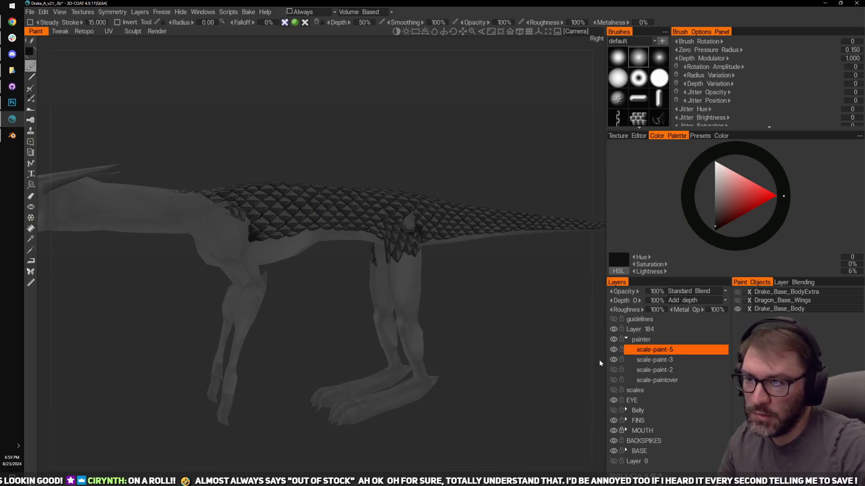
{"action": "left_click", "coordinate": [613, 369]}
{"action": "left_click", "coordinate": [612, 379]}
Step: Review the full scaled body and save the project
{"action": "scroll", "coordinate": [496, 380], "scroll_direction": "up", "scroll_amount": 2}
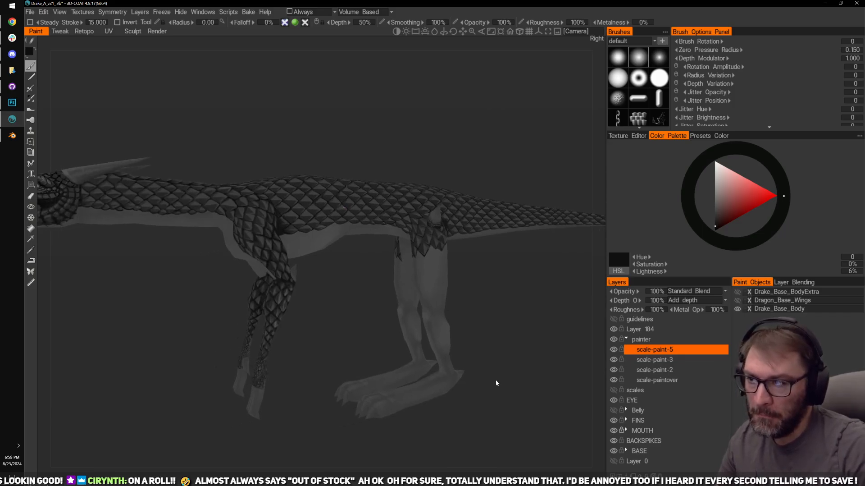
{"action": "scroll", "coordinate": [487, 316], "scroll_direction": "down", "scroll_amount": 2}
{"action": "middle_click_drag", "start_coordinate": [474, 315], "coordinate": [516, 326]}
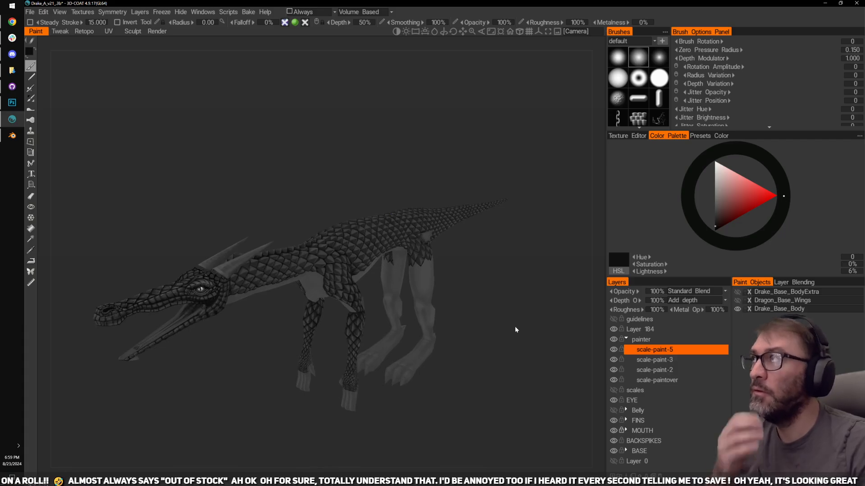
{"action": "middle_click_drag", "start_coordinate": [515, 371], "coordinate": [481, 353]}
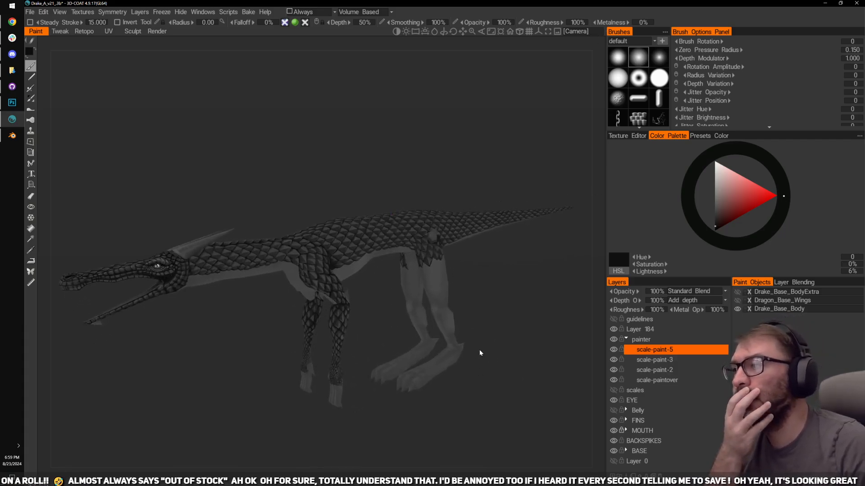
{"action": "mouse_move", "coordinate": [30, 12]}
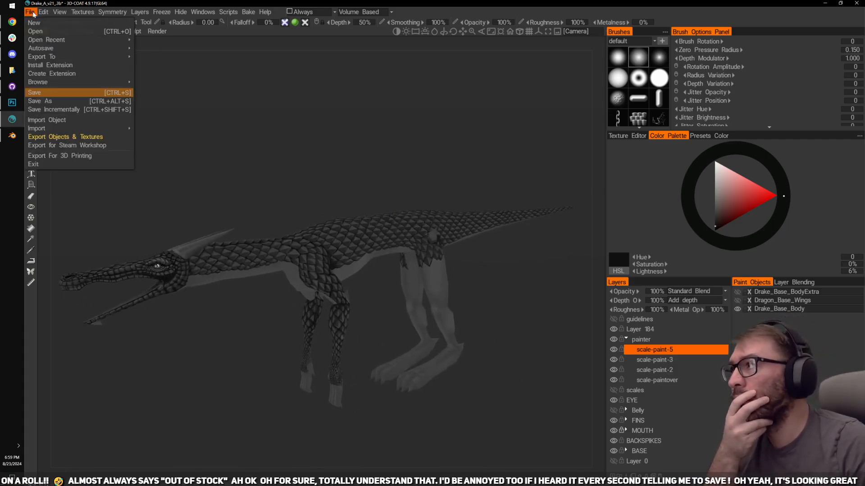
{"action": "left_click", "coordinate": [50, 93]}
Step: Examine the painted scales on the drake's head, jaw and neck, closing in on the eye
{"action": "mouse_move", "coordinate": [544, 305]}
{"action": "middle_mouse_down"}
{"action": "mouse_move", "coordinate": [545, 351]}
{"action": "mouse_move", "coordinate": [541, 316]}
{"action": "mouse_move", "coordinate": [581, 343]}
{"action": "mouse_move", "coordinate": [554, 316]}
{"action": "middle_mouse_up"}
{"action": "middle_click_drag", "start_coordinate": [203, 374], "coordinate": [285, 364]}
{"action": "right_click_drag", "start_coordinate": [275, 361], "coordinate": [290, 368]}
{"action": "middle_click_drag", "start_coordinate": [230, 379], "coordinate": [291, 364]}
{"action": "right_click_drag", "start_coordinate": [291, 365], "coordinate": [317, 377]}
{"action": "left_click_drag", "start_coordinate": [317, 373], "coordinate": [373, 387]}
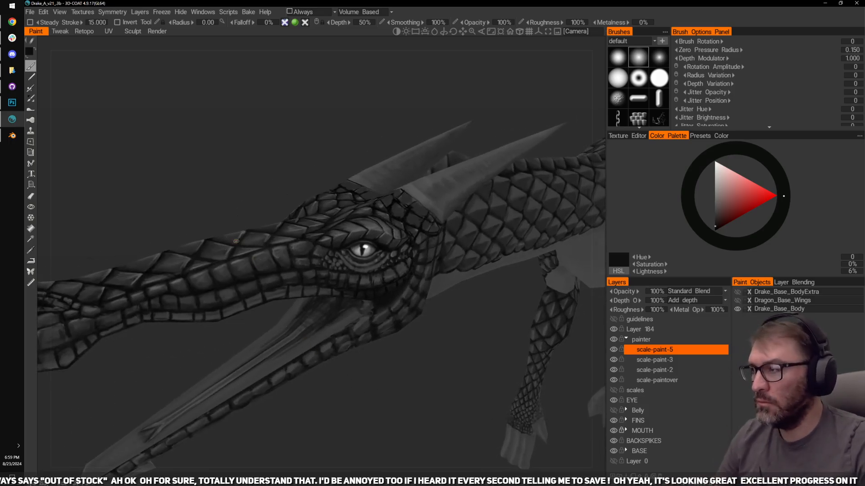
{"action": "left_click_drag", "start_coordinate": [212, 191], "coordinate": [230, 189]}
{"action": "left_click_drag", "start_coordinate": [350, 407], "coordinate": [327, 406]}
{"action": "left_click_drag", "start_coordinate": [381, 411], "coordinate": [415, 412]}
{"action": "middle_click_drag", "start_coordinate": [415, 411], "coordinate": [381, 419]}
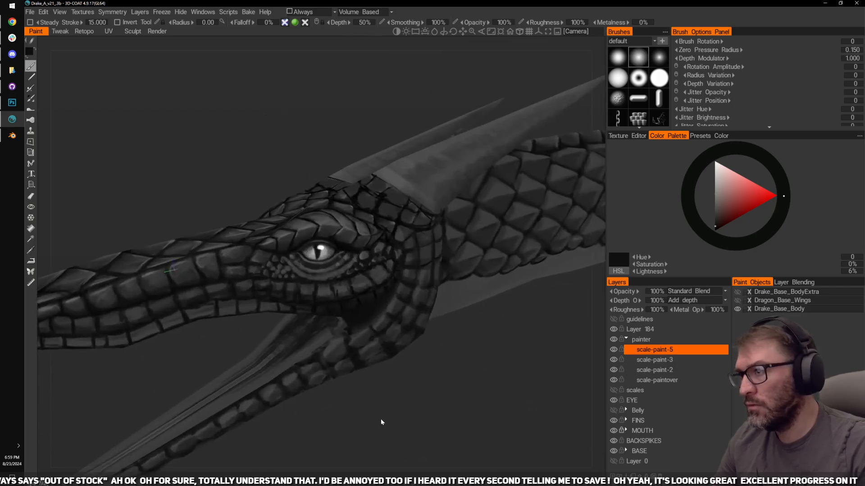
{"action": "right_click_drag", "start_coordinate": [380, 419], "coordinate": [475, 439]}
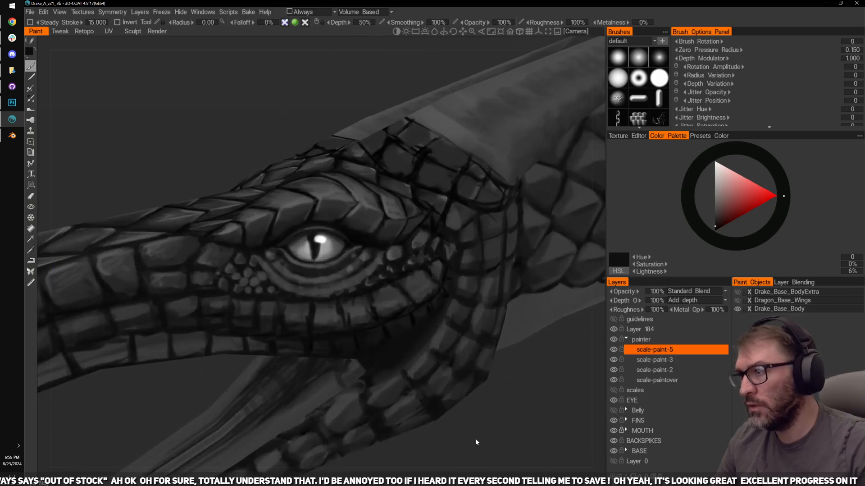
Step: Compare the eye area with Layer 184 hidden and shown
{"action": "left_click", "coordinate": [616, 330]}
{"action": "left_click", "coordinate": [616, 330]}
{"action": "left_click", "coordinate": [615, 330]}
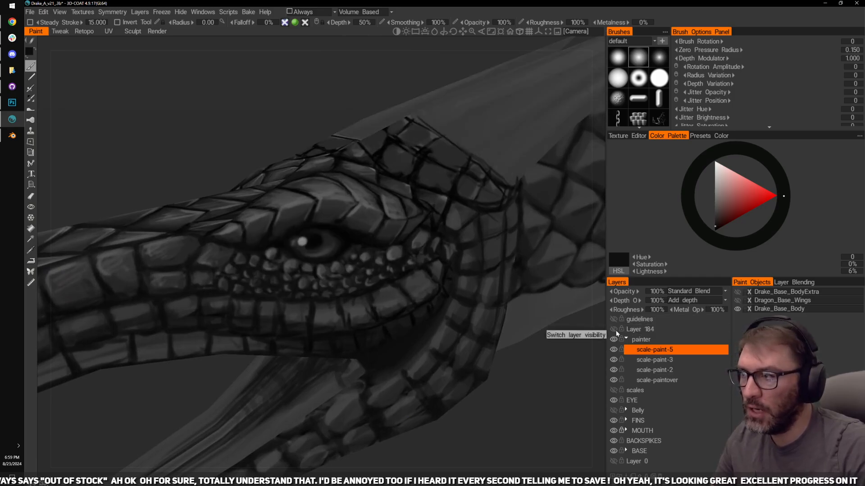
{"action": "left_click", "coordinate": [615, 330]}
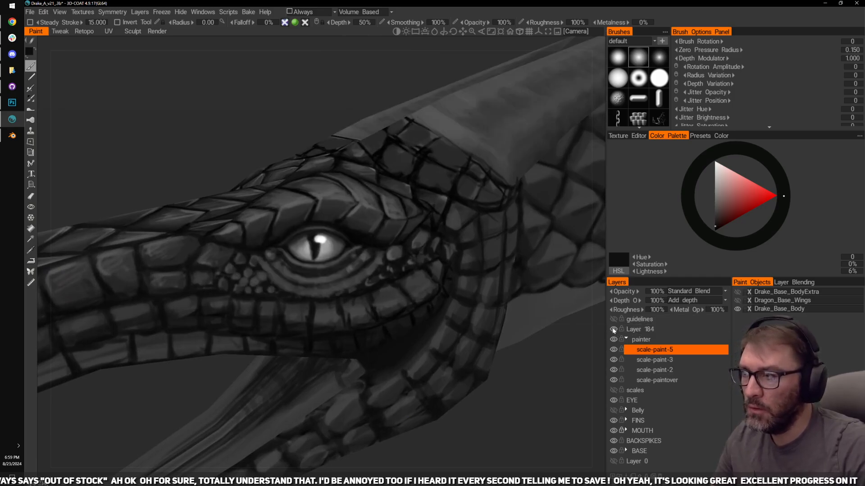
{"action": "left_click", "coordinate": [613, 330]}
{"action": "left_click", "coordinate": [614, 330]}
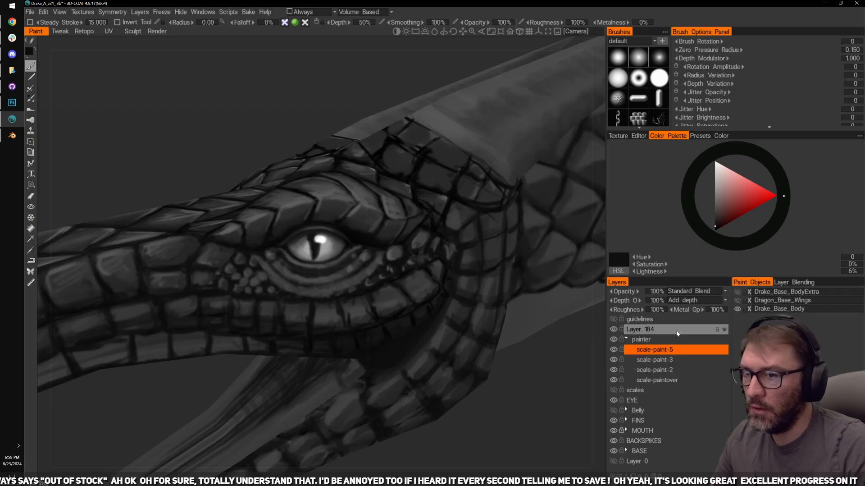
Step: Paint small rounded scales under and around the eye on Layer 184 with sampled 2%, 35% and 19% greys
{"action": "left_click", "coordinate": [663, 333]}
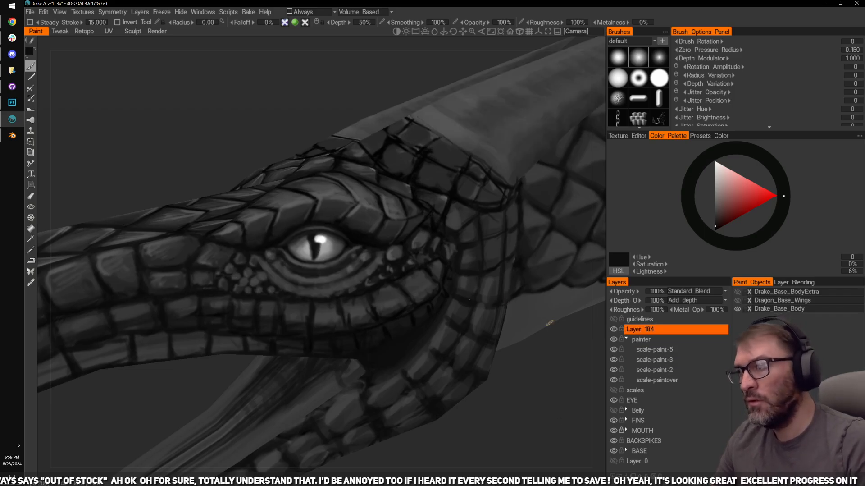
{"action": "scroll", "coordinate": [544, 343], "scroll_direction": "up", "scroll_amount": 5}
{"action": "scroll", "coordinate": [544, 342], "scroll_direction": "down", "scroll_amount": 6}
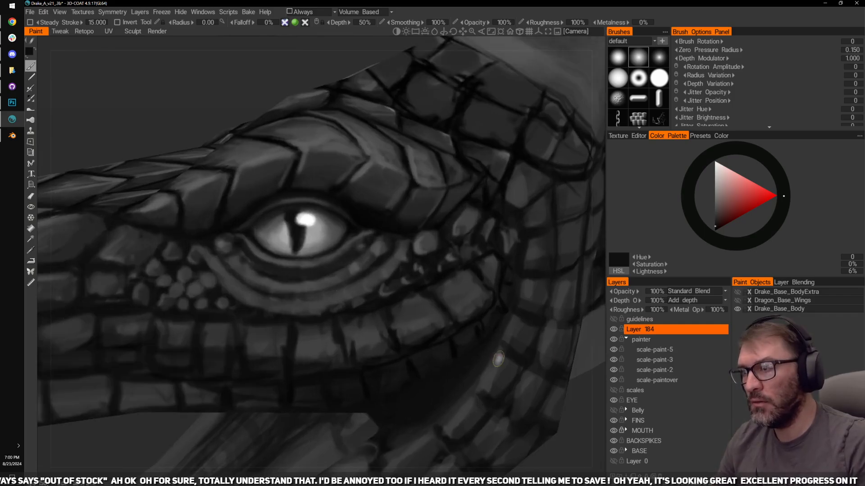
{"action": "key", "text": "v"}
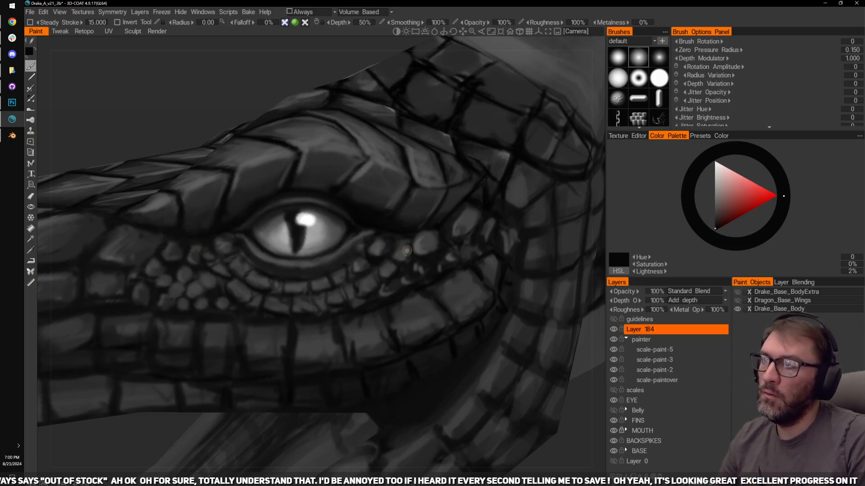
{"action": "key", "text": "v"}
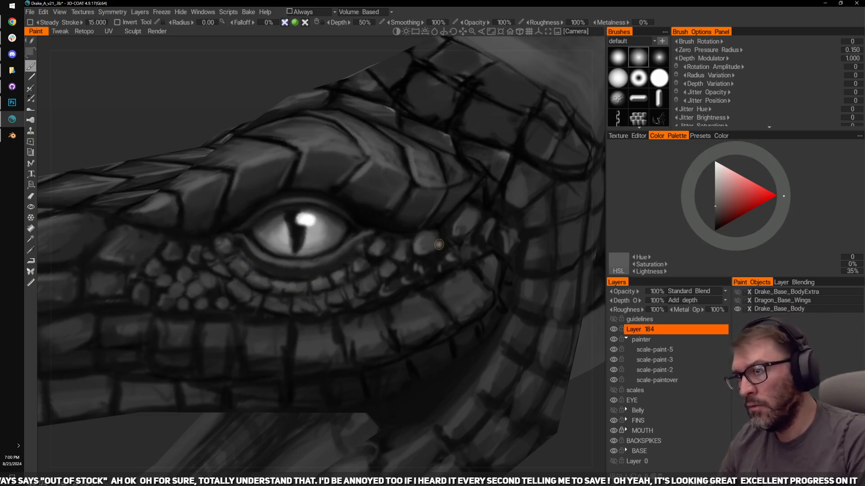
{"action": "key", "text": "v"}
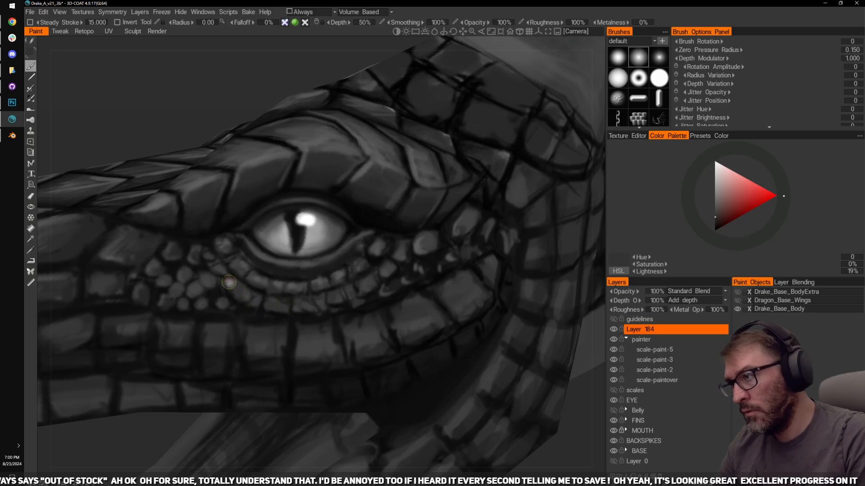
Step: Check the head at a distance and show the Drake_Base_BodyExtra object
{"action": "right_click_drag", "start_coordinate": [332, 194], "coordinate": [180, 109], "text": "alt"}
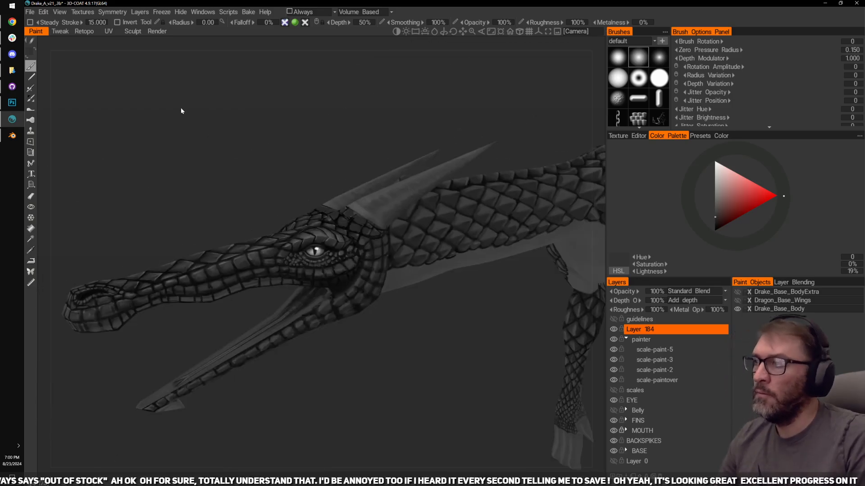
{"action": "left_click_drag", "start_coordinate": [426, 333], "coordinate": [397, 358]}
{"action": "right_click_drag", "start_coordinate": [396, 358], "coordinate": [448, 384]}
{"action": "left_click_drag", "start_coordinate": [448, 384], "coordinate": [445, 378]}
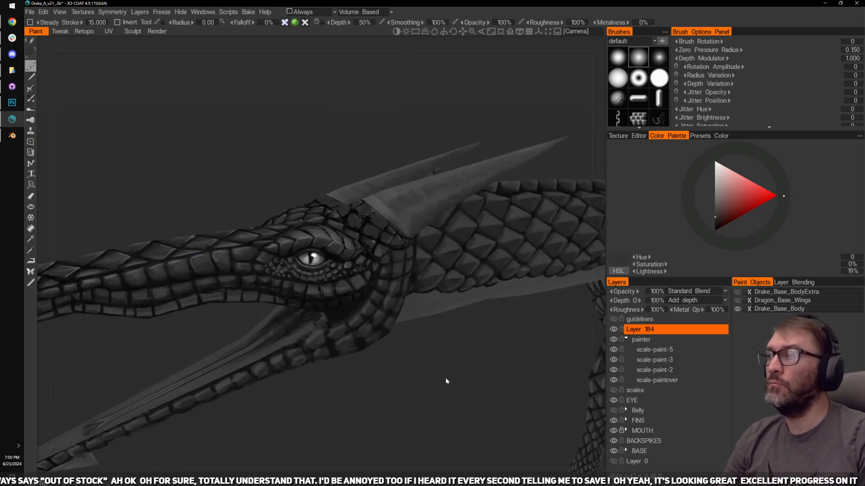
{"action": "right_click_drag", "start_coordinate": [433, 371], "coordinate": [444, 372]}
{"action": "mouse_move", "coordinate": [444, 372]}
{"action": "left_mouse_down"}
{"action": "mouse_move", "coordinate": [425, 372]}
{"action": "mouse_move", "coordinate": [497, 356]}
{"action": "mouse_move", "coordinate": [406, 353]}
{"action": "mouse_move", "coordinate": [397, 393]}
{"action": "mouse_move", "coordinate": [432, 376]}
{"action": "left_mouse_up"}
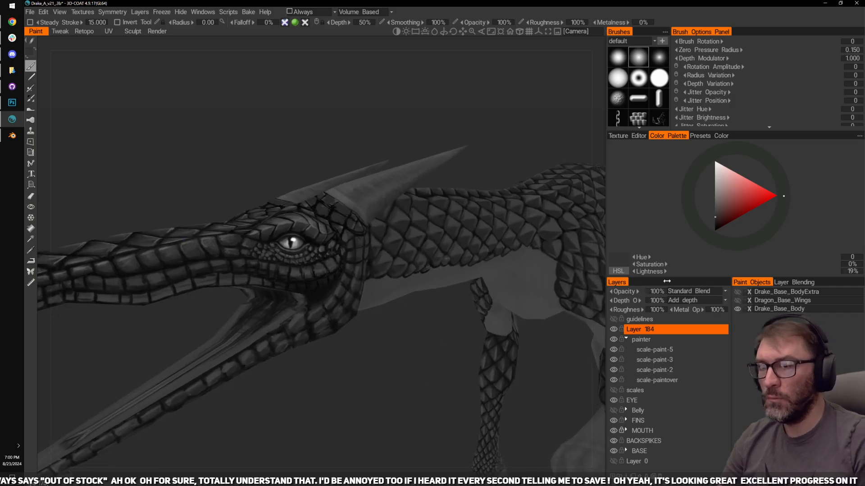
{"action": "left_click", "coordinate": [739, 292]}
Step: Examine the drake with its extra parts from the front, side and above, checking the mouth, head and horn bases
{"action": "left_click_drag", "start_coordinate": [495, 366], "coordinate": [474, 247]}
{"action": "left_click_drag", "start_coordinate": [363, 337], "coordinate": [511, 231]}
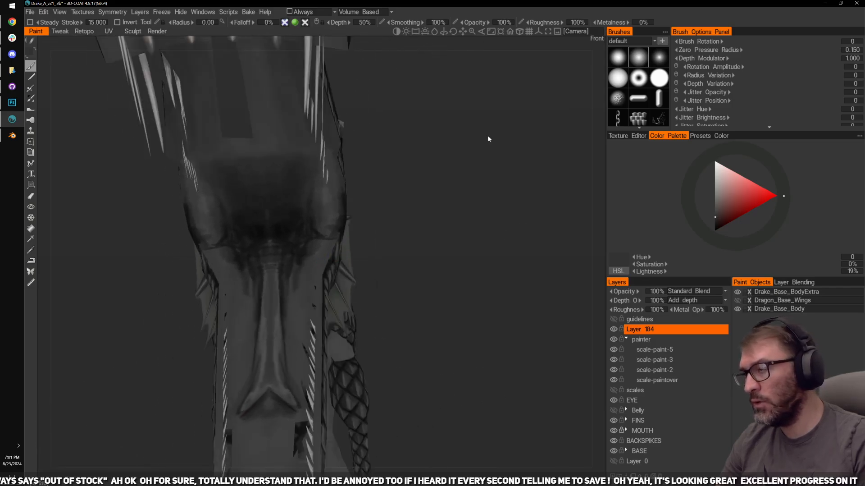
{"action": "right_click_drag", "start_coordinate": [561, 223], "coordinate": [502, 226]}
{"action": "left_click_drag", "start_coordinate": [503, 227], "coordinate": [482, 225]}
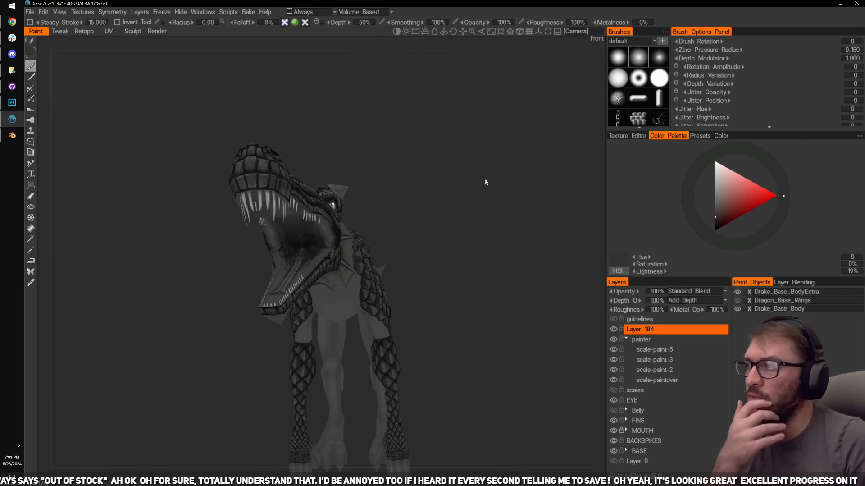
{"action": "left_click_drag", "start_coordinate": [485, 180], "coordinate": [507, 148]}
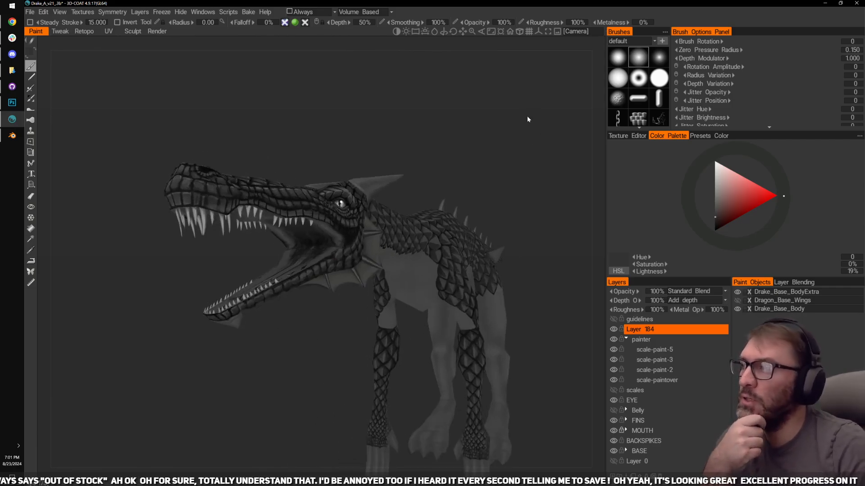
{"action": "left_click_drag", "start_coordinate": [445, 109], "coordinate": [407, 337]}
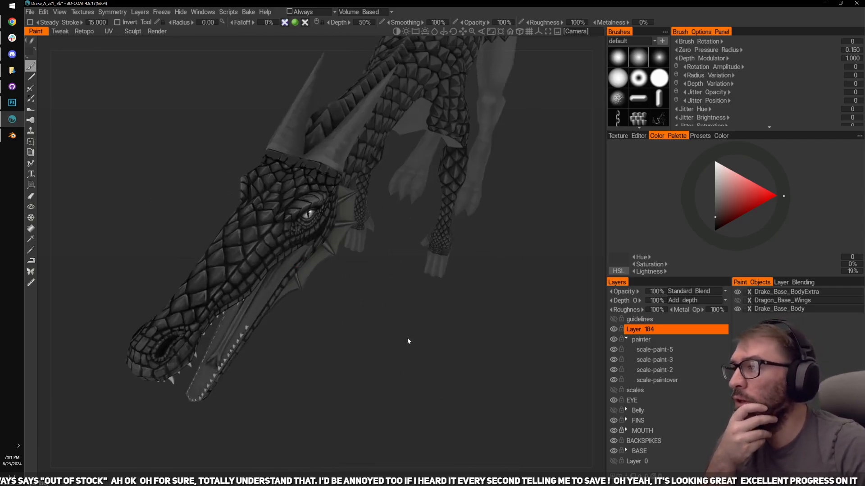
{"action": "right_click_drag", "start_coordinate": [407, 337], "coordinate": [467, 364]}
{"action": "left_click_drag", "start_coordinate": [494, 379], "coordinate": [287, 209]}
{"action": "middle_click_drag", "start_coordinate": [480, 289], "coordinate": [353, 402]}
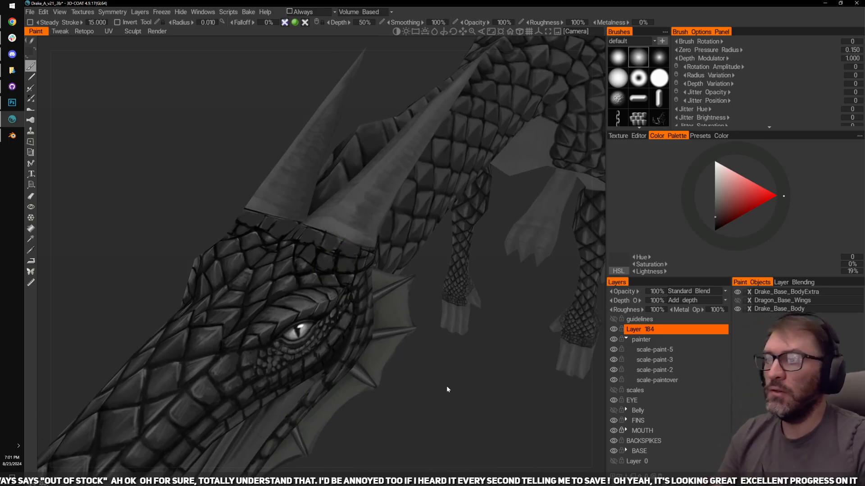
{"action": "mouse_move", "coordinate": [447, 386]}
{"action": "left_mouse_down"}
{"action": "mouse_move", "coordinate": [496, 377]}
{"action": "mouse_move", "coordinate": [498, 350]}
{"action": "left_mouse_up"}
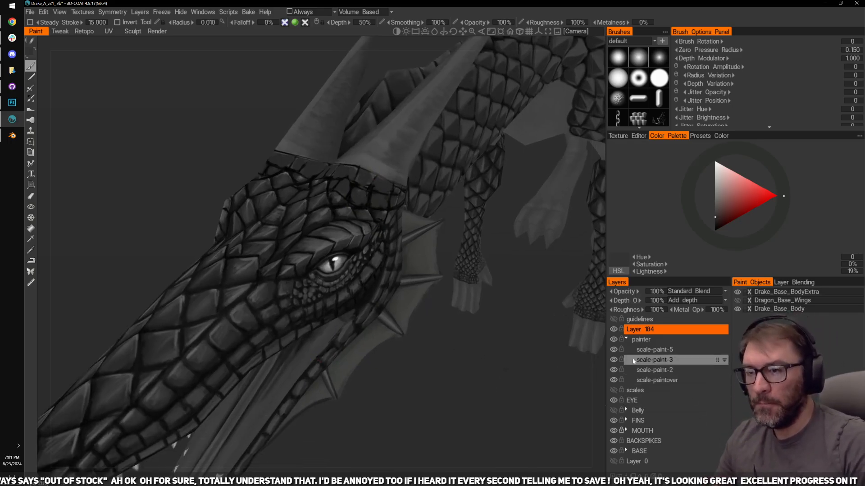
Step: Make scale-paintover the active layer and briefly toggle its visibility to check what it contains
{"action": "left_click", "coordinate": [649, 380]}
{"action": "left_click", "coordinate": [613, 380]}
{"action": "left_click", "coordinate": [613, 380]}
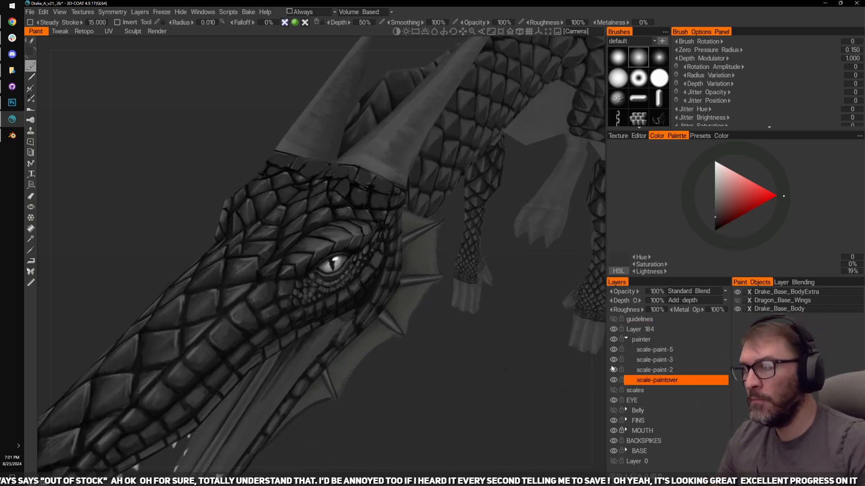
Step: Lighten a dark scale in front of the near horn with sampled 23% grey and a smaller brush
{"action": "left_click_drag", "start_coordinate": [391, 368], "coordinate": [354, 200]}
{"action": "mouse_move", "coordinate": [455, 392]}
{"action": "left_mouse_down"}
{"action": "mouse_move", "coordinate": [458, 382]}
{"action": "mouse_move", "coordinate": [428, 363]}
{"action": "mouse_move", "coordinate": [458, 403]}
{"action": "mouse_move", "coordinate": [430, 430]}
{"action": "left_mouse_up"}
{"action": "scroll", "coordinate": [282, 120], "scroll_direction": "up", "scroll_amount": 3}
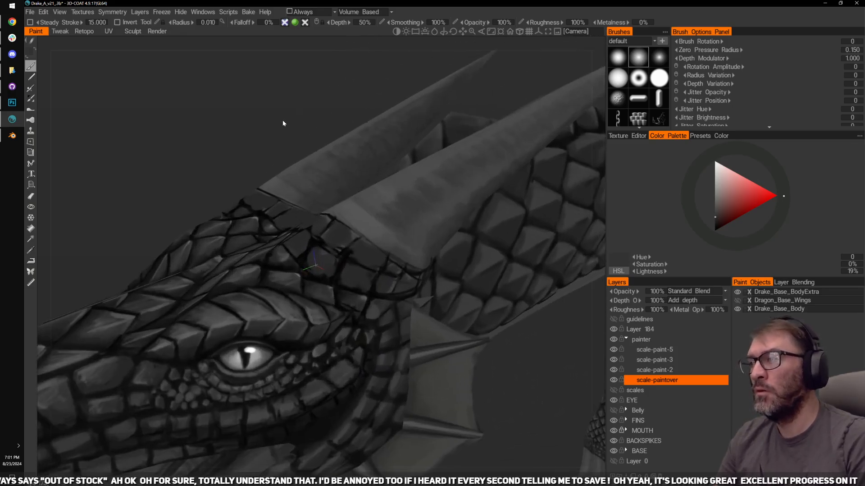
{"action": "key", "text": "bracketleft"}
{"action": "key", "text": "bracketleft"}
{"action": "key", "text": "bracketleft"}
{"action": "middle_click_drag", "start_coordinate": [299, 78], "coordinate": [315, 108]}
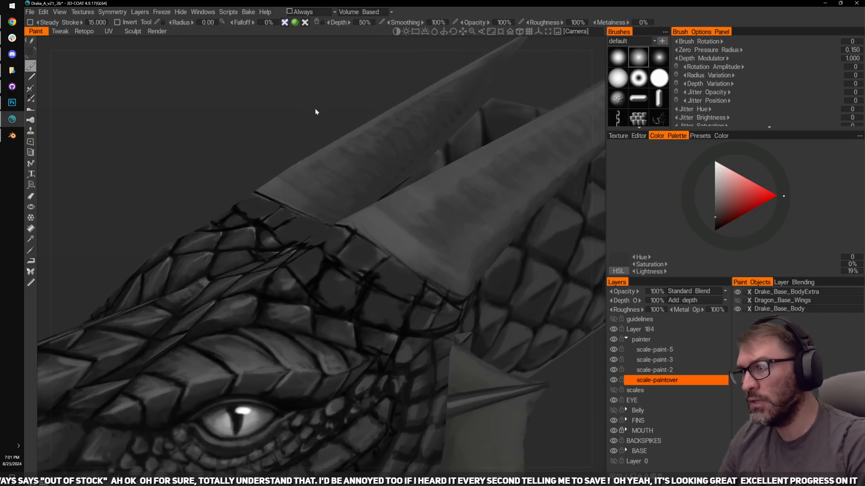
{"action": "left_click_drag", "start_coordinate": [315, 108], "coordinate": [282, 90]}
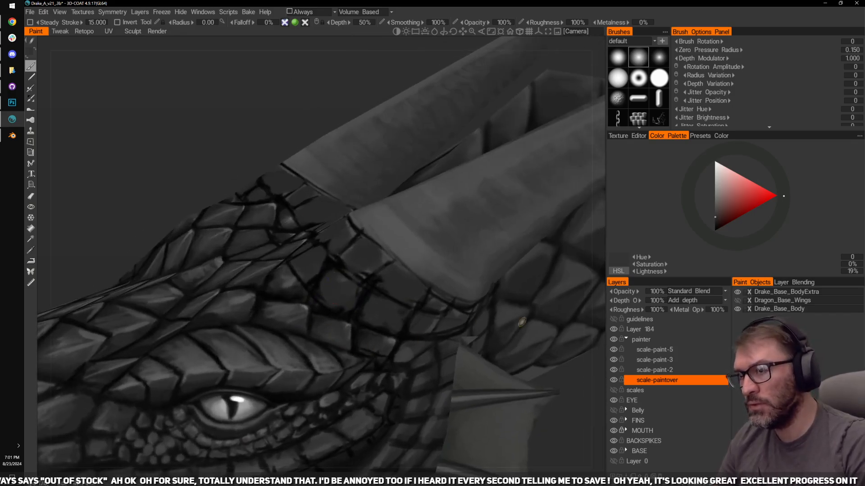
{"action": "key", "text": "v"}
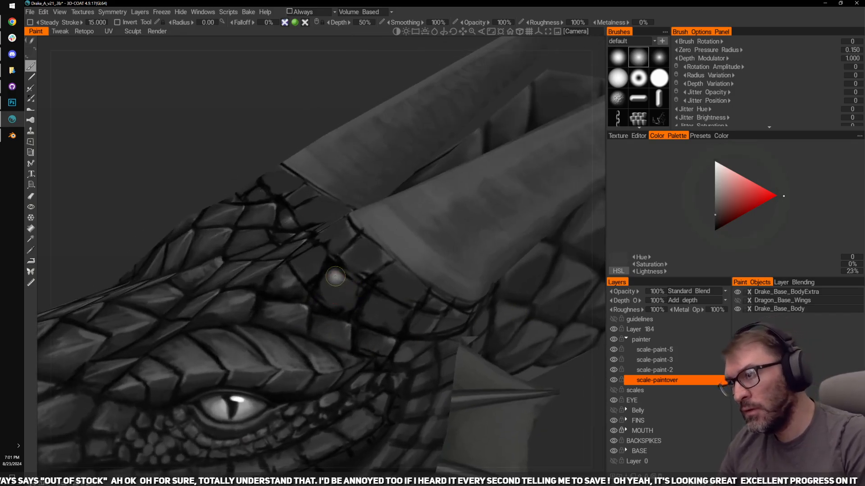
Step: Lighten the faces of the scales along both horn bases with 23% grey, undoing the last stroke
{"action": "middle_click_drag", "start_coordinate": [280, 98], "coordinate": [274, 112]}
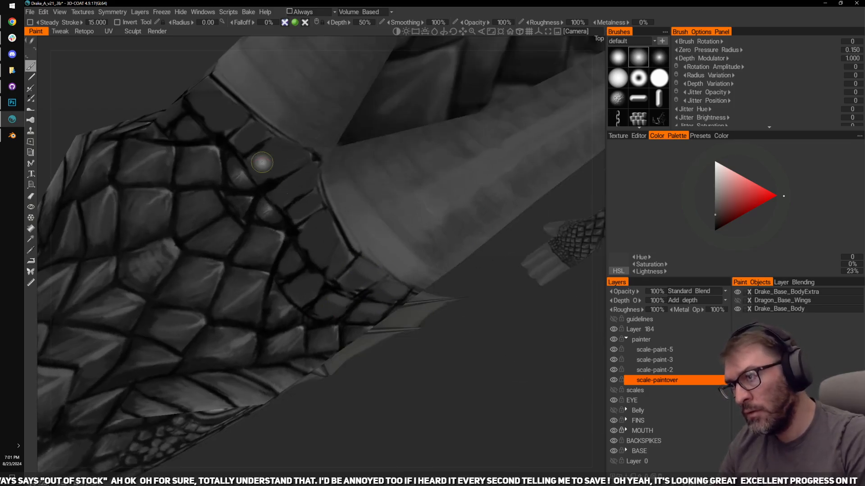
{"action": "middle_click_drag", "start_coordinate": [387, 324], "coordinate": [314, 276]}
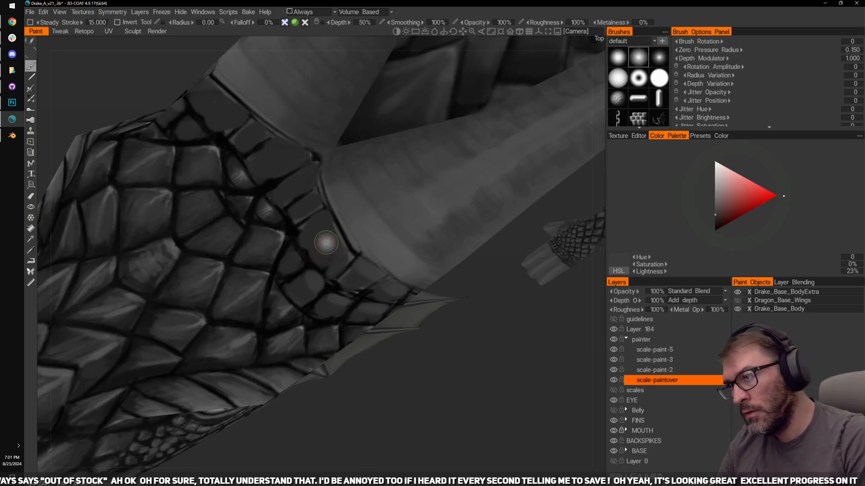
{"action": "mouse_move", "coordinate": [308, 172]}
{"action": "left_mouse_down"}
{"action": "mouse_move", "coordinate": [283, 187]}
{"action": "mouse_move", "coordinate": [301, 216]}
{"action": "mouse_move", "coordinate": [290, 189]}
{"action": "left_mouse_up"}
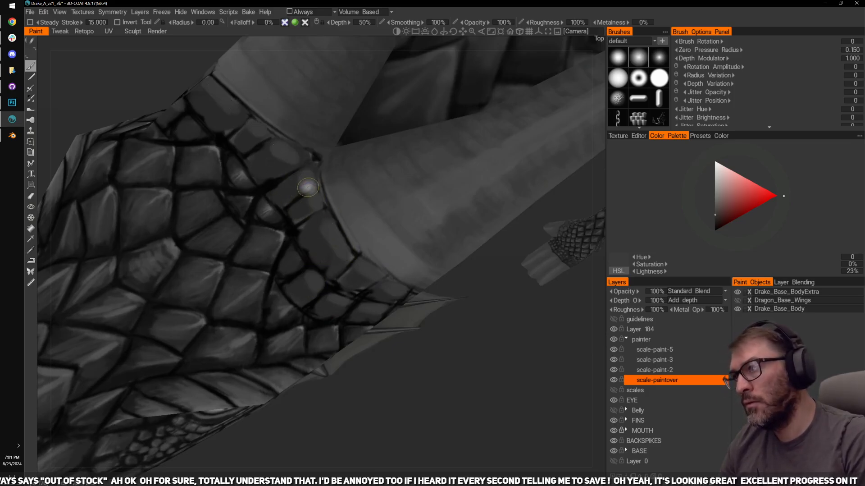
{"action": "key", "text": "ctrl+z"}
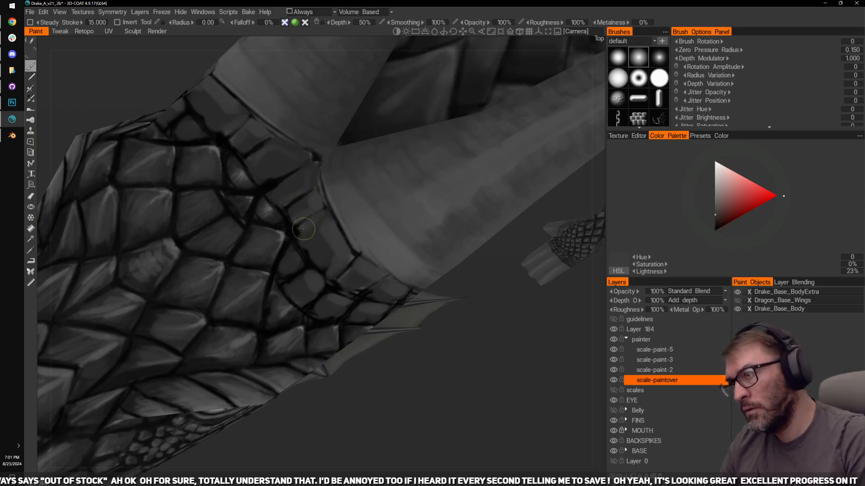
{"action": "scroll", "coordinate": [322, 247], "scroll_direction": "down", "scroll_amount": 3}
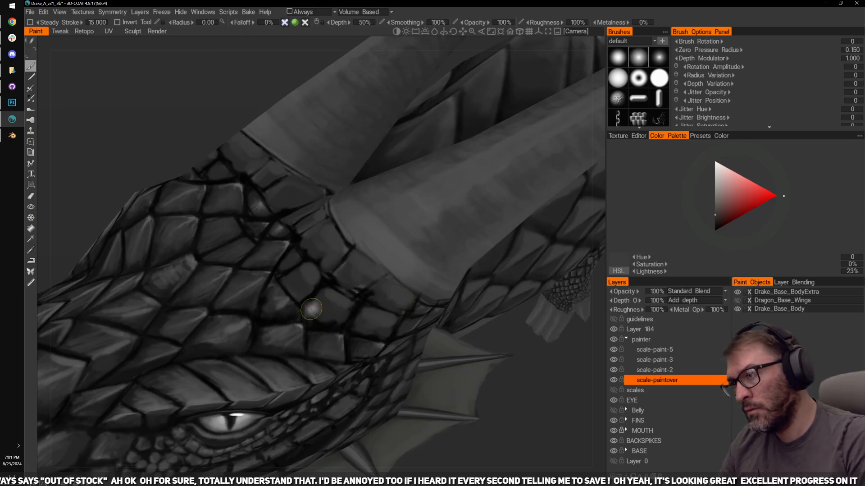
Step: Darken the row of scales bordering the two horn bases with sampled 5% grey
{"action": "key", "text": "v"}
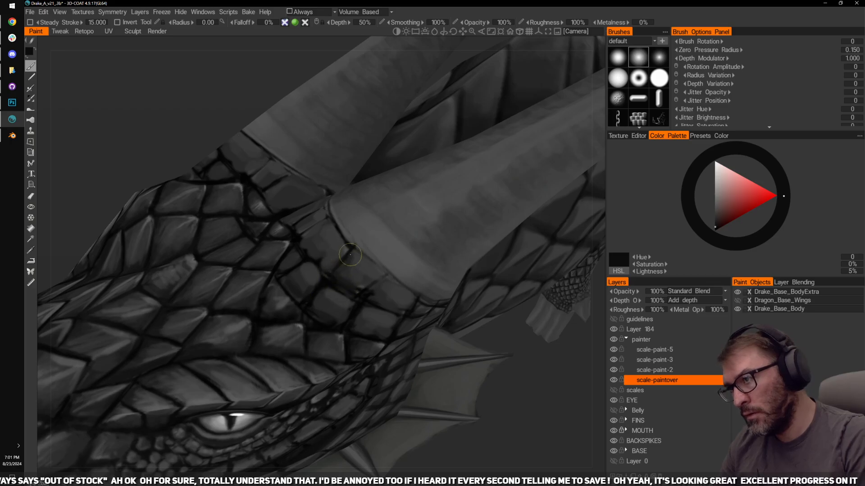
{"action": "scroll", "coordinate": [322, 252], "scroll_direction": "up", "scroll_amount": 2}
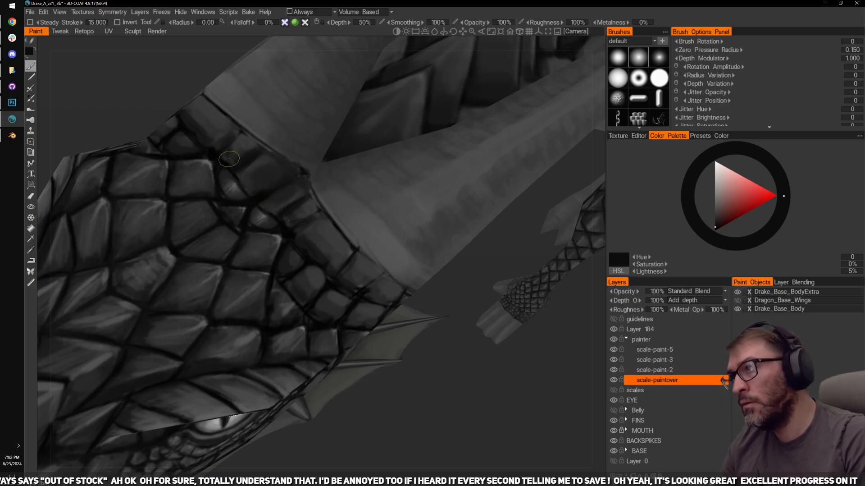
{"action": "left_click_drag", "start_coordinate": [422, 352], "coordinate": [399, 353]}
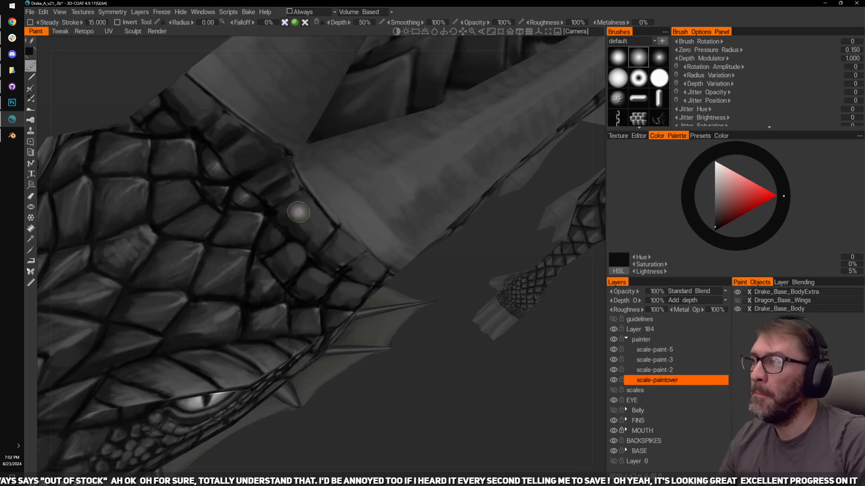
Step: Blend the scales in front of the near horn's base with sampled 16% and 12% greys
{"action": "key", "text": "v"}
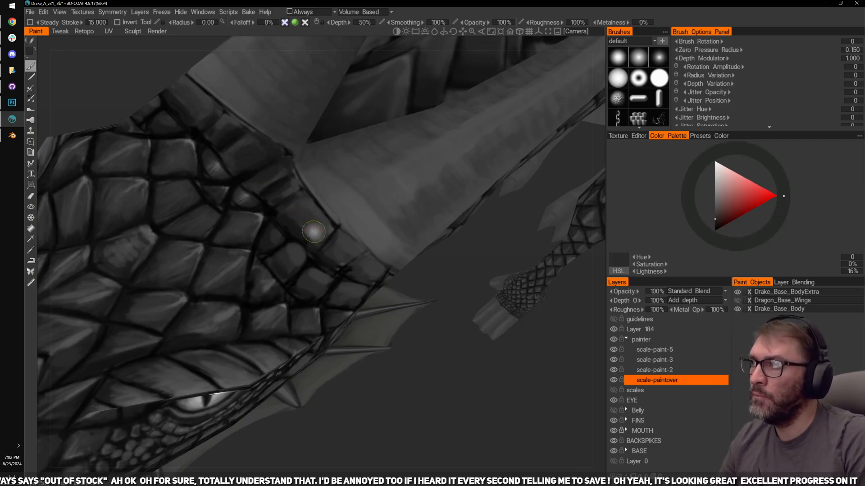
{"action": "left_click_drag", "start_coordinate": [313, 232], "coordinate": [379, 281]}
{"action": "key", "text": "v"}
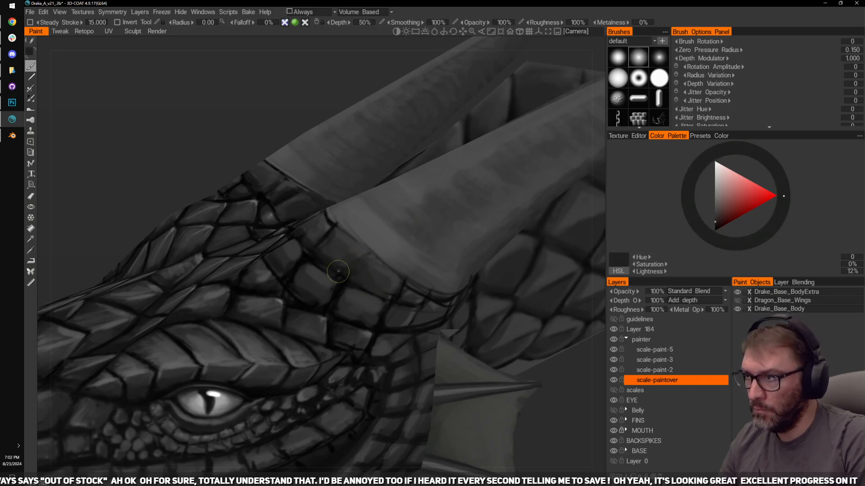
{"action": "left_click_drag", "start_coordinate": [340, 253], "coordinate": [380, 311]}
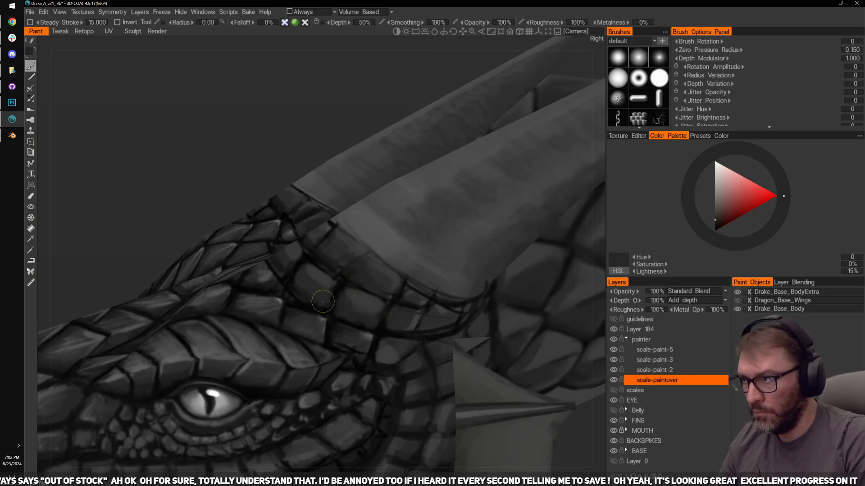
Step: Redefine the scales below the near horn's base, using sampled 2% grey for the gaps and 15% grey for the faces
{"action": "key", "text": "v"}
{"action": "key", "text": "v"}
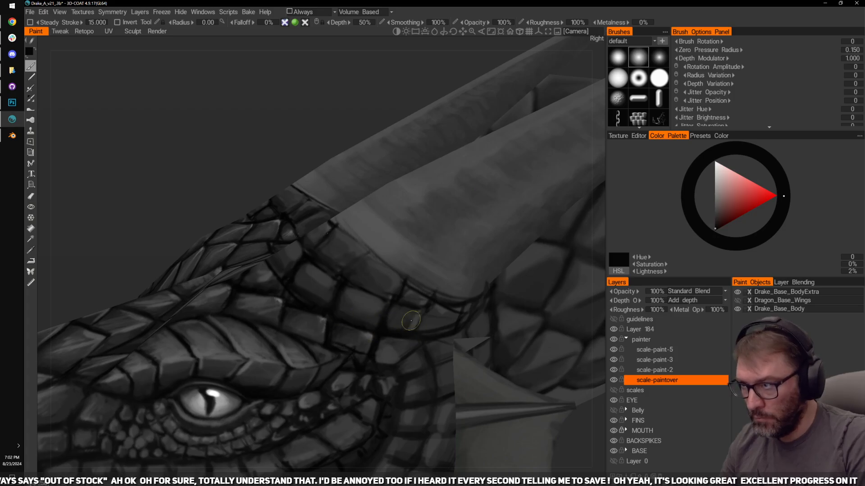
{"action": "middle_click_drag", "start_coordinate": [430, 318], "coordinate": [259, 77]}
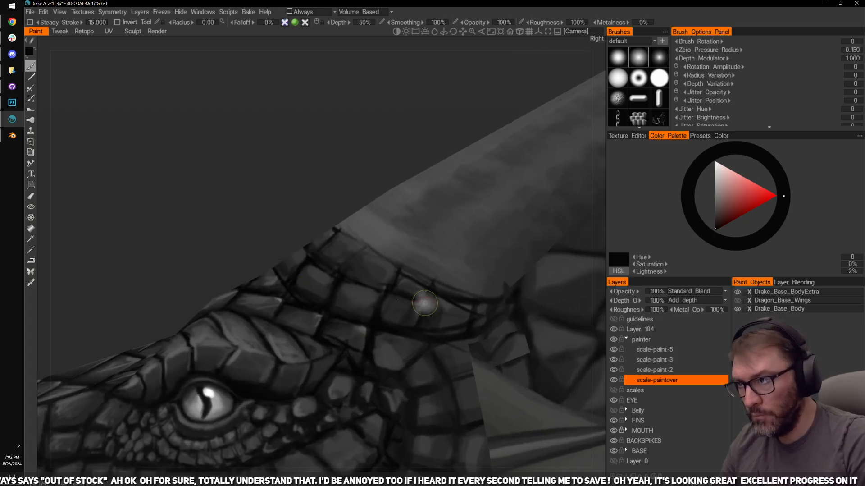
{"action": "left_click_drag", "start_coordinate": [441, 328], "coordinate": [468, 333]}
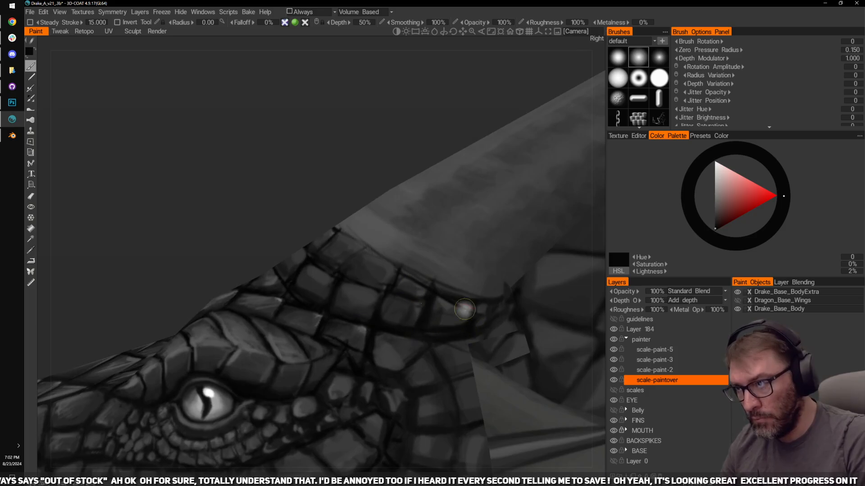
{"action": "key", "text": "v"}
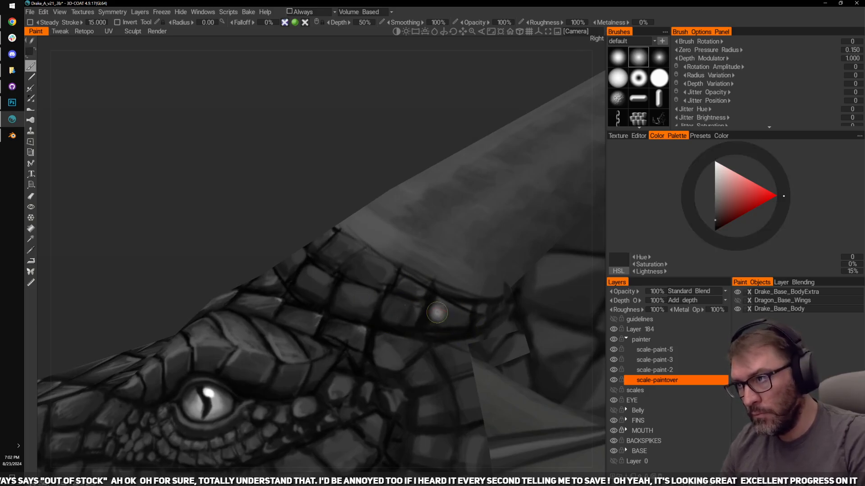
Step: Deepen the shading around the near horn's base scales with sampled 7% and 5% greys
{"action": "key", "text": "v"}
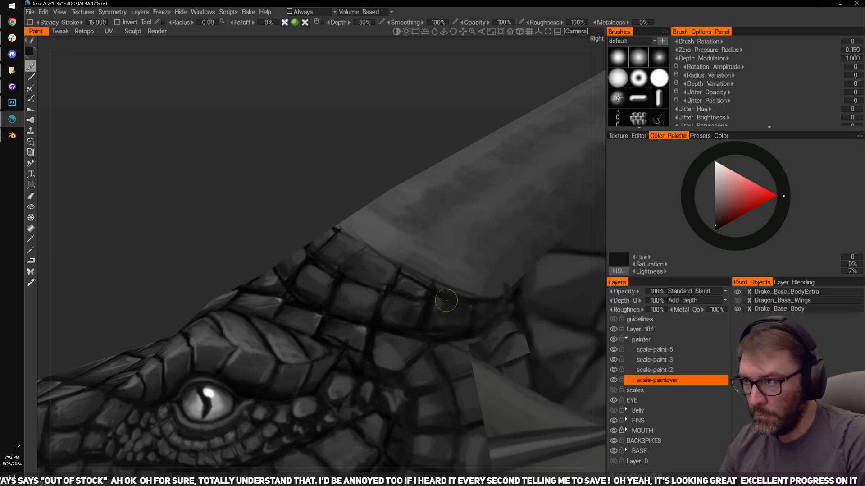
{"action": "left_click_drag", "start_coordinate": [328, 106], "coordinate": [337, 149]}
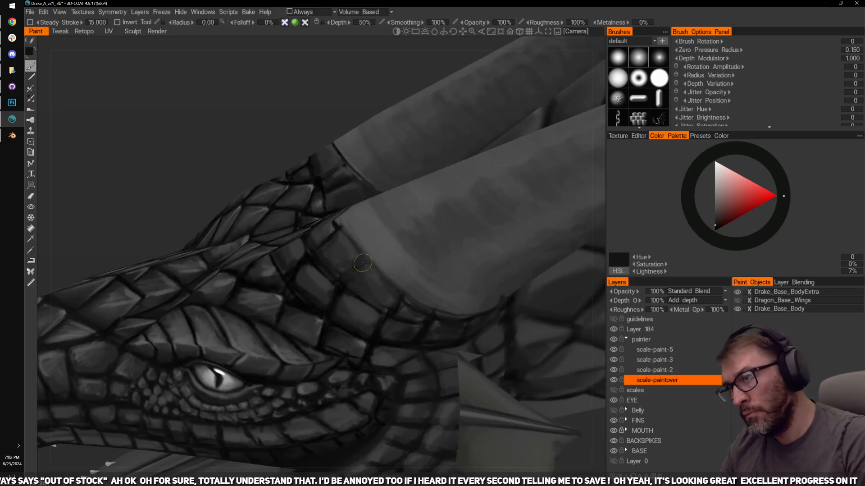
{"action": "left_click_drag", "start_coordinate": [251, 150], "coordinate": [367, 255]}
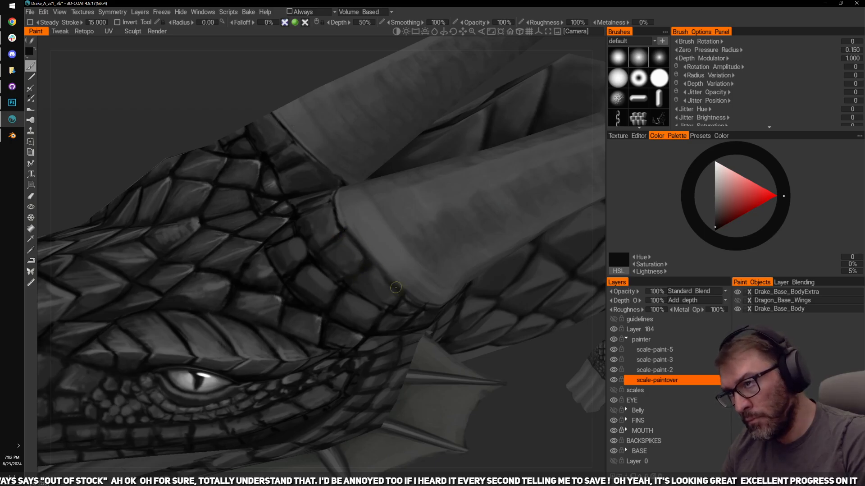
Step: Examine the repainted horn-base scales at a distance, from above and from the side
{"action": "right_click_drag", "start_coordinate": [505, 406], "coordinate": [528, 417]}
{"action": "left_click_drag", "start_coordinate": [528, 417], "coordinate": [537, 319]}
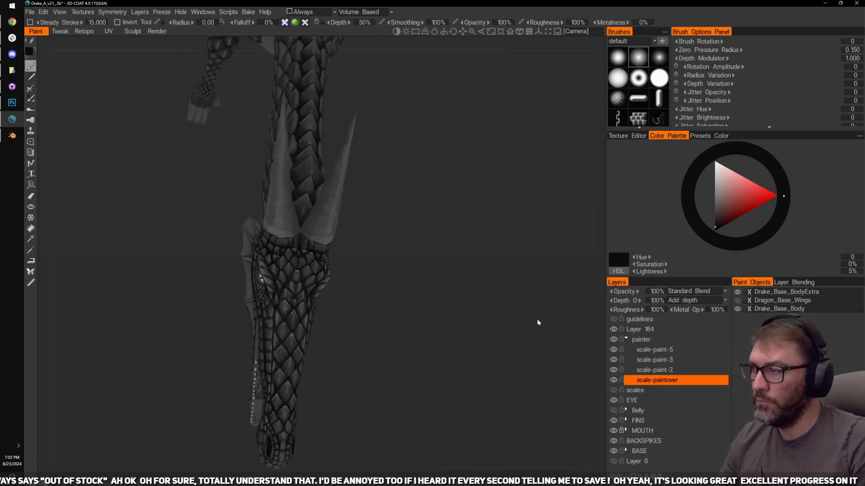
{"action": "right_click_drag", "start_coordinate": [538, 319], "coordinate": [528, 311]}
{"action": "left_click_drag", "start_coordinate": [528, 311], "coordinate": [453, 362]}
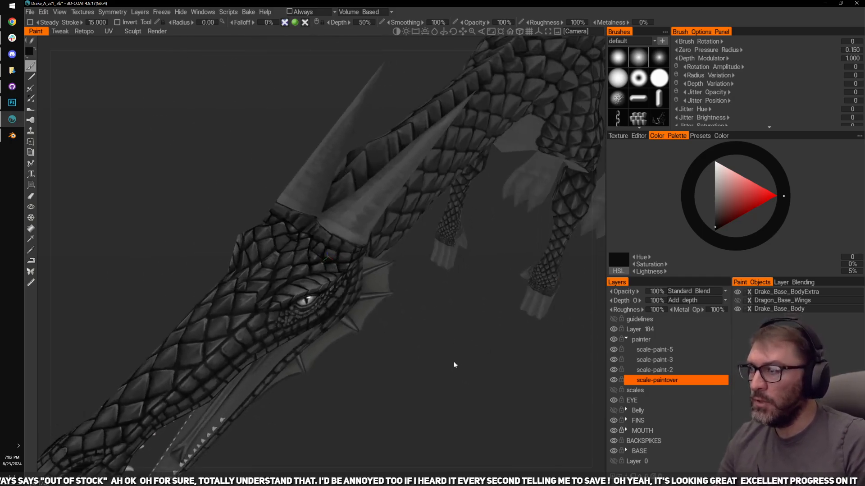
{"action": "right_click_drag", "start_coordinate": [454, 362], "coordinate": [432, 338]}
{"action": "mouse_move", "coordinate": [470, 350]}
{"action": "left_mouse_down"}
{"action": "mouse_move", "coordinate": [480, 339]}
{"action": "mouse_move", "coordinate": [484, 352]}
{"action": "left_mouse_up"}
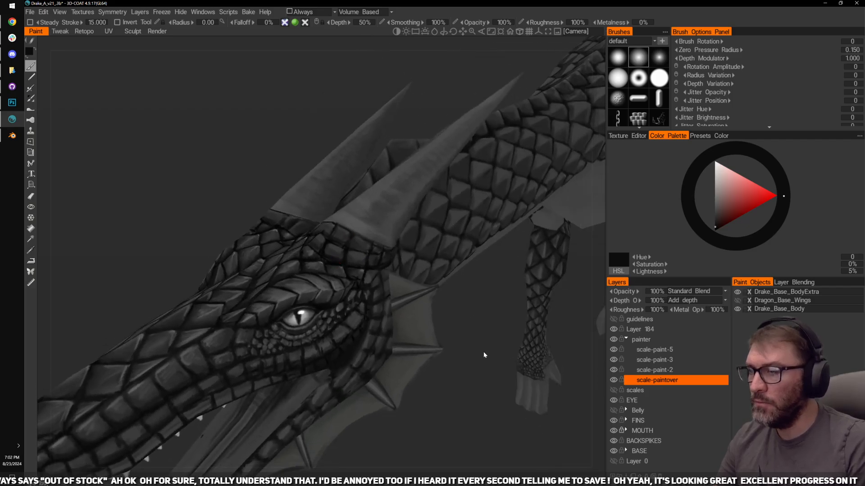
{"action": "left_click_drag", "start_coordinate": [458, 301], "coordinate": [486, 316]}
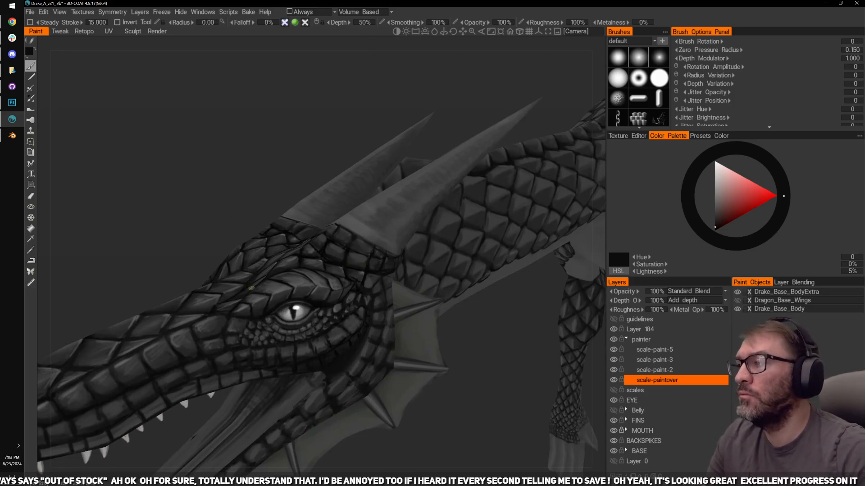
Step: Inspect the top of the head and the snout scales, and check the whole head and neck in side view
{"action": "left_click_drag", "start_coordinate": [251, 288], "coordinate": [450, 397]}
{"action": "scroll", "coordinate": [414, 337], "scroll_direction": "up", "scroll_amount": 2}
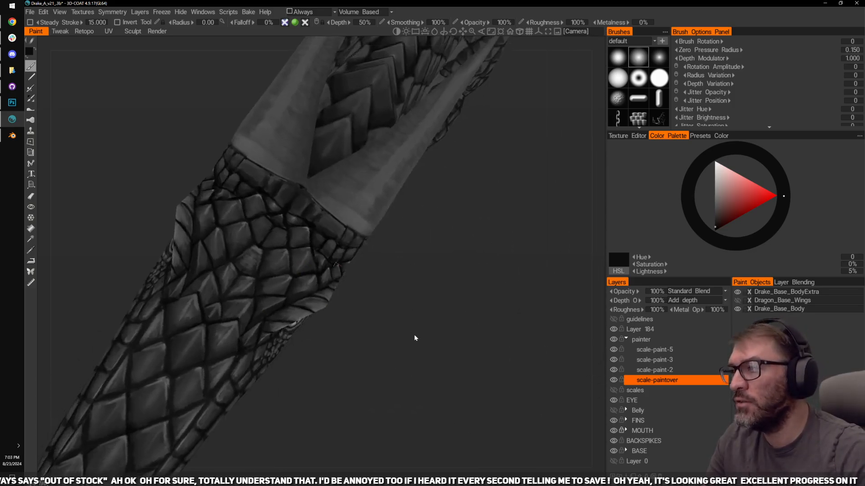
{"action": "scroll", "coordinate": [415, 338], "scroll_direction": "down", "scroll_amount": 2}
{"action": "left_click_drag", "start_coordinate": [397, 350], "coordinate": [557, 367]}
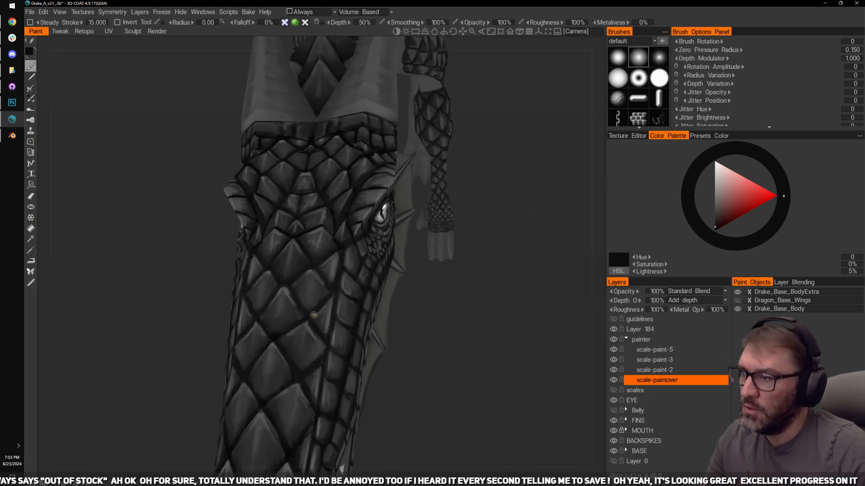
{"action": "left_click_drag", "start_coordinate": [327, 325], "coordinate": [453, 374]}
{"action": "left_click_drag", "start_coordinate": [444, 412], "coordinate": [502, 414]}
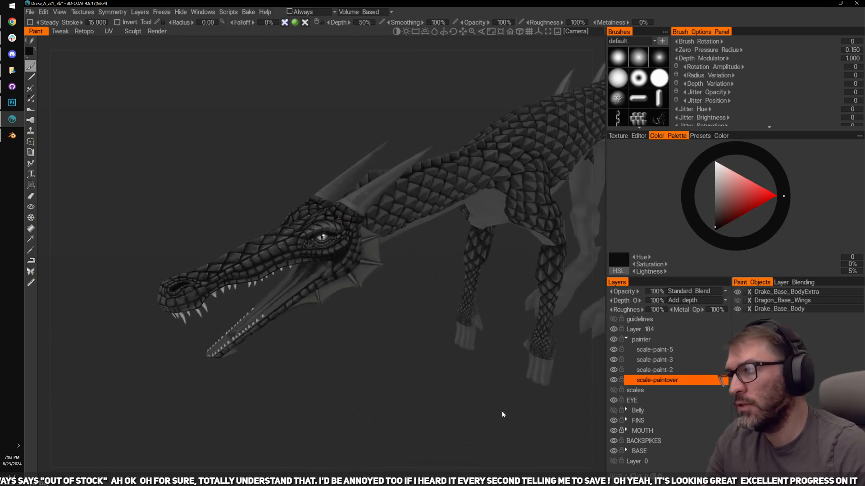
{"action": "right_click_drag", "start_coordinate": [352, 371], "coordinate": [364, 383]}
{"action": "left_click_drag", "start_coordinate": [387, 375], "coordinate": [429, 405]}
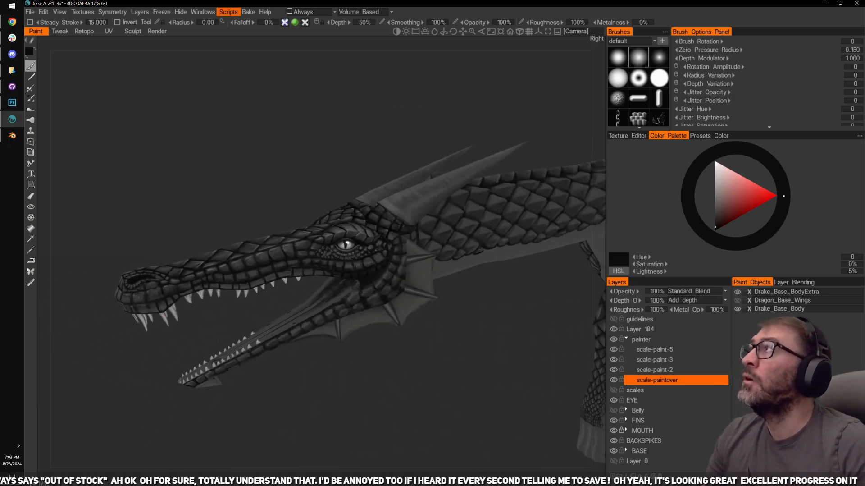
Step: Open the reference picture image.png, enlarge its window and examine the earlier version of the drake's head up close
{"action": "key", "text": "alt+Tab"}
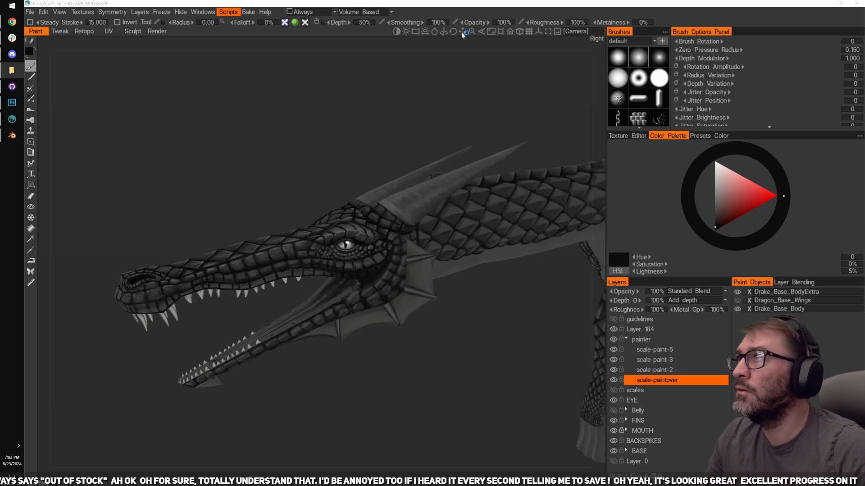
{"action": "scroll", "coordinate": [369, 165], "scroll_direction": "up", "scroll_amount": 2}
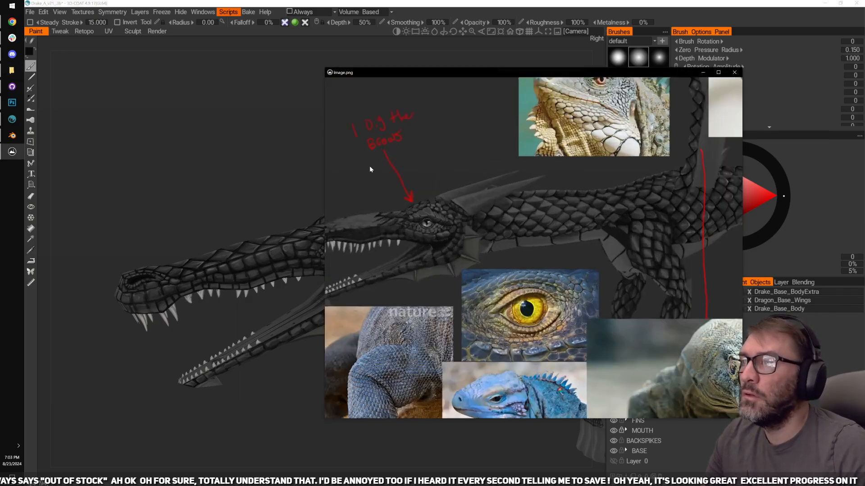
{"action": "left_click_drag", "start_coordinate": [324, 165], "coordinate": [168, 169]}
{"action": "scroll", "coordinate": [272, 212], "scroll_direction": "up", "scroll_amount": 3}
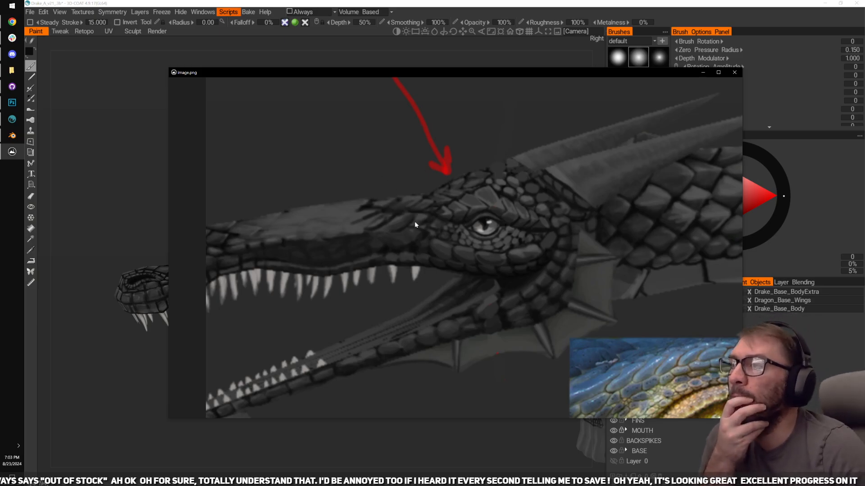
{"action": "scroll", "coordinate": [407, 212], "scroll_direction": "up", "scroll_amount": 3}
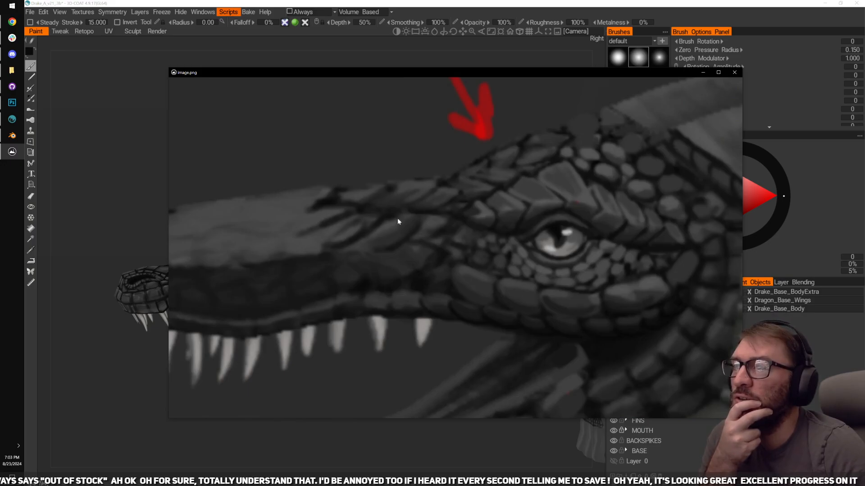
{"action": "scroll", "coordinate": [399, 209], "scroll_direction": "down", "scroll_amount": 1}
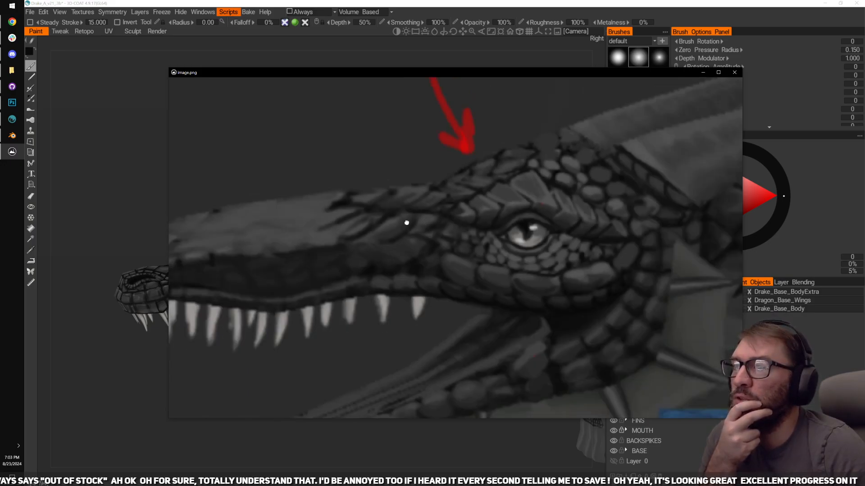
Step: Read the red handwritten note in image.png and examine the brow and eye scales its arrow points to
{"action": "left_click_drag", "start_coordinate": [407, 223], "coordinate": [388, 312]}
{"action": "scroll", "coordinate": [408, 248], "scroll_direction": "down", "scroll_amount": 2}
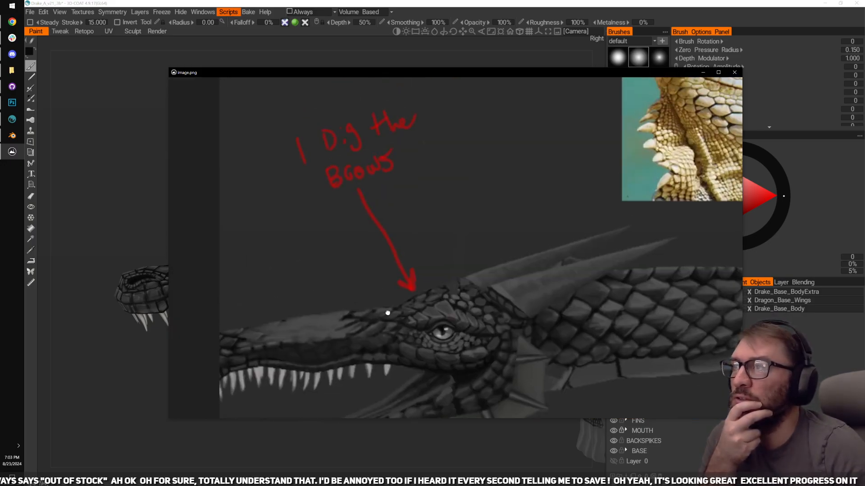
{"action": "scroll", "coordinate": [356, 163], "scroll_direction": "up", "scroll_amount": 1}
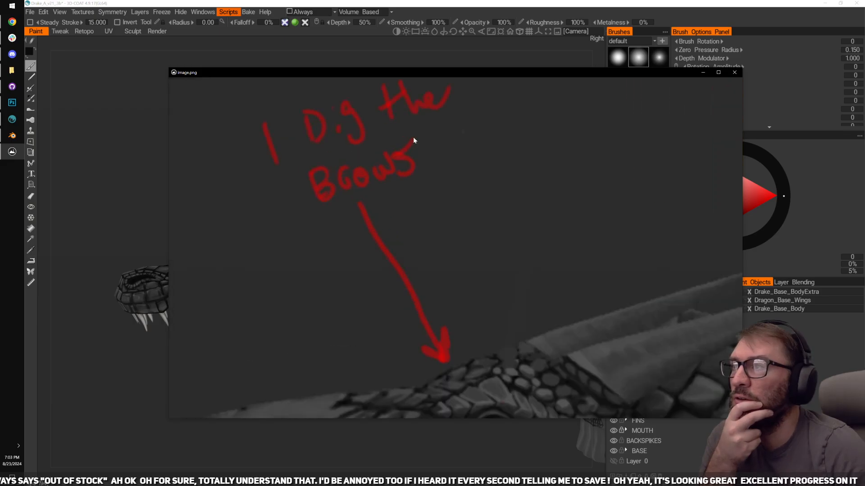
{"action": "scroll", "coordinate": [387, 176], "scroll_direction": "down", "scroll_amount": 1}
{"action": "left_click_drag", "start_coordinate": [415, 212], "coordinate": [407, 202]}
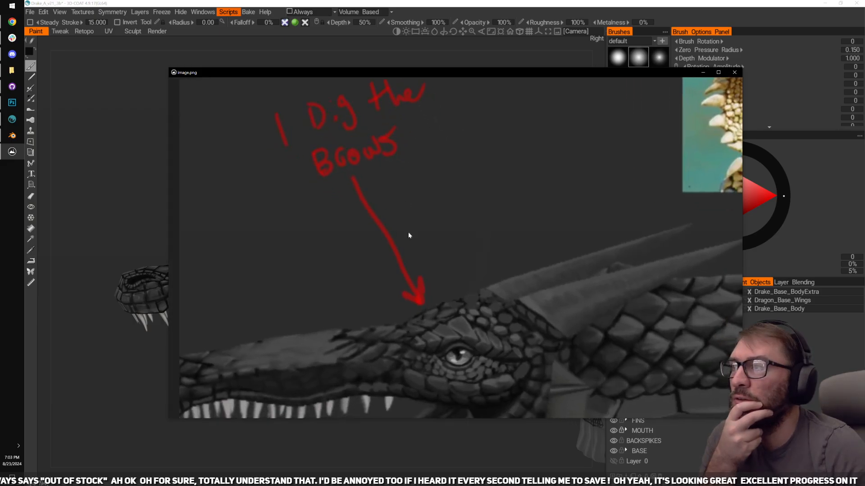
{"action": "left_click_drag", "start_coordinate": [408, 234], "coordinate": [391, 181]}
{"action": "left_click_drag", "start_coordinate": [463, 286], "coordinate": [445, 248]}
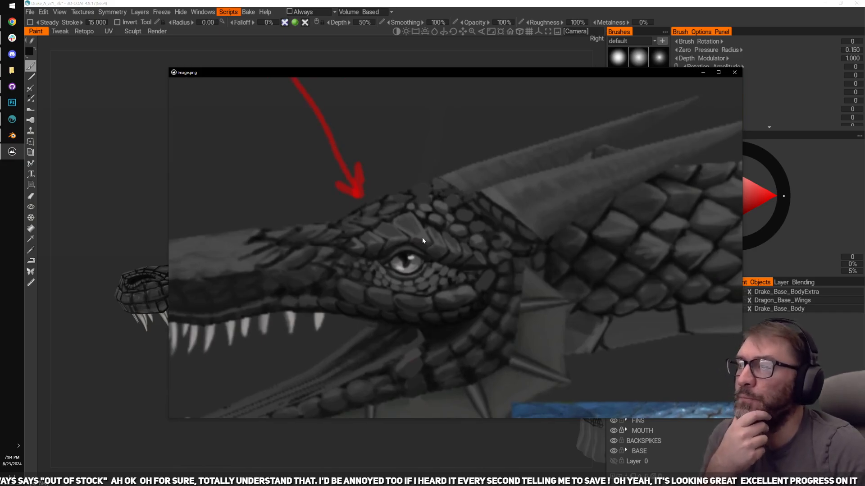
Step: Compare the annotated brow and eye scales in image.png with the rest of the earlier head, then close the picture
{"action": "scroll", "coordinate": [422, 237], "scroll_direction": "down", "scroll_amount": 1}
{"action": "left_click_drag", "start_coordinate": [376, 189], "coordinate": [426, 171]}
{"action": "scroll", "coordinate": [364, 224], "scroll_direction": "up", "scroll_amount": 1}
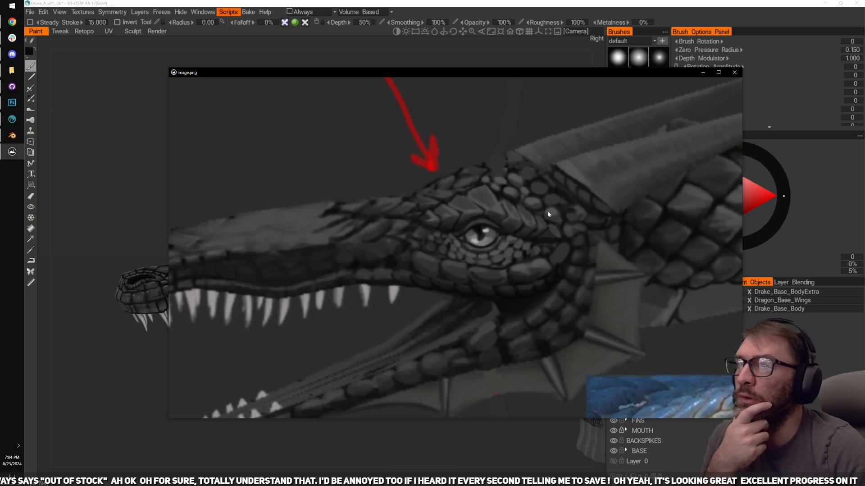
{"action": "left_click_drag", "start_coordinate": [548, 213], "coordinate": [529, 216]}
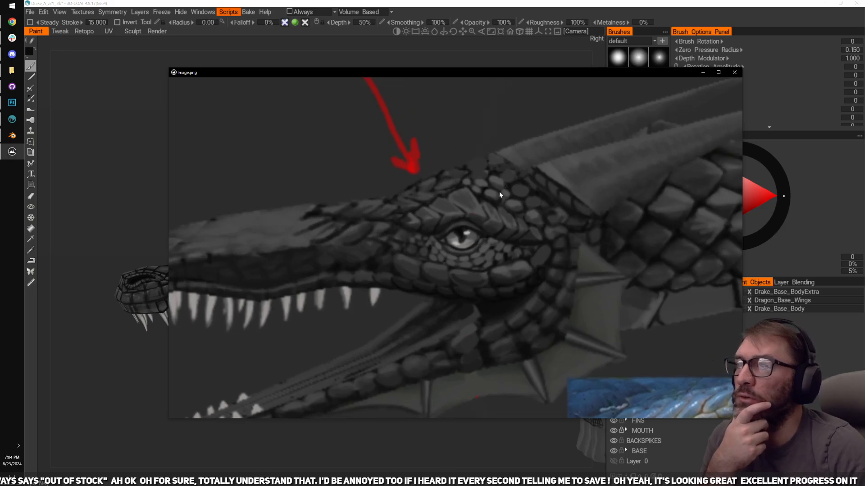
{"action": "left_click_drag", "start_coordinate": [431, 73], "coordinate": [382, 112]}
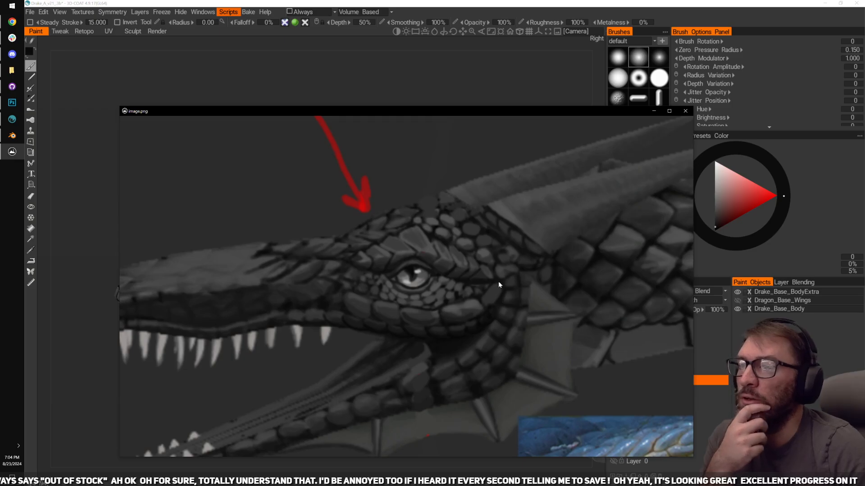
{"action": "left_click_drag", "start_coordinate": [382, 110], "coordinate": [475, 77]}
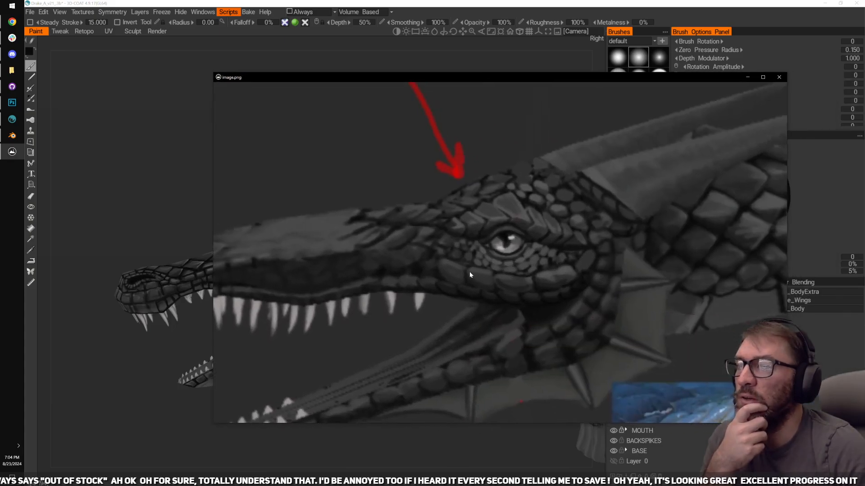
{"action": "scroll", "coordinate": [526, 236], "scroll_direction": "down", "scroll_amount": 1}
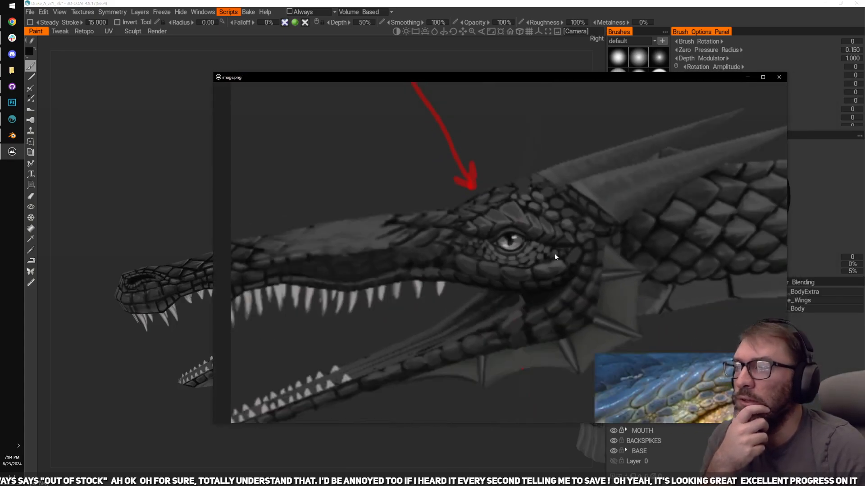
{"action": "left_click", "coordinate": [779, 77]}
Step: Inspect the whole drake model from the side and front, from the head scales back to the hindquarters
{"action": "right_click_drag", "start_coordinate": [369, 168], "coordinate": [407, 349]}
{"action": "middle_click_drag", "start_coordinate": [407, 349], "coordinate": [315, 373]}
{"action": "scroll", "coordinate": [456, 383], "scroll_direction": "up", "scroll_amount": 1}
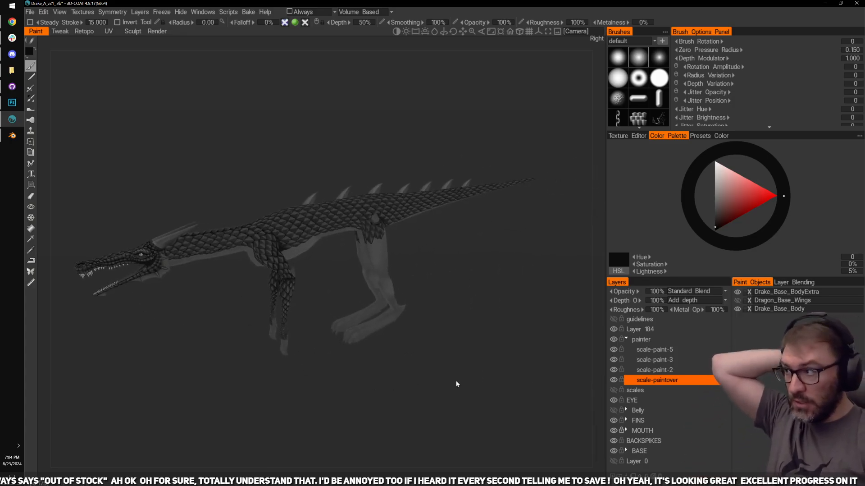
{"action": "mouse_move", "coordinate": [456, 383]}
{"action": "left_mouse_down"}
{"action": "mouse_move", "coordinate": [371, 391]}
{"action": "mouse_move", "coordinate": [464, 396]}
{"action": "left_mouse_up"}
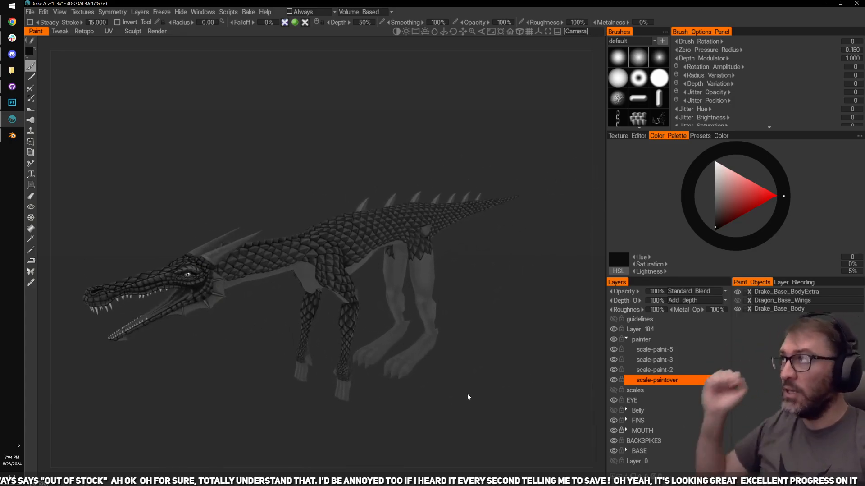
{"action": "left_click_drag", "start_coordinate": [239, 337], "coordinate": [289, 359]}
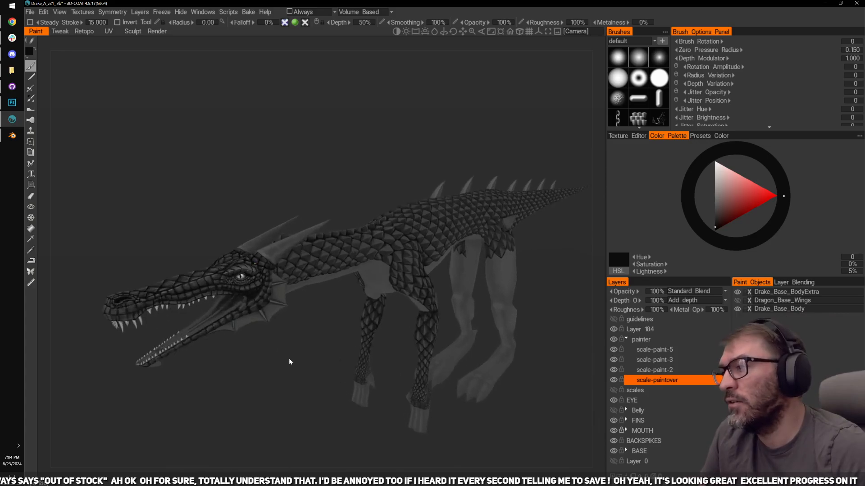
{"action": "right_click_drag", "start_coordinate": [288, 358], "coordinate": [269, 399]}
{"action": "left_click_drag", "start_coordinate": [269, 401], "coordinate": [294, 370]}
{"action": "left_click_drag", "start_coordinate": [288, 294], "coordinate": [326, 293]}
{"action": "right_click_drag", "start_coordinate": [473, 354], "coordinate": [531, 374]}
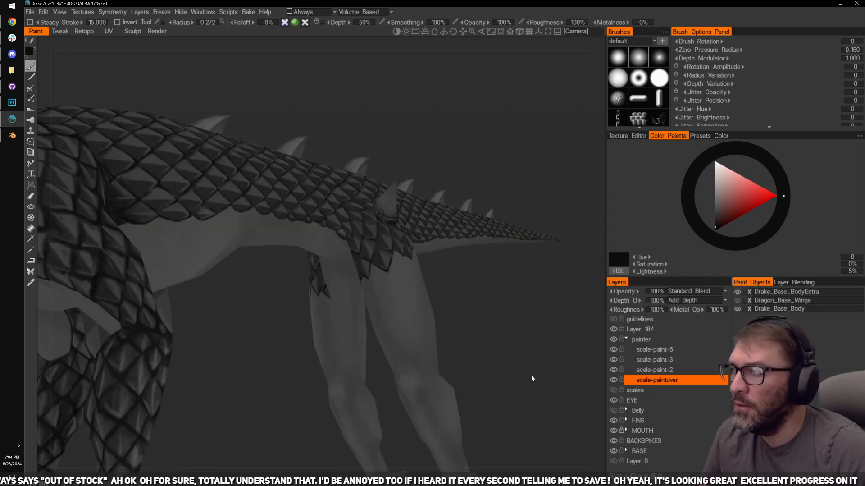
Step: Reduce the brush radius to 0.065 and examine the unscaled hind legs from the side and front
{"action": "key", "text": "bracketleft"}
{"action": "key", "text": "bracketleft"}
{"action": "key", "text": "bracketleft"}
{"action": "key", "text": "bracketleft"}
{"action": "key", "text": "bracketleft"}
{"action": "right_click_drag", "start_coordinate": [510, 348], "coordinate": [493, 341]}
{"action": "left_click_drag", "start_coordinate": [493, 341], "coordinate": [452, 359]}
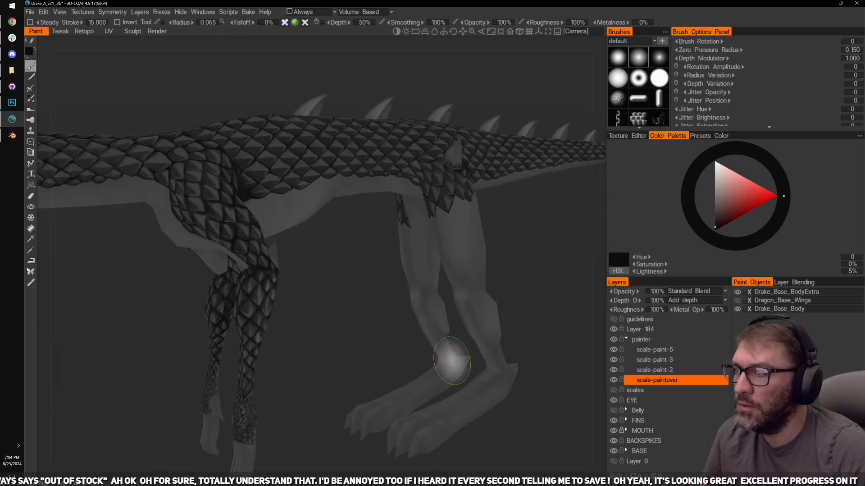
{"action": "right_click_drag", "start_coordinate": [552, 450], "coordinate": [501, 399]}
{"action": "left_click_drag", "start_coordinate": [501, 400], "coordinate": [454, 267]}
{"action": "left_click_drag", "start_coordinate": [492, 193], "coordinate": [498, 266]}
{"action": "mouse_move", "coordinate": [498, 264]}
{"action": "right_mouse_down"}
{"action": "mouse_move", "coordinate": [488, 298]}
{"action": "mouse_move", "coordinate": [472, 307]}
{"action": "mouse_move", "coordinate": [475, 294]}
{"action": "right_mouse_up"}
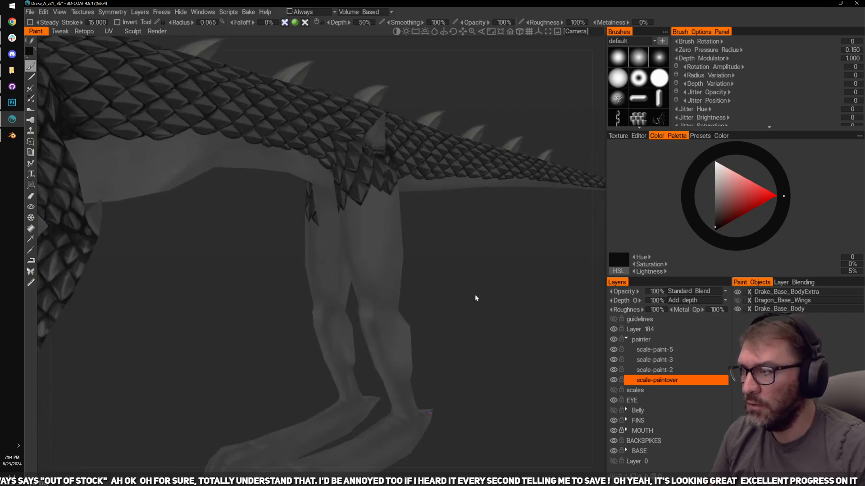
Step: Reduce the brush radius to 0.035 and examine the bare hind feet and lower legs from several angles
{"action": "key", "text": "bracketleft"}
{"action": "key", "text": "bracketleft"}
{"action": "right_click_drag", "start_coordinate": [498, 338], "coordinate": [495, 298]}
{"action": "left_click_drag", "start_coordinate": [461, 299], "coordinate": [461, 296]}
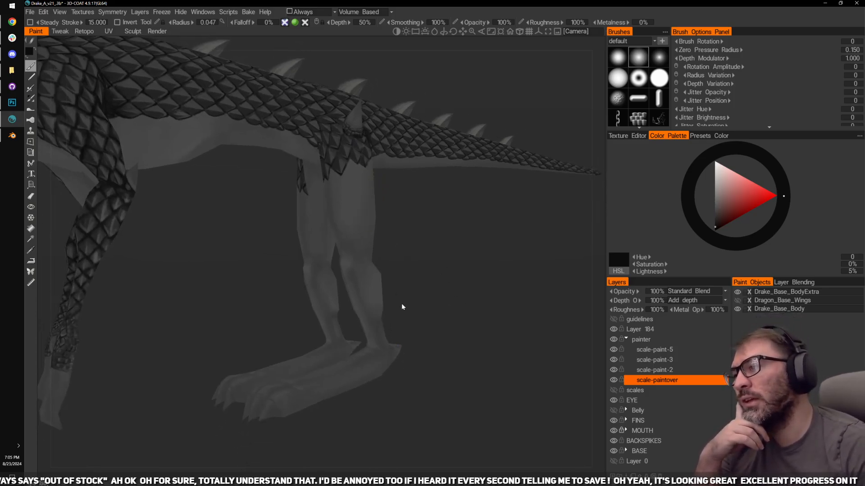
{"action": "mouse_move", "coordinate": [347, 296]}
{"action": "left_mouse_down"}
{"action": "mouse_move", "coordinate": [469, 305]}
{"action": "mouse_move", "coordinate": [407, 270]}
{"action": "mouse_move", "coordinate": [360, 347]}
{"action": "left_mouse_up"}
{"action": "left_click_drag", "start_coordinate": [451, 339], "coordinate": [342, 427]}
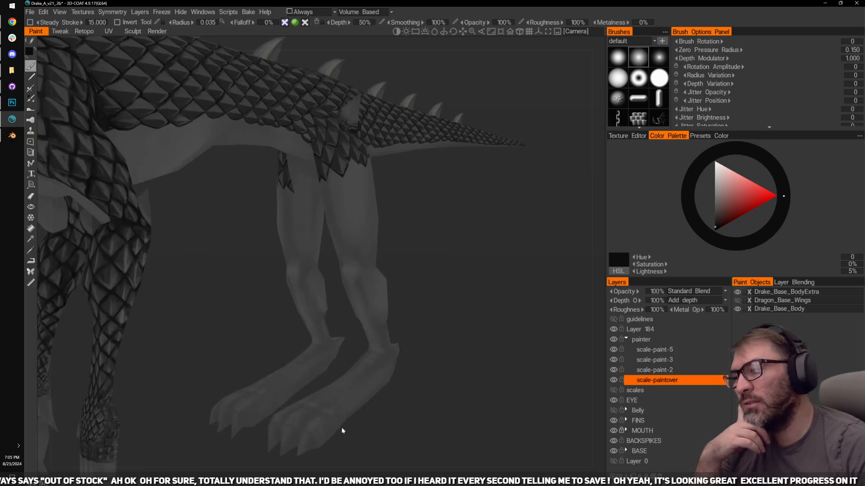
{"action": "left_click_drag", "start_coordinate": [454, 421], "coordinate": [479, 303]}
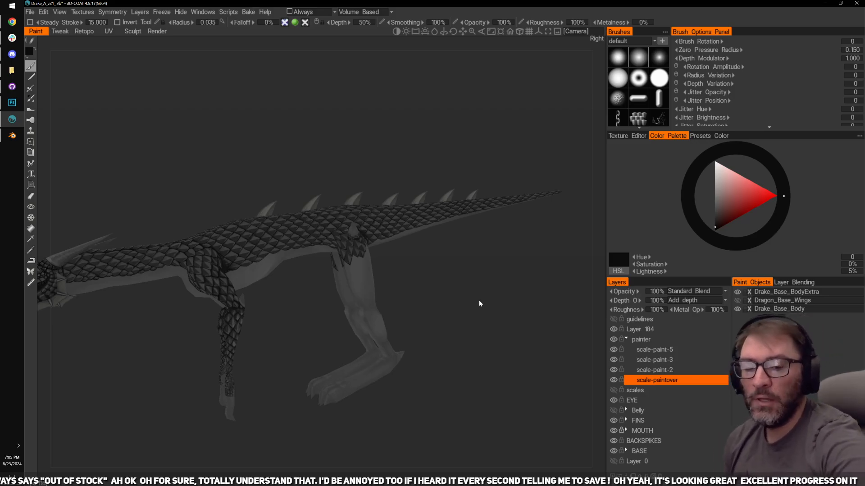
Step: Compare the scaled front leg with the bare hind leg and the edge of the hip scales
{"action": "left_click_drag", "start_coordinate": [448, 286], "coordinate": [409, 259]}
{"action": "scroll", "coordinate": [458, 278], "scroll_direction": "up", "scroll_amount": 5}
{"action": "scroll", "coordinate": [202, 285], "scroll_direction": "down", "scroll_amount": 5}
{"action": "scroll", "coordinate": [251, 257], "scroll_direction": "up", "scroll_amount": 3}
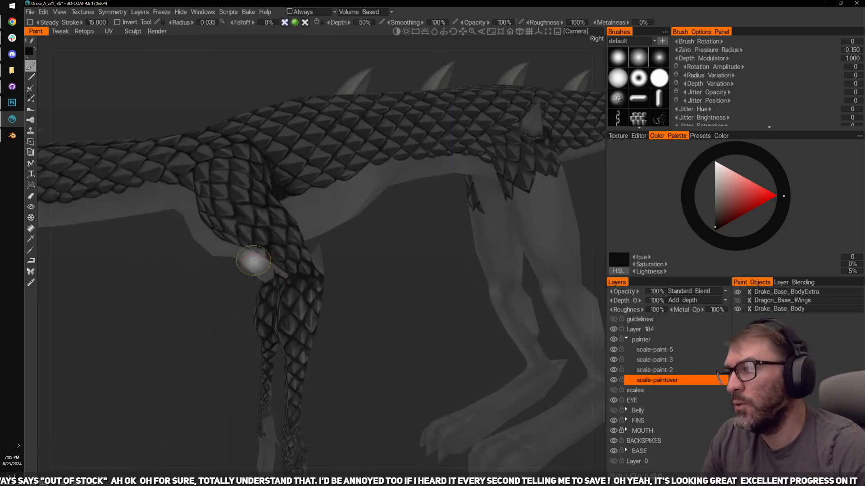
{"action": "scroll", "coordinate": [323, 293], "scroll_direction": "down", "scroll_amount": 3}
{"action": "scroll", "coordinate": [319, 295], "scroll_direction": "up", "scroll_amount": 5}
{"action": "scroll", "coordinate": [319, 289], "scroll_direction": "down", "scroll_amount": 6}
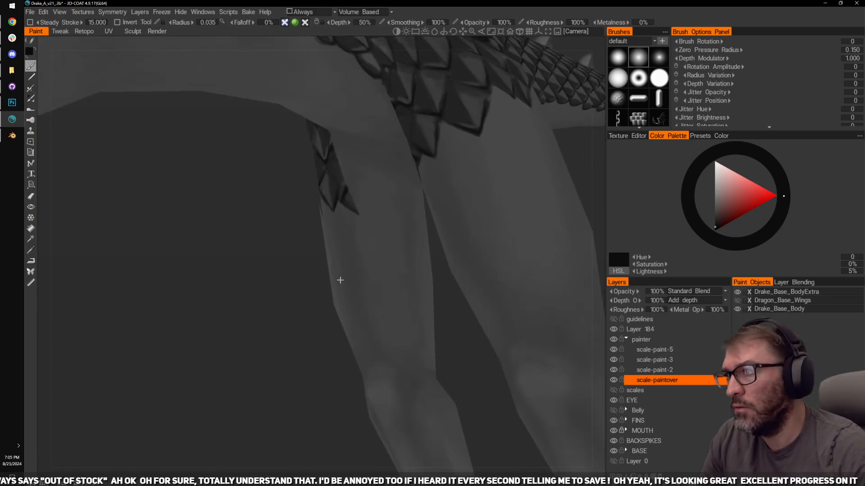
{"action": "scroll", "coordinate": [406, 274], "scroll_direction": "down", "scroll_amount": 4}
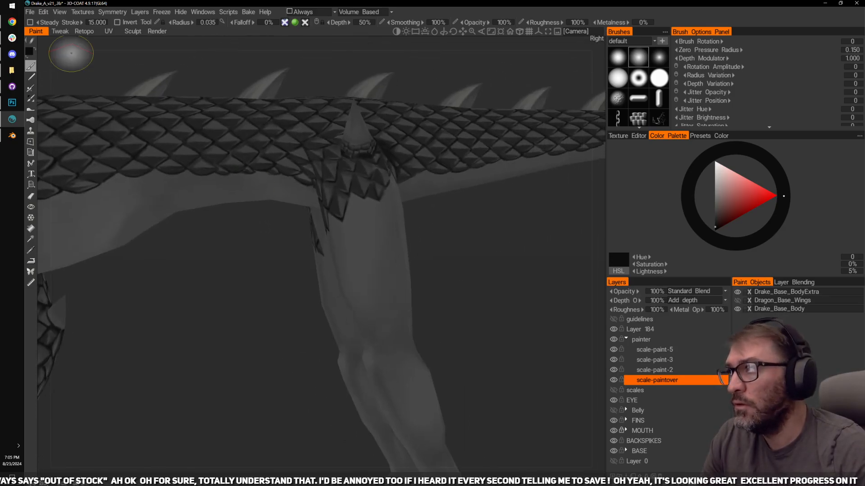
Step: Switch to Photoshop to look over the hind-leg pieces in Layers.psd, and return to 3D-Coat
{"action": "left_click", "coordinate": [12, 103]}
{"action": "scroll", "coordinate": [346, 297], "scroll_direction": "down", "scroll_amount": 2}
{"action": "scroll", "coordinate": [324, 270], "scroll_direction": "up", "scroll_amount": 5}
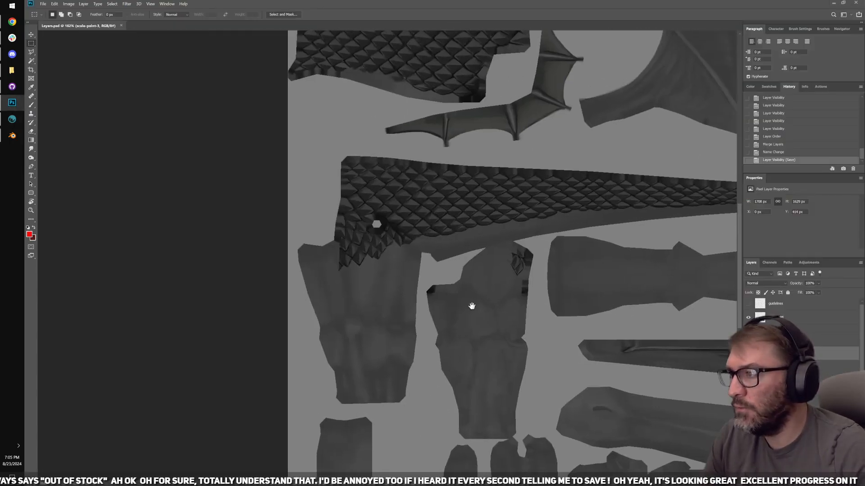
{"action": "left_click", "coordinate": [12, 119]}
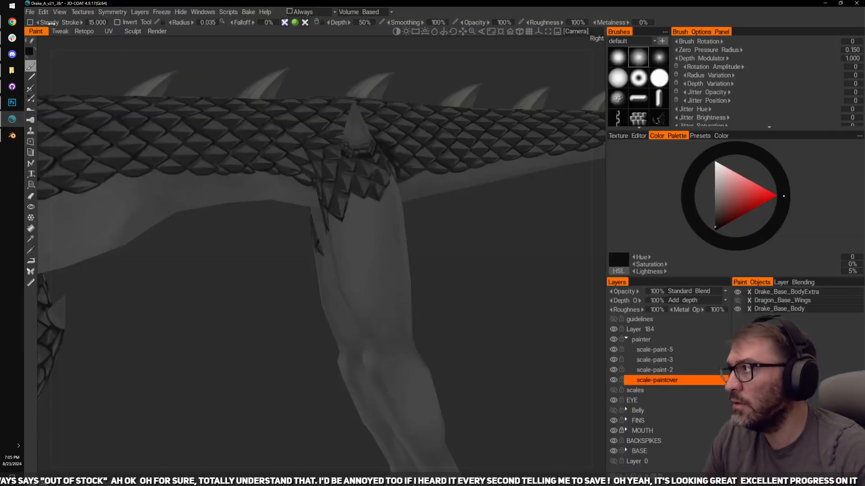
Step: Send all paint layers to Photoshop as the external editor, refreshing Layers.psd from the model
{"action": "left_click", "coordinate": [43, 11]}
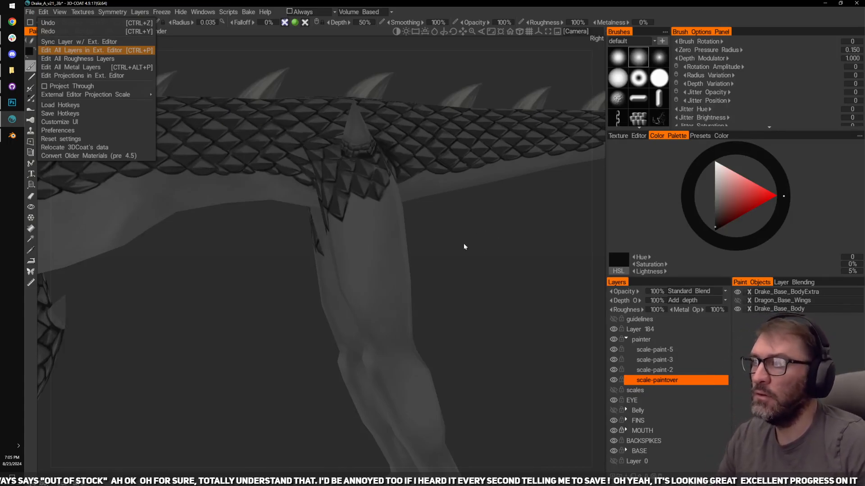
{"action": "key", "text": "Return"}
{"action": "key", "text": "Return"}
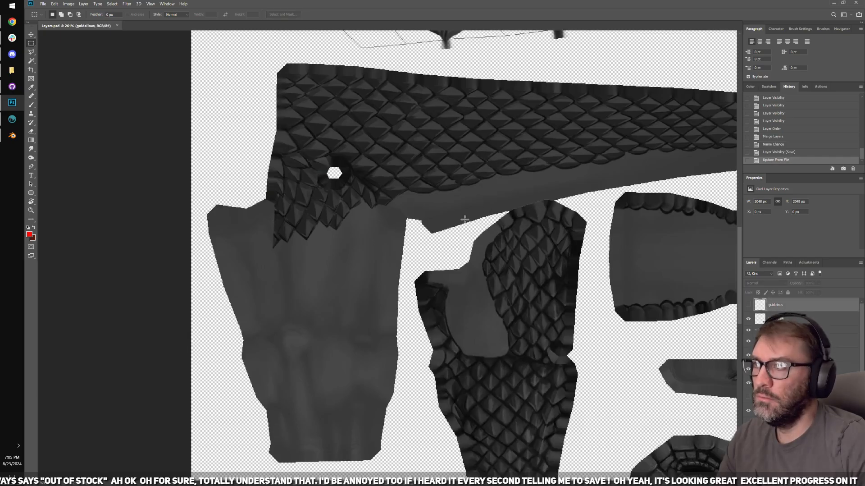
Step: Copy the rectangular body scale patch above the tail piece from layer scale-paint-3 and paste it in place on a new layer
{"action": "scroll", "coordinate": [450, 221], "scroll_direction": "down", "scroll_amount": 3, "text": "alt"}
{"action": "scroll", "coordinate": [487, 266], "scroll_direction": "up", "scroll_amount": 6}
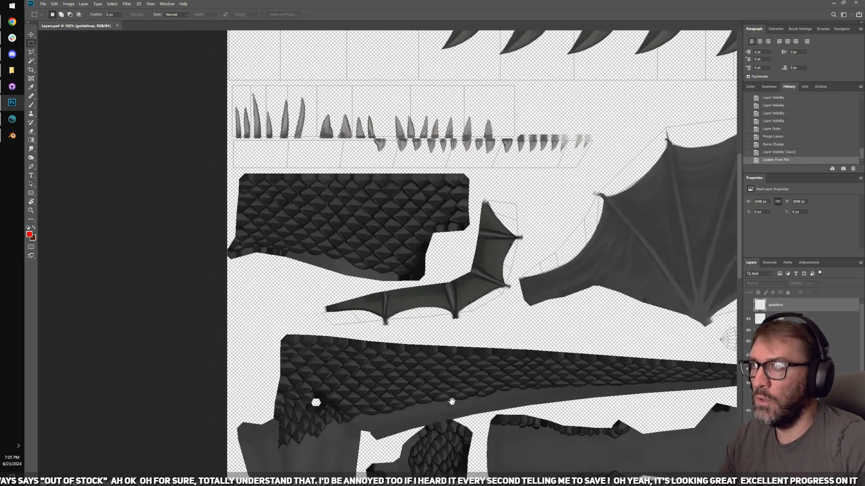
{"action": "scroll", "coordinate": [387, 249], "scroll_direction": "up", "scroll_amount": 2, "text": "alt"}
{"action": "key", "text": "v"}
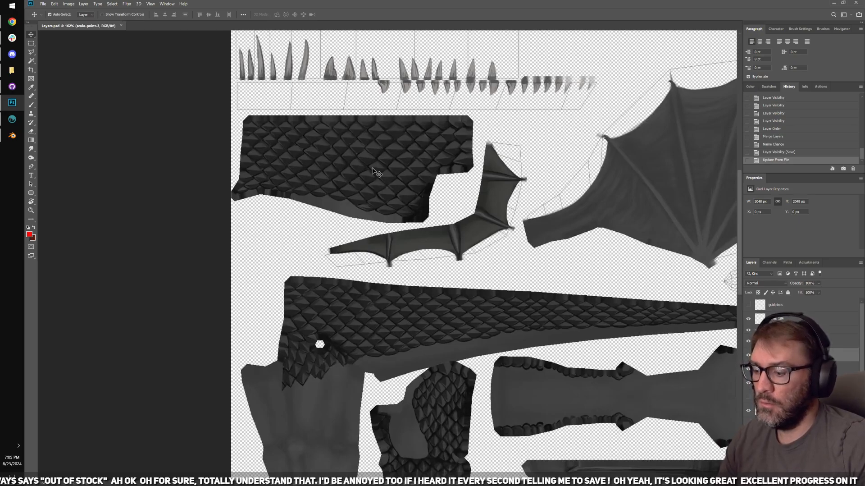
{"action": "left_click_drag", "start_coordinate": [230, 73], "coordinate": [537, 259]}
{"action": "key", "text": "ctrl+c"}
{"action": "key", "text": "ctrl+shift+v"}
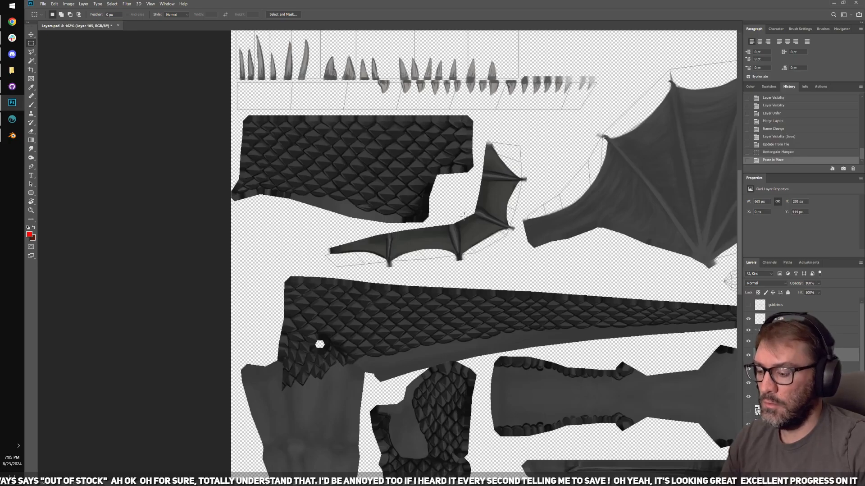
Step: Free Transform the pasted scale patch, rotating it about -94° and moving it over the bare hind-leg piece
{"action": "key", "text": "ctrl+t"}
{"action": "left_click_drag", "start_coordinate": [404, 191], "coordinate": [443, 312]}
{"action": "left_click_drag", "start_coordinate": [529, 327], "coordinate": [367, 177]}
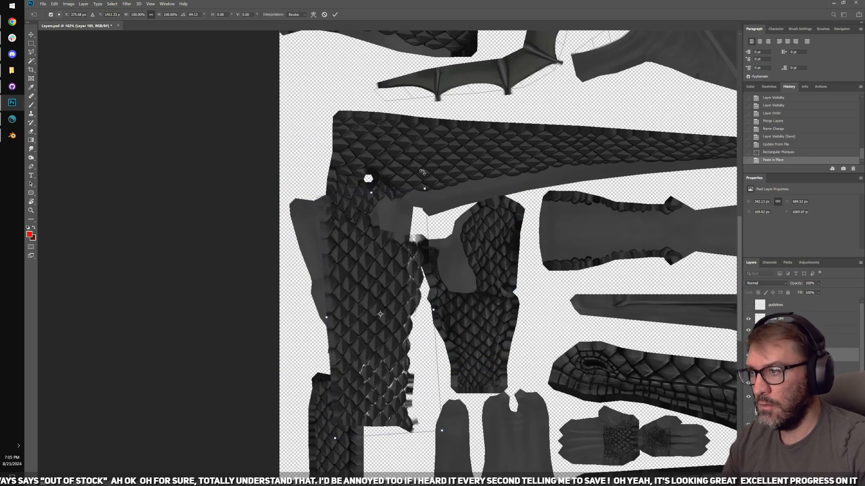
{"action": "left_click_drag", "start_coordinate": [401, 283], "coordinate": [382, 224]}
{"action": "scroll", "coordinate": [382, 224], "scroll_direction": "up", "scroll_amount": 2, "text": "alt"}
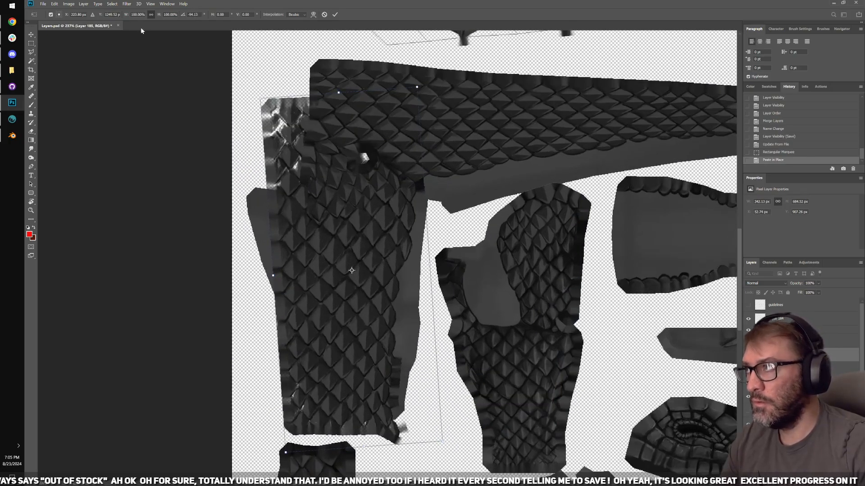
Step: Flip the scale patch horizontally and shift it toward the outer edge of the hind-leg piece
{"action": "left_click", "coordinate": [54, 4]}
{"action": "mouse_move", "coordinate": [108, 149]}
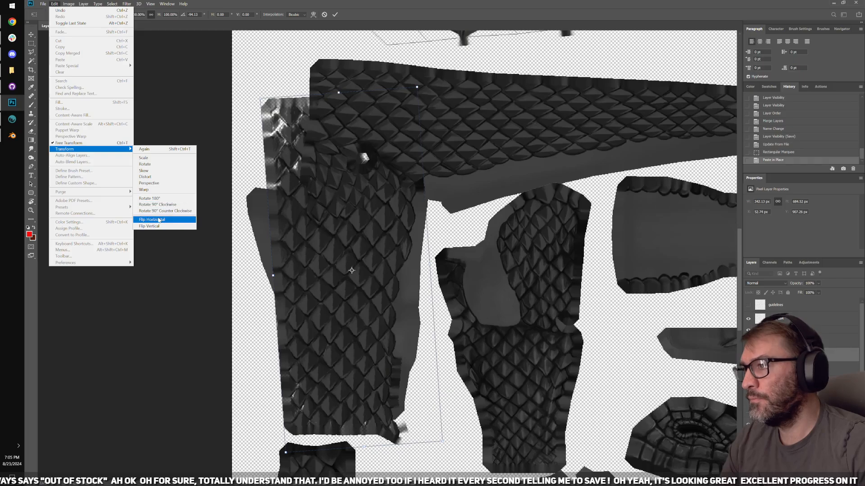
{"action": "left_click", "coordinate": [180, 219]}
{"action": "left_click_drag", "start_coordinate": [394, 295], "coordinate": [363, 299]}
{"action": "scroll", "coordinate": [383, 286], "scroll_direction": "up", "scroll_amount": 2, "text": "alt"}
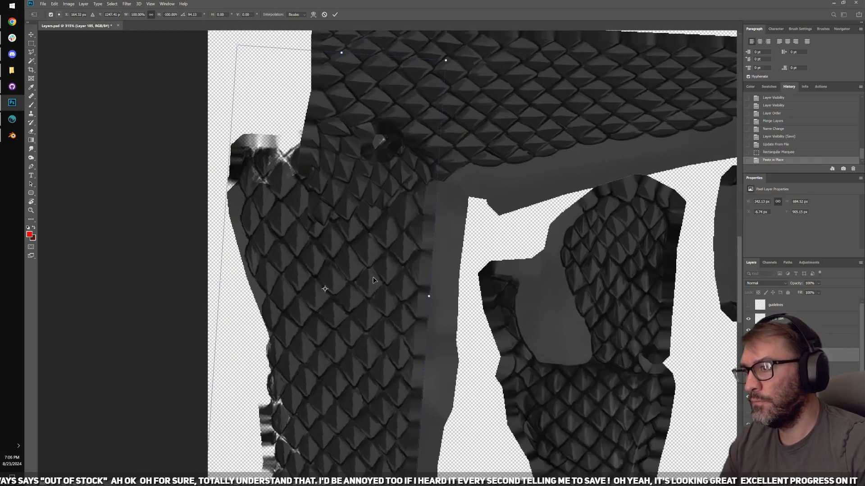
Step: Scale the patch to about 83% by 78% and rotate it to about 92° so it follows the hind leg
{"action": "scroll", "coordinate": [374, 279], "scroll_direction": "down", "scroll_amount": 1, "text": "alt"}
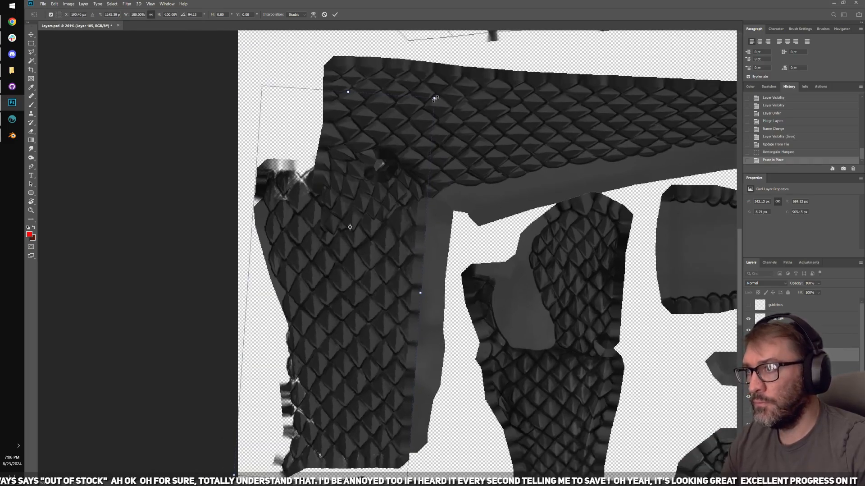
{"action": "left_click_drag", "start_coordinate": [435, 98], "coordinate": [420, 106]}
{"action": "mouse_move", "coordinate": [394, 171]}
{"action": "left_mouse_down"}
{"action": "mouse_move", "coordinate": [407, 165]}
{"action": "mouse_move", "coordinate": [395, 176]}
{"action": "left_mouse_up"}
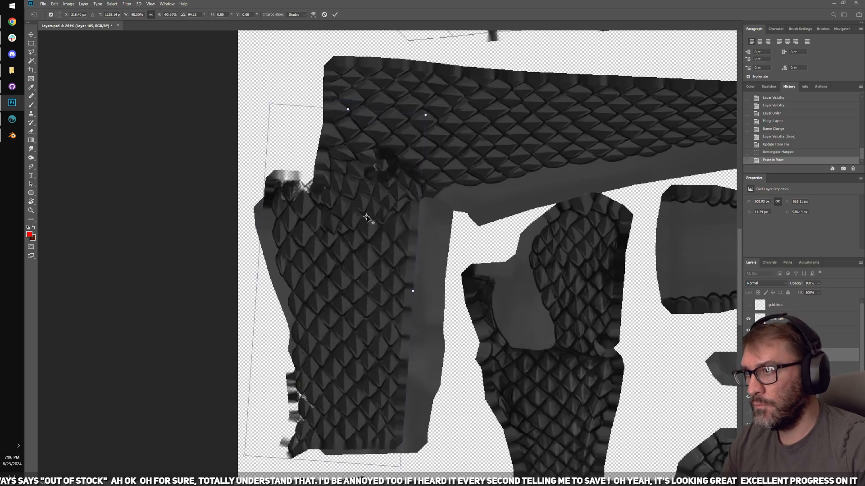
{"action": "mouse_move", "coordinate": [425, 124]}
{"action": "left_mouse_down"}
{"action": "mouse_move", "coordinate": [423, 118]}
{"action": "mouse_move", "coordinate": [415, 127]}
{"action": "mouse_move", "coordinate": [421, 122]}
{"action": "left_mouse_up"}
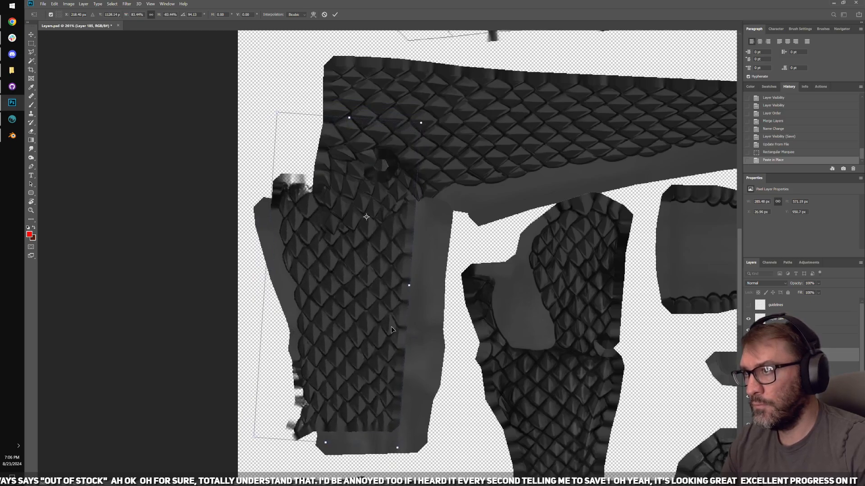
{"action": "left_click_drag", "start_coordinate": [409, 285], "coordinate": [406, 285]}
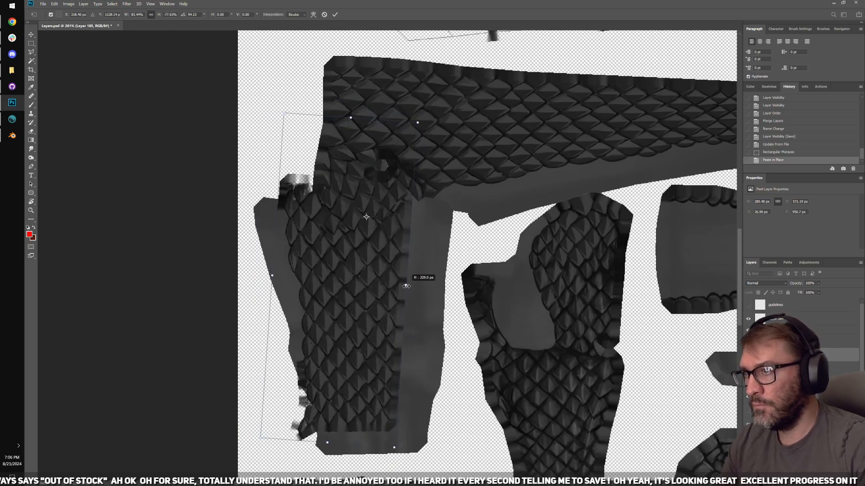
{"action": "left_click_drag", "start_coordinate": [417, 462], "coordinate": [426, 461]}
Step: Nudge the patch into line with the hip scales, apply the transform and save Layers.psd
{"action": "scroll", "coordinate": [405, 378], "scroll_direction": "up", "scroll_amount": 4, "text": "alt"}
{"action": "left_click_drag", "start_coordinate": [316, 298], "coordinate": [337, 375]}
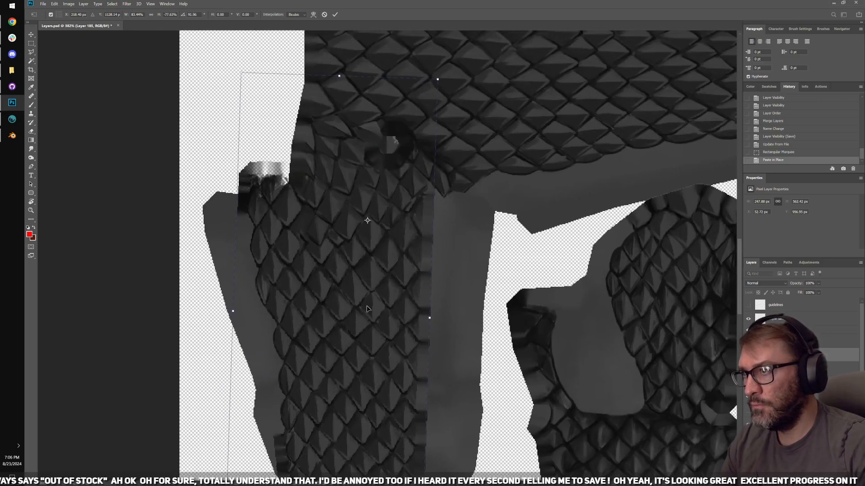
{"action": "left_click_drag", "start_coordinate": [370, 306], "coordinate": [364, 310]}
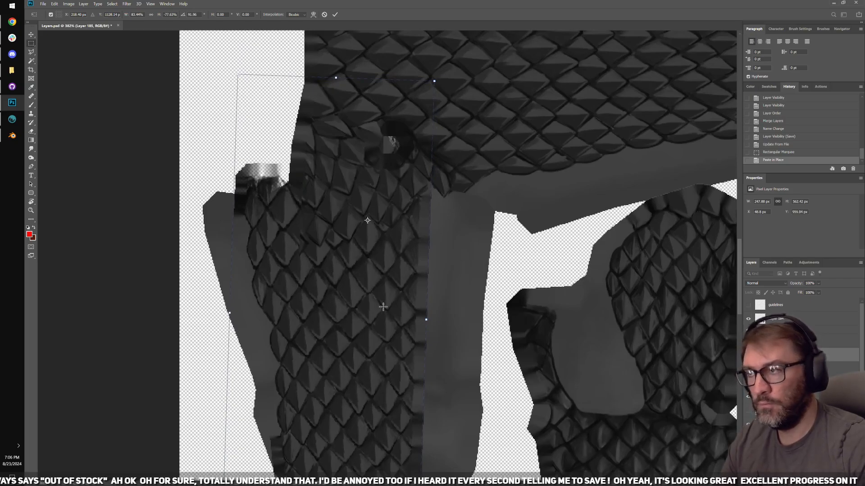
{"action": "key", "text": "Return"}
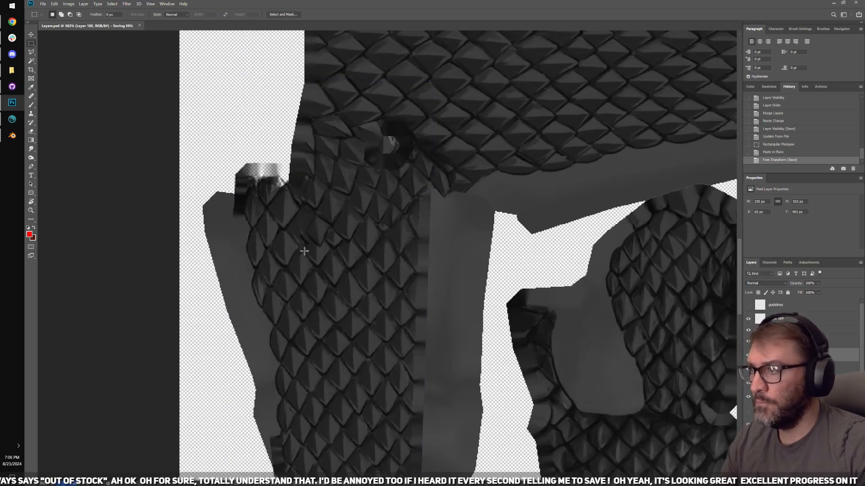
Step: Switch to 3D-Coat, select Layer 185, and compare the hind-leg scales with that layer hidden and shown
{"action": "left_click", "coordinate": [12, 119]}
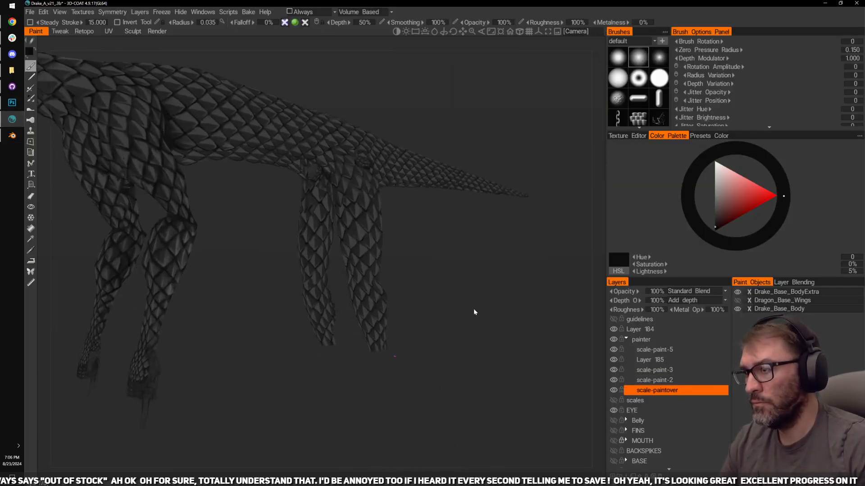
{"action": "mouse_move", "coordinate": [483, 310]}
{"action": "left_mouse_down"}
{"action": "mouse_move", "coordinate": [548, 307]}
{"action": "mouse_move", "coordinate": [461, 306]}
{"action": "mouse_move", "coordinate": [480, 278]}
{"action": "mouse_move", "coordinate": [467, 292]}
{"action": "mouse_move", "coordinate": [477, 305]}
{"action": "mouse_move", "coordinate": [464, 310]}
{"action": "mouse_move", "coordinate": [478, 315]}
{"action": "left_mouse_up"}
{"action": "middle_click_drag", "start_coordinate": [615, 390], "coordinate": [638, 352]}
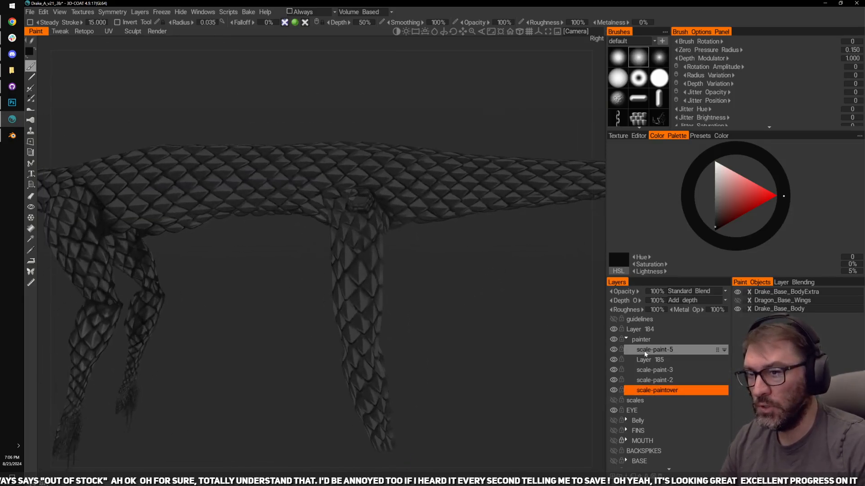
{"action": "left_click", "coordinate": [640, 359]}
{"action": "left_click", "coordinate": [612, 358]}
{"action": "left_click", "coordinate": [612, 358]}
{"action": "middle_click_drag", "start_coordinate": [563, 365], "coordinate": [591, 326]}
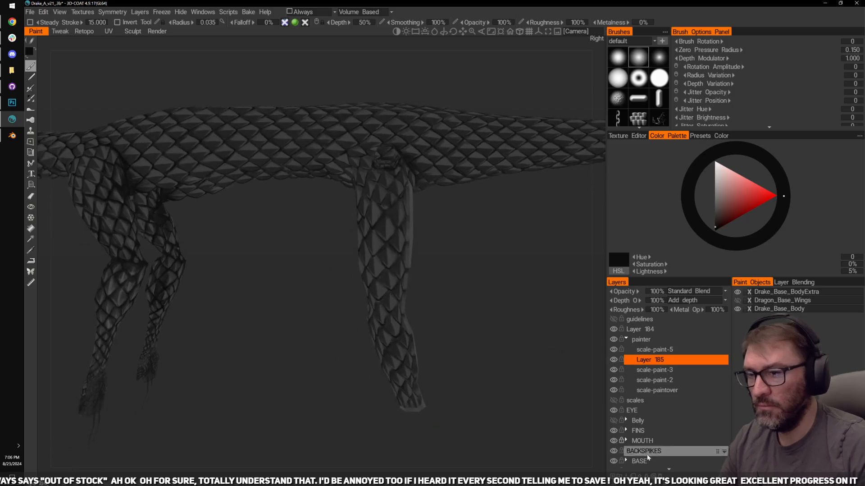
Step: Show the BASE layers beneath the painted scales and hide Layer 0
{"action": "scroll", "coordinate": [631, 457], "scroll_direction": "down", "scroll_amount": 1}
{"action": "left_click", "coordinate": [613, 463]}
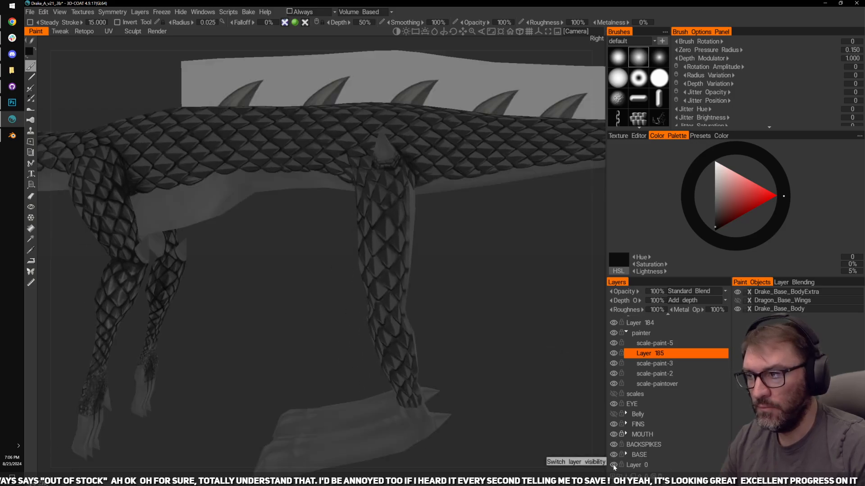
{"action": "left_click", "coordinate": [613, 464]}
Step: Examine the scale coverage on both hind legs from the side and the back
{"action": "left_click_drag", "start_coordinate": [485, 348], "coordinate": [489, 292]}
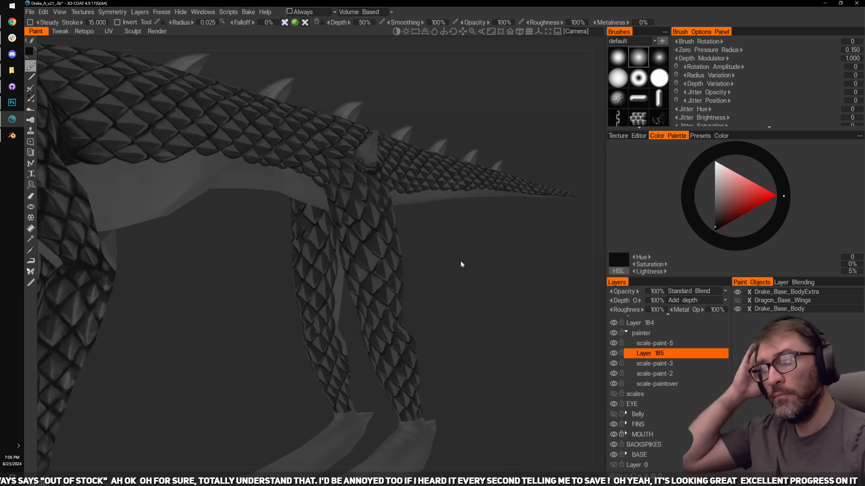
{"action": "left_click_drag", "start_coordinate": [461, 264], "coordinate": [460, 324]}
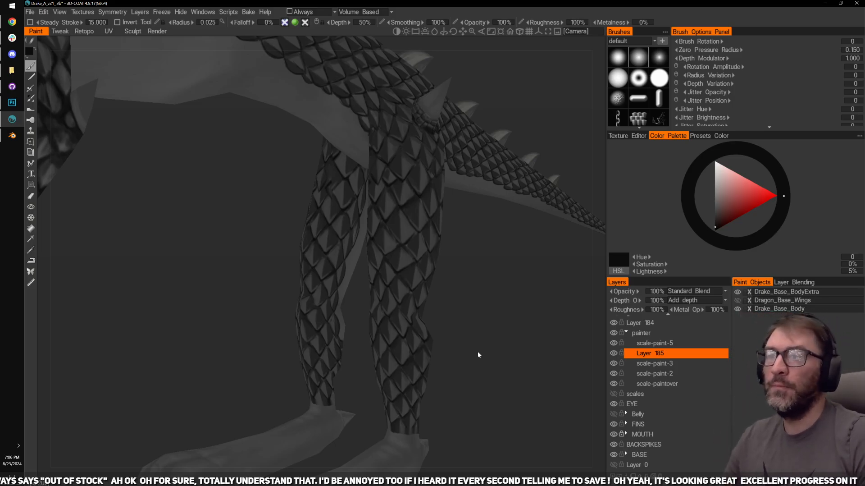
{"action": "left_click_drag", "start_coordinate": [553, 288], "coordinate": [398, 269]}
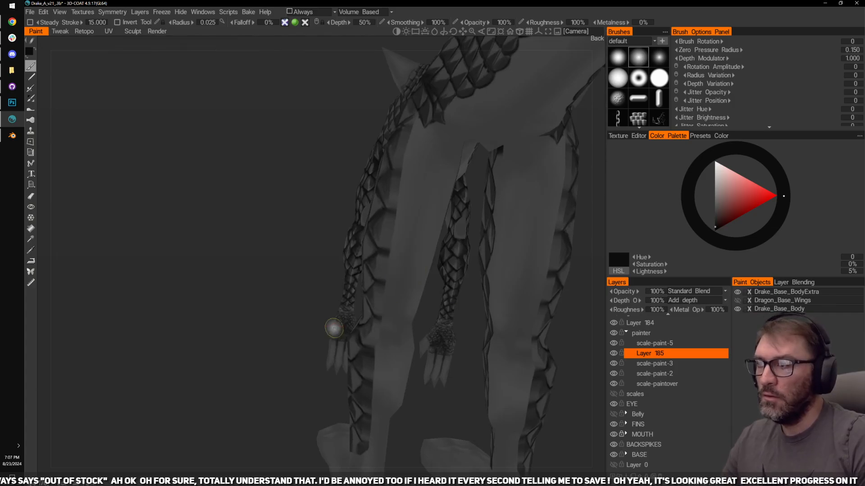
{"action": "left_click_drag", "start_coordinate": [334, 328], "coordinate": [435, 220]}
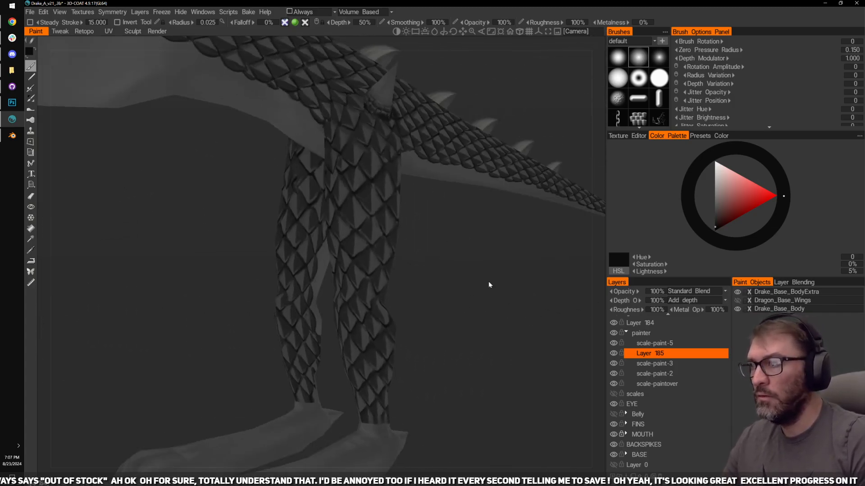
{"action": "mouse_move", "coordinate": [488, 284]}
{"action": "left_mouse_down"}
{"action": "mouse_move", "coordinate": [477, 251]}
{"action": "mouse_move", "coordinate": [494, 228]}
{"action": "mouse_move", "coordinate": [467, 274]}
{"action": "mouse_move", "coordinate": [506, 256]}
{"action": "left_mouse_up"}
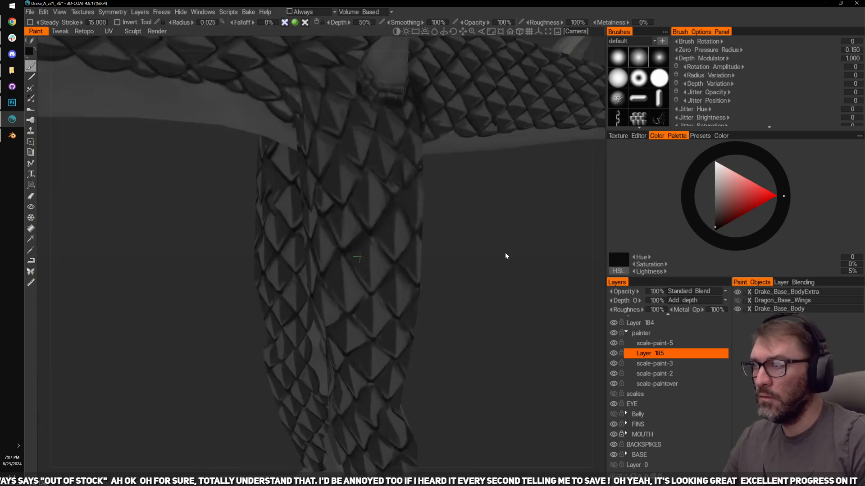
{"action": "right_click_drag", "start_coordinate": [505, 256], "coordinate": [504, 279]}
Step: Reduce the brush radius to 0.01 and check the upper hind leg with Layer 185 and scale-paint-5 each hidden and shown
{"action": "key", "text": "bracketleft"}
{"action": "key", "text": "bracketleft"}
{"action": "left_click_drag", "start_coordinate": [453, 239], "coordinate": [468, 236]}
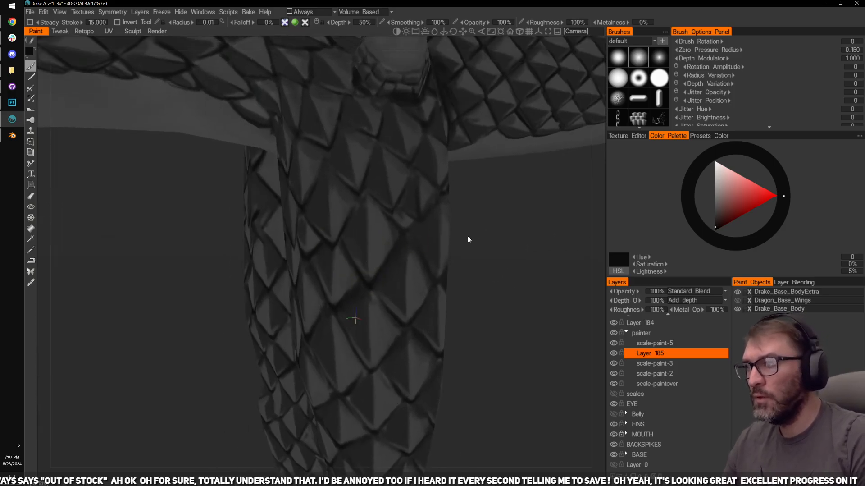
{"action": "right_click_drag", "start_coordinate": [468, 236], "coordinate": [507, 237]}
{"action": "mouse_move", "coordinate": [507, 237]}
{"action": "left_mouse_down"}
{"action": "mouse_move", "coordinate": [530, 244]}
{"action": "mouse_move", "coordinate": [514, 240]}
{"action": "left_mouse_up"}
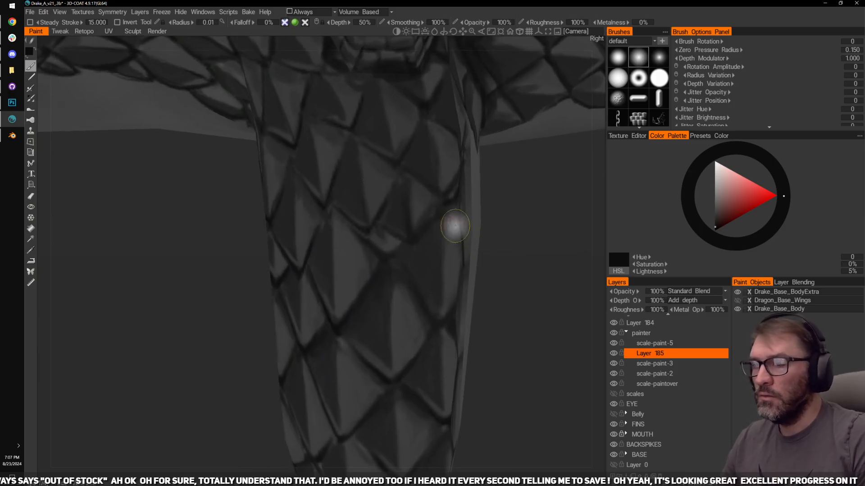
{"action": "left_click", "coordinate": [614, 353]}
{"action": "left_click", "coordinate": [614, 353]}
{"action": "middle_click_drag", "start_coordinate": [576, 352], "coordinate": [549, 391]}
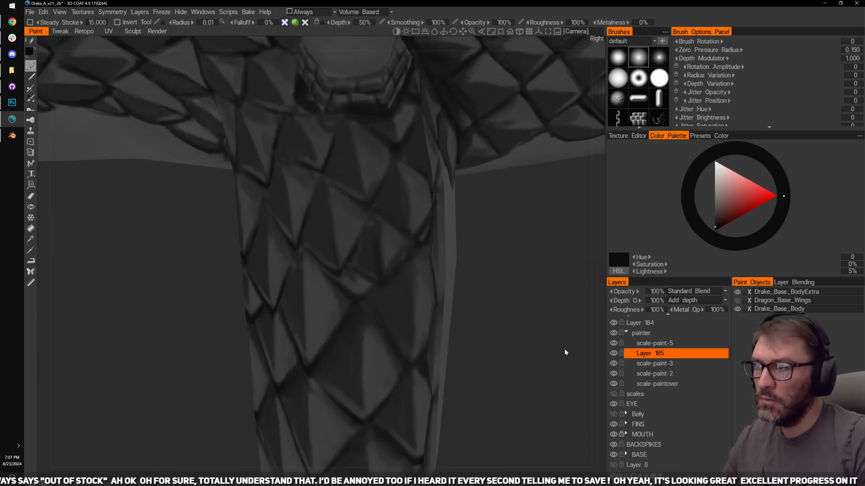
{"action": "left_click", "coordinate": [613, 344]}
{"action": "left_click", "coordinate": [612, 344]}
Step: Erase the stray overlapping strokes of scale-paint-5 on the upper hind leg below the hip spike
{"action": "left_click_drag", "start_coordinate": [570, 365], "coordinate": [559, 369]}
{"action": "key", "text": "e"}
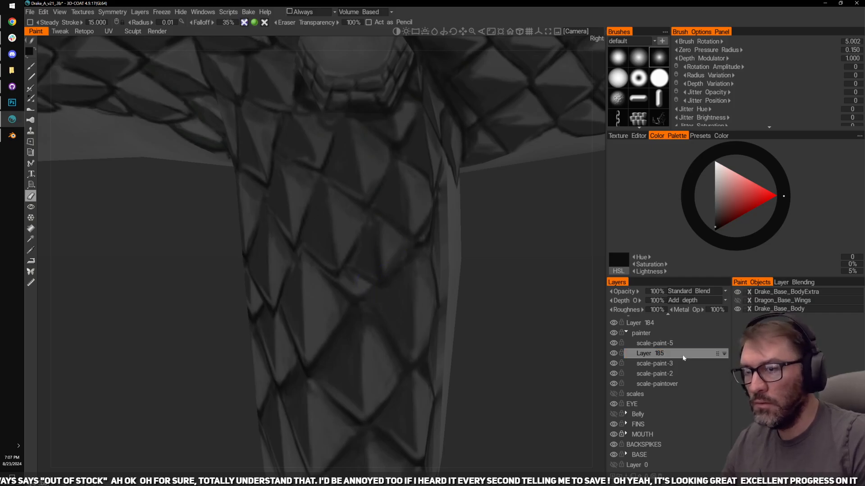
{"action": "left_click", "coordinate": [654, 342]}
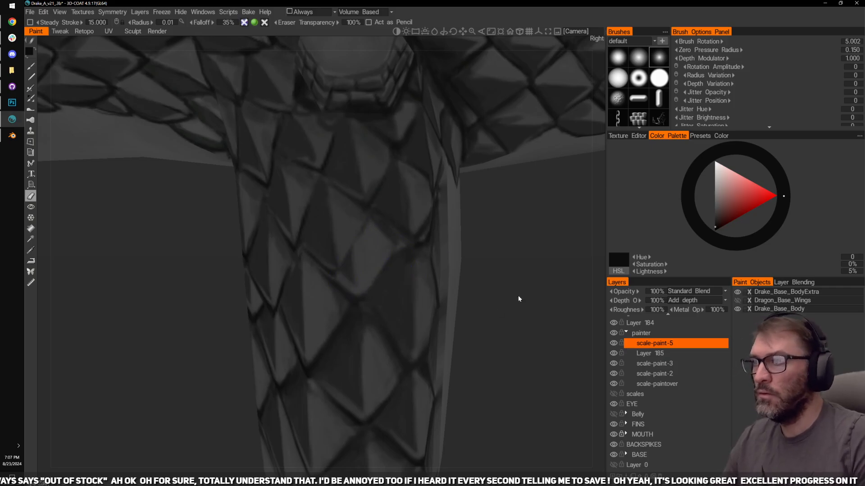
{"action": "mouse_move", "coordinate": [518, 299]}
{"action": "left_mouse_down"}
{"action": "mouse_move", "coordinate": [502, 318]}
{"action": "mouse_move", "coordinate": [333, 327]}
{"action": "left_mouse_up"}
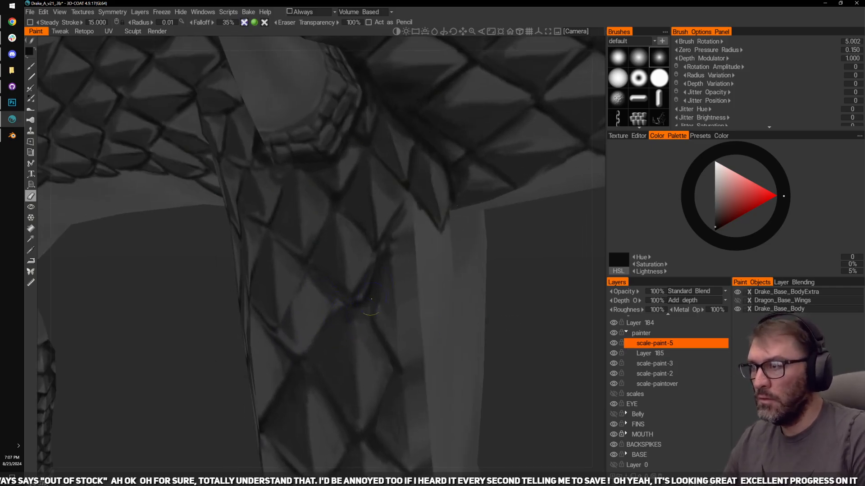
{"action": "left_click_drag", "start_coordinate": [519, 317], "coordinate": [533, 329]}
{"action": "right_click_drag", "start_coordinate": [534, 329], "coordinate": [518, 319]}
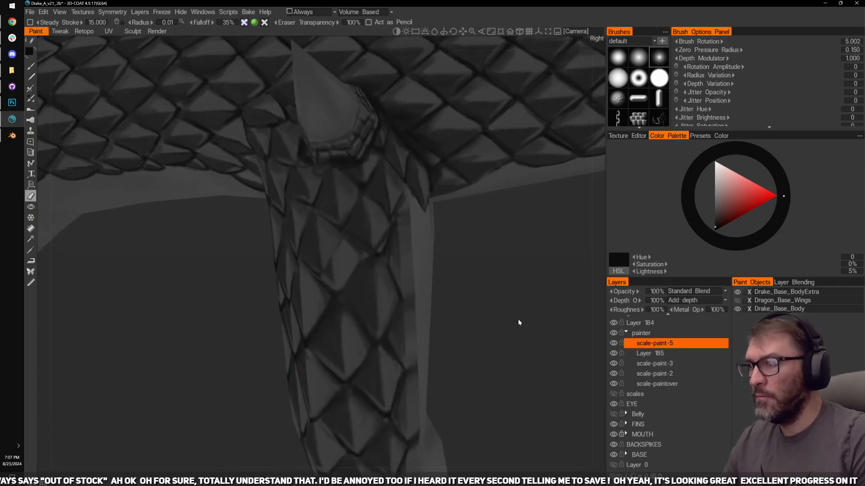
{"action": "left_click_drag", "start_coordinate": [518, 319], "coordinate": [441, 241]}
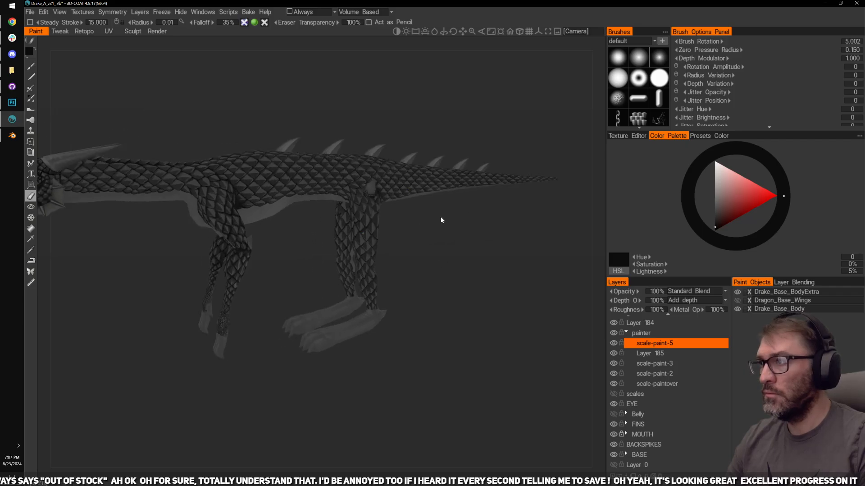
Step: Make the Dragon_Base_Wings object visible and save the Drake_A_v21_3b project
{"action": "right_click_drag", "start_coordinate": [441, 217], "coordinate": [469, 253]}
{"action": "left_click_drag", "start_coordinate": [469, 256], "coordinate": [491, 285]}
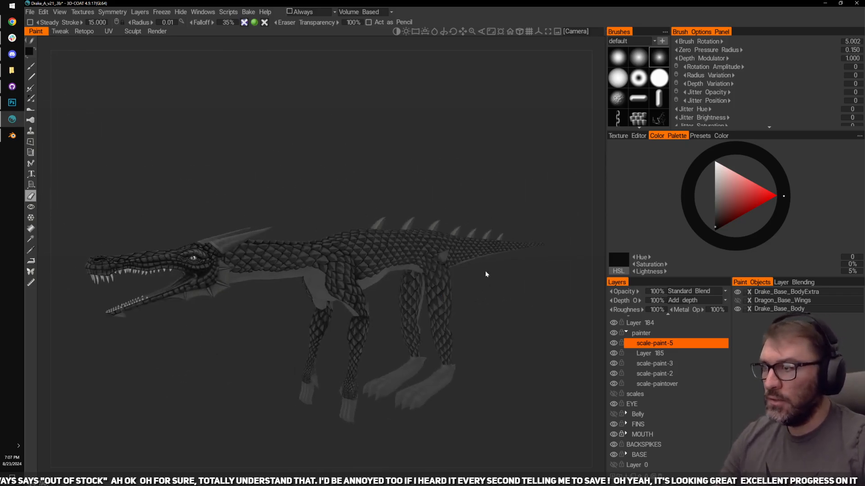
{"action": "left_click", "coordinate": [737, 300]}
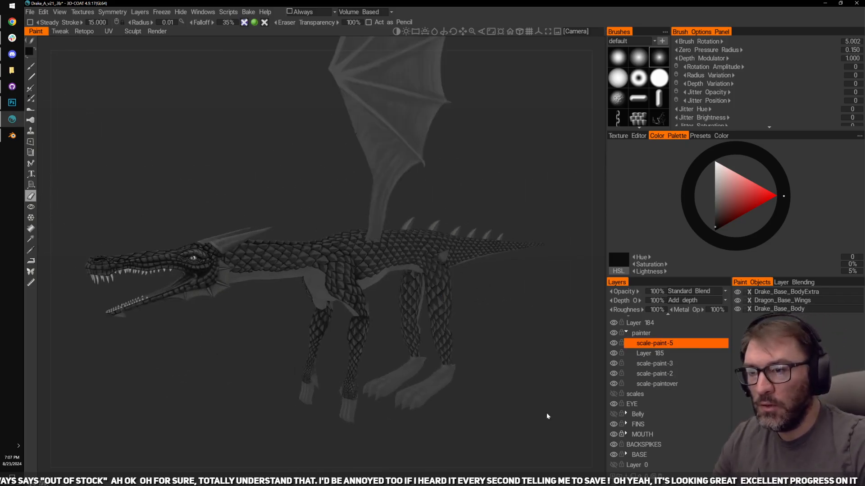
{"action": "left_click_drag", "start_coordinate": [547, 415], "coordinate": [551, 330]}
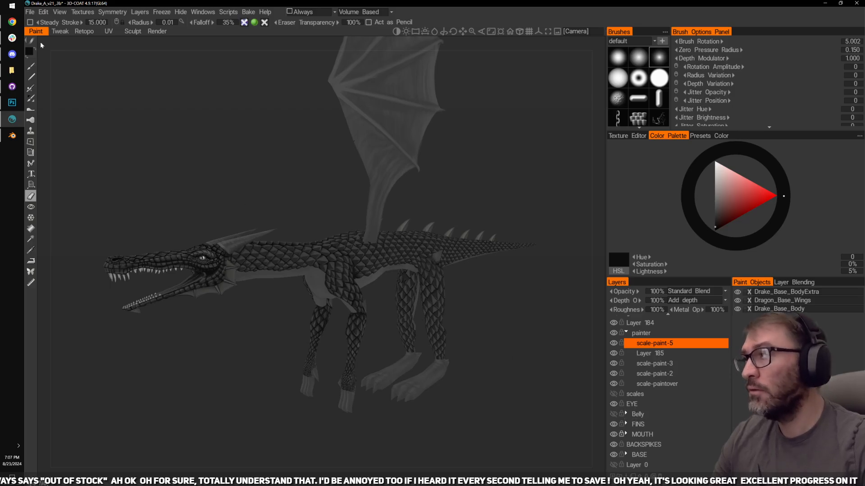
{"action": "left_click", "coordinate": [29, 12]}
{"action": "left_click", "coordinate": [45, 91]}
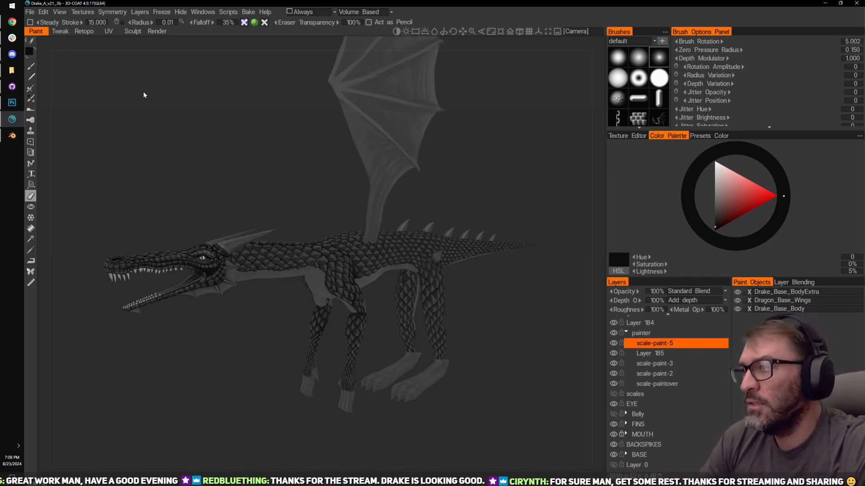
Step: Examine the drake's head, throat, belly and legs from several angles for areas still lacking scales
{"action": "left_click_drag", "start_coordinate": [510, 280], "coordinate": [526, 248]}
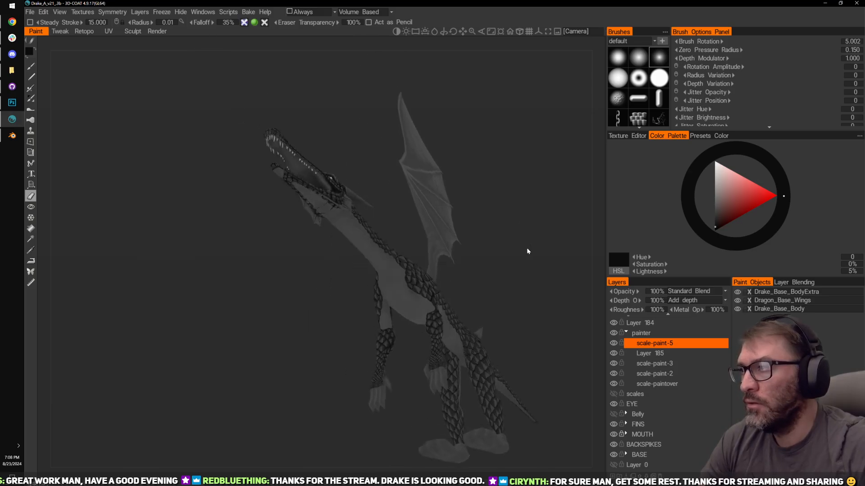
{"action": "scroll", "coordinate": [256, 272], "scroll_direction": "up", "scroll_amount": 3}
{"action": "left_click_drag", "start_coordinate": [255, 272], "coordinate": [310, 341]}
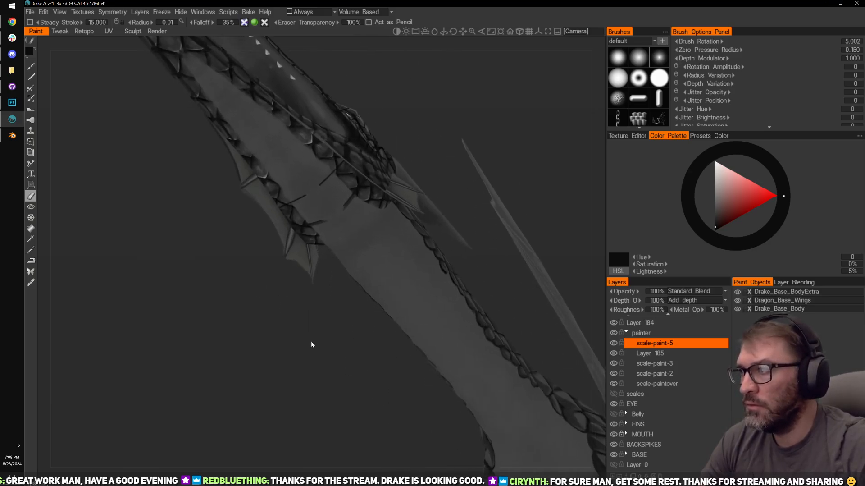
{"action": "scroll", "coordinate": [547, 183], "scroll_direction": "down", "scroll_amount": 5}
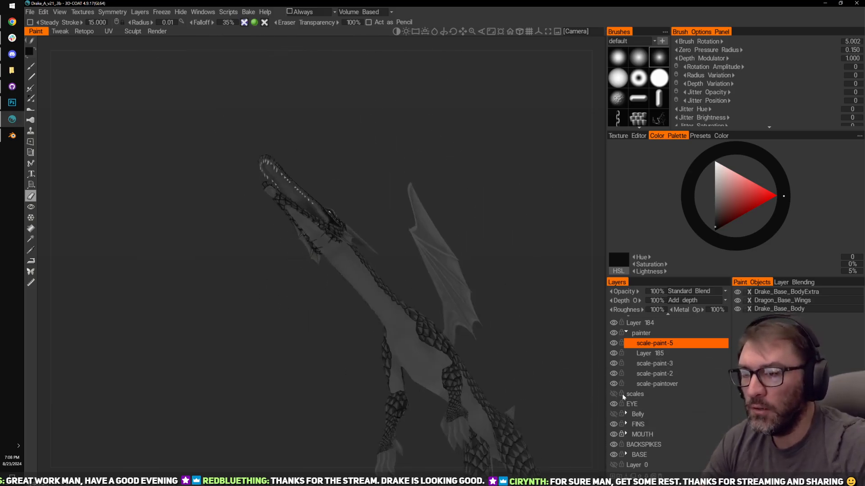
{"action": "left_click_drag", "start_coordinate": [599, 388], "coordinate": [509, 322]}
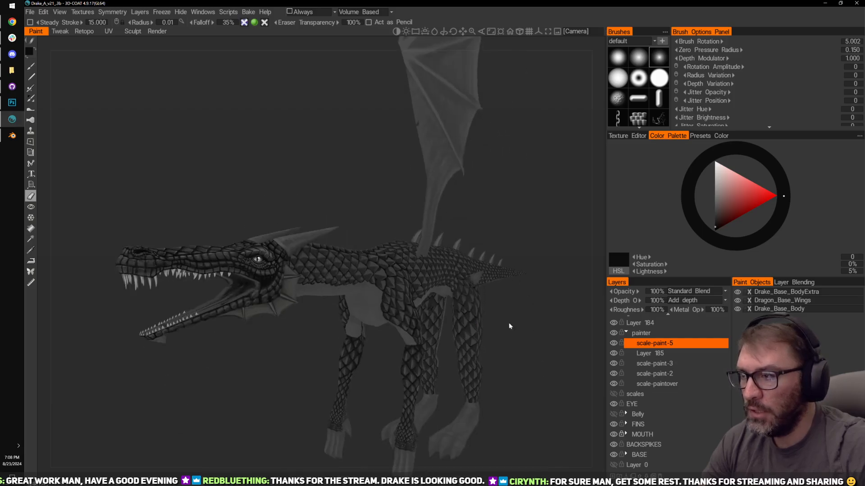
{"action": "left_click_drag", "start_coordinate": [316, 356], "coordinate": [297, 292]}
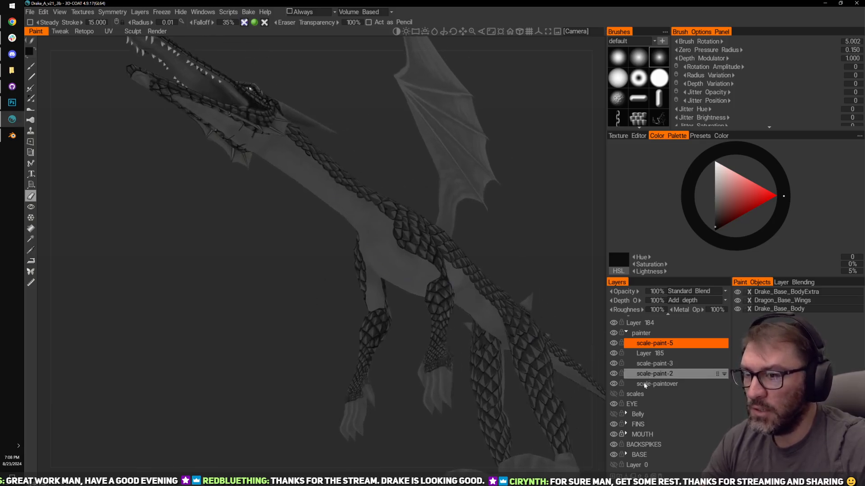
{"action": "left_click_drag", "start_coordinate": [599, 237], "coordinate": [396, 162]}
{"action": "left_click_drag", "start_coordinate": [528, 255], "coordinate": [298, 346]}
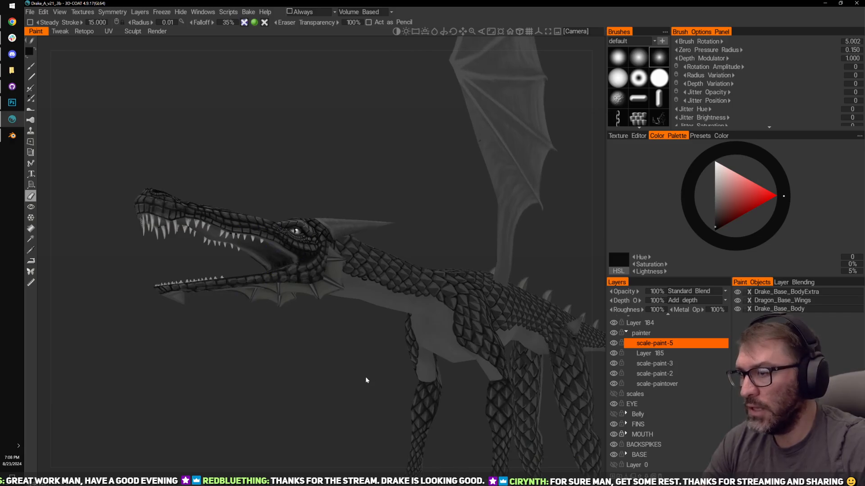
{"action": "left_click_drag", "start_coordinate": [366, 377], "coordinate": [268, 275]}
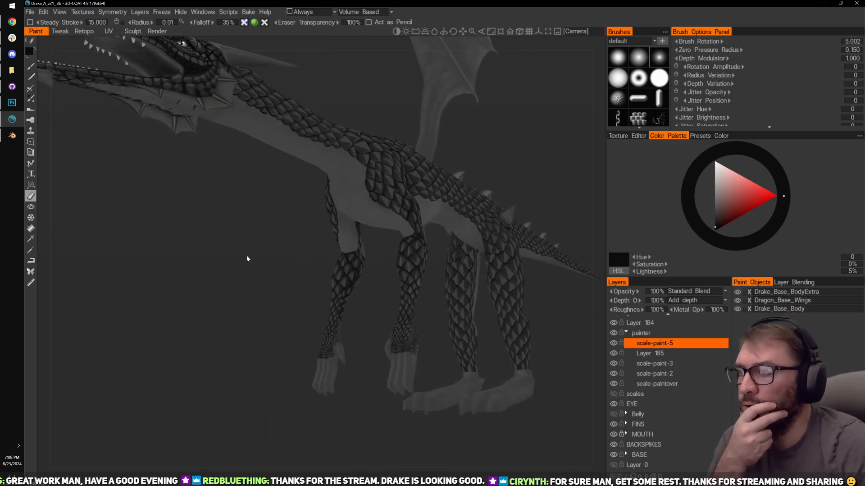
{"action": "left_click_drag", "start_coordinate": [247, 255], "coordinate": [259, 298]}
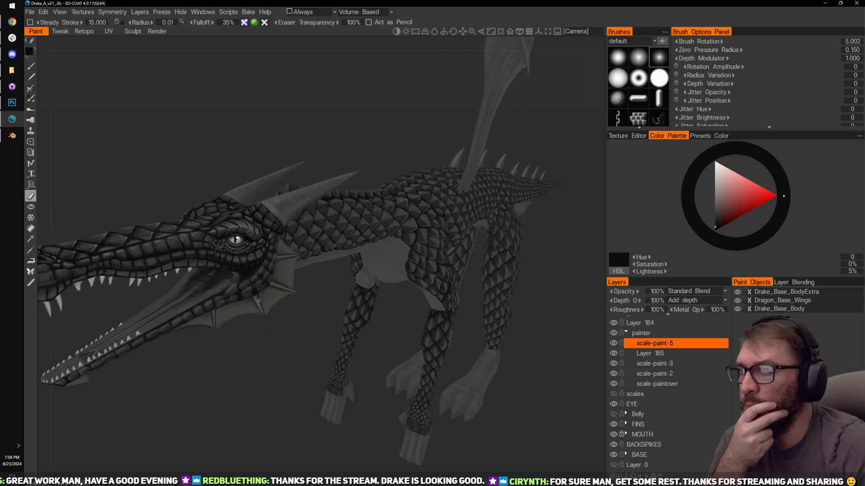
{"action": "left_click_drag", "start_coordinate": [259, 373], "coordinate": [254, 371]}
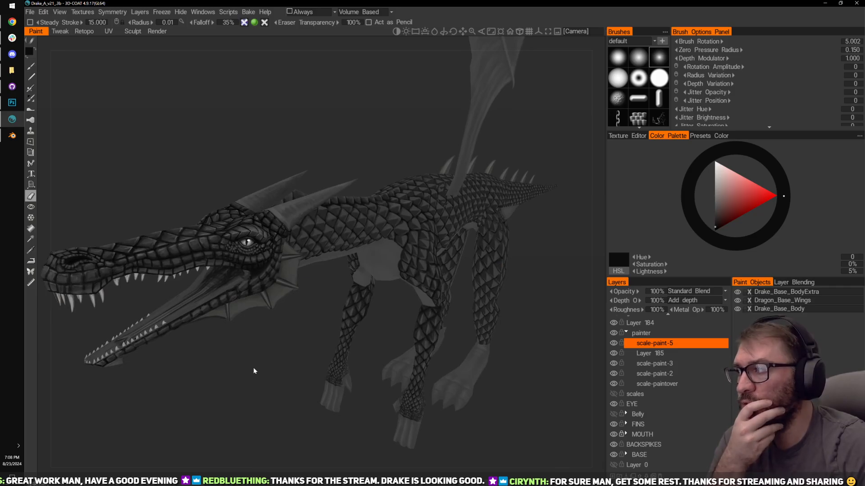
Step: Check the system calendar for August 2024, close it, and view the whole drake from the side
{"action": "left_click", "coordinate": [12, 460]}
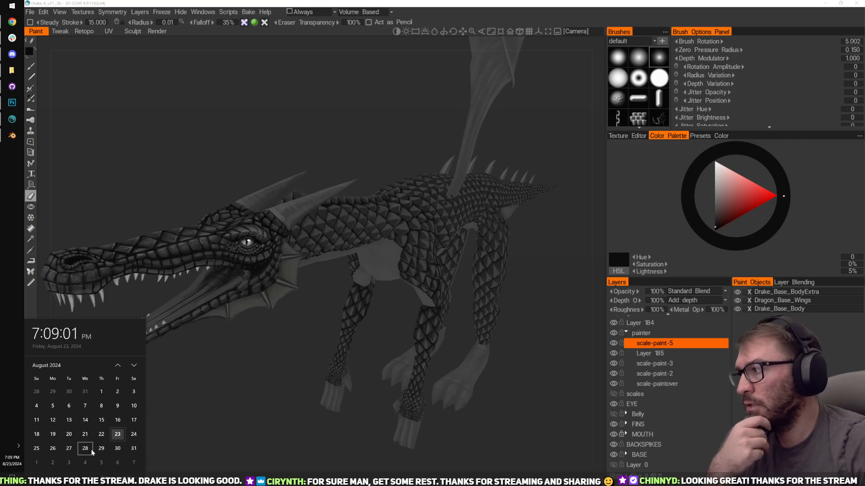
{"action": "left_click", "coordinate": [221, 395]}
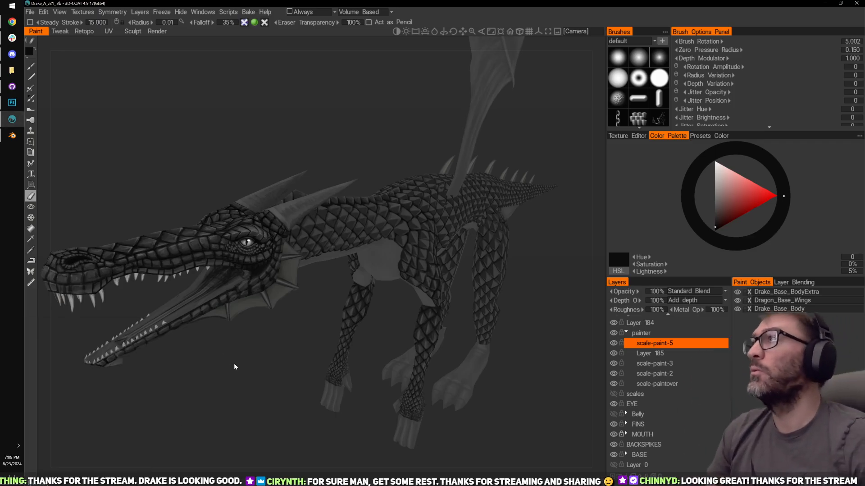
{"action": "right_click_drag", "start_coordinate": [418, 442], "coordinate": [498, 326]}
{"action": "middle_click_drag", "start_coordinate": [498, 324], "coordinate": [468, 377]}
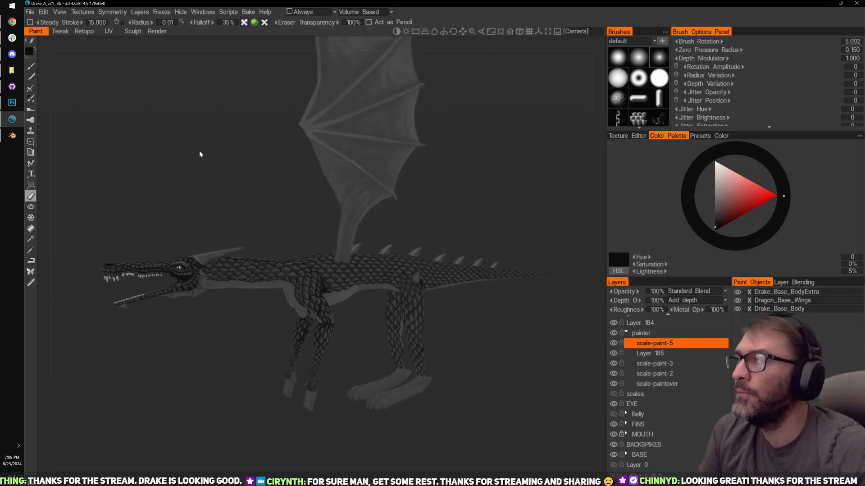